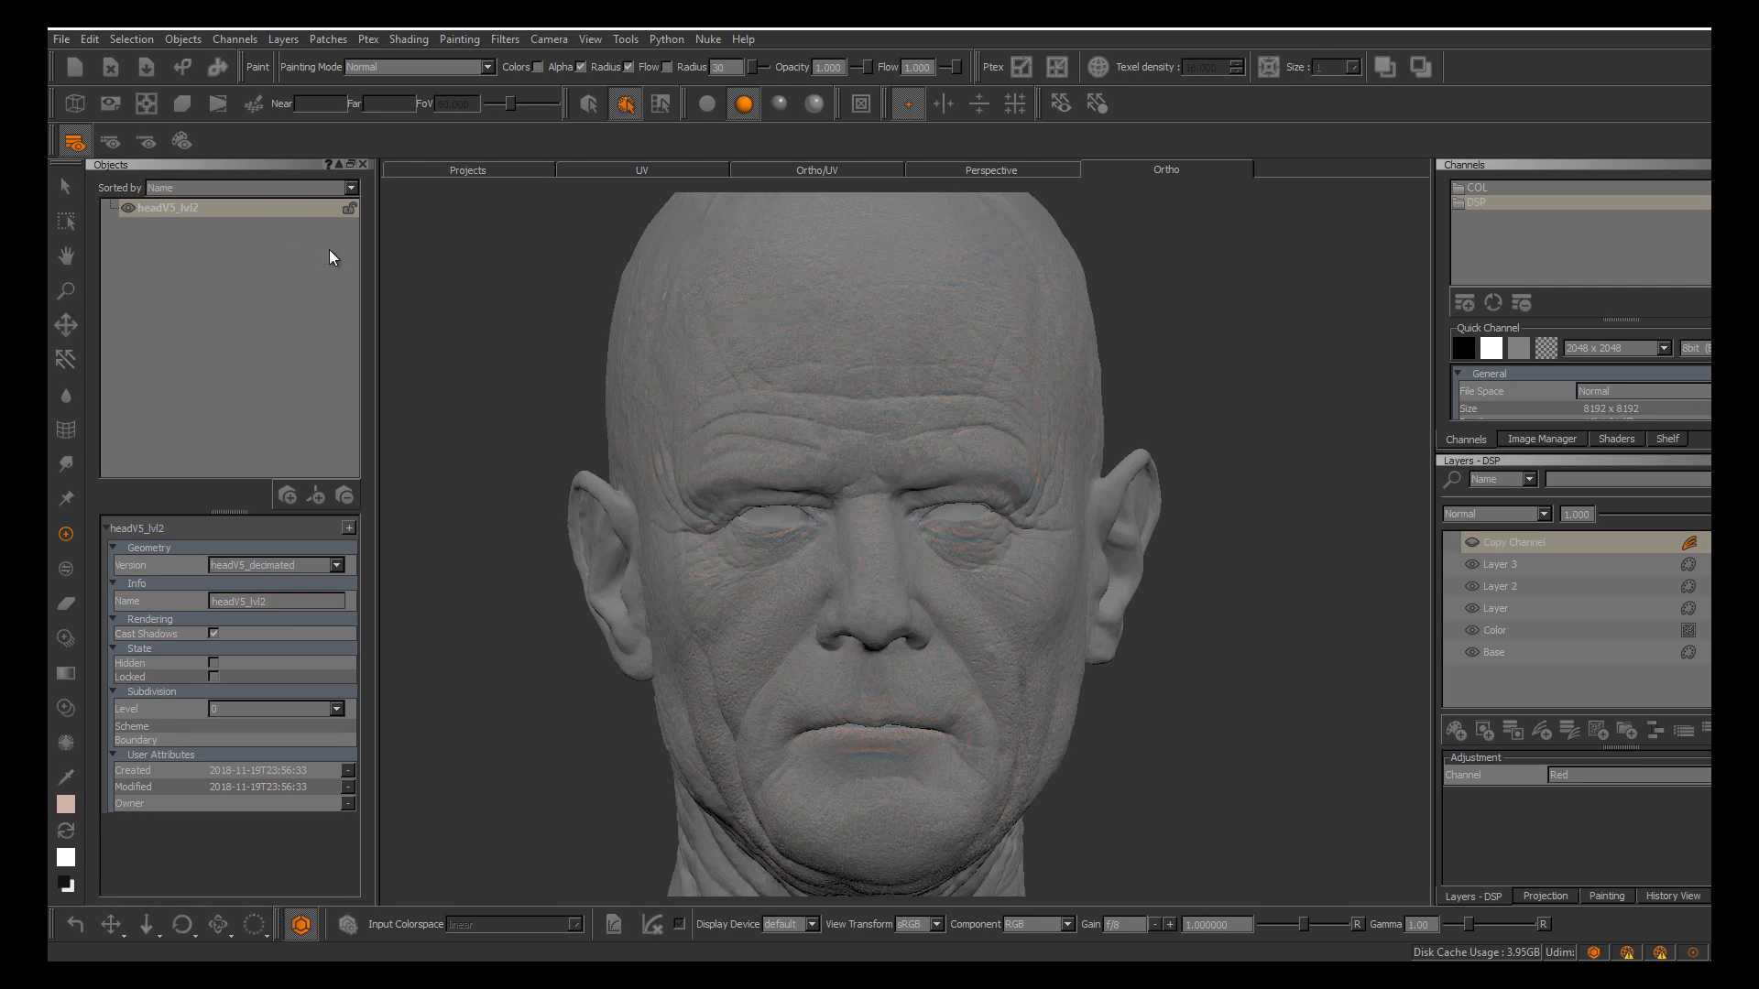
# Examine the displacement detail on the decimated head from the front and at three-quarter angles
pyautogui.keyDown('alt'); pyautogui.moveTo(633, 447); pyautogui.dragTo(666, 527, button='middle'); pyautogui.keyUp('alt')
pyautogui.keyDown('alt'); pyautogui.moveTo(666, 527); pyautogui.dragTo(744, 553); pyautogui.keyUp('alt')
pyautogui.keyDown('alt'); pyautogui.moveTo(651, 546); pyautogui.dragTo(751, 587, button='middle'); pyautogui.keyUp('alt')
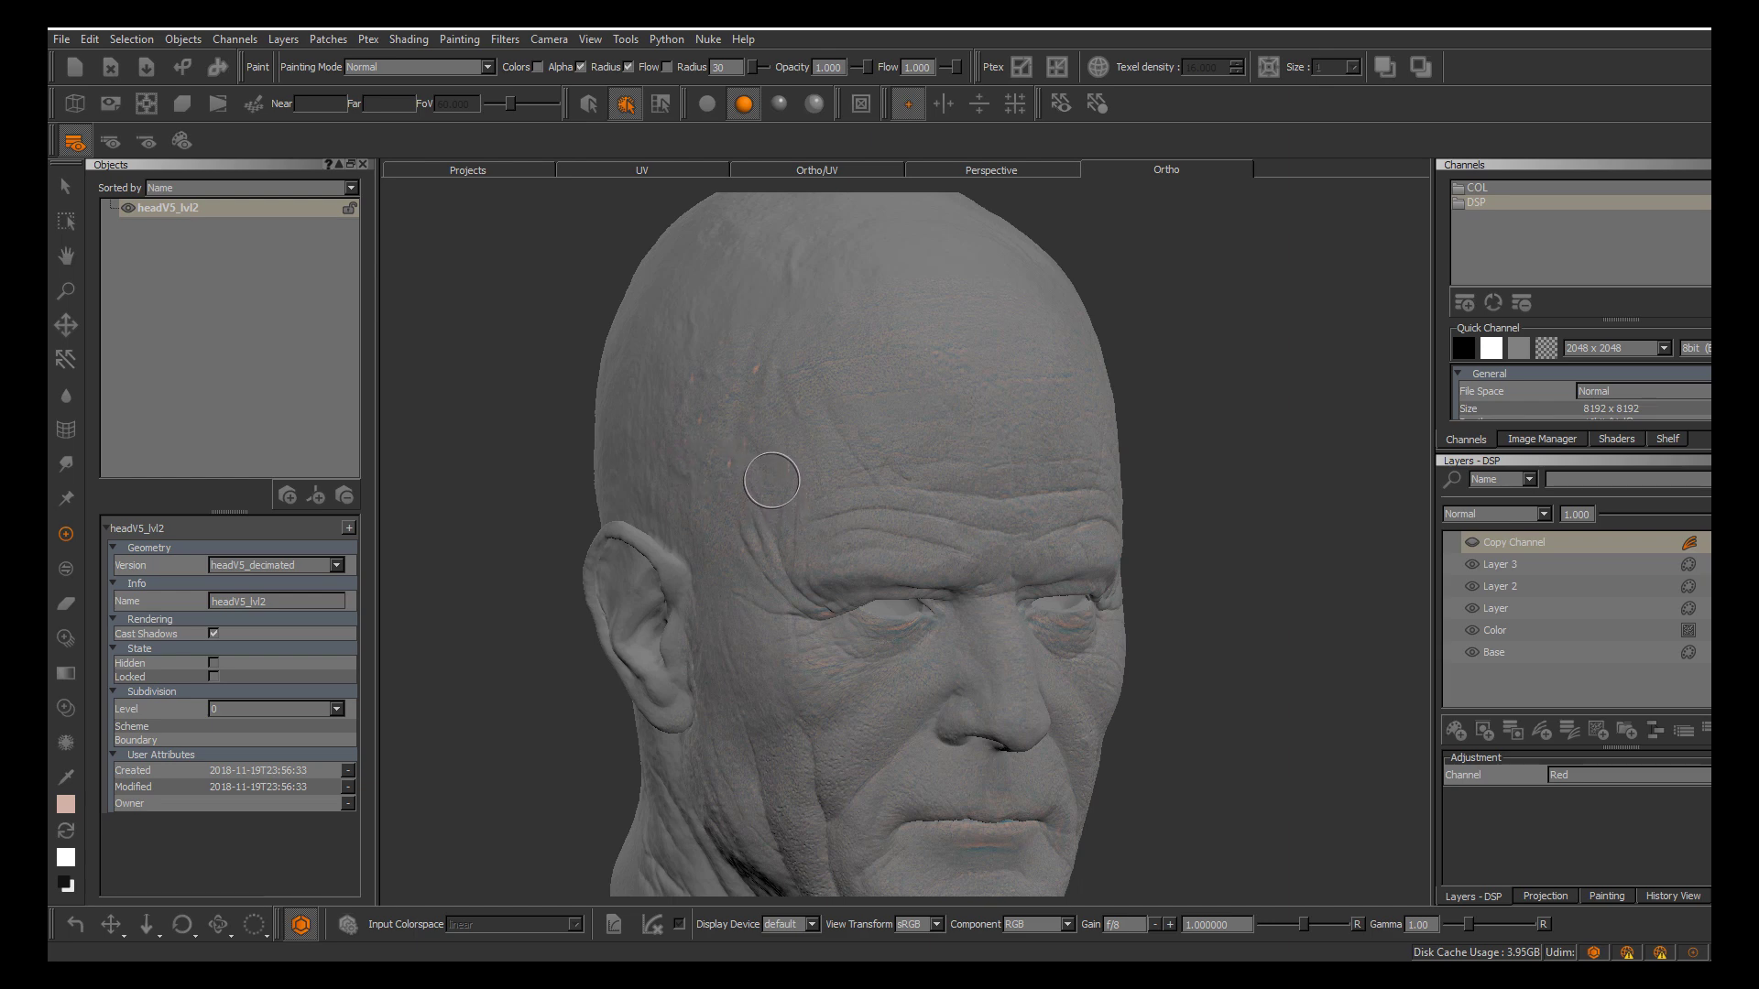
pyautogui.moveTo(774, 491)
pyautogui.mouseDown(button='middle')
pyautogui.moveTo(766, 510)
pyautogui.moveTo(735, 495)
pyautogui.moveTo(748, 479)
pyautogui.mouseUp(button='middle')
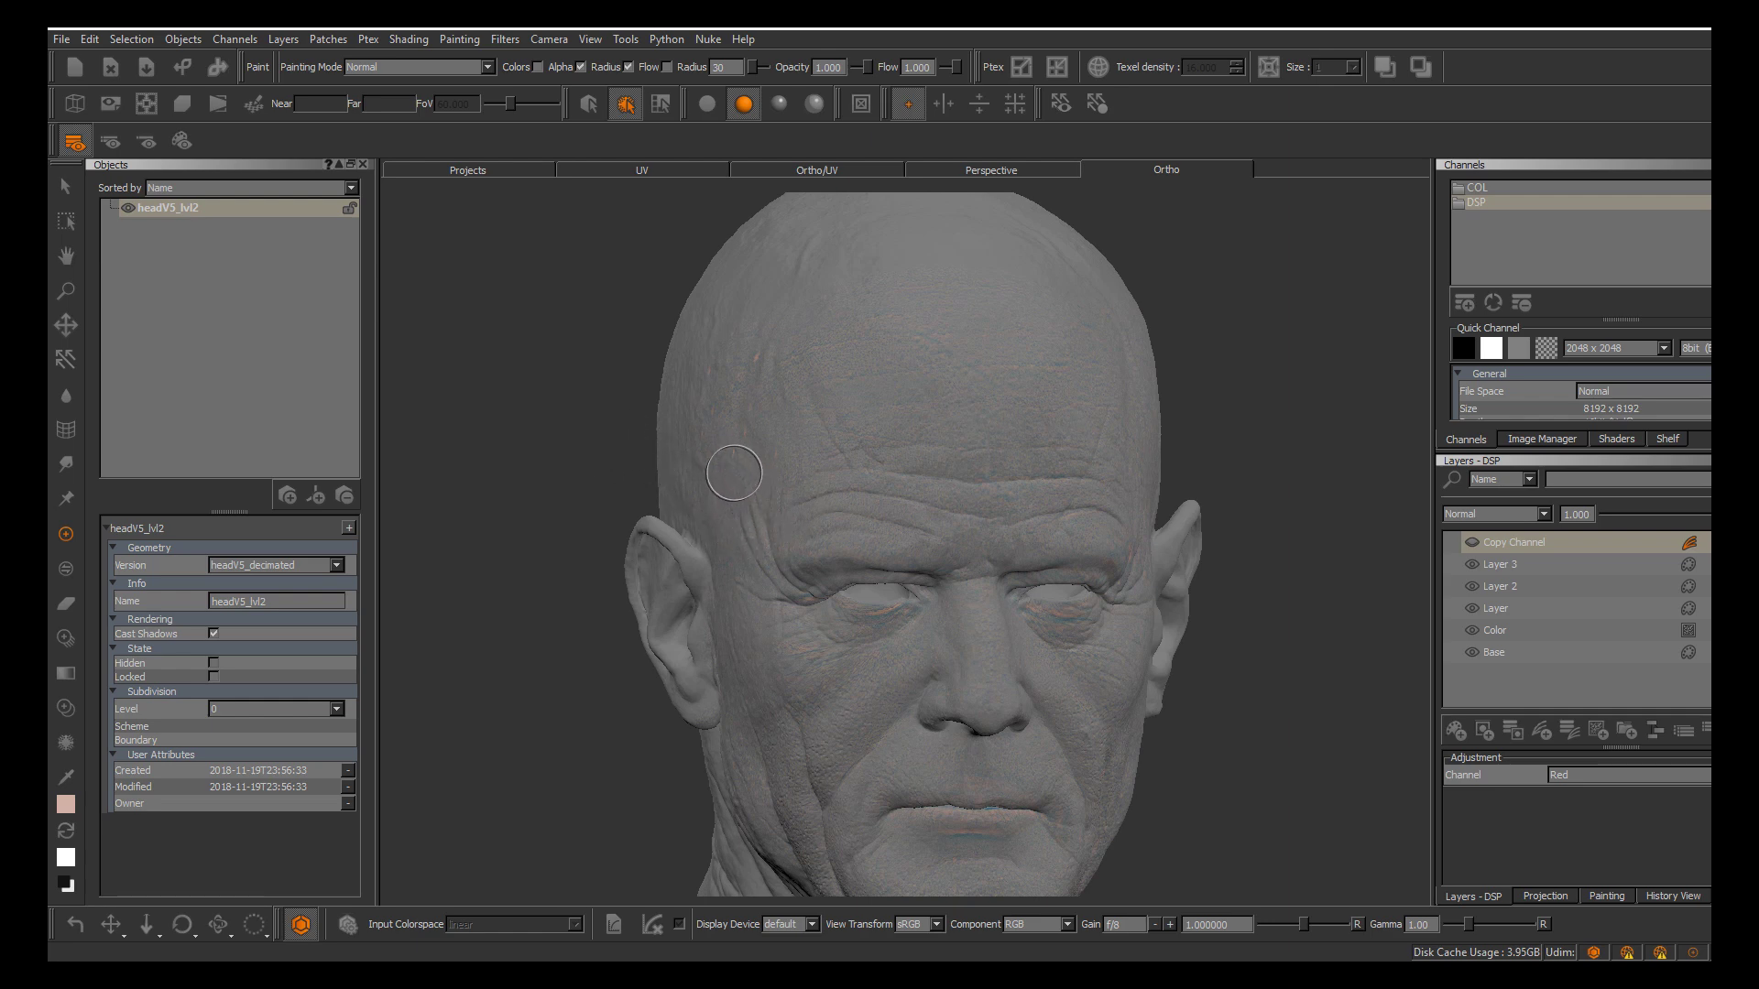
pyautogui.moveTo(745, 479)
pyautogui.keyDown('alt'); pyautogui.mouseDown(button='middle')
pyautogui.moveTo(783, 471)
pyautogui.moveTo(722, 455)
pyautogui.moveTo(731, 471)
pyautogui.mouseUp(button='middle'); pyautogui.keyUp('alt')
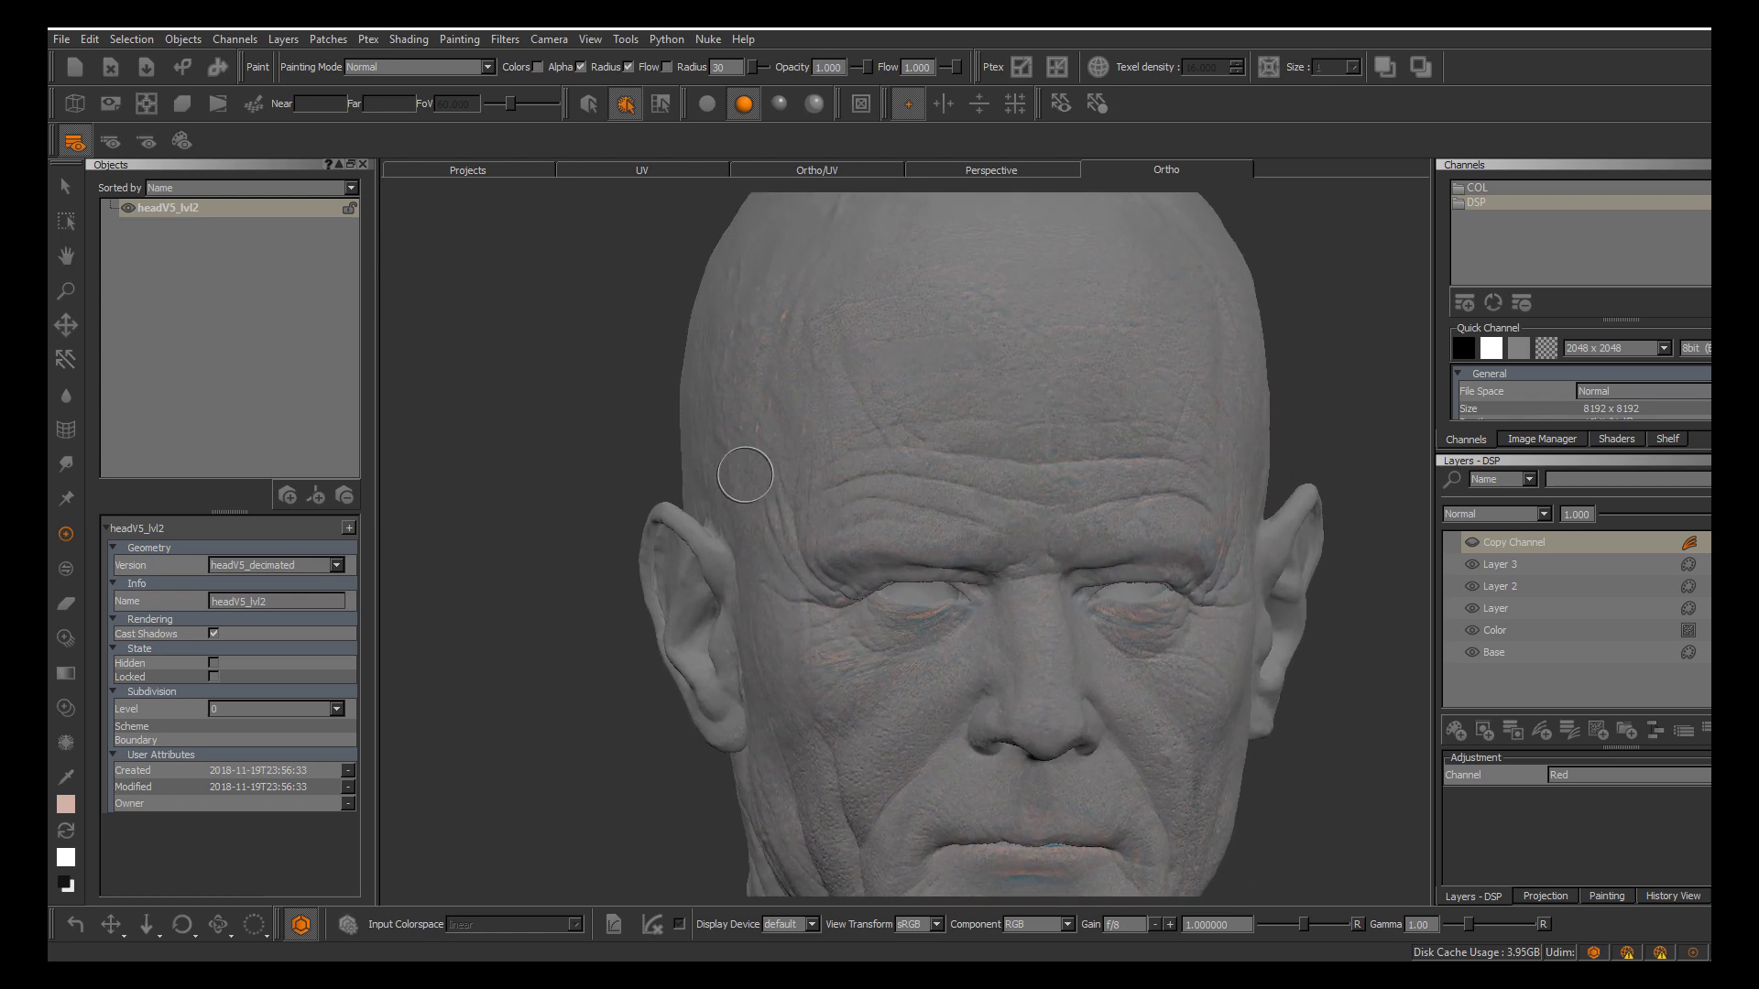
pyautogui.scroll(3, 745, 481)
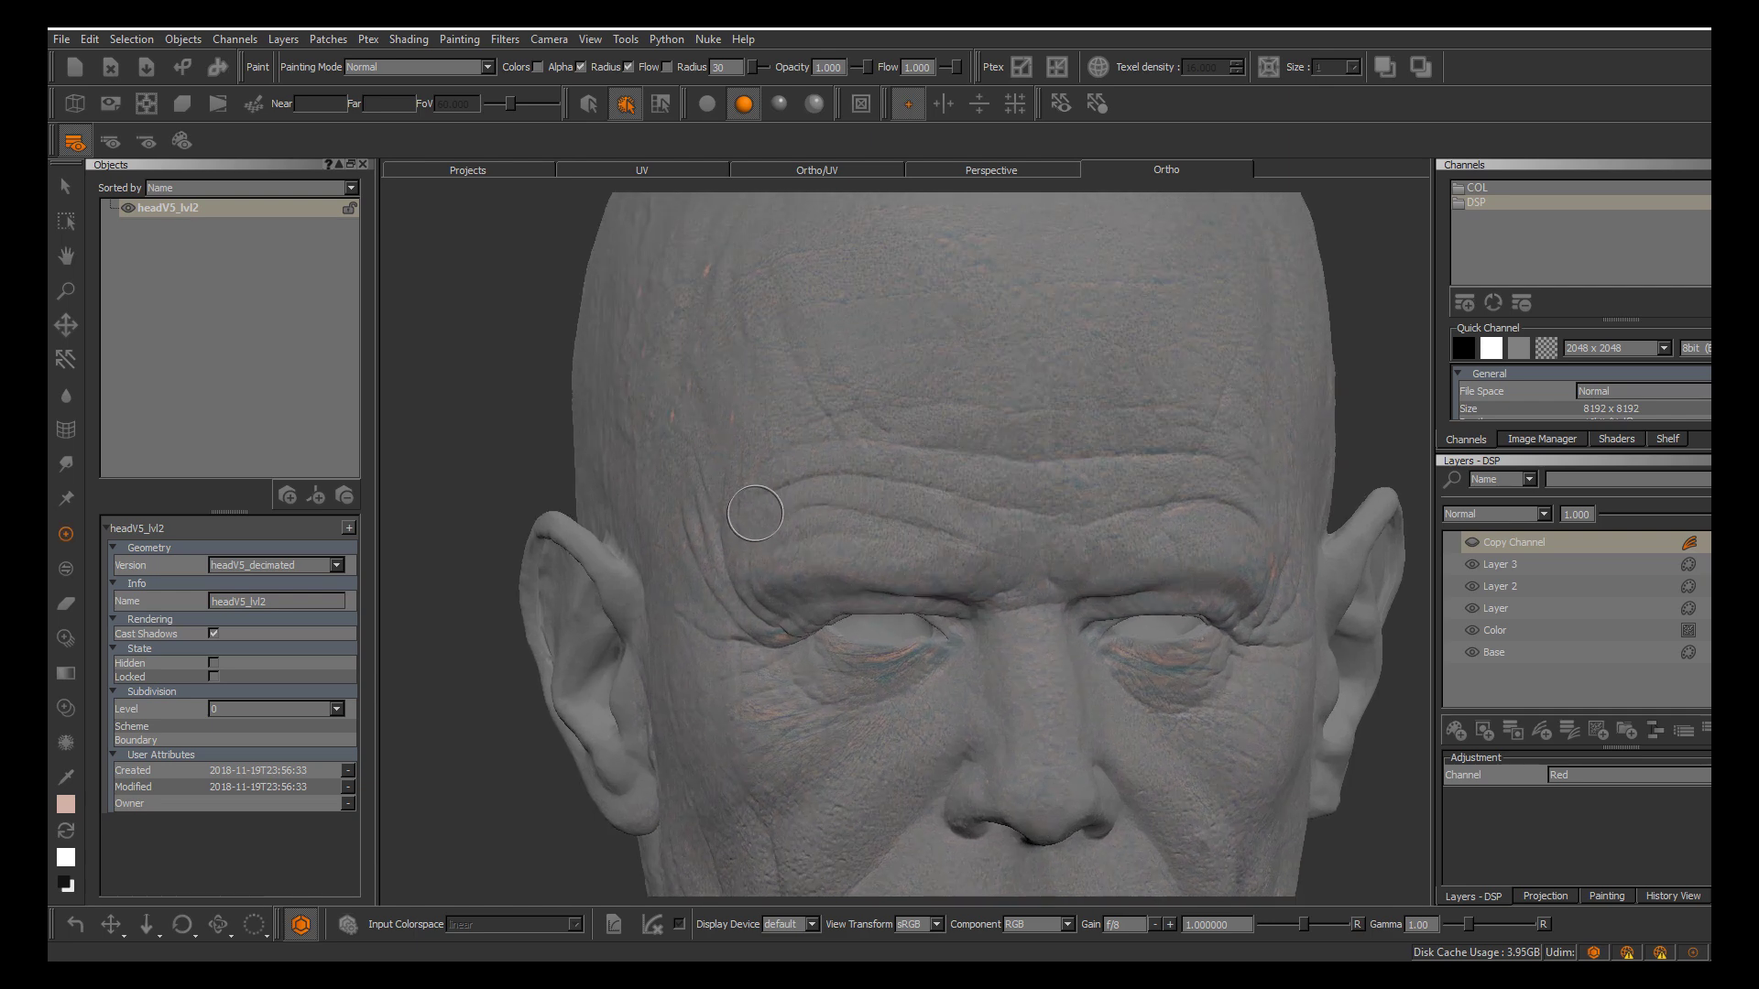
pyautogui.moveTo(746, 506)
pyautogui.keyDown('alt'); pyautogui.mouseDown(button='middle')
pyautogui.moveTo(689, 508)
pyautogui.moveTo(739, 509)
pyautogui.moveTo(688, 475)
pyautogui.mouseUp(button='middle'); pyautogui.keyUp('alt')
pyautogui.scroll(-3, 687, 485)
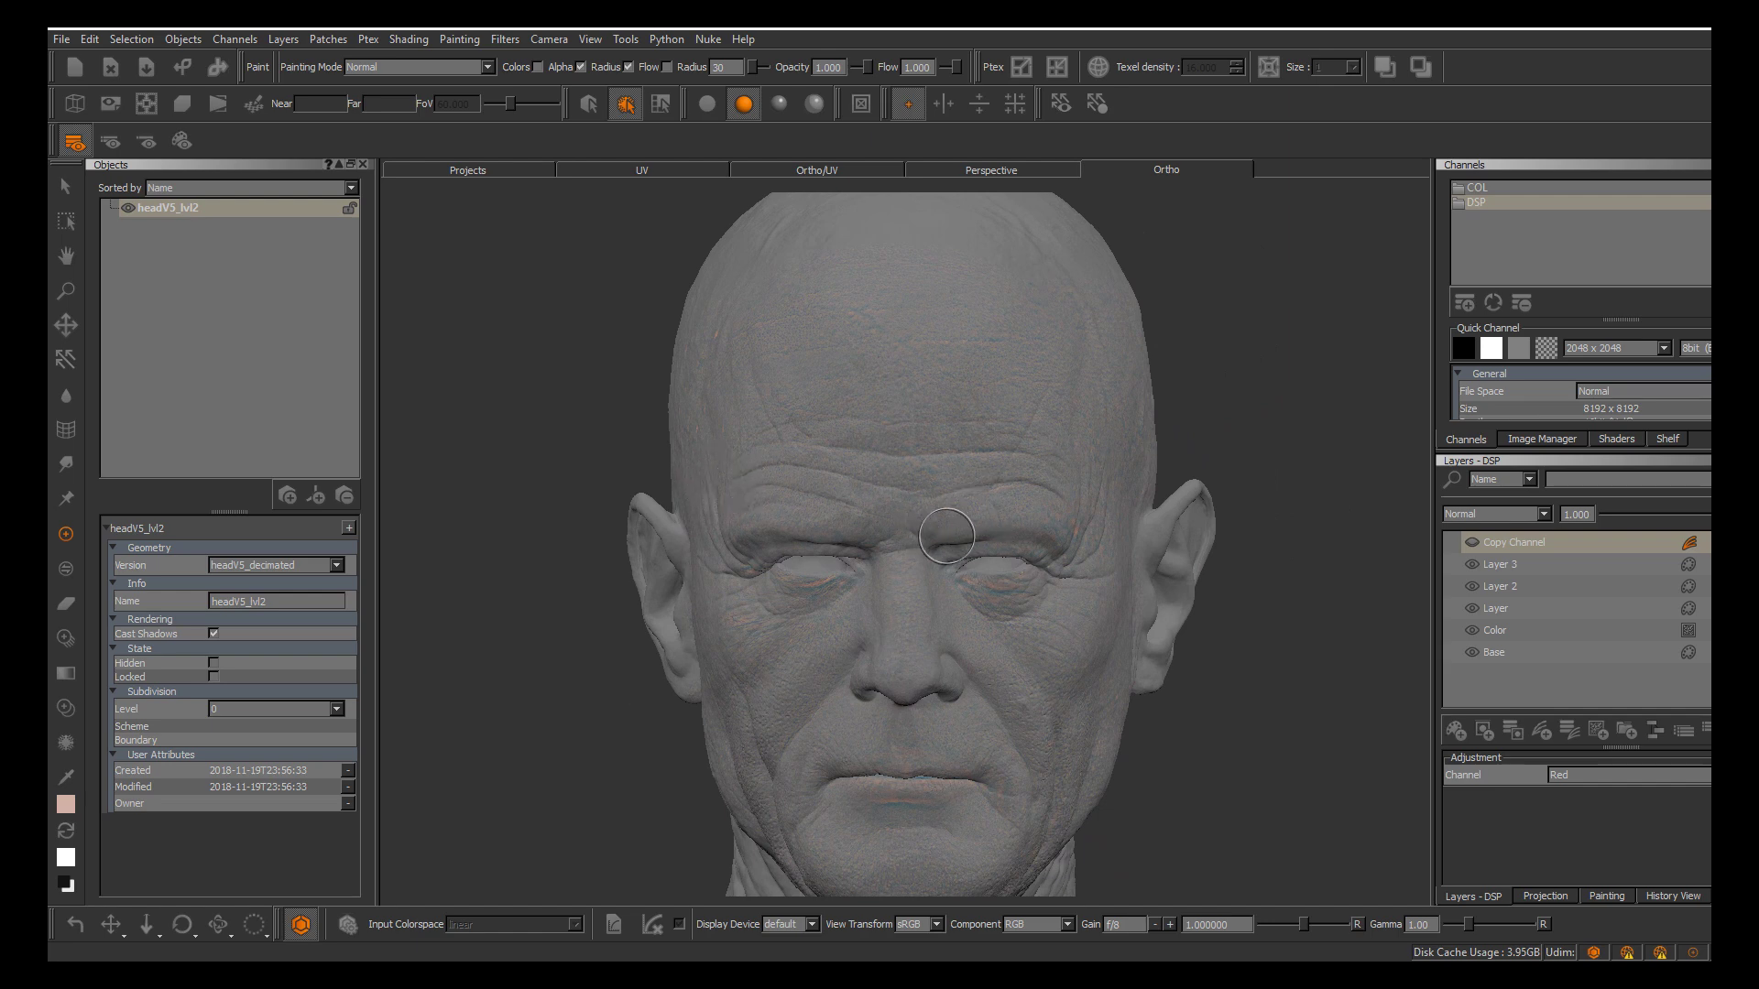
pyautogui.moveTo(864, 479); pyautogui.dragTo(881, 485, button='middle')
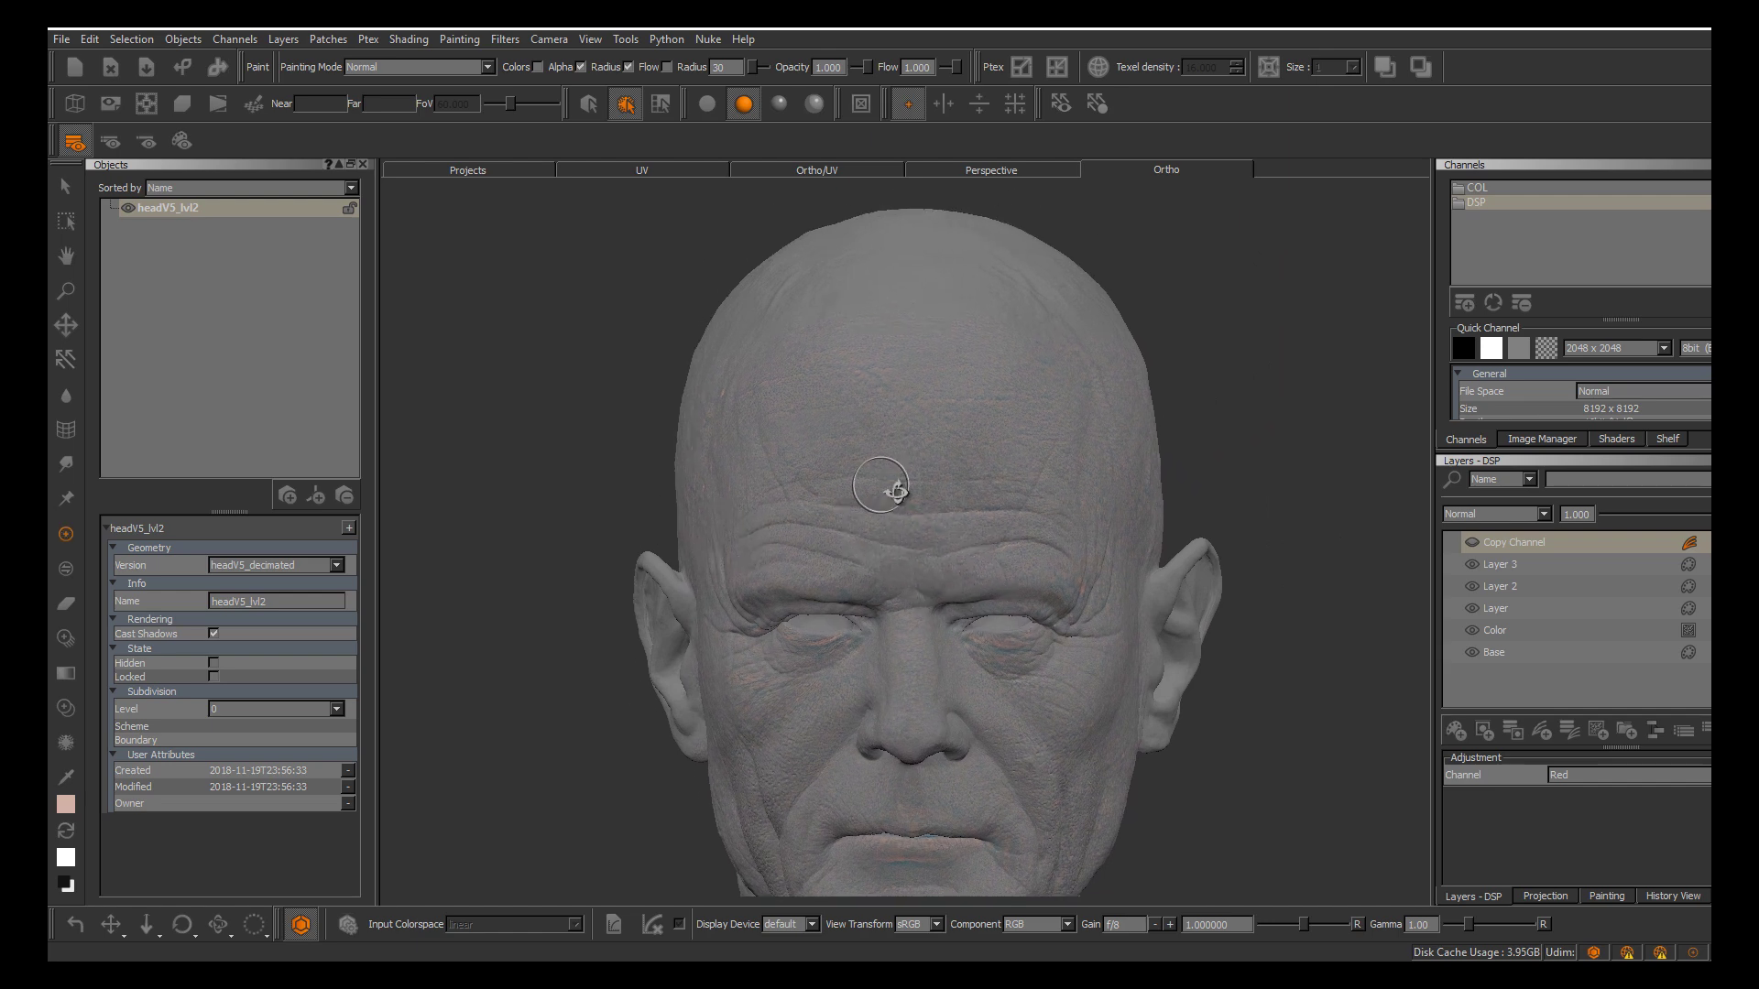
pyautogui.keyDown('alt'); pyautogui.moveTo(886, 486); pyautogui.dragTo(915, 490); pyautogui.keyUp('alt')
pyautogui.keyDown('alt'); pyautogui.moveTo(864, 476); pyautogui.dragTo(922, 404, button='middle'); pyautogui.keyUp('alt')
pyautogui.keyDown('alt'); pyautogui.moveTo(923, 404); pyautogui.dragTo(893, 408); pyautogui.keyUp('alt')
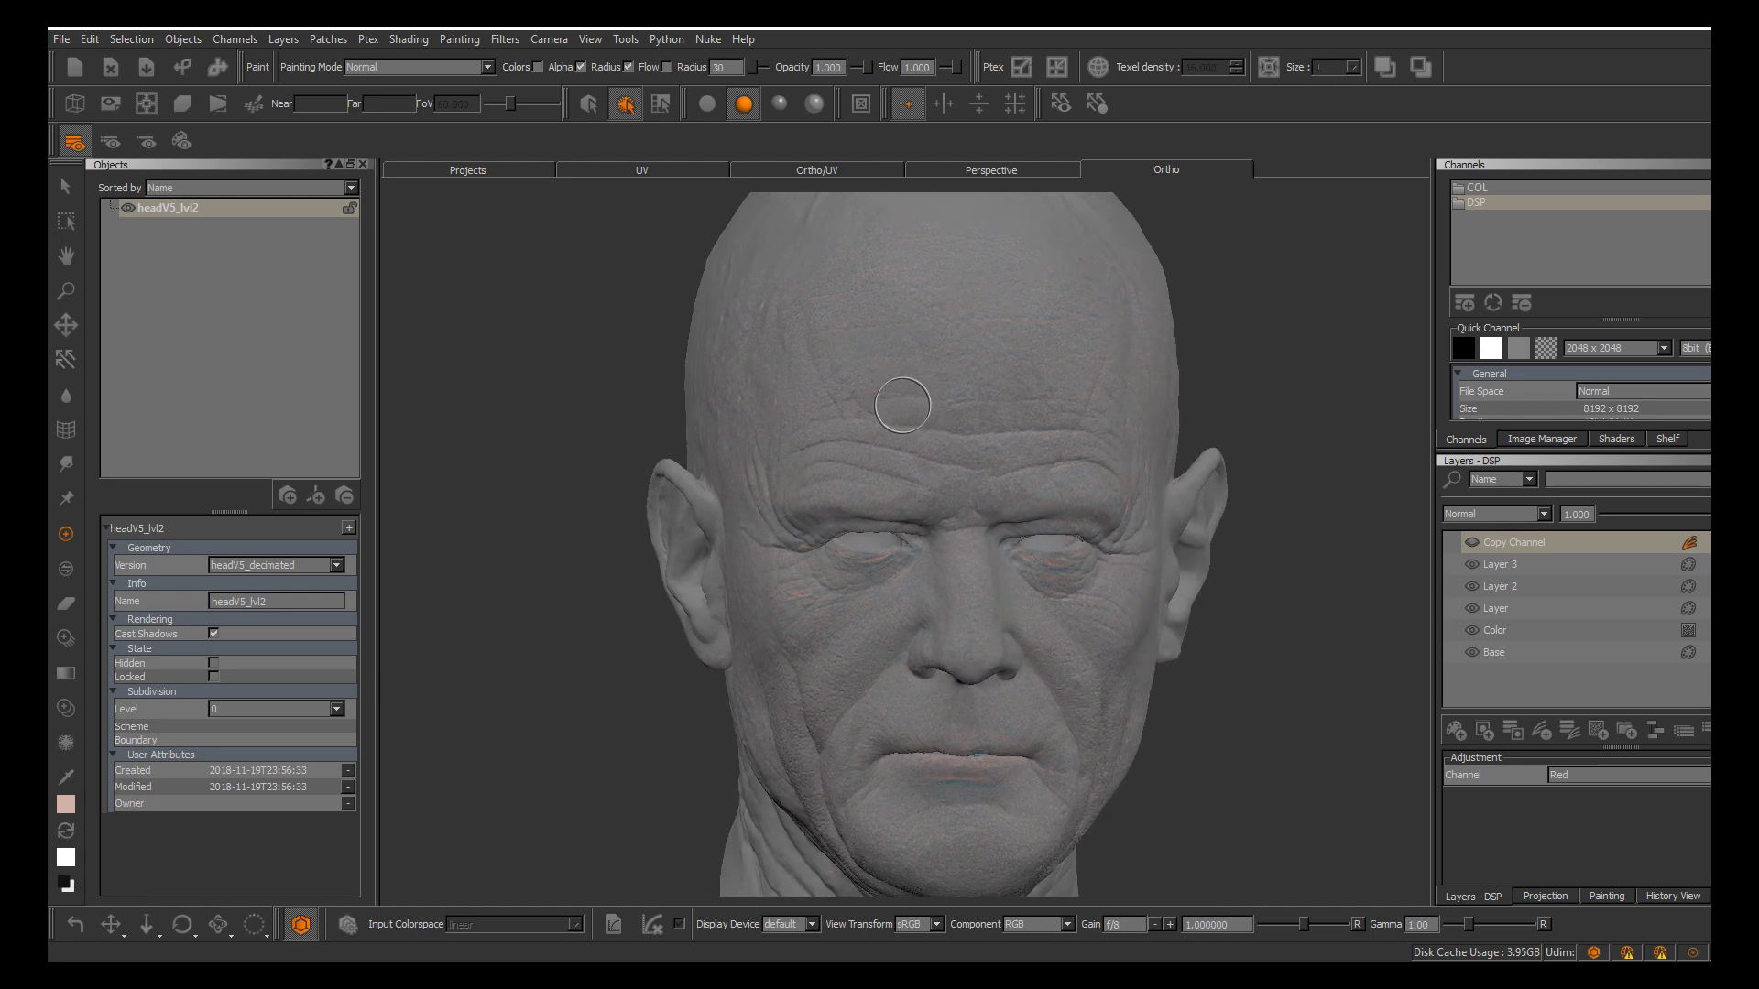
pyautogui.moveTo(875, 416); pyautogui.dragTo(880, 458, button='middle')
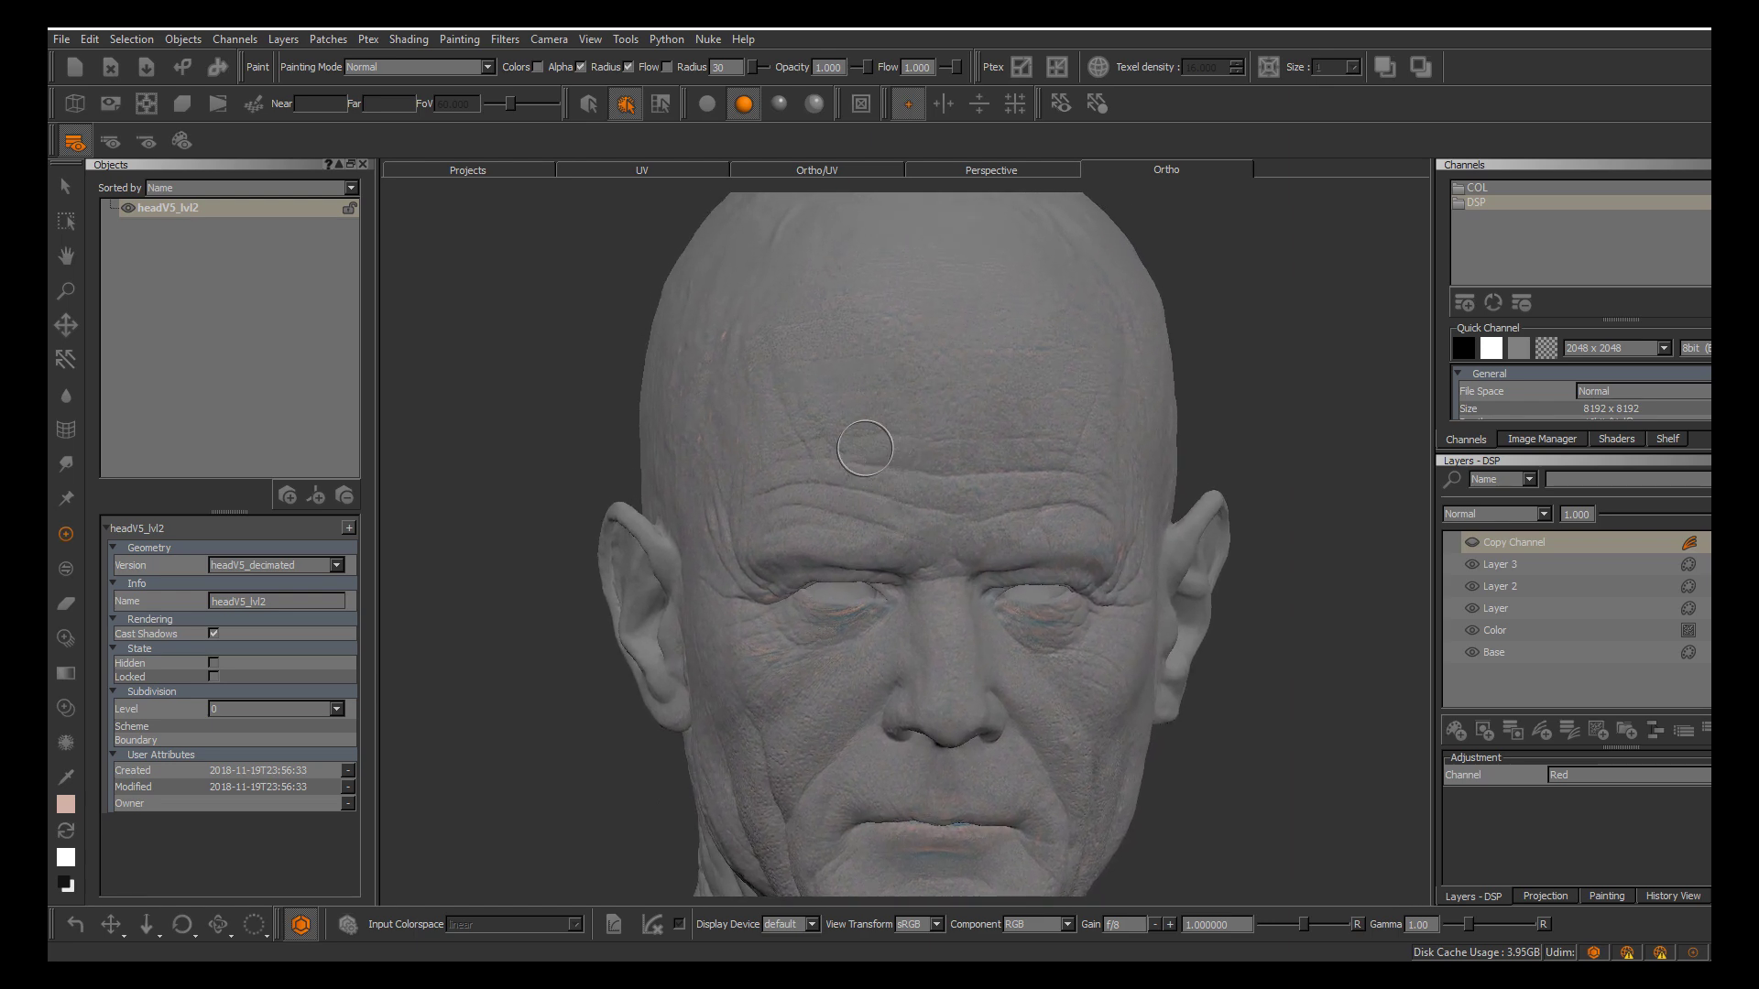
pyautogui.moveTo(864, 394)
pyautogui.mouseDown(button='middle')
pyautogui.moveTo(922, 424)
pyautogui.moveTo(936, 531)
pyautogui.moveTo(914, 477)
pyautogui.mouseUp(button='middle')
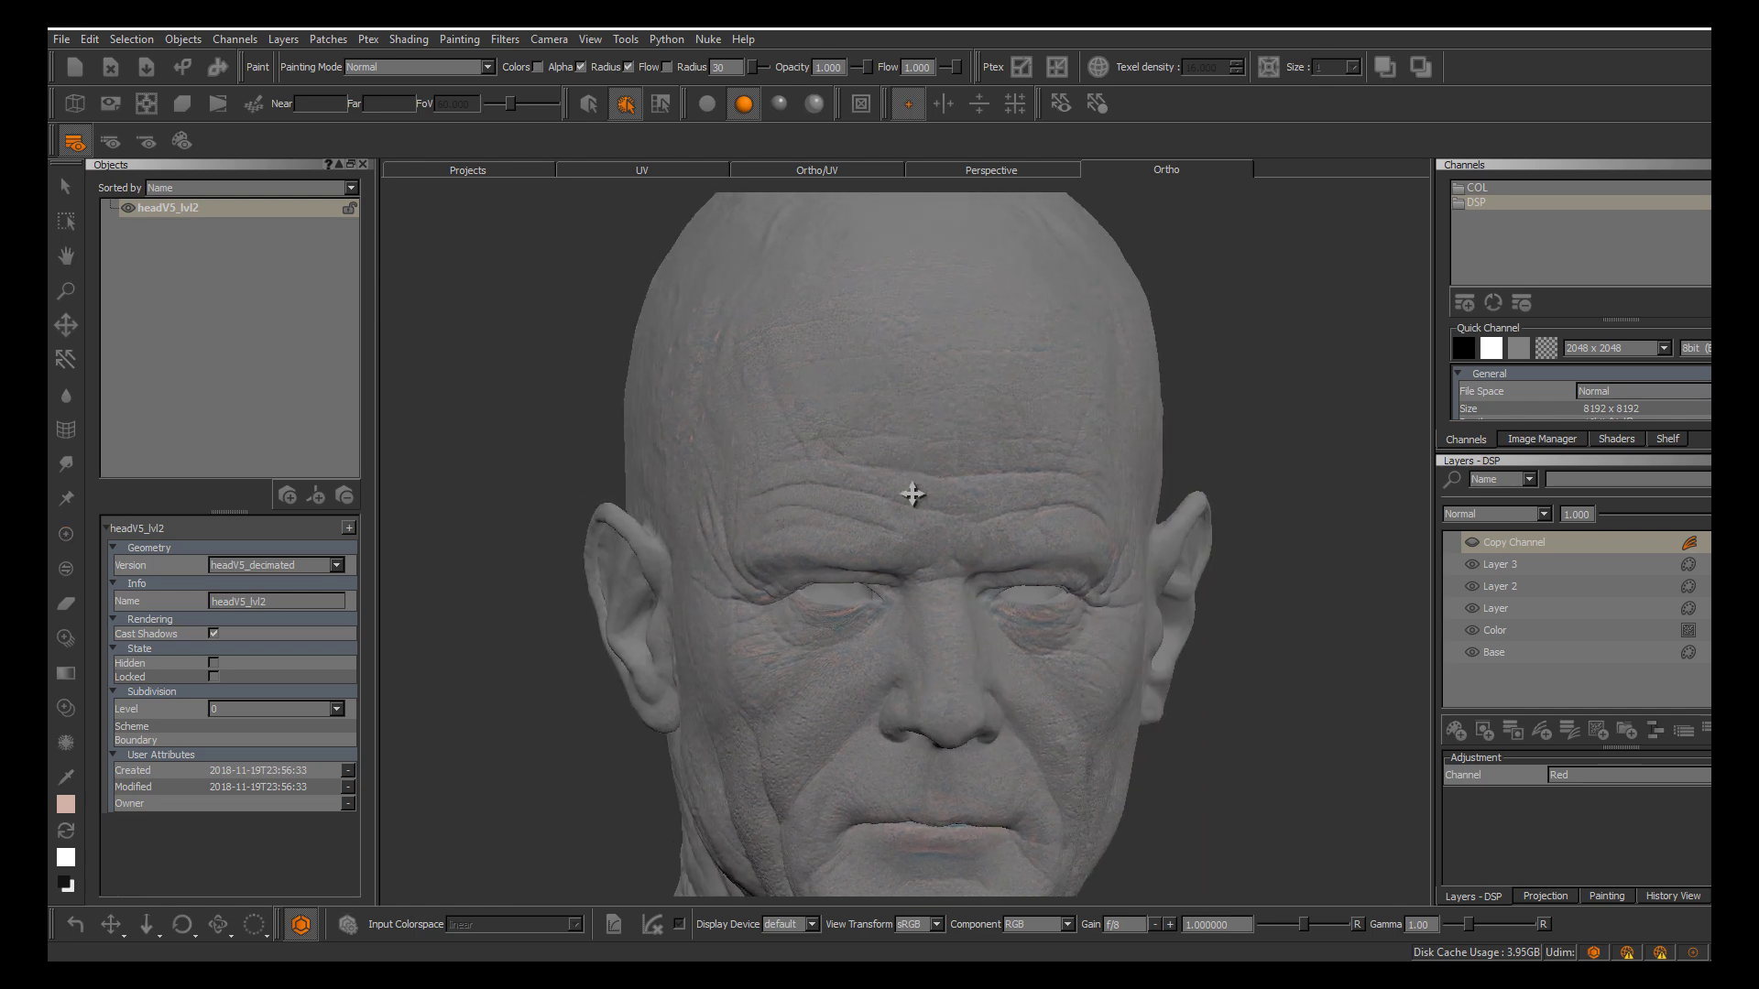
# Examine the skin detail around the eyes, nose, mouth and cheeks up close, including the head's side
pyautogui.scroll(5, 915, 476)
pyautogui.keyDown('alt'); pyautogui.moveTo(935, 468); pyautogui.dragTo(988, 473); pyautogui.keyUp('alt')
pyautogui.keyDown('alt'); pyautogui.moveTo(947, 487); pyautogui.dragTo(917, 455, button='right'); pyautogui.keyUp('alt')
pyautogui.moveTo(917, 454); pyautogui.dragTo(871, 443, button='middle')
pyautogui.scroll(4, 934, 510)
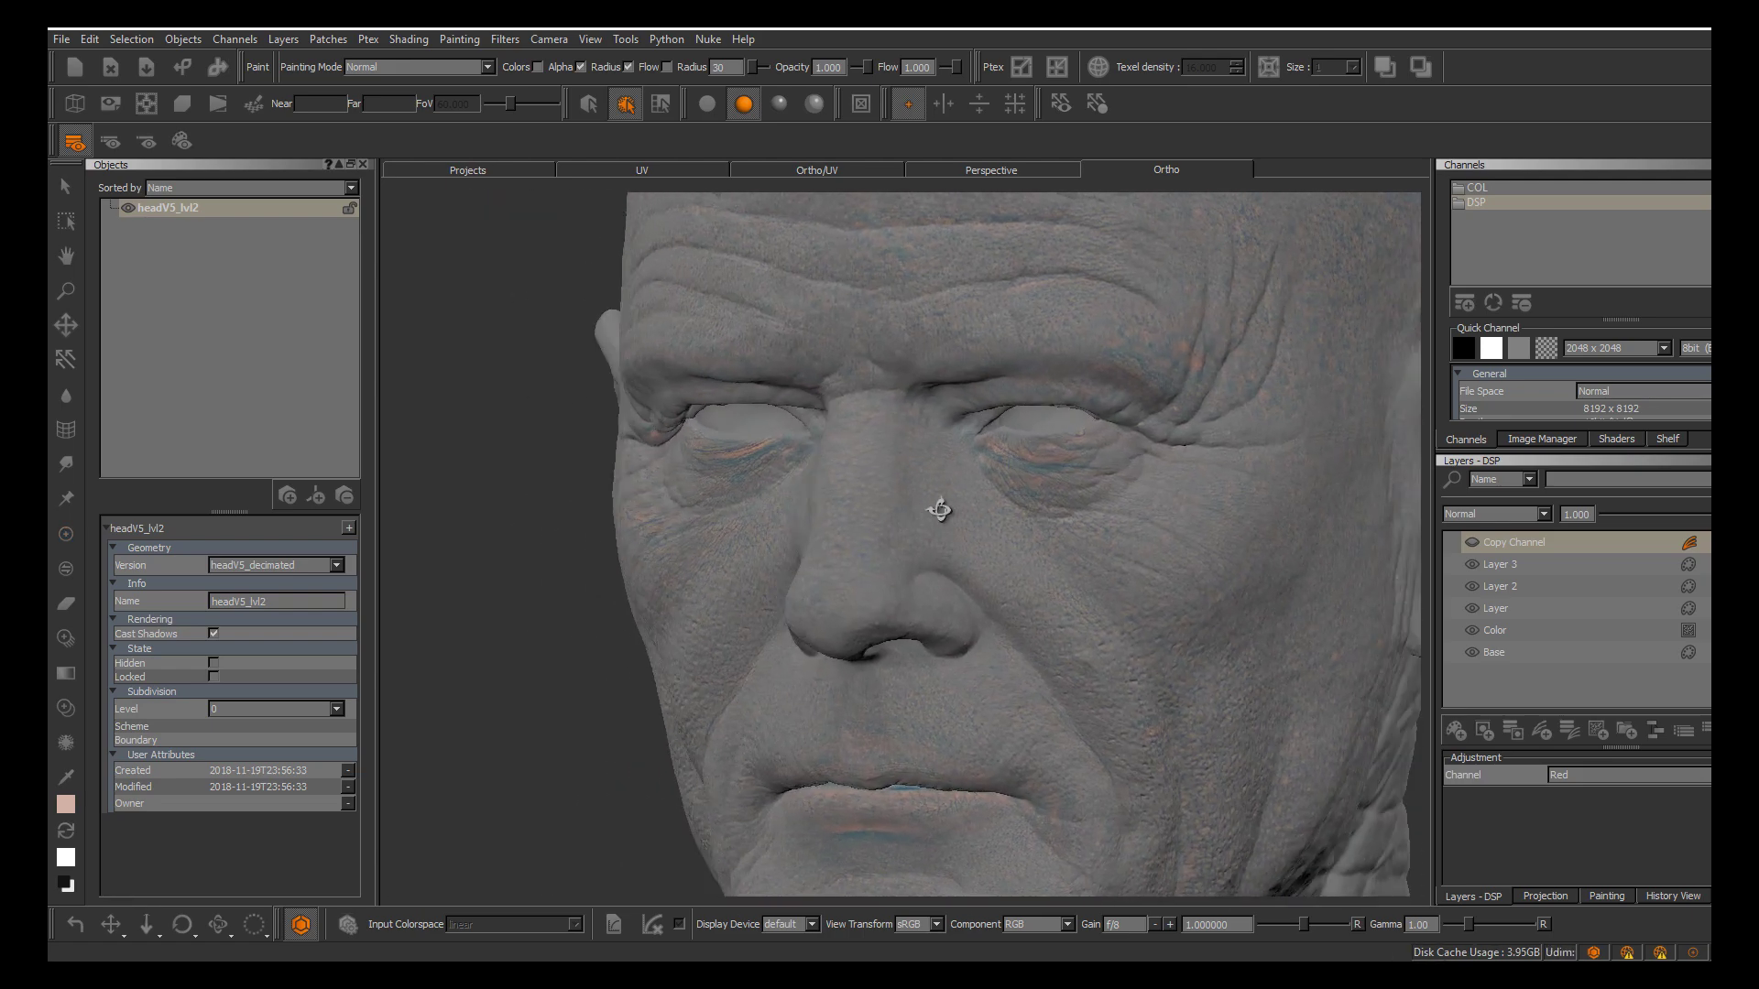
pyautogui.keyDown('alt'); pyautogui.moveTo(935, 511); pyautogui.dragTo(999, 502); pyautogui.keyUp('alt')
pyautogui.keyDown('alt'); pyautogui.moveTo(832, 449); pyautogui.dragTo(836, 562, button='middle'); pyautogui.keyUp('alt')
pyautogui.keyDown('alt'); pyautogui.moveTo(836, 562); pyautogui.dragTo(794, 506, button='right'); pyautogui.keyUp('alt')
pyautogui.keyDown('alt'); pyautogui.moveTo(793, 506); pyautogui.dragTo(880, 463, button='middle'); pyautogui.keyUp('alt')
pyautogui.keyDown('alt'); pyautogui.moveTo(880, 463); pyautogui.dragTo(769, 463, button='right'); pyautogui.keyUp('alt')
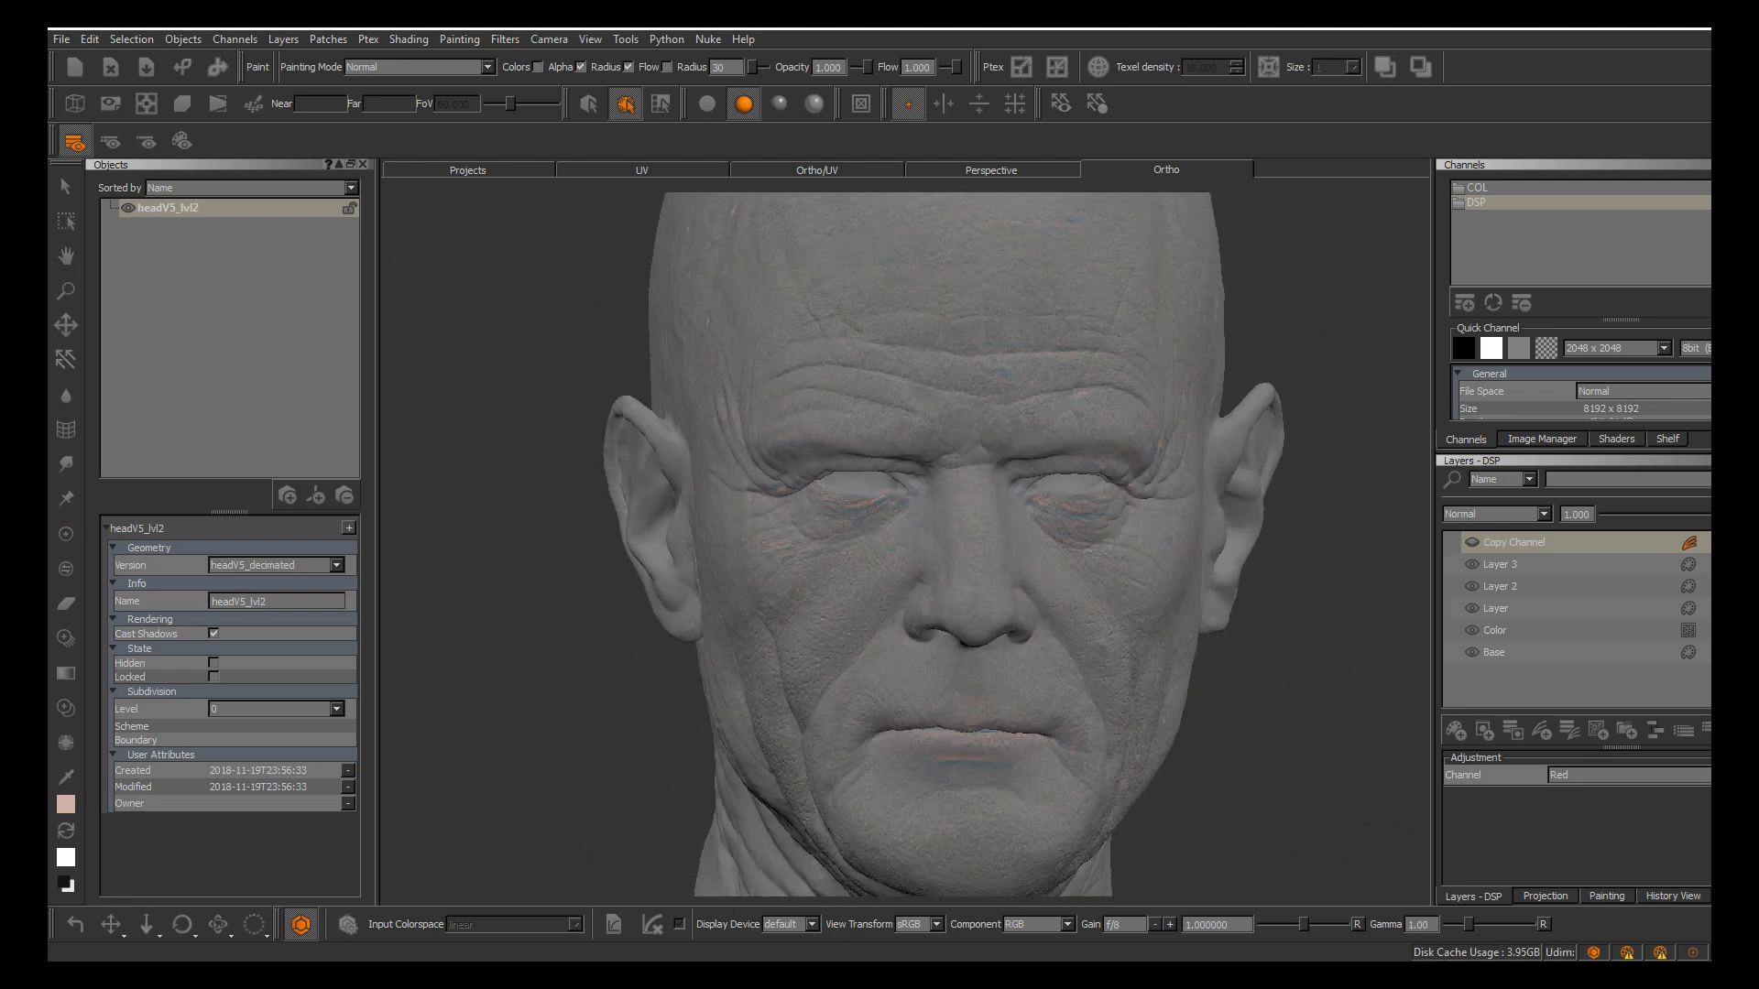
pyautogui.scroll(-1, 770, 462)
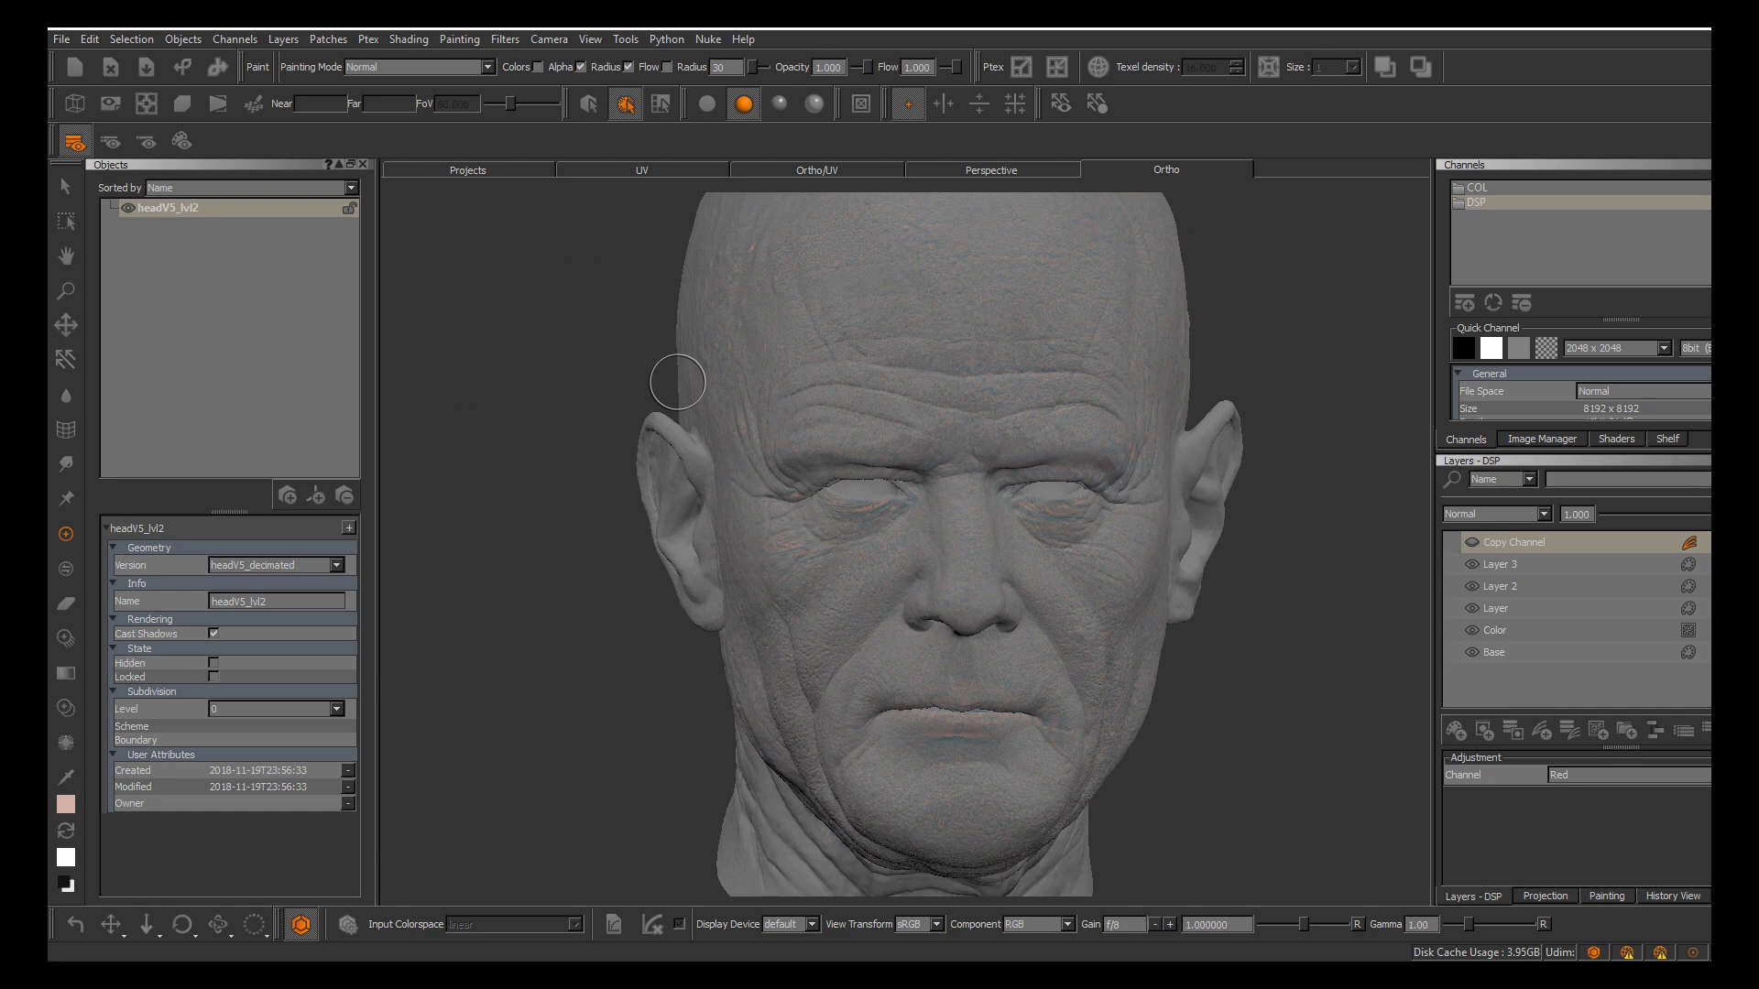
# Switch the head object's geometry version to headV5_lvl2.OBJ
pyautogui.click(280, 564)
pyautogui.click(281, 554)
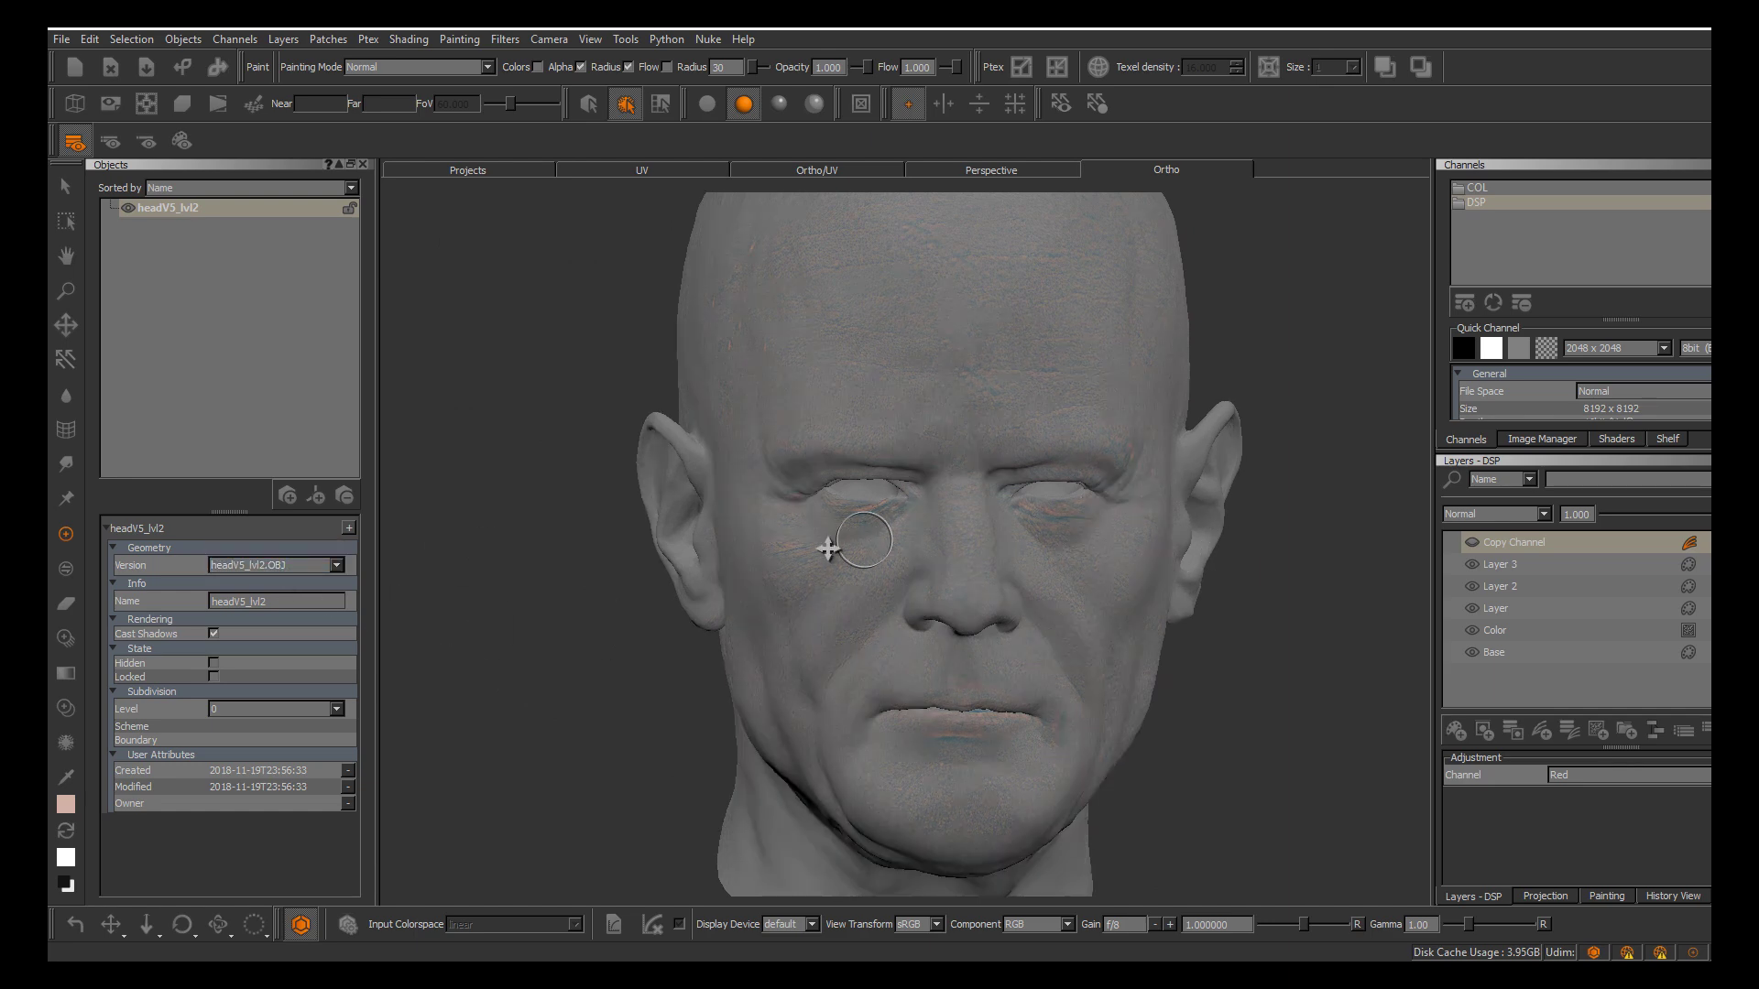
pyautogui.scroll(4, 873, 536)
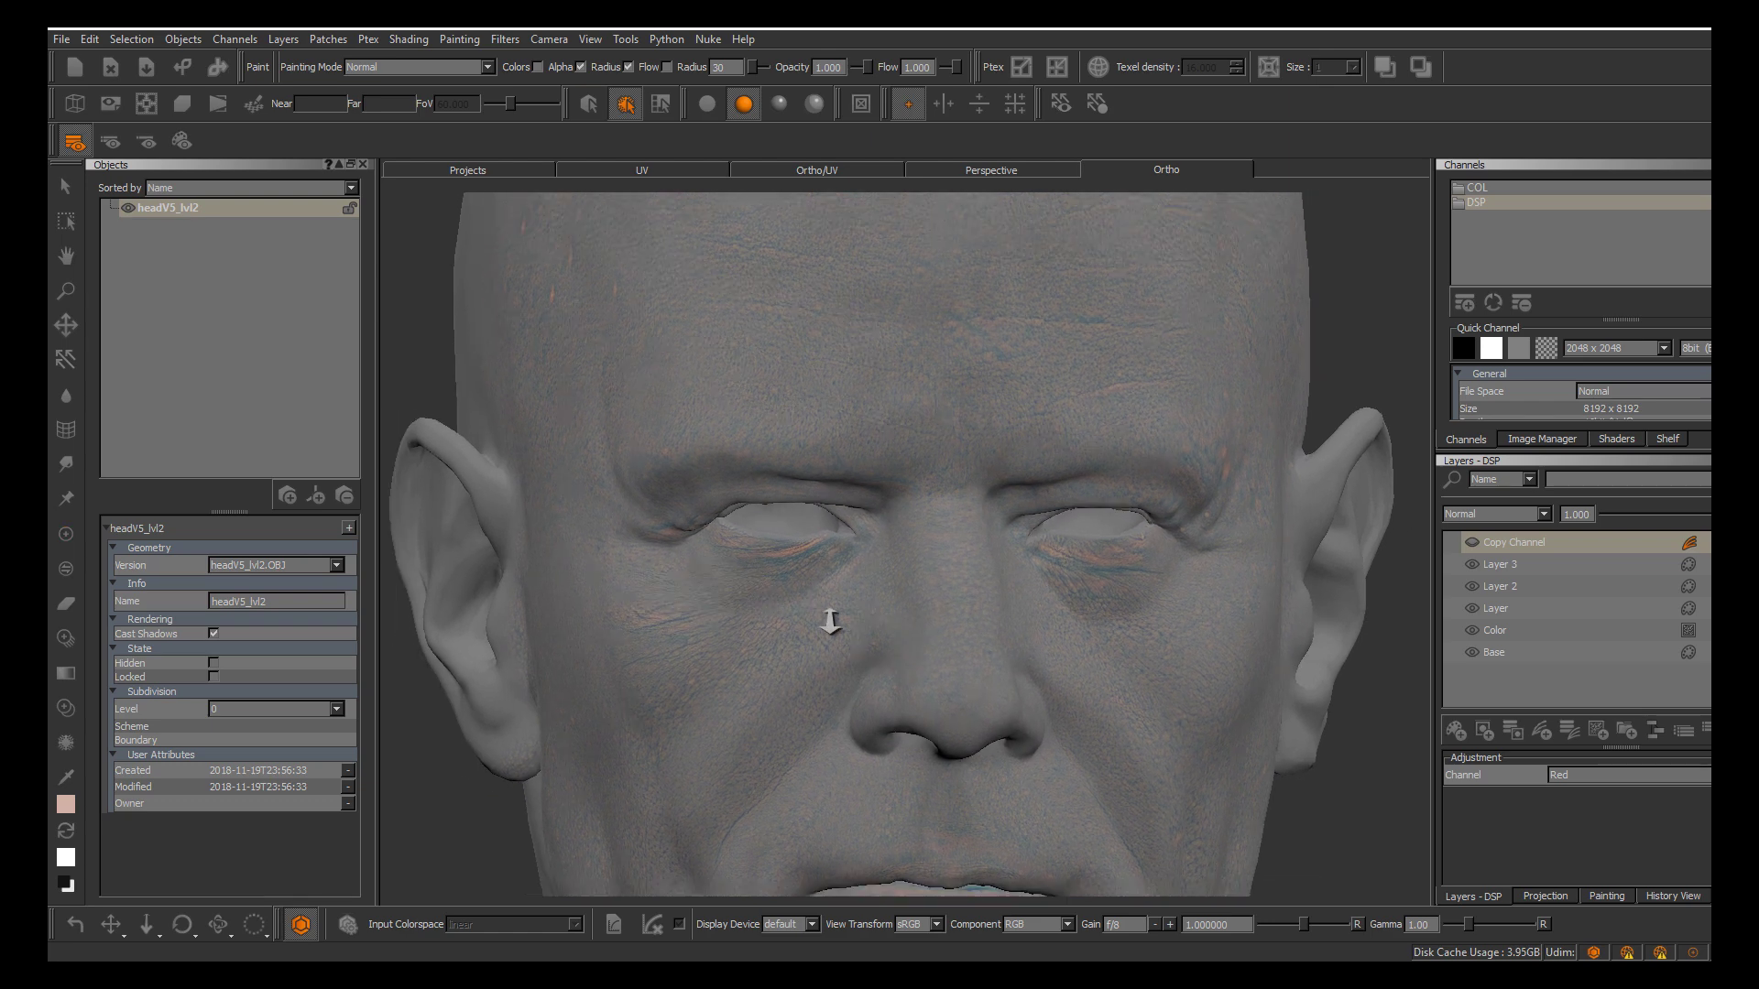
pyautogui.scroll(-2, 870, 605)
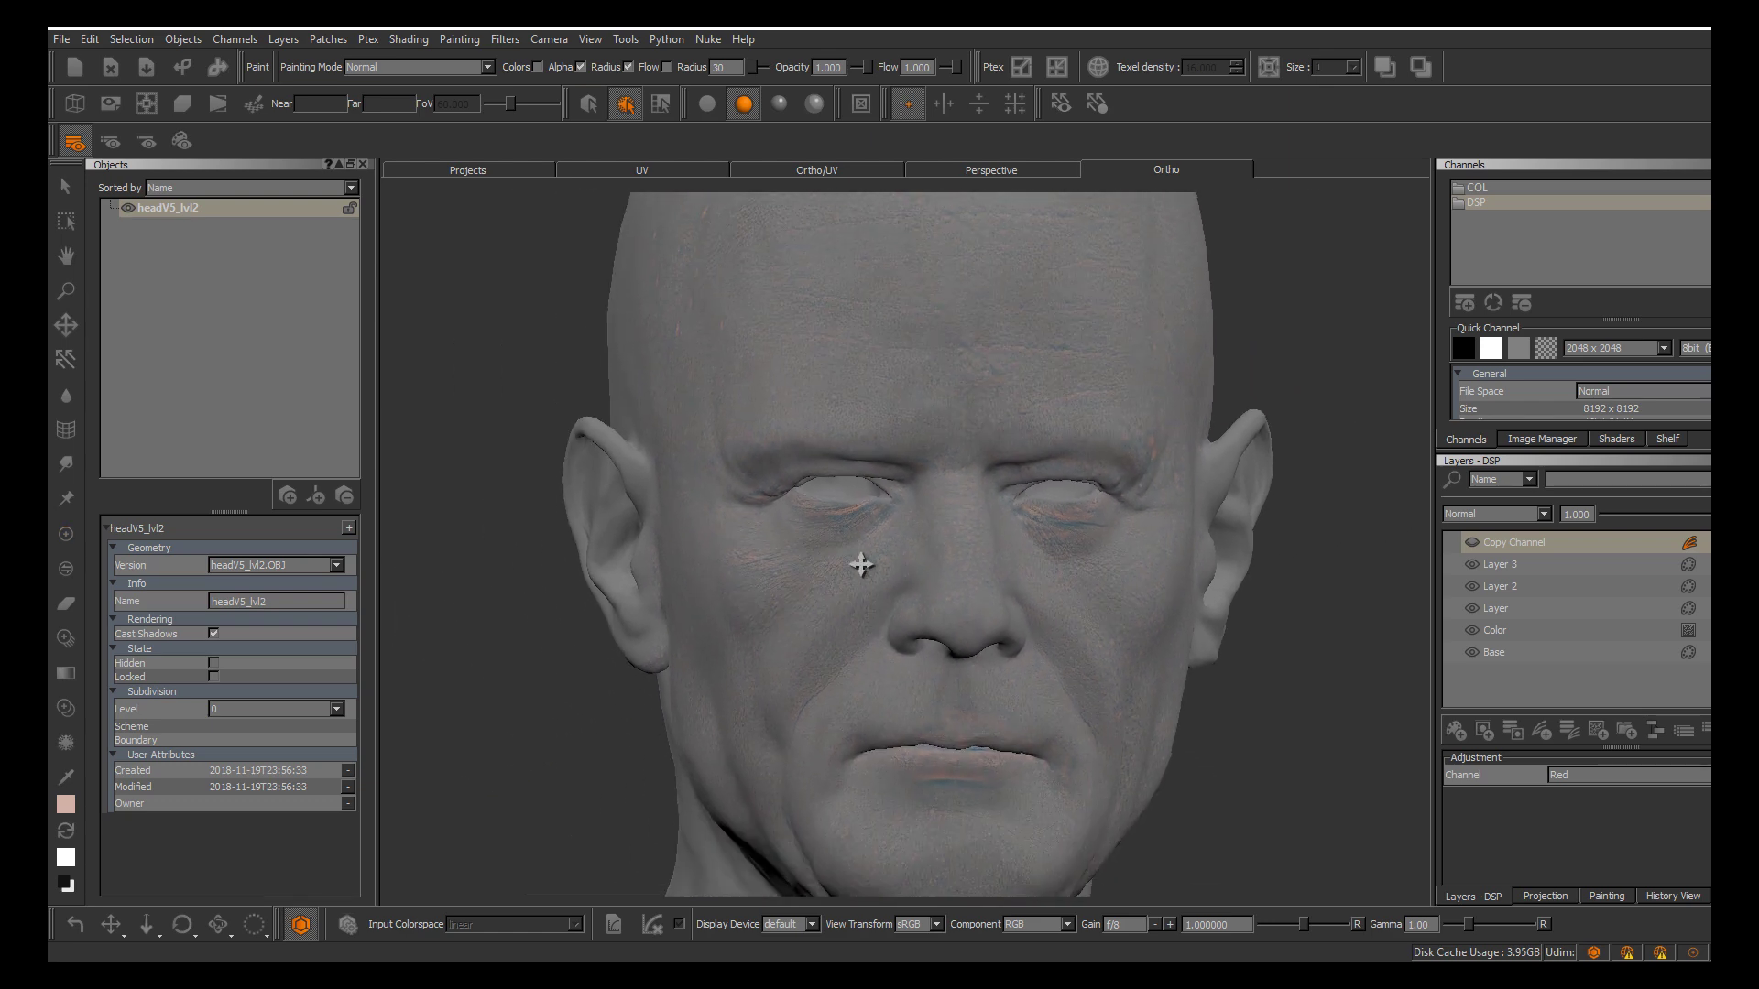
# Make the Copy Channel layer visible and set its adjustment channel to Green
pyautogui.click(1472, 543)
pyautogui.click(1585, 786)
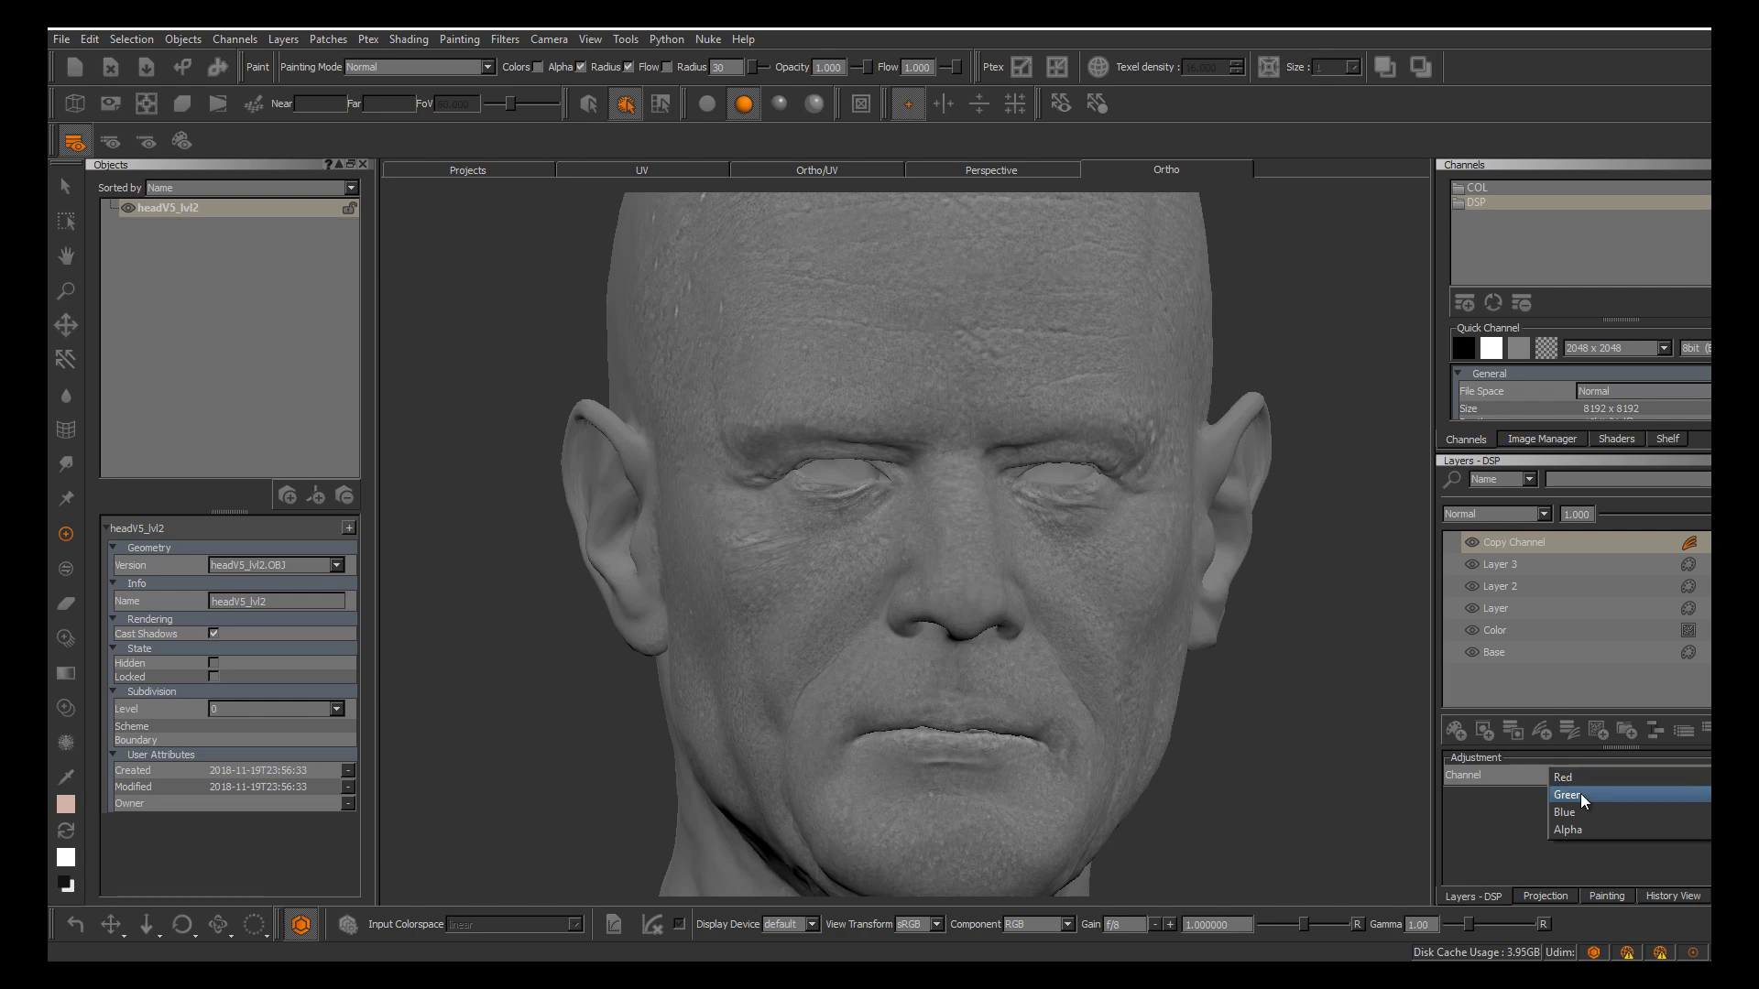
pyautogui.click(1580, 794)
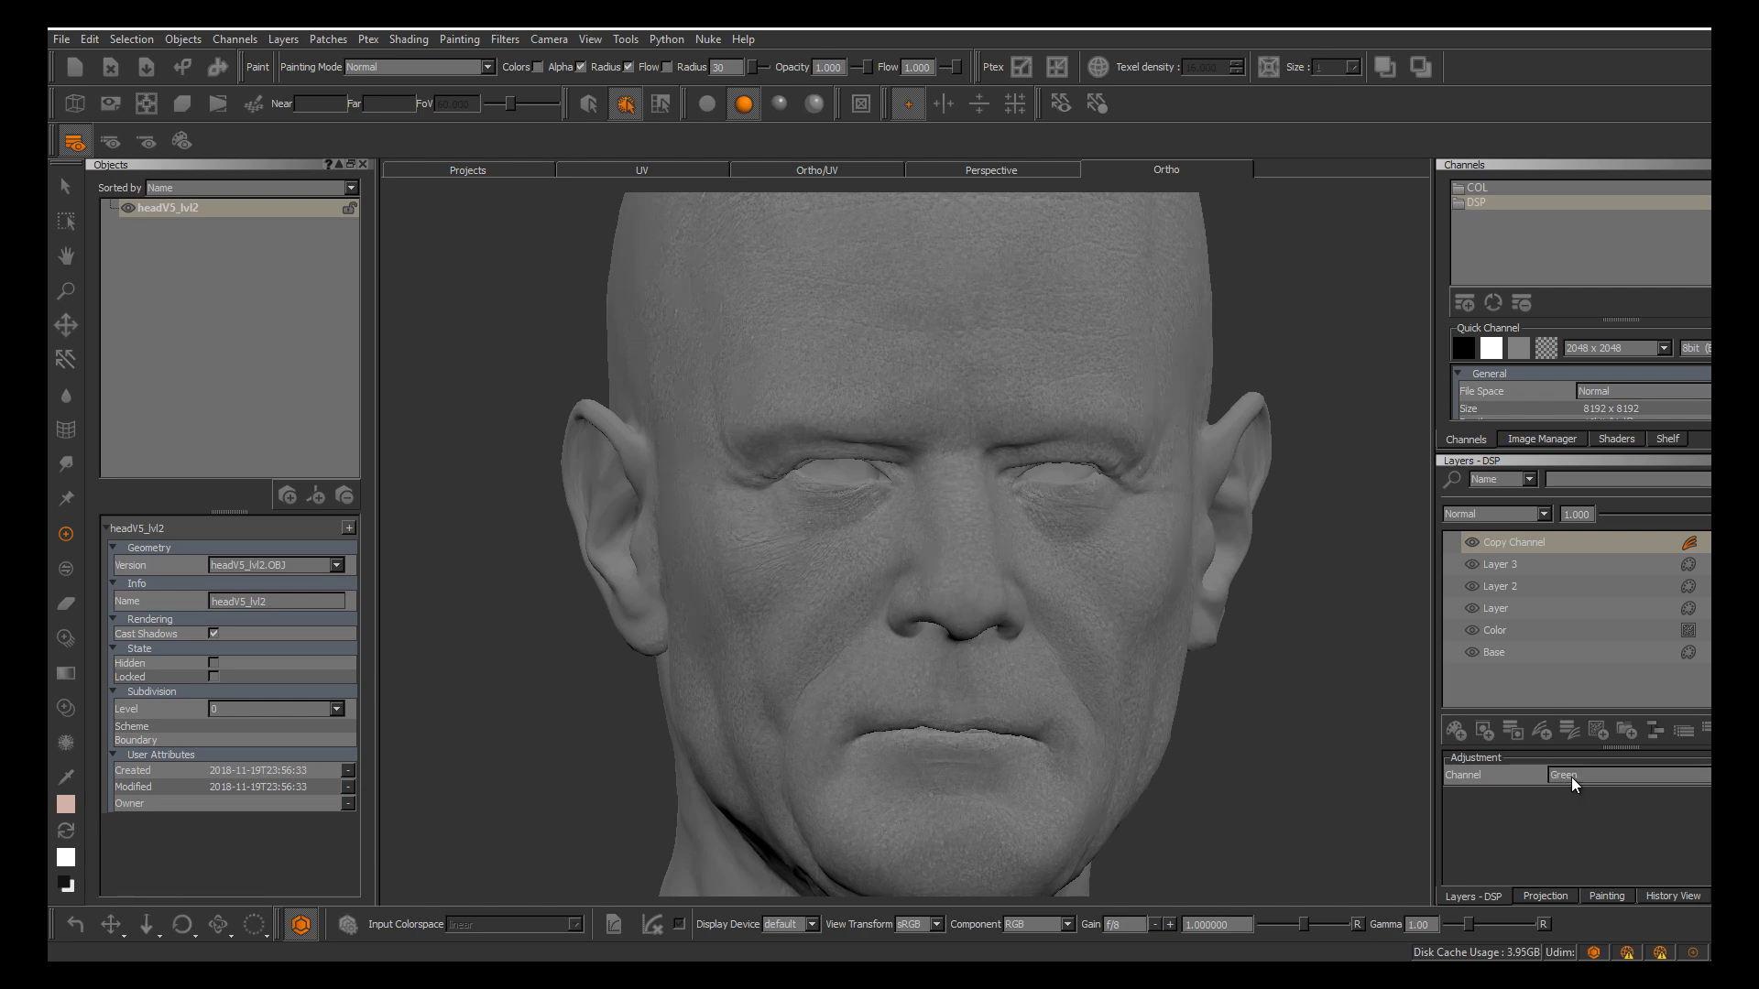
# Set the Copy Channel layer to Blue and examine the fine detail around the eyes and nose
pyautogui.click(1561, 777)
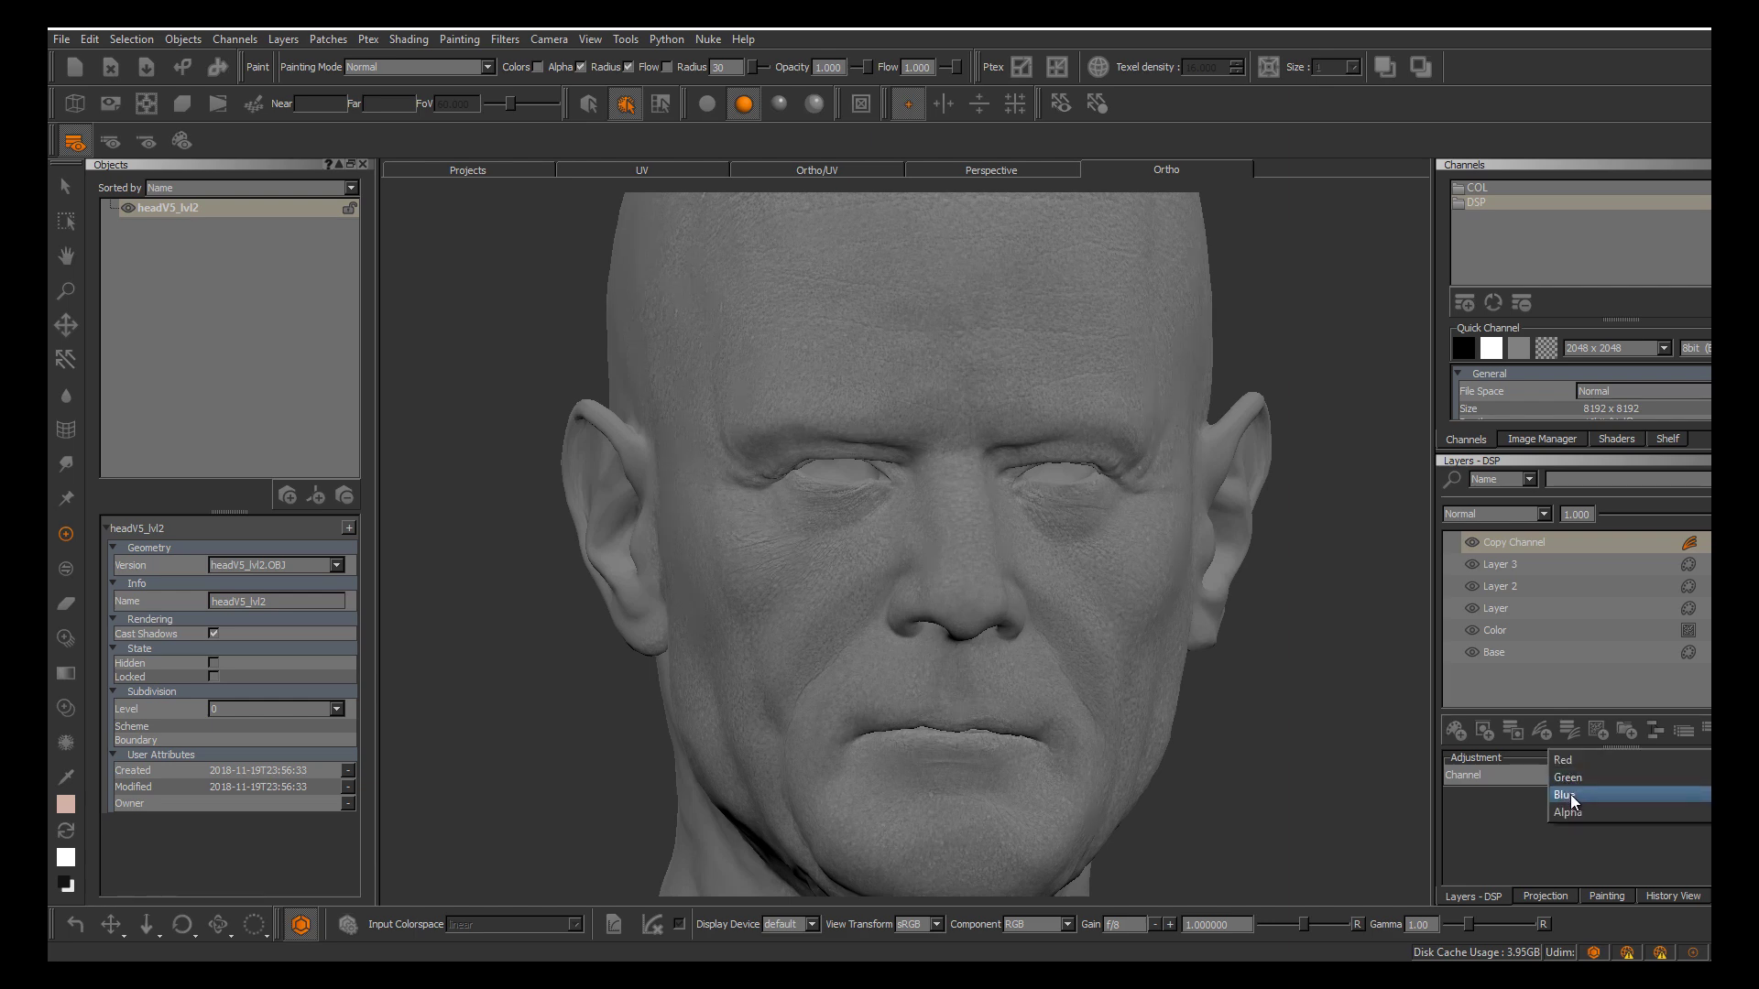
pyautogui.click(1572, 795)
pyautogui.scroll(6, 926, 628)
pyautogui.keyDown('alt'); pyautogui.moveTo(1058, 692); pyautogui.dragTo(985, 664, button='middle'); pyautogui.keyUp('alt')
pyautogui.scroll(3, 996, 644)
pyautogui.scroll(-3, 986, 664)
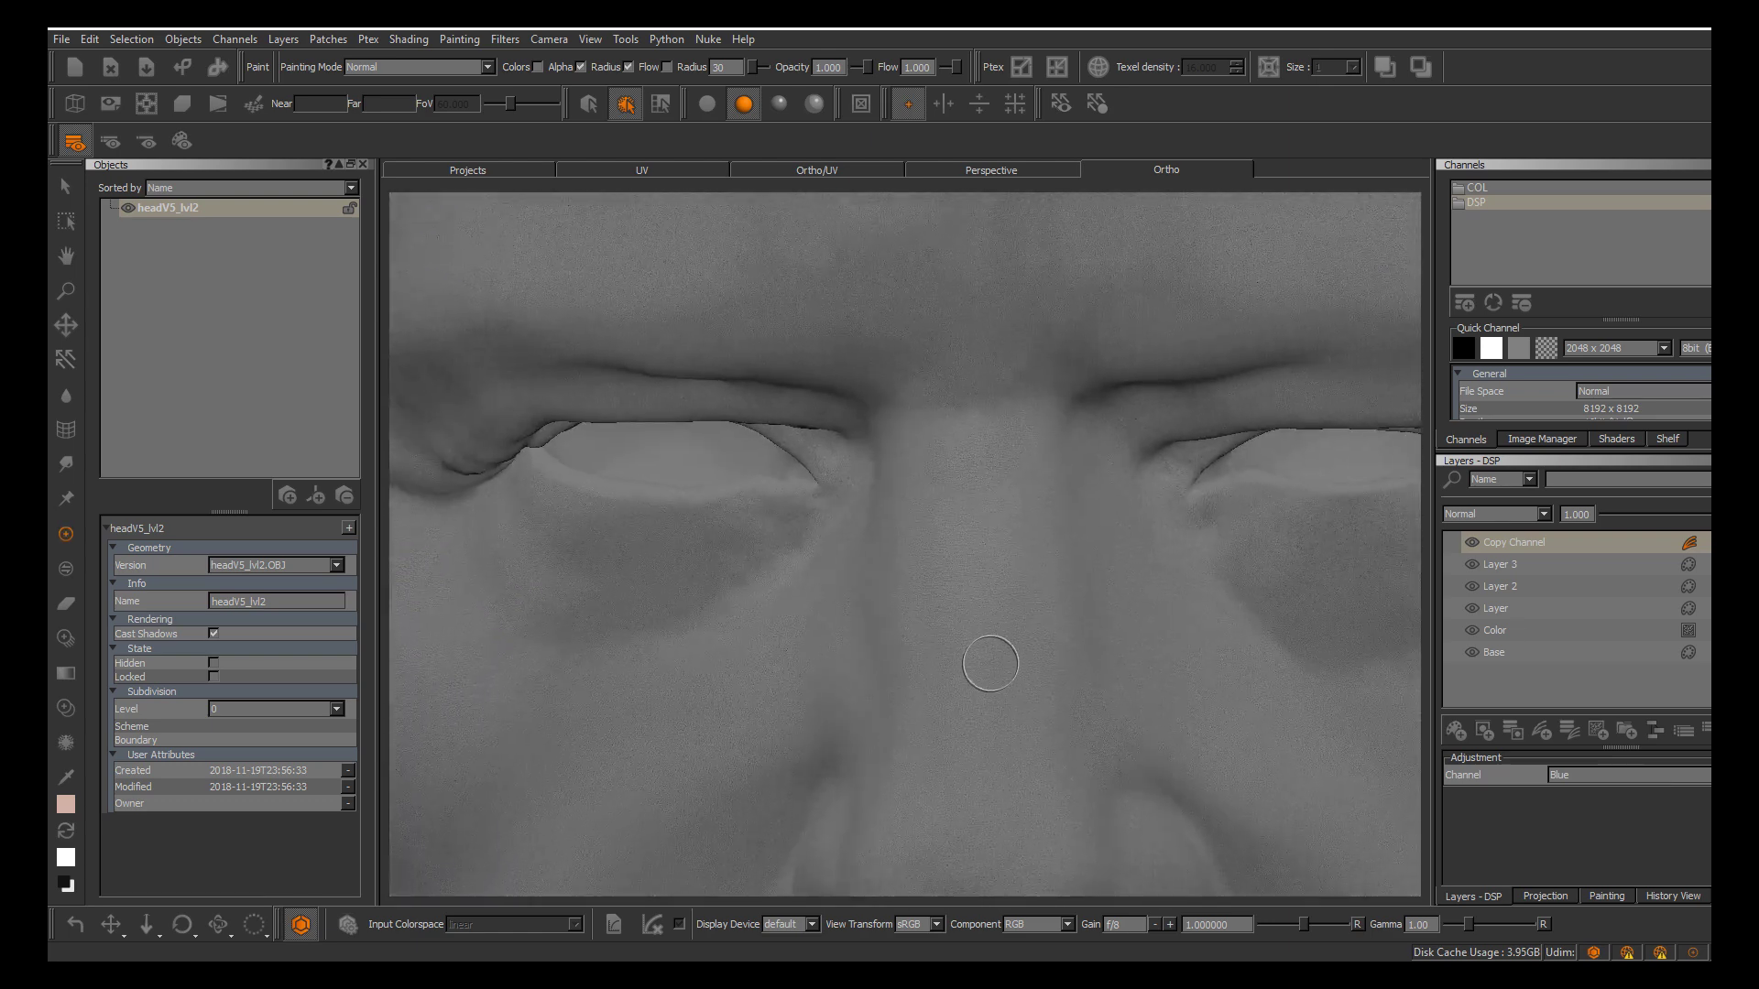
# Set the Copy Channel layer's adjustment channel to Red
pyautogui.click(1581, 777)
pyautogui.click(1572, 744)
pyautogui.scroll(-4, 730, 530)
pyautogui.scroll(-4, 830, 544)
# Examine the red channel's displacement detail across the forehead, temples and top of the skull
pyautogui.keyDown('alt'); pyautogui.moveTo(831, 550); pyautogui.dragTo(872, 546); pyautogui.keyUp('alt')
pyautogui.keyDown('alt'); pyautogui.moveTo(872, 546); pyautogui.dragTo(938, 617, button='middle'); pyautogui.keyUp('alt')
pyautogui.keyDown('alt'); pyautogui.moveTo(885, 555); pyautogui.dragTo(1115, 609); pyautogui.keyUp('alt')
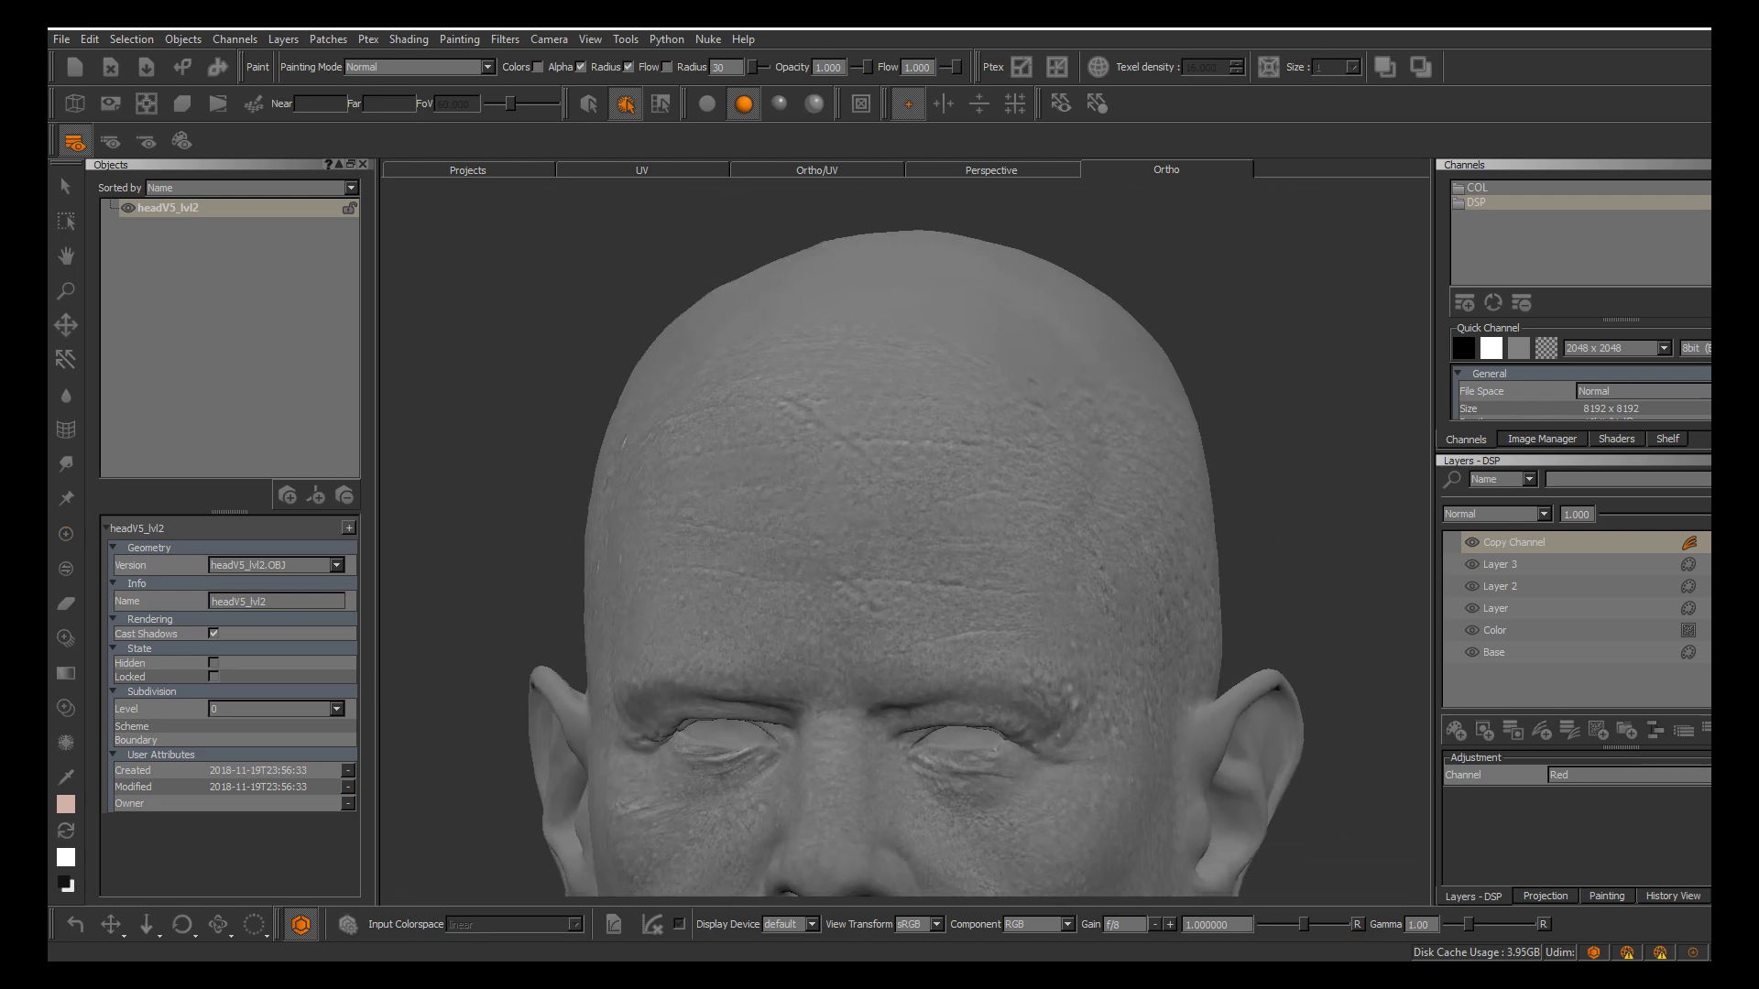
pyautogui.keyDown('alt'); pyautogui.moveTo(1115, 610); pyautogui.dragTo(1025, 584, button='right'); pyautogui.keyUp('alt')
pyautogui.keyDown('alt'); pyautogui.moveTo(1025, 585); pyautogui.dragTo(1058, 609); pyautogui.keyUp('alt')
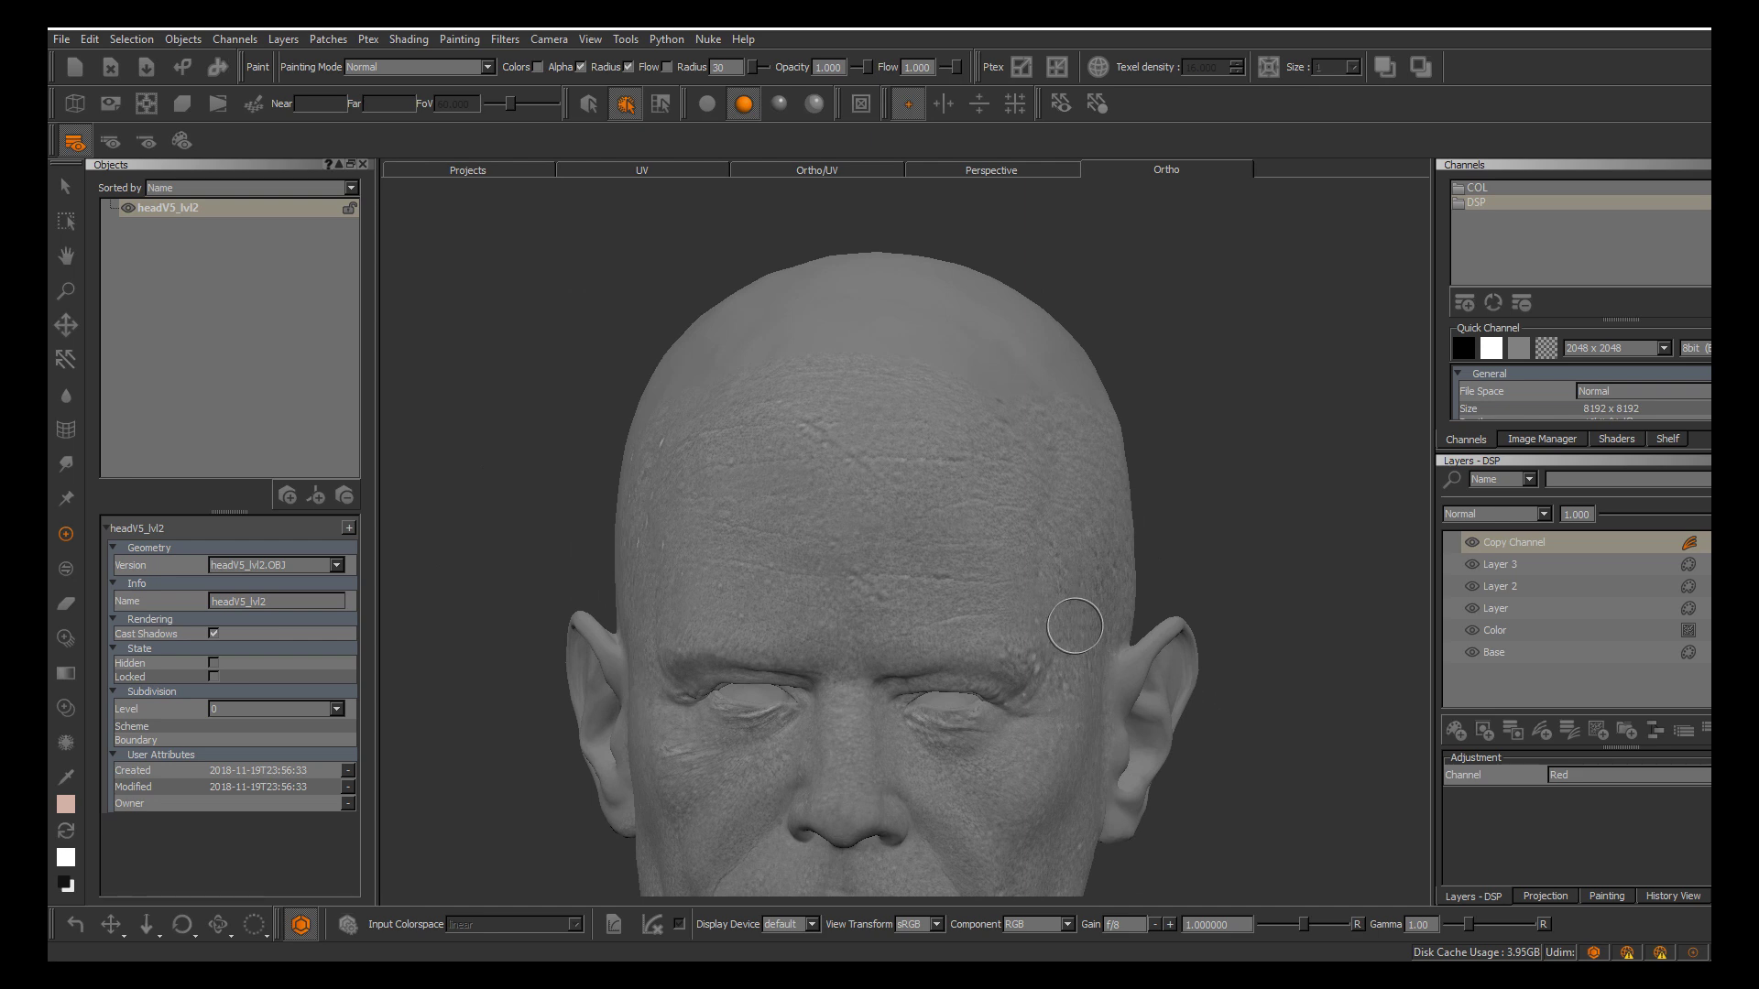
pyautogui.moveTo(1016, 530)
pyautogui.keyDown('alt'); pyautogui.mouseDown()
pyautogui.moveTo(1087, 541)
pyautogui.moveTo(1060, 514)
pyautogui.moveTo(1045, 608)
pyautogui.moveTo(1080, 530)
pyautogui.moveTo(998, 513)
pyautogui.moveTo(1115, 537)
pyautogui.moveTo(1064, 546)
pyautogui.moveTo(1056, 518)
pyautogui.moveTo(1037, 535)
pyautogui.mouseUp(); pyautogui.keyUp('alt')
pyautogui.keyDown('alt'); pyautogui.moveTo(1004, 541); pyautogui.dragTo(957, 555); pyautogui.keyUp('alt')
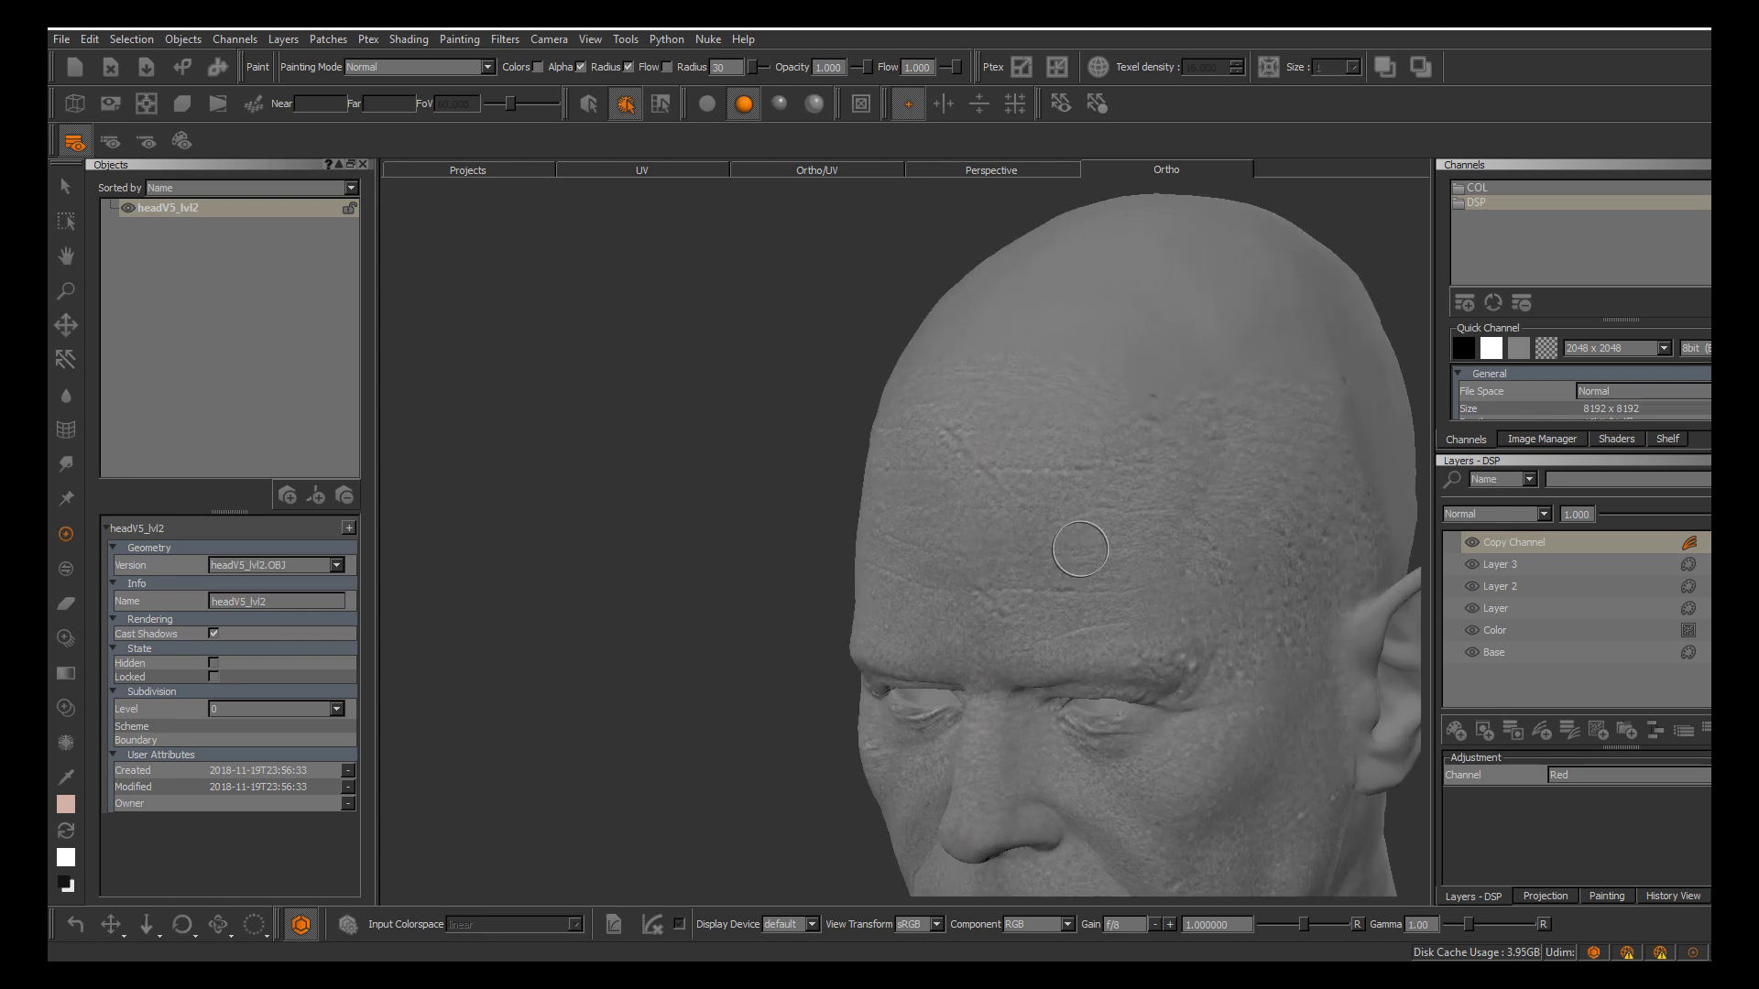
pyautogui.keyDown('alt'); pyautogui.moveTo(1107, 493); pyautogui.dragTo(992, 550, button='middle'); pyautogui.keyUp('alt')
pyautogui.keyDown('alt'); pyautogui.moveTo(1101, 437); pyautogui.dragTo(1119, 381); pyautogui.keyUp('alt')
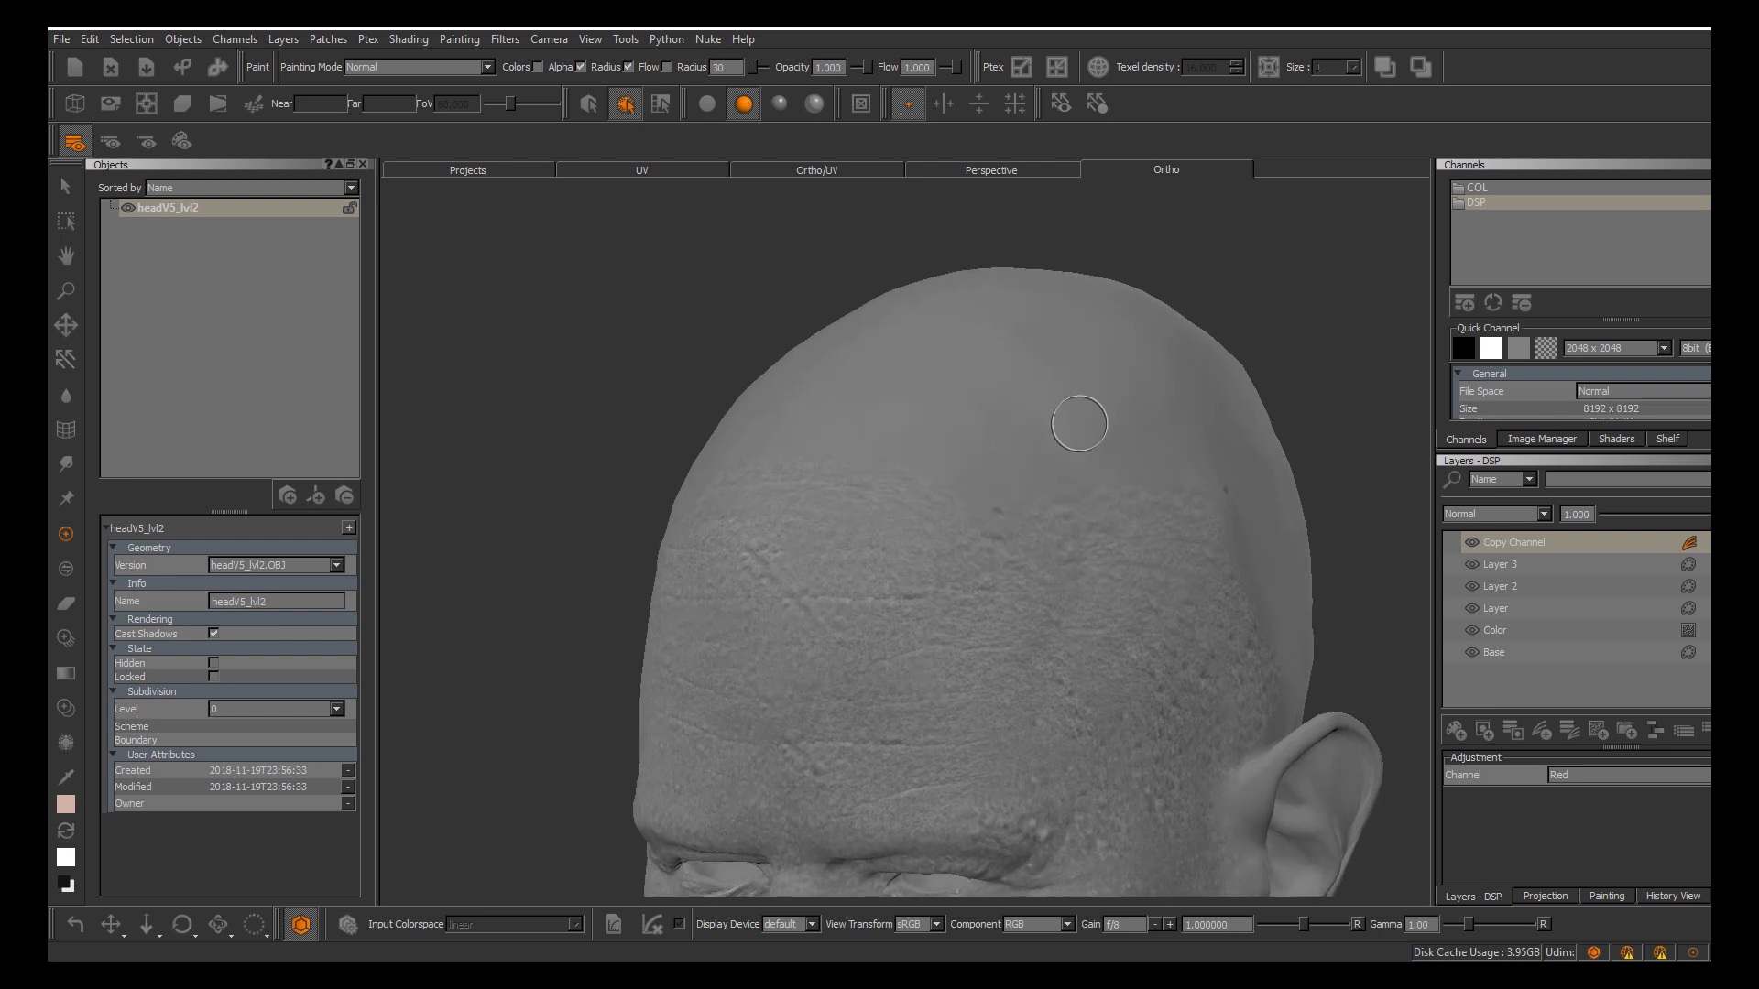
# Examine the red channel's displacement detail on the face, from the eyes and cheeks down to the mouth
pyautogui.moveTo(1155, 524)
pyautogui.keyDown('alt'); pyautogui.mouseDown()
pyautogui.moveTo(1048, 421)
pyautogui.moveTo(1072, 518)
pyautogui.moveTo(1045, 544)
pyautogui.moveTo(1055, 631)
pyautogui.mouseUp(); pyautogui.keyUp('alt')
pyautogui.keyDown('alt'); pyautogui.moveTo(1054, 630); pyautogui.dragTo(1080, 648, button='right'); pyautogui.keyUp('alt')
pyautogui.moveTo(1080, 648)
pyautogui.keyDown('alt'); pyautogui.mouseDown()
pyautogui.moveTo(1130, 687)
pyautogui.moveTo(1087, 668)
pyautogui.mouseUp(); pyautogui.keyUp('alt')
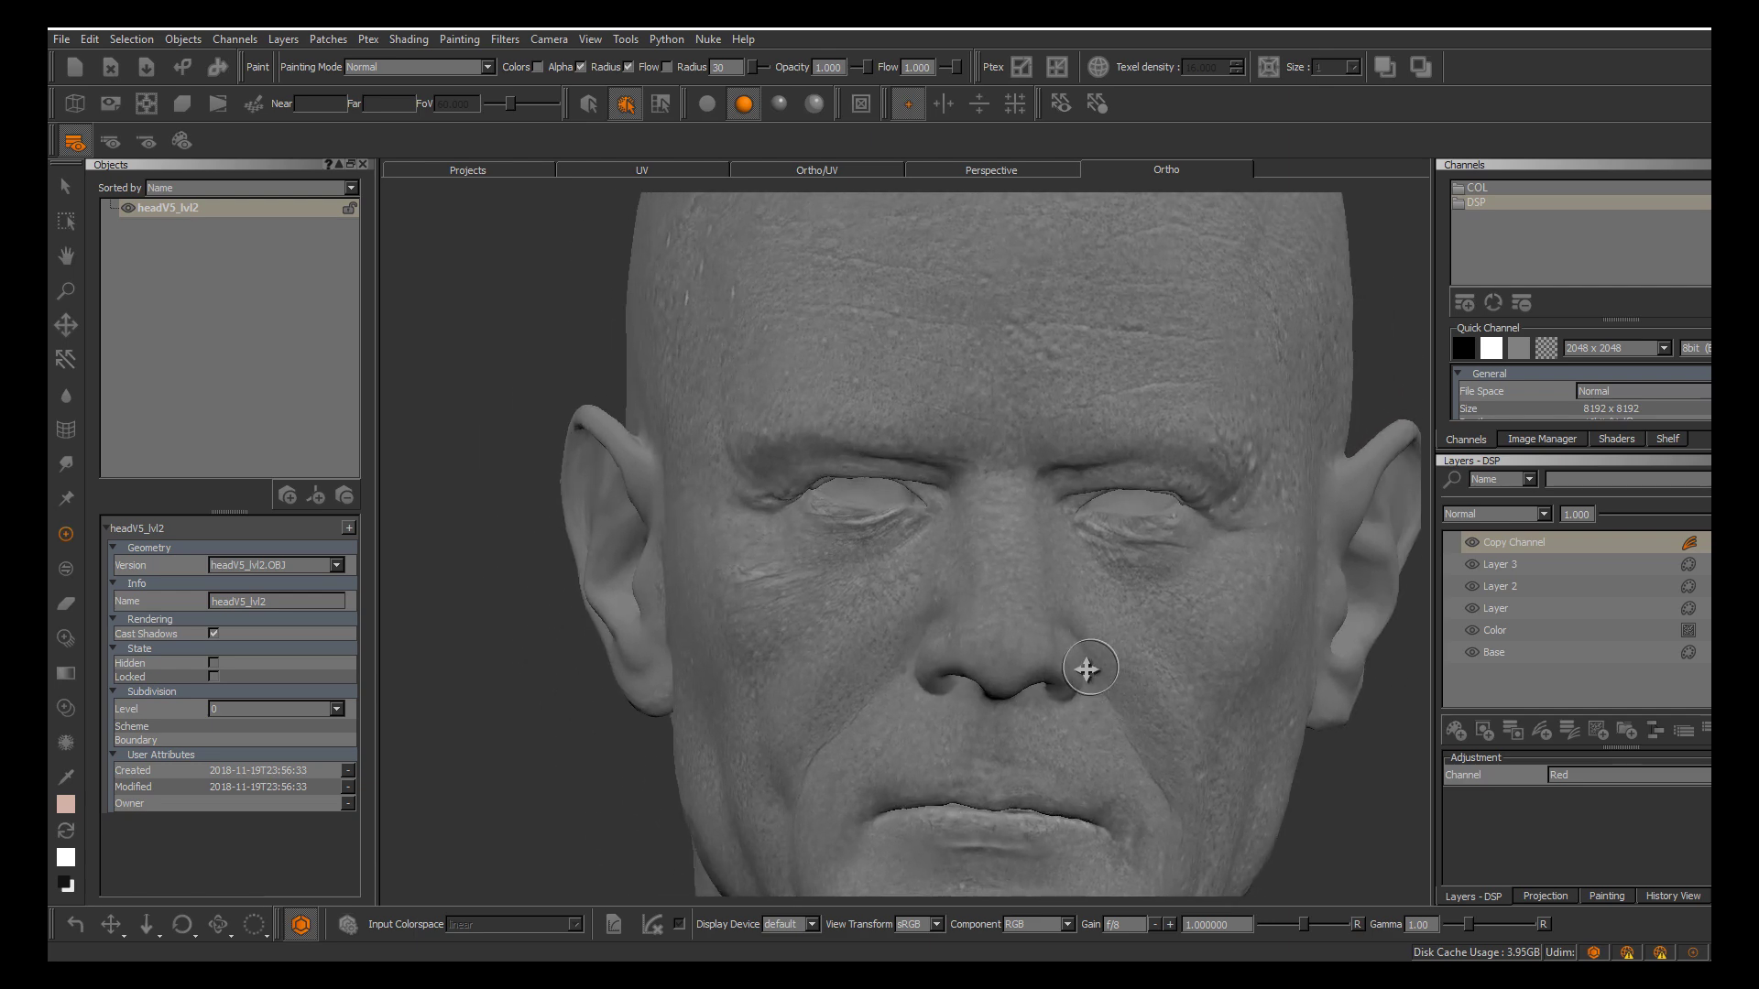
pyautogui.keyDown('alt'); pyautogui.moveTo(1087, 668); pyautogui.dragTo(1112, 709, button='middle'); pyautogui.keyUp('alt')
pyautogui.moveTo(1147, 713)
pyautogui.keyDown('alt'); pyautogui.mouseDown()
pyautogui.moveTo(1170, 723)
pyautogui.moveTo(1172, 607)
pyautogui.mouseUp(); pyautogui.keyUp('alt')
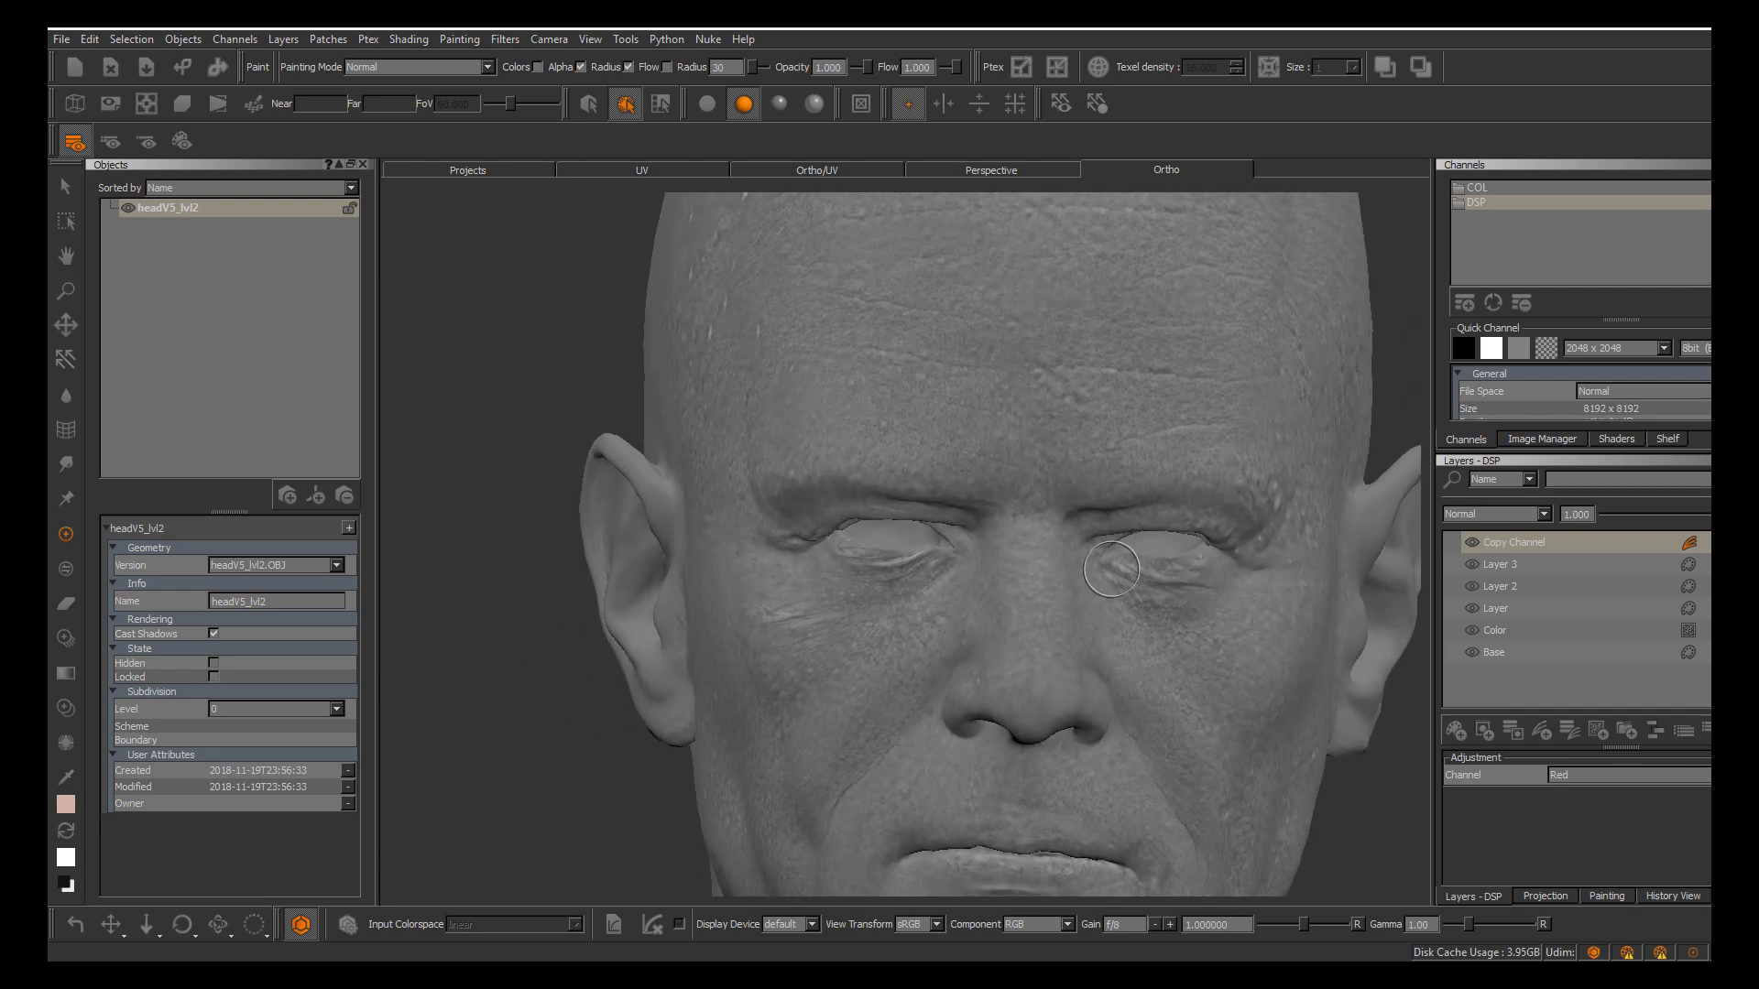
pyautogui.keyDown('alt'); pyautogui.moveTo(1045, 675); pyautogui.dragTo(1037, 565, button='middle'); pyautogui.keyUp('alt')
pyautogui.moveTo(1132, 732)
pyautogui.keyDown('alt'); pyautogui.mouseDown()
pyautogui.moveTo(1100, 621)
pyautogui.moveTo(1125, 595)
pyautogui.moveTo(1163, 669)
pyautogui.moveTo(1127, 629)
pyautogui.moveTo(1092, 666)
pyautogui.mouseUp(); pyautogui.keyUp('alt')
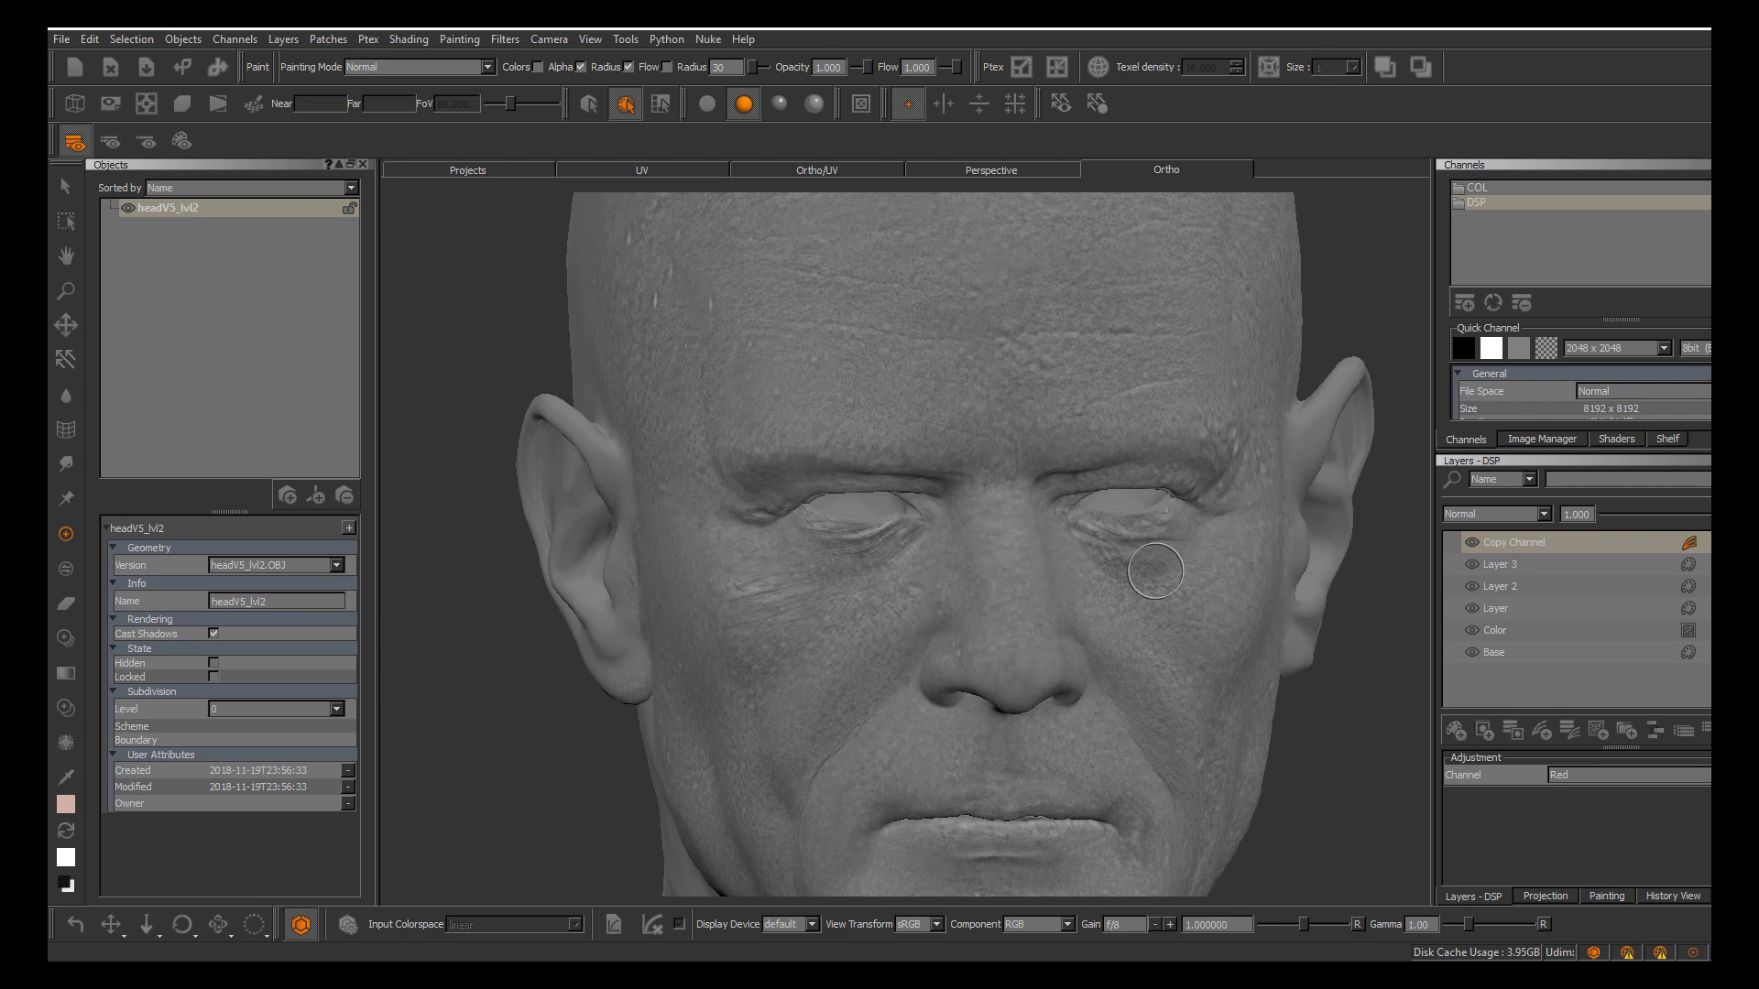
pyautogui.moveTo(1081, 610)
pyautogui.mouseDown(button='middle')
pyautogui.moveTo(1078, 645)
pyautogui.moveTo(1044, 652)
pyautogui.moveTo(911, 597)
pyautogui.moveTo(990, 615)
pyautogui.mouseUp(button='middle')
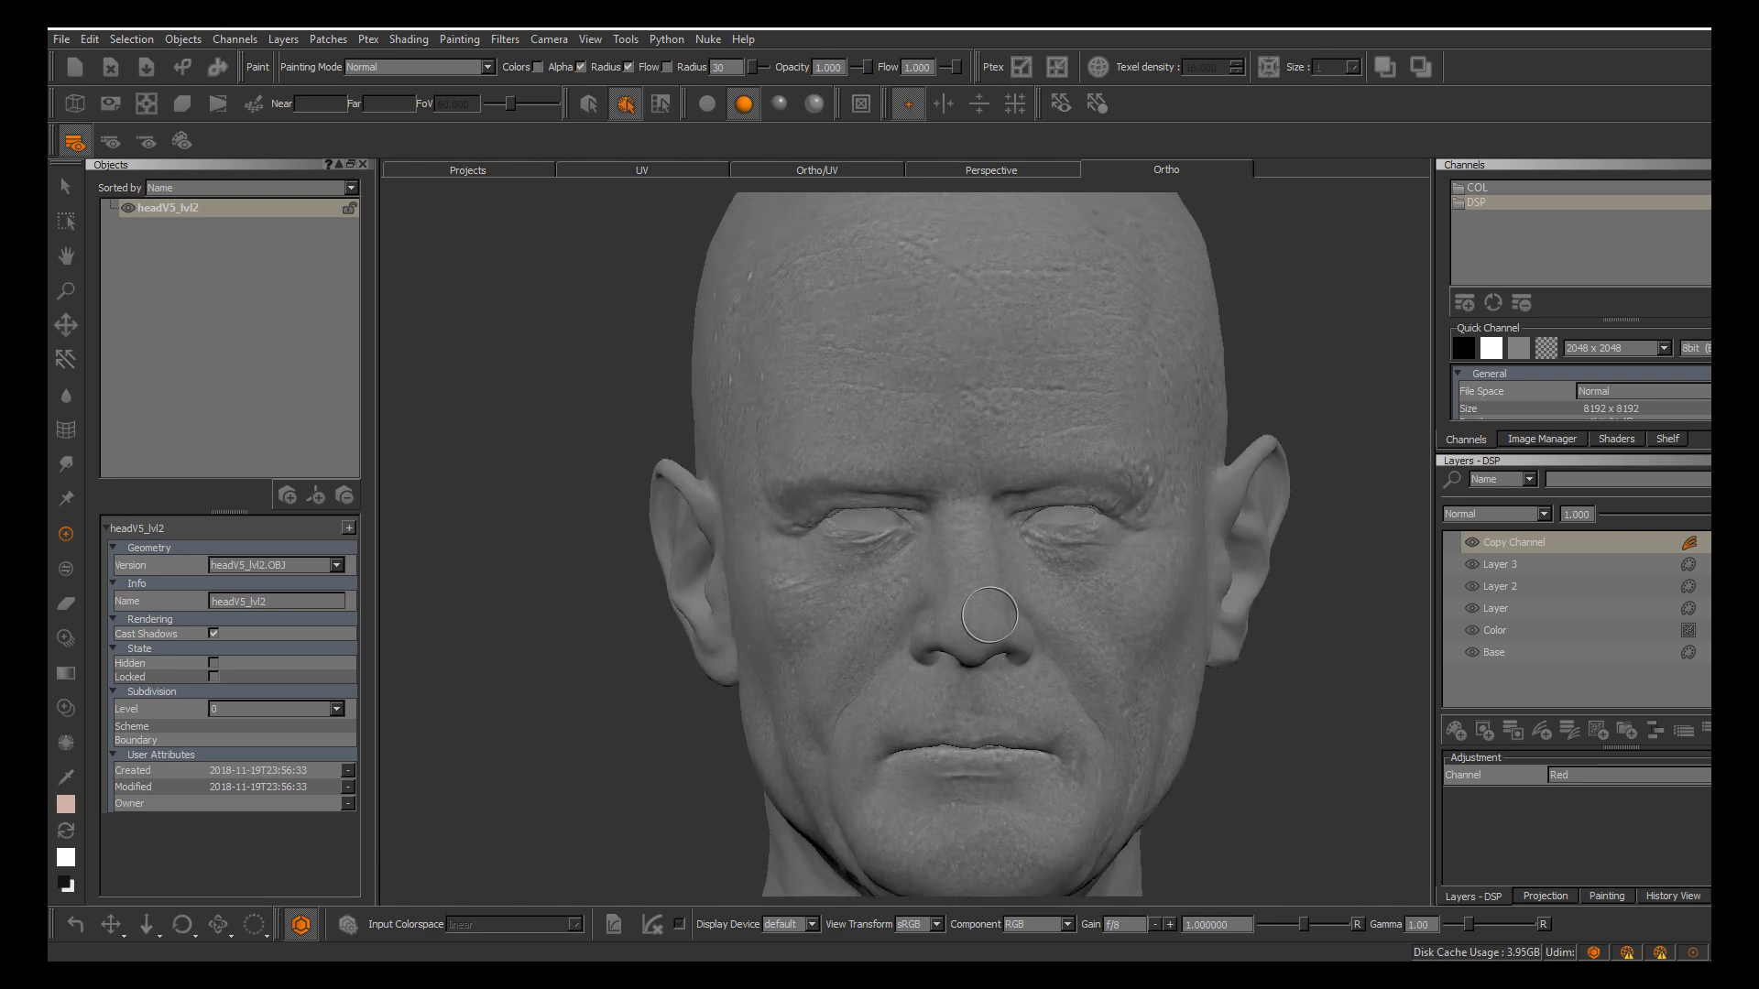
# Keep the Copy Channel layer on Red and open the flattened export of the current DSP channel
pyautogui.click(1572, 778)
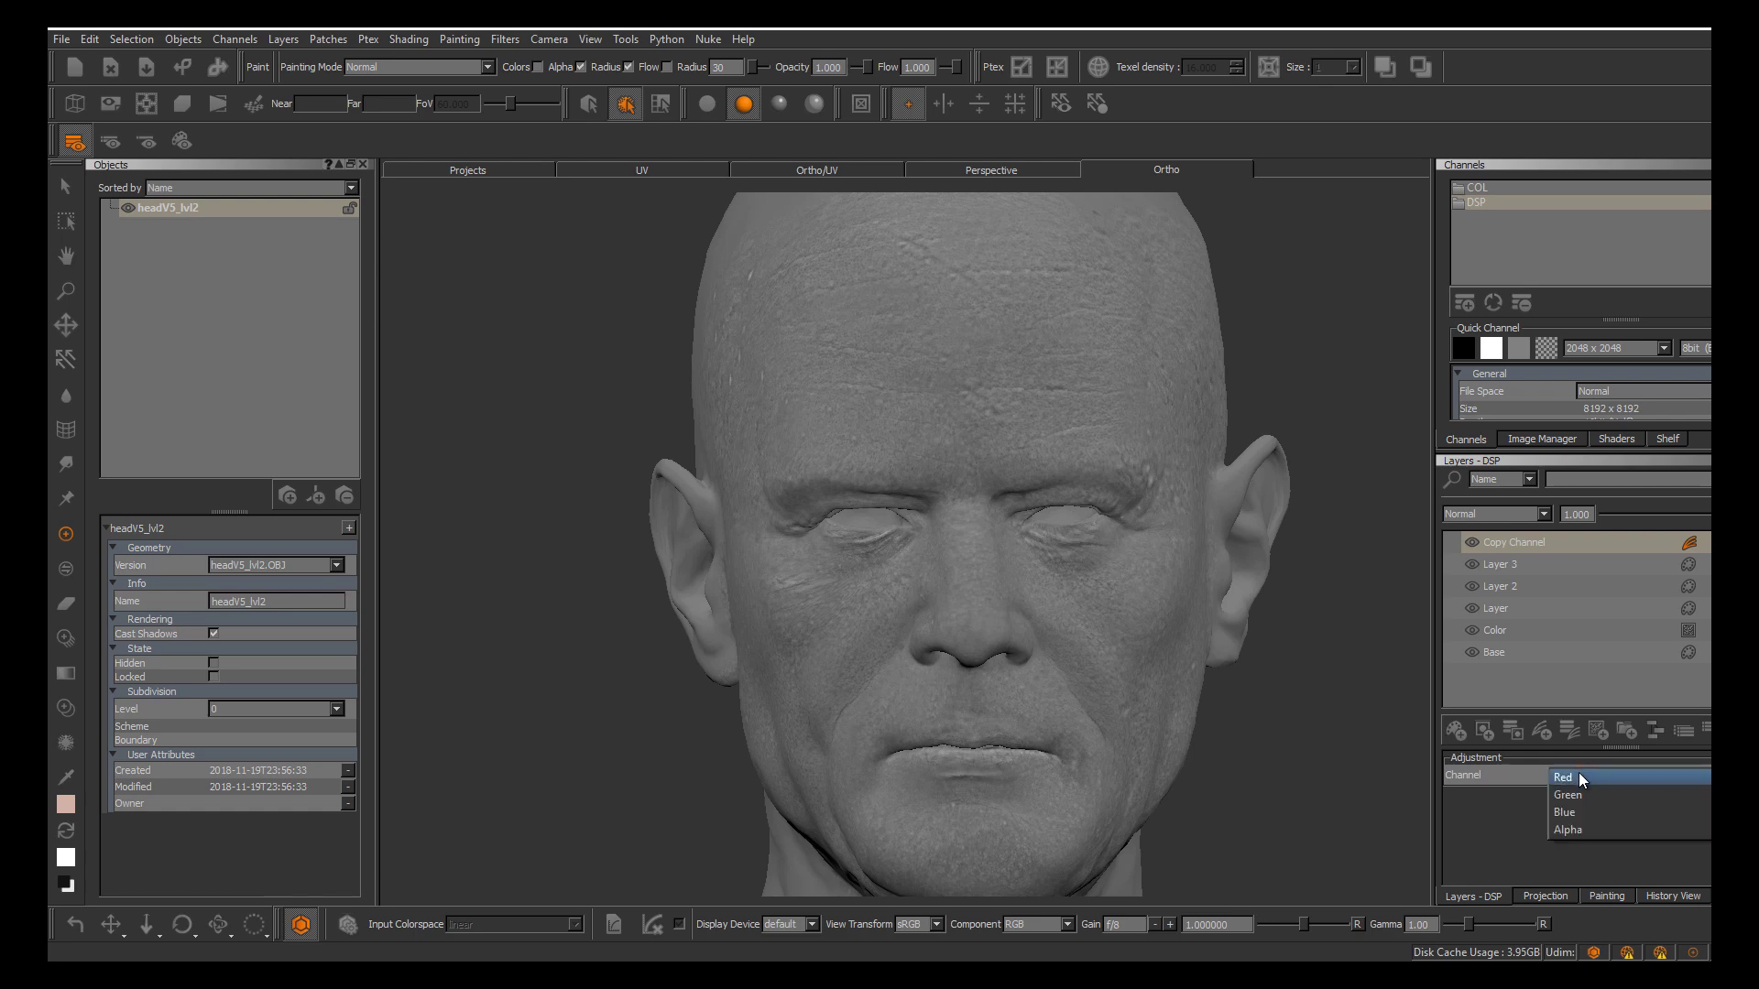
pyautogui.click(1563, 780)
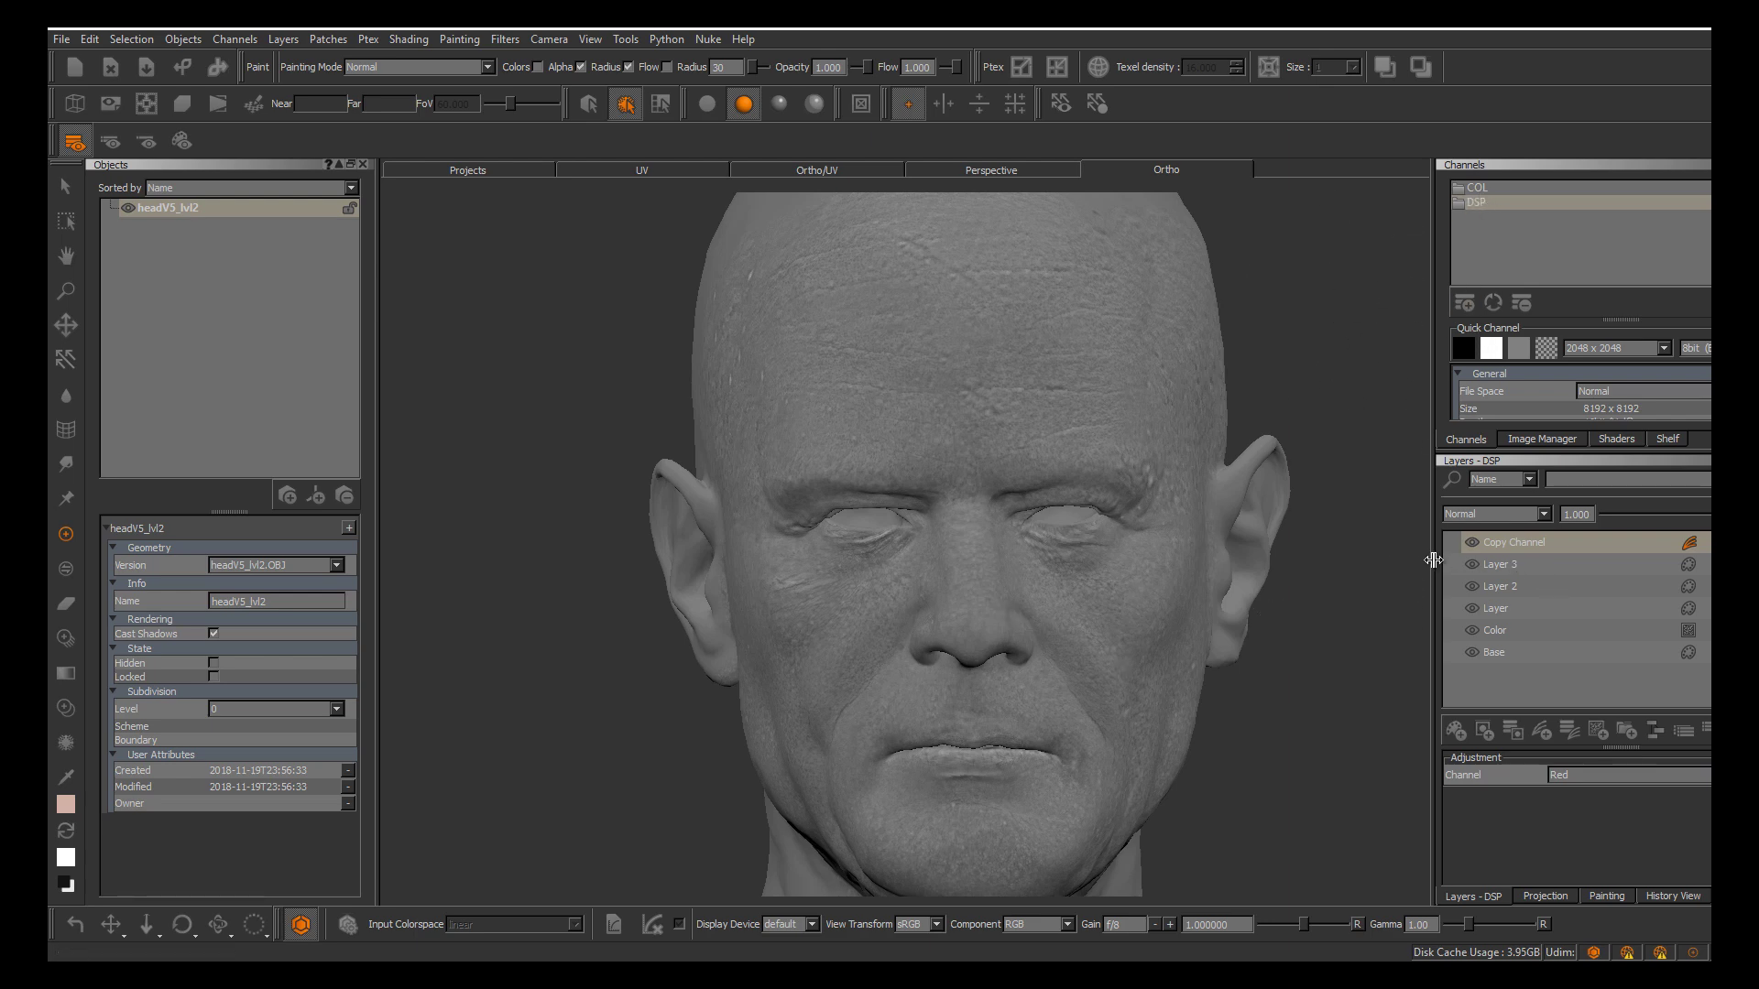
pyautogui.rightClick(1505, 205)
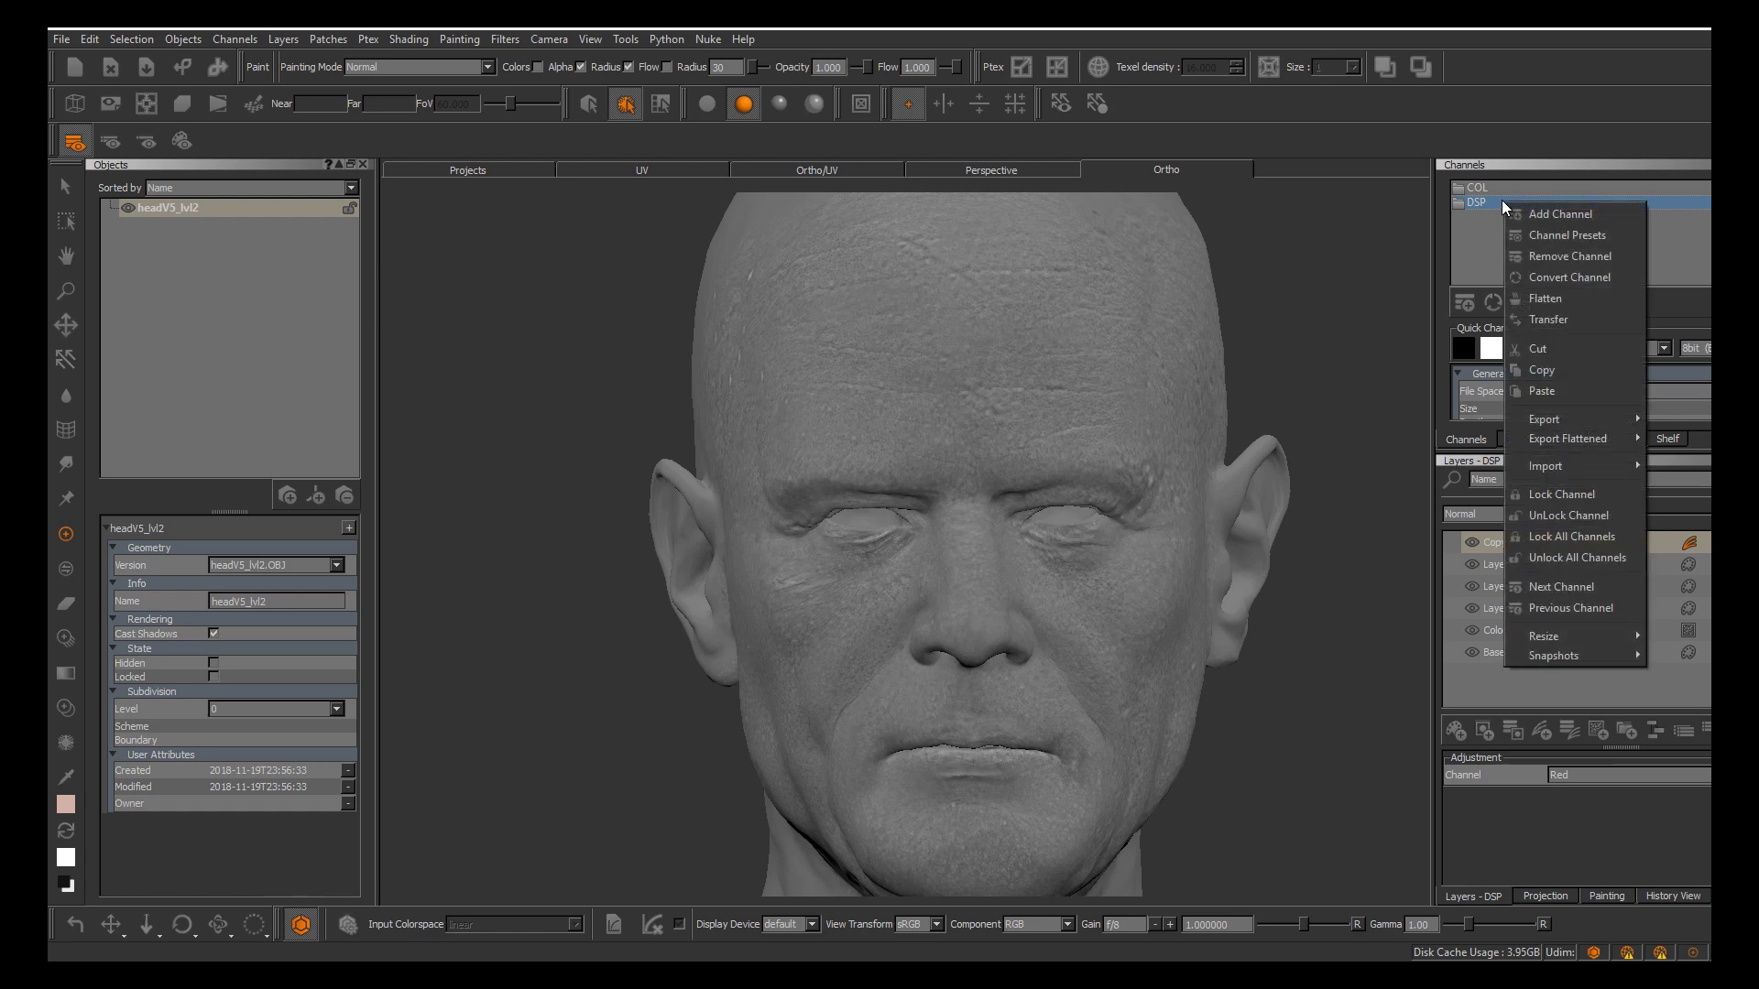
pyautogui.moveTo(1591, 440)
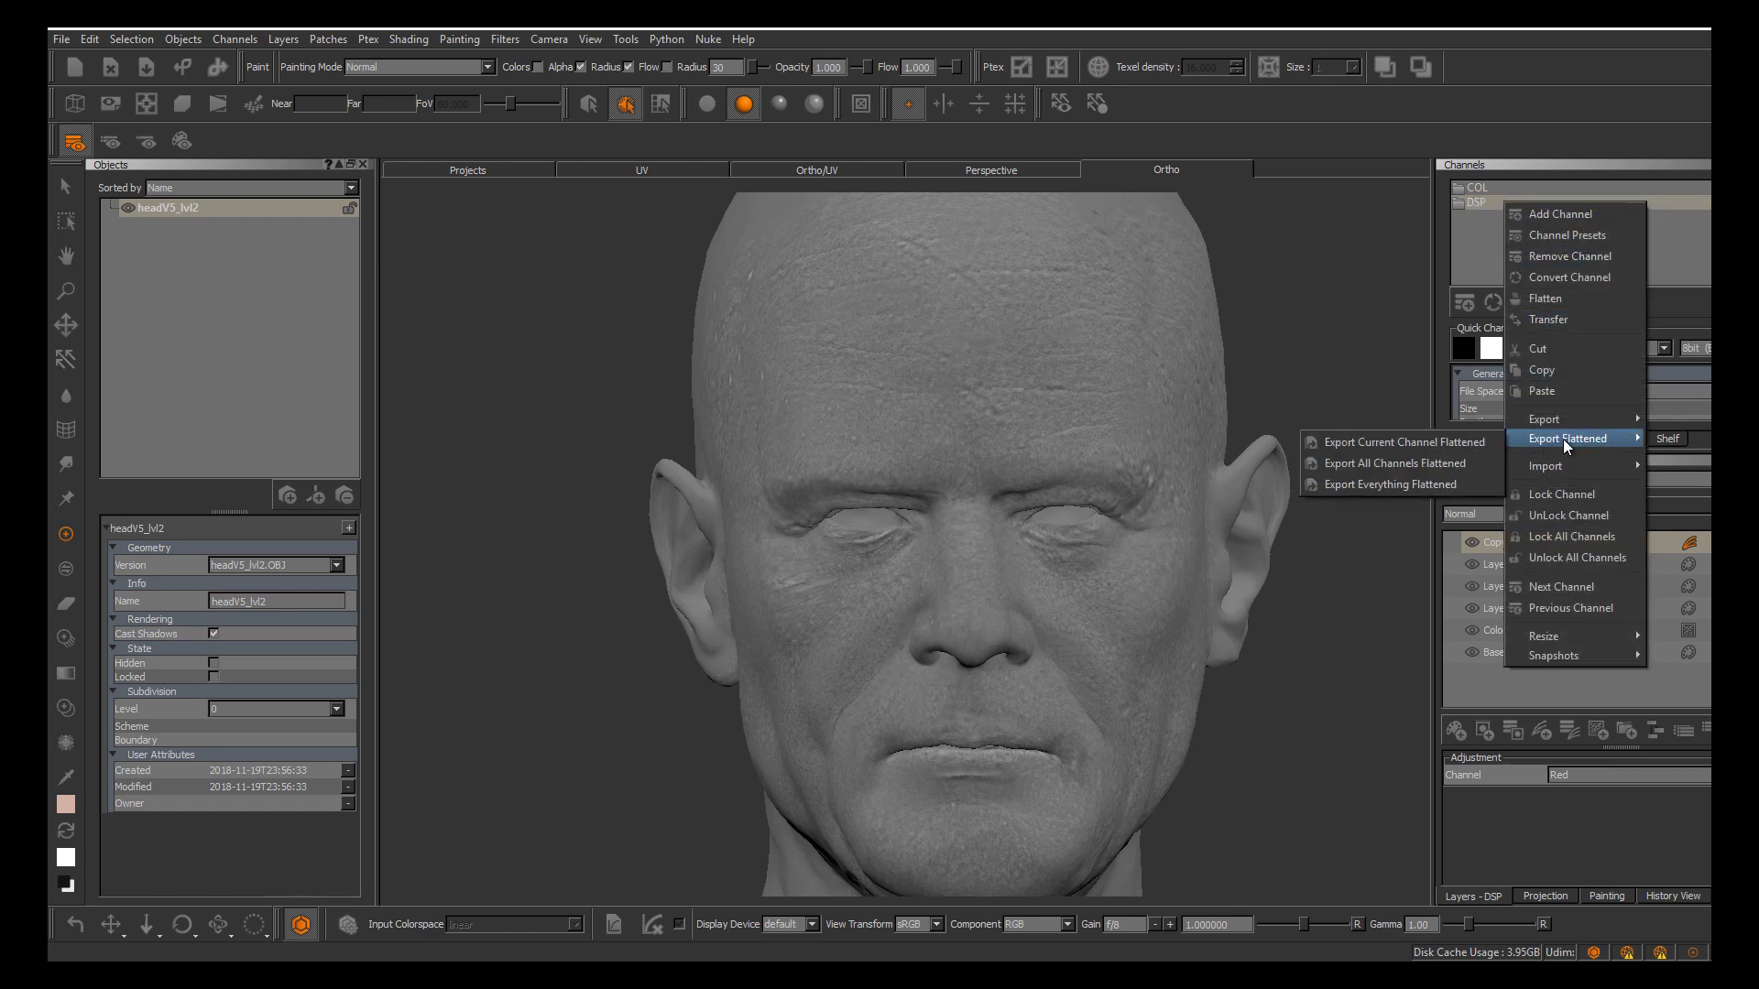
pyautogui.click(1354, 444)
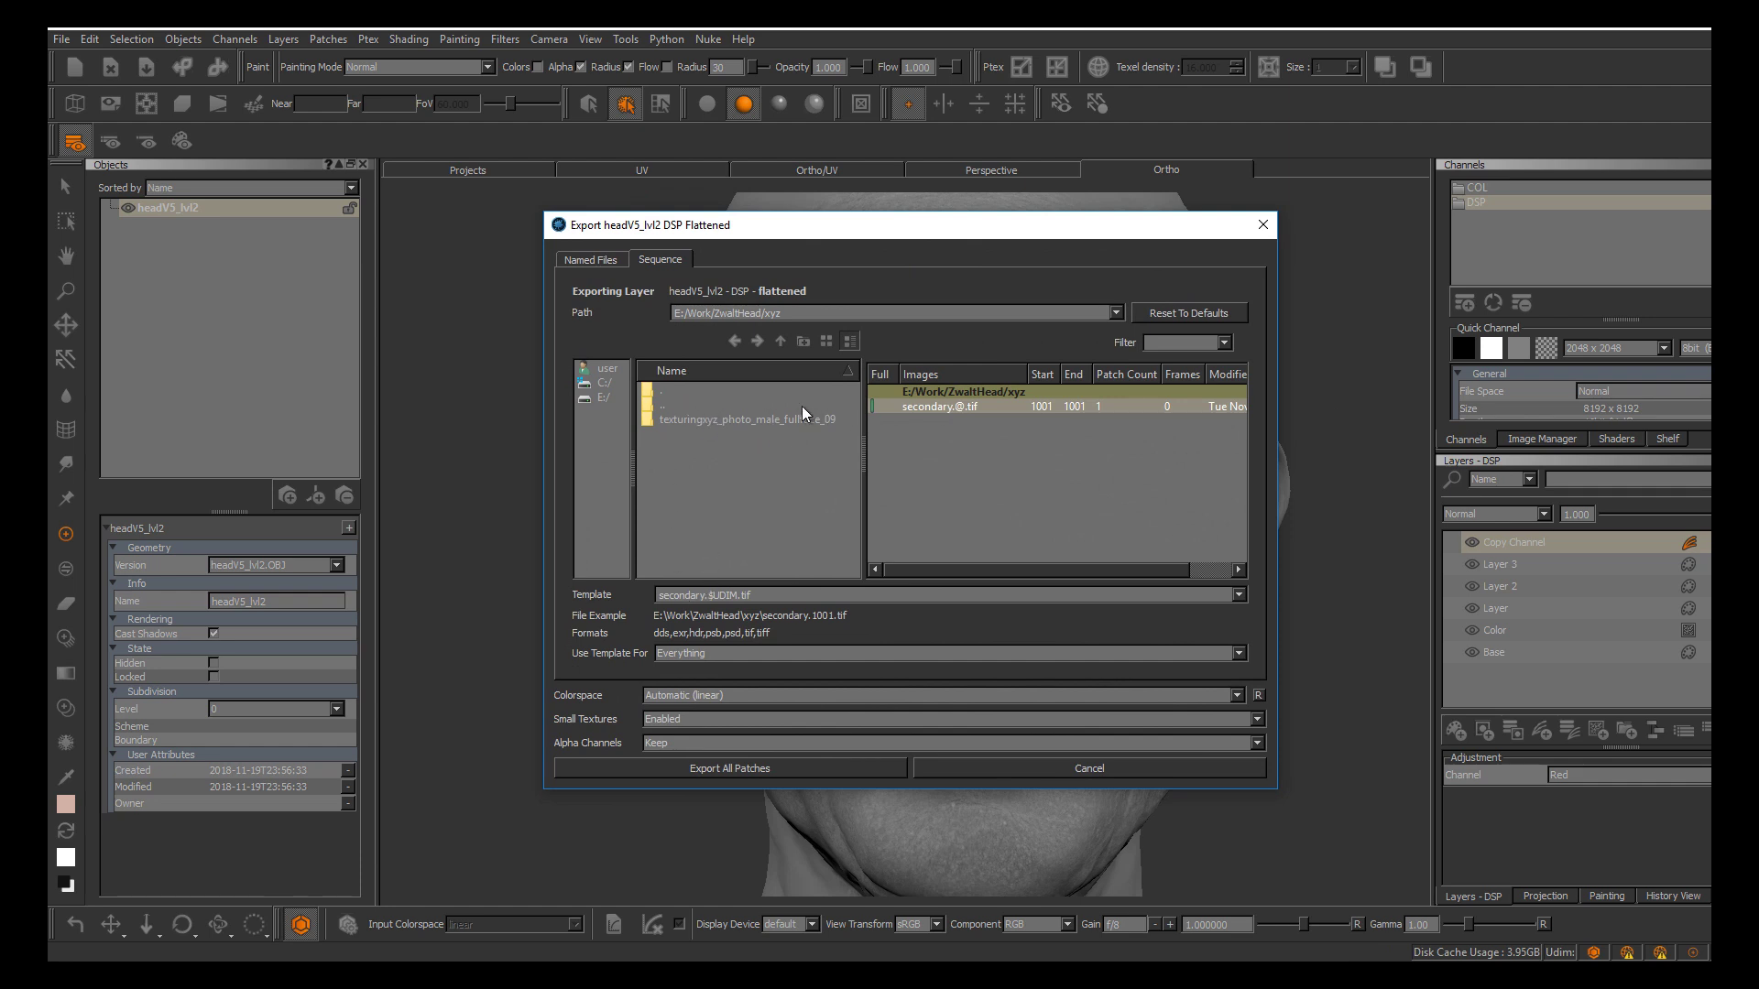
# Set the flattened DSP export path to the folder E:/Work/ZwaltHead
pyautogui.click(778, 343)
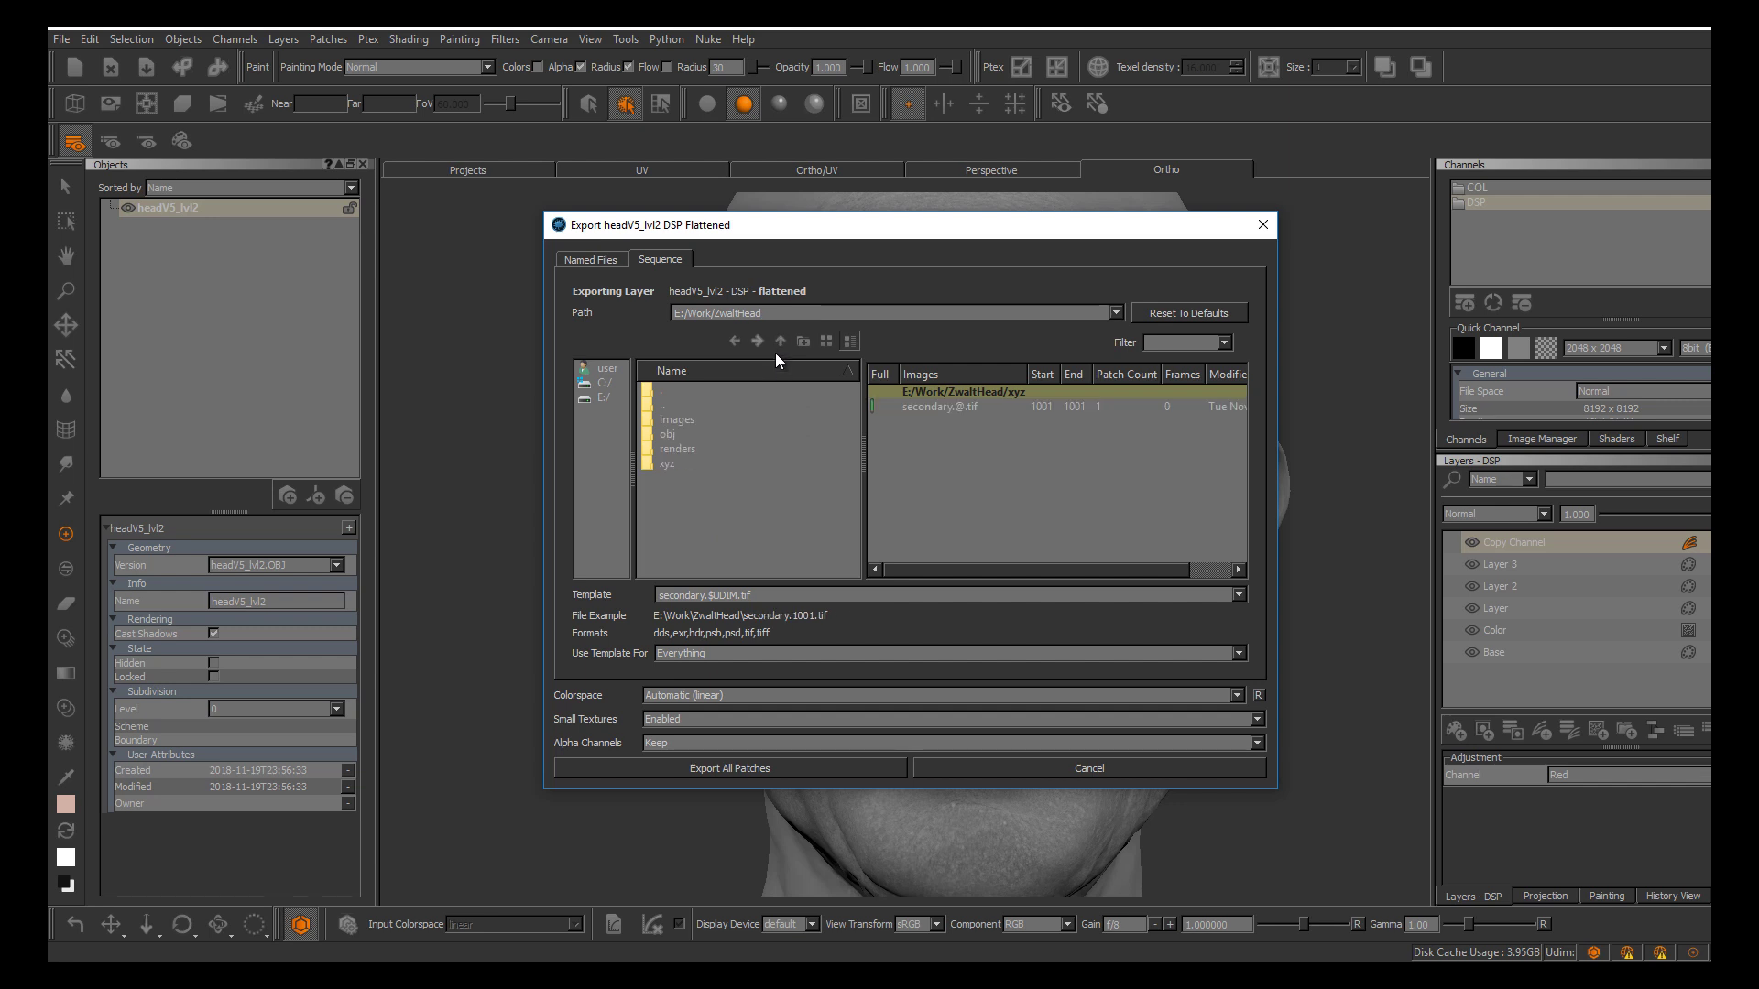
pyautogui.click(734, 343)
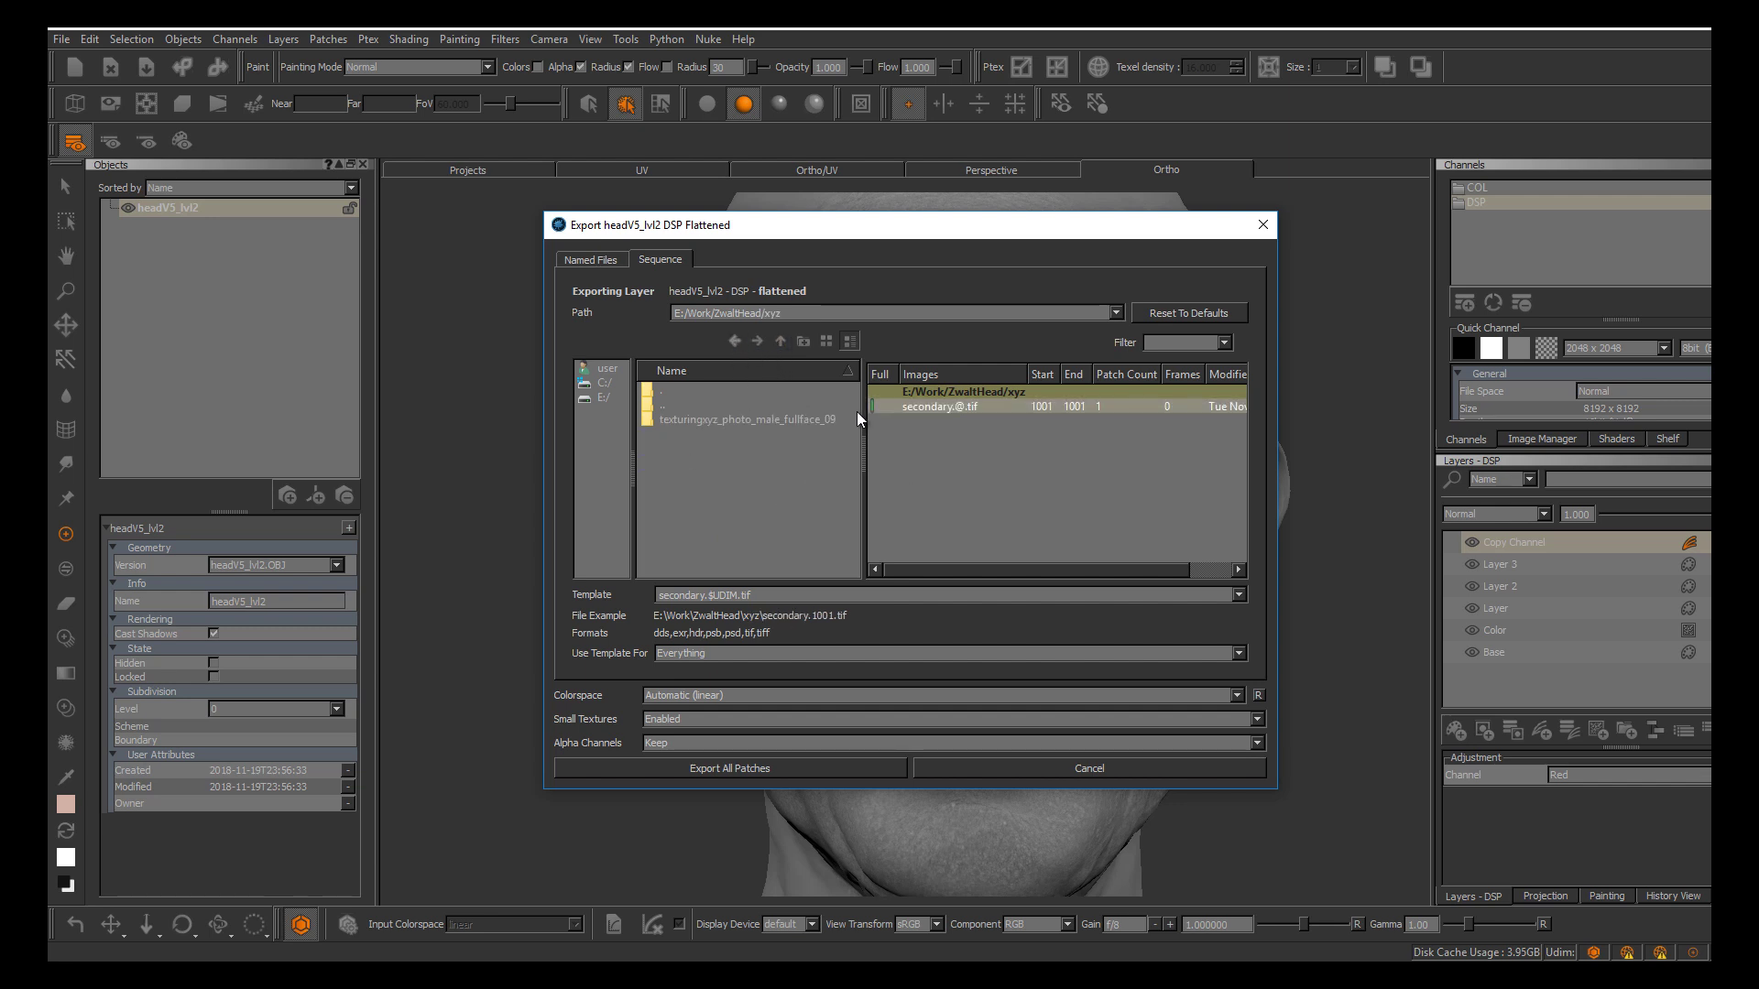
pyautogui.click(778, 342)
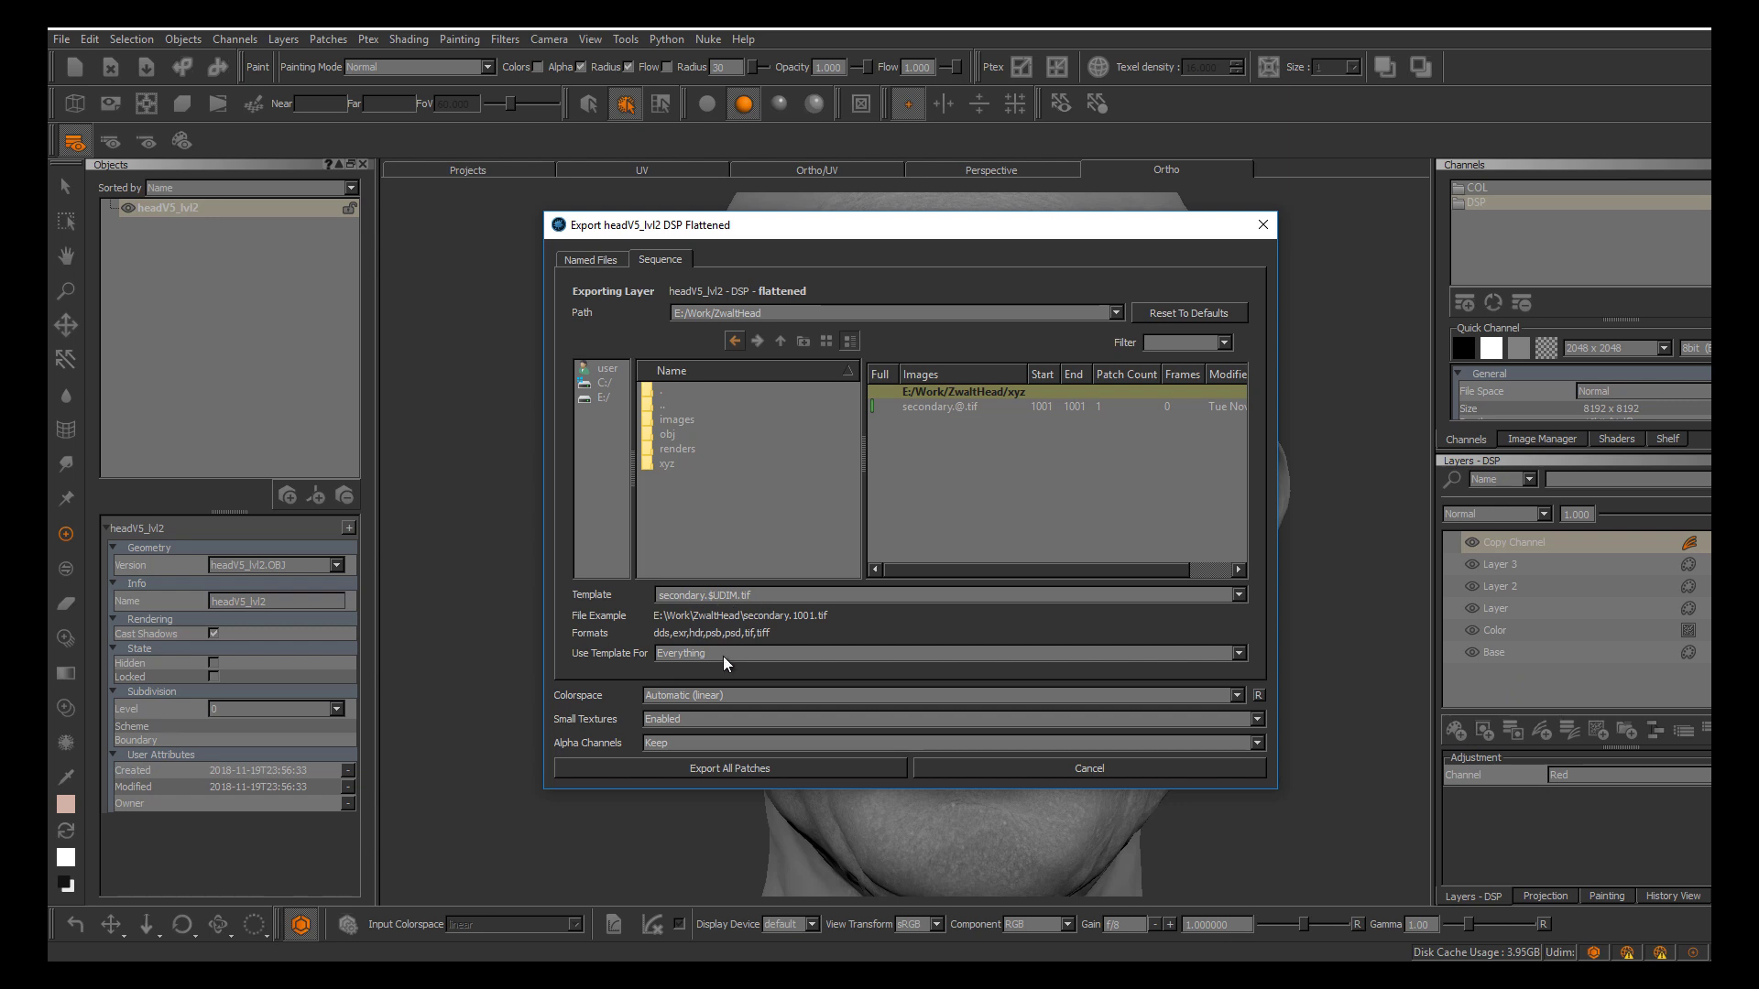
# Set the export colorspace to sRGB and export all patches of the red-channel map as secondary.$UDIM.tif
pyautogui.click(724, 695)
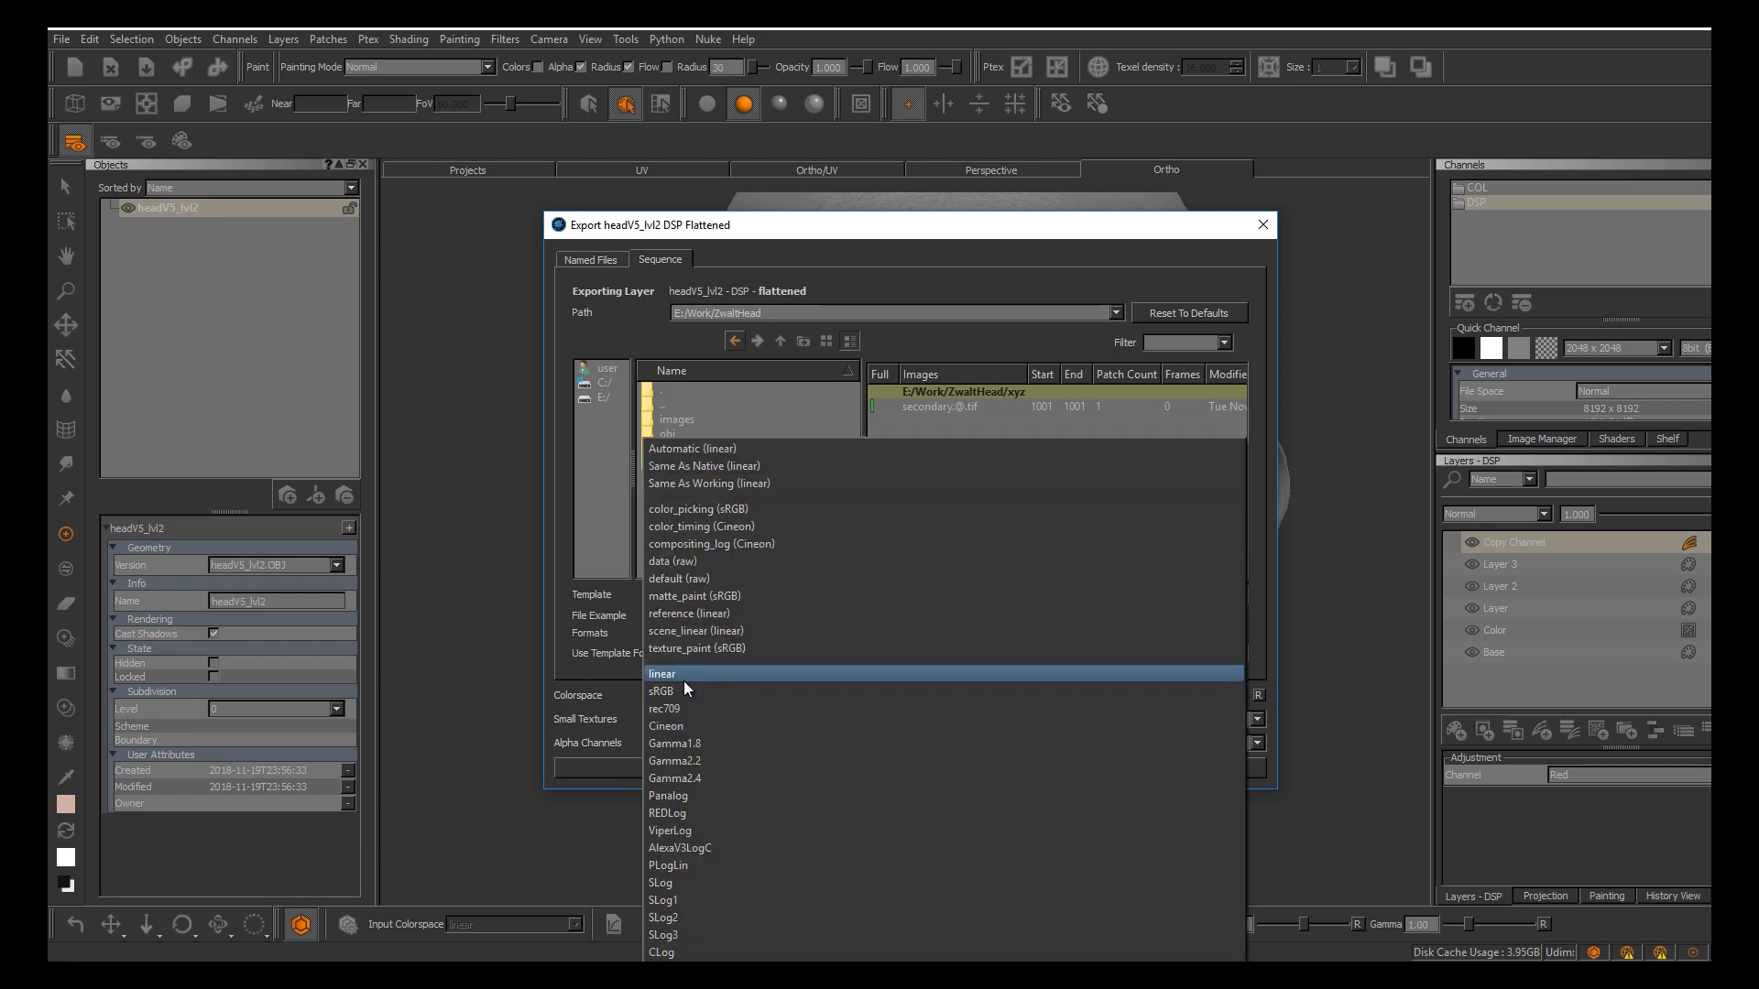
pyautogui.click(656, 691)
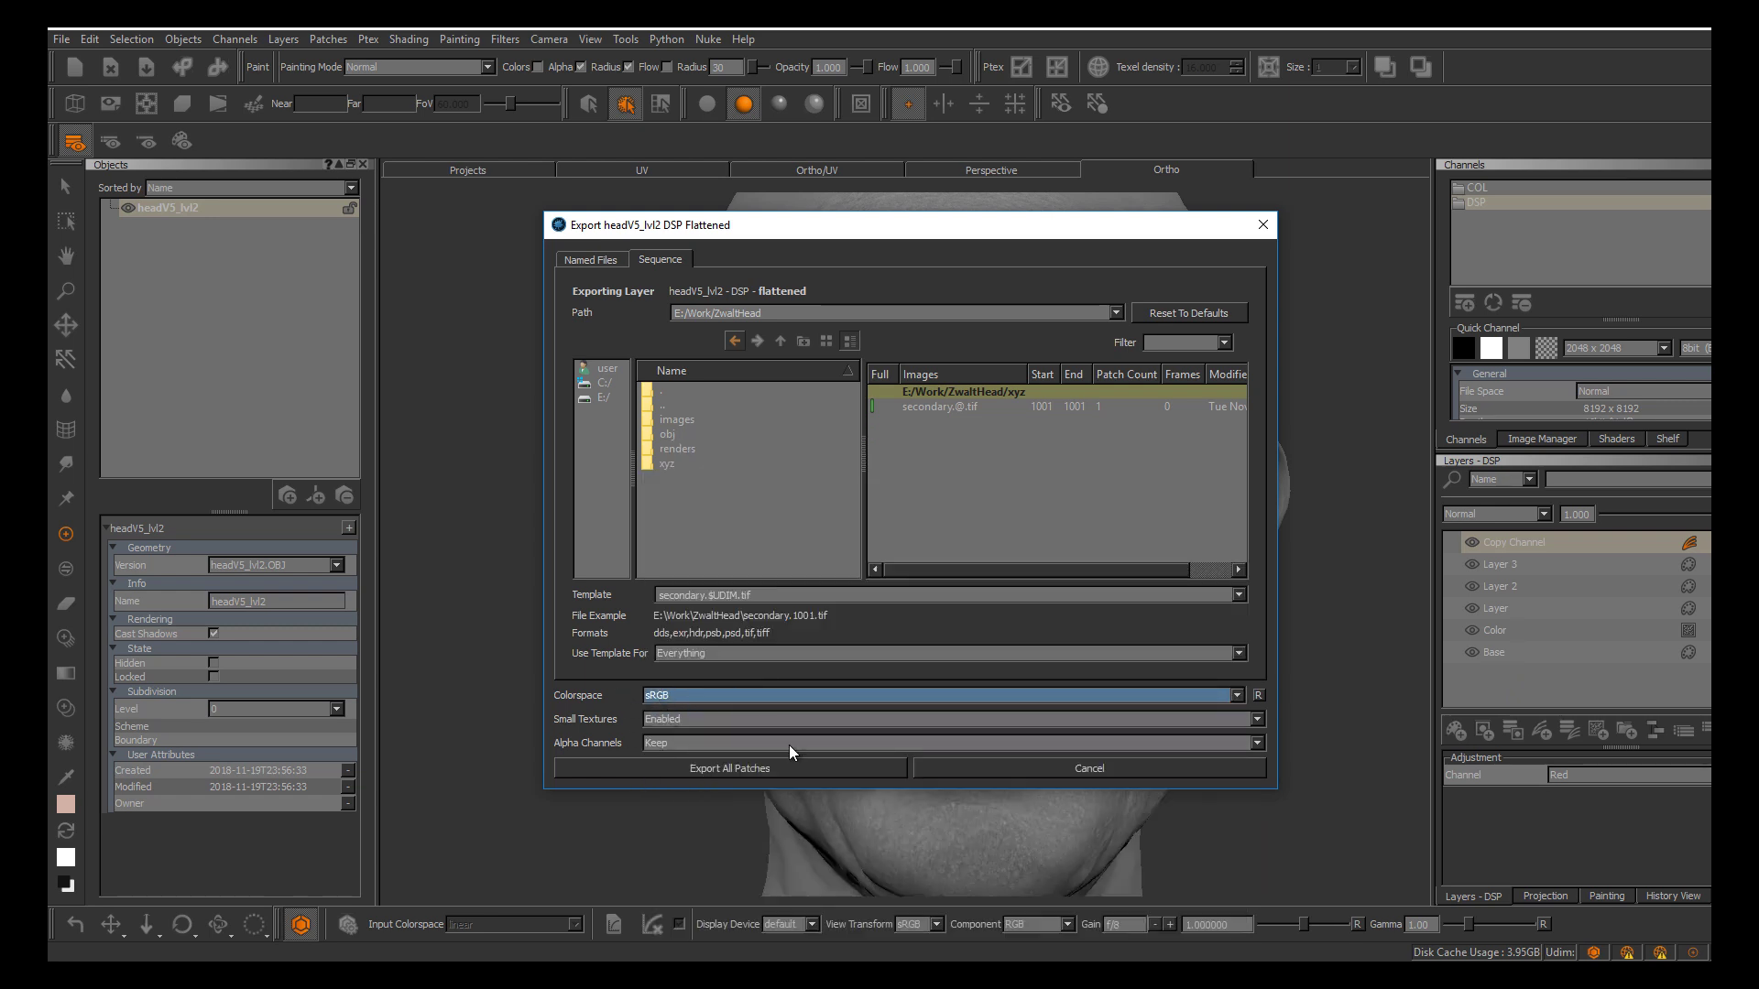
pyautogui.click(729, 768)
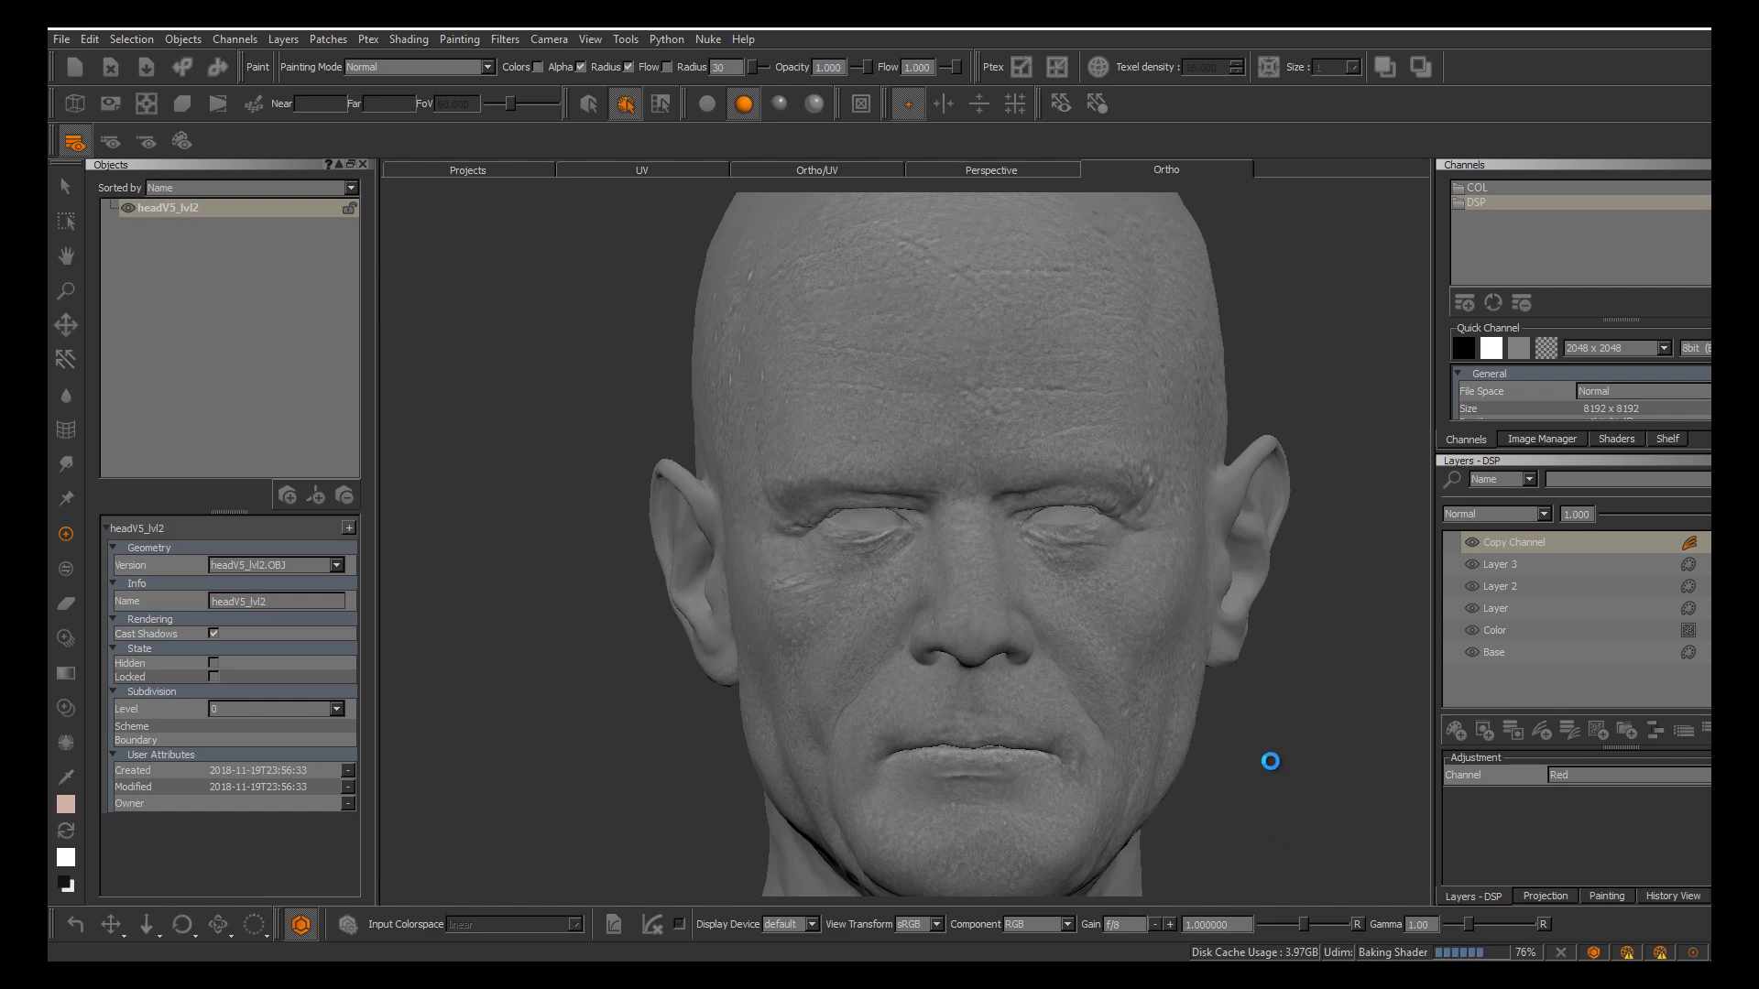
pyautogui.hotkey('ctrl', 'z')
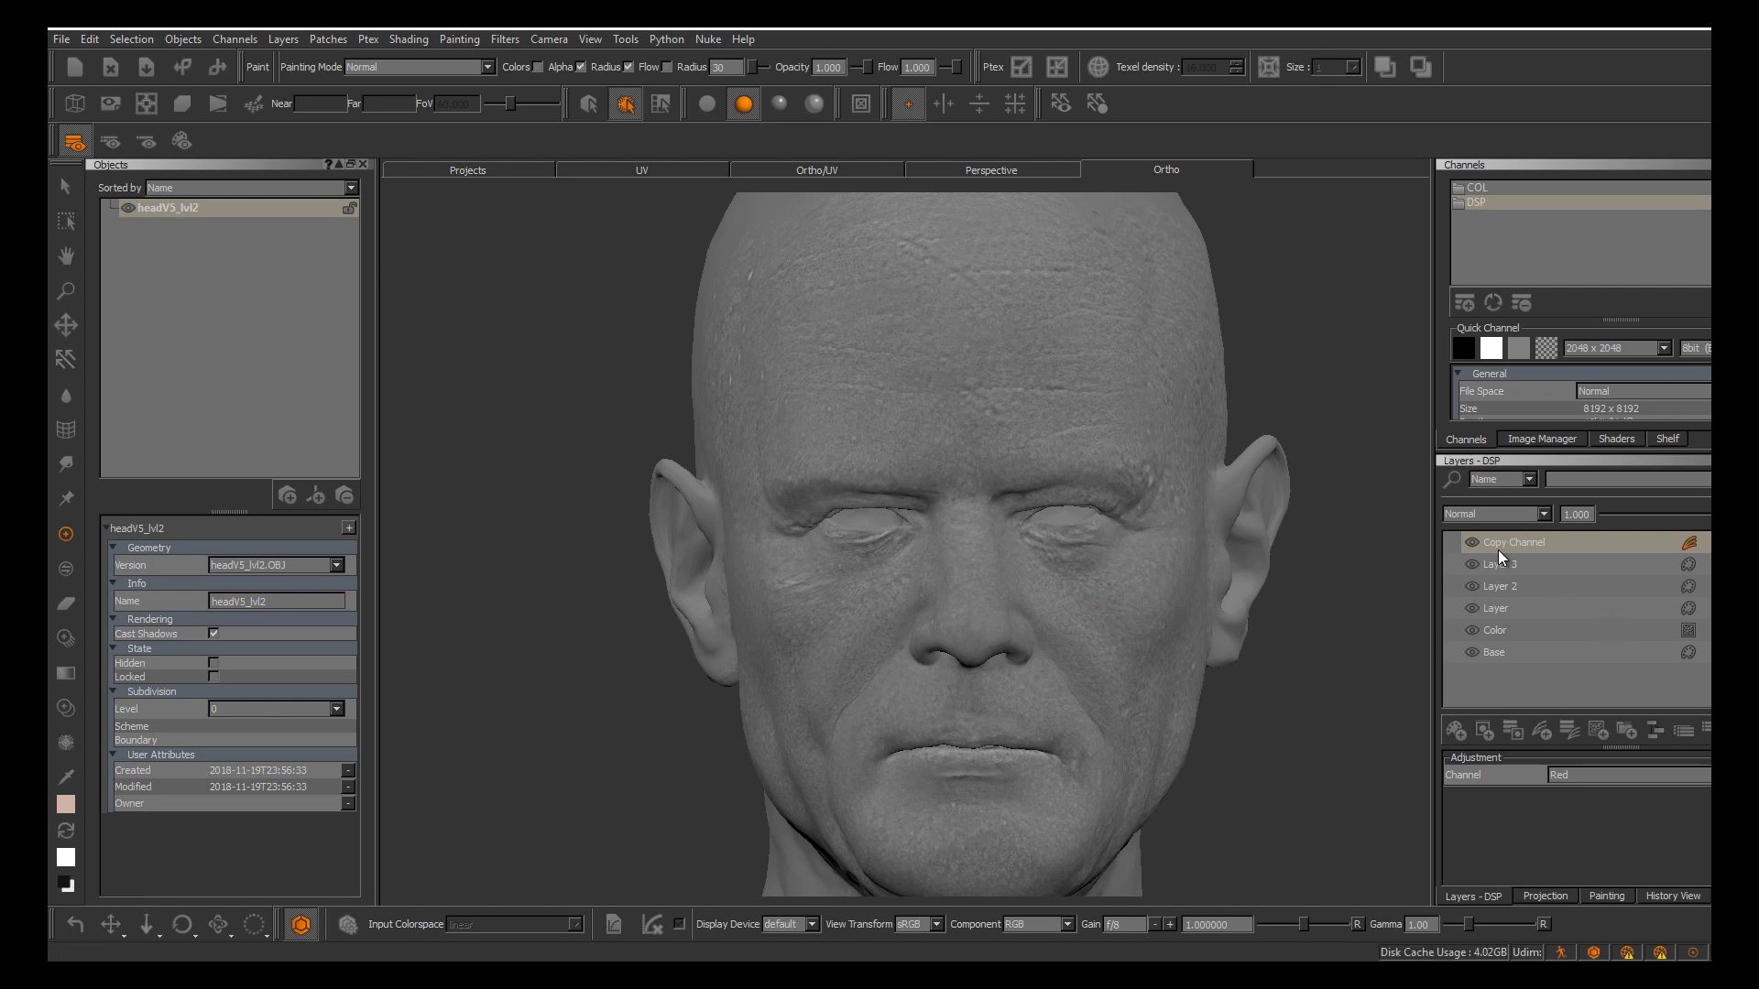
# Set the Copy Channel layer to Green and open the flattened export of the current DSP channel
pyautogui.click(1572, 776)
pyautogui.click(1582, 795)
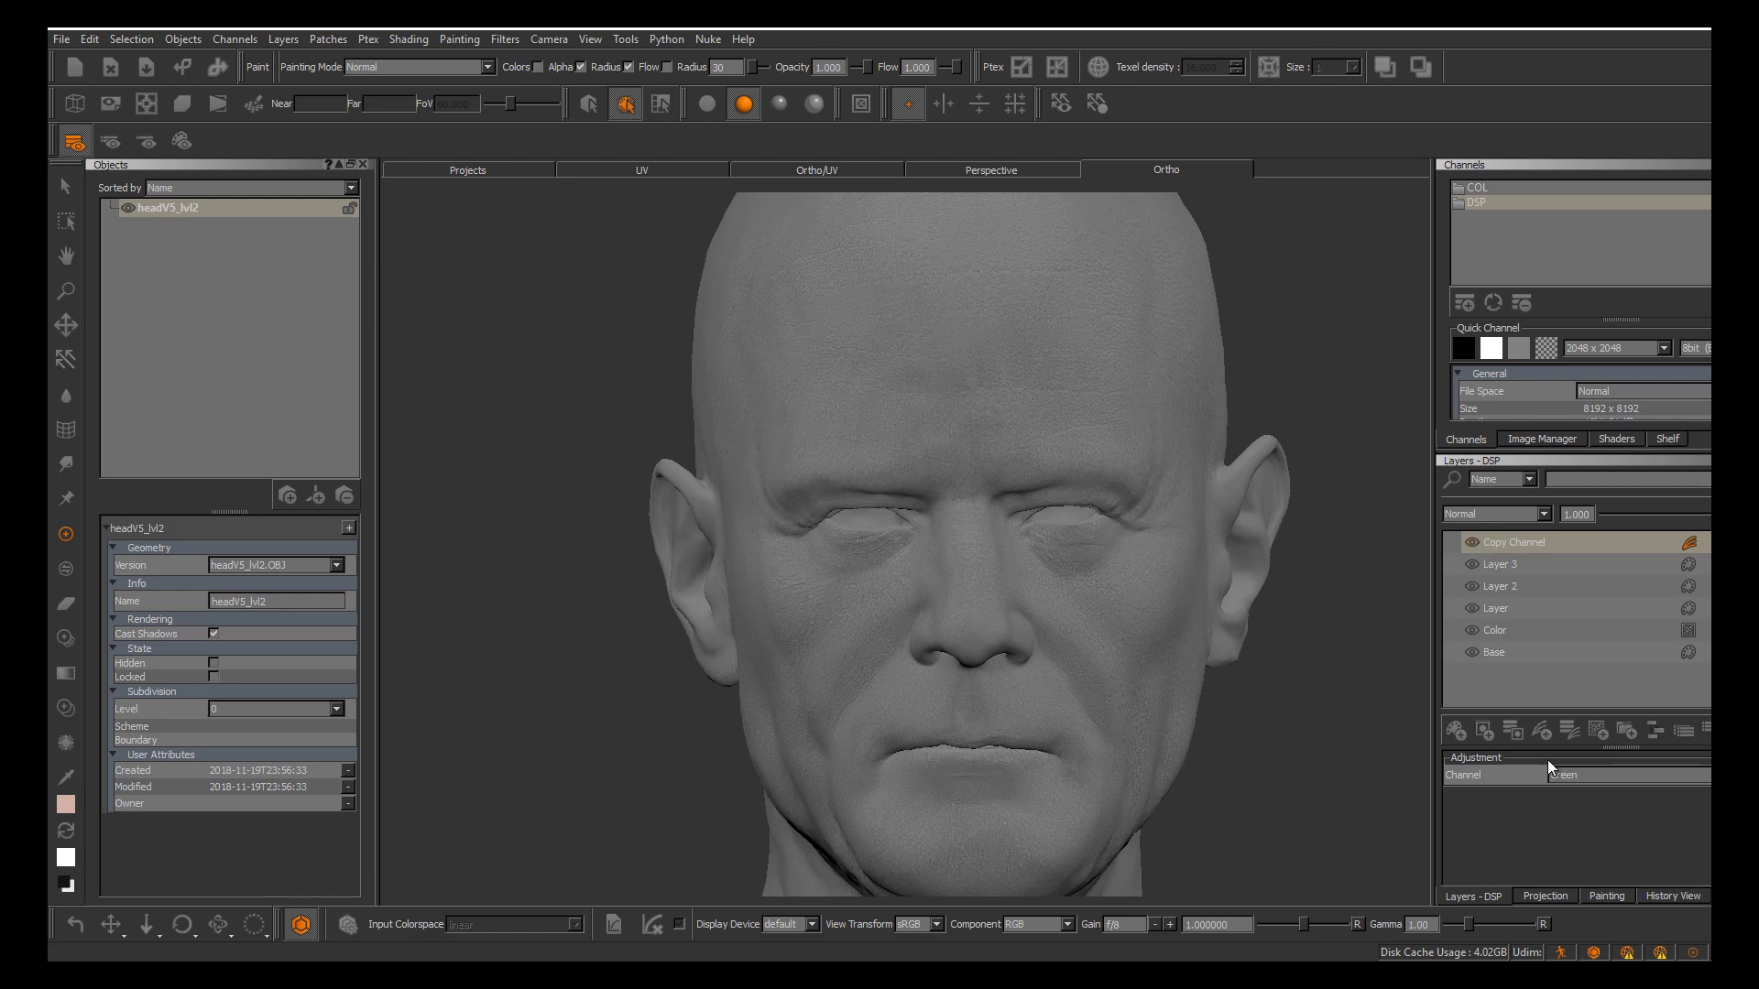
pyautogui.rightClick(1508, 201)
pyautogui.moveTo(1524, 475)
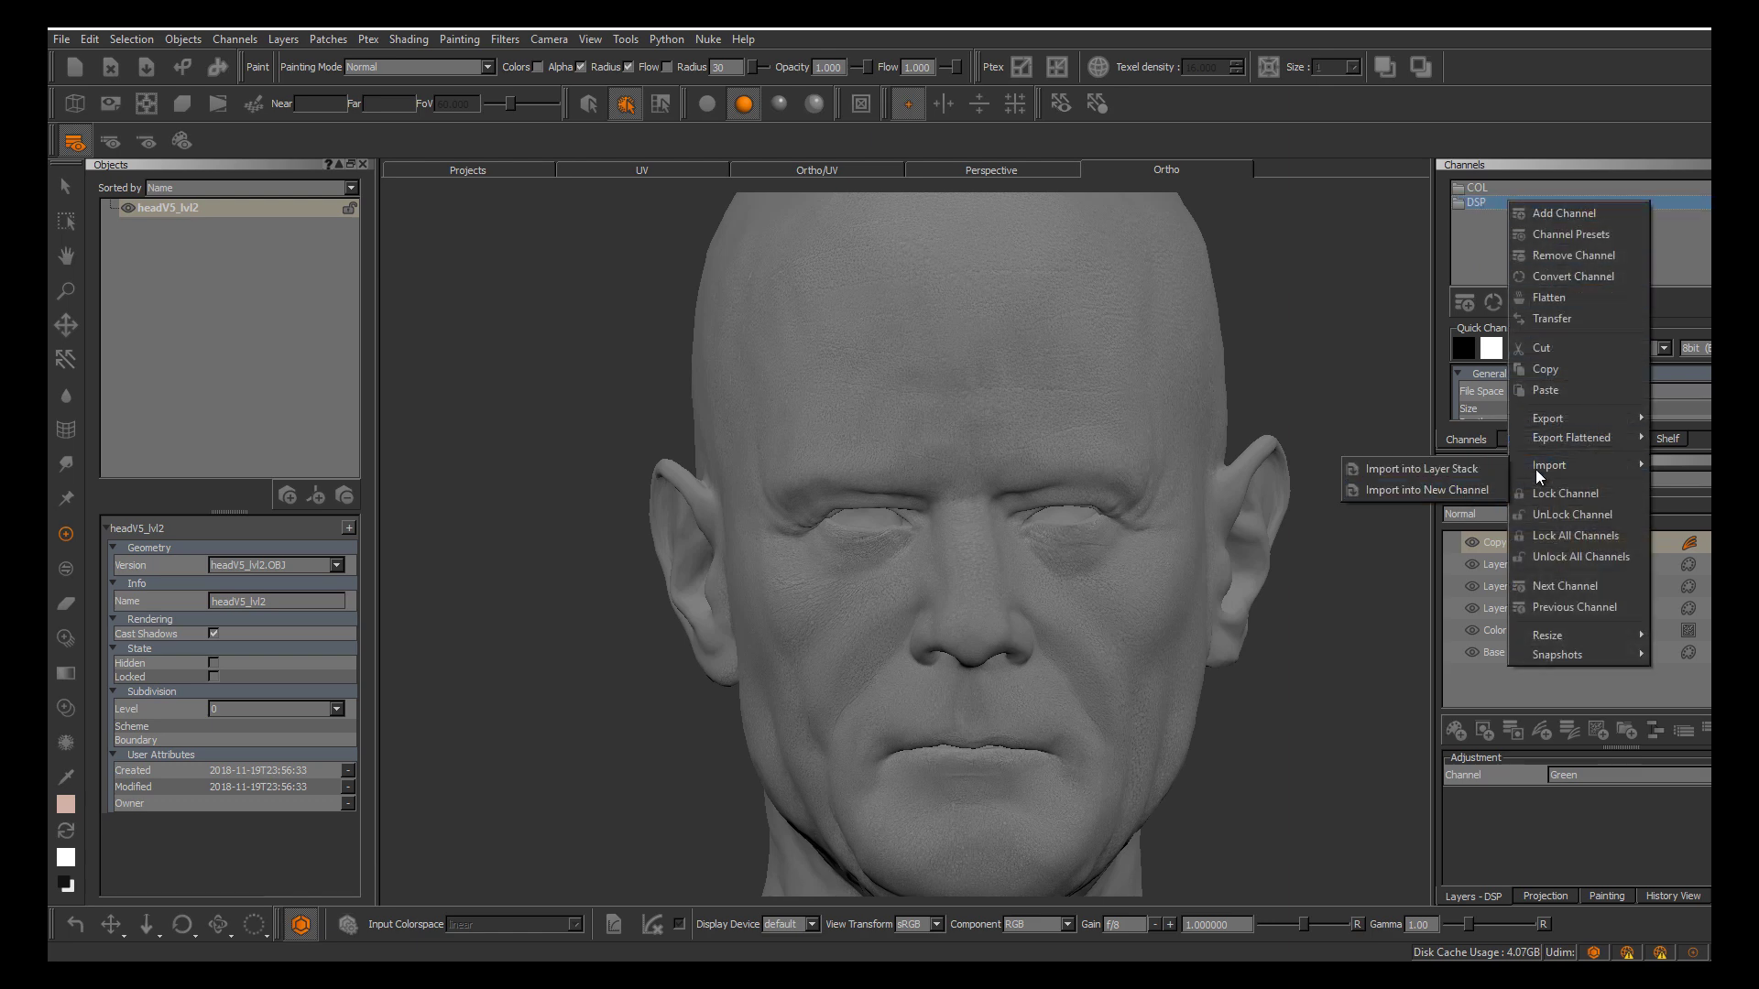
pyautogui.moveTo(1559, 438)
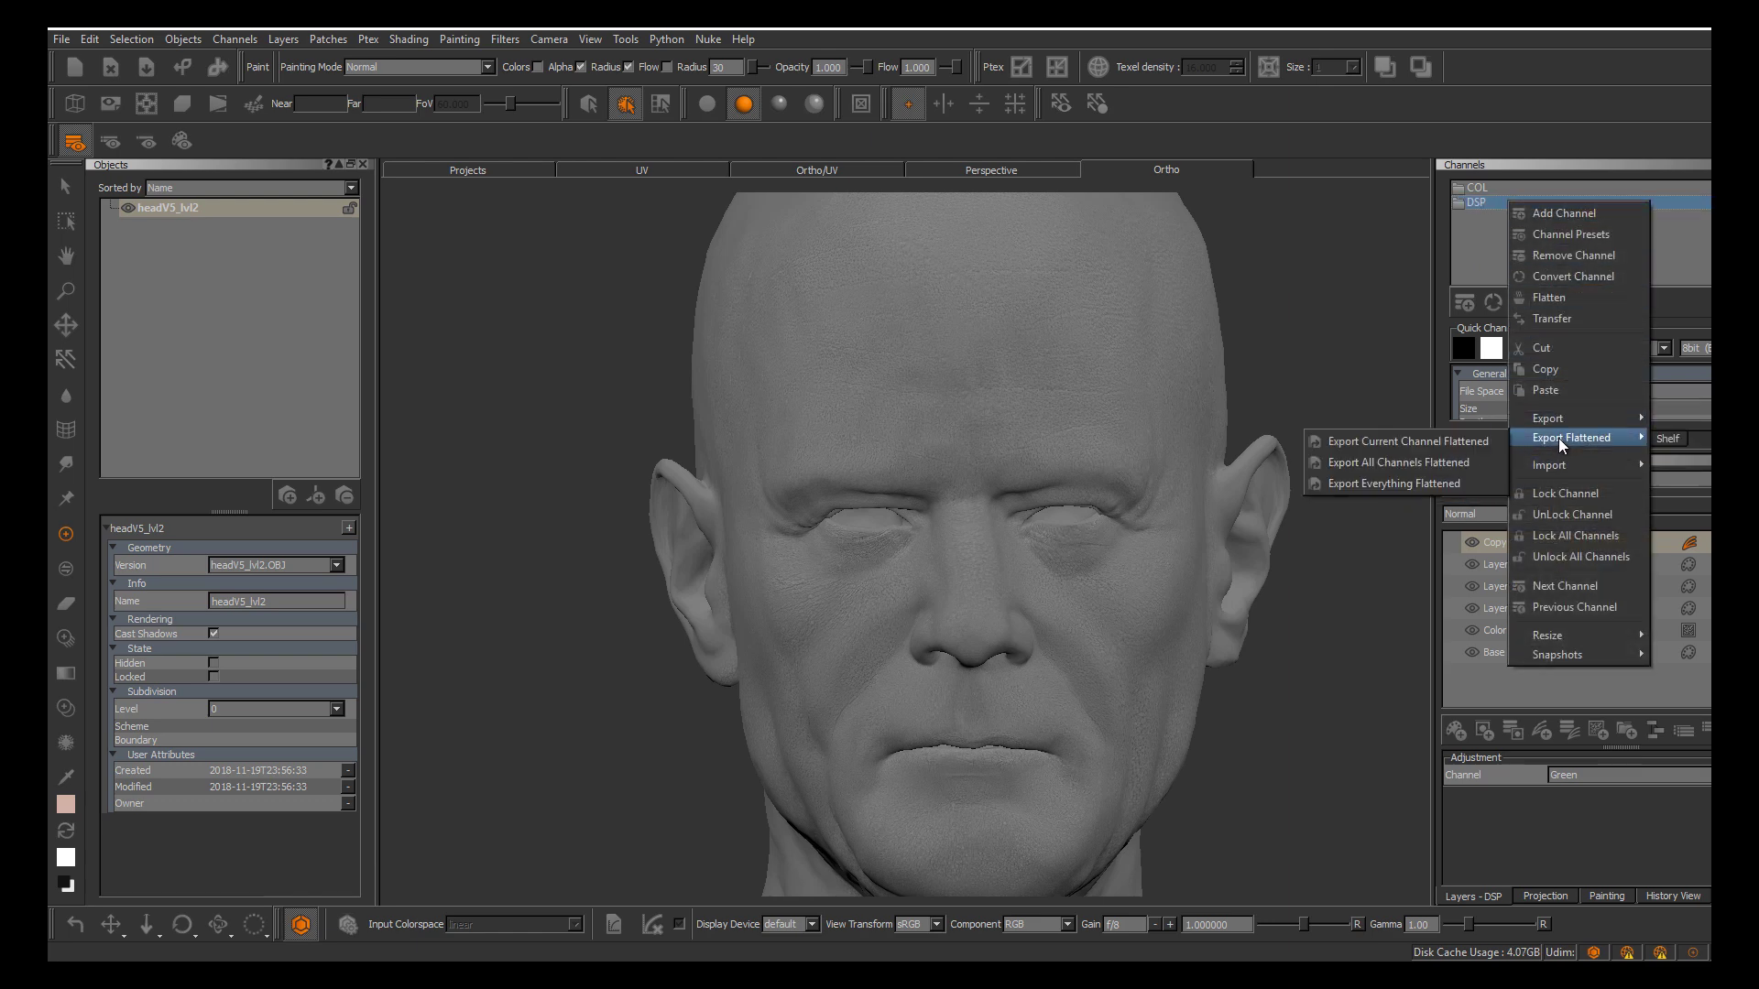
pyautogui.click(1451, 441)
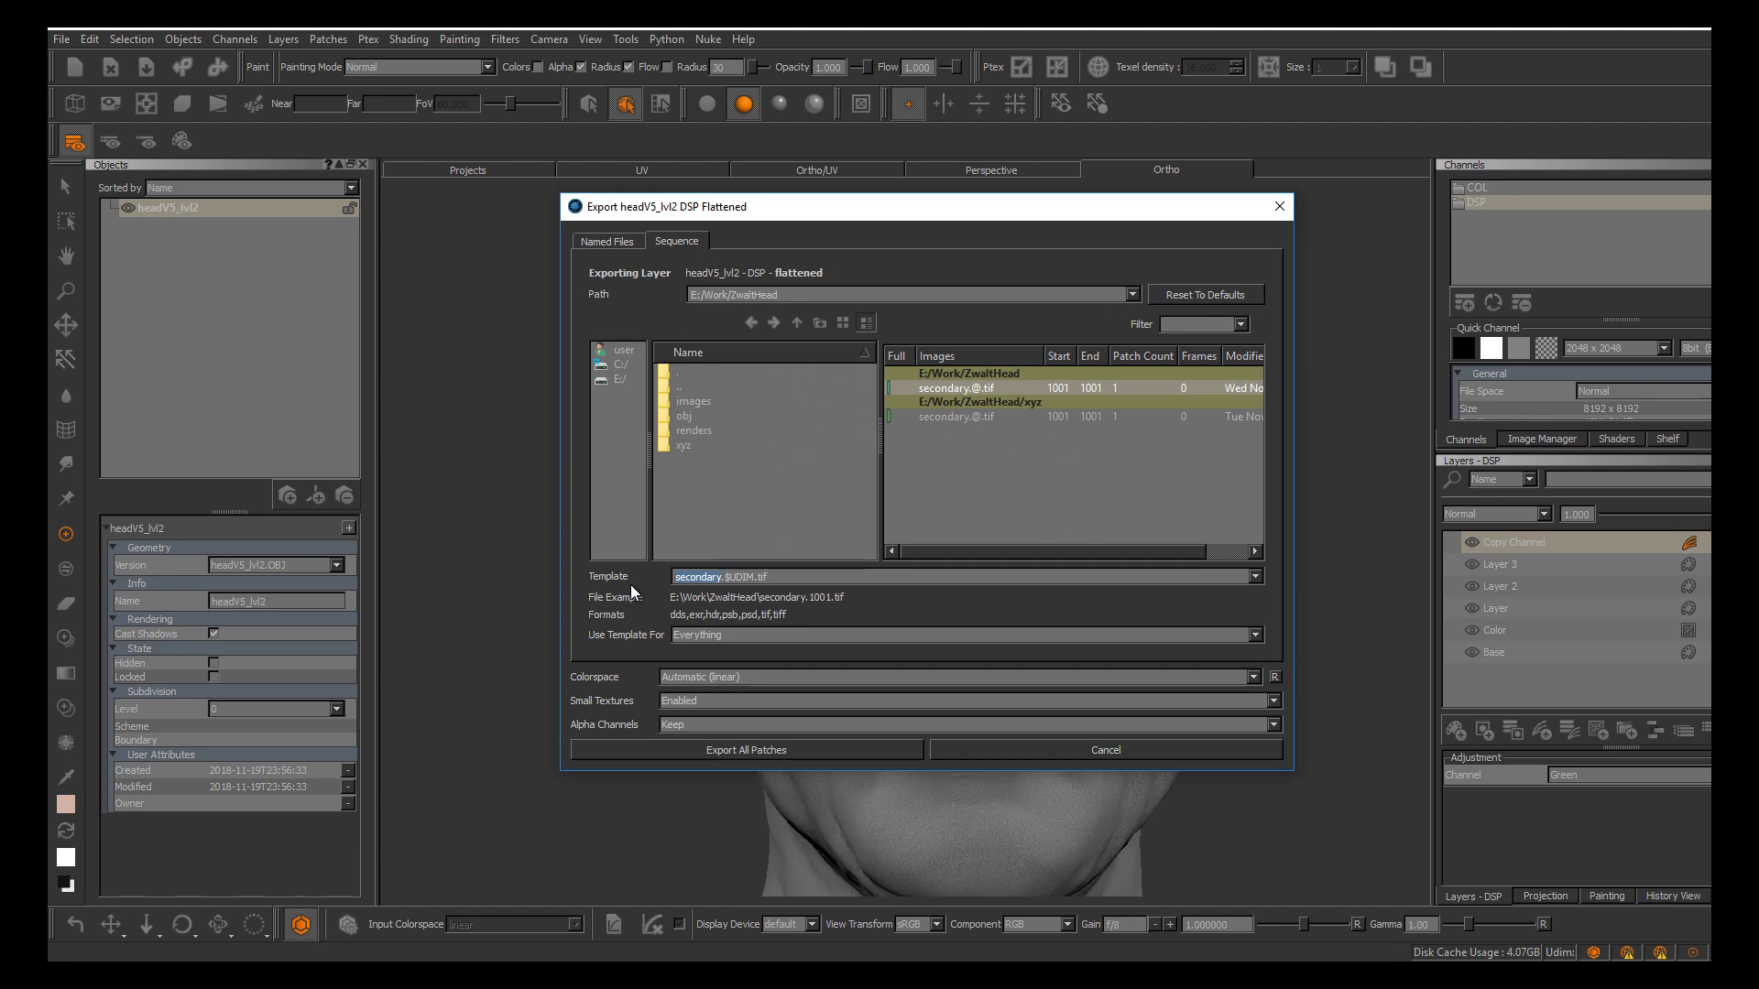
# Name the green-channel map tertiary.$UDIM.tif, set its colorspace to sRGB and export all patches
pyautogui.write('tertiary')
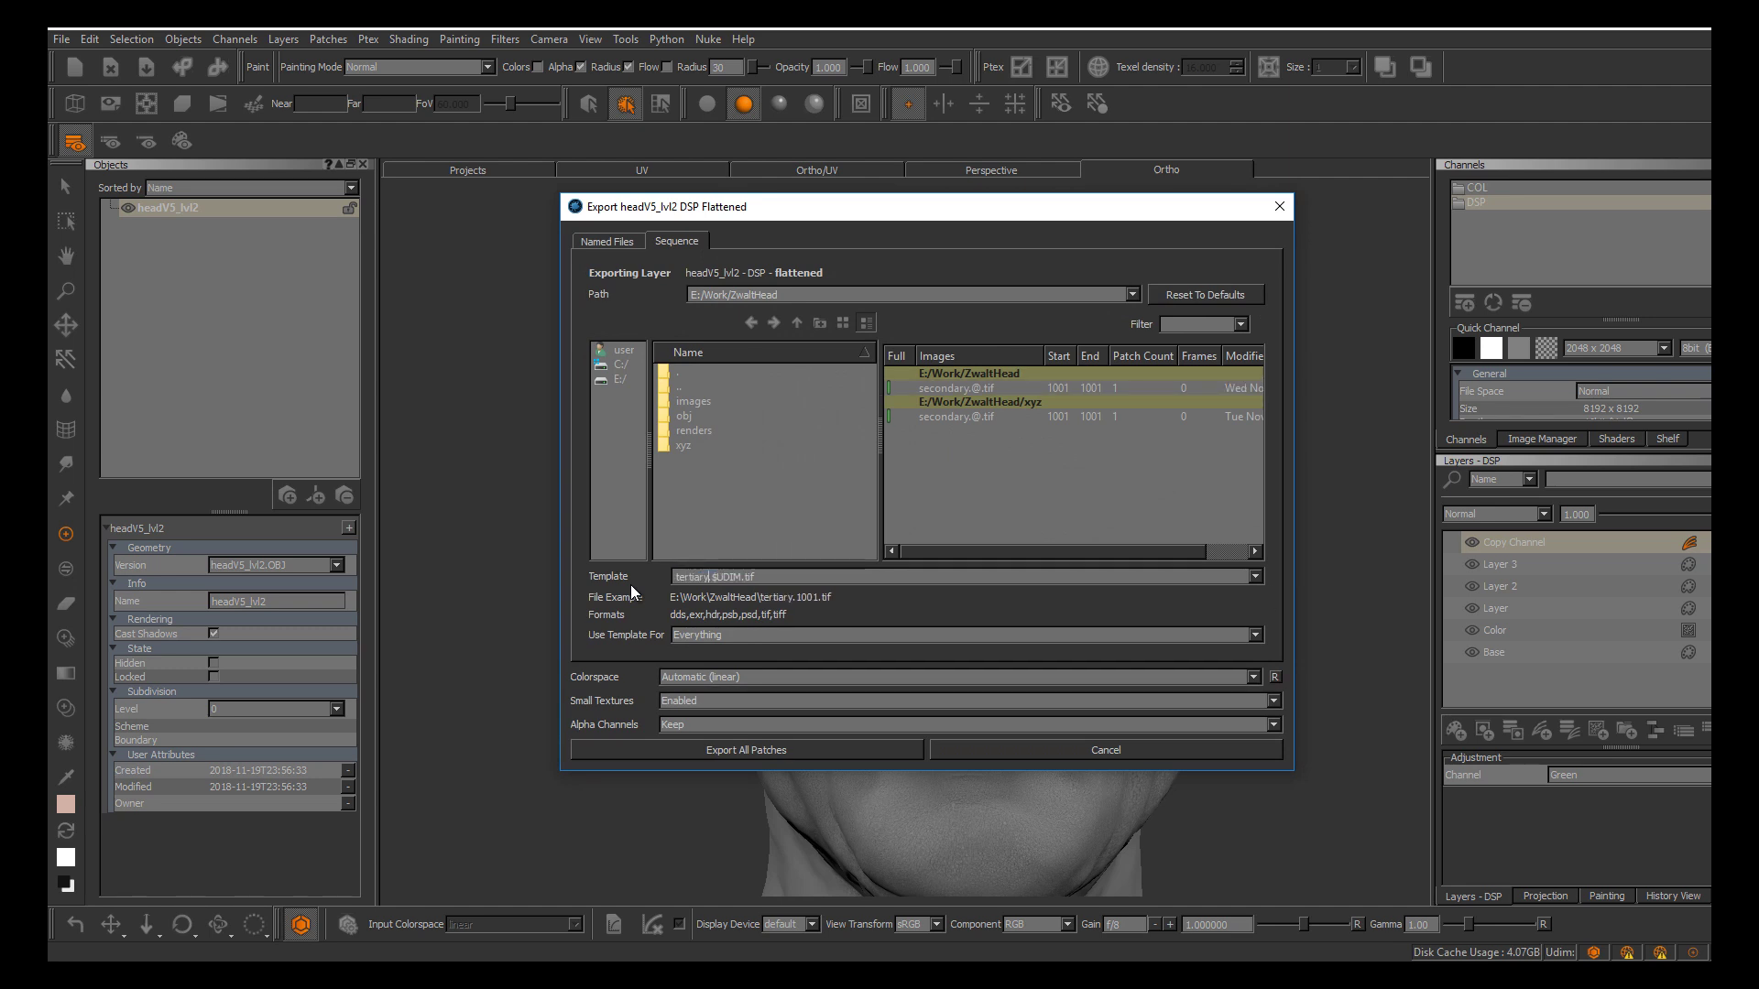
pyautogui.click(740, 678)
pyautogui.click(691, 689)
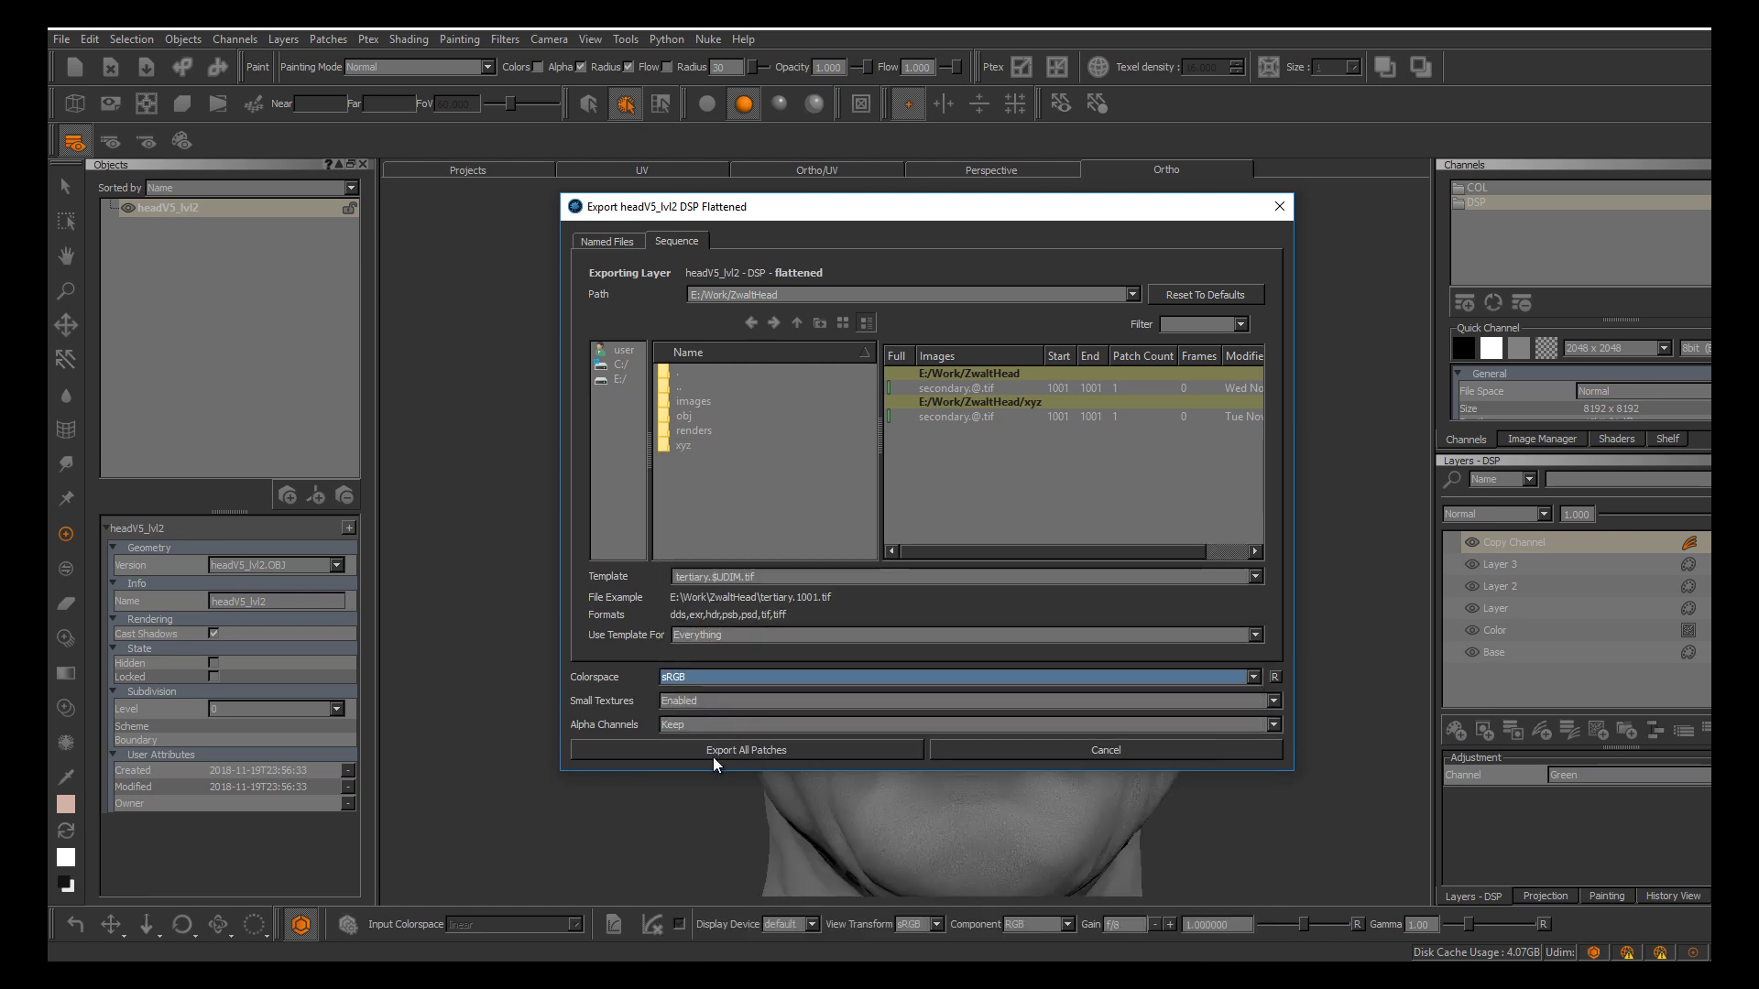
pyautogui.click(760, 750)
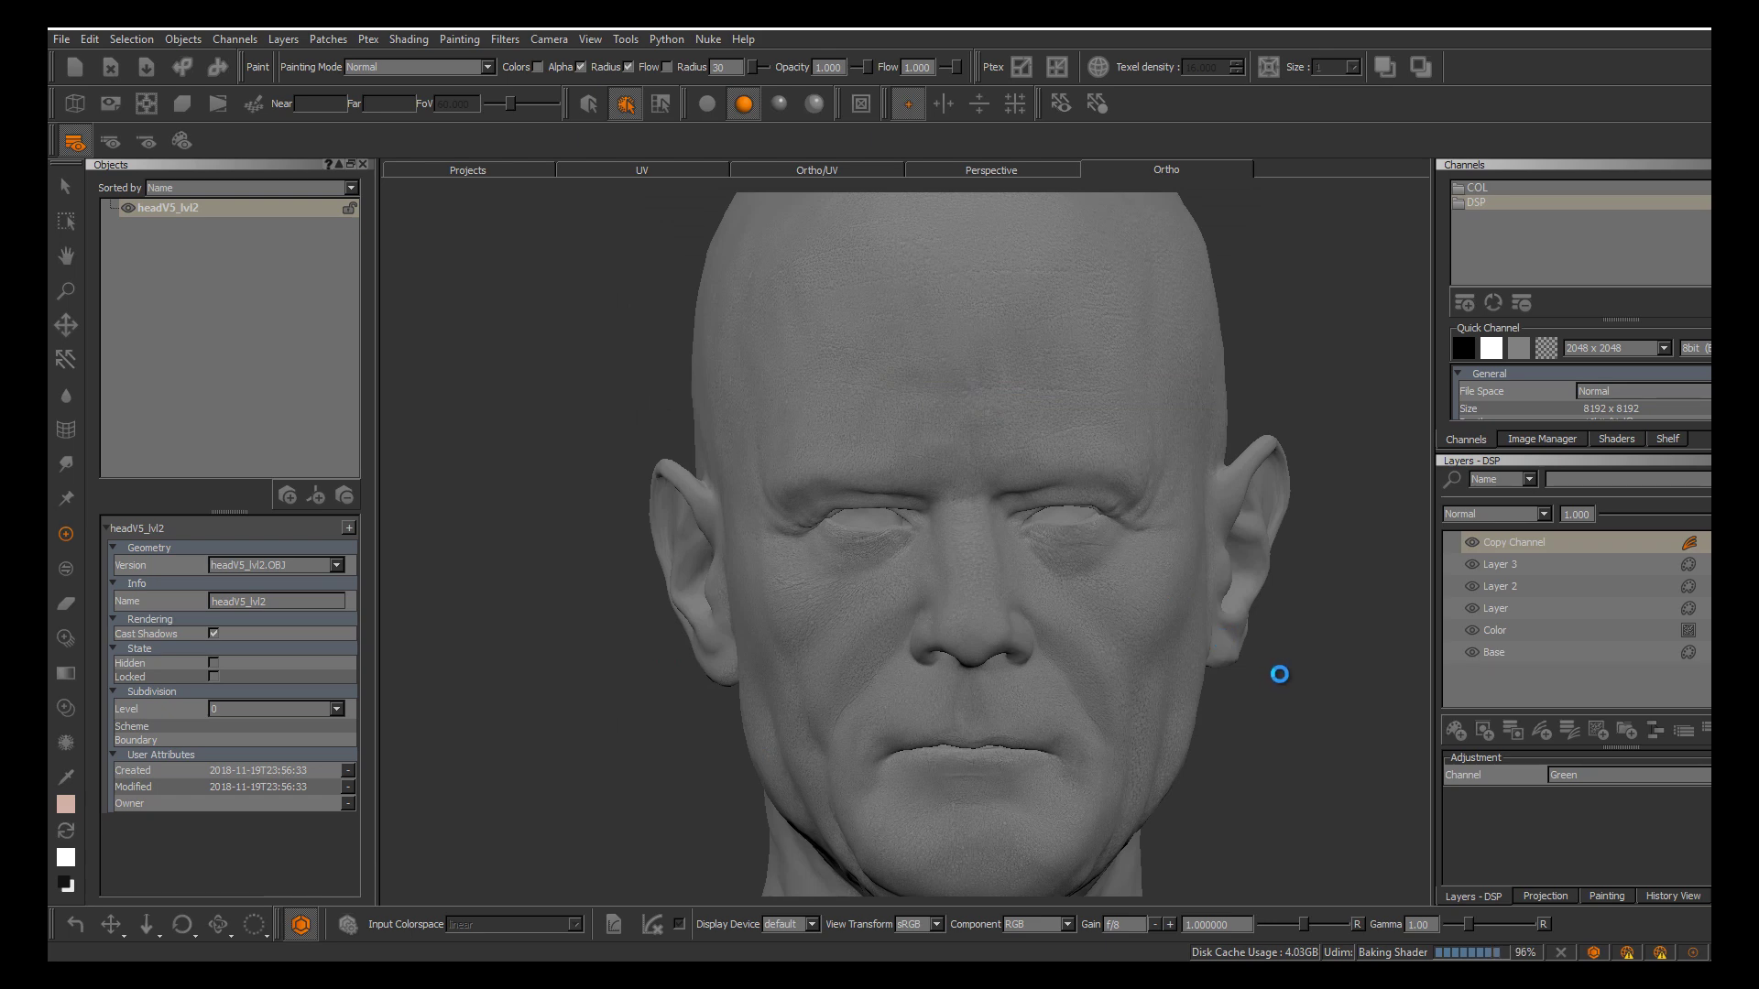
# Change the Copy Channel layer to Blue and open the flattened export of the DSP channel again
pyautogui.click(1566, 776)
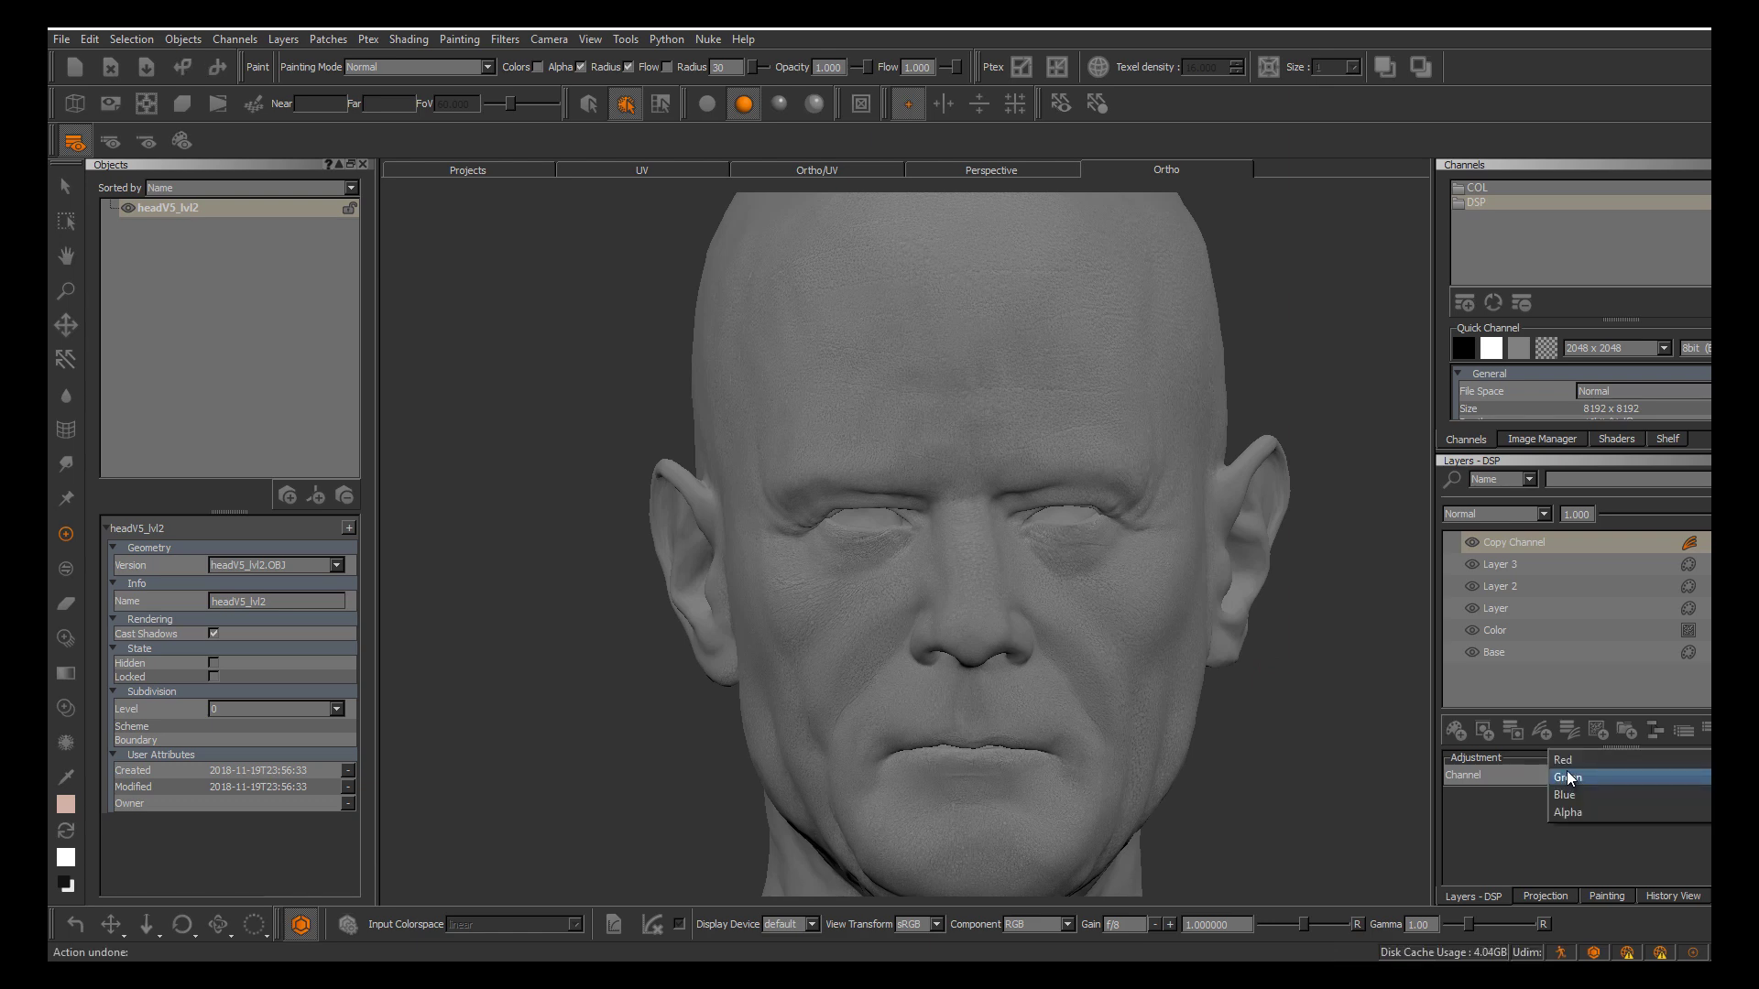
pyautogui.click(1564, 795)
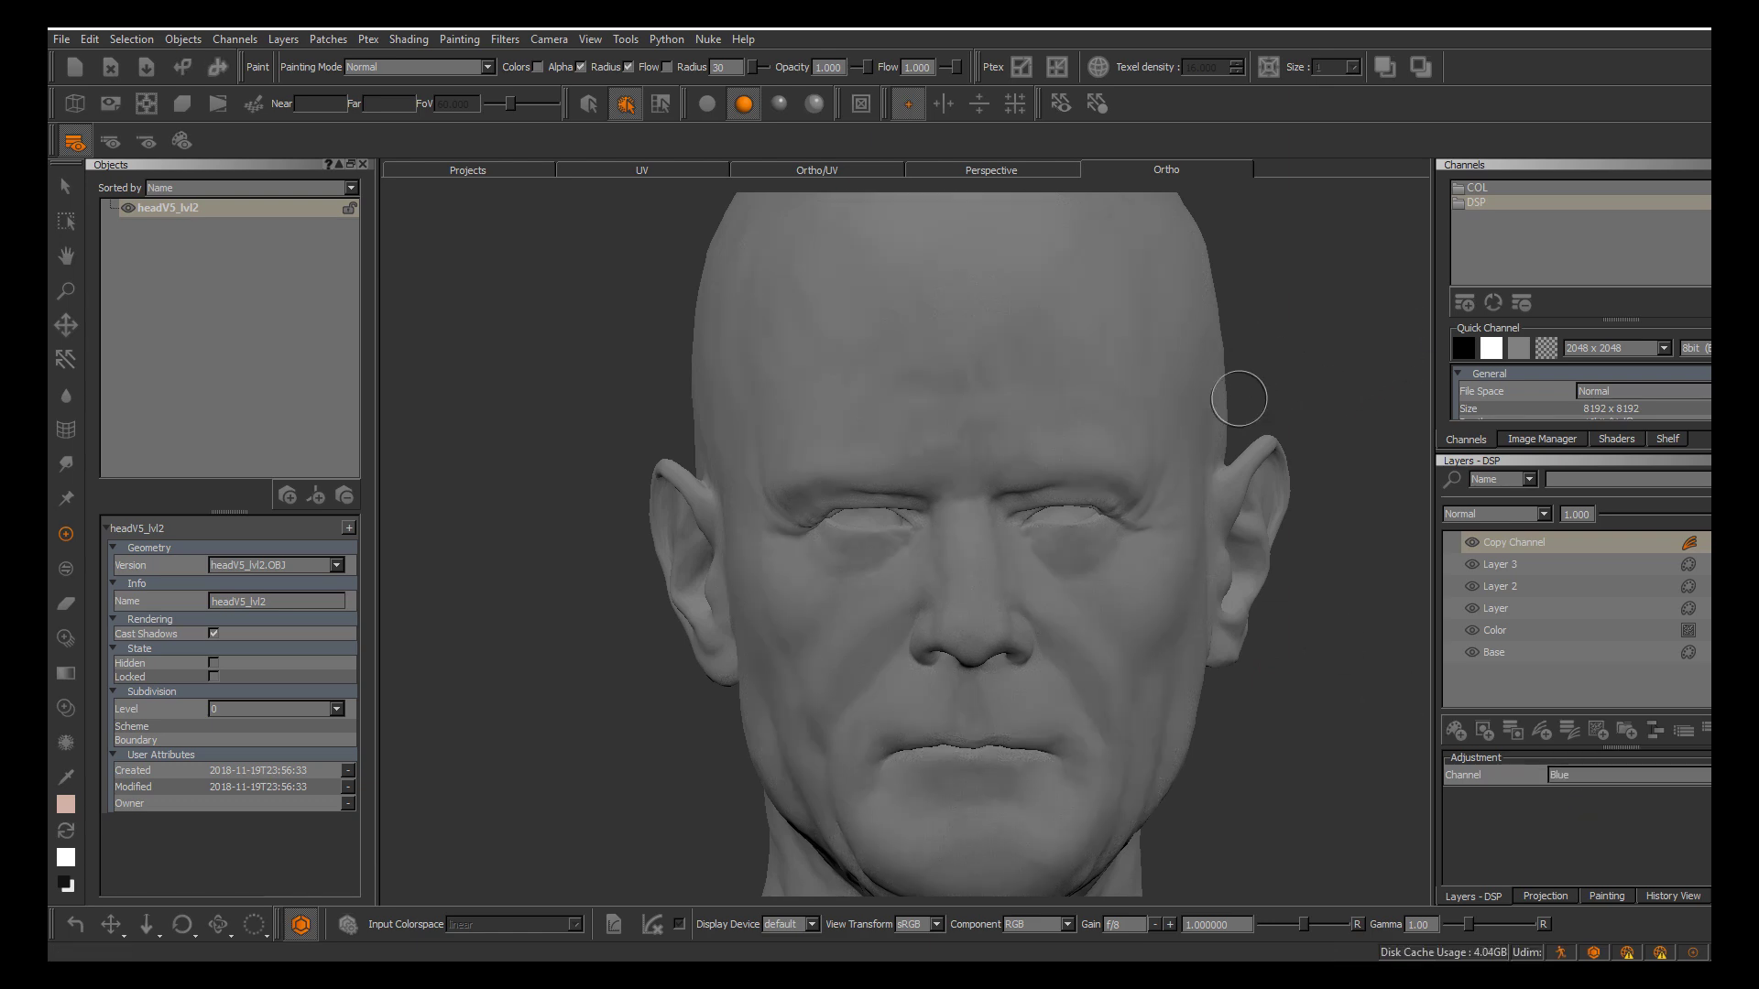
pyautogui.rightClick(1496, 209)
pyautogui.moveTo(1602, 449)
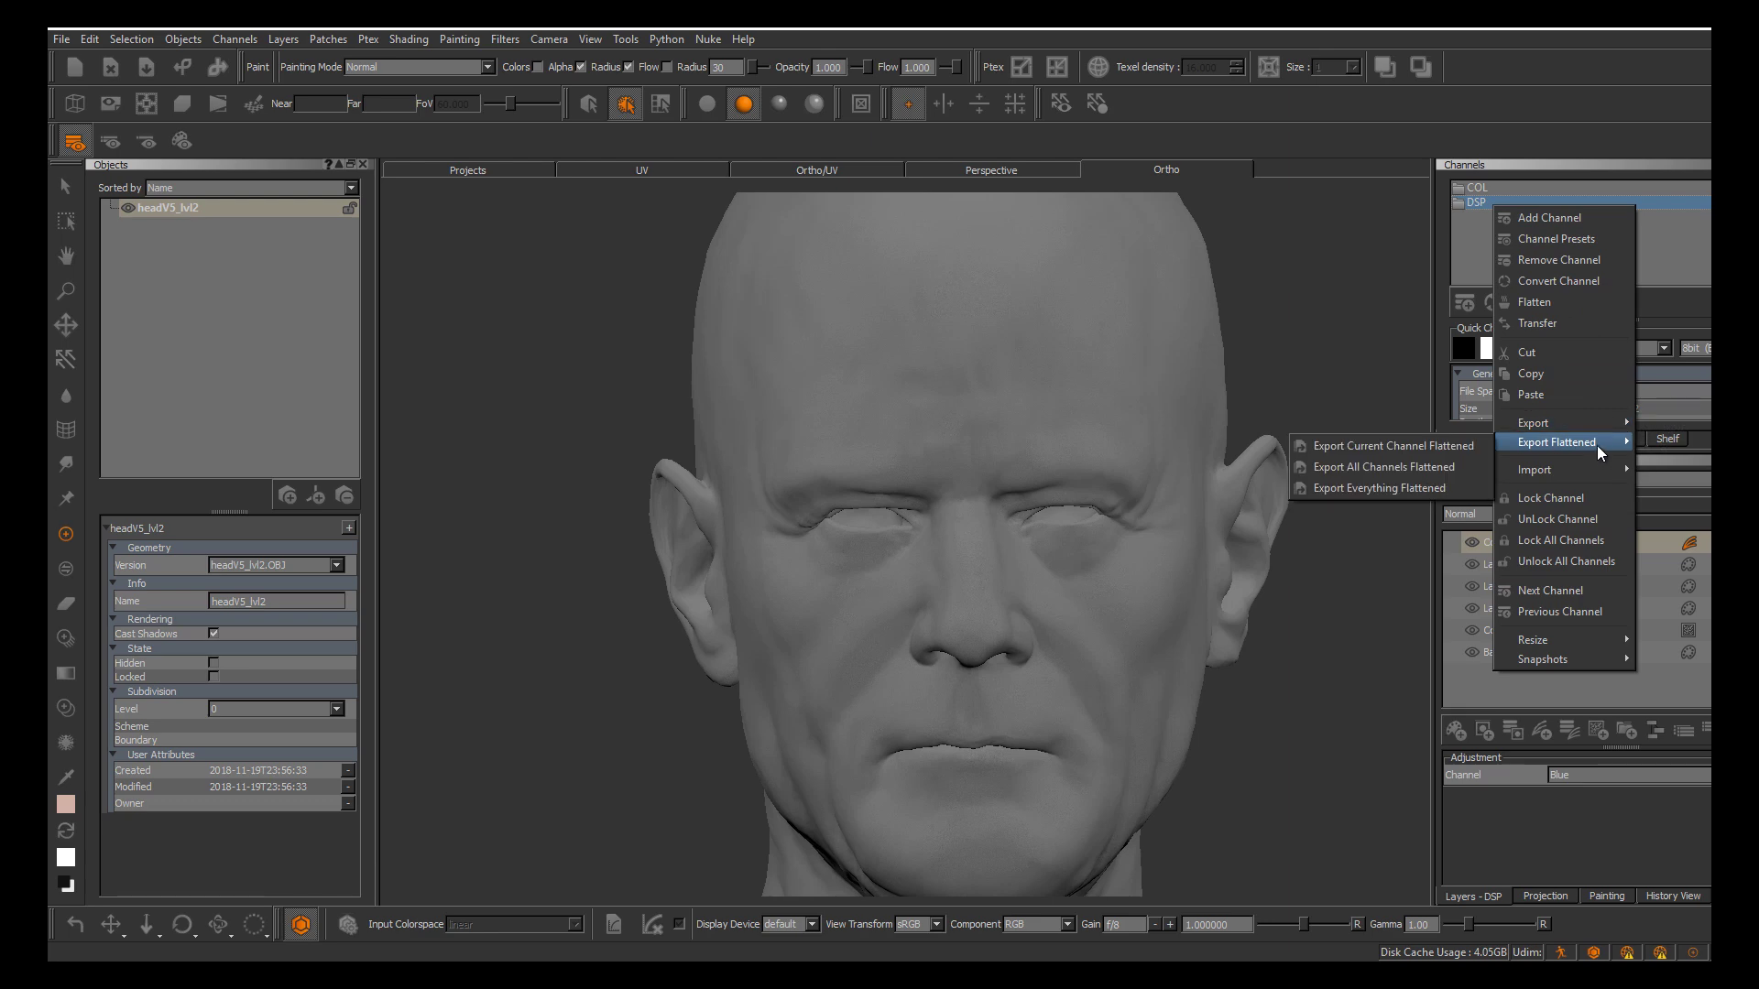
pyautogui.click(1431, 446)
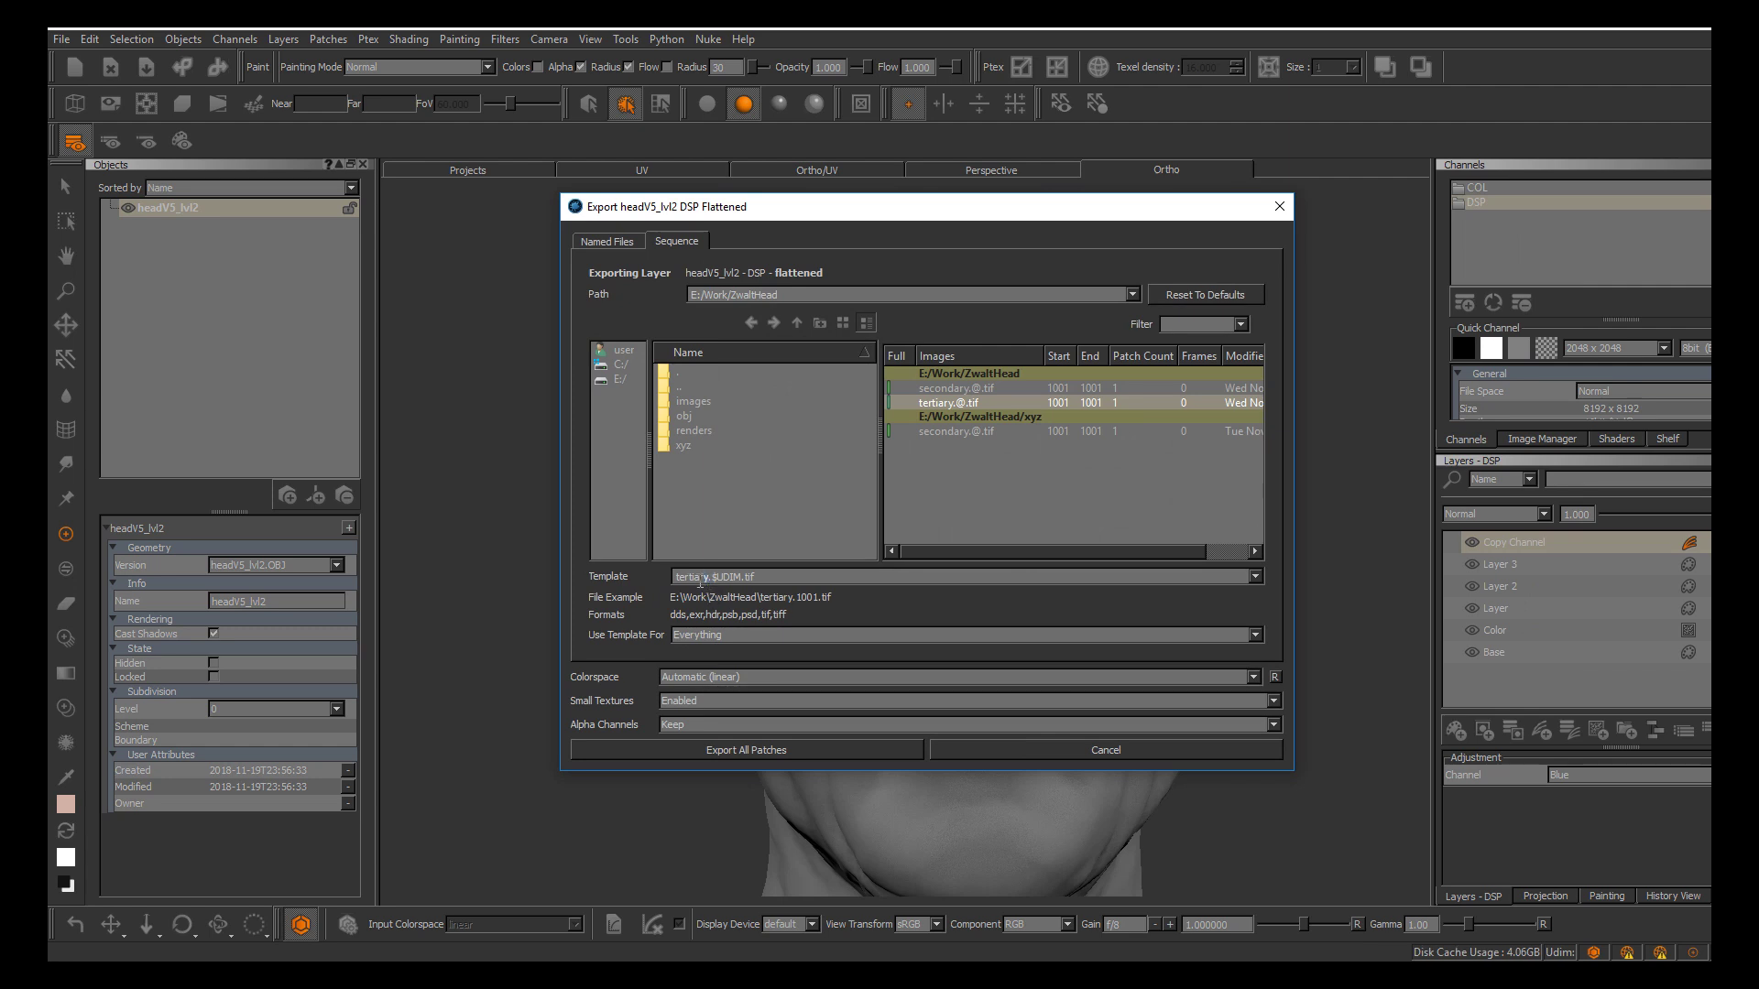
# Name the blue-channel map micro.$UDIM.tif, set its colorspace to sRGB and export all patches
pyautogui.write('micro')
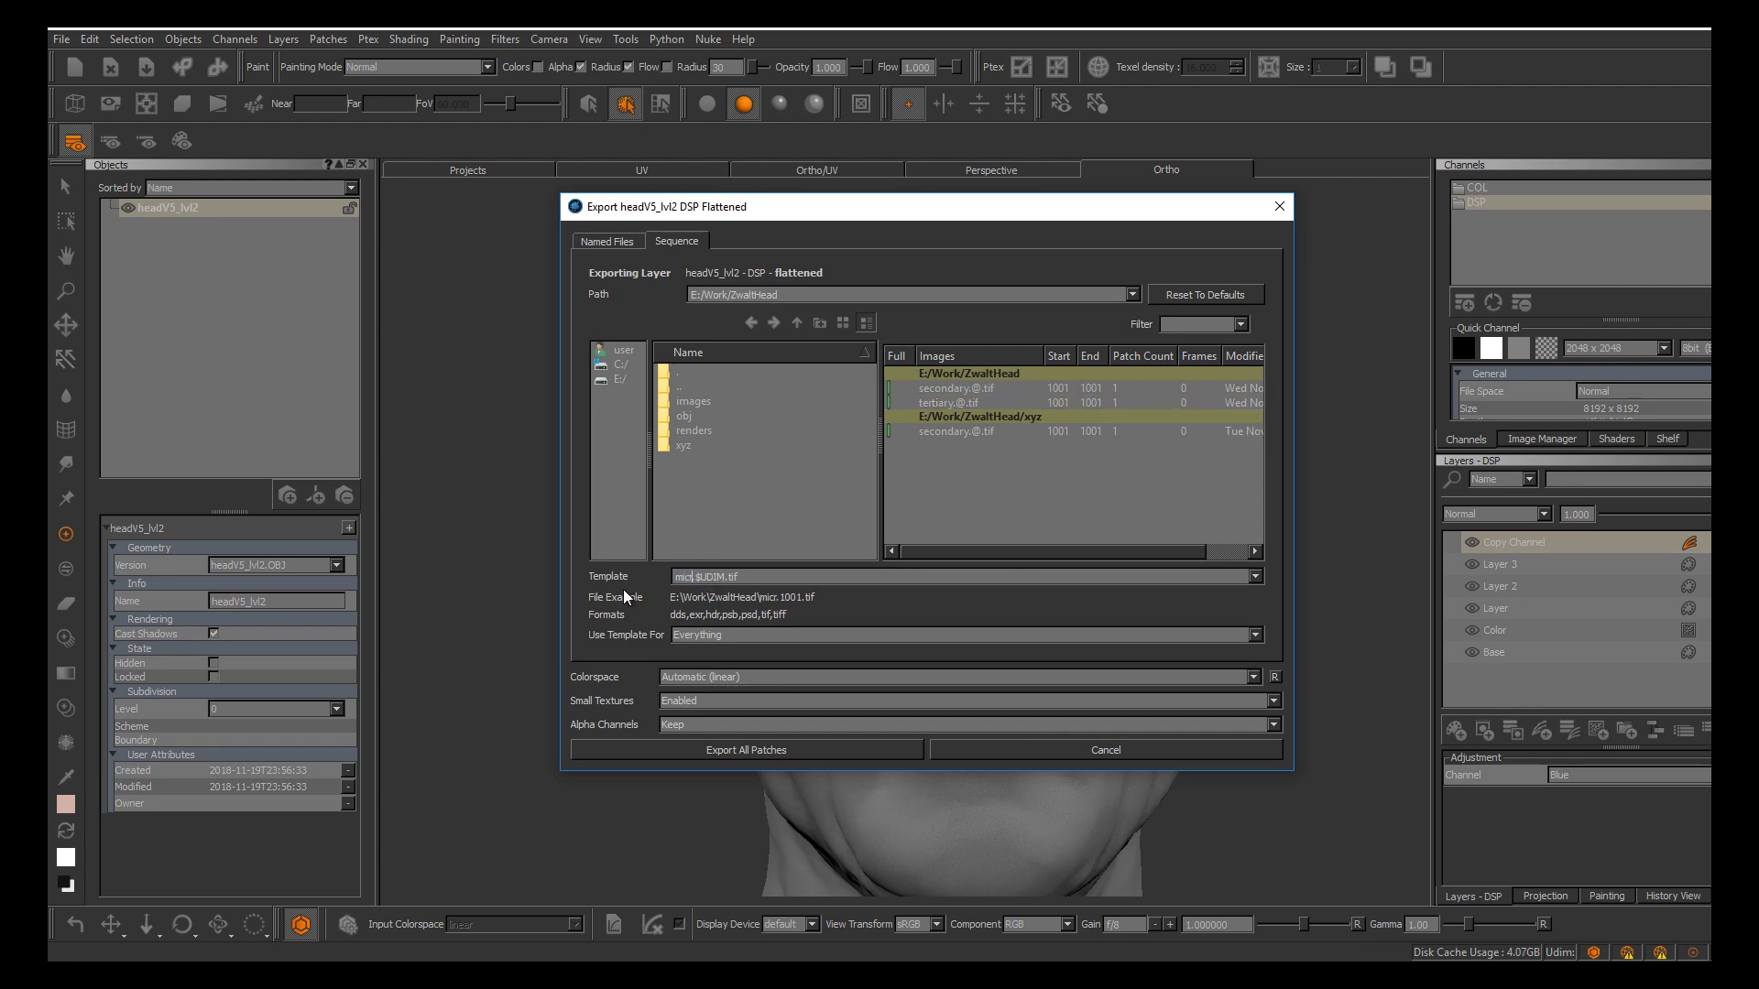
pyautogui.click(718, 680)
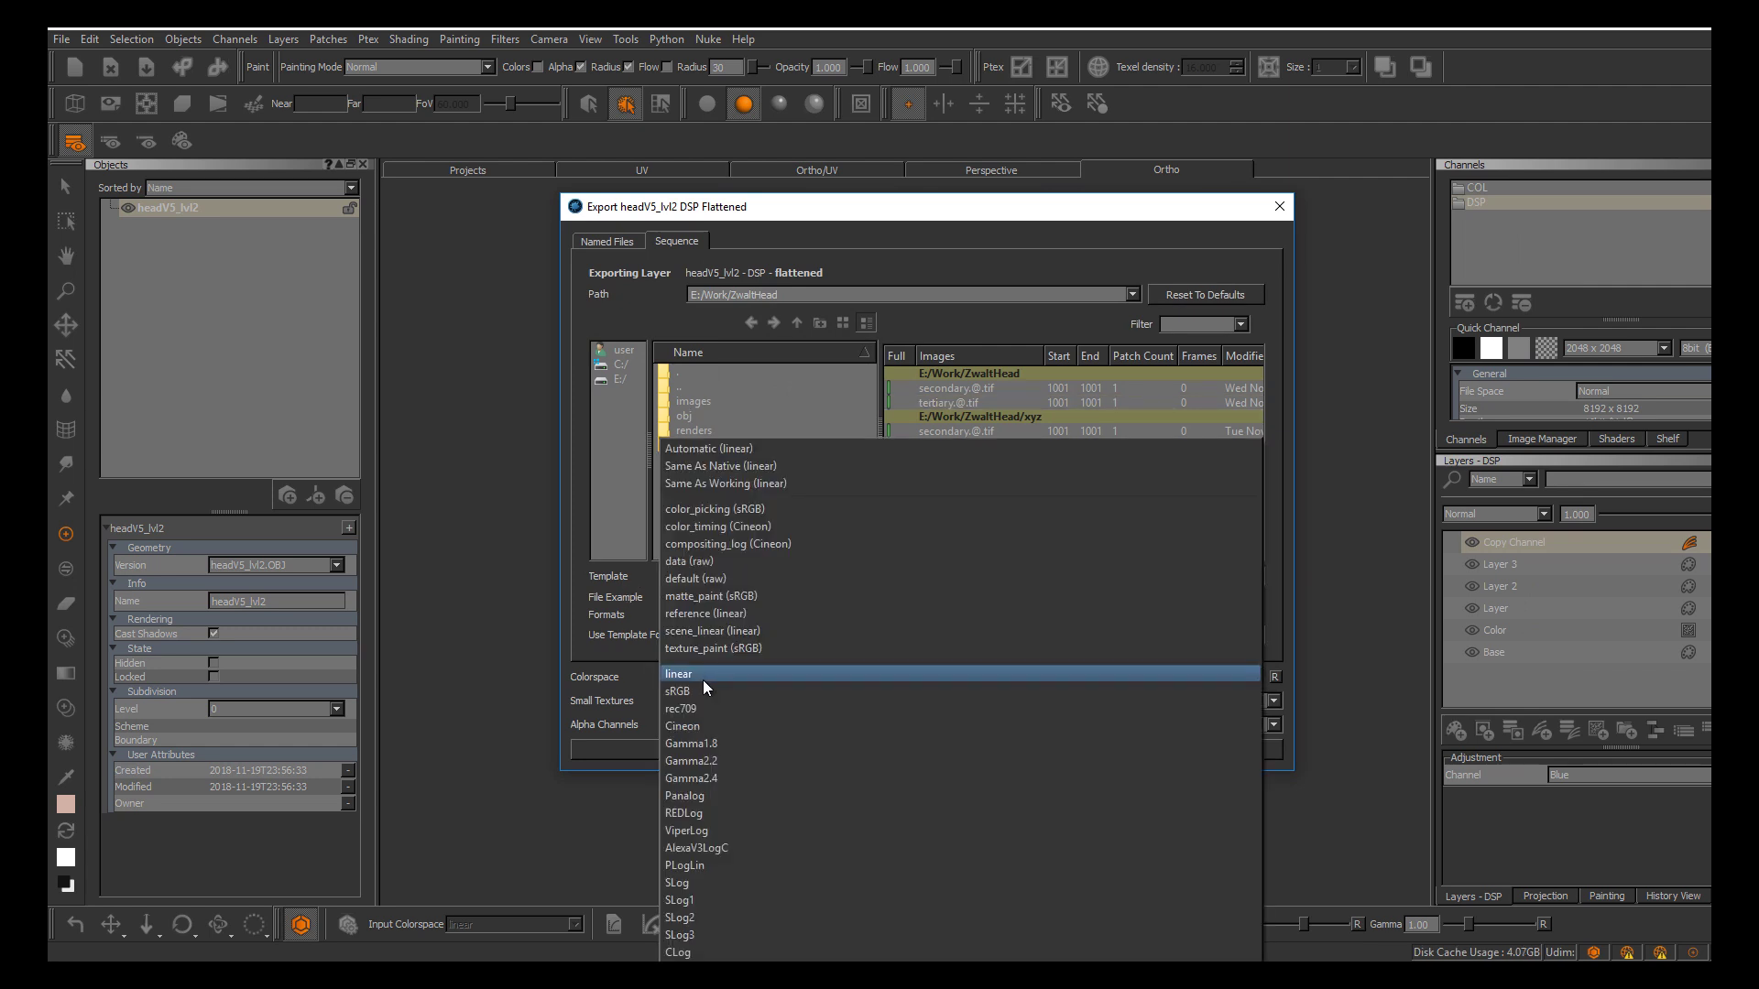
pyautogui.click(715, 693)
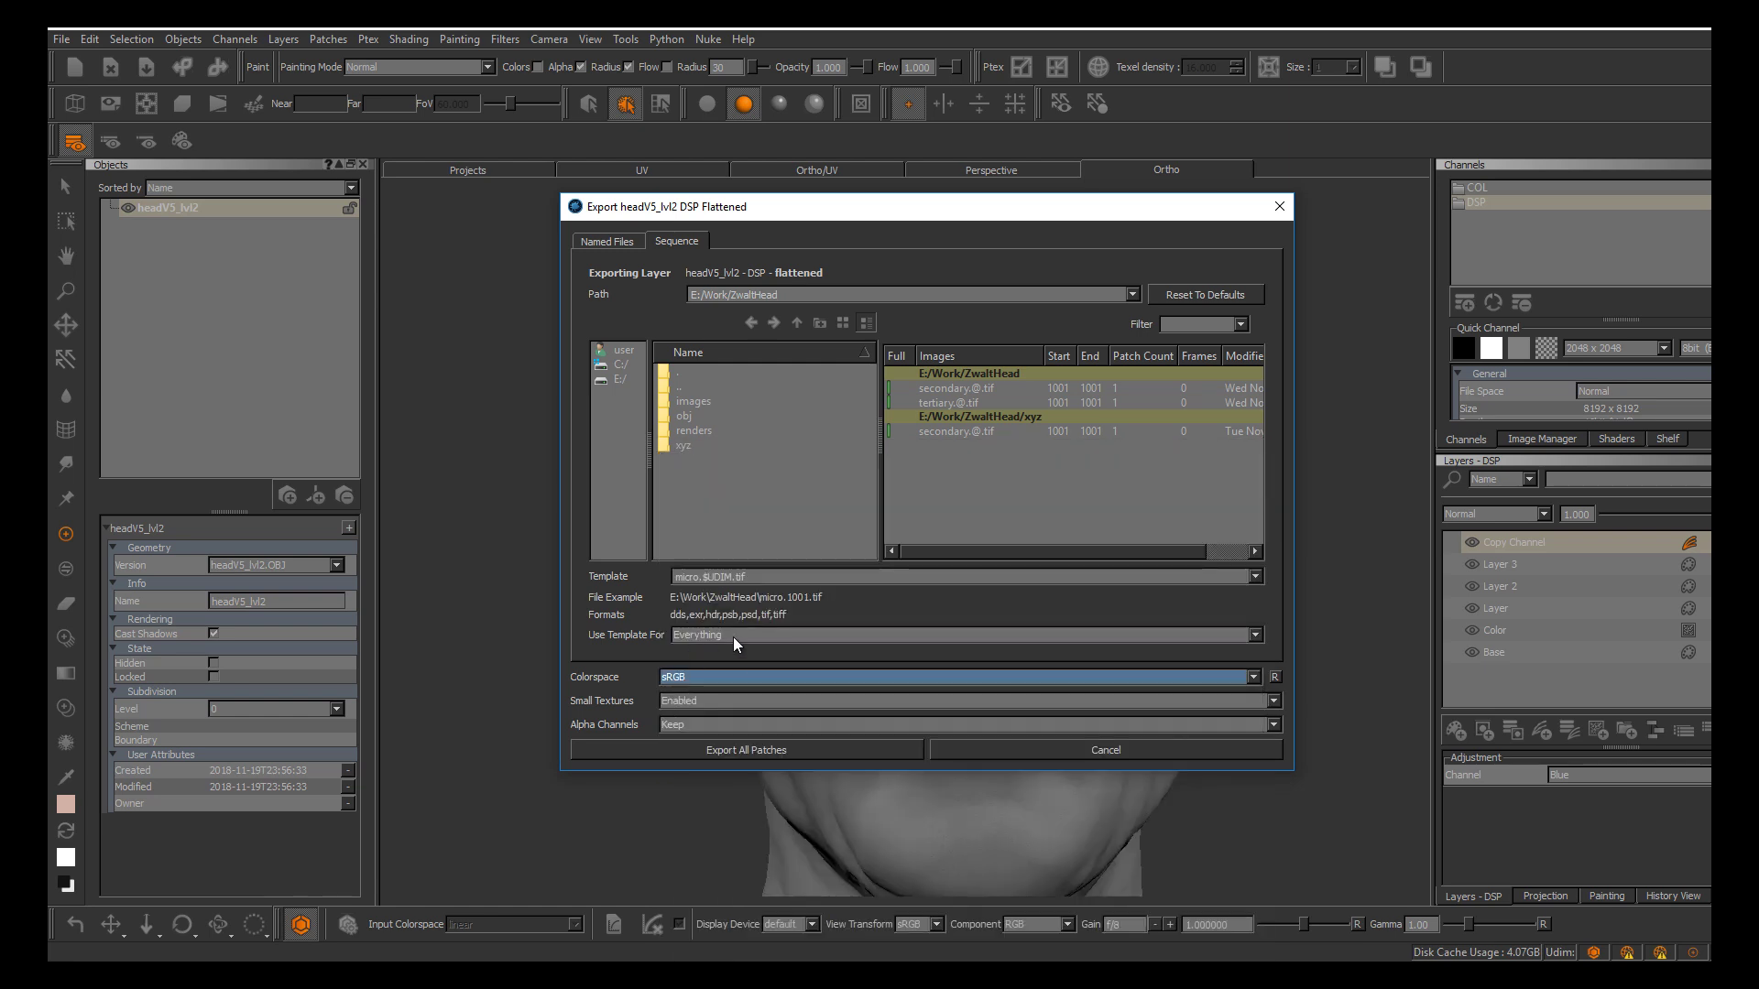
pyautogui.click(724, 744)
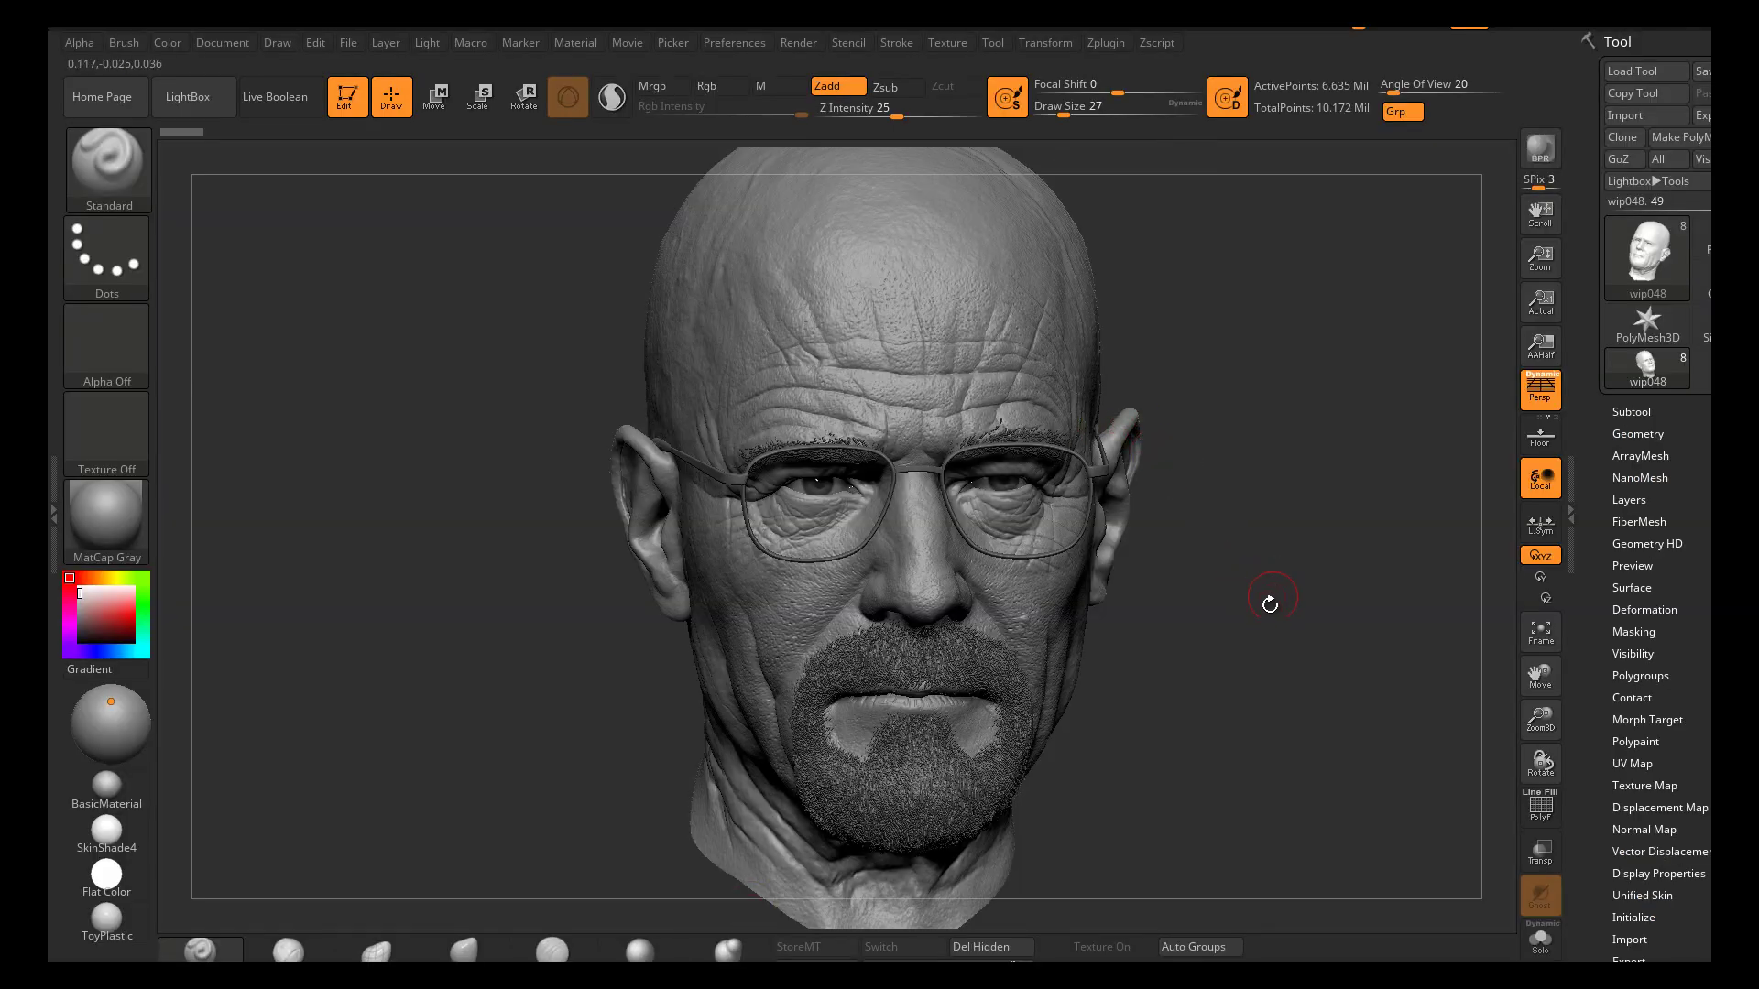
# In ZBrush, examine the full head sculpt with glasses and beard, from the forehead wrinkles down to the nose and mouth
pyautogui.moveTo(1239, 580)
pyautogui.mouseDown()
pyautogui.moveTo(1191, 587)
pyautogui.moveTo(1243, 580)
pyautogui.mouseUp()
pyautogui.keyDown('alt'); pyautogui.moveTo(994, 371); pyautogui.dragTo(1046, 470, button='right'); pyautogui.keyUp('alt')
pyautogui.moveTo(919, 492)
pyautogui.mouseDown(button='right')
pyautogui.moveTo(979, 495)
pyautogui.moveTo(1116, 443)
pyautogui.mouseUp(button='right')
pyautogui.keyDown('shift'); pyautogui.moveTo(1253, 440); pyautogui.dragTo(1243, 438); pyautogui.keyUp('shift')
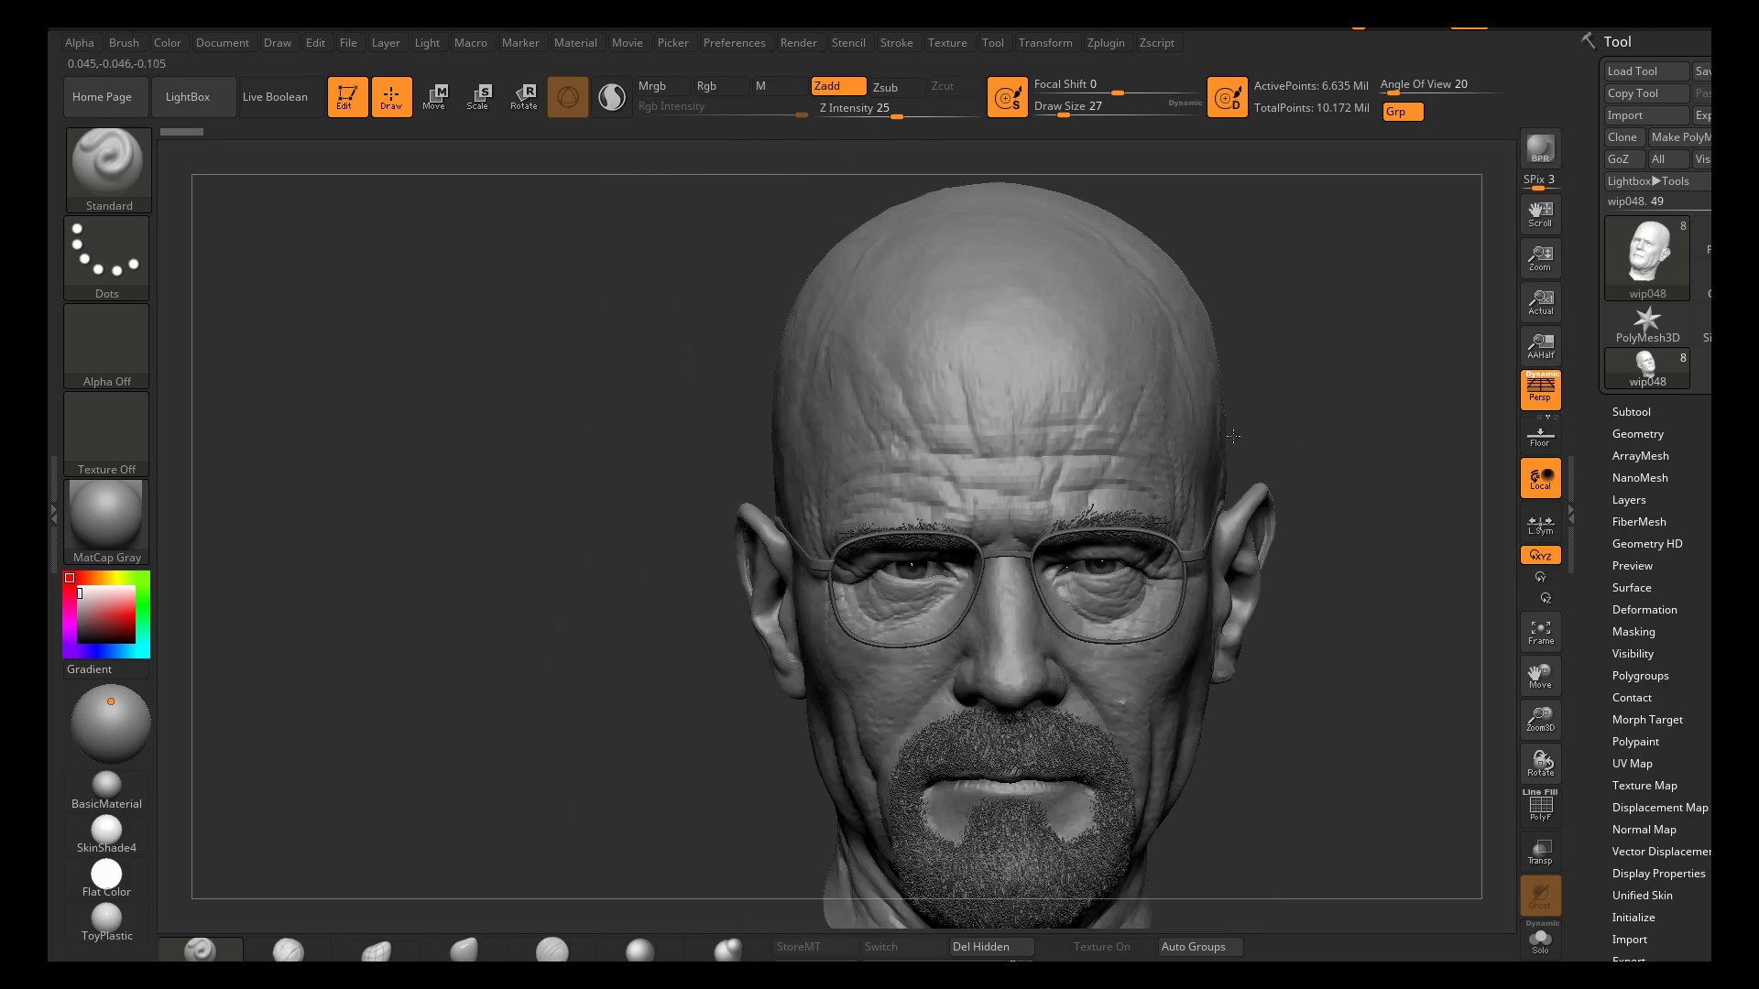
pyautogui.keyDown('ctrl'); pyautogui.moveTo(1067, 486); pyautogui.dragTo(1108, 520, button='right'); pyautogui.keyUp('ctrl')
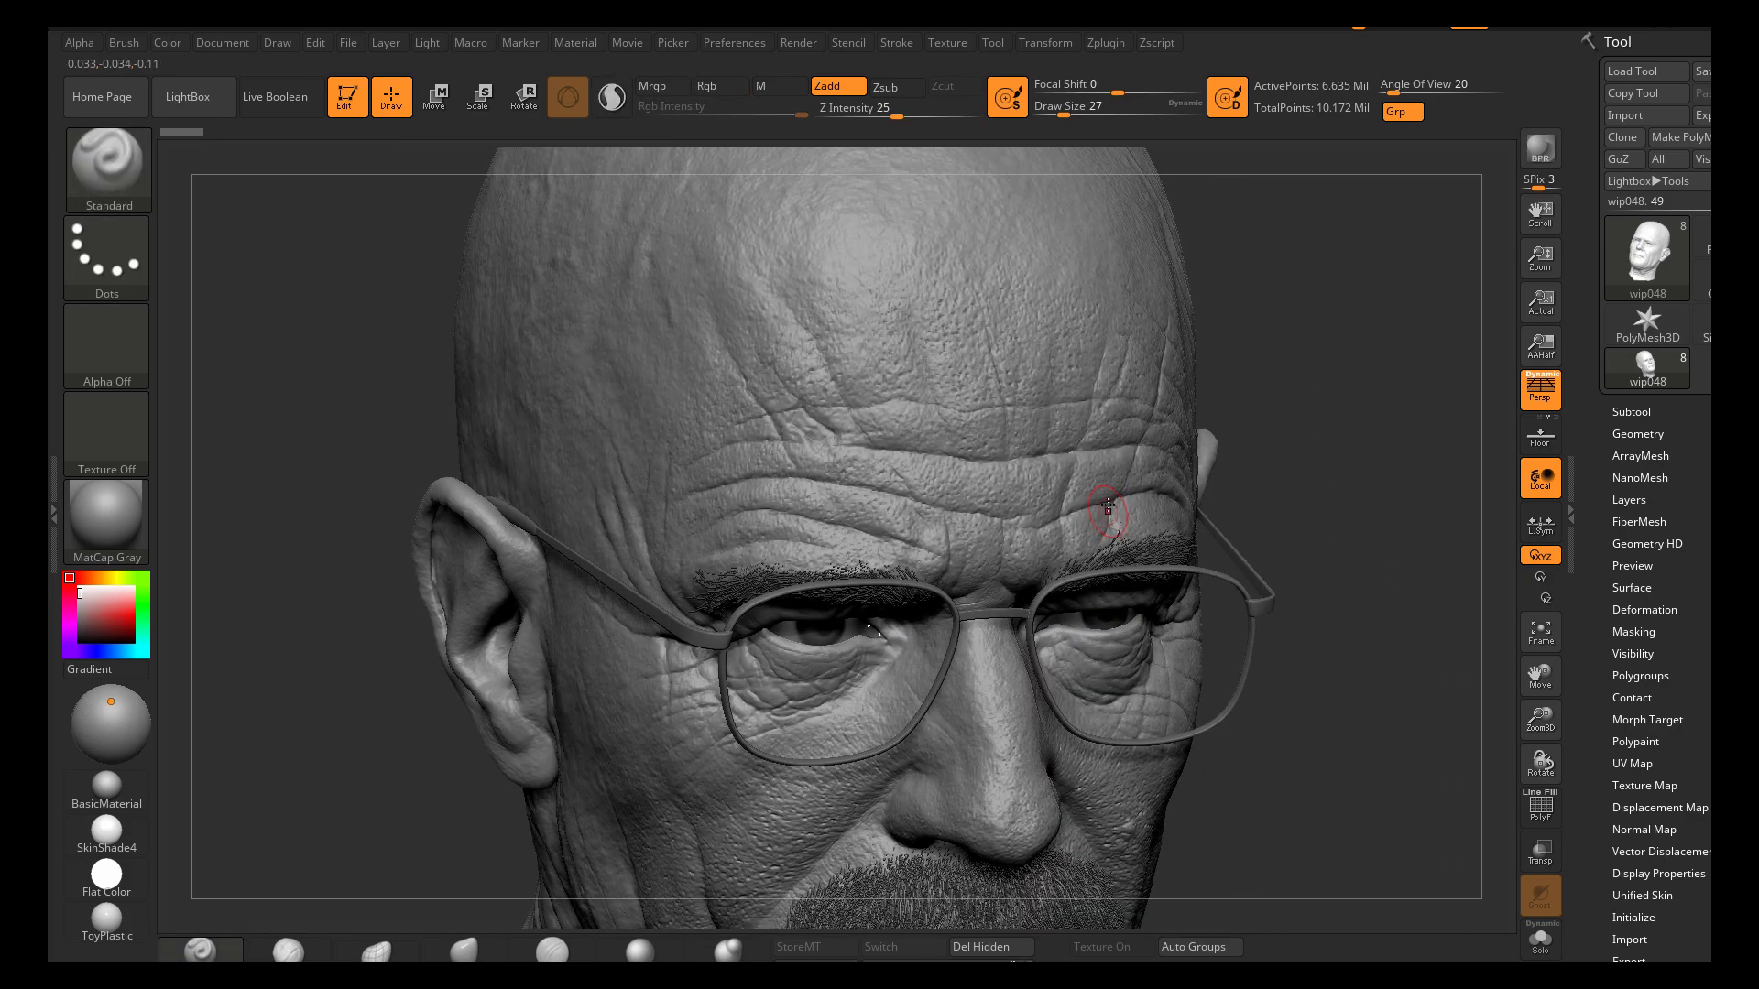
pyautogui.keyDown('alt'); pyautogui.moveTo(958, 760); pyautogui.dragTo(982, 539, button='right'); pyautogui.keyUp('alt')
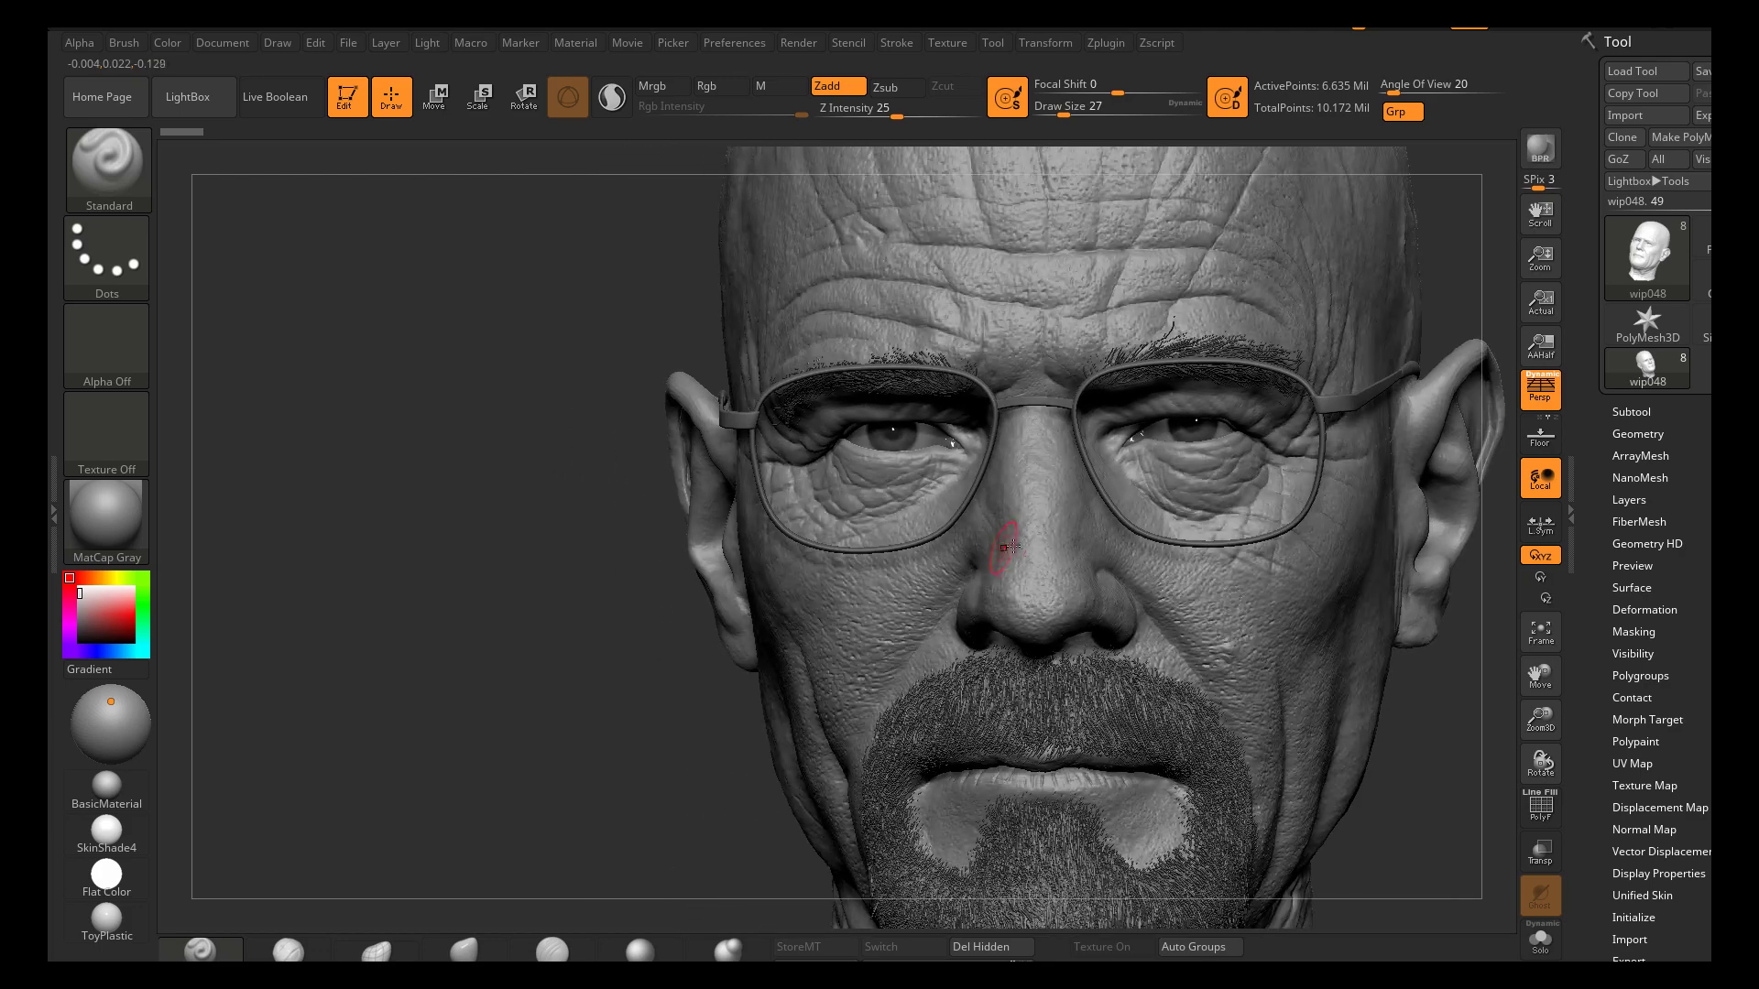
pyautogui.keyDown('alt'); pyautogui.moveTo(1085, 553); pyautogui.dragTo(939, 738, button='right'); pyautogui.keyUp('alt')
pyautogui.moveTo(1320, 429); pyautogui.dragTo(1294, 429)
pyautogui.keyDown('ctrl'); pyautogui.moveTo(1077, 533); pyautogui.dragTo(1031, 469, button='right'); pyautogui.keyUp('ctrl')
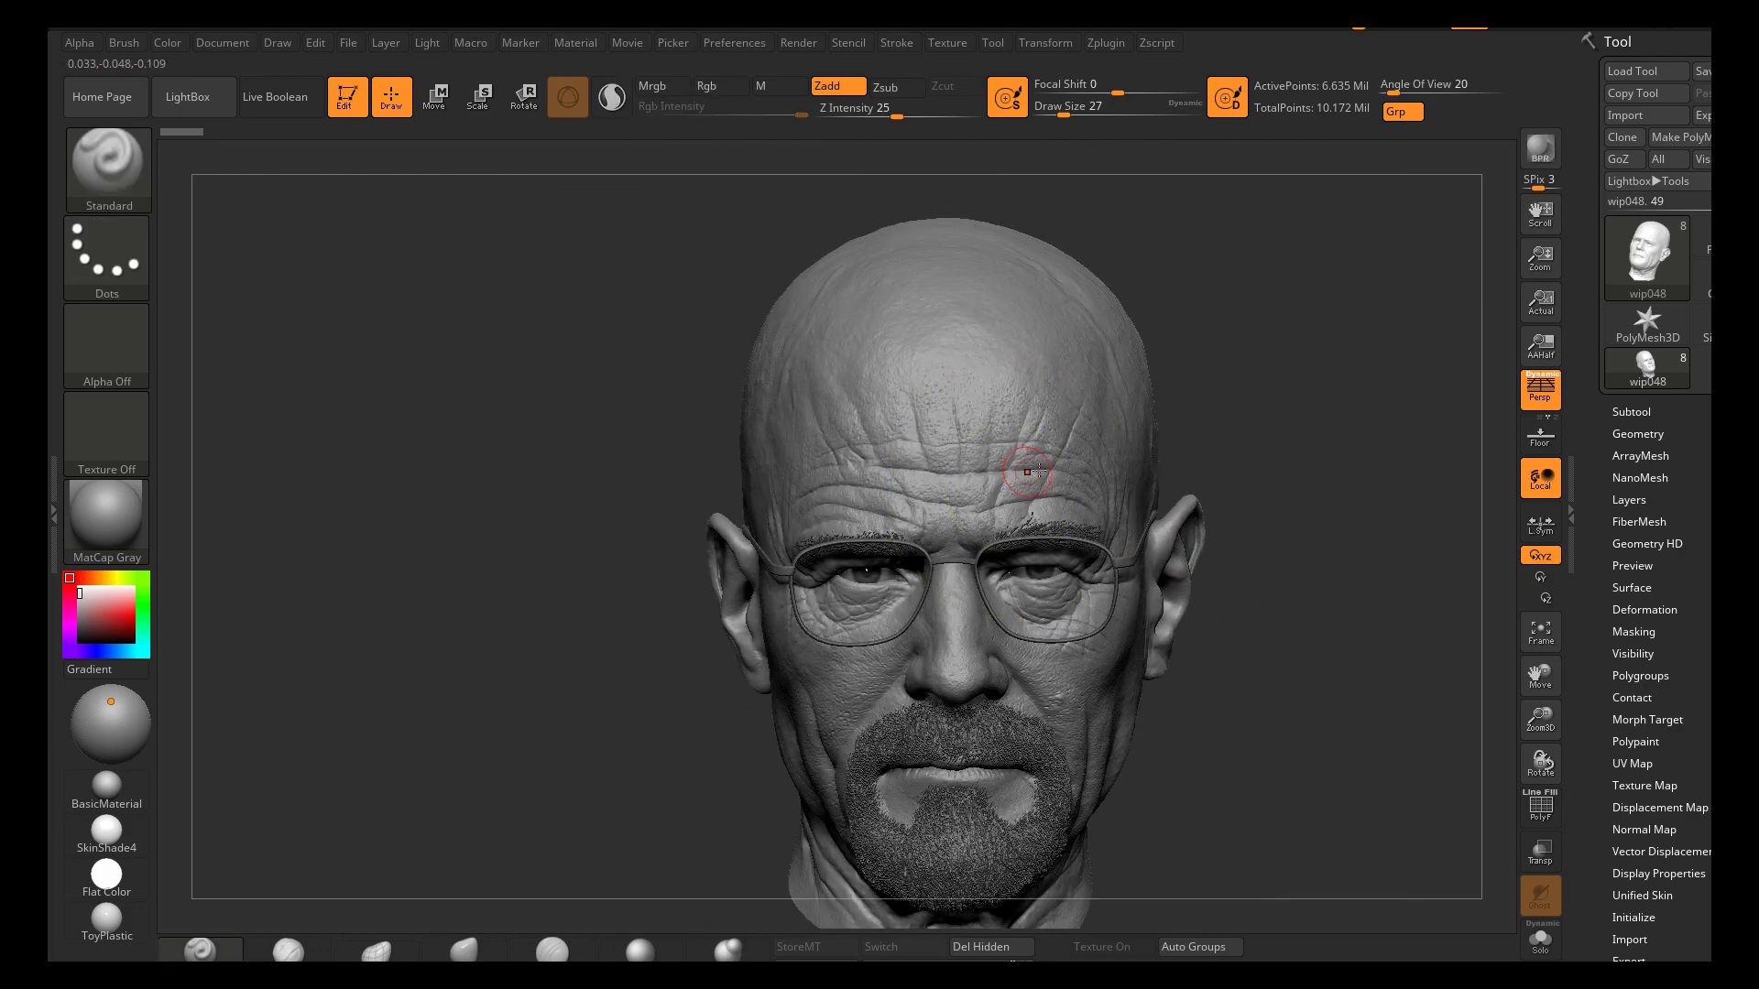
# Solo the head subtool to hide the glasses and facial hair, and inspect its skin detail from the side and front
pyautogui.click(1540, 939)
pyautogui.keyDown('alt'); pyautogui.moveTo(1145, 641); pyautogui.dragTo(1019, 452, button='right'); pyautogui.keyUp('alt')
pyautogui.moveTo(1209, 440); pyautogui.dragTo(1301, 440)
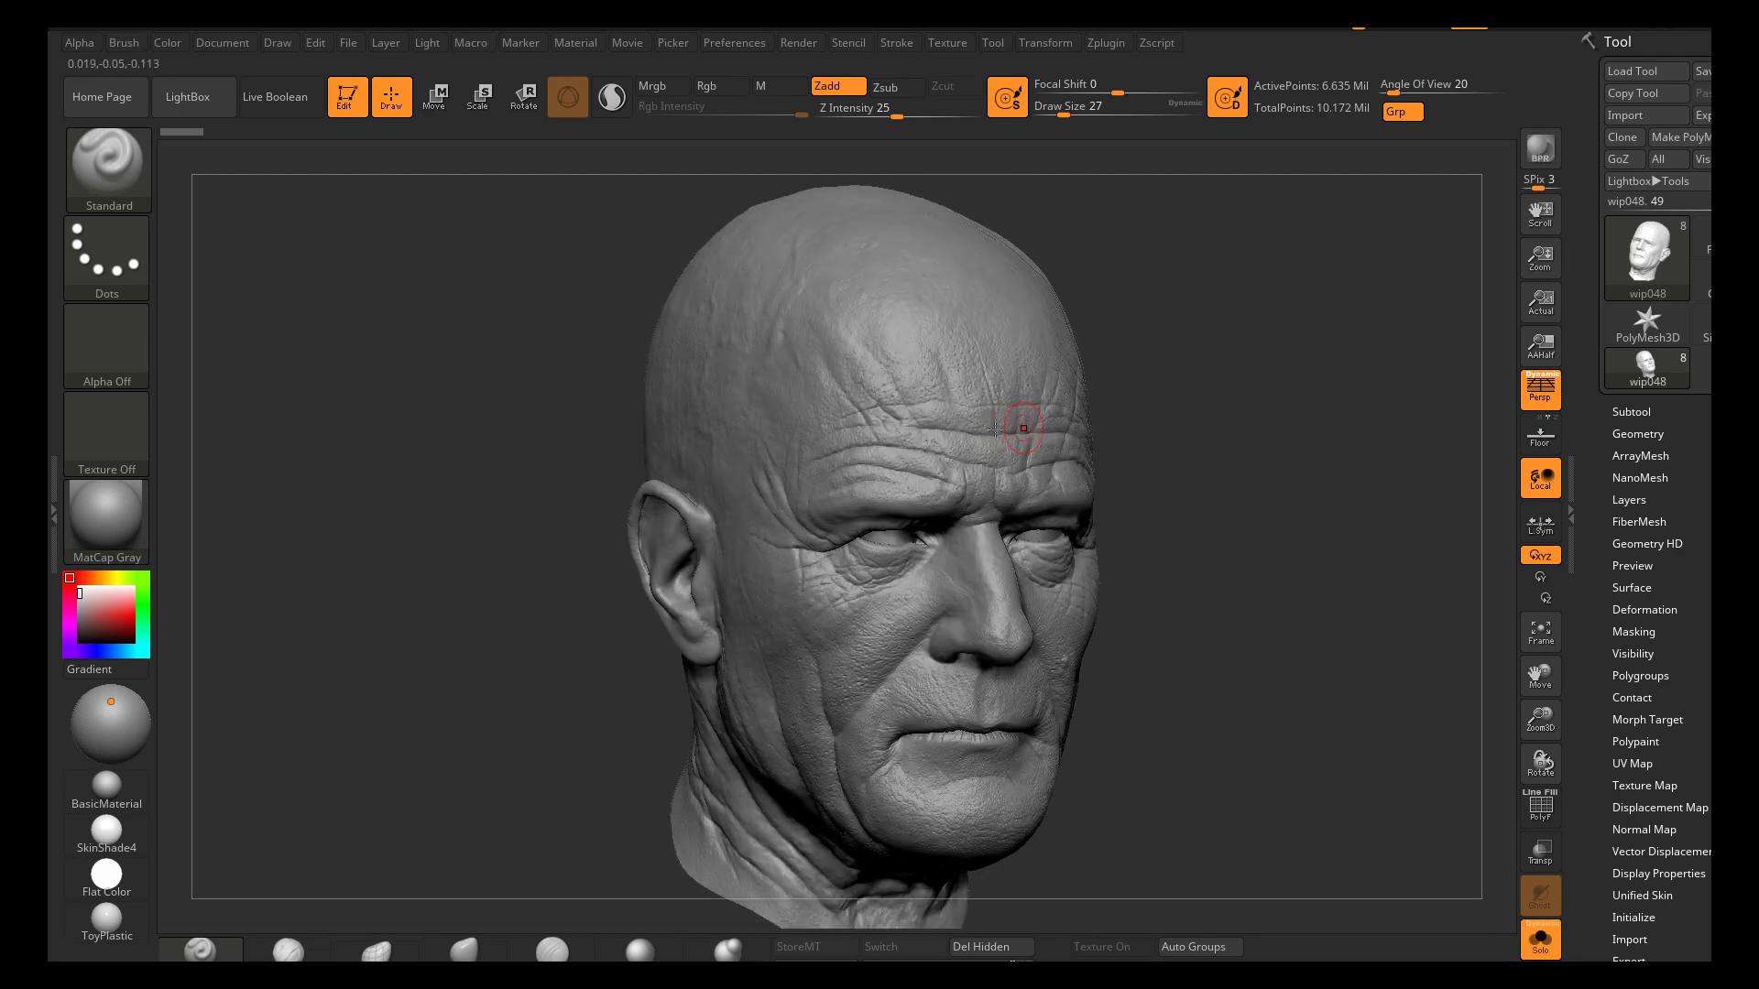
pyautogui.keyDown('ctrl'); pyautogui.moveTo(1048, 412); pyautogui.dragTo(1051, 476, button='right'); pyautogui.keyUp('ctrl')
pyautogui.moveTo(1268, 503)
pyautogui.keyDown('ctrl'); pyautogui.mouseDown(button='right')
pyautogui.moveTo(1228, 487)
pyautogui.moveTo(1308, 440)
pyautogui.mouseUp(button='right'); pyautogui.keyUp('ctrl')
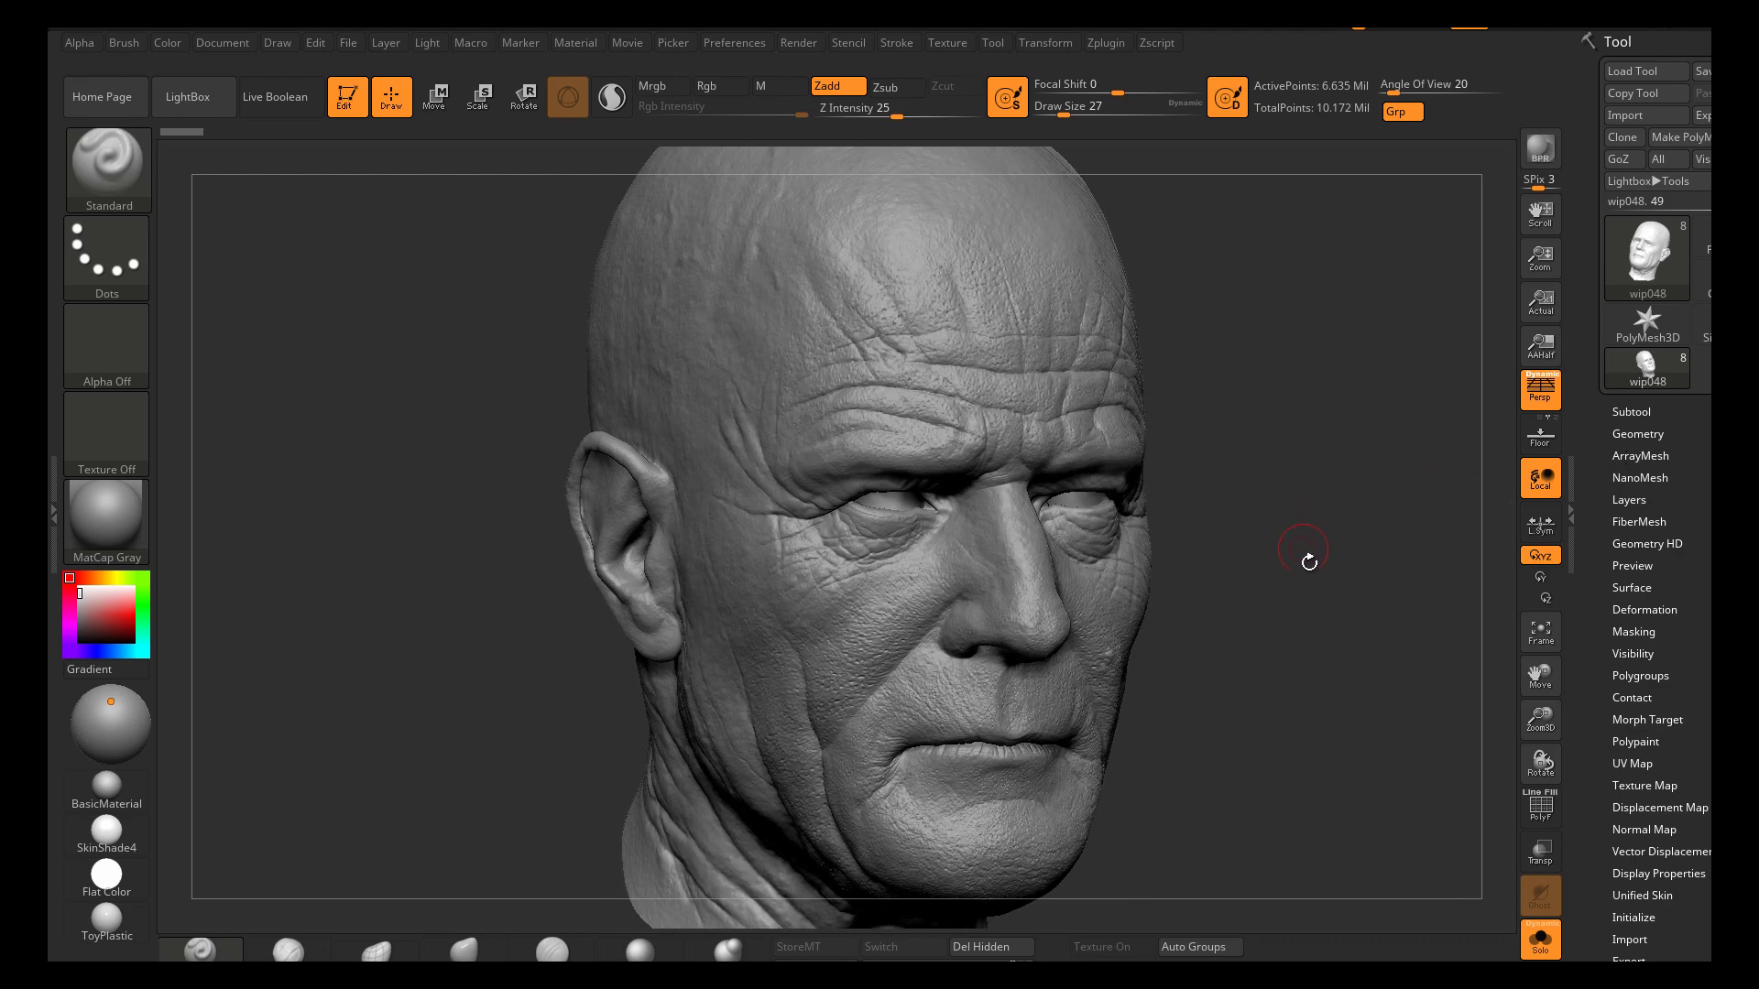
pyautogui.moveTo(1328, 574); pyautogui.dragTo(1301, 576, button='right')
pyautogui.moveTo(1301, 576); pyautogui.dragTo(1296, 577)
pyautogui.keyDown('alt'); pyautogui.moveTo(1362, 357); pyautogui.dragTo(1244, 426); pyautogui.keyUp('alt')
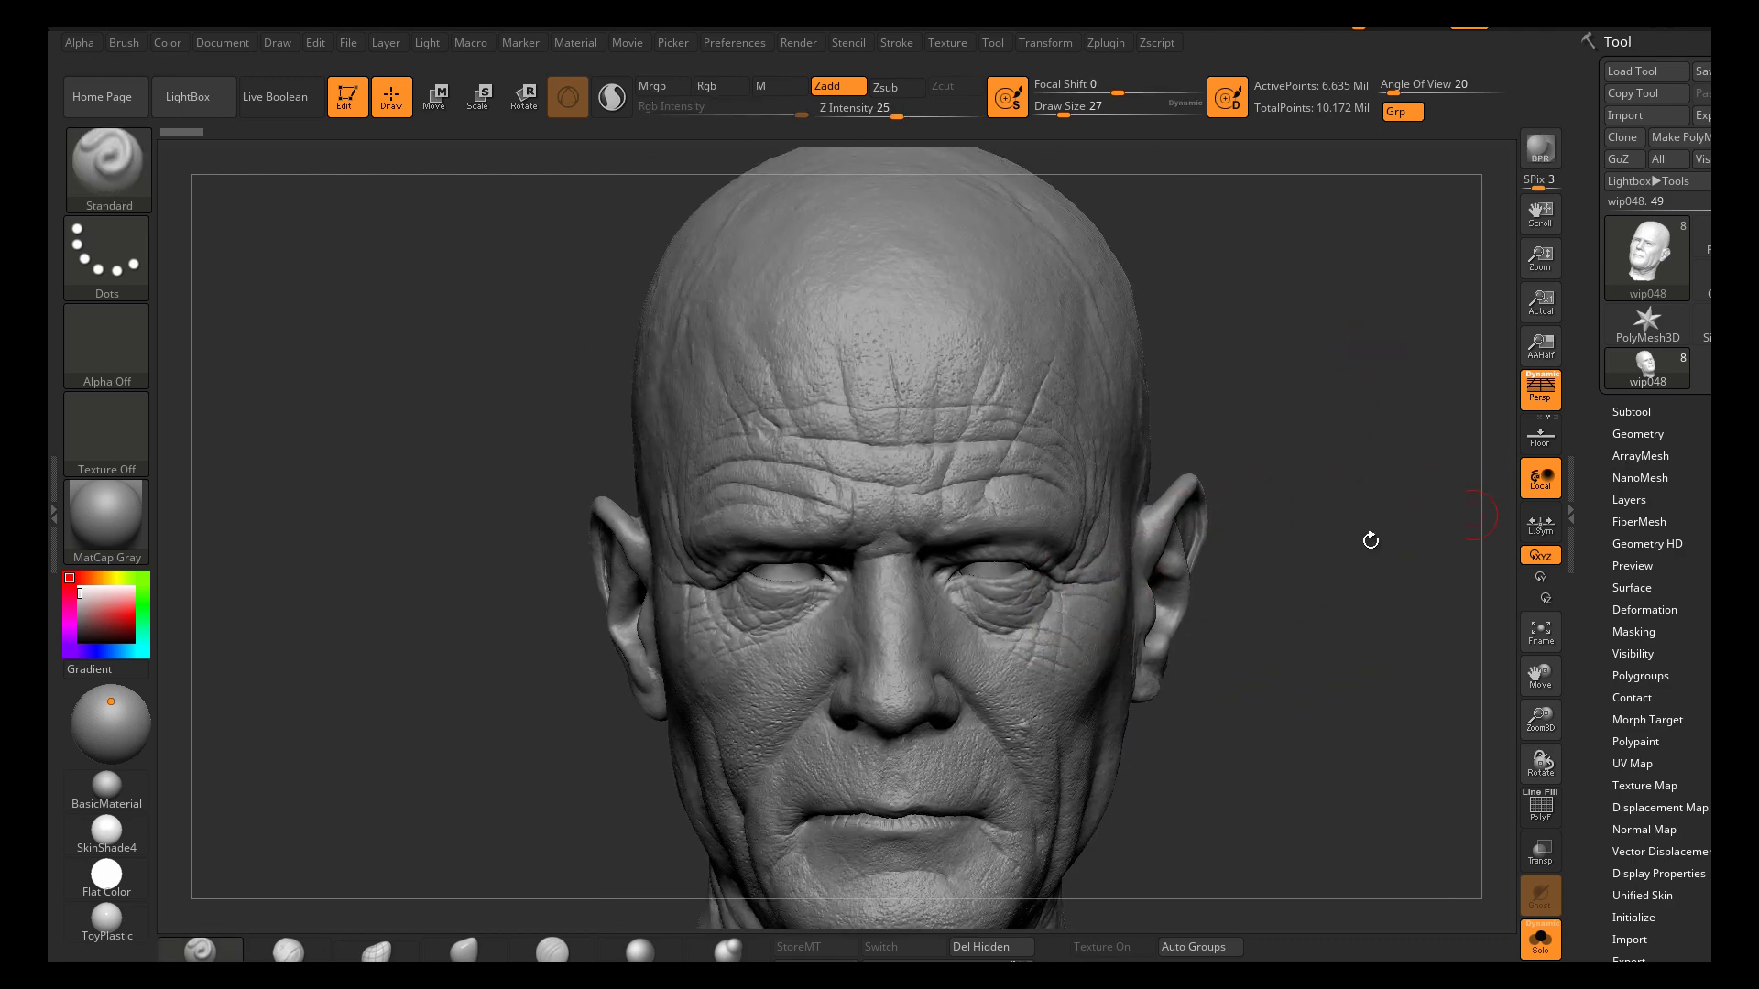
# Show the head's geometry settings and subdivide the mesh once more to SDiv 7
pyautogui.click(1626, 501)
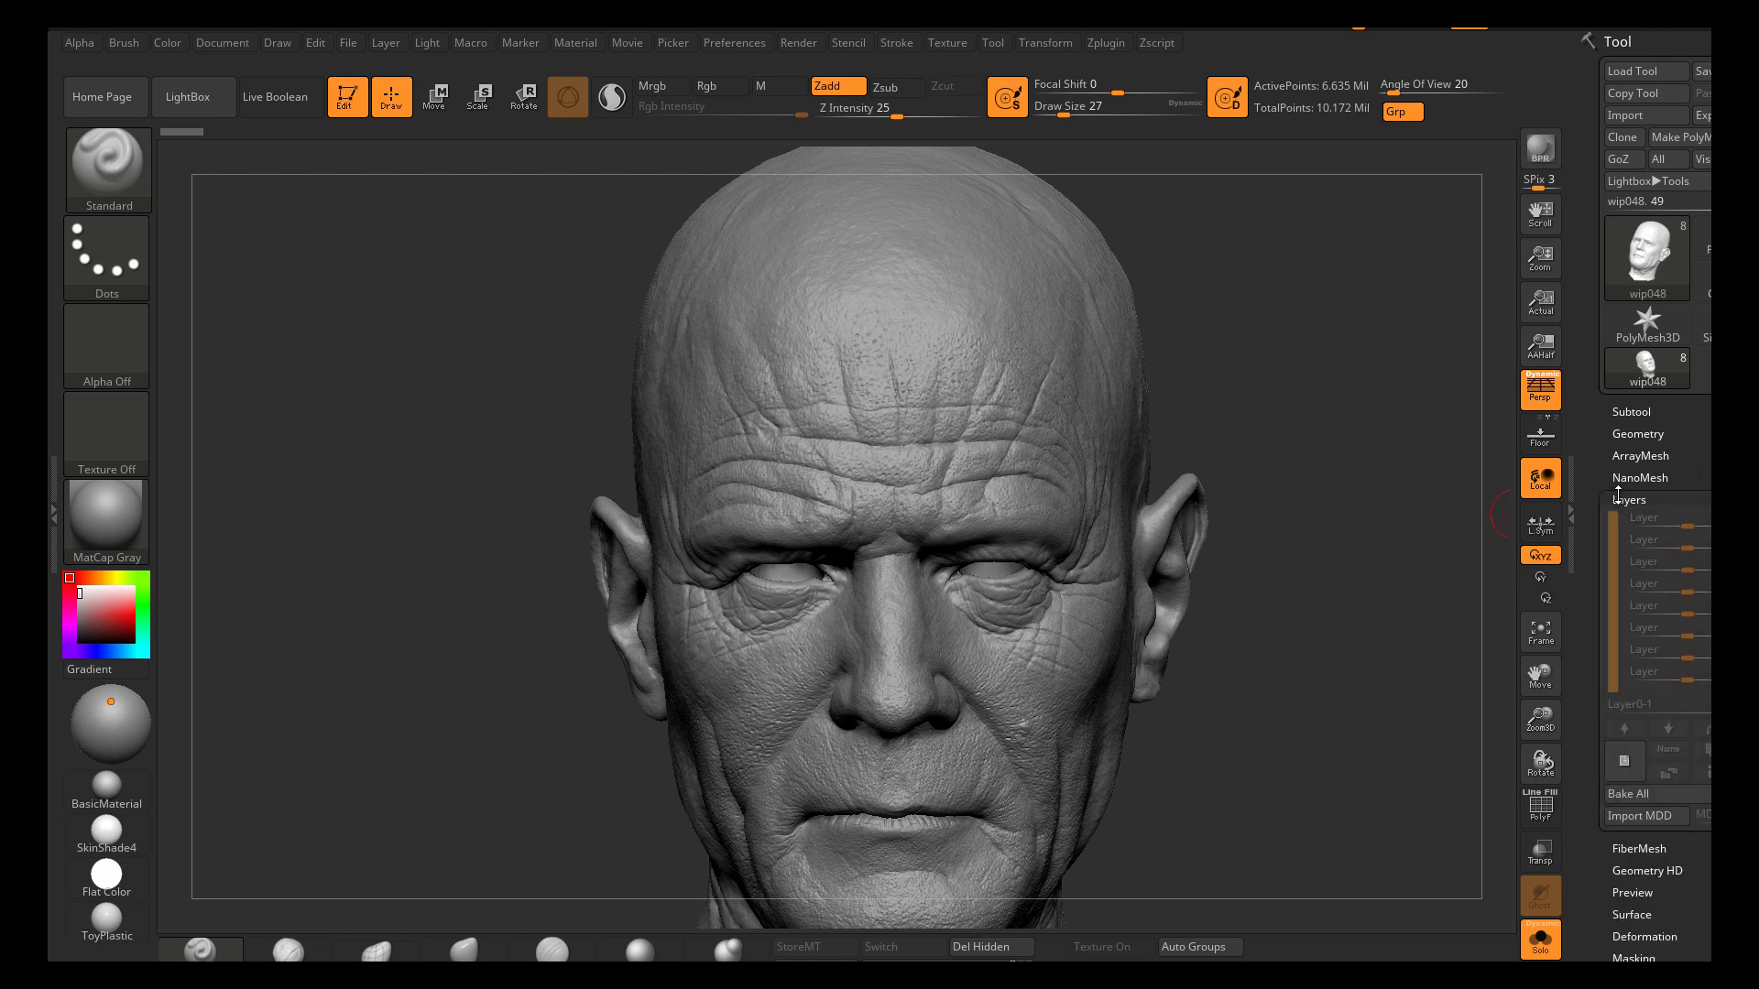
pyautogui.click(1624, 434)
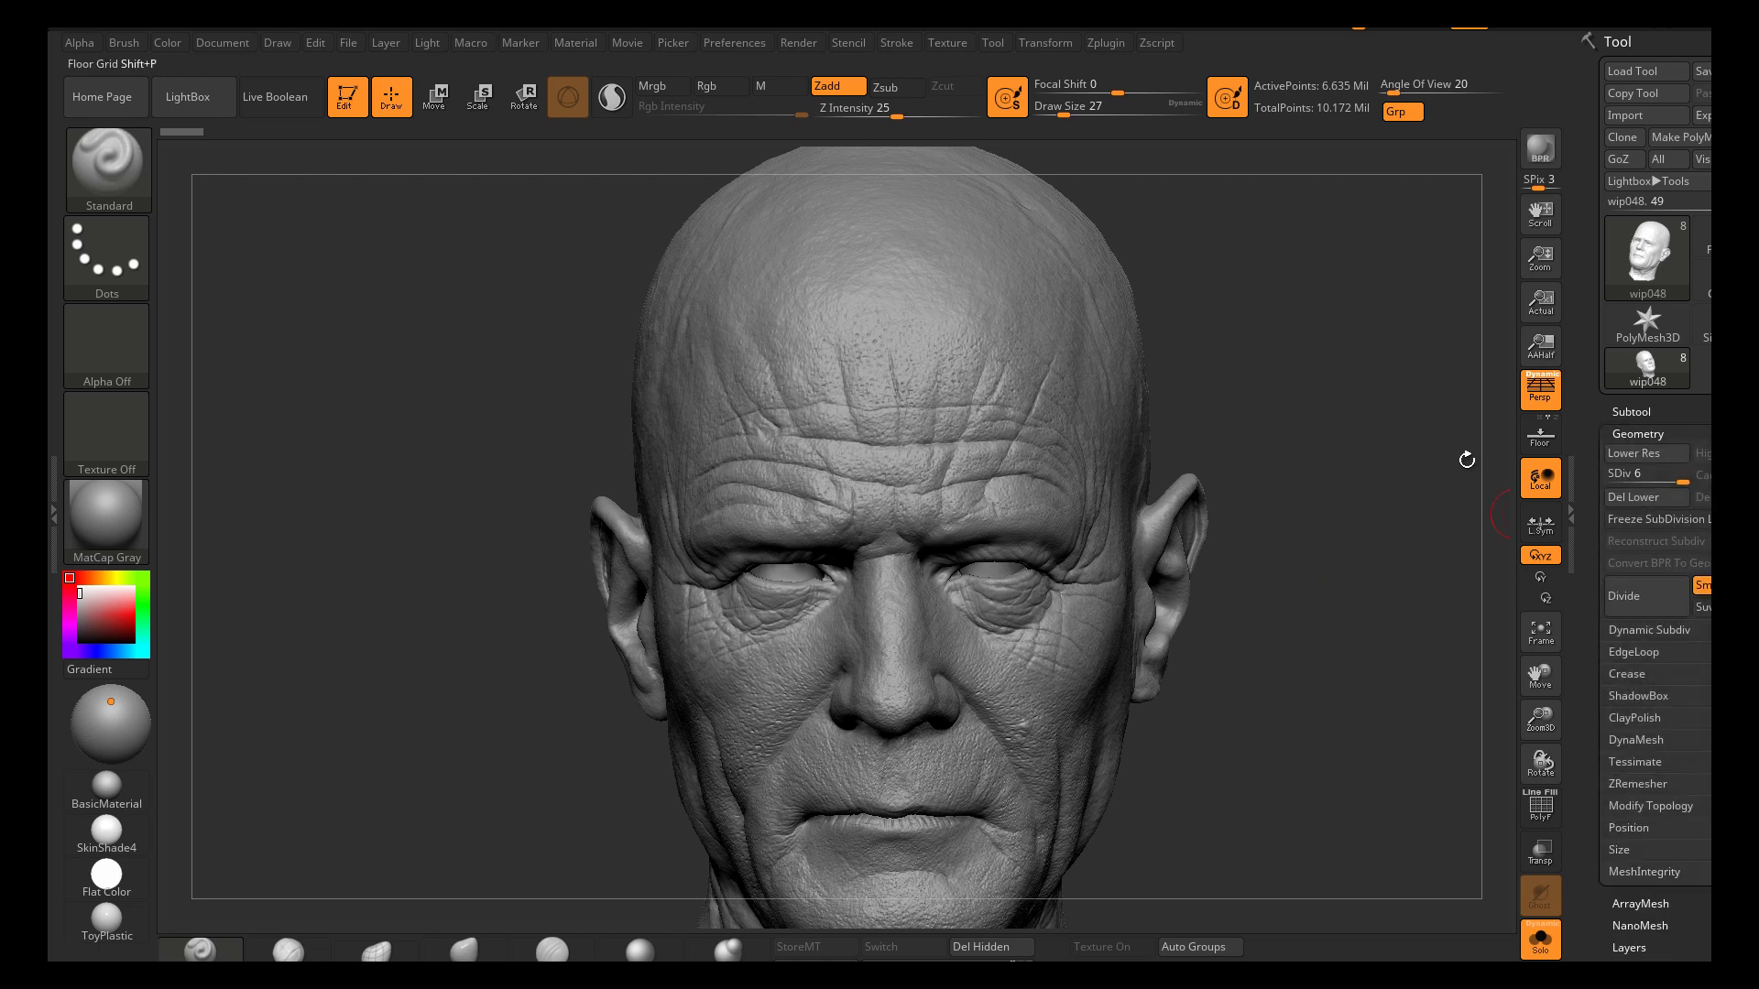
pyautogui.moveTo(1280, 519); pyautogui.dragTo(1111, 593)
pyautogui.moveTo(1292, 495); pyautogui.dragTo(1342, 564)
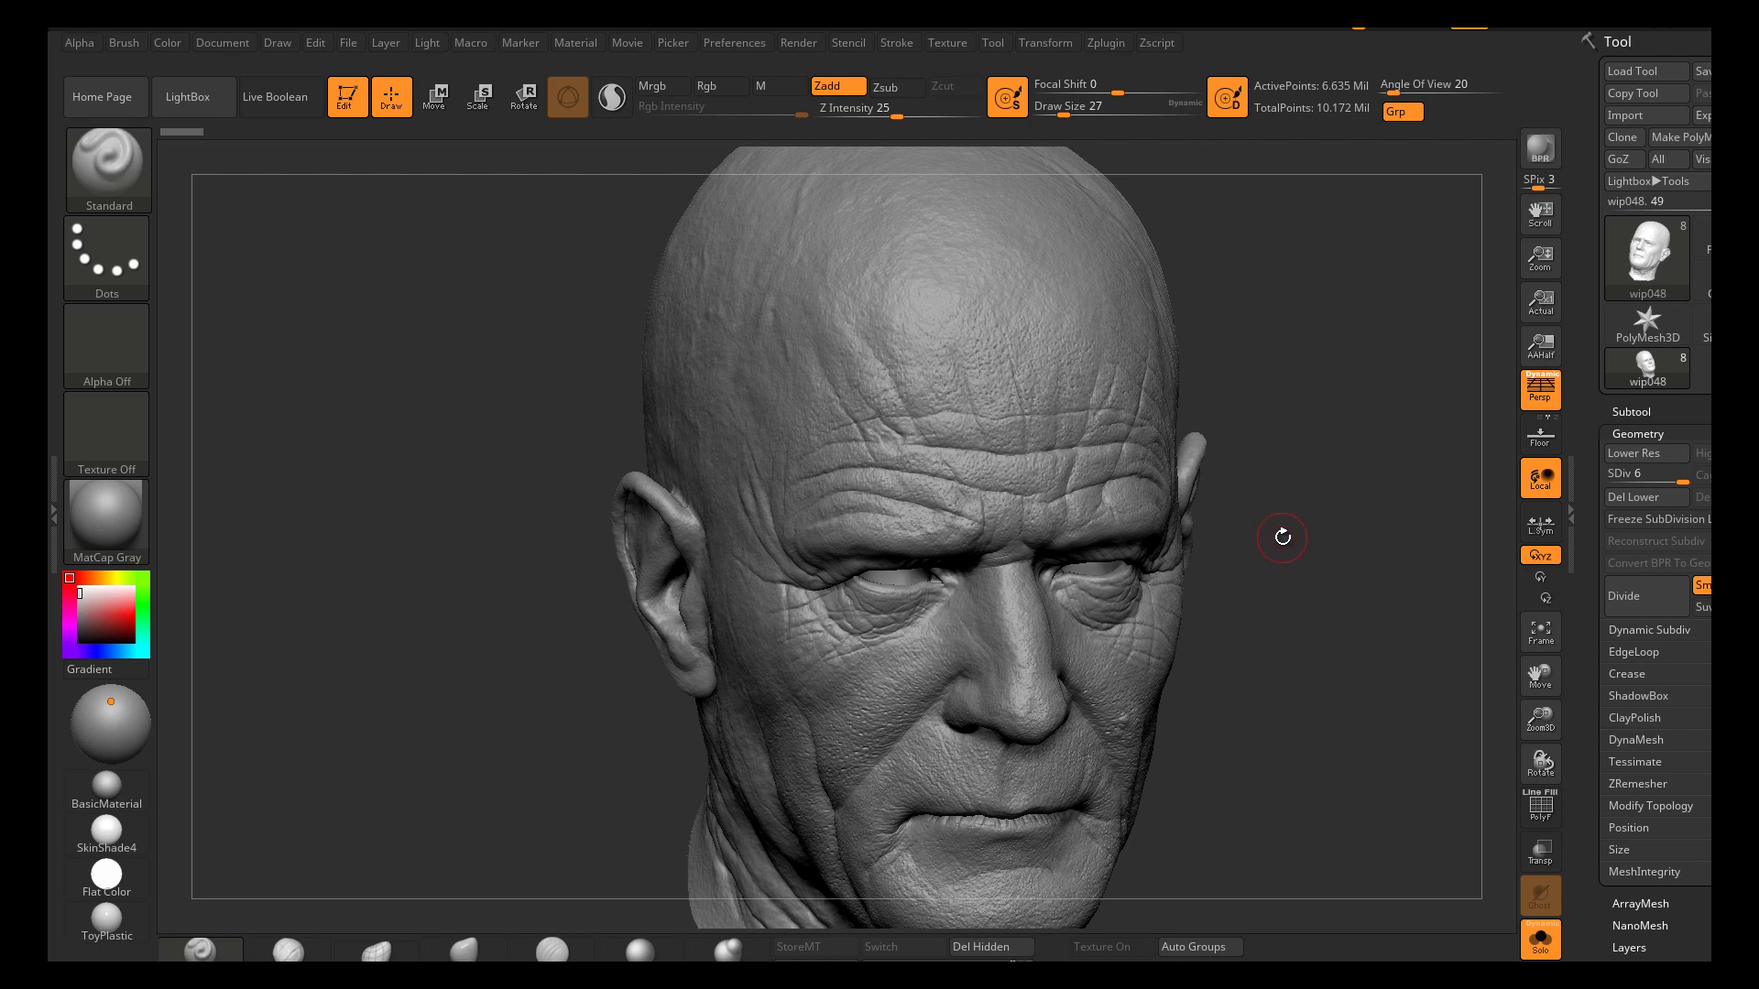
pyautogui.press('ctrl')
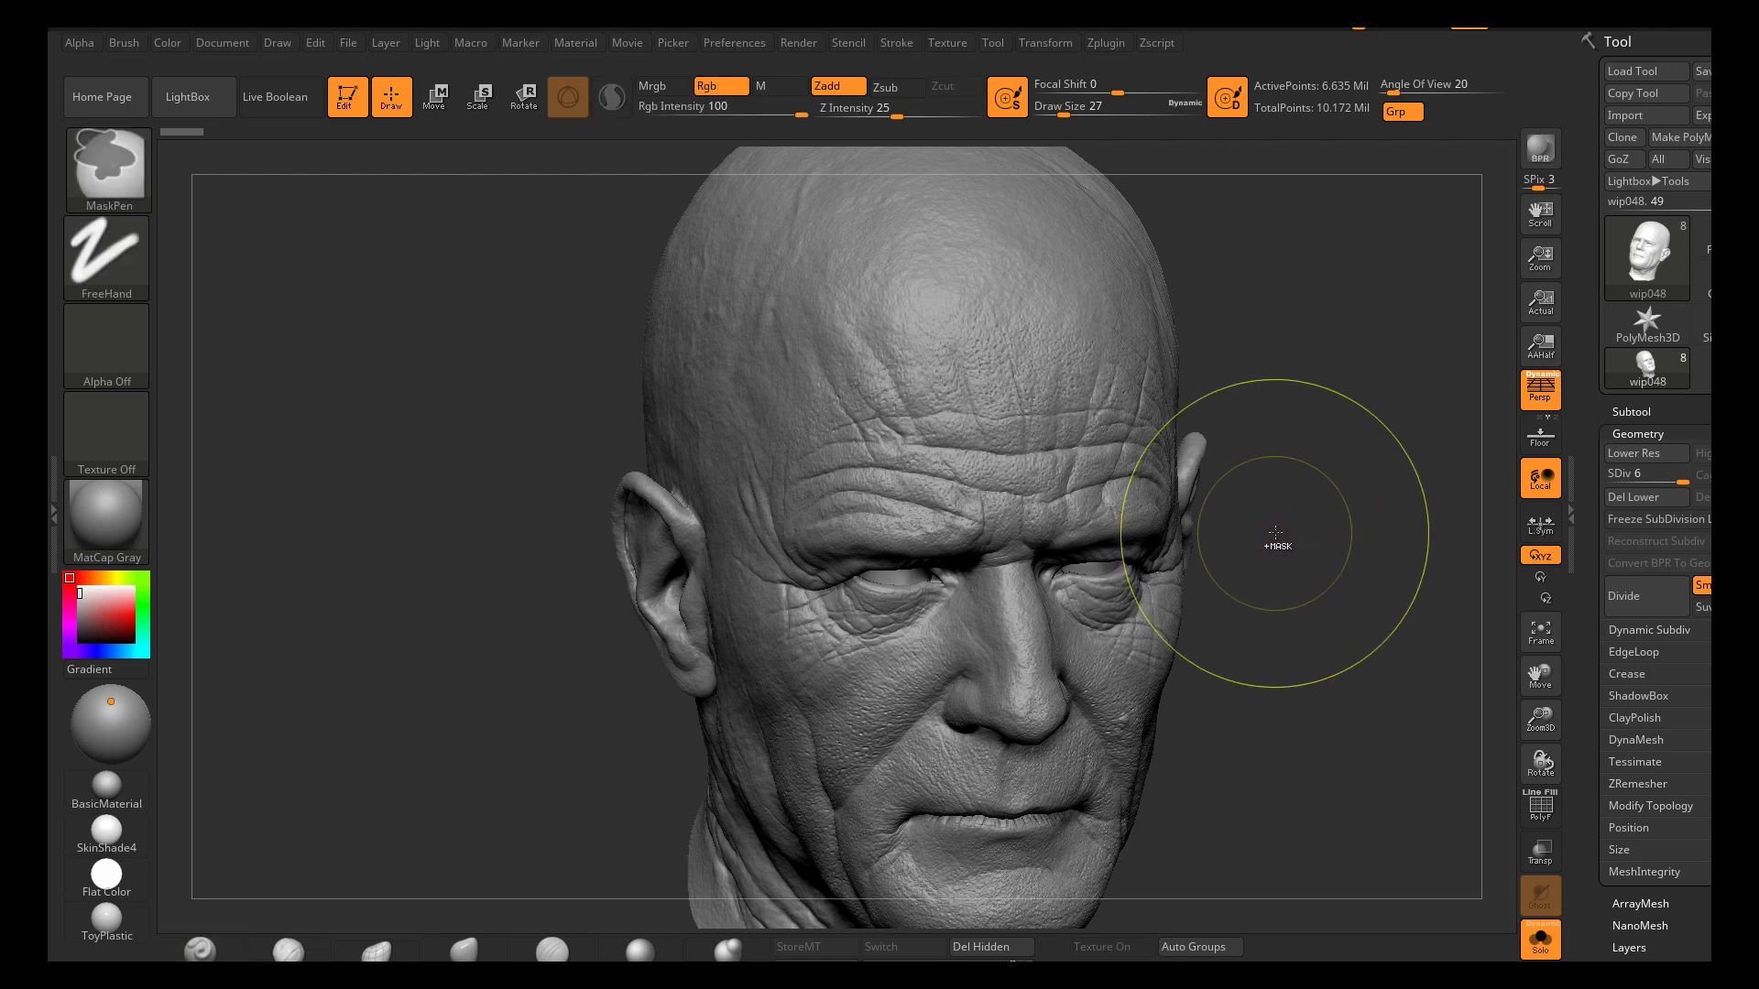
pyautogui.hotkey('ctrl', 'd')
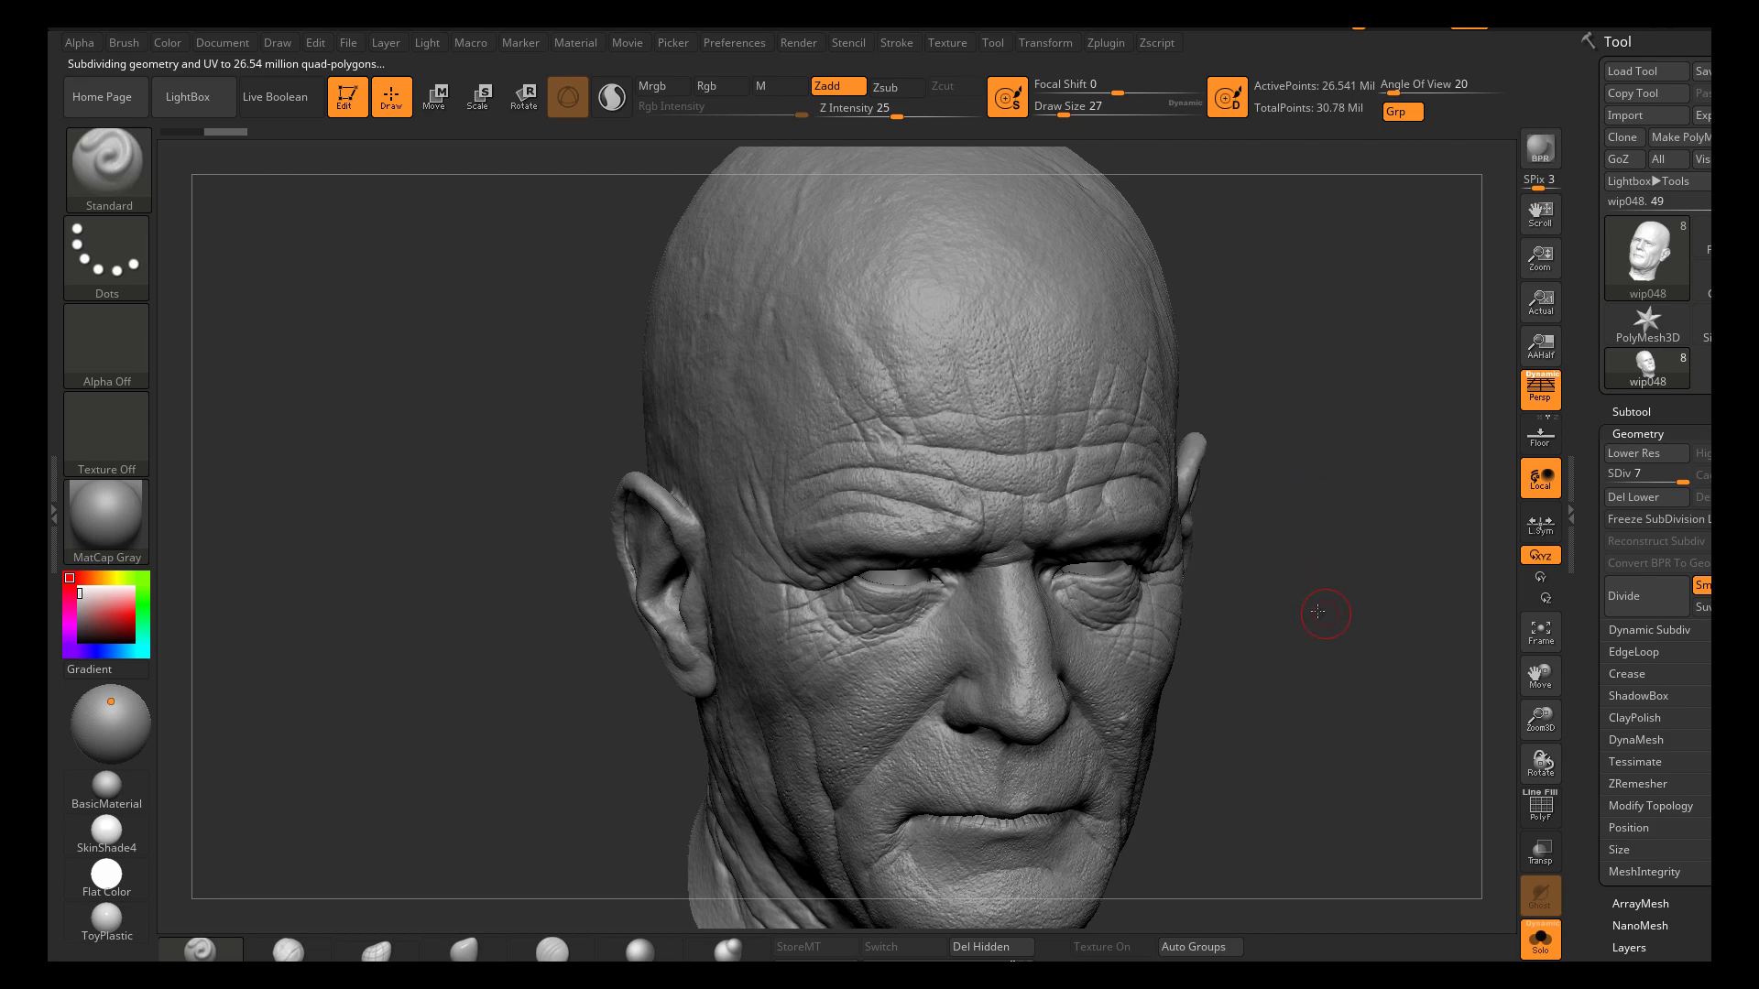
# Inspect the subdivided head's surface from three-quarter, front and low angles
pyautogui.keyDown('shift'); pyautogui.moveTo(1327, 612); pyautogui.dragTo(1291, 601); pyautogui.keyUp('shift')
pyautogui.moveTo(1106, 651); pyautogui.dragTo(1182, 623, button='right')
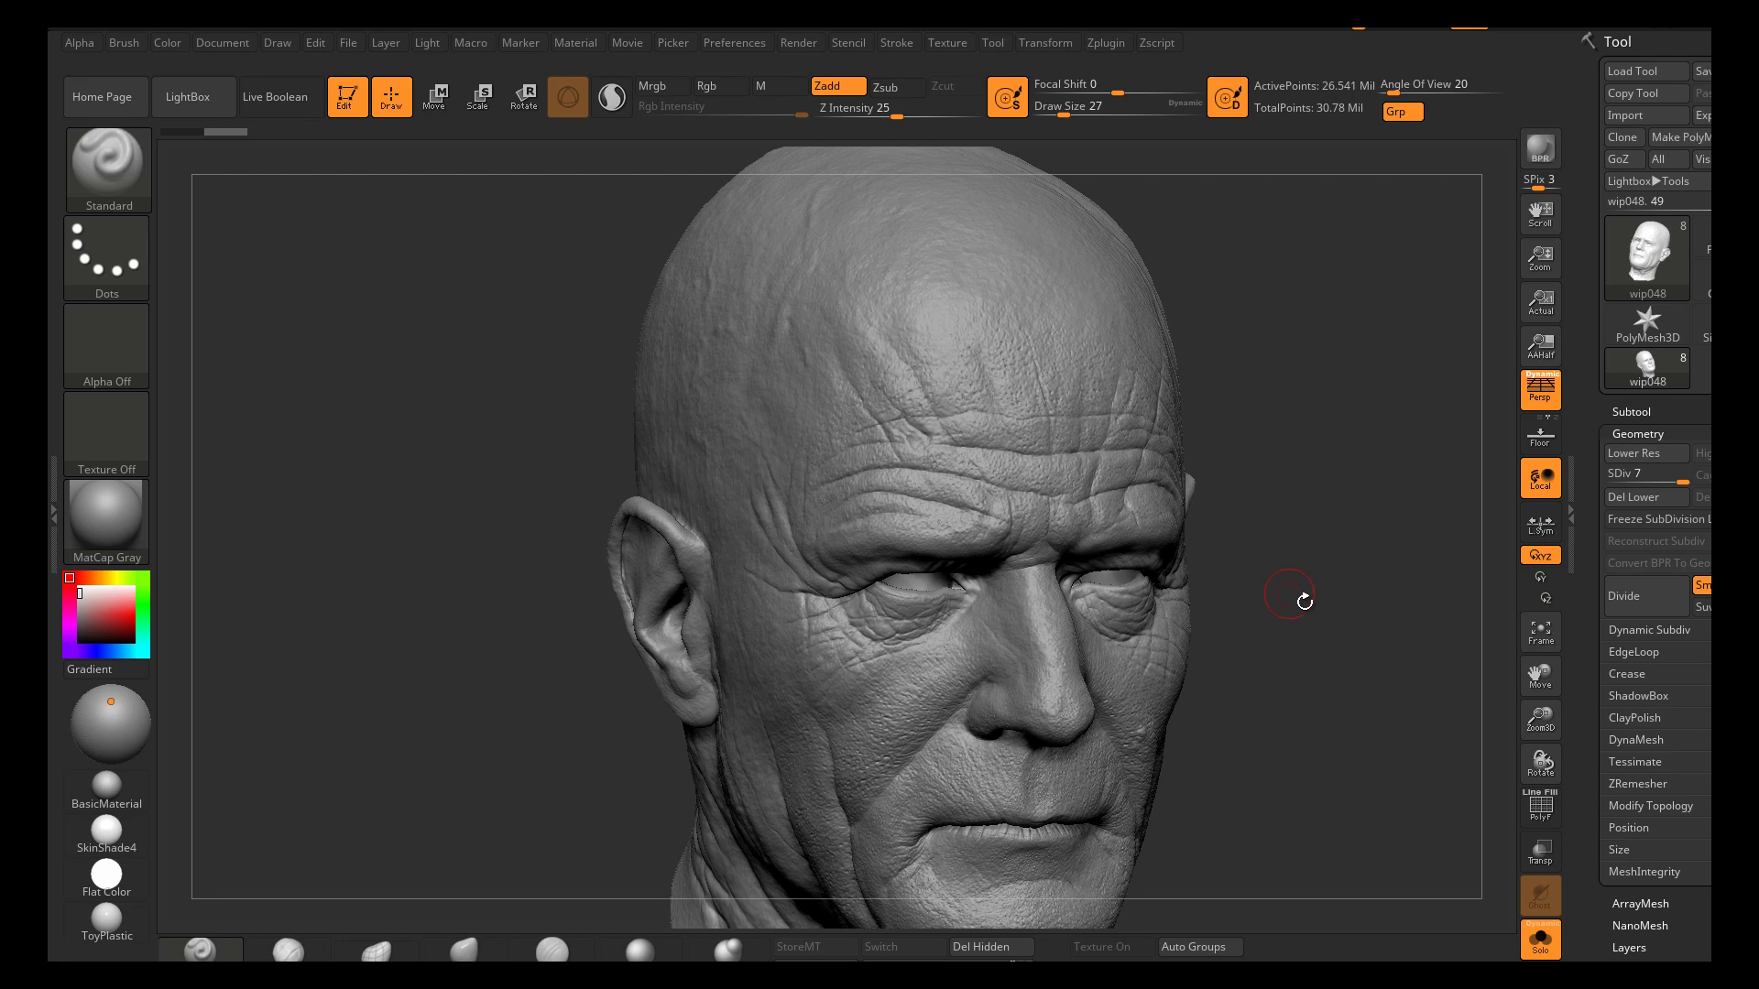
pyautogui.keyDown('shift'); pyautogui.moveTo(1368, 645); pyautogui.dragTo(1333, 627); pyautogui.keyUp('shift')
pyautogui.moveTo(1212, 468); pyautogui.dragTo(1241, 522, button='right')
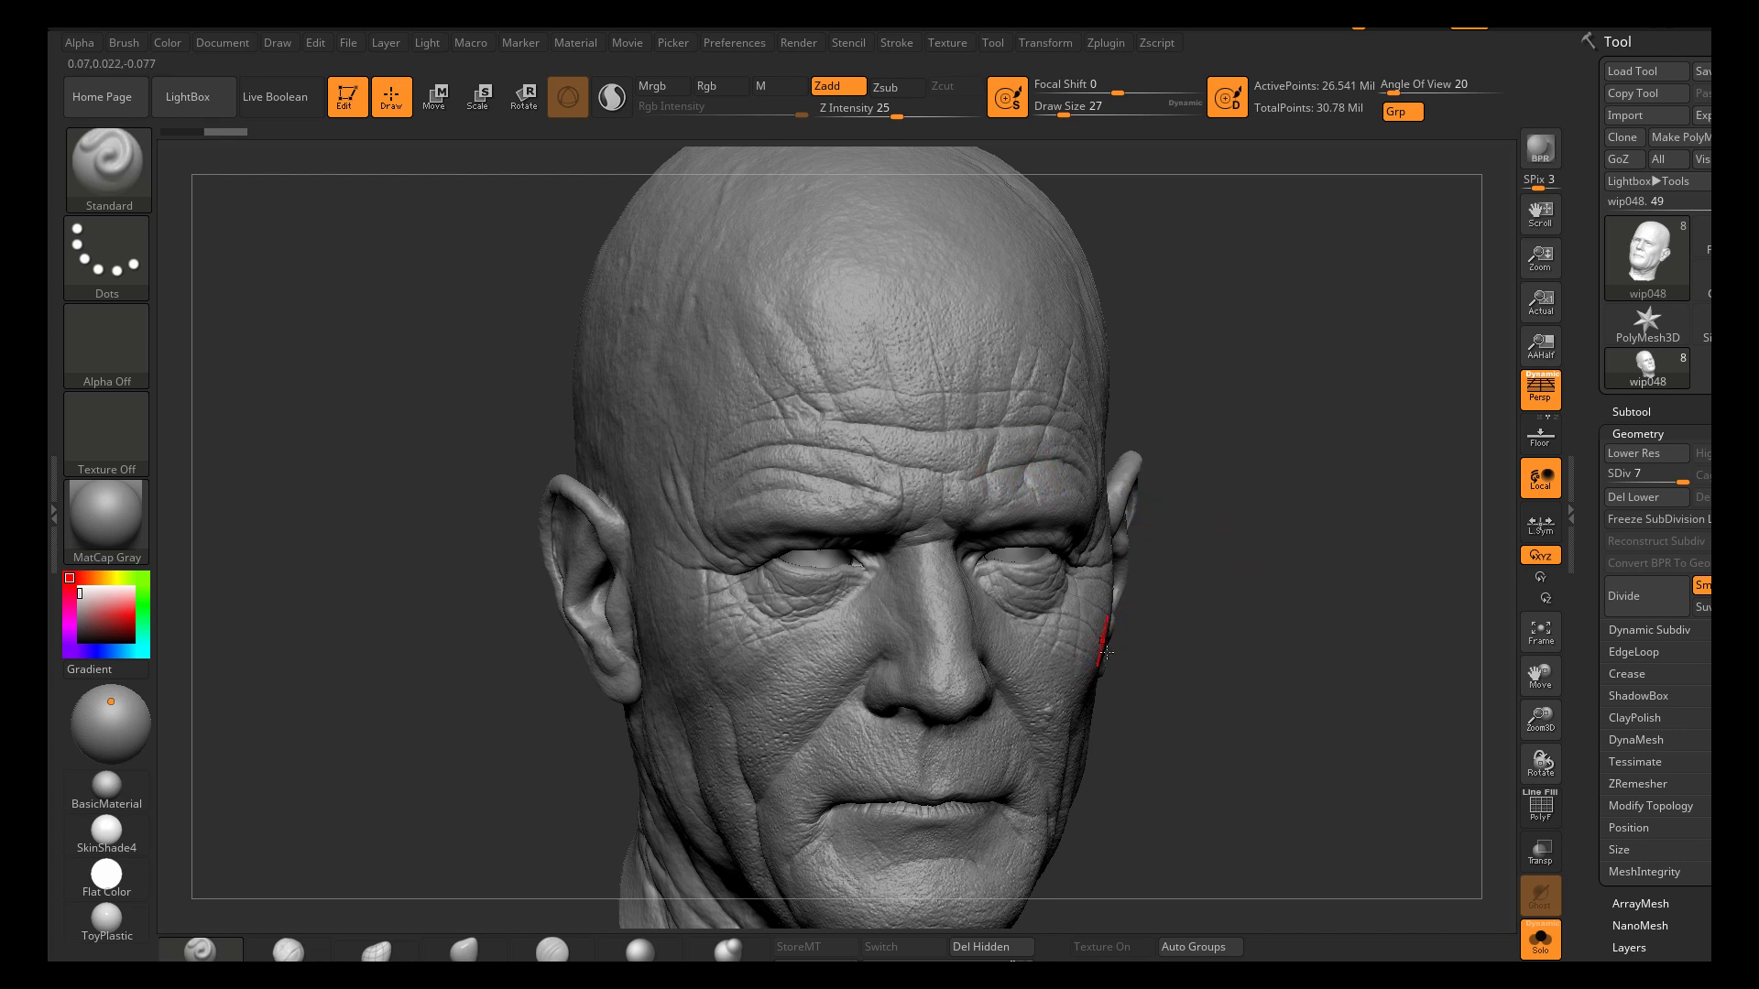
pyautogui.moveTo(1032, 668); pyautogui.dragTo(1090, 673, button='right')
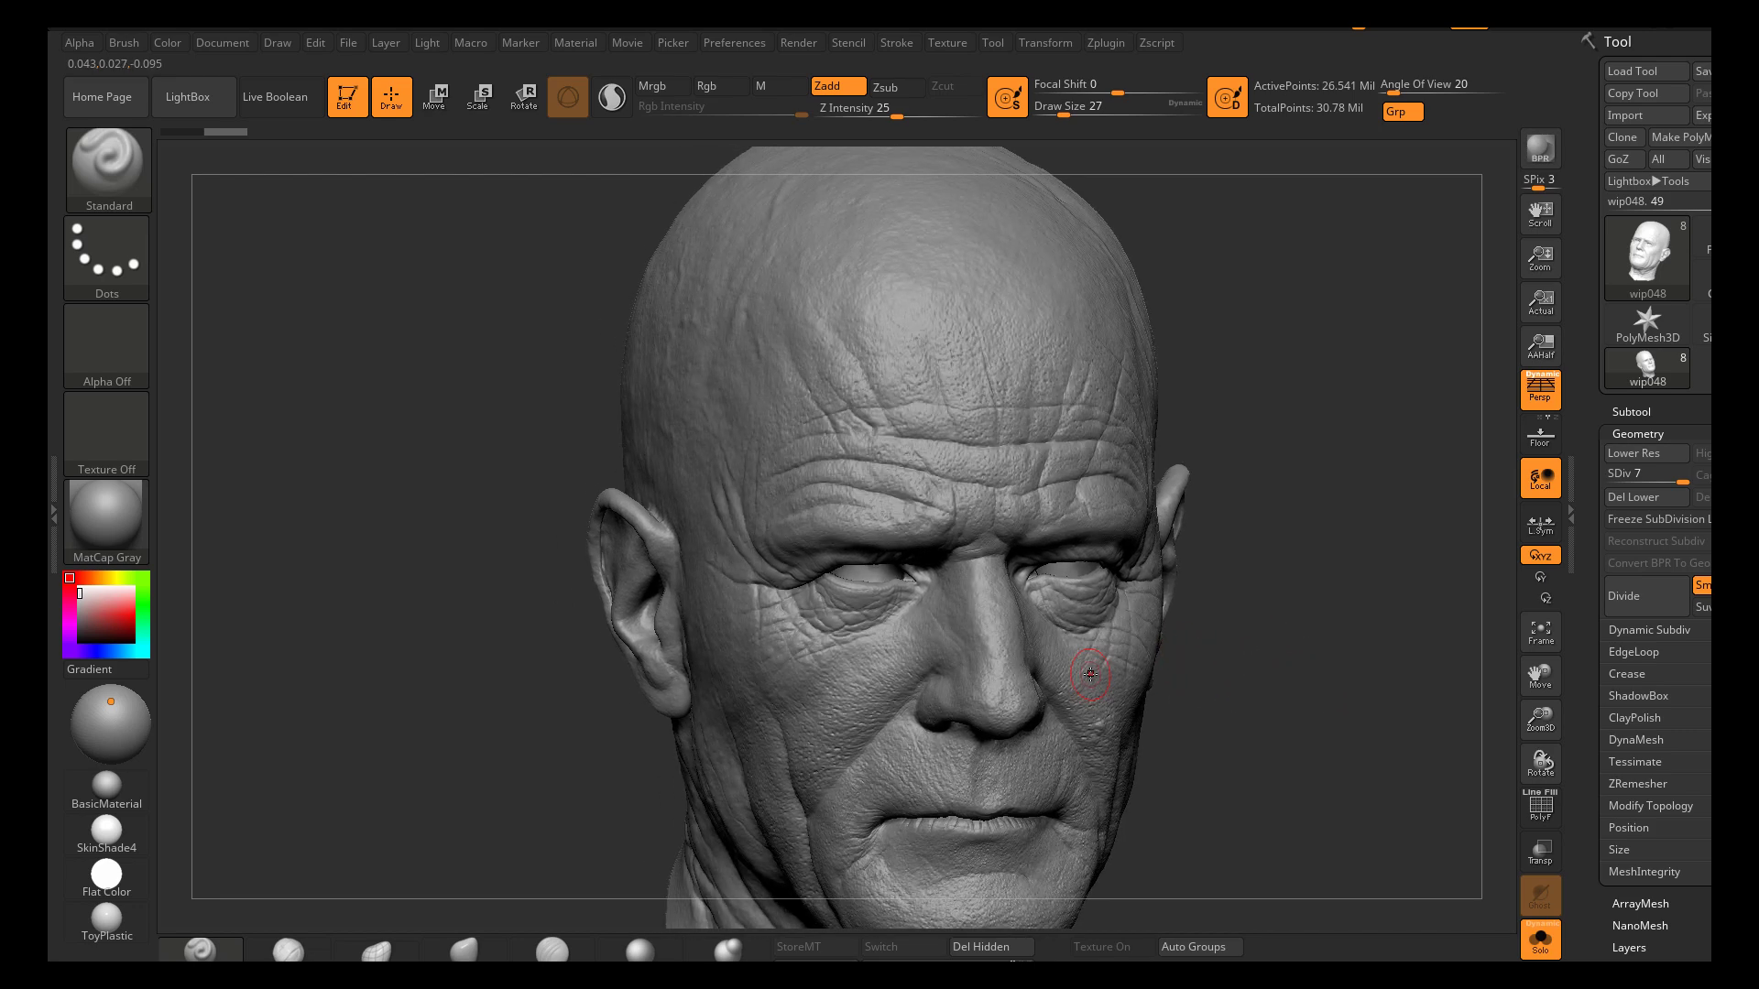
pyautogui.moveTo(1283, 609); pyautogui.dragTo(1285, 534)
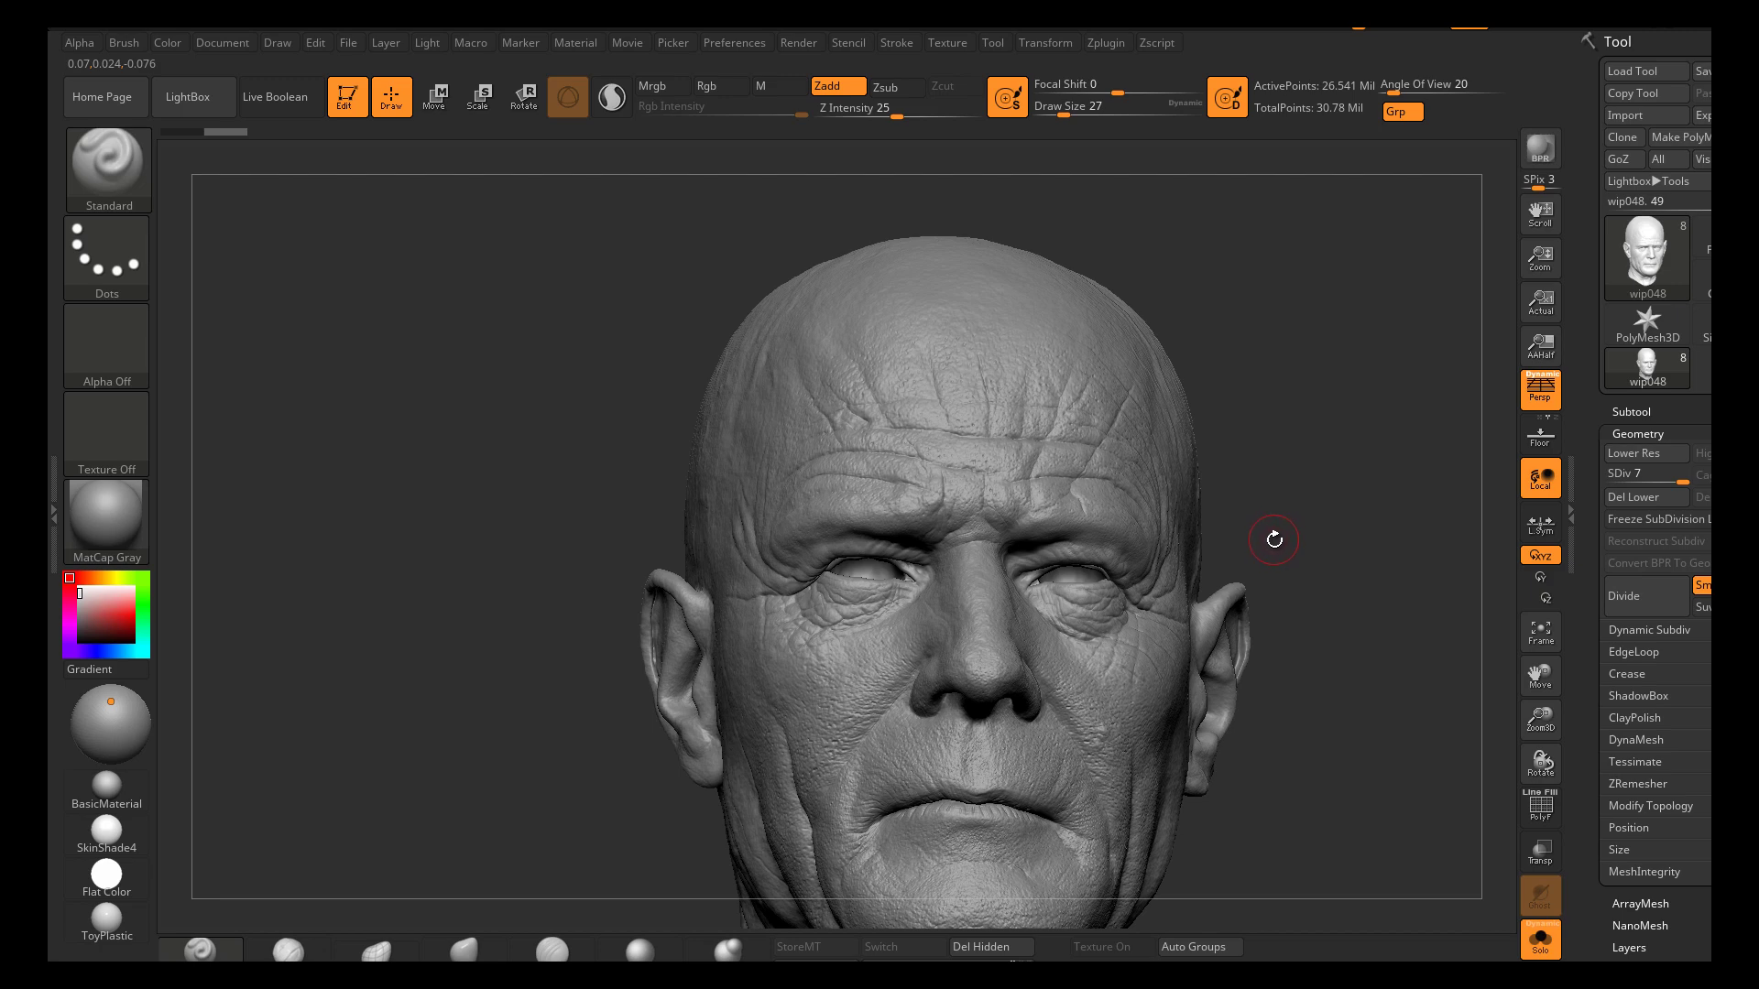
# Add a new sculpt layer to the head and name it secondary
pyautogui.moveTo(1273, 531); pyautogui.dragTo(1292, 603)
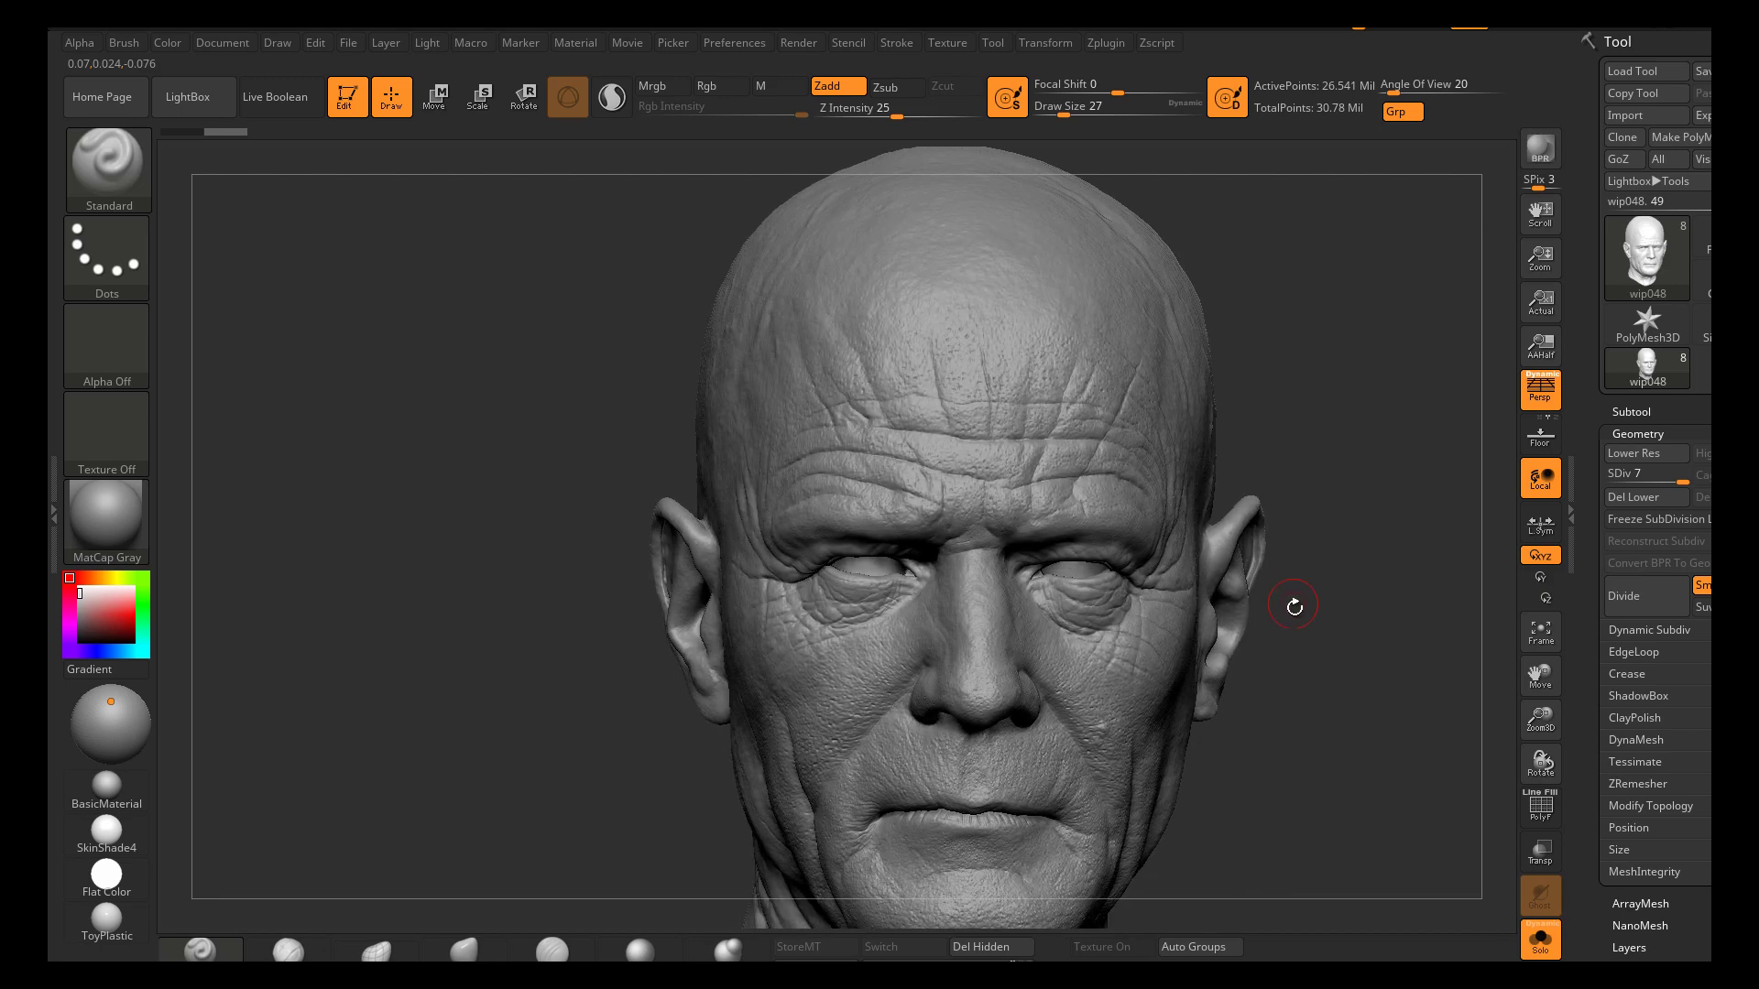
pyautogui.moveTo(1343, 655); pyautogui.dragTo(1311, 660)
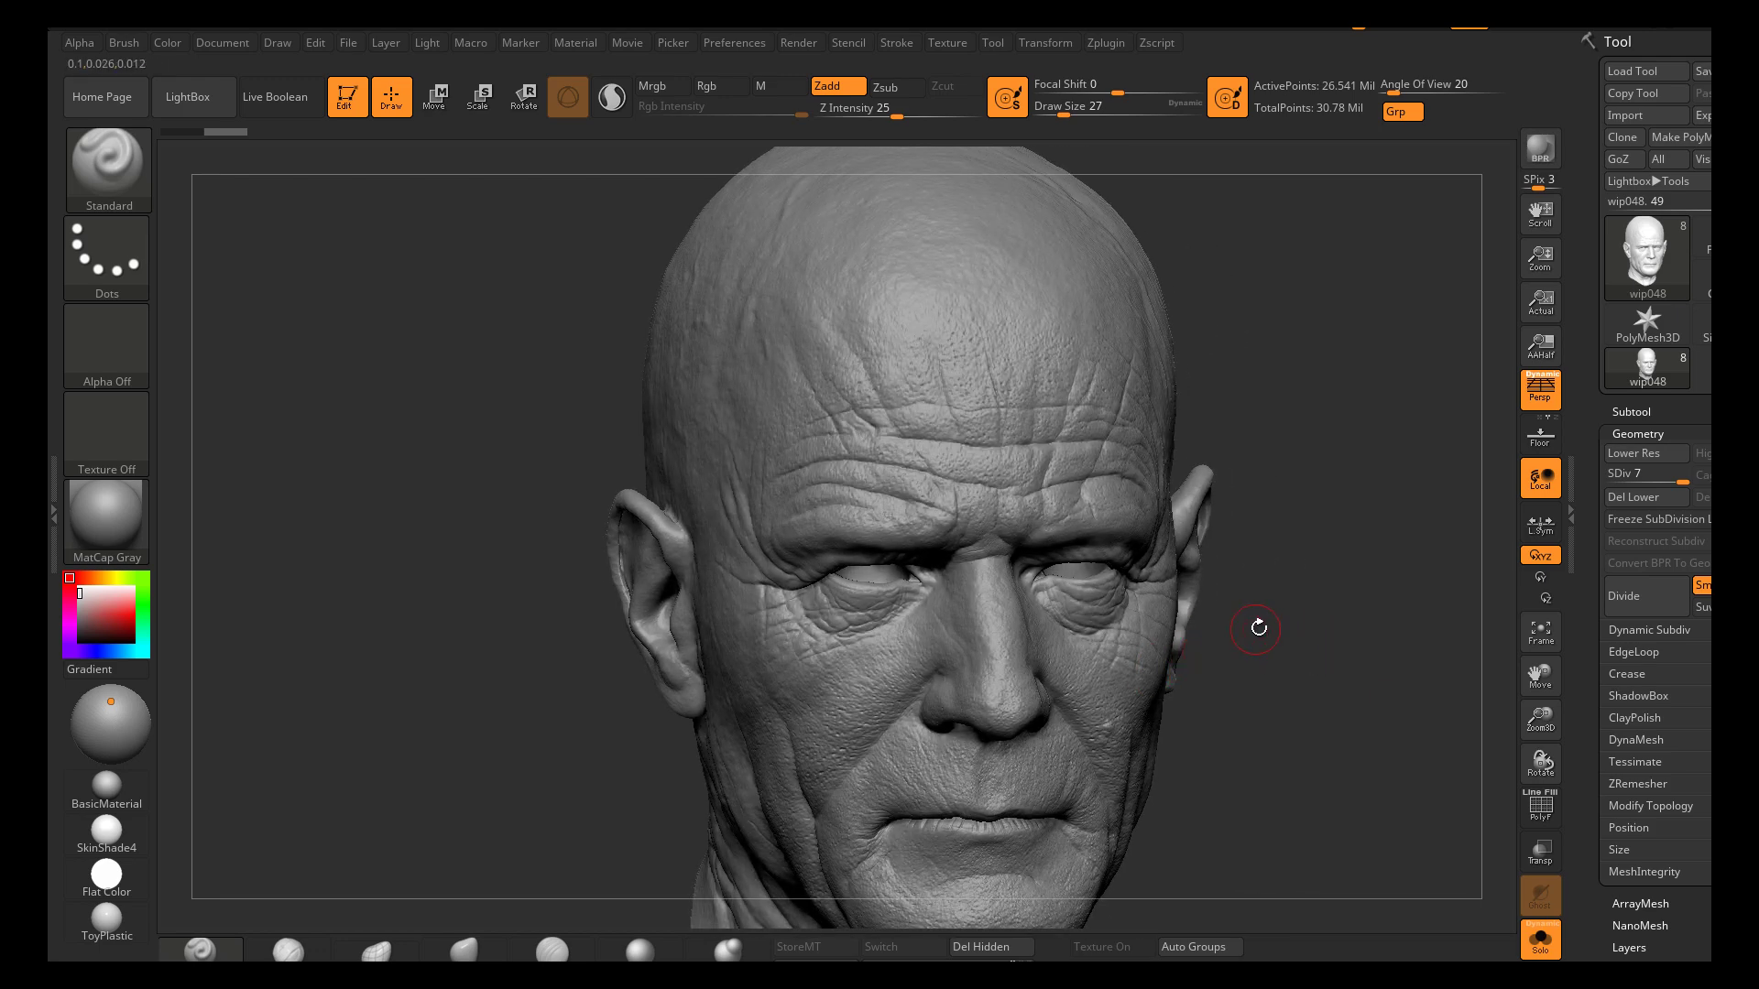
pyautogui.moveTo(1253, 624); pyautogui.dragTo(1248, 581)
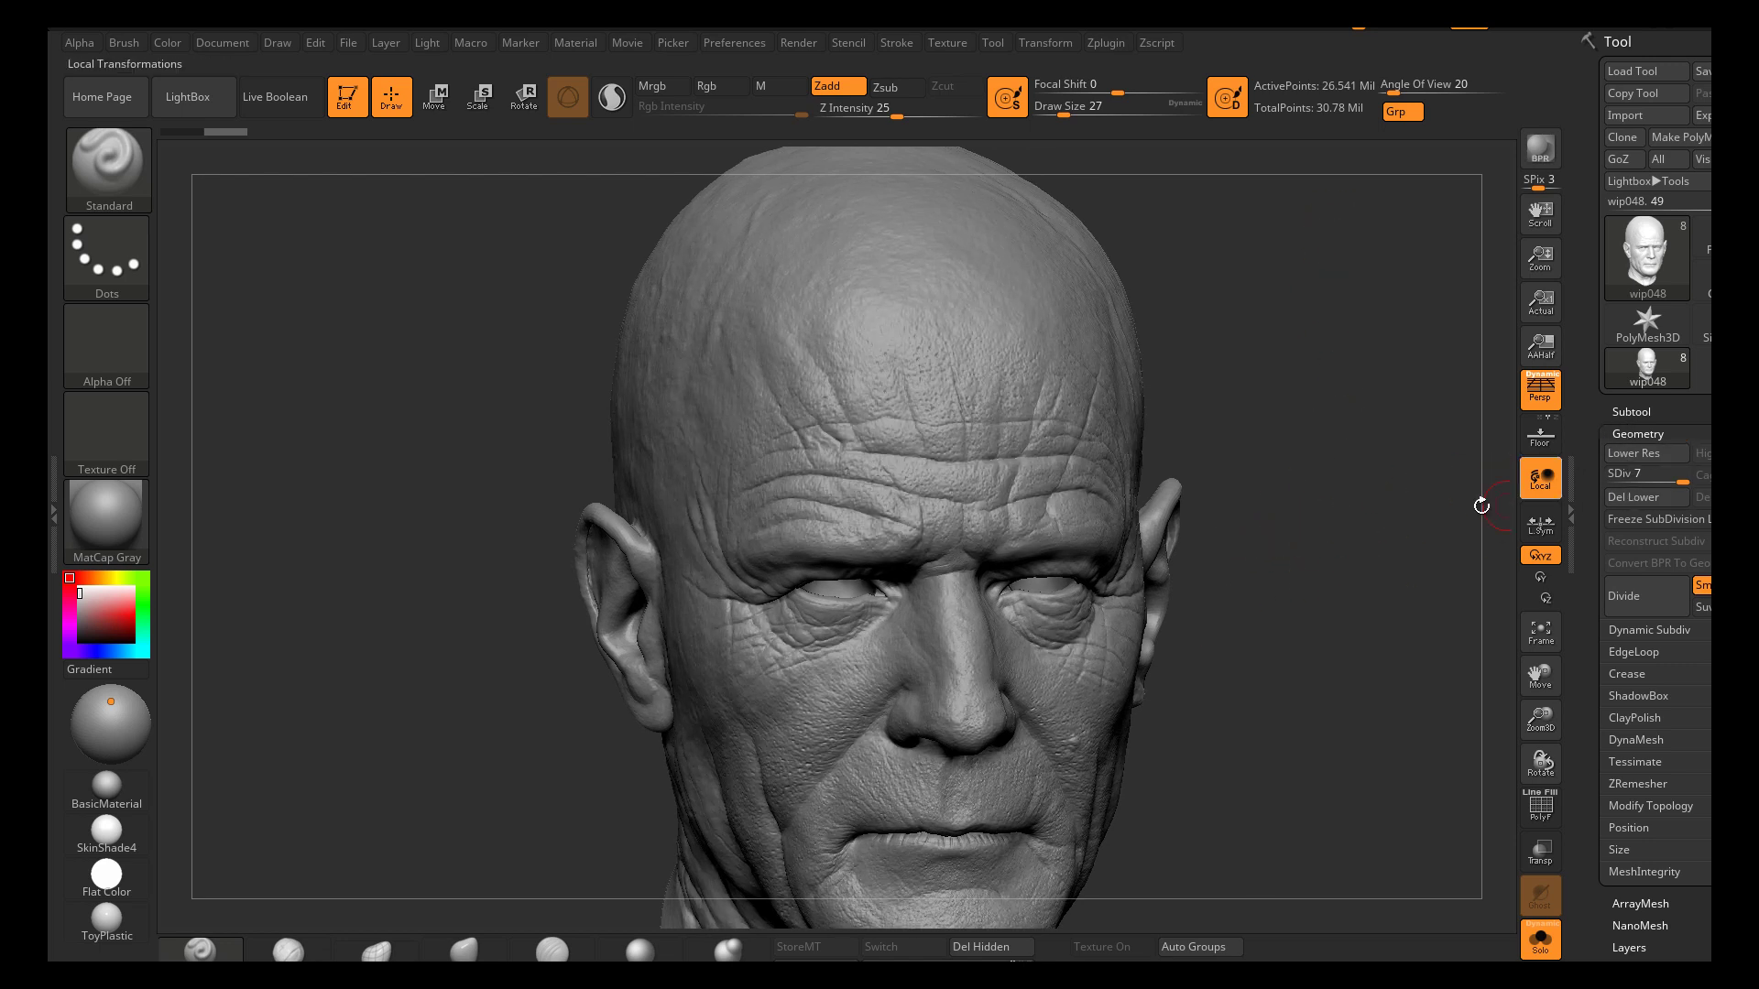
pyautogui.click(1630, 434)
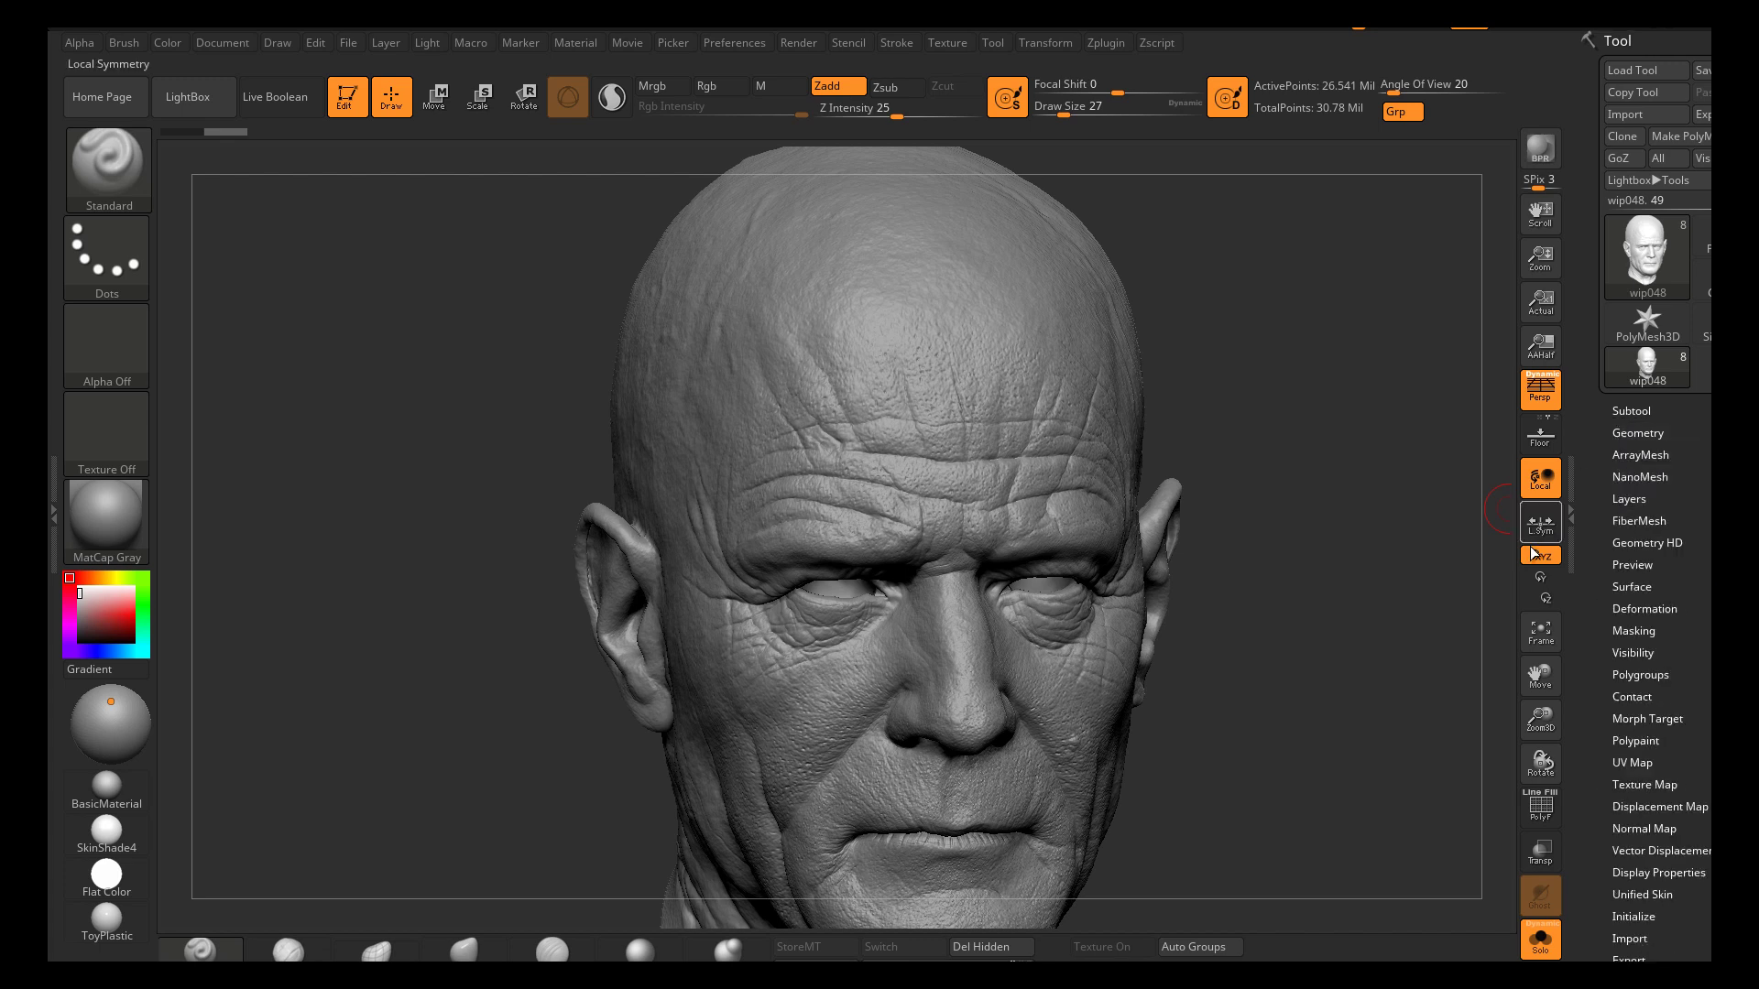
pyautogui.click(1623, 498)
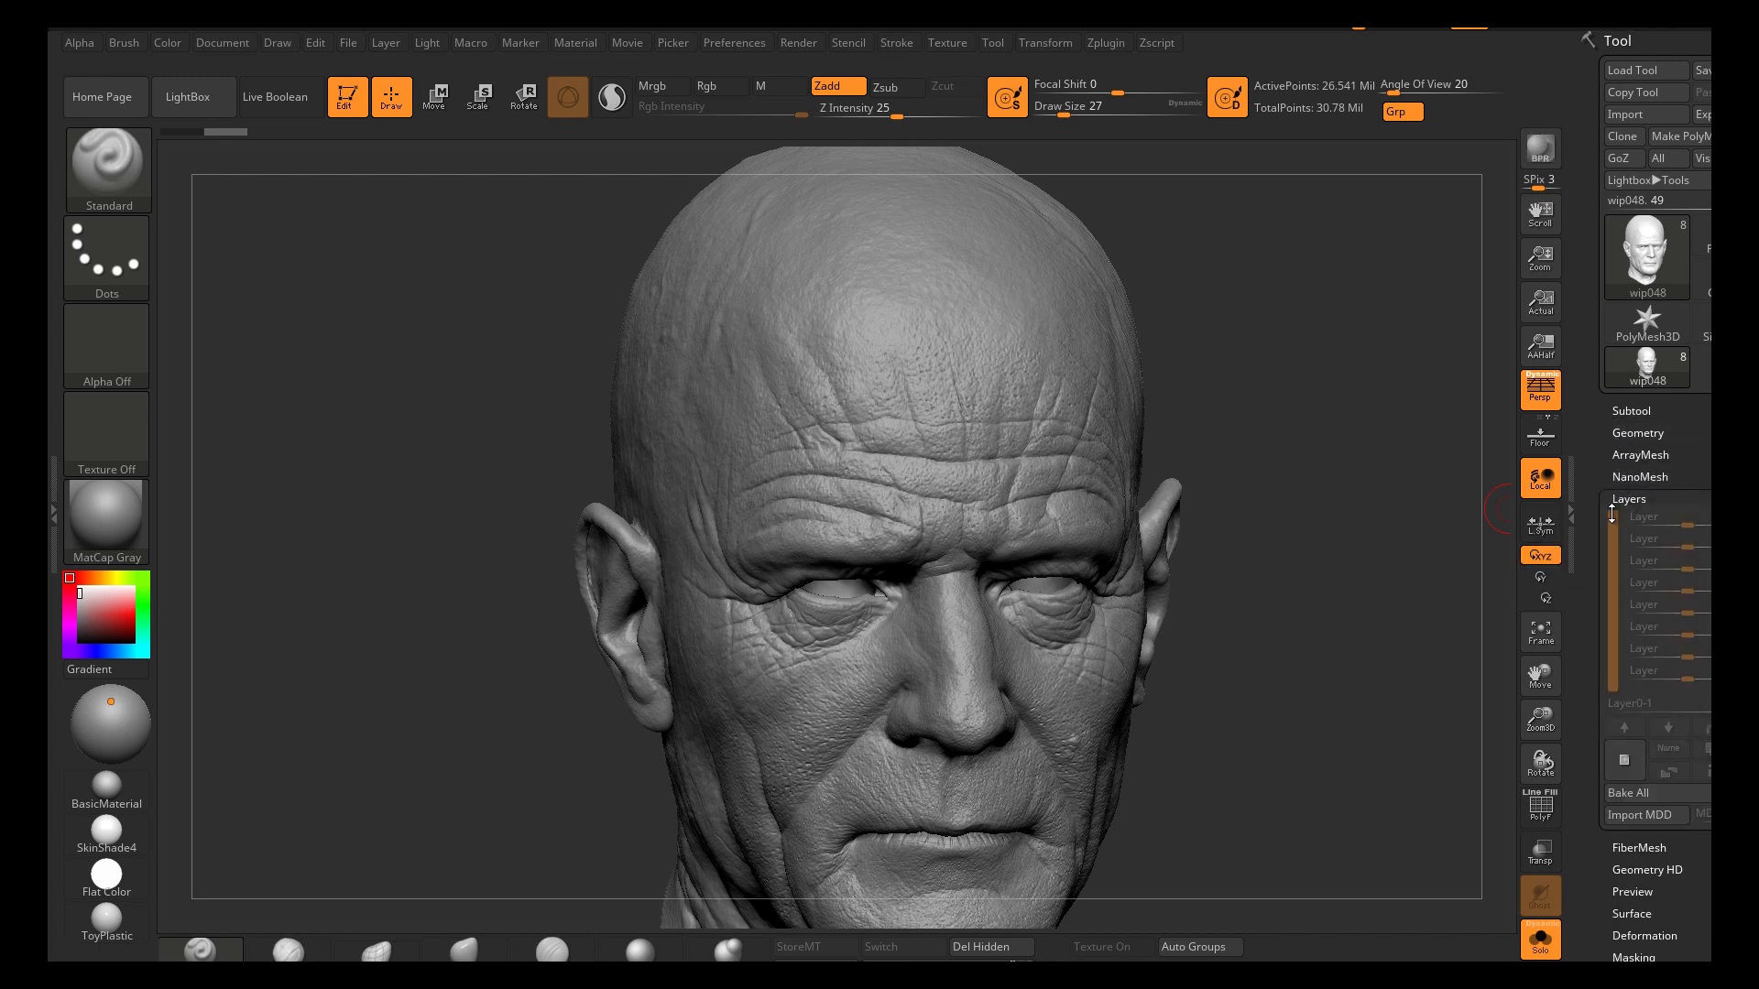
pyautogui.click(1624, 759)
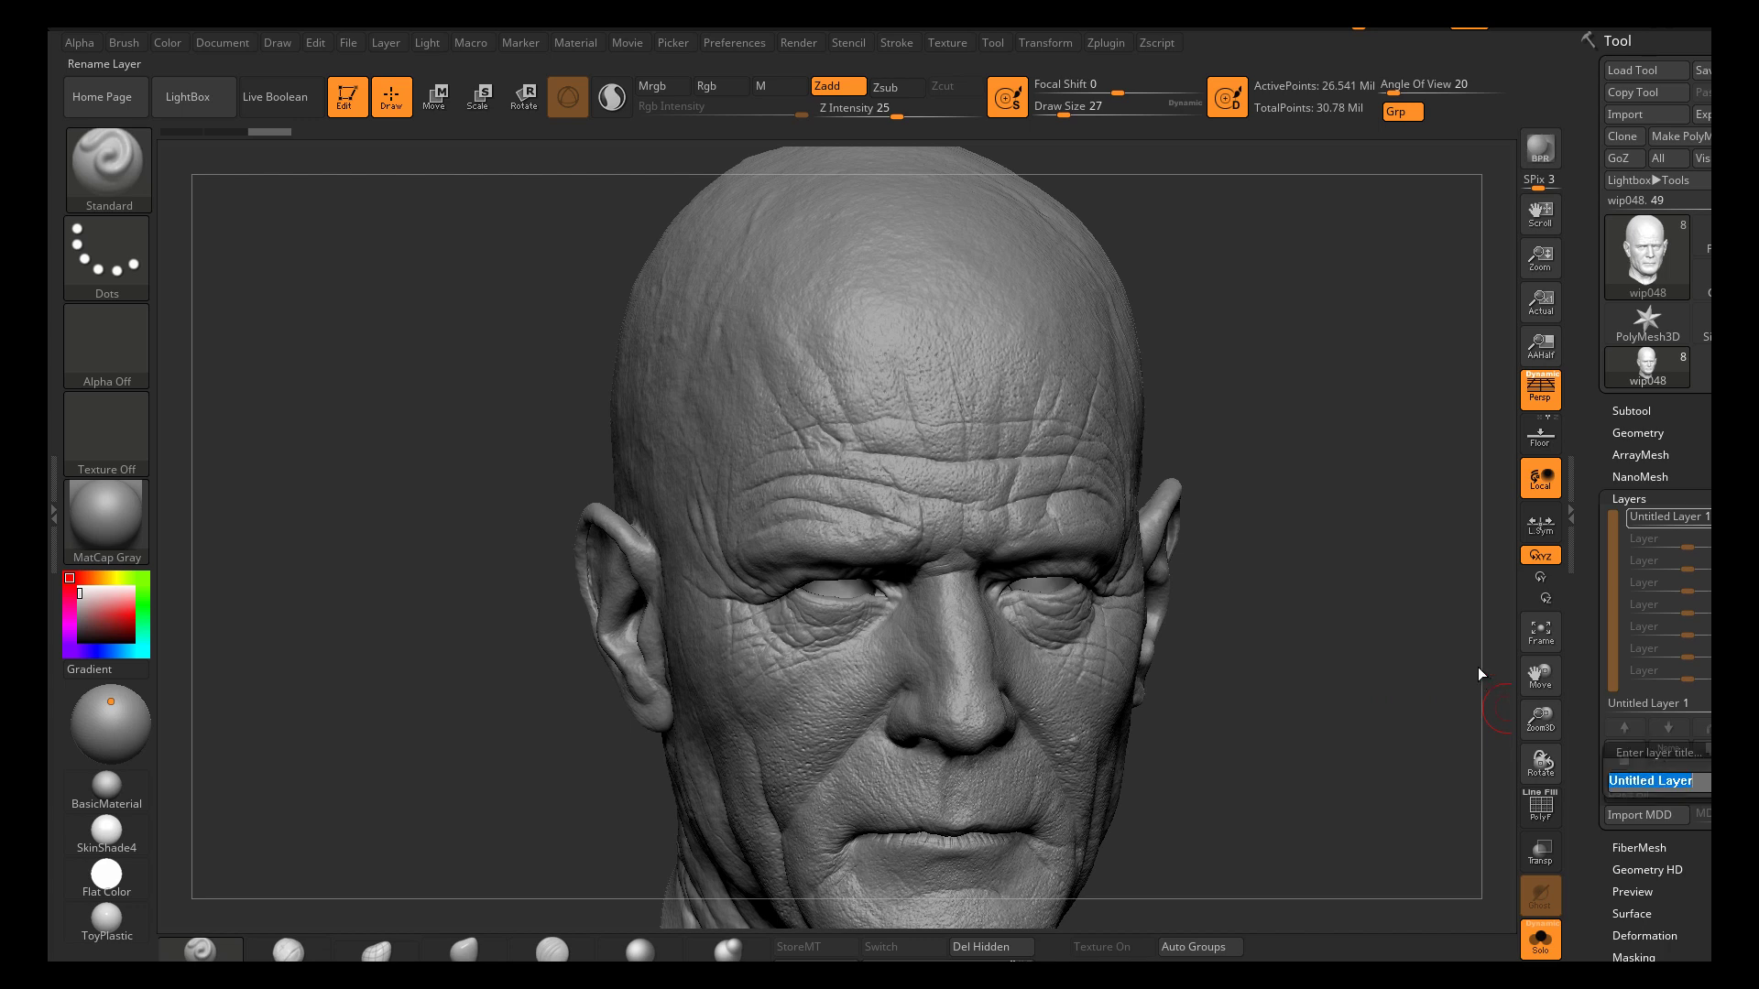
pyautogui.write('secondary')
pyautogui.press('Return')
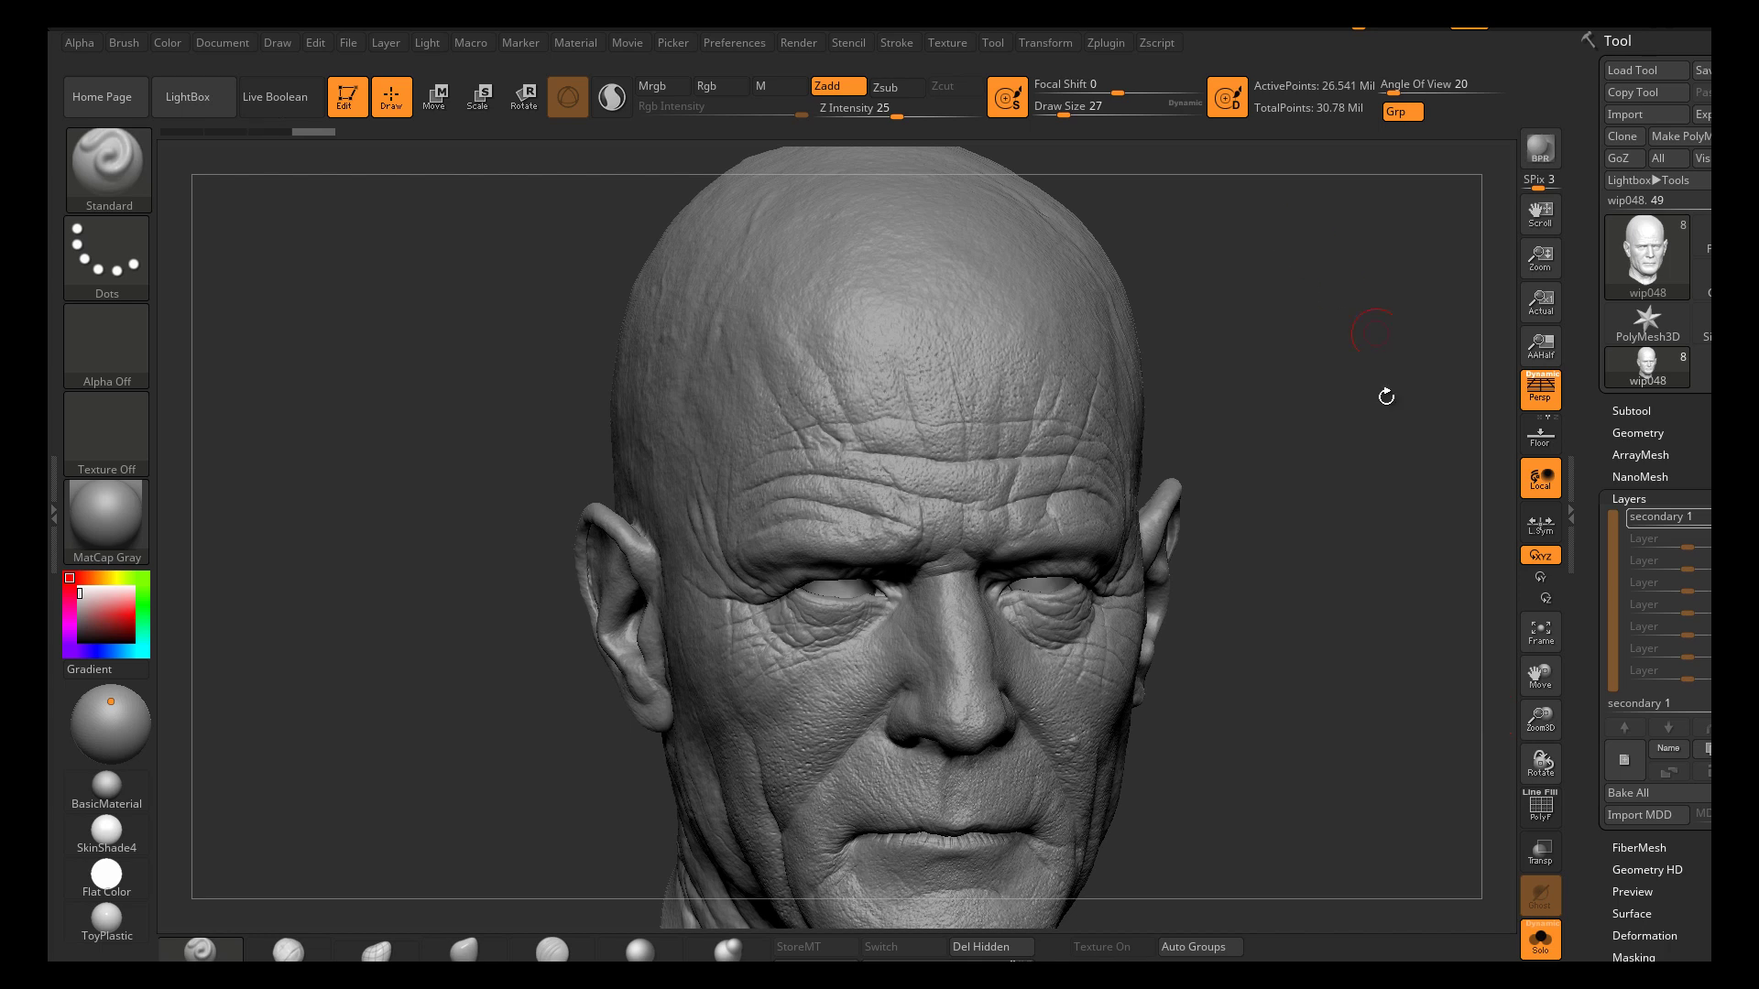
pyautogui.click(1632, 498)
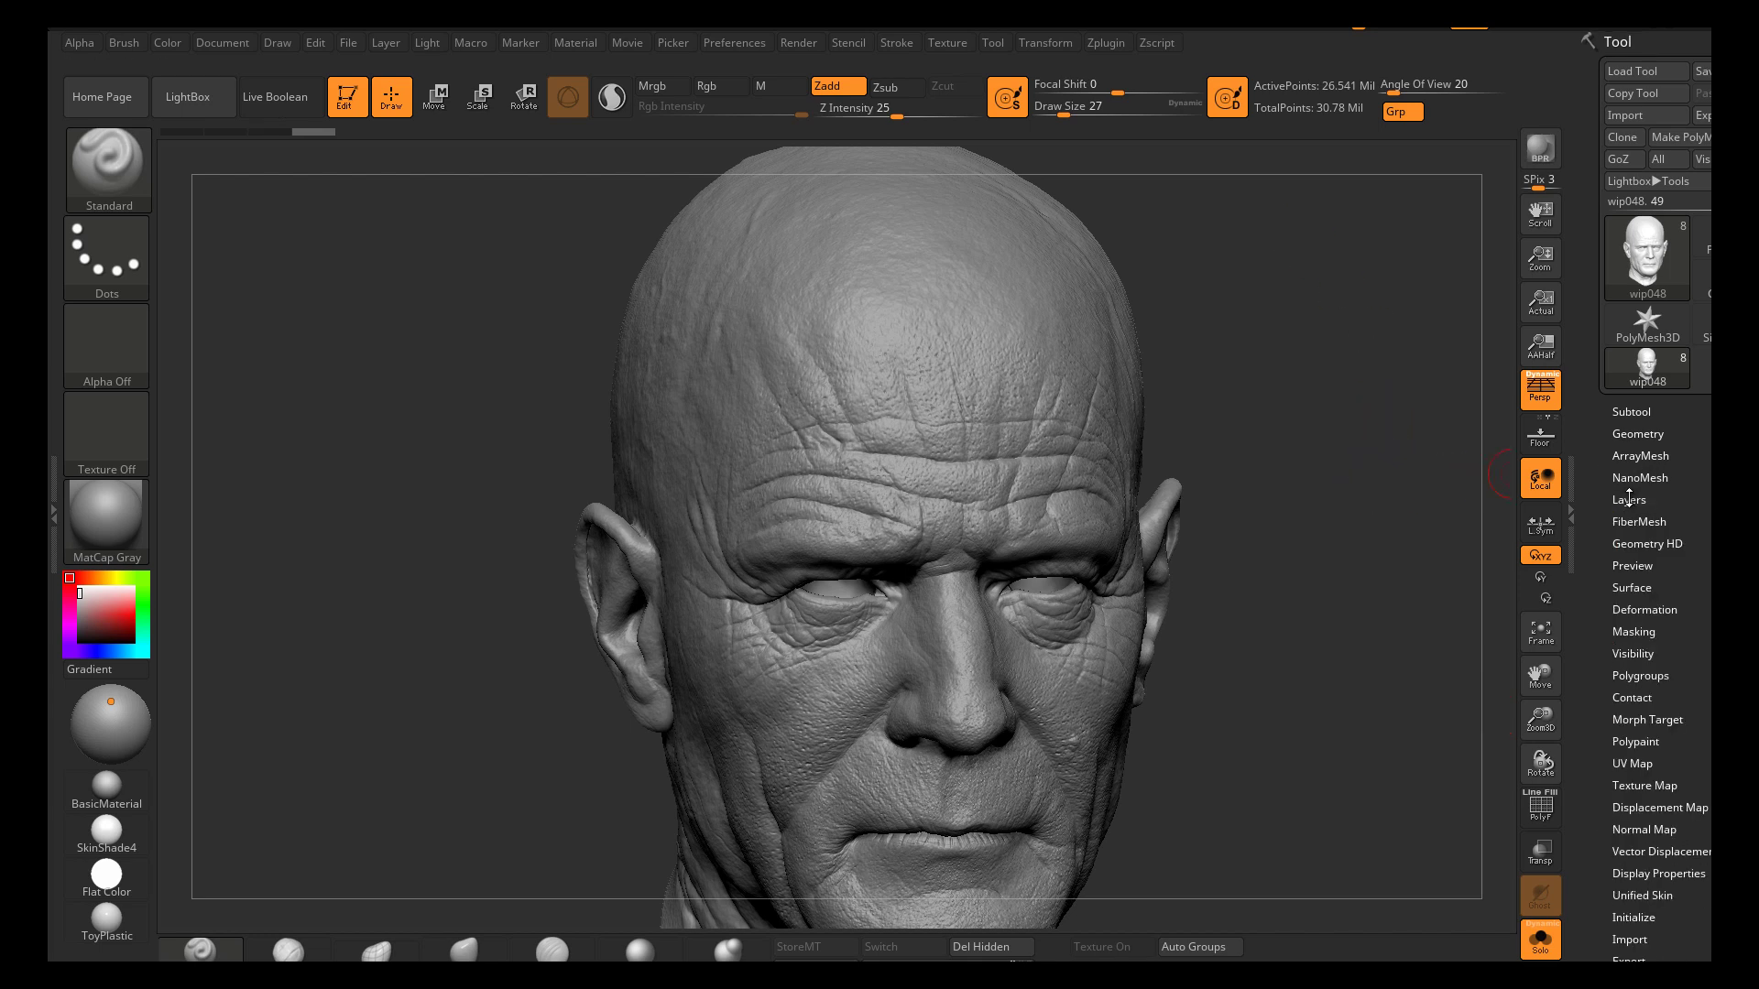
# Import secondary.1001.tif from the ZwaltHead folder as an alpha
pyautogui.click(79, 43)
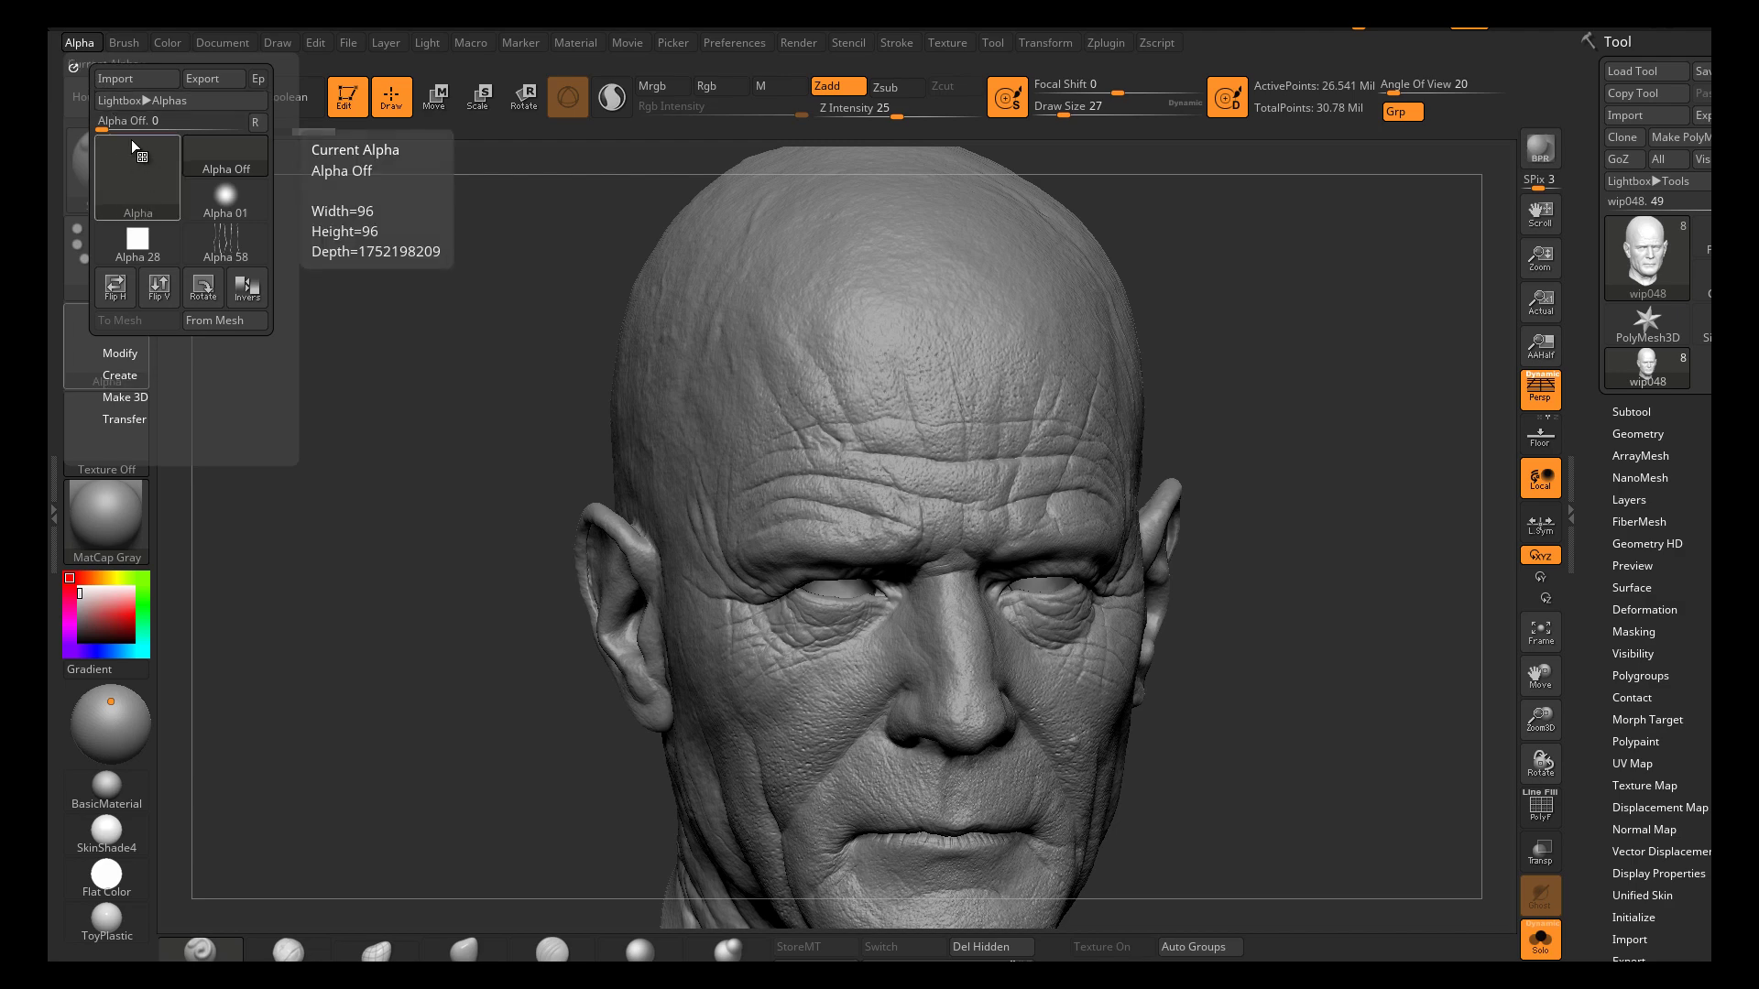
pyautogui.click(117, 79)
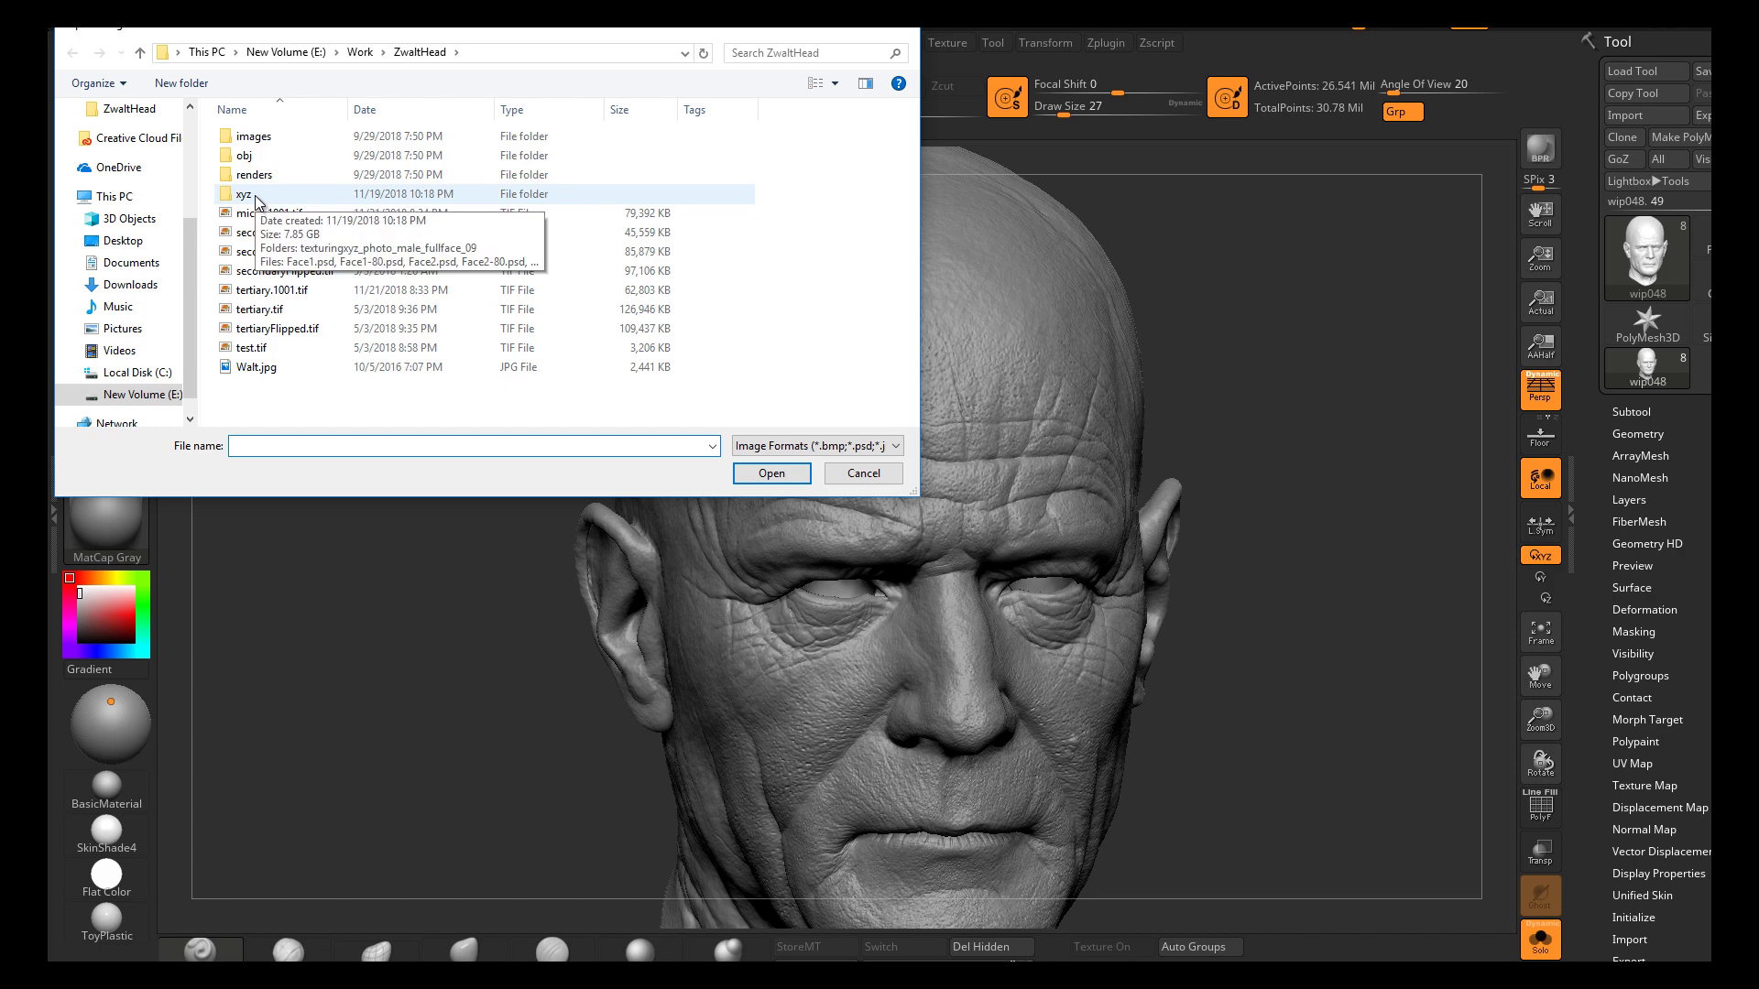
pyautogui.doubleClick(256, 196)
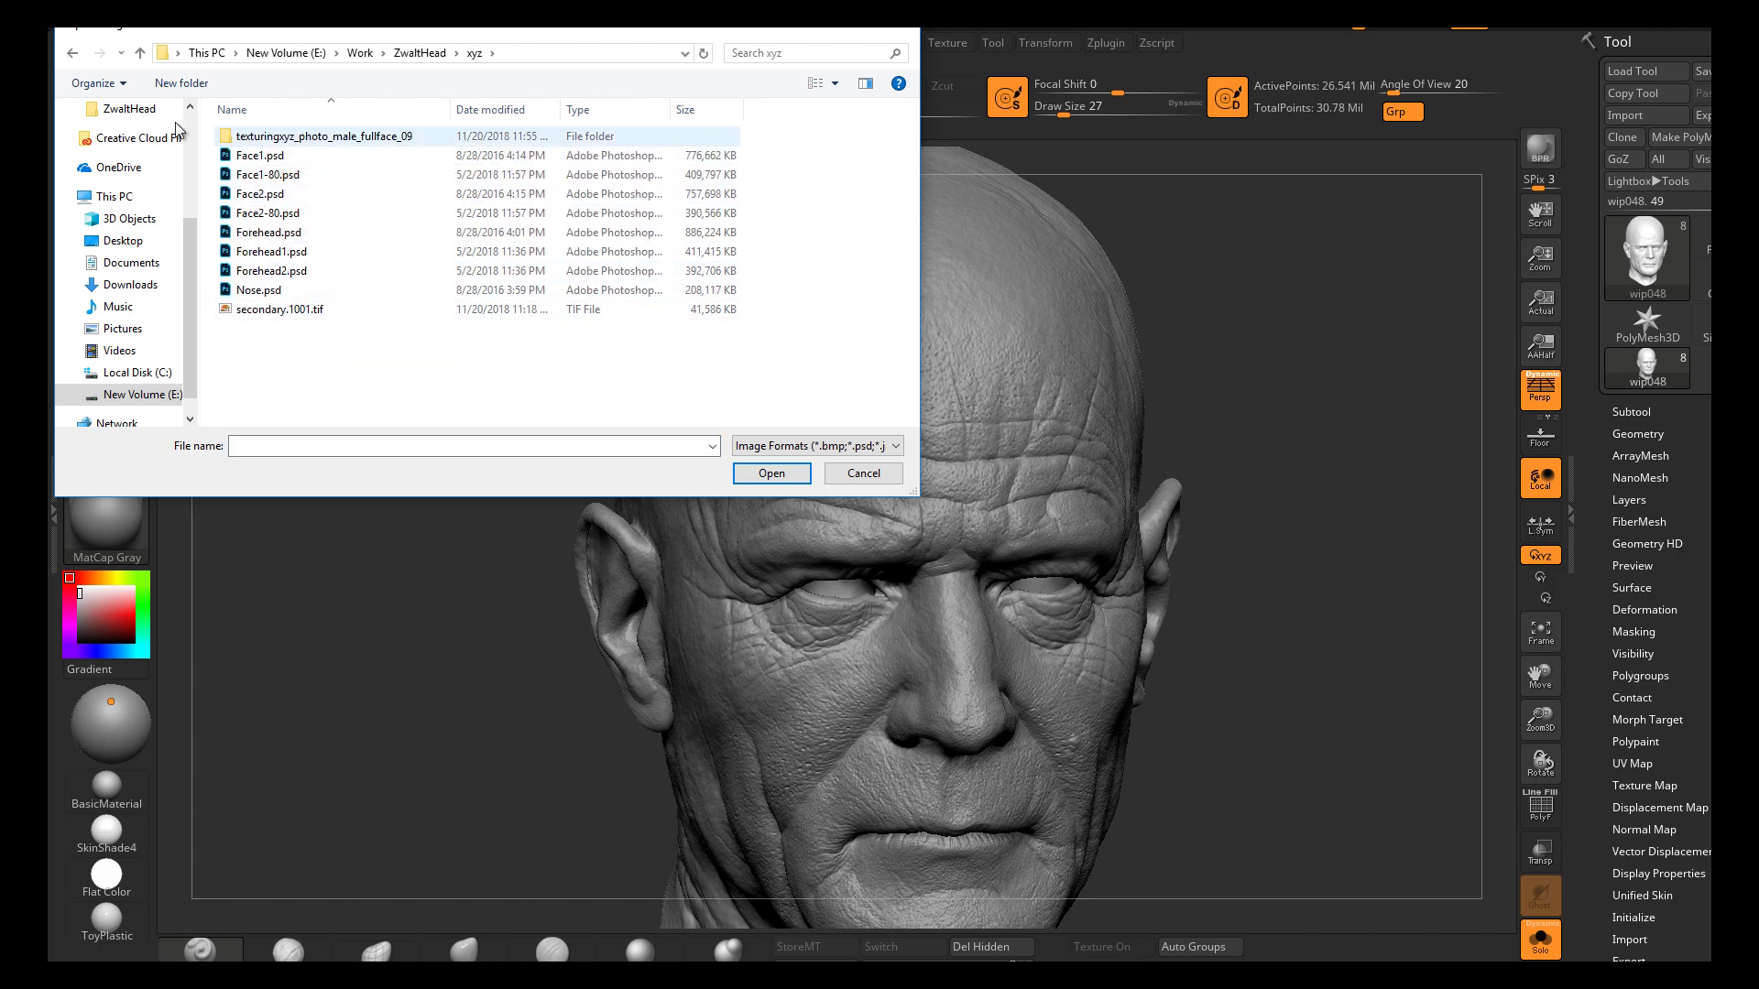
pyautogui.doubleClick(240, 138)
pyautogui.click(72, 53)
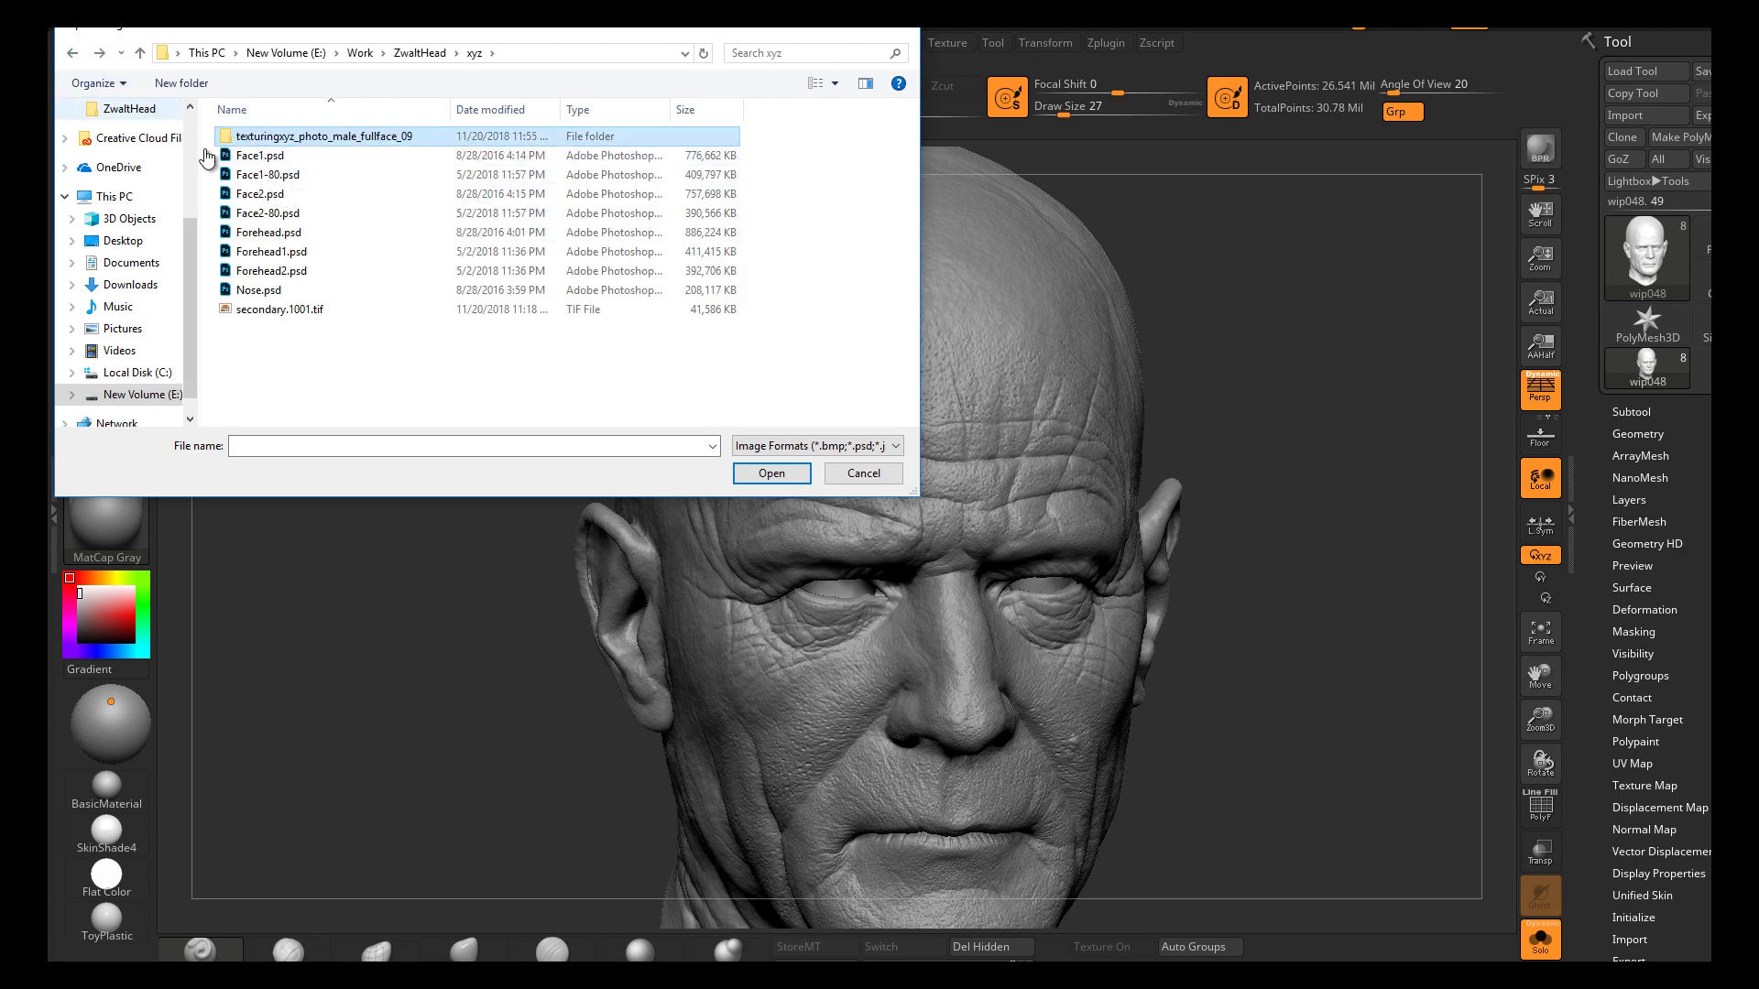
pyautogui.click(72, 52)
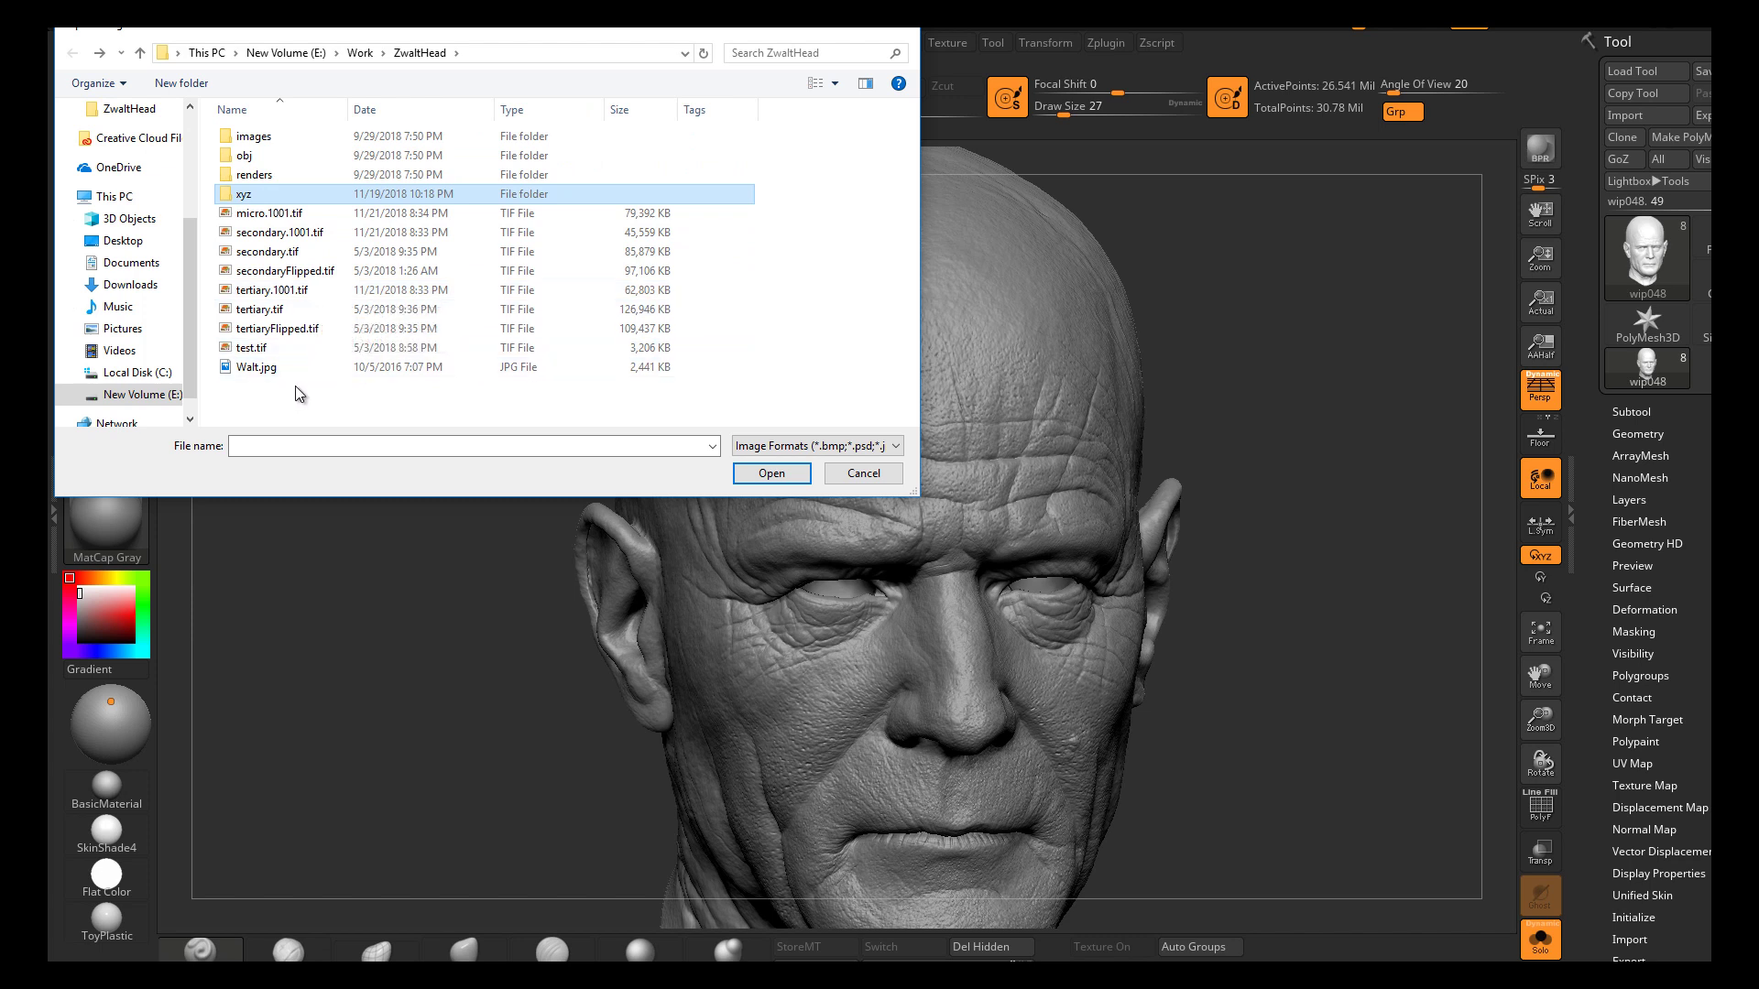
pyautogui.click(257, 237)
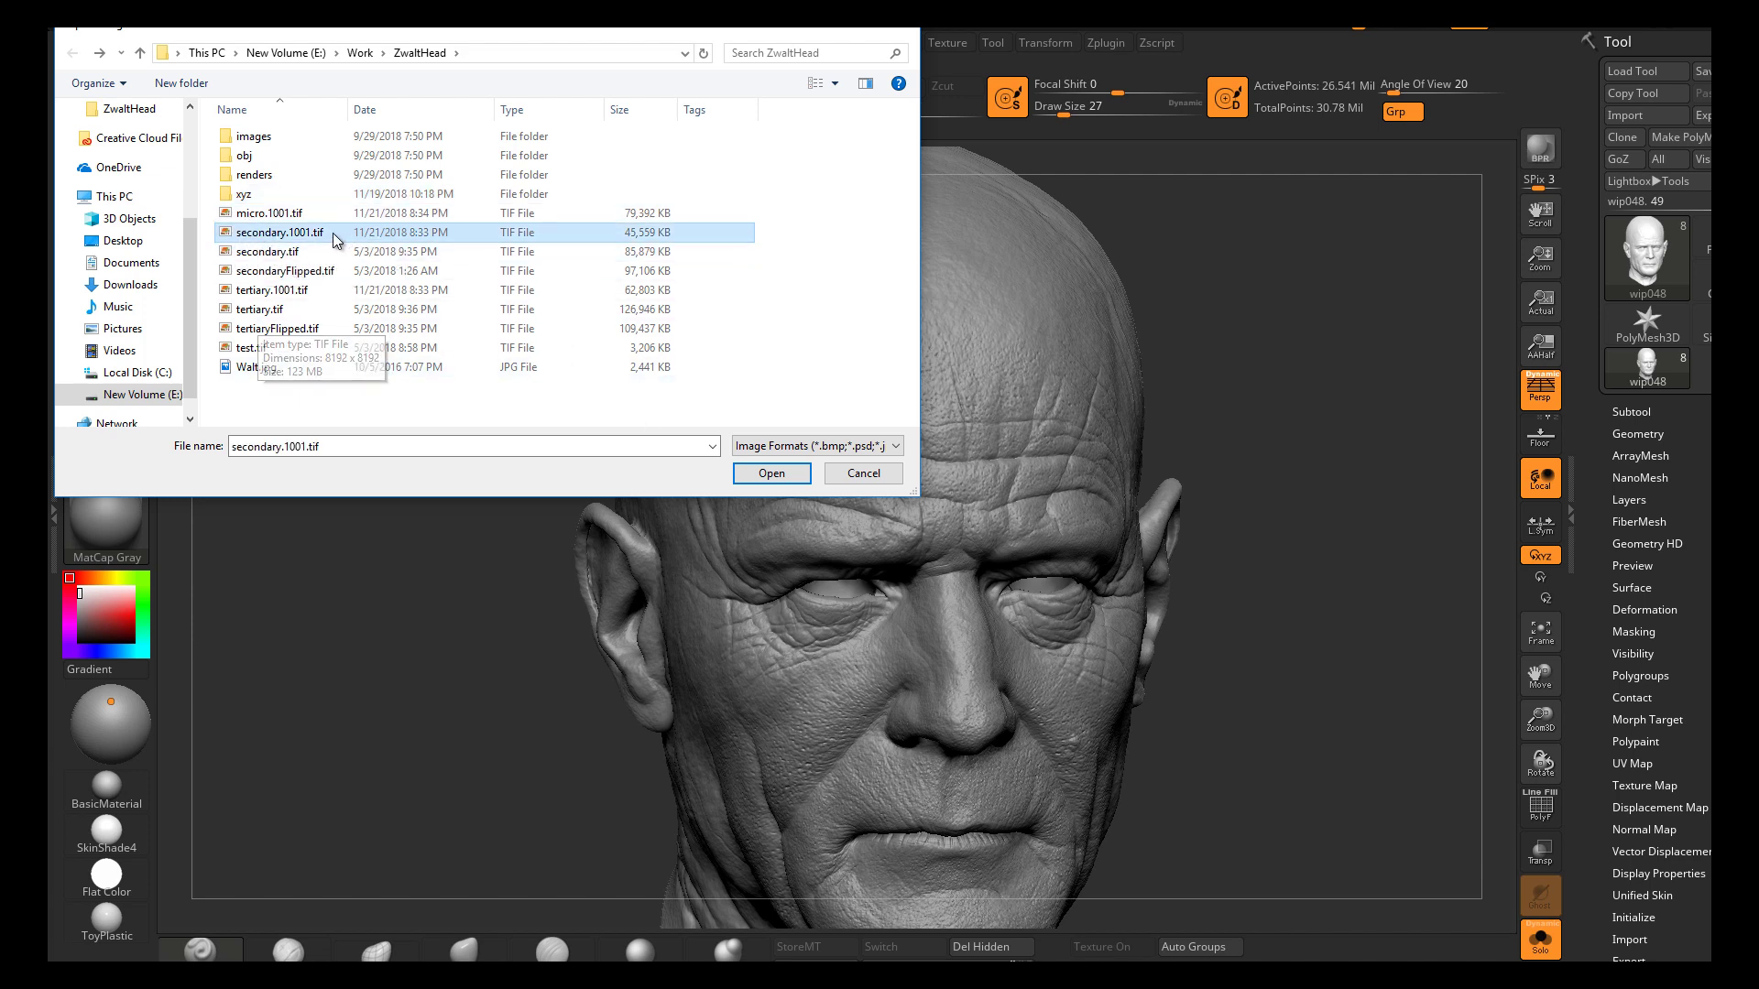
pyautogui.click(750, 481)
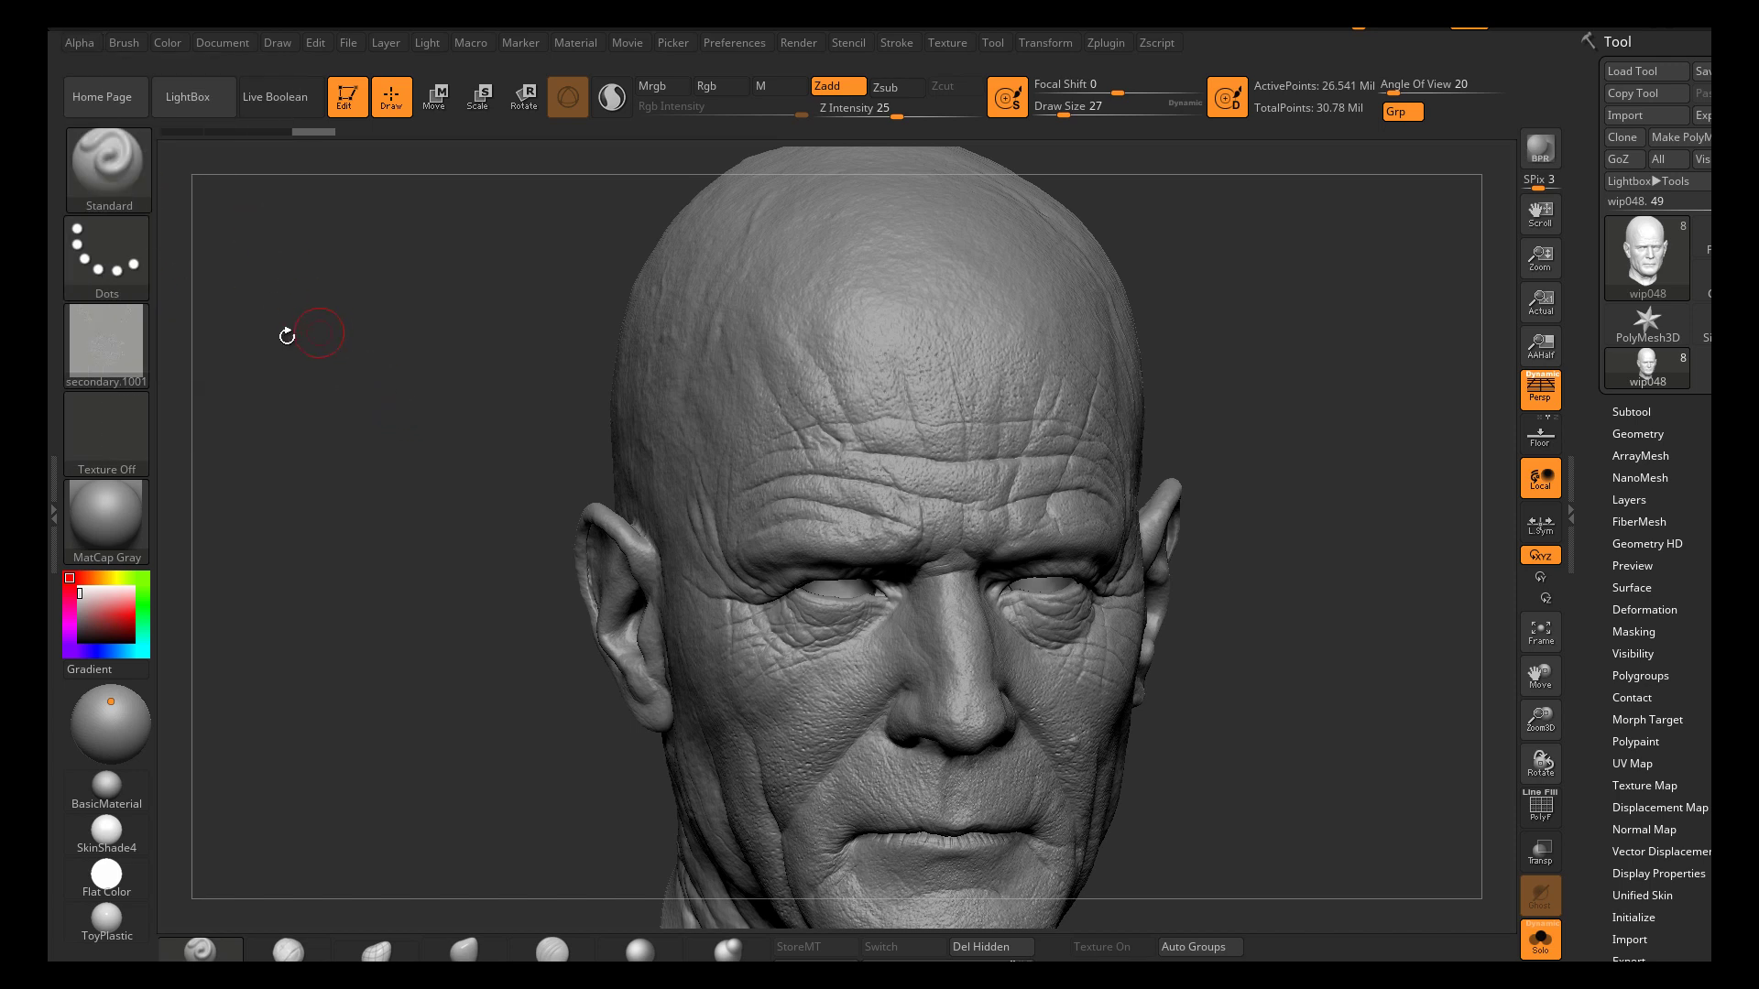
pyautogui.click(77, 44)
# Set the head's UV map size to 8192 and create a new texture map for it
pyautogui.click(1643, 806)
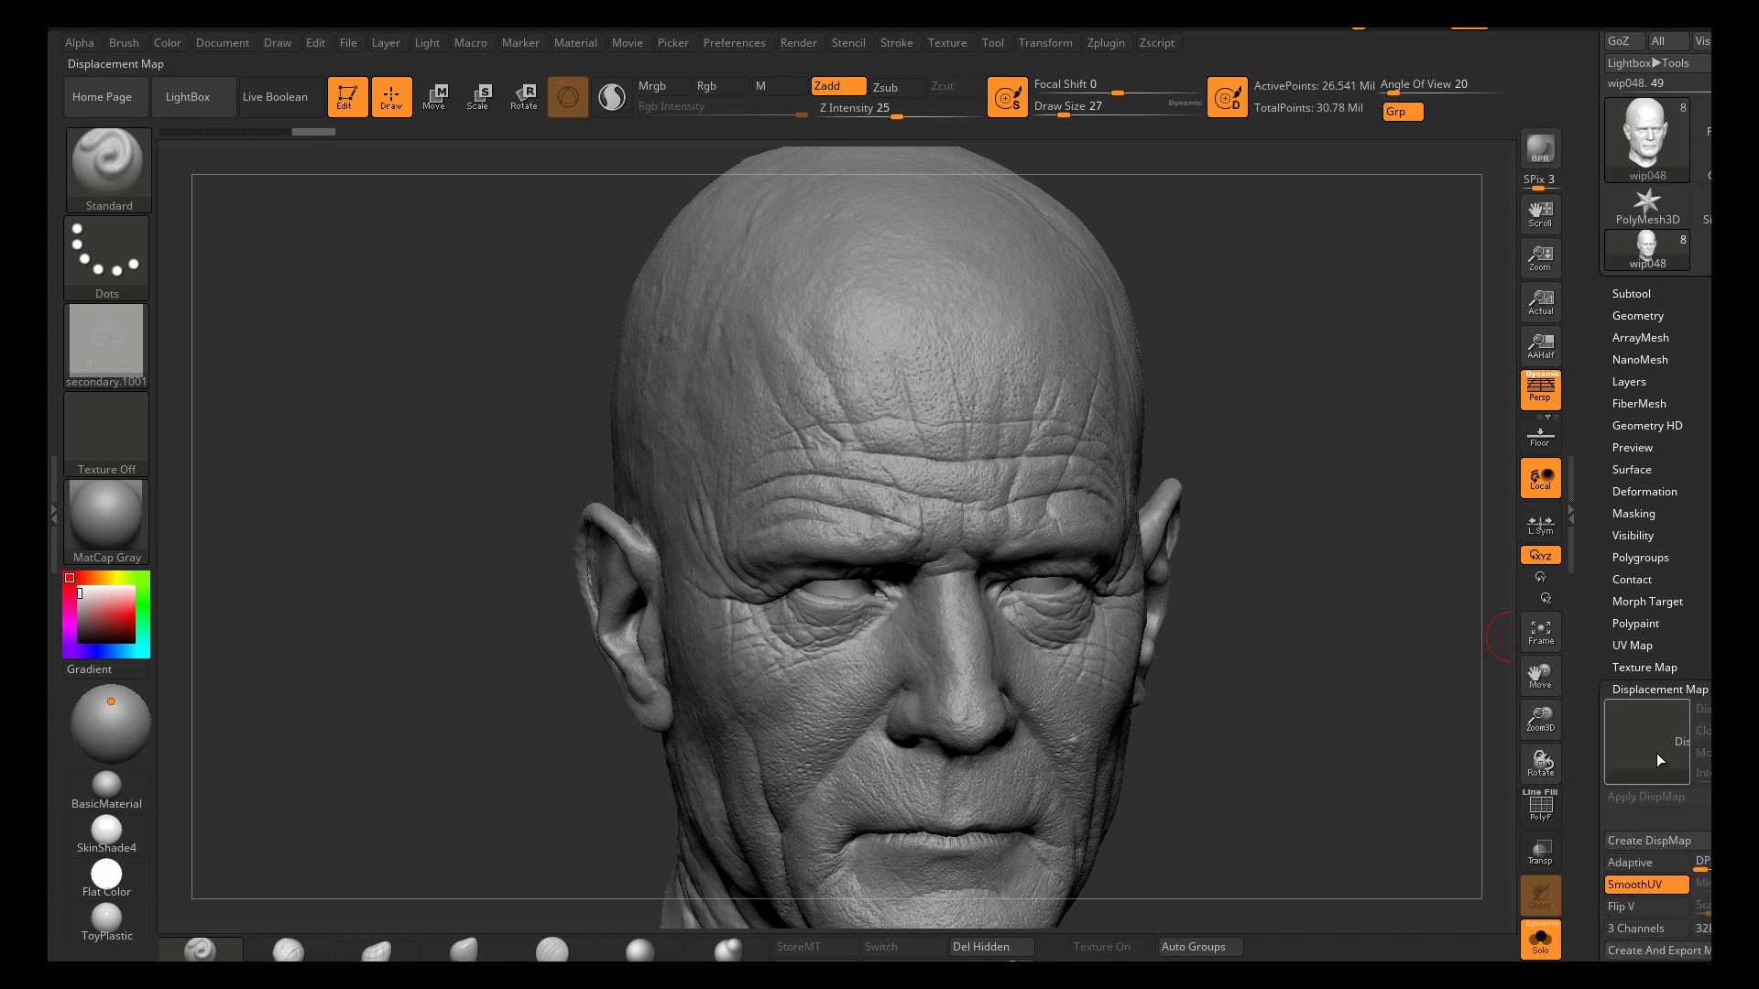
pyautogui.click(1640, 689)
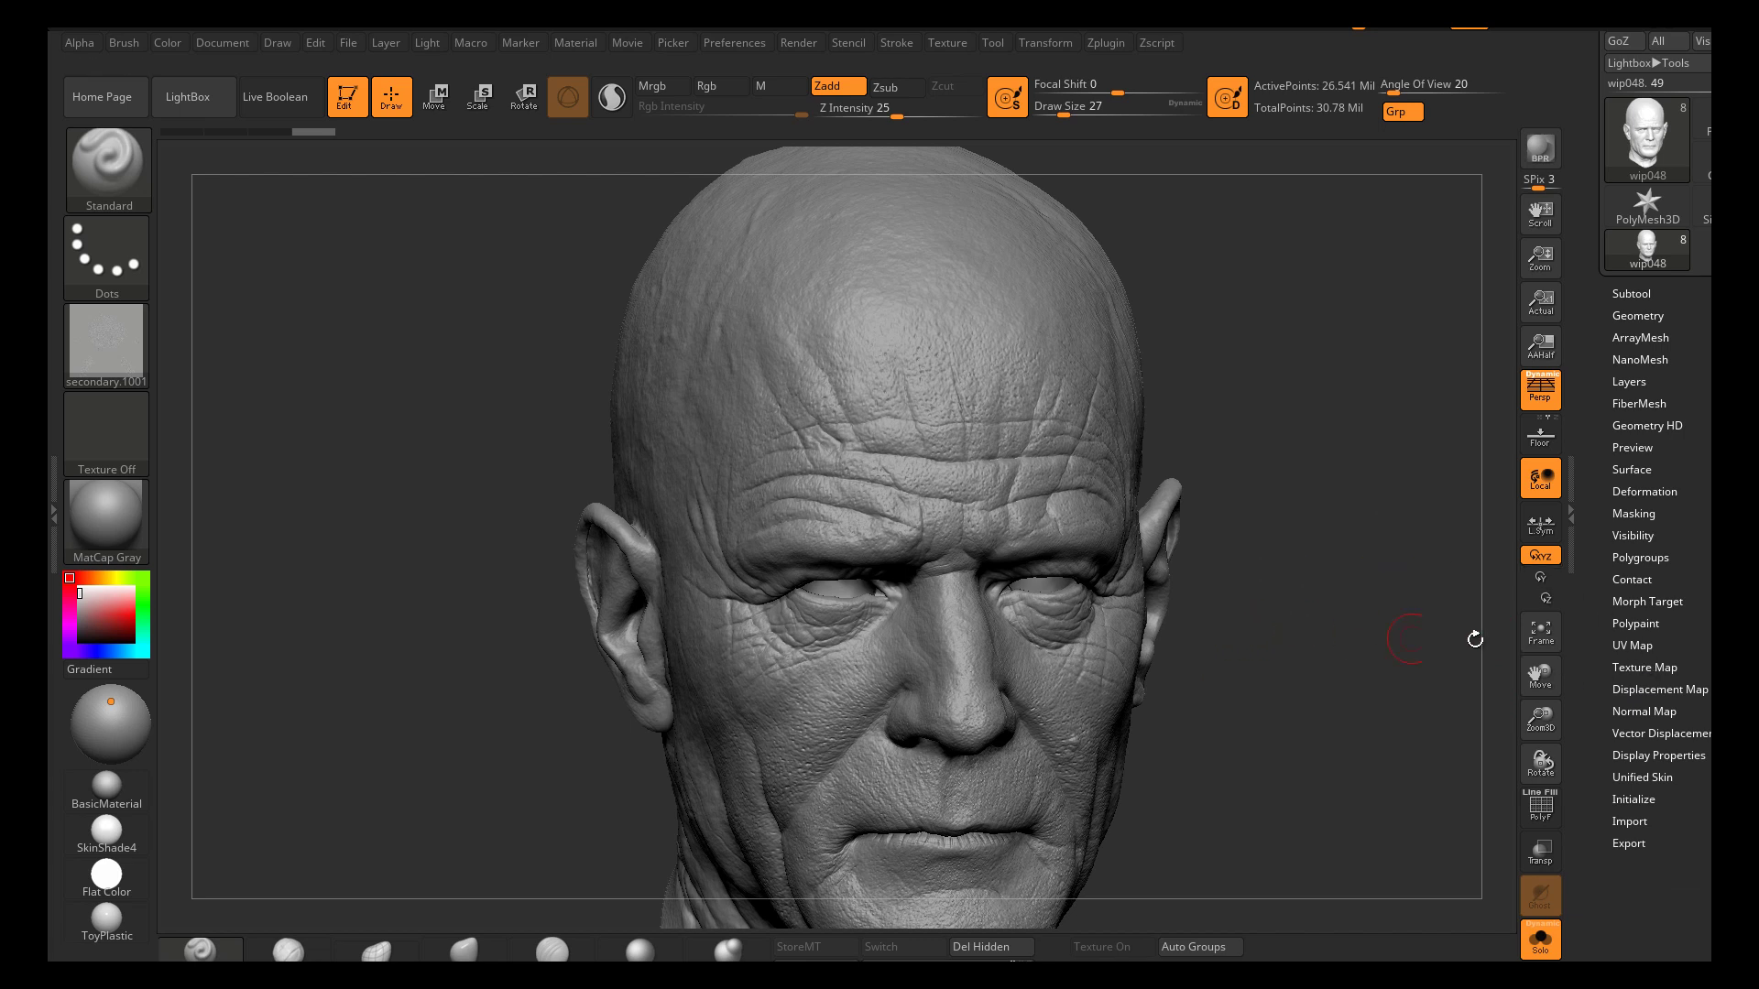
pyautogui.click(1627, 645)
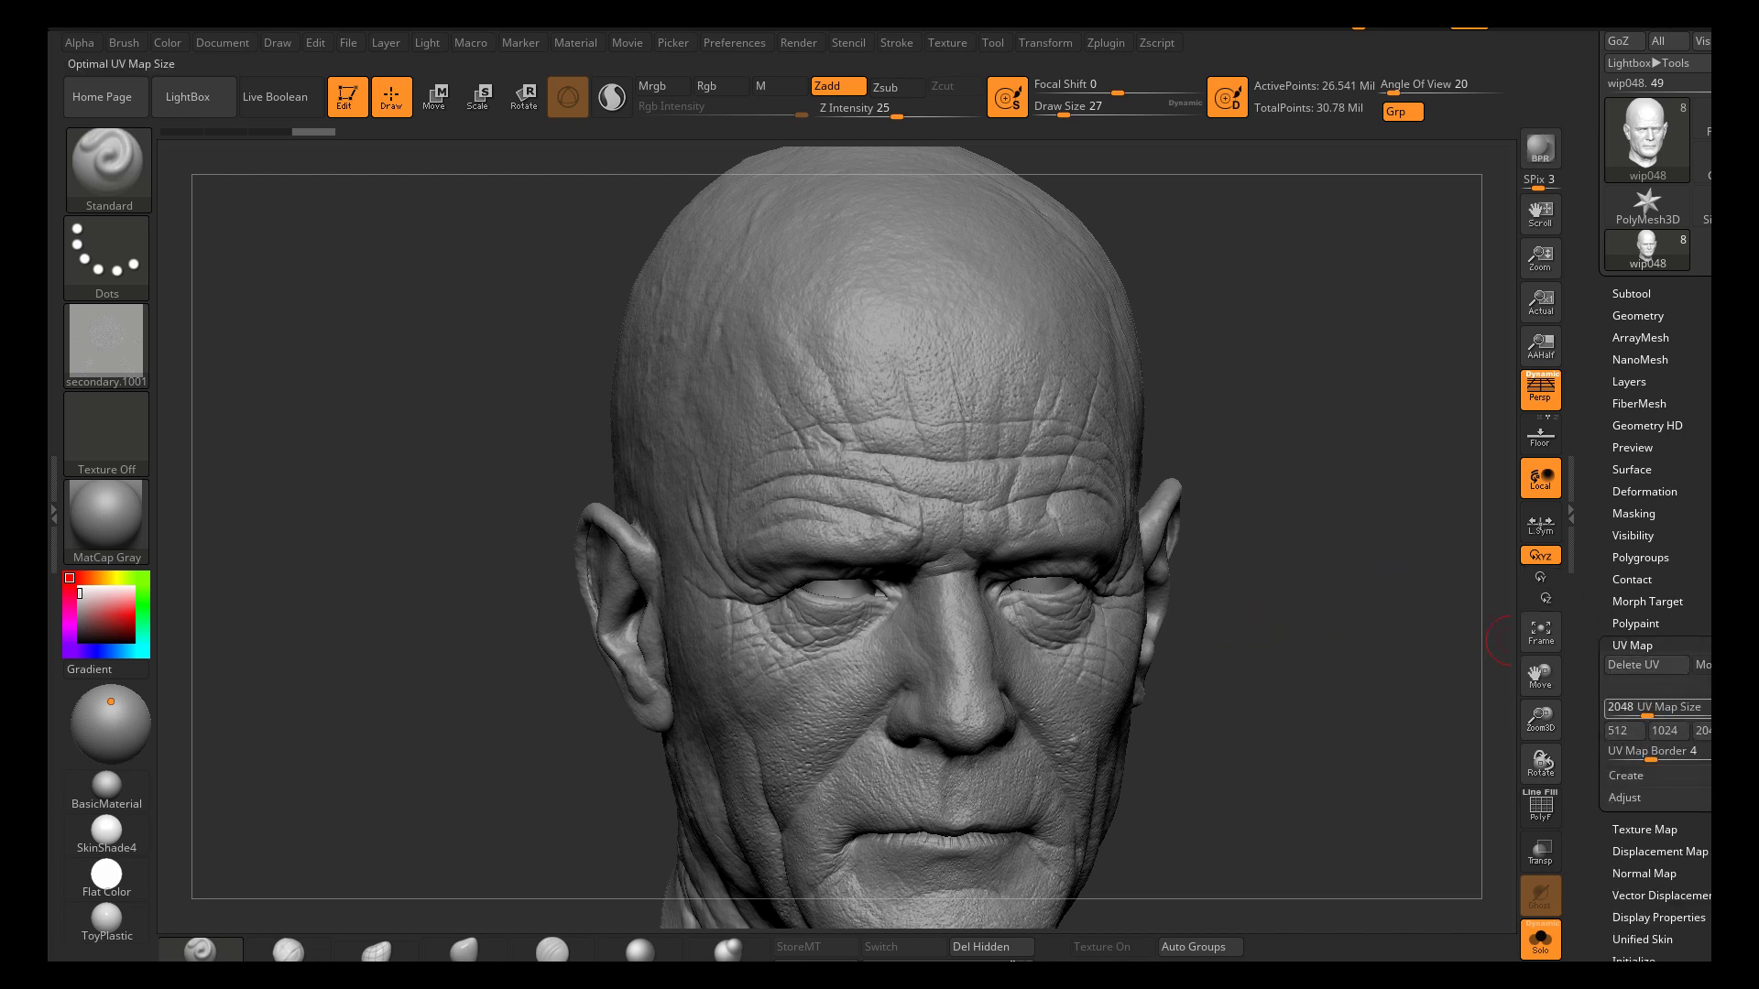
pyautogui.moveTo(1652, 717); pyautogui.dragTo(1710, 717)
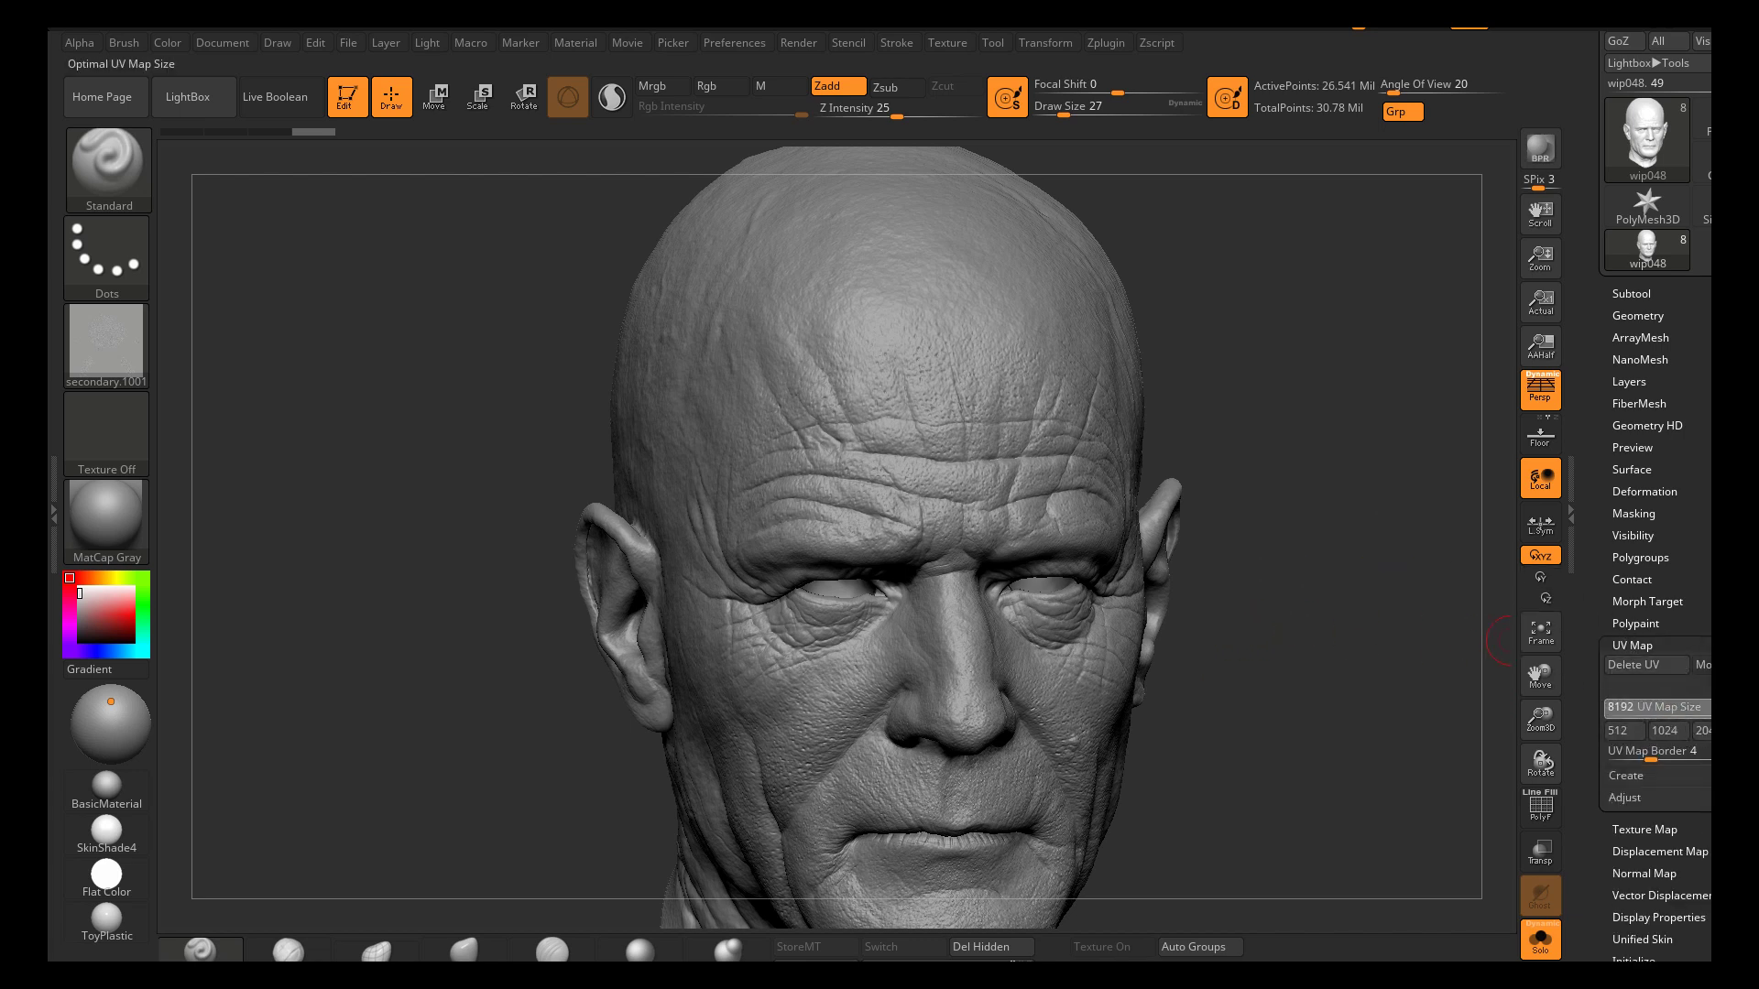
pyautogui.click(1630, 645)
pyautogui.click(1633, 668)
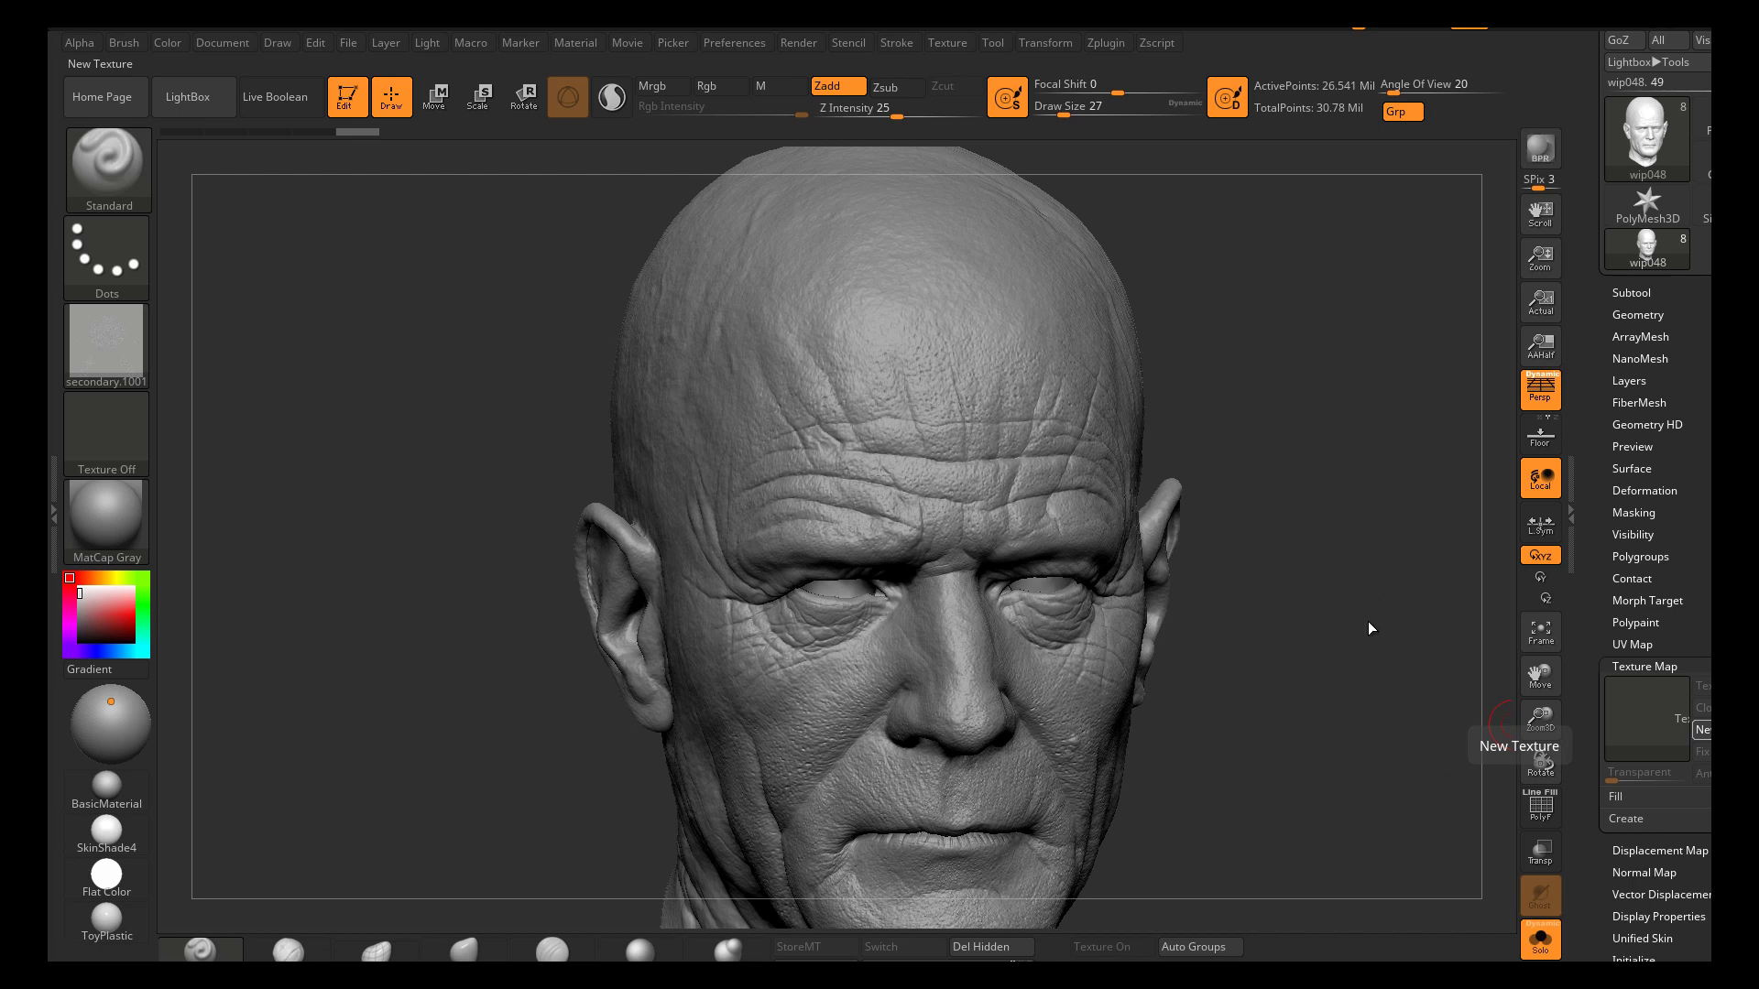
pyautogui.click(1630, 669)
# Assign the secondary.1001 alpha as the head's displacement map
pyautogui.click(1649, 690)
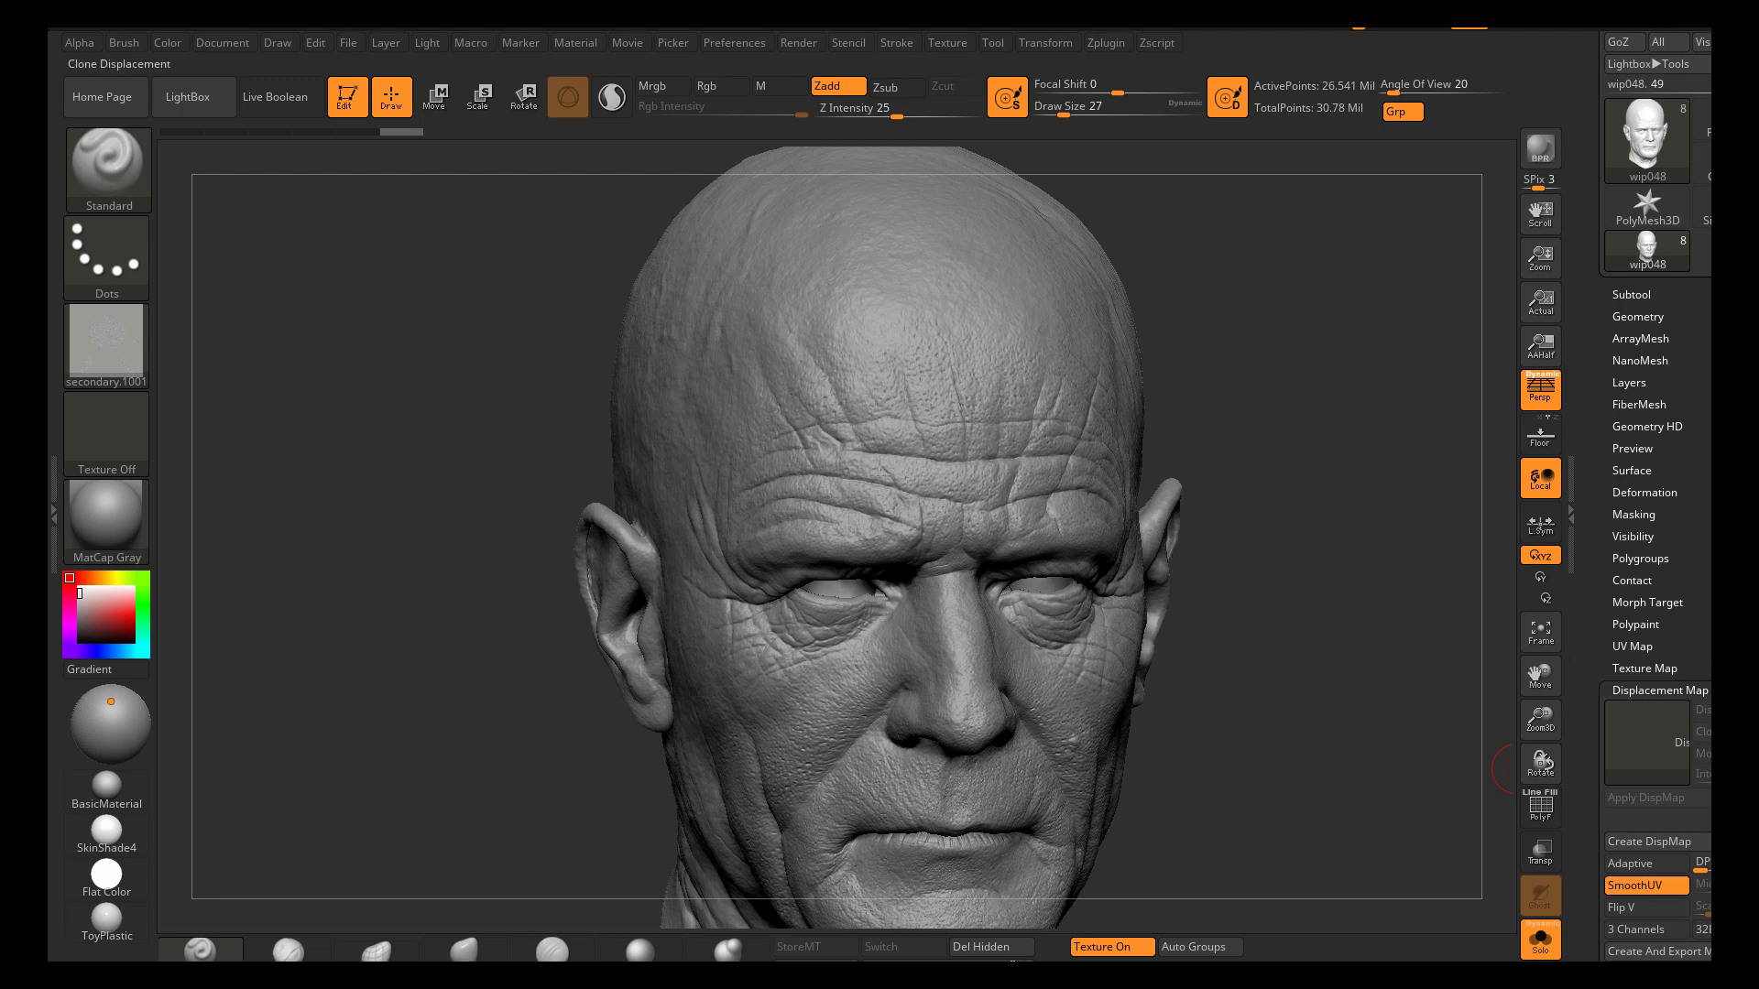
pyautogui.click(1649, 741)
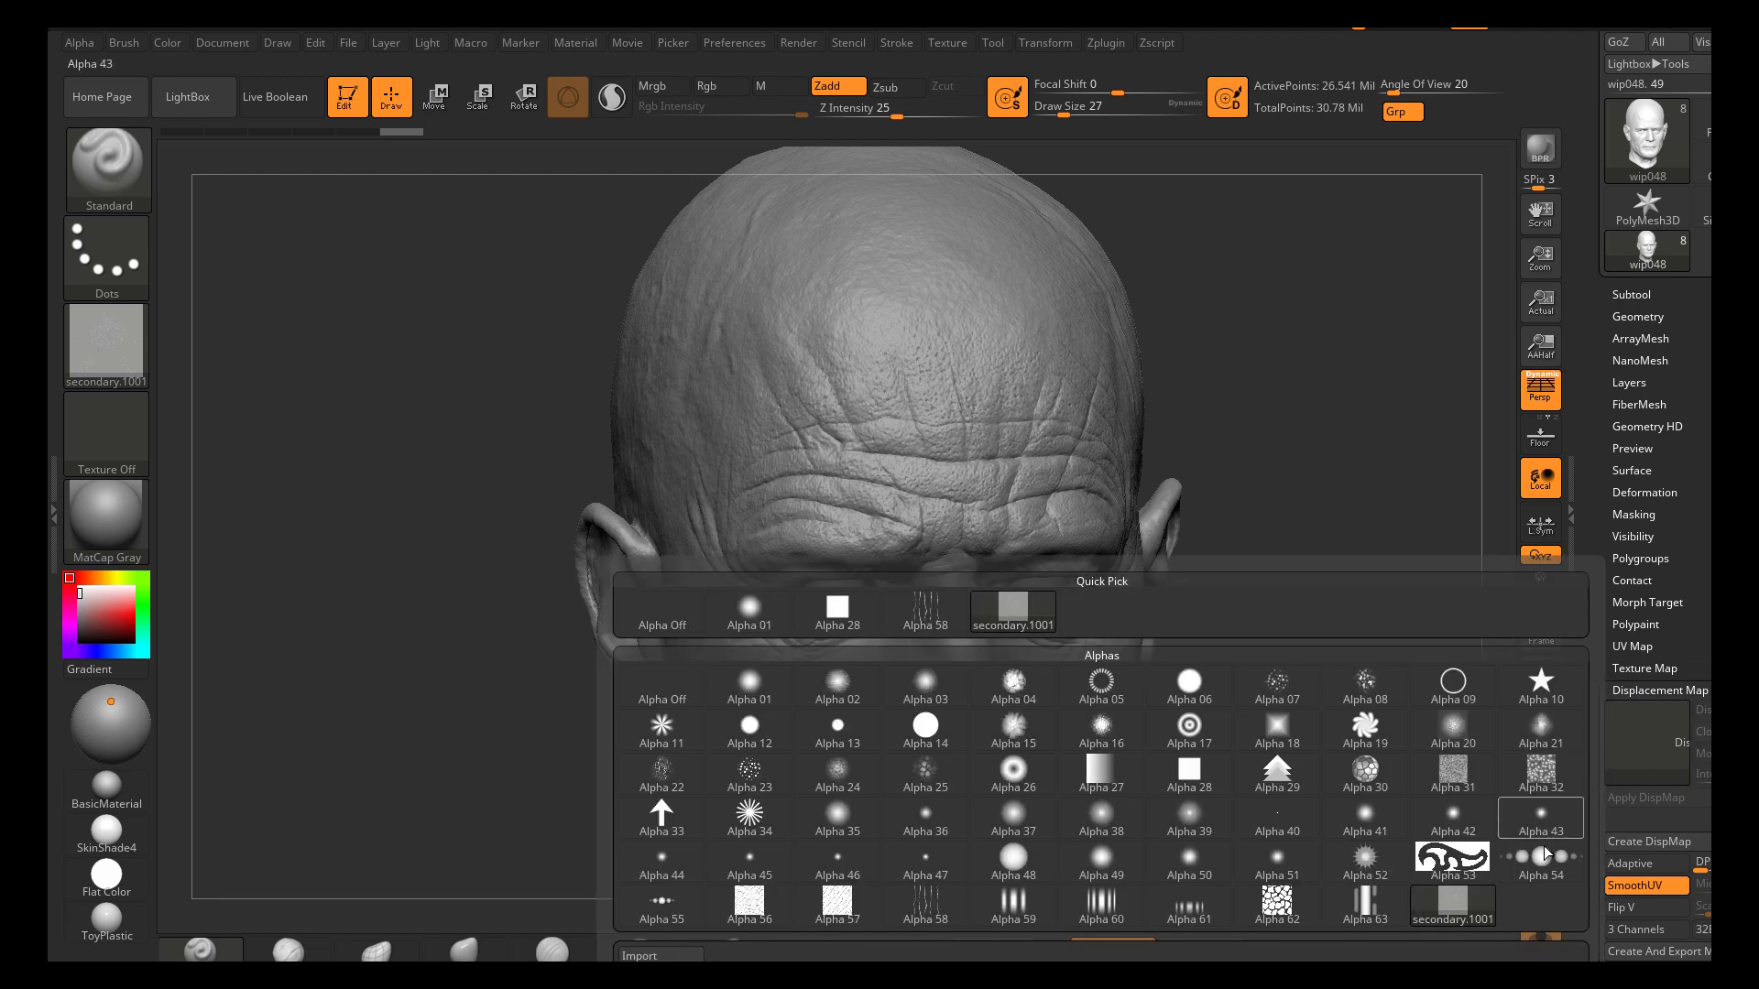
pyautogui.click(1458, 908)
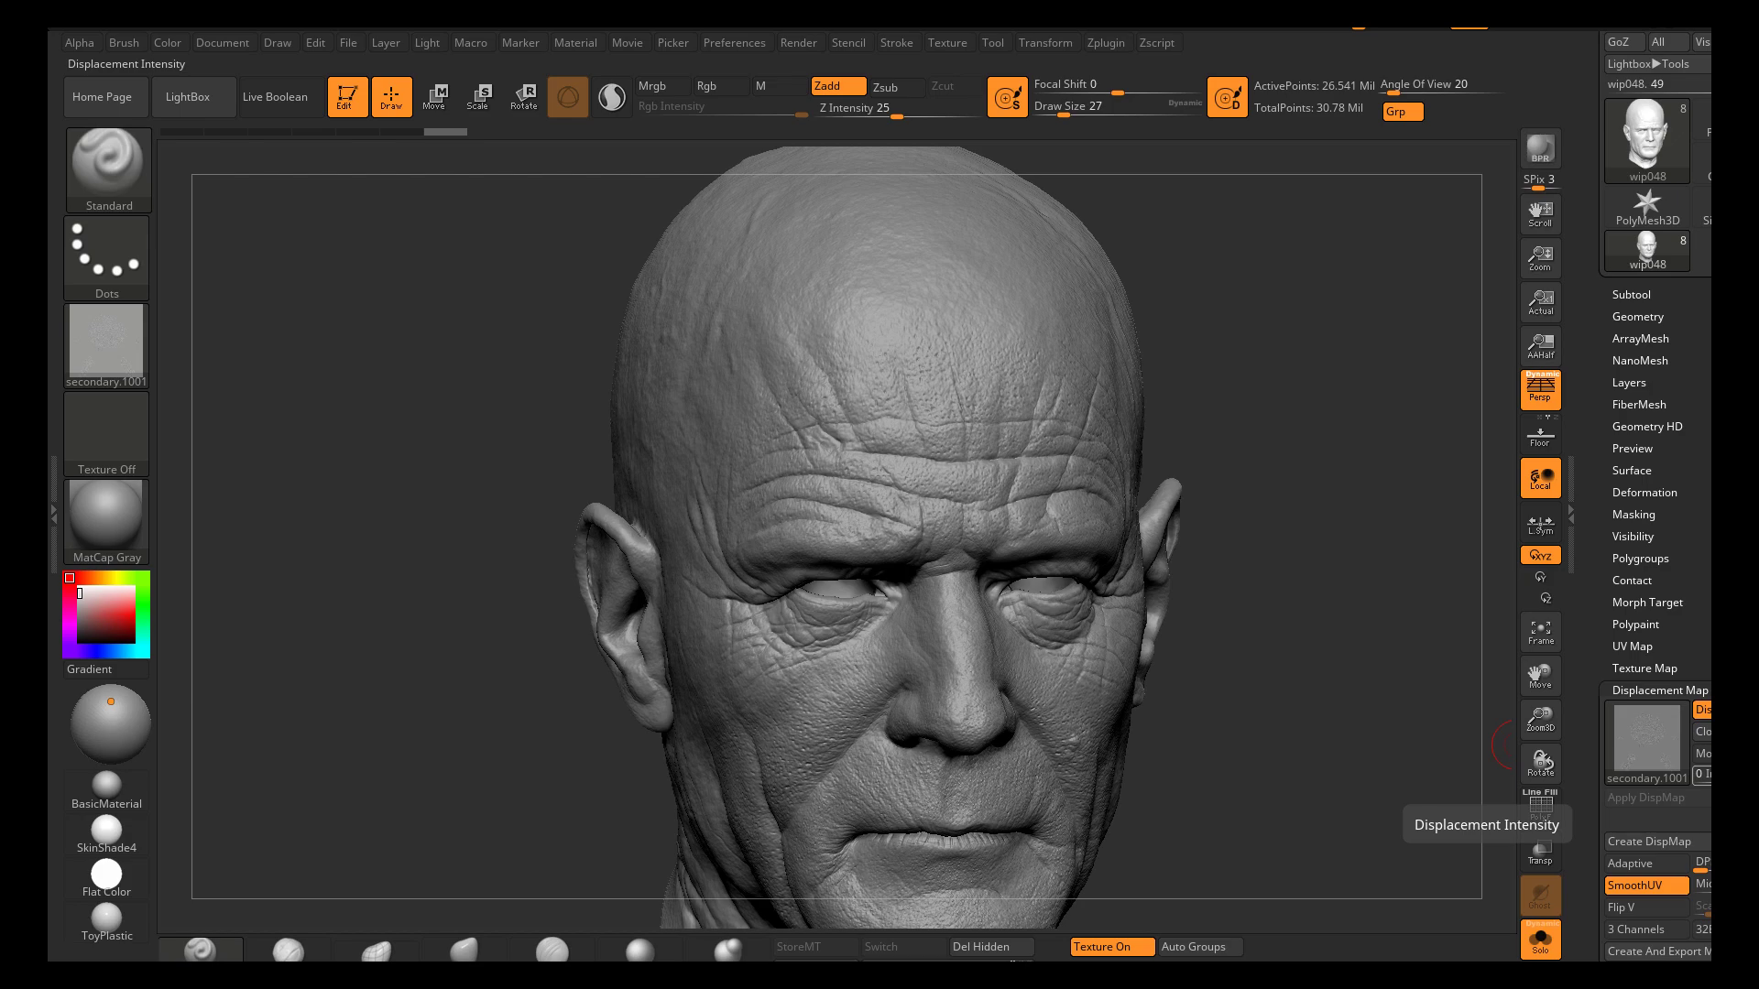
# Tune the displacement intensity of the secondary map, ending on a very small positive value for subtle skin detail
pyautogui.click(1704, 775)
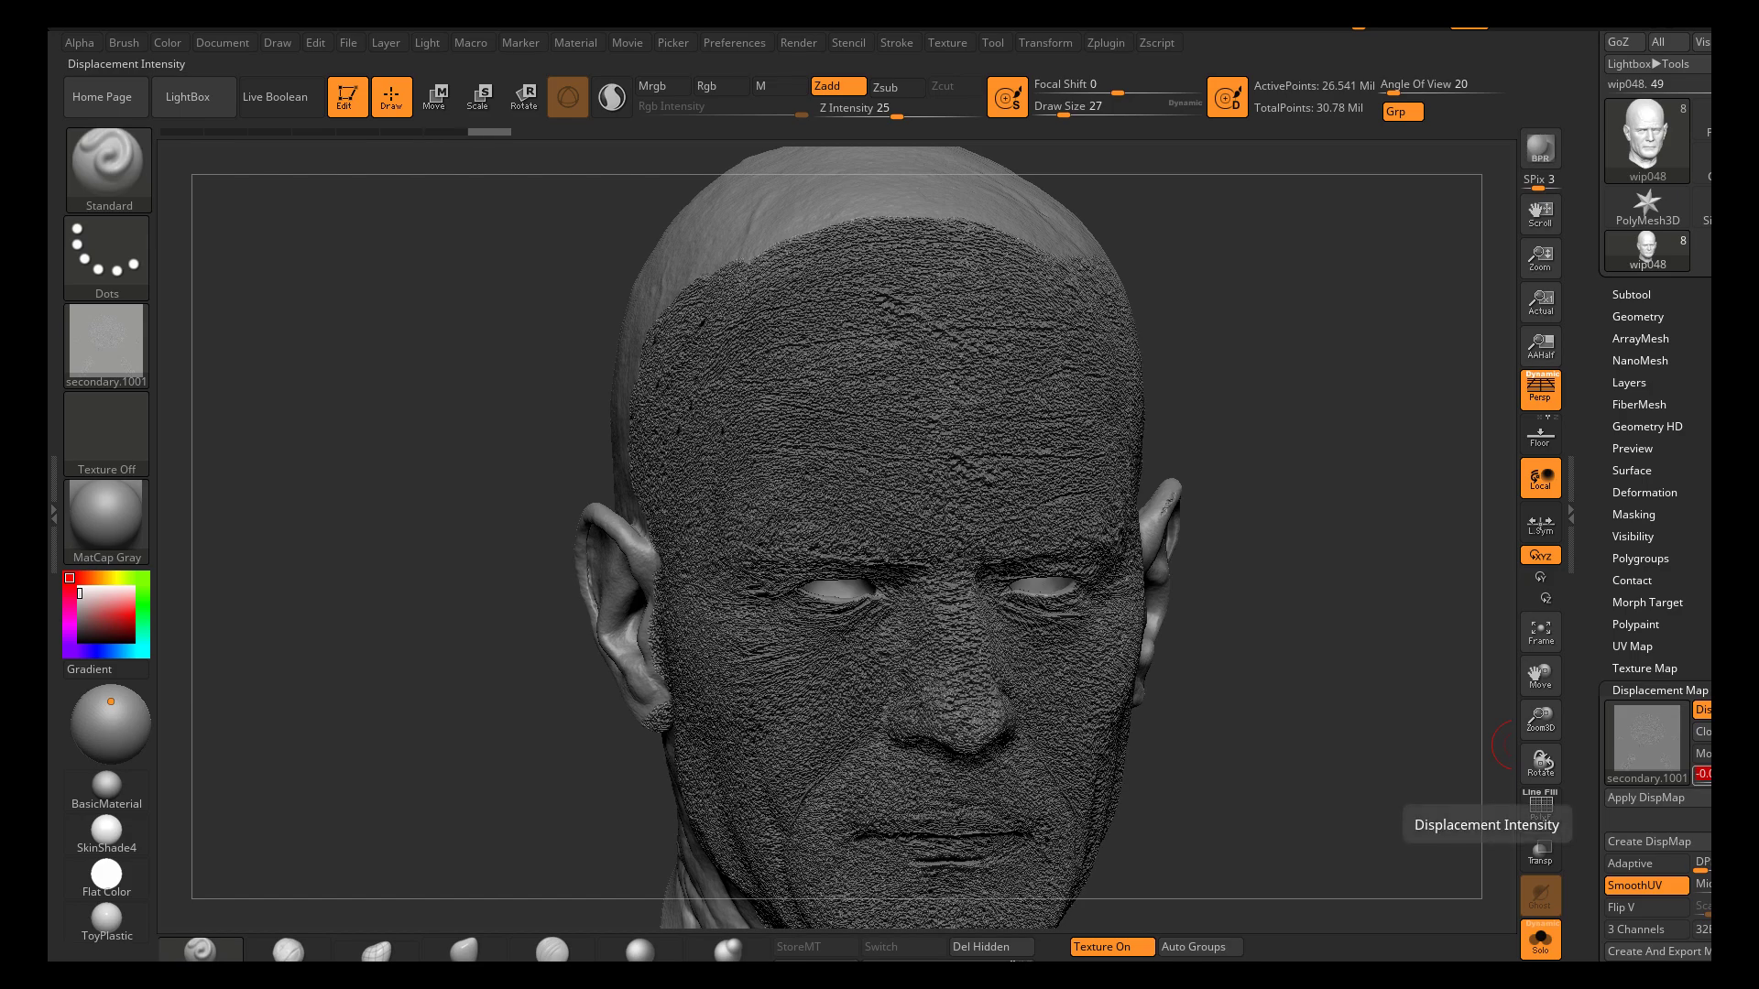
pyautogui.write('1')
pyautogui.press('Return')
pyautogui.moveTo(1249, 546); pyautogui.dragTo(1319, 547)
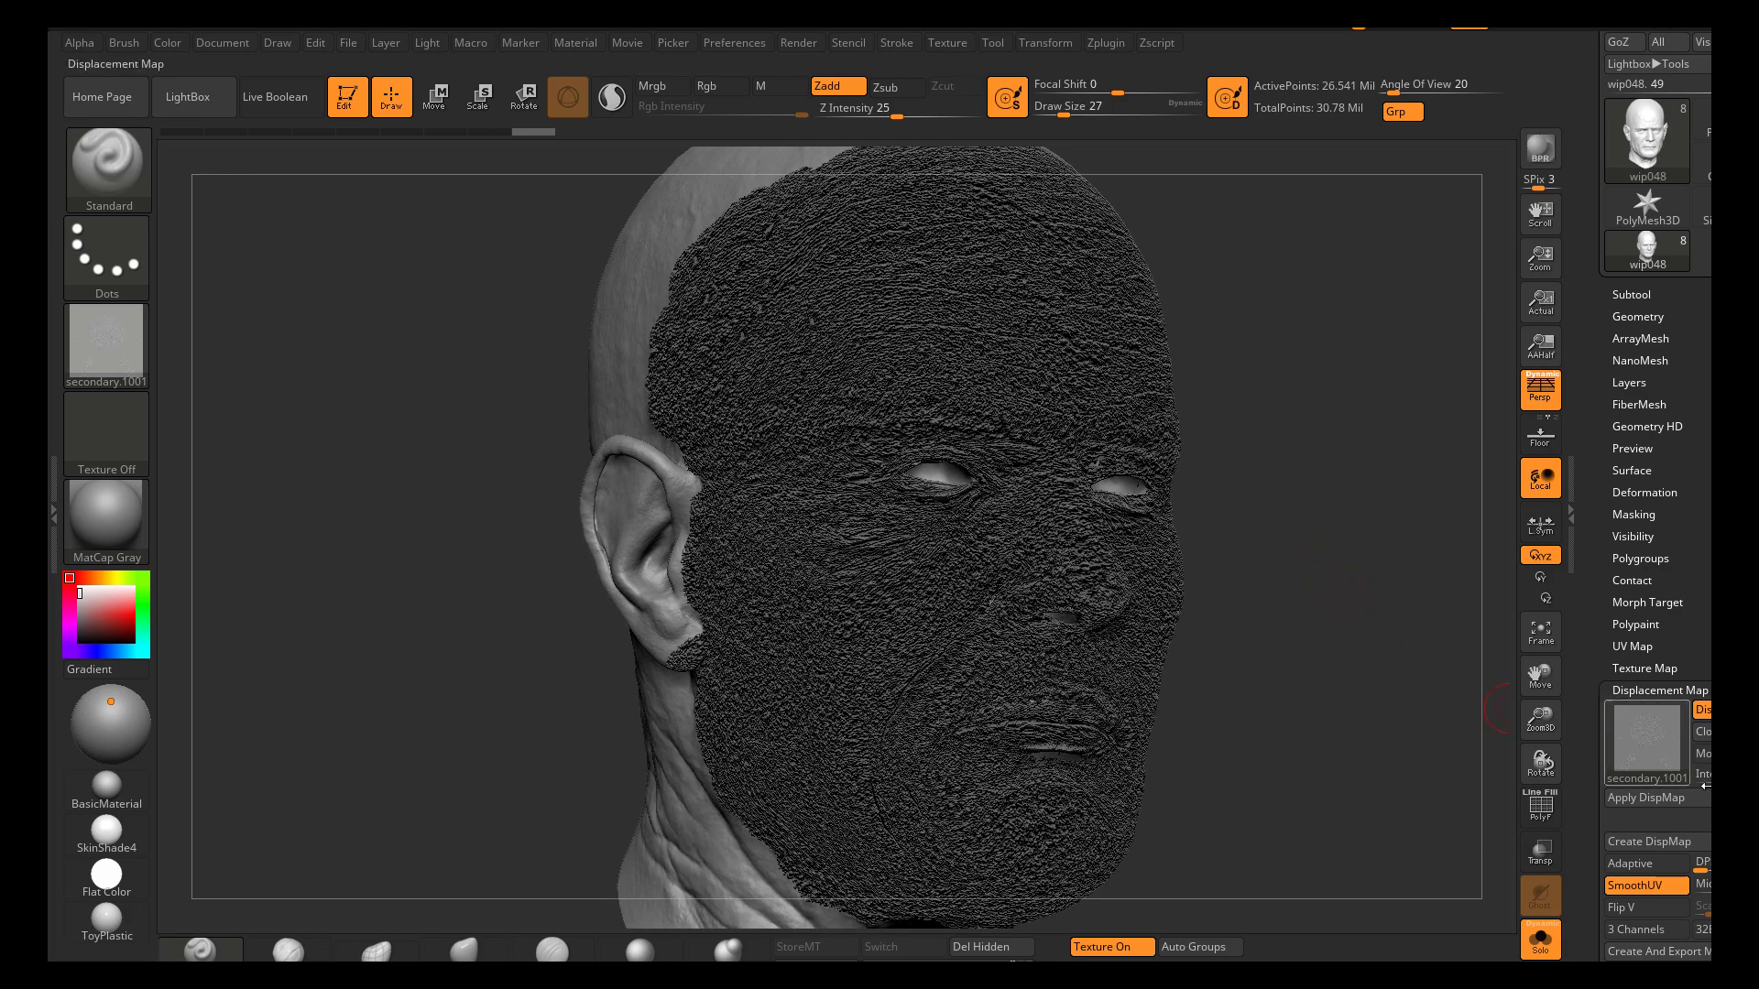
pyautogui.moveTo(1246, 622); pyautogui.dragTo(1476, 718)
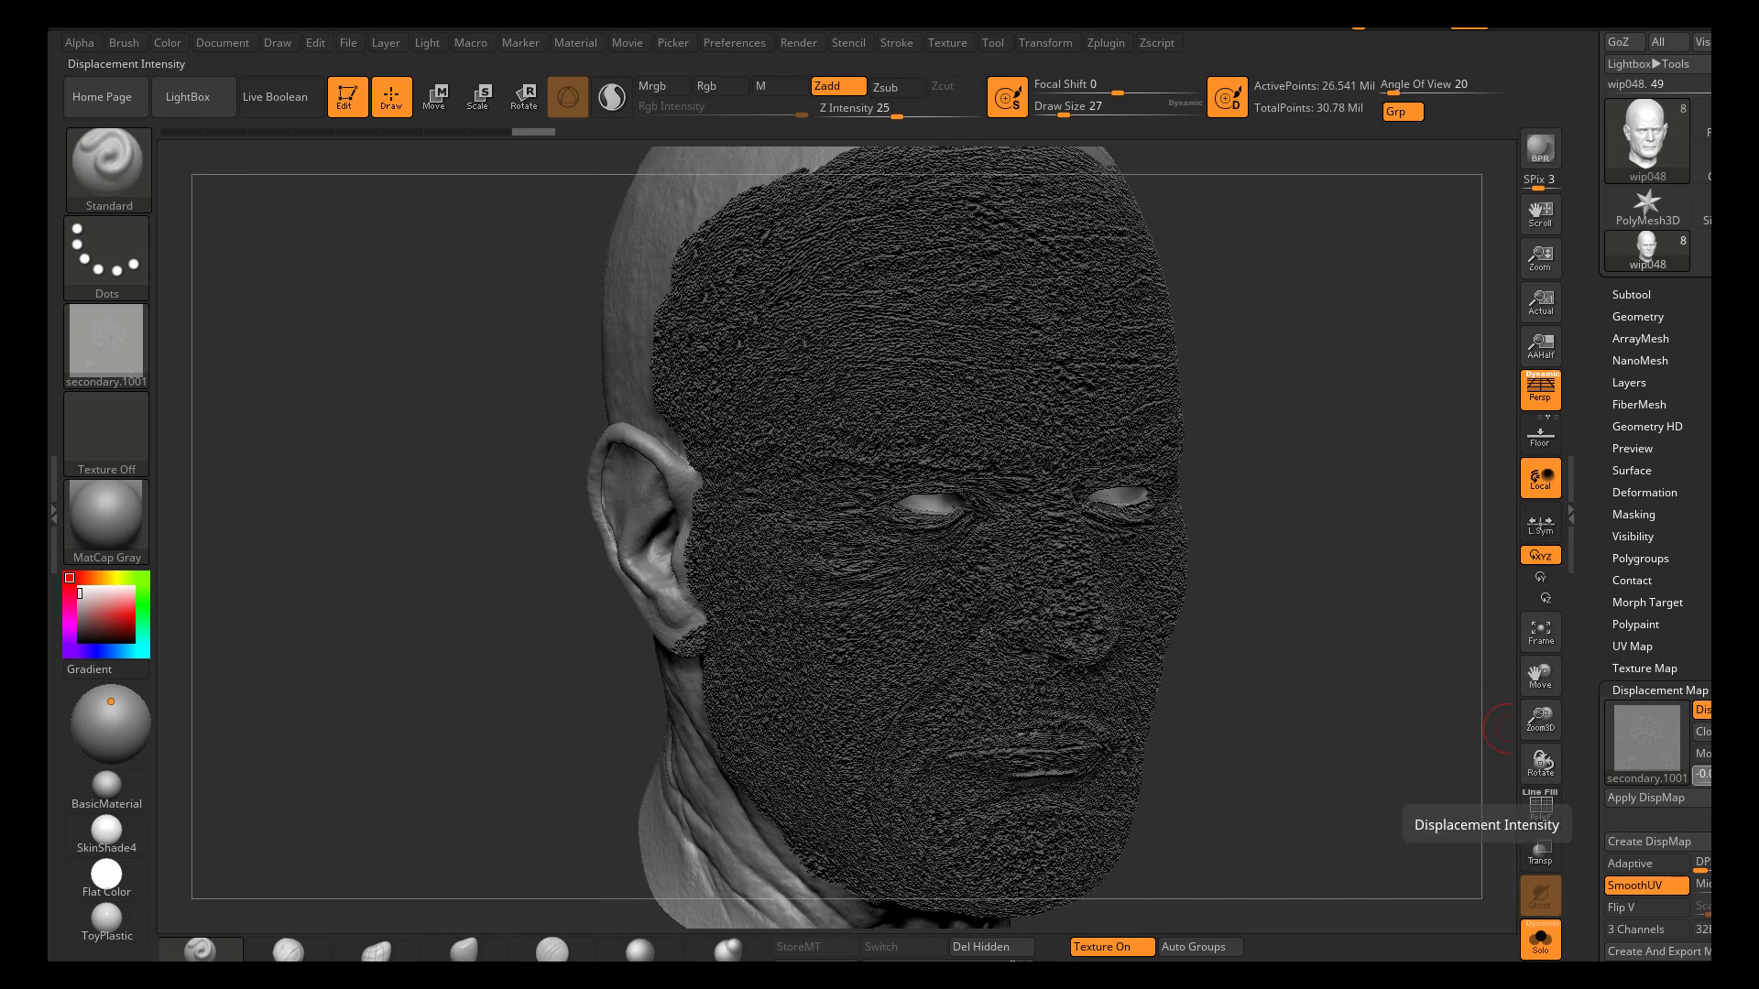
pyautogui.click(1702, 775)
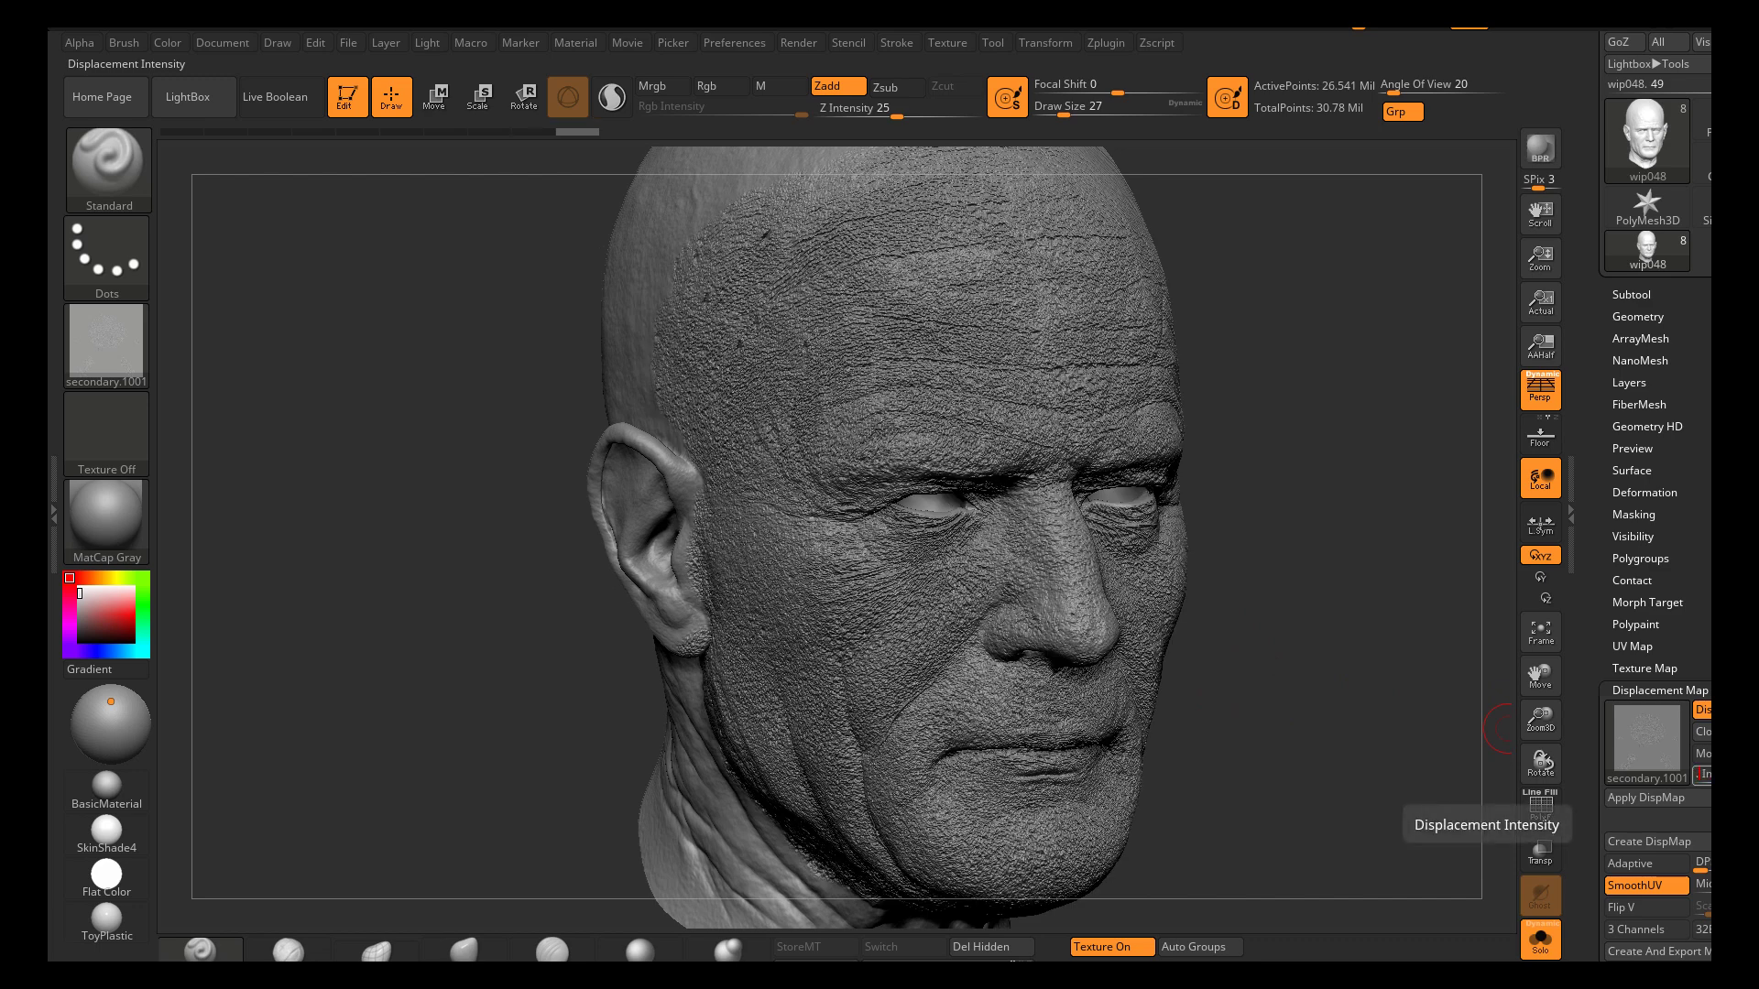
pyautogui.press('Return')
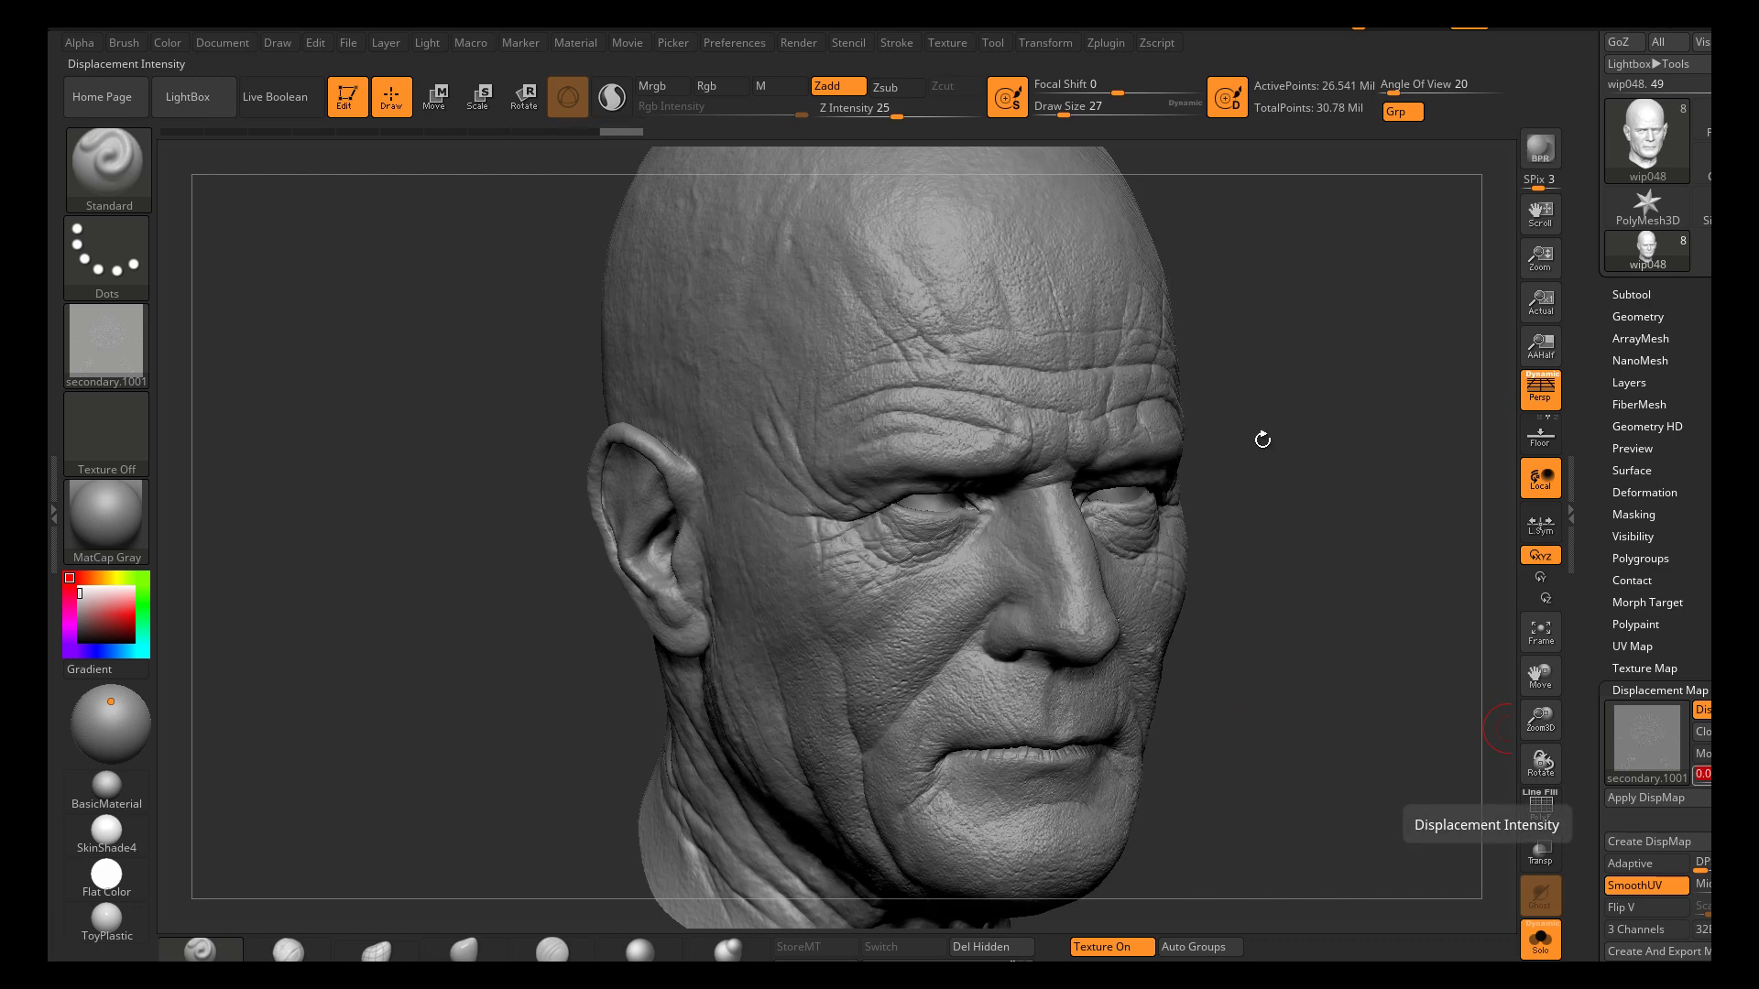
# Turn off the alpha on the Standard brush while keeping secondary.1001 as the displacement map
pyautogui.keyDown('alt'); pyautogui.moveTo(1102, 373); pyautogui.dragTo(1128, 499, button='right'); pyautogui.keyUp('alt')
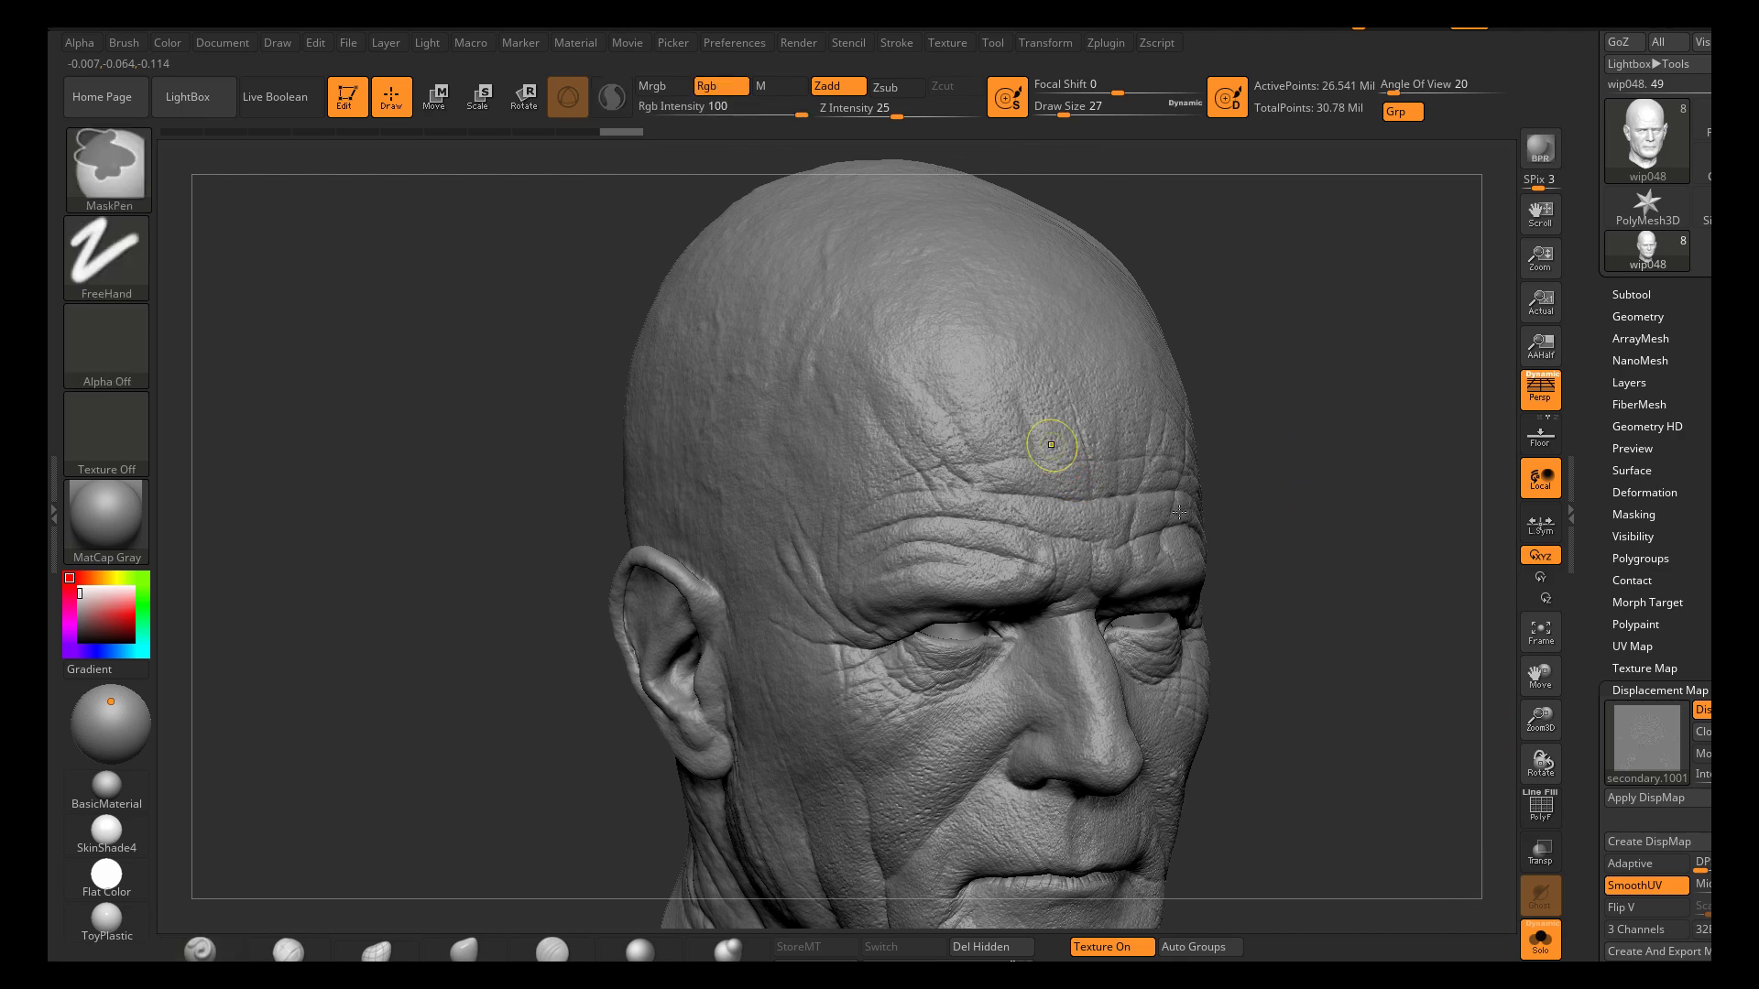
pyautogui.keyDown('alt'); pyautogui.moveTo(1053, 445); pyautogui.dragTo(1090, 493, button='right'); pyautogui.keyUp('alt')
pyautogui.moveTo(1242, 488)
pyautogui.mouseDown()
pyautogui.moveTo(1276, 514)
pyautogui.moveTo(1249, 553)
pyautogui.mouseUp()
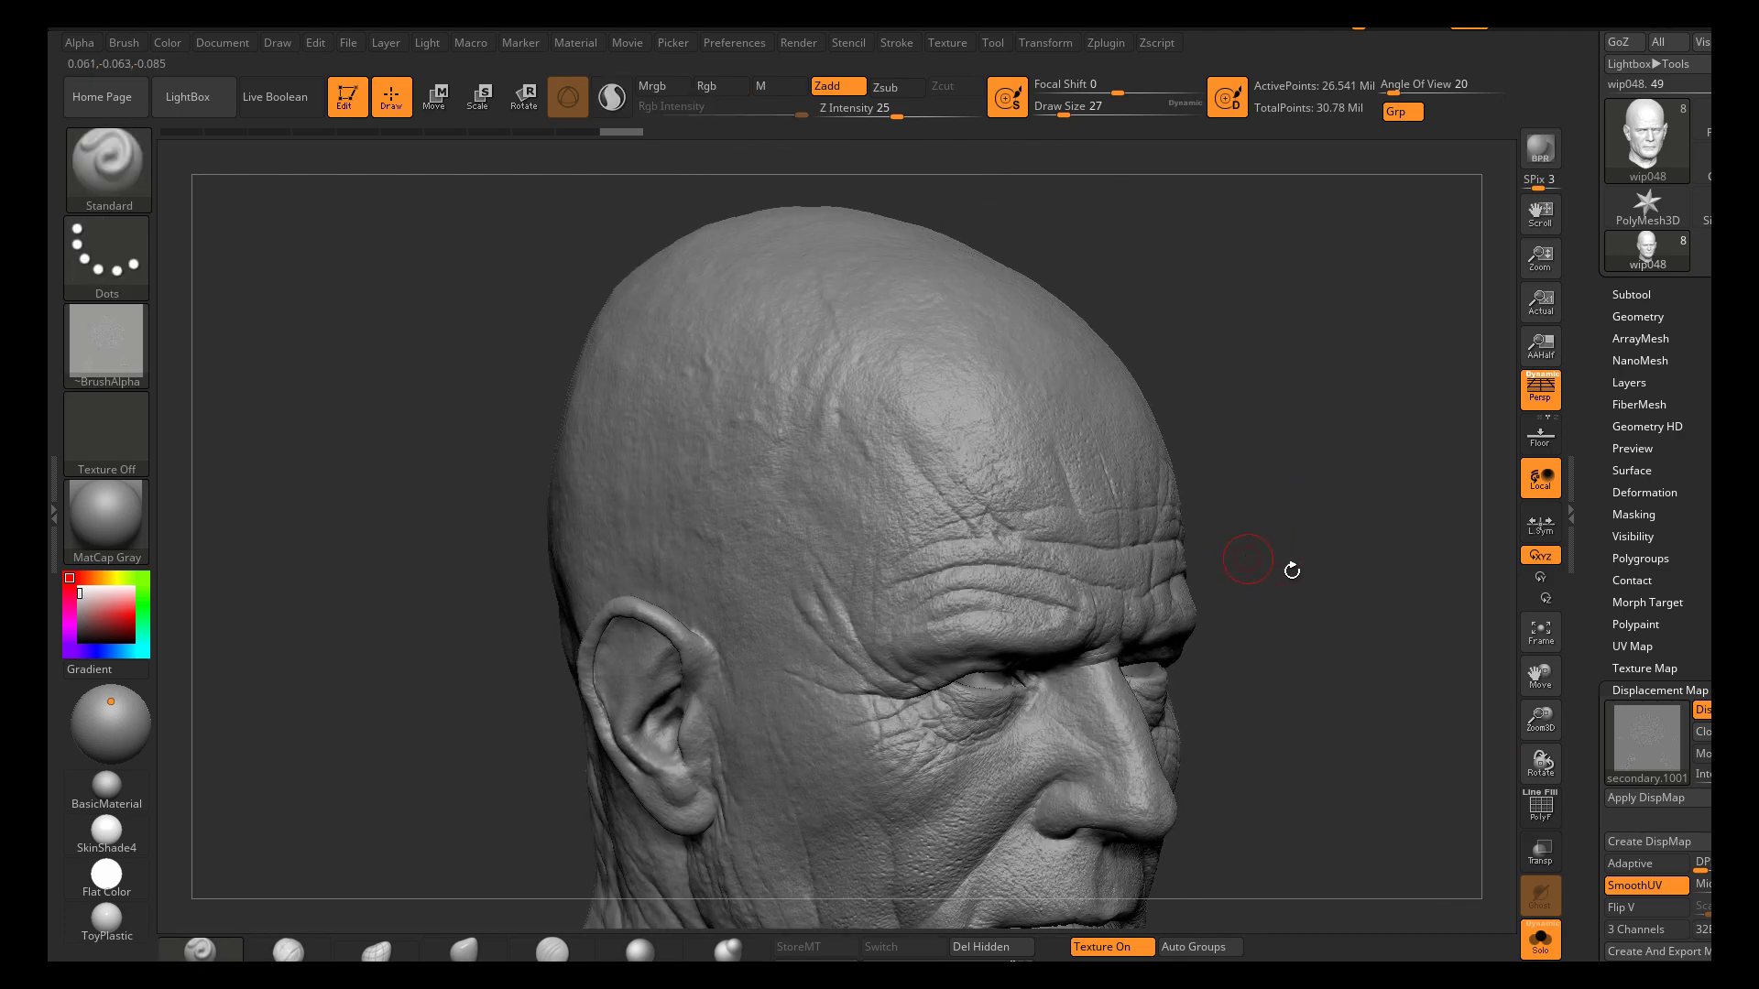
pyautogui.keyDown('ctrl'); pyautogui.moveTo(1159, 598); pyautogui.dragTo(1182, 618, button='right'); pyautogui.keyUp('ctrl')
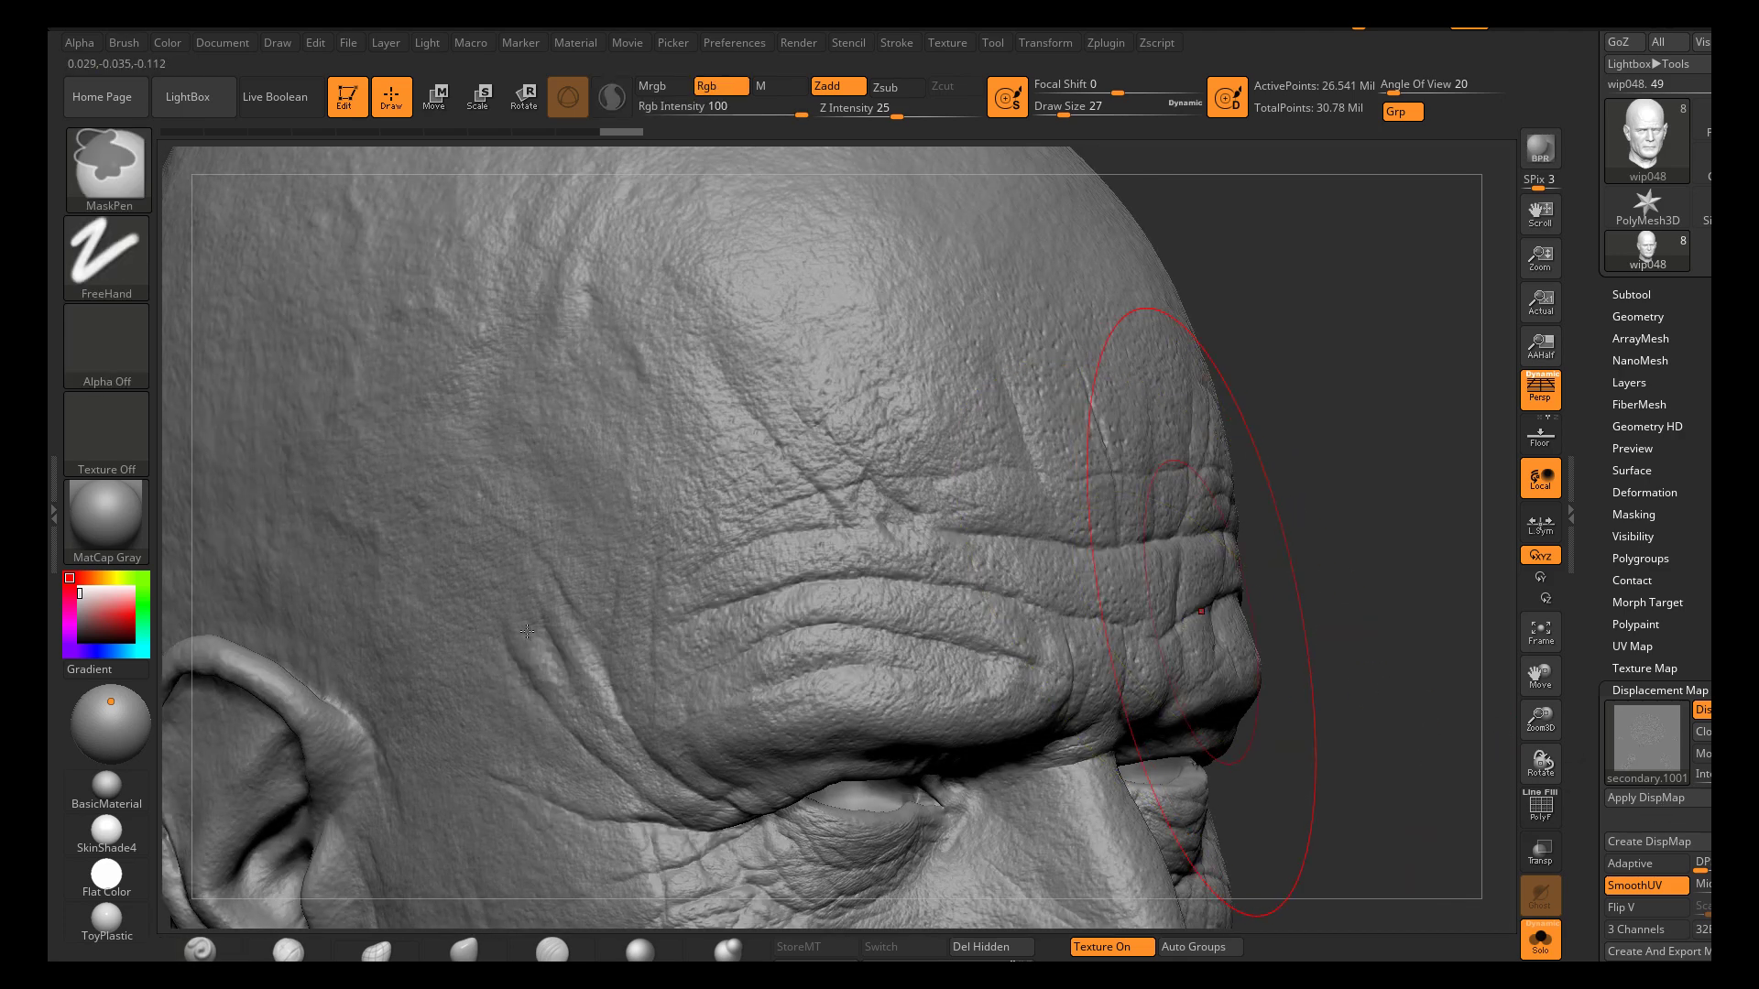
pyautogui.moveTo(1024, 514)
pyautogui.mouseDown(button='right')
pyautogui.moveTo(838, 515)
pyautogui.moveTo(997, 518)
pyautogui.moveTo(955, 480)
pyautogui.moveTo(966, 501)
pyautogui.moveTo(906, 493)
pyautogui.mouseUp(button='right')
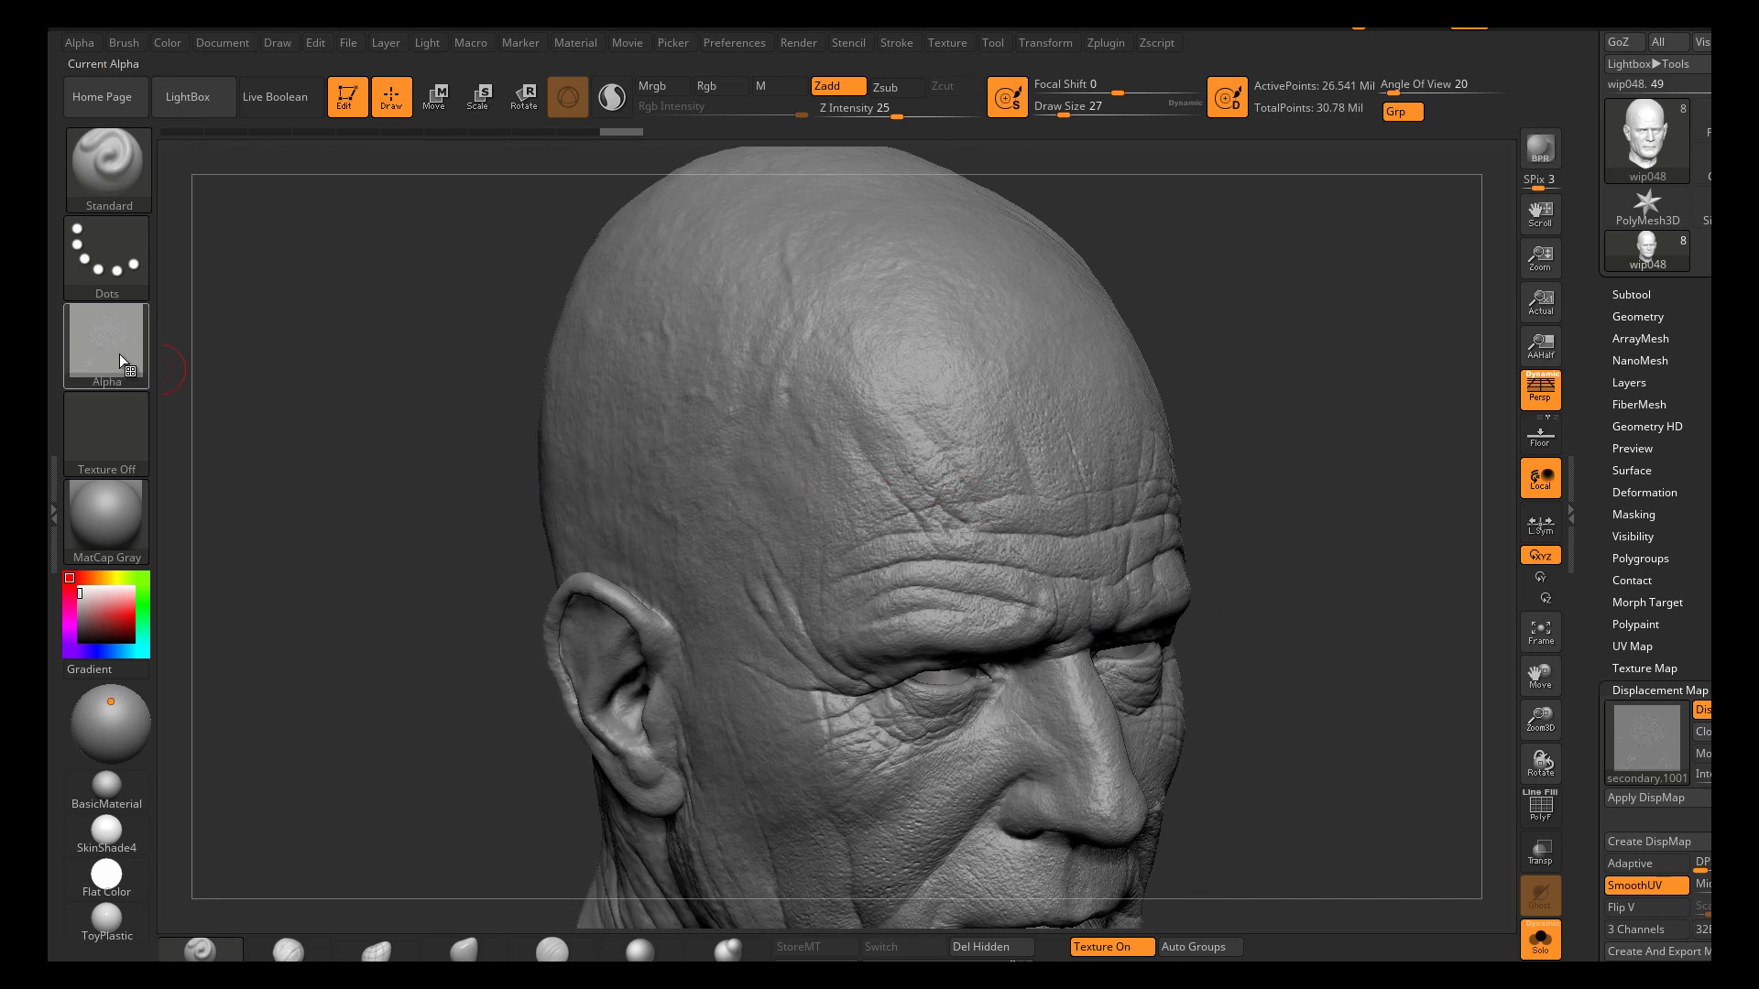
pyautogui.moveTo(118, 346)
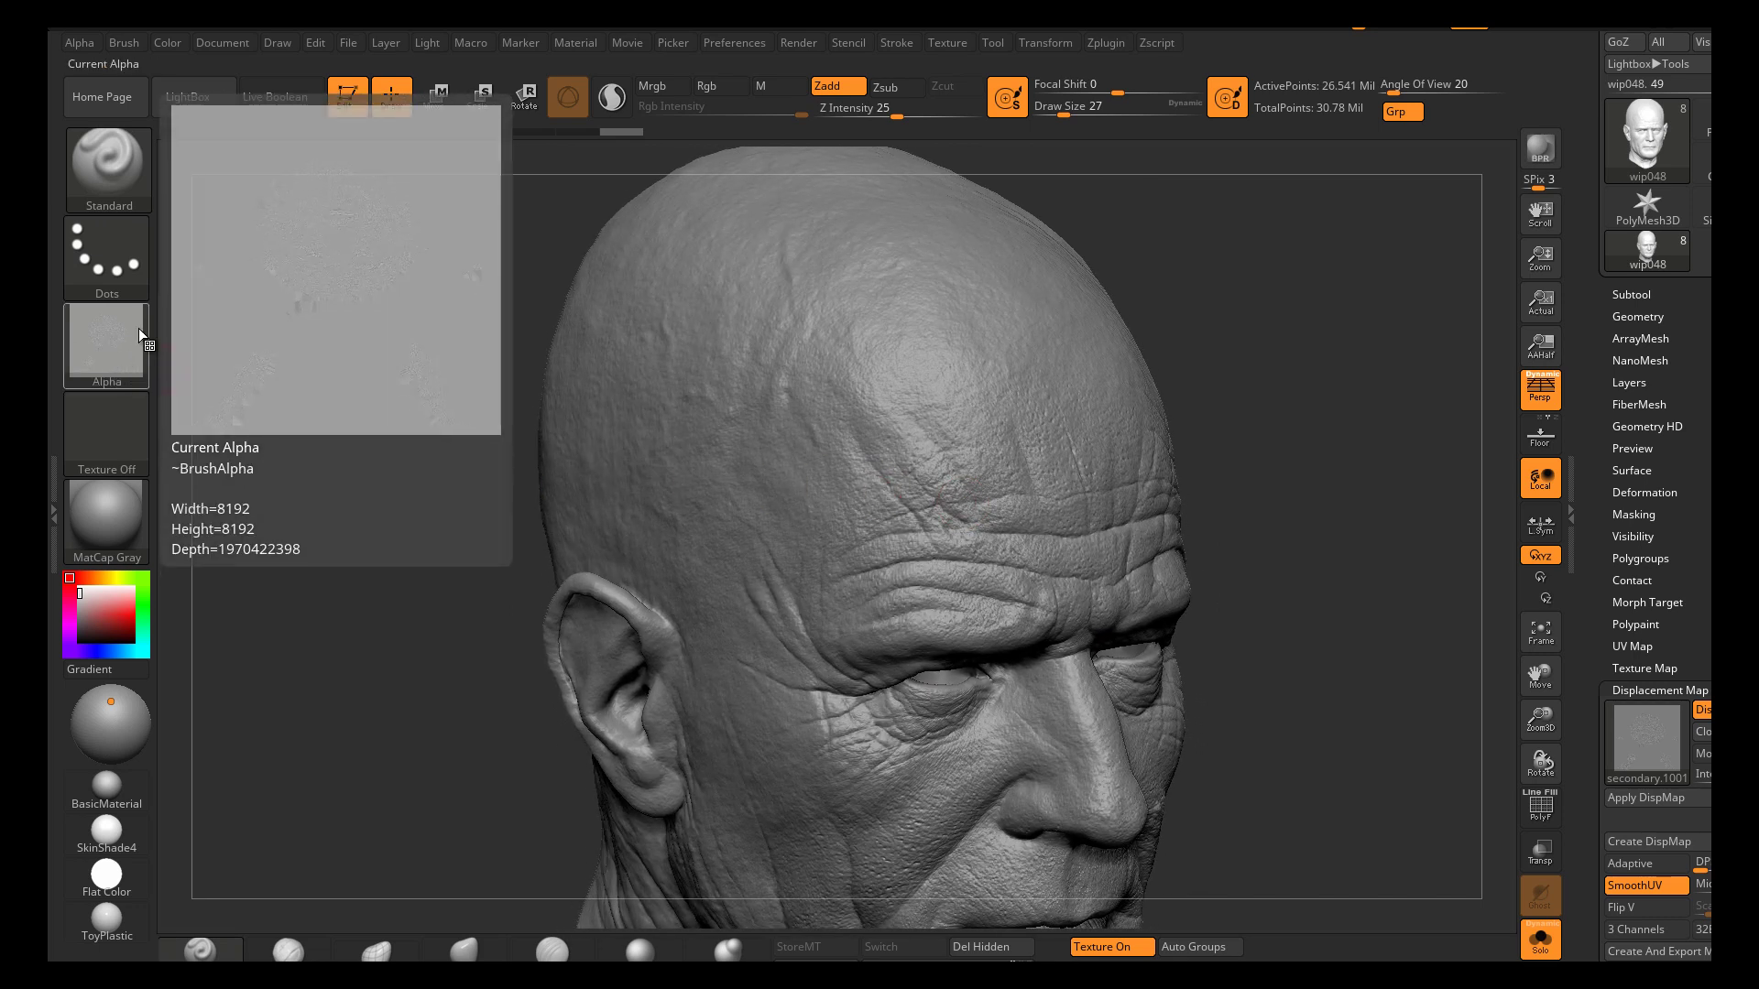
pyautogui.click(118, 342)
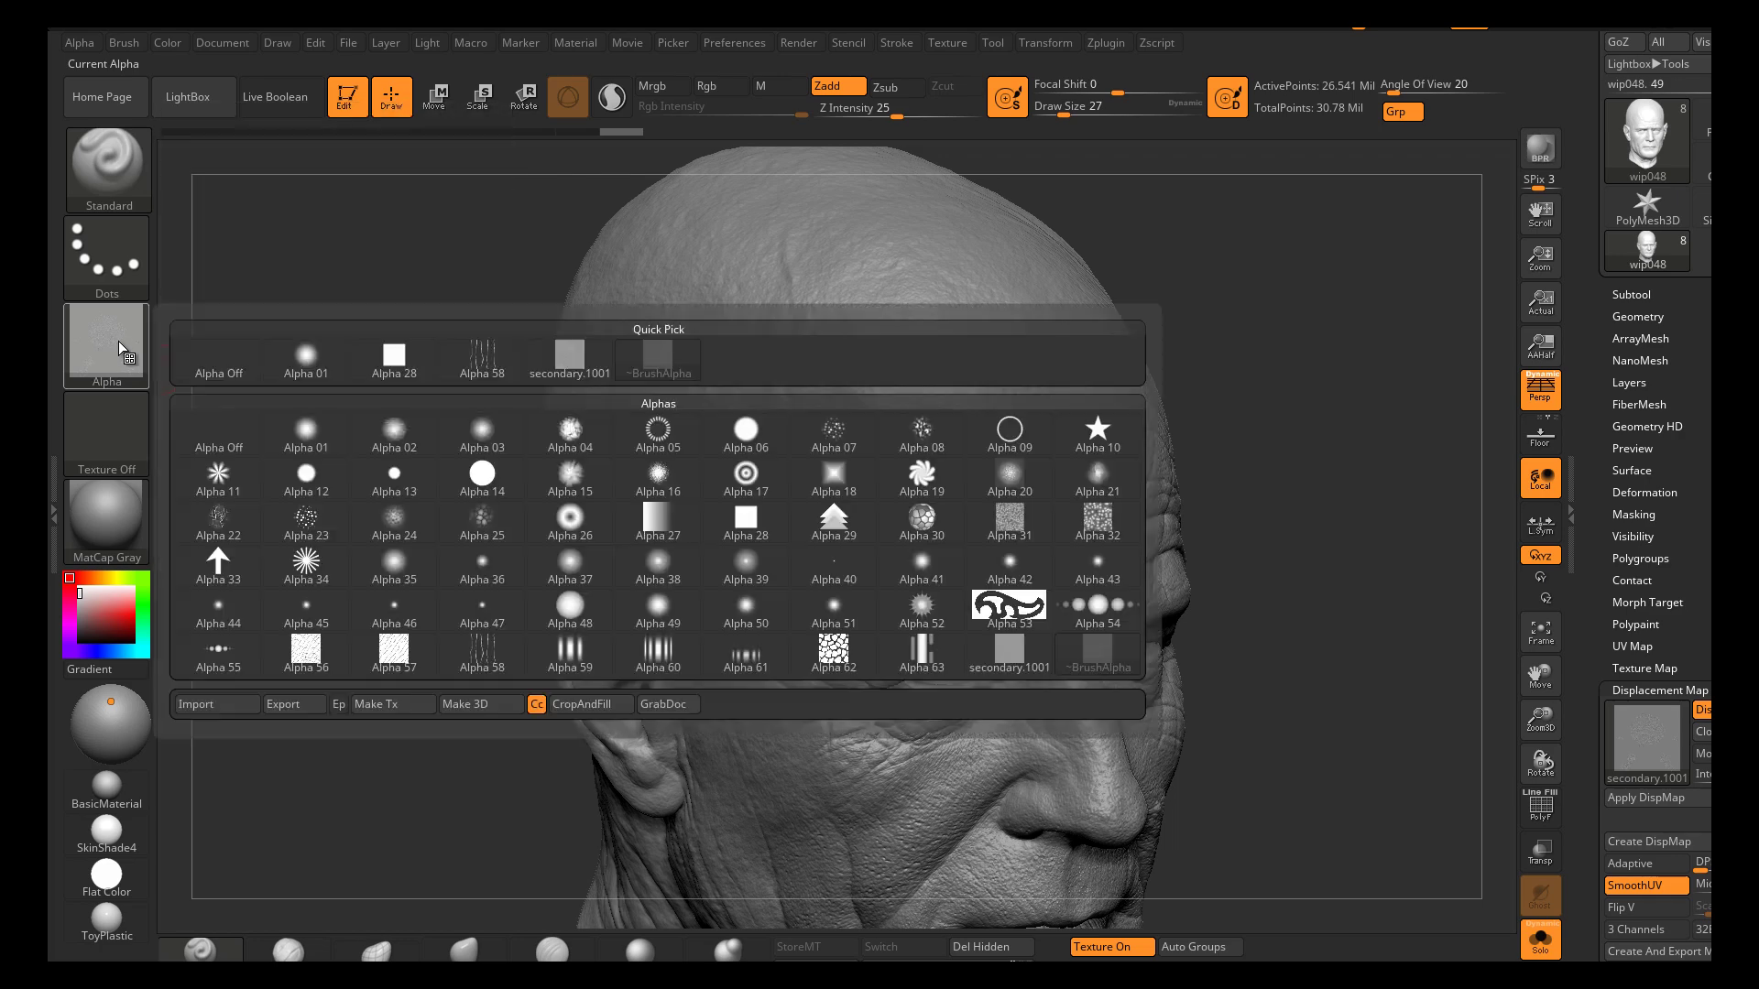
pyautogui.click(204, 365)
# Inspect the secondary skin detail around the eyes, nose and cheek up close
pyautogui.moveTo(1168, 494); pyautogui.dragTo(1103, 521, button='right')
pyautogui.moveTo(1105, 520); pyautogui.dragTo(1263, 531)
pyautogui.moveTo(1263, 530)
pyautogui.mouseDown(button='right')
pyautogui.moveTo(1214, 560)
pyautogui.moveTo(1205, 629)
pyautogui.mouseUp(button='right')
pyautogui.moveTo(1157, 580); pyautogui.dragTo(1013, 421, button='right')
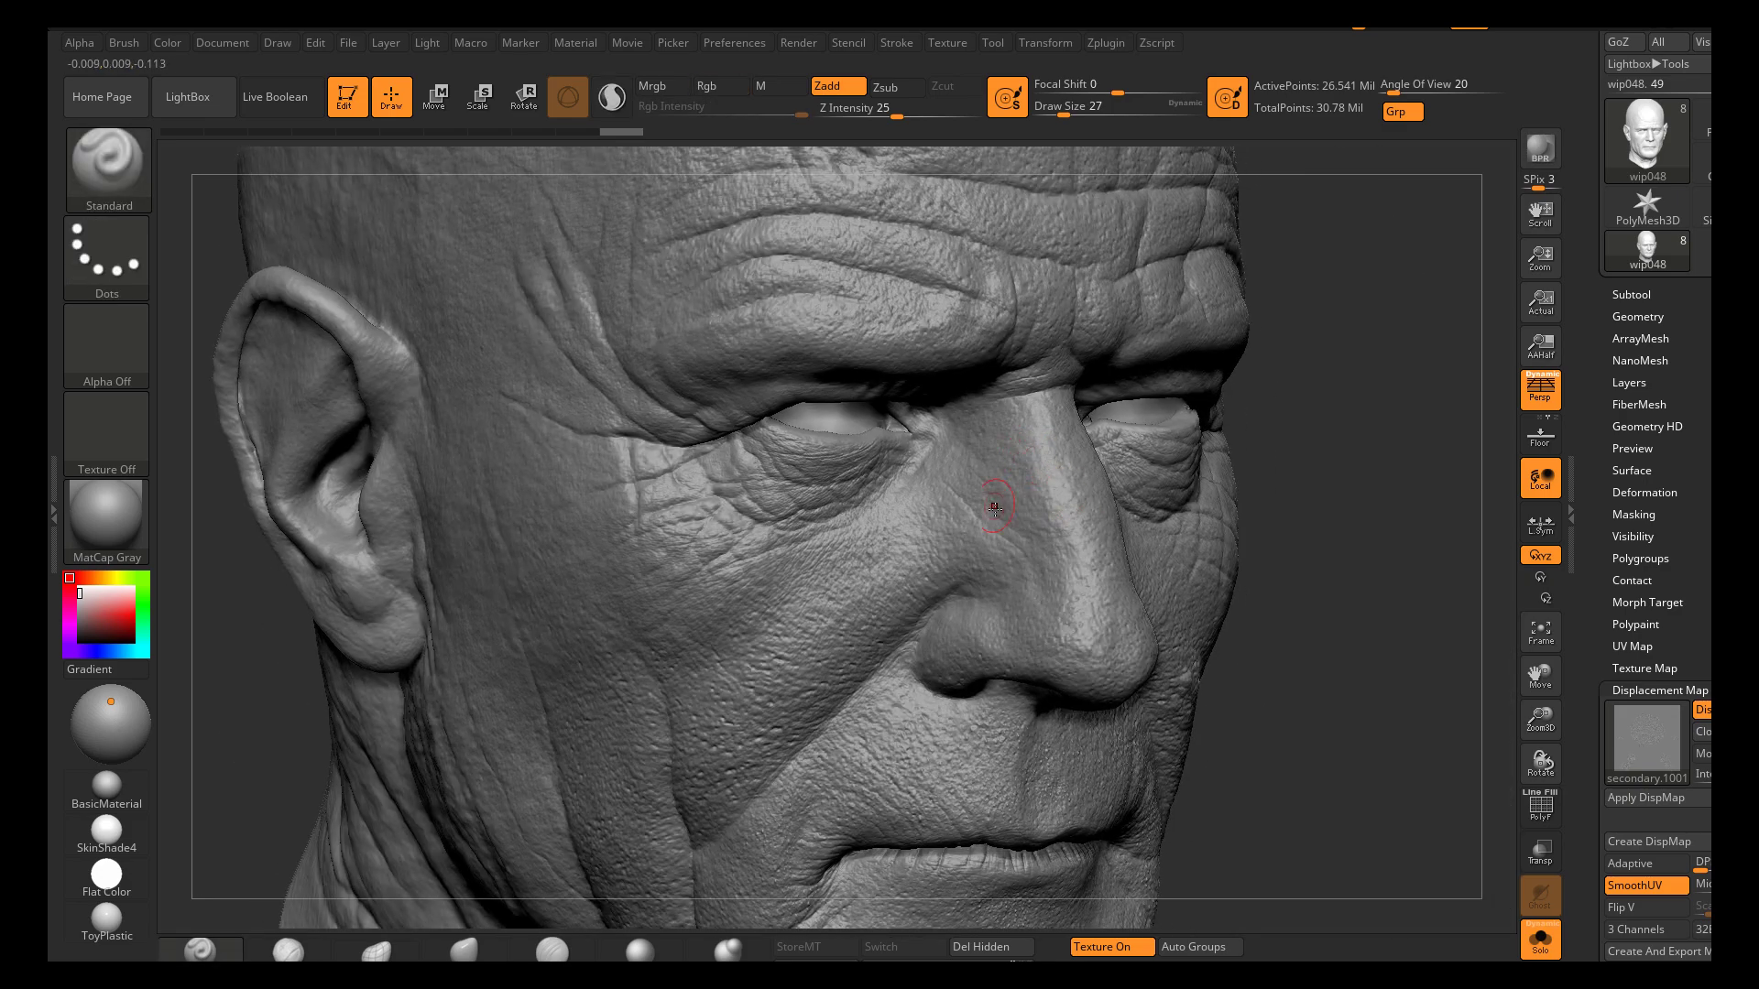
# Compare the head with the displacement preview off and on, and raise the secondary map's displacement intensity
pyautogui.click(1704, 712)
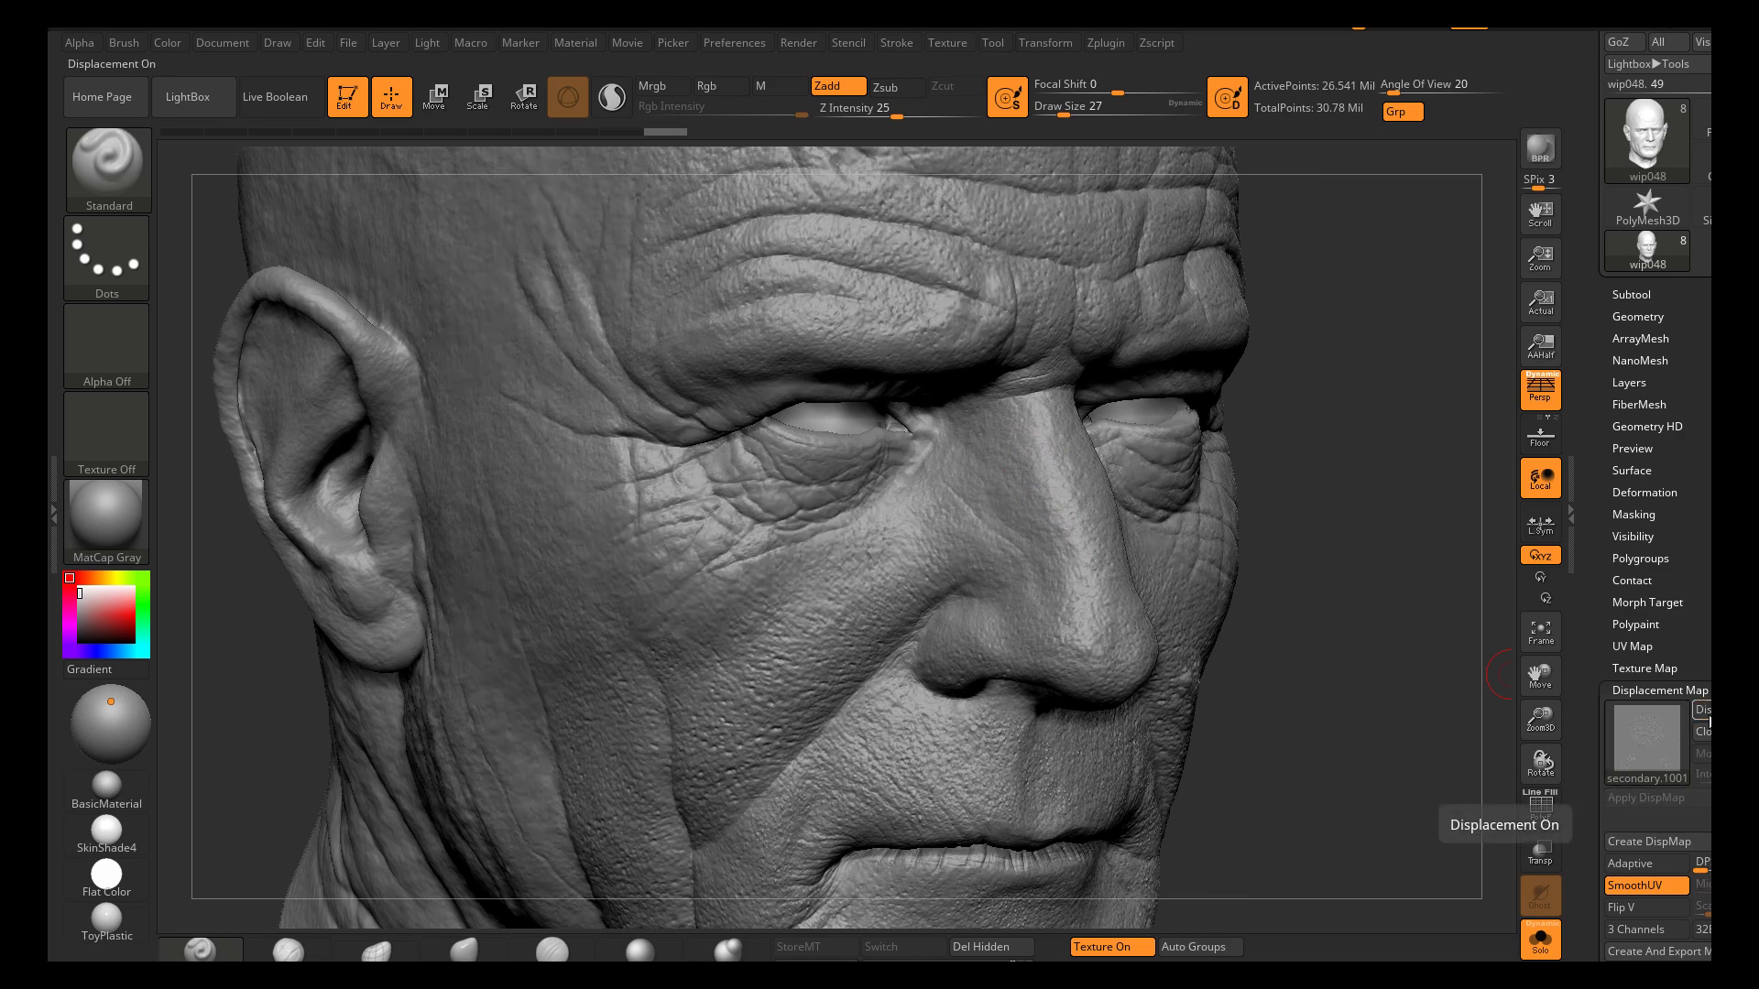
pyautogui.click(1704, 712)
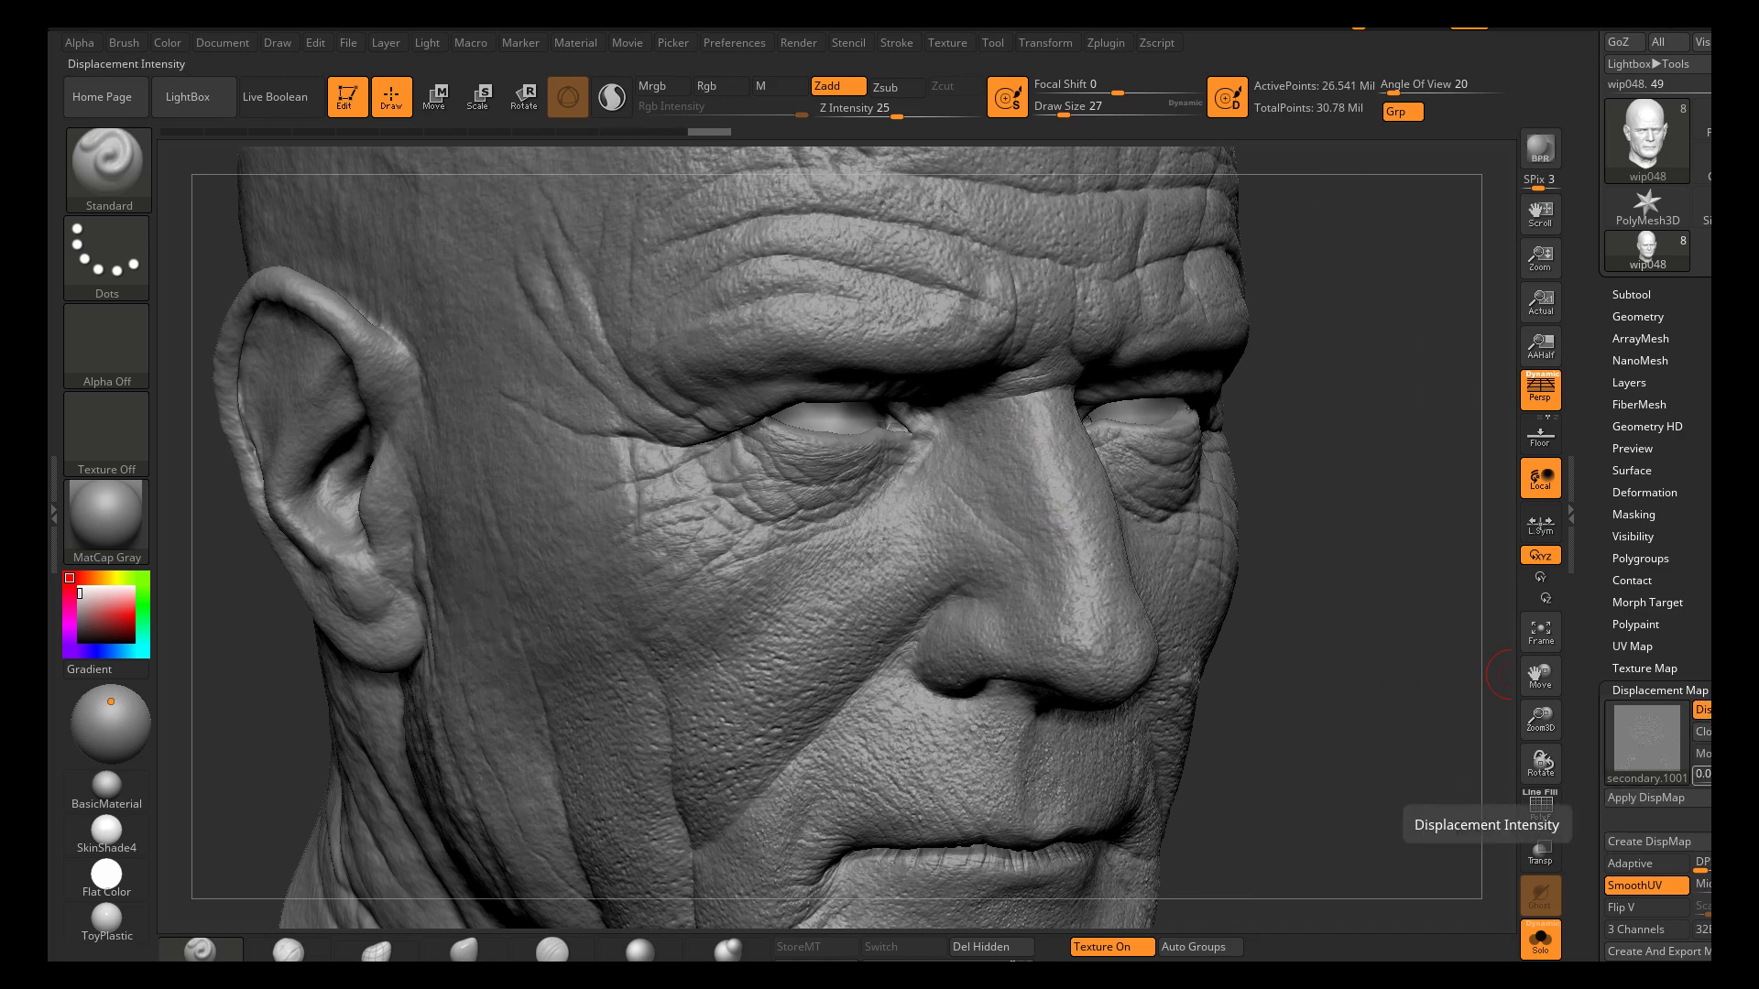
pyautogui.click(1703, 775)
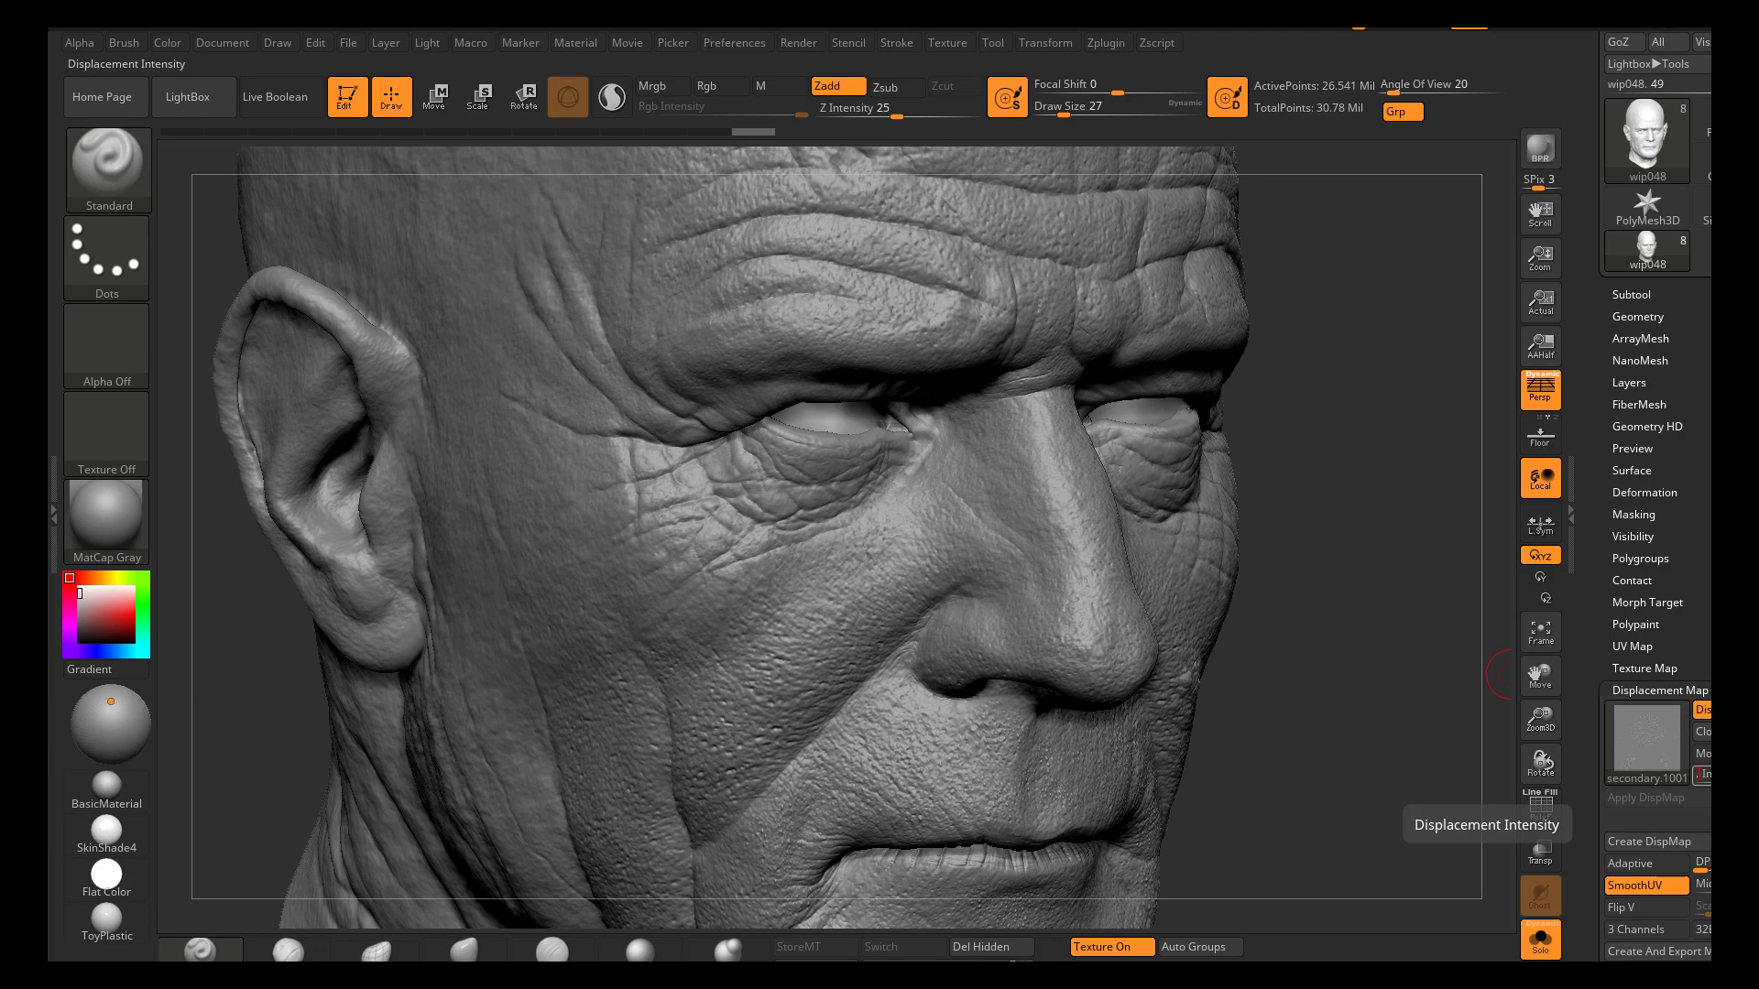
pyautogui.press('Return')
# Examine the stronger secondary displacement across the face and forehead from the front and up close
pyautogui.moveTo(1351, 542)
pyautogui.mouseDown()
pyautogui.moveTo(1325, 547)
pyautogui.moveTo(1283, 683)
pyautogui.moveTo(1362, 770)
pyautogui.mouseUp()
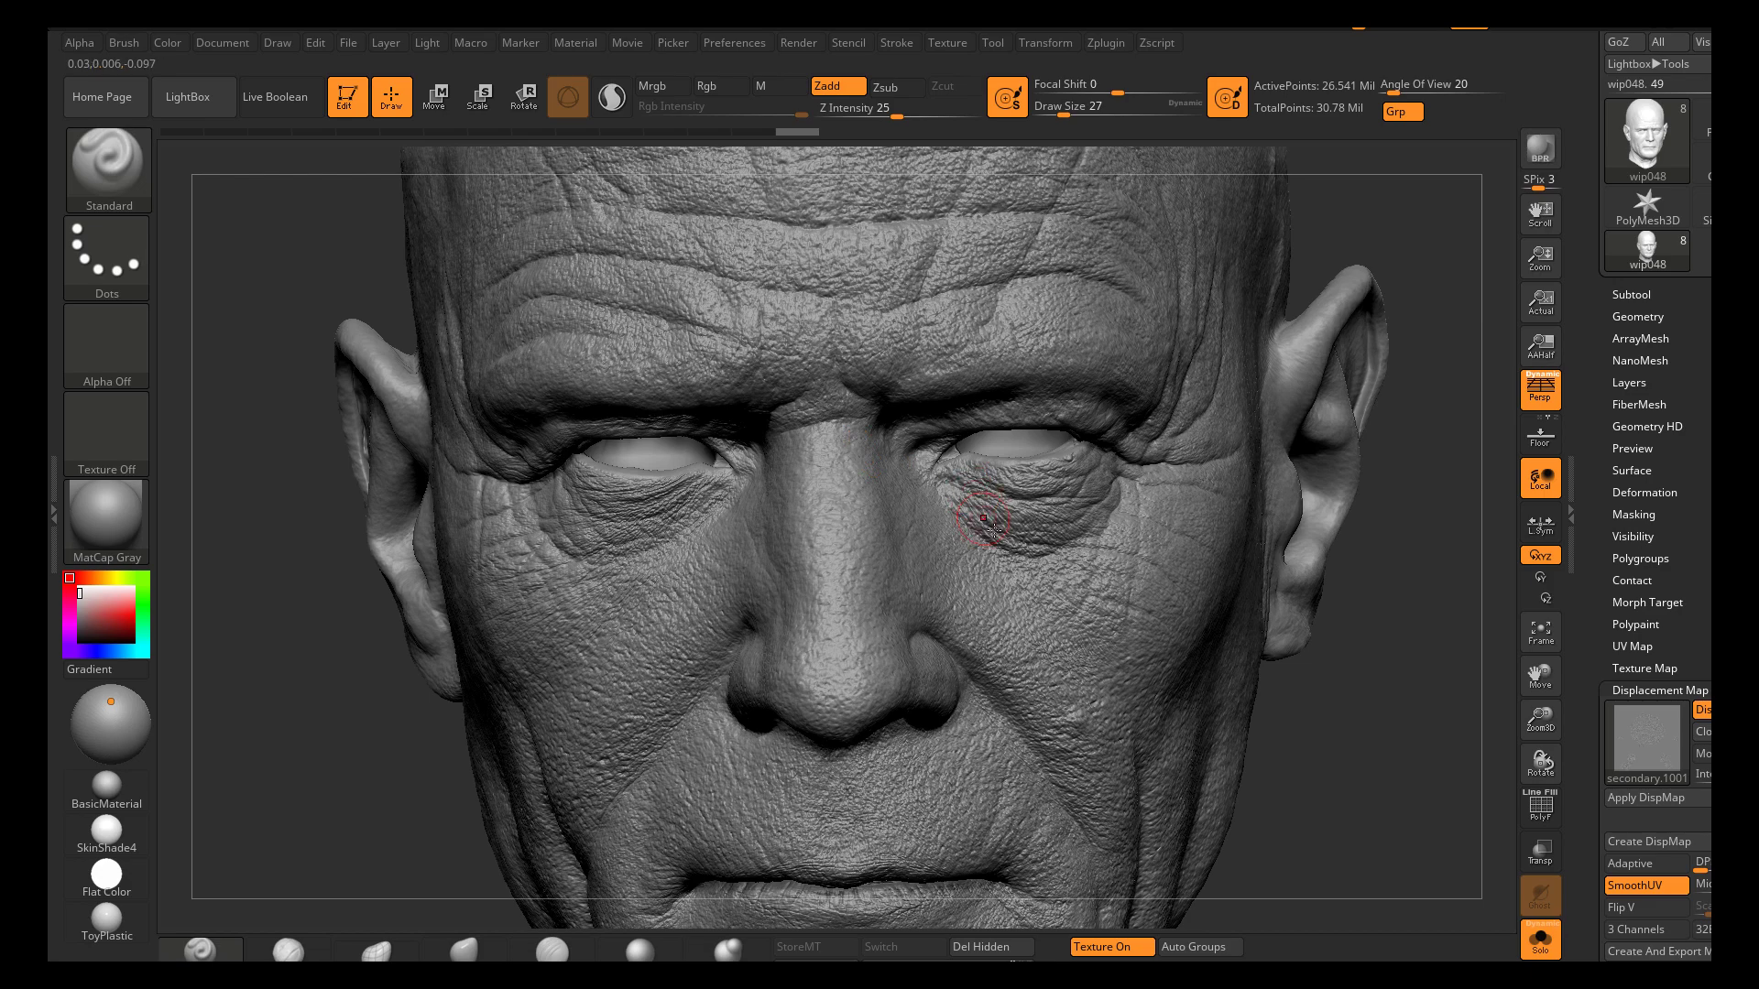
pyautogui.moveTo(1014, 644); pyautogui.dragTo(1001, 629, button='right')
pyautogui.moveTo(838, 566)
pyautogui.keyDown('alt'); pyautogui.mouseDown(button='right')
pyautogui.moveTo(923, 613)
pyautogui.moveTo(985, 613)
pyautogui.moveTo(1035, 458)
pyautogui.mouseUp(button='right'); pyautogui.keyUp('alt')
pyautogui.moveTo(1273, 601); pyautogui.dragTo(1360, 599, button='right')
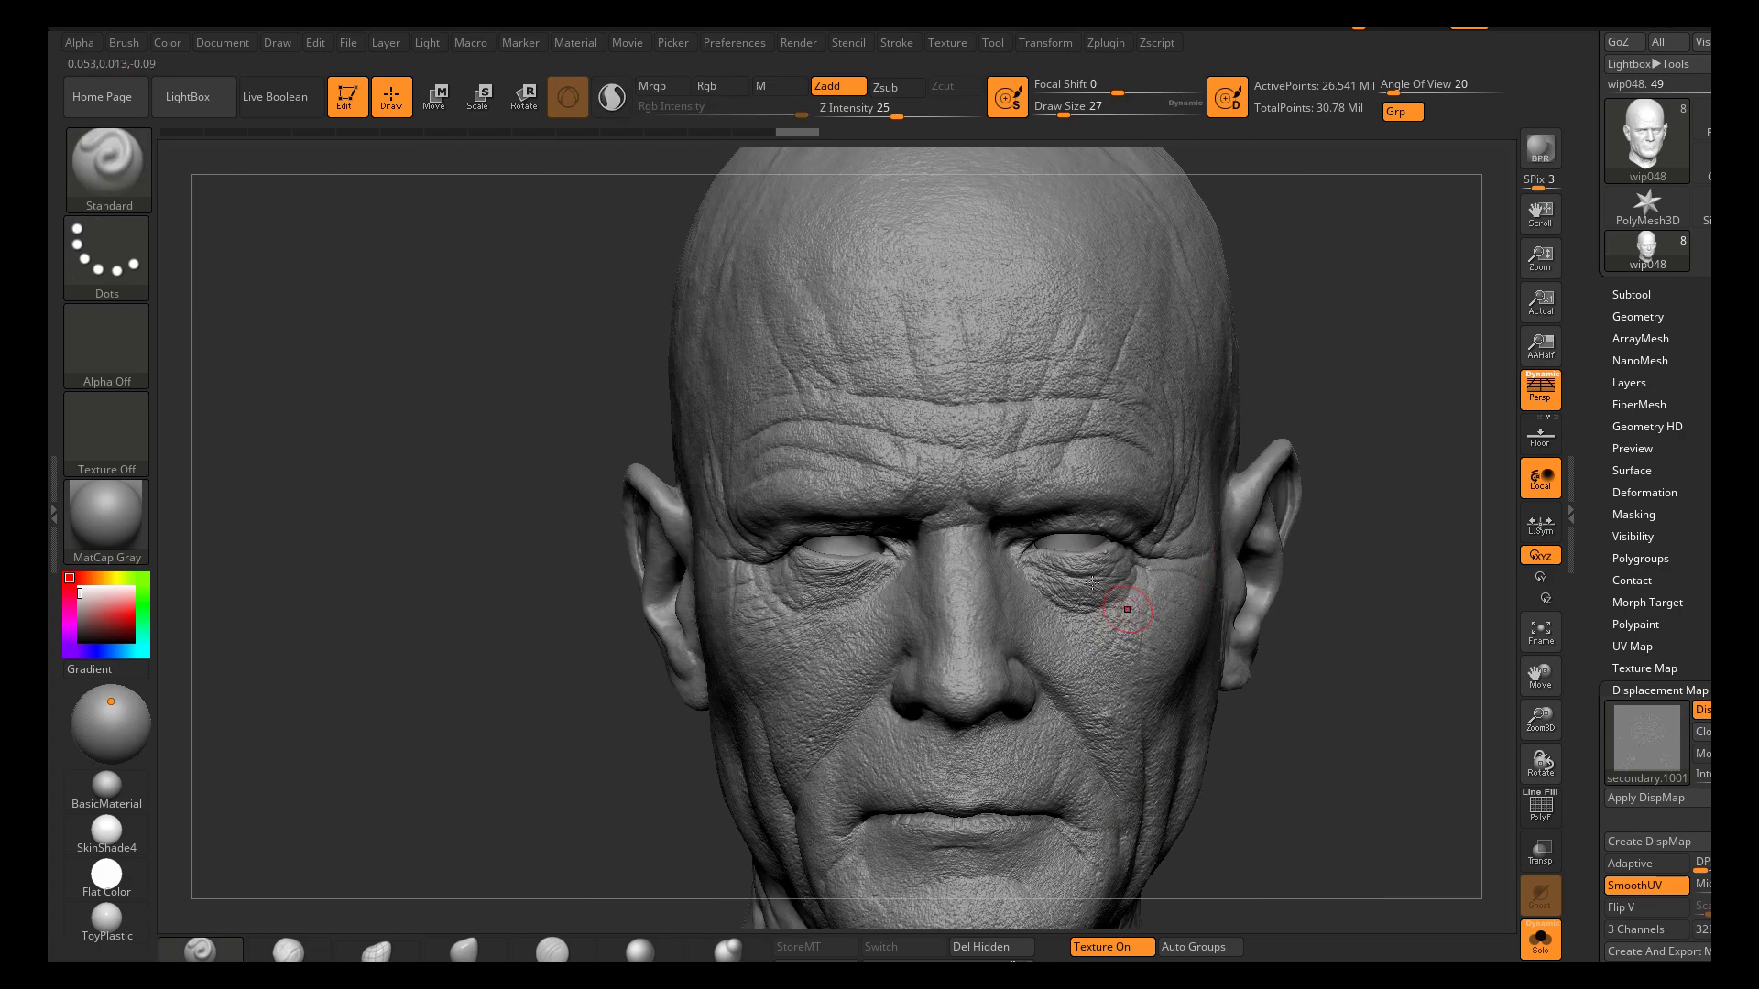
pyautogui.keyDown('alt'); pyautogui.moveTo(1110, 275); pyautogui.dragTo(847, 405, button='right'); pyautogui.keyUp('alt')
pyautogui.moveTo(1079, 408); pyautogui.dragTo(1356, 458, button='right')
pyautogui.moveTo(895, 609)
pyautogui.keyDown('alt'); pyautogui.mouseDown(button='right')
pyautogui.moveTo(934, 529)
pyautogui.moveTo(992, 641)
pyautogui.moveTo(974, 628)
pyautogui.mouseUp(button='right'); pyautogui.keyUp('alt')
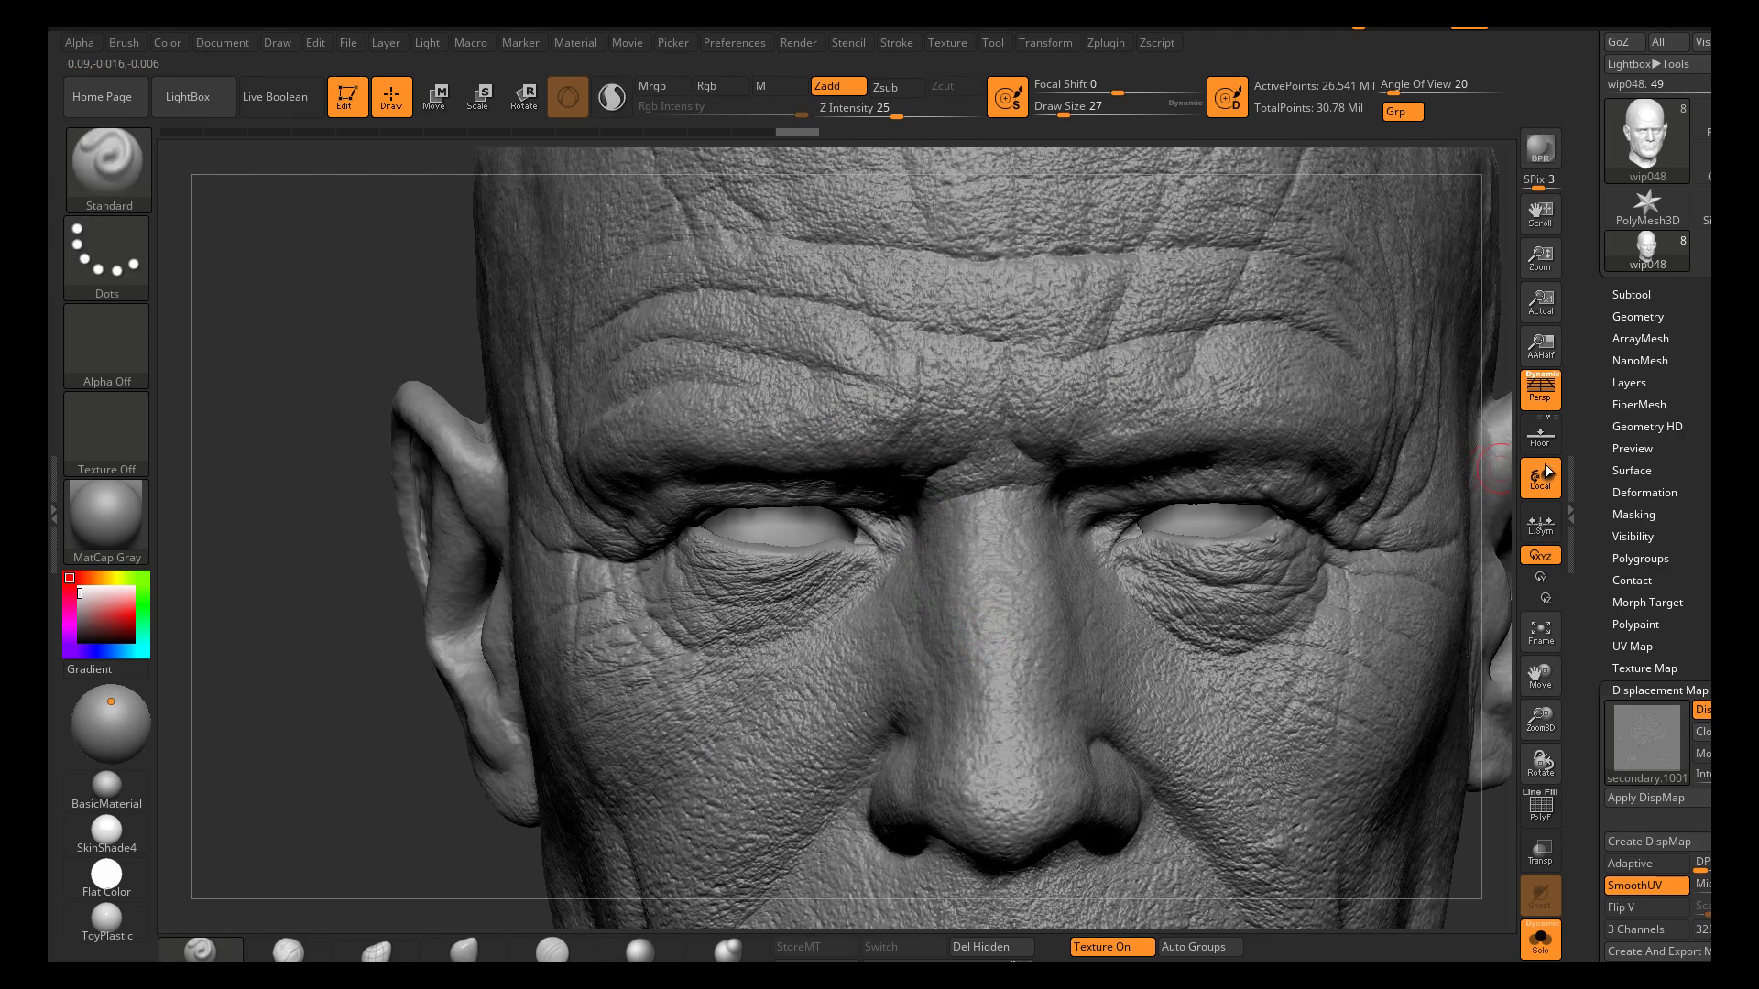
# Check the layer stack for the secondary layer and apply the secondary.1001 displacement map to the head's geometry
pyautogui.click(1627, 383)
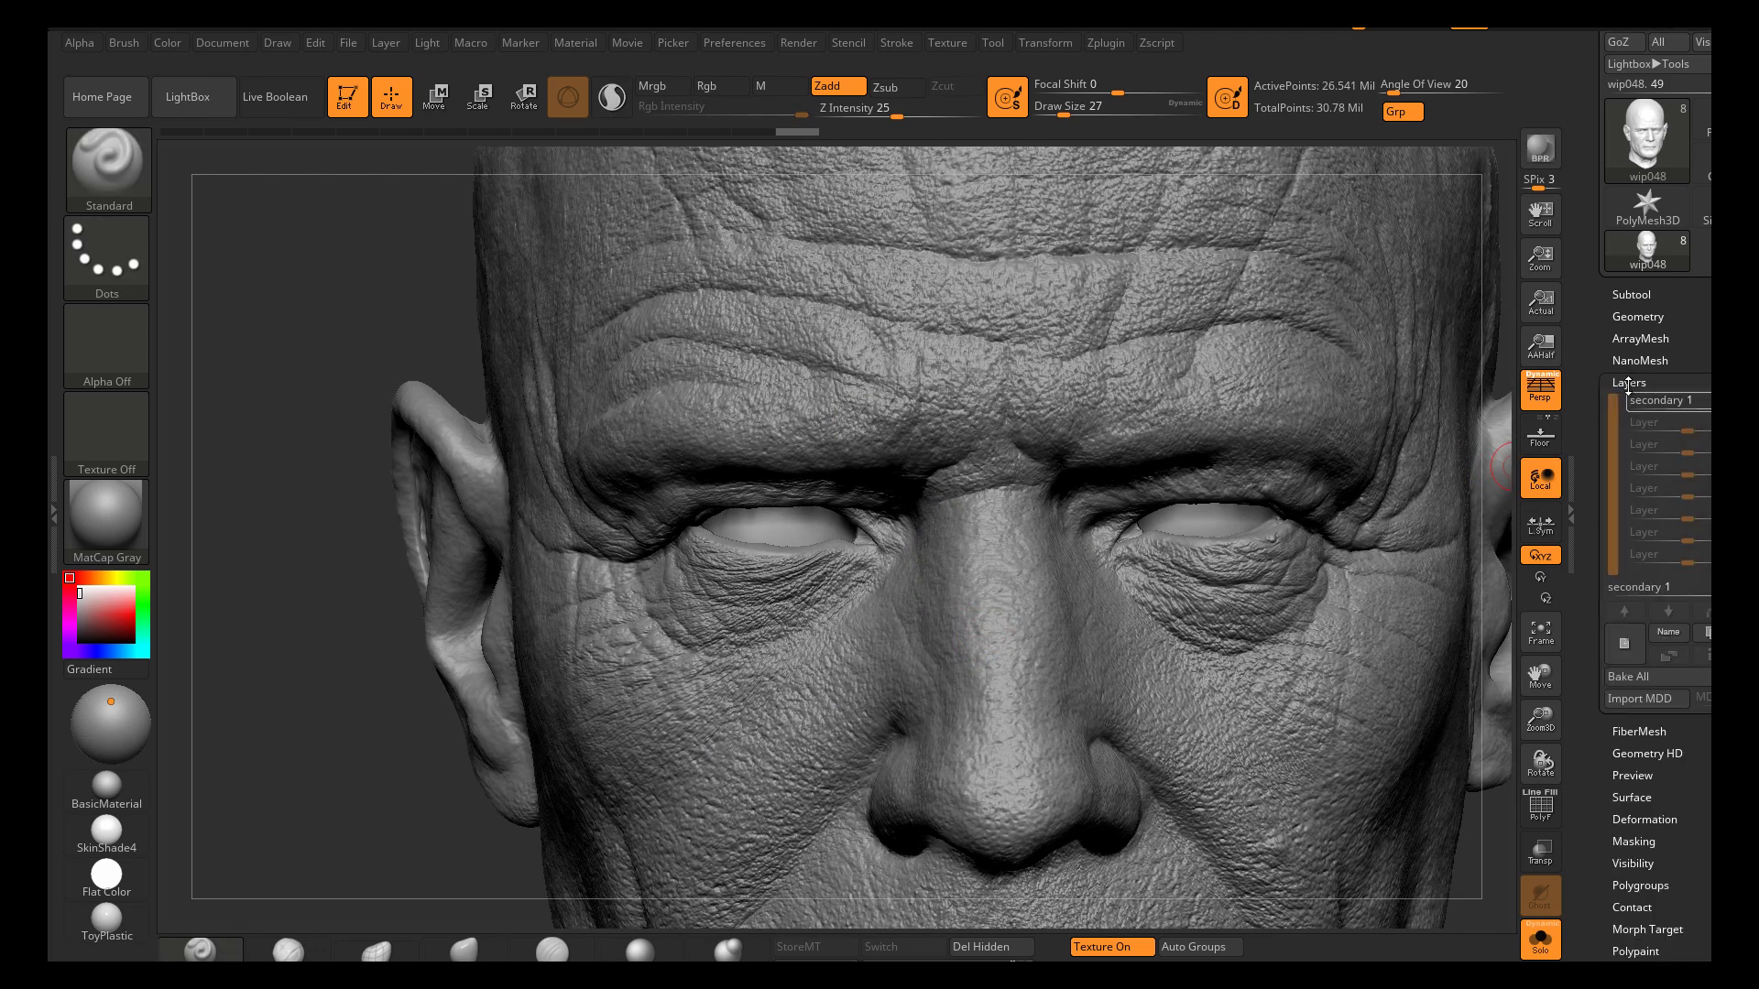
pyautogui.click(1626, 379)
pyautogui.click(1625, 380)
pyautogui.click(1624, 381)
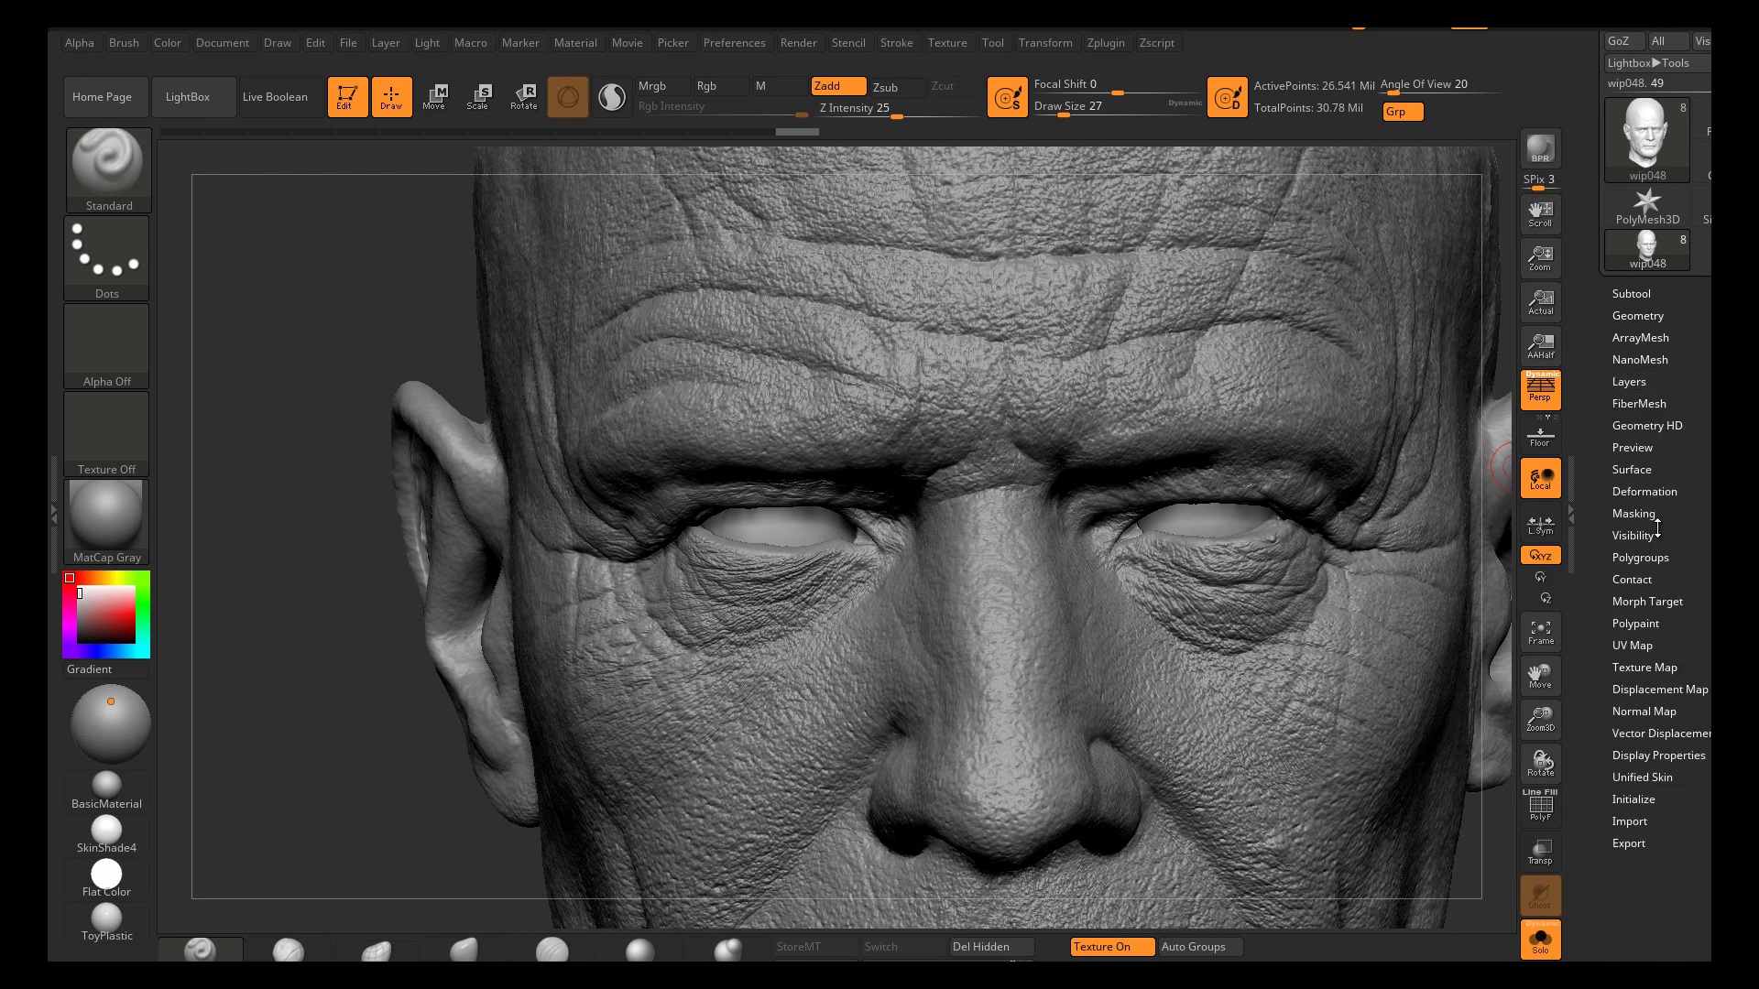
pyautogui.click(1648, 692)
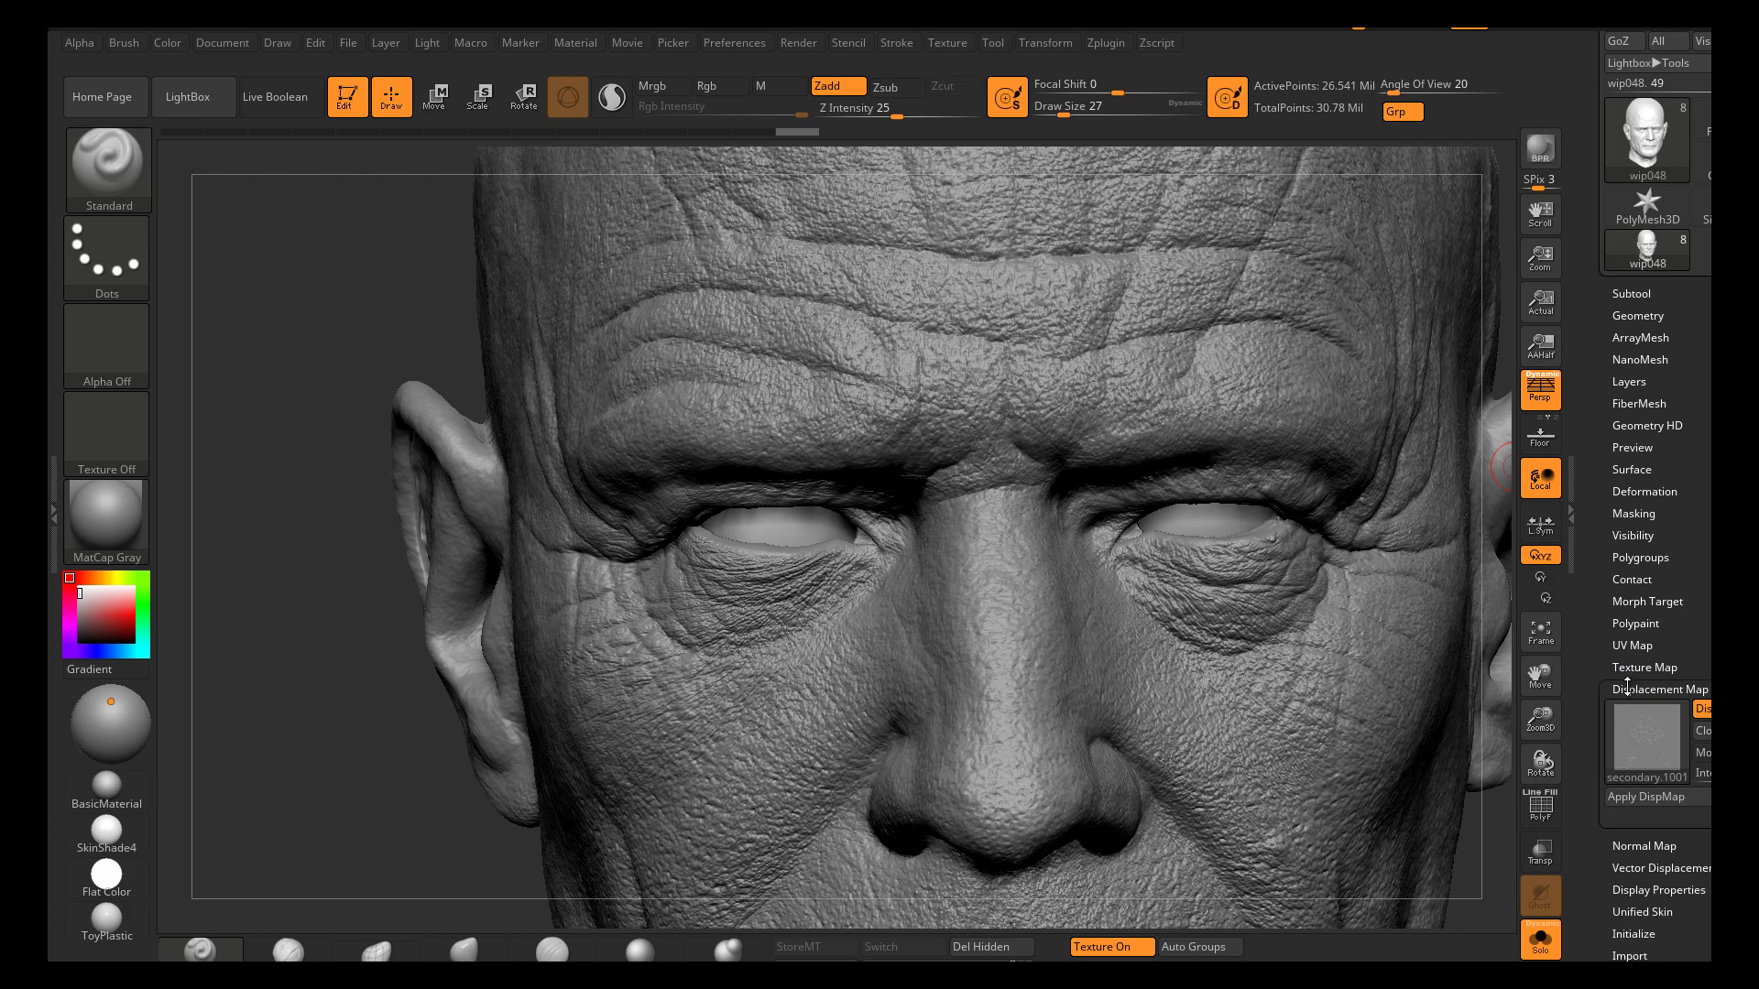
pyautogui.click(1645, 797)
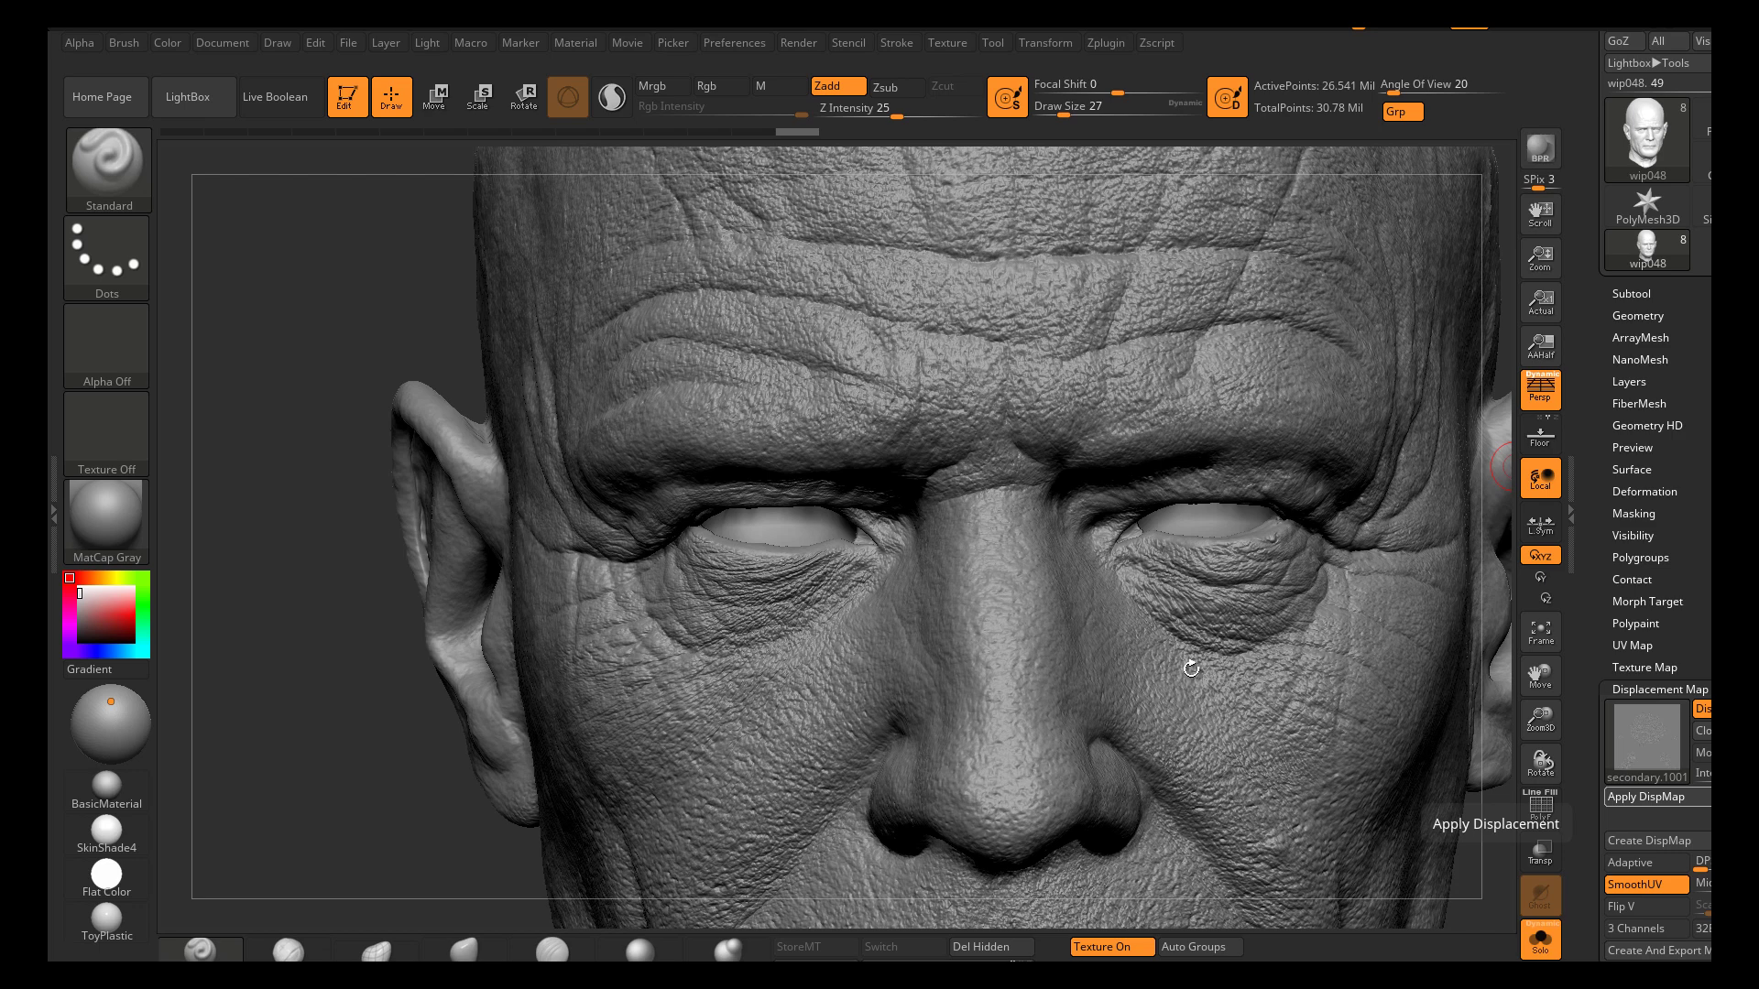
# Inspect the applied secondary detail on the side of the head, around the ear, temple and eyes
pyautogui.moveTo(1034, 623); pyautogui.dragTo(1063, 624, button='right')
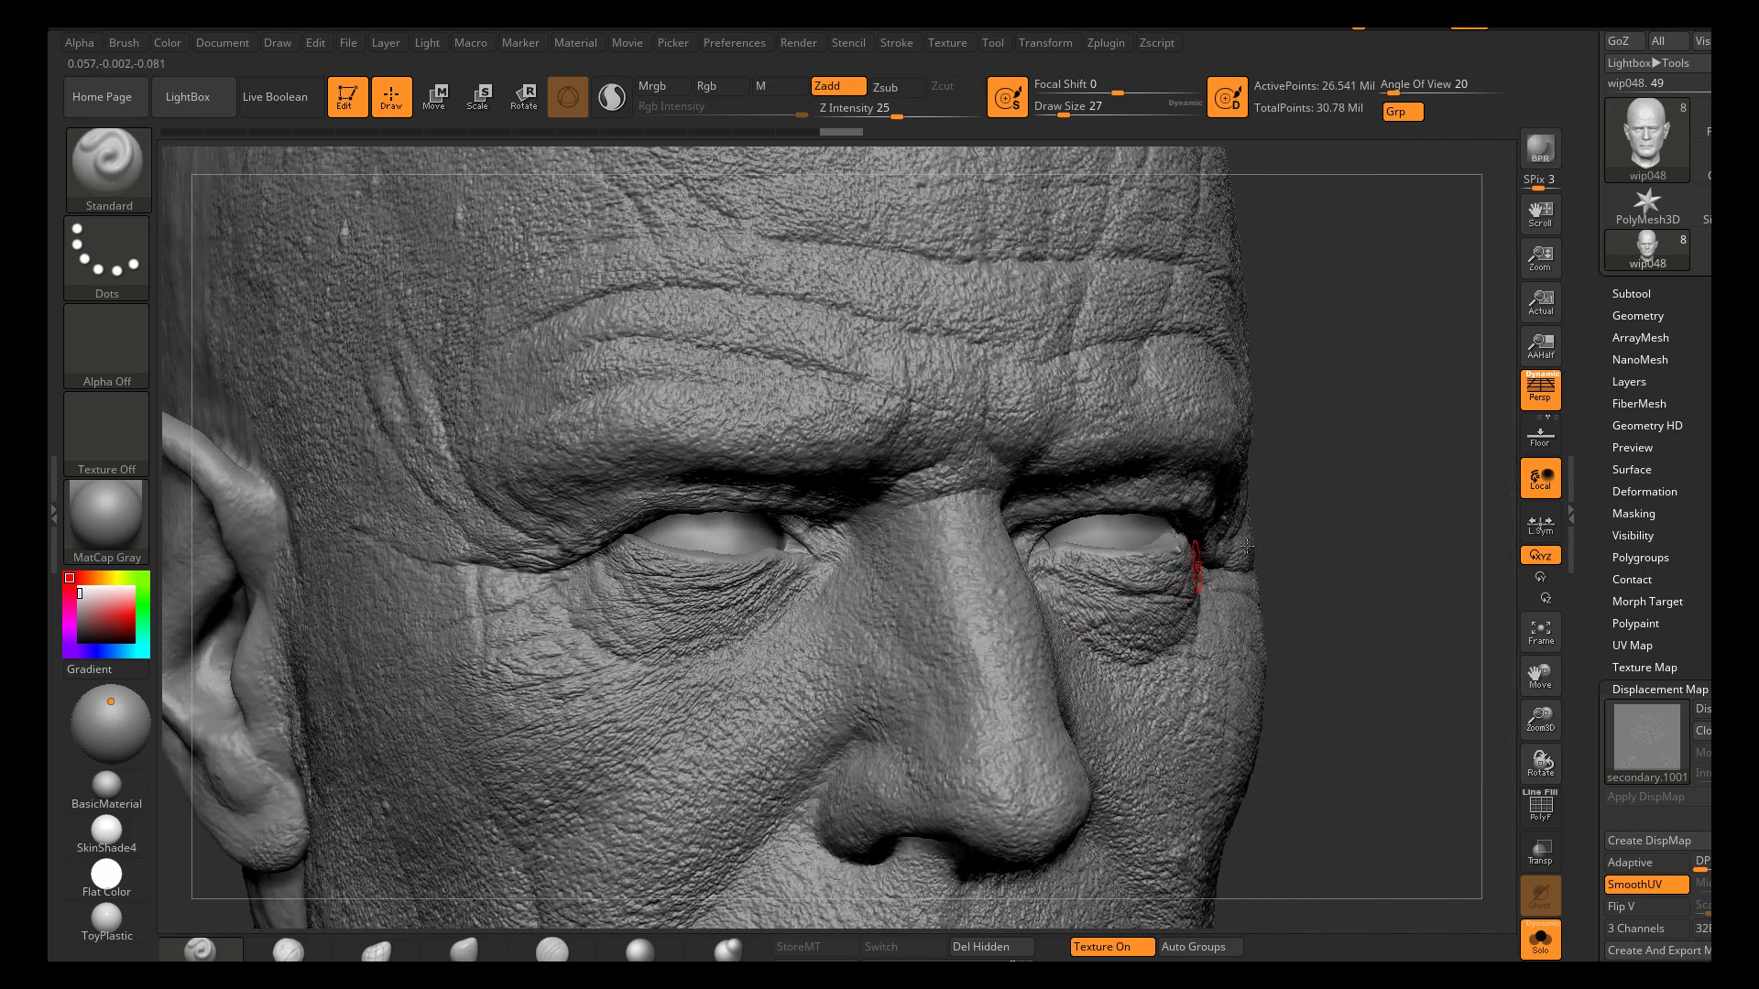
pyautogui.moveTo(1184, 598)
pyautogui.keyDown('ctrl'); pyautogui.mouseDown(button='right')
pyautogui.moveTo(1256, 516)
pyautogui.moveTo(1332, 536)
pyautogui.moveTo(1308, 522)
pyautogui.moveTo(1308, 538)
pyautogui.mouseUp(button='right'); pyautogui.keyUp('ctrl')
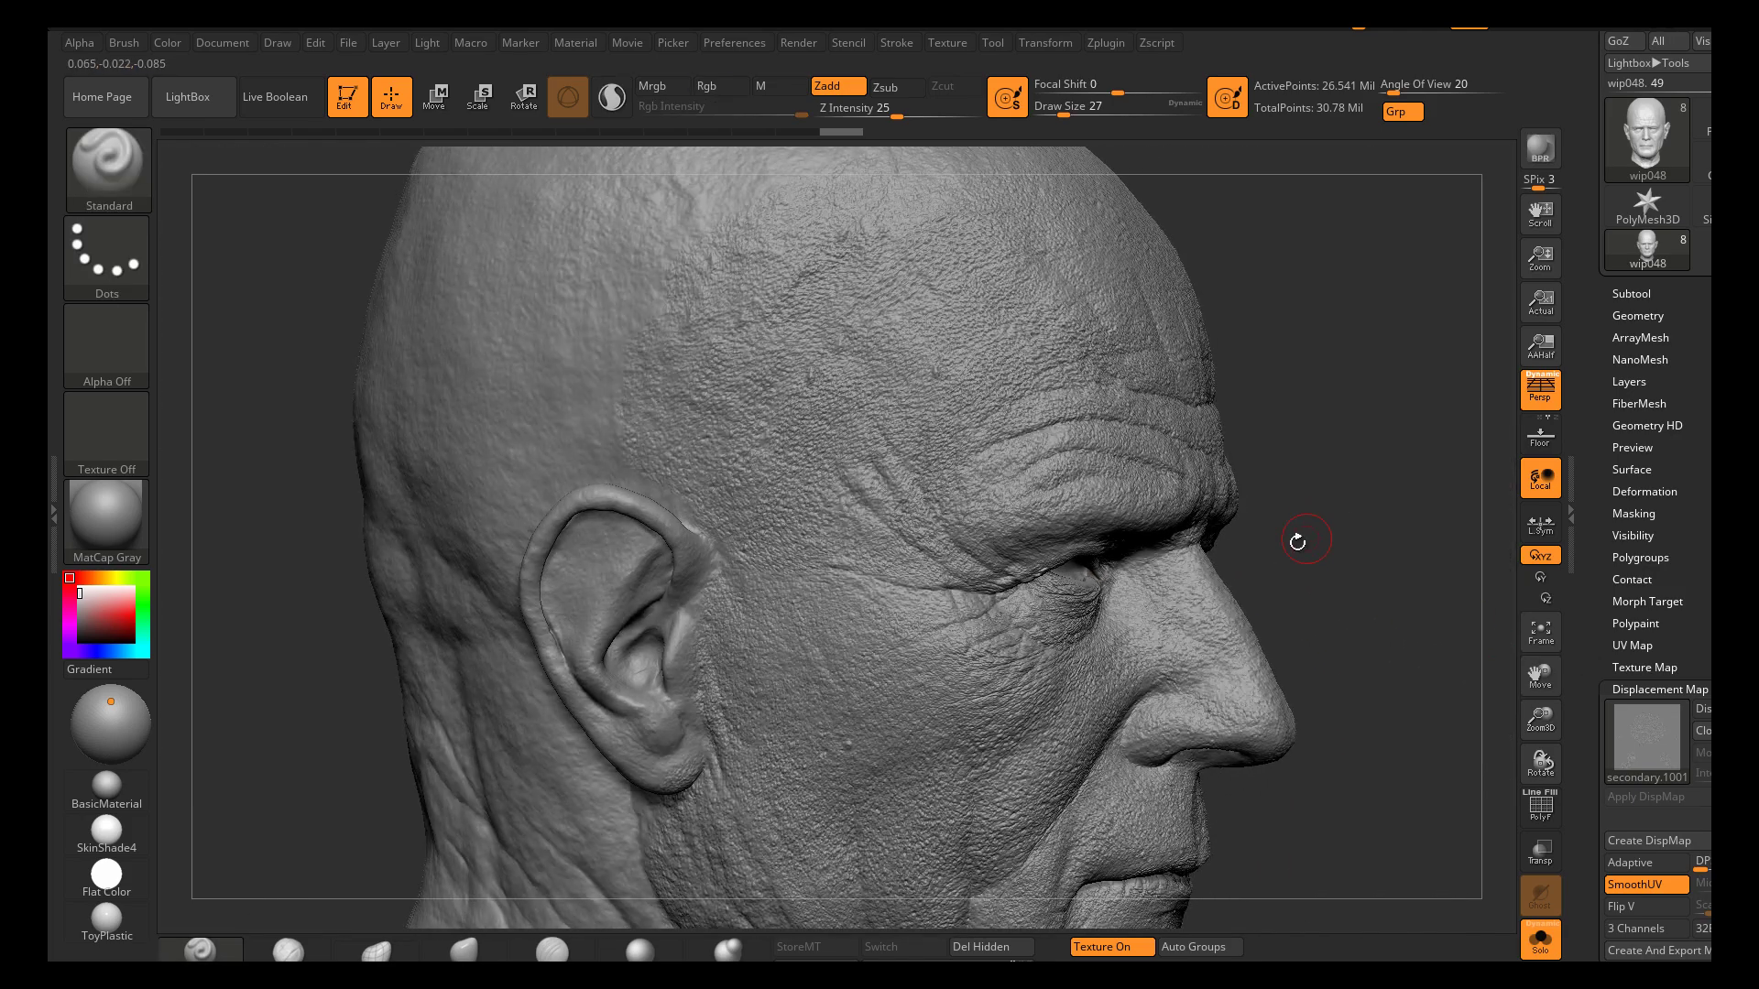
pyautogui.press('ctrl')
pyautogui.keyDown('ctrl'); pyautogui.moveTo(946, 722); pyautogui.dragTo(1110, 574, button='right'); pyautogui.keyUp('ctrl')
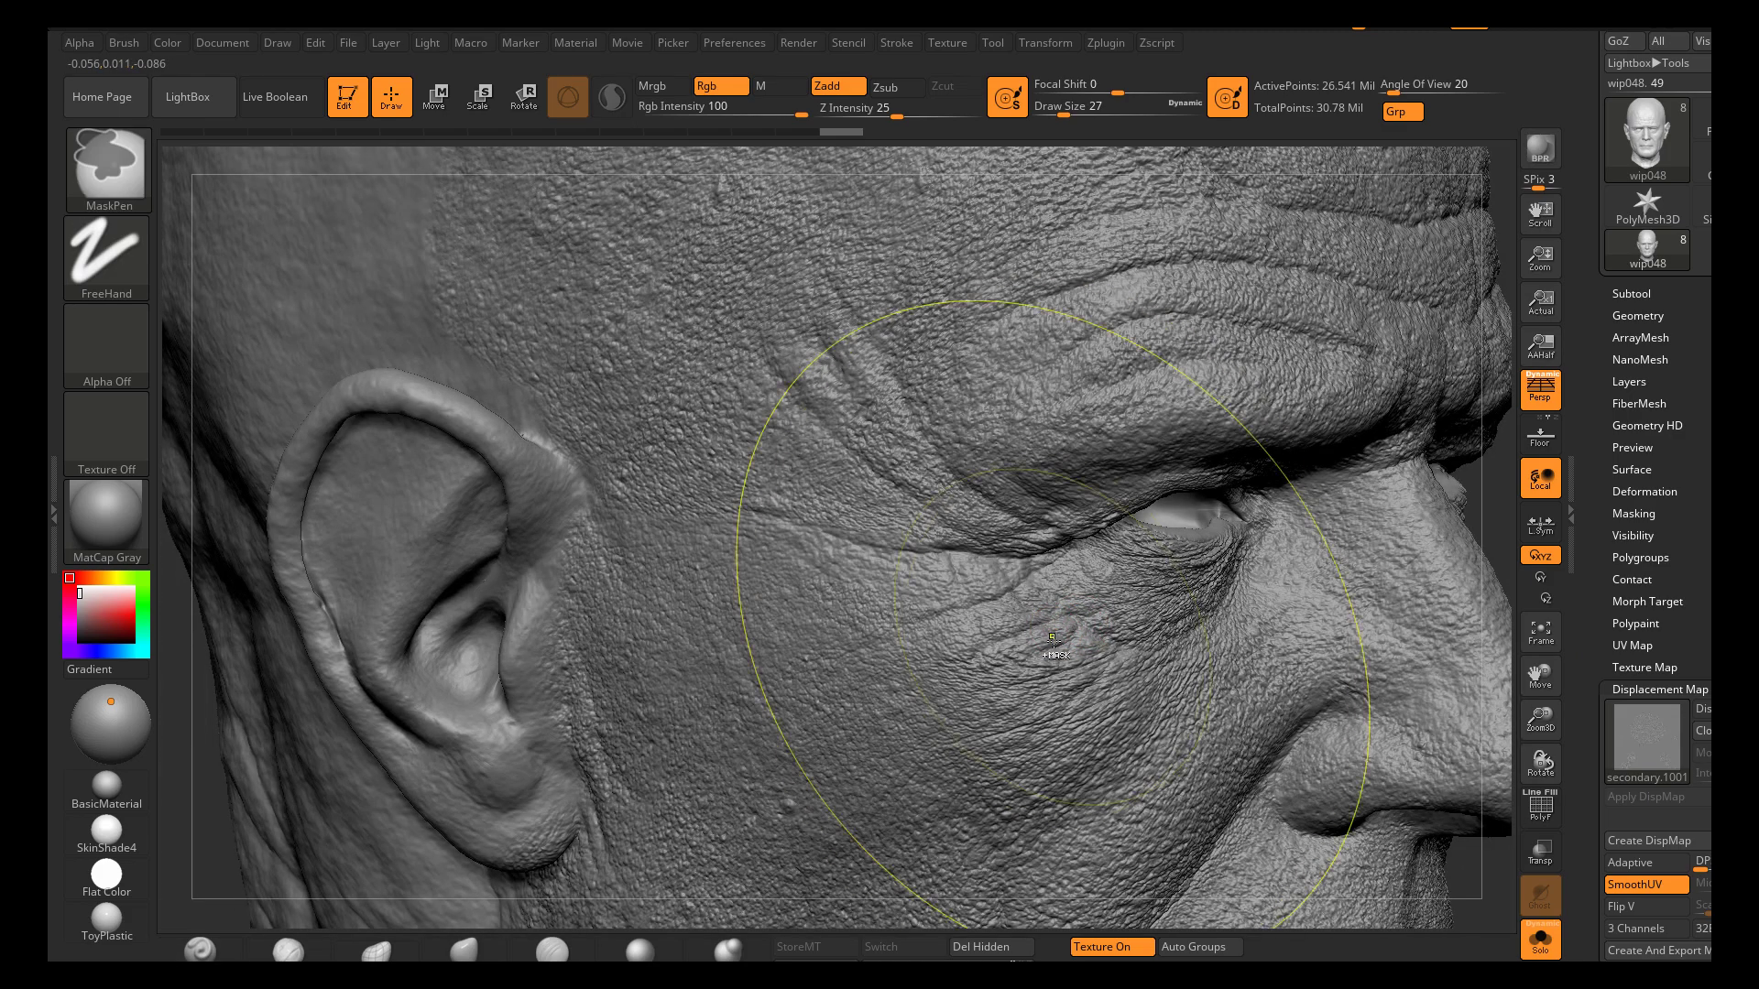
pyautogui.keyDown('ctrl'); pyautogui.moveTo(1036, 641); pyautogui.dragTo(1136, 504, button='right'); pyautogui.keyUp('ctrl')
pyautogui.moveTo(1254, 468); pyautogui.dragTo(1063, 549, button='right')
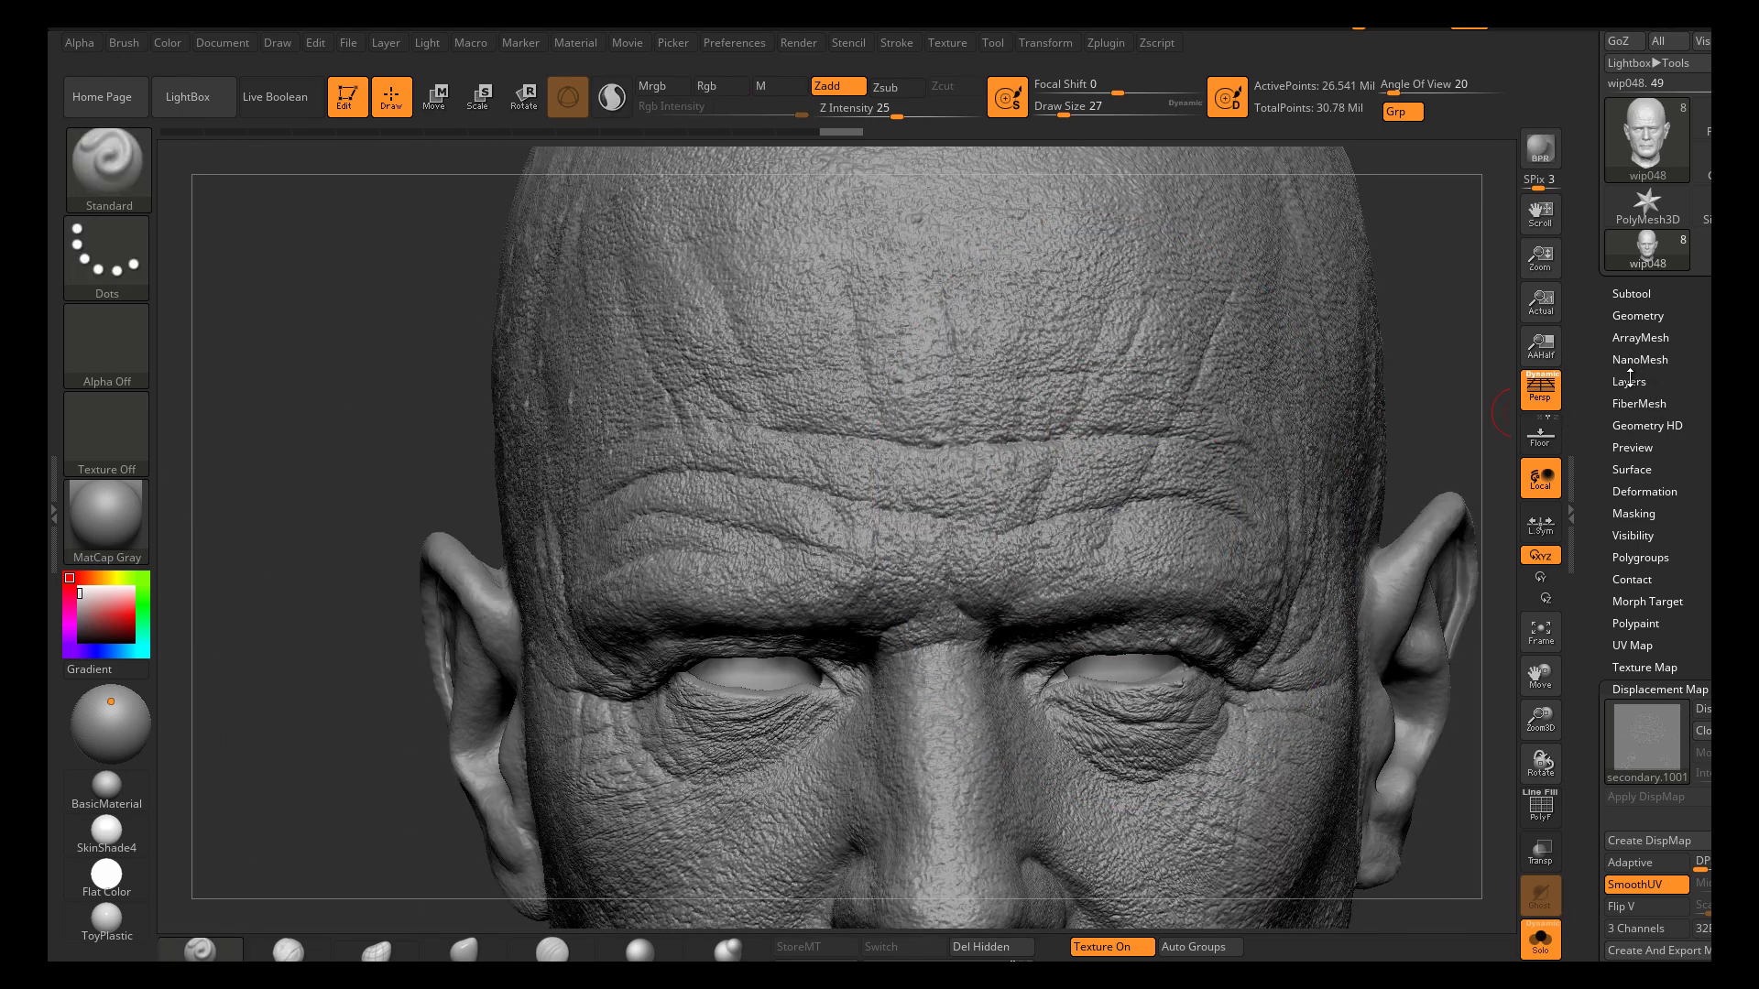
# Try lower intensities on the secondary layer and set it to 0.5
pyautogui.click(1630, 381)
pyautogui.moveTo(1667, 398)
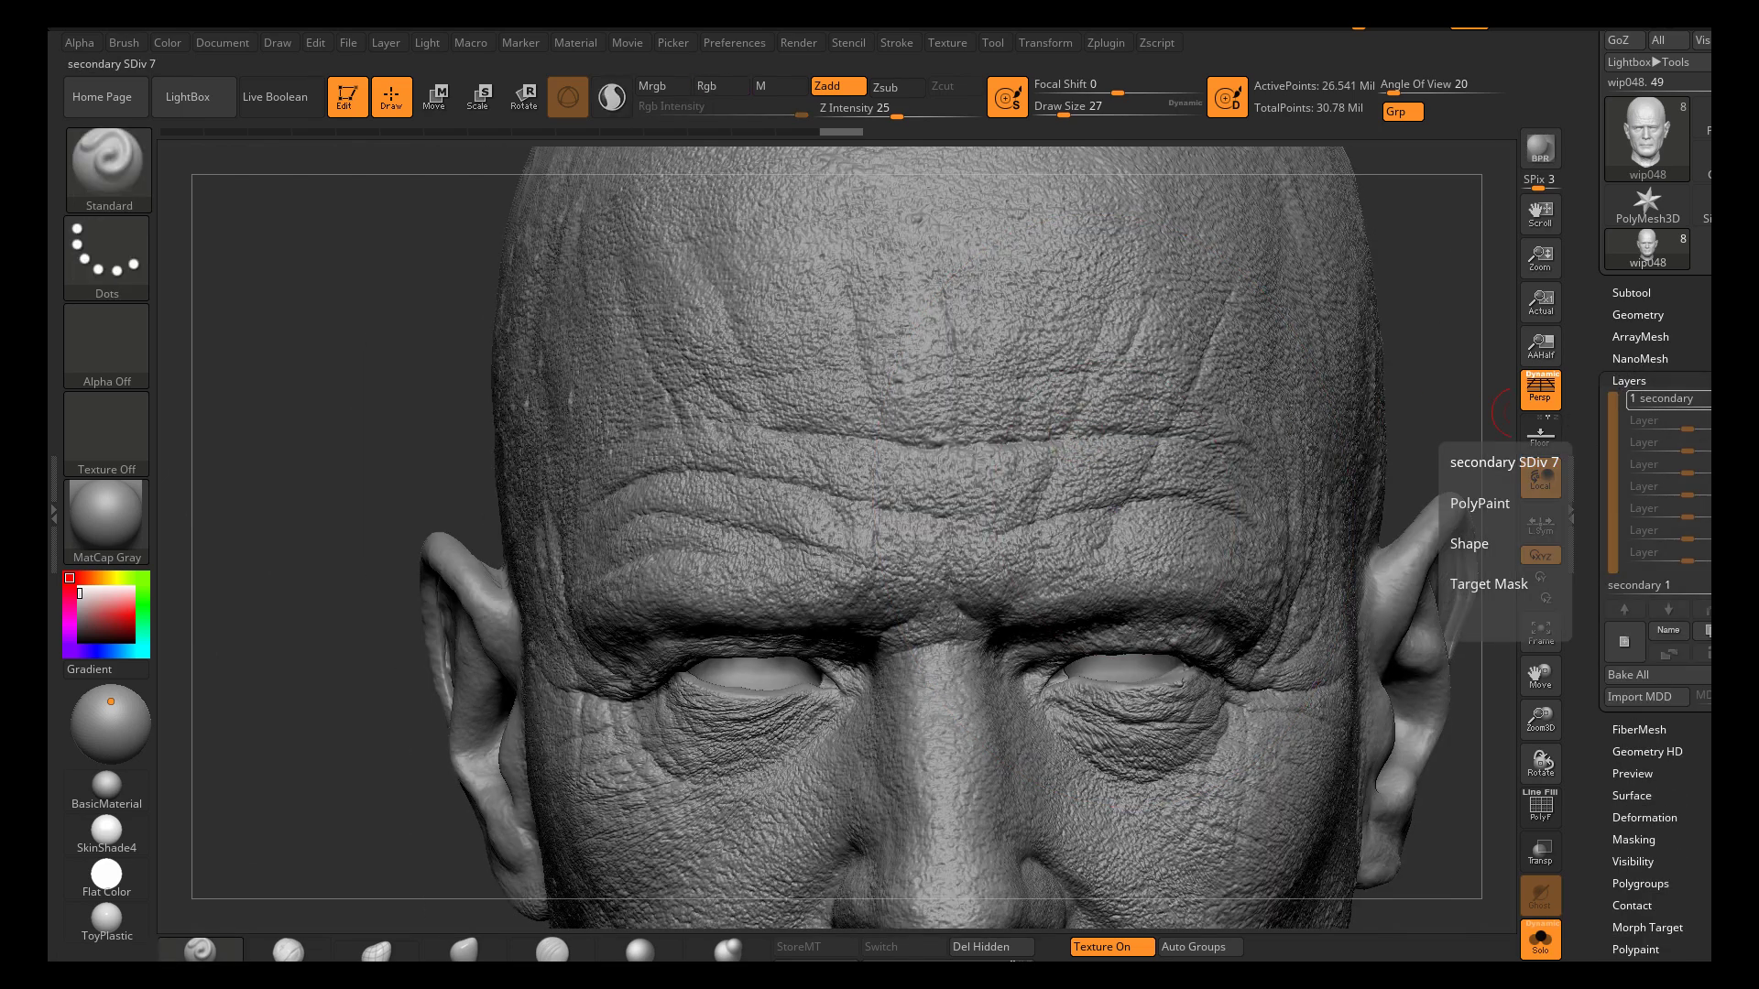
pyautogui.moveTo(1667, 399); pyautogui.dragTo(1698, 407)
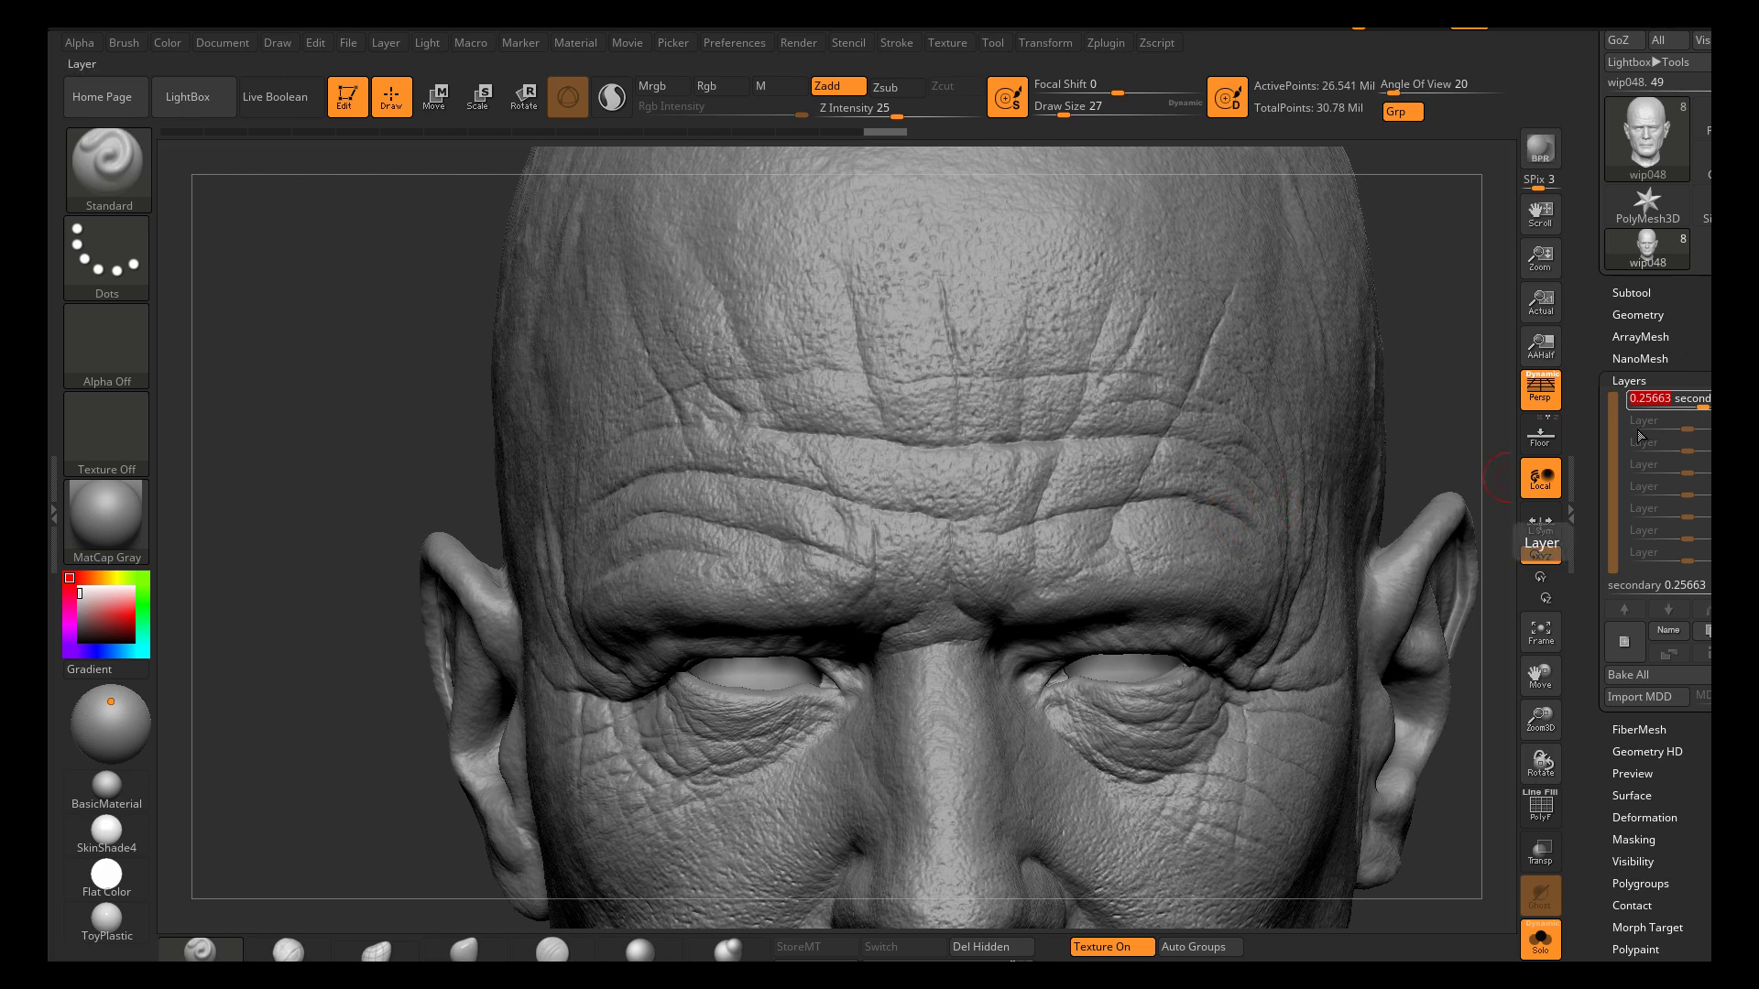
pyautogui.write('.5')
pyautogui.press('Return')
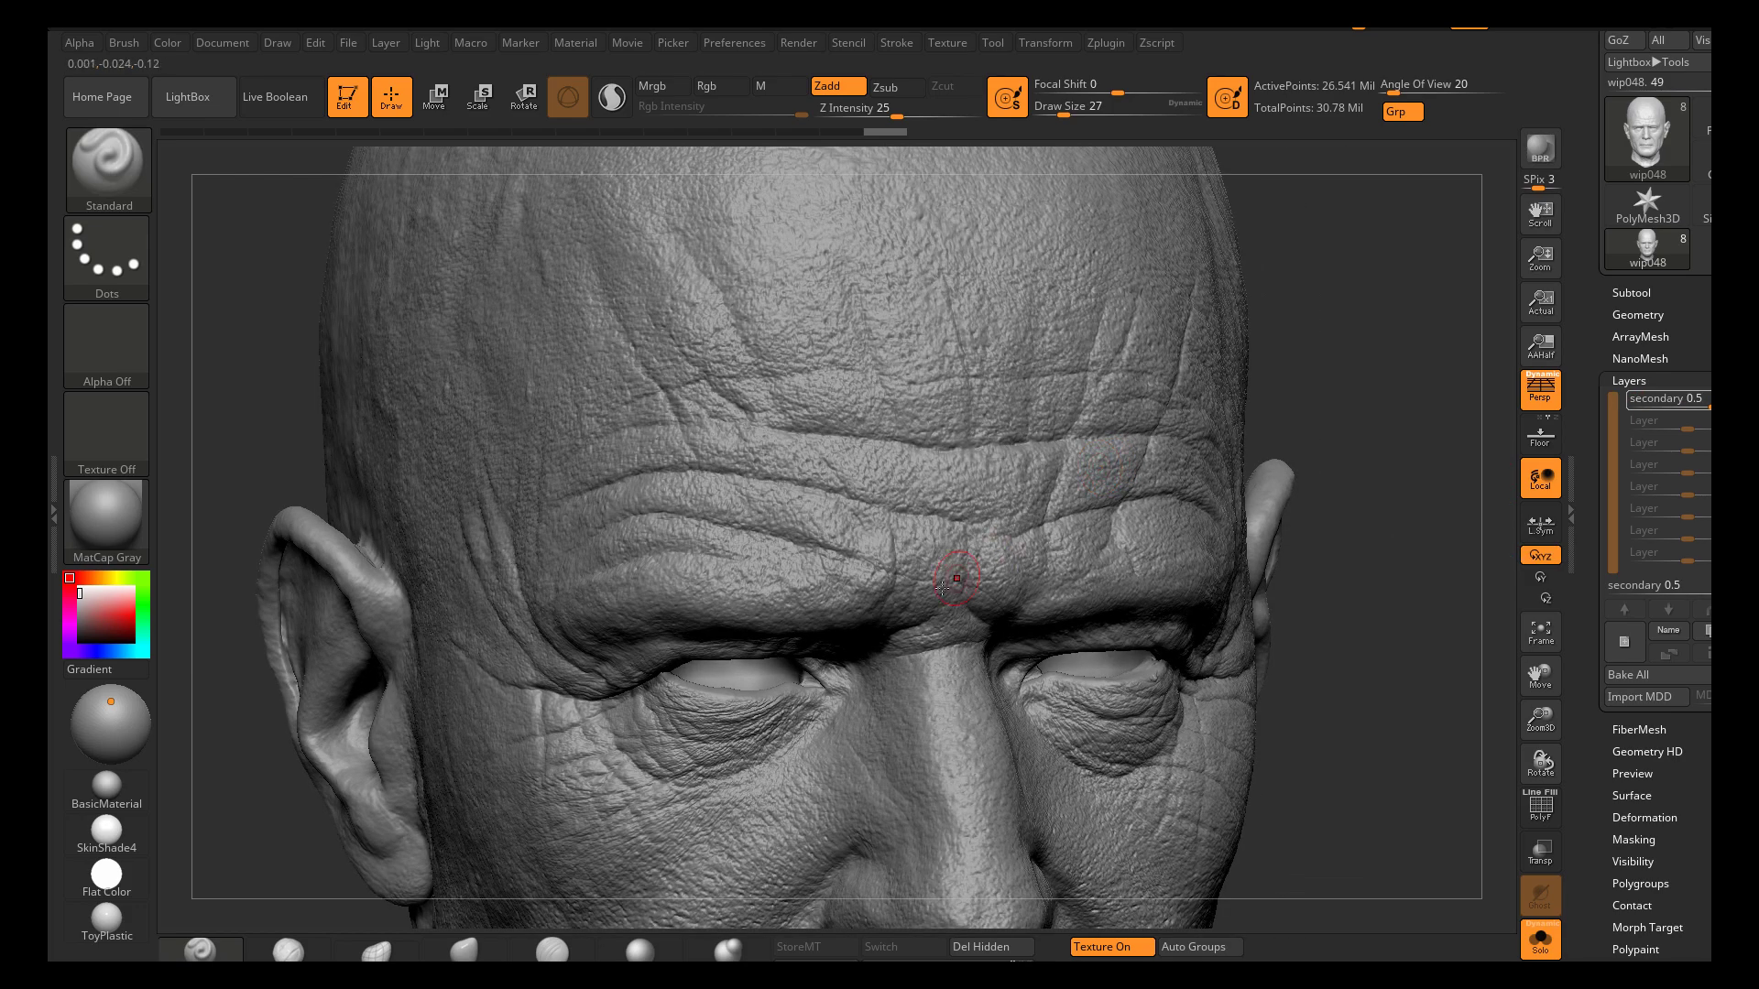
# Lower the secondary layer's intensity to 0.4 and check the face from several angles
pyautogui.keyDown('alt'); pyautogui.moveTo(883, 676); pyautogui.dragTo(960, 435, button='right'); pyautogui.keyUp('alt')
pyautogui.moveTo(986, 551); pyautogui.dragTo(1001, 556, button='right')
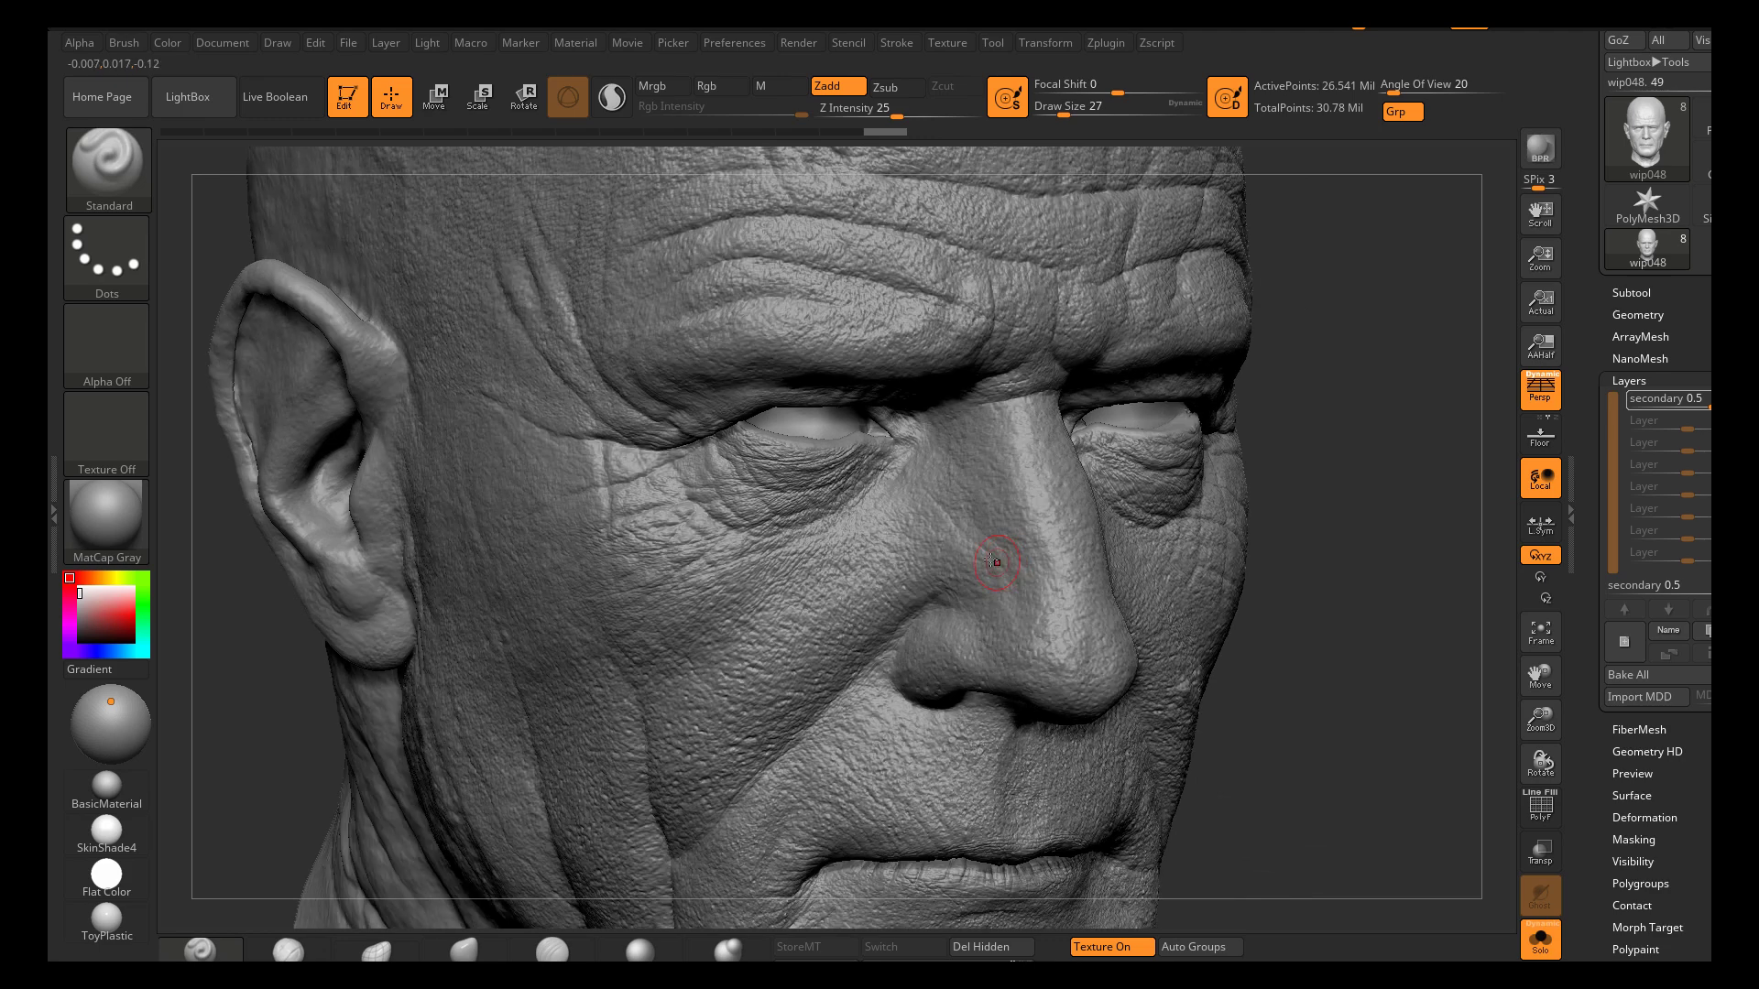
pyautogui.moveTo(1690, 403)
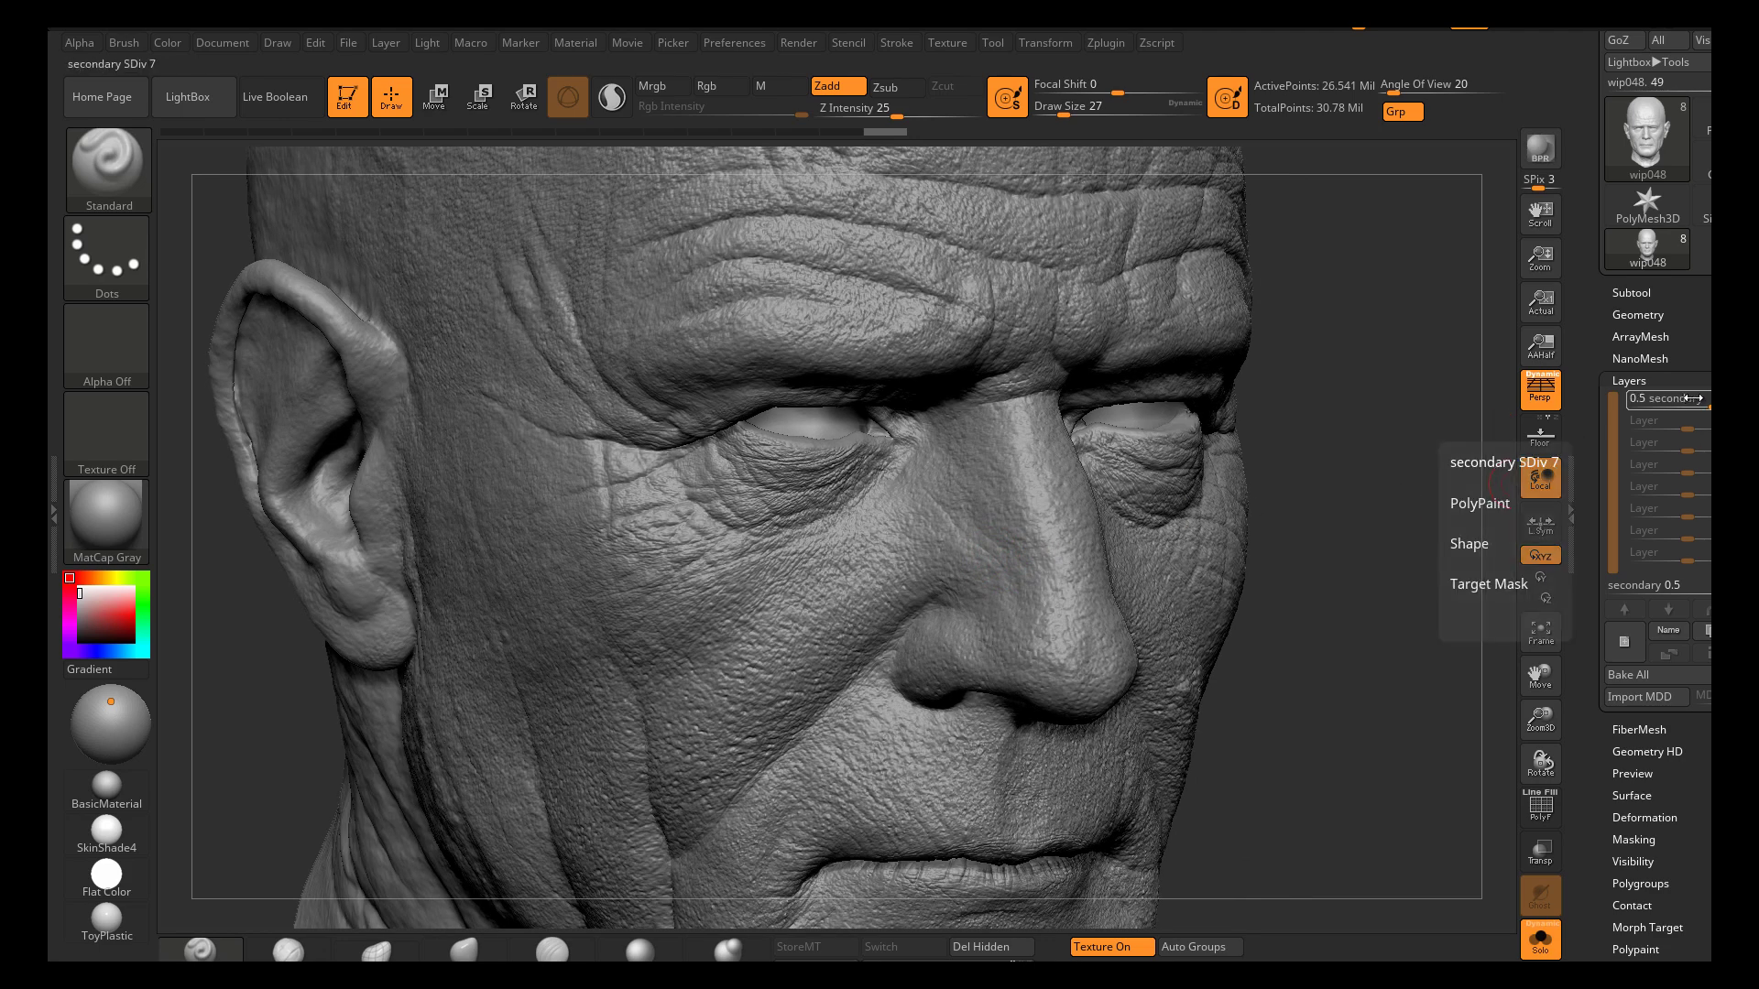
pyautogui.moveTo(1684, 407); pyautogui.dragTo(1685, 400)
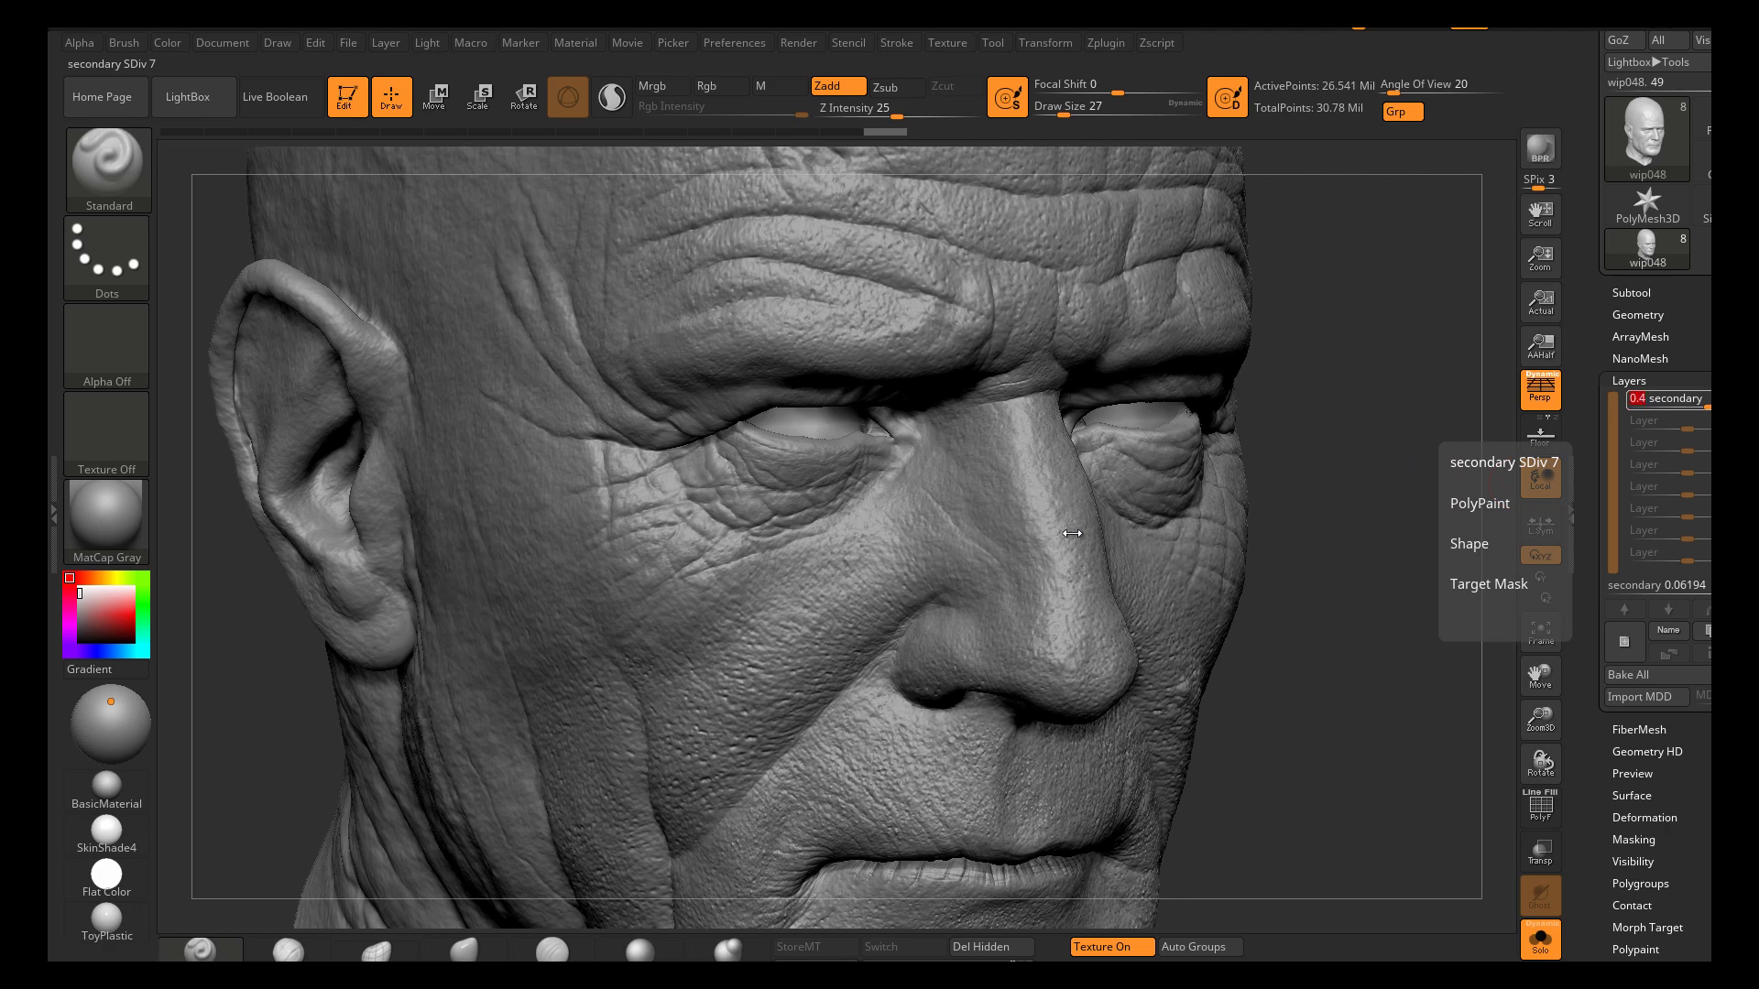
pyautogui.moveTo(1328, 491); pyautogui.dragTo(1339, 503)
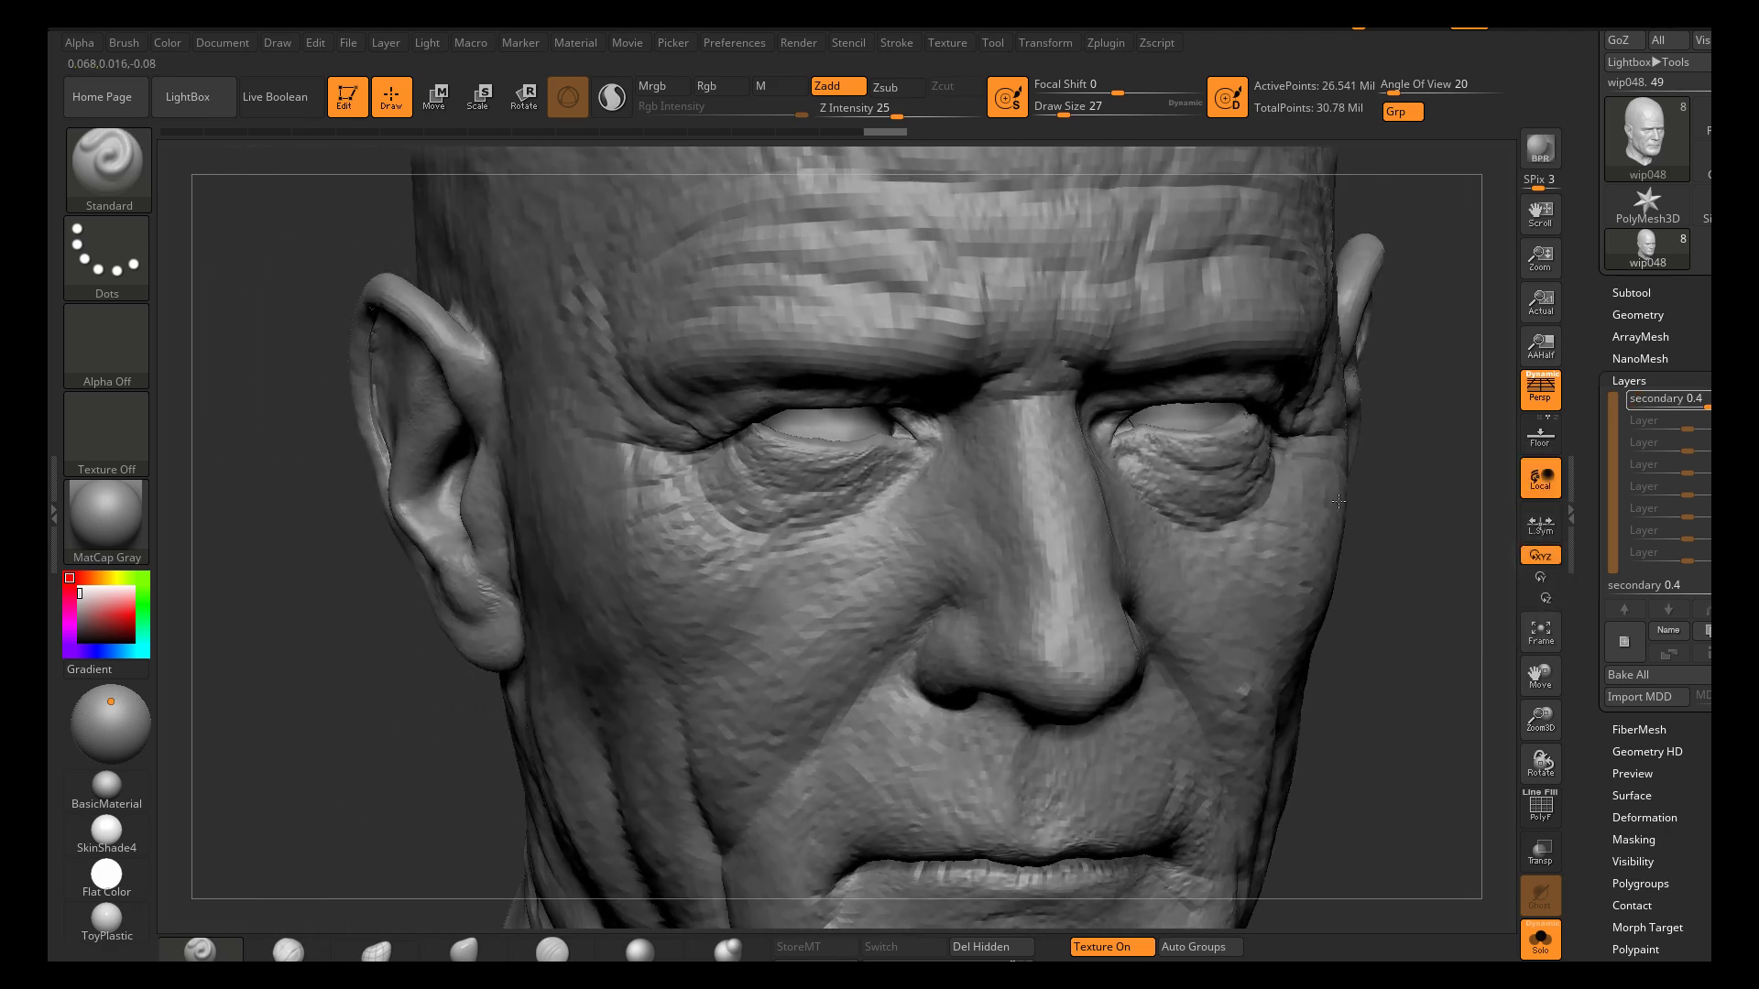
pyautogui.moveTo(1207, 532)
pyautogui.mouseDown(button='right')
pyautogui.moveTo(1156, 555)
pyautogui.moveTo(1226, 546)
pyautogui.mouseUp(button='right')
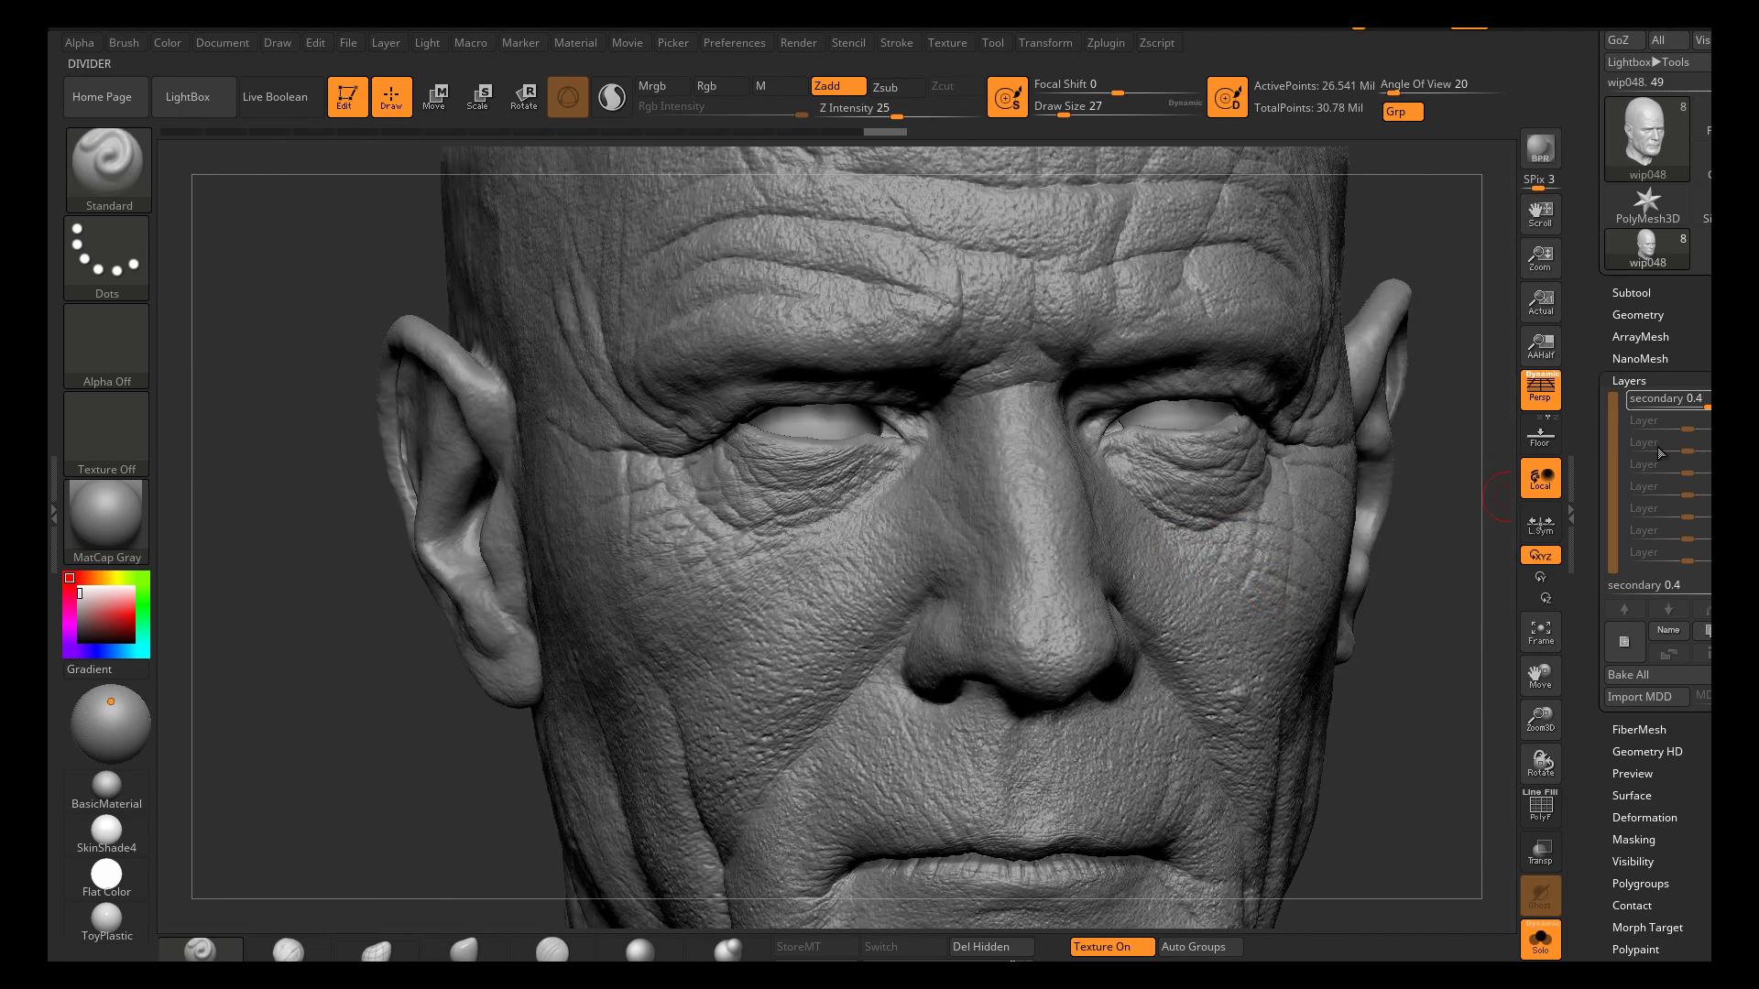
# Set the secondary layer's intensity to 0.3
pyautogui.moveTo(1689, 399)
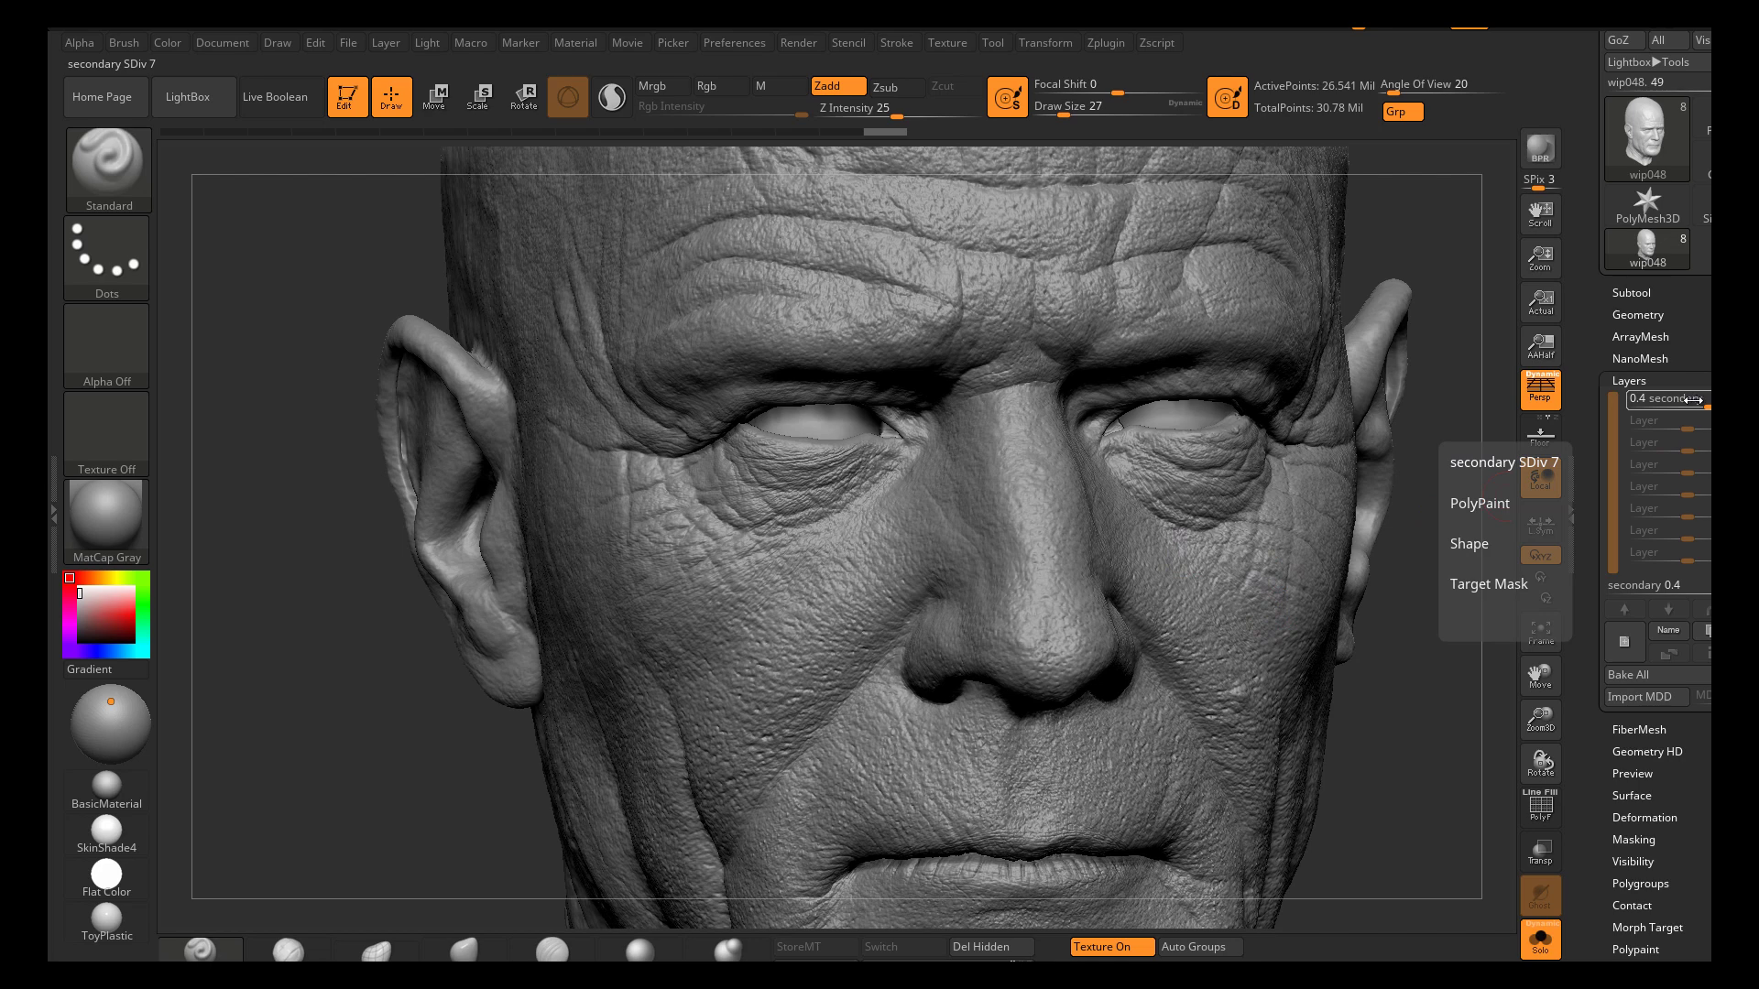
pyautogui.click(1690, 397)
pyautogui.write('.3')
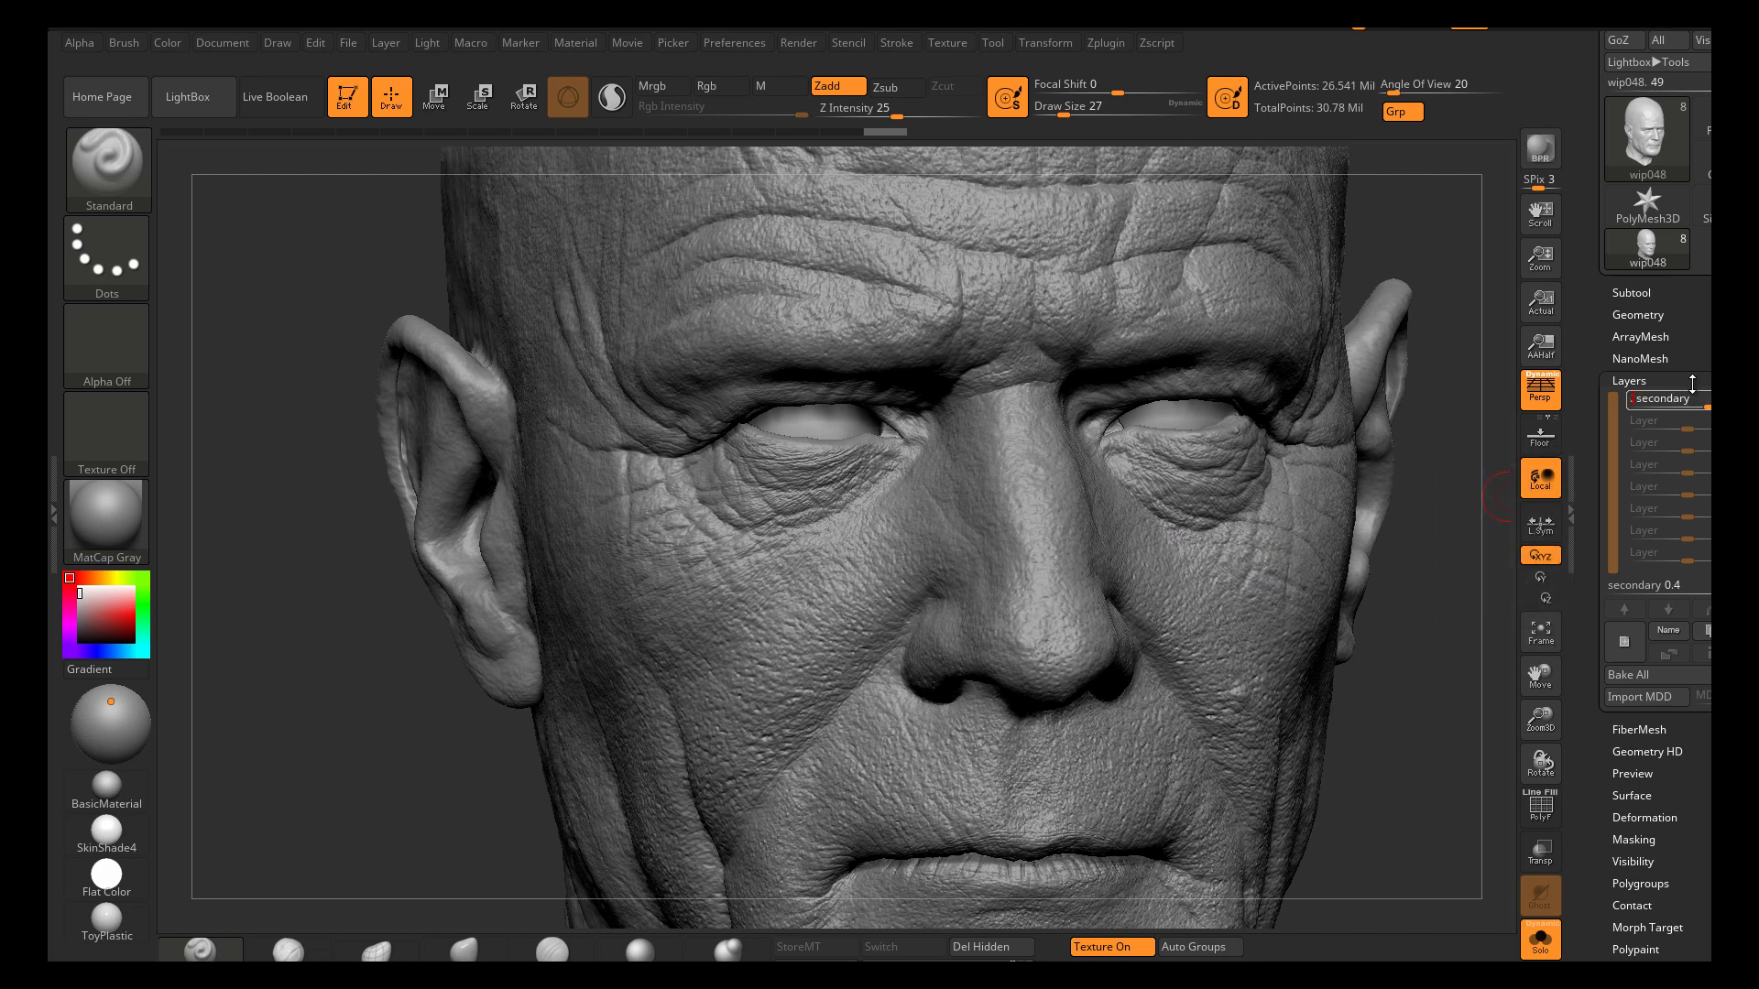
pyautogui.press('Return')
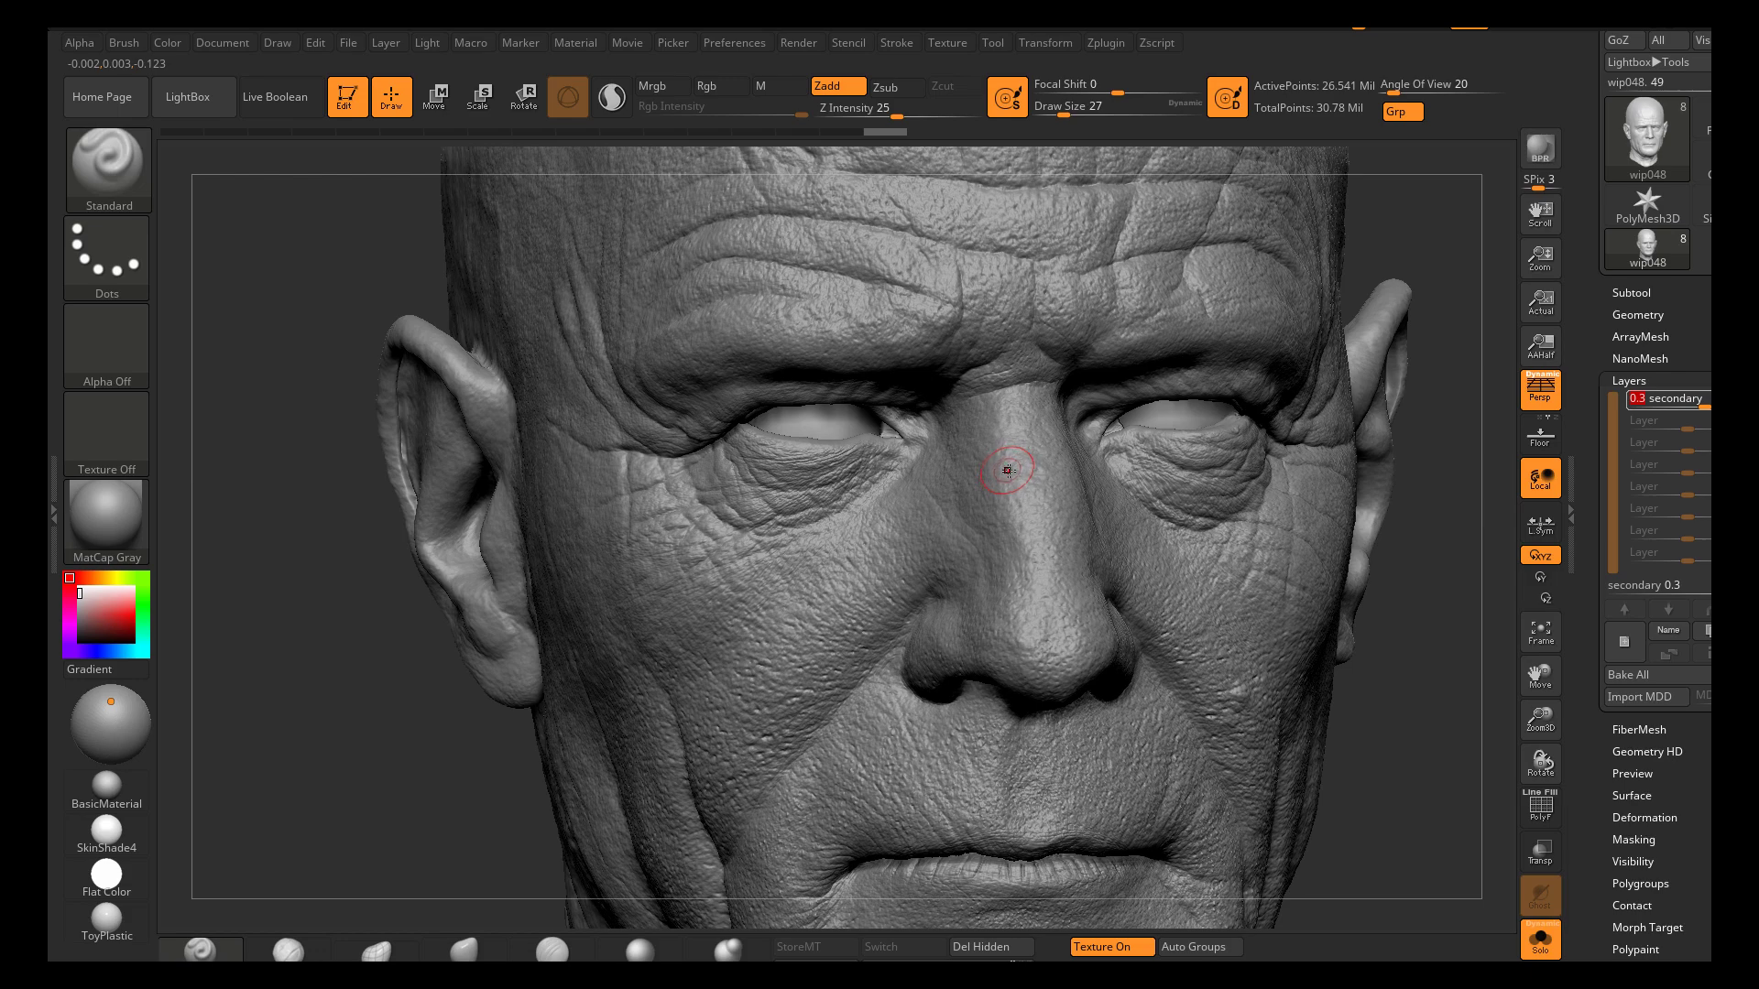
# Review the softened secondary detail on the face up close and on the whole head
pyautogui.moveTo(1425, 394); pyautogui.dragTo(1483, 385)
pyautogui.keyDown('alt'); pyautogui.moveTo(1398, 325); pyautogui.dragTo(1324, 363); pyautogui.keyUp('alt')
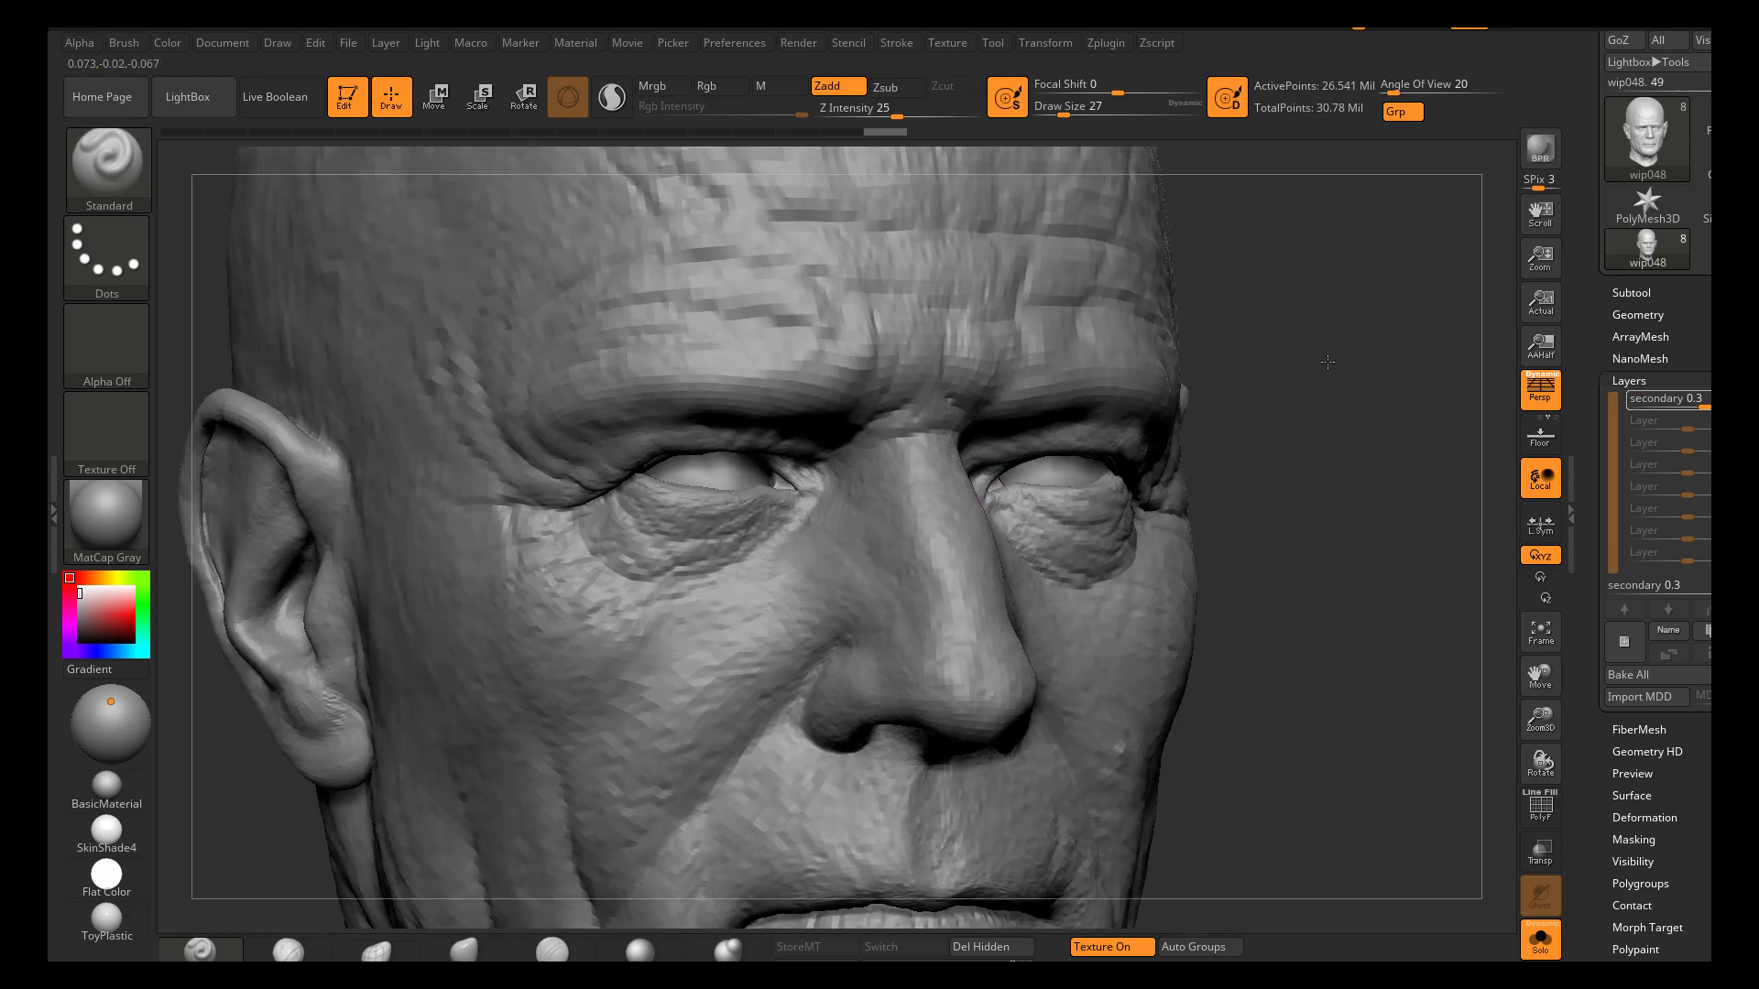
pyautogui.moveTo(1377, 482); pyautogui.dragTo(1287, 480)
pyautogui.keyDown('alt'); pyautogui.moveTo(1406, 320); pyautogui.dragTo(1343, 374); pyautogui.keyUp('alt')
pyautogui.moveTo(1083, 400)
pyautogui.mouseDown(button='right')
pyautogui.moveTo(1081, 376)
pyautogui.moveTo(1035, 413)
pyautogui.moveTo(1103, 419)
pyautogui.mouseUp(button='right')
pyautogui.moveTo(1366, 742); pyautogui.dragTo(1387, 731)
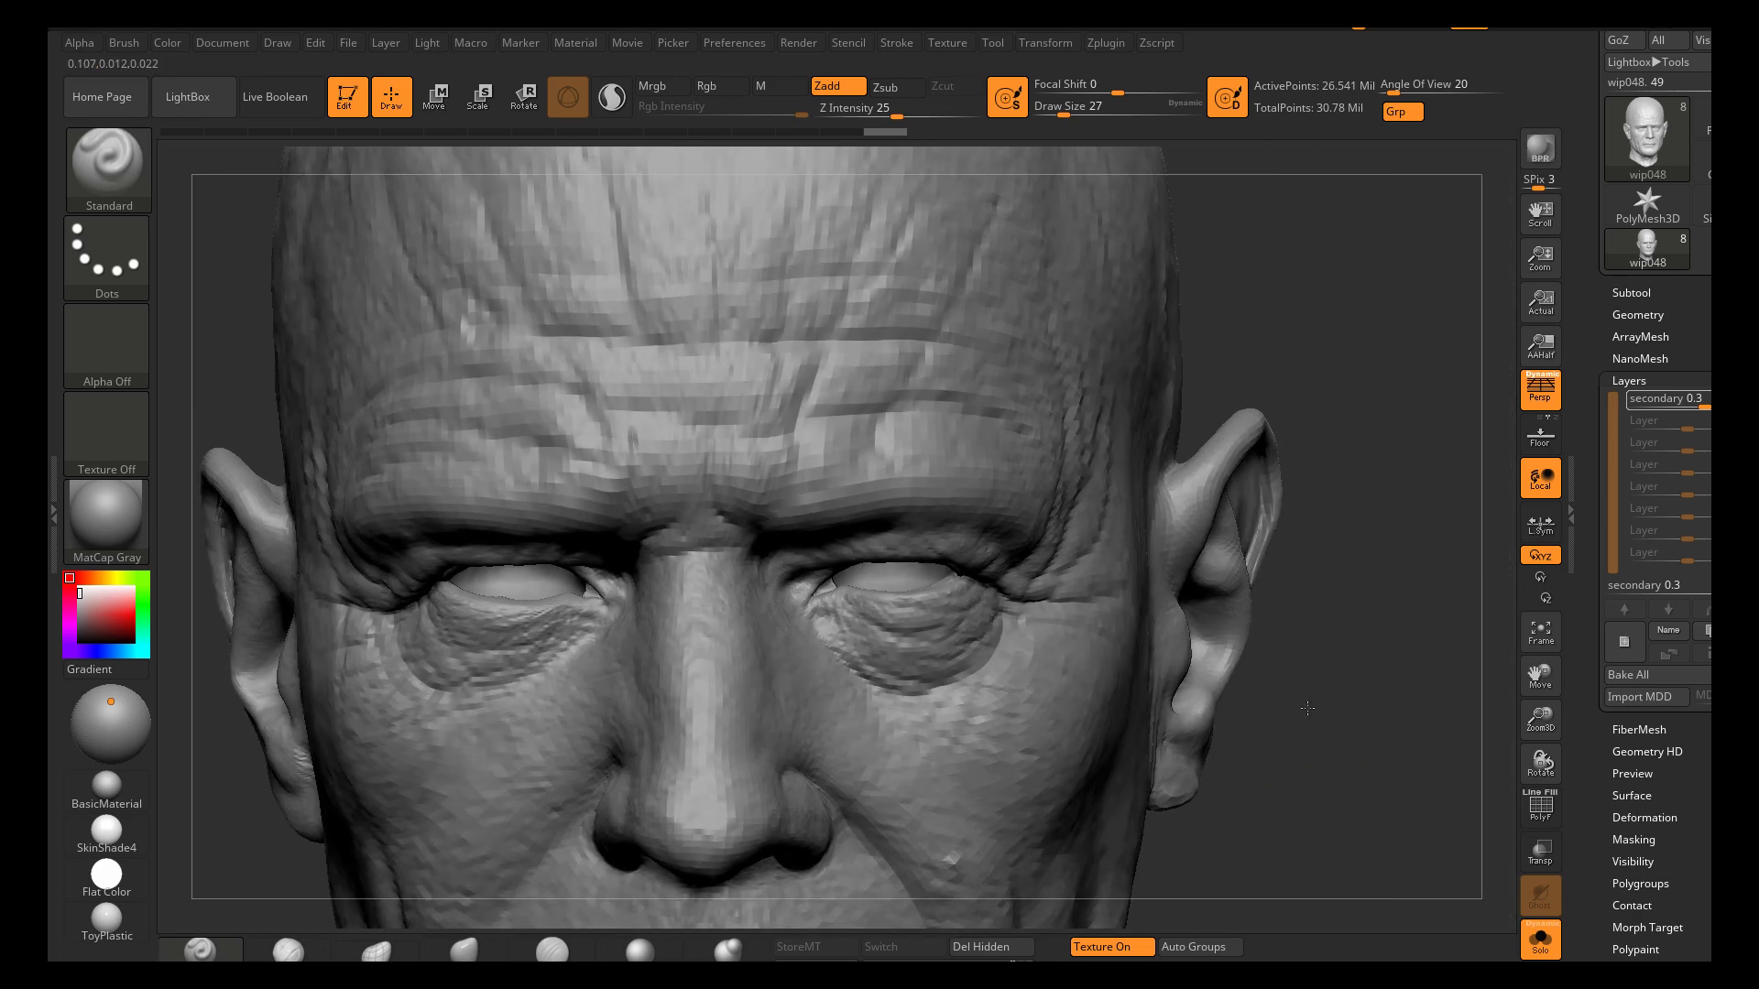
pyautogui.moveTo(1066, 631)
pyautogui.keyDown('ctrl'); pyautogui.mouseDown(button='right')
pyautogui.moveTo(926, 503)
pyautogui.moveTo(1008, 391)
pyautogui.mouseUp(button='right'); pyautogui.keyUp('ctrl')
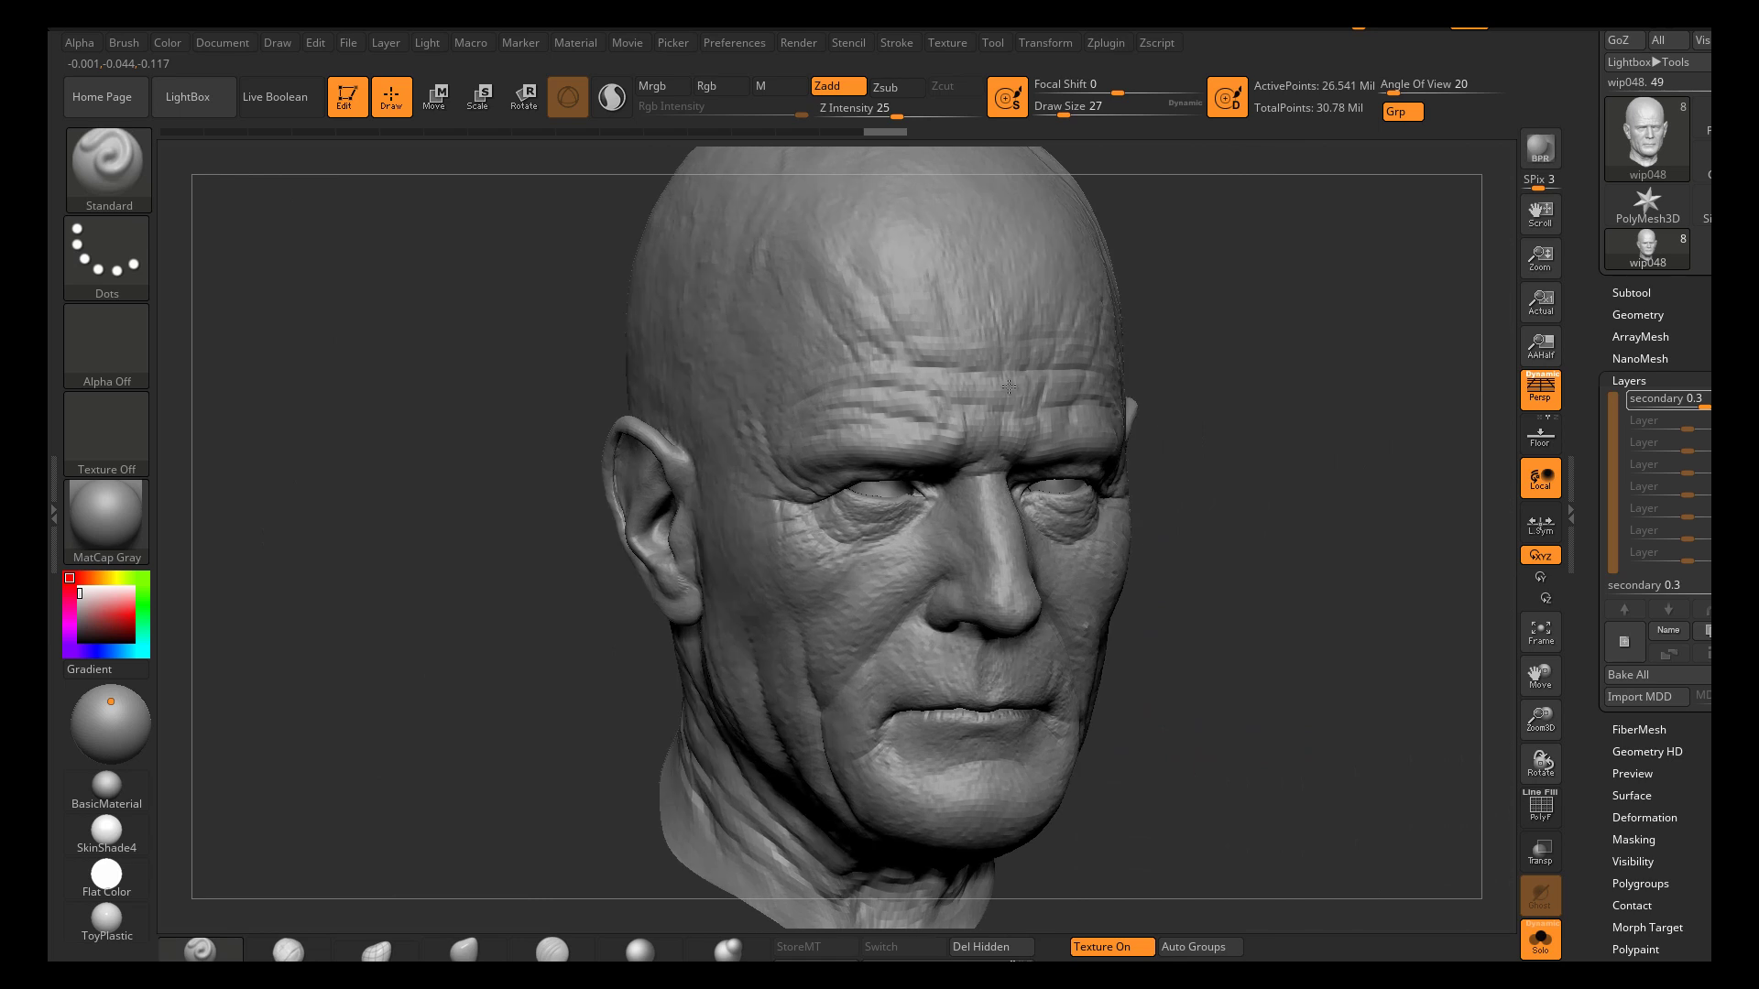
pyautogui.keyDown('alt'); pyautogui.moveTo(945, 570); pyautogui.dragTo(1026, 581, button='right'); pyautogui.keyUp('alt')
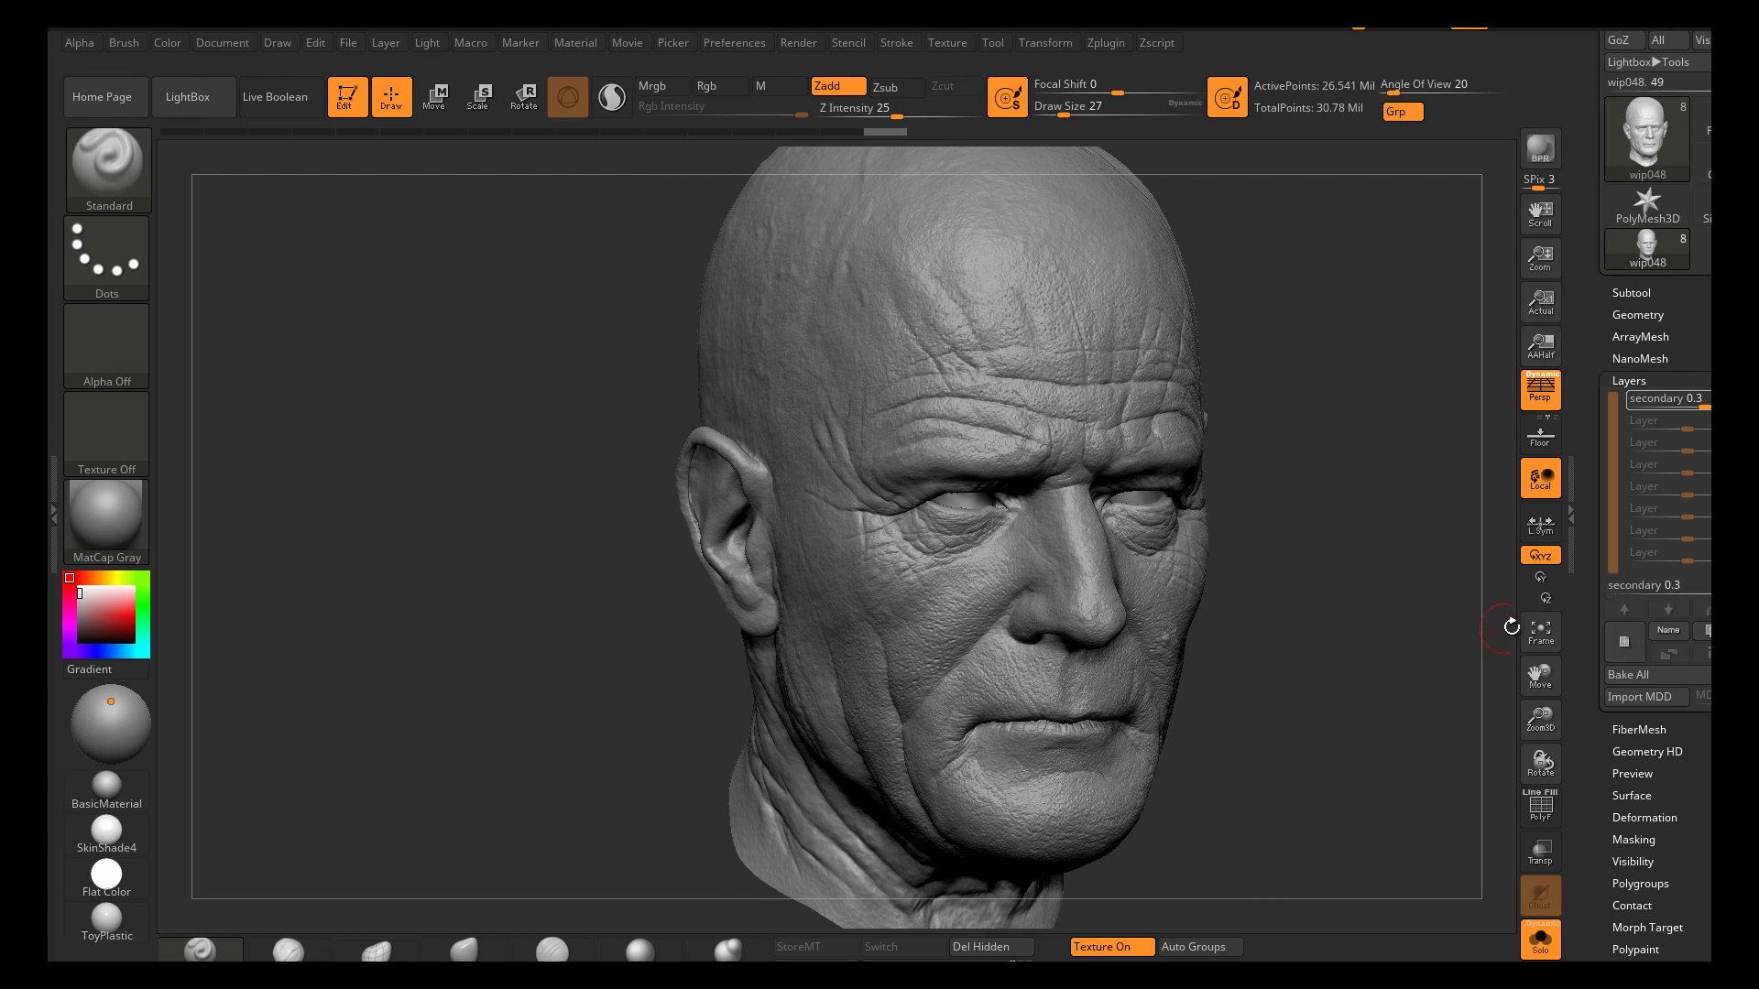
# Add a new layer above the secondary one and name it tertiary
pyautogui.moveTo(1663, 399)
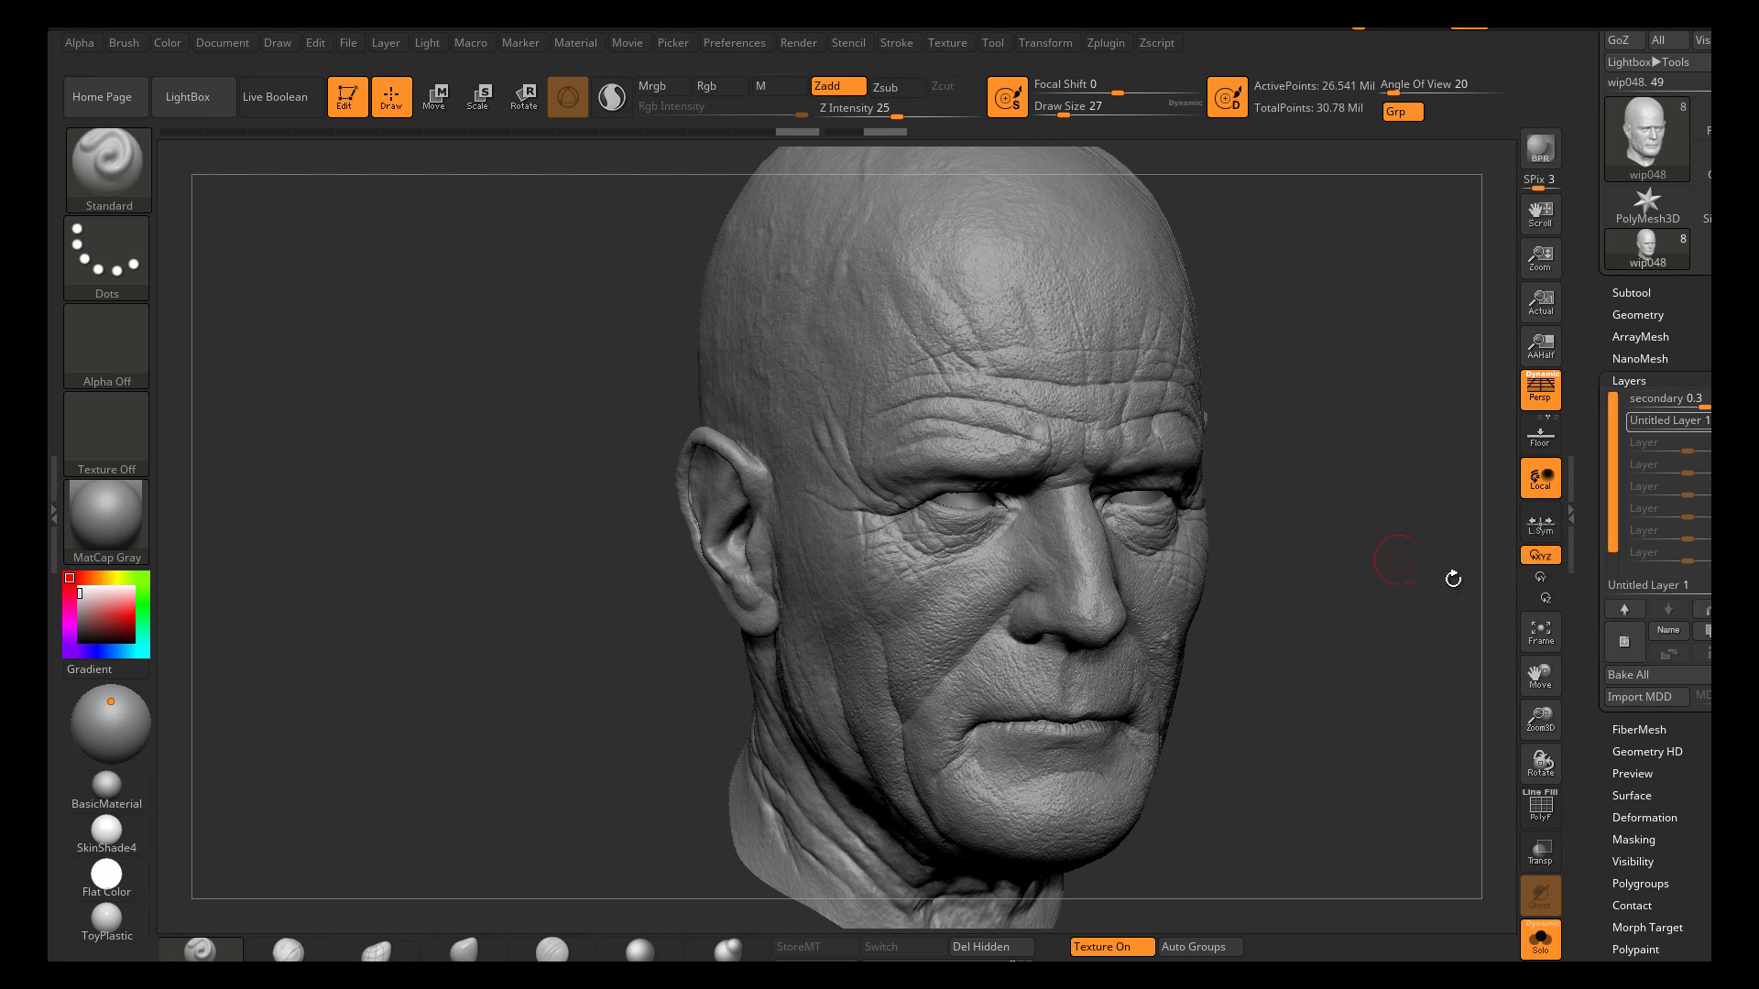
pyautogui.click(1652, 630)
pyautogui.write('tertiary')
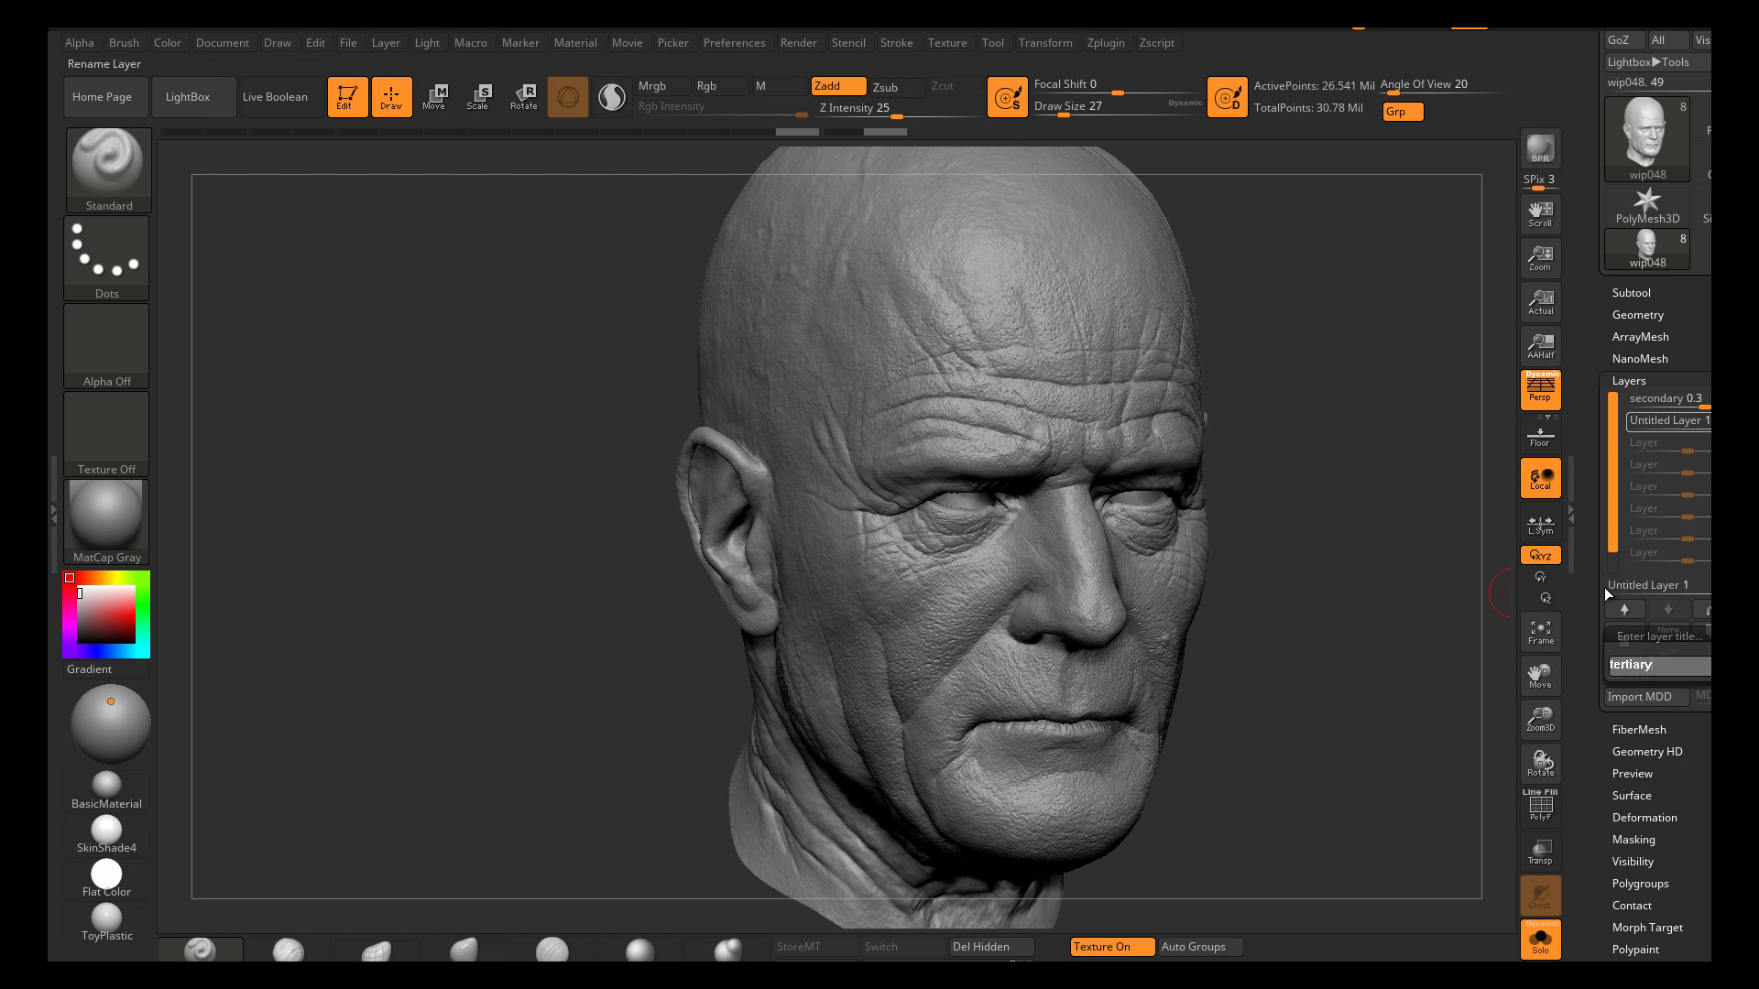
pyautogui.press('Return')
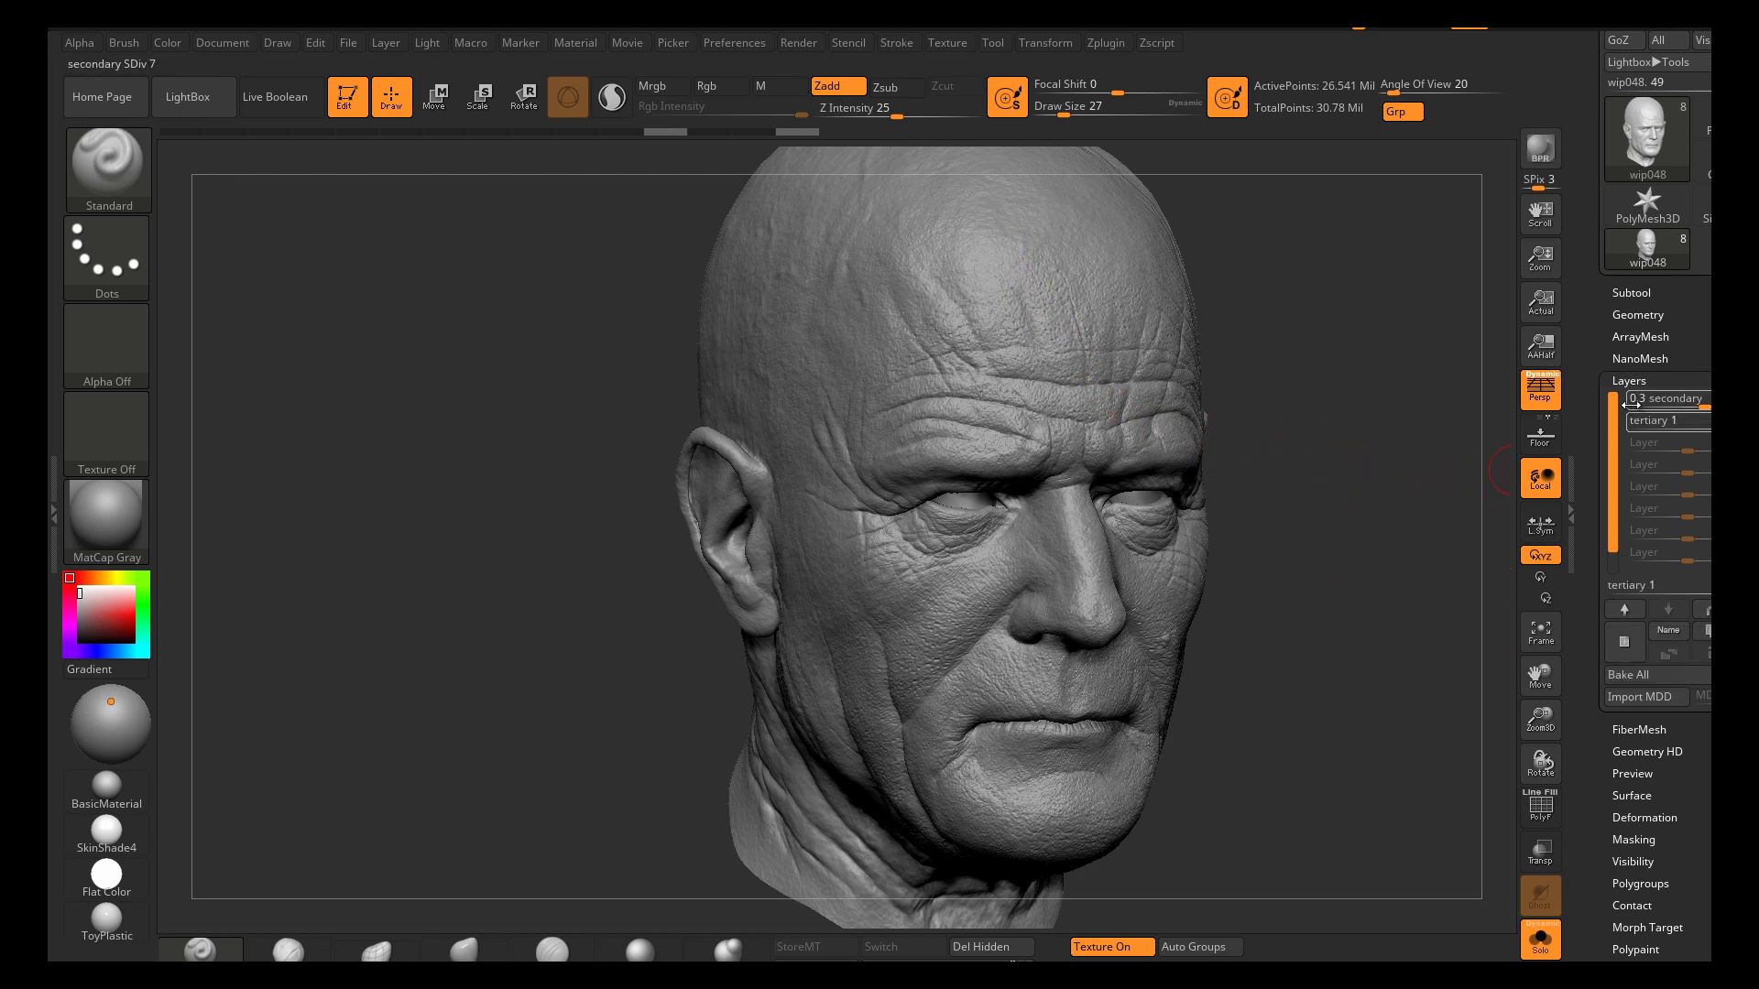
# Import tertiary.1001.tif as an alpha and flip it vertically
pyautogui.click(79, 44)
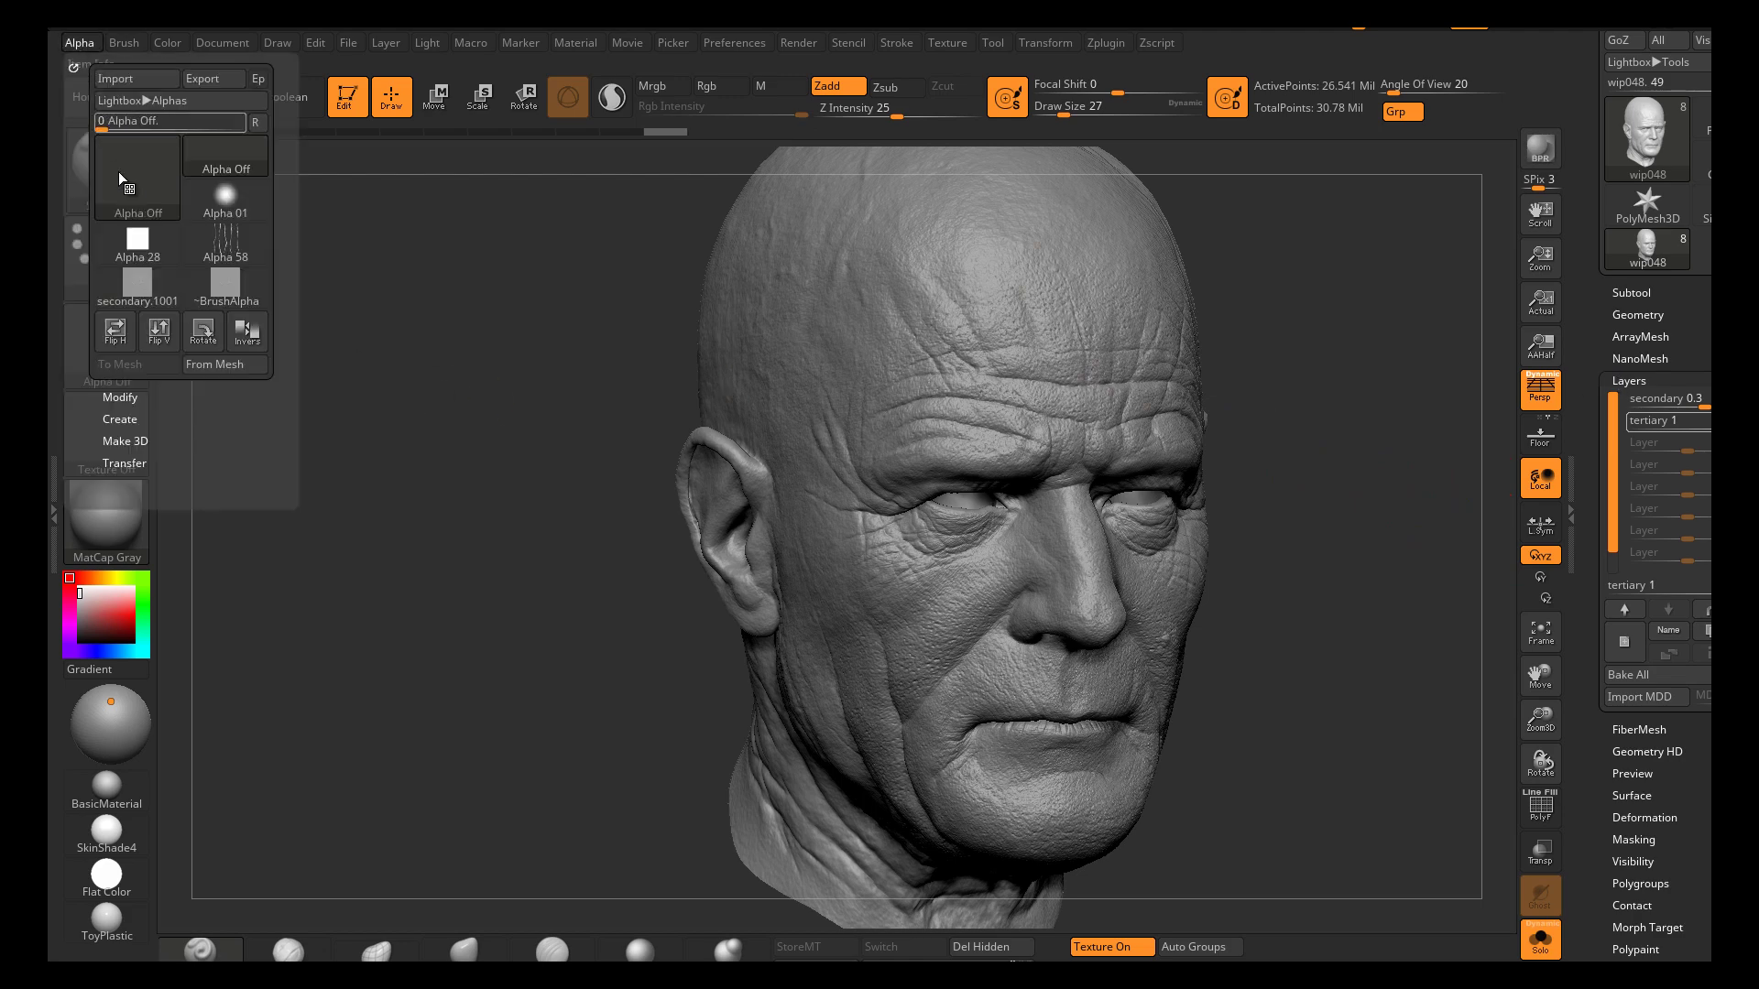
pyautogui.click(115, 79)
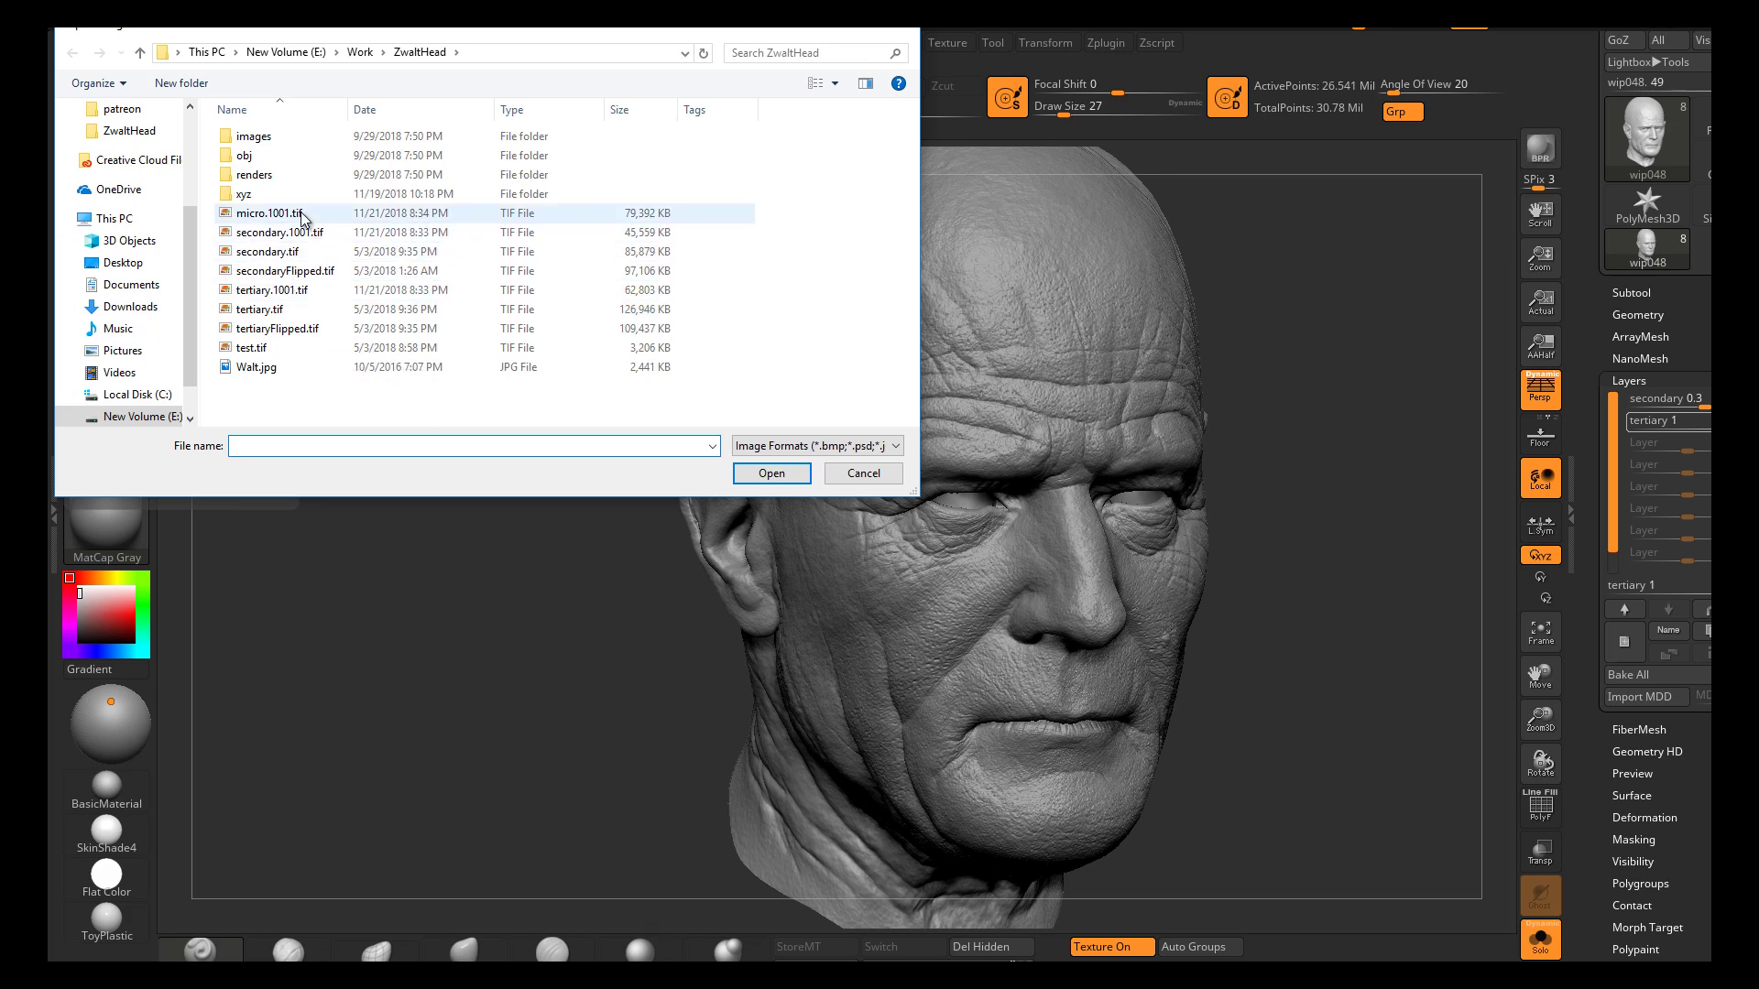
pyautogui.click(265, 291)
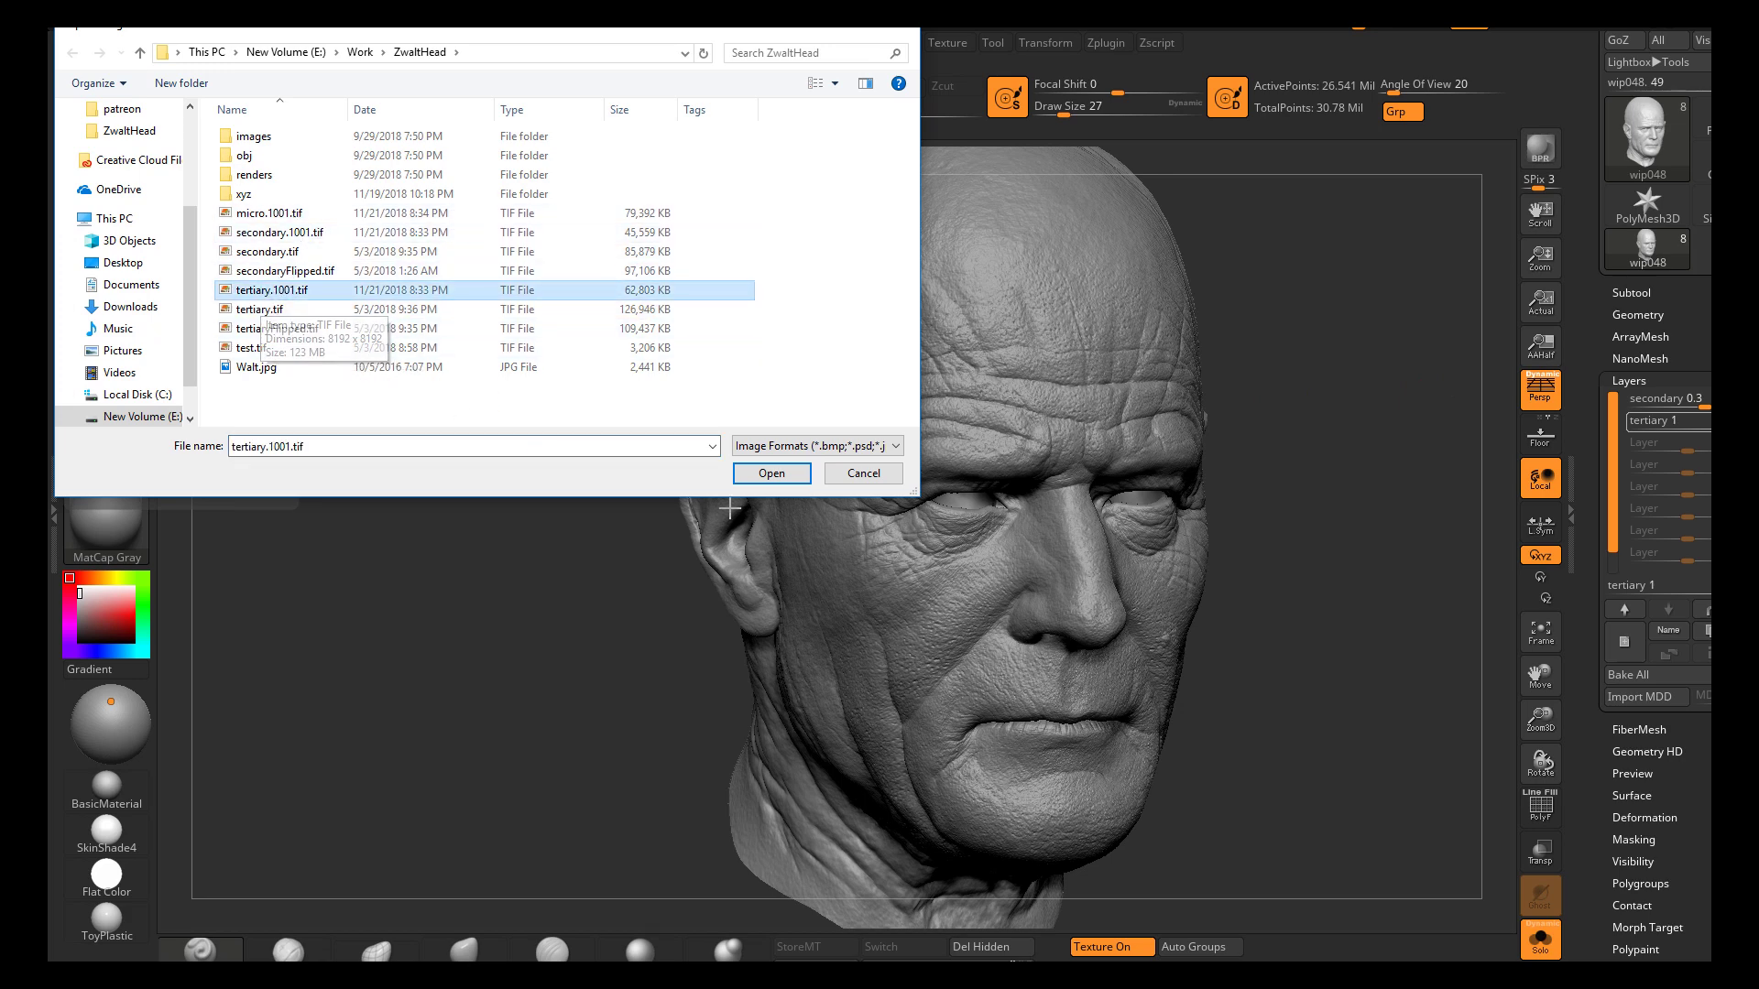
pyautogui.click(772, 473)
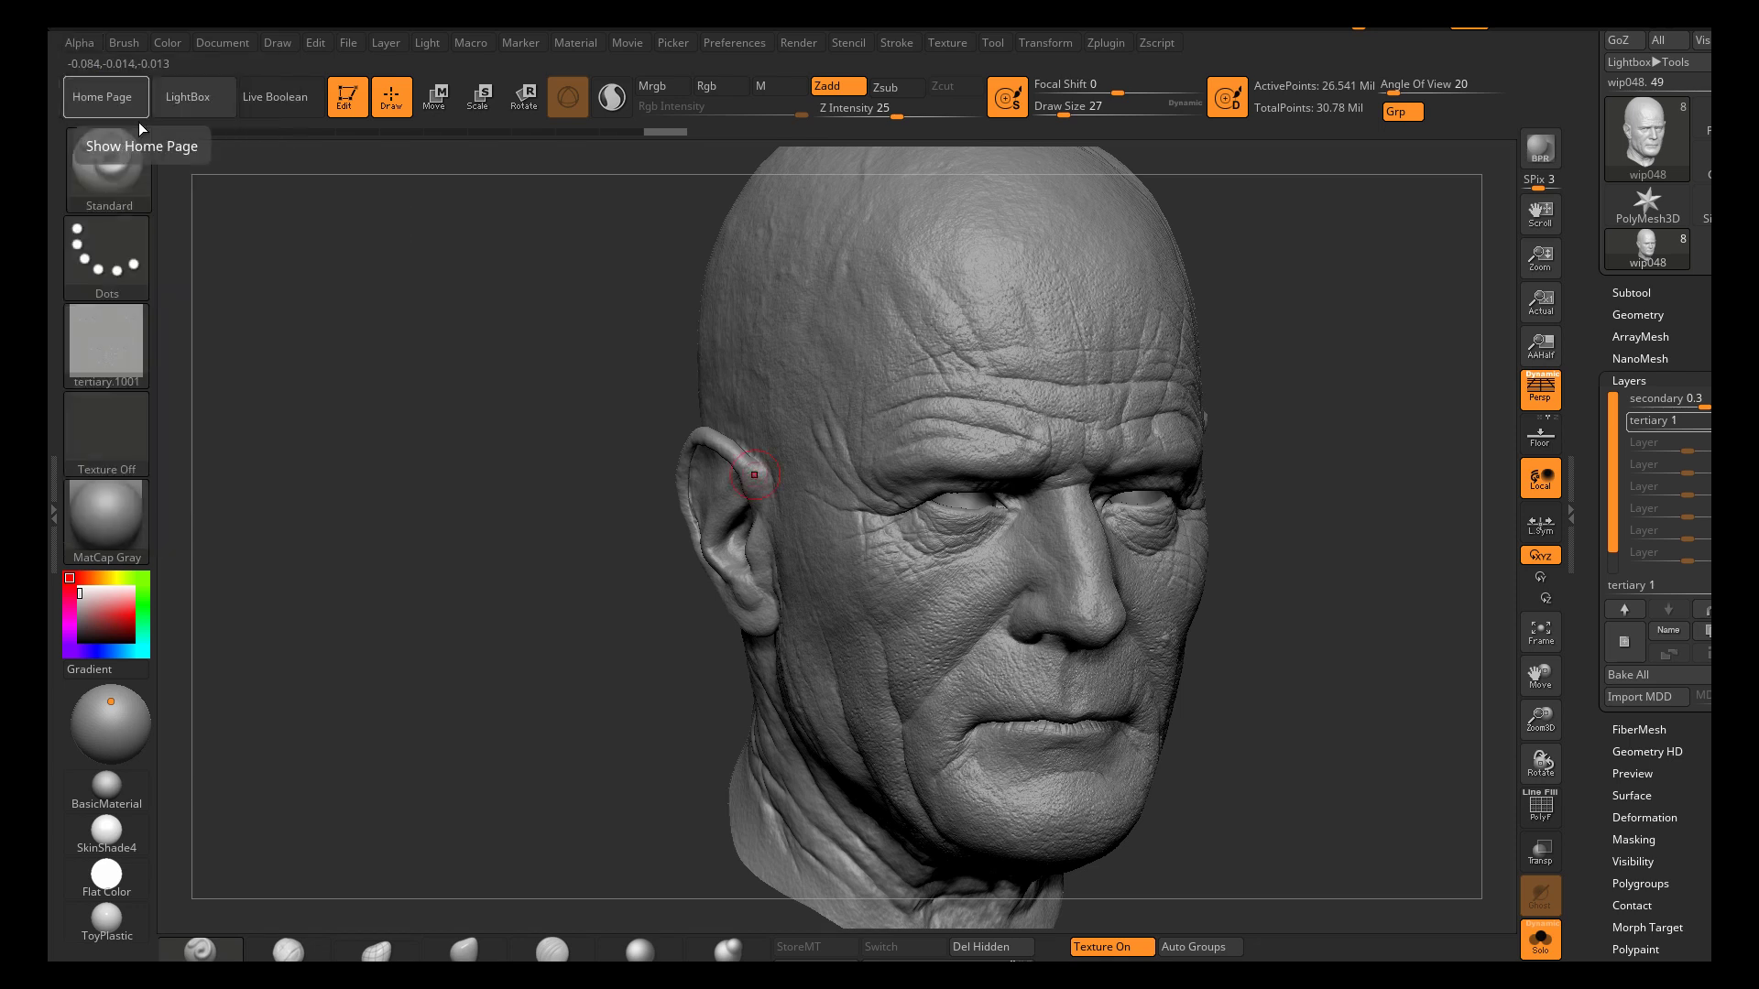
pyautogui.click(79, 43)
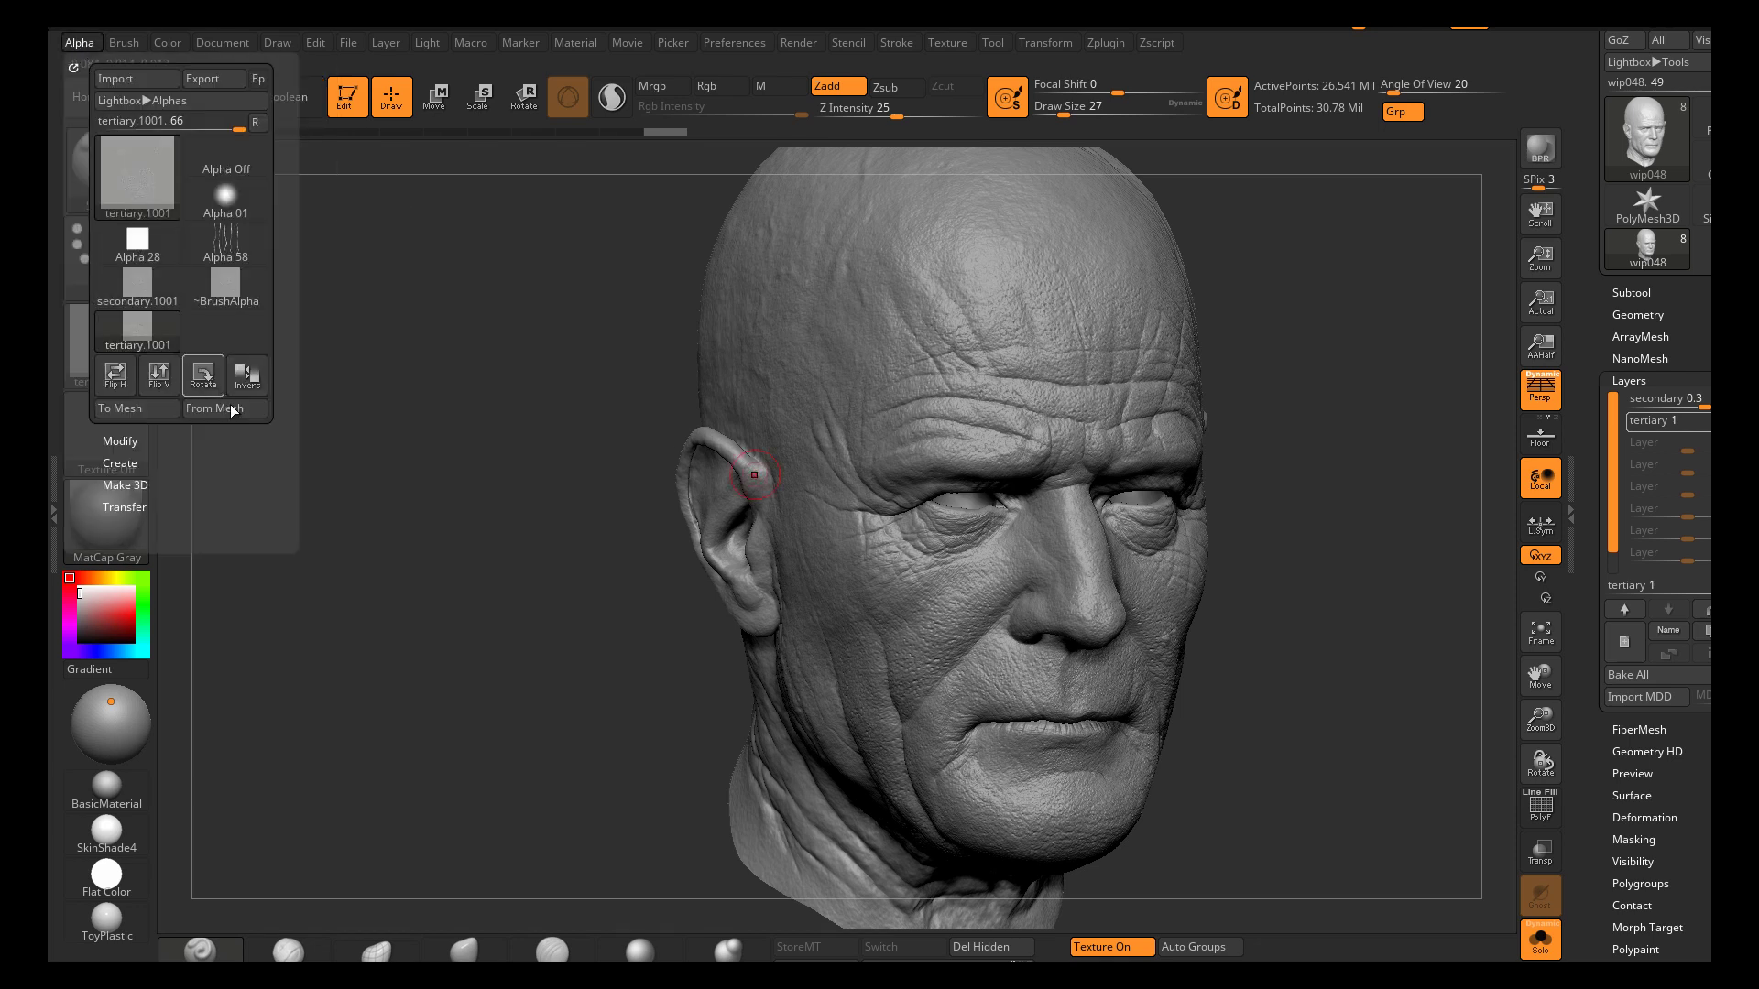
pyautogui.click(159, 380)
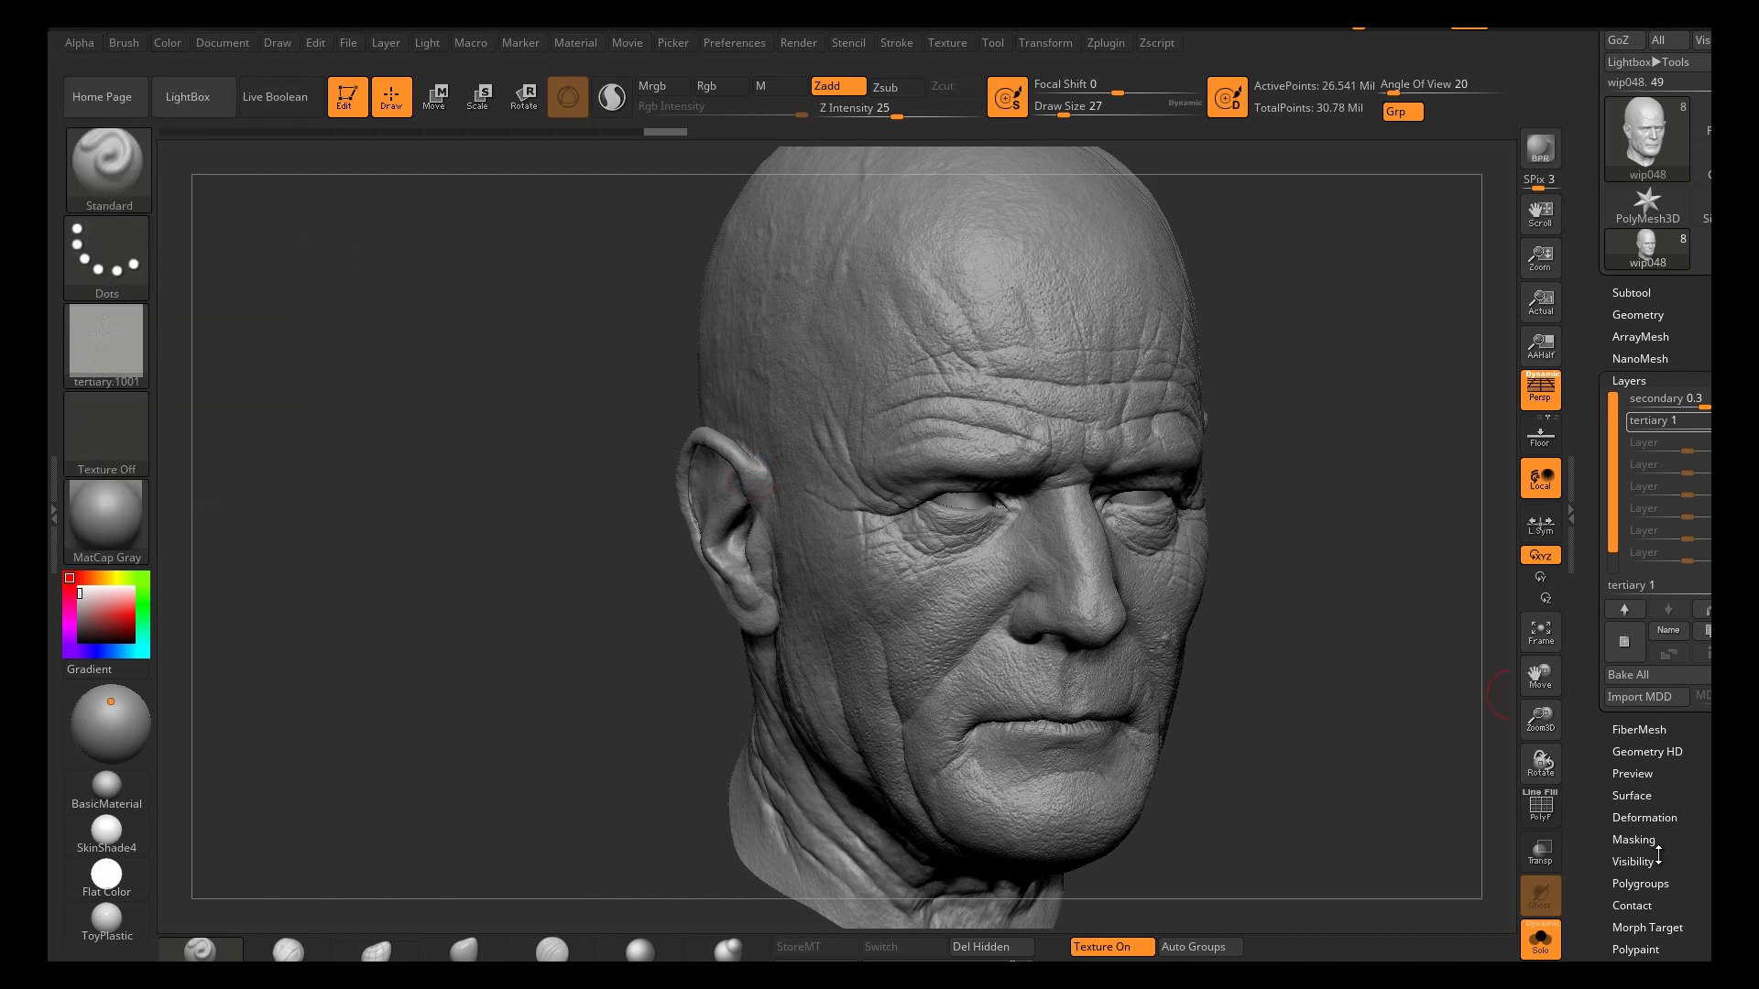
# Assign the tertiary.1001 alpha as the head's displacement map and preview its effect on the face
pyautogui.click(1634, 380)
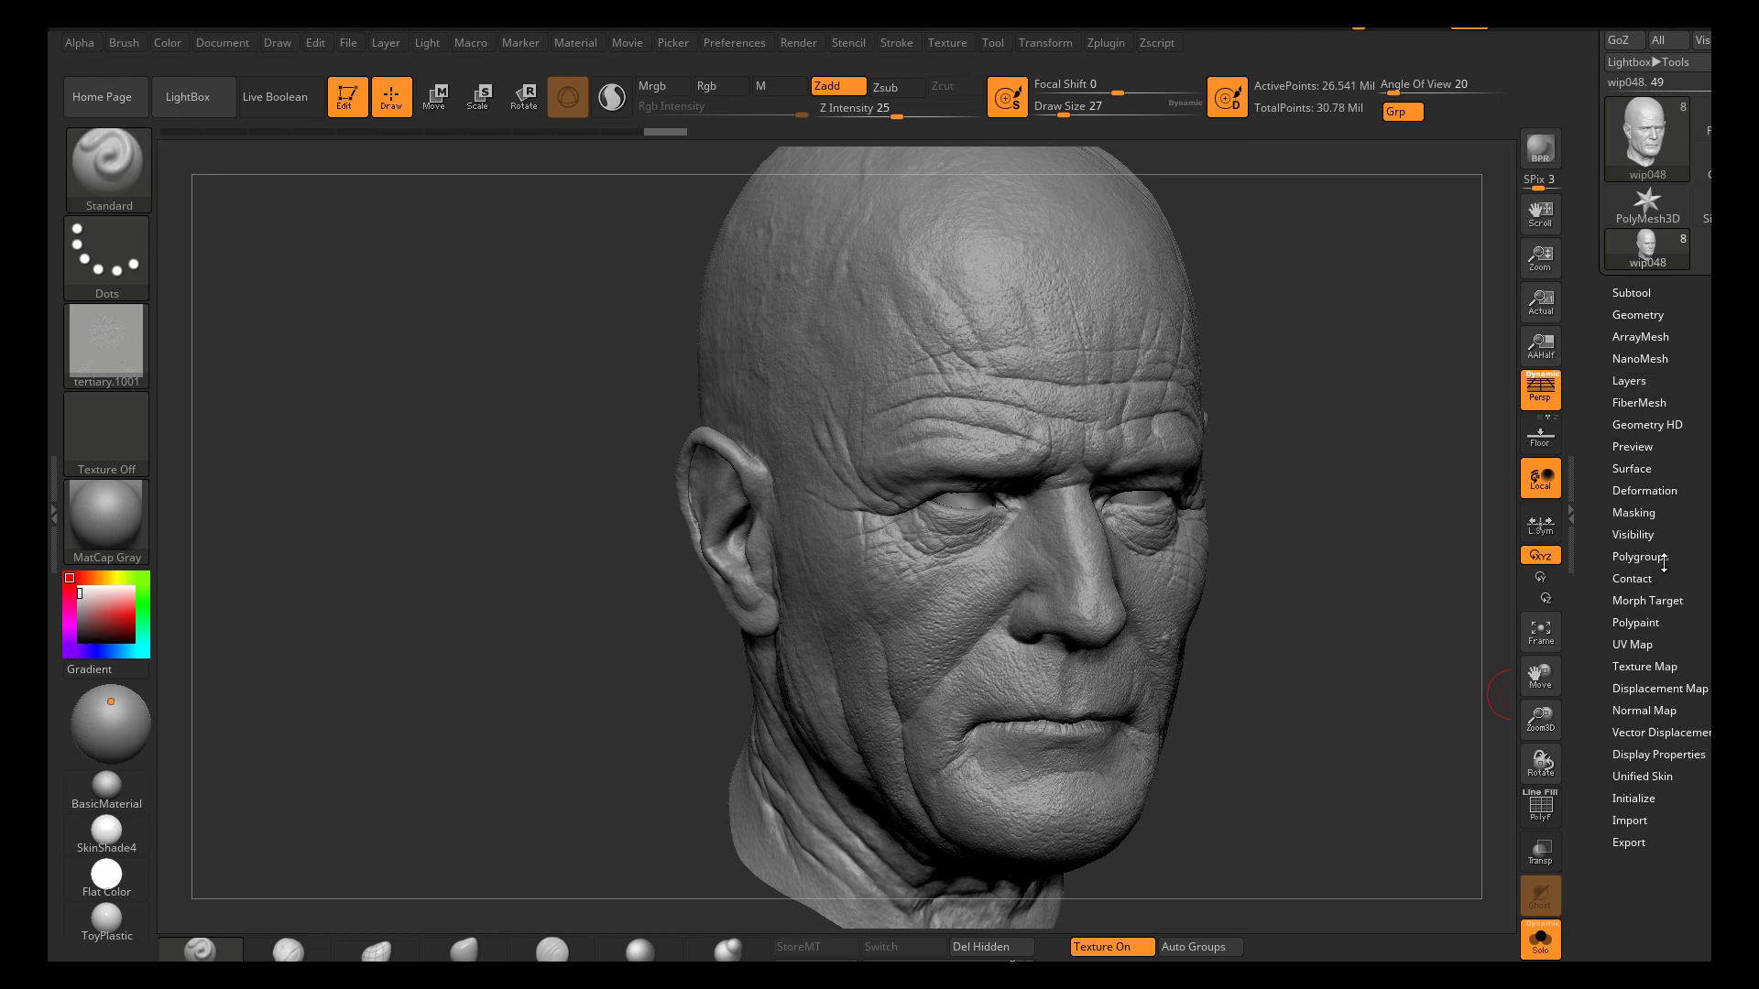
pyautogui.click(1633, 689)
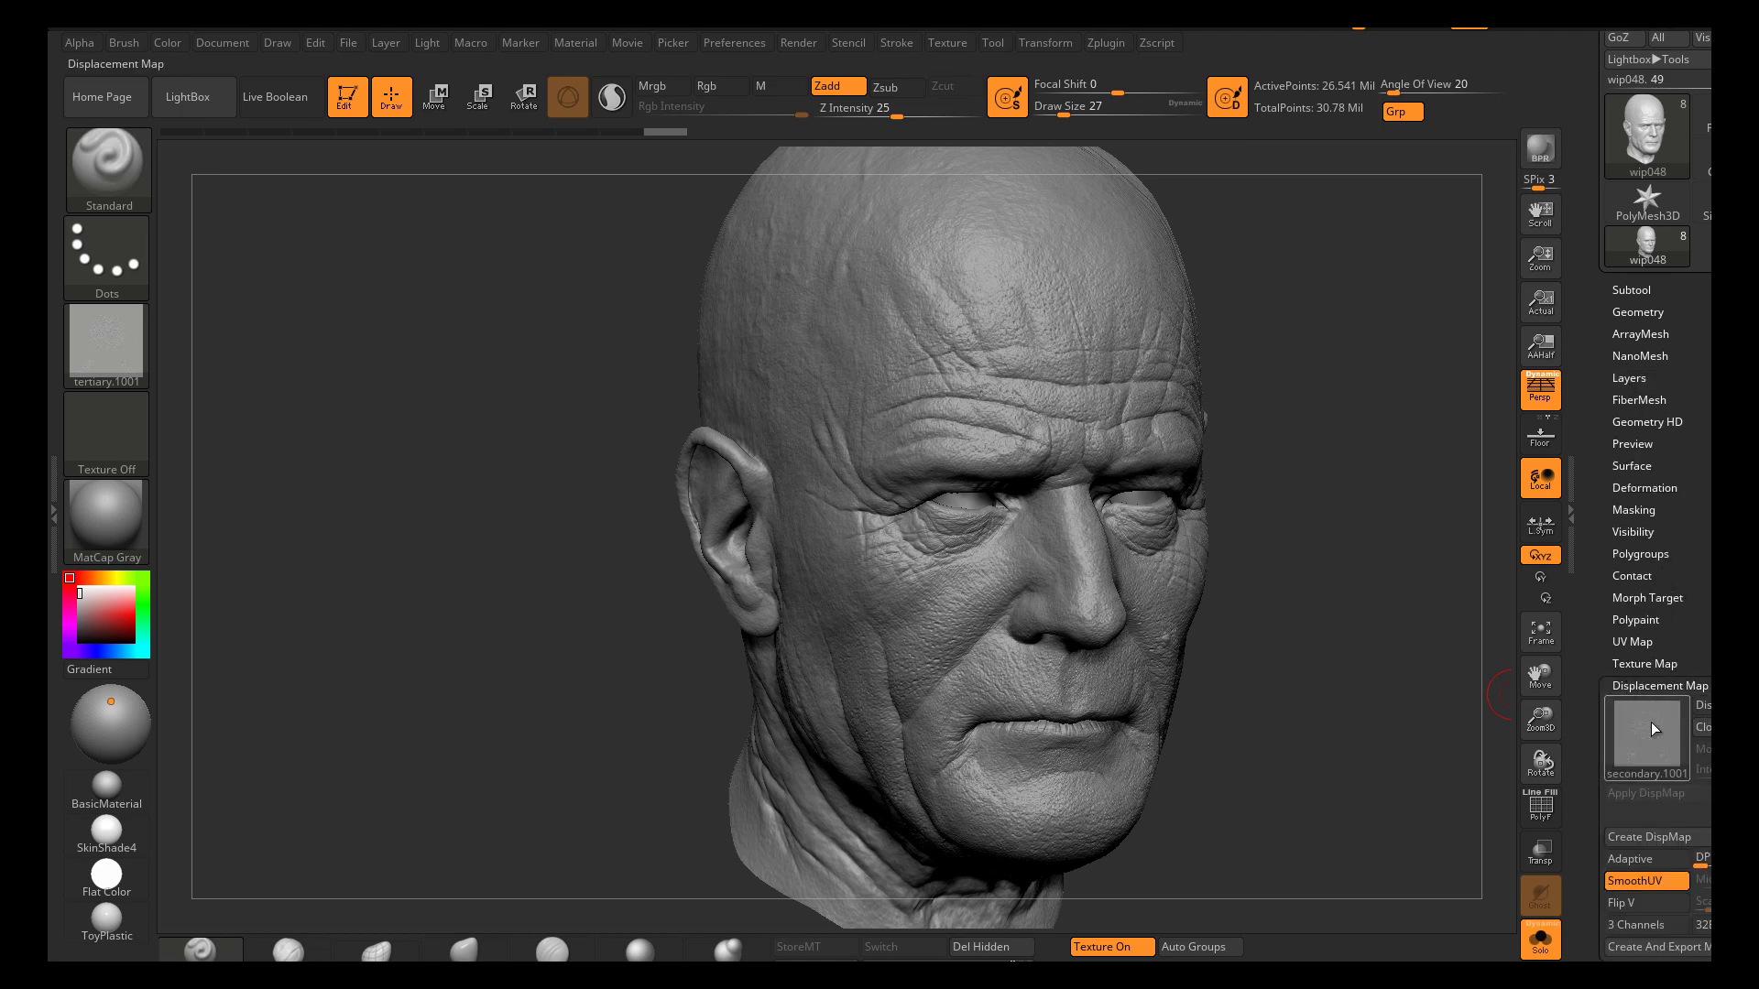
pyautogui.click(1652, 730)
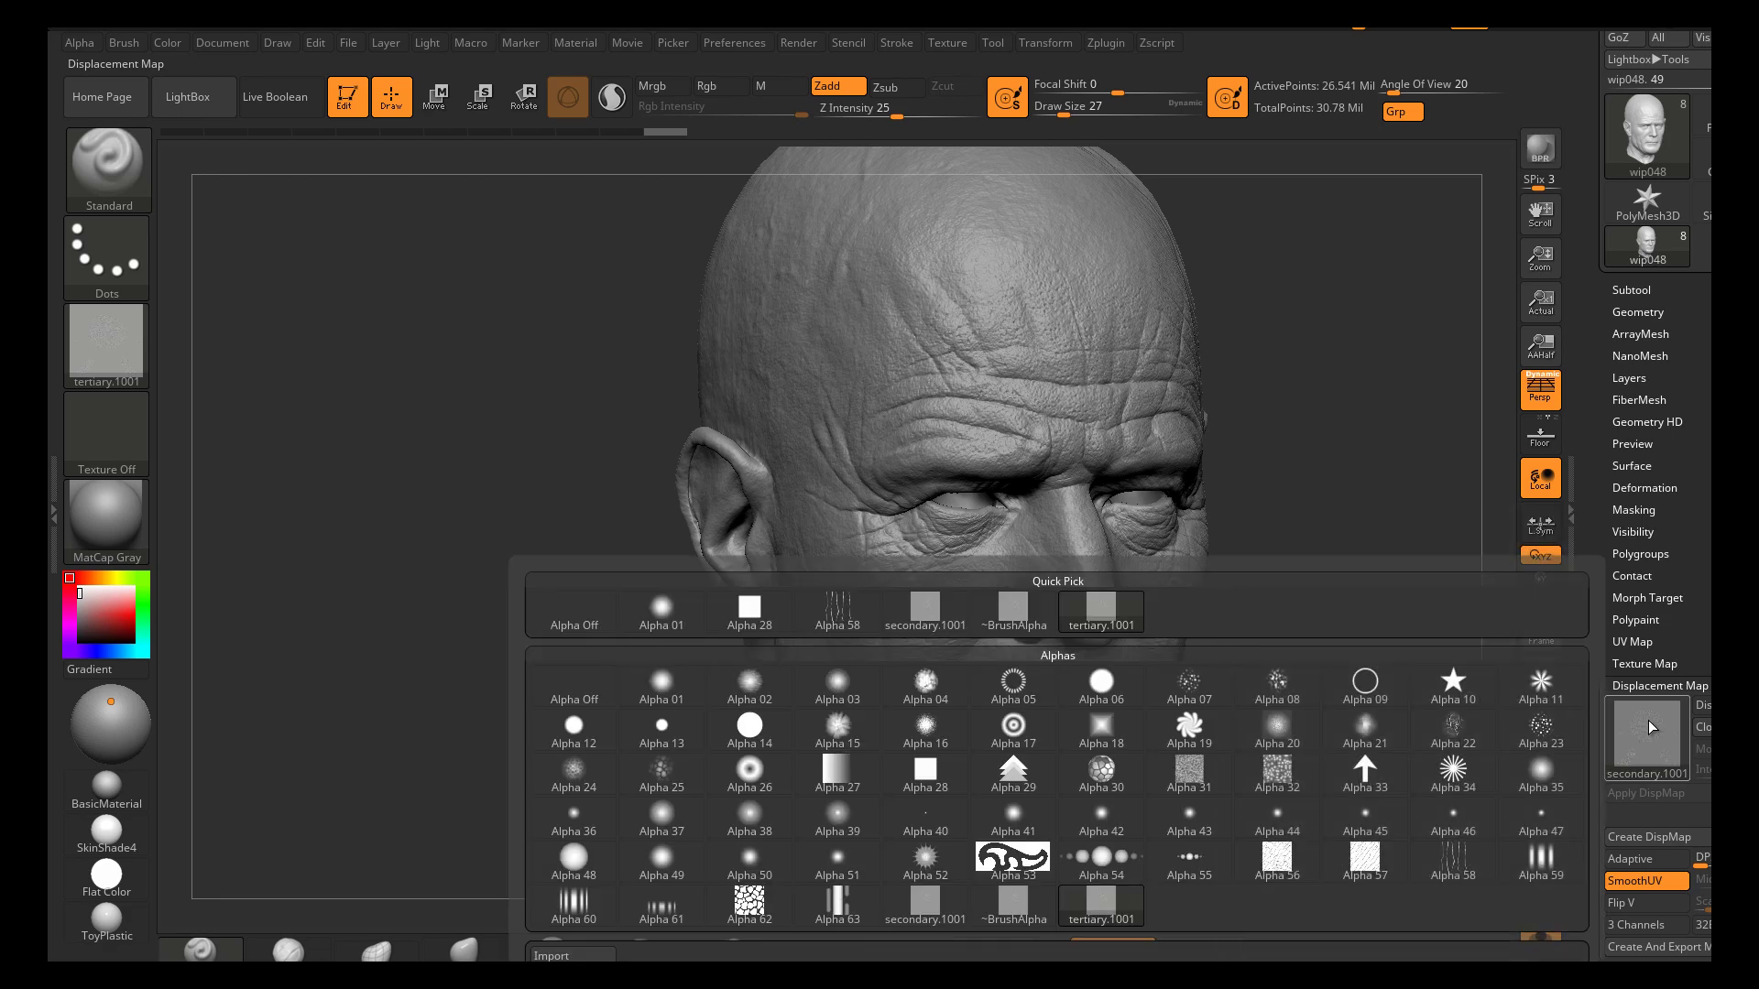
pyautogui.click(1109, 911)
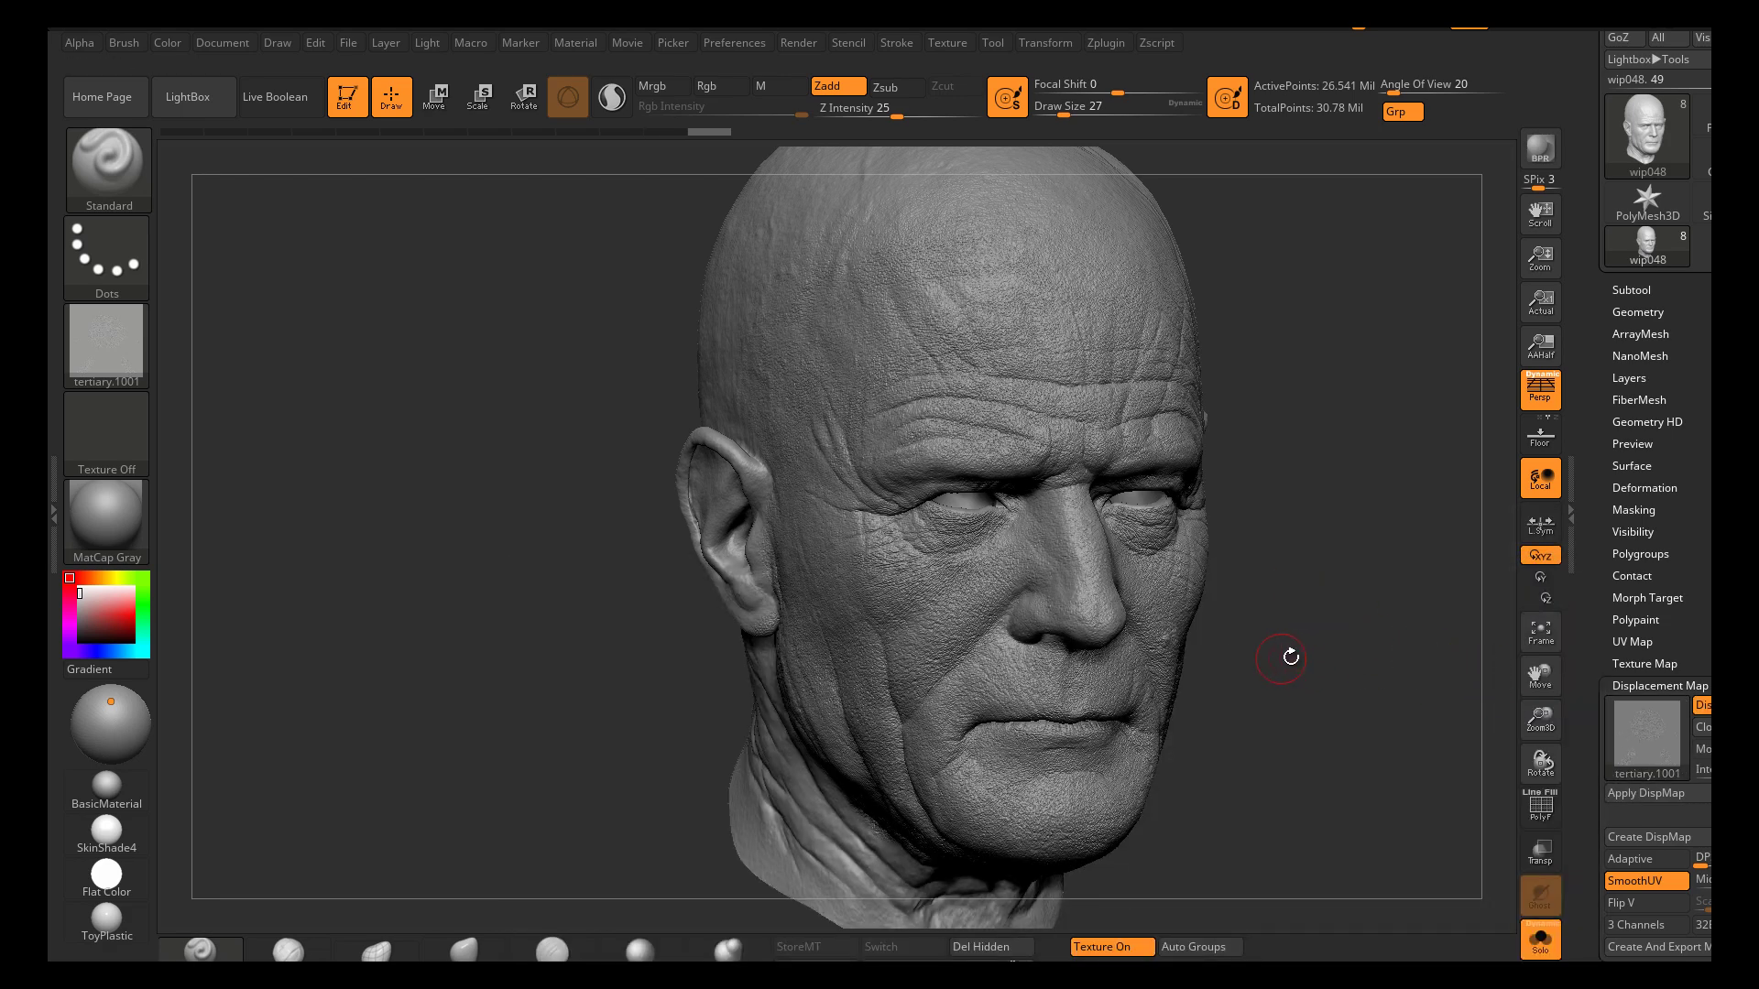
pyautogui.moveTo(1281, 658); pyautogui.dragTo(1264, 640)
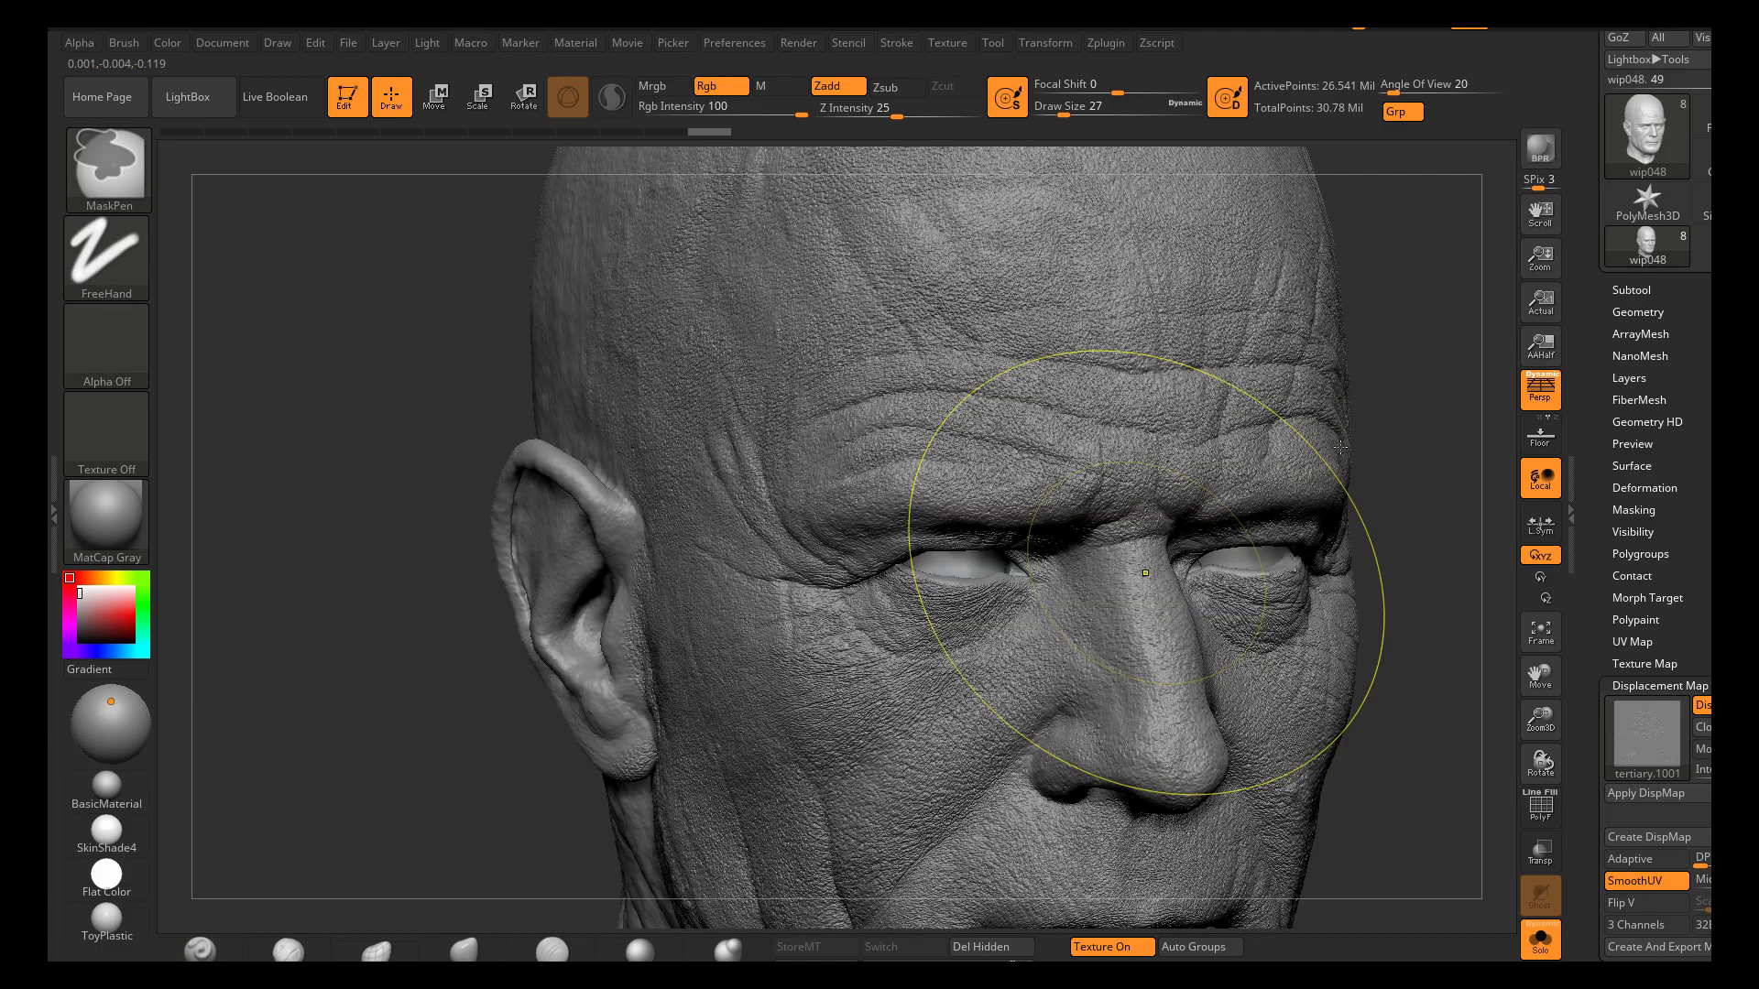
pyautogui.moveTo(1366, 432); pyautogui.dragTo(1223, 440)
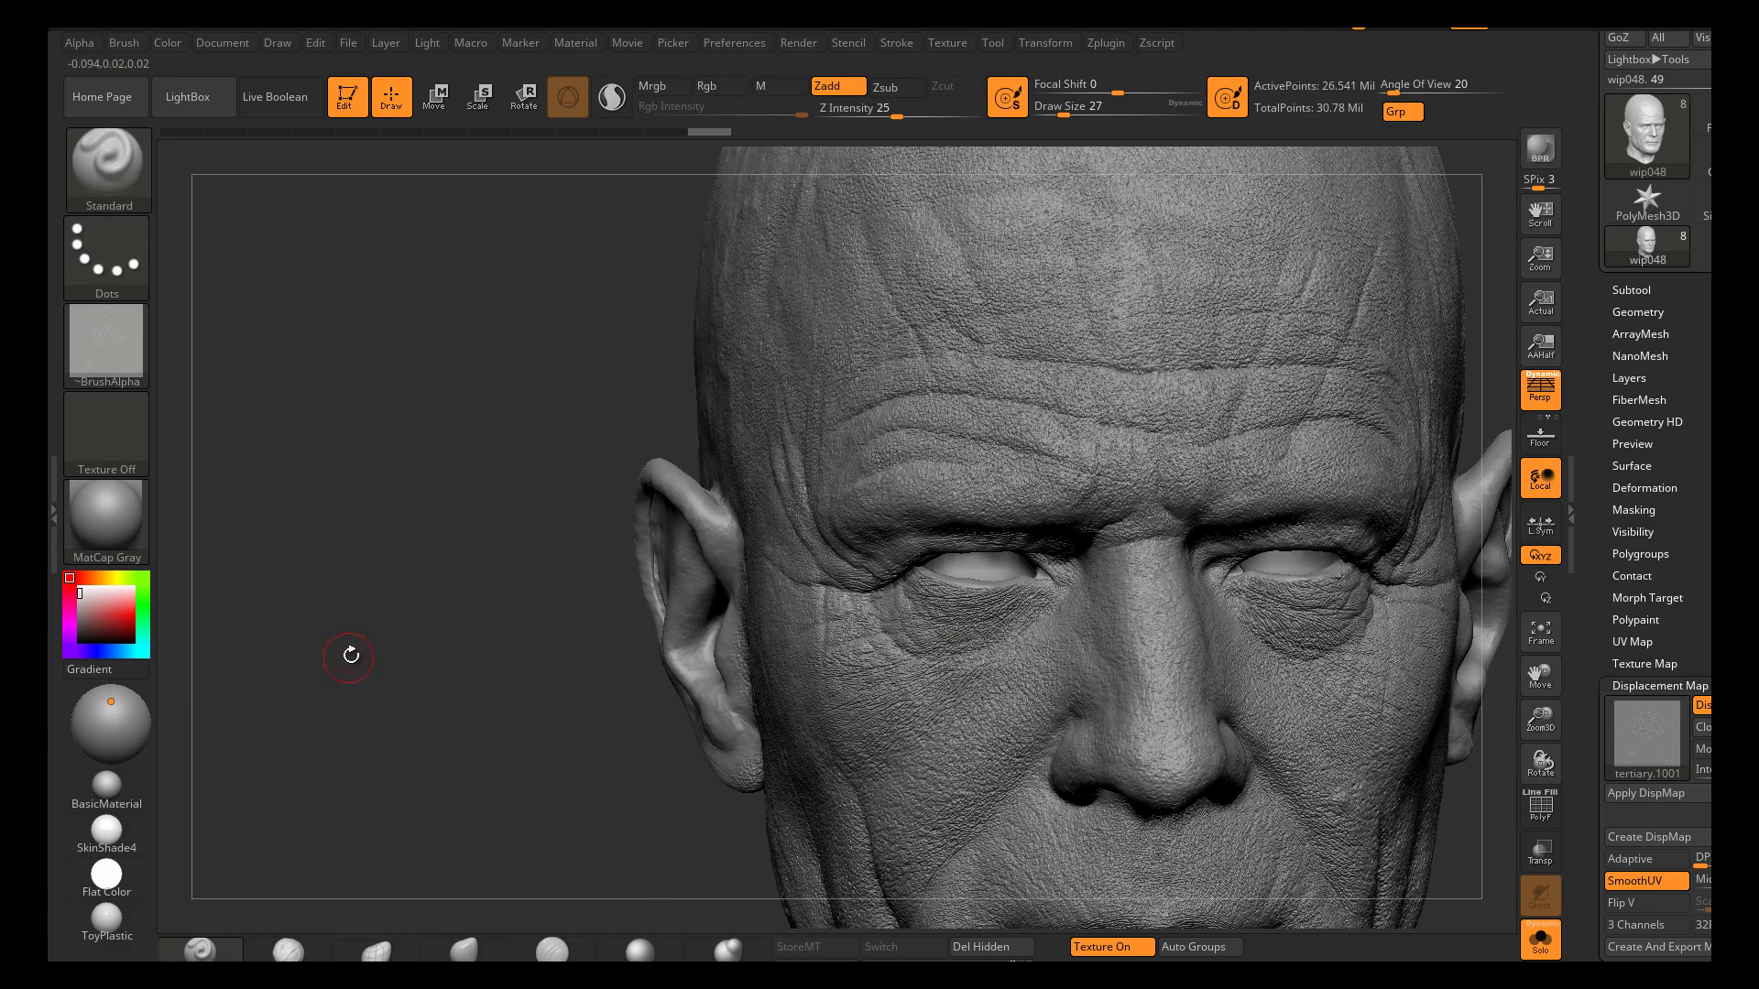
pyautogui.moveTo(349, 657); pyautogui.dragTo(385, 616)
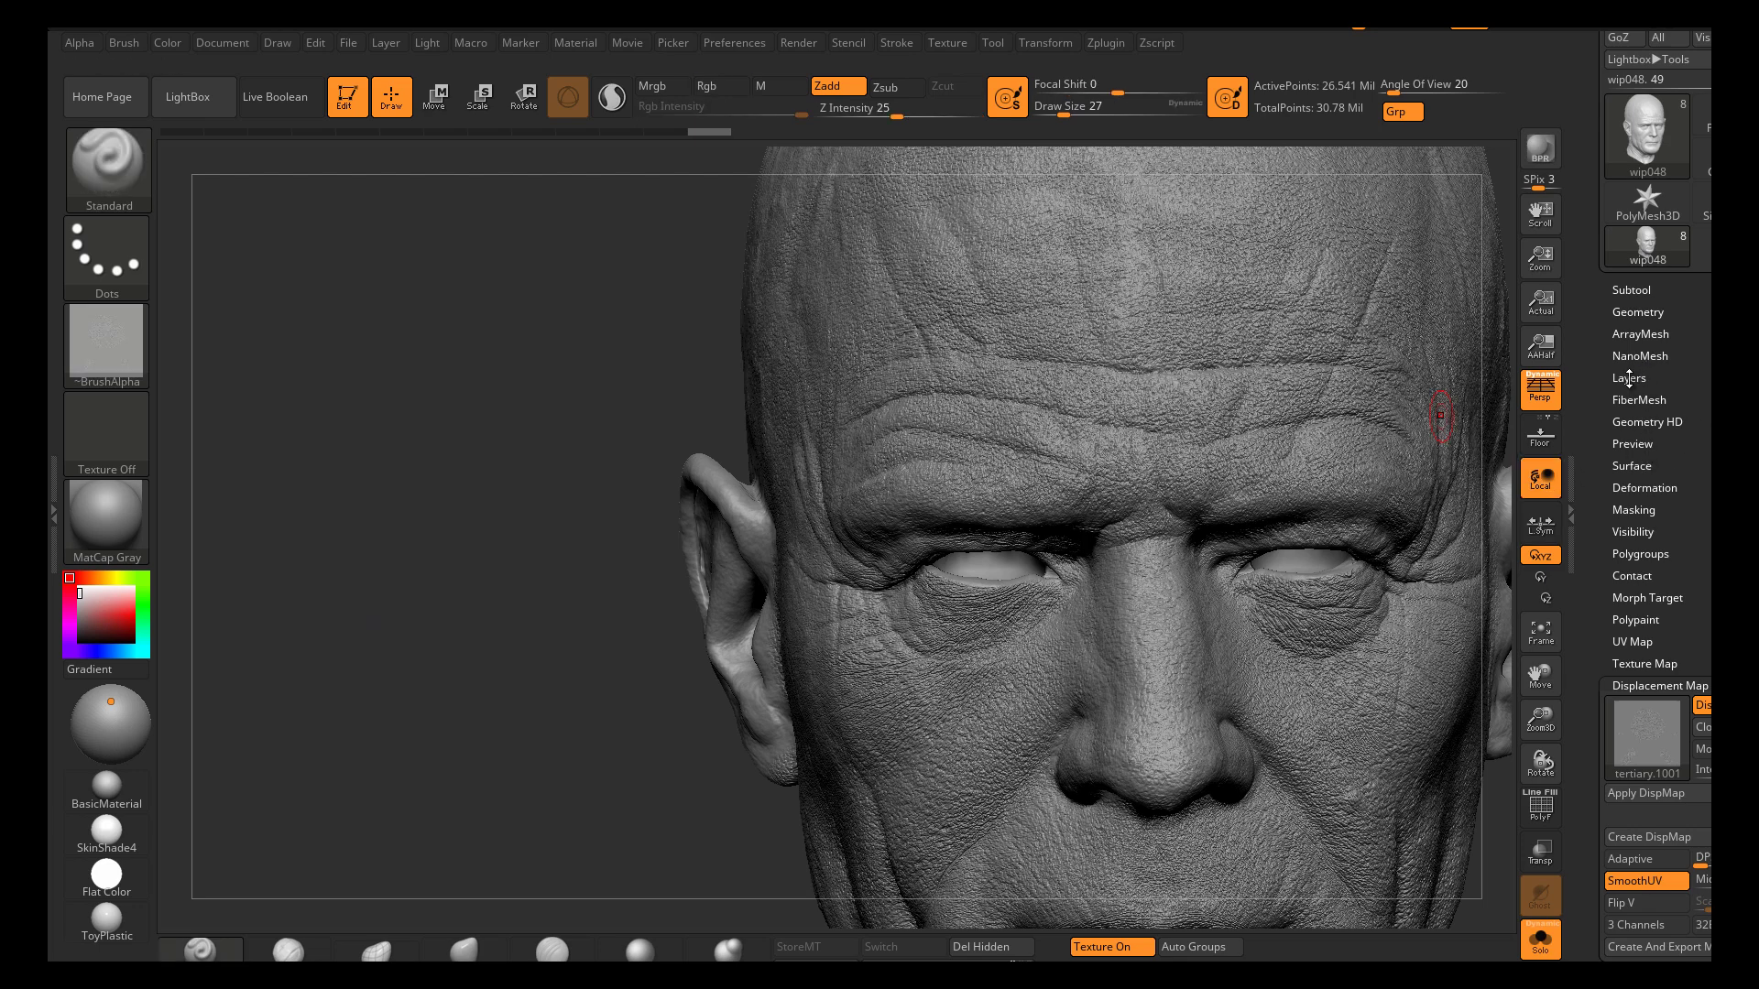
# Apply the tertiary displacement map to the mesh on the tertiary layer and clear the brush alpha
pyautogui.click(1624, 793)
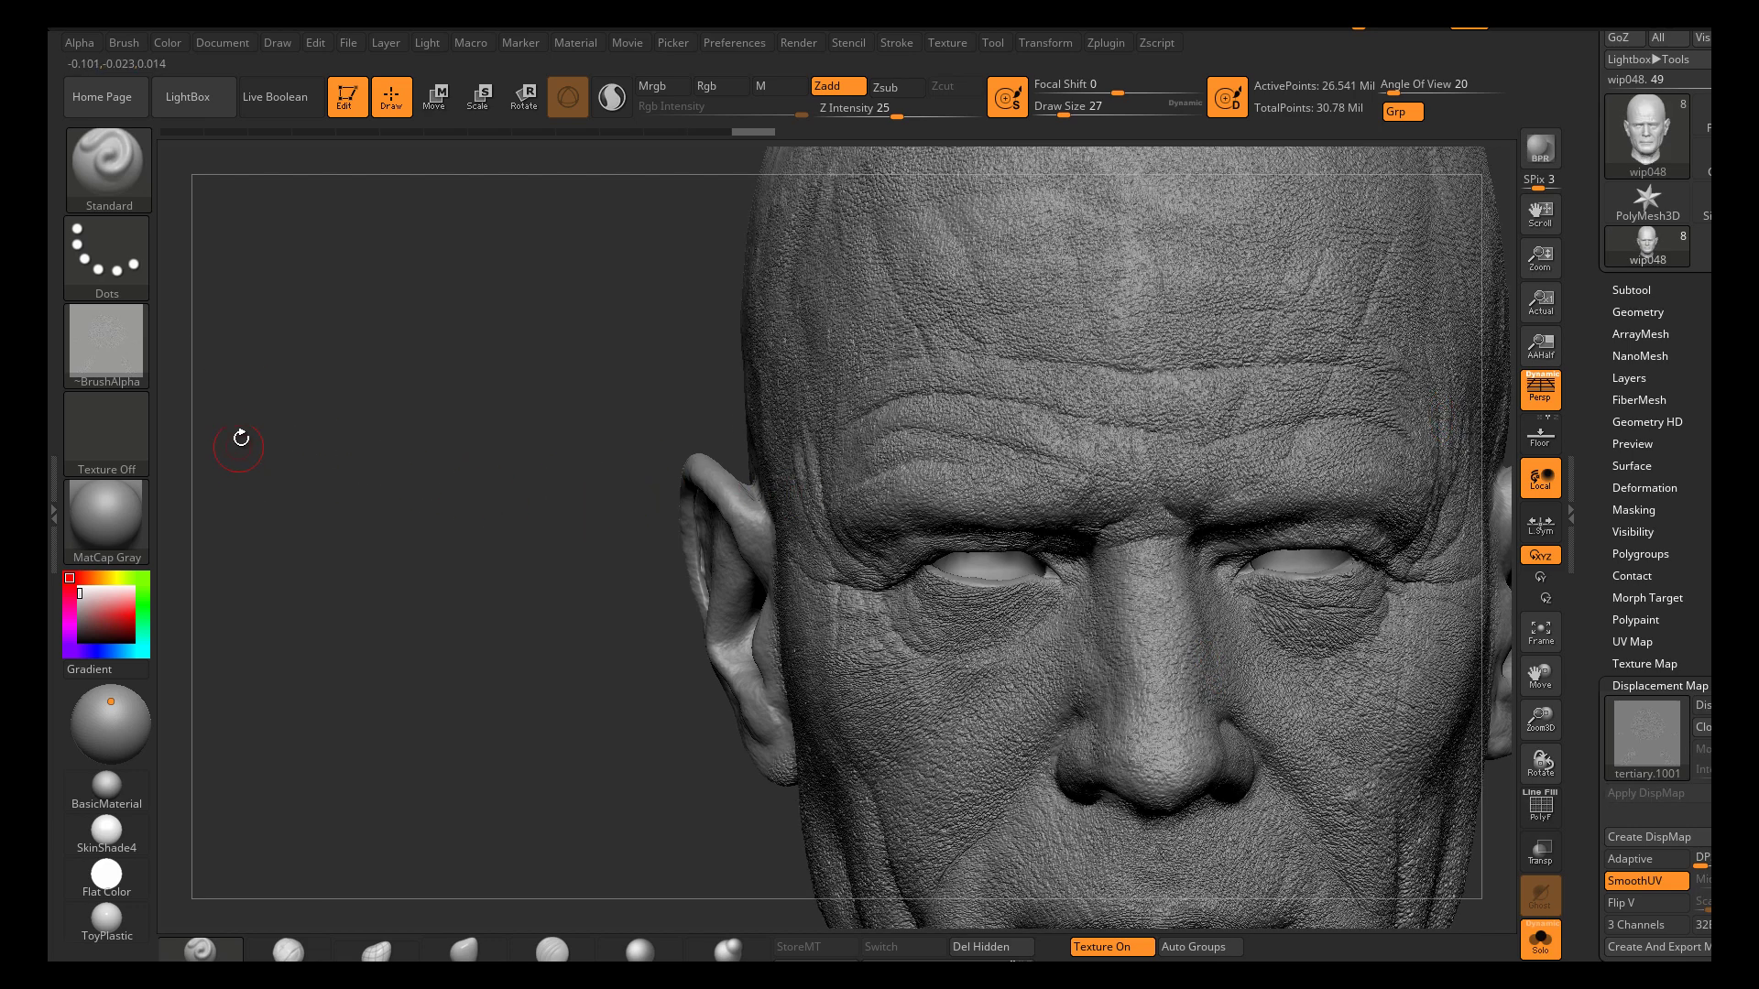
pyautogui.click(133, 360)
pyautogui.click(219, 366)
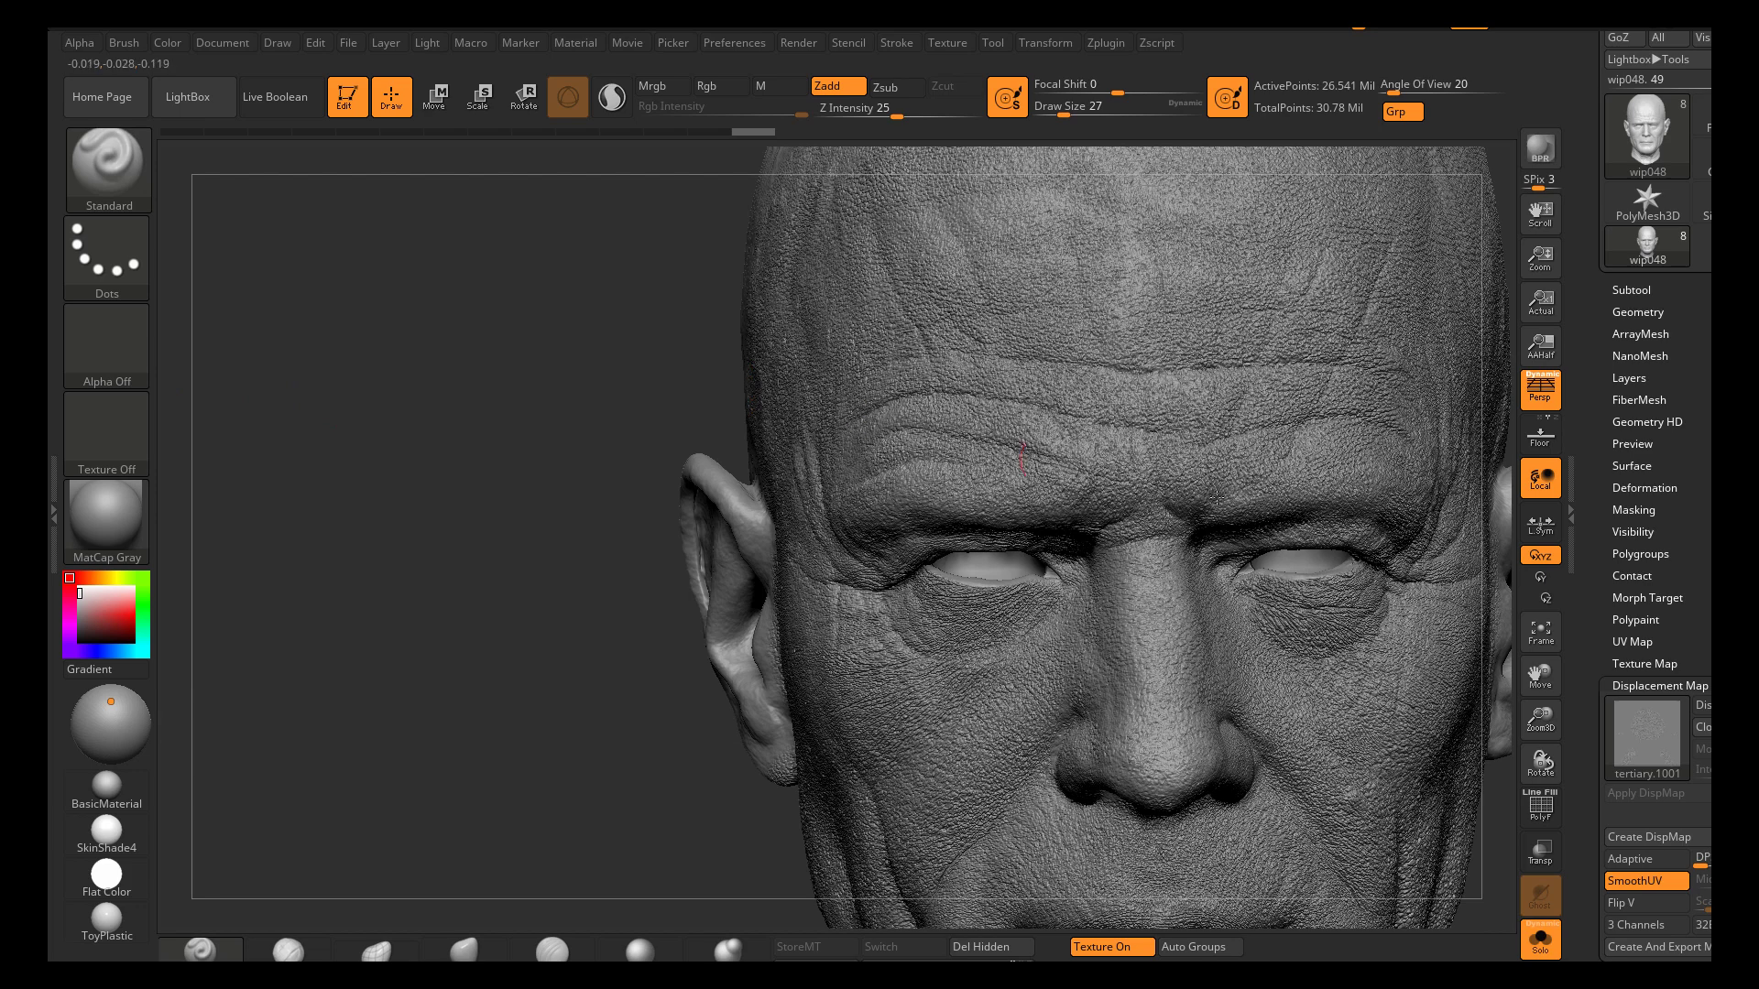
# Set the tertiary layer's intensity to 0.3
pyautogui.click(1629, 379)
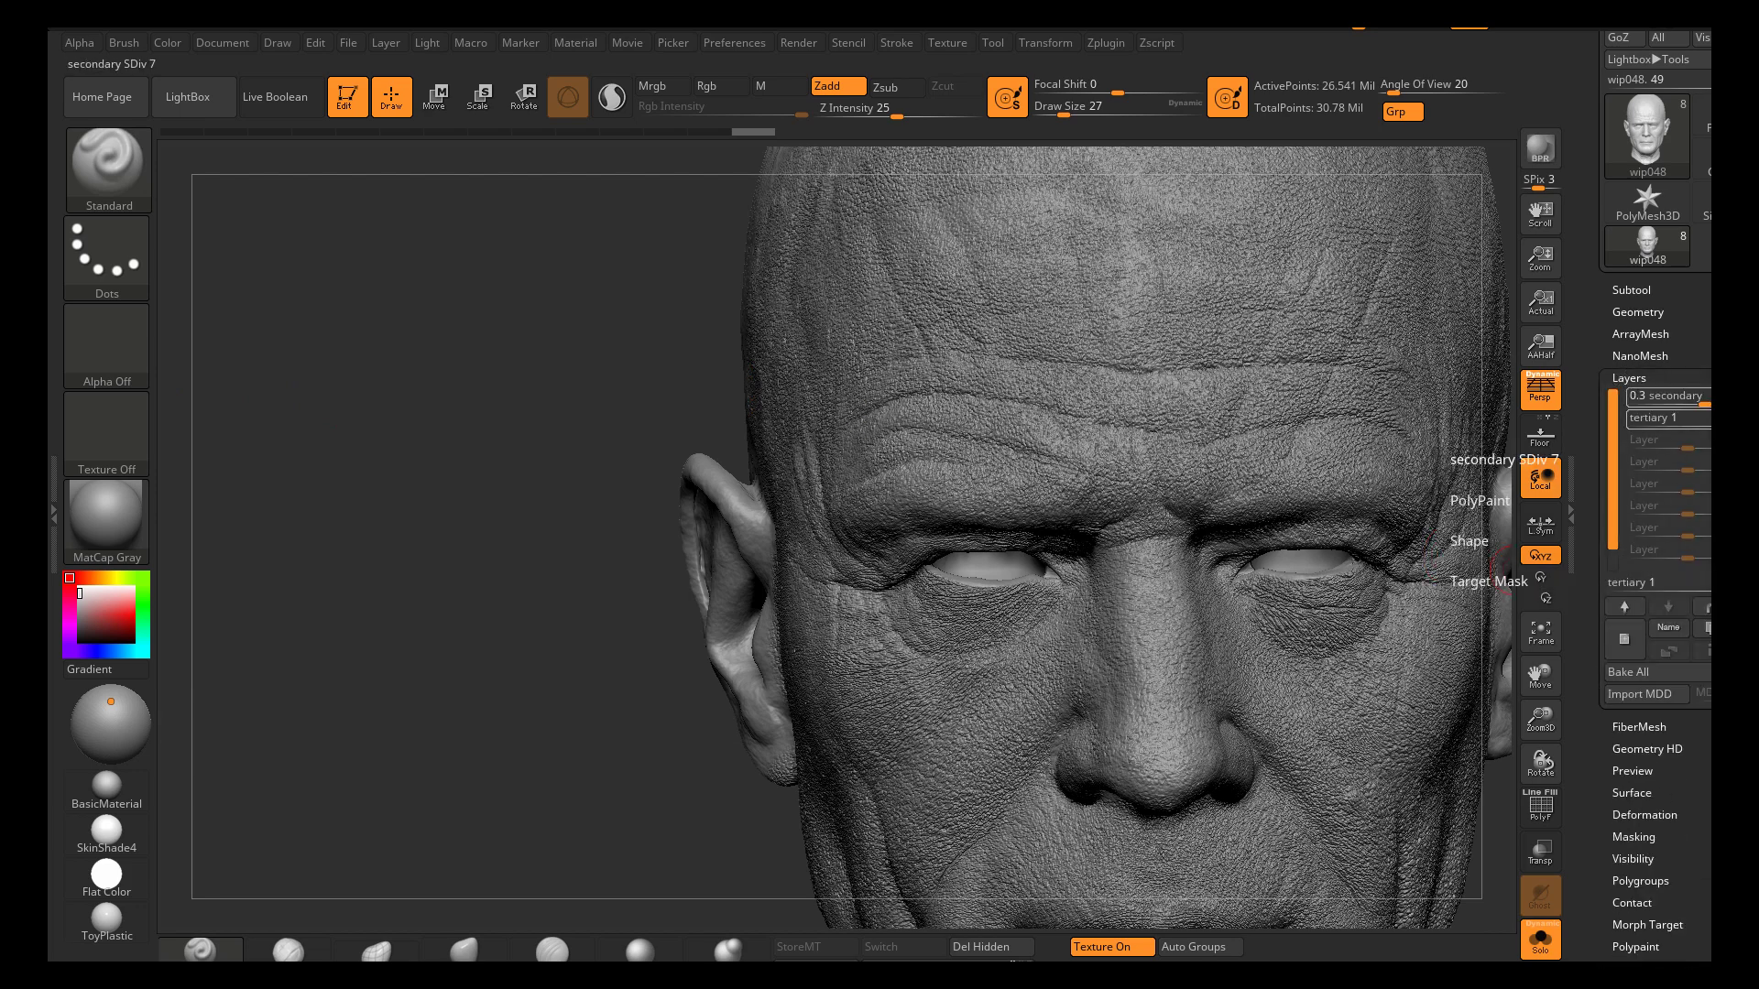
pyautogui.click(1667, 396)
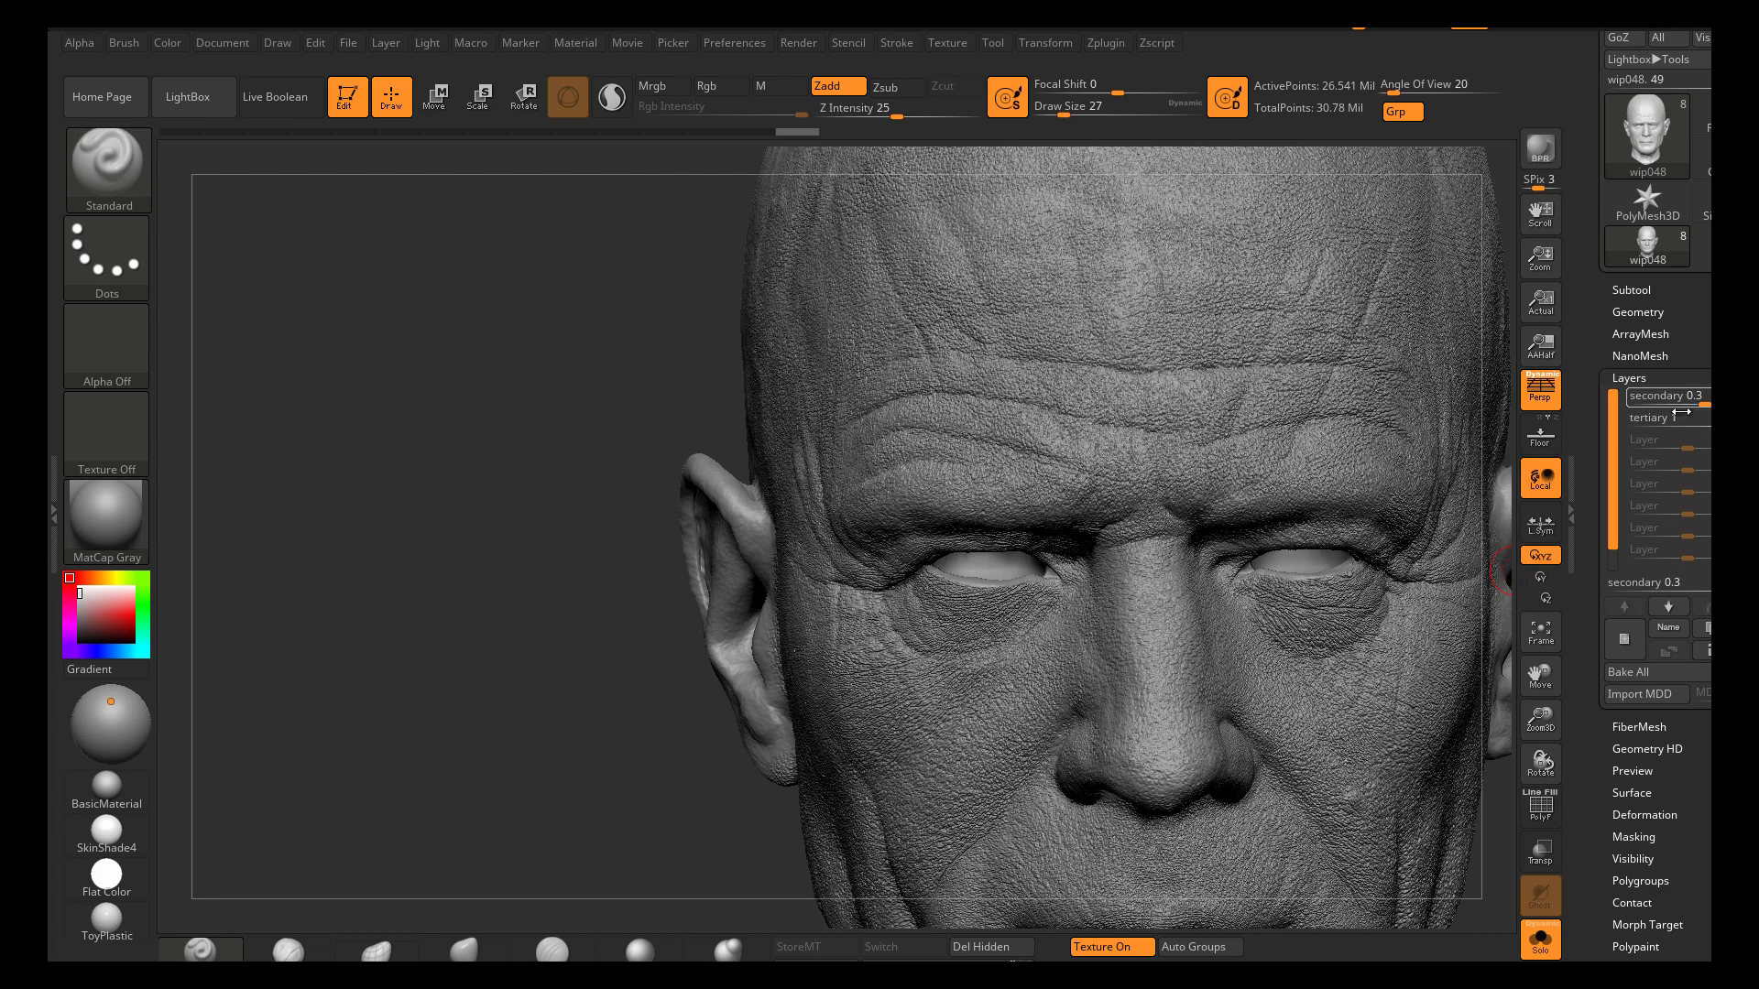
pyautogui.moveTo(1260, 478); pyautogui.dragTo(1341, 468, button='right')
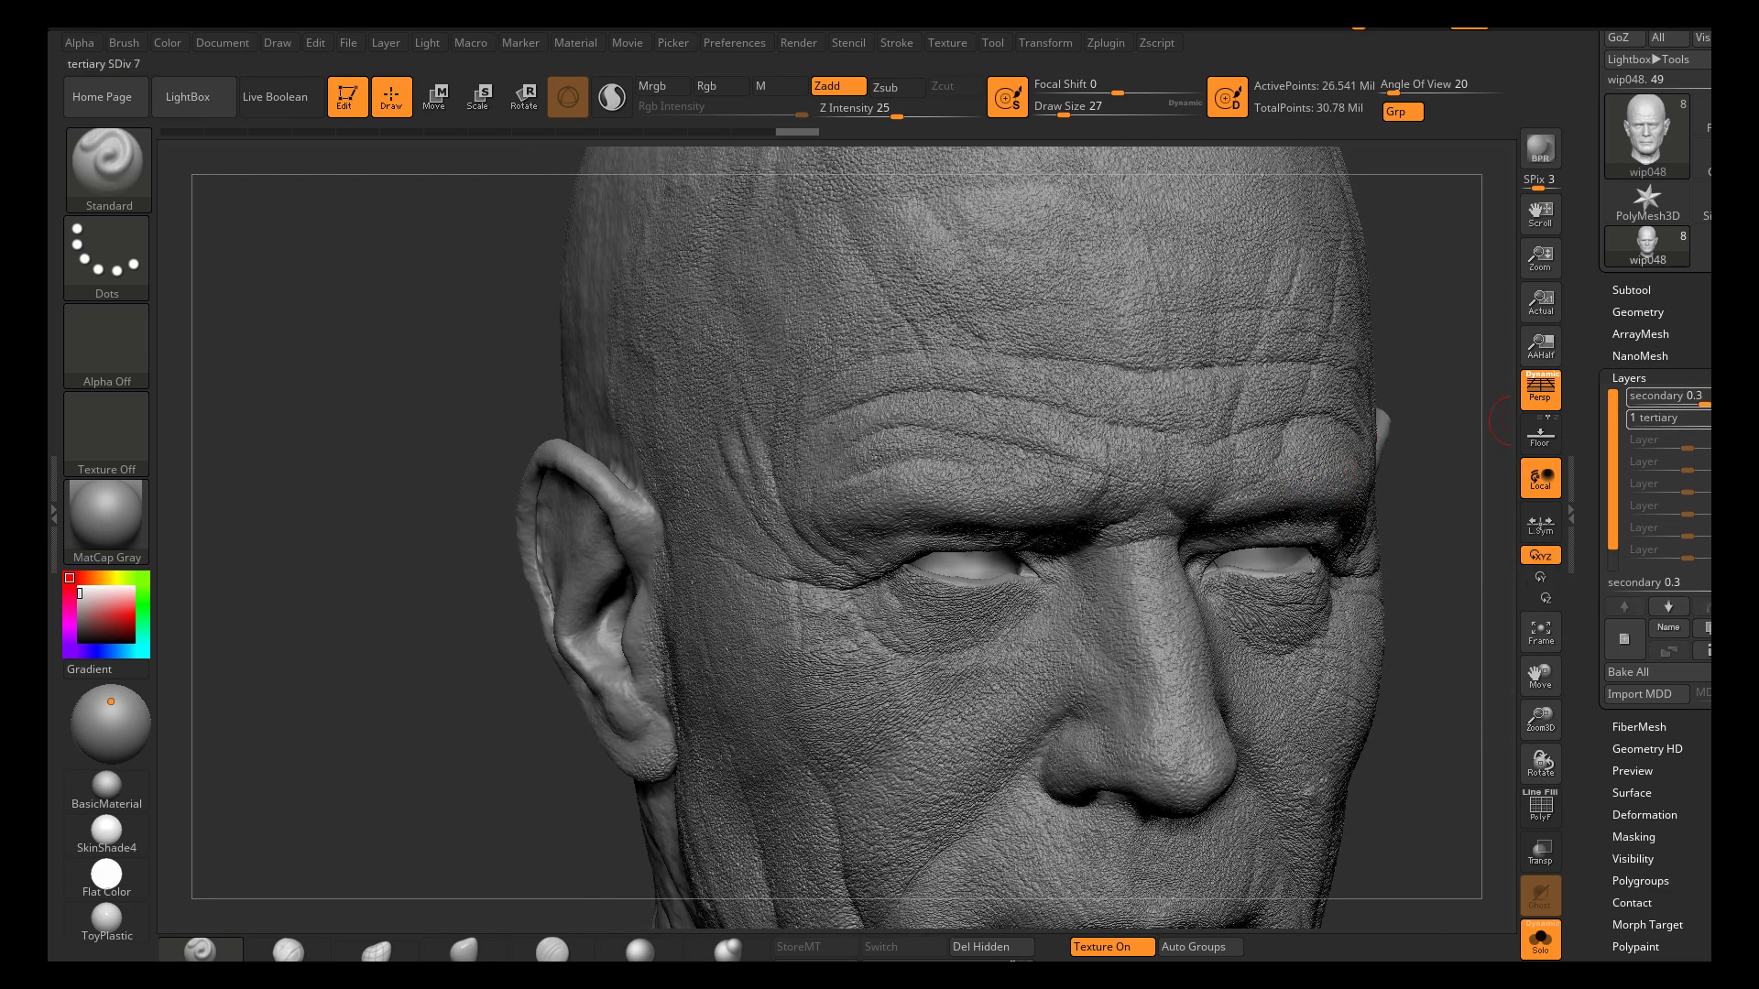
pyautogui.moveTo(1196, 534)
pyautogui.mouseDown(button='right')
pyautogui.moveTo(1319, 534)
pyautogui.moveTo(1127, 541)
pyautogui.moveTo(1218, 527)
pyautogui.mouseUp(button='right')
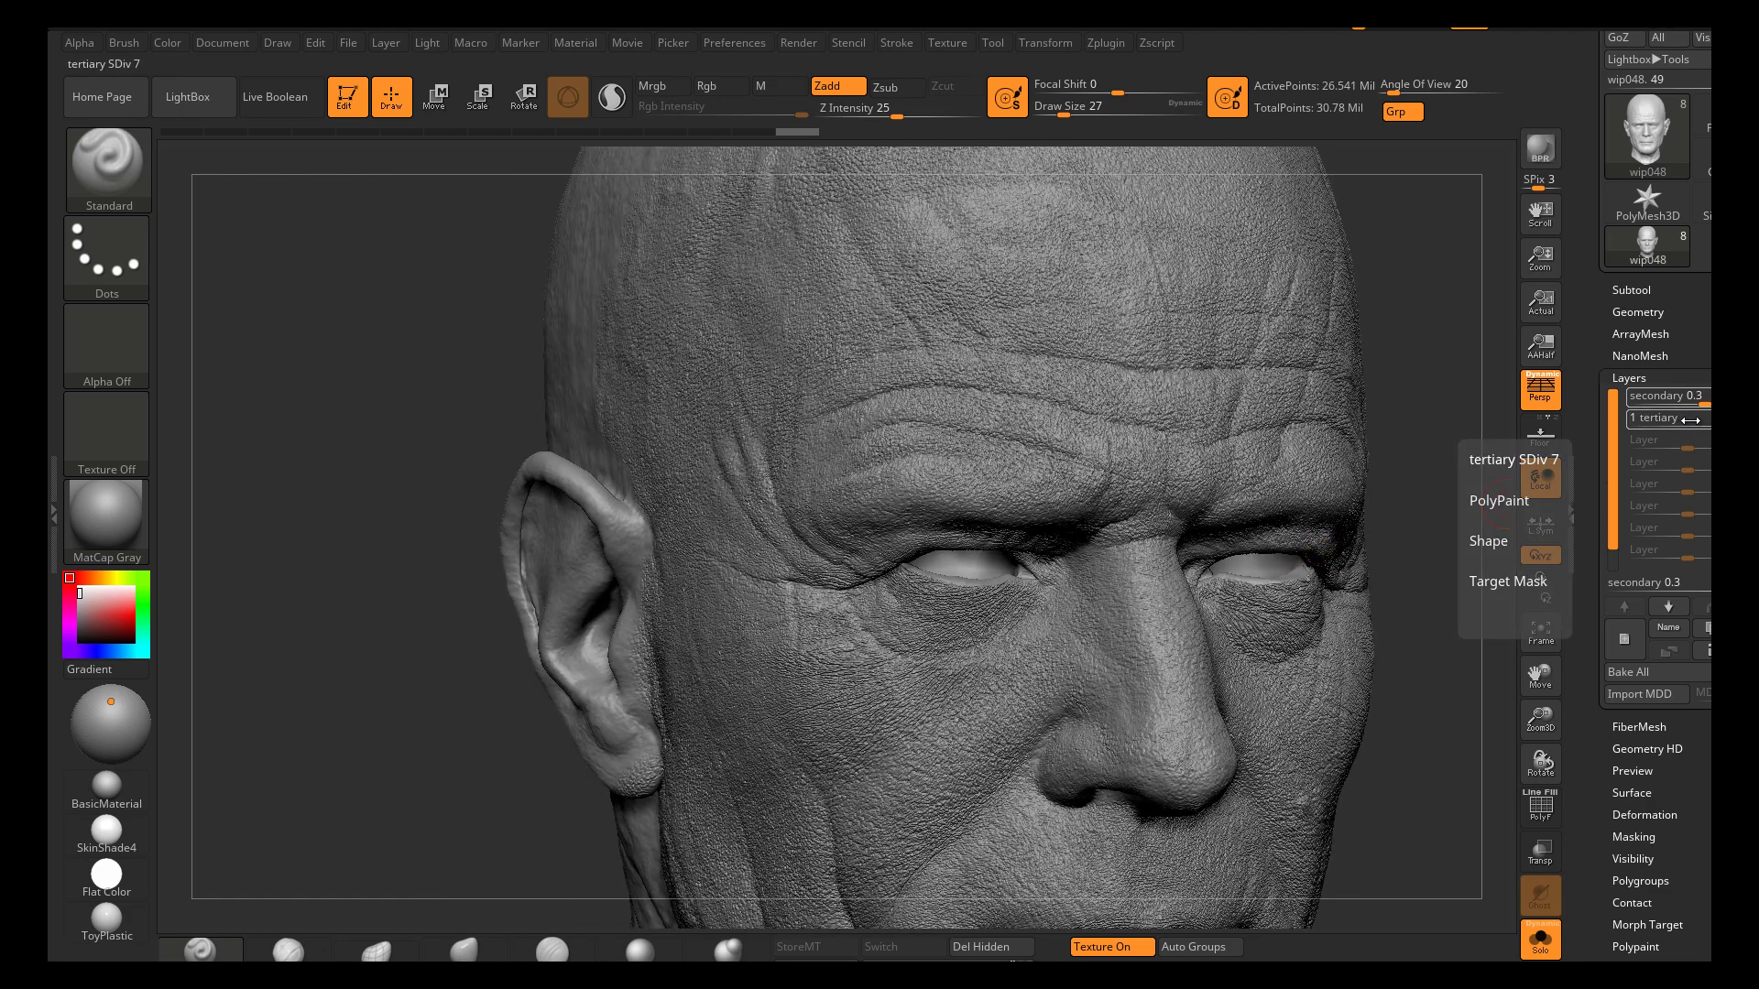
pyautogui.moveTo(1690, 418); pyautogui.dragTo(1697, 417)
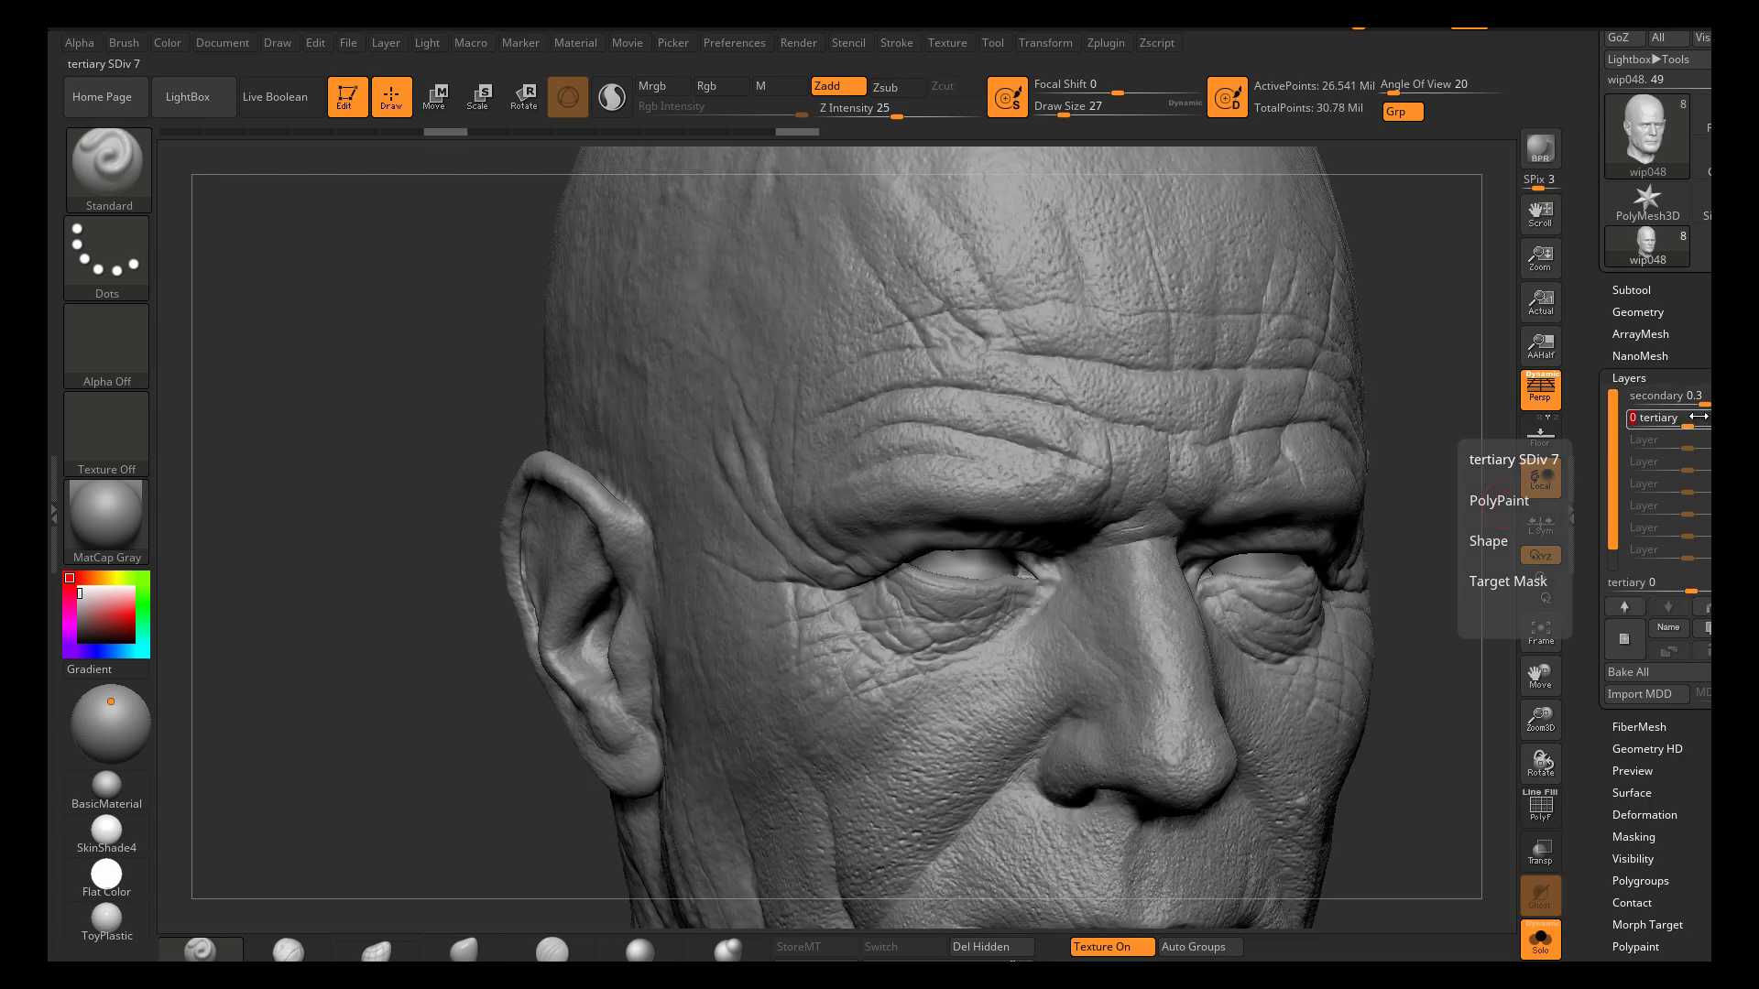
pyautogui.write('.3')
pyautogui.press('Return')
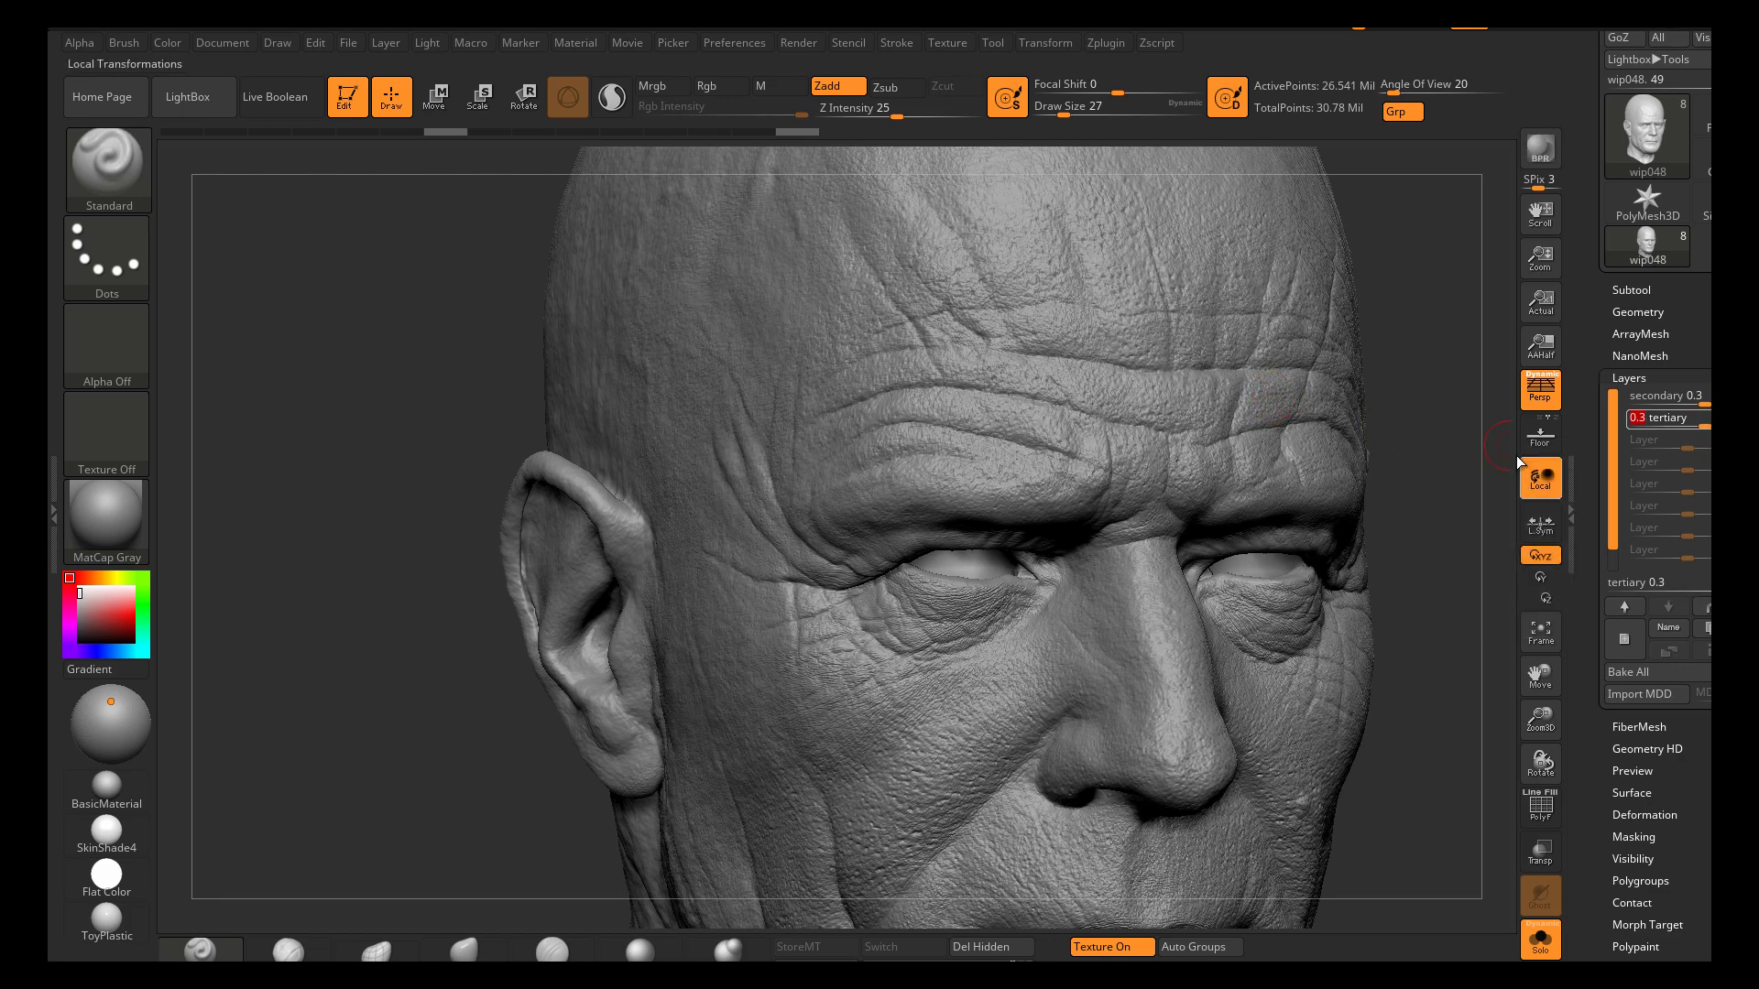
# Examine the combined secondary and tertiary skin detail around the nose, mouth and eyes and from both sides
pyautogui.moveTo(1362, 454); pyautogui.dragTo(1374, 467)
pyautogui.keyDown('alt'); pyautogui.moveTo(1402, 616); pyautogui.dragTo(1308, 321); pyautogui.keyUp('alt')
pyautogui.moveTo(1307, 581); pyautogui.dragTo(1223, 634)
pyautogui.keyDown('alt'); pyautogui.moveTo(1411, 586); pyautogui.dragTo(1424, 696); pyautogui.keyUp('alt')
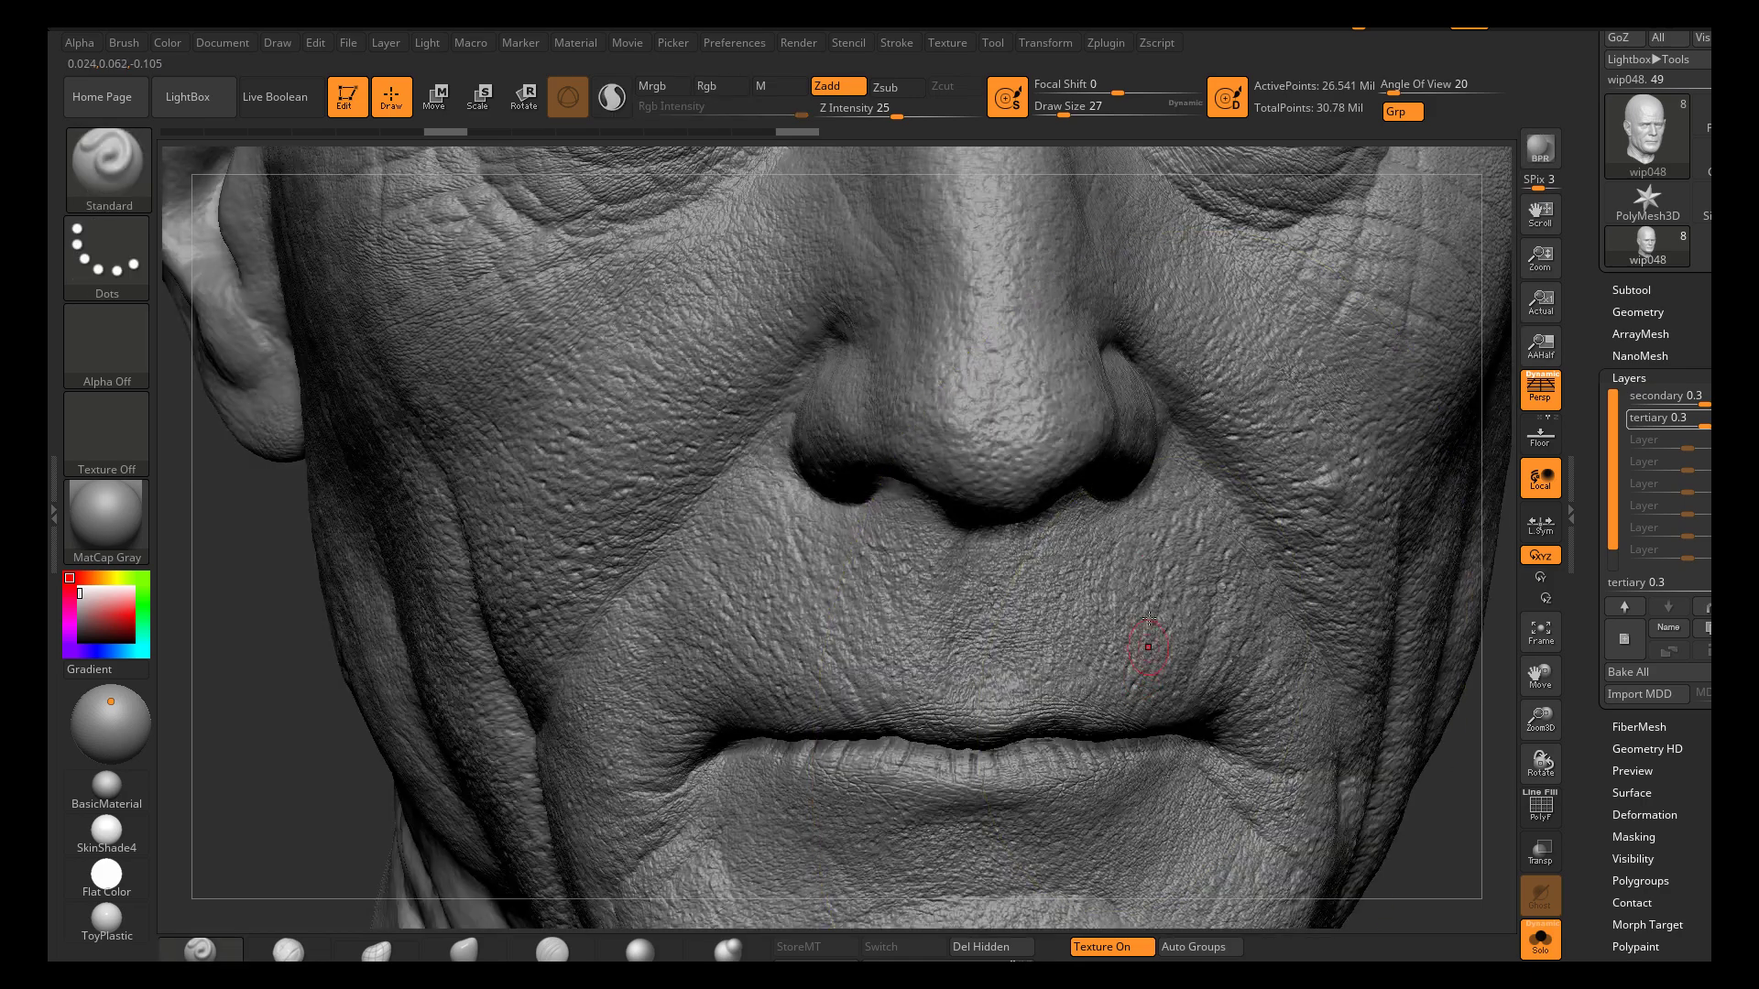
pyautogui.keyDown('alt'); pyautogui.moveTo(1147, 647); pyautogui.dragTo(1139, 877, button='right'); pyautogui.keyUp('alt')
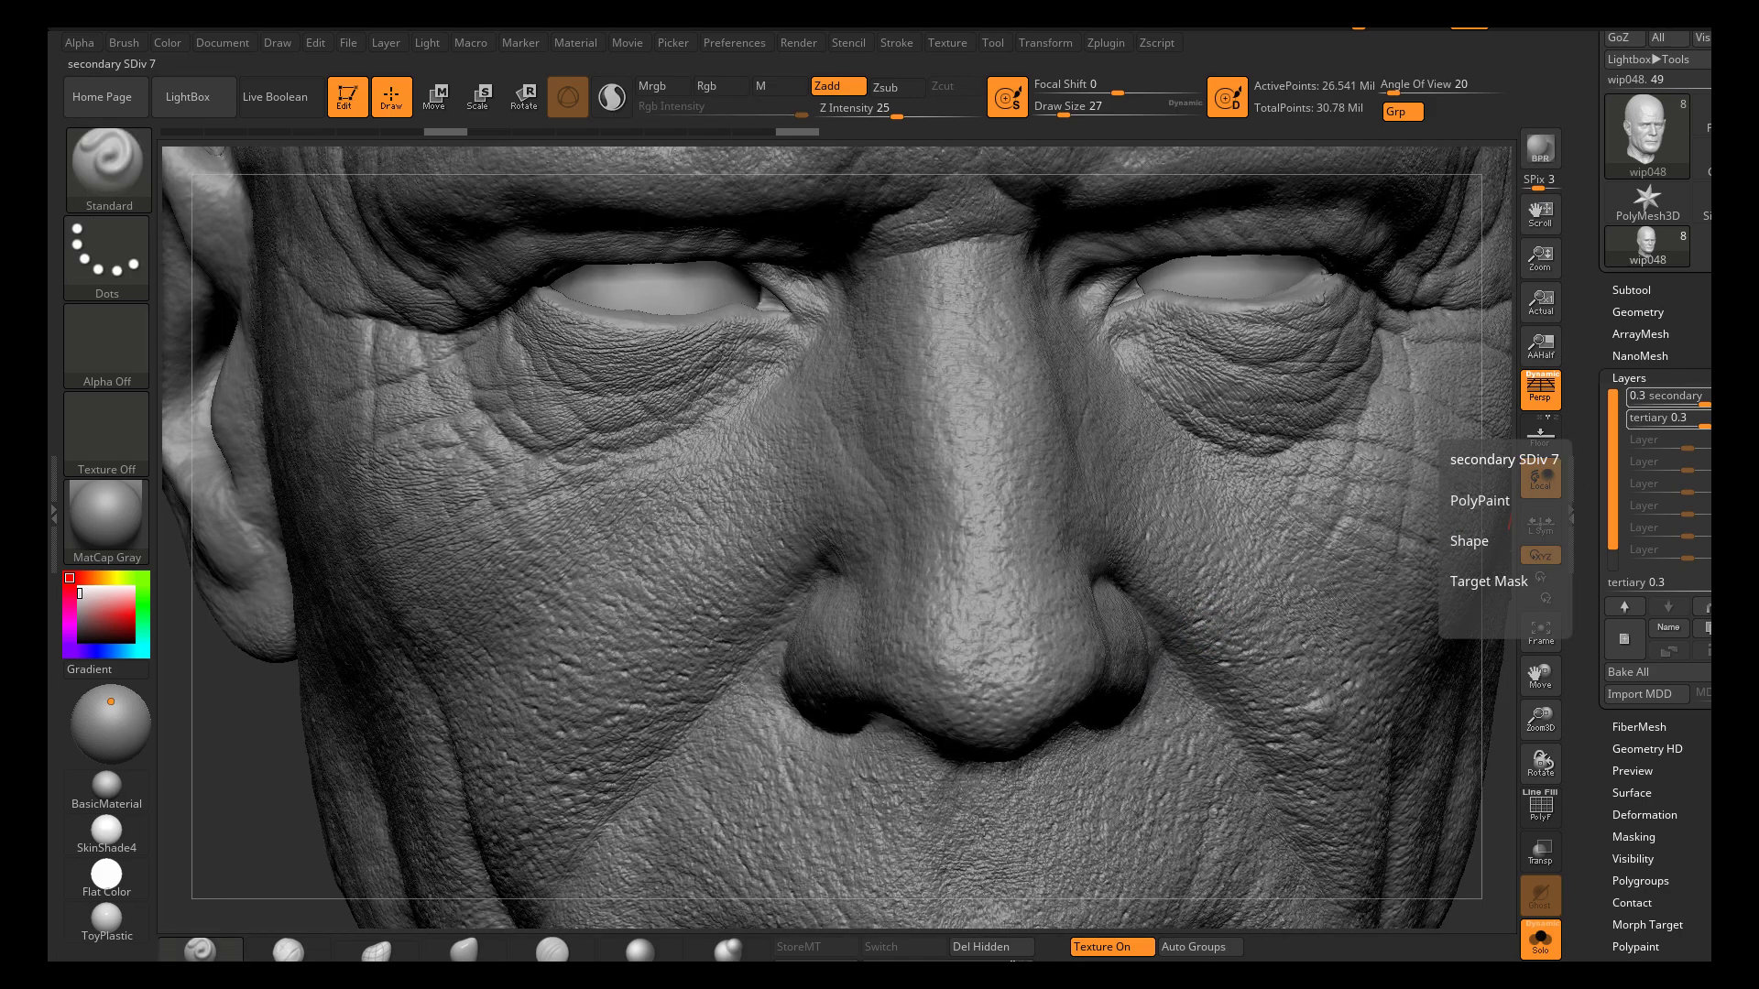
pyautogui.click(1662, 395)
pyautogui.moveTo(1268, 616); pyautogui.dragTo(1281, 687)
pyautogui.keyDown('alt'); pyautogui.moveTo(1111, 593); pyautogui.dragTo(1014, 314, button='right'); pyautogui.keyUp('alt')
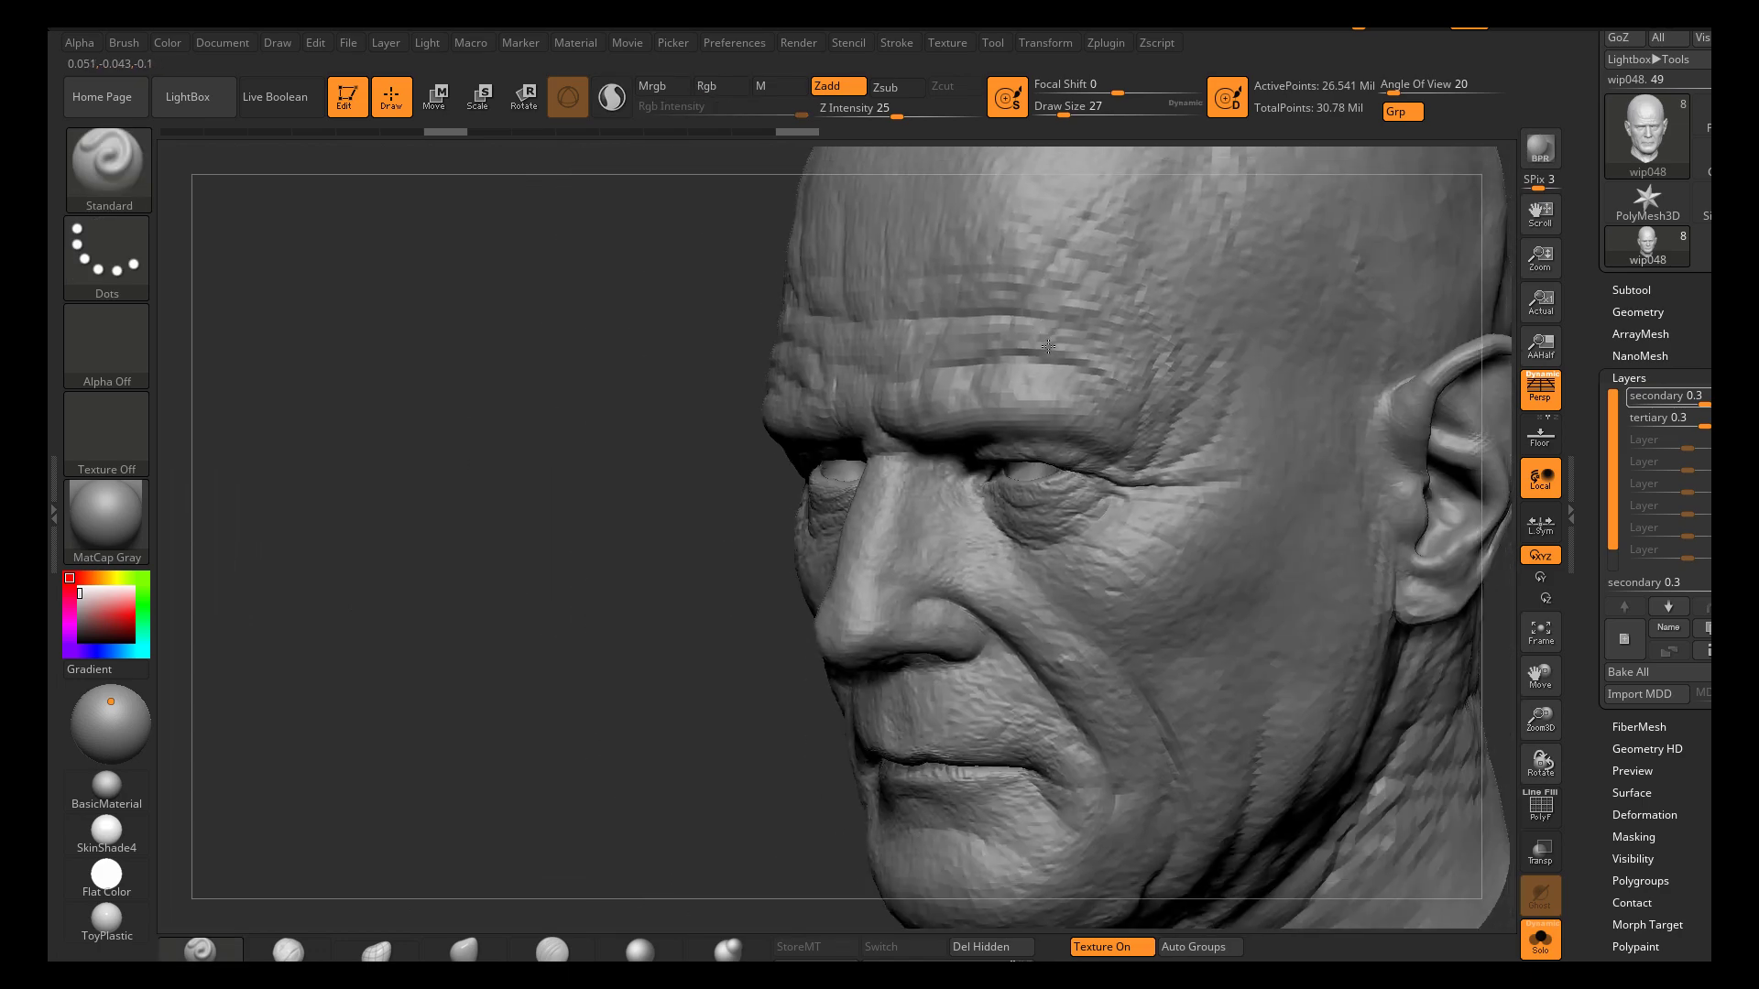
pyautogui.moveTo(1172, 551); pyautogui.dragTo(1350, 664, button='right')
pyautogui.moveTo(1379, 716); pyautogui.dragTo(1351, 641)
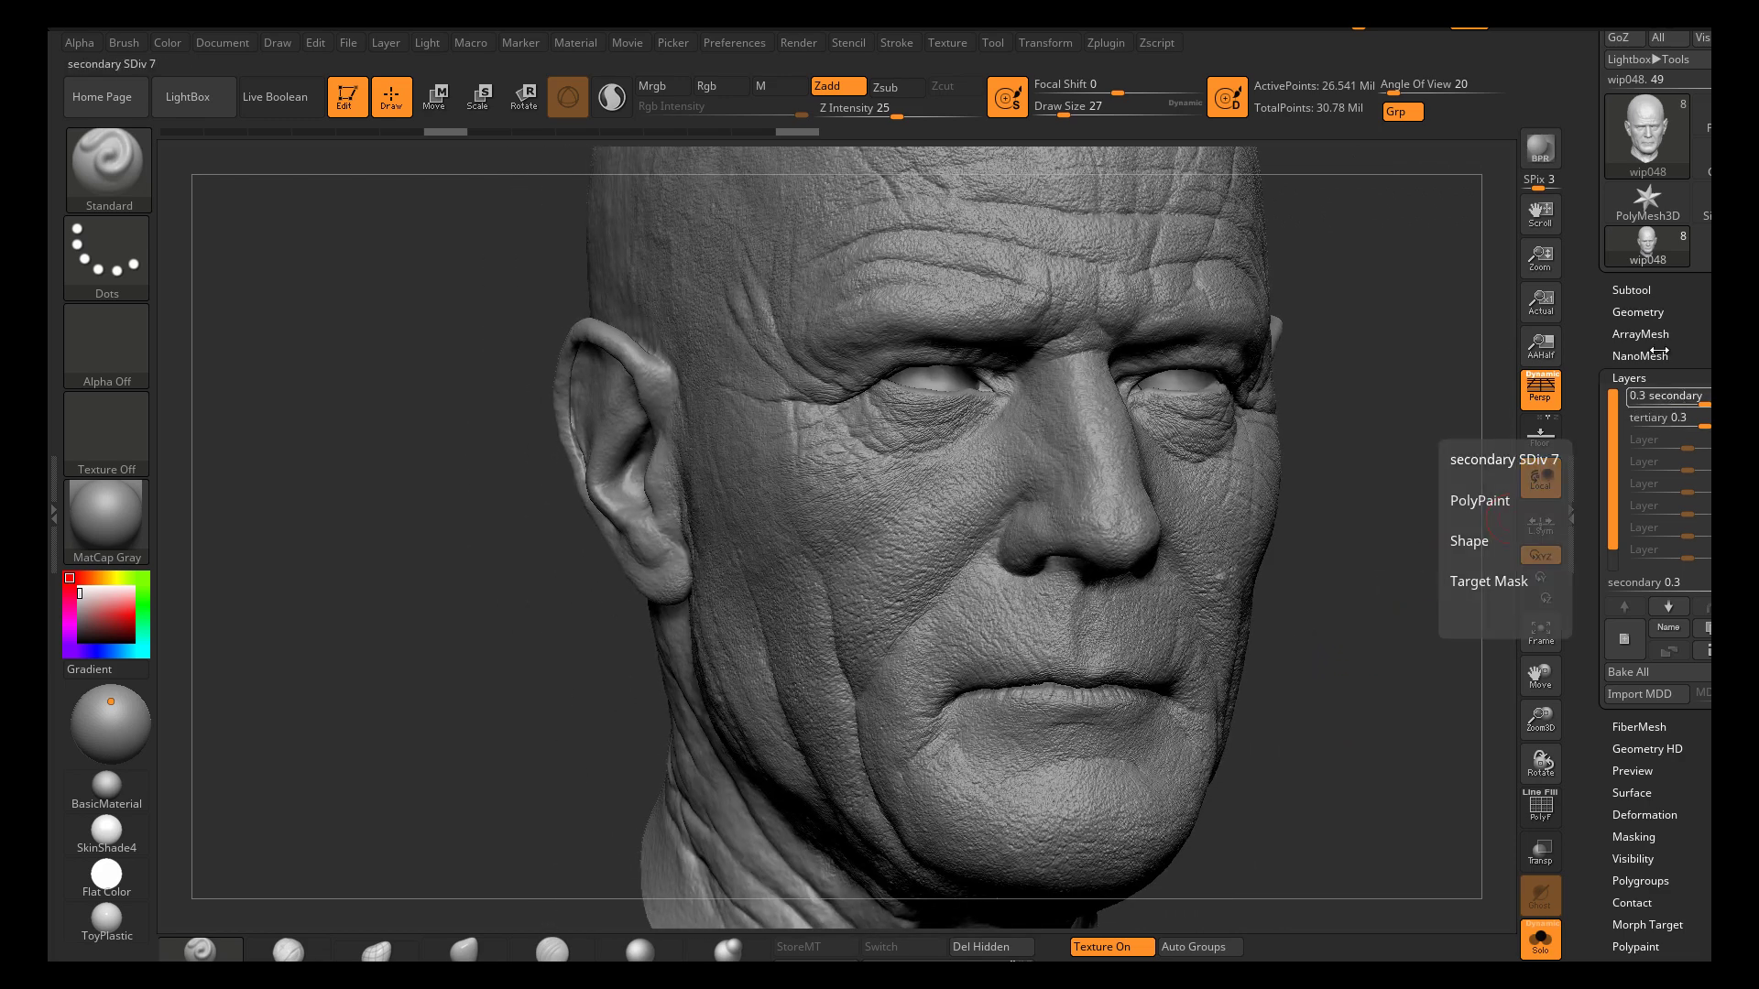
# Set the intensity of both the secondary and tertiary layers to 0.2 and check the face from several angles
pyautogui.moveTo(1674, 396); pyautogui.dragTo(1690, 395)
pyautogui.write('.2')
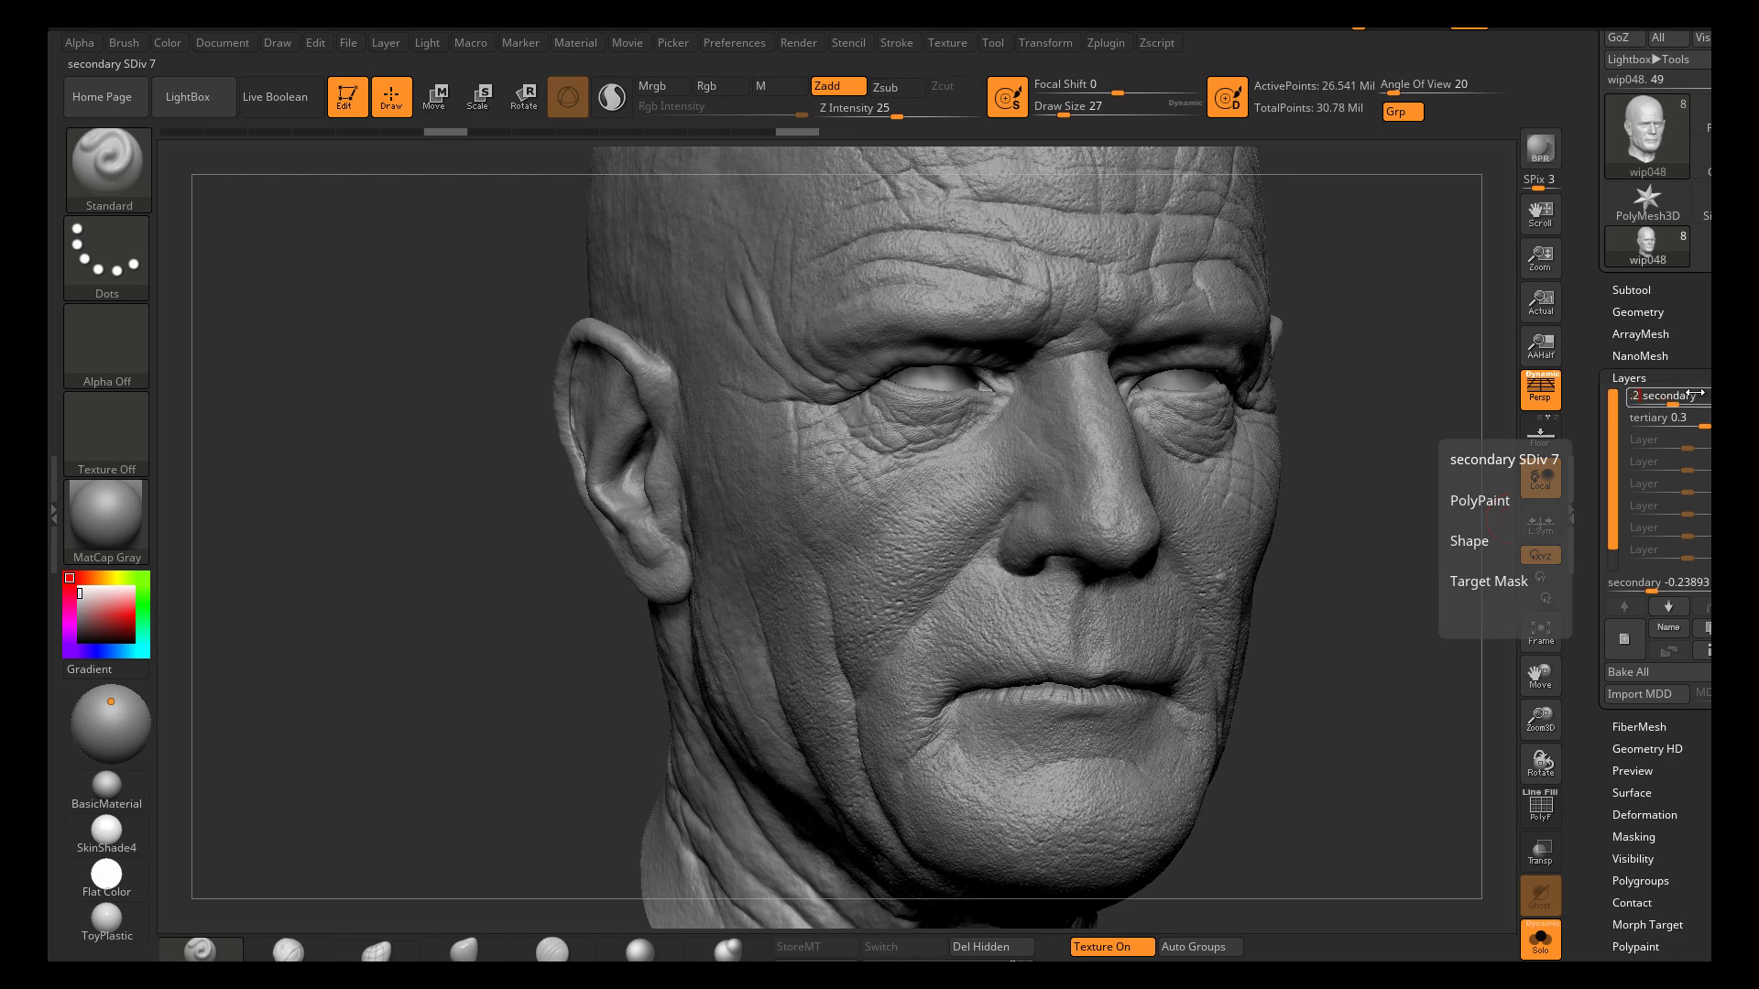
pyautogui.press('Return')
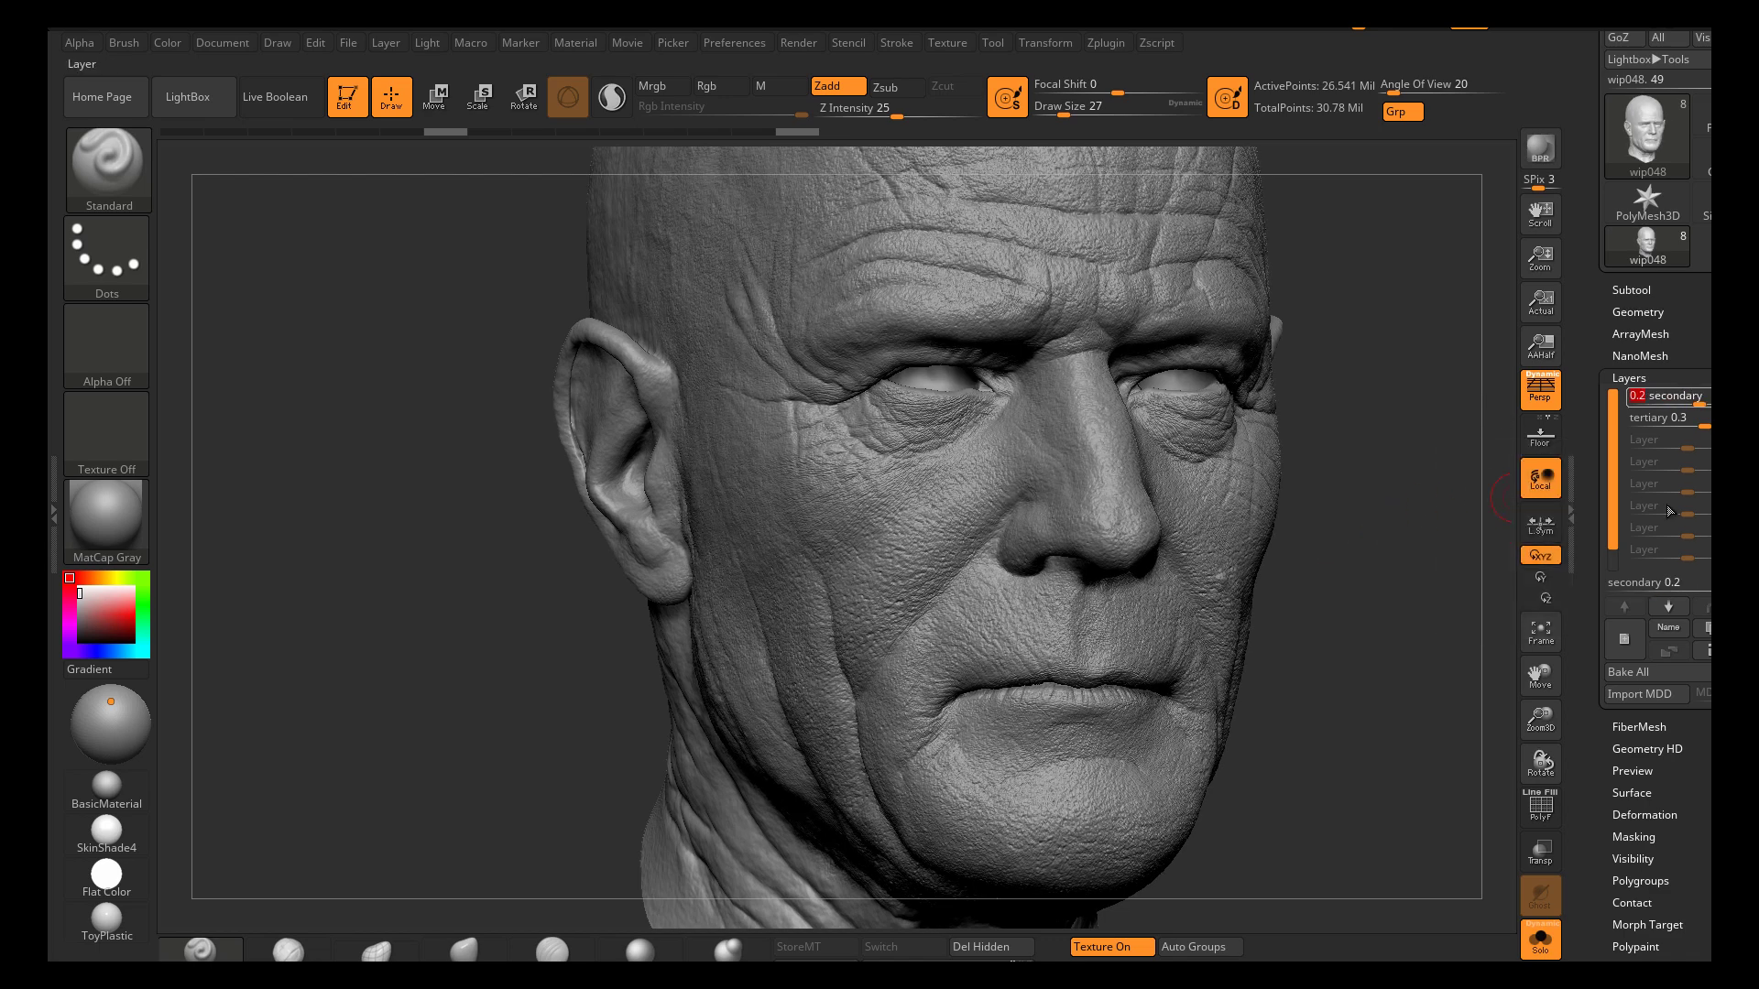
pyautogui.click(1665, 417)
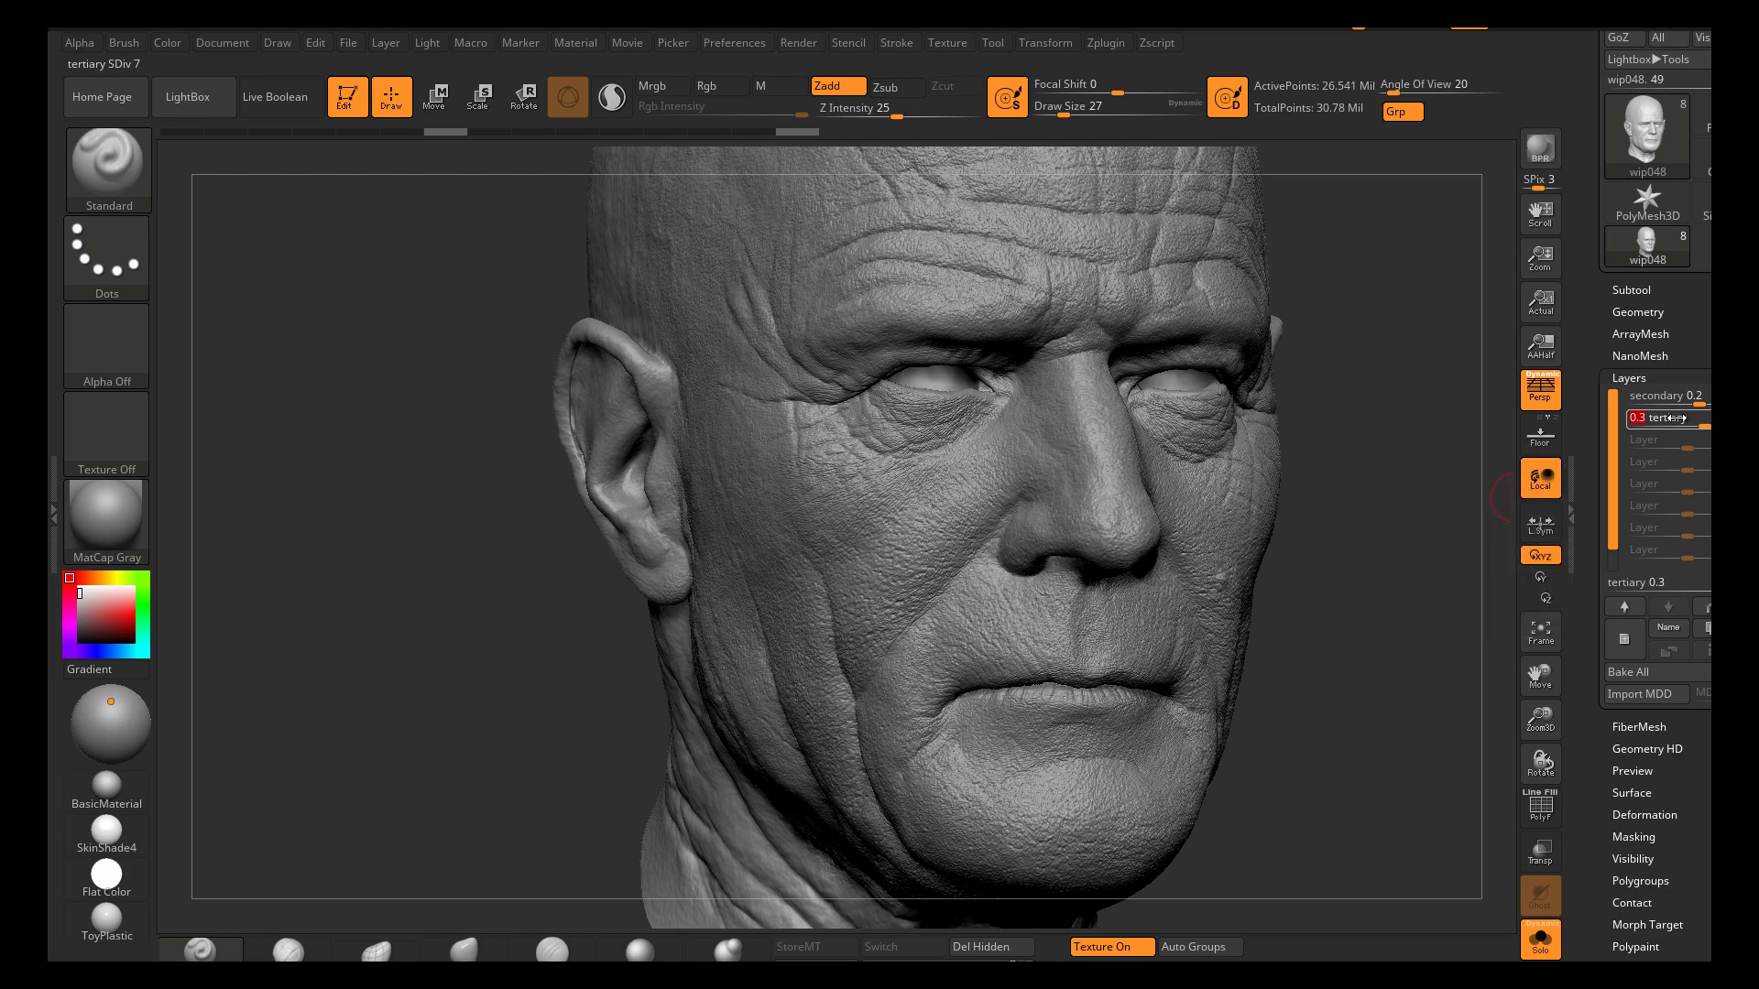
pyautogui.write('.2')
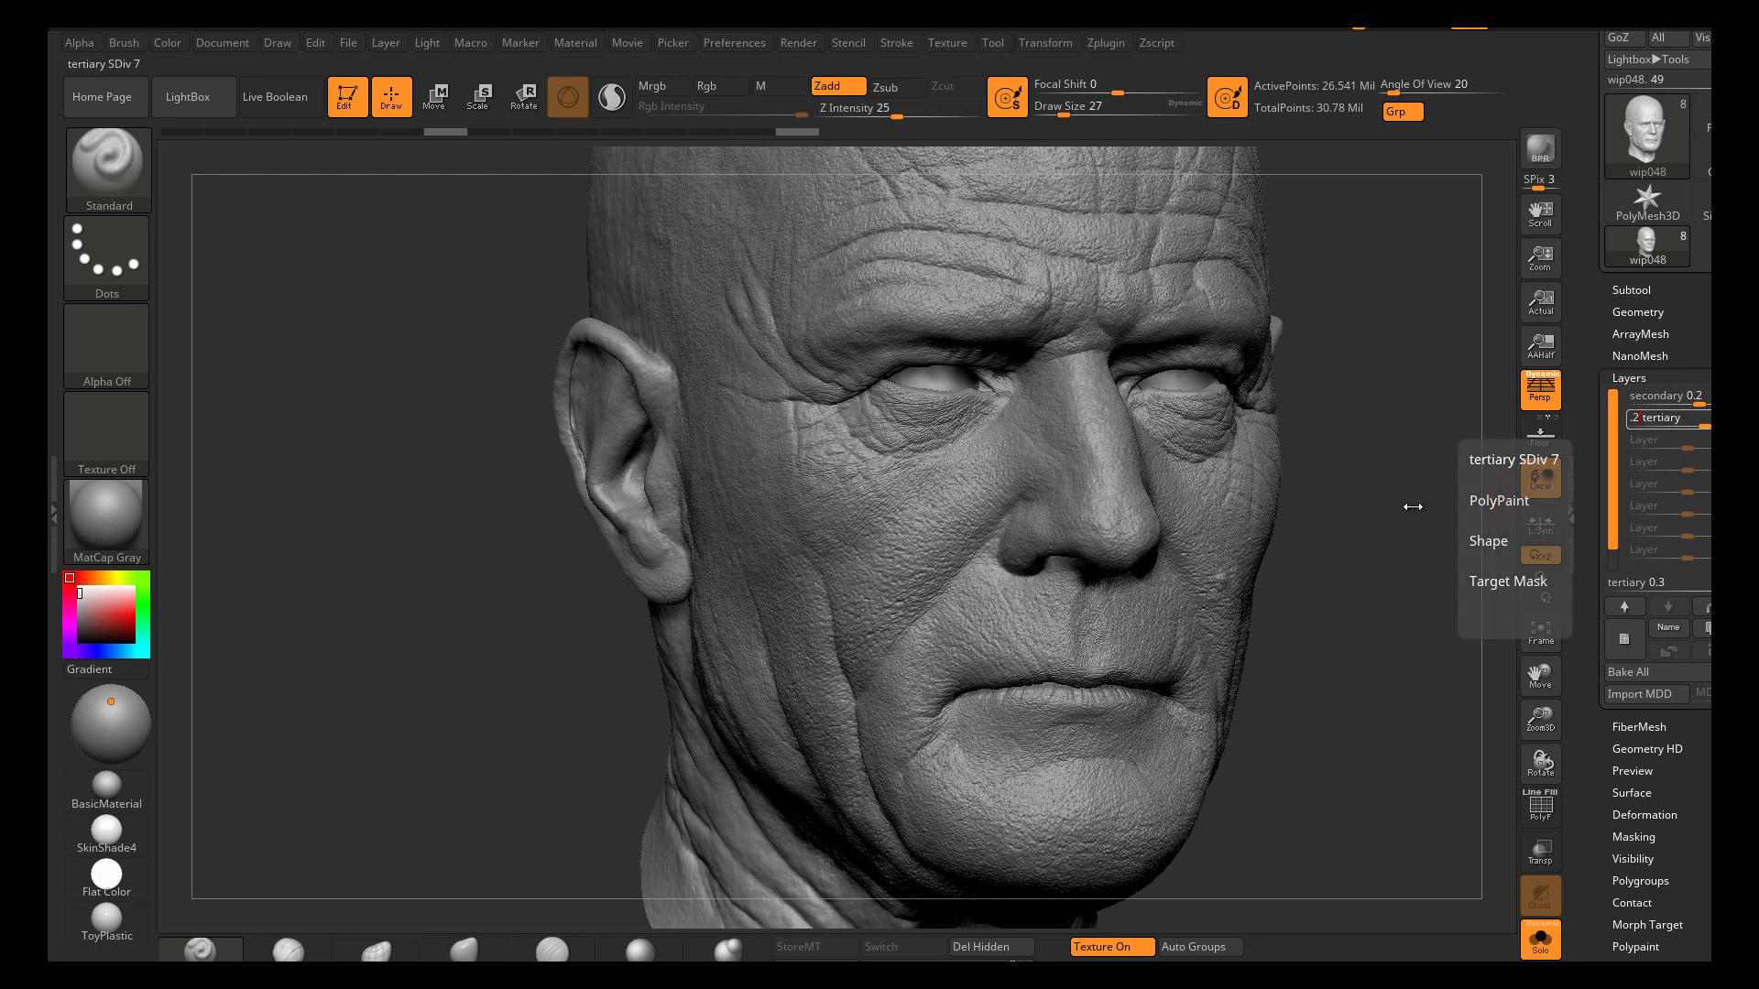
pyautogui.press('Return')
pyautogui.moveTo(1338, 574); pyautogui.dragTo(1322, 655)
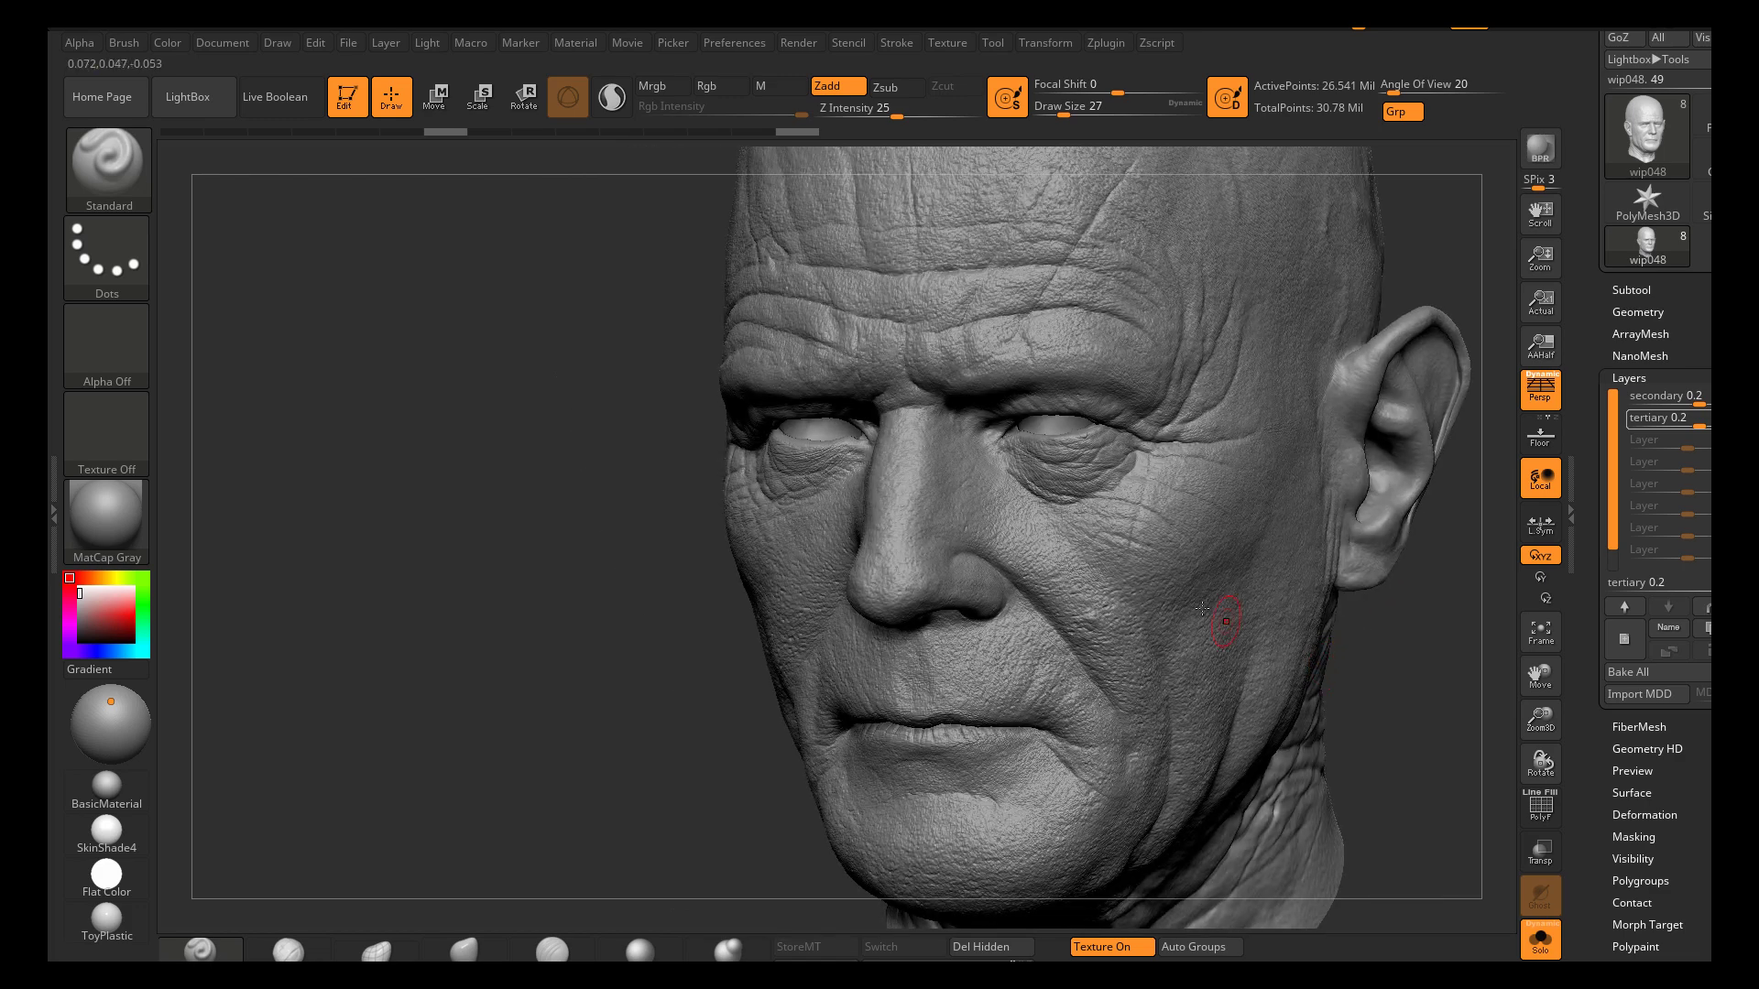
pyautogui.moveTo(1134, 538)
pyautogui.mouseDown()
pyautogui.moveTo(1437, 672)
pyautogui.moveTo(1426, 730)
pyautogui.moveTo(1326, 731)
pyautogui.moveTo(1369, 678)
pyautogui.moveTo(1354, 628)
pyautogui.moveTo(1361, 675)
pyautogui.mouseUp()
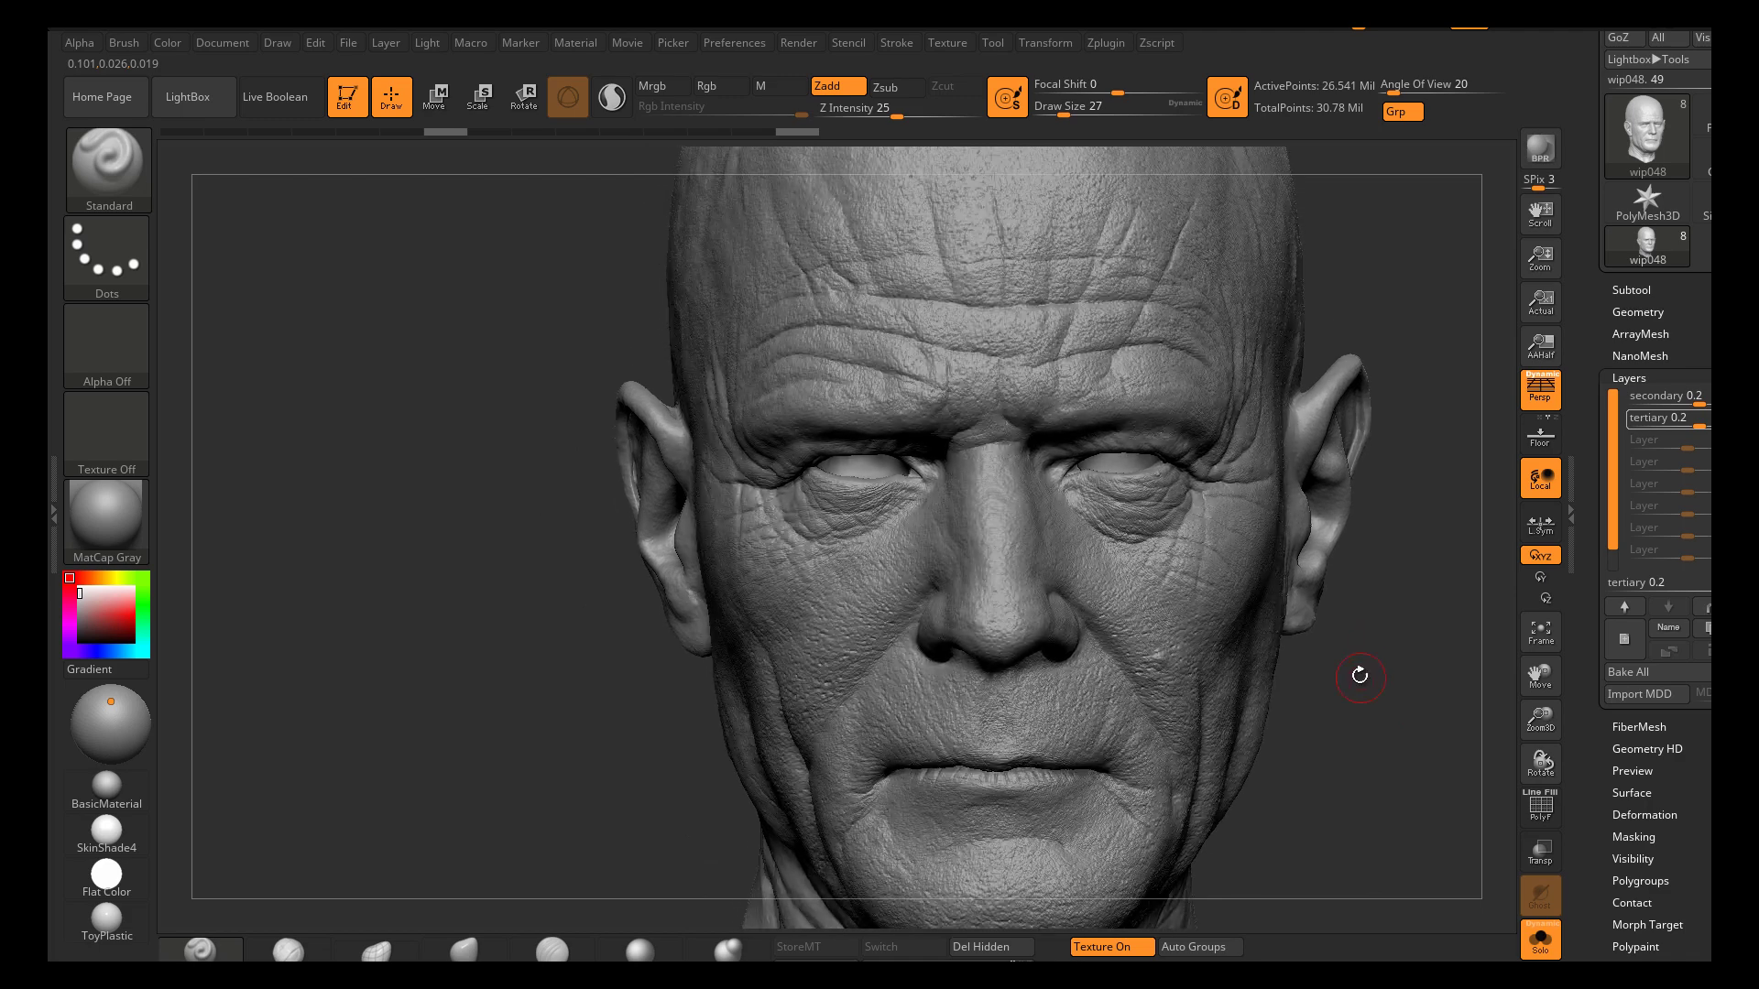
# Add a new layer on top of the tertiary one
pyautogui.click(1606, 627)
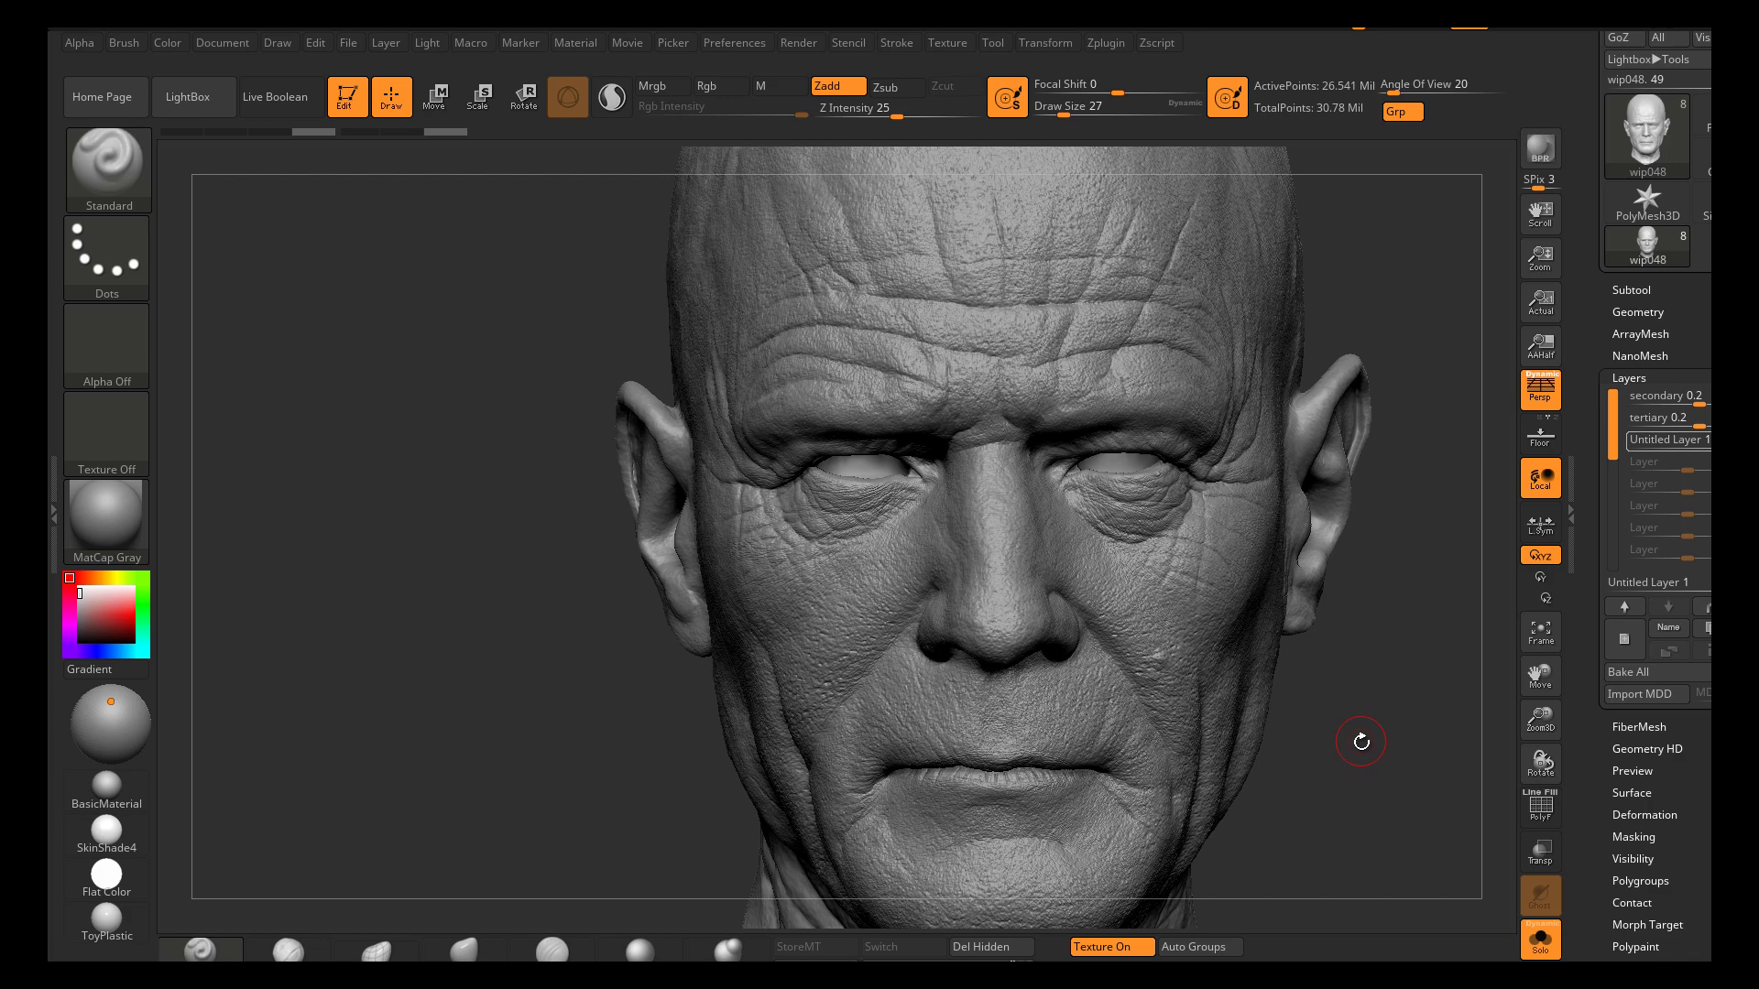
pyautogui.moveTo(1359, 744)
pyautogui.mouseDown()
pyautogui.moveTo(1351, 716)
pyautogui.moveTo(1360, 731)
pyautogui.mouseUp()
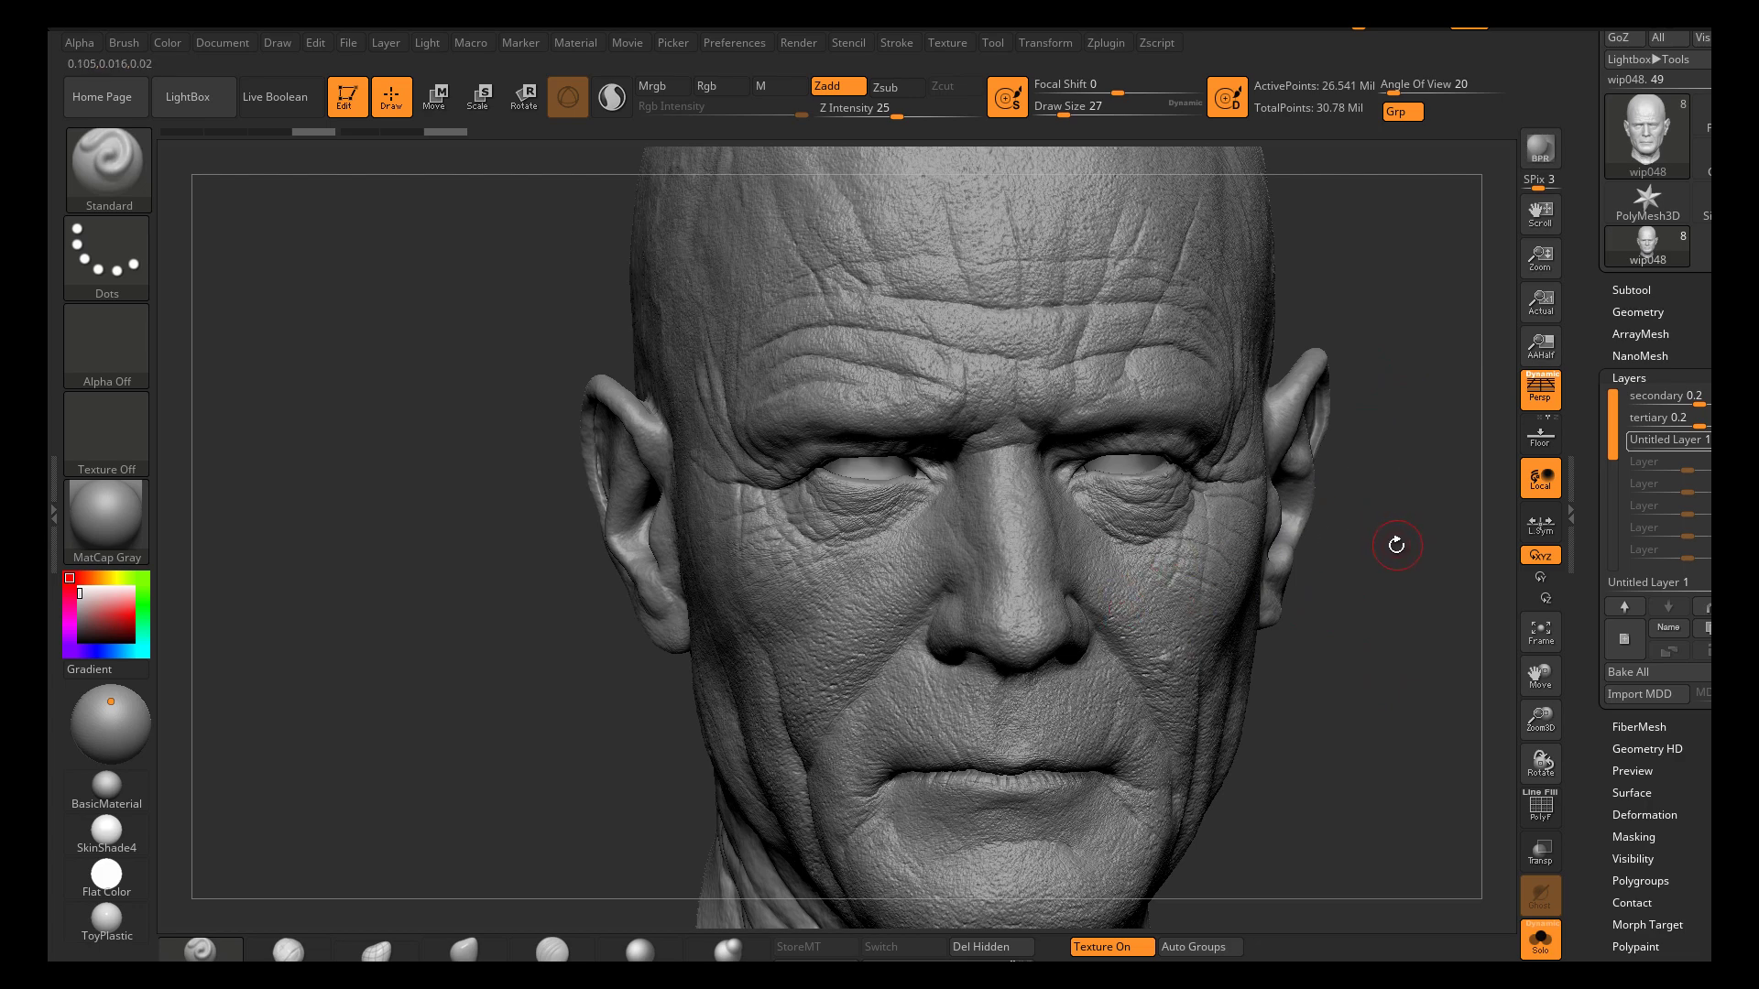
pyautogui.moveTo(1386, 579)
pyautogui.mouseDown()
pyautogui.moveTo(1384, 608)
pyautogui.moveTo(1375, 596)
pyautogui.mouseUp()
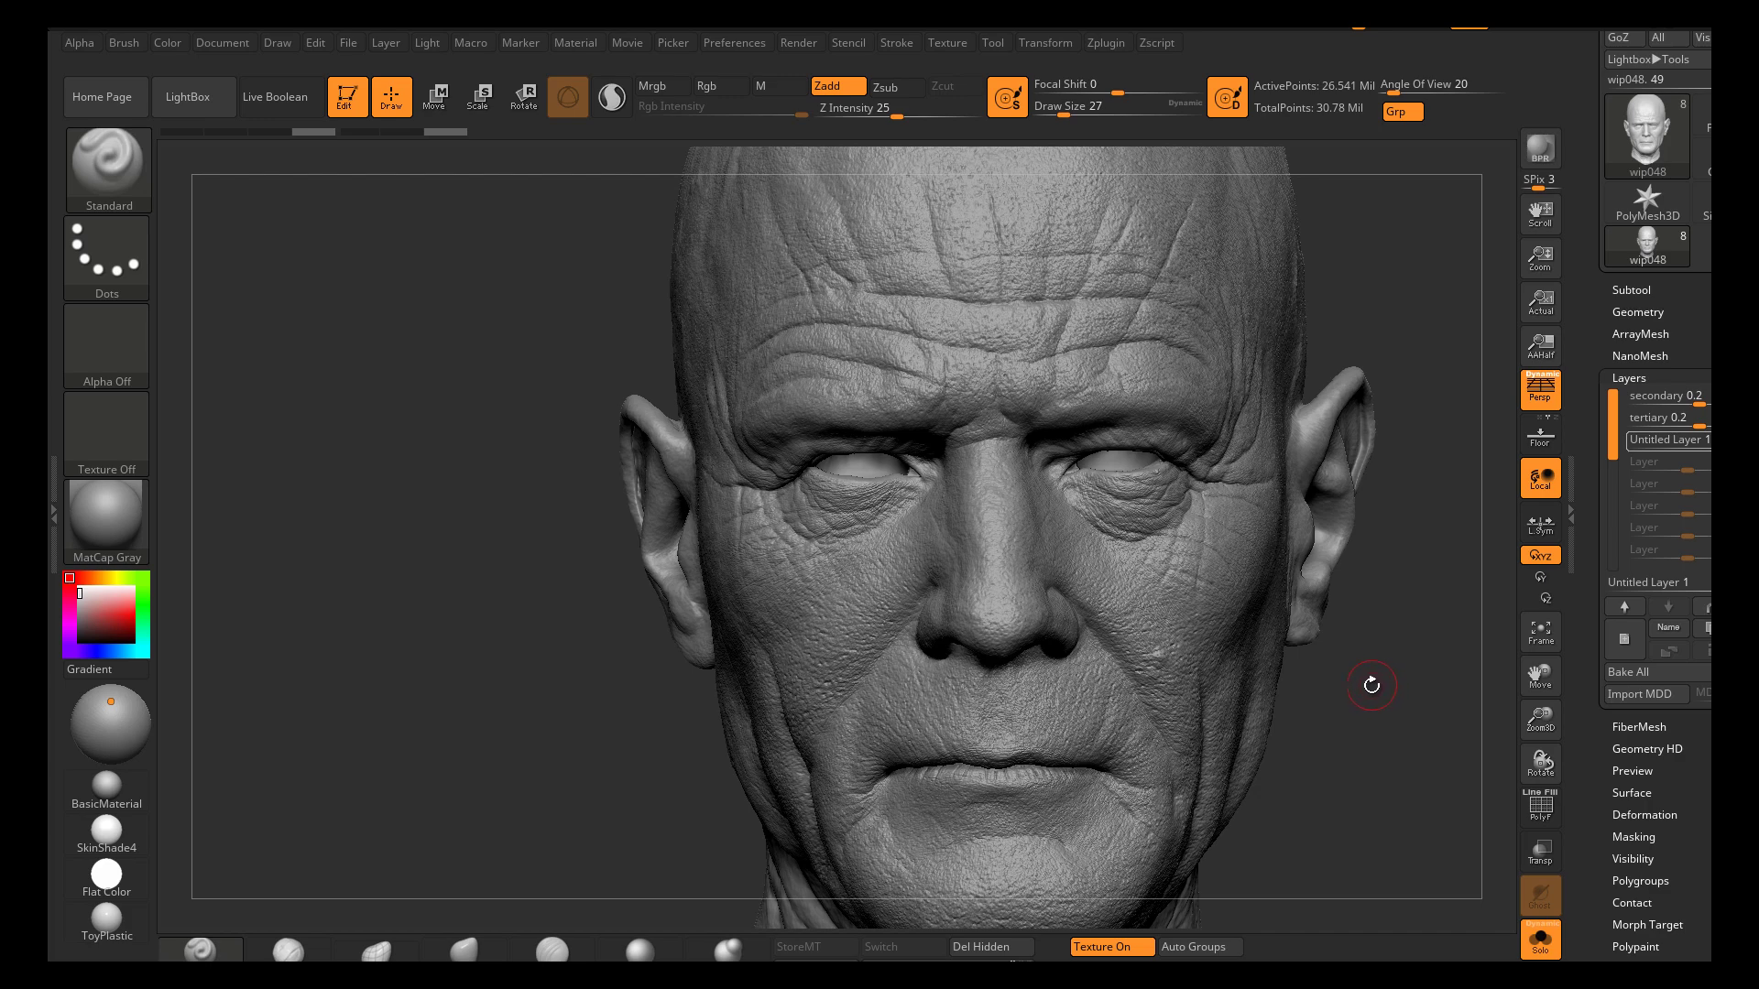
pyautogui.moveTo(1371, 680); pyautogui.dragTo(1368, 687)
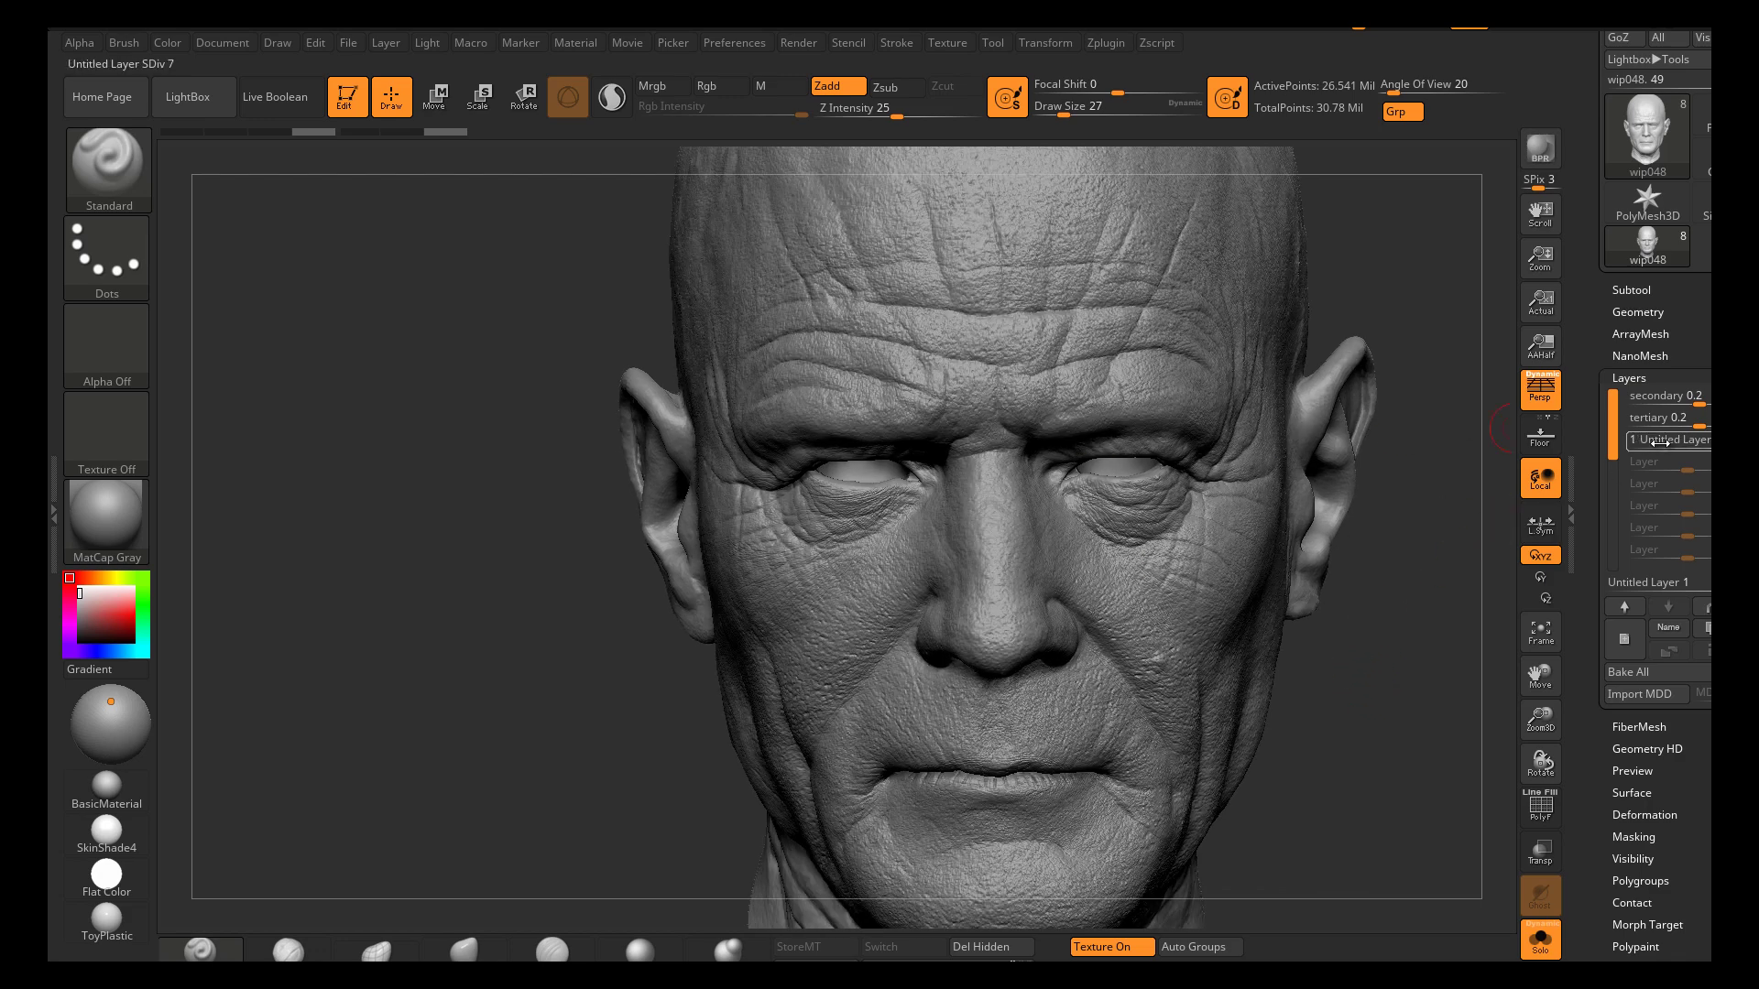
# Rename the new layer to micro
pyautogui.click(1668, 627)
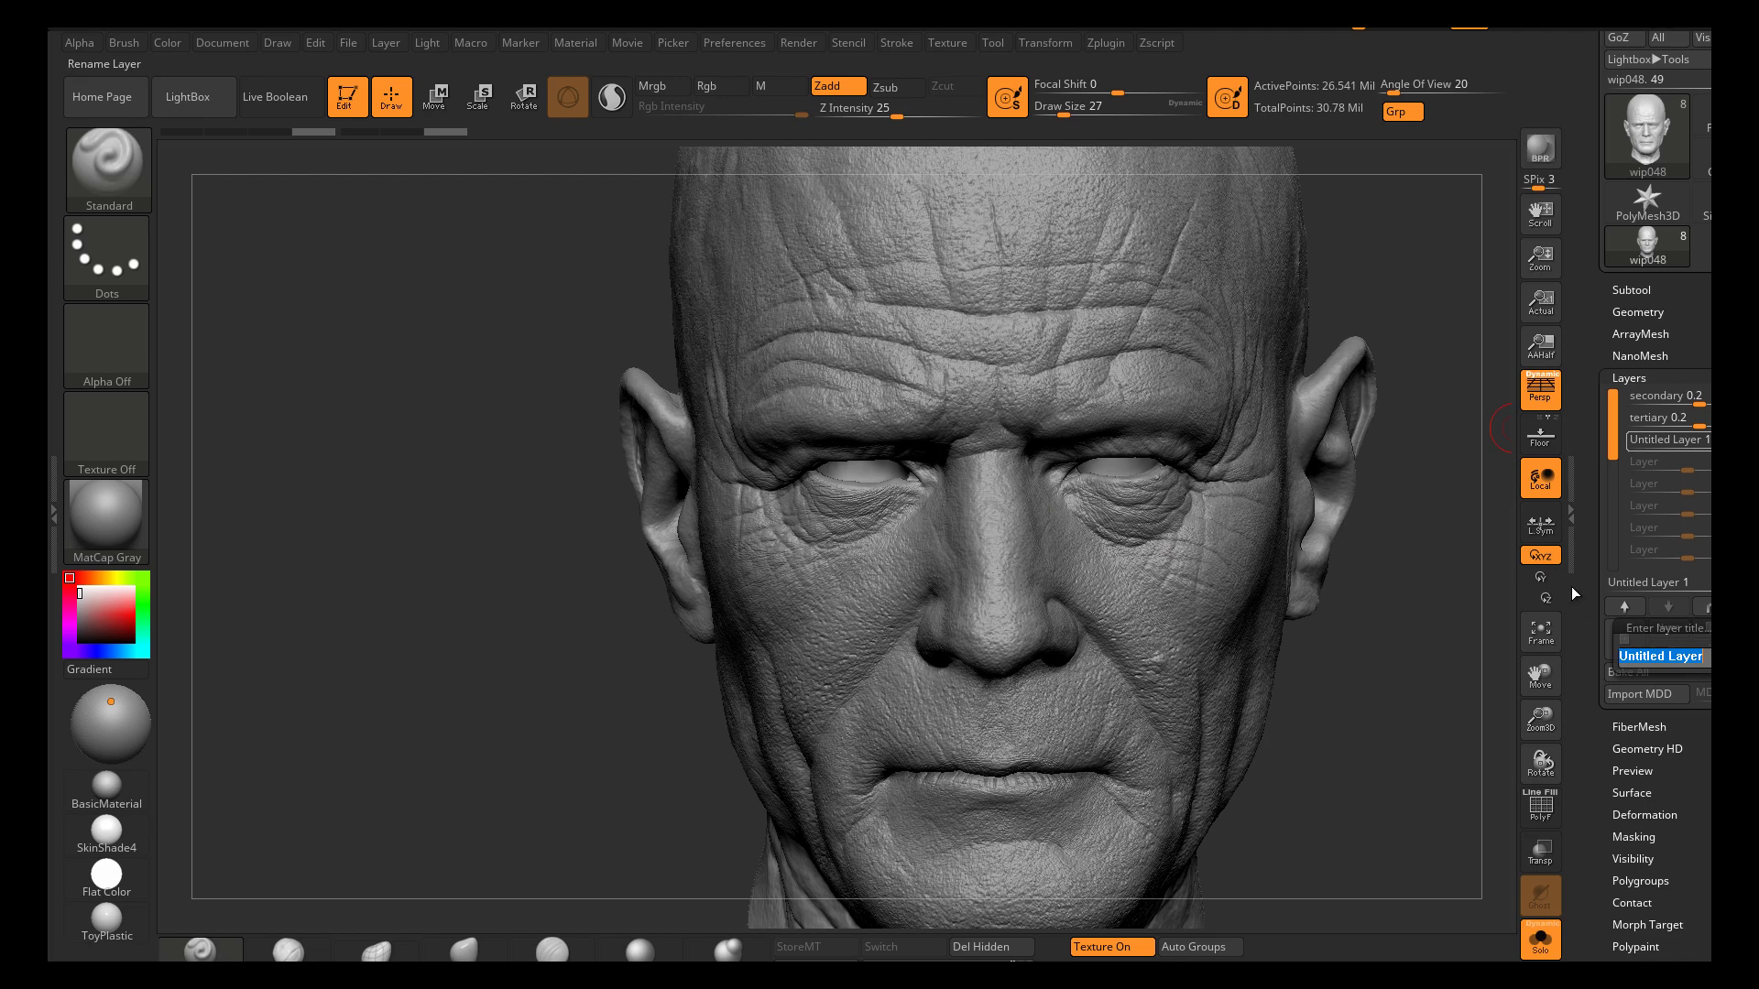
pyautogui.press('BackSpace')
pyautogui.write('micro')
pyautogui.press('Return')
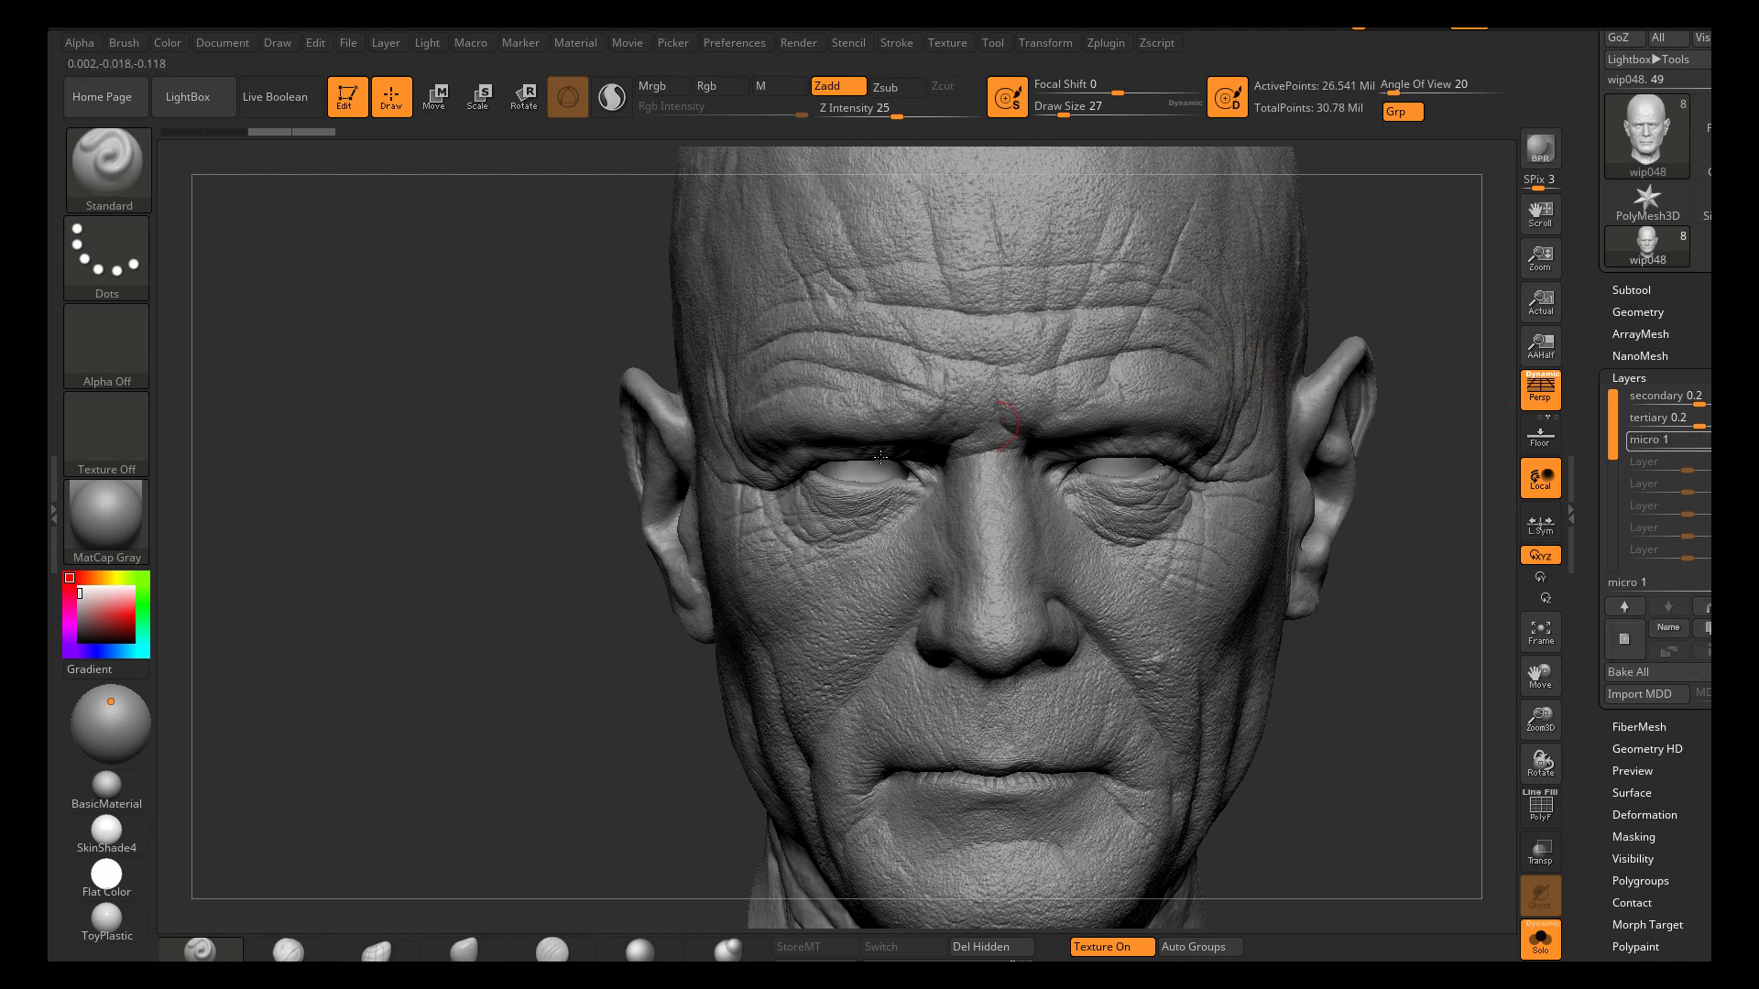
# Import micro.1001.tif from the ZwaltHead folder as an alpha and flip it vertically
pyautogui.click(80, 43)
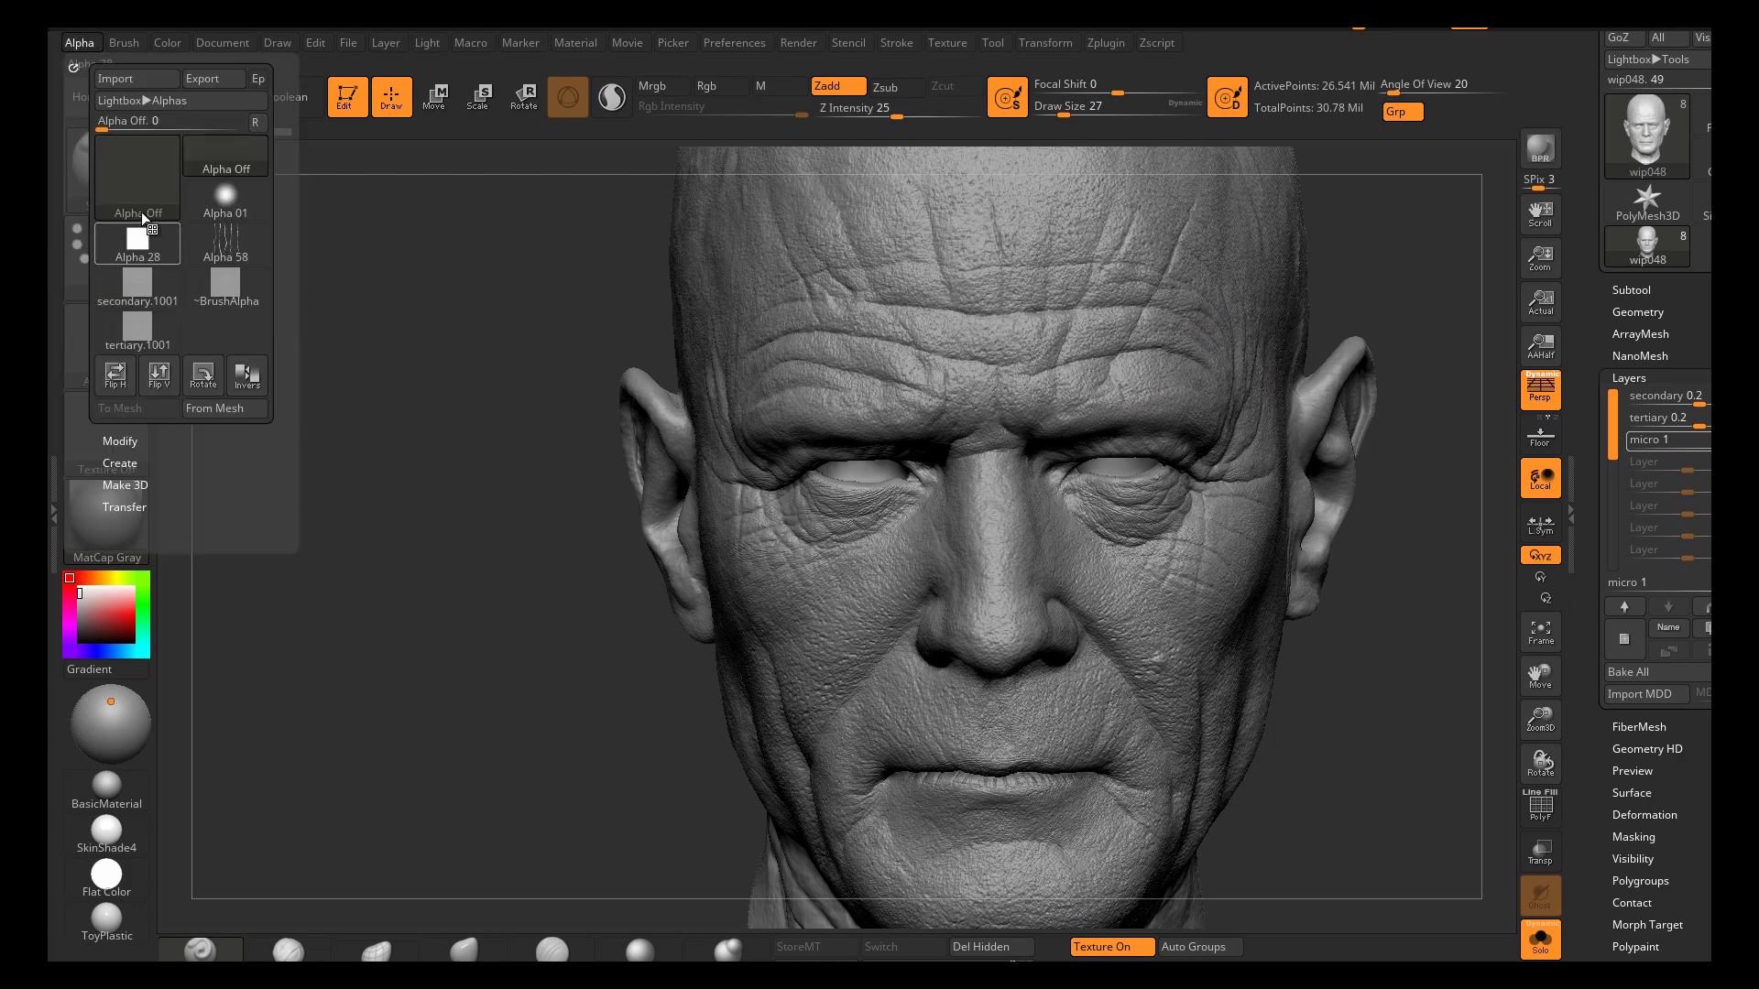
pyautogui.click(134, 158)
pyautogui.click(115, 81)
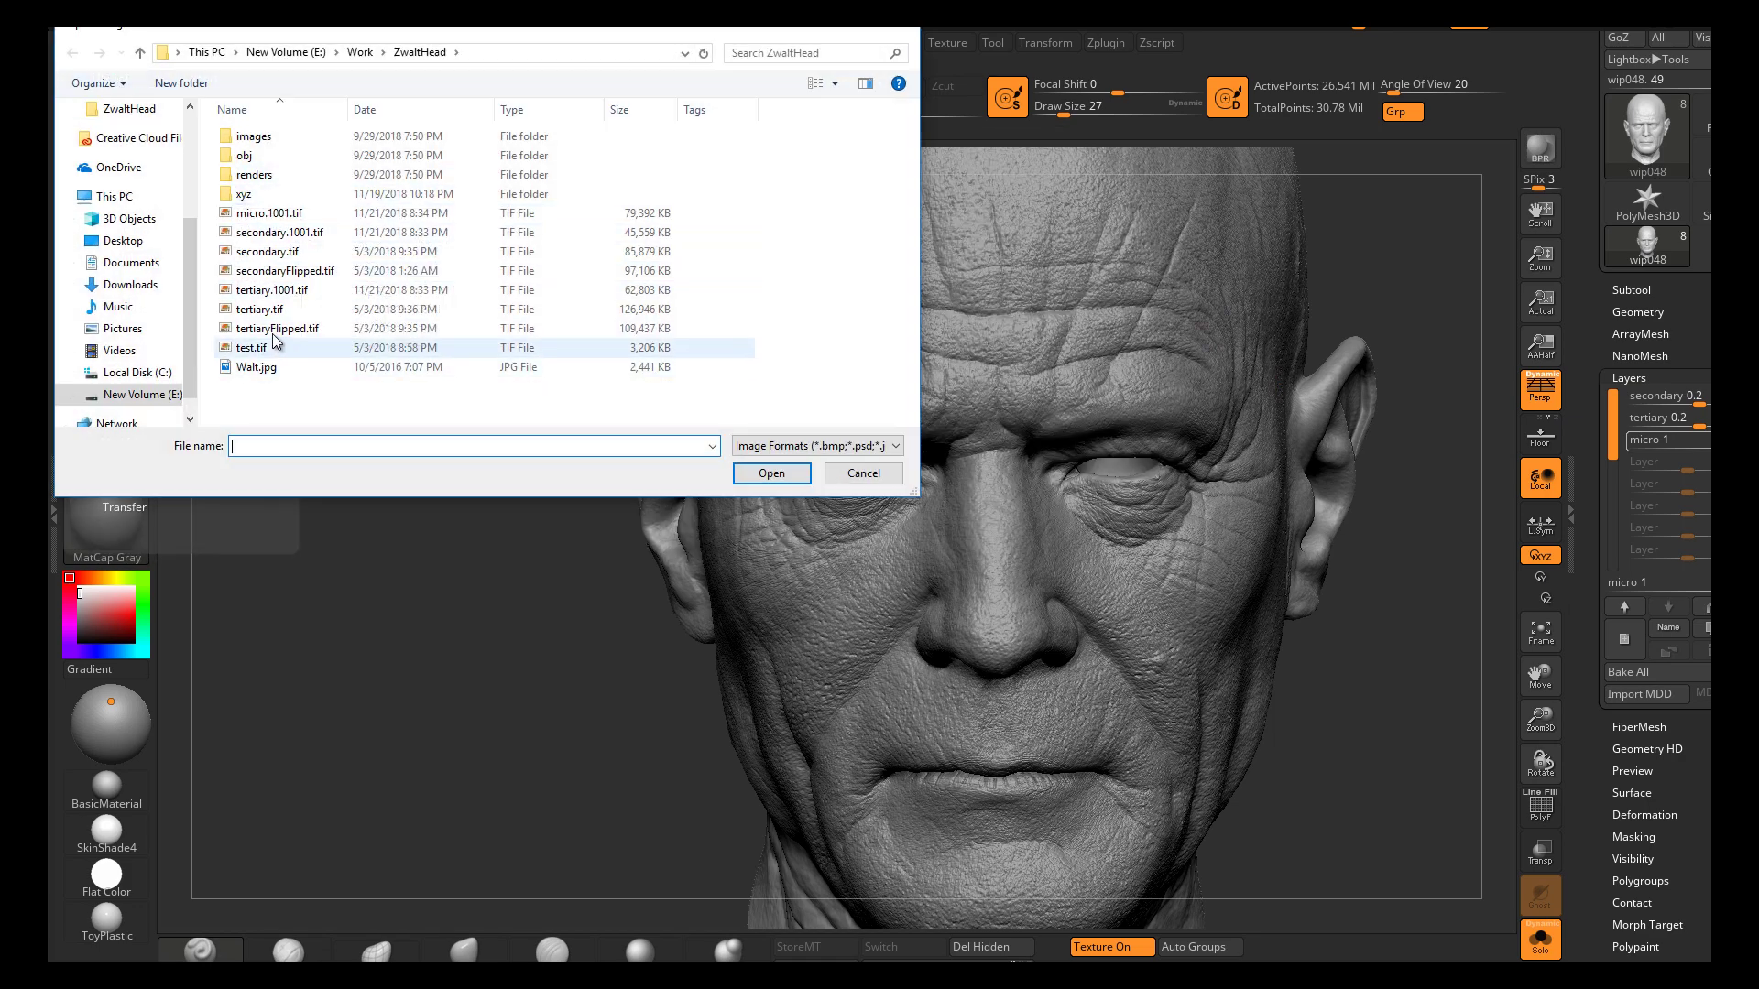
pyautogui.click(268, 213)
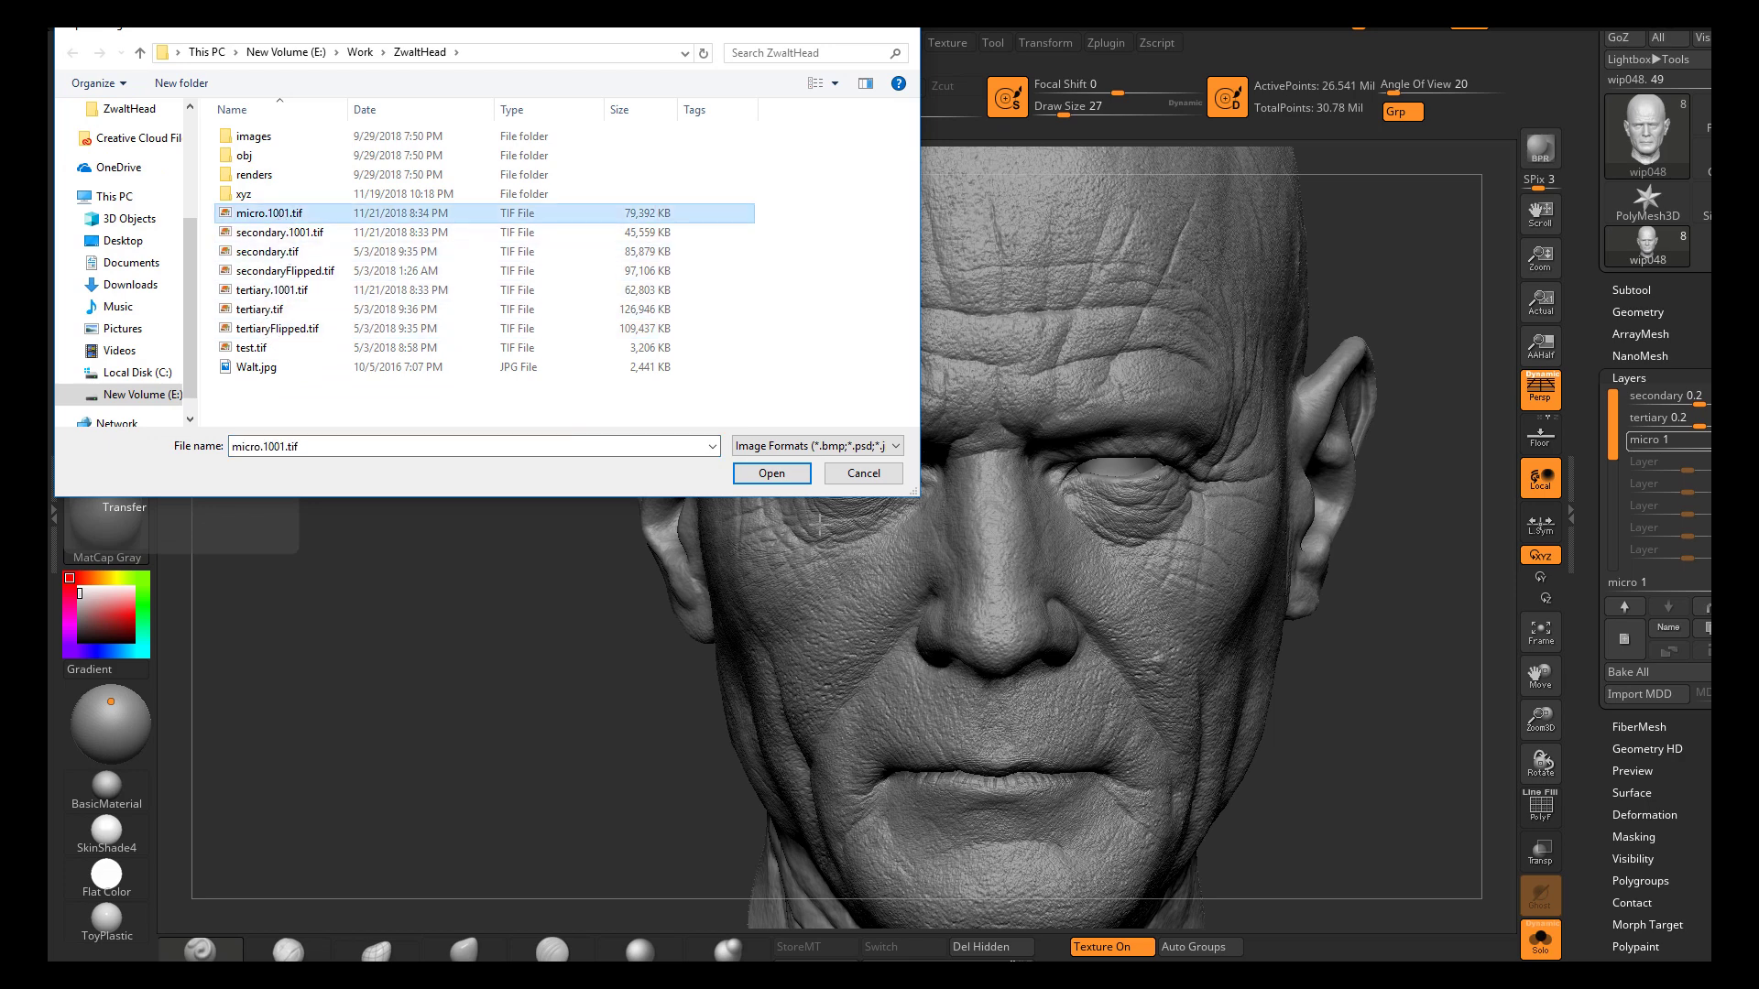
pyautogui.click(771, 472)
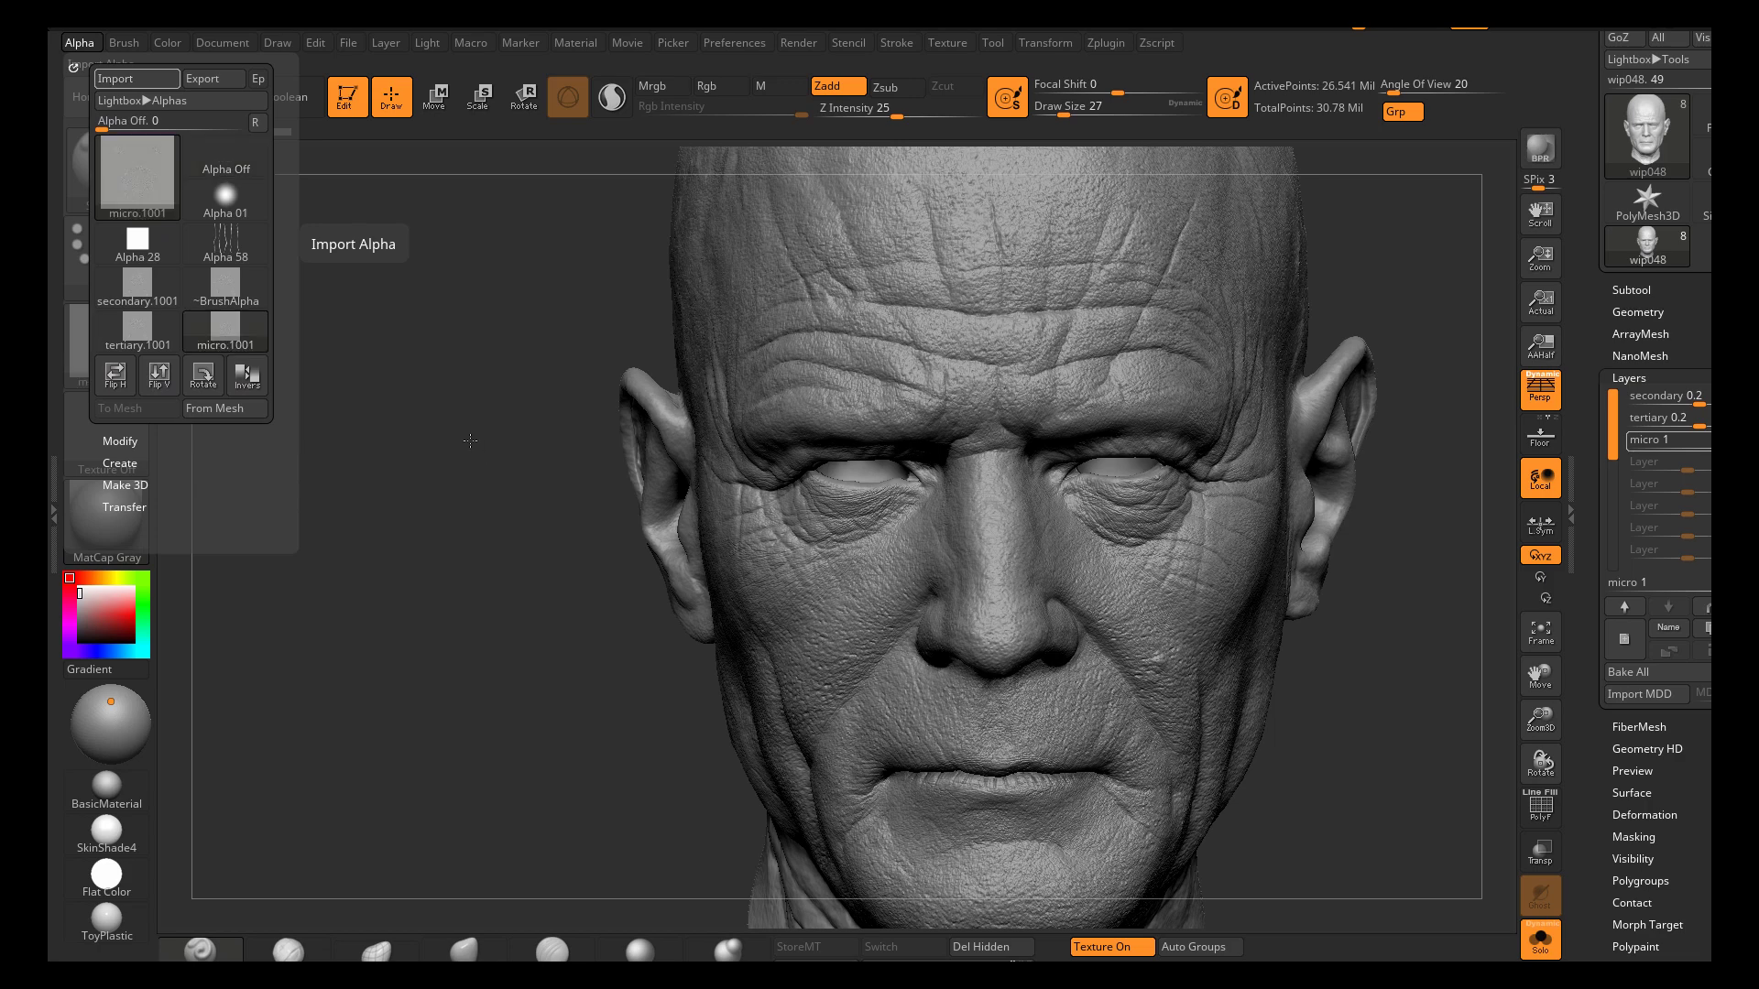
pyautogui.click(79, 42)
pyautogui.click(159, 374)
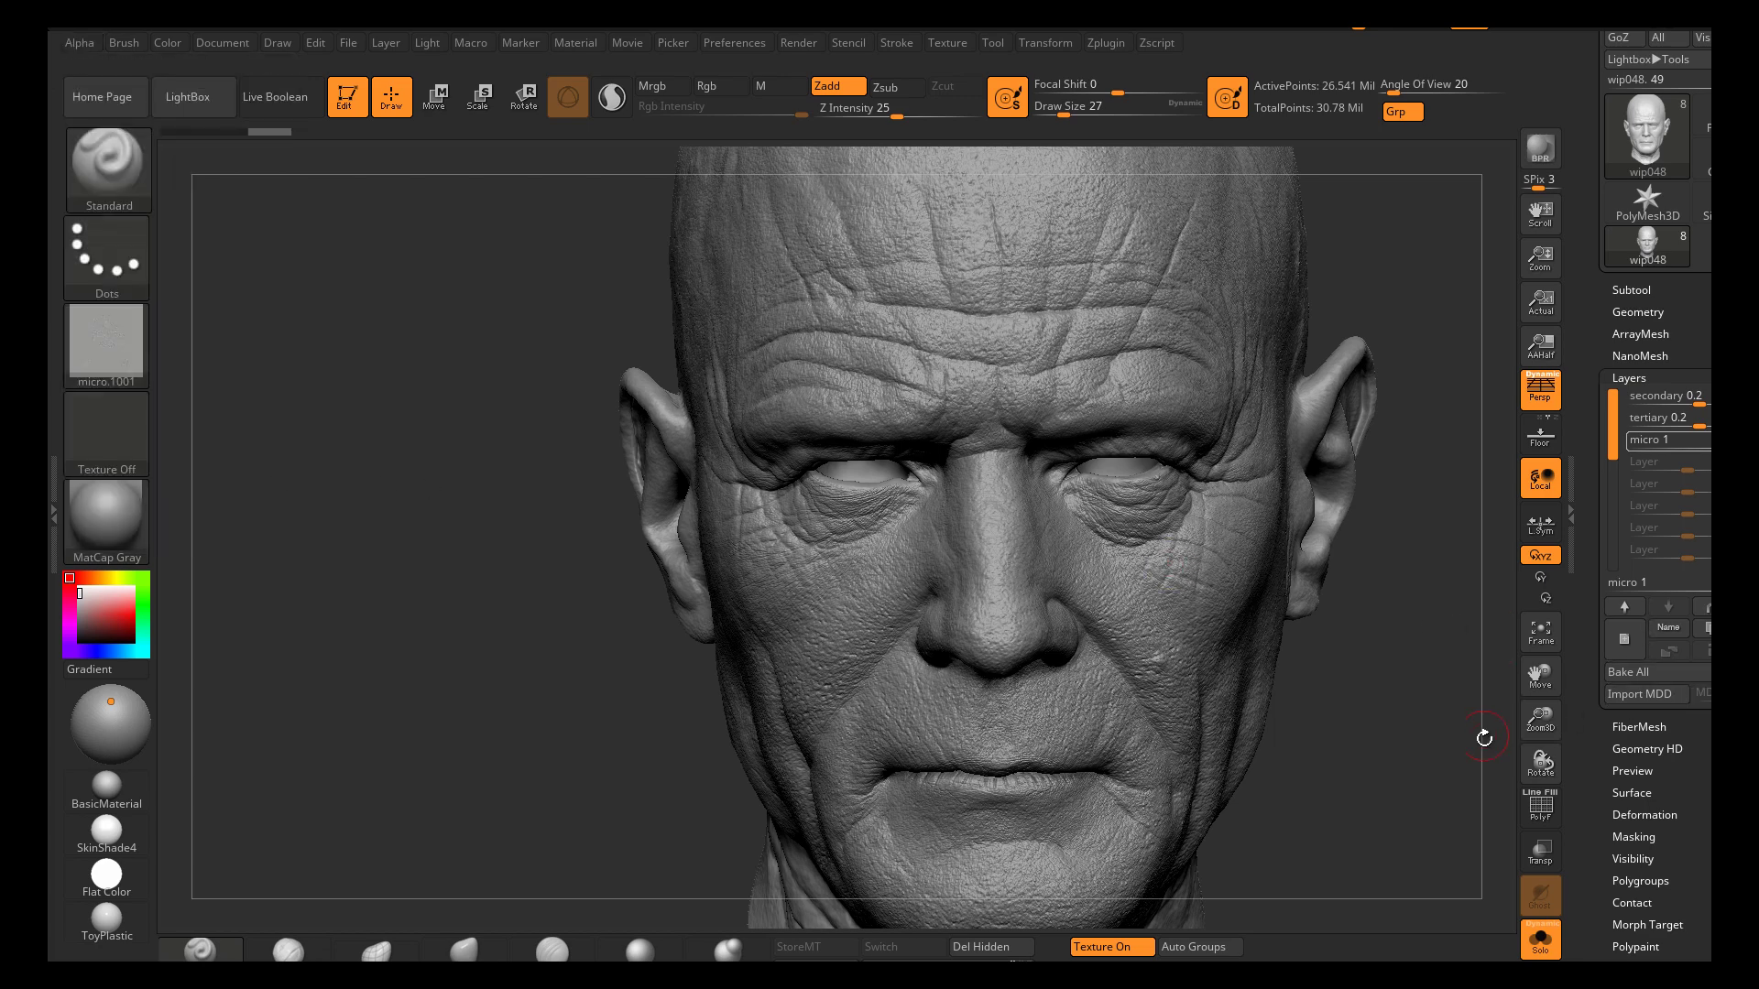
# Assign the micro.1001 alpha as the head's displacement map in place of the tertiary map
pyautogui.click(1633, 378)
pyautogui.click(1649, 686)
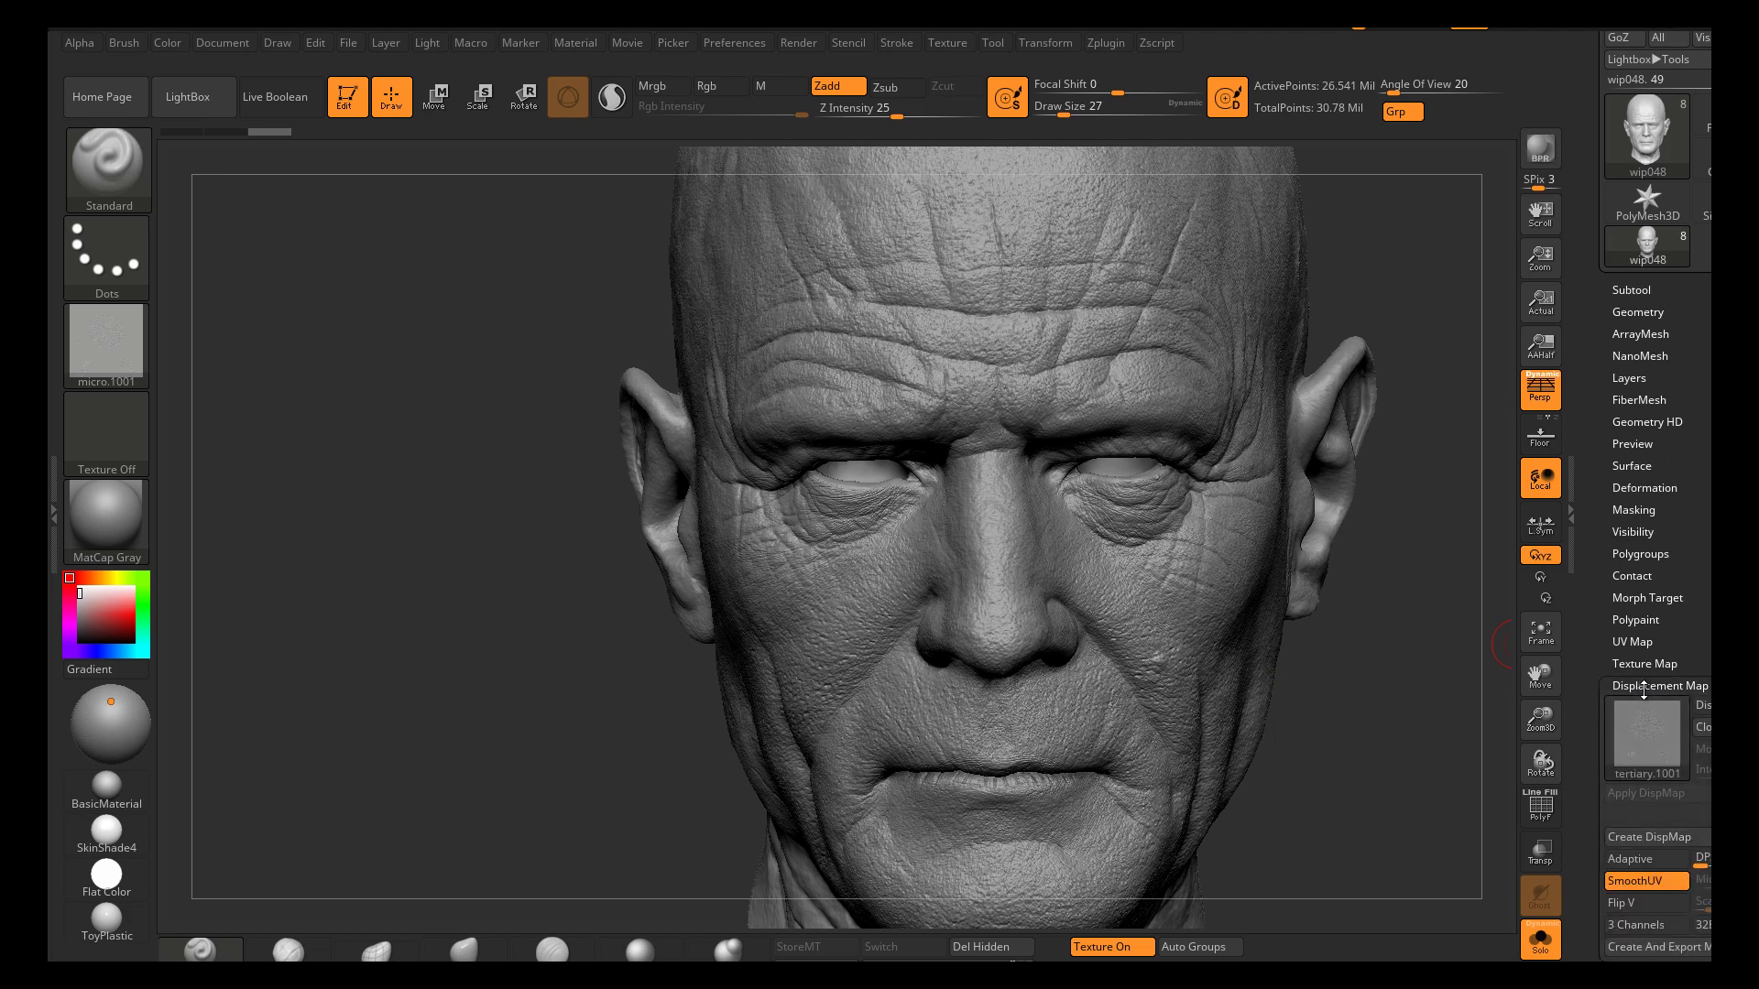
pyautogui.click(1649, 730)
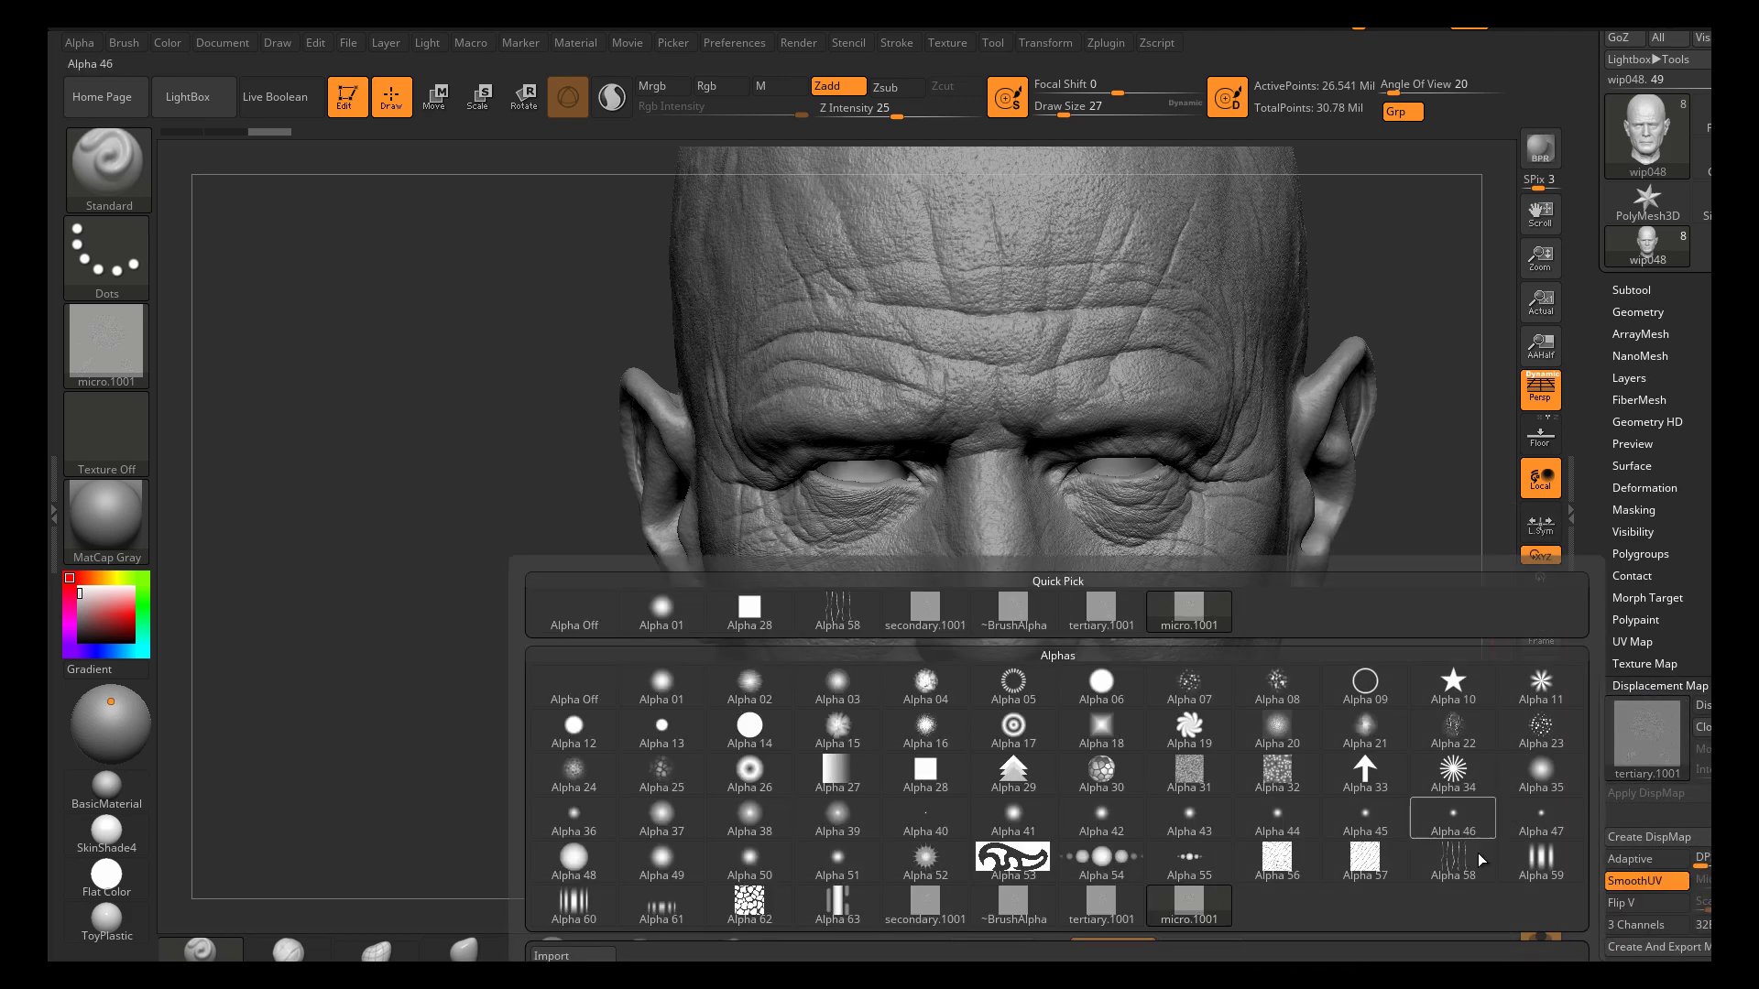
pyautogui.click(1176, 886)
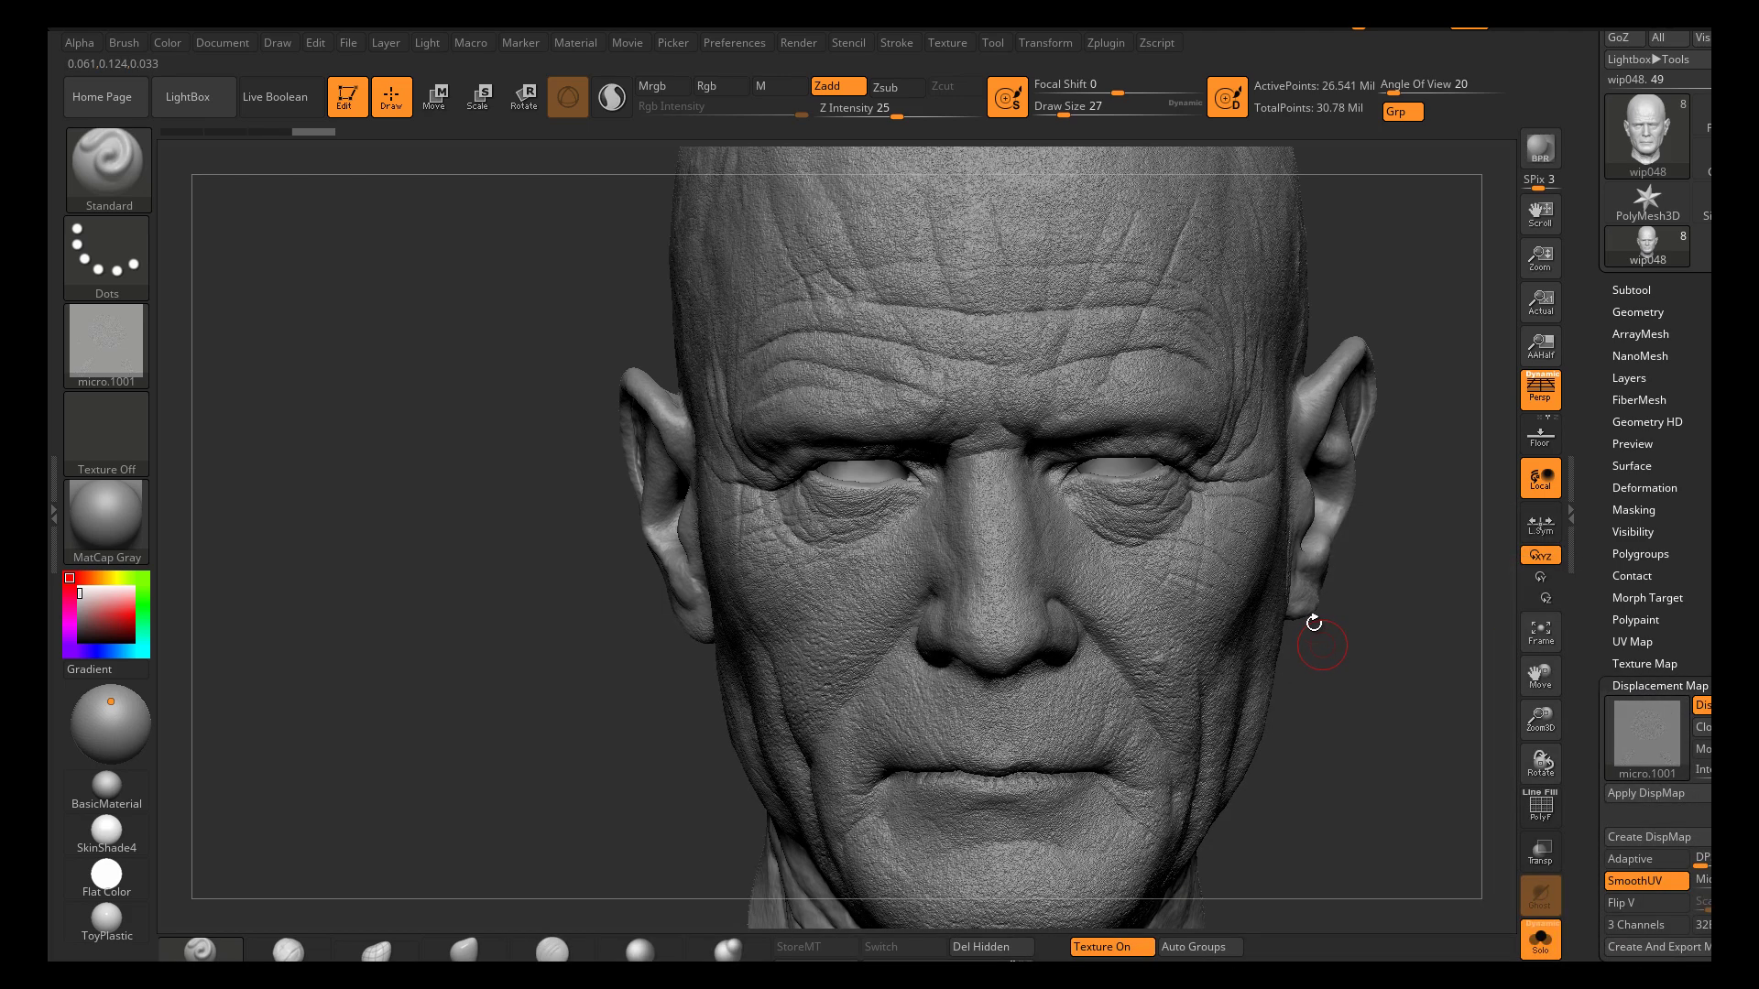
# Apply the micro displacement map to the head's geometry on the micro layer
pyautogui.click(1623, 375)
pyautogui.click(1623, 376)
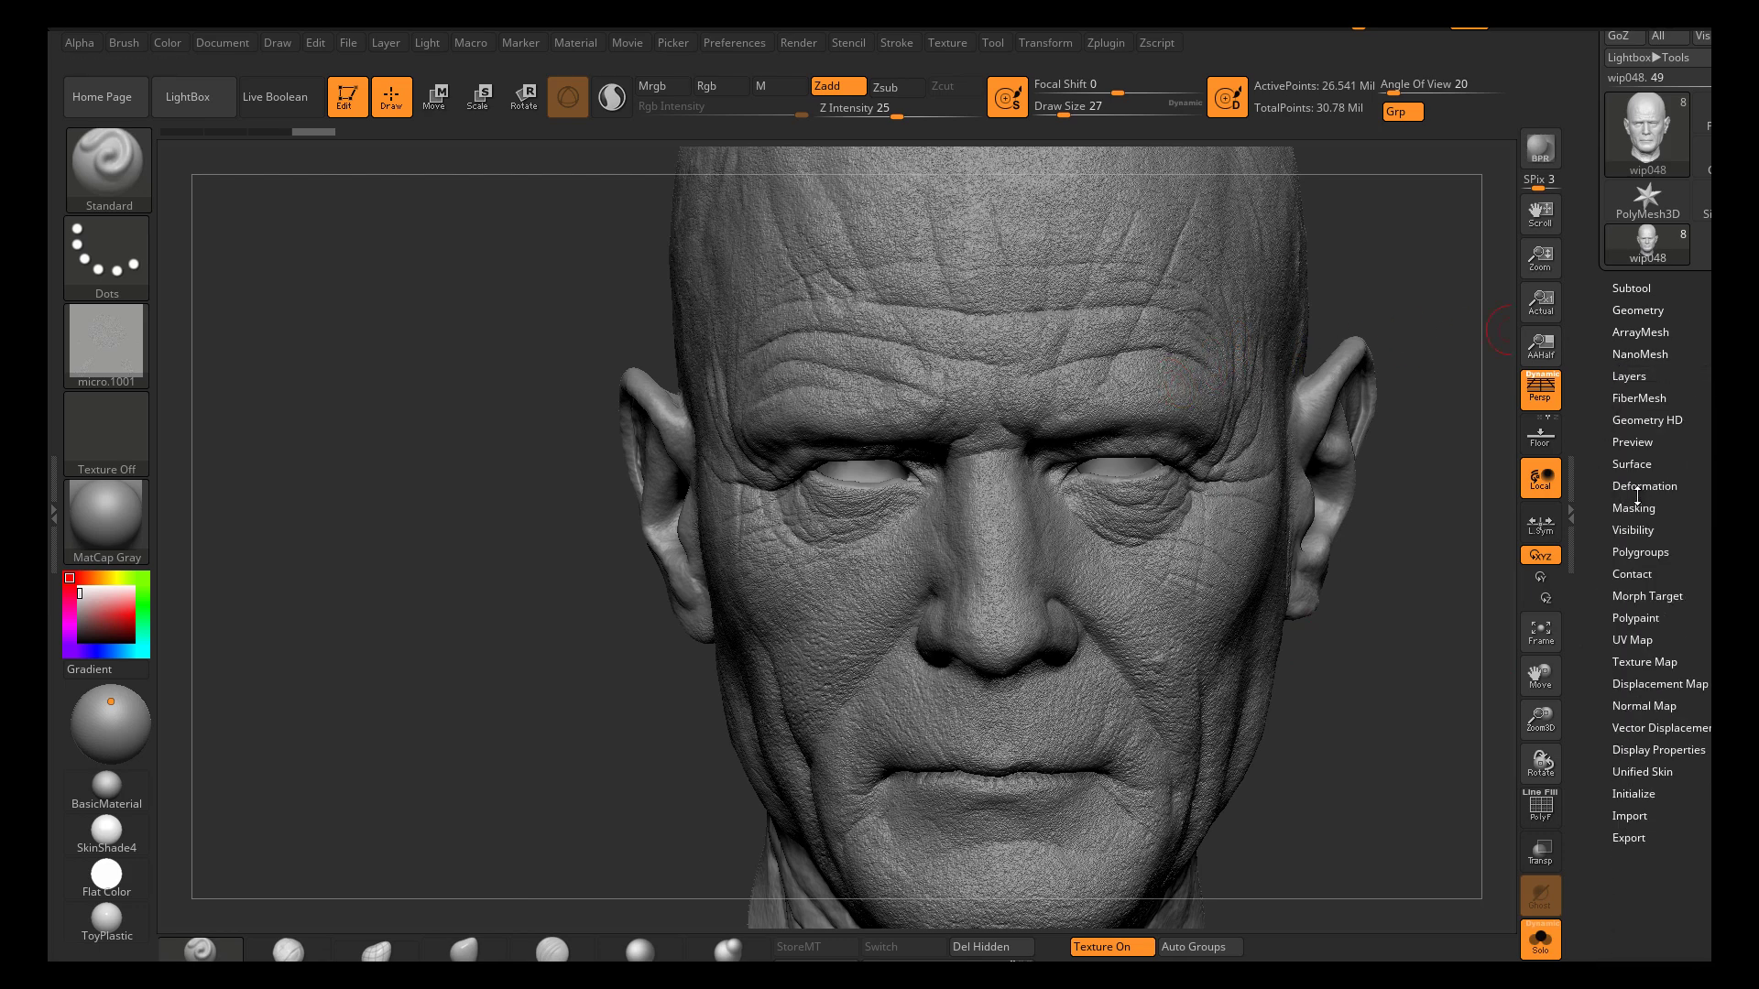
pyautogui.click(1631, 684)
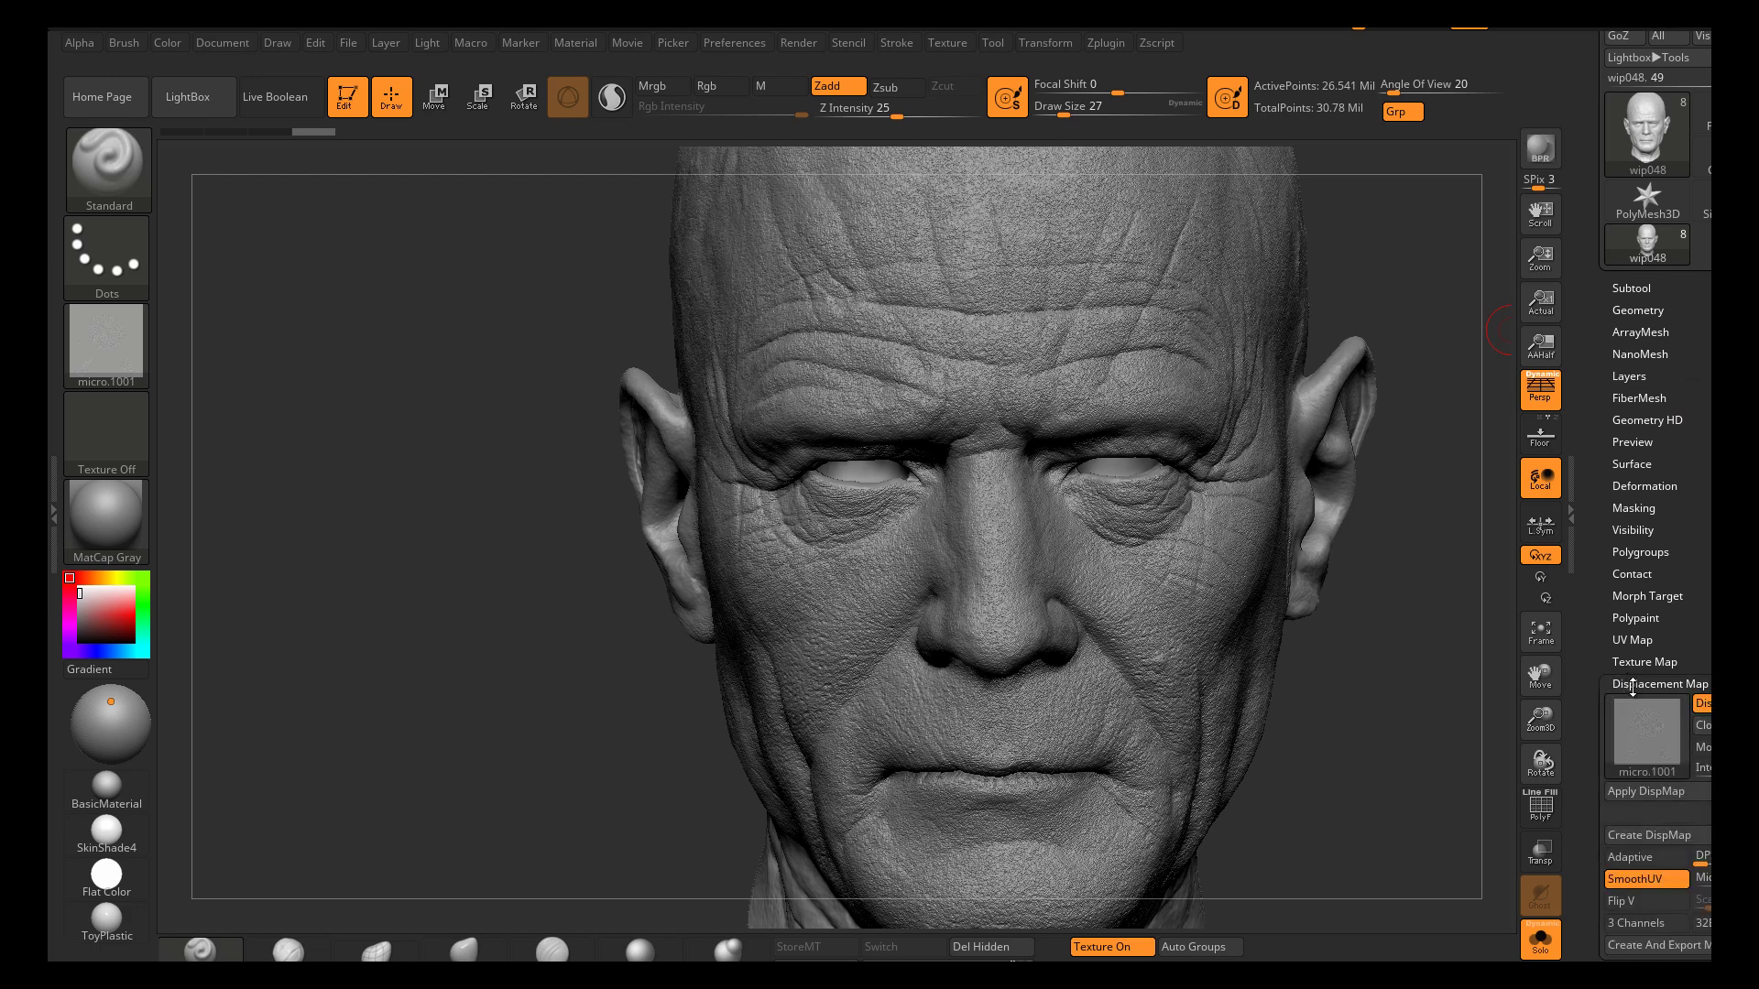
pyautogui.click(1635, 791)
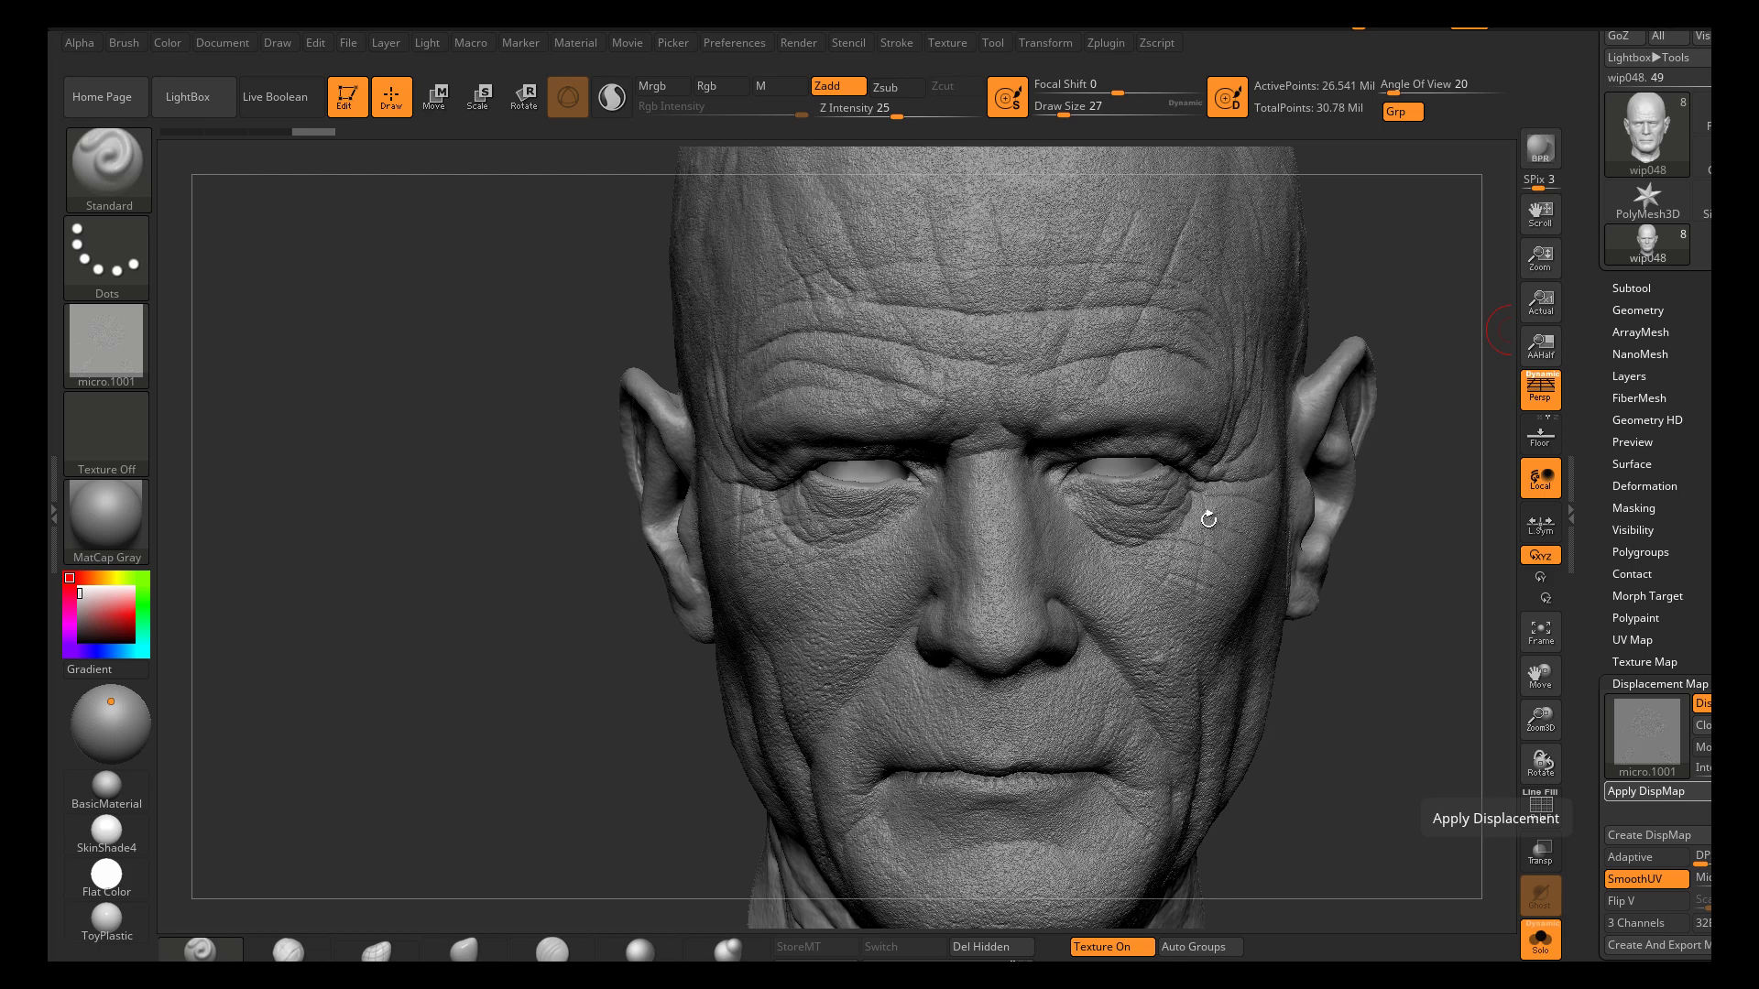
# Reset the Standard brush's alpha to Alpha Off
pyautogui.click(1623, 376)
pyautogui.click(1609, 377)
pyautogui.click(122, 353)
pyautogui.click(236, 373)
# Set the micro layer's intensity to 0.2
pyautogui.click(1629, 375)
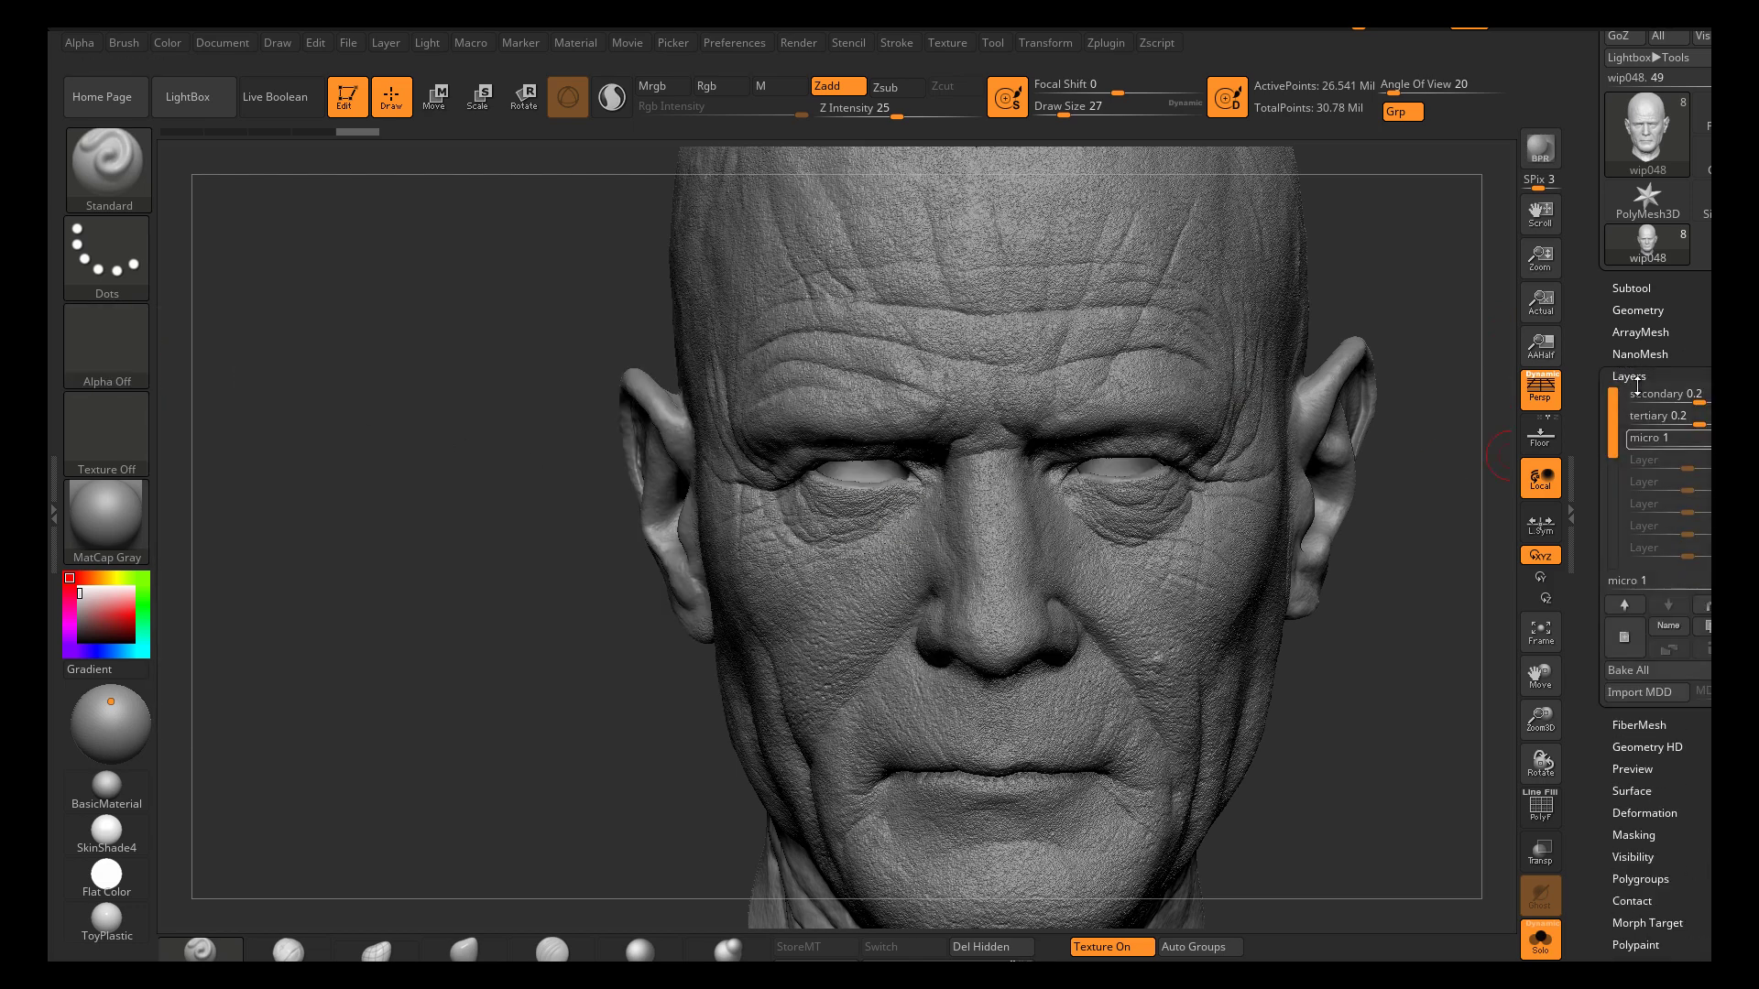
pyautogui.moveTo(1680, 439); pyautogui.dragTo(1671, 438)
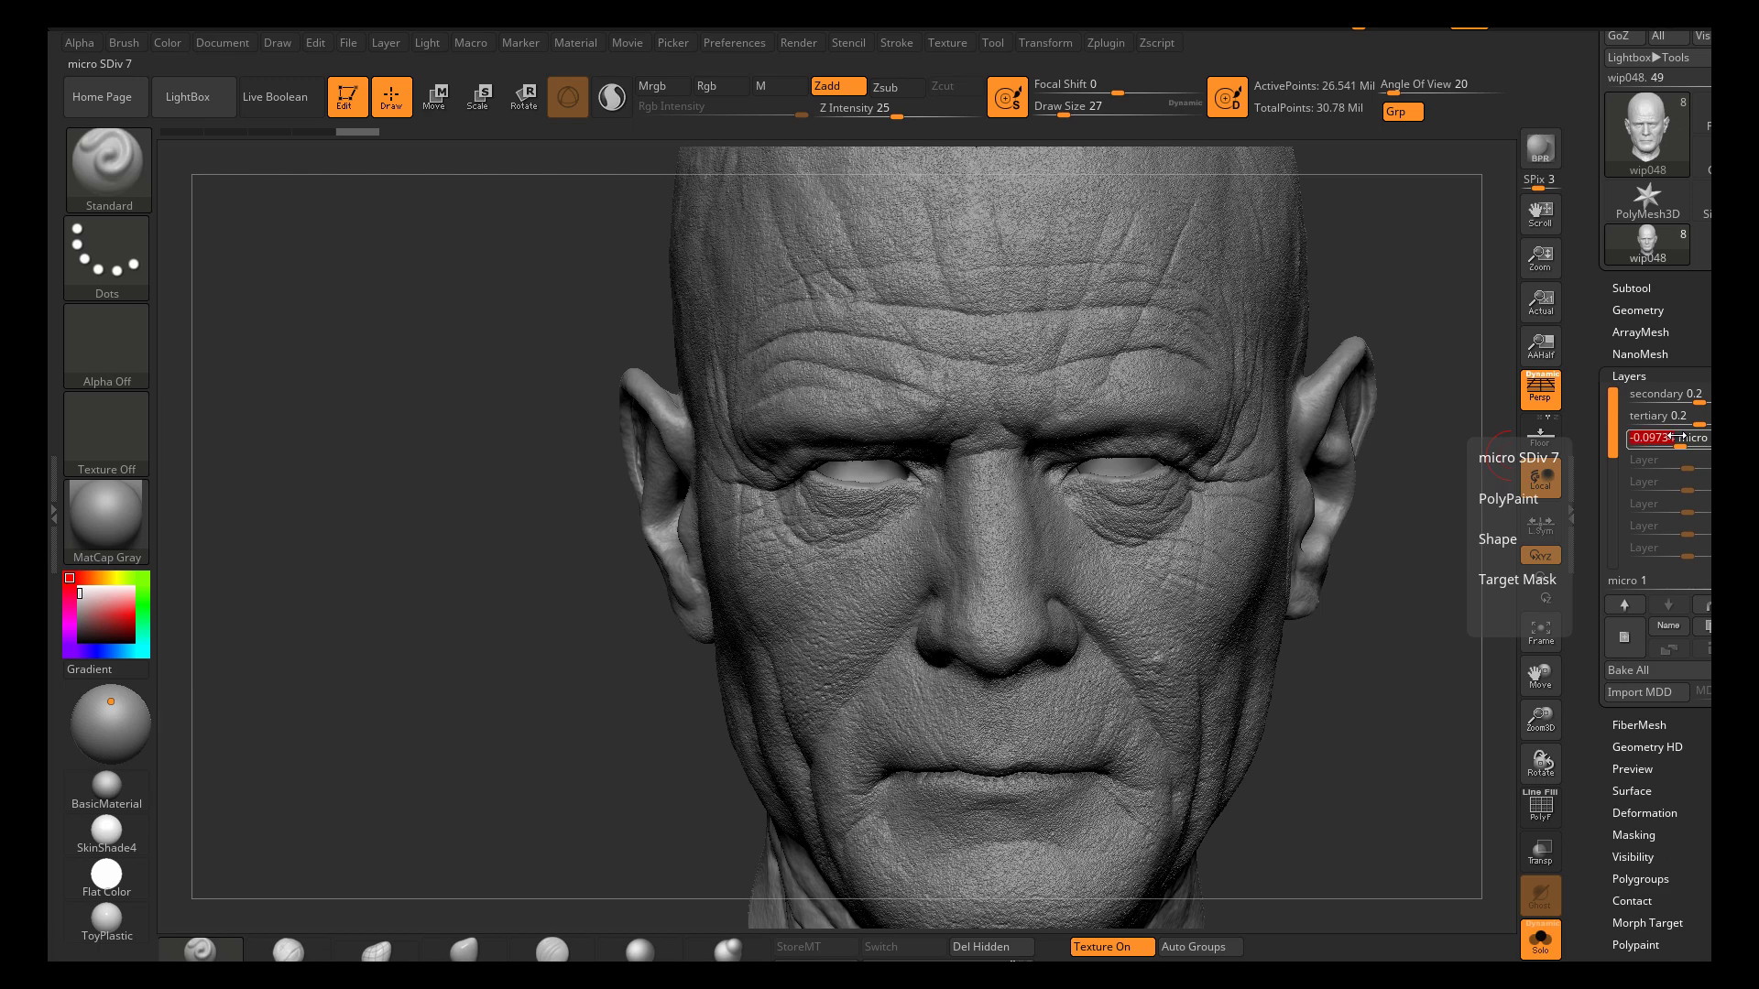
pyautogui.write('.2')
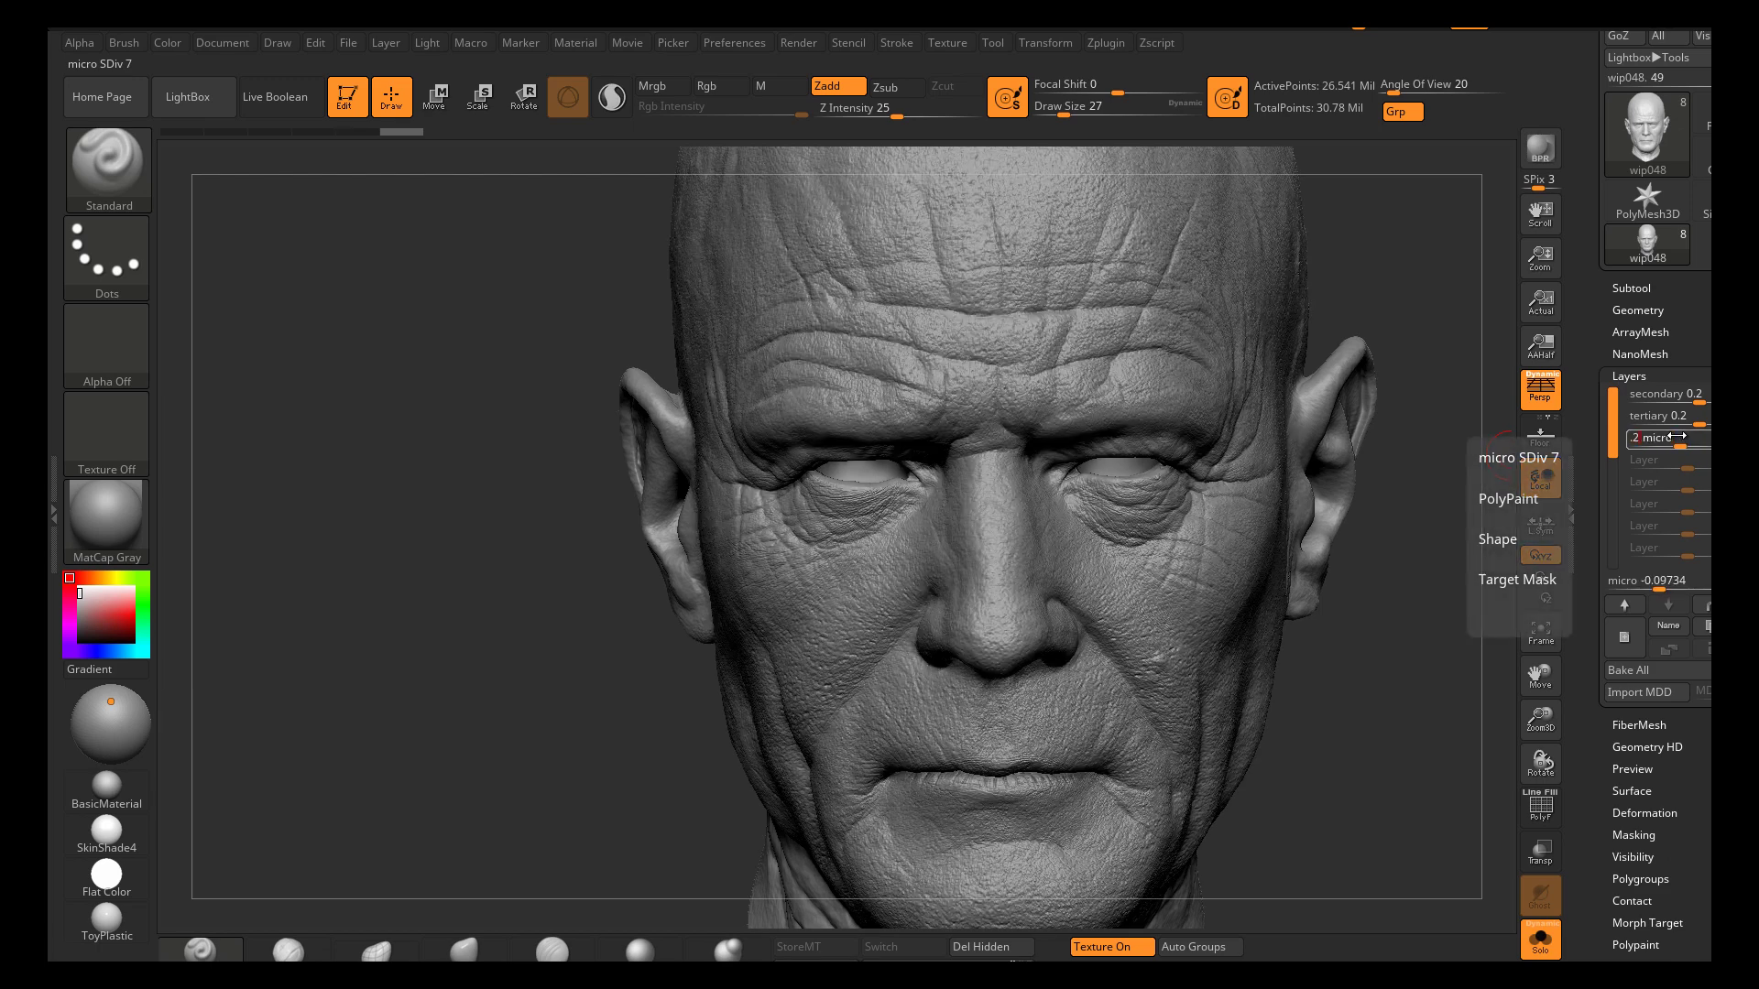
pyautogui.write('.2')
pyautogui.press('Return')
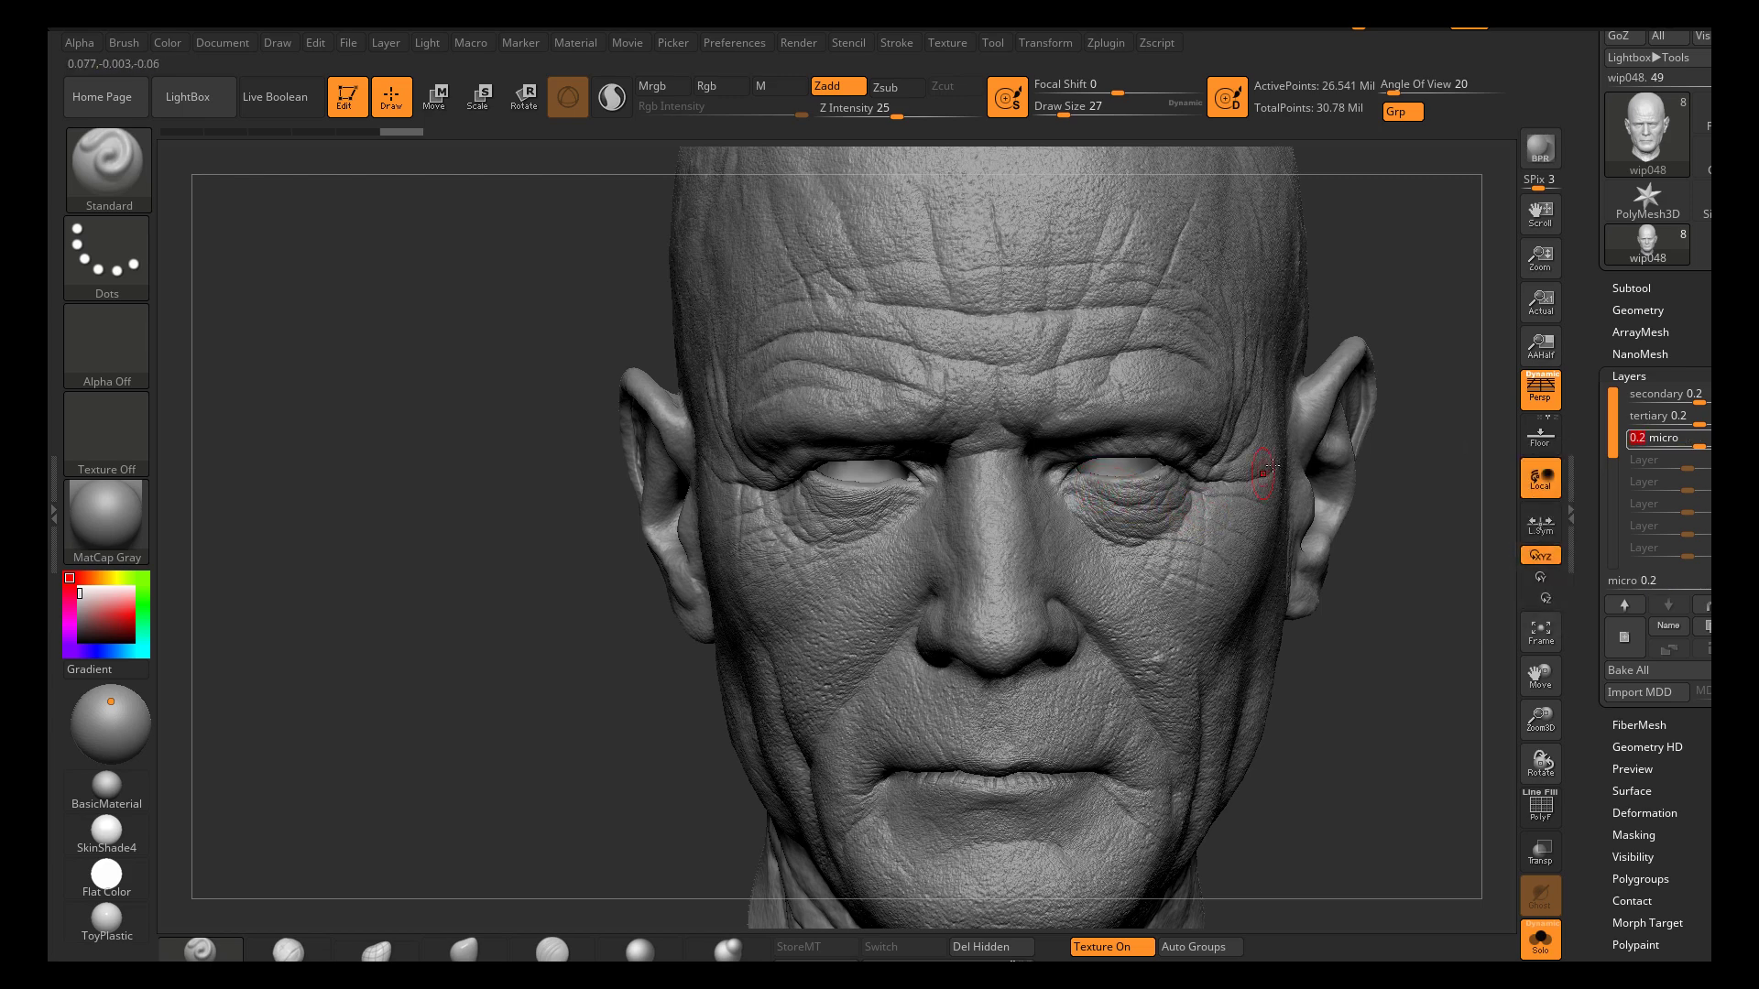
# Examine the combined secondary, tertiary and micro skin detail on the face from several angles and close up around the eyes and forehead
pyautogui.moveTo(1280, 344); pyautogui.dragTo(1305, 355, button='right')
pyautogui.moveTo(1123, 541)
pyautogui.keyDown('alt'); pyautogui.mouseDown(button='right')
pyautogui.moveTo(1111, 473)
pyautogui.moveTo(1152, 552)
pyautogui.mouseUp(button='right'); pyautogui.keyUp('alt')
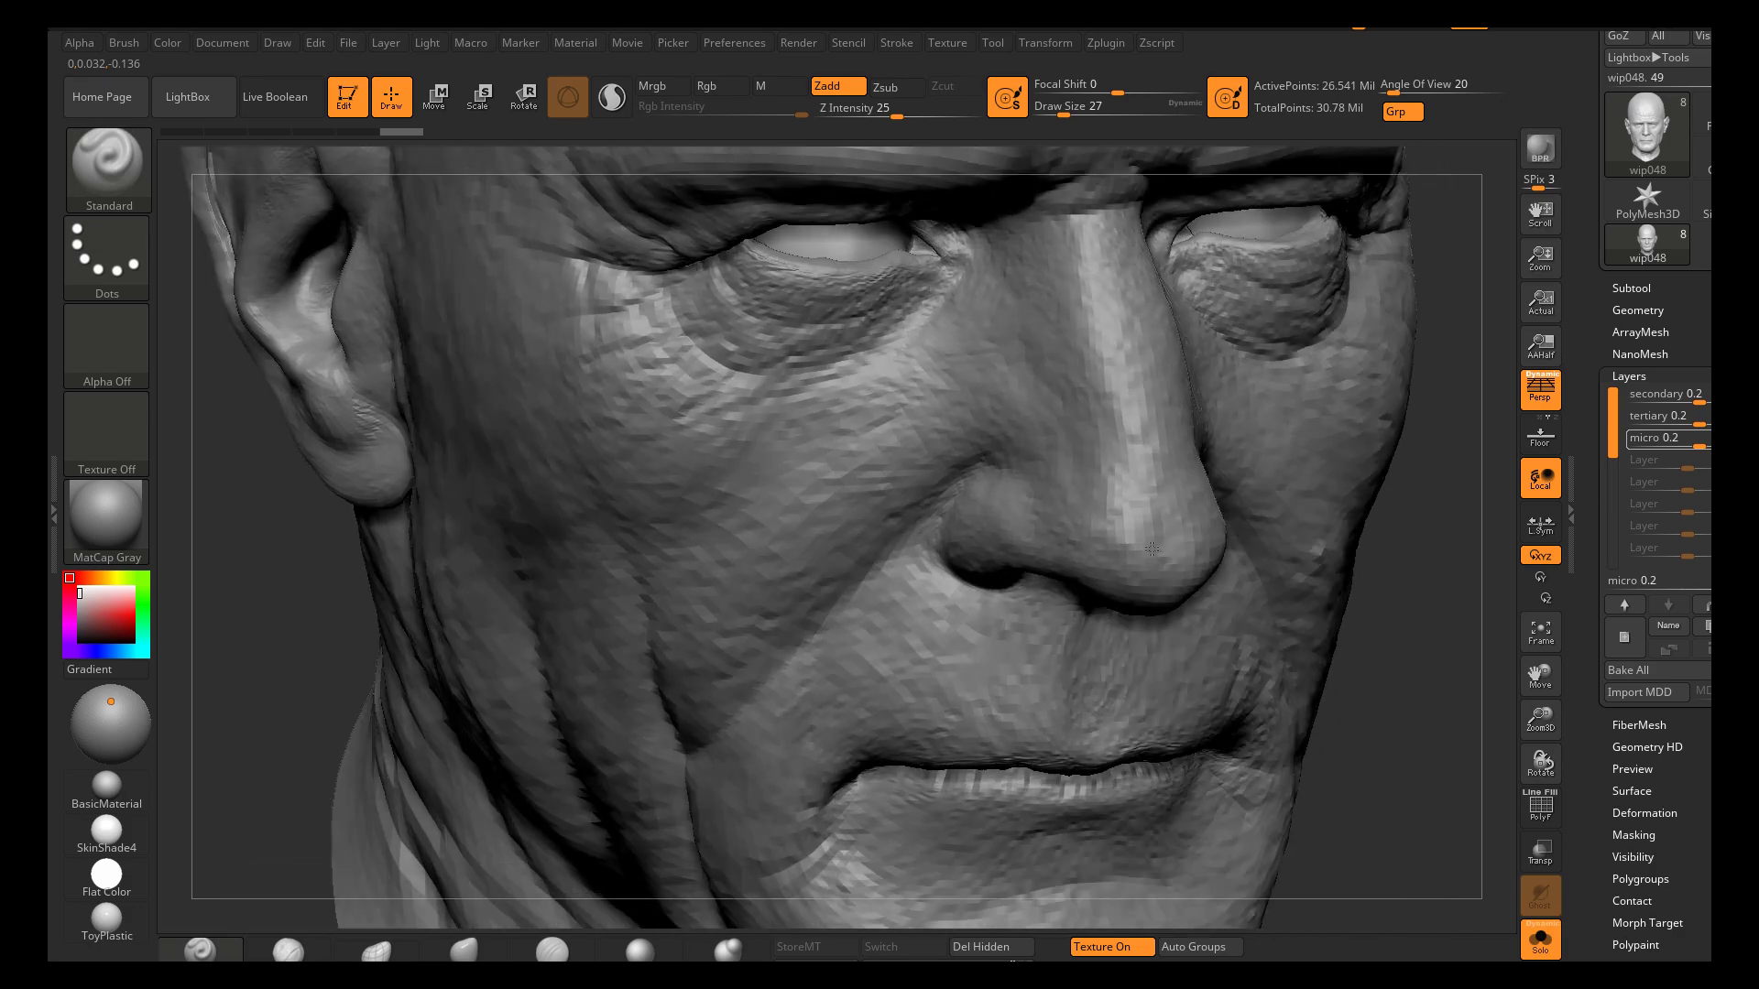
pyautogui.moveTo(1400, 642); pyautogui.dragTo(1308, 661, button='right')
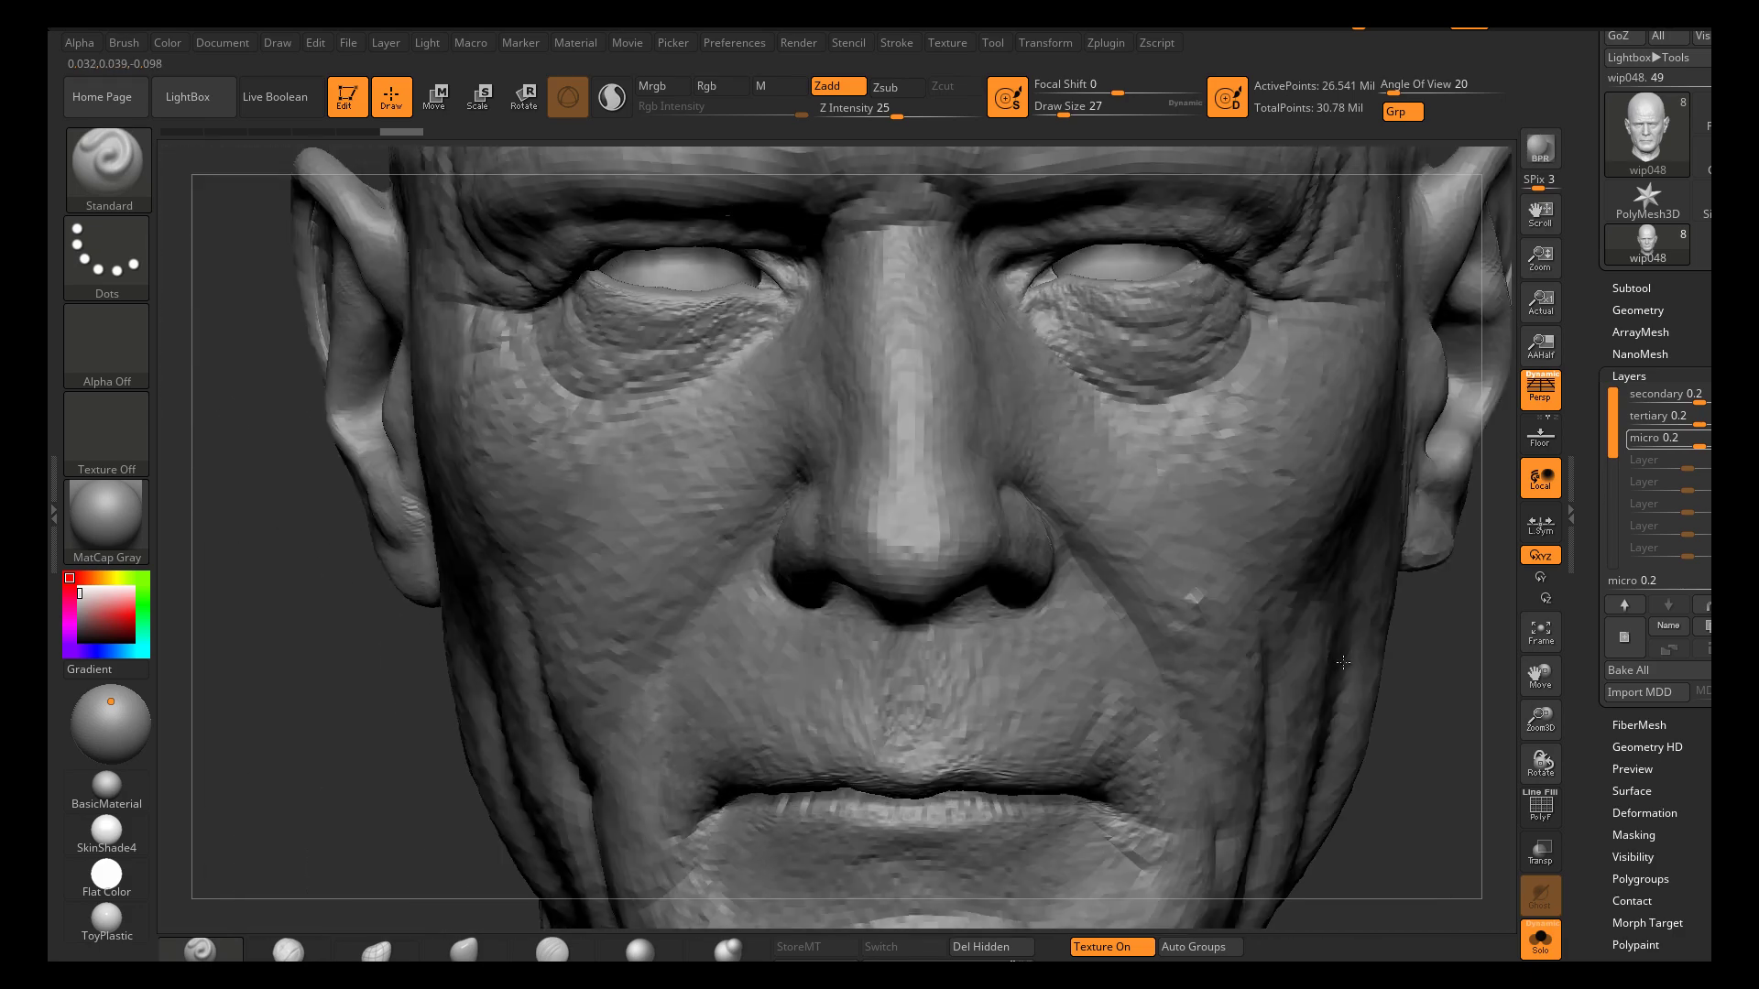
pyautogui.keyDown('ctrl'); pyautogui.moveTo(1193, 610); pyautogui.dragTo(1193, 716, button='right'); pyautogui.keyUp('ctrl')
pyautogui.moveTo(1128, 651)
pyautogui.keyDown('ctrl'); pyautogui.mouseDown(button='right')
pyautogui.moveTo(1059, 626)
pyautogui.moveTo(1029, 573)
pyautogui.mouseUp(button='right'); pyautogui.keyUp('ctrl')
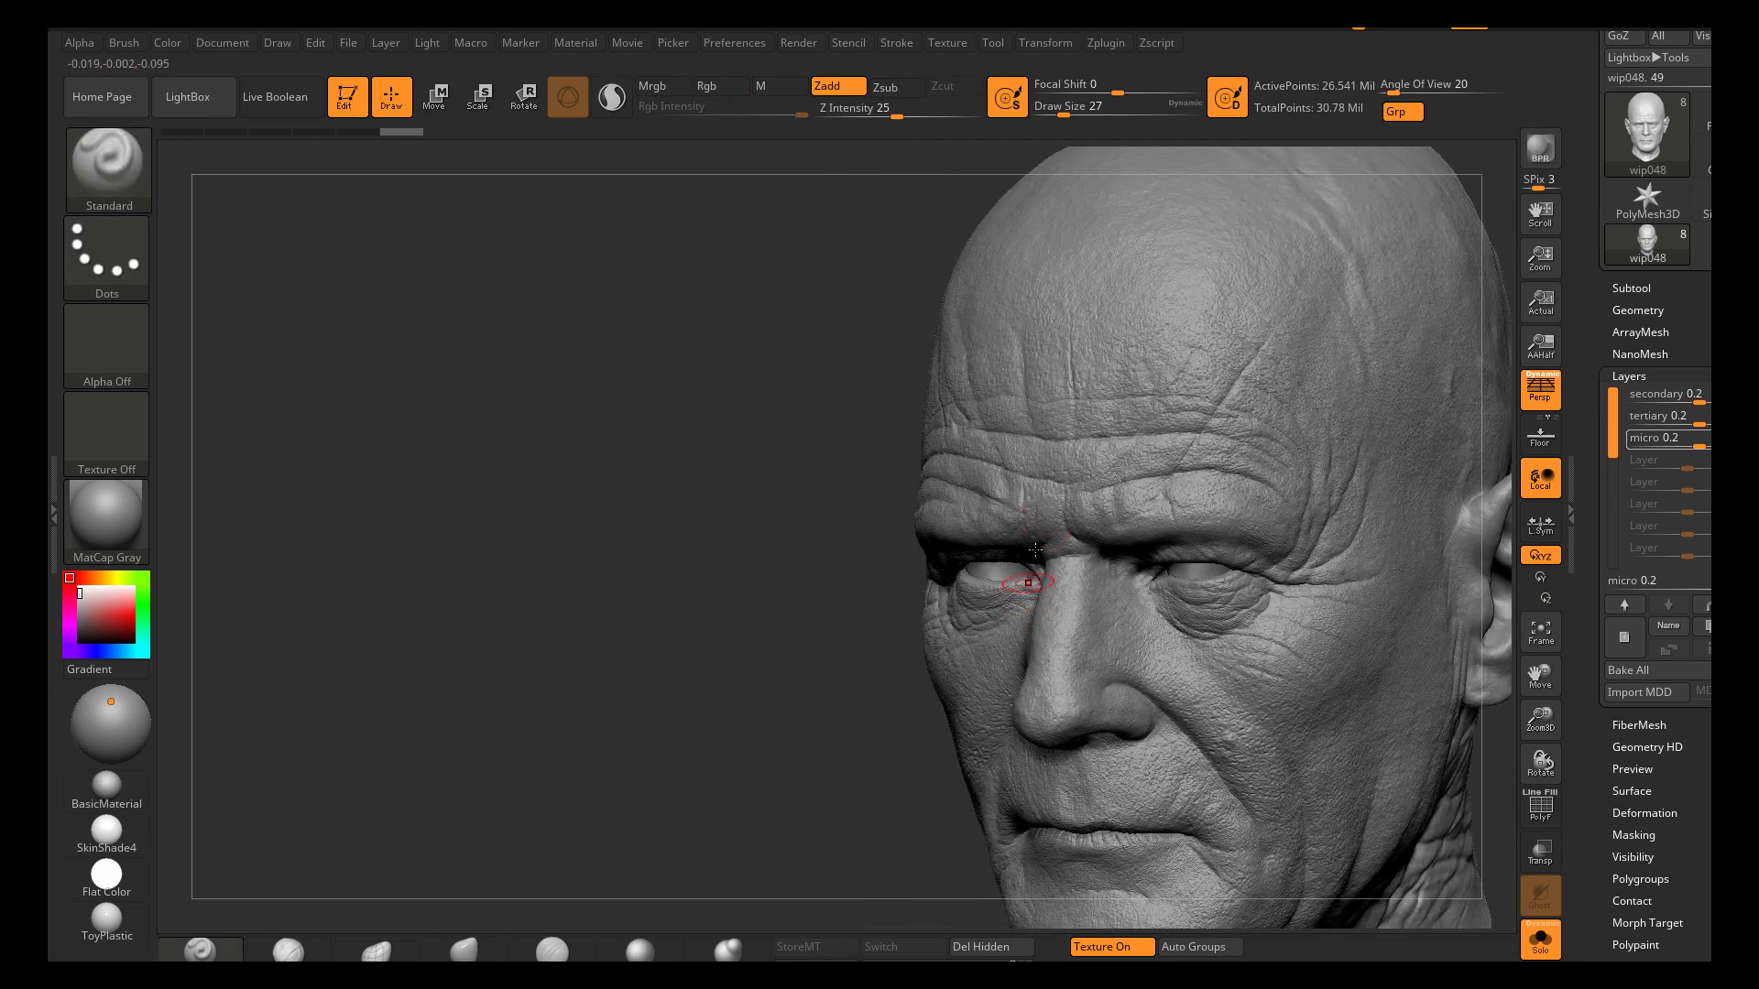
pyautogui.moveTo(736, 666); pyautogui.dragTo(997, 594, button='right')
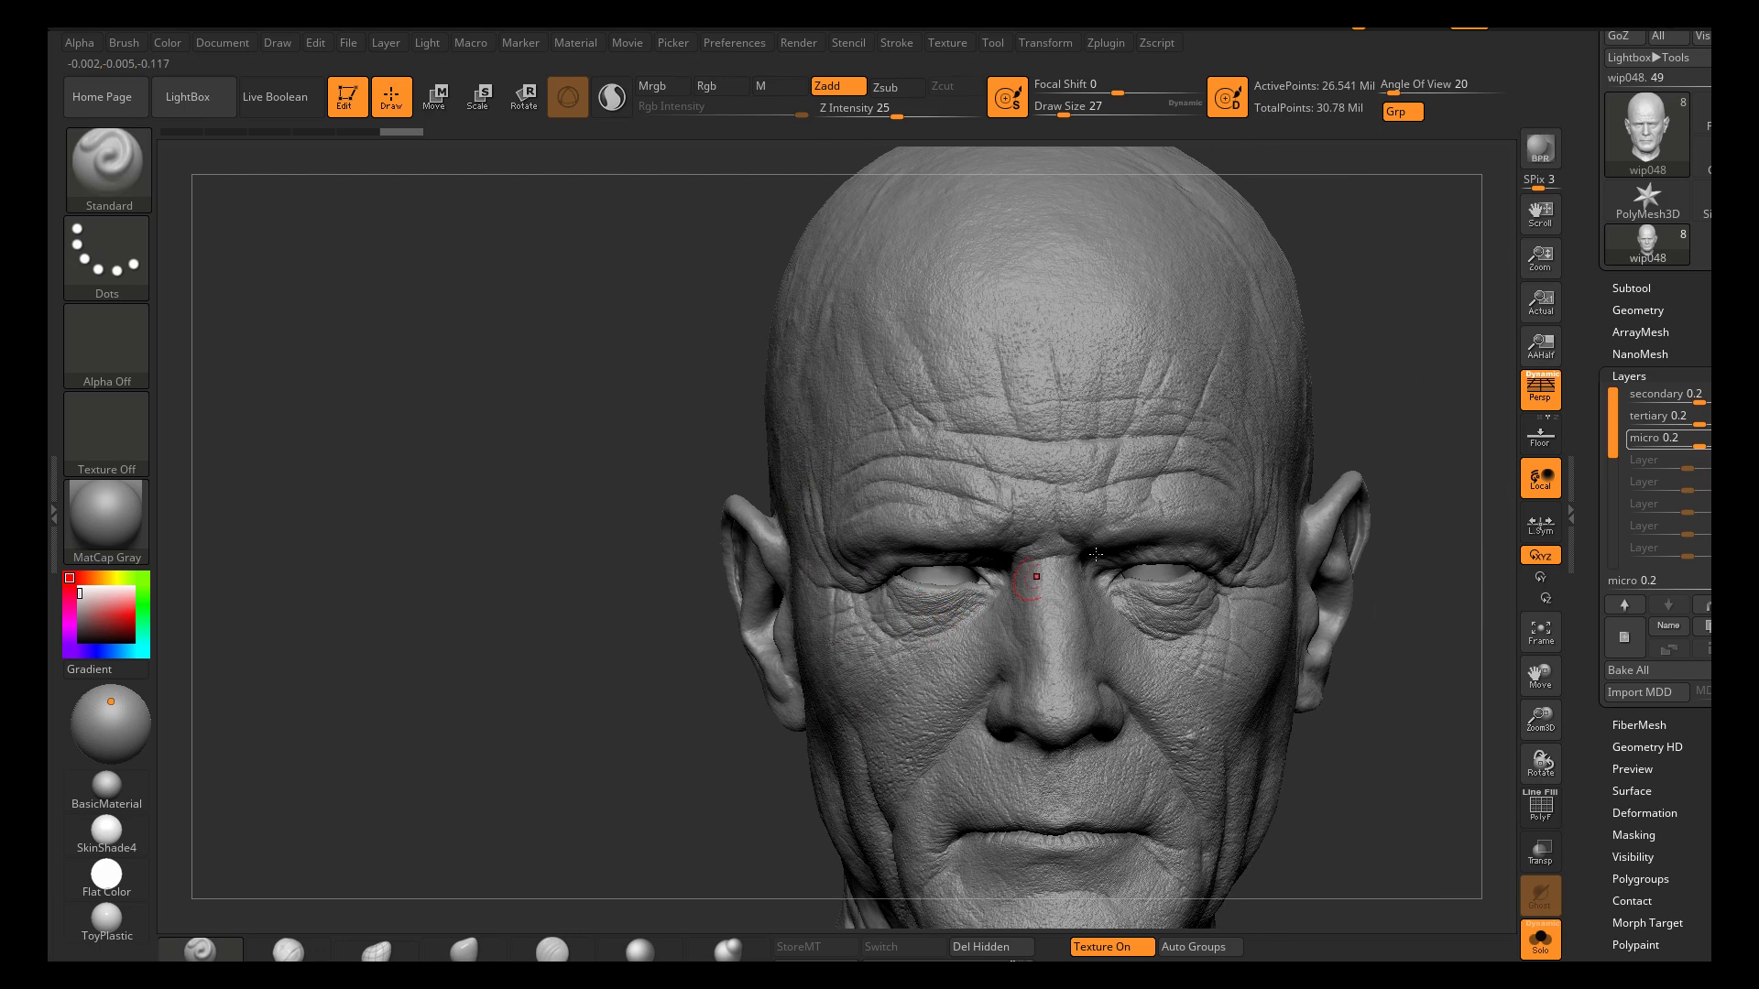
pyautogui.moveTo(1204, 543); pyautogui.dragTo(1249, 596, button='right')
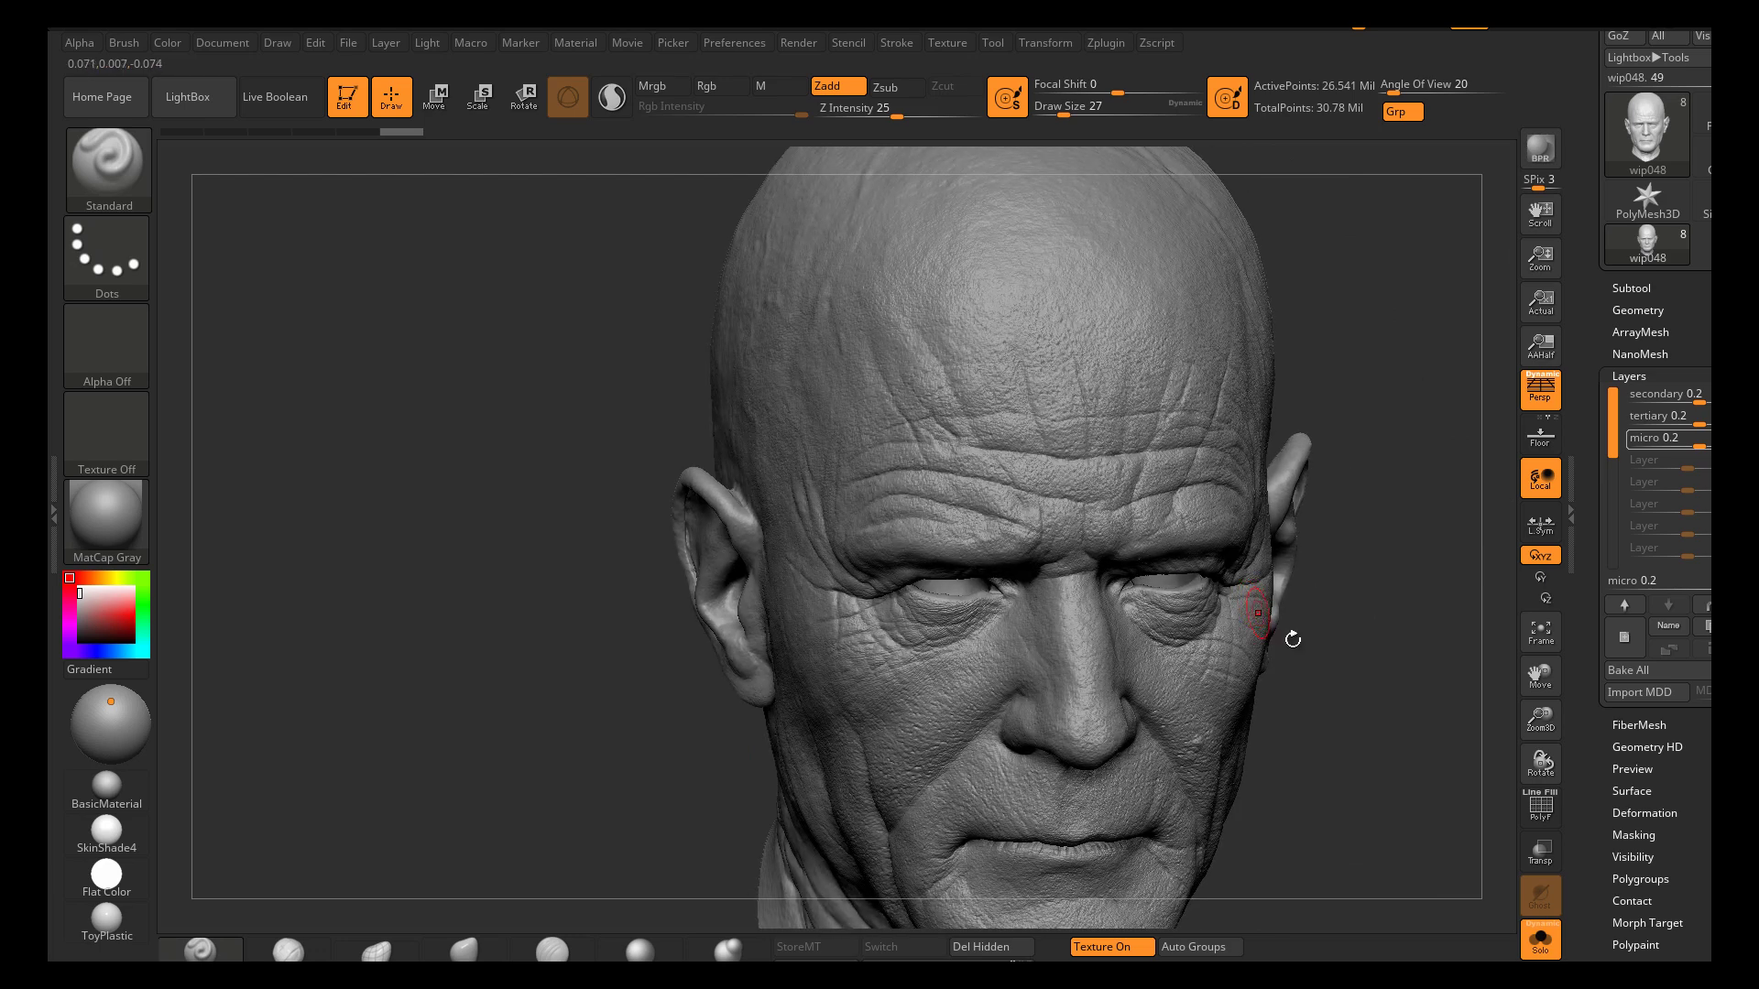
pyautogui.moveTo(1393, 745); pyautogui.dragTo(1331, 740, button='right')
pyautogui.moveTo(1227, 729)
pyautogui.mouseDown(button='right')
pyautogui.moveTo(1123, 609)
pyautogui.moveTo(1195, 616)
pyautogui.mouseUp(button='right')
pyautogui.moveTo(1311, 597)
pyautogui.mouseDown(button='right')
pyautogui.moveTo(1310, 689)
pyautogui.moveTo(1342, 670)
pyautogui.moveTo(1374, 716)
pyautogui.moveTo(1280, 721)
pyautogui.mouseUp(button='right')
pyautogui.keyDown('ctrl'); pyautogui.moveTo(1156, 671); pyautogui.dragTo(1124, 514, button='right'); pyautogui.keyUp('ctrl')
pyautogui.keyDown('alt'); pyautogui.moveTo(1028, 544); pyautogui.dragTo(1025, 474, button='right'); pyautogui.keyUp('alt')
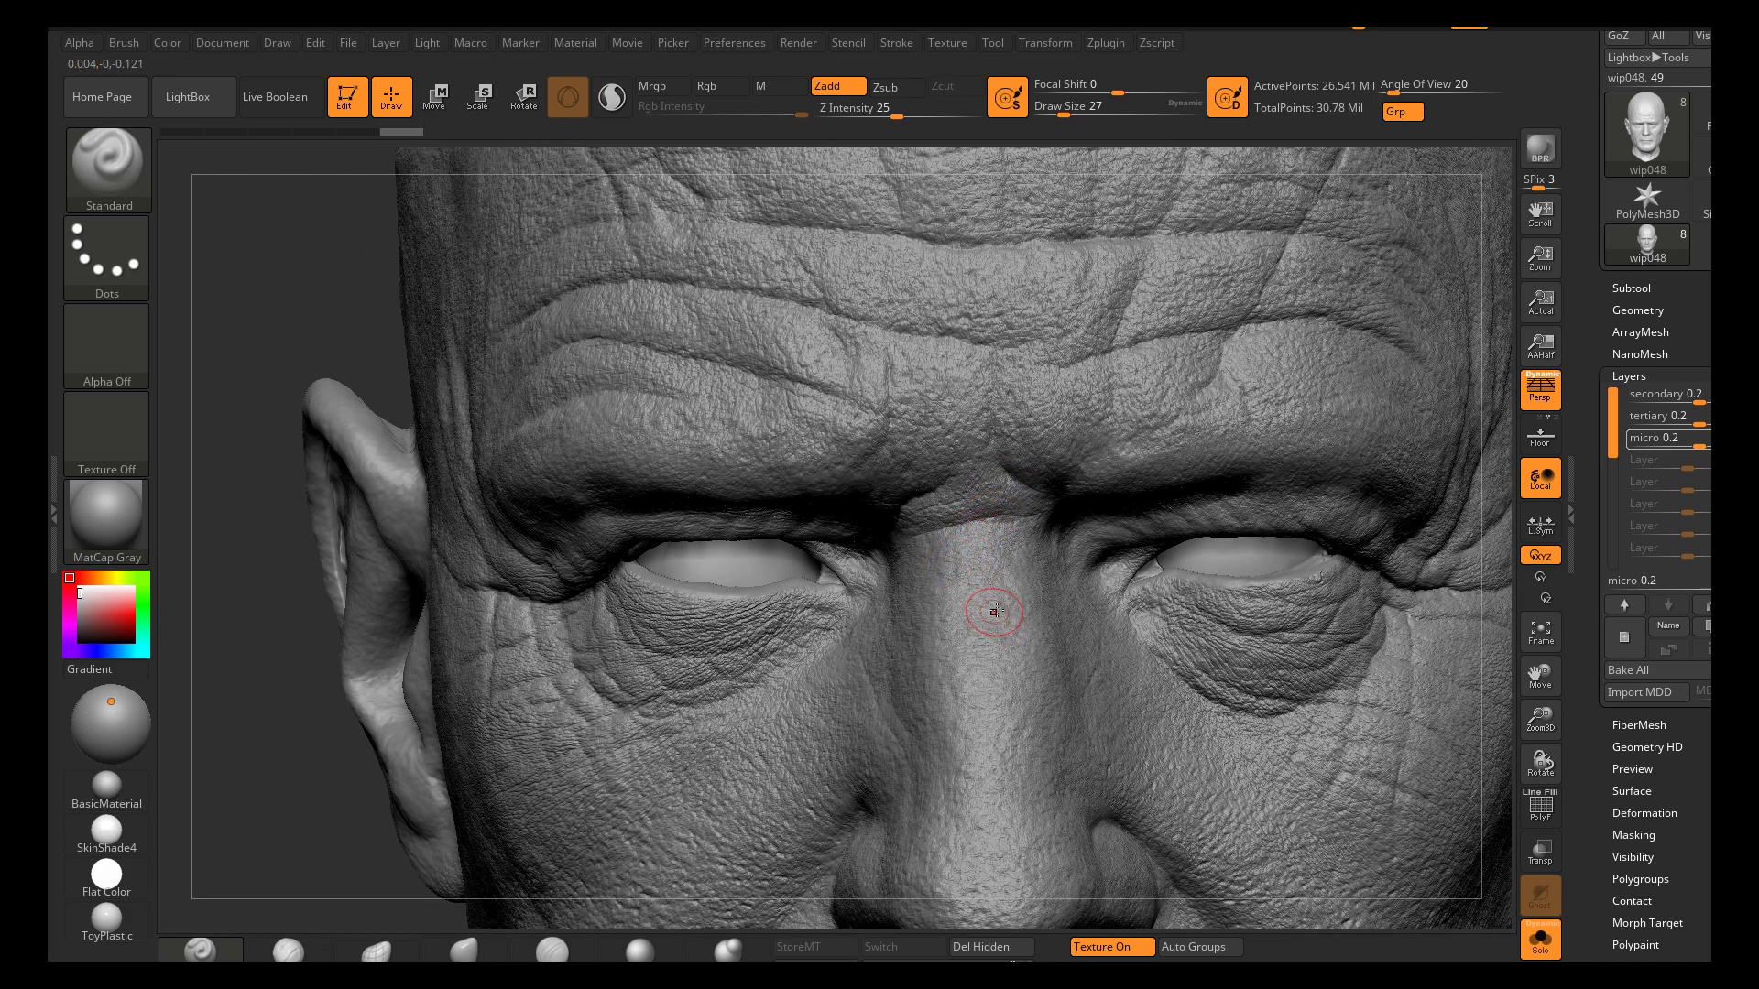
# Turn off Solo to bring back the glasses, eyes and hair, and place a snapshot of the head beside the live model for comparison
pyautogui.click(1540, 941)
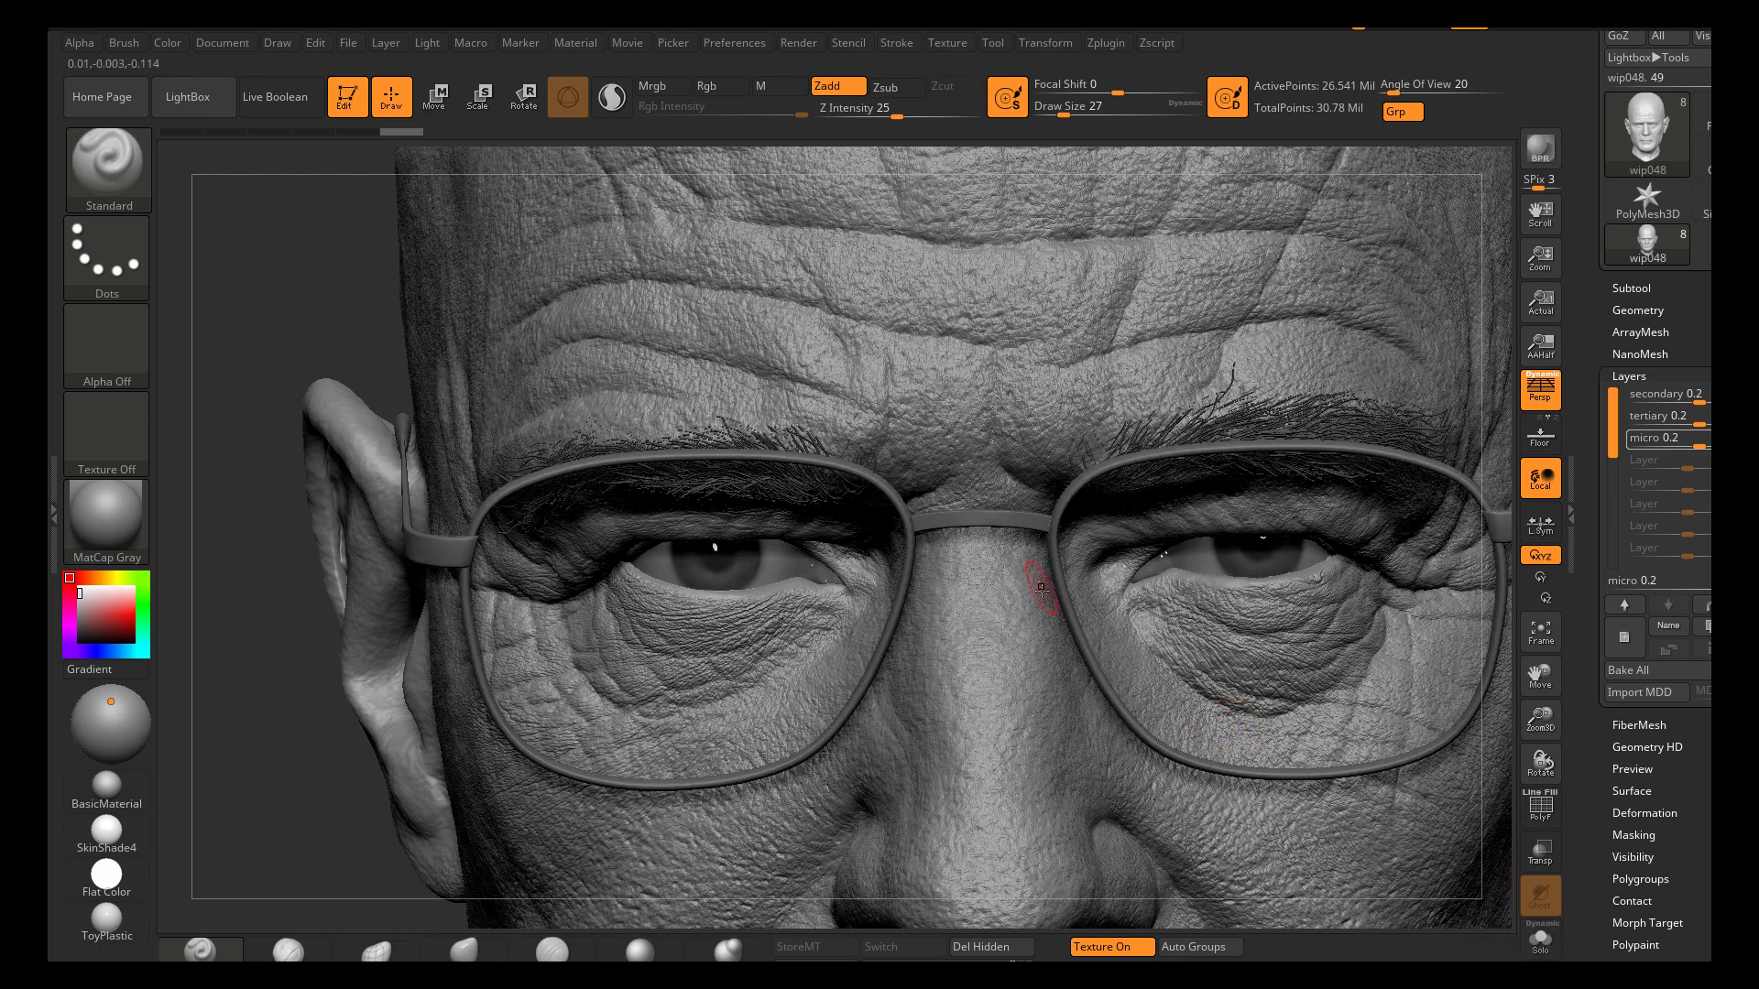
pyautogui.press('f')
pyautogui.moveTo(1408, 360); pyautogui.dragTo(814, 387)
pyautogui.hotkey('shift', 's')
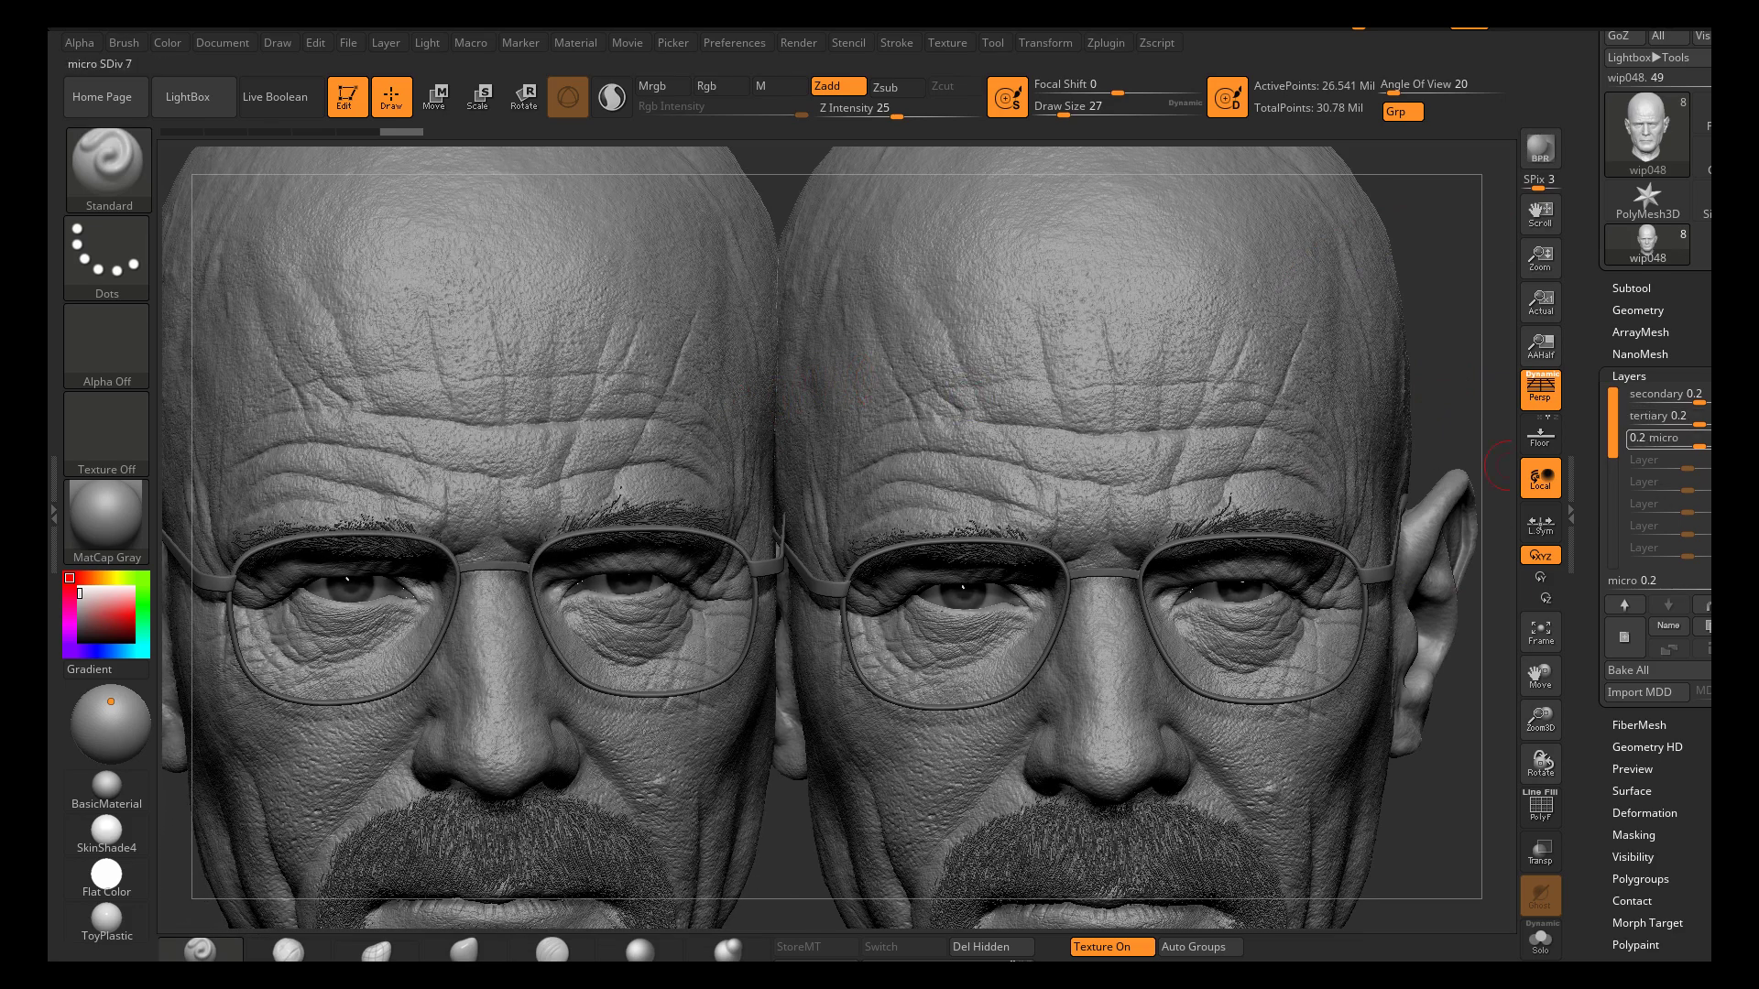
pyautogui.moveTo(1663, 438)
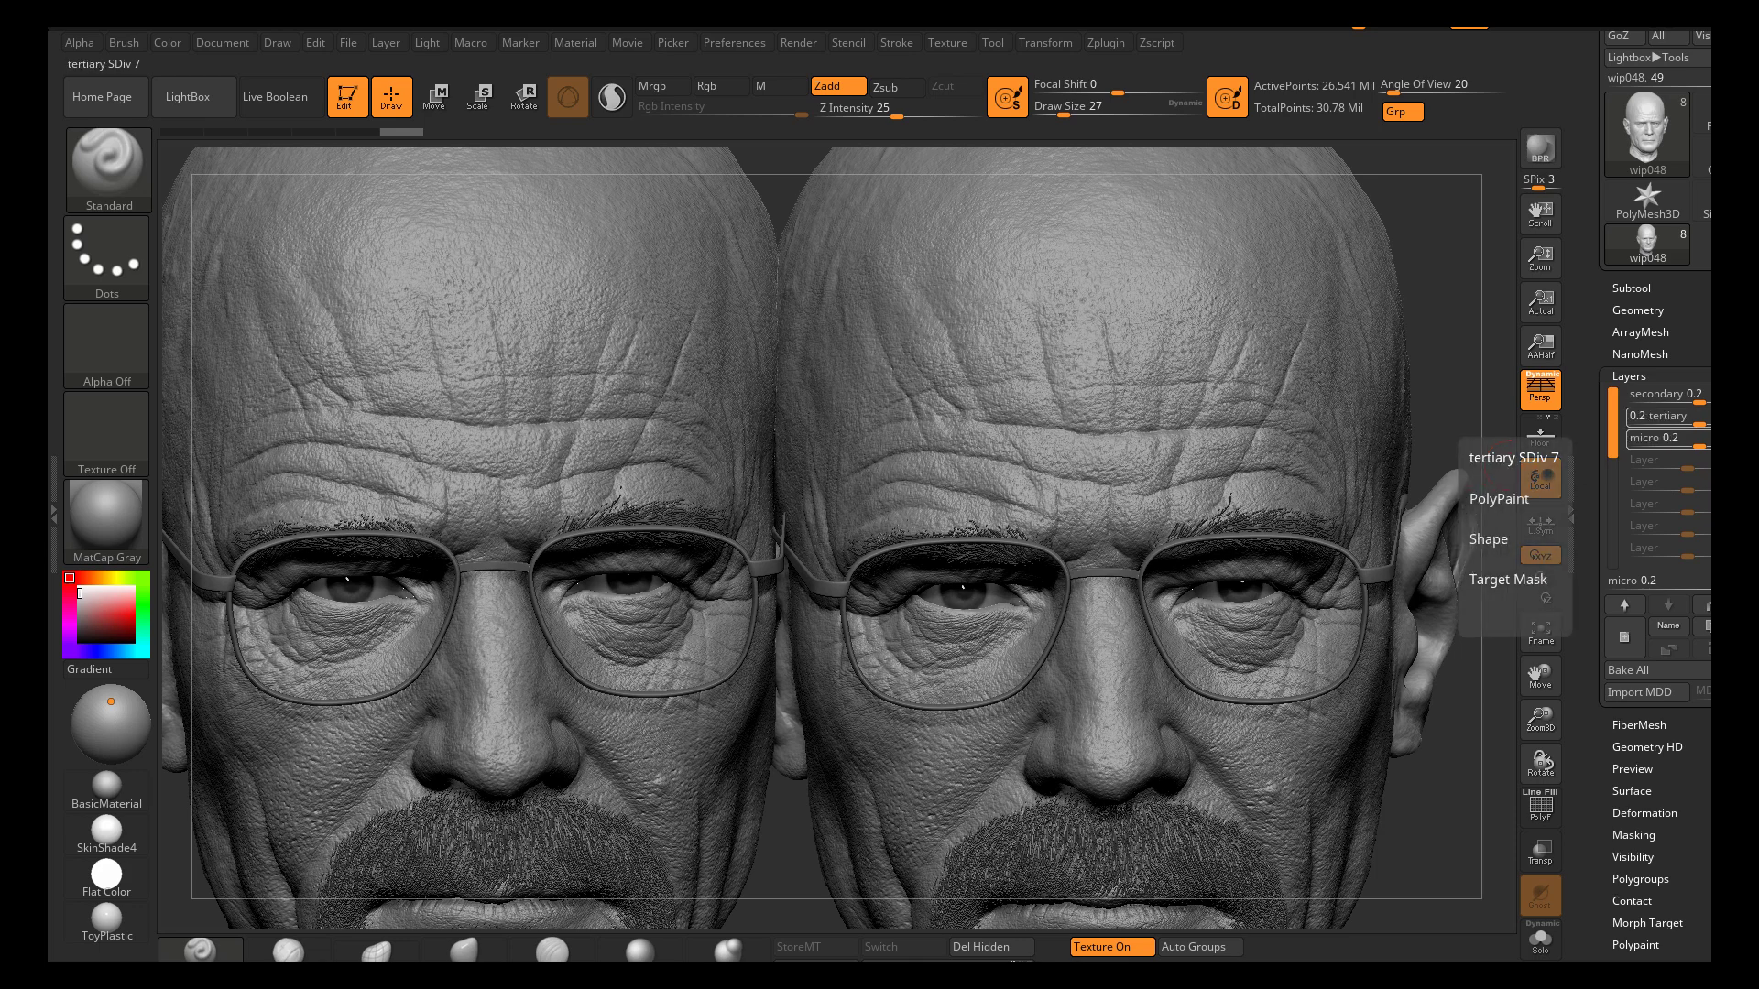
pyautogui.click(1662, 416)
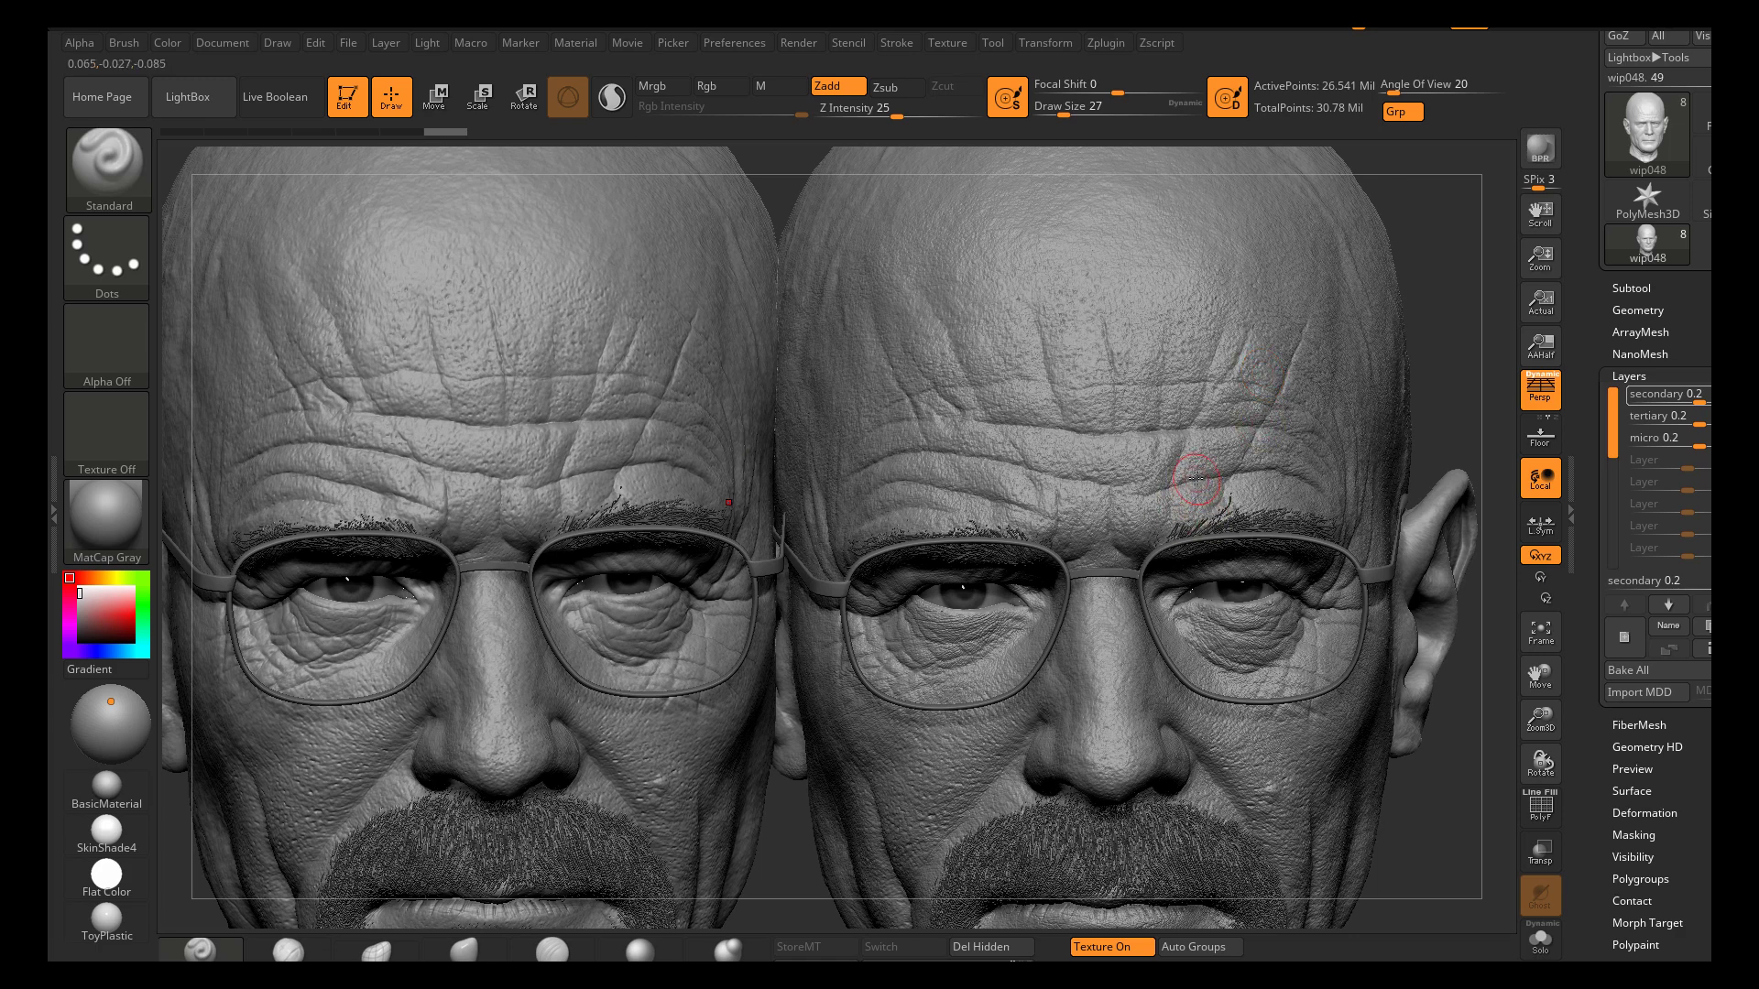
# Clear the head snapshot from the canvas, recentre the live head and go through the tertiary and micro layers
pyautogui.hotkey('ctrl', 'n')
pyautogui.keyDown('alt'); pyautogui.moveTo(993, 587); pyautogui.dragTo(1364, 638); pyautogui.keyUp('alt')
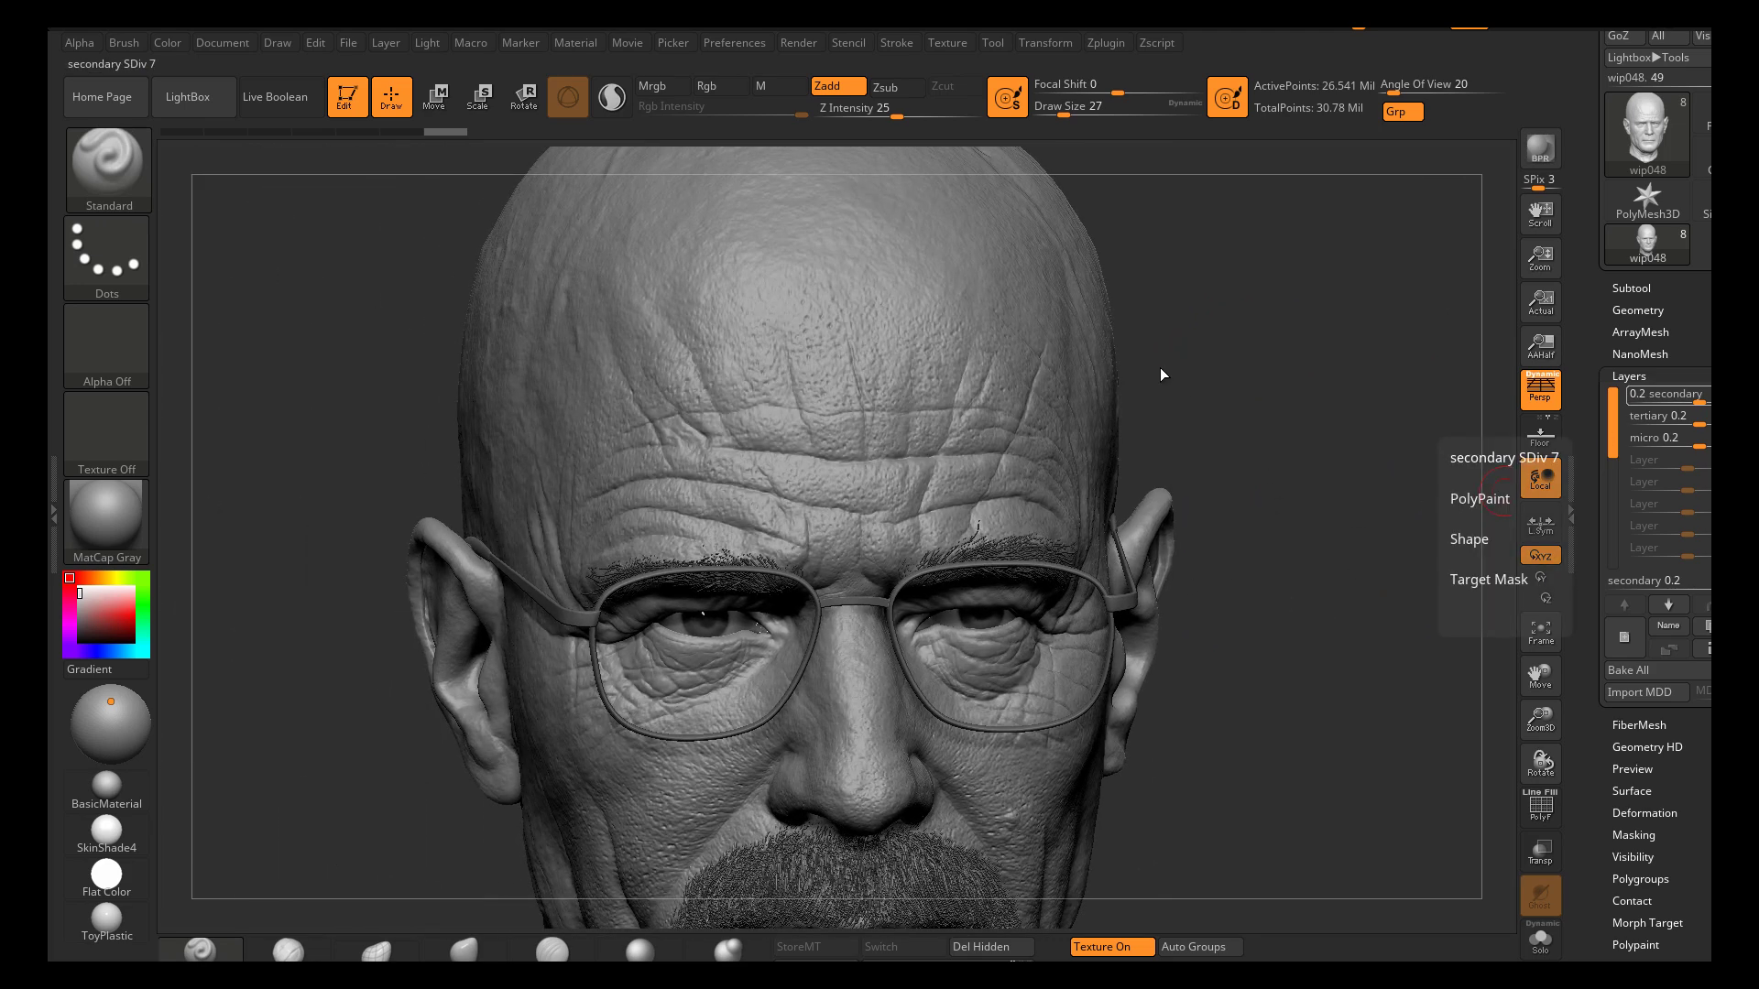
pyautogui.click(1660, 416)
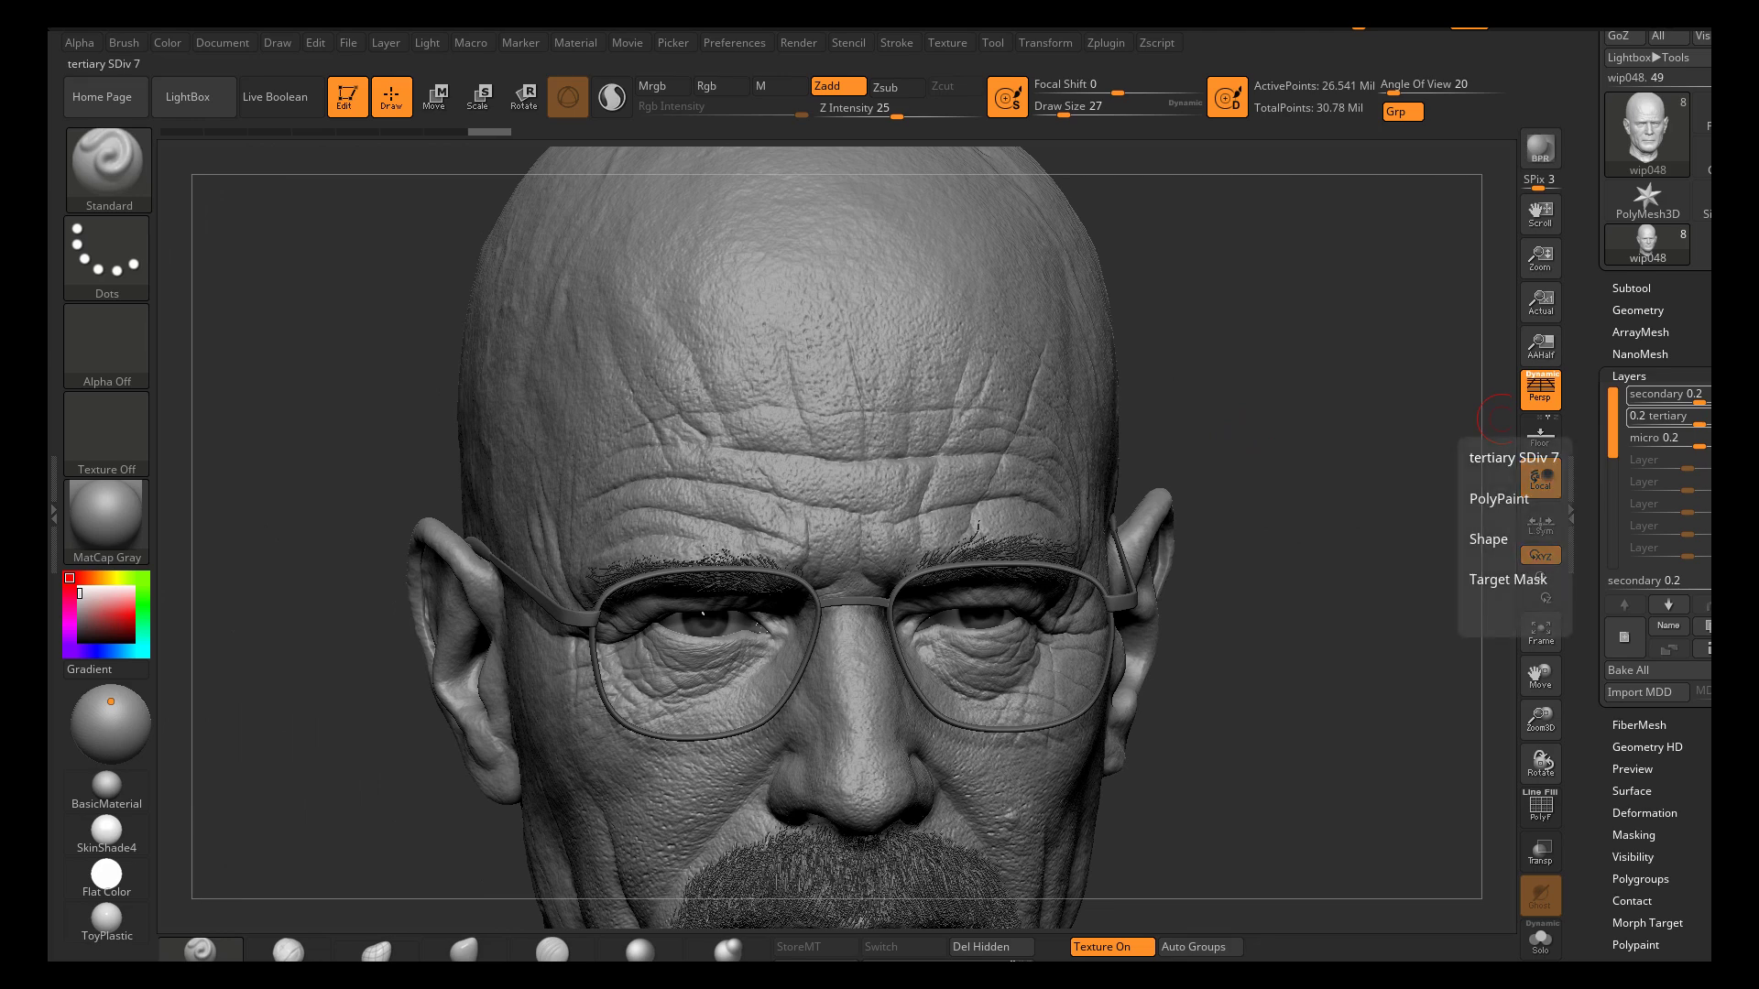
pyautogui.click(1662, 416)
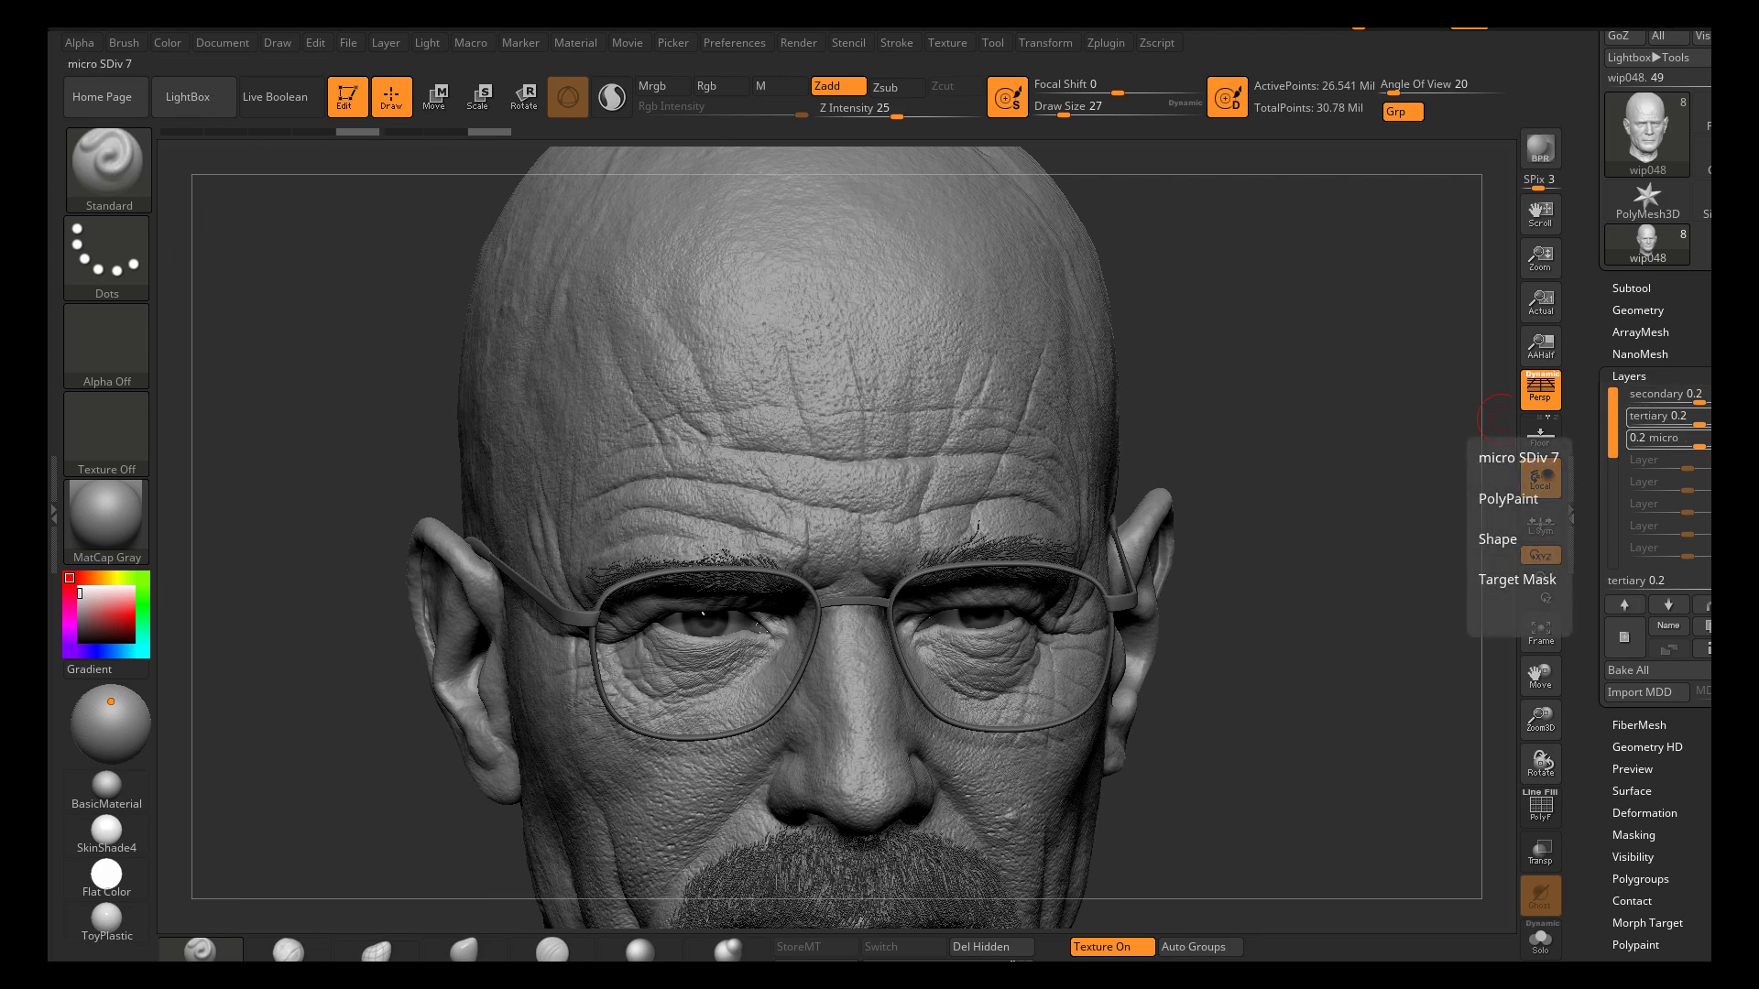
# Examine the displaced skin detail on the side of the scalp above and behind the ear
pyautogui.moveTo(1304, 486); pyautogui.dragTo(1272, 370)
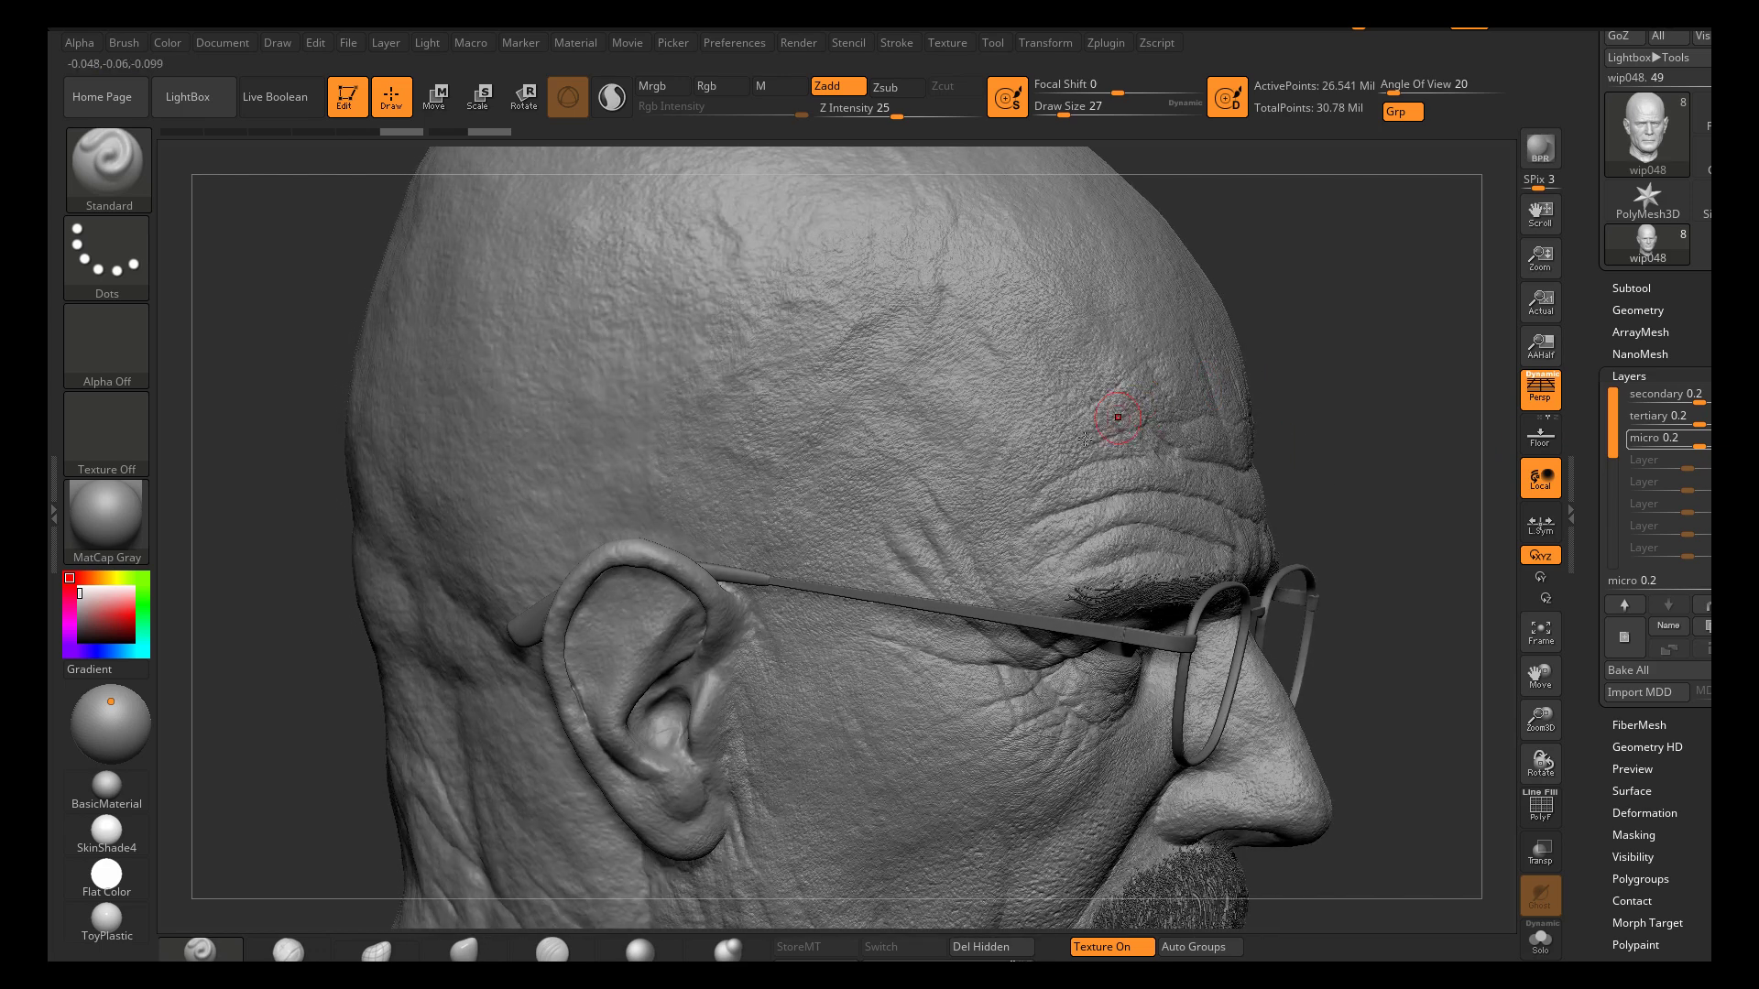
pyautogui.keyDown('alt'); pyautogui.moveTo(962, 403); pyautogui.dragTo(1086, 533, button='right'); pyautogui.keyUp('alt')
pyautogui.moveTo(814, 520); pyautogui.dragTo(812, 472, button='right')
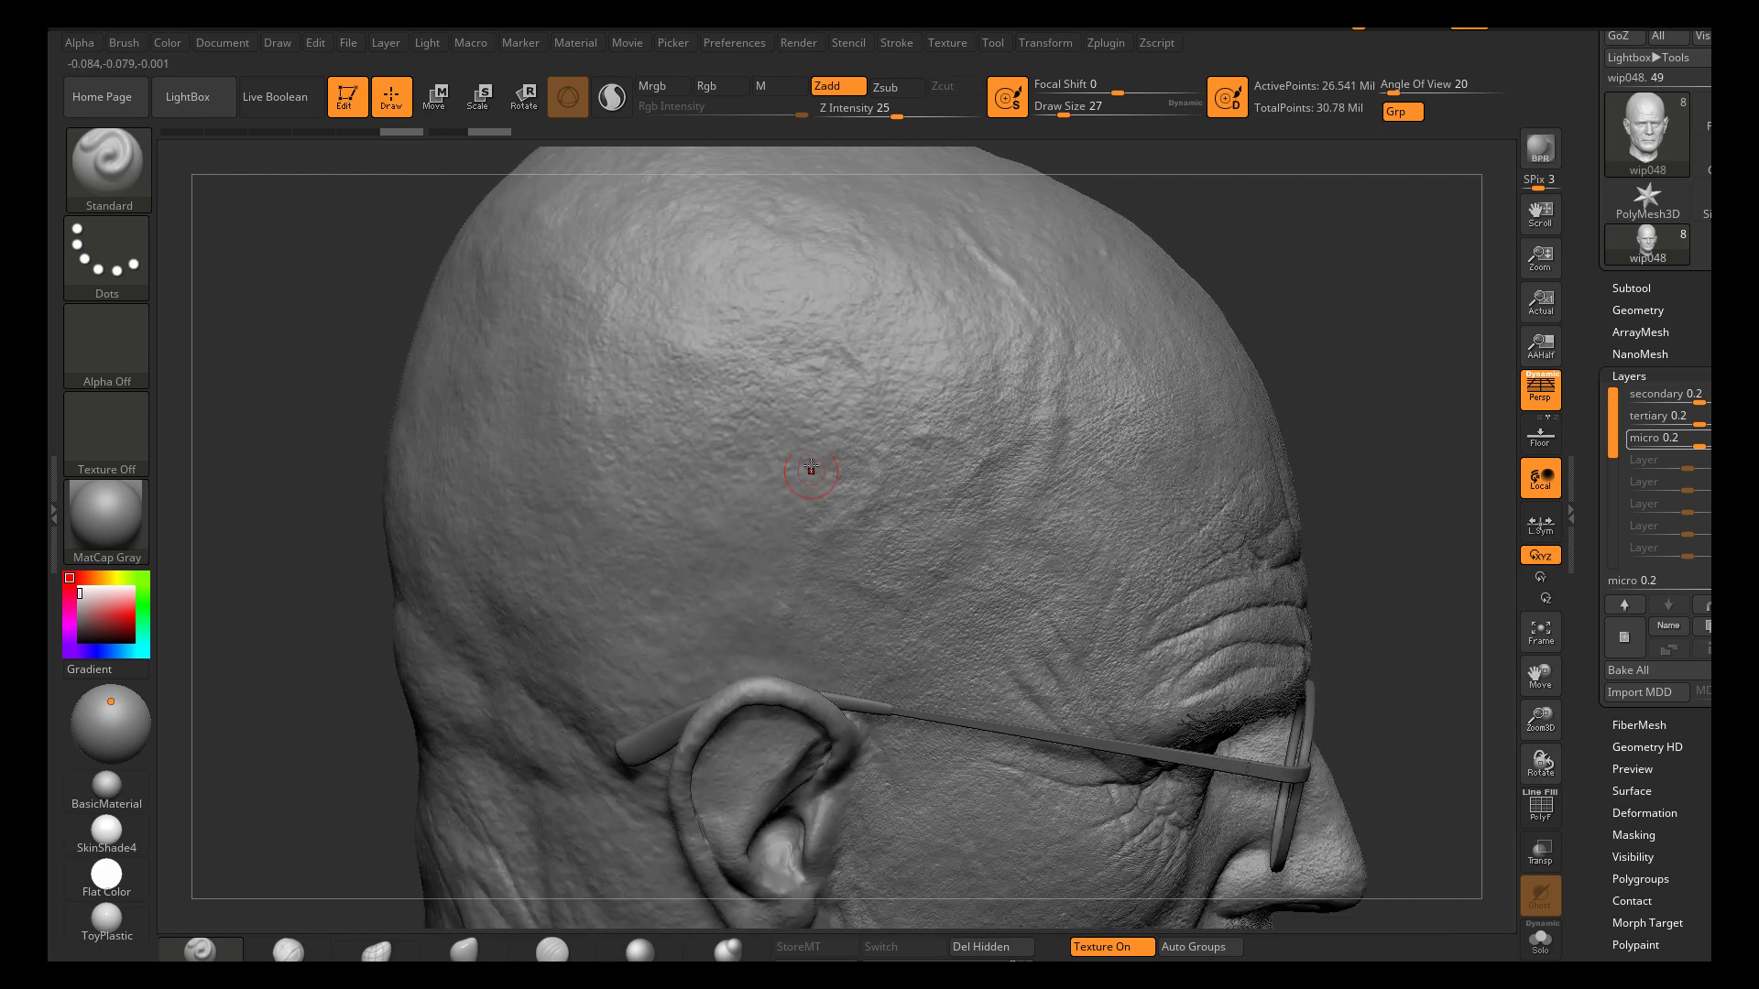
pyautogui.keyDown('ctrl'); pyautogui.moveTo(780, 530); pyautogui.dragTo(832, 585, button='right'); pyautogui.keyUp('ctrl')
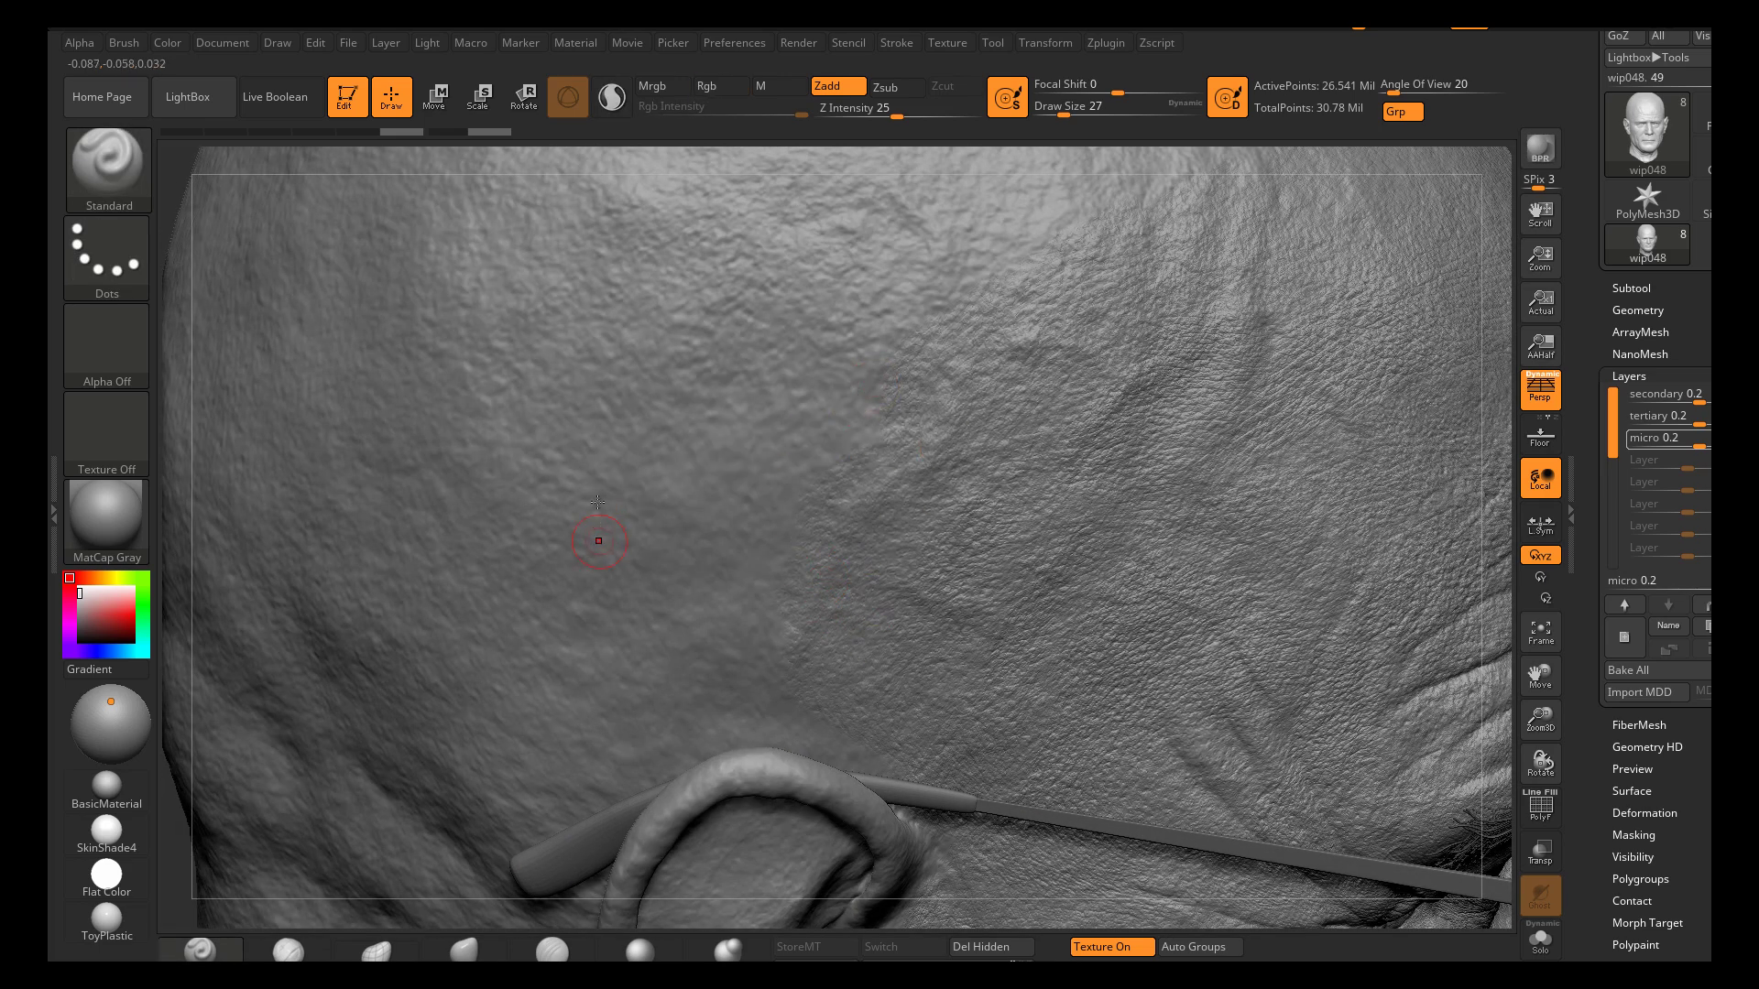
pyautogui.moveTo(1015, 614)
pyautogui.keyDown('ctrl'); pyautogui.mouseDown(button='right')
pyautogui.moveTo(923, 586)
pyautogui.moveTo(863, 507)
pyautogui.moveTo(874, 471)
pyautogui.mouseUp(button='right'); pyautogui.keyUp('ctrl')
pyautogui.moveTo(1008, 546)
pyautogui.mouseDown(button='right')
pyautogui.moveTo(969, 531)
pyautogui.moveTo(1015, 578)
pyautogui.mouseUp(button='right')
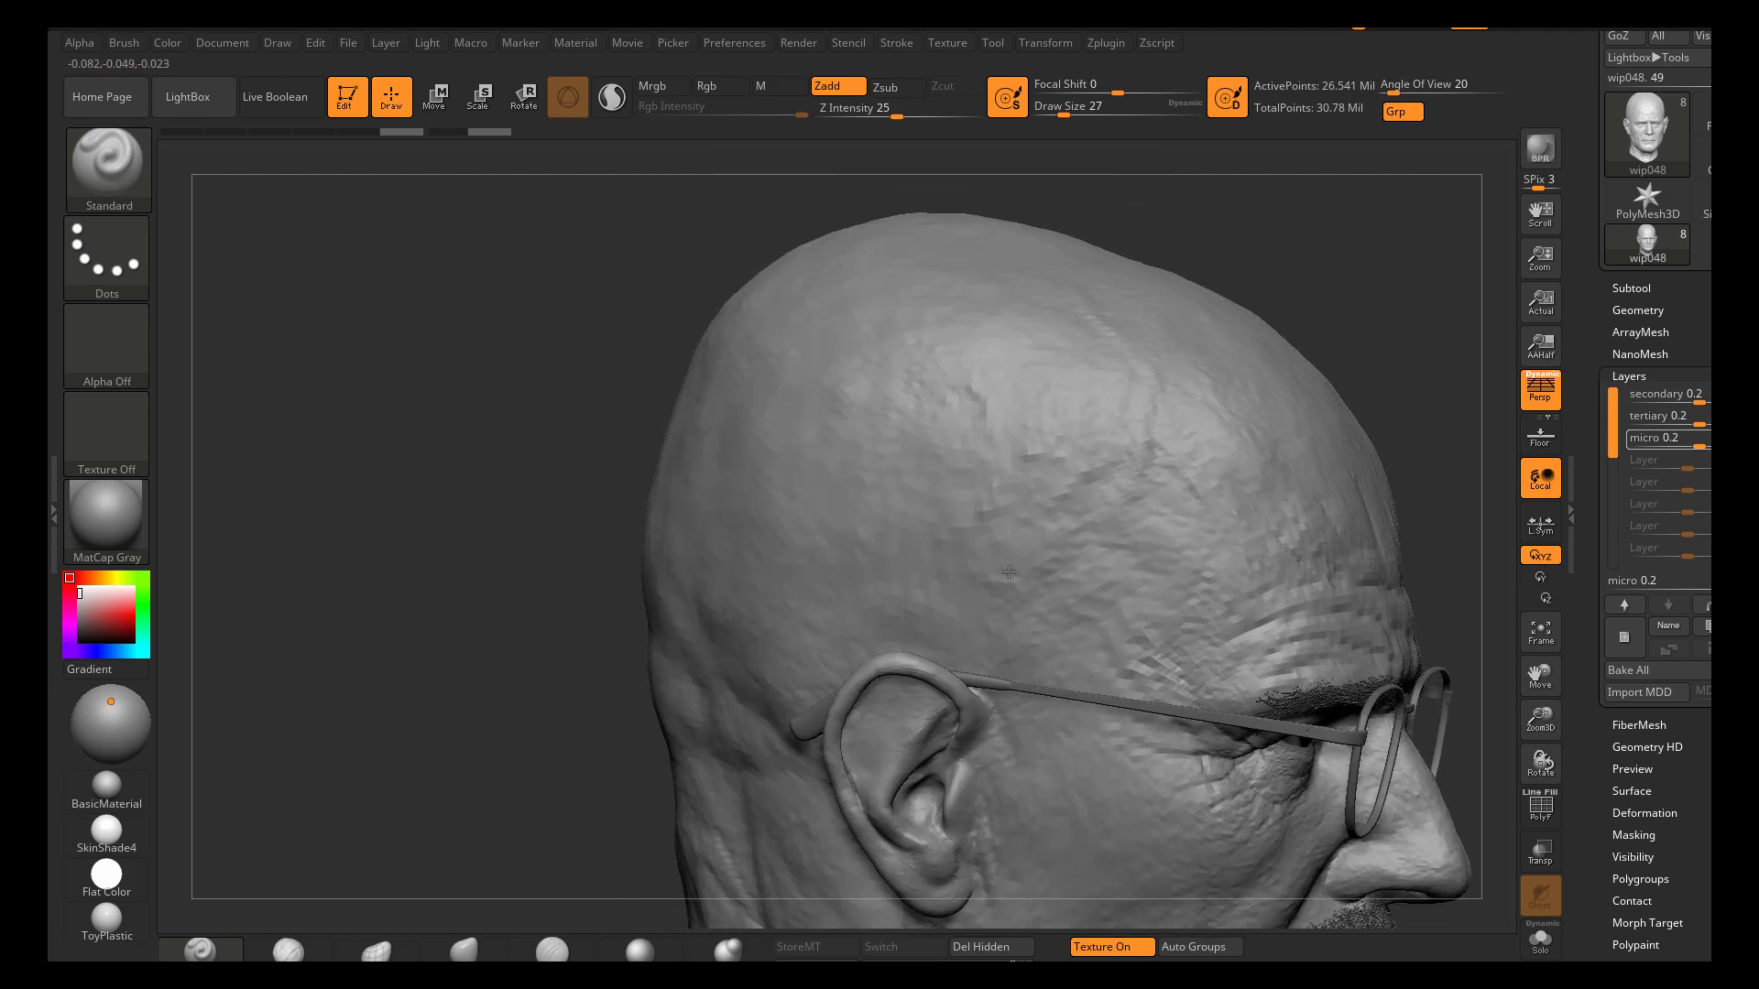
pyautogui.moveTo(880, 608)
pyautogui.keyDown('ctrl'); pyautogui.mouseDown(button='right')
pyautogui.moveTo(913, 618)
pyautogui.moveTo(918, 588)
pyautogui.mouseUp(button='right'); pyautogui.keyUp('ctrl')
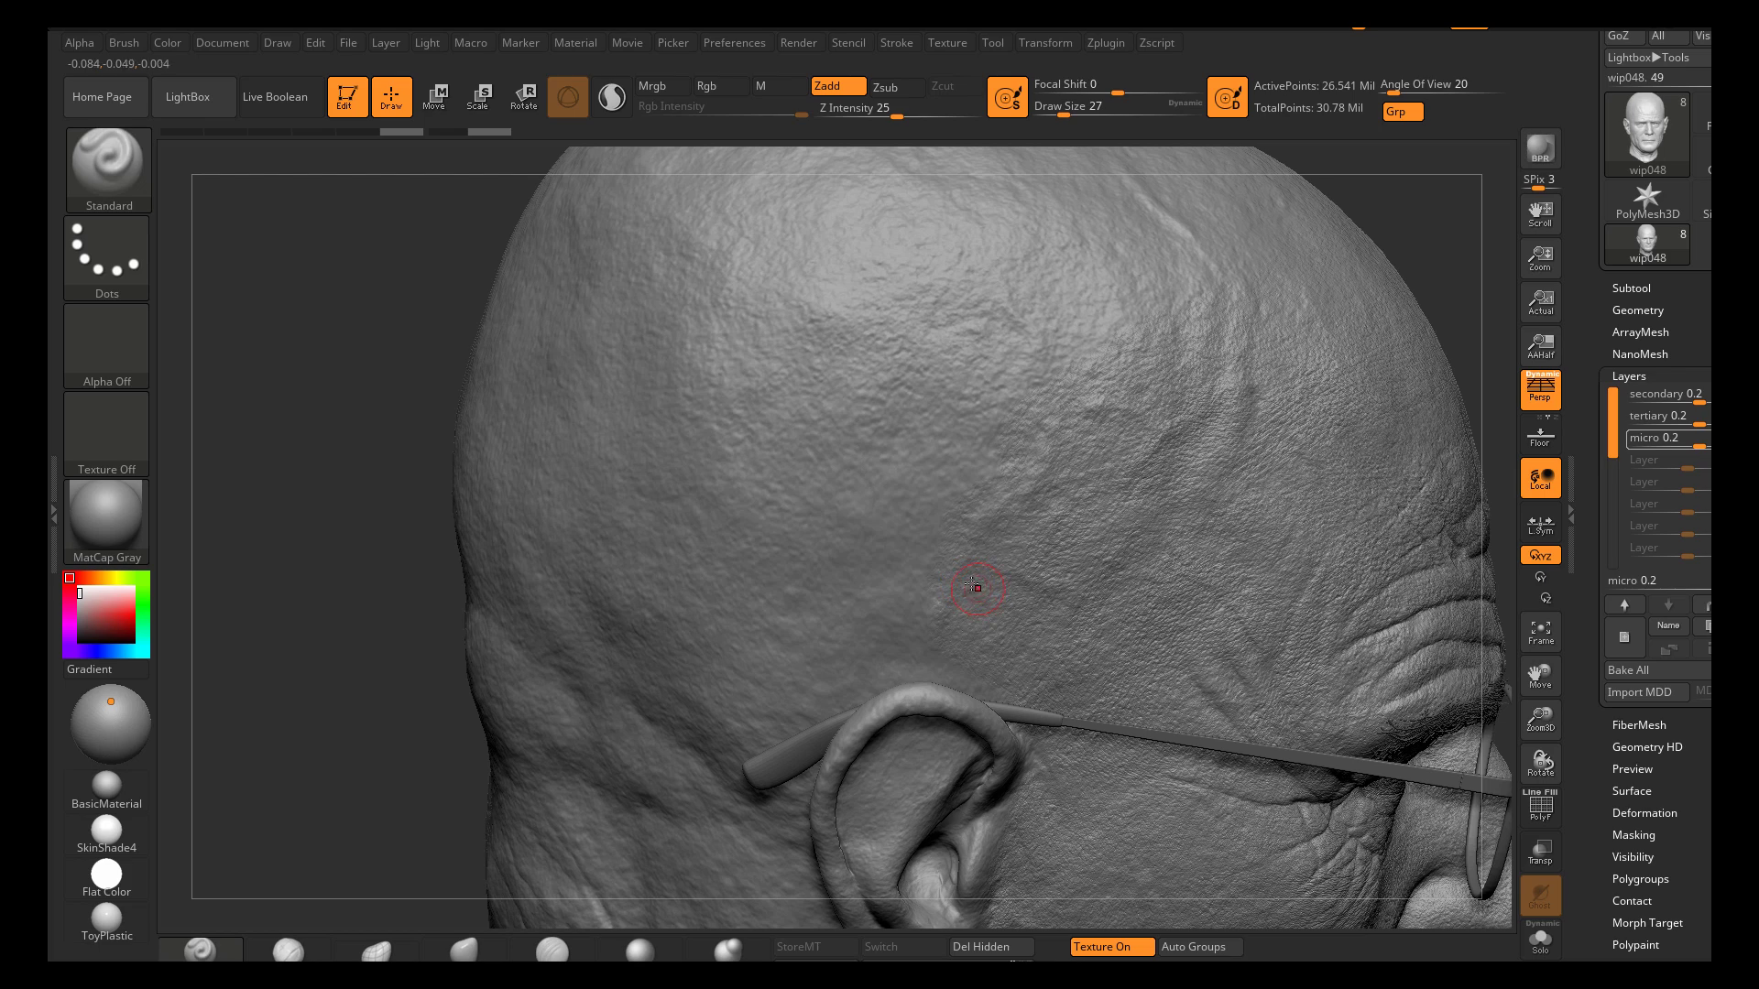
# Examine the skin detail on the side and back of the scalp from several angles and distances
pyautogui.moveTo(913, 456)
pyautogui.keyDown('ctrl'); pyautogui.mouseDown(button='right')
pyautogui.moveTo(943, 366)
pyautogui.moveTo(966, 353)
pyautogui.moveTo(998, 430)
pyautogui.moveTo(1026, 426)
pyautogui.moveTo(1112, 521)
pyautogui.mouseUp(button='right'); pyautogui.keyUp('ctrl')
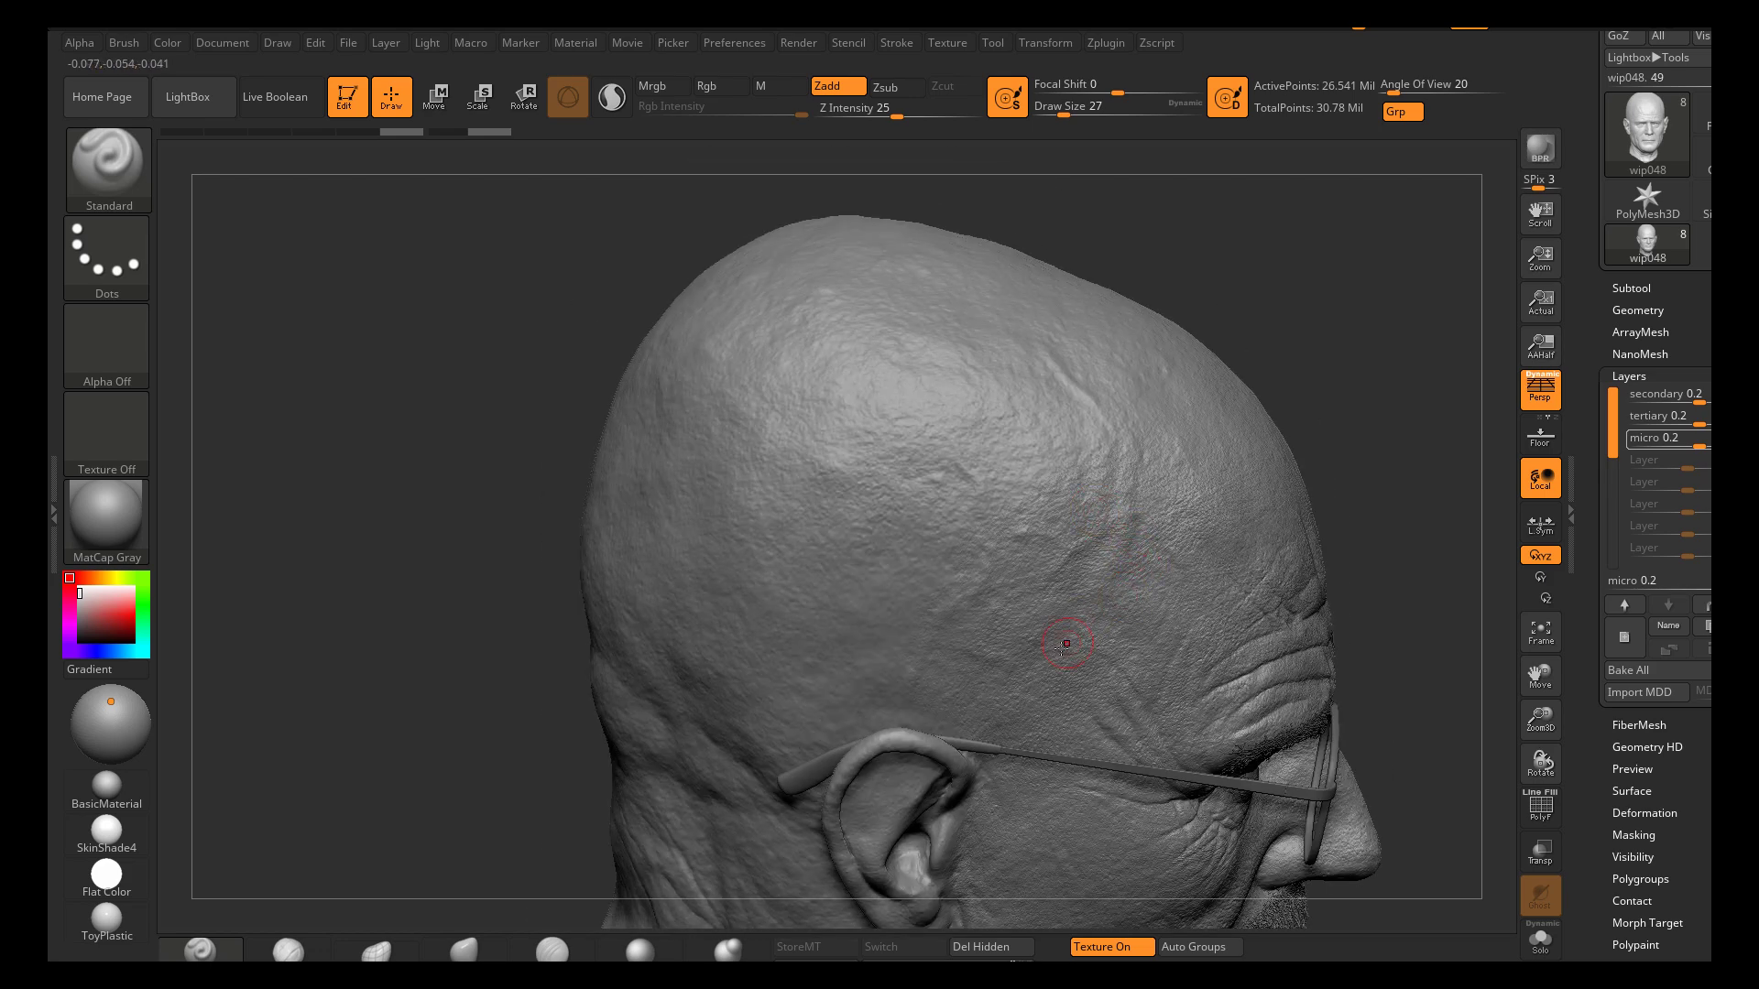
pyautogui.moveTo(1058, 660); pyautogui.dragTo(1005, 589, button='right')
pyautogui.moveTo(932, 543); pyautogui.dragTo(1105, 605, button='right')
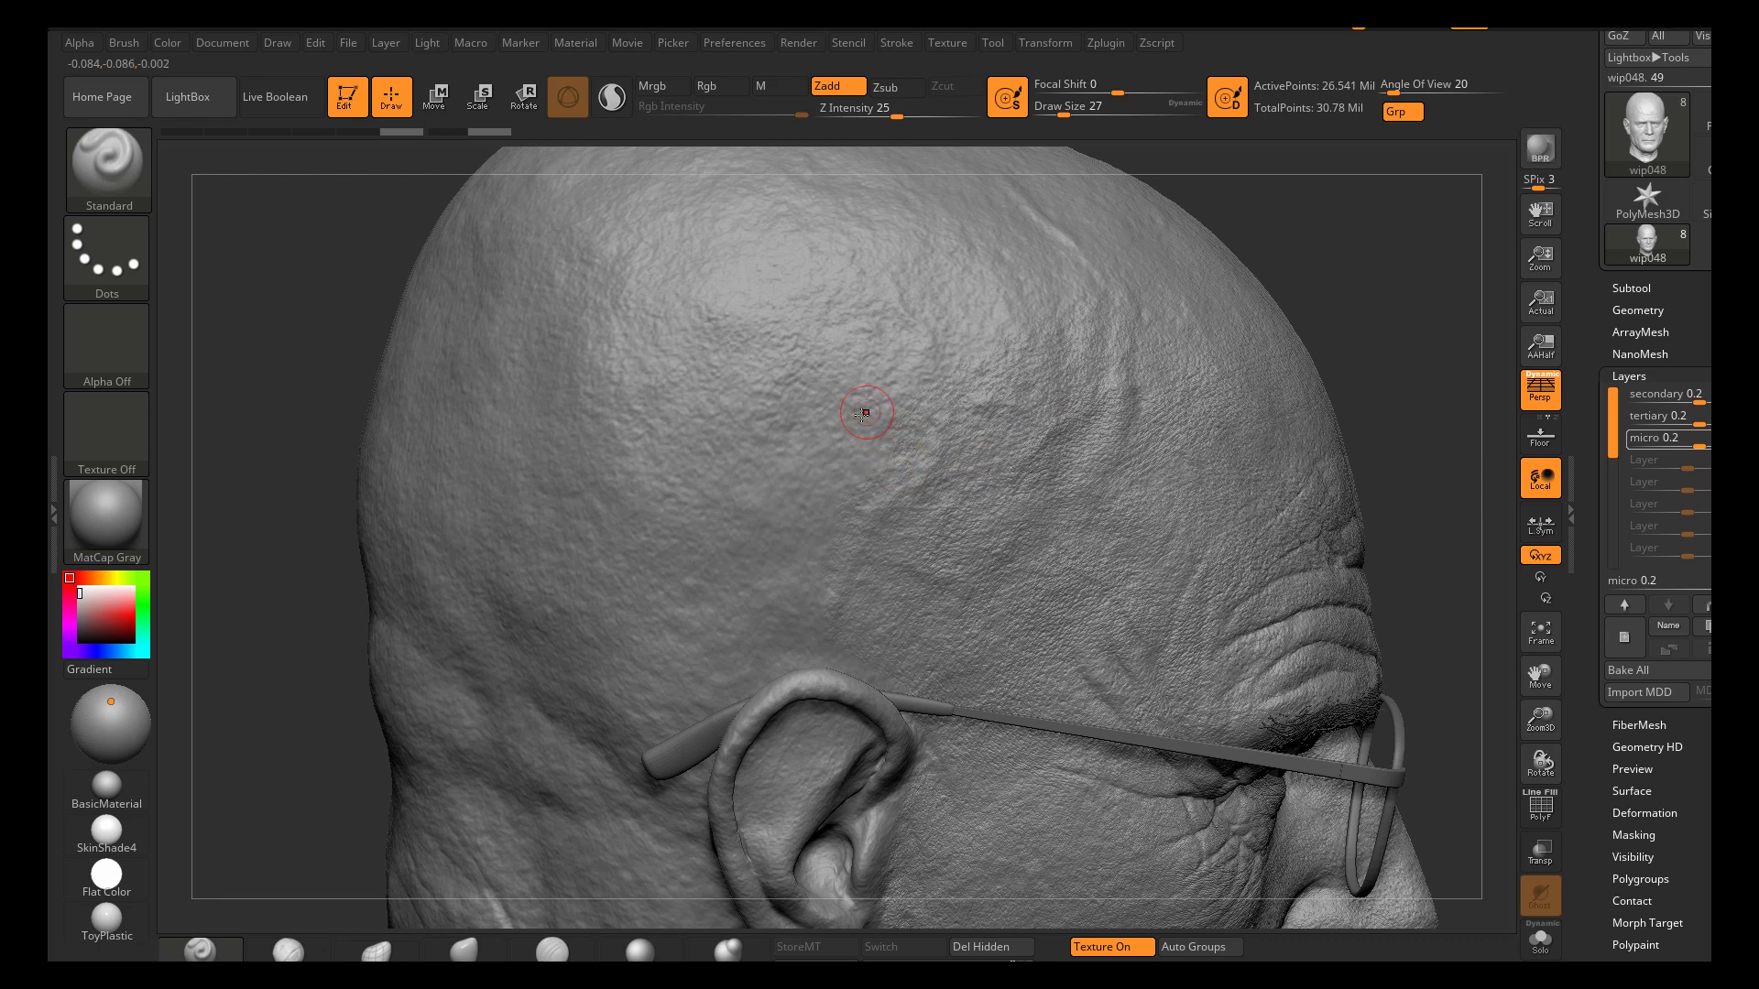
pyautogui.moveTo(871, 408); pyautogui.dragTo(1005, 432, button='right')
pyautogui.moveTo(1063, 495)
pyautogui.keyDown('ctrl'); pyautogui.mouseDown(button='right')
pyautogui.moveTo(1003, 490)
pyautogui.moveTo(1057, 499)
pyautogui.mouseUp(button='right'); pyautogui.keyUp('ctrl')
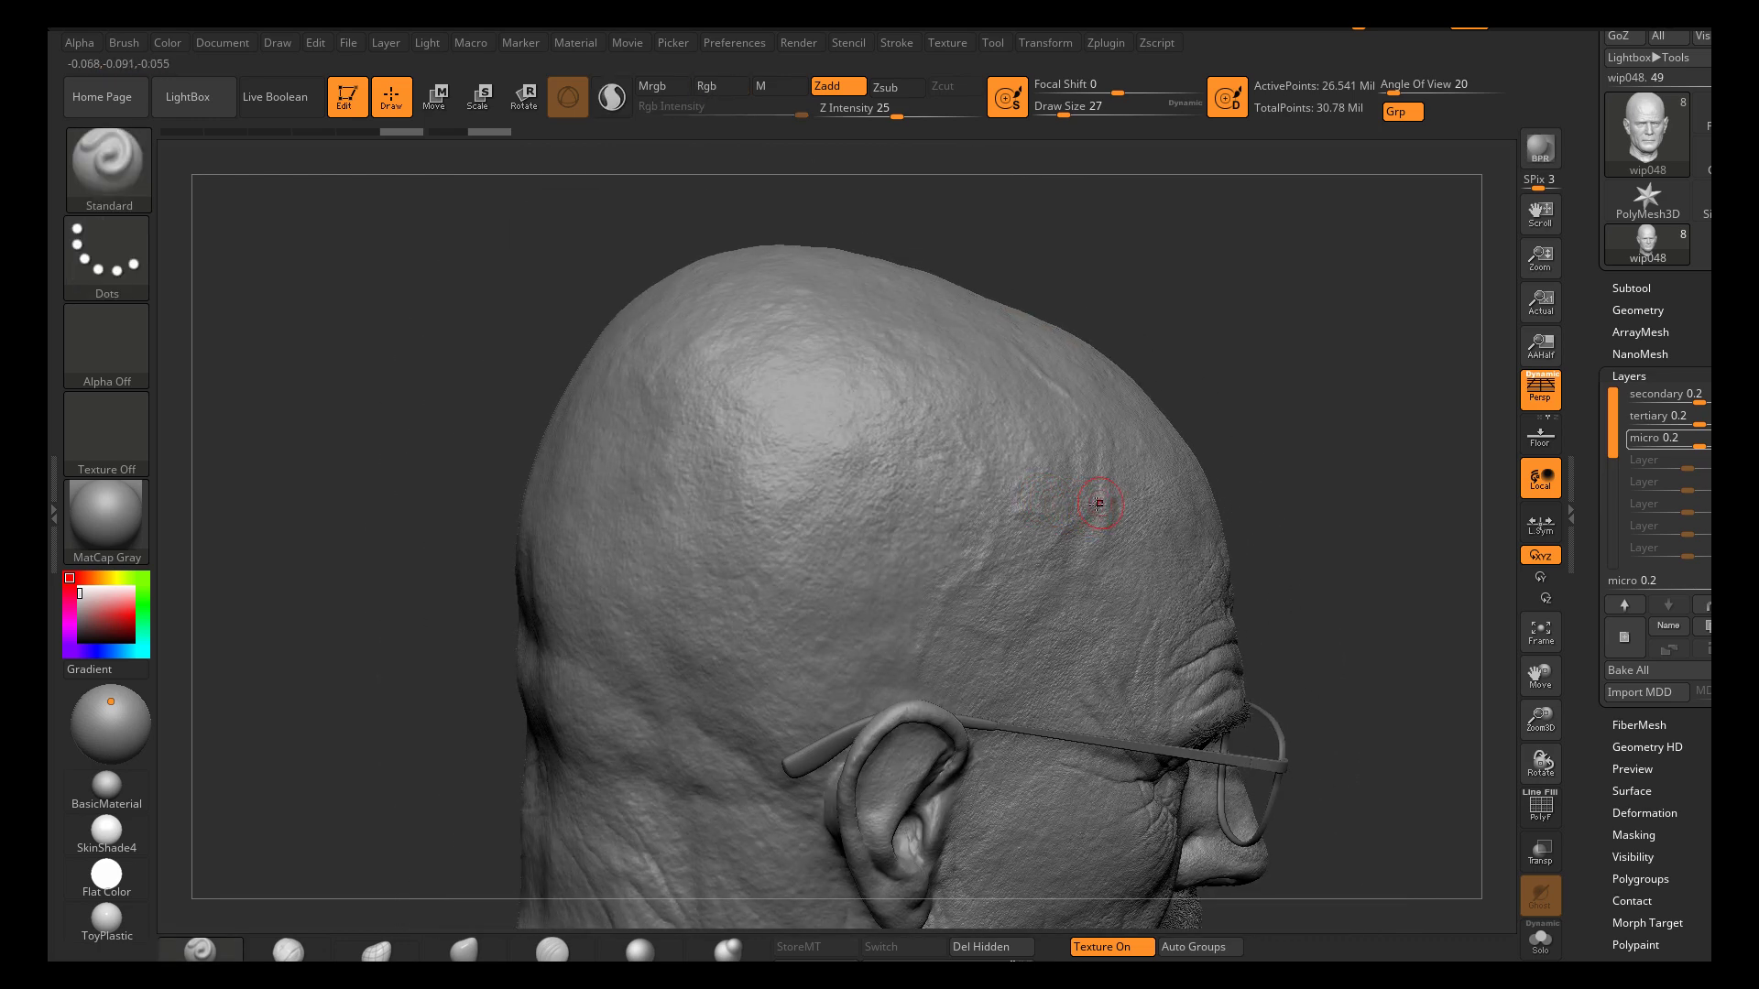
pyautogui.moveTo(919, 555); pyautogui.dragTo(932, 575, button='right')
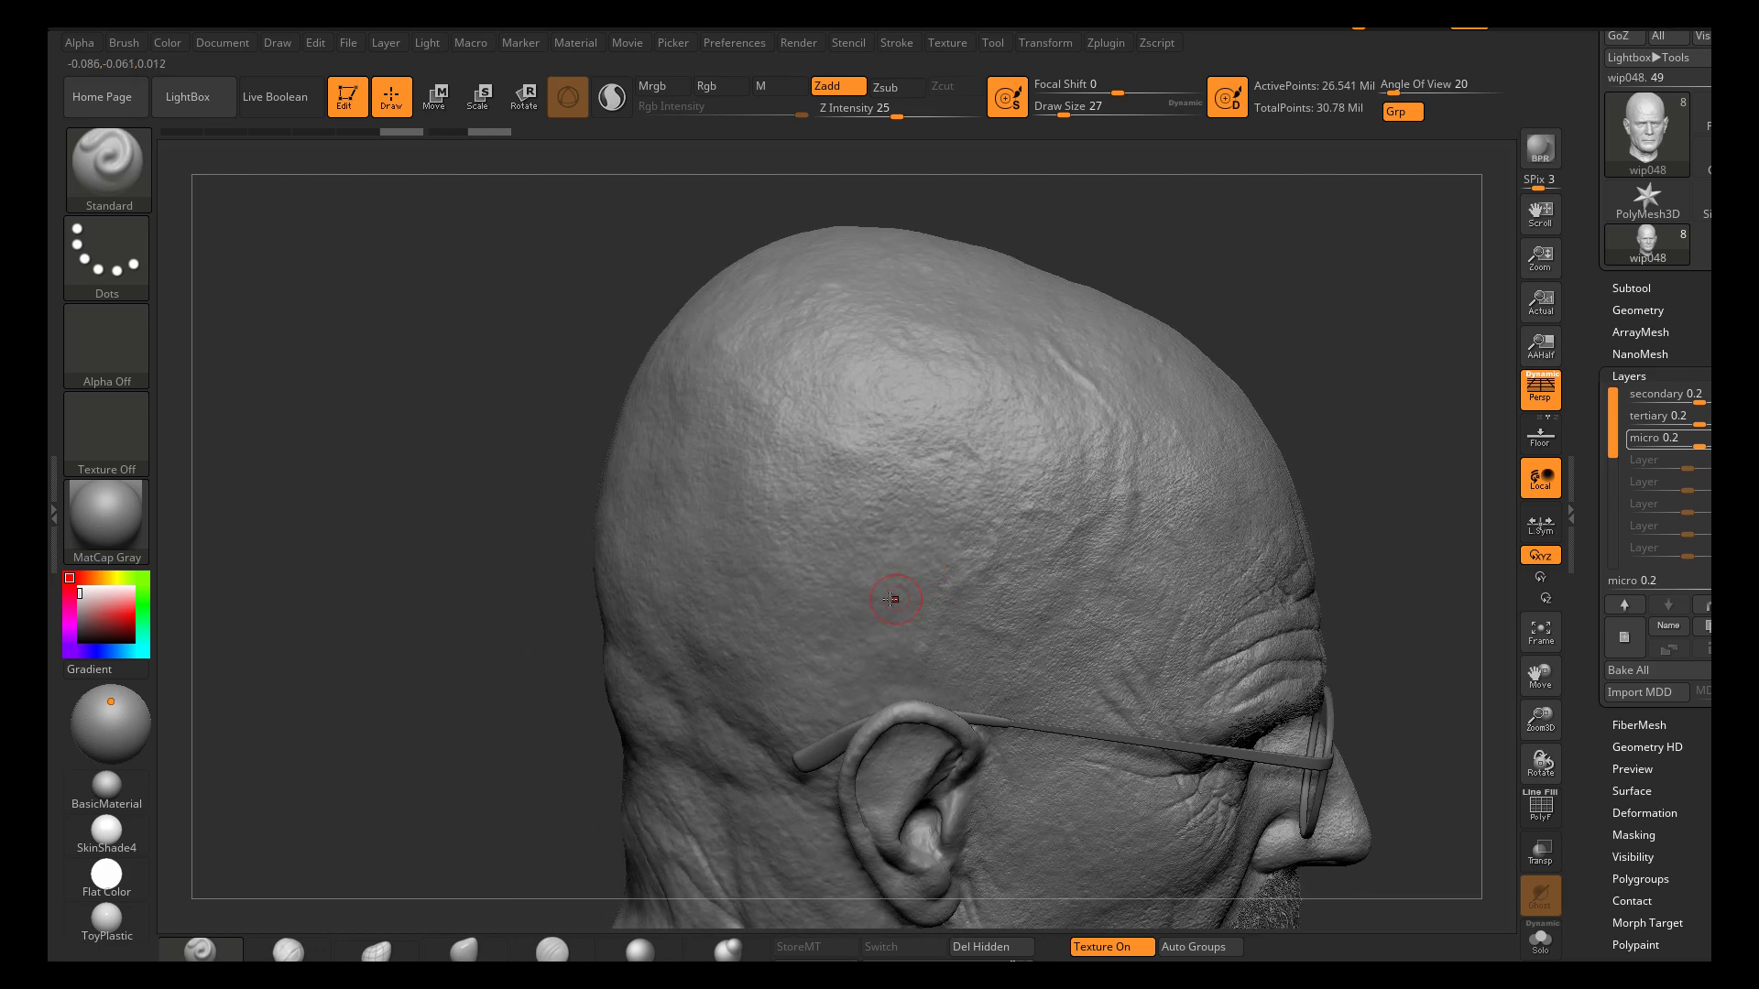
pyautogui.moveTo(906, 587); pyautogui.dragTo(628, 648, button='right')
pyautogui.moveTo(522, 640); pyautogui.dragTo(748, 623, button='right')
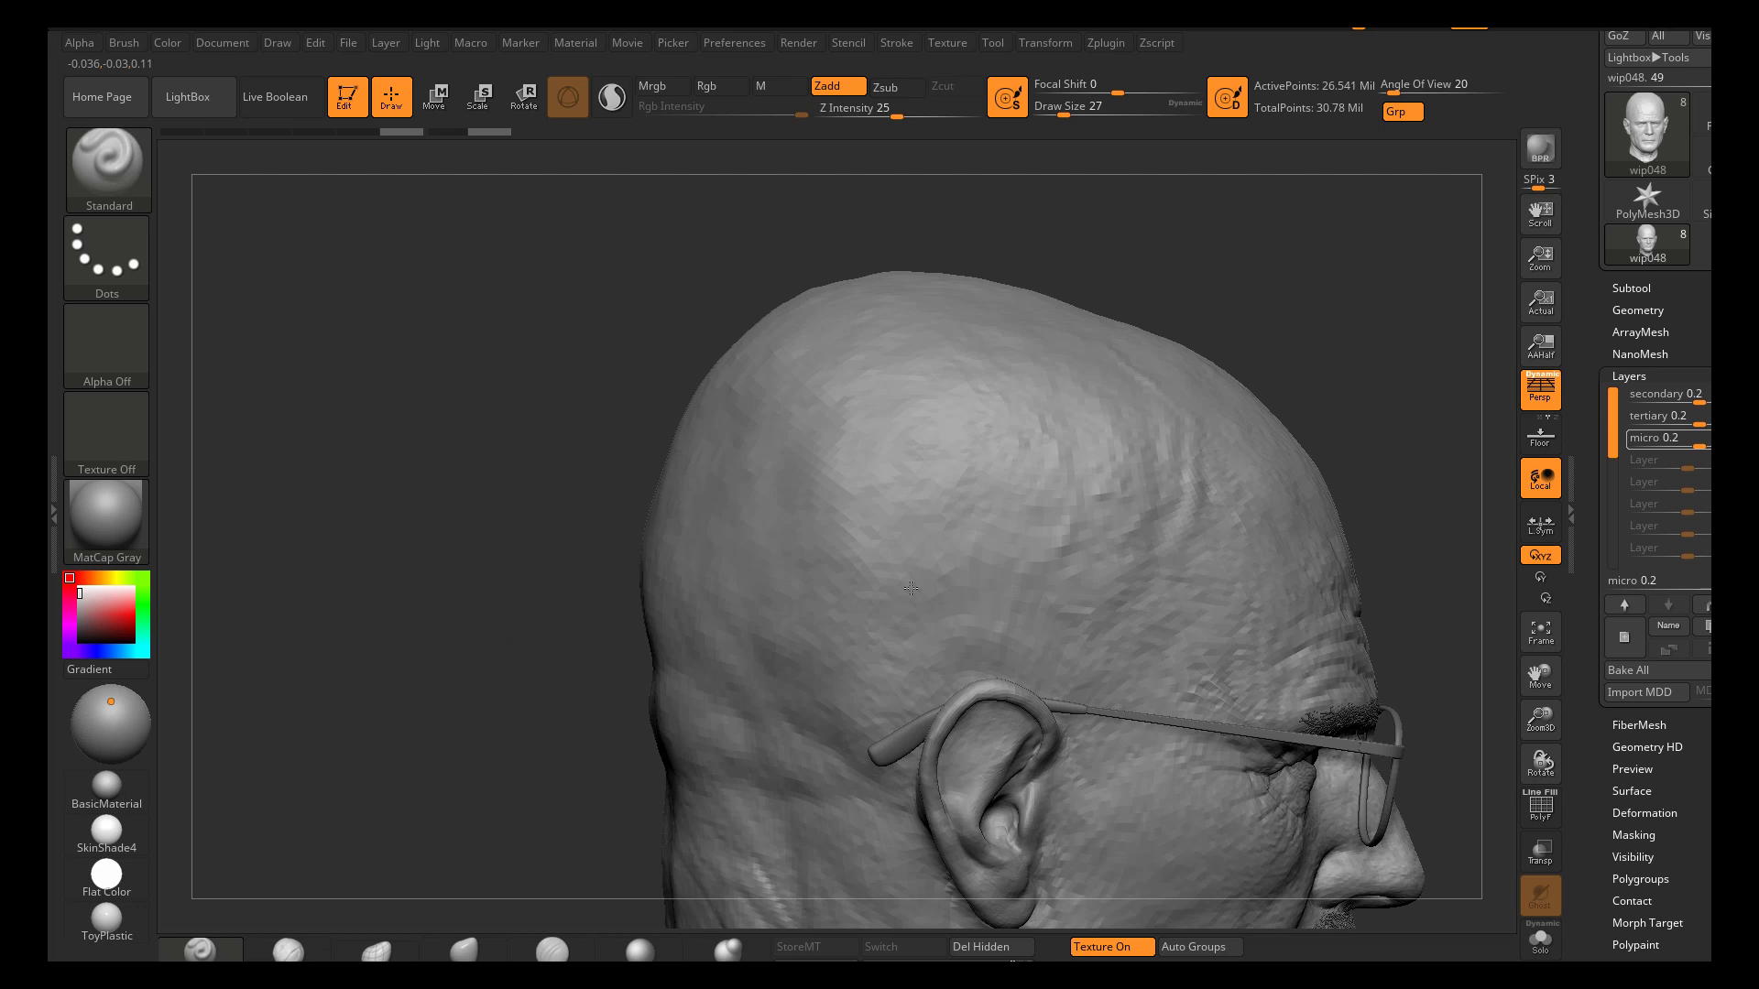
# Add a new sculpt layer to the head and give the Standard brush the Spray stroke with Alpha 08
pyautogui.click(1624, 638)
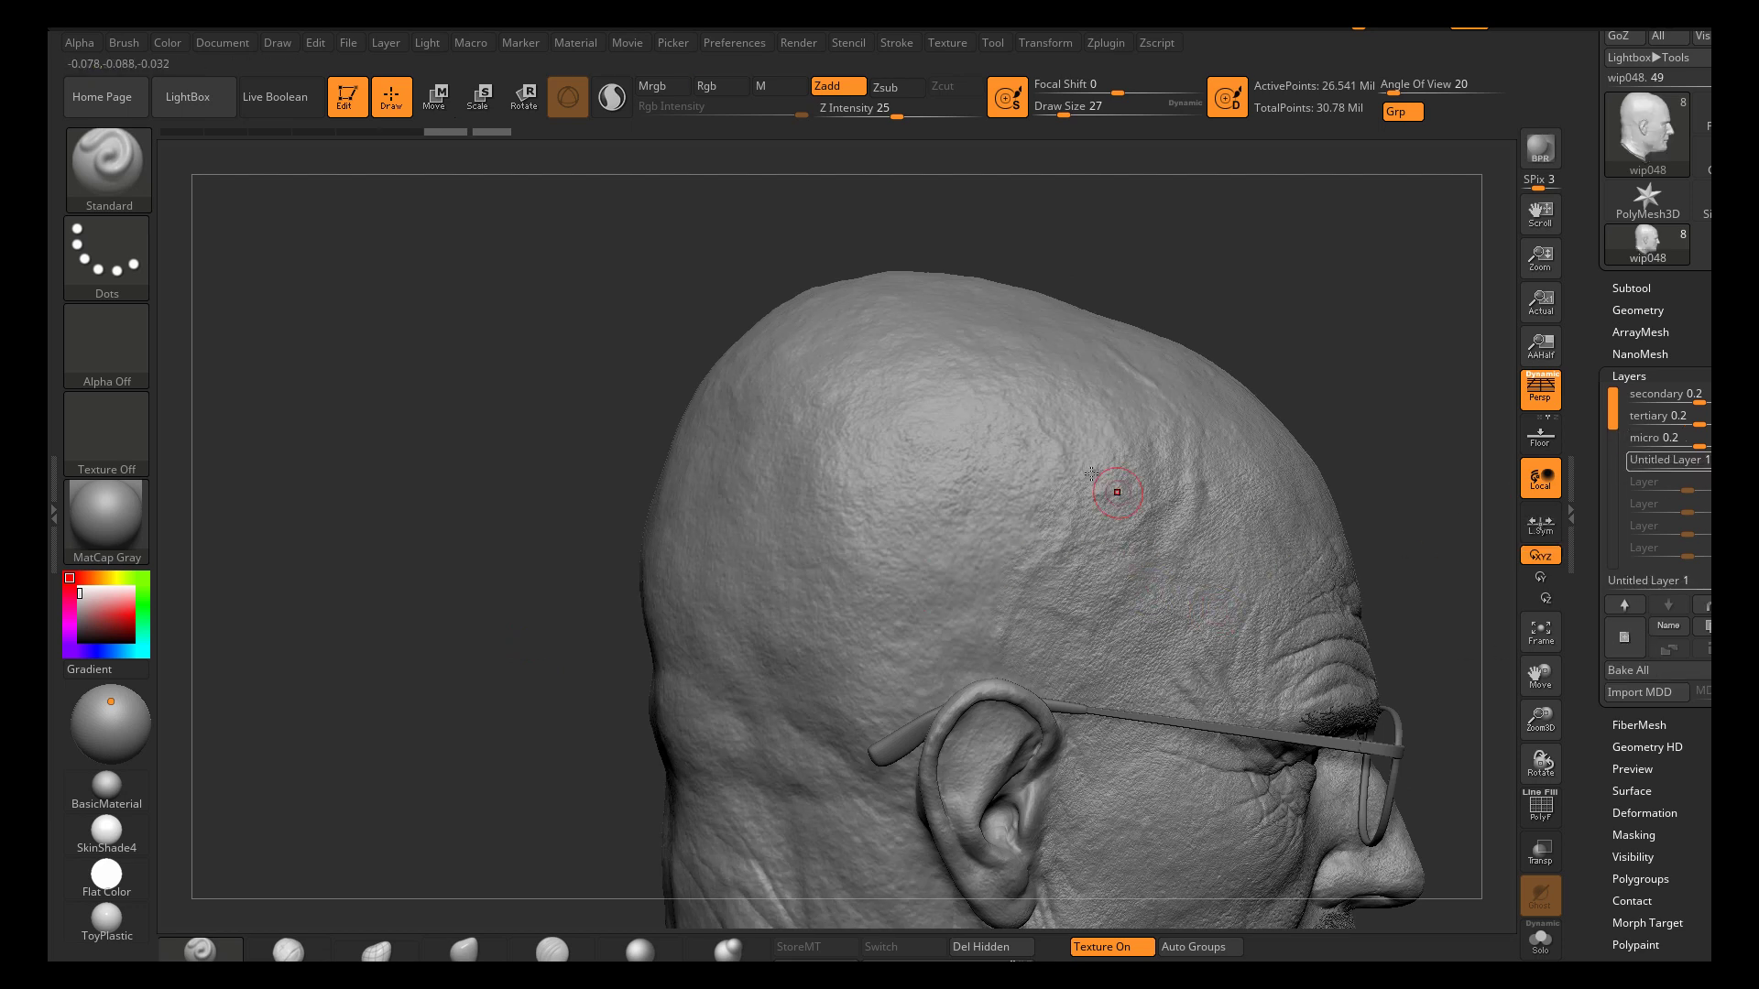
pyautogui.click(107, 183)
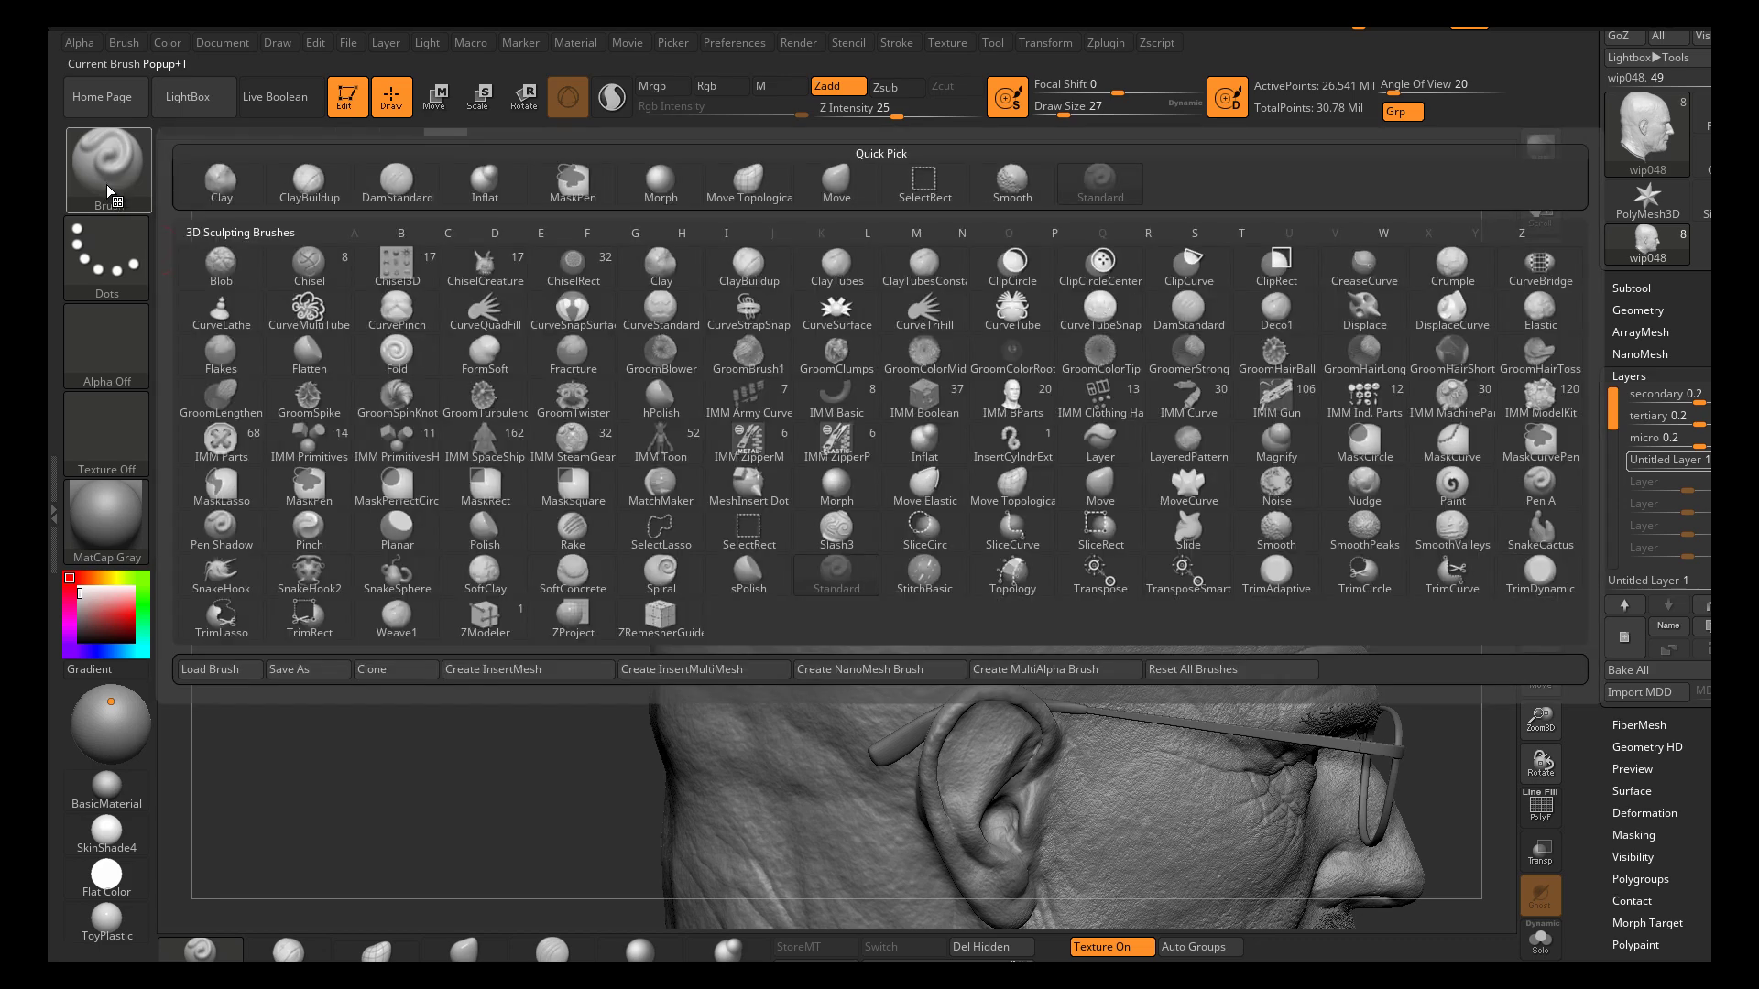
pyautogui.click(114, 249)
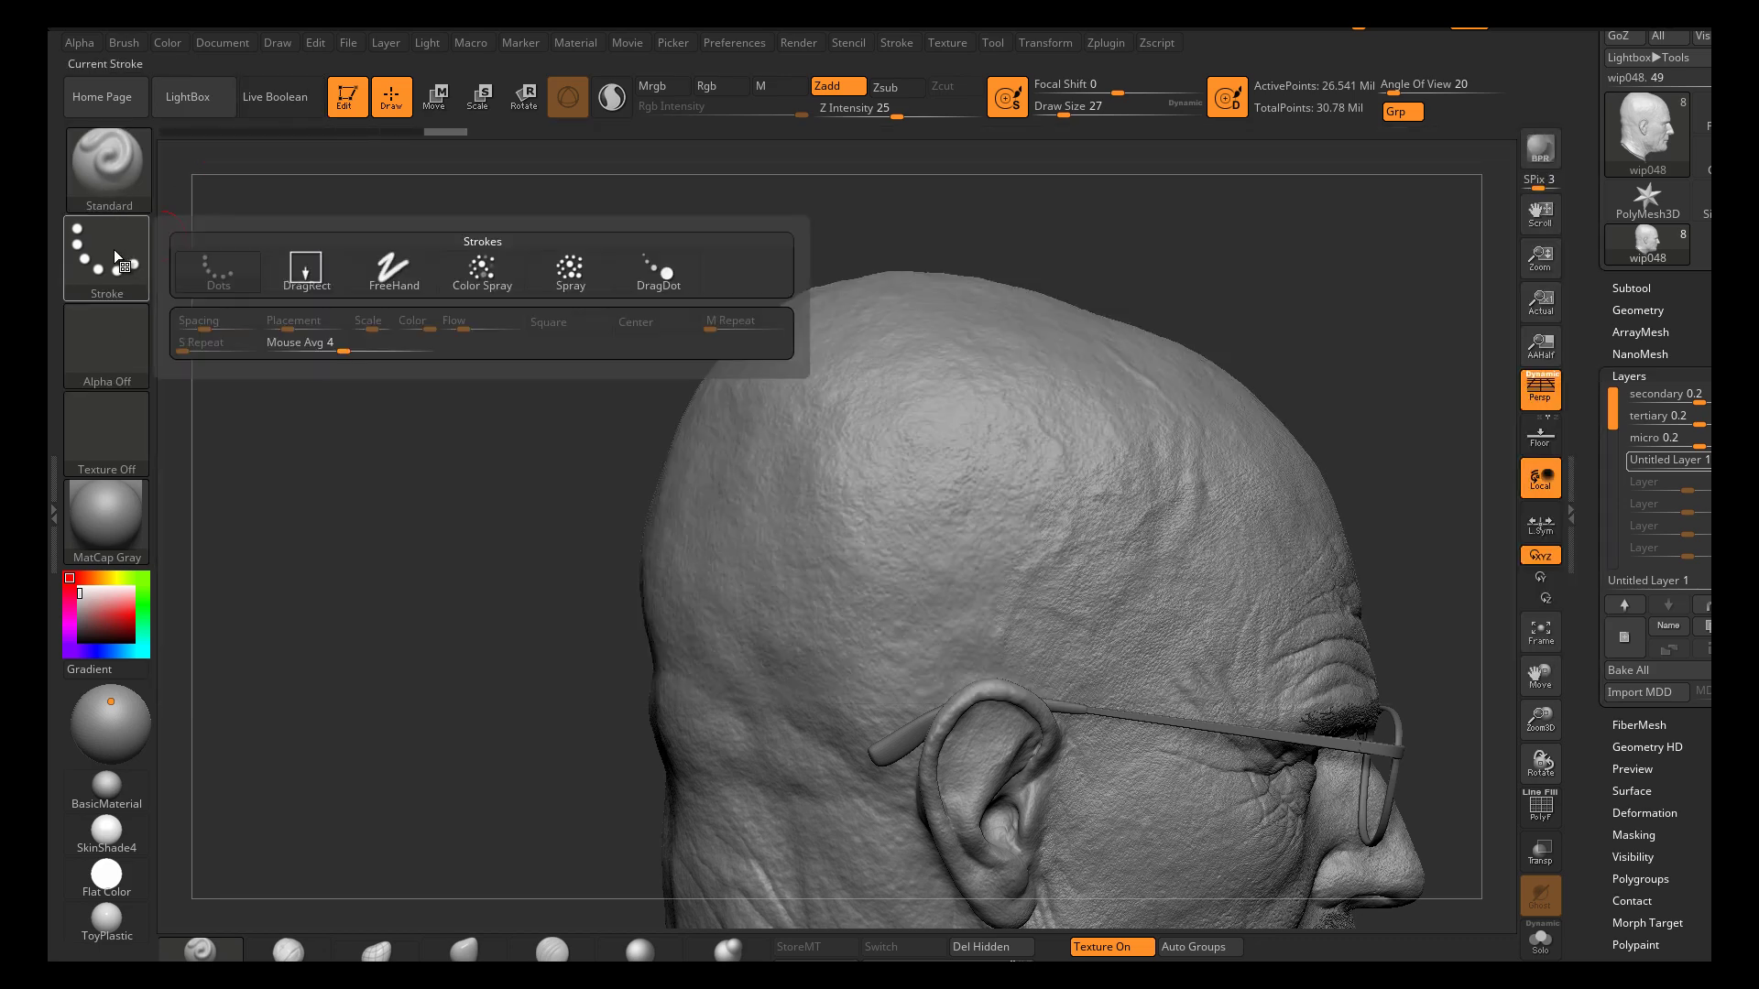
pyautogui.click(570, 268)
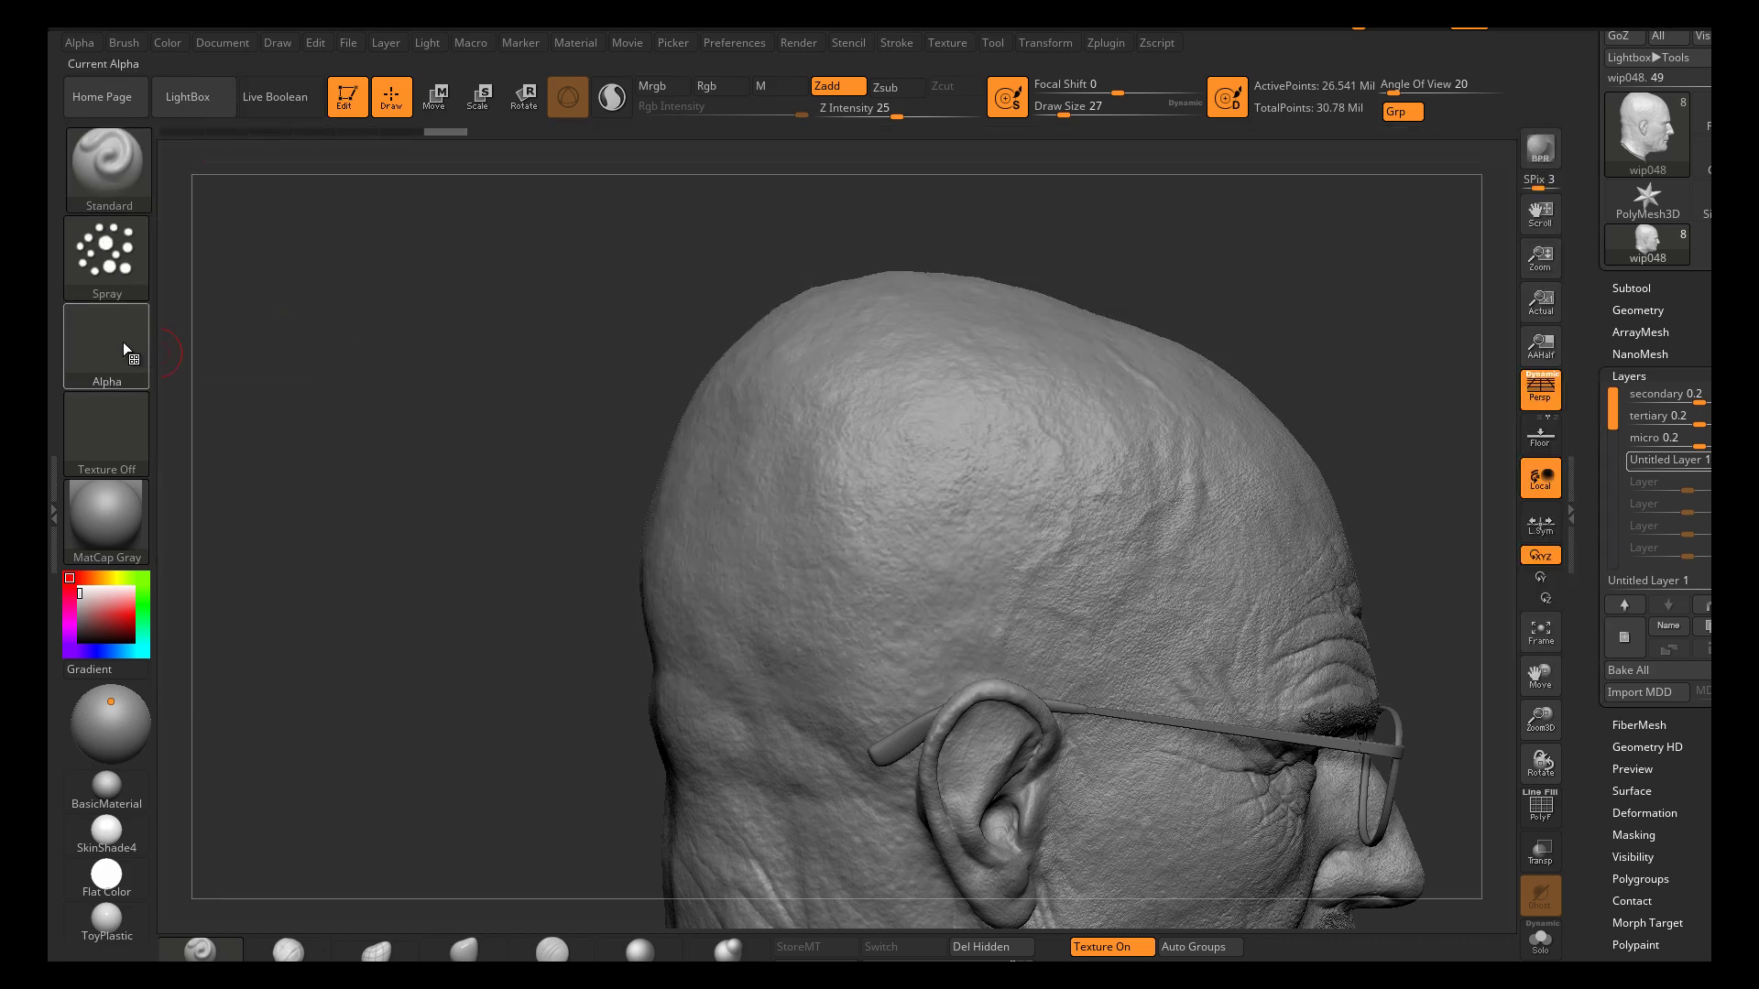
pyautogui.click(125, 342)
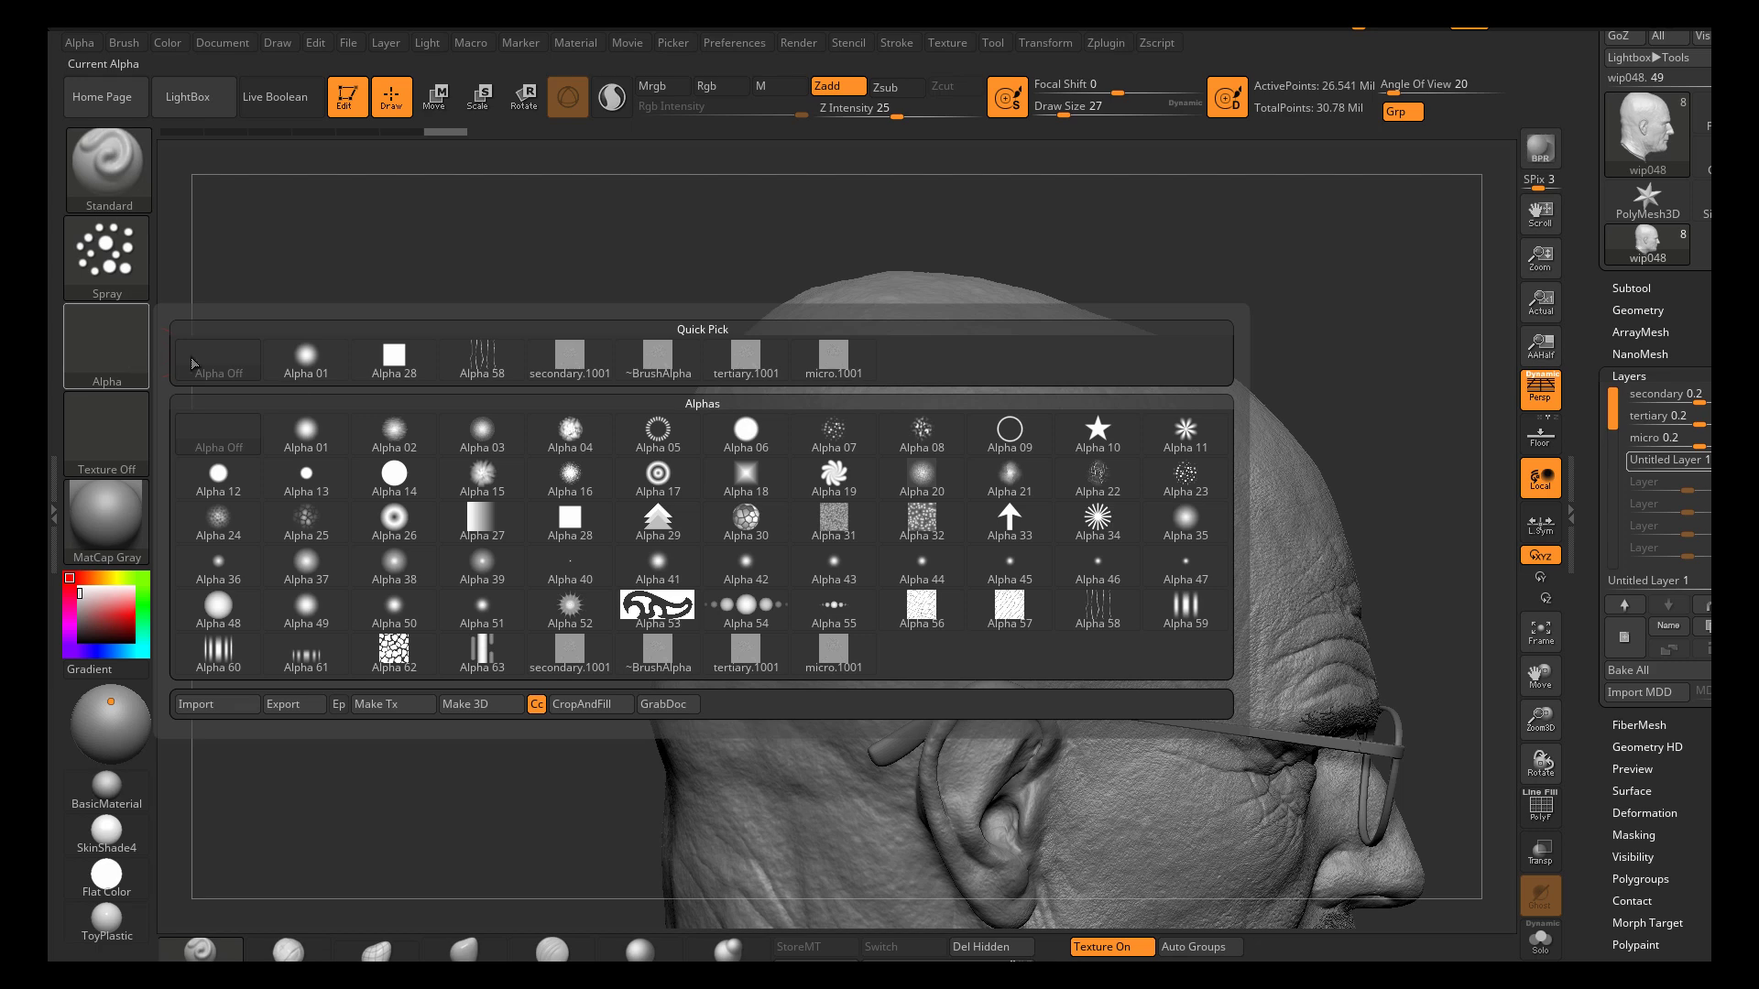
pyautogui.moveTo(927, 444)
pyautogui.click(919, 436)
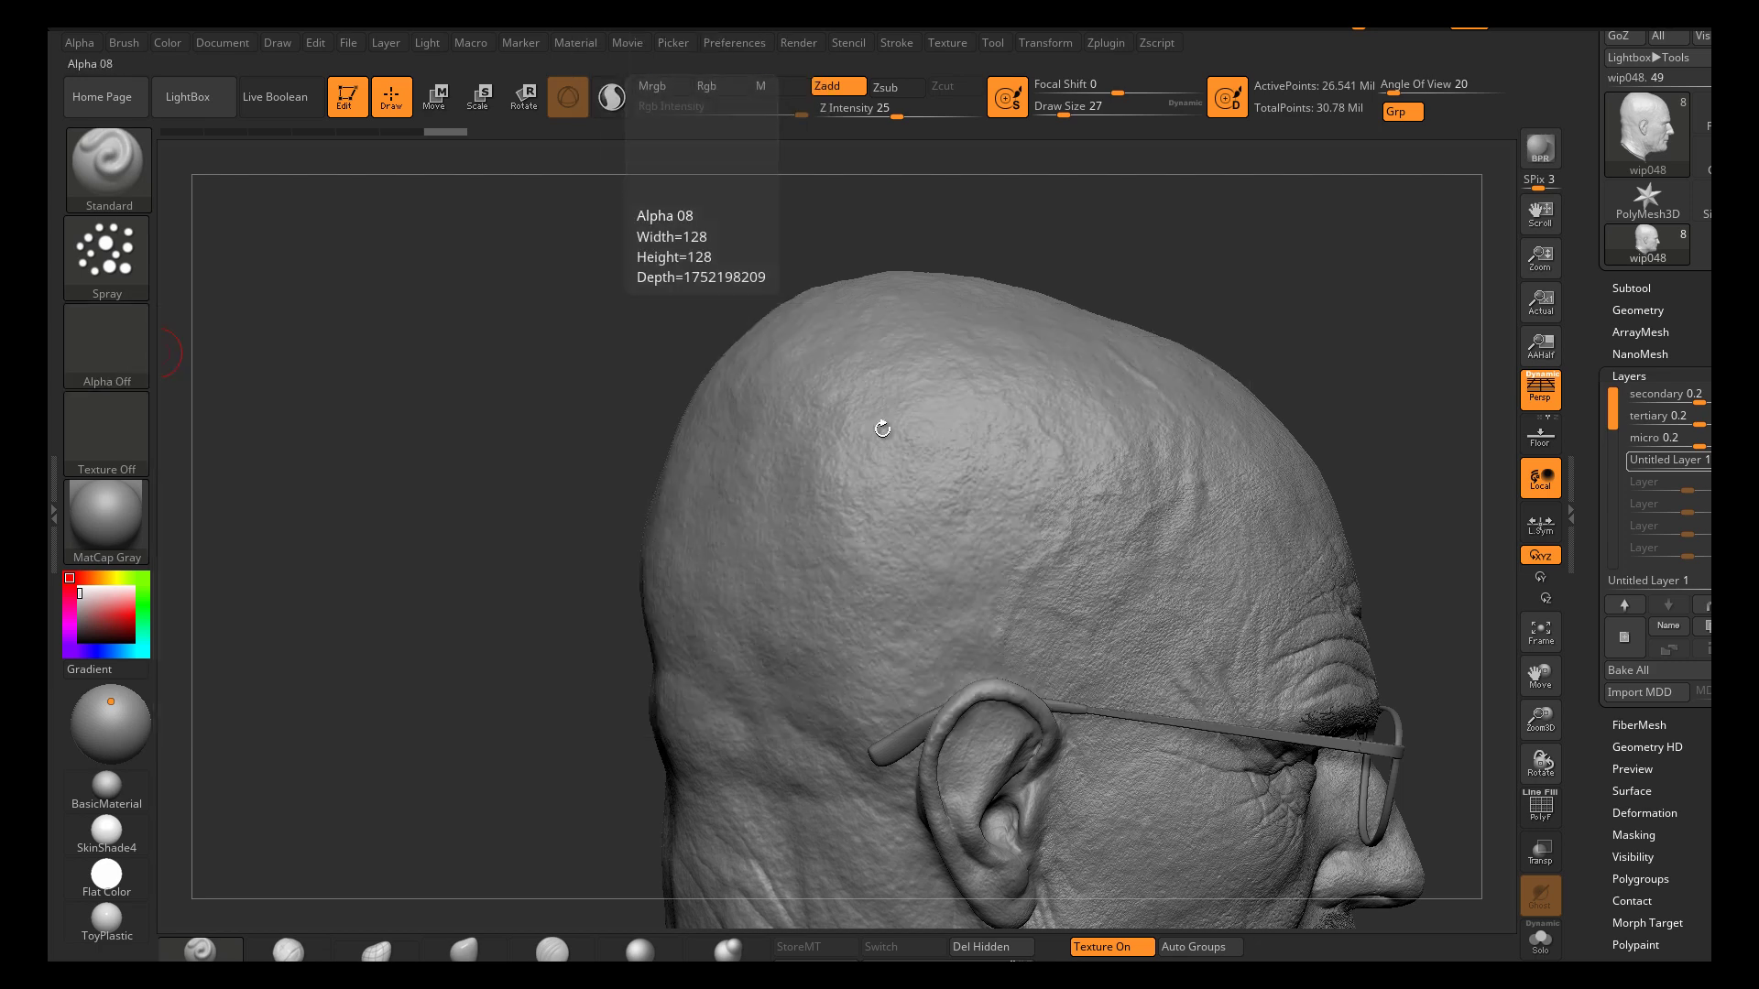
# Set the brush's Draw Size to 44 and switch it to Zsub for carving into the scalp
pyautogui.moveTo(812, 421)
pyautogui.mouseDown(button='right')
pyautogui.moveTo(909, 431)
pyautogui.moveTo(899, 470)
pyautogui.moveTo(861, 475)
pyautogui.mouseUp(button='right')
pyautogui.press('s')
pyautogui.moveTo(833, 459); pyautogui.dragTo(844, 459)
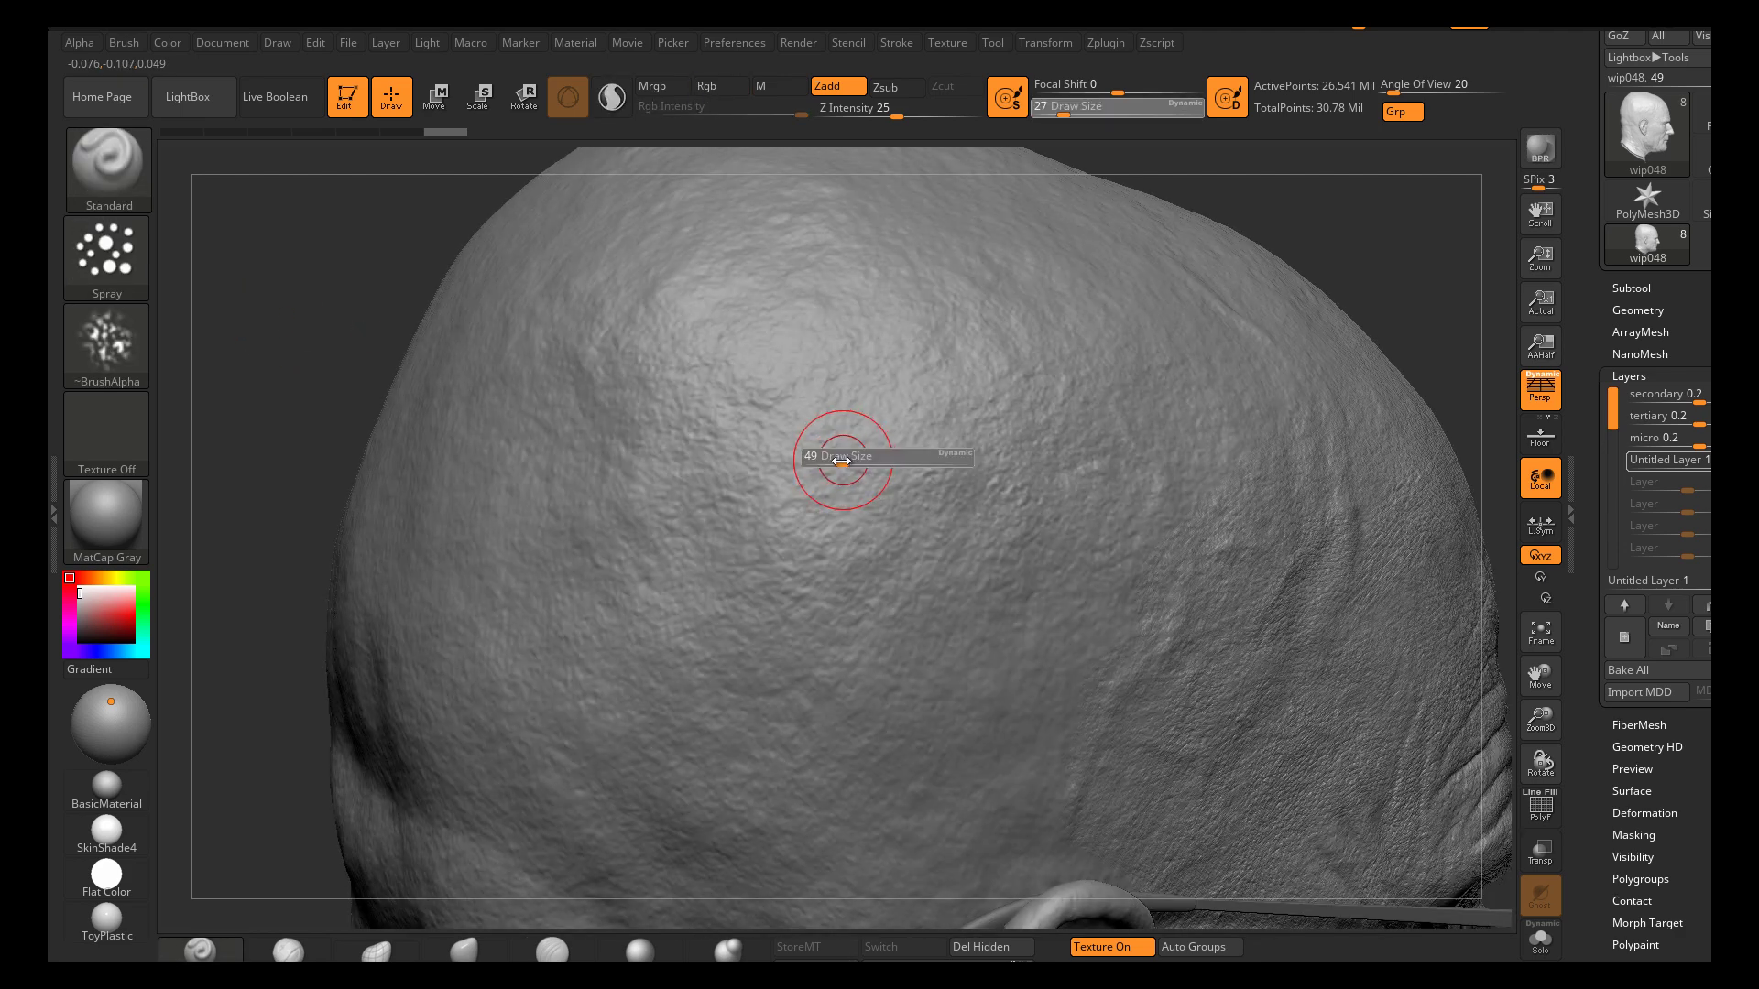
pyautogui.keyDown('ctrl'); pyautogui.moveTo(785, 428); pyautogui.dragTo(848, 483, button='right'); pyautogui.keyUp('ctrl')
pyautogui.press('alt')
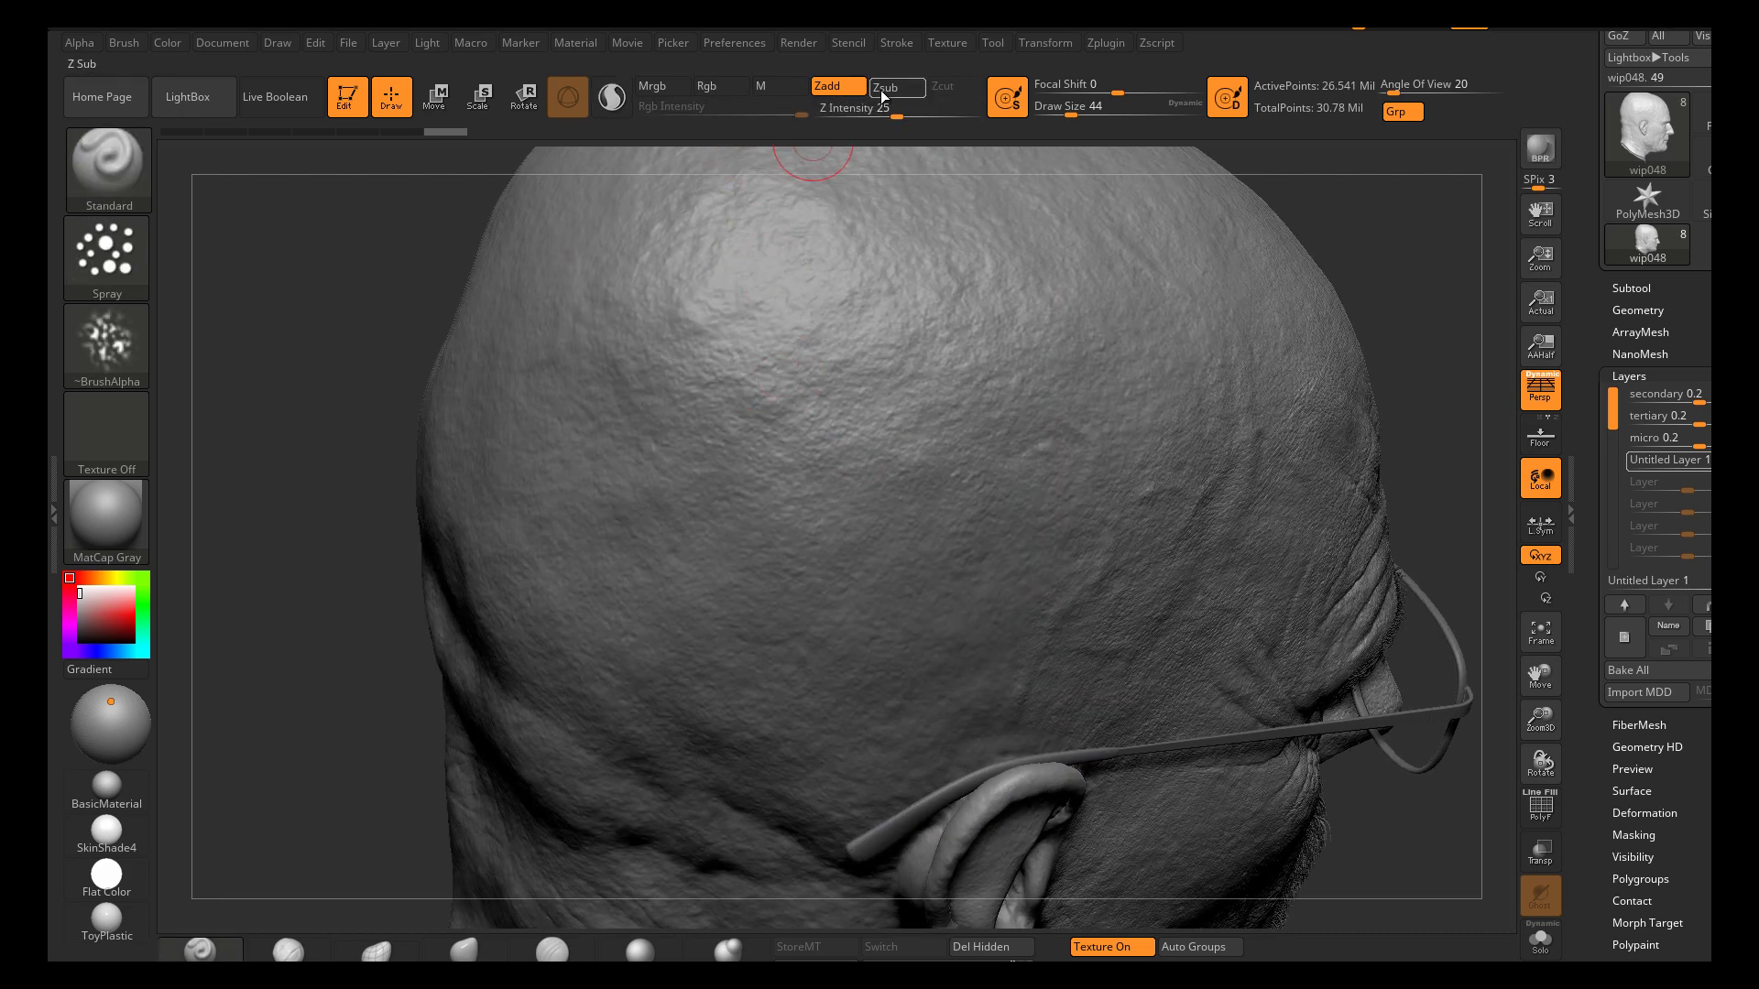
# Try a subtractive spray stroke on the side of the scalp above the ear and undo it
pyautogui.moveTo(866, 426)
pyautogui.keyDown('alt'); pyautogui.mouseDown()
pyautogui.moveTo(838, 435)
pyautogui.moveTo(820, 505)
pyautogui.mouseUp(); pyautogui.keyUp('alt')
pyautogui.hotkey('ctrl', 'z')
pyautogui.hotkey('ctrl', 'z')
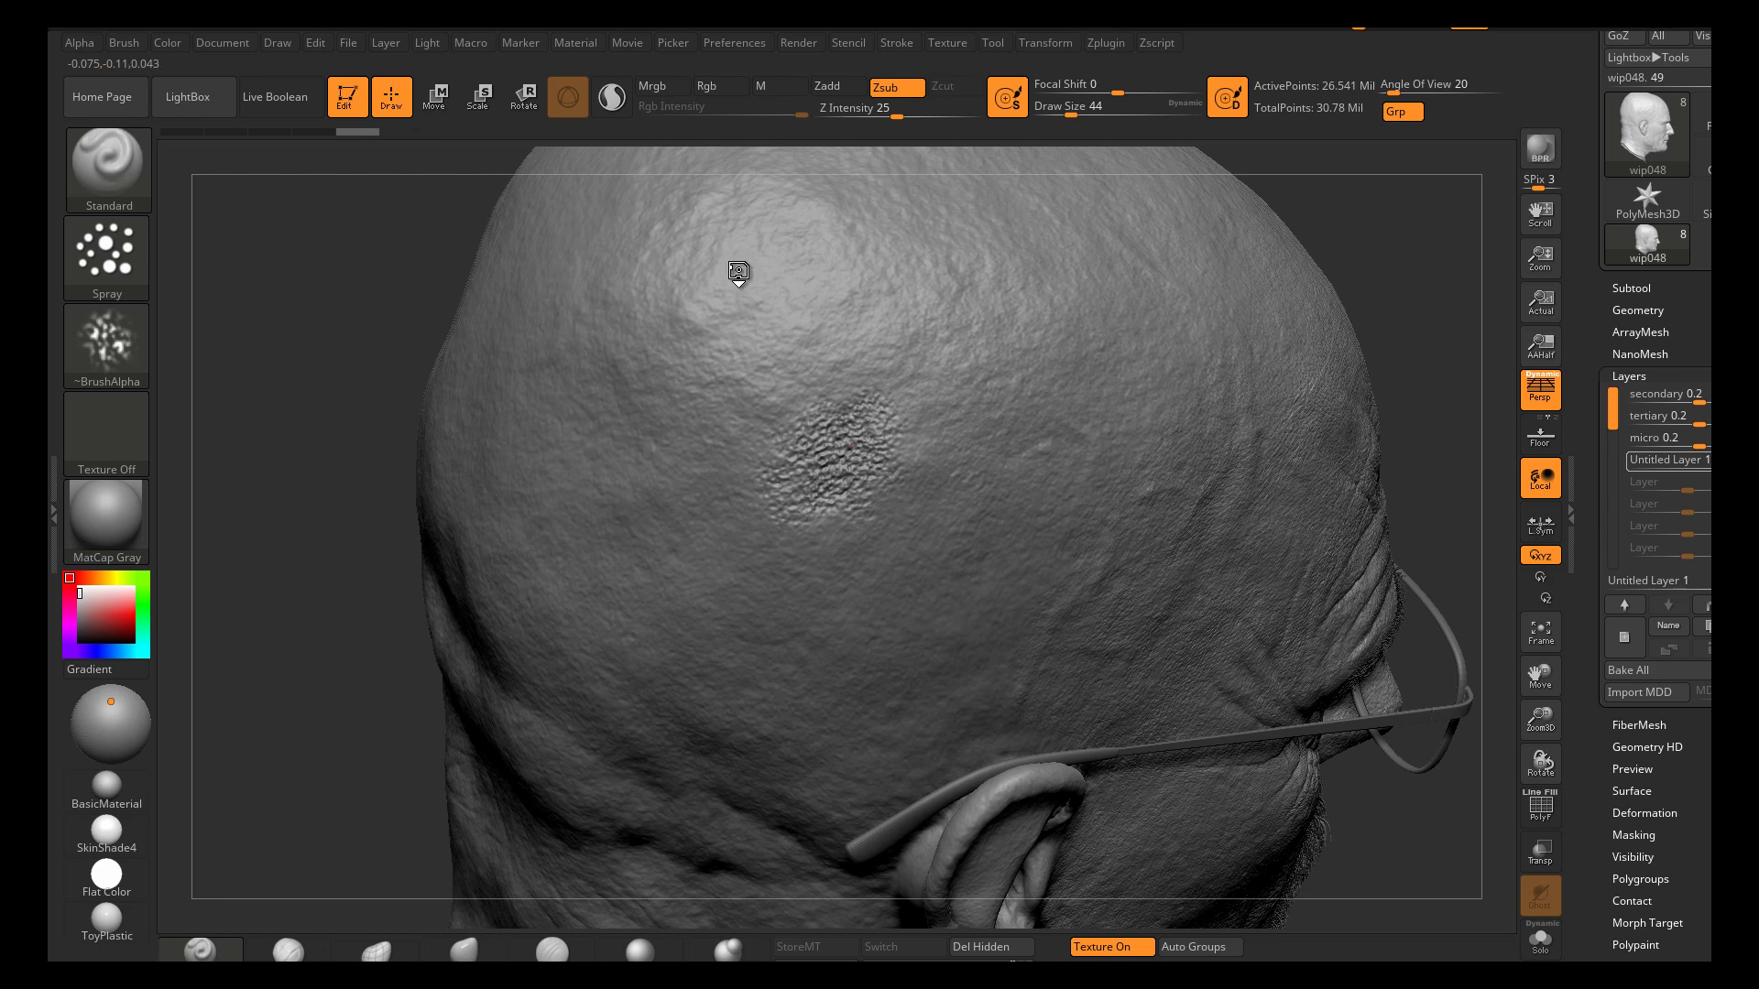
pyautogui.hotkey('ctrl', 'z')
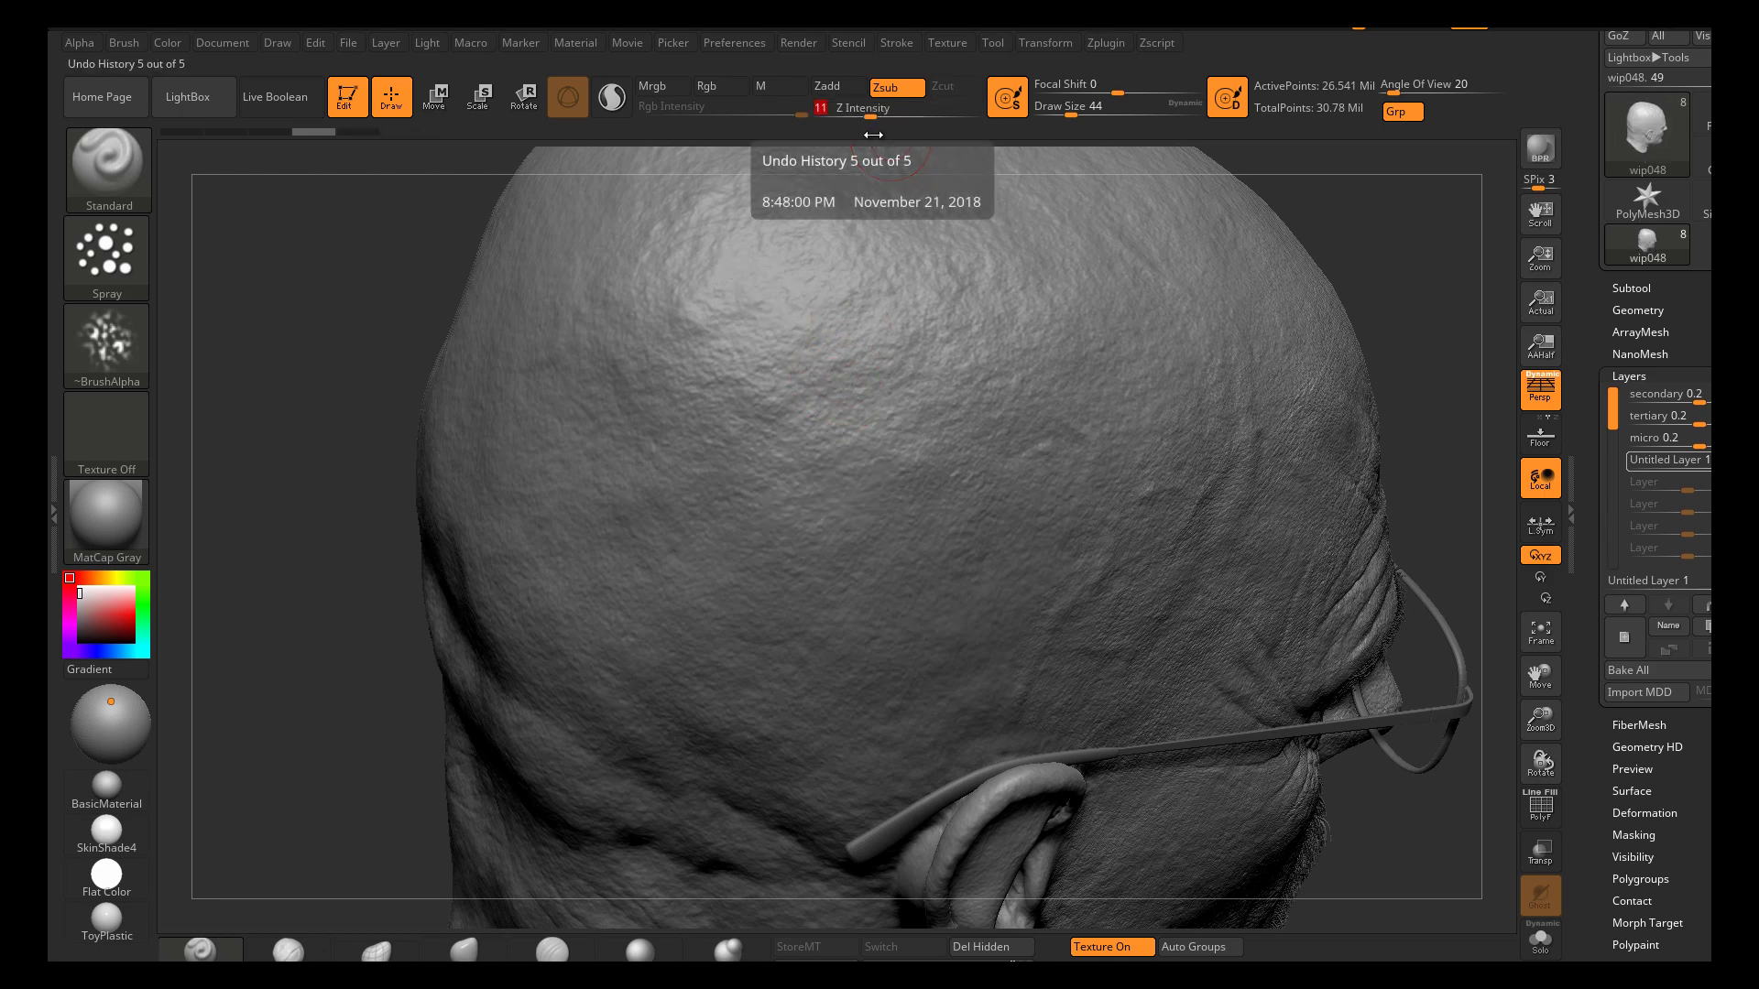
# Set Z Intensity to 7 and Draw Size to 22, and spray fine subtractive texture over the scalp above the ear
pyautogui.moveTo(871, 116); pyautogui.dragTo(860, 116)
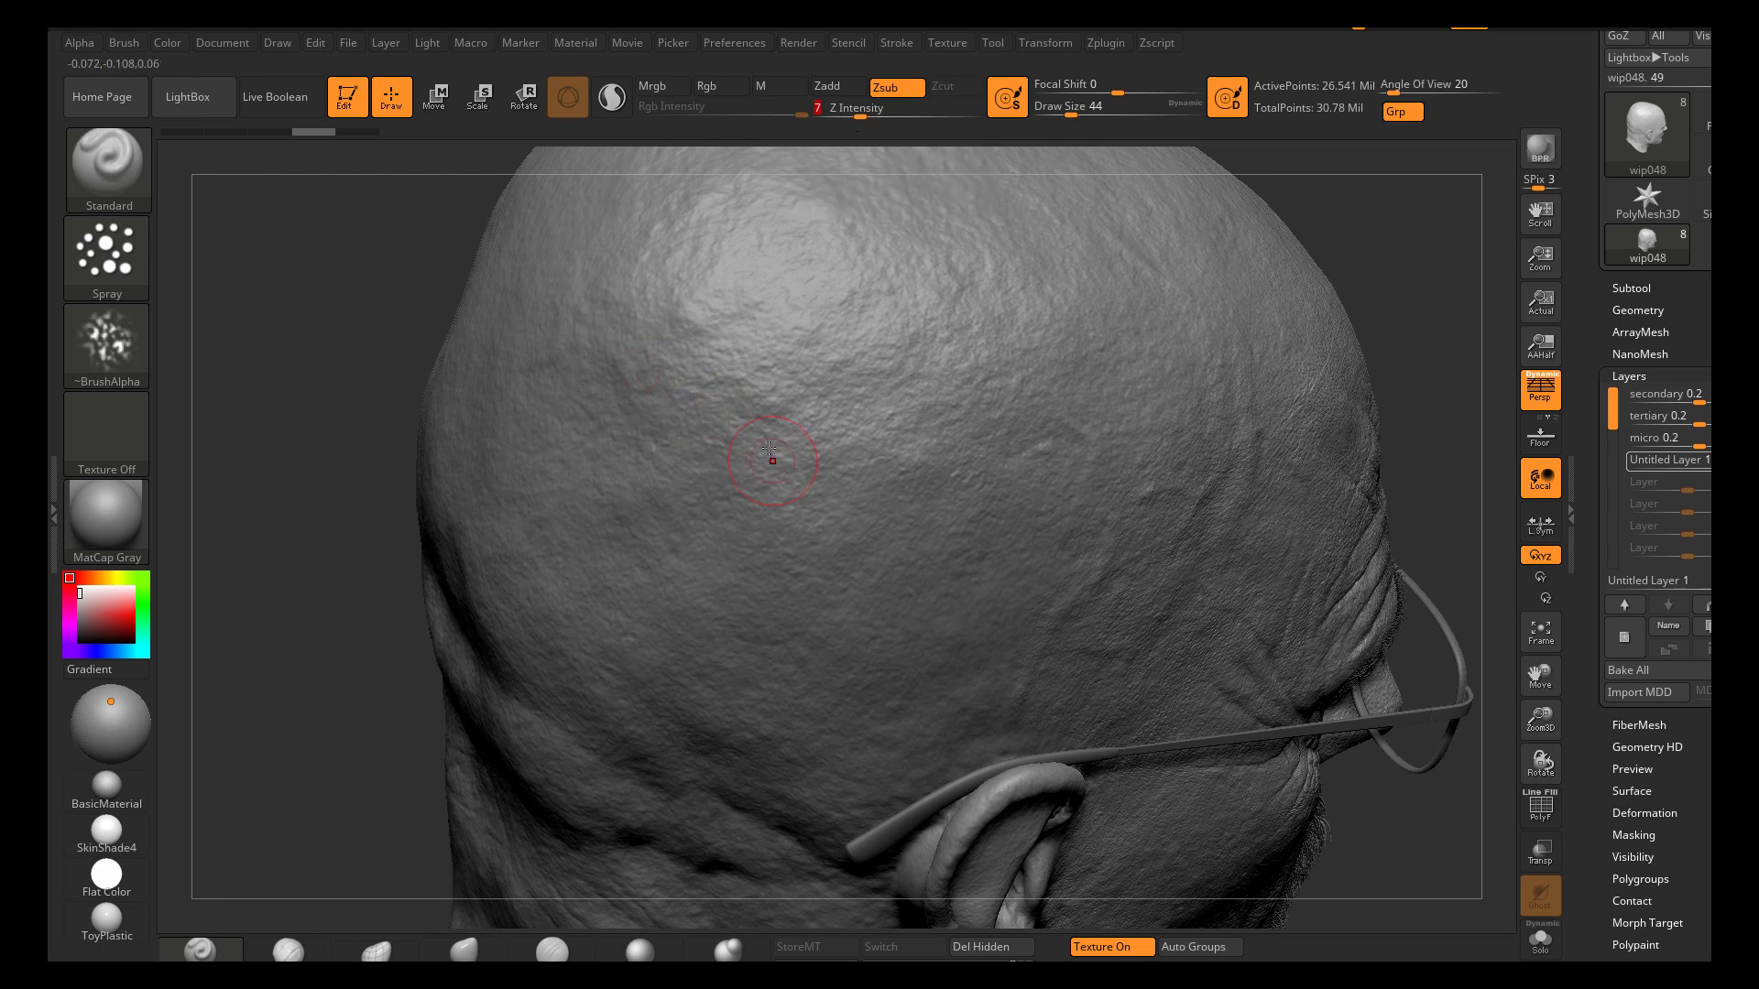
pyautogui.press('s')
pyautogui.moveTo(831, 399); pyautogui.dragTo(822, 400)
pyautogui.moveTo(928, 450); pyautogui.dragTo(927, 481)
pyautogui.moveTo(924, 502); pyautogui.dragTo(791, 463, button='right')
pyautogui.moveTo(885, 550); pyautogui.dragTo(897, 552)
pyautogui.moveTo(898, 553); pyautogui.dragTo(953, 517, button='right')
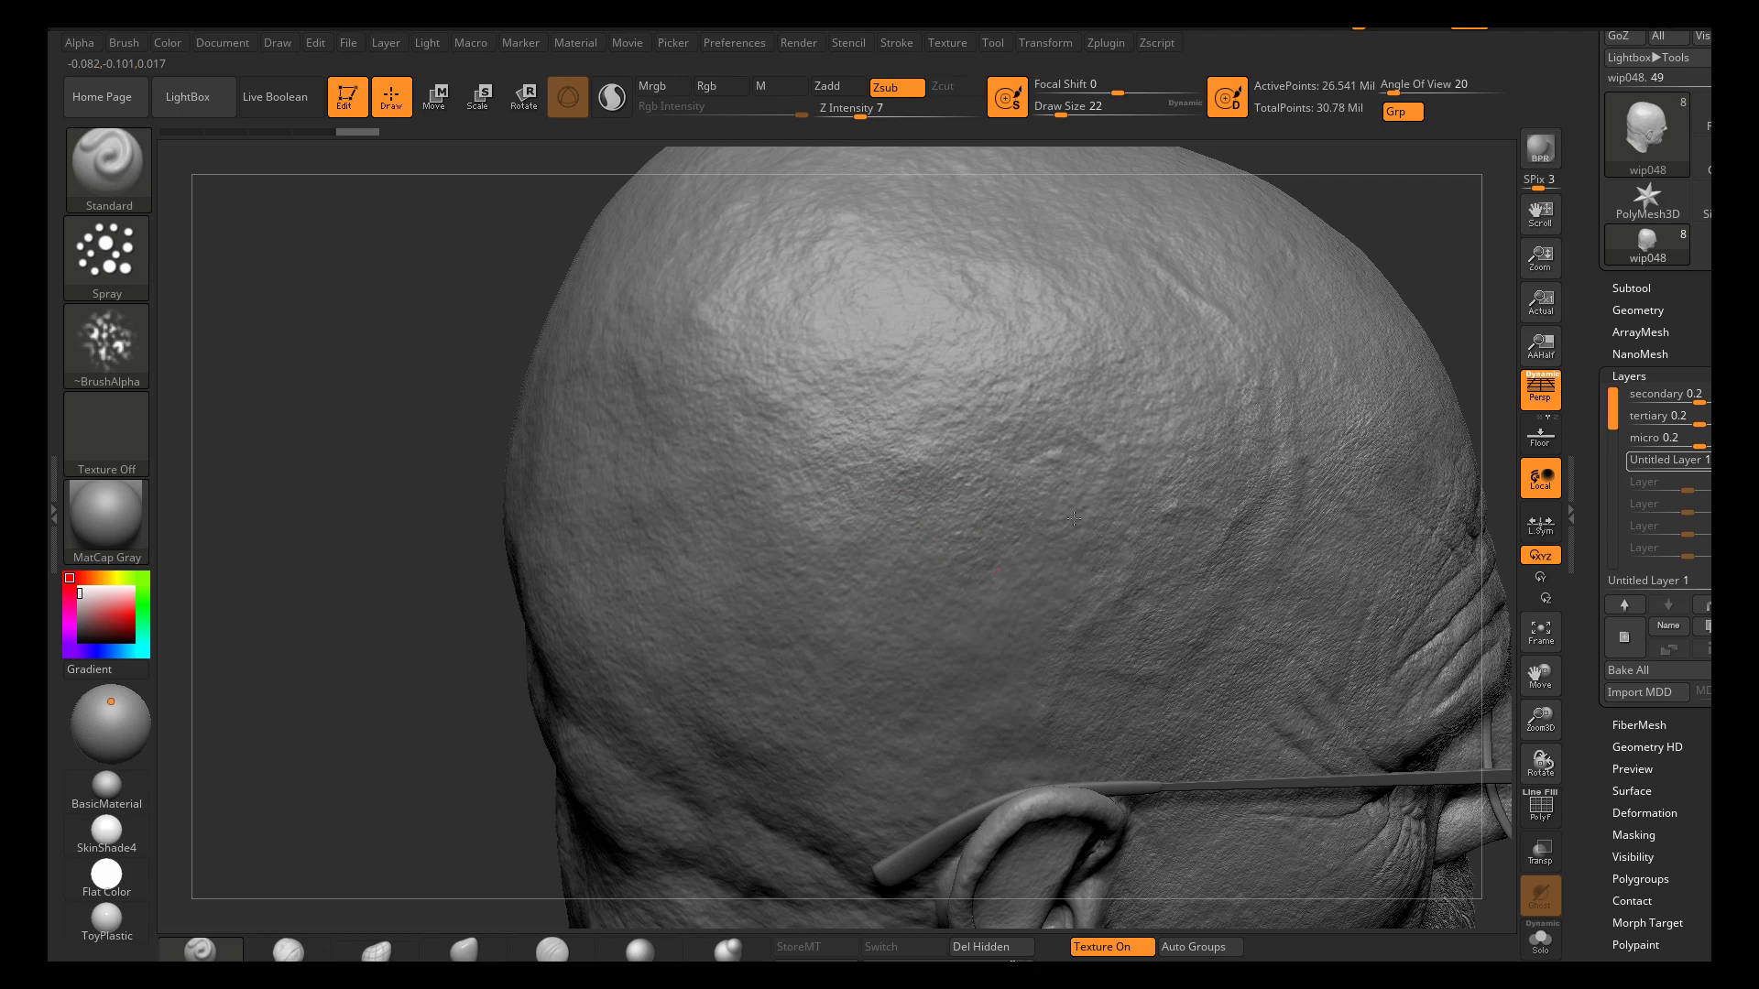
pyautogui.moveTo(1036, 609); pyautogui.dragTo(1032, 670, button='right')
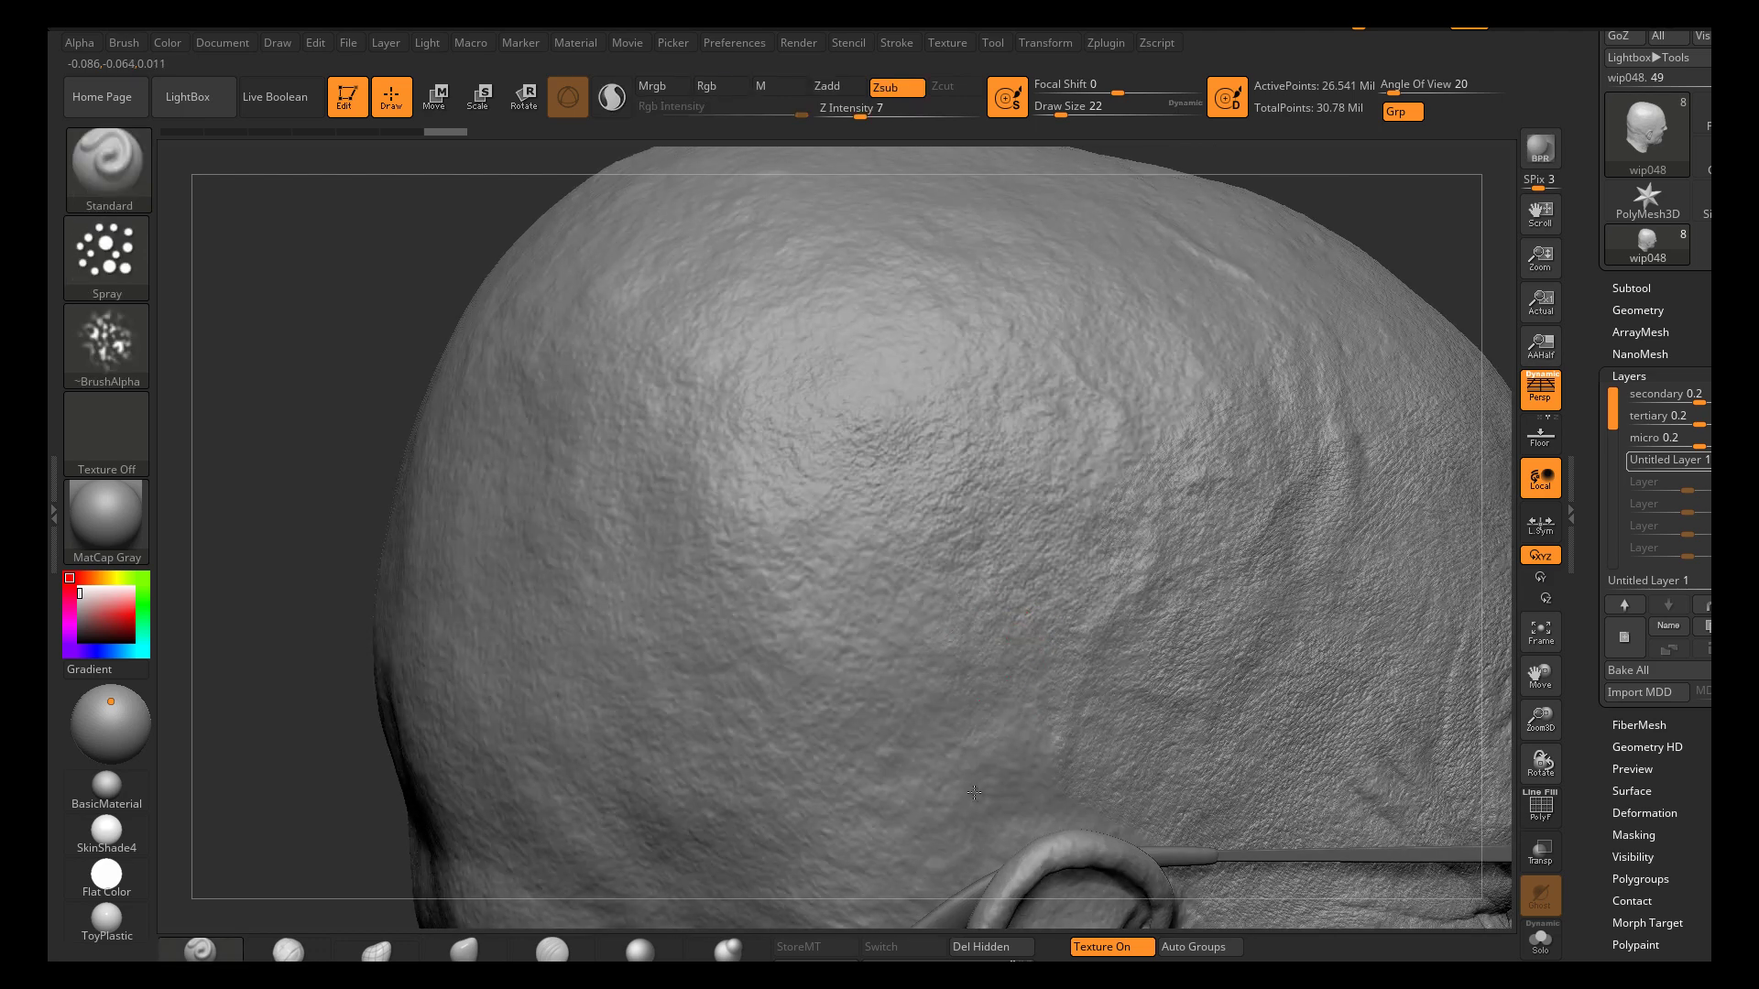
pyautogui.moveTo(1084, 797); pyautogui.dragTo(1053, 769)
# Isolate the head with Solo and spray texture onto the scalp behind the ear, setting Draw Size to 31
pyautogui.moveTo(948, 633)
pyautogui.mouseDown(button='right')
pyautogui.moveTo(950, 691)
pyautogui.moveTo(954, 565)
pyautogui.moveTo(970, 593)
pyautogui.mouseUp(button='right')
pyautogui.click(1541, 939)
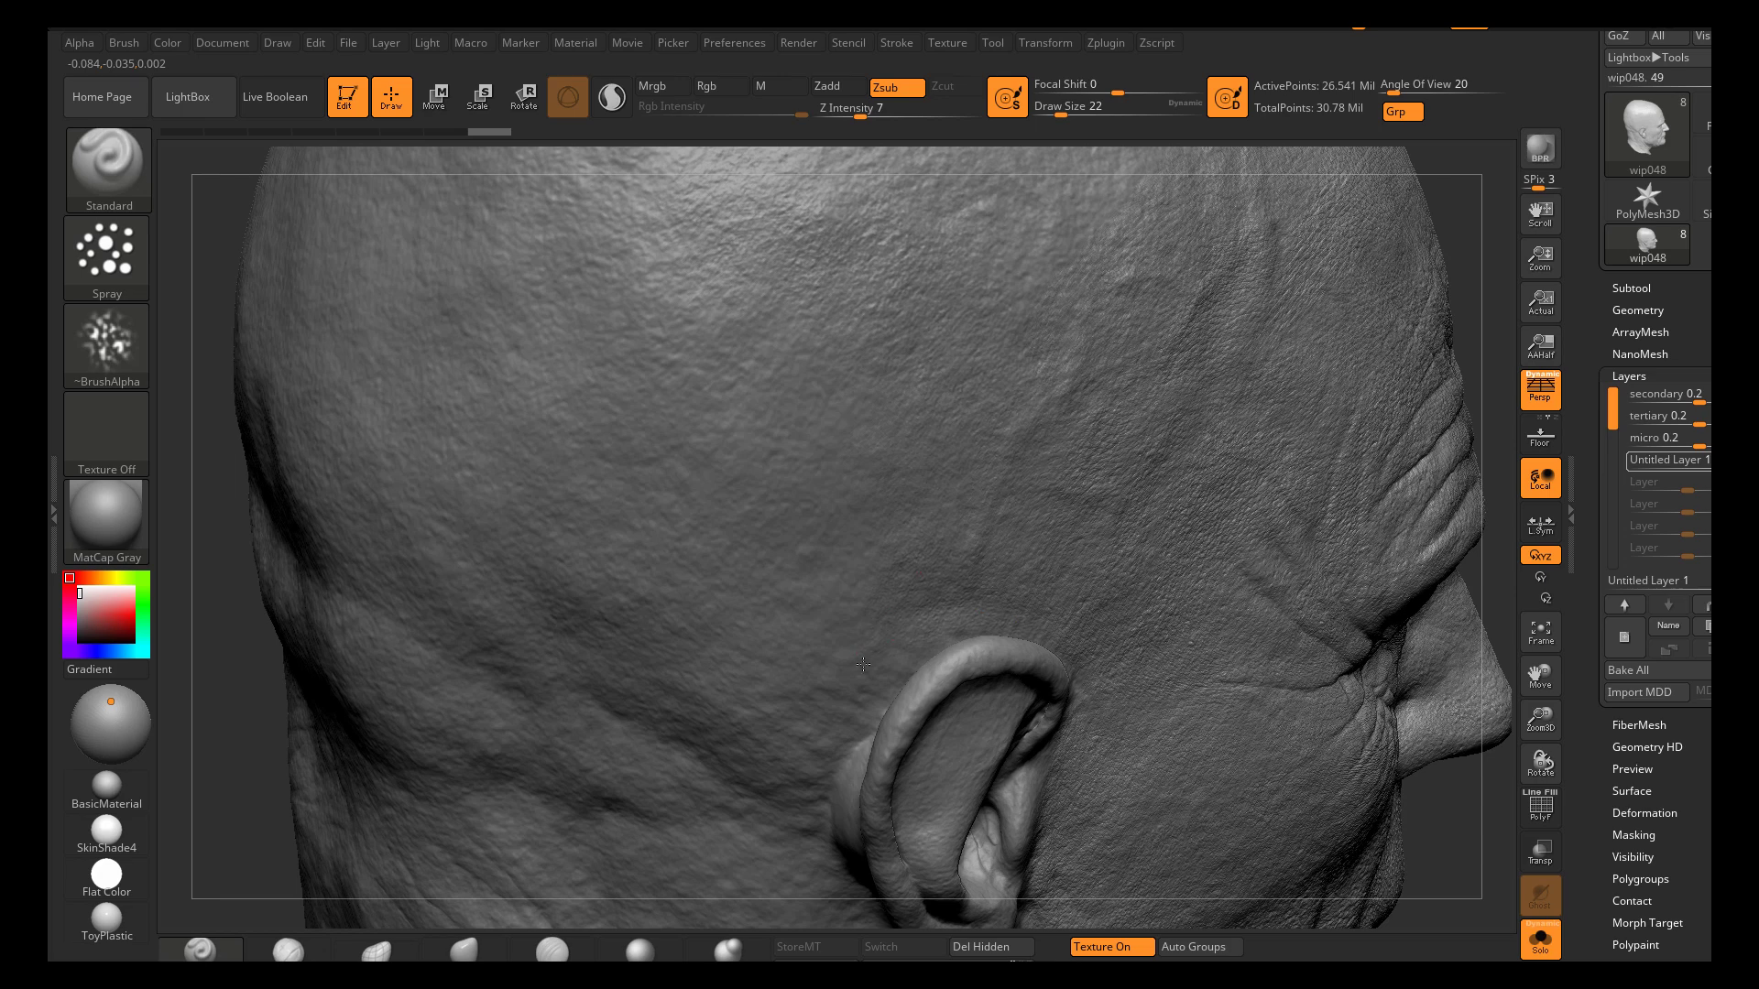
pyautogui.moveTo(854, 578)
pyautogui.mouseDown()
pyautogui.moveTo(813, 614)
pyautogui.moveTo(828, 669)
pyautogui.mouseUp()
pyautogui.press('s')
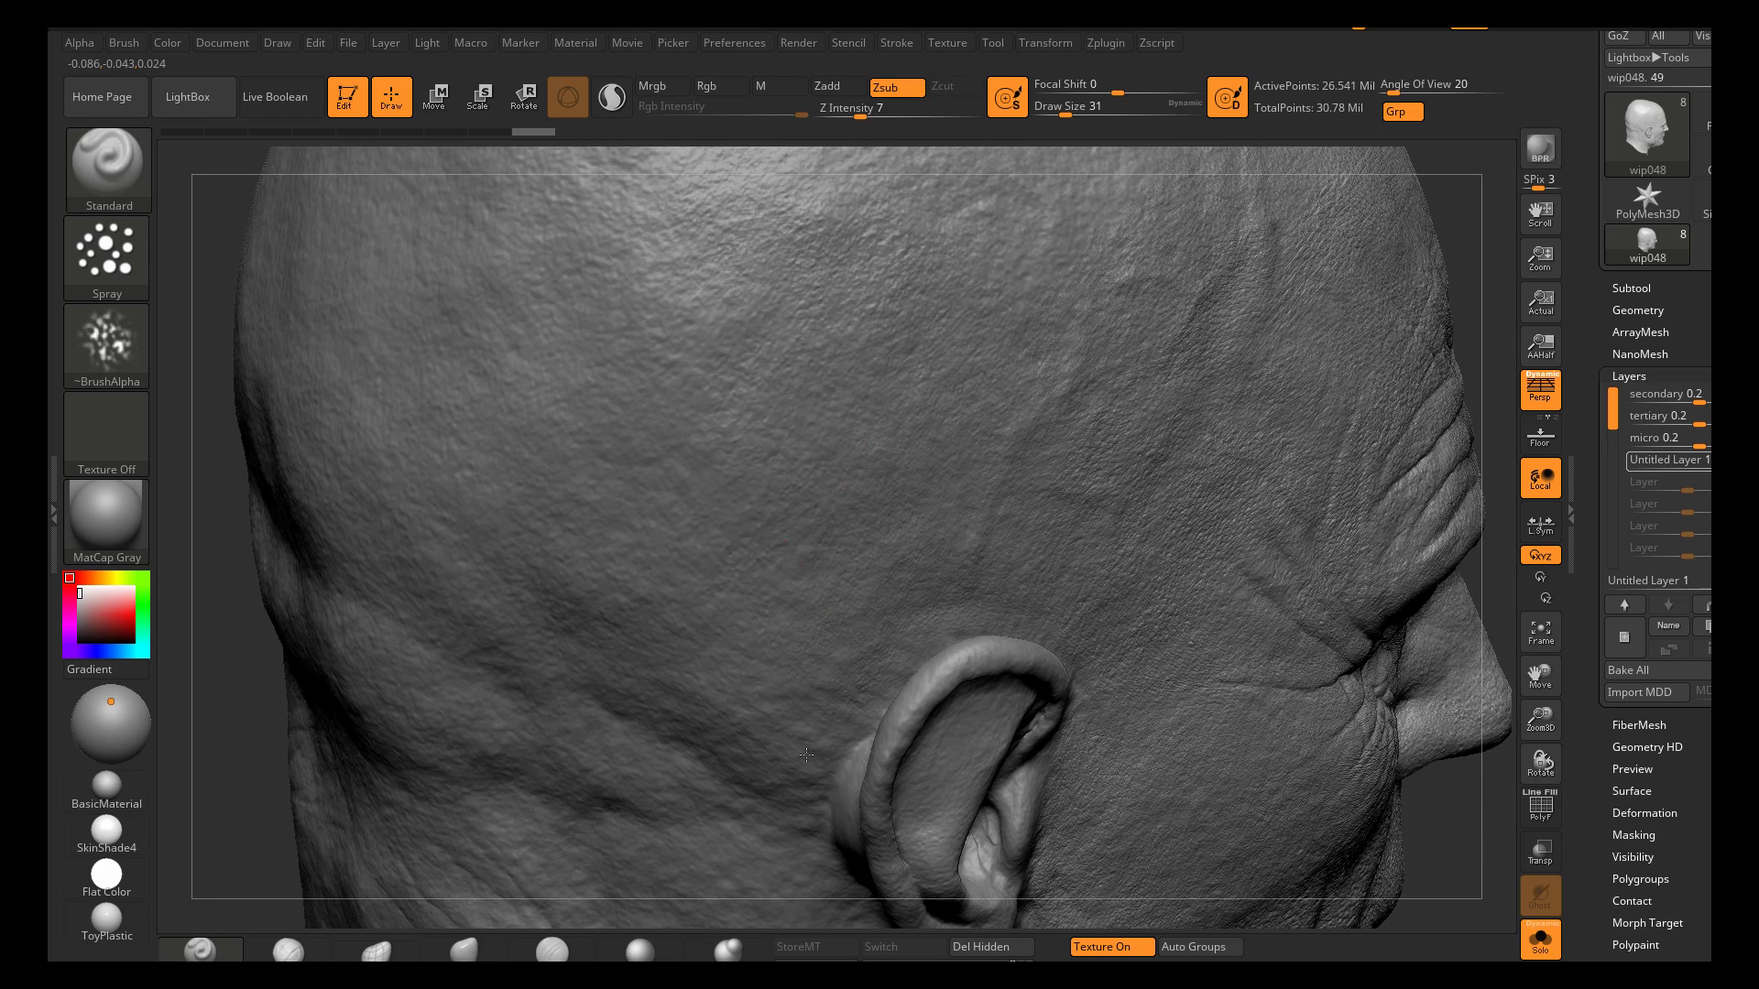
pyautogui.press('s')
pyautogui.click(814, 488)
# Set Z Intensity to 10 and spray stronger skin texture over the scalp behind the ear
pyautogui.click(859, 110)
pyautogui.write('10')
pyautogui.write('s')
pyautogui.click(746, 420)
pyautogui.press('s')
pyautogui.click(760, 558)
pyautogui.press('s')
pyautogui.click(747, 600)
pyautogui.moveTo(664, 710); pyautogui.dragTo(747, 764)
# Continue the subtractive spray texture upward over the scalp directly above the ear
pyautogui.moveTo(675, 577); pyautogui.dragTo(753, 525, button='right')
pyautogui.moveTo(841, 456); pyautogui.dragTo(837, 551, button='right')
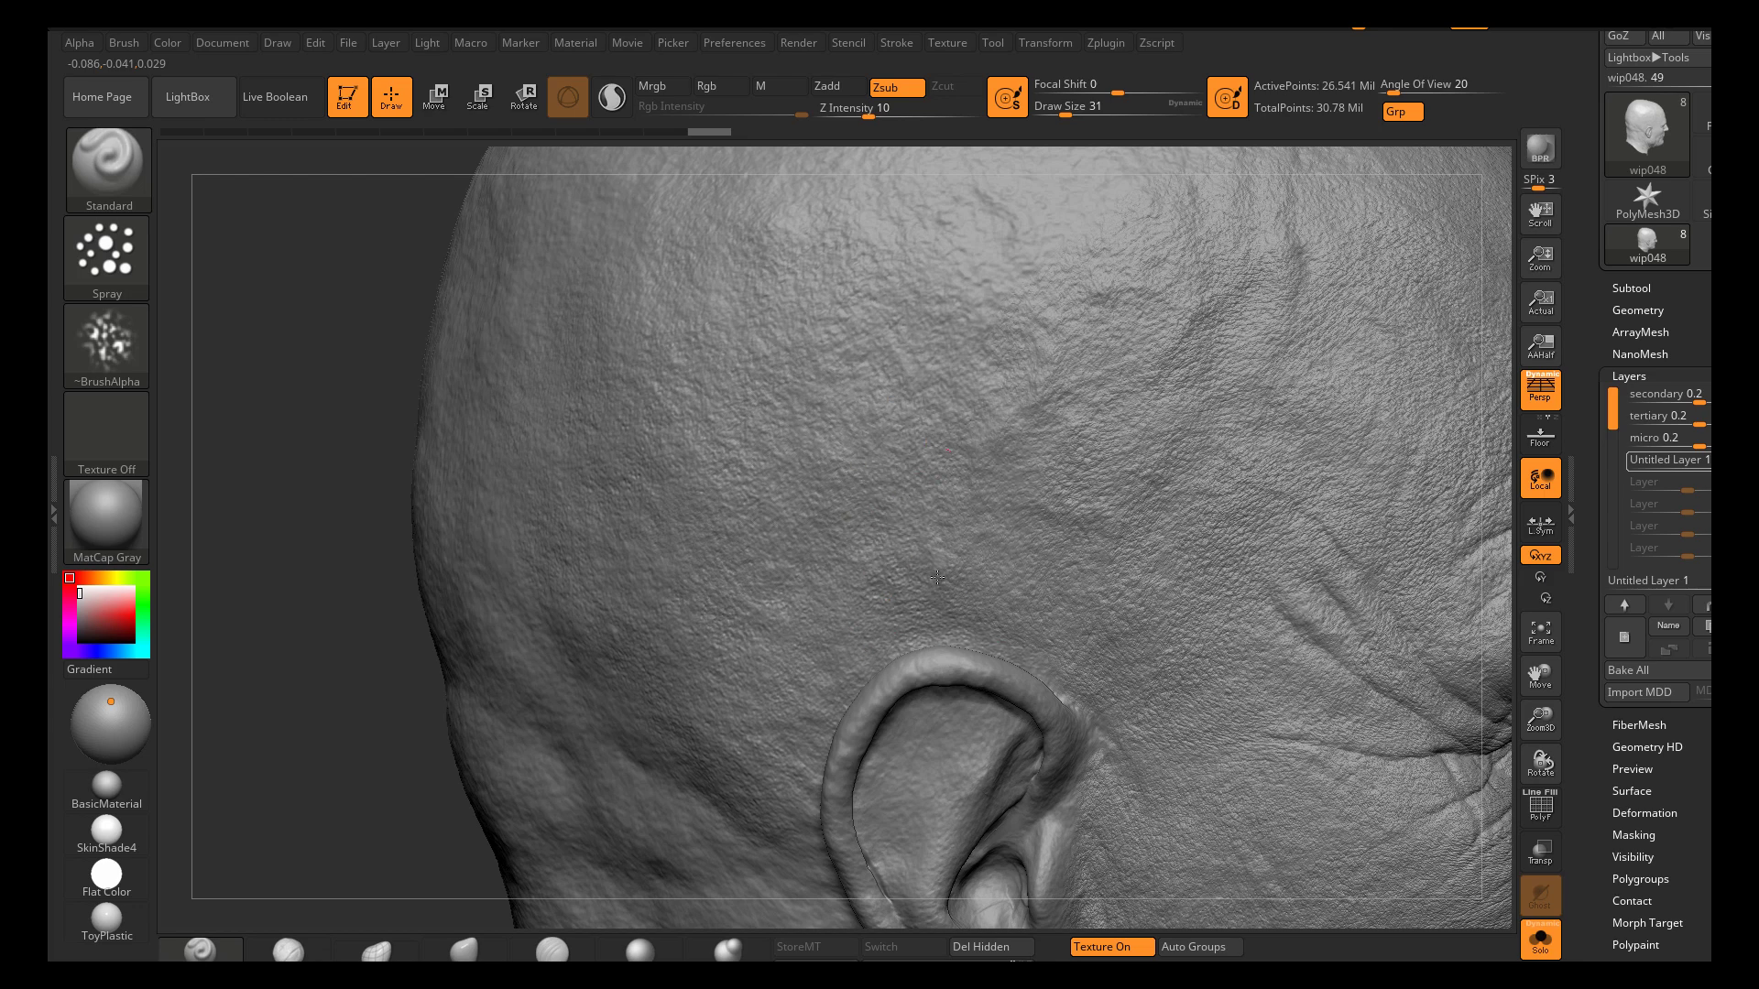
pyautogui.moveTo(985, 609); pyautogui.dragTo(989, 408)
pyautogui.moveTo(990, 409)
pyautogui.mouseDown(button='right')
pyautogui.moveTo(957, 541)
pyautogui.moveTo(919, 526)
pyautogui.mouseUp(button='right')
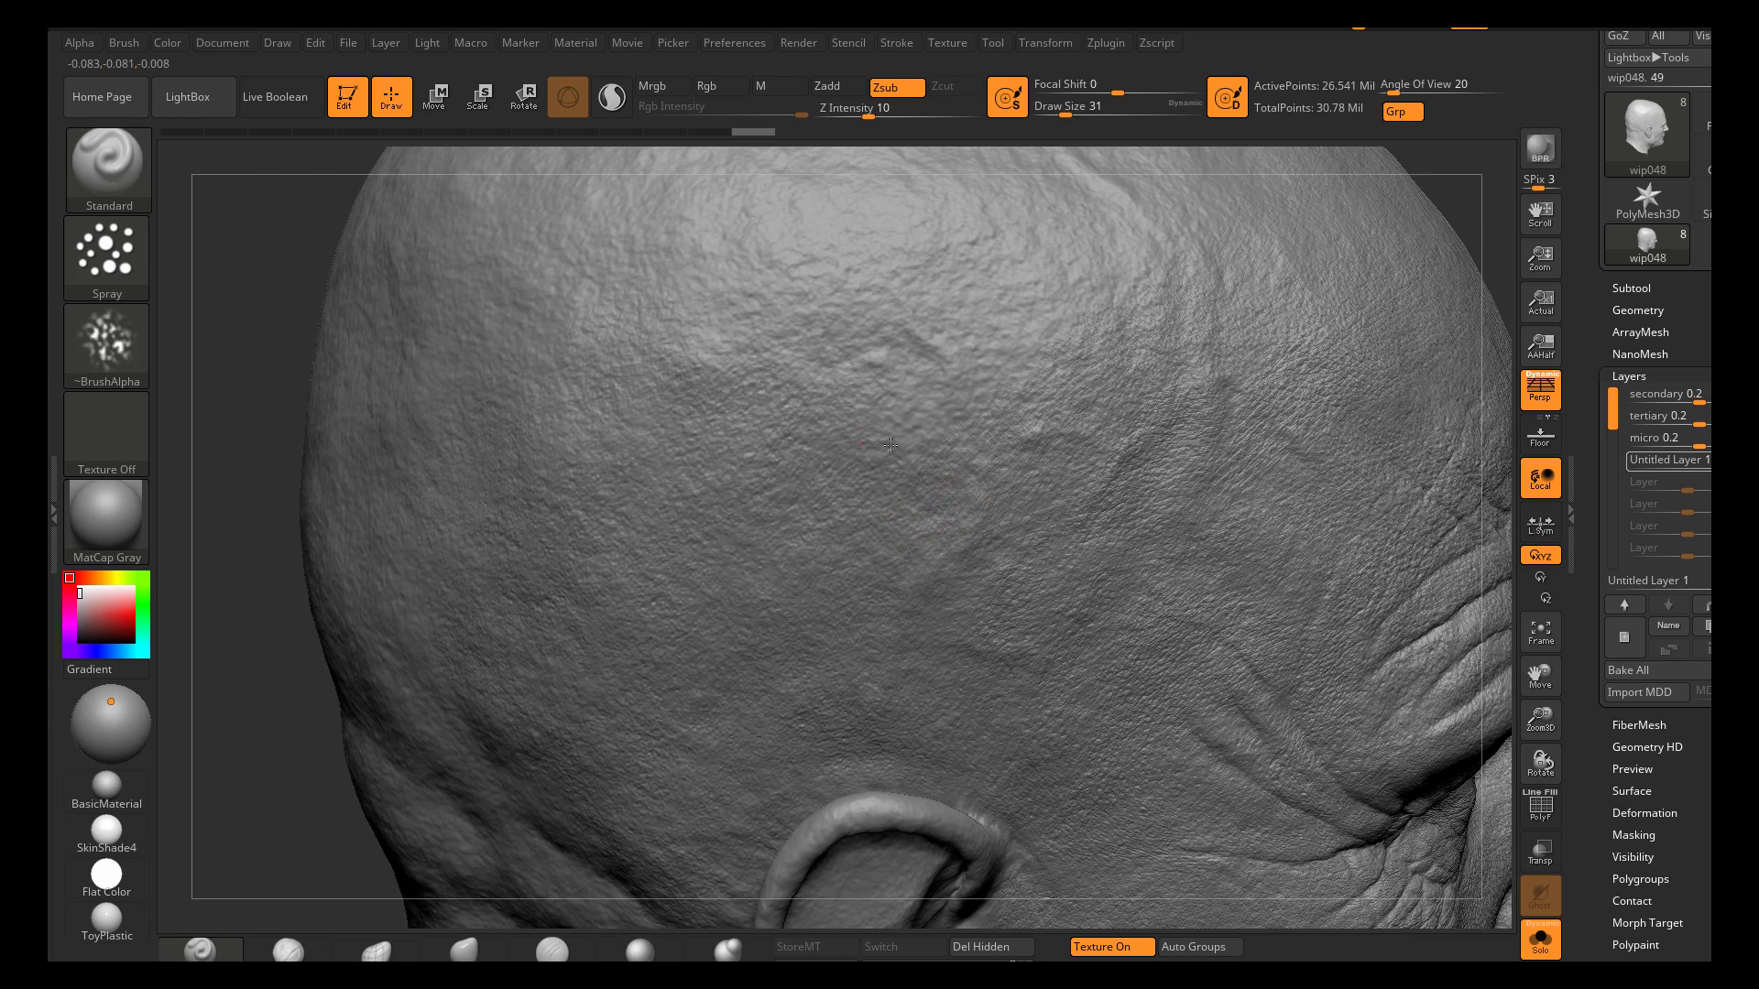
# Switch the head's material to BasicMaterial and check the subtool list
pyautogui.click(130, 779)
pyautogui.moveTo(738, 522); pyautogui.dragTo(810, 498, button='right')
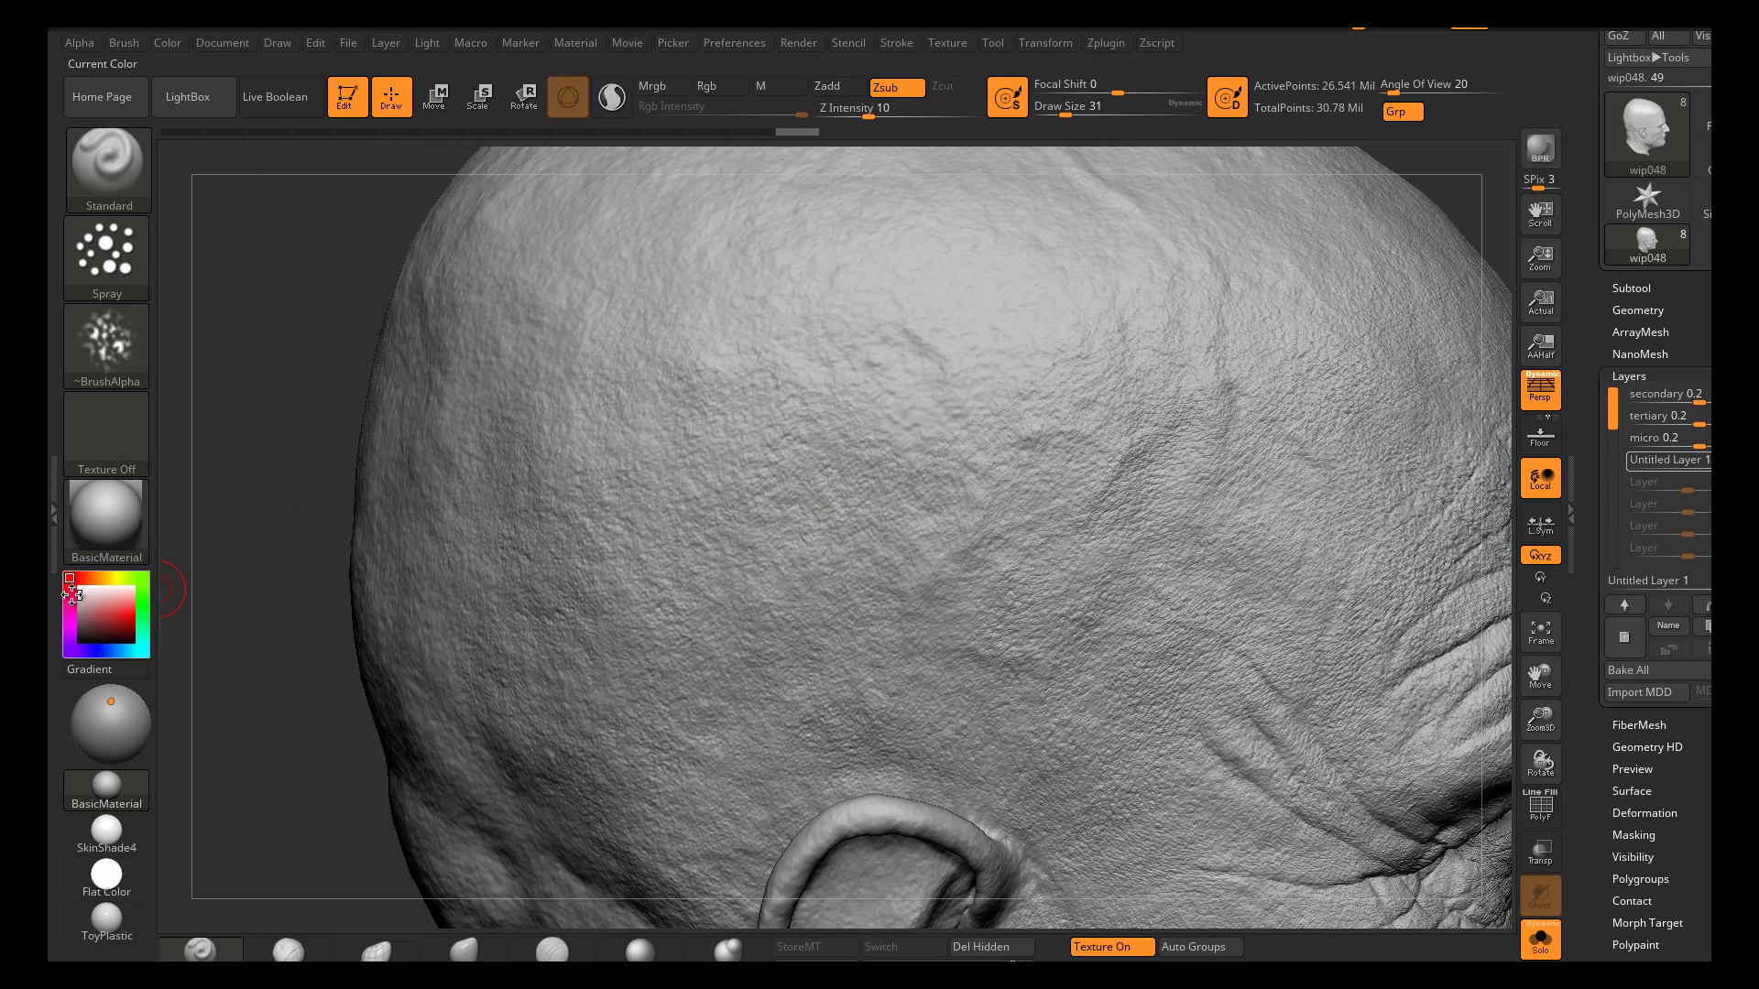
pyautogui.click(1632, 287)
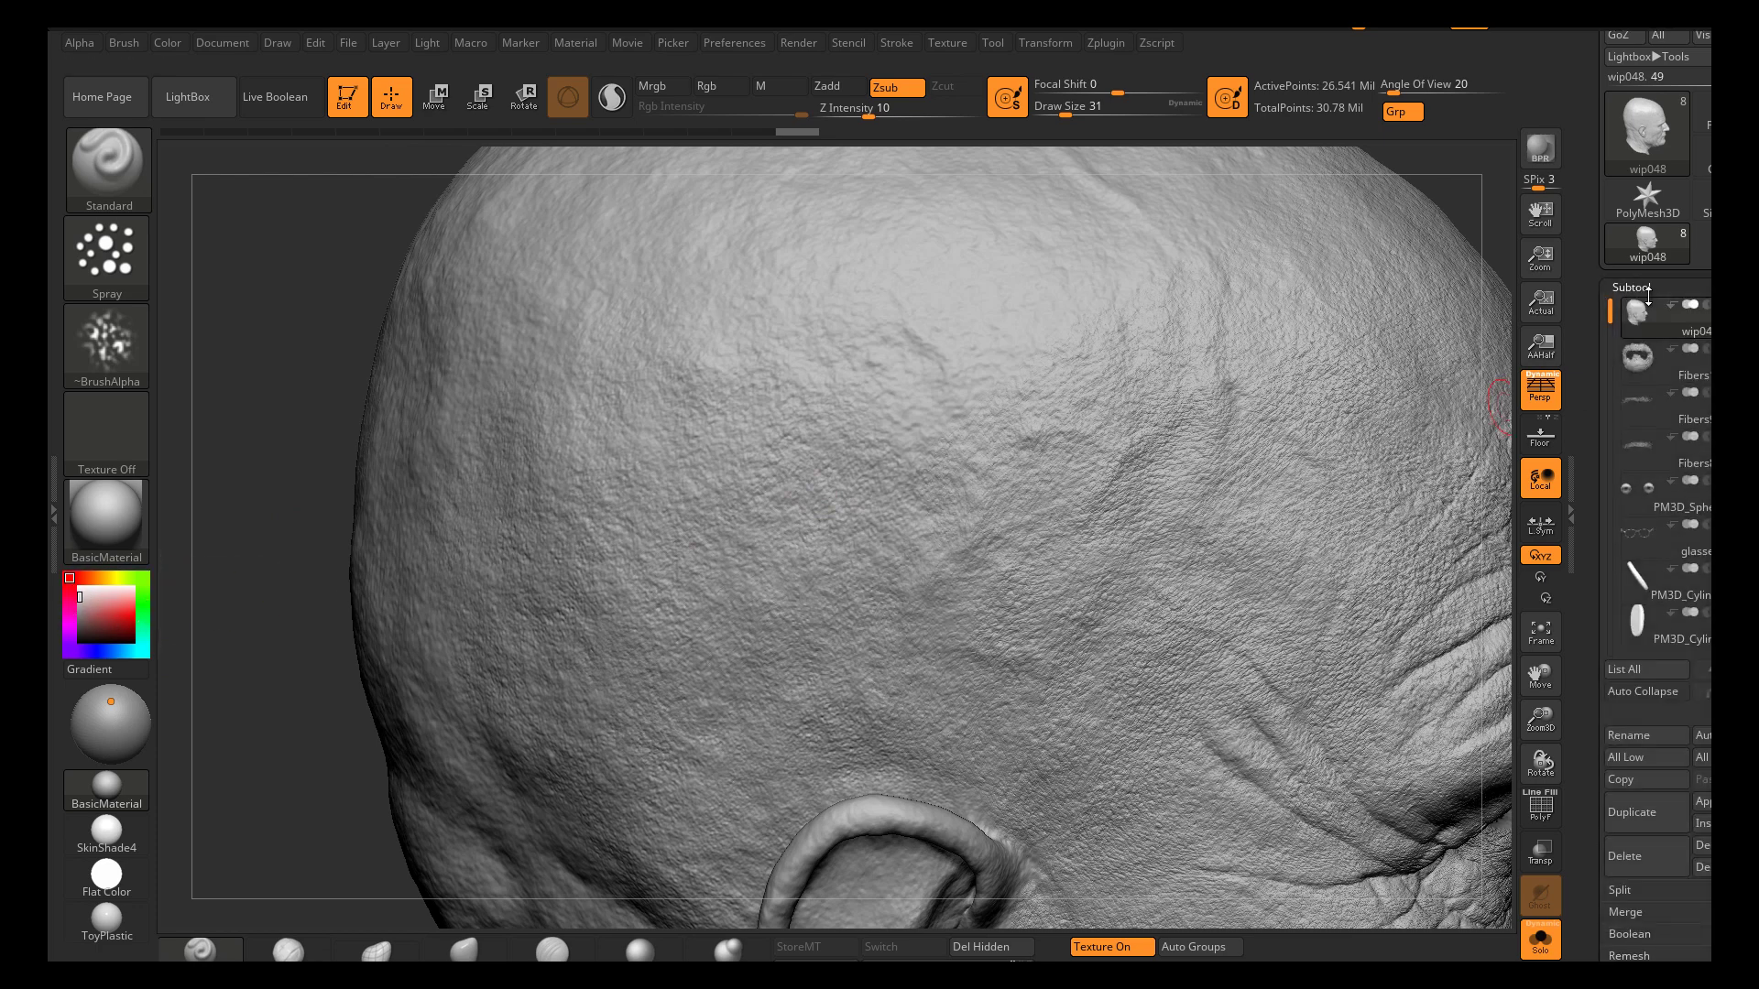
pyautogui.keyDown('ctrl'); pyautogui.moveTo(1083, 546); pyautogui.dragTo(893, 355, button='right'); pyautogui.keyUp('ctrl')
pyautogui.click(1643, 287)
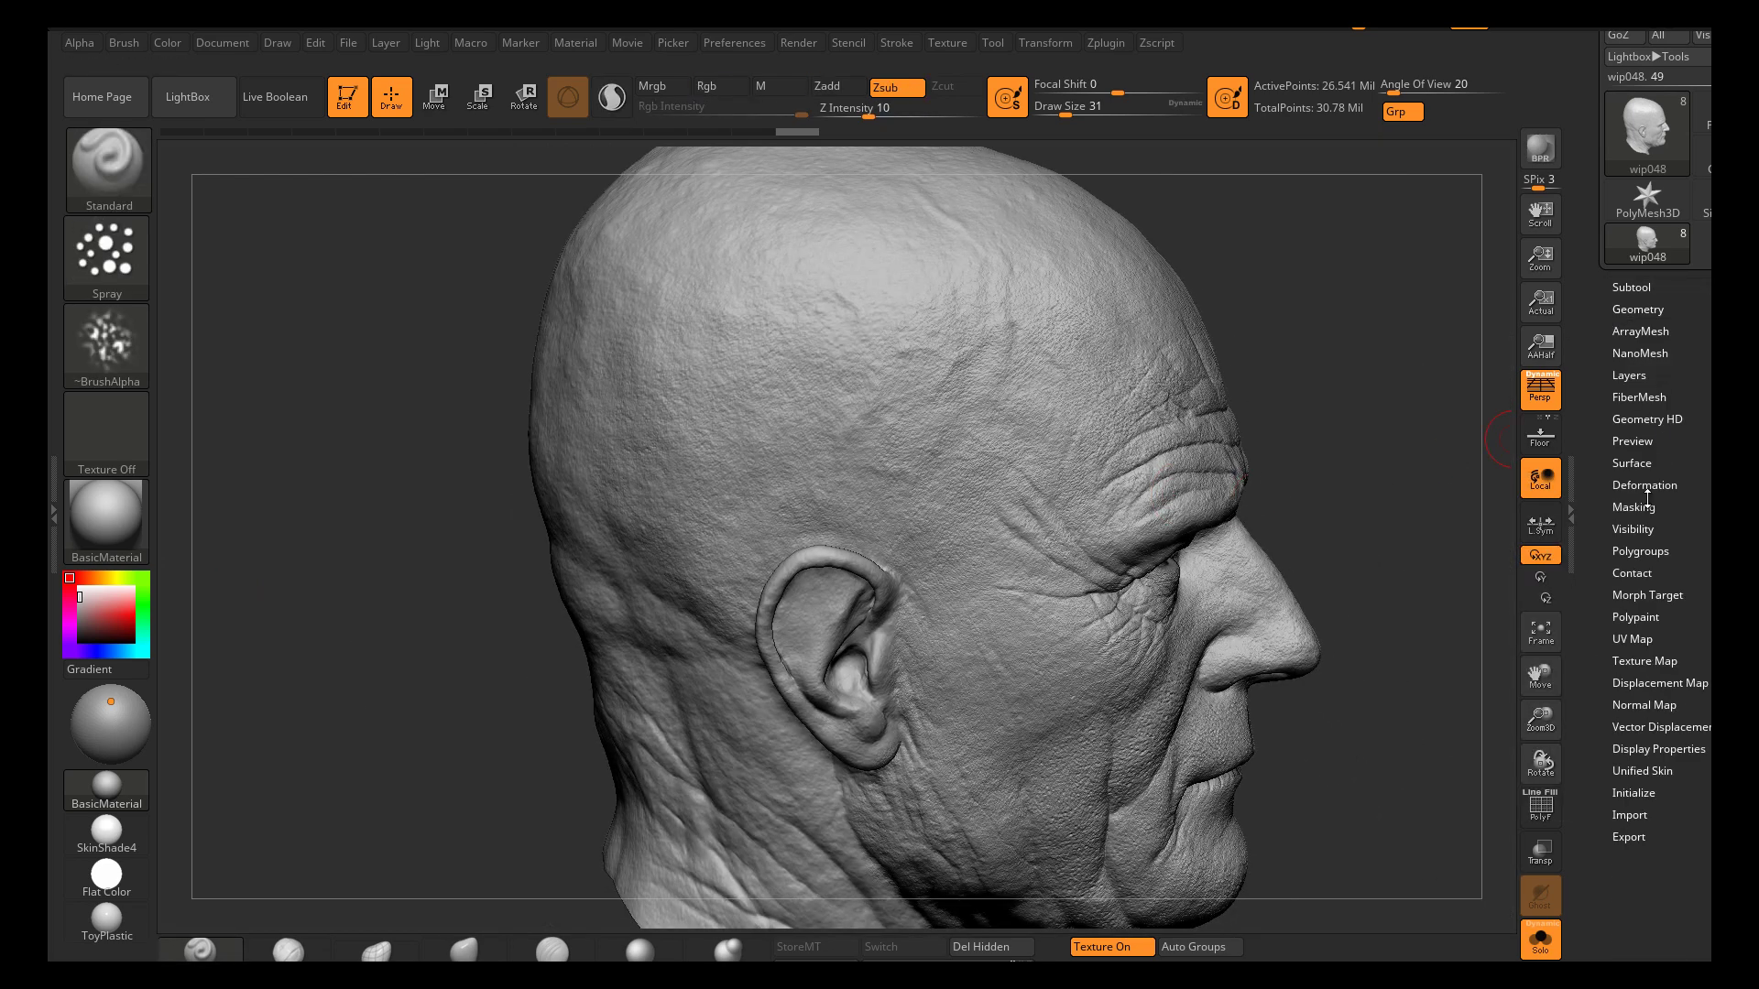
# Turn off the head's texture map and darken its display colour to a mid grey
pyautogui.click(1638, 660)
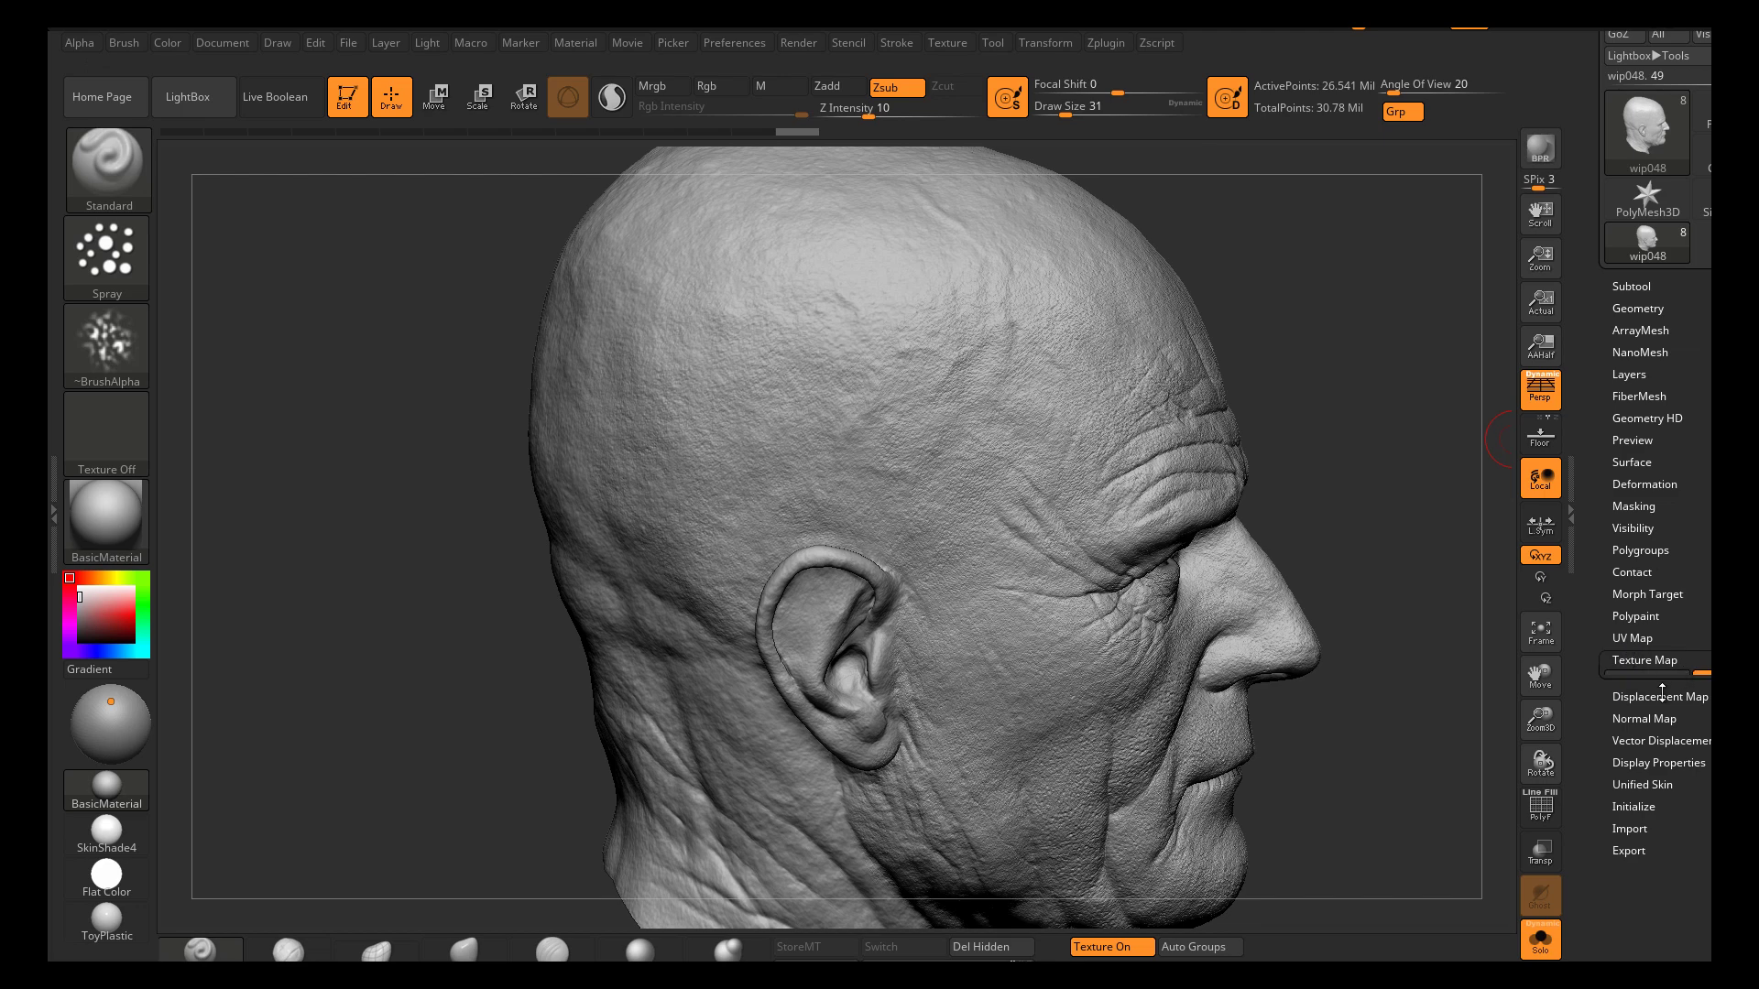
pyautogui.click(1704, 680)
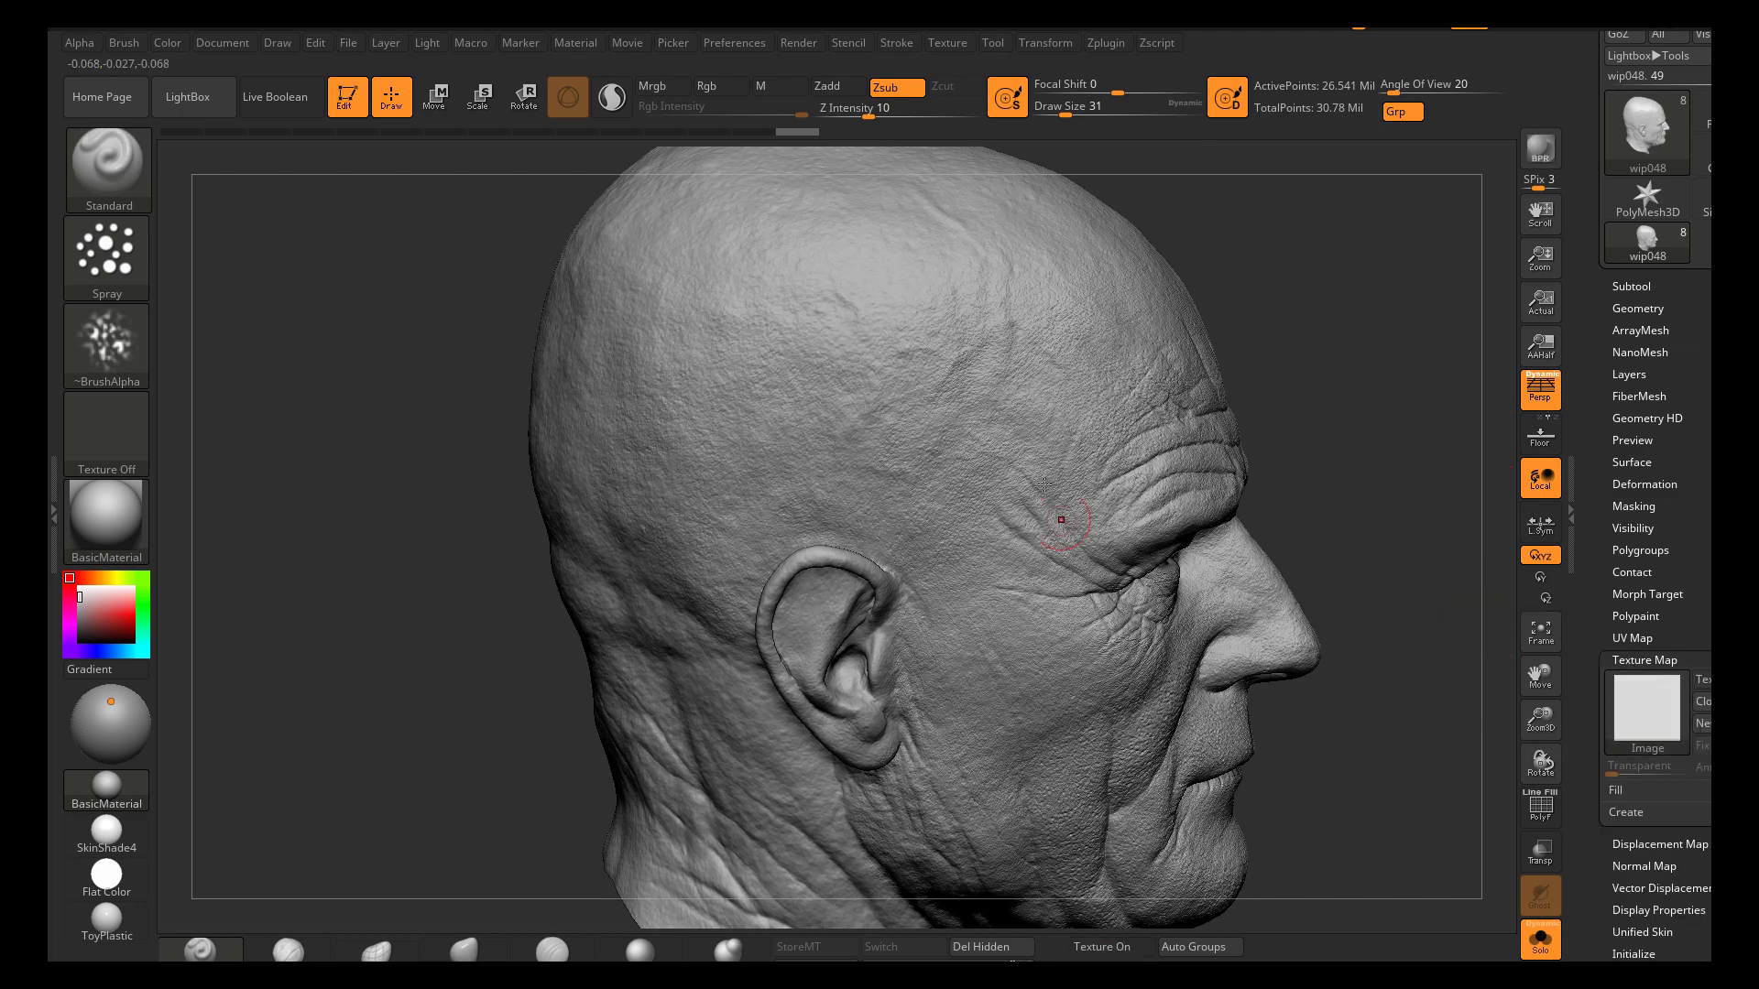
pyautogui.moveTo(1343, 444); pyautogui.dragTo(1366, 457)
pyautogui.moveTo(87, 598); pyautogui.dragTo(61, 606)
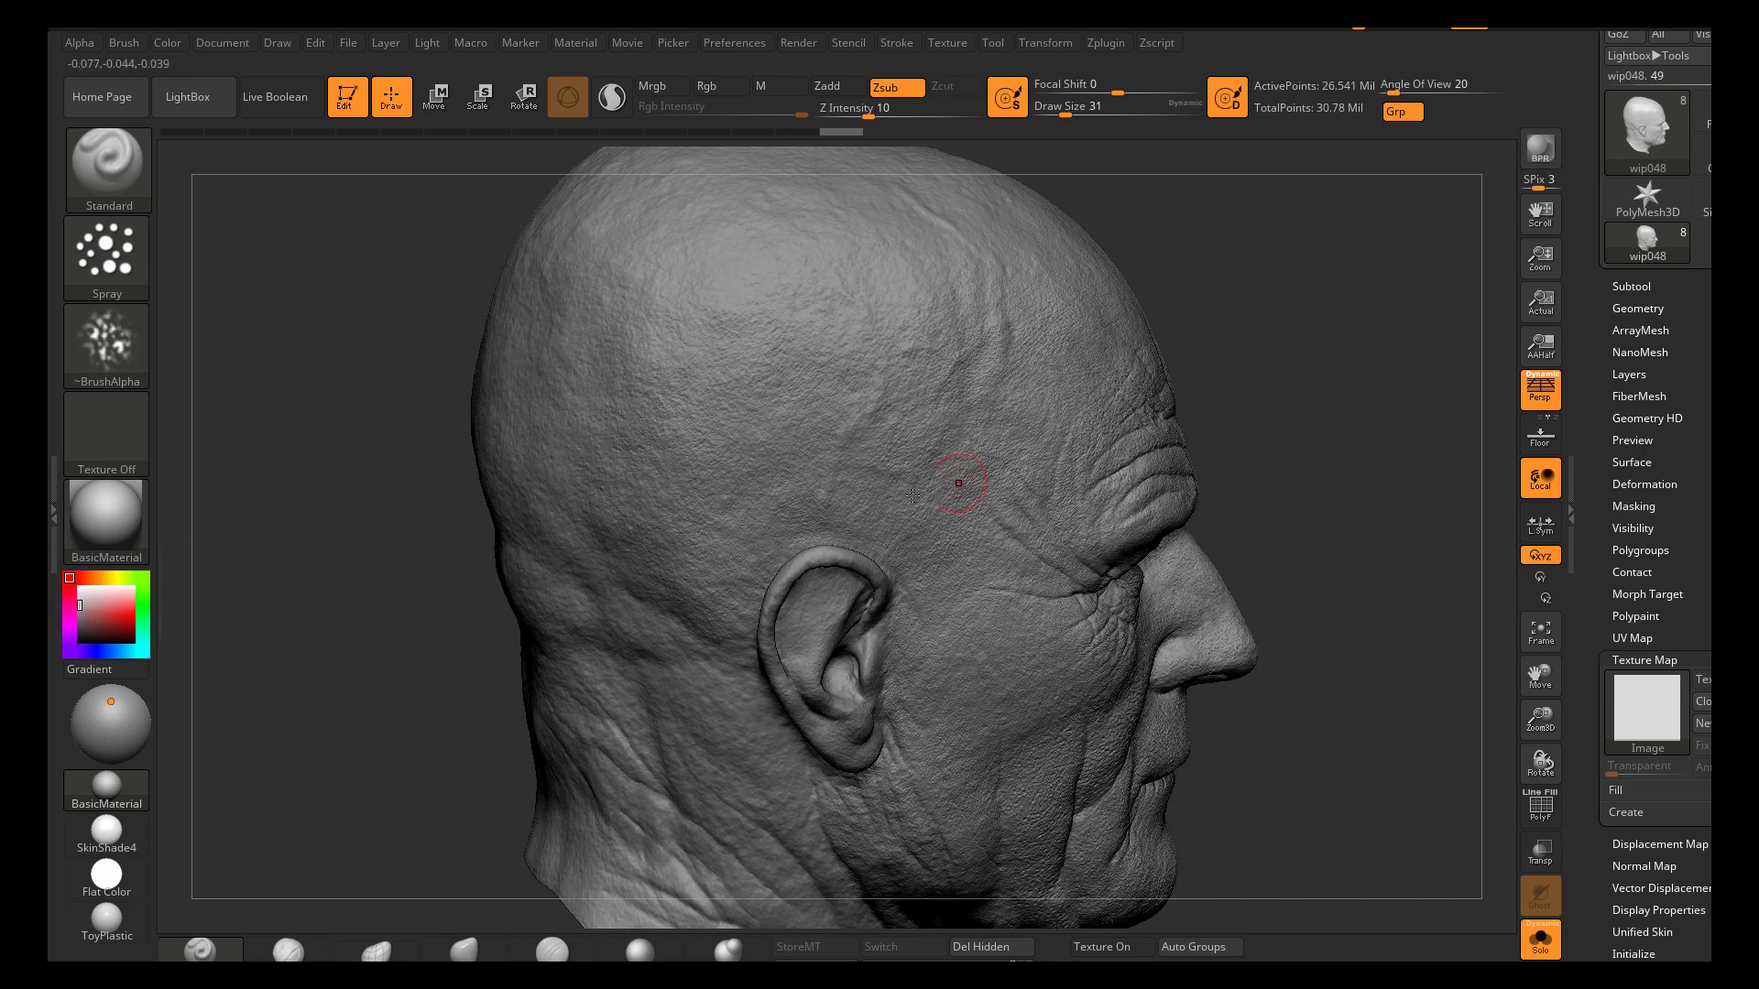
# Check the layer list and spray more texture over the side of the scalp above and behind the ear
pyautogui.keyDown('alt'); pyautogui.moveTo(943, 486); pyautogui.dragTo(1026, 576, button='right'); pyautogui.keyUp('alt')
pyautogui.click(1626, 372)
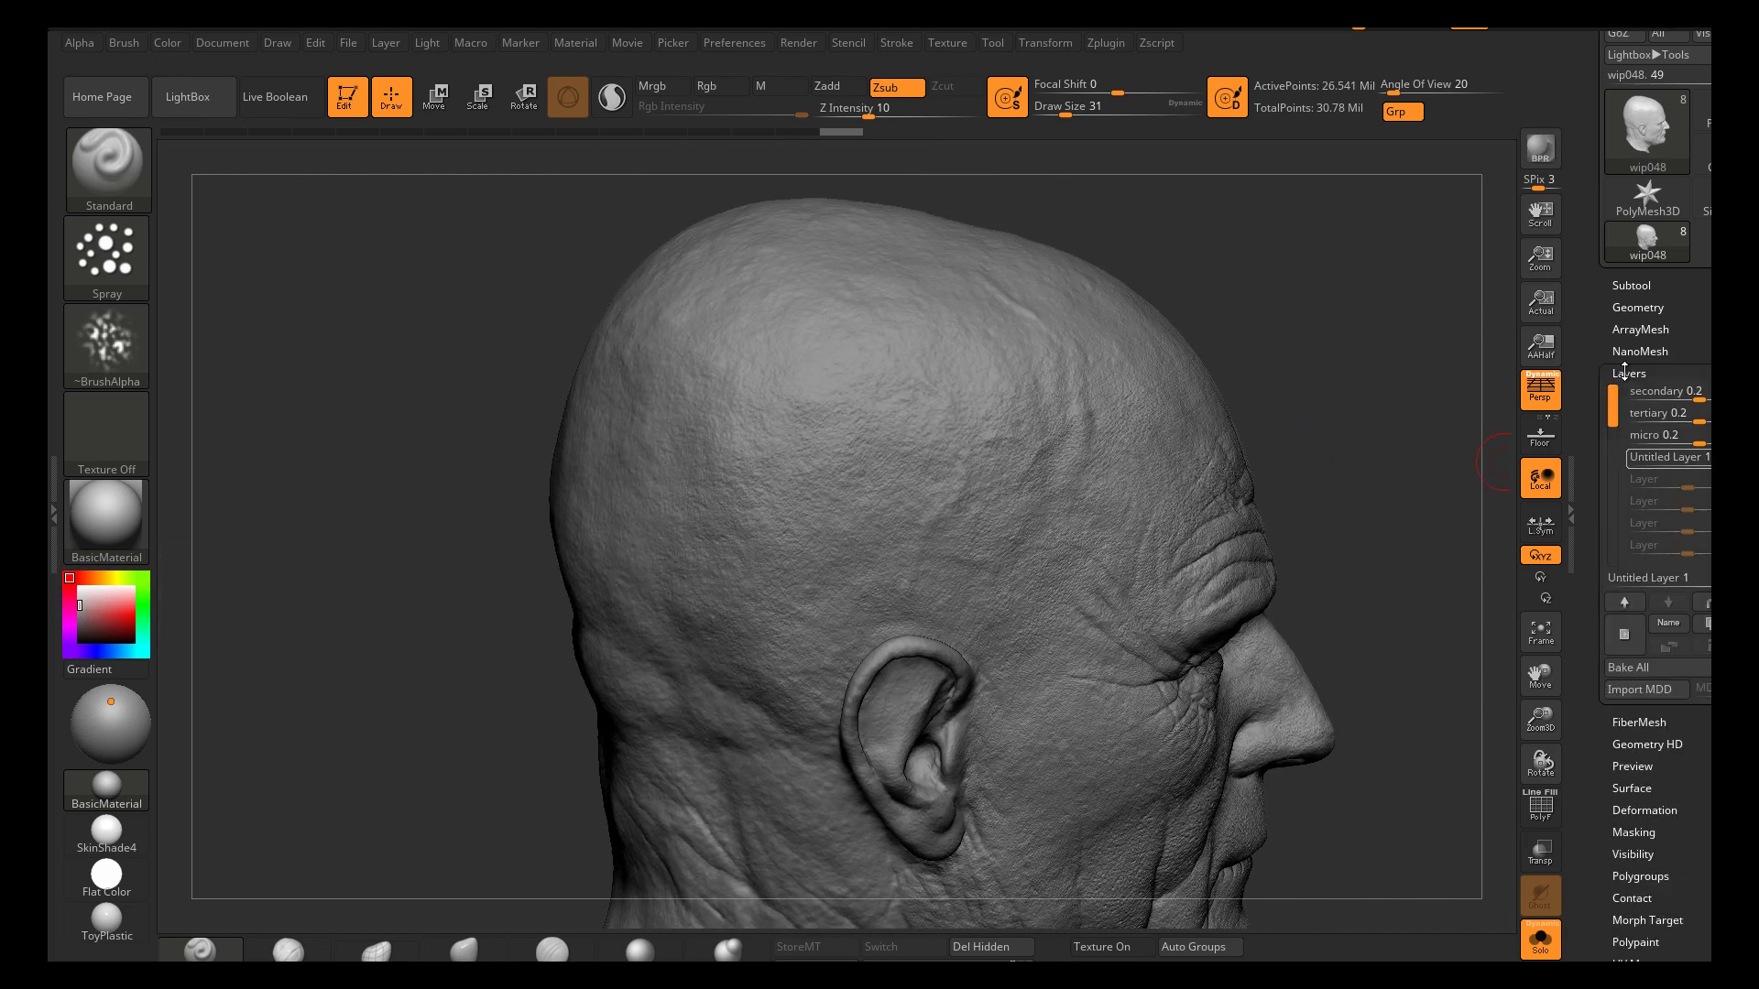
pyautogui.click(1627, 375)
pyautogui.keyDown('ctrl'); pyautogui.moveTo(902, 513); pyautogui.dragTo(899, 597, button='right'); pyautogui.keyUp('ctrl')
pyautogui.keyDown('alt'); pyautogui.moveTo(851, 713); pyautogui.dragTo(955, 644, button='right'); pyautogui.keyUp('alt')
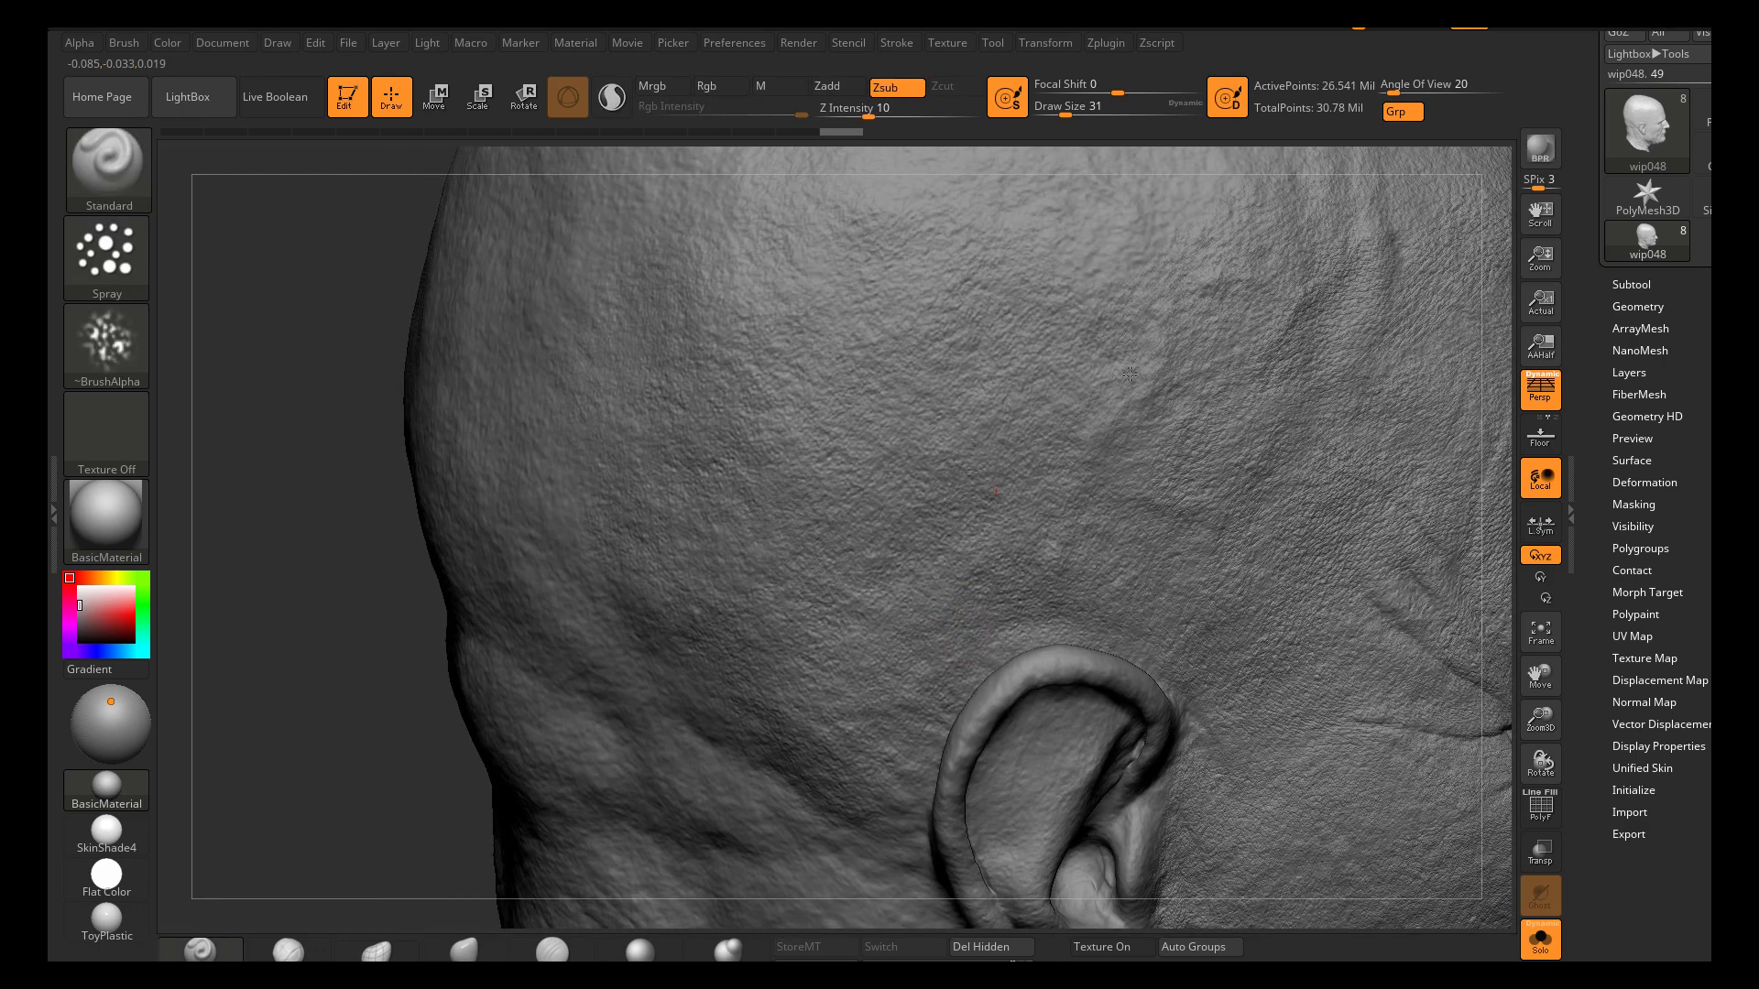
pyautogui.moveTo(1158, 270); pyautogui.dragTo(1117, 392, button='right')
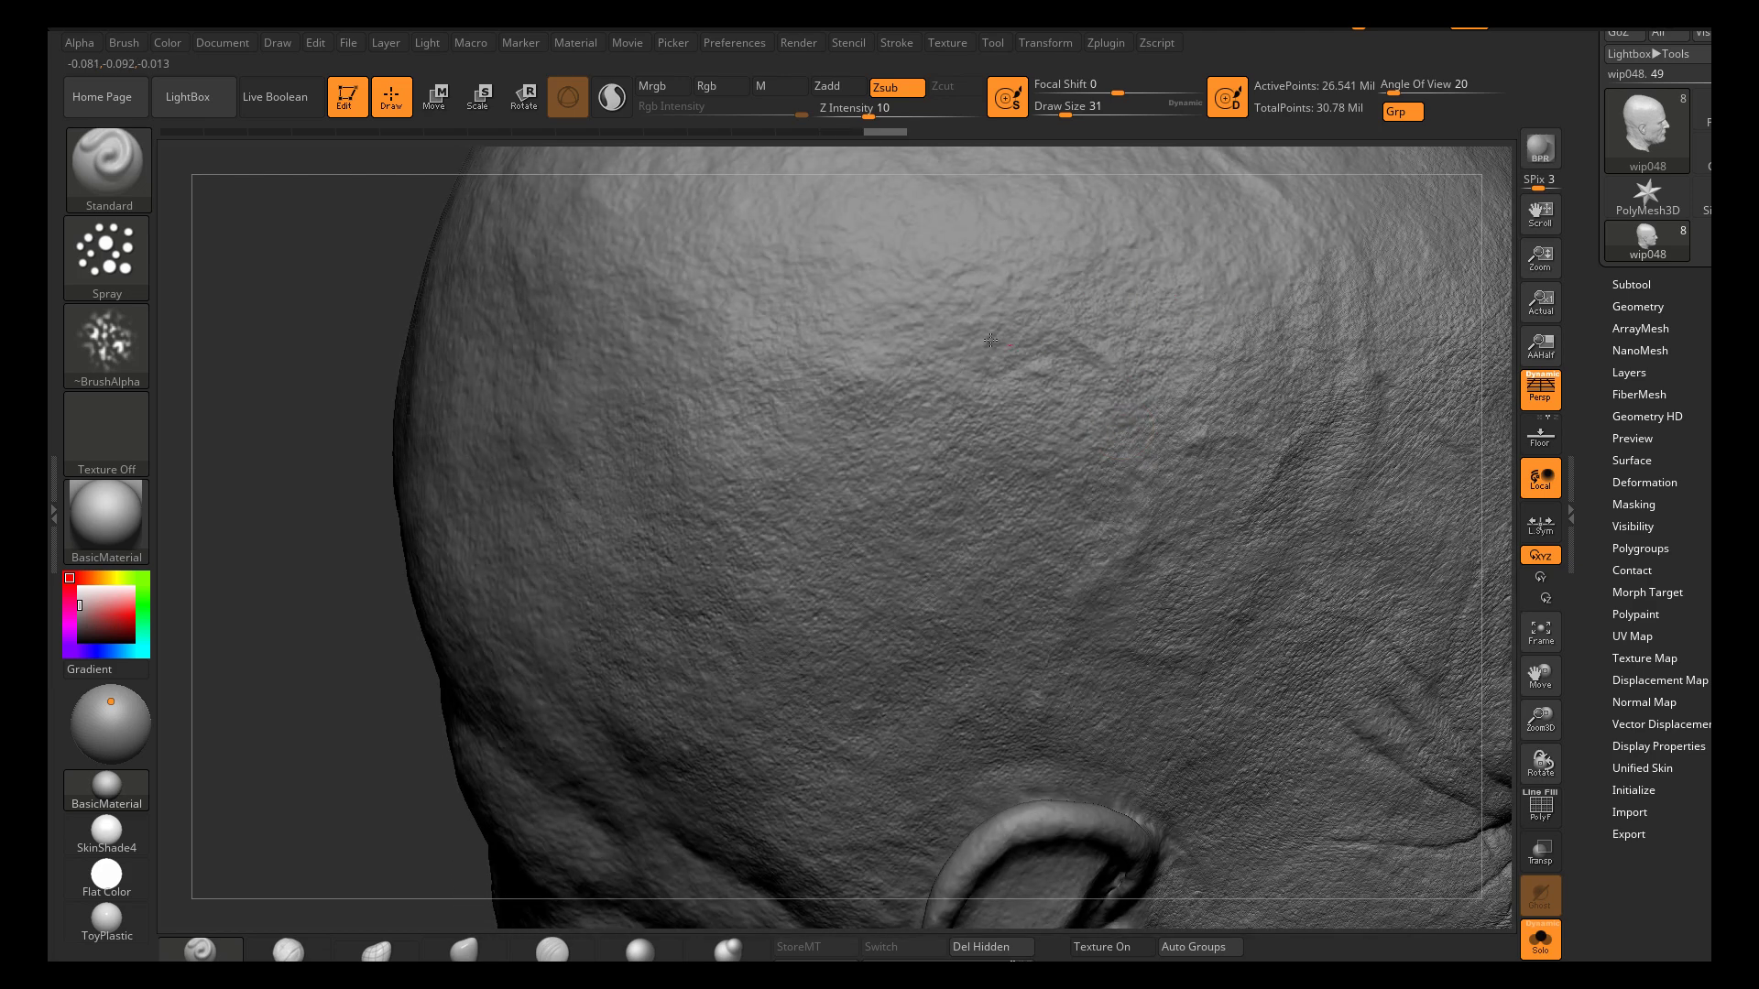
pyautogui.moveTo(1041, 413); pyautogui.dragTo(1053, 485)
# Set Draw Size to 29 and spray skin texture around the front of the ear where it joins the head
pyautogui.keyDown('alt'); pyautogui.moveTo(1117, 797); pyautogui.dragTo(1109, 677, button='right'); pyautogui.keyUp('alt')
pyautogui.moveTo(1123, 703); pyautogui.dragTo(1129, 682)
pyautogui.keyDown('ctrl'); pyautogui.moveTo(1138, 630); pyautogui.dragTo(1139, 675, button='right'); pyautogui.keyUp('ctrl')
pyautogui.press('s')
pyautogui.click(1134, 671)
pyautogui.moveTo(1098, 689); pyautogui.dragTo(1090, 706)
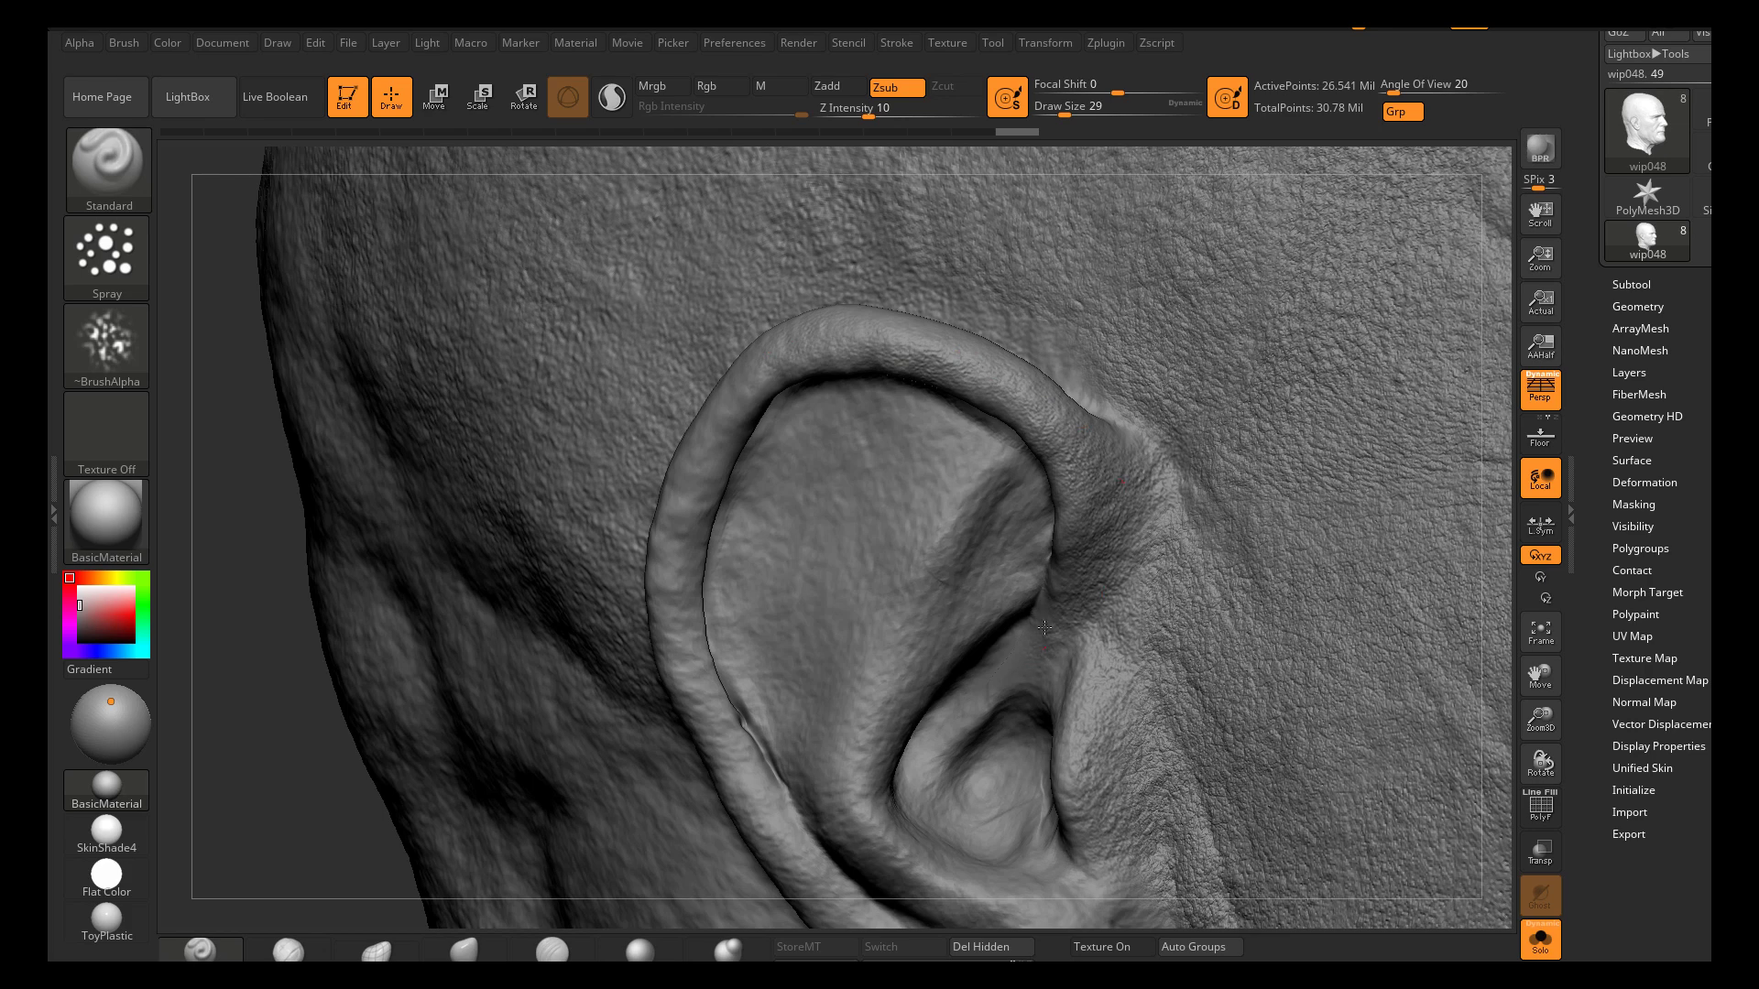
pyautogui.moveTo(1091, 634); pyautogui.dragTo(1066, 631)
pyautogui.moveTo(1117, 471); pyautogui.dragTo(1119, 481)
# Reduce Draw Size to 18 and spray finer texture along the scalp just above the ear's upper rim
pyautogui.keyDown('alt'); pyautogui.moveTo(1064, 350); pyautogui.dragTo(1063, 561, button='right'); pyautogui.keyUp('alt')
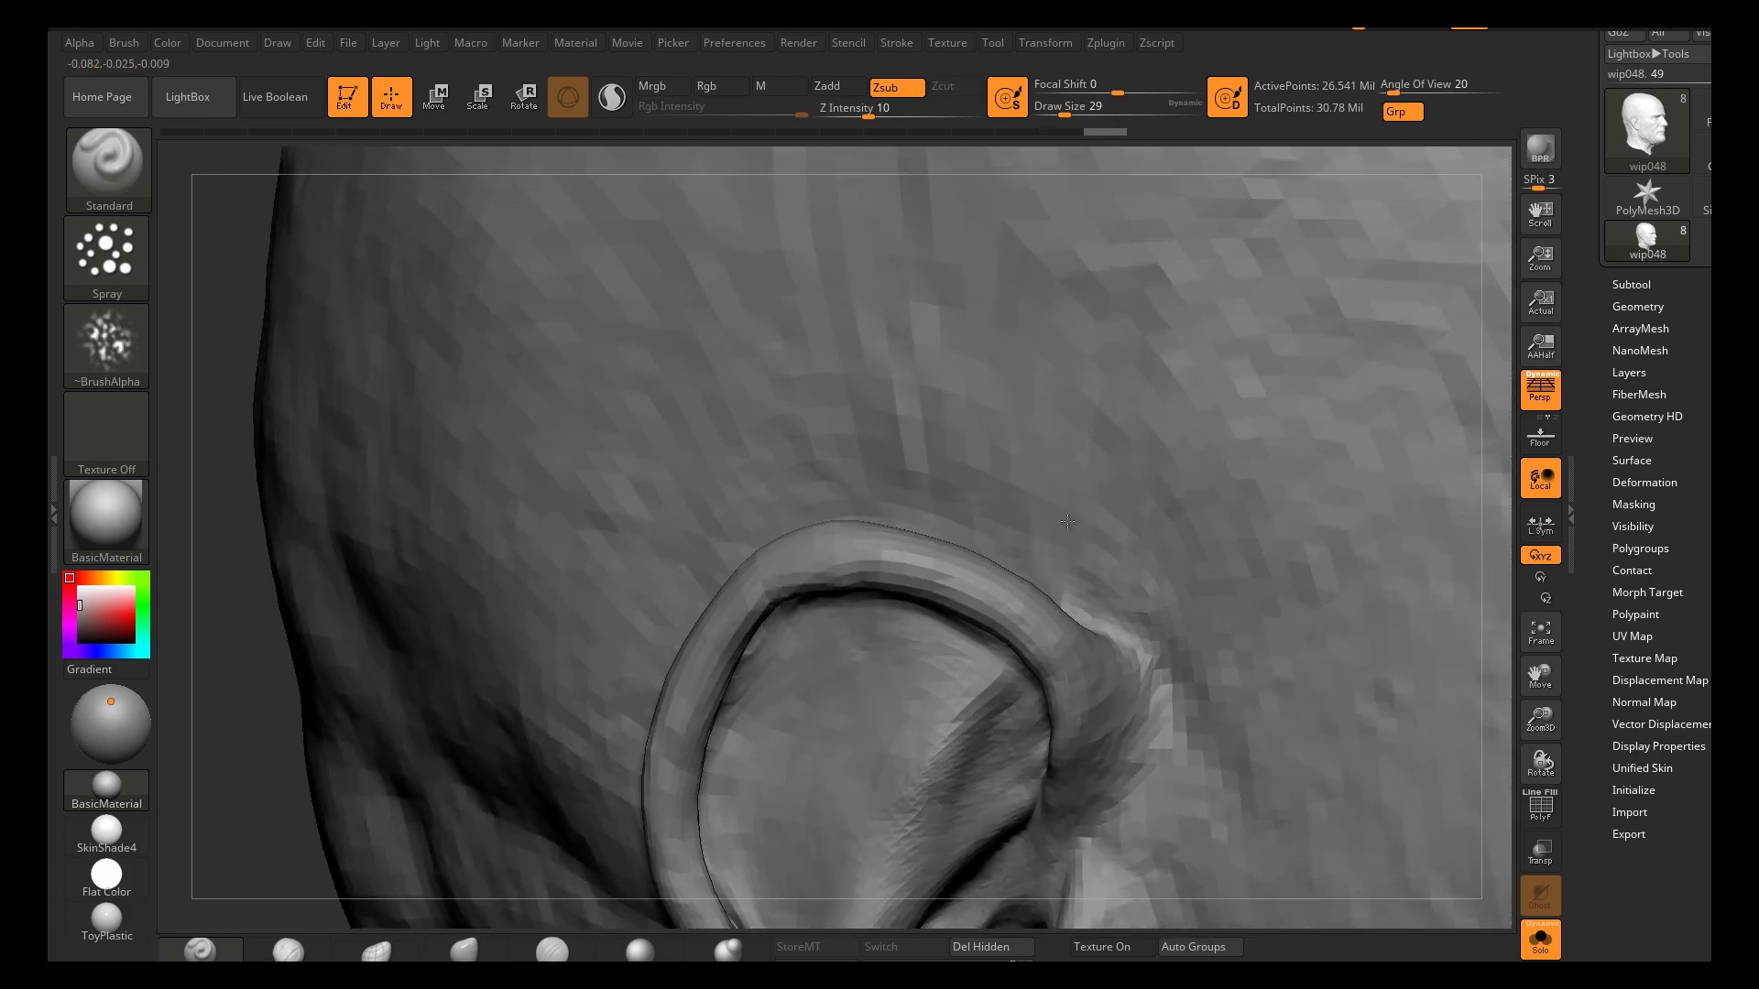
pyautogui.moveTo(1086, 601); pyautogui.dragTo(1057, 571)
pyautogui.press('s')
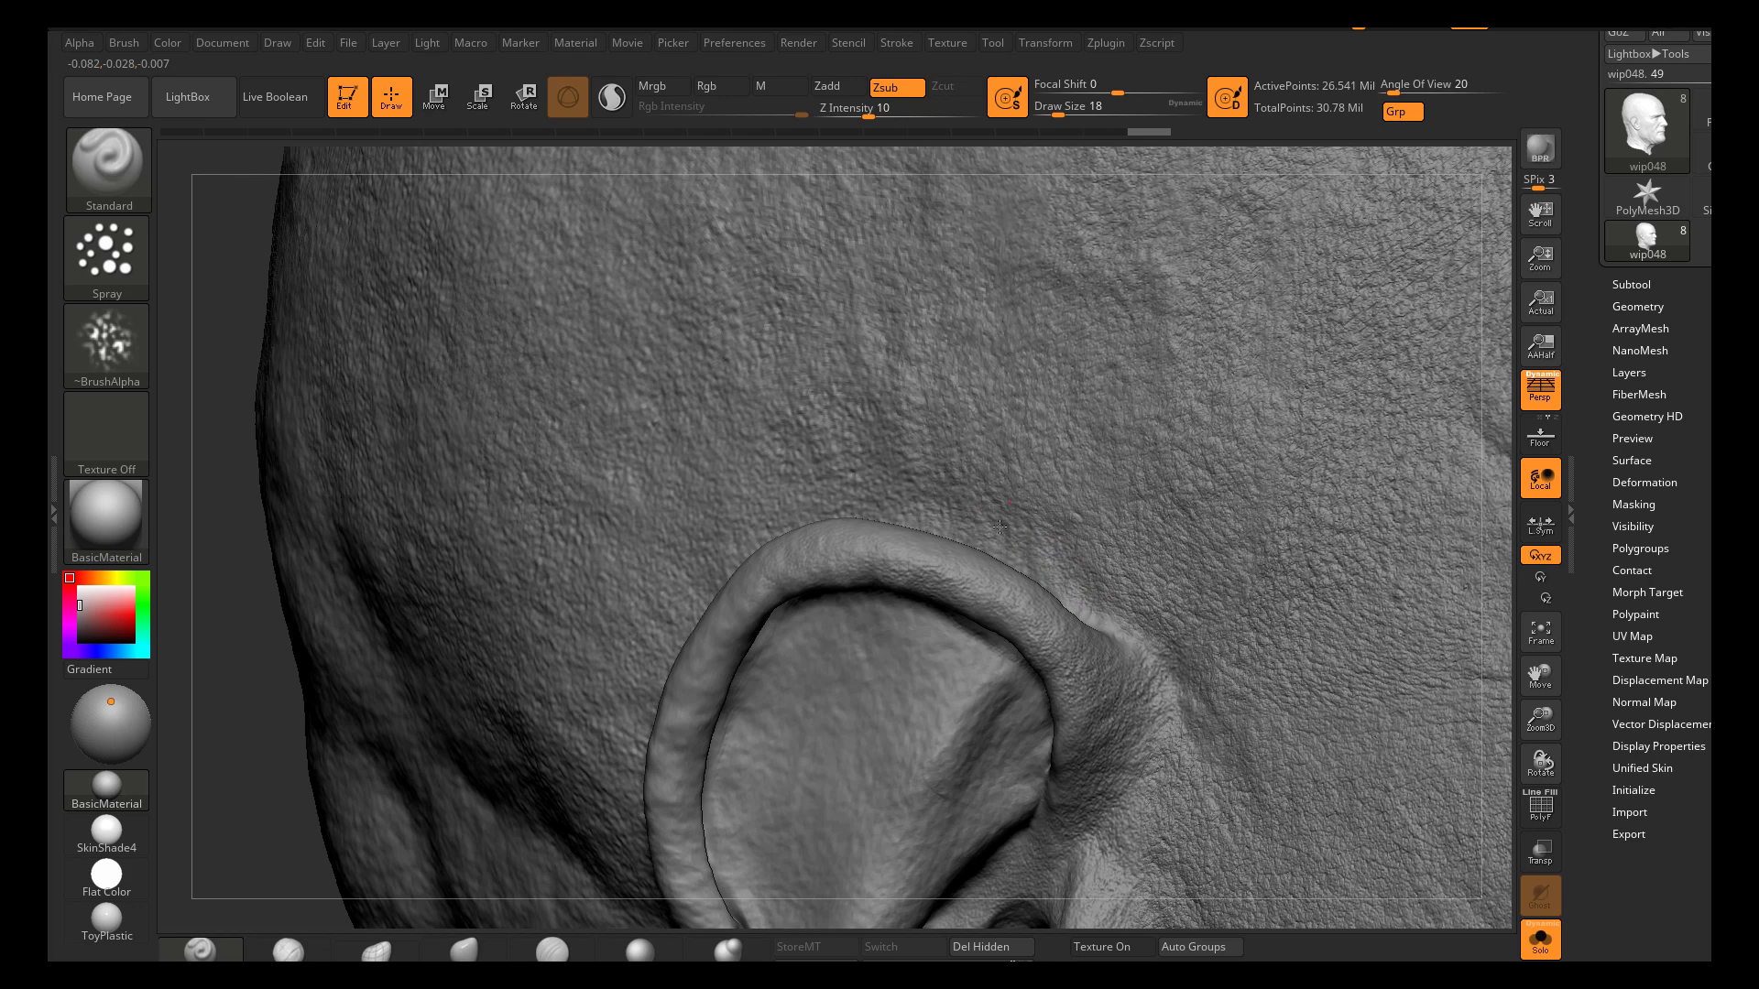
pyautogui.moveTo(950, 426); pyautogui.dragTo(969, 420)
pyautogui.keyDown('alt'); pyautogui.moveTo(969, 420); pyautogui.dragTo(967, 563, button='right'); pyautogui.keyUp('alt')
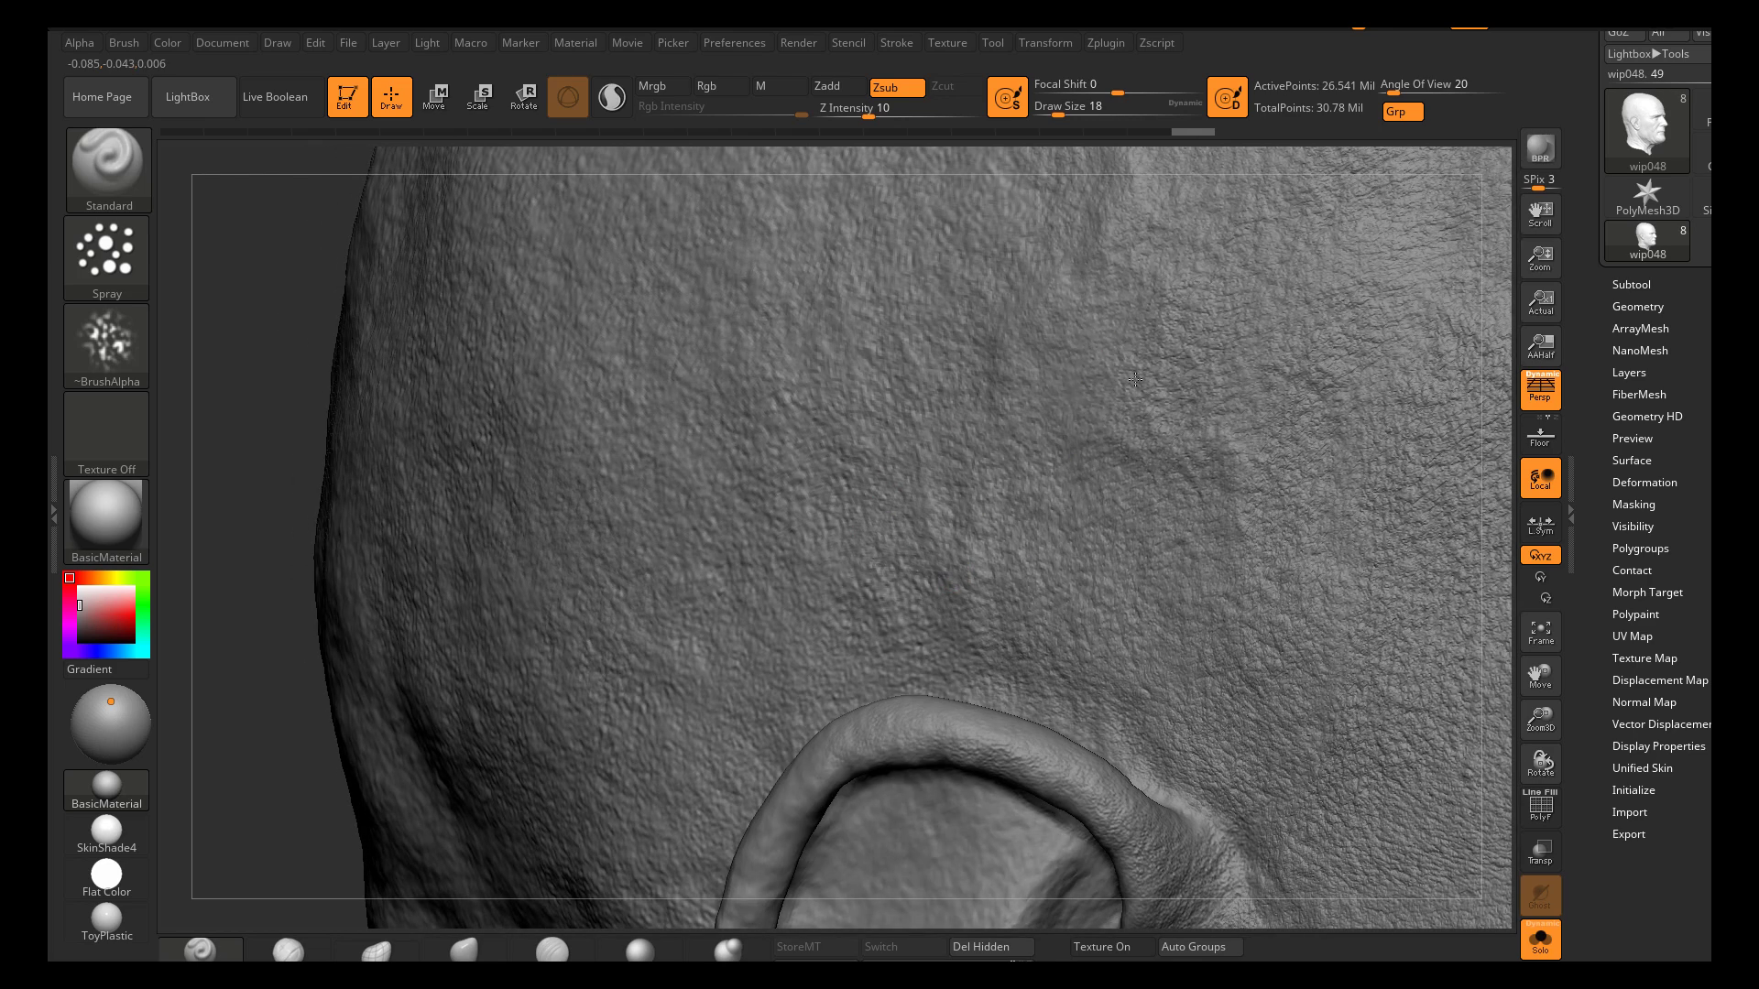
# Spray more fine skin texture over the scalp above the ear's upper rim
pyautogui.moveTo(1070, 507); pyautogui.dragTo(1104, 330)
pyautogui.keyDown('alt'); pyautogui.moveTo(1104, 330); pyautogui.dragTo(1035, 502, button='right'); pyautogui.keyUp('alt')
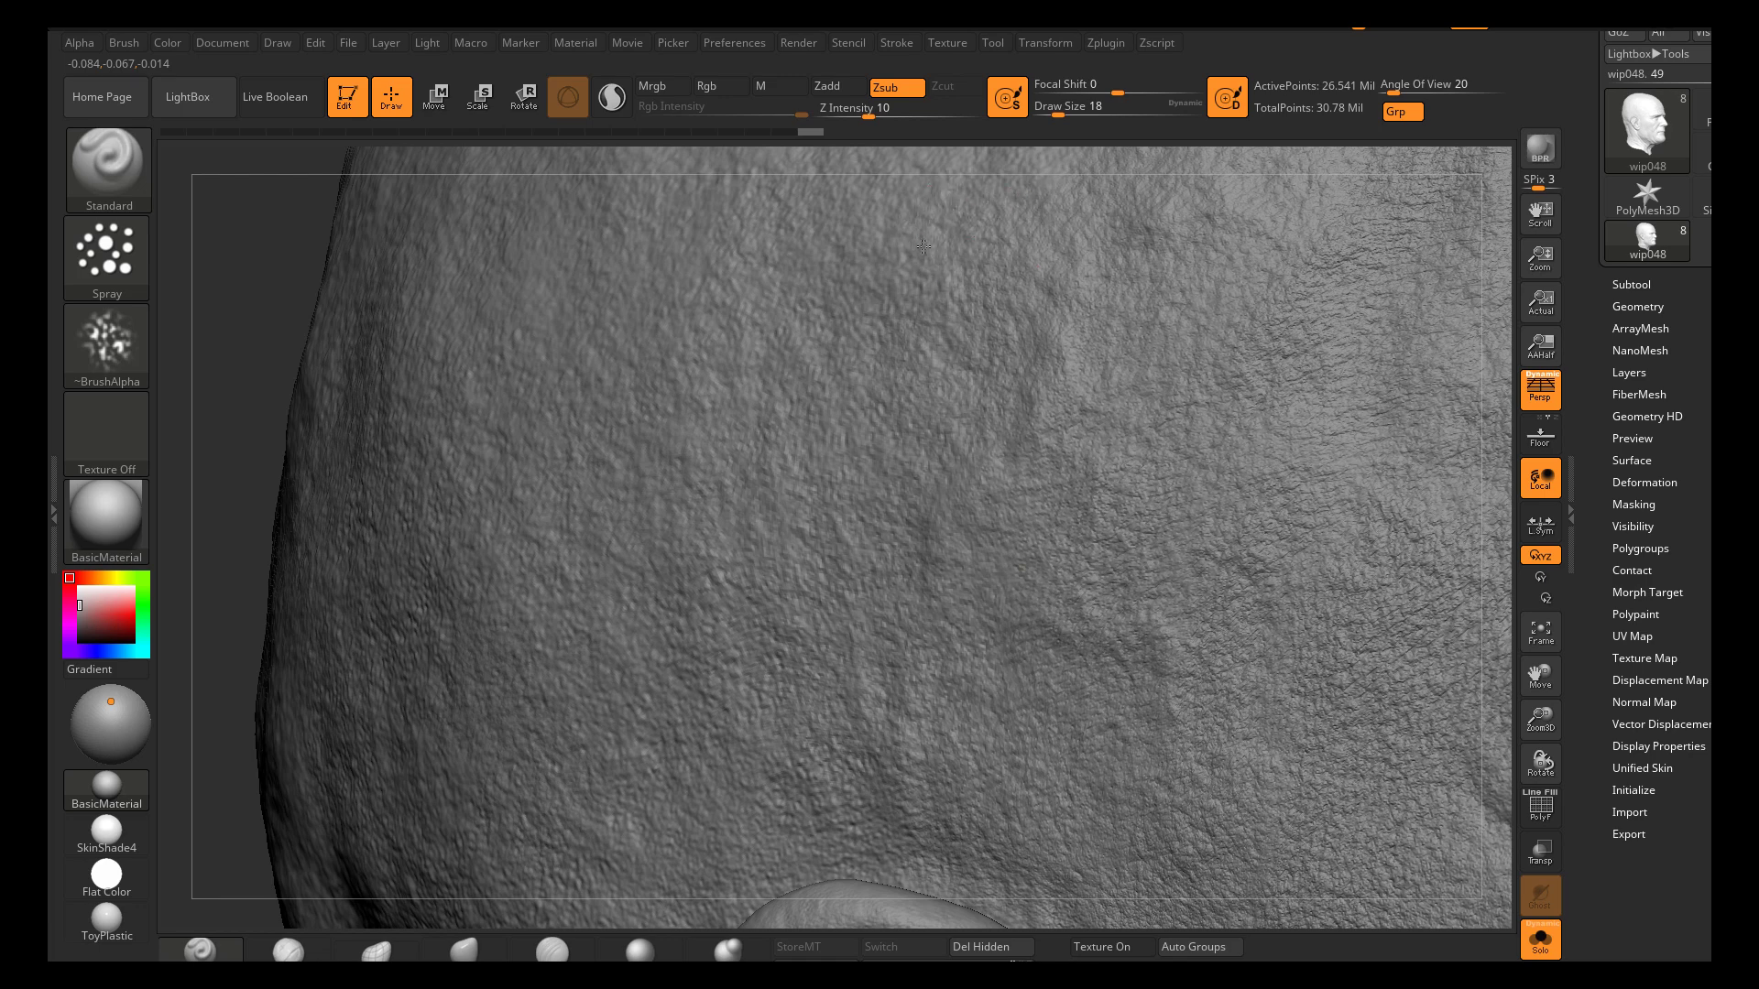
pyautogui.moveTo(824, 470)
pyautogui.mouseDown()
pyautogui.moveTo(821, 486)
pyautogui.moveTo(934, 420)
pyautogui.mouseUp()
# Switch the untitled layer off and on to compare the scalp above the ear with and without the sprayed texture
pyautogui.click(1628, 373)
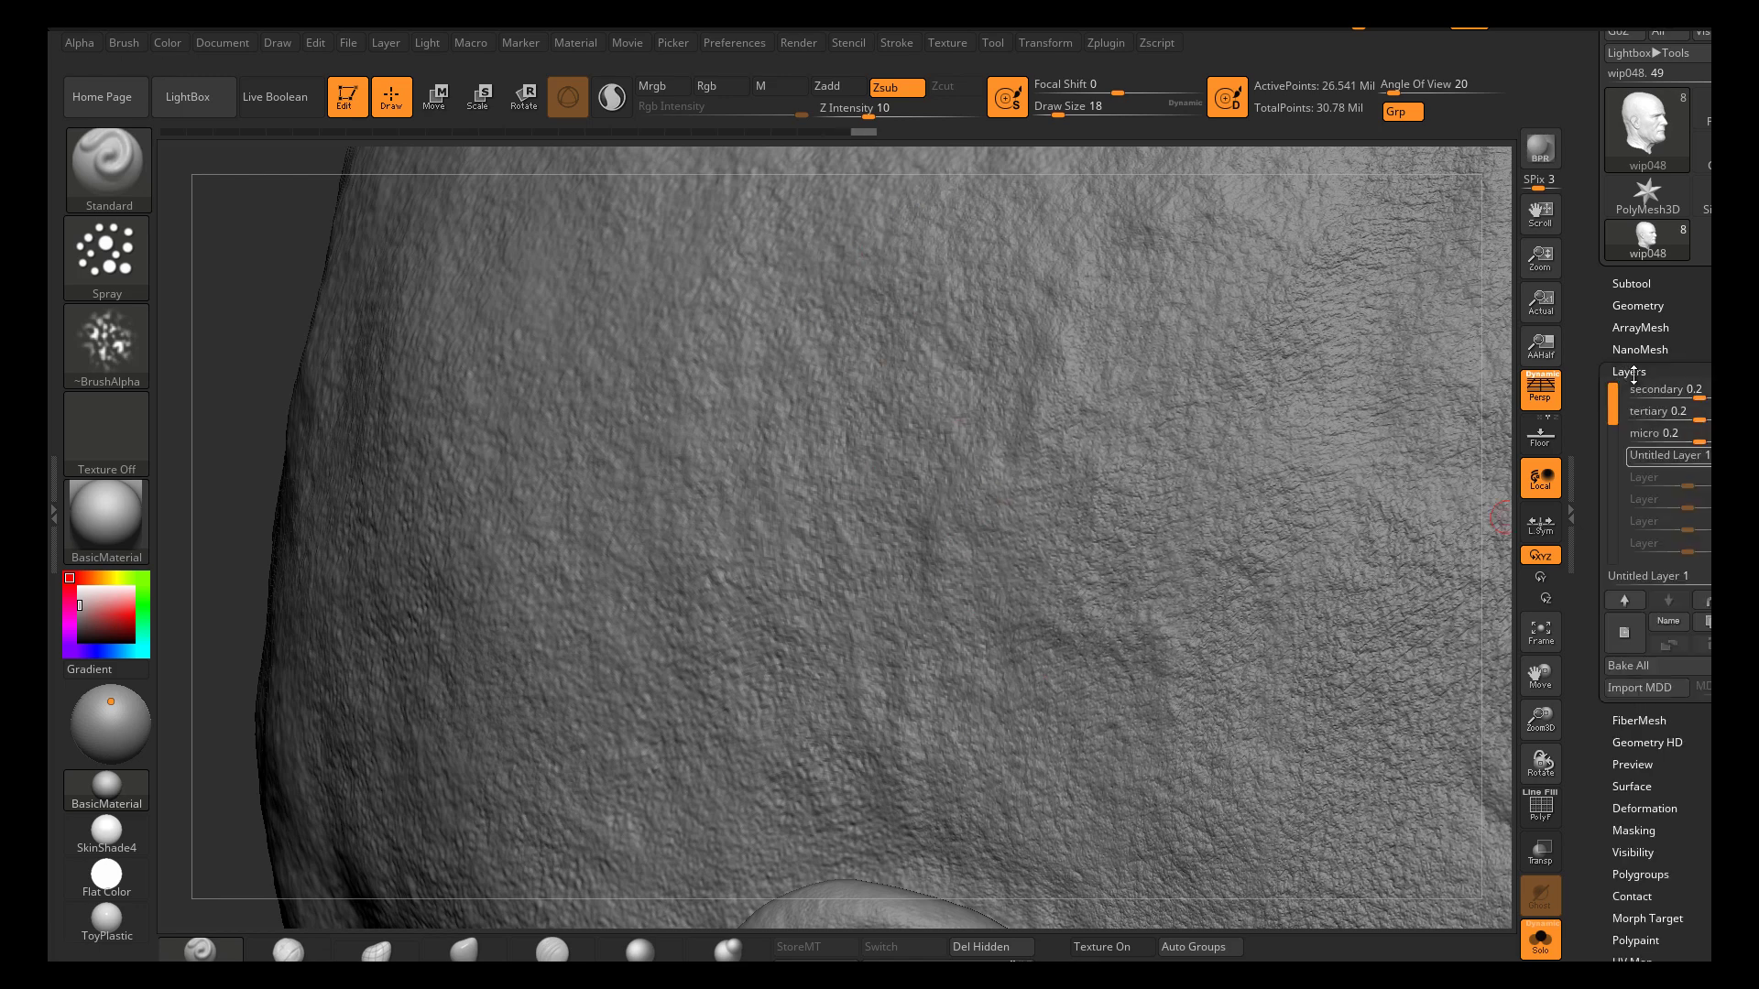
pyautogui.moveTo(1001, 718)
pyautogui.mouseDown(button='right')
pyautogui.moveTo(1013, 669)
pyautogui.moveTo(1067, 685)
pyautogui.mouseUp(button='right')
pyautogui.rightClick(1663, 455)
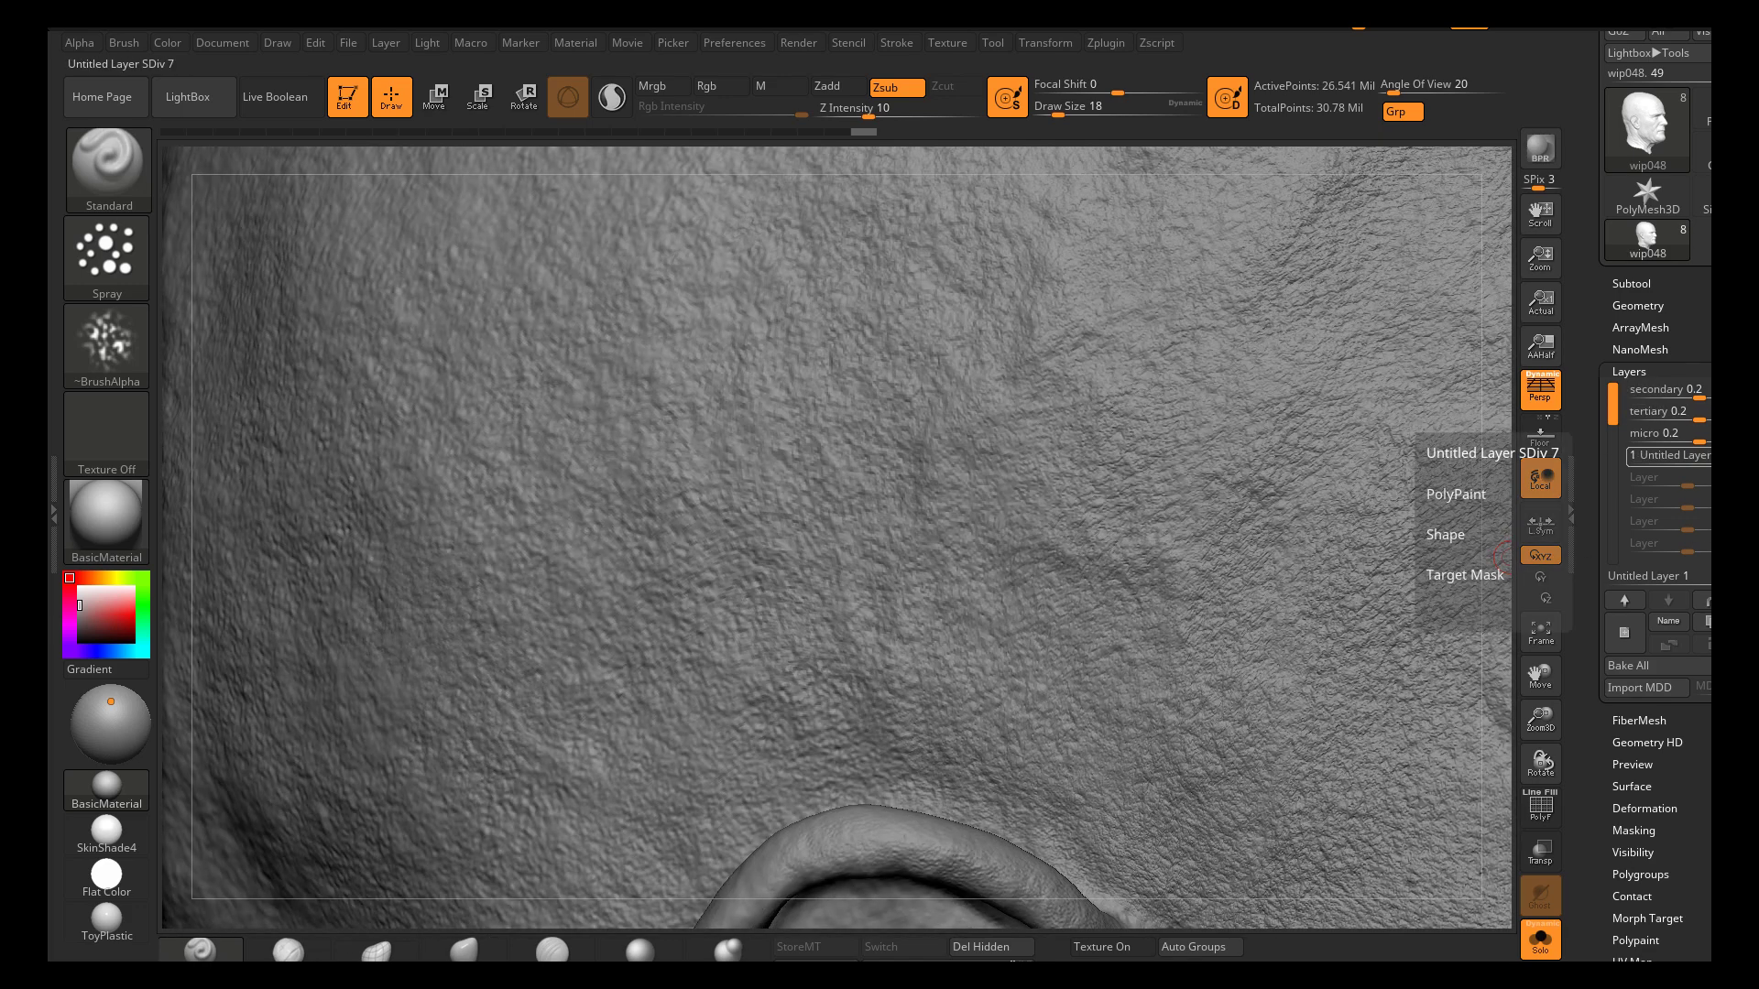
pyautogui.click(1498, 492)
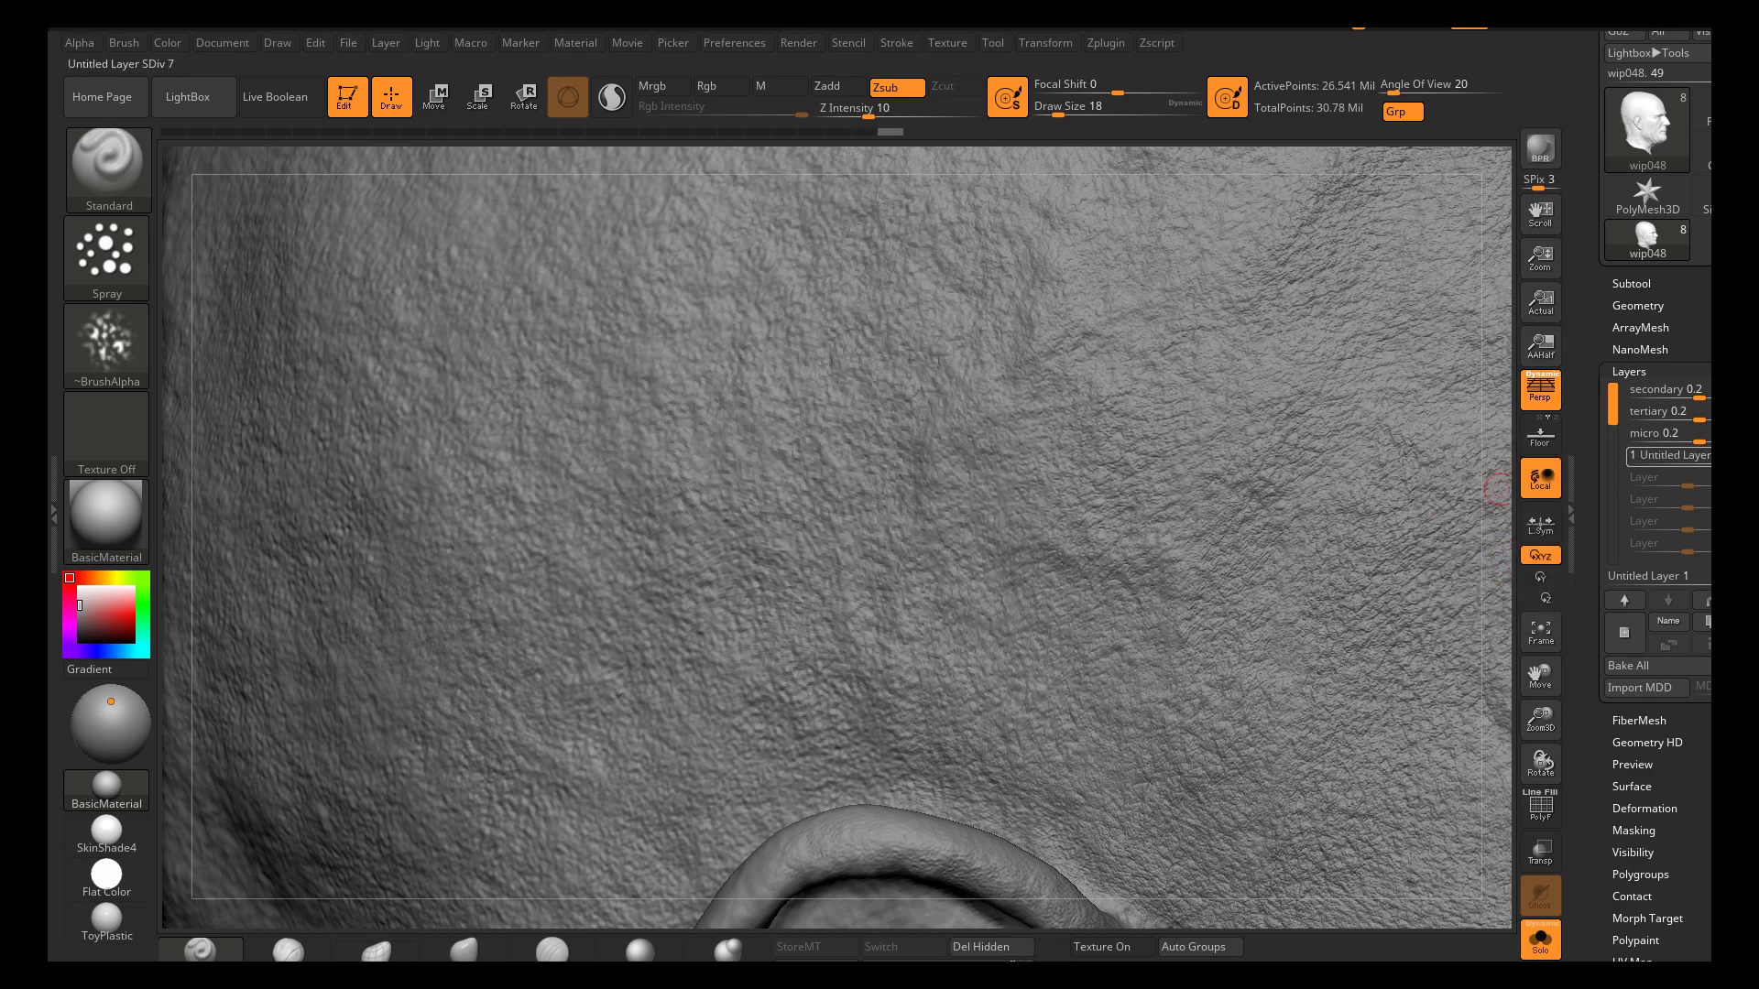
pyautogui.click(1741, 457)
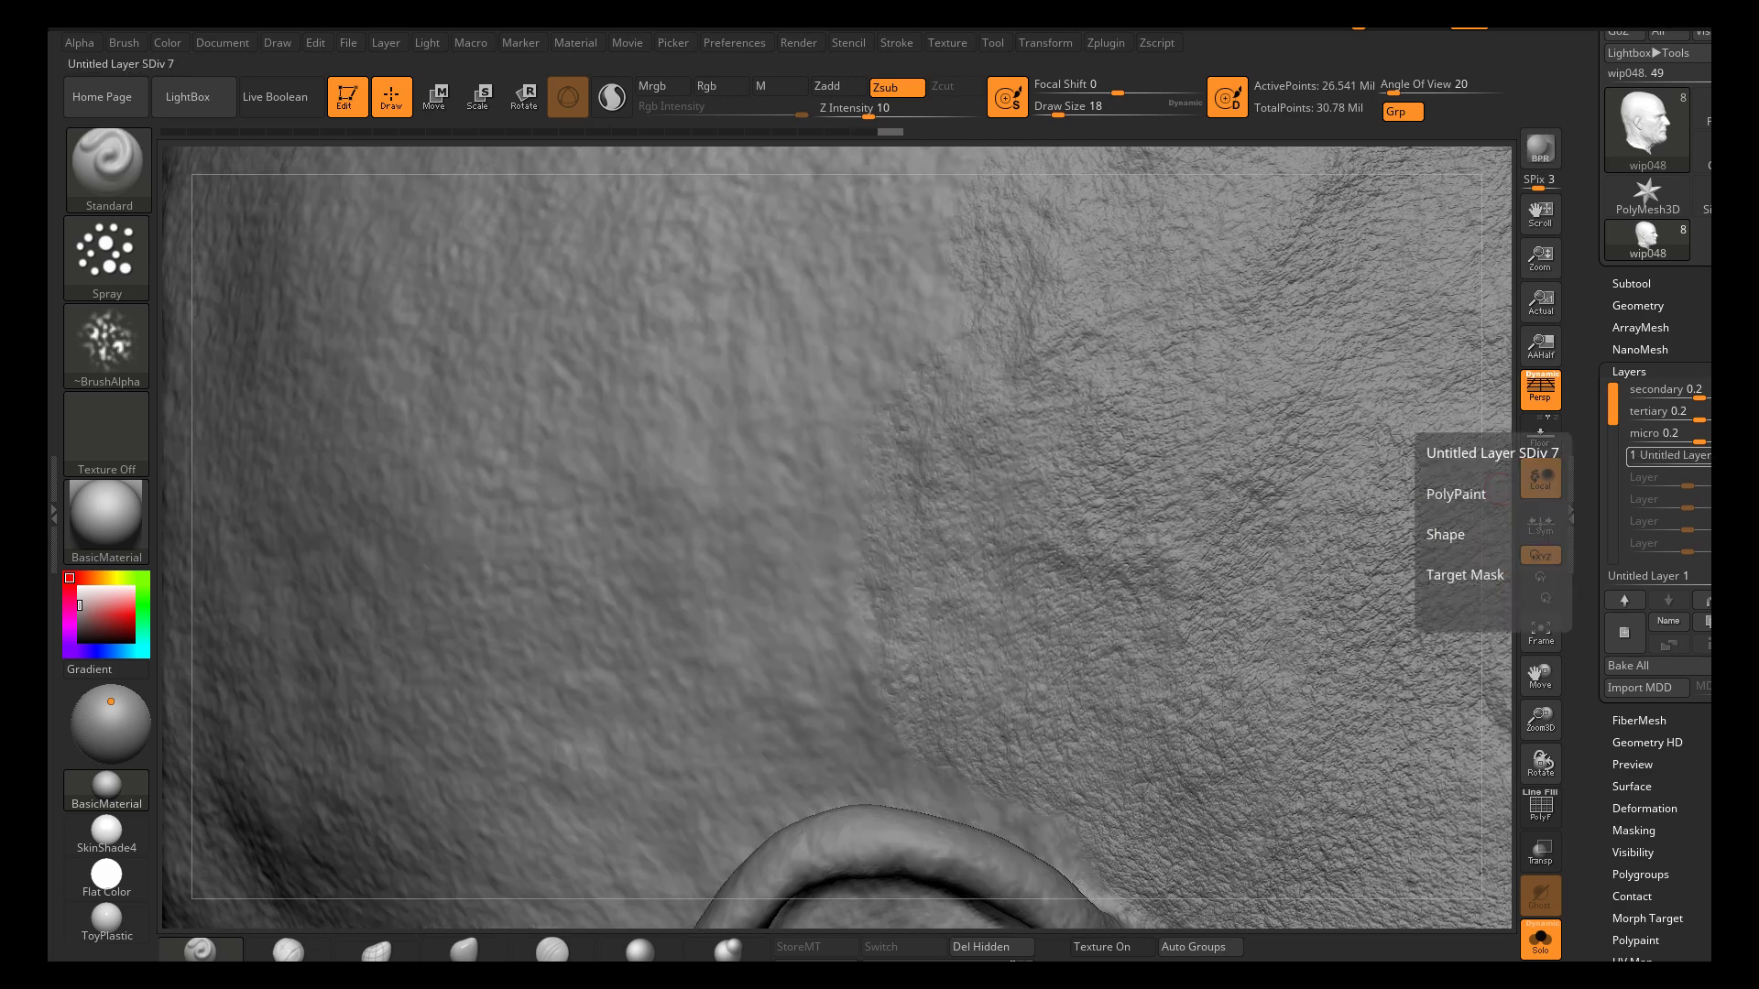
pyautogui.moveTo(735, 717)
pyautogui.mouseDown(button='right')
pyautogui.moveTo(923, 687)
pyautogui.moveTo(901, 687)
pyautogui.moveTo(956, 657)
pyautogui.mouseUp(button='right')
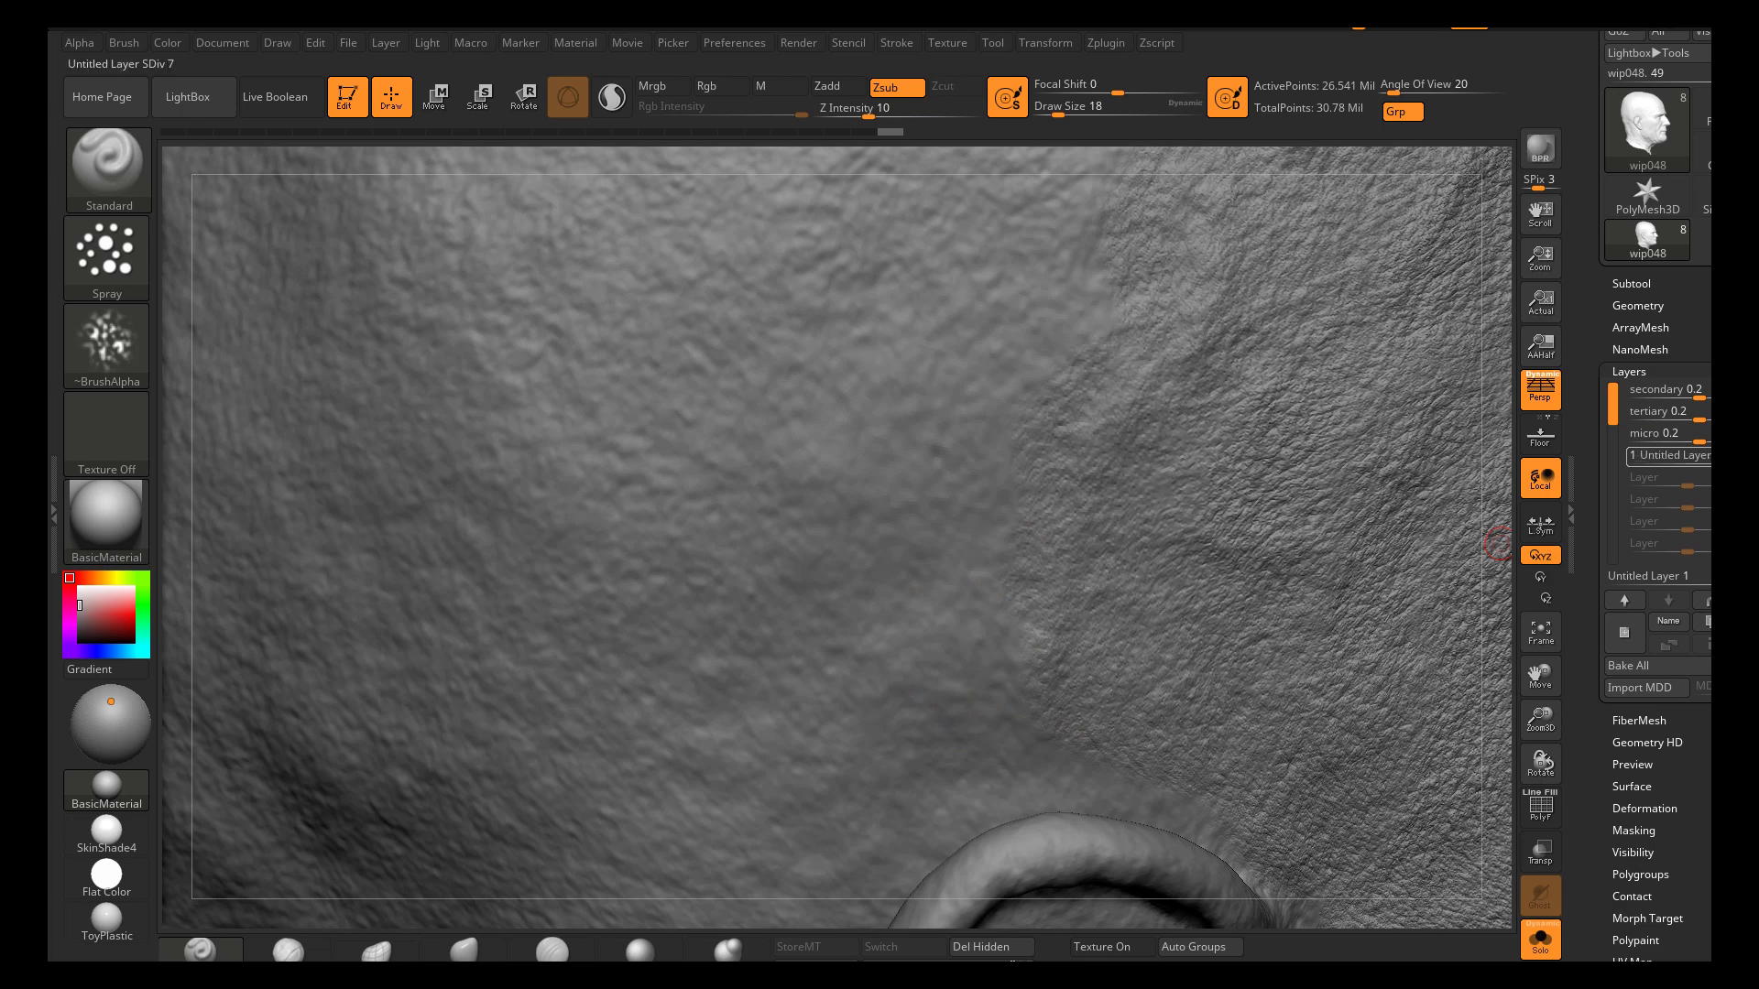
pyautogui.moveTo(1667, 455)
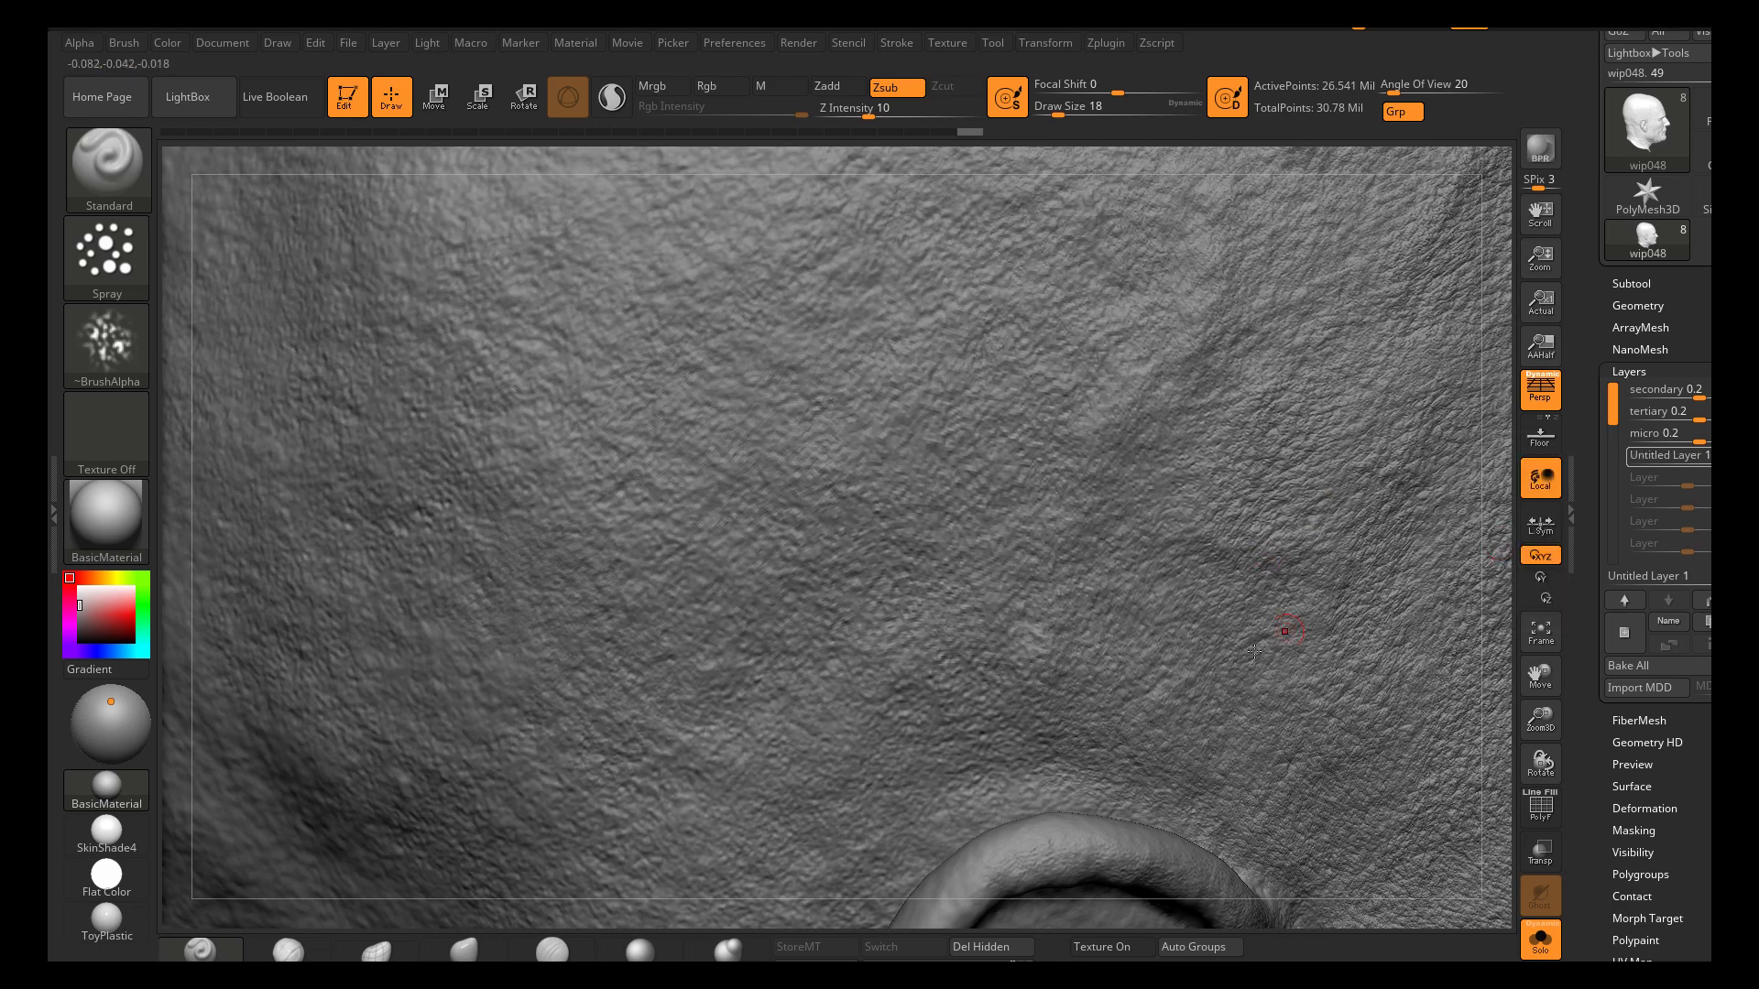
# Add a little more sprayed texture above the ear and check the result across the side of the head and forehead
pyautogui.click(1166, 675)
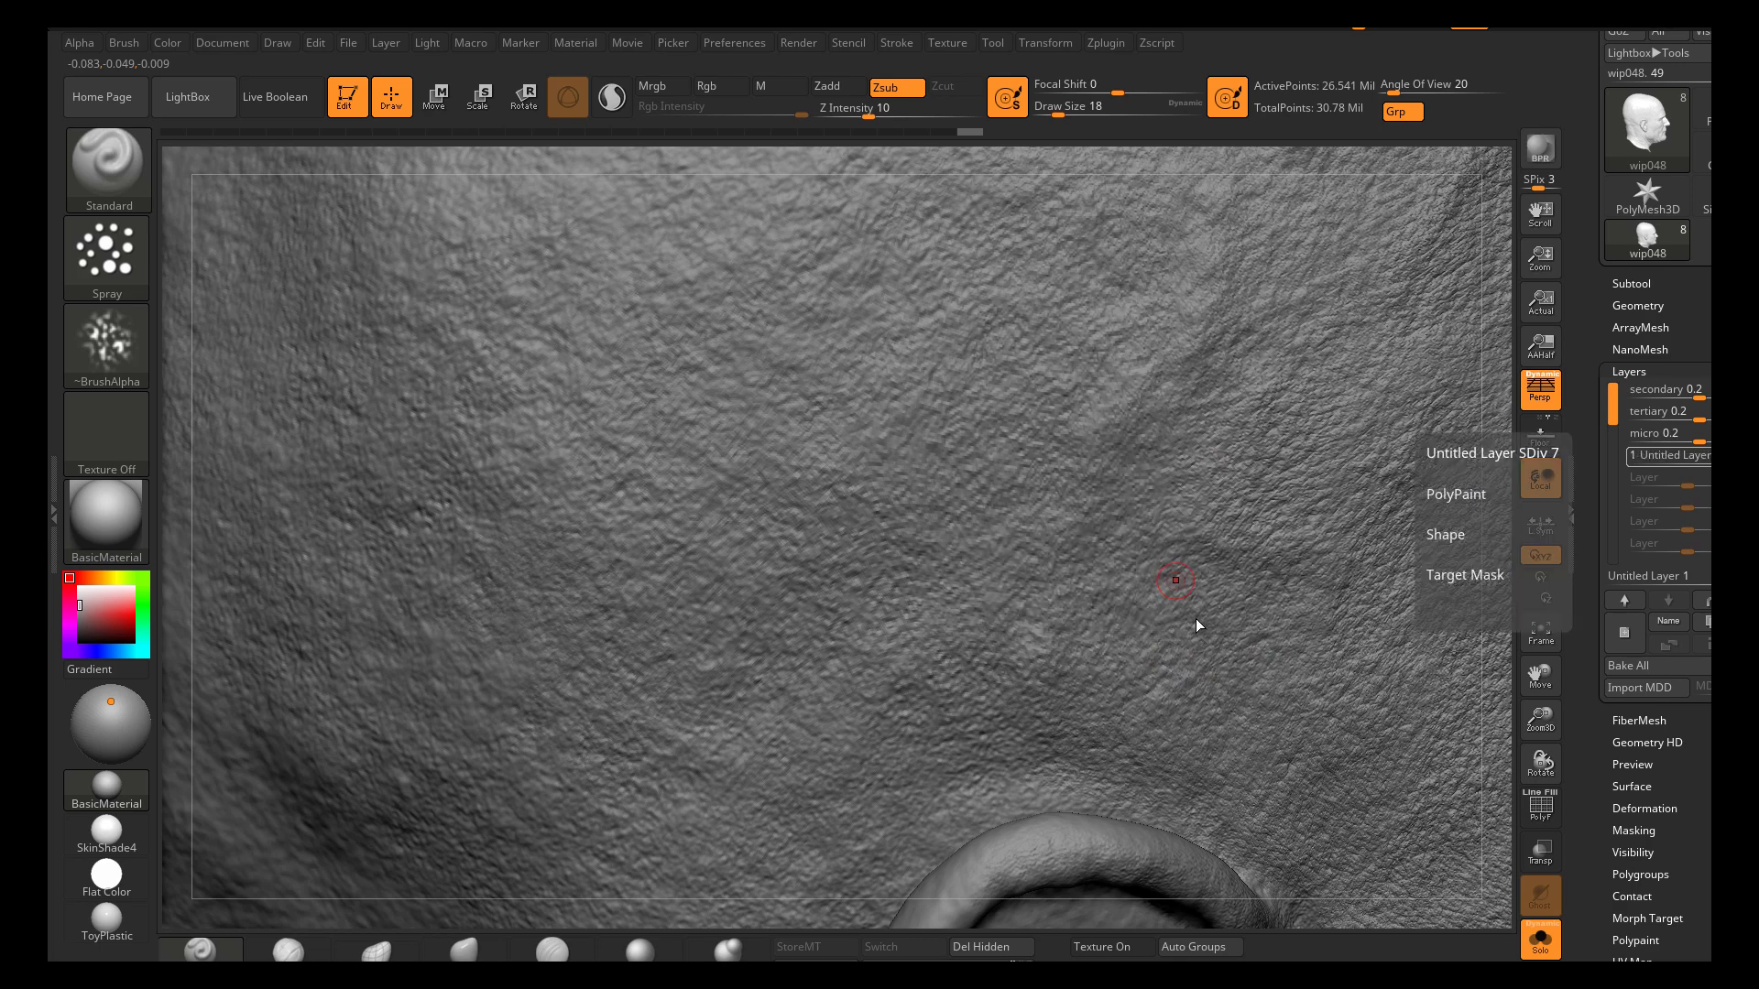
pyautogui.moveTo(1176, 581)
pyautogui.mouseDown()
pyautogui.moveTo(1223, 584)
pyautogui.moveTo(1287, 531)
pyautogui.mouseUp()
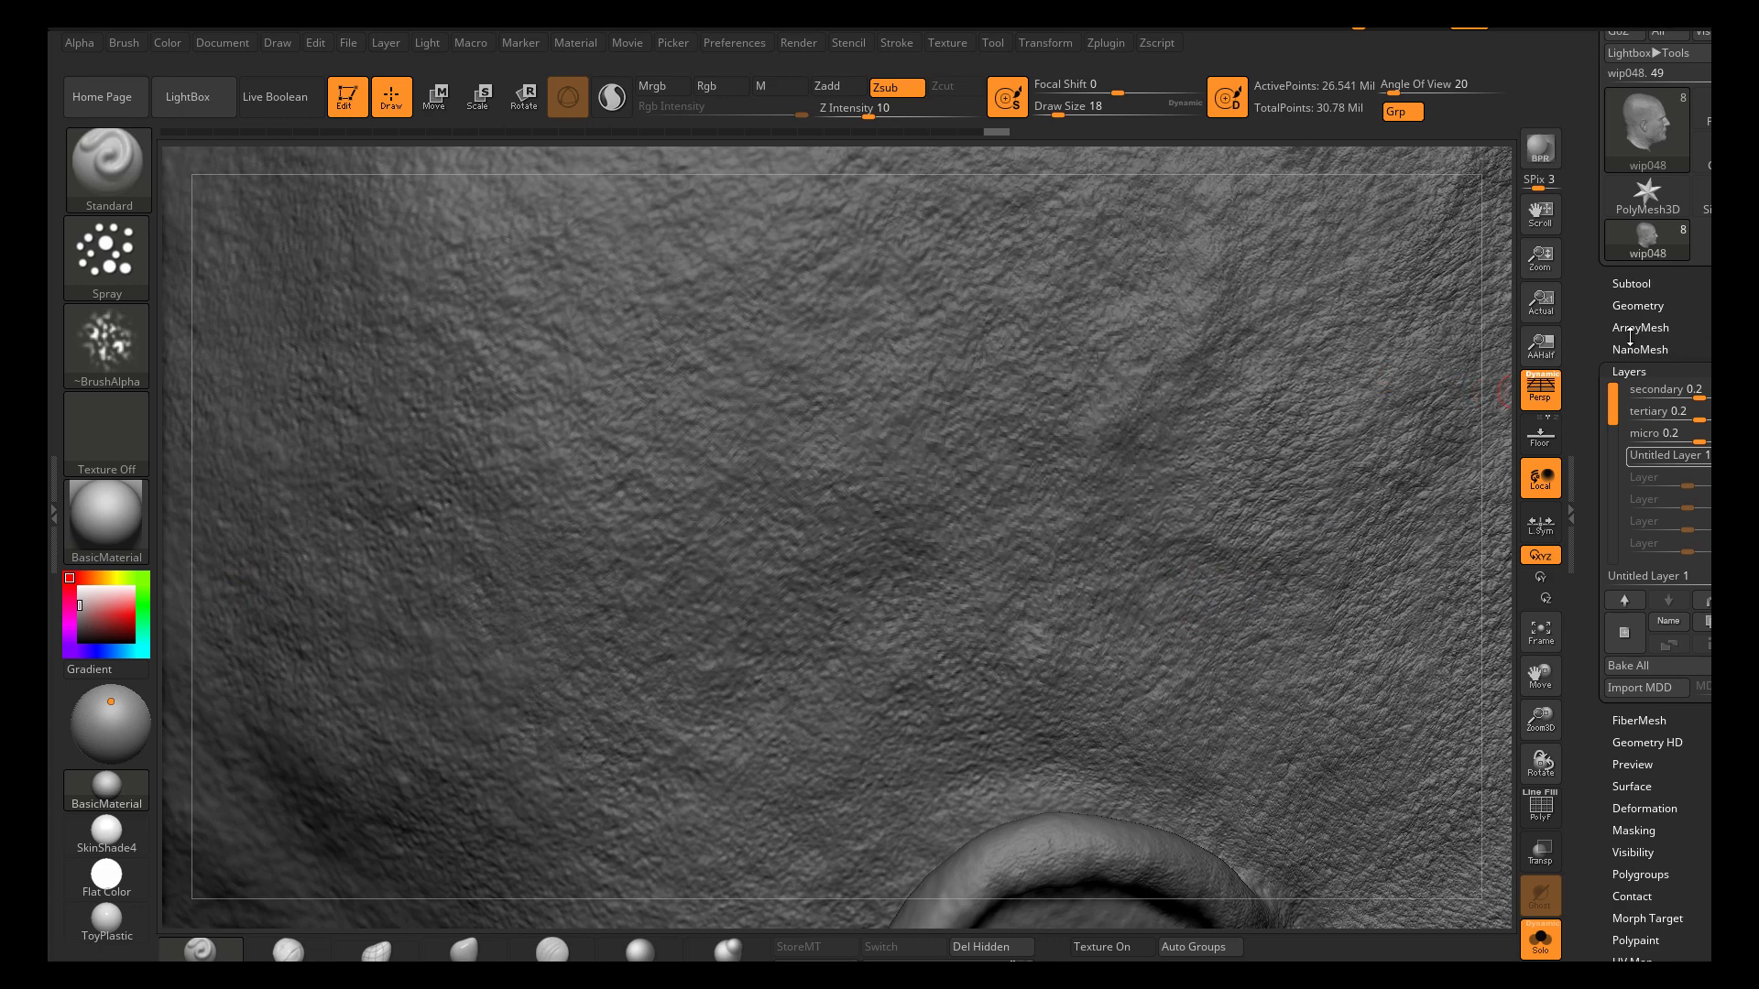
pyautogui.click(1632, 284)
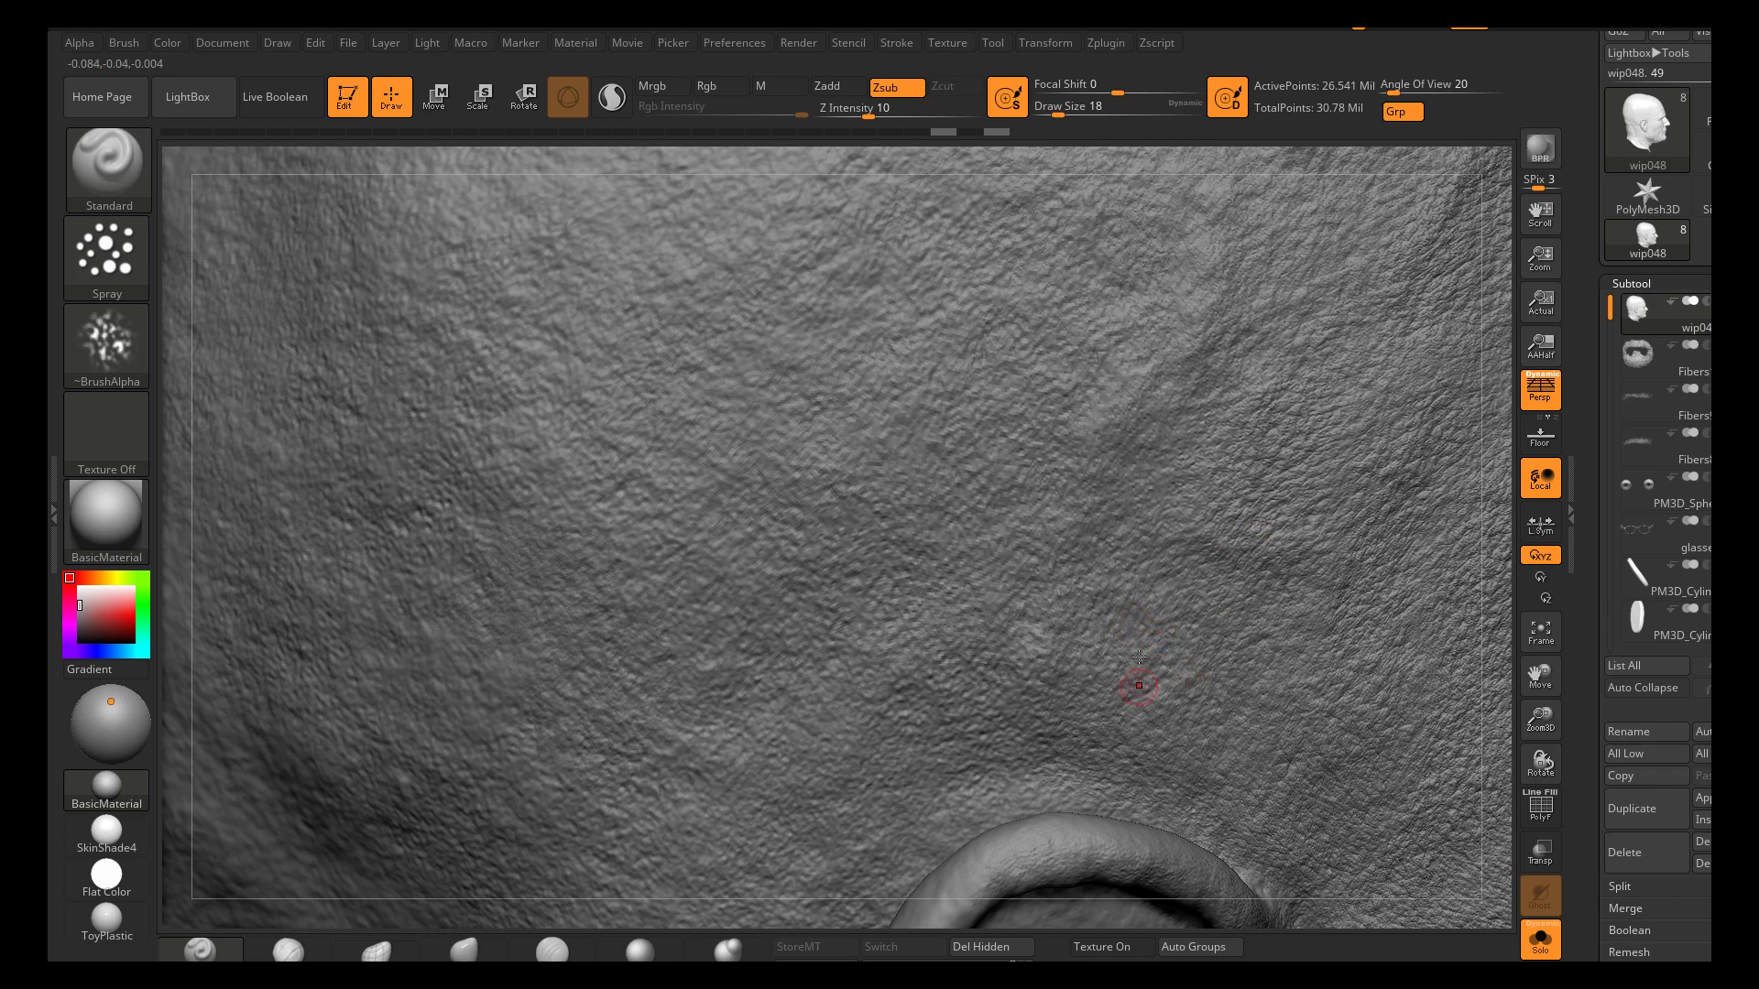
pyautogui.hotkey('shift', 'd')
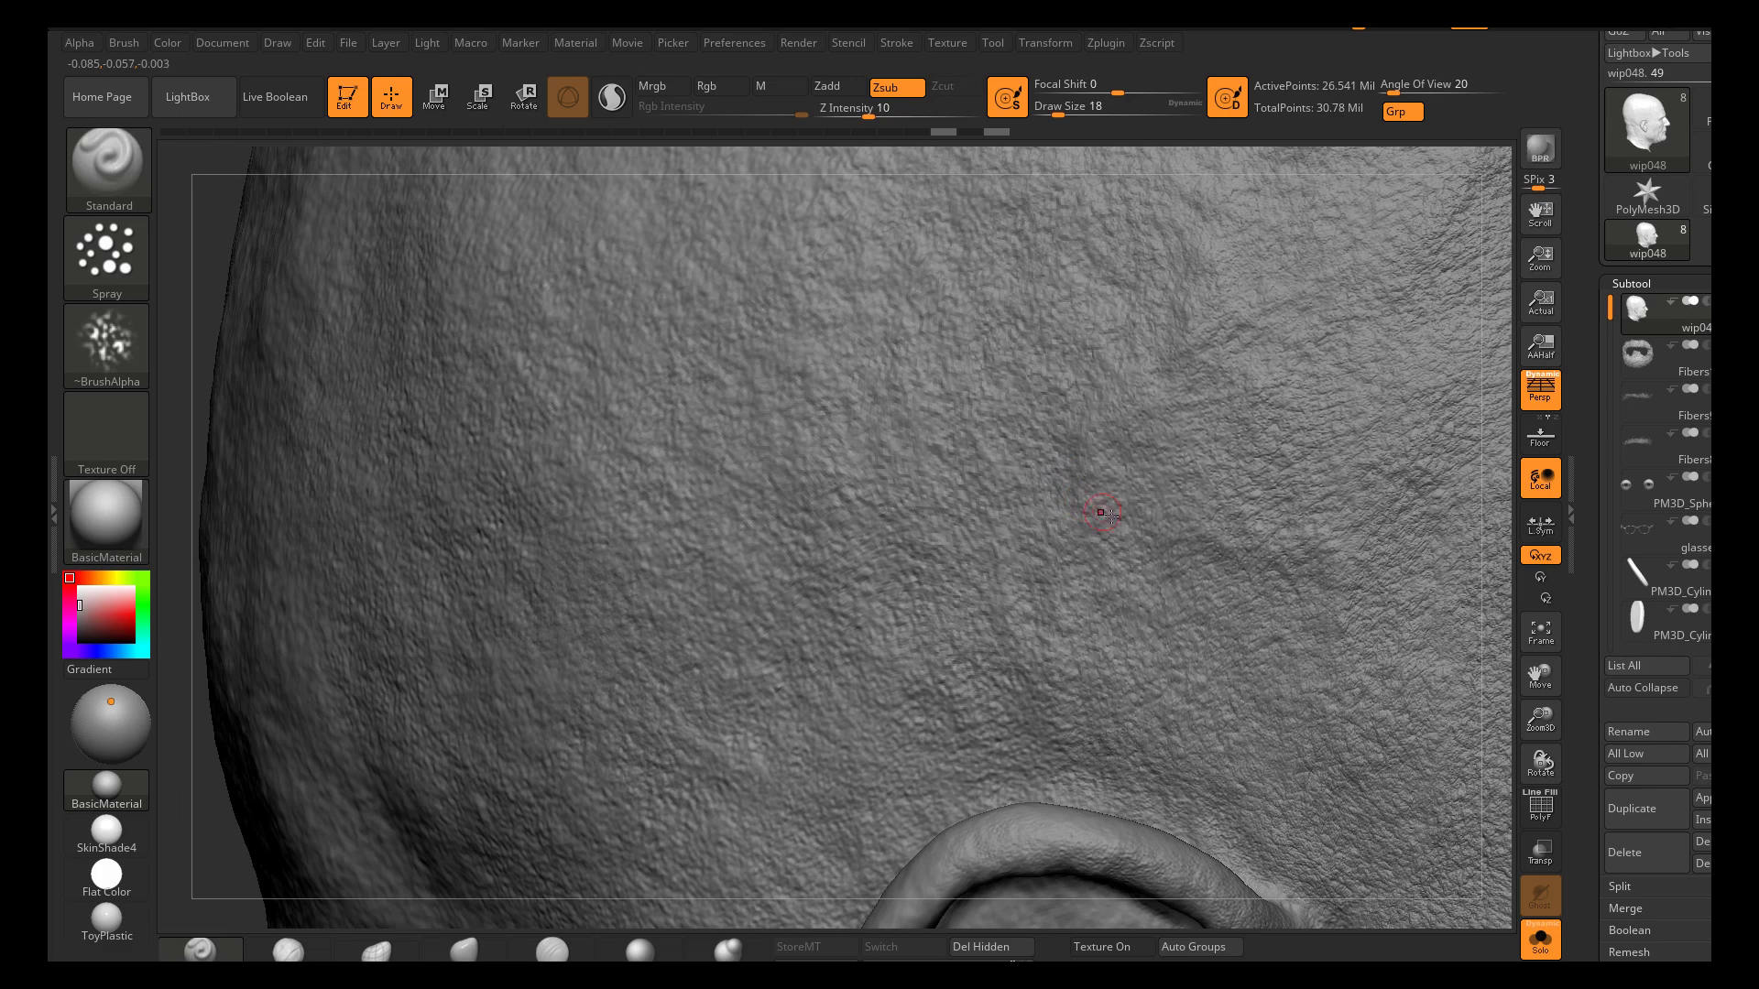
pyautogui.keyDown('alt'); pyautogui.moveTo(1191, 584); pyautogui.dragTo(1075, 505, button='right'); pyautogui.keyUp('alt')
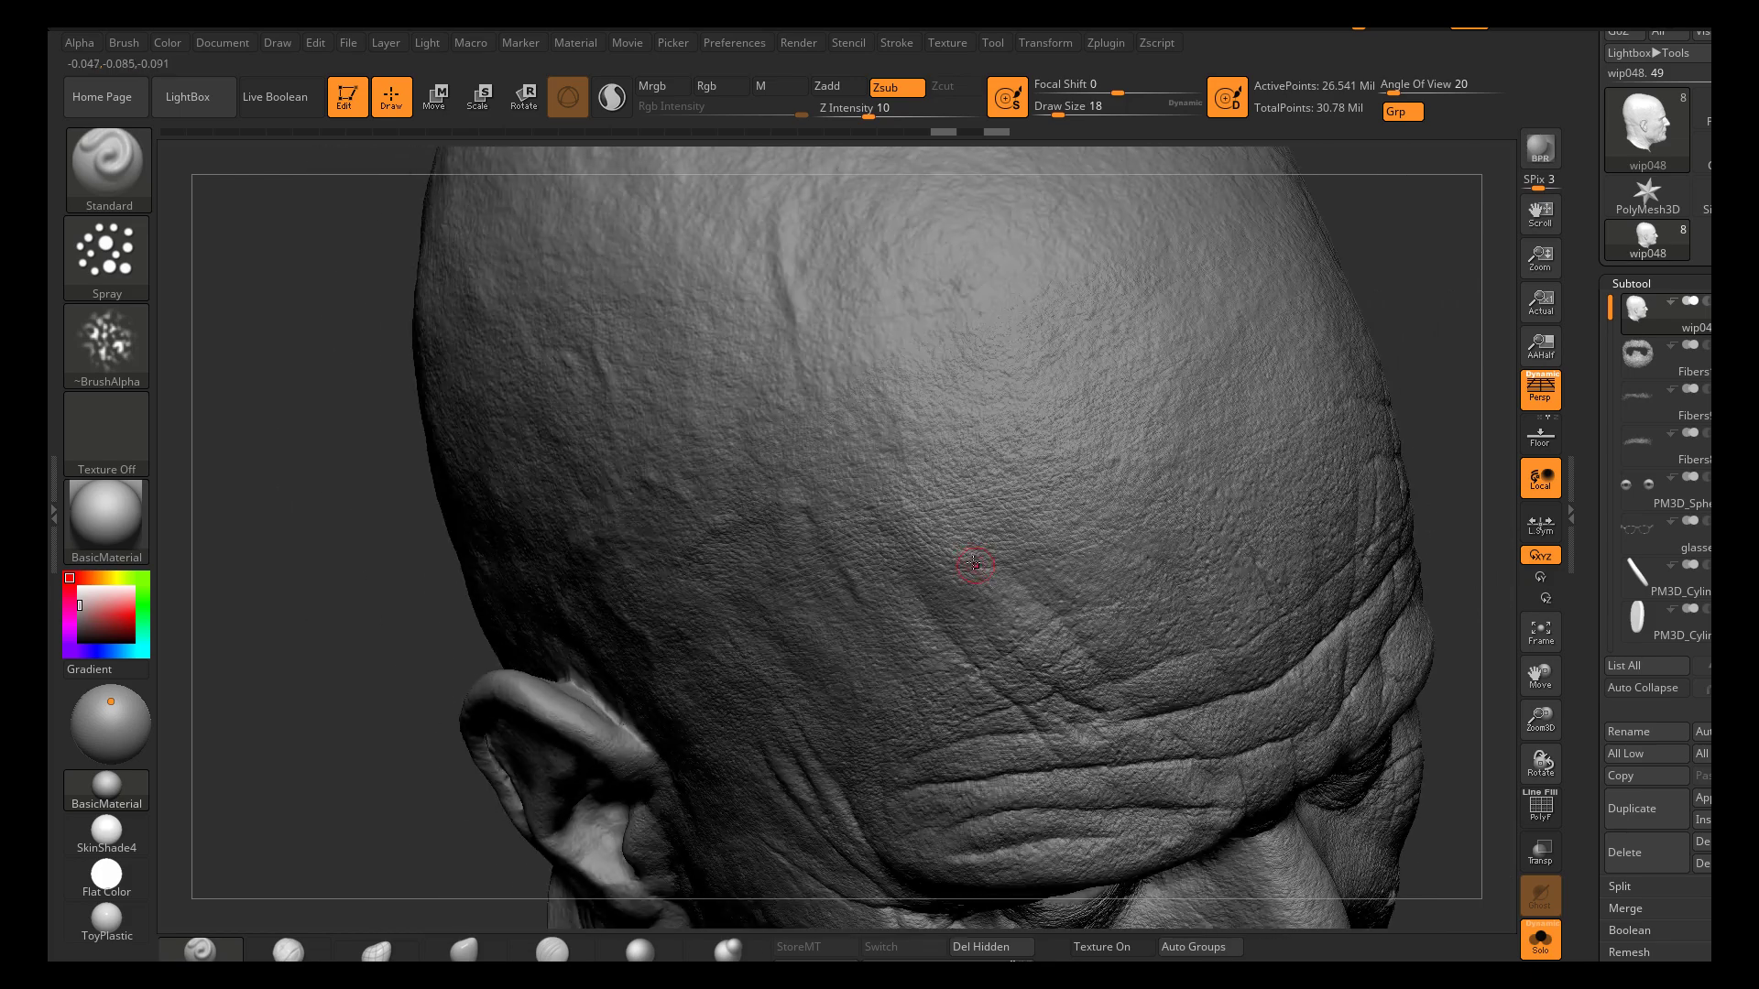
pyautogui.moveTo(986, 623); pyautogui.dragTo(945, 525, button='right')
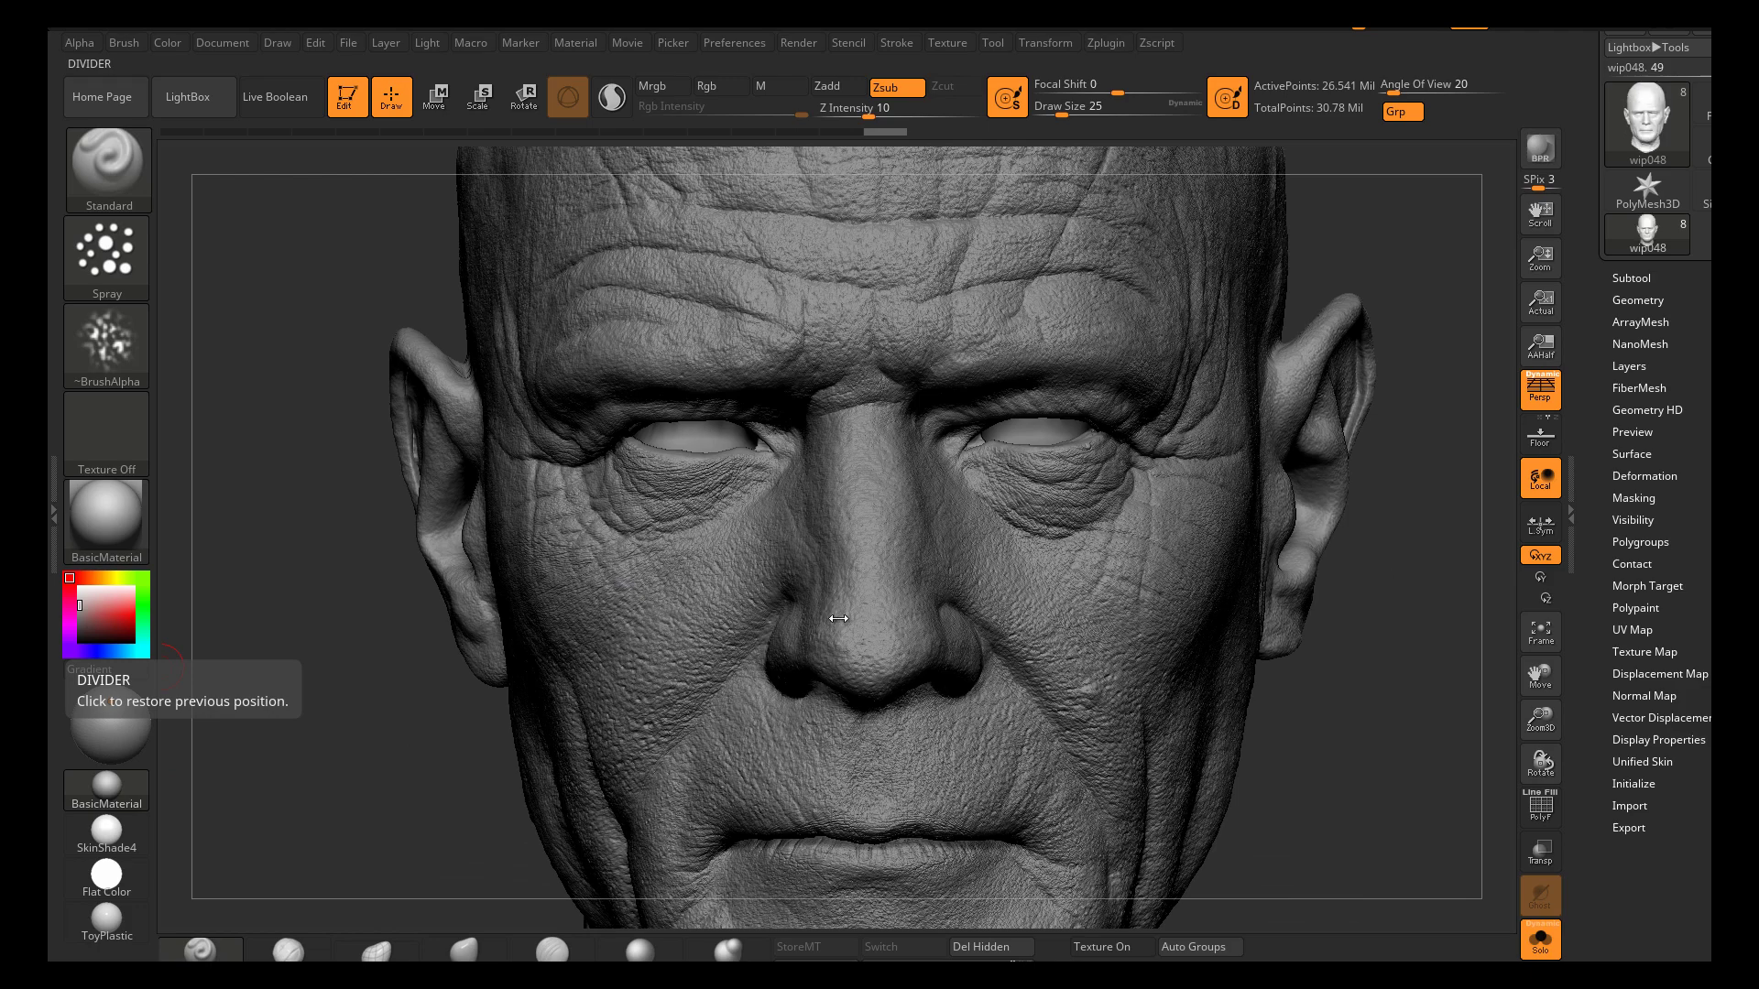
# Spray skin texture at Draw Size 25 where the ear's upper front joins the head and smooth the transition
pyautogui.moveTo(838, 613)
pyautogui.mouseDown(button='right')
pyautogui.moveTo(952, 586)
pyautogui.moveTo(868, 553)
pyautogui.moveTo(950, 636)
pyautogui.moveTo(846, 781)
pyautogui.moveTo(932, 724)
pyautogui.moveTo(999, 637)
pyautogui.moveTo(954, 400)
pyautogui.moveTo(994, 418)
pyautogui.moveTo(947, 449)
pyautogui.mouseUp(button='right')
pyautogui.moveTo(859, 497); pyautogui.dragTo(893, 412, button='right')
pyautogui.keyDown('ctrl'); pyautogui.moveTo(893, 412); pyautogui.dragTo(861, 488, button='right'); pyautogui.keyUp('ctrl')
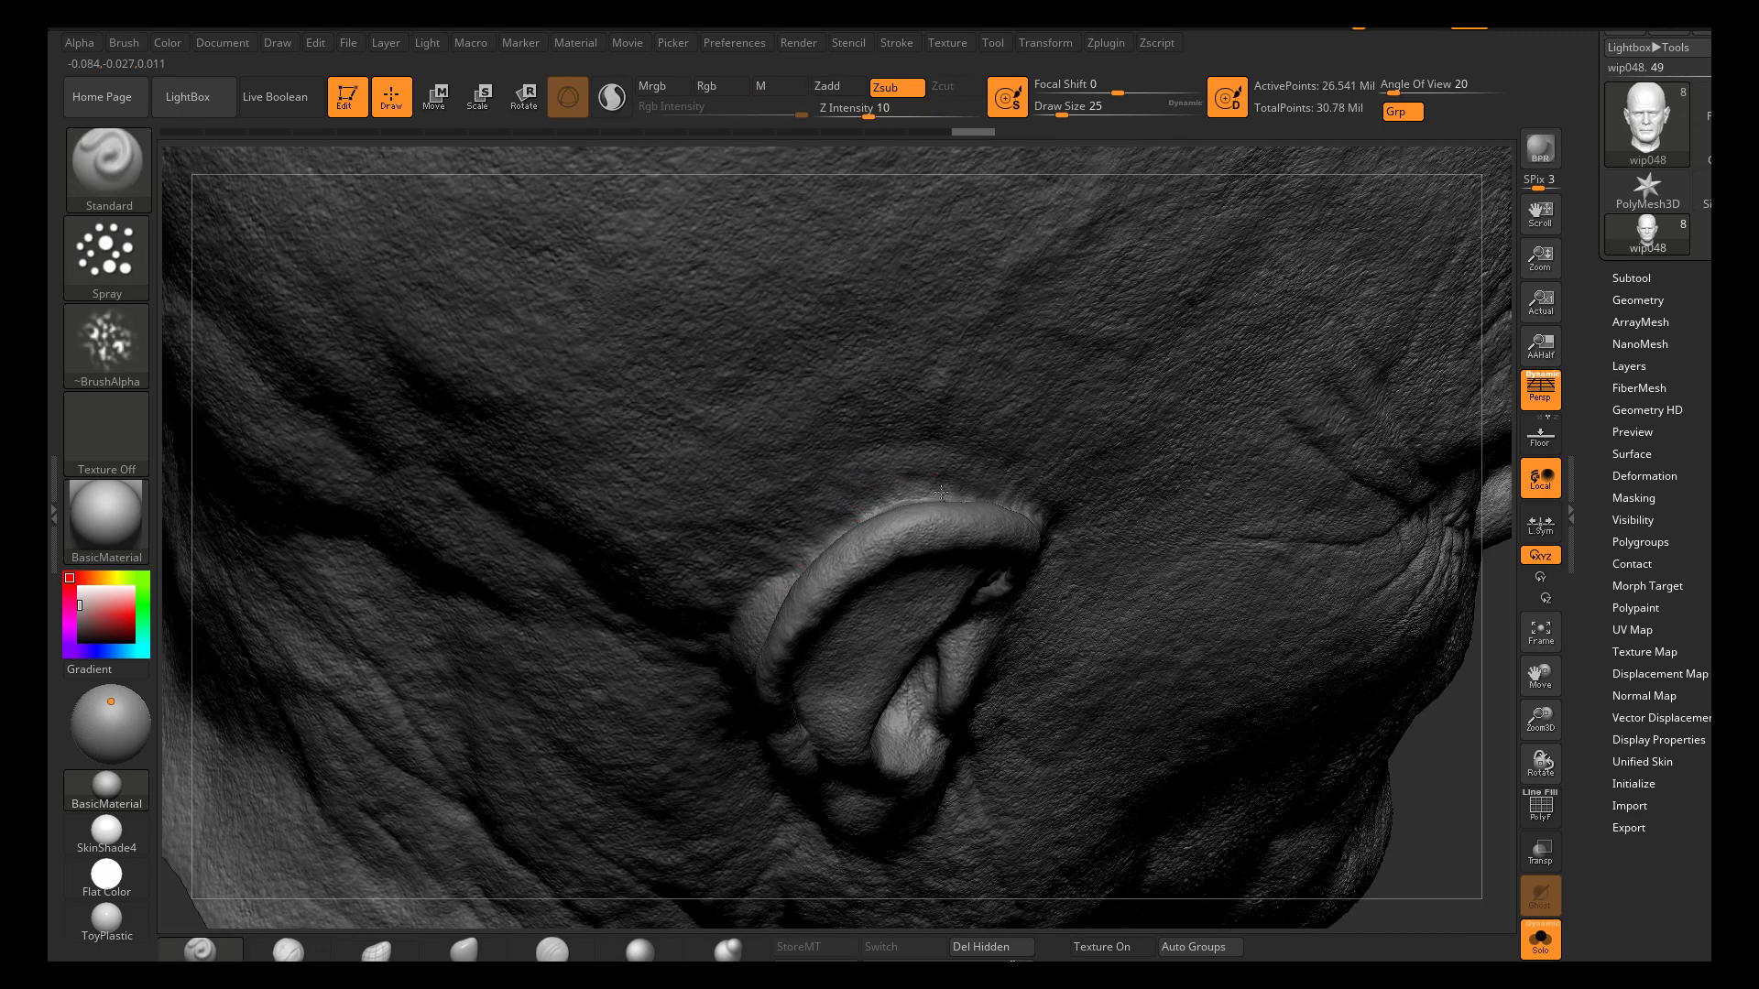
pyautogui.moveTo(1049, 518); pyautogui.dragTo(1054, 526)
pyautogui.moveTo(1053, 526); pyautogui.dragTo(1024, 445, button='right')
pyautogui.moveTo(1028, 513); pyautogui.dragTo(1050, 555)
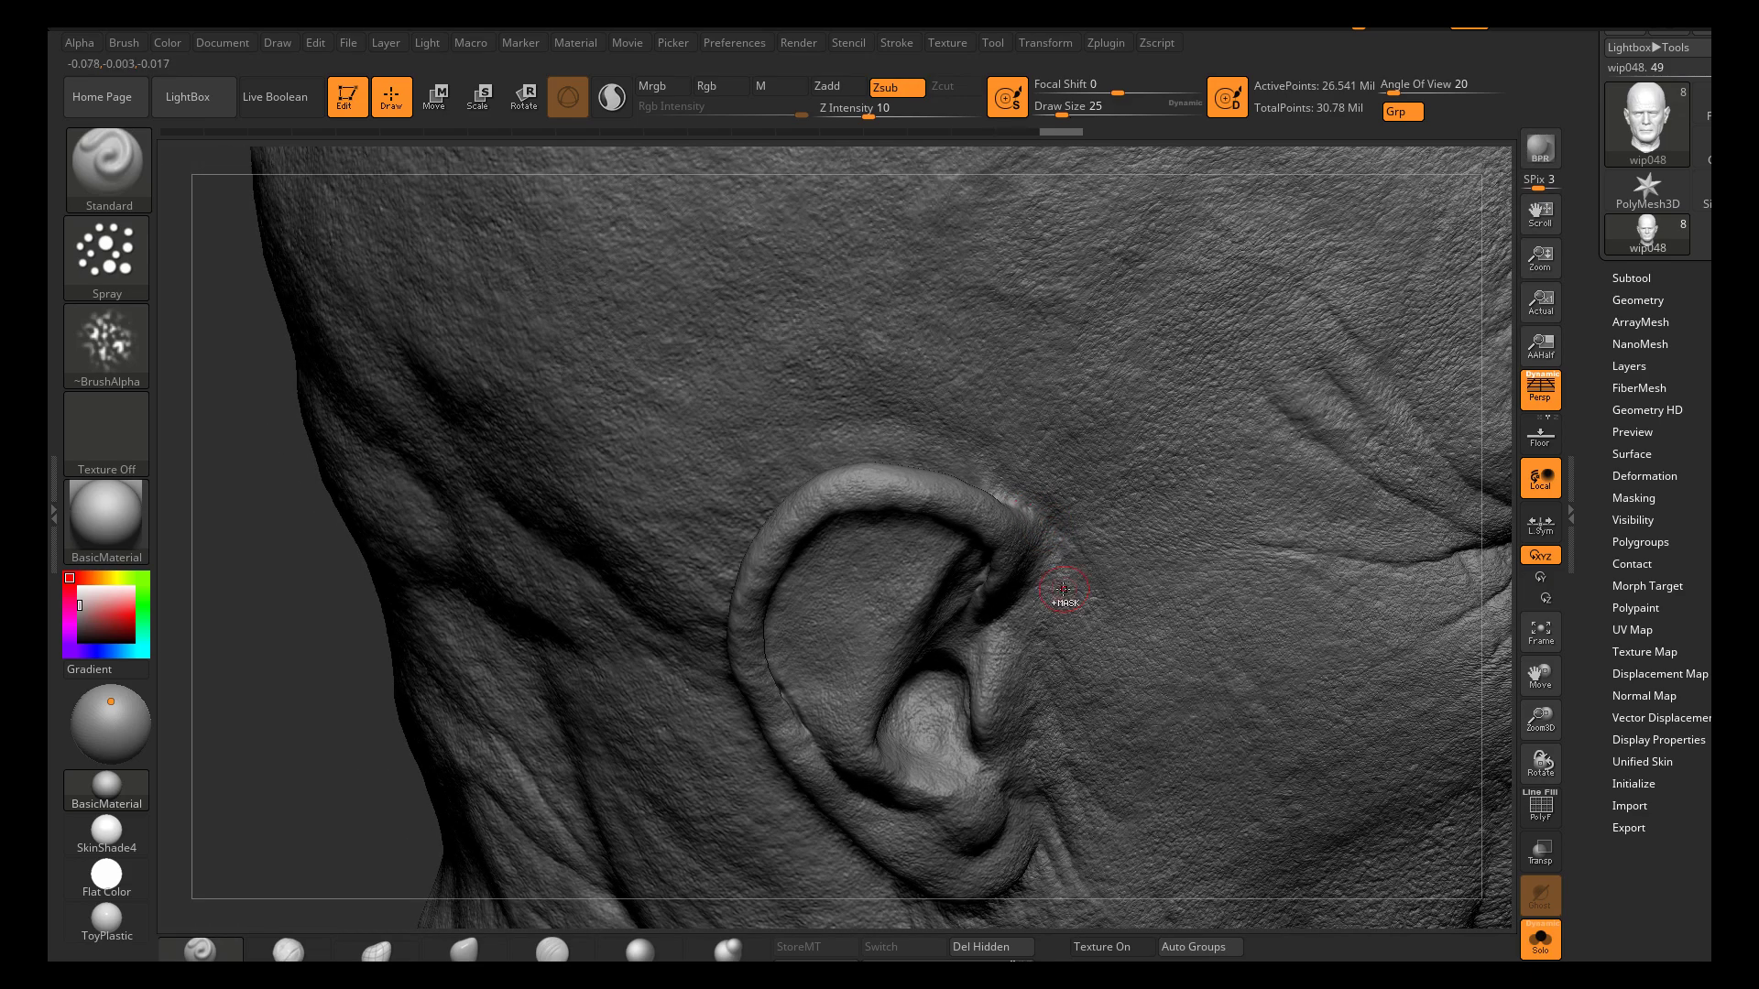
pyautogui.moveTo(1068, 522); pyautogui.dragTo(1068, 518, button='right')
pyautogui.keyDown('shift'); pyautogui.moveTo(1103, 597); pyautogui.dragTo(1053, 550); pyautogui.keyUp('shift')
pyautogui.moveTo(1053, 549)
pyautogui.keyDown('ctrl'); pyautogui.mouseDown(button='right')
pyautogui.moveTo(1054, 440)
pyautogui.moveTo(644, 541)
pyautogui.moveTo(466, 454)
pyautogui.moveTo(472, 568)
pyautogui.mouseUp(button='right'); pyautogui.keyUp('ctrl')
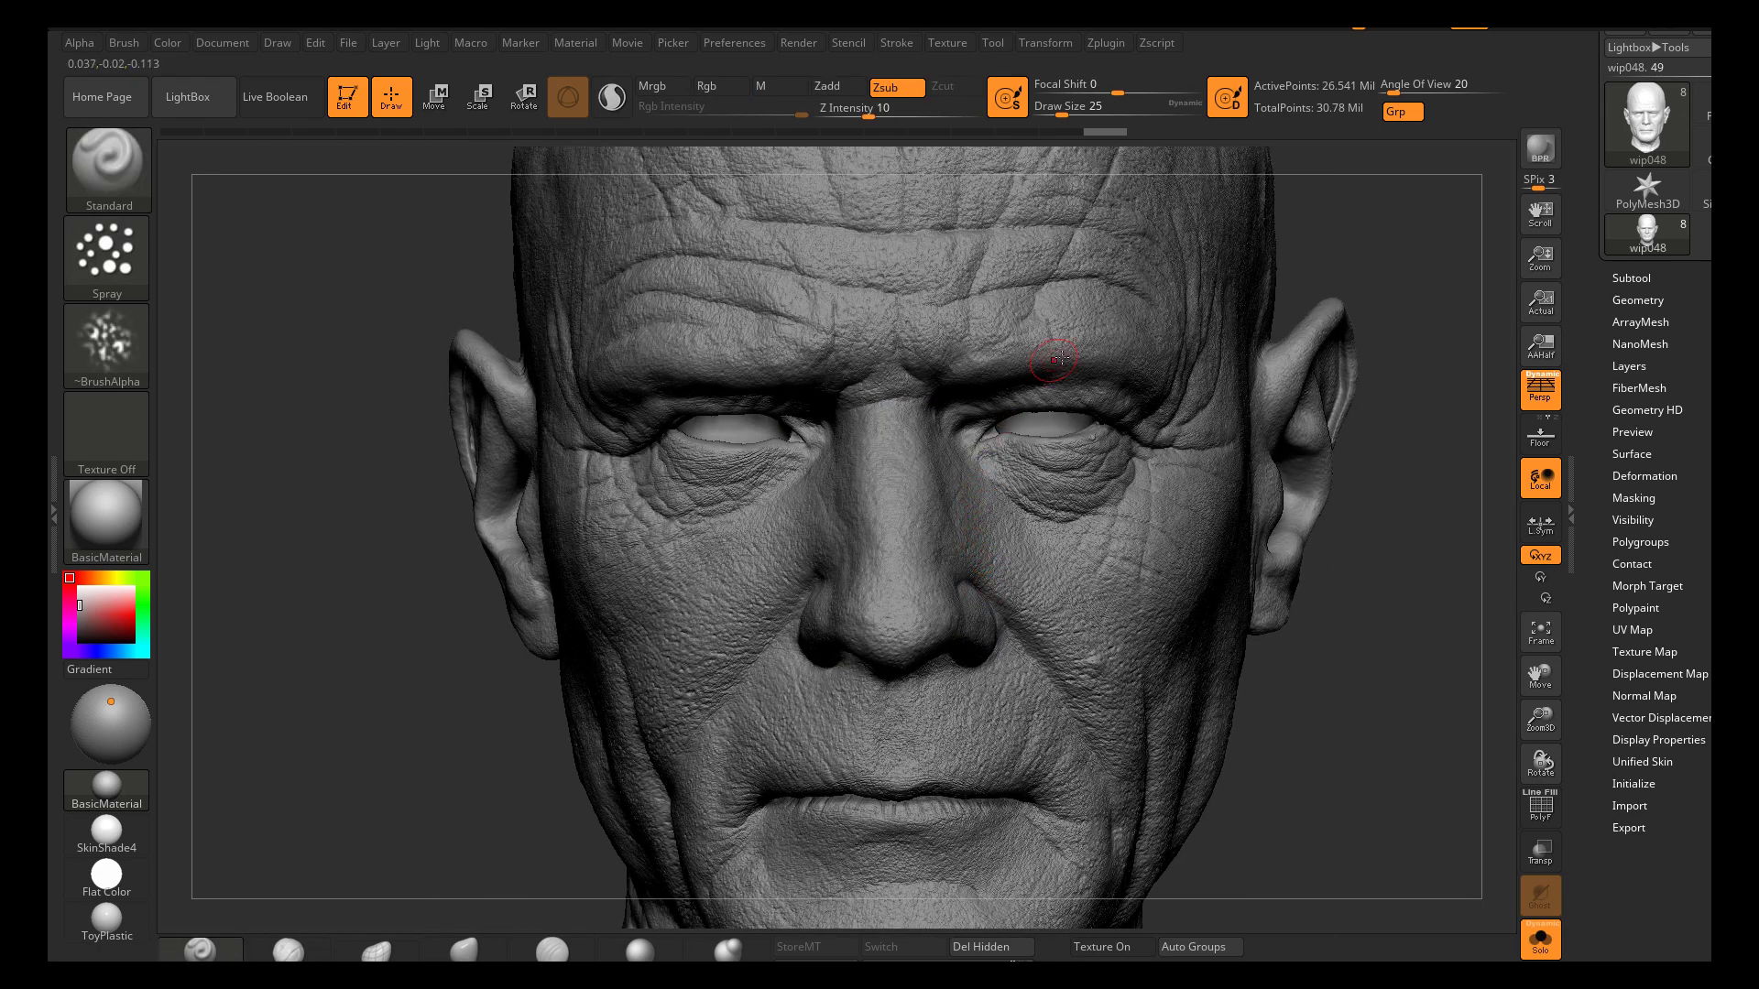
# Check the whole face from the front and rename the untitled layer holding the sprayed texture as Noise
pyautogui.moveTo(1055, 359)
pyautogui.keyDown('alt'); pyautogui.mouseDown(button='right')
pyautogui.moveTo(1028, 440)
pyautogui.moveTo(1017, 404)
pyautogui.moveTo(1142, 464)
pyautogui.moveTo(1315, 397)
pyautogui.moveTo(1296, 355)
pyautogui.moveTo(1322, 368)
pyautogui.mouseUp(button='right'); pyautogui.keyUp('alt')
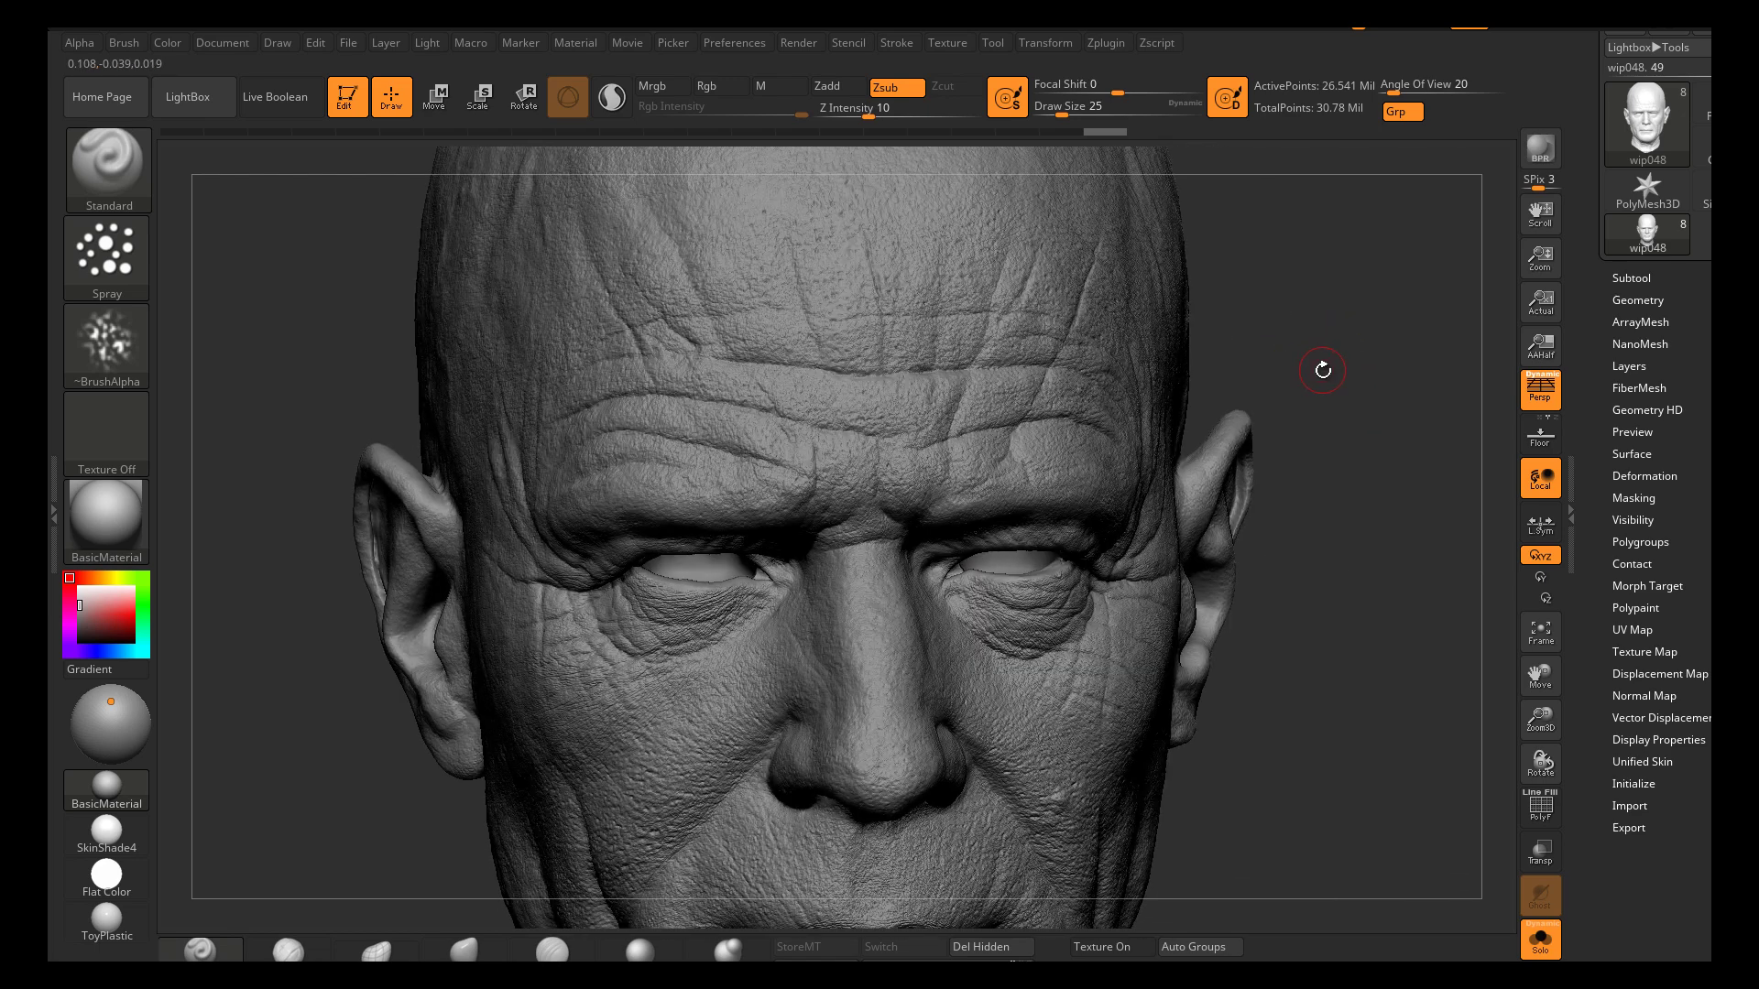
pyautogui.moveTo(1380, 519); pyautogui.dragTo(1402, 494, button='right')
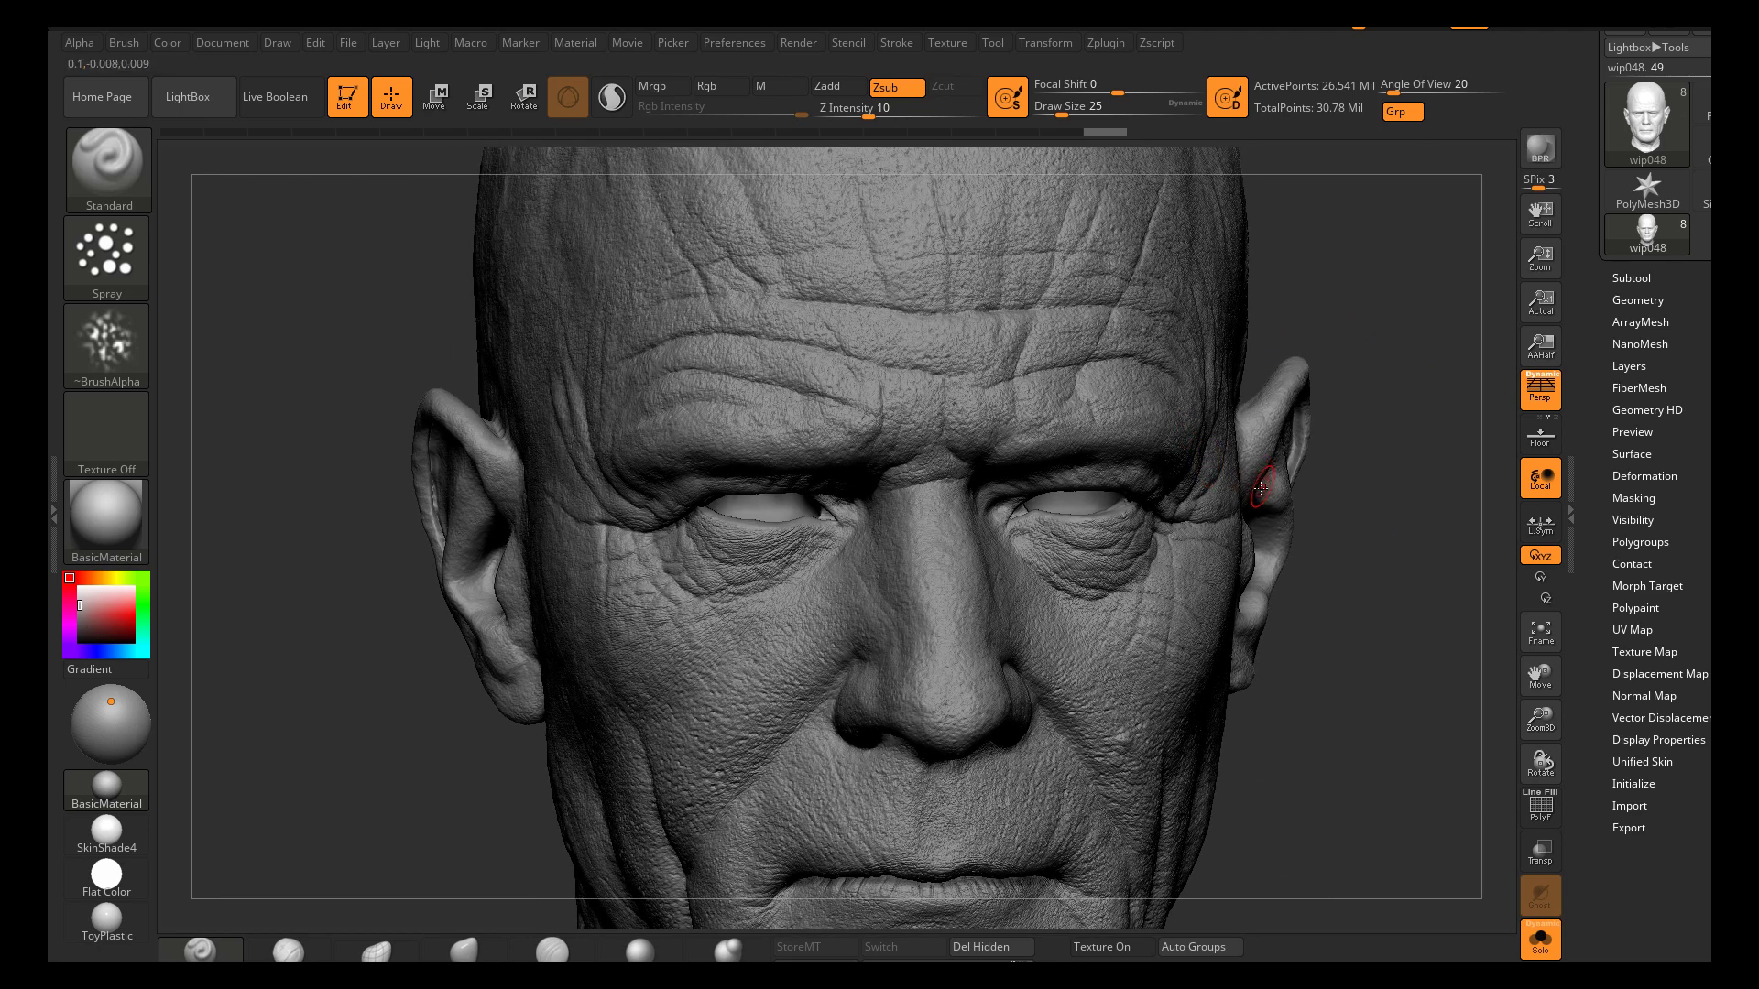
pyautogui.moveTo(1017, 710)
pyautogui.mouseDown(button='right')
pyautogui.moveTo(1067, 576)
pyautogui.moveTo(1068, 621)
pyautogui.mouseUp(button='right')
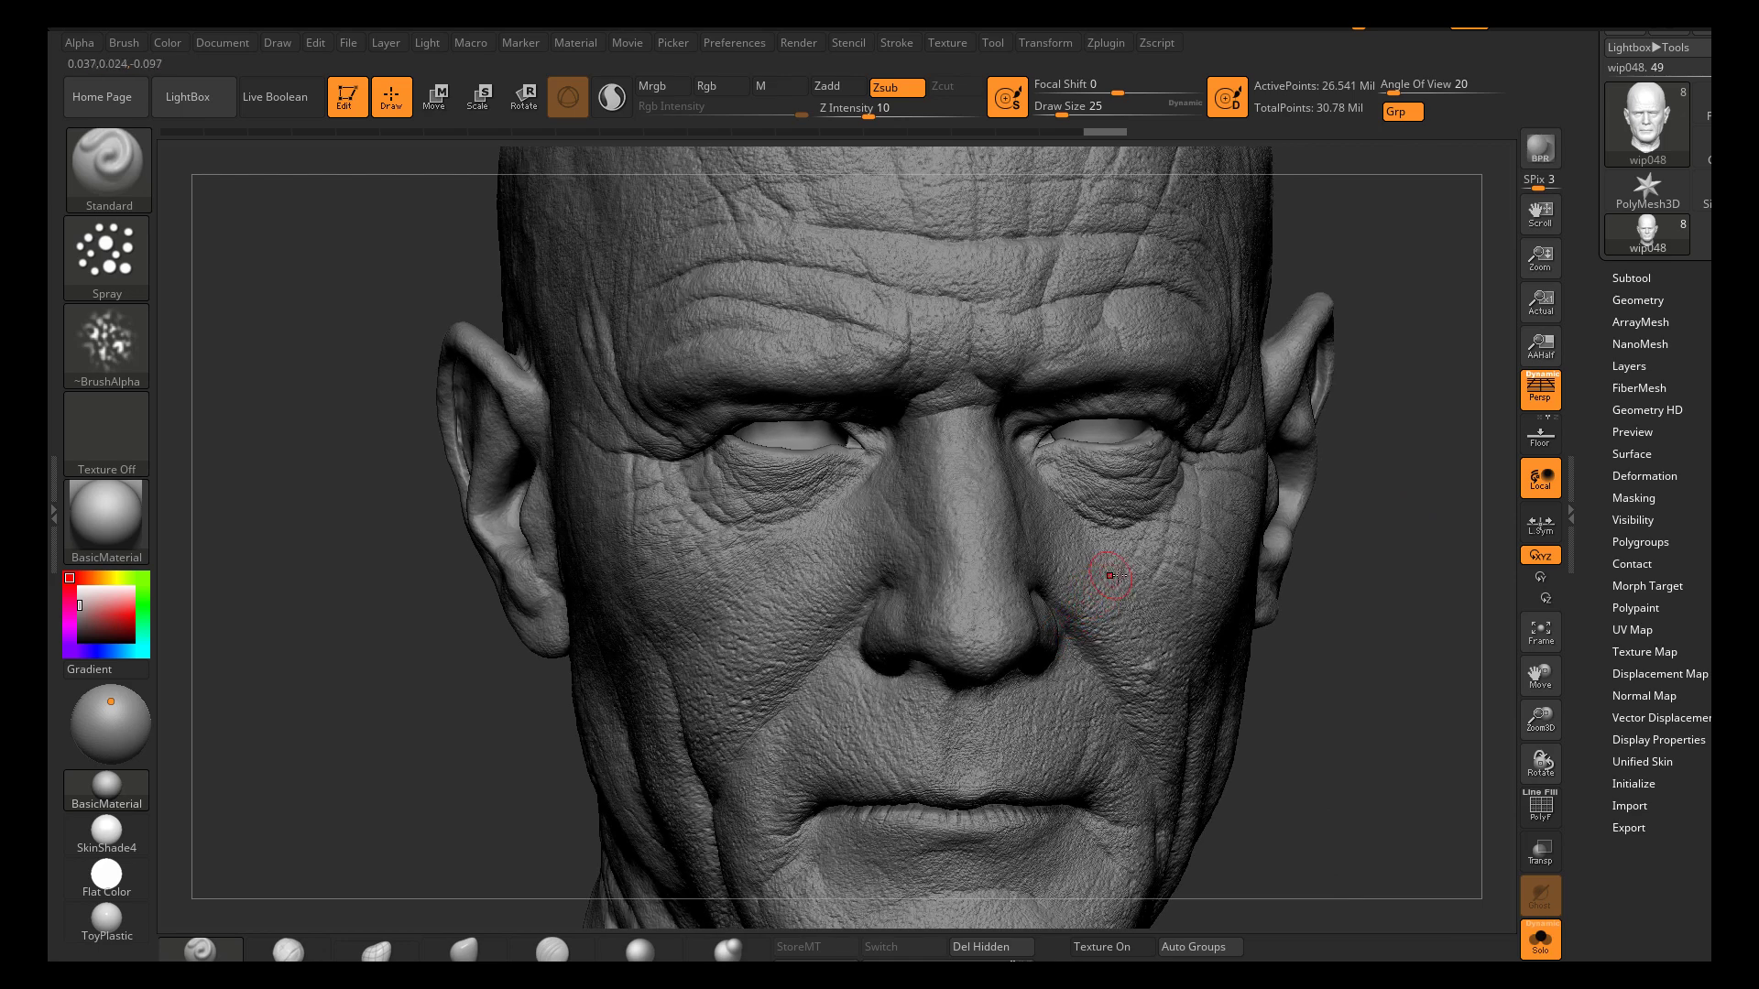
pyautogui.click(1629, 366)
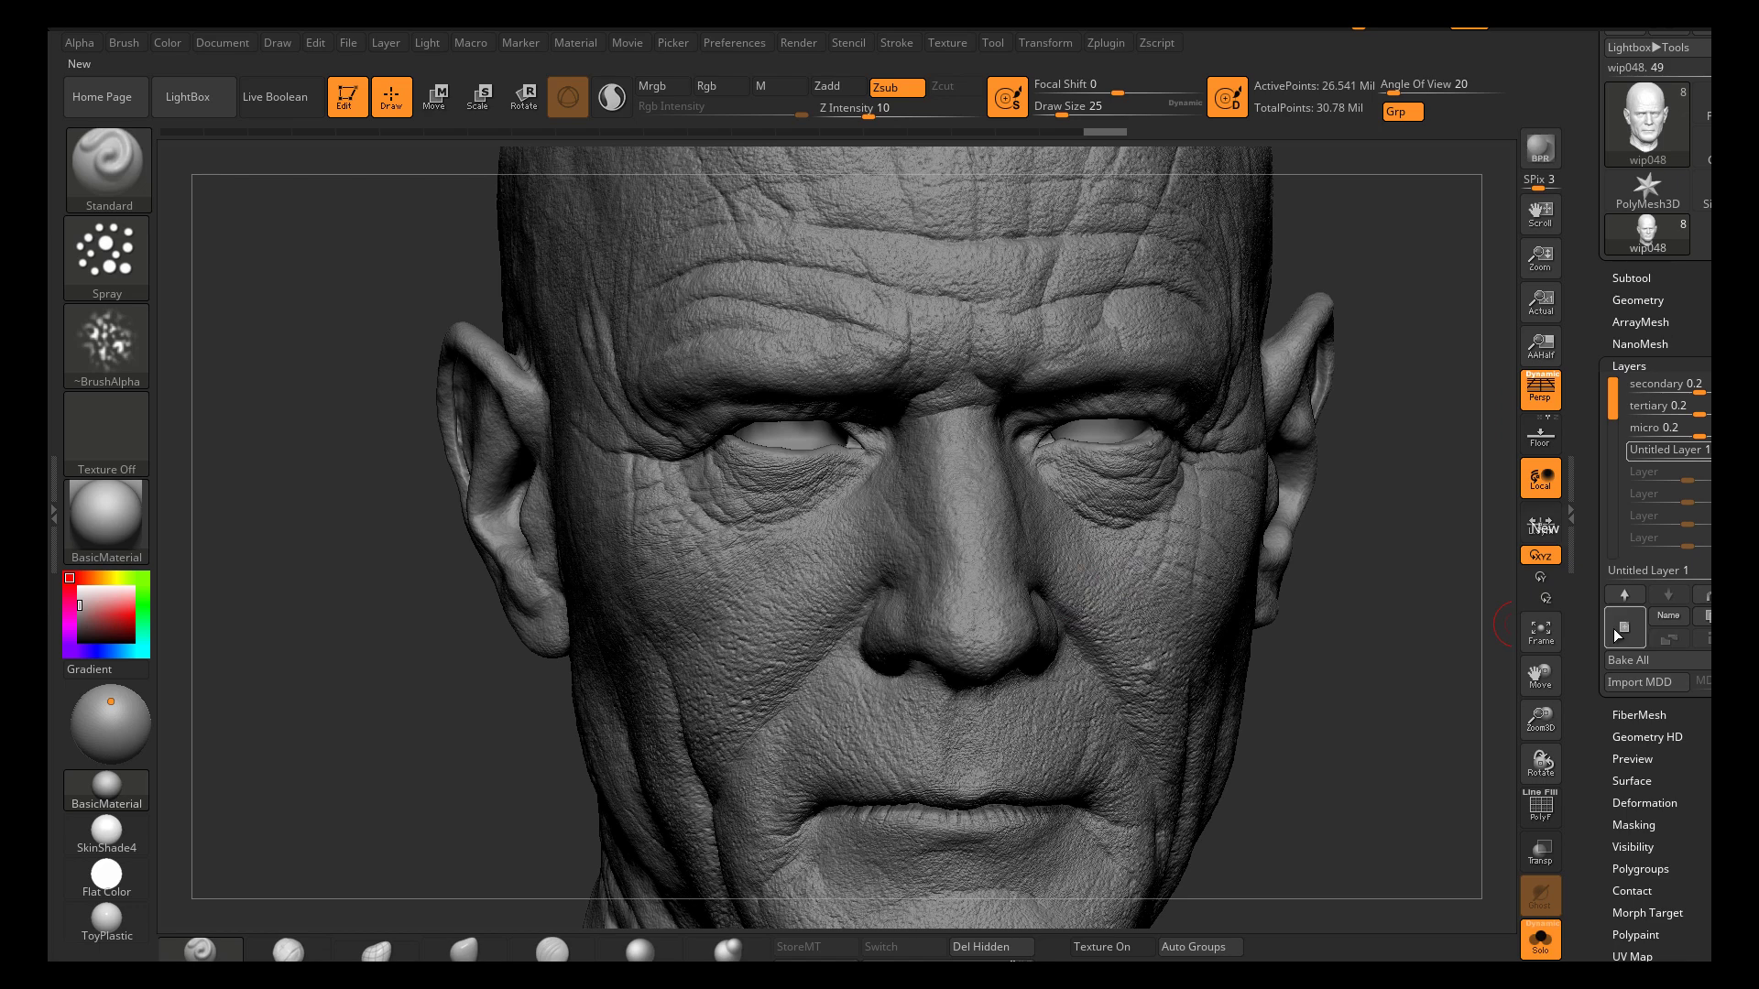
pyautogui.moveTo(1685, 461)
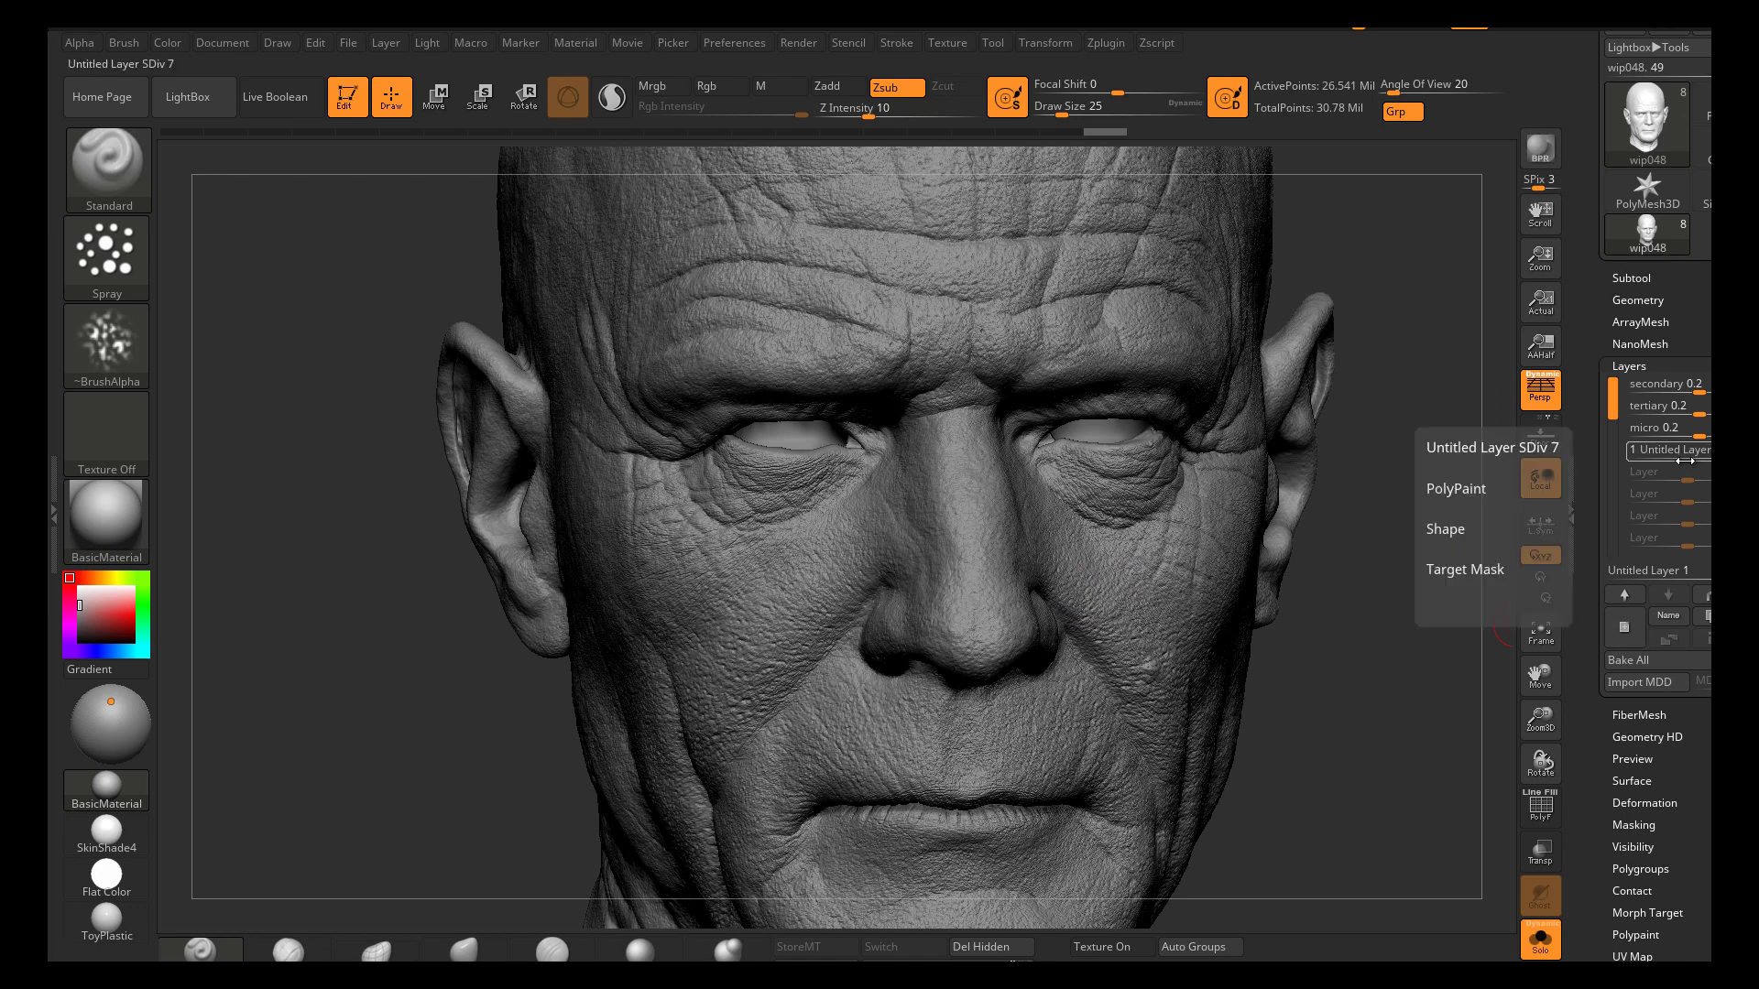
pyautogui.click(1662, 616)
pyautogui.write('Noise 1')
pyautogui.press('Return')
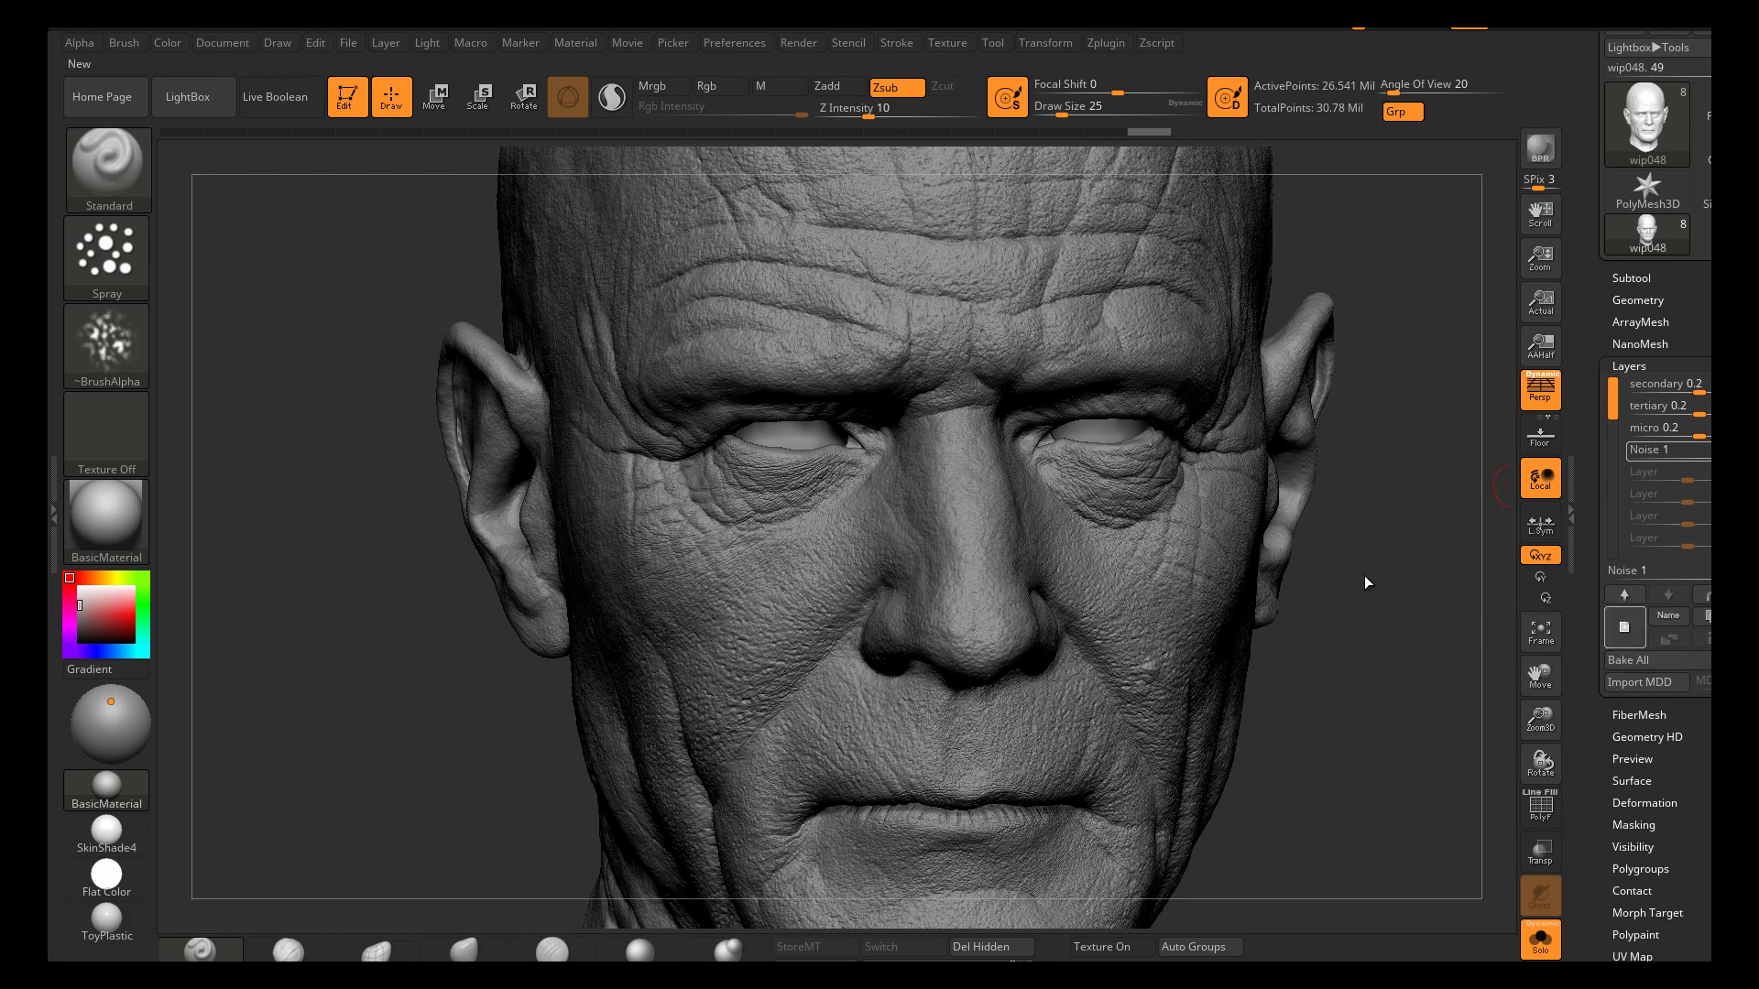
# Add a new sculpting layer above Noise and name it wrinklesFine
pyautogui.click(1624, 595)
pyautogui.click(1668, 615)
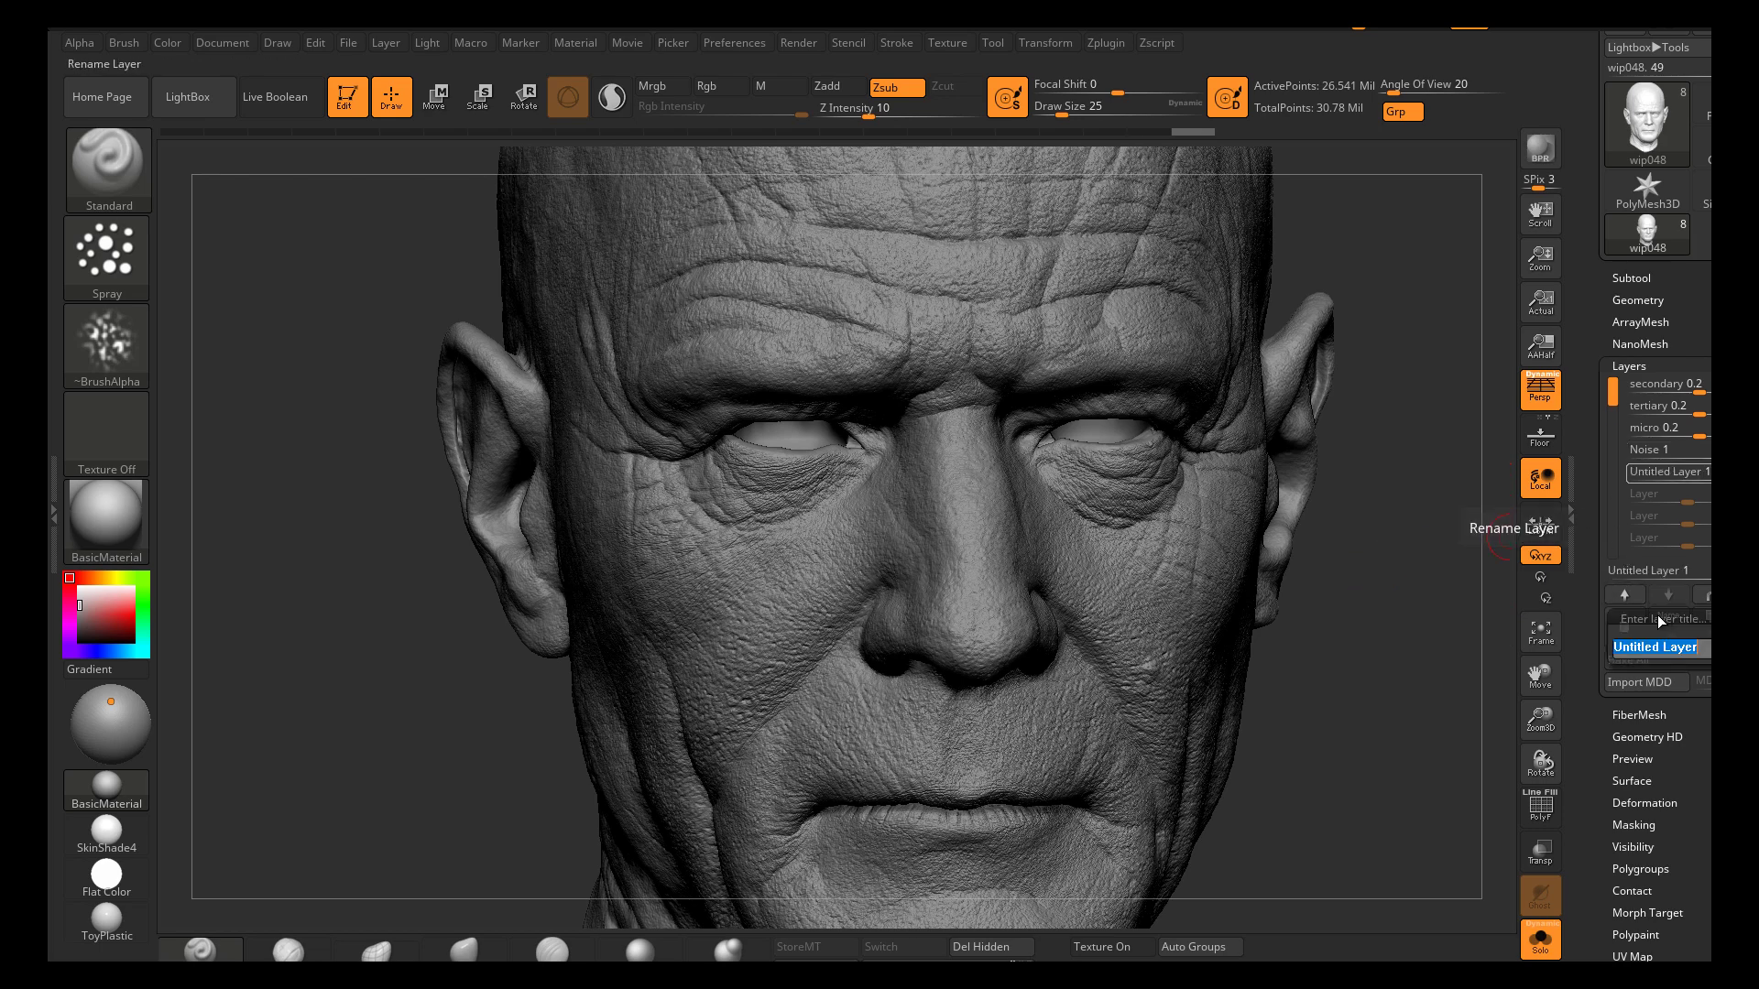
pyautogui.write('wrinklesFine')
pyautogui.press('Return')
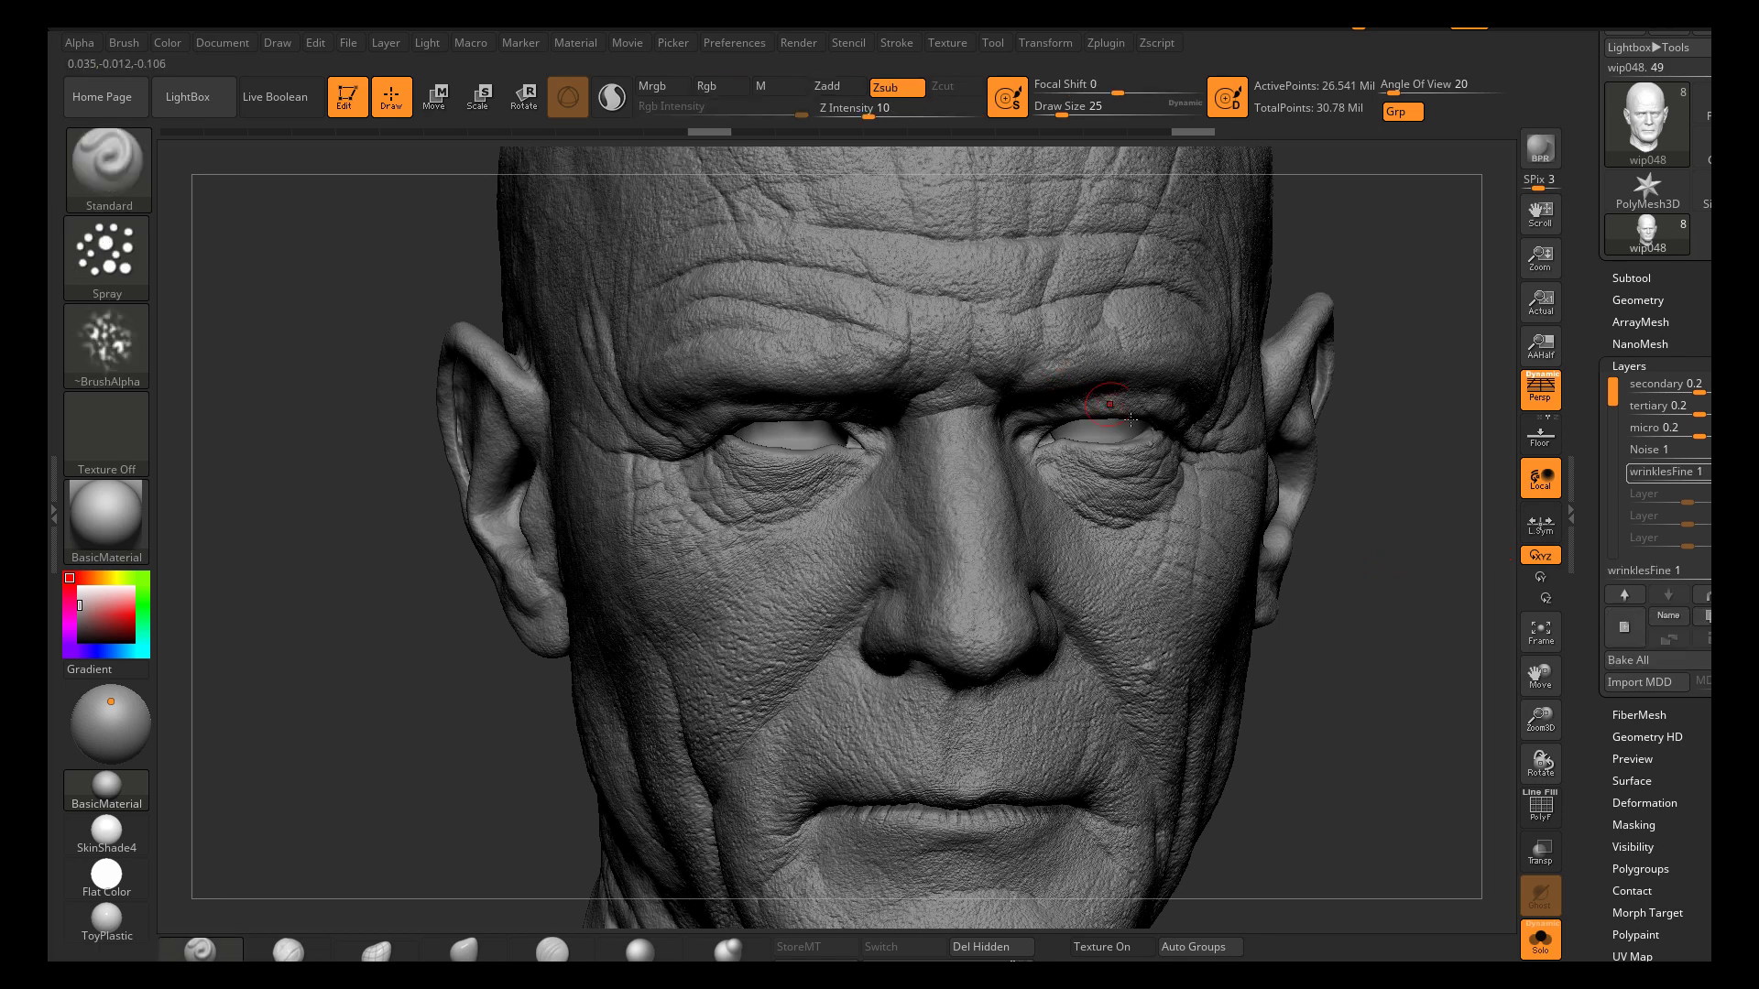
# Switch to the DamStandard brush and set its Z Intensity to 44
pyautogui.moveTo(1021, 586)
pyautogui.keyDown('alt'); pyautogui.mouseDown(button='right')
pyautogui.moveTo(1177, 531)
pyautogui.moveTo(1346, 545)
pyautogui.mouseUp(button='right'); pyautogui.keyUp('alt')
pyautogui.keyDown('alt'); pyautogui.moveTo(960, 641); pyautogui.dragTo(1025, 581, button='right'); pyautogui.keyUp('alt')
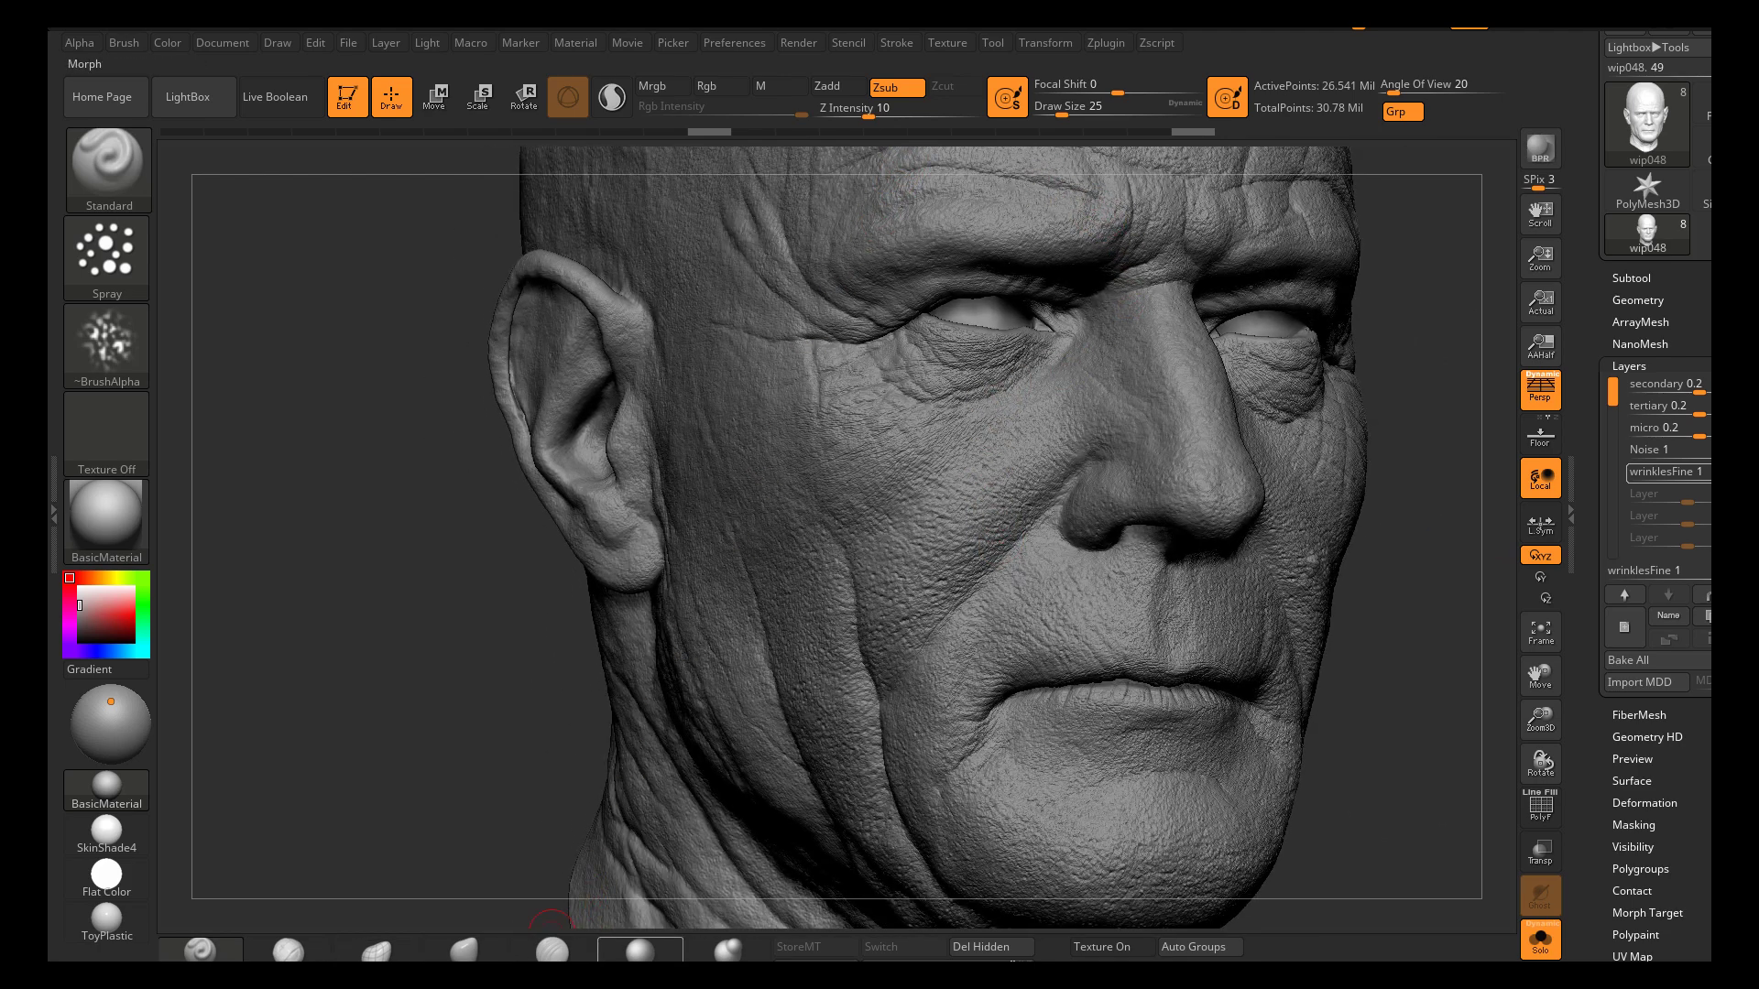
pyautogui.click(553, 950)
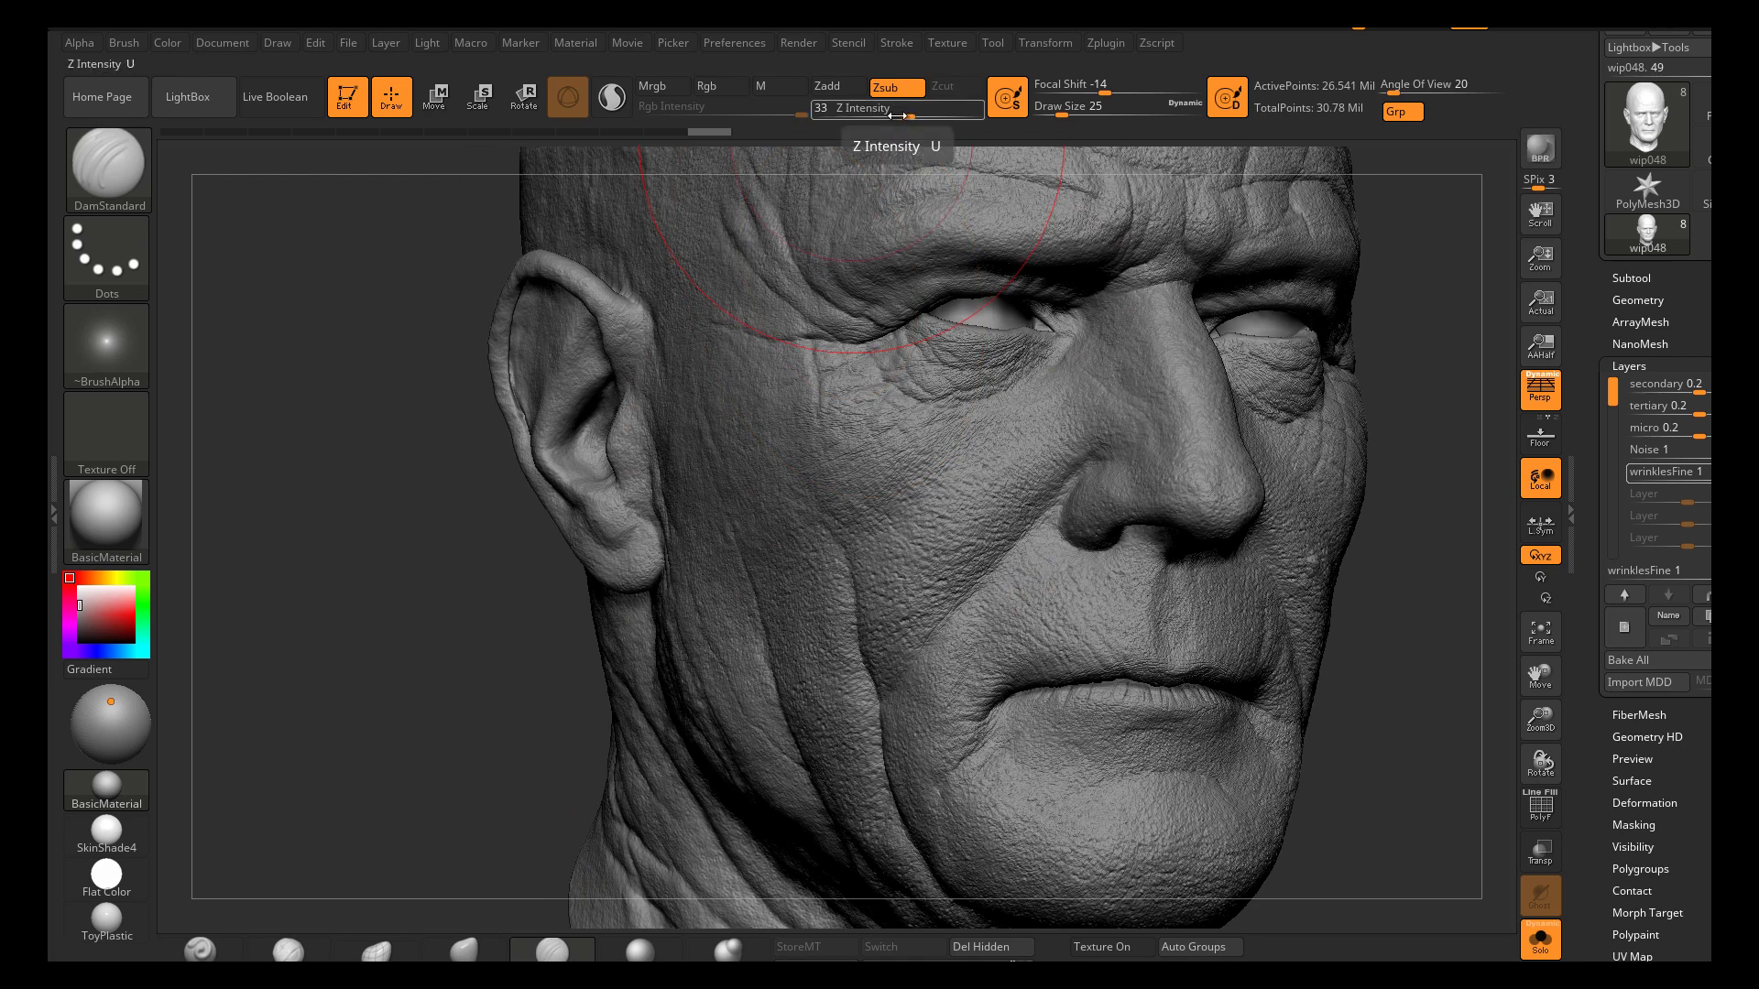
pyautogui.moveTo(903, 117); pyautogui.dragTo(910, 120)
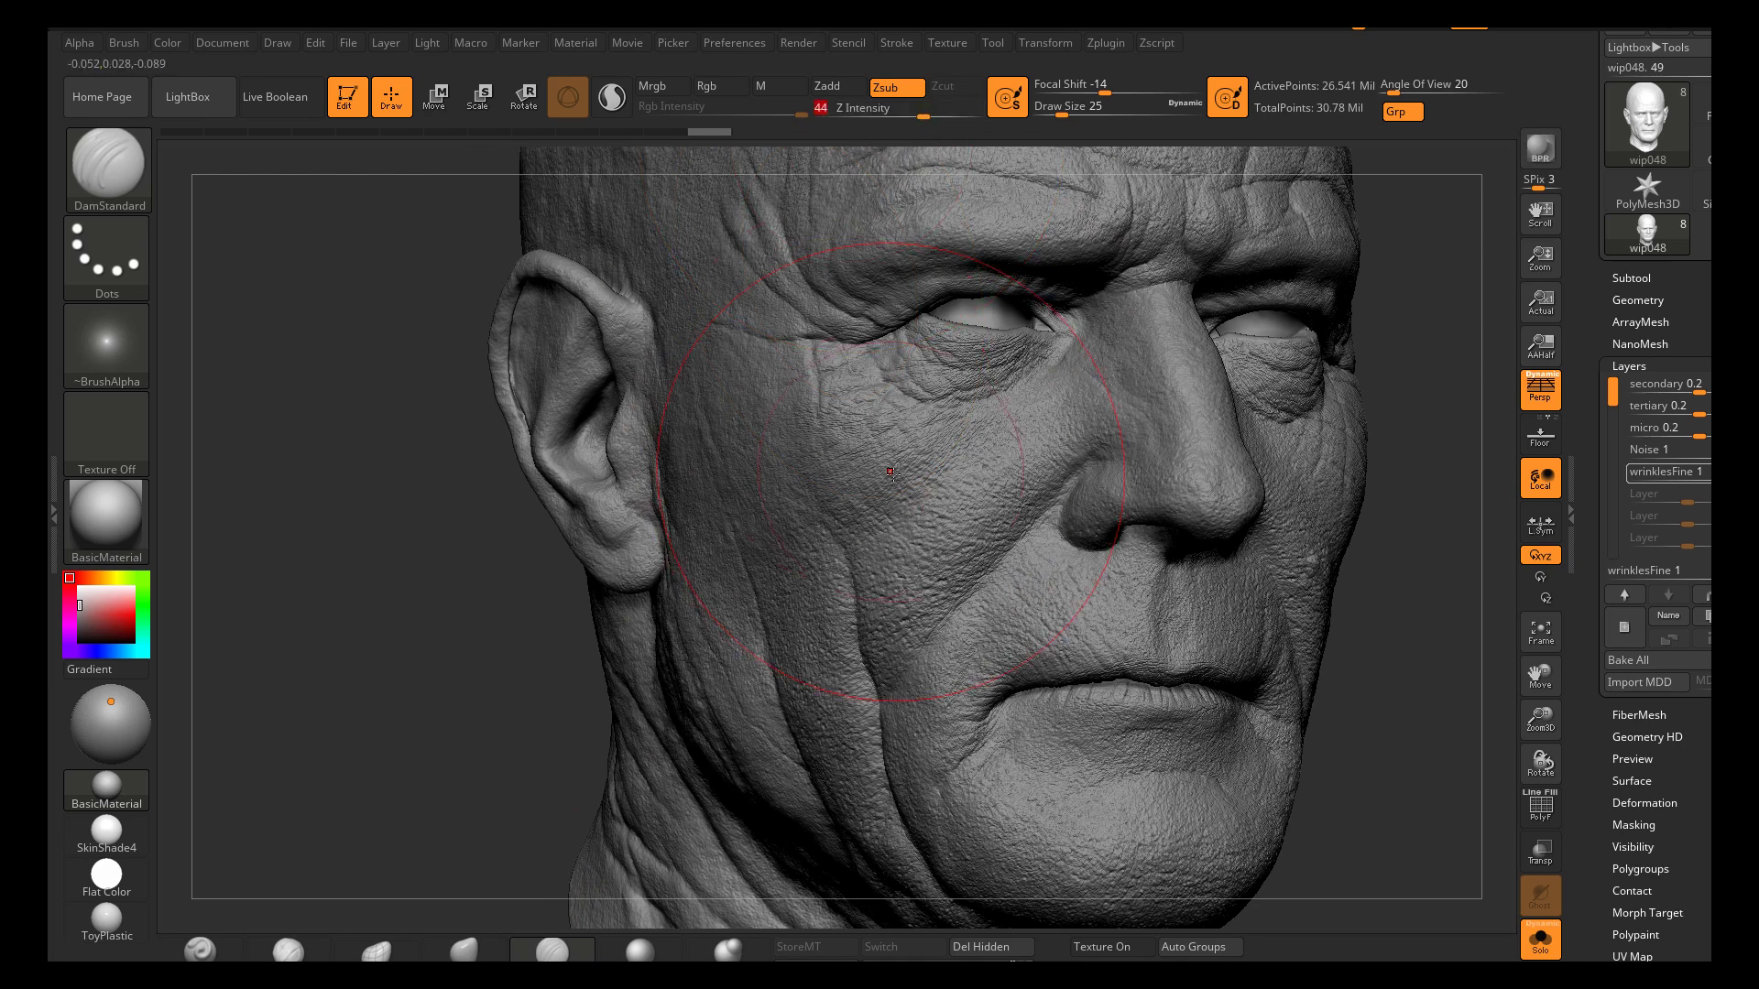
# Turn off dynamic brush sizing and set the DamStandard brush's Draw Size to 11 for work on the cheek
pyautogui.press('s')
pyautogui.moveTo(884, 479); pyautogui.dragTo(863, 479)
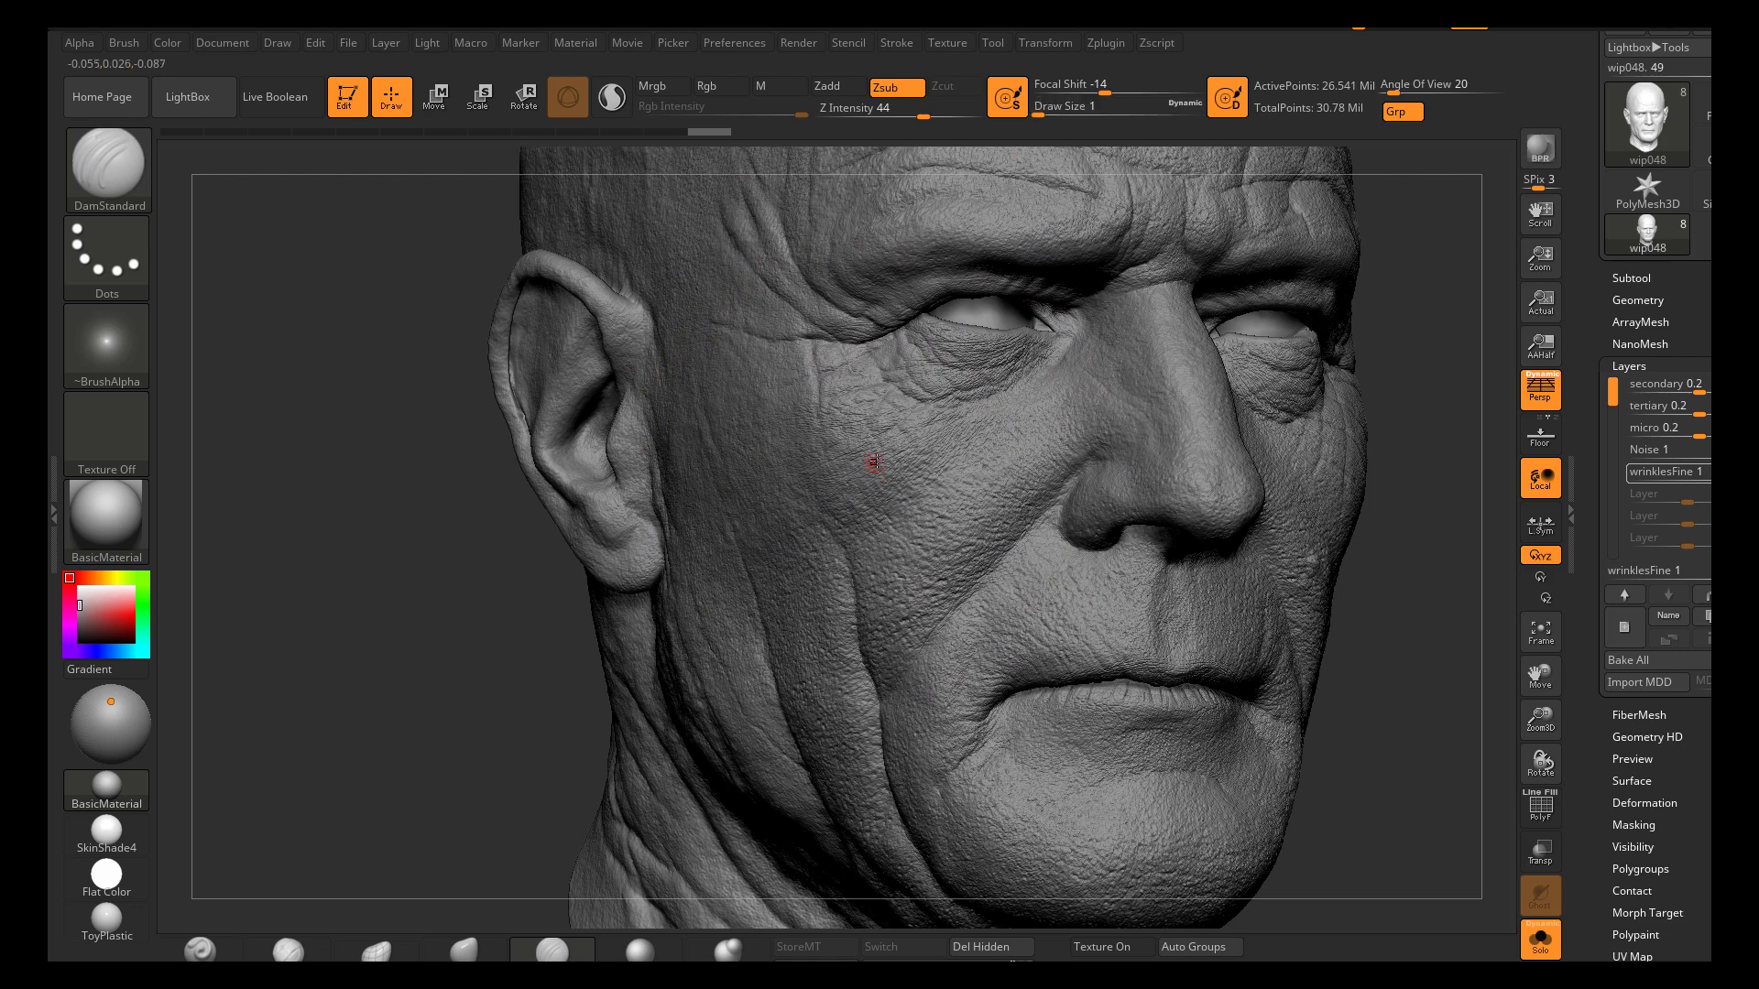
pyautogui.click(1173, 107)
pyautogui.press('s')
pyautogui.moveTo(921, 541); pyautogui.dragTo(829, 542)
pyautogui.keyDown('ctrl'); pyautogui.moveTo(838, 546); pyautogui.dragTo(1019, 599, button='right'); pyautogui.keyUp('ctrl')
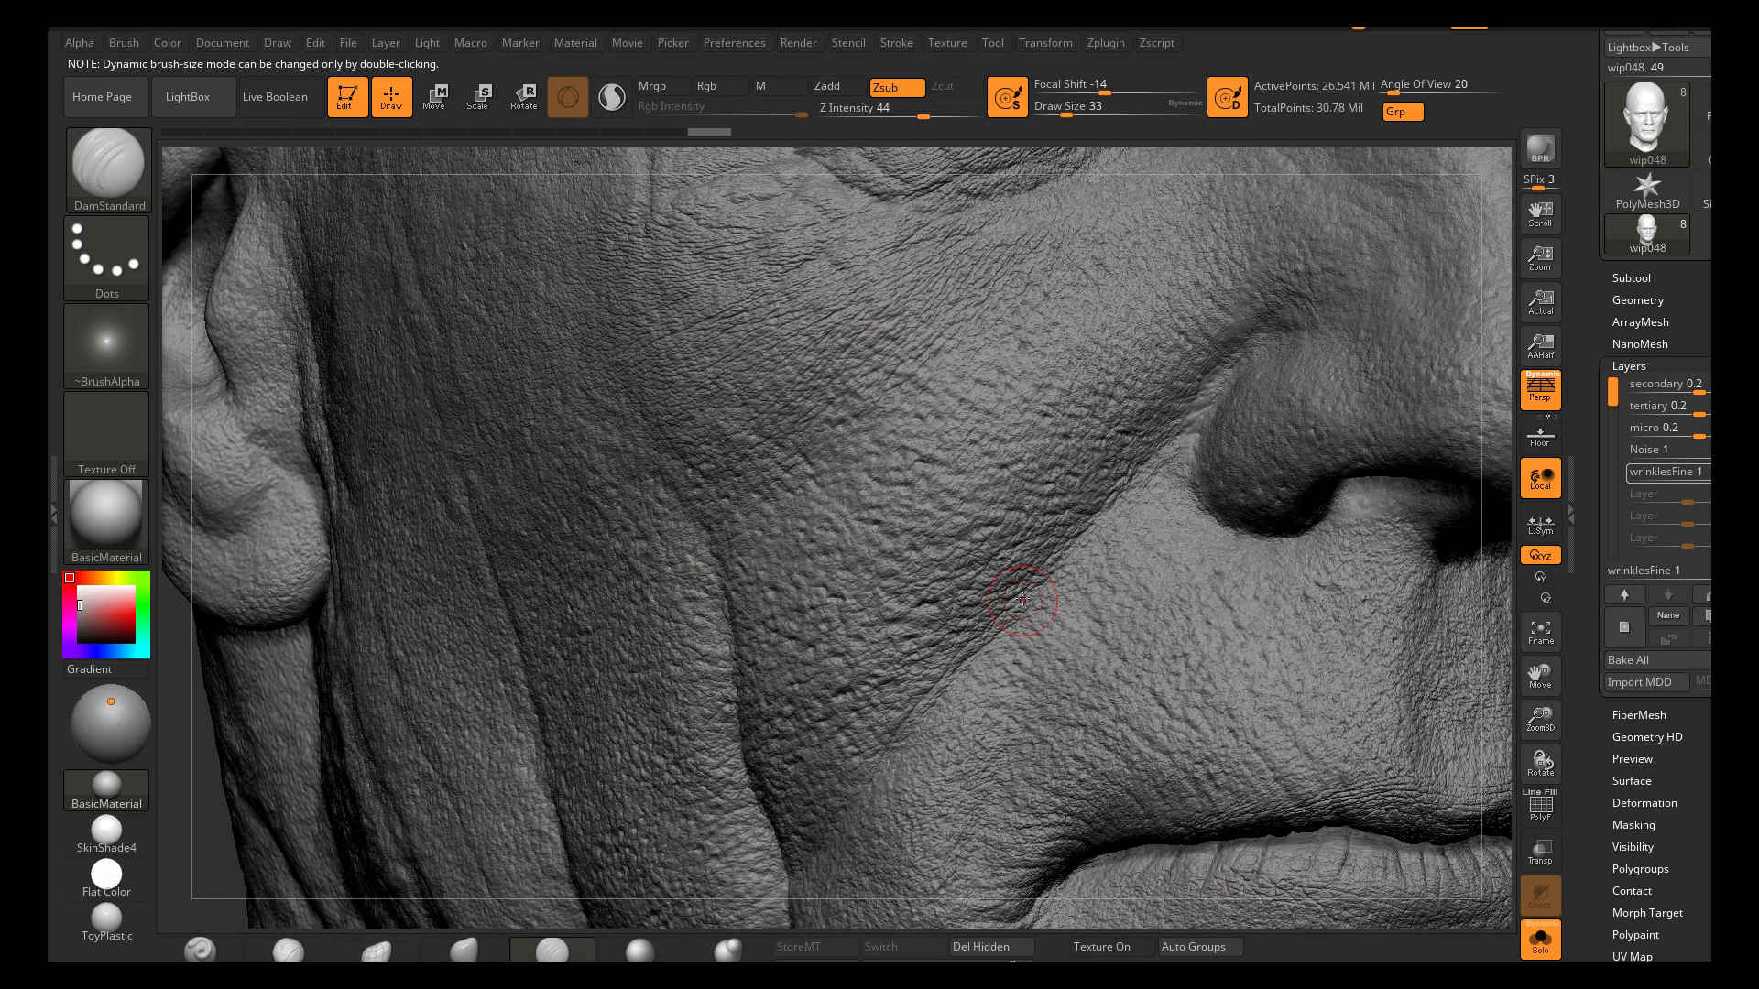
pyautogui.press('s')
pyautogui.moveTo(1014, 595); pyautogui.dragTo(1012, 600)
# Examine the skin detail around the cheek, nose, mouth corner, jaw and neck folds for places needing fine wrinkles
pyautogui.keyDown('alt'); pyautogui.moveTo(1090, 472); pyautogui.dragTo(981, 428, button='right'); pyautogui.keyUp('alt')
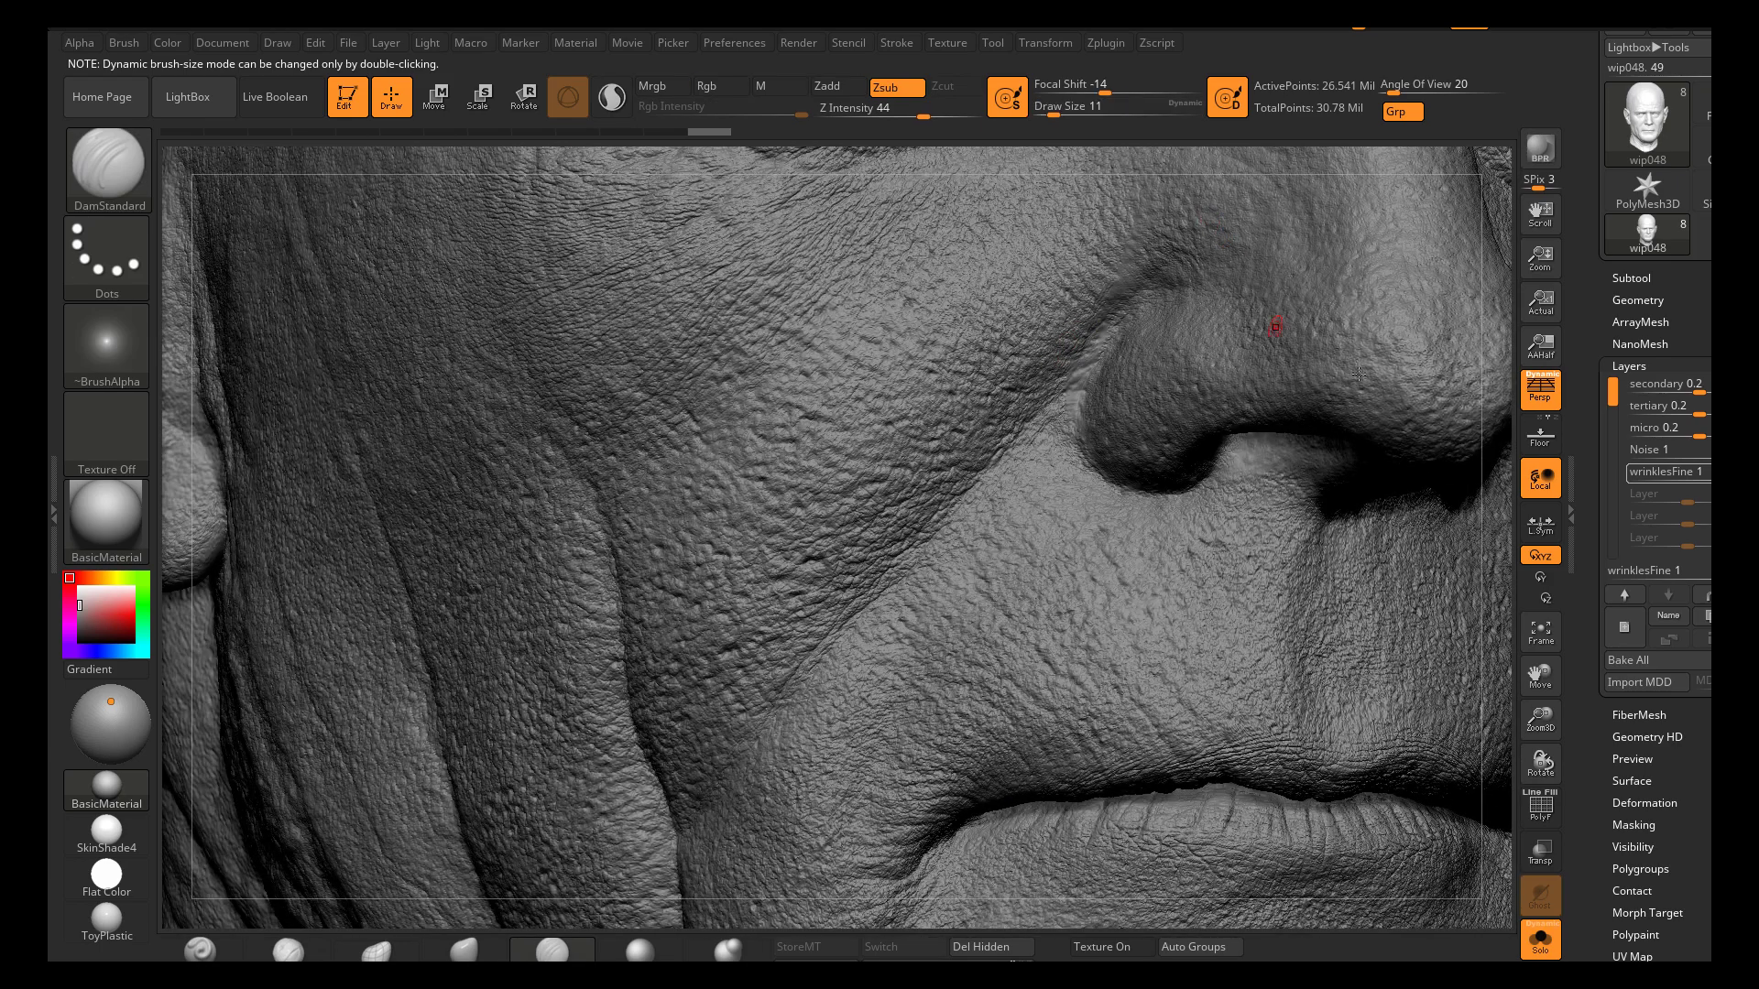
pyautogui.keyDown('alt'); pyautogui.moveTo(1187, 295); pyautogui.dragTo(1086, 373, button='right'); pyautogui.keyUp('alt')
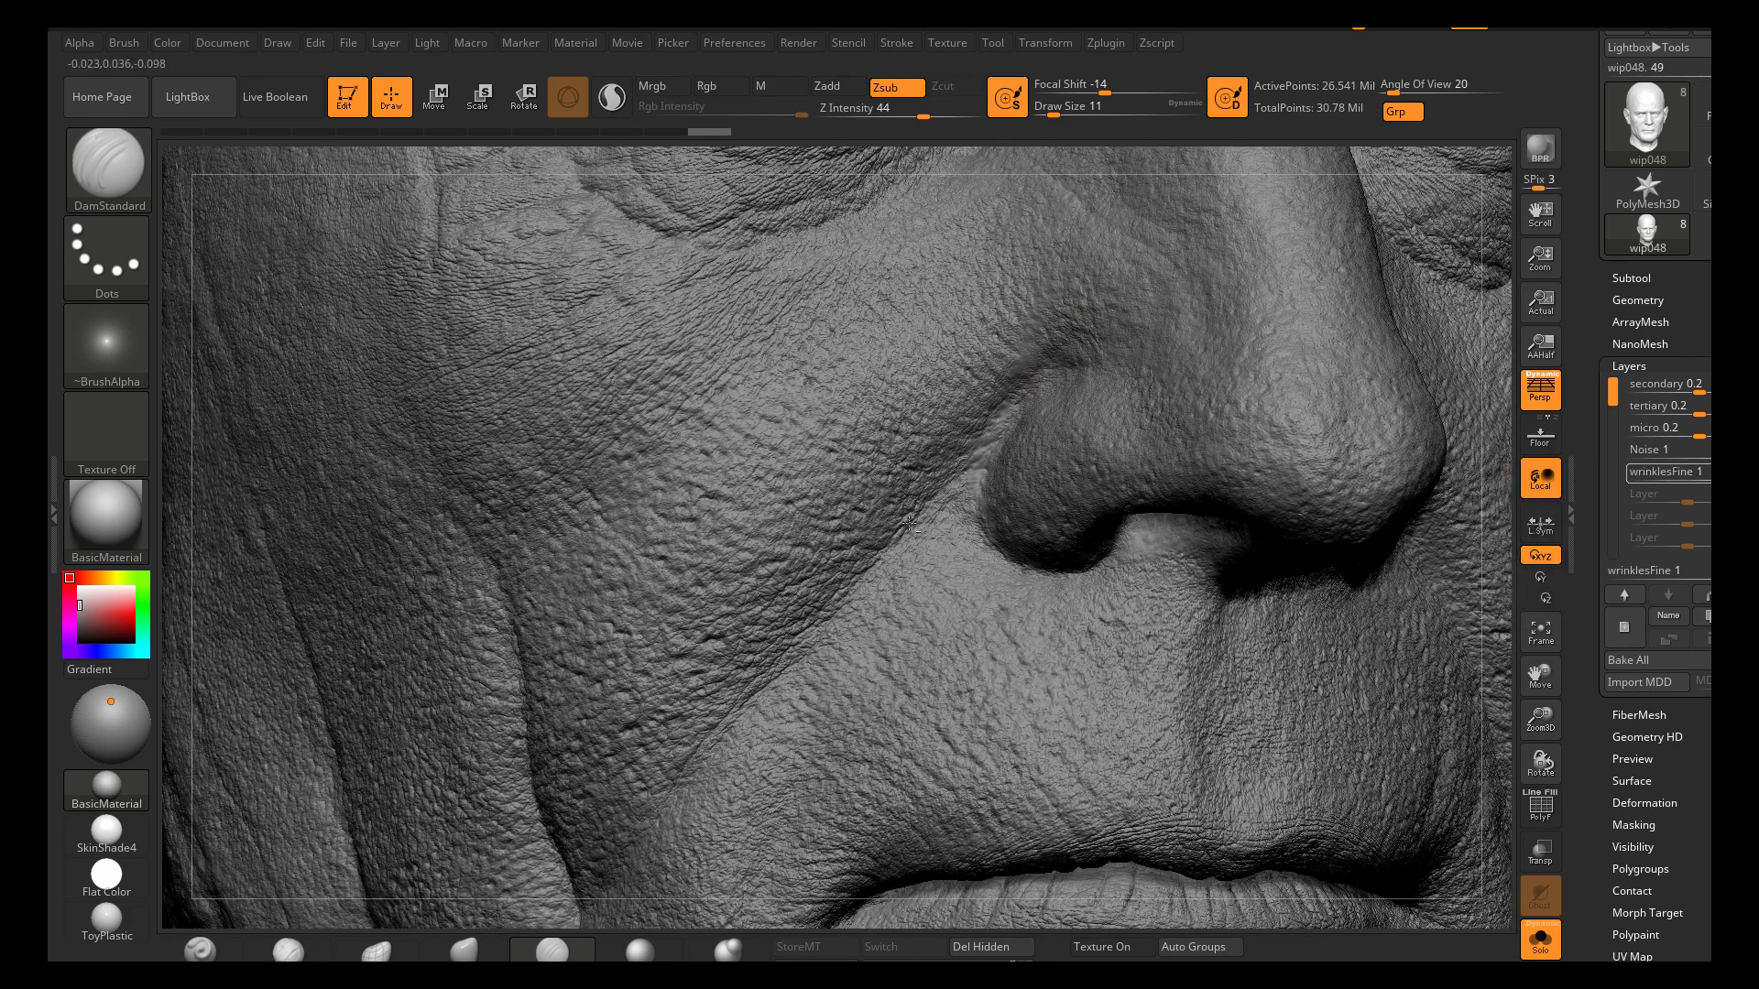
pyautogui.keyDown('alt'); pyautogui.moveTo(969, 412); pyautogui.dragTo(1020, 270, button='right'); pyautogui.keyUp('alt')
pyautogui.moveTo(1028, 452); pyautogui.dragTo(1029, 345, button='right')
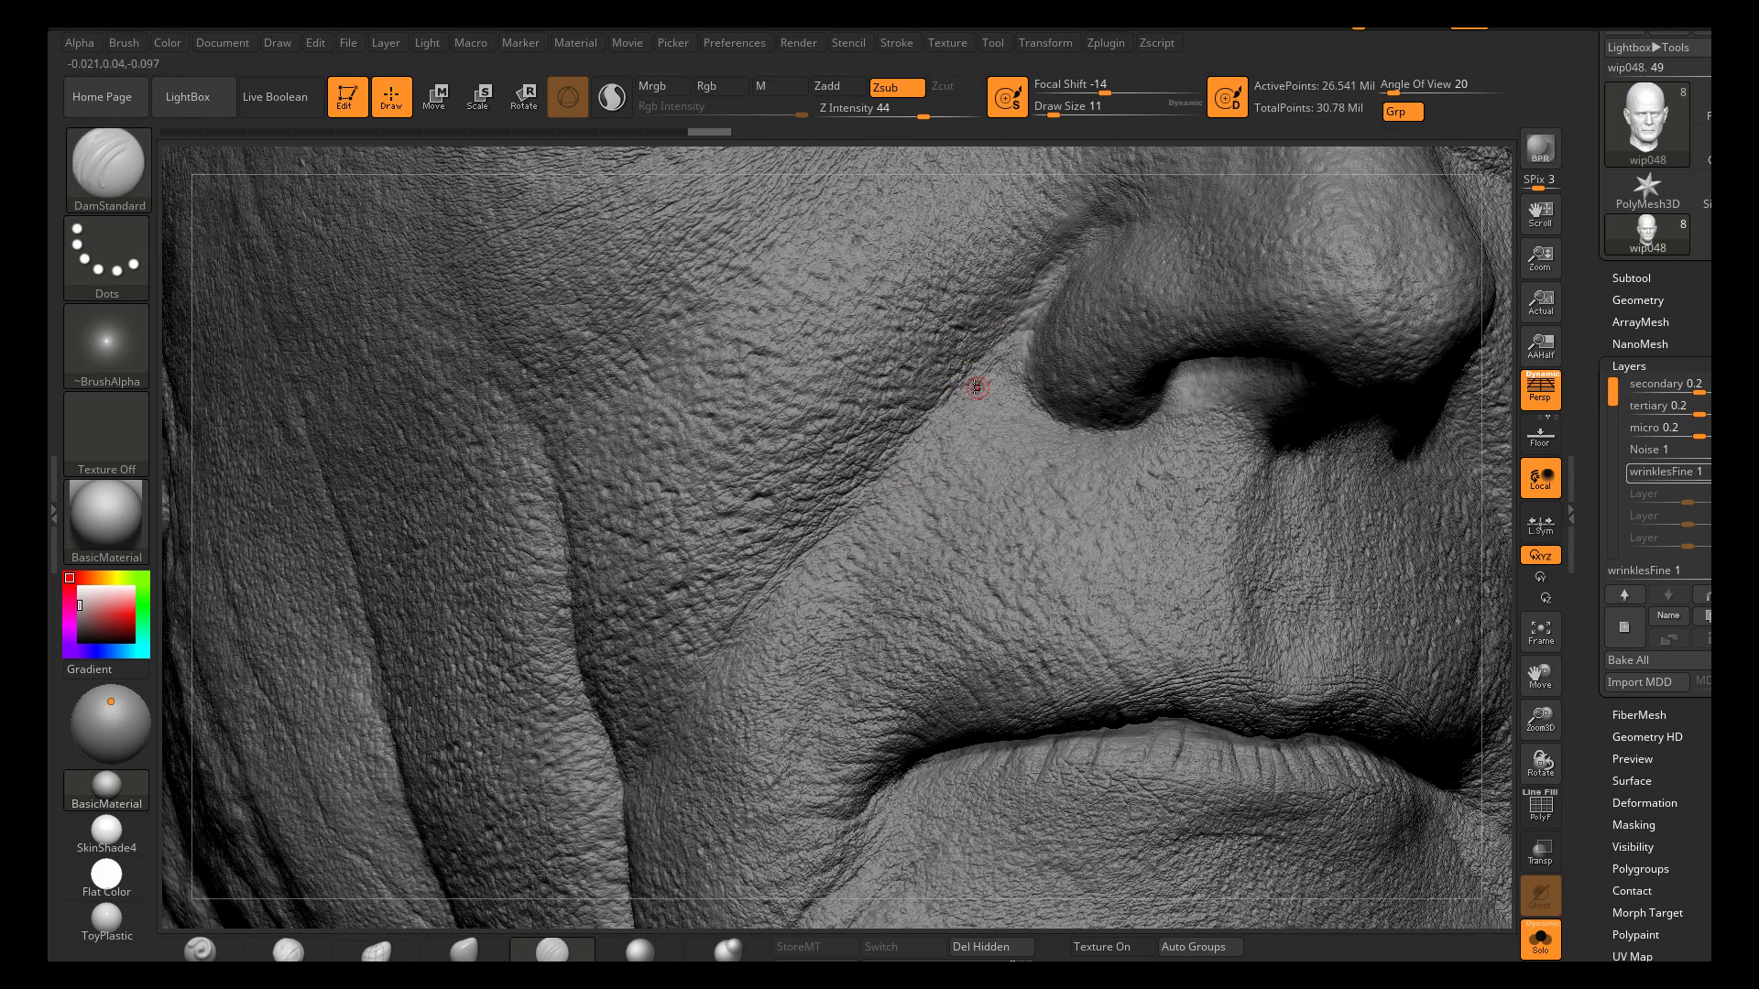
pyautogui.moveTo(726, 645)
pyautogui.keyDown('alt'); pyautogui.mouseDown(button='right')
pyautogui.moveTo(906, 476)
pyautogui.moveTo(976, 504)
pyautogui.mouseUp(button='right'); pyautogui.keyUp('alt')
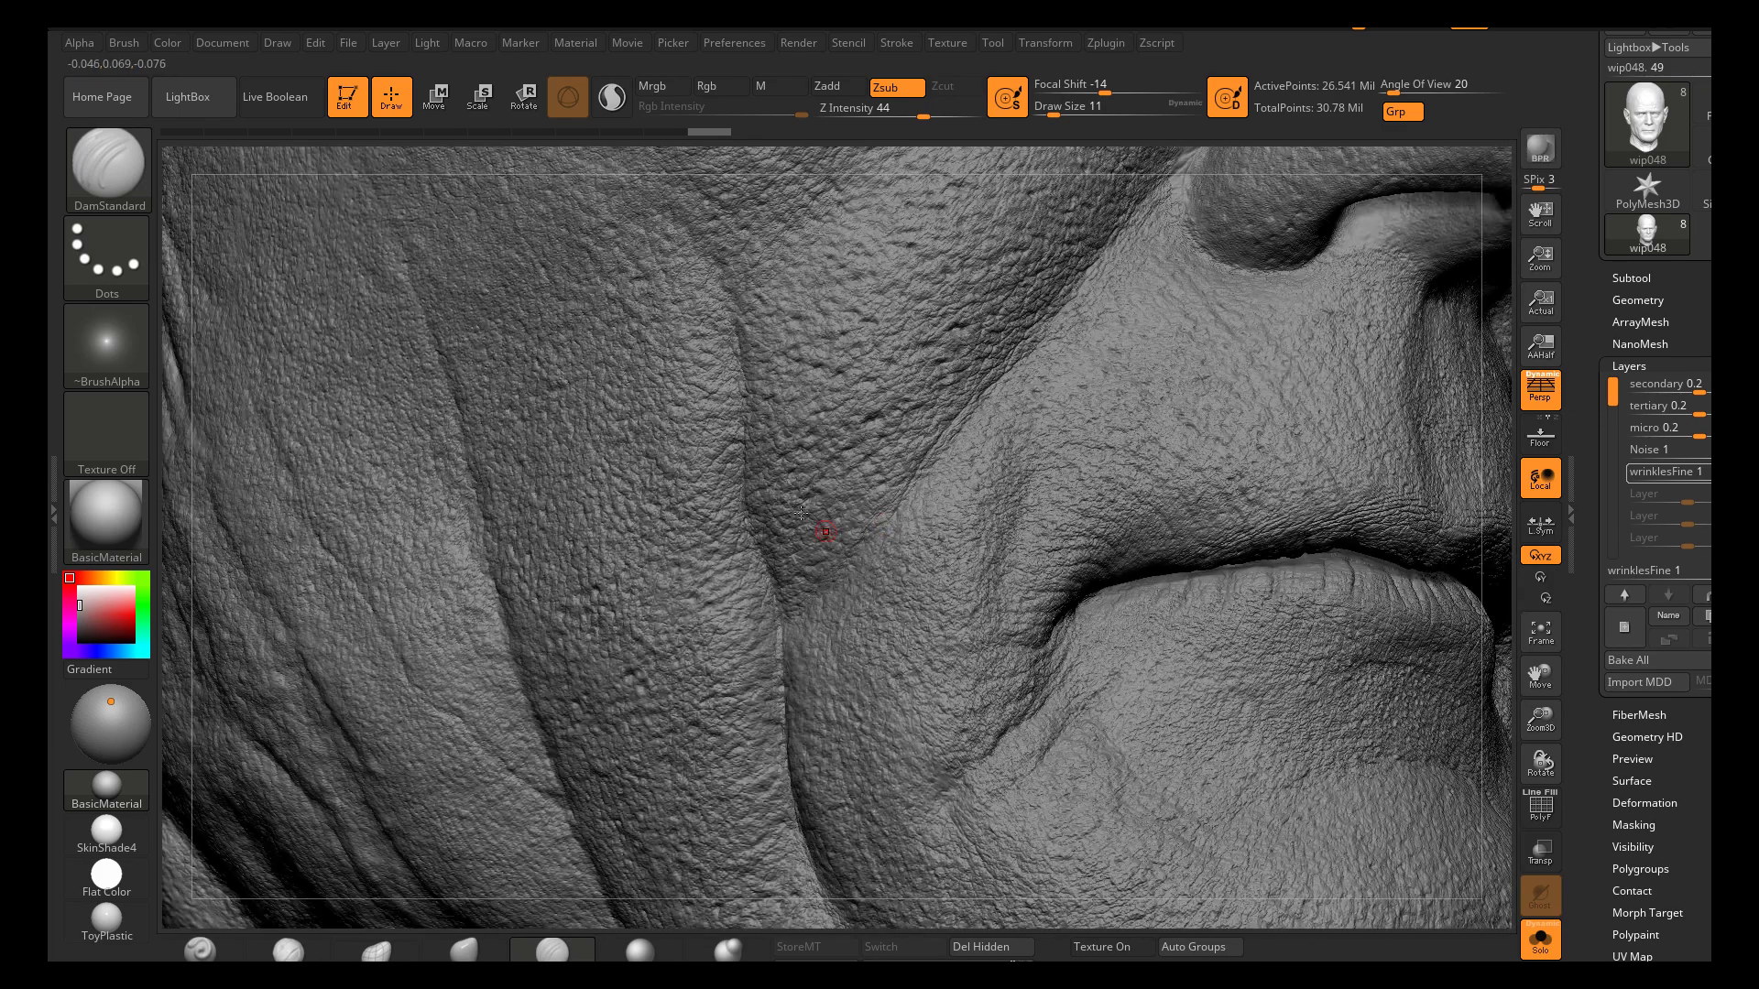
pyautogui.moveTo(769, 307)
pyautogui.keyDown('alt'); pyautogui.mouseDown(button='right')
pyautogui.moveTo(971, 491)
pyautogui.moveTo(901, 433)
pyautogui.mouseUp(button='right'); pyautogui.keyUp('alt')
pyautogui.moveTo(847, 612)
pyautogui.keyDown('alt'); pyautogui.mouseDown(button='right')
pyautogui.moveTo(933, 593)
pyautogui.moveTo(966, 642)
pyautogui.moveTo(966, 566)
pyautogui.moveTo(996, 483)
pyautogui.moveTo(1023, 532)
pyautogui.moveTo(1013, 487)
pyautogui.moveTo(1035, 426)
pyautogui.moveTo(1035, 477)
pyautogui.mouseUp(button='right'); pyautogui.keyUp('alt')
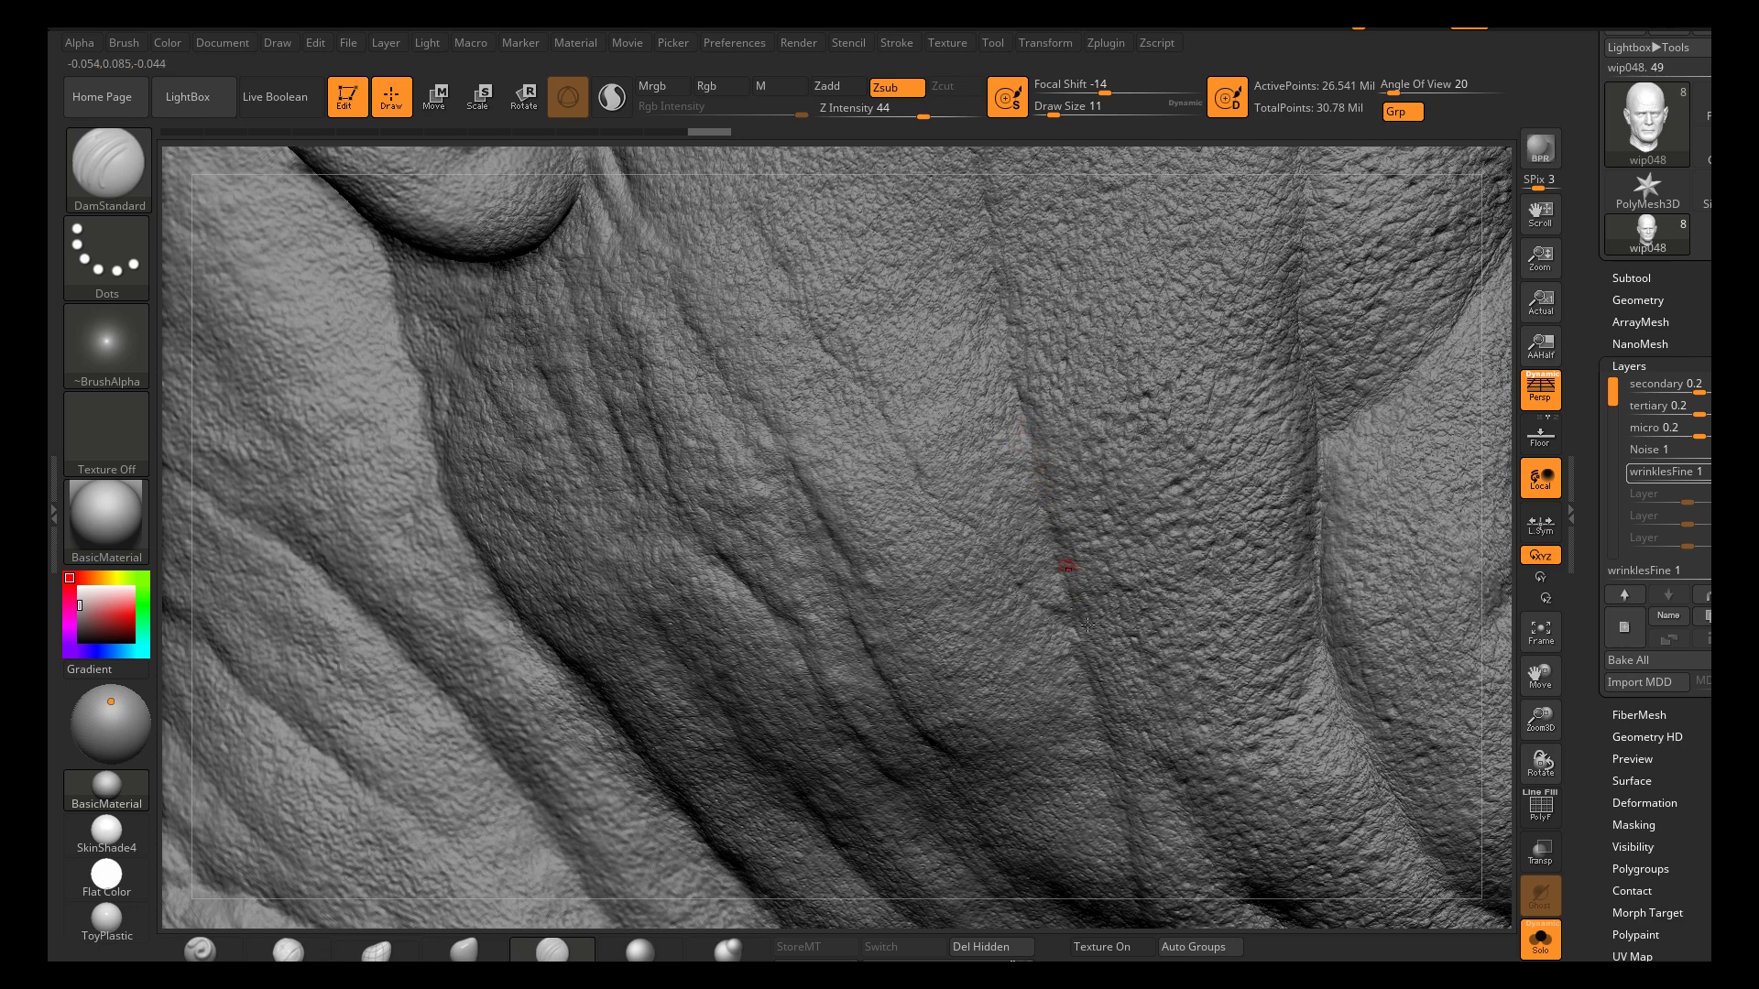
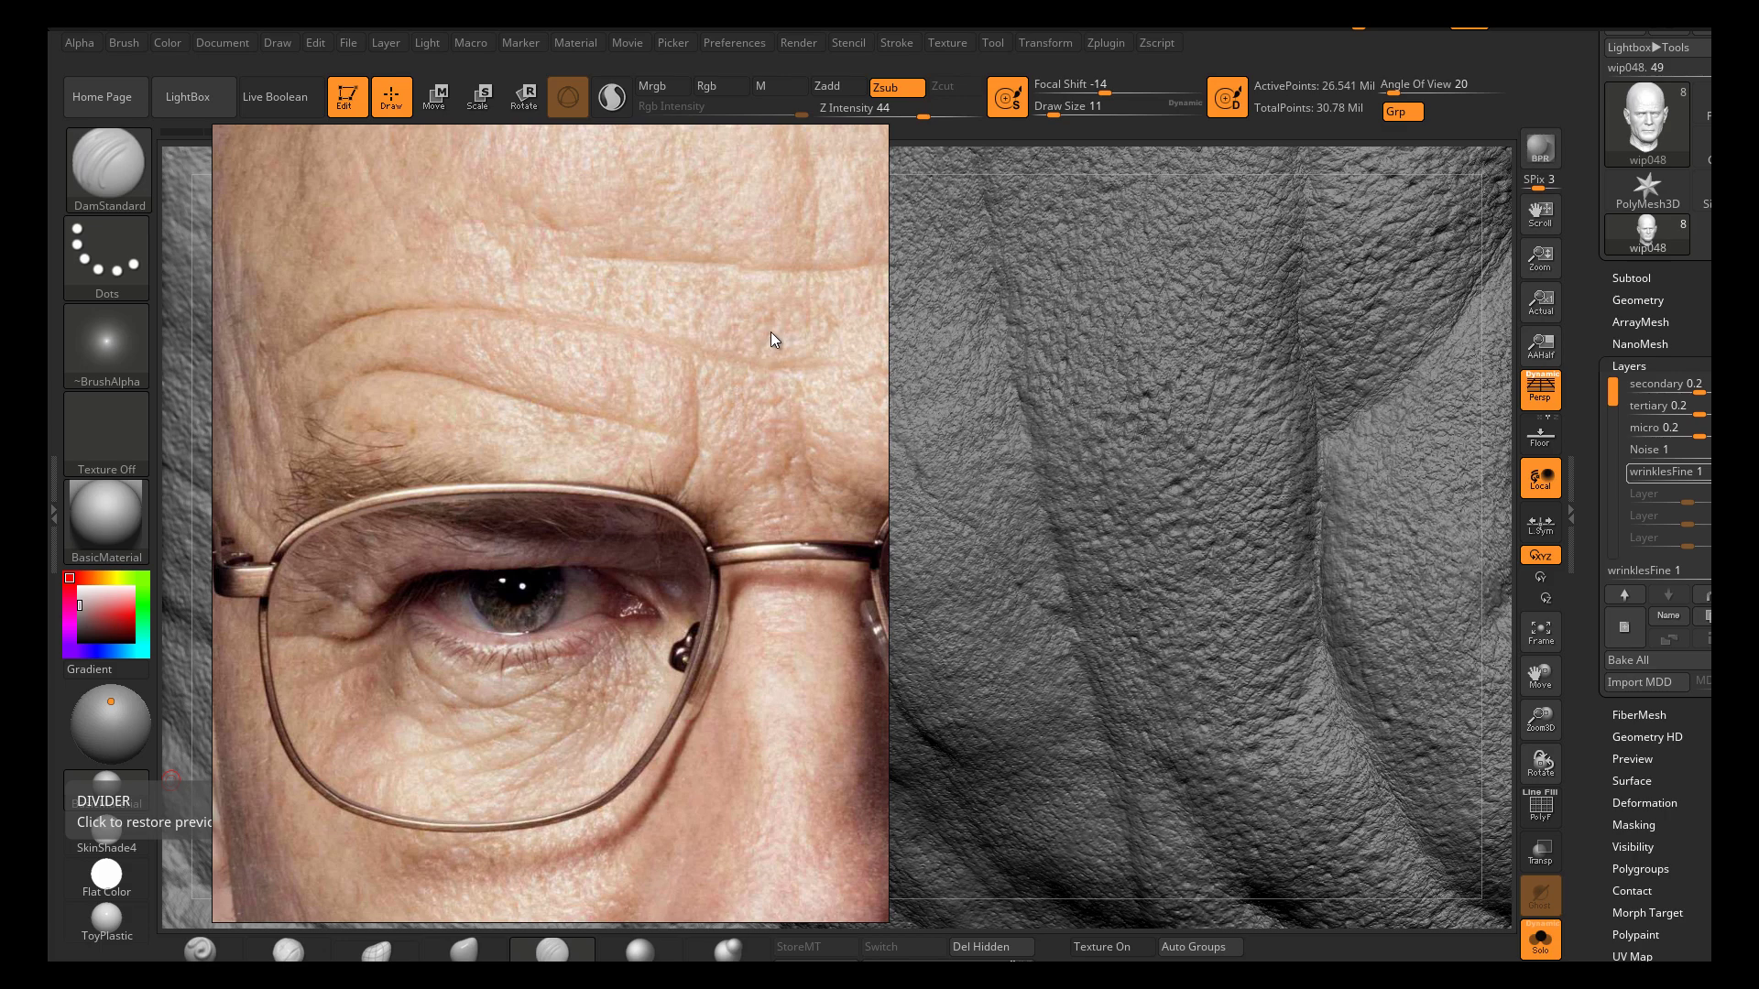
# Set the DamStandard brush's Z Intensity to 57 and Draw Size to 9, and carve a fine wrinkle down the cheek fold
pyautogui.moveTo(777, 320); pyautogui.dragTo(0, 418, button='right')
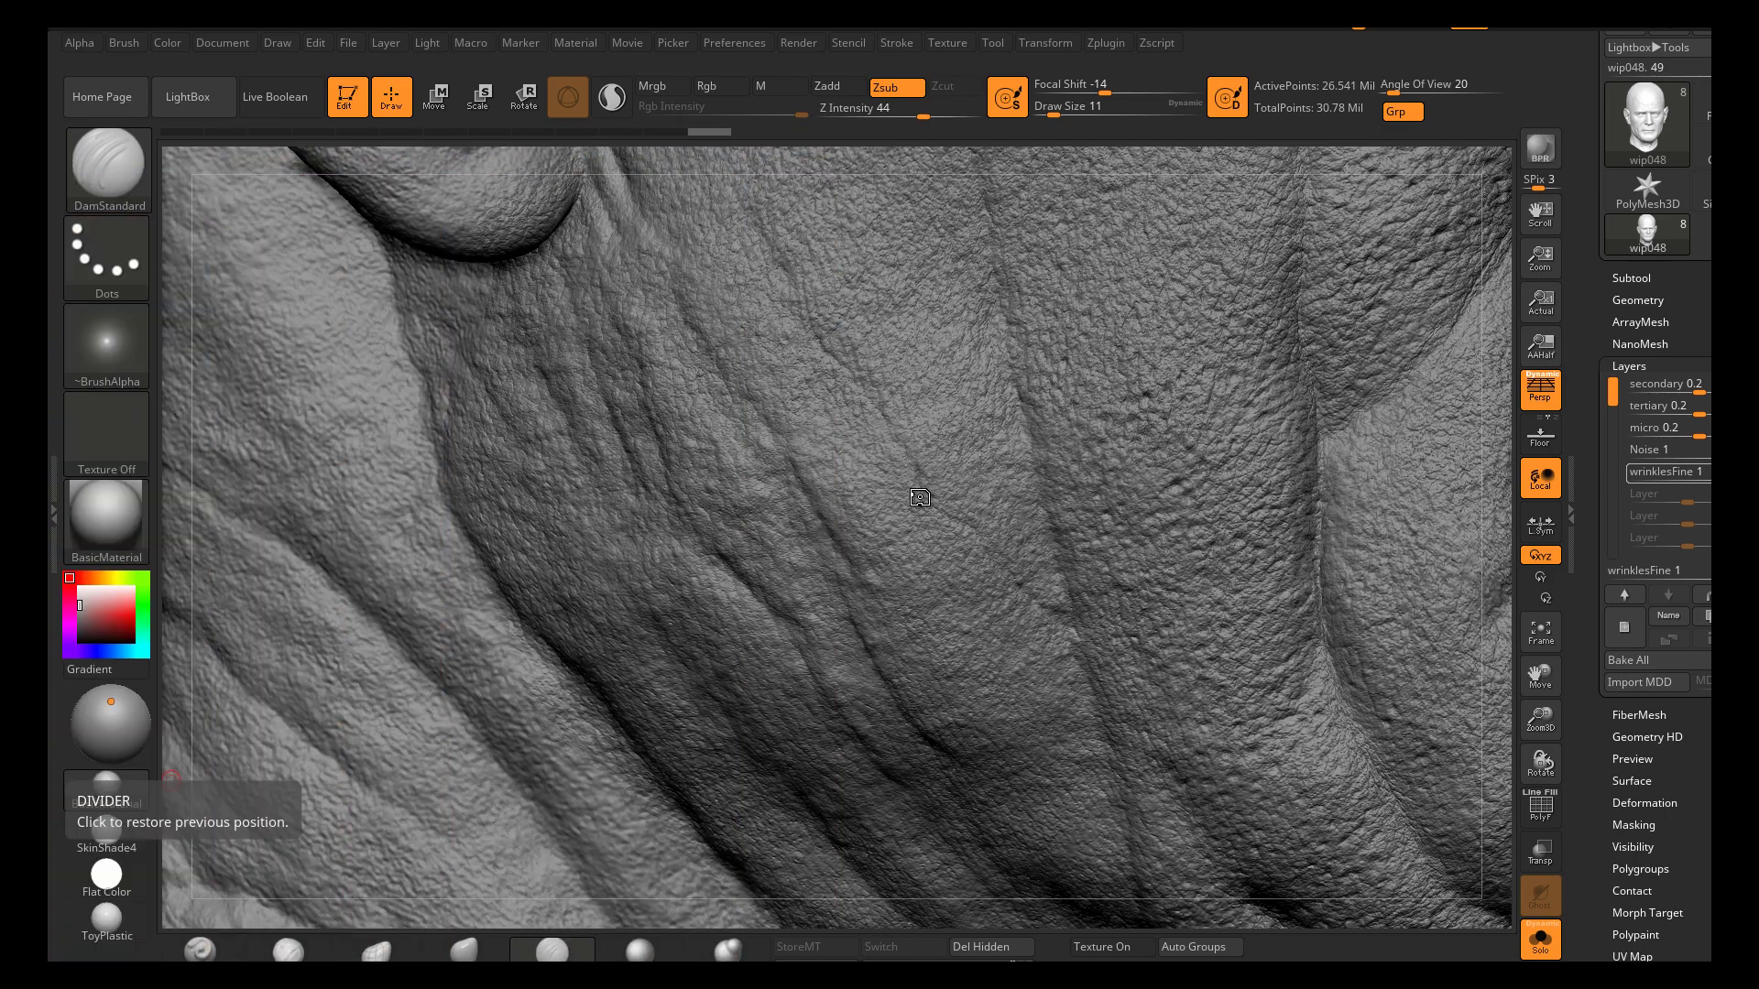
pyautogui.moveTo(907, 468)
pyautogui.mouseDown(button='right')
pyautogui.moveTo(1027, 506)
pyautogui.moveTo(950, 345)
pyautogui.mouseUp(button='right')
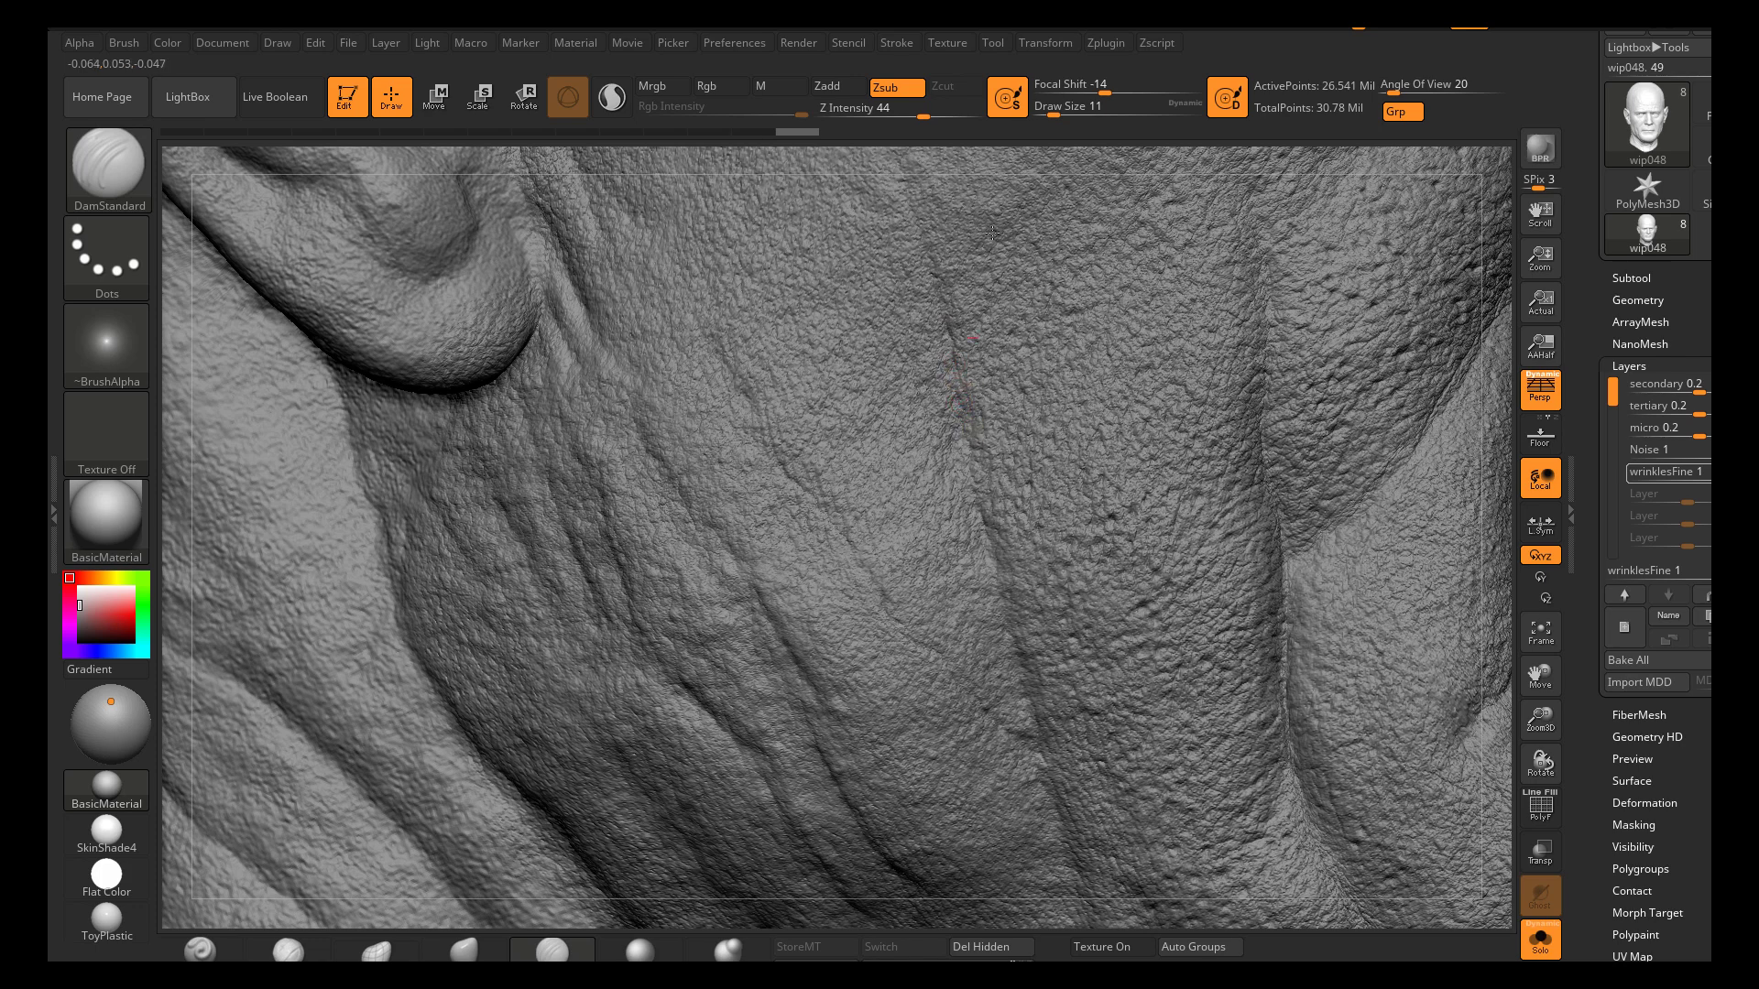
pyautogui.moveTo(923, 116); pyautogui.dragTo(938, 117)
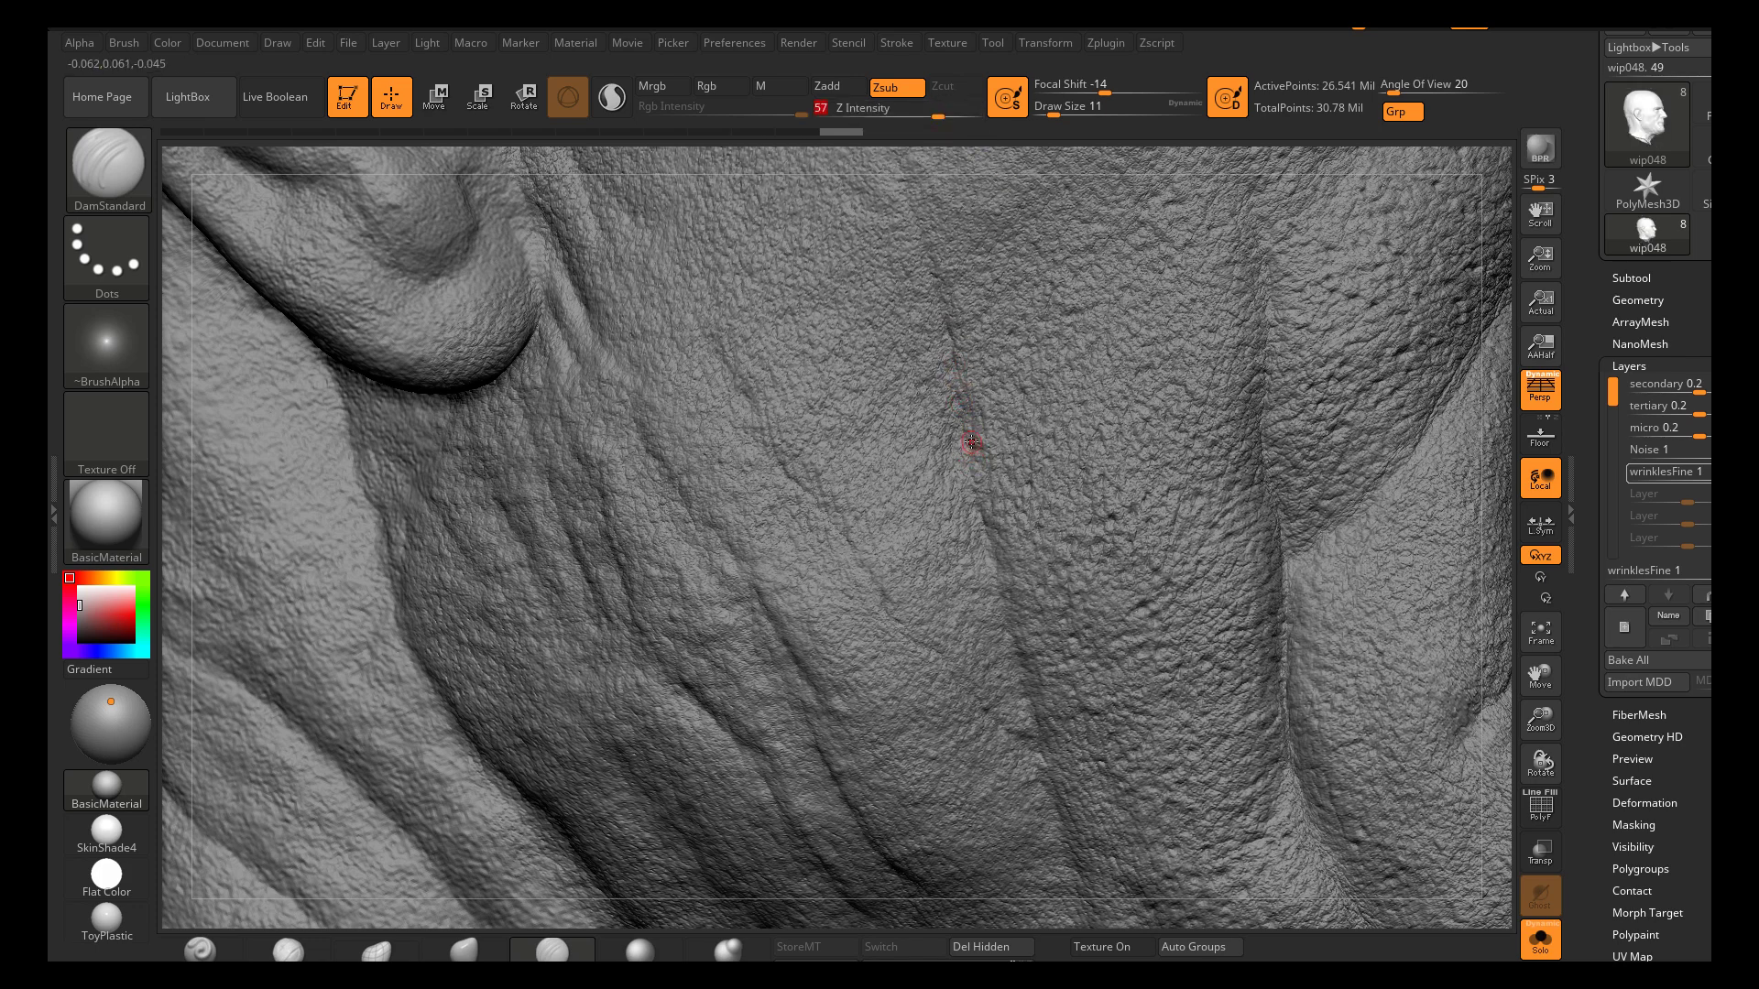
pyautogui.press('s')
pyautogui.moveTo(970, 436); pyautogui.dragTo(1038, 738)
# Carve fine lines along the main horizontal forehead crease and its side branches toward the temple
pyautogui.moveTo(993, 718)
pyautogui.keyDown('ctrl'); pyautogui.mouseDown(button='right')
pyautogui.moveTo(985, 550)
pyautogui.moveTo(860, 530)
pyautogui.moveTo(708, 547)
pyautogui.moveTo(848, 522)
pyautogui.moveTo(758, 581)
pyautogui.moveTo(833, 479)
pyautogui.moveTo(788, 576)
pyautogui.moveTo(923, 443)
pyautogui.moveTo(1356, 471)
pyautogui.moveTo(788, 485)
pyautogui.mouseUp(button='right'); pyautogui.keyUp('ctrl')
pyautogui.moveTo(962, 325); pyautogui.dragTo(947, 477, button='right')
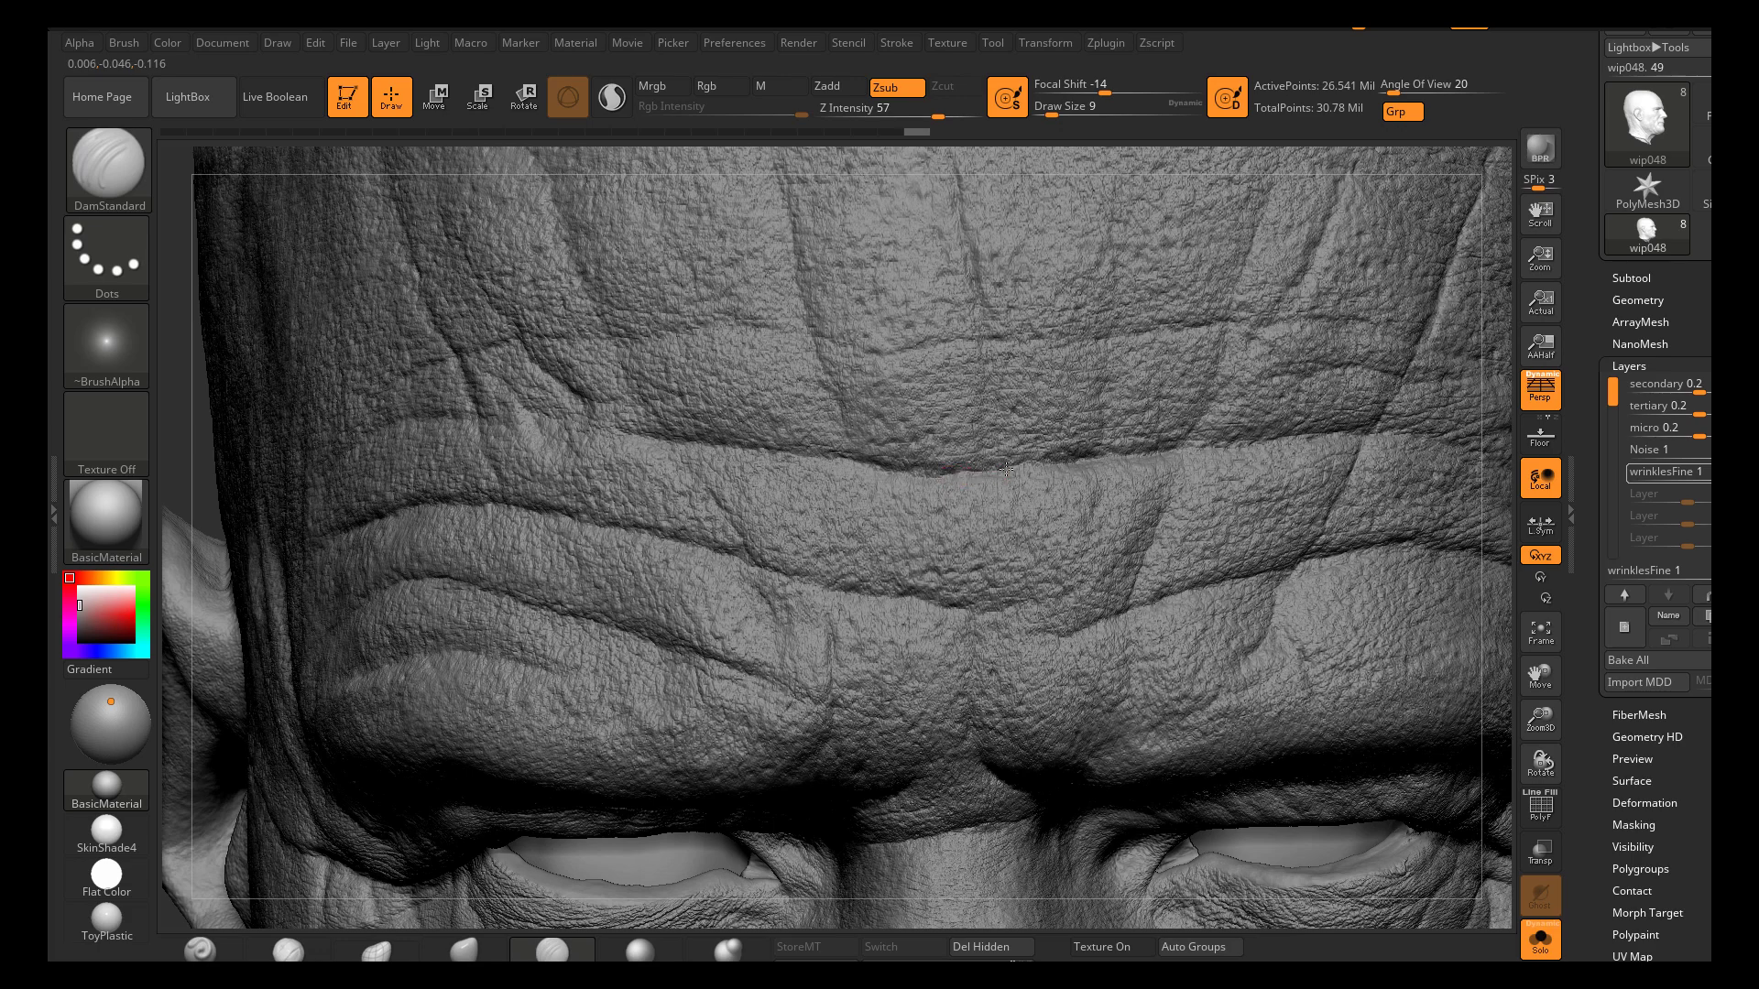
pyautogui.moveTo(1052, 471); pyautogui.dragTo(1081, 464, button='right')
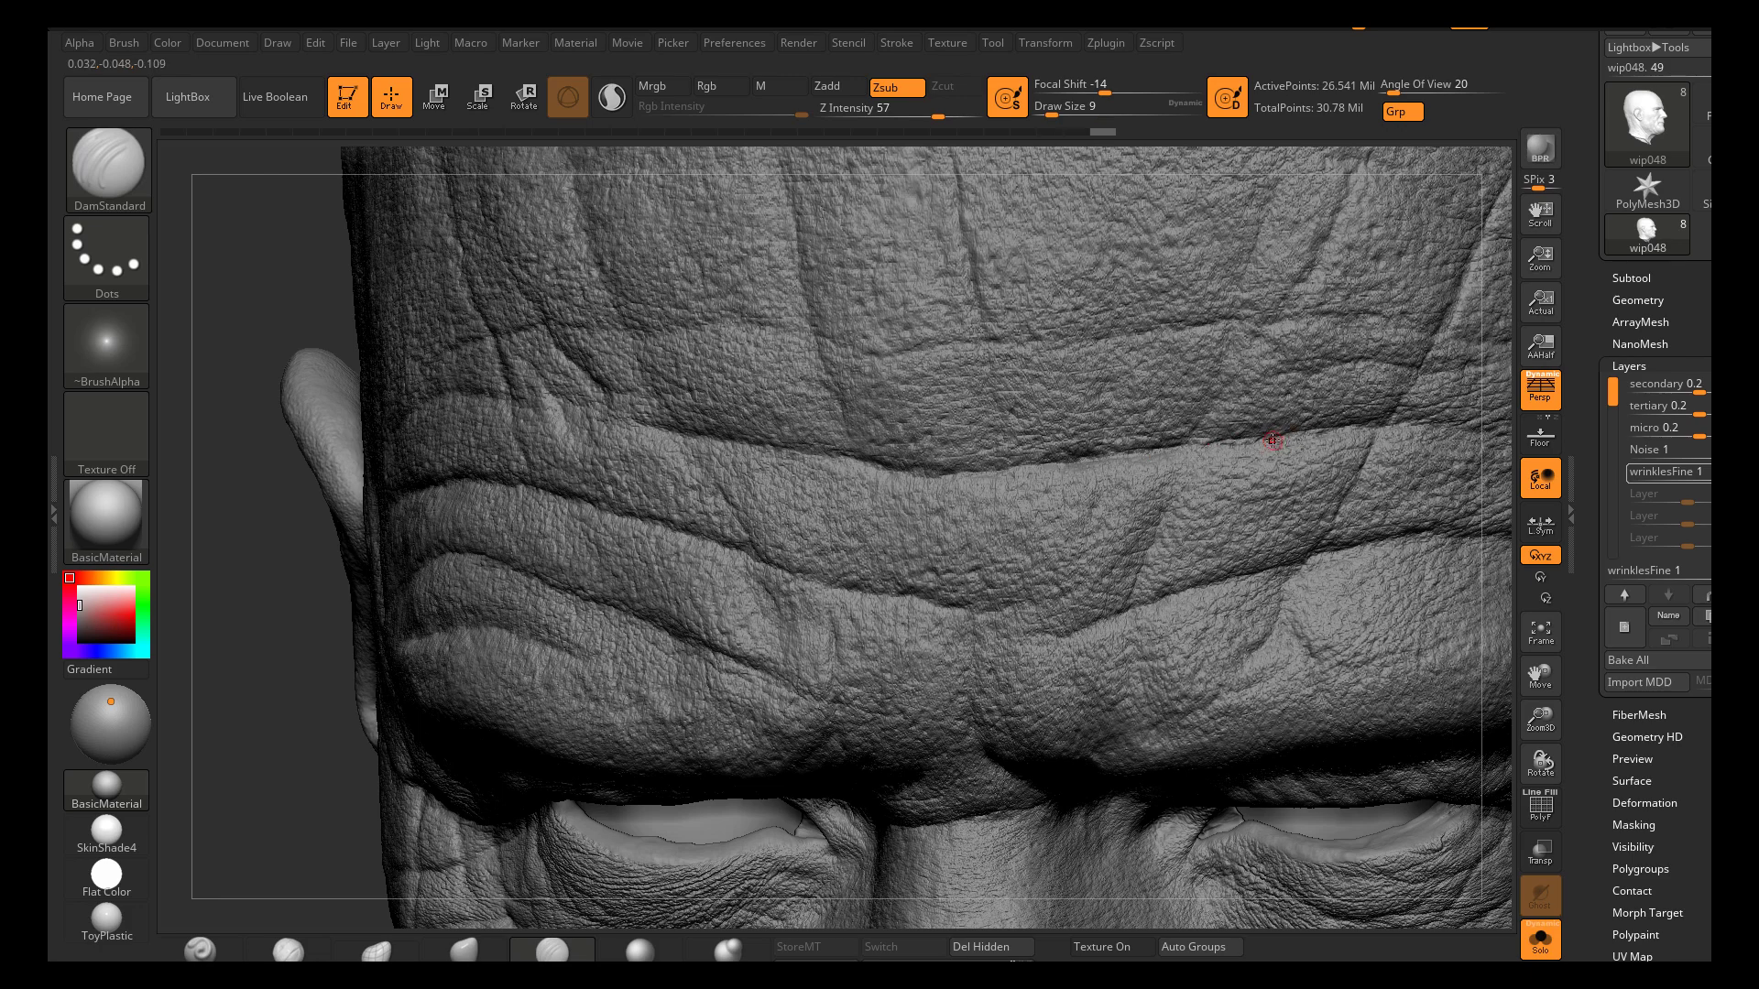
pyautogui.moveTo(1409, 426); pyautogui.dragTo(1363, 430)
pyautogui.moveTo(907, 471); pyautogui.dragTo(838, 465, button='right')
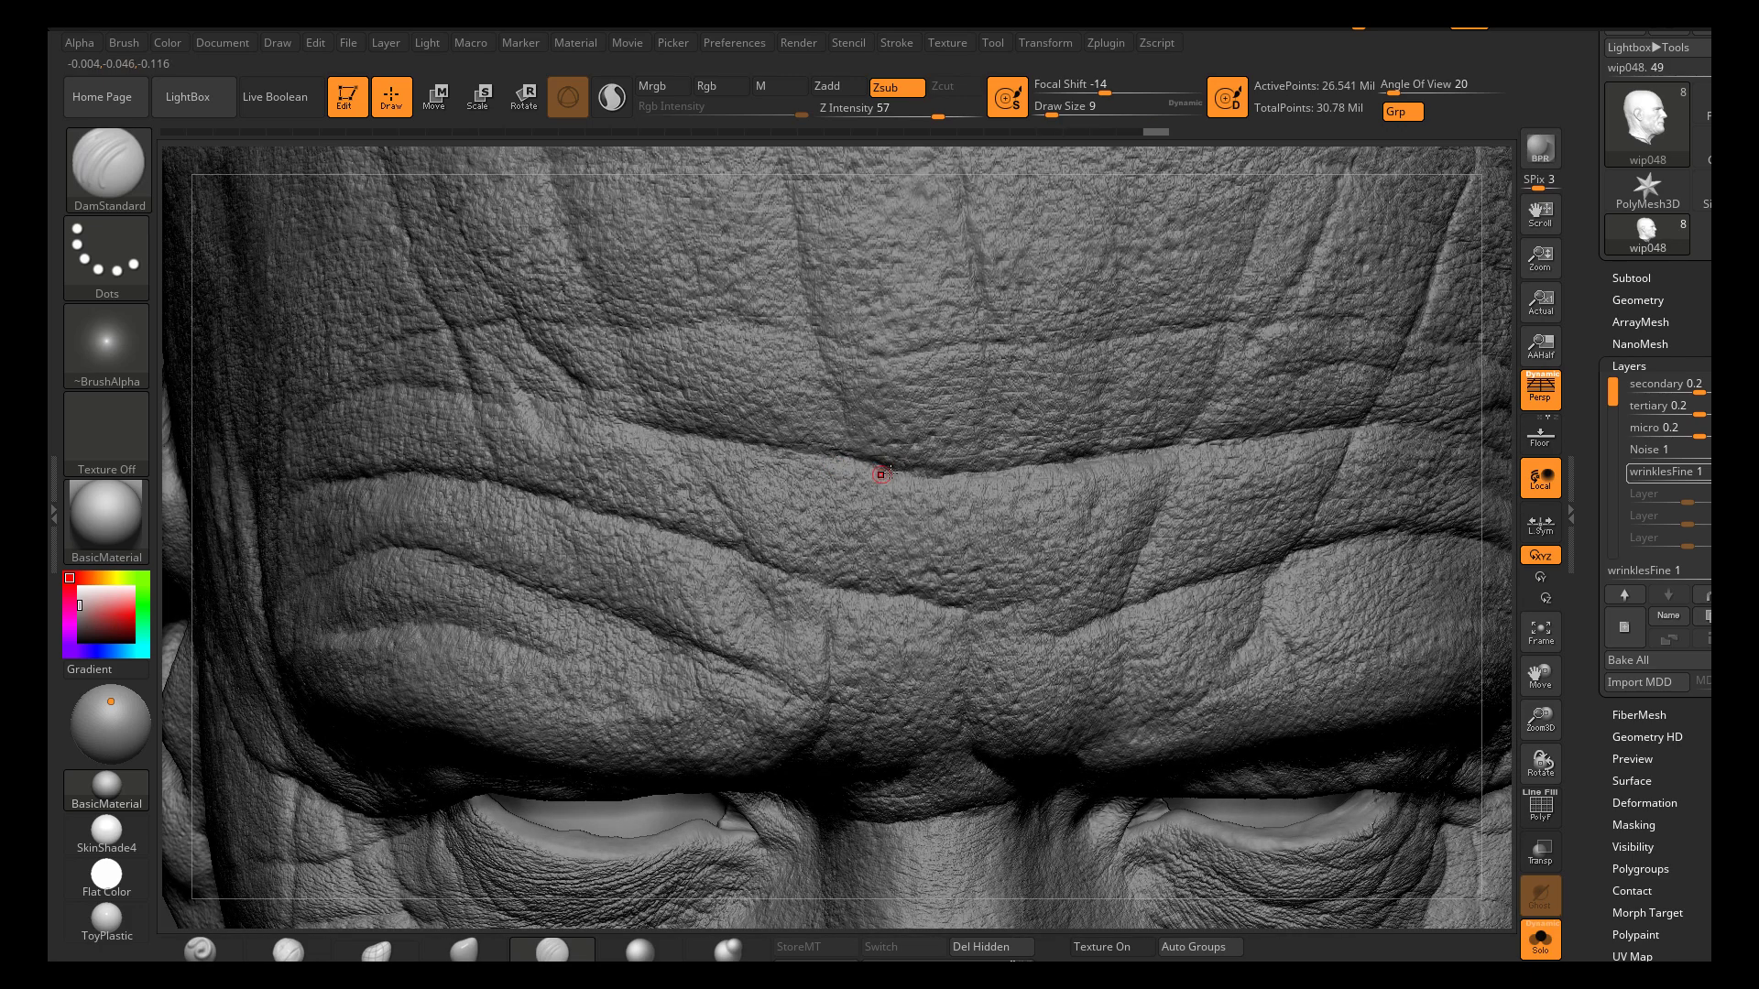
pyautogui.moveTo(785, 446); pyautogui.dragTo(605, 416)
pyautogui.moveTo(477, 398)
pyautogui.mouseDown(button='right')
pyautogui.moveTo(424, 393)
pyautogui.moveTo(613, 475)
pyautogui.moveTo(595, 469)
pyautogui.mouseUp(button='right')
pyautogui.moveTo(565, 476)
pyautogui.mouseDown()
pyautogui.moveTo(480, 487)
pyautogui.moveTo(583, 470)
pyautogui.moveTo(775, 485)
pyautogui.moveTo(667, 424)
pyautogui.moveTo(718, 417)
pyautogui.moveTo(765, 523)
pyautogui.mouseUp()
pyautogui.moveTo(818, 416)
pyautogui.mouseDown()
pyautogui.moveTo(802, 407)
pyautogui.moveTo(946, 443)
pyautogui.moveTo(1033, 429)
pyautogui.mouseUp()
# Add short fine wrinkles on the side of the forehead above the outer brow creases
pyautogui.moveTo(714, 331); pyautogui.dragTo(621, 363, button='right')
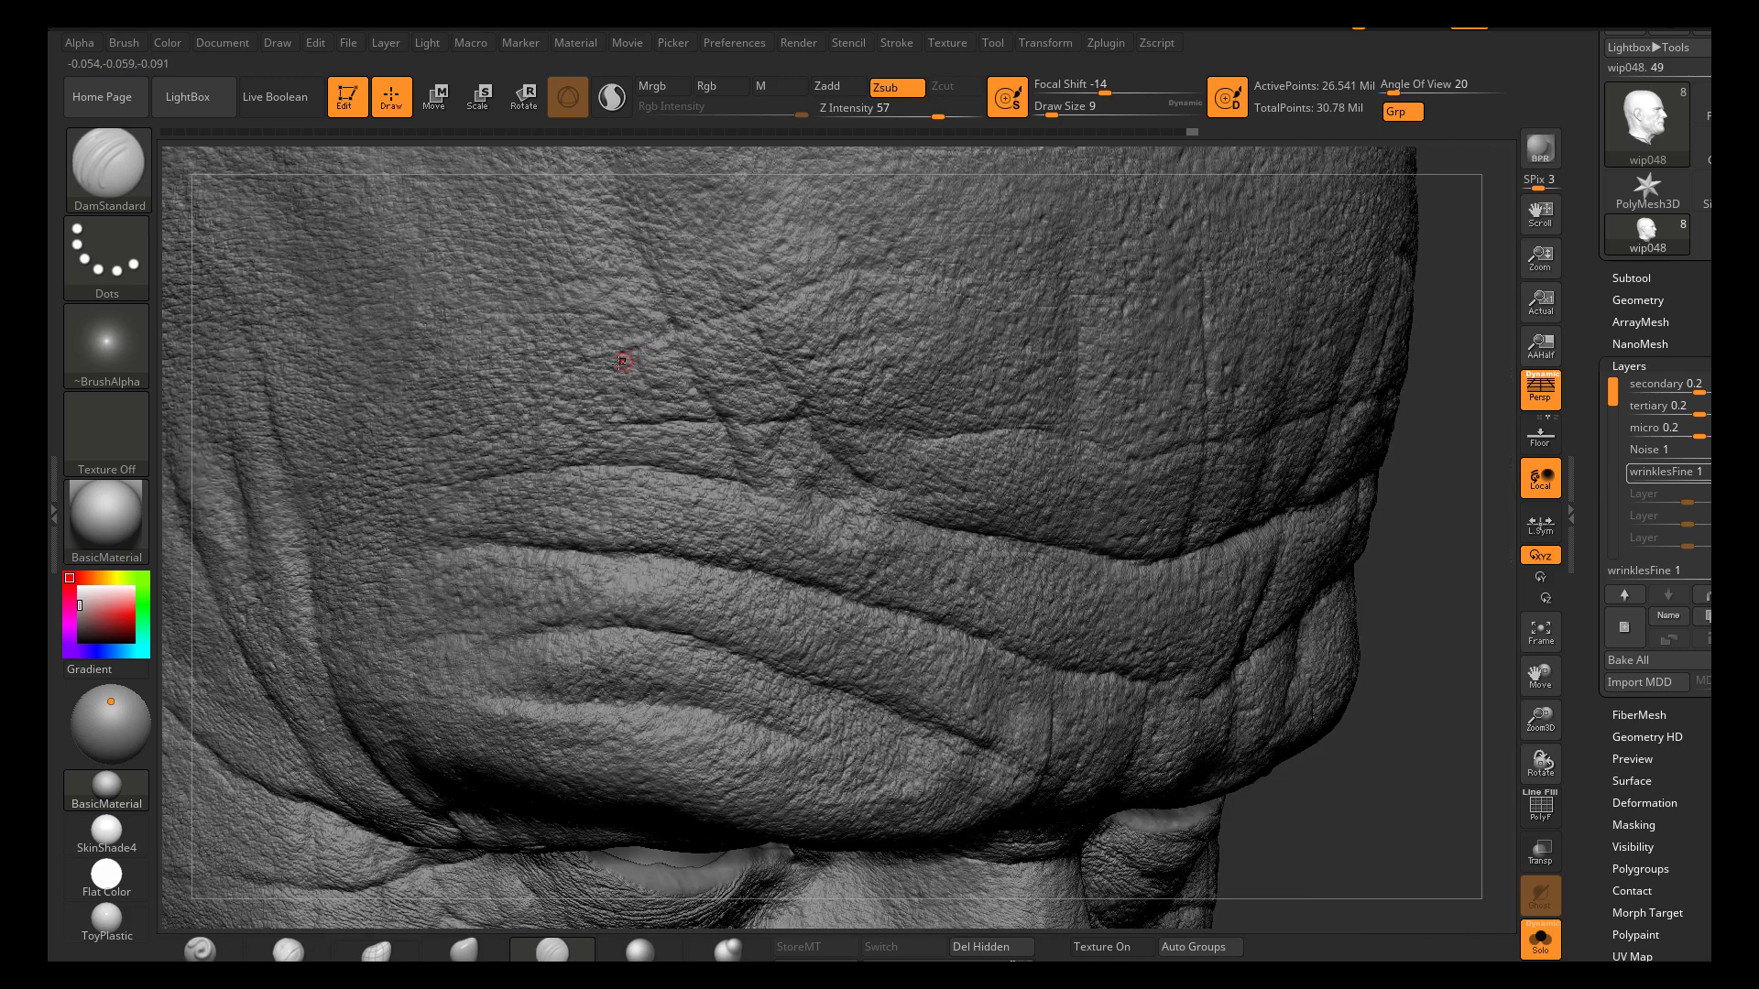
pyautogui.moveTo(617, 353); pyautogui.dragTo(641, 348)
pyautogui.moveTo(801, 291); pyautogui.dragTo(884, 271)
pyautogui.moveTo(668, 302); pyautogui.dragTo(720, 414)
pyautogui.moveTo(725, 294); pyautogui.dragTo(735, 316)
pyautogui.keyDown('ctrl'); pyautogui.moveTo(743, 394); pyautogui.dragTo(1099, 381, button='right'); pyautogui.keyUp('ctrl')
pyautogui.moveTo(1099, 381); pyautogui.dragTo(892, 464)
pyautogui.moveTo(892, 463)
pyautogui.keyDown('alt'); pyautogui.mouseDown(button='right')
pyautogui.moveTo(953, 458)
pyautogui.moveTo(927, 410)
pyautogui.moveTo(954, 443)
pyautogui.moveTo(876, 546)
pyautogui.mouseUp(button='right'); pyautogui.keyUp('alt')
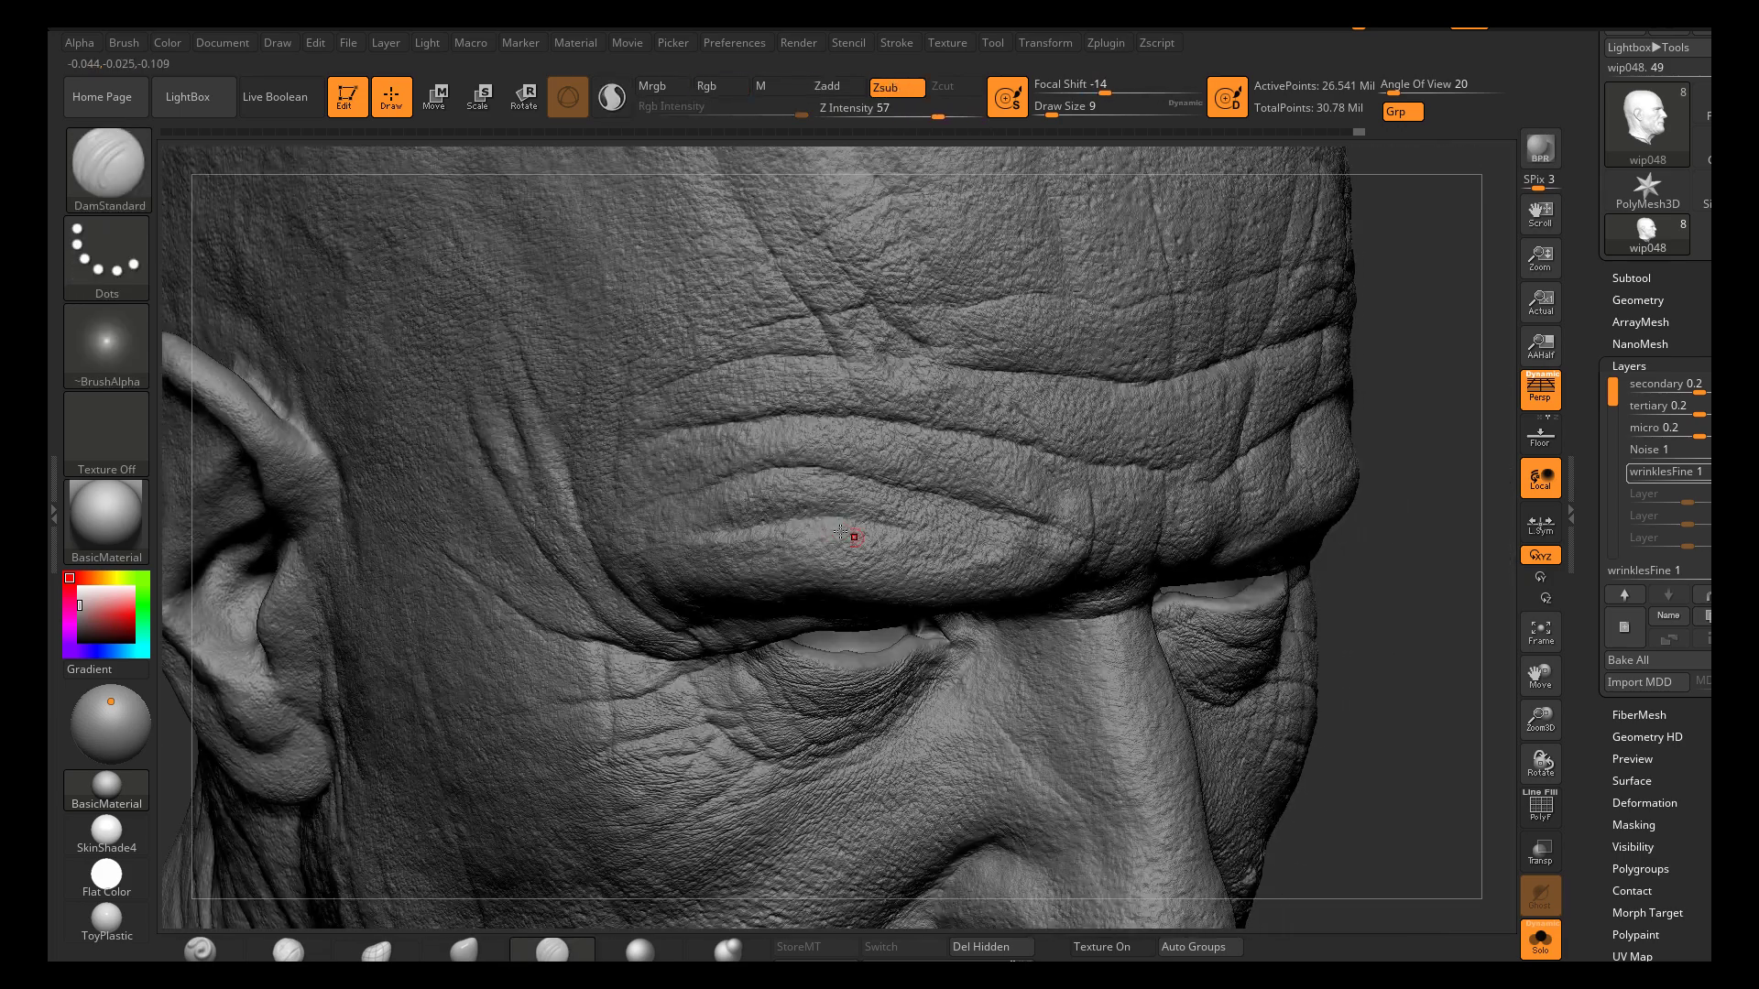
# Bring up the frontal portrait reference, place it beside the model and frame the forehead for comparison
pyautogui.moveTo(1036, 412)
pyautogui.mouseDown(button='right')
pyautogui.moveTo(950, 476)
pyautogui.moveTo(968, 430)
pyautogui.moveTo(955, 405)
pyautogui.moveTo(797, 405)
pyautogui.mouseUp(button='right')
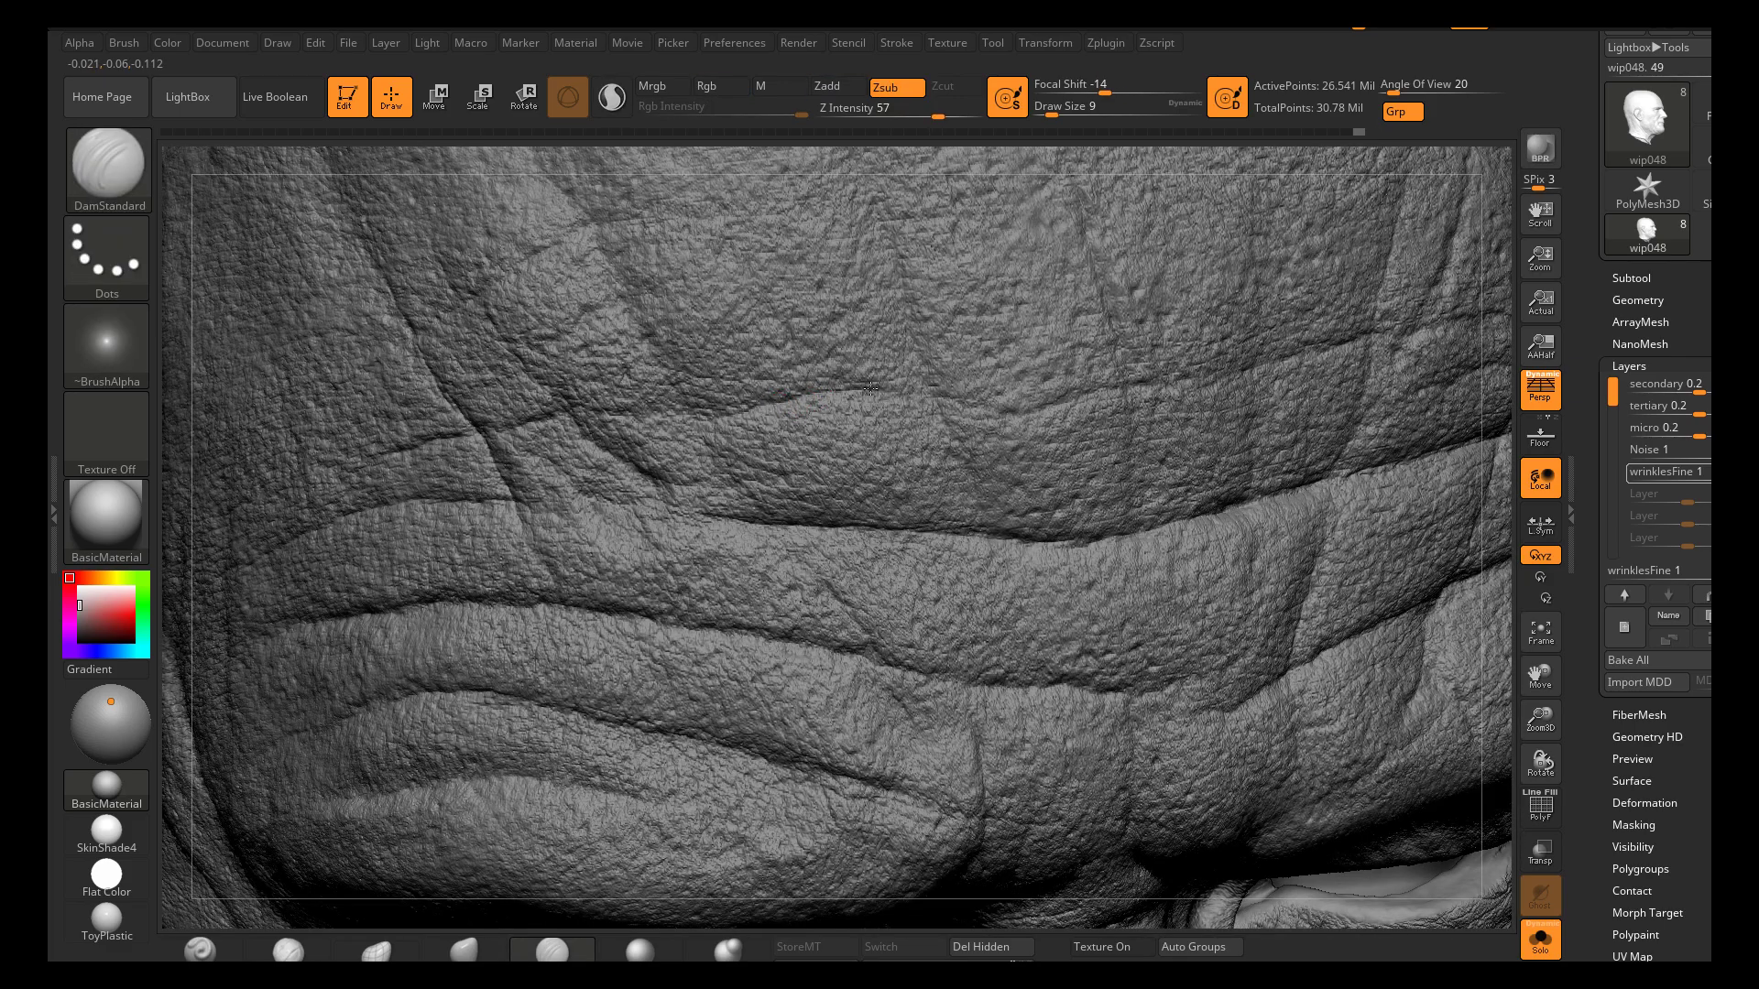
pyautogui.moveTo(977, 420); pyautogui.dragTo(764, 325, button='right')
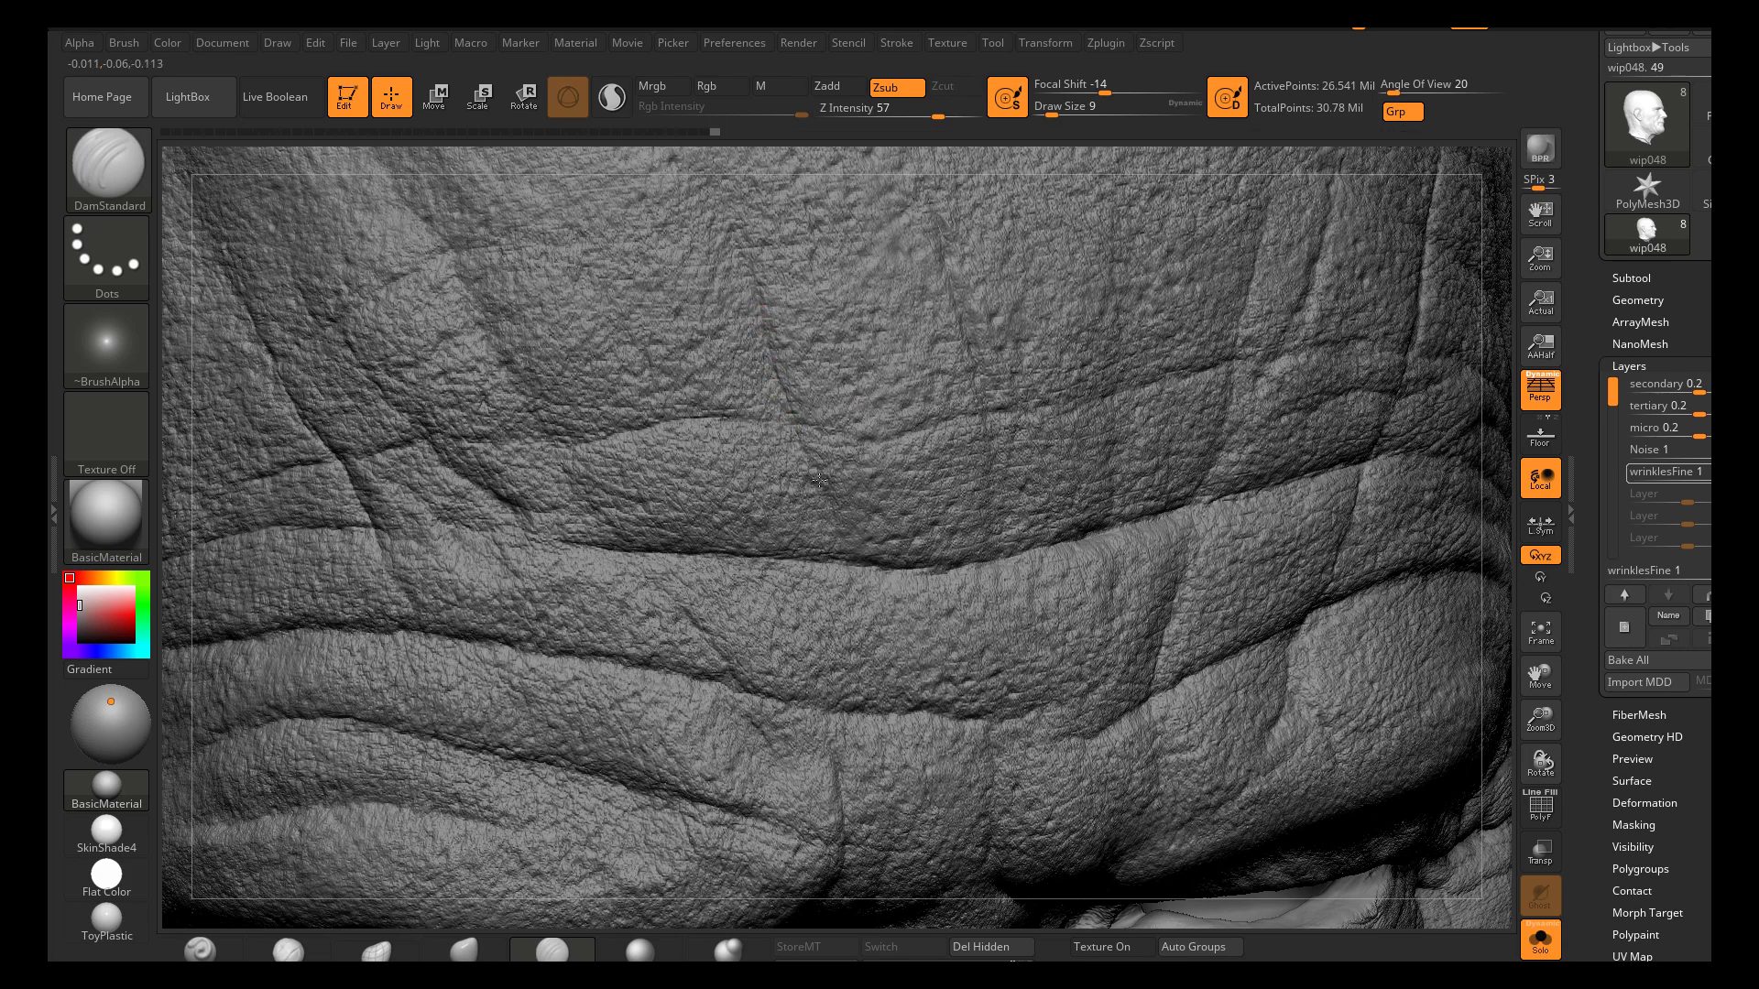
pyautogui.moveTo(49, 393); pyautogui.dragTo(599, 350)
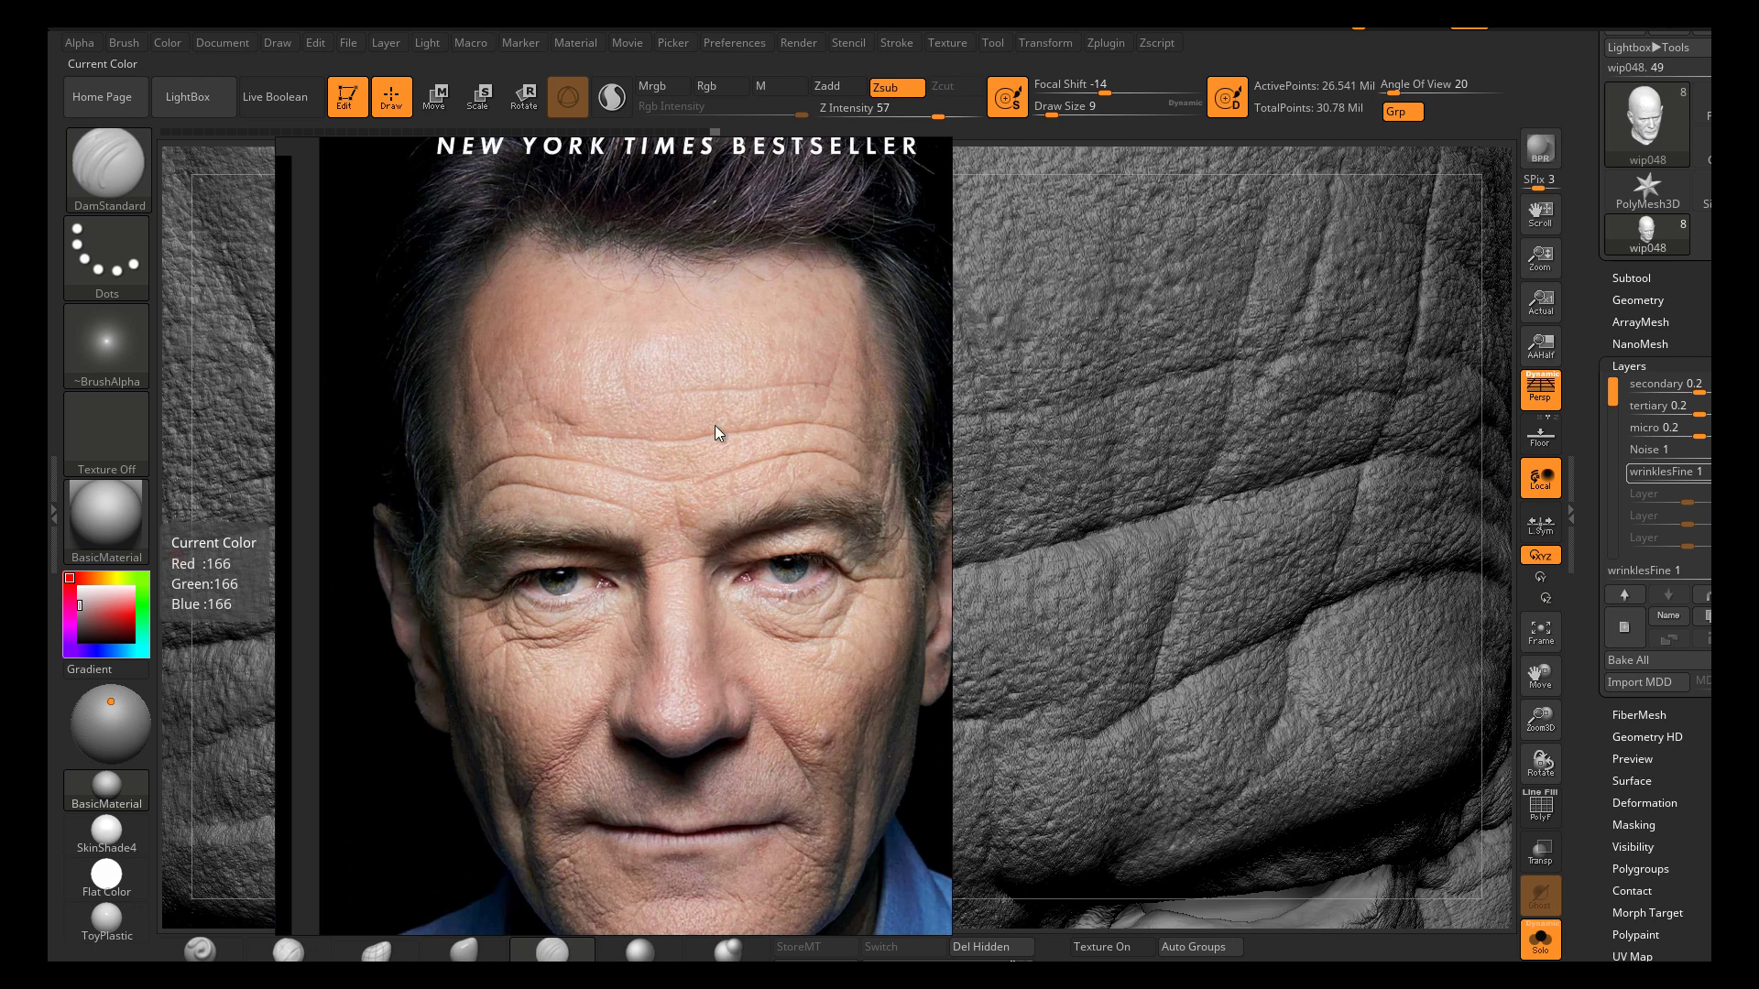
pyautogui.moveTo(707, 363); pyautogui.dragTo(464, 341, button='right')
pyautogui.moveTo(987, 448); pyautogui.dragTo(1048, 446, button='right')
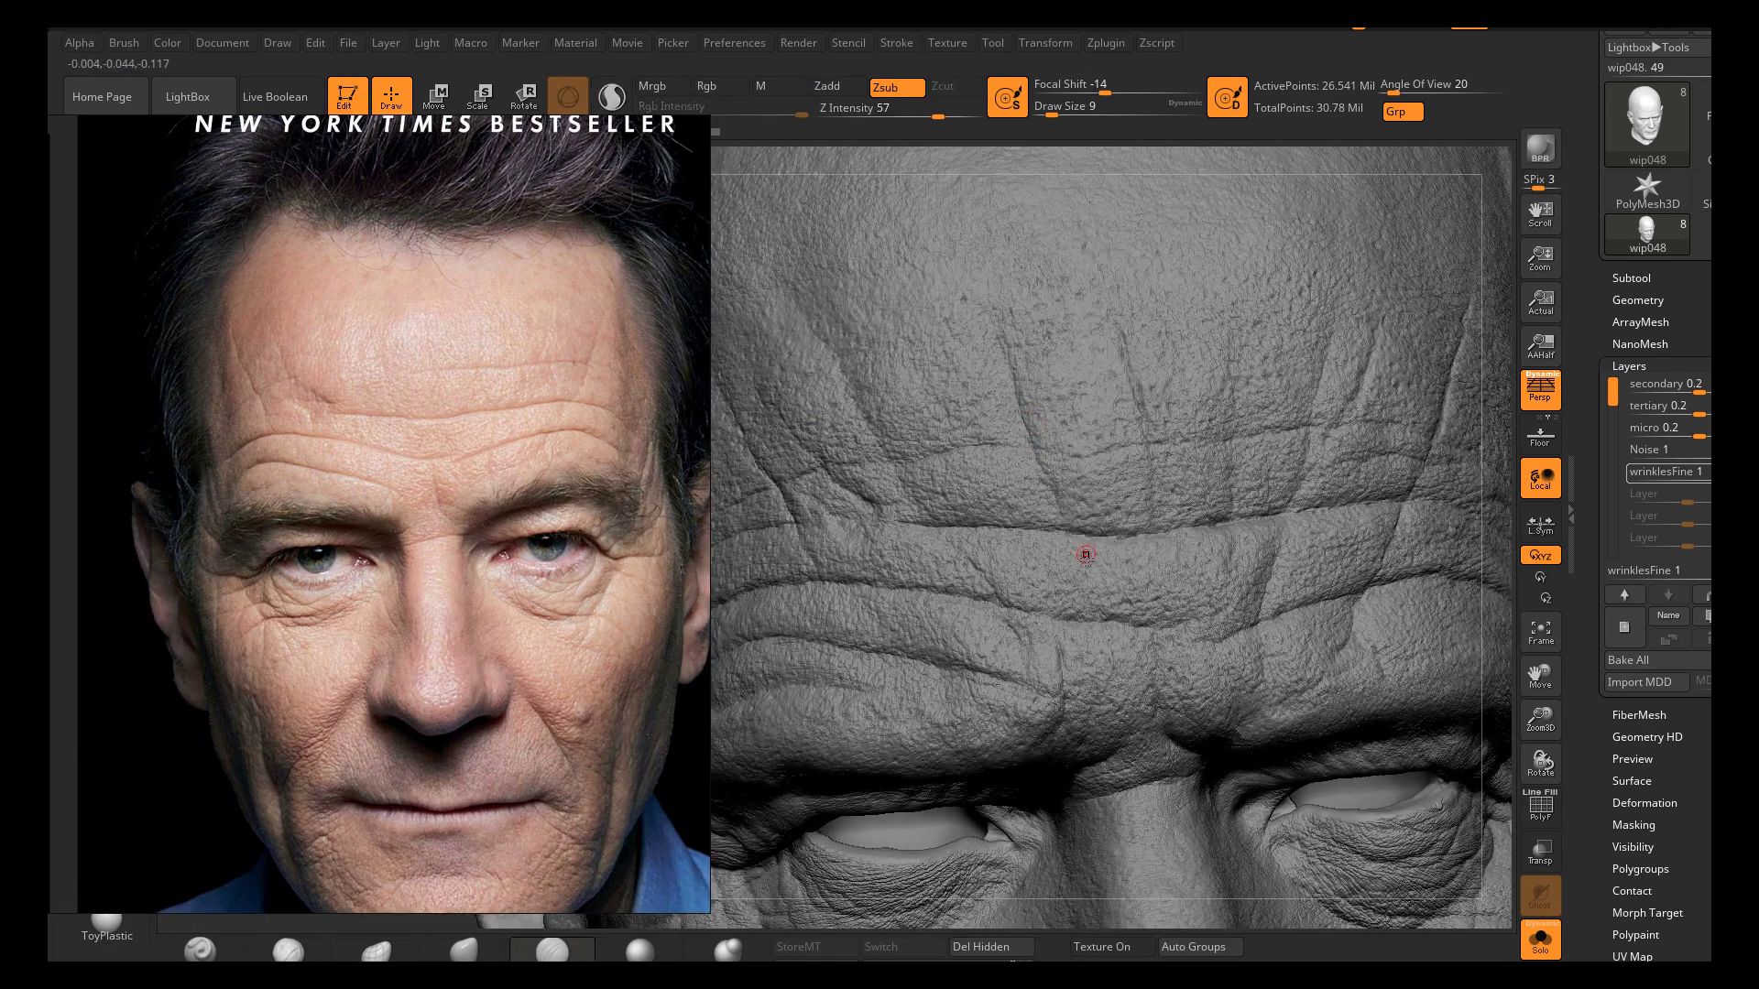
pyautogui.keyDown('alt'); pyautogui.moveTo(1106, 560); pyautogui.dragTo(1028, 398, button='right'); pyautogui.keyUp('alt')
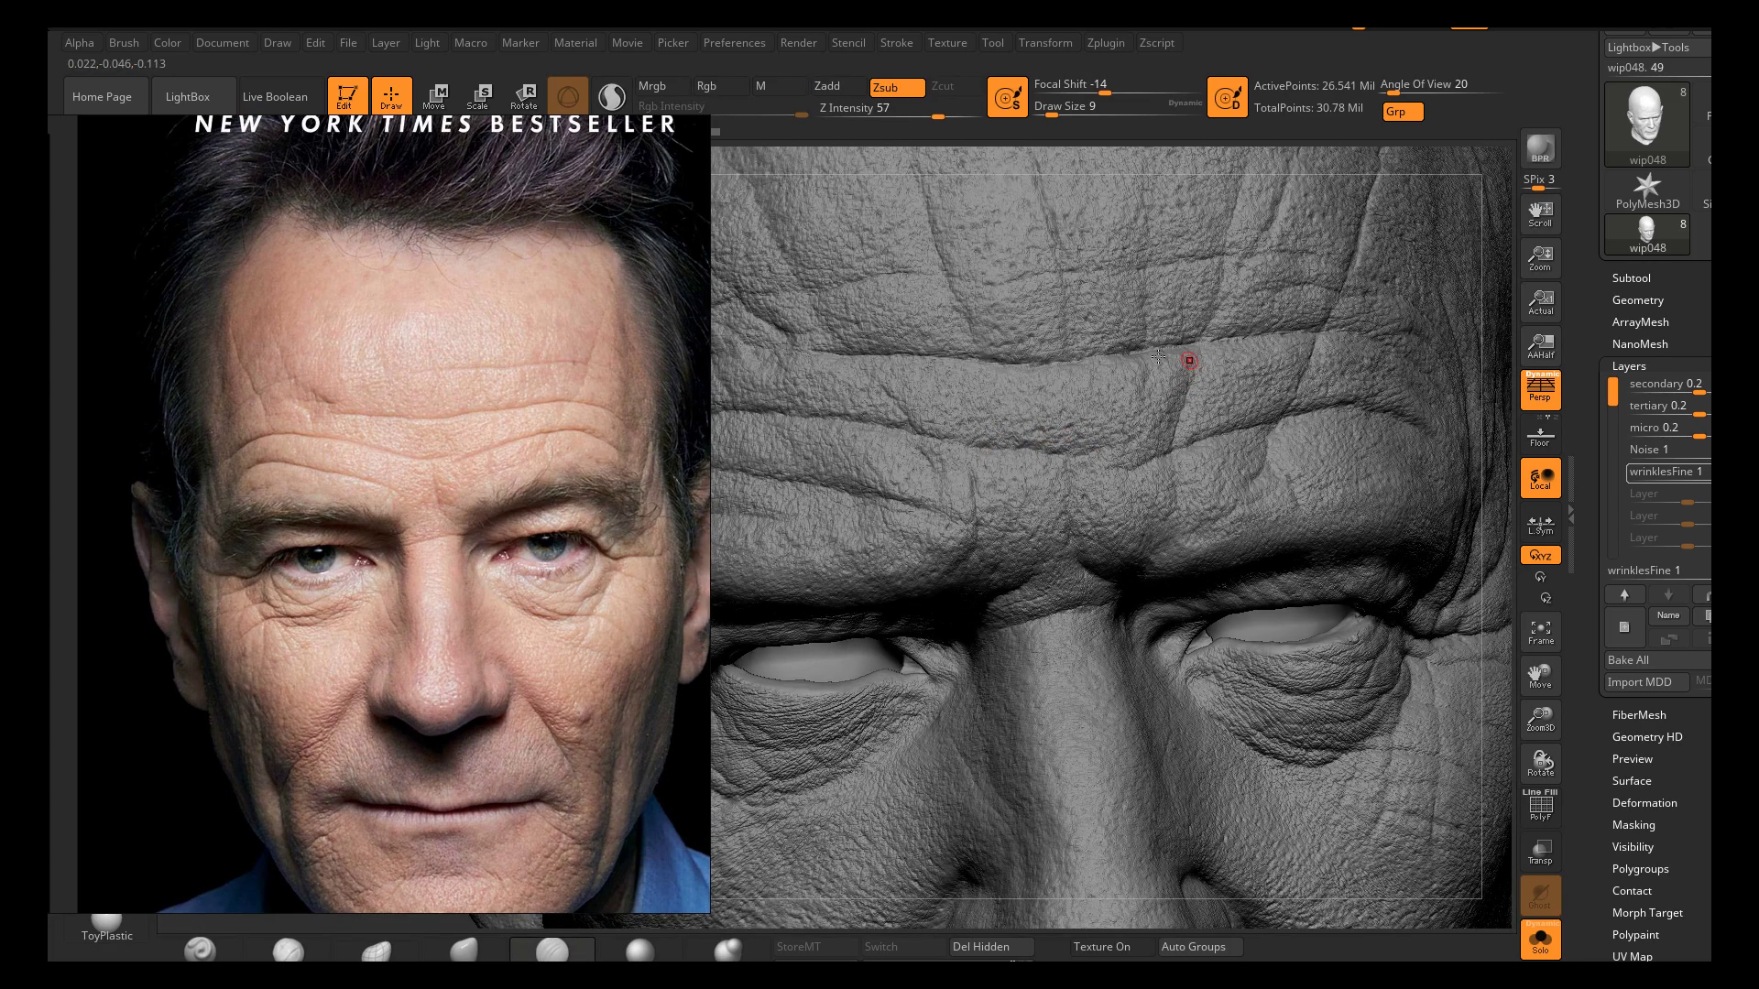
pyautogui.moveTo(1185, 357)
pyautogui.mouseDown(button='right')
pyautogui.moveTo(1059, 522)
pyautogui.moveTo(958, 540)
pyautogui.moveTo(926, 579)
pyautogui.mouseUp(button='right')
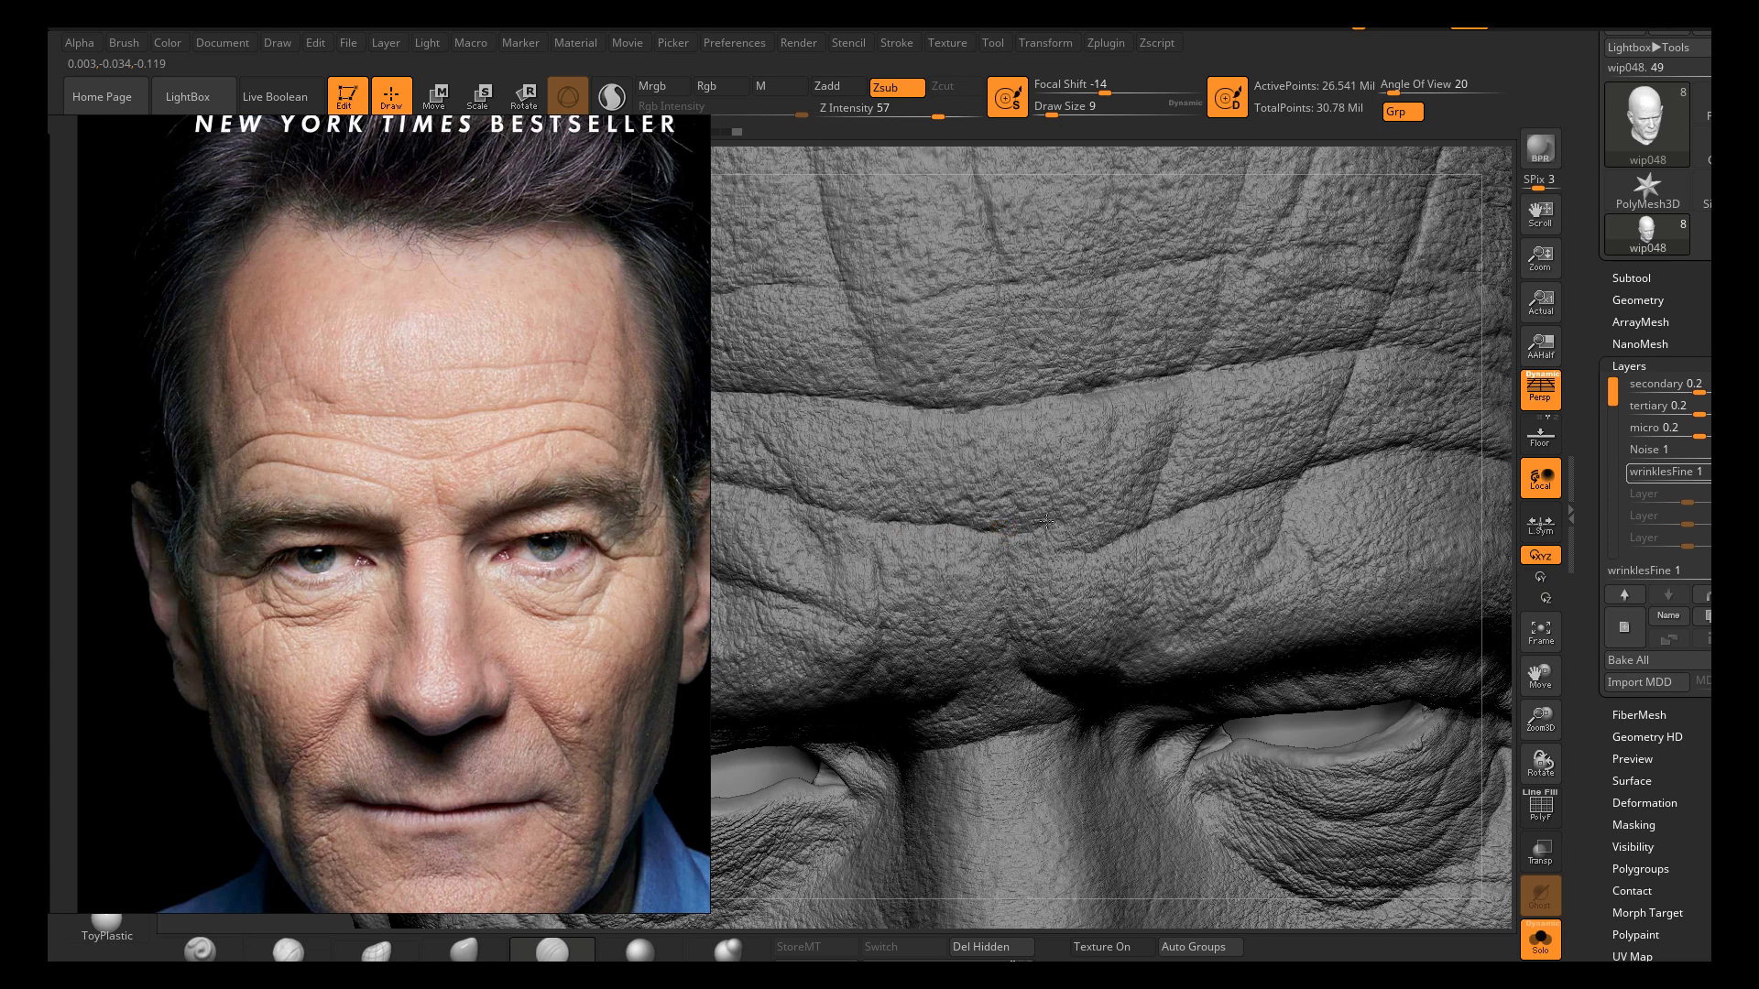
# Carve fine lines along the lower forehead creases above the nose bridge and brows, matching the portrait reference
pyautogui.moveTo(1052, 522); pyautogui.dragTo(1067, 520)
pyautogui.moveTo(884, 511); pyautogui.dragTo(780, 501)
pyautogui.moveTo(1086, 551); pyautogui.dragTo(1112, 545)
pyautogui.moveTo(1189, 510)
pyautogui.mouseDown(button='right')
pyautogui.moveTo(1004, 465)
pyautogui.moveTo(1044, 458)
pyautogui.mouseUp(button='right')
pyautogui.moveTo(1048, 443)
pyautogui.mouseDown()
pyautogui.moveTo(1202, 431)
pyautogui.moveTo(1326, 476)
pyautogui.mouseUp()
# Carve fine crow's-feet wrinkles fanning out from the outer corner of the eye toward the temple
pyautogui.moveTo(1327, 471)
pyautogui.mouseDown(button='right')
pyautogui.moveTo(1111, 471)
pyautogui.moveTo(1177, 470)
pyautogui.moveTo(1185, 503)
pyautogui.moveTo(1022, 528)
pyautogui.mouseUp(button='right')
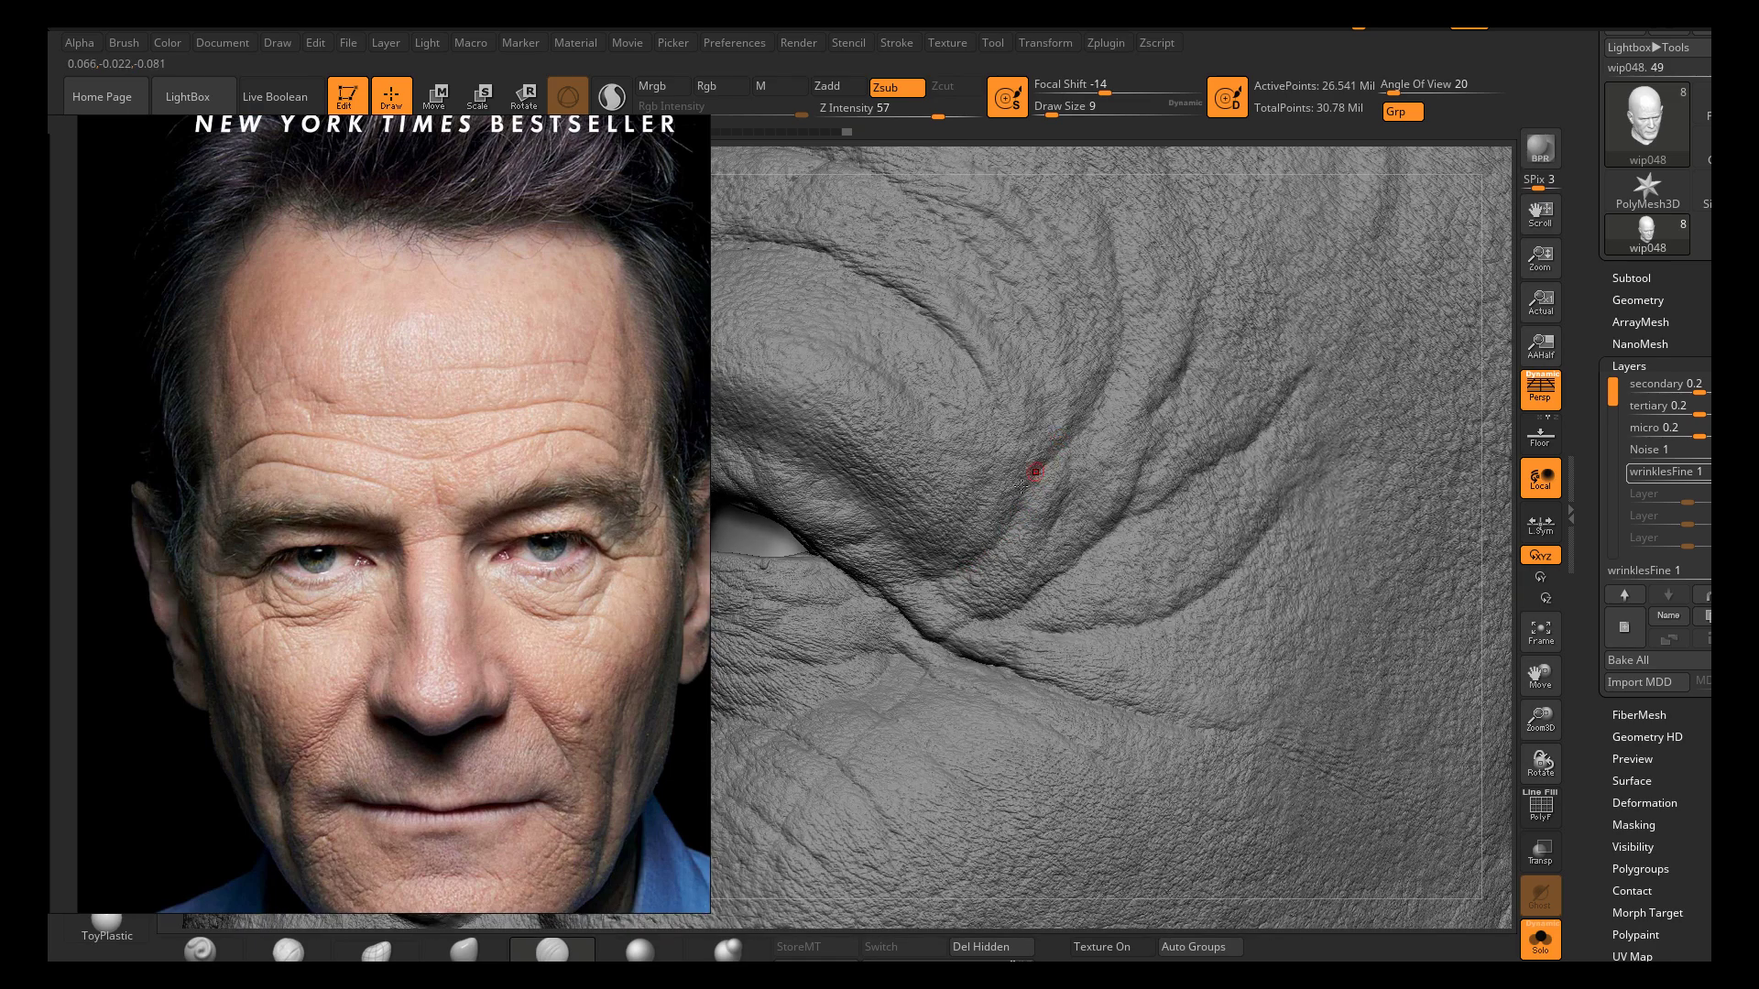
pyautogui.moveTo(963, 566)
pyautogui.mouseDown()
pyautogui.moveTo(1098, 409)
pyautogui.moveTo(1117, 284)
pyautogui.moveTo(1087, 279)
pyautogui.mouseUp()
pyautogui.moveTo(1021, 611); pyautogui.dragTo(994, 620)
pyautogui.moveTo(1152, 432); pyautogui.dragTo(1147, 441)
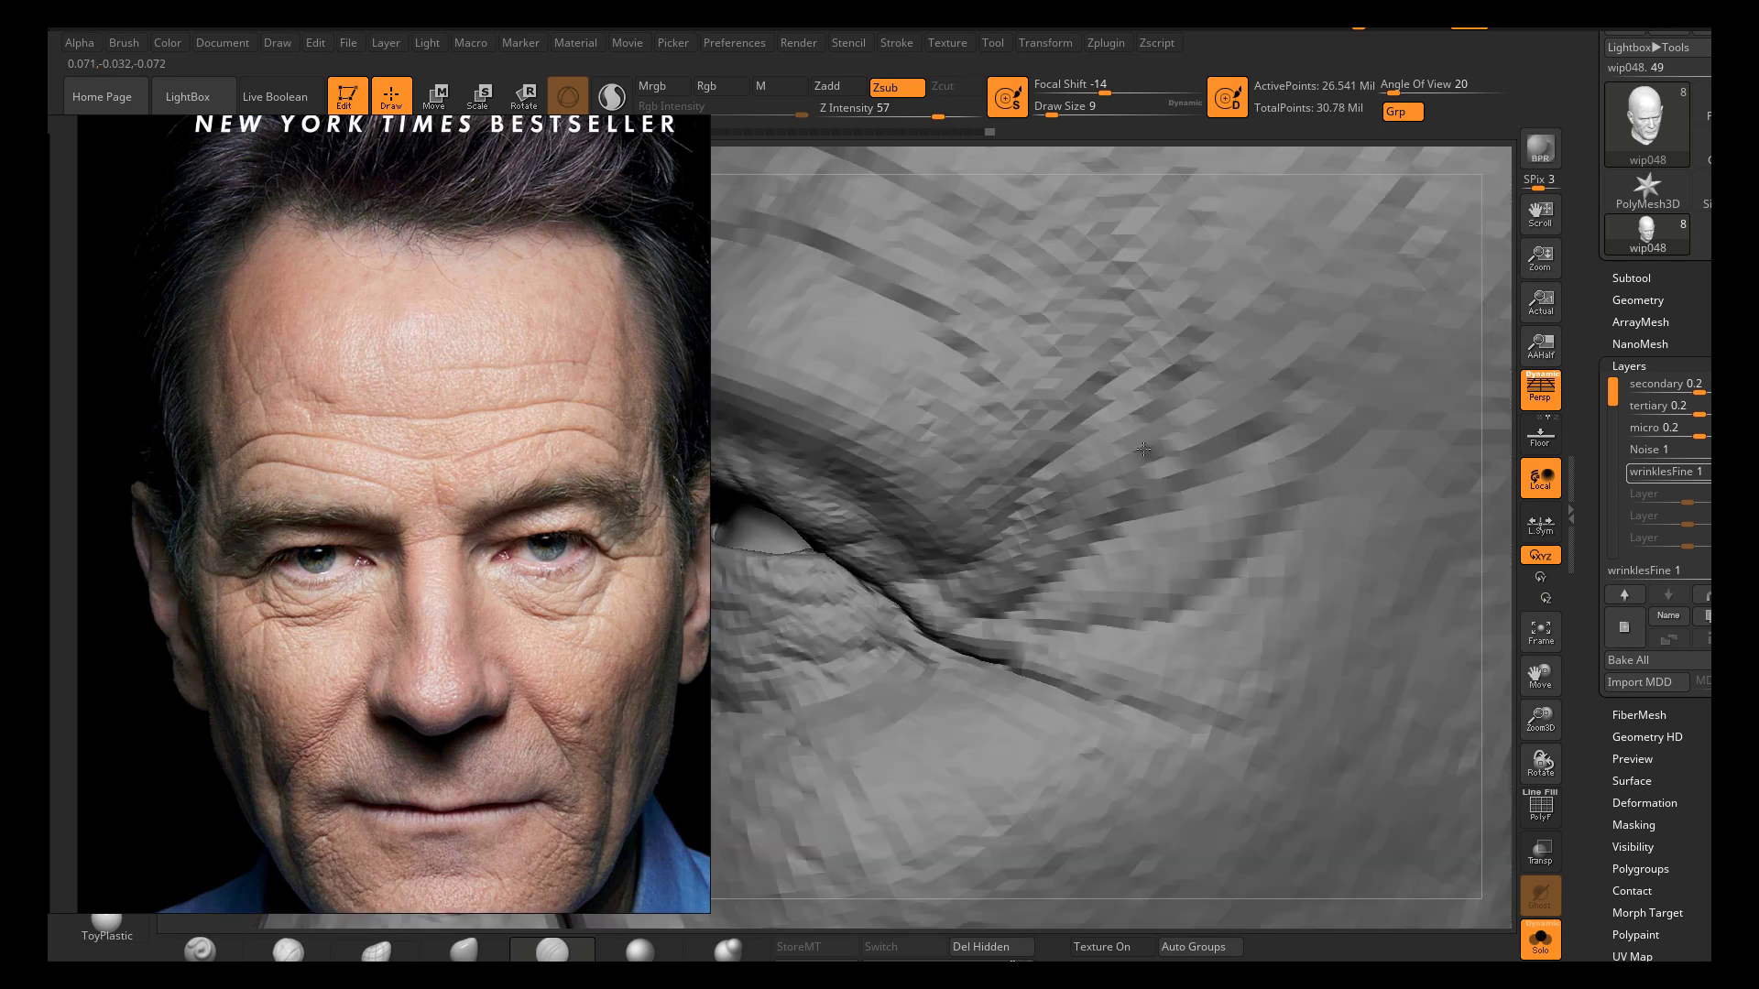
pyautogui.moveTo(1183, 373); pyautogui.dragTo(1176, 385)
pyautogui.moveTo(1153, 509); pyautogui.dragTo(1283, 415)
pyautogui.moveTo(1070, 647)
pyautogui.mouseDown()
pyautogui.moveTo(1028, 619)
pyautogui.moveTo(1122, 627)
pyautogui.moveTo(1184, 603)
pyautogui.mouseUp()
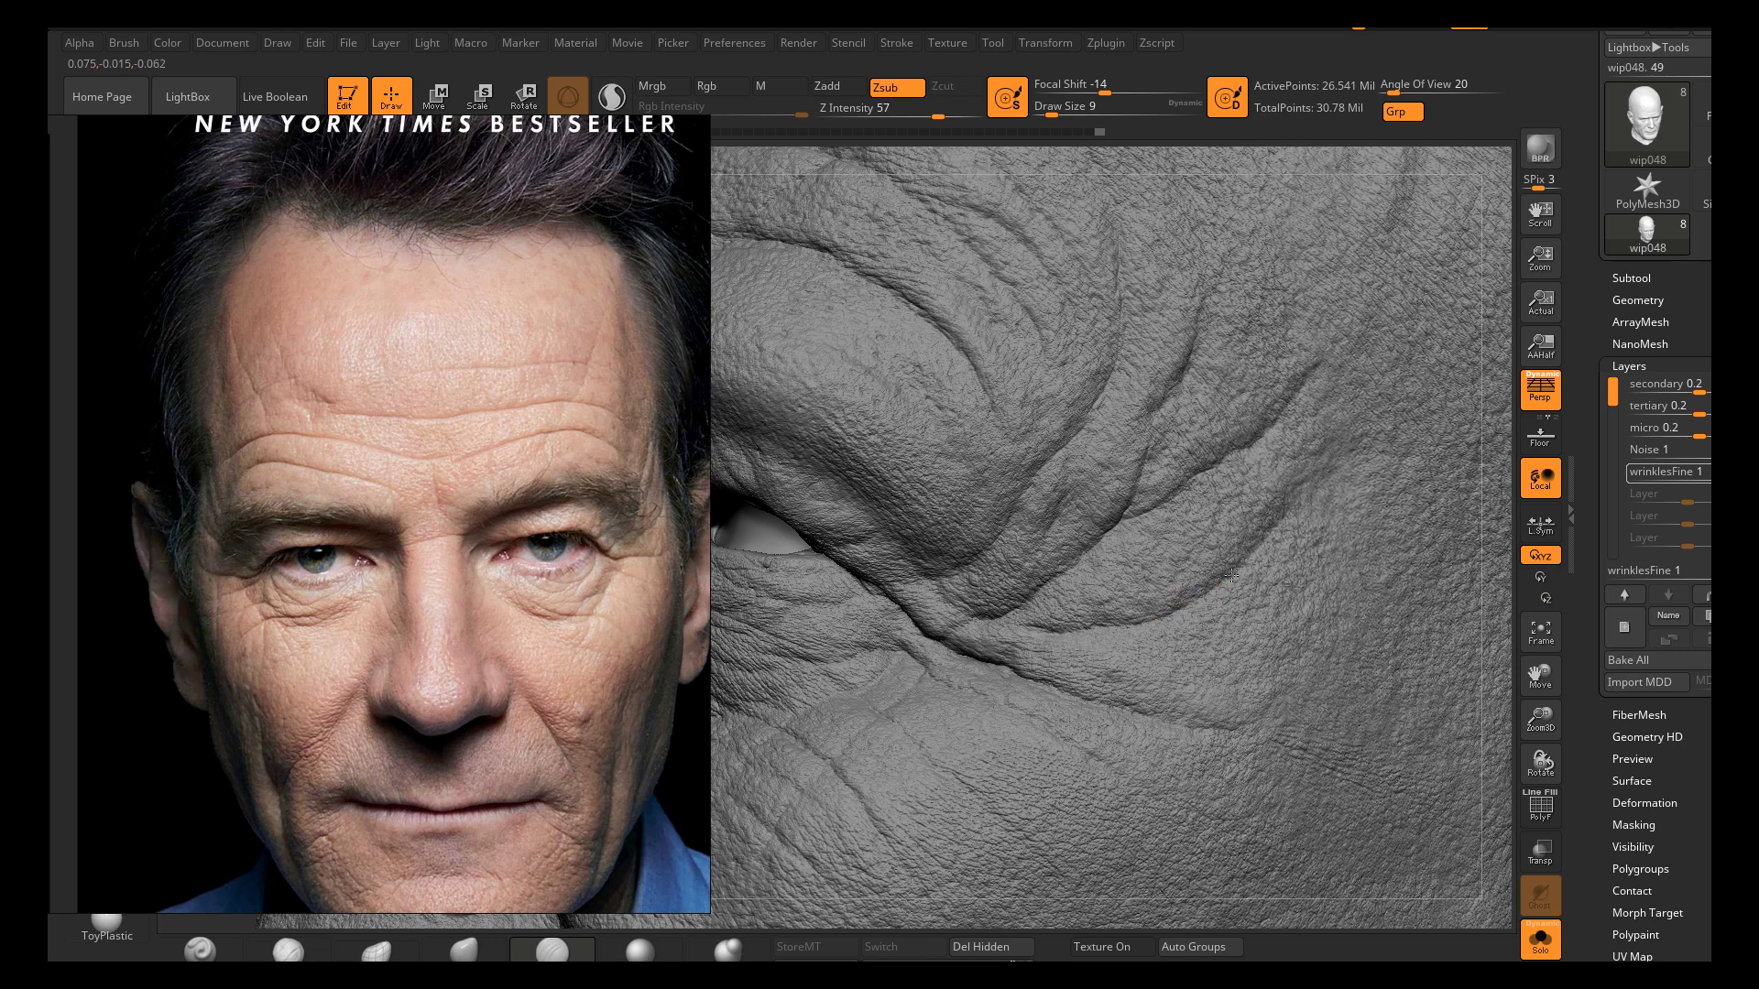
pyautogui.moveTo(1263, 550)
pyautogui.mouseDown()
pyautogui.moveTo(1251, 568)
pyautogui.moveTo(1258, 540)
pyautogui.mouseUp()
pyautogui.moveTo(1051, 591); pyautogui.dragTo(1006, 606, button='right')
pyautogui.moveTo(989, 621); pyautogui.dragTo(968, 612)
pyautogui.moveTo(968, 612); pyautogui.dragTo(1076, 576, button='right')
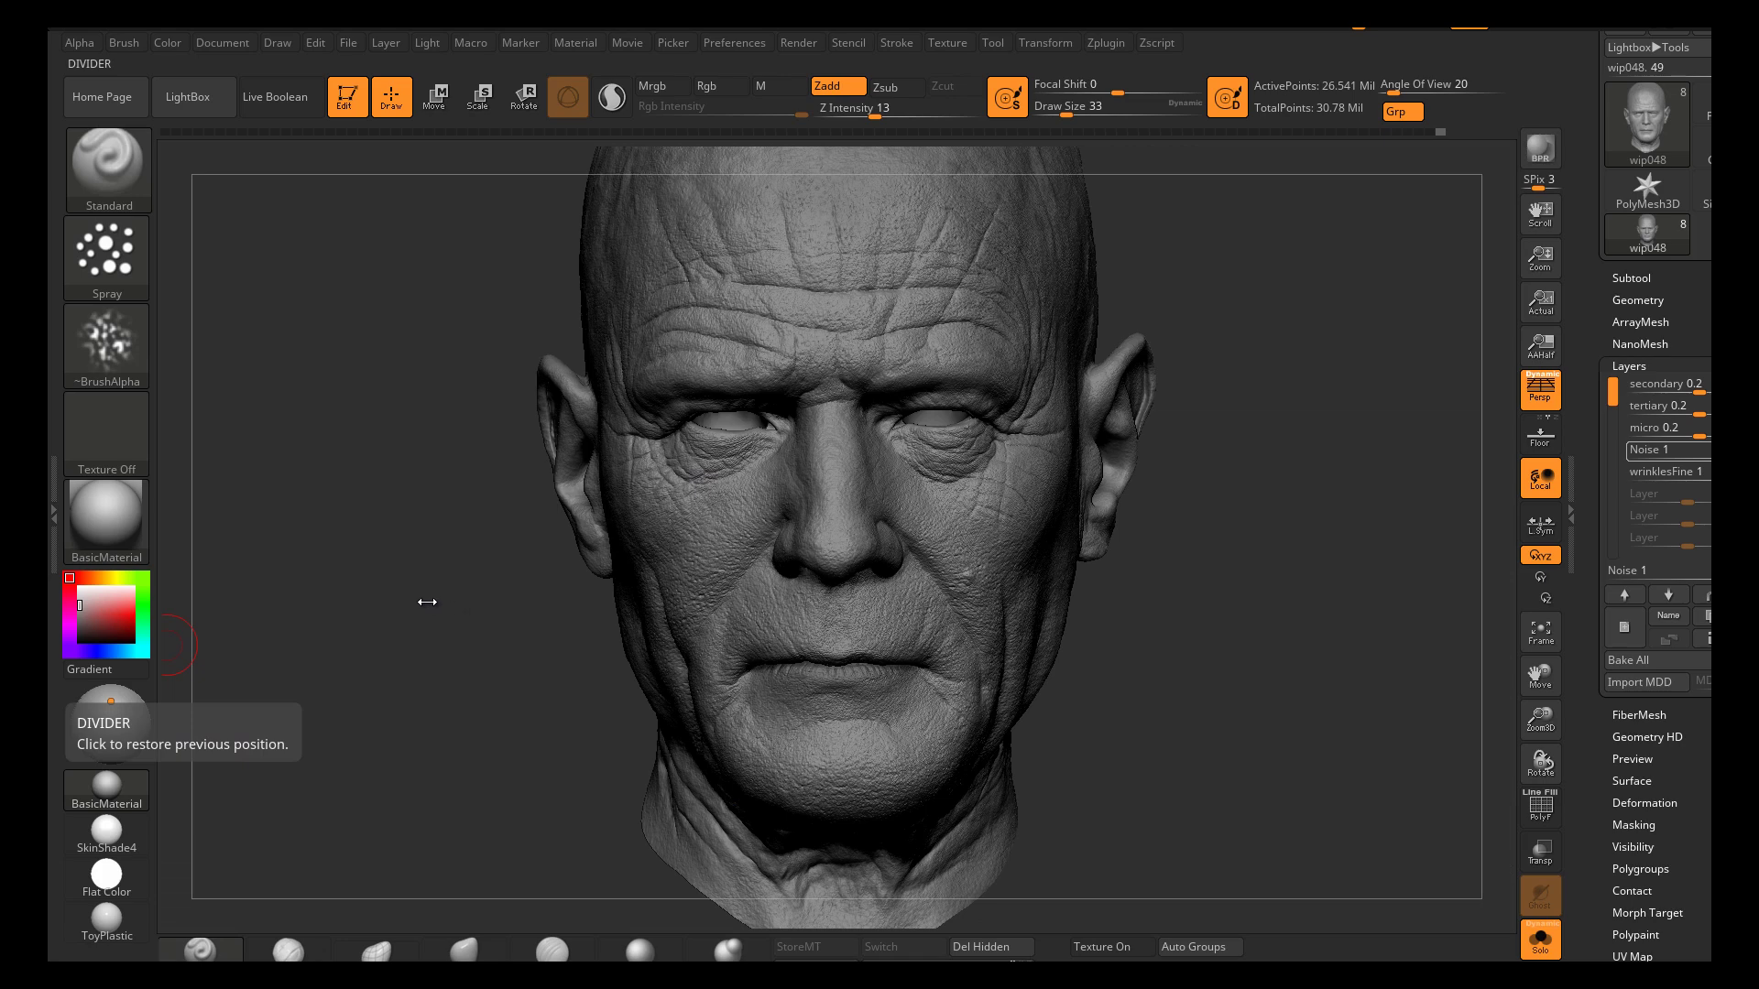
# Examine the skin detail across the whole head, covering the cheeks, eyes and forehead from the front and side
pyautogui.moveTo(427, 602)
pyautogui.mouseDown()
pyautogui.moveTo(968, 611)
pyautogui.moveTo(829, 584)
pyautogui.mouseUp()
pyautogui.keyDown('alt'); pyautogui.moveTo(728, 609); pyautogui.dragTo(739, 422, button='right'); pyautogui.keyUp('alt')
pyautogui.moveTo(746, 559); pyautogui.dragTo(660, 527, button='right')
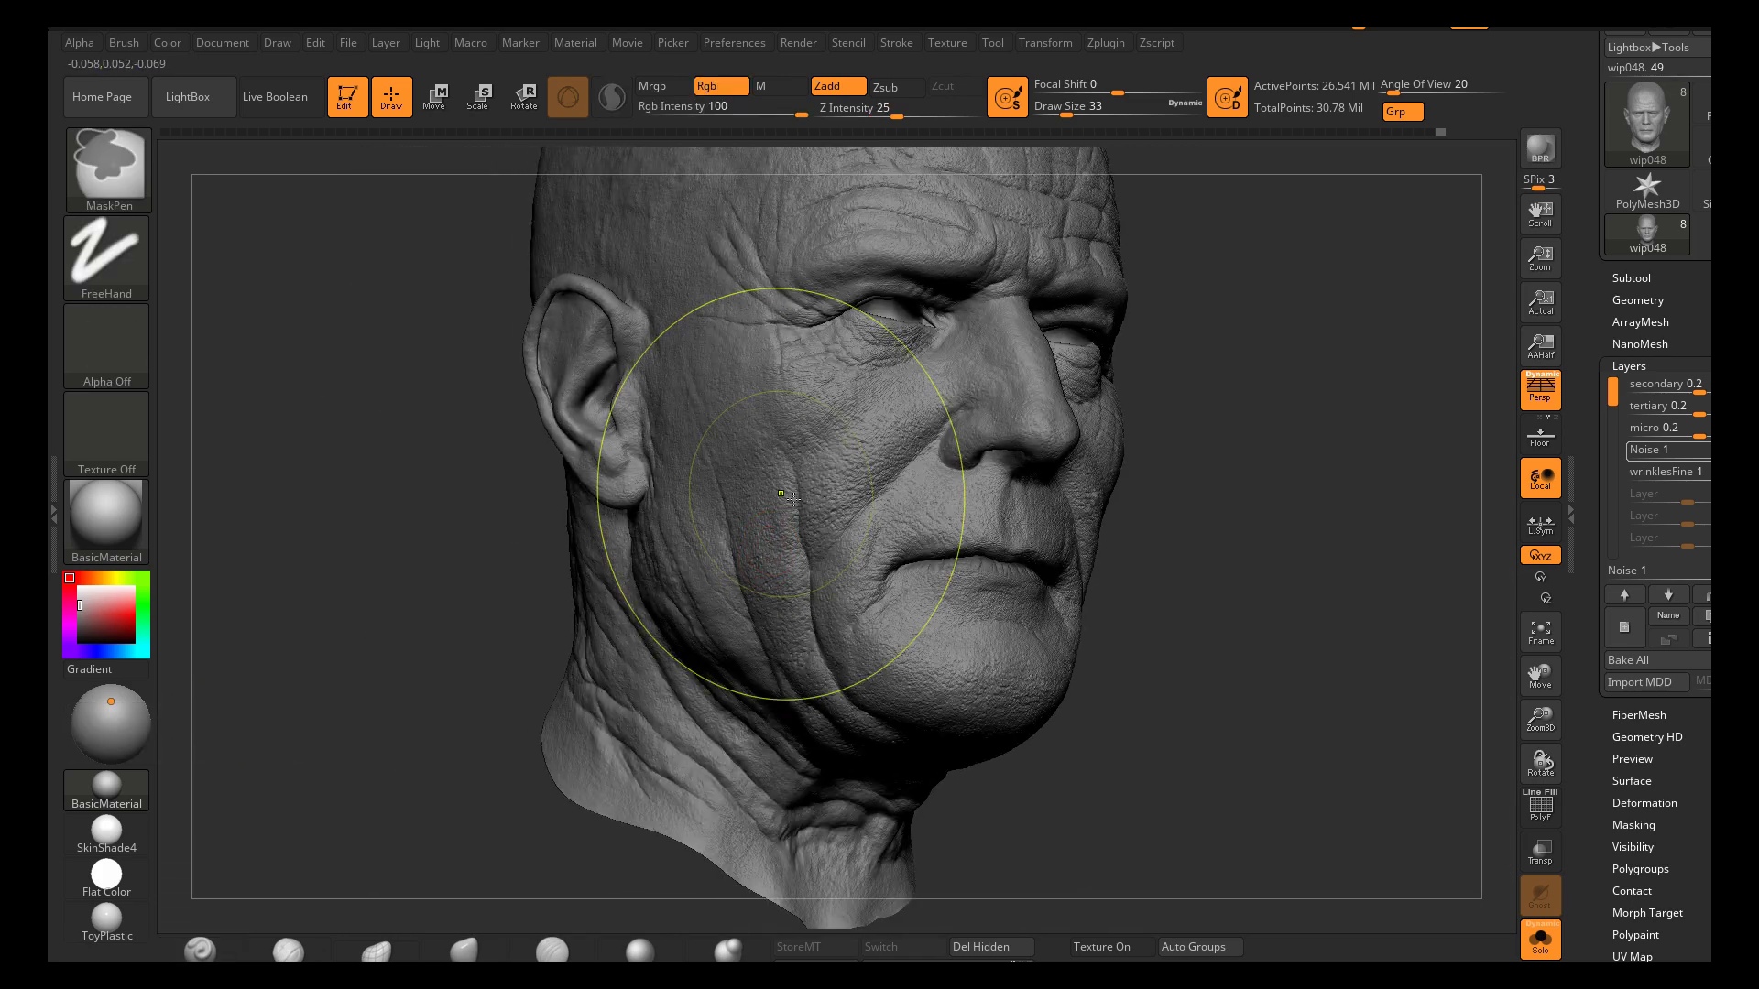
pyautogui.keyDown('ctrl'); pyautogui.moveTo(785, 503); pyautogui.dragTo(879, 504, button='right'); pyautogui.keyUp('ctrl')
pyautogui.keyDown('alt'); pyautogui.moveTo(953, 440); pyautogui.dragTo(930, 540, button='right'); pyautogui.keyUp('alt')
pyautogui.moveTo(930, 540)
pyautogui.mouseDown()
pyautogui.moveTo(1217, 388)
pyautogui.moveTo(1241, 459)
pyautogui.moveTo(1048, 532)
pyautogui.mouseUp()
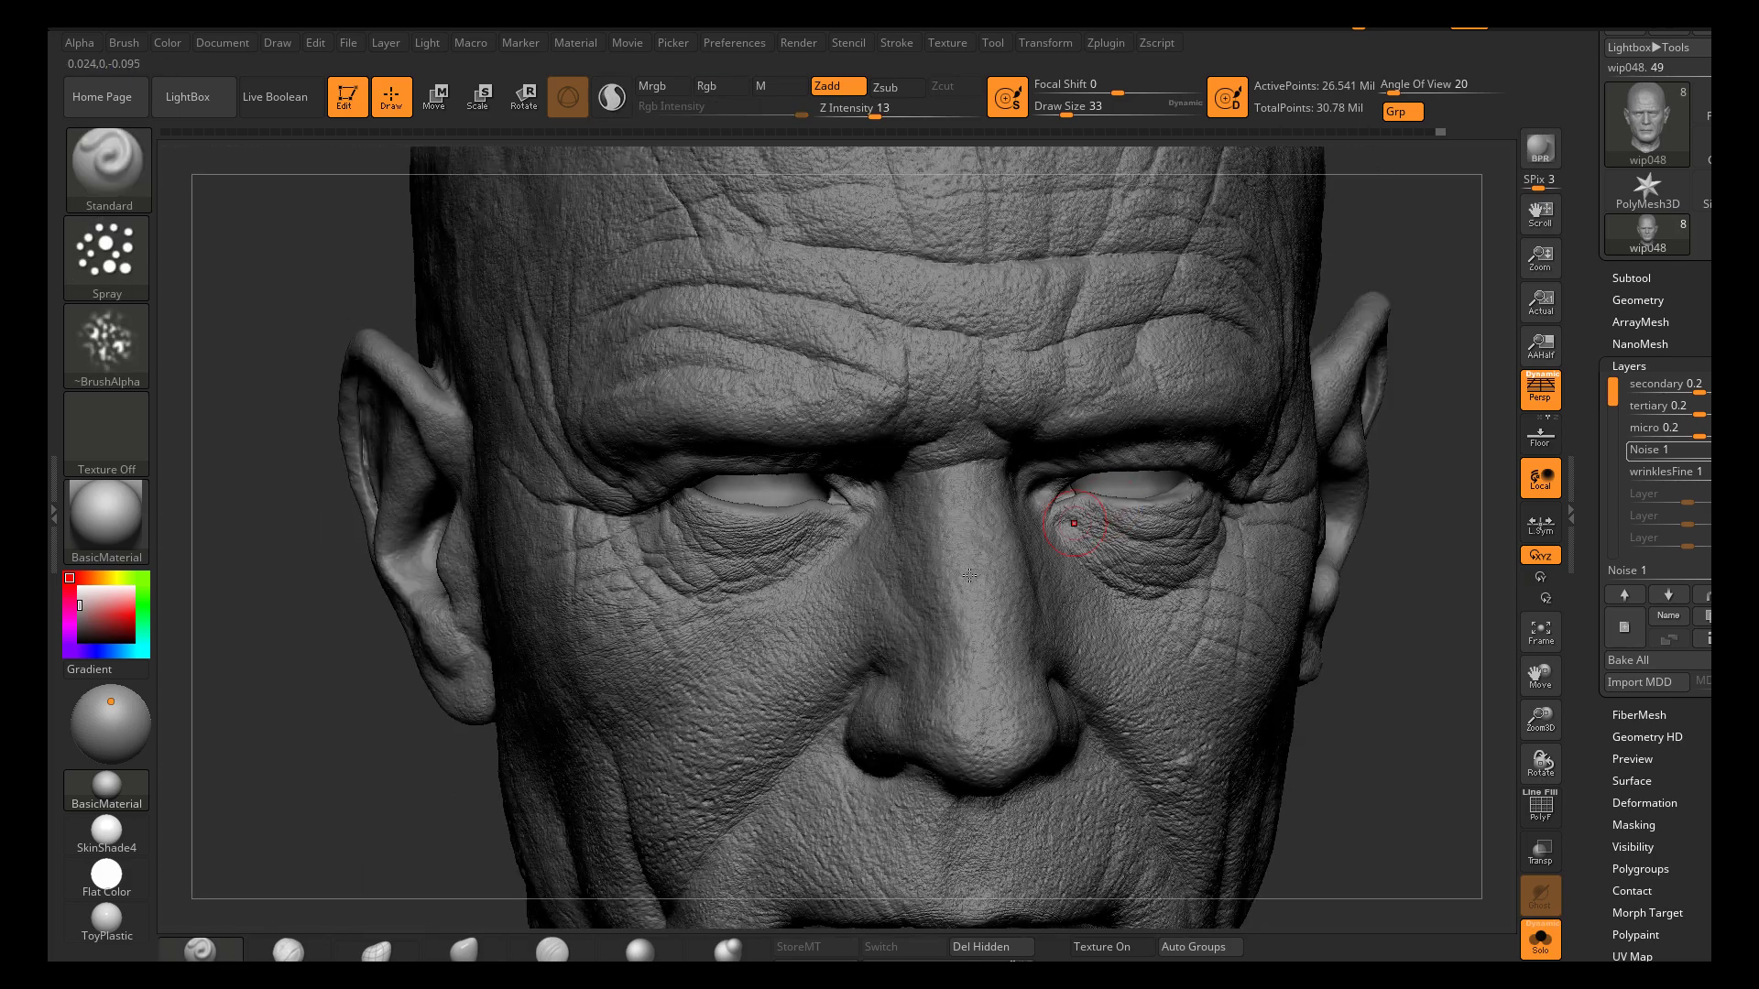
pyautogui.moveTo(333, 762); pyautogui.dragTo(321, 734)
pyautogui.keyDown('alt'); pyautogui.moveTo(949, 405); pyautogui.dragTo(826, 476, button='right'); pyautogui.keyUp('alt')
pyautogui.moveTo(824, 371)
pyautogui.keyDown('alt'); pyautogui.mouseDown(button='right')
pyautogui.moveTo(885, 495)
pyautogui.moveTo(926, 403)
pyautogui.moveTo(1040, 398)
pyautogui.mouseUp(button='right'); pyautogui.keyUp('alt')
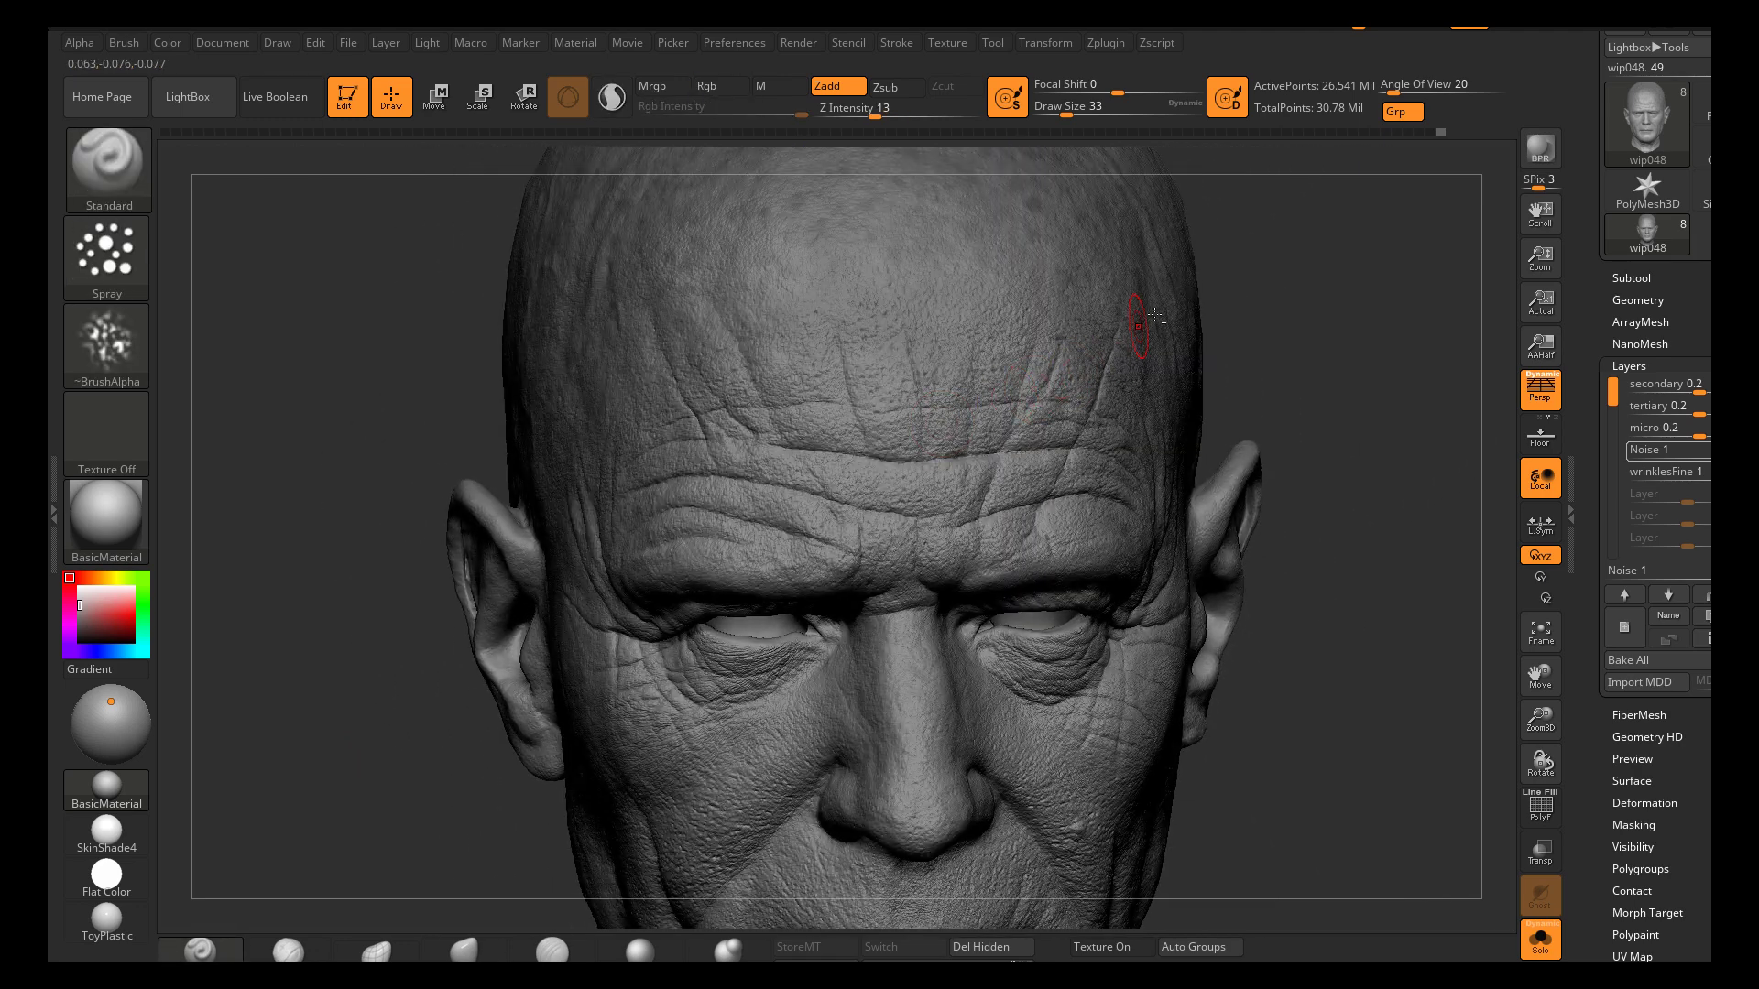
pyautogui.keyDown('alt'); pyautogui.moveTo(1090, 325); pyautogui.dragTo(1016, 433, button='right'); pyautogui.keyUp('alt')
pyautogui.moveTo(1016, 434)
pyautogui.mouseDown()
pyautogui.moveTo(1099, 477)
pyautogui.moveTo(1236, 623)
pyautogui.moveTo(1374, 870)
pyautogui.moveTo(1237, 389)
pyautogui.moveTo(1209, 481)
pyautogui.moveTo(923, 647)
pyautogui.moveTo(936, 543)
pyautogui.moveTo(989, 635)
pyautogui.mouseUp()
# Turn off Solo to show all subtools and examine the complete head with glasses, eyebrows and beard
pyautogui.click(1541, 947)
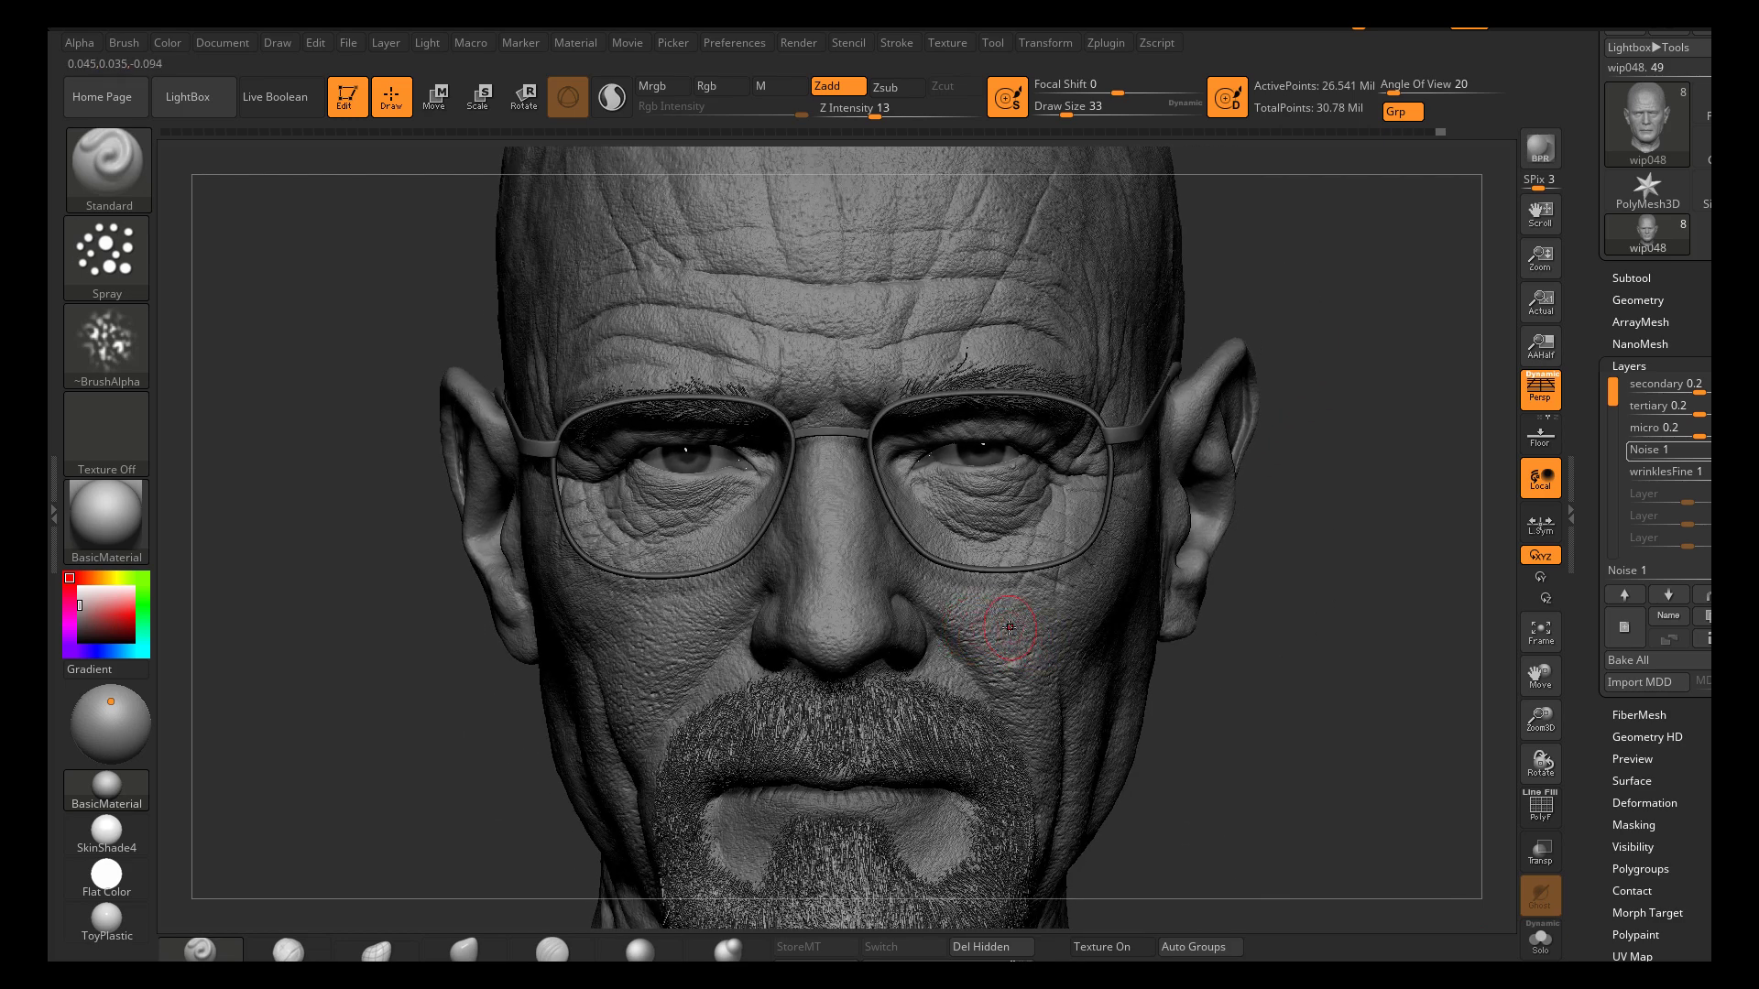
pyautogui.moveTo(939, 595)
pyautogui.keyDown('alt'); pyautogui.mouseDown(button='right')
pyautogui.moveTo(1021, 493)
pyautogui.moveTo(856, 537)
pyautogui.moveTo(904, 603)
pyautogui.moveTo(970, 613)
pyautogui.mouseUp(button='right'); pyautogui.keyUp('alt')
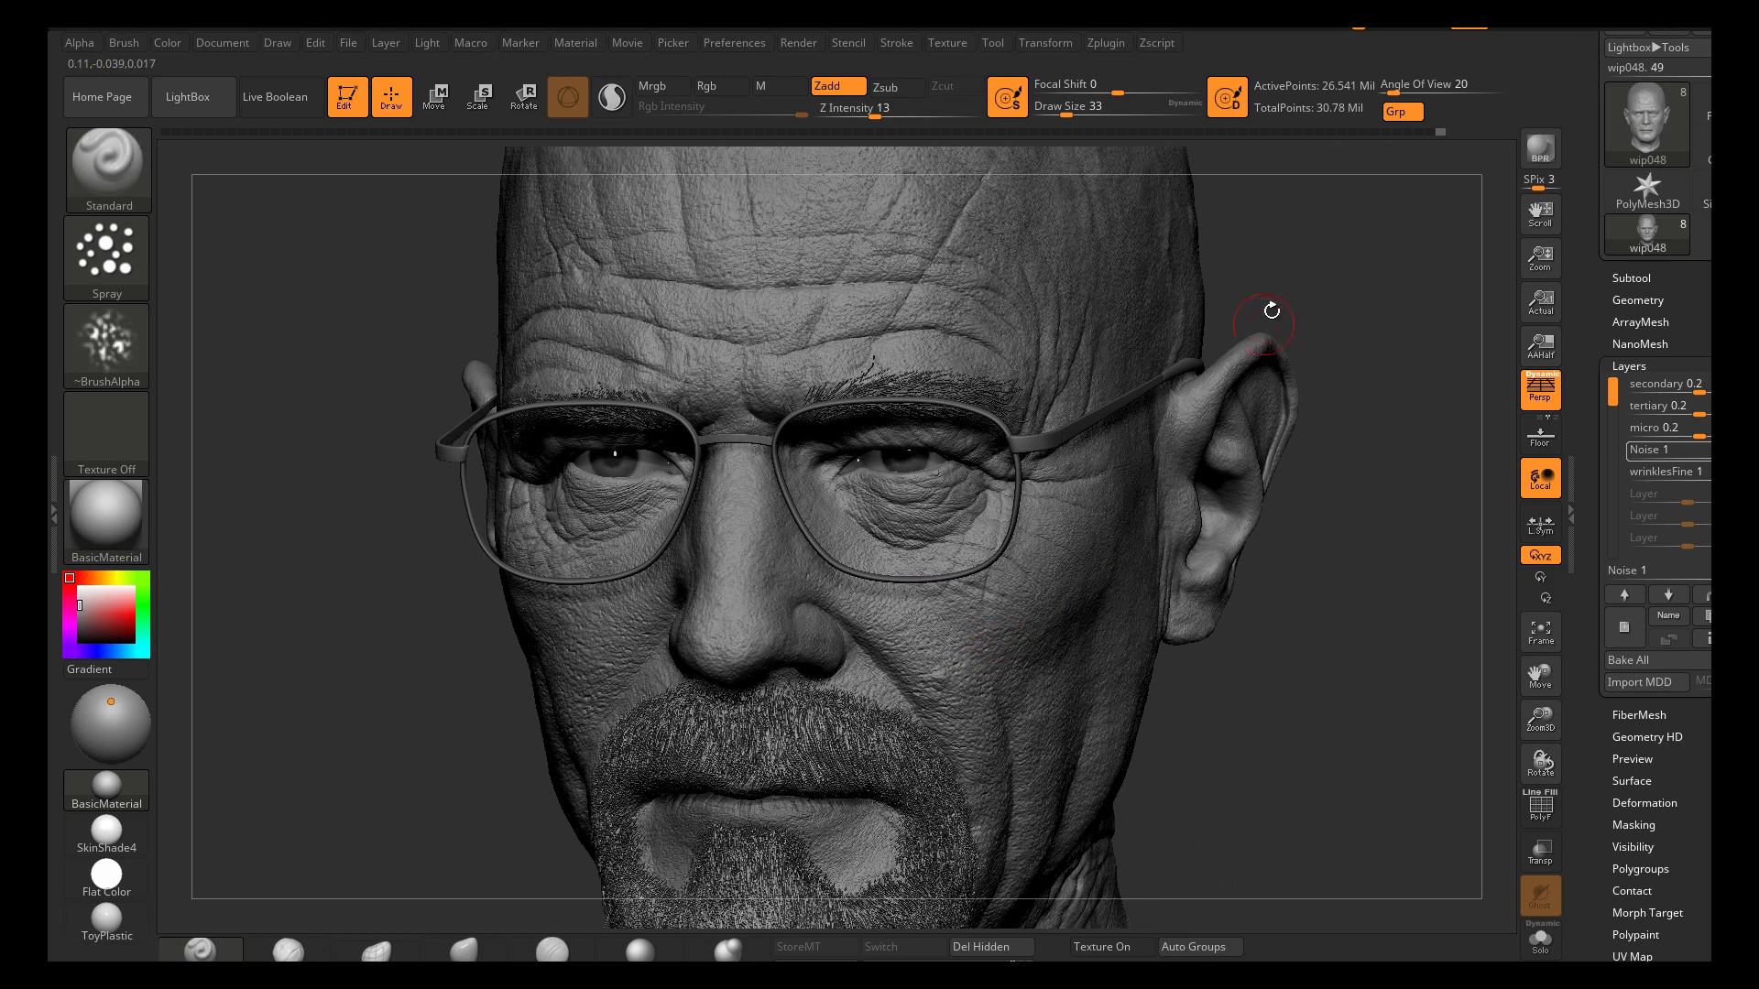
pyautogui.moveTo(1266, 318); pyautogui.dragTo(1286, 313)
pyautogui.moveTo(1285, 312)
pyautogui.mouseDown(button='right')
pyautogui.moveTo(1208, 301)
pyautogui.moveTo(1211, 363)
pyautogui.mouseUp(button='right')
pyautogui.press('f')
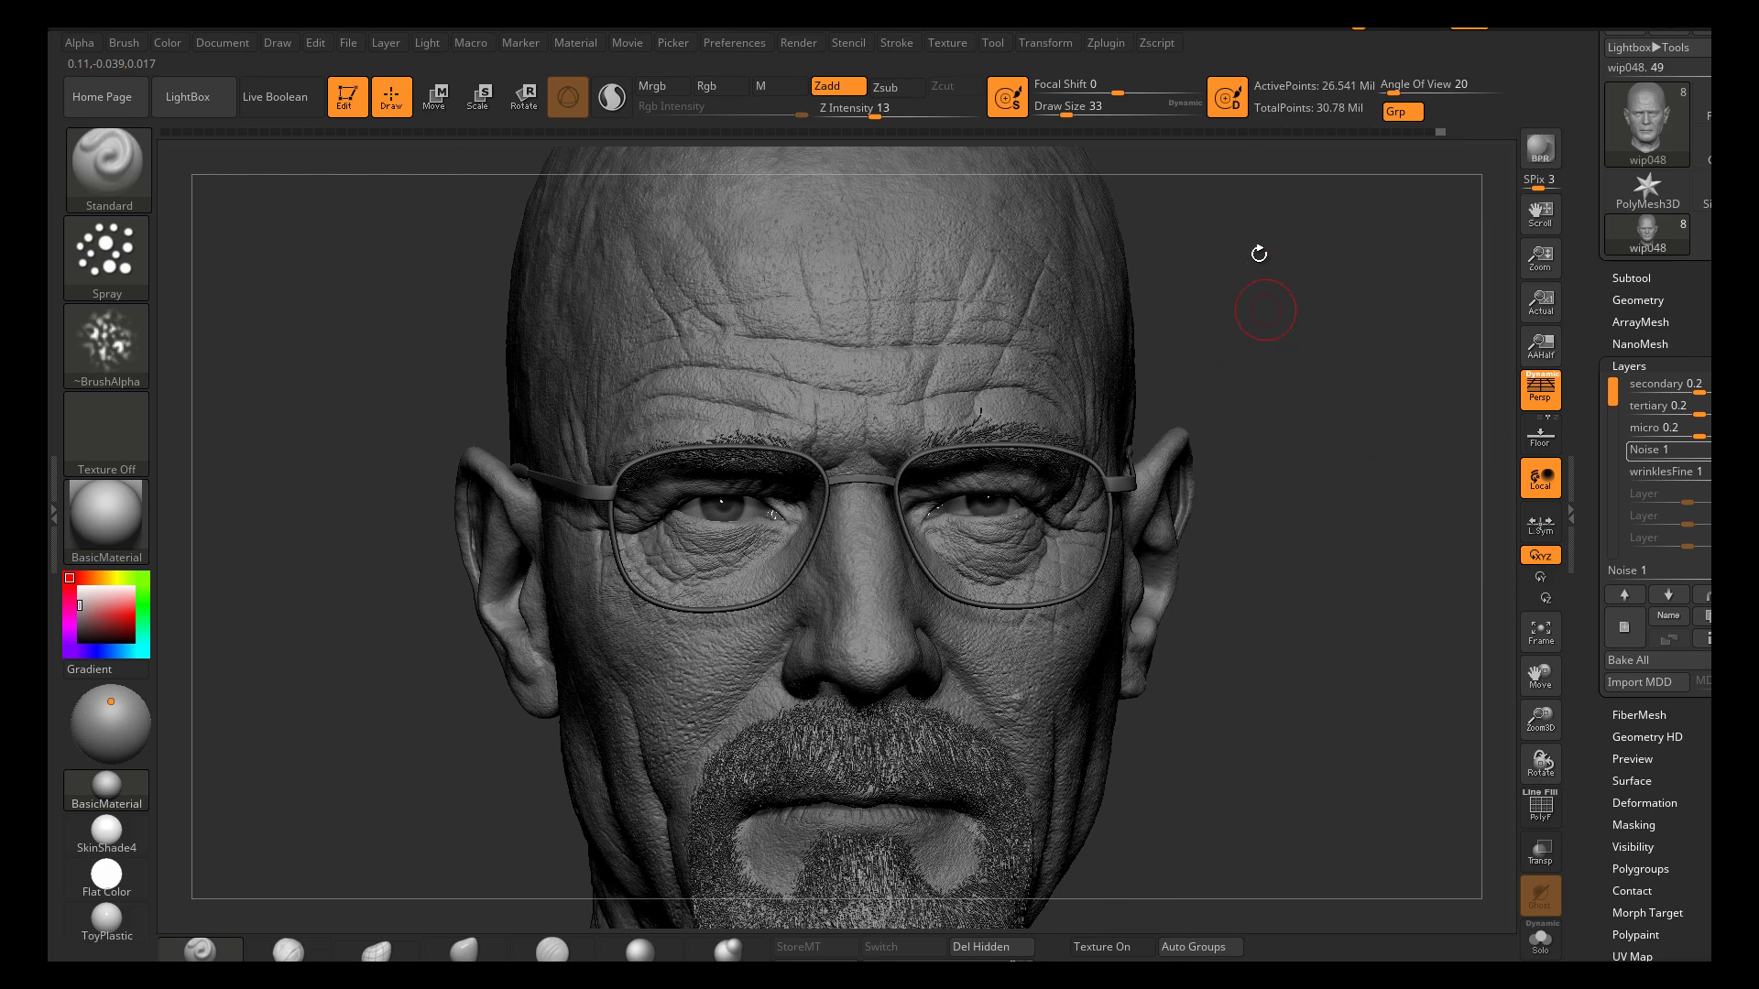
pyautogui.moveTo(1264, 306)
pyautogui.mouseDown(button='right')
pyautogui.moveTo(1283, 404)
pyautogui.moveTo(1280, 357)
pyautogui.mouseUp(button='right')
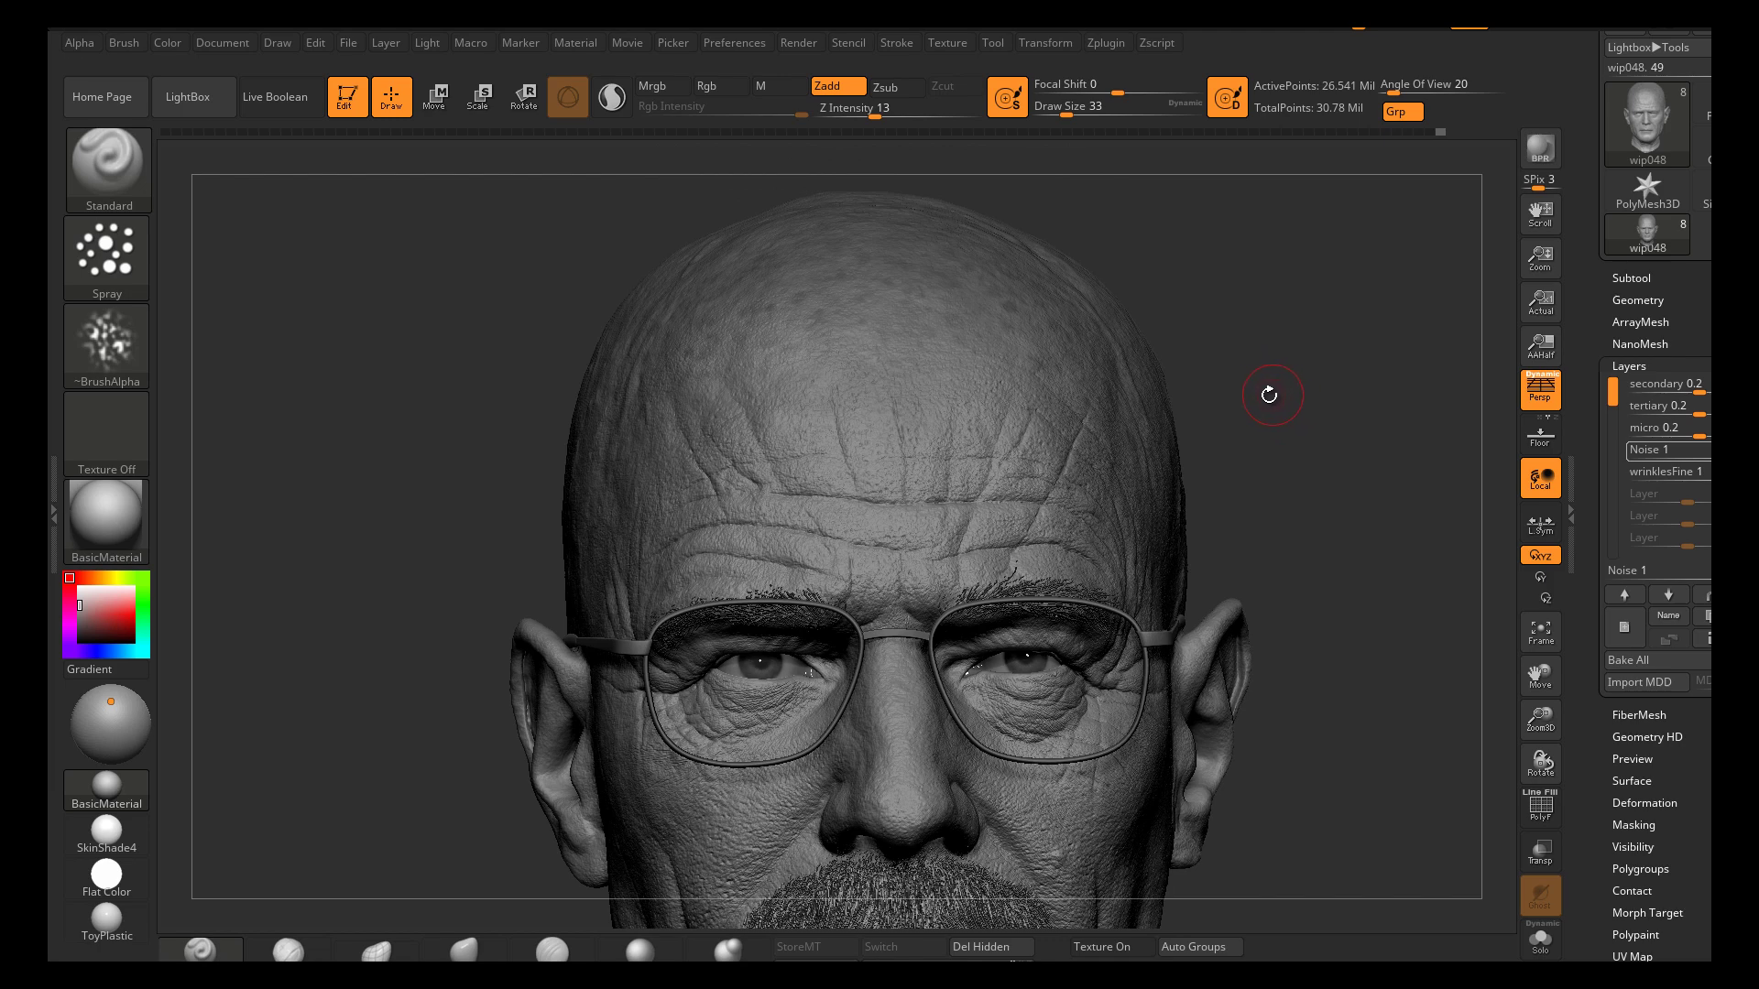
pyautogui.moveTo(1268, 444); pyautogui.dragTo(1270, 360, button='right')
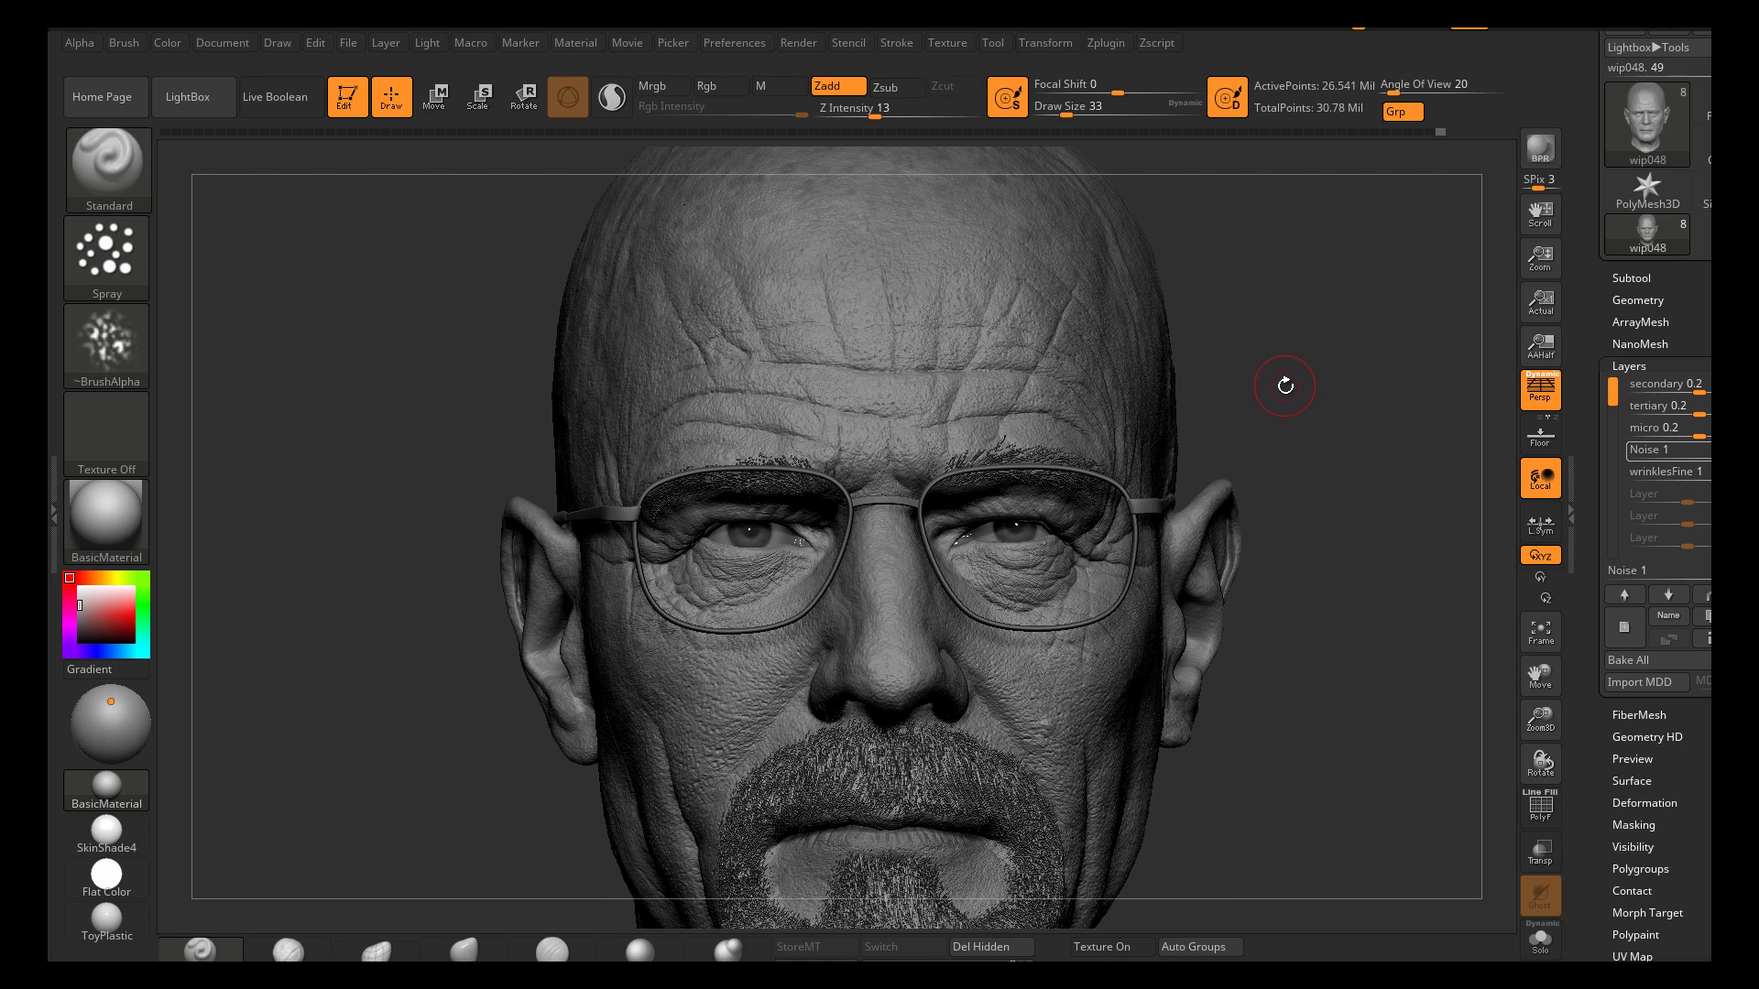
pyautogui.moveTo(1288, 401); pyautogui.dragTo(1291, 409, button='right')
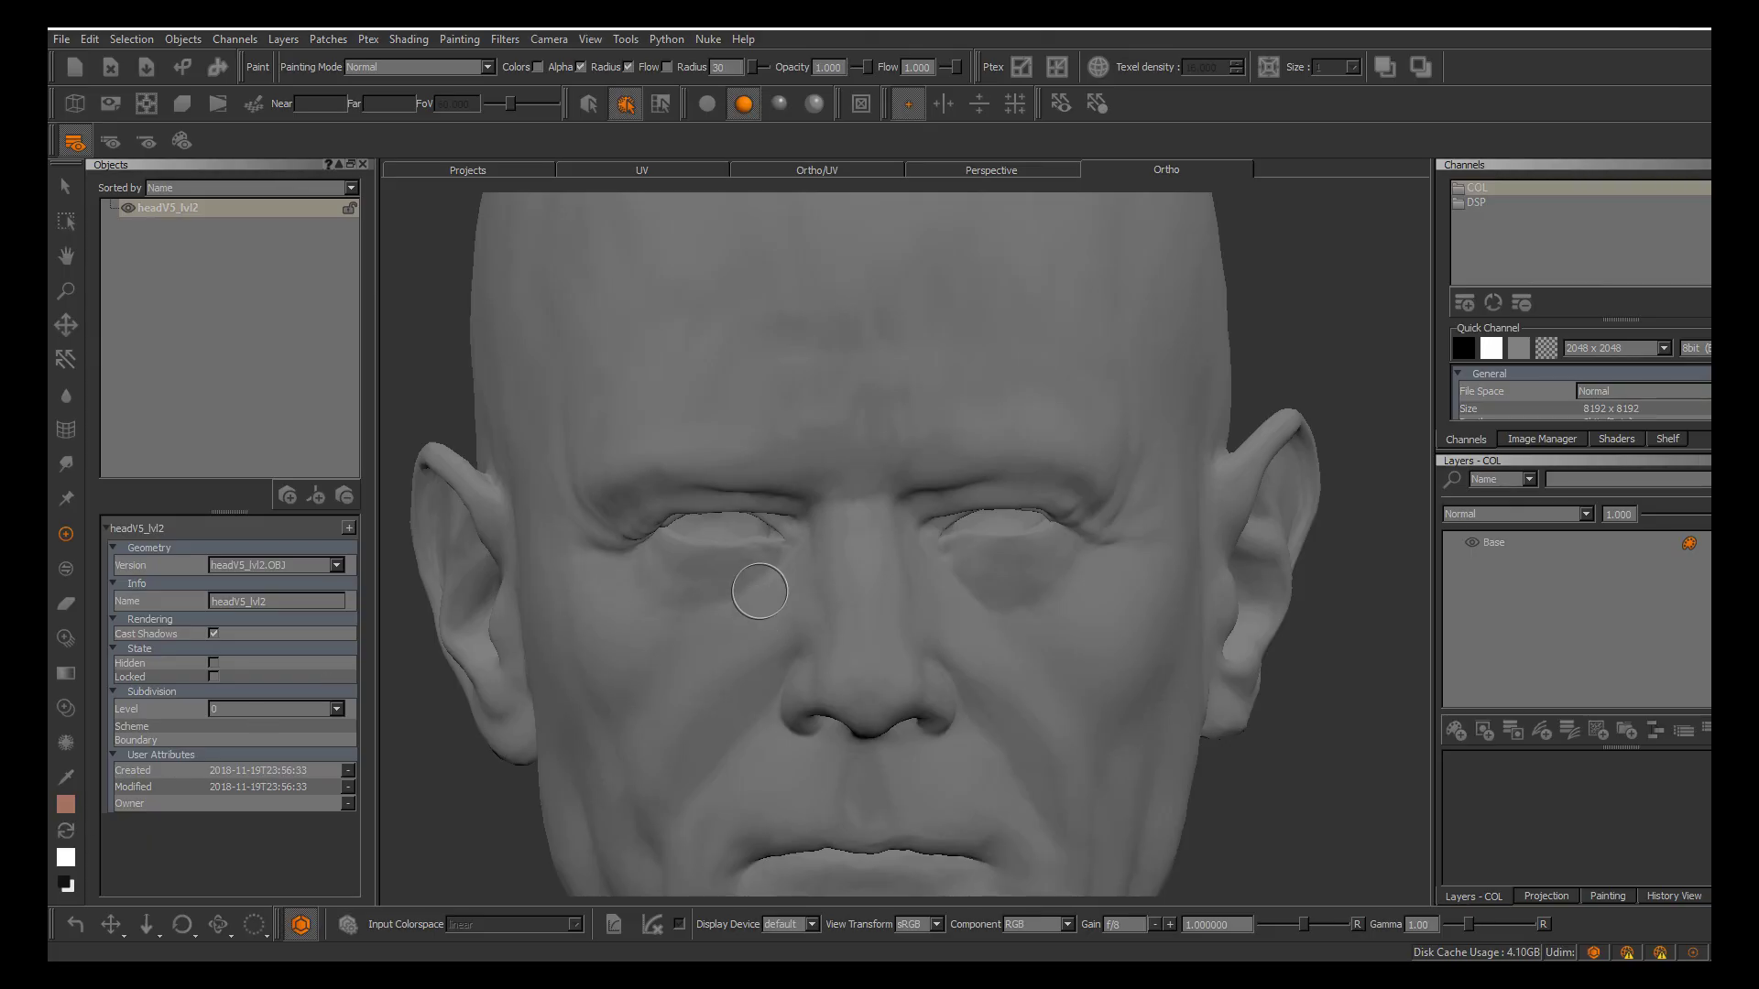
# Switch to Mari, frame the headV5_lvl2 model from the front and show the color image collection
pyautogui.keyDown('alt'); pyautogui.moveTo(861, 591); pyautogui.dragTo(897, 561, button='middle'); pyautogui.keyUp('alt')
pyautogui.keyDown('alt'); pyautogui.moveTo(897, 560); pyautogui.dragTo(830, 549, button='right'); pyautogui.keyUp('alt')
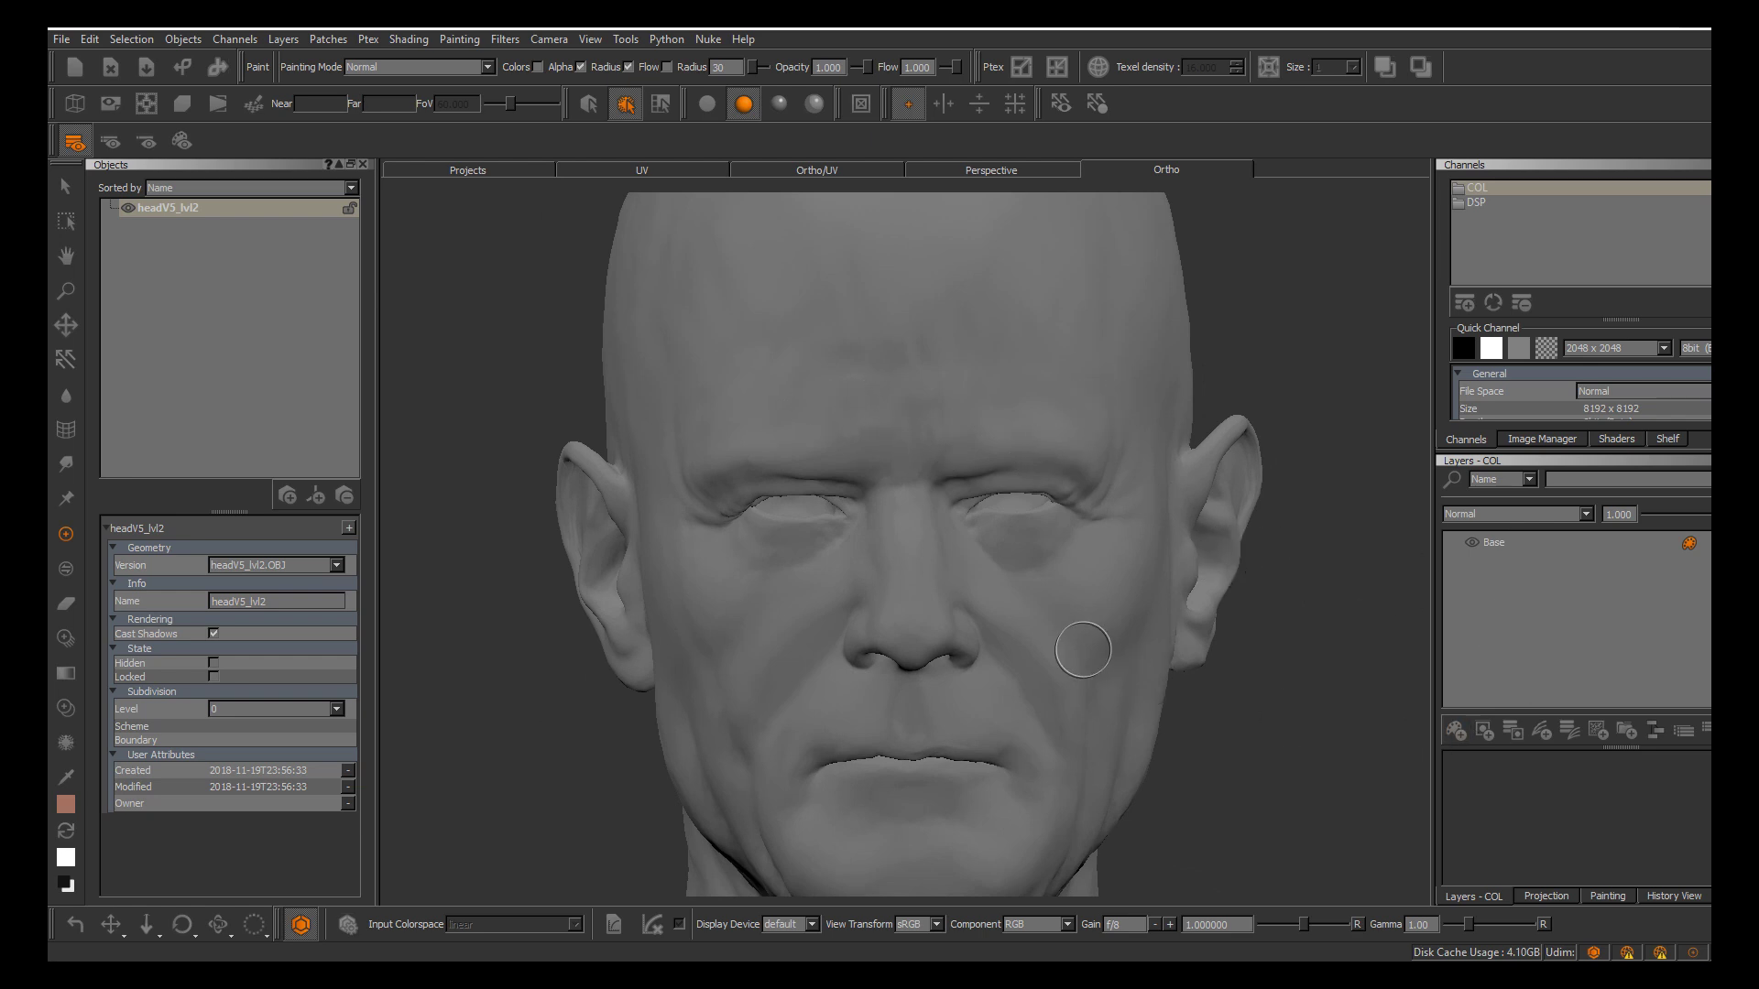
pyautogui.click(1523, 441)
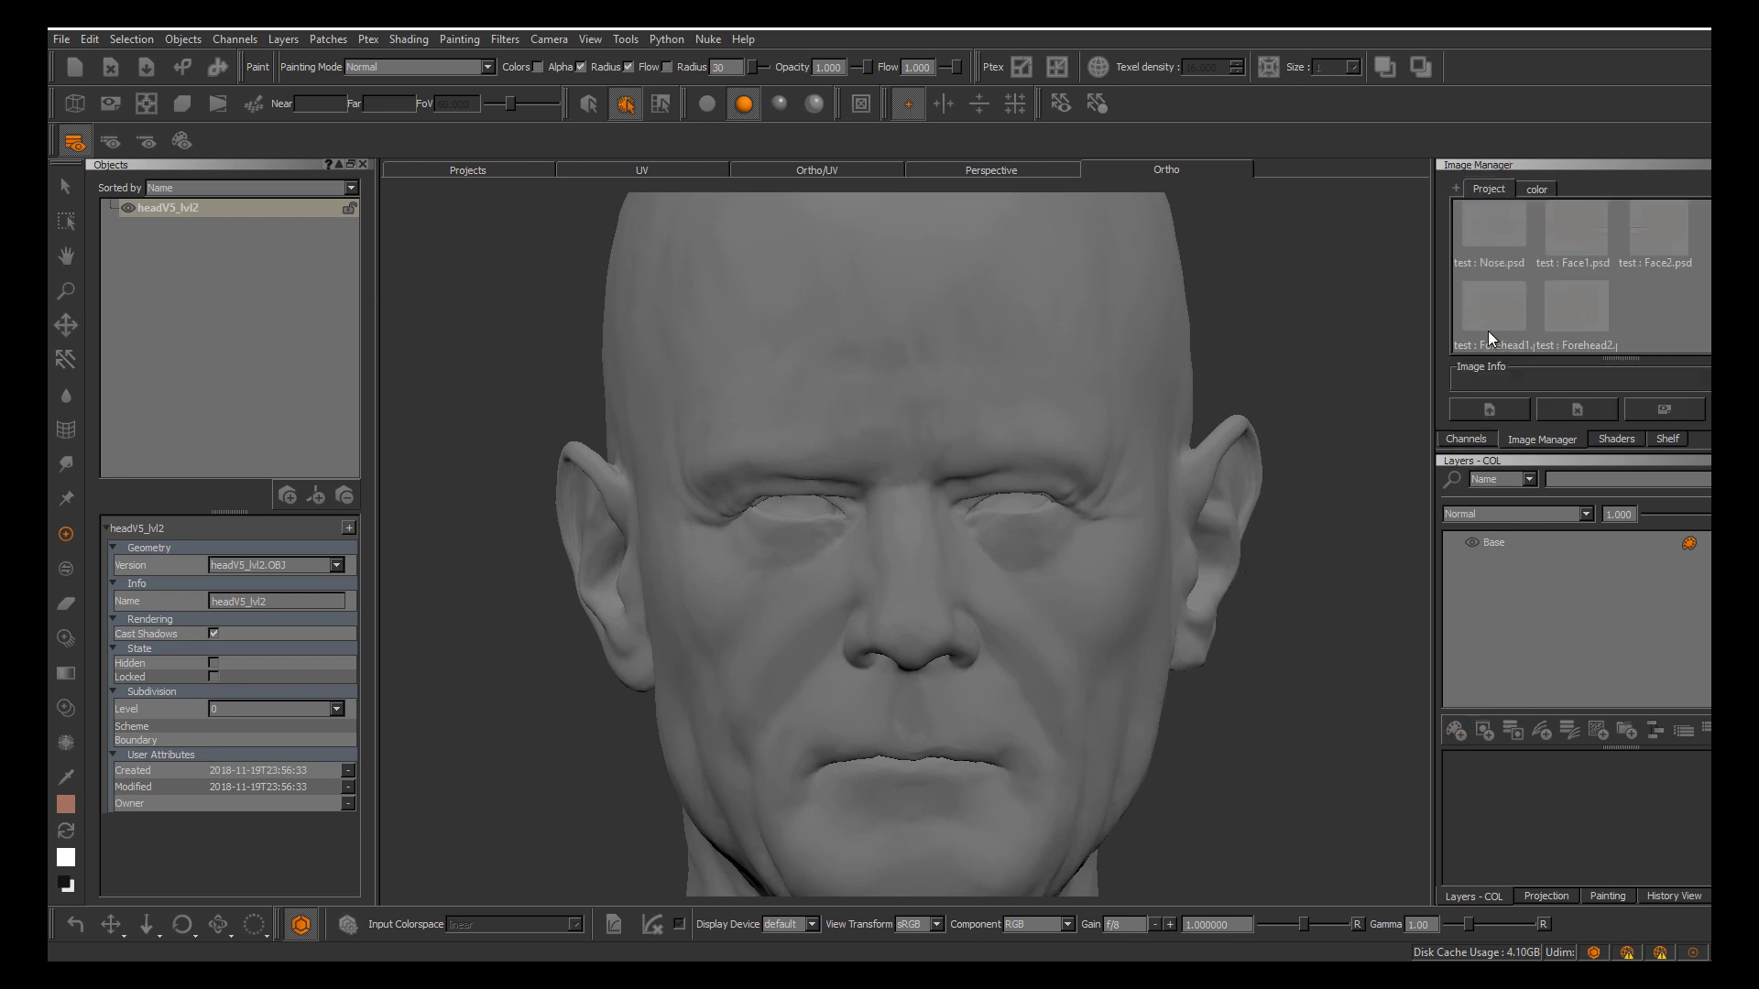
pyautogui.click(1530, 189)
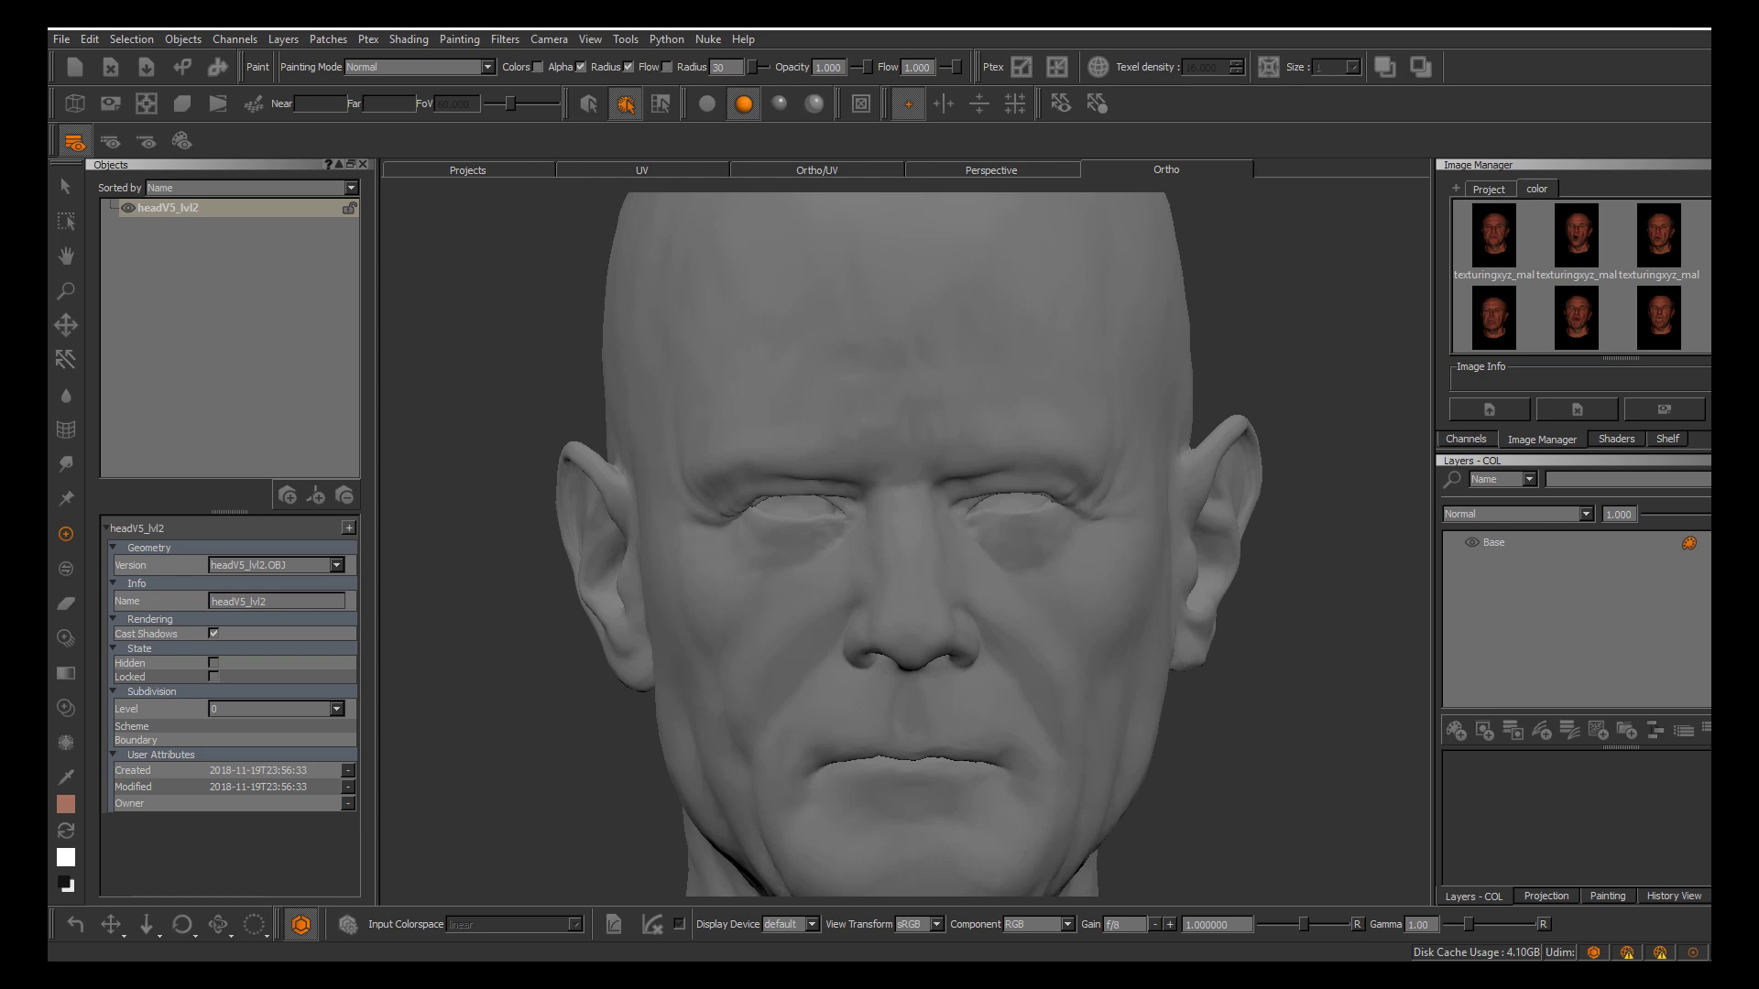
# Browse the texturingxyz male head photos in the color collection and check one image's info
pyautogui.scroll(-5, 1576, 275)
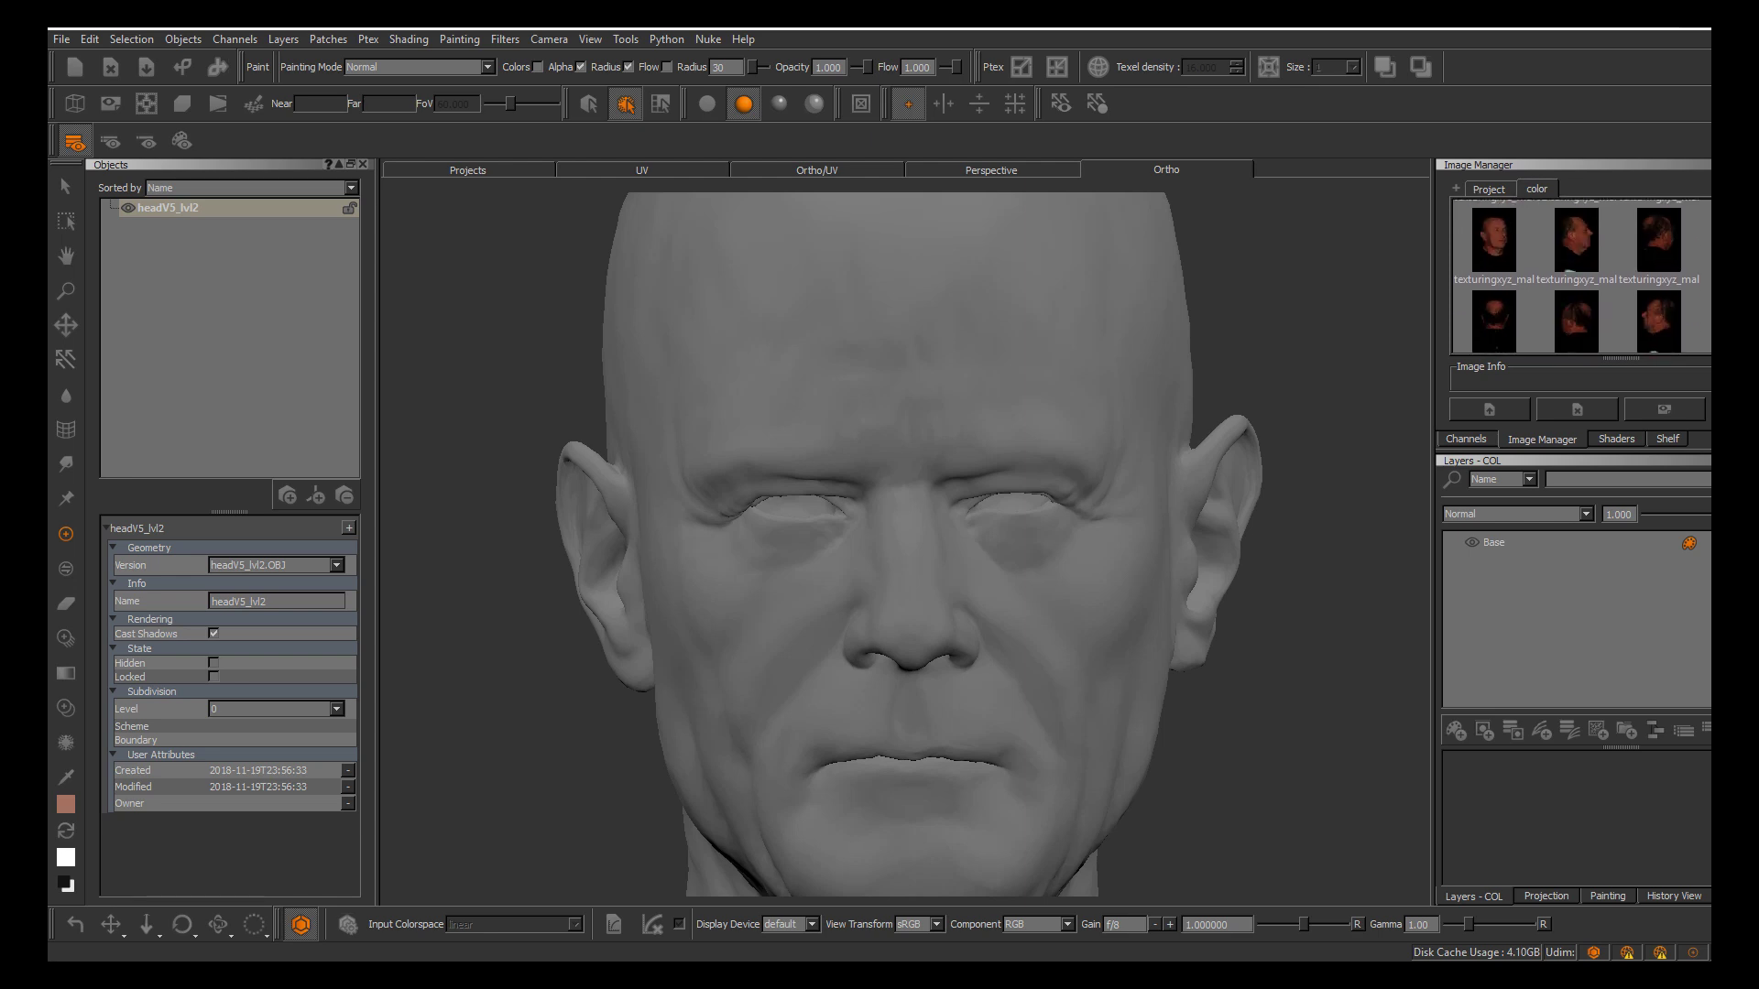
pyautogui.scroll(-5, 1576, 275)
pyautogui.scroll(8, 1575, 275)
pyautogui.scroll(-5, 1578, 274)
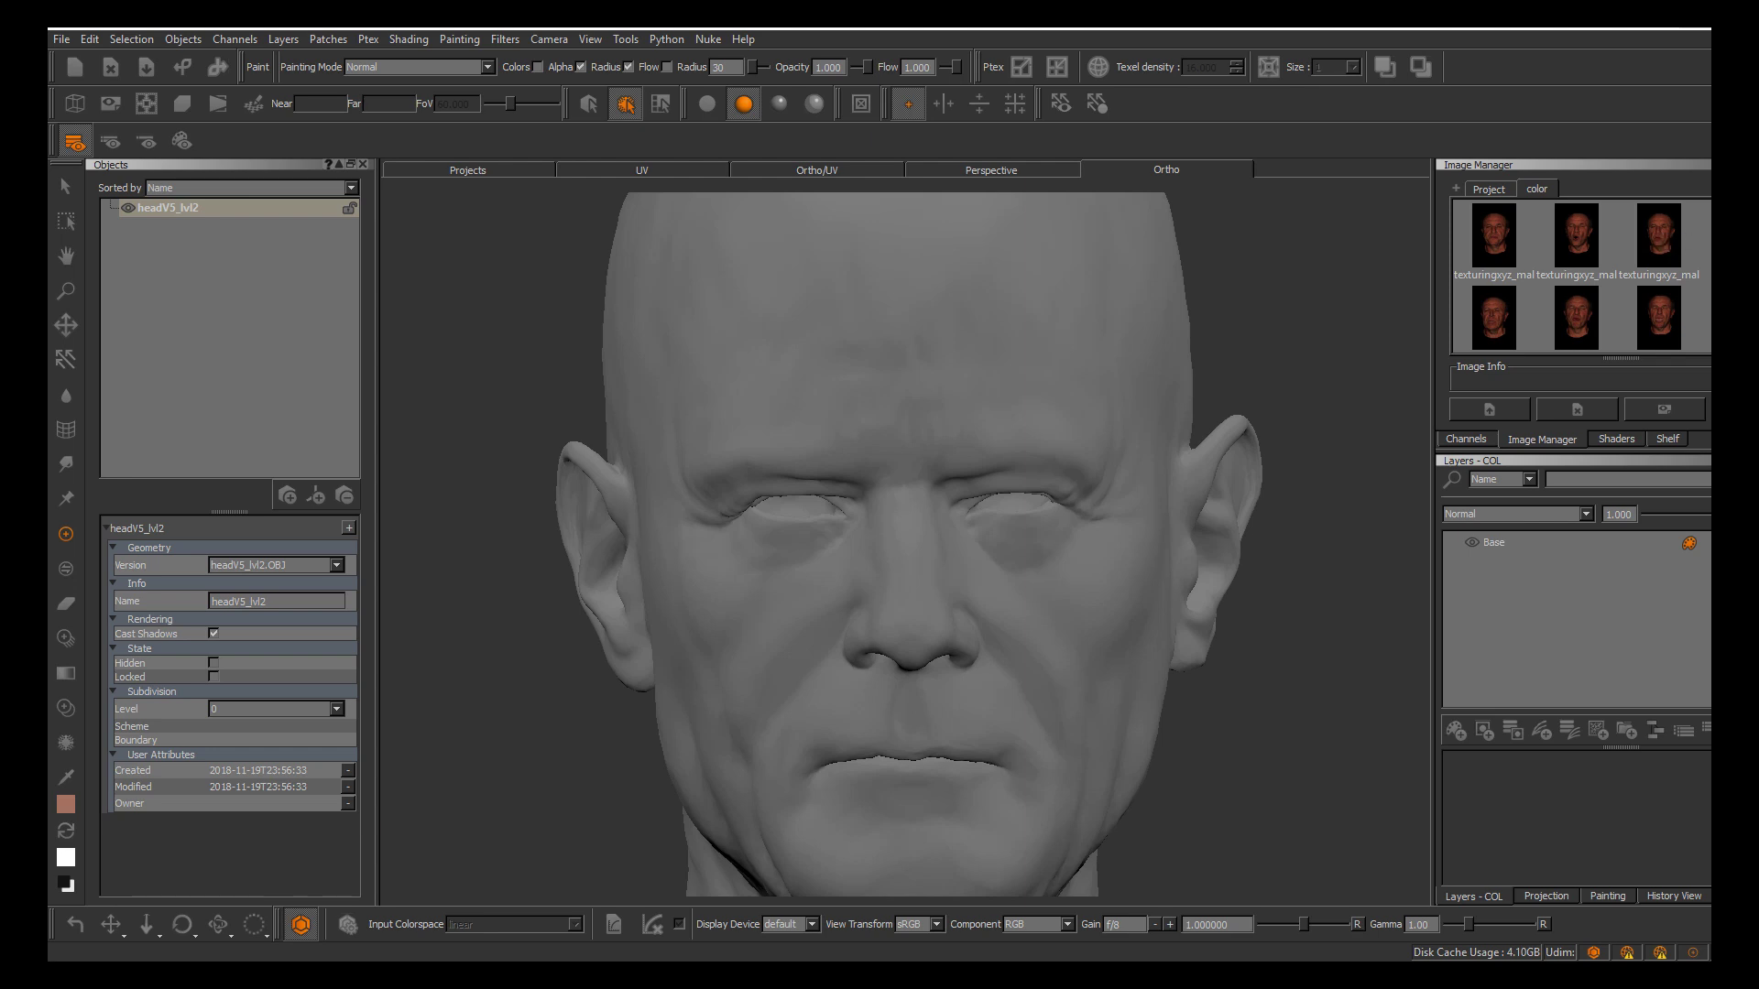
pyautogui.scroll(-5, 1669, 272)
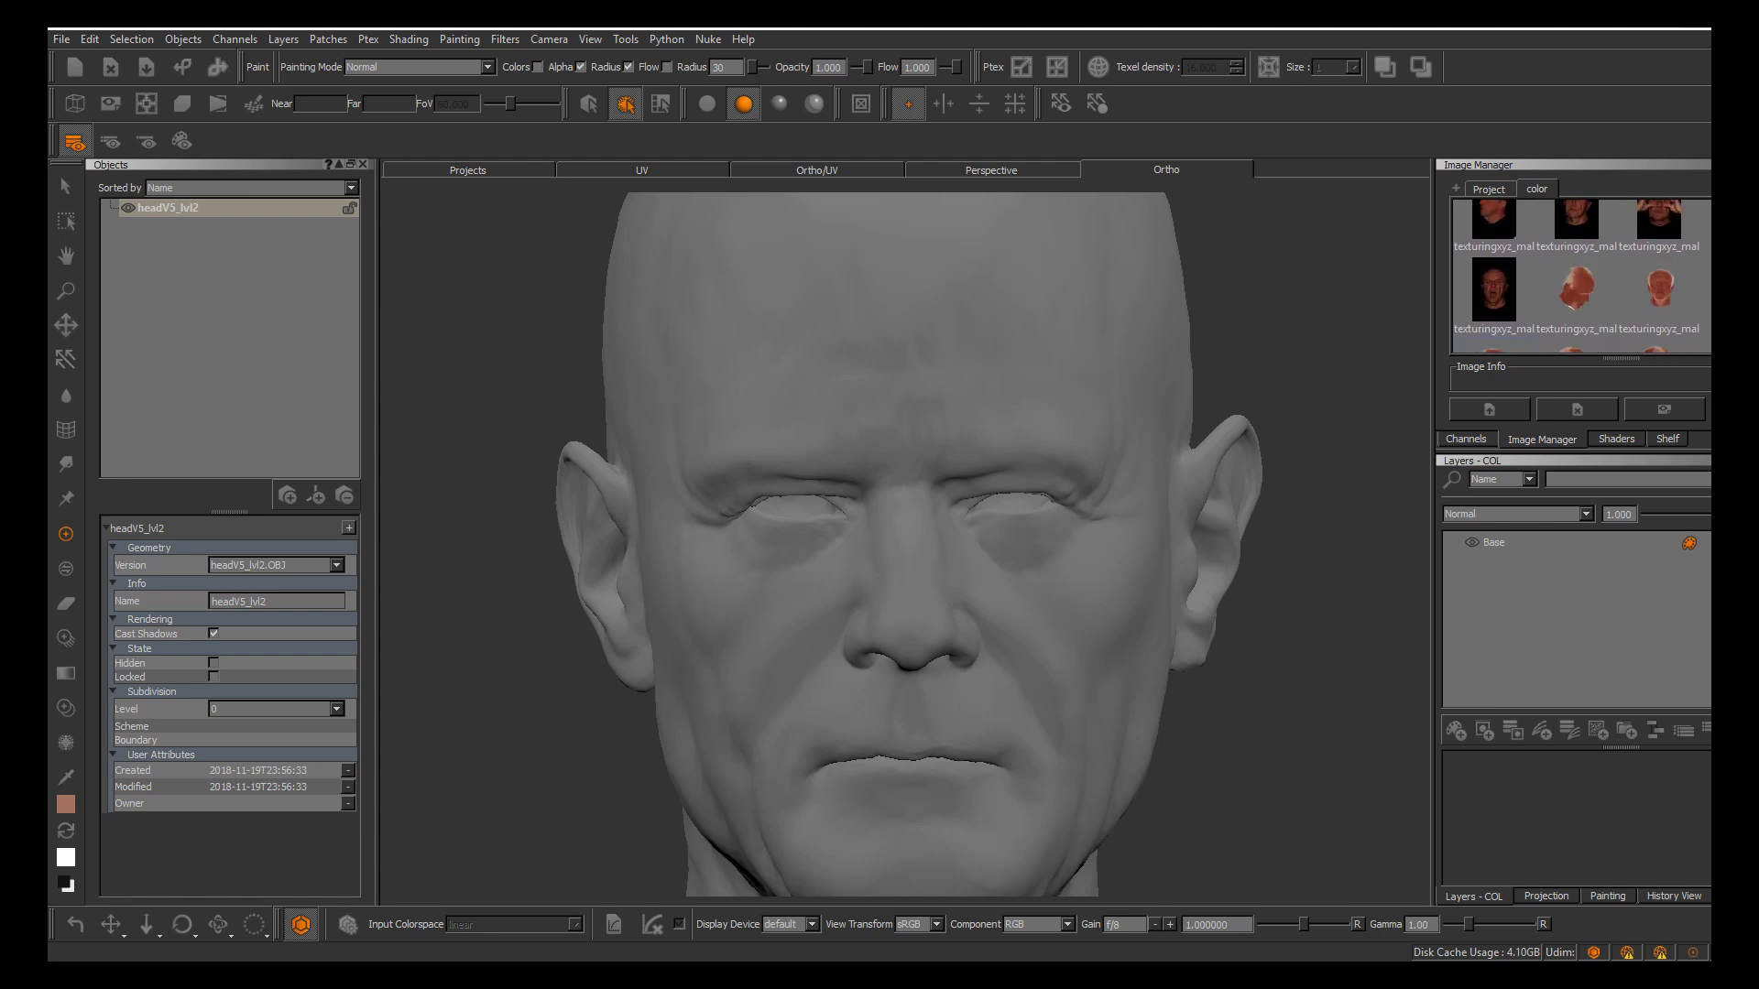
pyautogui.click(1660, 263)
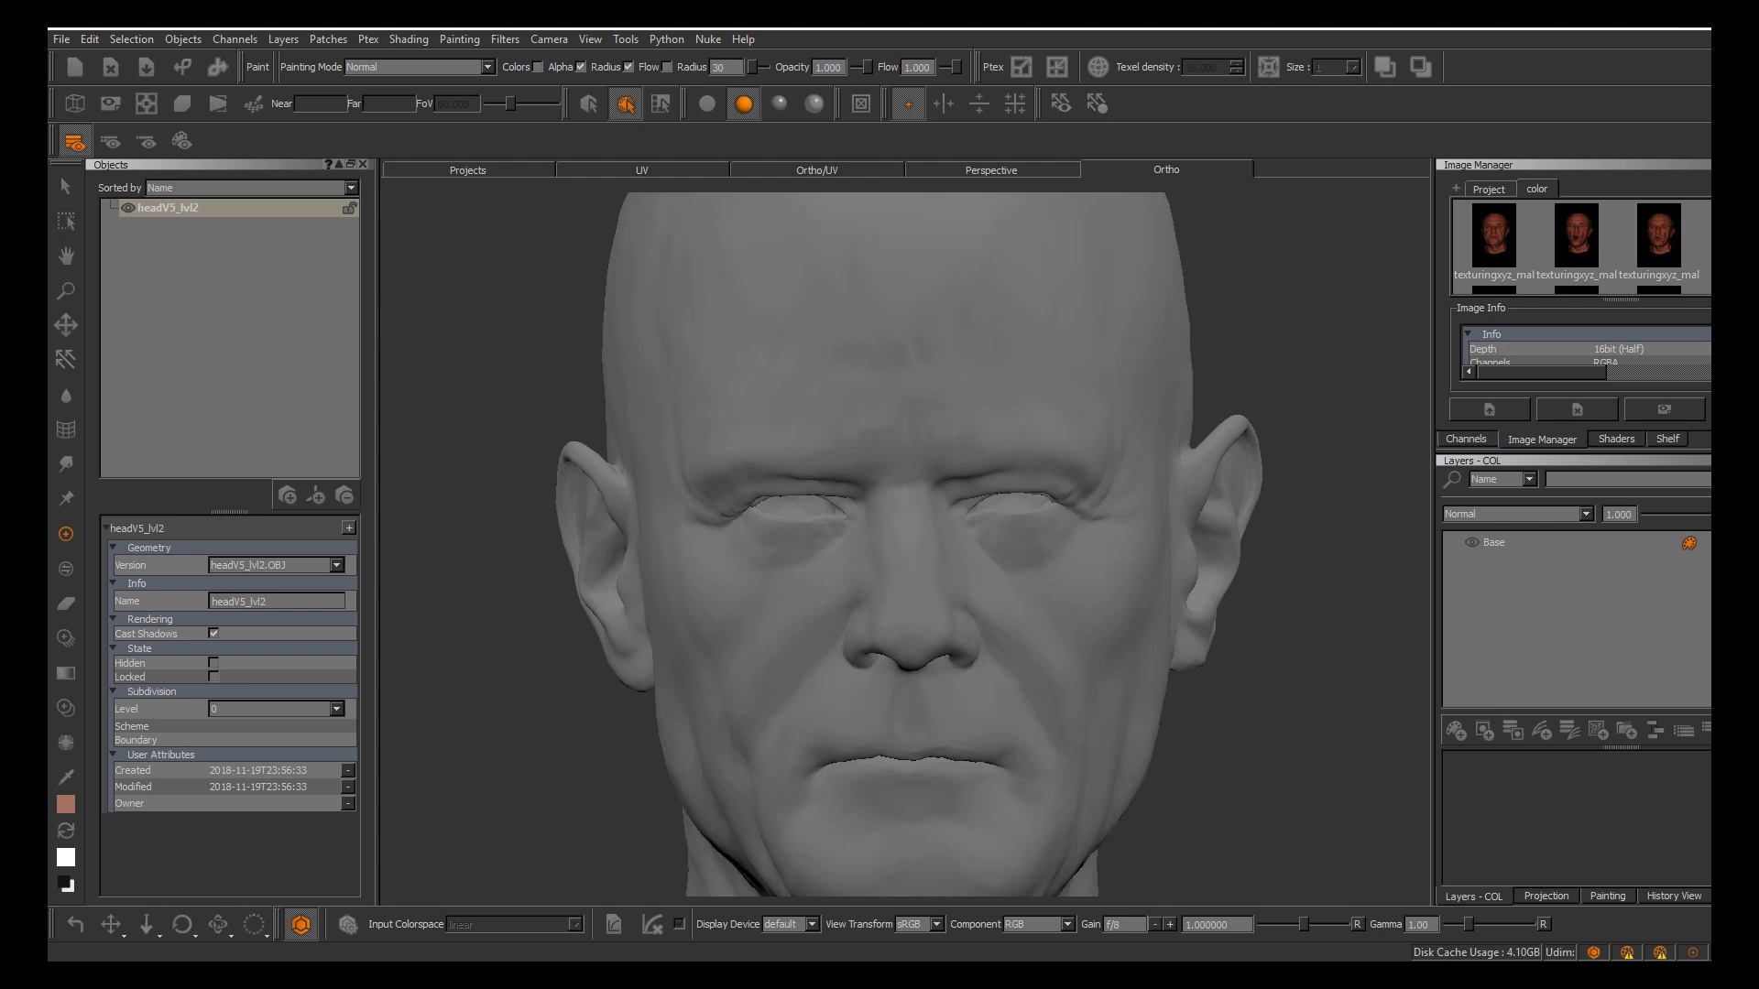
pyautogui.scroll(-4, 1577, 247)
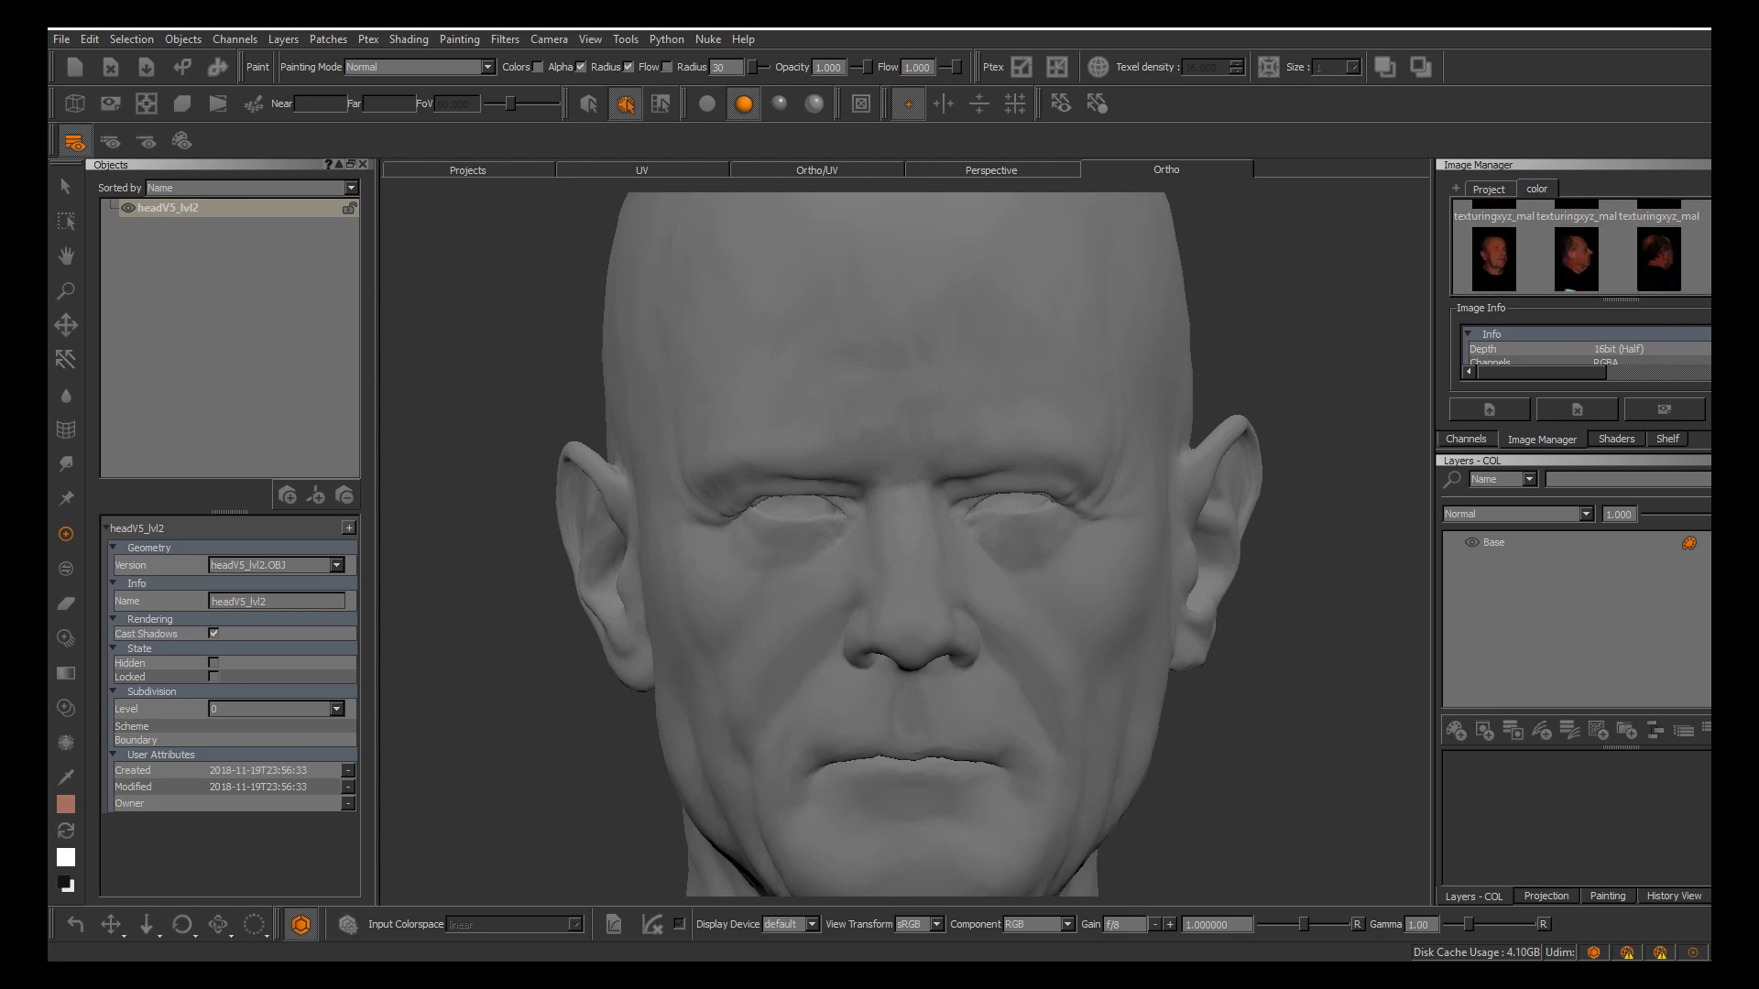
# Browse the texturingxyz photos in the color collection and add a new layer above Base in the COL stack
pyautogui.scroll(-2, 1577, 245)
pyautogui.scroll(-3, 1578, 245)
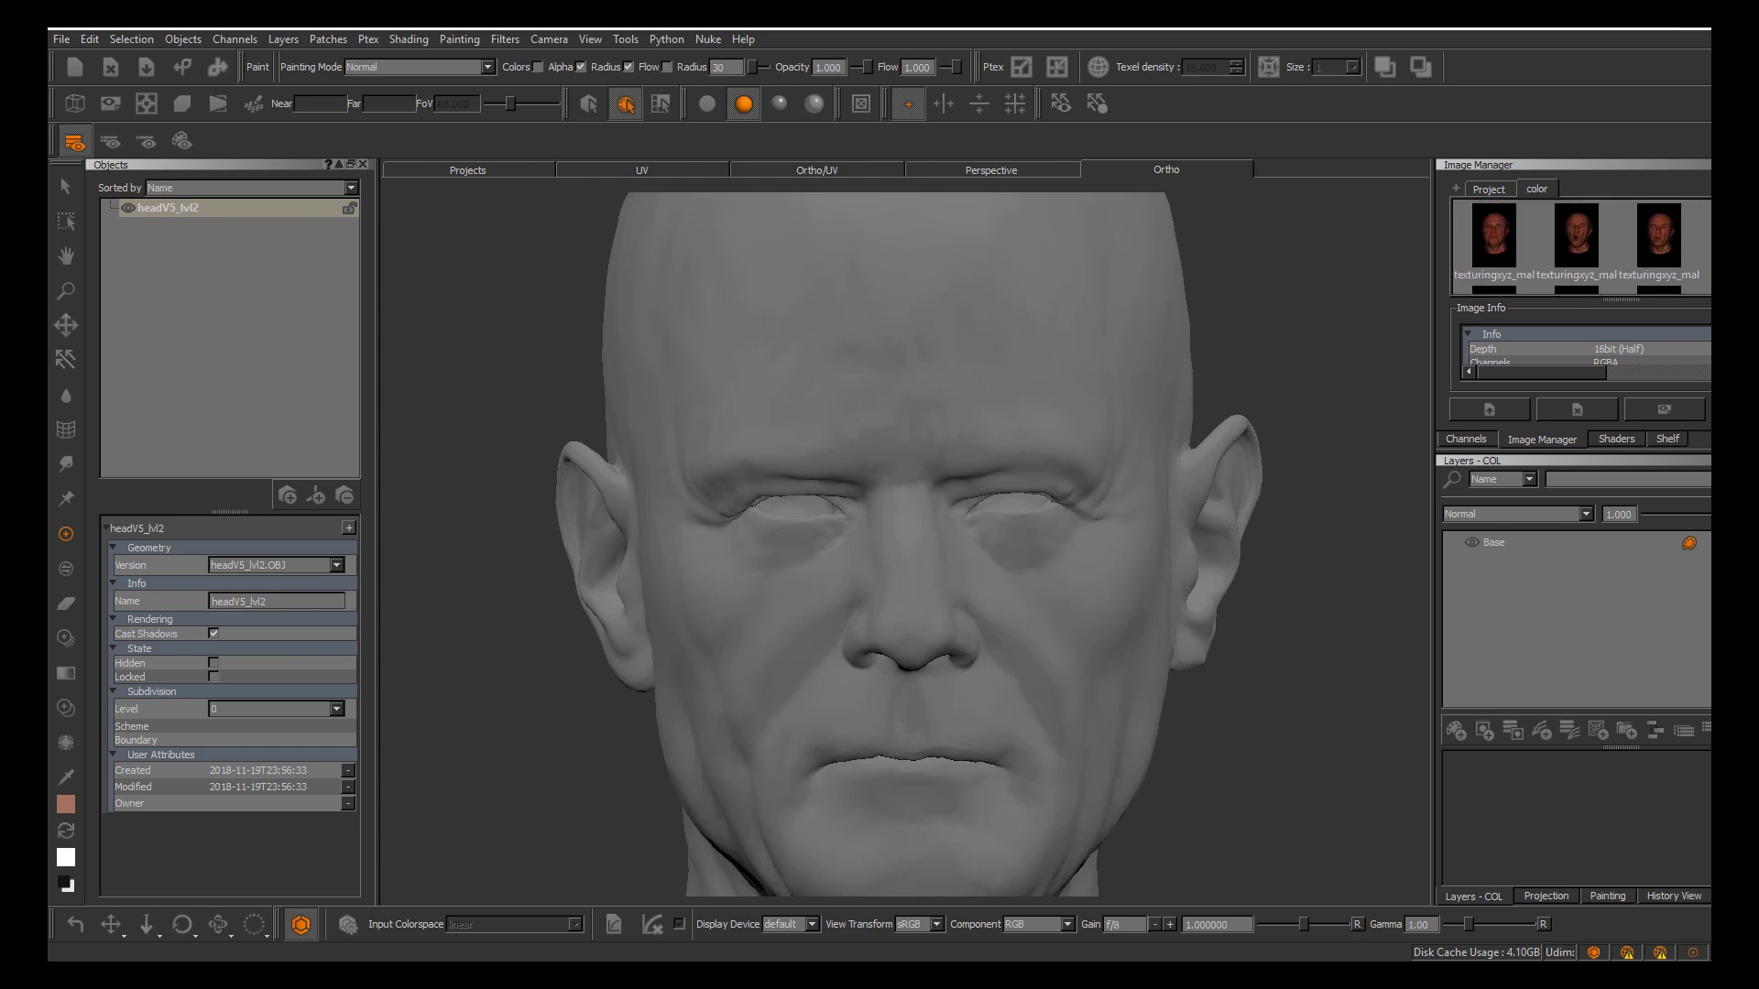
pyautogui.scroll(-4, 1578, 246)
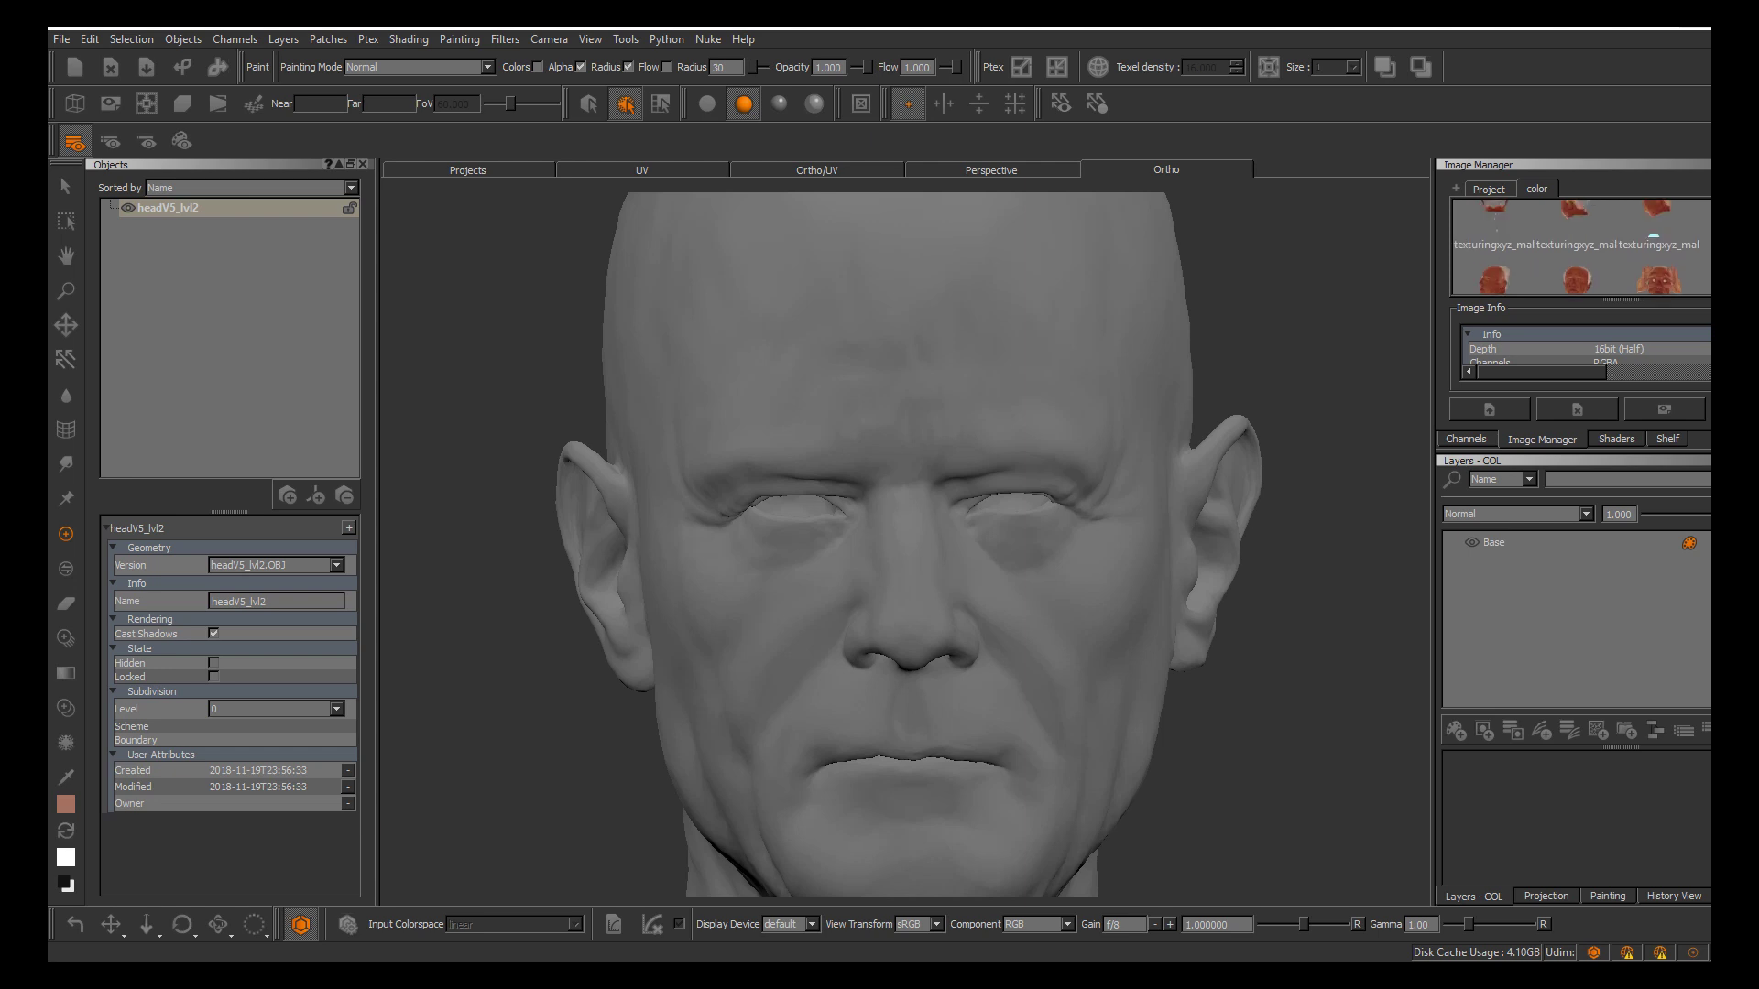
pyautogui.scroll(1, 1577, 245)
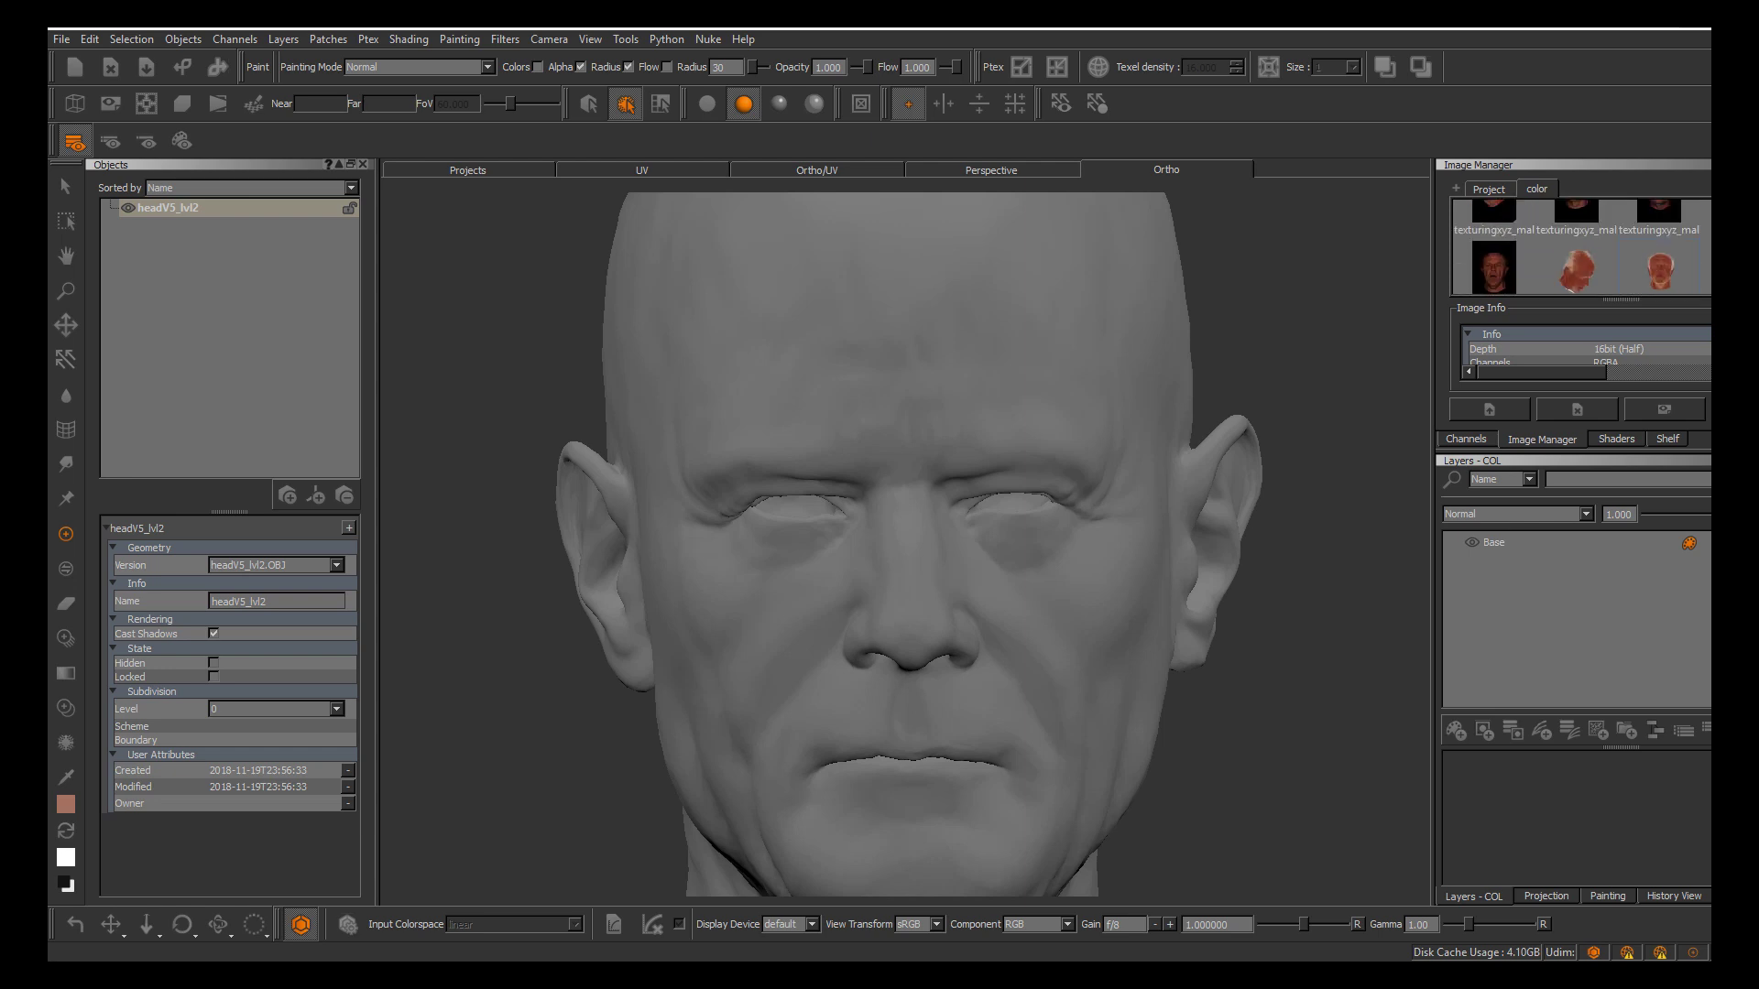
pyautogui.scroll(-2, 1578, 246)
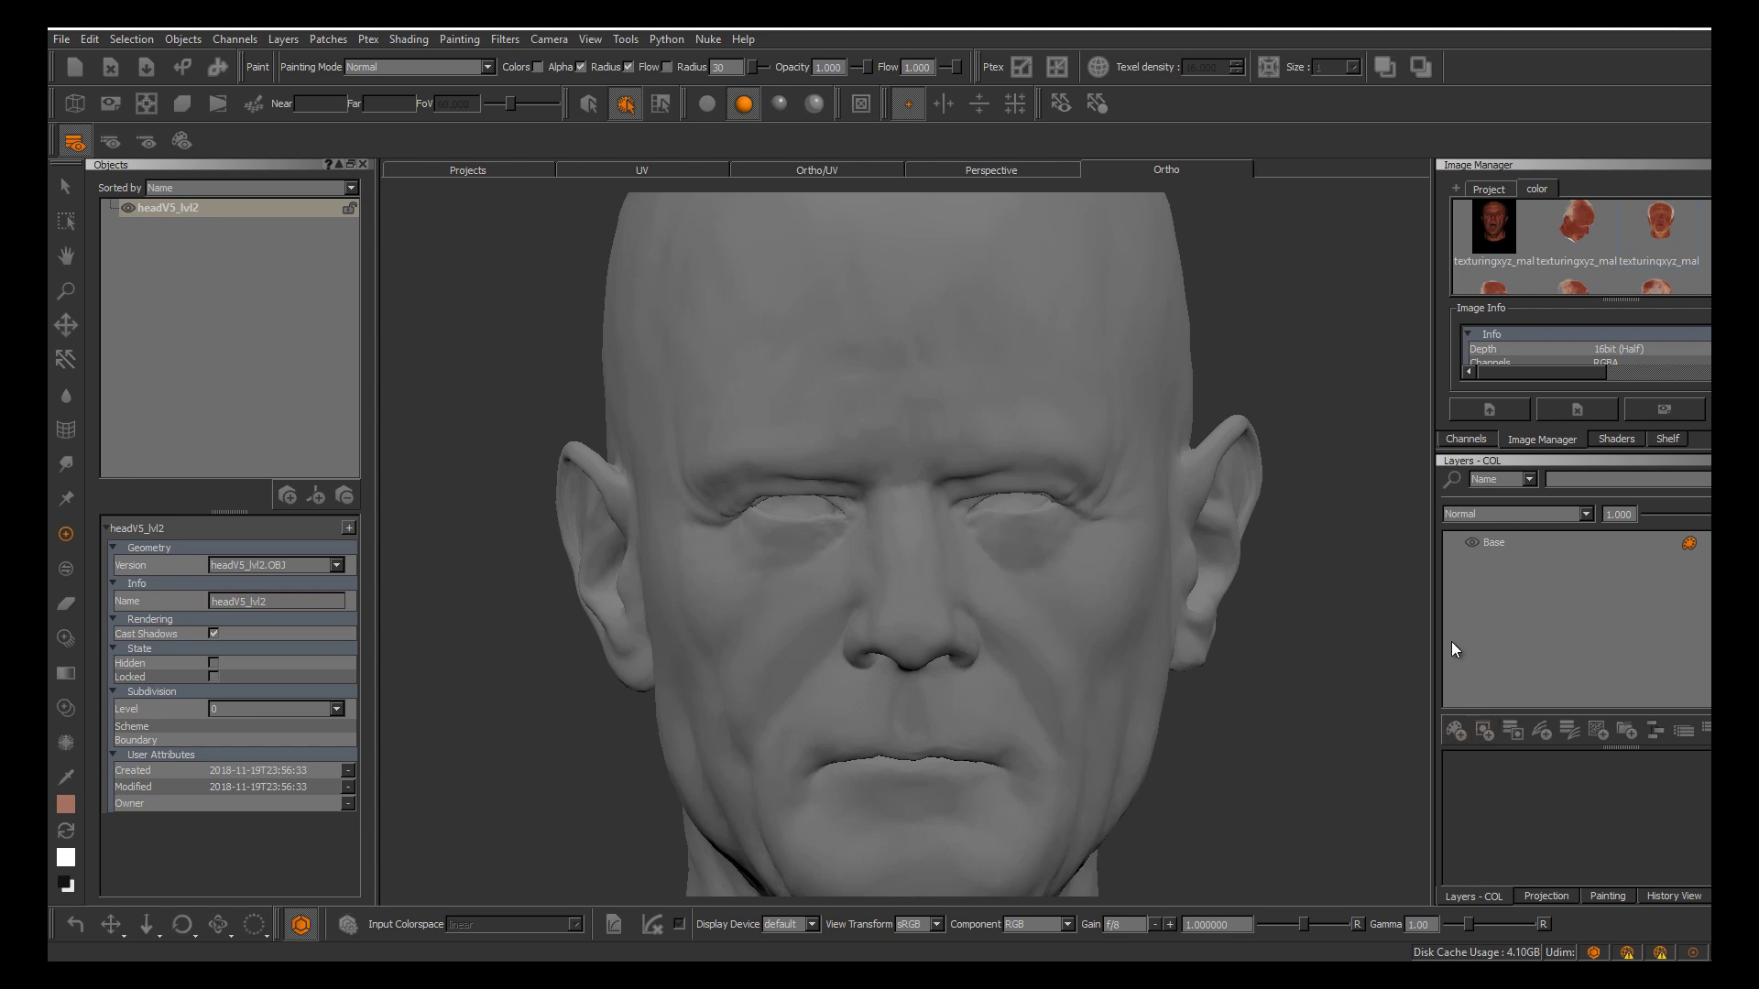
pyautogui.click(1454, 730)
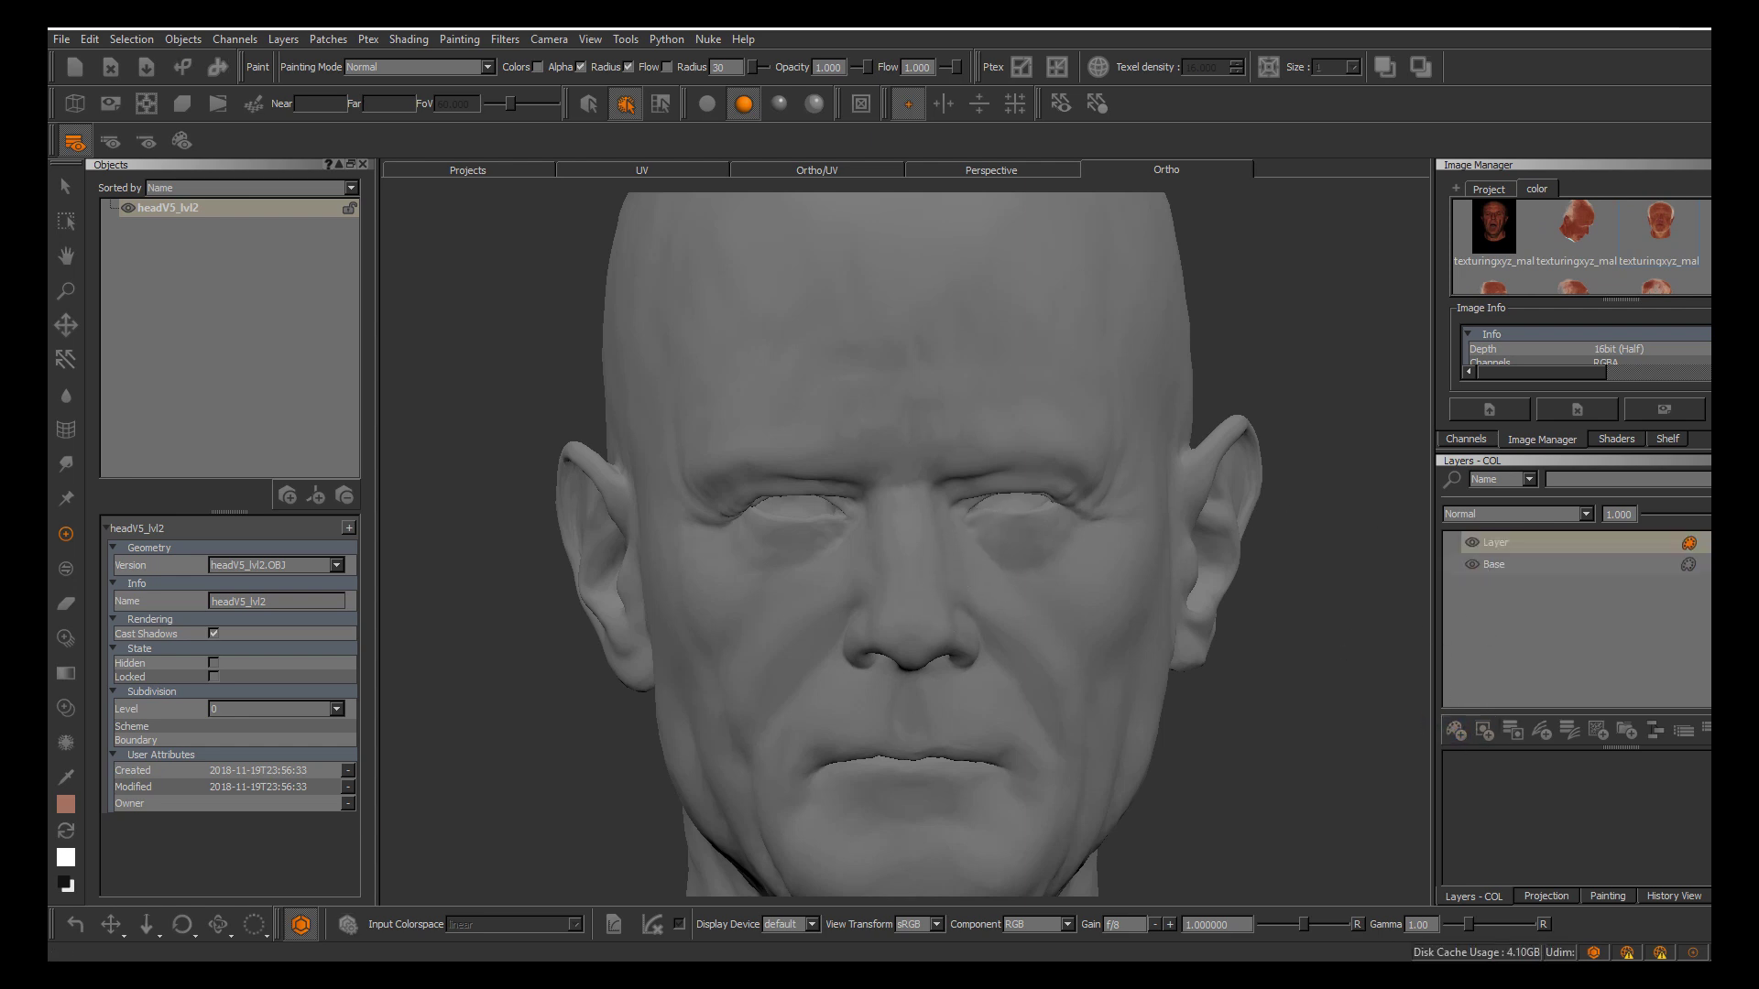
# Overlay the frontal head photo on the model with Paint Through, framing the nose and eyes
pyautogui.keyDown('alt'); pyautogui.moveTo(1033, 523); pyautogui.dragTo(1125, 547, button='middle'); pyautogui.keyUp('alt')
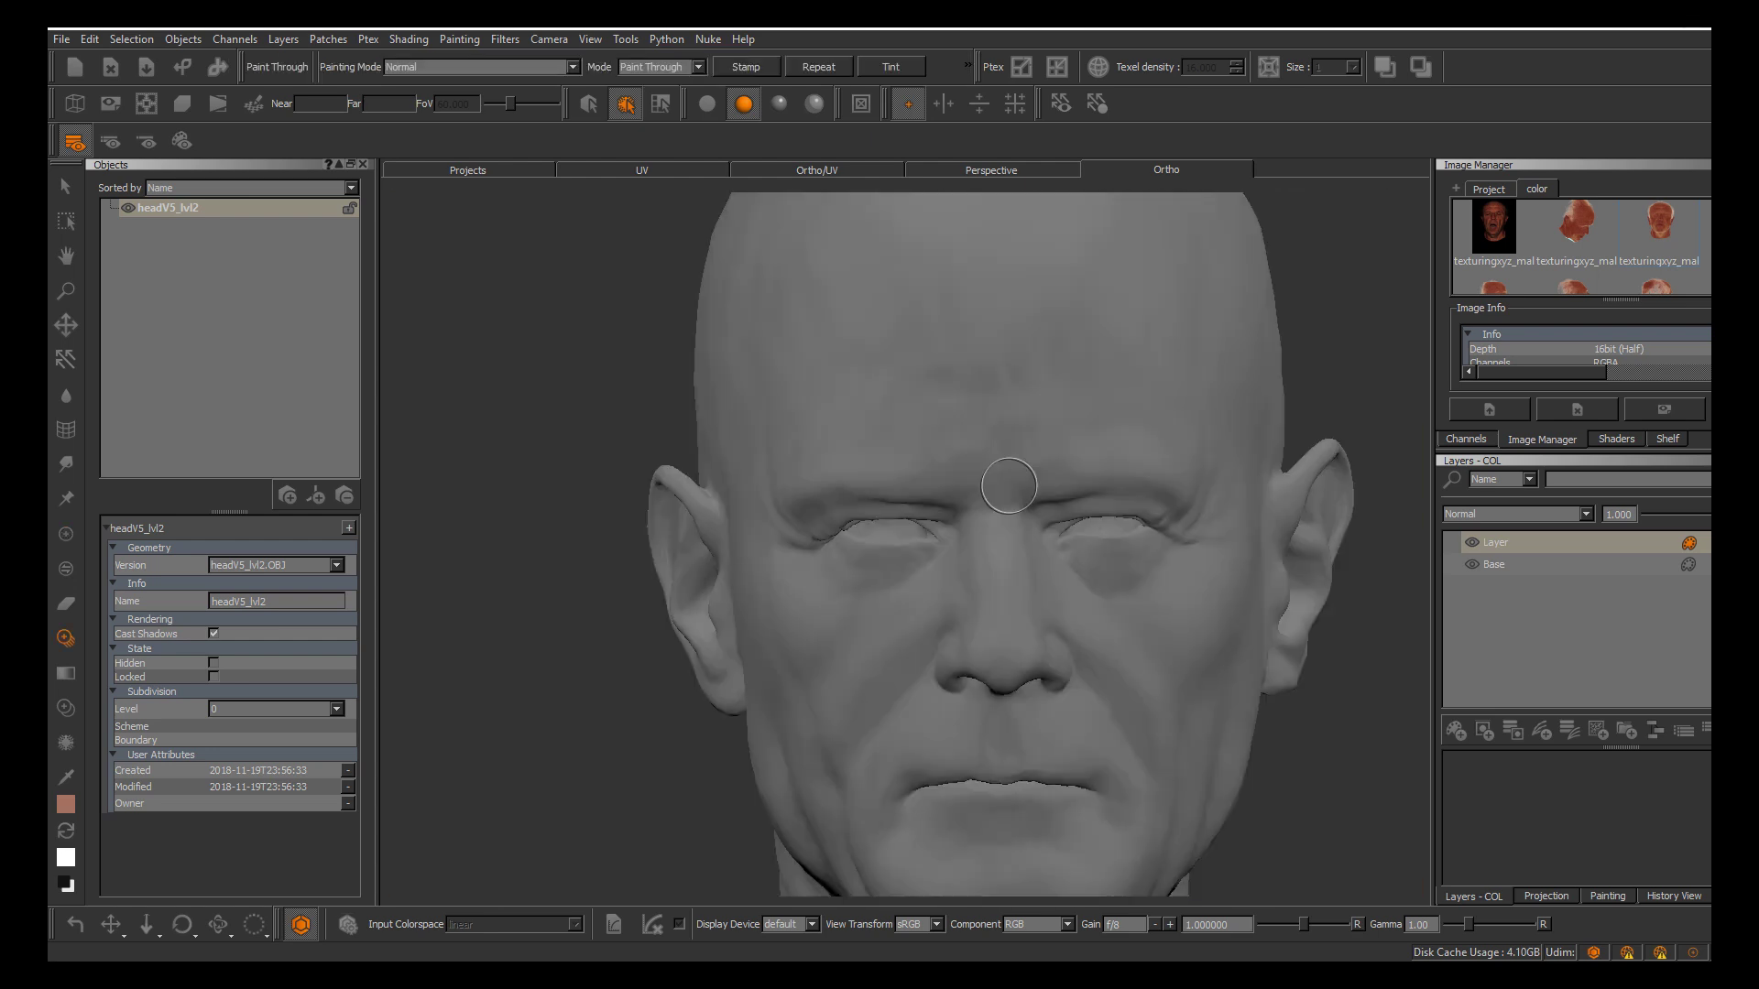
pyautogui.moveTo(1199, 533)
pyautogui.keyDown('alt'); pyautogui.mouseDown(button='middle')
pyautogui.moveTo(1096, 515)
pyautogui.moveTo(1057, 409)
pyautogui.mouseUp(button='middle'); pyautogui.keyUp('alt')
pyautogui.scroll(5, 1100, 513)
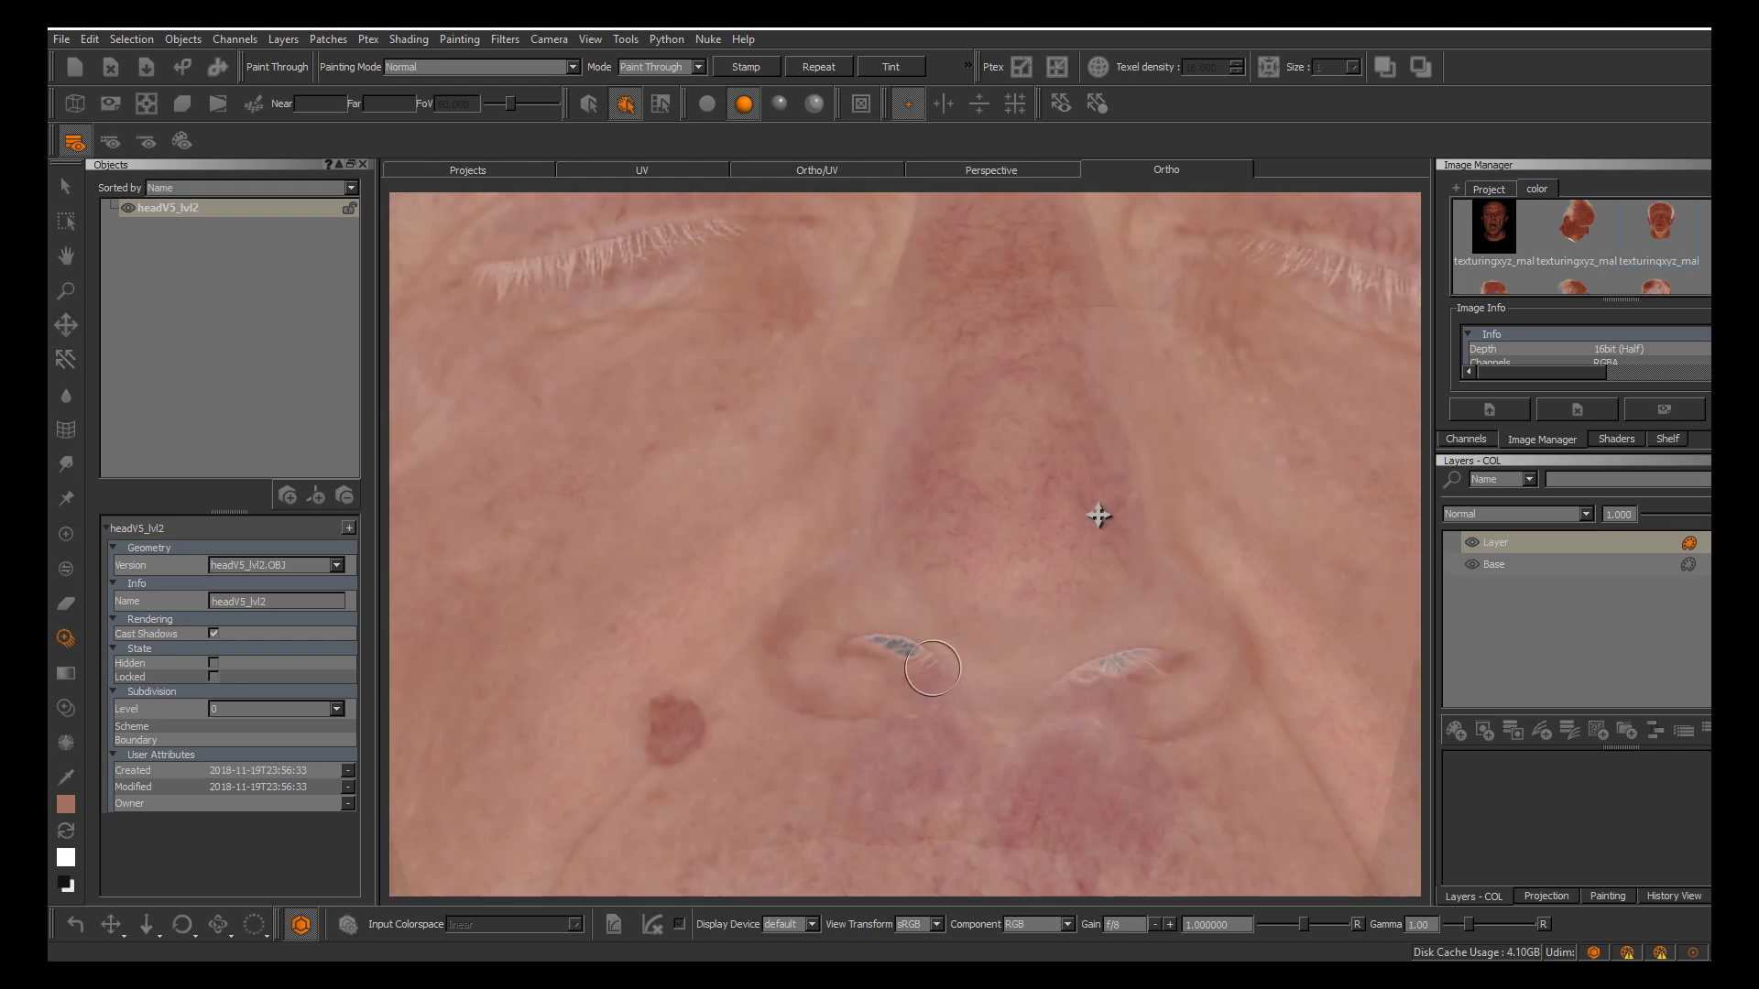
pyautogui.keyDown('alt'); pyautogui.moveTo(1098, 515); pyautogui.dragTo(1096, 516); pyautogui.keyUp('alt')
pyautogui.keyDown('alt'); pyautogui.moveTo(1099, 517); pyautogui.dragTo(1099, 517, button='right'); pyautogui.keyUp('alt')
pyautogui.keyDown('alt'); pyautogui.moveTo(1099, 517); pyautogui.dragTo(1098, 515); pyautogui.keyUp('alt')
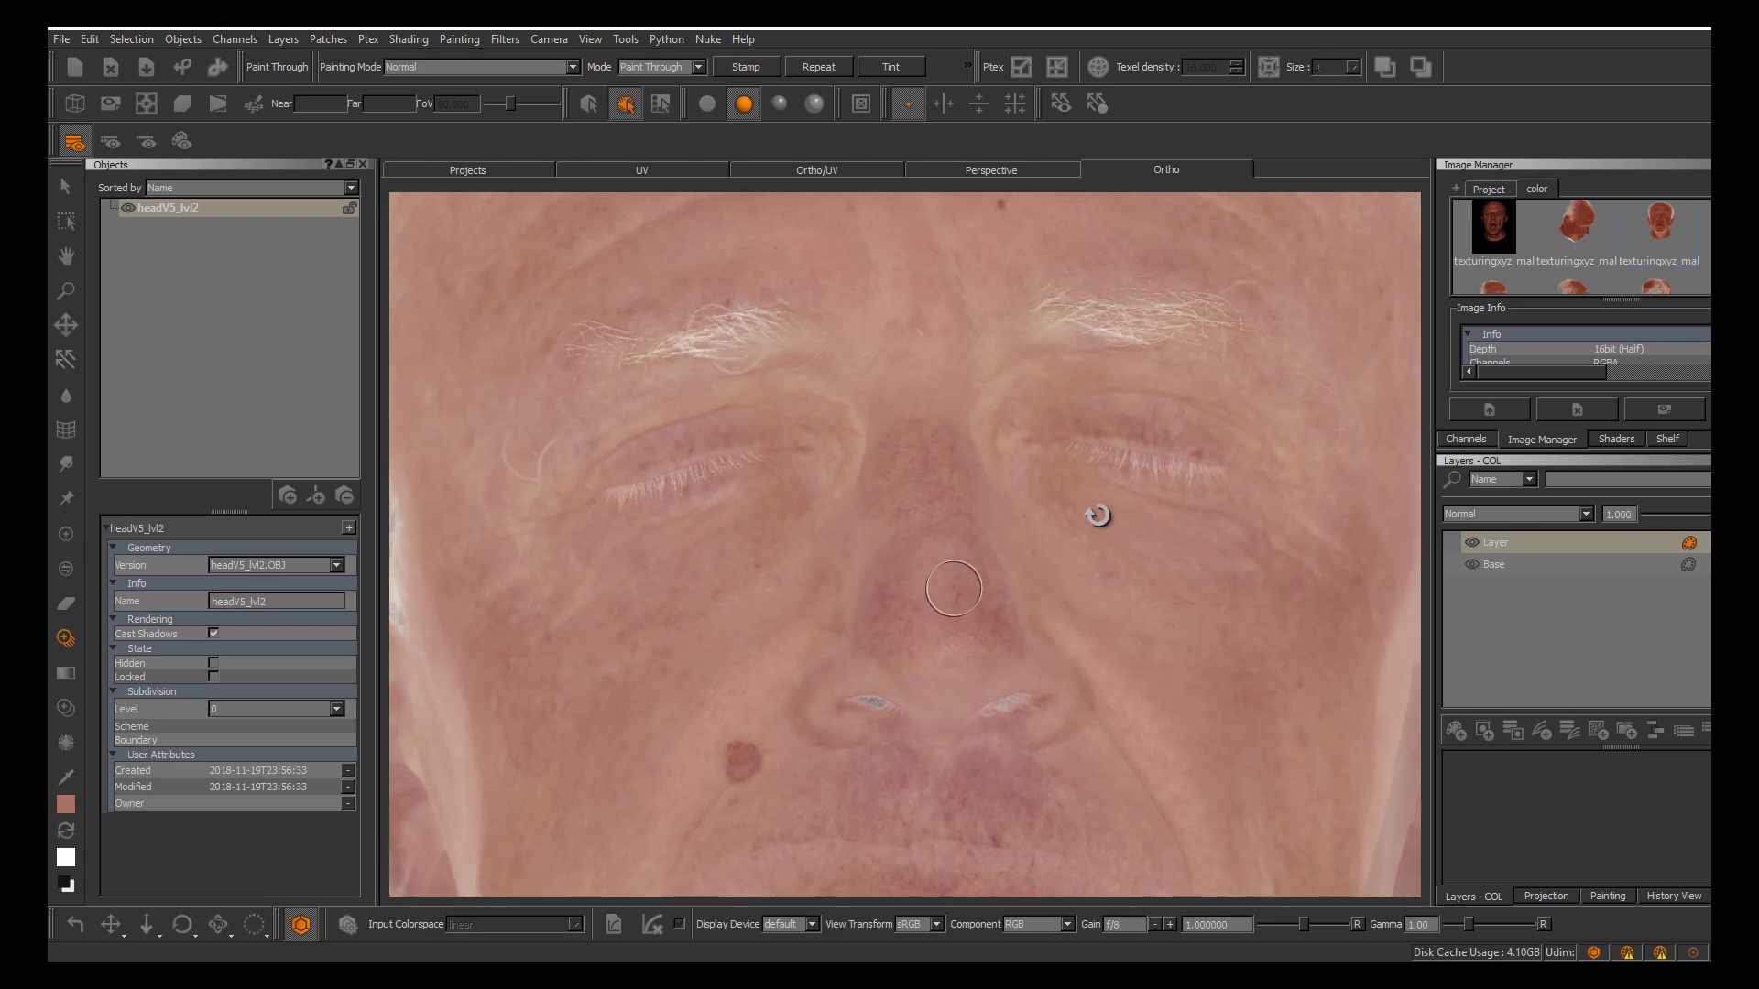
pyautogui.keyDown('alt'); pyautogui.moveTo(1099, 515); pyautogui.dragTo(1099, 515, button='middle'); pyautogui.keyUp('alt')
# Move the Paint Through photo over the face, comparing its nose and eyes with the model underneath
pyautogui.press("'")
pyautogui.press("'")
pyautogui.press("'")
pyautogui.press("'")
pyautogui.keyDown('shift'); pyautogui.moveTo(895, 568); pyautogui.dragTo(898, 503); pyautogui.keyUp('shift')
pyautogui.press("'")
pyautogui.press("'")
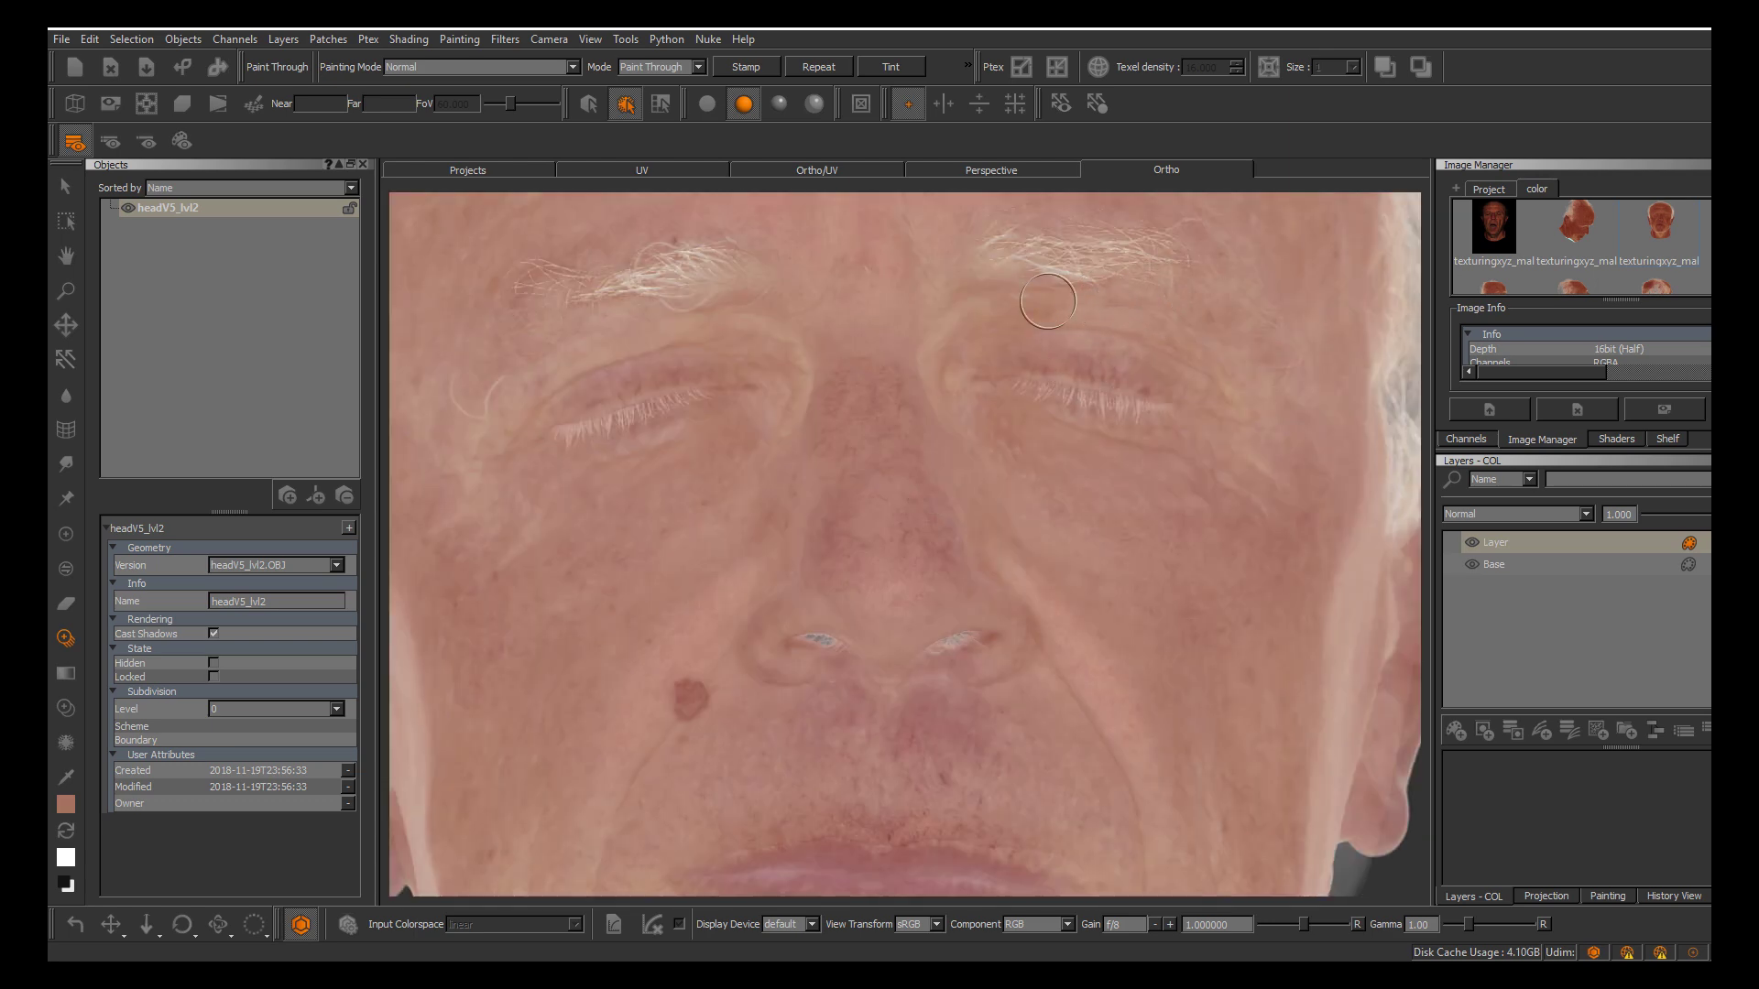
# Reposition the Paint Through photo around the nose and frame the nose and eyes closely for comparison
pyautogui.press("'")
pyautogui.press("'")
pyautogui.press("'")
pyautogui.press("'")
pyautogui.keyDown('shift'); pyautogui.moveTo(881, 583); pyautogui.dragTo(890, 584); pyautogui.keyUp('shift')
pyautogui.press("'")
pyautogui.keyDown('alt'); pyautogui.moveTo(890, 584); pyautogui.dragTo(881, 573, button='middle'); pyautogui.keyUp('alt')
pyautogui.keyDown('alt'); pyautogui.moveTo(861, 566); pyautogui.dragTo(879, 569, button='right'); pyautogui.keyUp('alt')
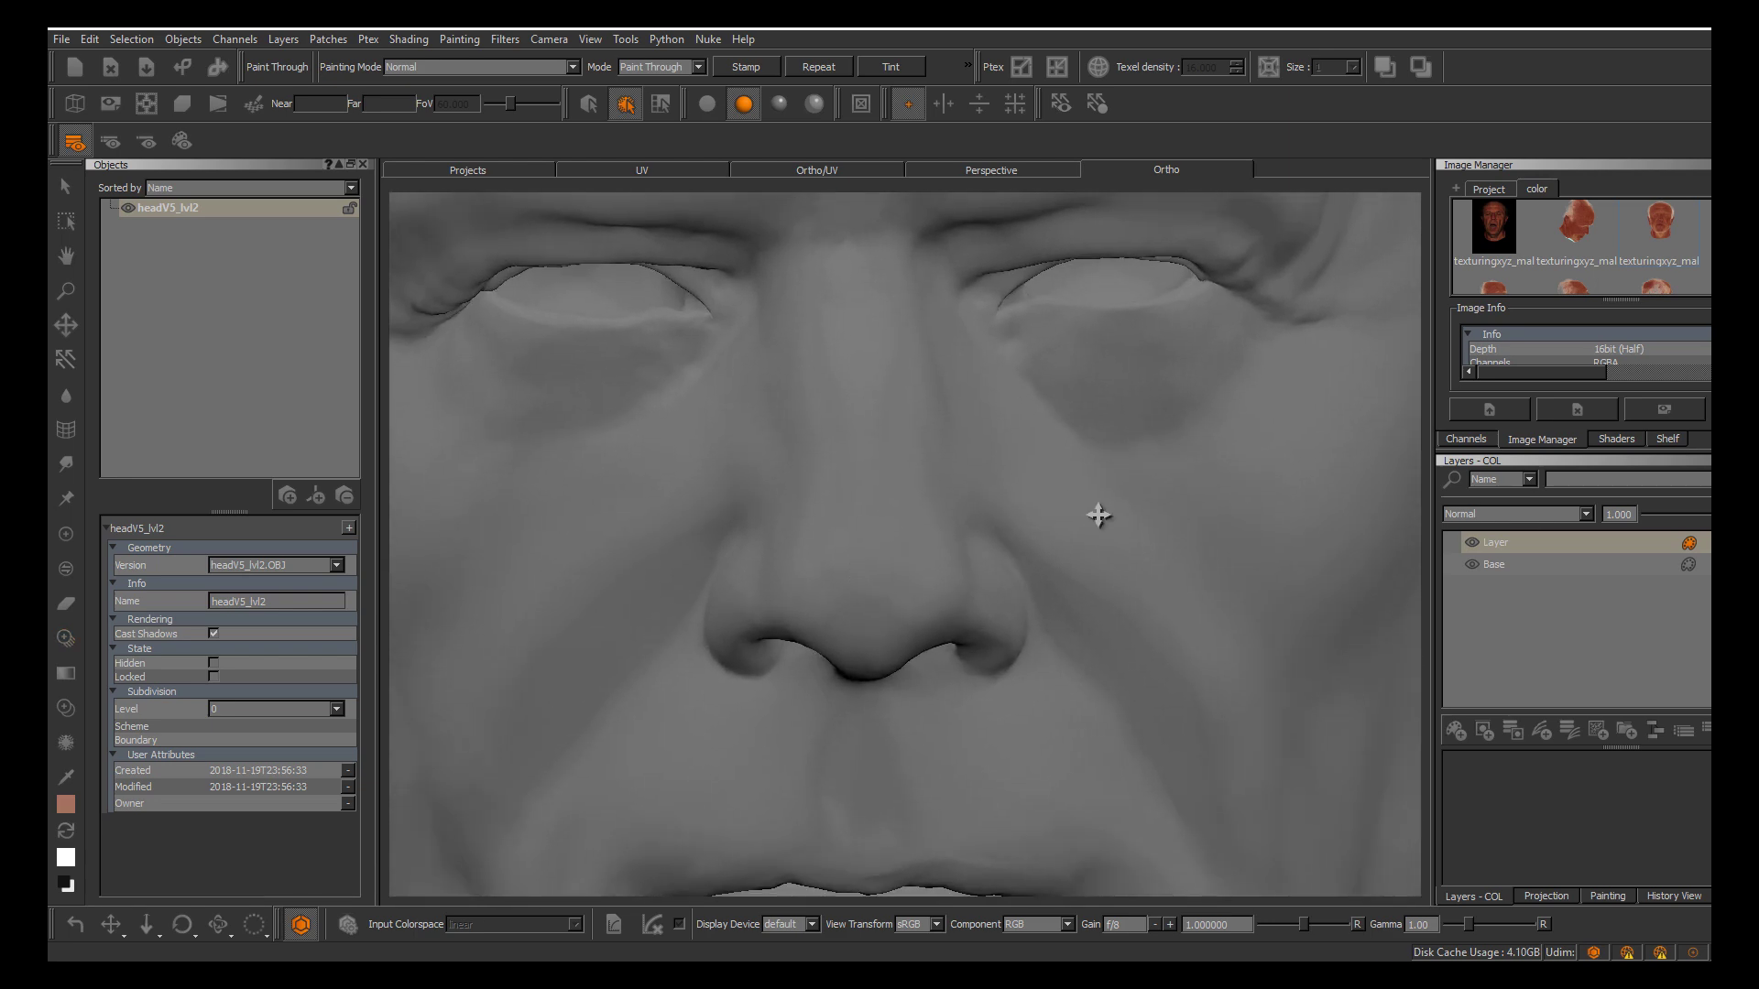
# Frame the whole face and line up the overlaid photo's nose and mouth with the model
pyautogui.keyDown('alt'); pyautogui.moveTo(879, 569); pyautogui.dragTo(926, 633, button='middle'); pyautogui.keyUp('alt')
pyautogui.scroll(-5, 1099, 510)
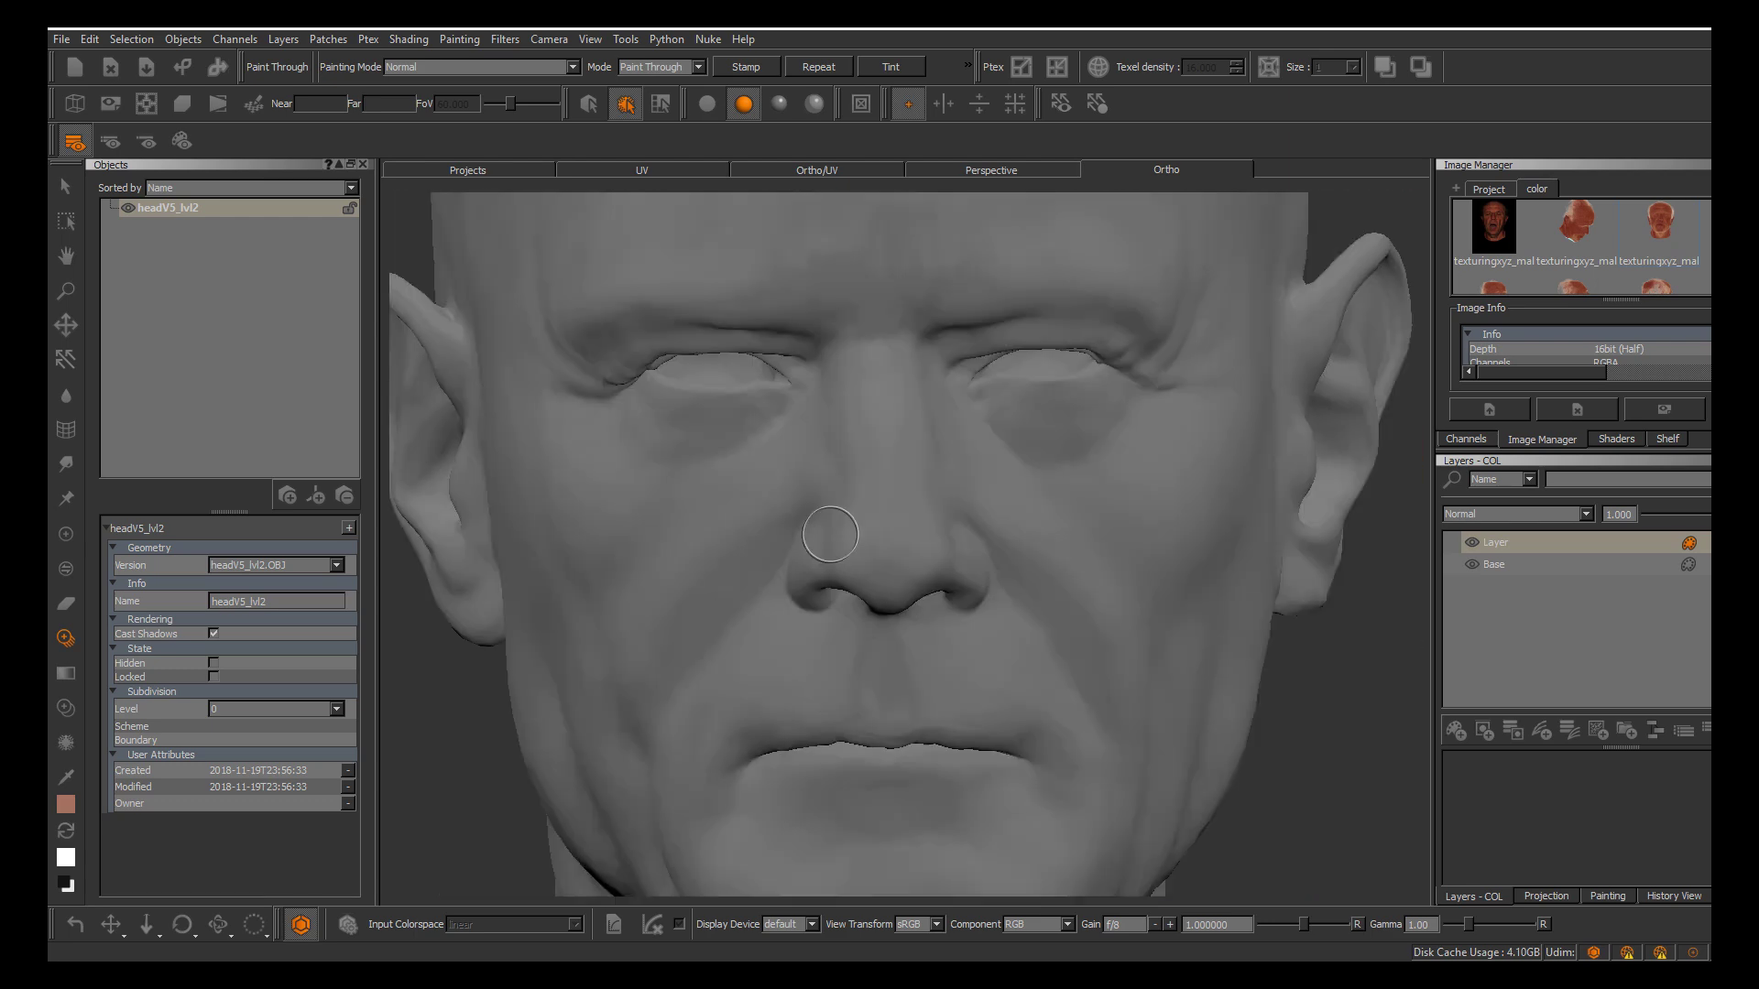
pyautogui.scroll(-3, 1099, 516)
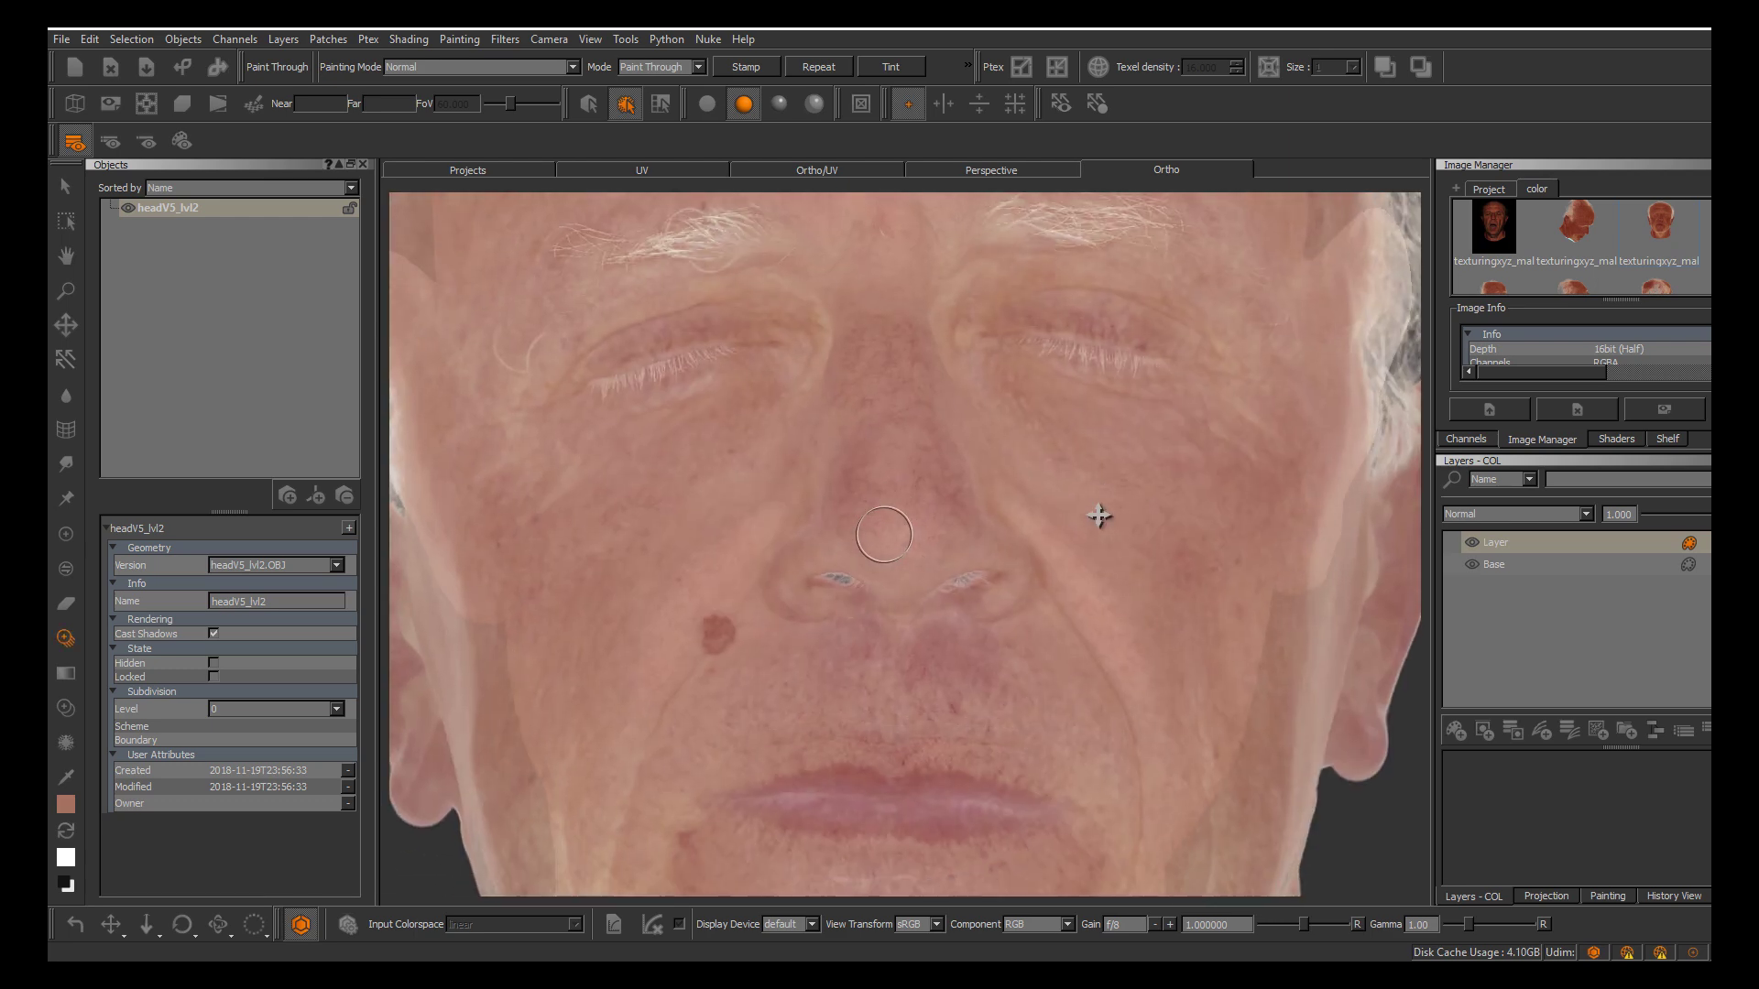
pyautogui.keyDown('shift'); pyautogui.moveTo(884, 522); pyautogui.dragTo(888, 512); pyautogui.keyUp('shift')
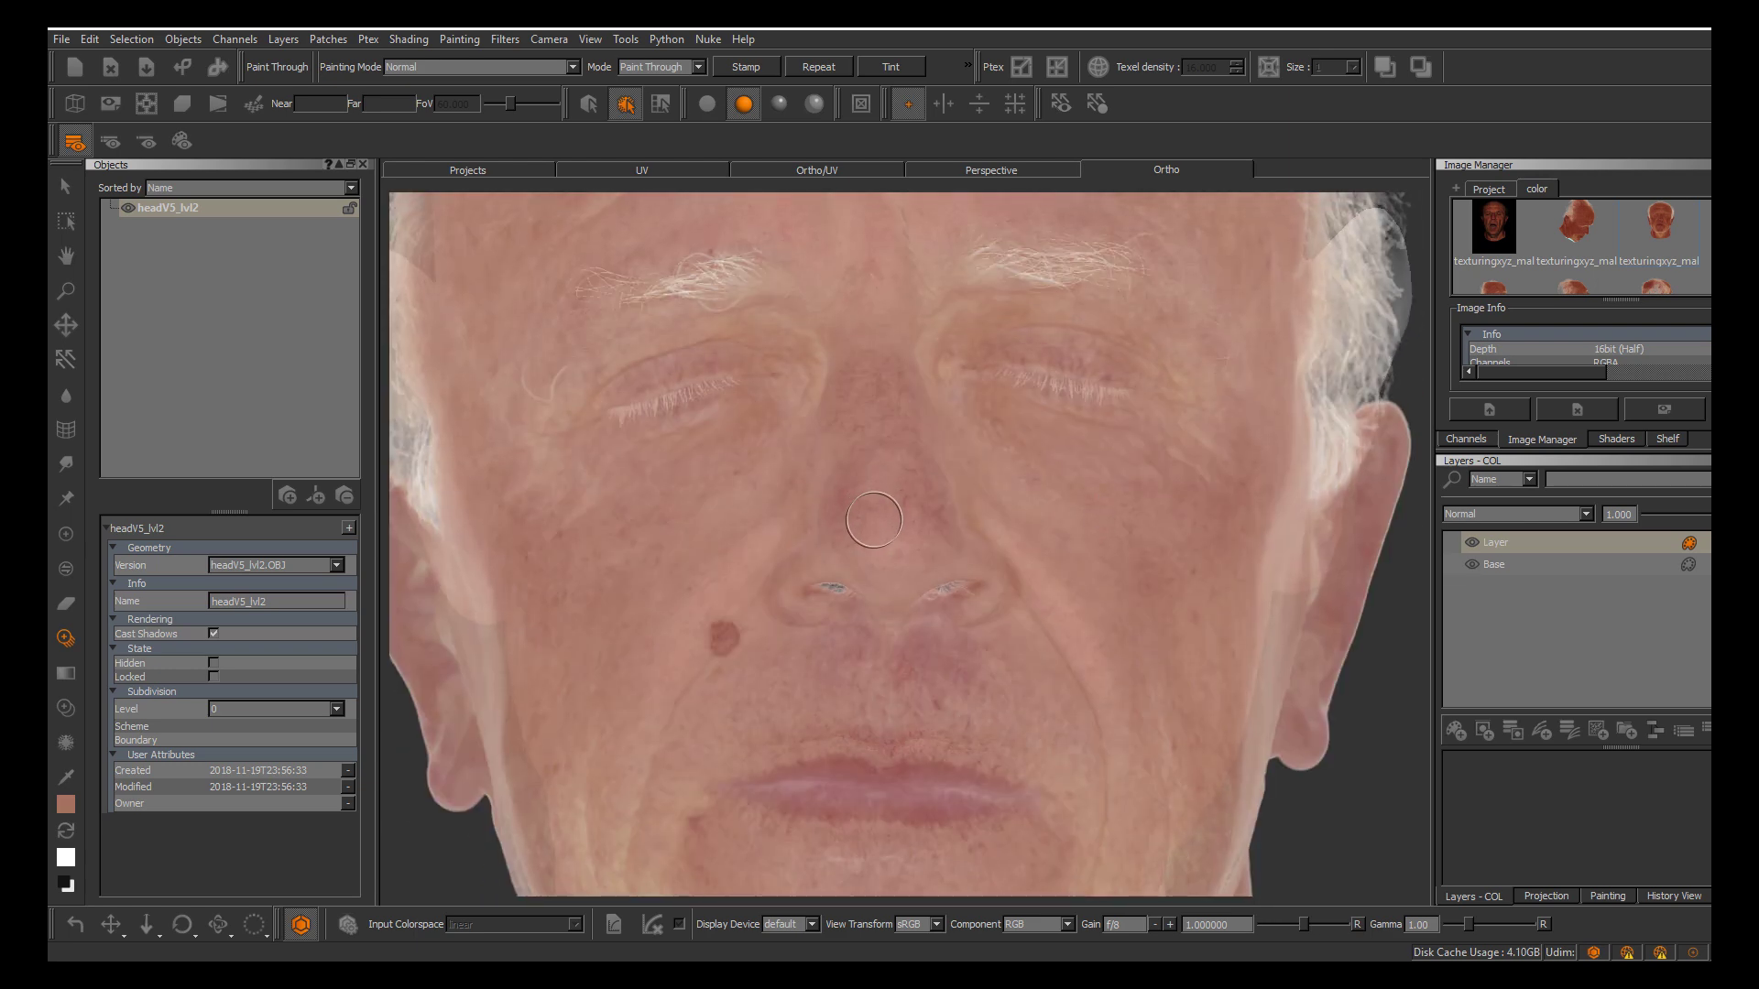
# Fine-tune the overlaid photo's placement and scale so the eyes, nose and lips match the model
pyautogui.keyDown('alt'); pyautogui.moveTo(1098, 514); pyautogui.dragTo(1098, 515); pyautogui.keyUp('alt')
pyautogui.press("'")
pyautogui.press("'")
pyautogui.press("'")
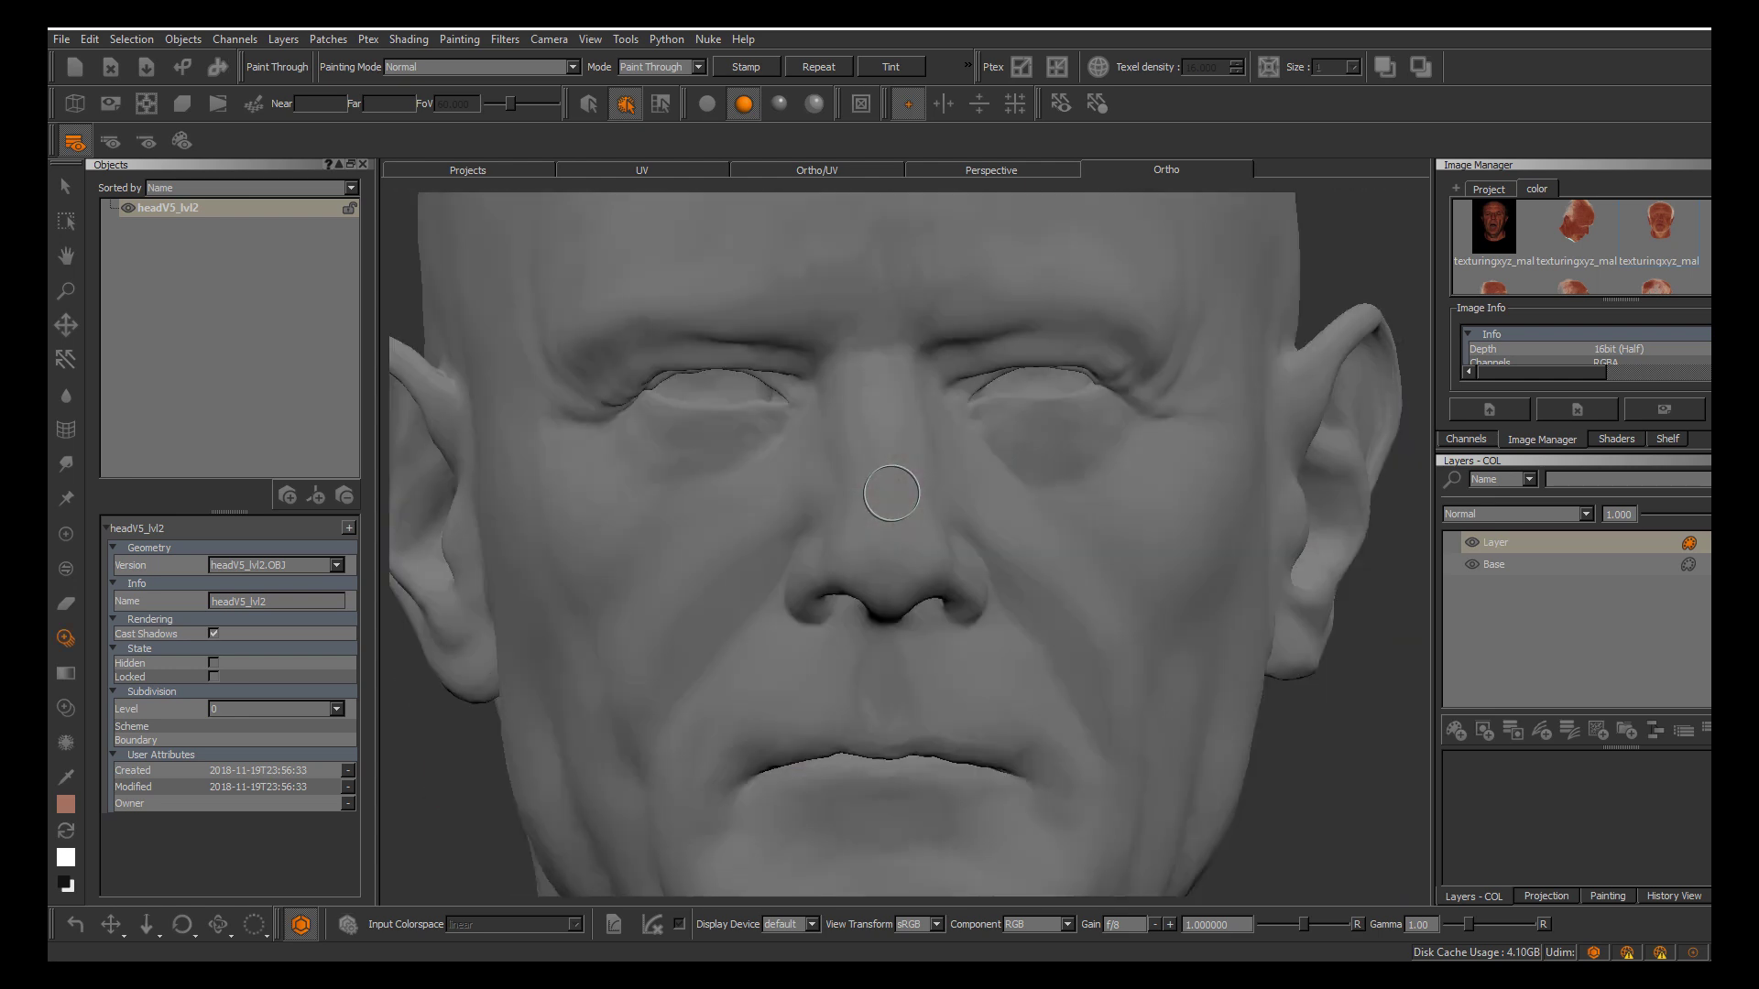
pyautogui.press("'")
pyautogui.keyDown('ctrl'); pyautogui.keyDown('shift'); pyautogui.moveTo(1099, 514); pyautogui.dragTo(1099, 516); pyautogui.keyUp('shift'); pyautogui.keyUp('ctrl')
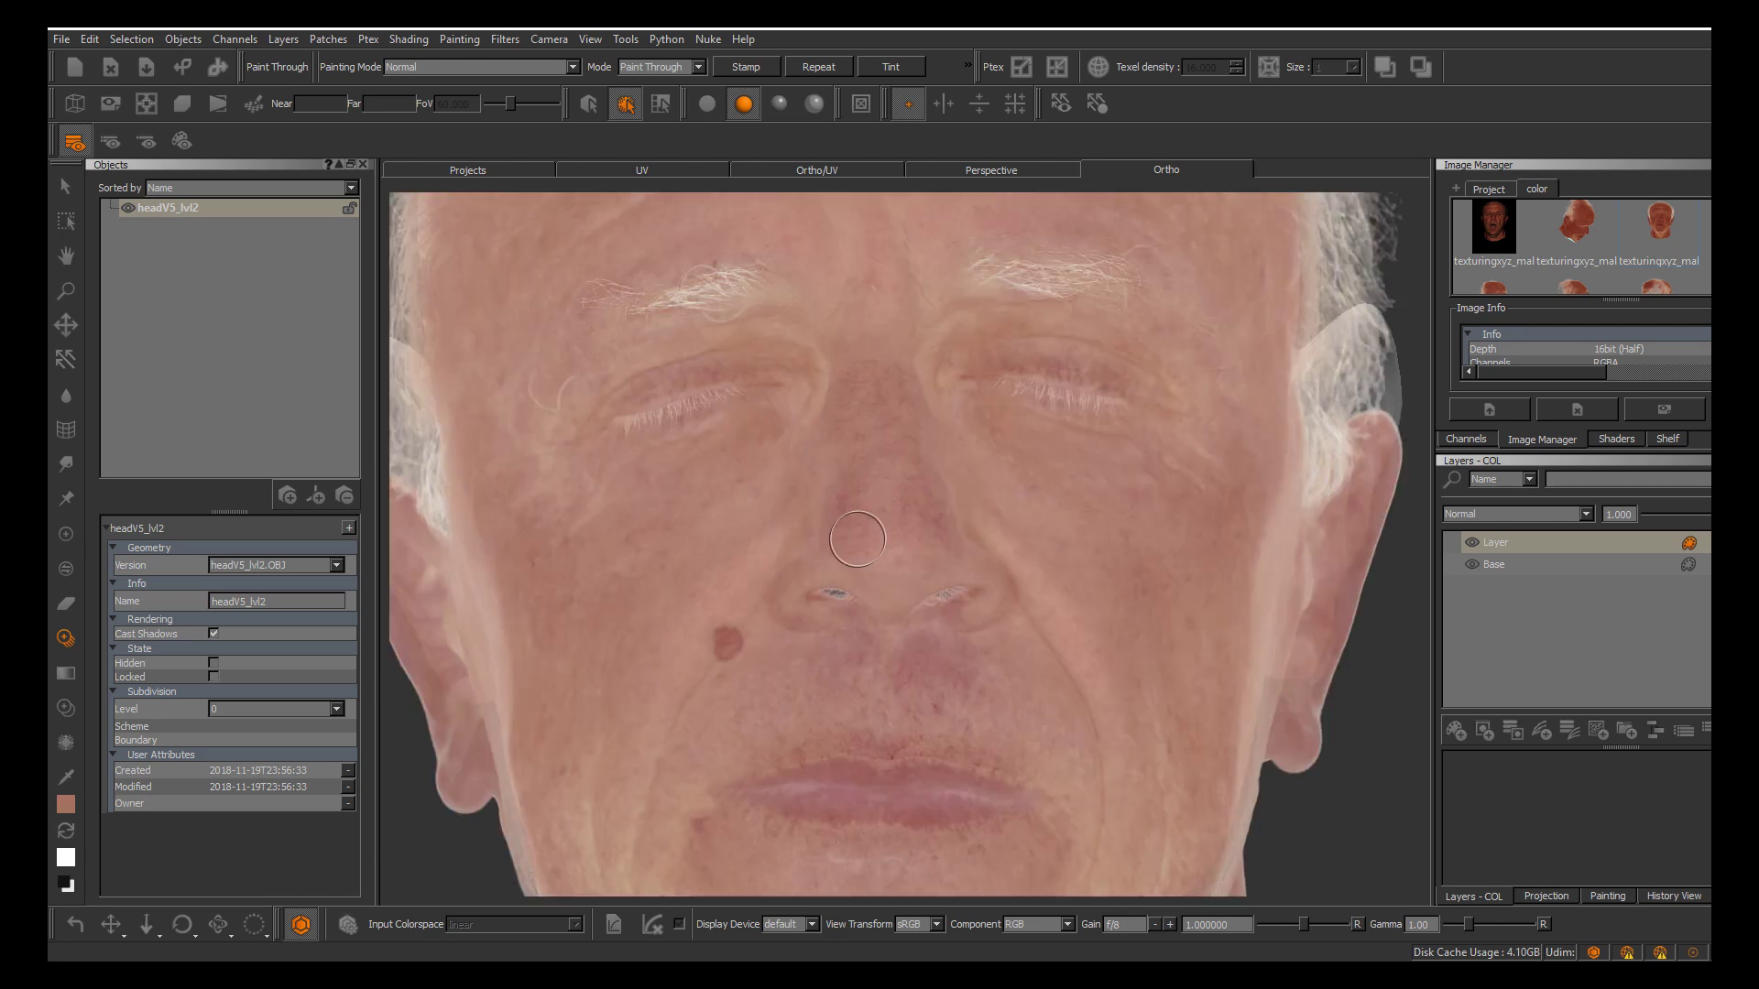
# Paint the photo's skin through onto the nose bridge, upper lip and both cheeks
pyautogui.moveTo(861, 529)
pyautogui.mouseDown()
pyautogui.moveTo(894, 519)
pyautogui.moveTo(899, 457)
pyautogui.mouseUp()
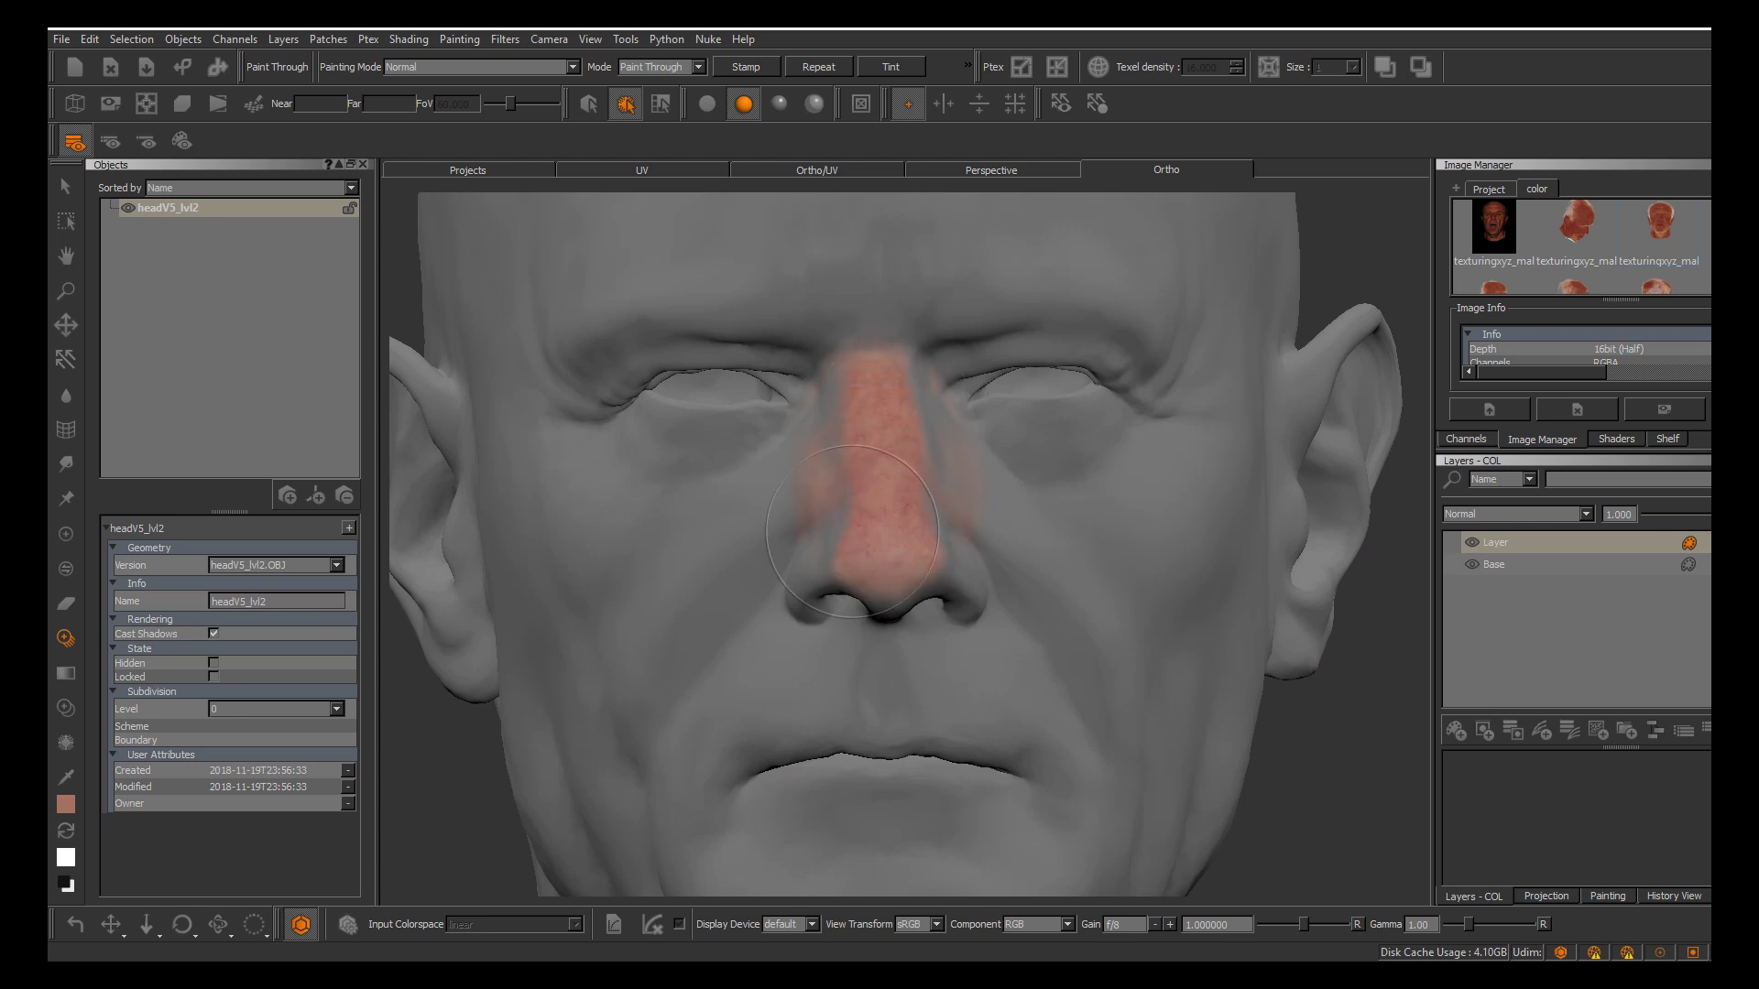
pyautogui.moveTo(948, 566)
pyautogui.mouseDown()
pyautogui.moveTo(843, 550)
pyautogui.moveTo(797, 578)
pyautogui.moveTo(888, 696)
pyautogui.moveTo(1008, 632)
pyautogui.moveTo(1035, 719)
pyautogui.moveTo(802, 676)
pyautogui.moveTo(808, 617)
pyautogui.mouseUp()
pyautogui.moveTo(900, 664)
pyautogui.mouseDown()
pyautogui.moveTo(1053, 678)
pyautogui.moveTo(1053, 623)
pyautogui.moveTo(1002, 553)
pyautogui.moveTo(1077, 588)
pyautogui.mouseUp()
pyautogui.moveTo(985, 535)
pyautogui.mouseDown()
pyautogui.moveTo(1062, 623)
pyautogui.moveTo(1136, 604)
pyautogui.moveTo(1105, 571)
pyautogui.mouseUp()
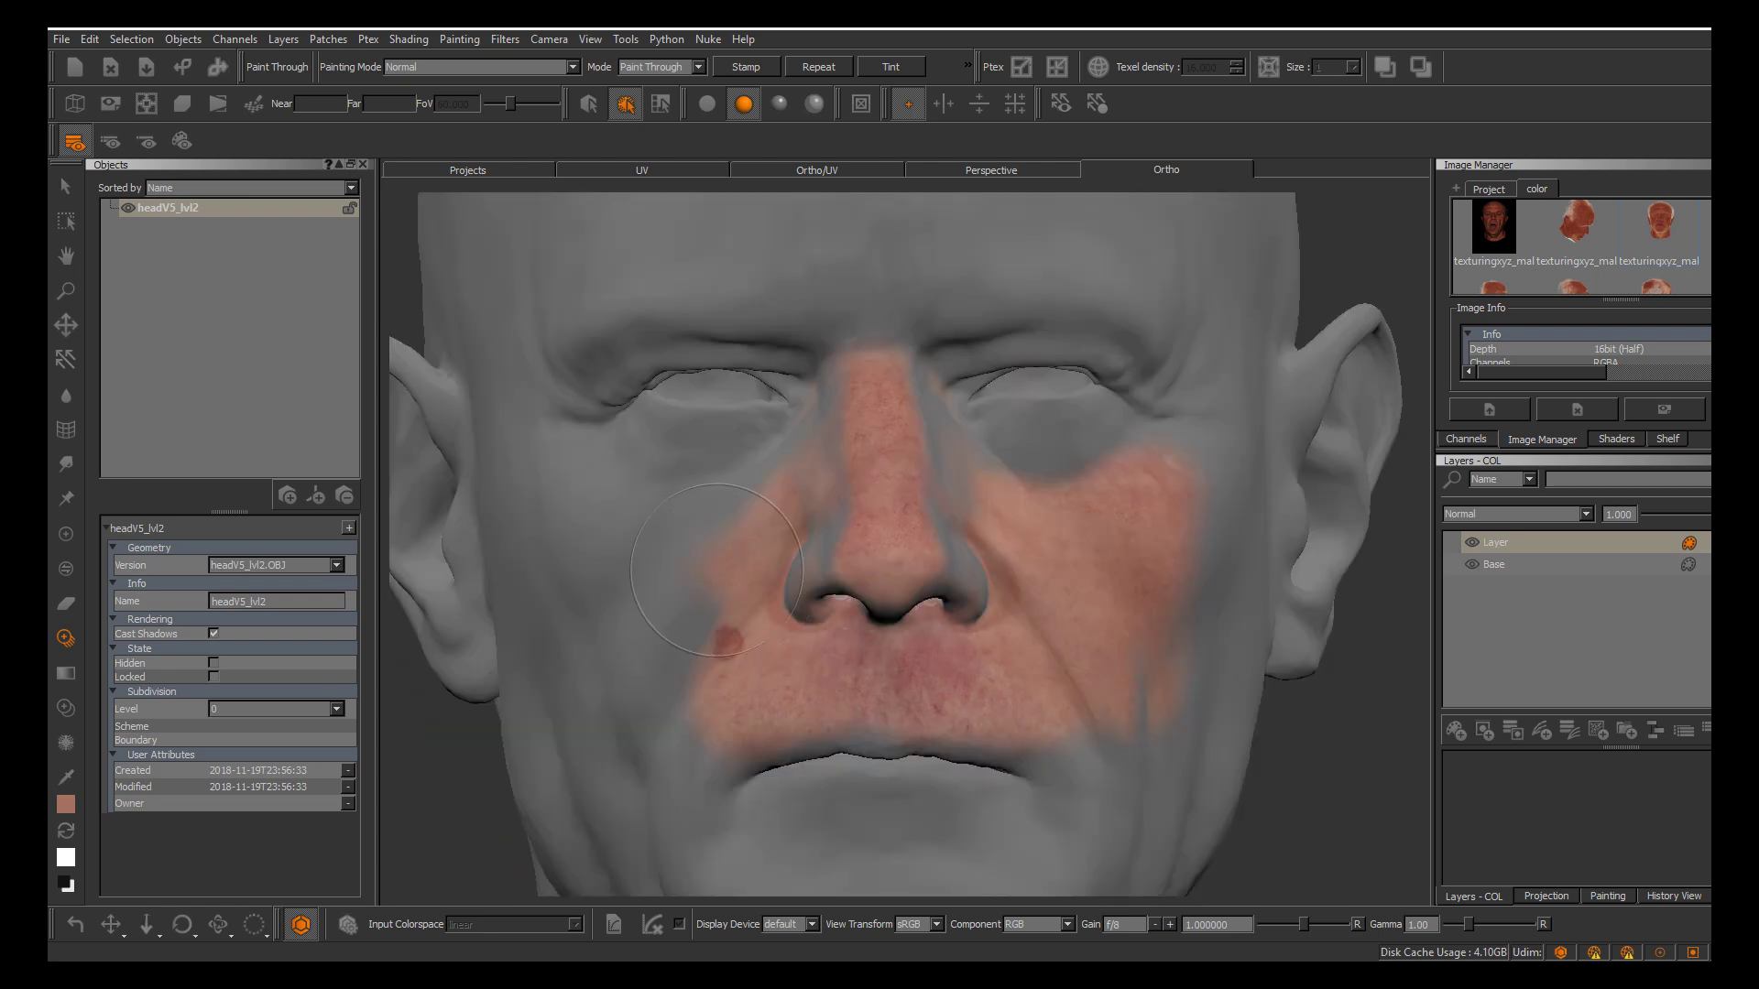
pyautogui.moveTo(724, 632)
pyautogui.mouseDown()
pyautogui.moveTo(604, 504)
pyautogui.moveTo(577, 518)
pyautogui.moveTo(641, 713)
pyautogui.moveTo(686, 719)
pyautogui.moveTo(664, 737)
pyautogui.moveTo(647, 606)
pyautogui.moveTo(702, 601)
pyautogui.moveTo(773, 551)
pyautogui.moveTo(744, 561)
pyautogui.moveTo(770, 488)
pyautogui.moveTo(827, 506)
pyautogui.moveTo(916, 472)
pyautogui.moveTo(932, 446)
pyautogui.mouseUp()
# Resize the brush and extend the painted skin over the outer cheeks and beside the mouth
pyautogui.press('r')
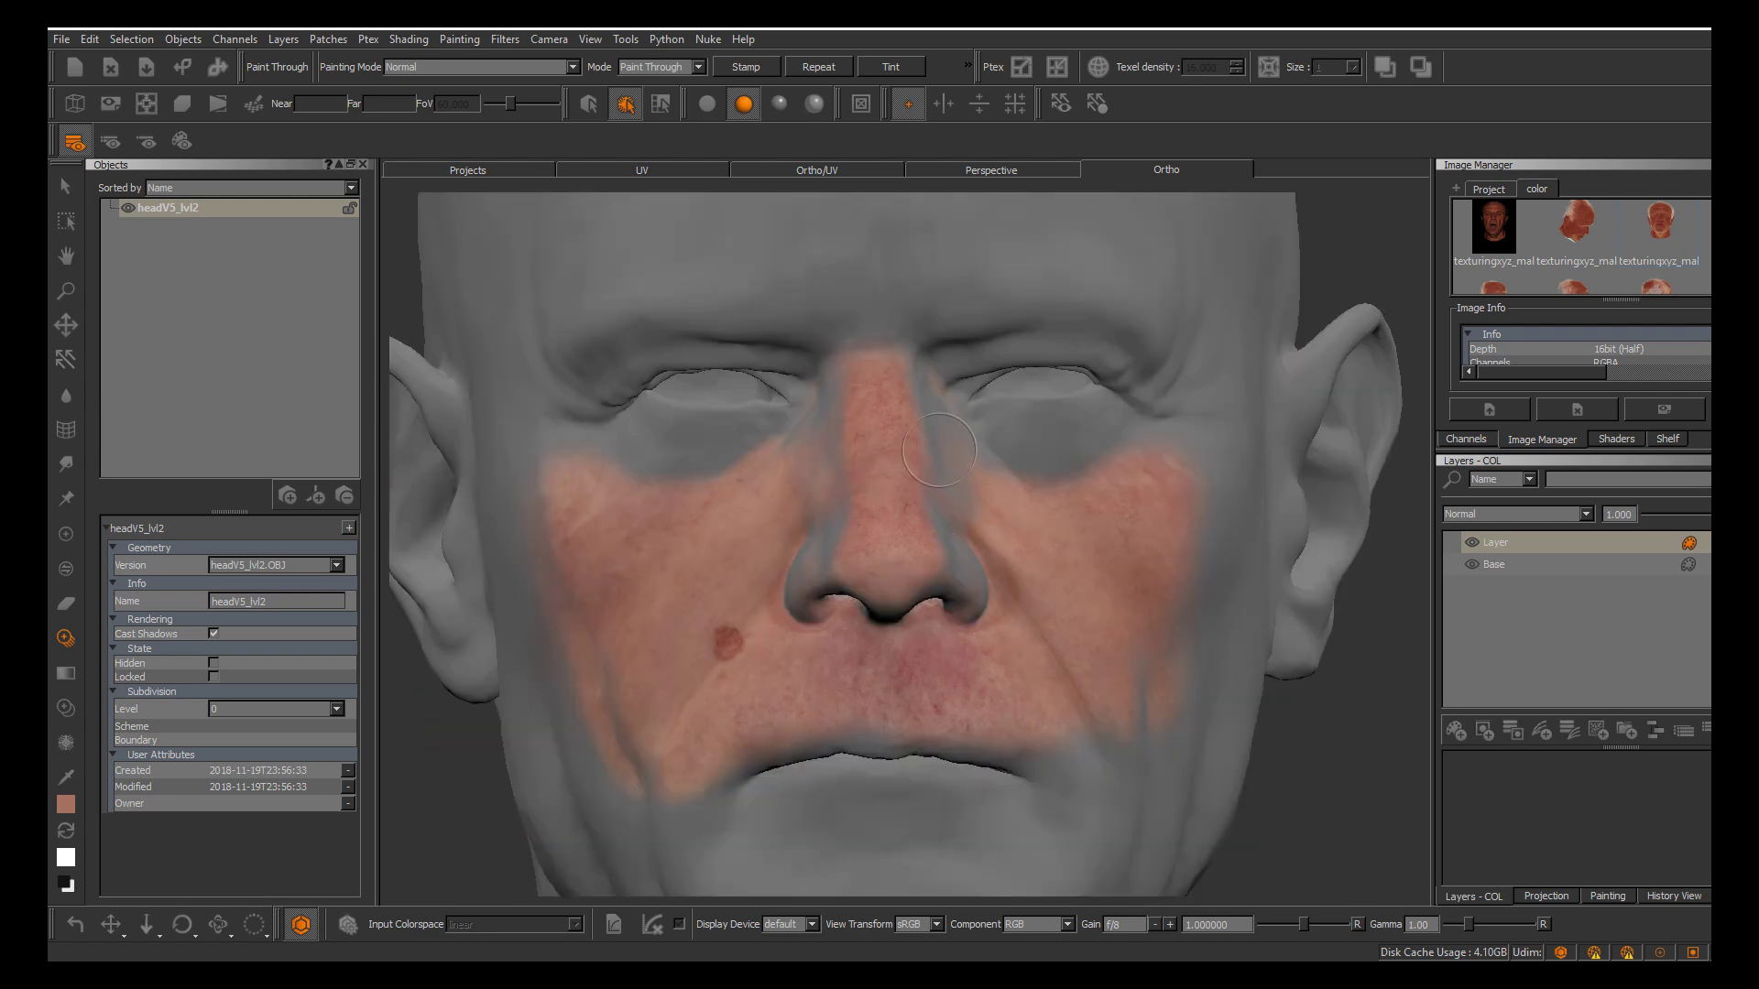
pyautogui.moveTo(1051, 566); pyautogui.dragTo(1151, 595)
pyautogui.press('r')
pyautogui.moveTo(1158, 586); pyautogui.dragTo(1166, 583)
pyautogui.moveTo(1099, 728)
pyautogui.mouseDown()
pyautogui.moveTo(1110, 760)
pyautogui.moveTo(1076, 742)
pyautogui.moveTo(1044, 659)
pyautogui.moveTo(760, 742)
pyautogui.moveTo(678, 730)
pyautogui.mouseUp()
pyautogui.moveTo(671, 646); pyautogui.dragTo(680, 632)
# Paint the photo's skin and eyebrows across the brow ridge and lower forehead
pyautogui.moveTo(875, 323); pyautogui.dragTo(870, 312)
pyautogui.moveTo(870, 311)
pyautogui.mouseDown()
pyautogui.moveTo(788, 266)
pyautogui.moveTo(746, 275)
pyautogui.moveTo(907, 257)
pyautogui.moveTo(863, 302)
pyautogui.moveTo(1091, 266)
pyautogui.moveTo(779, 311)
pyautogui.moveTo(694, 290)
pyautogui.moveTo(746, 282)
pyautogui.mouseUp()
pyautogui.moveTo(641, 293)
pyautogui.mouseDown()
pyautogui.moveTo(595, 316)
pyautogui.moveTo(733, 254)
pyautogui.moveTo(999, 259)
pyautogui.moveTo(1150, 322)
pyautogui.mouseUp()
# Paint the photo's skin around both eyes with a resized brush and bake the paint into the layer
pyautogui.press('r')
pyautogui.moveTo(1081, 488)
pyautogui.mouseDown()
pyautogui.moveTo(1049, 488)
pyautogui.moveTo(1028, 451)
pyautogui.moveTo(979, 429)
pyautogui.moveTo(1100, 426)
pyautogui.moveTo(1108, 459)
pyautogui.mouseUp()
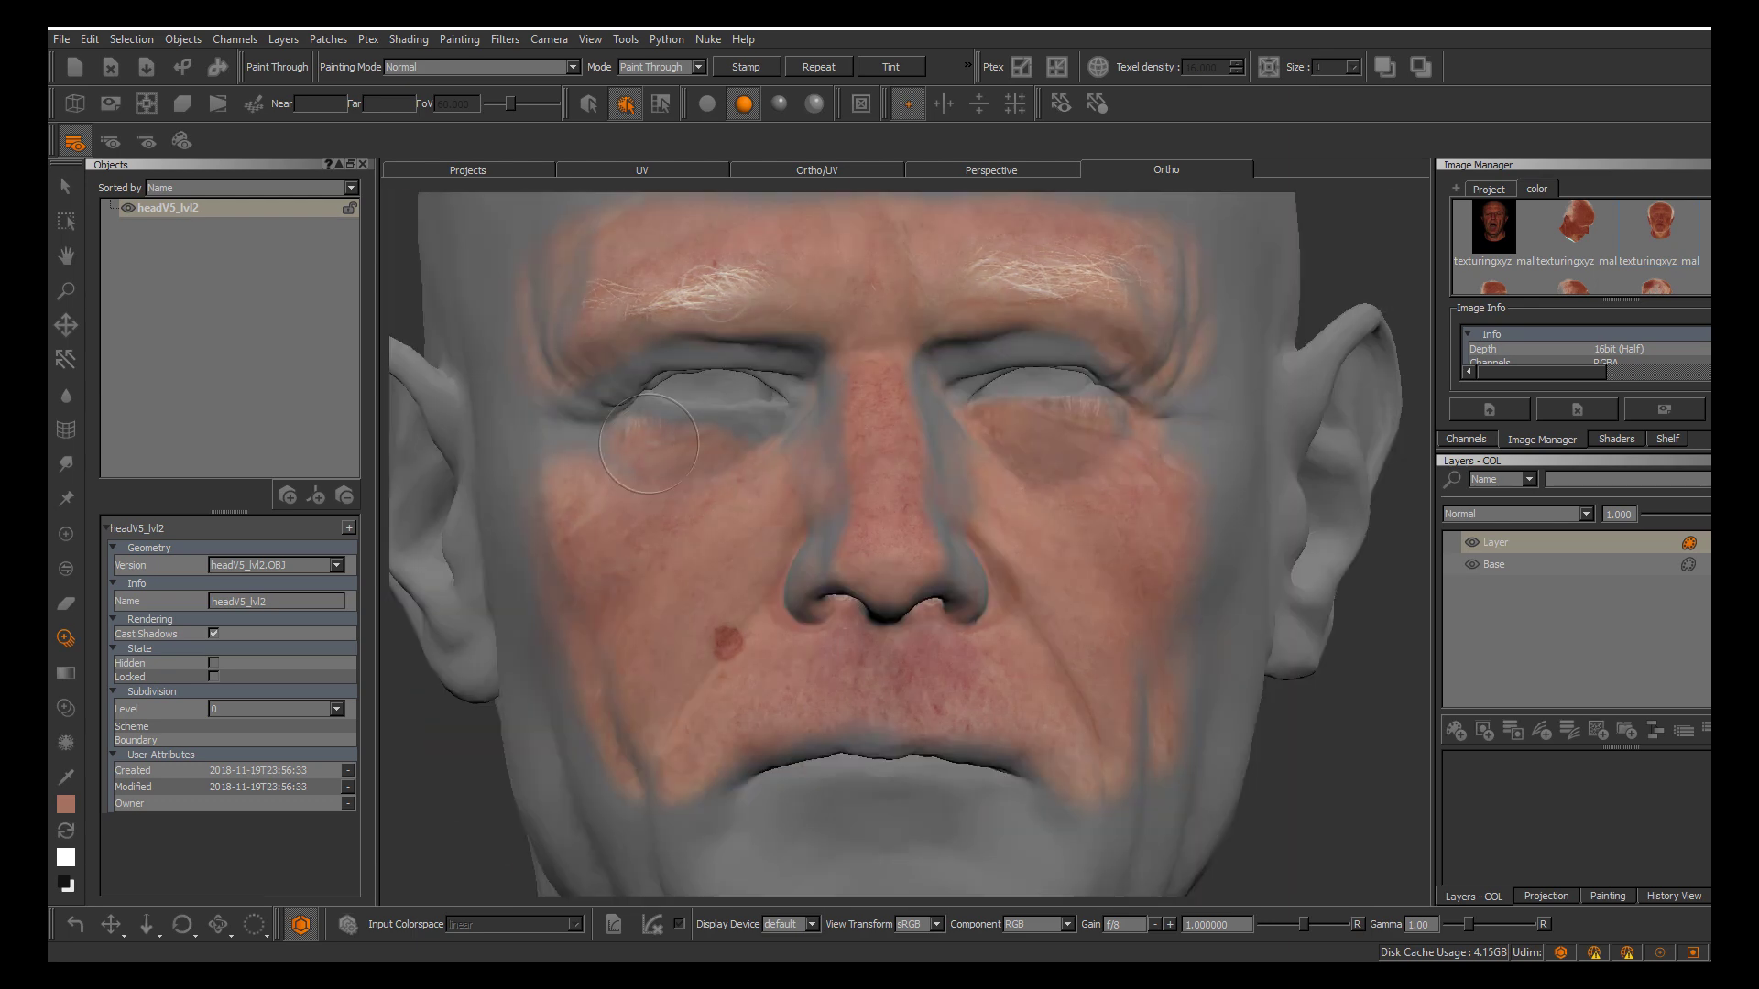
pyautogui.moveTo(649, 444); pyautogui.dragTo(694, 445)
pyautogui.moveTo(812, 462)
pyautogui.mouseDown()
pyautogui.moveTo(820, 362)
pyautogui.moveTo(731, 341)
pyautogui.moveTo(610, 371)
pyautogui.moveTo(682, 343)
pyautogui.mouseUp()
pyautogui.moveTo(994, 340)
pyautogui.mouseDown()
pyautogui.moveTo(1049, 337)
pyautogui.moveTo(1158, 375)
pyautogui.mouseUp()
pyautogui.moveTo(926, 432); pyautogui.dragTo(925, 434)
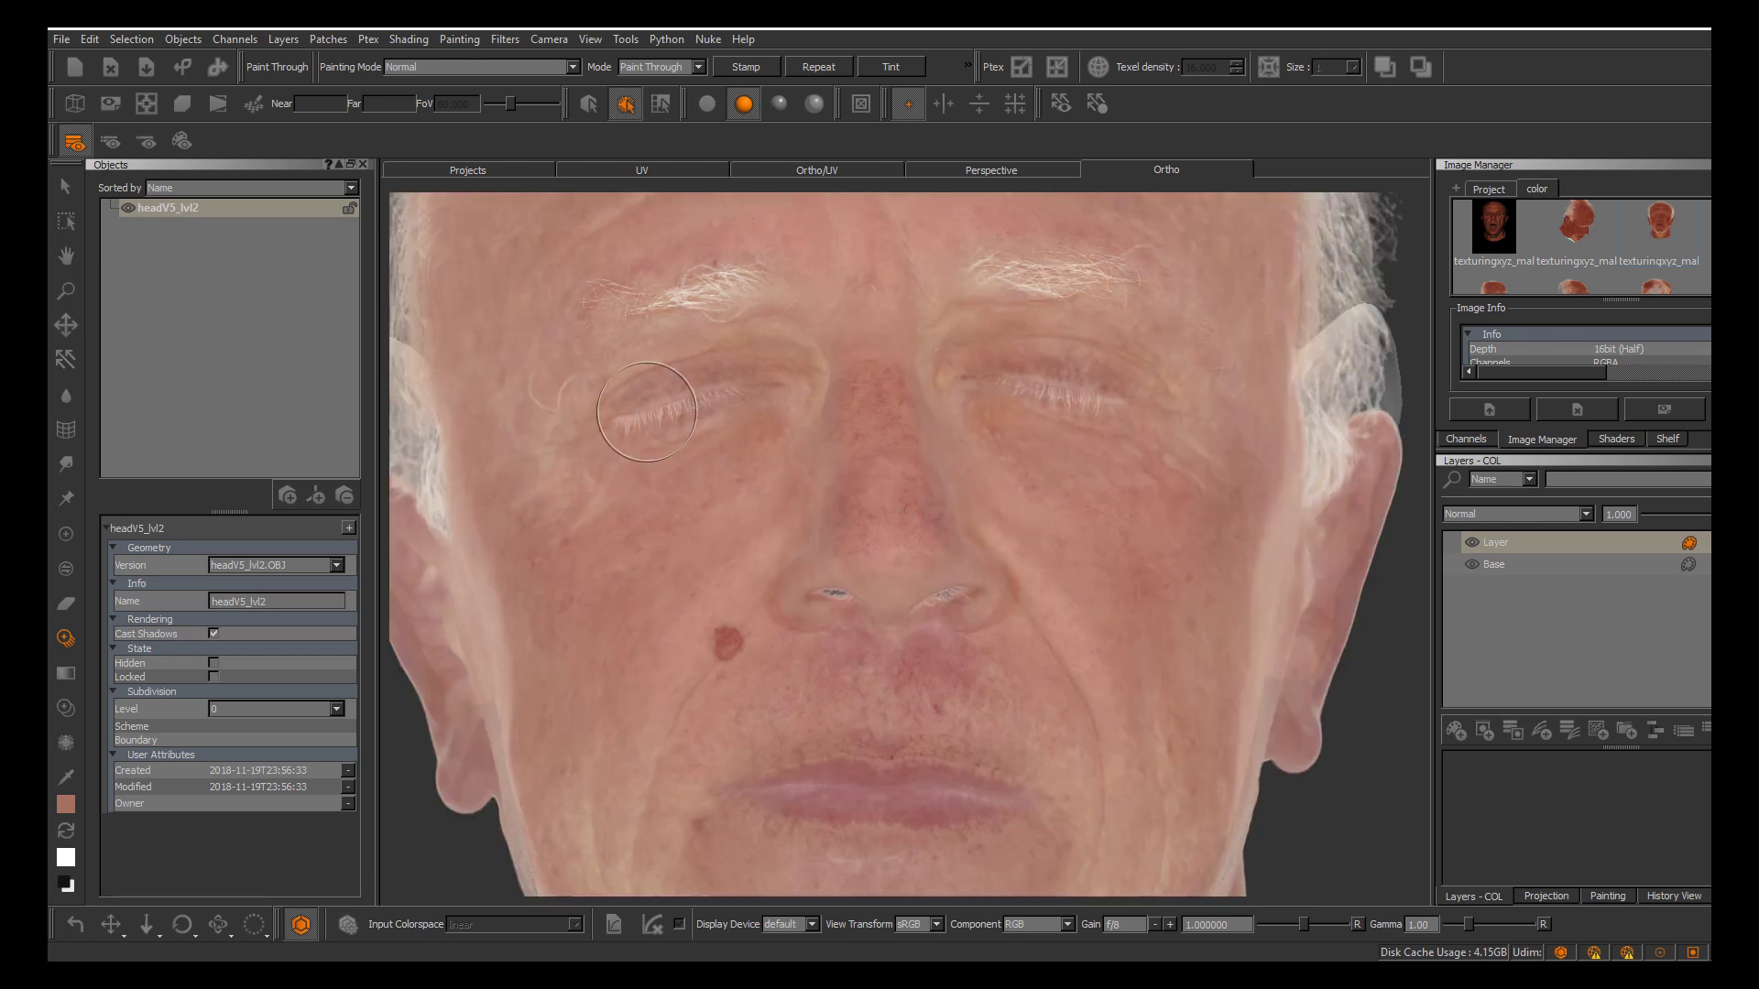
pyautogui.press('r')
pyautogui.moveTo(859, 612); pyautogui.dragTo(894, 627)
pyautogui.press('b')
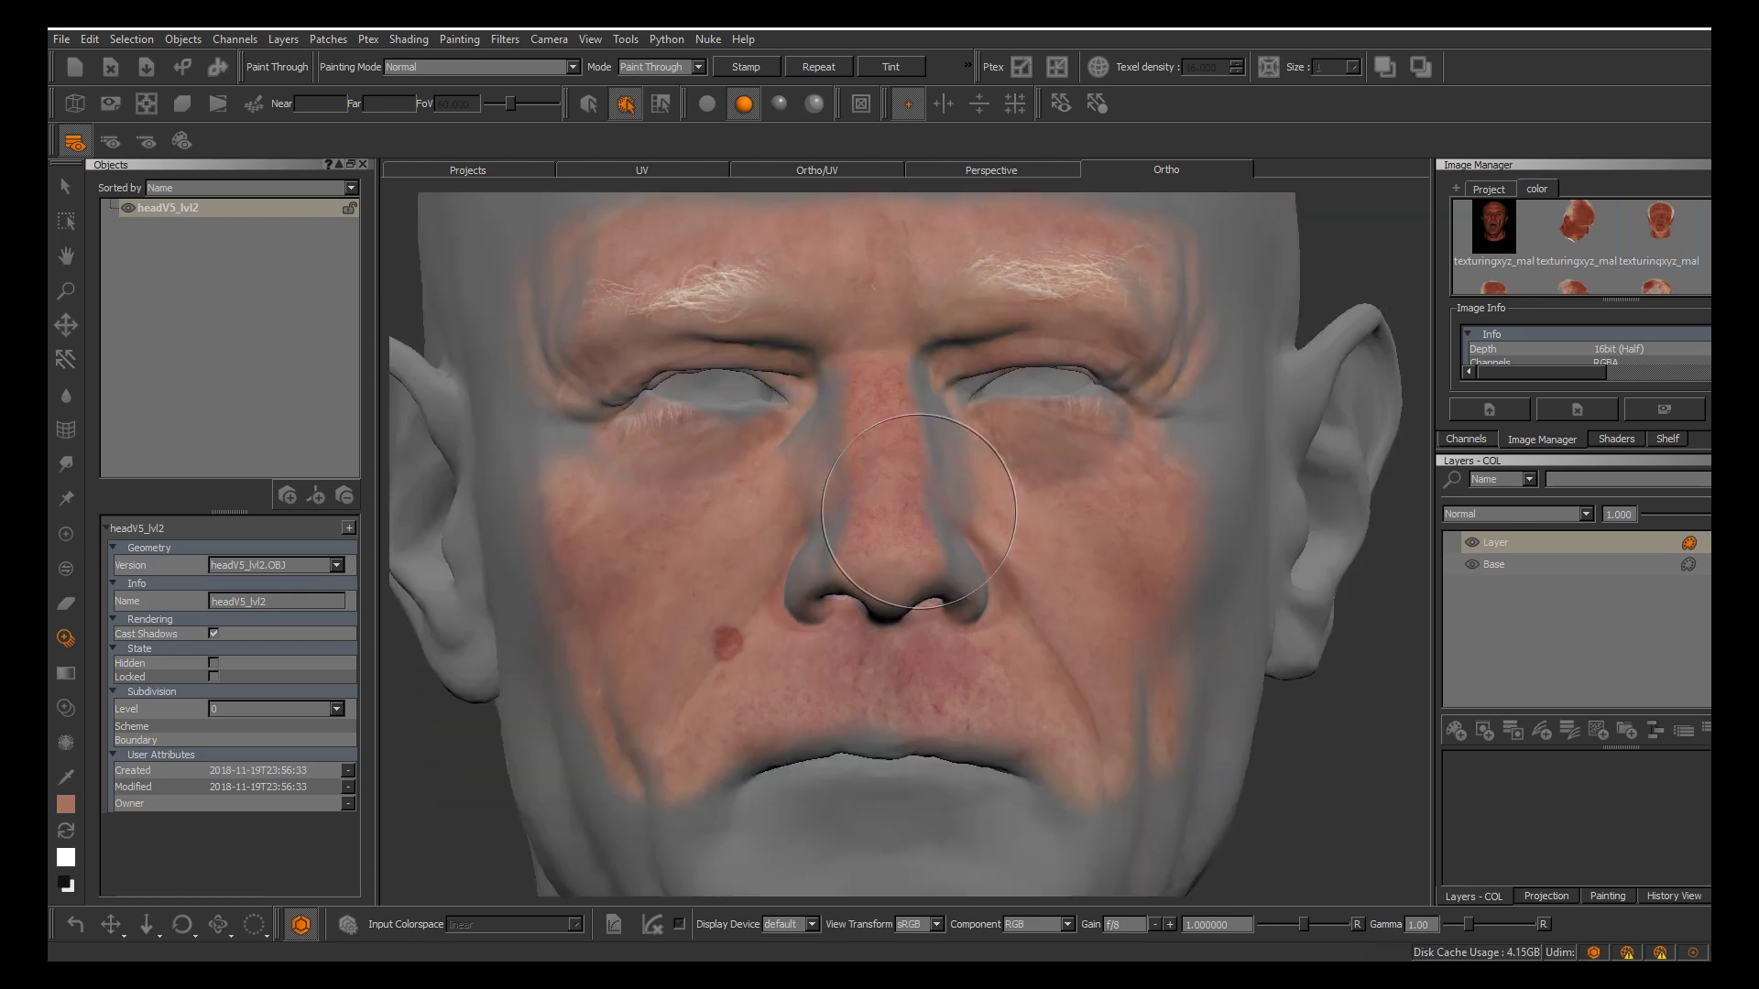
# Frame the mouth and chin and align the overlaid photo's lips with the model's lips
pyautogui.keyDown('alt'); pyautogui.moveTo(1099, 515); pyautogui.dragTo(1127, 378, button='middle'); pyautogui.keyUp('alt')
pyautogui.scroll(5, 1099, 515)
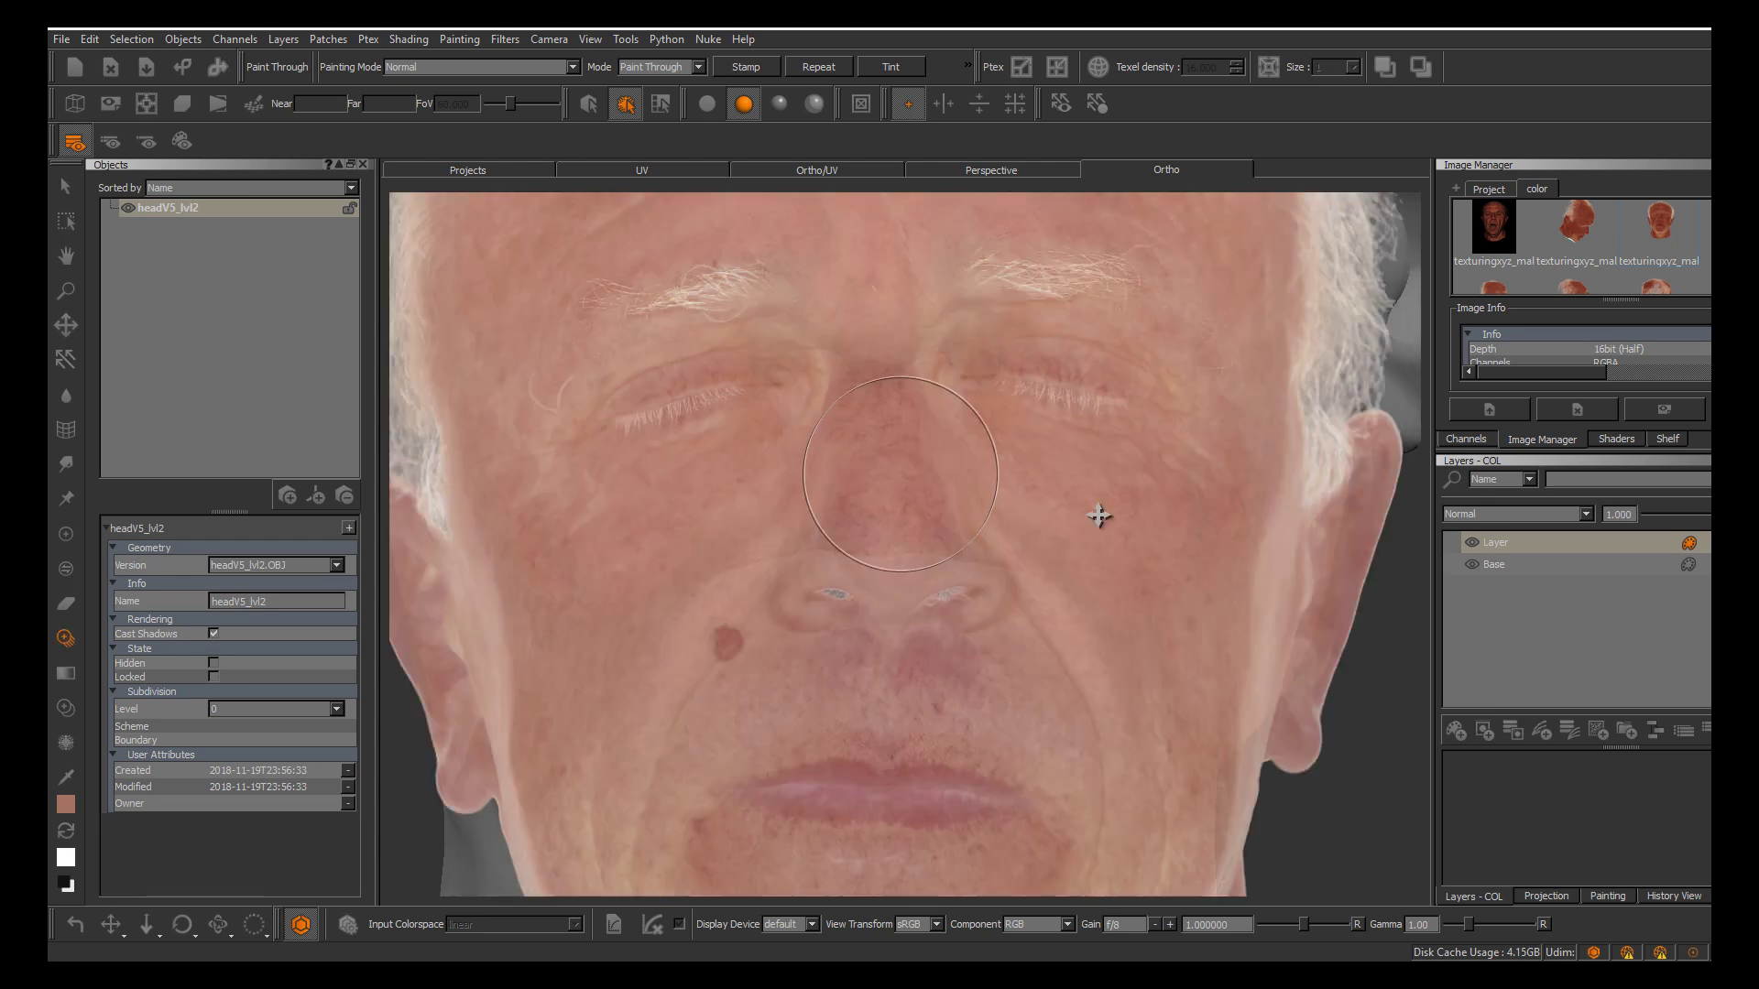
pyautogui.moveTo(1100, 516)
pyautogui.keyDown('shift'); pyautogui.mouseDown()
pyautogui.moveTo(1084, 316)
pyautogui.moveTo(1127, 516)
pyautogui.moveTo(1154, 516)
pyautogui.mouseUp(); pyautogui.keyUp('shift')
pyautogui.moveTo(977, 544)
pyautogui.keyDown('shift'); pyautogui.mouseDown()
pyautogui.moveTo(973, 503)
pyautogui.moveTo(1000, 491)
pyautogui.mouseUp(); pyautogui.keyUp('shift')
pyautogui.press("'")
pyautogui.press("'")
pyautogui.press("'")
pyautogui.press("'")
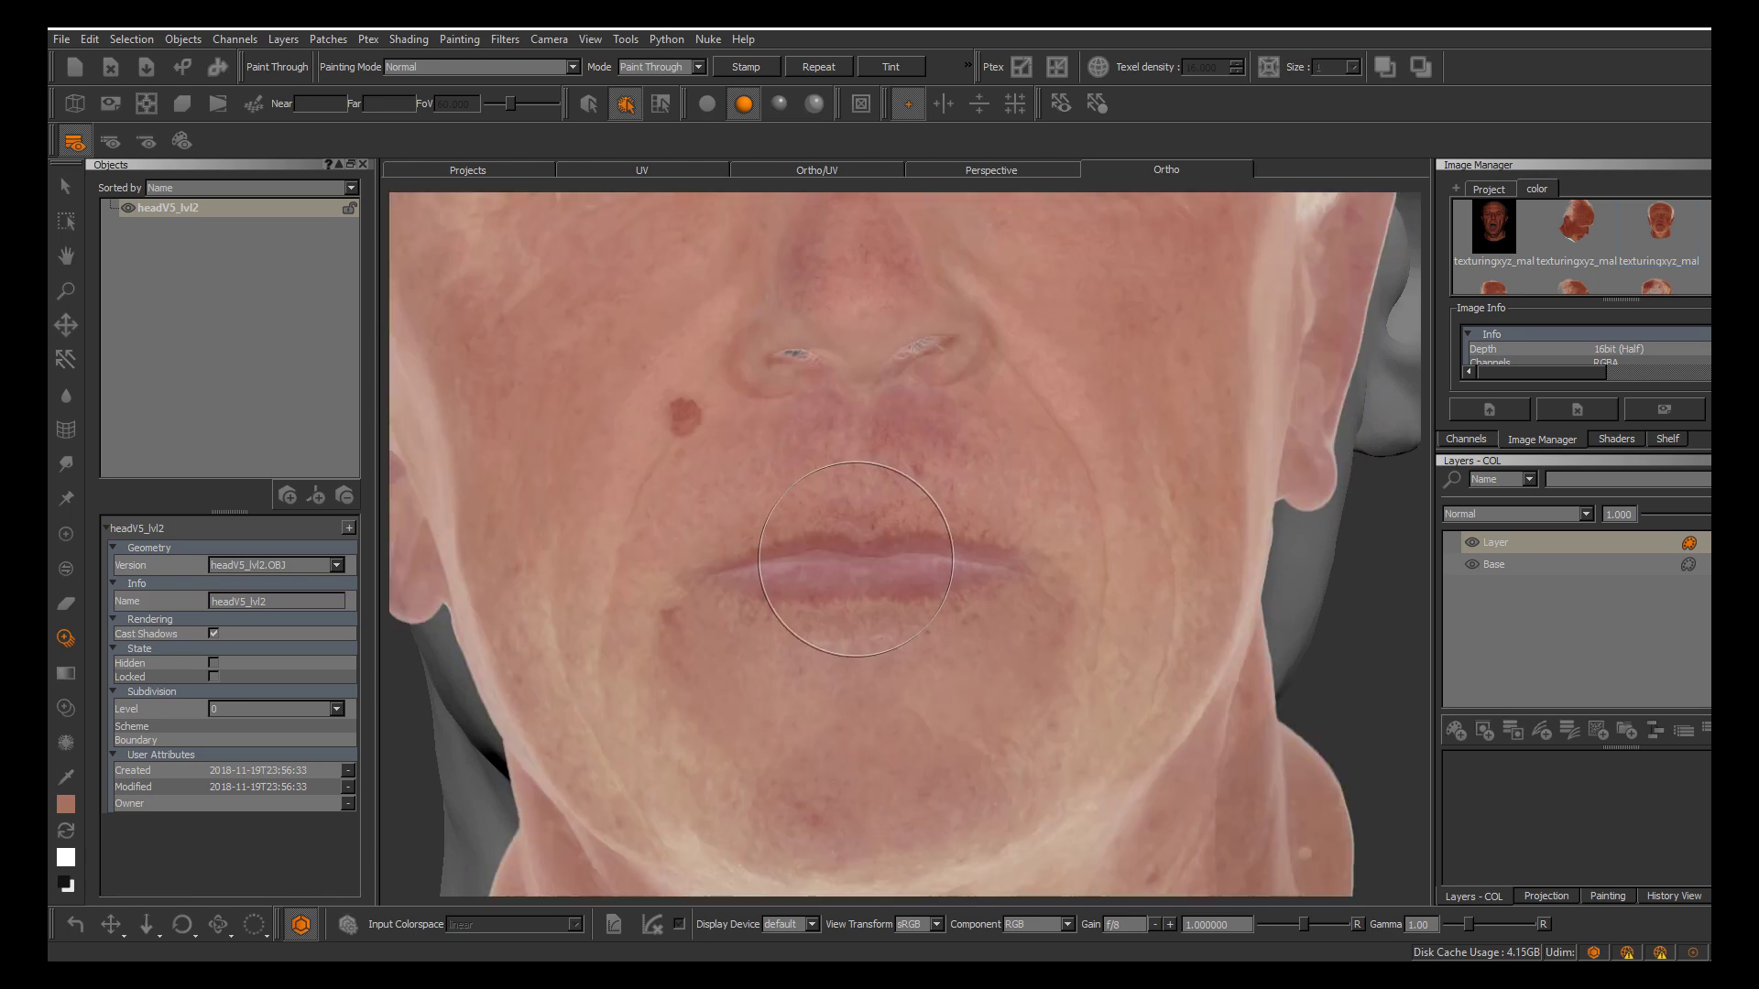
# Paint the photo's skin onto the lips, chin and lower cheeks, and bake the paint
pyautogui.moveTo(856, 560); pyautogui.dragTo(859, 536)
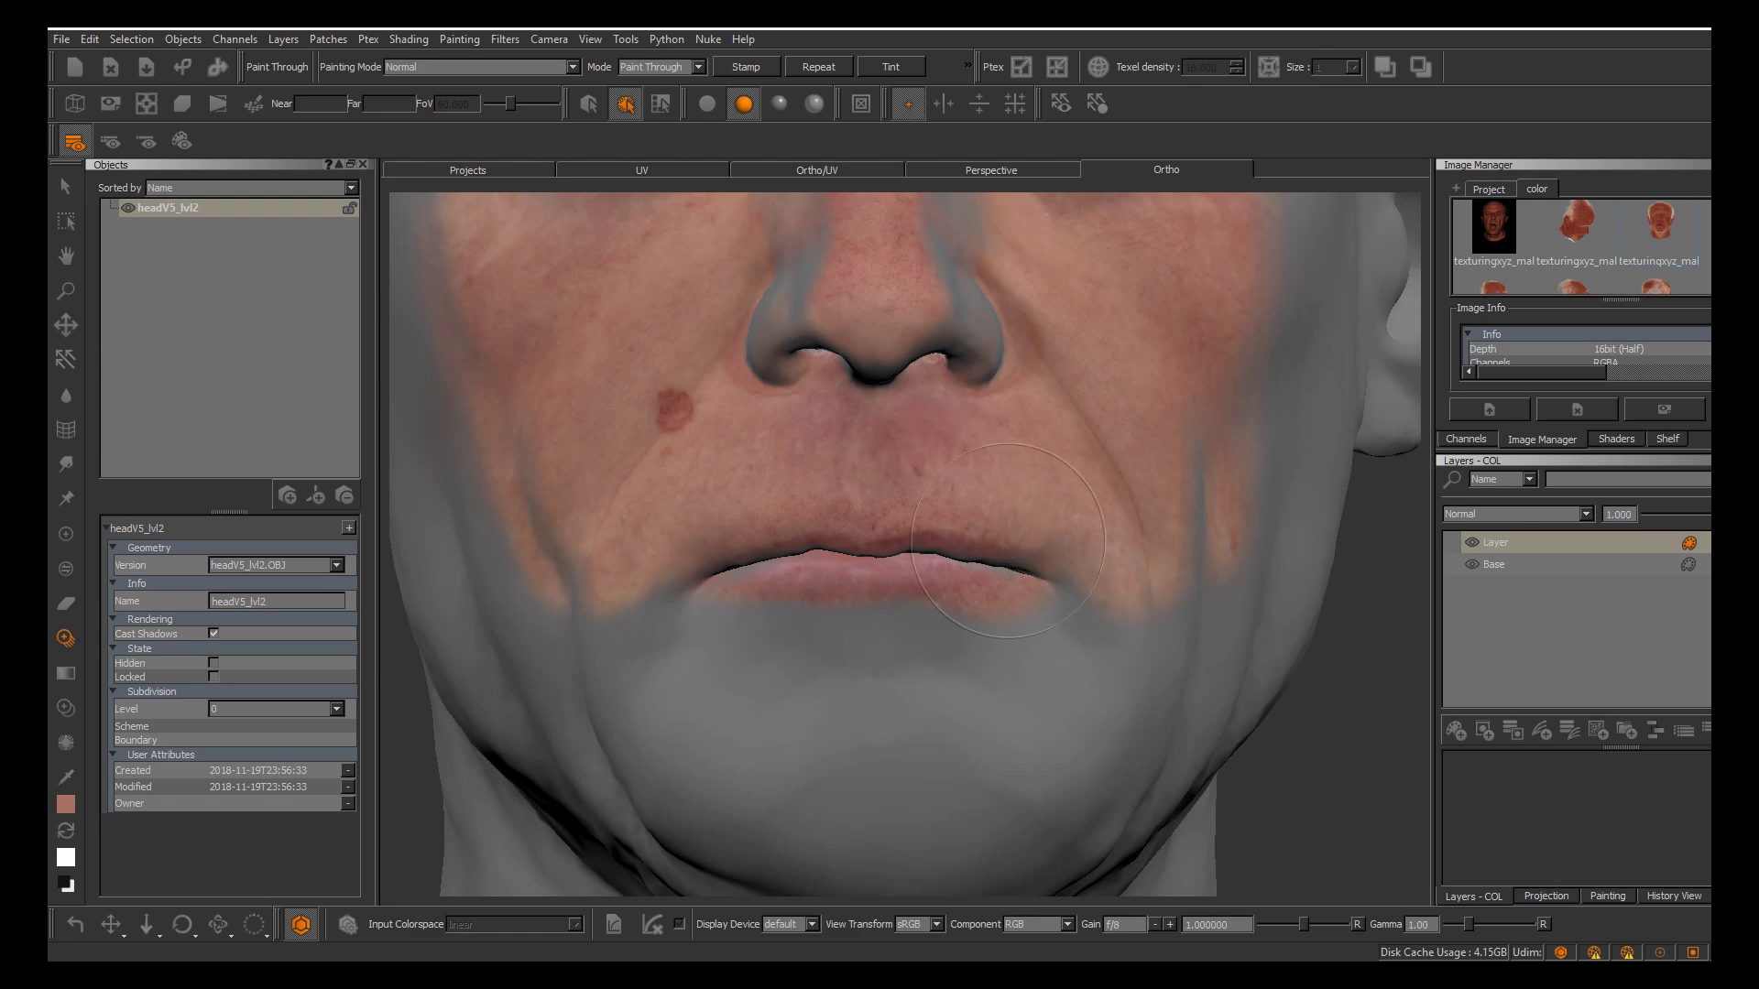
pyautogui.moveTo(742, 495)
pyautogui.mouseDown()
pyautogui.moveTo(733, 655)
pyautogui.moveTo(806, 664)
pyautogui.moveTo(870, 705)
pyautogui.moveTo(823, 680)
pyautogui.moveTo(1017, 724)
pyautogui.moveTo(916, 811)
pyautogui.moveTo(769, 788)
pyautogui.moveTo(780, 751)
pyautogui.moveTo(724, 825)
pyautogui.moveTo(641, 706)
pyautogui.moveTo(646, 641)
pyautogui.moveTo(640, 676)
pyautogui.moveTo(843, 770)
pyautogui.moveTo(1031, 728)
pyautogui.moveTo(1079, 660)
pyautogui.moveTo(1049, 682)
pyautogui.mouseUp()
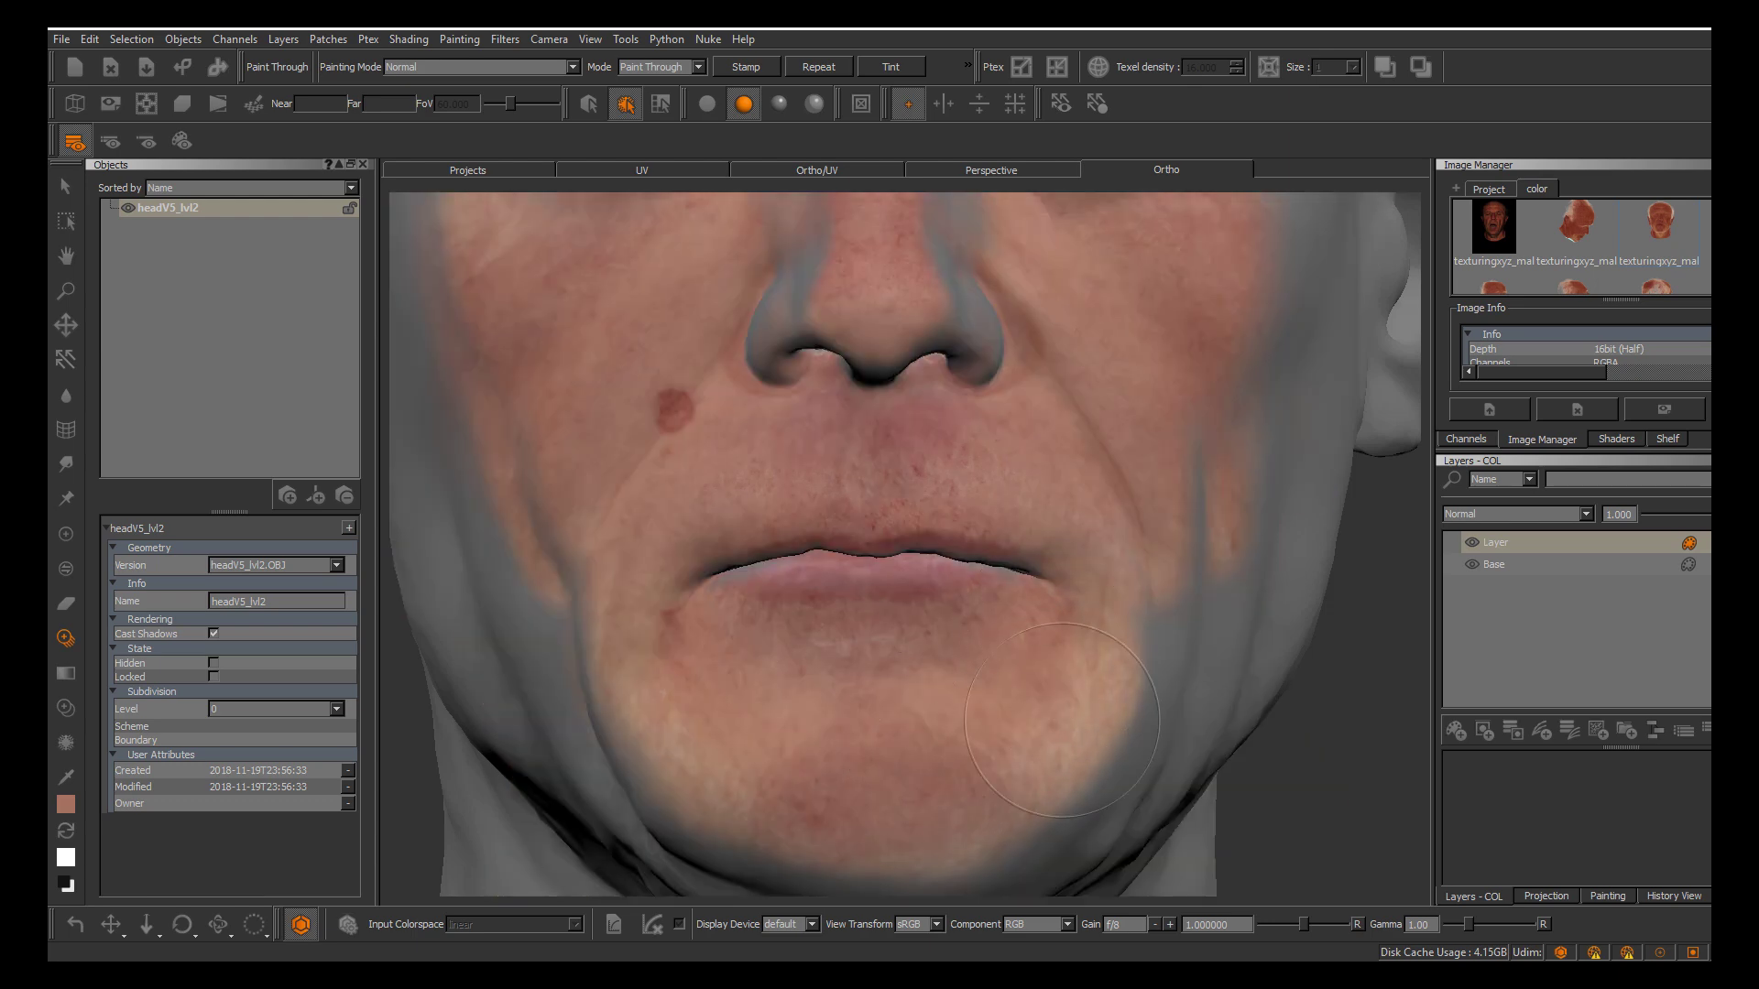
pyautogui.moveTo(1001, 733); pyautogui.dragTo(980, 743)
pyautogui.moveTo(678, 676)
pyautogui.mouseDown()
pyautogui.moveTo(654, 696)
pyautogui.moveTo(667, 725)
pyautogui.moveTo(646, 696)
pyautogui.mouseUp()
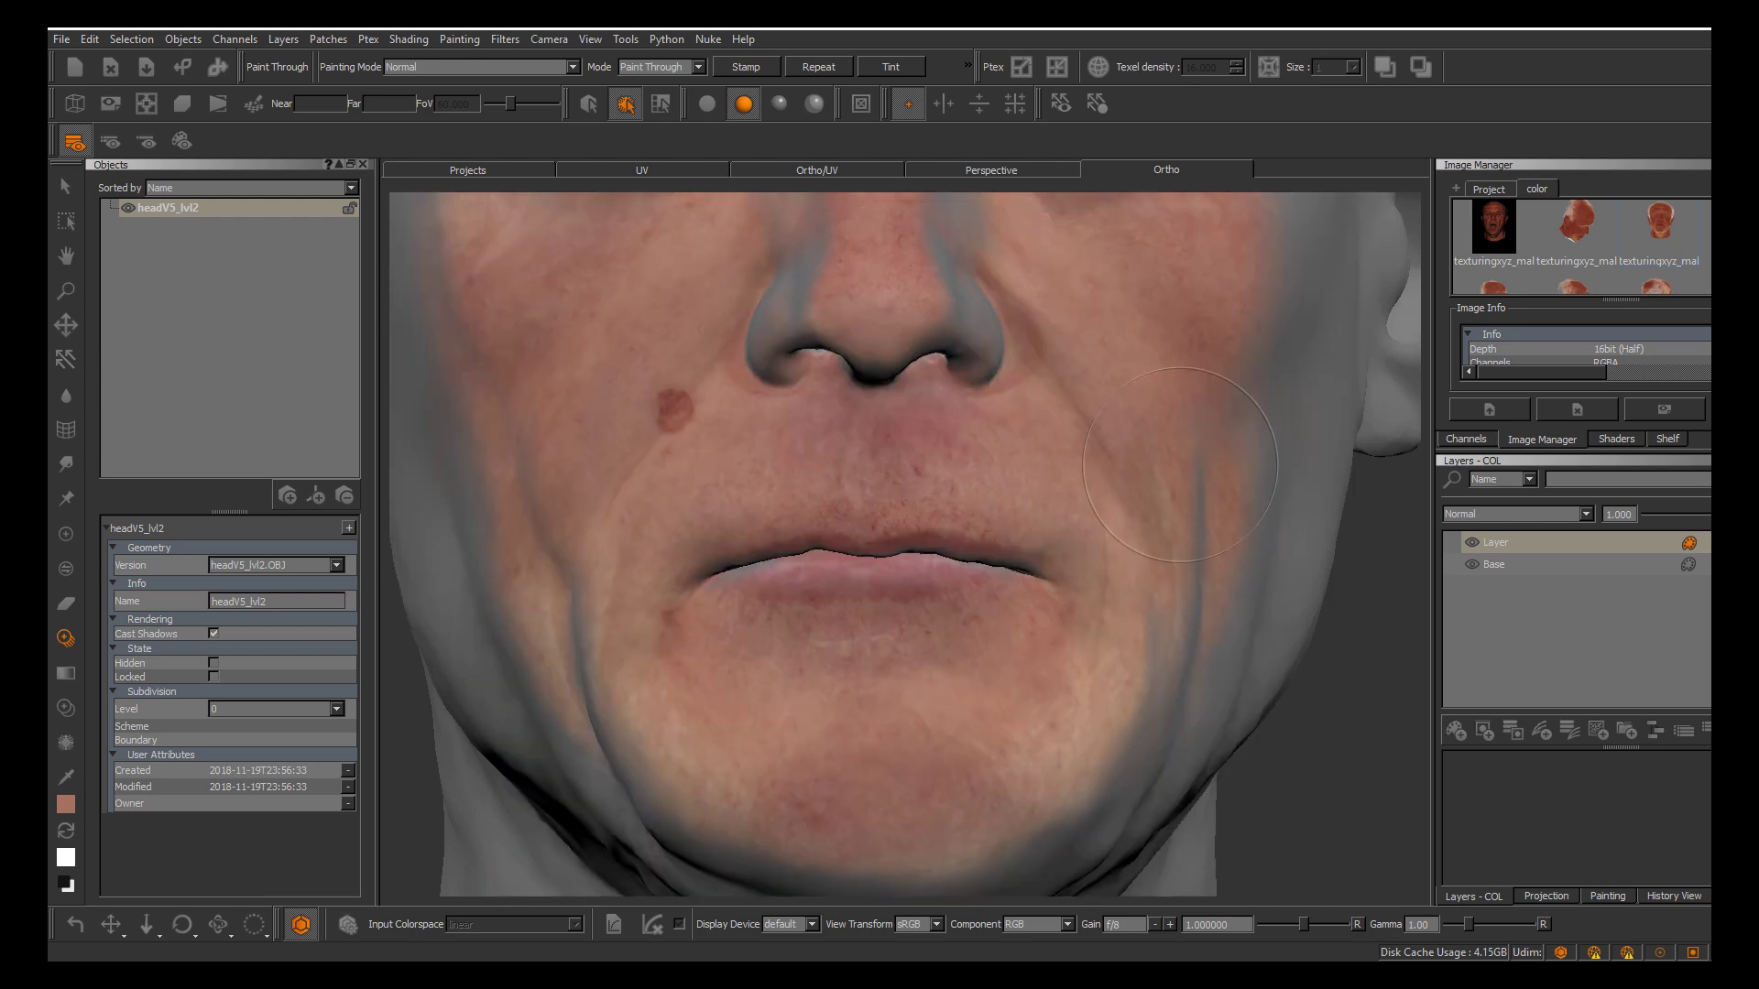
pyautogui.moveTo(1175, 513); pyautogui.dragTo(1154, 559)
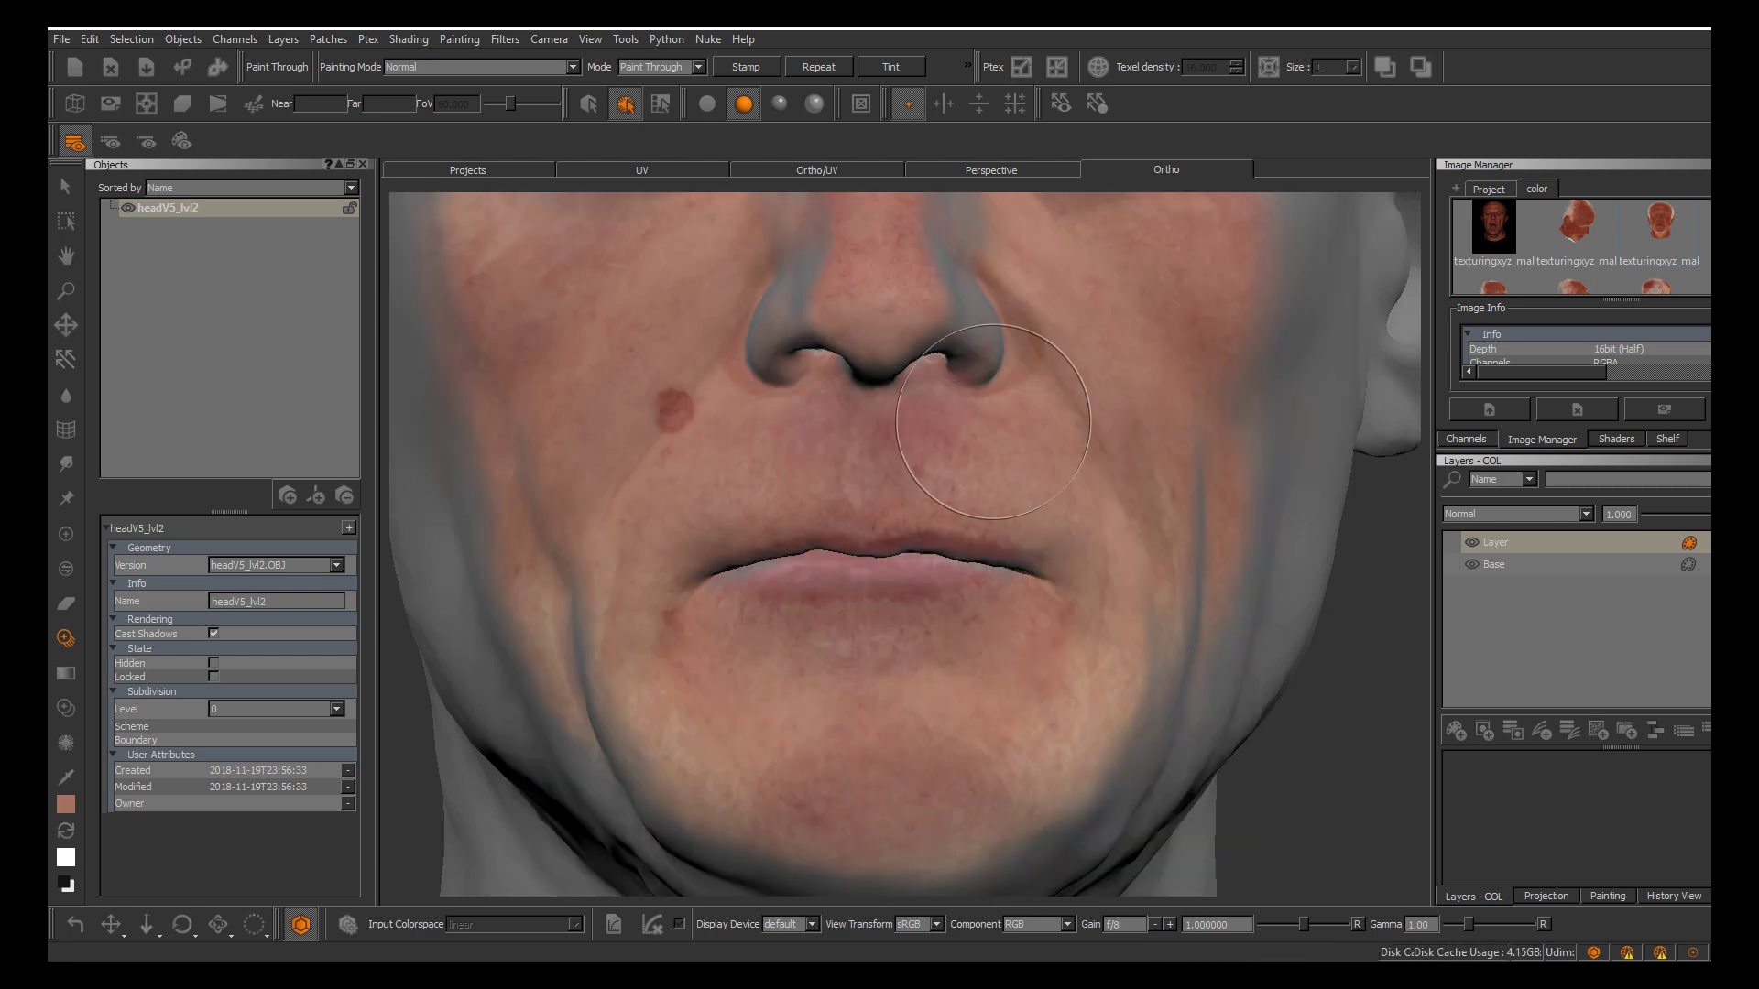
# Frame the forehead and align the overlaid photo's eyebrows and forehead with the model
pyautogui.moveTo(1099, 516)
pyautogui.keyDown('alt'); pyautogui.mouseDown(button='middle')
pyautogui.moveTo(1074, 771)
pyautogui.moveTo(1104, 958)
pyautogui.moveTo(1105, 604)
pyautogui.moveTo(1107, 651)
pyautogui.mouseUp(button='middle'); pyautogui.keyUp('alt')
pyautogui.keyDown('shift'); pyautogui.moveTo(871, 438); pyautogui.dragTo(893, 705); pyautogui.keyUp('shift')
pyautogui.moveTo(1100, 516); pyautogui.dragTo(1116, 499, button='middle')
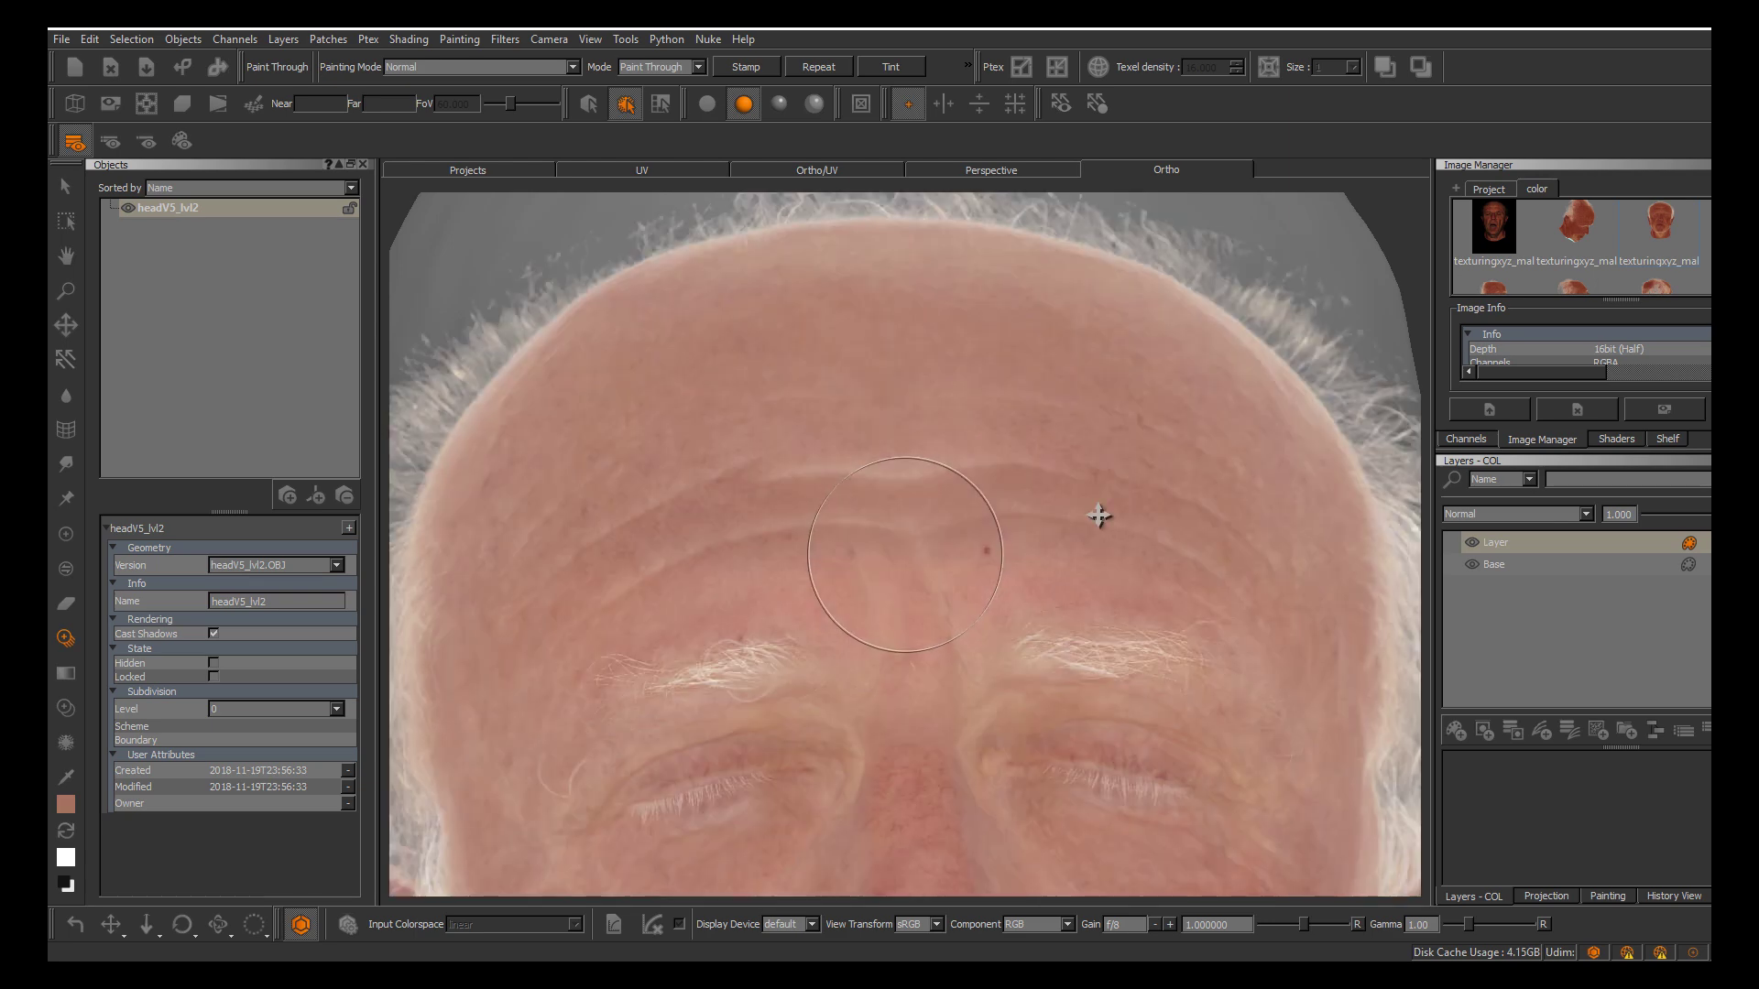
pyautogui.moveTo(1099, 511); pyautogui.dragTo(1100, 516, button='middle')
pyautogui.moveTo(908, 562)
pyautogui.keyDown('ctrl'); pyautogui.keyDown('shift'); pyautogui.mouseDown()
pyautogui.moveTo(929, 561)
pyautogui.moveTo(918, 572)
pyautogui.mouseUp(); pyautogui.keyUp('shift'); pyautogui.keyUp('ctrl')
pyautogui.press("'")
pyautogui.press("'")
pyautogui.press("'")
pyautogui.press("'")
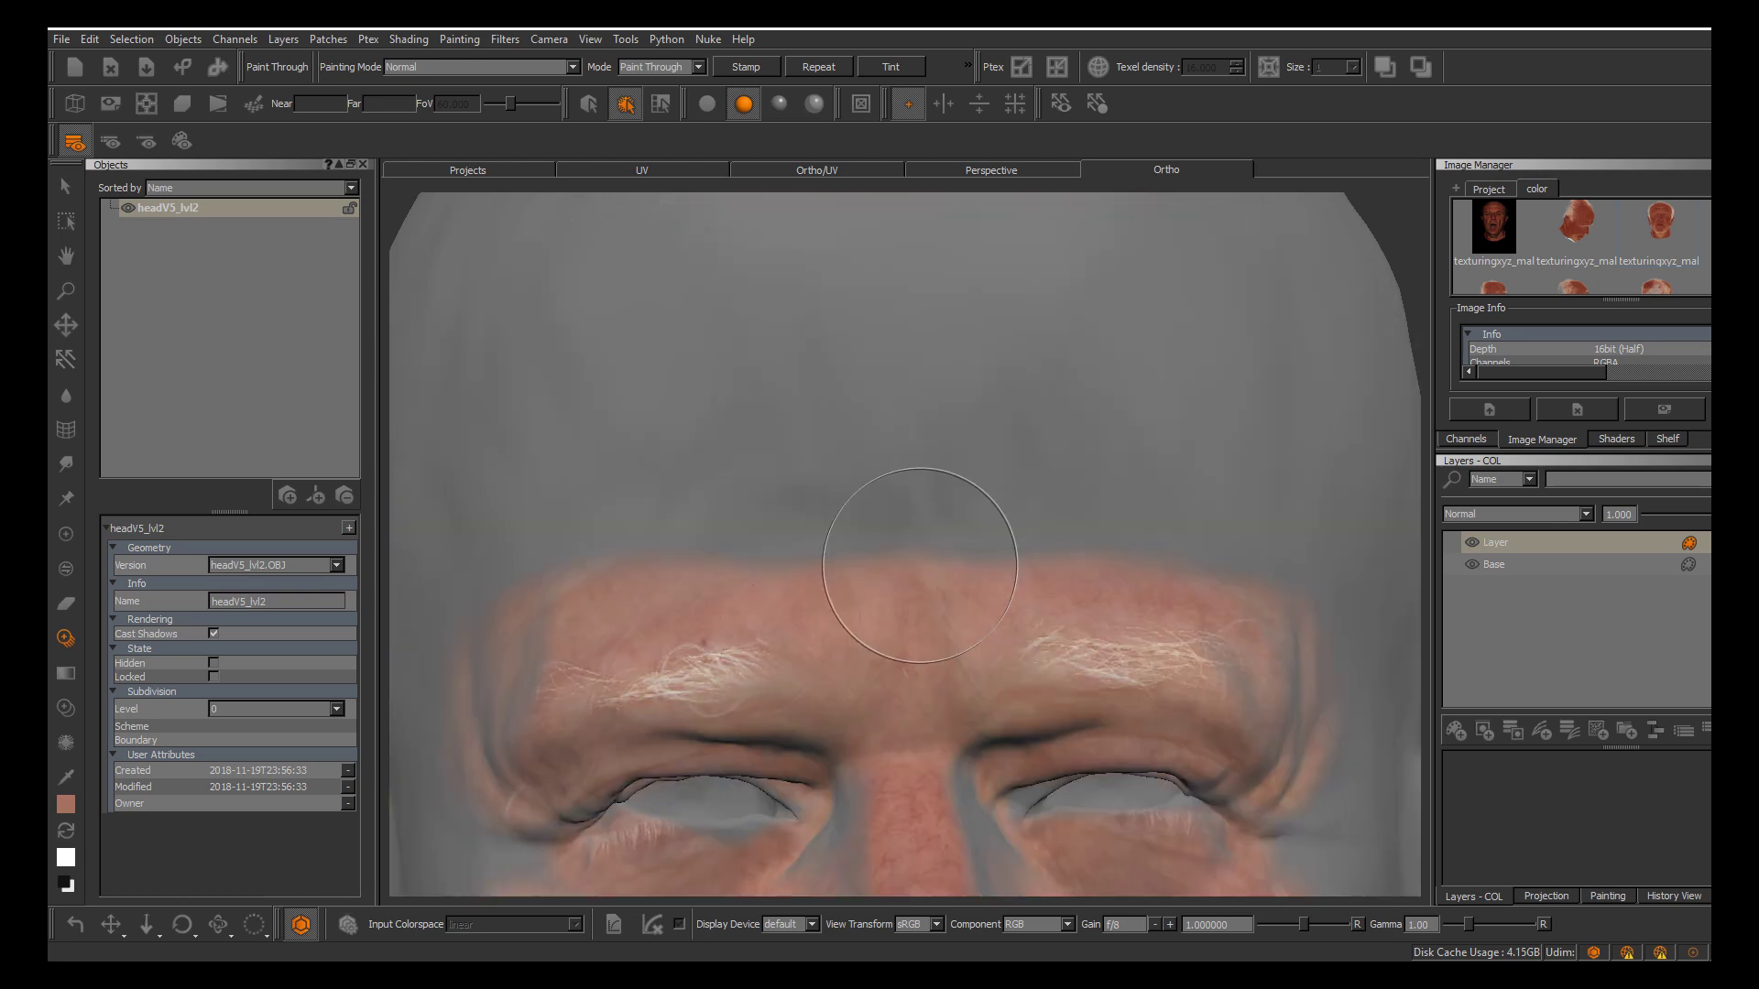
# Paint the photo's skin up the forehead and switch the head's geometry version to headV5_decimated
pyautogui.moveTo(867, 502)
pyautogui.mouseDown()
pyautogui.moveTo(916, 472)
pyautogui.moveTo(783, 490)
pyautogui.moveTo(889, 457)
pyautogui.moveTo(1155, 458)
pyautogui.moveTo(962, 275)
pyautogui.mouseUp()
pyautogui.moveTo(852, 357)
pyautogui.mouseDown()
pyautogui.moveTo(797, 335)
pyautogui.moveTo(701, 394)
pyautogui.moveTo(664, 476)
pyautogui.moveTo(728, 440)
pyautogui.mouseUp()
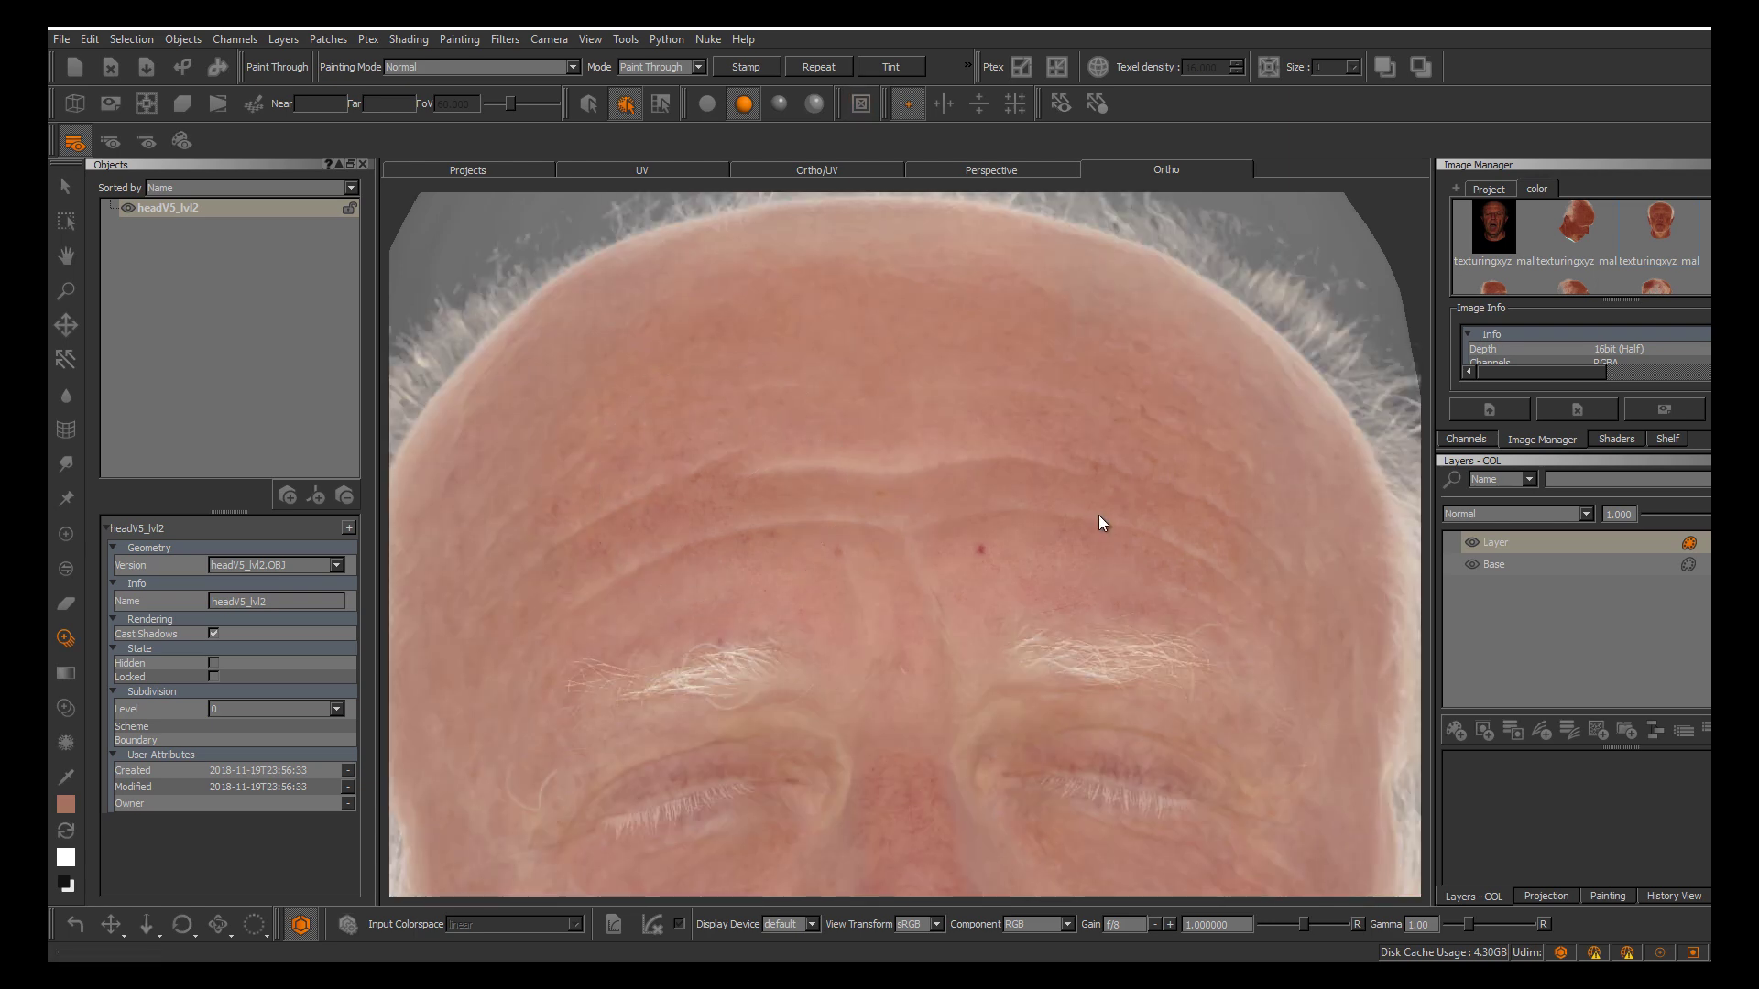
pyautogui.click(336, 565)
pyautogui.click(266, 587)
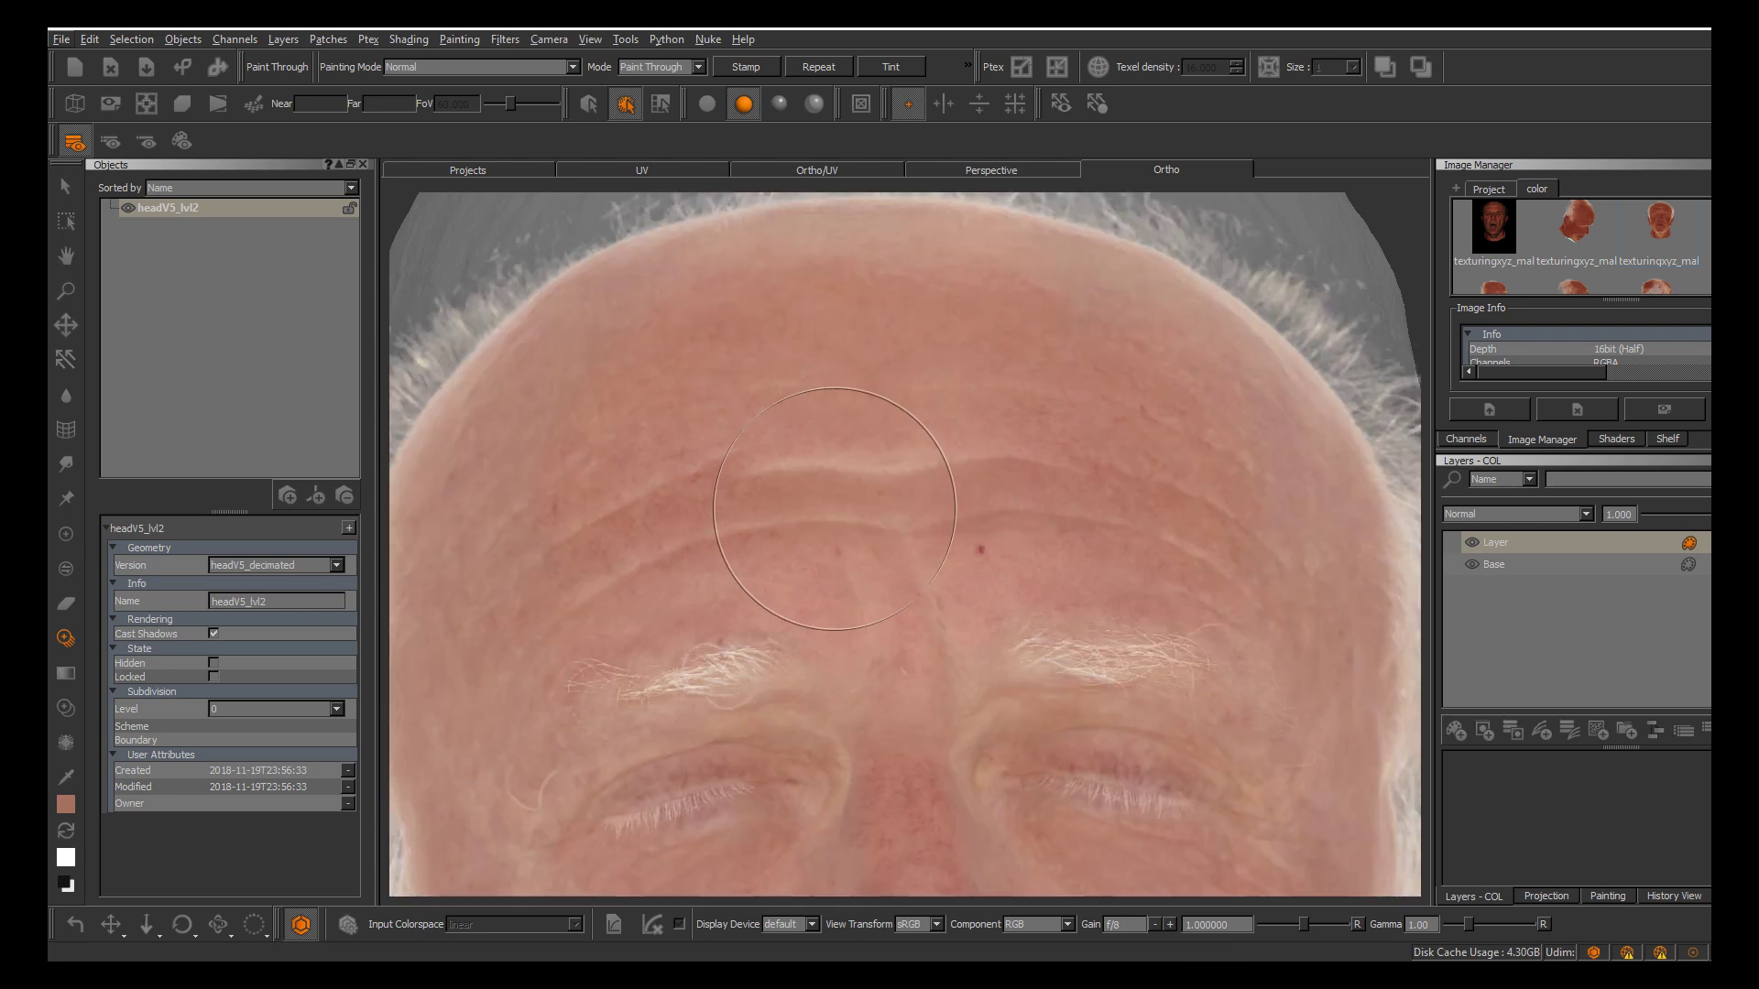
# Continue painting the photo's skin over the forehead and out to both temples
pyautogui.click(839, 522)
pyautogui.moveTo(839, 522)
pyautogui.mouseDown()
pyautogui.moveTo(793, 522)
pyautogui.moveTo(870, 499)
pyautogui.mouseUp()
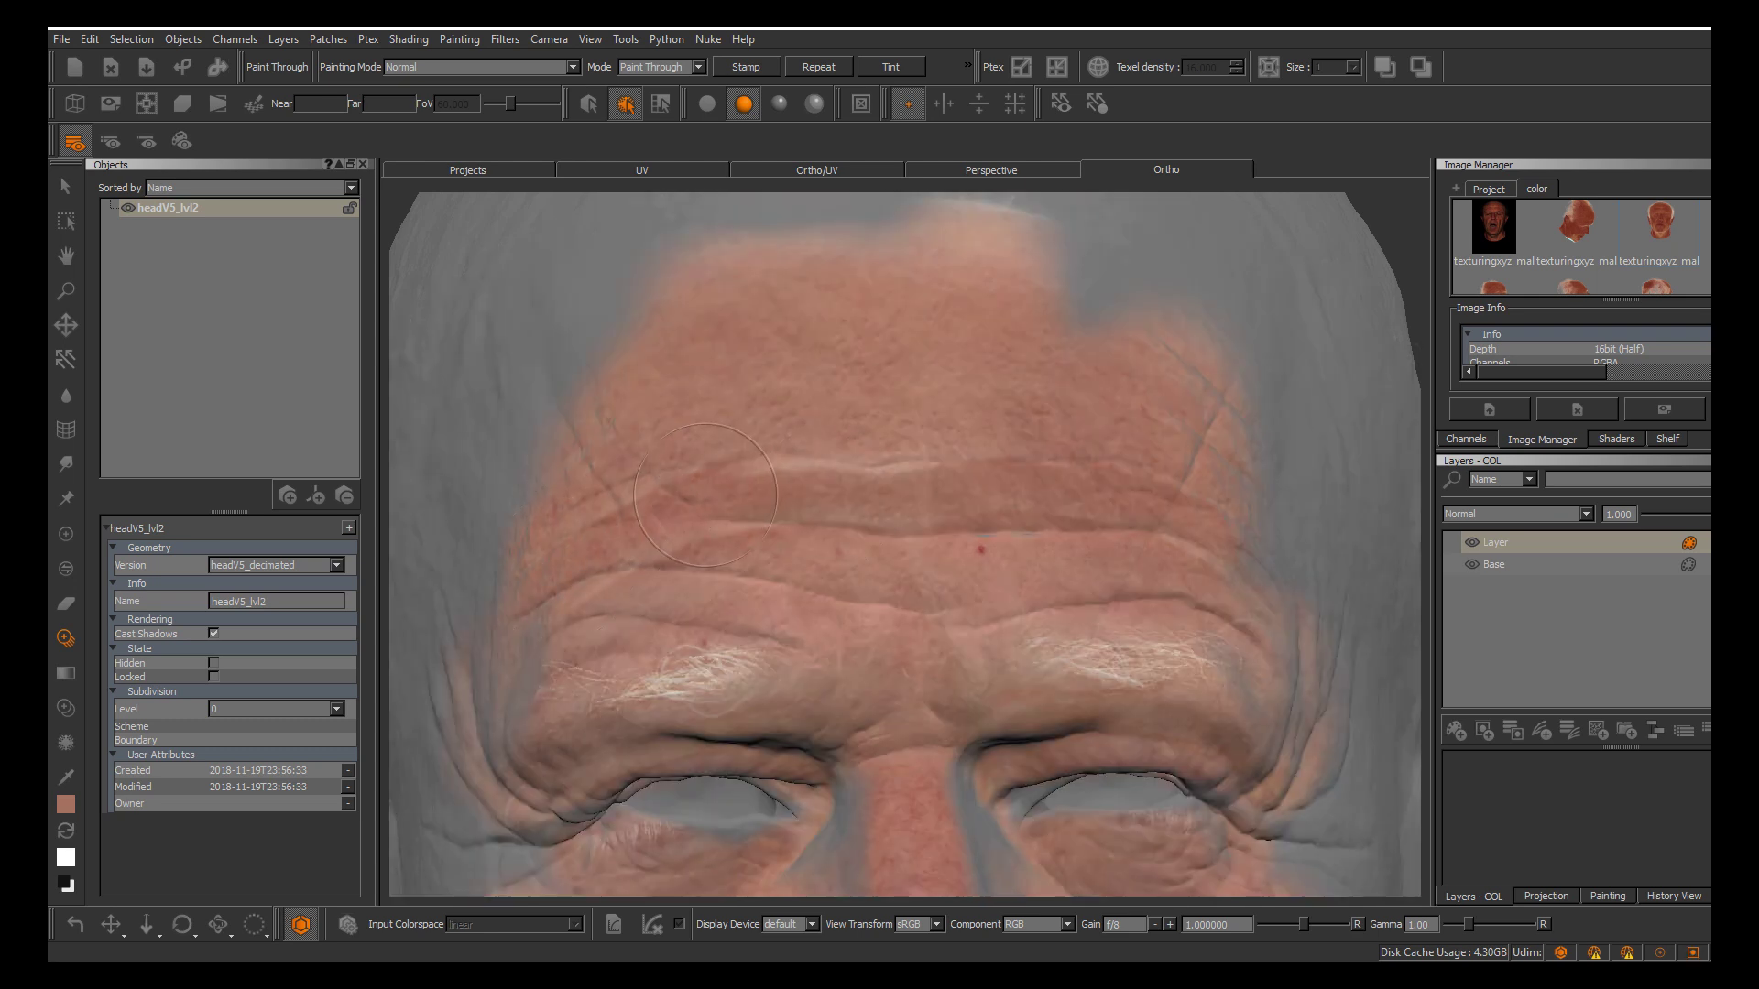
pyautogui.moveTo(1212, 517); pyautogui.dragTo(1251, 575)
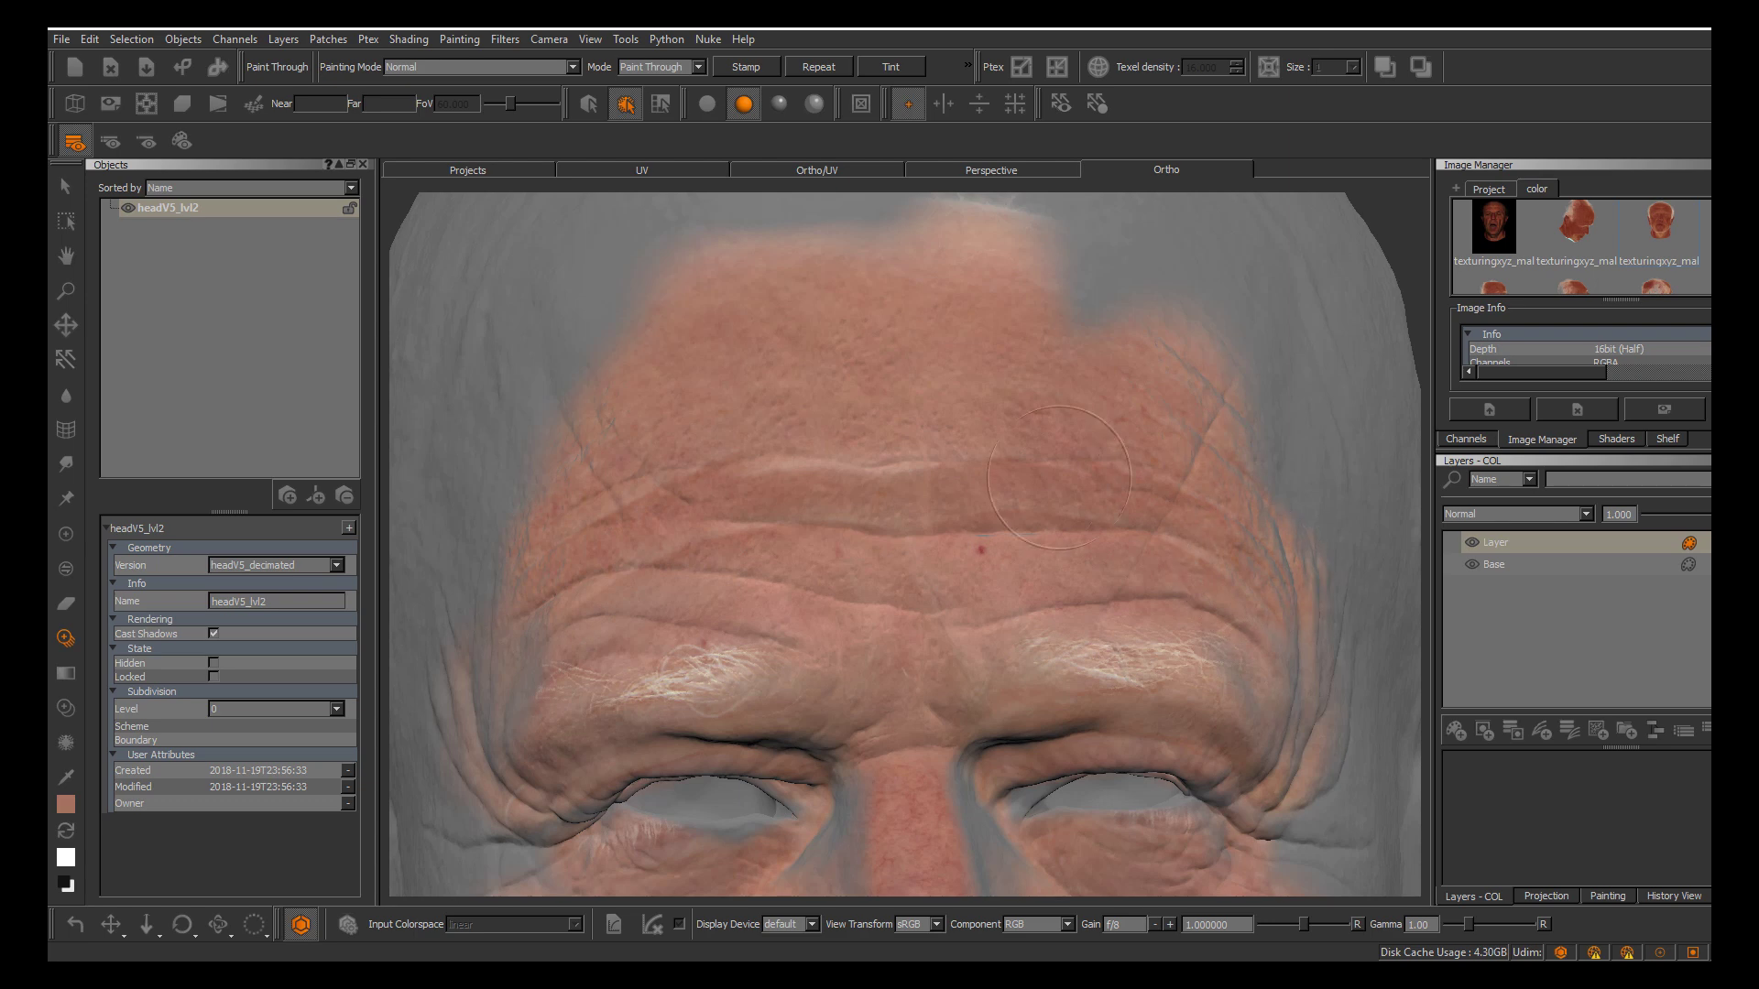
pyautogui.moveTo(581, 566); pyautogui.dragTo(585, 562)
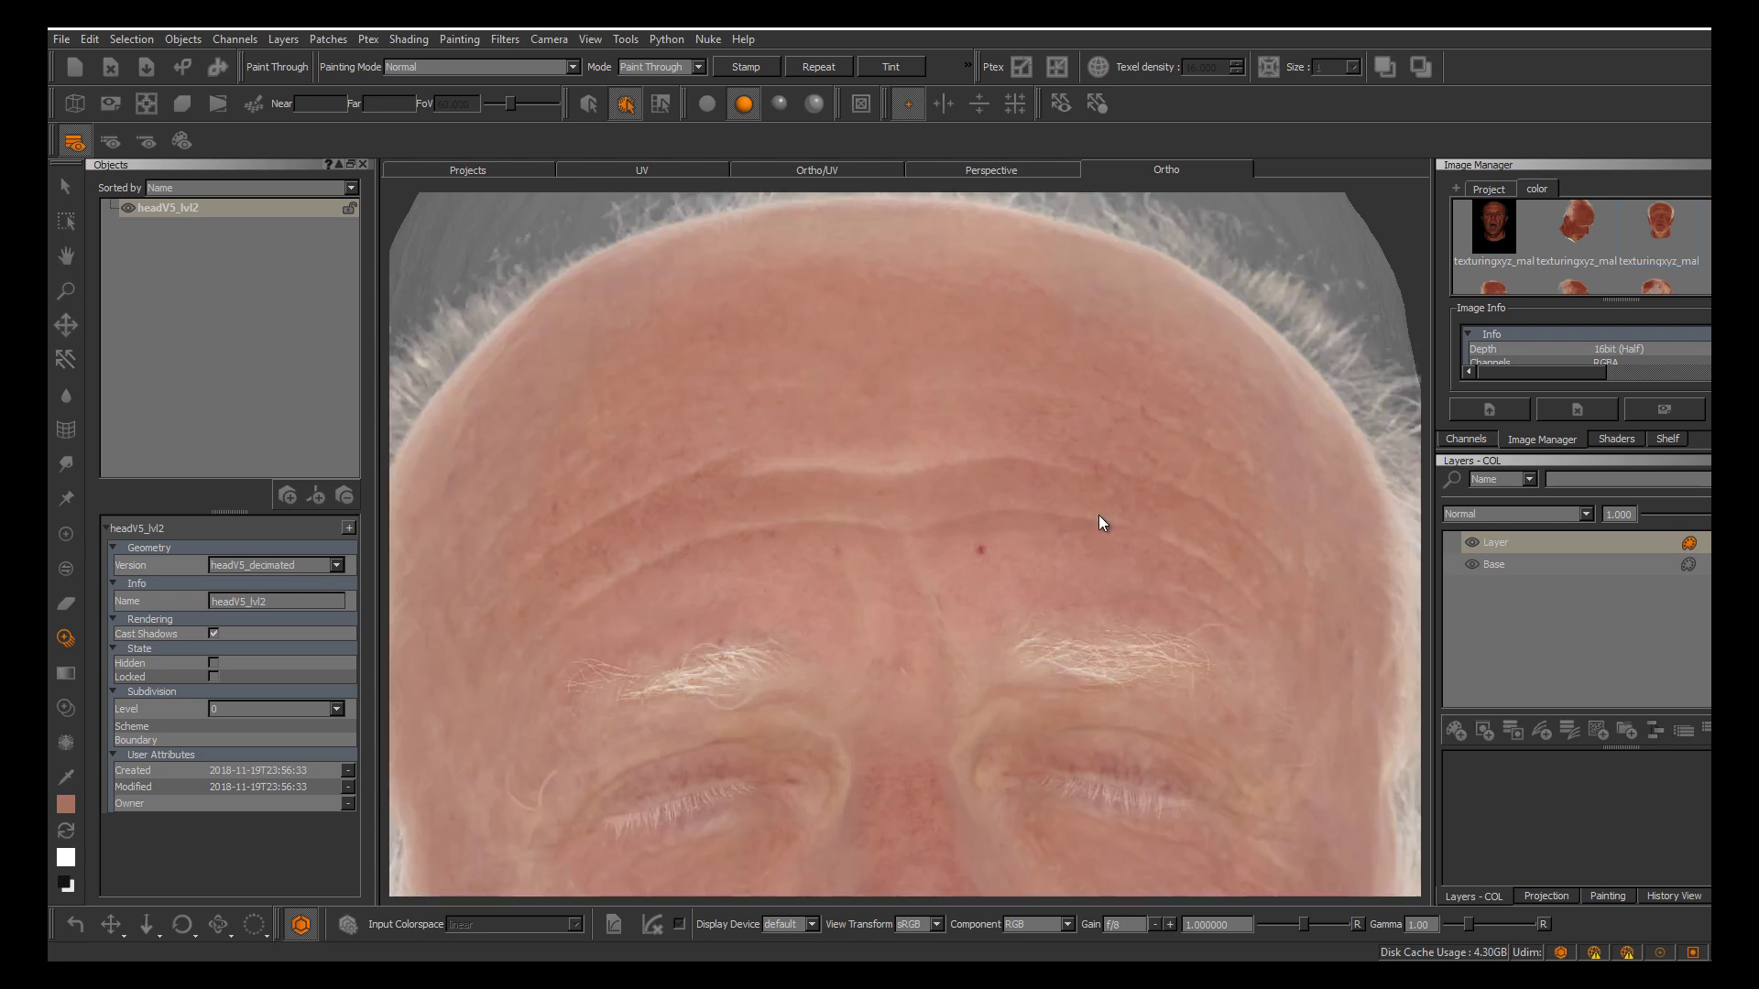
# Warp the unbaked forehead paint by moving the grid's edge and centre points toward the sculpted wrinkles
pyautogui.press('w')
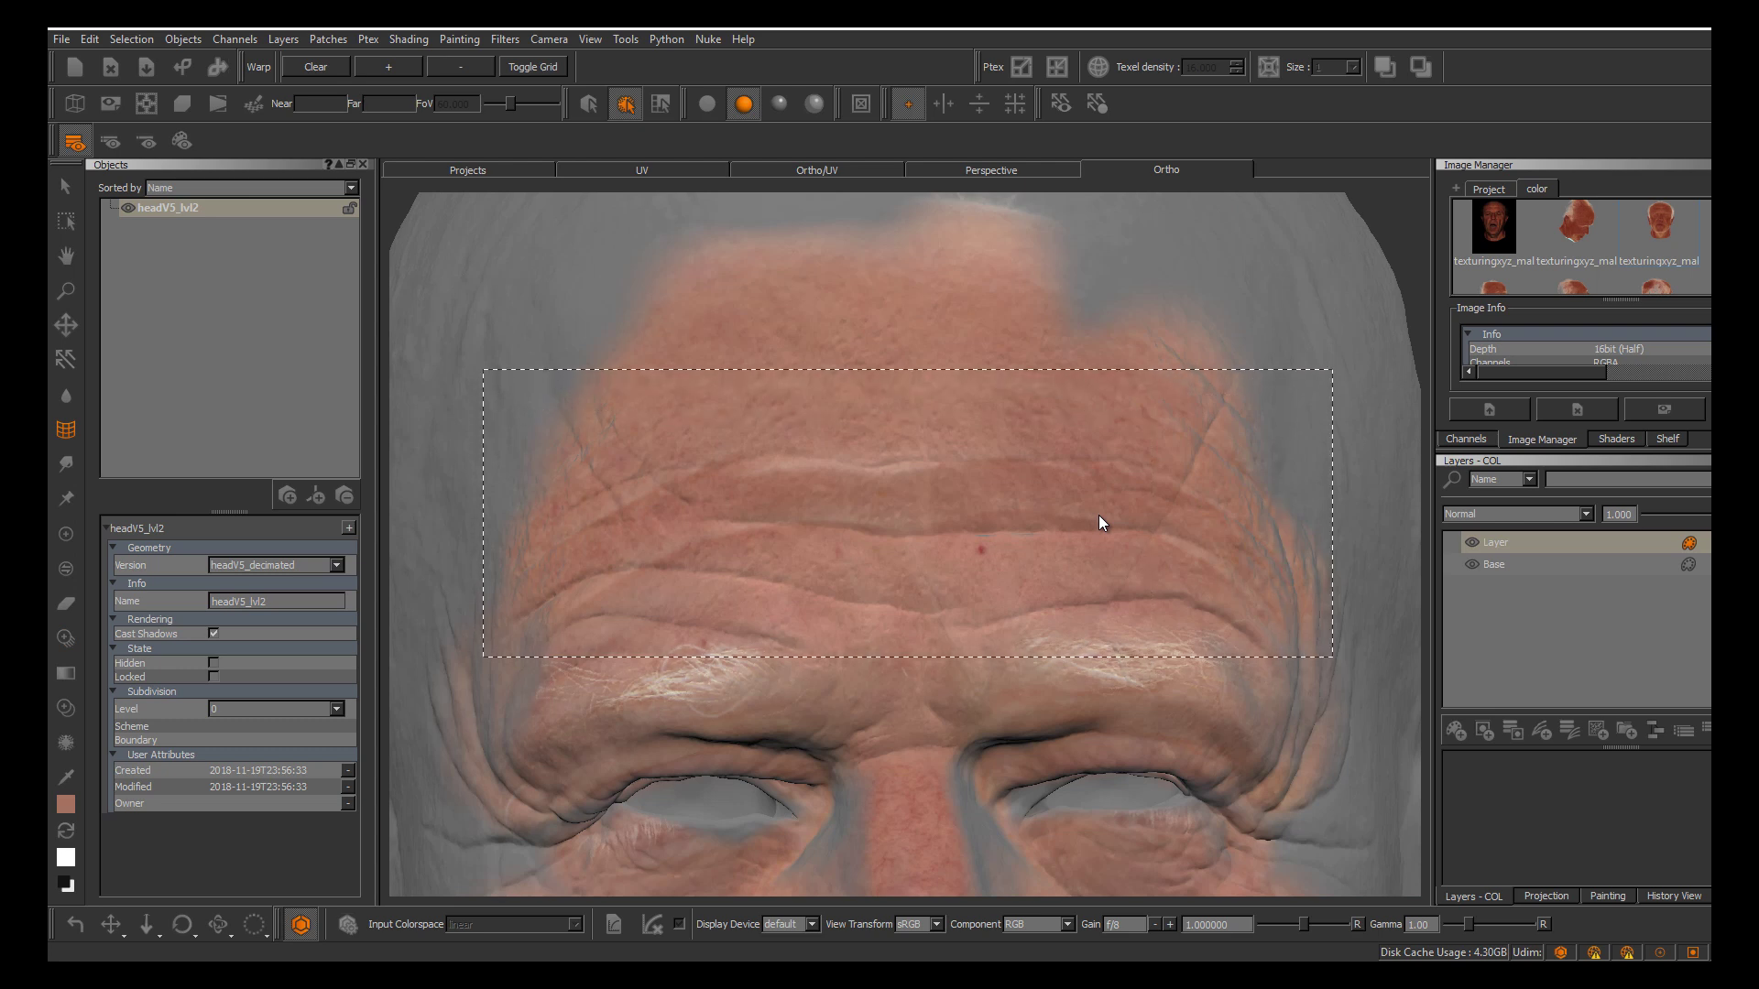
pyautogui.moveTo(483, 514); pyautogui.dragTo(477, 435)
pyautogui.moveTo(484, 656); pyautogui.dragTo(490, 576)
pyautogui.moveTo(478, 432); pyautogui.dragTo(506, 464)
pyautogui.moveTo(909, 514); pyautogui.dragTo(892, 574)
pyautogui.moveTo(909, 372); pyautogui.dragTo(920, 320)
pyautogui.moveTo(892, 574); pyautogui.dragTo(892, 598)
pyautogui.moveTo(1333, 515); pyautogui.dragTo(1367, 471)
pyautogui.moveTo(891, 598); pyautogui.dragTo(889, 611)
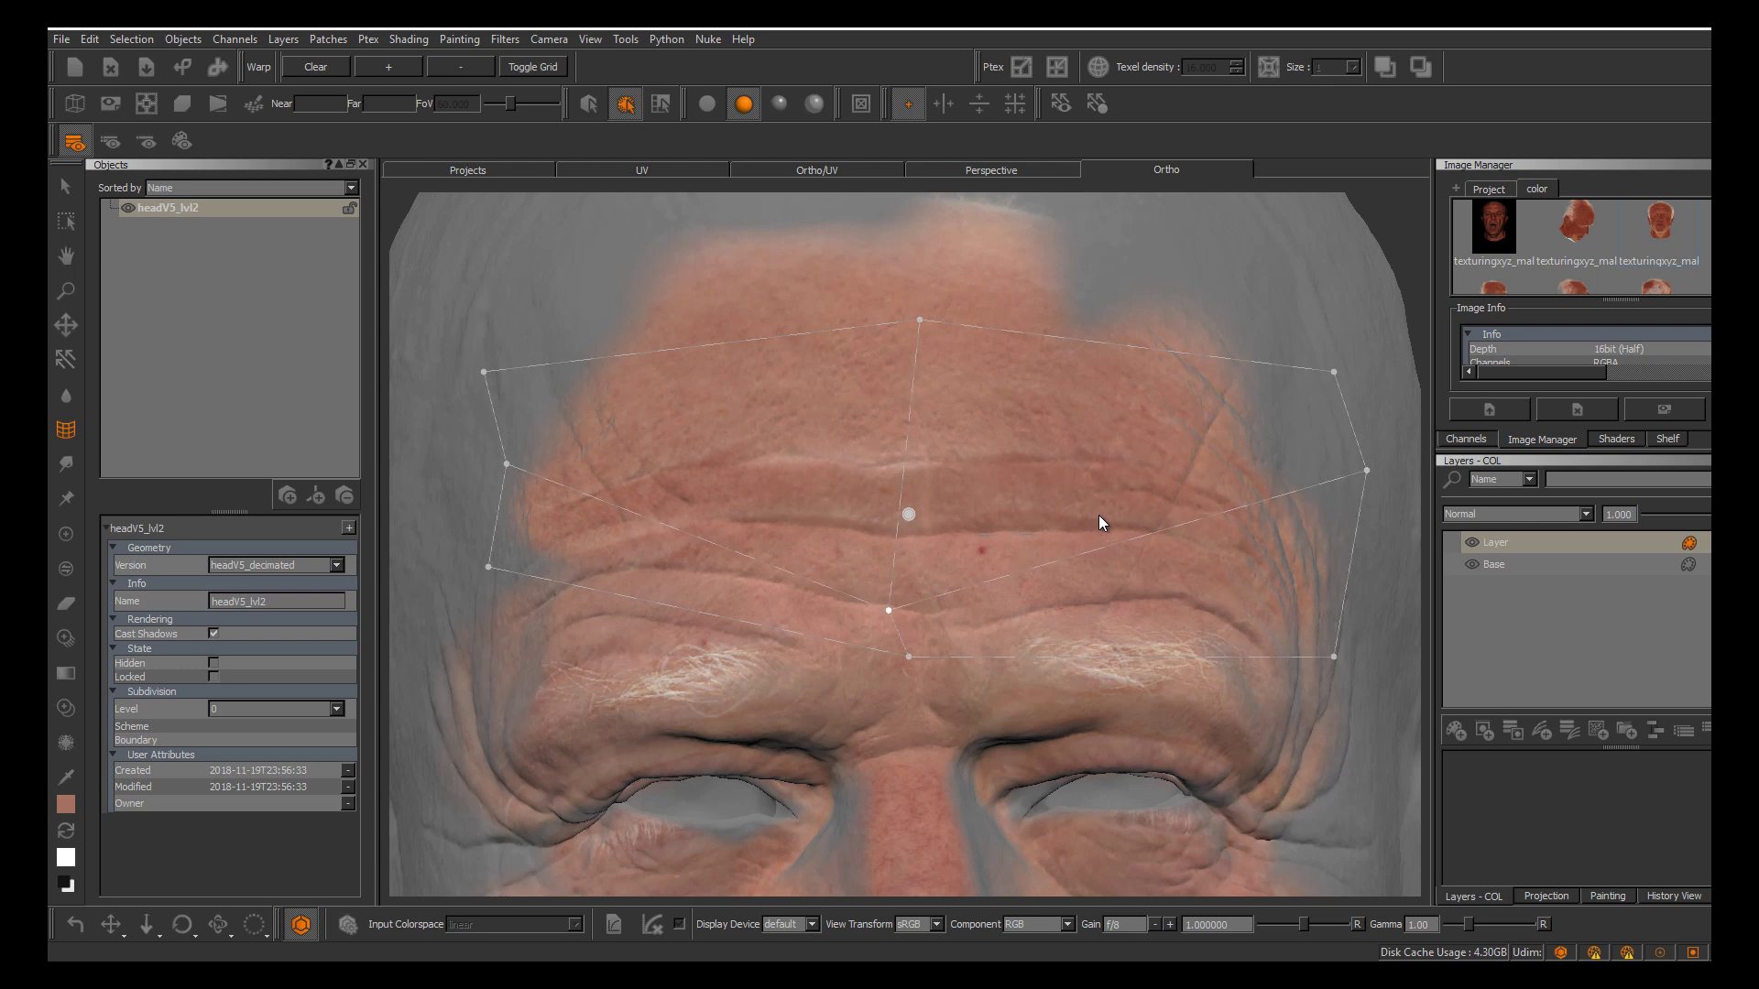
# Add more warp grid divisions, adjust the inner points to match the sculpted forehead wrinkles, and bake the paint
pyautogui.click(388, 66)
pyautogui.click(389, 67)
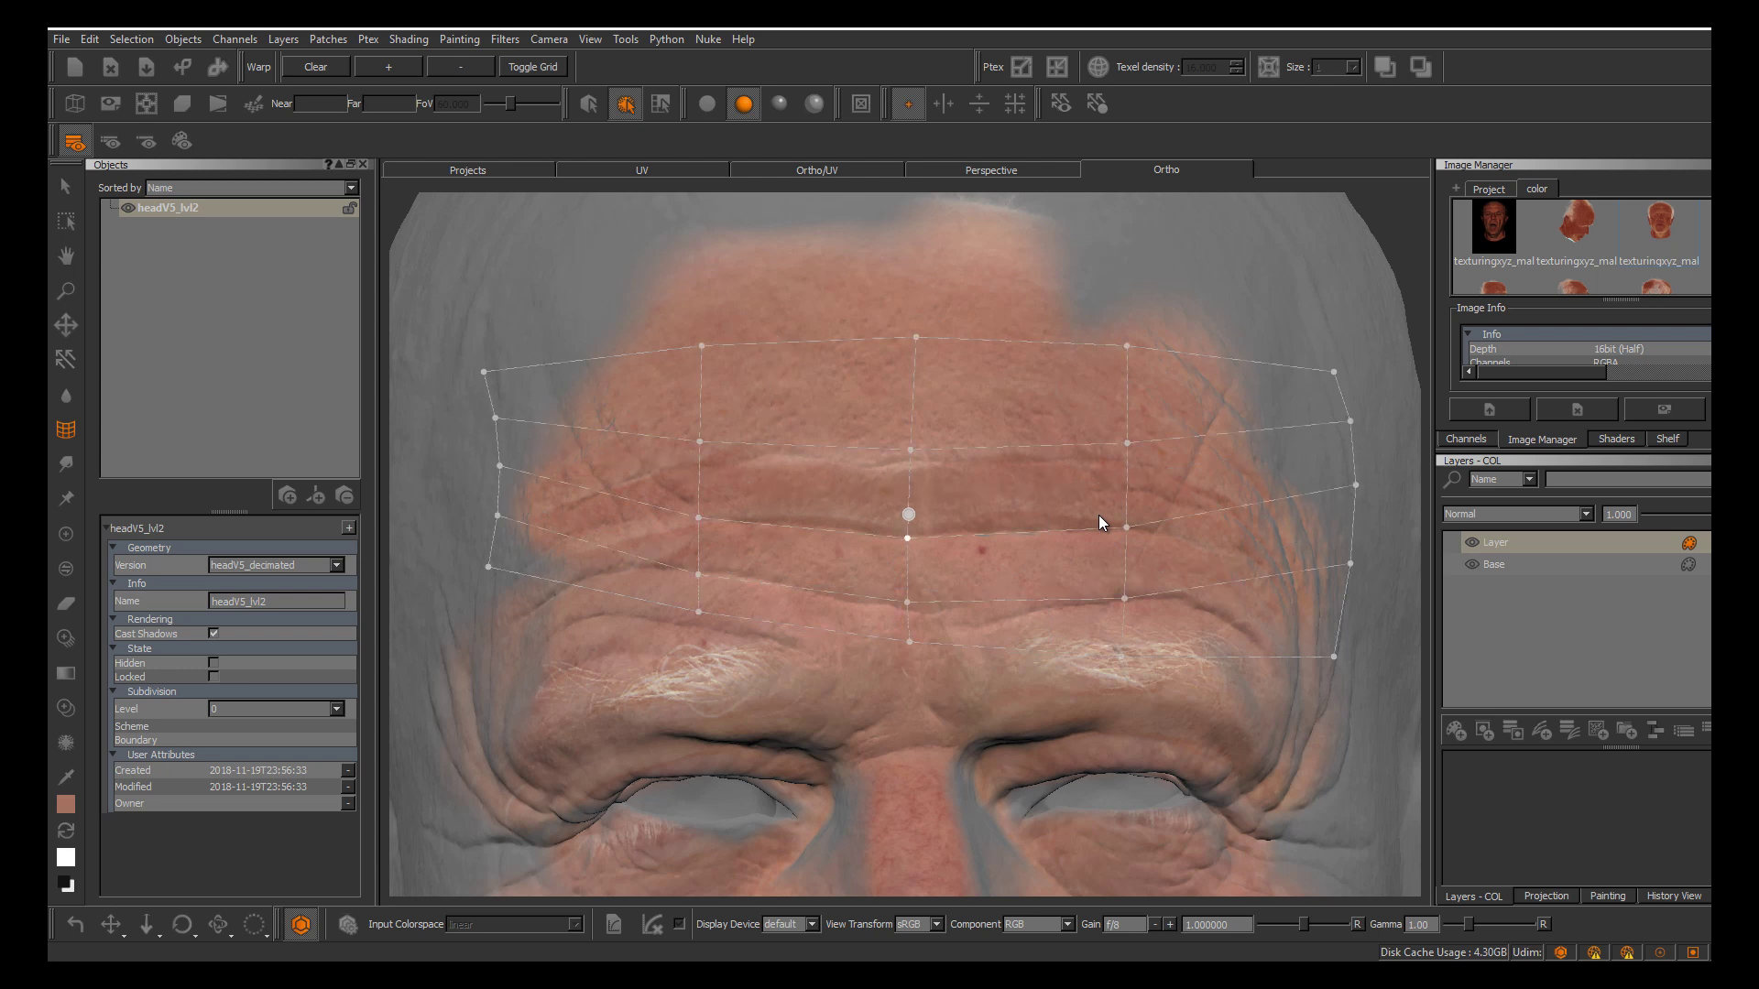
pyautogui.moveTo(908, 538); pyautogui.dragTo(891, 580)
pyautogui.moveTo(1135, 537); pyautogui.dragTo(1134, 569)
pyautogui.moveTo(1127, 444); pyautogui.dragTo(1130, 424)
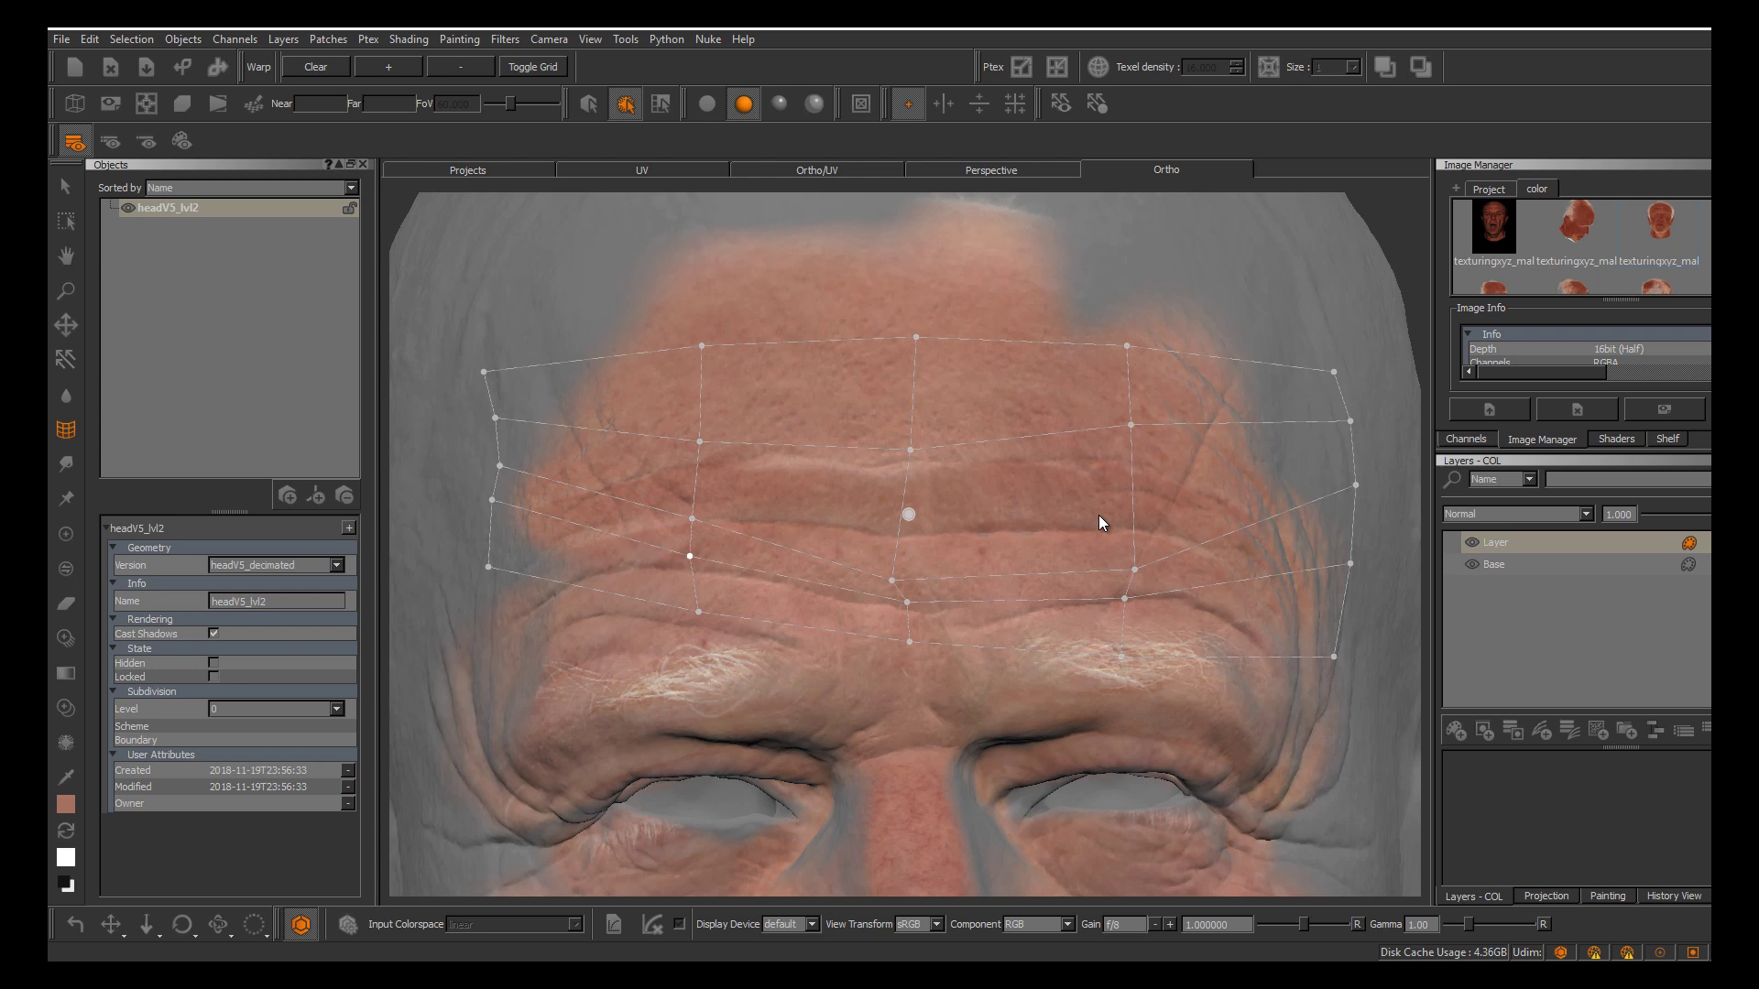
pyautogui.moveTo(492, 500); pyautogui.dragTo(495, 472)
pyautogui.moveTo(1130, 425); pyautogui.dragTo(1133, 419)
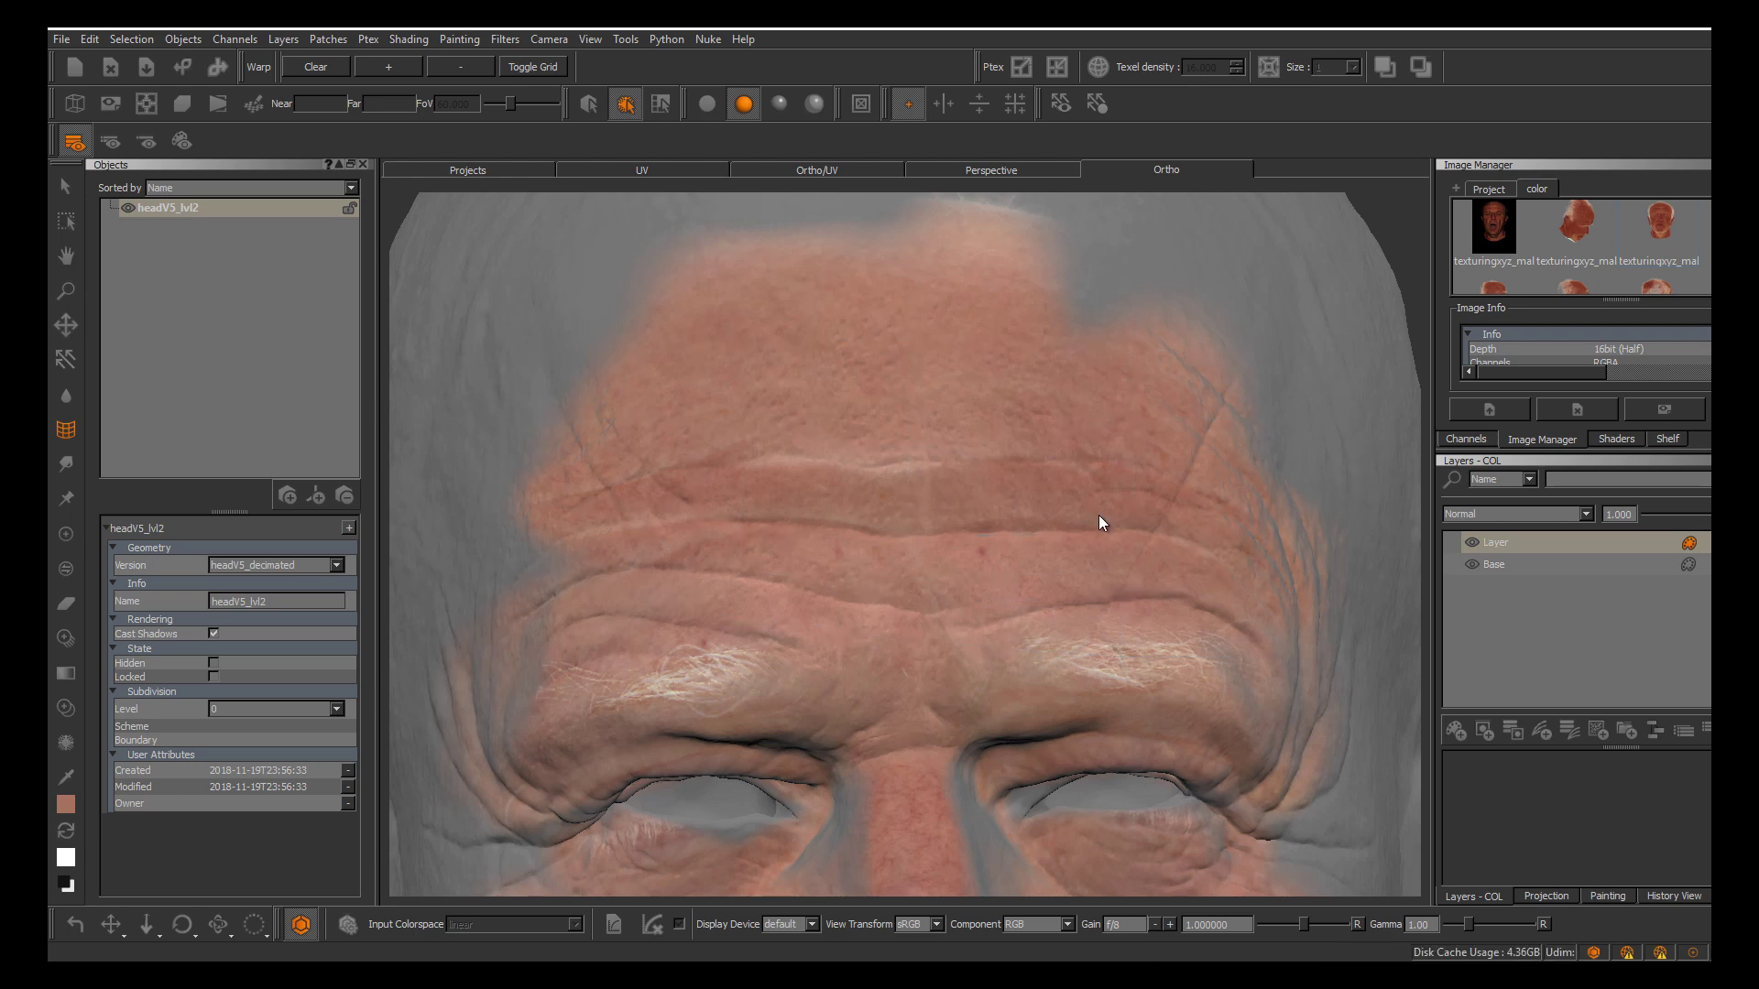
# Check the forehead under flat lighting, then use Paint Through to project the frontal skin photo onto the centre of the upper forehead
pyautogui.press(',')
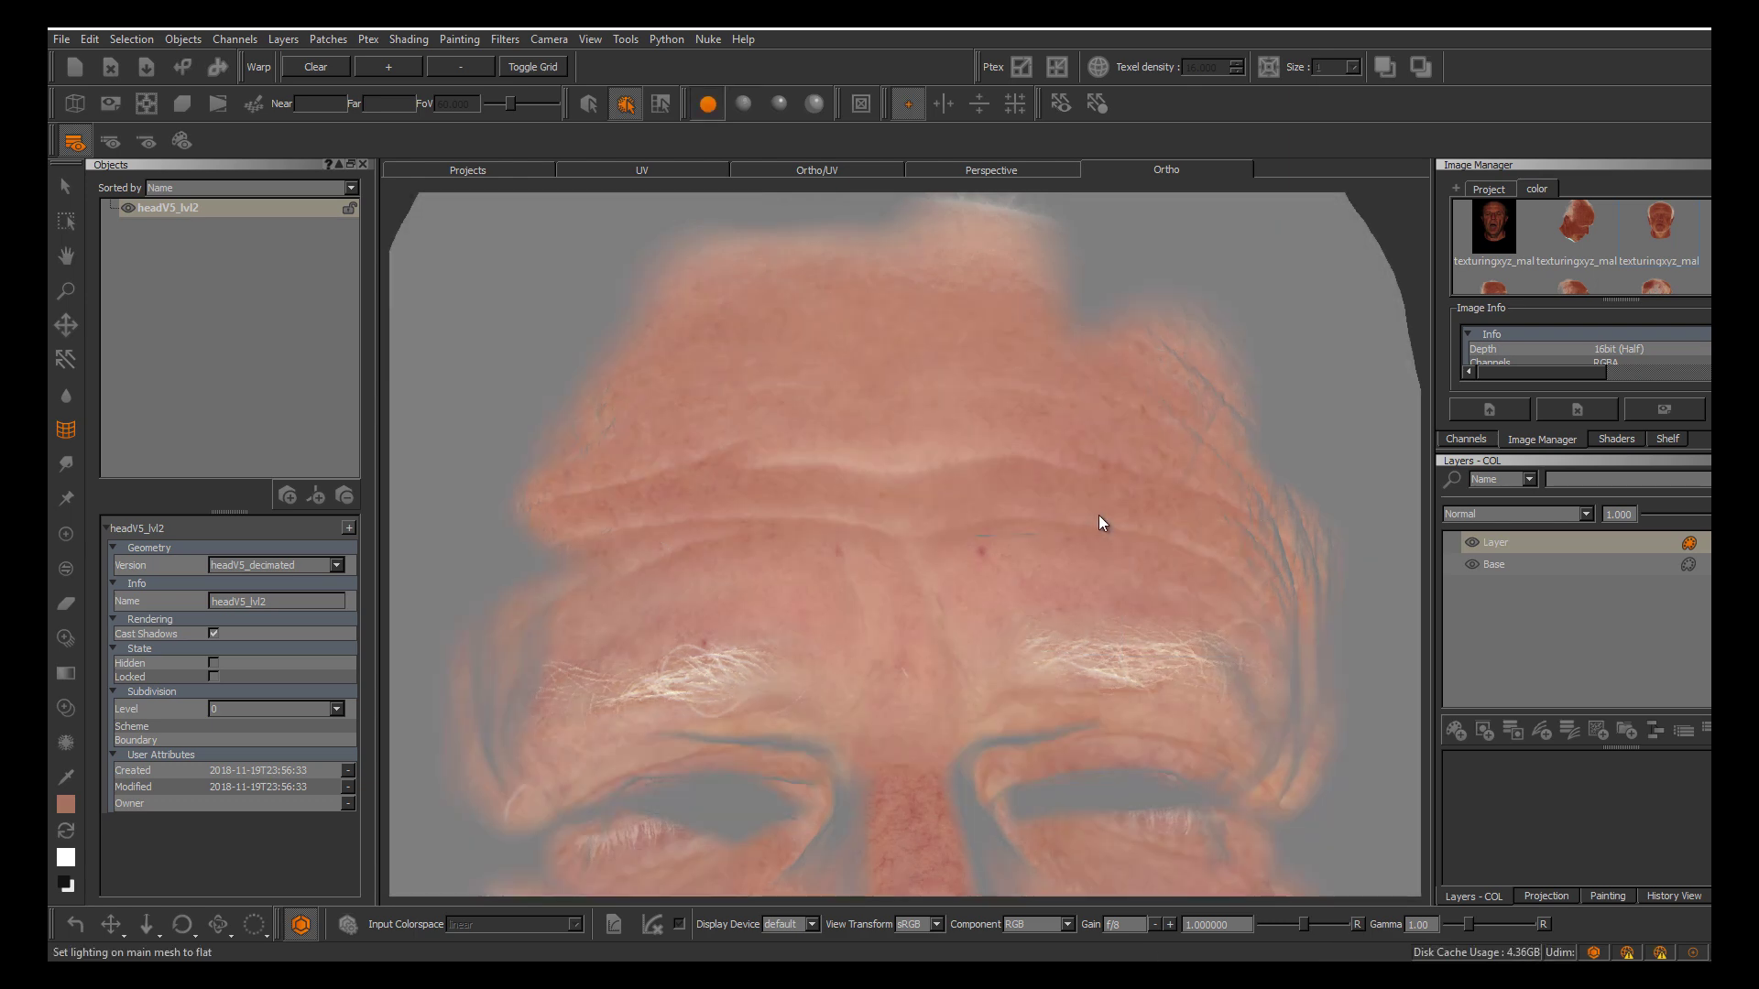
pyautogui.press(',')
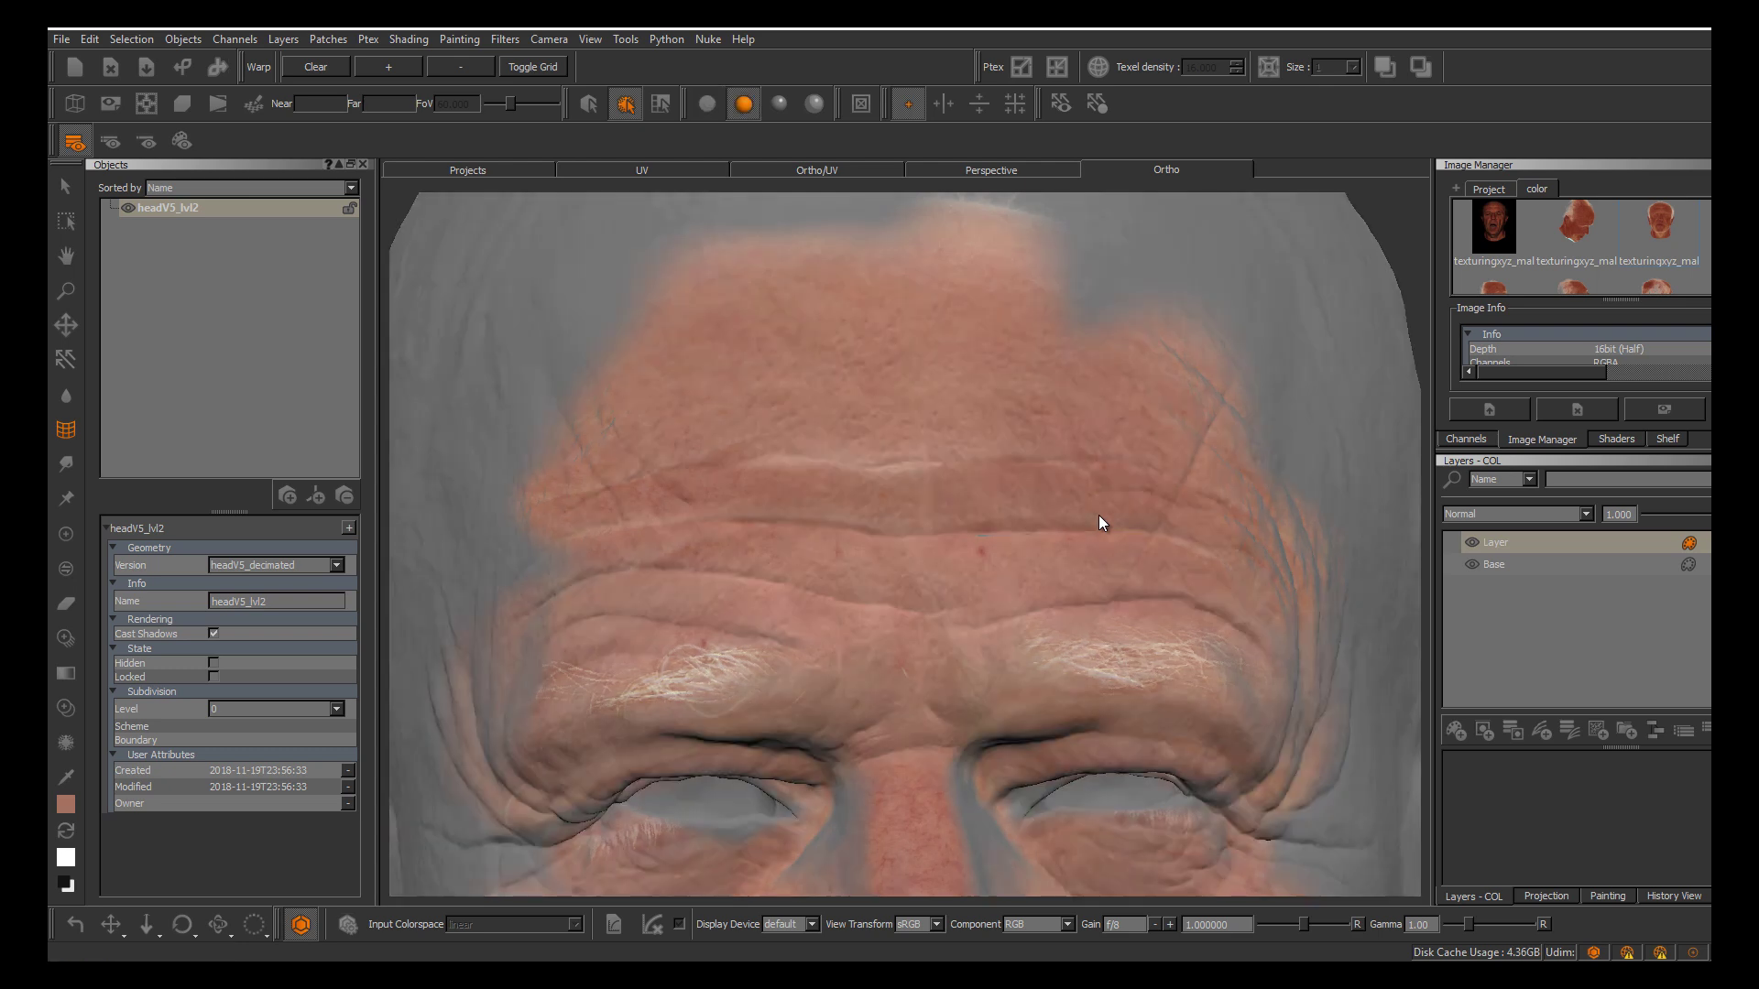
pyautogui.hotkey('ctrl', 'p')
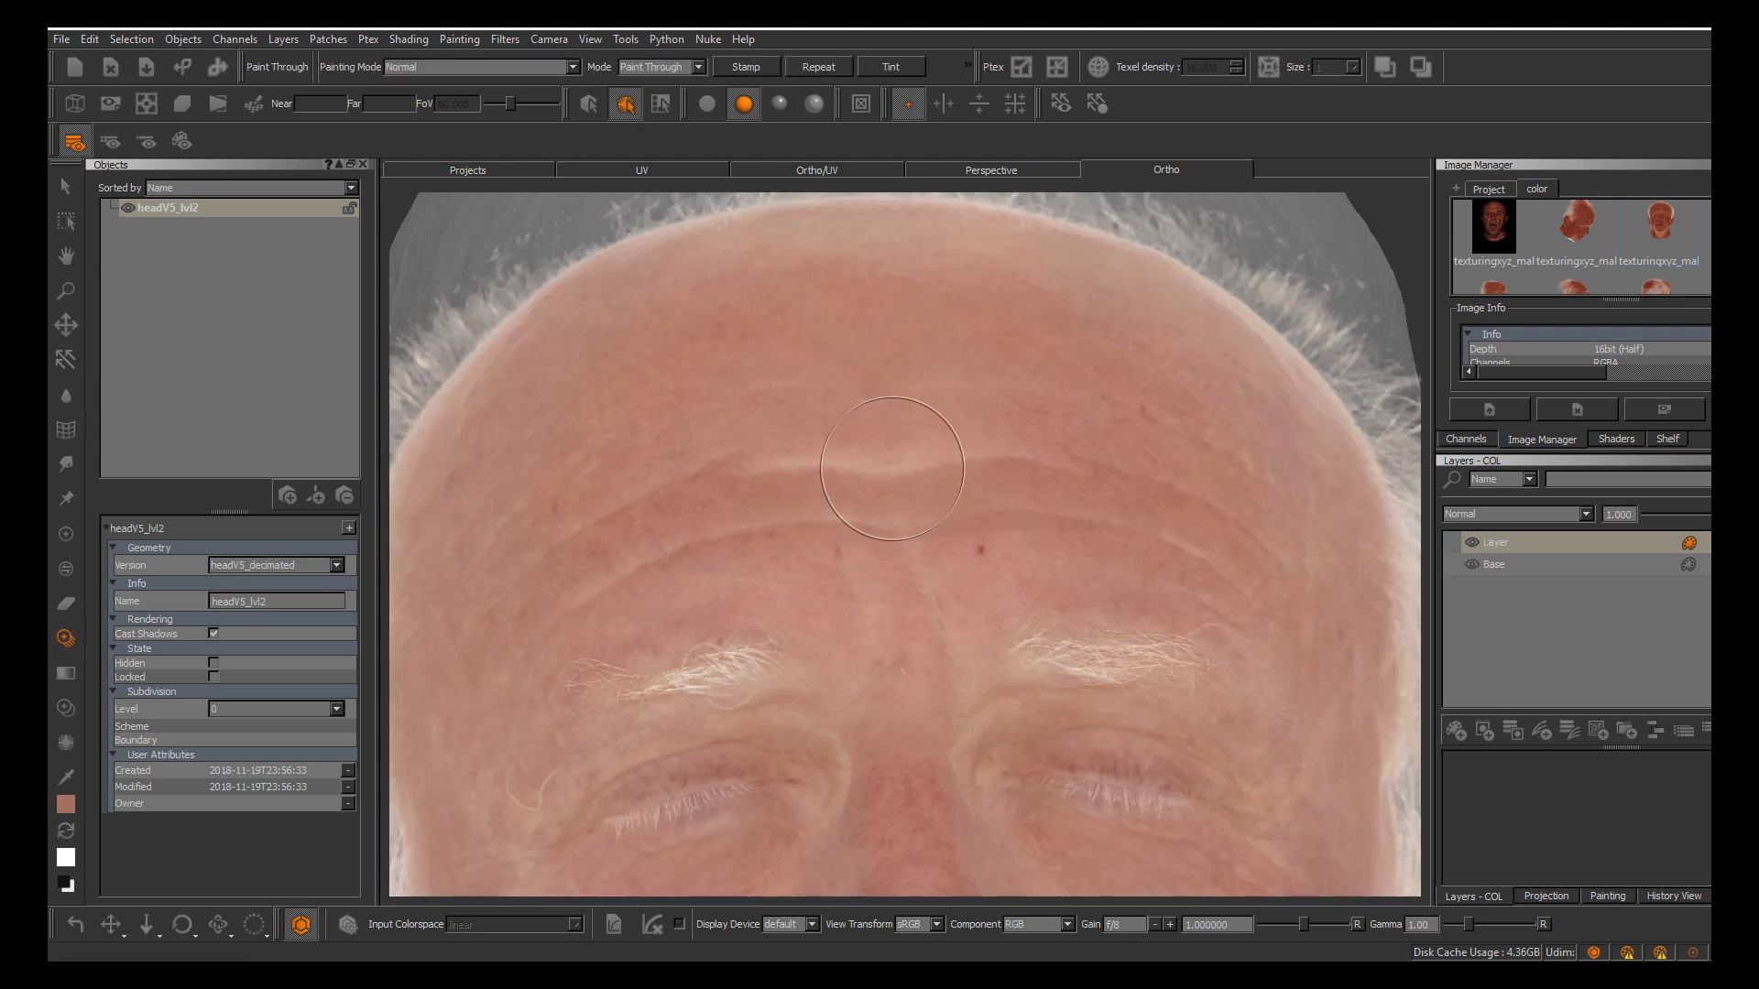
pyautogui.press('r')
pyautogui.moveTo(903, 468)
pyautogui.mouseDown()
pyautogui.moveTo(971, 468)
pyautogui.moveTo(903, 469)
pyautogui.mouseUp()
pyautogui.keyDown('alt'); pyautogui.moveTo(903, 469); pyautogui.dragTo(878, 695, button='middle'); pyautogui.keyUp('alt')
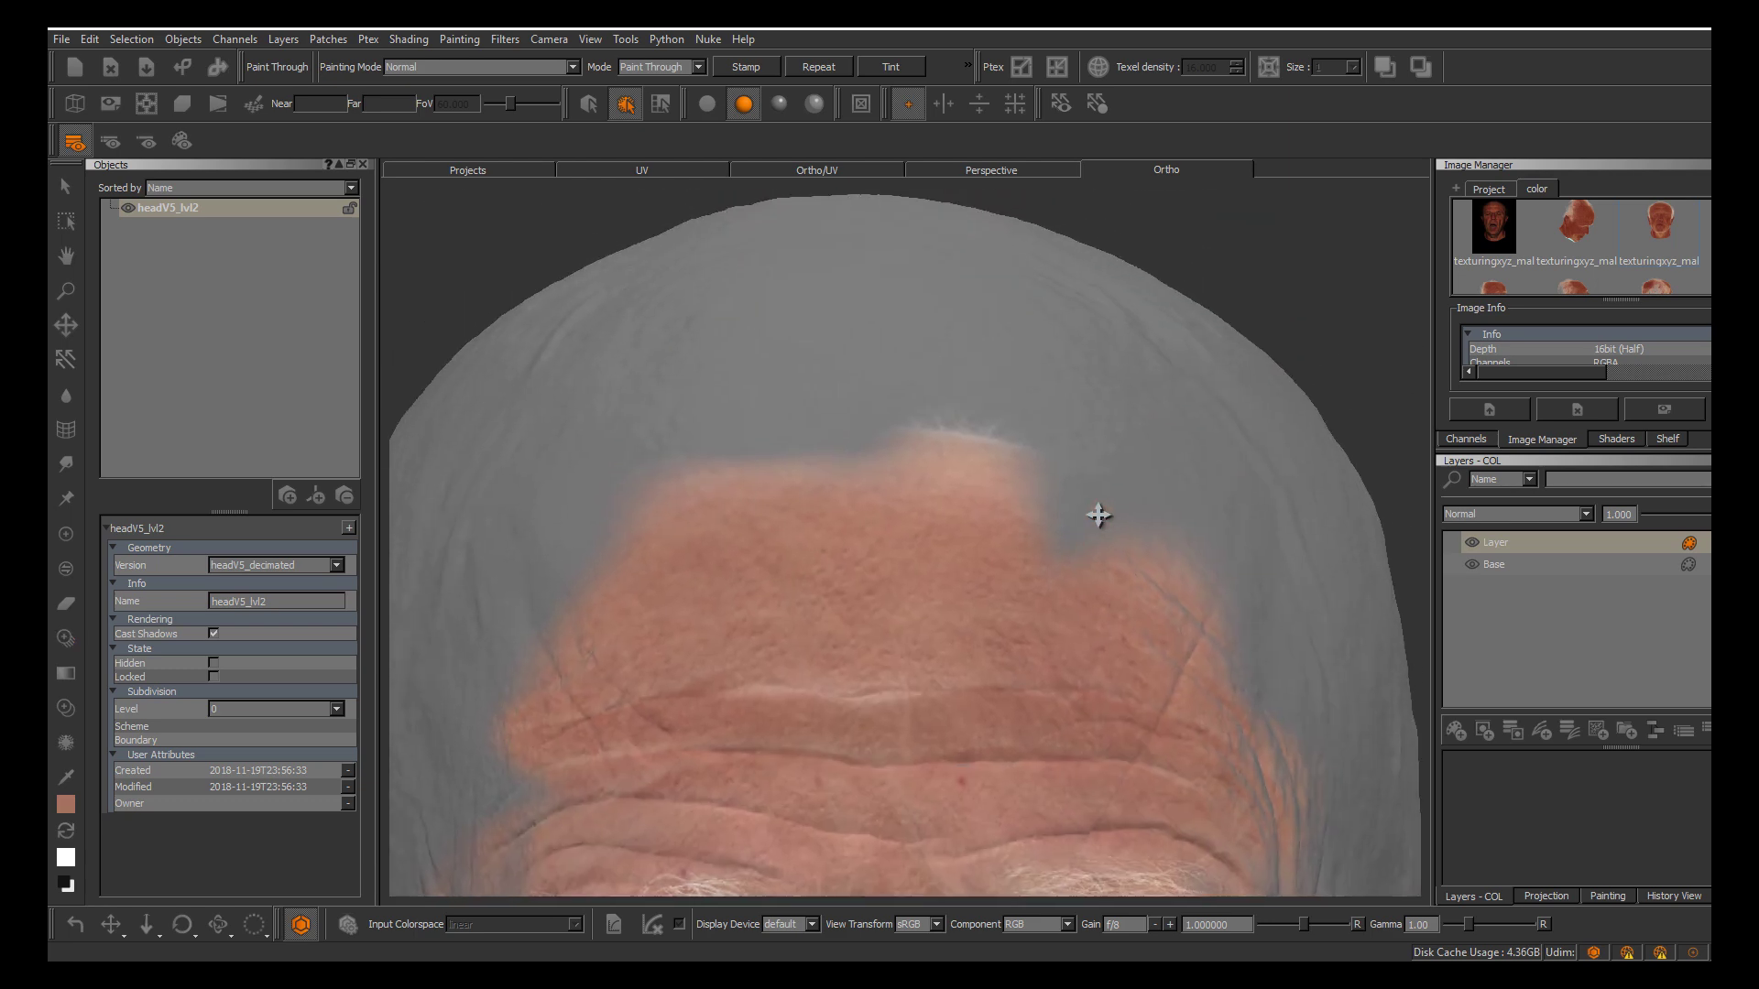
pyautogui.moveTo(854, 496)
pyautogui.mouseDown()
pyautogui.moveTo(851, 445)
pyautogui.moveTo(846, 504)
pyautogui.moveTo(846, 484)
pyautogui.mouseUp()
pyautogui.click(850, 433)
pyautogui.moveTo(829, 385); pyautogui.dragTo(982, 417)
pyautogui.moveTo(804, 354)
pyautogui.mouseDown()
pyautogui.moveTo(930, 311)
pyautogui.moveTo(935, 449)
pyautogui.moveTo(1013, 421)
pyautogui.mouseUp()
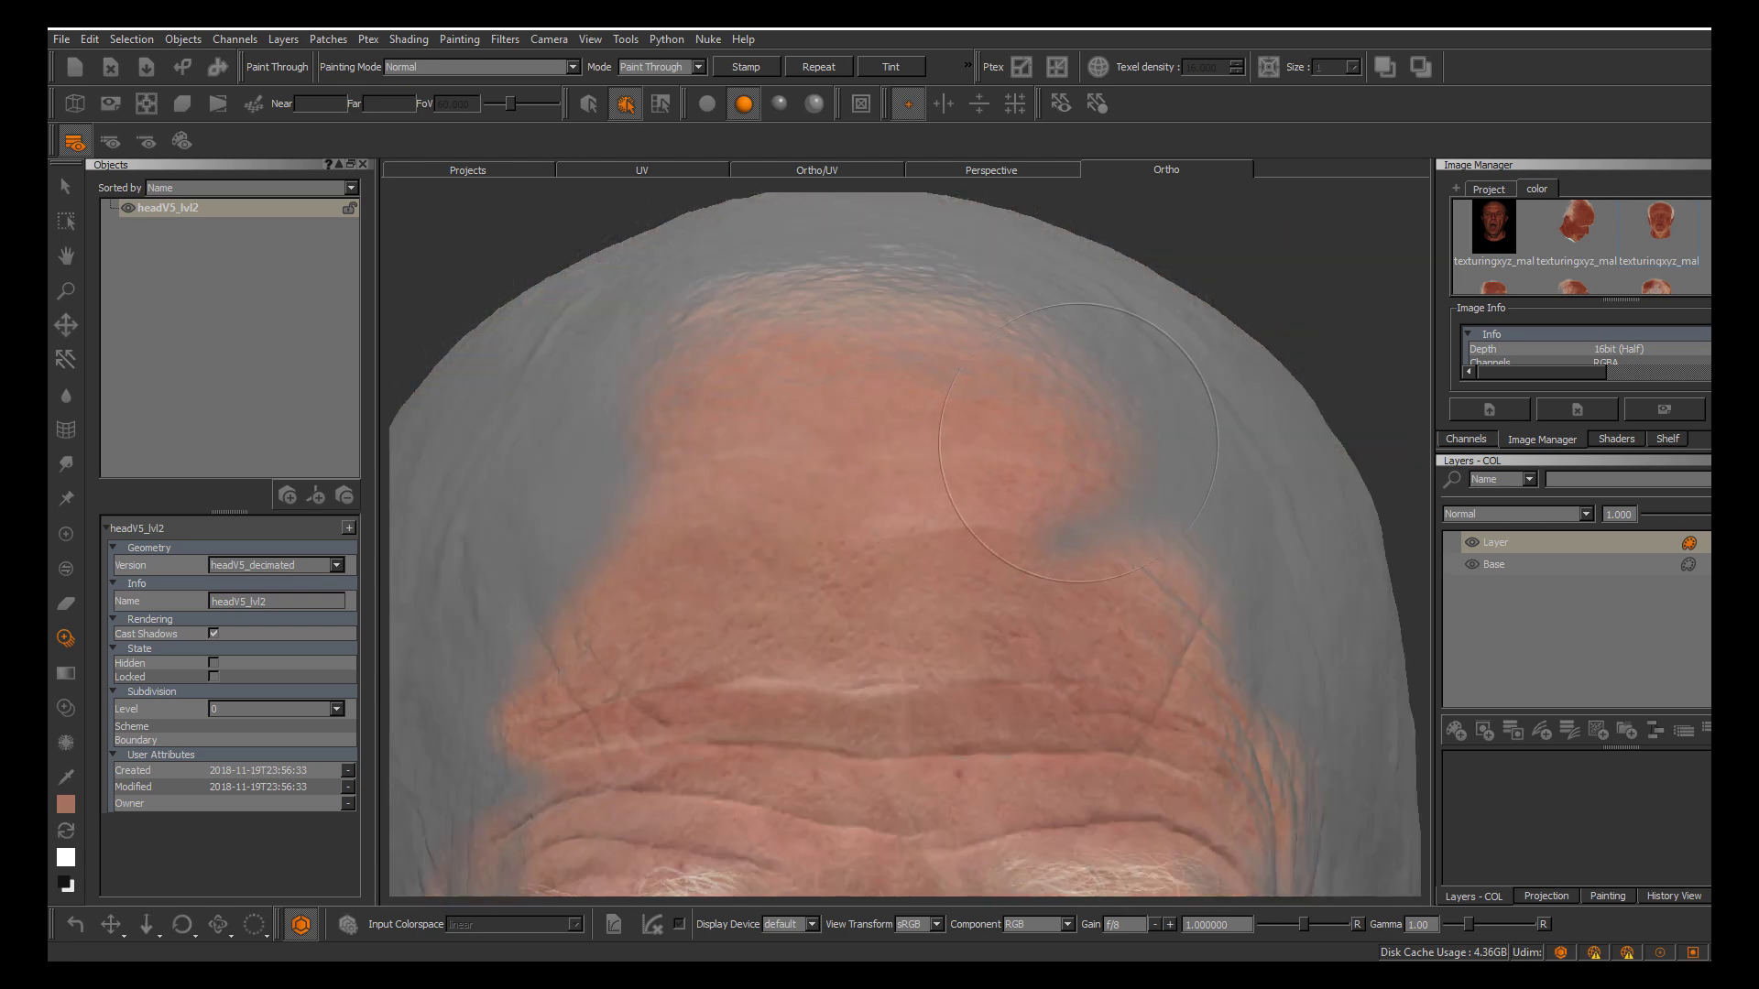
# Extend the projected skin to both sides of the upper forehead and bake the paint
pyautogui.moveTo(888, 363)
pyautogui.mouseDown()
pyautogui.moveTo(604, 458)
pyautogui.moveTo(527, 518)
pyautogui.moveTo(499, 482)
pyautogui.mouseUp()
pyautogui.moveTo(1164, 482); pyautogui.dragTo(1187, 513)
pyautogui.press('b')
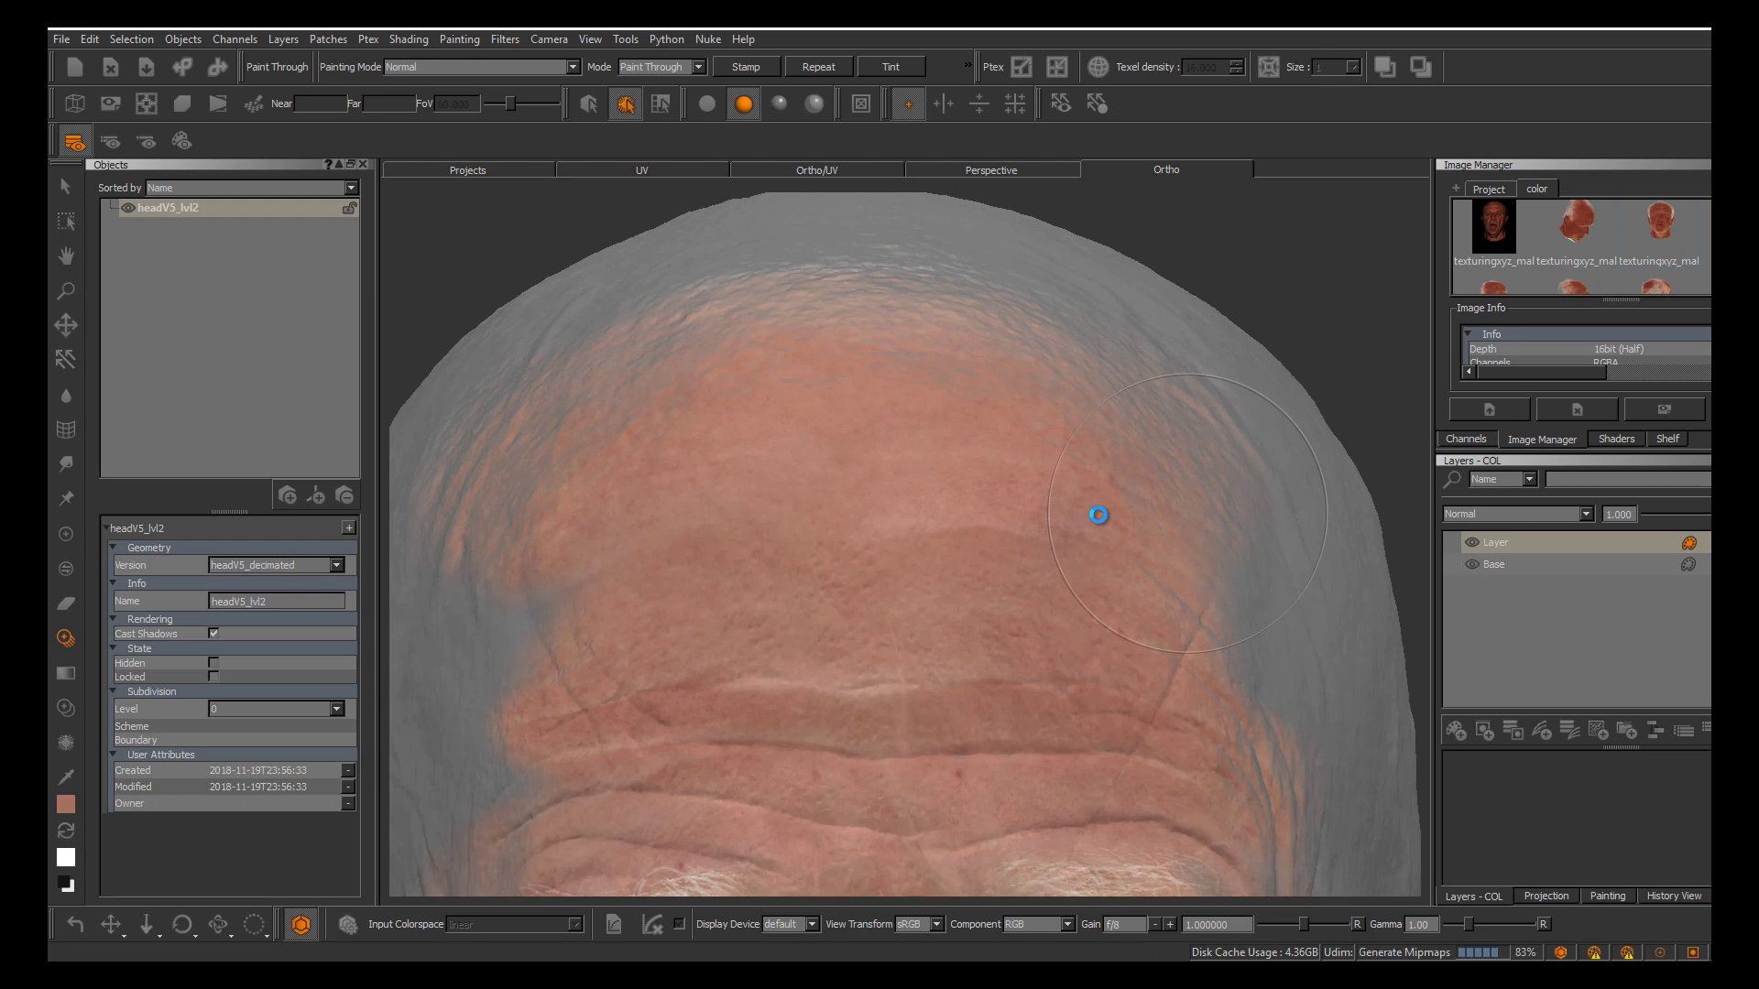
# Inspect the skin coverage on the whole face under flat lighting, and again with basic lighting restored
pyautogui.scroll(-5, 1099, 515)
pyautogui.keyDown('alt'); pyautogui.moveTo(823, 477); pyautogui.dragTo(733, 229, button='middle'); pyautogui.keyUp('alt')
pyautogui.keyDown('alt'); pyautogui.moveTo(732, 229); pyautogui.dragTo(724, 206, button='right'); pyautogui.keyUp('alt')
pyautogui.keyDown('alt'); pyautogui.moveTo(724, 206); pyautogui.dragTo(712, 281, button='middle'); pyautogui.keyUp('alt')
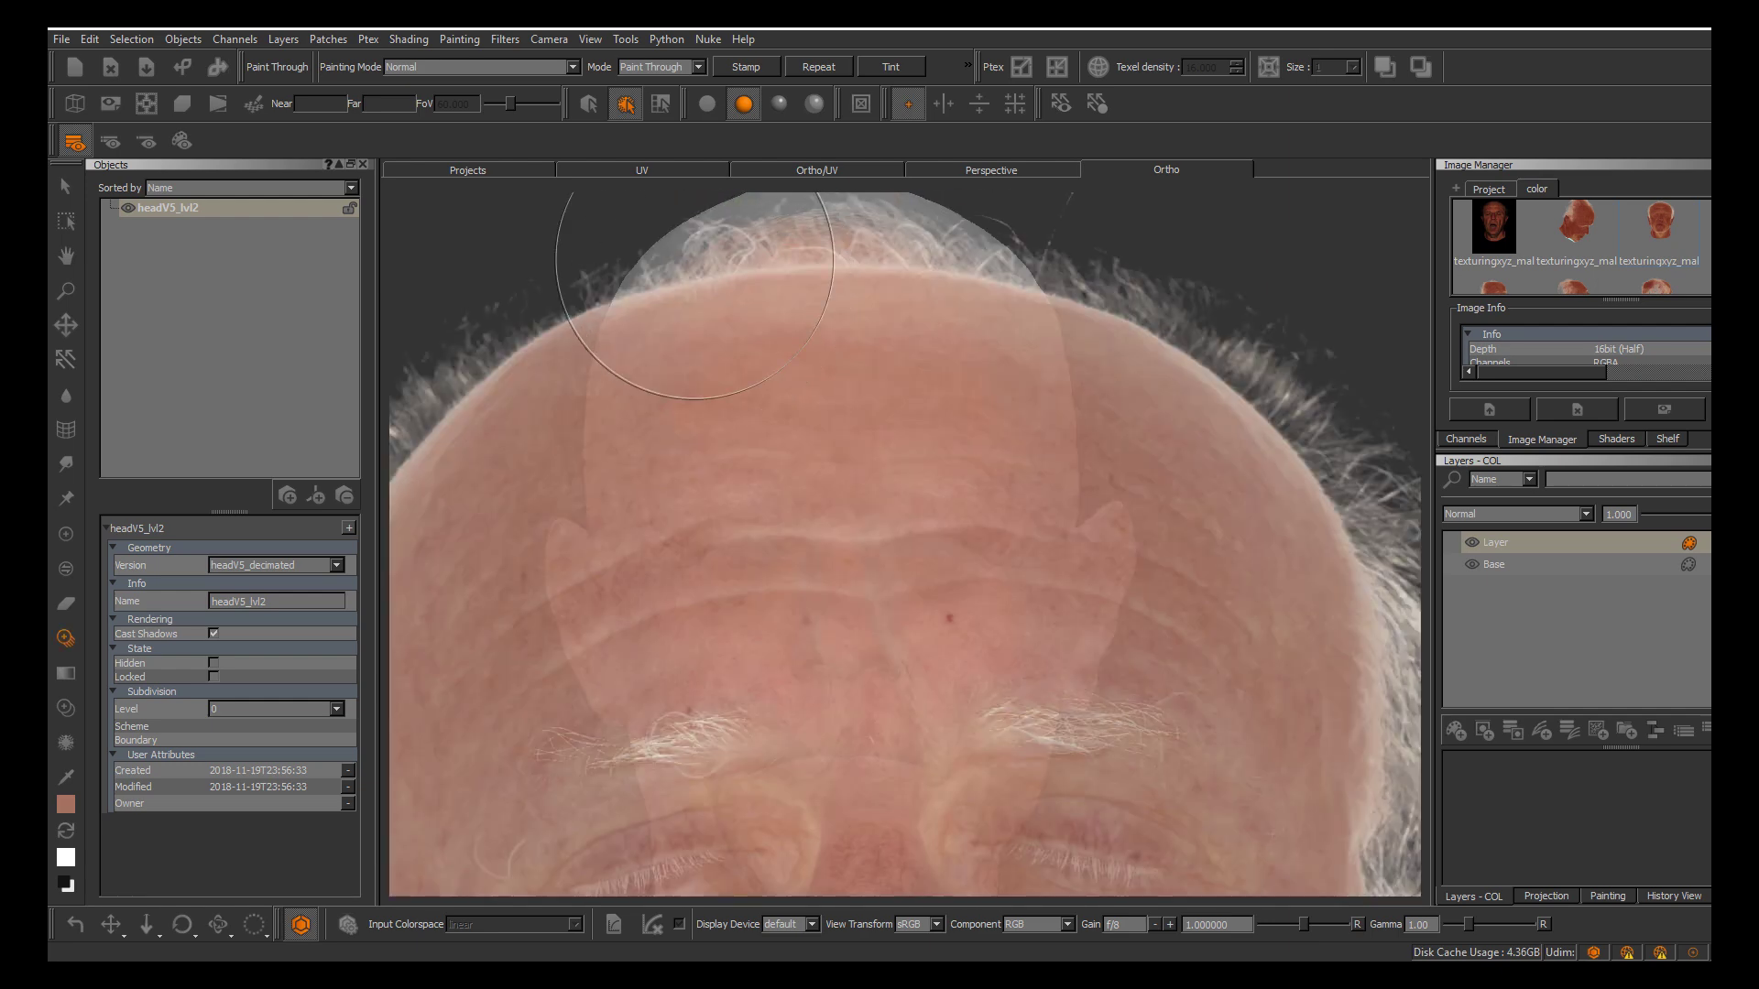
pyautogui.click(708, 103)
pyautogui.press("'")
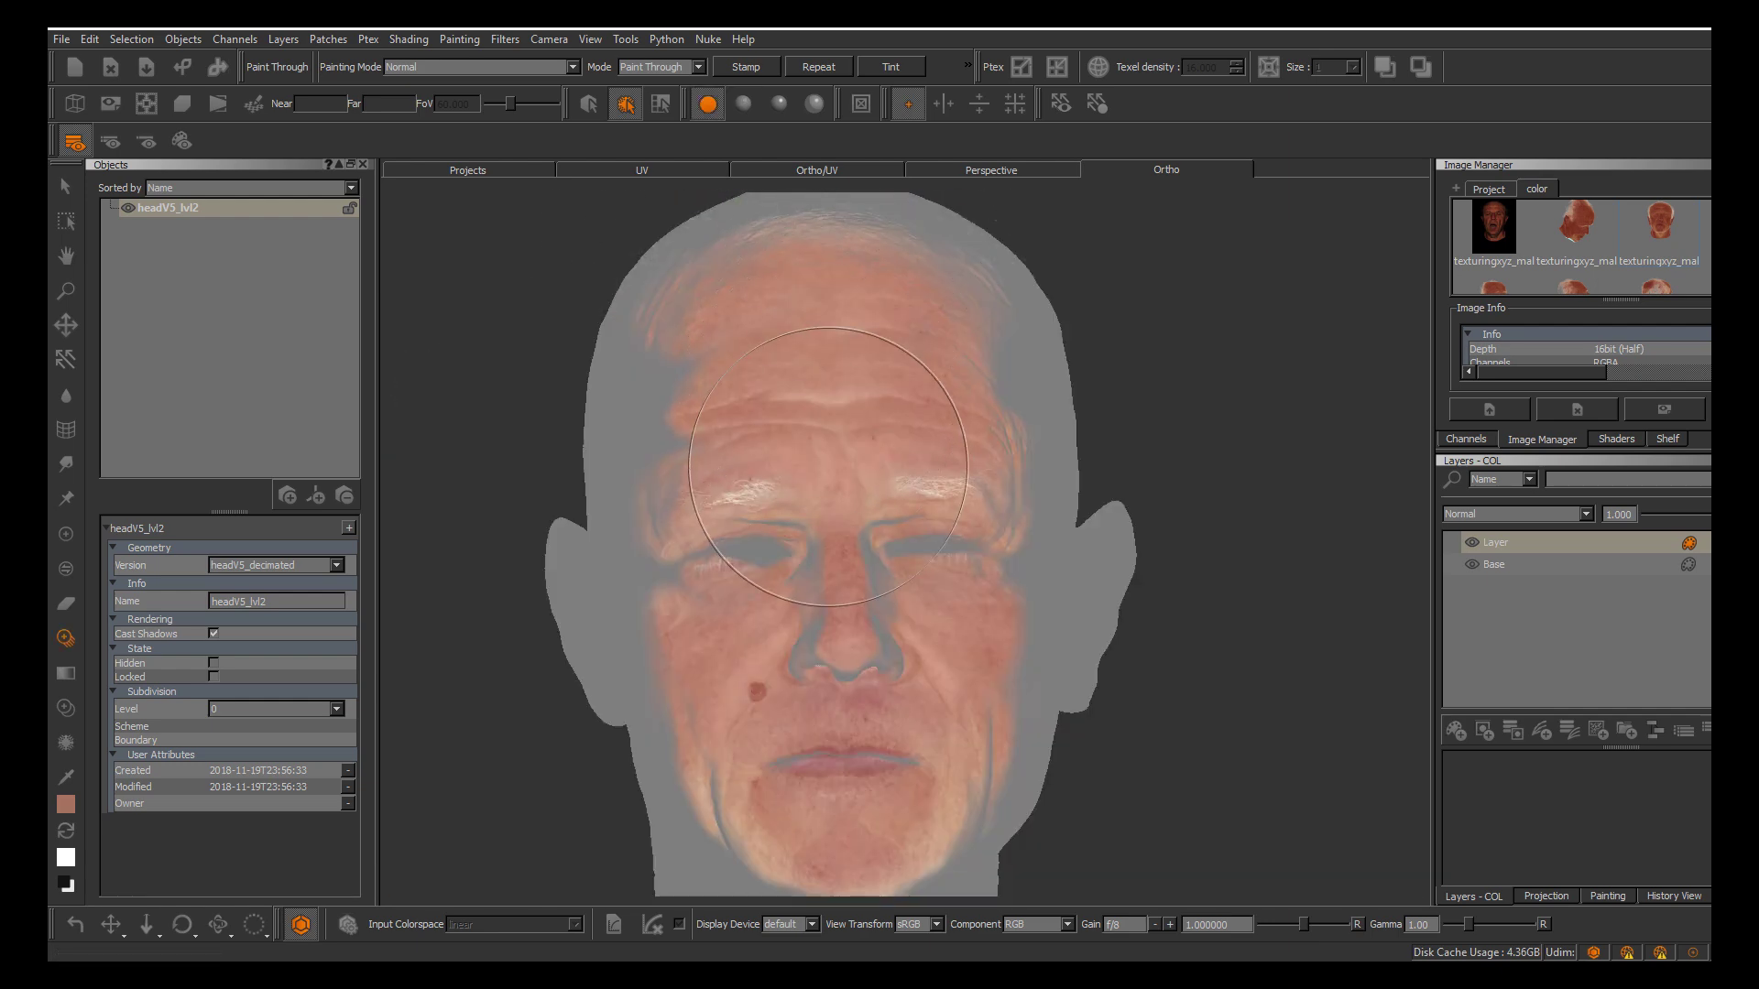
pyautogui.scroll(6, 1099, 514)
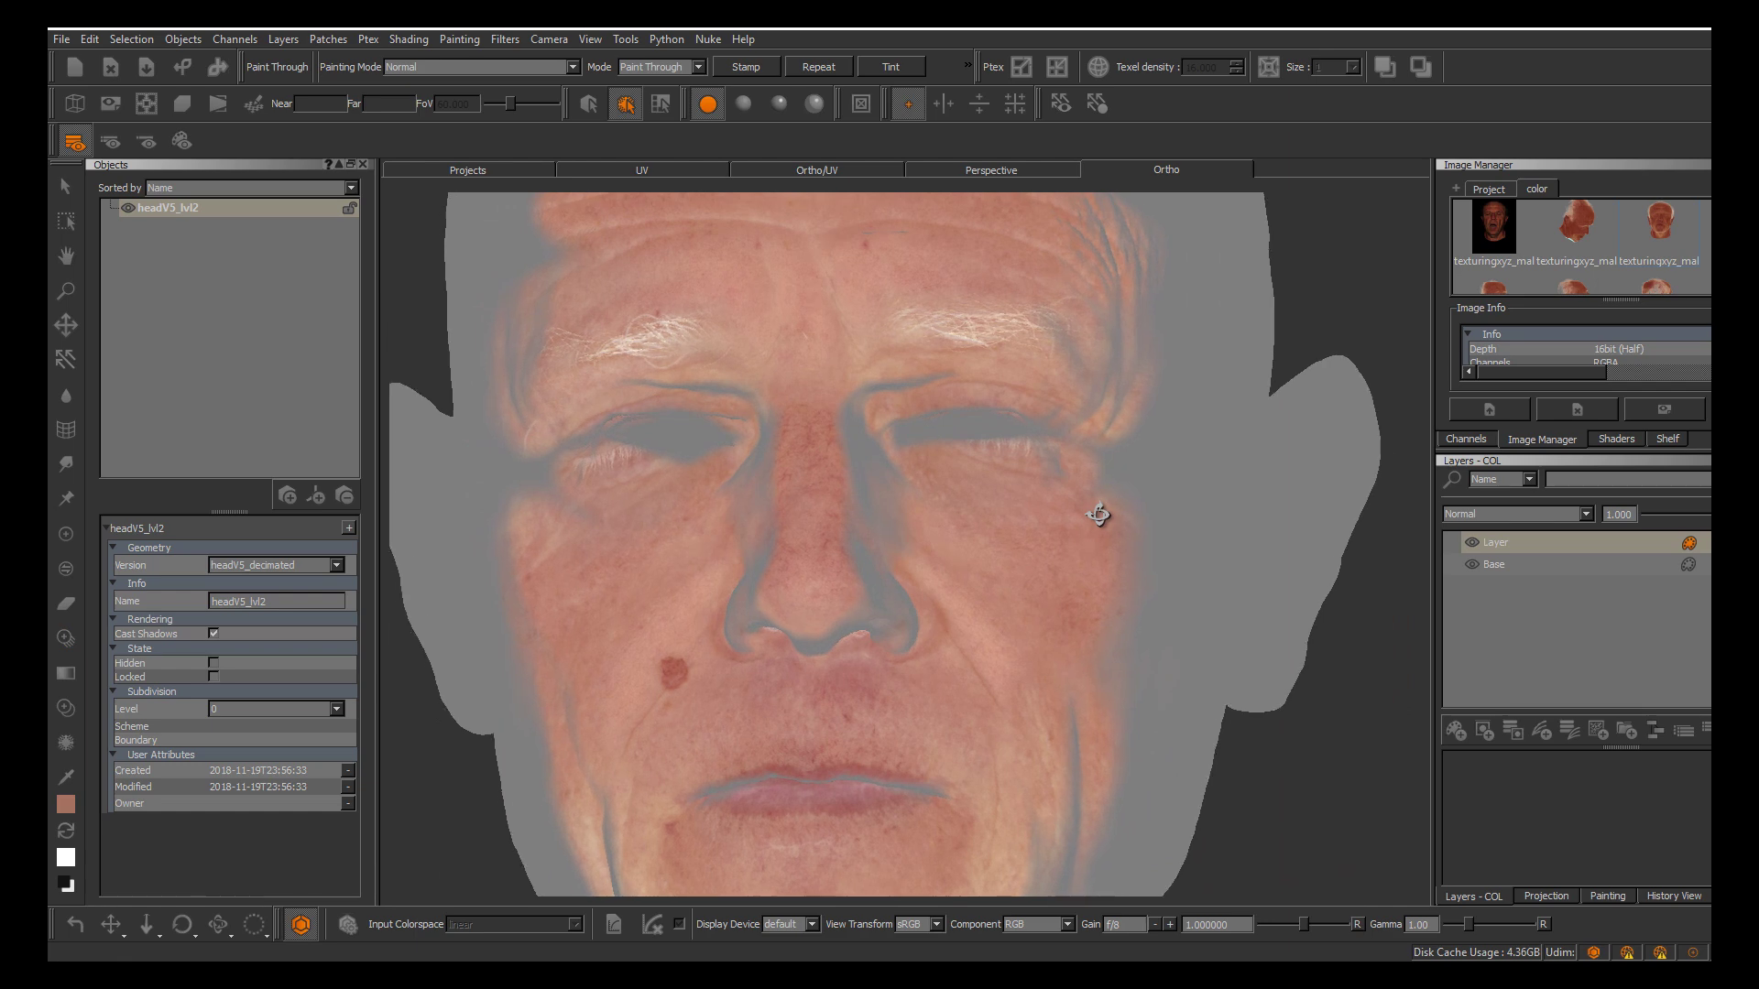
pyautogui.scroll(-5, 1098, 514)
pyautogui.keyDown('alt'); pyautogui.moveTo(1099, 515); pyautogui.dragTo(1098, 515); pyautogui.keyUp('alt')
pyautogui.click(743, 103)
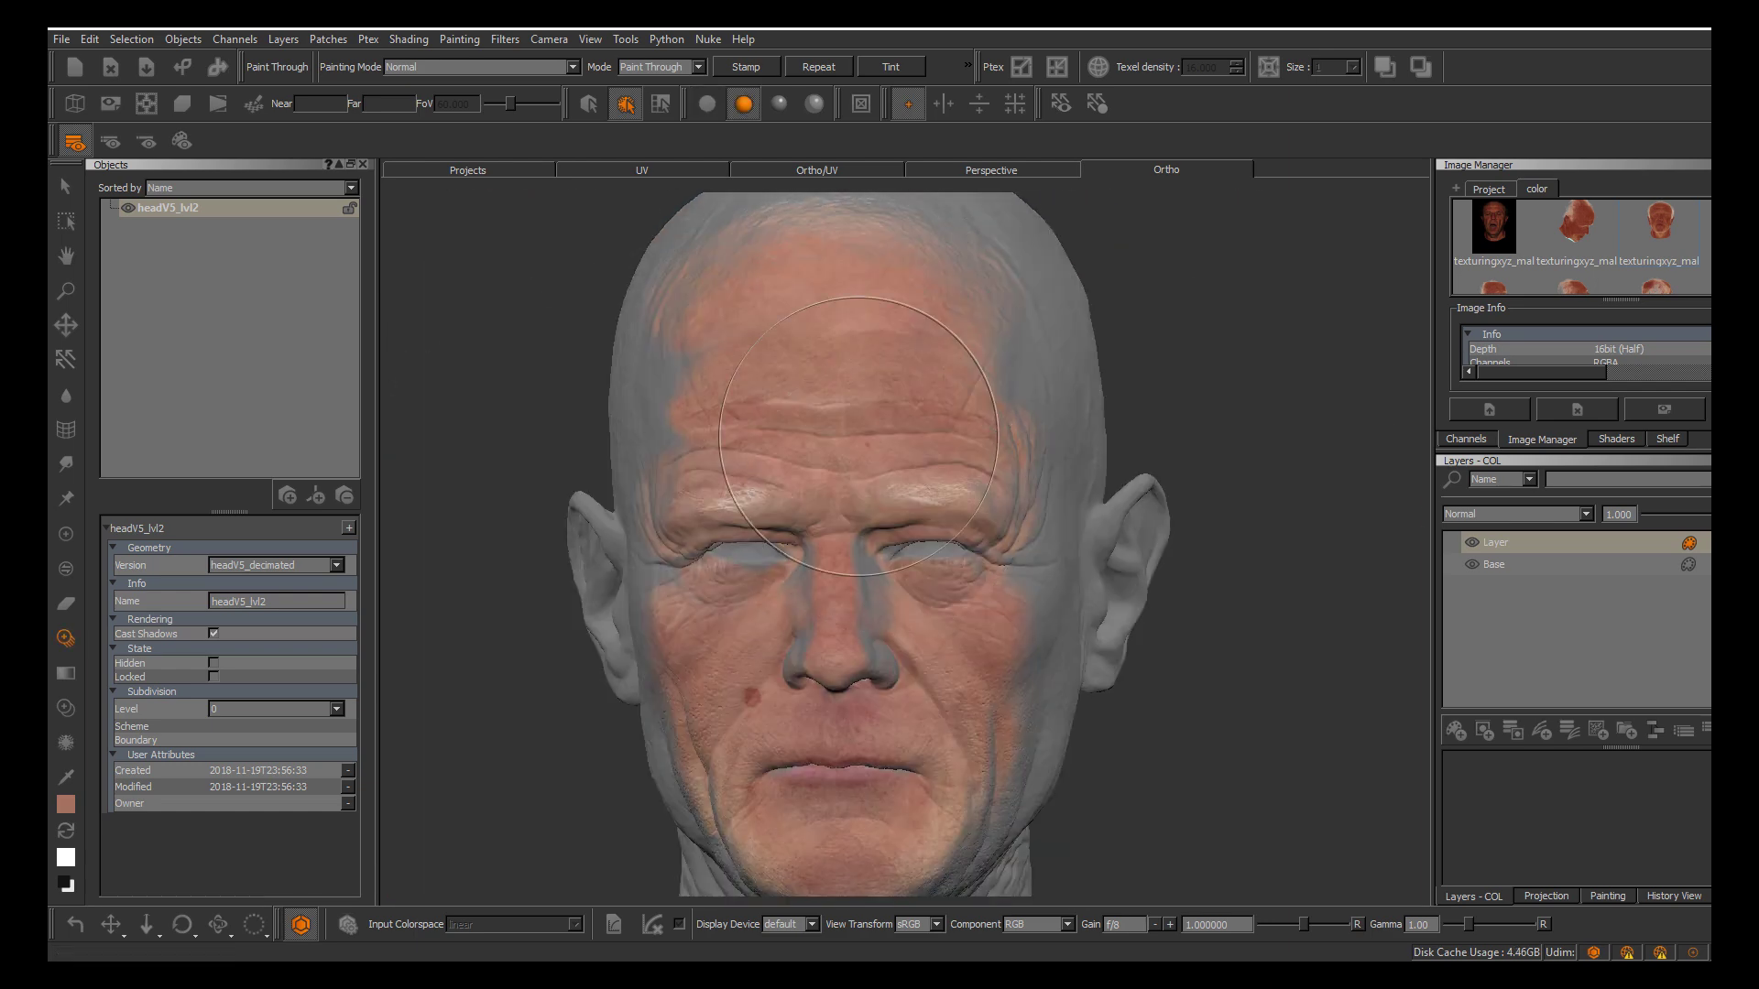
pyautogui.keyDown('ctrl'); pyautogui.moveTo(835, 388); pyautogui.dragTo(873, 347); pyautogui.keyUp('ctrl')
pyautogui.keyDown('ctrl'); pyautogui.keyDown('alt'); pyautogui.moveTo(1099, 514); pyautogui.dragTo(1083, 473); pyautogui.keyUp('alt'); pyautogui.keyUp('ctrl')
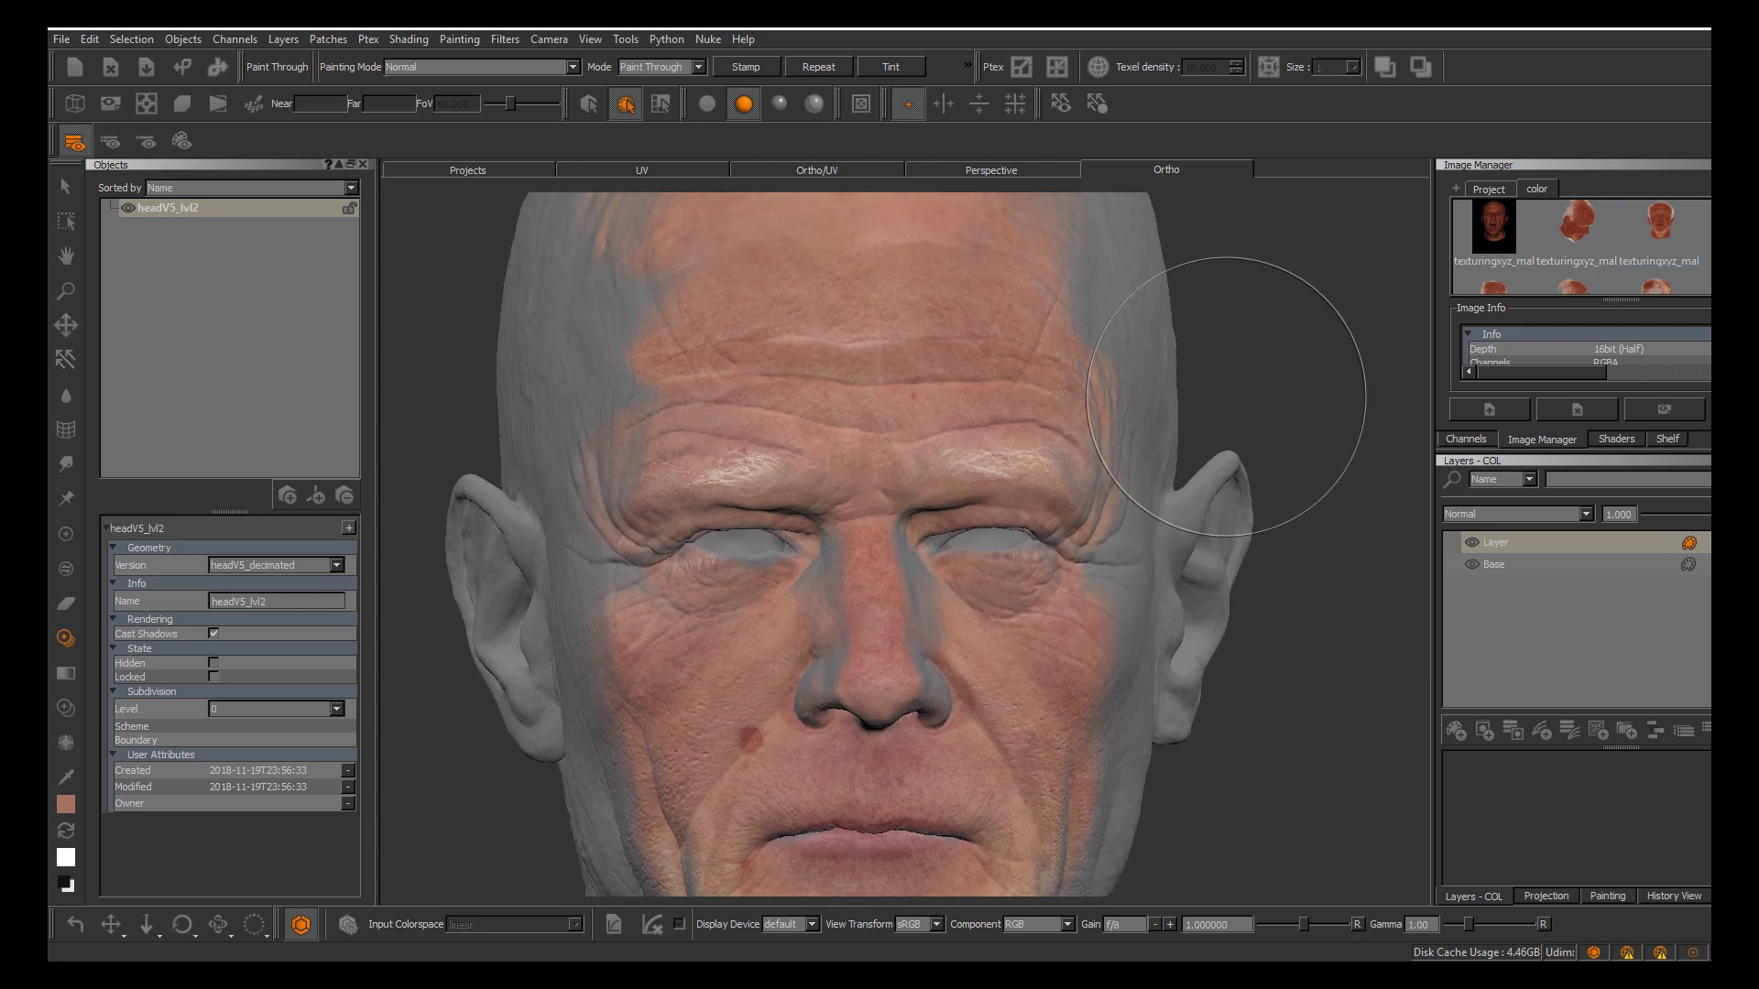
# Load the side-view head photo into Paint Through and orient the head to its matching right profile
pyautogui.scroll(-4, 1577, 245)
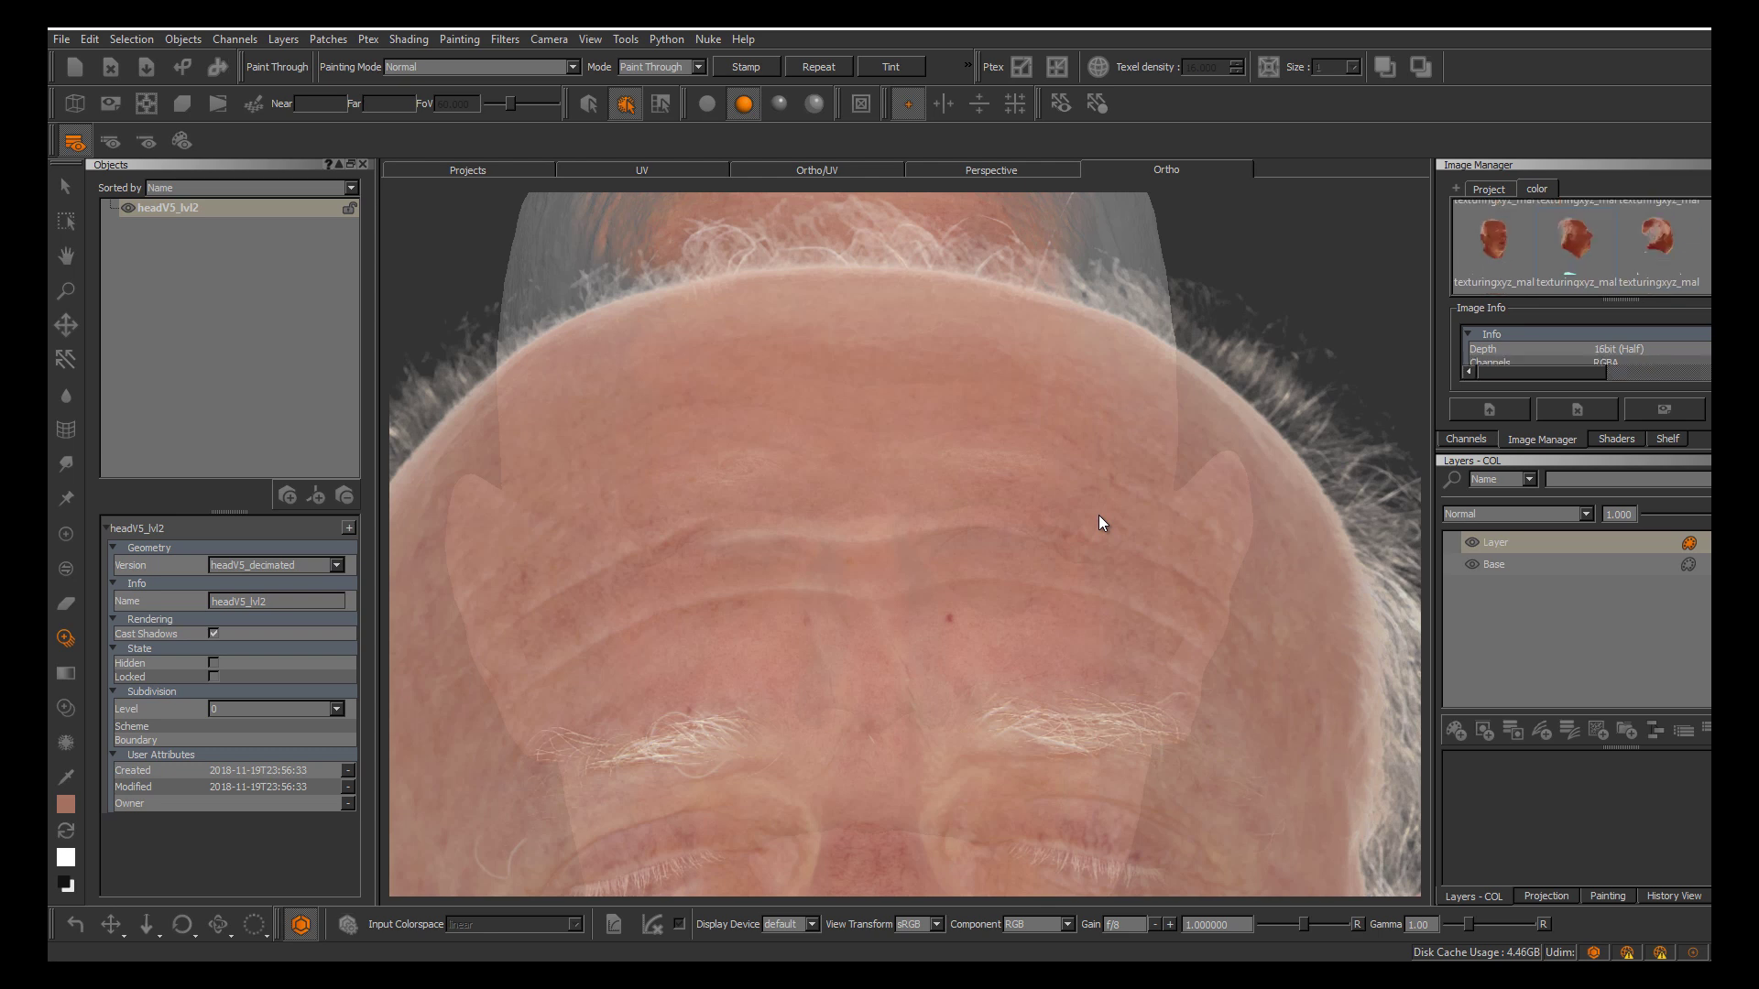
pyautogui.moveTo(1575, 238); pyautogui.dragTo(1402, 307)
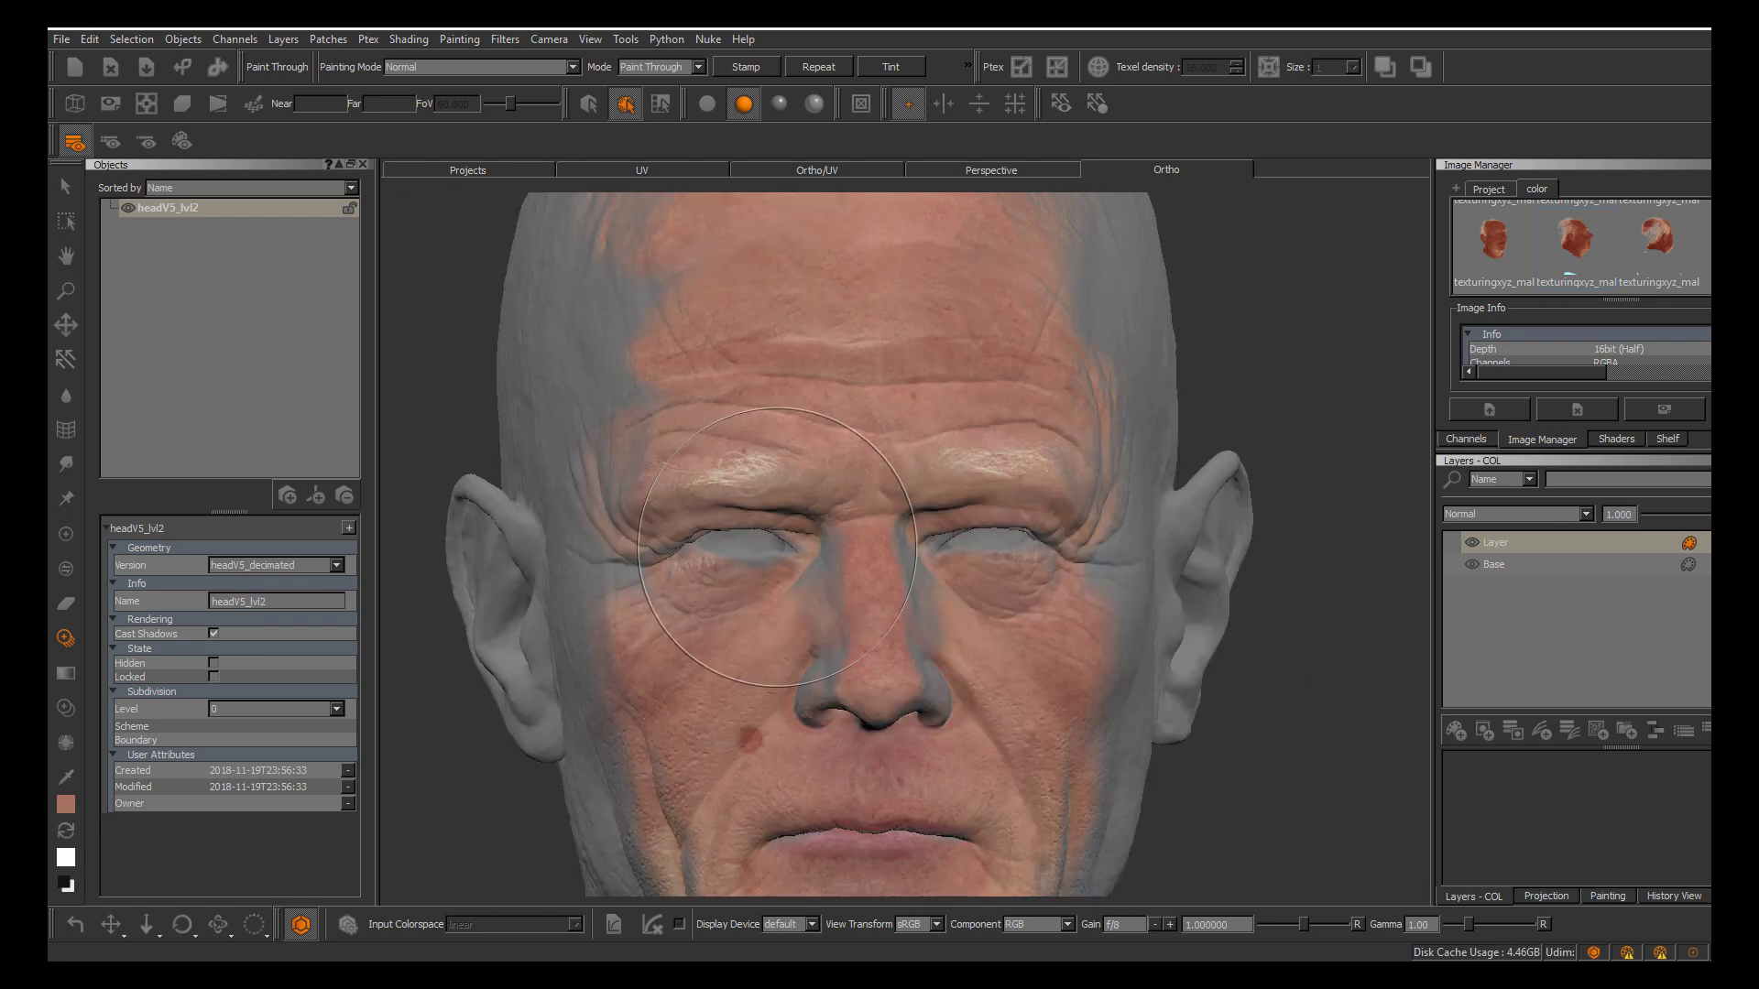
pyautogui.moveTo(668, 641)
pyautogui.keyDown('alt'); pyautogui.mouseDown()
pyautogui.moveTo(756, 666)
pyautogui.moveTo(1097, 513)
pyautogui.moveTo(1079, 515)
pyautogui.mouseUp(); pyautogui.keyUp('alt')
pyautogui.keyDown('alt'); pyautogui.moveTo(1098, 515); pyautogui.dragTo(1173, 460, button='middle'); pyautogui.keyUp('alt')
pyautogui.moveTo(1097, 515)
pyautogui.keyDown('alt'); pyautogui.mouseDown()
pyautogui.moveTo(1163, 515)
pyautogui.moveTo(1145, 515)
pyautogui.mouseUp(); pyautogui.keyUp('alt')
pyautogui.keyDown('alt'); pyautogui.moveTo(1098, 515); pyautogui.dragTo(1205, 417, button='middle'); pyautogui.keyUp('alt')
pyautogui.keyDown('alt'); pyautogui.moveTo(1101, 515); pyautogui.dragTo(1107, 515); pyautogui.keyUp('alt')
pyautogui.keyDown('alt'); pyautogui.moveTo(1101, 515); pyautogui.dragTo(1115, 484, button='middle'); pyautogui.keyUp('alt')
pyautogui.keyDown('alt'); pyautogui.moveTo(1097, 515); pyautogui.dragTo(1105, 509); pyautogui.keyUp('alt')
pyautogui.keyDown('alt'); pyautogui.moveTo(1098, 515); pyautogui.dragTo(1087, 454, button='middle'); pyautogui.keyUp('alt')
pyautogui.keyDown('alt'); pyautogui.moveTo(1098, 515); pyautogui.dragTo(1155, 515, button='right'); pyautogui.keyUp('alt')
pyautogui.keyDown('alt'); pyautogui.moveTo(1097, 515); pyautogui.dragTo(1096, 511); pyautogui.keyUp('alt')
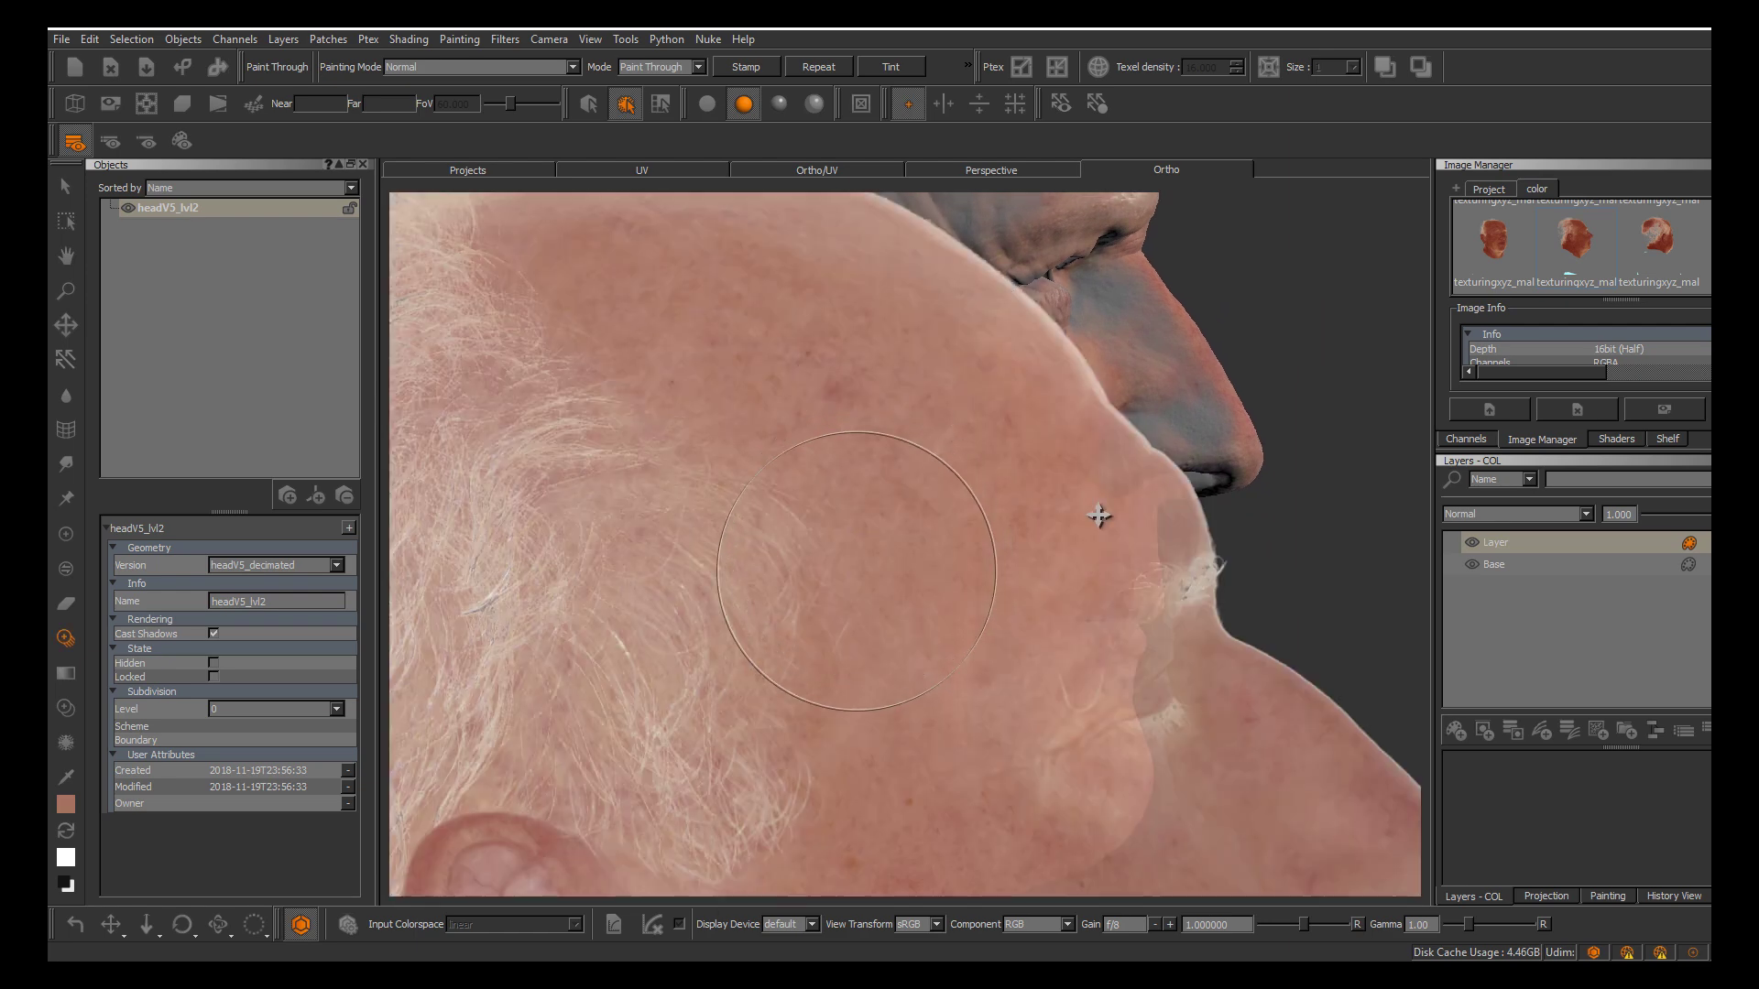
# Scale and position the side-view photo over the right cheek, aligning it with the ear and mouth
pyautogui.keyDown('alt'); pyautogui.moveTo(1099, 510); pyautogui.dragTo(1098, 516, button='right'); pyautogui.keyUp('alt')
pyautogui.keyDown('shift'); pyautogui.moveTo(1099, 516); pyautogui.dragTo(1096, 515); pyautogui.keyUp('shift')
pyautogui.press("'")
pyautogui.press("'")
pyautogui.press("'")
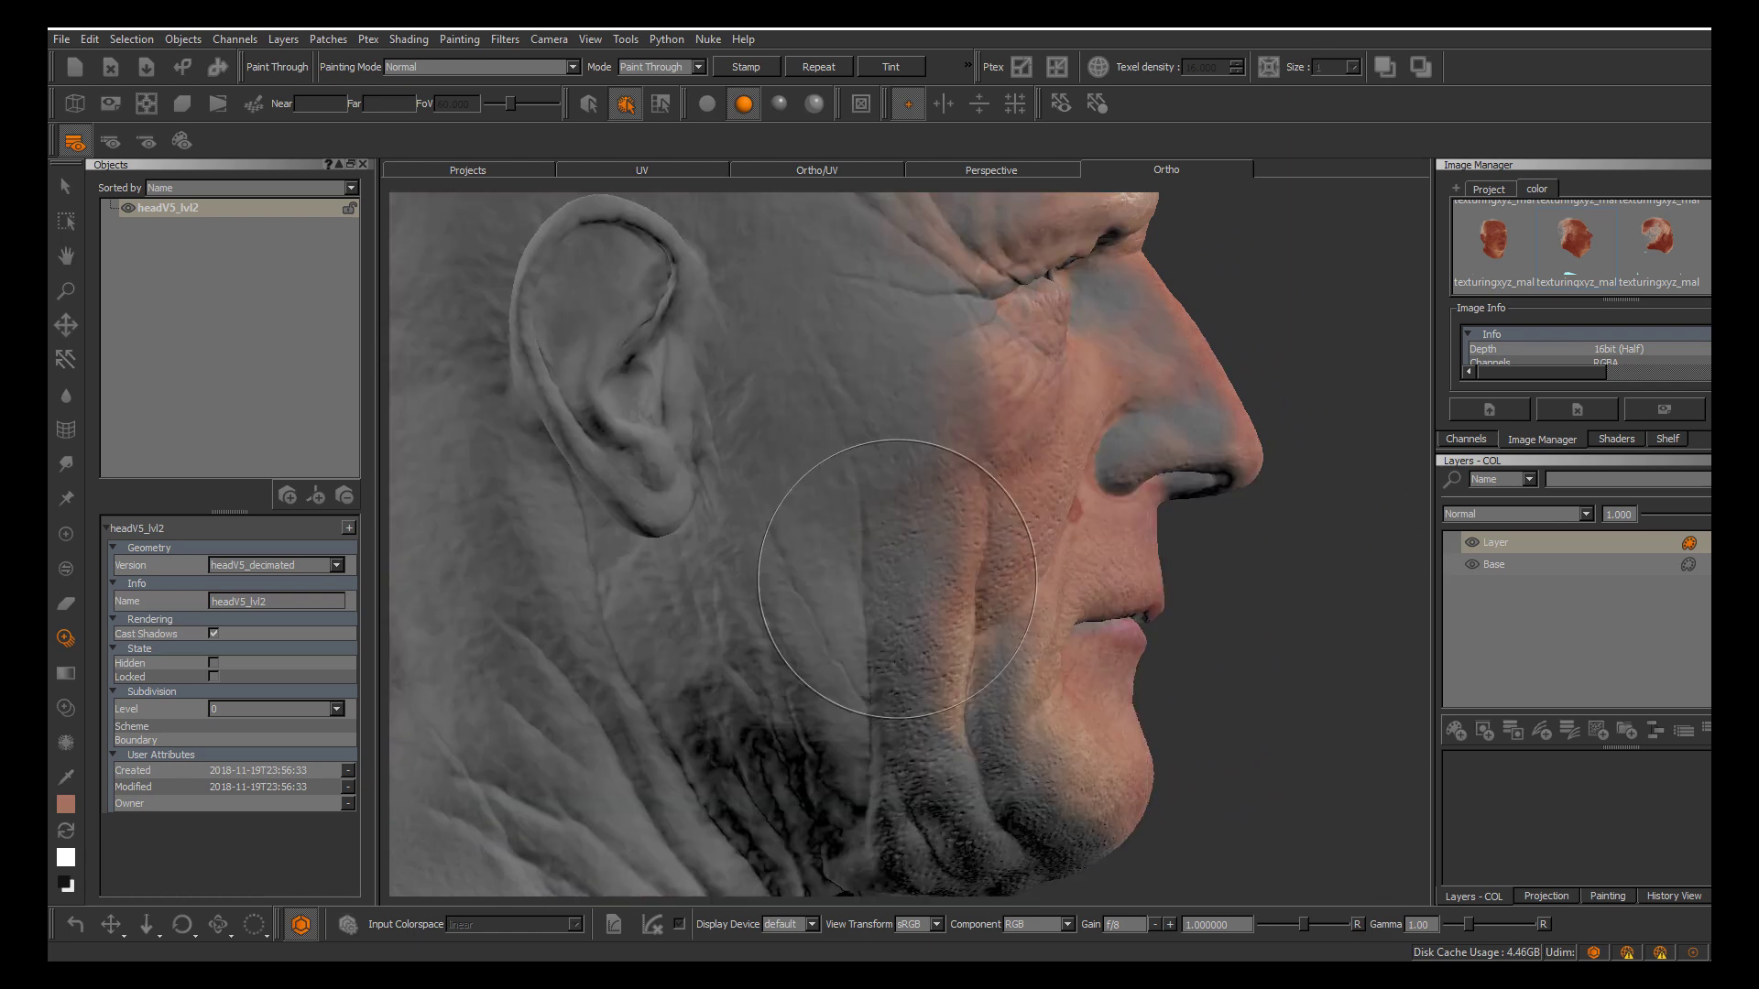
pyautogui.press("'")
pyautogui.keyDown('shift'); pyautogui.moveTo(1099, 515); pyautogui.dragTo(1098, 519); pyautogui.keyUp('shift')
# Paint the photo's skin onto the right cheek and jaw between the ear and the mouth
pyautogui.moveTo(869, 532)
pyautogui.mouseDown()
pyautogui.moveTo(888, 503)
pyautogui.moveTo(930, 514)
pyautogui.moveTo(884, 549)
pyautogui.mouseUp()
pyautogui.keyDown('shift'); pyautogui.moveTo(1099, 516); pyautogui.dragTo(1098, 509); pyautogui.keyUp('shift')
pyautogui.click(874, 540)
pyautogui.moveTo(866, 499); pyautogui.dragTo(943, 540)
pyautogui.moveTo(978, 479)
pyautogui.mouseDown()
pyautogui.moveTo(969, 374)
pyautogui.moveTo(829, 394)
pyautogui.moveTo(776, 564)
pyautogui.mouseUp()
pyautogui.moveTo(758, 716)
pyautogui.mouseDown()
pyautogui.moveTo(989, 742)
pyautogui.moveTo(975, 639)
pyautogui.moveTo(971, 815)
pyautogui.moveTo(815, 835)
pyautogui.mouseUp()
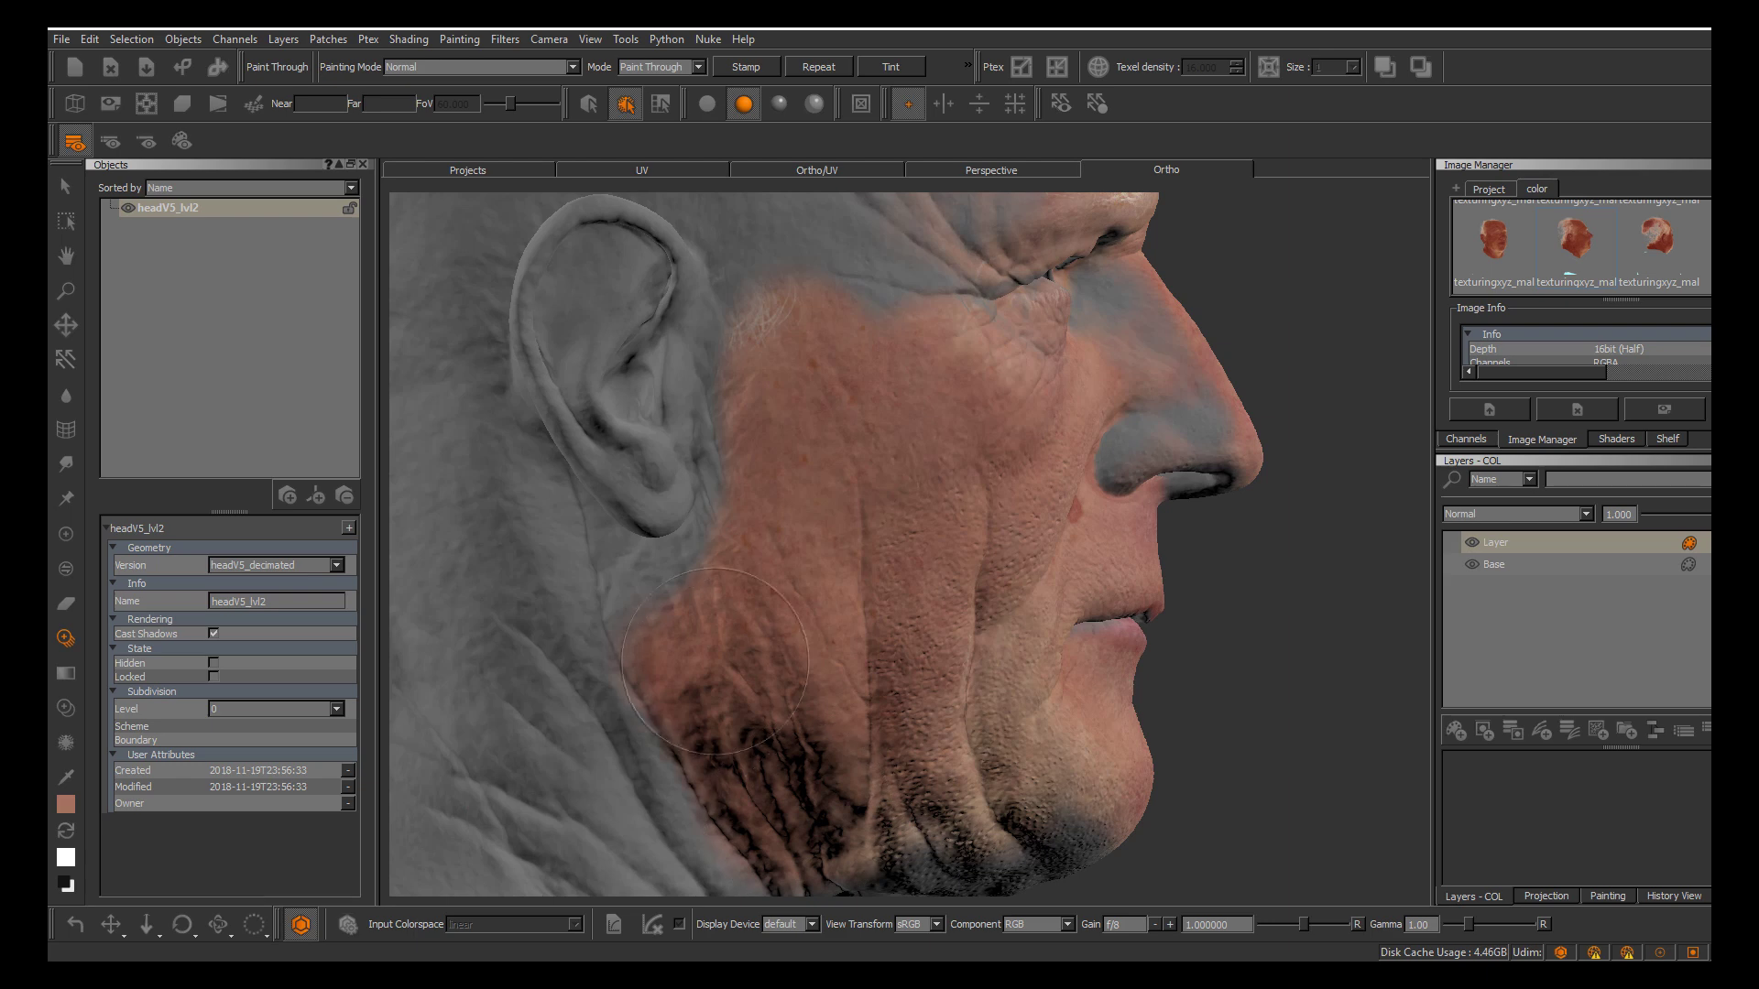
# Paint skin onto the neck below the right ear and beside the eye corner, and bake the paint
pyautogui.moveTo(691, 611); pyautogui.dragTo(644, 756)
pyautogui.moveTo(565, 647); pyautogui.dragTo(502, 630)
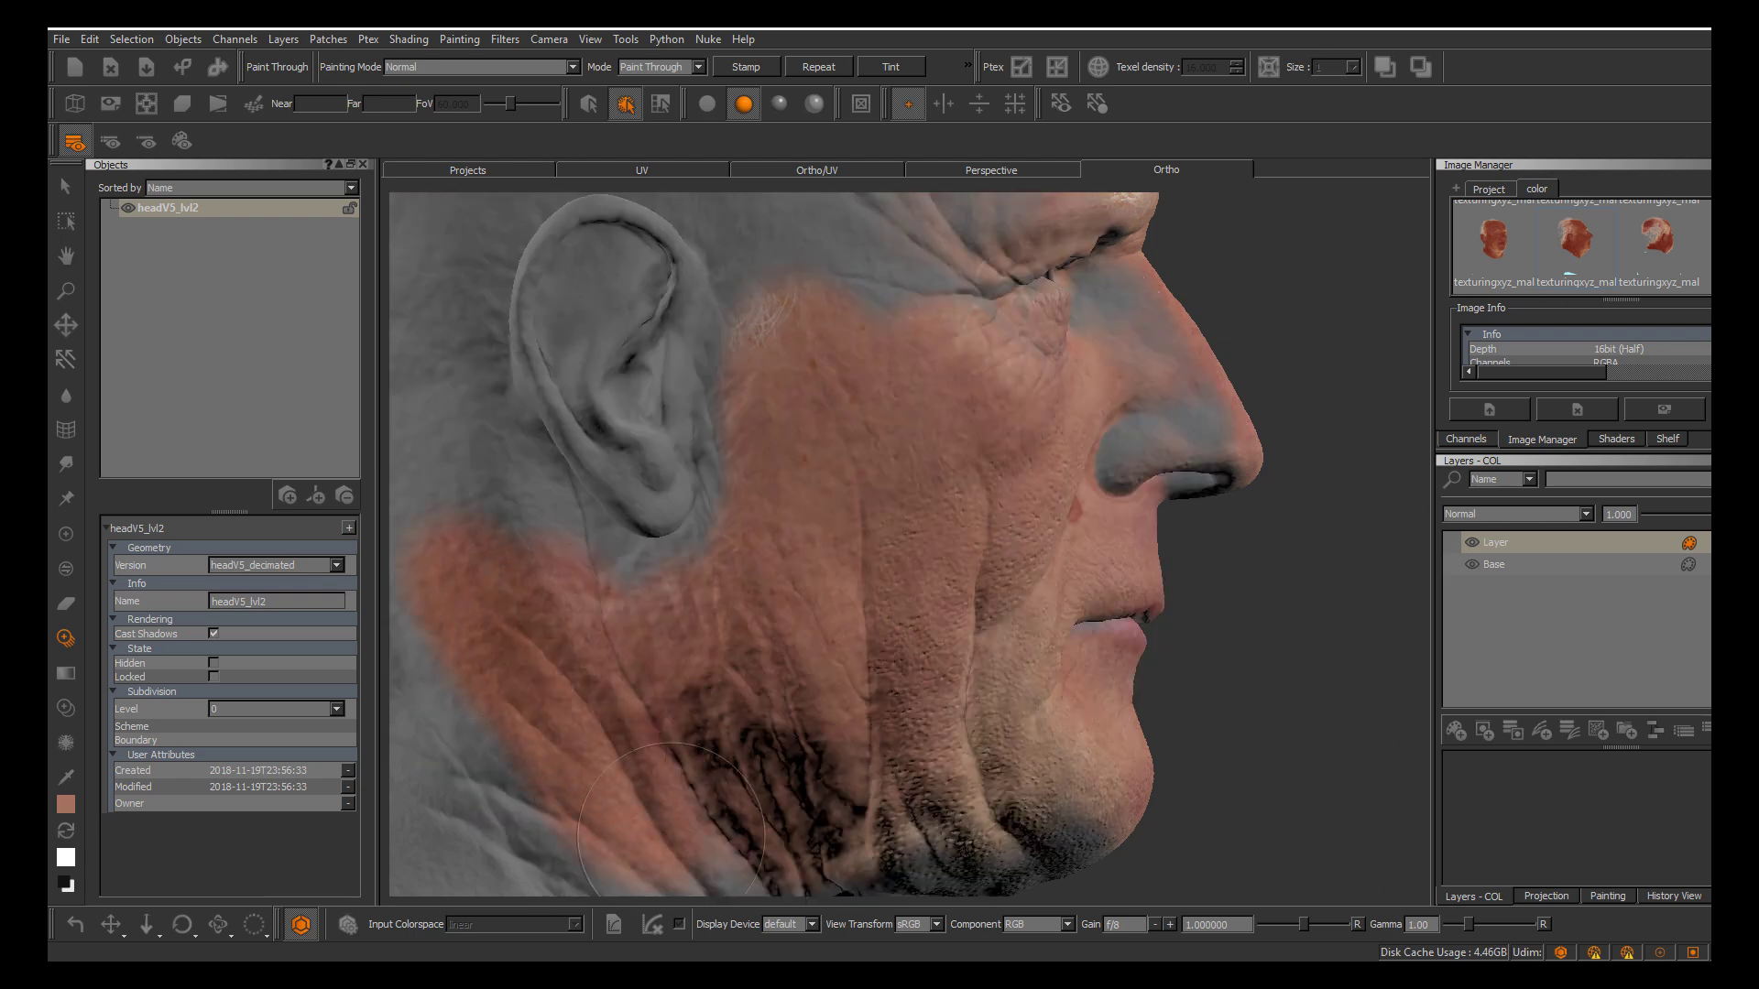
pyautogui.moveTo(752, 835); pyautogui.dragTo(748, 826)
pyautogui.moveTo(925, 356)
pyautogui.mouseDown()
pyautogui.moveTo(887, 335)
pyautogui.moveTo(920, 307)
pyautogui.moveTo(936, 372)
pyautogui.mouseUp()
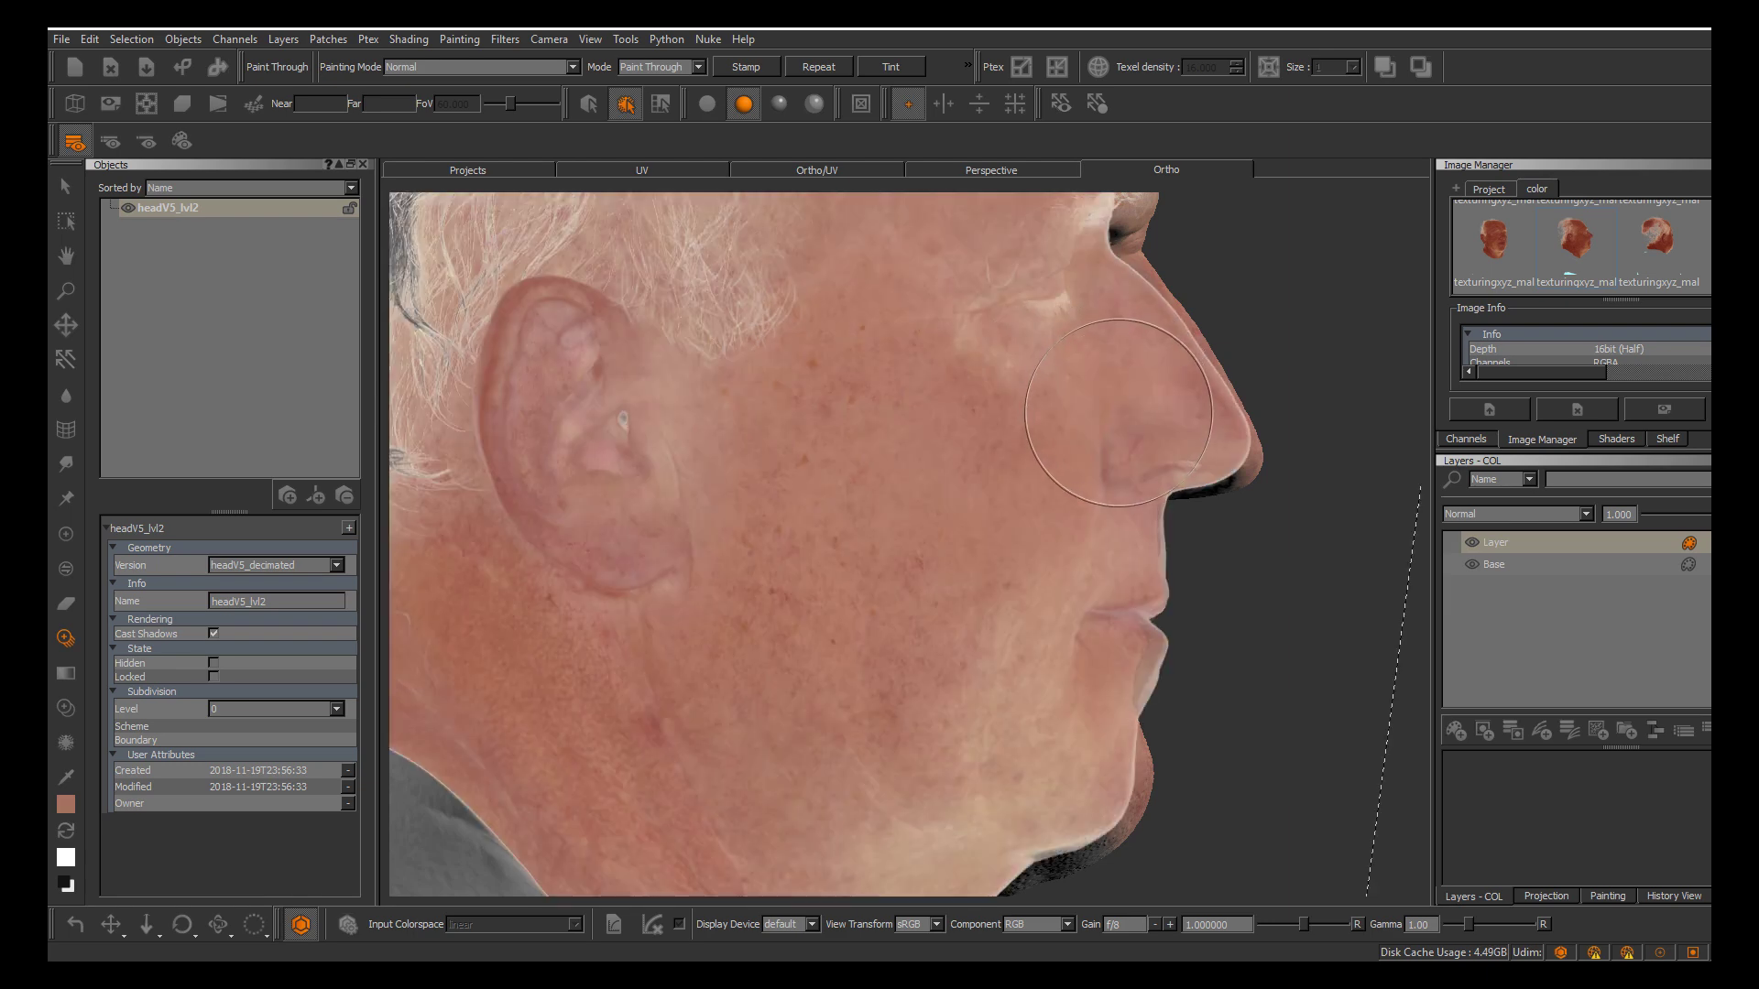
pyautogui.press('b')
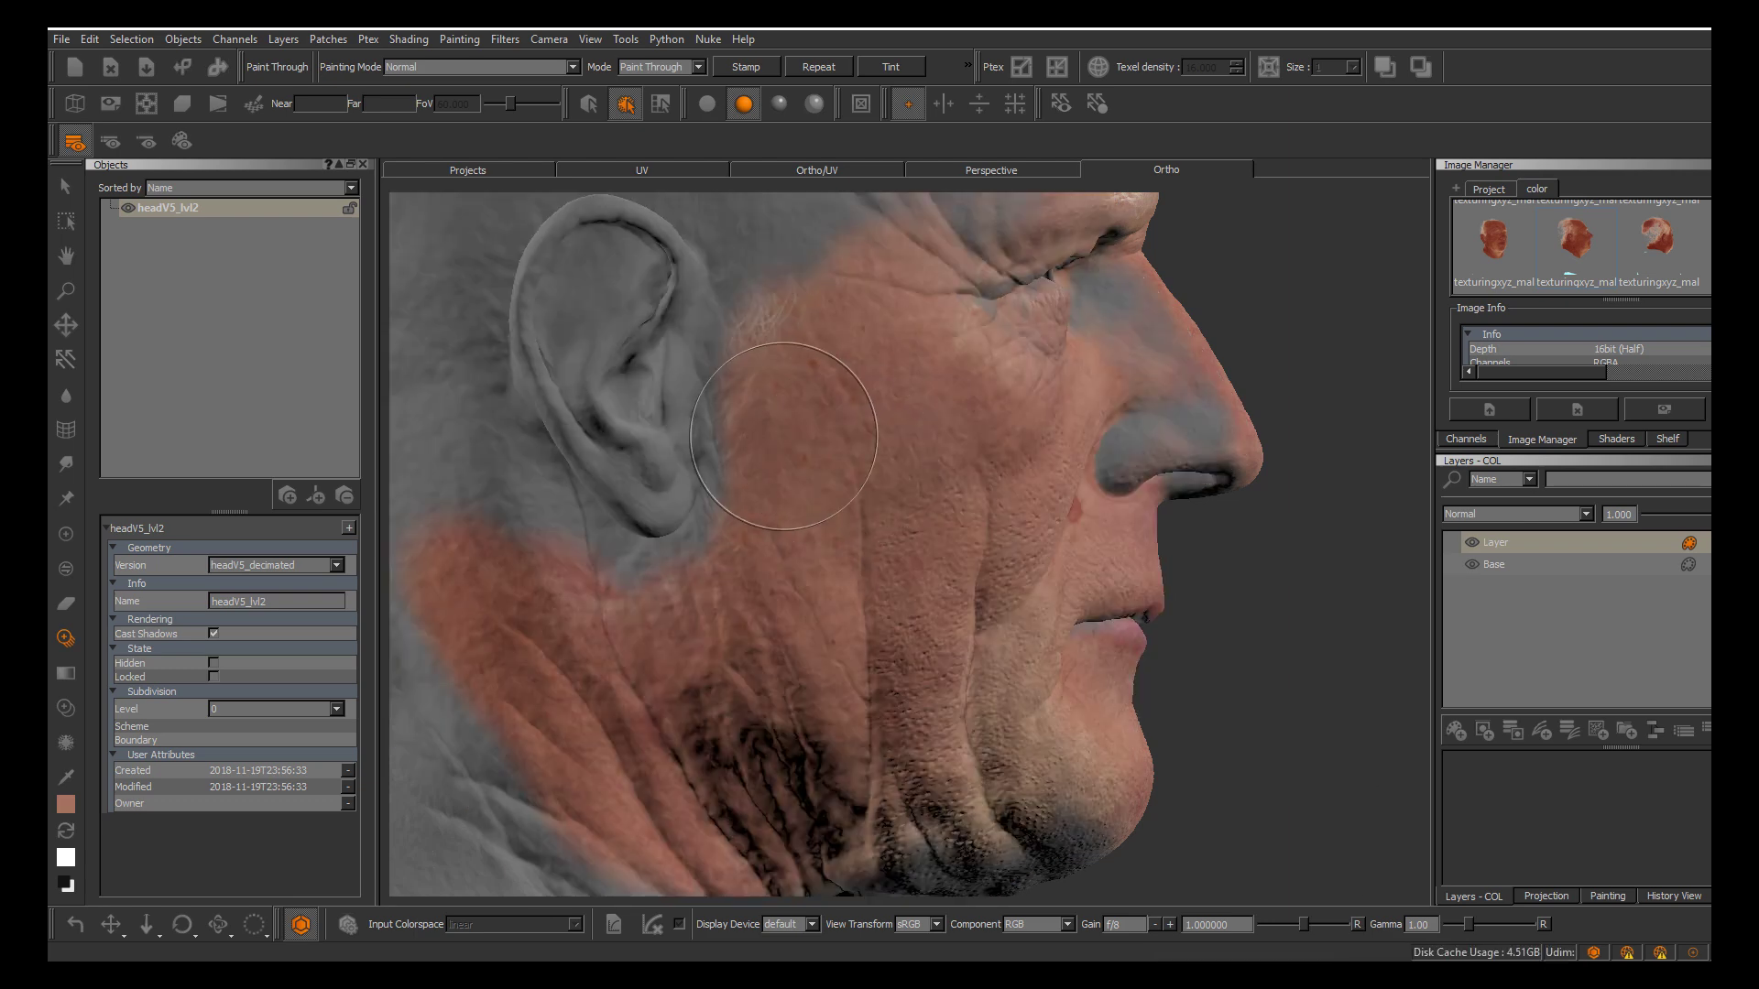
# Align the side-view photo with the nose and paint skin over the nostril wing and the side of the nose
pyautogui.scroll(5, 1096, 511)
pyautogui.scroll(4, 1098, 531)
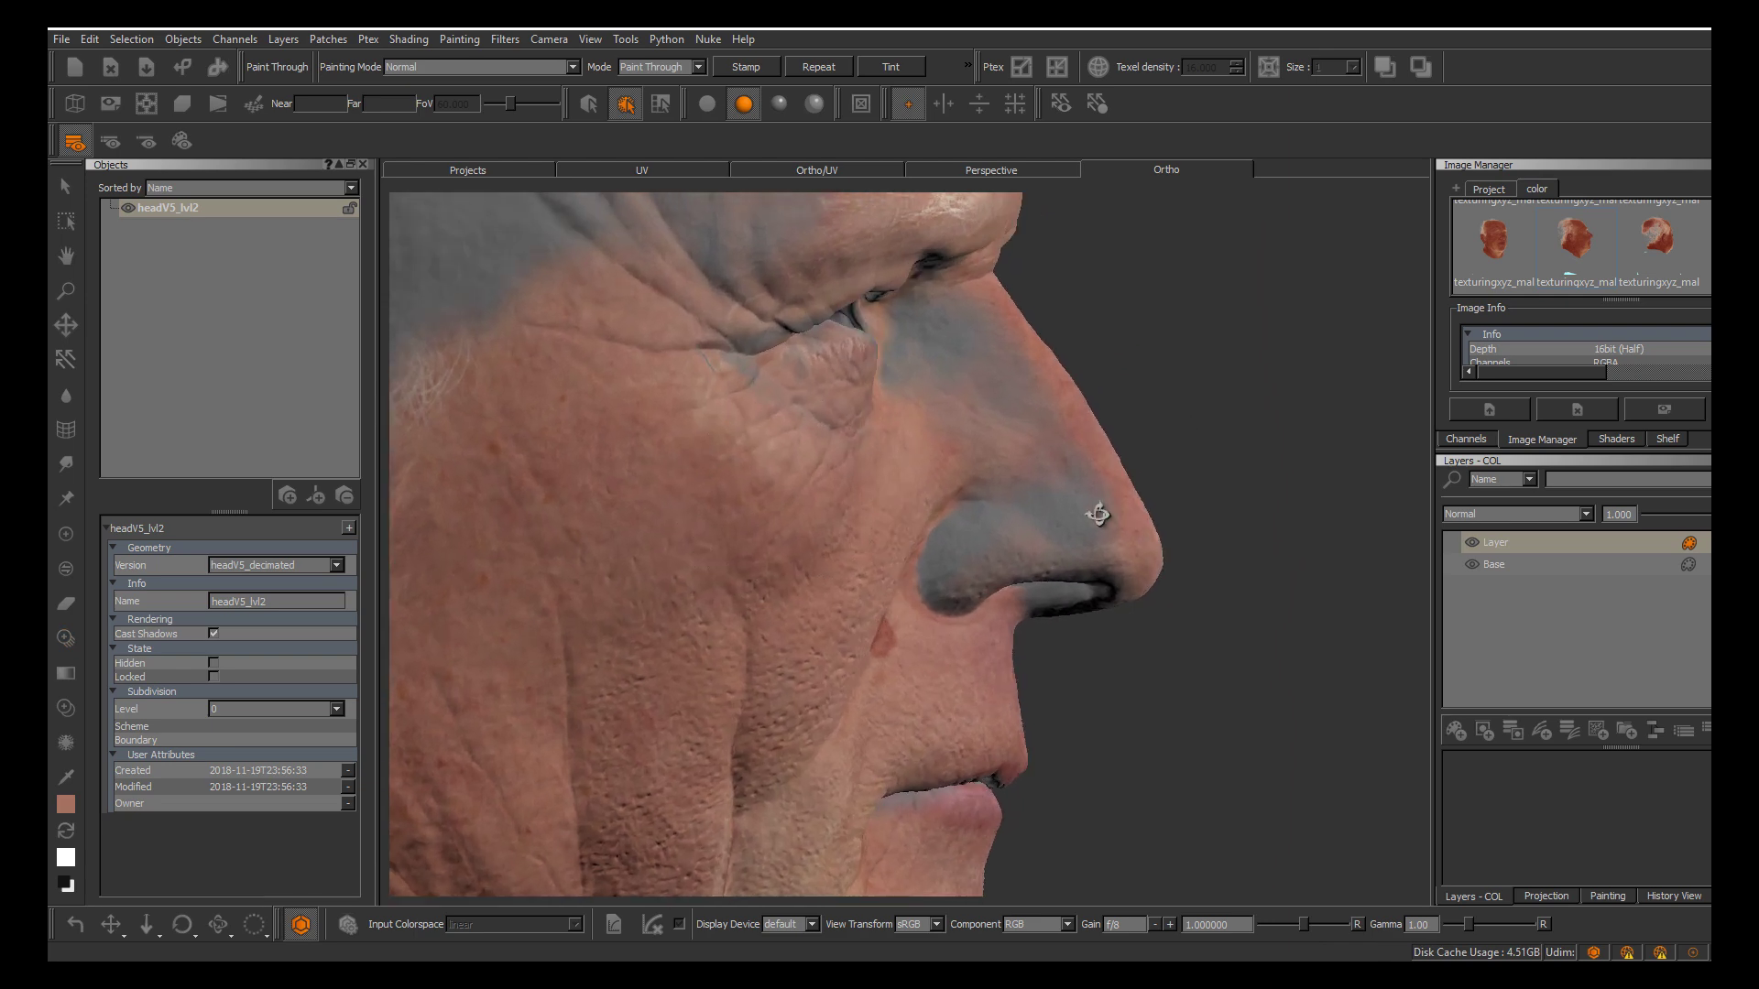
pyautogui.press('p')
pyautogui.moveTo(912, 491)
pyautogui.keyDown('shift'); pyautogui.mouseDown()
pyautogui.moveTo(867, 604)
pyautogui.moveTo(845, 591)
pyautogui.moveTo(831, 515)
pyautogui.moveTo(910, 536)
pyautogui.moveTo(863, 606)
pyautogui.moveTo(903, 596)
pyautogui.moveTo(902, 568)
pyautogui.moveTo(871, 555)
pyautogui.mouseUp(); pyautogui.keyUp('shift')
pyautogui.moveTo(1098, 515); pyautogui.dragTo(1074, 497)
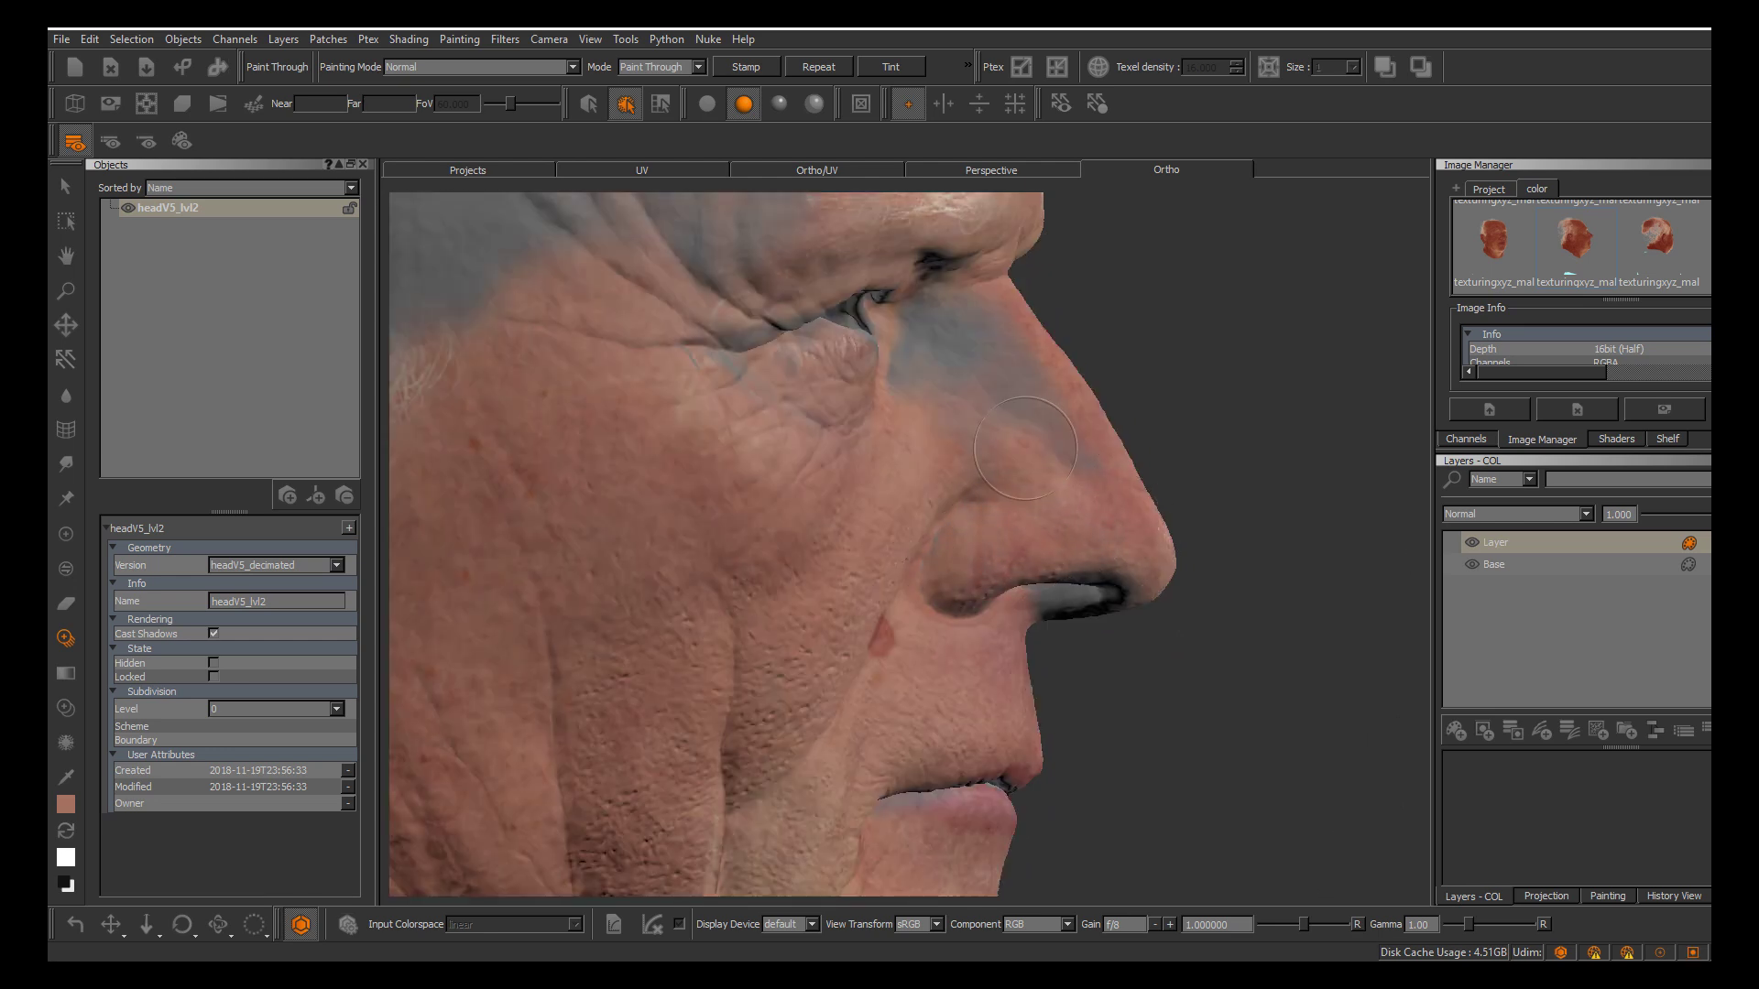
pyautogui.moveTo(986, 448)
pyautogui.mouseDown()
pyautogui.moveTo(961, 456)
pyautogui.moveTo(1009, 373)
pyautogui.moveTo(987, 350)
pyautogui.moveTo(1014, 383)
pyautogui.moveTo(979, 379)
pyautogui.mouseUp()
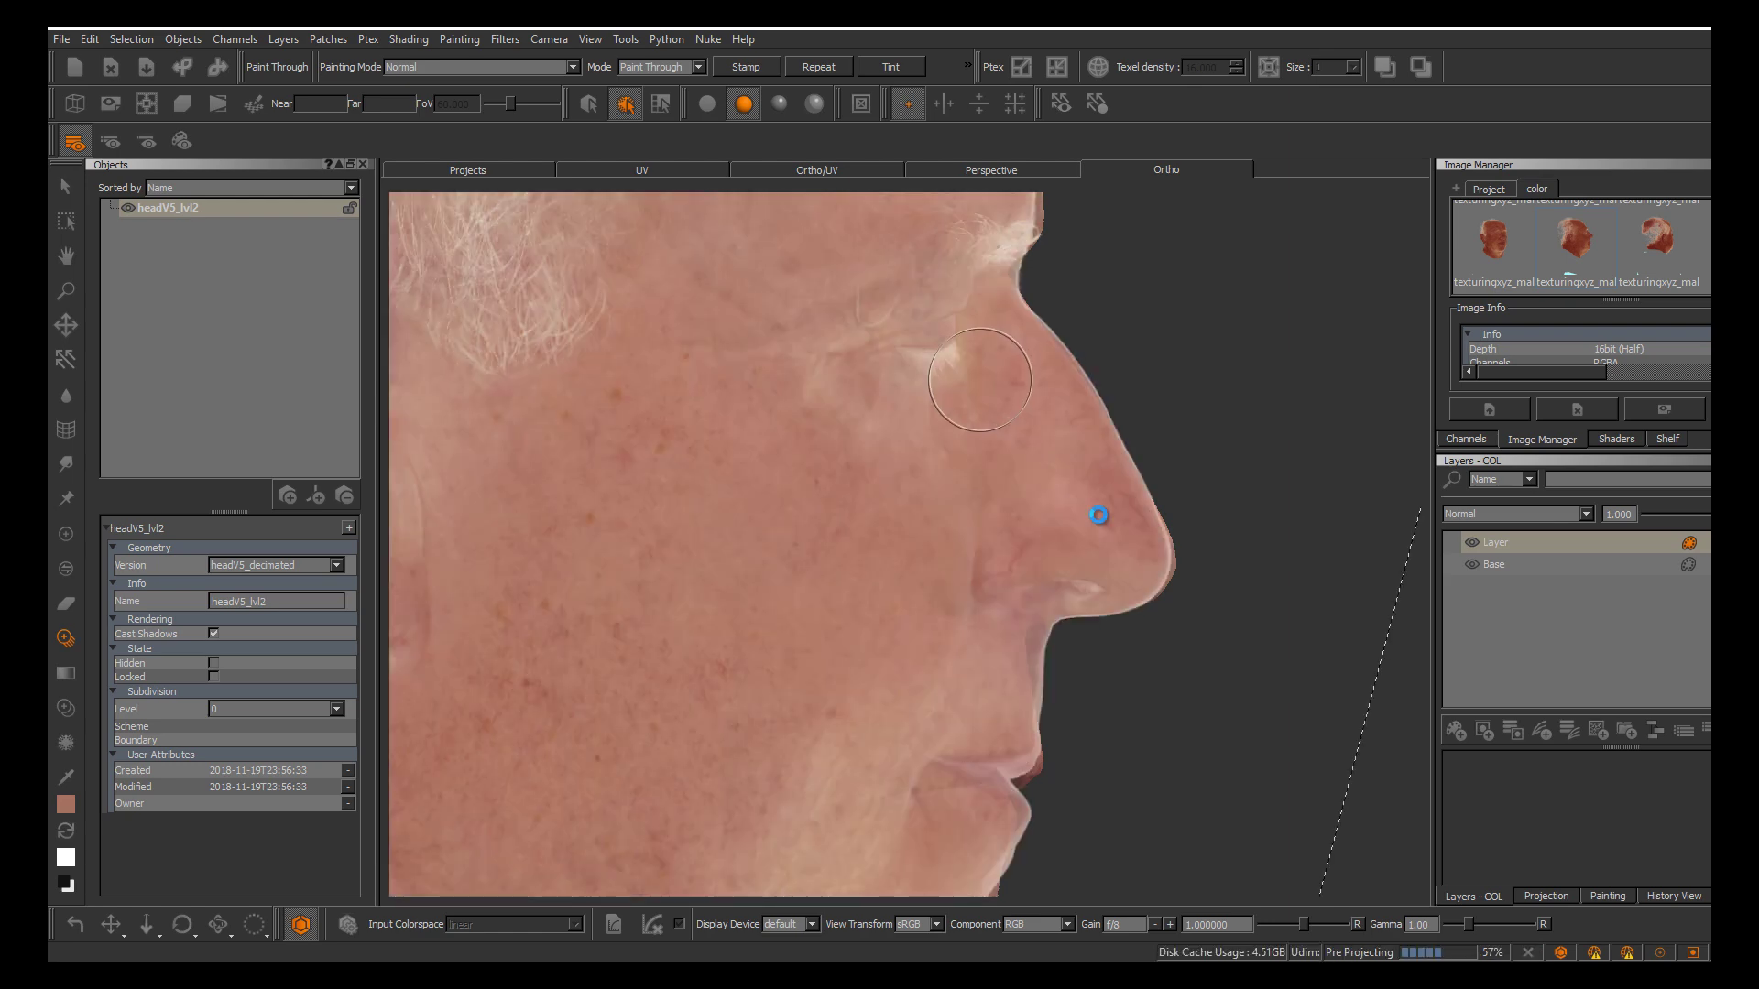
# Align the side-view photo with the right temple and start painting skin along the side of the forehead
pyautogui.keyDown('alt'); pyautogui.moveTo(1099, 515); pyautogui.dragTo(1231, 813, button='middle'); pyautogui.keyUp('alt')
pyautogui.scroll(-4, 1100, 516)
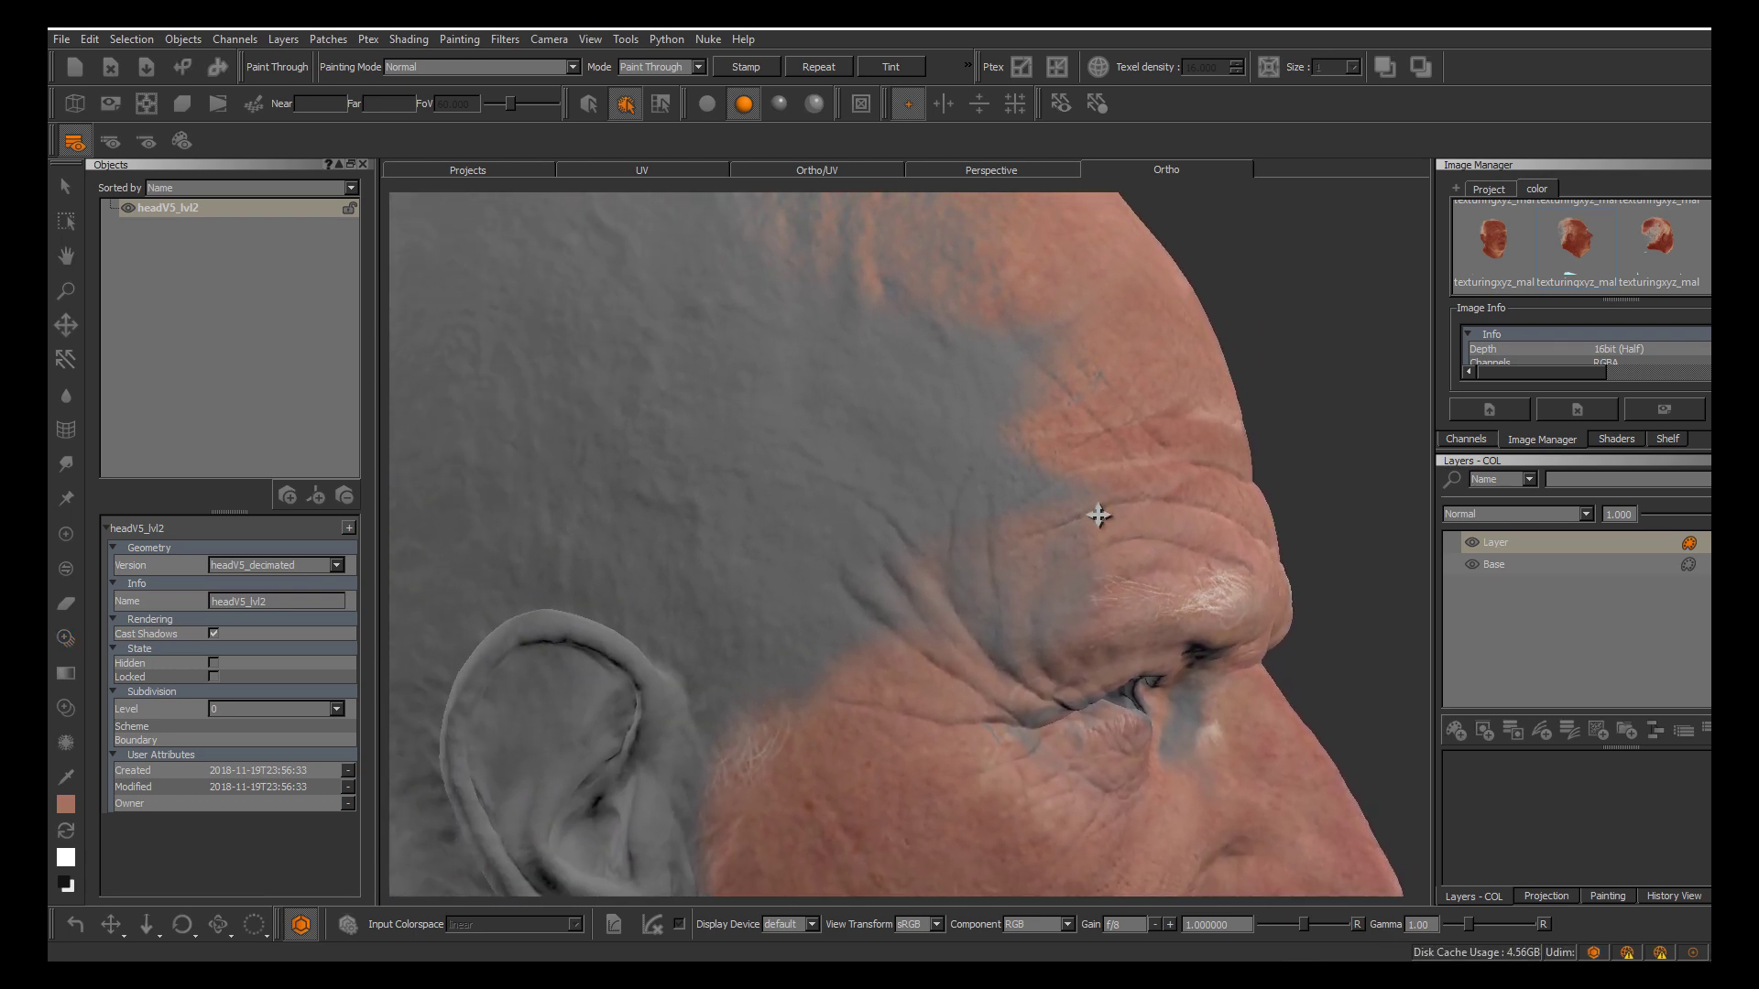
pyautogui.moveTo(917, 481)
pyautogui.keyDown('shift'); pyautogui.mouseDown(button='middle')
pyautogui.moveTo(945, 420)
pyautogui.moveTo(934, 581)
pyautogui.moveTo(978, 541)
pyautogui.mouseUp(button='middle'); pyautogui.keyUp('shift')
pyautogui.press('r')
pyautogui.moveTo(919, 538); pyautogui.dragTo(956, 527)
pyautogui.moveTo(1018, 472); pyautogui.dragTo(1023, 471)
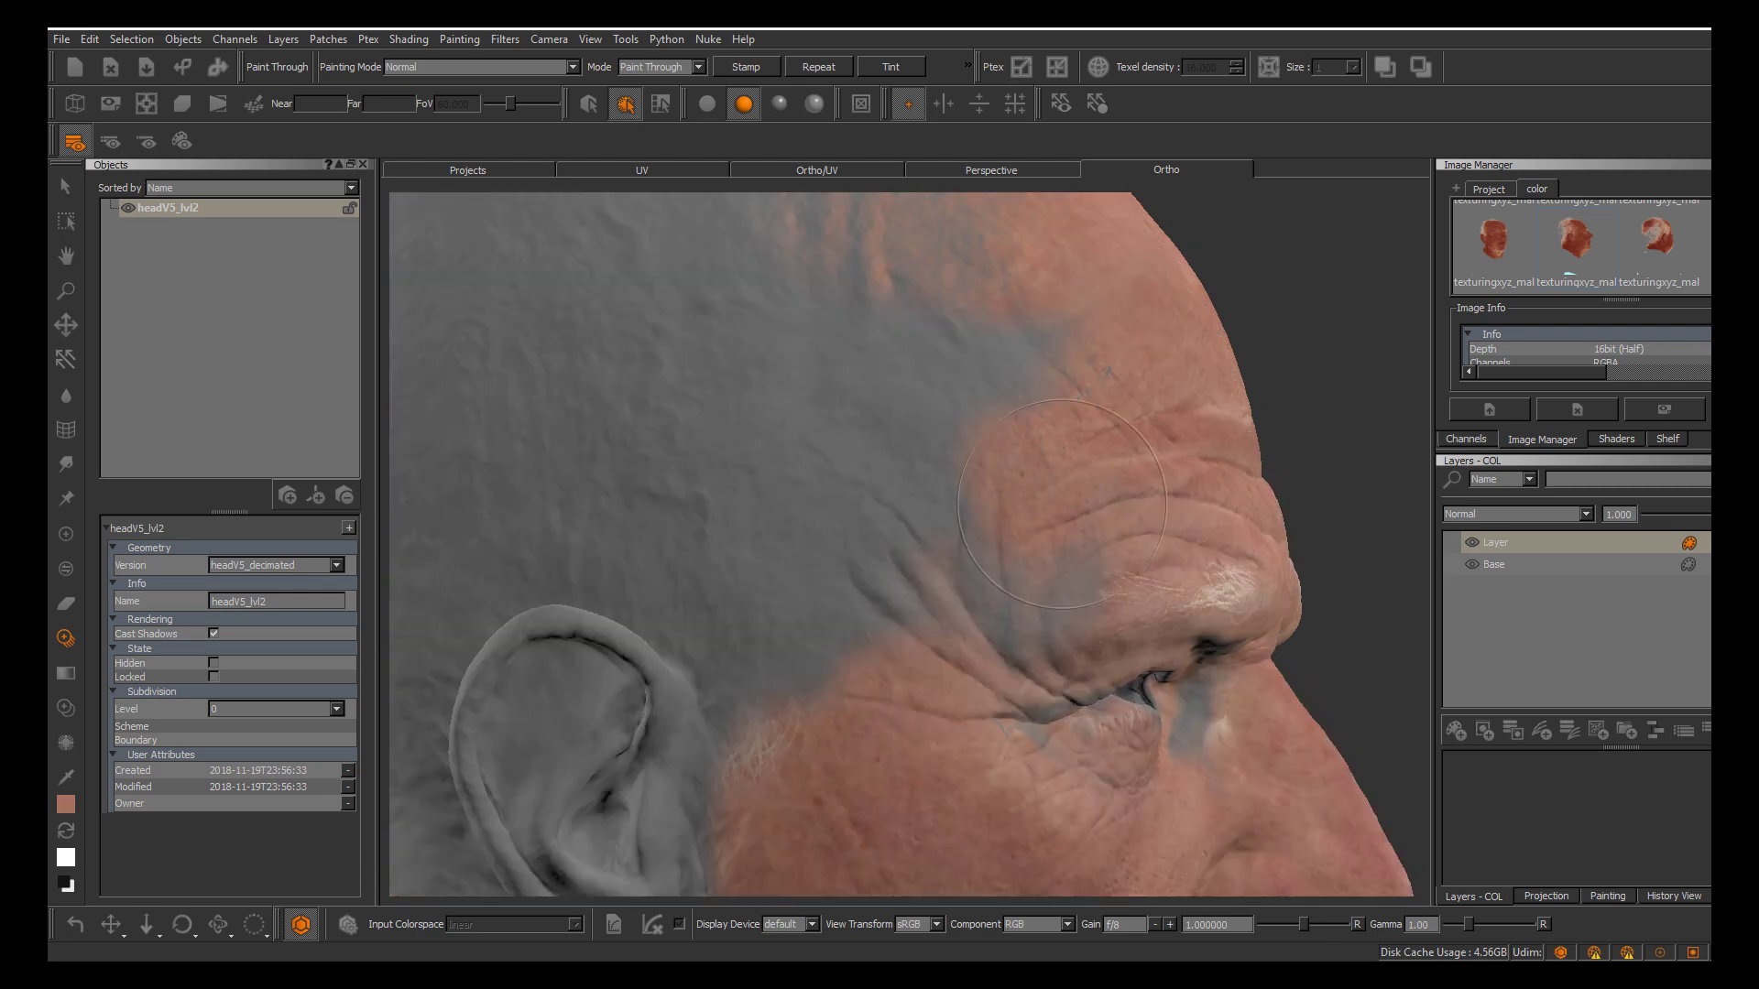
# Fill the right temple and side of the forehead with projected skin down to the cheek
pyautogui.moveTo(1060, 569)
pyautogui.mouseDown()
pyautogui.moveTo(997, 548)
pyautogui.moveTo(994, 476)
pyautogui.mouseUp()
pyautogui.moveTo(953, 389)
pyautogui.mouseDown()
pyautogui.moveTo(869, 280)
pyautogui.moveTo(909, 563)
pyautogui.moveTo(841, 588)
pyautogui.moveTo(879, 467)
pyautogui.moveTo(840, 345)
pyautogui.mouseUp()
pyautogui.moveTo(914, 511); pyautogui.dragTo(1053, 500)
pyautogui.moveTo(971, 286); pyautogui.dragTo(855, 288)
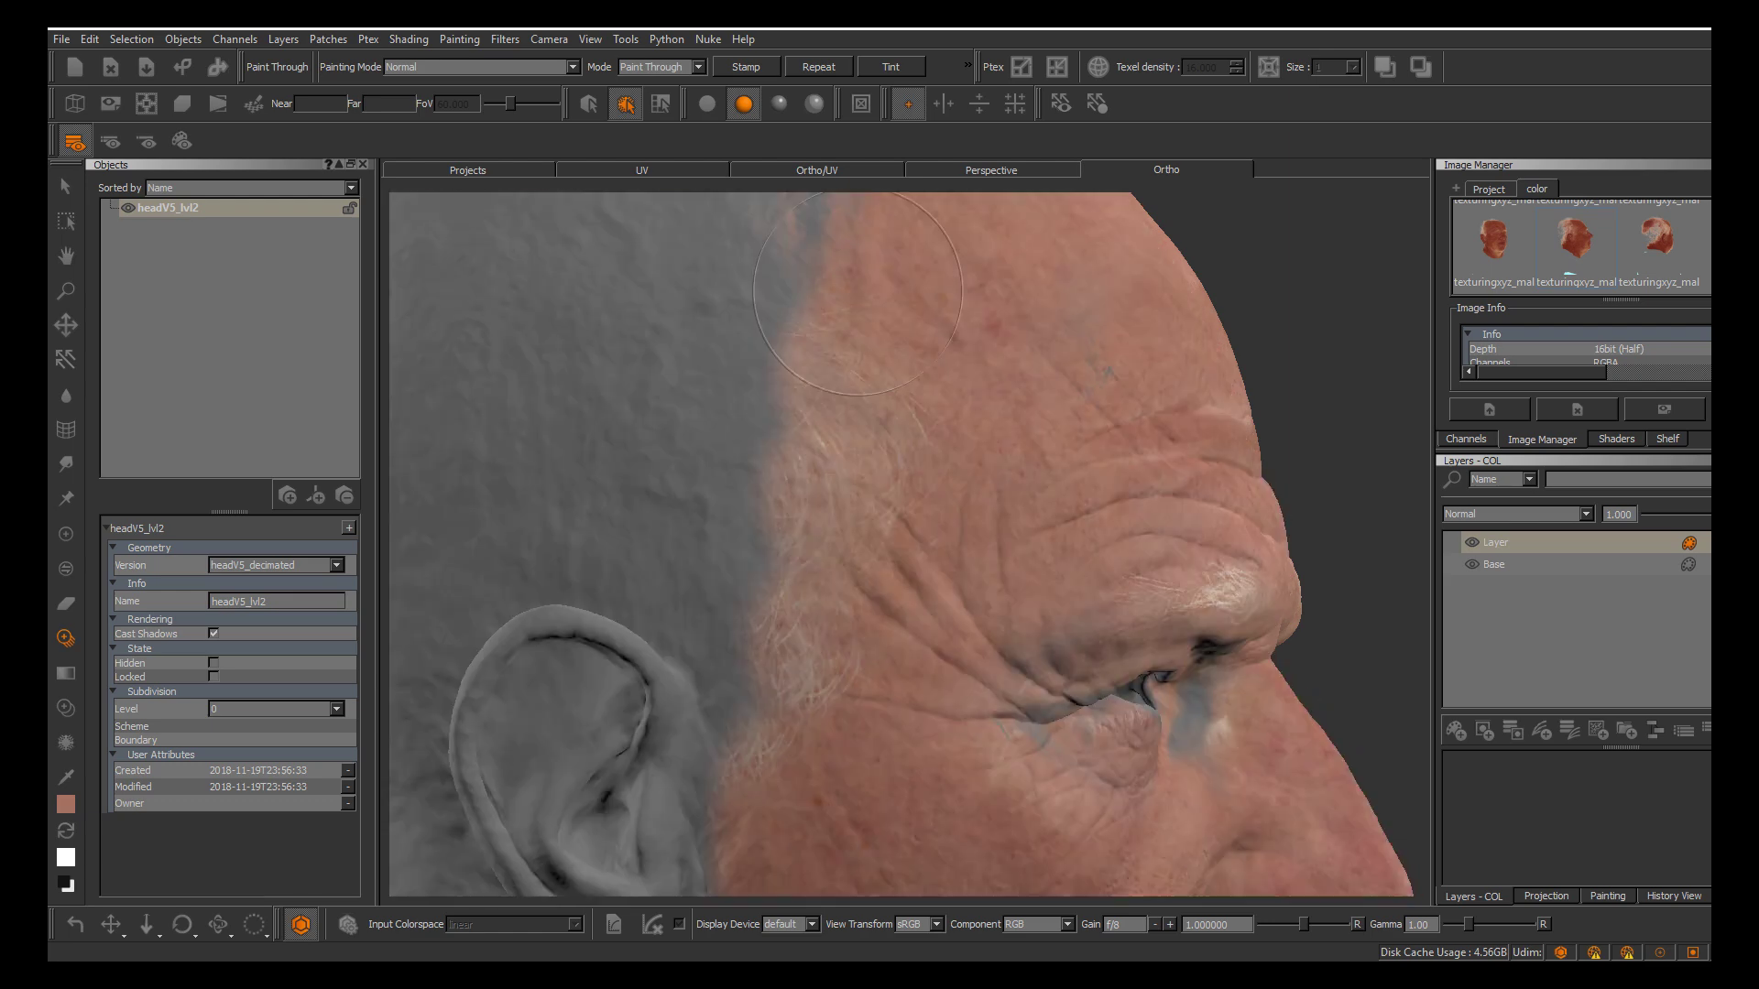
pyautogui.moveTo(926, 461); pyautogui.dragTo(921, 458)
pyautogui.moveTo(847, 285); pyautogui.dragTo(853, 274)
pyautogui.moveTo(909, 352); pyautogui.dragTo(917, 380)
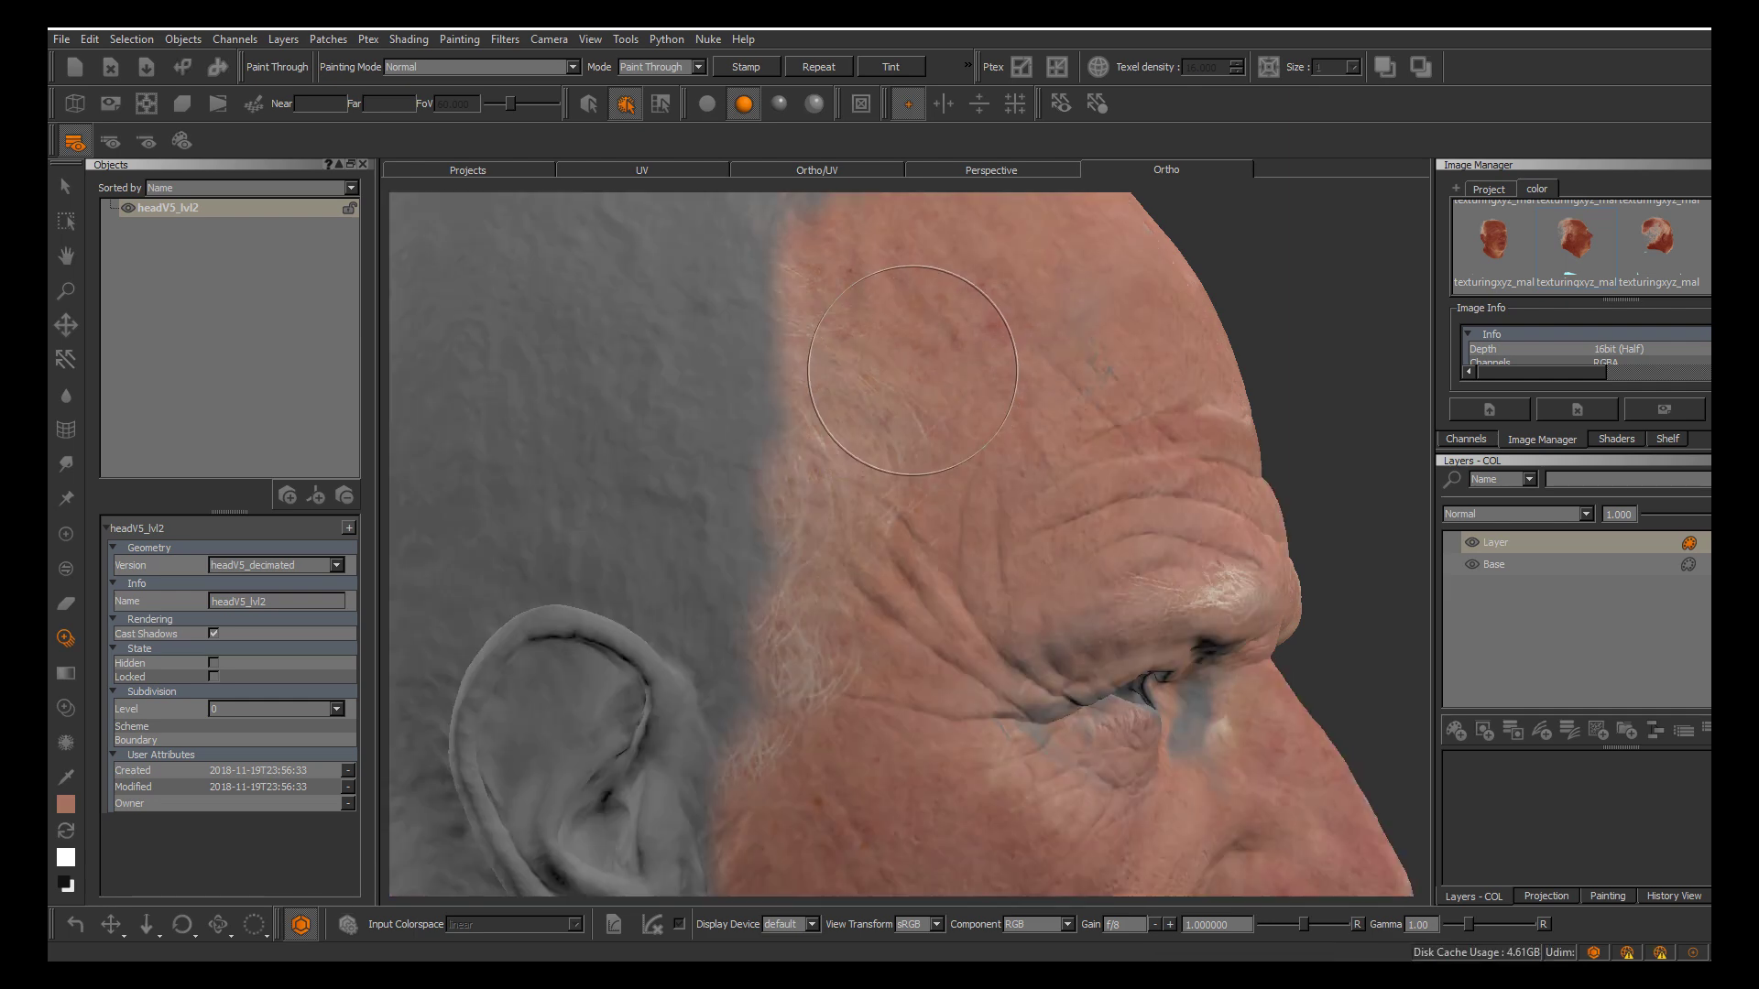
# Realign the photo with the upper right side of the head and paint skin along the scalp above the temple
pyautogui.keyDown('alt'); pyautogui.moveTo(907, 339); pyautogui.dragTo(954, 517, button='middle'); pyautogui.keyUp('alt')
pyautogui.keyDown('alt'); pyautogui.moveTo(955, 518); pyautogui.dragTo(1049, 541); pyautogui.keyUp('alt')
pyautogui.moveTo(923, 262)
pyautogui.keyDown('shift'); pyautogui.mouseDown()
pyautogui.moveTo(960, 424)
pyautogui.moveTo(928, 408)
pyautogui.mouseUp(); pyautogui.keyUp('shift')
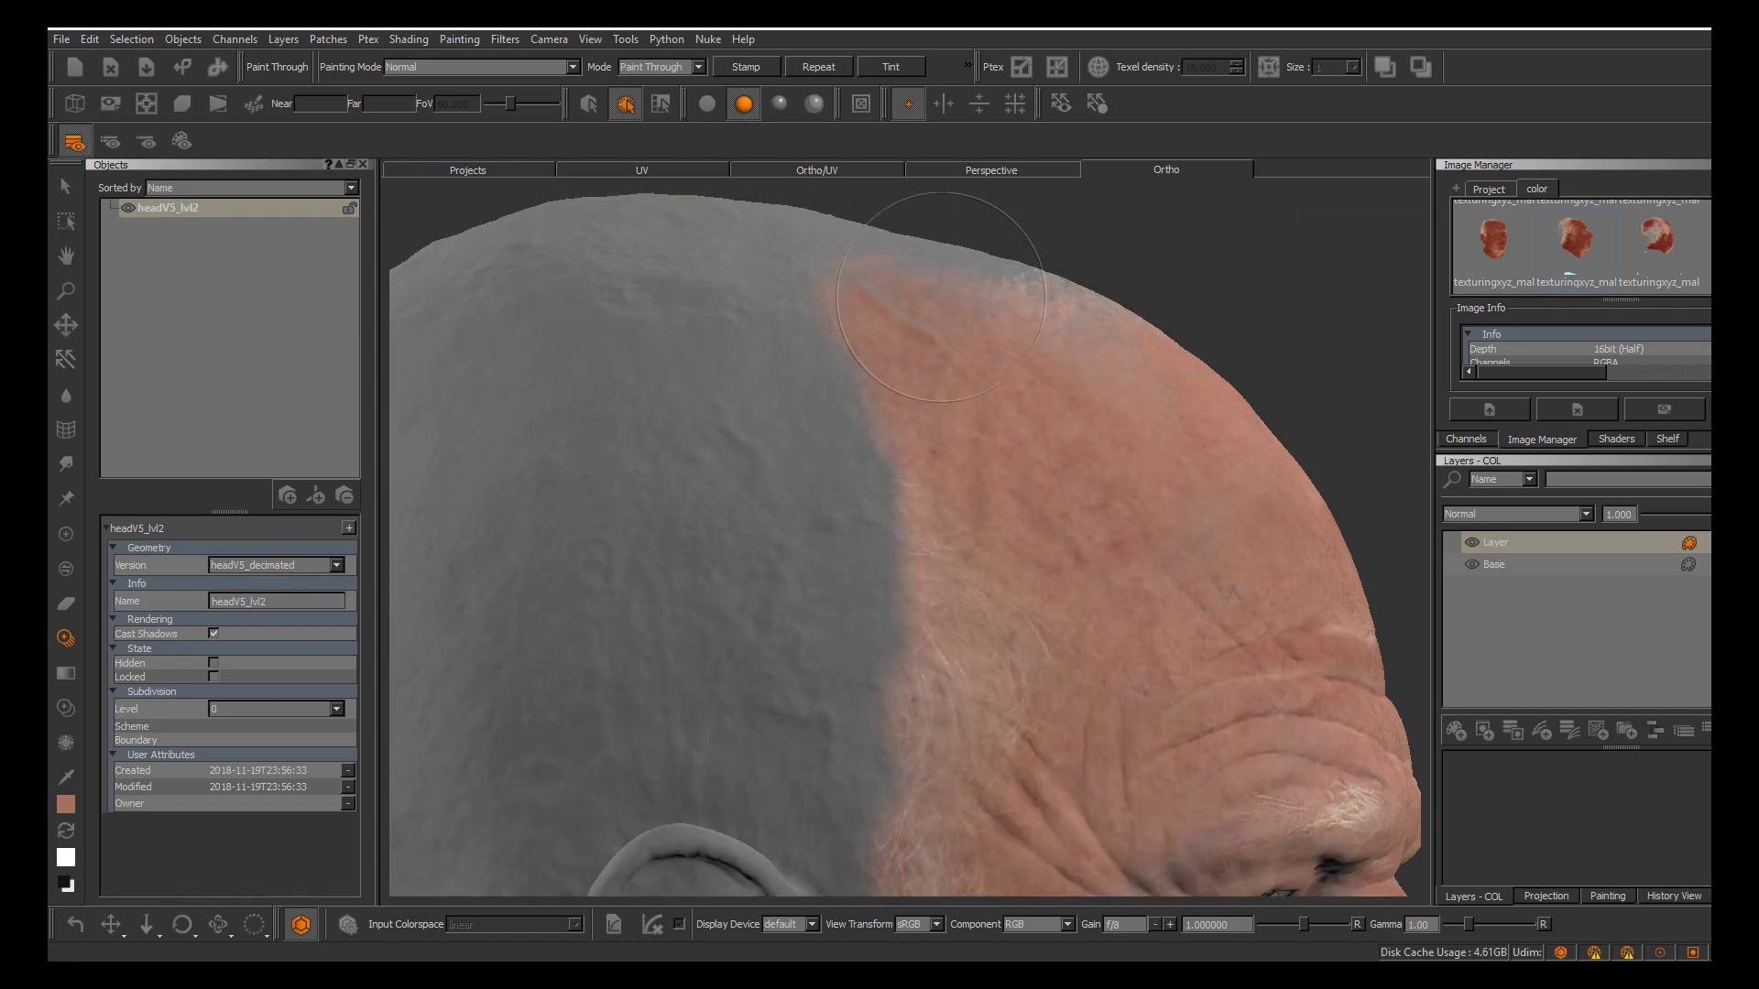
pyautogui.moveTo(1001, 443); pyautogui.dragTo(997, 439)
pyautogui.moveTo(927, 352); pyautogui.dragTo(905, 310)
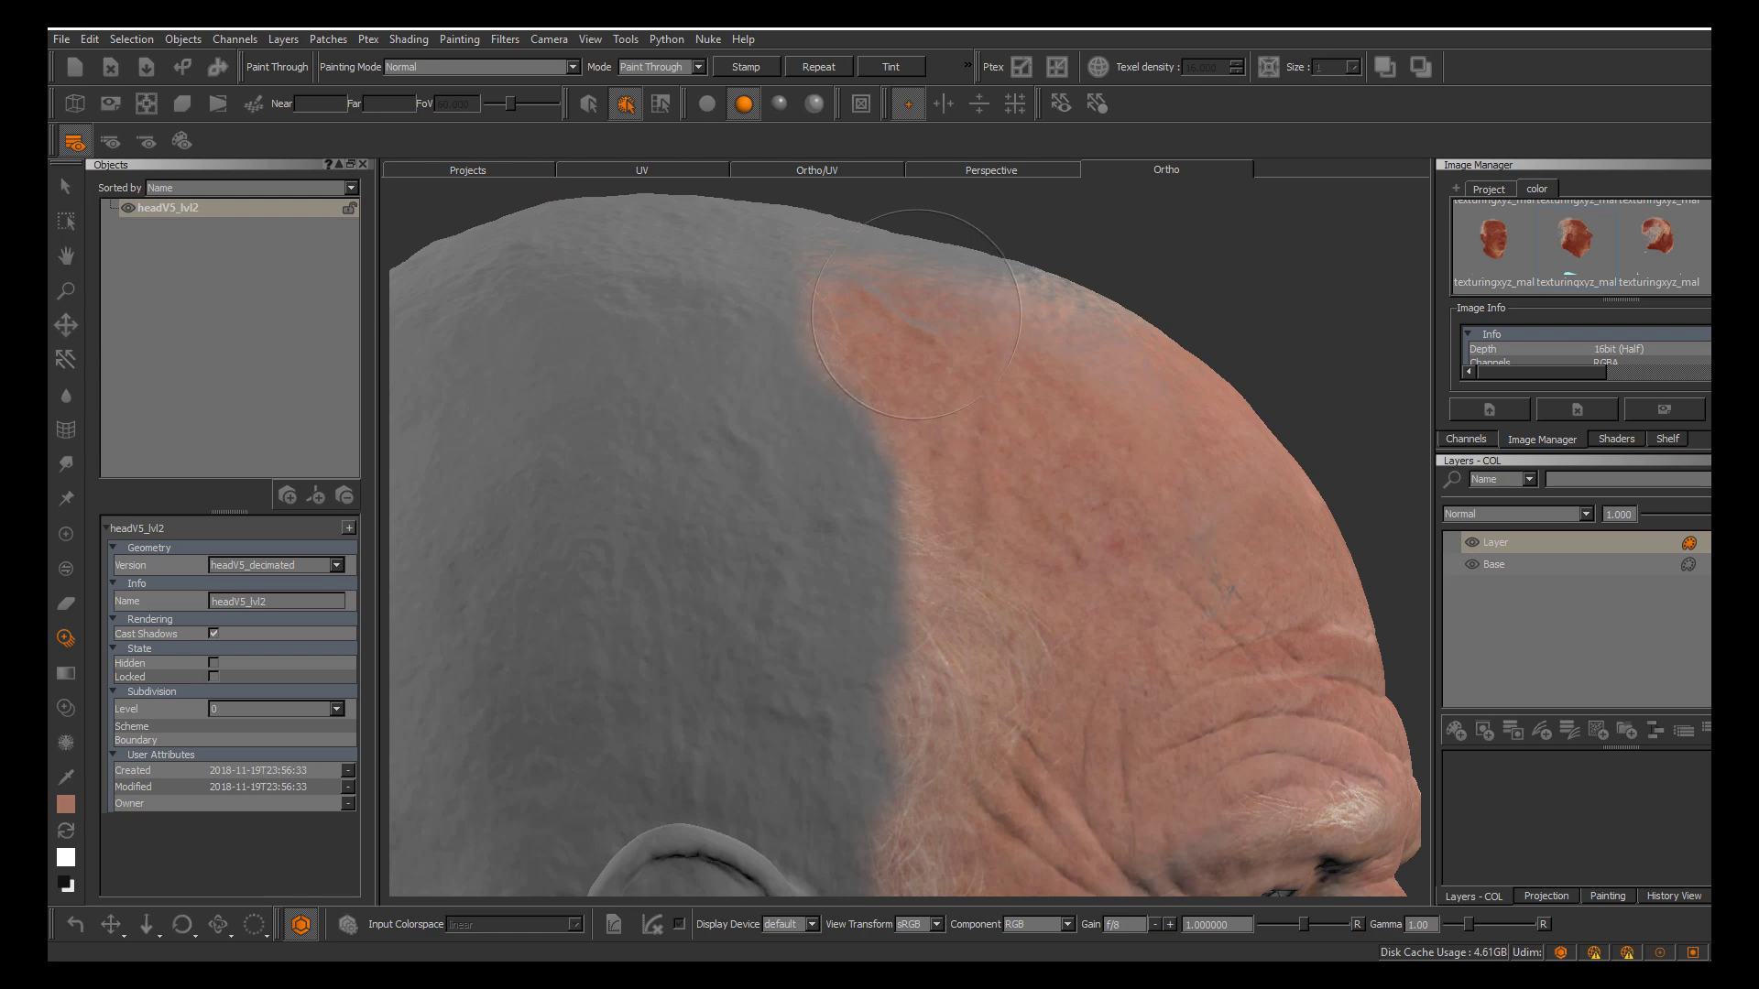
pyautogui.moveTo(1052, 411); pyautogui.dragTo(1045, 445)
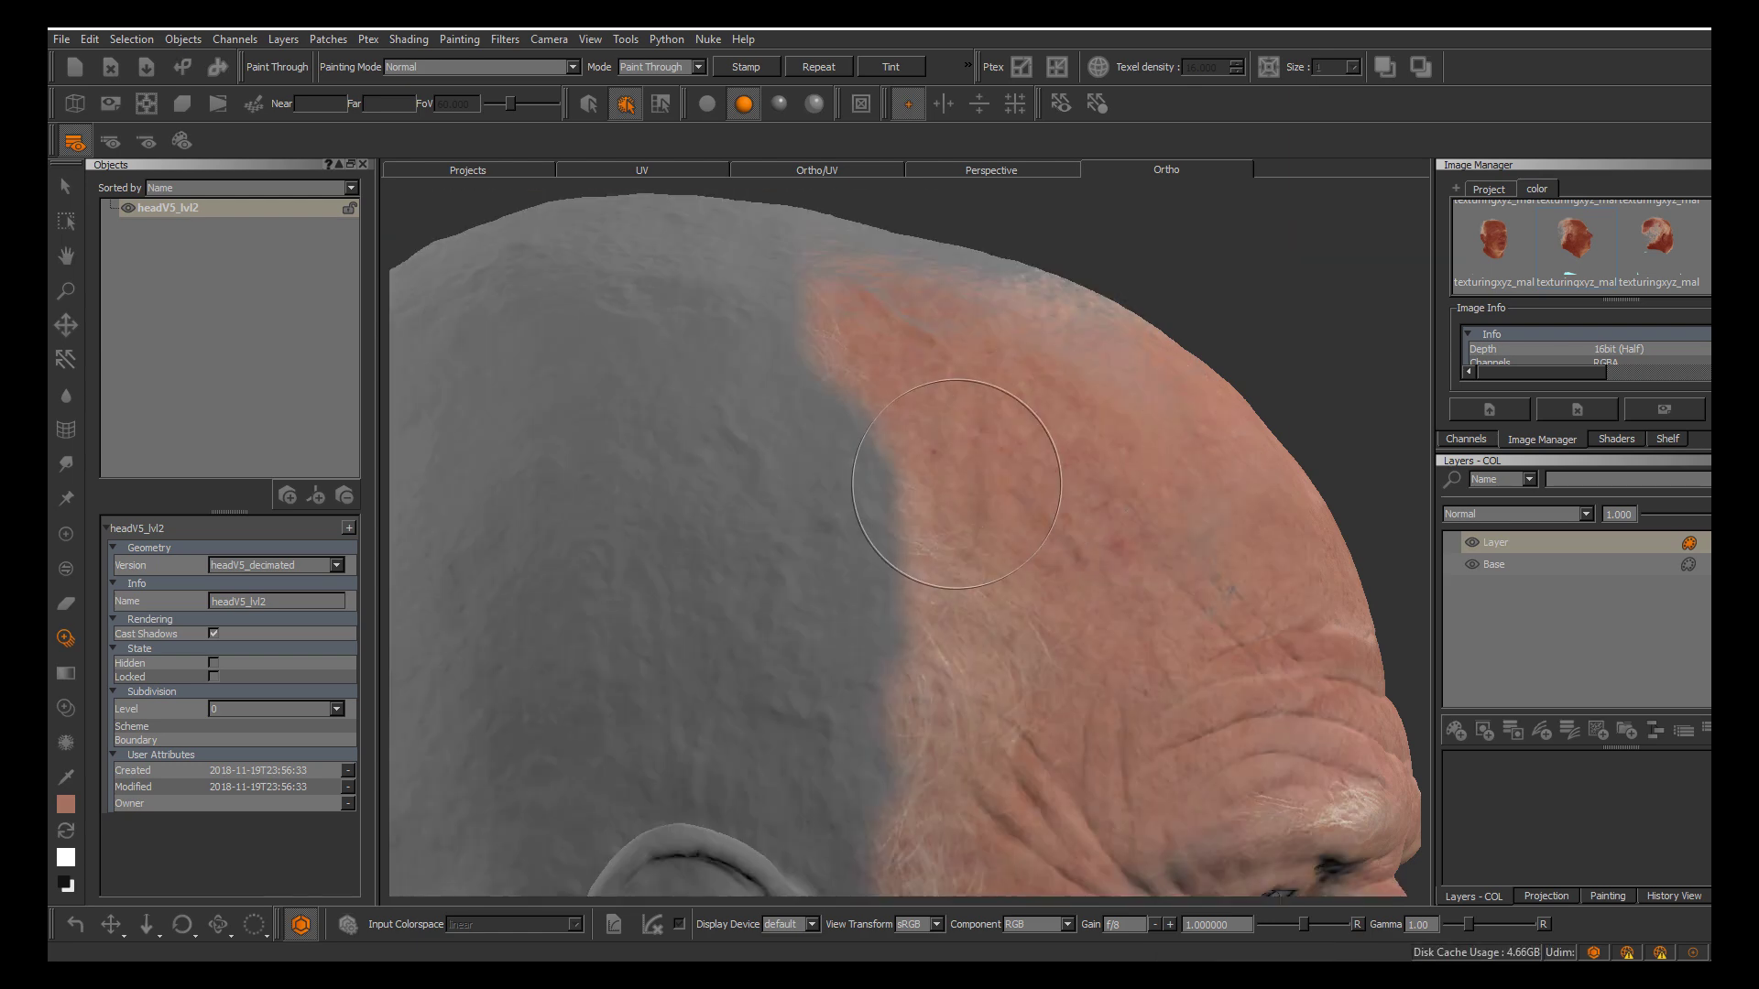
# Scale and position the side-view photo so its ear lines up with the model's right ear
pyautogui.keyDown('alt'); pyautogui.moveTo(952, 809); pyautogui.dragTo(863, 318, button='middle'); pyautogui.keyUp('alt')
pyautogui.keyDown('alt'); pyautogui.moveTo(928, 386); pyautogui.dragTo(794, 444, button='middle'); pyautogui.keyUp('alt')
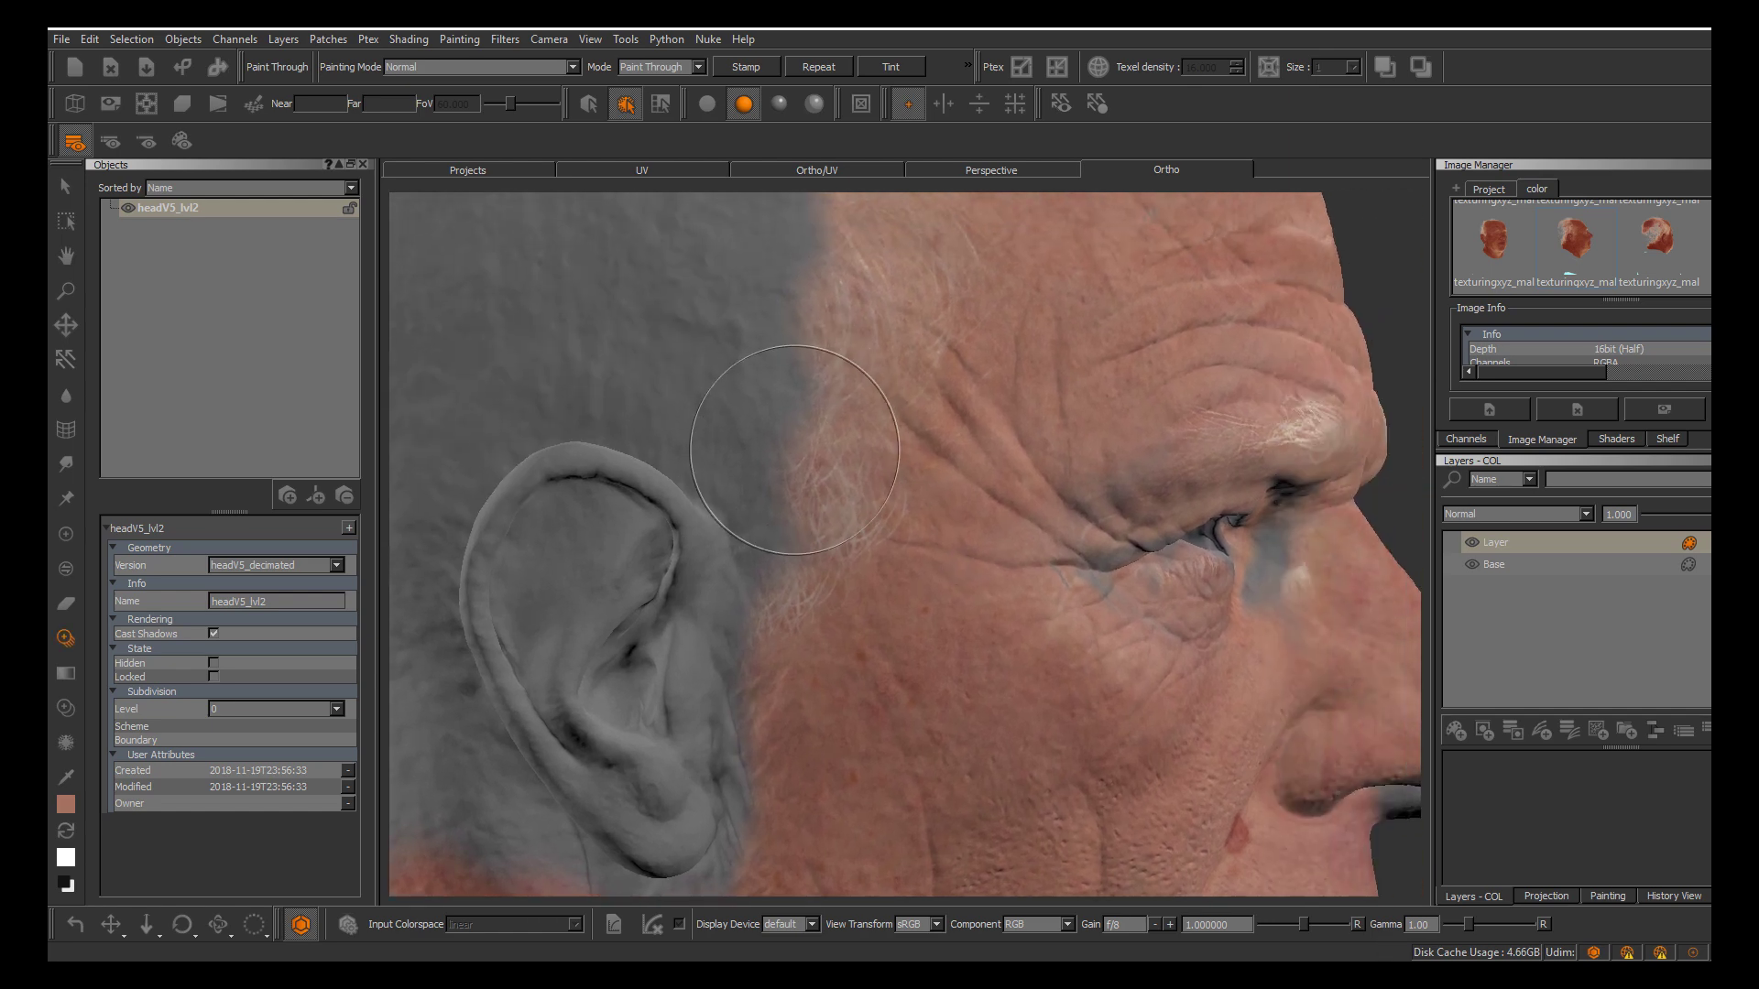
pyautogui.keyDown('alt'); pyautogui.moveTo(1098, 516); pyautogui.dragTo(1087, 455, button='middle'); pyautogui.keyUp('alt')
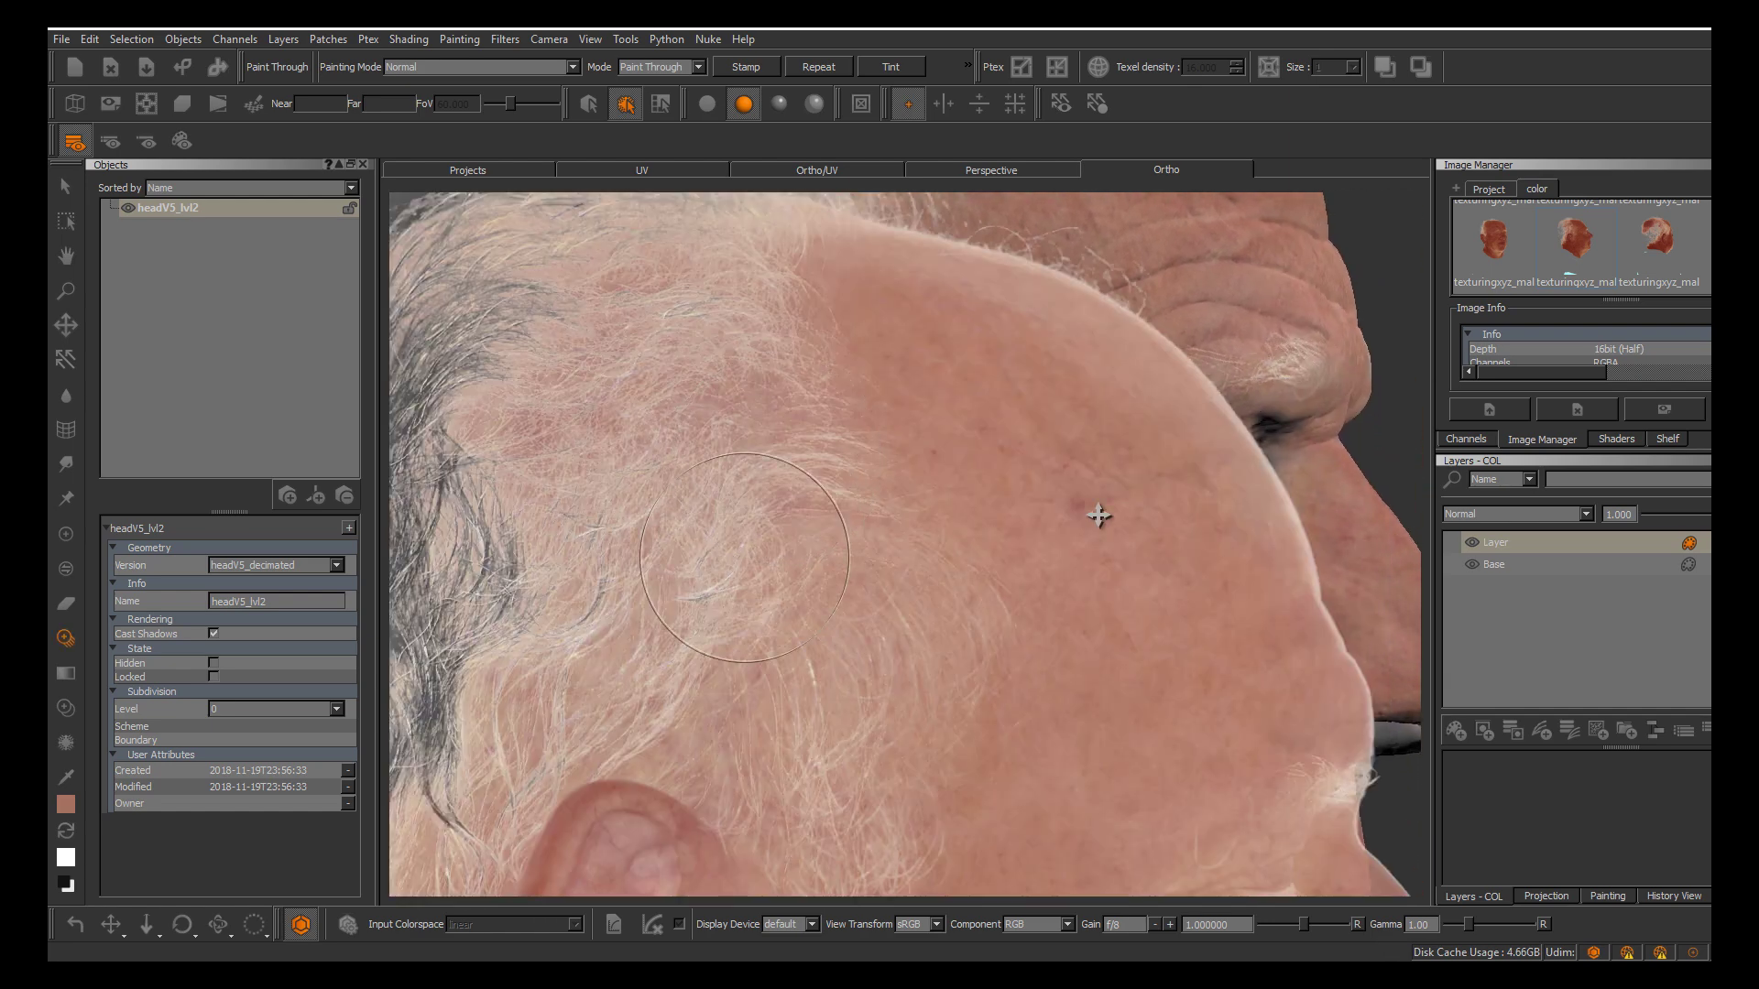
pyautogui.moveTo(815, 733)
pyautogui.keyDown('shift'); pyautogui.mouseDown()
pyautogui.moveTo(805, 471)
pyautogui.moveTo(789, 449)
pyautogui.mouseUp(); pyautogui.keyUp('shift')
pyautogui.keyDown('alt'); pyautogui.moveTo(789, 495); pyautogui.dragTo(1015, 332, button='middle'); pyautogui.keyUp('alt')
pyautogui.keyDown('alt'); pyautogui.moveTo(1014, 333); pyautogui.dragTo(1099, 514, button='right'); pyautogui.keyUp('alt')
pyautogui.keyDown('alt'); pyautogui.moveTo(1098, 514); pyautogui.dragTo(1136, 646, button='middle'); pyautogui.keyUp('alt')
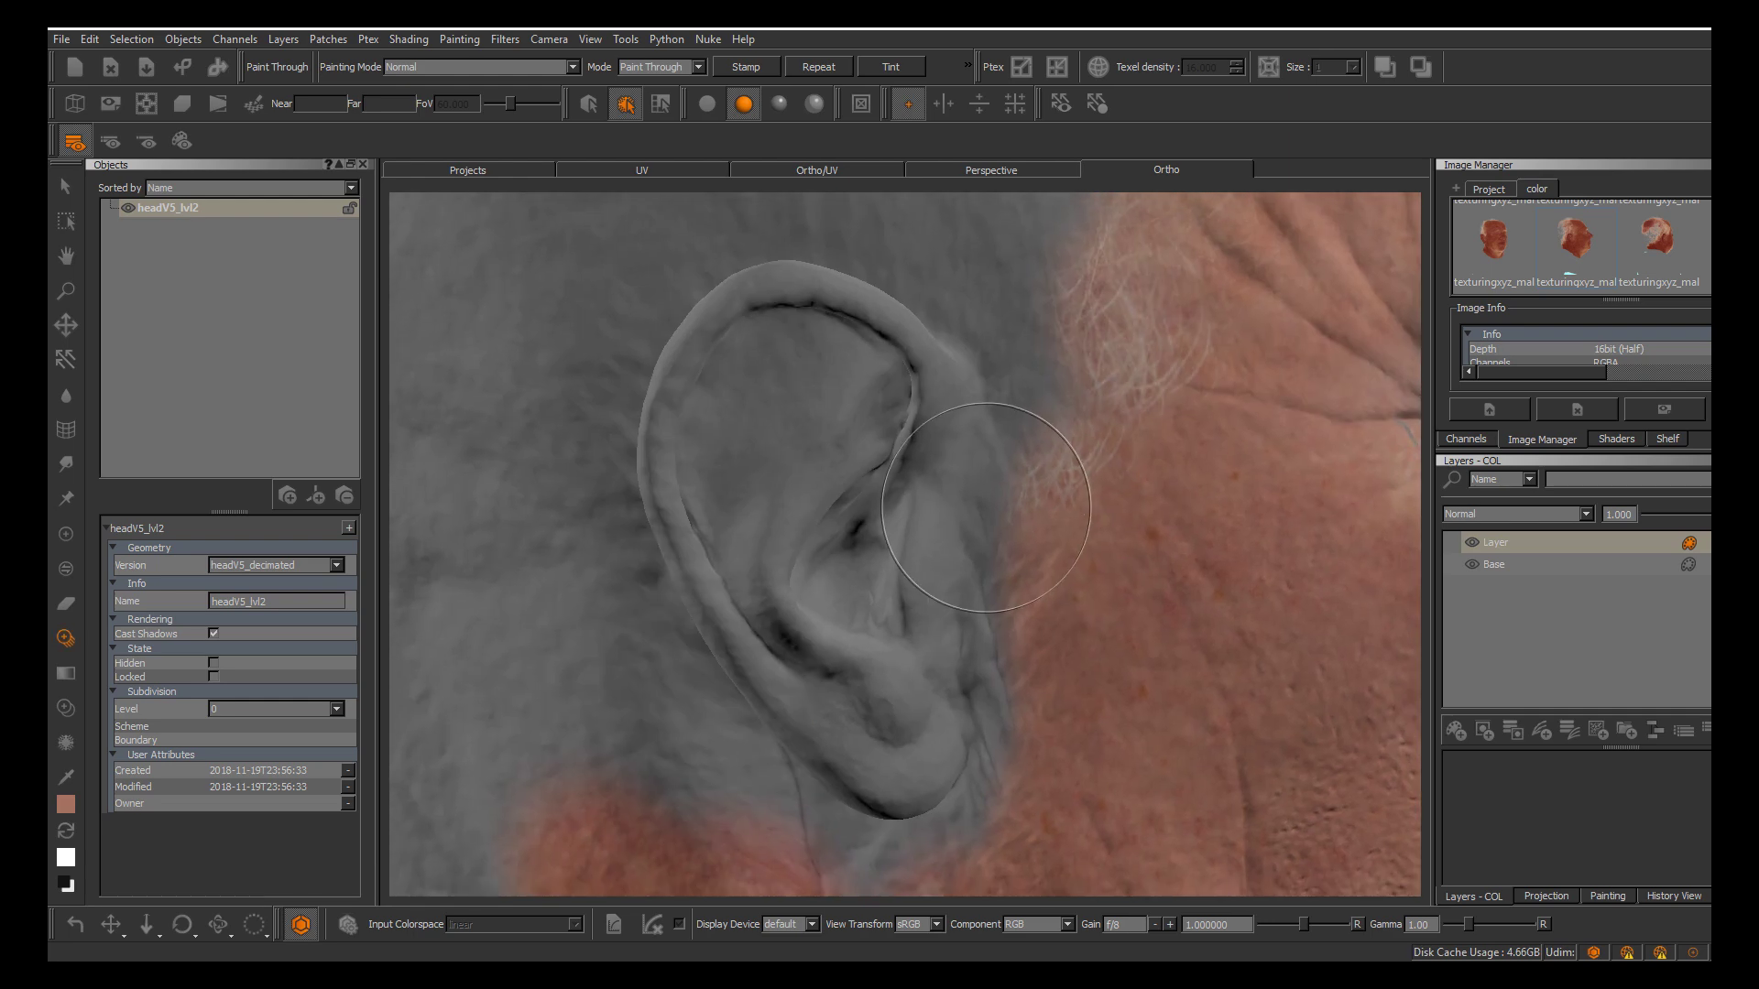
pyautogui.moveTo(1097, 514)
pyautogui.keyDown('alt'); pyautogui.mouseDown()
pyautogui.moveTo(1026, 509)
pyautogui.moveTo(874, 588)
pyautogui.moveTo(954, 619)
pyautogui.mouseUp(); pyautogui.keyUp('alt')
pyautogui.moveTo(976, 550)
pyautogui.keyDown('alt'); pyautogui.mouseDown()
pyautogui.moveTo(962, 553)
pyautogui.moveTo(1035, 542)
pyautogui.moveTo(981, 627)
pyautogui.mouseUp(); pyautogui.keyUp('alt')
pyautogui.keyDown('shift'); pyautogui.moveTo(1098, 514); pyautogui.dragTo(1103, 516); pyautogui.keyUp('shift')
# Paint the photo's skin onto the right earlobe and the lower part of the ear
pyautogui.moveTo(870, 712)
pyautogui.mouseDown()
pyautogui.moveTo(895, 719)
pyautogui.moveTo(791, 654)
pyautogui.mouseUp()
pyautogui.click(893, 729)
pyautogui.moveTo(925, 735); pyautogui.dragTo(953, 676)
pyautogui.press('b')
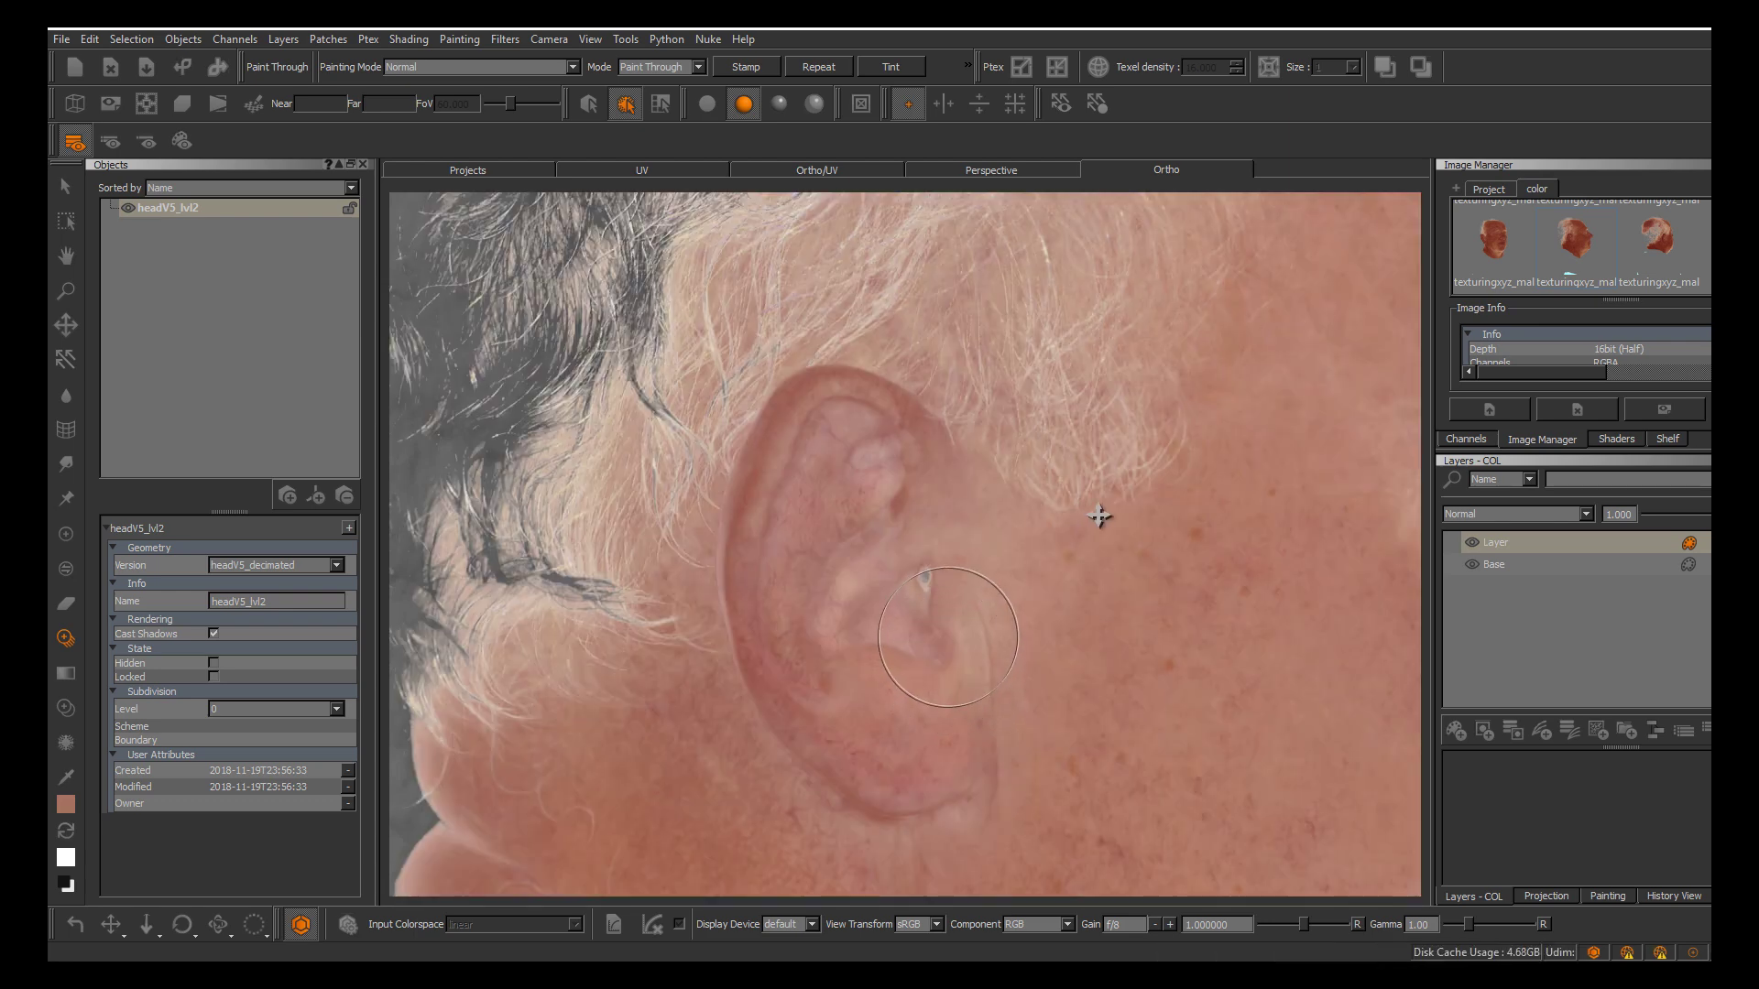
# Shift the projected side-view photo so its ear and sideburn line up with the front of the model's right ear
pyautogui.keyDown('shift'); pyautogui.moveTo(948, 637); pyautogui.dragTo(916, 605); pyautogui.keyUp('shift')
pyautogui.press("'")
pyautogui.press("'")
pyautogui.press("'")
pyautogui.press("'")
pyautogui.keyDown('shift'); pyautogui.moveTo(1105, 519); pyautogui.dragTo(1095, 511); pyautogui.keyUp('shift')
pyautogui.press("'")
pyautogui.press("'")
pyautogui.press("'")
pyautogui.press("'")
pyautogui.press("'")
# Paint the photo's skin and sideburn hair over the gap in front of the upper right ear
pyautogui.moveTo(947, 571); pyautogui.dragTo(977, 481)
pyautogui.press("'")
pyautogui.press("'")
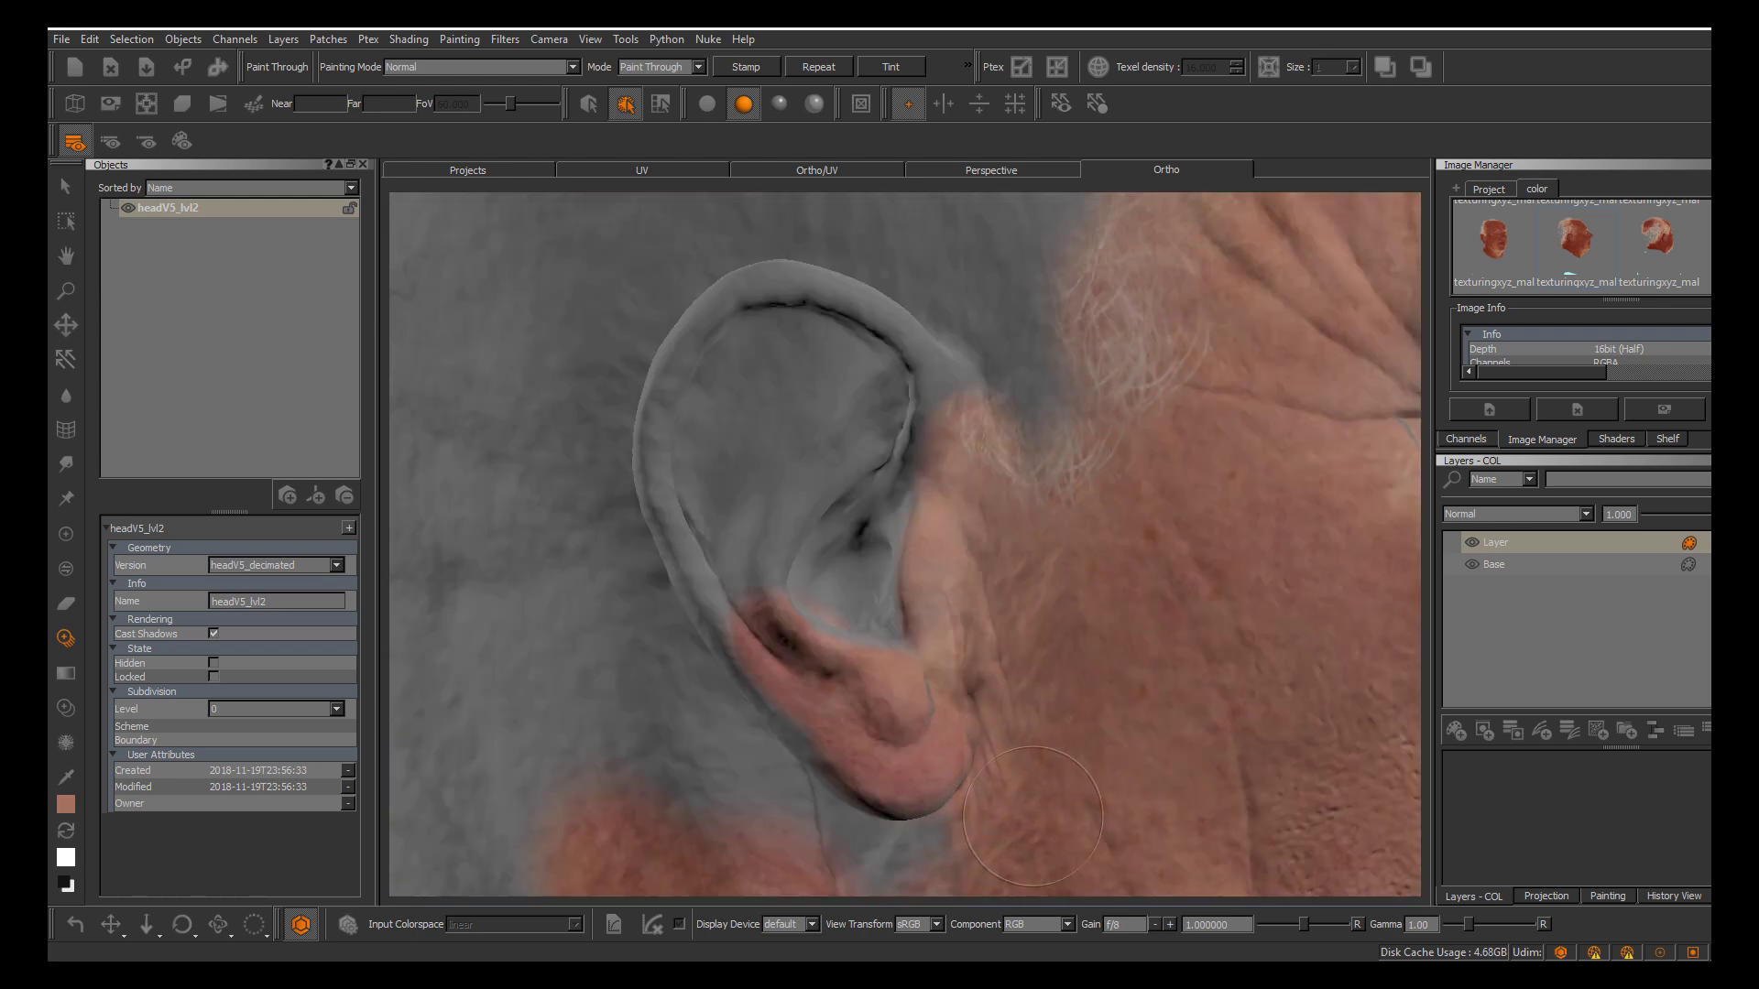
pyautogui.press("'")
pyautogui.press("'")
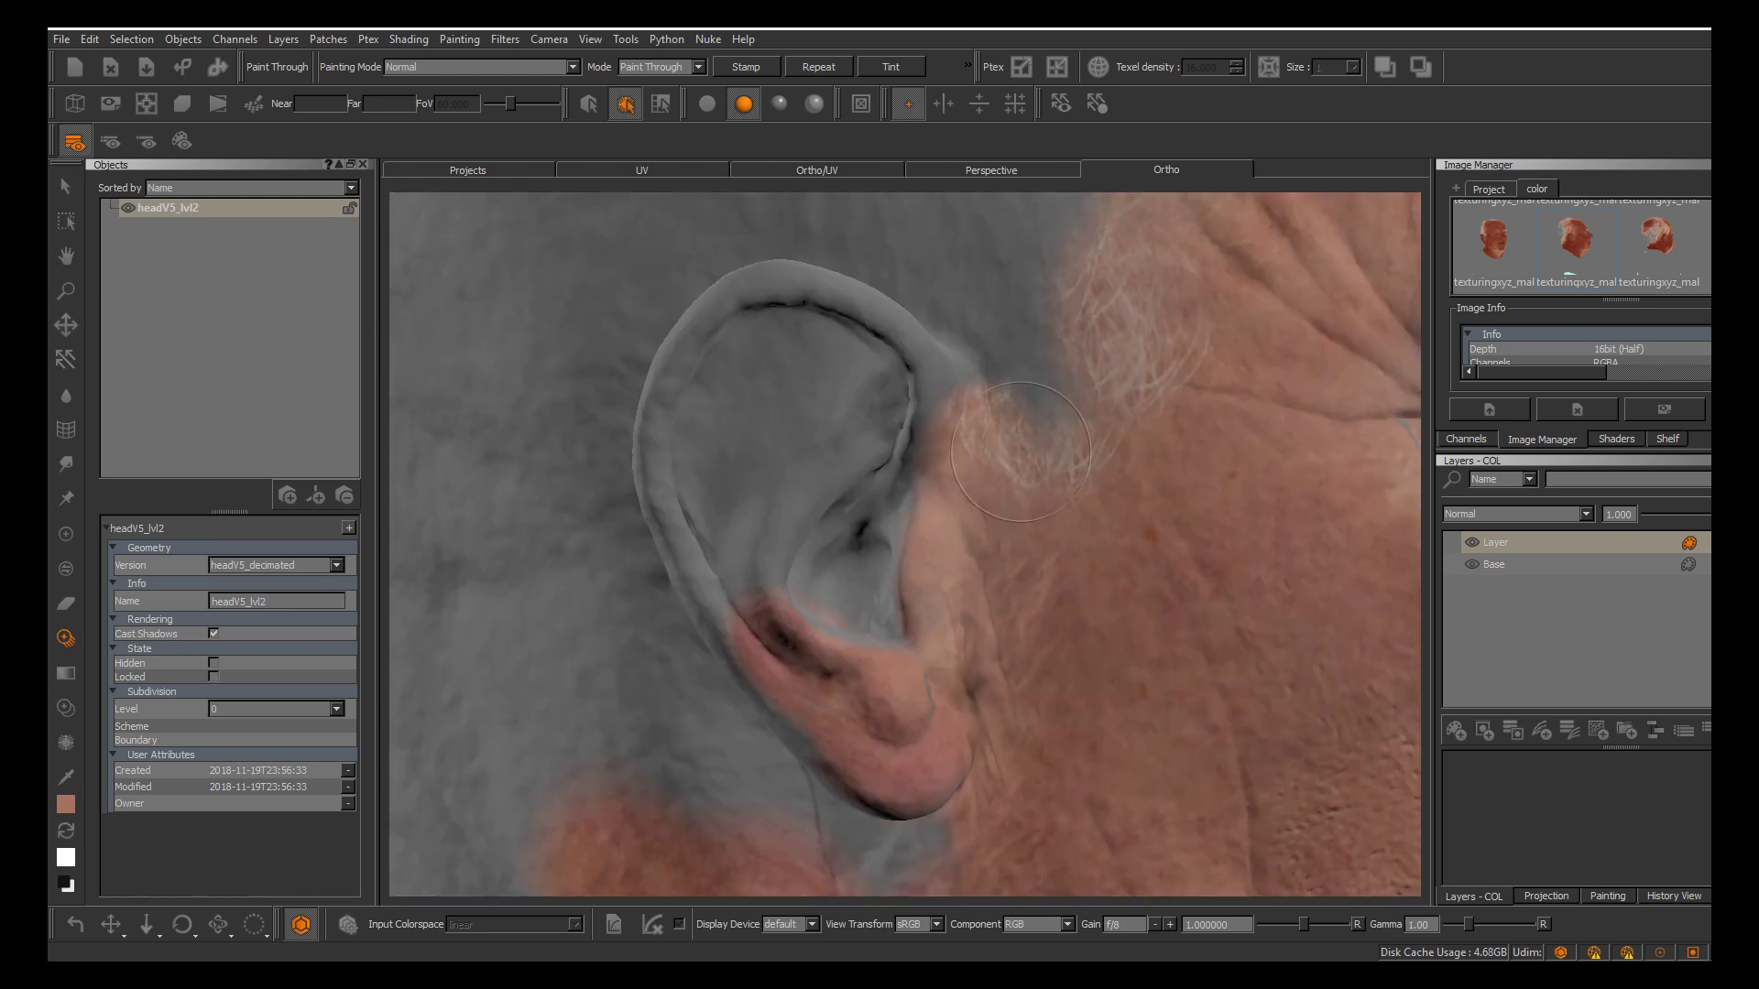
pyautogui.press("'")
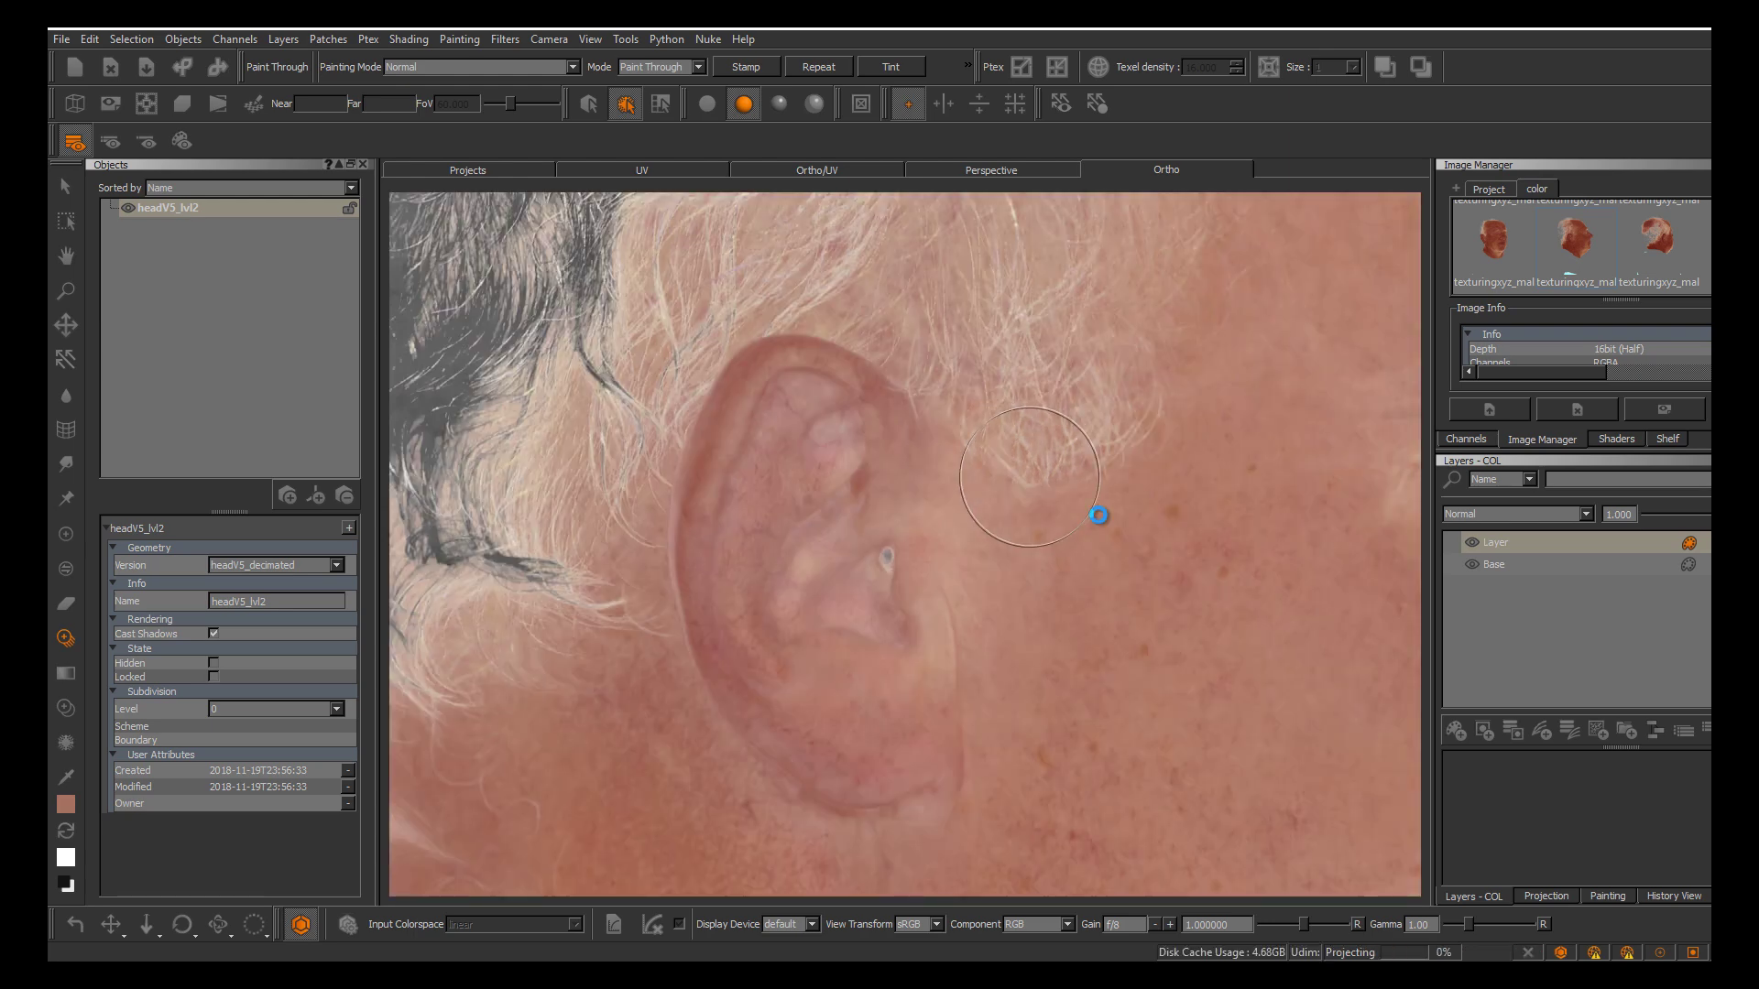
pyautogui.press("'")
pyautogui.press("'")
# Reposition the photo and paint skin onto the ear's inner front fold above the ear canal
pyautogui.moveTo(887, 423)
pyautogui.keyDown('shift'); pyautogui.mouseDown()
pyautogui.moveTo(908, 409)
pyautogui.moveTo(912, 439)
pyautogui.moveTo(931, 441)
pyautogui.mouseUp(); pyautogui.keyUp('shift')
pyautogui.press("'")
pyautogui.press("'")
pyautogui.press("'")
pyautogui.press("'")
pyautogui.press("'")
pyautogui.press("'")
pyautogui.press("'")
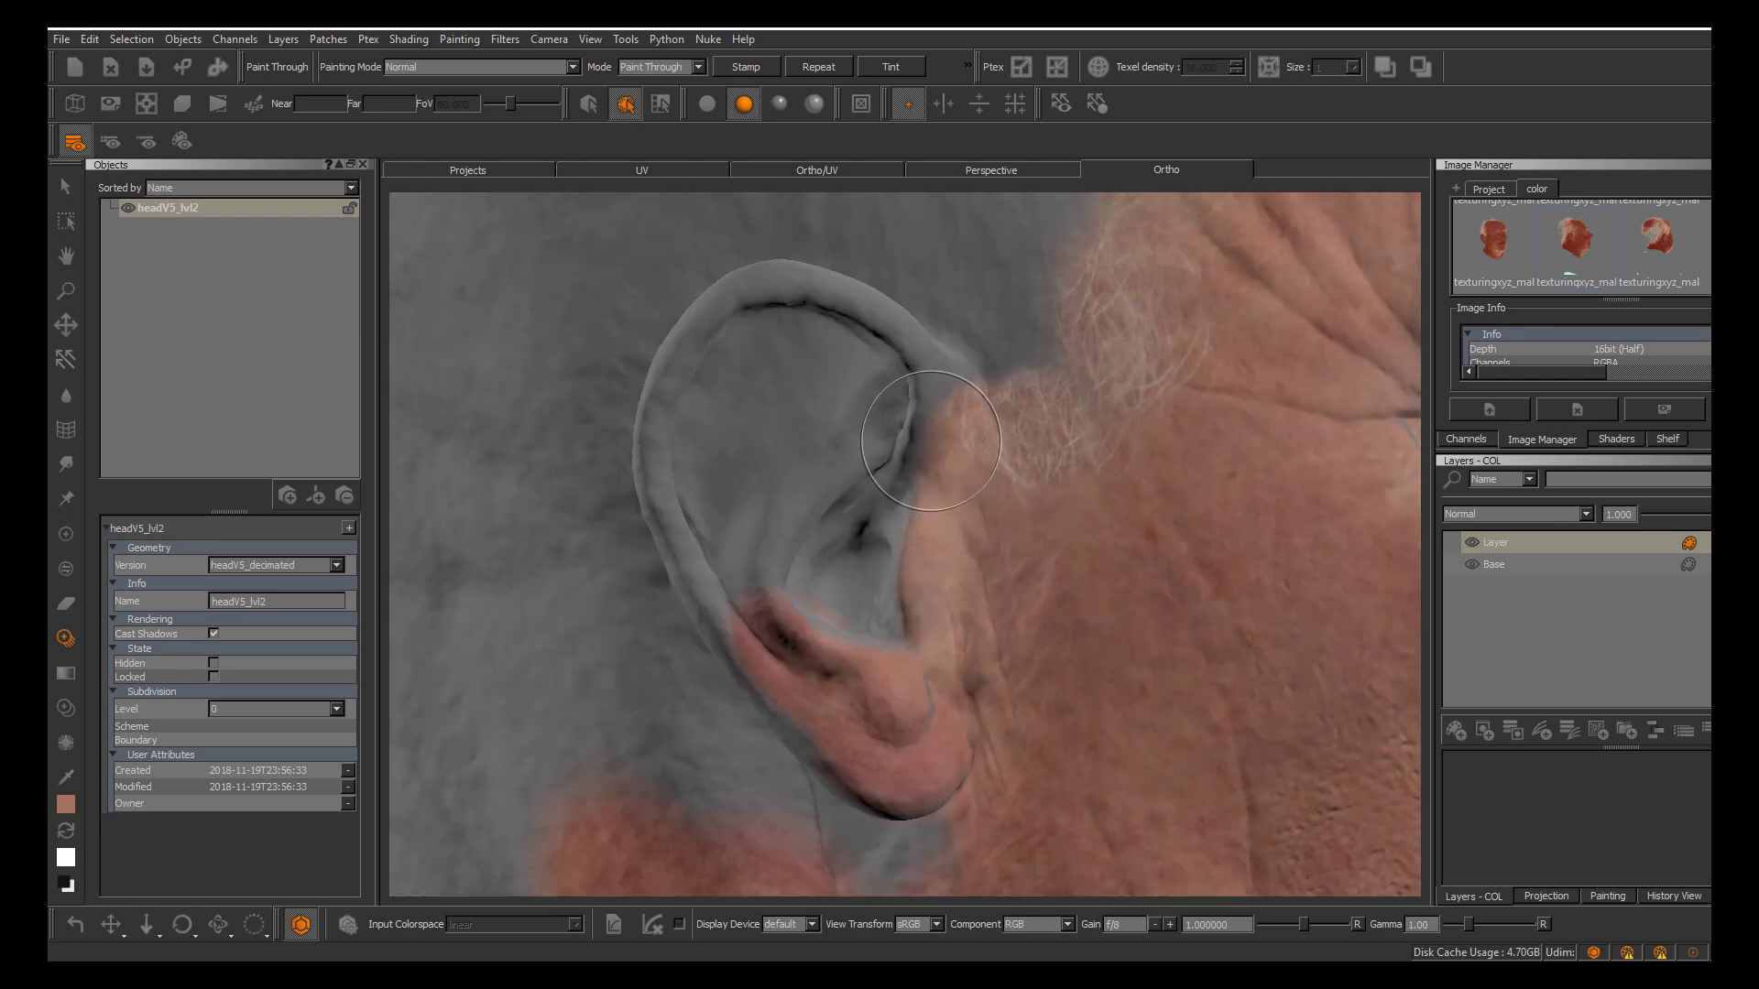
pyautogui.press("'")
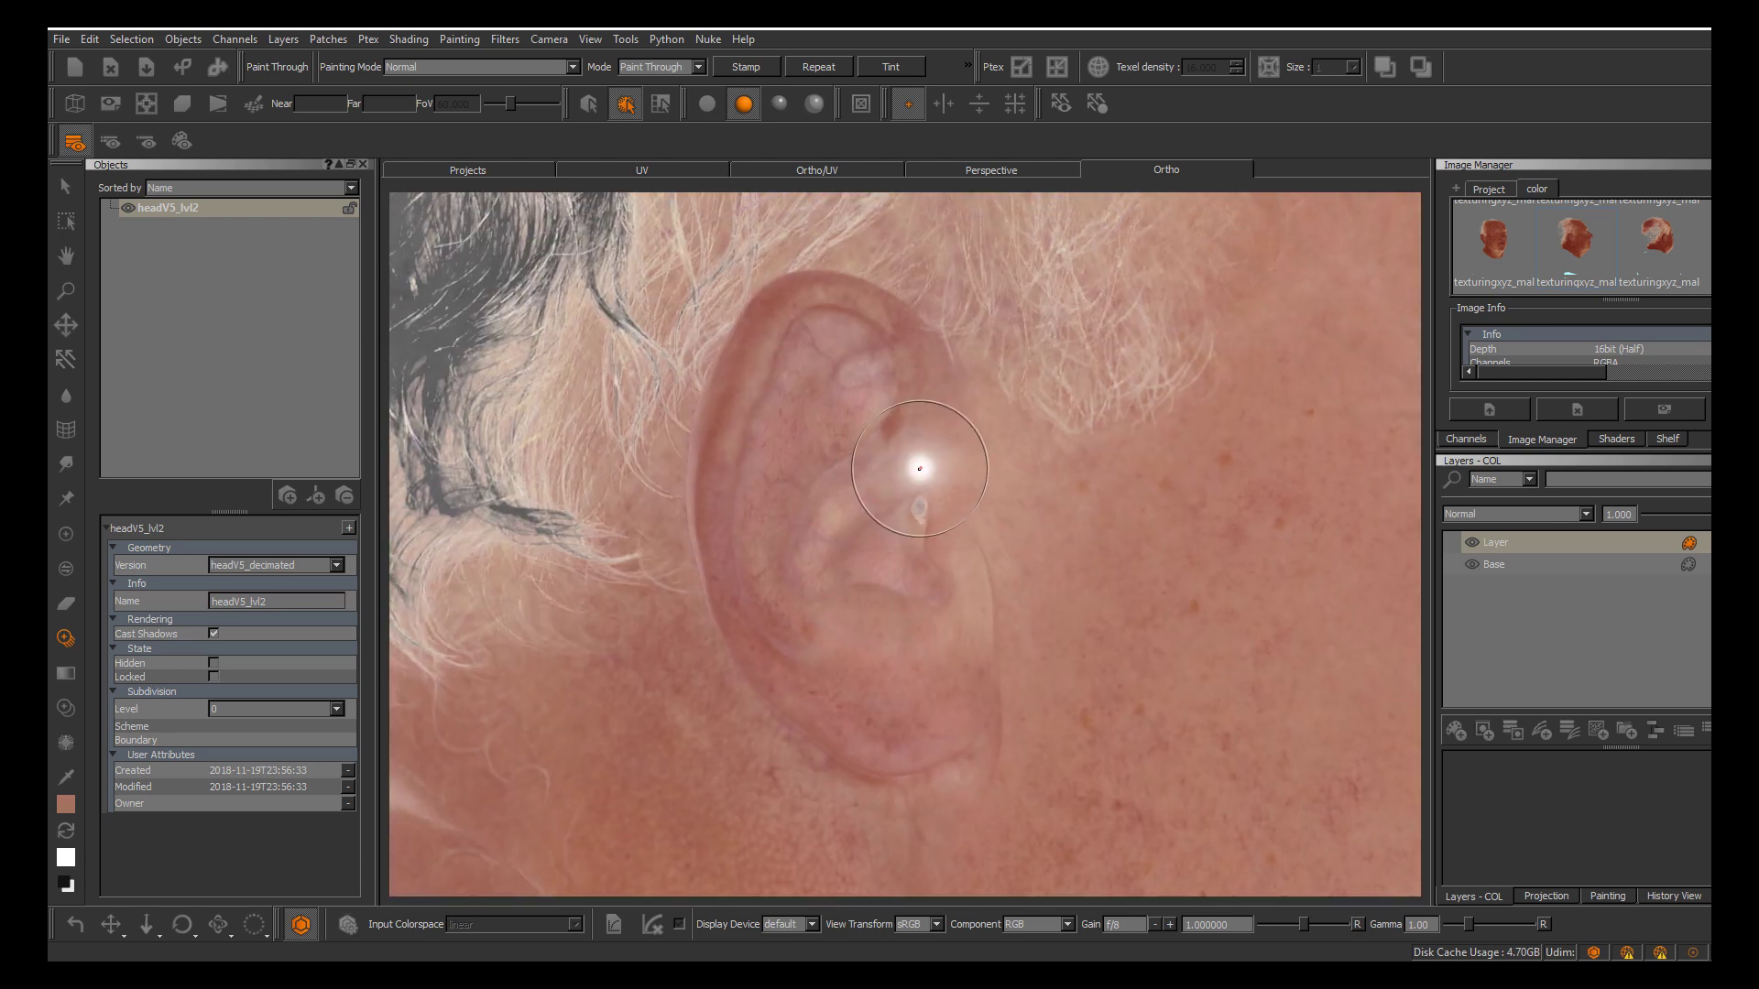
pyautogui.press("'")
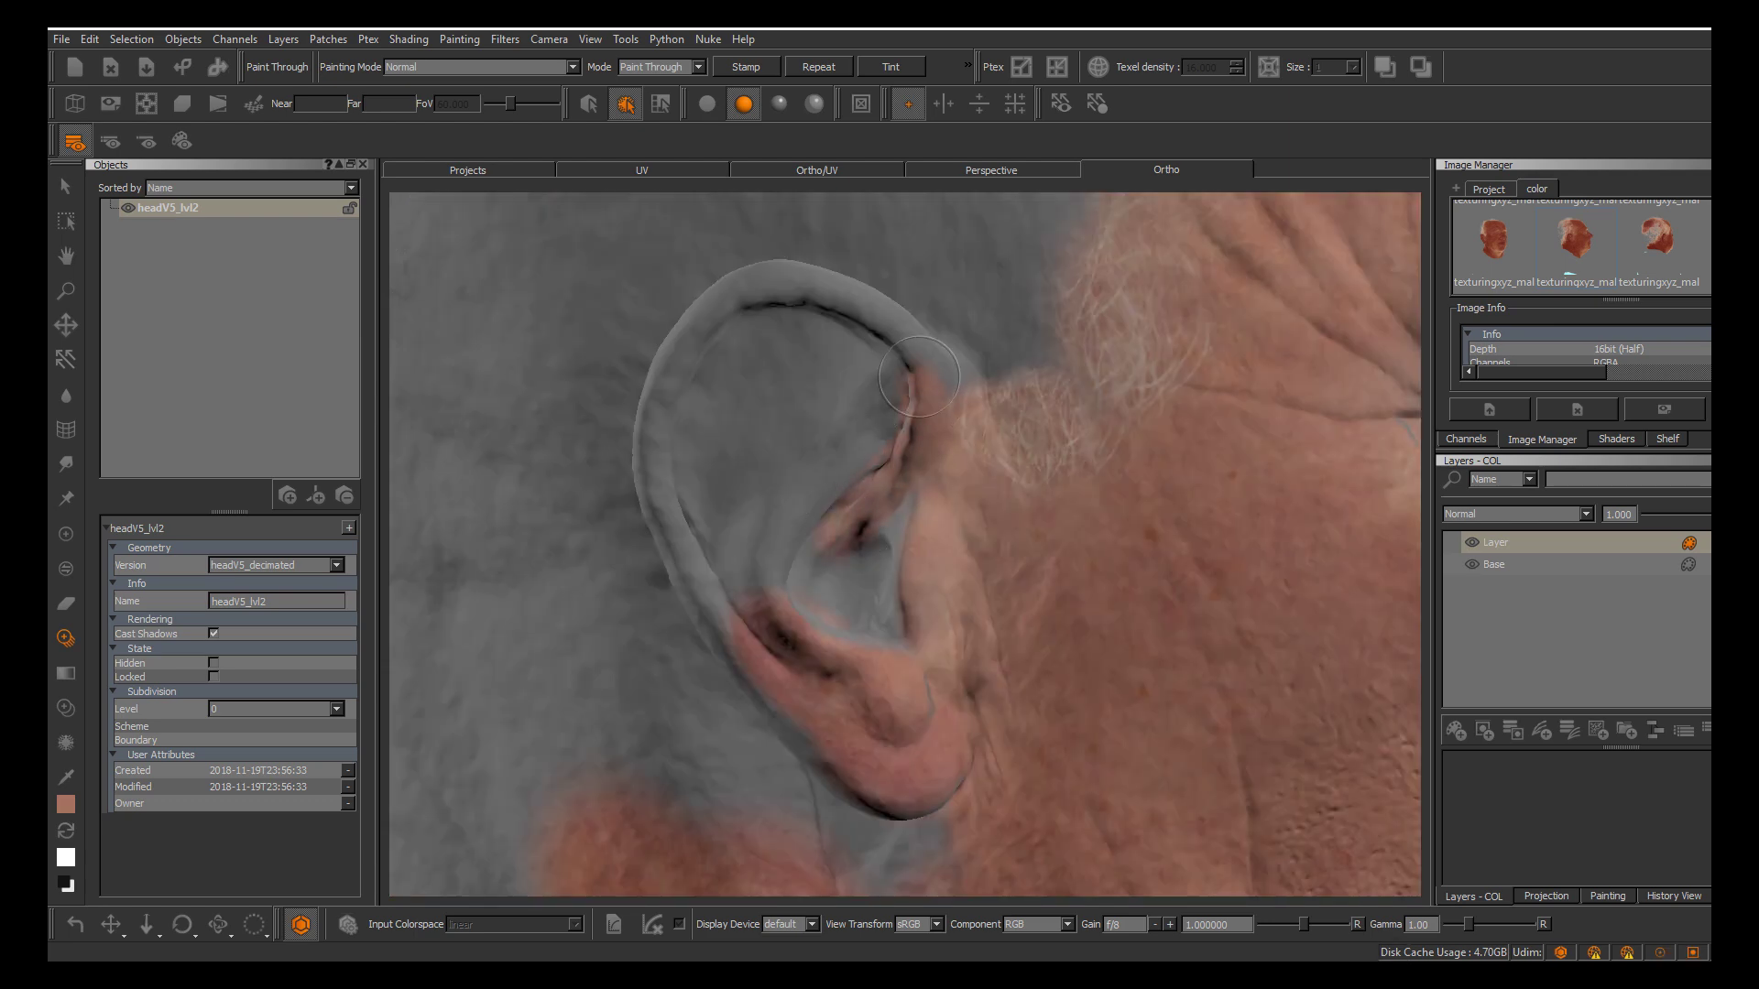
# Paint skin along the upper front rim of the right ear and over its top, shifting the photo to match the rim
pyautogui.press("'")
pyautogui.press("'")
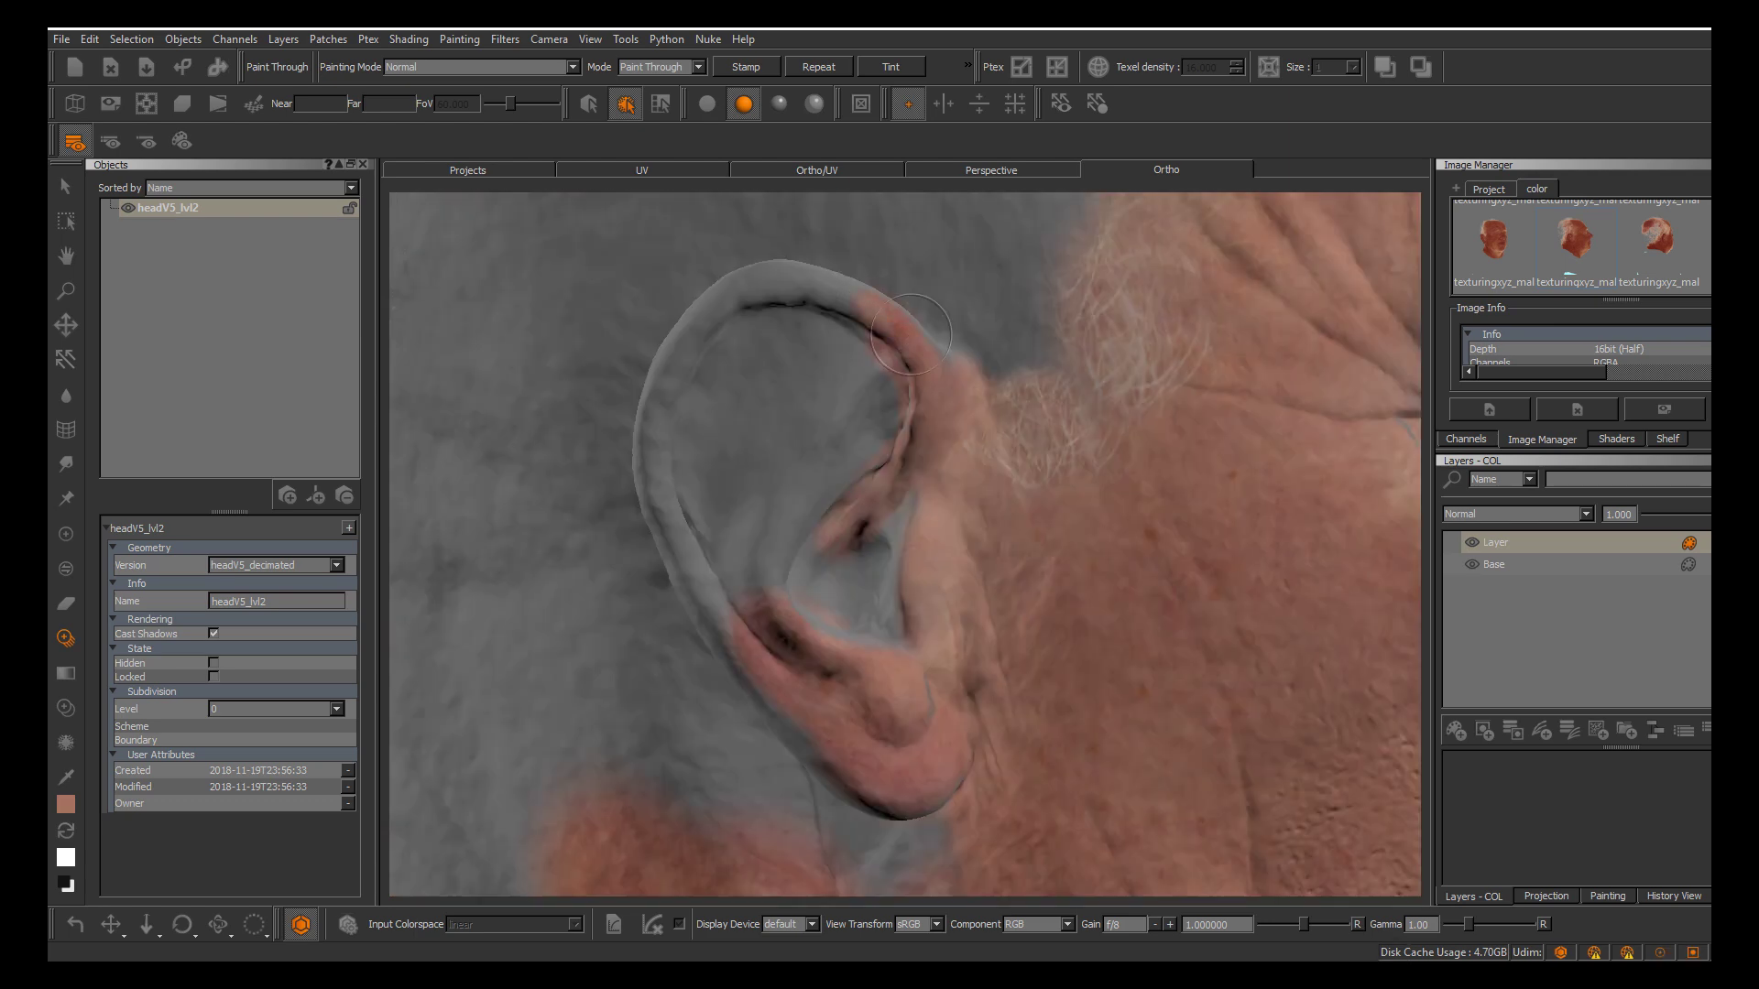
pyautogui.press("'")
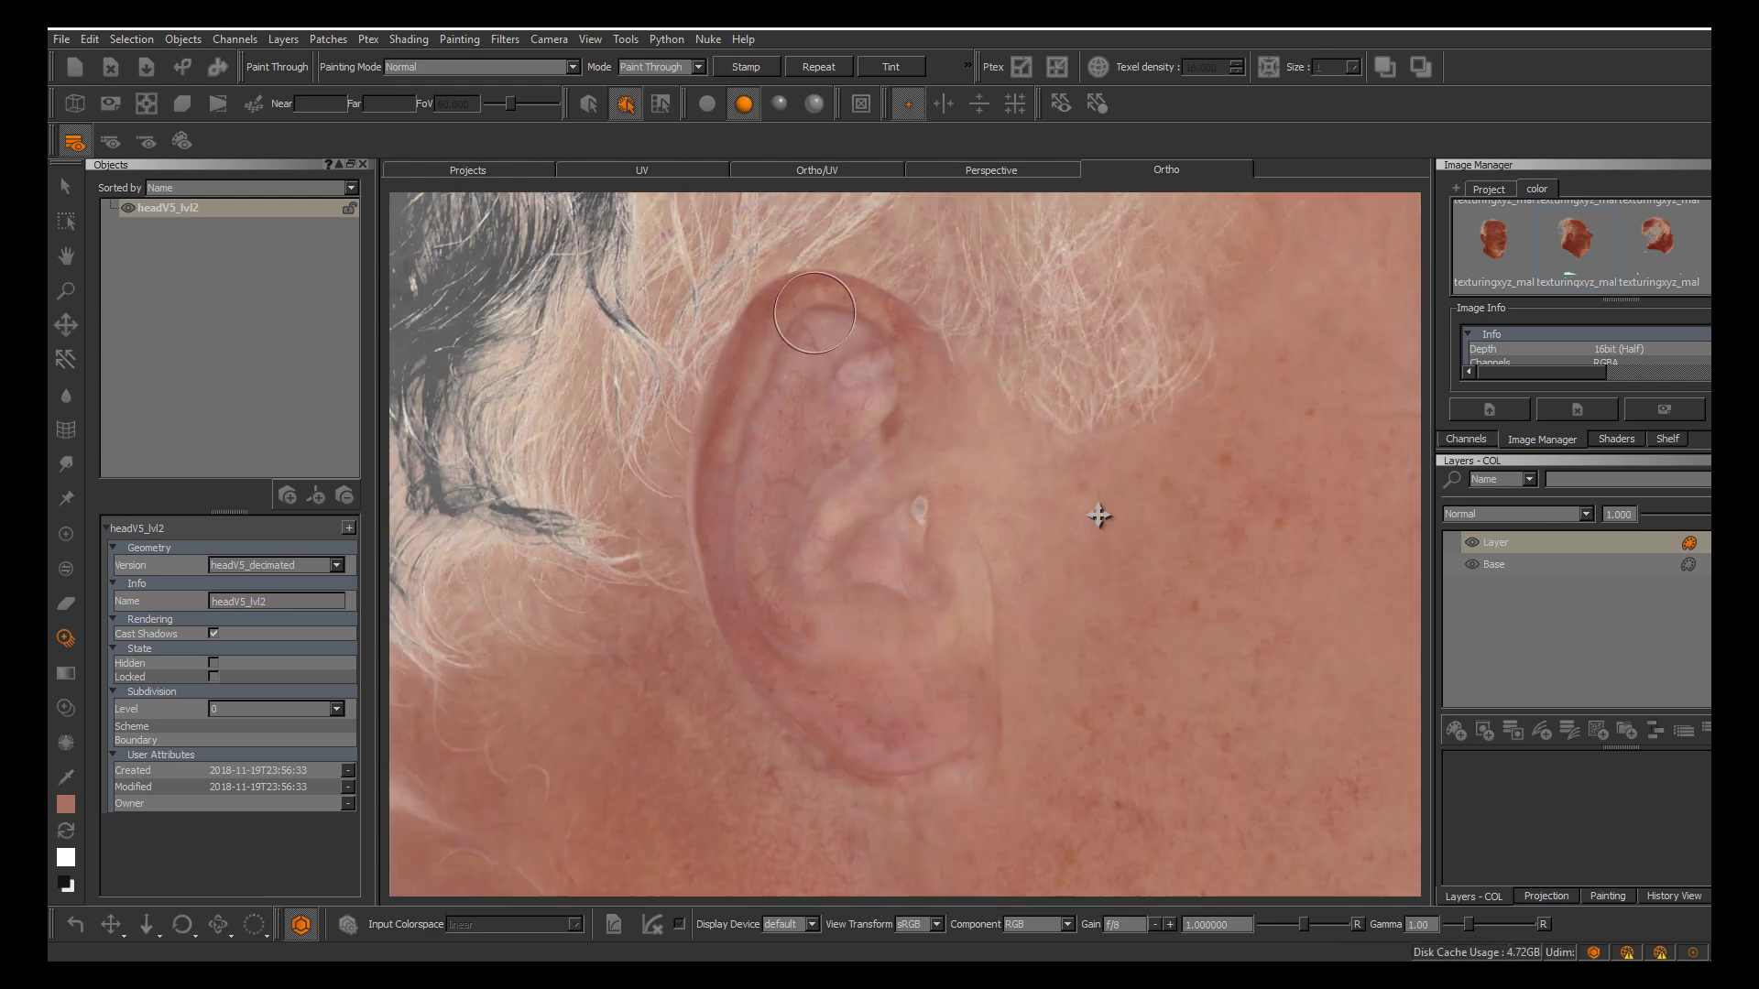
pyautogui.keyDown('shift'); pyautogui.moveTo(804, 334); pyautogui.dragTo(762, 328); pyautogui.keyUp('shift')
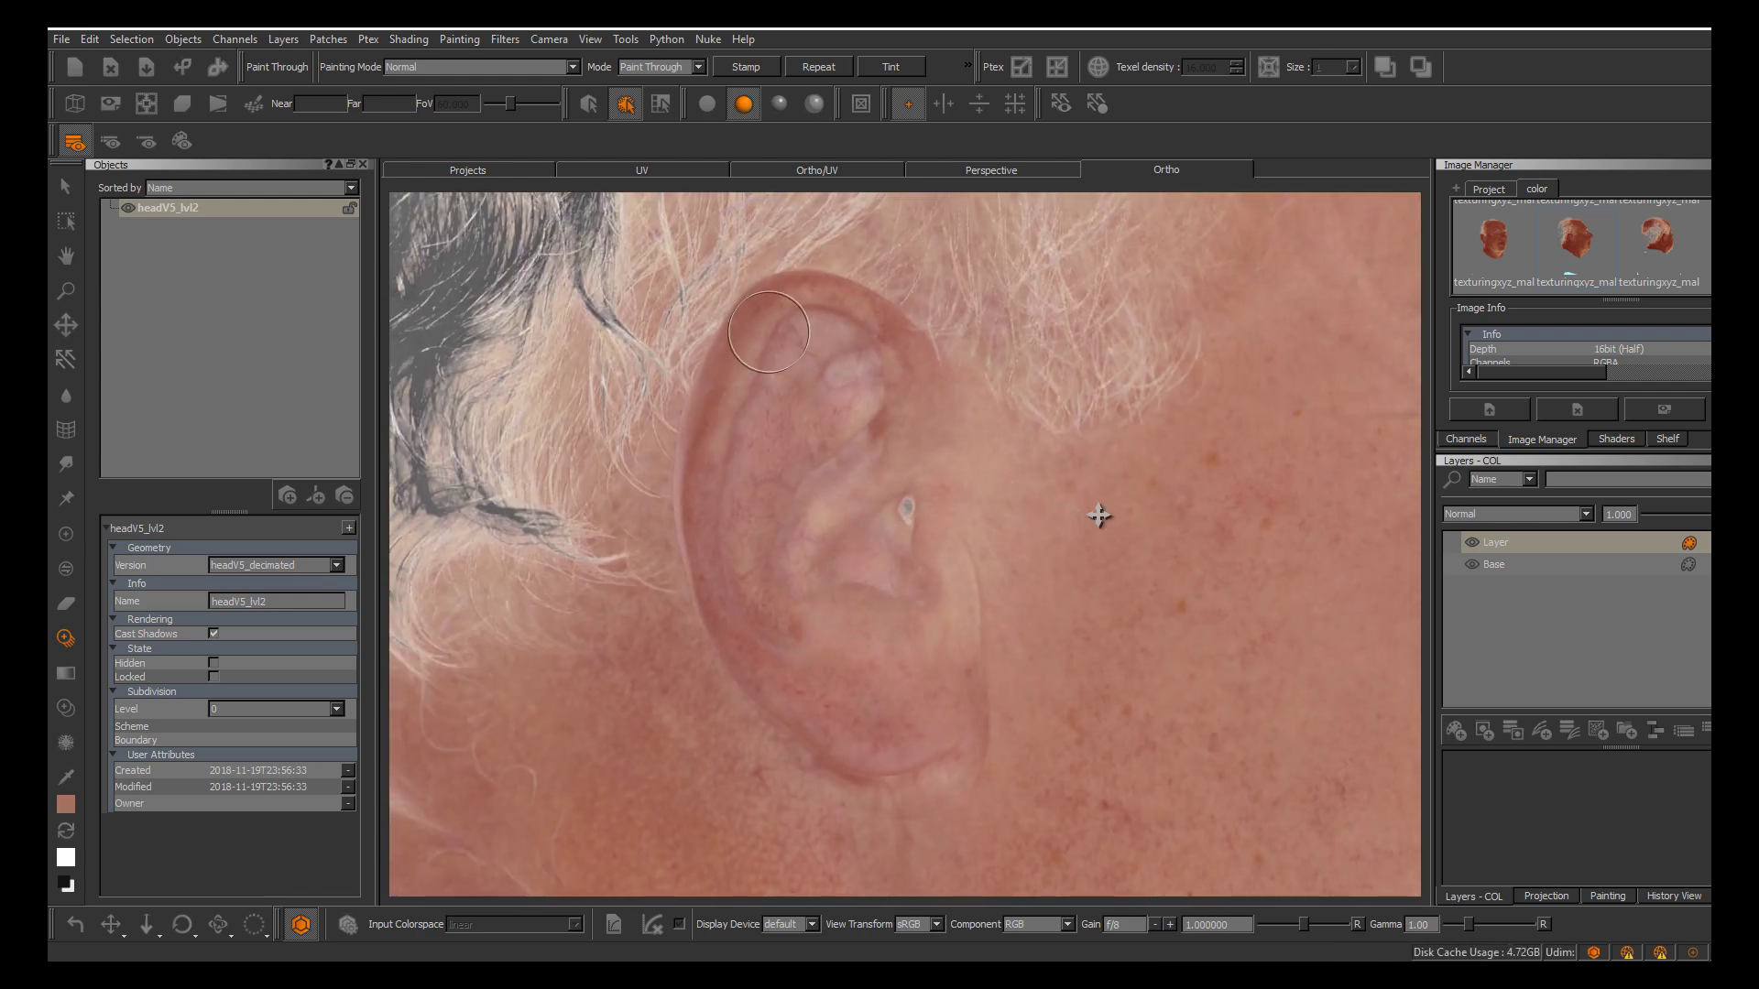
pyautogui.press("'")
pyautogui.press("'")
pyautogui.press("'")
pyautogui.press("'")
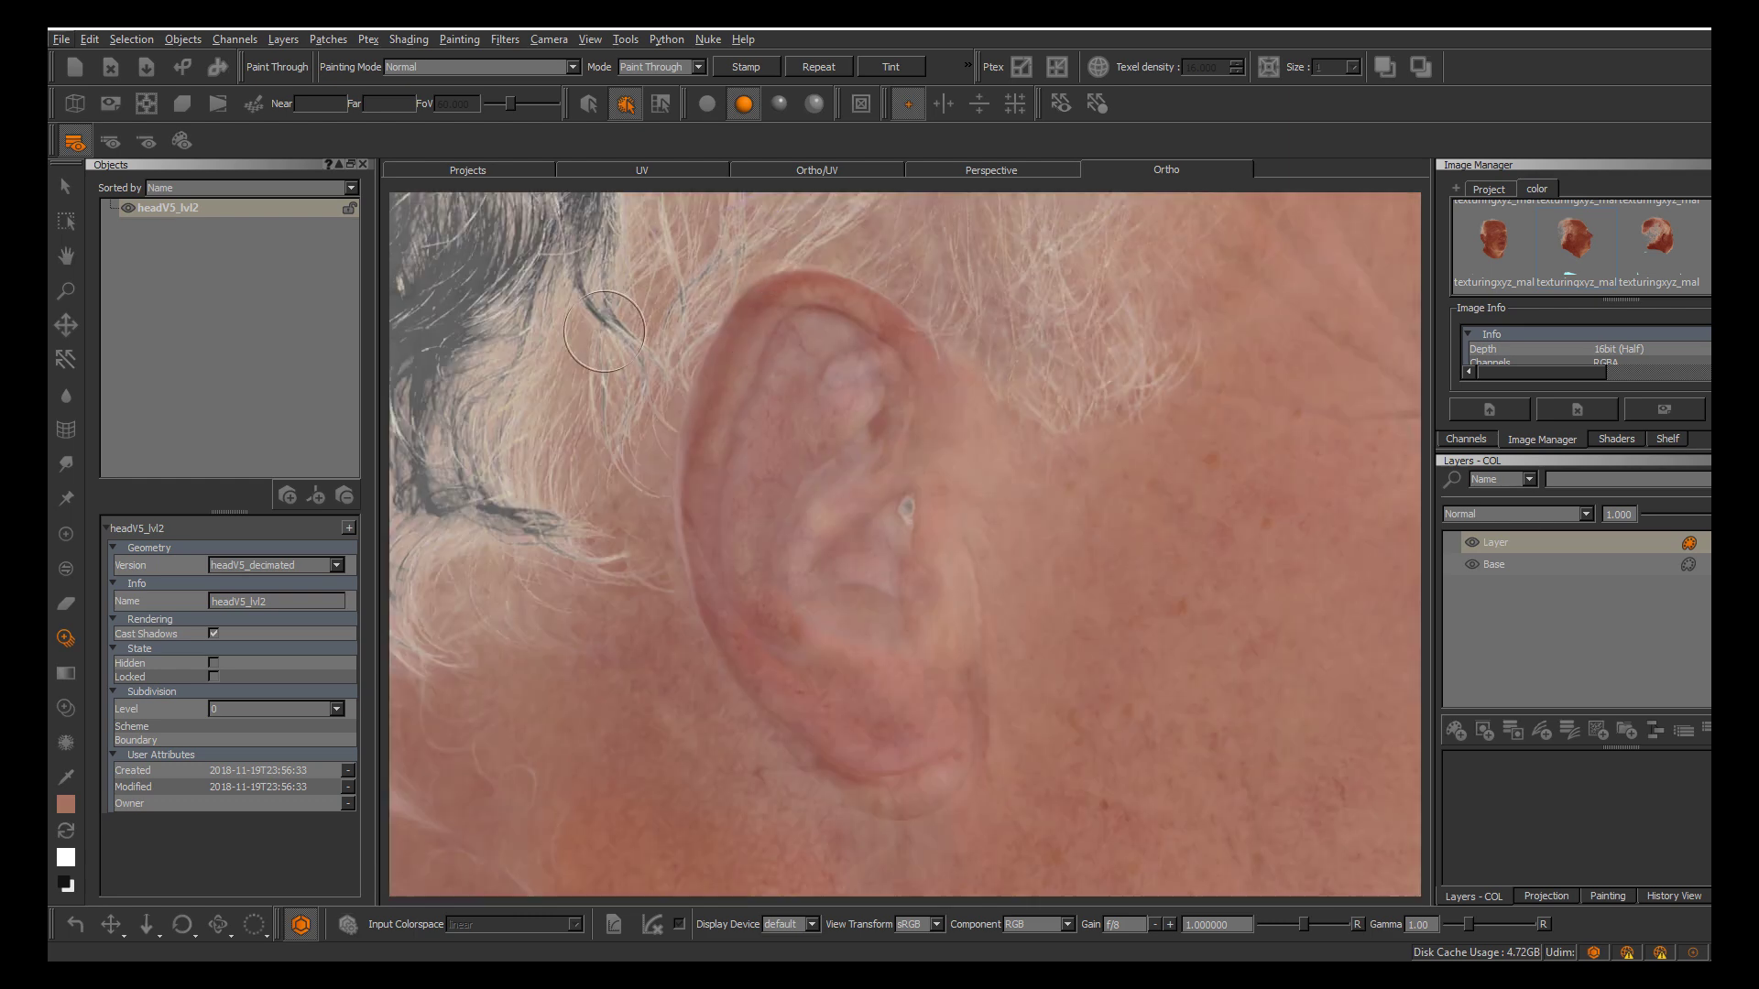
# Realign the photo with the back edge of the ear and paint skin along the upper back rim
pyautogui.keyDown('shift'); pyautogui.moveTo(761, 372); pyautogui.dragTo(720, 365); pyautogui.keyUp('shift')
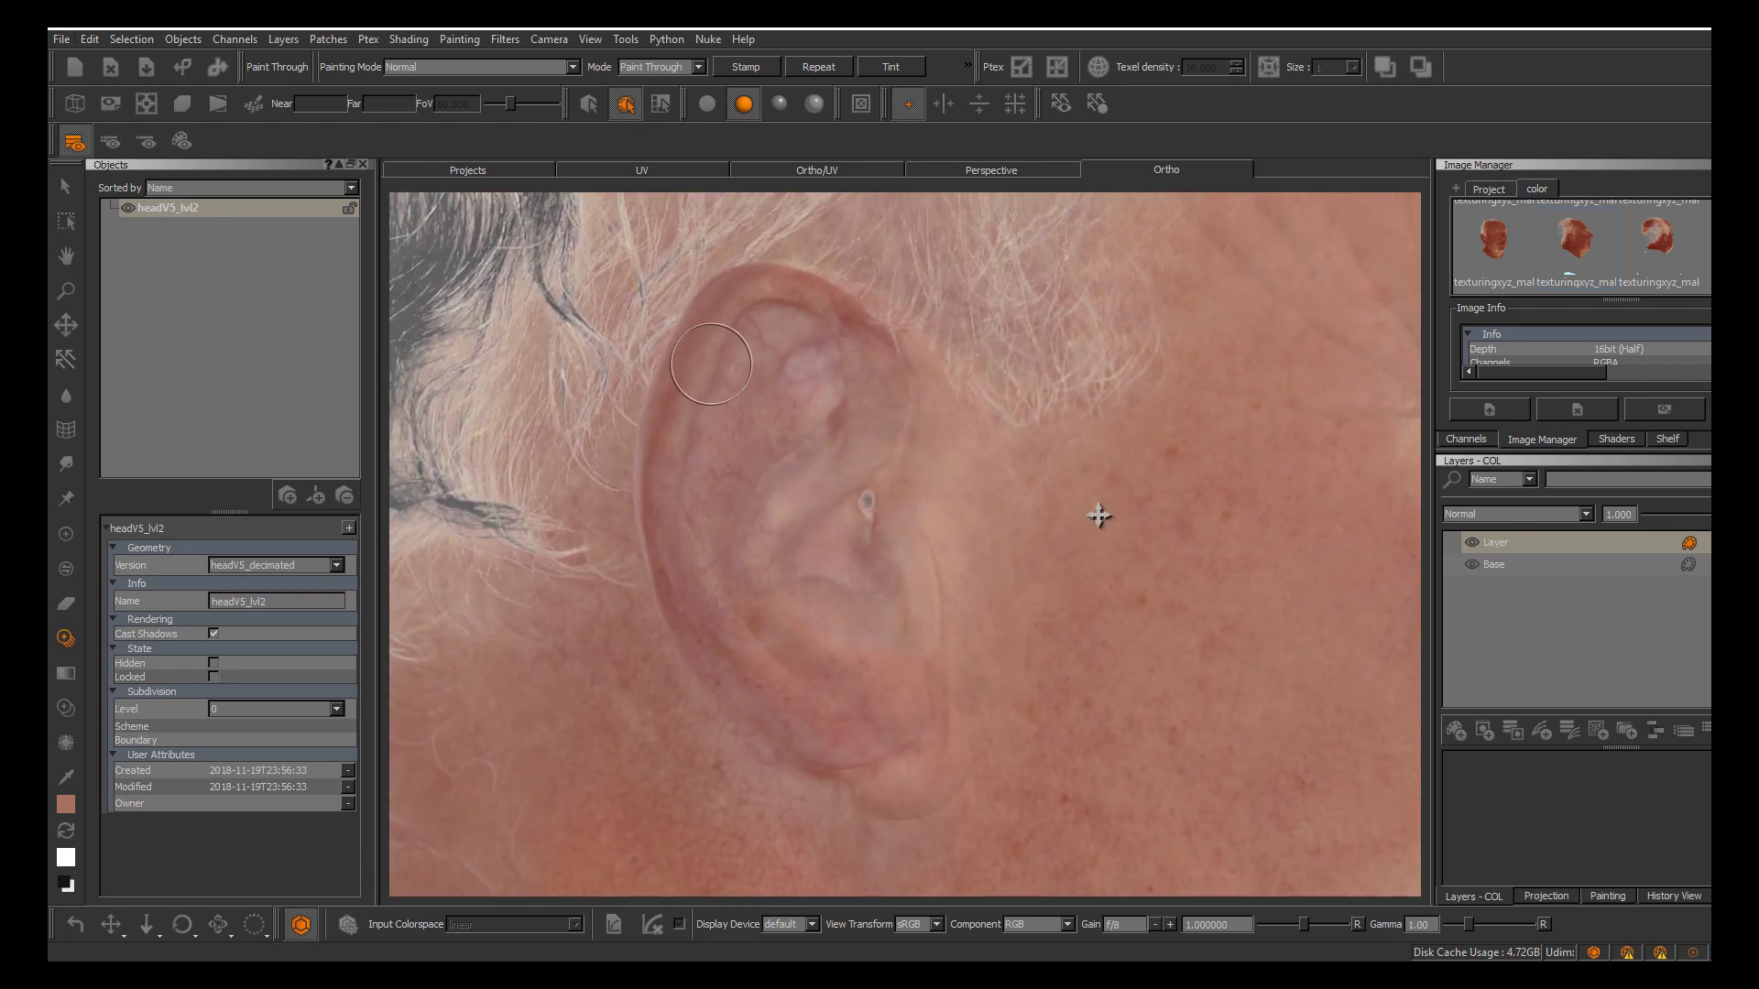
pyautogui.moveTo(686, 428)
pyautogui.keyDown('ctrl'); pyautogui.mouseDown()
pyautogui.moveTo(747, 415)
pyautogui.moveTo(659, 430)
pyautogui.mouseUp(); pyautogui.keyUp('ctrl')
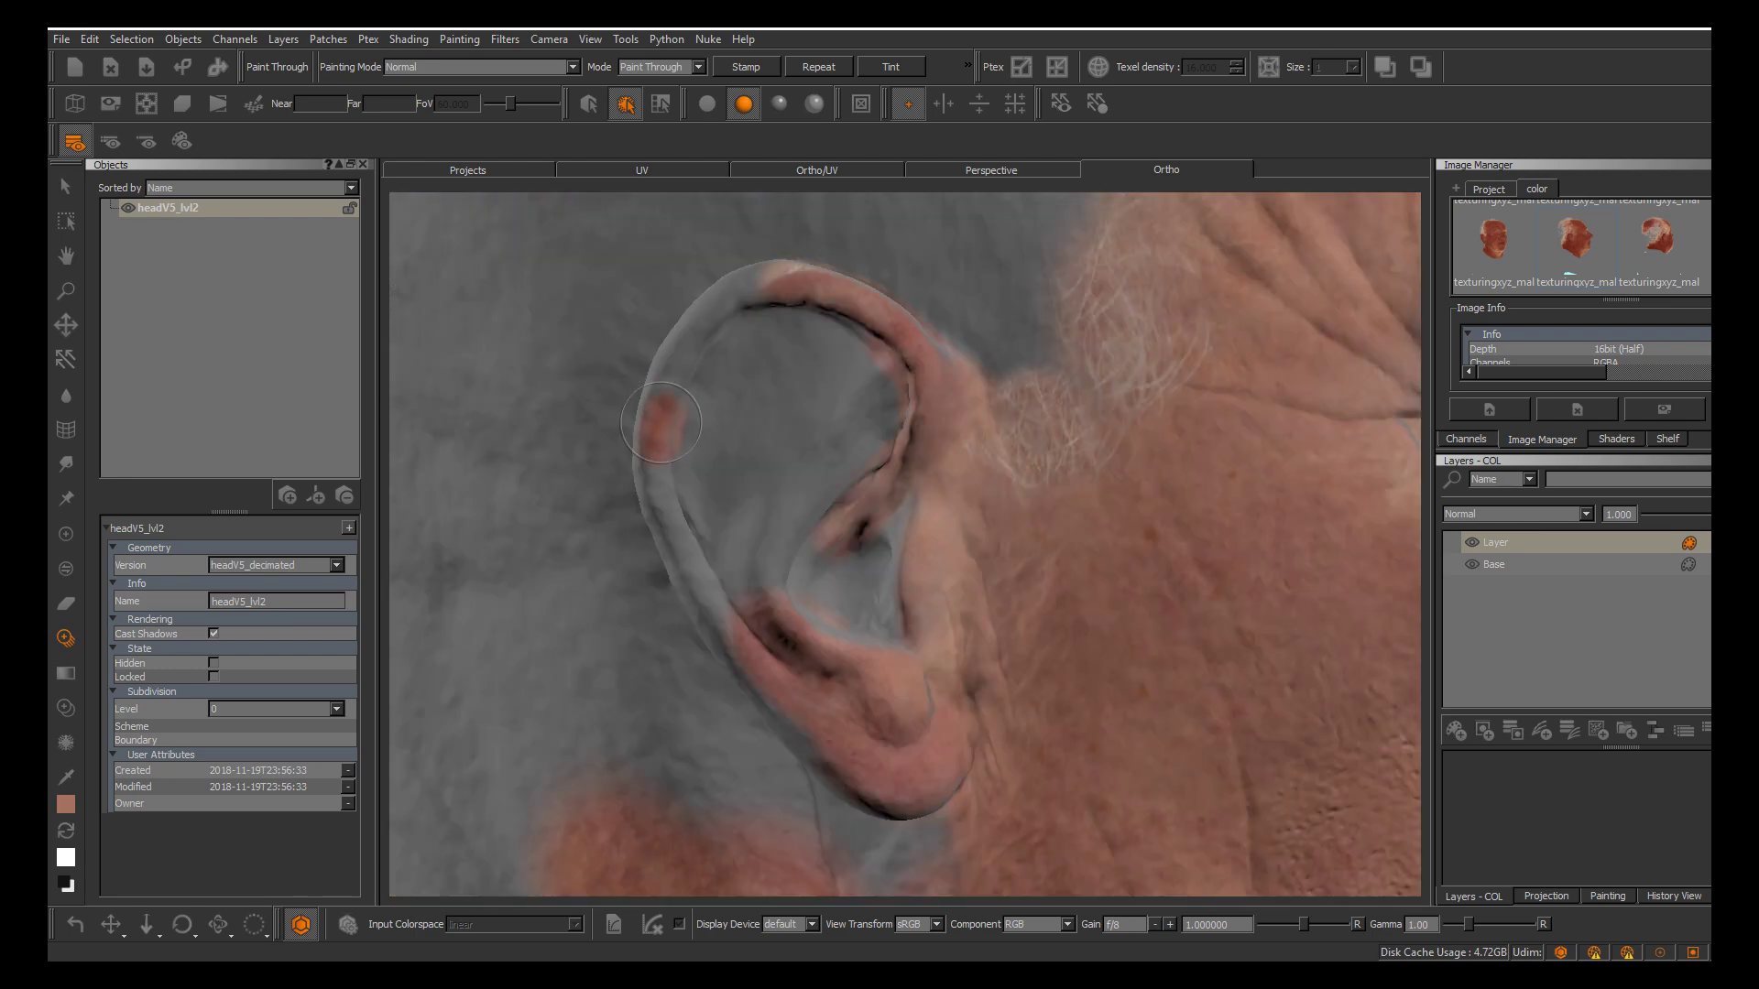
pyautogui.press('h')
pyautogui.press('h')
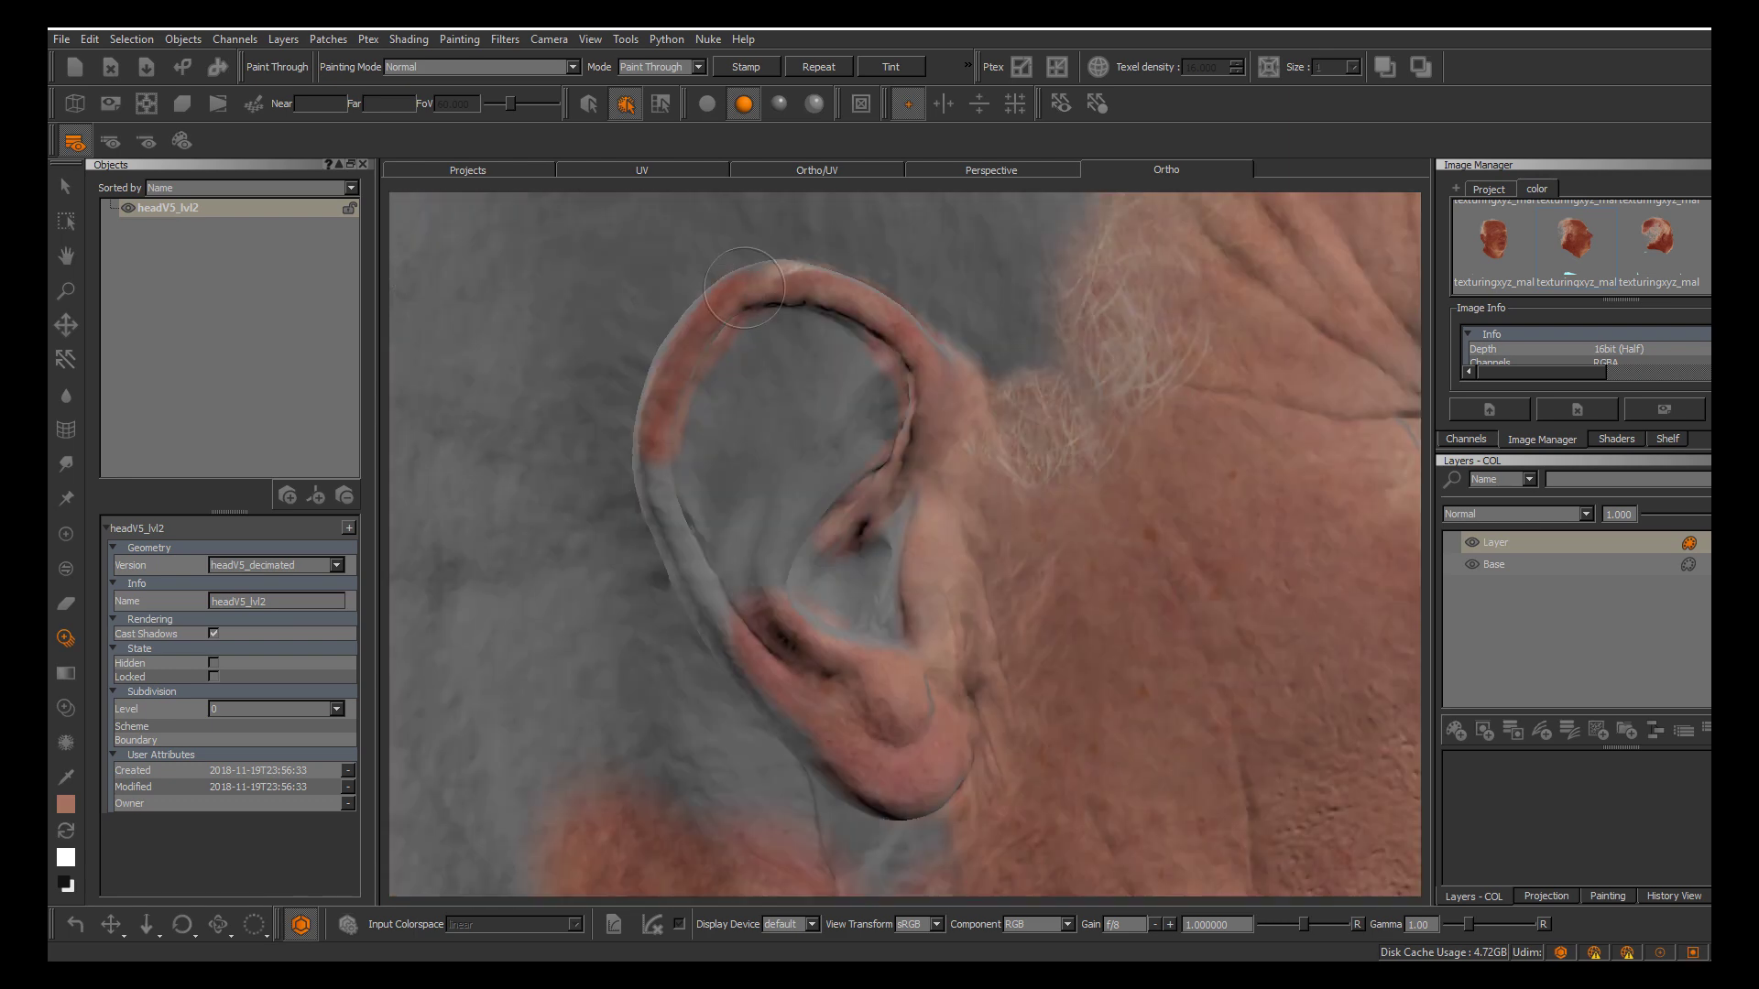
pyautogui.press('h')
pyautogui.press('h')
pyautogui.moveTo(651, 450); pyautogui.dragTo(673, 481)
# Continue the skin down the ear's lower back rim until it joins the painted earlobe
pyautogui.press('b')
pyautogui.press('h')
pyautogui.press('h')
pyautogui.moveTo(797, 605)
pyautogui.keyDown('ctrl'); pyautogui.mouseDown()
pyautogui.moveTo(719, 646)
pyautogui.moveTo(778, 604)
pyautogui.mouseUp(); pyautogui.keyUp('ctrl')
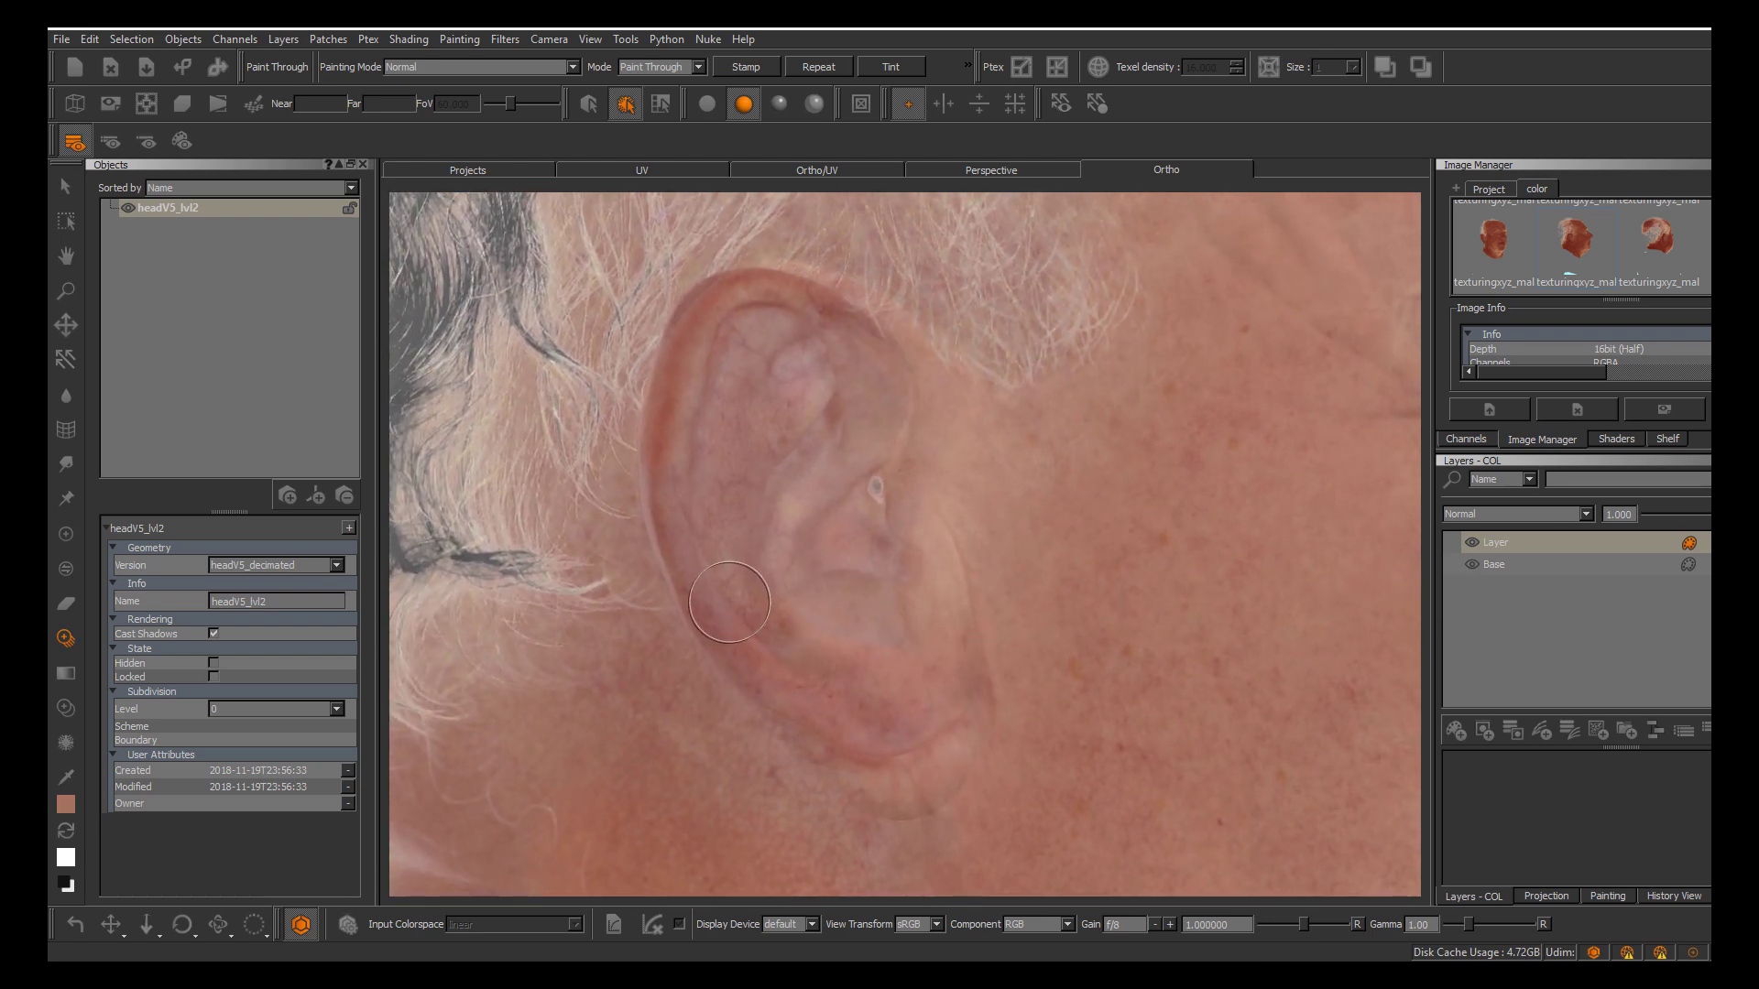
pyautogui.press('h')
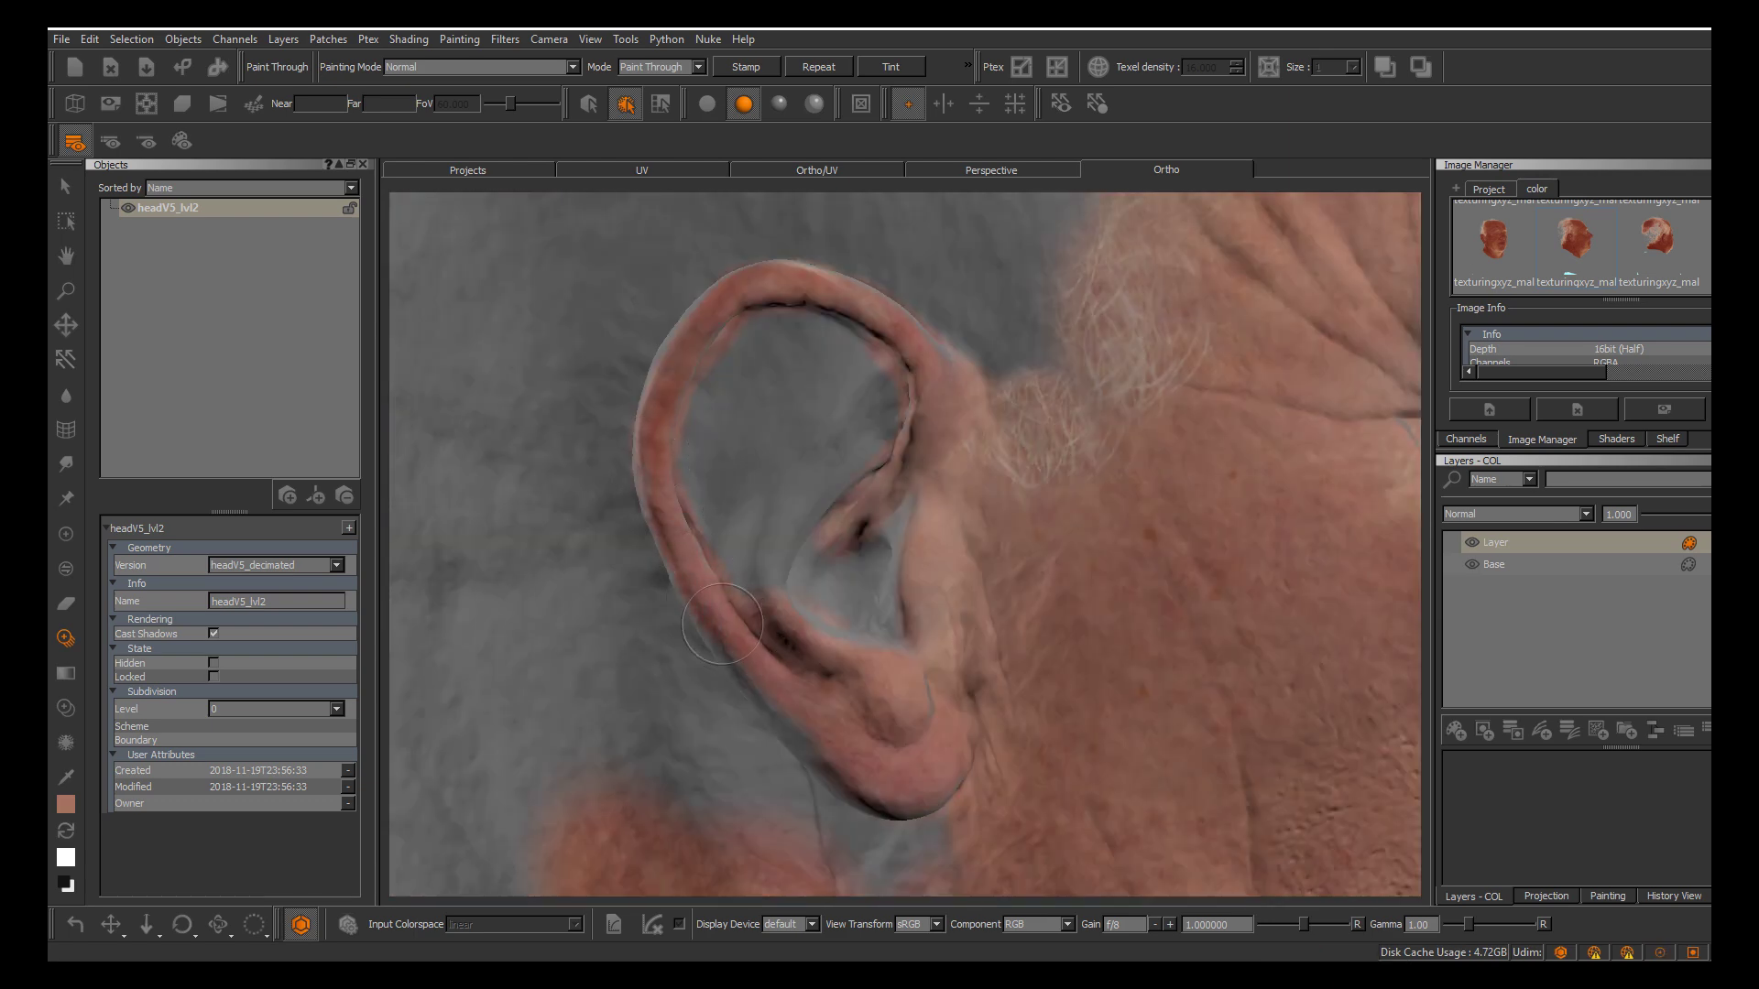
pyautogui.press('h')
pyautogui.press('b')
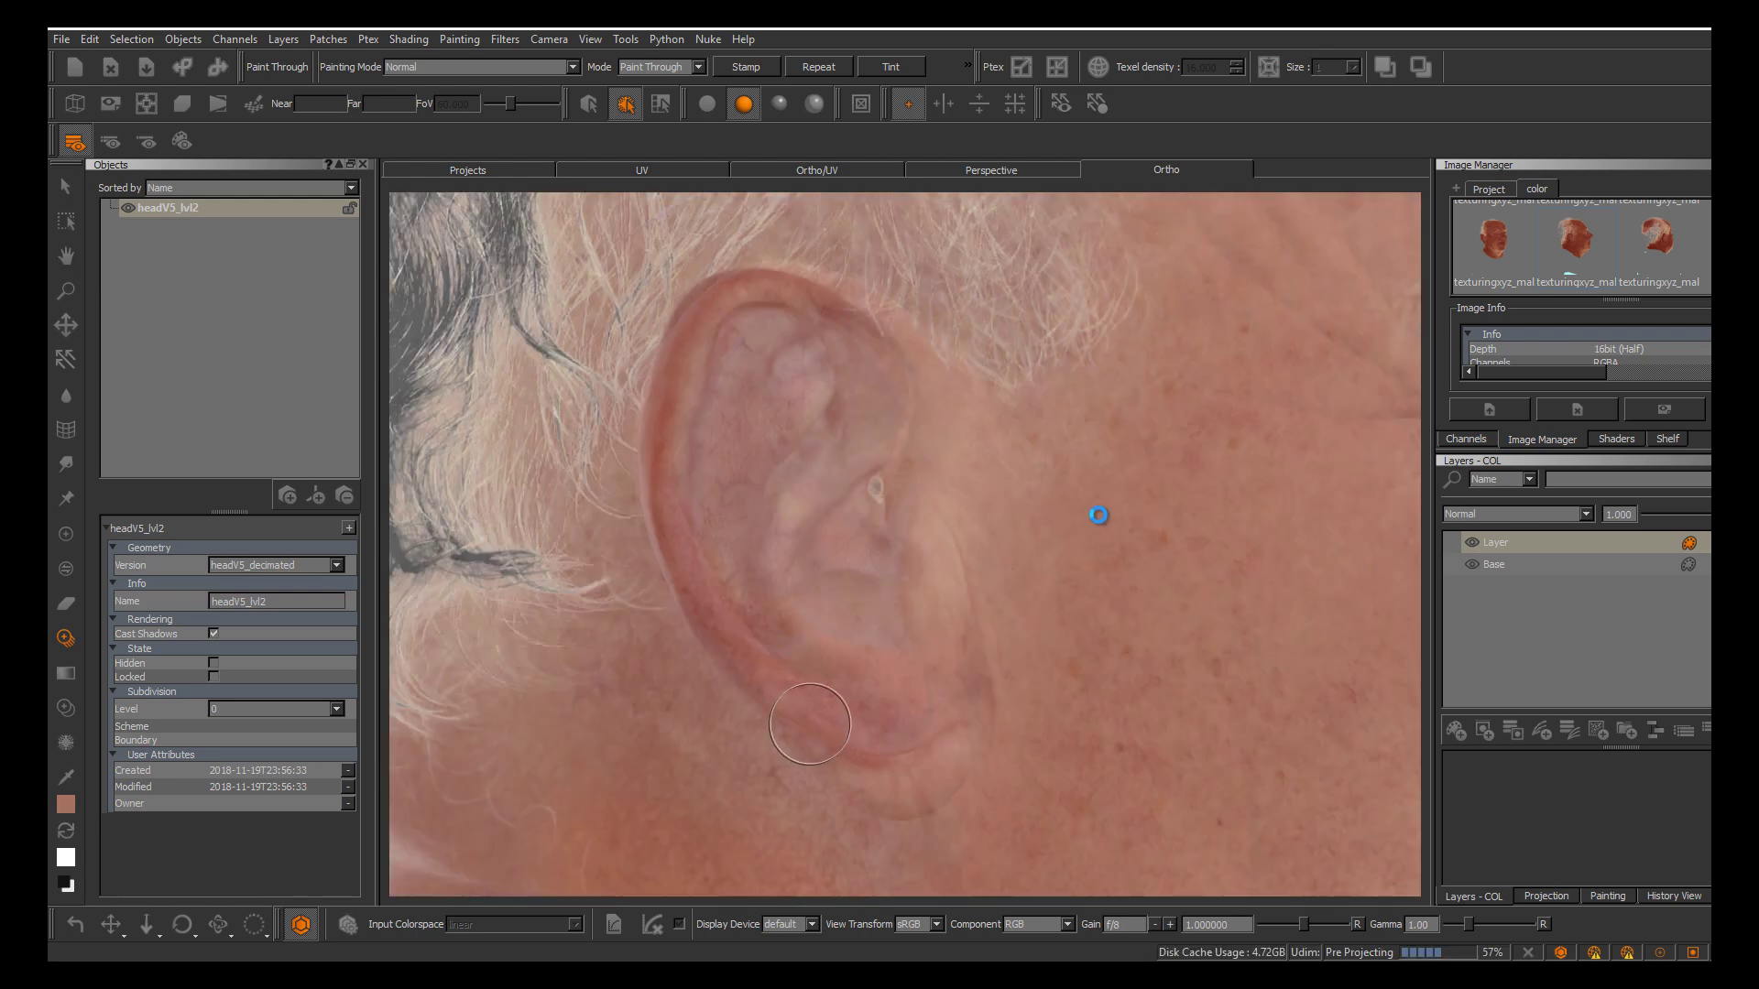
pyautogui.press('h')
pyautogui.press('h')
# Realign the photo with the ear's inner structures and paint skin along the inner ridge from its upper fold downward
pyautogui.moveTo(821, 699)
pyautogui.keyDown('shift'); pyautogui.mouseDown()
pyautogui.moveTo(873, 740)
pyautogui.moveTo(881, 691)
pyautogui.moveTo(866, 671)
pyautogui.moveTo(842, 741)
pyautogui.mouseUp(); pyautogui.keyUp('shift')
pyautogui.press('p')
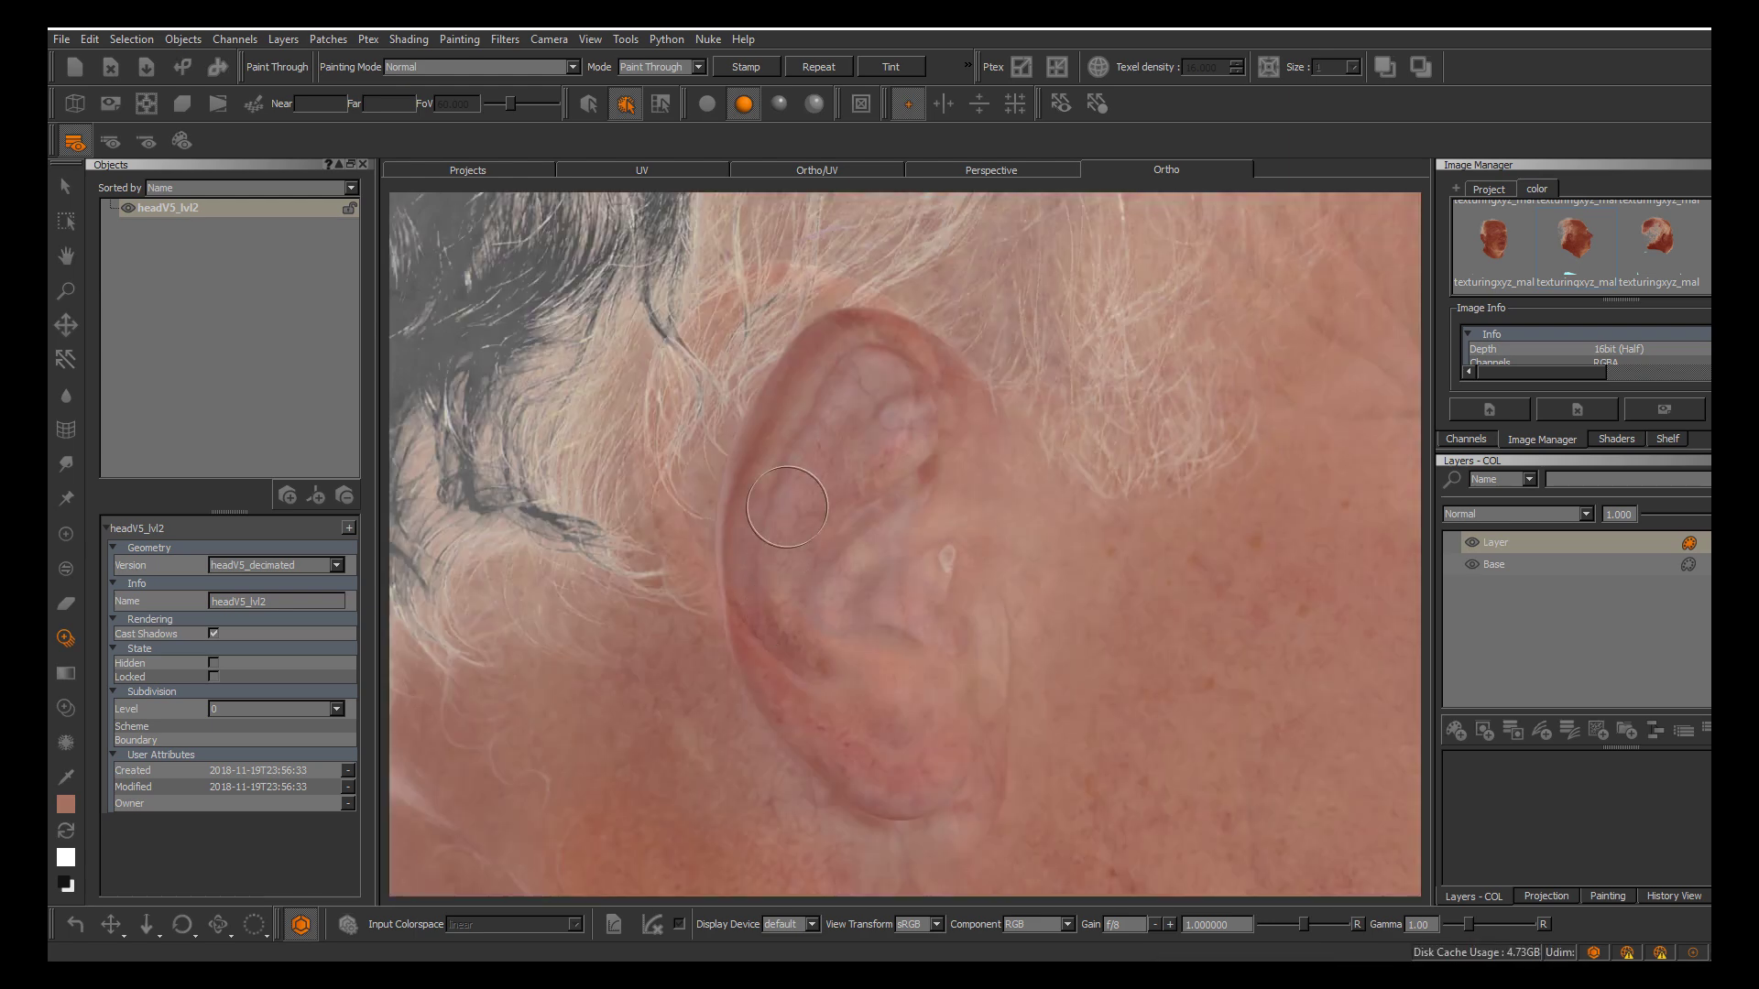
pyautogui.keyDown('shift'); pyautogui.moveTo(862, 446); pyautogui.dragTo(827, 435); pyautogui.keyUp('shift')
pyautogui.keyDown('ctrl'); pyautogui.keyDown('shift'); pyautogui.moveTo(1100, 515); pyautogui.dragTo(1098, 515); pyautogui.keyUp('shift'); pyautogui.keyUp('ctrl')
pyautogui.keyDown('ctrl'); pyautogui.keyDown('shift'); pyautogui.moveTo(1098, 515); pyautogui.dragTo(1100, 515); pyautogui.keyUp('shift'); pyautogui.keyUp('ctrl')
pyautogui.moveTo(828, 461); pyautogui.dragTo(782, 514)
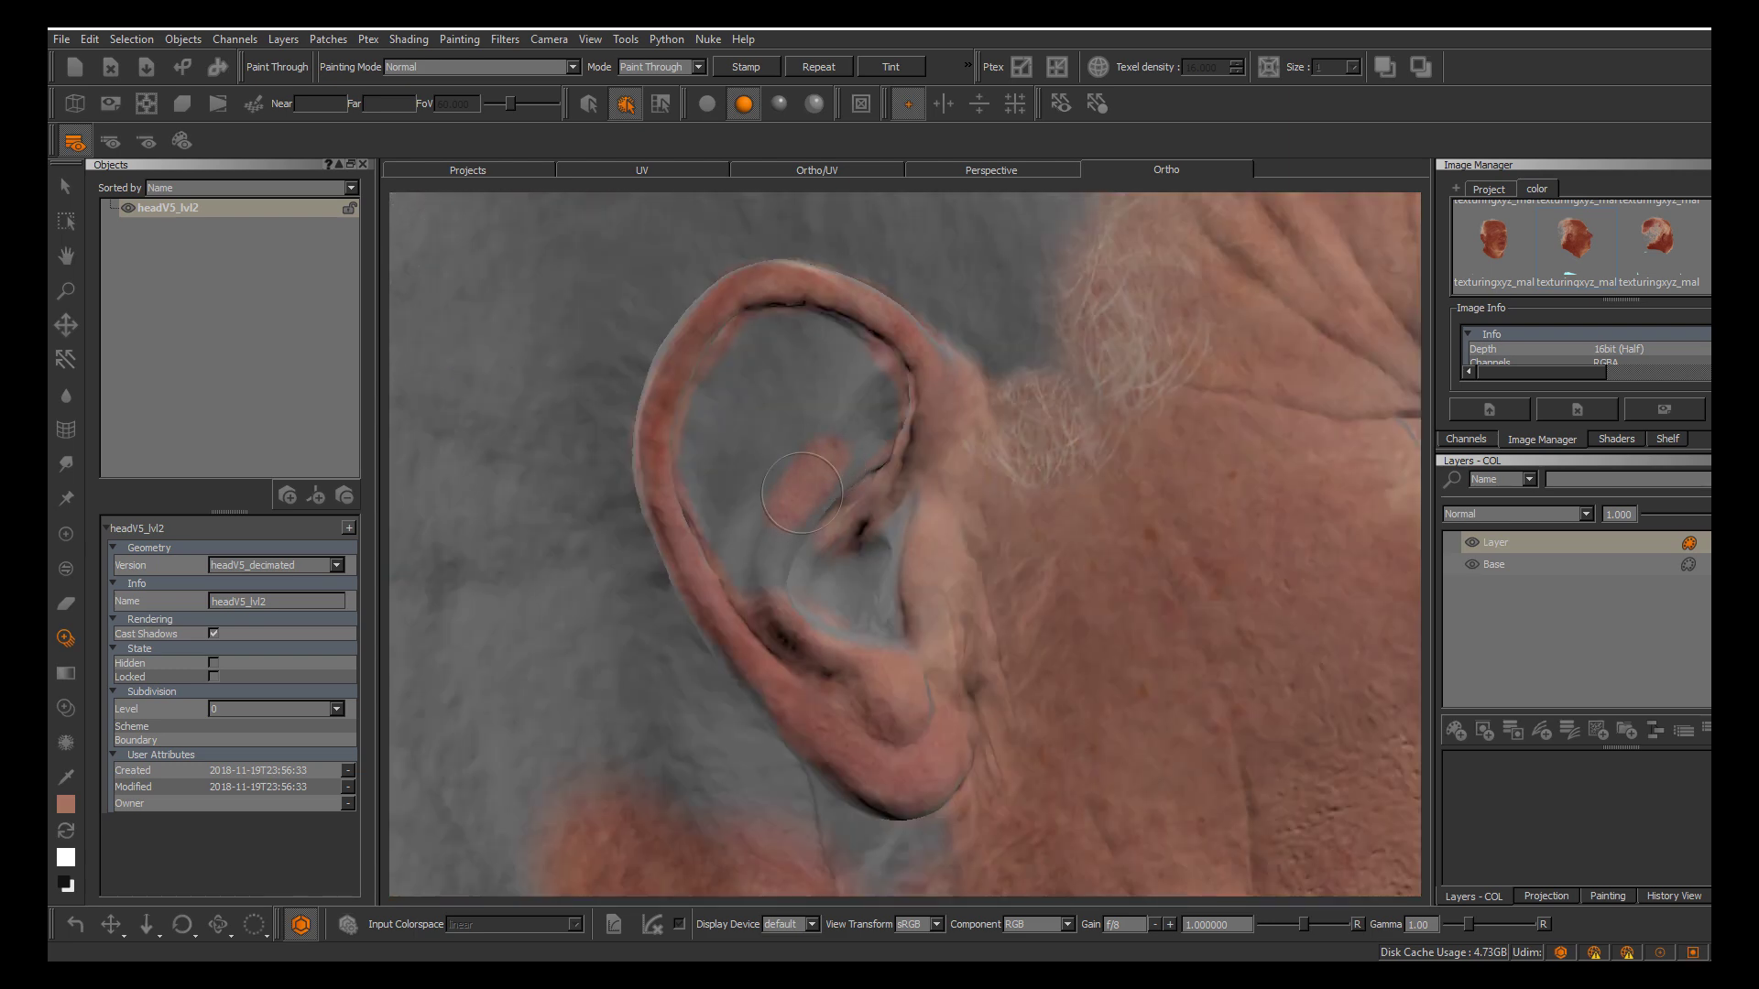
pyautogui.moveTo(881, 407)
pyautogui.mouseDown()
pyautogui.moveTo(869, 432)
pyautogui.moveTo(829, 368)
pyautogui.mouseUp()
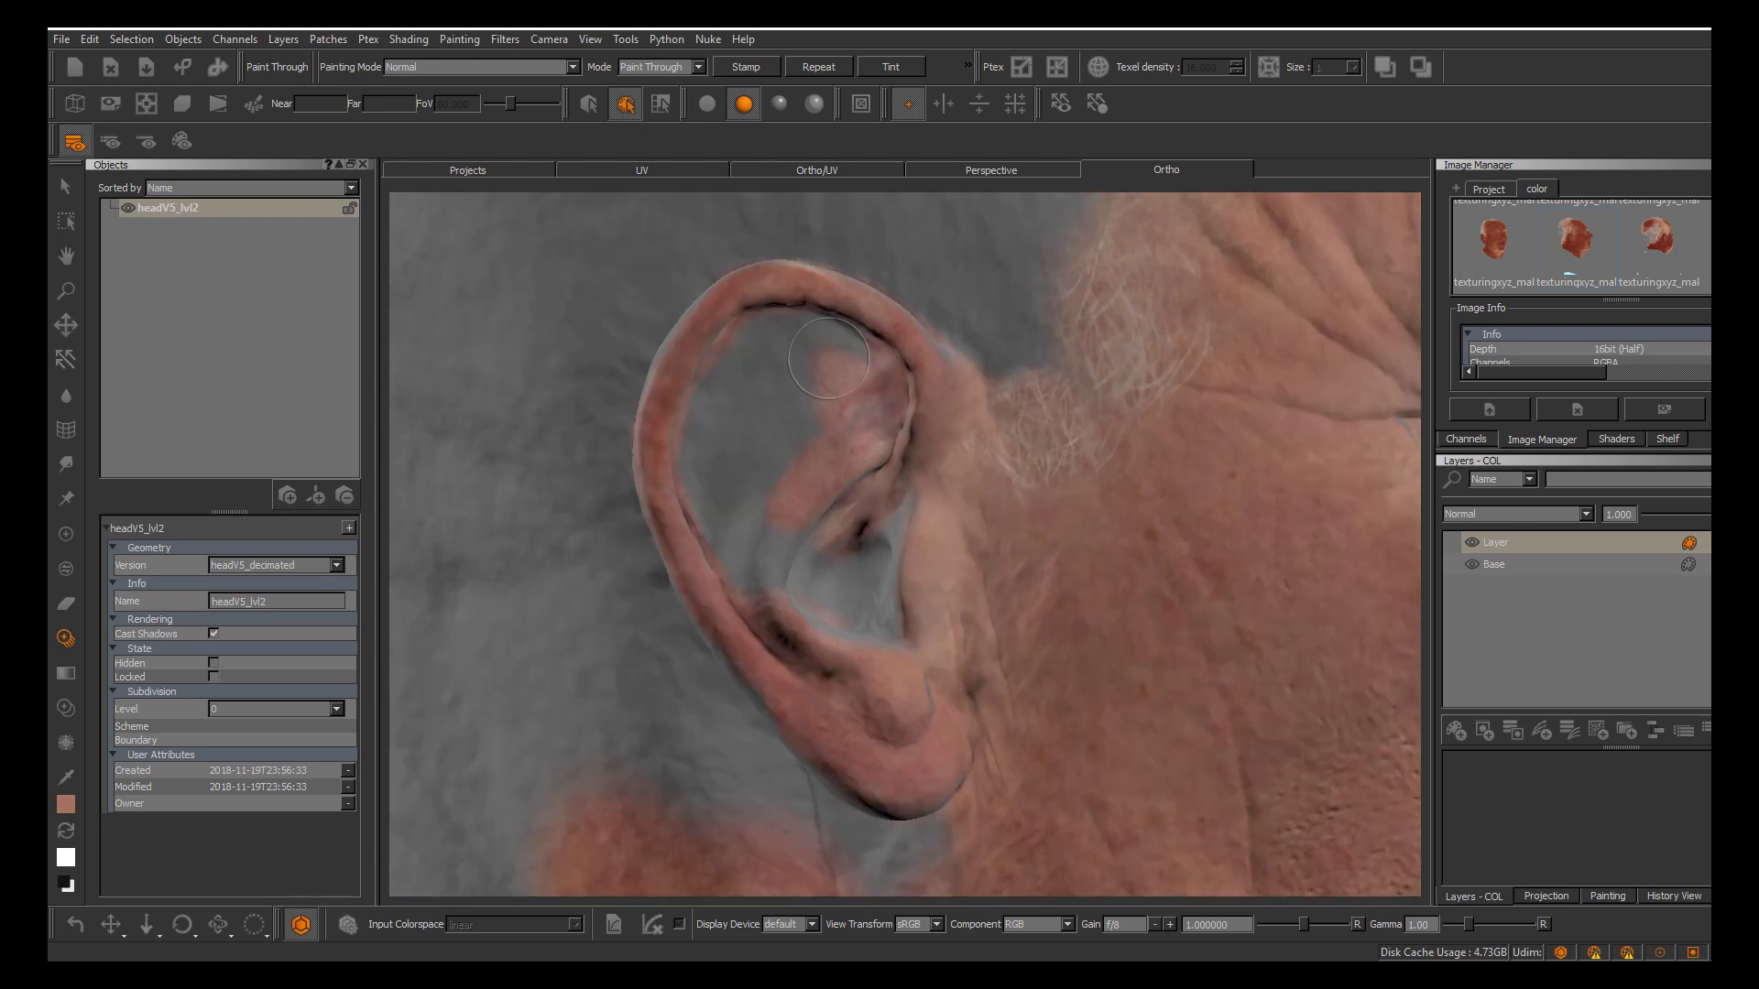
pyautogui.moveTo(810, 478)
pyautogui.mouseDown()
pyautogui.moveTo(765, 565)
pyautogui.moveTo(769, 479)
pyautogui.moveTo(779, 517)
pyautogui.moveTo(854, 444)
pyautogui.mouseUp()
pyautogui.press('b')
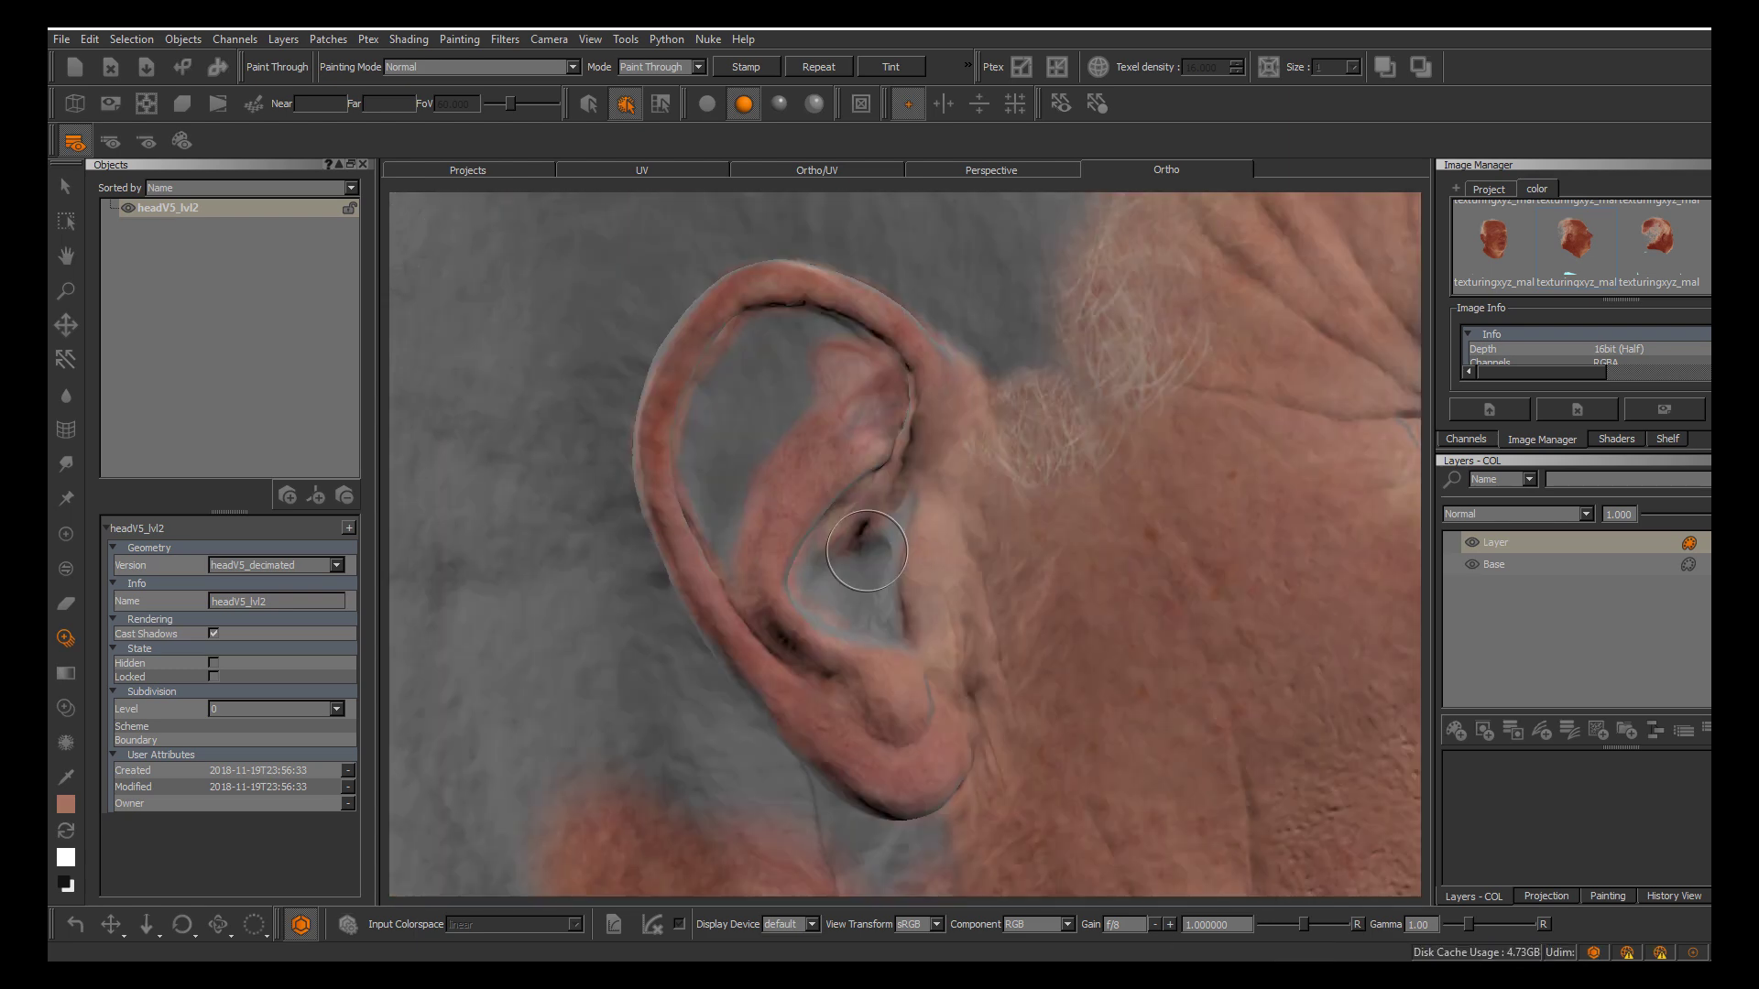
# Undo the last stroke and paint skin into the hollow around the ear canal
pyautogui.hotkey('ctrl', 'z')
pyautogui.moveTo(867, 551); pyautogui.dragTo(845, 595)
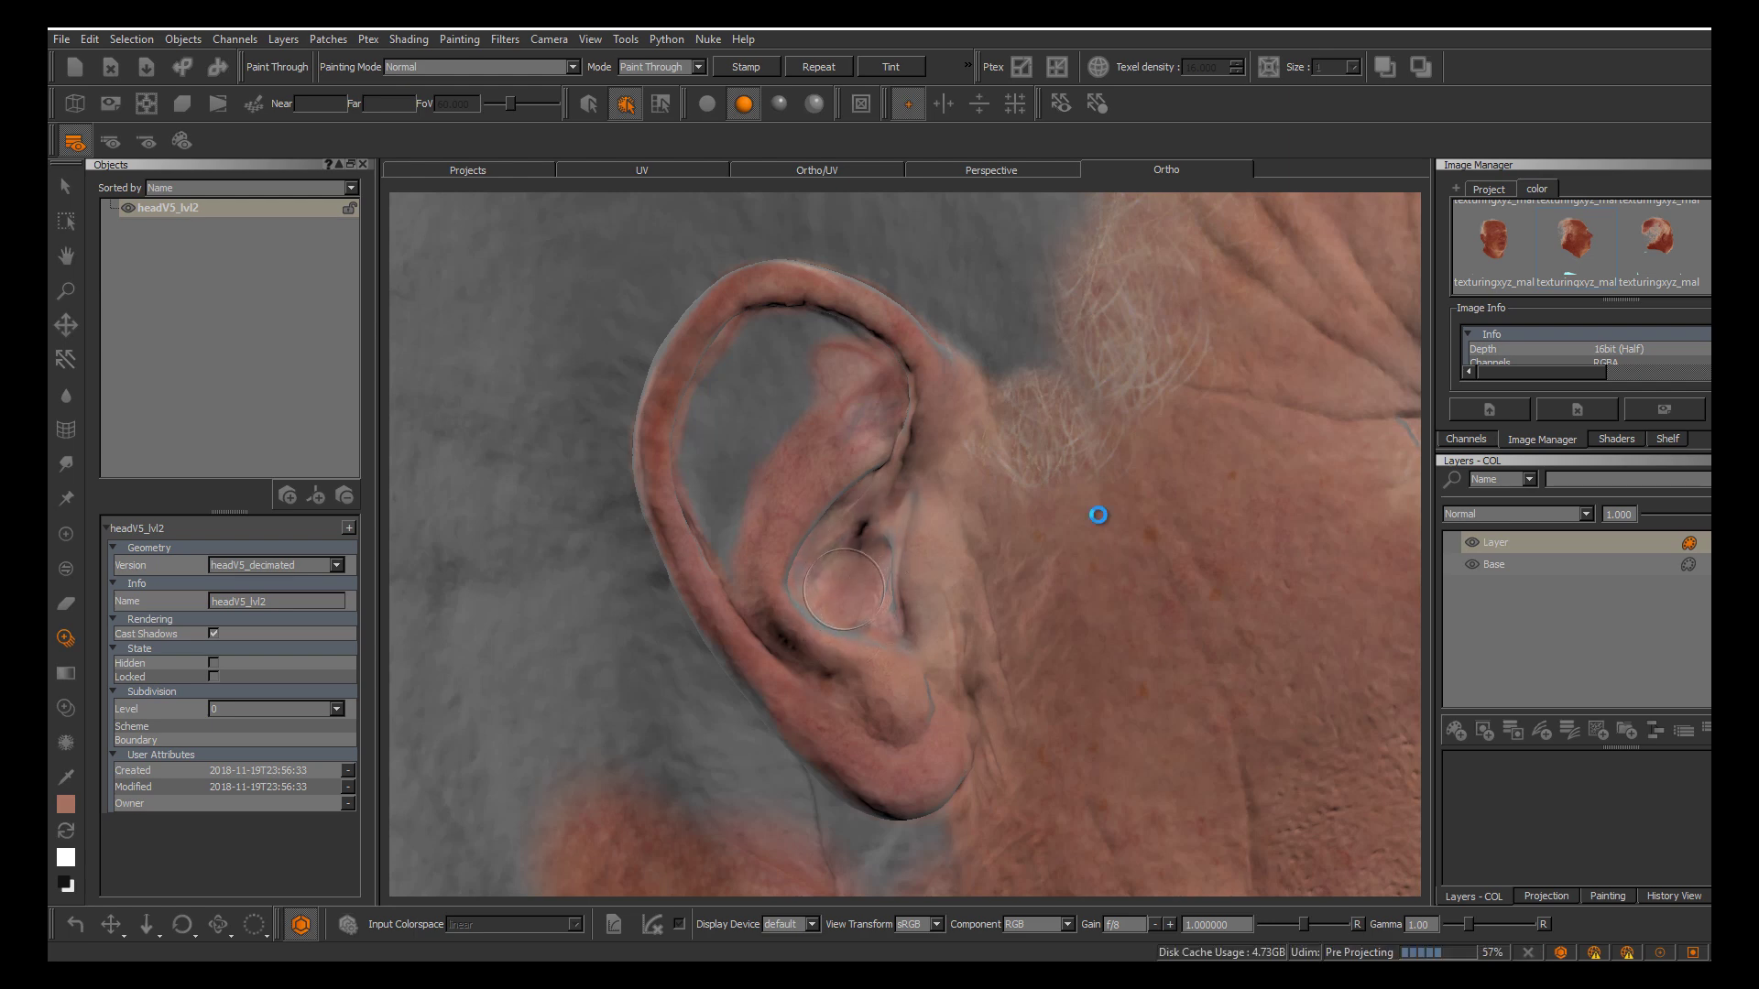
# Examine the painted ear and the right side of the face from a three-quarter view
pyautogui.scroll(-5, 1098, 515)
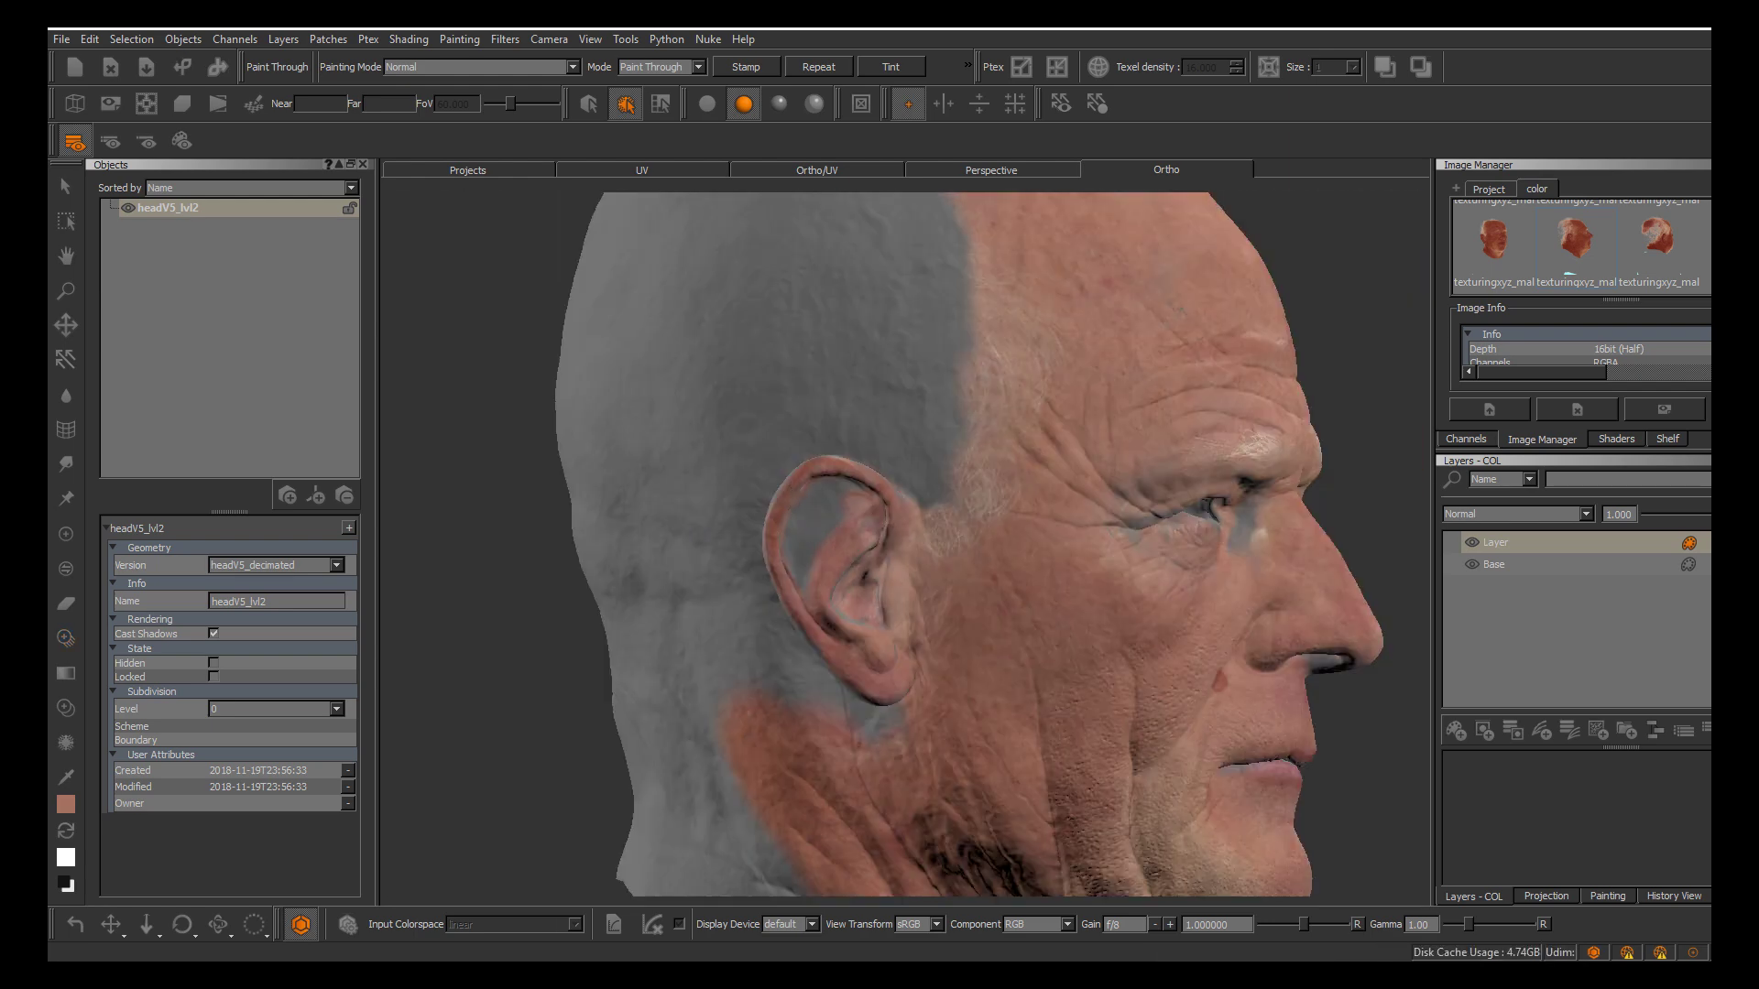
pyautogui.scroll(5, 1098, 515)
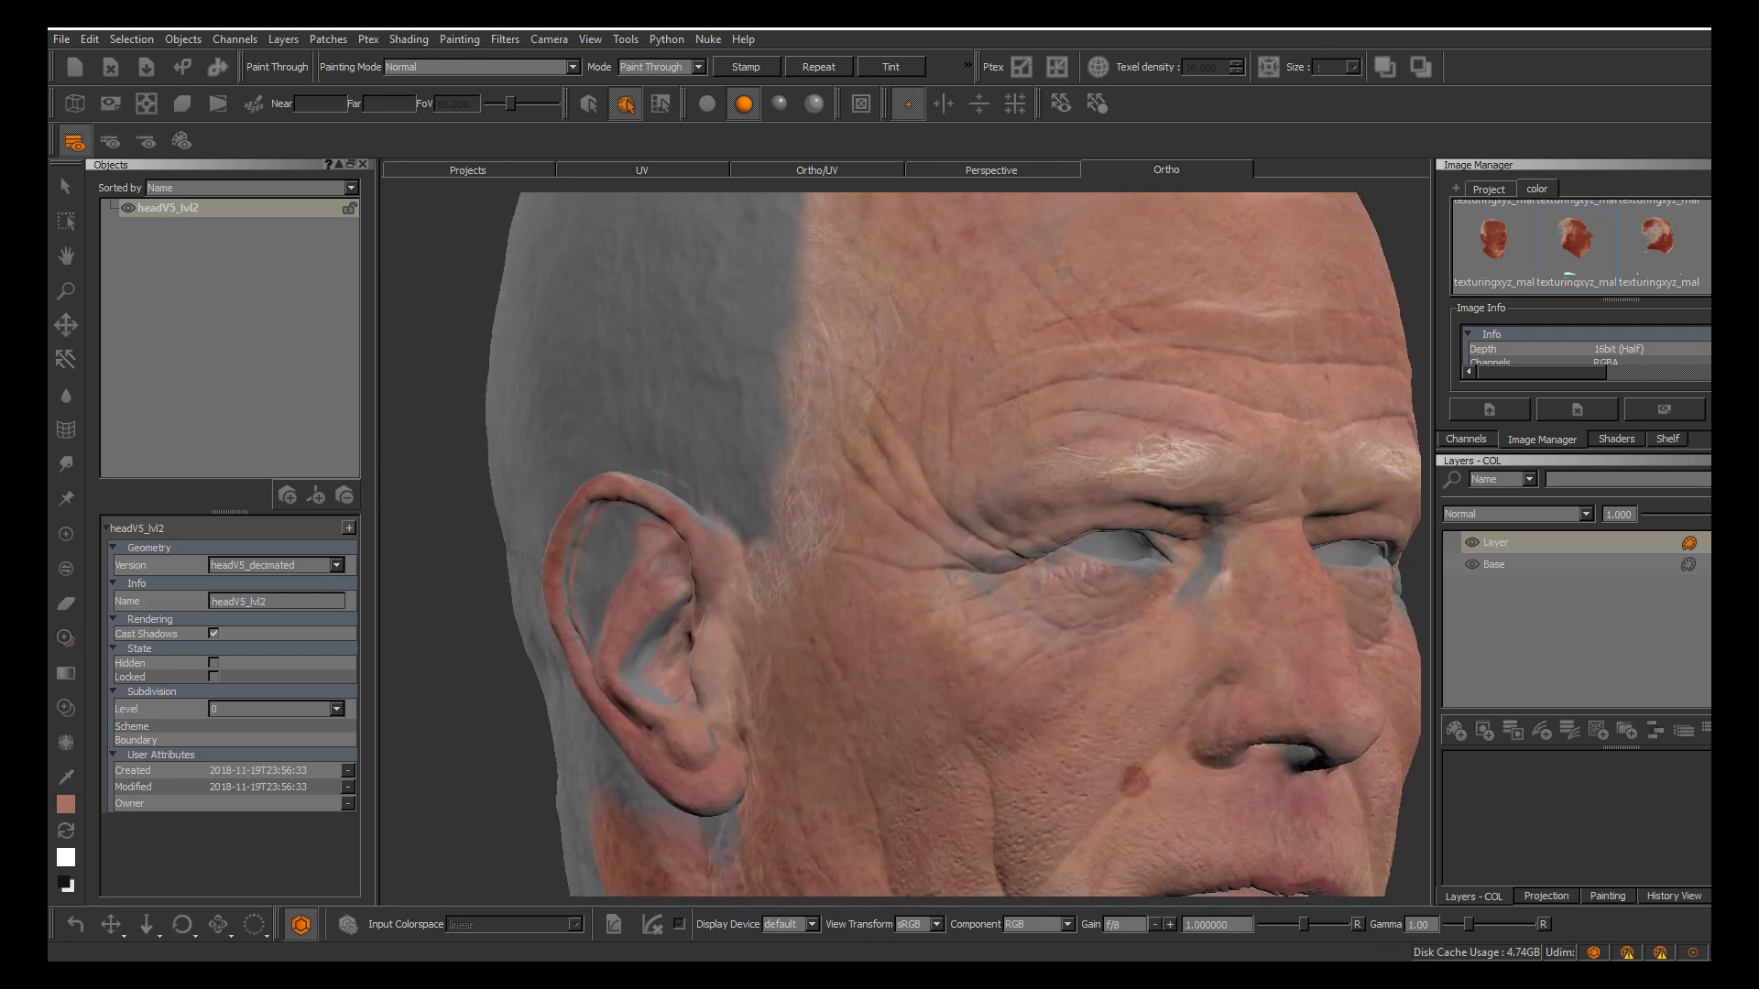
pyautogui.keyDown('alt'); pyautogui.moveTo(1098, 515); pyautogui.dragTo(1144, 515); pyautogui.keyUp('alt')
pyautogui.keyDown('alt'); pyautogui.moveTo(1098, 514); pyautogui.dragTo(1025, 515, button='right'); pyautogui.keyUp('alt')
pyautogui.keyDown('alt'); pyautogui.moveTo(1098, 515); pyautogui.dragTo(1016, 552); pyautogui.keyUp('alt')
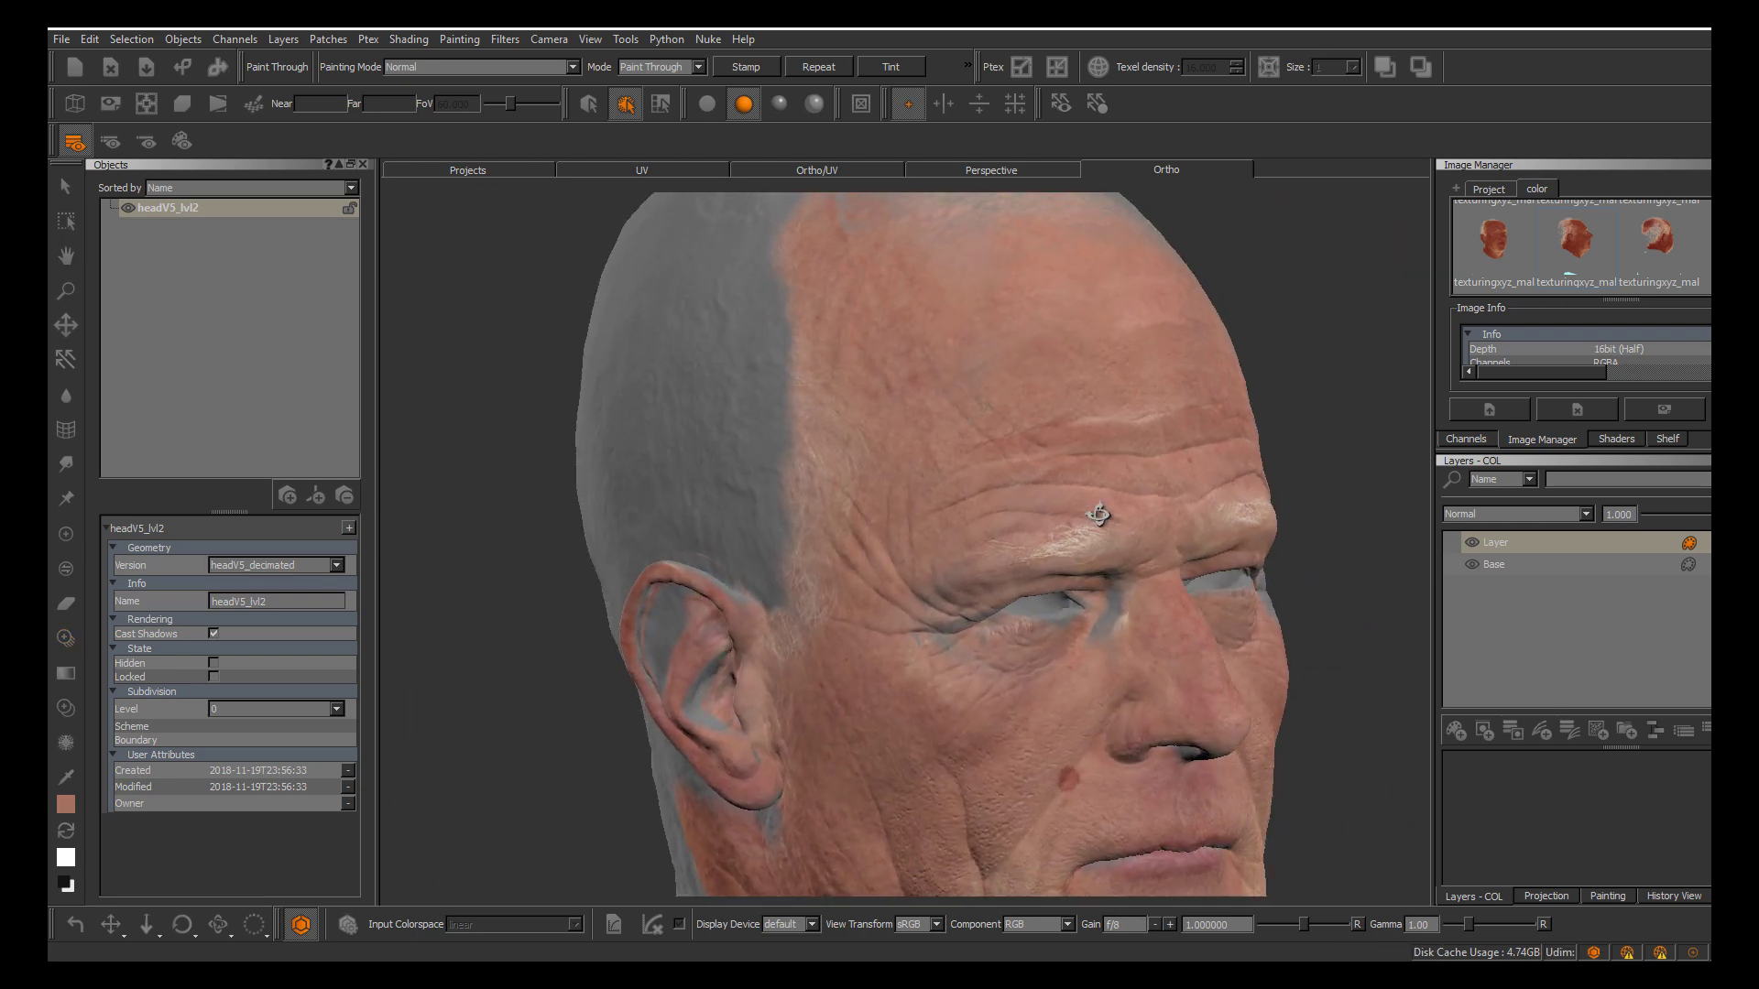
pyautogui.keyDown('alt'); pyautogui.moveTo(1098, 515); pyautogui.dragTo(1043, 341, button='middle'); pyautogui.keyUp('alt')
pyautogui.moveTo(1099, 515)
pyautogui.keyDown('alt'); pyautogui.mouseDown()
pyautogui.moveTo(1162, 515)
pyautogui.moveTo(1094, 519)
pyautogui.mouseUp(); pyautogui.keyUp('alt')
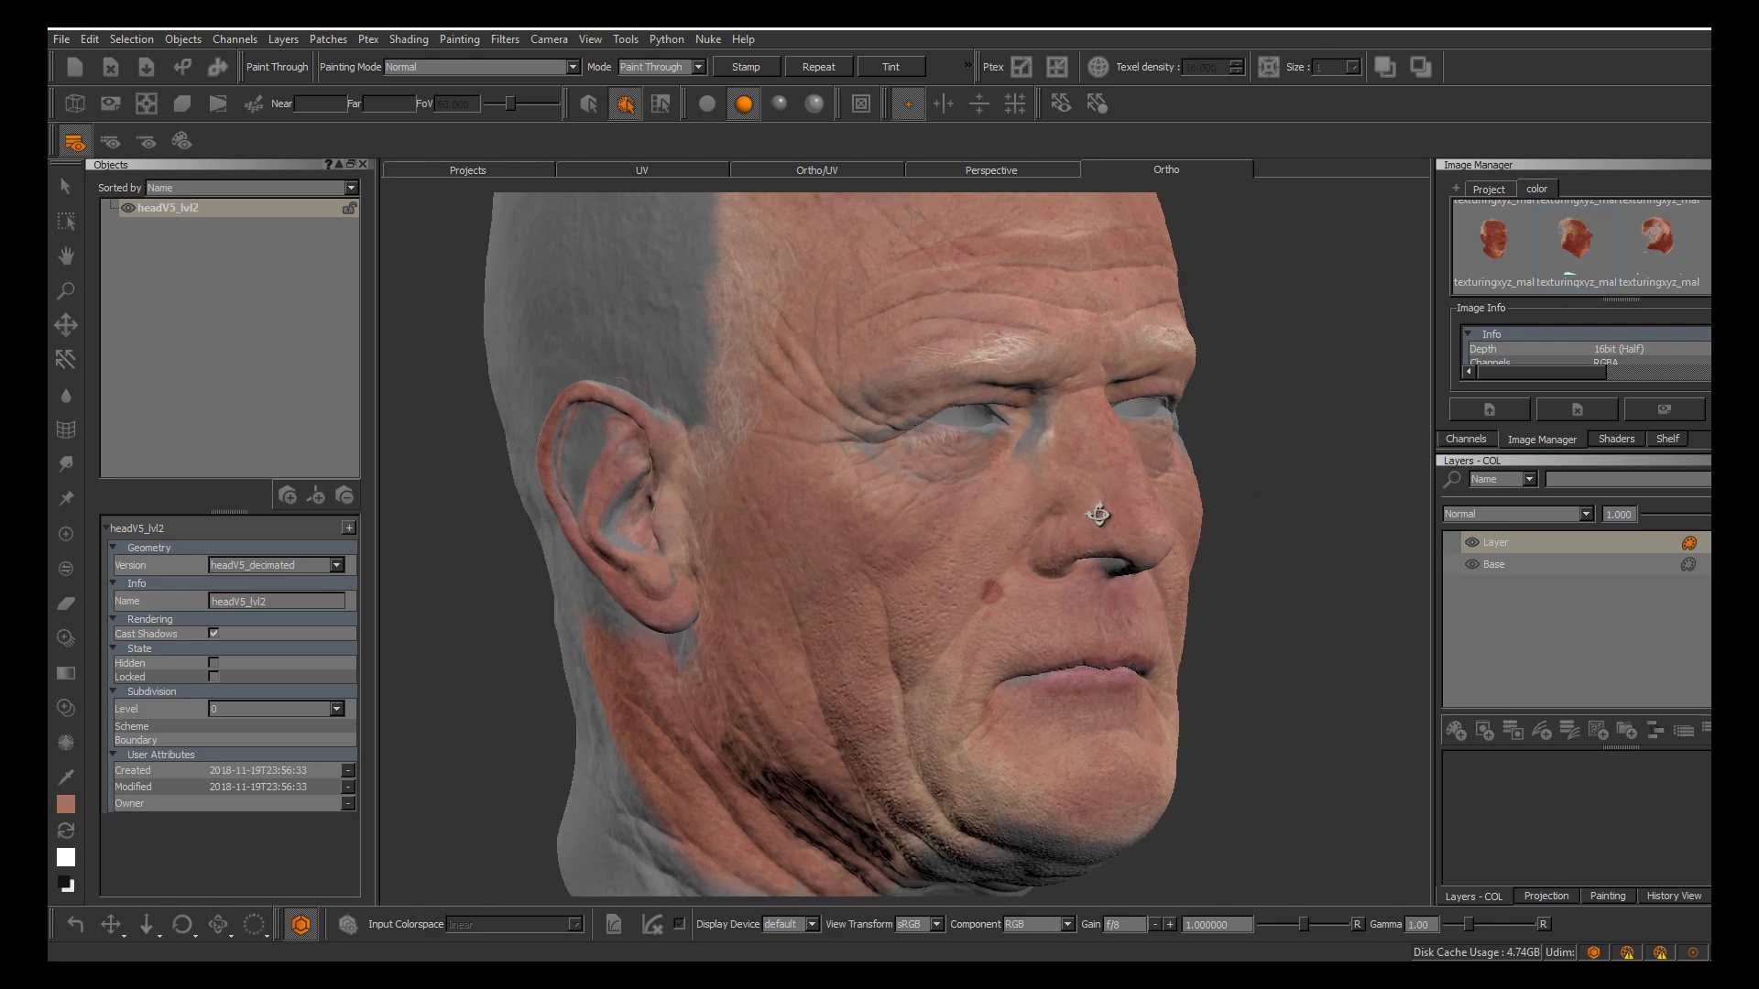
pyautogui.keyDown('alt'); pyautogui.moveTo(1099, 515); pyautogui.dragTo(1164, 558, button='middle'); pyautogui.keyUp('alt')
# Scale, rotate and move the photo to match the eyes, nose and mouth of the model's three-quarter view
pyautogui.press("'")
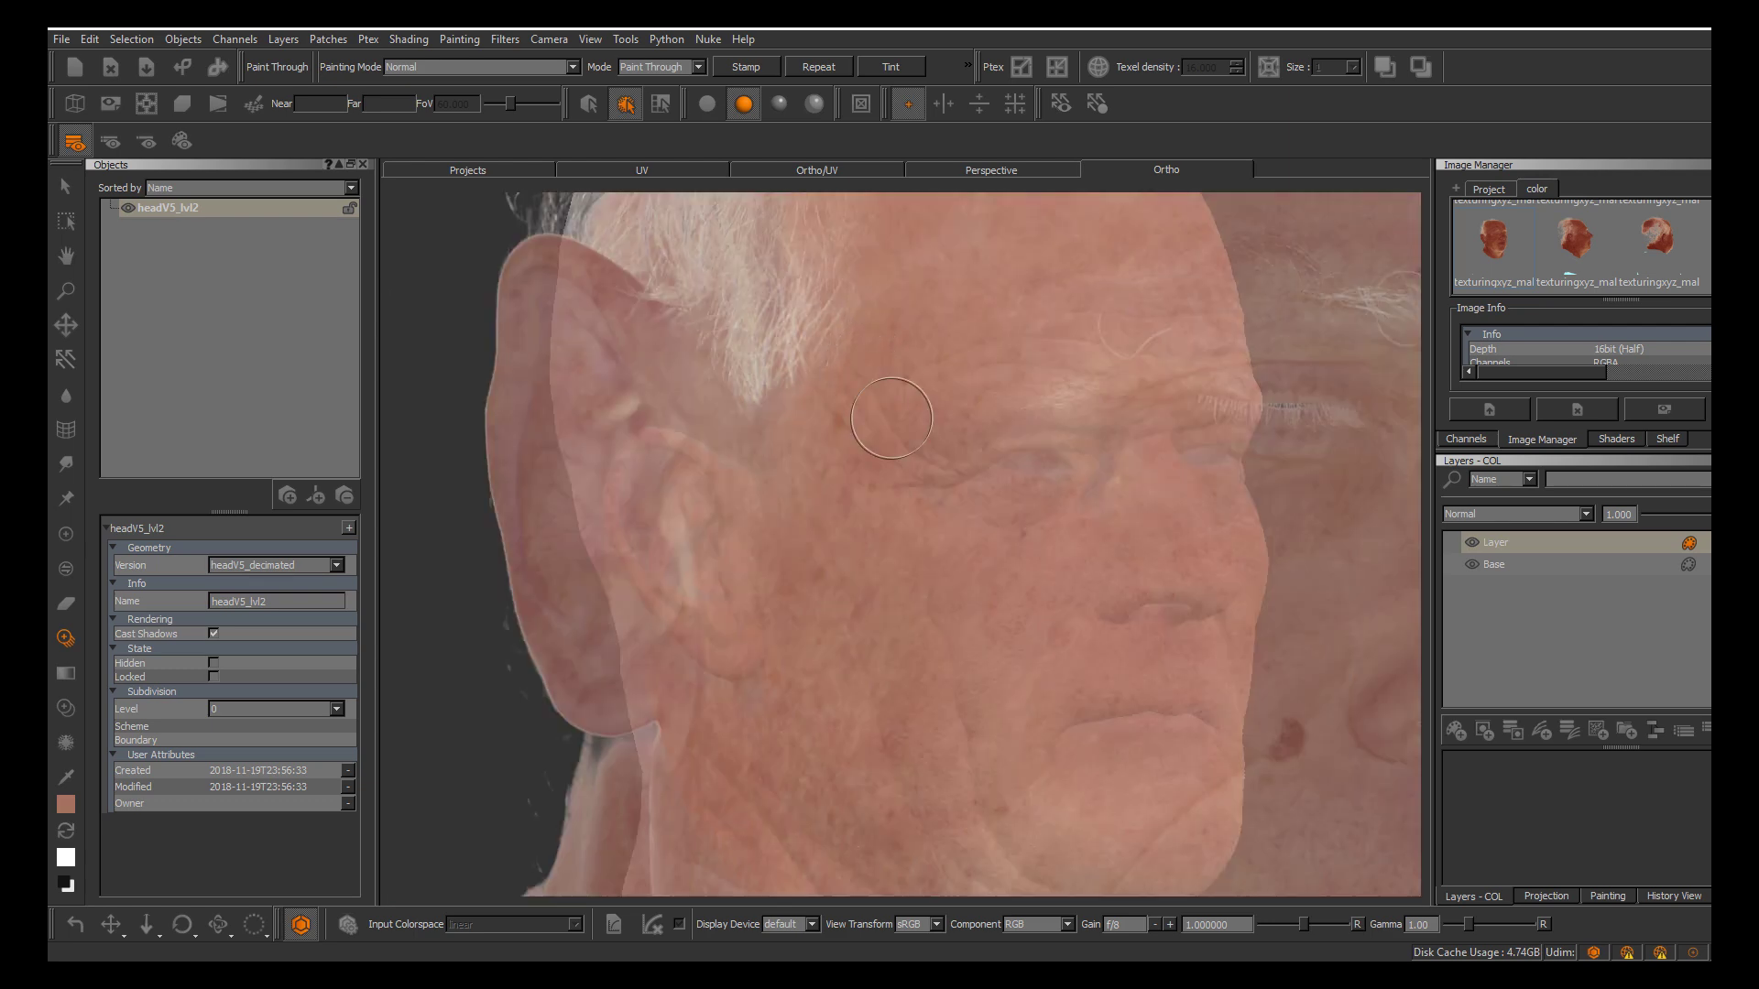
pyautogui.press("'")
pyautogui.press("'")
pyautogui.moveTo(1098, 514)
pyautogui.keyDown('shift'); pyautogui.mouseDown()
pyautogui.moveTo(965, 584)
pyautogui.moveTo(1100, 519)
pyautogui.mouseUp(); pyautogui.keyUp('shift')
pyautogui.press("'")
pyautogui.keyDown('alt'); pyautogui.moveTo(1098, 514); pyautogui.dragTo(919, 523, button='right'); pyautogui.keyUp('alt')
pyautogui.keyDown('alt'); pyautogui.moveTo(920, 523); pyautogui.dragTo(928, 564, button='middle'); pyautogui.keyUp('alt')
pyautogui.keyDown('alt'); pyautogui.moveTo(928, 565); pyautogui.dragTo(927, 547, button='right'); pyautogui.keyUp('alt')
pyautogui.press("'")
pyautogui.keyDown('shift'); pyautogui.moveTo(927, 547); pyautogui.dragTo(866, 536, button='middle'); pyautogui.keyUp('shift')
pyautogui.keyDown('shift'); pyautogui.moveTo(866, 536); pyautogui.dragTo(835, 544, button='right'); pyautogui.keyUp('shift')
pyautogui.keyDown('shift'); pyautogui.moveTo(834, 543); pyautogui.dragTo(850, 592); pyautogui.keyUp('shift')
pyautogui.keyDown('shift'); pyautogui.moveTo(794, 541); pyautogui.dragTo(879, 583, button='middle'); pyautogui.keyUp('shift')
pyautogui.keyDown('shift'); pyautogui.moveTo(880, 584); pyautogui.dragTo(937, 587, button='right'); pyautogui.keyUp('shift')
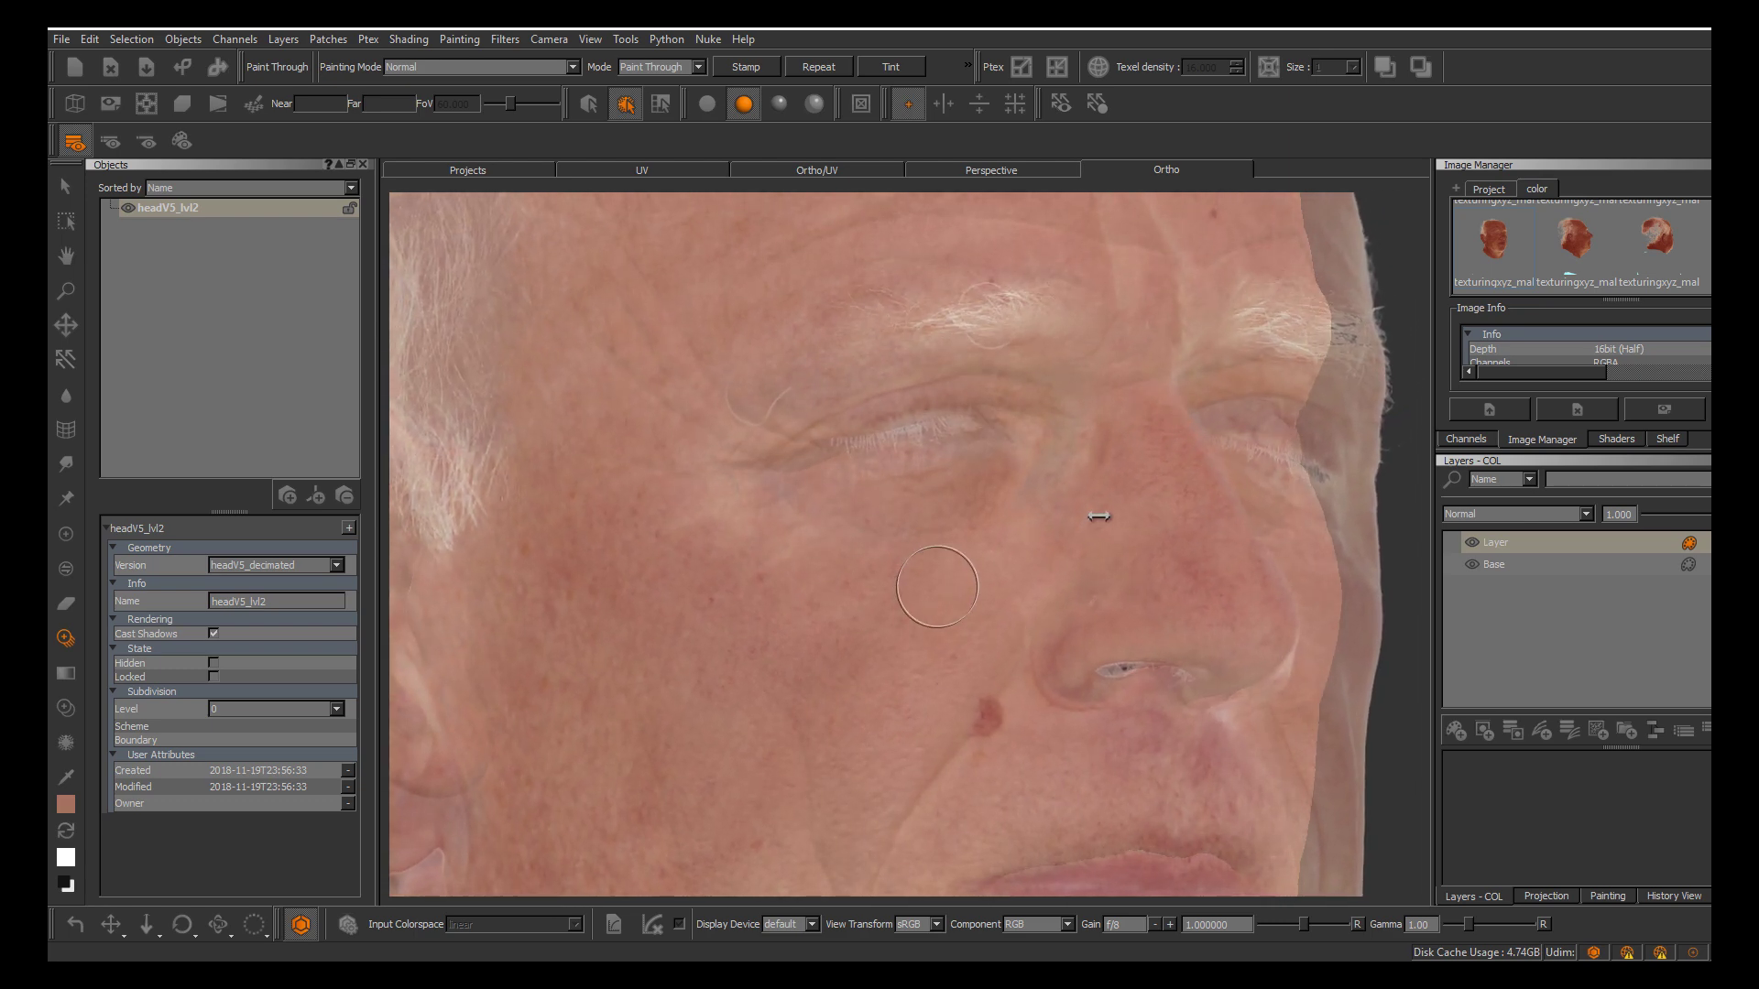
# Compare the projected photo with the model around the right eye, nose and cheek to check the alignment
pyautogui.press("'")
pyautogui.press("'")
pyautogui.press("'")
pyautogui.press("'")
pyautogui.press("'")
pyautogui.press("'")
pyautogui.press("'")
pyautogui.press("'")
pyautogui.press("'")
pyautogui.press("'")
pyautogui.press("'")
pyautogui.press("'")
pyautogui.press("'")
pyautogui.press("'")
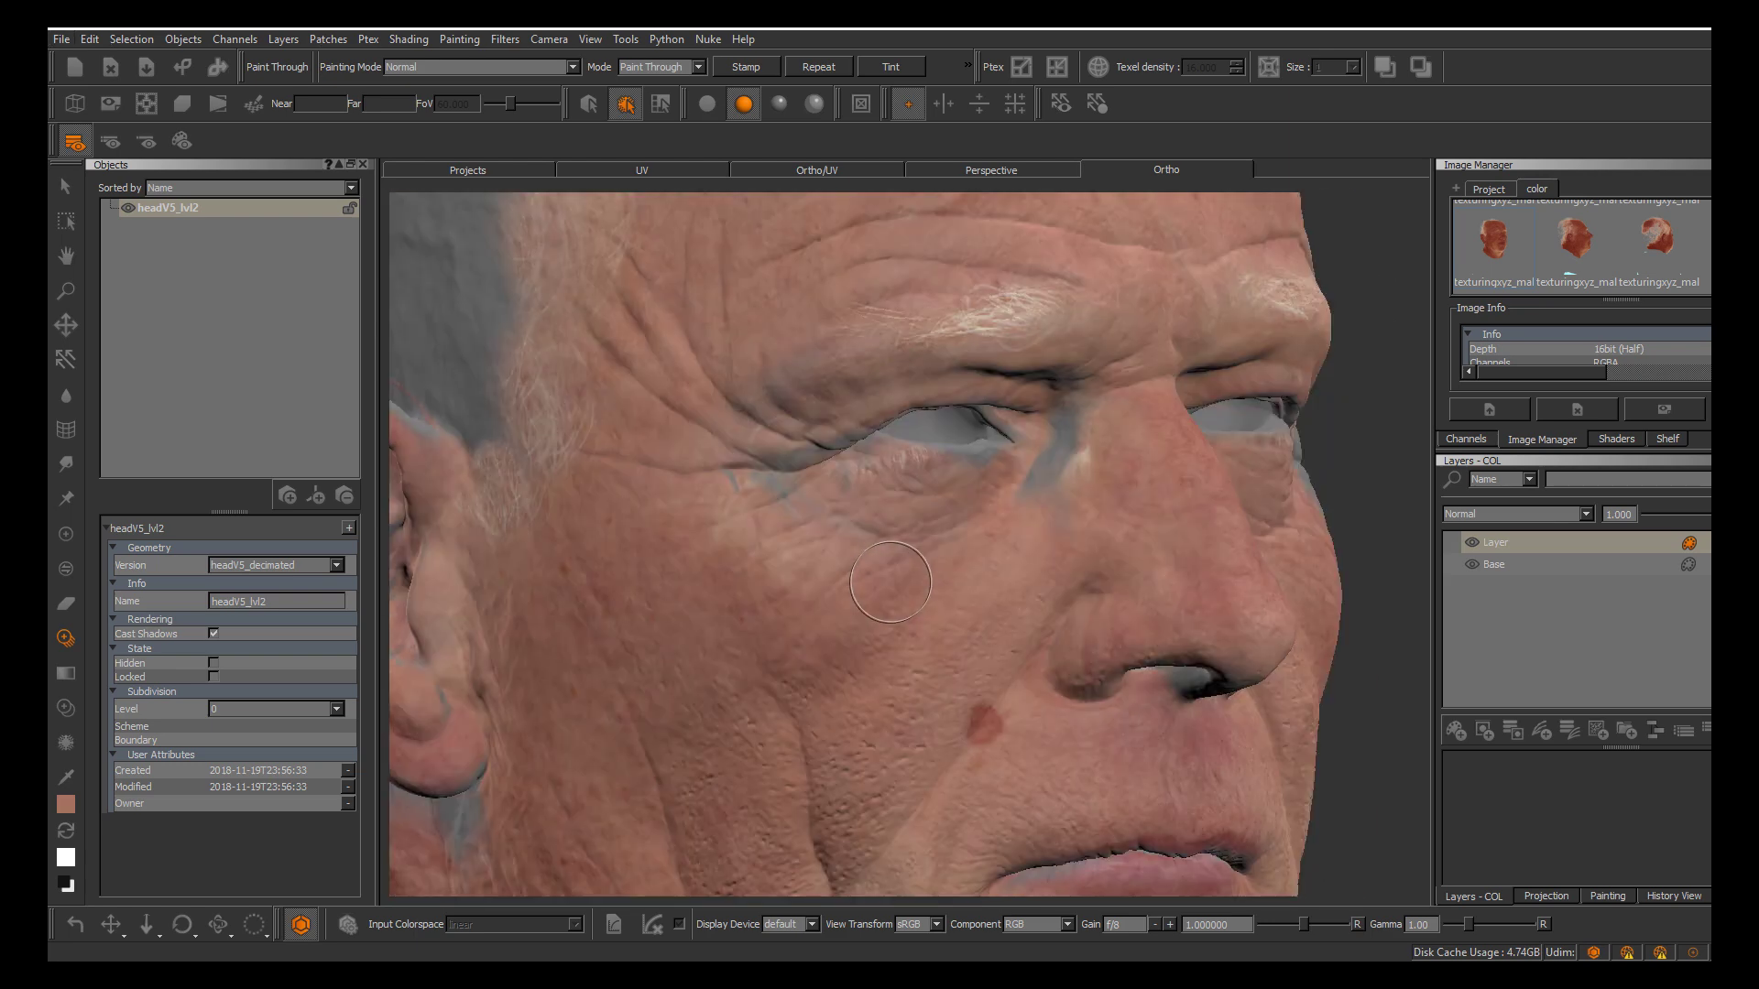
pyautogui.press("'")
pyautogui.press("'")
pyautogui.press("'")
pyautogui.press("'")
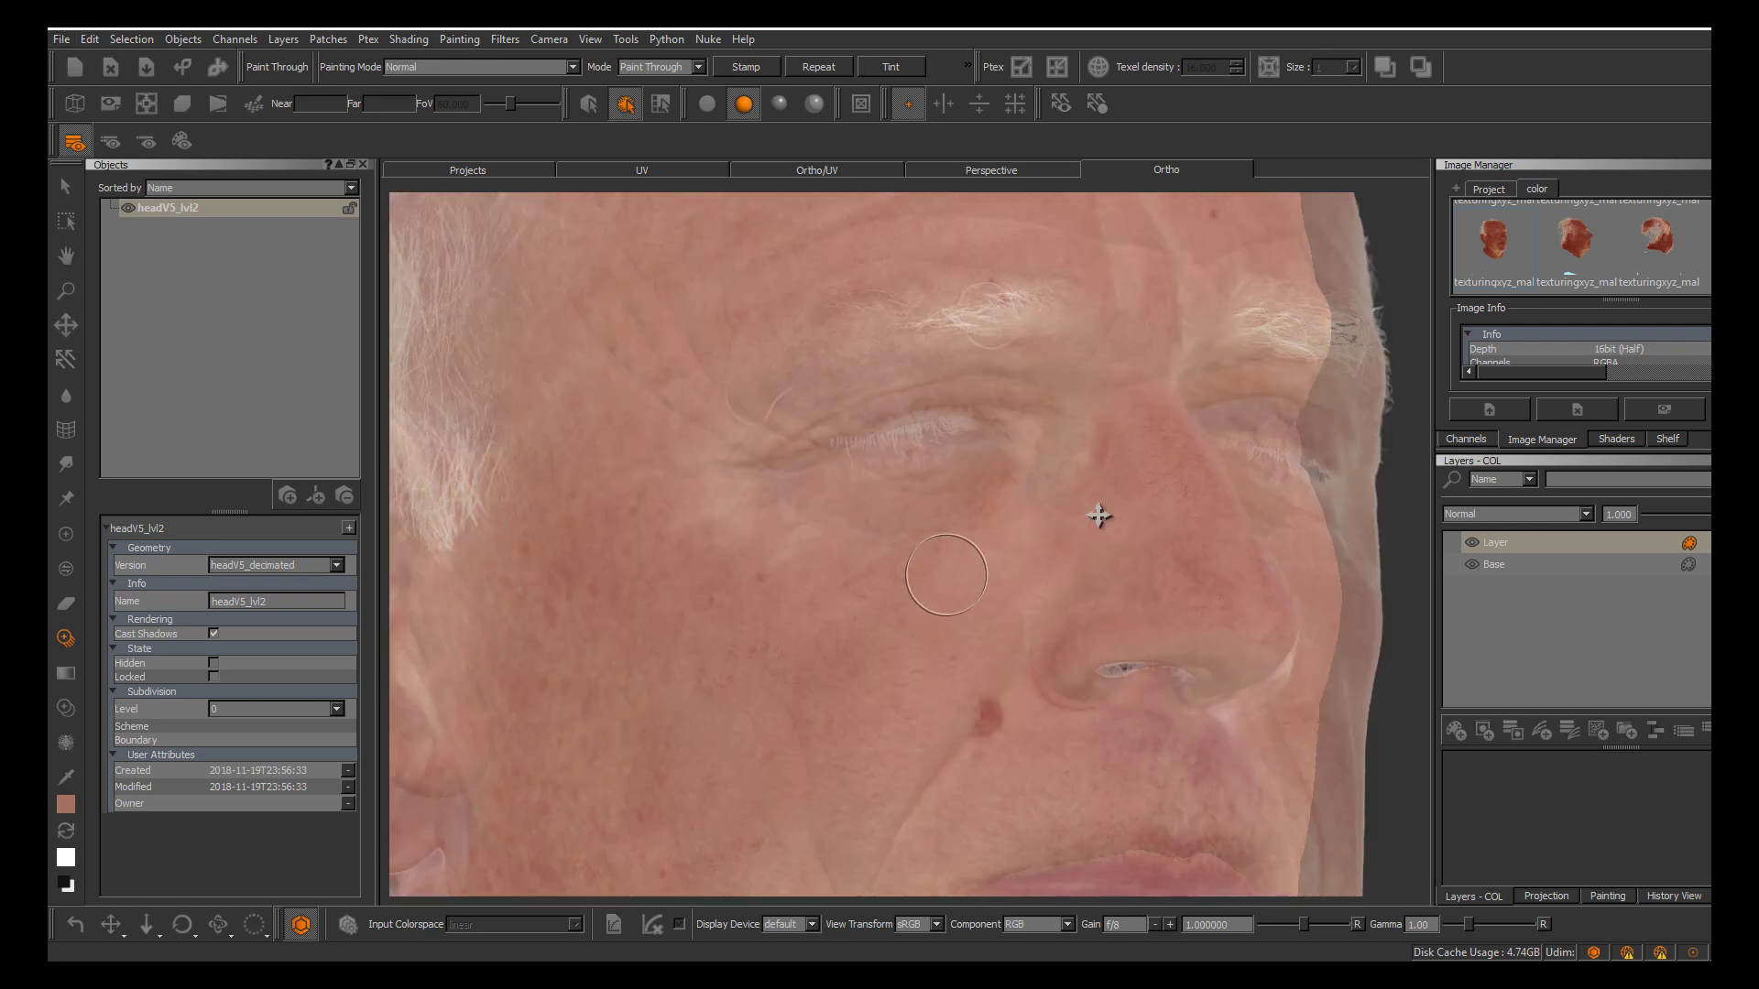
# Nudge the photo into alignment and paint skin over the bare patch between the right eye's inner corner and the nose bridge
pyautogui.moveTo(1098, 516)
pyautogui.keyDown('ctrl'); pyautogui.keyDown('shift'); pyautogui.mouseDown()
pyautogui.moveTo(1082, 516)
pyautogui.moveTo(1103, 513)
pyautogui.mouseUp(); pyautogui.keyUp('shift'); pyautogui.keyUp('ctrl')
pyautogui.press("'")
pyautogui.press("'")
pyautogui.press("'")
pyautogui.press("'")
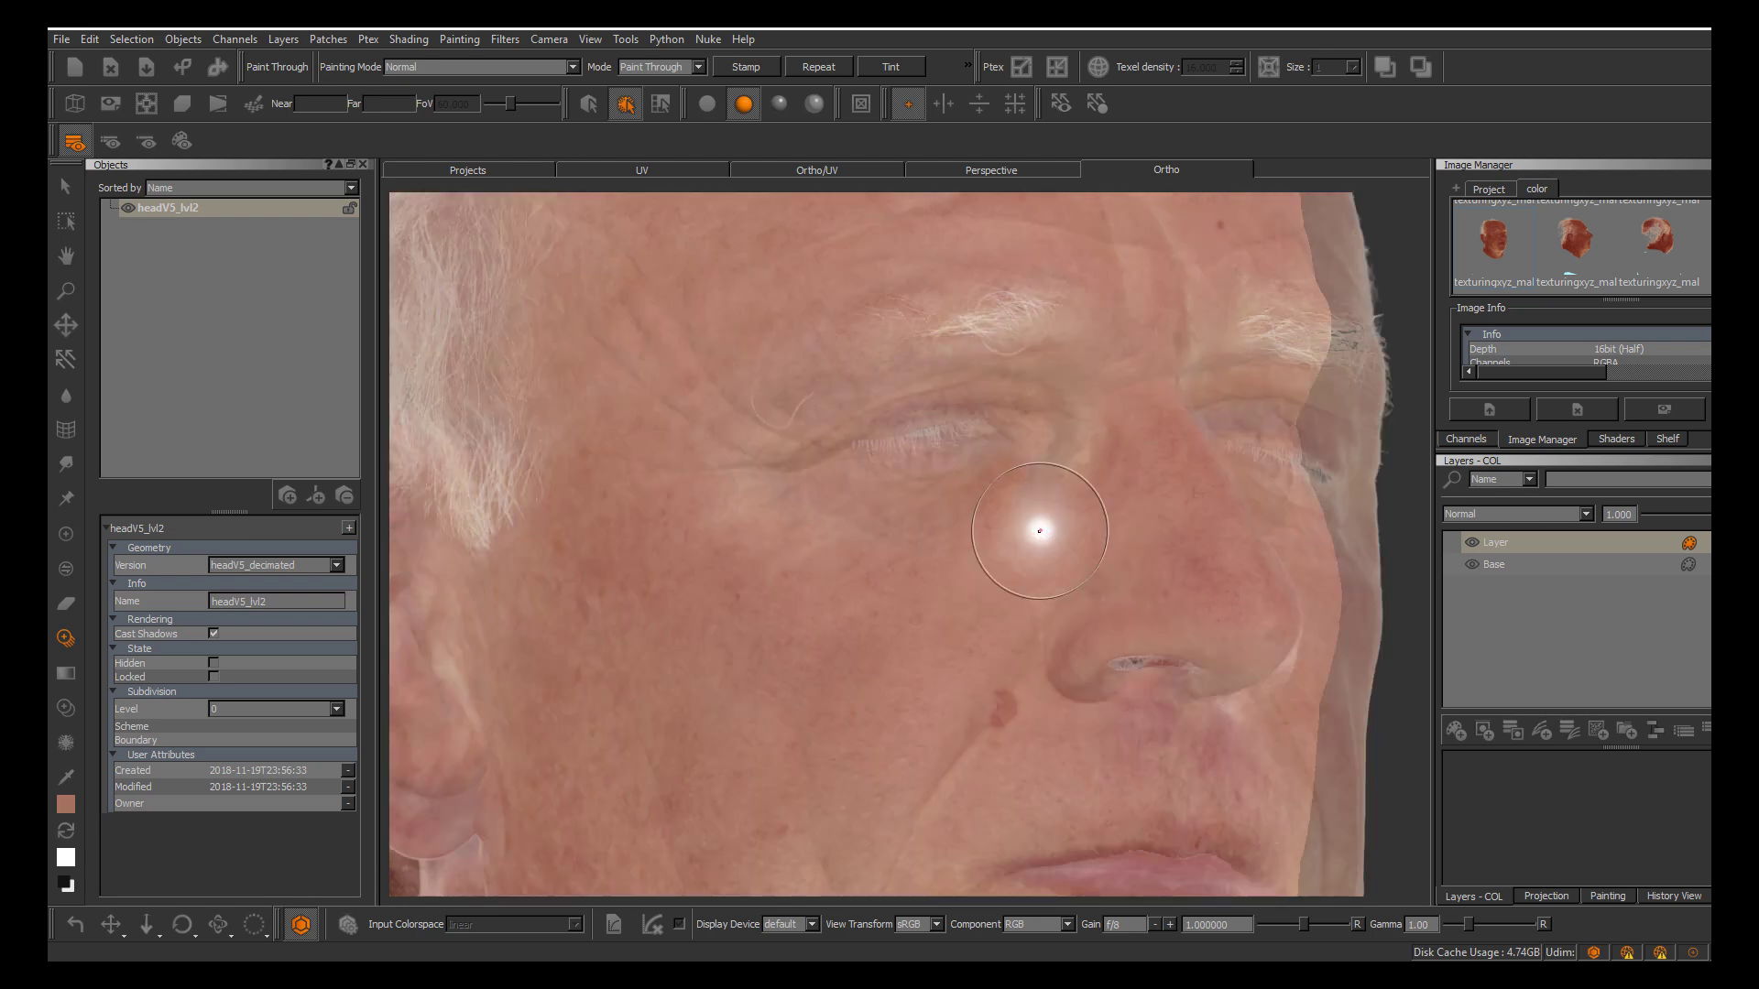
pyautogui.press("'")
pyautogui.press("'")
pyautogui.press("'")
pyautogui.press("'")
pyautogui.press("'")
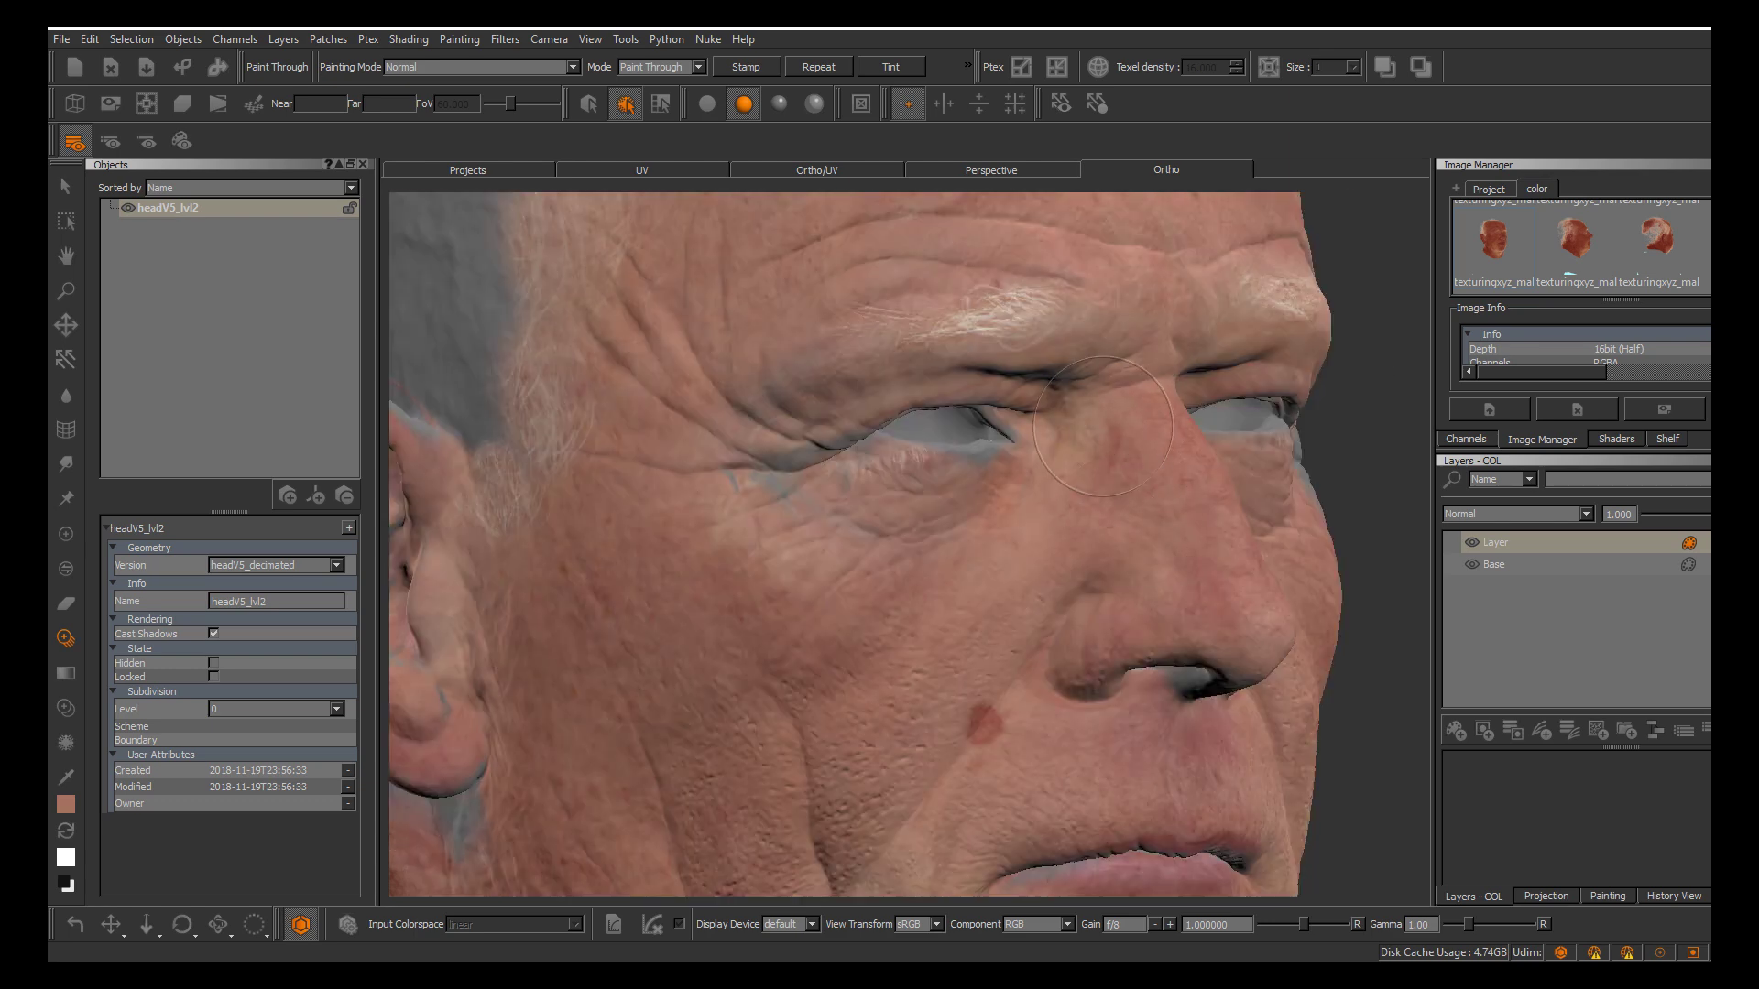
# Blend projected skin down the right side of the nose to the nostril, checking it against the photo
pyautogui.moveTo(1104, 460); pyautogui.dragTo(1124, 513)
pyautogui.press("'")
pyautogui.press("'")
pyautogui.press("'")
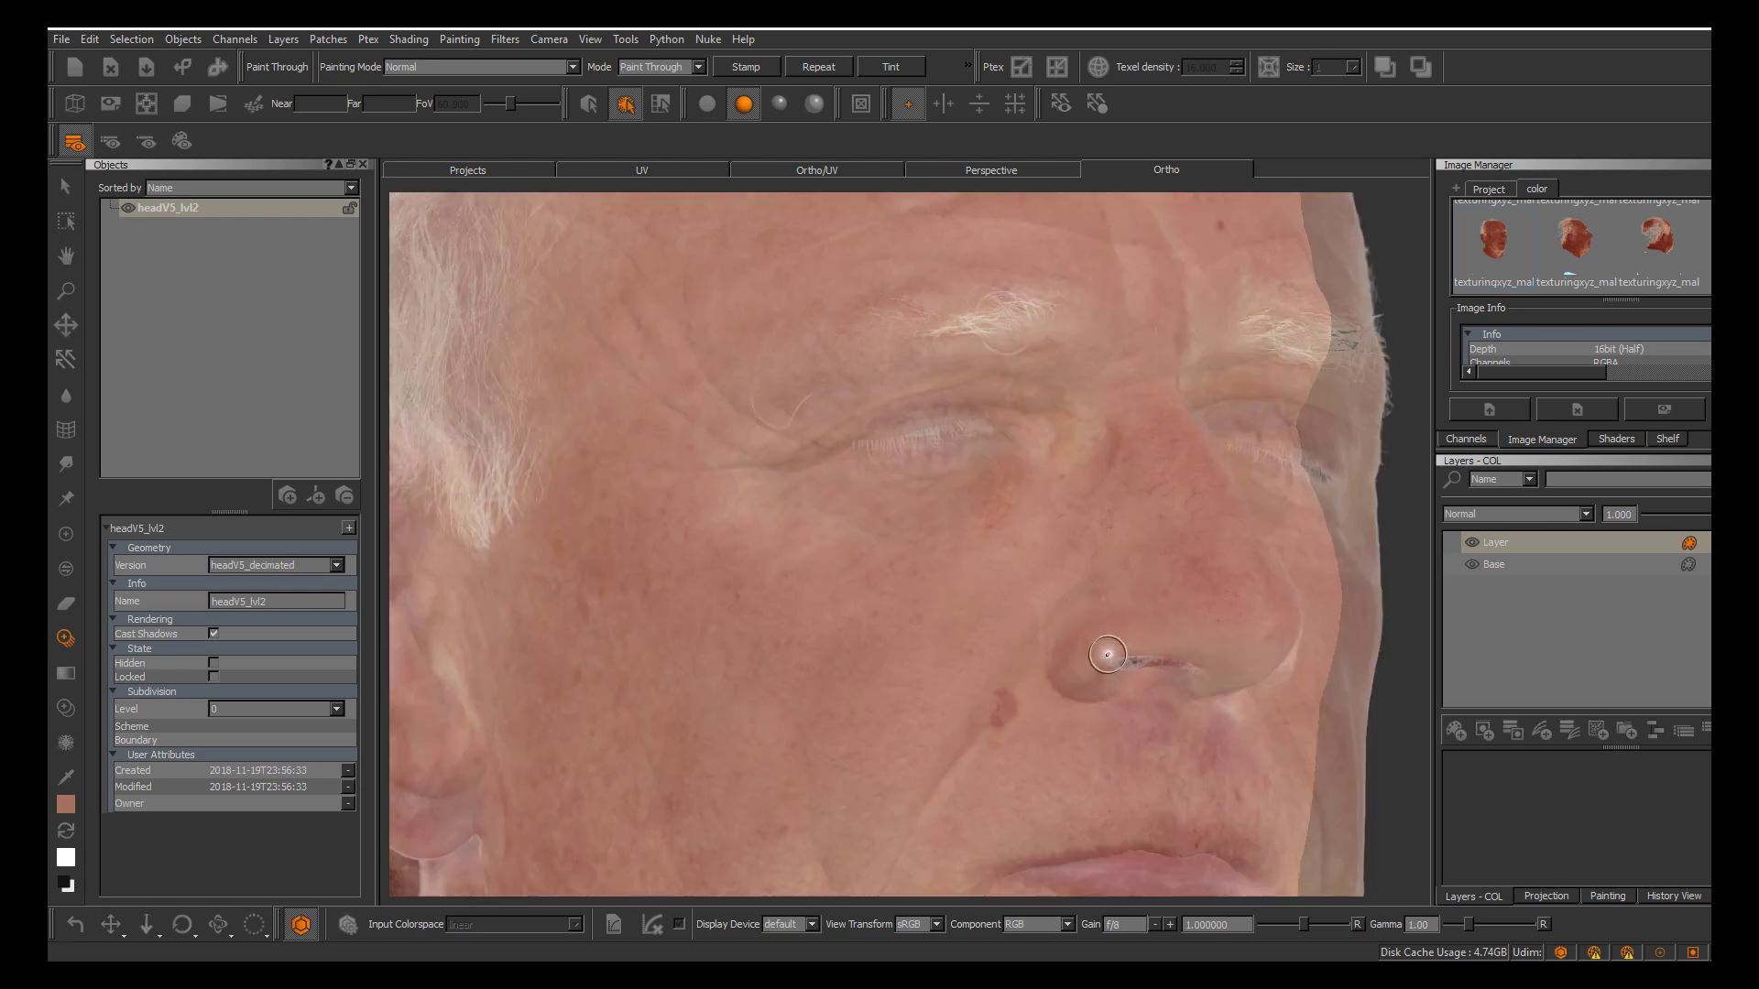
pyautogui.press("'")
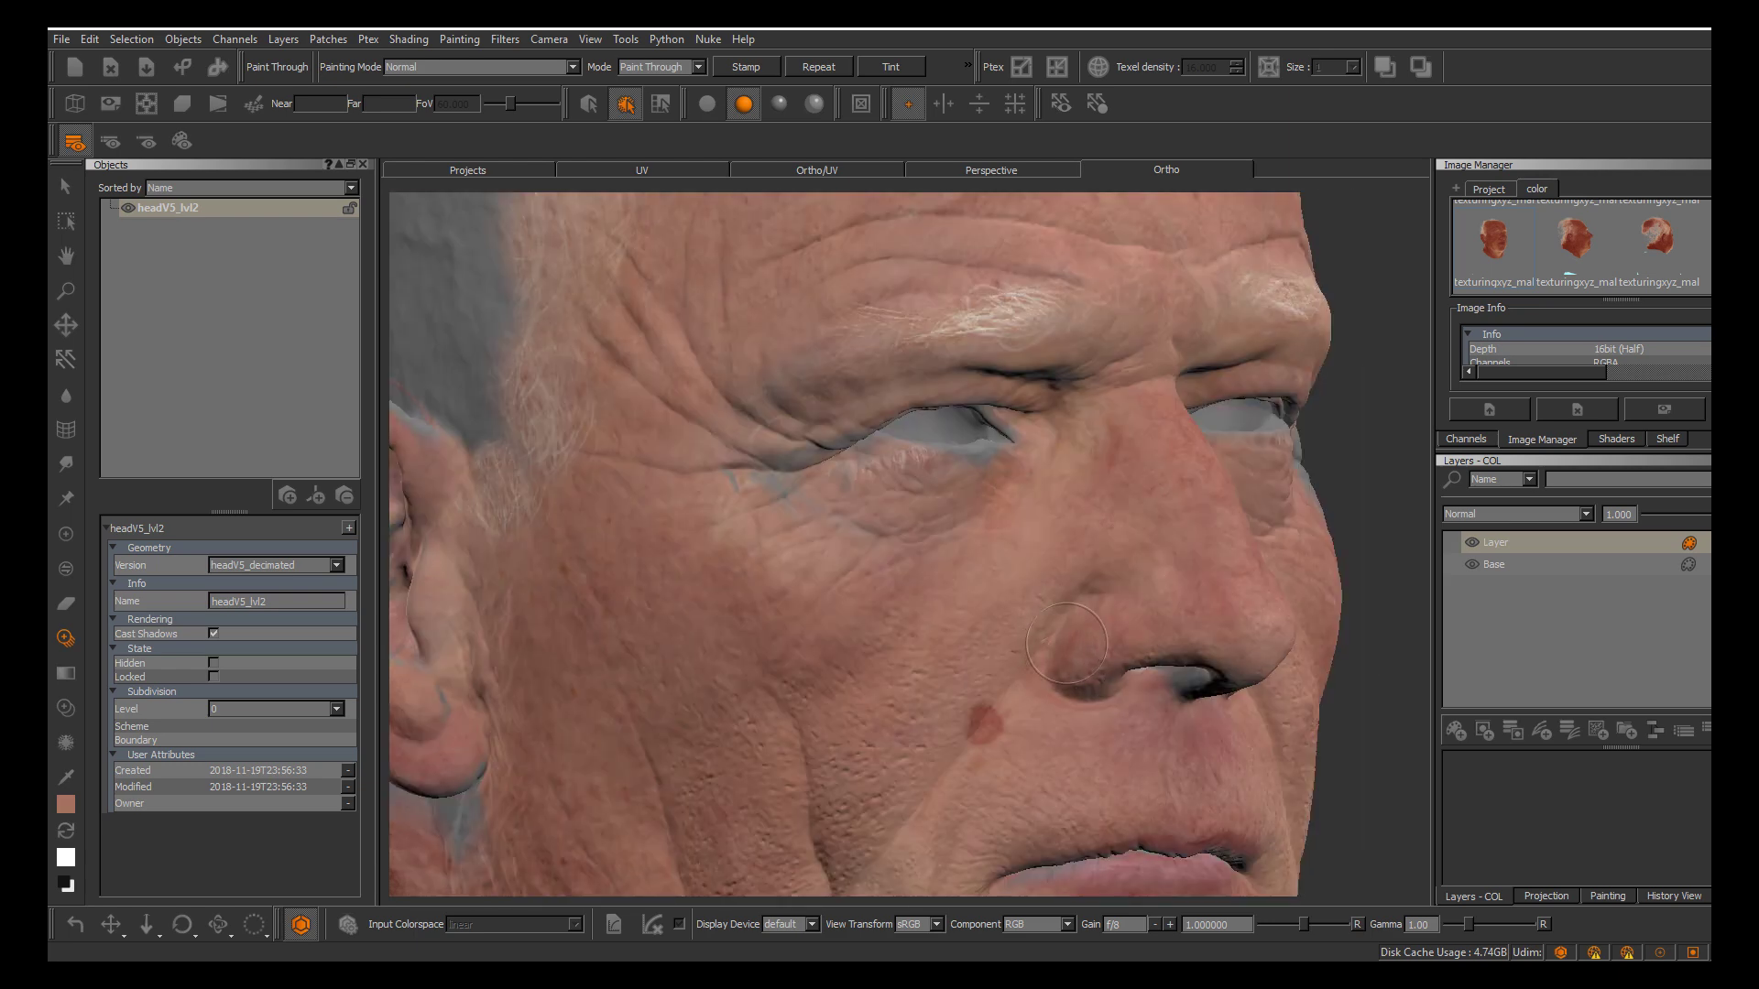
pyautogui.press("'")
pyautogui.press("'")
pyautogui.press("'")
pyautogui.press("'")
pyautogui.press("'")
pyautogui.press("'")
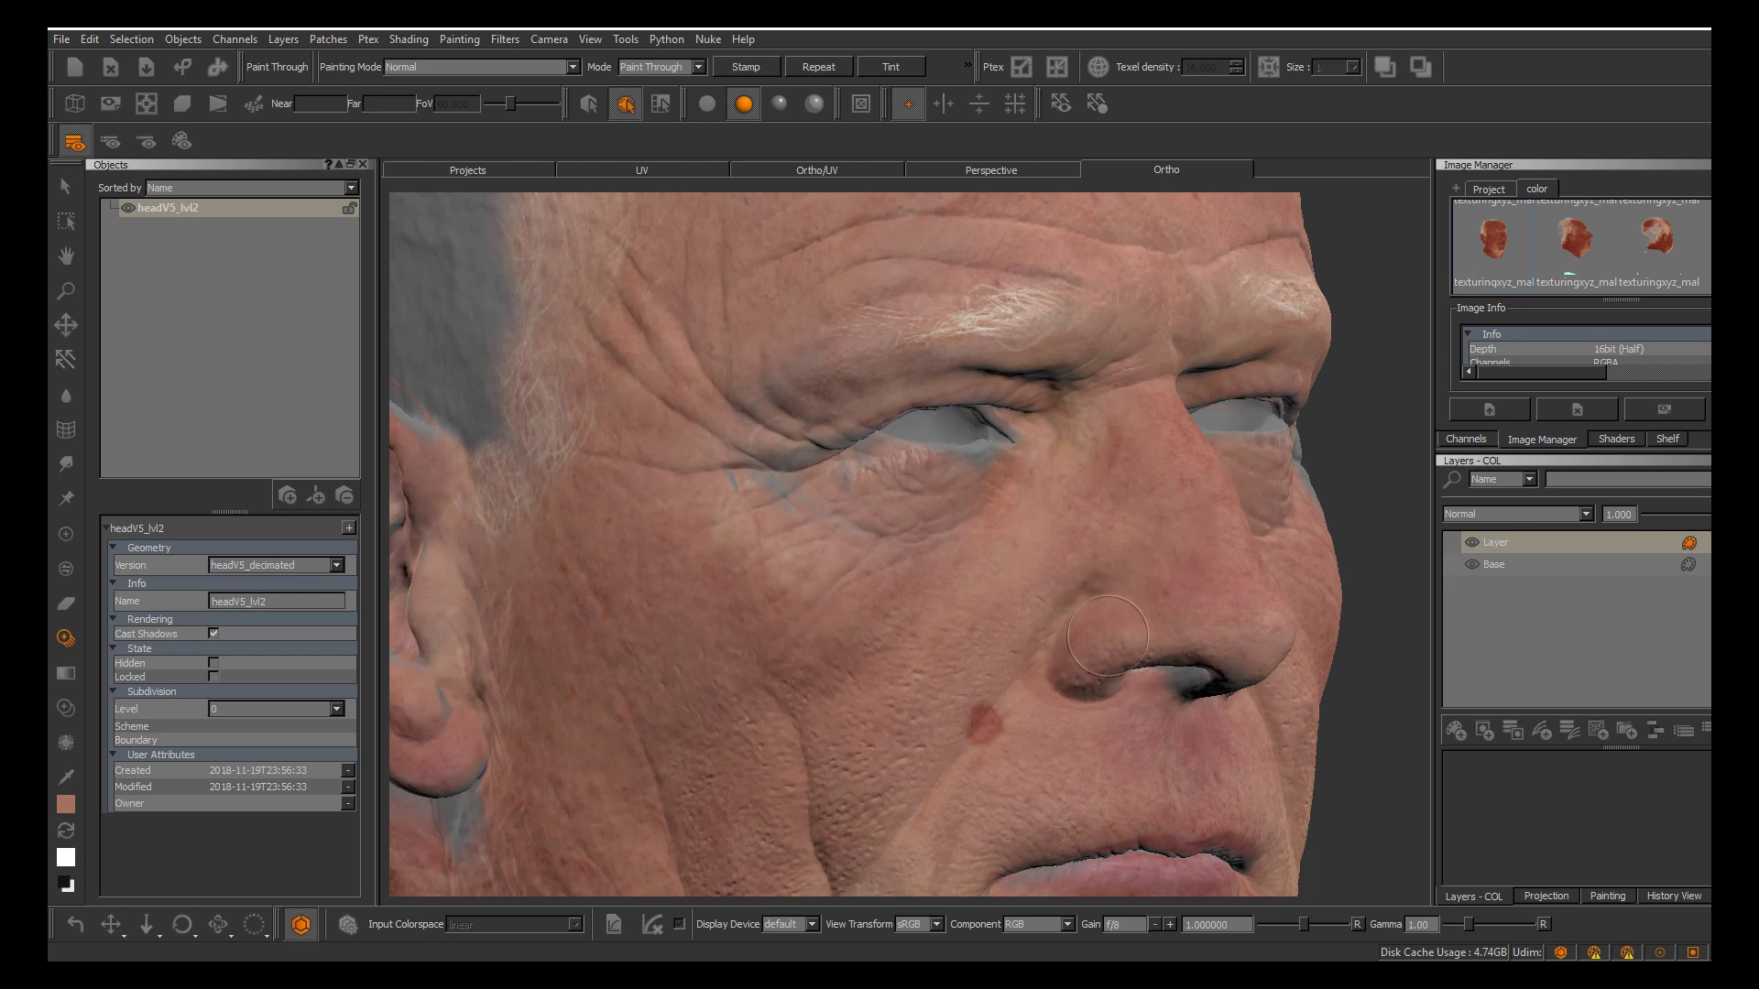
pyautogui.press("'")
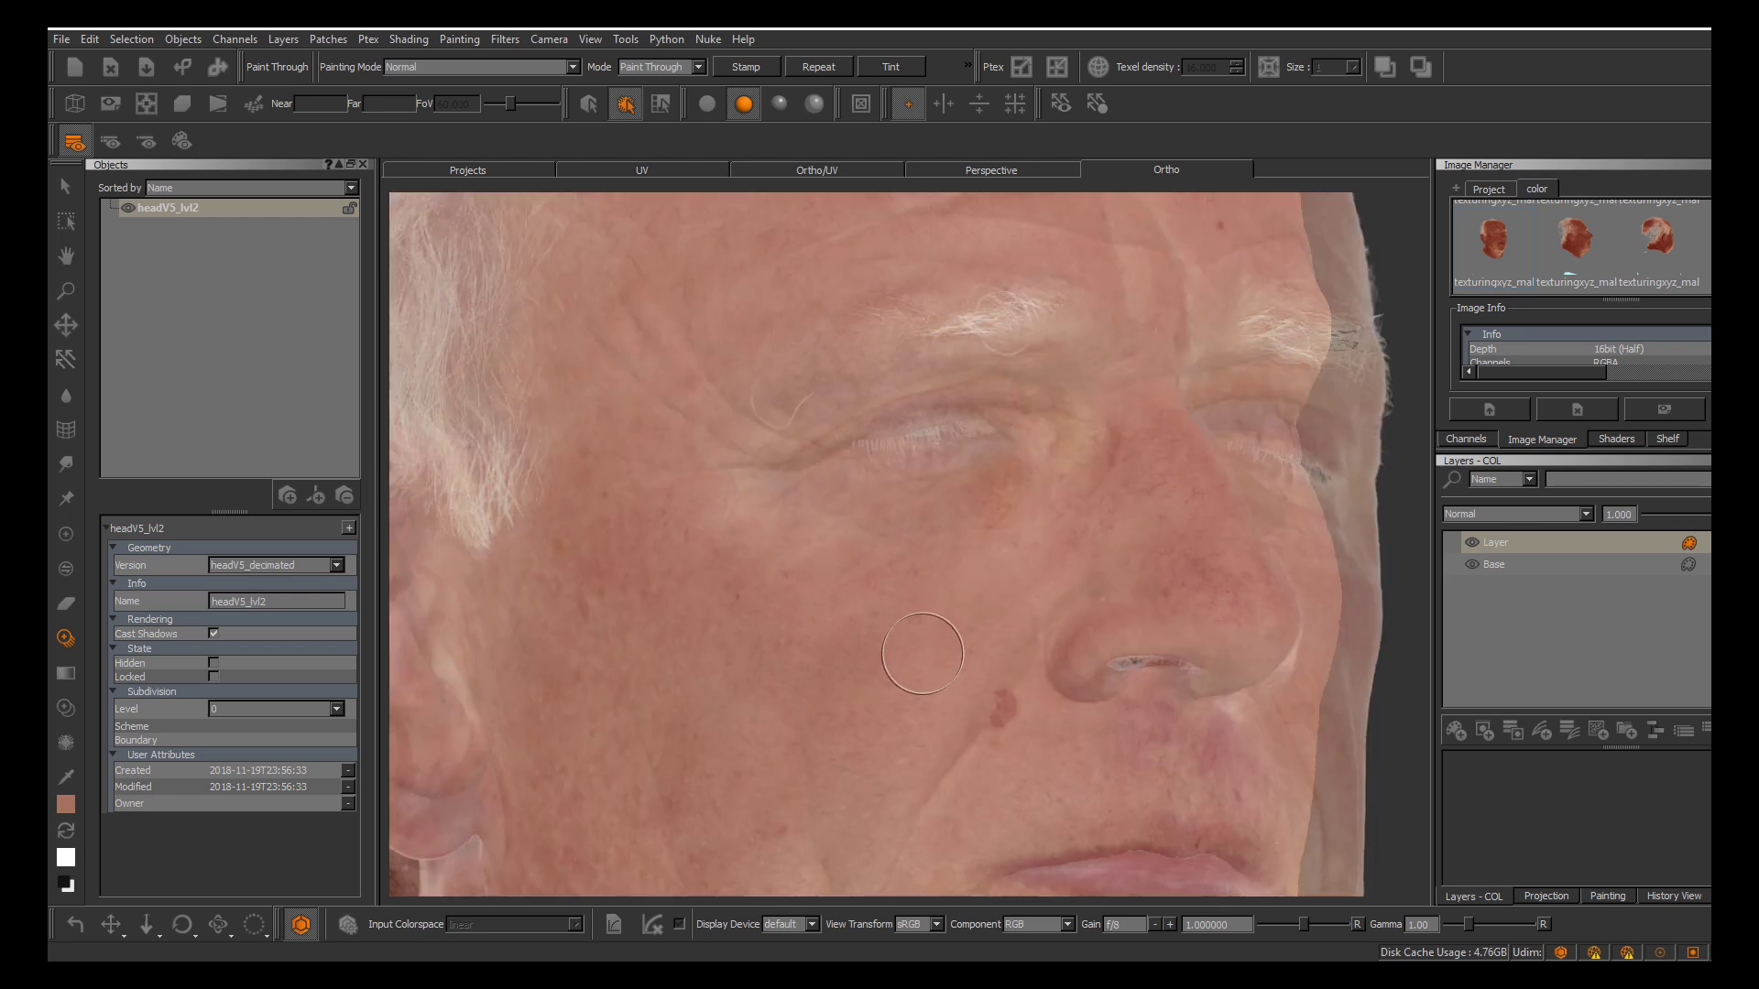
# Paint projected skin over the bare patch below the right eye's outer corner, checking it against the photo
pyautogui.press("'")
pyautogui.press("'")
pyautogui.press("'")
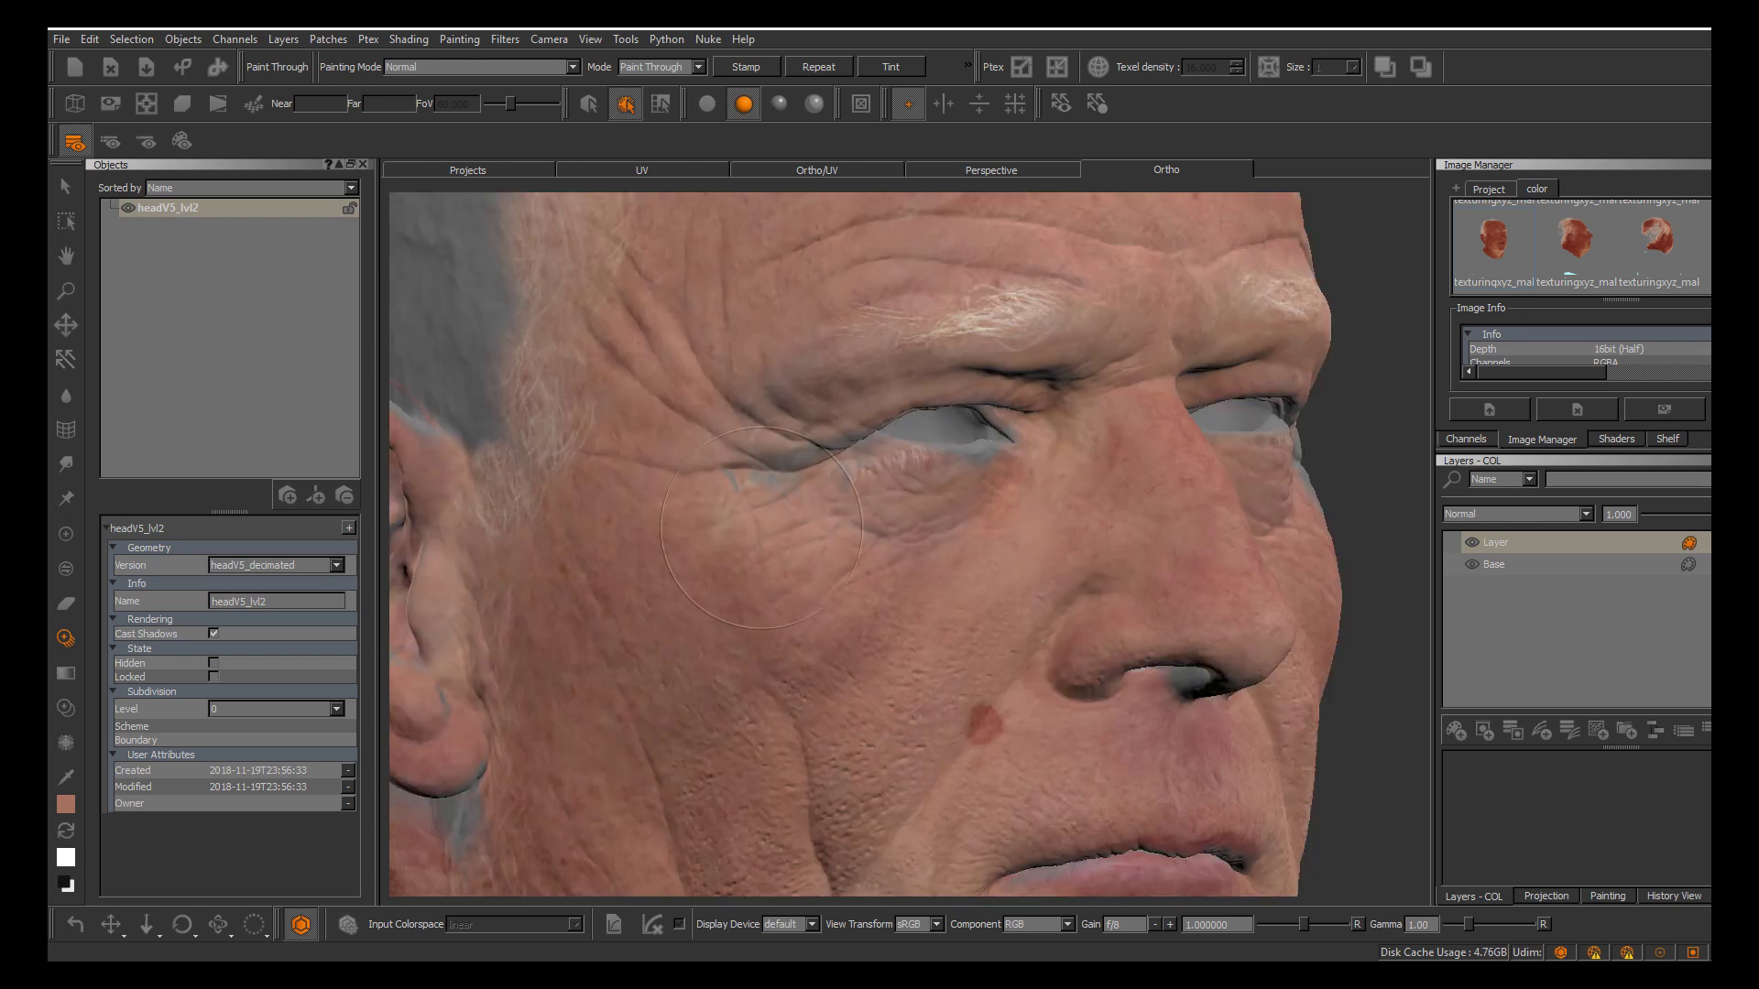
pyautogui.press("'")
pyautogui.press("'")
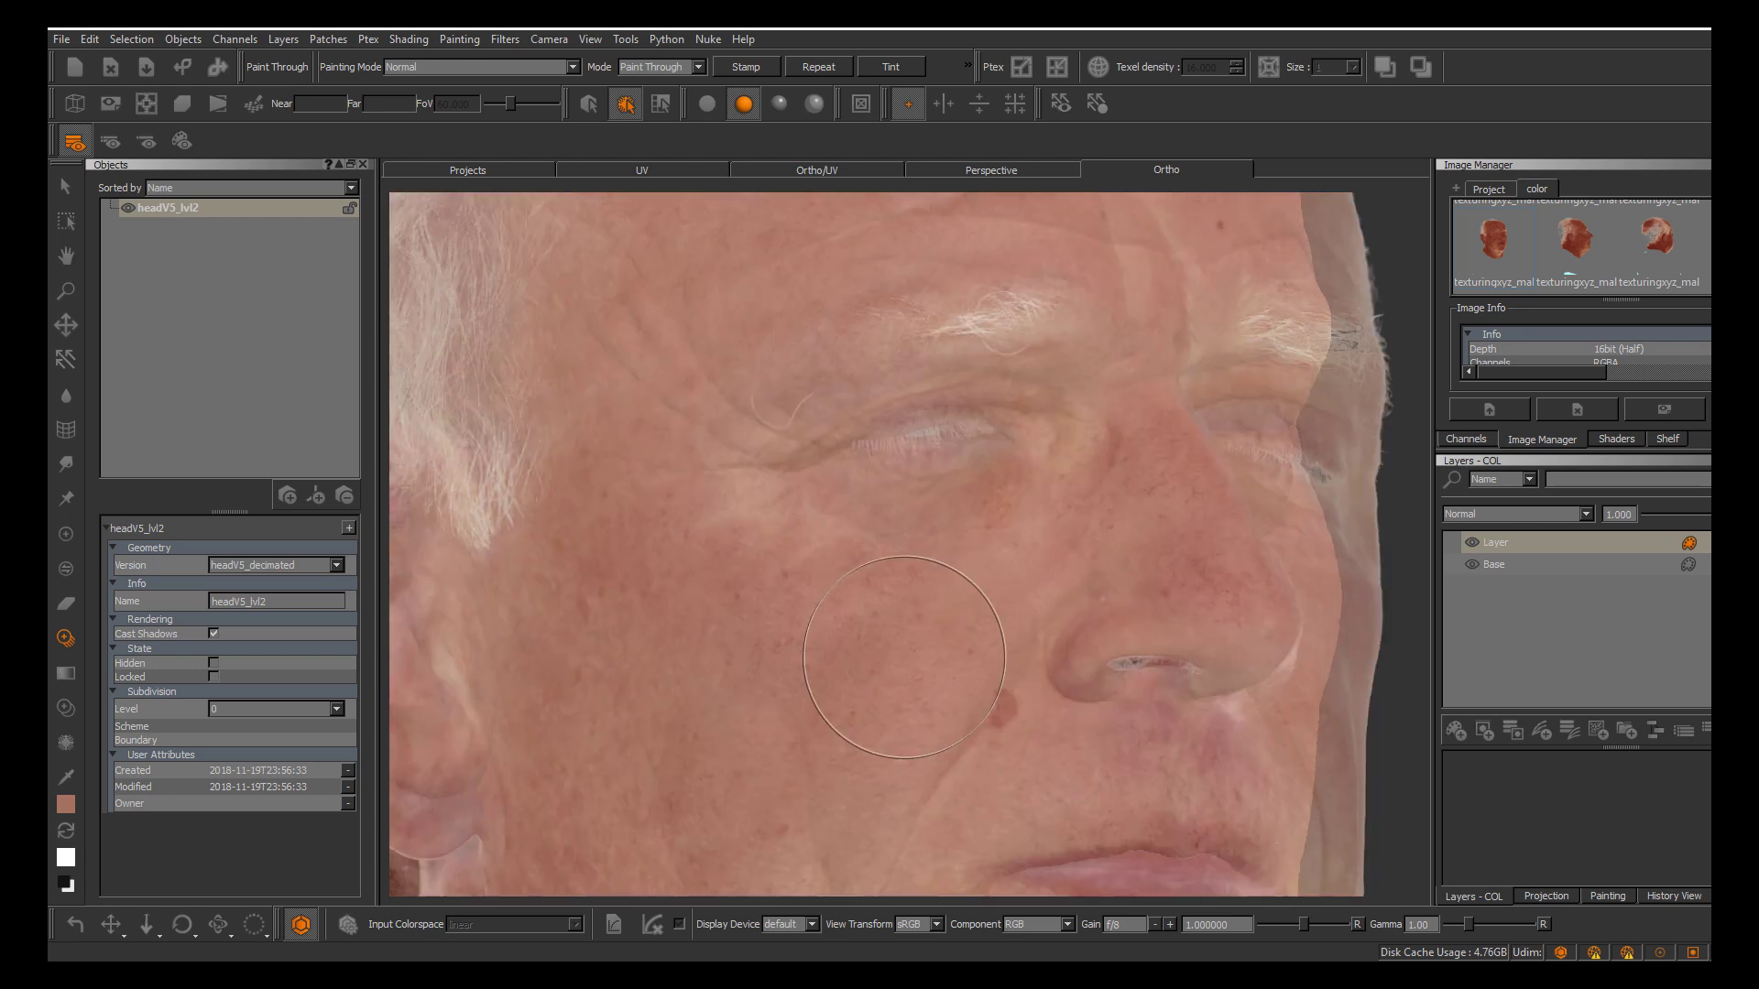
pyautogui.press("'")
pyautogui.press("'")
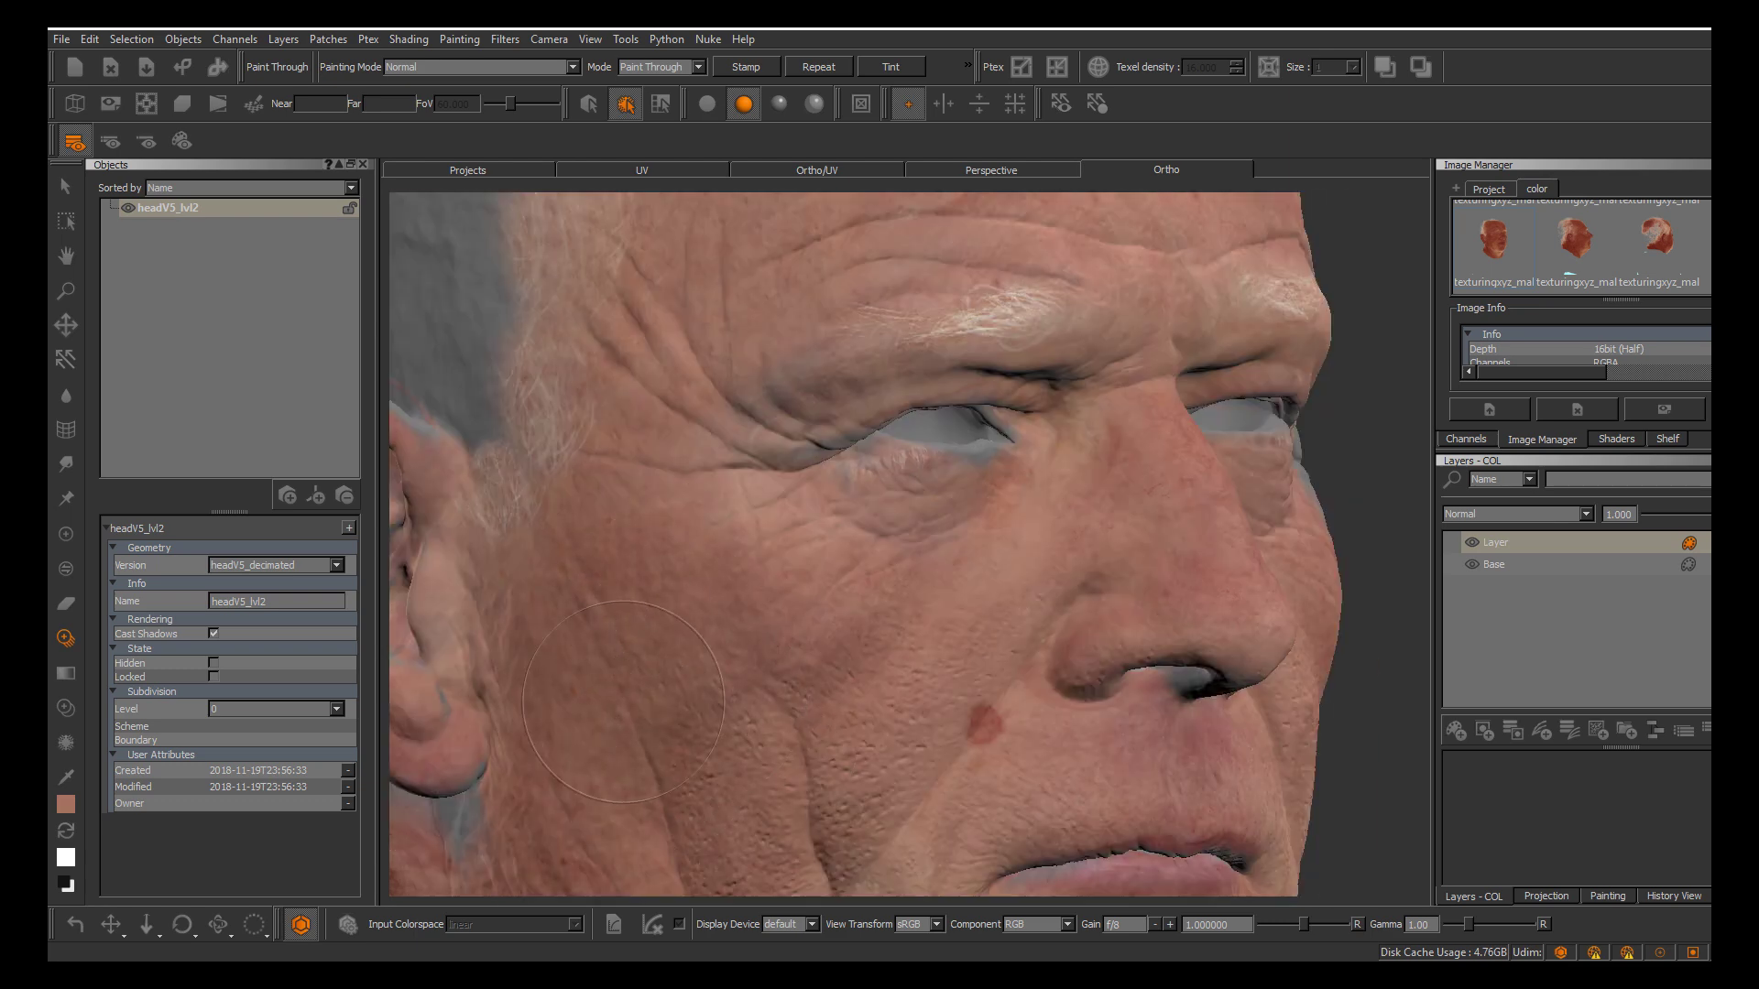
# Compare the photo with the model around the right cheek, and touch up the skin below the right eye with a smaller brush
pyautogui.press("'")
pyautogui.press("'")
pyautogui.press("'")
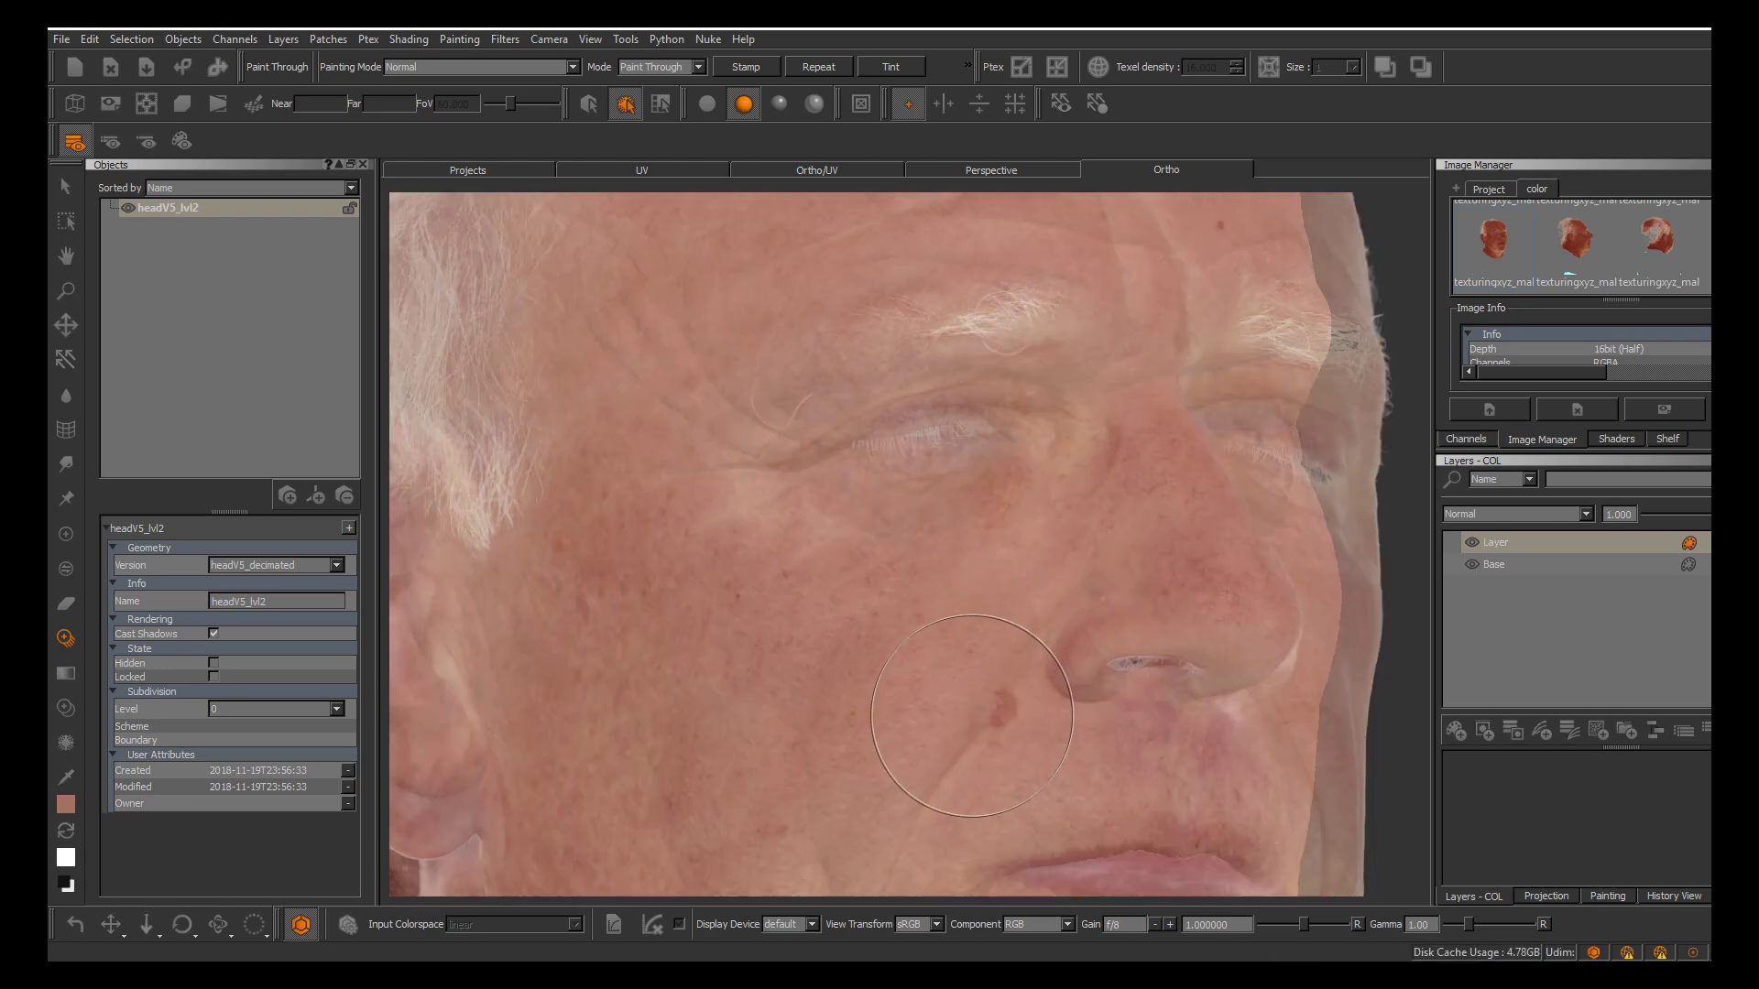
pyautogui.press("'")
pyautogui.press("'")
pyautogui.press("'")
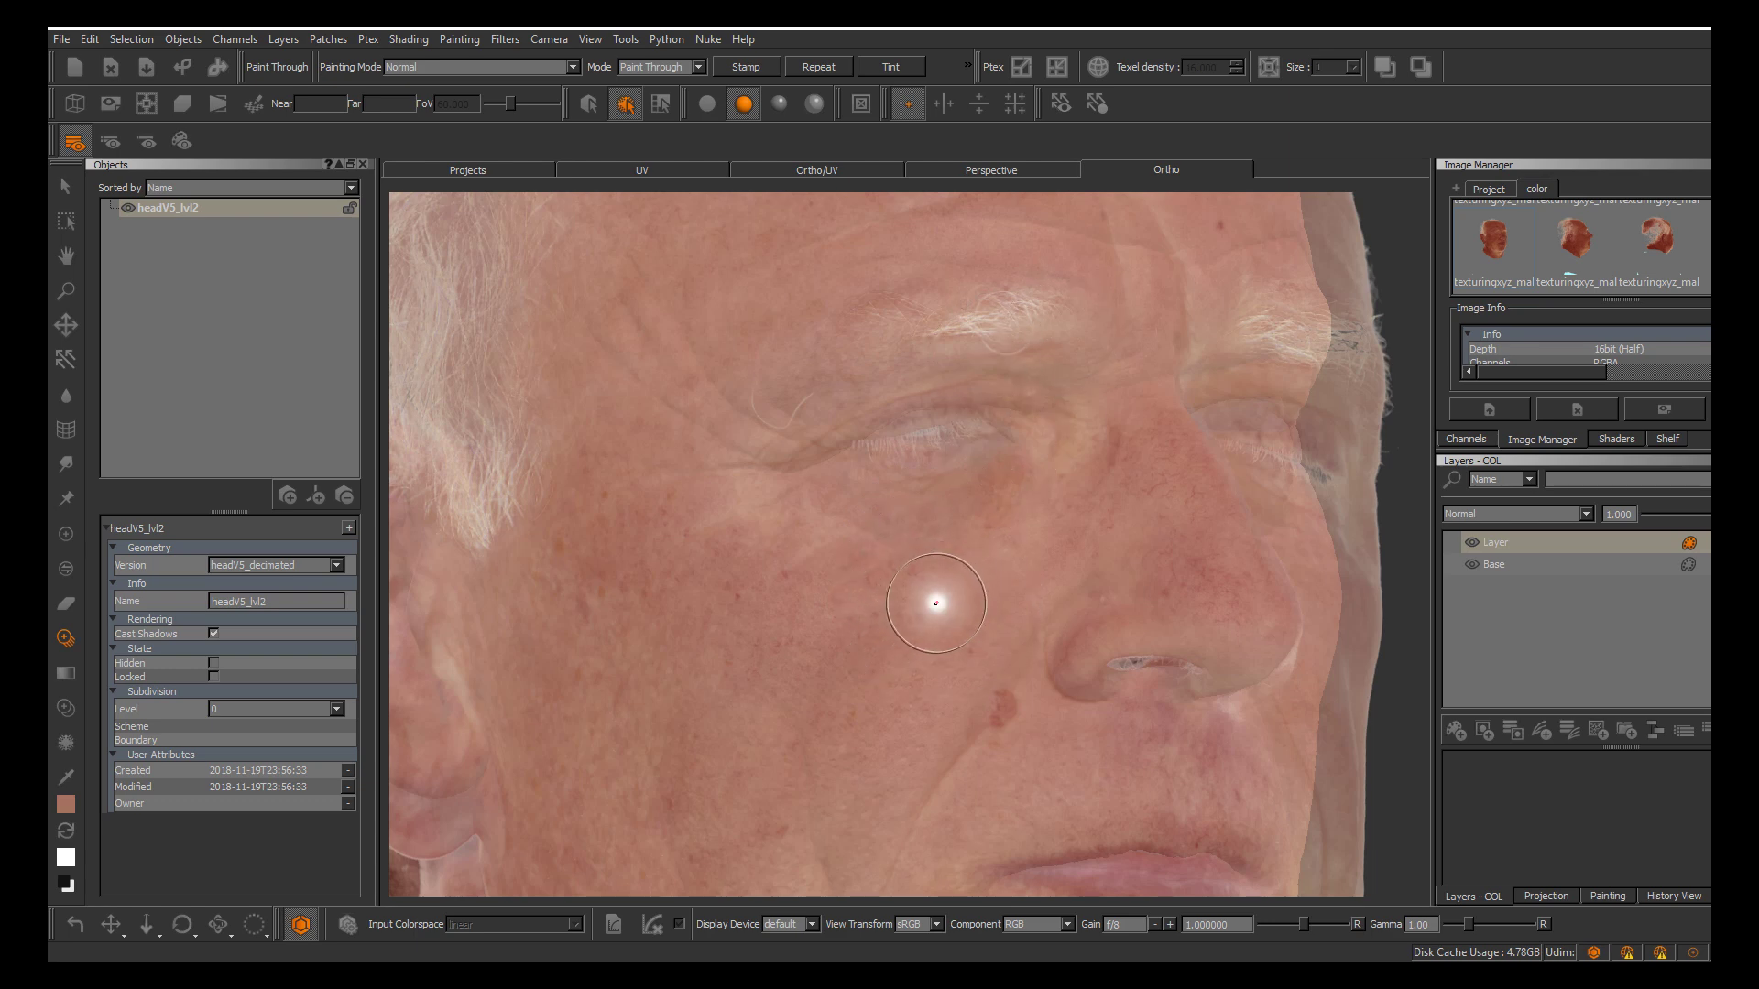
pyautogui.moveTo(979, 500)
pyautogui.mouseDown()
pyautogui.moveTo(986, 486)
pyautogui.moveTo(974, 522)
pyautogui.moveTo(983, 491)
pyautogui.mouseUp()
pyautogui.moveTo(976, 489); pyautogui.dragTo(977, 484)
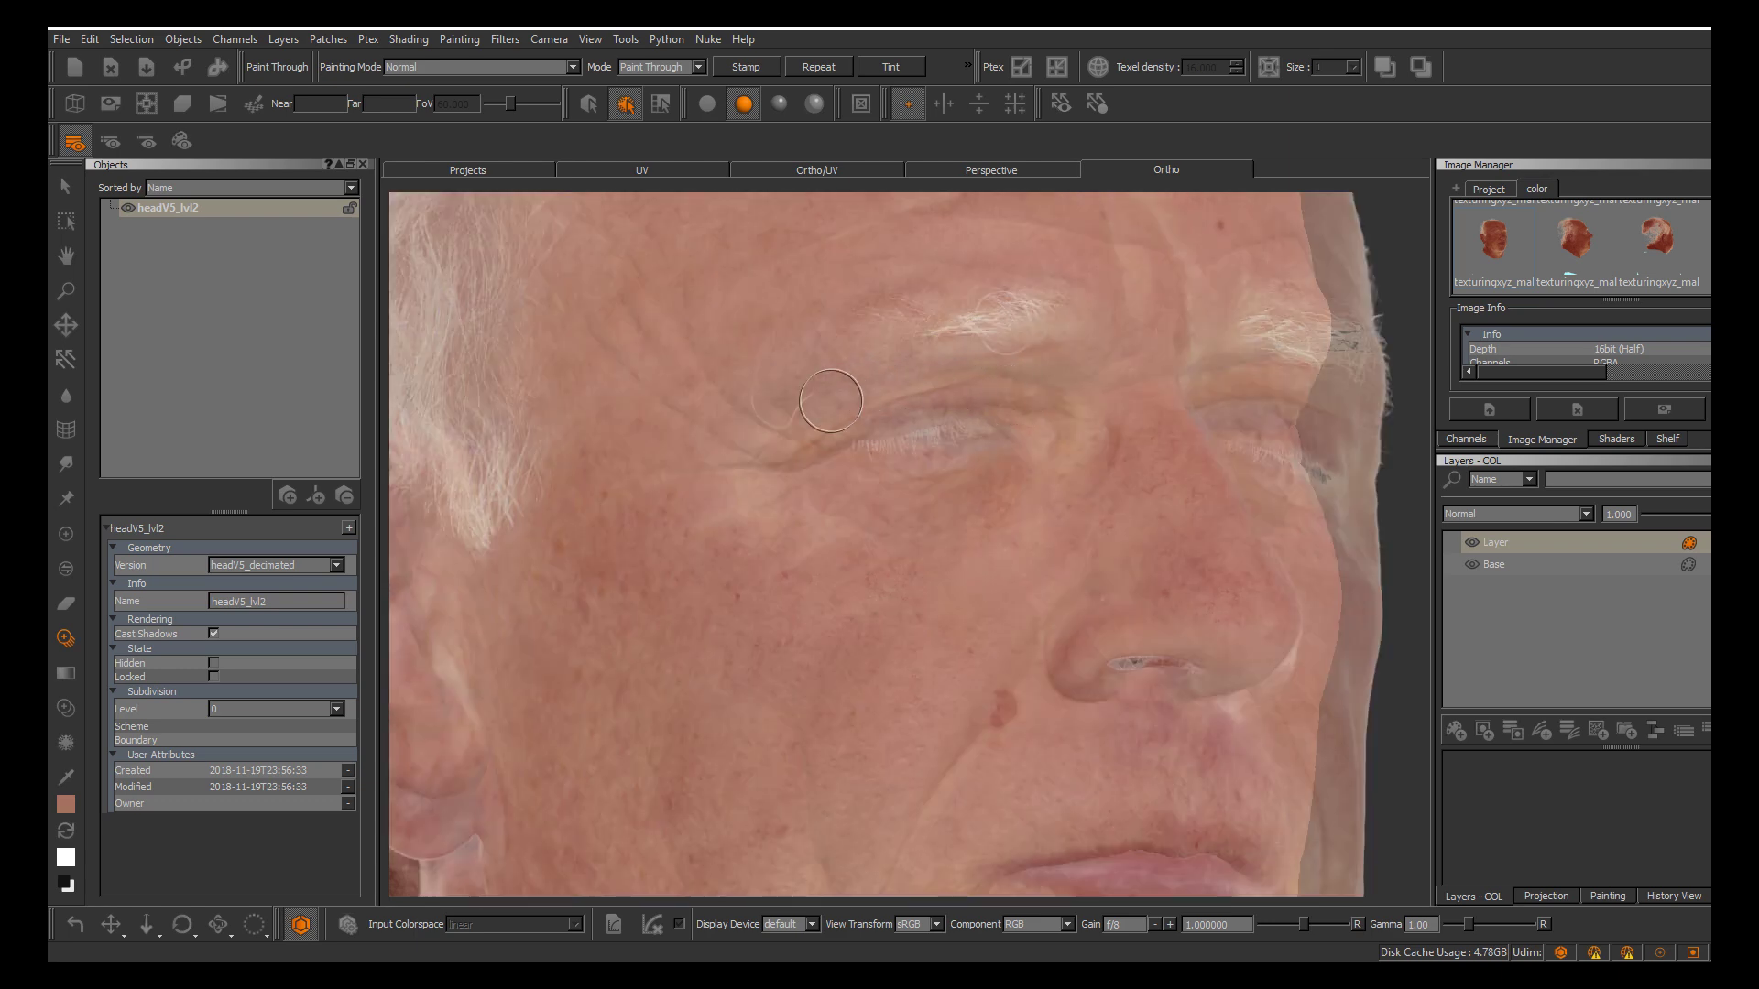
# Paint projected skin from the right eye's outer wrinkles across the temple toward the hairline and brow
pyautogui.moveTo(831, 401)
pyautogui.mouseDown()
pyautogui.moveTo(877, 382)
pyautogui.moveTo(765, 405)
pyautogui.moveTo(806, 416)
pyautogui.moveTo(709, 398)
pyautogui.mouseUp()
pyautogui.press('r')
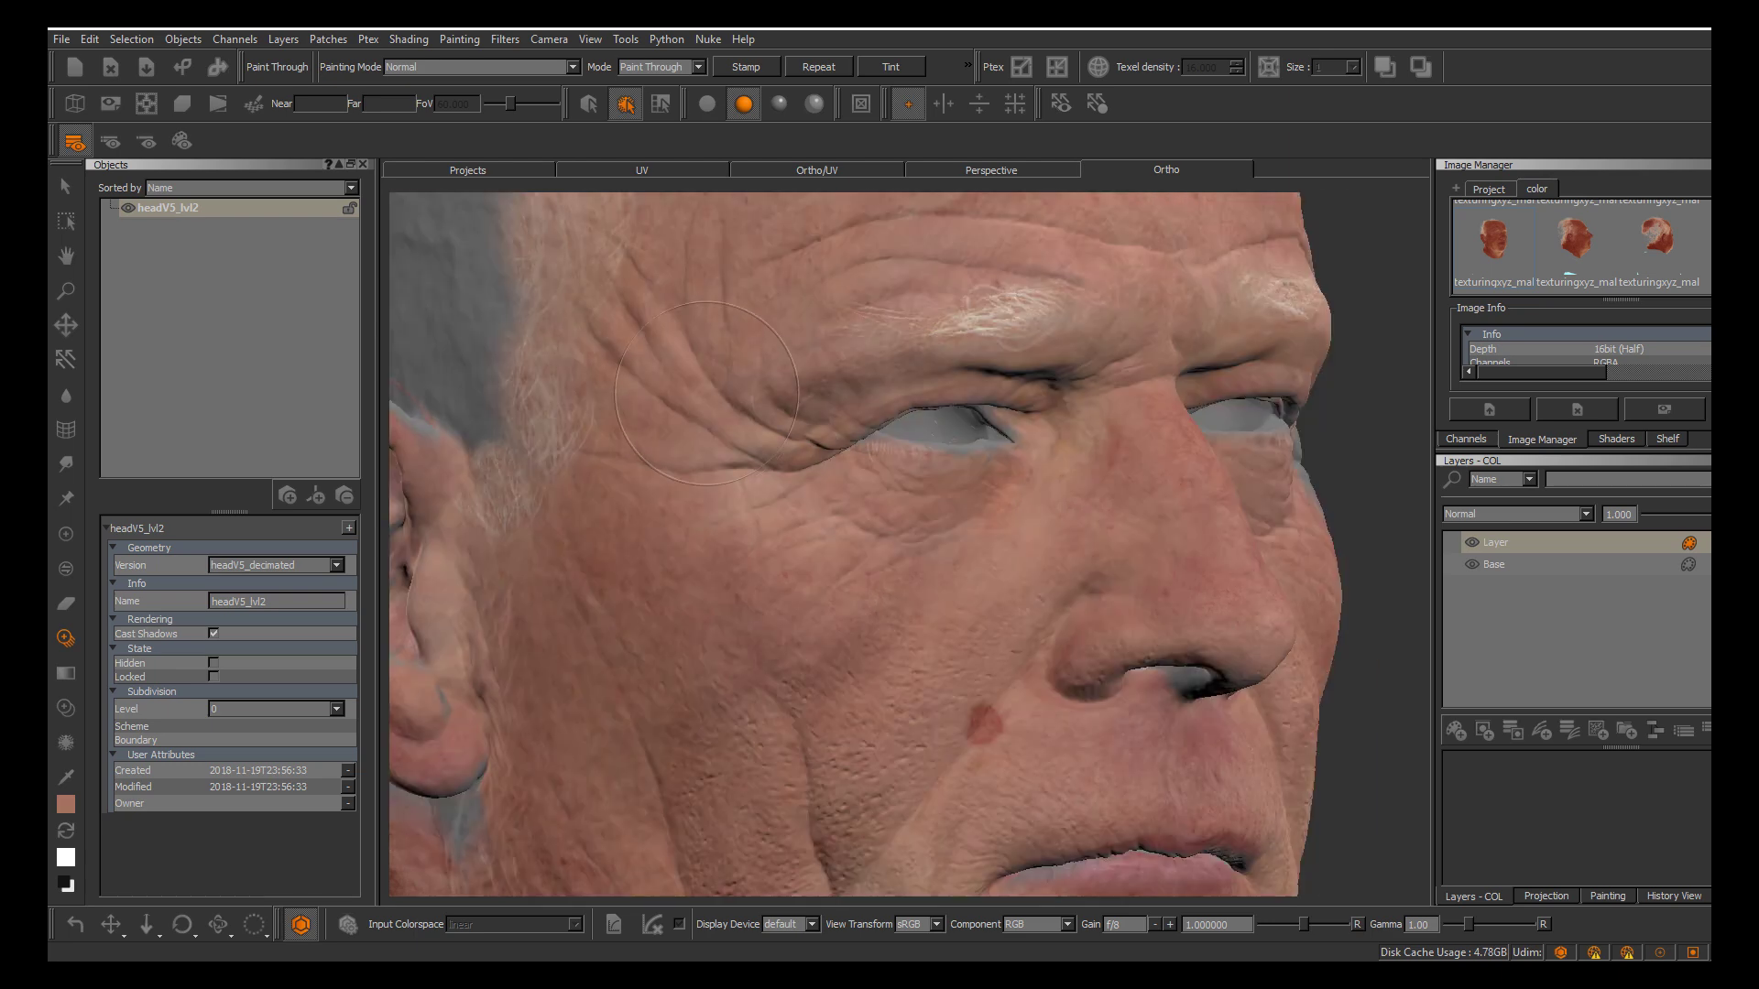
pyautogui.moveTo(677, 309)
pyautogui.mouseDown()
pyautogui.moveTo(640, 382)
pyautogui.moveTo(601, 403)
pyautogui.mouseUp()
pyautogui.moveTo(597, 359); pyautogui.dragTo(600, 341)
pyautogui.moveTo(719, 286)
pyautogui.mouseDown()
pyautogui.moveTo(801, 304)
pyautogui.moveTo(761, 367)
pyautogui.mouseUp()
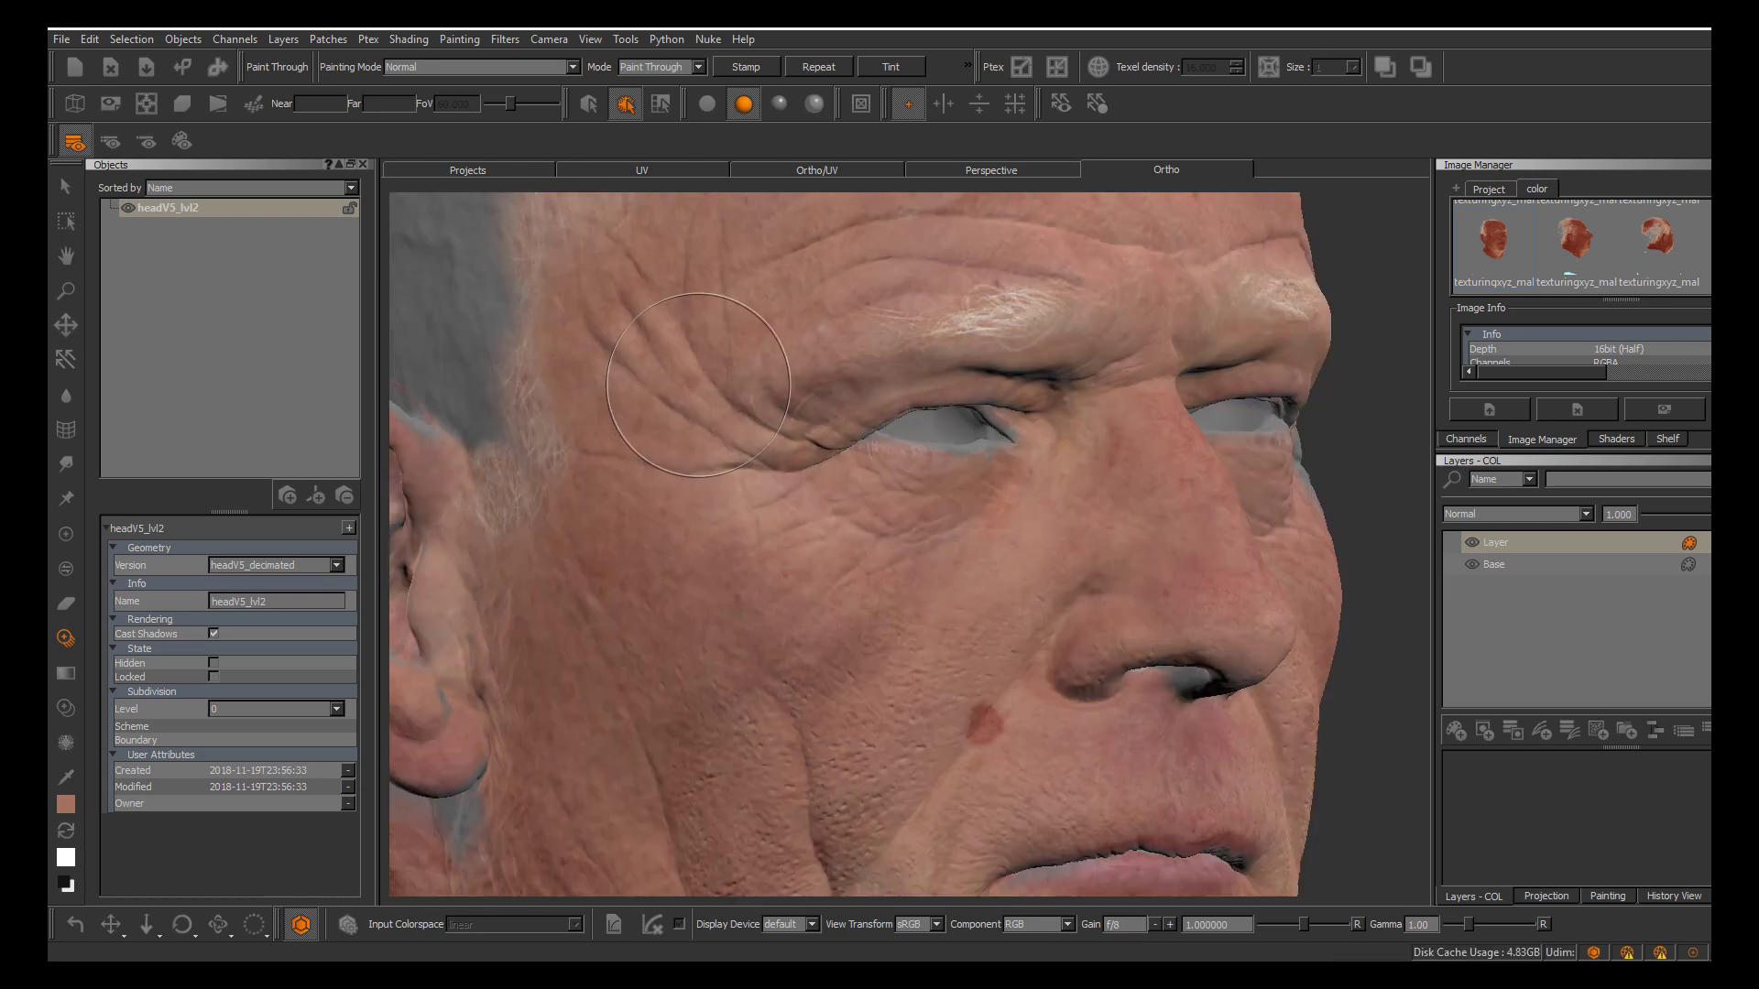
# Match the photo to the forehead view and paint projected skin over the forehead above the right brow
pyautogui.moveTo(1098, 515)
pyautogui.keyDown('alt'); pyautogui.mouseDown(button='middle')
pyautogui.moveTo(1070, 808)
pyautogui.moveTo(1097, 515)
pyautogui.moveTo(1106, 528)
pyautogui.mouseUp(button='middle'); pyautogui.keyUp('alt')
pyautogui.moveTo(1098, 515)
pyautogui.keyDown('shift'); pyautogui.mouseDown()
pyautogui.moveTo(1145, 816)
pyautogui.moveTo(1102, 541)
pyautogui.mouseUp(); pyautogui.keyUp('shift')
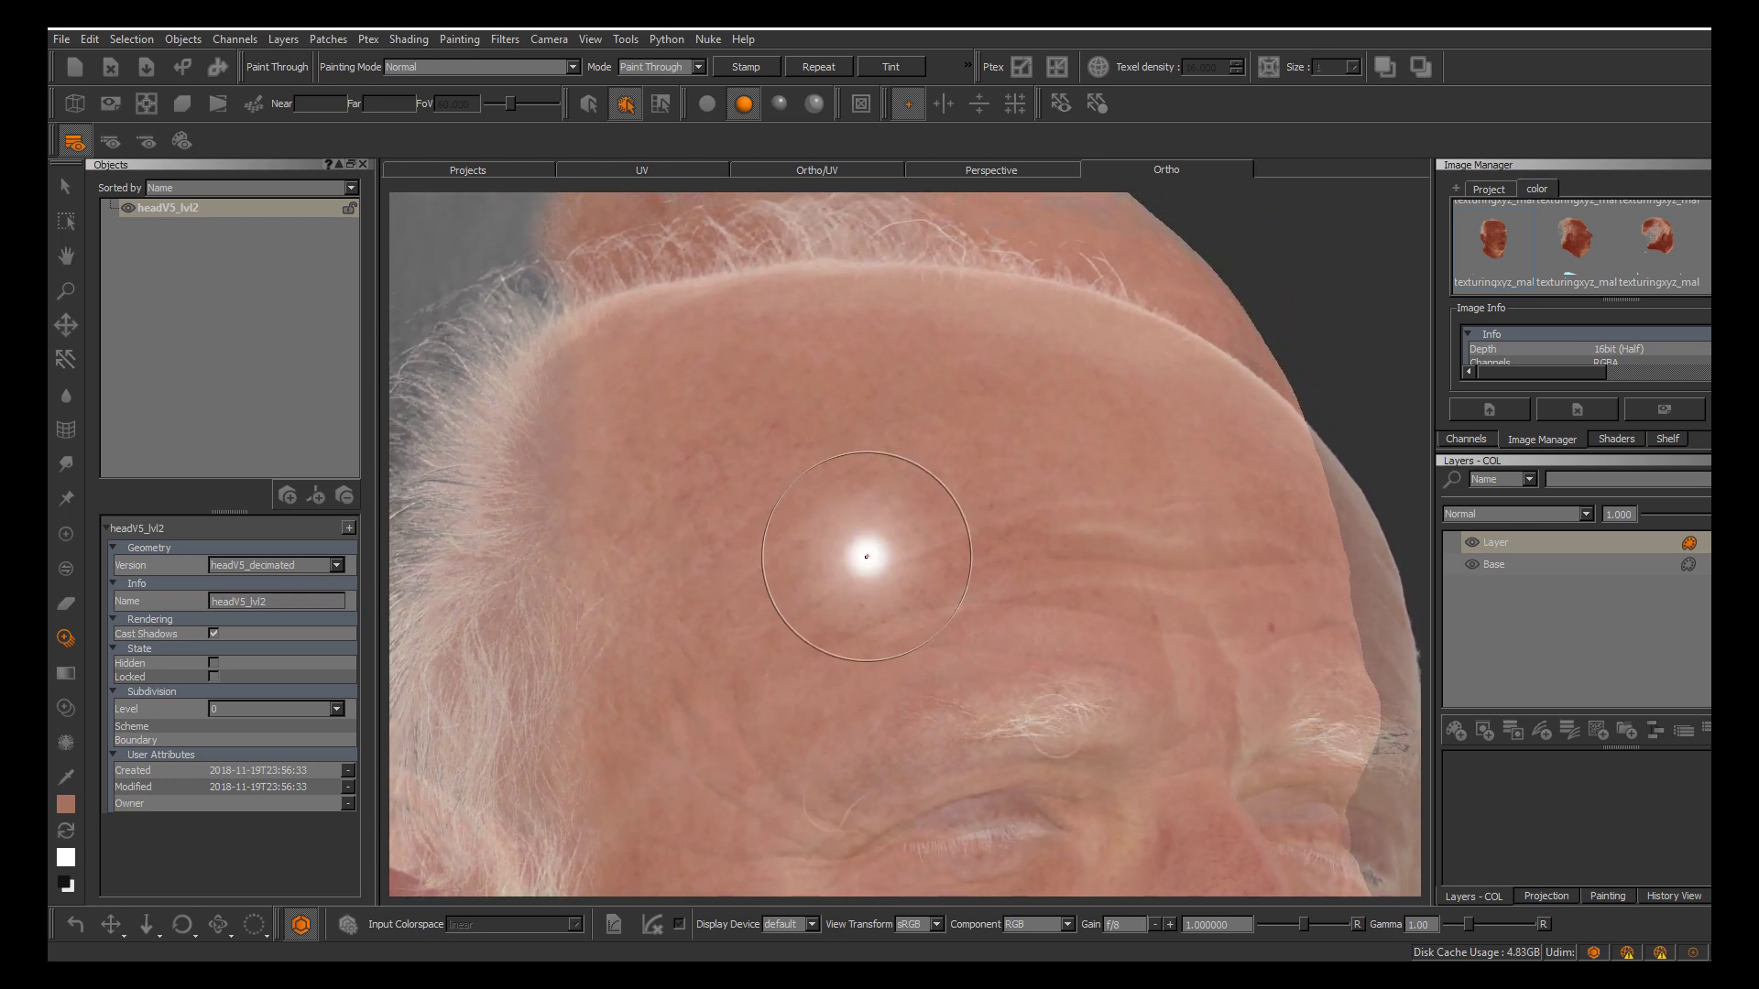
pyautogui.press('alt')
pyautogui.press('alt')
pyautogui.moveTo(885, 535)
pyautogui.mouseDown()
pyautogui.moveTo(870, 490)
pyautogui.moveTo(780, 415)
pyautogui.mouseUp()
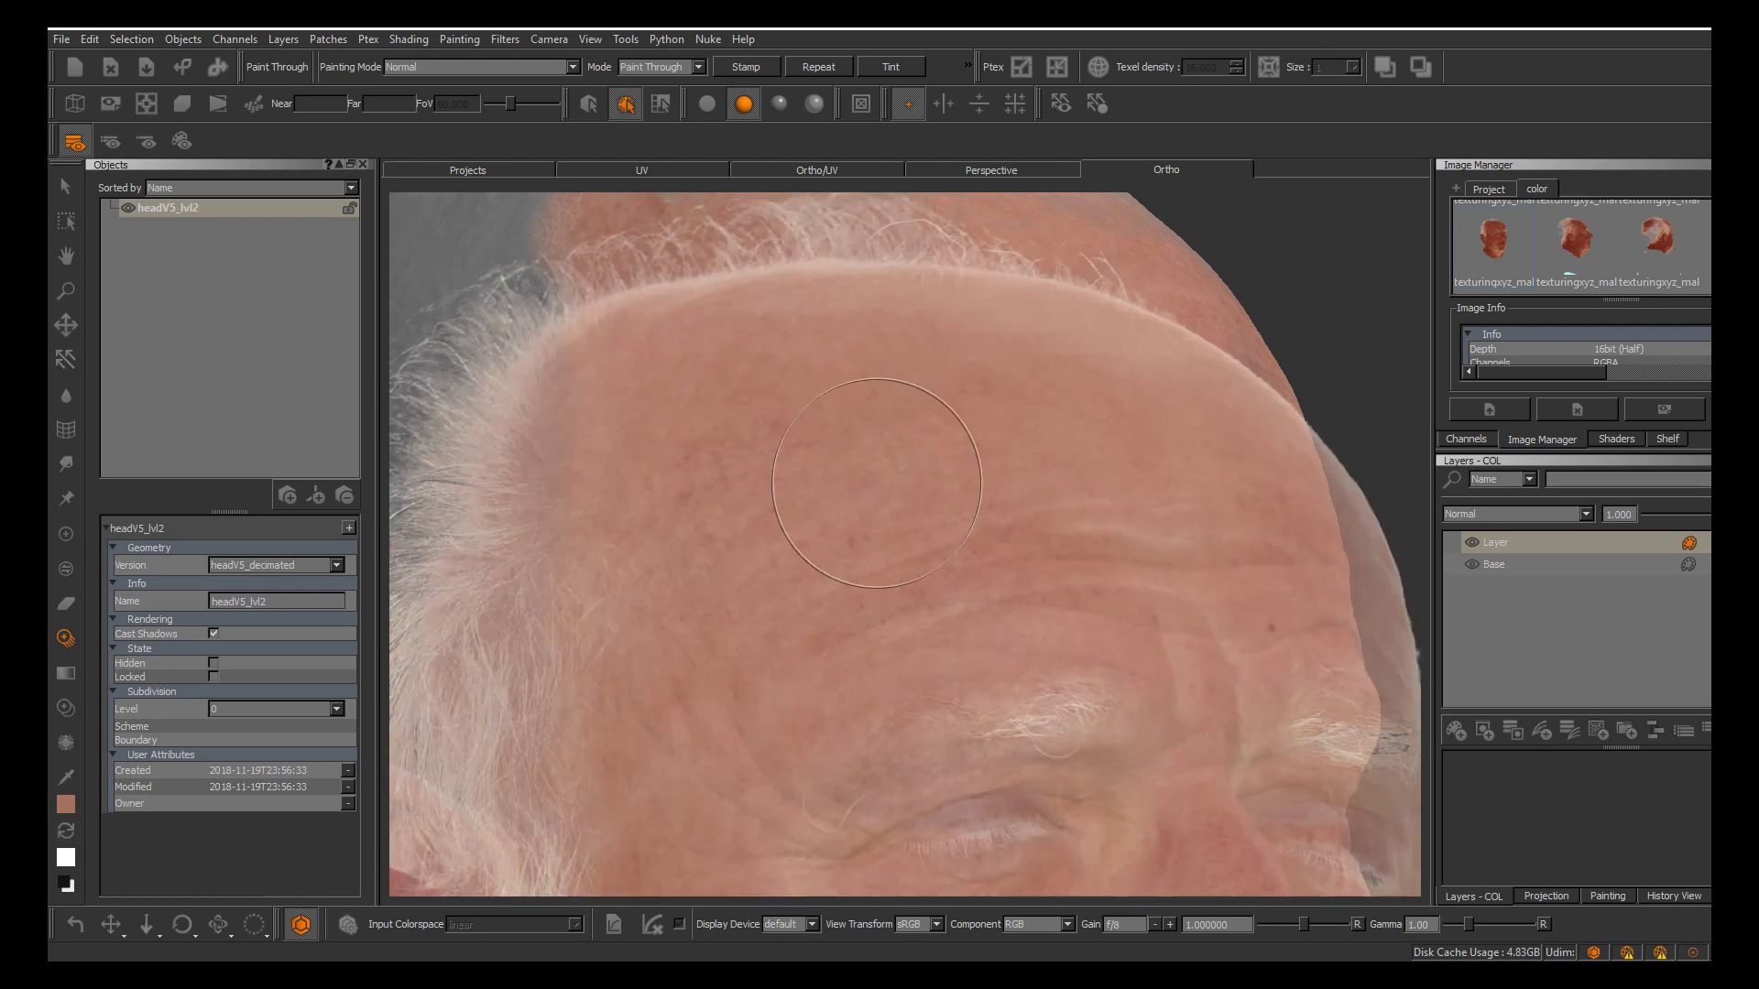
pyautogui.moveTo(967, 508); pyautogui.dragTo(959, 501)
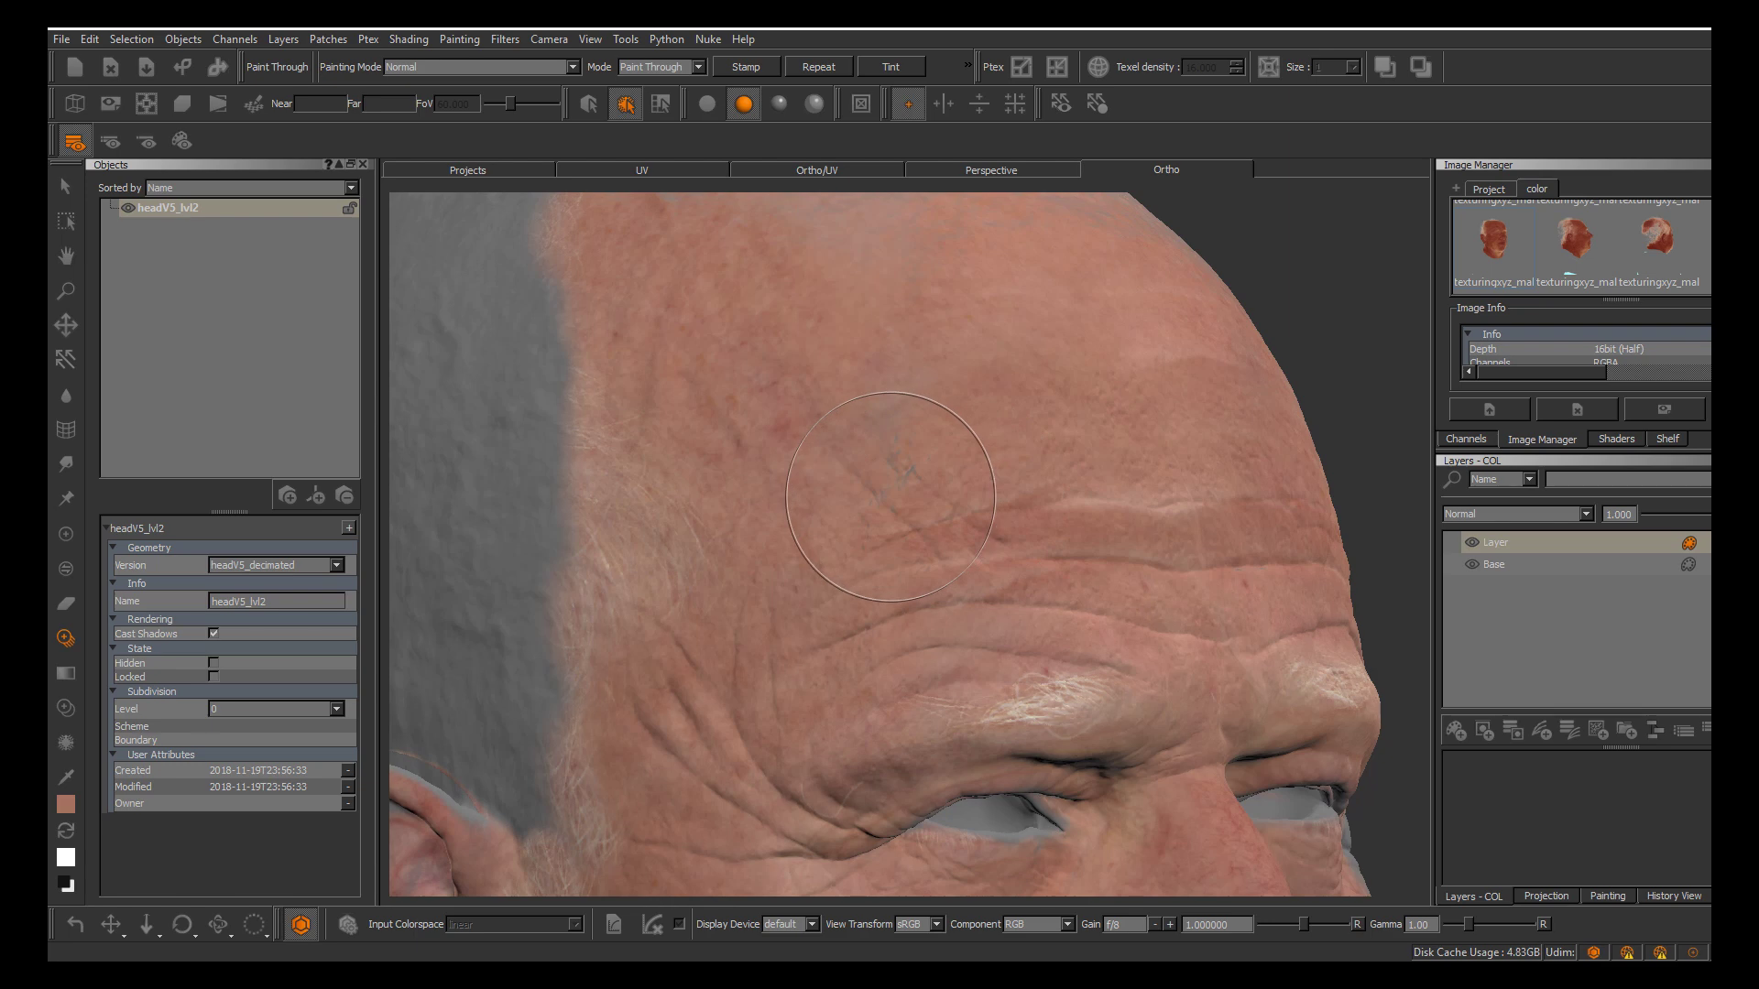
pyautogui.moveTo(828, 524); pyautogui.dragTo(838, 547)
# Examine the painted skin on the right side of the face, ear and neck at closer and wider framings
pyautogui.moveTo(838, 548)
pyautogui.keyDown('alt'); pyautogui.mouseDown(button='middle')
pyautogui.moveTo(700, 262)
pyautogui.moveTo(709, 167)
pyautogui.mouseUp(button='middle'); pyautogui.keyUp('alt')
pyautogui.keyDown('alt'); pyautogui.moveTo(806, 443); pyautogui.dragTo(875, 444, button='right'); pyautogui.keyUp('alt')
pyautogui.moveTo(874, 444)
pyautogui.keyDown('alt'); pyautogui.mouseDown(button='middle')
pyautogui.moveTo(892, 510)
pyautogui.moveTo(840, 494)
pyautogui.mouseUp(button='middle'); pyautogui.keyUp('alt')
pyautogui.scroll(-6, 1099, 510)
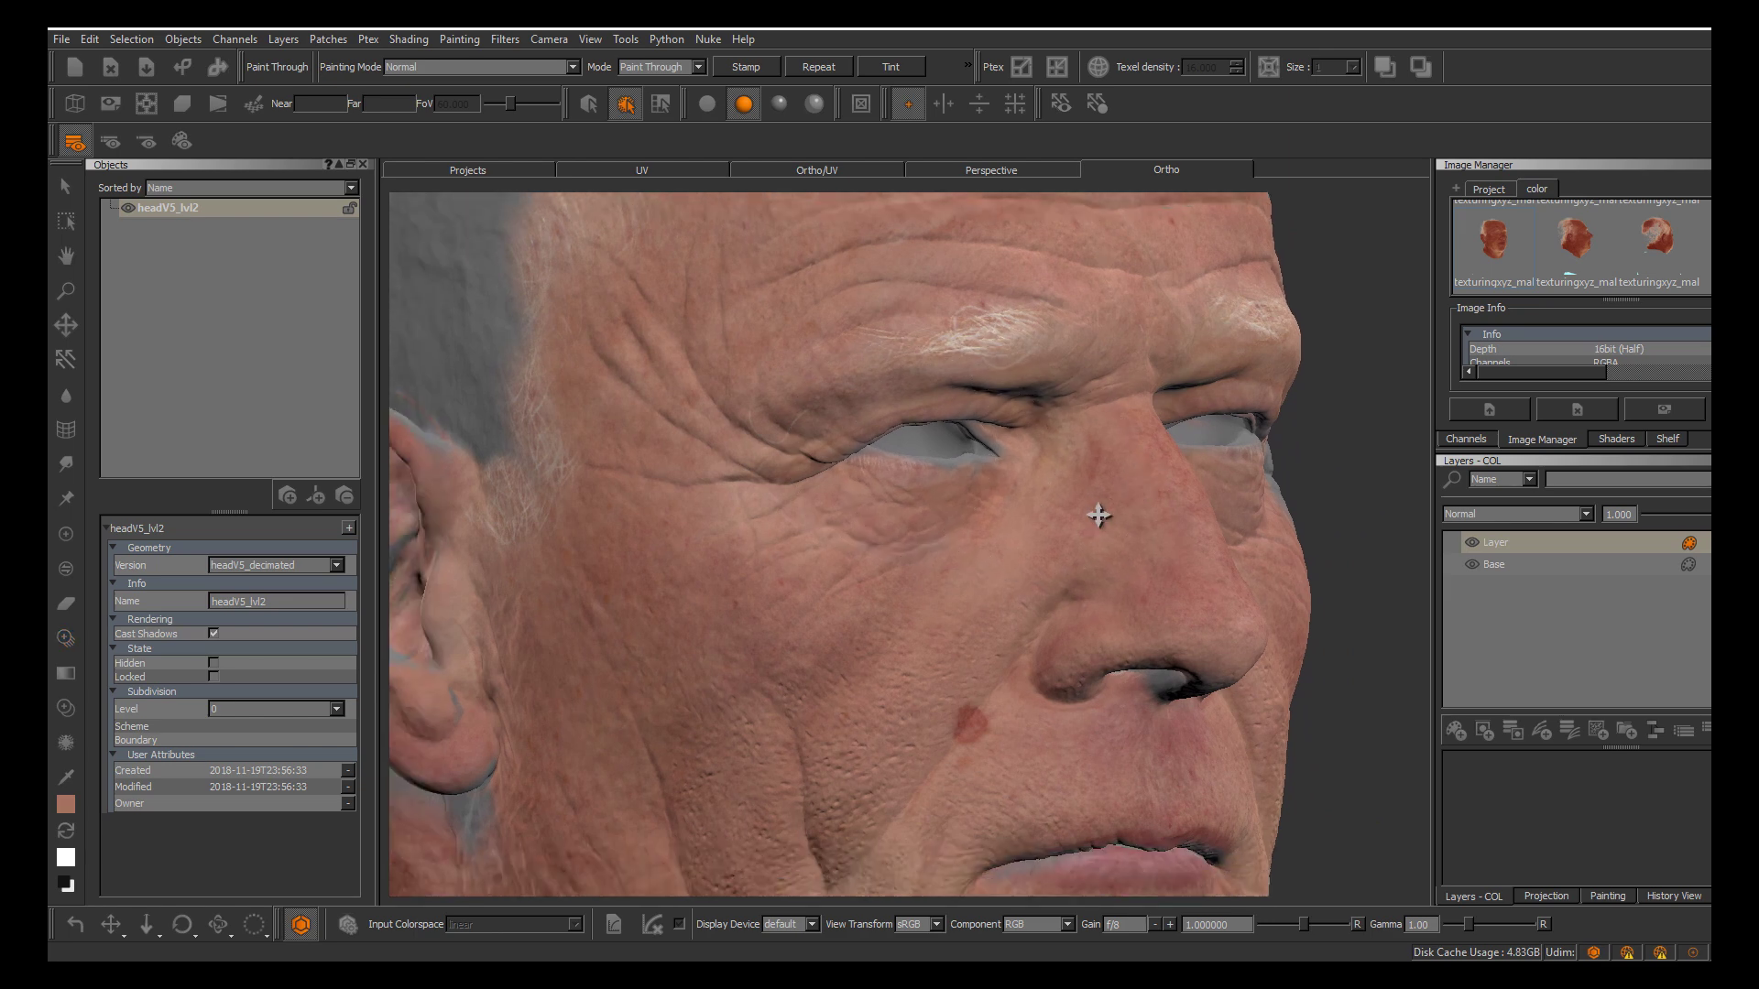
pyautogui.moveTo(1097, 515)
pyautogui.keyDown('alt'); pyautogui.mouseDown()
pyautogui.moveTo(856, 550)
pyautogui.moveTo(825, 440)
pyautogui.mouseUp(); pyautogui.keyUp('alt')
pyautogui.press("'")
pyautogui.press('F1')
pyautogui.press('p')
pyautogui.scroll(5, 1098, 514)
pyautogui.keyDown('alt'); pyautogui.moveTo(1098, 515); pyautogui.dragTo(1145, 519); pyautogui.keyUp('alt')
pyautogui.keyDown('alt'); pyautogui.moveTo(1099, 515); pyautogui.dragTo(1098, 362, button='middle'); pyautogui.keyUp('alt')
pyautogui.keyDown('alt'); pyautogui.moveTo(1098, 514); pyautogui.dragTo(1027, 515, button='right'); pyautogui.keyUp('alt')
pyautogui.keyDown('alt'); pyautogui.moveTo(1098, 515); pyautogui.dragTo(1054, 515); pyautogui.keyUp('alt')
pyautogui.moveTo(1098, 515); pyautogui.dragTo(1099, 510, button='middle')
pyautogui.moveTo(1099, 511); pyautogui.dragTo(1099, 515, button='right')
pyautogui.keyDown('alt'); pyautogui.moveTo(1099, 514); pyautogui.dragTo(1102, 515); pyautogui.keyUp('alt')
pyautogui.keyDown('alt'); pyautogui.moveTo(1102, 515); pyautogui.dragTo(1099, 514, button='middle'); pyautogui.keyUp('alt')
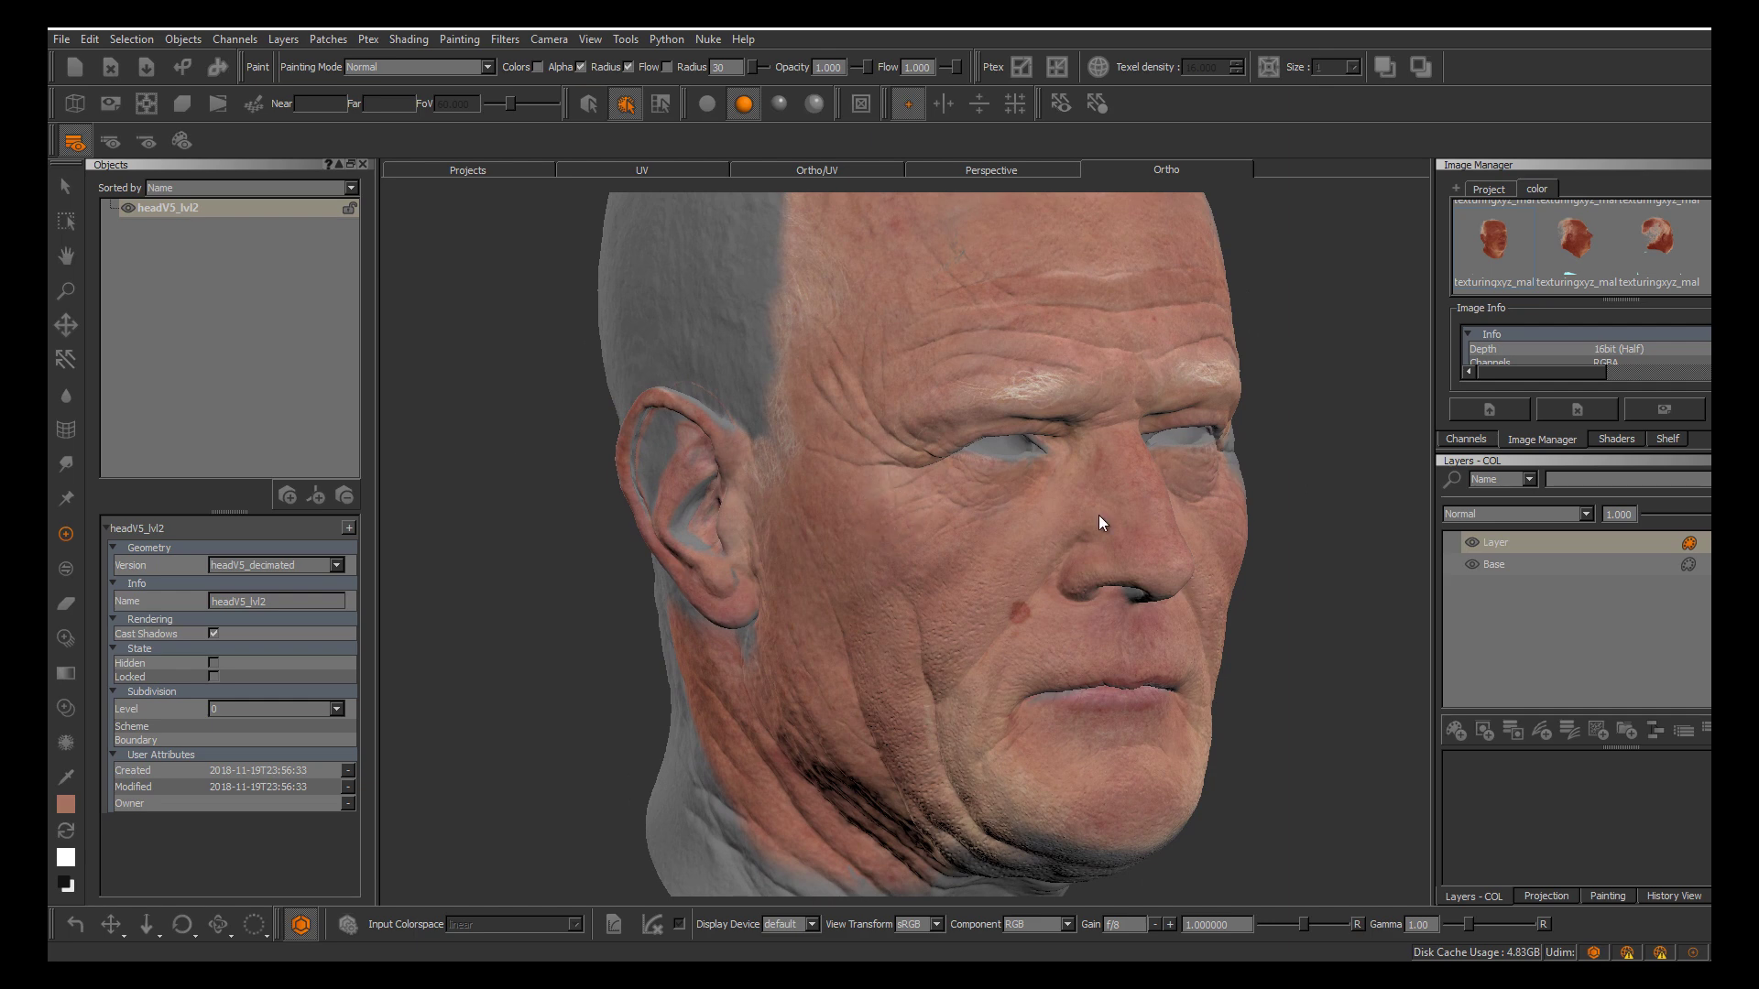
# Return to the Paint Through tool and examine the right ear and adjacent hairline for uncovered areas
pyautogui.press('t')
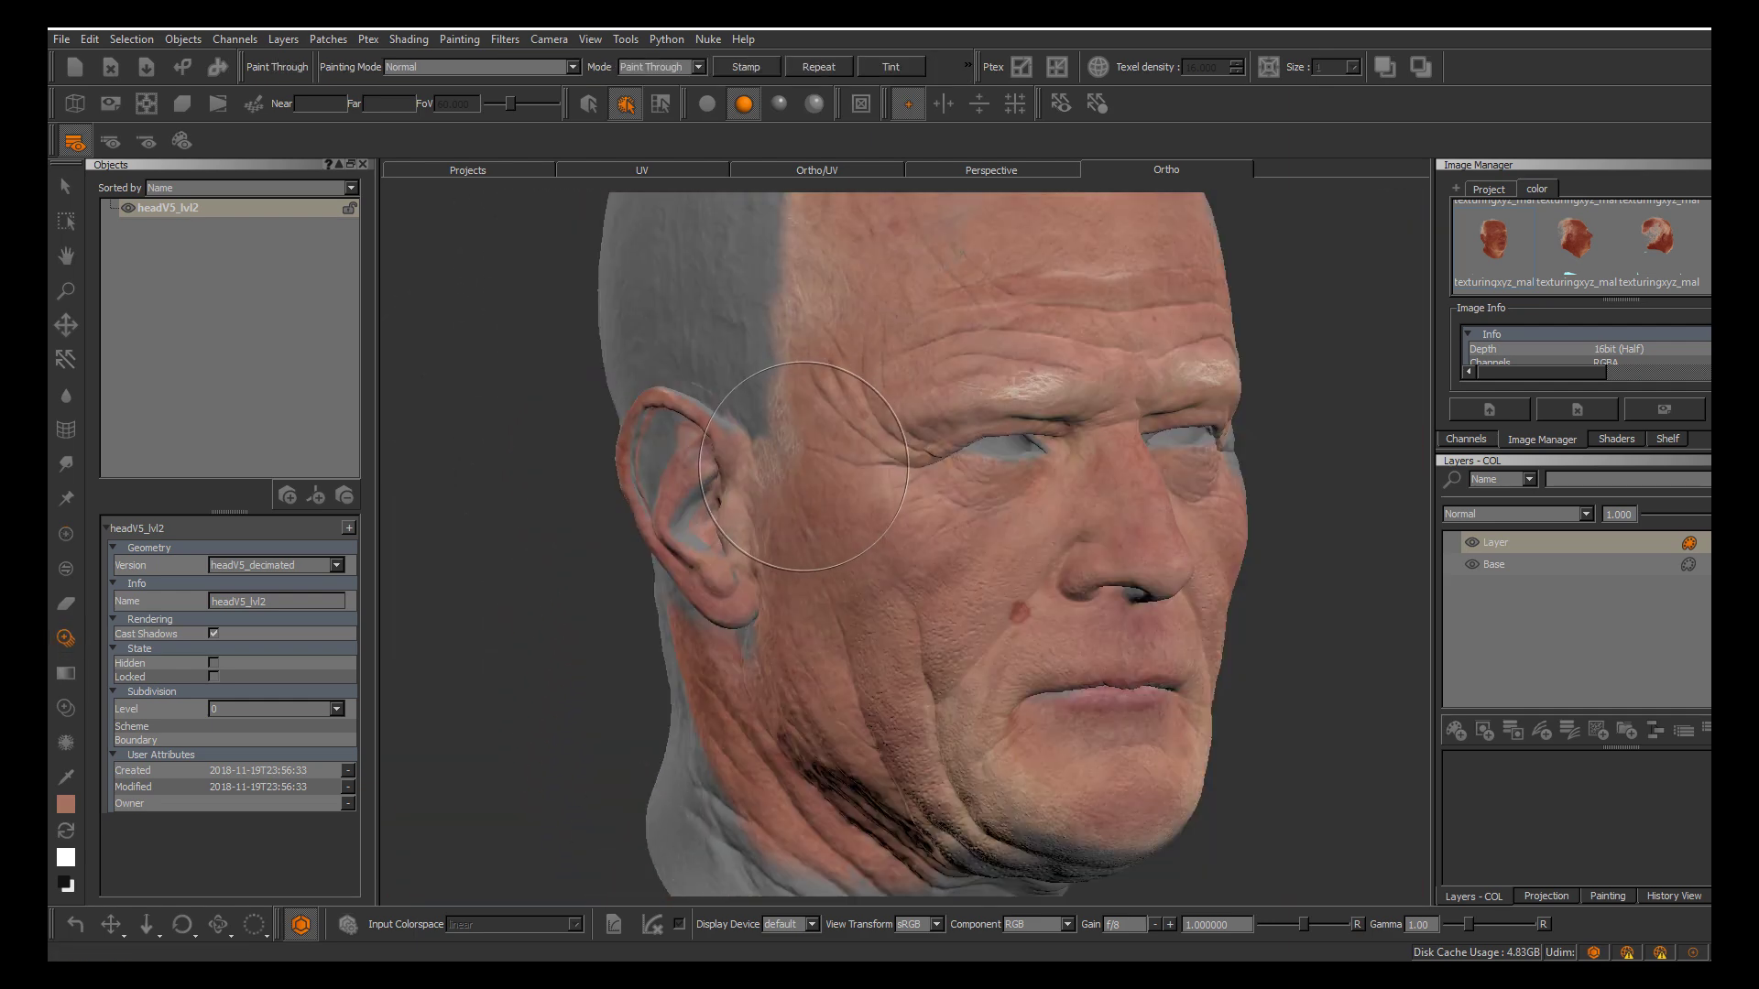
pyautogui.keyDown('alt'); pyautogui.moveTo(826, 545); pyautogui.dragTo(916, 618, button='middle'); pyautogui.keyUp('alt')
pyautogui.keyDown('alt'); pyautogui.moveTo(916, 618); pyautogui.dragTo(999, 550, button='right'); pyautogui.keyUp('alt')
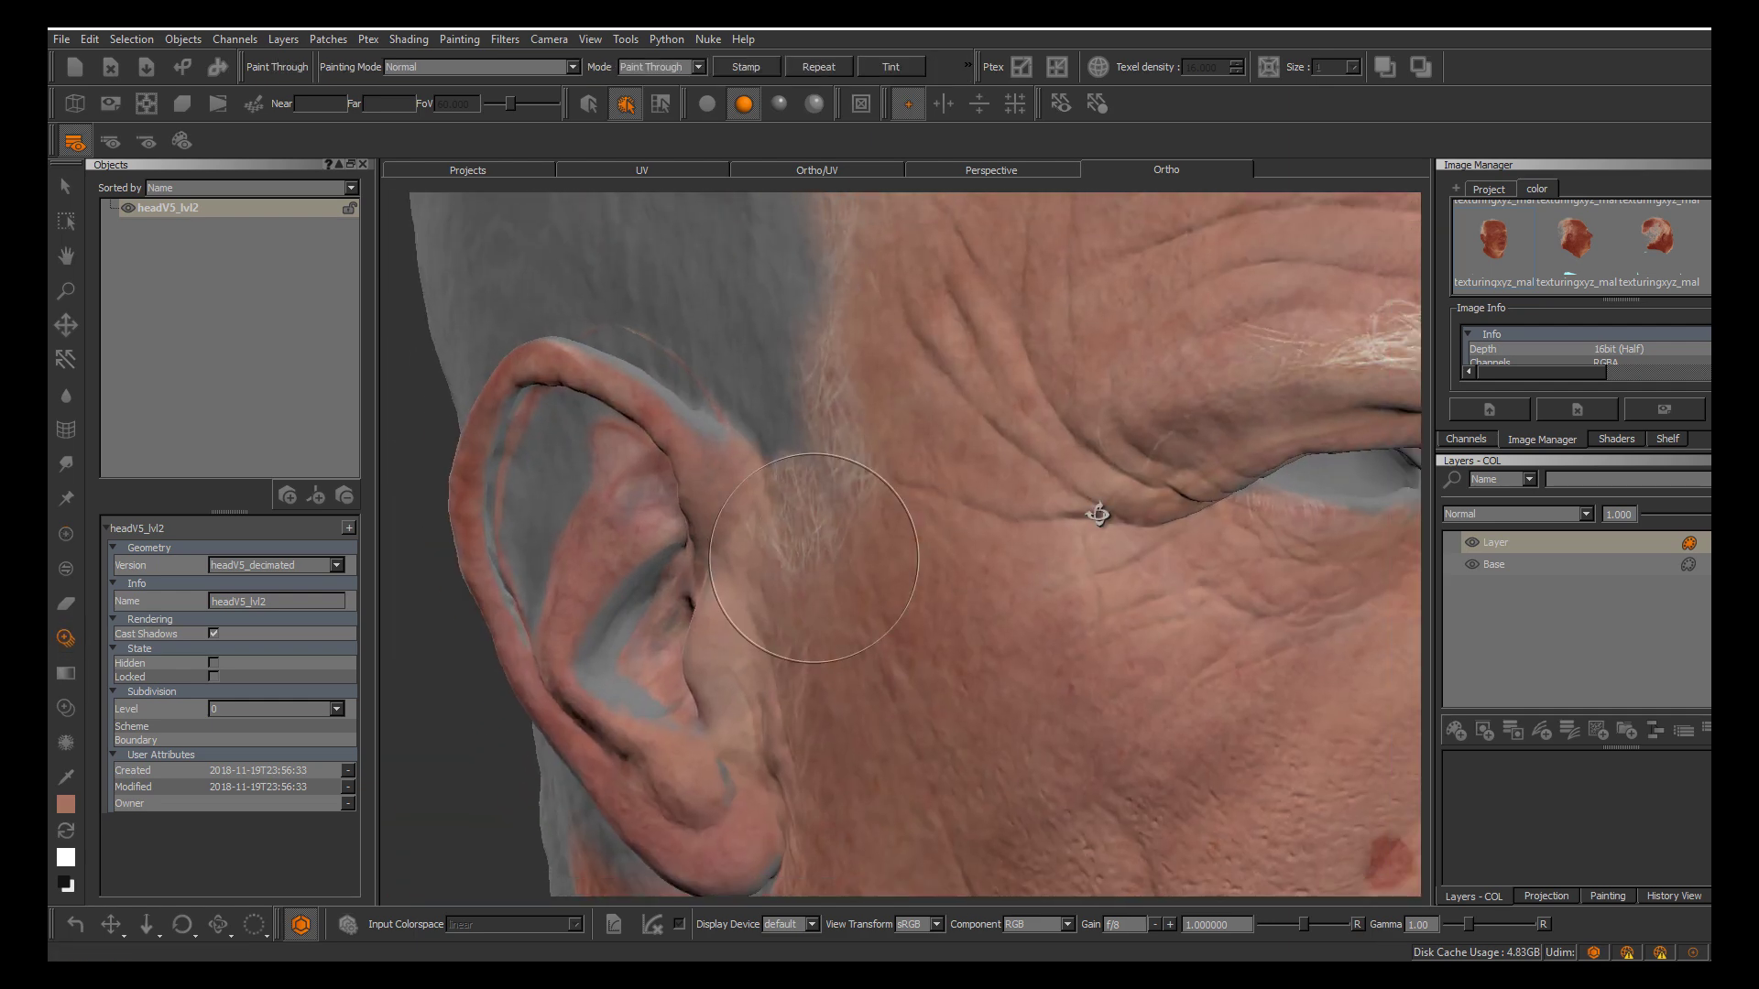
pyautogui.keyDown('alt'); pyautogui.moveTo(805, 513); pyautogui.dragTo(787, 559, button='middle'); pyautogui.keyUp('alt')
pyautogui.moveTo(787, 559)
pyautogui.keyDown('shift'); pyautogui.mouseDown()
pyautogui.moveTo(779, 591)
pyautogui.moveTo(687, 577)
pyautogui.mouseUp(); pyautogui.keyUp('shift')
pyautogui.keyDown('shift'); pyautogui.moveTo(687, 577); pyautogui.dragTo(701, 553); pyautogui.keyUp('shift')
pyautogui.moveTo(1099, 515)
pyautogui.keyDown('shift'); pyautogui.mouseDown()
pyautogui.moveTo(1146, 525)
pyautogui.moveTo(1160, 501)
pyautogui.mouseUp(); pyautogui.keyUp('shift')
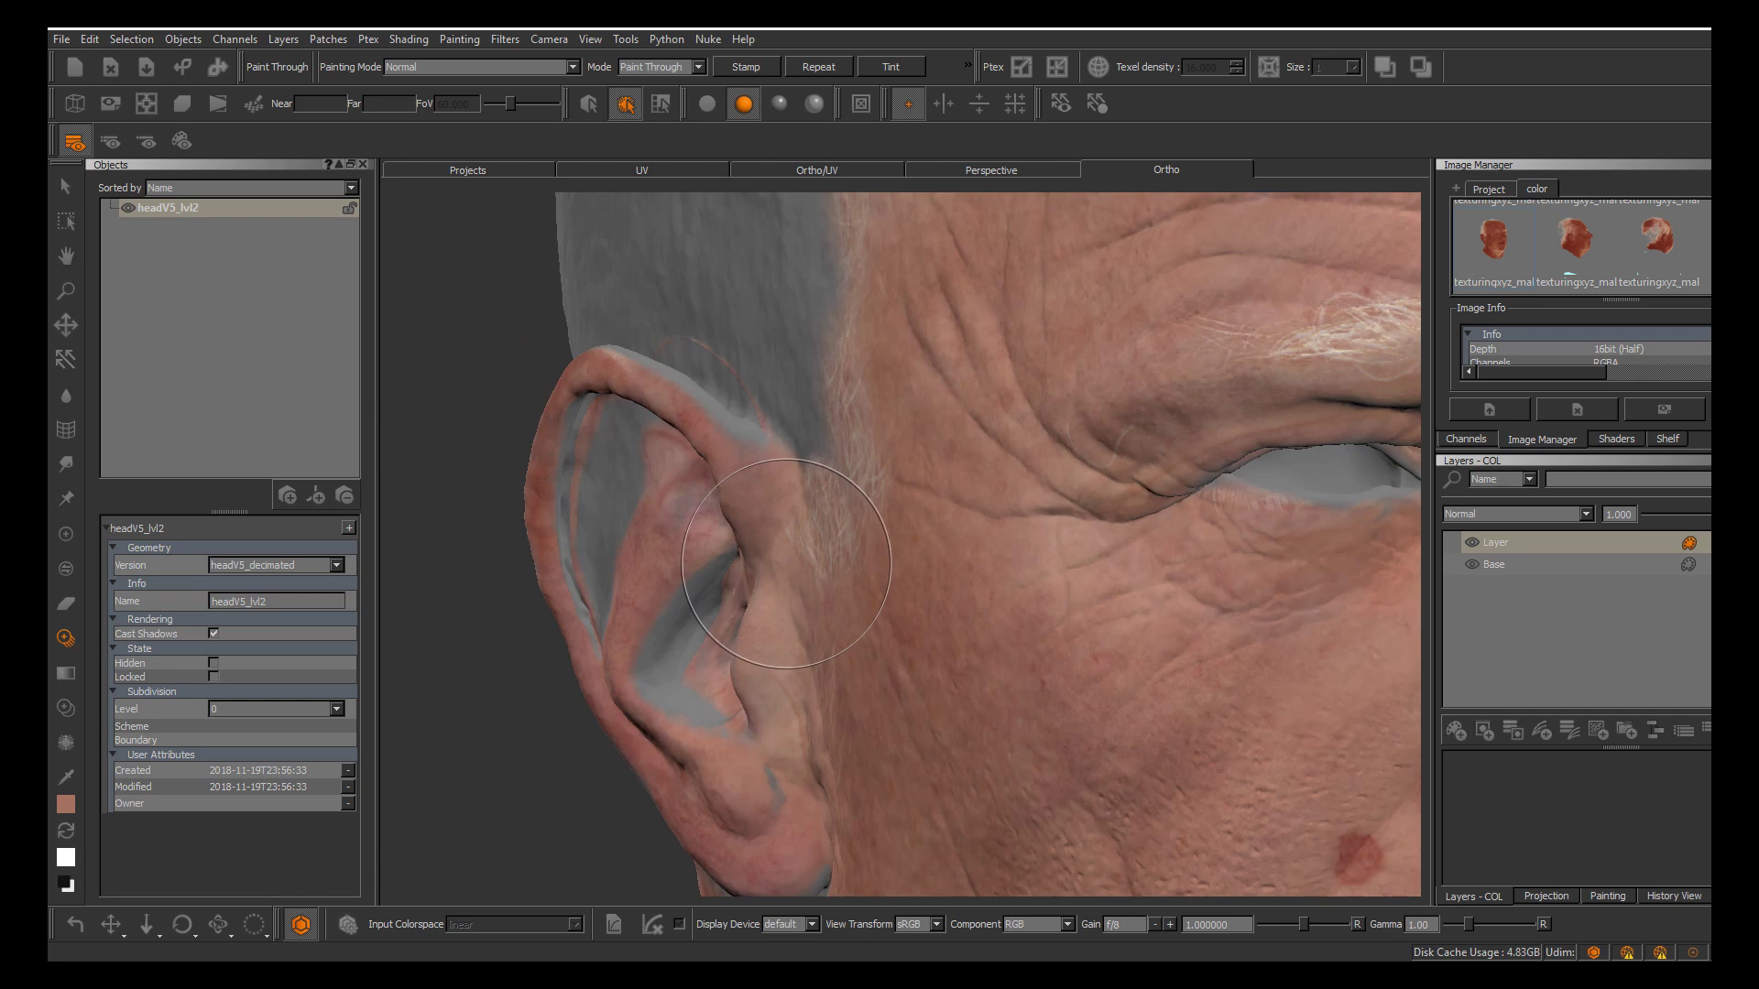
pyautogui.keyDown('alt'); pyautogui.moveTo(770, 549); pyautogui.dragTo(846, 513, button='middle'); pyautogui.keyUp('alt')
pyautogui.keyDown('alt'); pyautogui.moveTo(847, 514); pyautogui.dragTo(884, 527); pyautogui.keyUp('alt')
pyautogui.keyDown('alt'); pyautogui.moveTo(1098, 515); pyautogui.dragTo(1008, 515, button='right'); pyautogui.keyUp('alt')
pyautogui.keyDown('alt'); pyautogui.moveTo(1008, 515); pyautogui.dragTo(1090, 522); pyautogui.keyUp('alt')
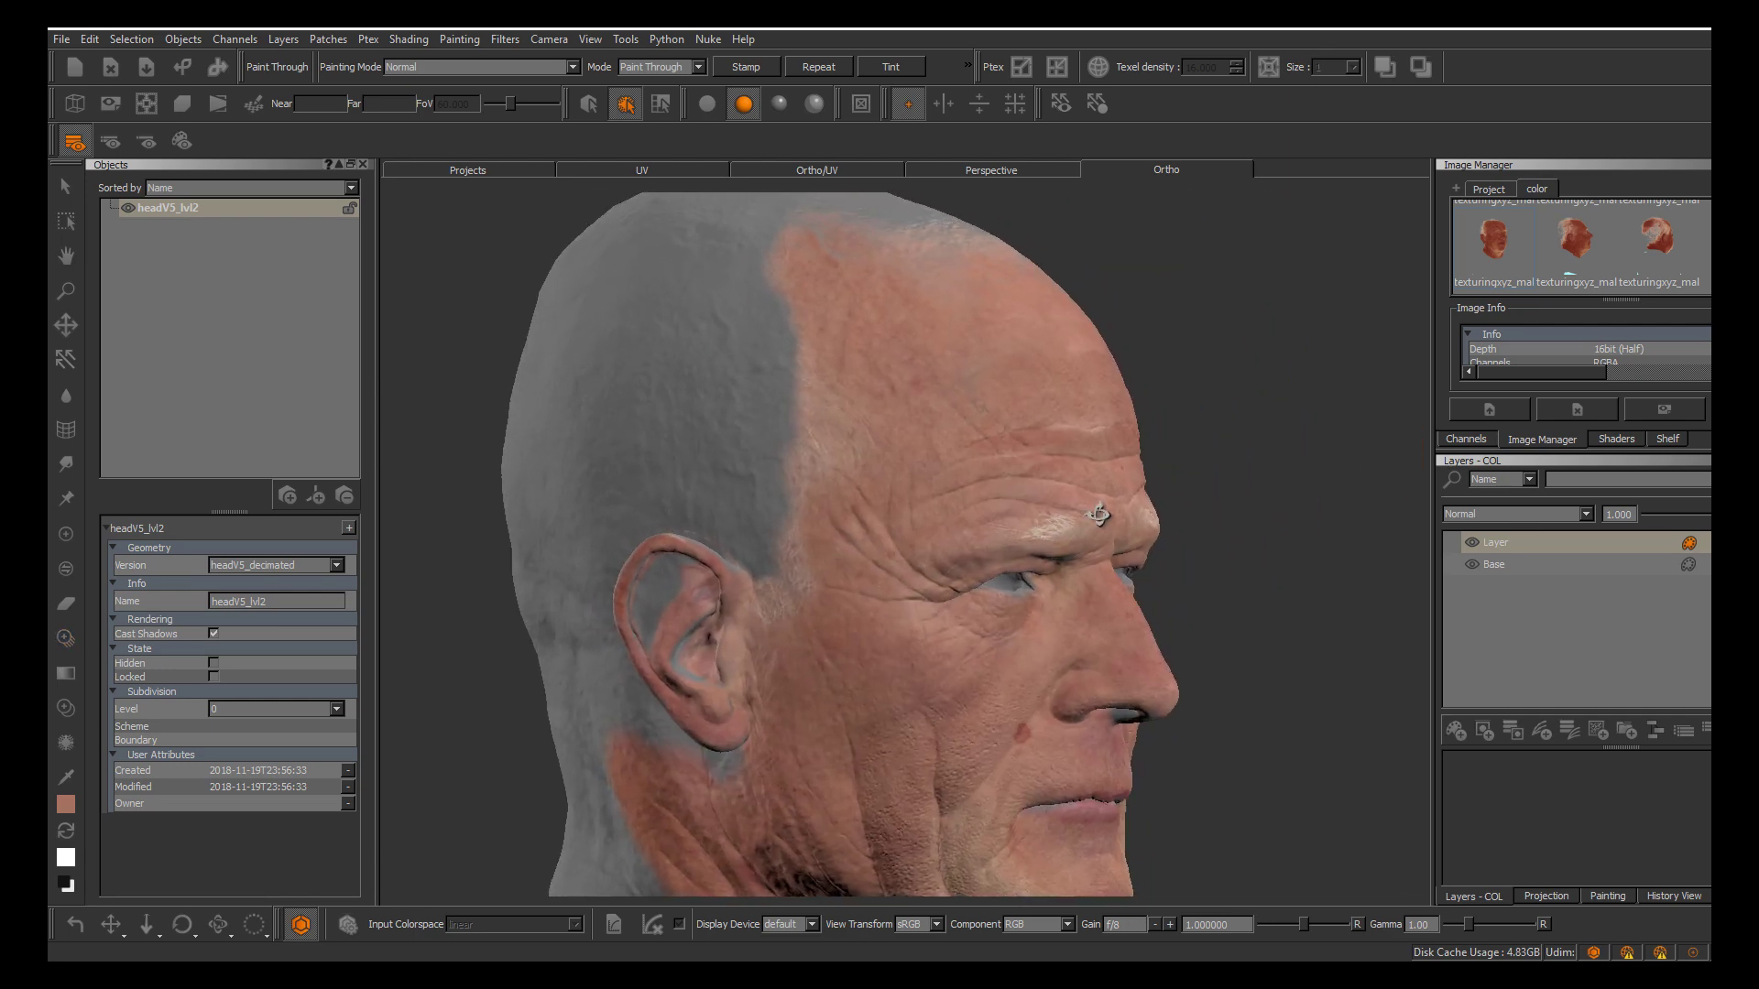
# Scale and move the photo to match the model's jaw and neck in a low three-quarter view
pyautogui.keyDown('alt'); pyautogui.moveTo(1091, 522); pyautogui.dragTo(1122, 522, button='right'); pyautogui.keyUp('alt')
pyautogui.keyDown('alt'); pyautogui.moveTo(1122, 522); pyautogui.dragTo(1098, 440, button='middle'); pyautogui.keyUp('alt')
pyautogui.keyDown('alt'); pyautogui.moveTo(1099, 439); pyautogui.dragTo(1108, 435); pyautogui.keyUp('alt')
pyautogui.keyDown('alt'); pyautogui.moveTo(1098, 515); pyautogui.dragTo(1098, 515); pyautogui.keyUp('alt')
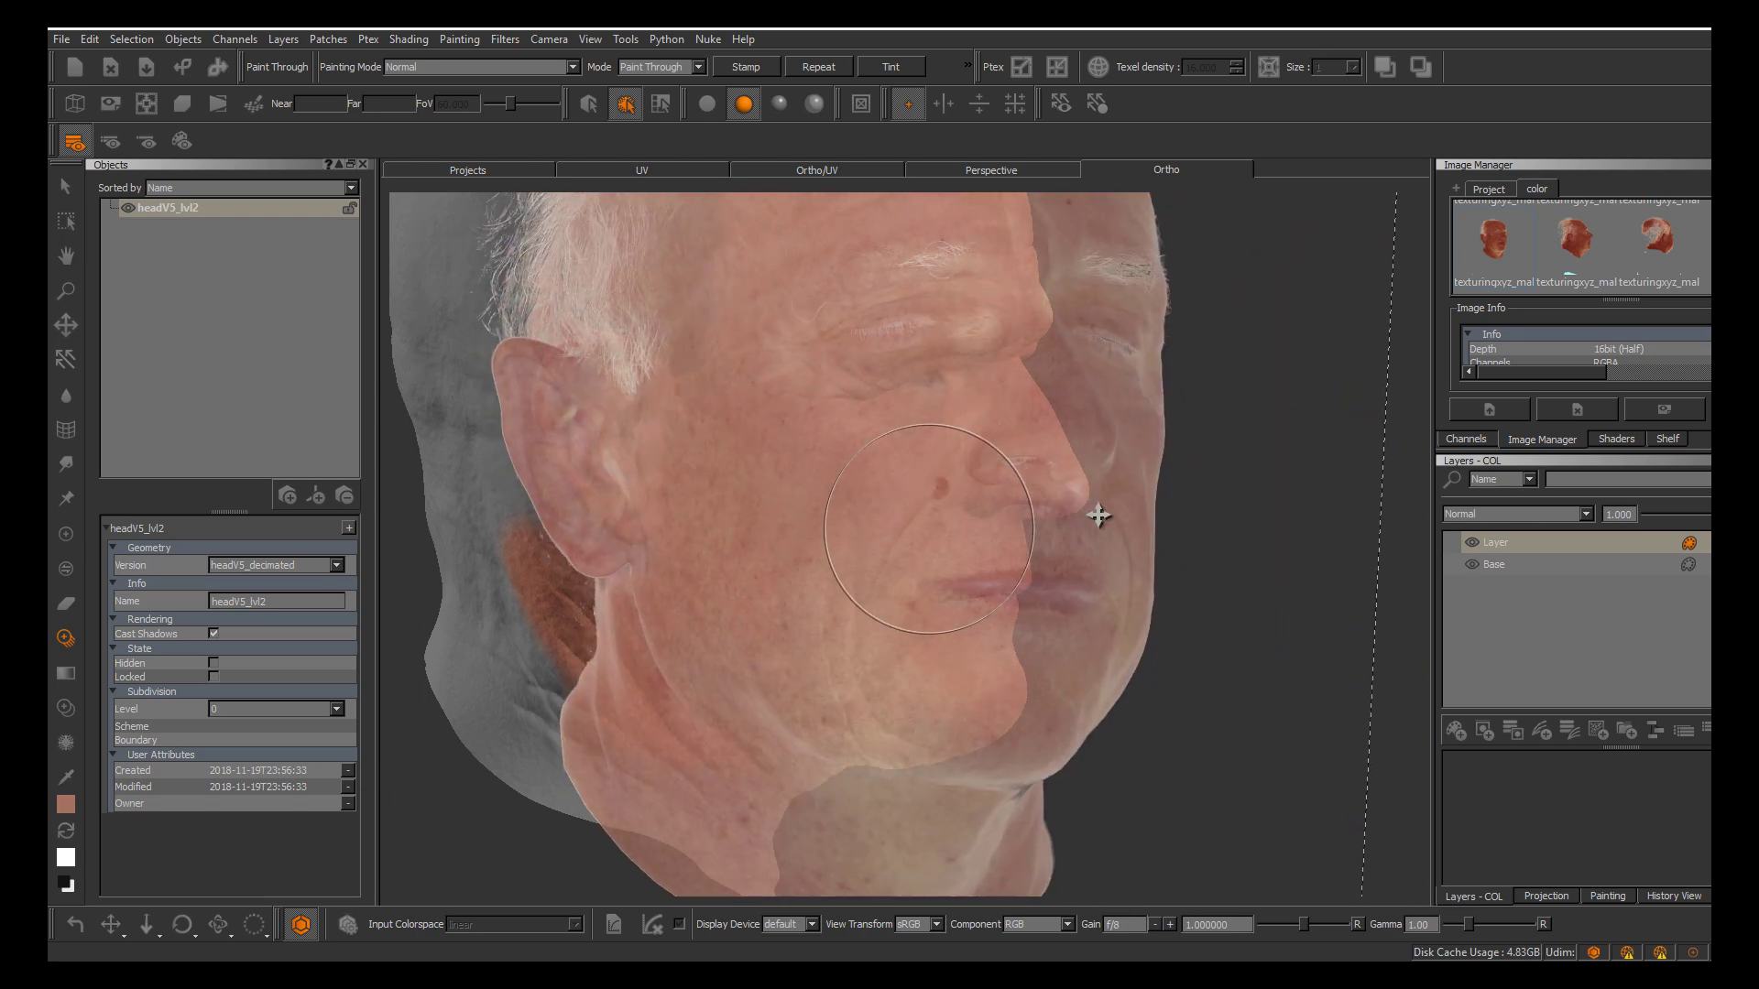
pyautogui.keyDown('alt'); pyautogui.moveTo(1099, 515); pyautogui.dragTo(1026, 448, button='middle'); pyautogui.keyUp('alt')
pyautogui.keyDown('alt'); pyautogui.moveTo(1026, 449); pyautogui.dragTo(1100, 510, button='right'); pyautogui.keyUp('alt')
pyautogui.keyDown('alt'); pyautogui.moveTo(1100, 511); pyautogui.dragTo(1081, 499); pyautogui.keyUp('alt')
pyautogui.moveTo(1081, 500)
pyautogui.keyDown('alt'); pyautogui.mouseDown(button='middle')
pyautogui.moveTo(1141, 422)
pyautogui.moveTo(1098, 515)
pyautogui.mouseUp(button='middle'); pyautogui.keyUp('alt')
pyautogui.press('t')
pyautogui.press('t')
pyautogui.keyDown('alt'); pyautogui.moveTo(932, 635); pyautogui.dragTo(923, 550); pyautogui.keyUp('alt')
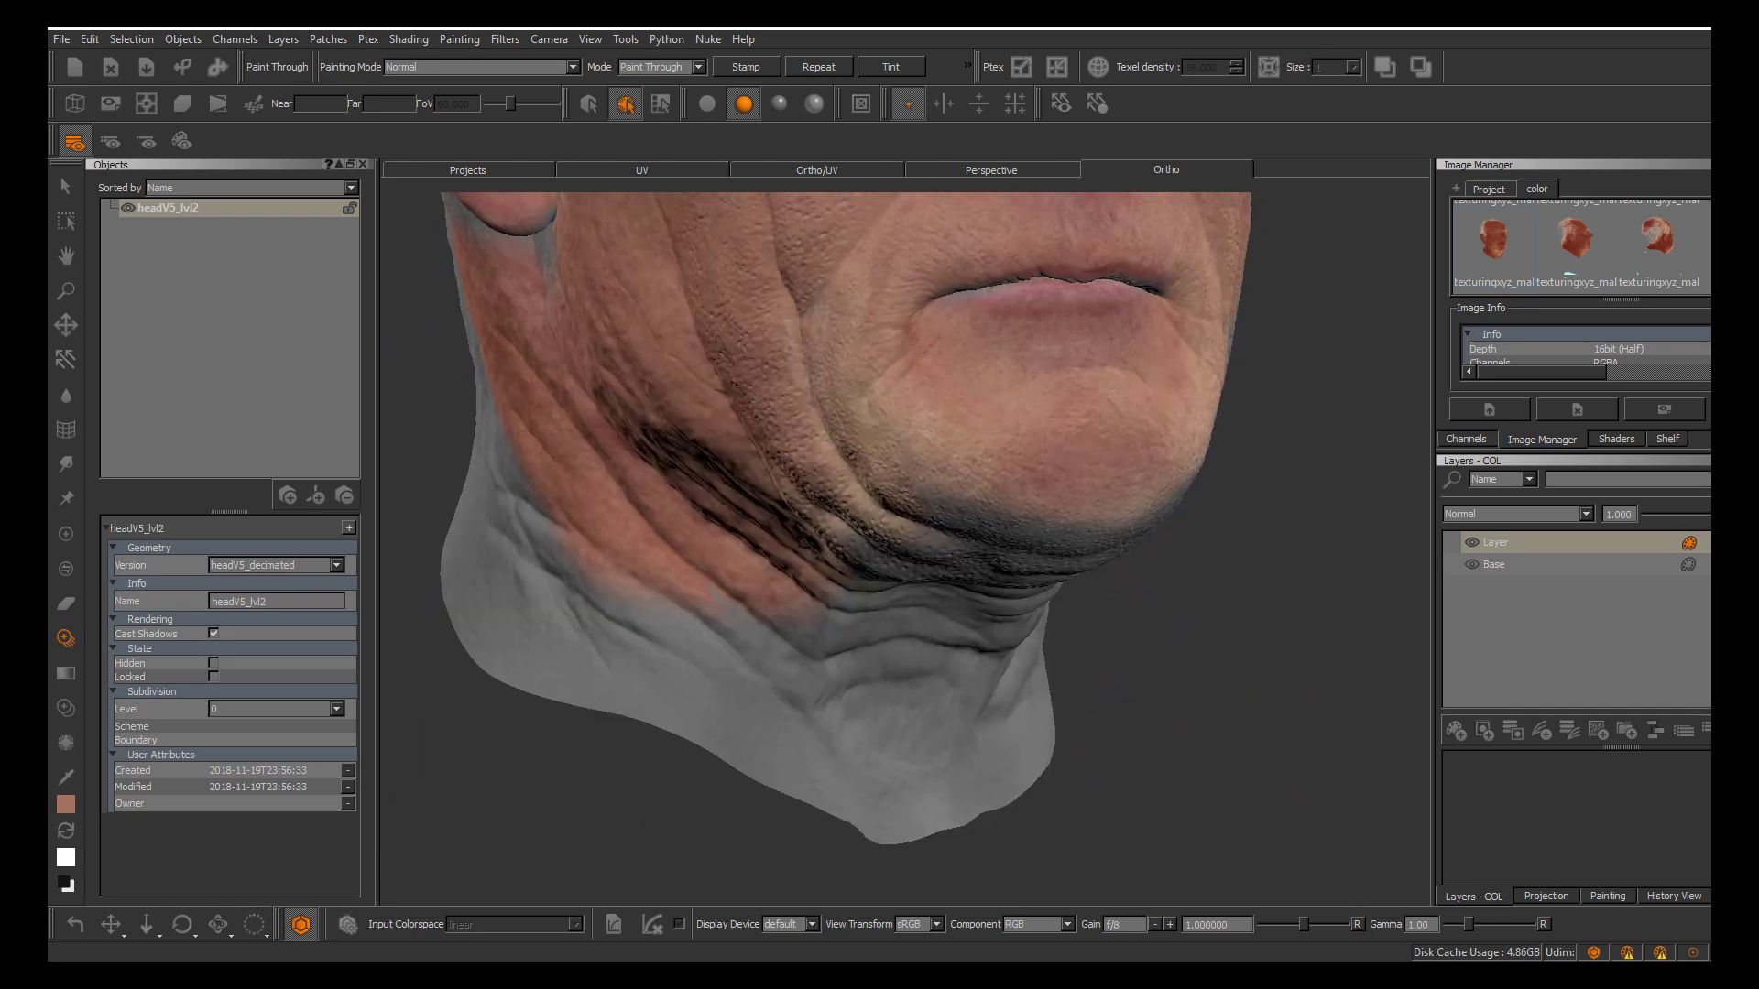
pyautogui.keyDown('alt'); pyautogui.moveTo(924, 550); pyautogui.dragTo(911, 490, button='right'); pyautogui.keyUp('alt')
pyautogui.keyDown('alt'); pyautogui.moveTo(911, 490); pyautogui.dragTo(953, 476); pyautogui.keyUp('alt')
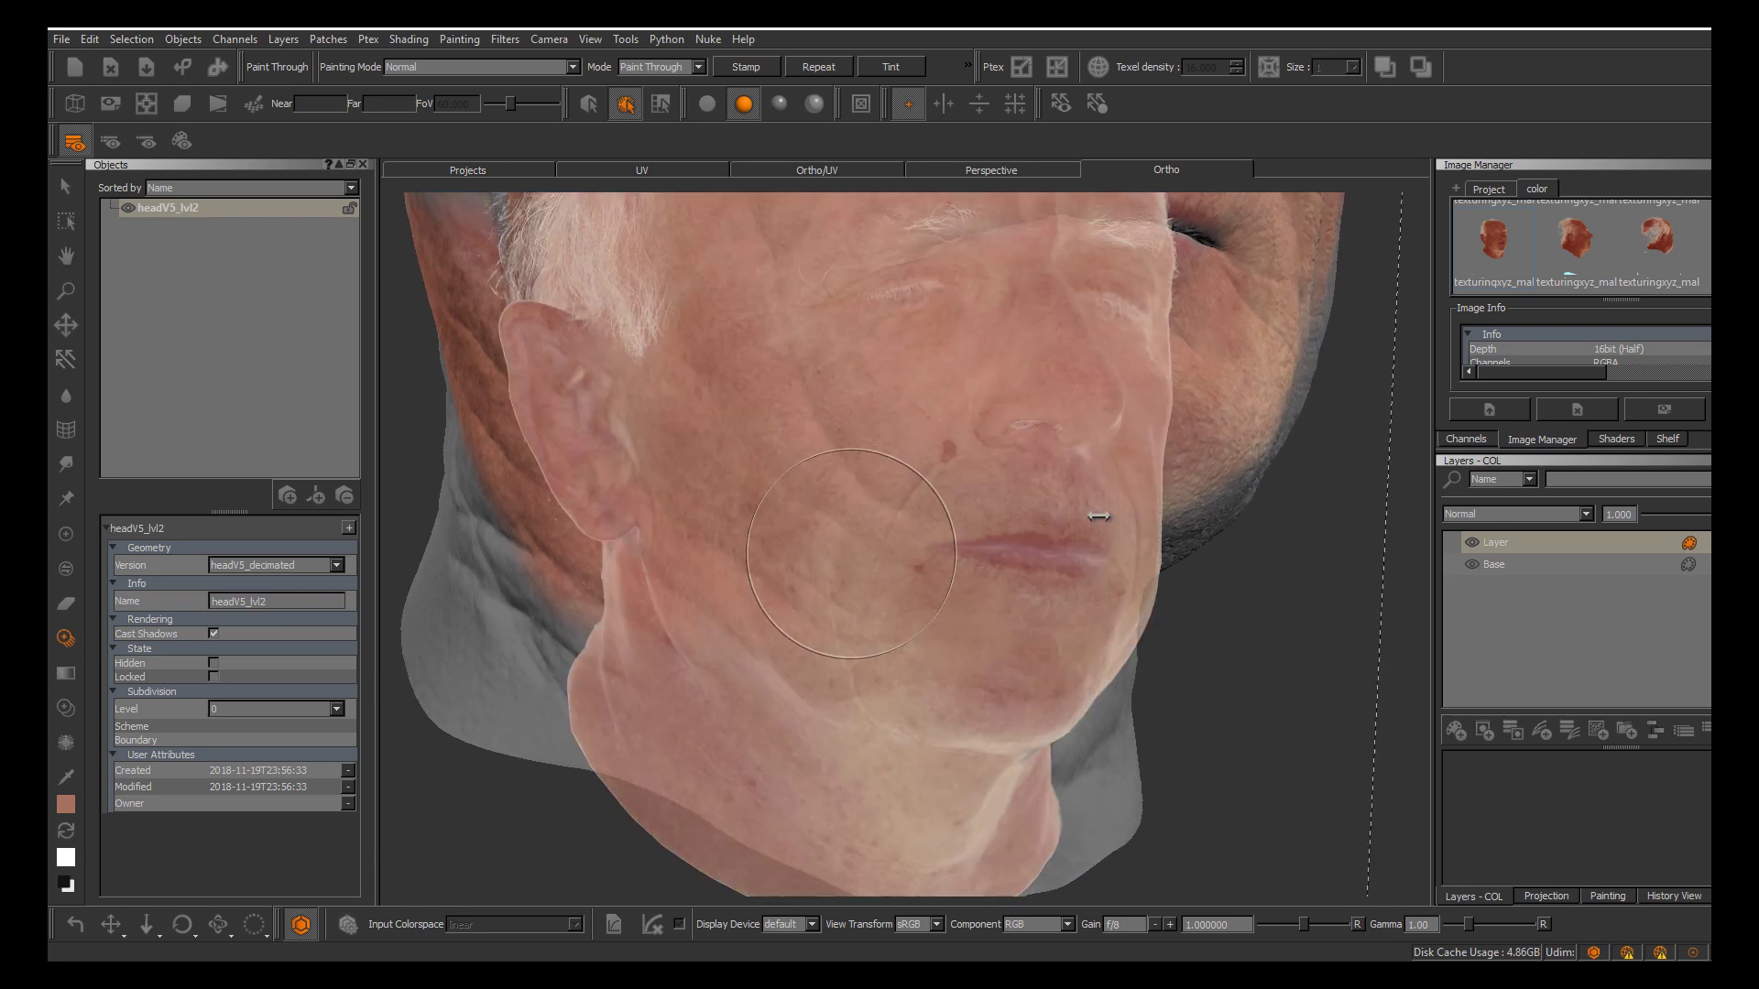
pyautogui.moveTo(1099, 515); pyautogui.dragTo(1099, 515, button='middle')
pyautogui.keyDown('shift'); pyautogui.moveTo(829, 580); pyautogui.dragTo(1035, 715, button='right'); pyautogui.keyUp('shift')
pyautogui.keyDown('shift'); pyautogui.moveTo(1035, 714); pyautogui.dragTo(990, 621, button='middle'); pyautogui.keyUp('shift')
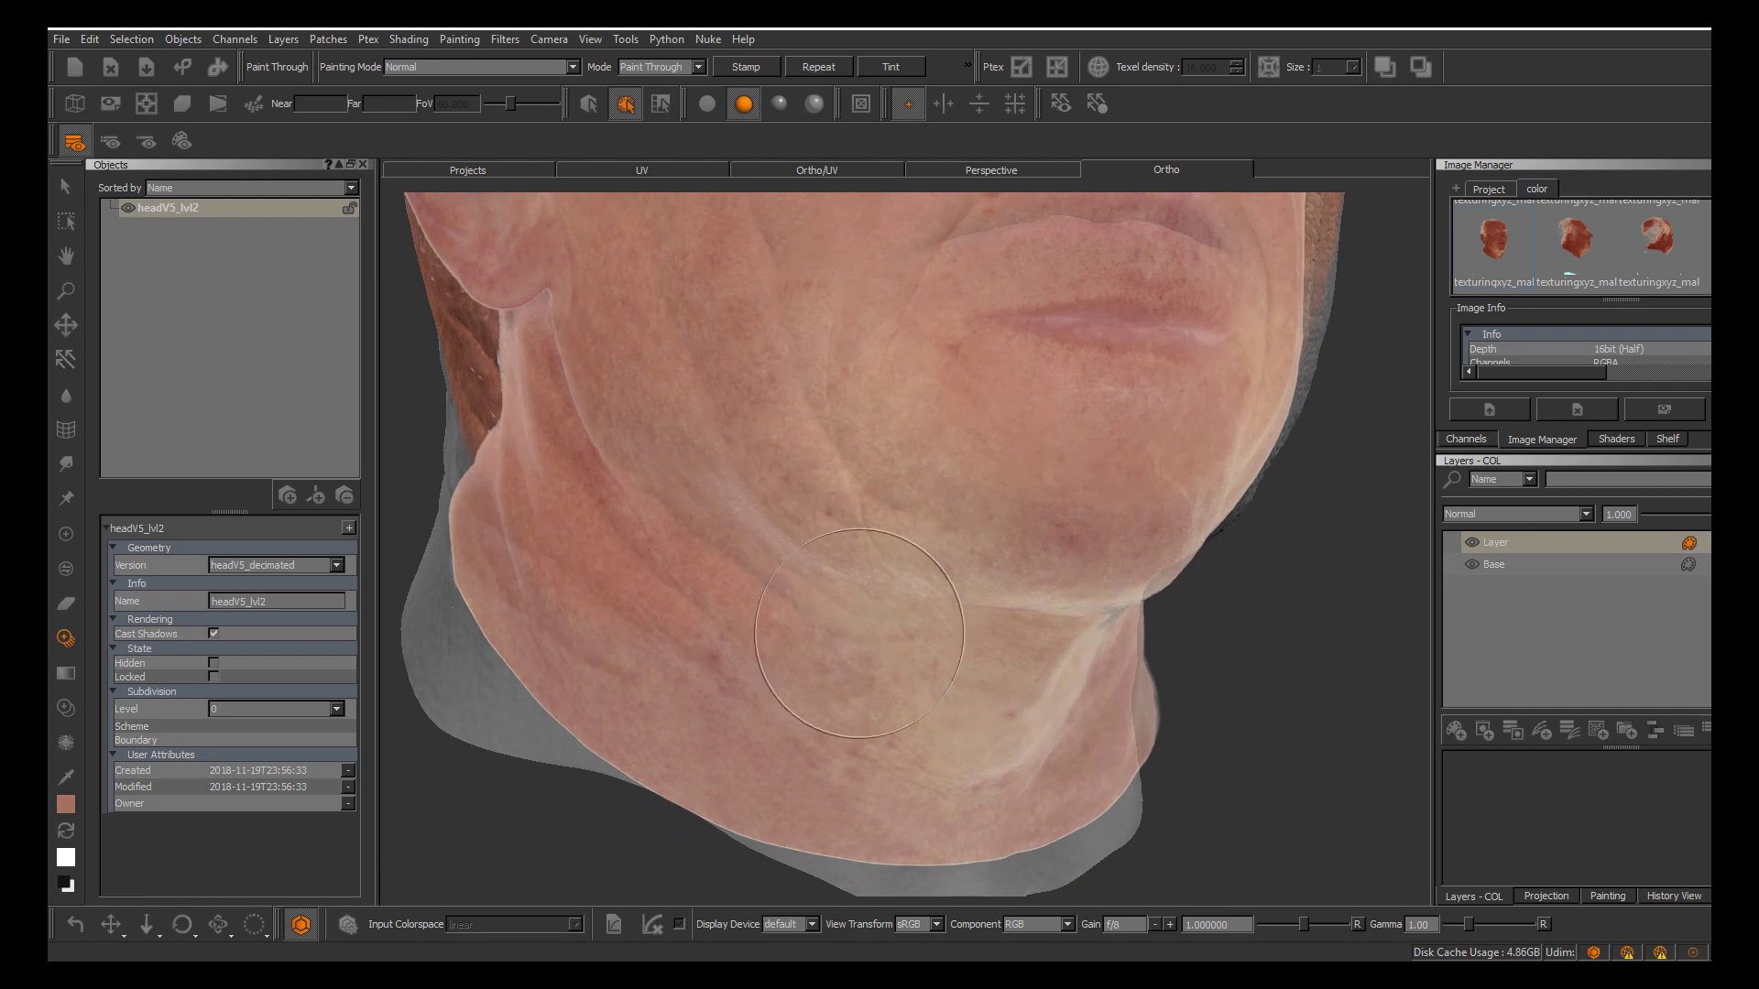
# Paint projected skin over the bare front and right side of the neck and bake it onto the model
pyautogui.moveTo(841, 676); pyautogui.dragTo(827, 676)
pyautogui.moveTo(717, 681); pyautogui.dragTo(719, 725)
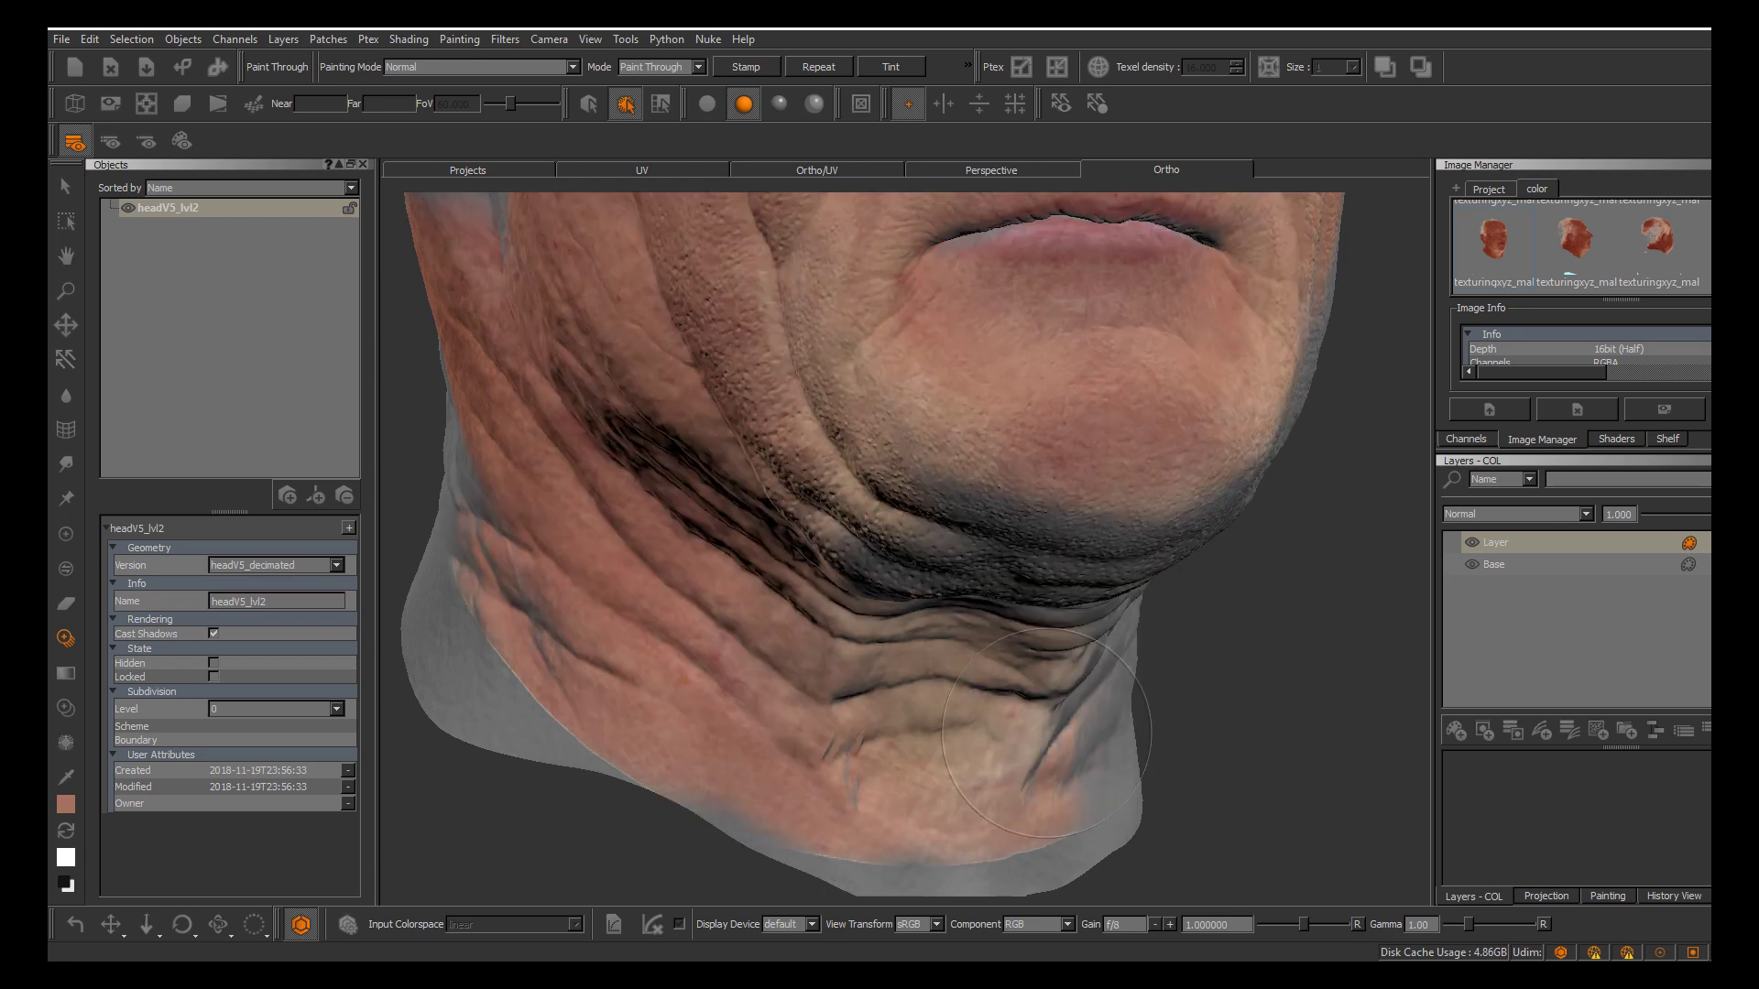
pyautogui.moveTo(669, 697); pyautogui.dragTo(673, 702)
pyautogui.moveTo(570, 622); pyautogui.dragTo(645, 679)
pyautogui.press('b')
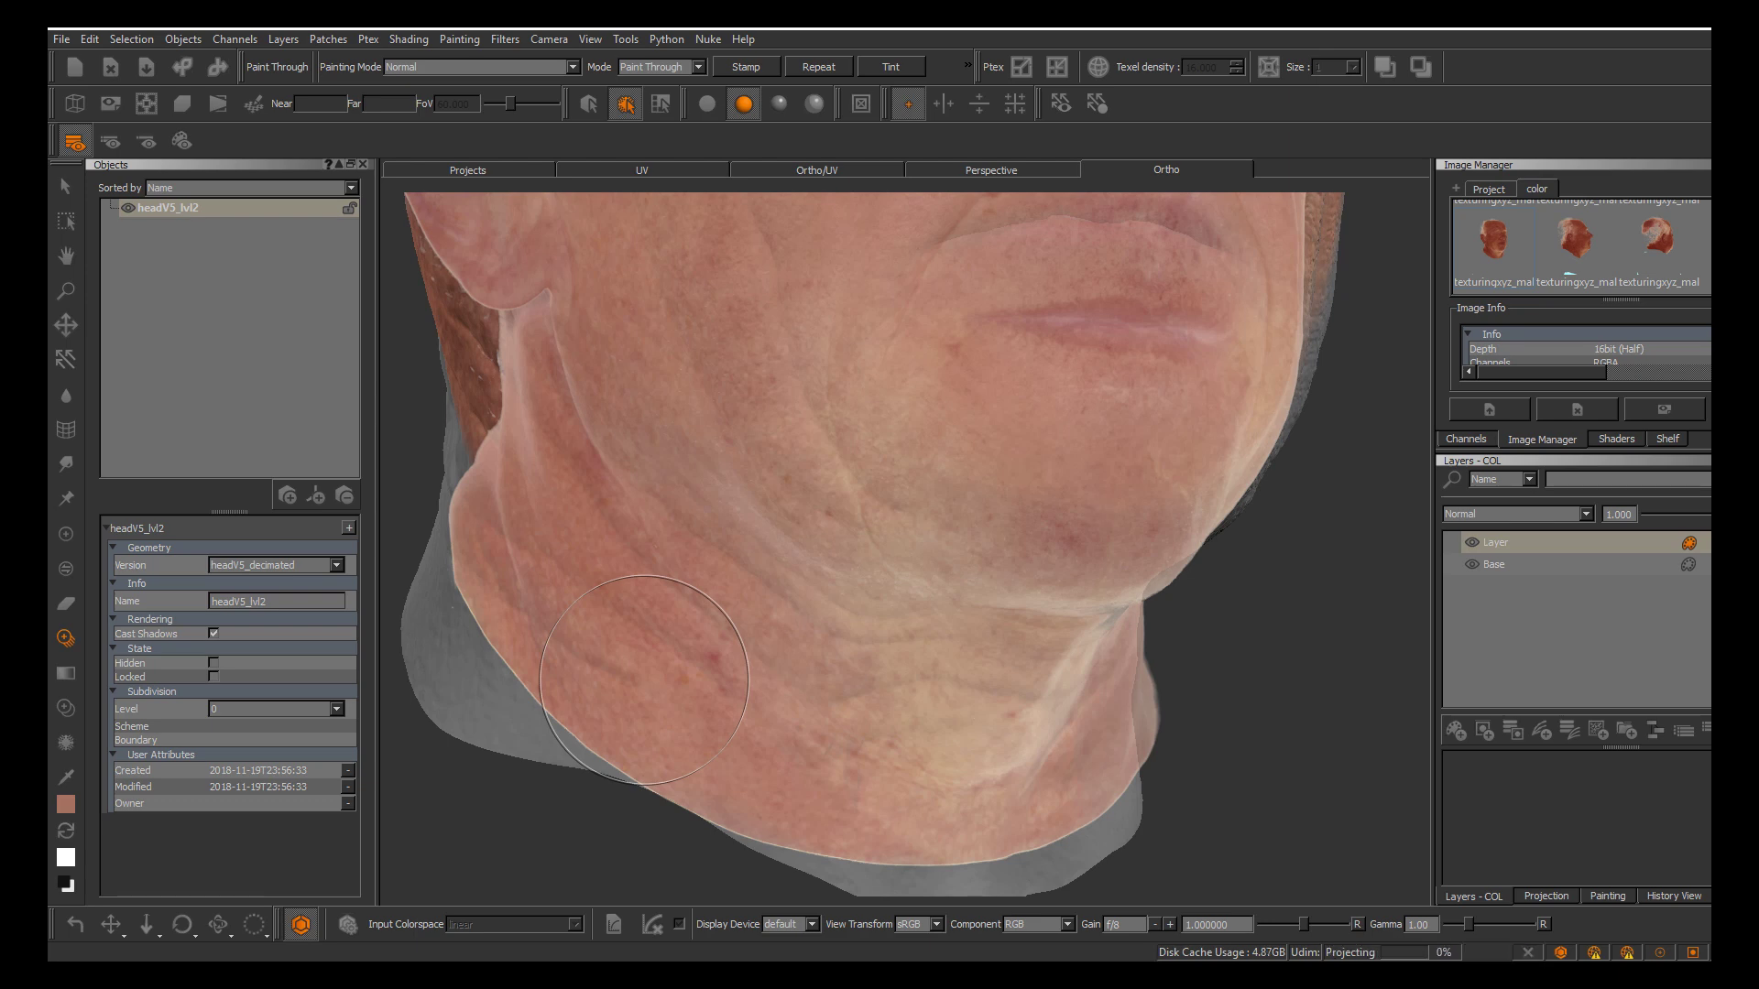
# Examine the unpainted left side of the head in profile and look through the image list for a matching photo
pyautogui.keyDown('alt'); pyautogui.moveTo(906, 414); pyautogui.dragTo(824, 403, button='right'); pyautogui.keyUp('alt')
pyautogui.keyDown('alt'); pyautogui.moveTo(1219, 367); pyautogui.dragTo(1120, 353); pyautogui.keyUp('alt')
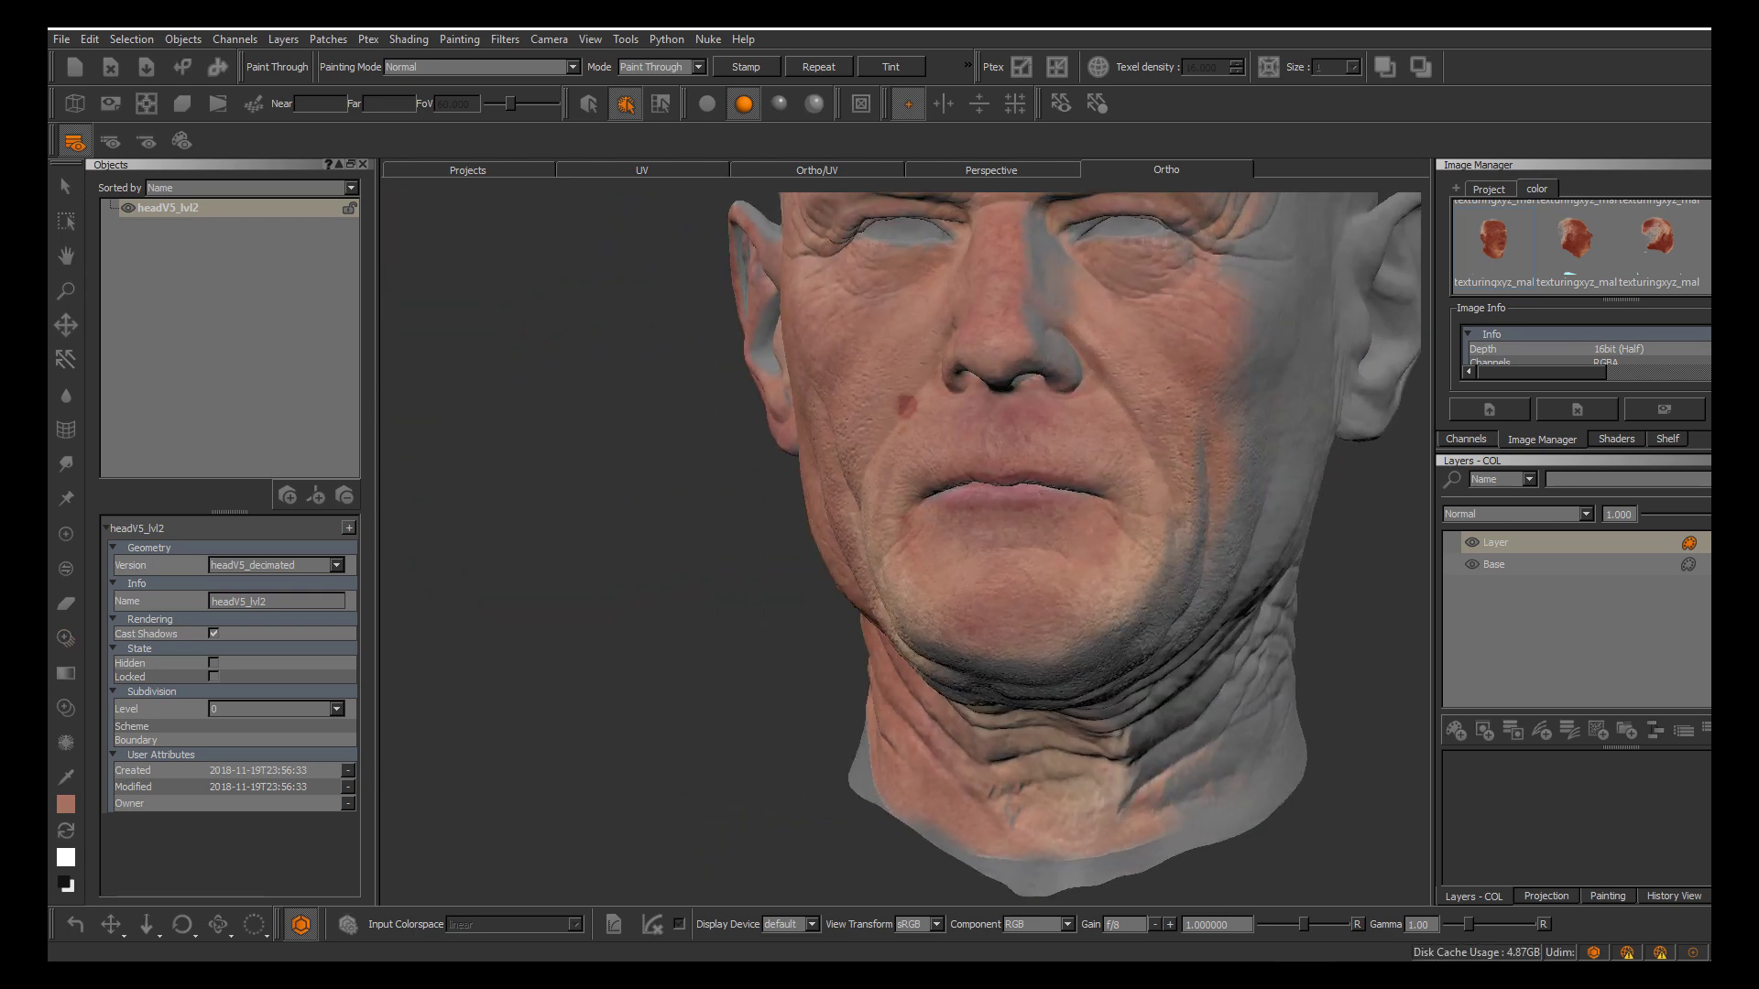
pyautogui.keyDown('alt'); pyautogui.moveTo(1120, 353); pyautogui.dragTo(1100, 514, button='middle'); pyautogui.keyUp('alt')
pyautogui.keyDown('alt'); pyautogui.moveTo(1088, 515); pyautogui.dragTo(1103, 523); pyautogui.keyUp('alt')
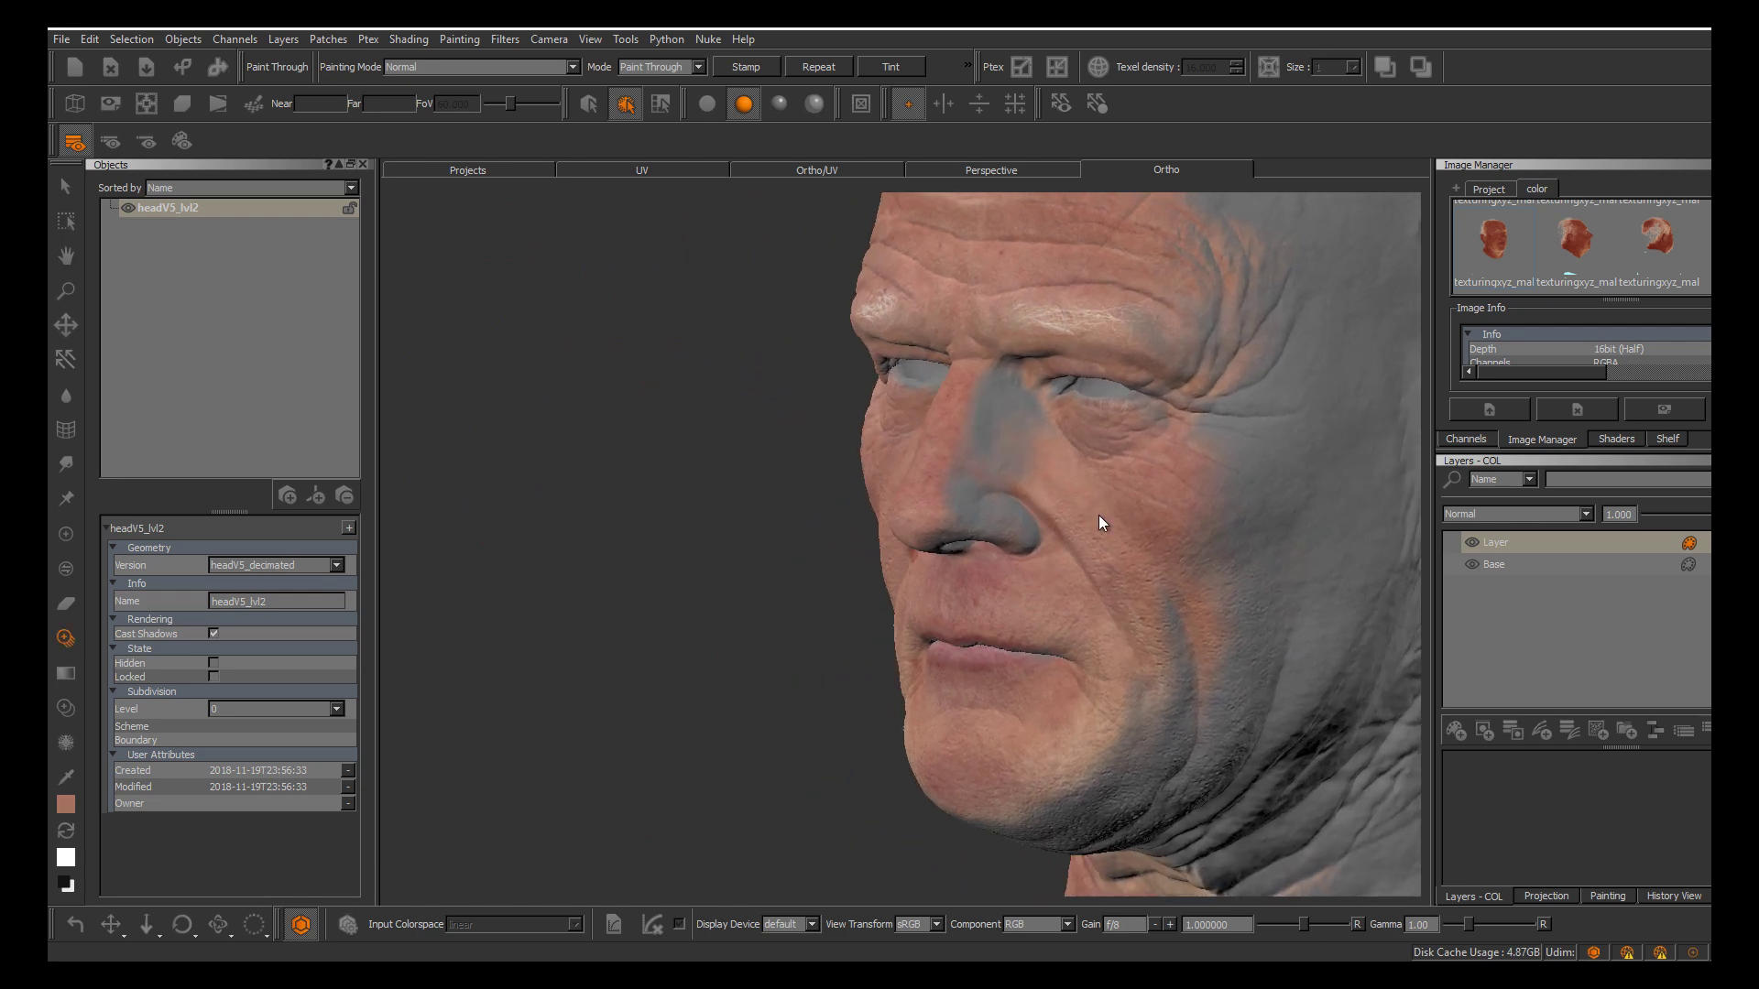
pyautogui.press('p')
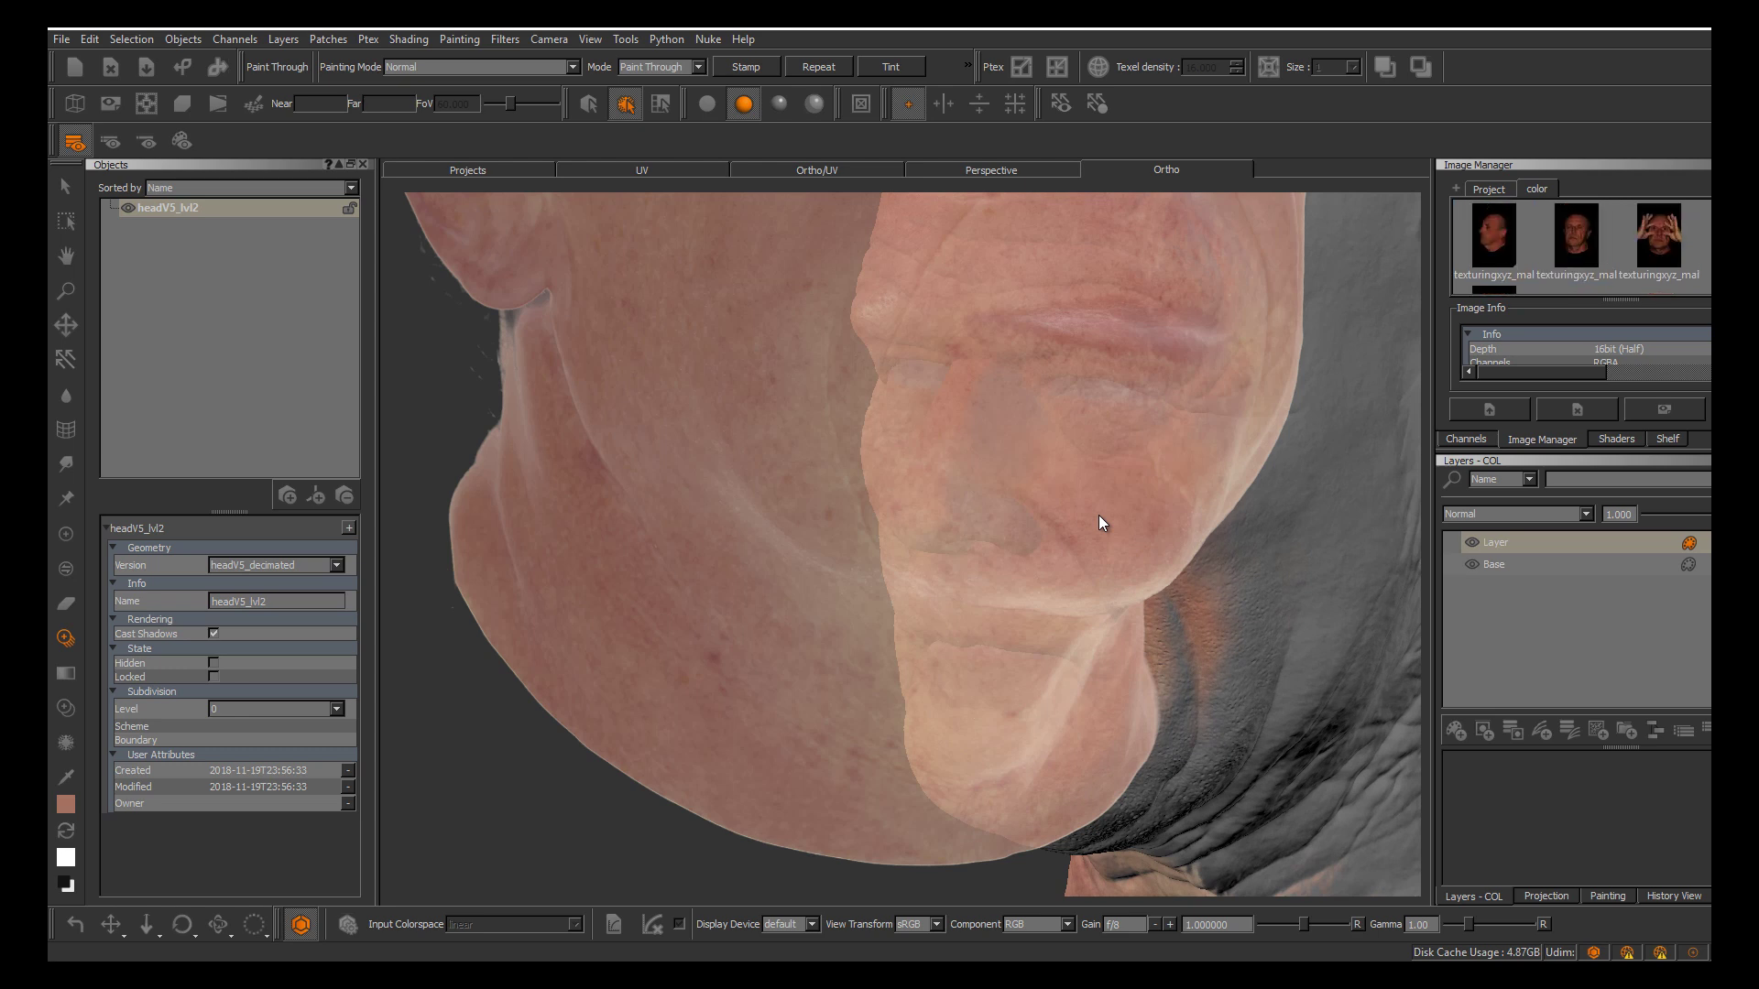
pyautogui.click(1100, 521)
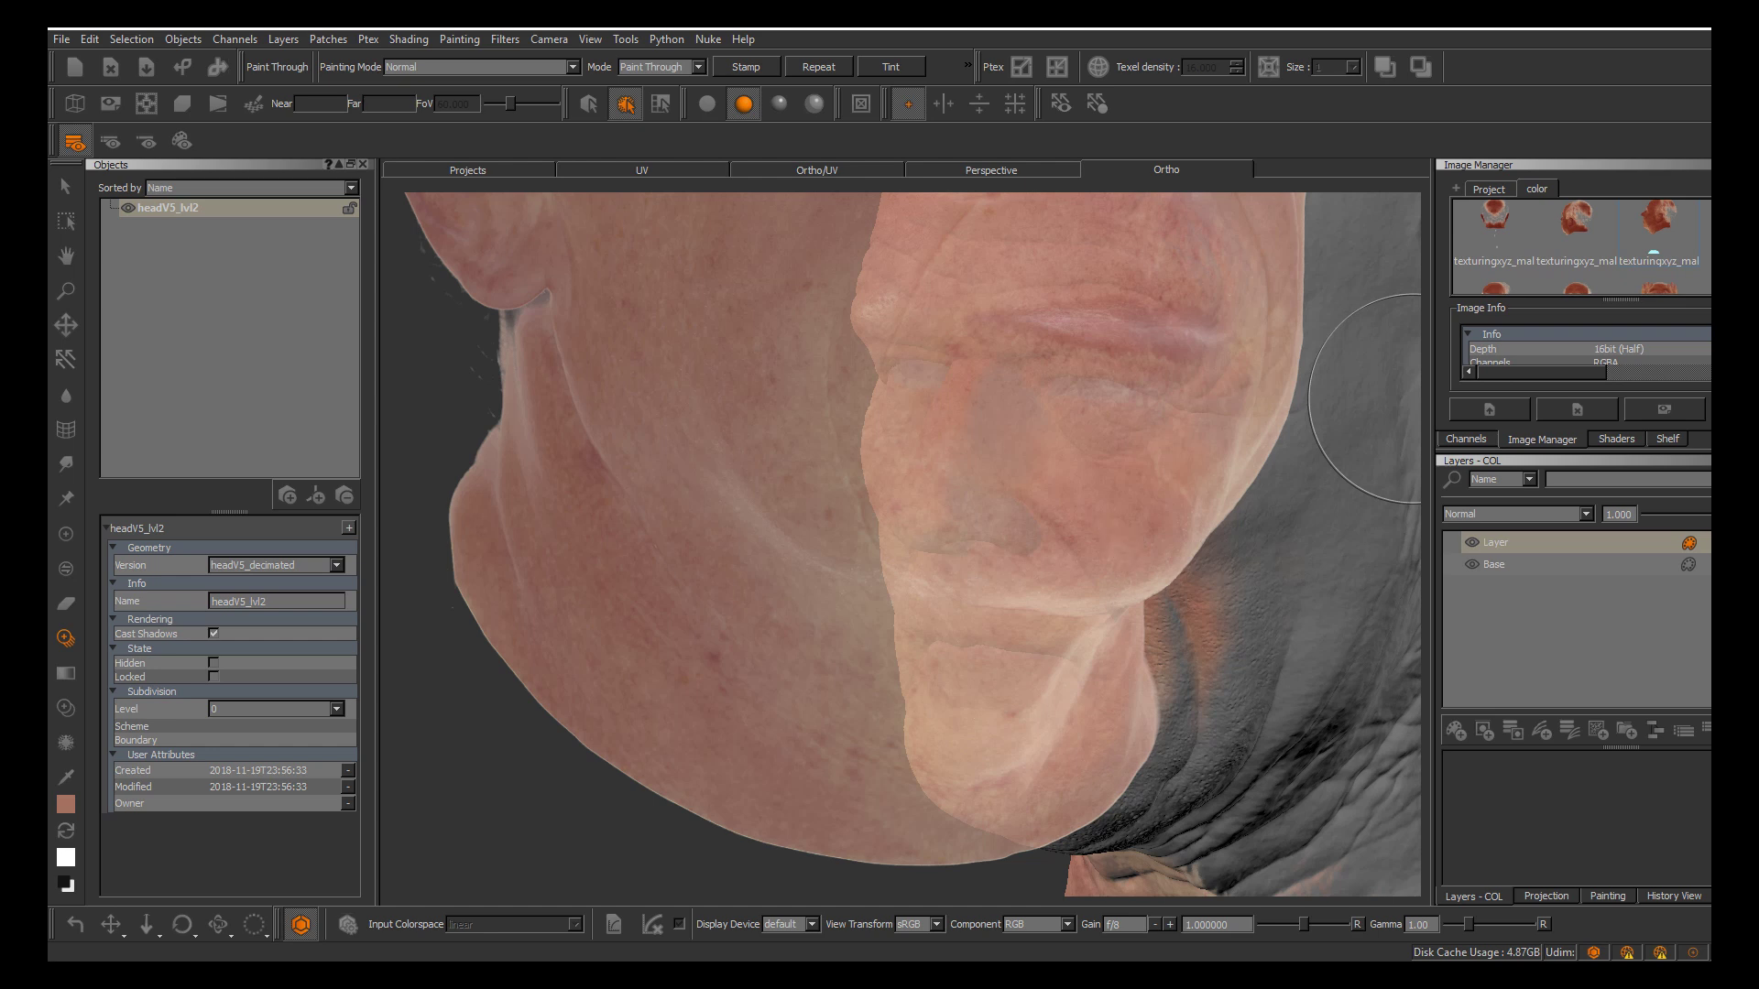
pyautogui.keyDown('alt'); pyautogui.moveTo(1106, 515); pyautogui.dragTo(1098, 515); pyautogui.keyUp('alt')
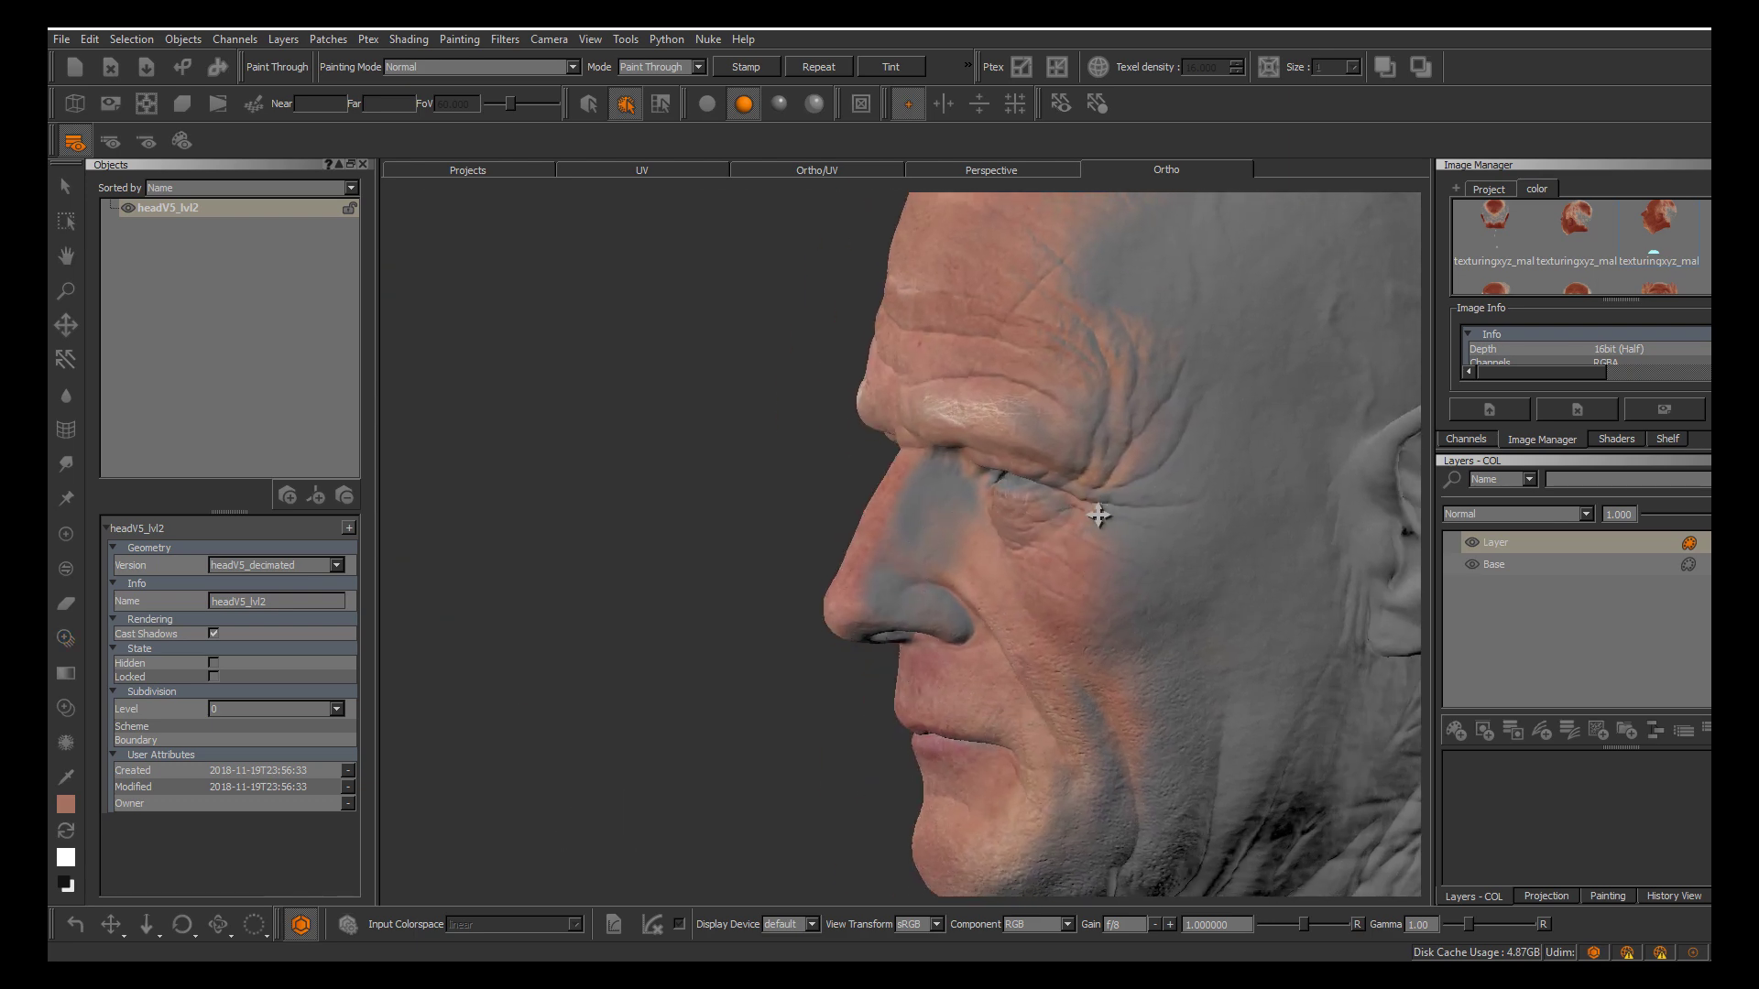
pyautogui.keyDown('alt'); pyautogui.moveTo(1099, 515); pyautogui.dragTo(945, 496, button='middle'); pyautogui.keyUp('alt')
pyautogui.keyDown('alt'); pyautogui.moveTo(1099, 515); pyautogui.dragTo(1095, 514); pyautogui.keyUp('alt')
pyautogui.keyDown('alt'); pyautogui.moveTo(1094, 513); pyautogui.dragTo(1064, 448, button='middle'); pyautogui.keyUp('alt')
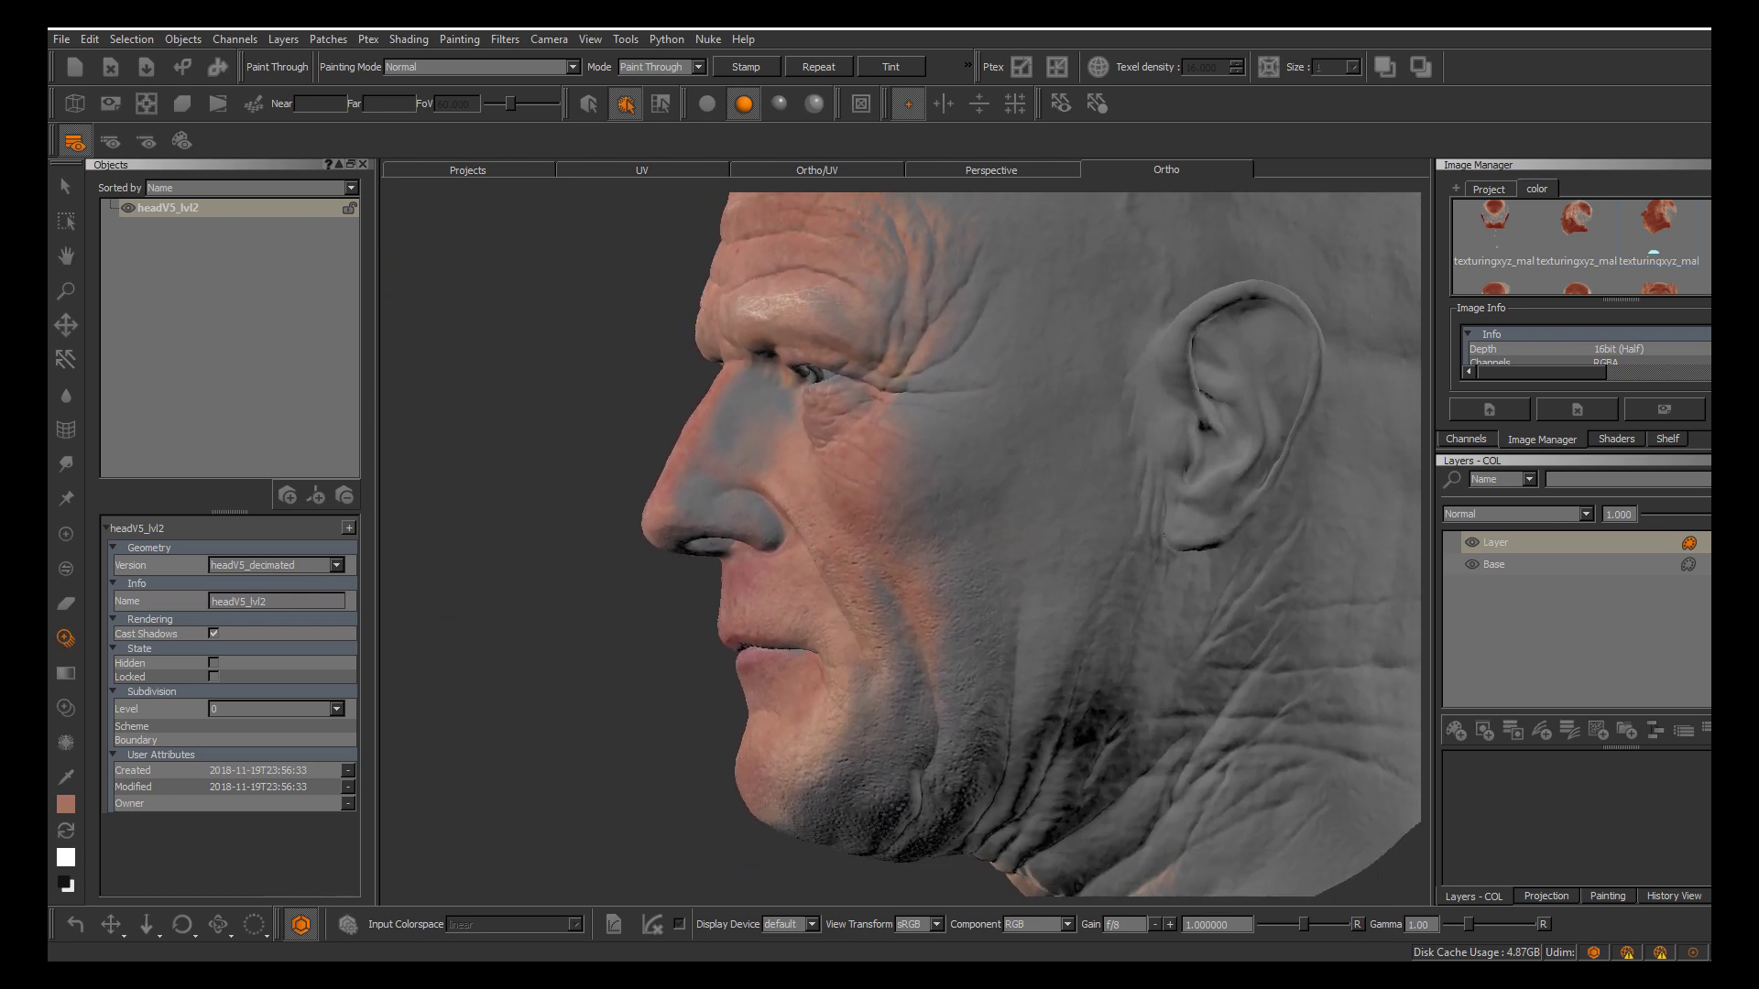
pyautogui.keyDown('alt'); pyautogui.moveTo(1064, 448); pyautogui.dragTo(1099, 514, button='right'); pyautogui.keyUp('alt')
pyautogui.keyDown('alt'); pyautogui.moveTo(1100, 514); pyautogui.dragTo(1090, 514); pyautogui.keyUp('alt')
pyautogui.press("'")
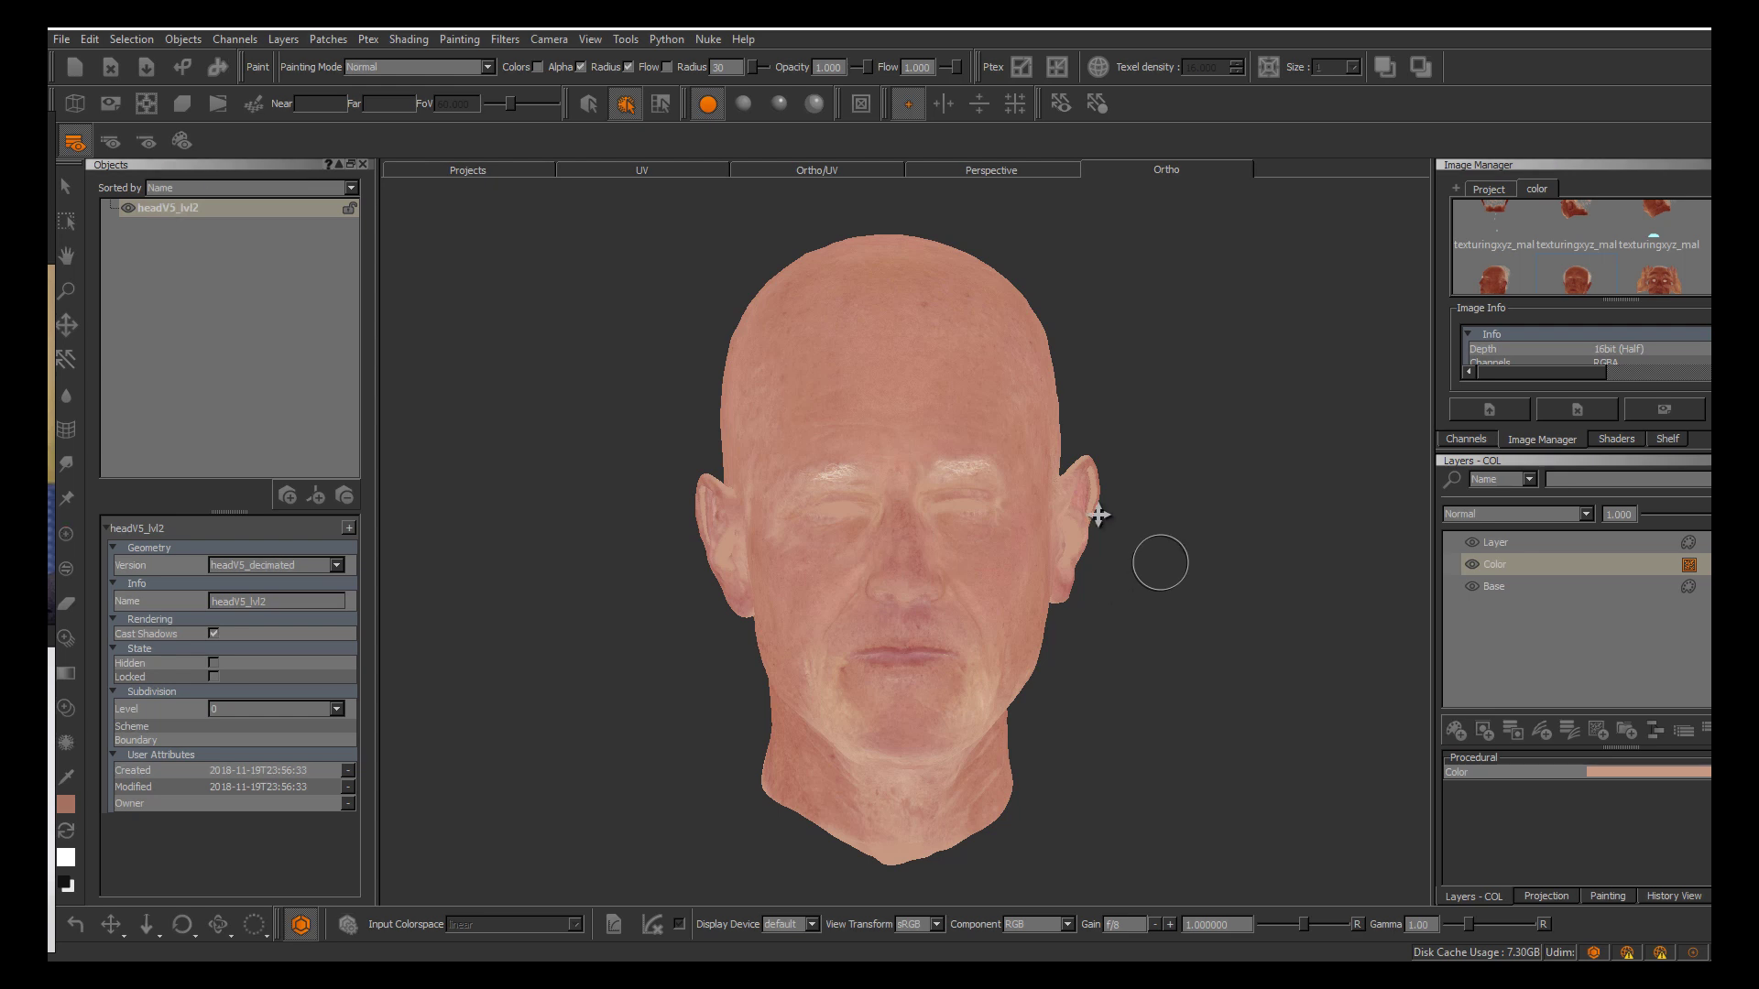
# Examine the fully painted head in flat shading from the front and the right three-quarter view
pyautogui.keyDown('alt'); pyautogui.moveTo(1096, 514); pyautogui.dragTo(1058, 538, button='middle'); pyautogui.keyUp('alt')
pyautogui.keyDown('alt'); pyautogui.moveTo(1097, 514); pyautogui.dragTo(1182, 509); pyautogui.keyUp('alt')
pyautogui.keyDown('alt'); pyautogui.moveTo(1096, 514); pyautogui.dragTo(1223, 569, button='middle'); pyautogui.keyUp('alt')
pyautogui.keyDown('alt'); pyautogui.moveTo(1096, 514); pyautogui.dragTo(1191, 514, button='right'); pyautogui.keyUp('alt')
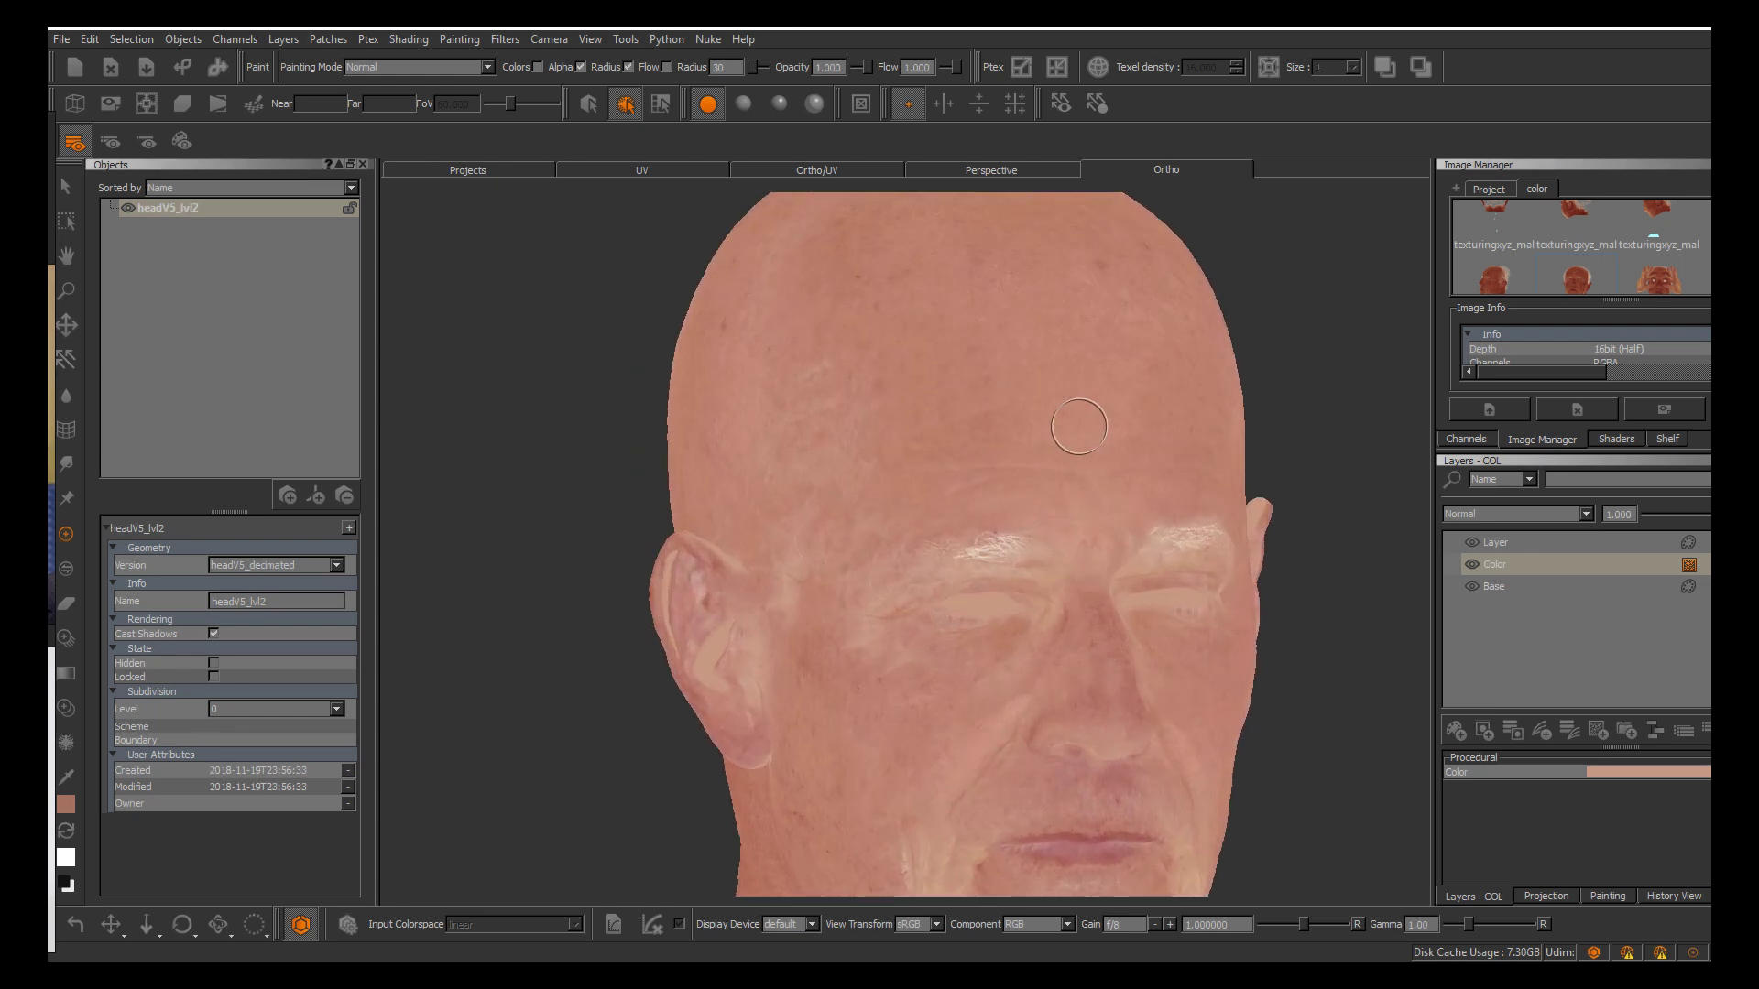
pyautogui.keyDown('alt'); pyautogui.moveTo(1076, 428); pyautogui.dragTo(1026, 534, button='middle'); pyautogui.keyUp('alt')
pyautogui.moveTo(1098, 514)
pyautogui.keyDown('alt'); pyautogui.mouseDown()
pyautogui.moveTo(1204, 515)
pyautogui.moveTo(1099, 533)
pyautogui.mouseUp(); pyautogui.keyUp('alt')
pyautogui.keyDown('alt'); pyautogui.moveTo(1098, 515); pyautogui.dragTo(1092, 459, button='middle'); pyautogui.keyUp('alt')
pyautogui.keyDown('alt'); pyautogui.moveTo(1099, 516); pyautogui.dragTo(1103, 511); pyautogui.keyUp('alt')
pyautogui.scroll(3, 1100, 514)
pyautogui.scroll(-2, 1103, 510)
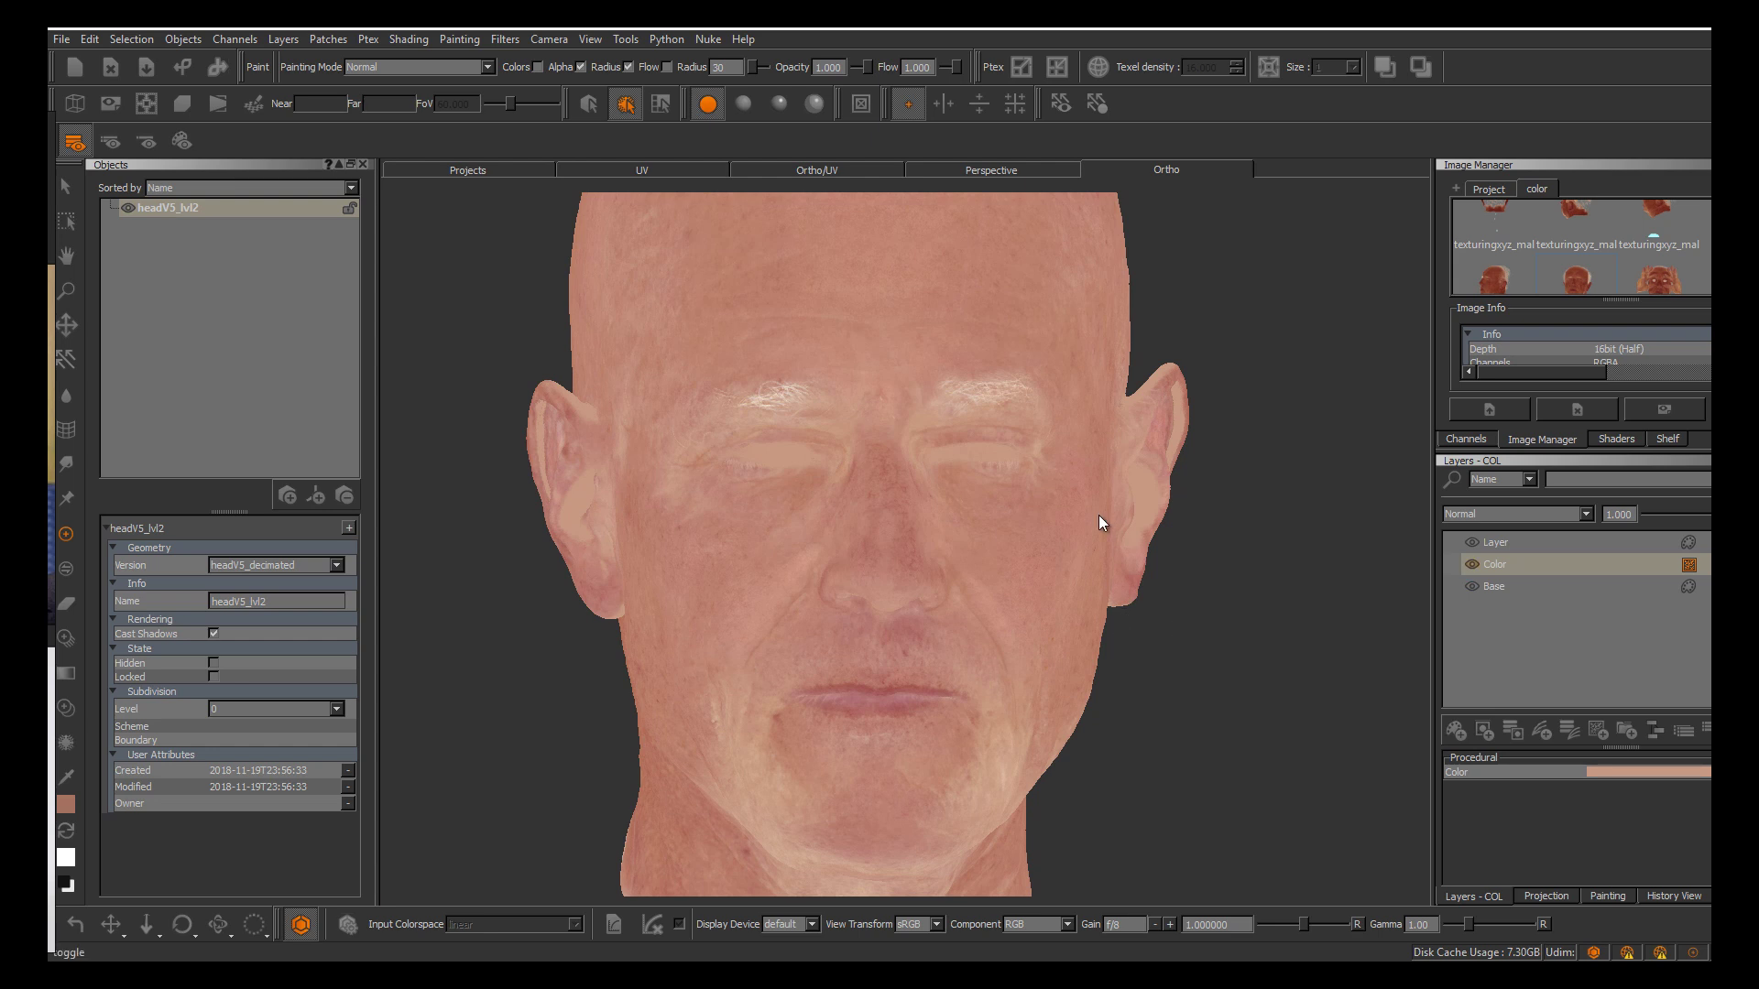
# Toggle the Color layer's visibility to examine which areas of the eyes and ears it fills
pyautogui.click(1472, 565)
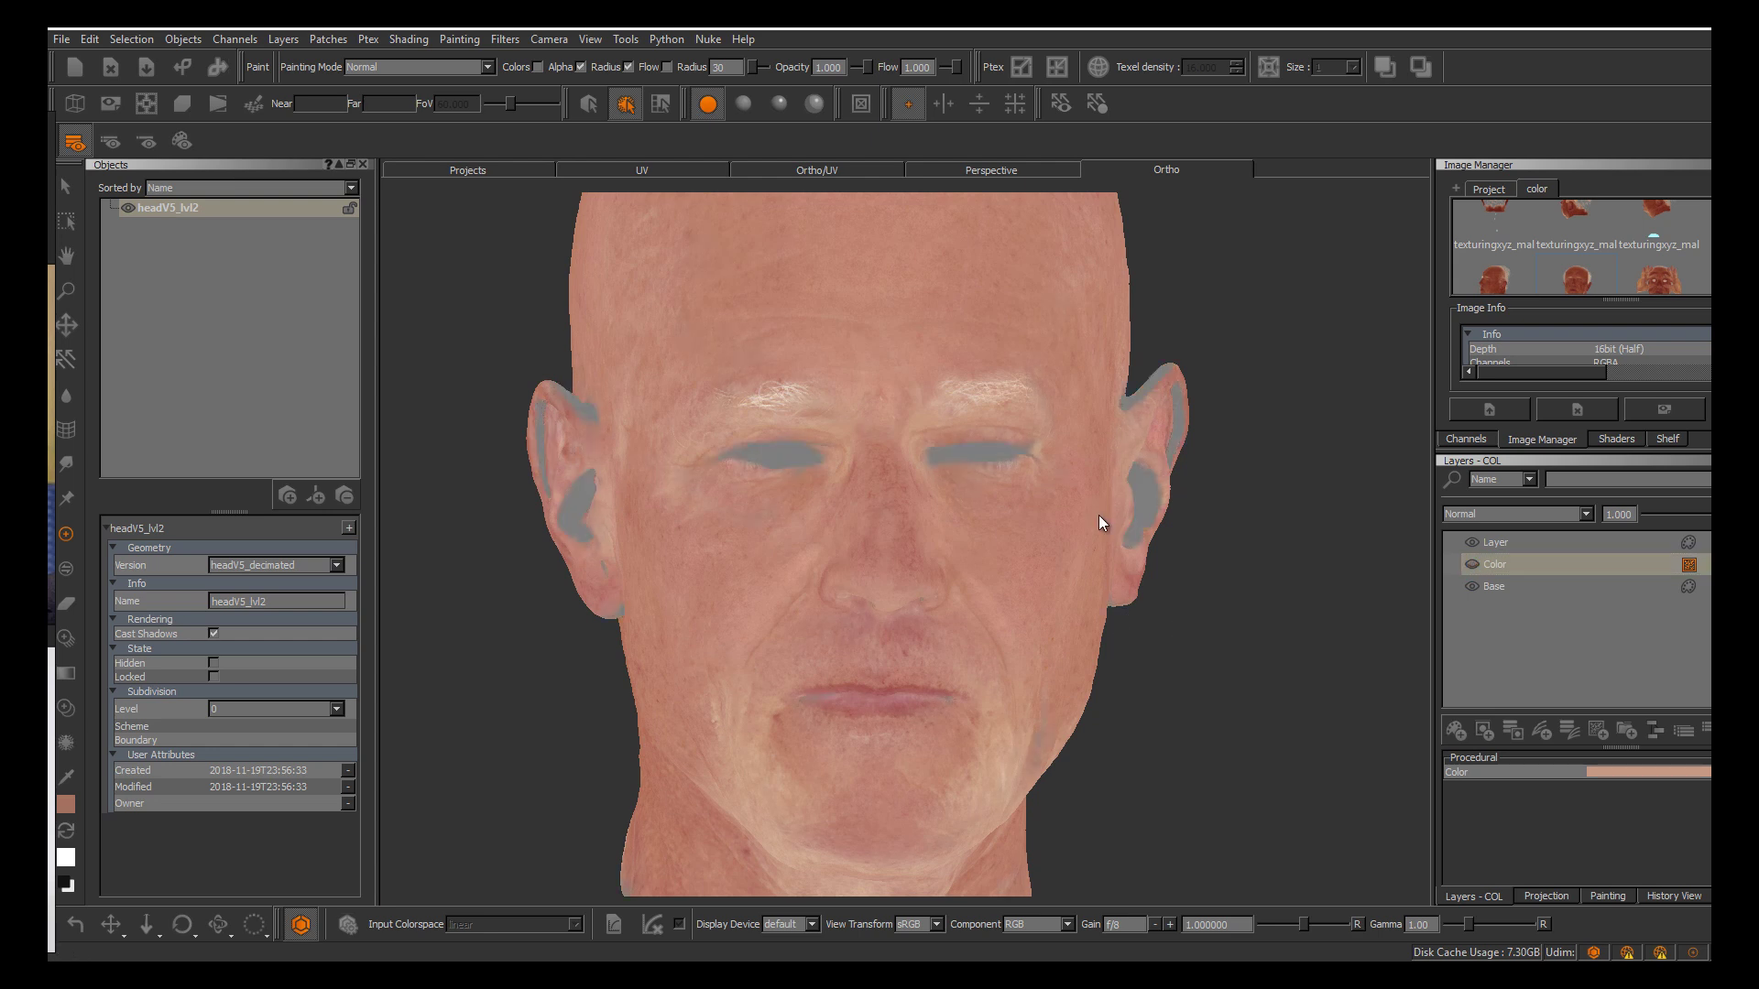
pyautogui.keyDown('alt'); pyautogui.moveTo(1064, 591); pyautogui.dragTo(1103, 514, button='middle'); pyautogui.keyUp('alt')
pyautogui.keyDown('alt'); pyautogui.moveTo(1103, 514); pyautogui.dragTo(1096, 514); pyautogui.keyUp('alt')
pyautogui.keyDown('alt'); pyautogui.moveTo(1095, 514); pyautogui.dragTo(1100, 517, button='middle'); pyautogui.keyUp('alt')
pyautogui.moveTo(1100, 517)
pyautogui.keyDown('alt'); pyautogui.mouseDown()
pyautogui.moveTo(1011, 711)
pyautogui.moveTo(1103, 518)
pyautogui.mouseUp(); pyautogui.keyUp('alt')
pyautogui.keyDown('alt'); pyautogui.moveTo(1103, 518); pyautogui.dragTo(1103, 516, button='right'); pyautogui.keyUp('alt')
pyautogui.keyDown('alt'); pyautogui.moveTo(1103, 517); pyautogui.dragTo(1102, 514); pyautogui.keyUp('alt')
pyautogui.keyDown('alt'); pyautogui.moveTo(1102, 515); pyautogui.dragTo(931, 706, button='right'); pyautogui.keyUp('alt')
pyautogui.keyDown('alt'); pyautogui.moveTo(931, 706); pyautogui.dragTo(1098, 515); pyautogui.keyUp('alt')
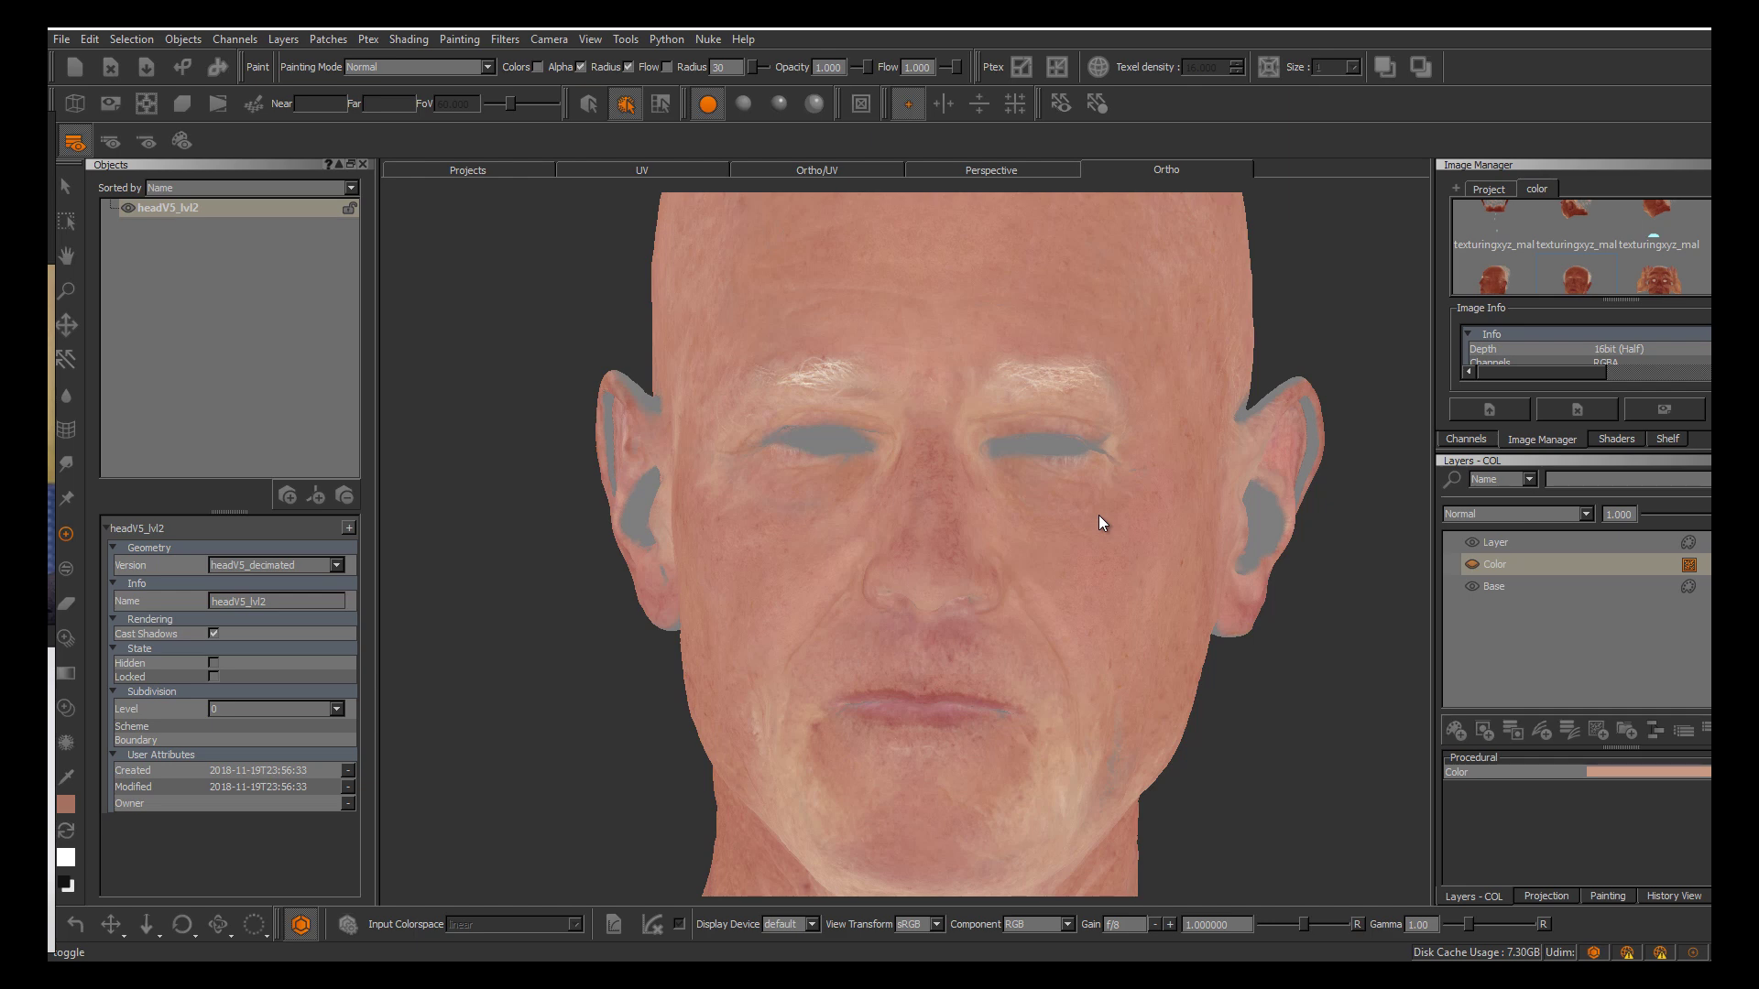
pyautogui.click(1472, 565)
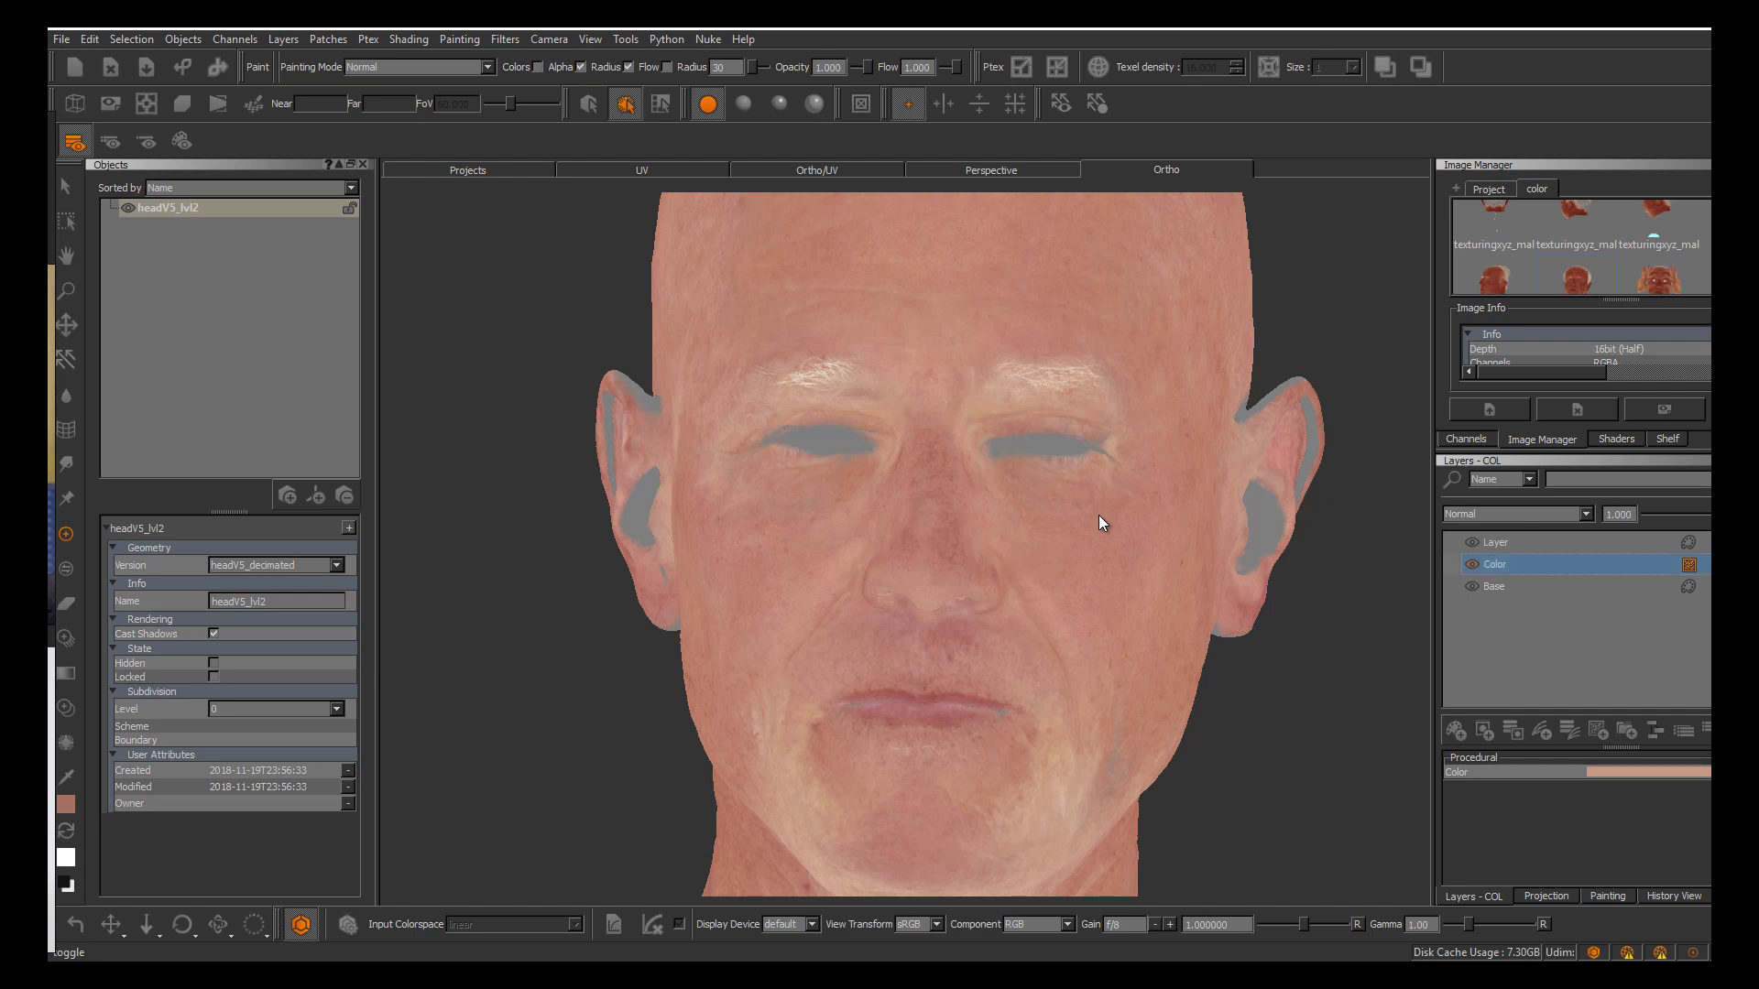
# Switch the viewport to basic lighting and examine the whole painted head from the front
pyautogui.keyDown('alt'); pyautogui.moveTo(1098, 516); pyautogui.dragTo(983, 467); pyautogui.keyUp('alt')
pyautogui.keyDown('alt'); pyautogui.moveTo(1100, 513); pyautogui.dragTo(1100, 523); pyautogui.keyUp('alt')
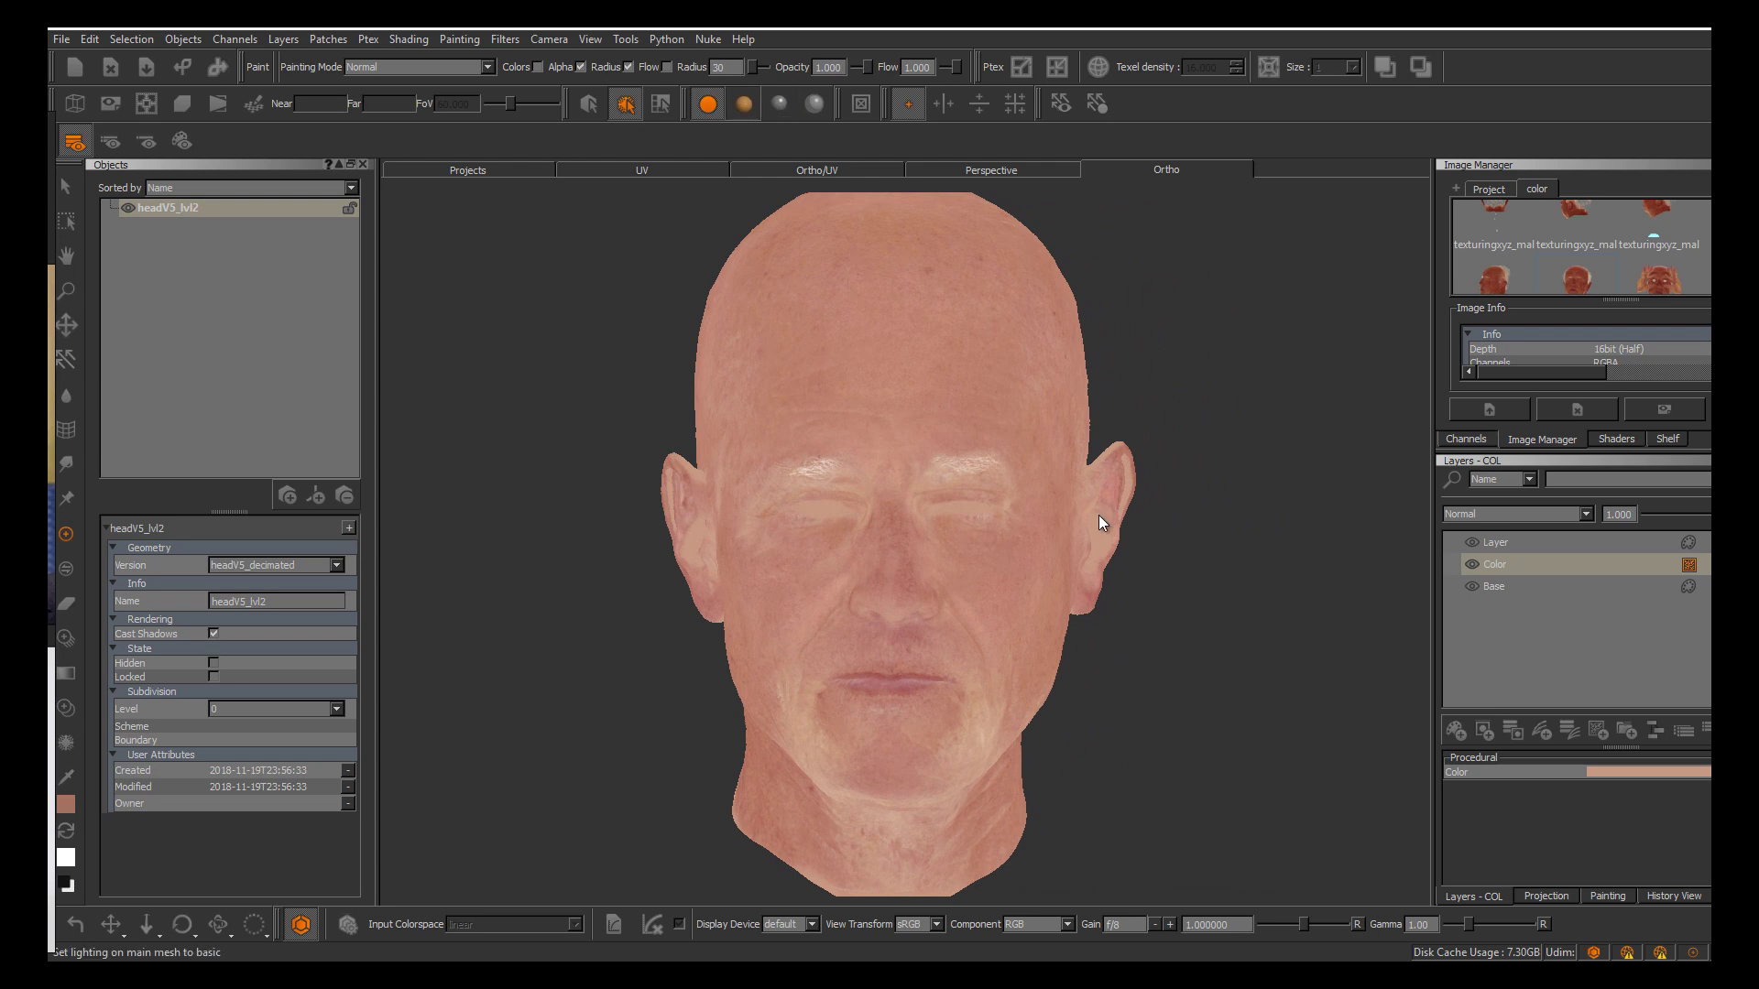
pyautogui.click(743, 104)
pyautogui.keyDown('alt'); pyautogui.moveTo(1047, 519); pyautogui.dragTo(1100, 514, button='middle'); pyautogui.keyUp('alt')
pyautogui.keyDown('alt'); pyautogui.moveTo(1099, 514); pyautogui.dragTo(899, 510, button='right'); pyautogui.keyUp('alt')
pyautogui.keyDown('alt'); pyautogui.moveTo(1099, 515); pyautogui.dragTo(1098, 515, button='middle'); pyautogui.keyUp('alt')
pyautogui.keyDown('alt'); pyautogui.moveTo(1098, 515); pyautogui.dragTo(1099, 515, button='right'); pyautogui.keyUp('alt')
pyautogui.keyDown('alt'); pyautogui.moveTo(1099, 514); pyautogui.dragTo(1098, 515, button='middle'); pyautogui.keyUp('alt')
pyautogui.keyDown('alt'); pyautogui.moveTo(1098, 515); pyautogui.dragTo(1100, 523); pyautogui.keyUp('alt')
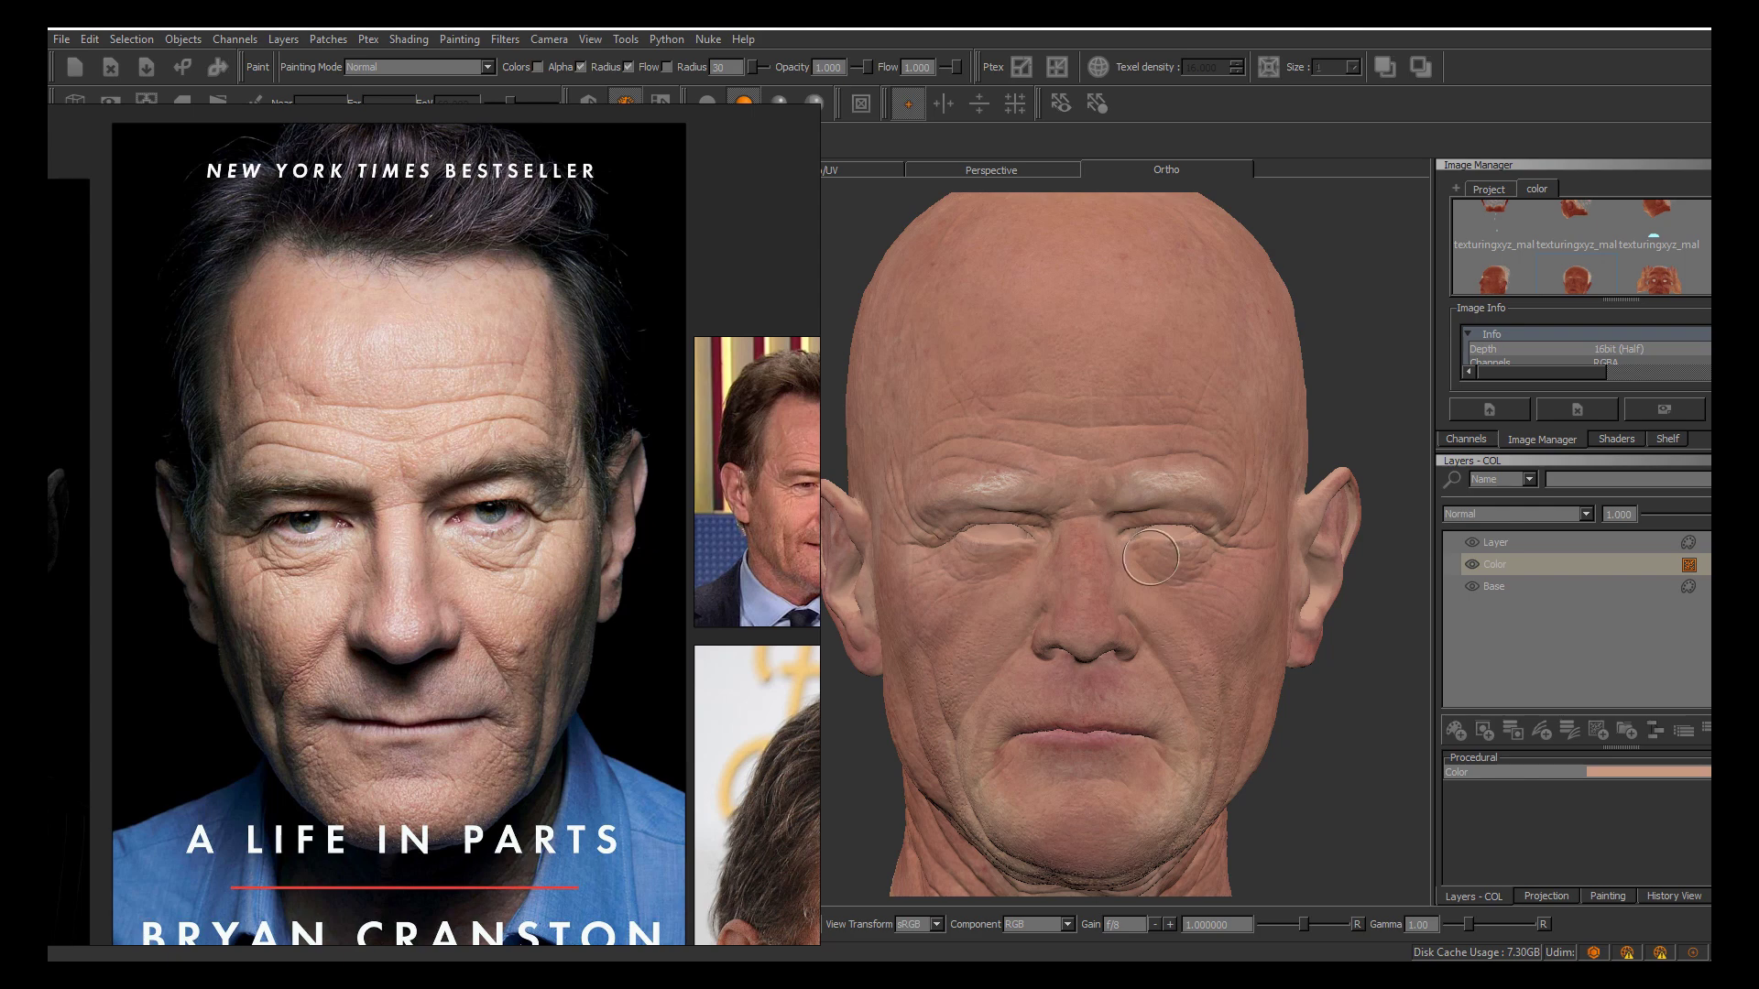
# Compare the forehead, brows, eyes, nose and cheeks of the lit model with the reference photos
pyautogui.scroll(5, 1097, 554)
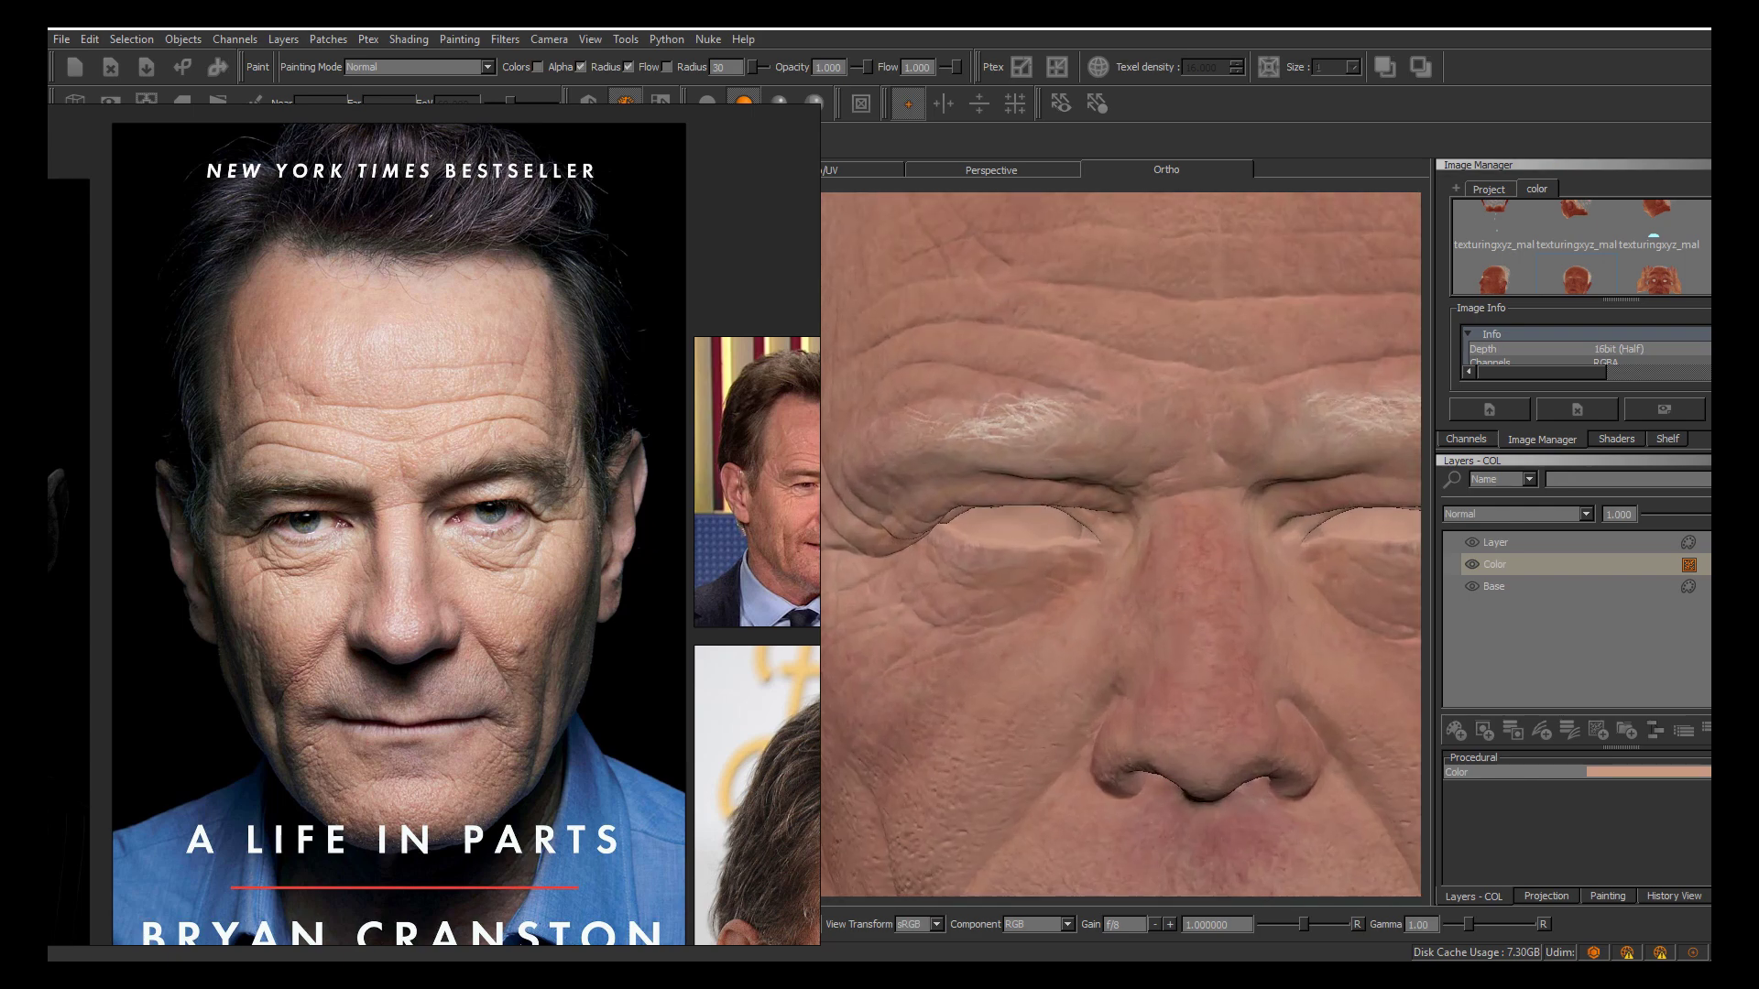
pyautogui.scroll(3, 1101, 515)
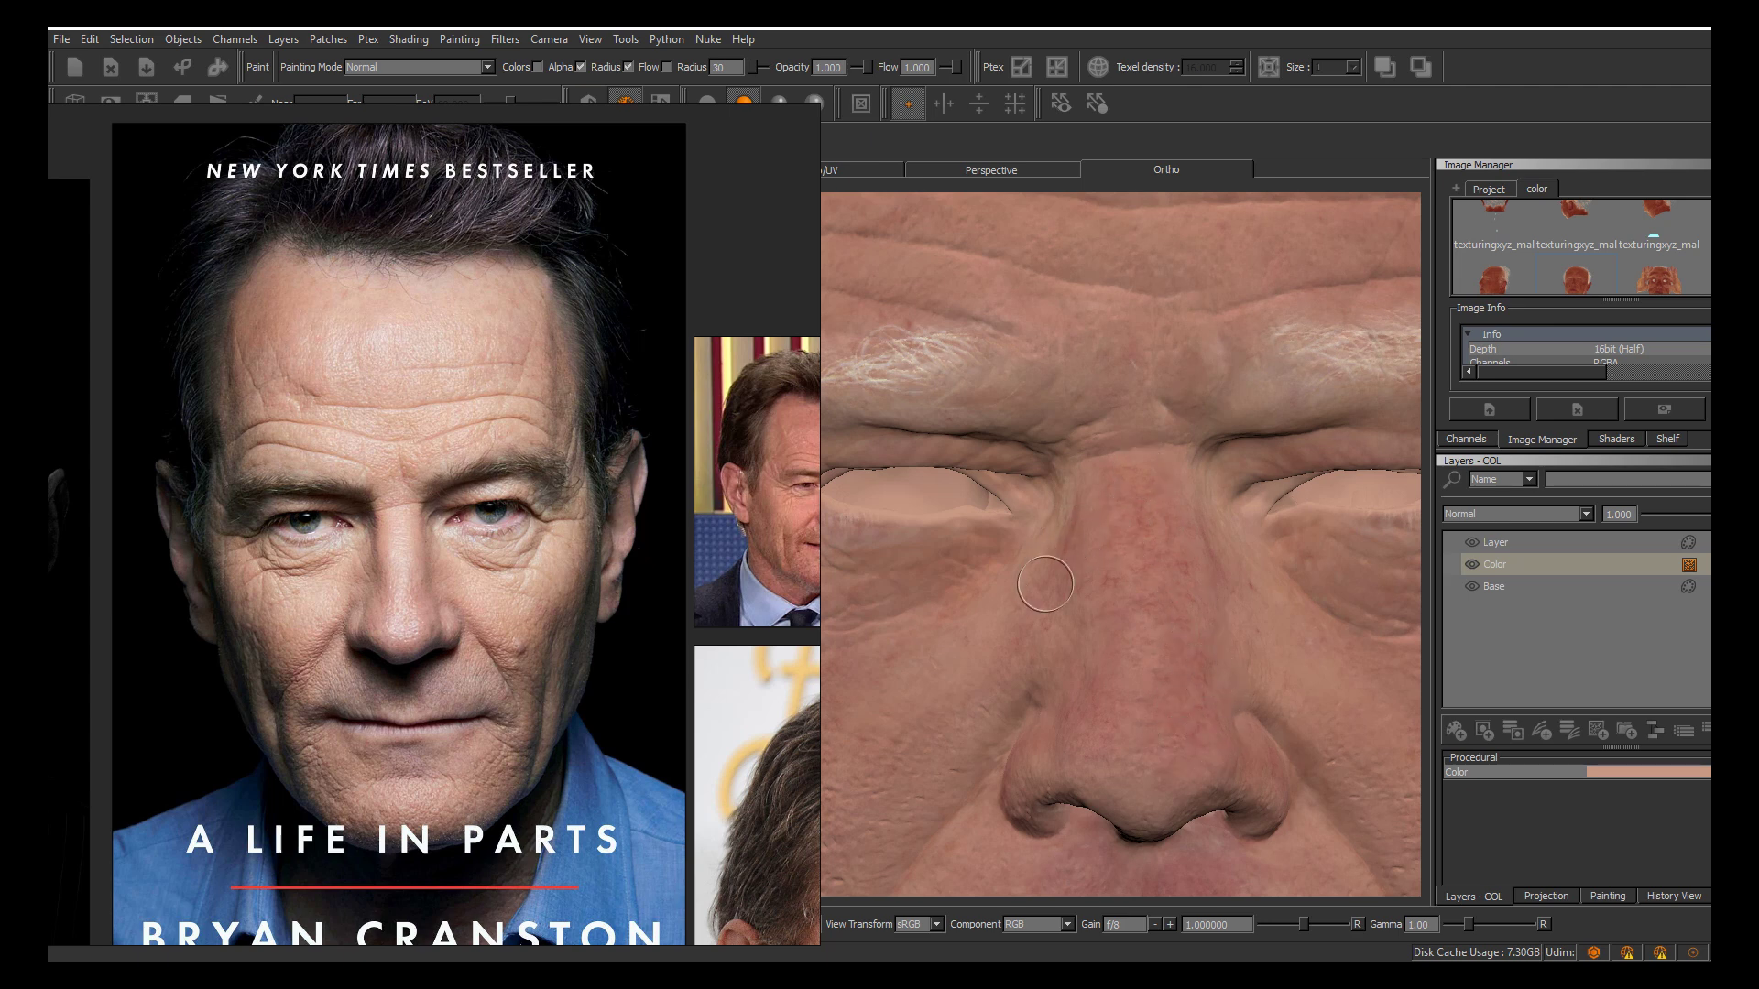
pyautogui.keyDown('alt'); pyautogui.moveTo(1154, 624); pyautogui.dragTo(1145, 586, button='middle'); pyautogui.keyUp('alt')
pyautogui.keyDown('alt'); pyautogui.moveTo(1145, 586); pyautogui.dragTo(1029, 625, button='right'); pyautogui.keyUp('alt')
pyautogui.scroll(-4, 1099, 515)
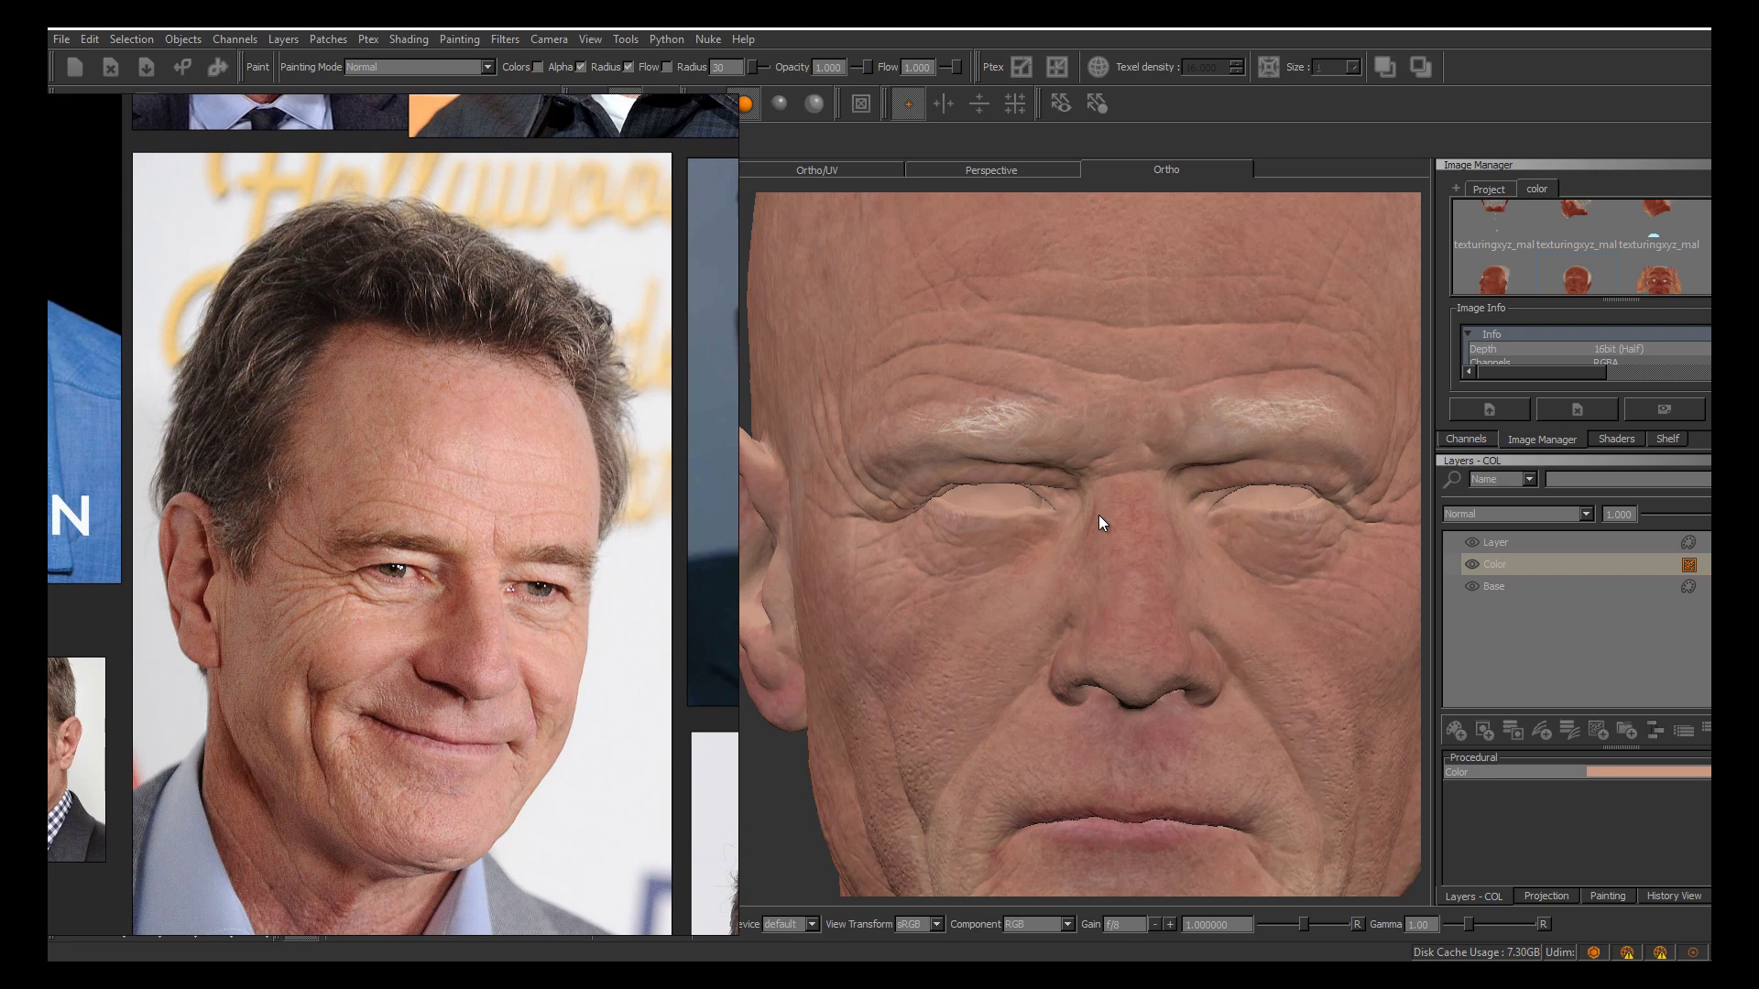
pyautogui.moveTo(1031, 494)
pyautogui.keyDown('alt'); pyautogui.mouseDown()
pyautogui.moveTo(1099, 503)
pyautogui.moveTo(1091, 527)
pyautogui.mouseUp(); pyautogui.keyUp('alt')
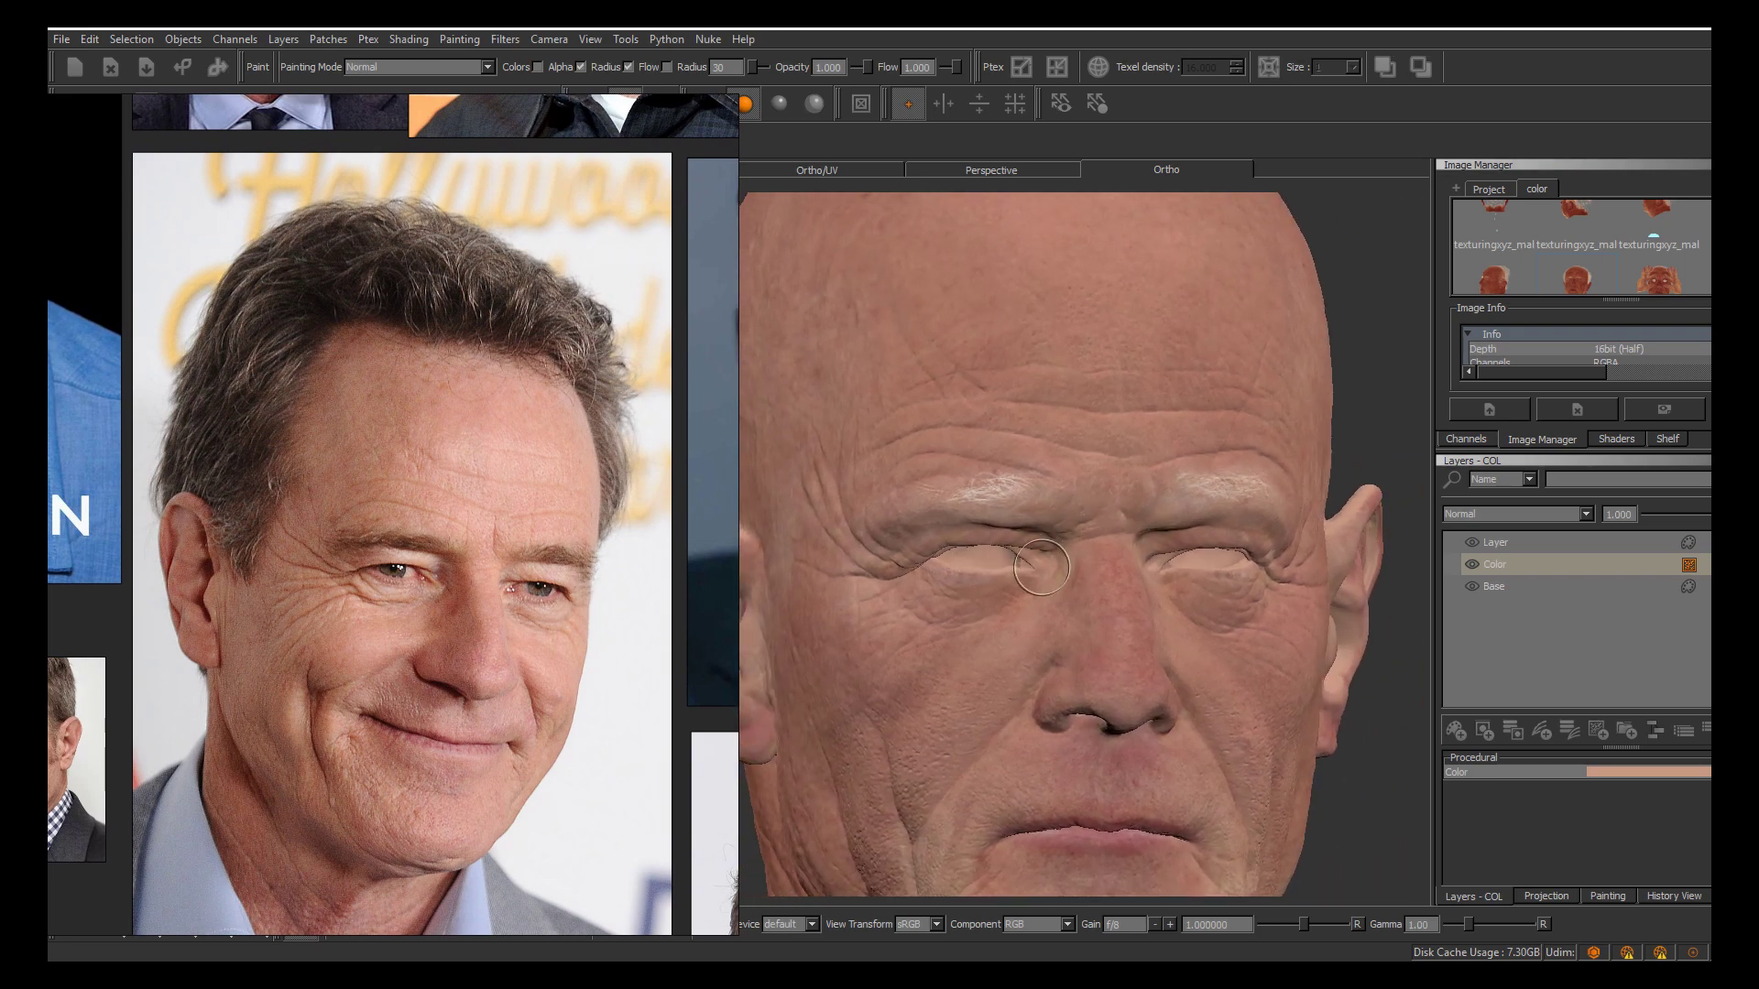
pyautogui.keyDown('alt'); pyautogui.moveTo(1042, 567); pyautogui.dragTo(1039, 598, button='middle'); pyautogui.keyUp('alt')
pyautogui.keyDown('alt'); pyautogui.moveTo(1042, 460); pyautogui.dragTo(1100, 515); pyautogui.keyUp('alt')
pyautogui.keyDown('alt'); pyautogui.moveTo(998, 595); pyautogui.dragTo(995, 530, button='middle'); pyautogui.keyUp('alt')
pyautogui.keyDown('alt'); pyautogui.moveTo(1014, 649); pyautogui.dragTo(1007, 568, button='middle'); pyautogui.keyUp('alt')
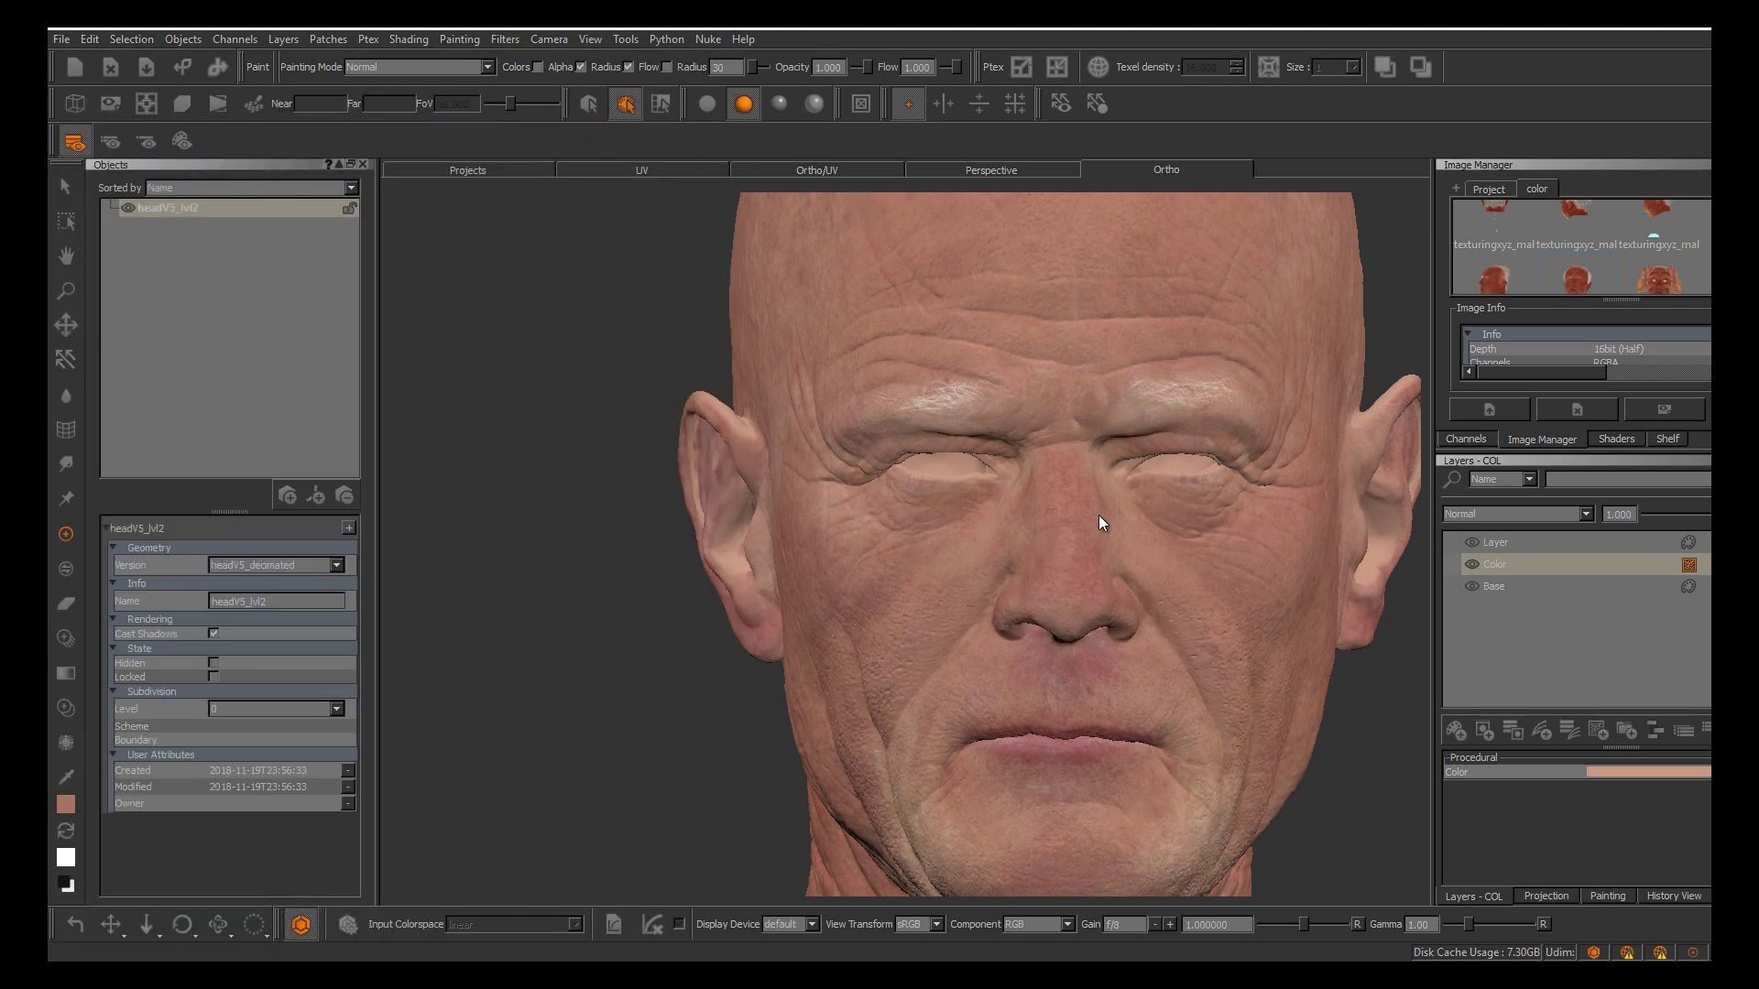
# Examine the lit forehead, jaw and neck wrinkles from the front and a three-quarter view
pyautogui.keyDown('alt'); pyautogui.moveTo(1099, 514); pyautogui.dragTo(922, 622, button='middle'); pyautogui.keyUp('alt')
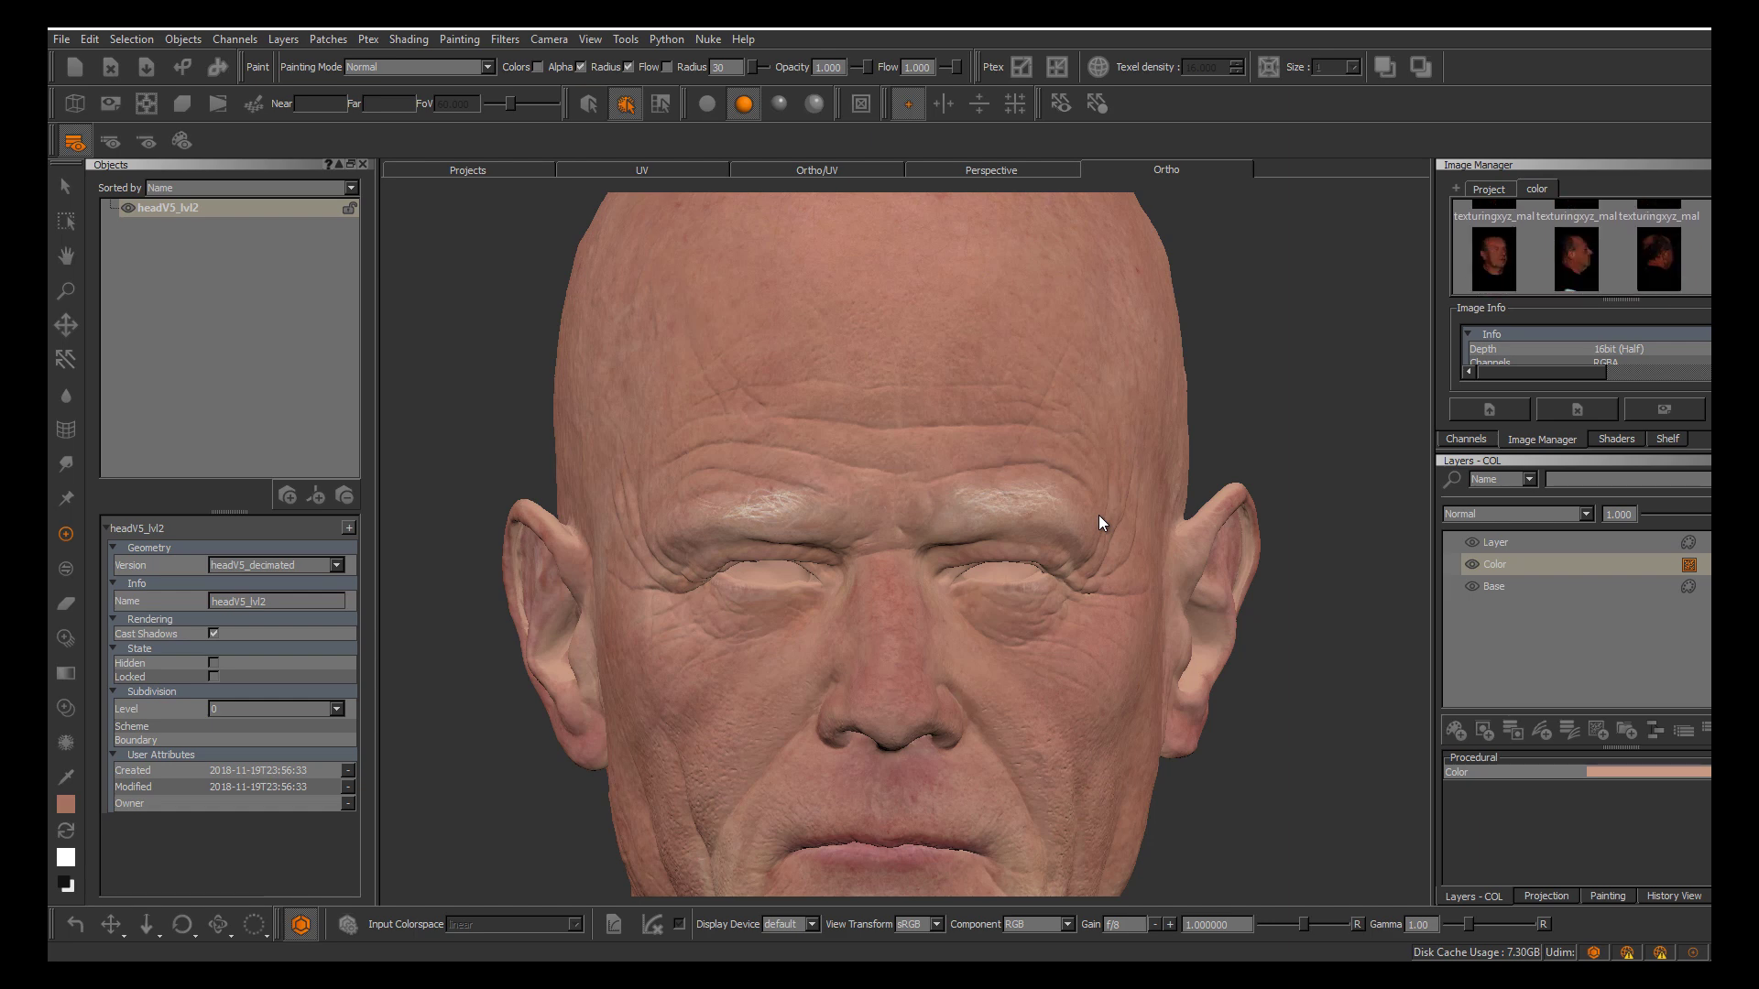
pyautogui.keyDown('alt'); pyautogui.moveTo(927, 719); pyautogui.dragTo(935, 455, button='middle'); pyautogui.keyUp('alt')
pyautogui.keyDown('alt'); pyautogui.moveTo(935, 456); pyautogui.dragTo(1030, 430); pyautogui.keyUp('alt')
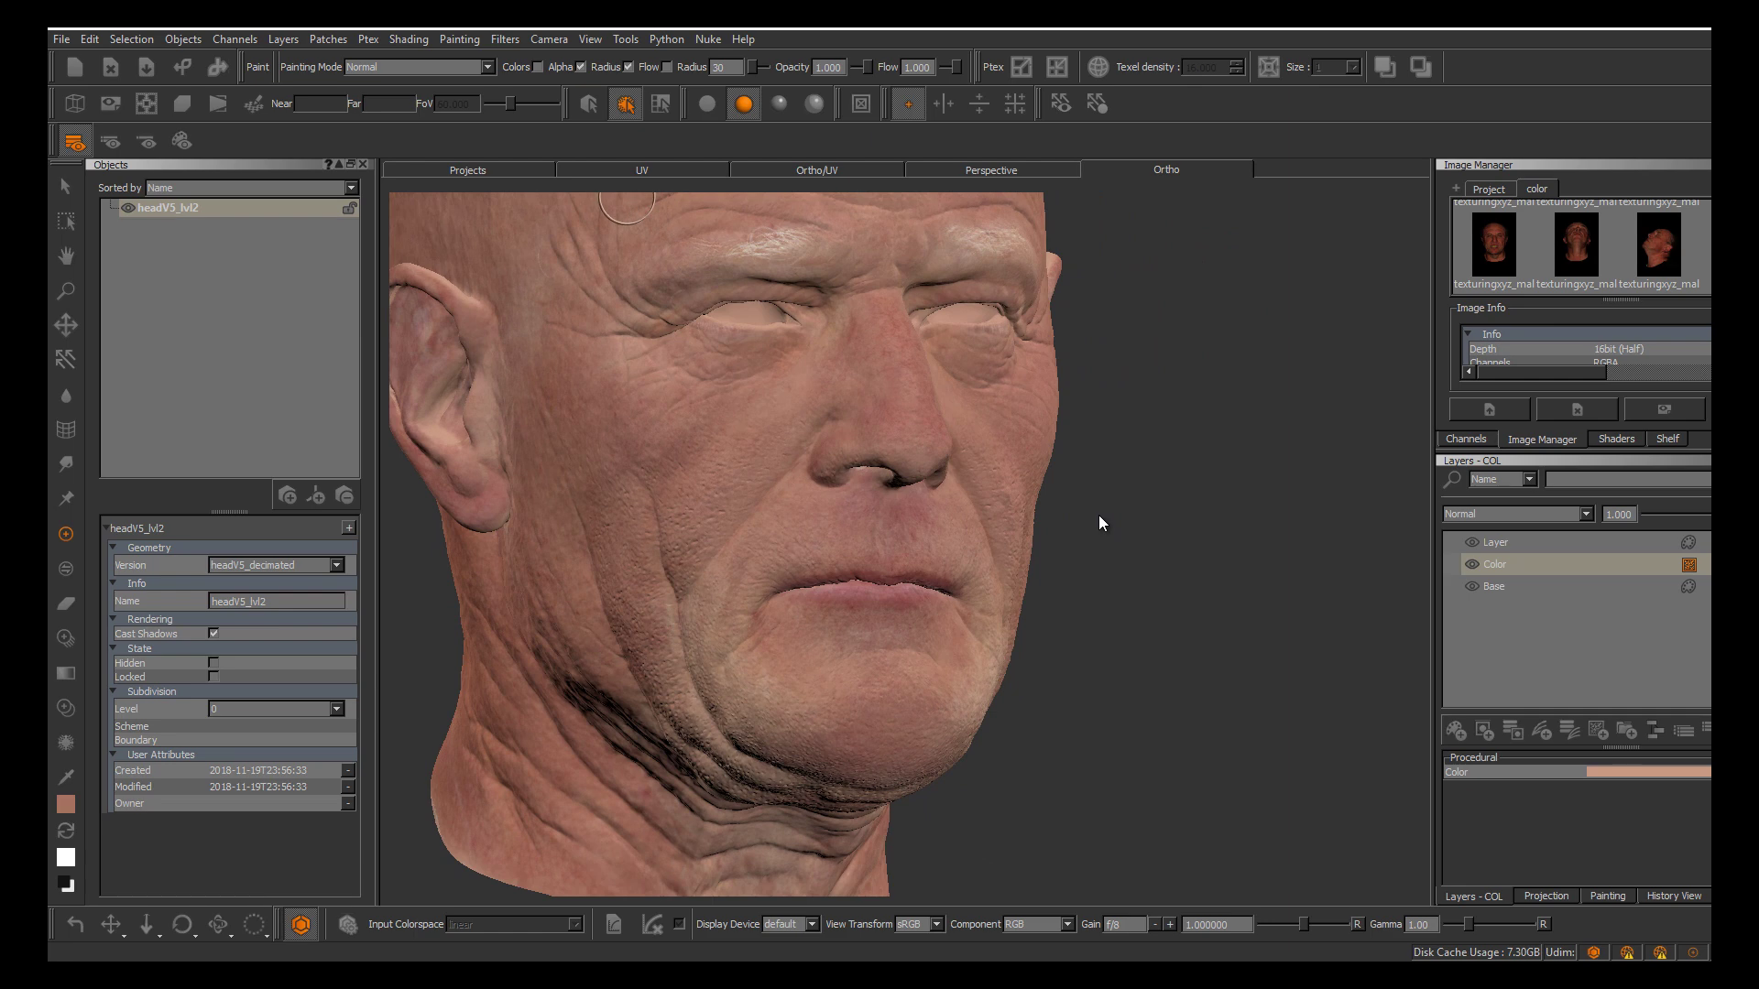
pyautogui.keyDown('alt'); pyautogui.moveTo(1097, 514); pyautogui.dragTo(1099, 514, button='middle'); pyautogui.keyUp('alt')
pyautogui.keyDown('alt'); pyautogui.moveTo(1098, 514); pyautogui.dragTo(1100, 514, button='right'); pyautogui.keyUp('alt')
pyautogui.keyDown('alt'); pyautogui.moveTo(1100, 514); pyautogui.dragTo(1099, 514); pyautogui.keyUp('alt')
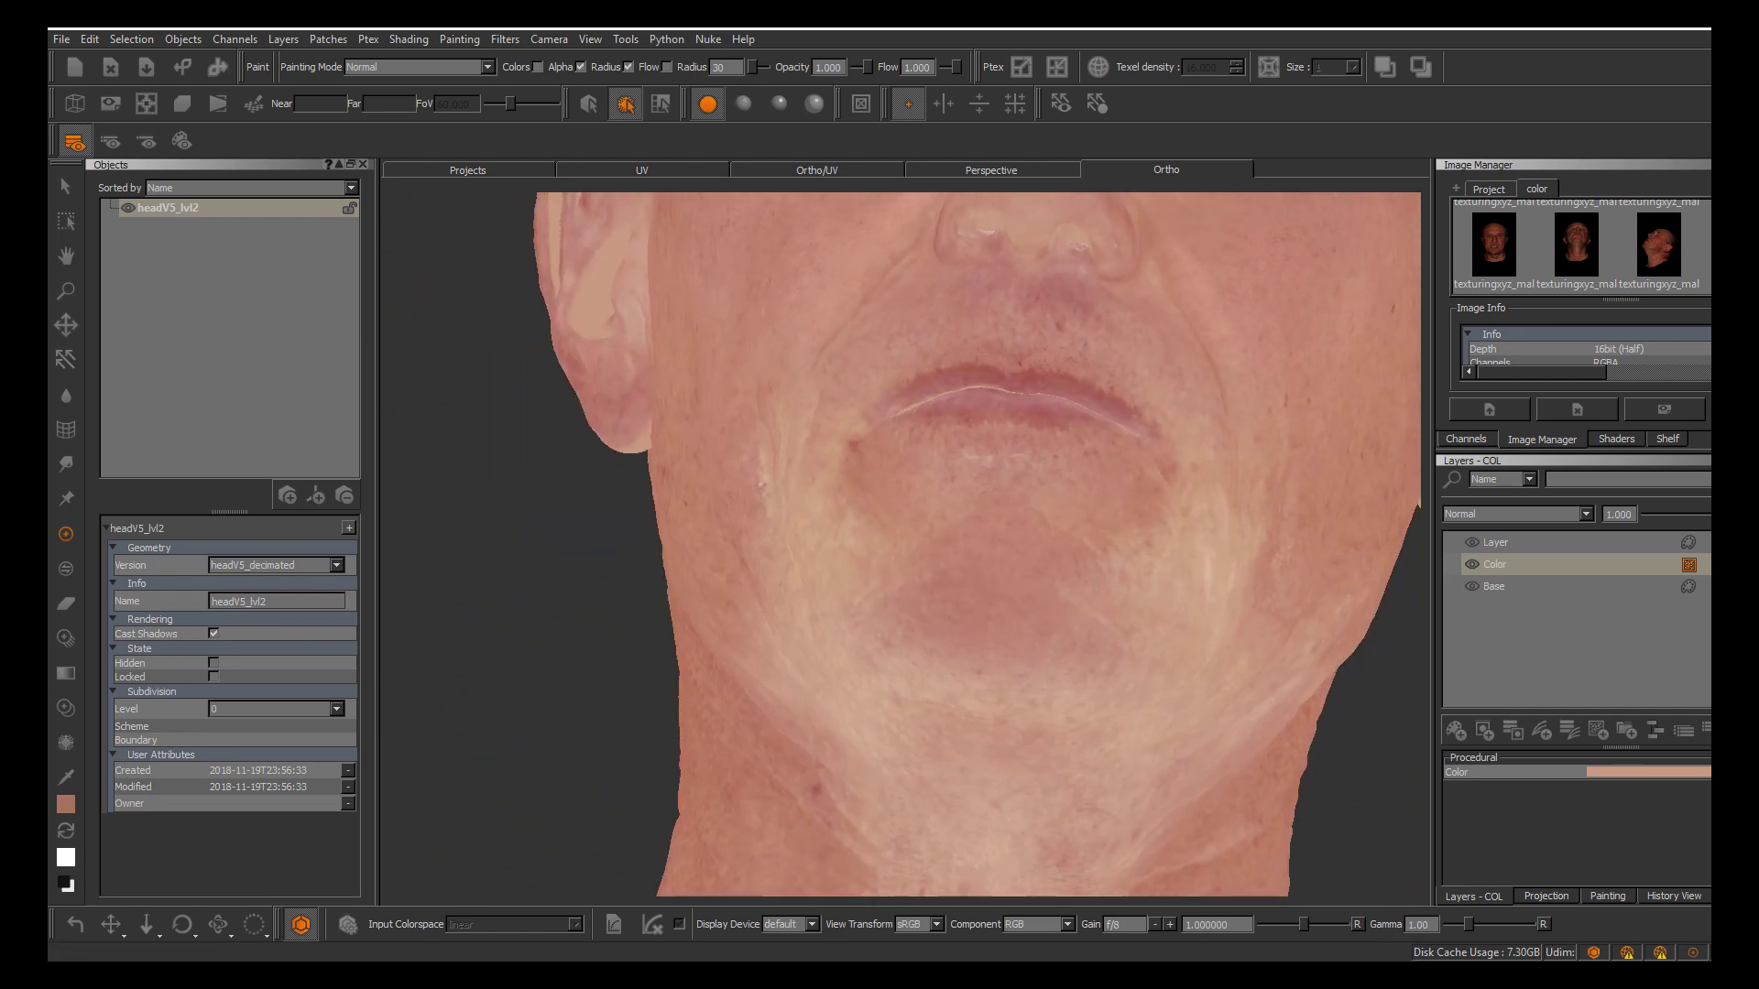
# Examine the chin, mouth, ears and face in flat shading from below and from the front
pyautogui.keyDown('alt'); pyautogui.moveTo(978, 629); pyautogui.dragTo(1102, 522); pyautogui.keyUp('alt')
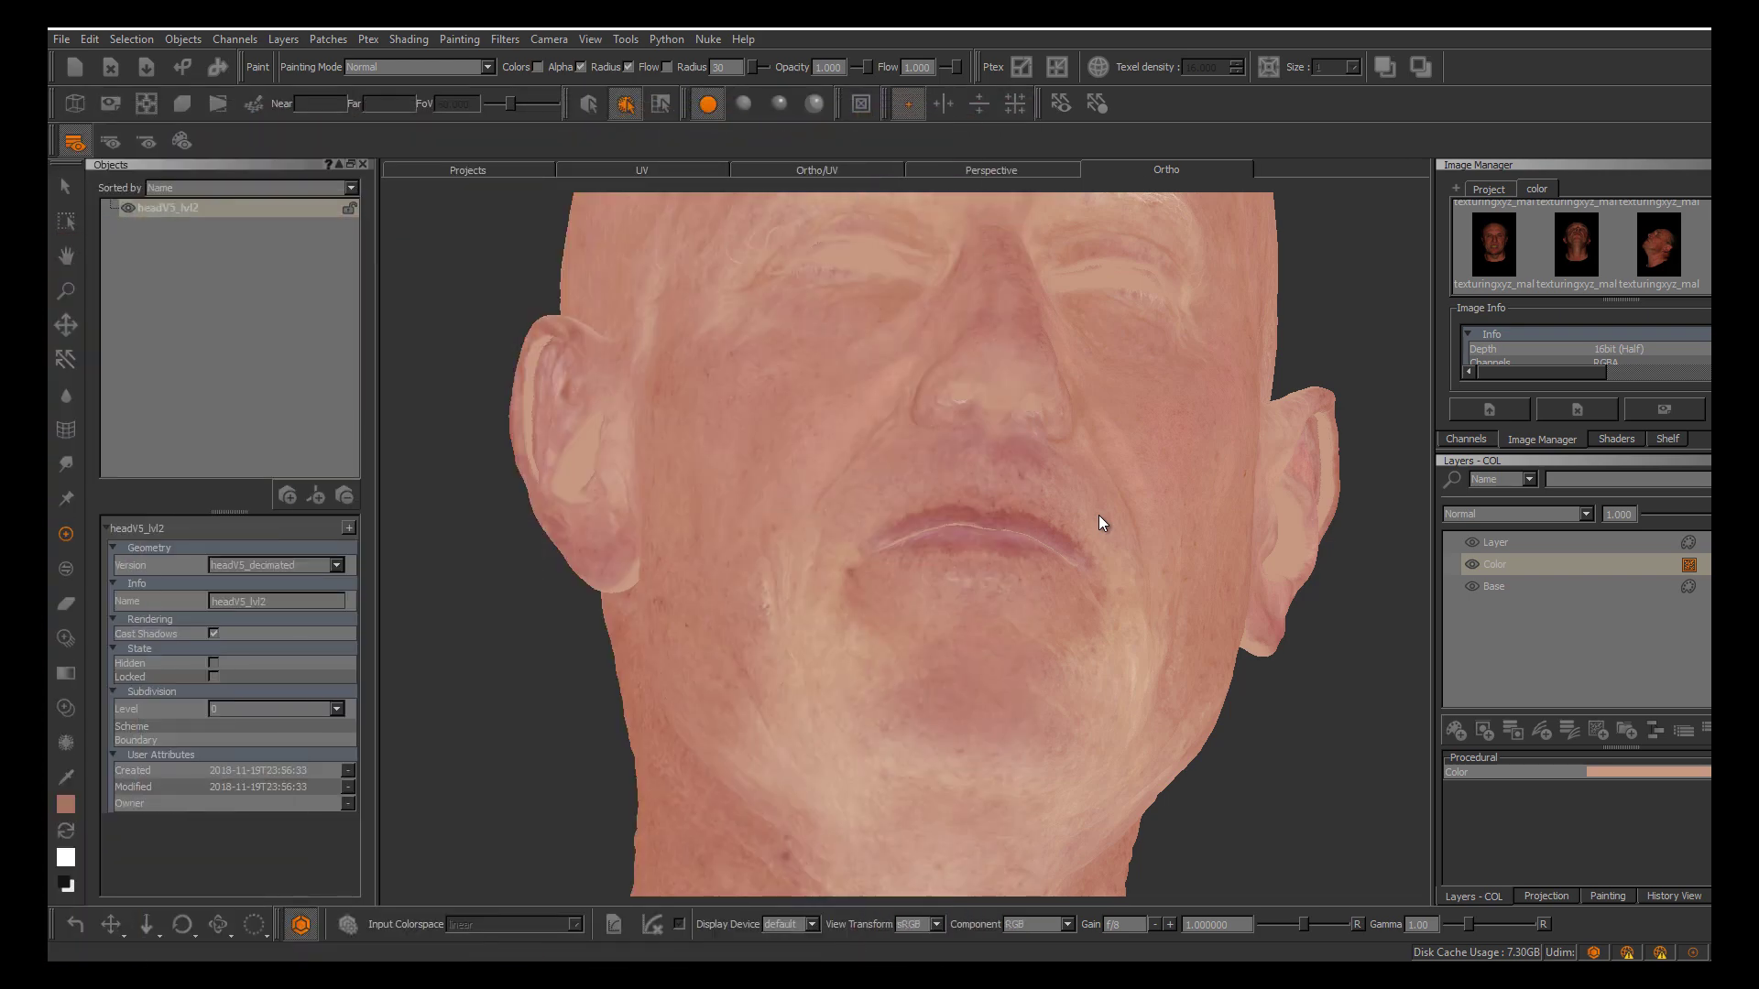
pyautogui.keyDown('alt'); pyautogui.moveTo(1099, 514); pyautogui.dragTo(1099, 515); pyautogui.keyUp('alt')
pyautogui.moveTo(1099, 515)
pyautogui.keyDown('alt'); pyautogui.mouseDown()
pyautogui.moveTo(1144, 506)
pyautogui.moveTo(1098, 515)
pyautogui.mouseUp(); pyautogui.keyUp('alt')
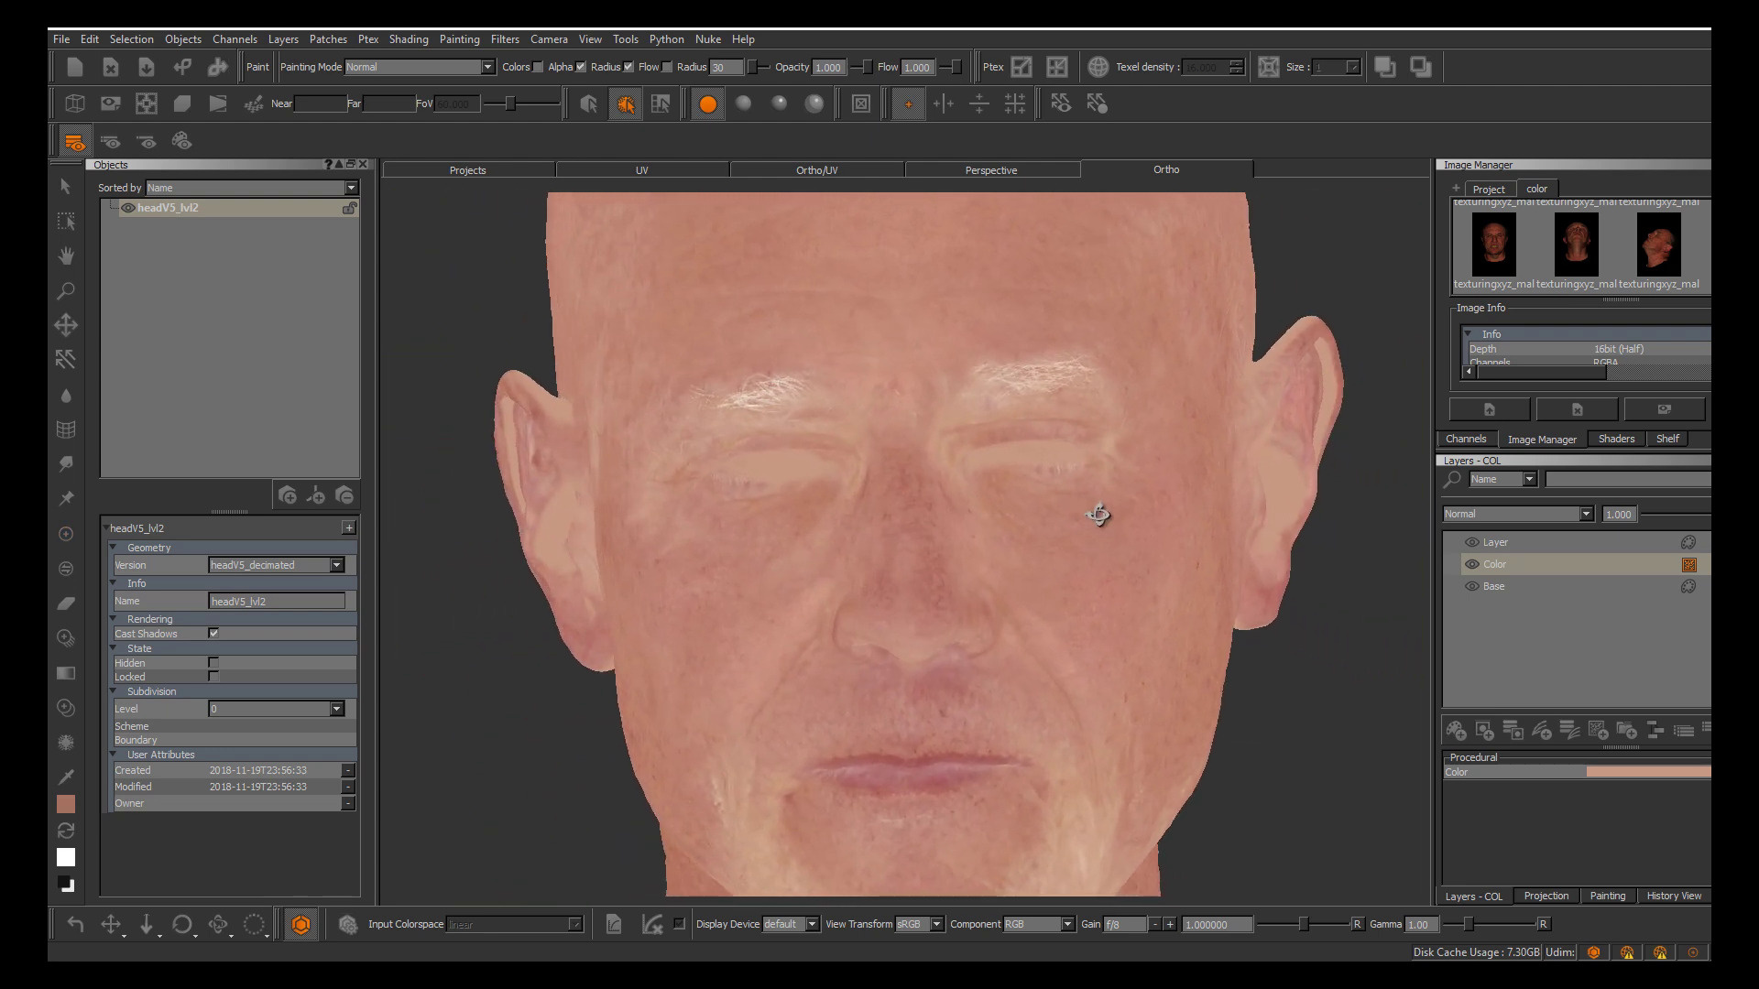
pyautogui.keyDown('alt'); pyautogui.moveTo(1099, 515); pyautogui.dragTo(1099, 515, button='middle'); pyautogui.keyUp('alt')
pyautogui.keyDown('alt'); pyautogui.moveTo(1098, 515); pyautogui.dragTo(1098, 515); pyautogui.keyUp('alt')
pyautogui.keyDown('alt'); pyautogui.moveTo(1099, 515); pyautogui.dragTo(1098, 515, button='middle'); pyautogui.keyUp('alt')
pyautogui.keyDown('alt'); pyautogui.moveTo(1099, 515); pyautogui.dragTo(1099, 514); pyautogui.keyUp('alt')
pyautogui.press('p')
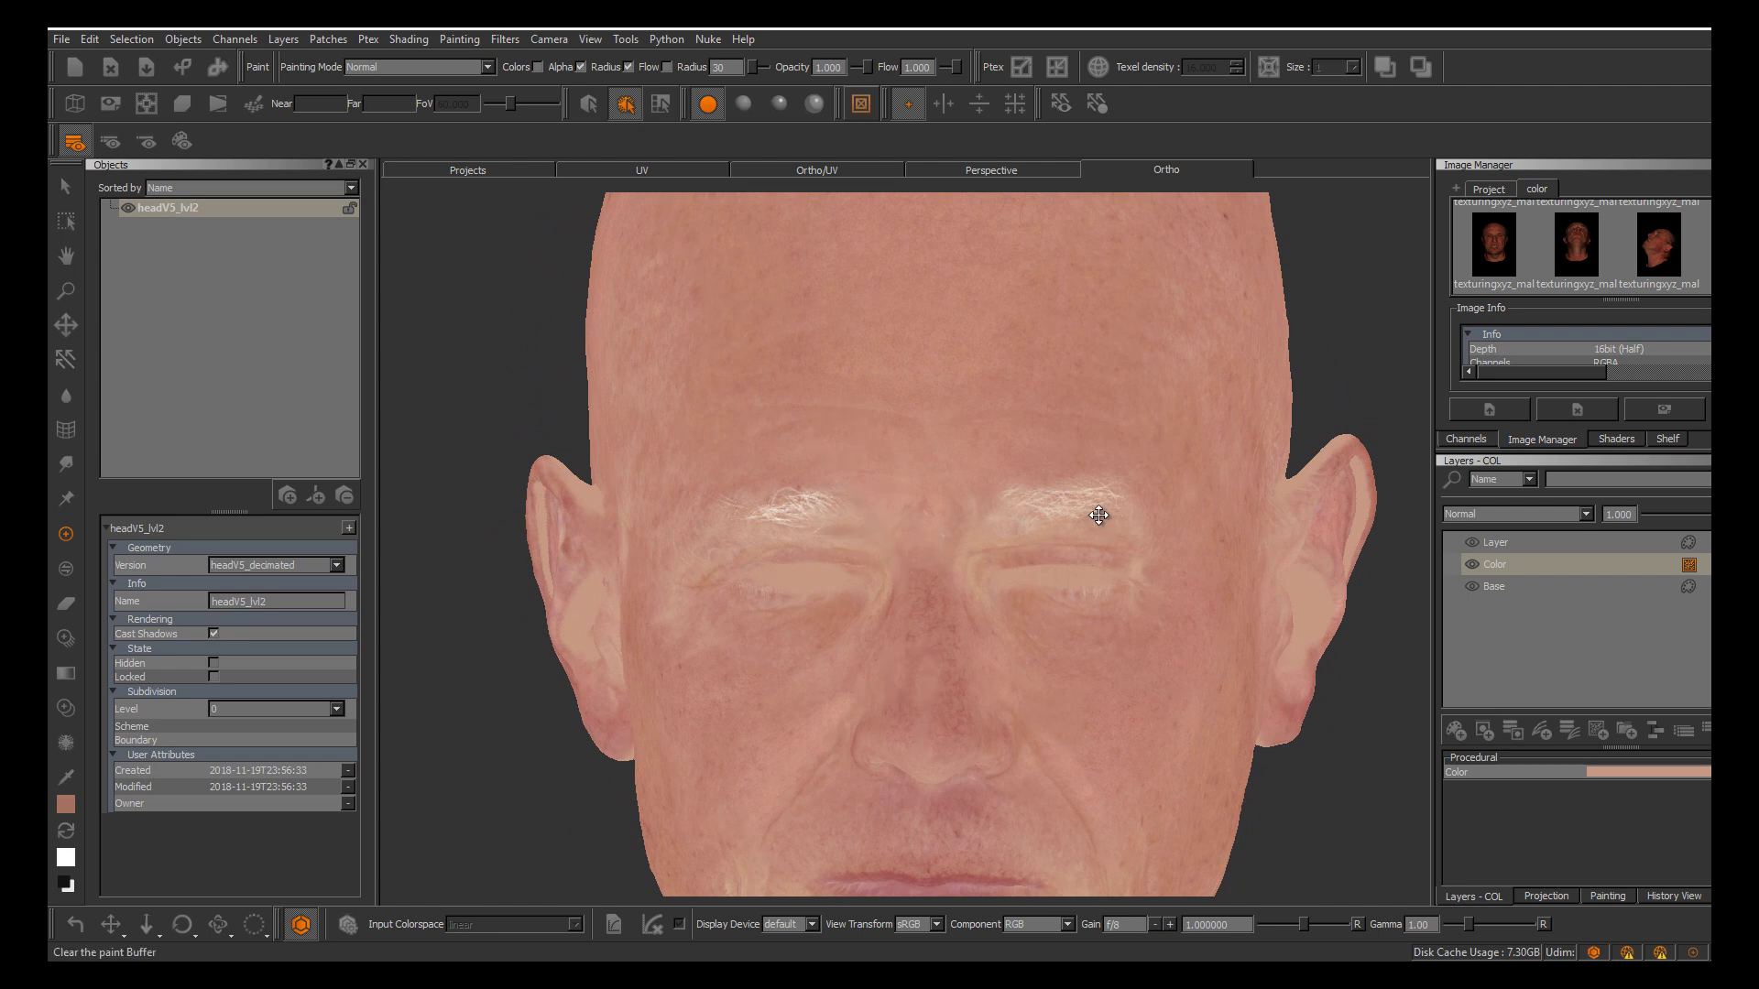
# Return the viewport to basic lighting and frame the face from the front
pyautogui.click(743, 105)
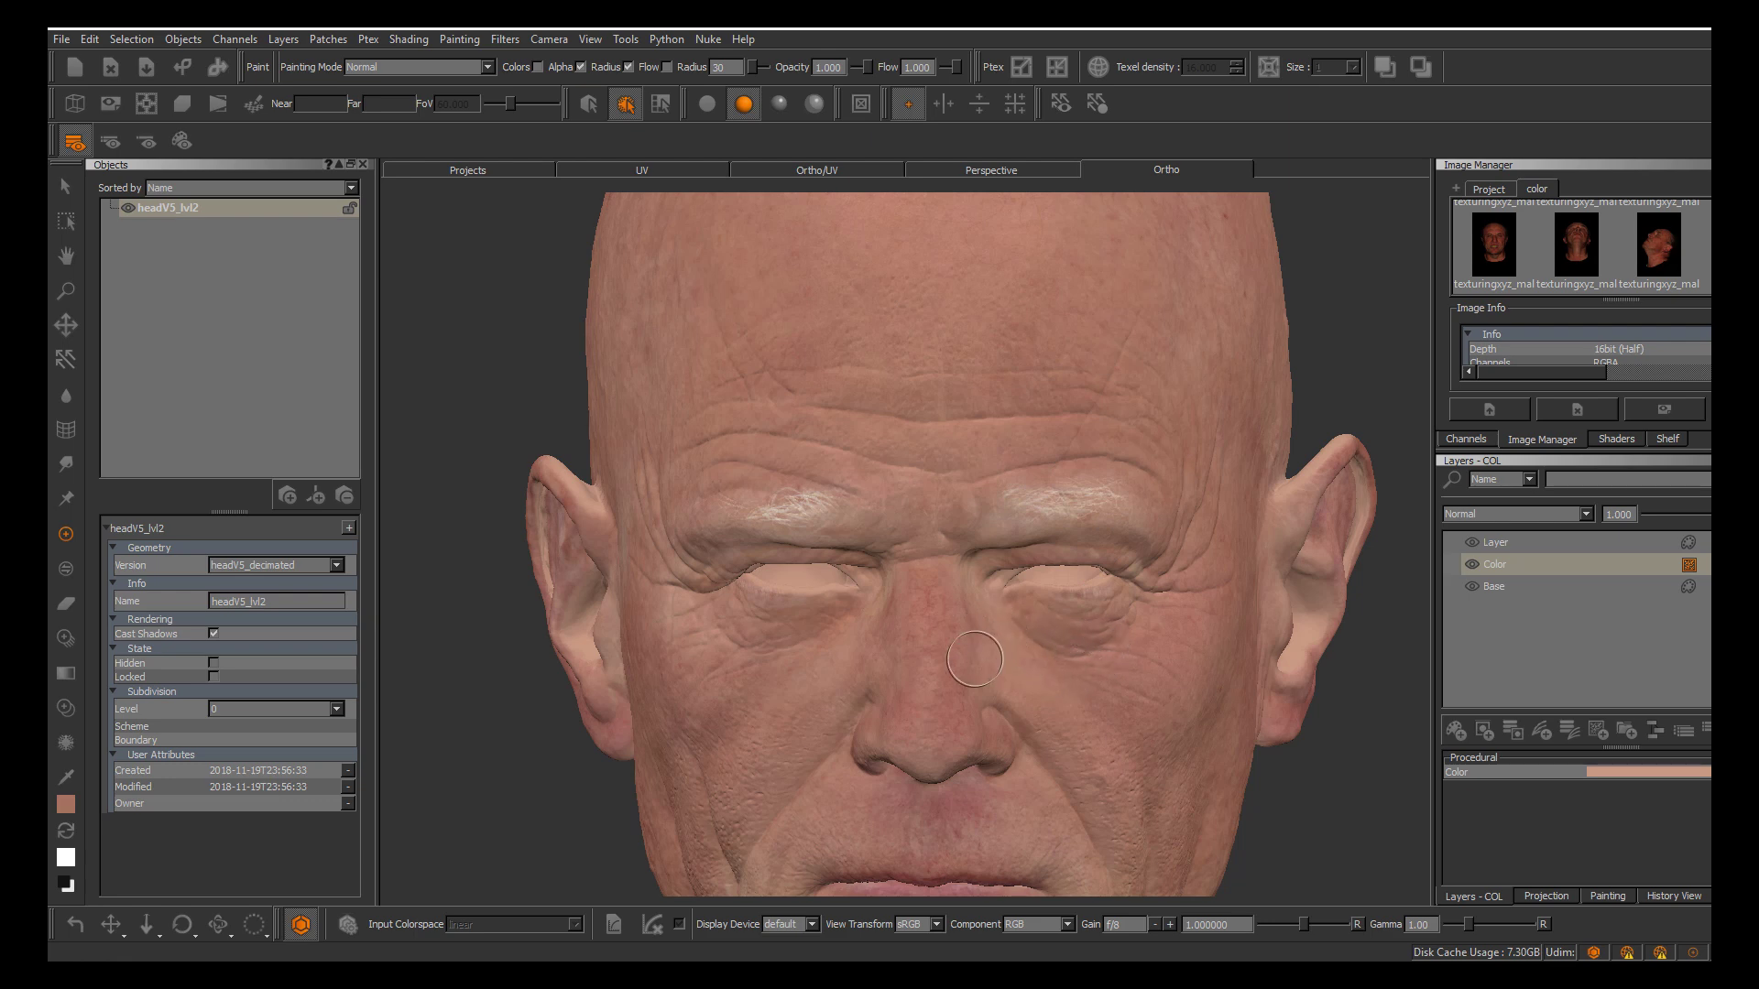
pyautogui.keyDown('alt'); pyautogui.moveTo(1126, 680); pyautogui.dragTo(1099, 515, button='middle'); pyautogui.keyUp('alt')
pyautogui.keyDown('alt'); pyautogui.moveTo(1090, 515); pyautogui.dragTo(1098, 516); pyautogui.keyUp('alt')
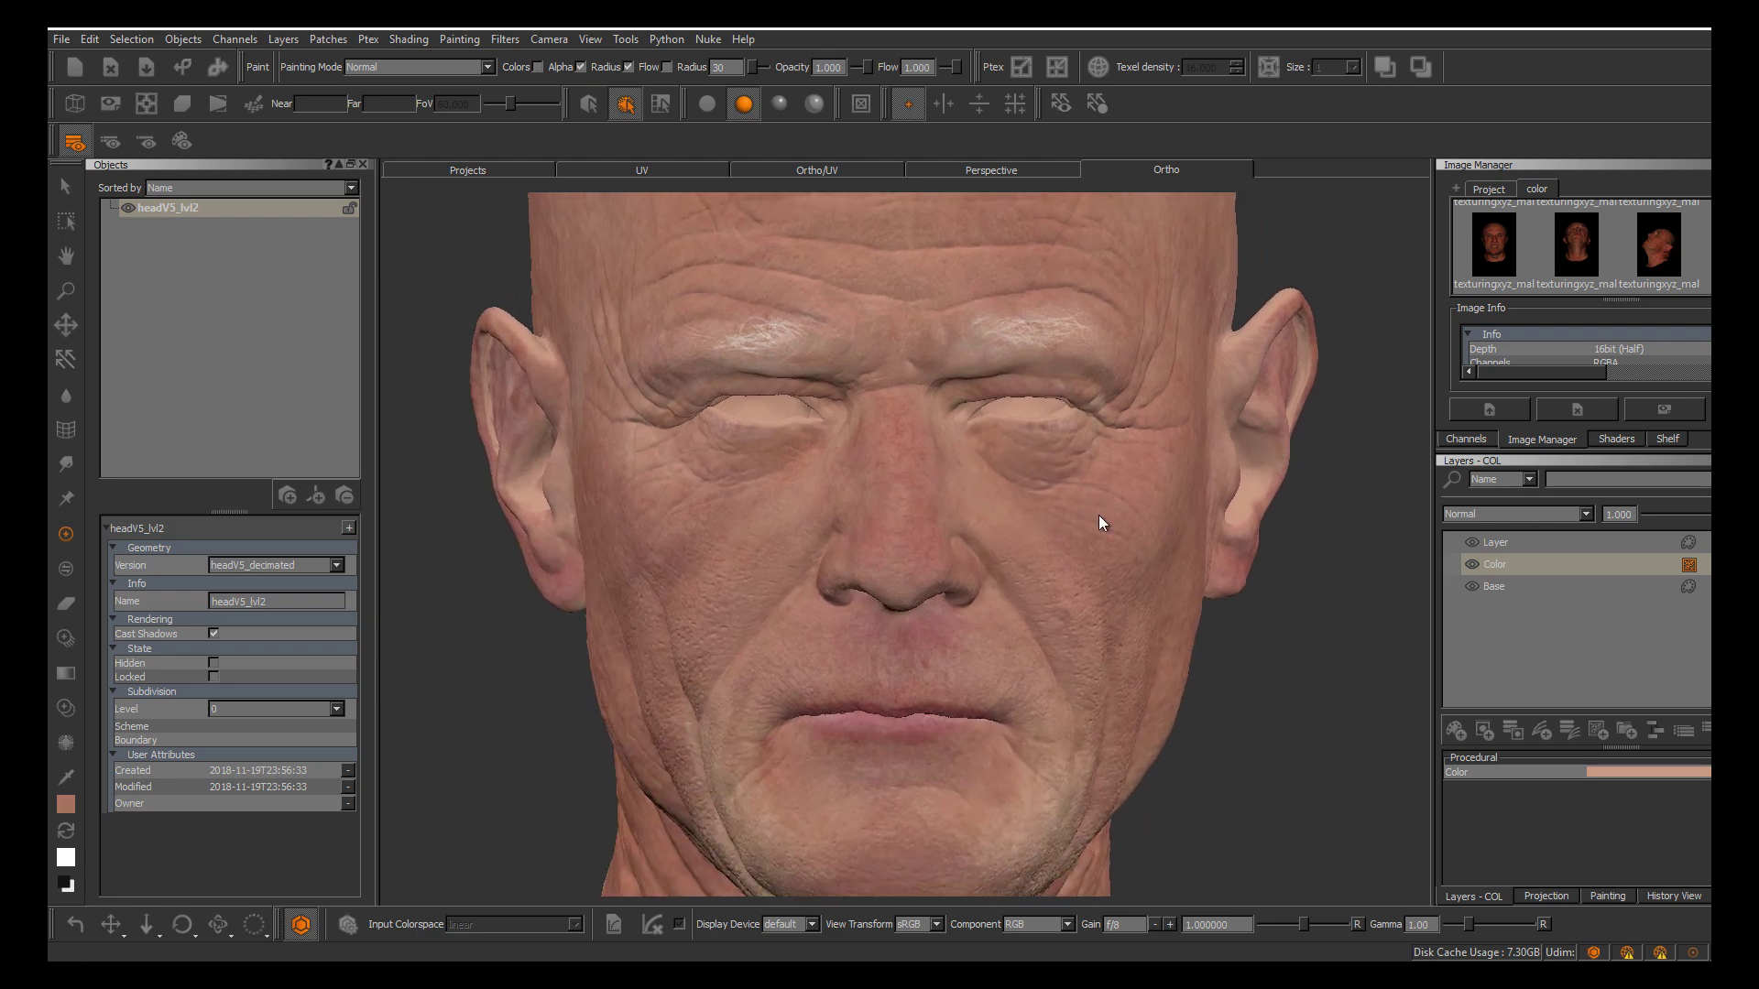
# Add a new paint layer above the existing projected skin layer named Layer
pyautogui.press('Up')
pyautogui.scroll(5, 1100, 513)
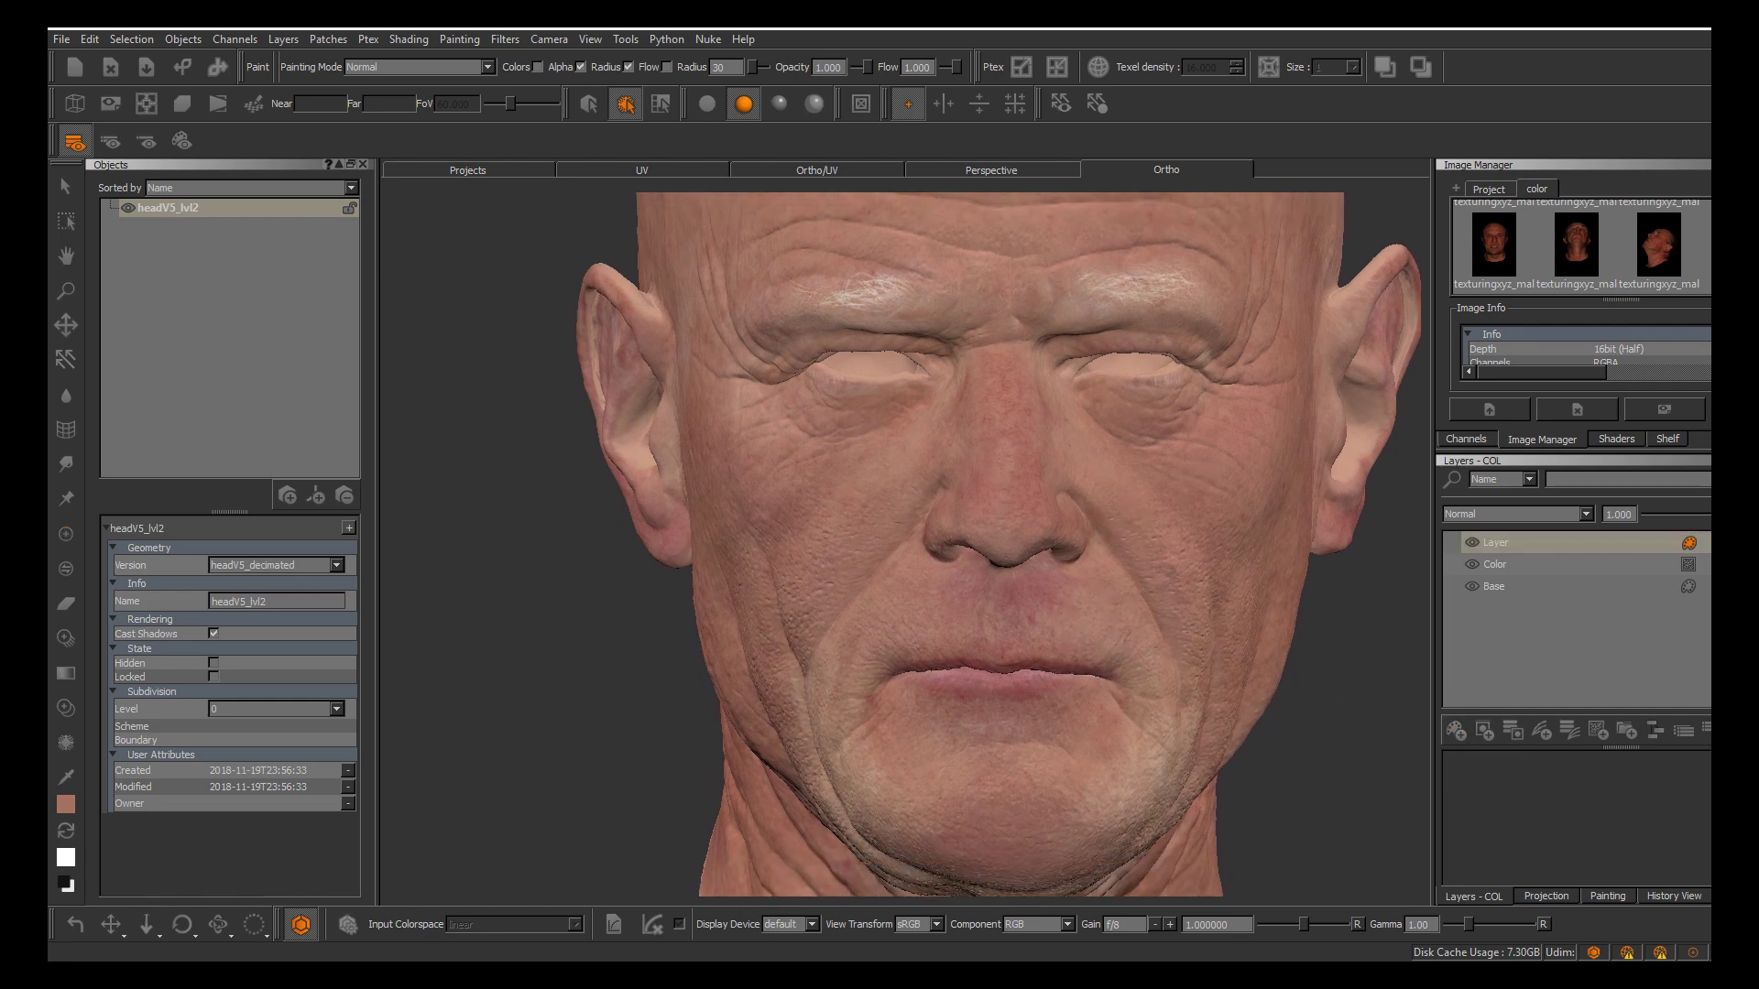
pyautogui.scroll(-2, 987, 597)
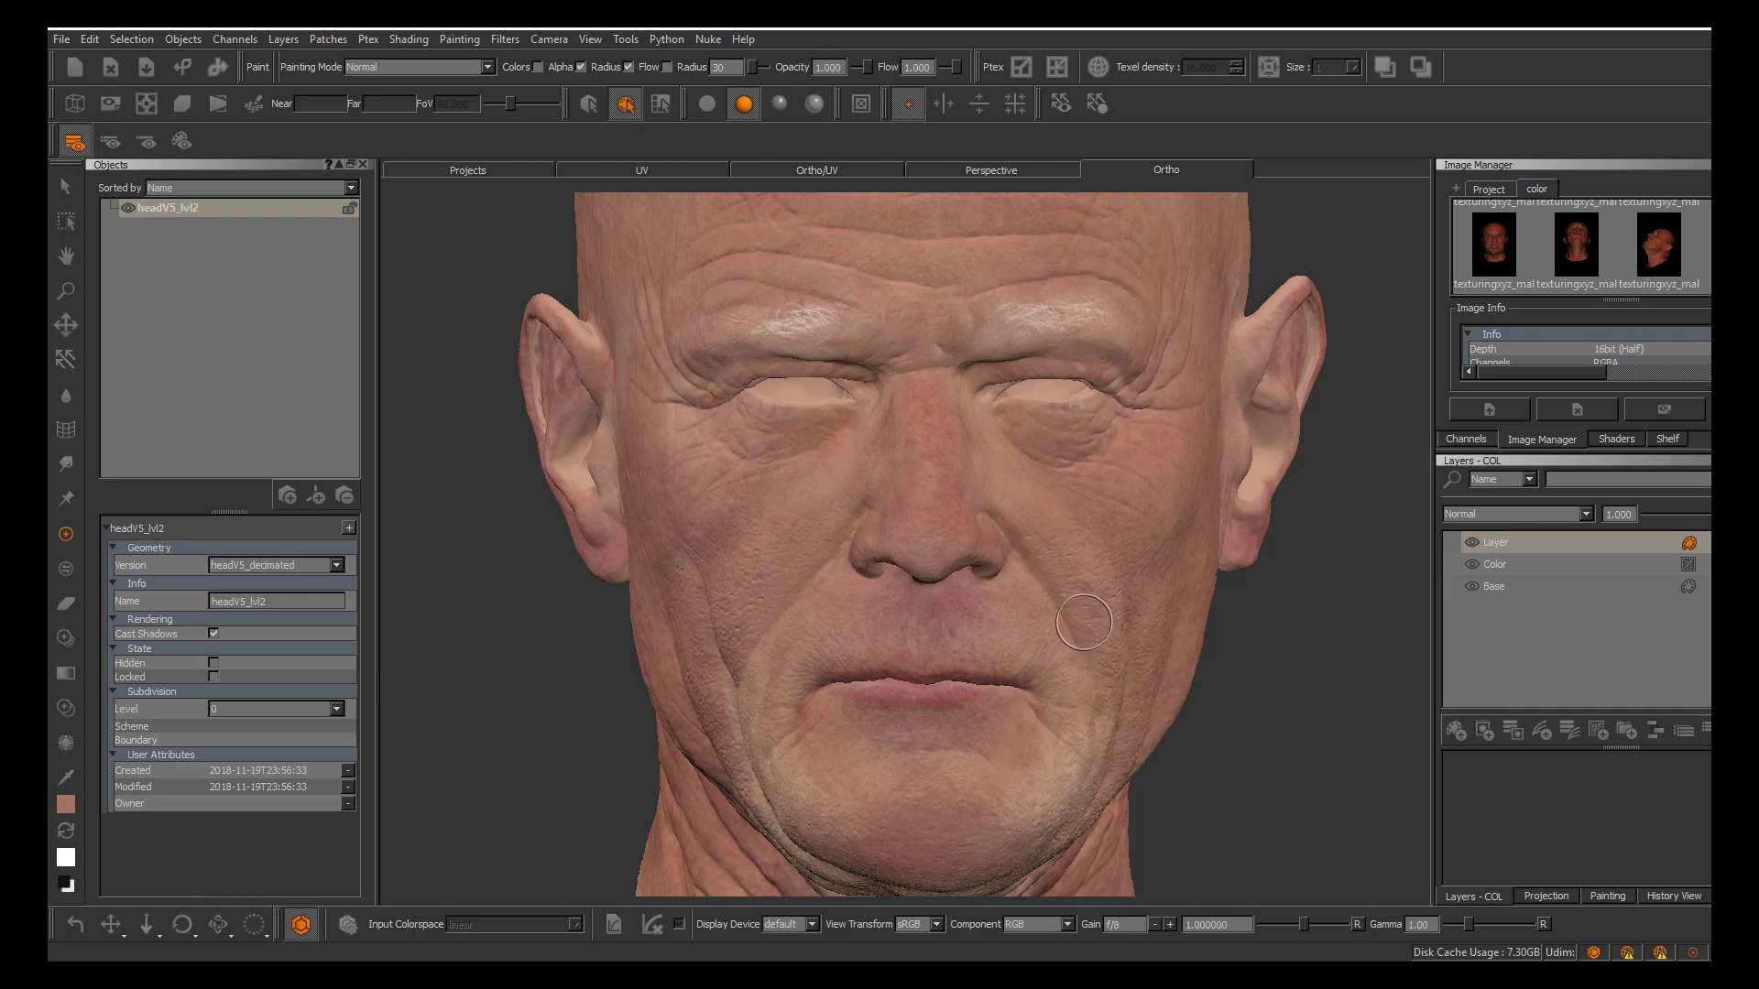
pyautogui.keyDown('alt'); pyautogui.moveTo(1084, 623); pyautogui.dragTo(1089, 555, button='middle'); pyautogui.keyUp('alt')
pyautogui.keyDown('alt'); pyautogui.moveTo(1089, 554); pyautogui.dragTo(1145, 554, button='right'); pyautogui.keyUp('alt')
pyautogui.keyDown('alt'); pyautogui.moveTo(1099, 514); pyautogui.dragTo(1155, 515); pyautogui.keyUp('alt')
pyautogui.keyDown('alt'); pyautogui.moveTo(1100, 515); pyautogui.dragTo(1099, 622, button='middle'); pyautogui.keyUp('alt')
pyautogui.moveTo(1099, 515)
pyautogui.keyDown('alt'); pyautogui.mouseDown()
pyautogui.moveTo(1131, 515)
pyautogui.moveTo(1097, 513)
pyautogui.mouseUp(); pyautogui.keyUp('alt')
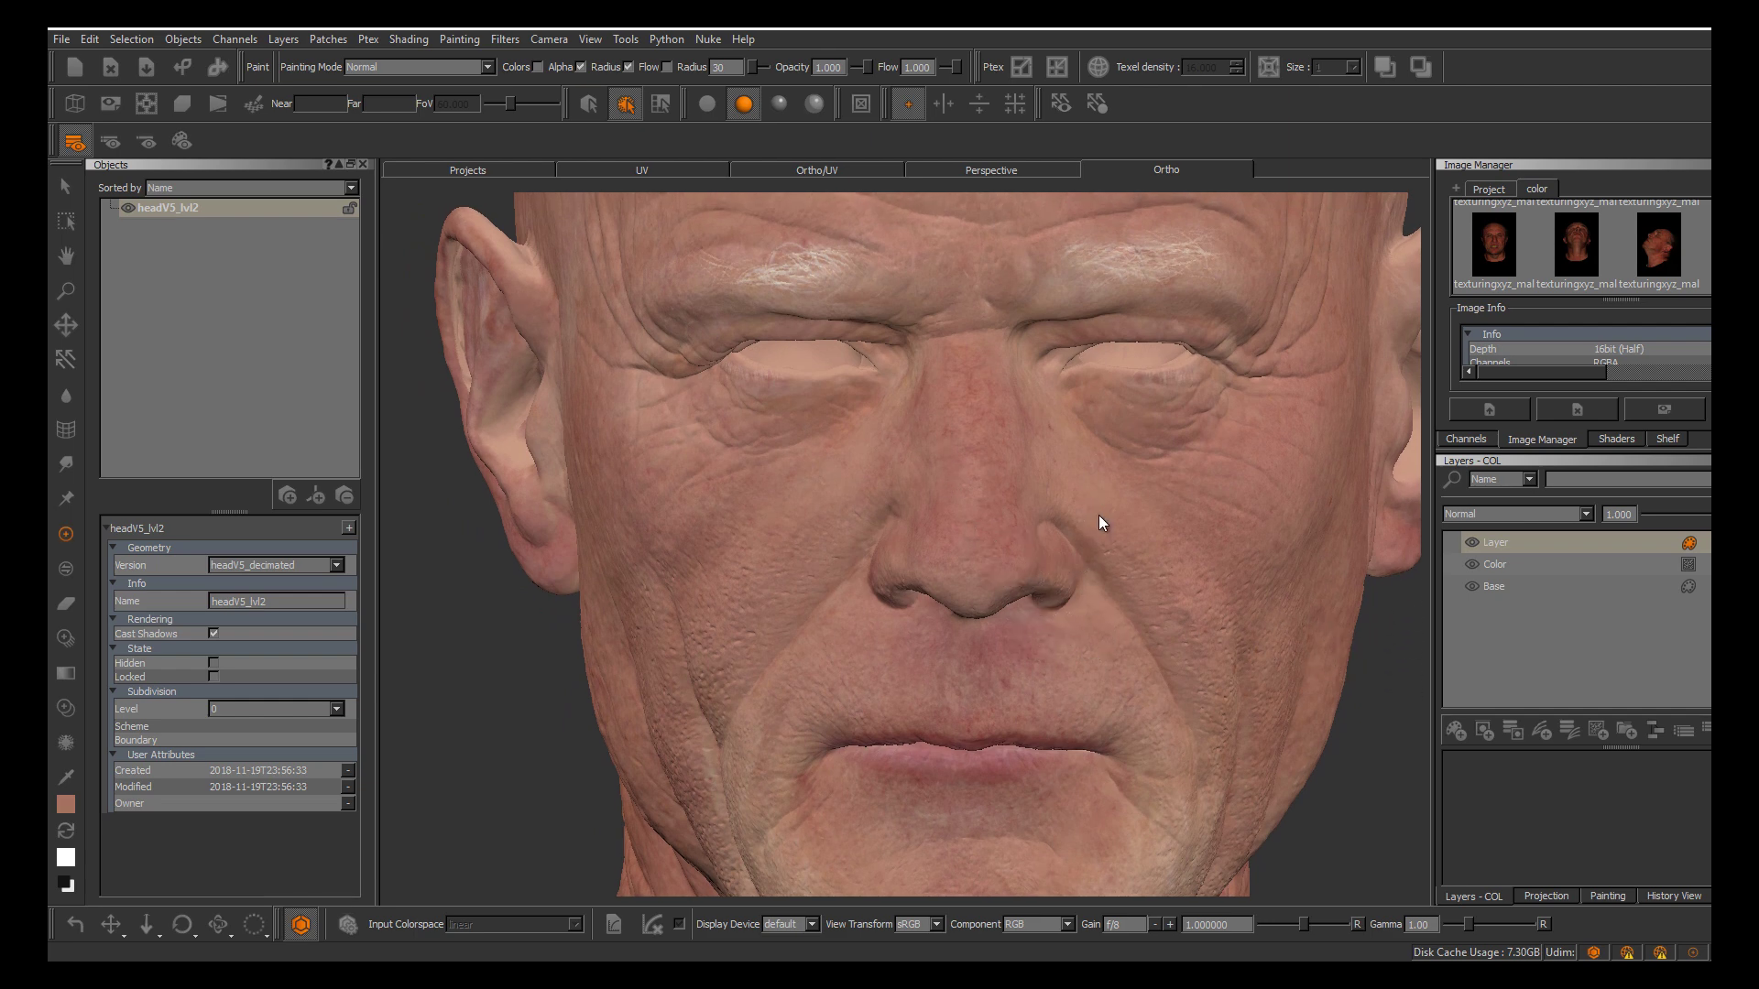
pyautogui.click(1456, 730)
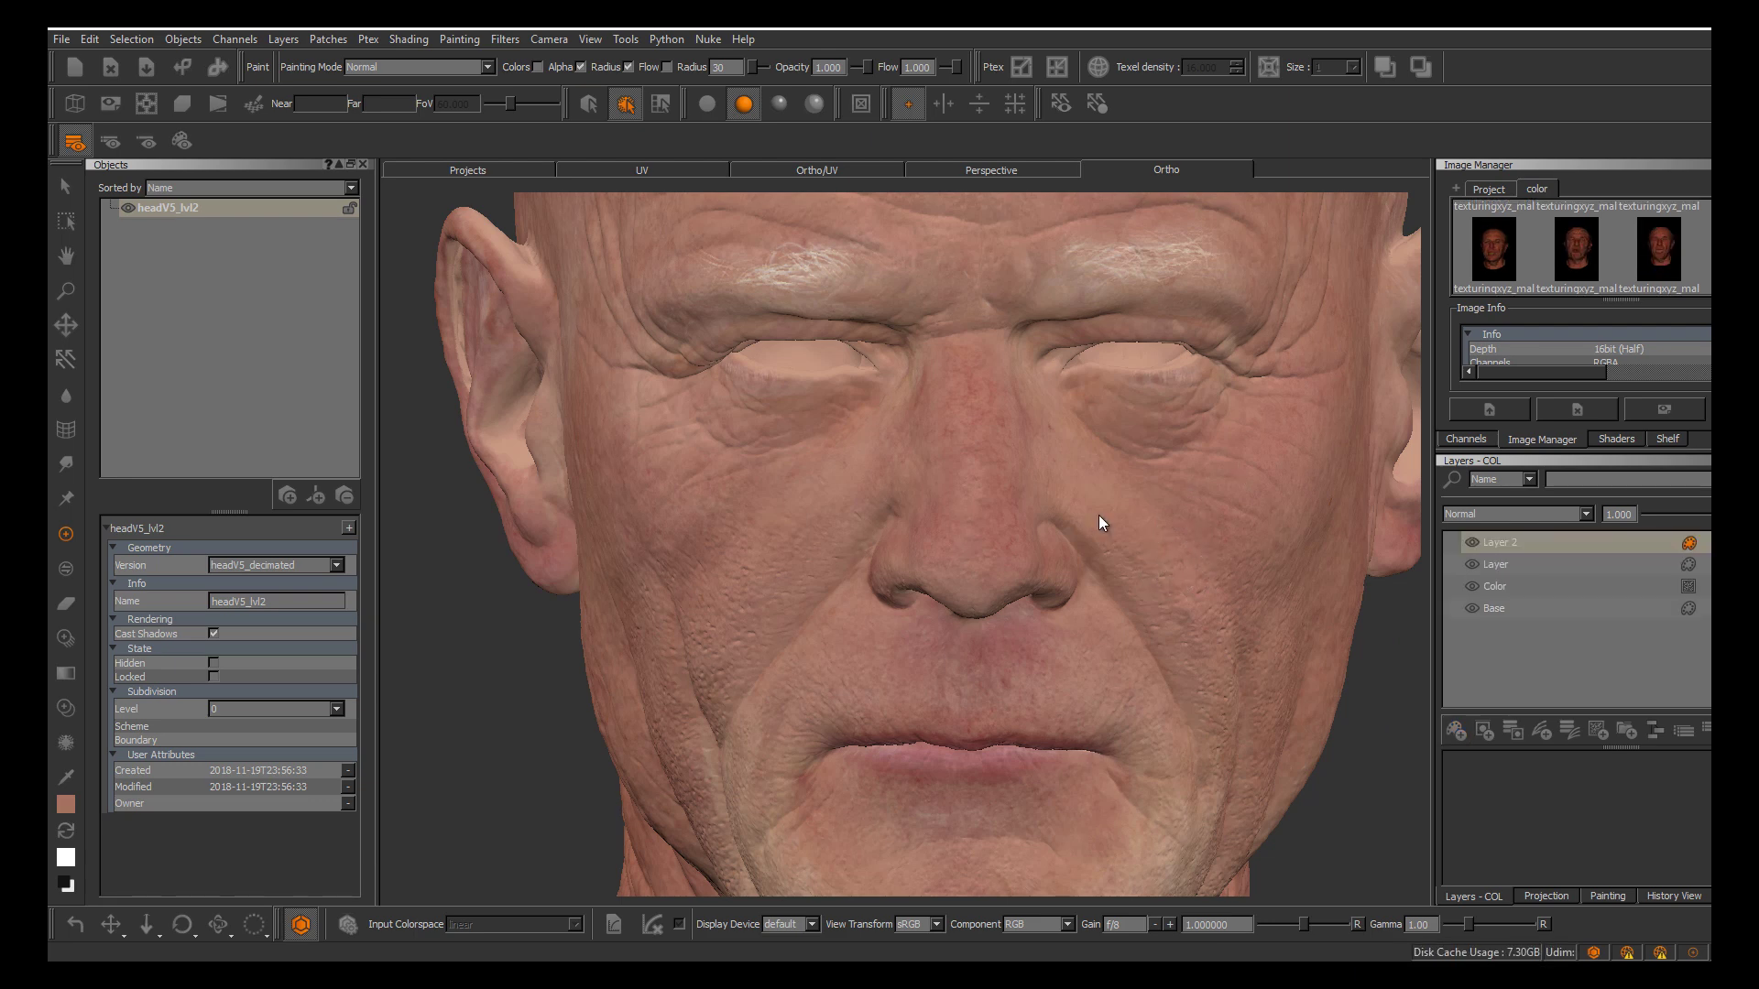
# Load the front-facing closed-eyes photo into Paint Through and enlarge it over the model's face
pyautogui.moveTo(1493, 236); pyautogui.dragTo(1411, 372)
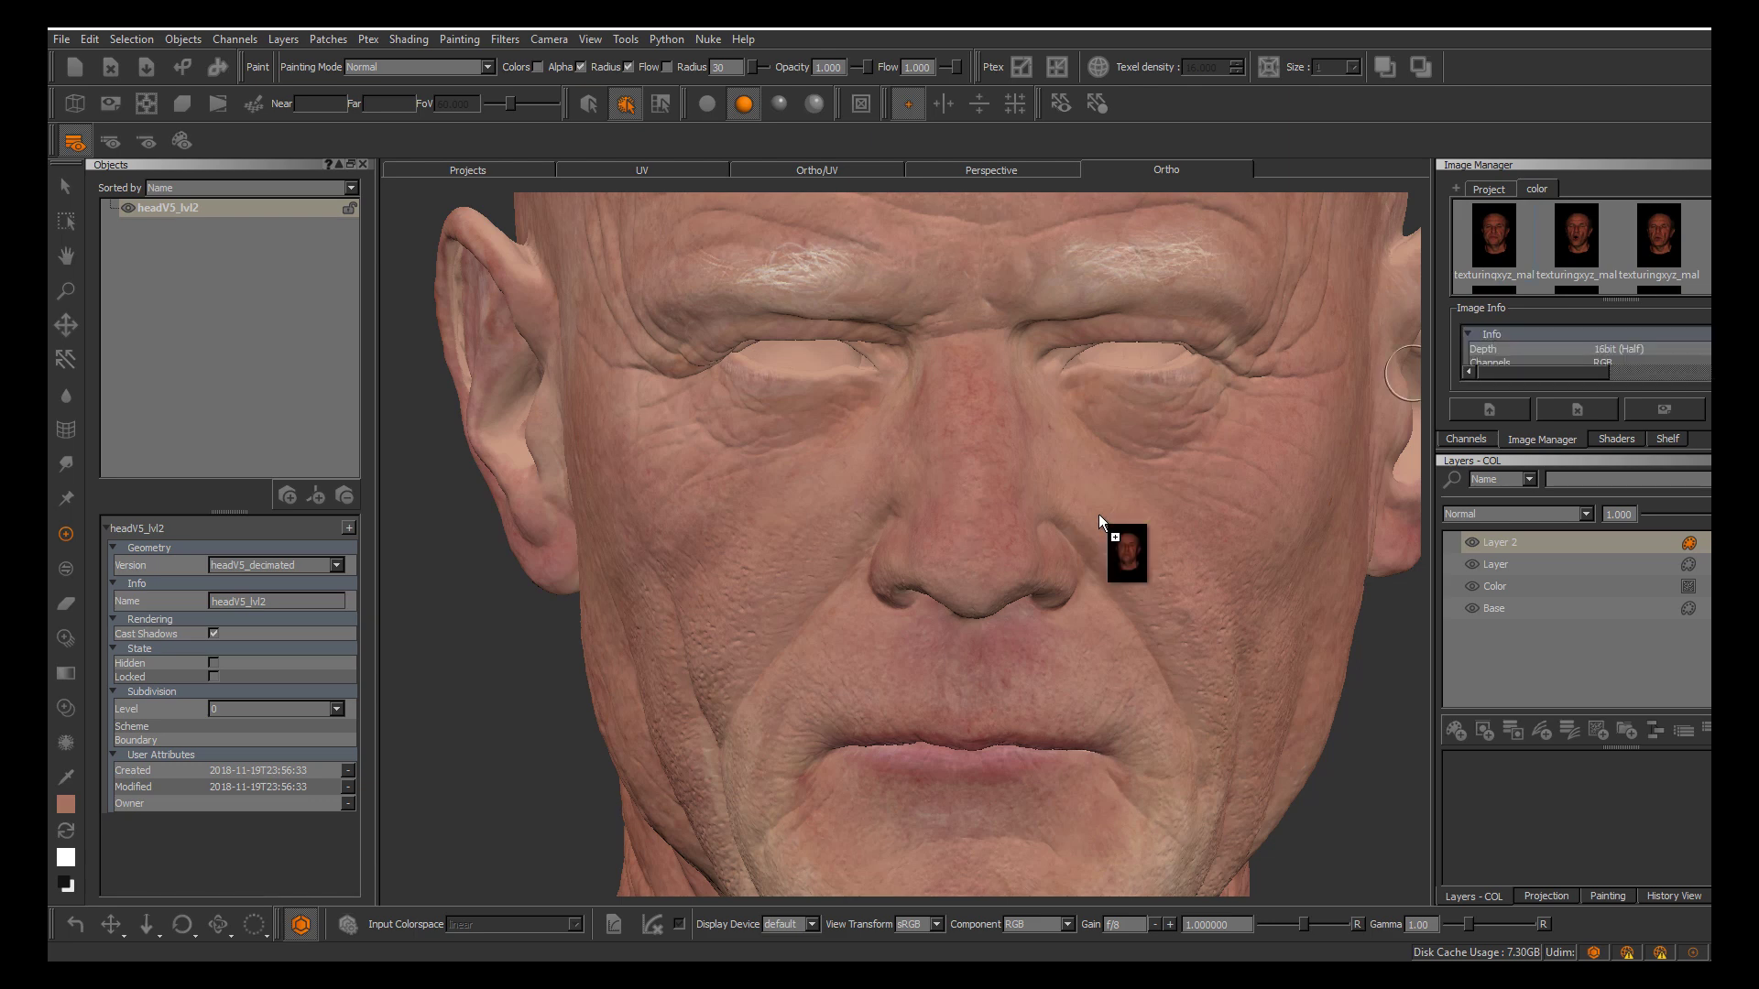
pyautogui.moveTo(1098, 516); pyautogui.dragTo(1098, 514)
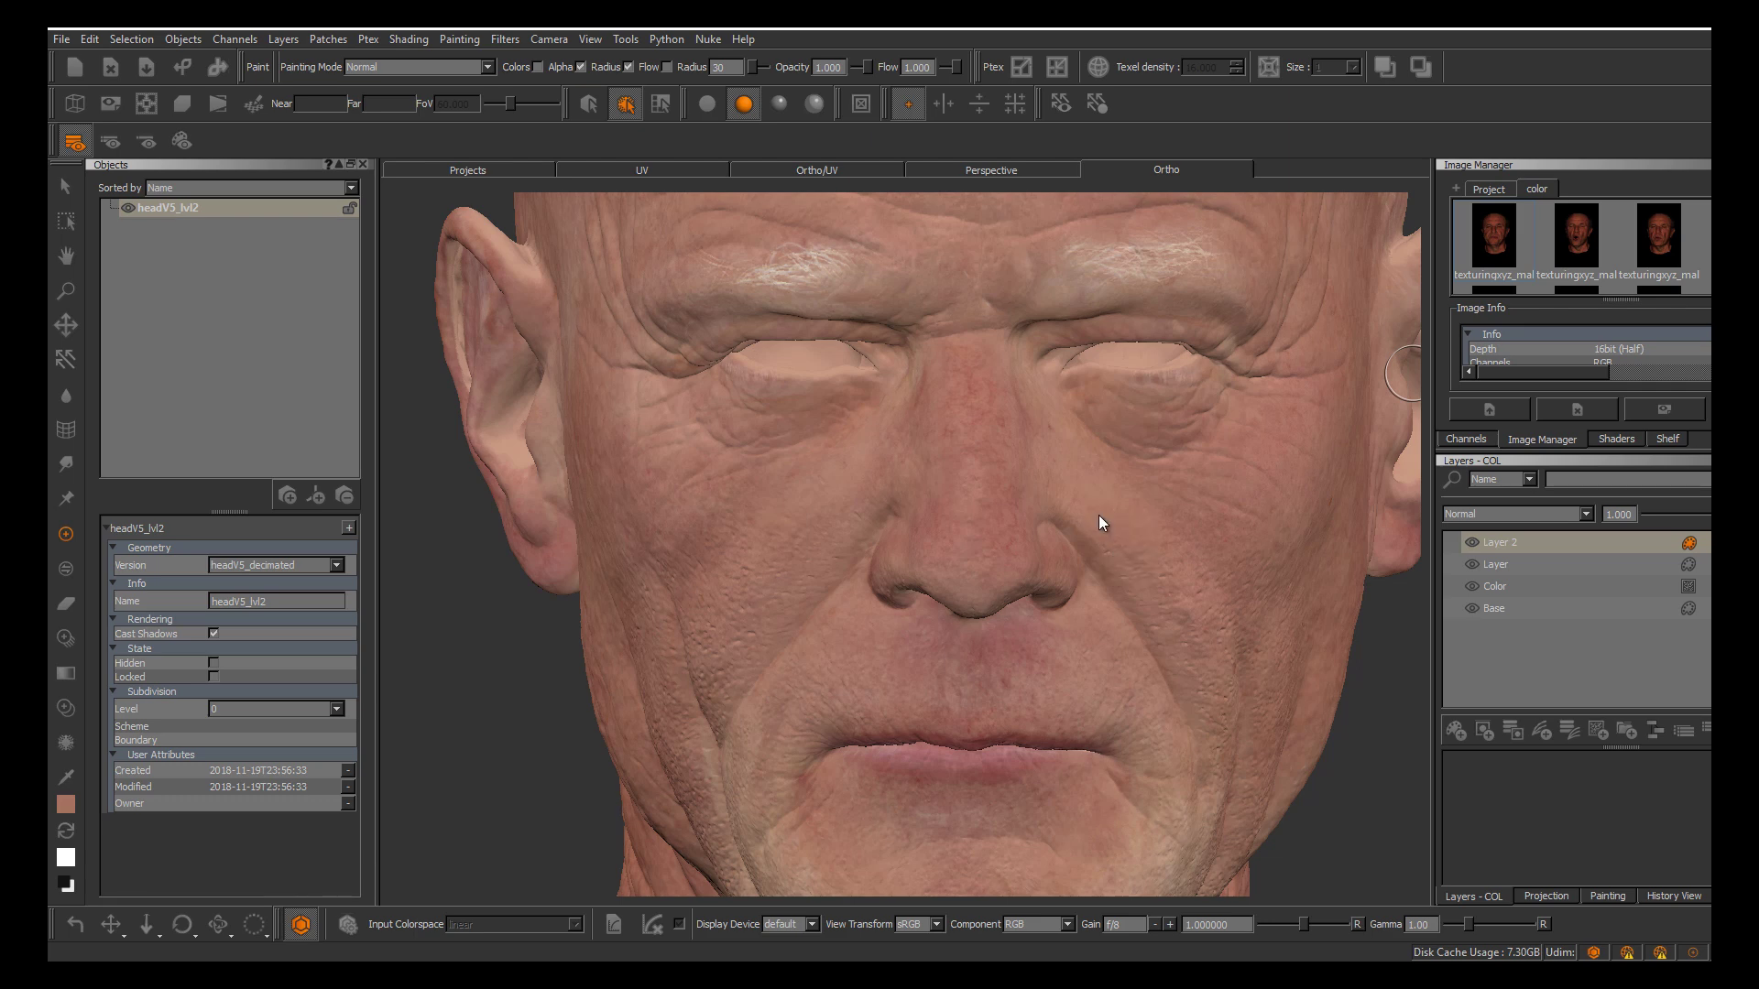
pyautogui.keyDown('alt'); pyautogui.moveTo(1098, 515); pyautogui.dragTo(1019, 430, button='middle'); pyautogui.keyUp('alt')
pyautogui.keyDown('alt'); pyautogui.moveTo(1098, 514); pyautogui.dragTo(1145, 515, button='right'); pyautogui.keyUp('alt')
pyautogui.keyDown('ctrl'); pyautogui.moveTo(1098, 515); pyautogui.dragTo(1102, 543); pyautogui.keyUp('ctrl')
pyautogui.keyDown('shift'); pyautogui.moveTo(974, 433); pyautogui.dragTo(977, 536); pyautogui.keyUp('shift')
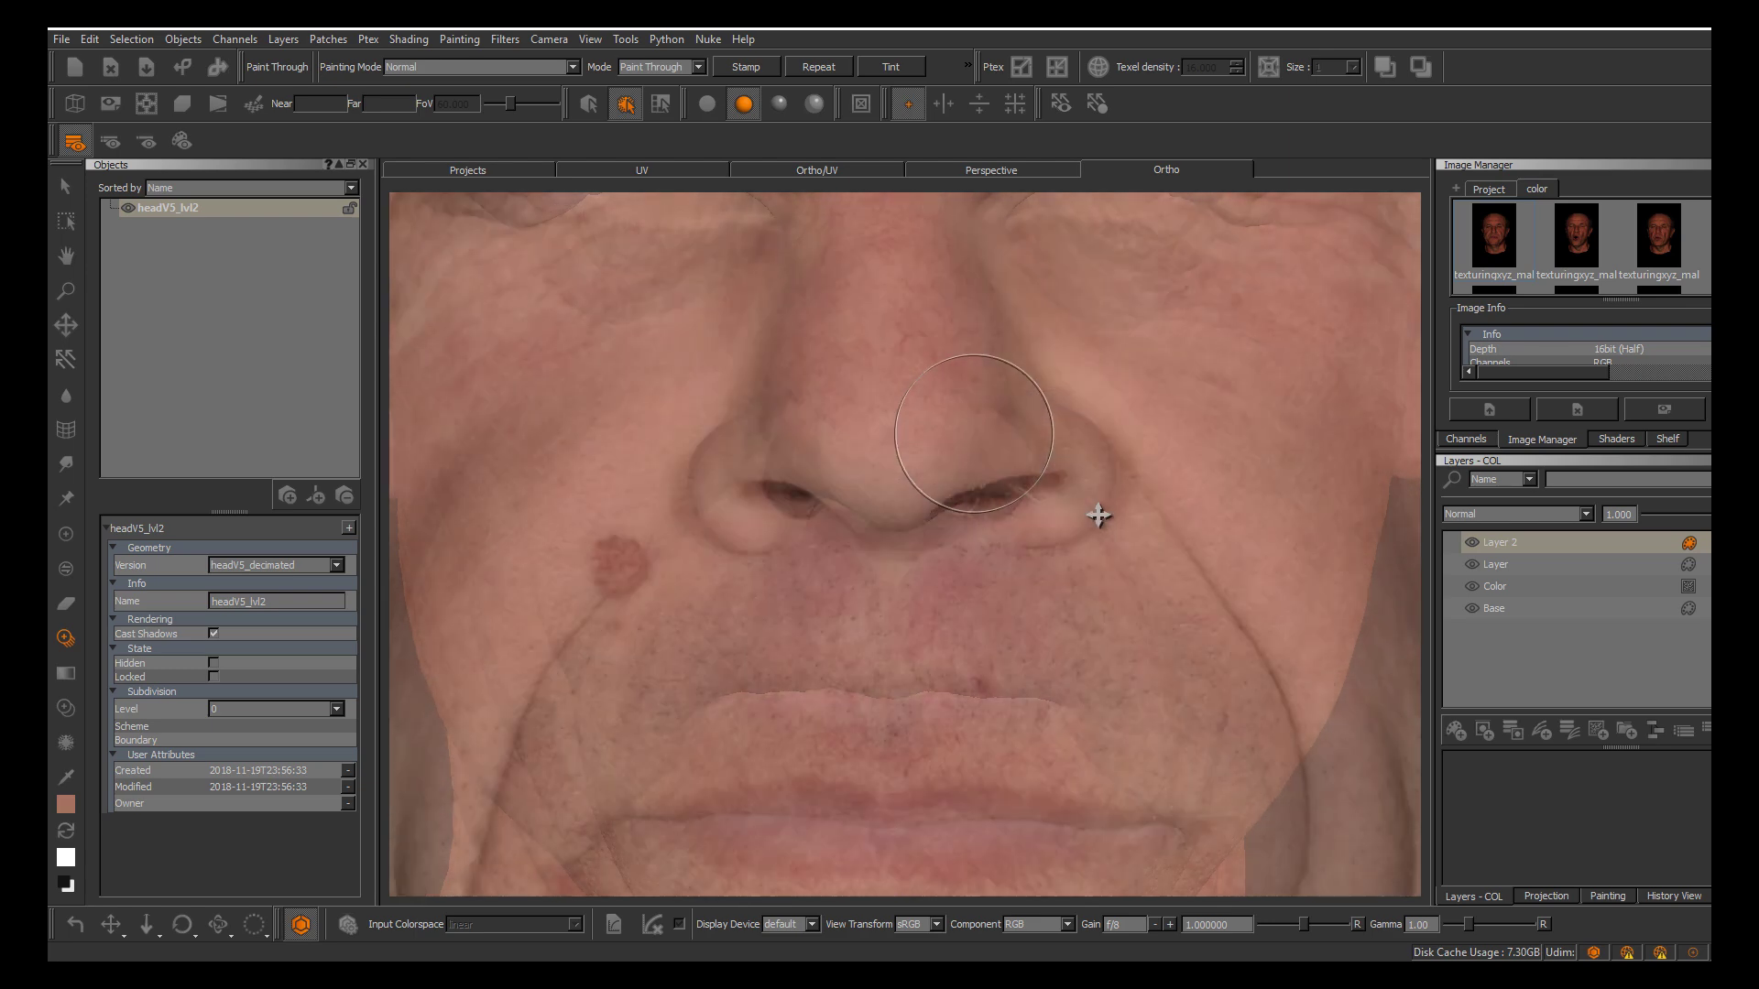
# Scale and move the photo to match the model's nose and eyes, toggling the overlay to check the fit
pyautogui.keyDown('ctrl'); pyautogui.keyDown('shift'); pyautogui.moveTo(1013, 446); pyautogui.dragTo(730, 417); pyautogui.keyUp('shift'); pyautogui.keyUp('ctrl')
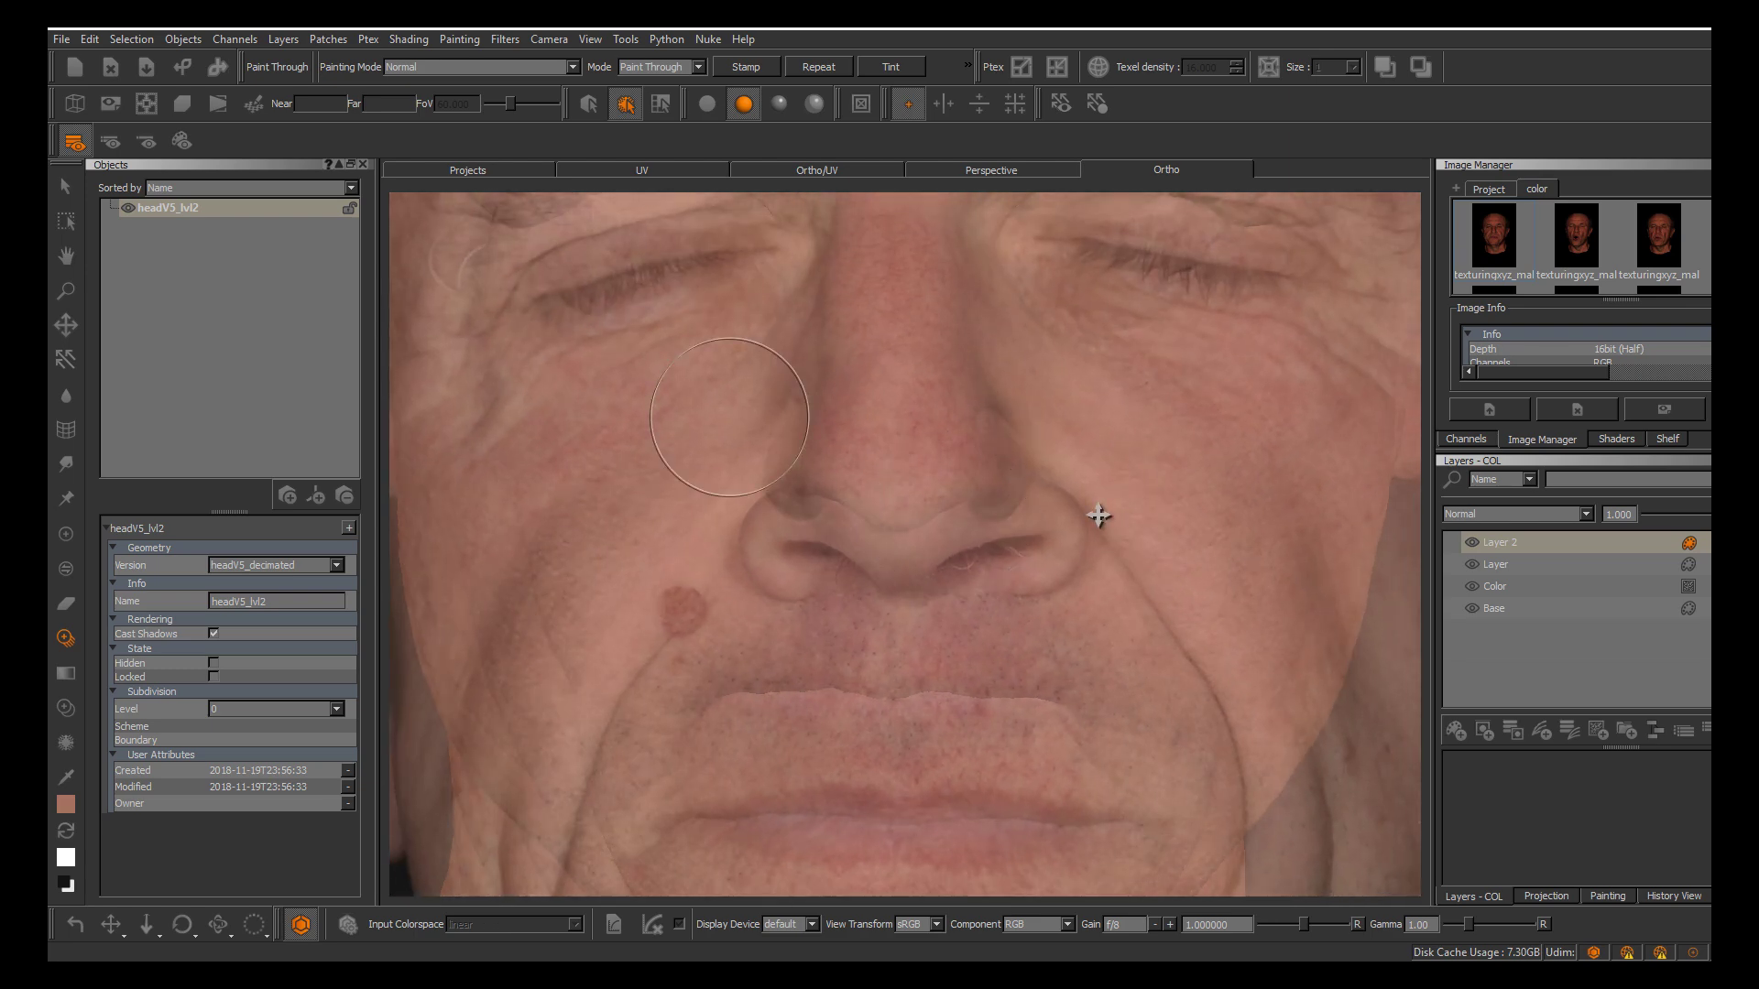
pyautogui.keyDown('alt'); pyautogui.moveTo(906, 456); pyautogui.dragTo(910, 629, button='middle'); pyautogui.keyUp('alt')
pyautogui.keyDown('shift'); pyautogui.moveTo(903, 644); pyautogui.dragTo(911, 628); pyautogui.keyUp('shift')
pyautogui.moveTo(911, 508)
pyautogui.keyDown('shift'); pyautogui.mouseDown()
pyautogui.moveTo(911, 616)
pyautogui.moveTo(701, 610)
pyautogui.mouseUp(); pyautogui.keyUp('shift')
pyautogui.moveTo(872, 664)
pyautogui.keyDown('shift'); pyautogui.mouseDown()
pyautogui.moveTo(861, 644)
pyautogui.moveTo(969, 647)
pyautogui.moveTo(975, 626)
pyautogui.mouseUp(); pyautogui.keyUp('shift')
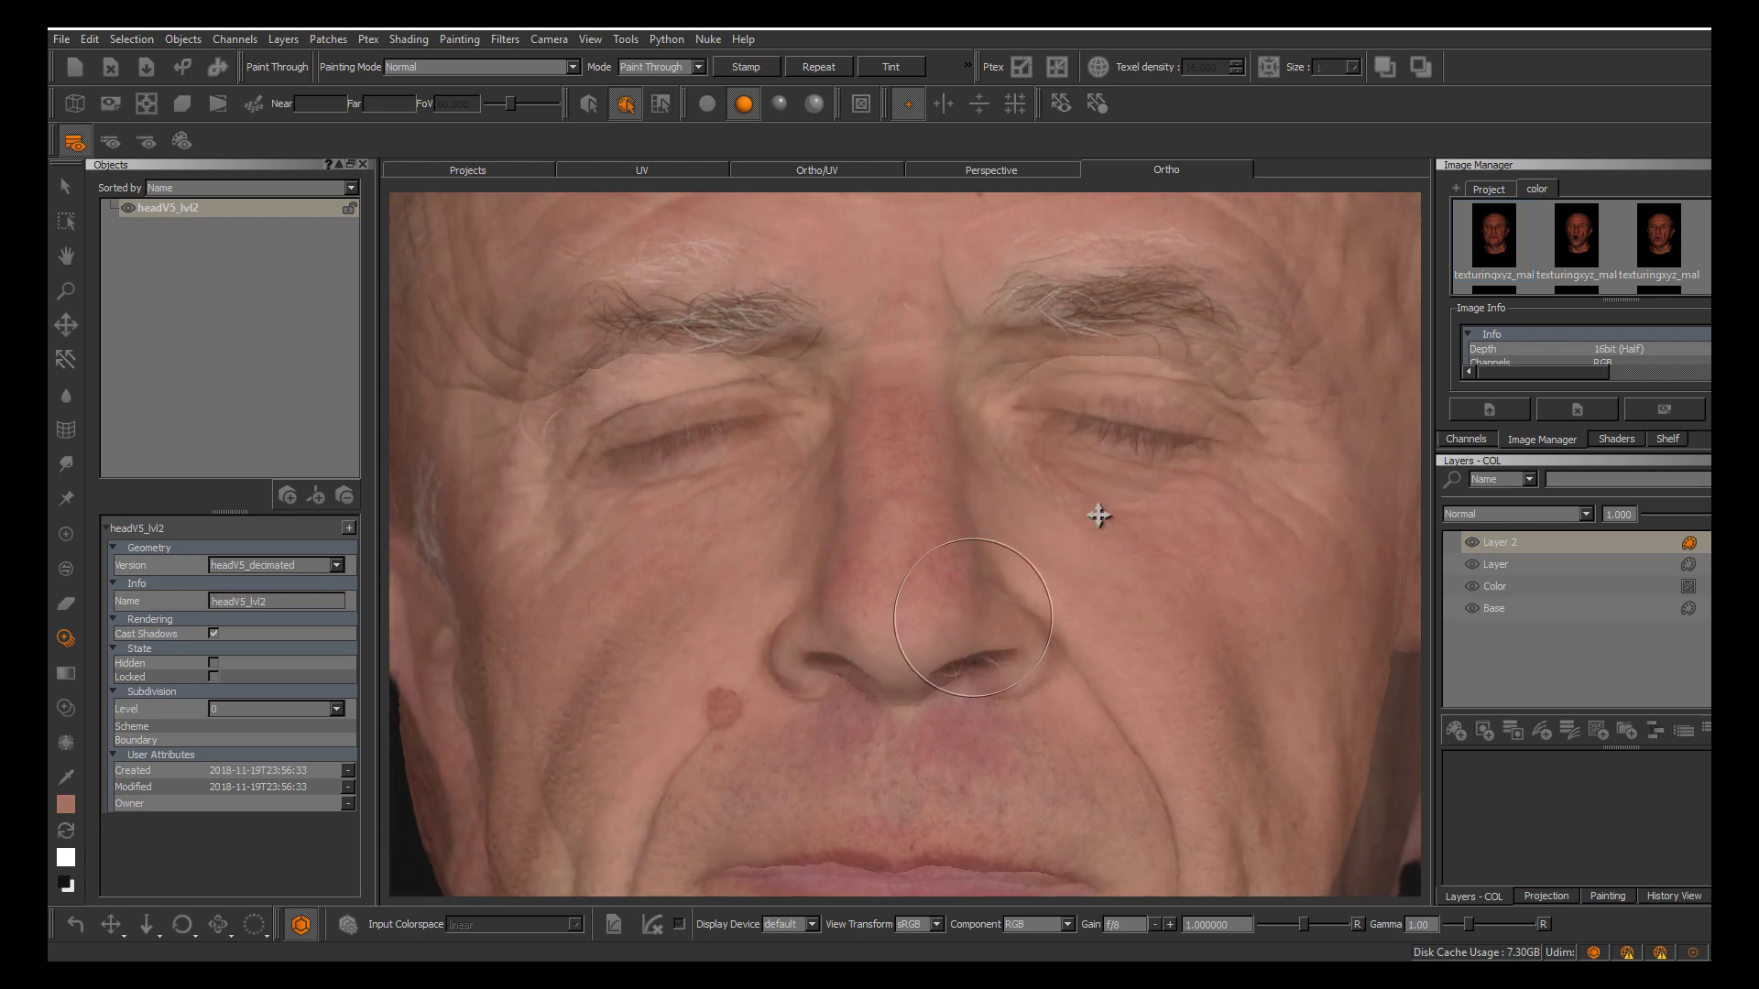
pyautogui.moveTo(975, 619); pyautogui.dragTo(969, 615, button='middle')
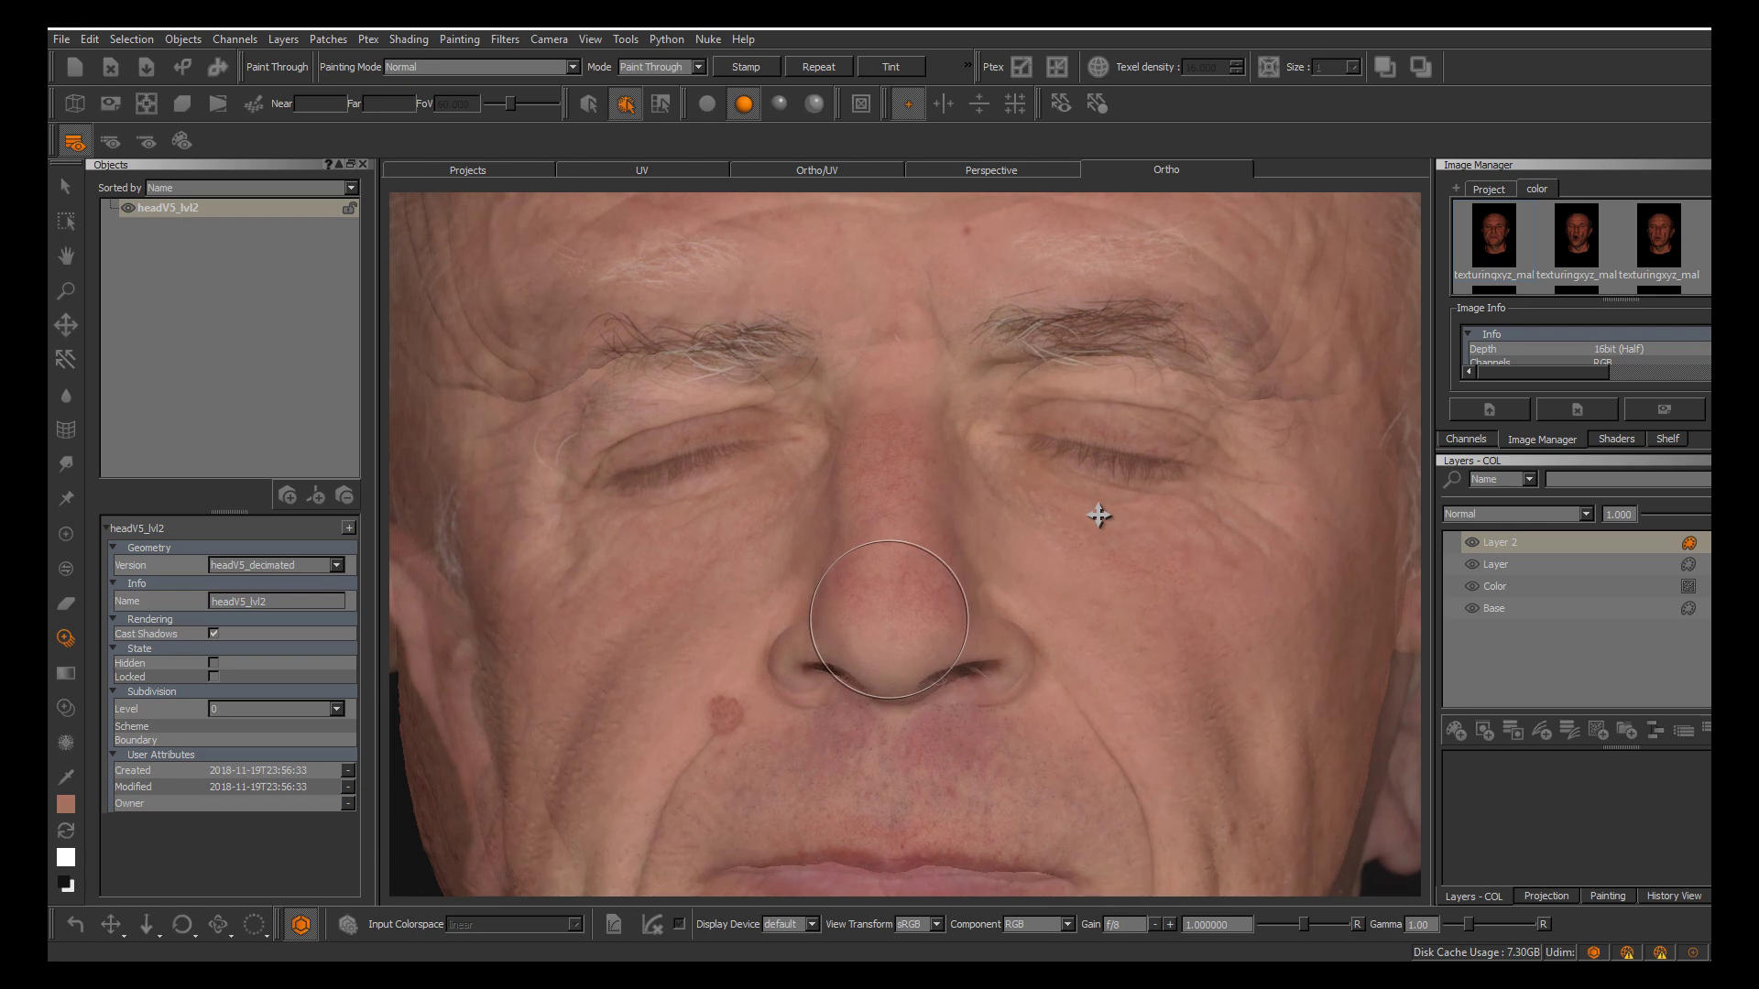
pyautogui.press("'")
pyautogui.press("'")
pyautogui.press("'")
pyautogui.press("'")
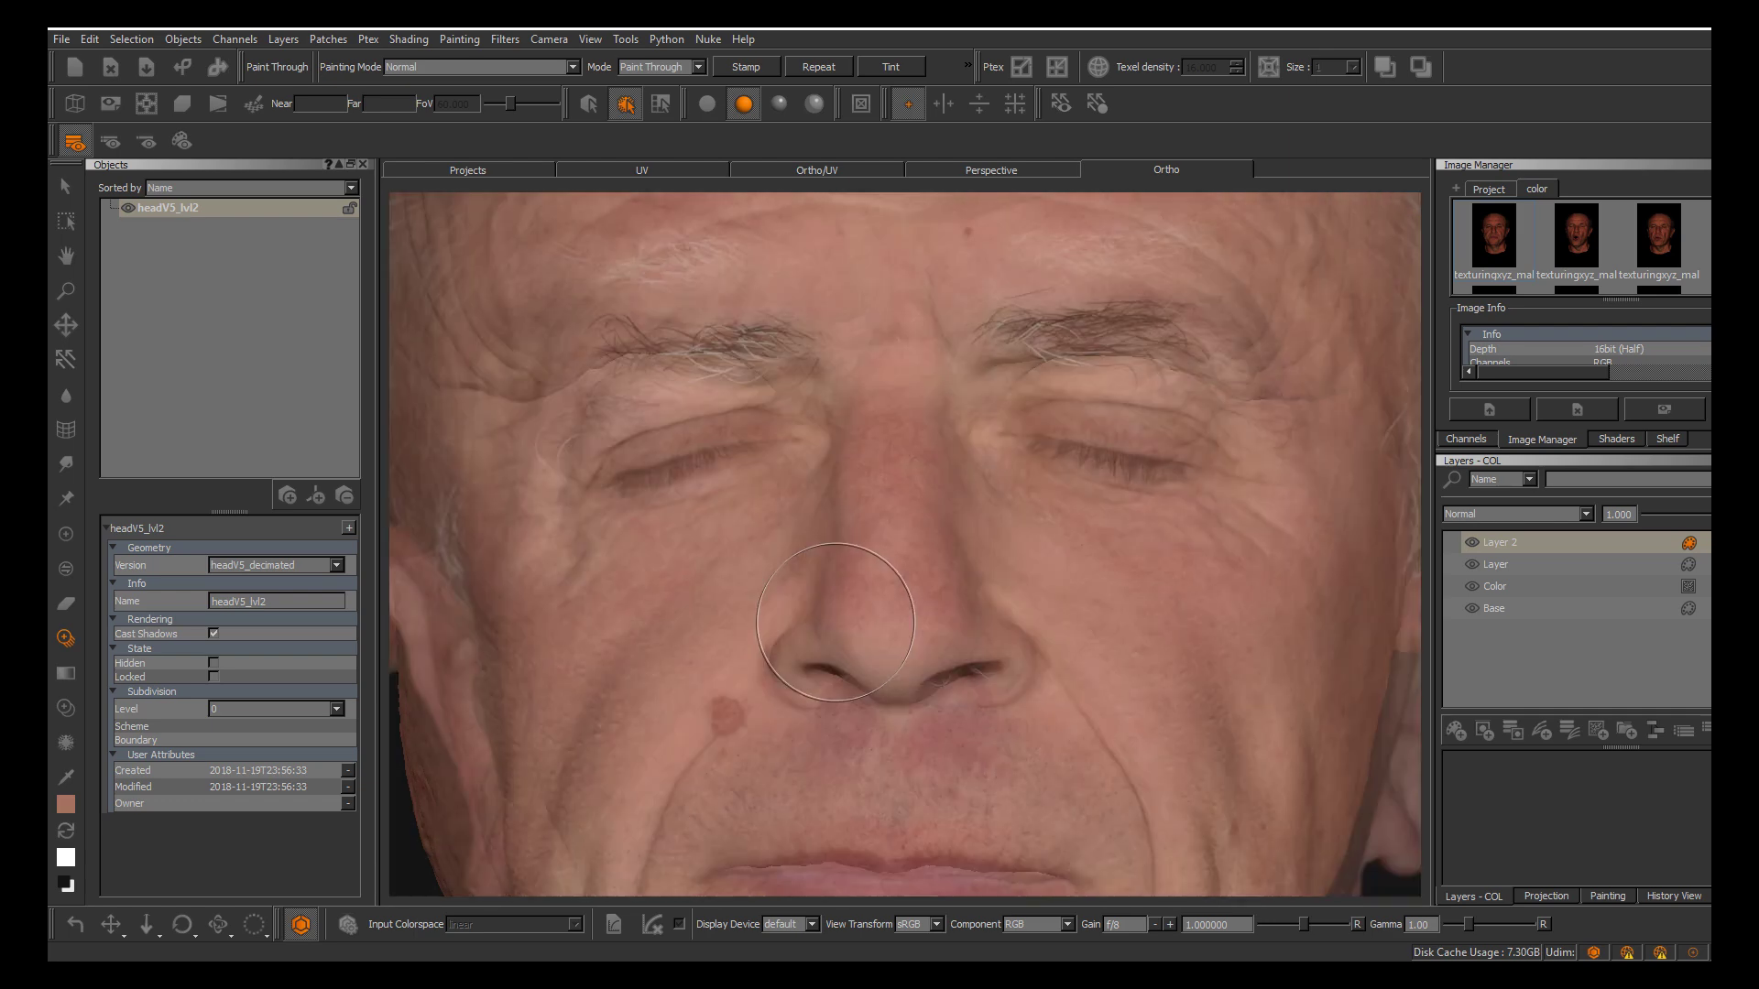
# Reframe on the mouth and chin and align the photo's lips with the model's lips
pyautogui.moveTo(1044, 519)
pyautogui.keyDown('alt'); pyautogui.mouseDown()
pyautogui.moveTo(1120, 522)
pyautogui.moveTo(1105, 514)
pyautogui.mouseUp(); pyautogui.keyUp('alt')
pyautogui.keyDown('alt'); pyautogui.moveTo(1099, 514); pyautogui.dragTo(1114, 209, button='middle'); pyautogui.keyUp('alt')
pyautogui.moveTo(1099, 513)
pyautogui.keyDown('alt'); pyautogui.mouseDown()
pyautogui.moveTo(1124, 223)
pyautogui.moveTo(1107, 232)
pyautogui.moveTo(1104, 208)
pyautogui.mouseUp(); pyautogui.keyUp('alt')
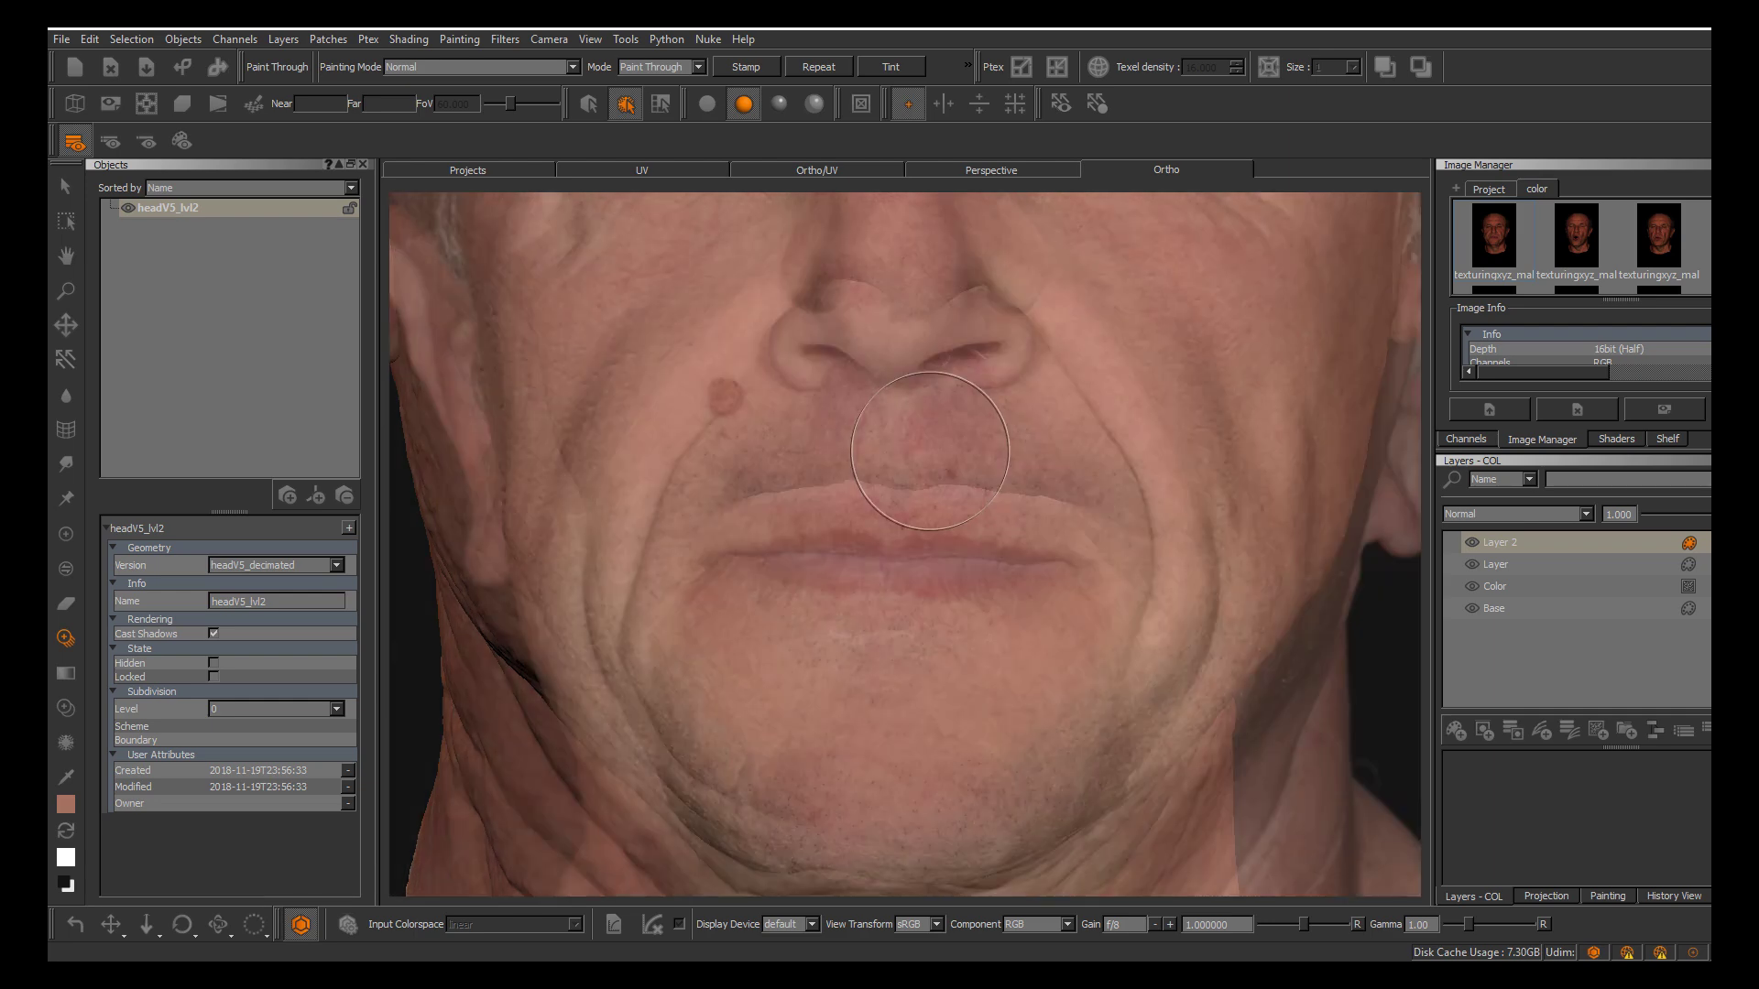
pyautogui.moveTo(917, 505)
pyautogui.keyDown('shift'); pyautogui.mouseDown()
pyautogui.moveTo(922, 450)
pyautogui.moveTo(938, 453)
pyautogui.mouseUp(); pyautogui.keyUp('shift')
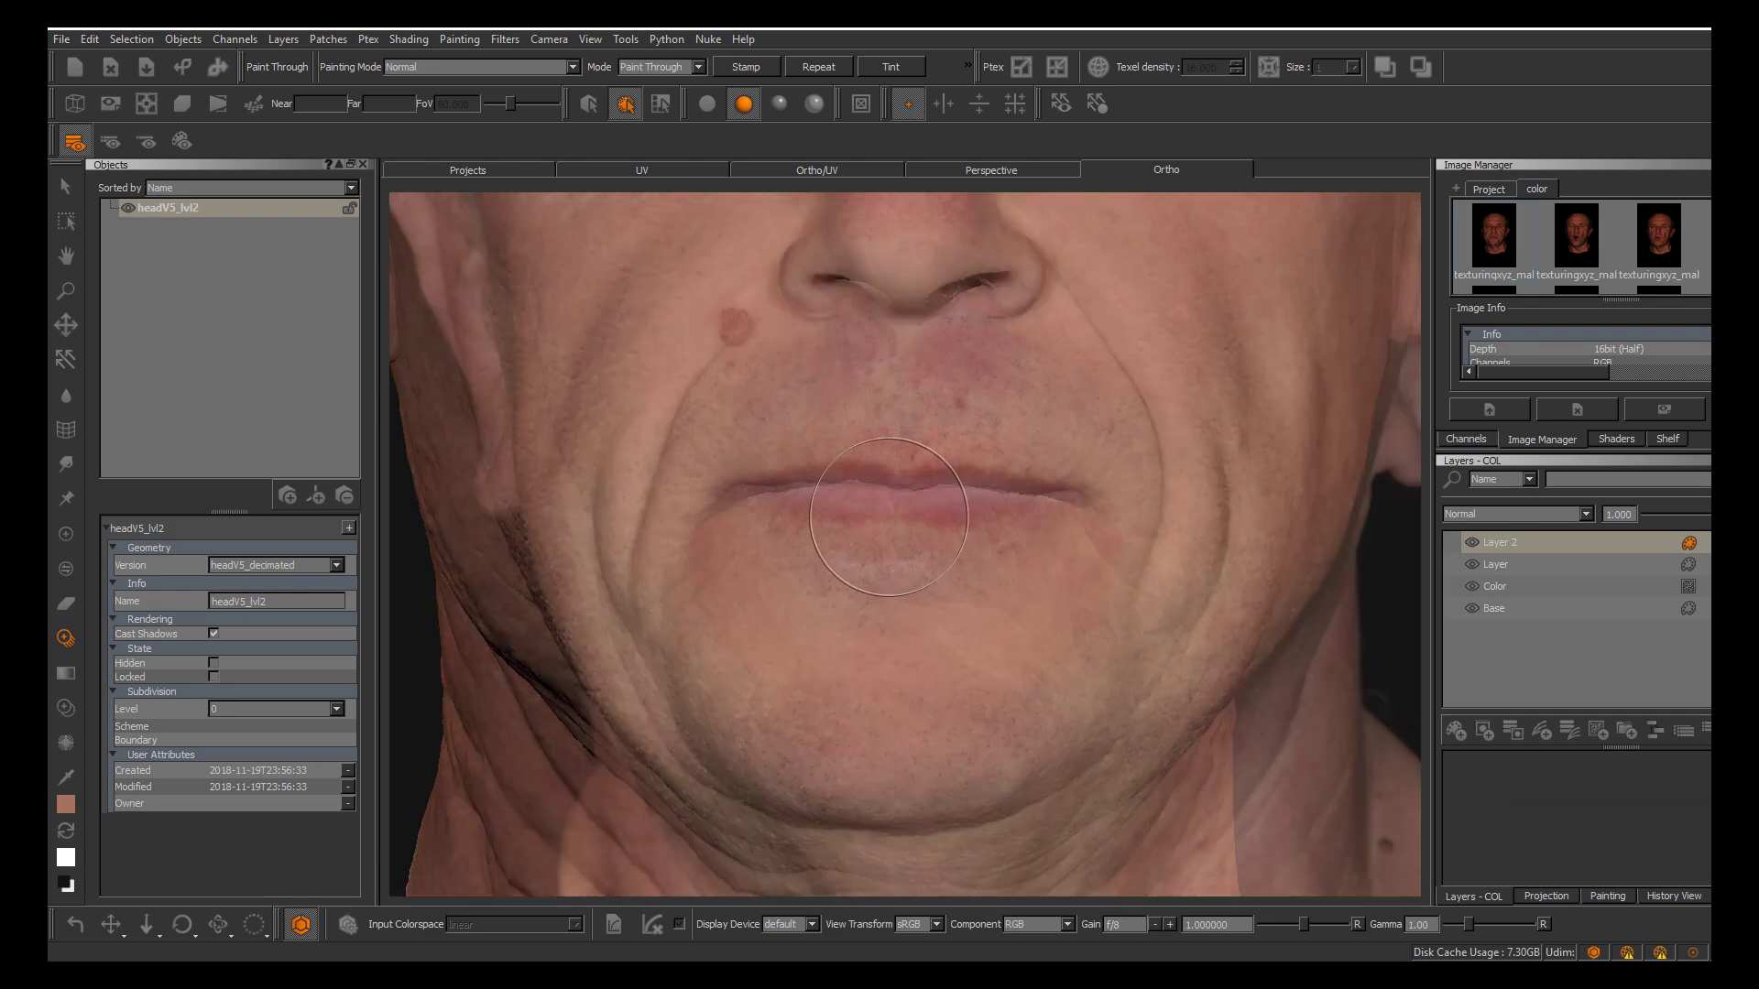
pyautogui.keyDown('ctrl'); pyautogui.keyDown('shift'); pyautogui.moveTo(1098, 516); pyautogui.dragTo(1098, 515); pyautogui.keyUp('shift'); pyautogui.keyUp('ctrl')
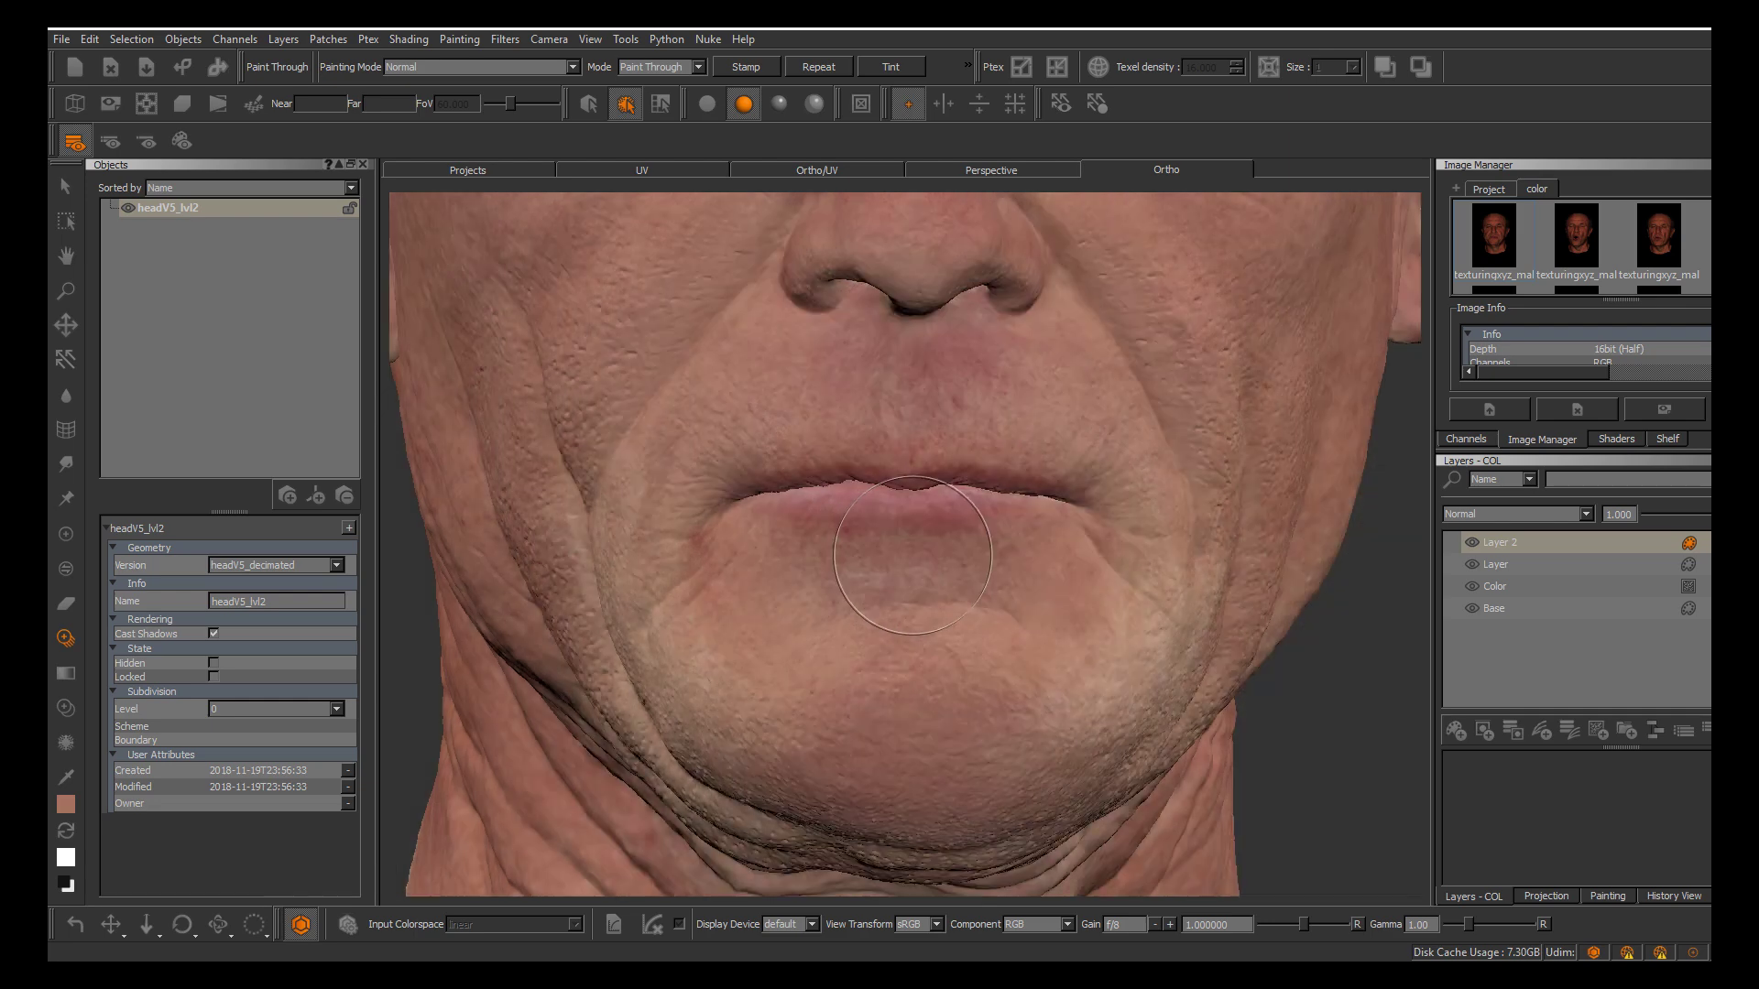
pyautogui.keyDown('alt'); pyautogui.moveTo(1099, 515); pyautogui.dragTo(1098, 515, button='middle'); pyautogui.keyUp('alt')
pyautogui.keyDown('alt'); pyautogui.moveTo(1099, 515); pyautogui.dragTo(1099, 516); pyautogui.keyUp('alt')
pyautogui.press("'")
pyautogui.press("'")
pyautogui.press("'")
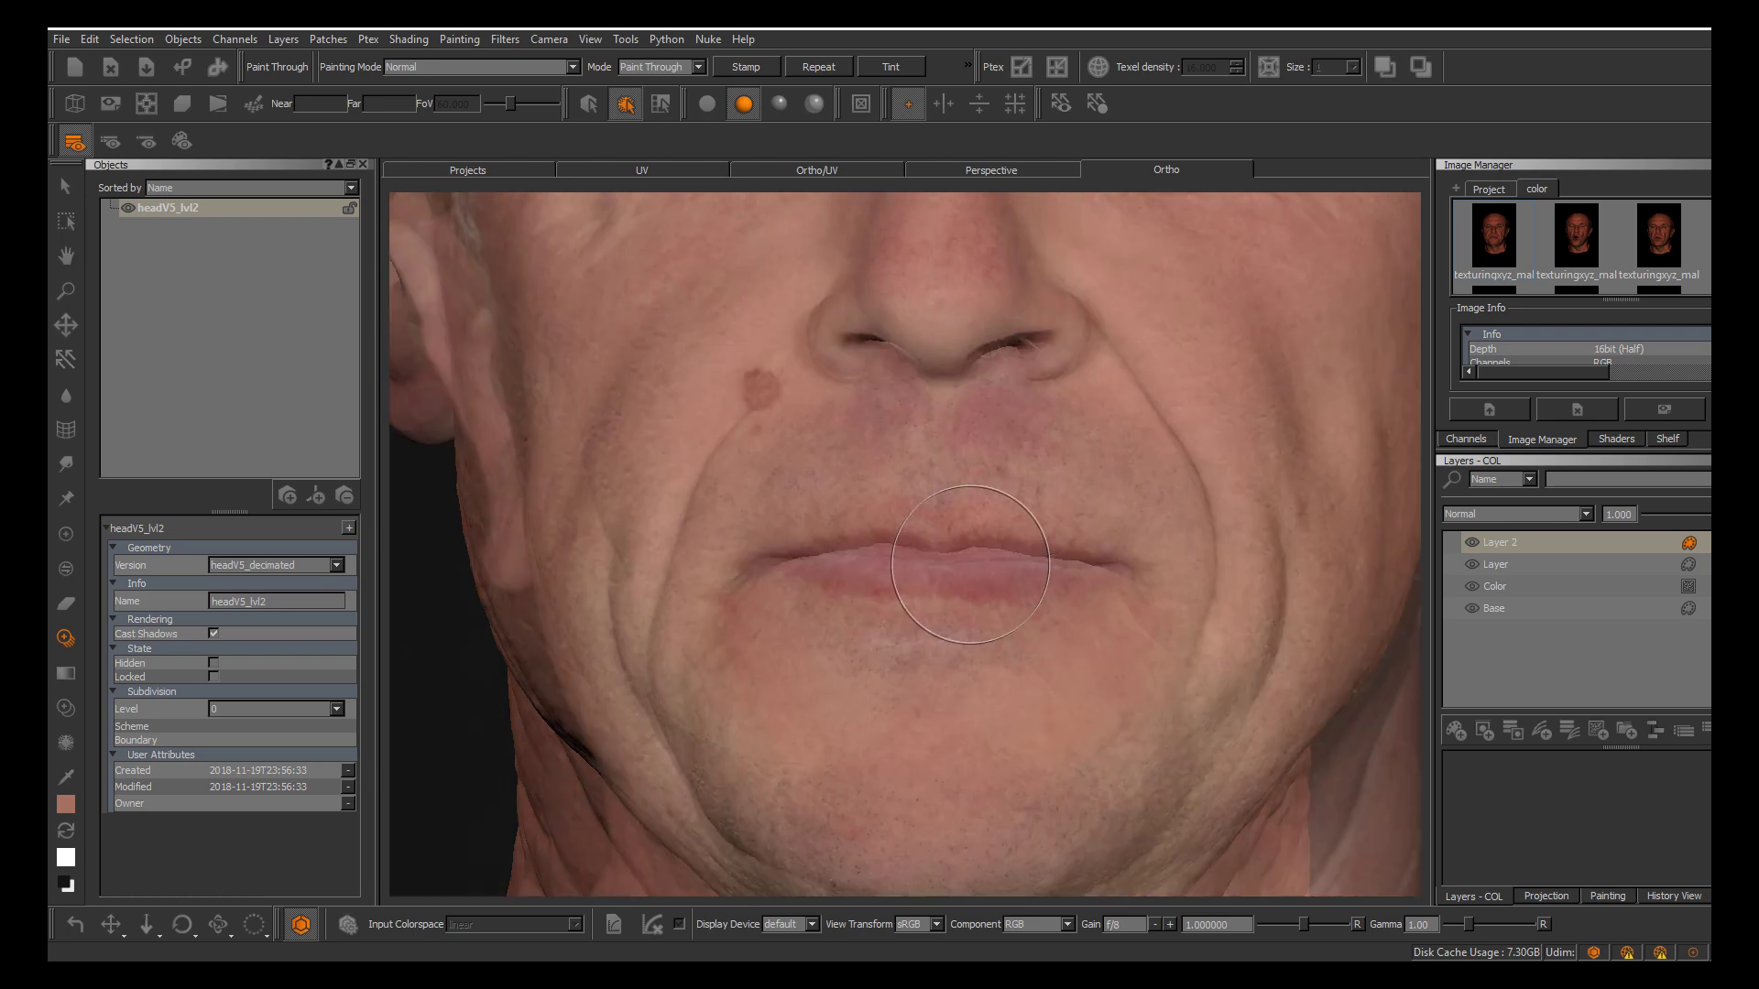
# Nudge the photo over the mouth and toggle the overlay repeatedly to compare its lip line with the model's
pyautogui.keyDown('shift'); pyautogui.moveTo(972, 515); pyautogui.dragTo(1098, 515); pyautogui.keyUp('shift')
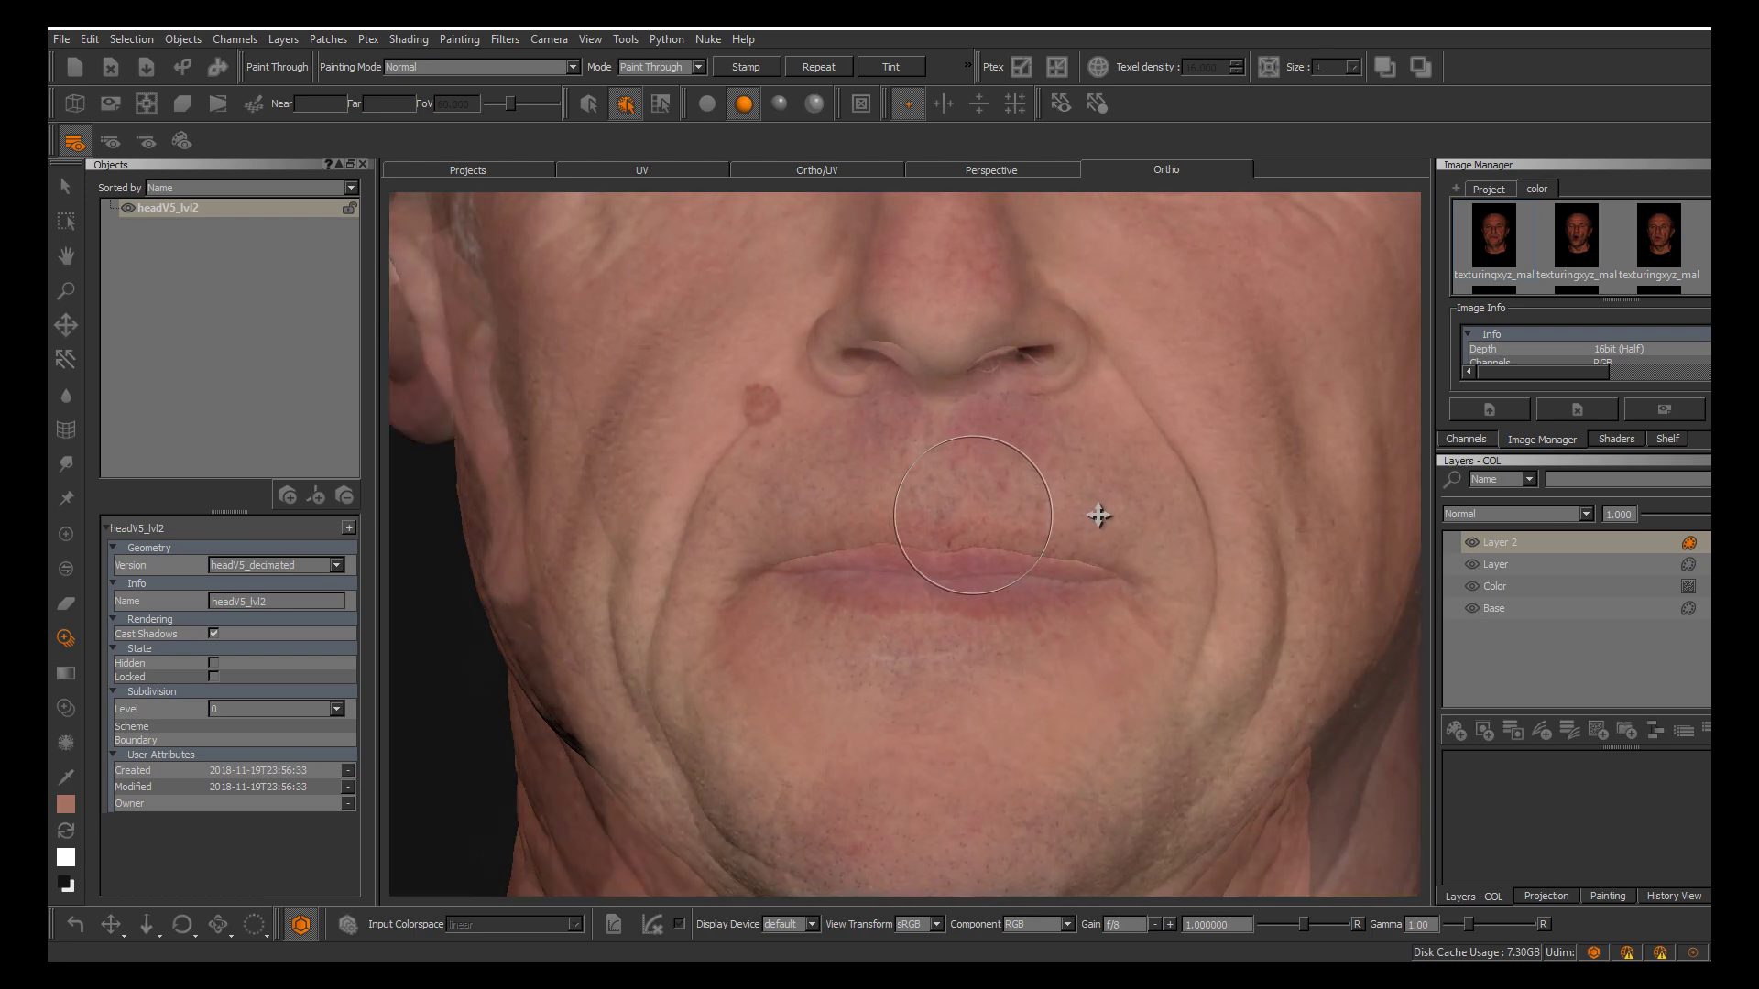
pyautogui.press("'")
pyautogui.press("'")
pyautogui.press("'")
pyautogui.press("'")
pyautogui.press("'")
pyautogui.press("'")
pyautogui.press("'")
pyautogui.press("'")
pyautogui.press("'")
pyautogui.press("'")
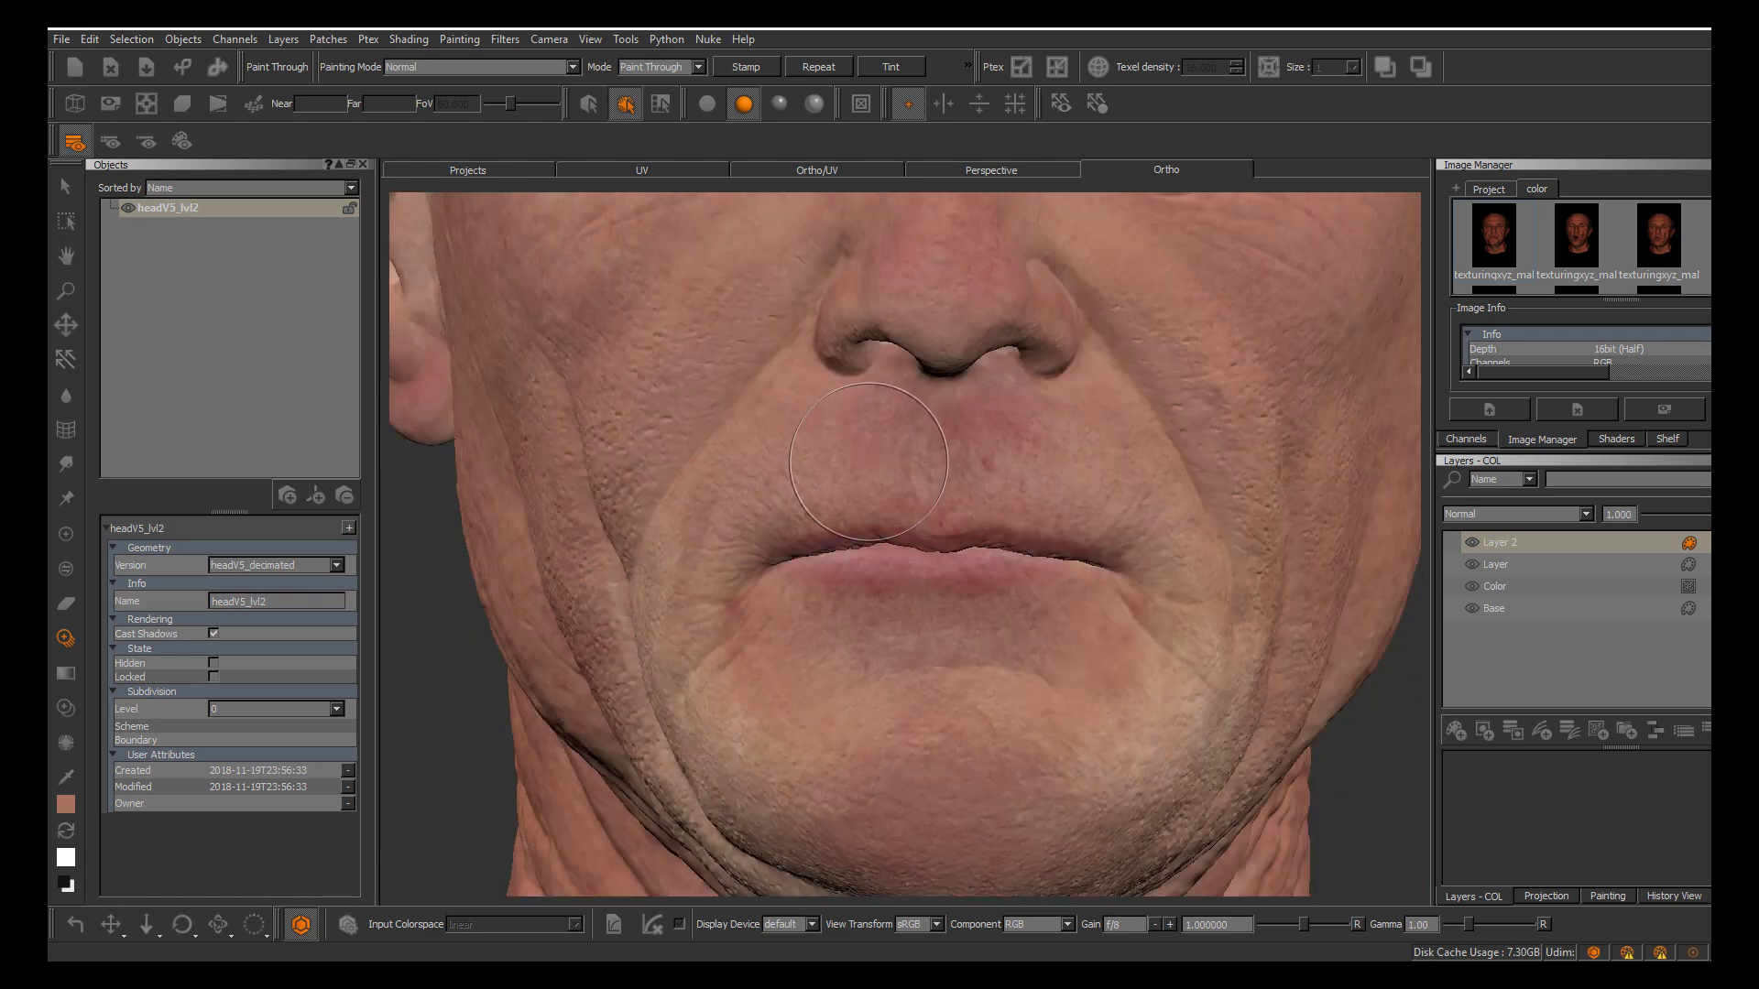
pyautogui.press("'")
pyautogui.press("'")
pyautogui.press("'")
# Align the photo with the model's upper lip and nose and paint its skin color between the nose and mouth, undoing one stroke
pyautogui.keyDown('shift'); pyautogui.moveTo(1102, 525); pyautogui.dragTo(1098, 515); pyautogui.keyUp('shift')
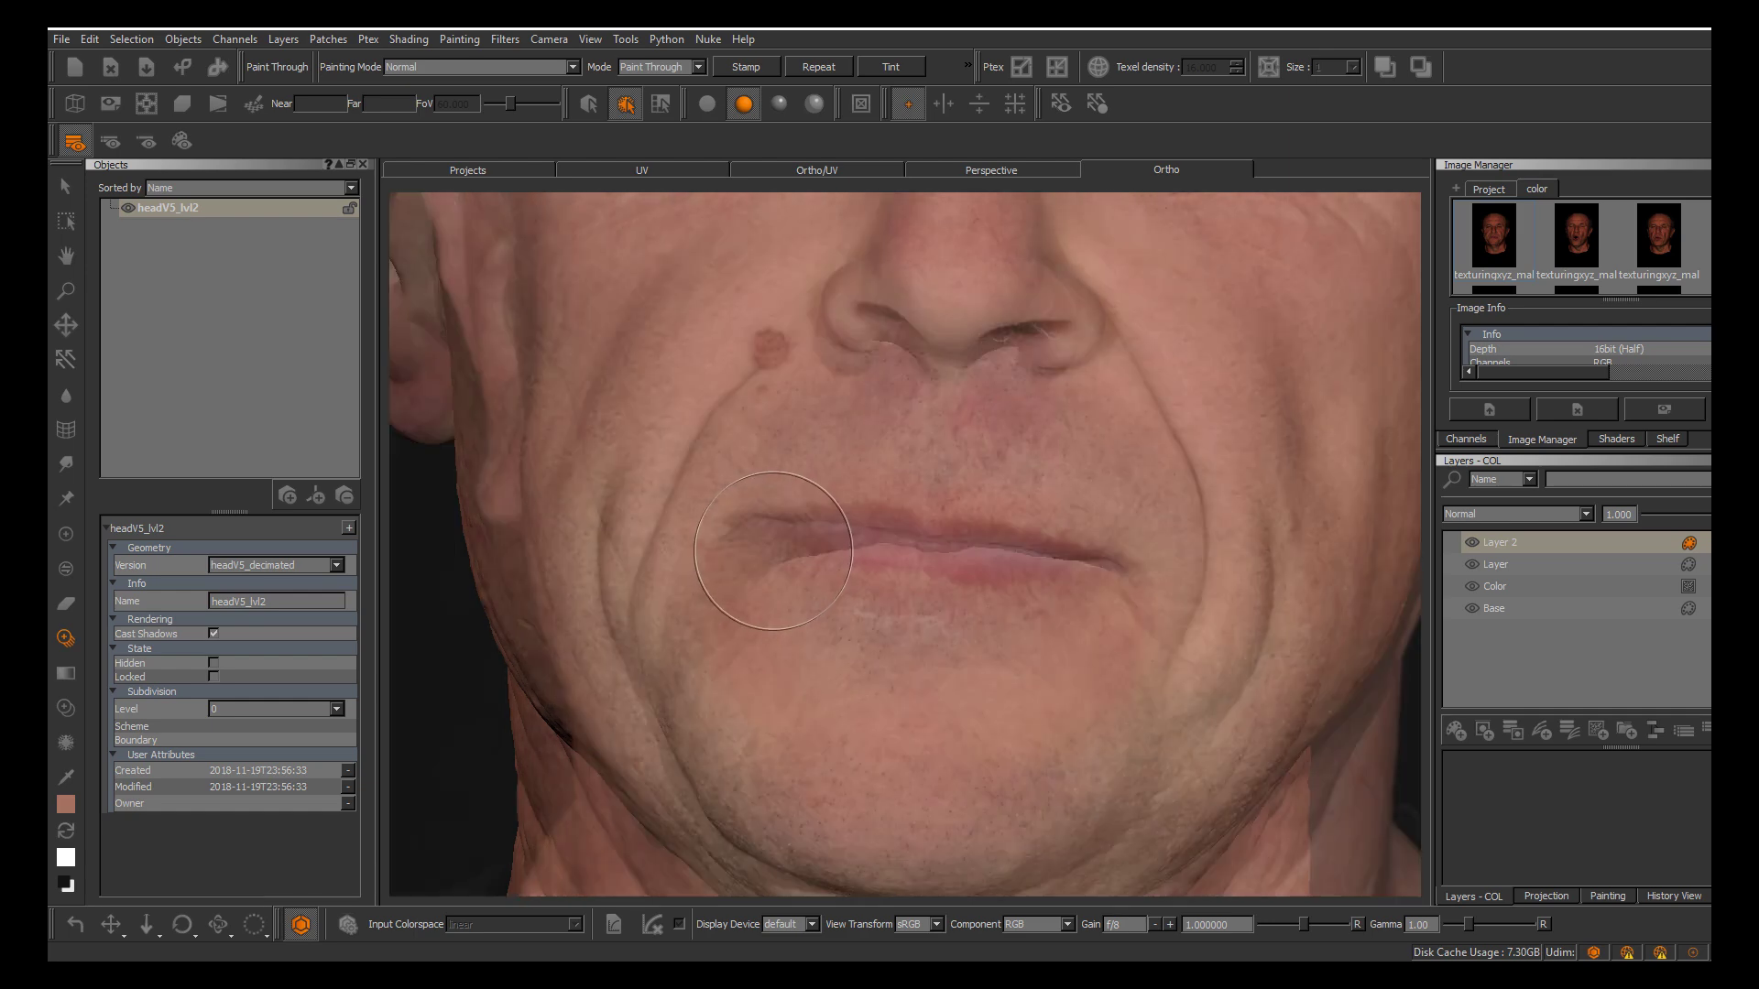
pyautogui.keyDown('ctrl'); pyautogui.moveTo(878, 501); pyautogui.dragTo(1098, 515); pyautogui.keyUp('ctrl')
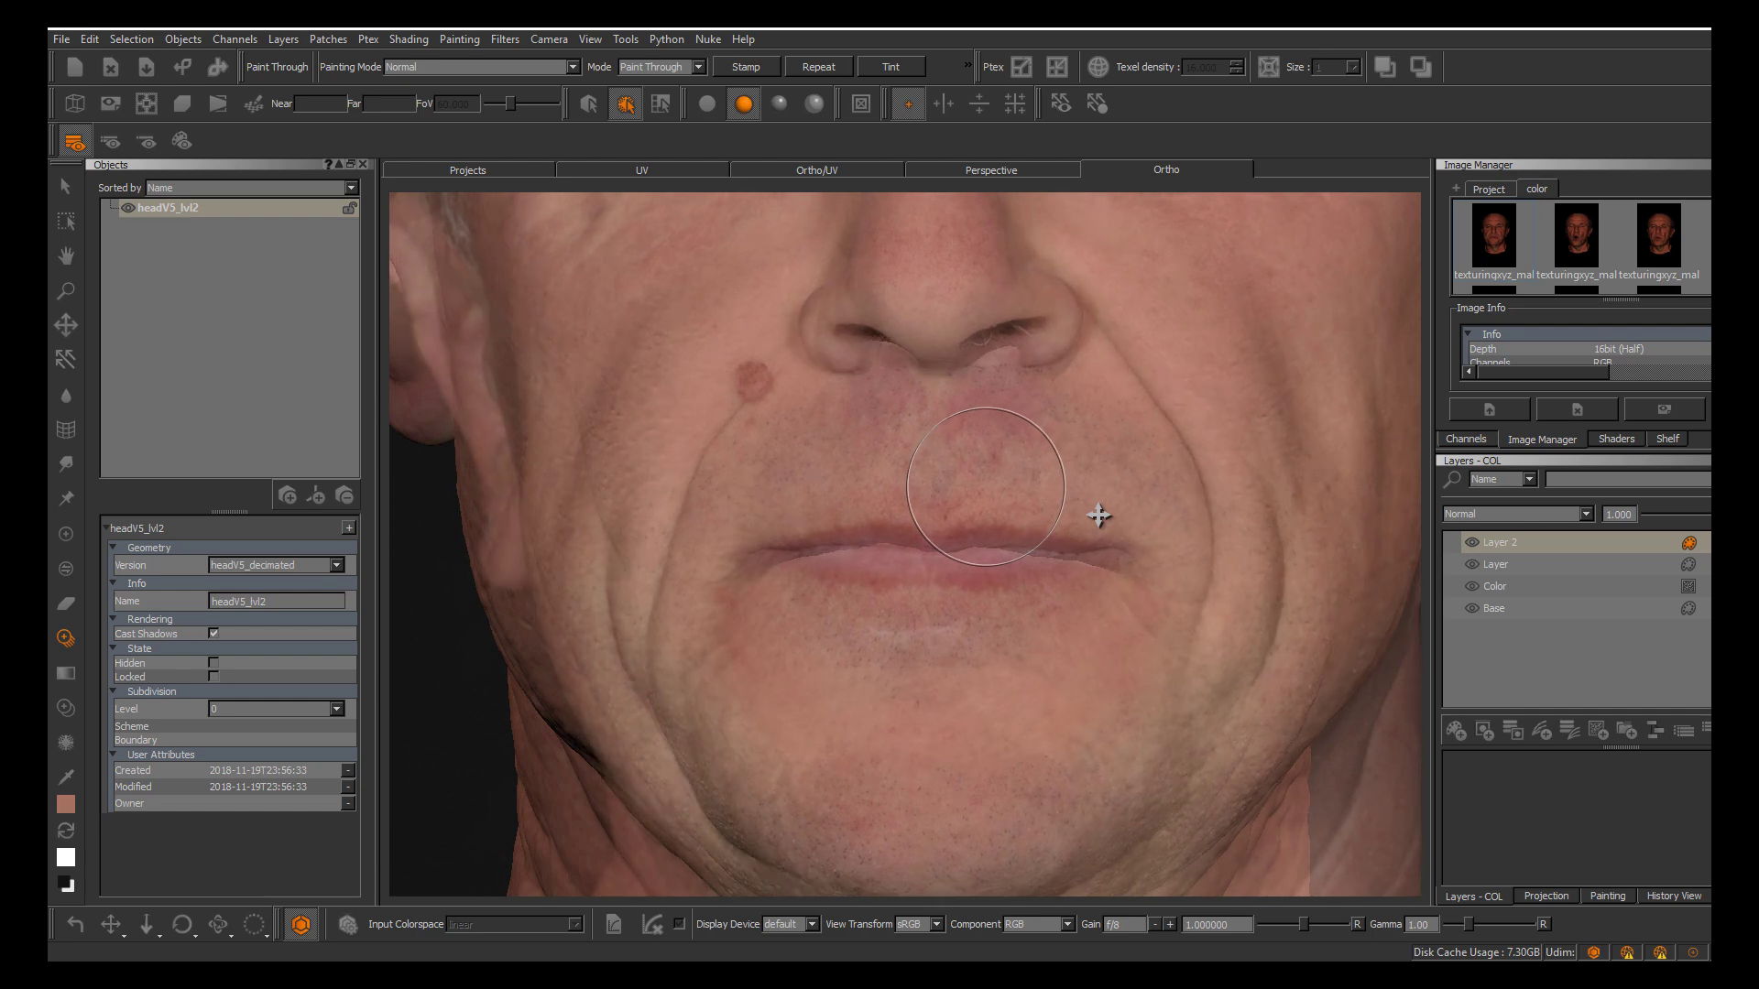
pyautogui.moveTo(986, 487); pyautogui.dragTo(928, 453)
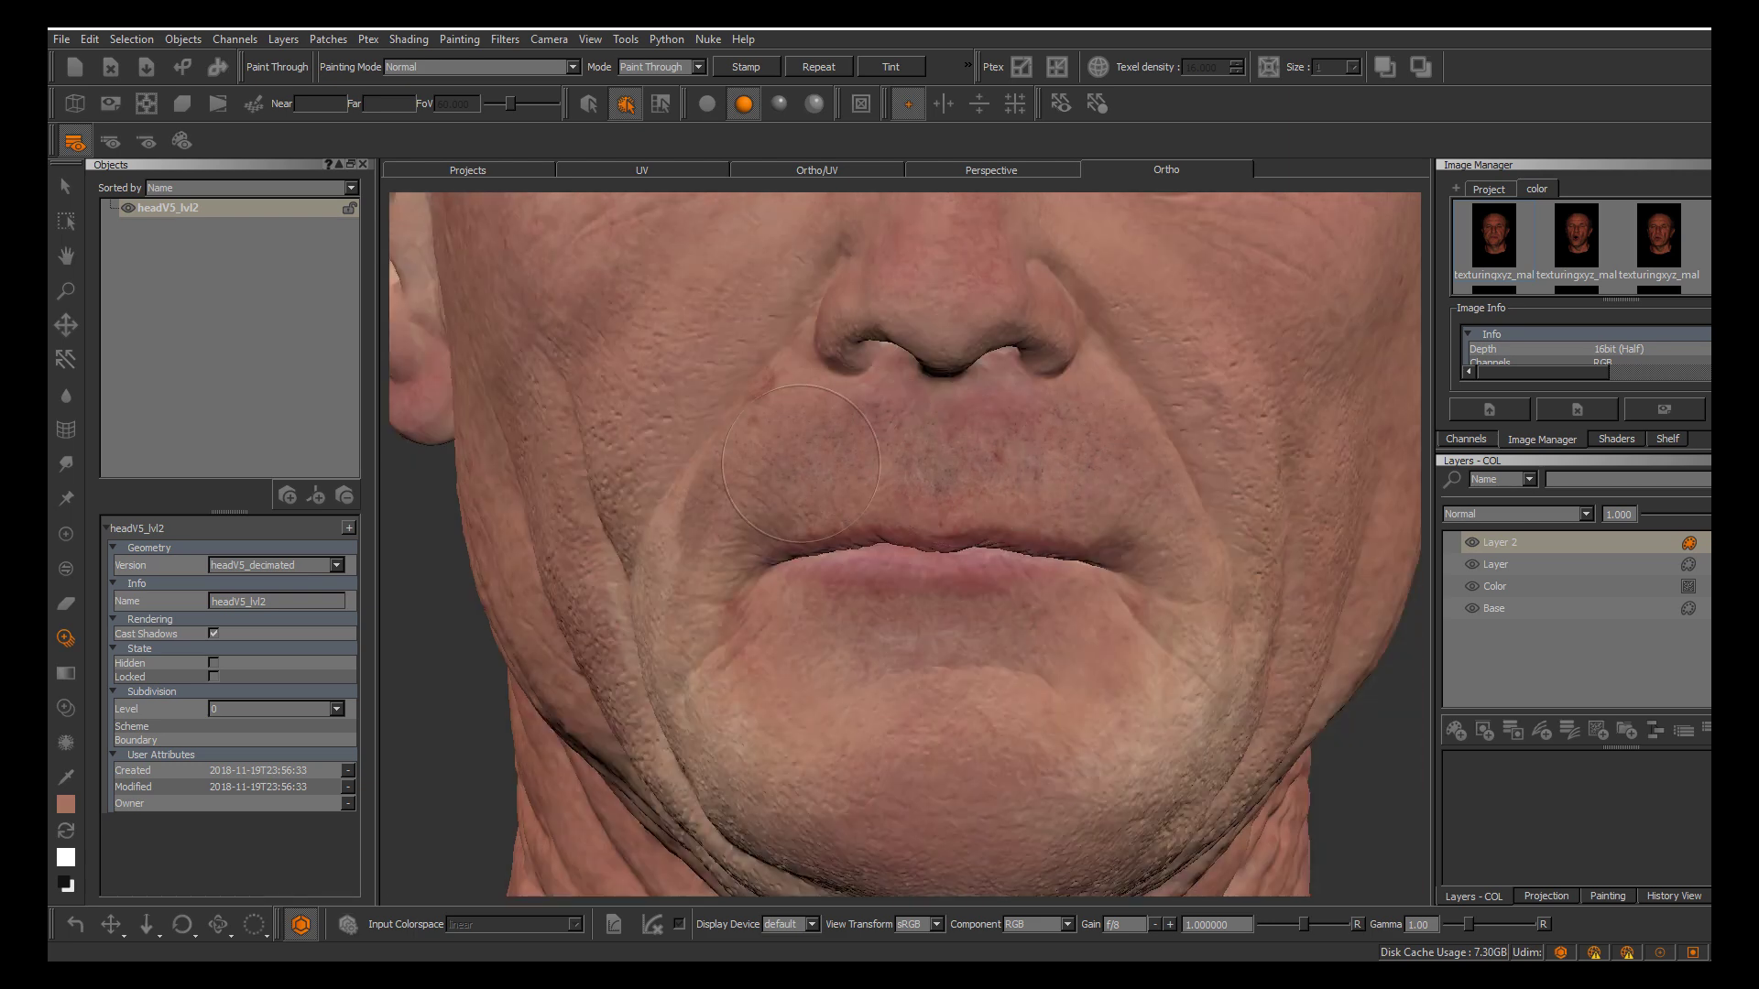
pyautogui.hotkey('ctrl', 'z')
pyautogui.moveTo(787, 429)
pyautogui.mouseDown()
pyautogui.moveTo(765, 462)
pyautogui.moveTo(792, 410)
pyautogui.mouseUp()
pyautogui.press('r')
pyautogui.press("'")
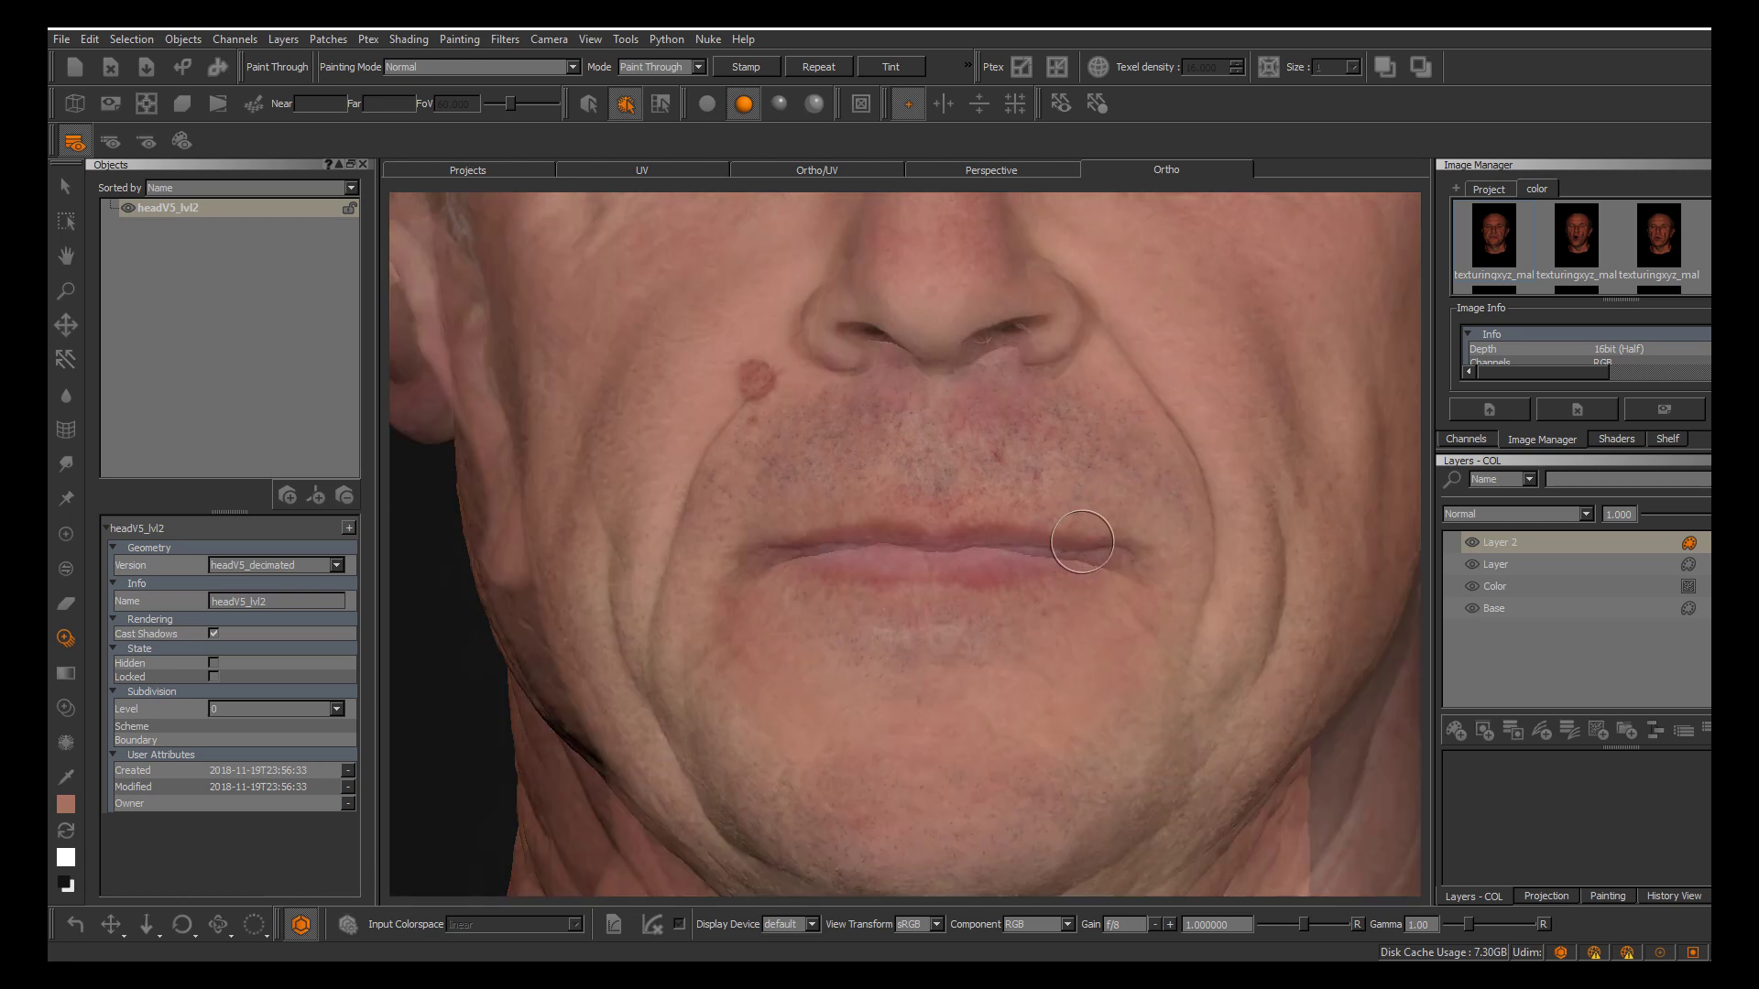
# Try to project the photo's skin onto the model's left mouth corner, and undo the recent strokes
pyautogui.click(1082, 545)
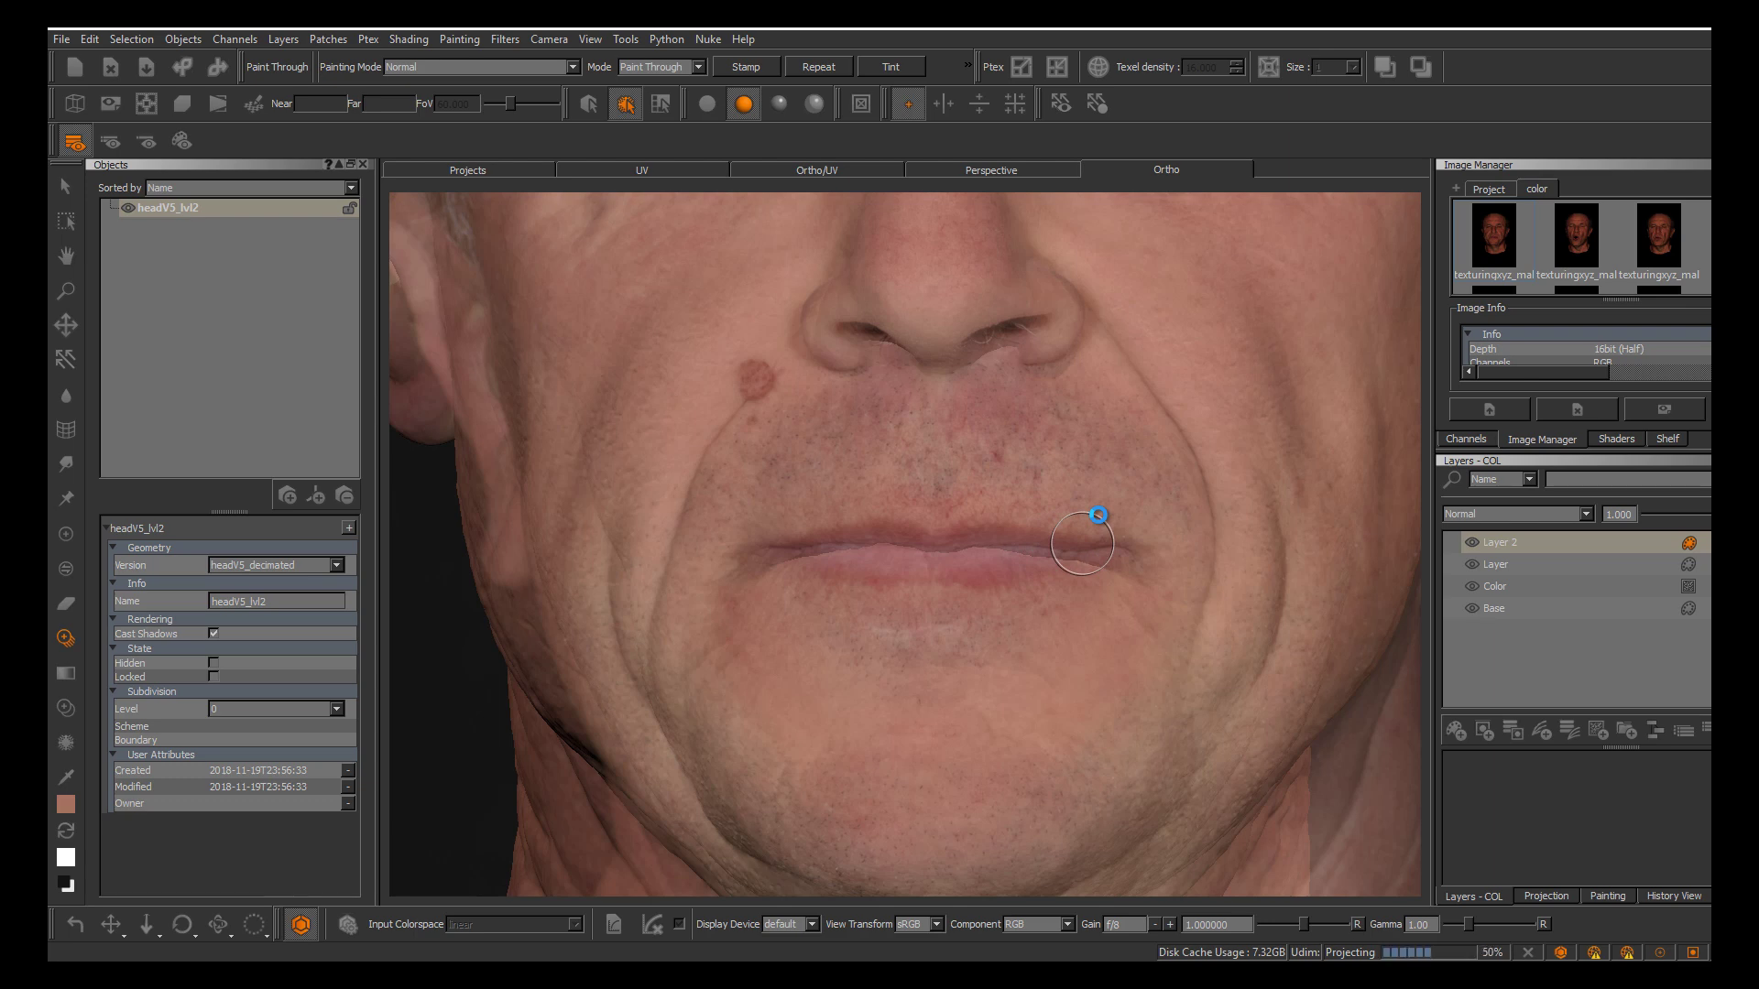
pyautogui.hotkey('ctrl', 'z')
pyautogui.hotkey('ctrl', 'z')
pyautogui.hotkey('ctrl', 'z')
# Realign the photo with the model's lip line, checking it with the overlay toggled, and paint along the upper lip out to both mouth corners
pyautogui.moveTo(891, 530)
pyautogui.keyDown('alt'); pyautogui.mouseDown()
pyautogui.moveTo(983, 536)
pyautogui.moveTo(971, 523)
pyautogui.mouseUp(); pyautogui.keyUp('alt')
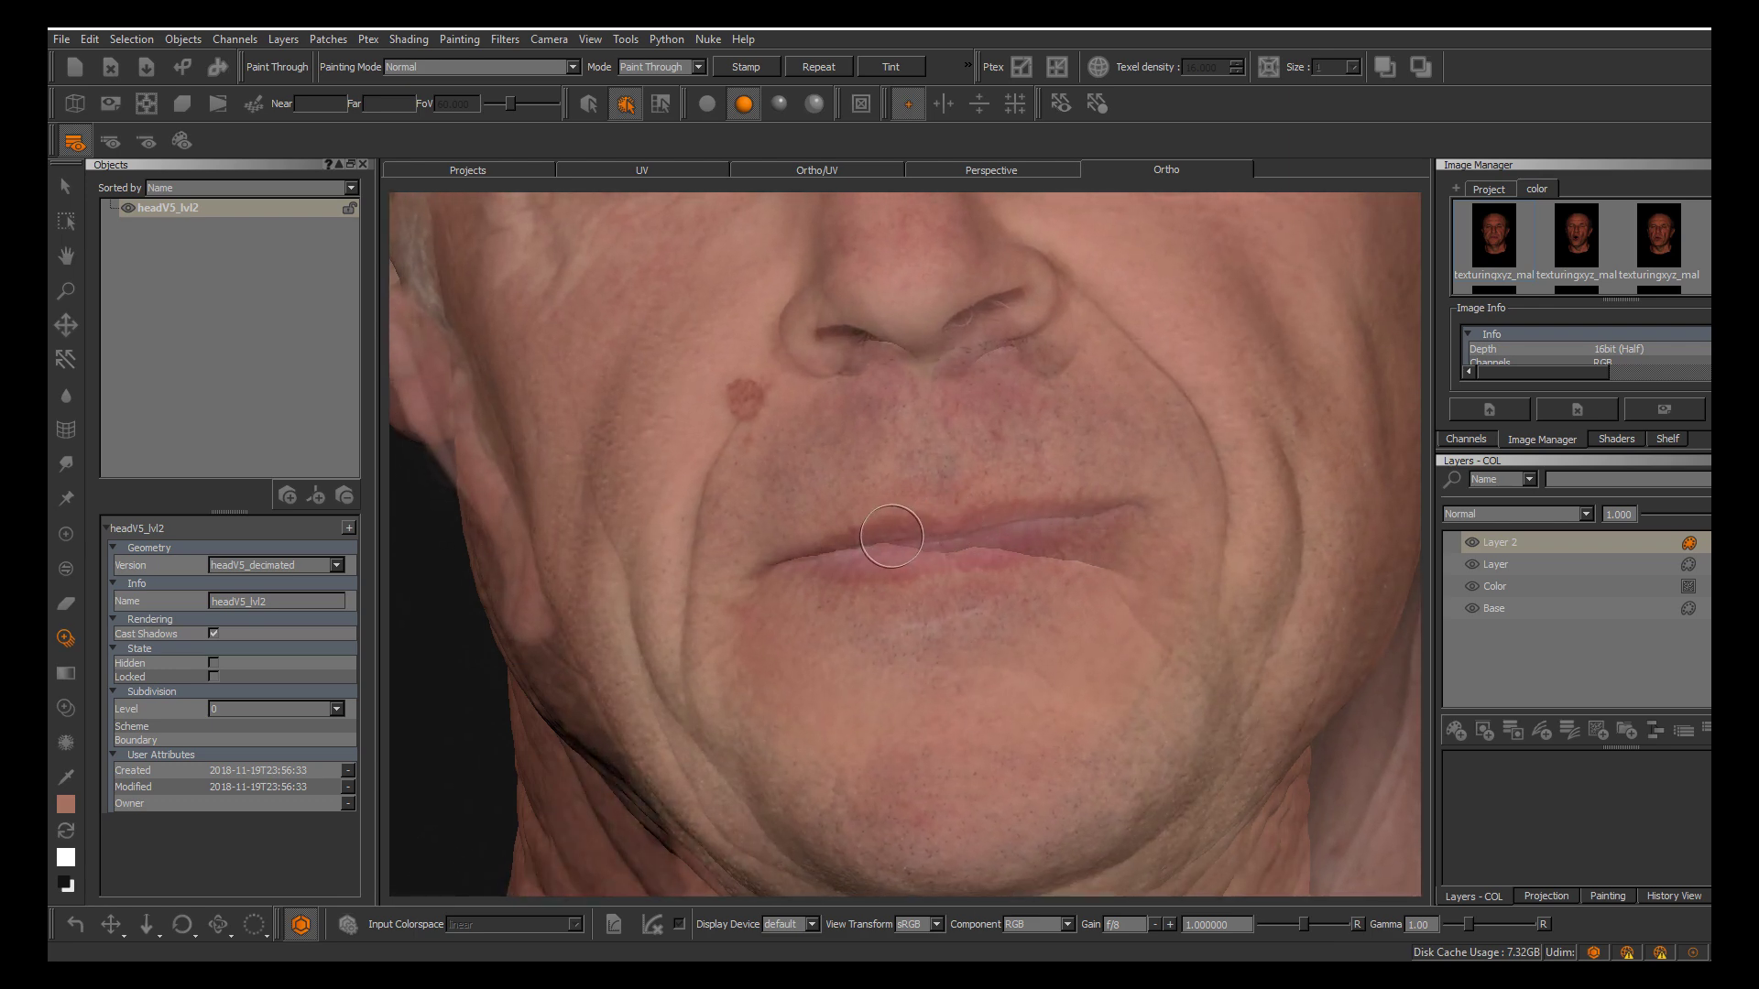
pyautogui.press("'")
pyautogui.press("'")
pyautogui.press("'")
pyautogui.press("'")
pyautogui.moveTo(916, 541)
pyautogui.keyDown('shift'); pyautogui.mouseDown()
pyautogui.moveTo(963, 573)
pyautogui.moveTo(915, 536)
pyautogui.moveTo(826, 535)
pyautogui.mouseUp(); pyautogui.keyUp('shift')
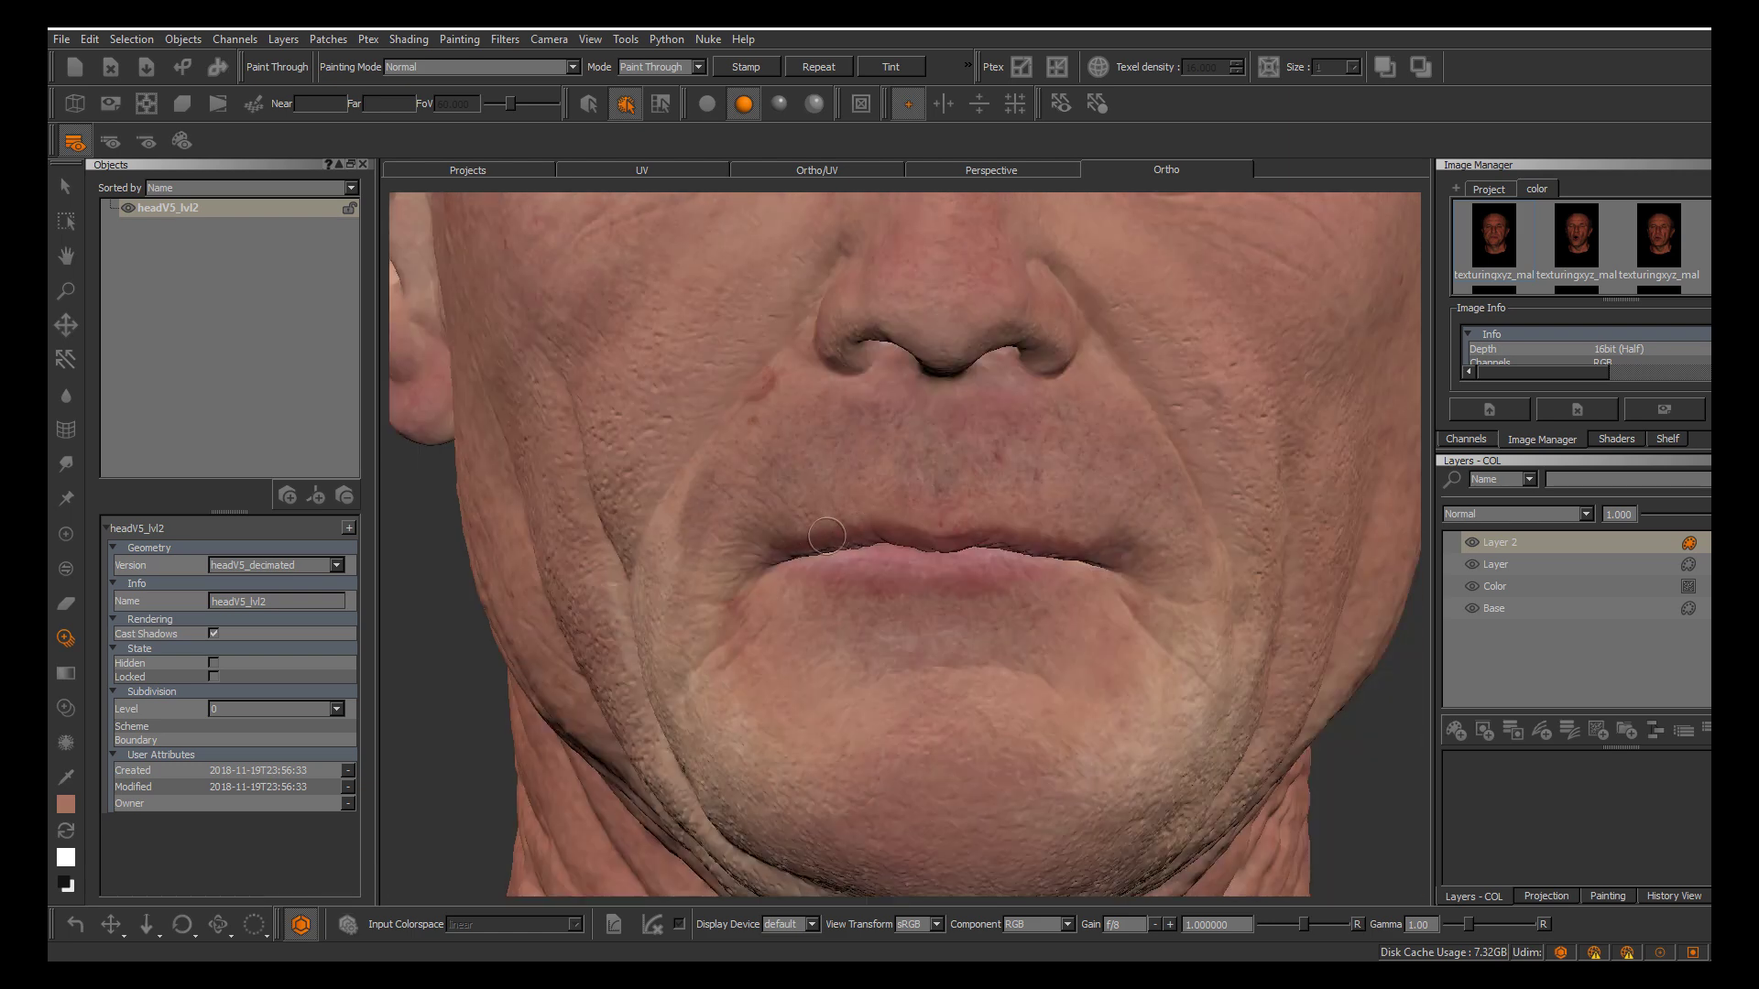
pyautogui.moveTo(1047, 536); pyautogui.dragTo(1050, 539)
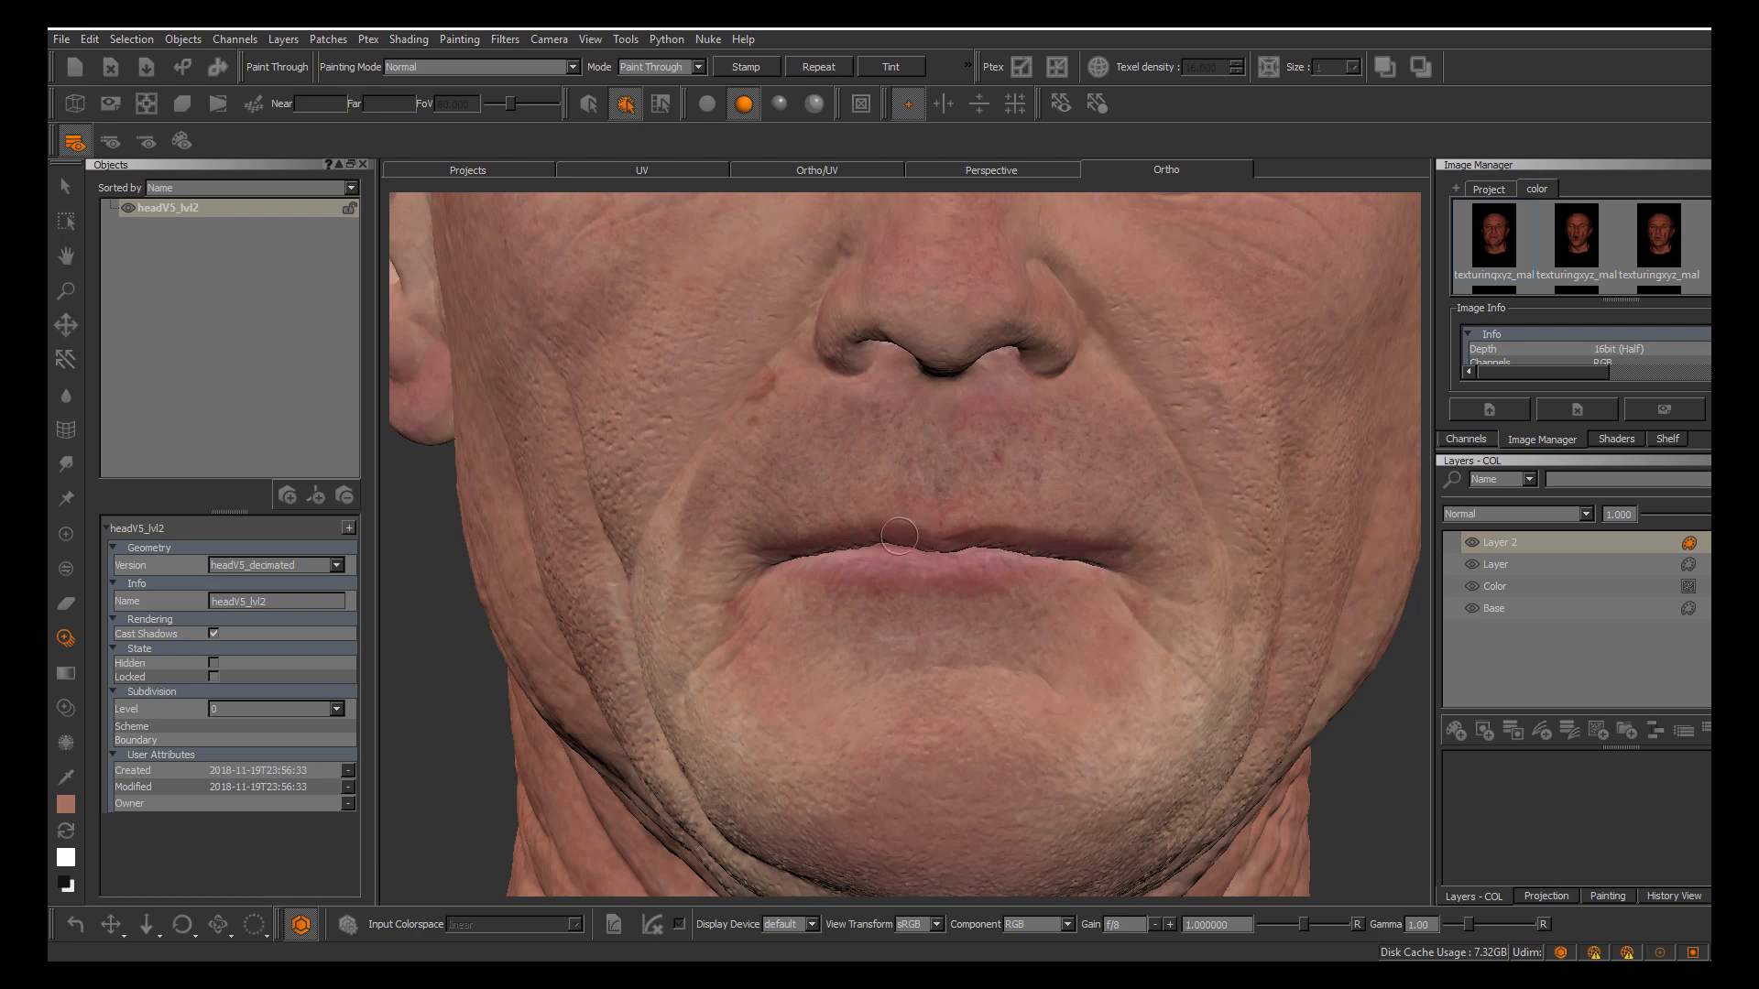
pyautogui.moveTo(815, 541); pyautogui.dragTo(777, 544)
pyautogui.moveTo(1112, 544)
pyautogui.mouseDown()
pyautogui.moveTo(1102, 523)
pyautogui.moveTo(1157, 499)
pyautogui.mouseUp()
# Warp the painted lip strip with a grid reduced to two by two cells, pulling its outer points down toward the mouth corners
pyautogui.click(66, 430)
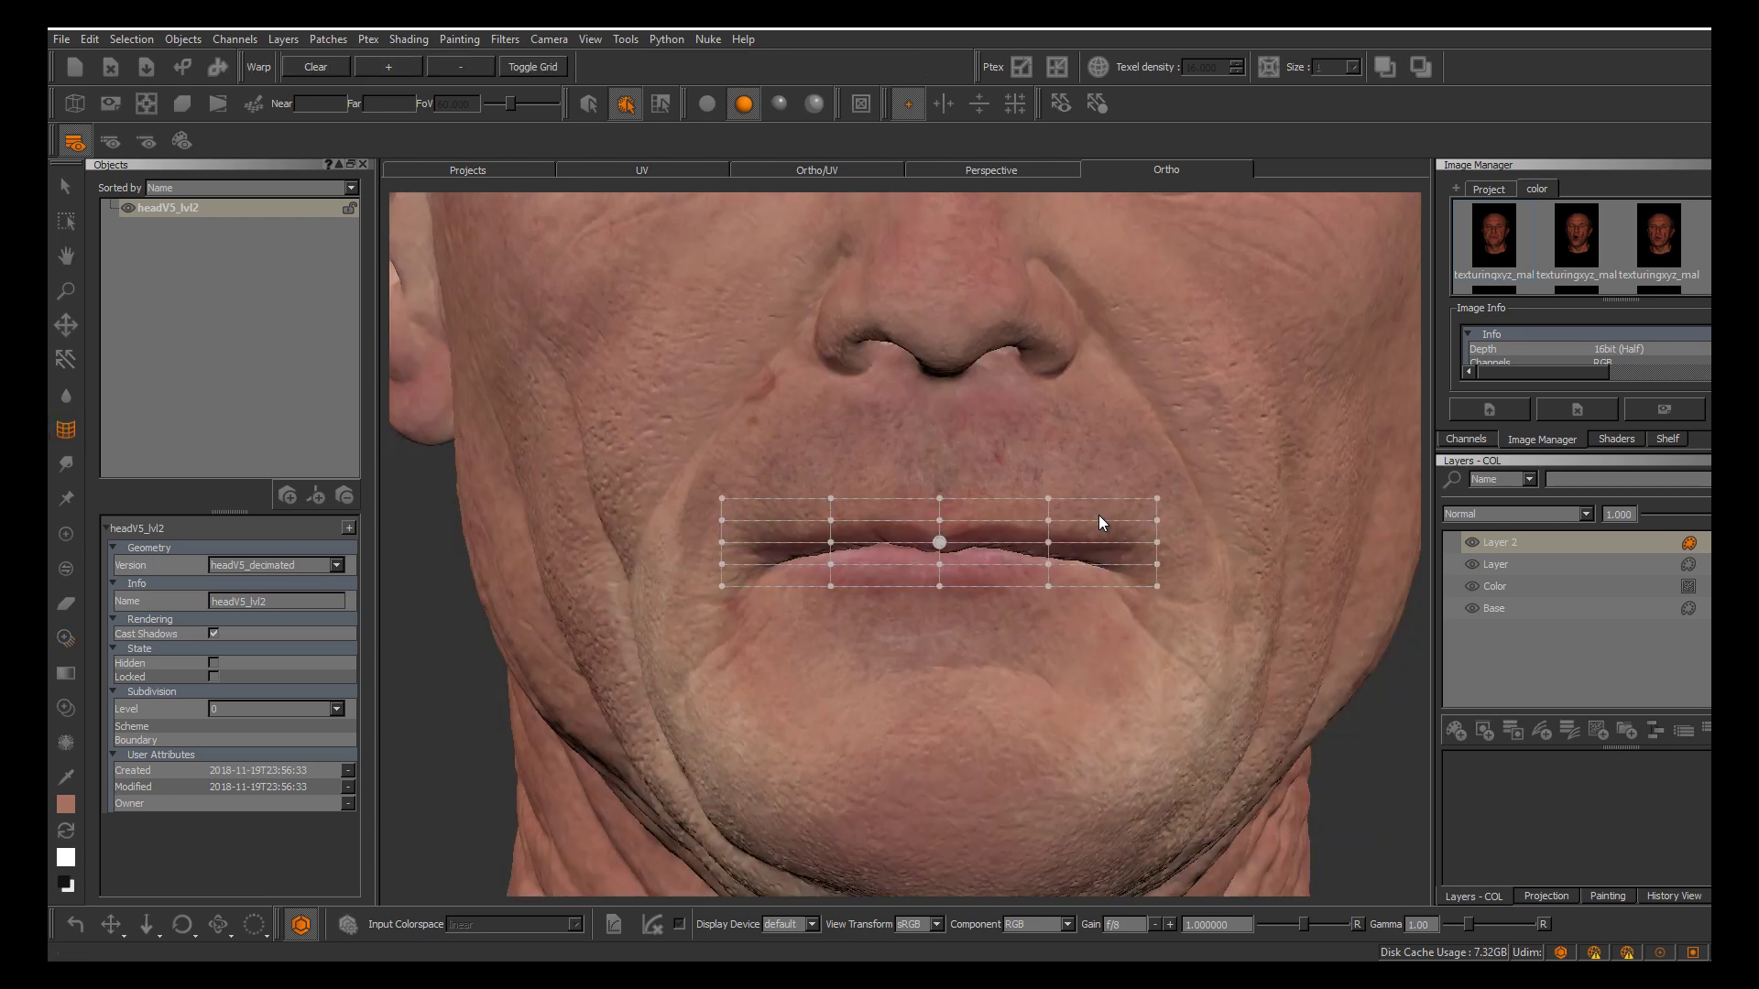
pyautogui.press('-')
pyautogui.press('-')
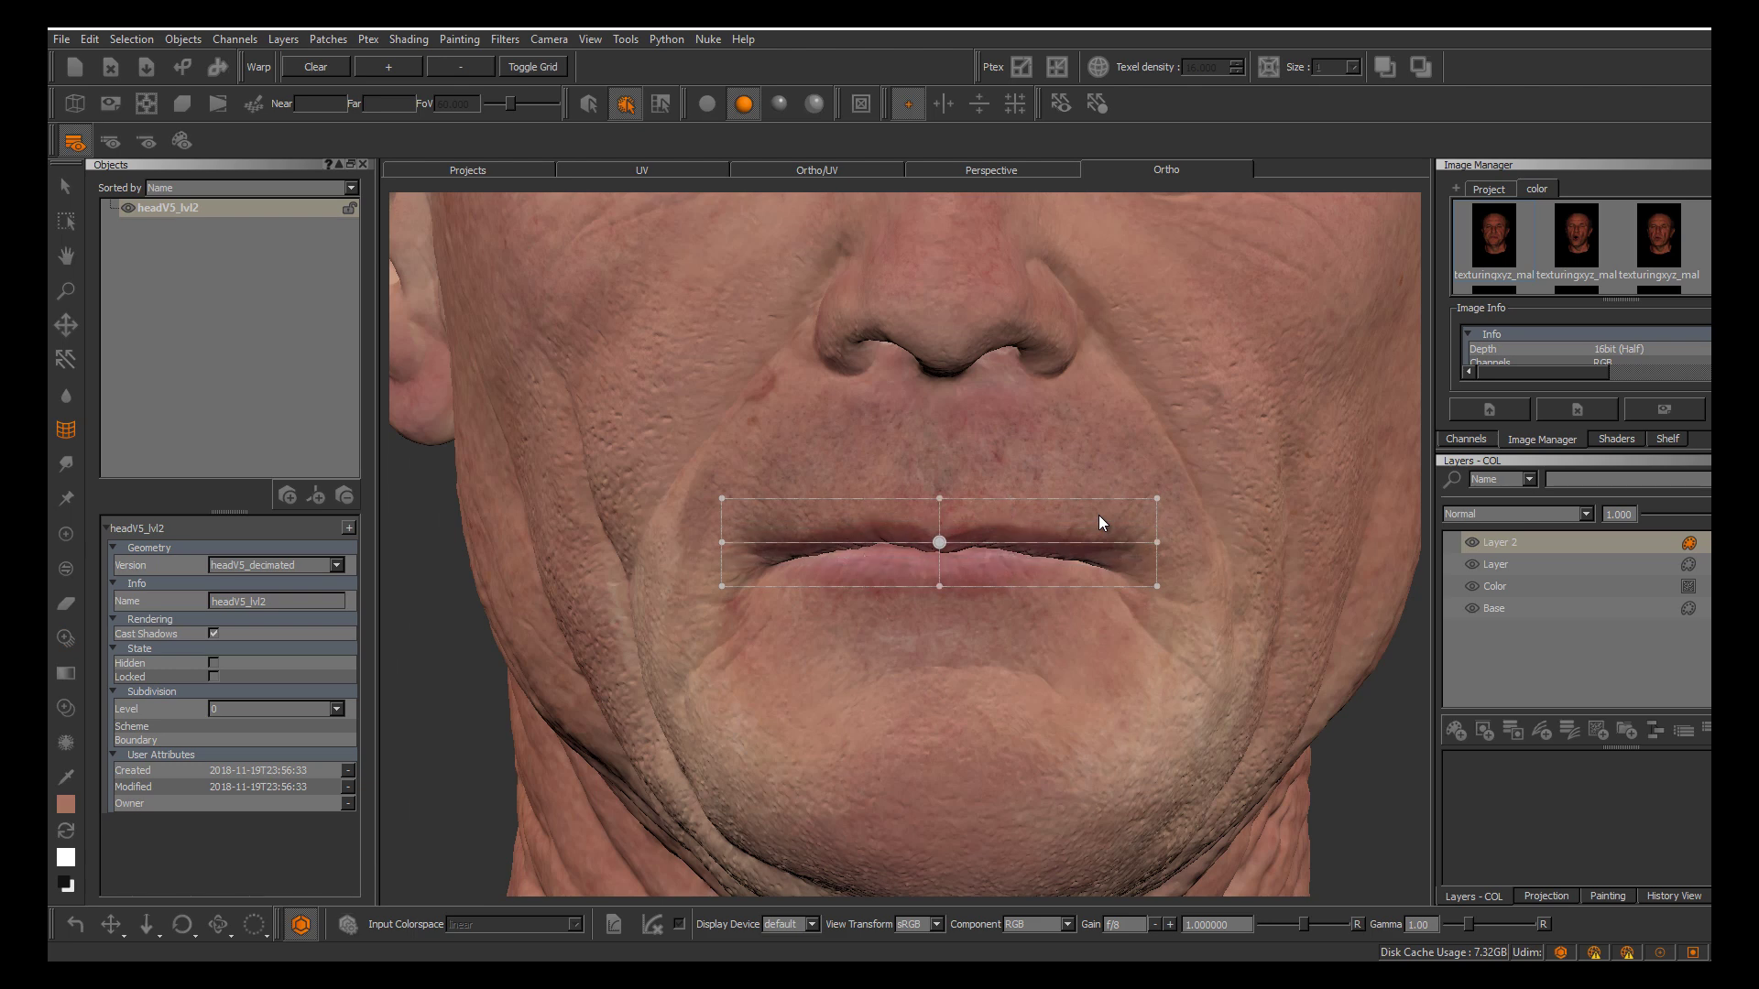
pyautogui.moveTo(721, 542); pyautogui.dragTo(724, 564)
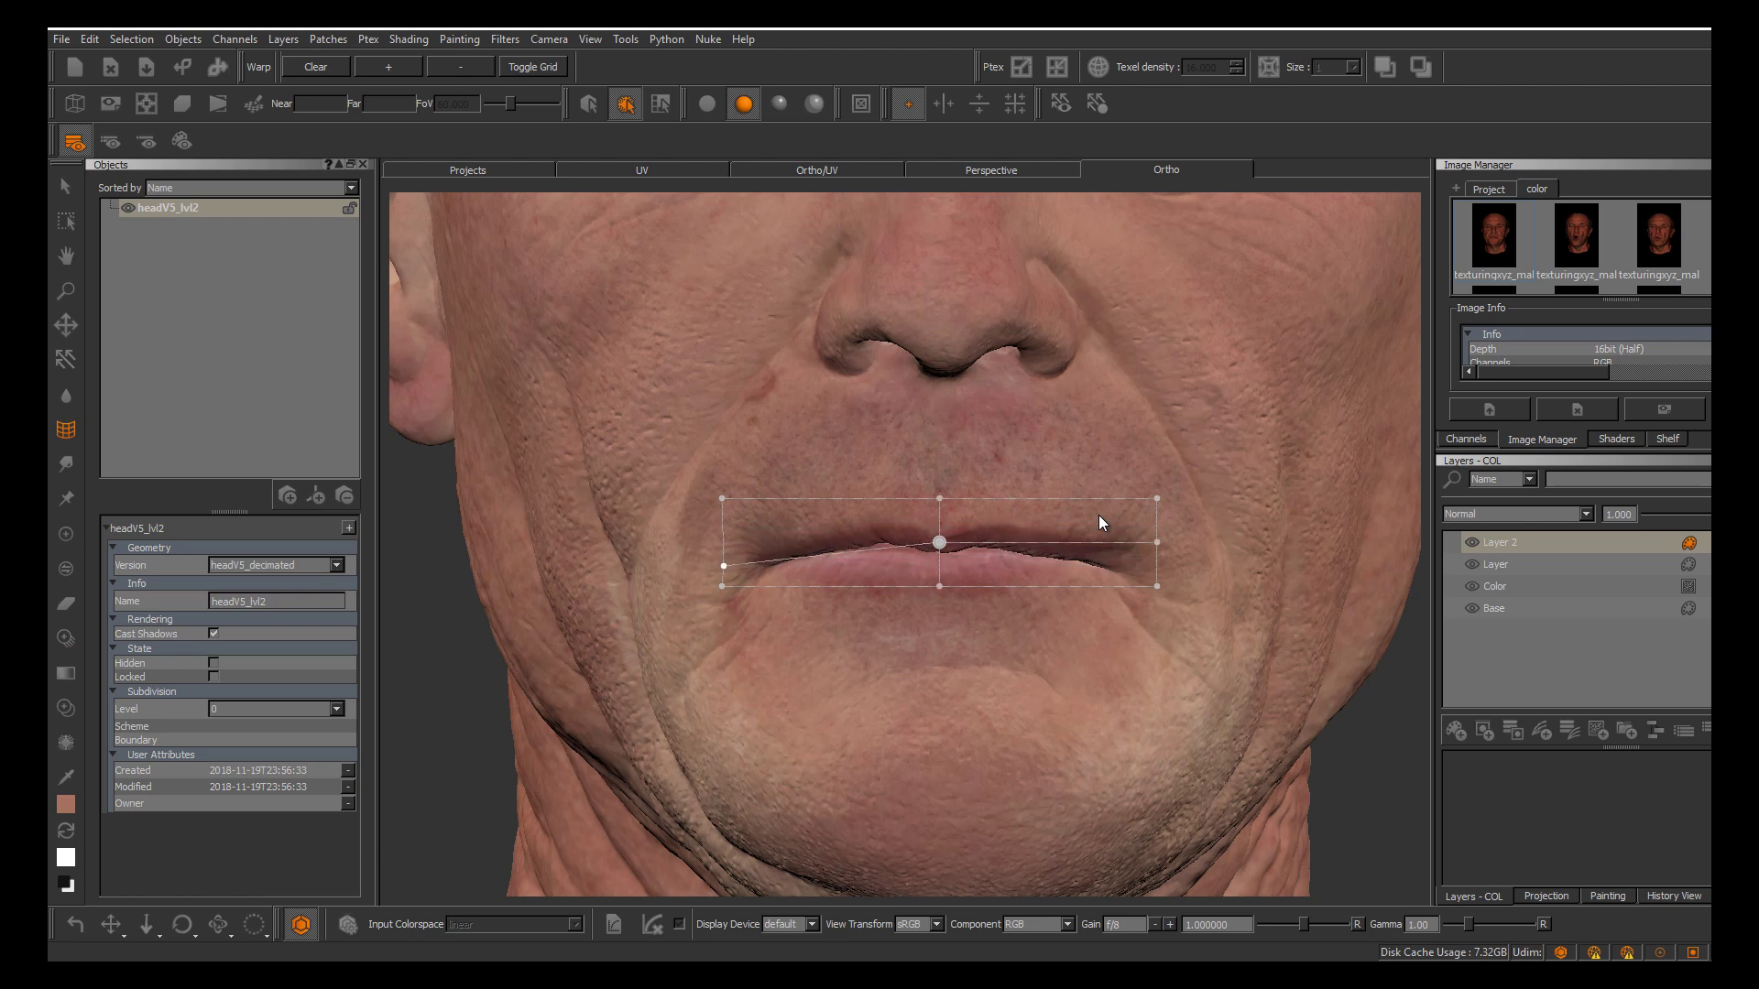
pyautogui.moveTo(1157, 542); pyautogui.dragTo(1148, 568)
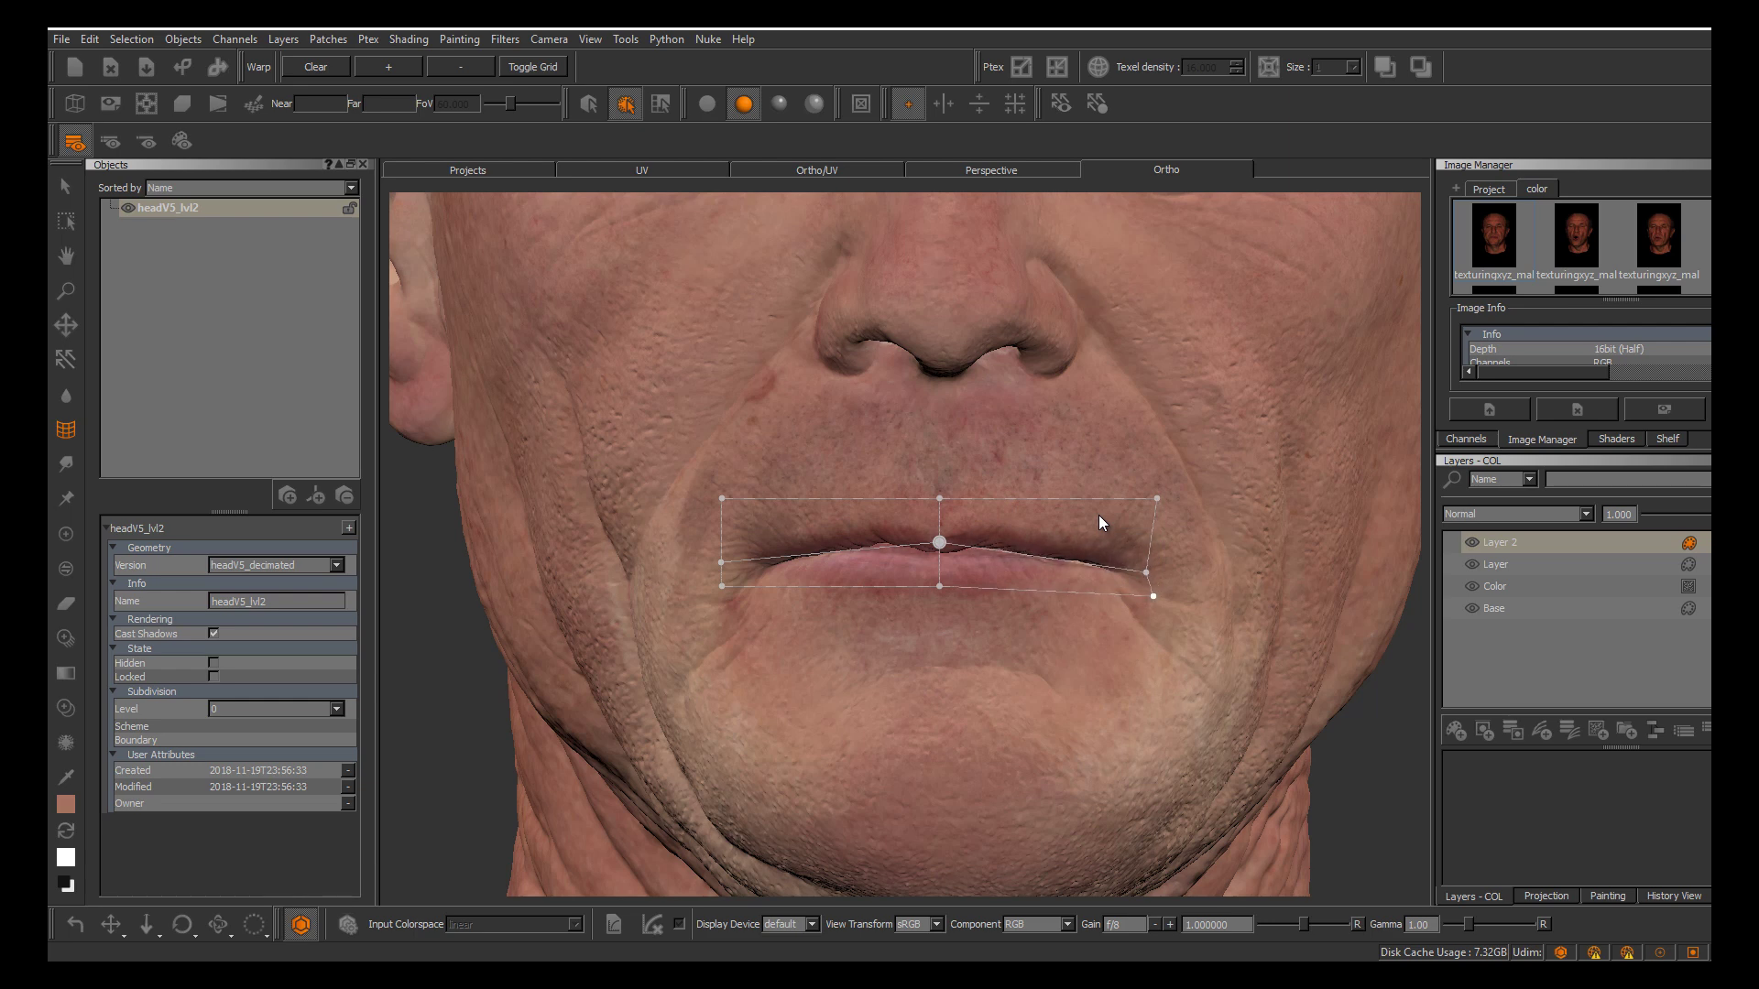
# Subdivide the warp grid to three by three cells, raise its two lower inner points to the lip line, and bake the paint
pyautogui.press('+')
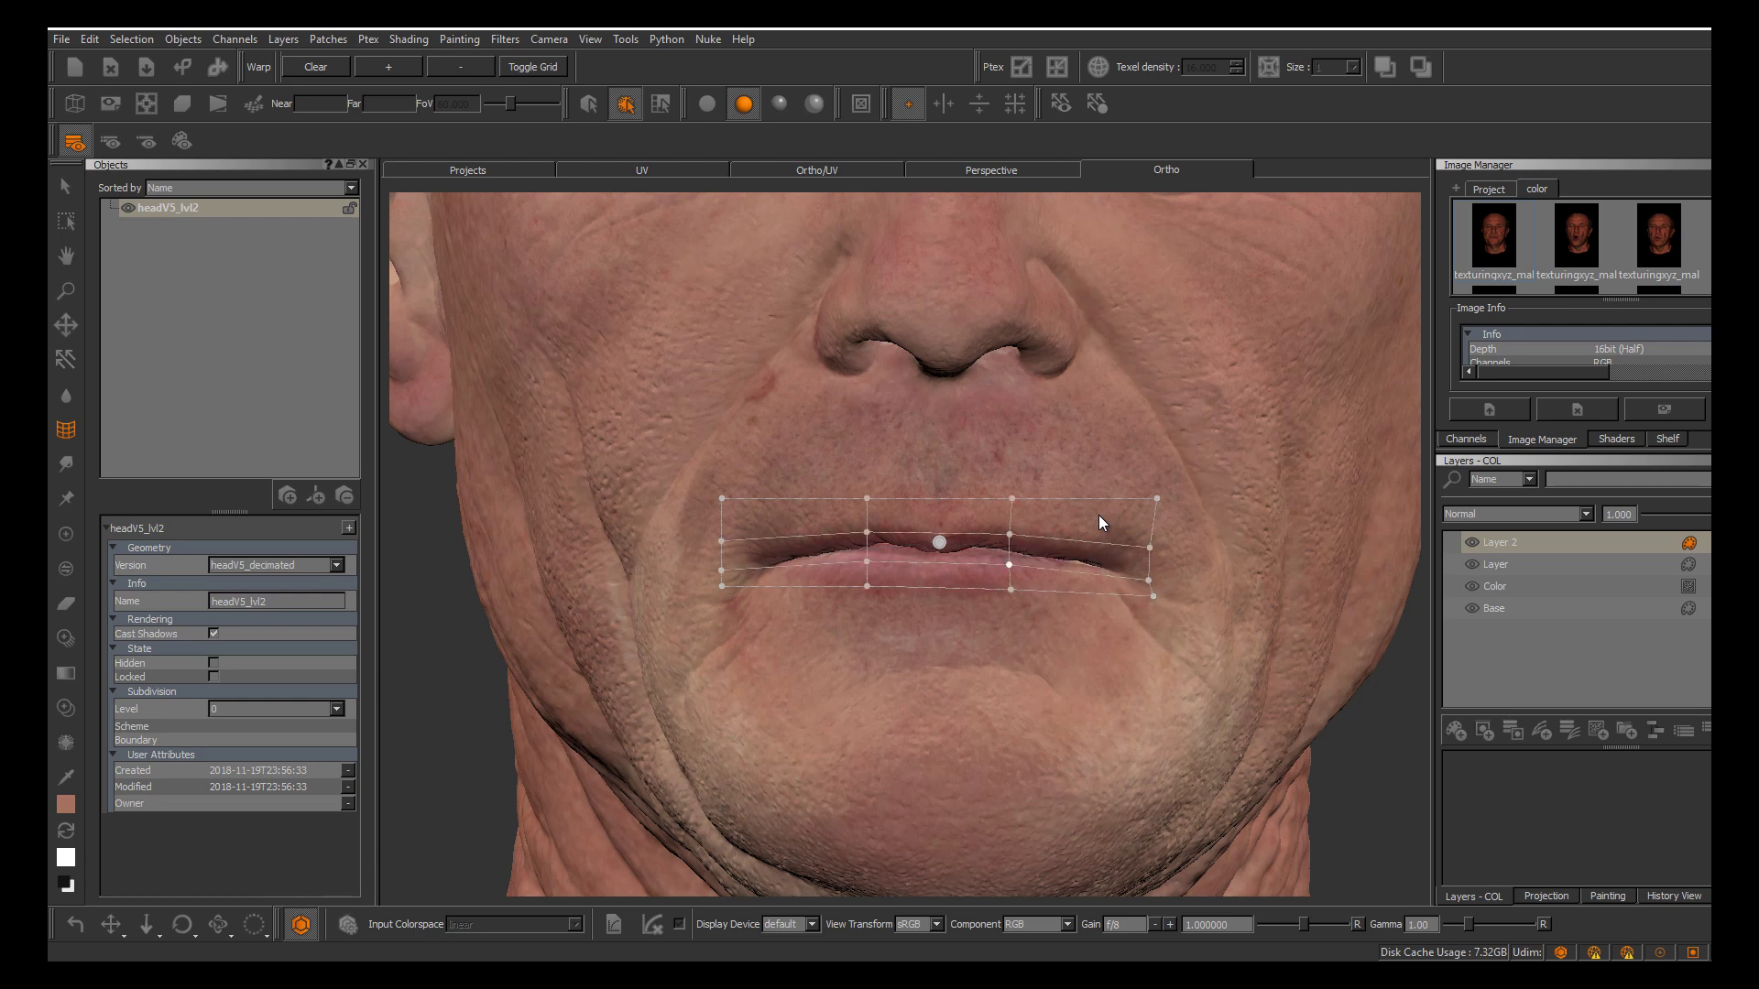
pyautogui.moveTo(1007, 559); pyautogui.dragTo(1002, 550)
pyautogui.moveTo(866, 562); pyautogui.dragTo(868, 549)
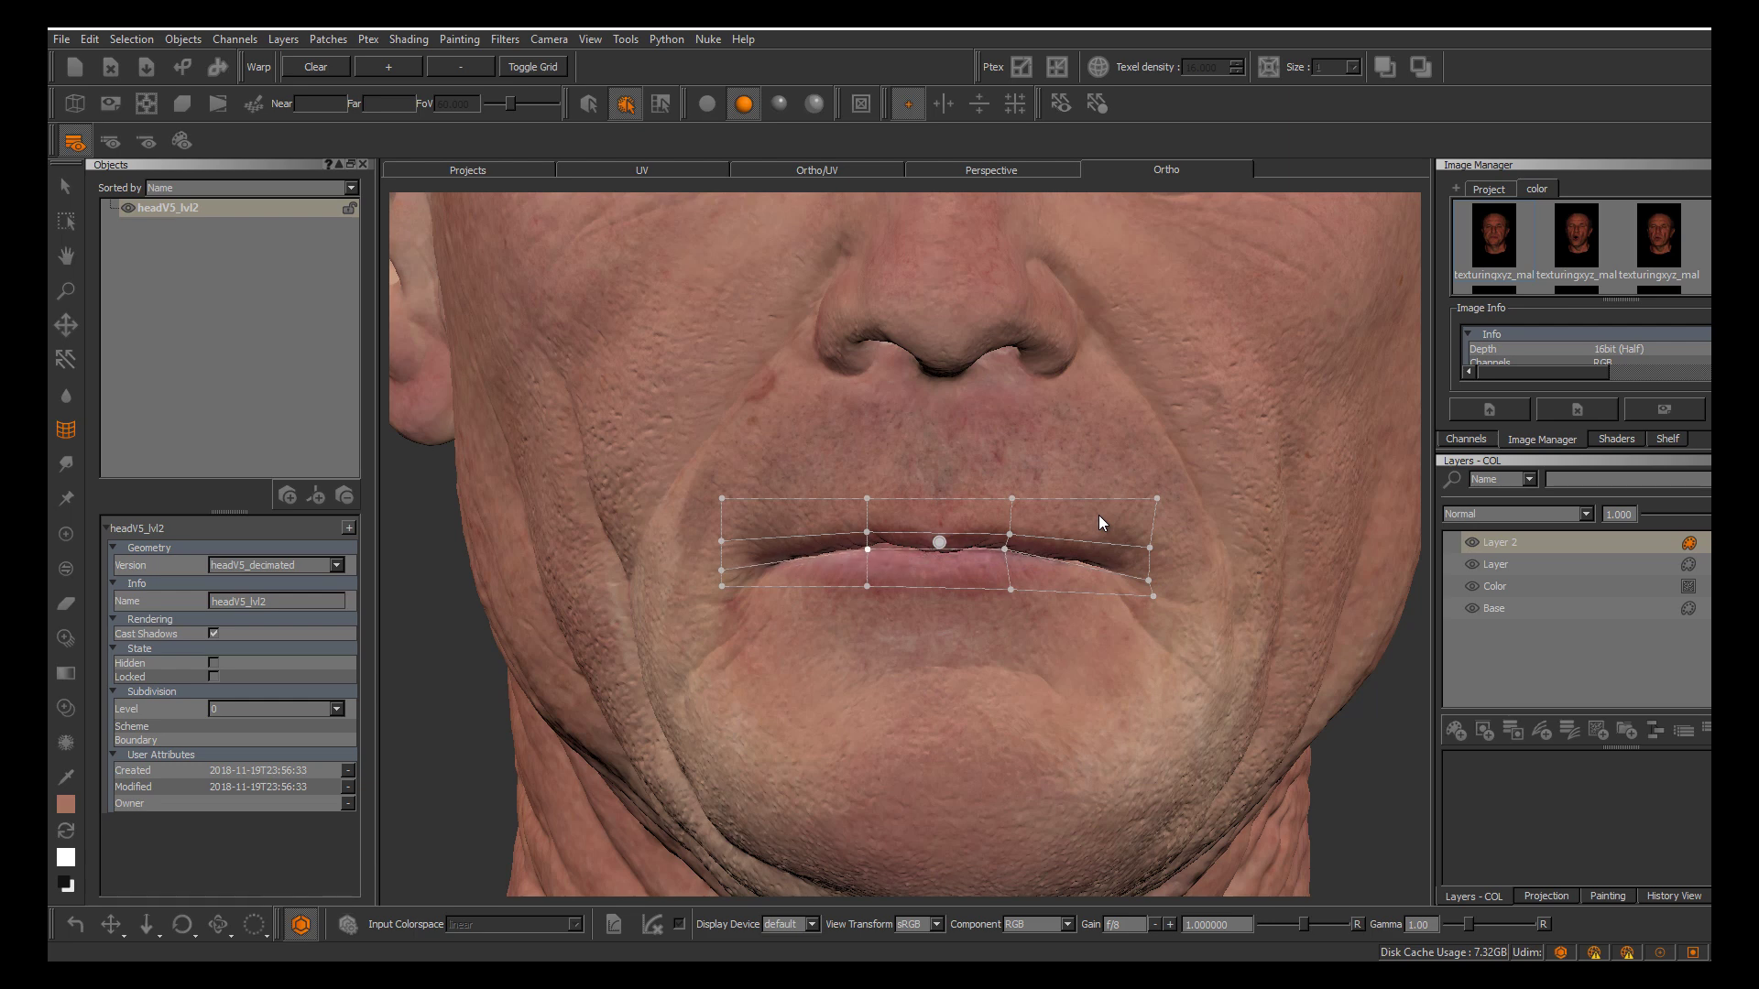
pyautogui.press('b')
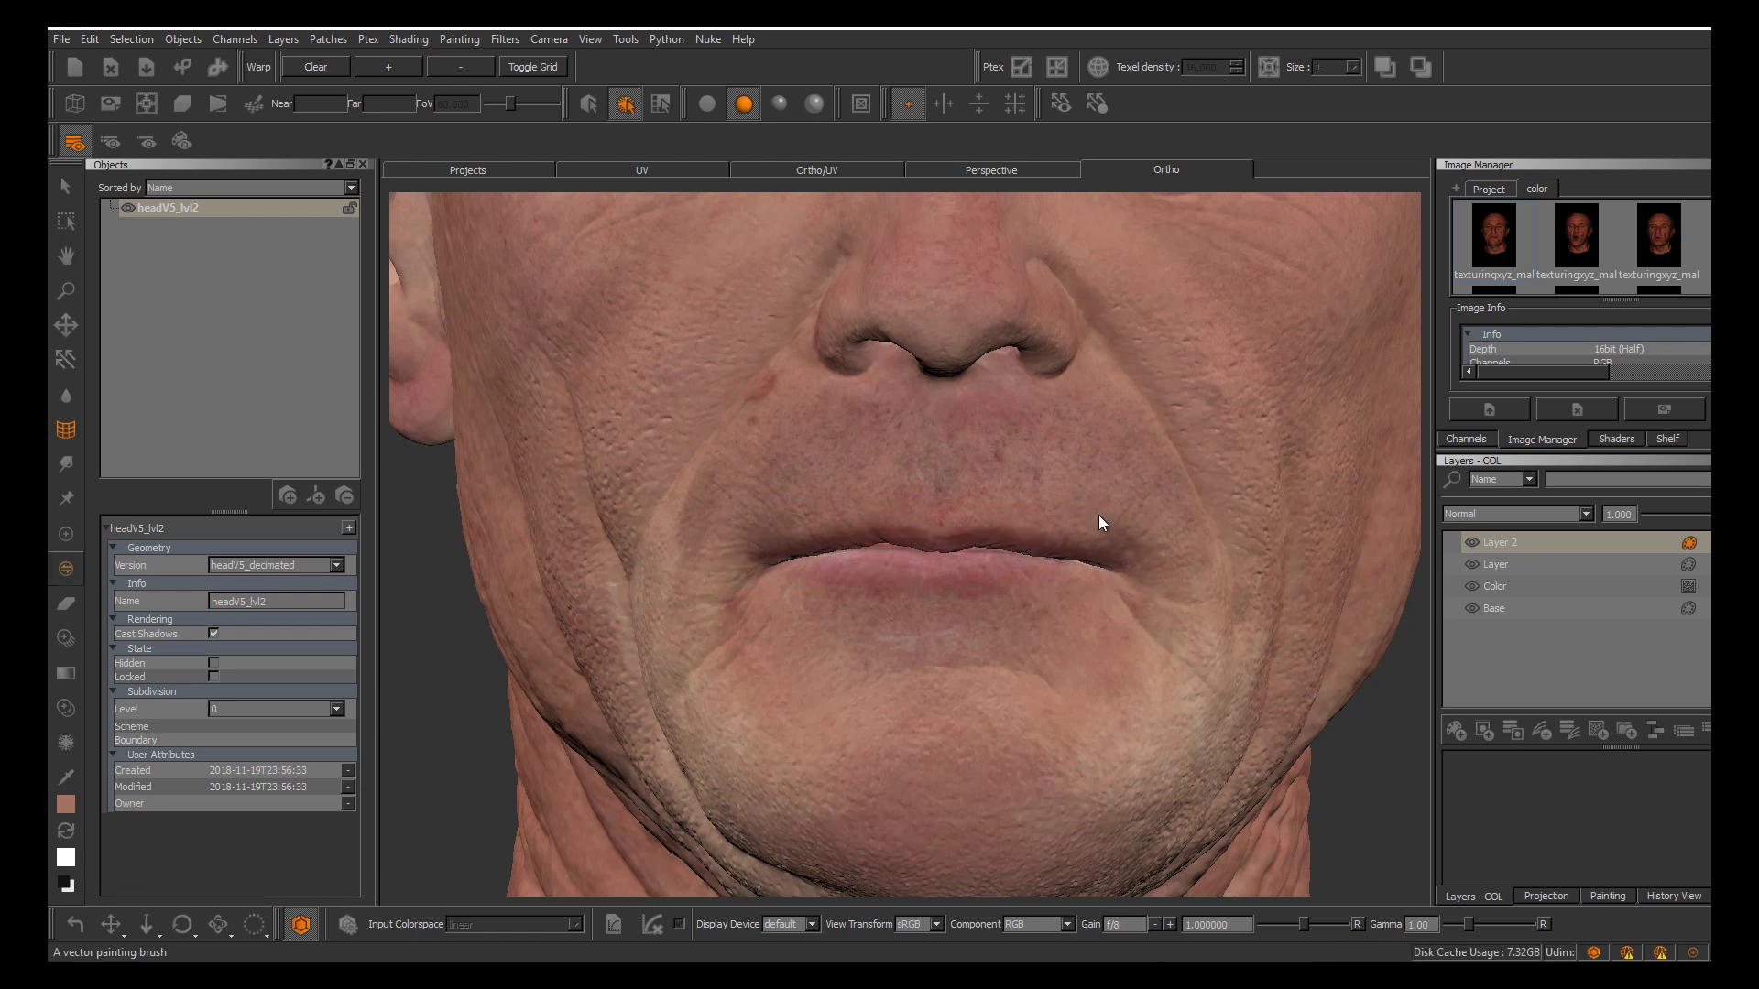
# Return to Paint Through and shift the photo over the model's right smile fold, toggling the overlay to compare the crease
pyautogui.press('t')
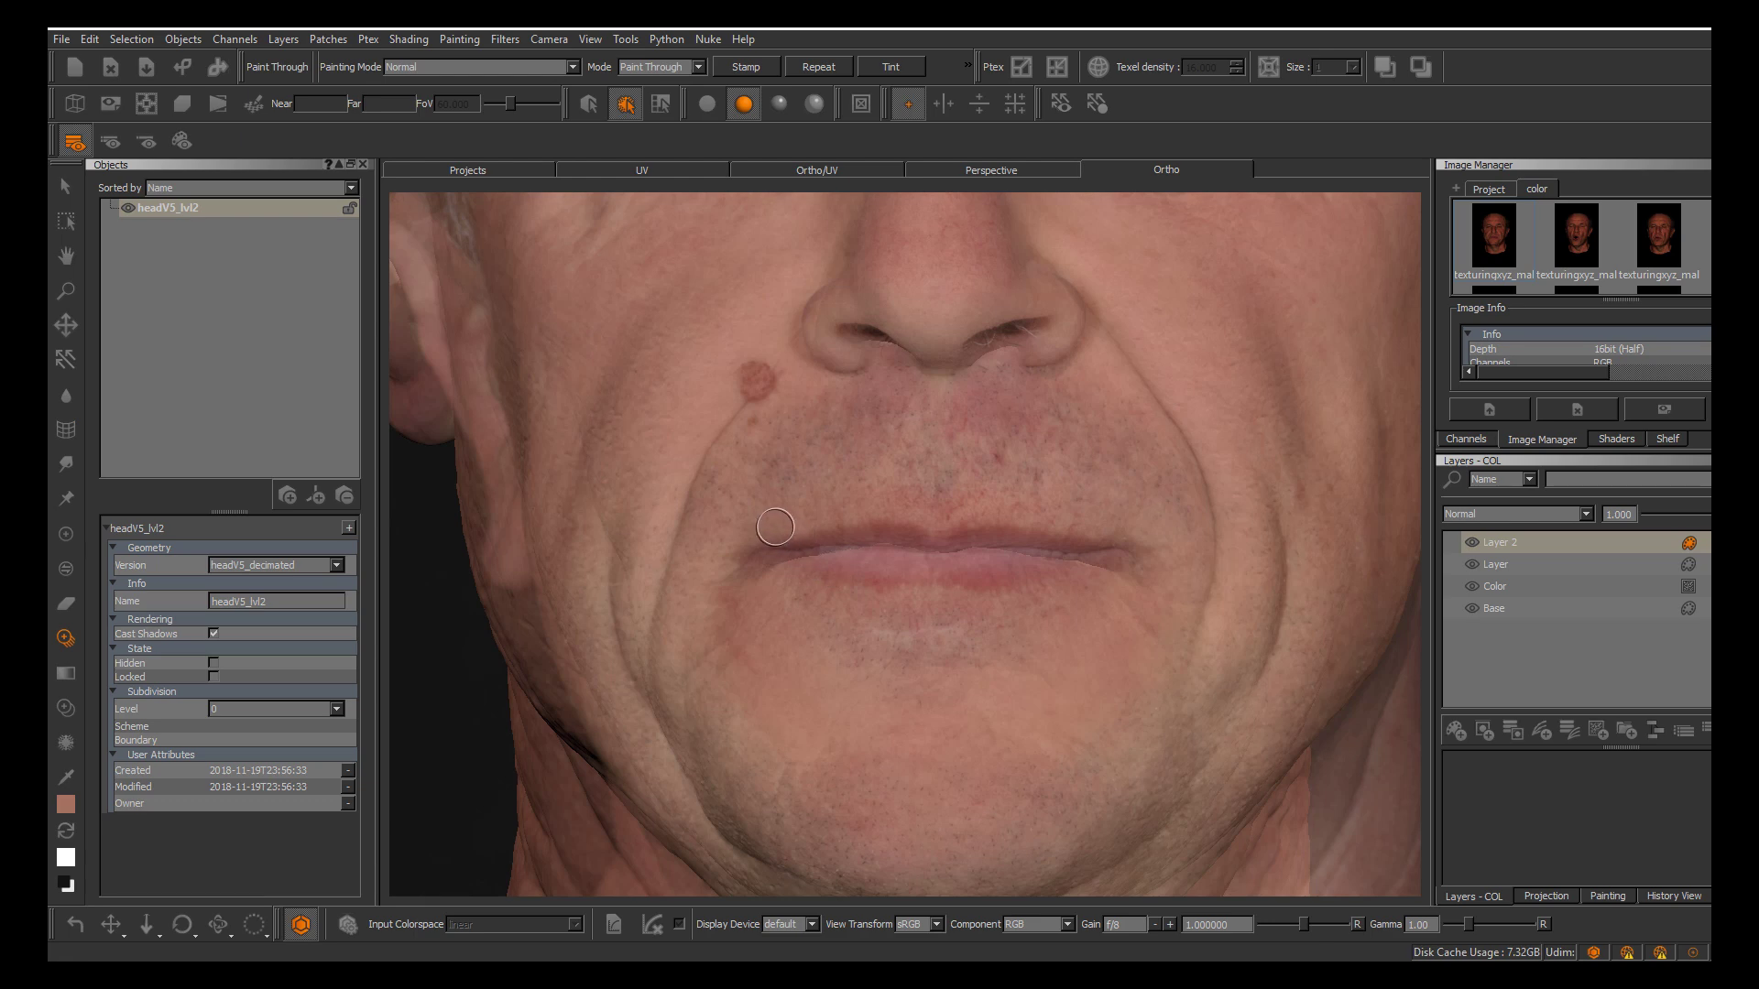
pyautogui.press("'")
pyautogui.press("'")
pyautogui.press("'")
pyautogui.press("'")
pyautogui.keyDown('shift'); pyautogui.moveTo(744, 483); pyautogui.dragTo(720, 483); pyautogui.keyUp('shift')
pyautogui.press("'")
pyautogui.press("'")
pyautogui.press("'")
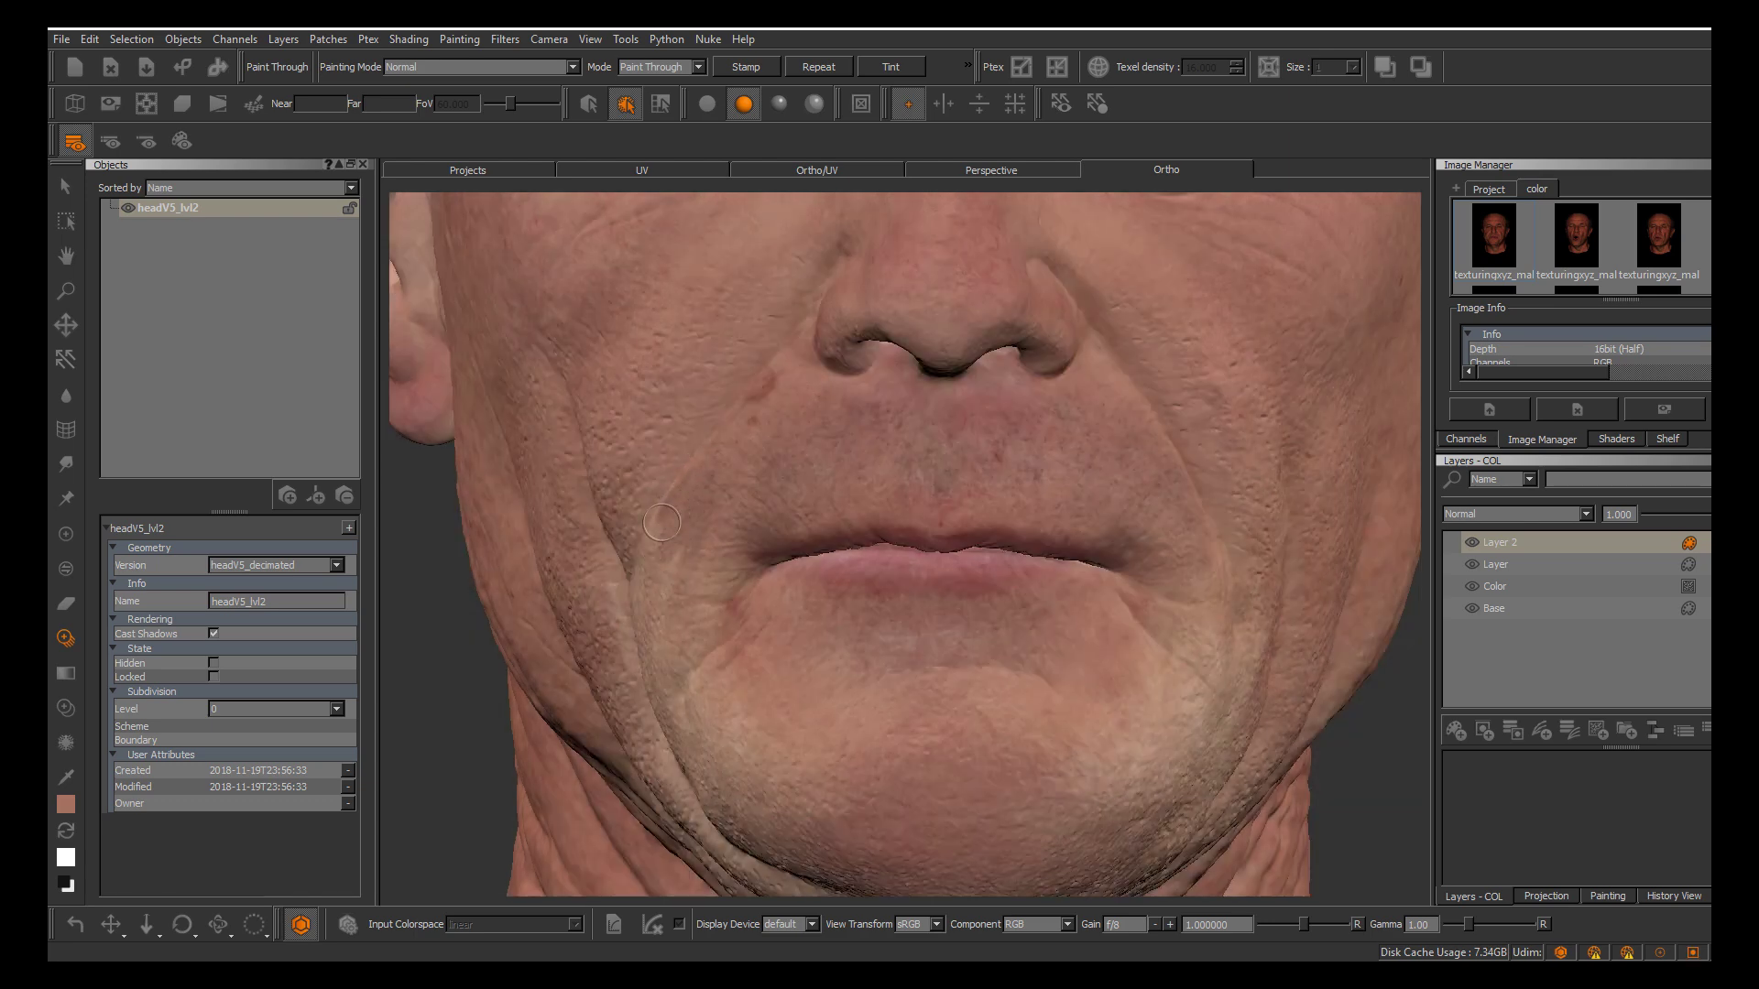
pyautogui.press("'")
# Paint the photo's crease along the lower part of the model's right smile fold, undoing and redoing the stroke beside the mouth corner
pyautogui.moveTo(662, 566); pyautogui.dragTo(661, 568)
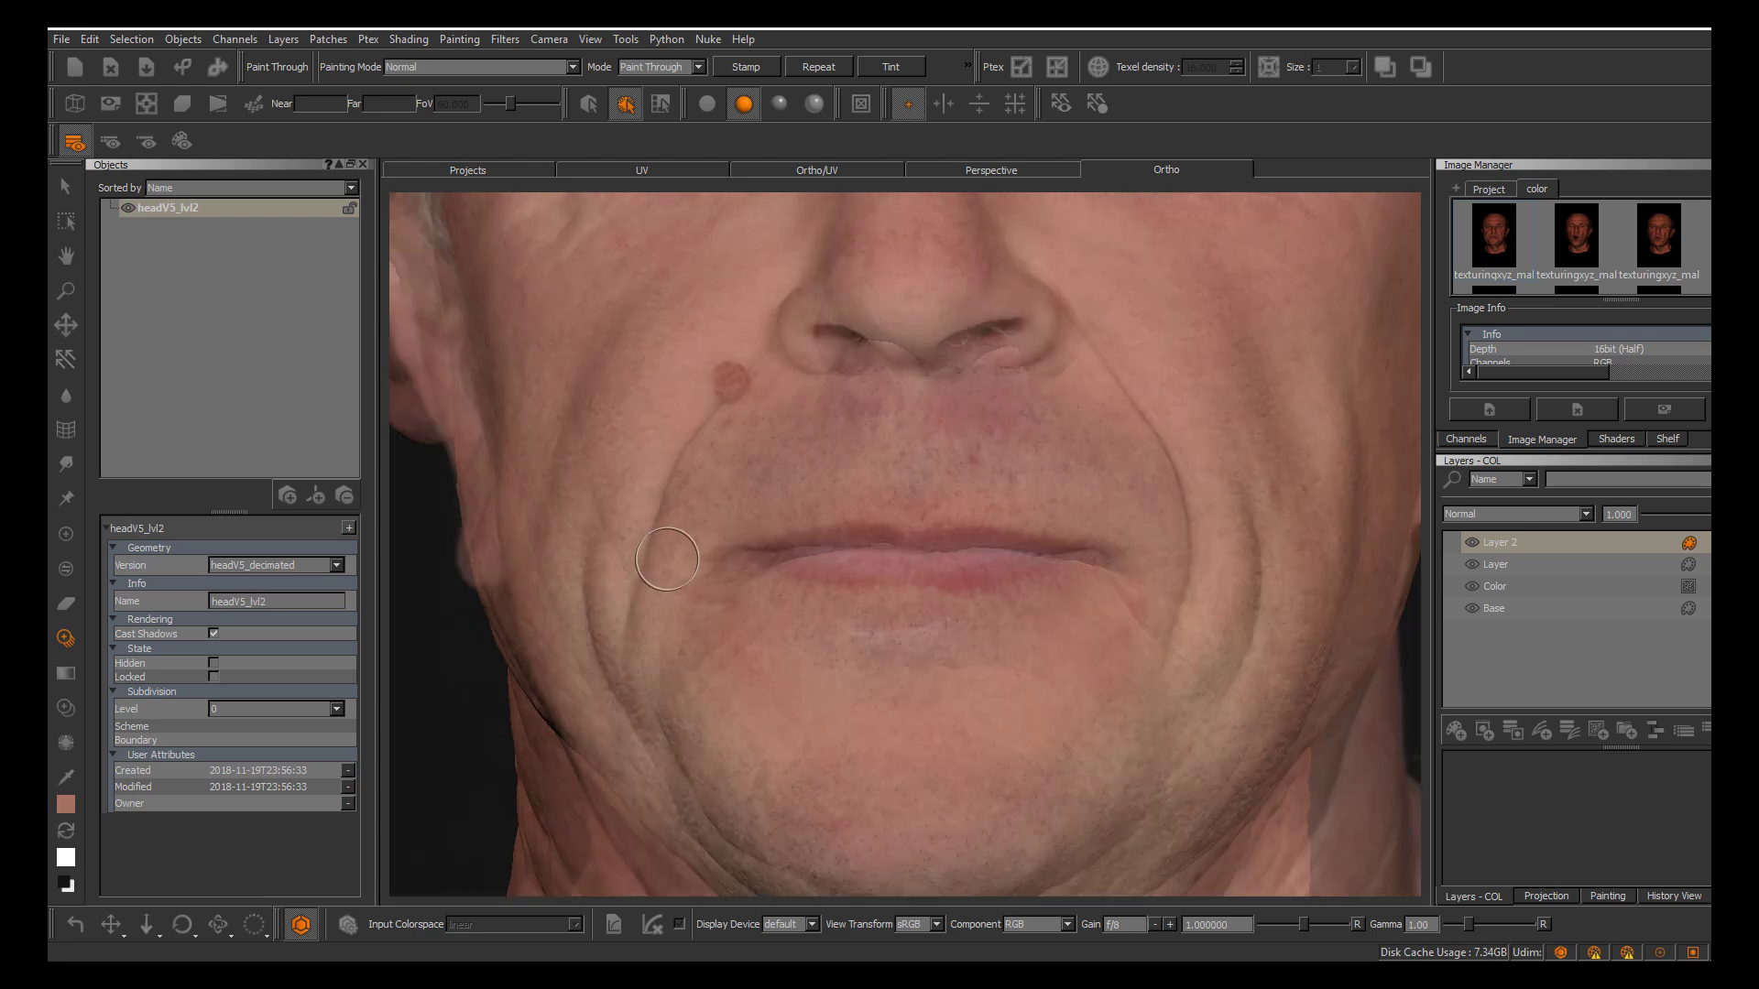
pyautogui.press("'")
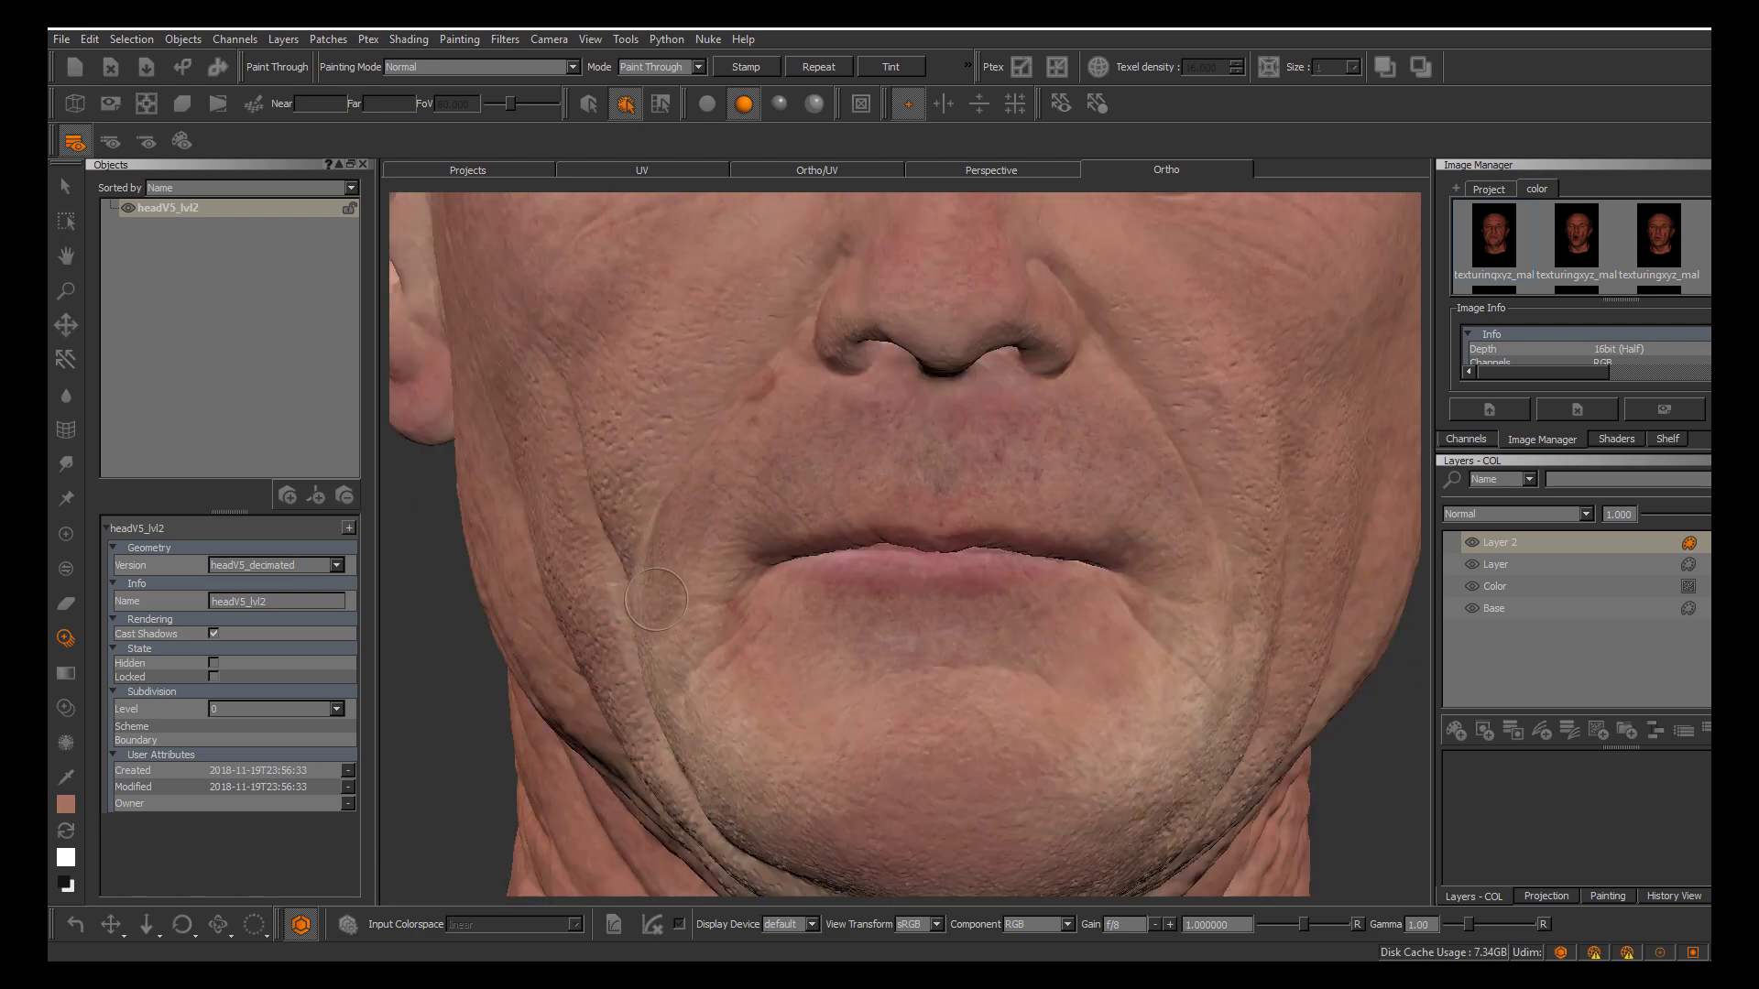
pyautogui.press("'")
pyautogui.hotkey('ctrl', 'z')
pyautogui.moveTo(652, 602); pyautogui.dragTo(678, 575)
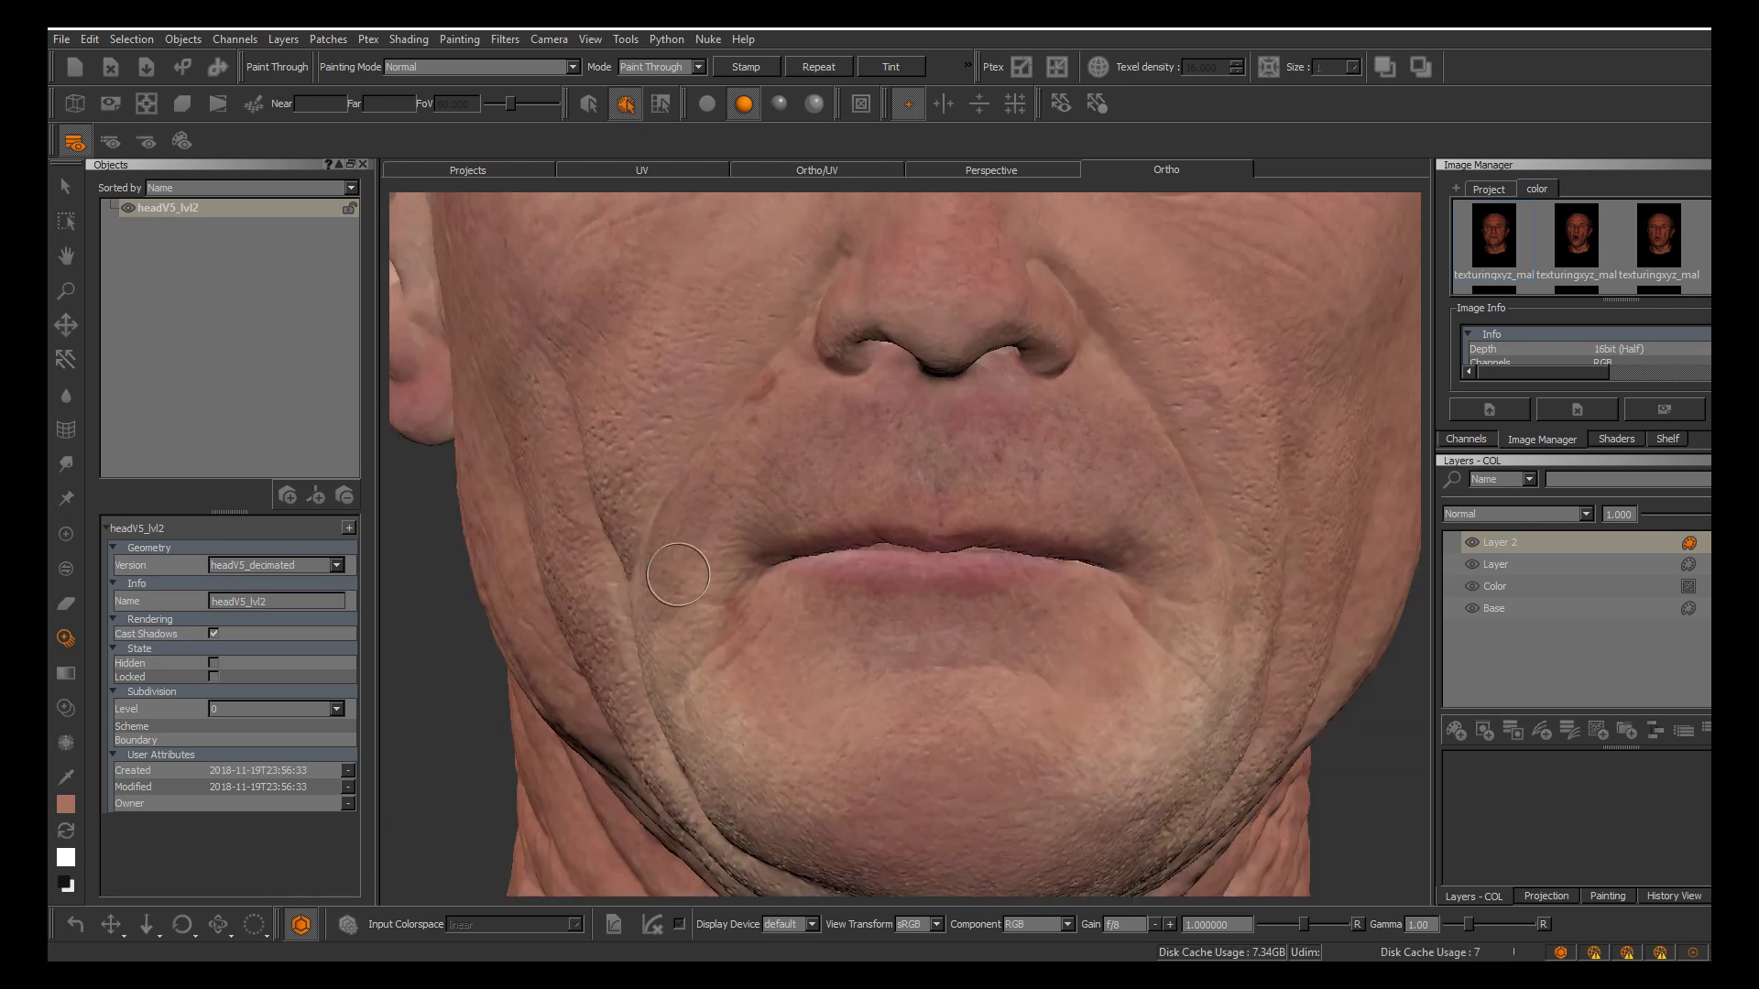
# Move the photo to match the upper part of the model's right smile fold, toggling the overlay repeatedly to check the fit
pyautogui.press("'")
pyautogui.press("'")
pyautogui.press("'")
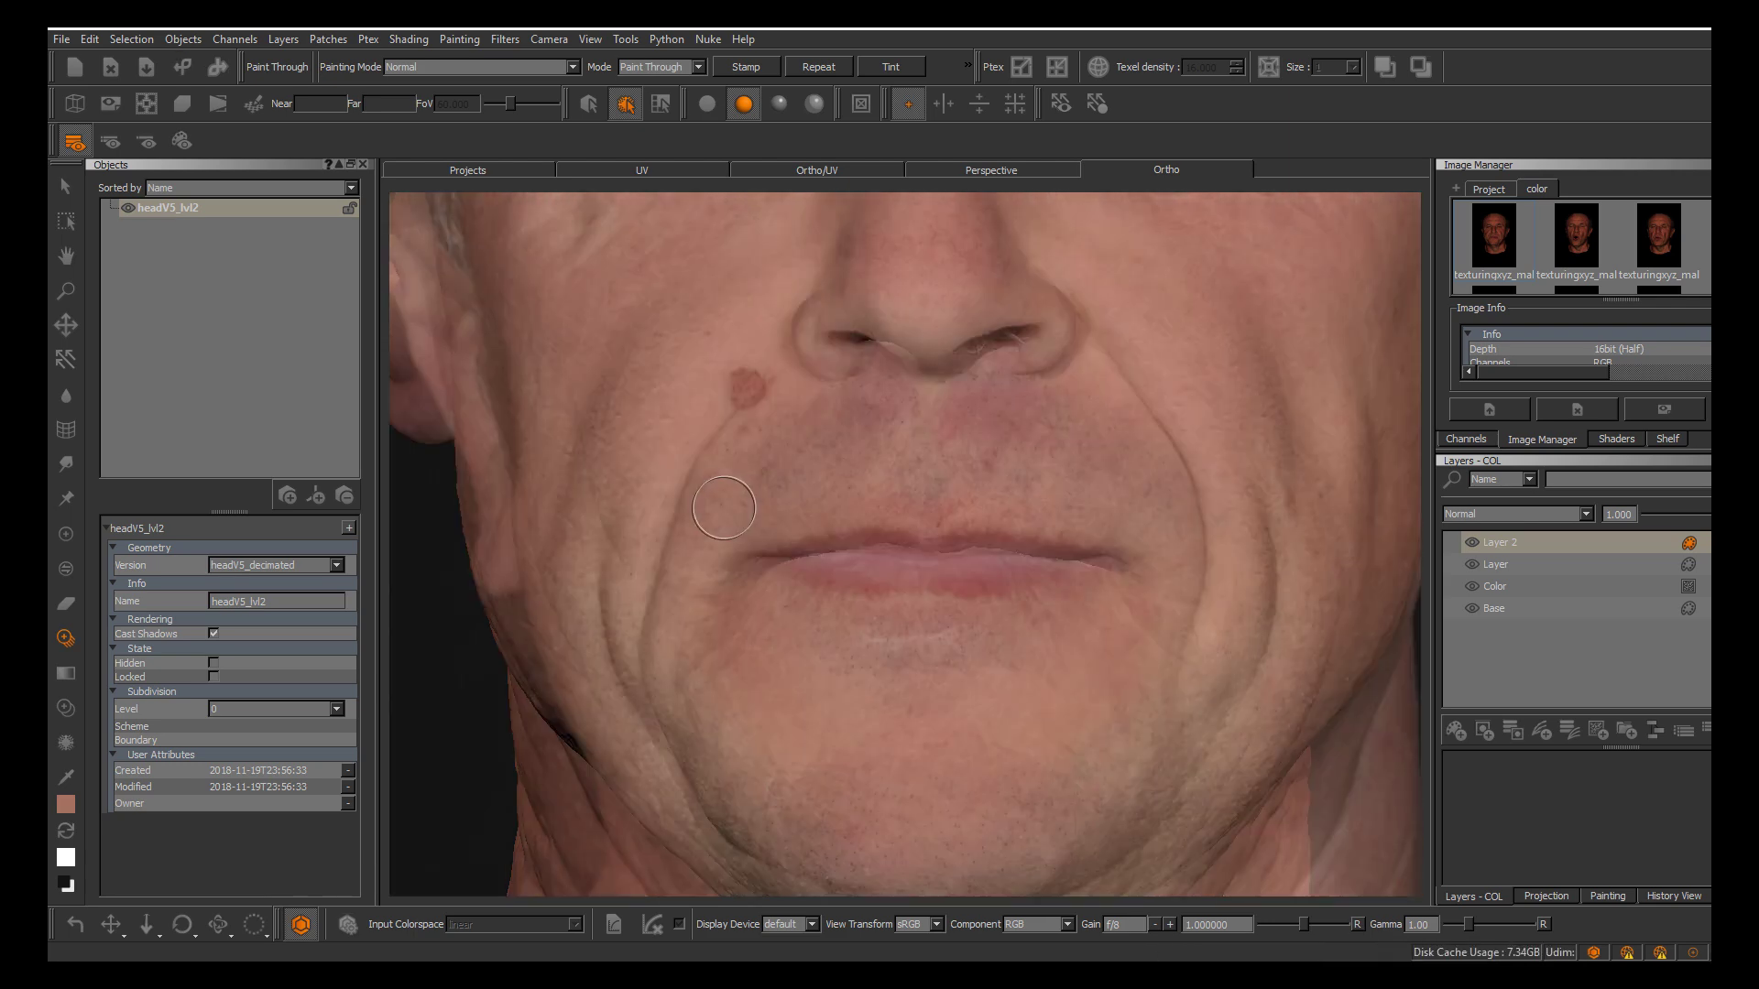
pyautogui.keyDown('shift'); pyautogui.moveTo(1064, 555); pyautogui.dragTo(1099, 515); pyautogui.keyUp('shift')
pyautogui.press("'")
pyautogui.press("'")
pyautogui.press("'")
pyautogui.press("'")
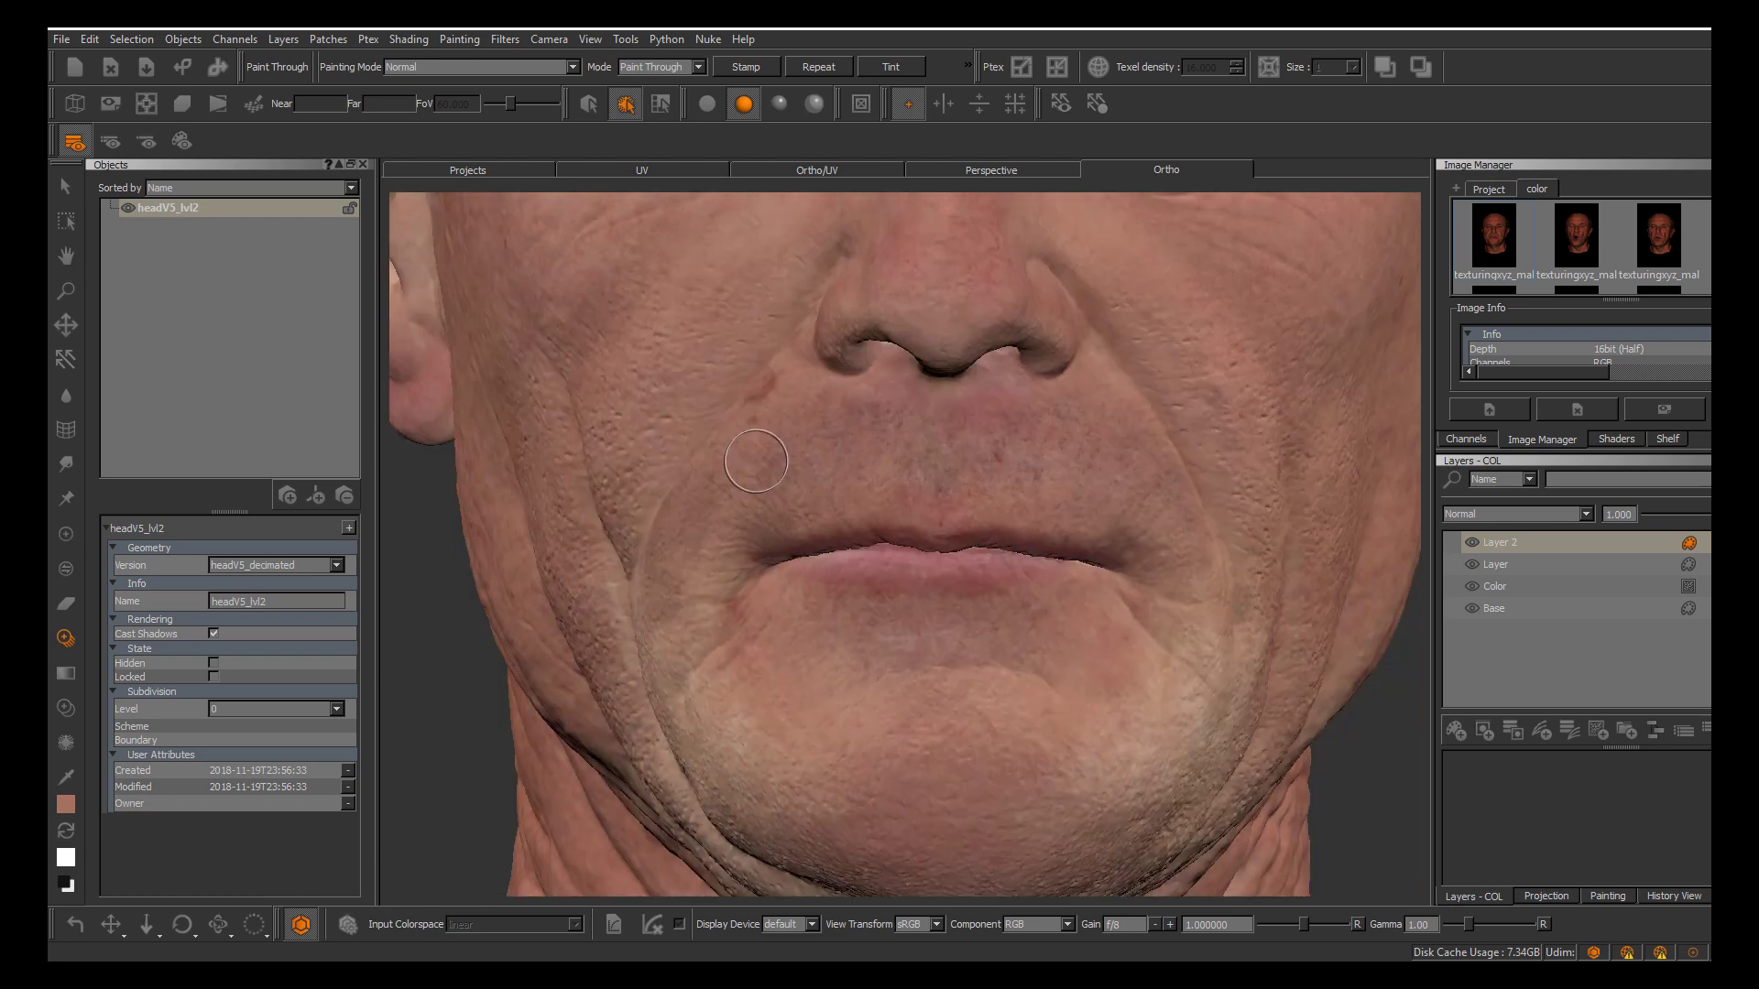
# Reposition and rotate the photo, paint the upper right smile fold over the projected mole down toward the mouth corner, and bake
pyautogui.press('r')
pyautogui.moveTo(774, 431); pyautogui.dragTo(765, 441)
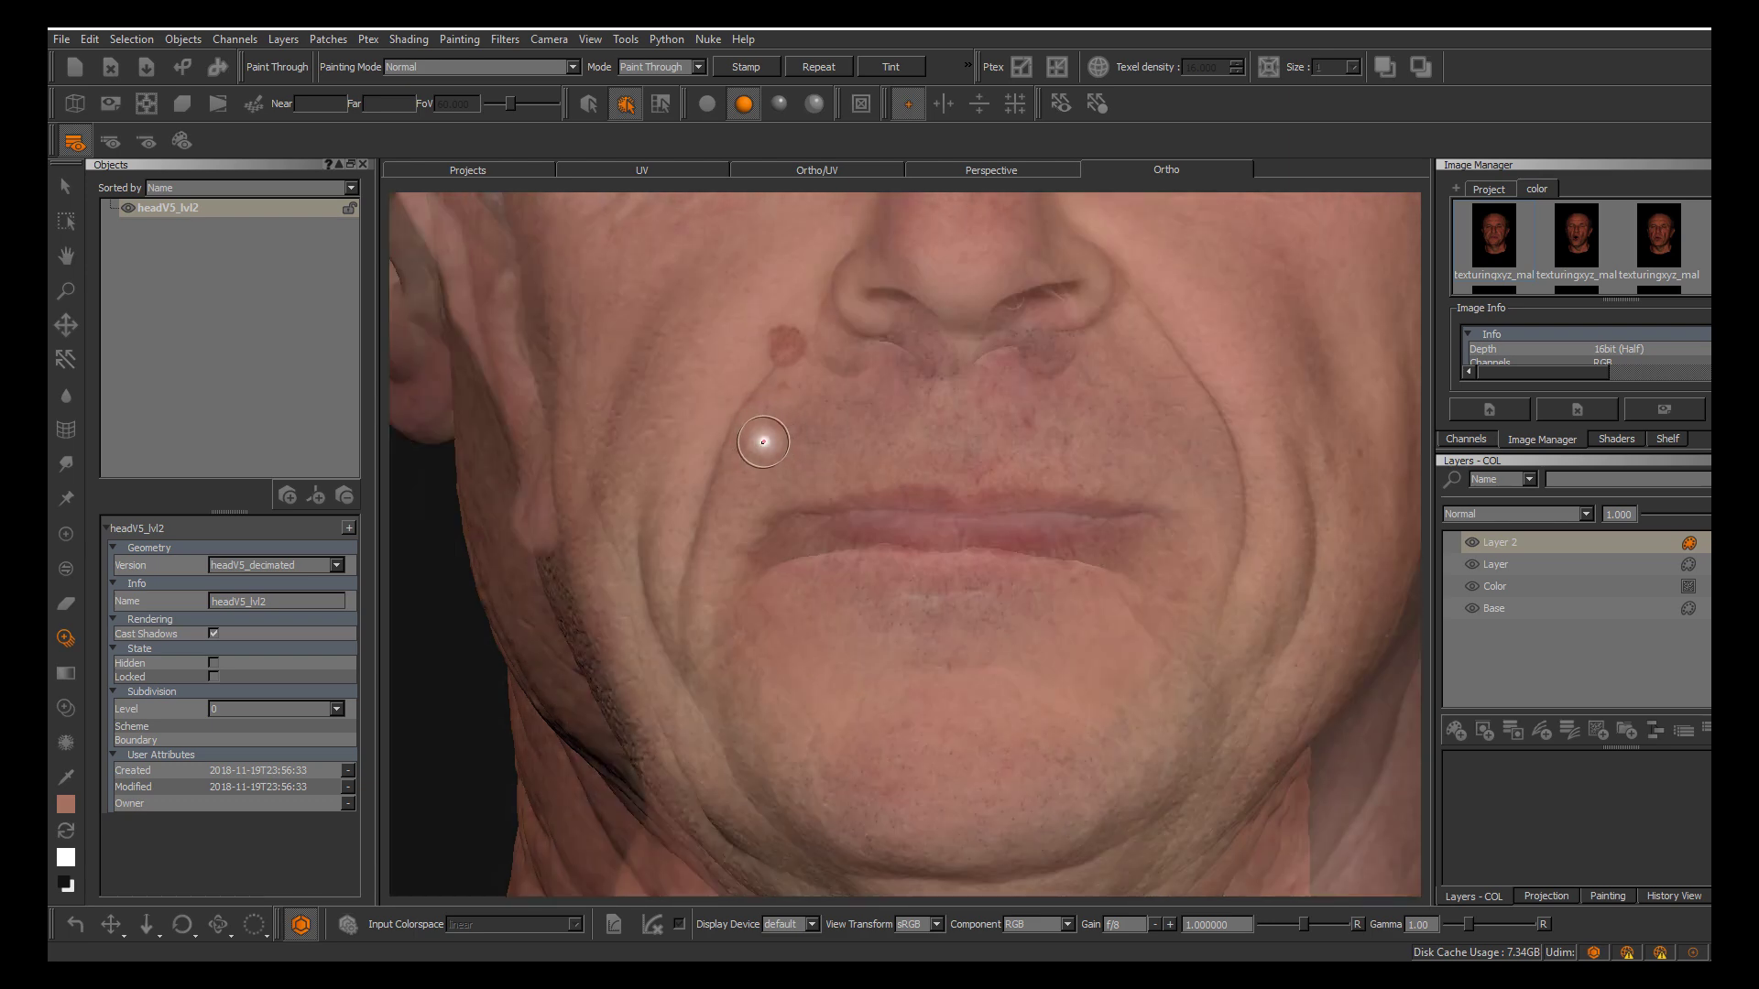
pyautogui.press("'")
pyautogui.press("'")
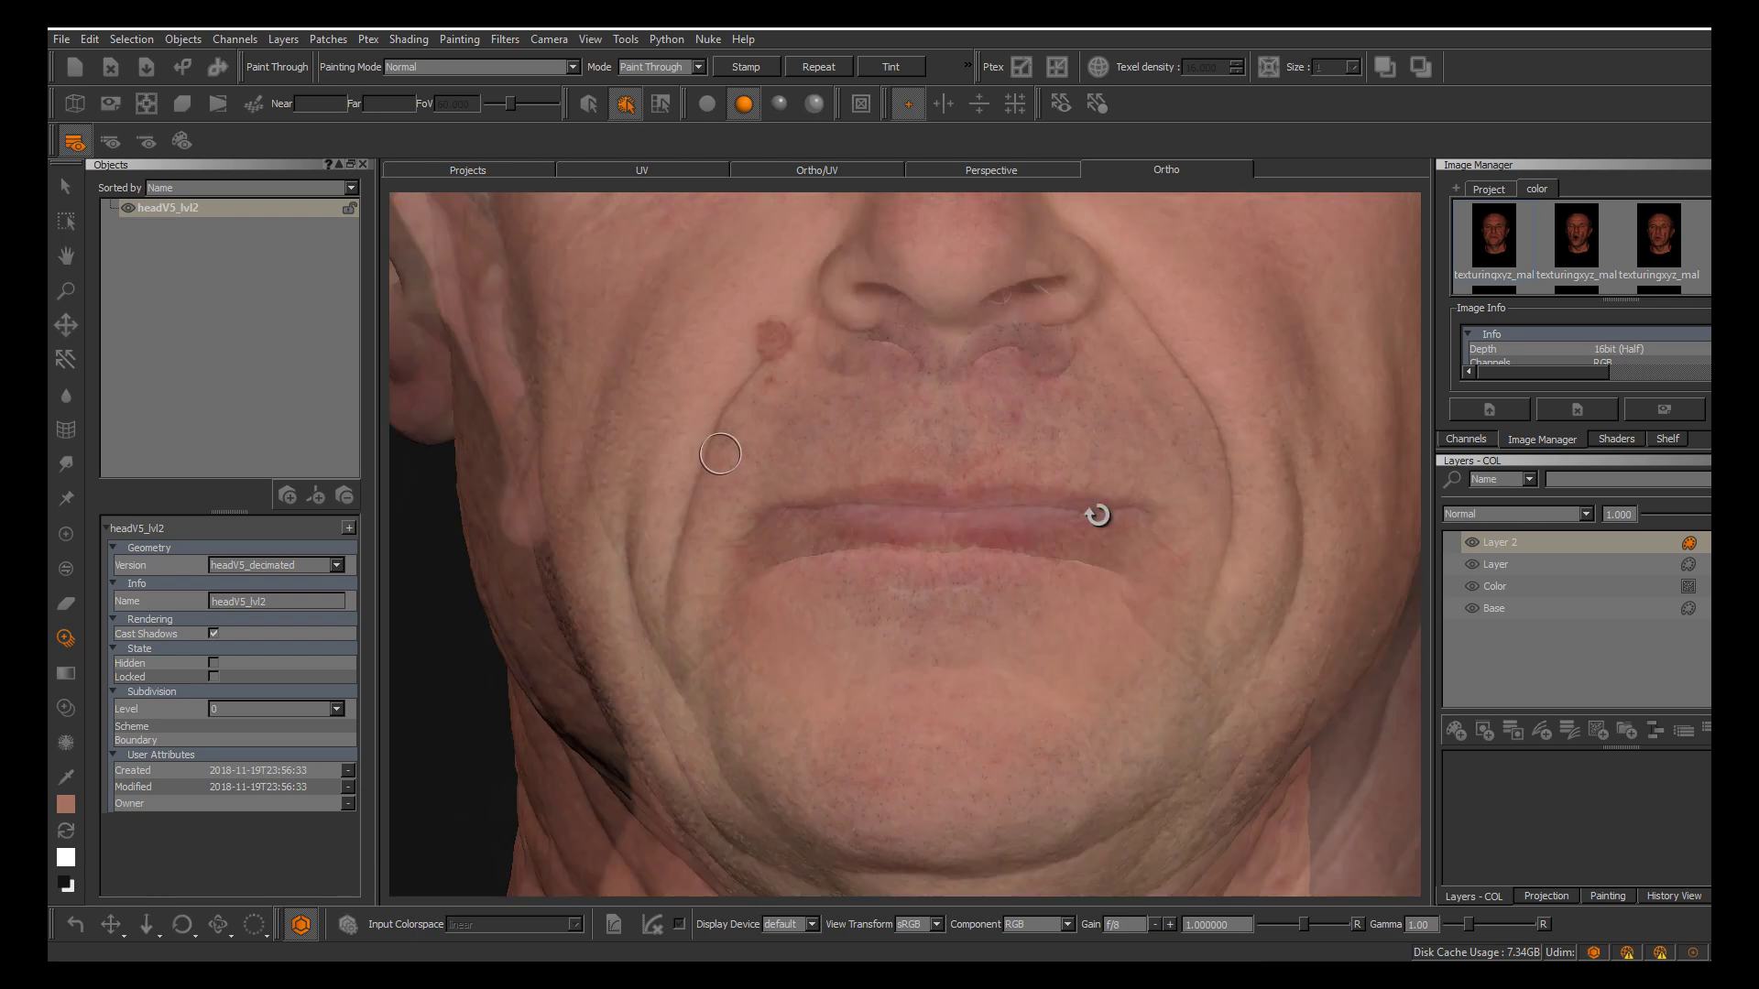
pyautogui.moveTo(720, 452)
pyautogui.keyDown('ctrl'); pyautogui.mouseDown()
pyautogui.moveTo(733, 428)
pyautogui.moveTo(748, 439)
pyautogui.mouseUp(); pyautogui.keyUp('ctrl')
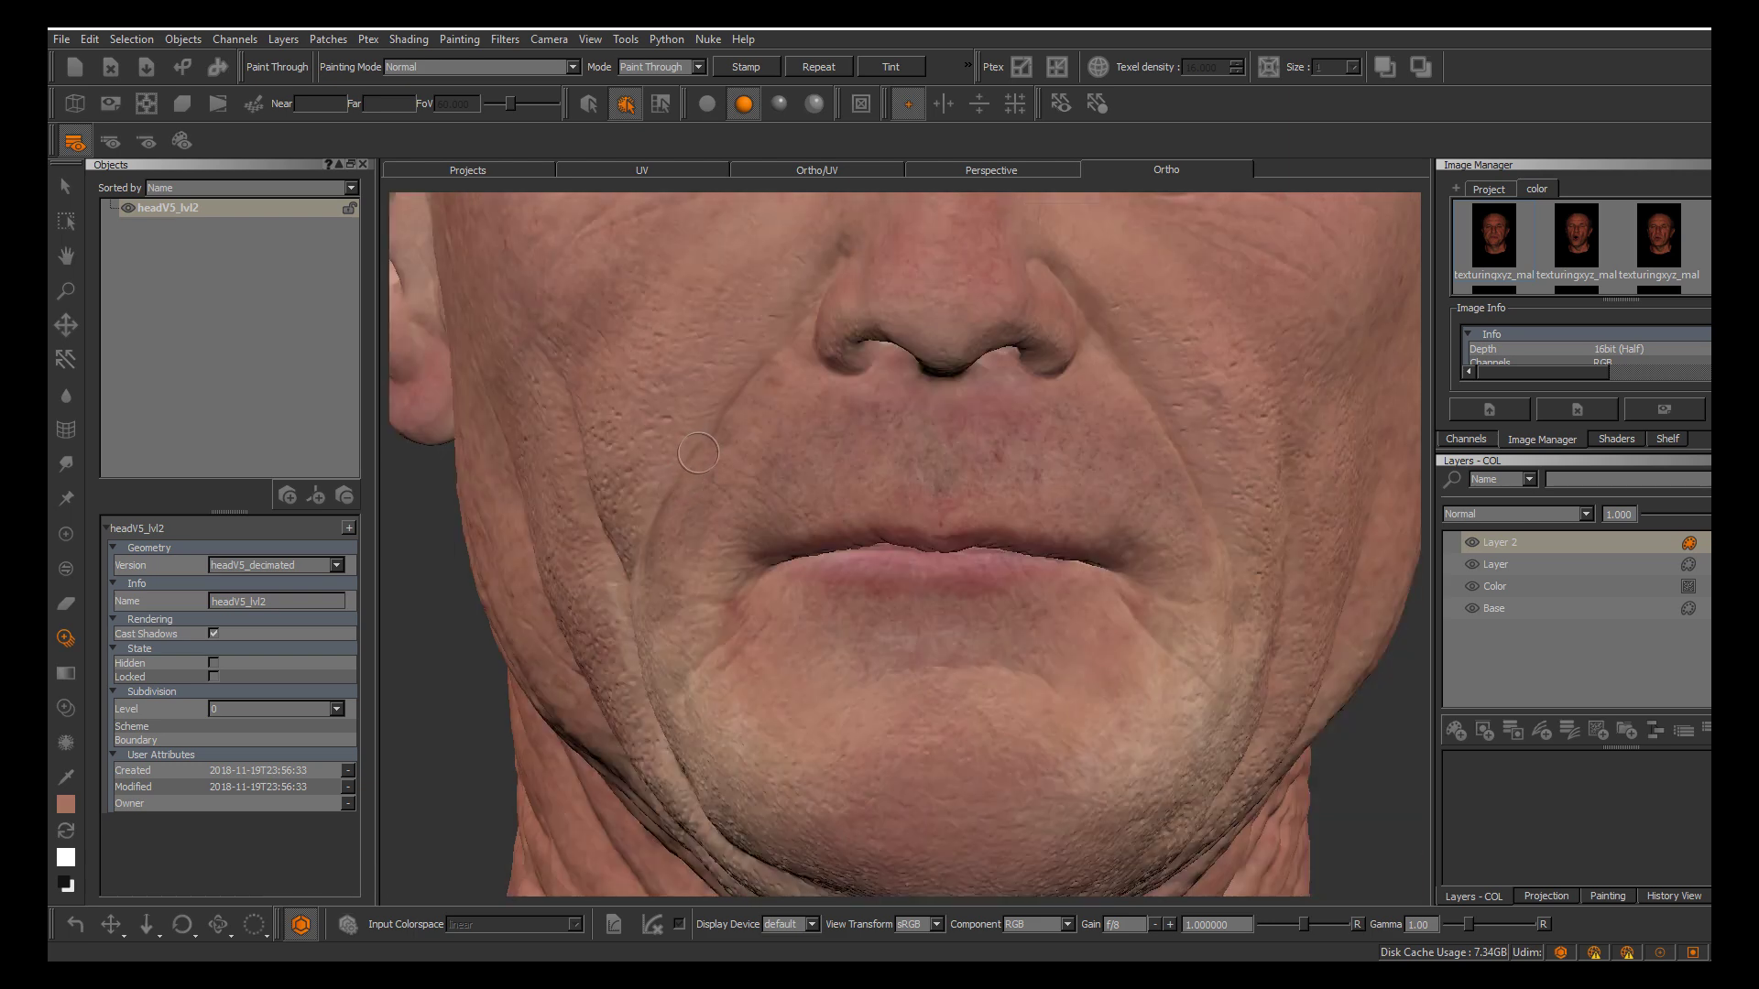
pyautogui.moveTo(672, 500); pyautogui.dragTo(727, 549)
pyautogui.press('b')
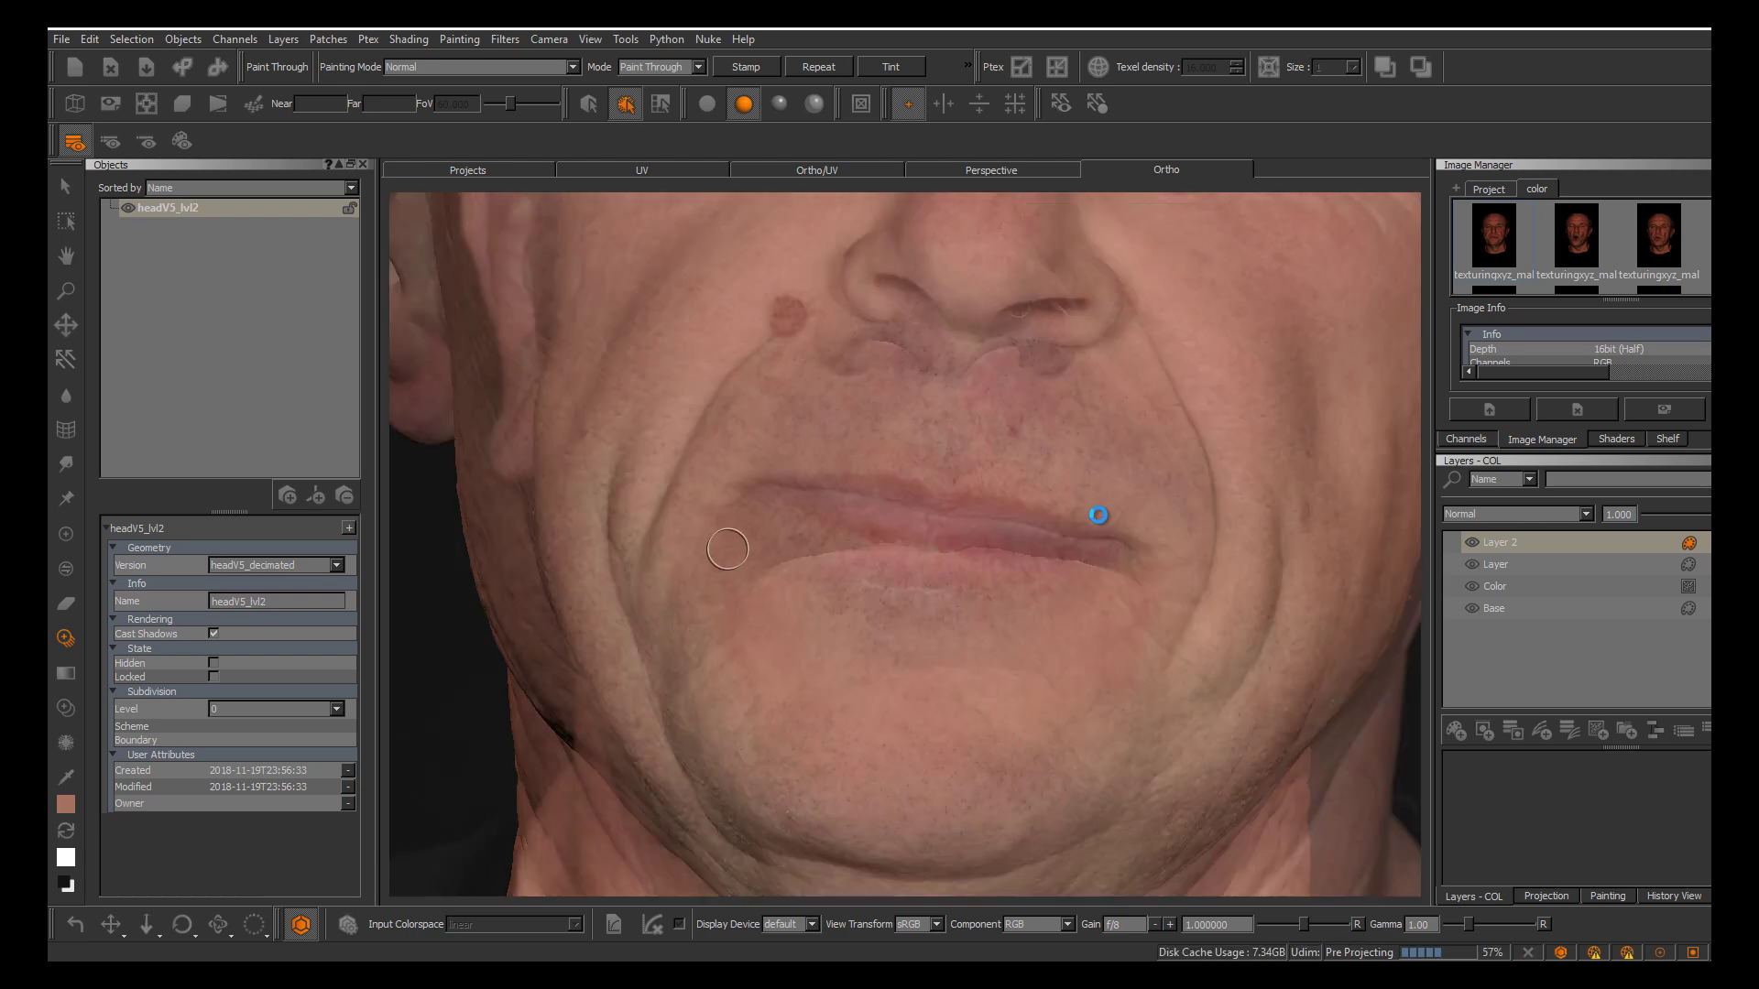
# Shift the photo over the model's left smile fold and paint the crease running down from the nostril
pyautogui.moveTo(1071, 425)
pyautogui.keyDown('shift'); pyautogui.mouseDown()
pyautogui.moveTo(1048, 447)
pyautogui.moveTo(1090, 501)
pyautogui.mouseUp(); pyautogui.keyUp('shift')
pyautogui.moveTo(1096, 407); pyautogui.dragTo(1104, 404)
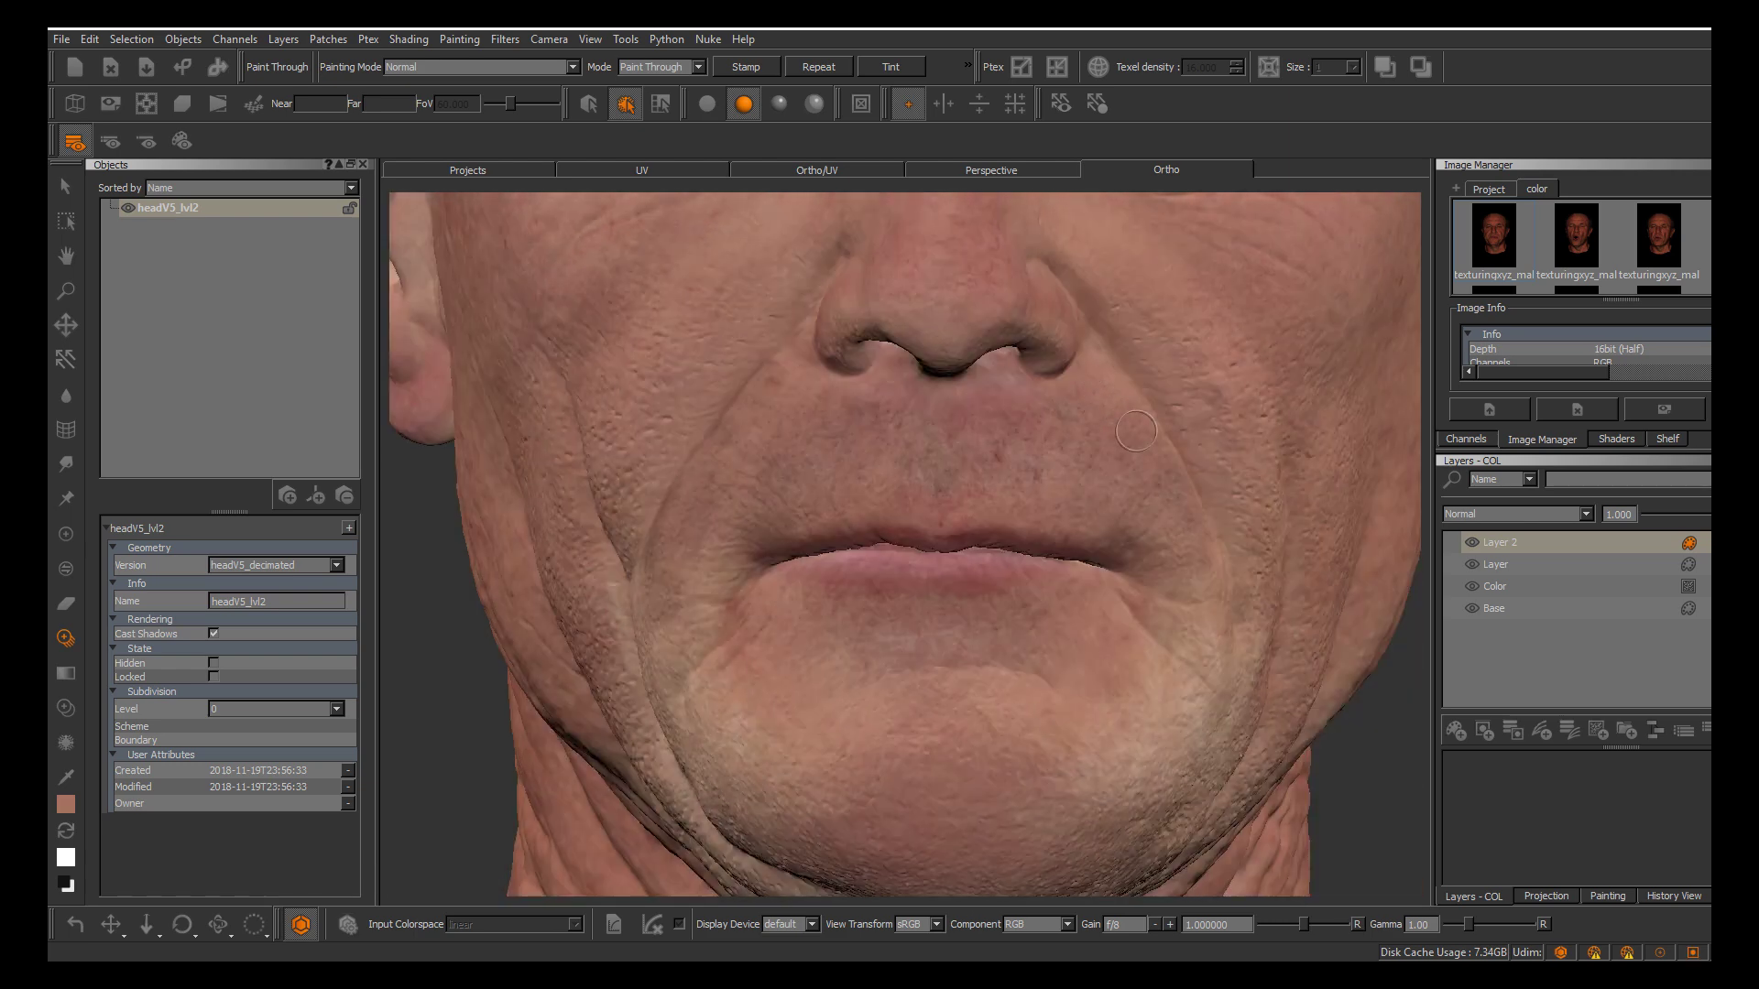
pyautogui.moveTo(1189, 497); pyautogui.dragTo(1188, 516)
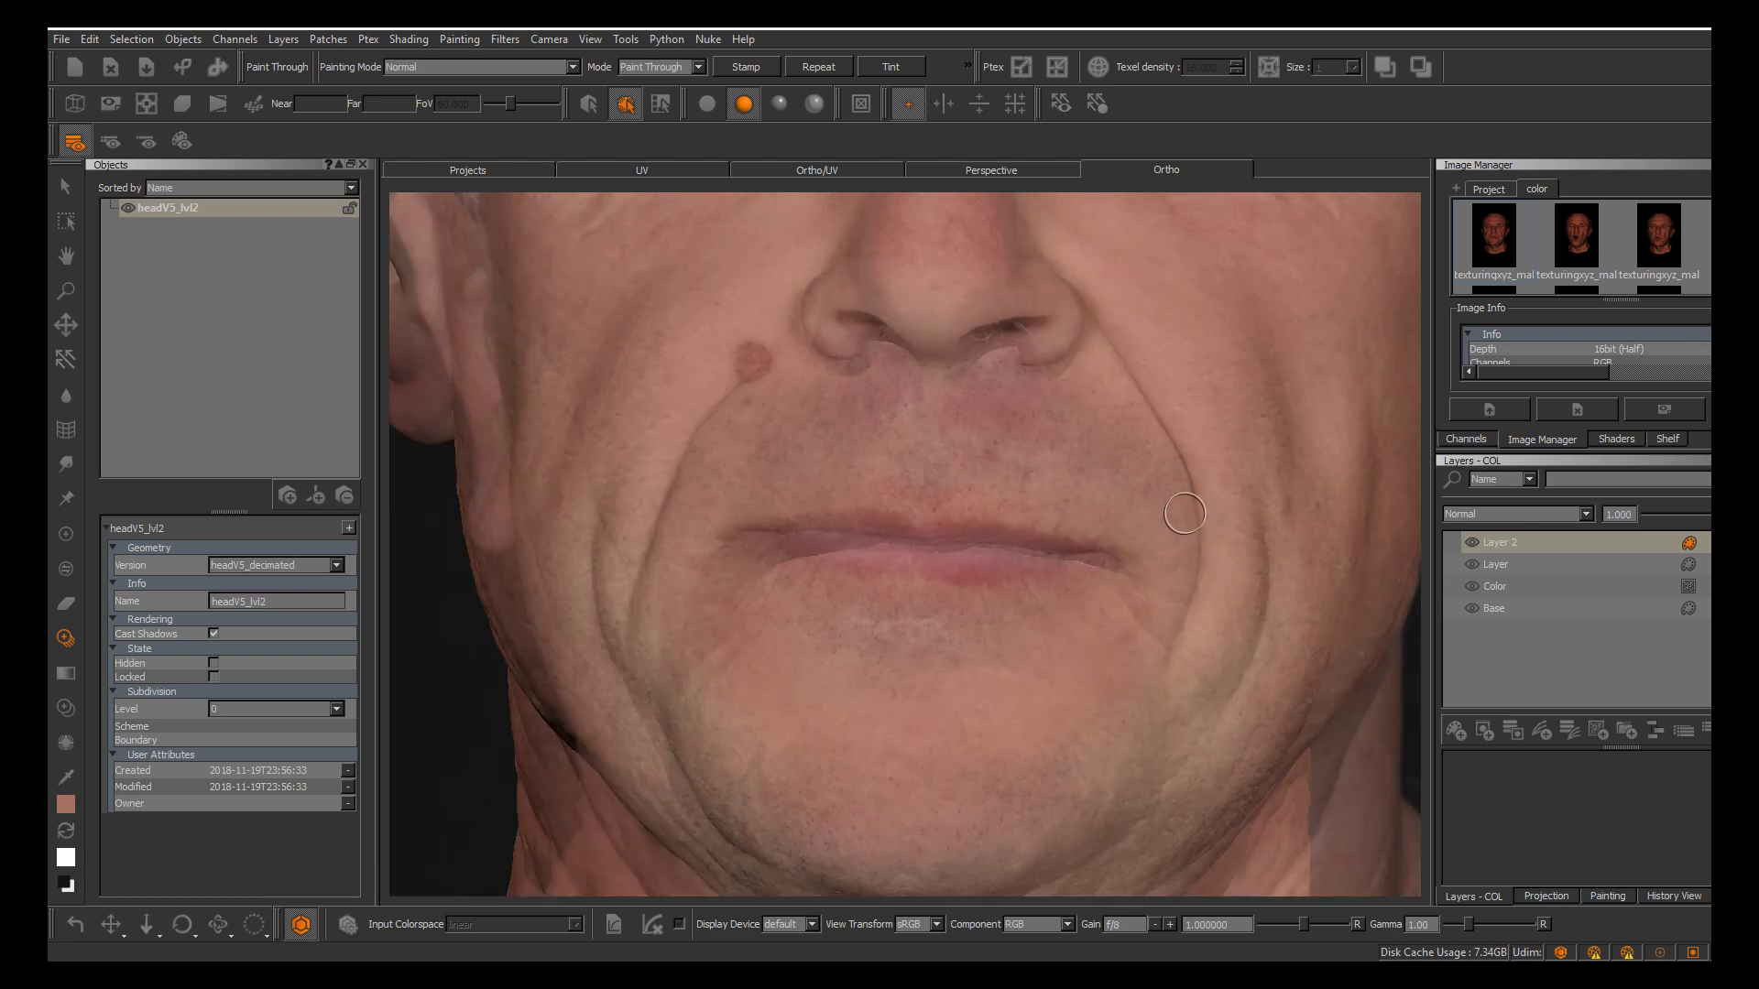
pyautogui.moveTo(1115, 403); pyautogui.dragTo(1094, 384)
# Adjust the photo's placement and paint the lower left smile fold down past the mouth corner to the chin, baking the result
pyautogui.keyDown('alt'); pyautogui.moveTo(1177, 508); pyautogui.dragTo(1164, 486); pyautogui.keyUp('alt')
pyautogui.keyDown('alt'); pyautogui.moveTo(1164, 486); pyautogui.dragTo(1160, 514, button='middle'); pyautogui.keyUp('alt')
pyautogui.moveTo(1181, 521); pyautogui.dragTo(1210, 548)
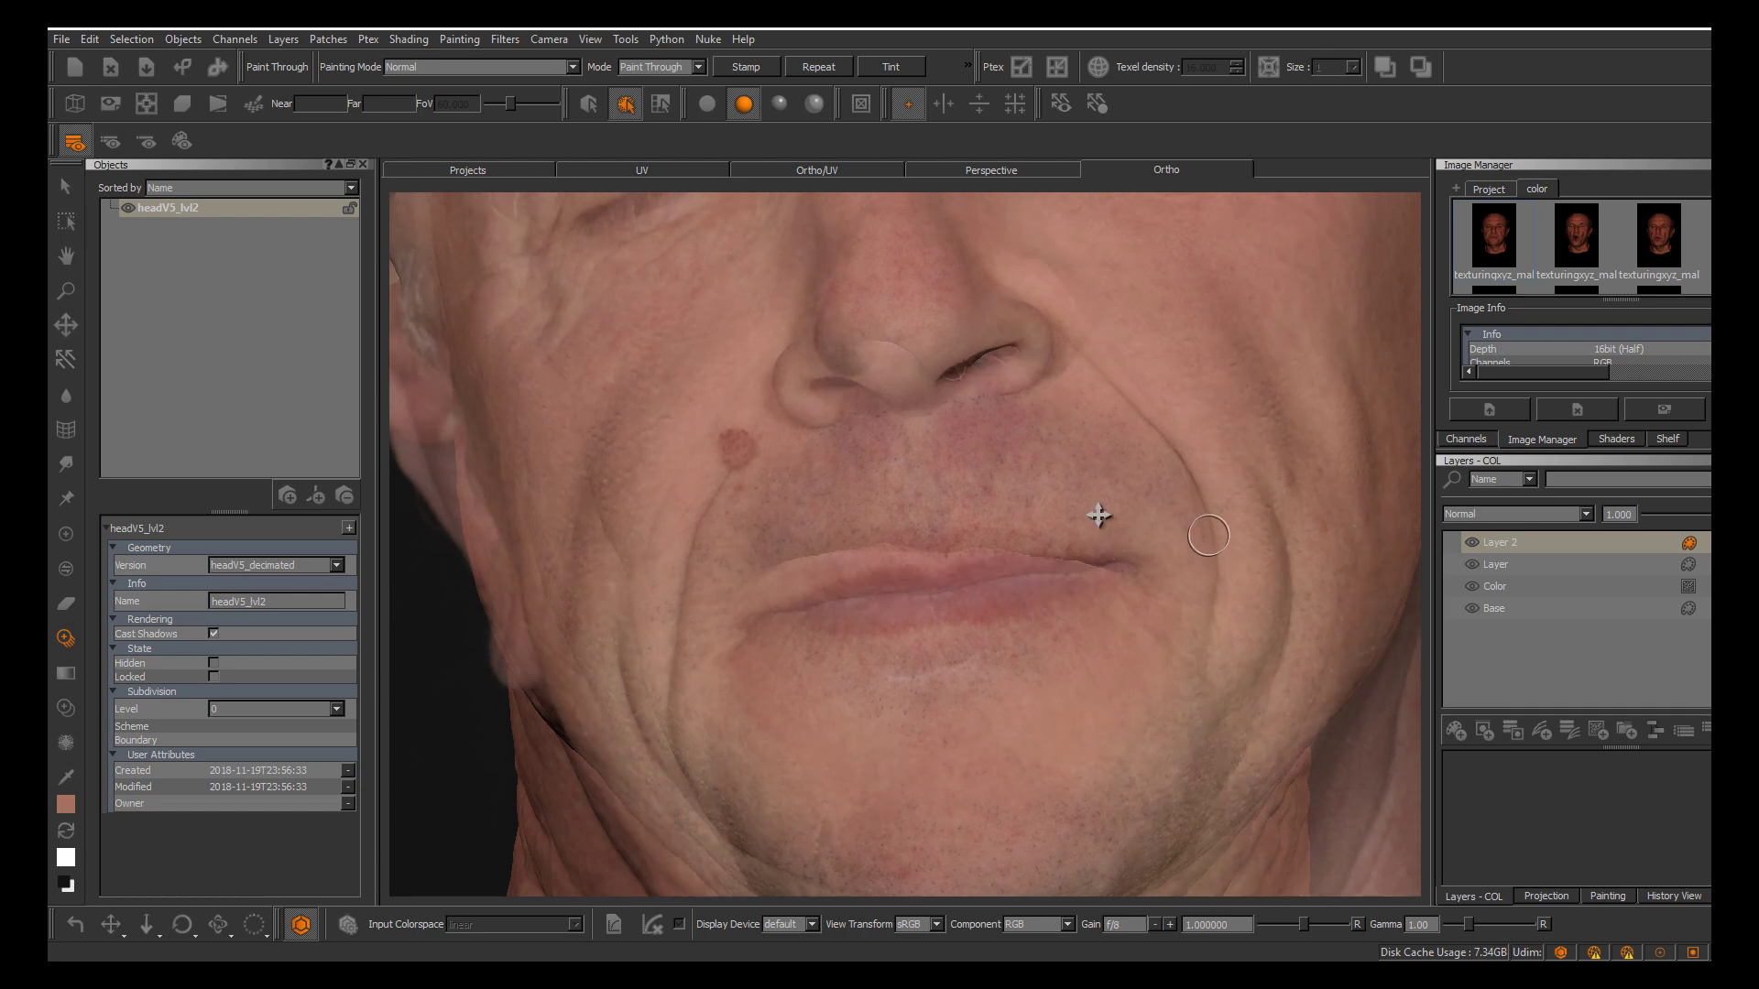
pyautogui.moveTo(1191, 519); pyautogui.dragTo(1193, 522)
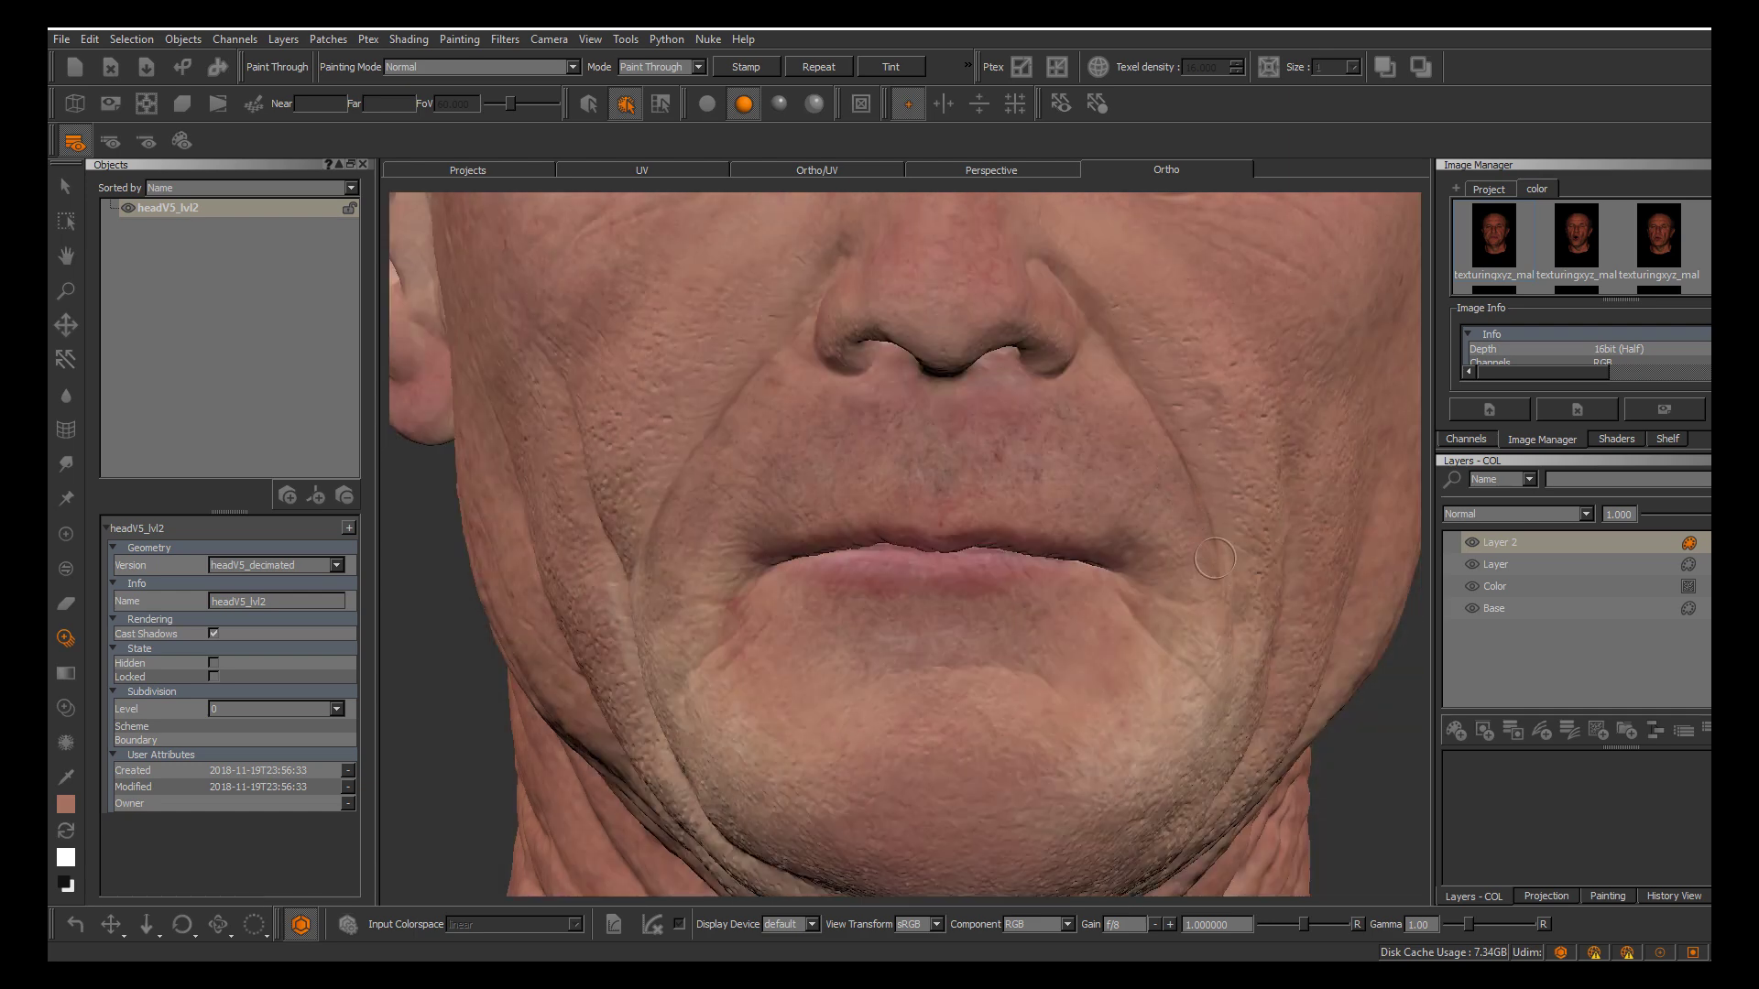
pyautogui.moveTo(1215, 587); pyautogui.dragTo(1216, 650)
pyautogui.moveTo(1185, 579); pyautogui.dragTo(1197, 627)
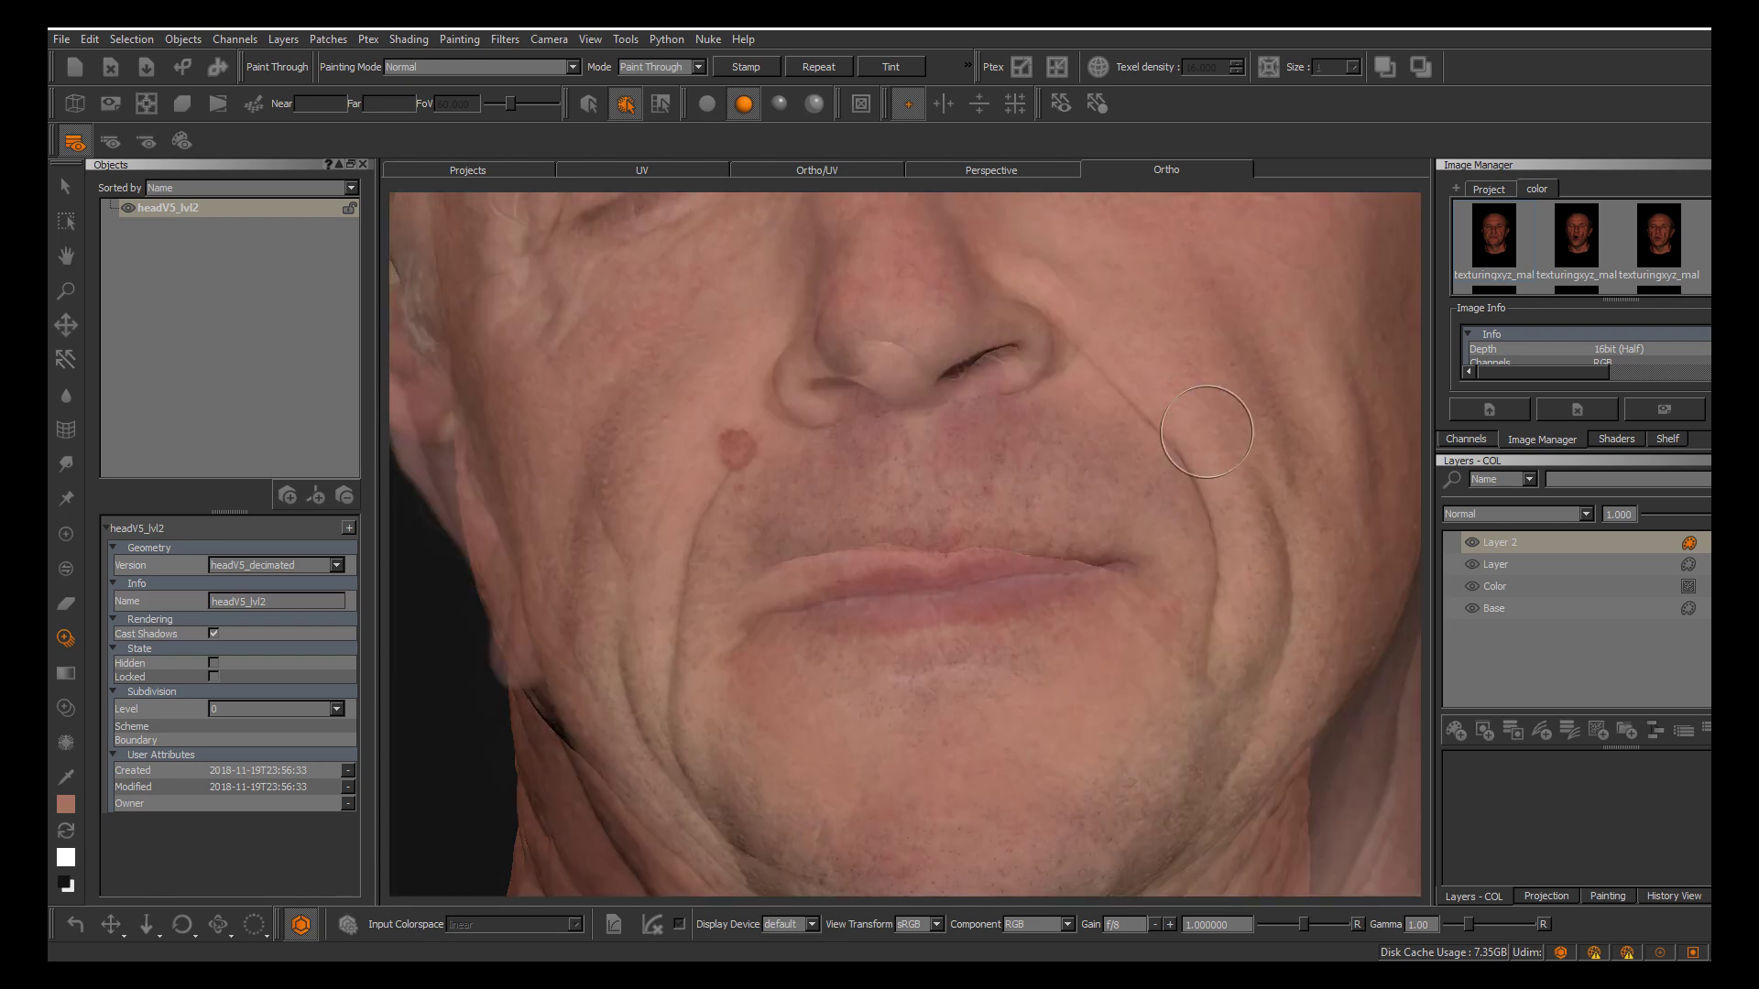
pyautogui.moveTo(1202, 664); pyautogui.dragTo(1163, 680)
pyautogui.press('b')
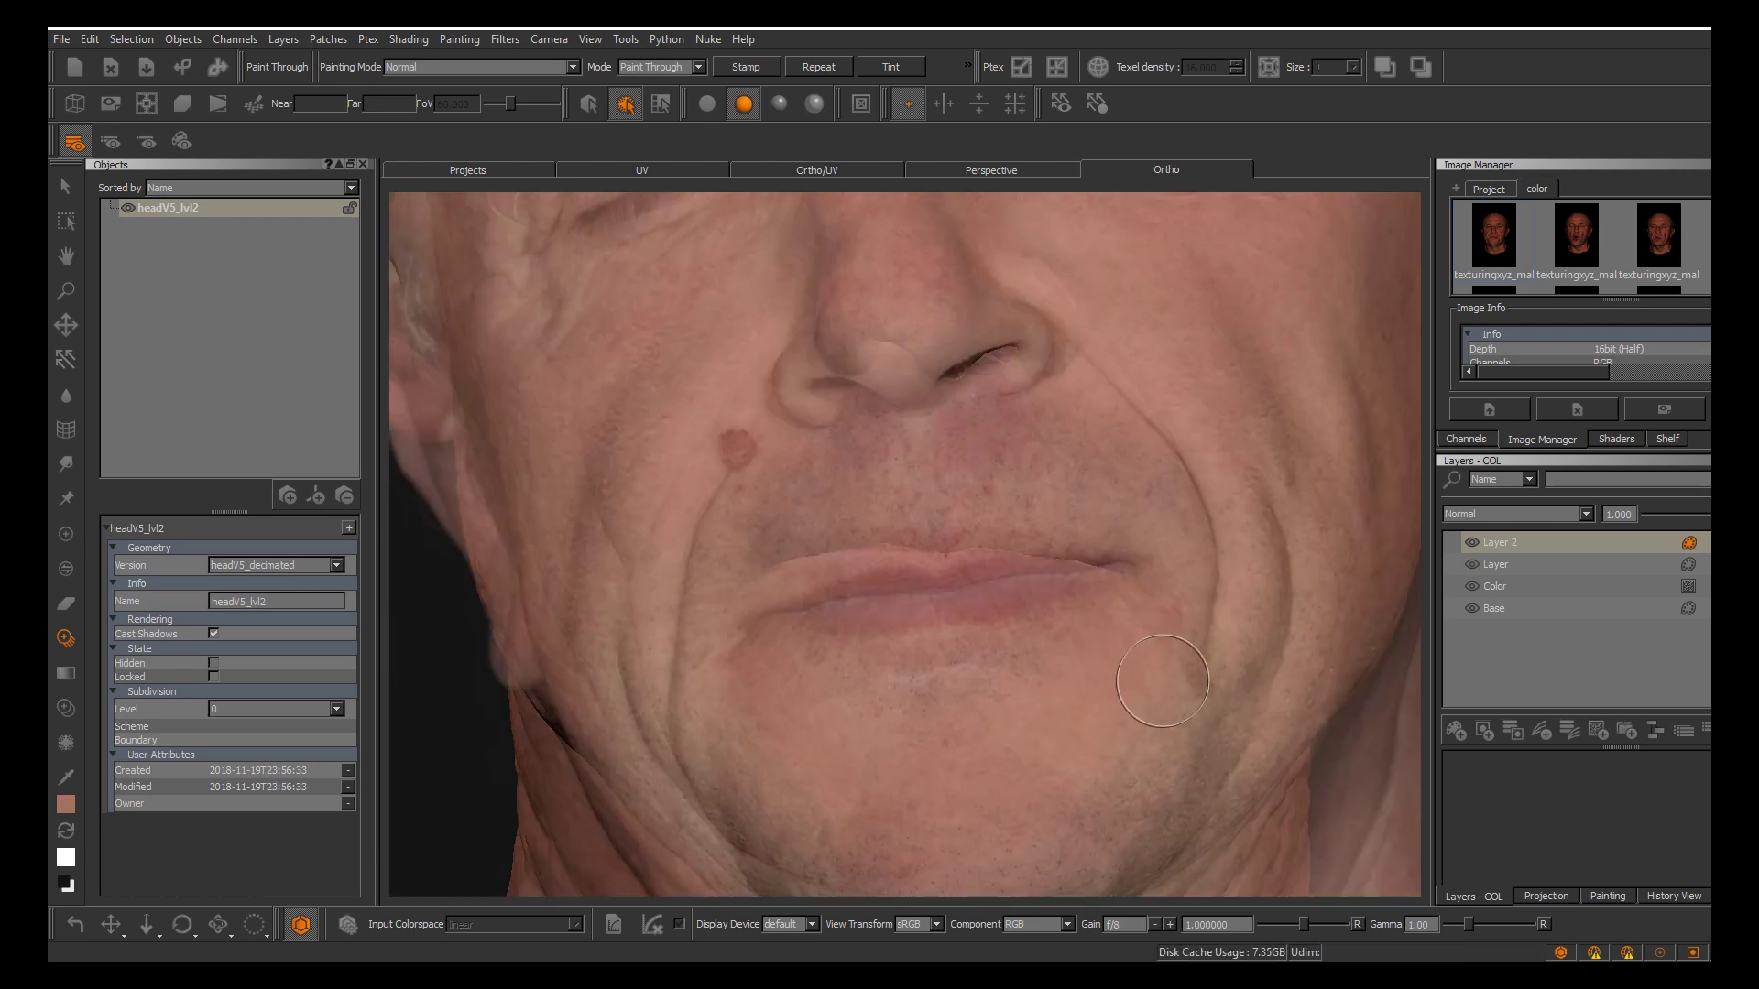
# Reframe on the mouth and chin, realign the photo with the lips using the overlay toggle, and paint the lower lip and skin beneath it
pyautogui.keyDown('alt'); pyautogui.moveTo(890, 562); pyautogui.dragTo(863, 459, button='middle'); pyautogui.keyUp('alt')
pyautogui.moveTo(904, 538)
pyautogui.keyDown('shift'); pyautogui.mouseDown()
pyautogui.moveTo(886, 451)
pyautogui.moveTo(925, 576)
pyautogui.moveTo(964, 593)
pyautogui.moveTo(944, 522)
pyautogui.mouseUp(); pyautogui.keyUp('shift')
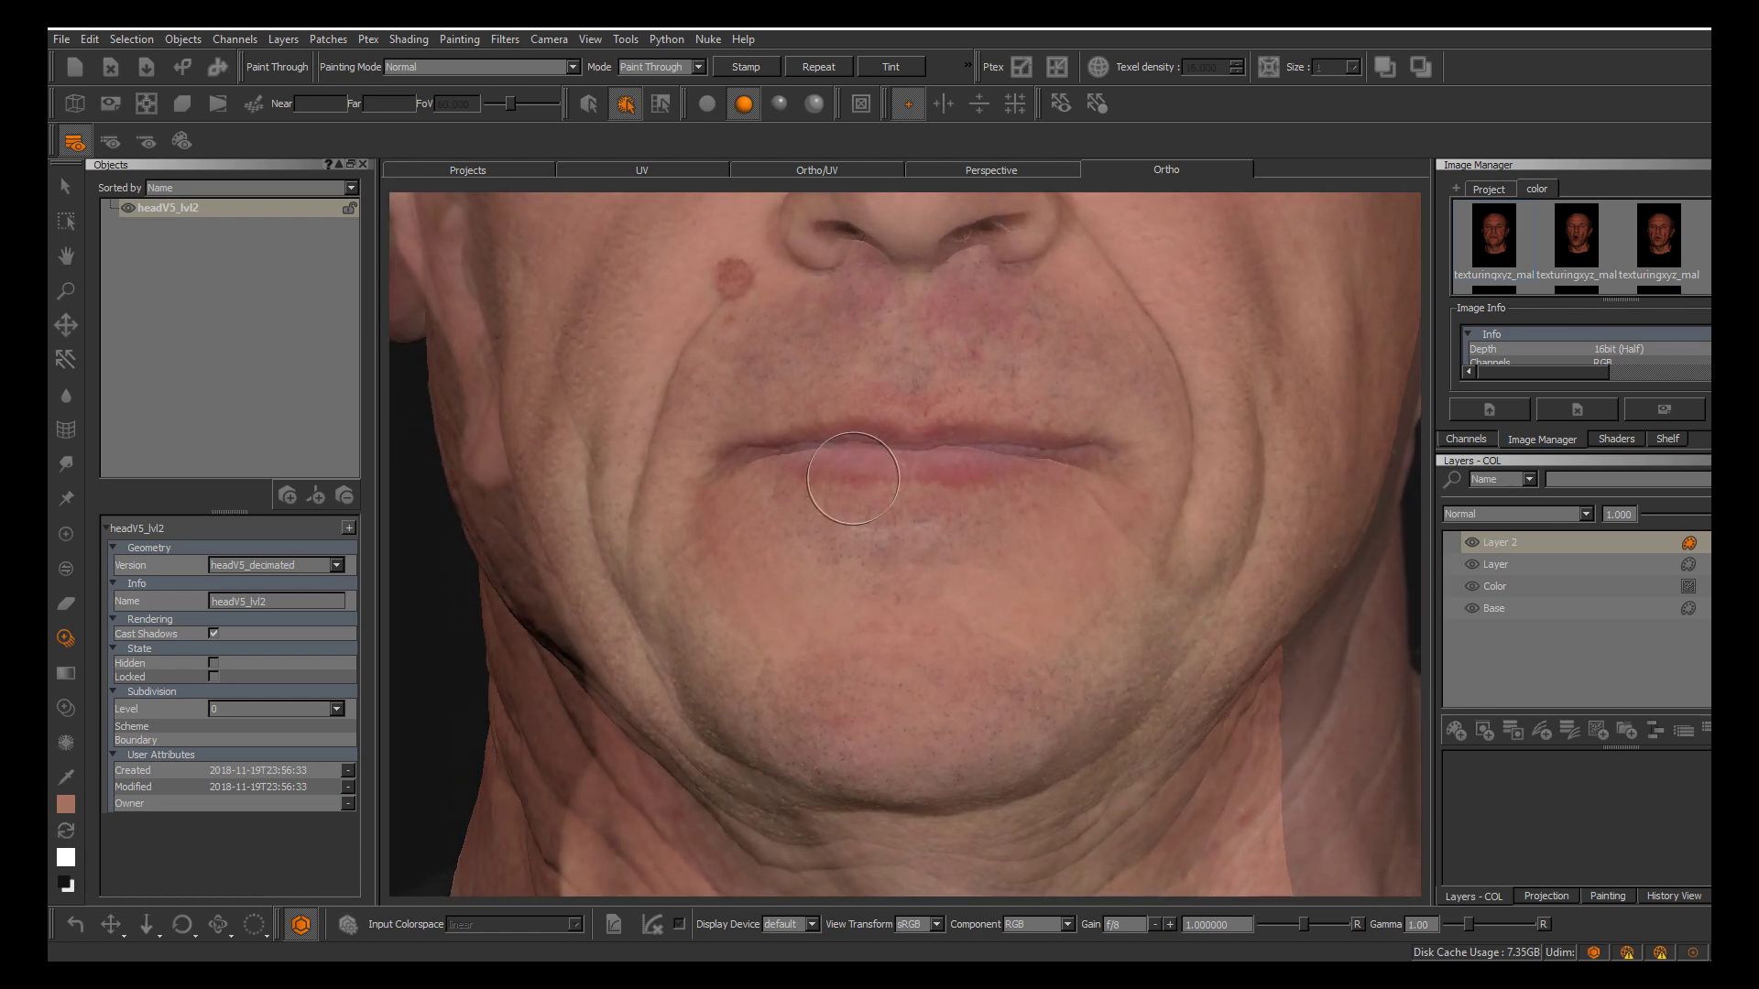
pyautogui.press("'")
pyautogui.press("'")
pyautogui.press("'")
pyautogui.press("'")
pyautogui.moveTo(867, 465); pyautogui.dragTo(880, 466)
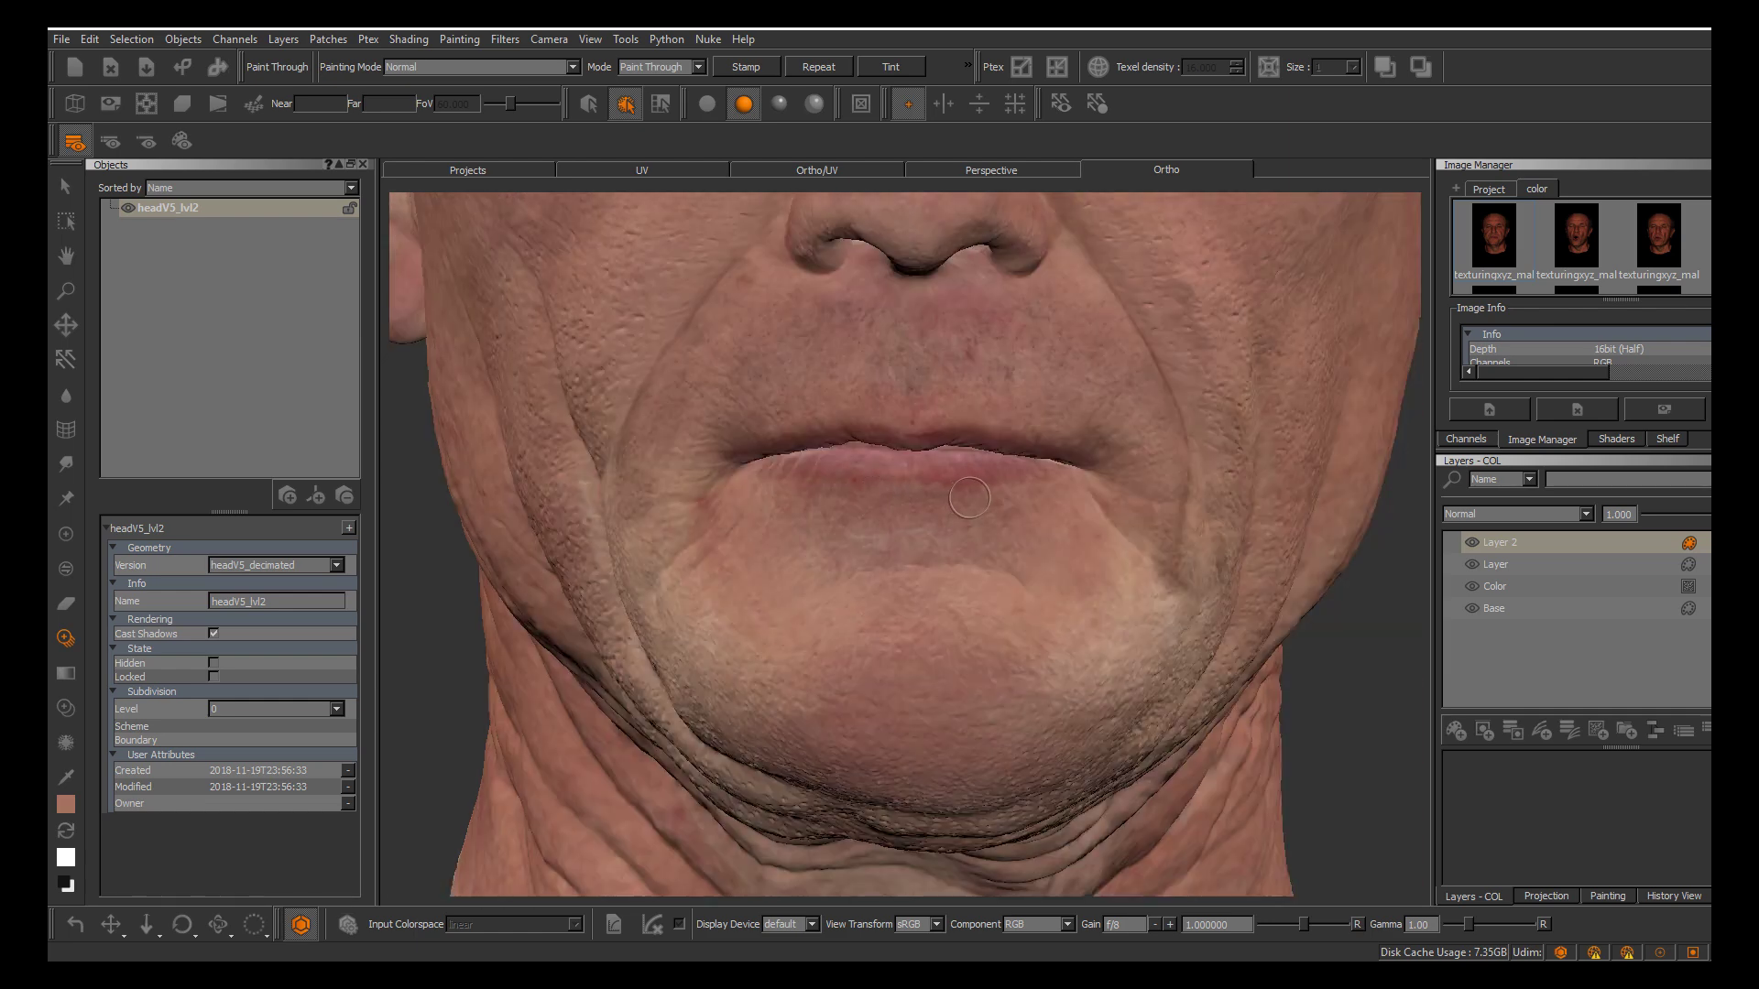
pyautogui.moveTo(953, 494); pyautogui.dragTo(938, 523)
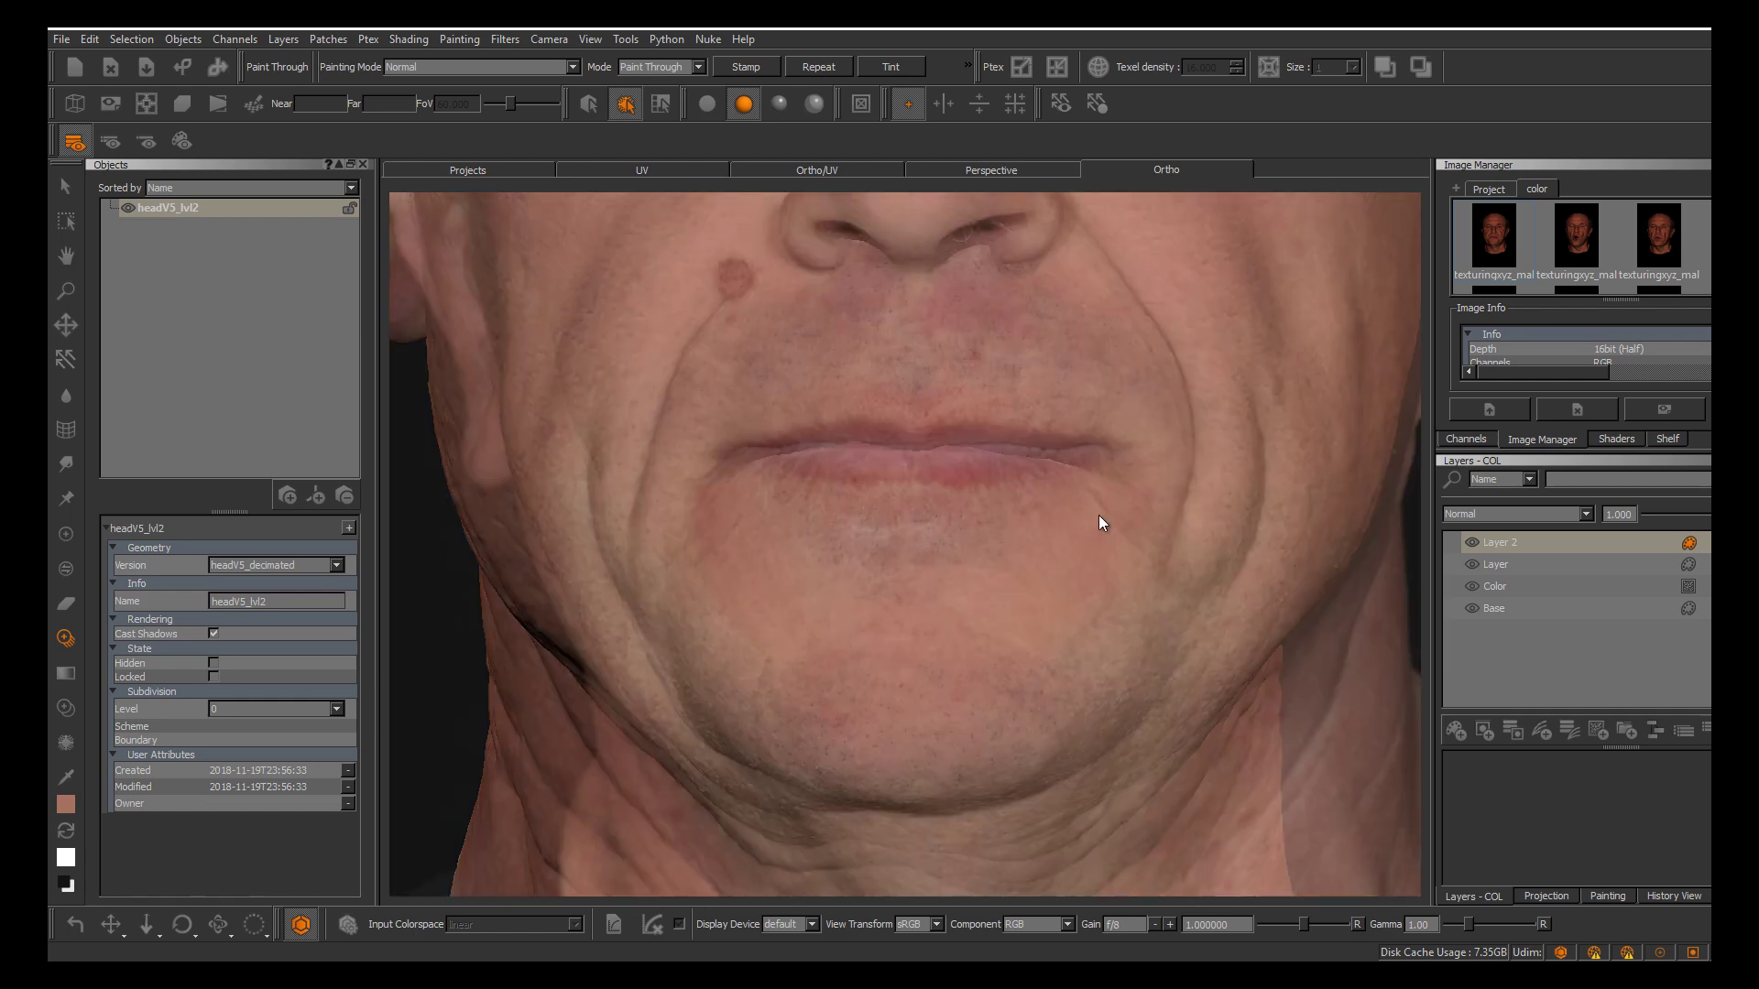
# Examine the reference portraits of the actor's face, then return to the mouth and chin of the head
pyautogui.moveTo(48, 536); pyautogui.dragTo(591, 498, button='right')
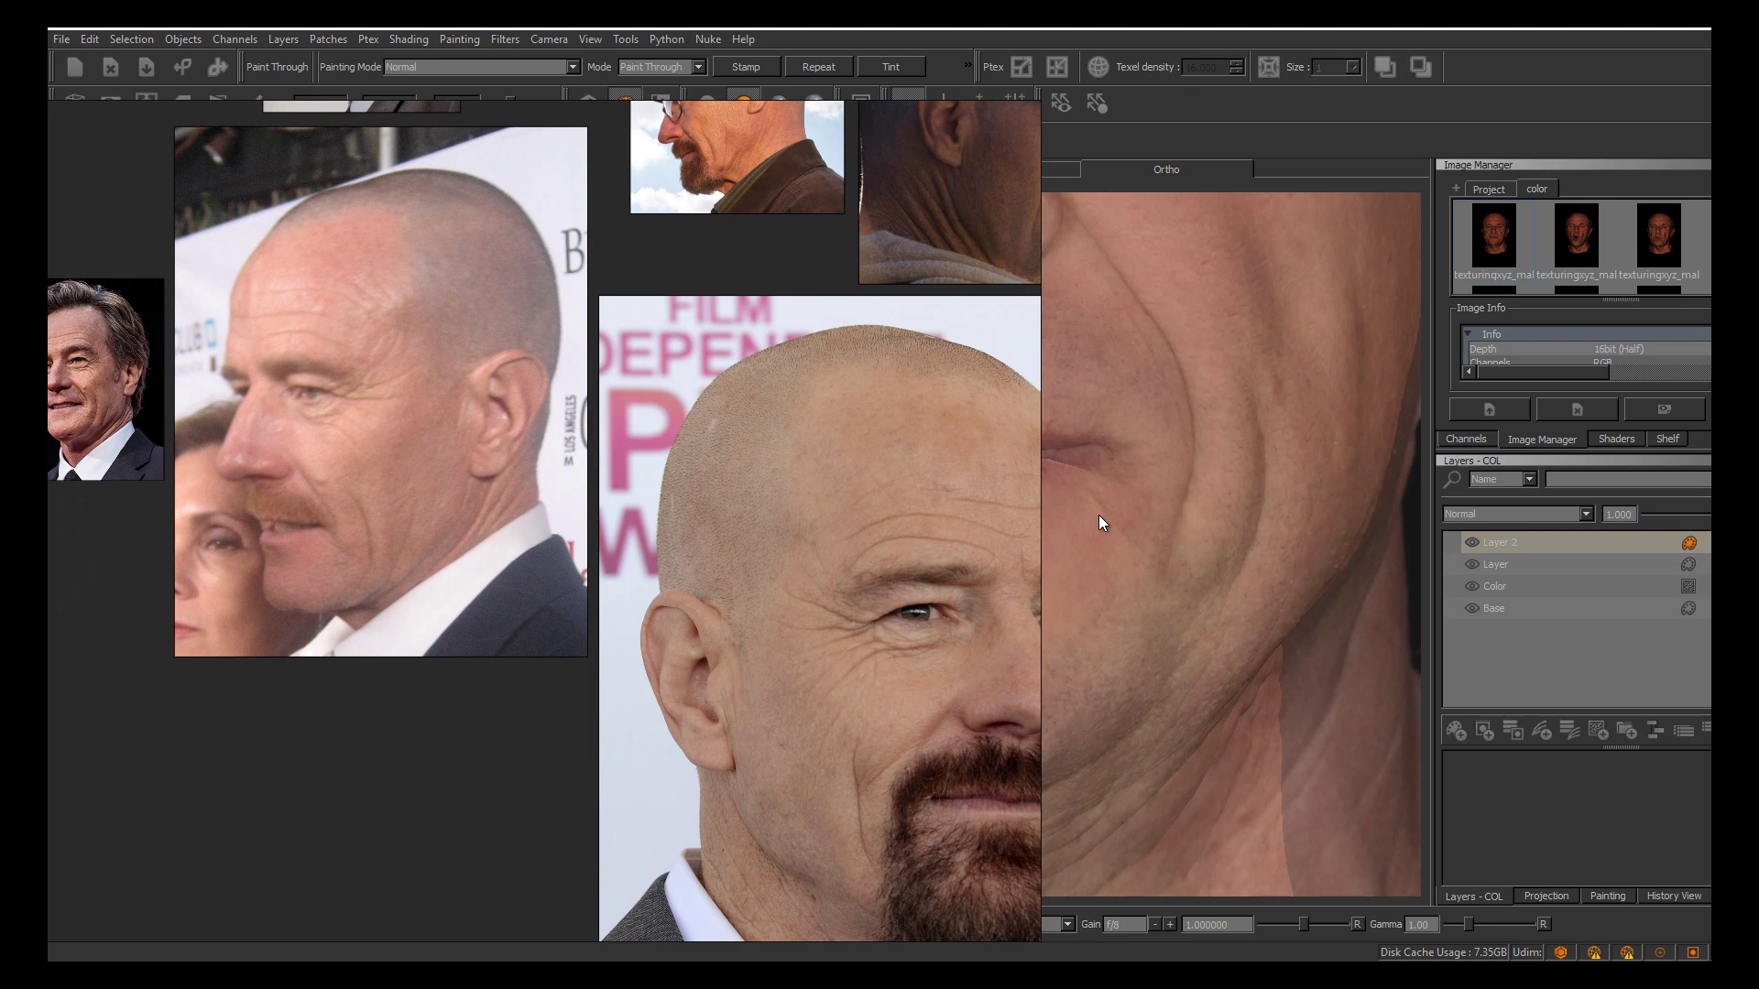
pyautogui.scroll(-3, 591, 498)
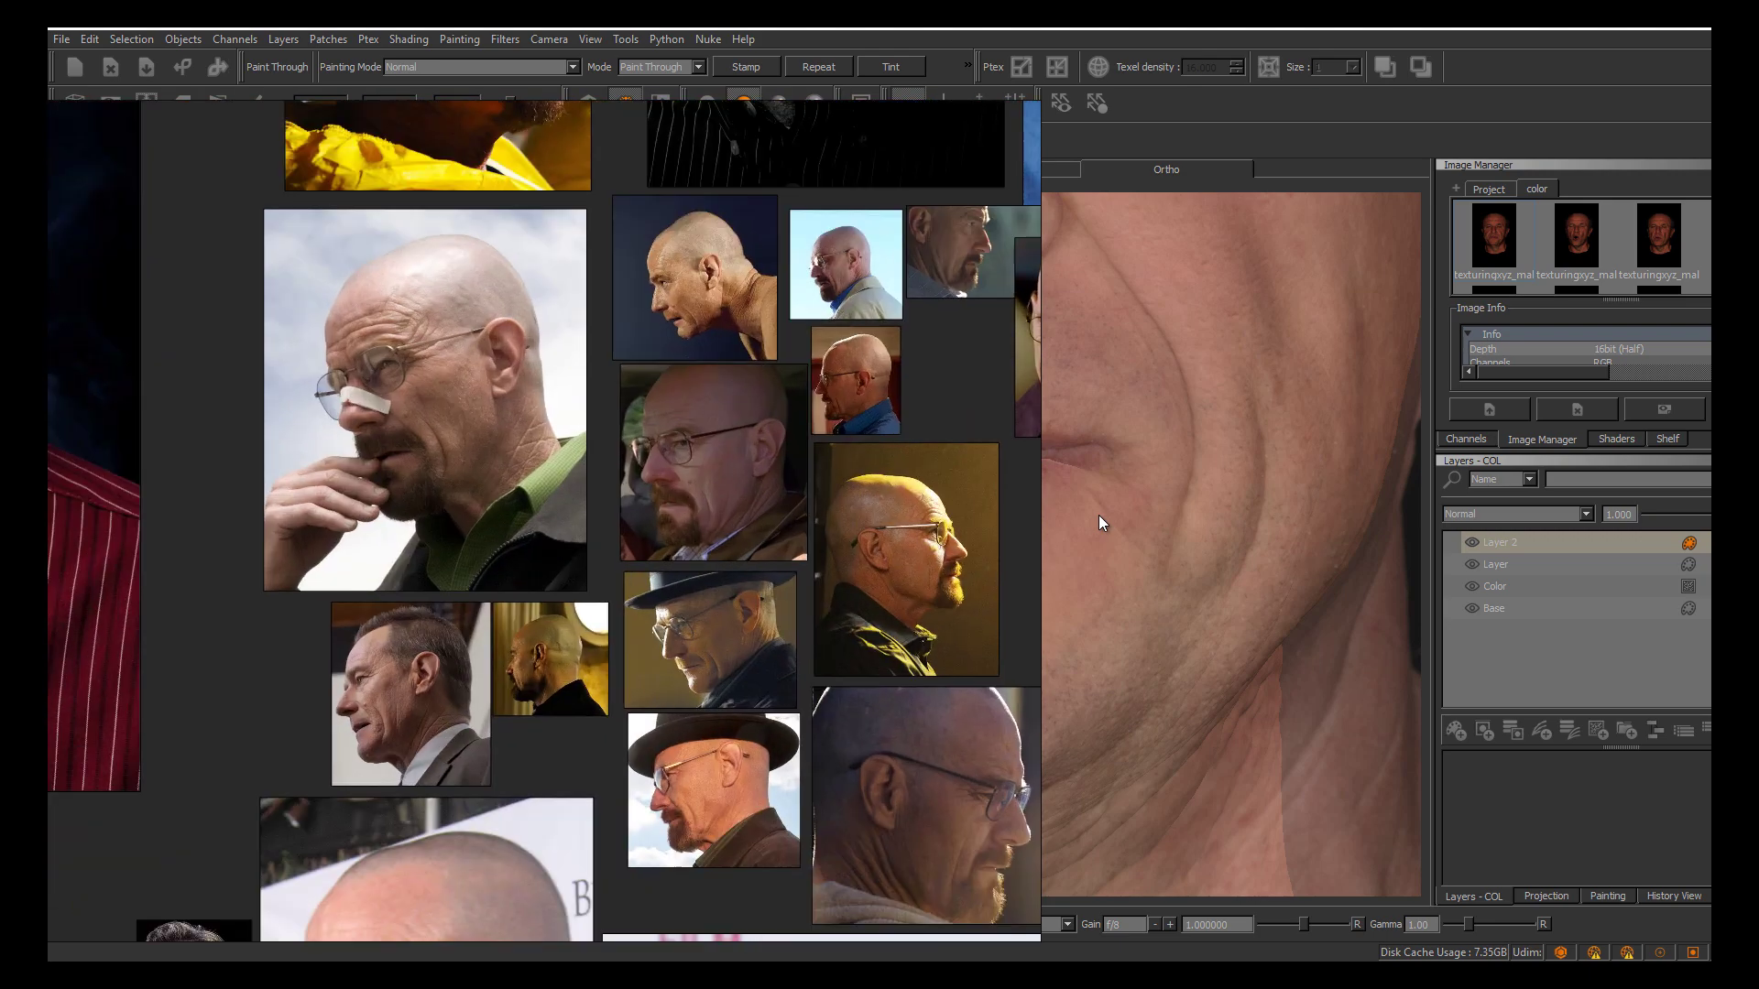
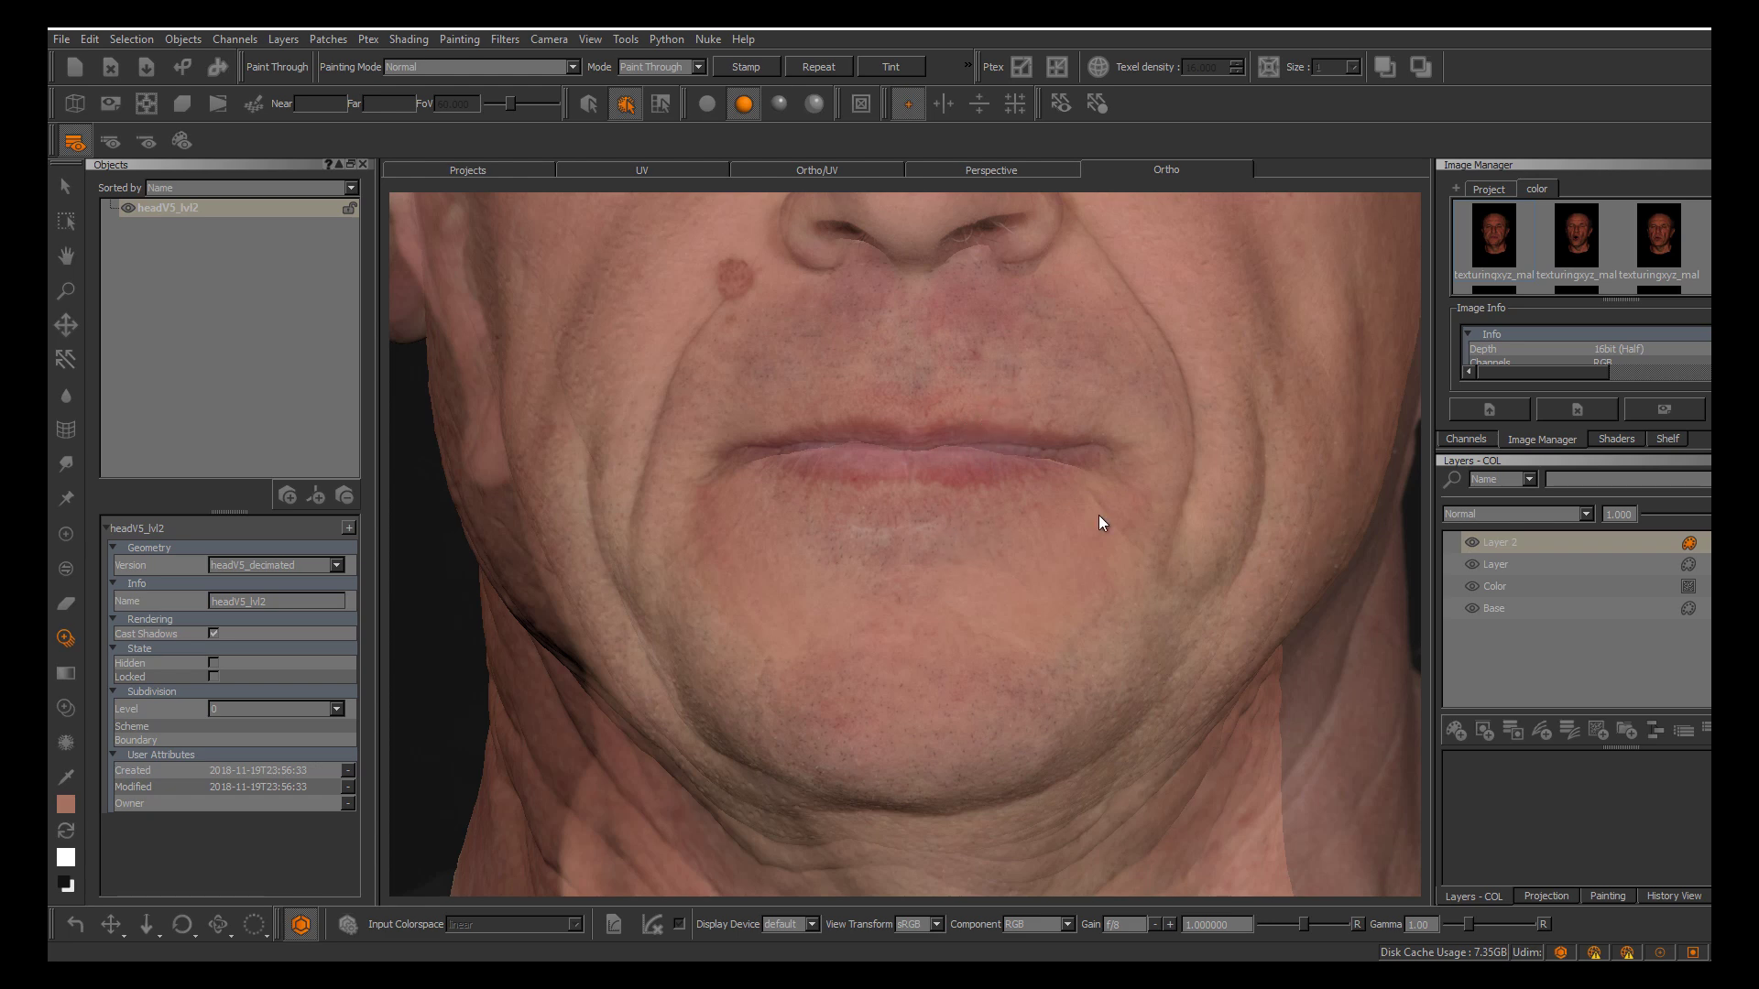
pyautogui.press('b')
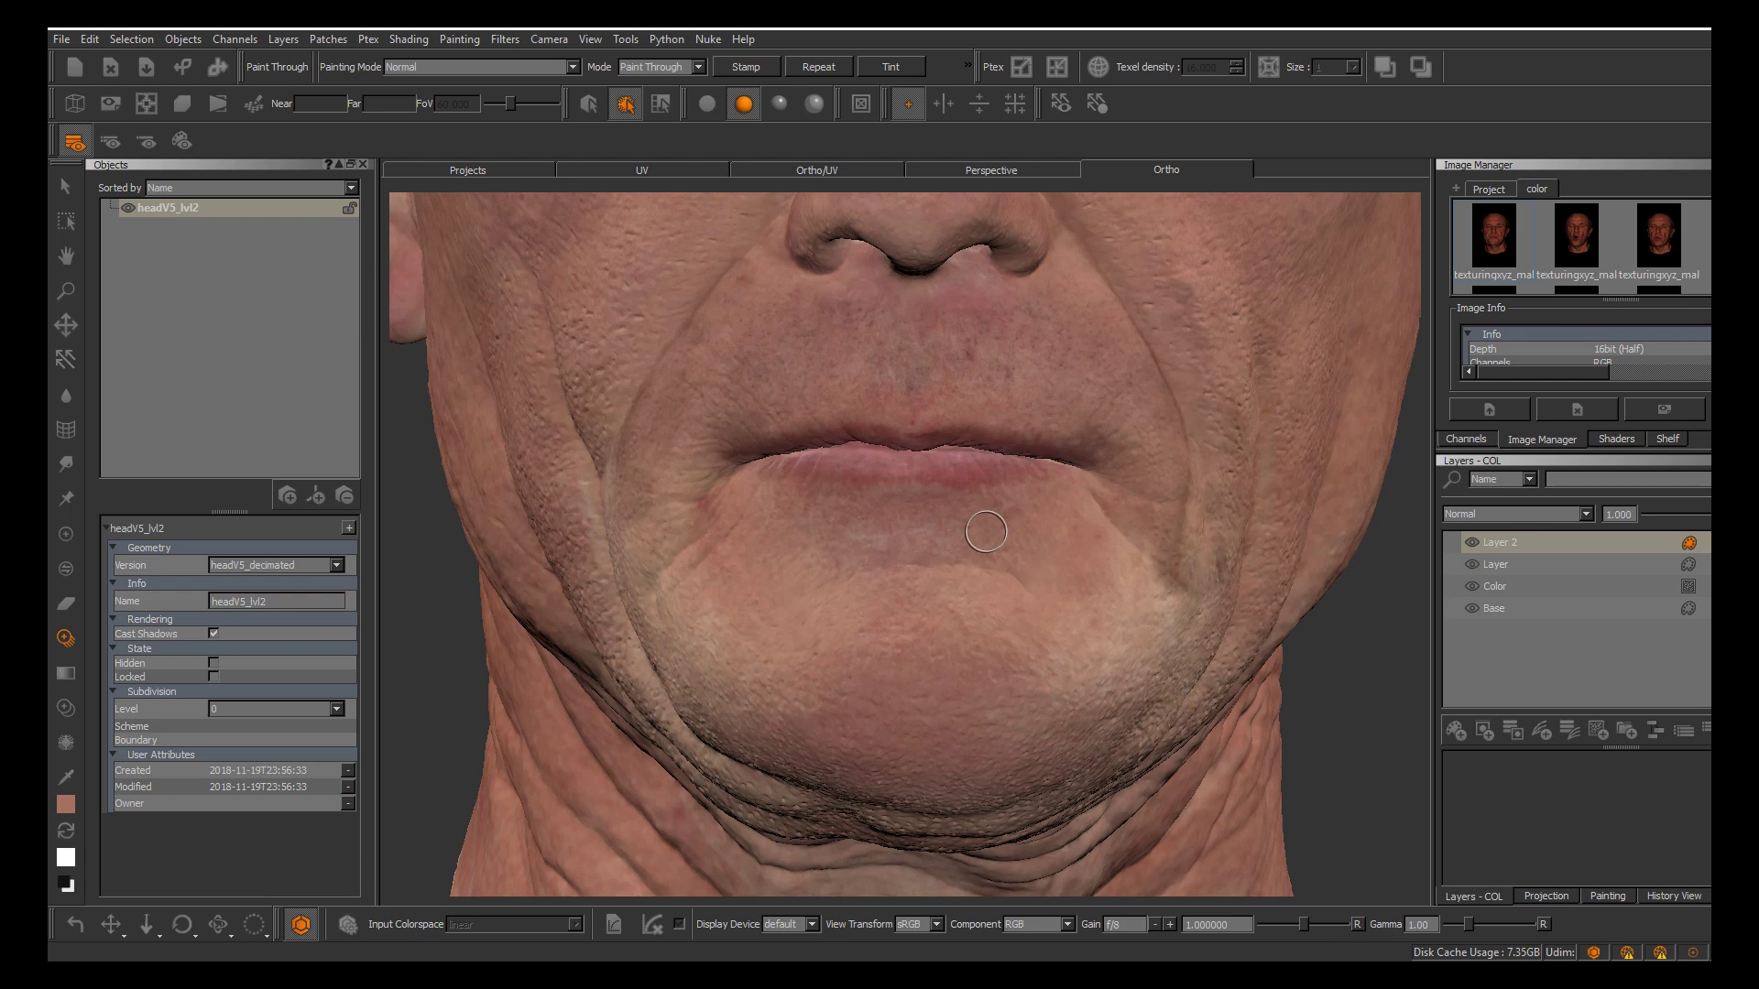
# Undo the trial stroke below the lower lip, realign the projected photo with the chin, and enlarge the brush
pyautogui.moveTo(986, 531)
pyautogui.mouseDown()
pyautogui.moveTo(770, 542)
pyautogui.moveTo(830, 537)
pyautogui.mouseUp()
pyautogui.hotkey('ctrl', 'z')
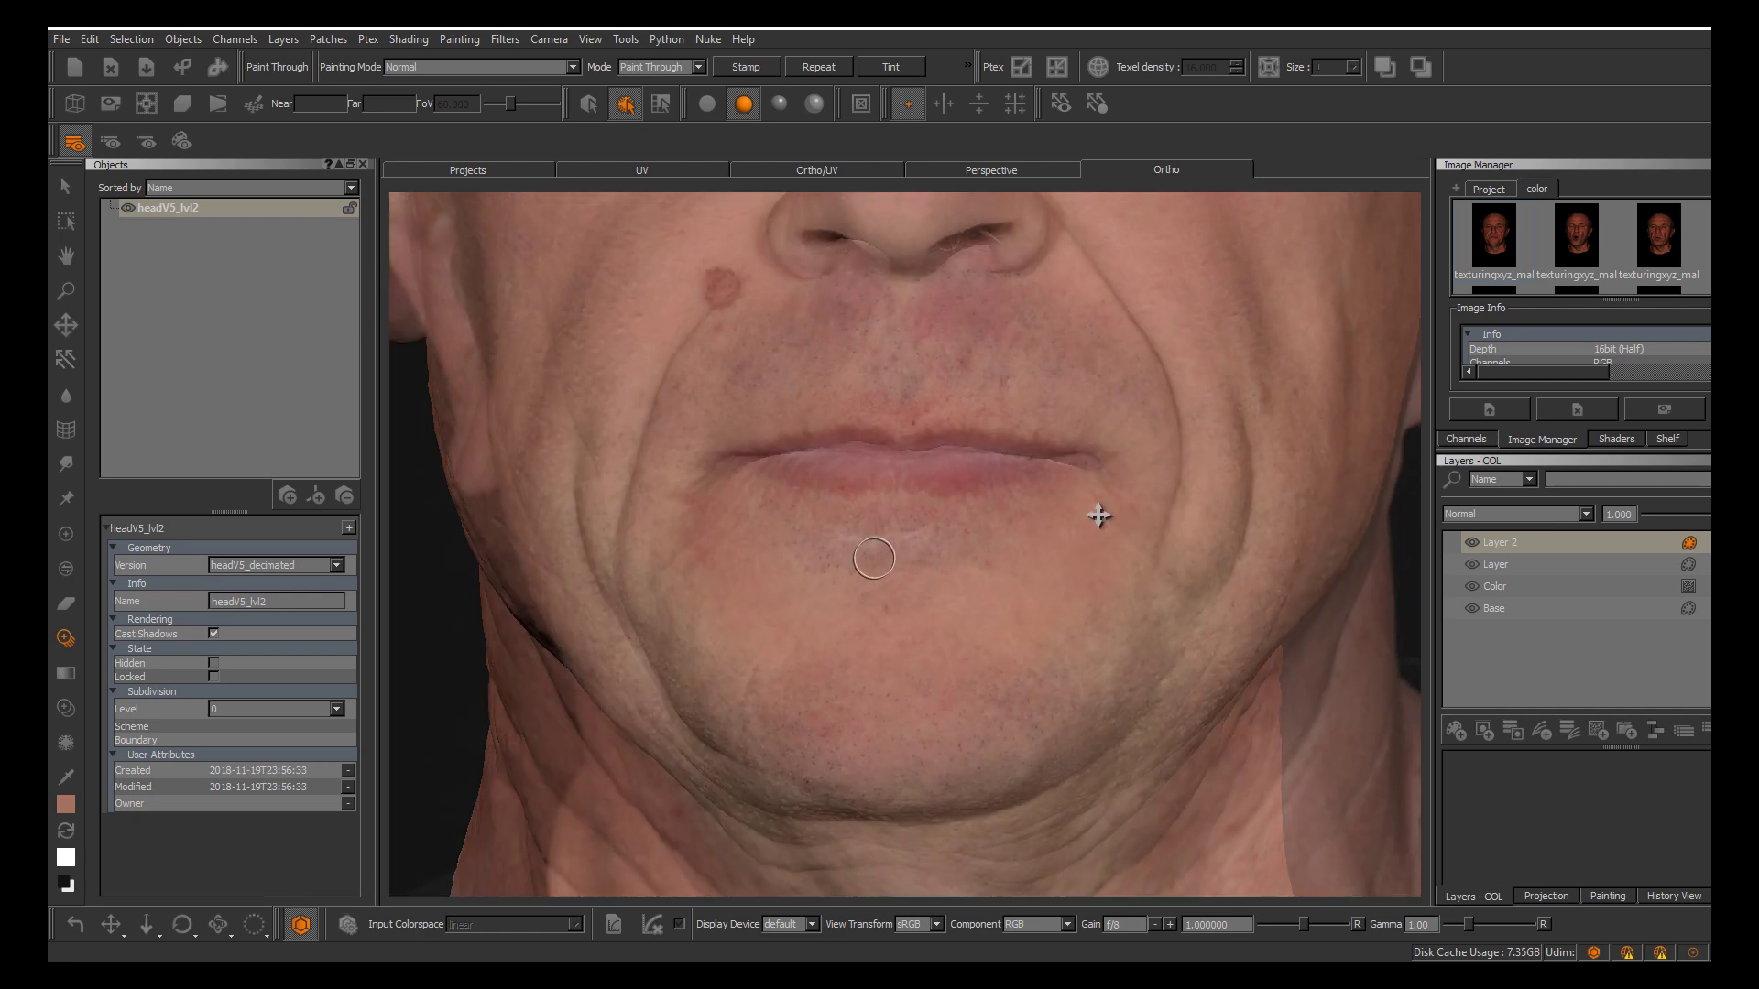
pyautogui.moveTo(901, 632); pyautogui.dragTo(923, 648)
pyautogui.press("'")
pyautogui.press("'")
pyautogui.press("'")
pyautogui.press("'")
pyautogui.press("'")
pyautogui.press("'")
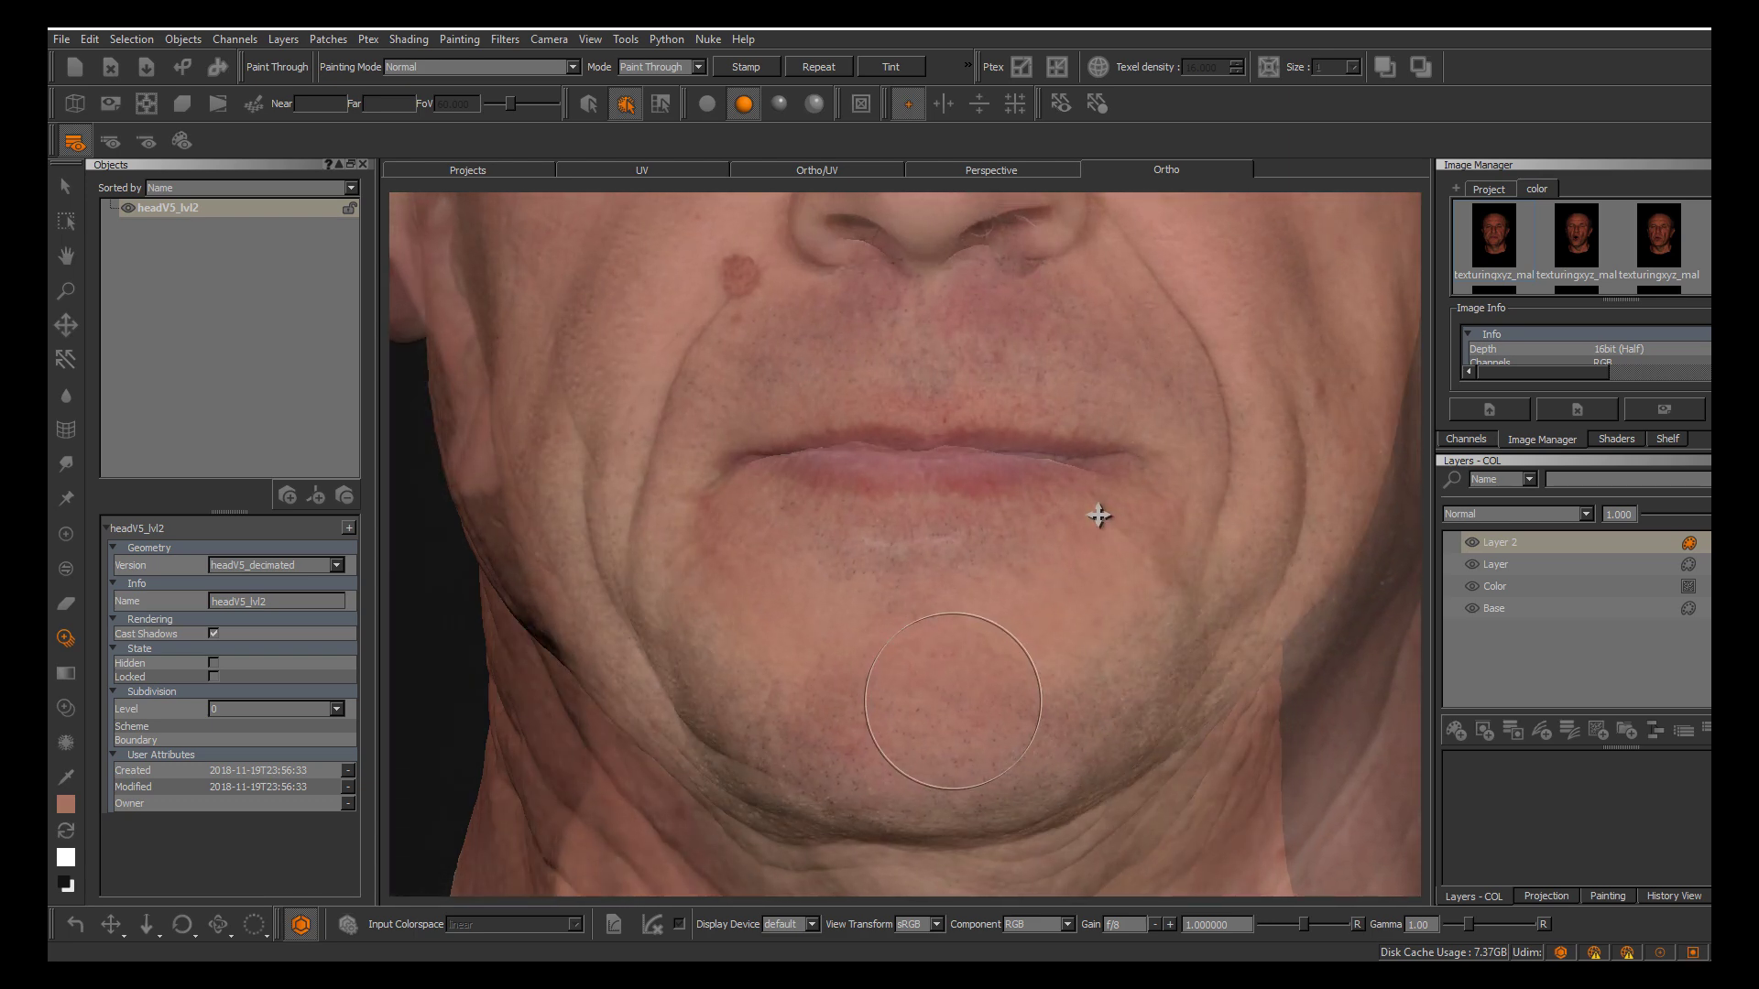
# Paint the photo's stubble and skin color onto the model's right side of the chin
pyautogui.press("'")
pyautogui.press("'")
pyautogui.press("'")
pyautogui.press("'")
pyautogui.press("'")
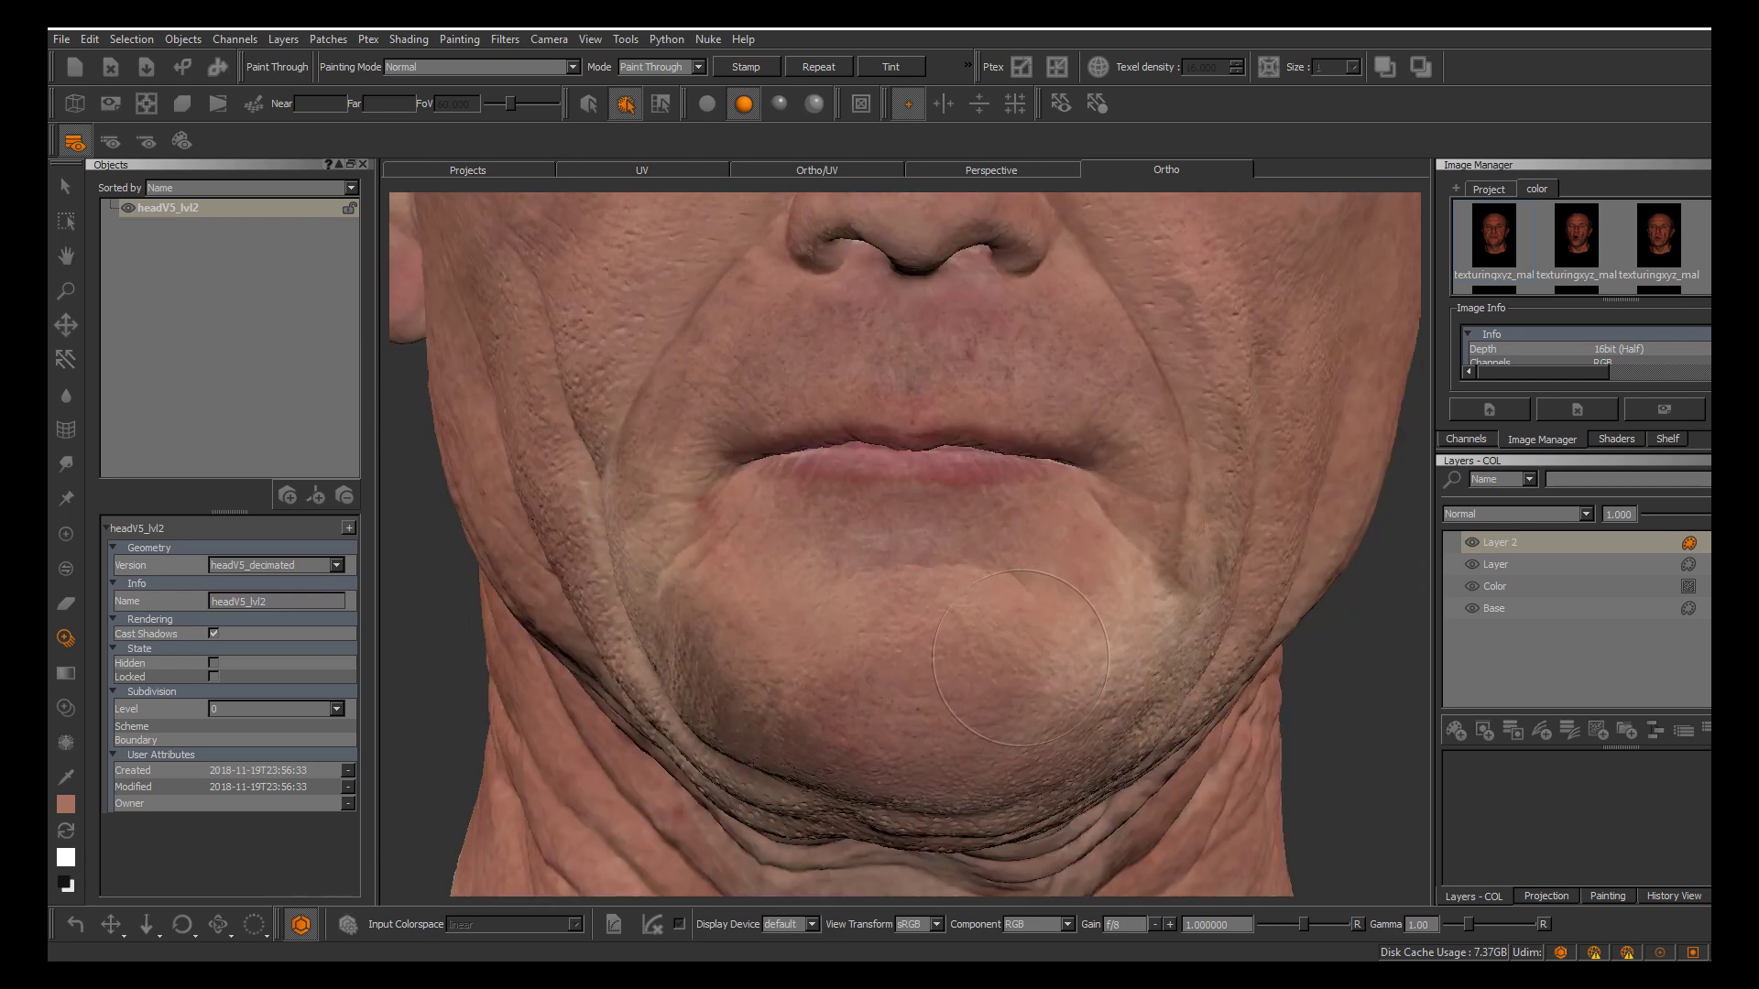
pyautogui.press("'")
pyautogui.press("'")
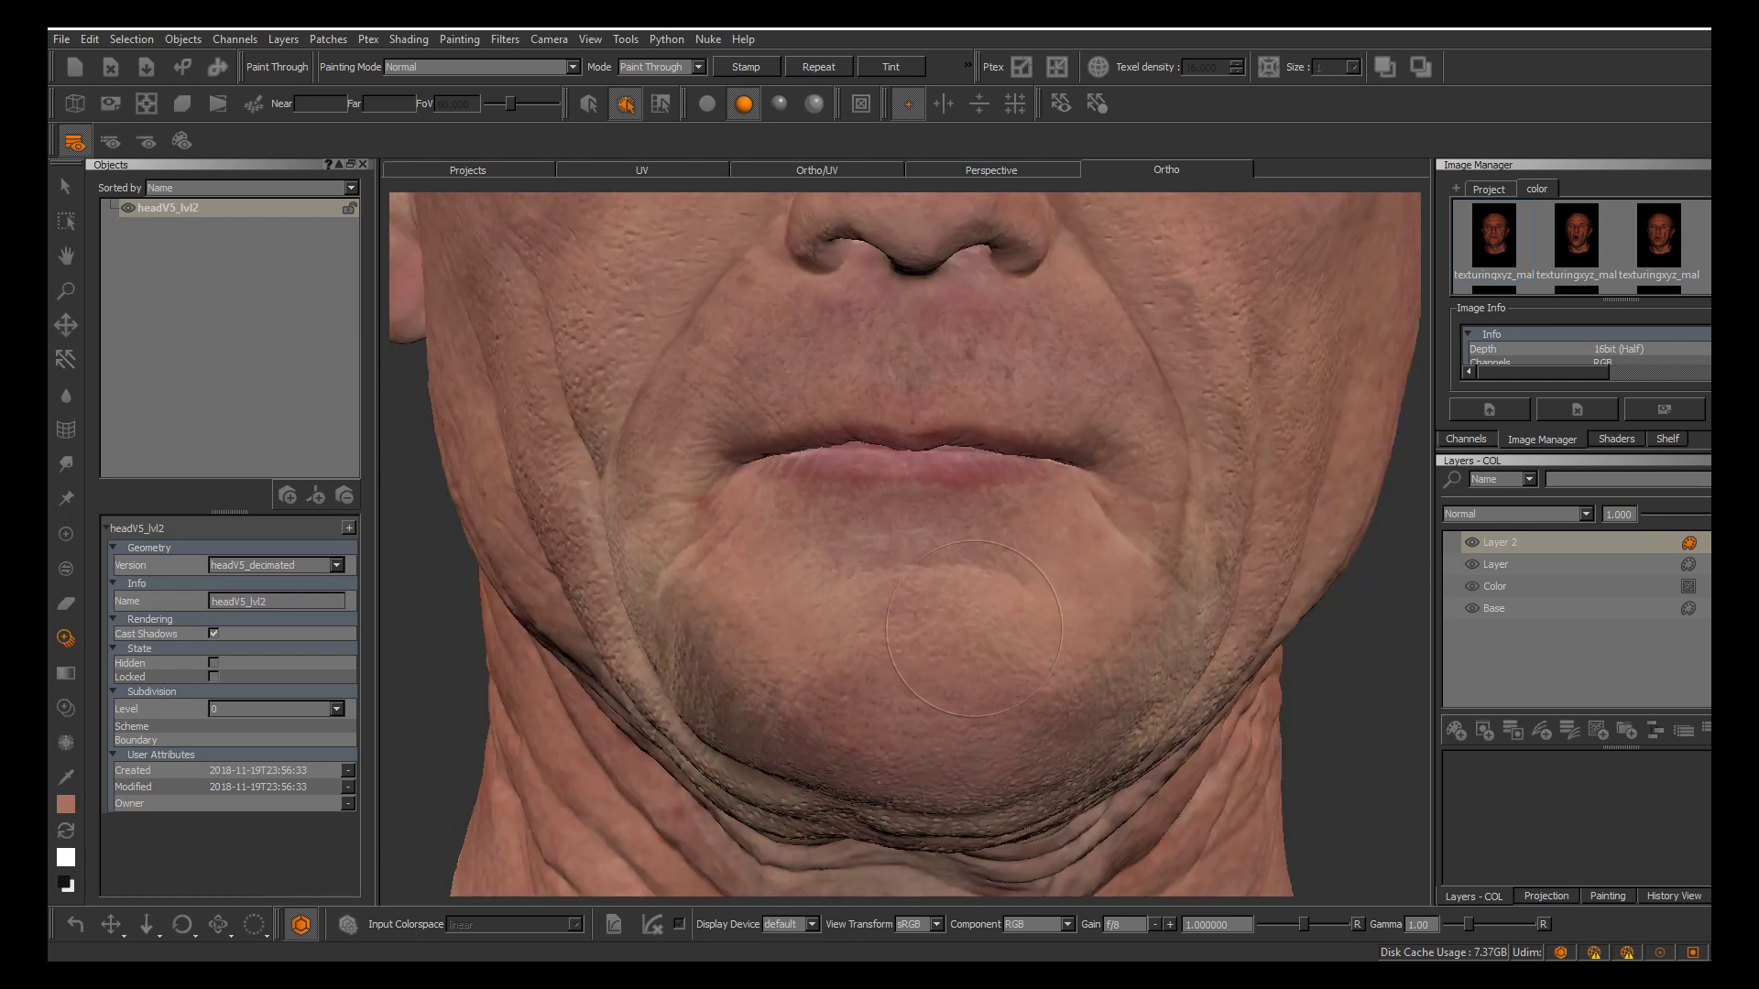
# Extend the stubble projection across the middle and left side of the model's chin and bake it
pyautogui.press("'")
pyautogui.press("'")
pyautogui.press("'")
pyautogui.press("'")
pyautogui.press("'")
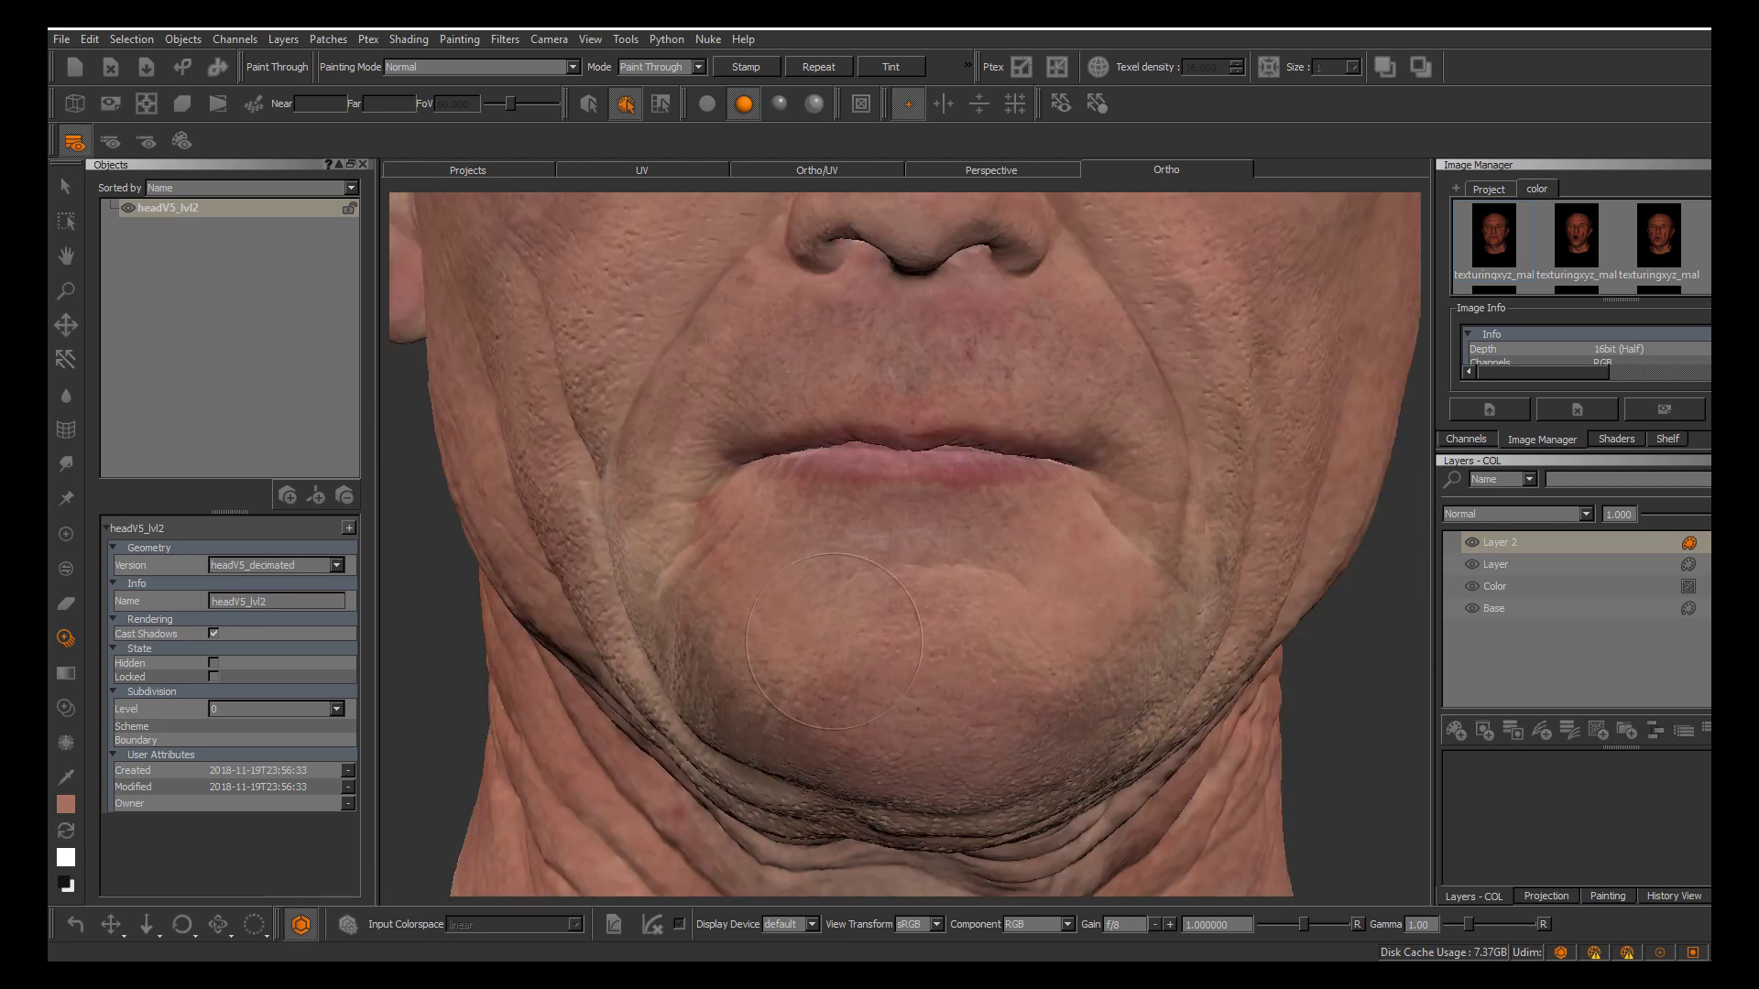
pyautogui.press("'")
pyautogui.press("'")
pyautogui.press("'")
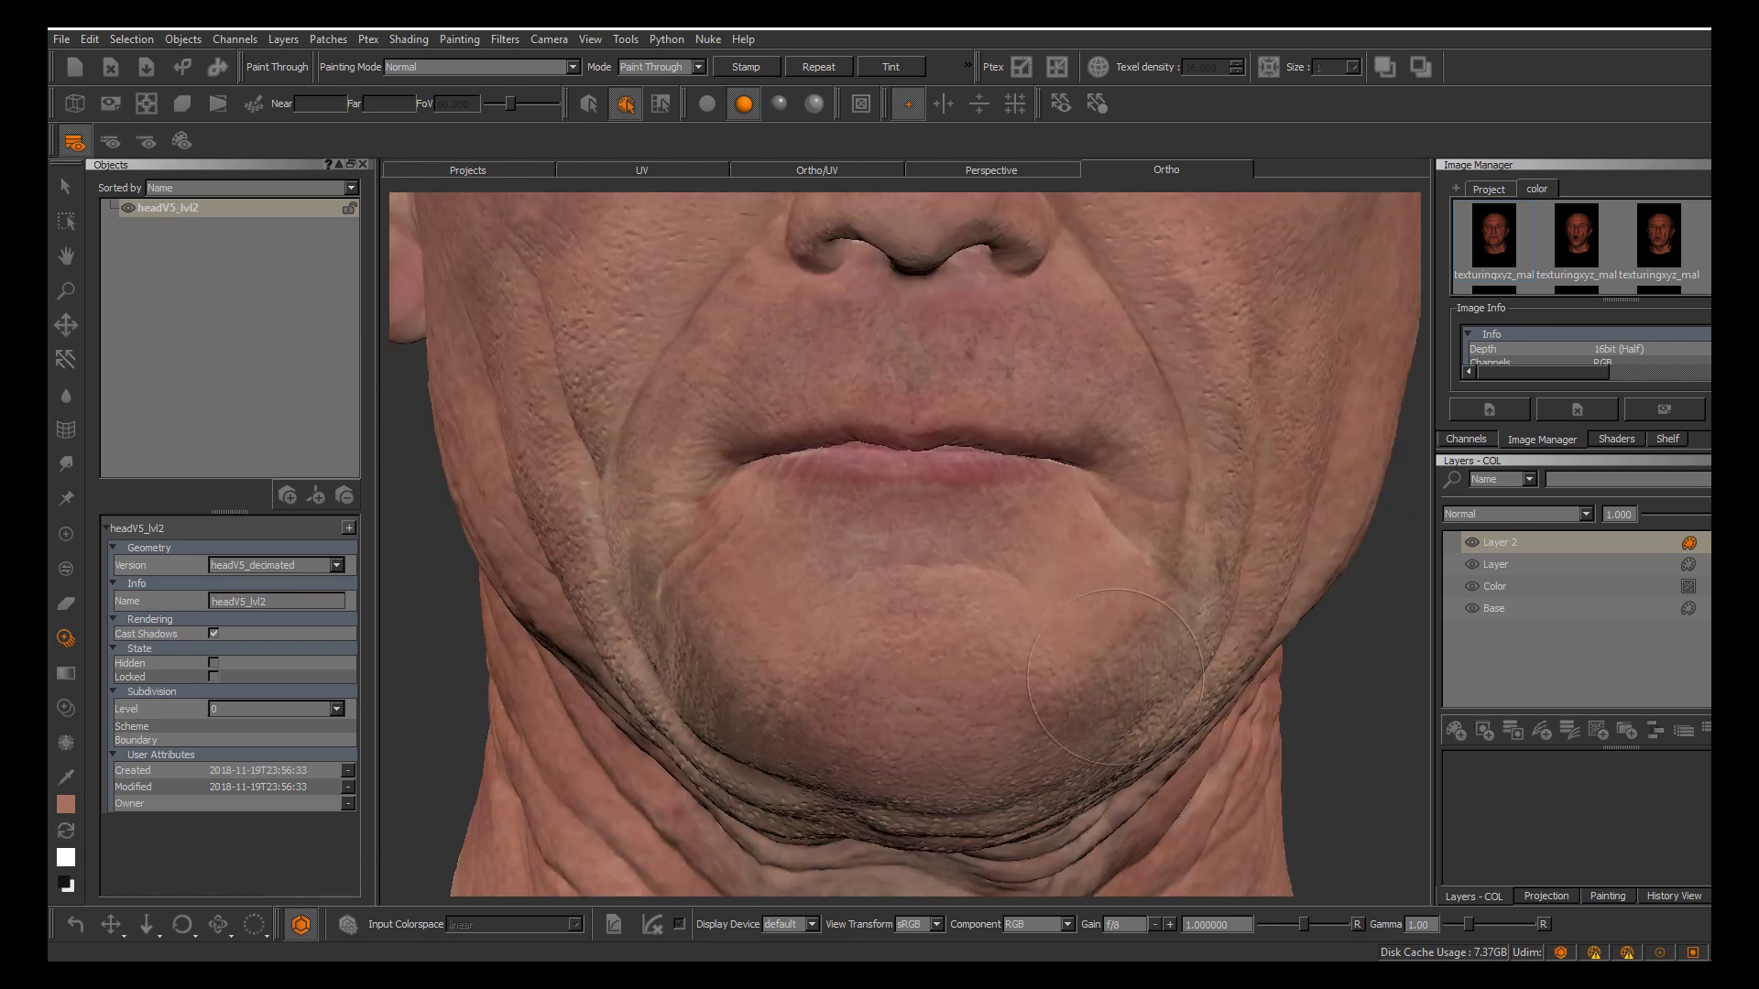
pyautogui.press("'")
pyautogui.press("'")
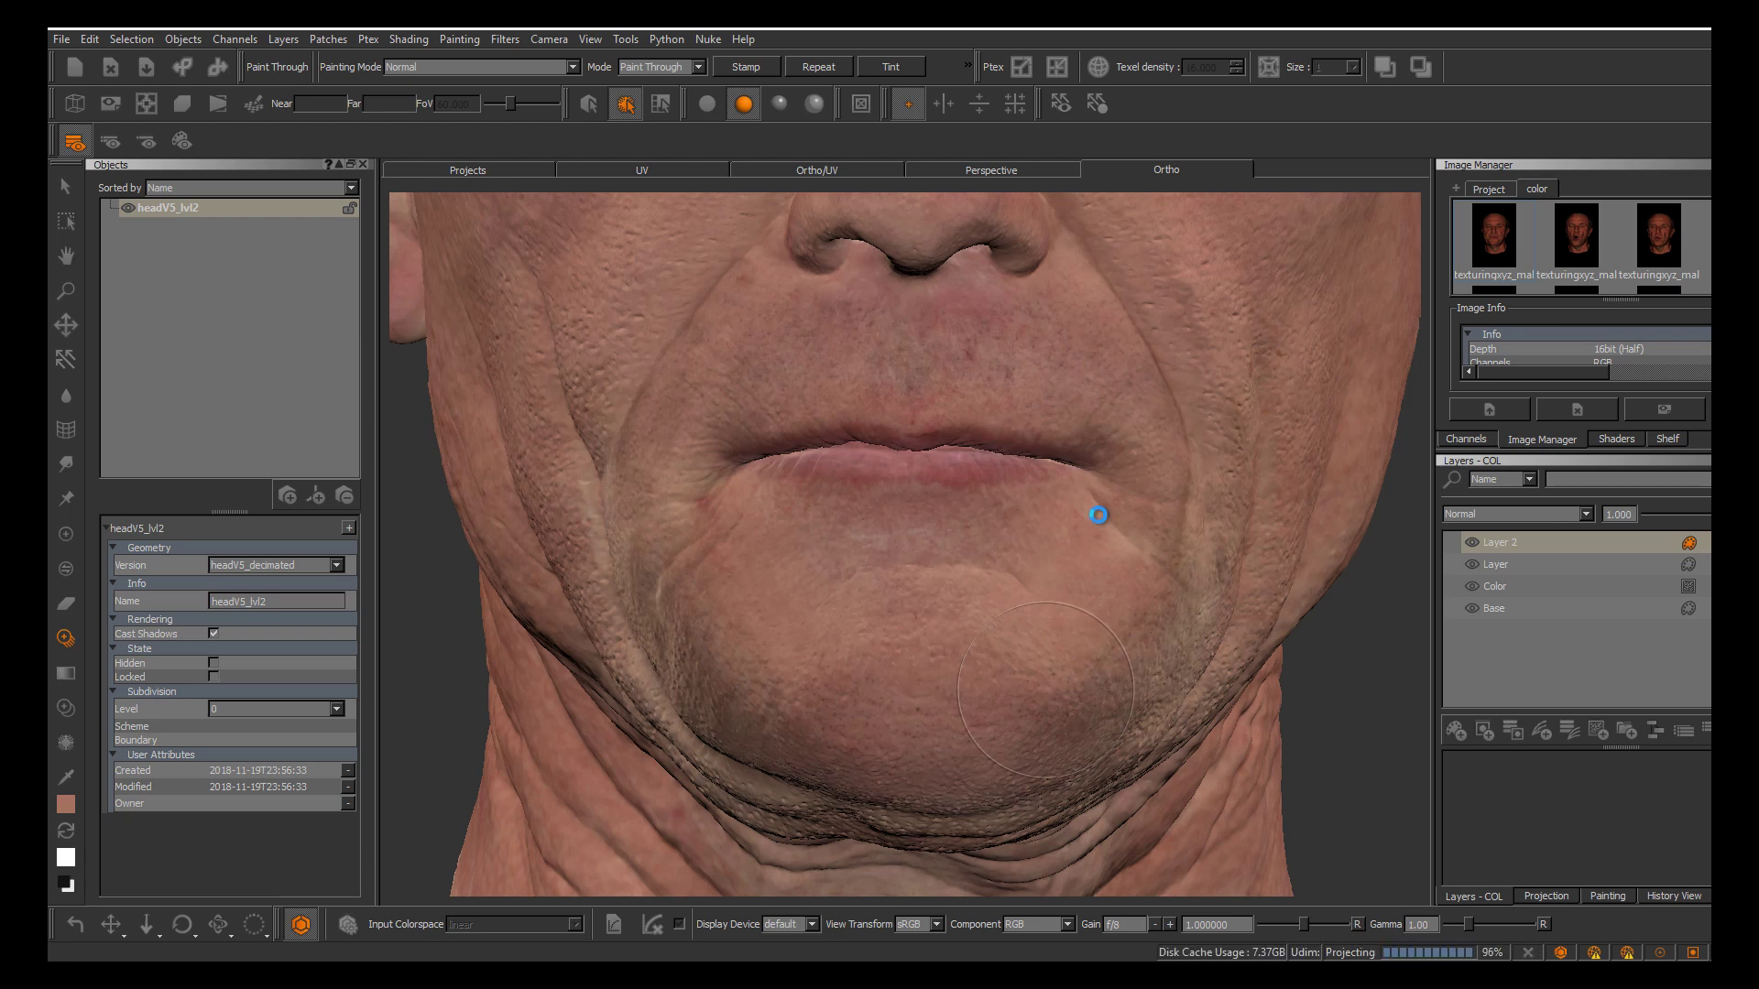
# Frame the whole lower face and switch the viewport to flat lighting
pyautogui.keyDown('alt'); pyautogui.moveTo(1086, 394); pyautogui.dragTo(1100, 514, button='middle'); pyautogui.keyUp('alt')
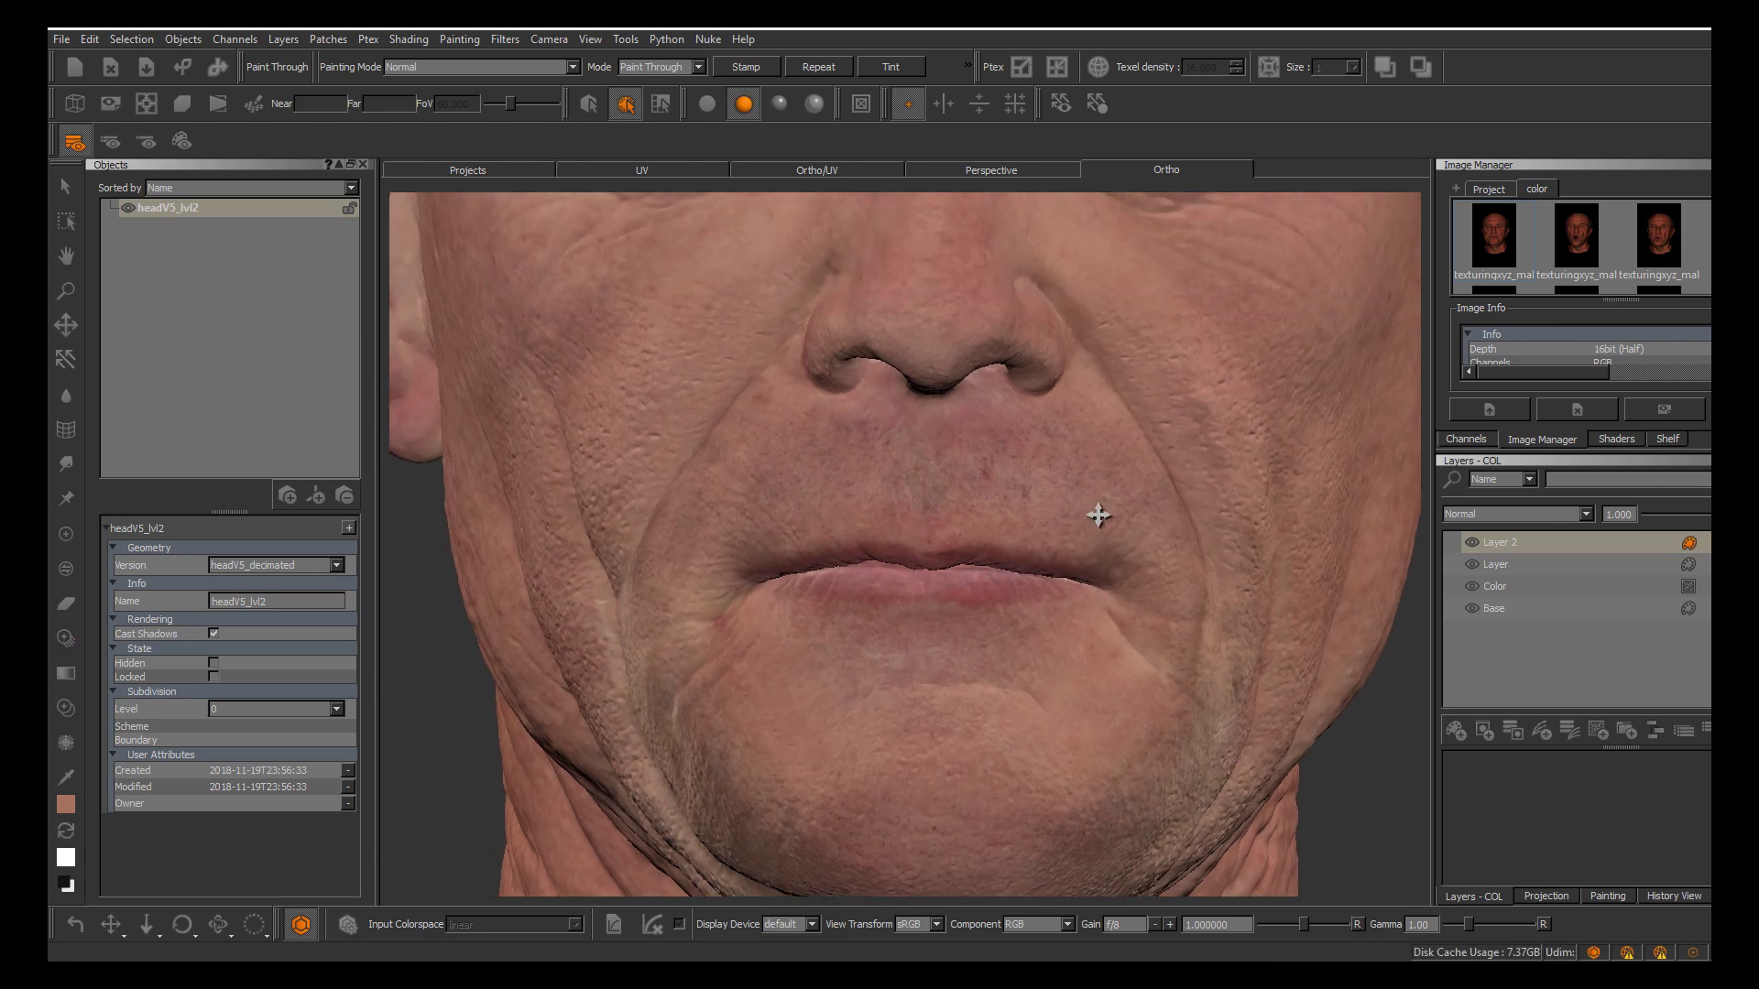
pyautogui.keyDown('alt'); pyautogui.moveTo(1100, 514); pyautogui.dragTo(723, 275, button='right'); pyautogui.keyUp('alt')
pyautogui.press("'")
pyautogui.click(708, 103)
pyautogui.press('p')
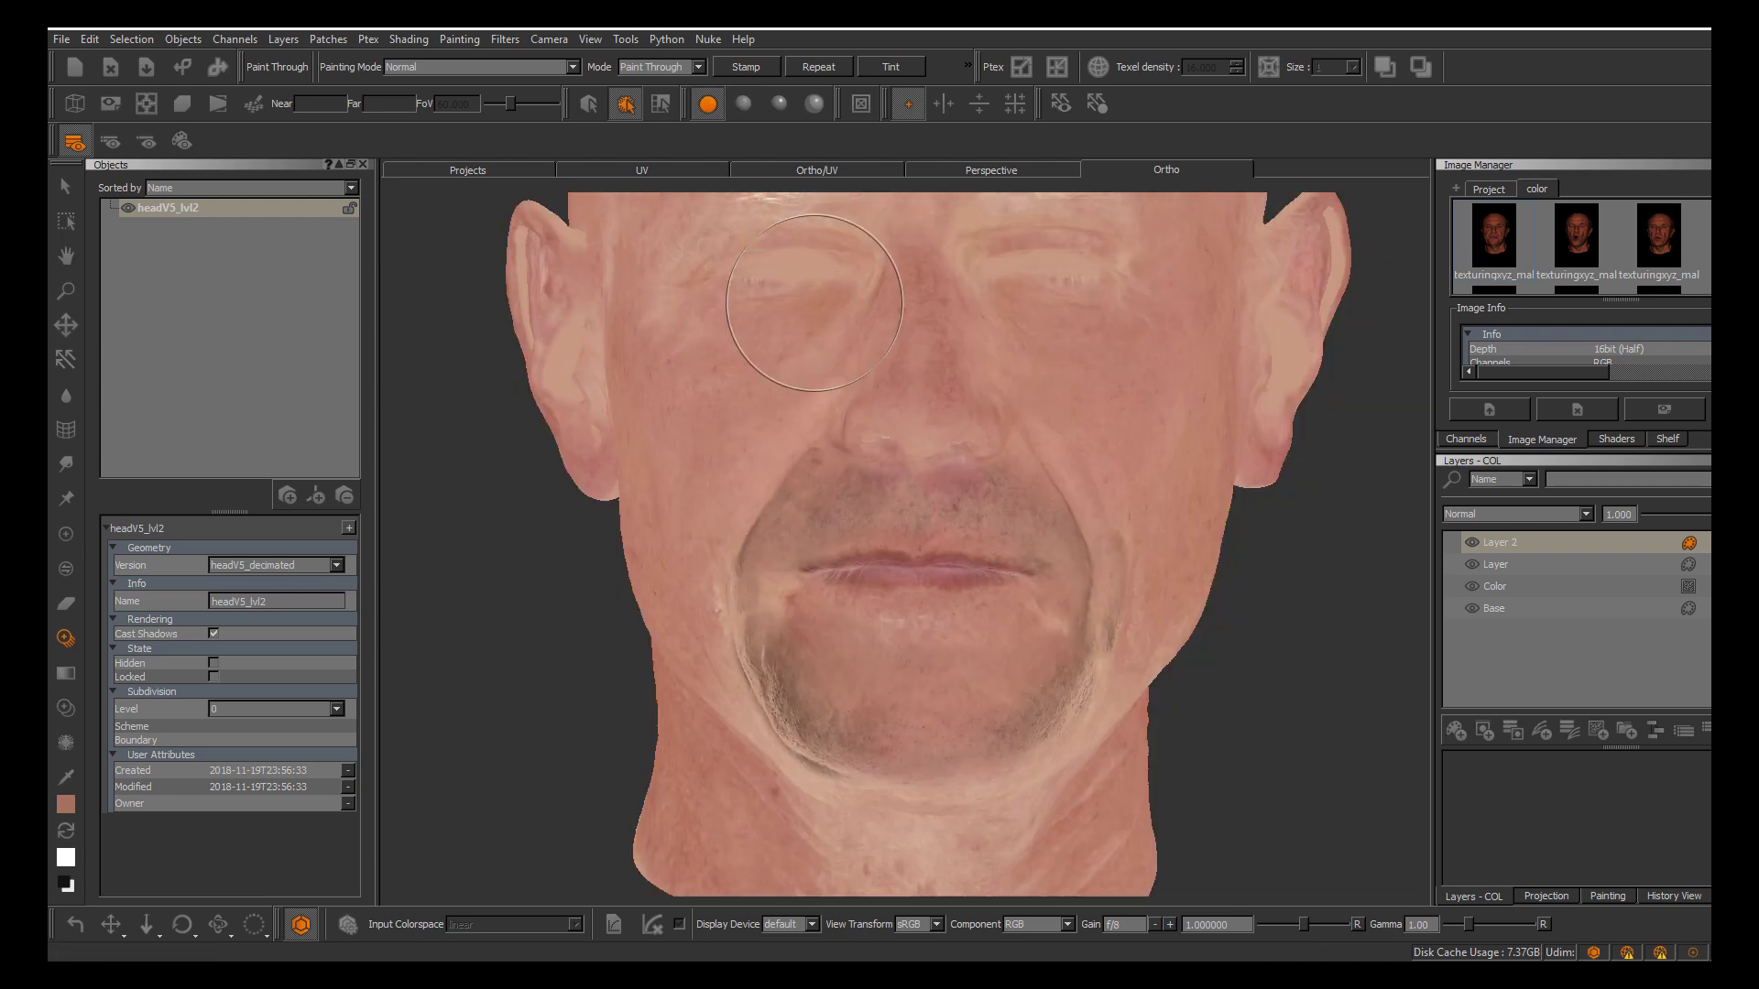
# Inspect the projected mouth and chin color from the front and from both three-quarter sides
pyautogui.keyDown('alt'); pyautogui.moveTo(1096, 513); pyautogui.dragTo(1099, 486, button='middle'); pyautogui.keyUp('alt')
pyautogui.keyDown('alt'); pyautogui.moveTo(1099, 485); pyautogui.dragTo(1098, 514, button='right'); pyautogui.keyUp('alt')
pyautogui.keyDown('alt'); pyautogui.moveTo(1099, 515); pyautogui.dragTo(1101, 512); pyautogui.keyUp('alt')
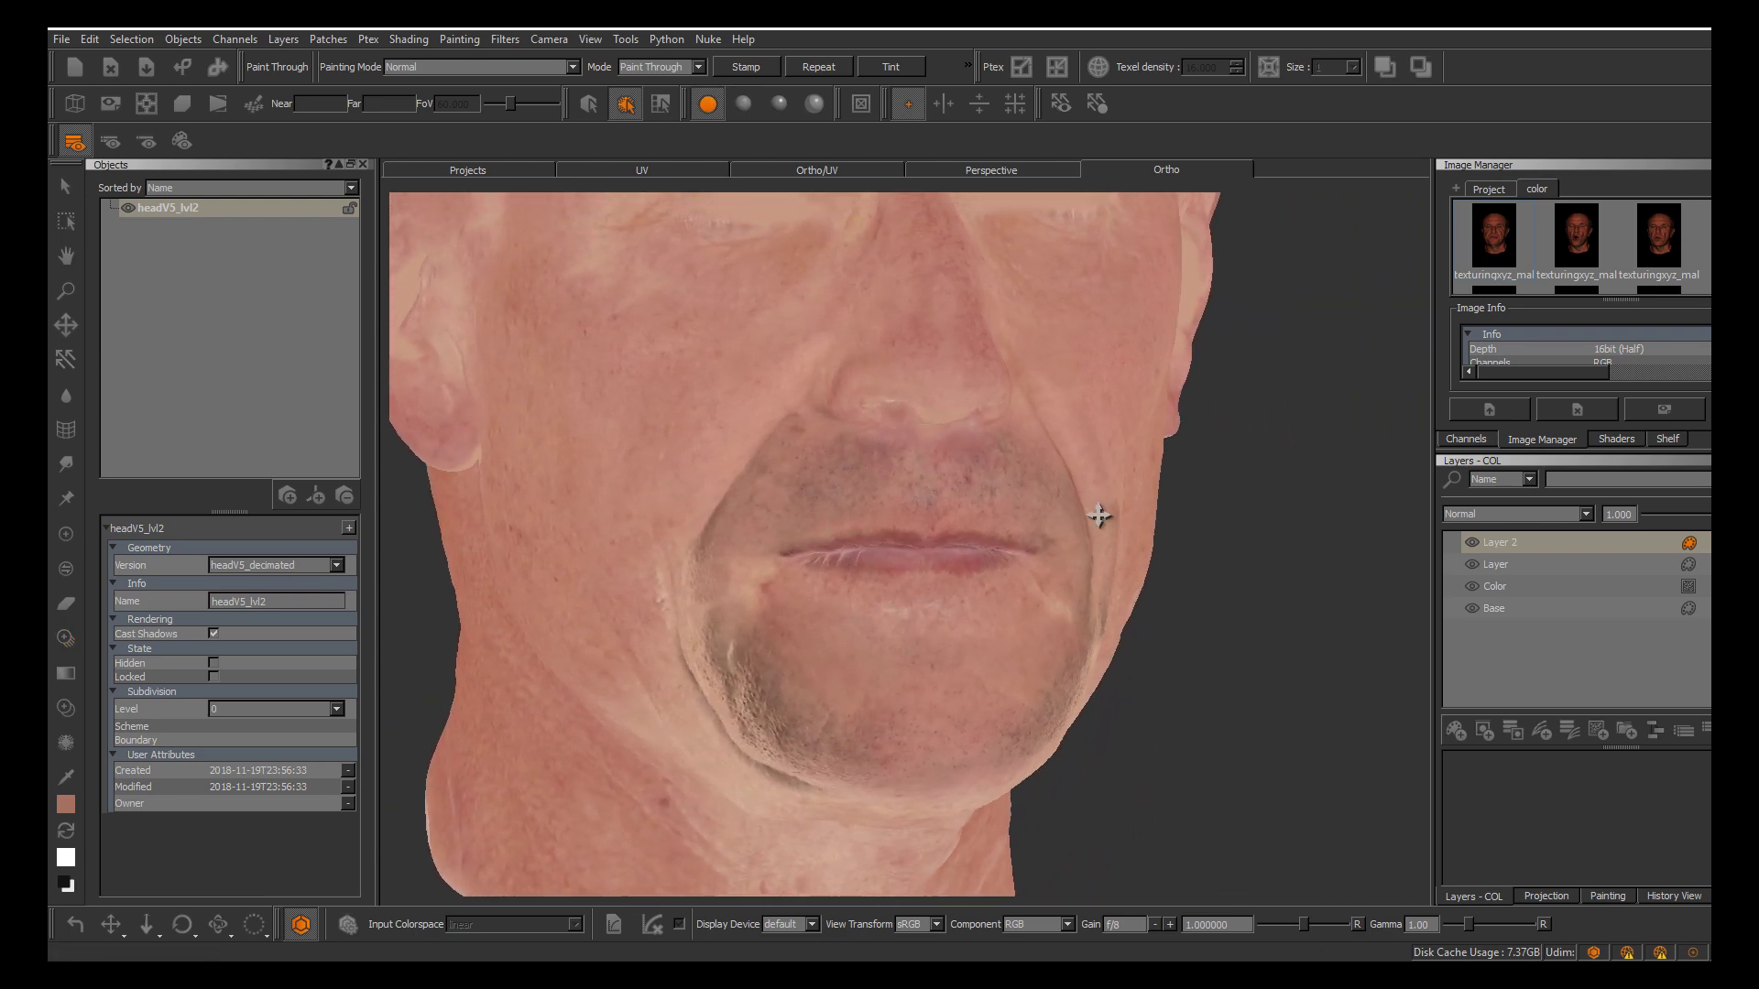
pyautogui.keyDown('alt'); pyautogui.moveTo(1101, 512); pyautogui.dragTo(1129, 559, button='middle'); pyautogui.keyUp('alt')
pyautogui.keyDown('alt'); pyautogui.moveTo(1128, 559); pyautogui.dragTo(1095, 515, button='right'); pyautogui.keyUp('alt')
pyautogui.keyDown('alt'); pyautogui.moveTo(1096, 514); pyautogui.dragTo(1099, 514); pyautogui.keyUp('alt')
pyautogui.keyDown('alt'); pyautogui.moveTo(1100, 514); pyautogui.dragTo(949, 643, button='right'); pyautogui.keyUp('alt')
pyautogui.keyDown('alt'); pyautogui.moveTo(1098, 515); pyautogui.dragTo(1098, 515); pyautogui.keyUp('alt')
pyautogui.keyDown('alt'); pyautogui.moveTo(1098, 514); pyautogui.dragTo(1098, 515, button='right'); pyautogui.keyUp('alt')
pyautogui.keyDown('alt'); pyautogui.moveTo(1099, 514); pyautogui.dragTo(1098, 515); pyautogui.keyUp('alt')
pyautogui.press("'")
pyautogui.press("'")
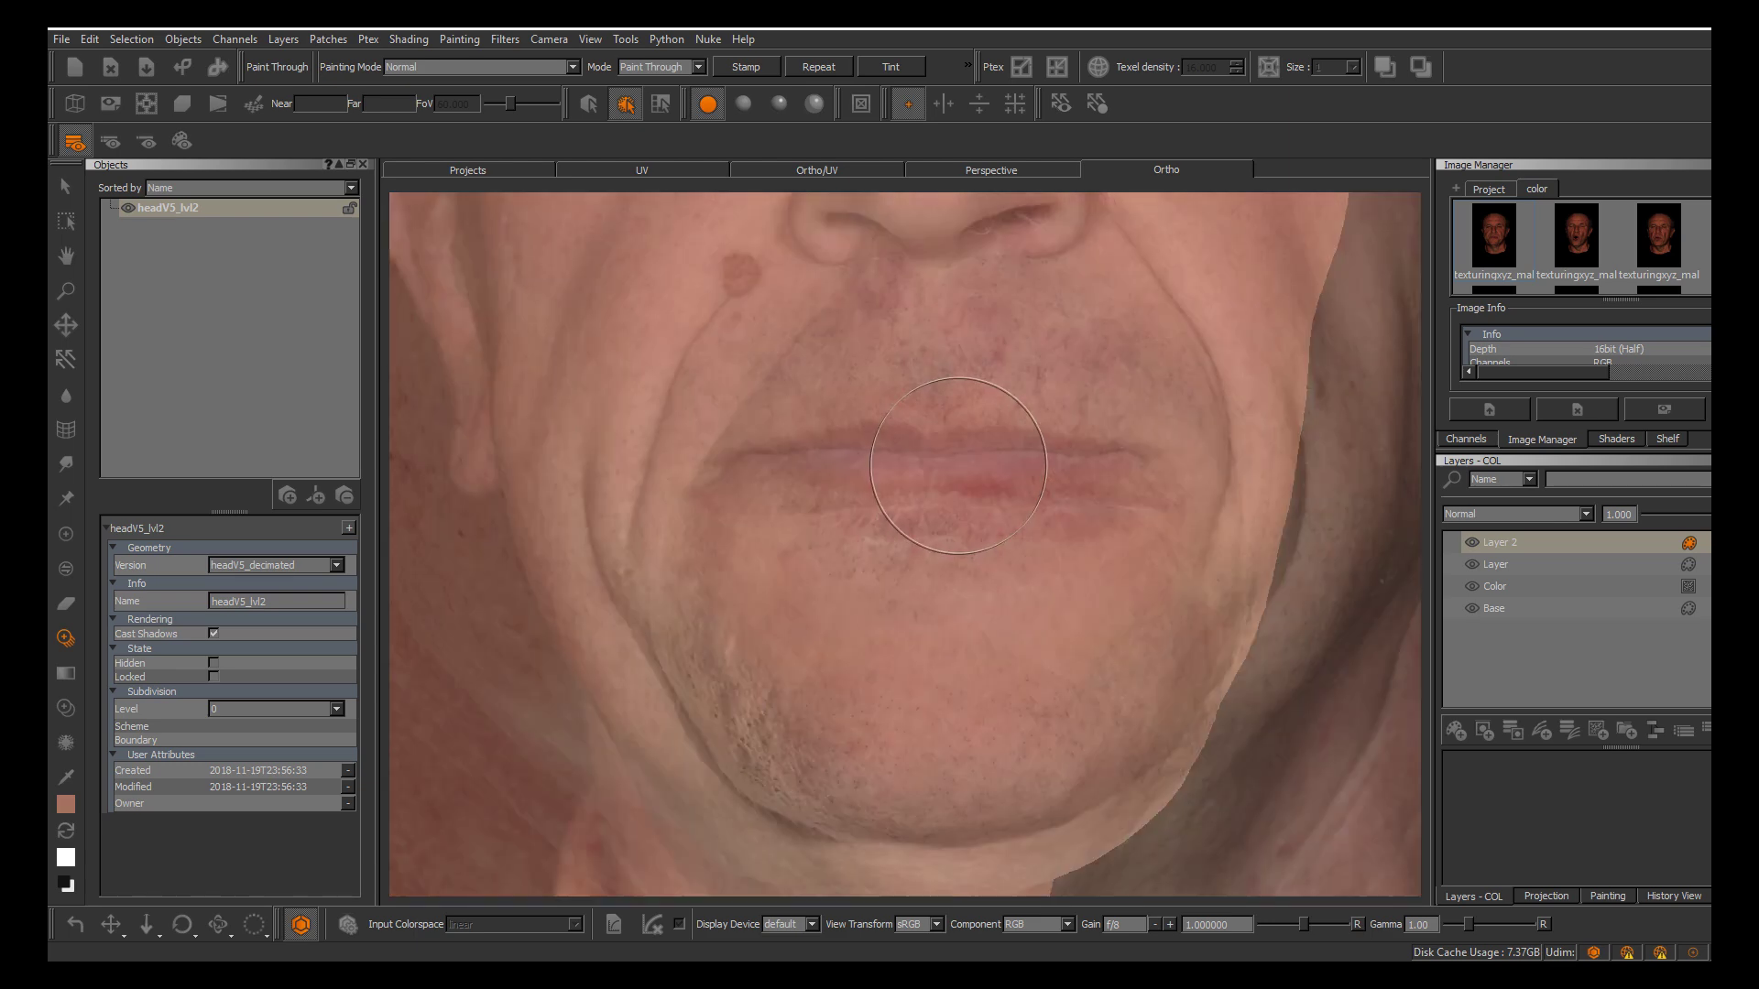
pyautogui.press('p')
pyautogui.keyDown('alt'); pyautogui.moveTo(971, 554); pyautogui.dragTo(1098, 515); pyautogui.keyUp('alt')
pyautogui.keyDown('alt'); pyautogui.moveTo(1098, 515); pyautogui.dragTo(1099, 516, button='right'); pyautogui.keyUp('alt')
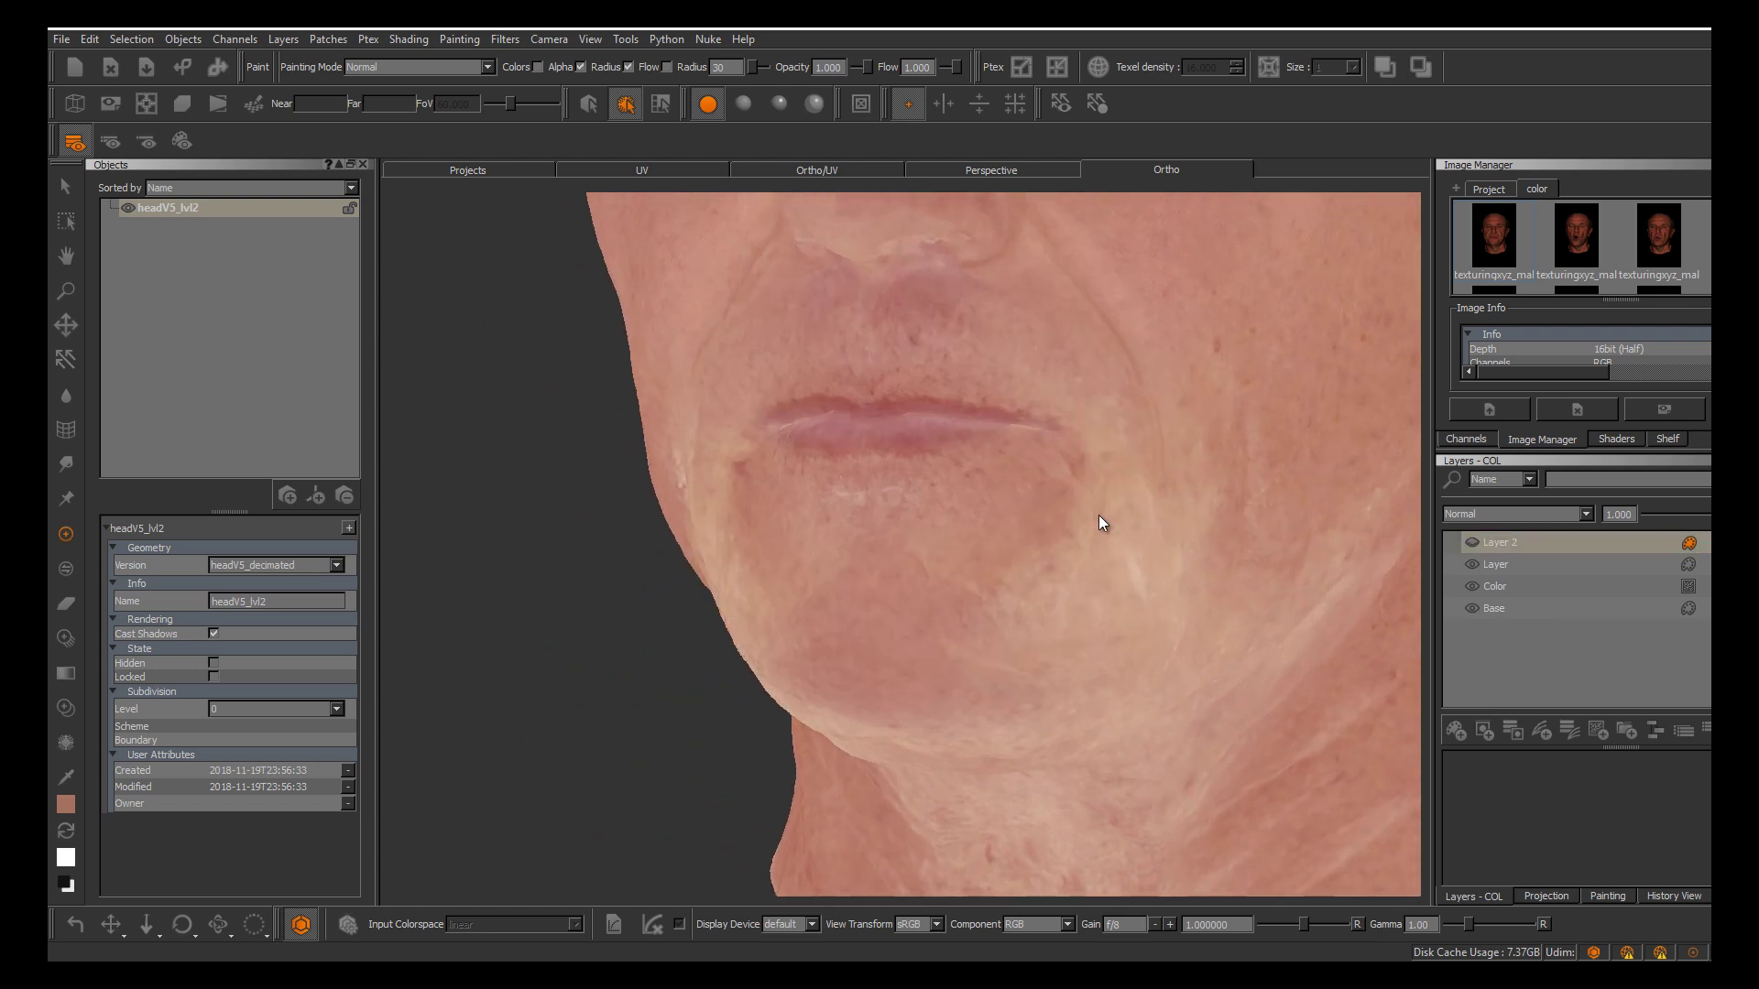
# Toggle Layer 2 to compare it with the base skin, and set its opacity to 0.5, then raise it to 0.7
pyautogui.click(1099, 516)
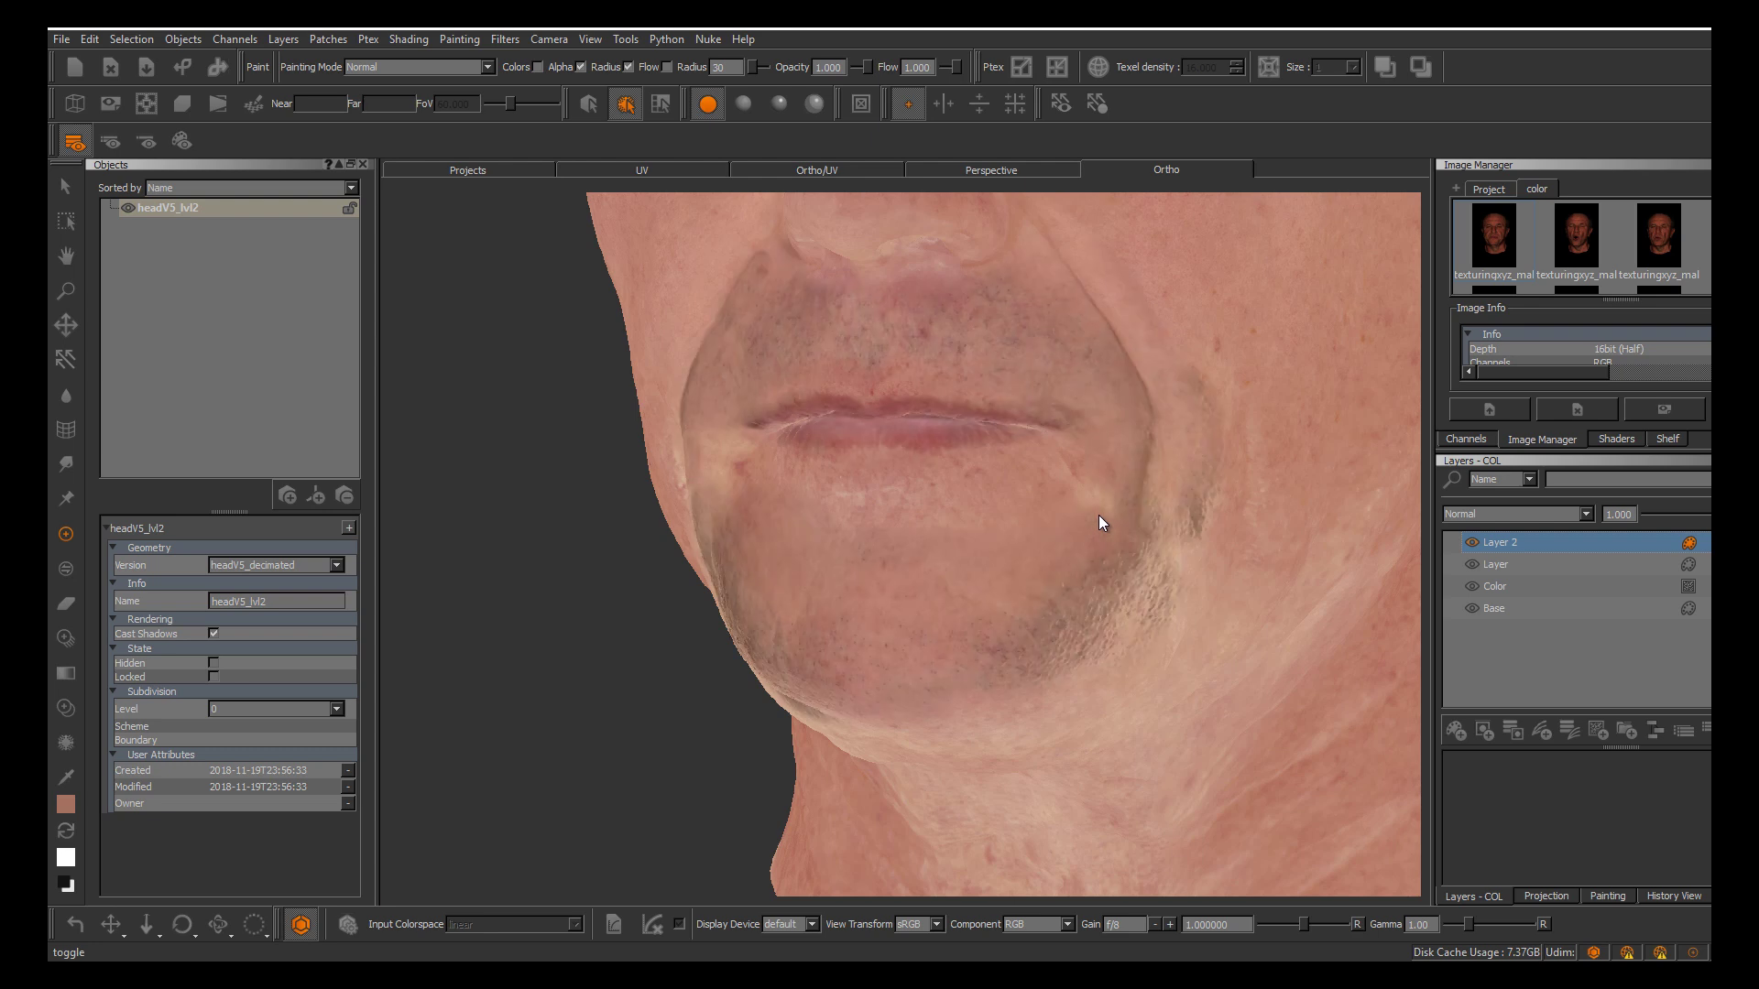
pyautogui.keyDown('alt'); pyautogui.moveTo(1105, 608); pyautogui.dragTo(1025, 573, button='middle'); pyautogui.keyUp('alt')
pyautogui.keyDown('alt'); pyautogui.moveTo(1025, 574); pyautogui.dragTo(1006, 587); pyautogui.keyUp('alt')
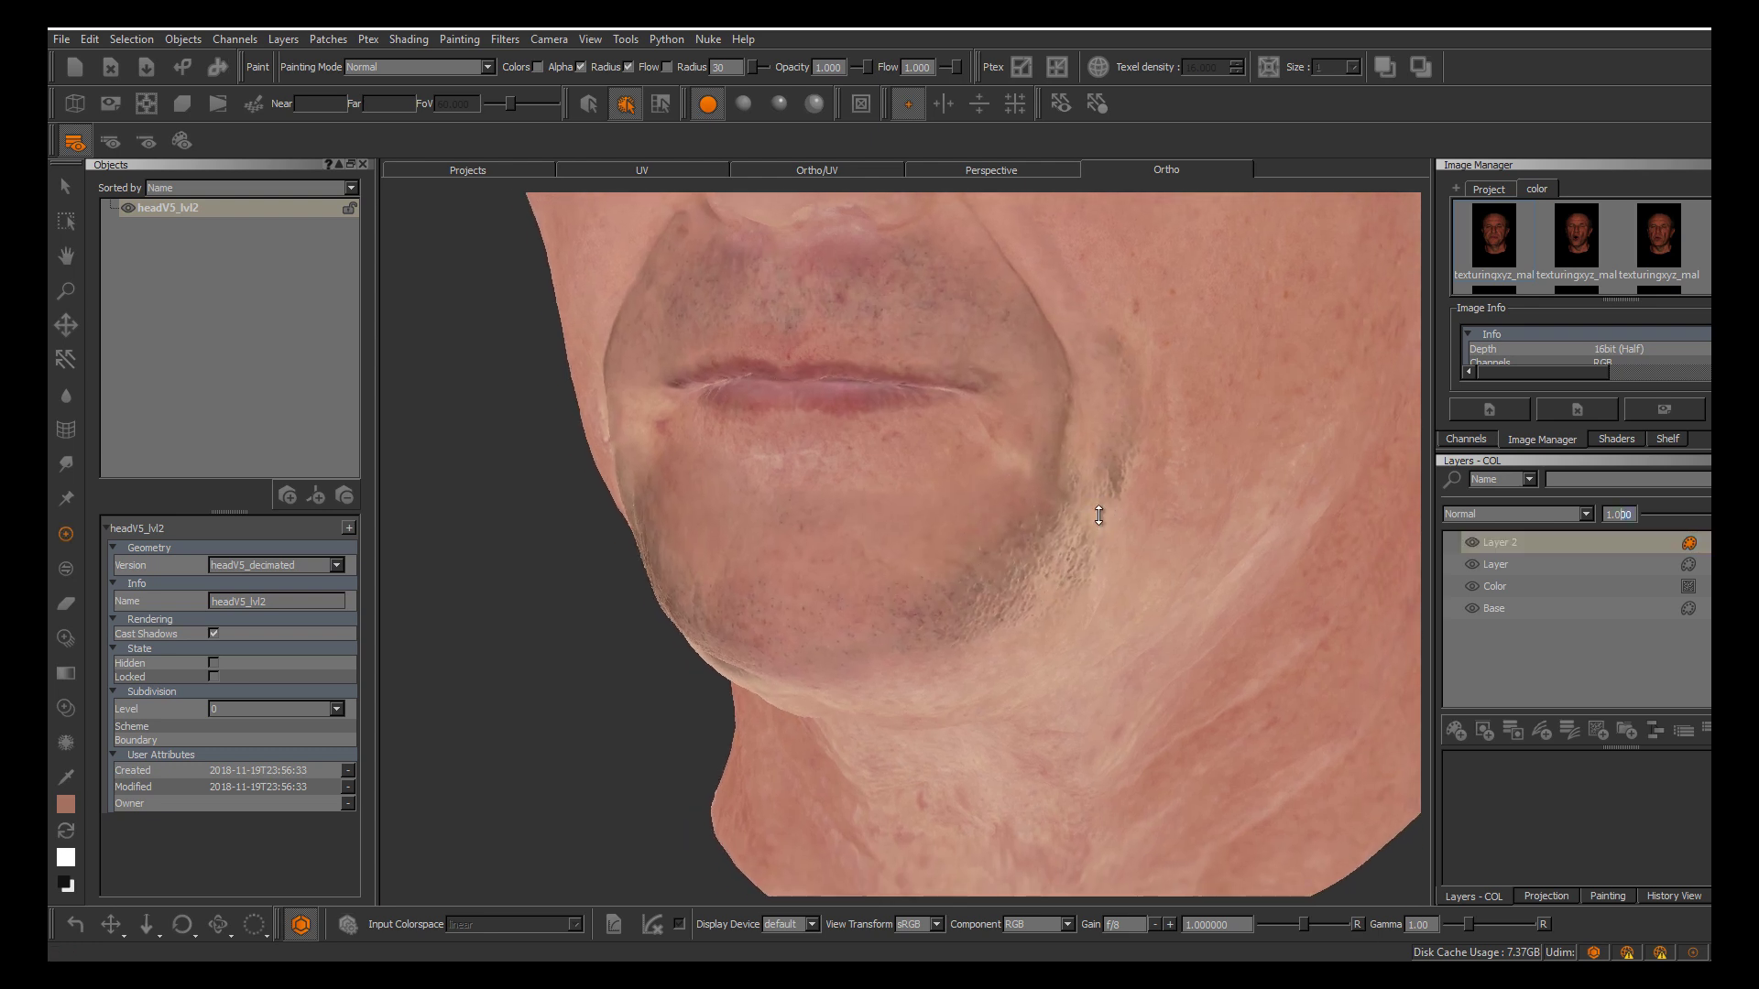
pyautogui.write('5')
pyautogui.press('Return')
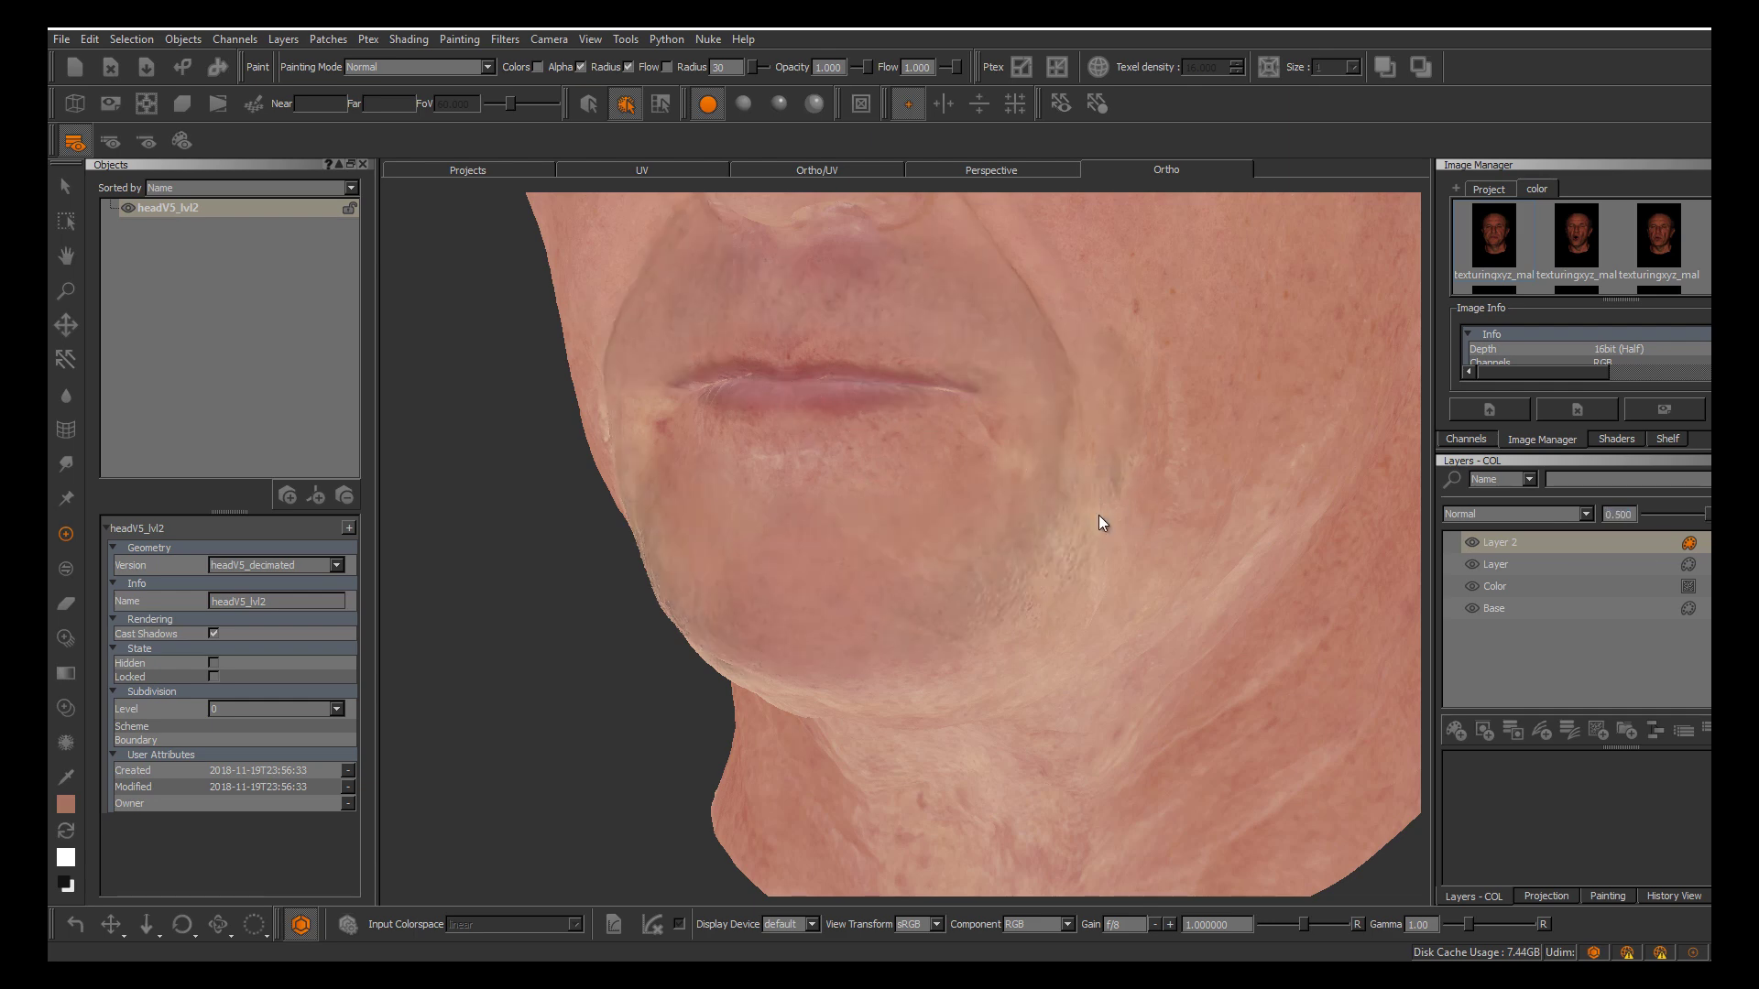
pyautogui.press('Return')
# Turn the head to its right profile and load the matching side-view photo into Paint Through
pyautogui.keyDown('alt'); pyautogui.moveTo(927, 471); pyautogui.dragTo(1103, 523); pyautogui.keyUp('alt')
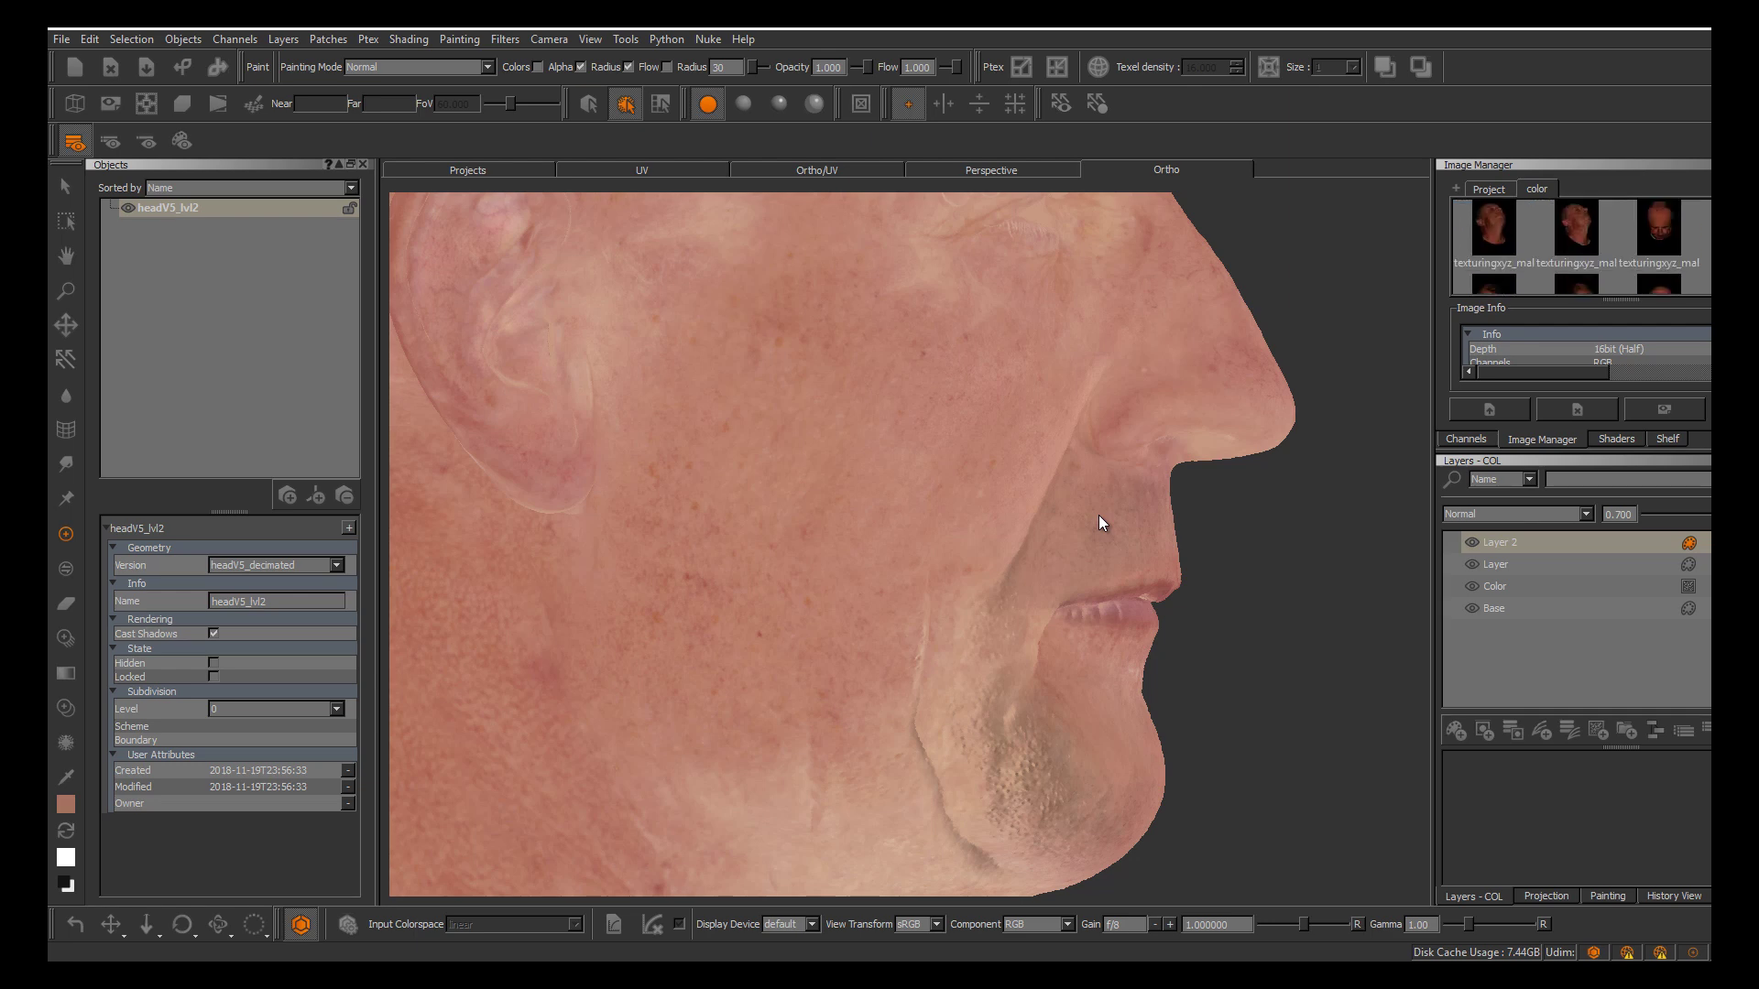
pyautogui.scroll(-1, 1575, 248)
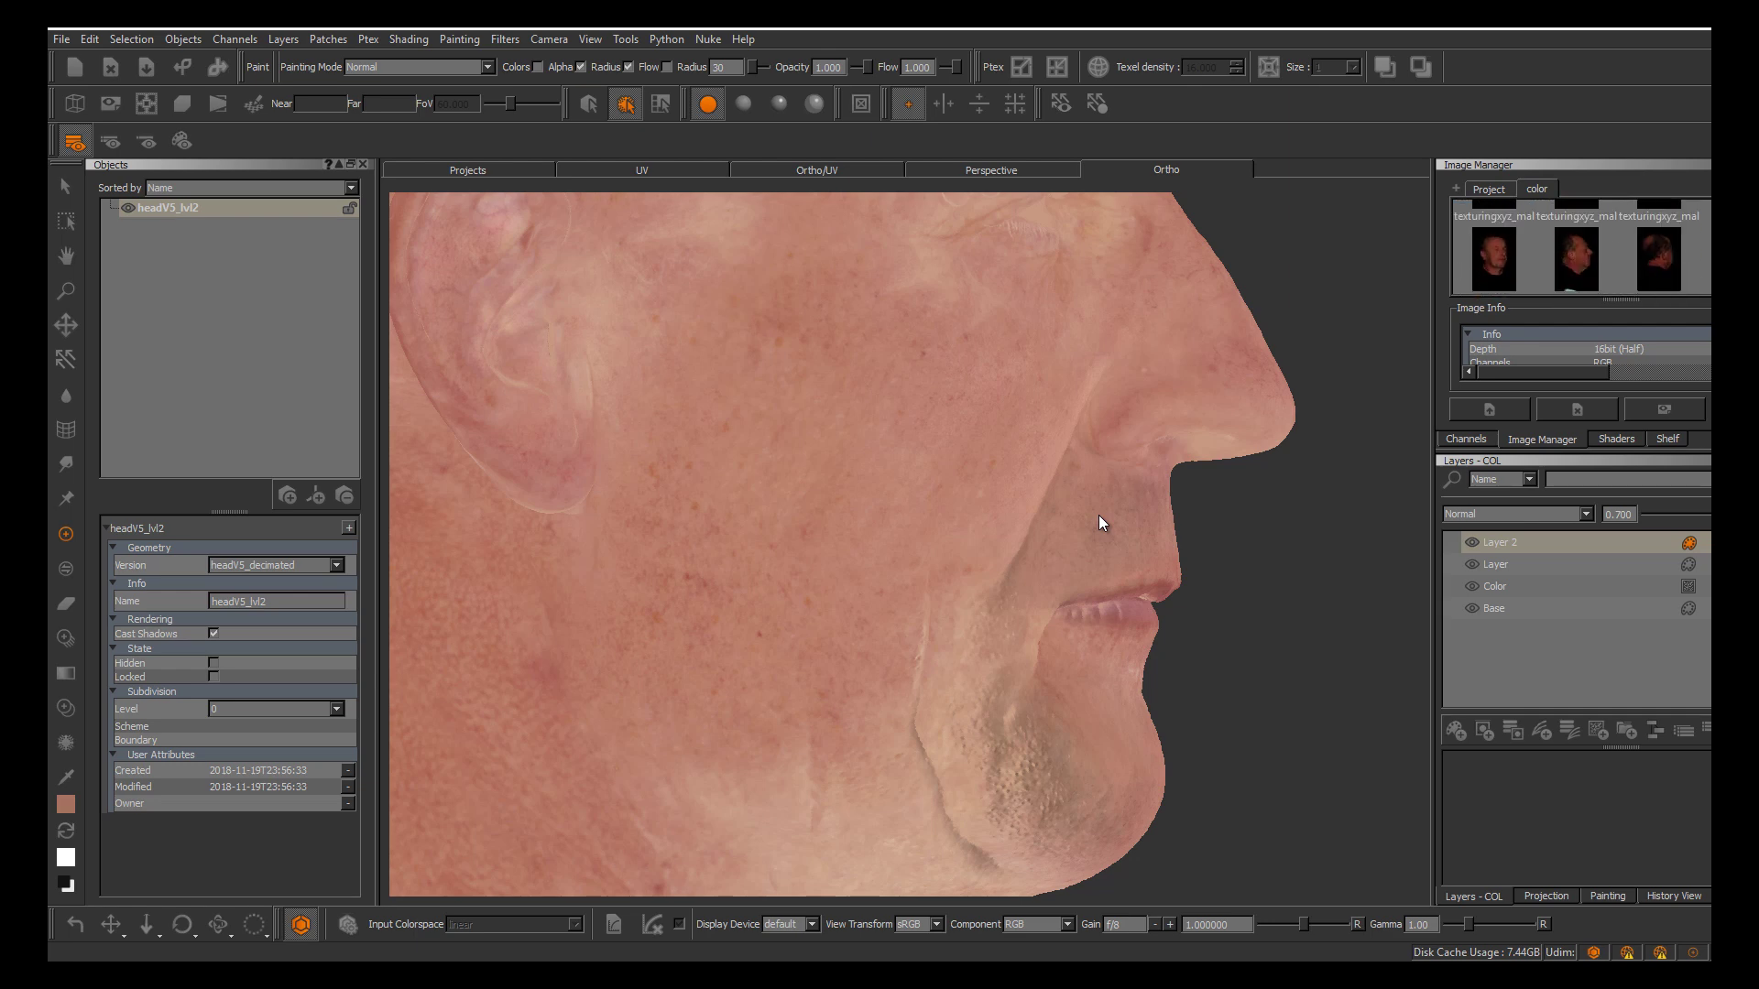
pyautogui.moveTo(1576, 259); pyautogui.dragTo(1098, 515)
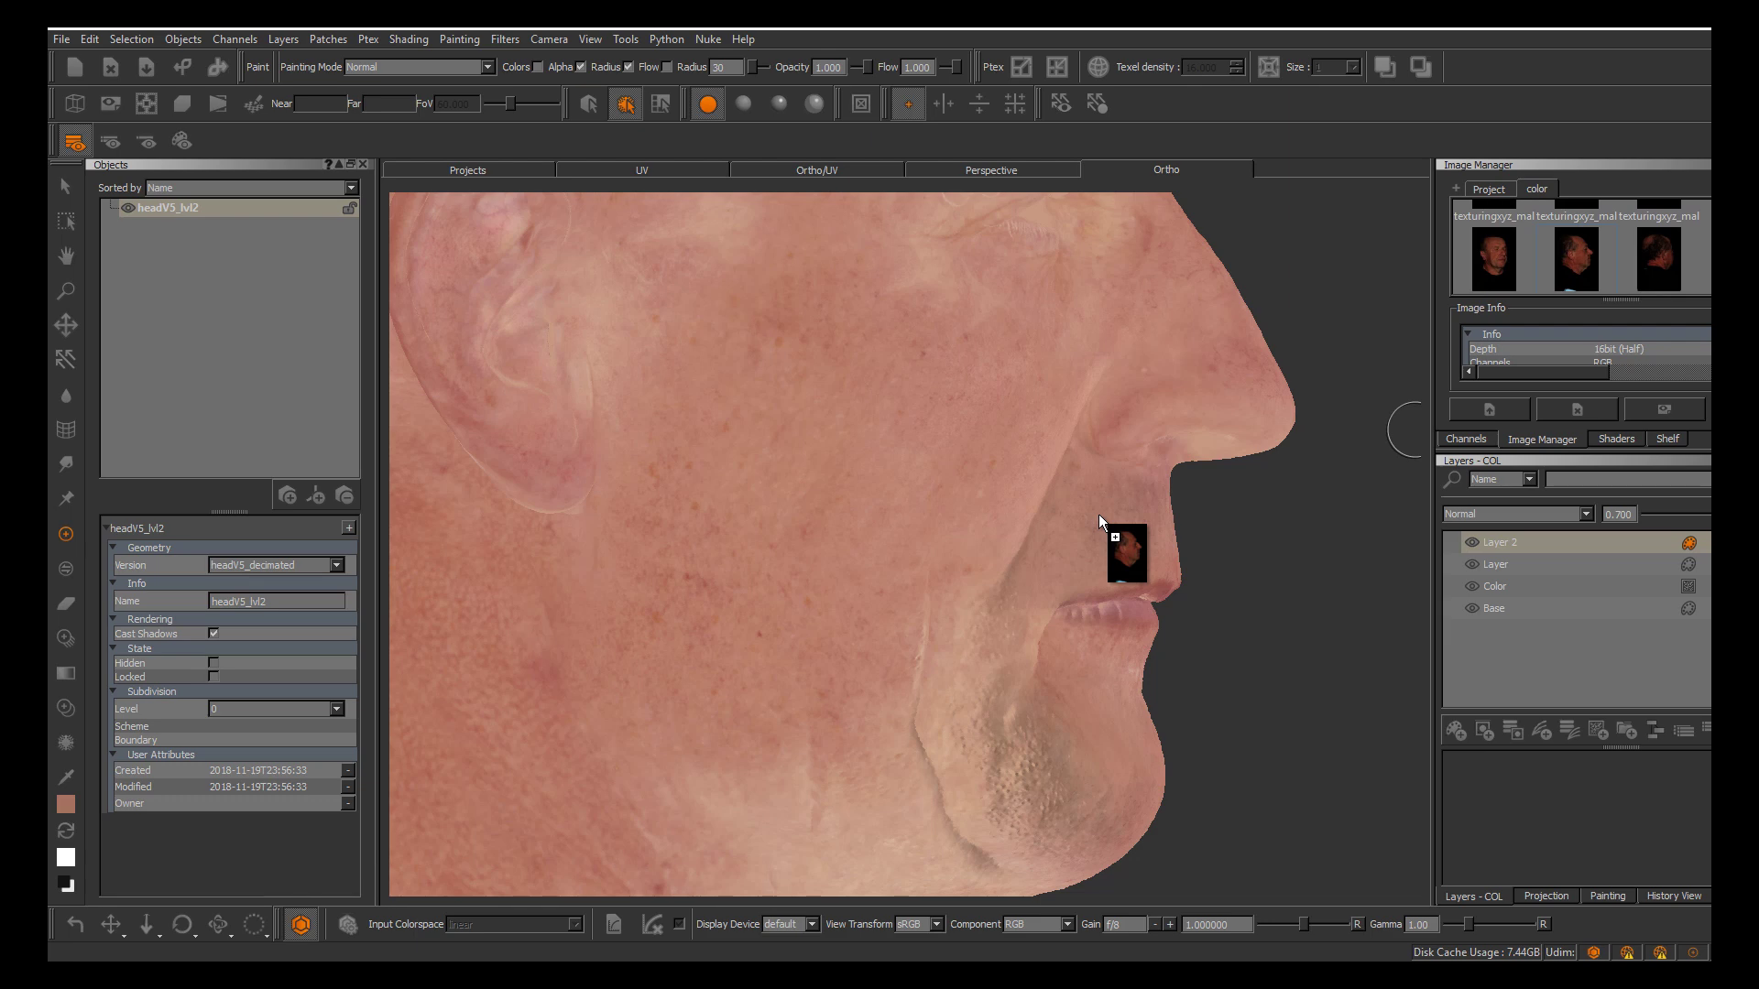
pyautogui.moveTo(1097, 514); pyautogui.dragTo(1098, 516)
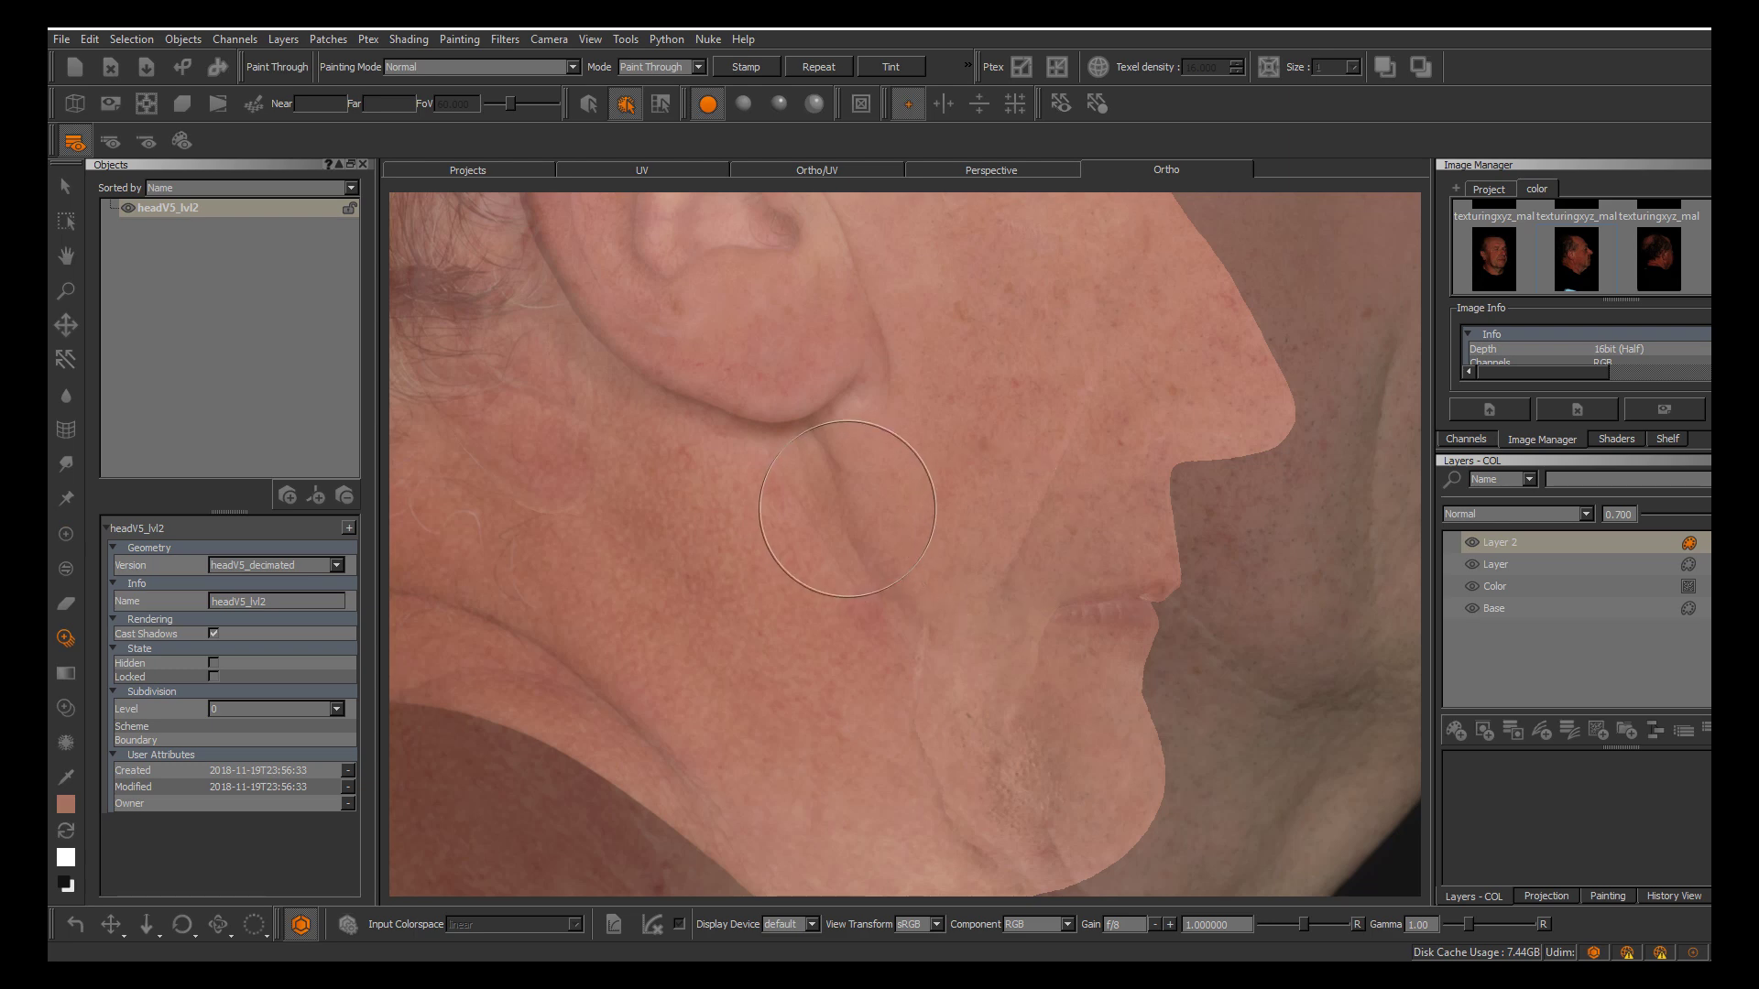
# Scale, rotate and move the side photo until its jaw, ear and mouth line up with the model, checking with the overlay
pyautogui.keyDown('shift'); pyautogui.moveTo(983, 495); pyautogui.dragTo(641, 476); pyautogui.keyUp('shift')
pyautogui.keyDown('alt'); pyautogui.moveTo(983, 495); pyautogui.dragTo(1130, 380, button='middle'); pyautogui.keyUp('alt')
pyautogui.keyDown('shift'); pyautogui.moveTo(967, 513); pyautogui.dragTo(939, 490); pyautogui.keyUp('shift')
pyautogui.keyDown('shift'); pyautogui.moveTo(962, 422); pyautogui.dragTo(1032, 542); pyautogui.keyUp('shift')
pyautogui.press("'")
pyautogui.press("'")
pyautogui.press("'")
pyautogui.press("'")
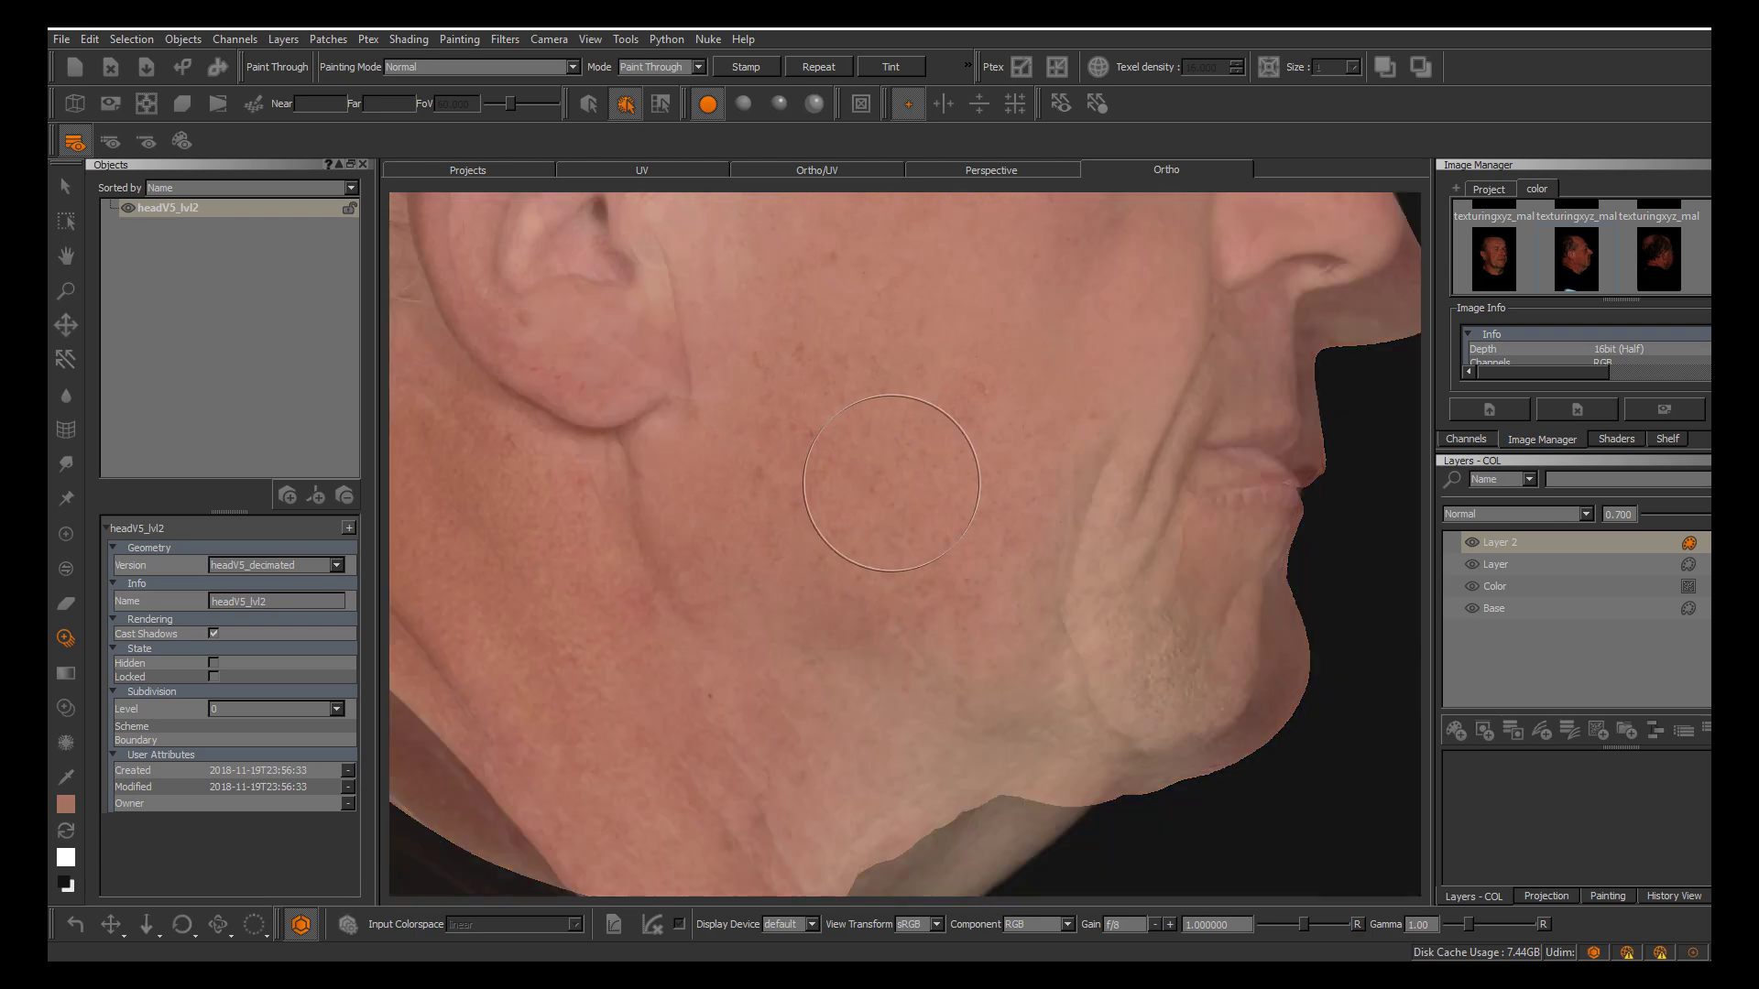
# Enlarge the brush and paint the side photo's skin onto the right jaw, from the chin back toward the ear
pyautogui.press('r')
pyautogui.moveTo(885, 534)
pyautogui.mouseDown()
pyautogui.moveTo(929, 534)
pyautogui.moveTo(998, 640)
pyautogui.moveTo(1030, 655)
pyautogui.moveTo(1075, 620)
pyautogui.mouseUp()
pyautogui.moveTo(1111, 696); pyautogui.dragTo(1120, 693)
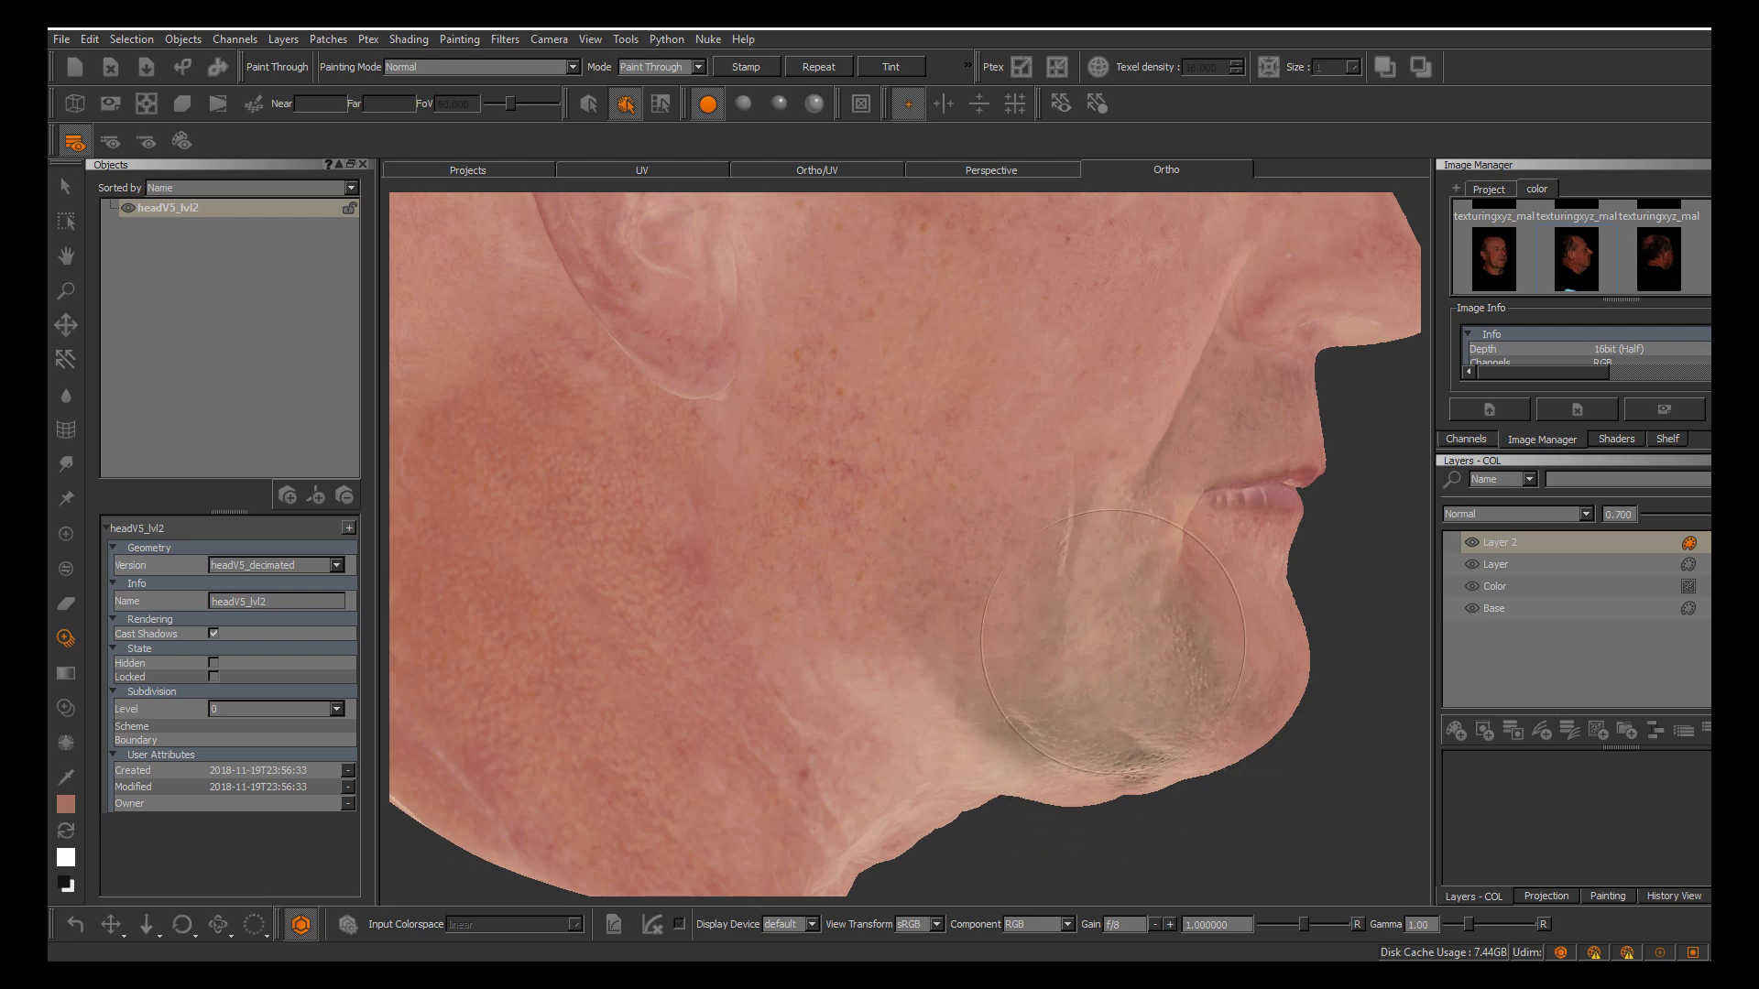
pyautogui.moveTo(1009, 589)
pyautogui.mouseDown()
pyautogui.moveTo(1026, 705)
pyautogui.moveTo(921, 632)
pyautogui.mouseUp()
pyautogui.moveTo(879, 650); pyautogui.dragTo(811, 492)
pyautogui.moveTo(821, 433); pyautogui.dragTo(856, 414)
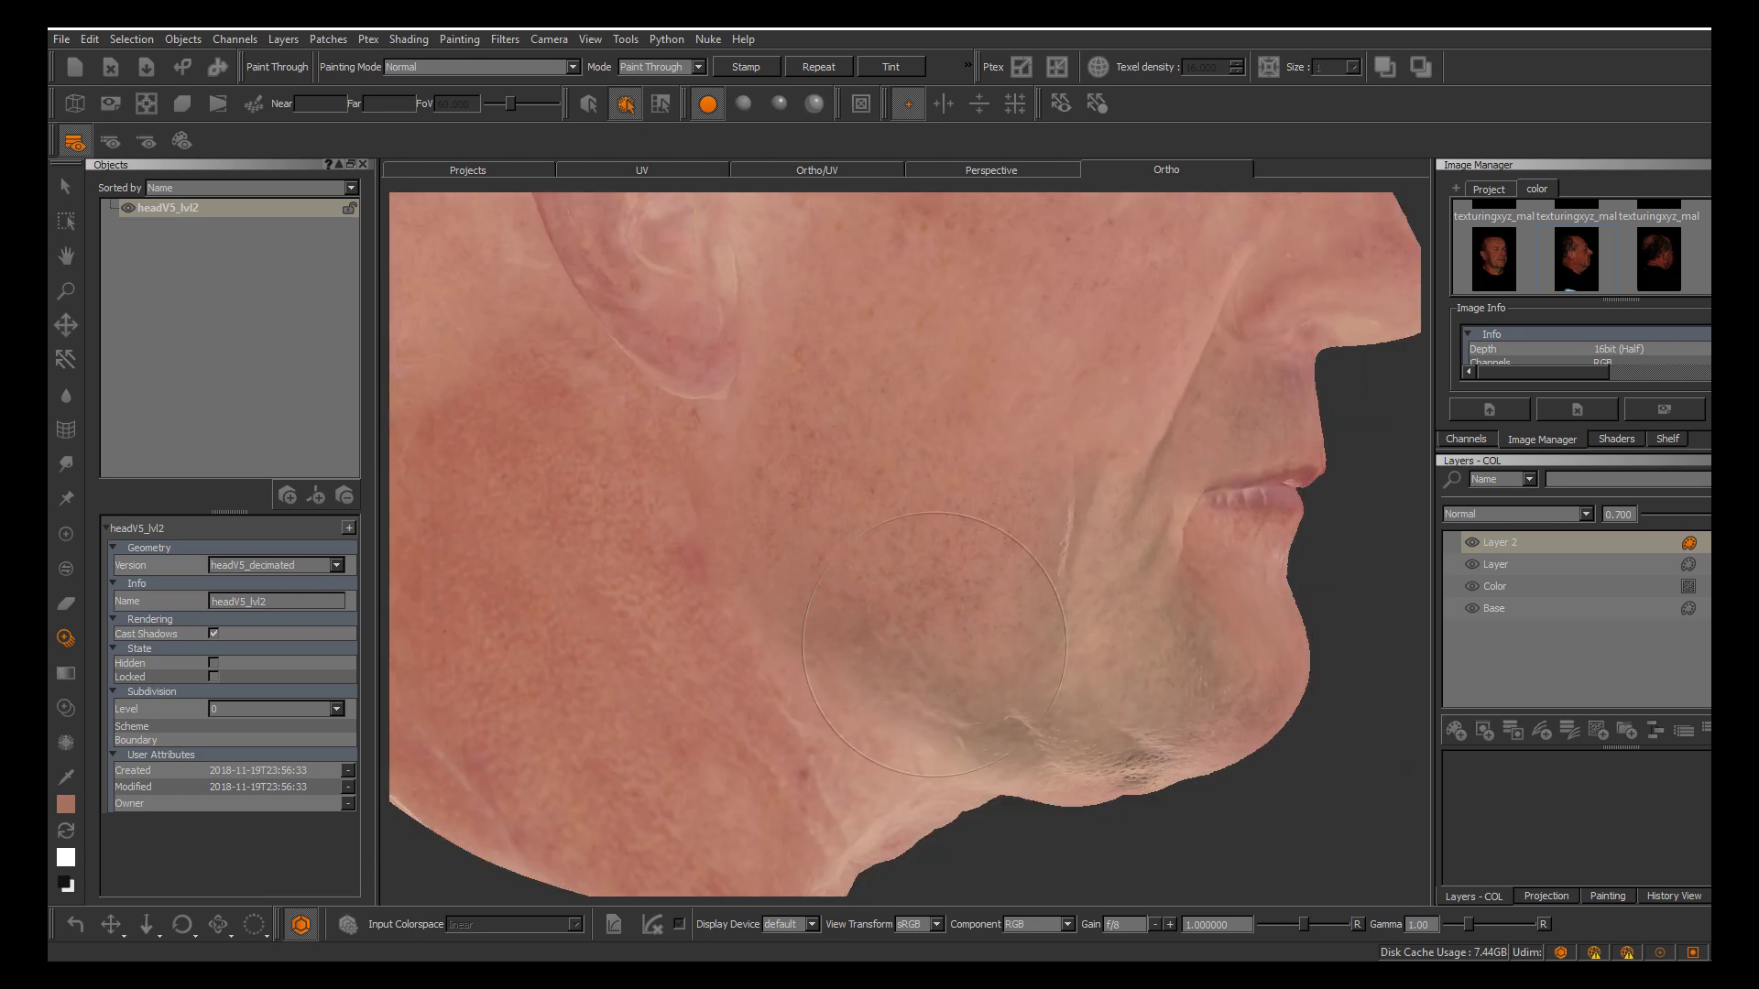
pyautogui.moveTo(924, 639); pyautogui.dragTo(921, 643)
pyautogui.moveTo(897, 698); pyautogui.dragTo(891, 754)
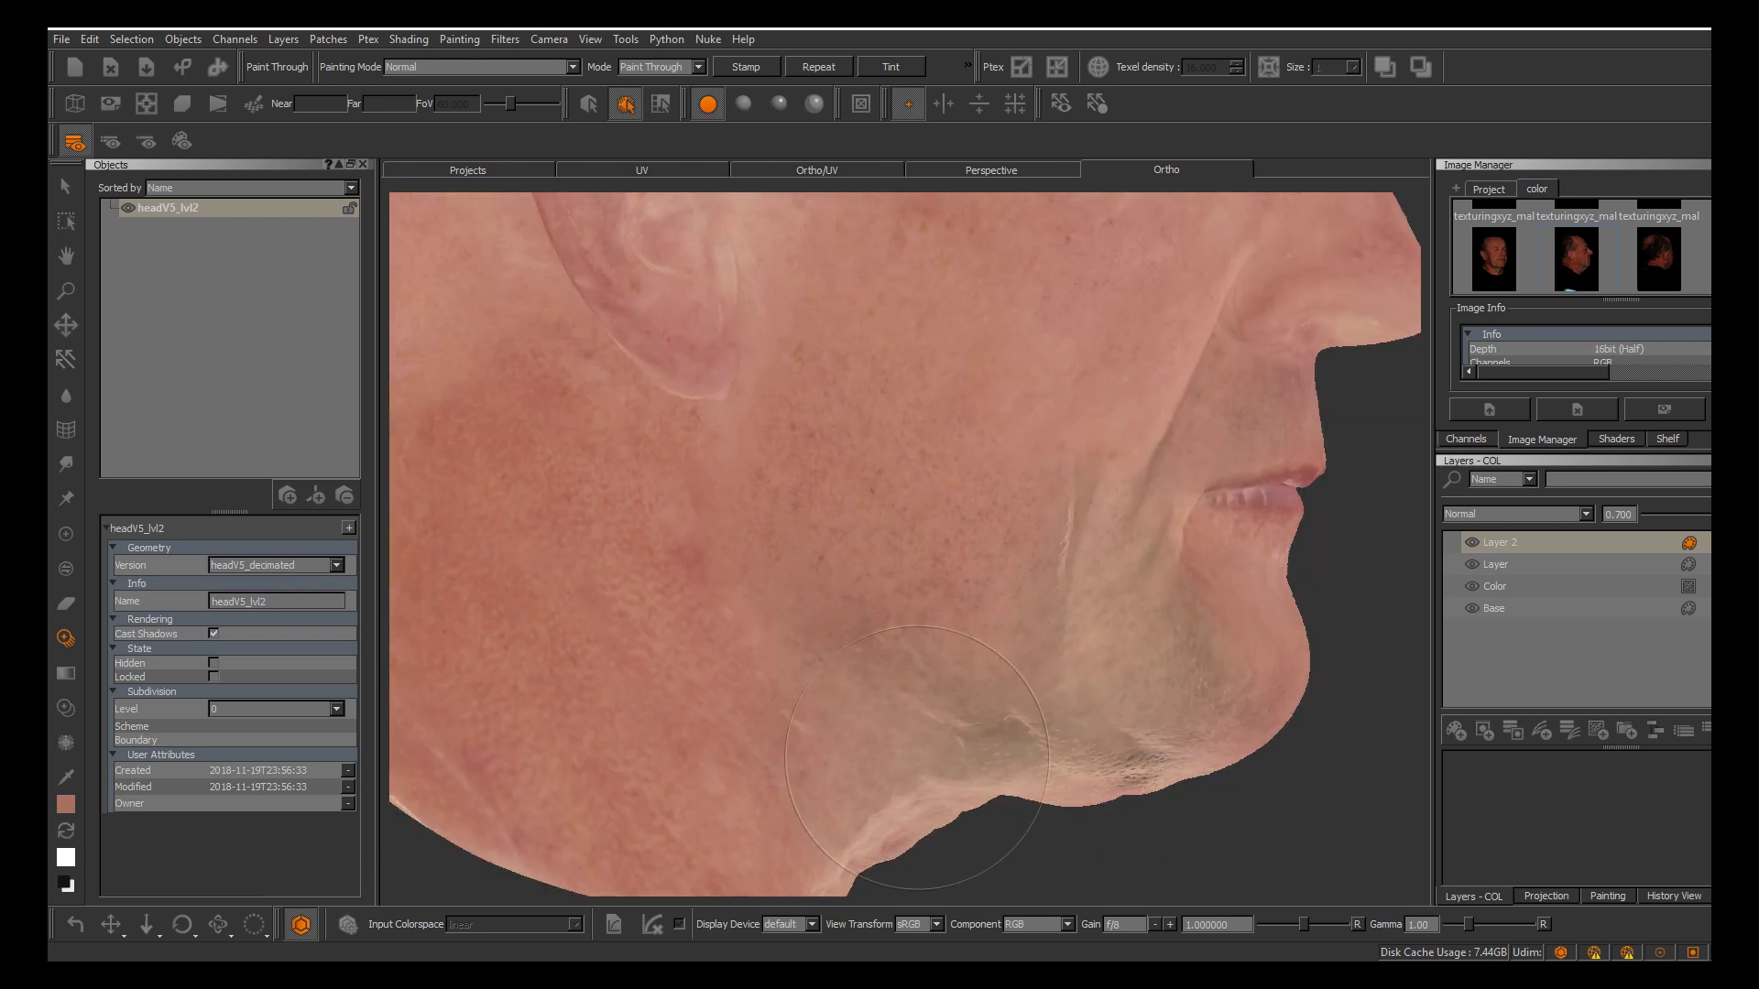
# Paint the right jaw corner, cheek and lower smile fold from the side photo and bake the result
pyautogui.moveTo(724, 623)
pyautogui.mouseDown()
pyautogui.moveTo(716, 593)
pyautogui.moveTo(734, 624)
pyautogui.mouseUp()
pyautogui.moveTo(905, 648); pyautogui.dragTo(906, 642)
pyautogui.moveTo(895, 391); pyautogui.dragTo(892, 388)
pyautogui.moveTo(1004, 506); pyautogui.dragTo(1020, 434)
pyautogui.moveTo(1060, 526)
pyautogui.mouseDown()
pyautogui.moveTo(907, 437)
pyautogui.moveTo(892, 453)
pyautogui.moveTo(958, 572)
pyautogui.mouseUp()
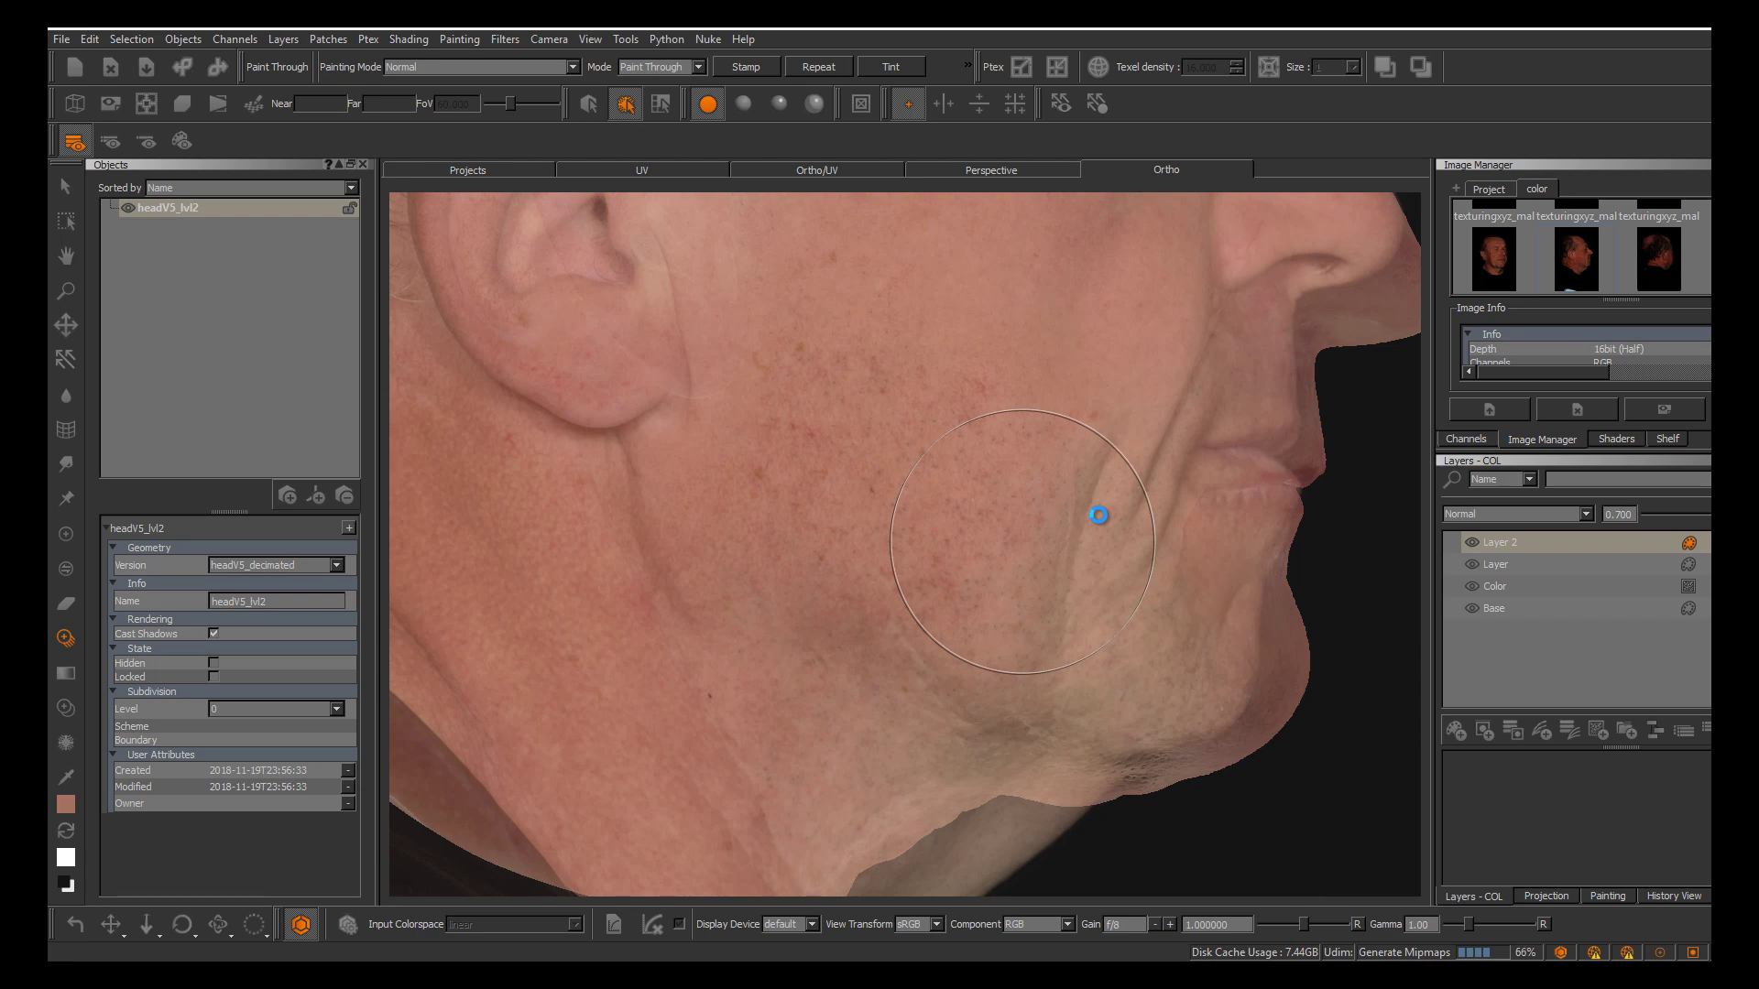
# Reframe on the right cheek, realign the photo, and paint the smile fold and cheek with a smaller brush
pyautogui.keyDown('alt'); pyautogui.moveTo(1099, 515); pyautogui.dragTo(984, 670, button='middle'); pyautogui.keyUp('alt')
pyautogui.moveTo(926, 475)
pyautogui.keyDown('shift'); pyautogui.mouseDown()
pyautogui.moveTo(809, 676)
pyautogui.moveTo(889, 561)
pyautogui.mouseUp(); pyautogui.keyUp('shift')
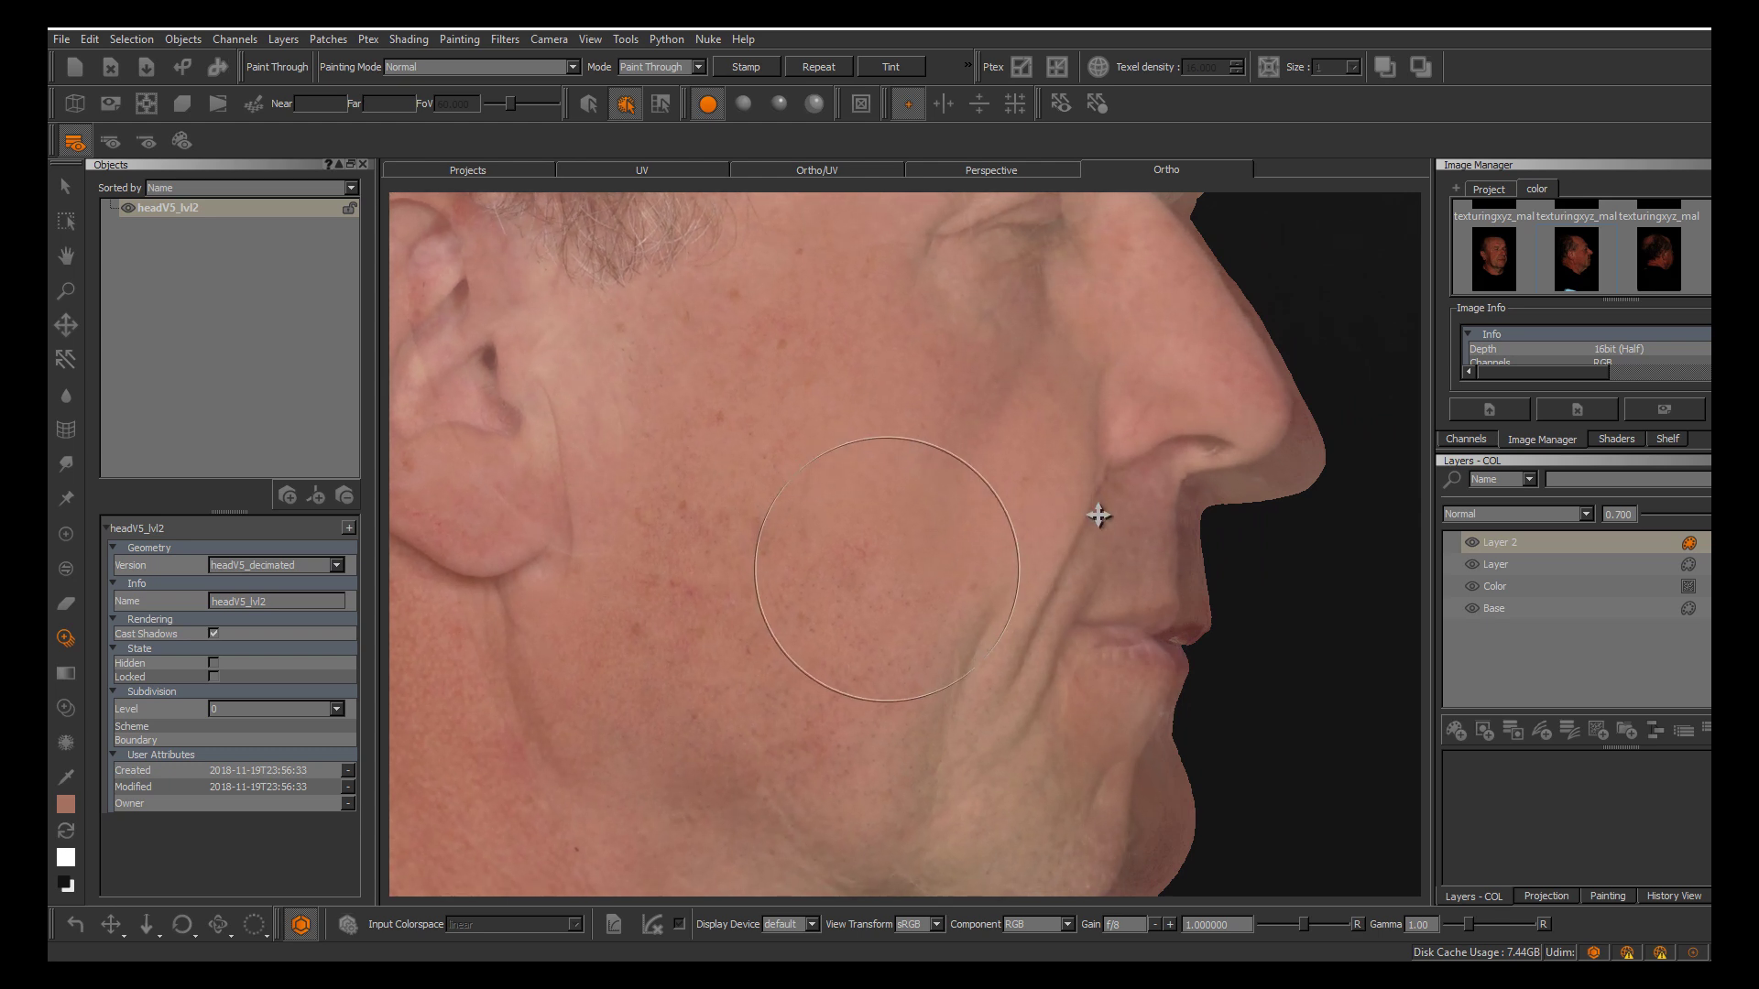
pyautogui.click(953, 572)
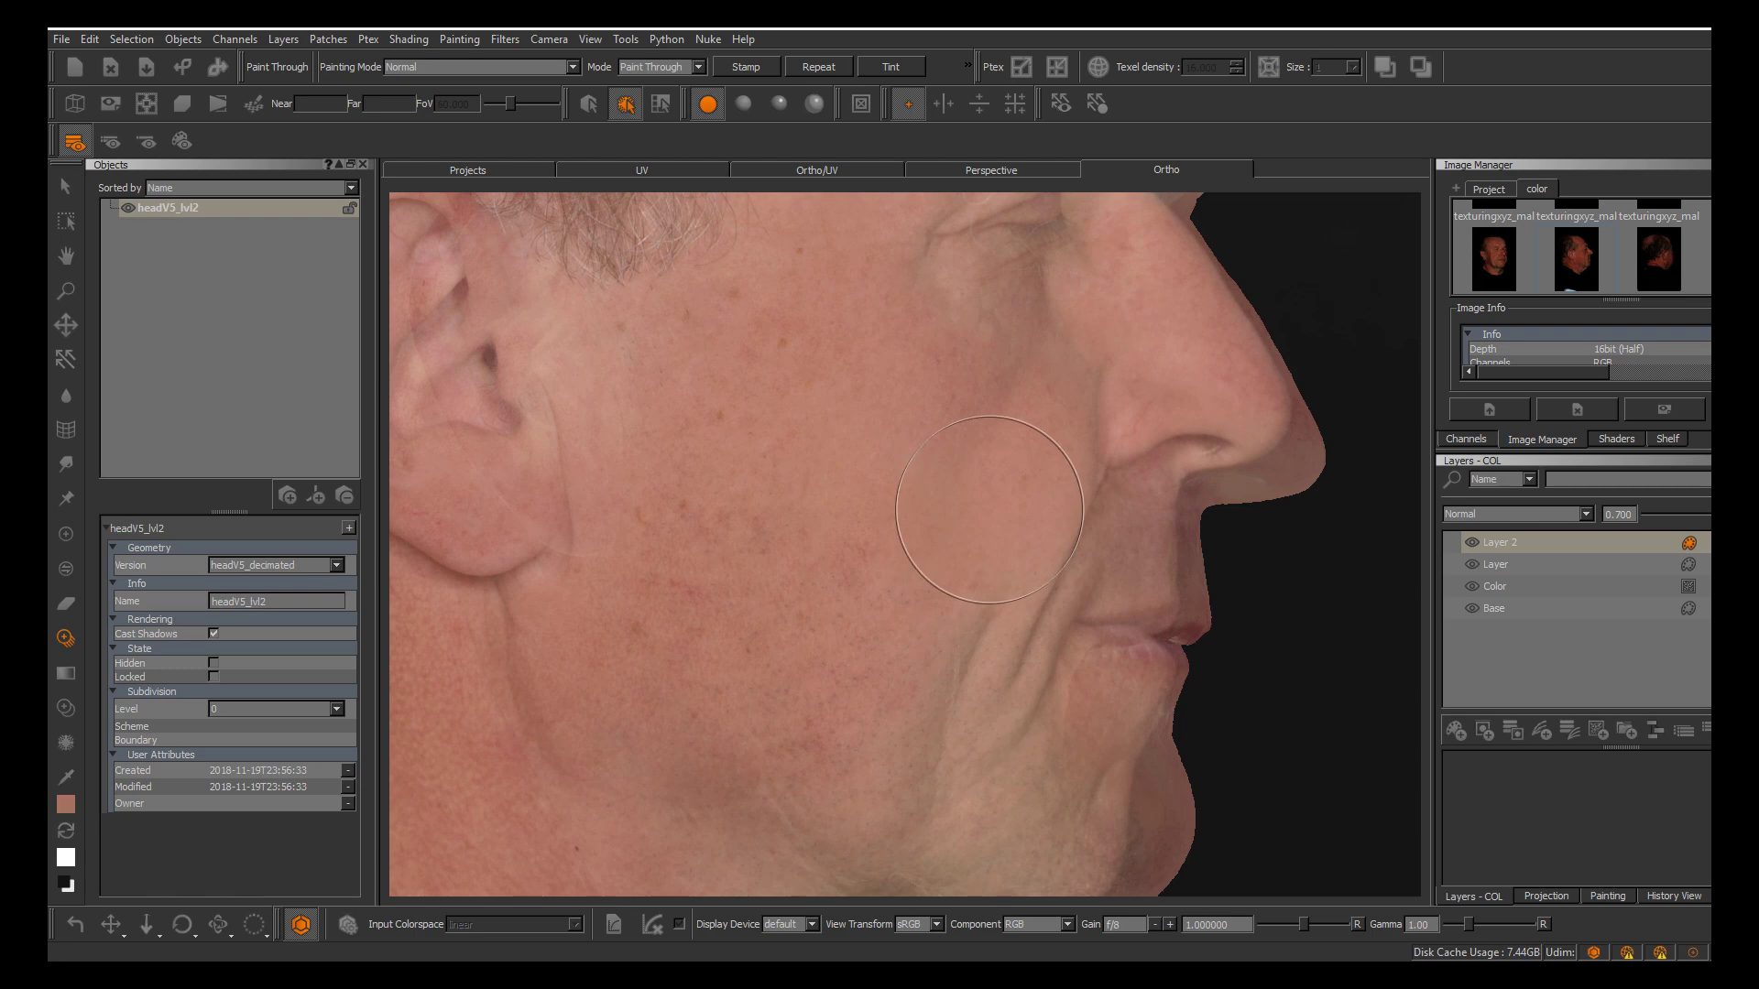
pyautogui.moveTo(975, 518); pyautogui.dragTo(970, 579)
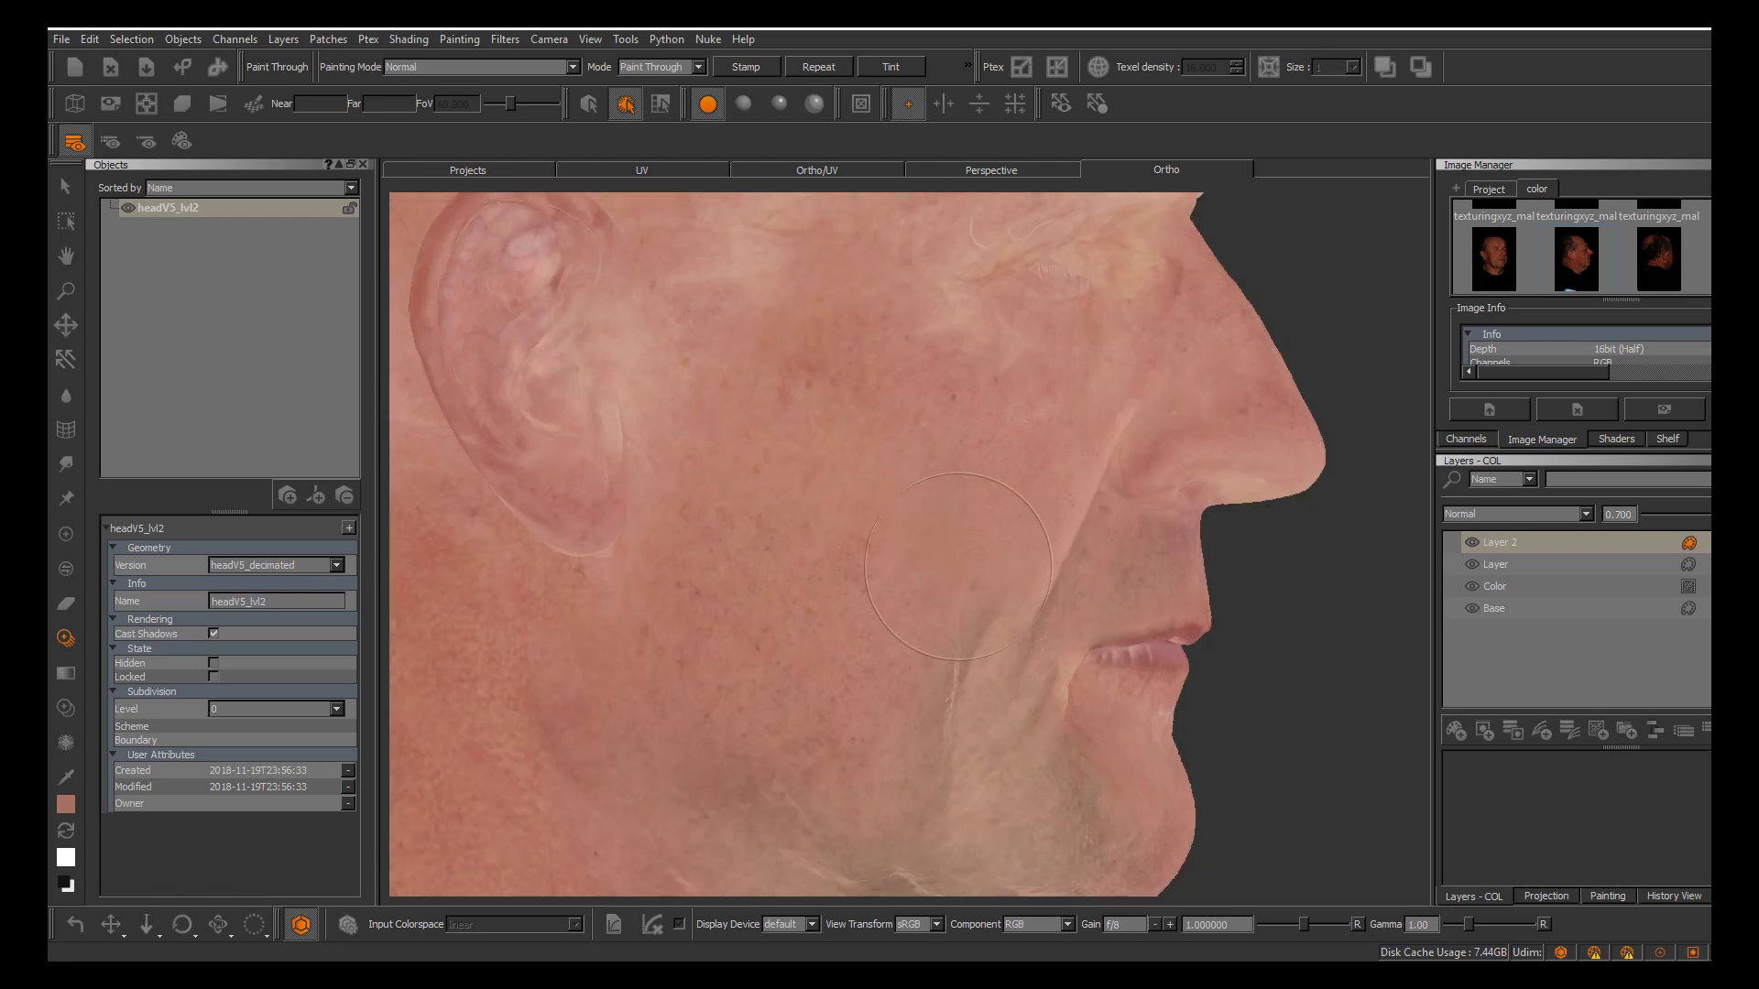
pyautogui.moveTo(939, 507); pyautogui.dragTo(930, 499)
pyautogui.moveTo(865, 426); pyautogui.dragTo(856, 409)
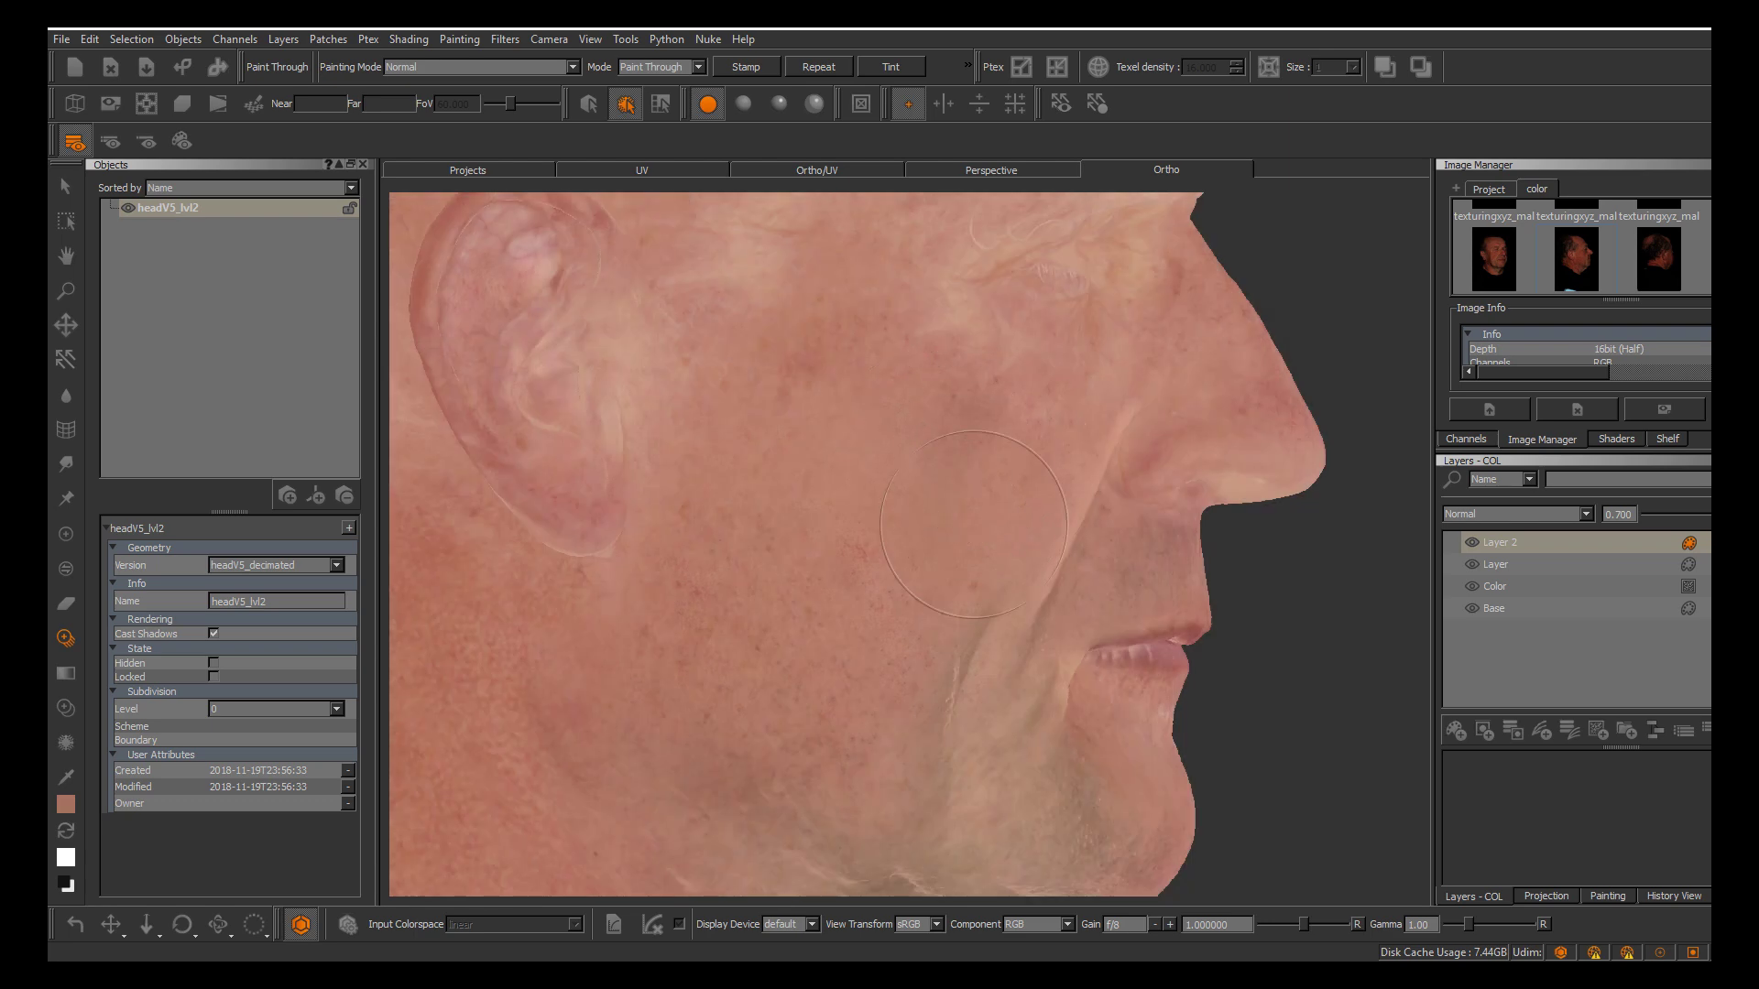
# Shift the photo over the right cheek and paint the skin from below the eye to the temple and jaw
pyautogui.keyDown('shift'); pyautogui.moveTo(1095, 514); pyautogui.dragTo(1098, 515); pyautogui.keyUp('shift')
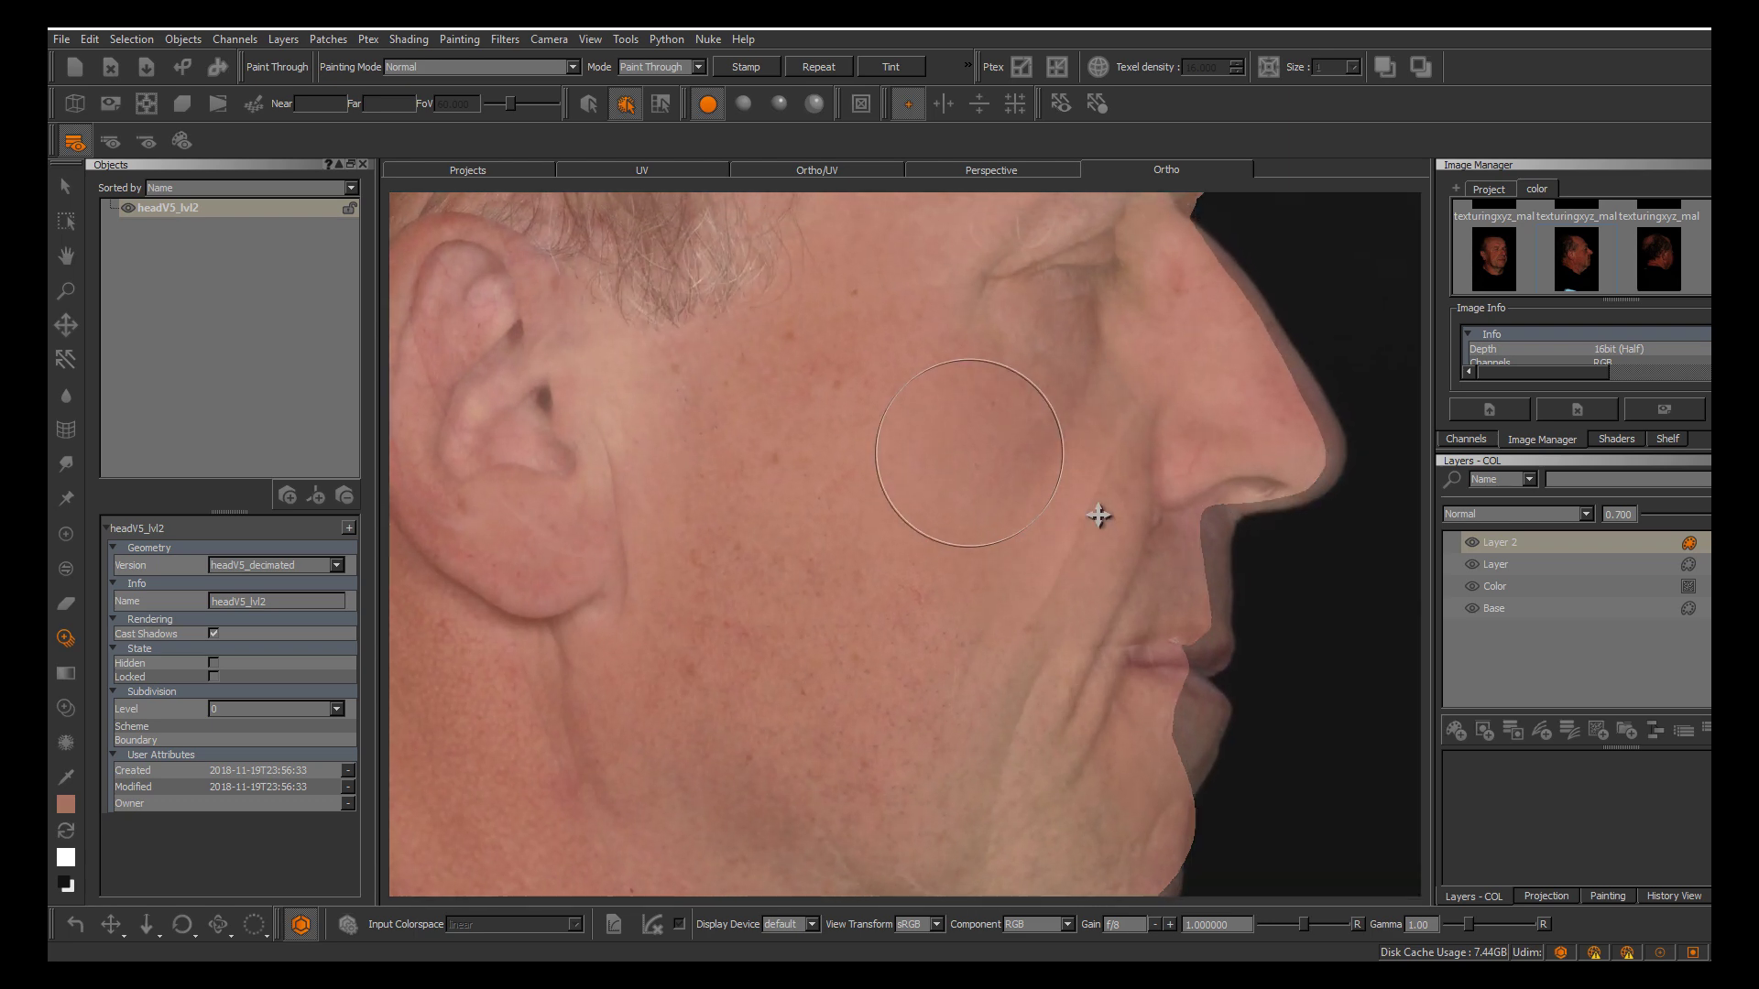
pyautogui.moveTo(936, 467); pyautogui.dragTo(956, 461)
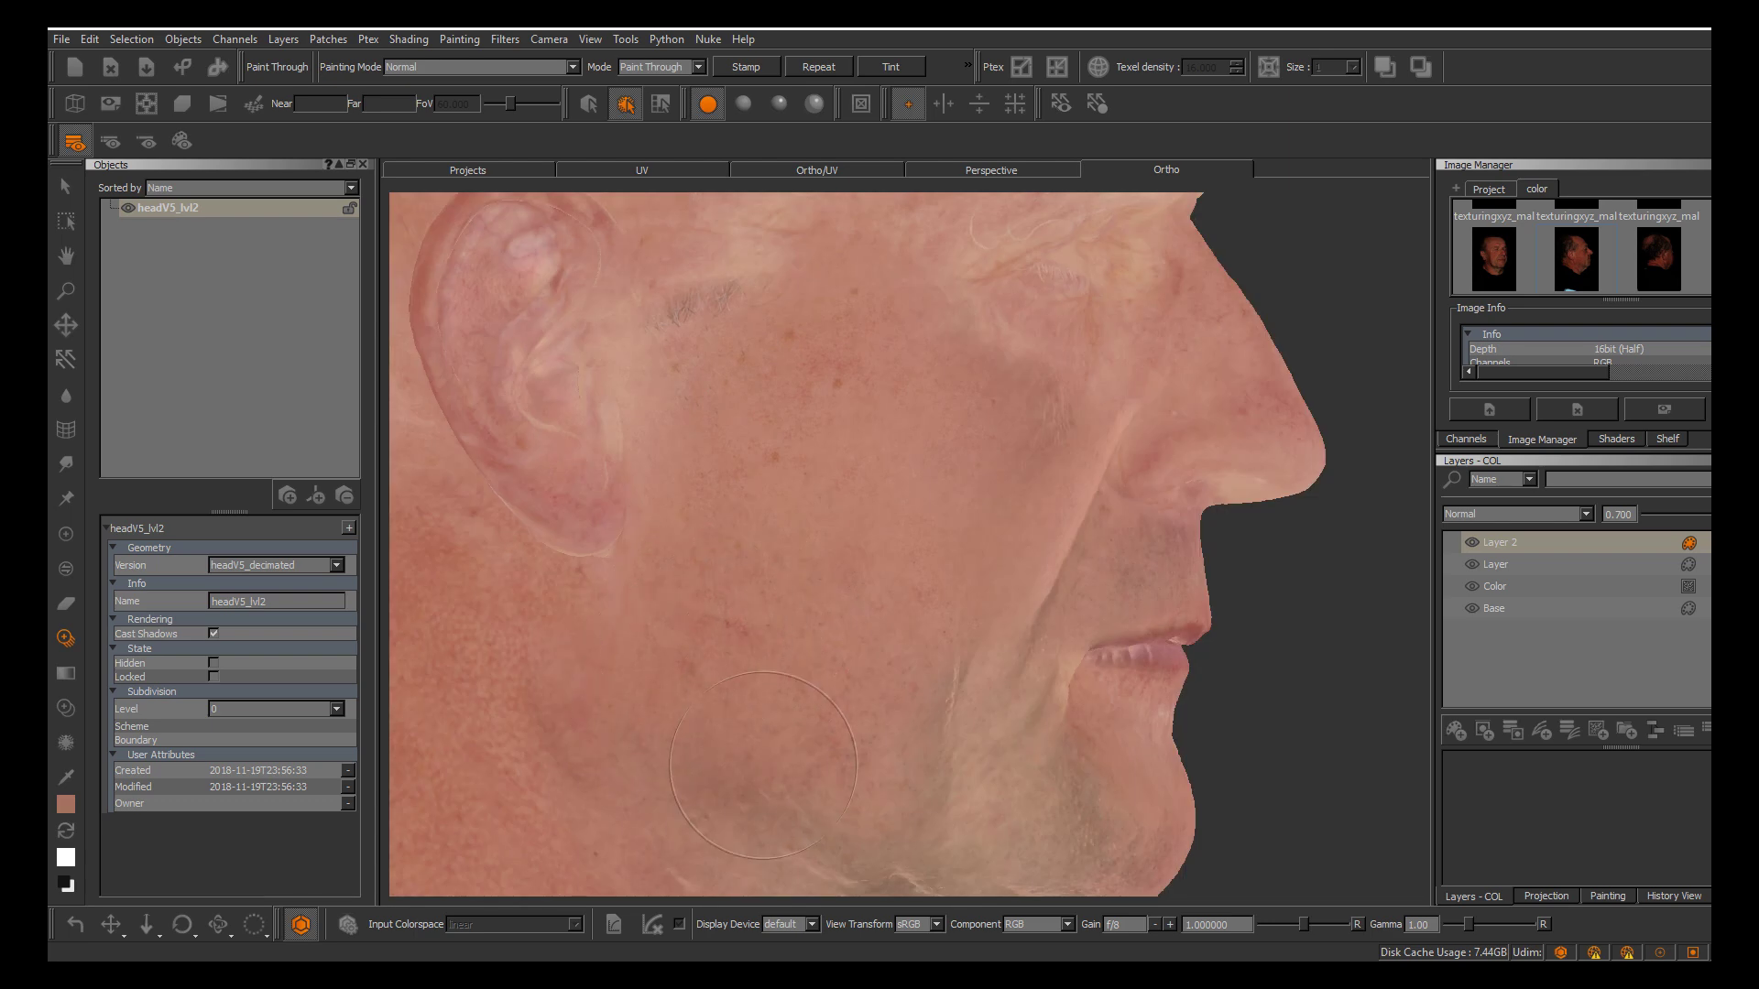
pyautogui.moveTo(861, 831); pyautogui.dragTo(856, 824)
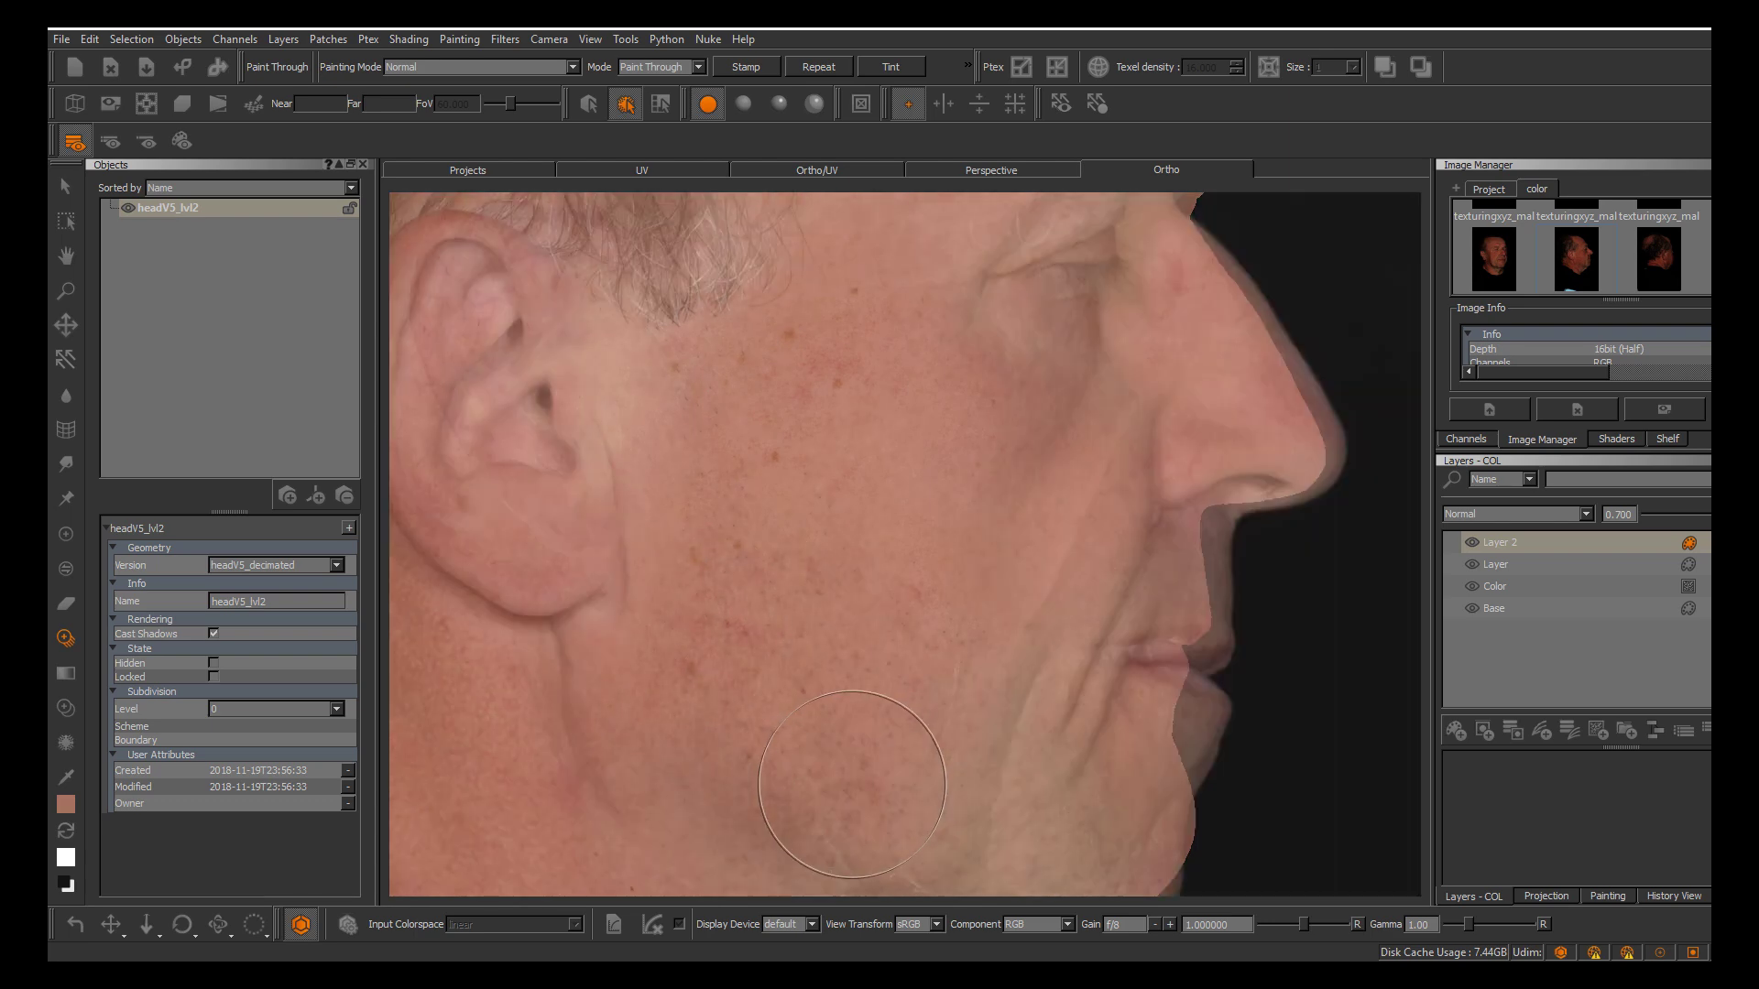
# Bake the projected skin, resize the brush, and paint the upper right cheek toward the temple from the side photo, baking the result
pyautogui.press('b')
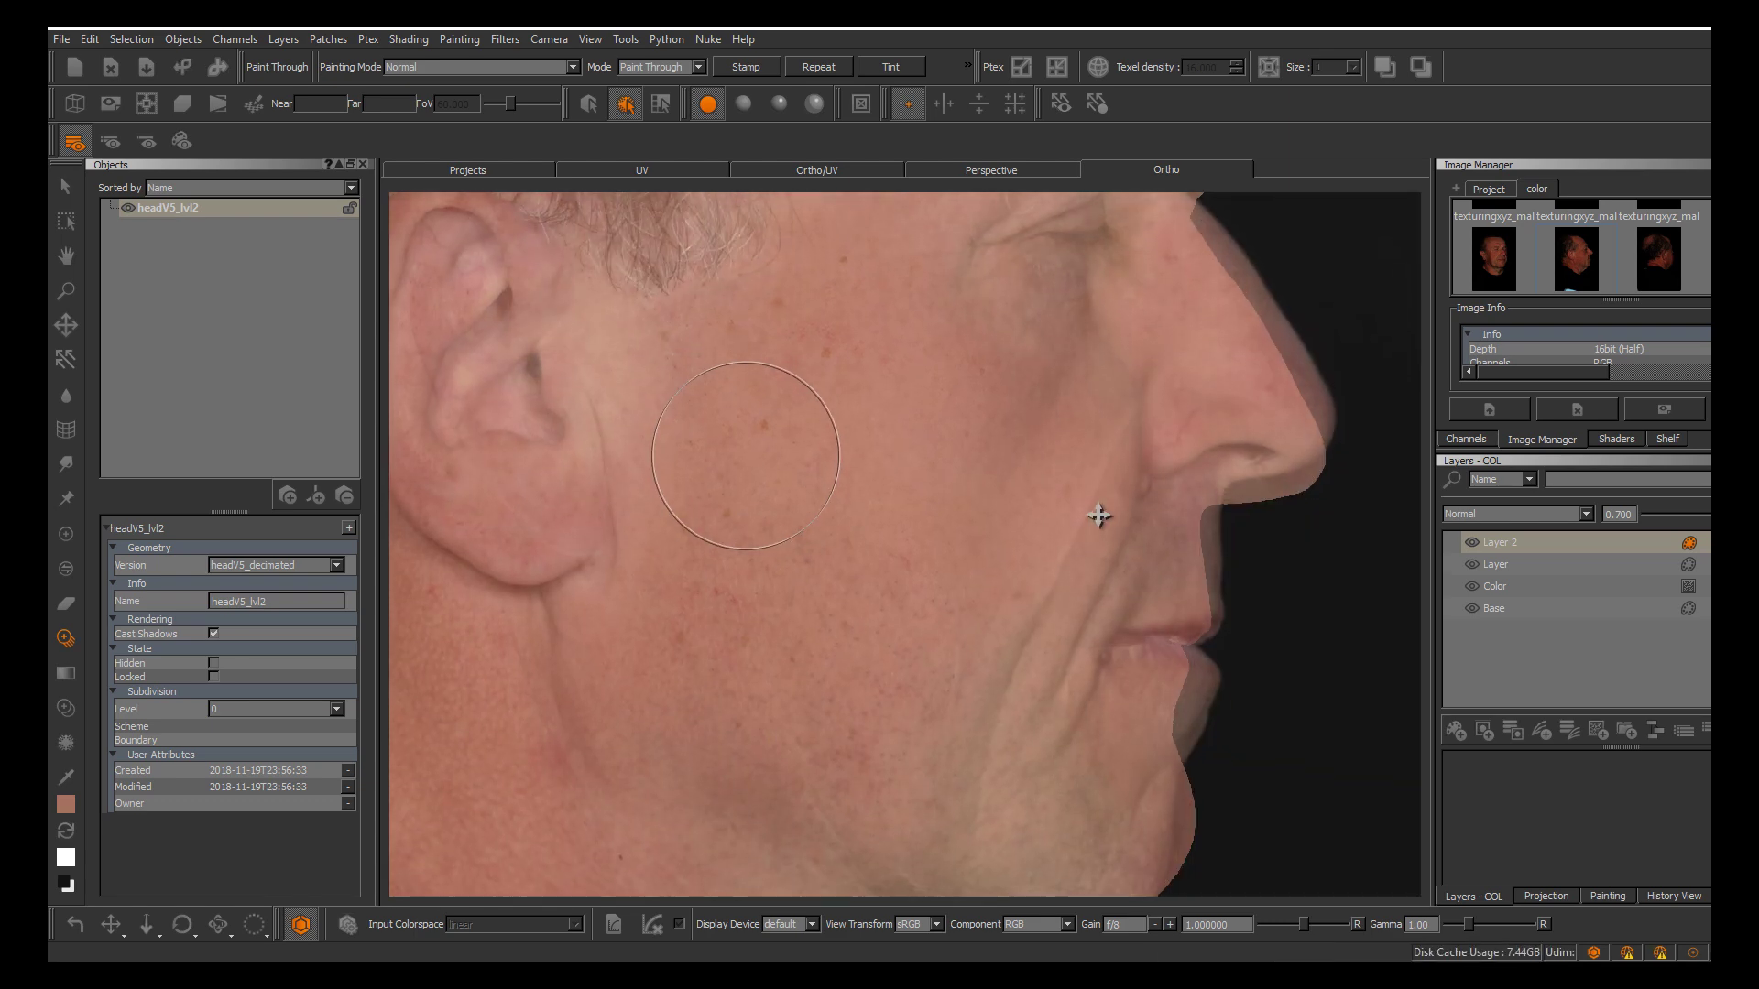
pyautogui.press('r')
pyautogui.moveTo(758, 441); pyautogui.dragTo(724, 438)
pyautogui.moveTo(733, 390); pyautogui.dragTo(729, 388)
pyautogui.moveTo(710, 309); pyautogui.dragTo(695, 312)
pyautogui.moveTo(698, 308); pyautogui.dragTo(678, 336)
pyautogui.moveTo(678, 333)
pyautogui.keyDown('ctrl'); pyautogui.mouseDown()
pyautogui.moveTo(658, 287)
pyautogui.moveTo(722, 323)
pyautogui.mouseUp(); pyautogui.keyUp('ctrl')
pyautogui.press('b')
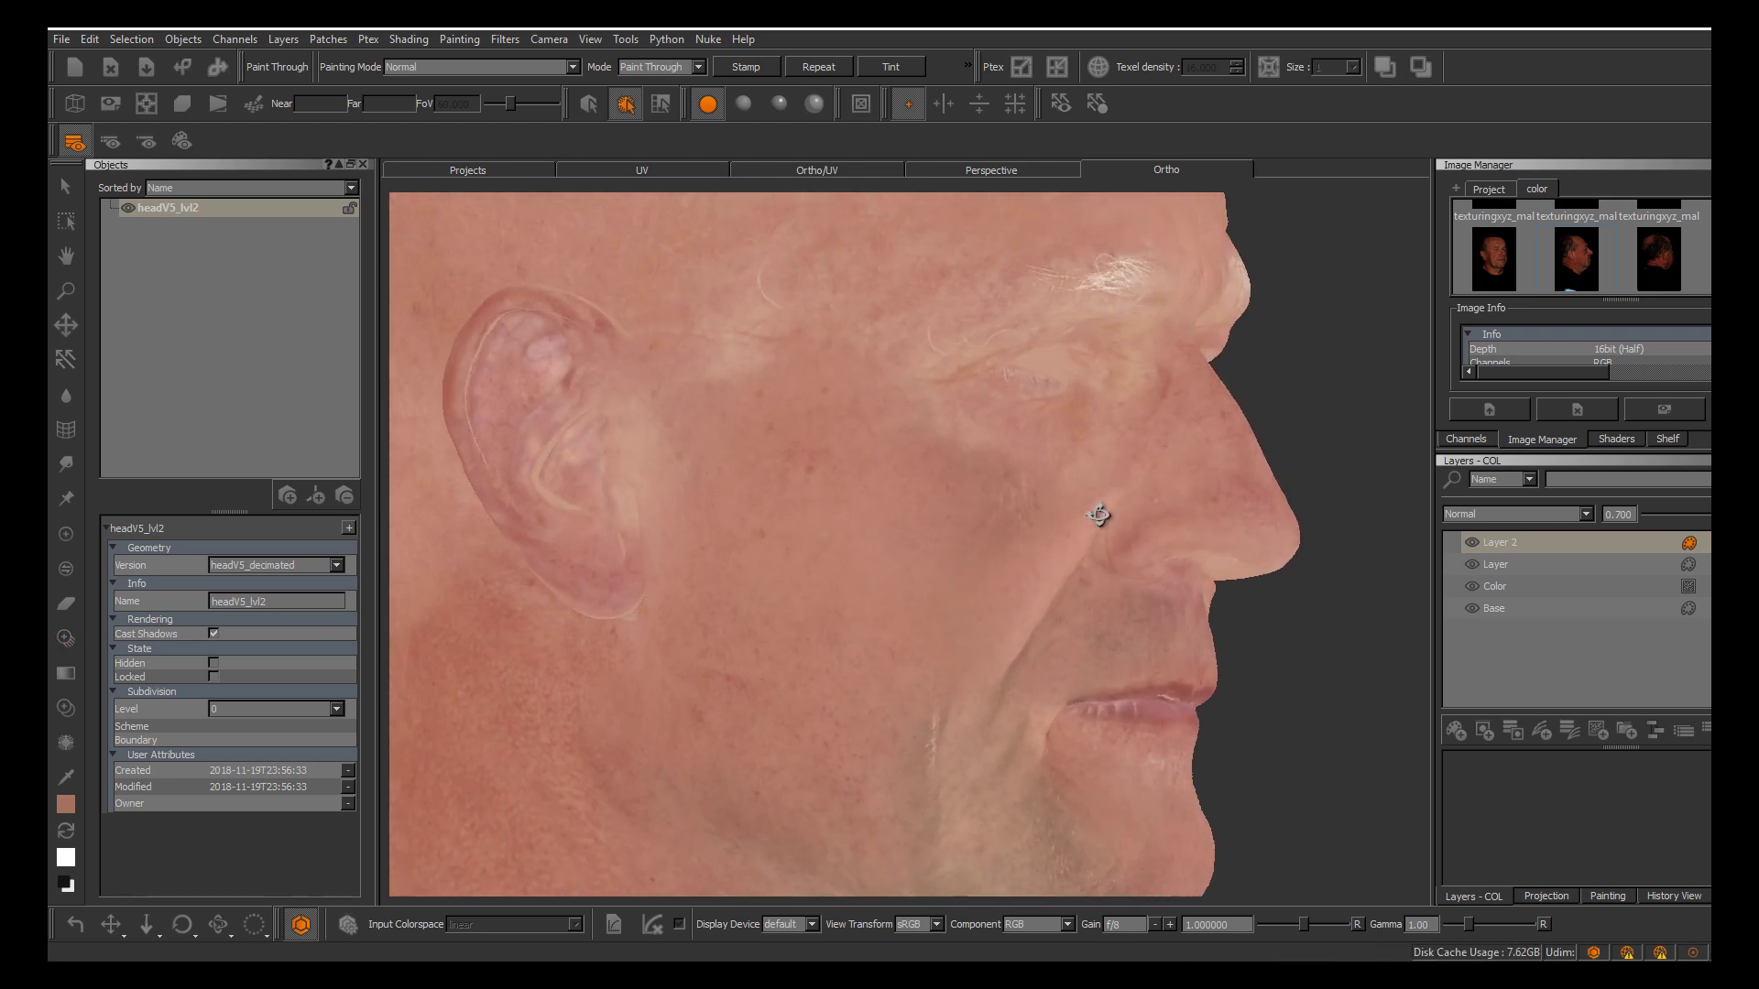
# Examine the baked skin on the right cheek, jaw and mouth from profile, three-quarter and near-front angles
pyautogui.moveTo(1099, 514)
pyautogui.keyDown('alt'); pyautogui.mouseDown()
pyautogui.moveTo(1081, 515)
pyautogui.moveTo(1099, 515)
pyautogui.mouseUp(); pyautogui.keyUp('alt')
pyautogui.keyDown('alt'); pyautogui.moveTo(1098, 514); pyautogui.dragTo(1067, 536, button='middle'); pyautogui.keyUp('alt')
pyautogui.keyDown('alt'); pyautogui.moveTo(1068, 536); pyautogui.dragTo(831, 488, button='right'); pyautogui.keyUp('alt')
pyautogui.moveTo(1099, 515)
pyautogui.keyDown('alt'); pyautogui.mouseDown()
pyautogui.moveTo(994, 515)
pyautogui.moveTo(1113, 515)
pyautogui.mouseUp(); pyautogui.keyUp('alt')
pyautogui.keyDown('alt'); pyautogui.moveTo(1113, 515); pyautogui.dragTo(1099, 440, button='middle'); pyautogui.keyUp('alt')
pyautogui.keyDown('alt'); pyautogui.moveTo(1099, 440); pyautogui.dragTo(1209, 439, button='right'); pyautogui.keyUp('alt')
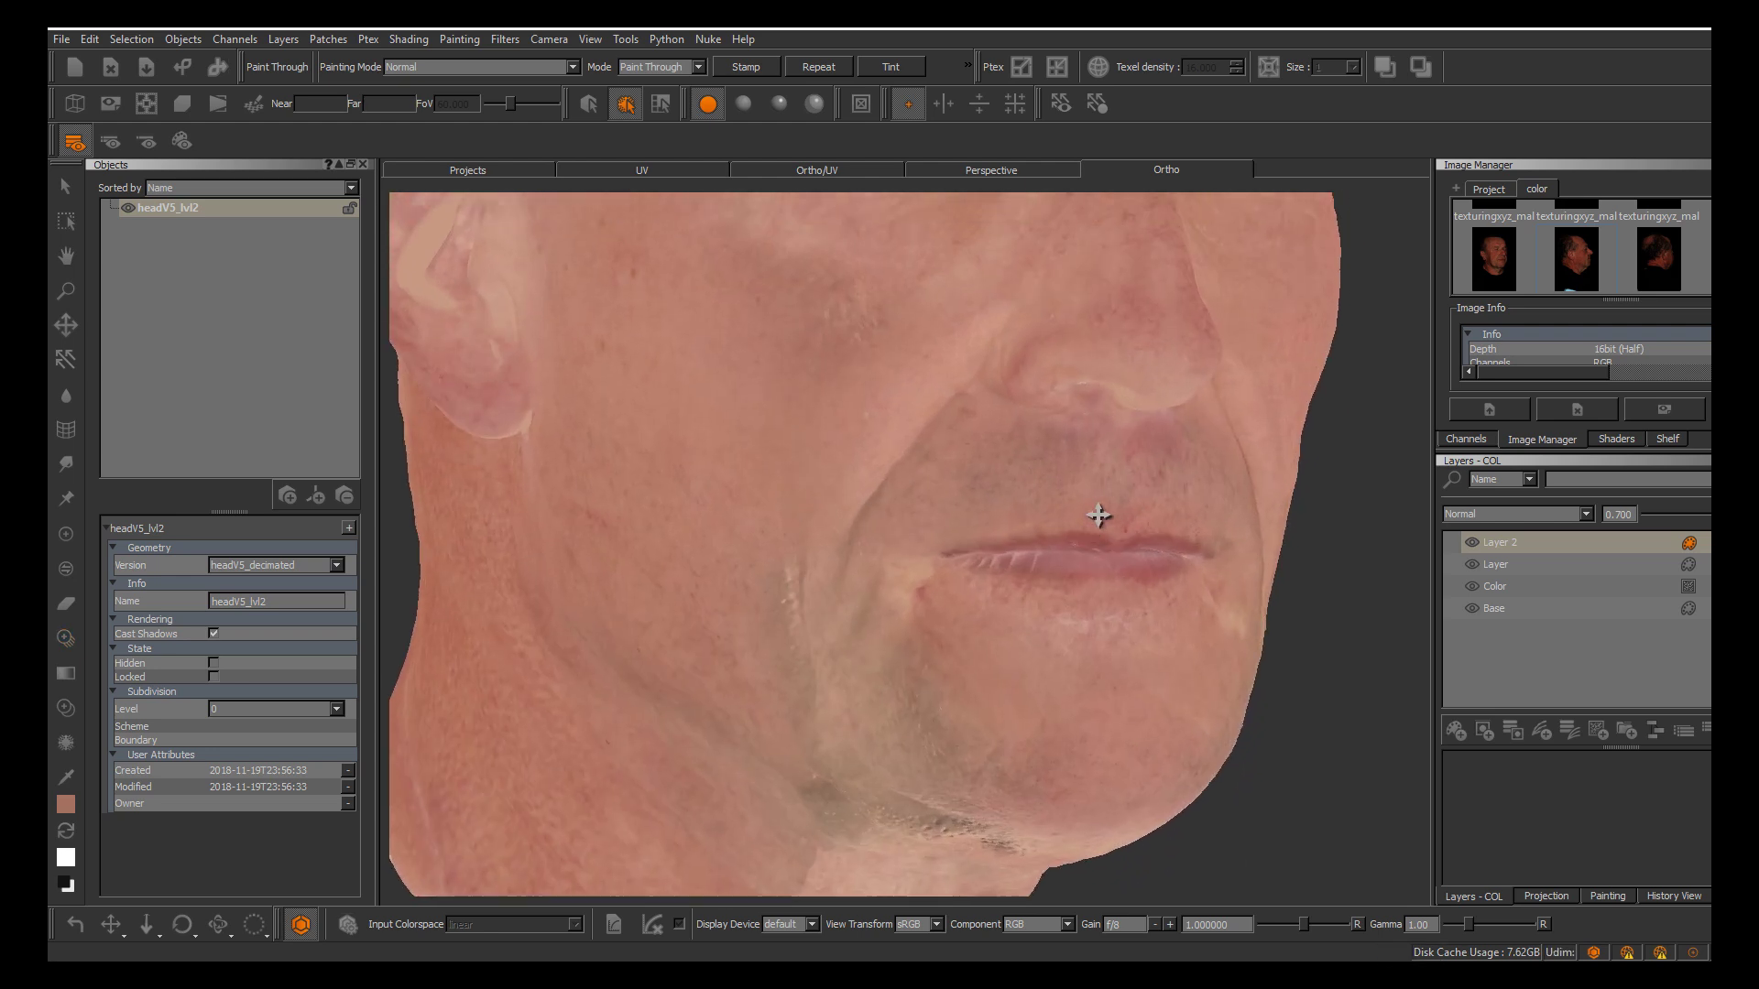
pyautogui.keyDown('alt'); pyautogui.moveTo(1098, 515); pyautogui.dragTo(1054, 572, button='middle'); pyautogui.keyUp('alt')
pyautogui.keyDown('alt'); pyautogui.moveTo(1098, 515); pyautogui.dragTo(1035, 515, button='right'); pyautogui.keyUp('alt')
pyautogui.moveTo(1099, 515)
pyautogui.keyDown('alt'); pyautogui.mouseDown()
pyautogui.moveTo(1004, 515)
pyautogui.moveTo(1113, 515)
pyautogui.mouseUp(); pyautogui.keyUp('alt')
pyautogui.keyDown('alt'); pyautogui.moveTo(1099, 515); pyautogui.dragTo(1099, 449, button='middle'); pyautogui.keyUp('alt')
pyautogui.keyDown('alt'); pyautogui.moveTo(1099, 515); pyautogui.dragTo(1154, 515, button='right'); pyautogui.keyUp('alt')
pyautogui.moveTo(1099, 515)
pyautogui.keyDown('alt'); pyautogui.mouseDown()
pyautogui.moveTo(1026, 515)
pyautogui.moveTo(1107, 515)
pyautogui.mouseUp(); pyautogui.keyUp('alt')
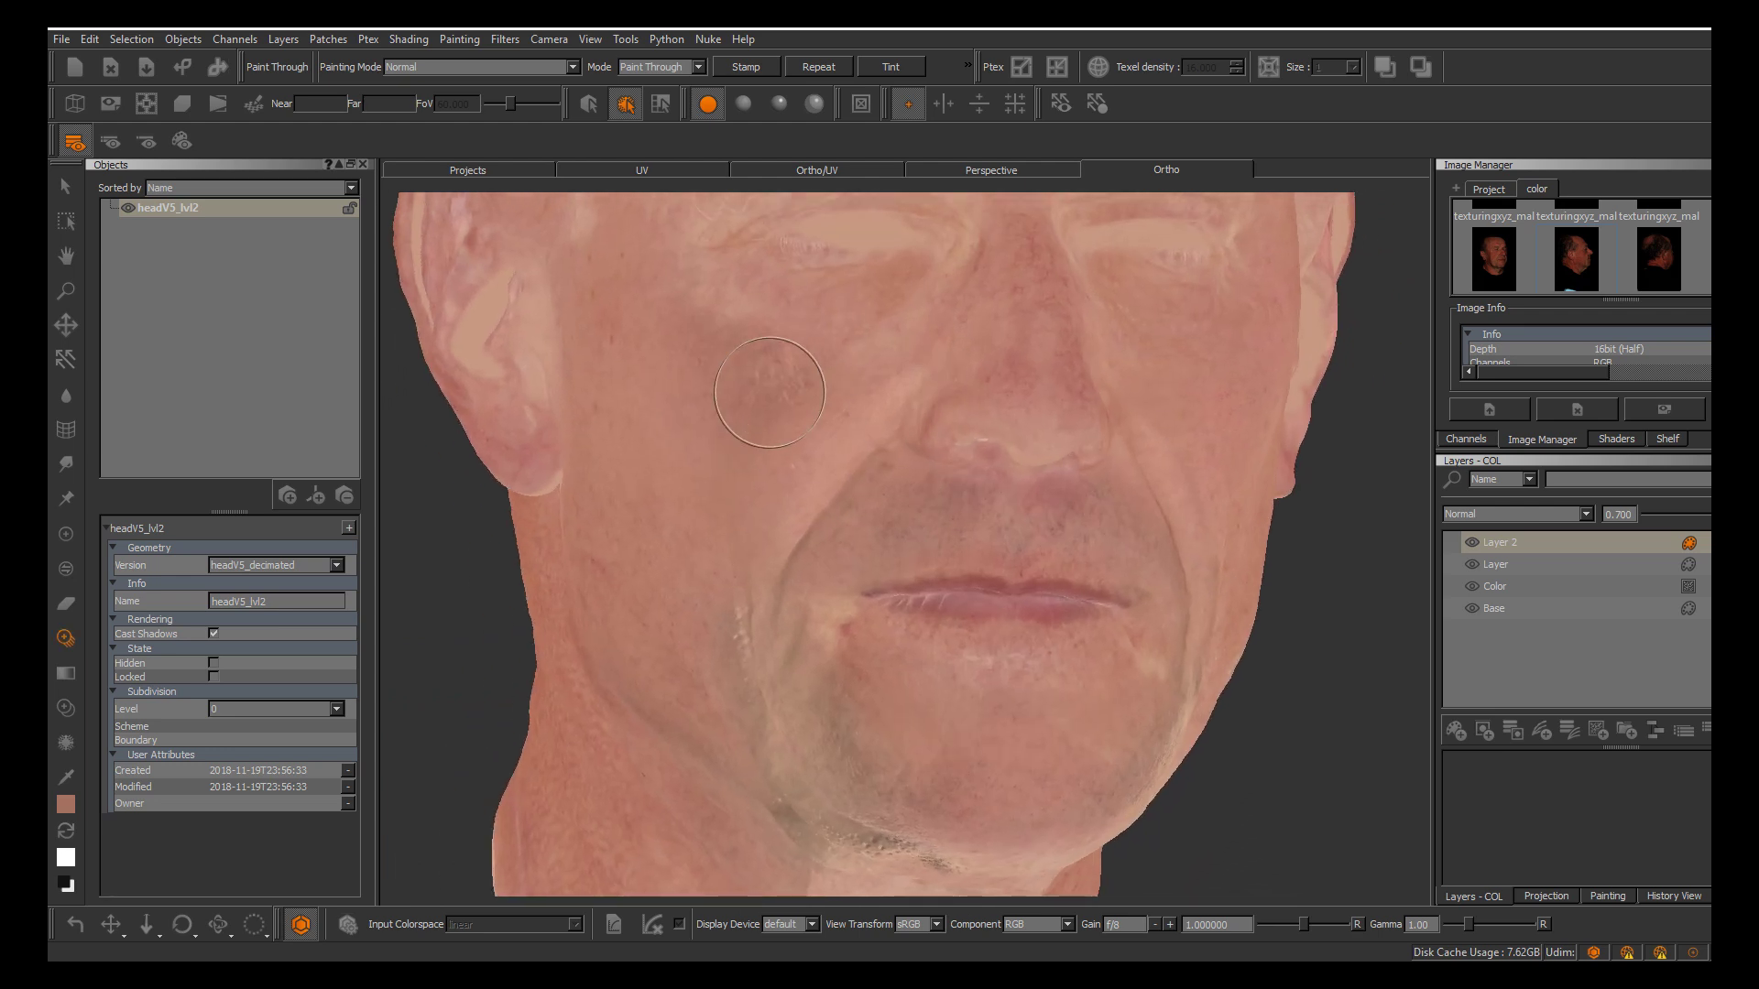
# Frame the face in three-quarter view and align the three-quarter photo over the right eye, cheek and nose
pyautogui.keyDown('alt'); pyautogui.moveTo(1098, 515); pyautogui.dragTo(1099, 623, button='middle'); pyautogui.keyUp('alt')
pyautogui.keyDown('alt'); pyautogui.moveTo(1098, 515); pyautogui.dragTo(1150, 515, button='right'); pyautogui.keyUp('alt')
pyautogui.moveTo(1098, 515)
pyautogui.keyDown('alt'); pyautogui.mouseDown()
pyautogui.moveTo(1081, 515)
pyautogui.moveTo(1098, 514)
pyautogui.mouseUp(); pyautogui.keyUp('alt')
pyautogui.keyDown('alt'); pyautogui.moveTo(1098, 515); pyautogui.dragTo(1091, 566, button='middle'); pyautogui.keyUp('alt')
pyautogui.keyDown('alt'); pyautogui.moveTo(1099, 515); pyautogui.dragTo(1107, 515); pyautogui.keyUp('alt')
pyautogui.press('t')
pyautogui.press("'")
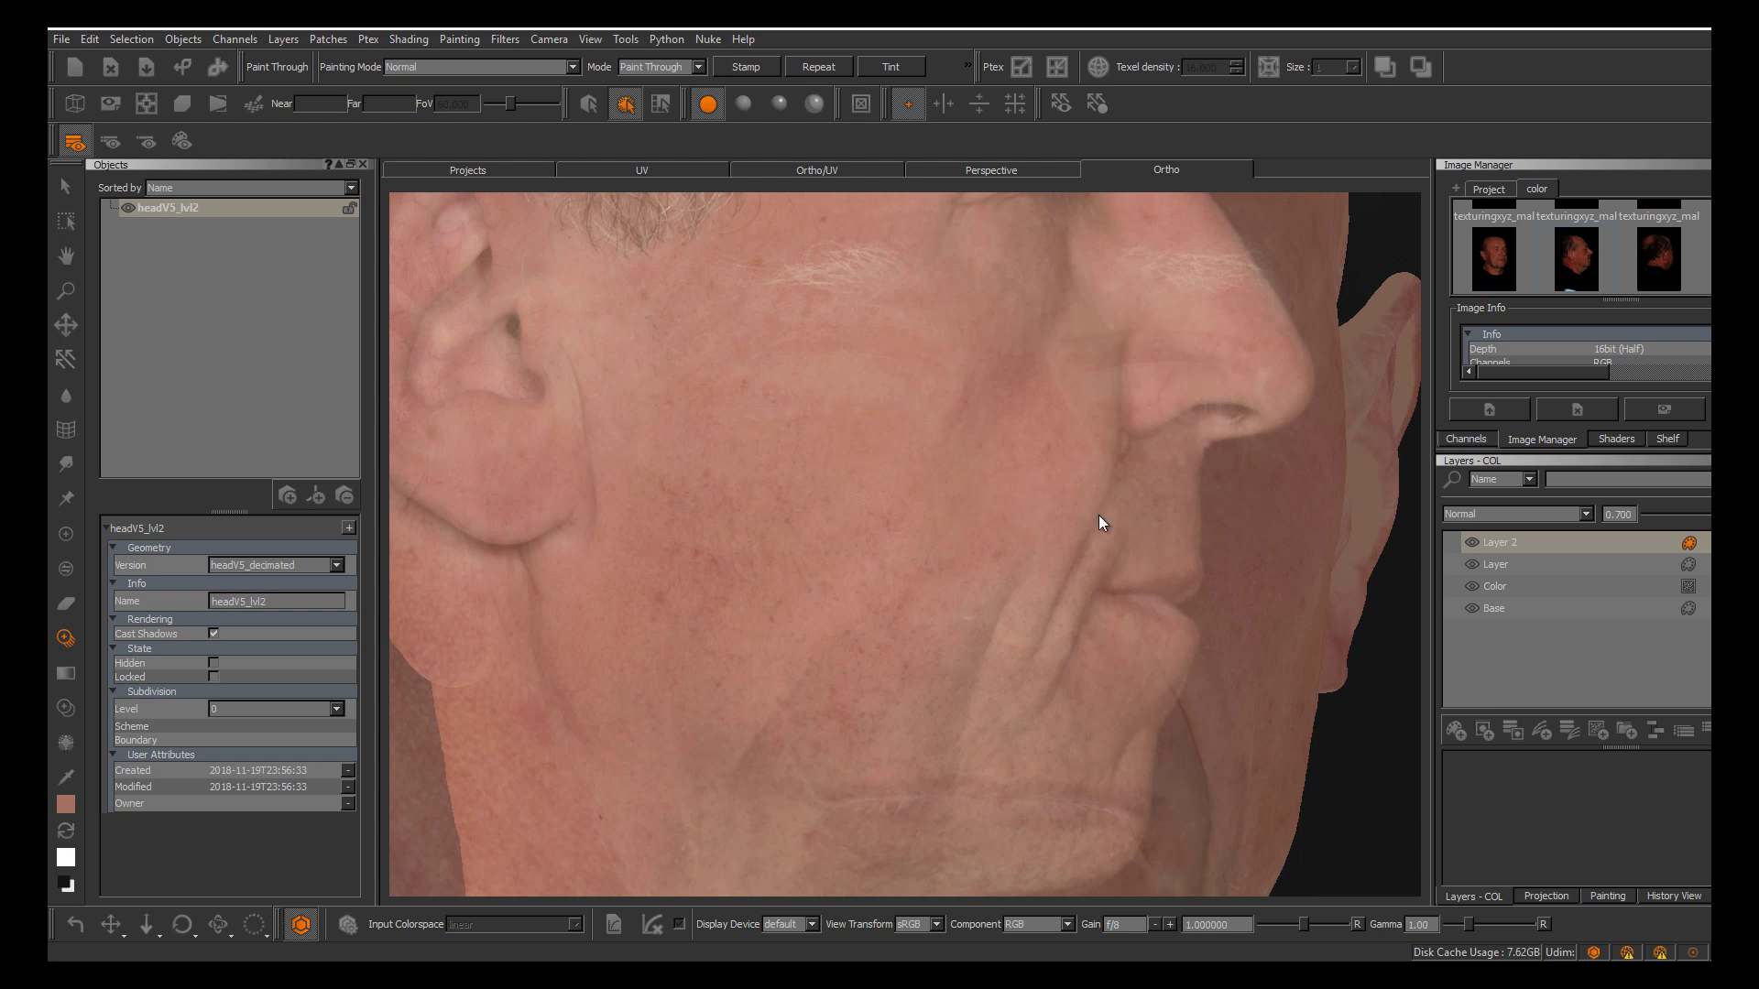
pyautogui.moveTo(1097, 514); pyautogui.dragTo(1097, 514)
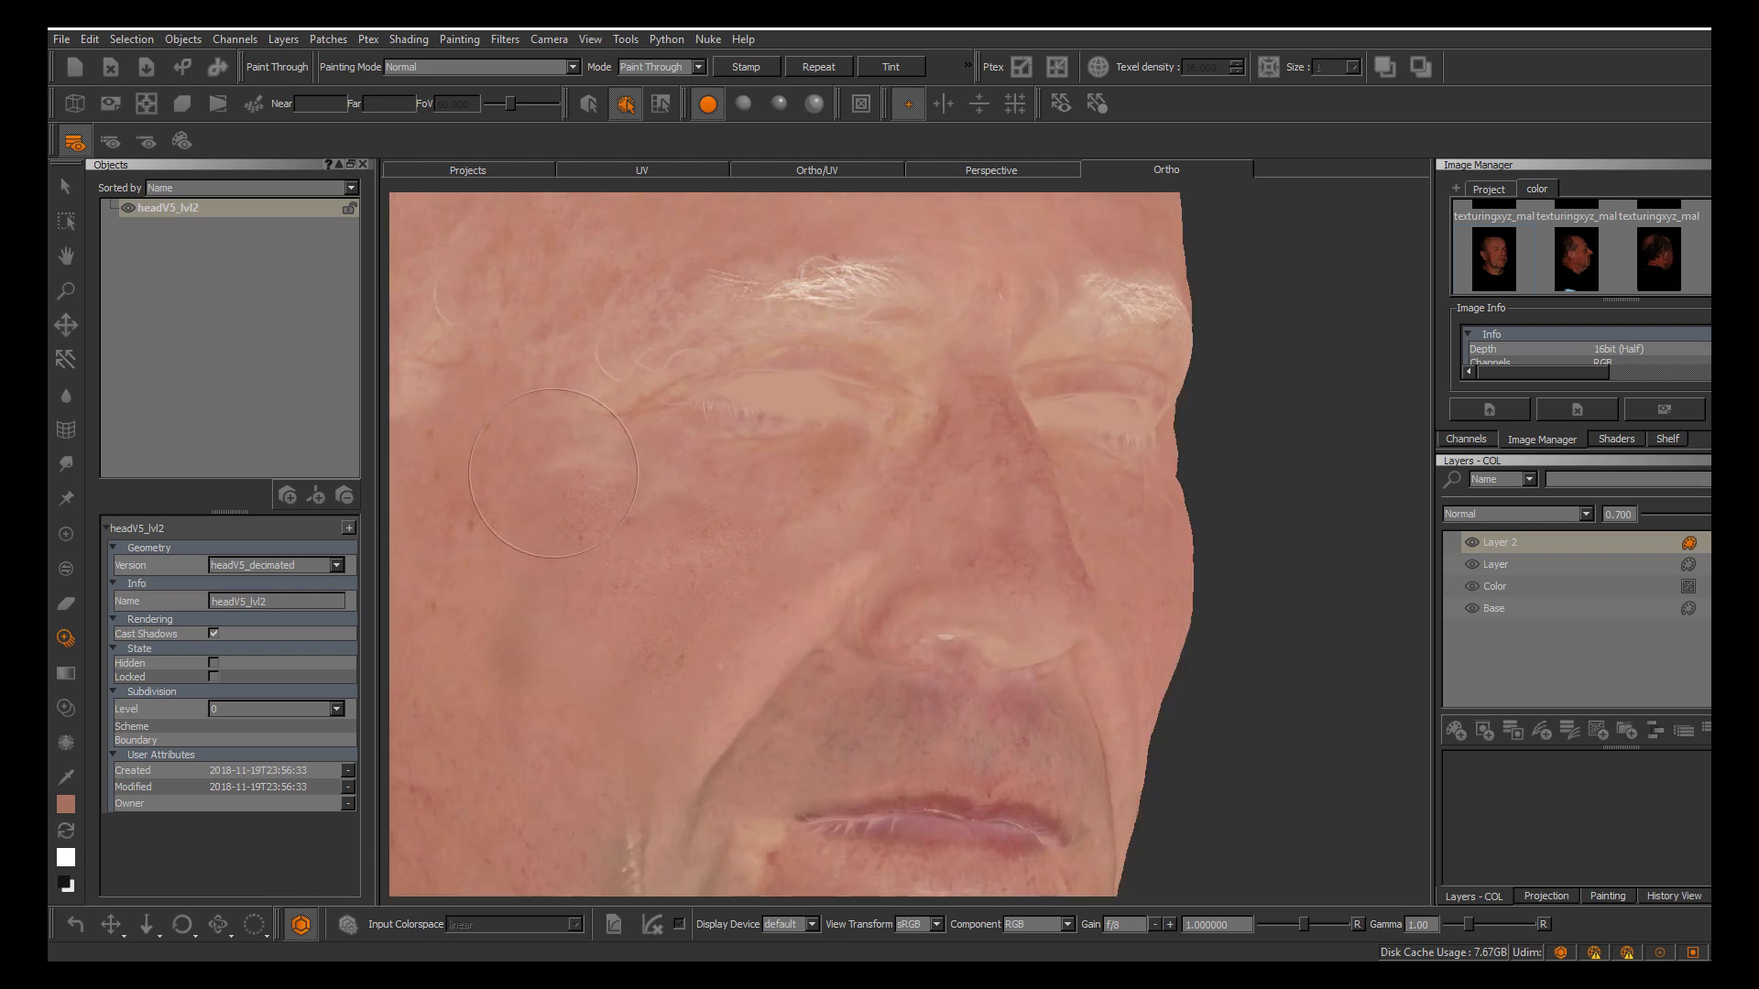
# With a smaller brush, paint the photo's skin beneath the right eye and around its inner corner
pyautogui.moveTo(583, 490); pyautogui.dragTo(693, 559)
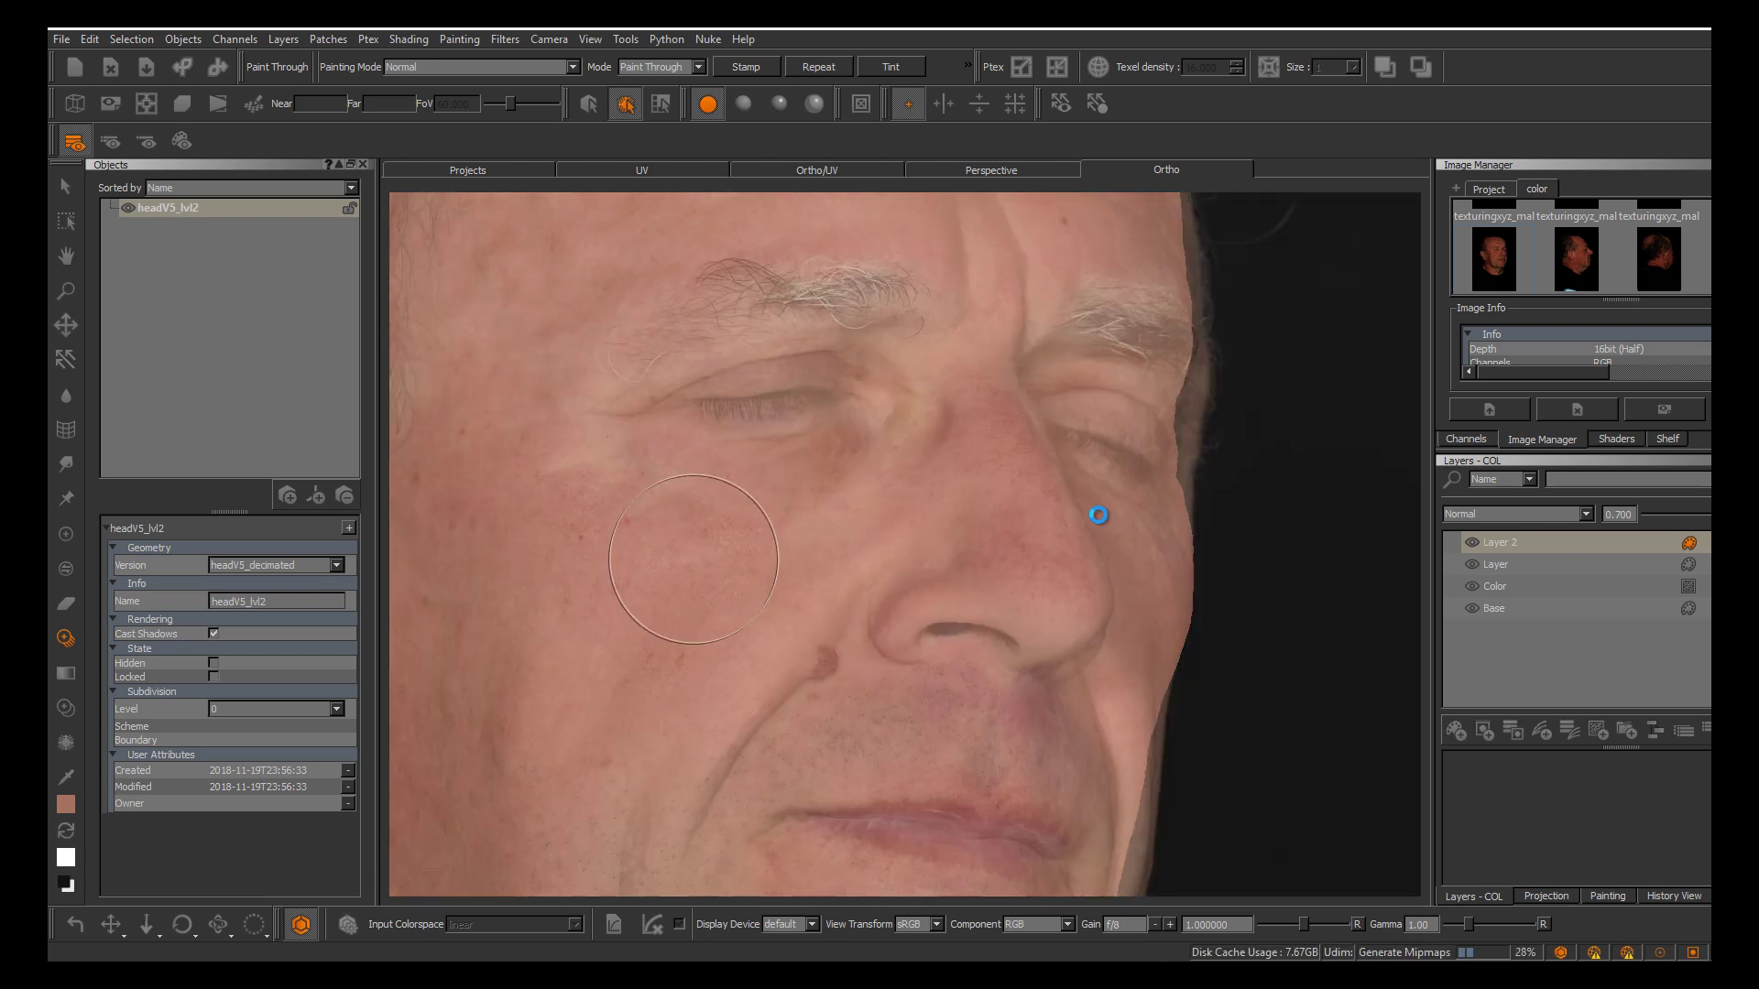
pyautogui.moveTo(784, 491); pyautogui.dragTo(759, 523)
pyautogui.press('r')
pyautogui.moveTo(795, 506); pyautogui.dragTo(829, 440)
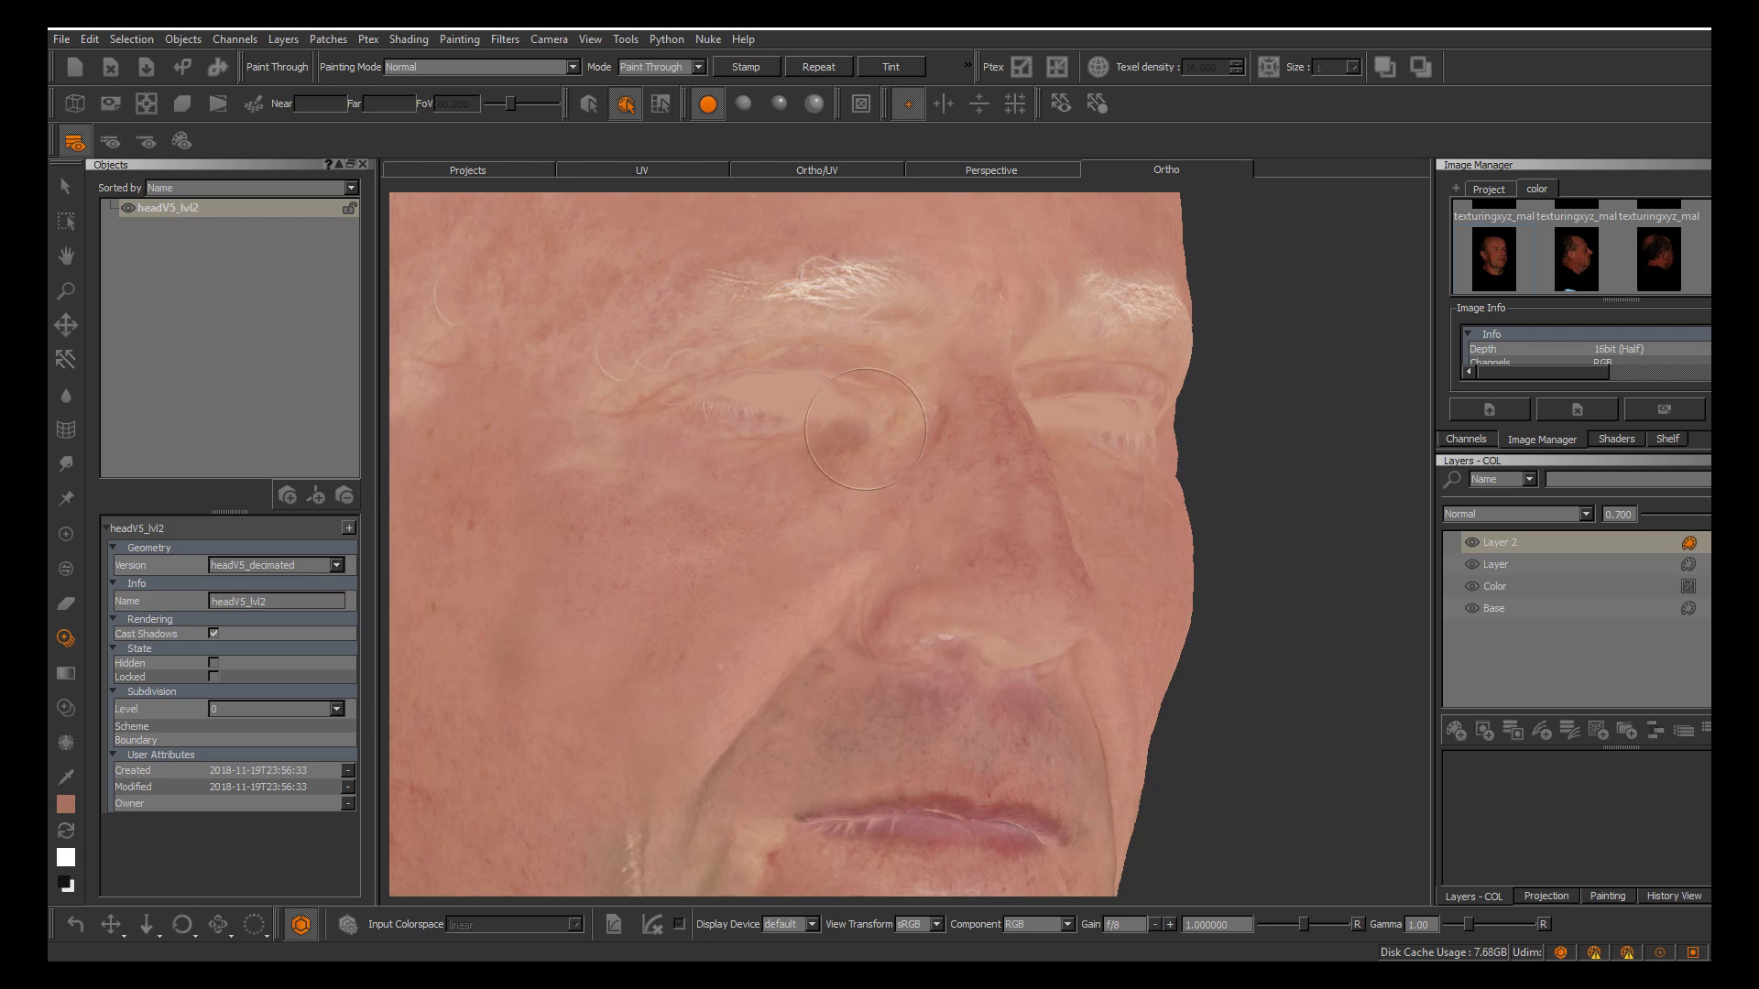
pyautogui.moveTo(872, 420)
pyautogui.mouseDown()
pyautogui.moveTo(815, 424)
pyautogui.moveTo(775, 495)
pyautogui.moveTo(789, 435)
pyautogui.moveTo(829, 443)
pyautogui.mouseUp()
pyautogui.moveTo(746, 487)
pyautogui.mouseDown()
pyautogui.moveTo(726, 493)
pyautogui.moveTo(789, 467)
pyautogui.mouseUp()
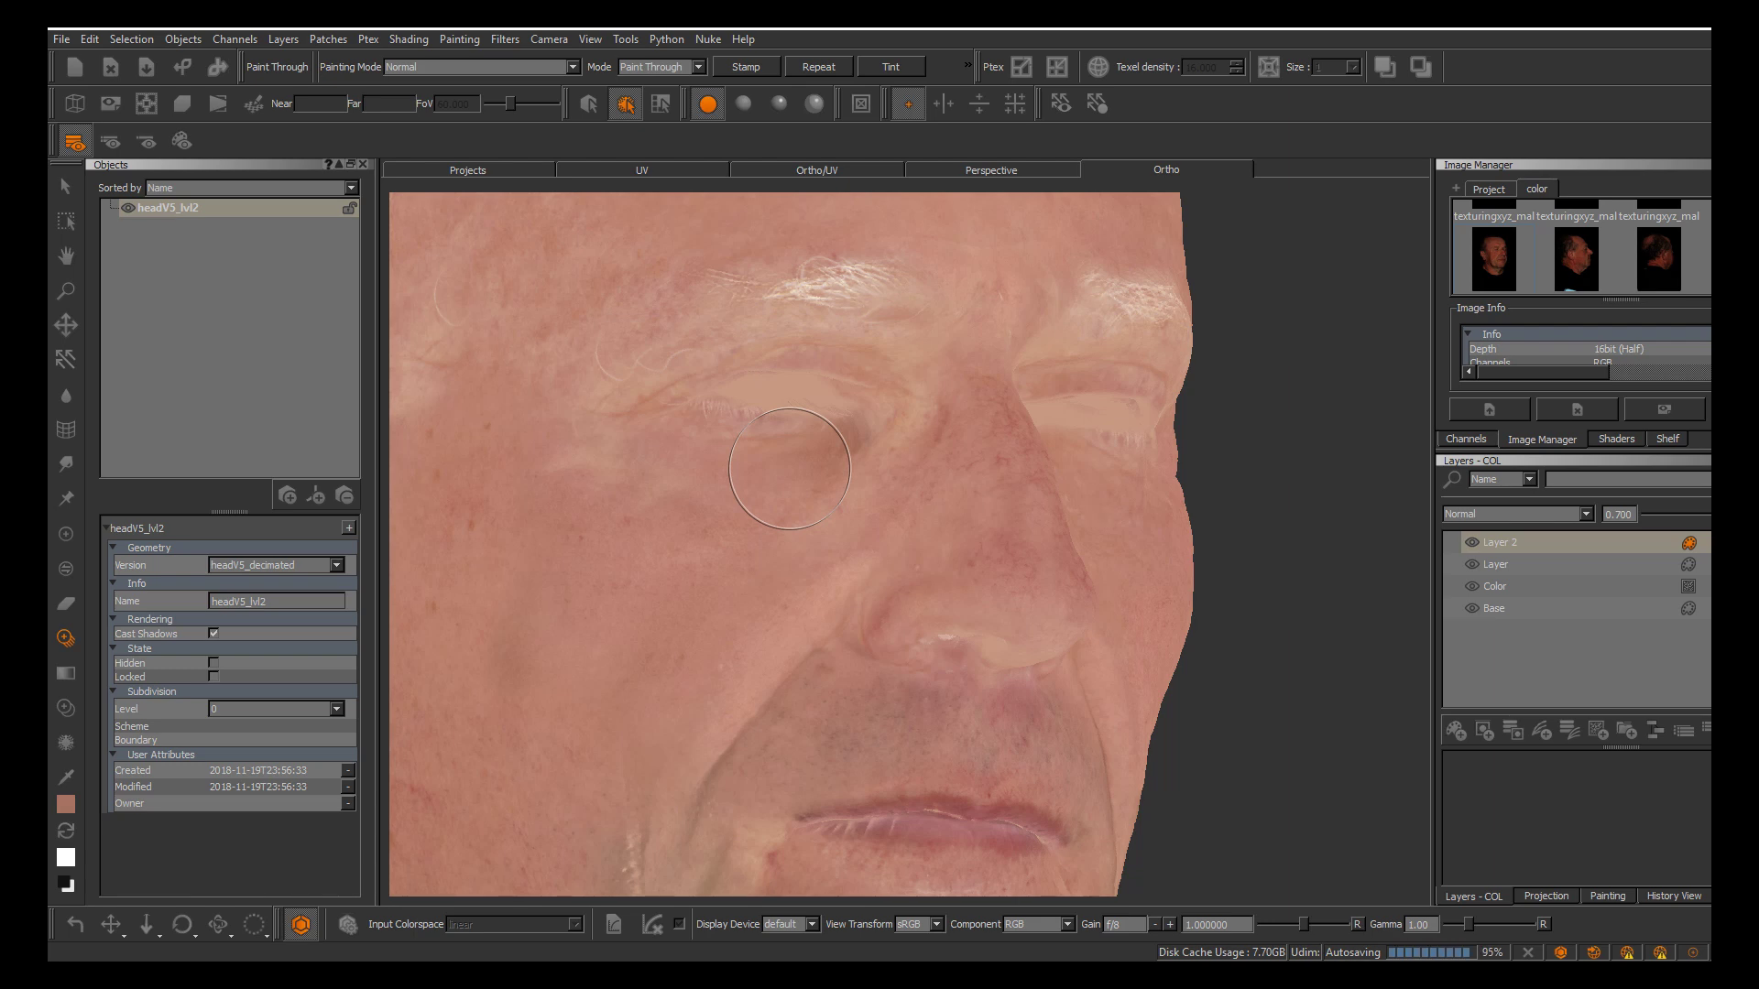
pyautogui.press('alt')
pyautogui.press('alt')
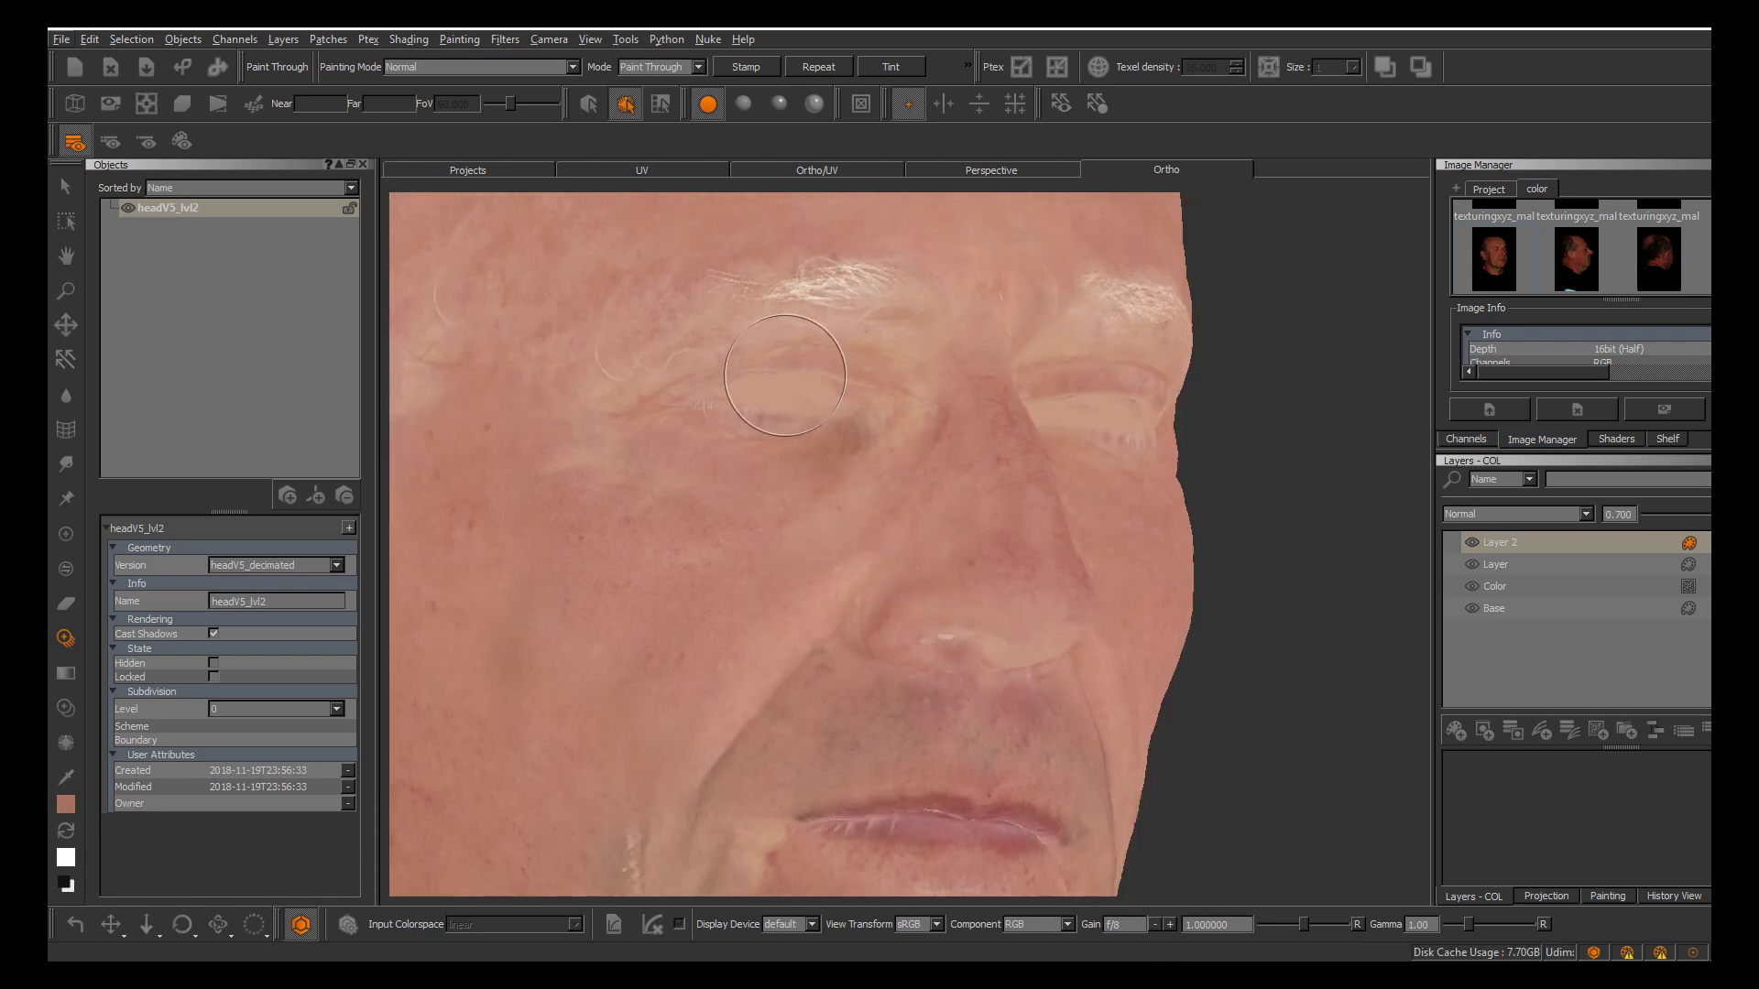
# Examine the whole face from the front and the right mouth and chin area up close for blending problems
pyautogui.scroll(-8, 1099, 513)
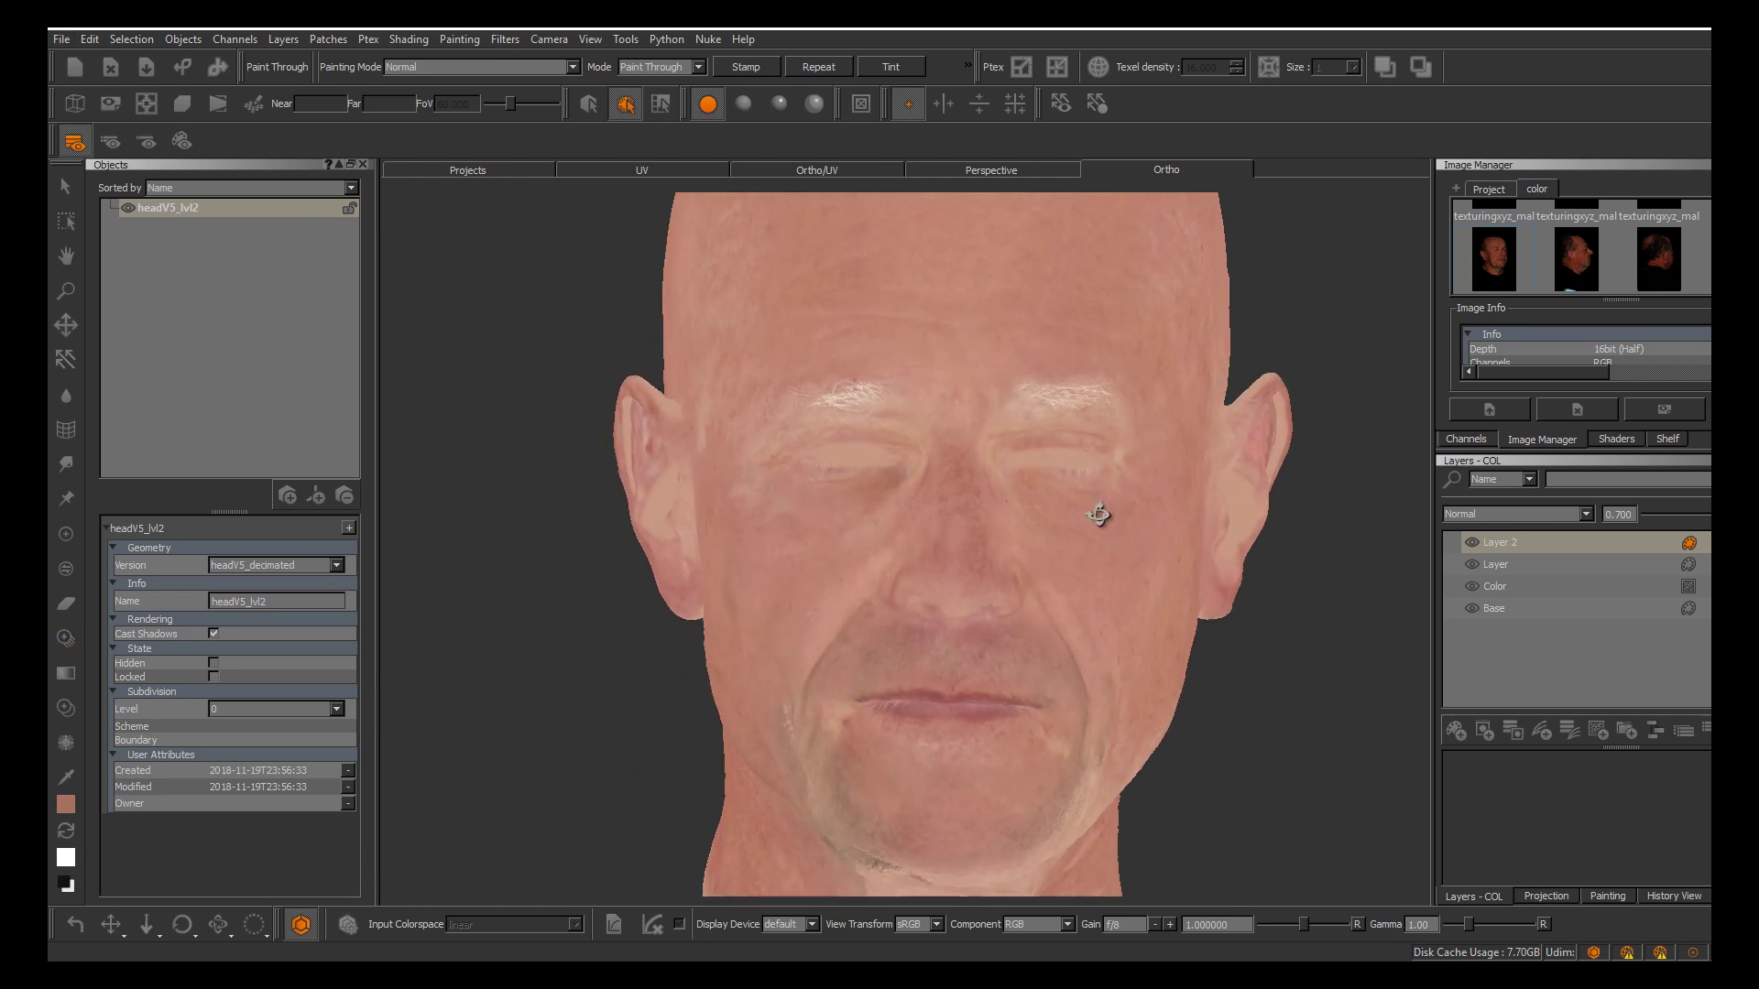
pyautogui.keyDown('alt'); pyautogui.moveTo(1098, 514); pyautogui.dragTo(1099, 514); pyautogui.keyUp('alt')
pyautogui.keyDown('alt'); pyautogui.moveTo(1099, 514); pyautogui.dragTo(1136, 514, button='right'); pyautogui.keyUp('alt')
pyautogui.keyDown('alt'); pyautogui.moveTo(916, 494); pyautogui.dragTo(1098, 514); pyautogui.keyUp('alt')
pyautogui.keyDown('alt'); pyautogui.moveTo(1099, 514); pyautogui.dragTo(1099, 513, button='middle'); pyautogui.keyUp('alt')
pyautogui.keyDown('alt'); pyautogui.moveTo(1099, 514); pyautogui.dragTo(1099, 514); pyautogui.keyUp('alt')
pyautogui.keyDown('alt'); pyautogui.moveTo(1099, 514); pyautogui.dragTo(1099, 513, button='middle'); pyautogui.keyUp('alt')
pyautogui.keyDown('alt'); pyautogui.moveTo(1100, 513); pyautogui.dragTo(1100, 514, button='right'); pyautogui.keyUp('alt')
pyautogui.keyDown('alt'); pyautogui.moveTo(1099, 514); pyautogui.dragTo(1098, 514); pyautogui.keyUp('alt')
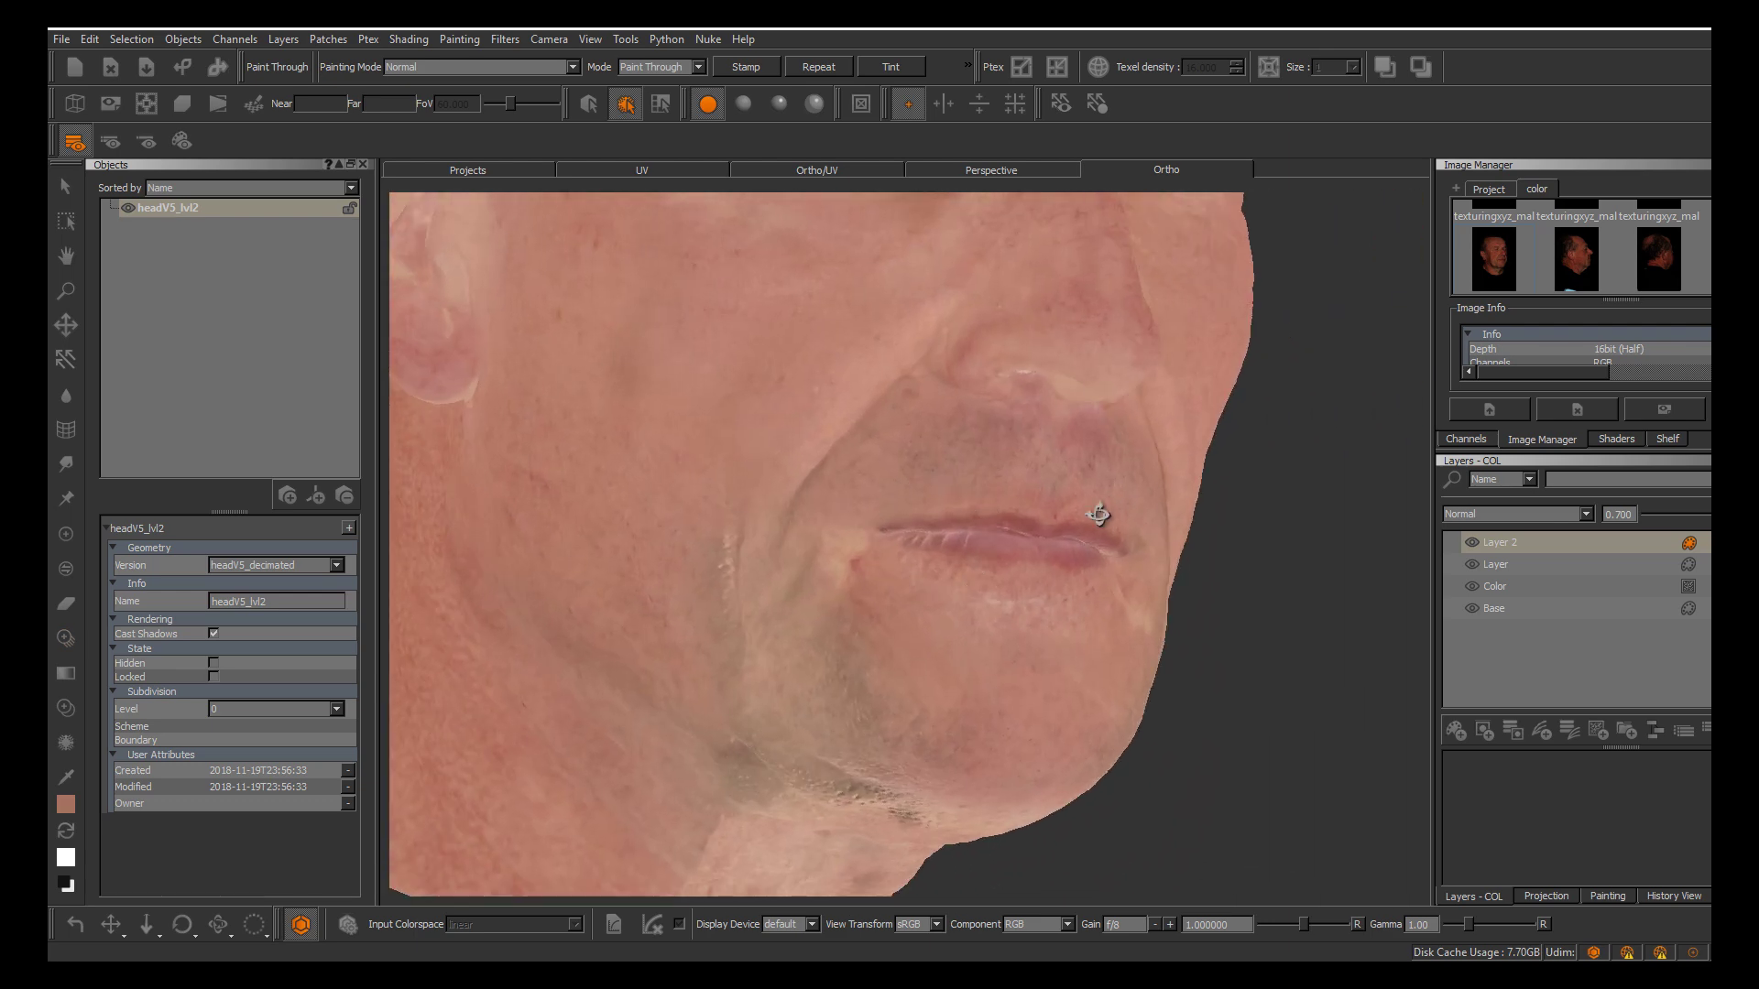
# Switch to the Paint tool and add a Hide All mask to Layer 2
pyautogui.press("'")
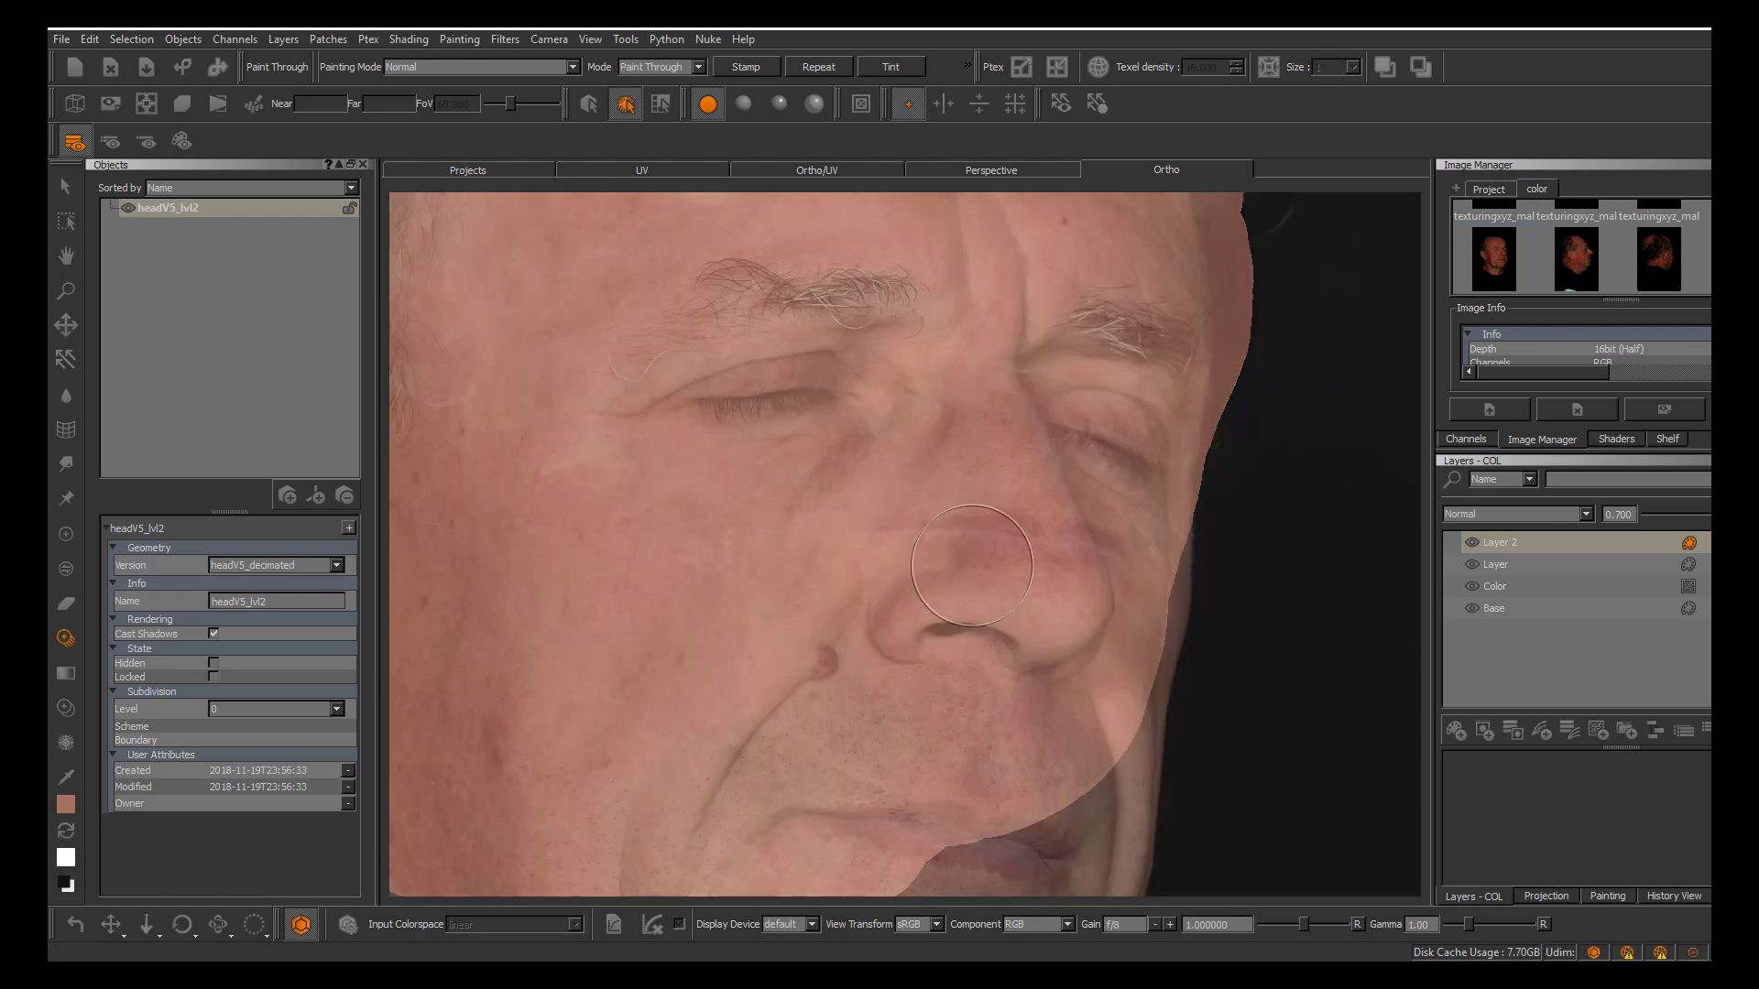
pyautogui.press('p')
pyautogui.keyDown('alt'); pyautogui.moveTo(1099, 514); pyautogui.dragTo(1179, 547, button='middle'); pyautogui.keyUp('alt')
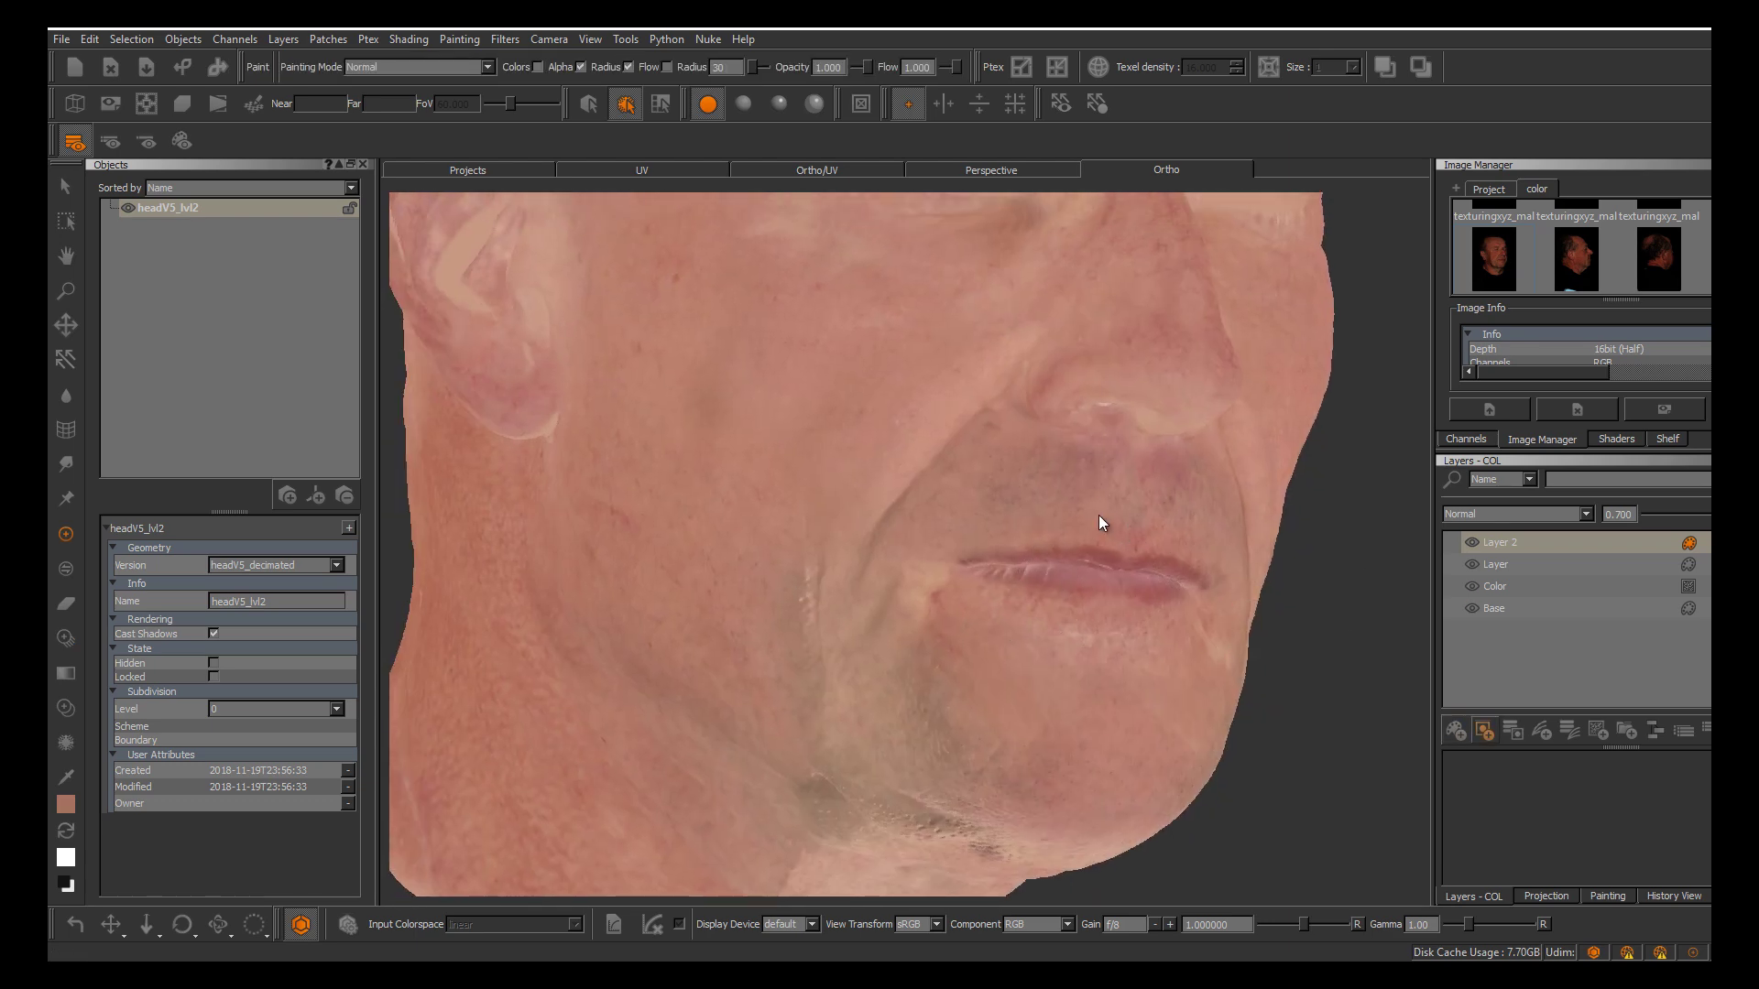
pyautogui.rightClick(1533, 543)
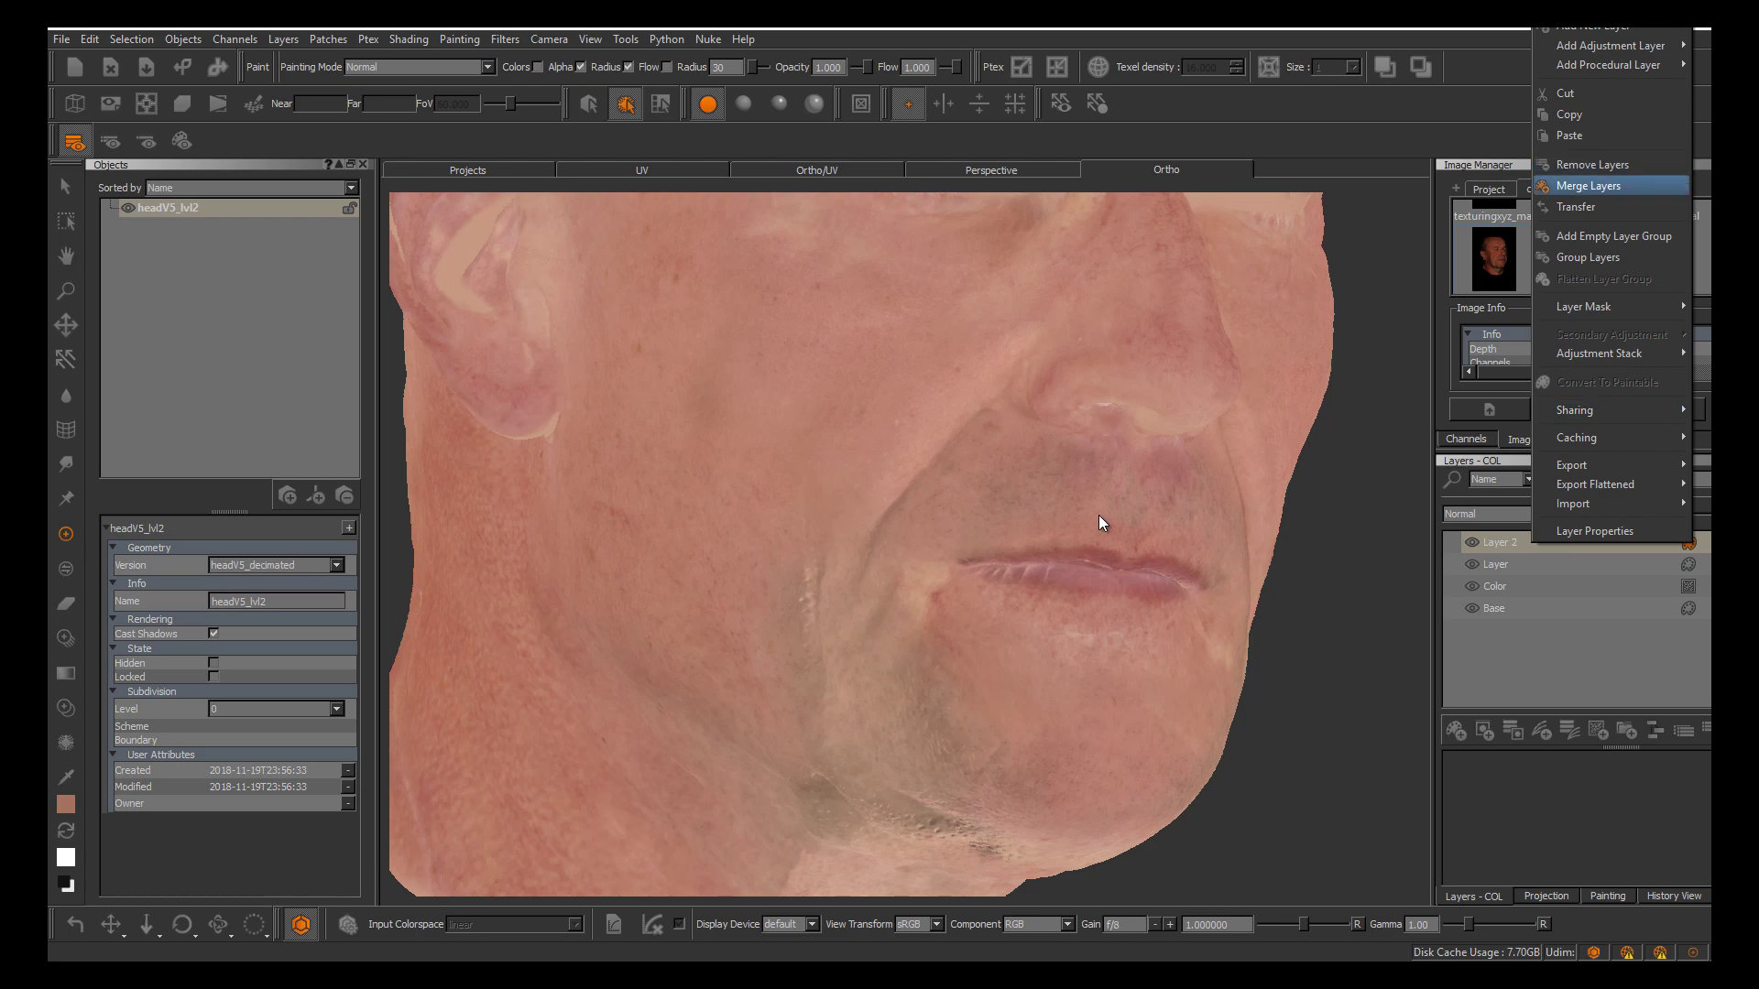
pyautogui.moveTo(1582, 306)
pyautogui.moveTo(1447, 309)
pyautogui.press('Down')
pyautogui.press('Down')
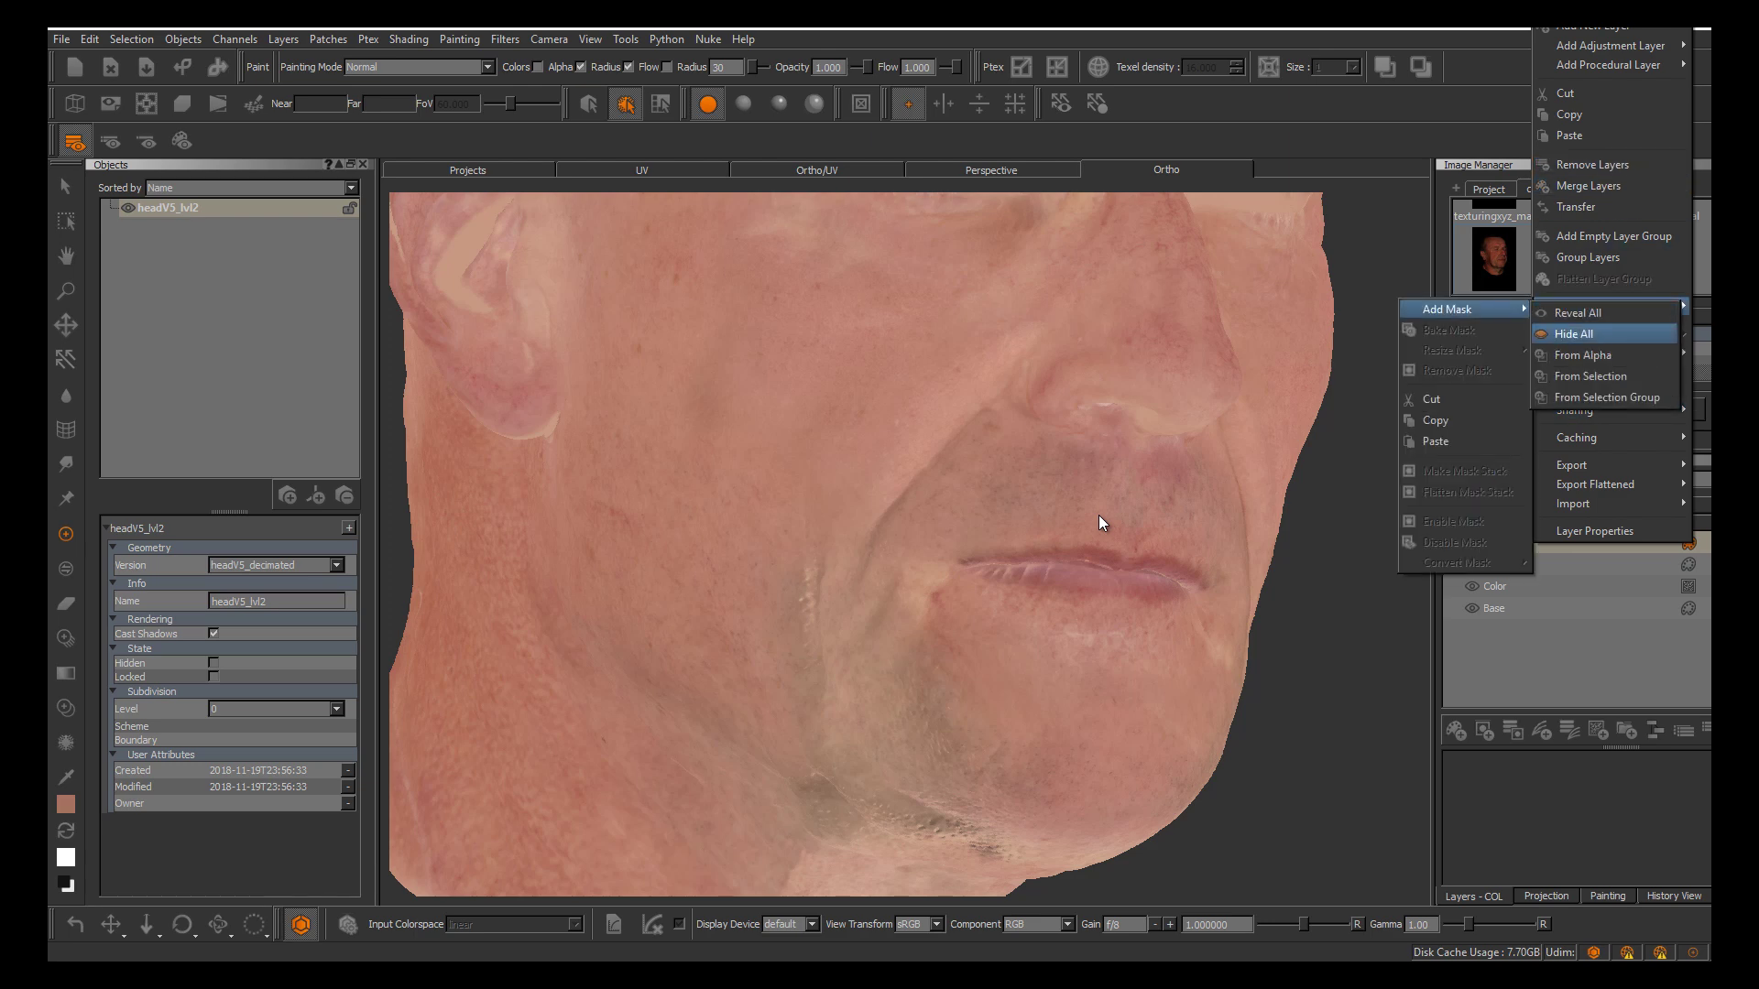
pyautogui.press('Return')
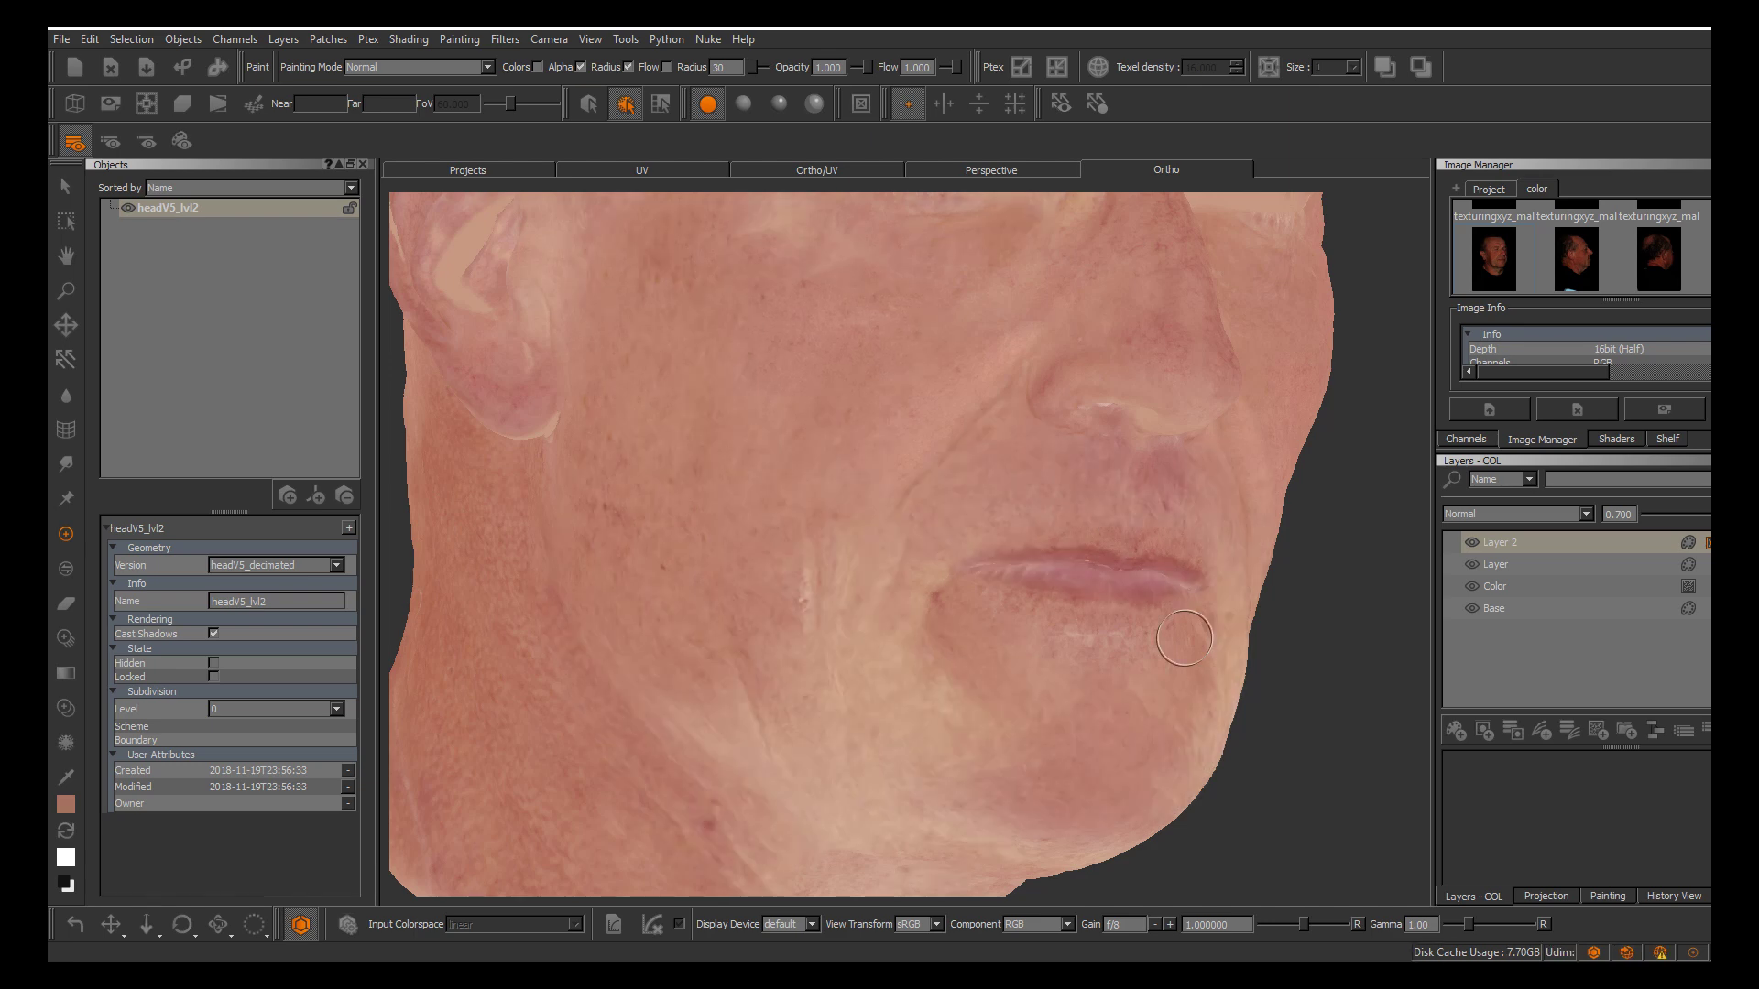
# Set the foreground to white, enlarge the brush to radius 108, and reveal Layer 2 beside the right mouth corner and chin
pyautogui.press('d')
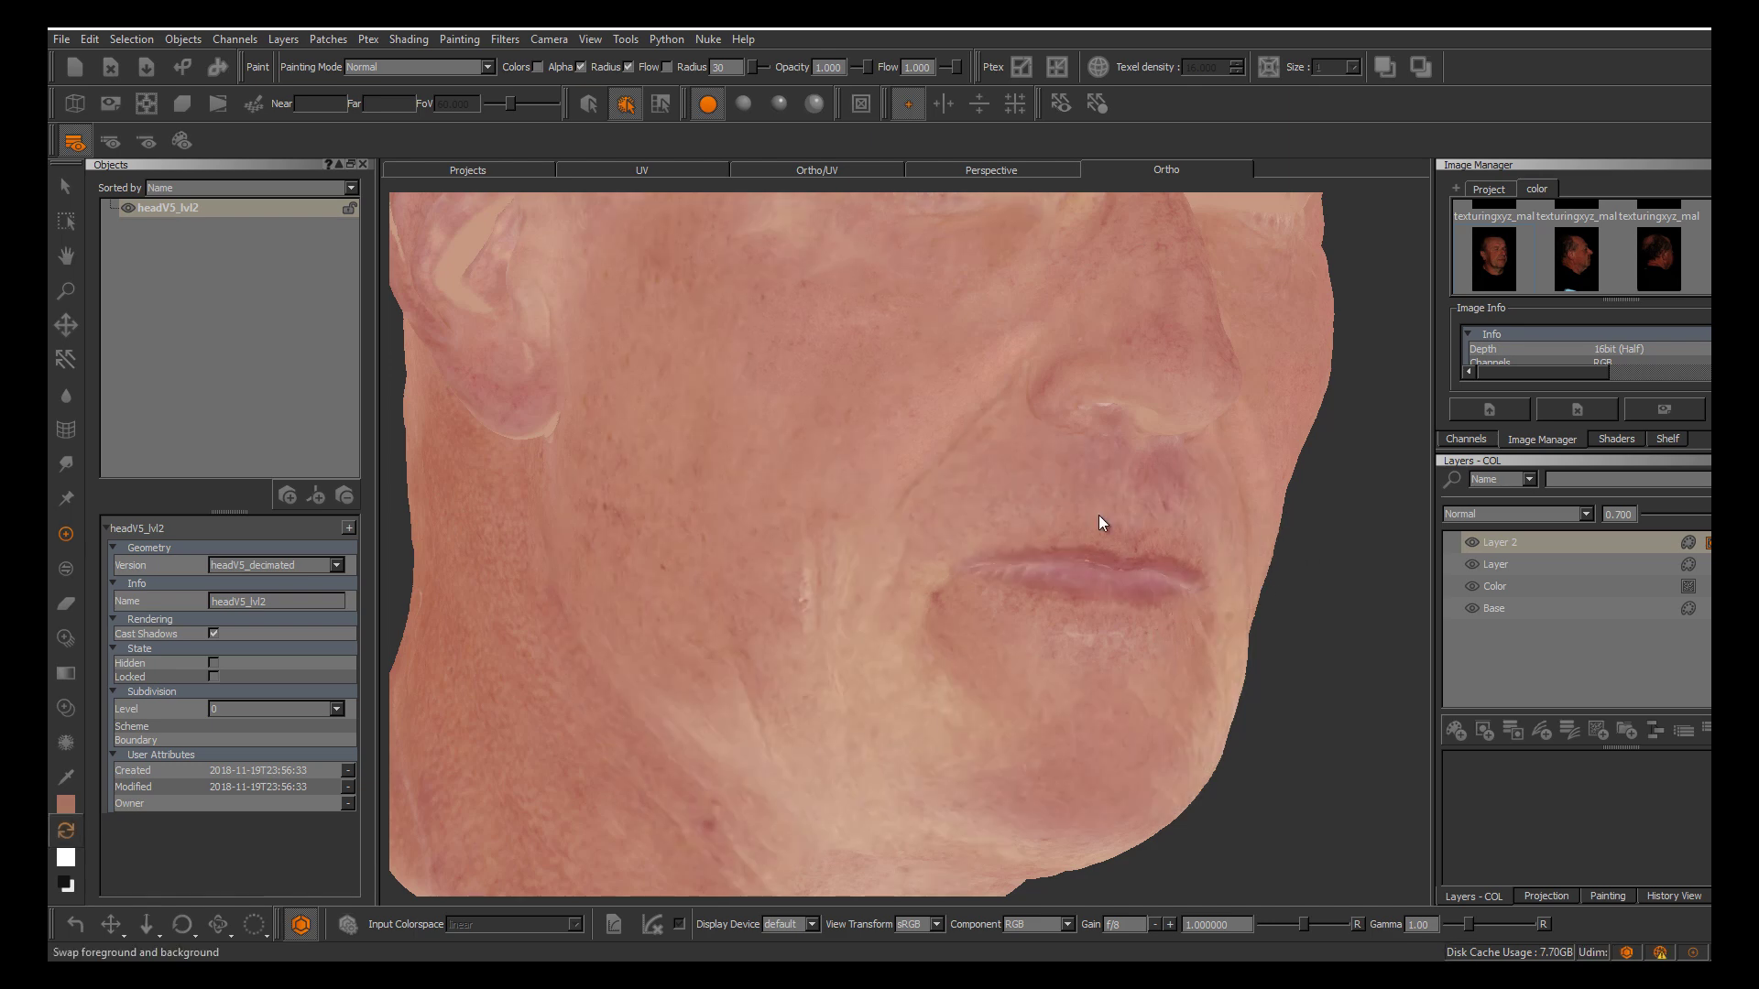
pyautogui.click(66, 884)
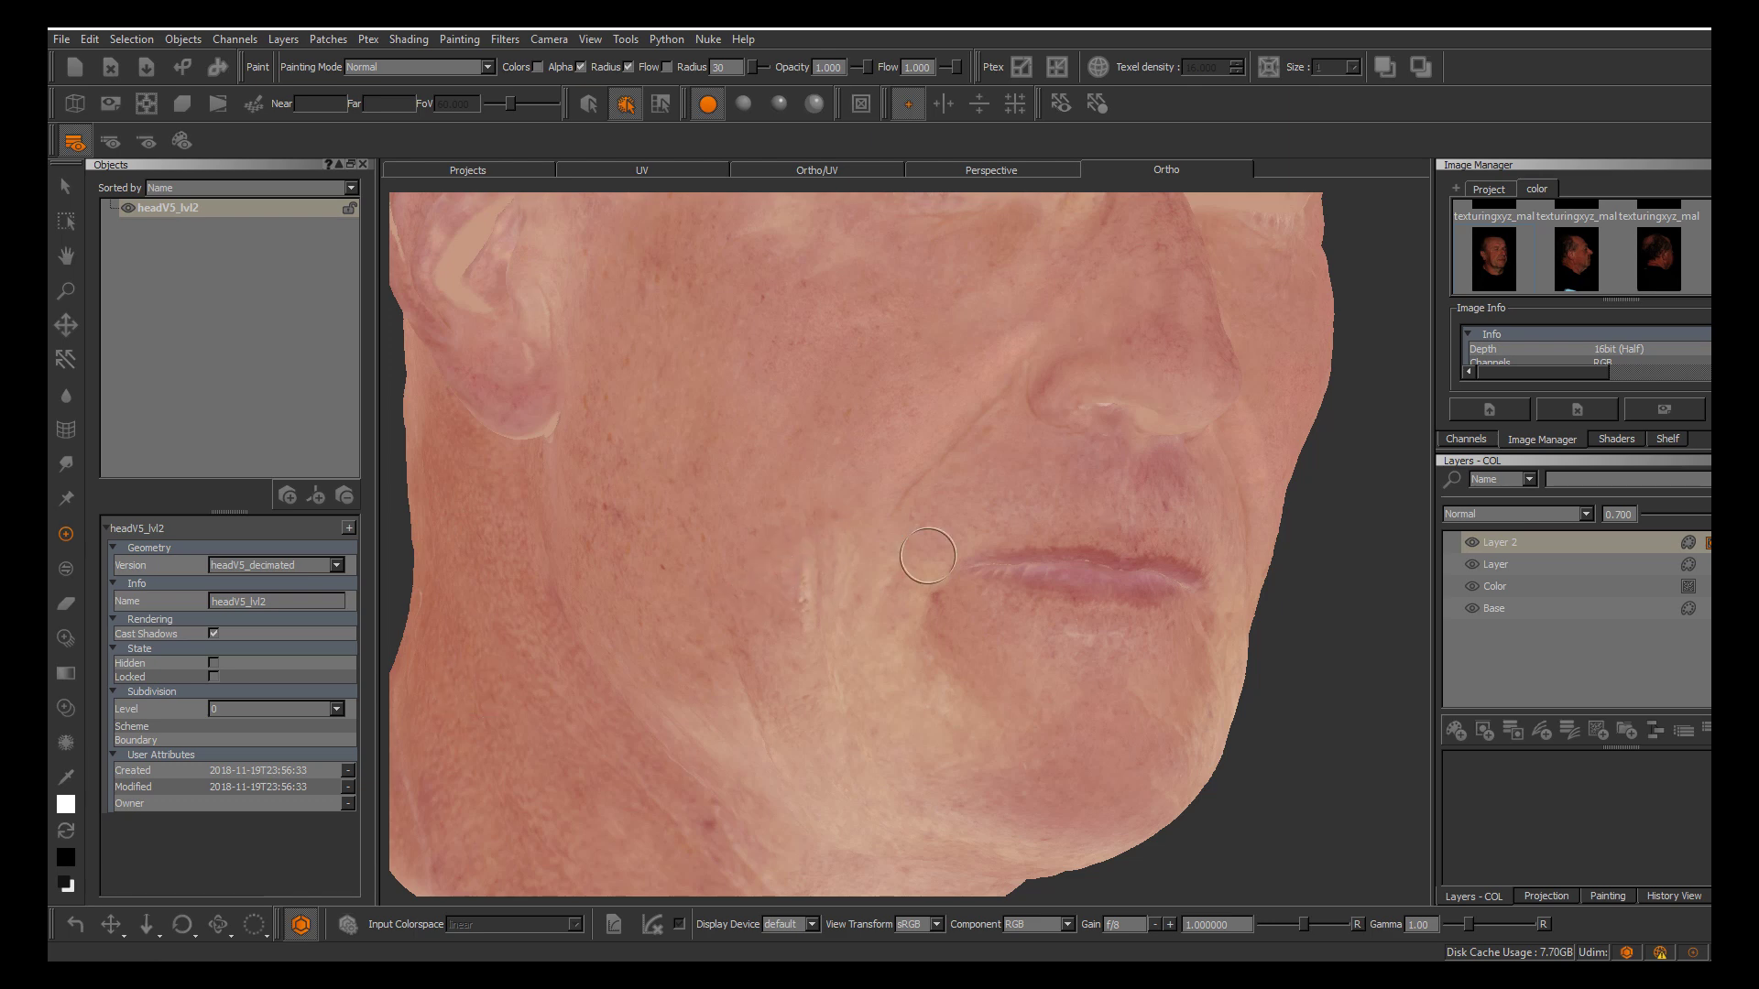
pyautogui.keyDown('alt'); pyautogui.moveTo(1099, 515); pyautogui.dragTo(1124, 503, button='middle'); pyautogui.keyUp('alt')
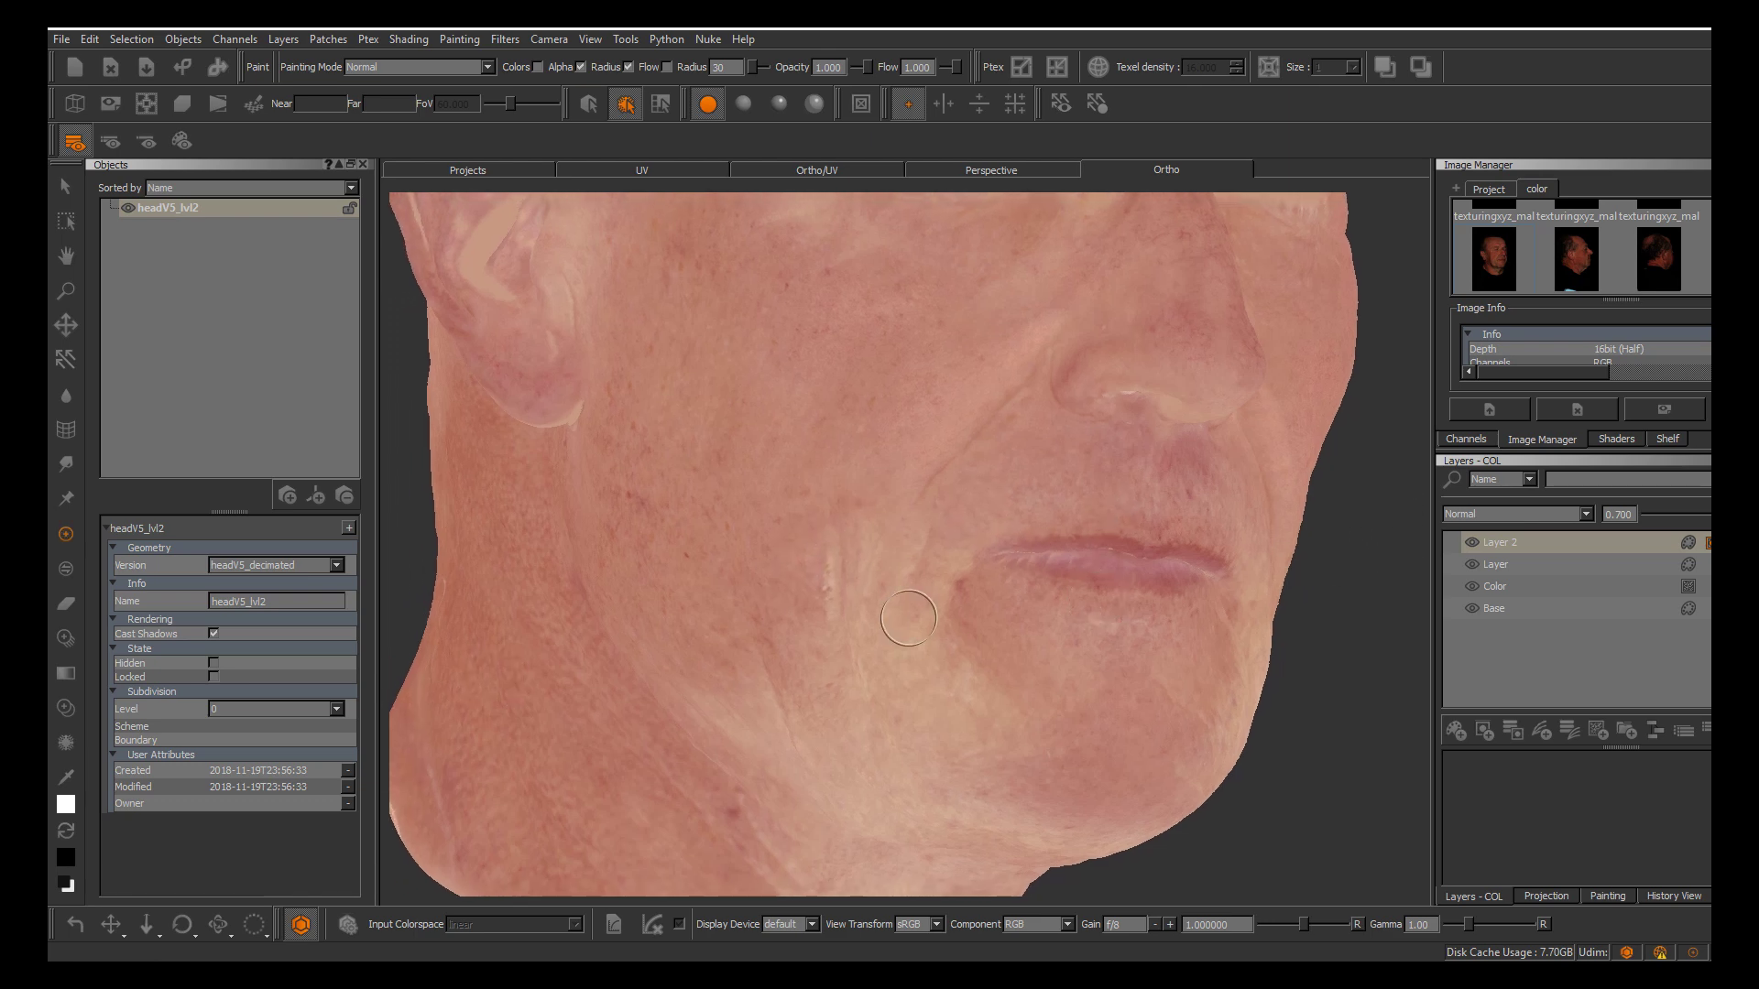
pyautogui.keyDown('alt'); pyautogui.moveTo(1100, 514); pyautogui.dragTo(1057, 480); pyautogui.keyUp('alt')
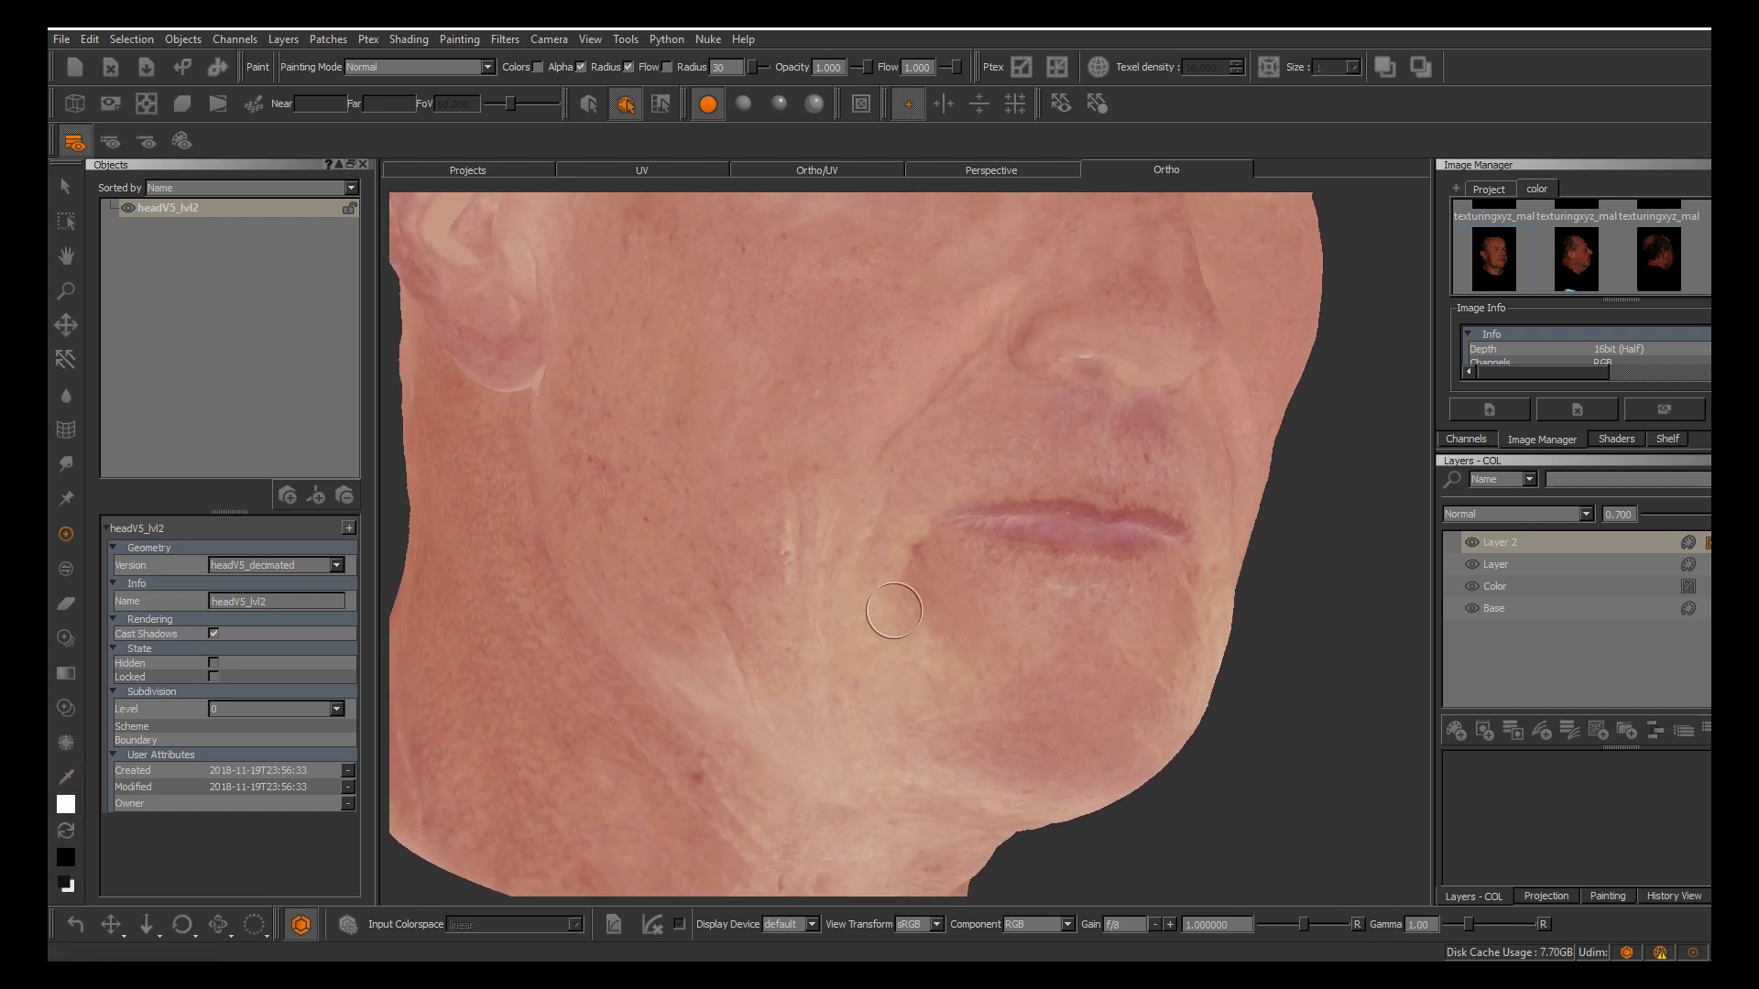
pyautogui.press('r')
pyautogui.moveTo(894, 613)
pyautogui.mouseDown()
pyautogui.moveTo(898, 561)
pyautogui.moveTo(889, 610)
pyautogui.moveTo(848, 641)
pyautogui.moveTo(920, 682)
pyautogui.moveTo(864, 648)
pyautogui.moveTo(893, 694)
pyautogui.mouseUp()
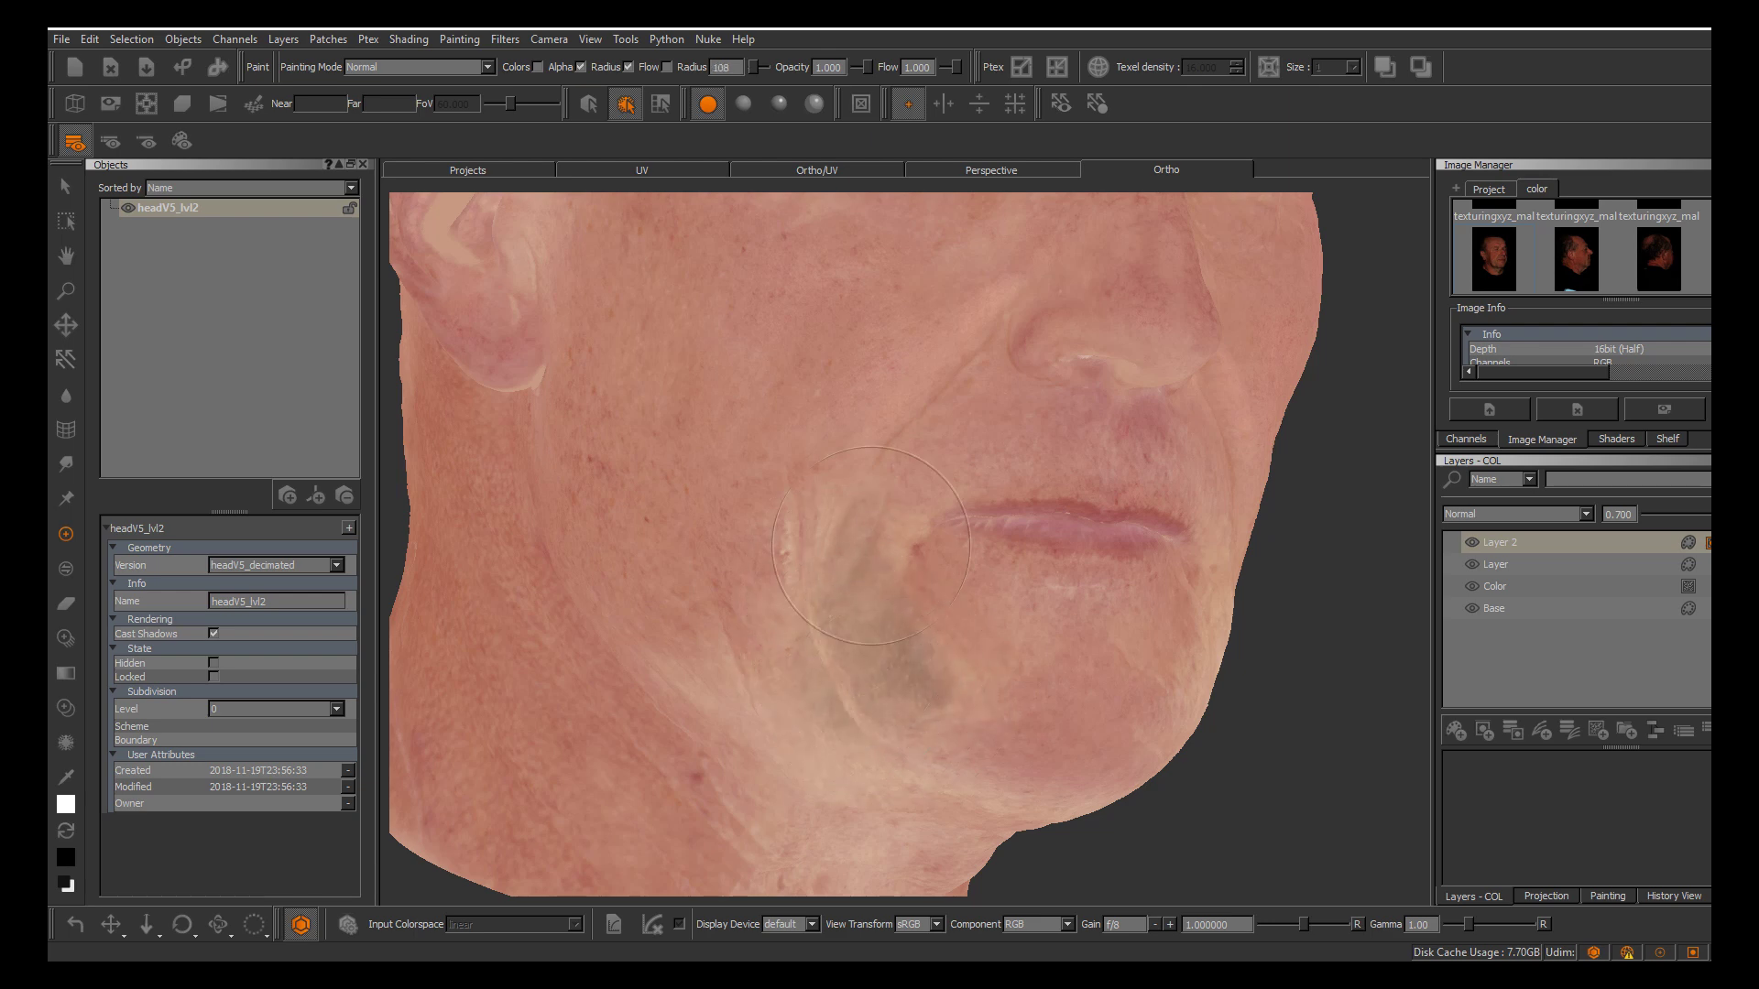
pyautogui.press('b')
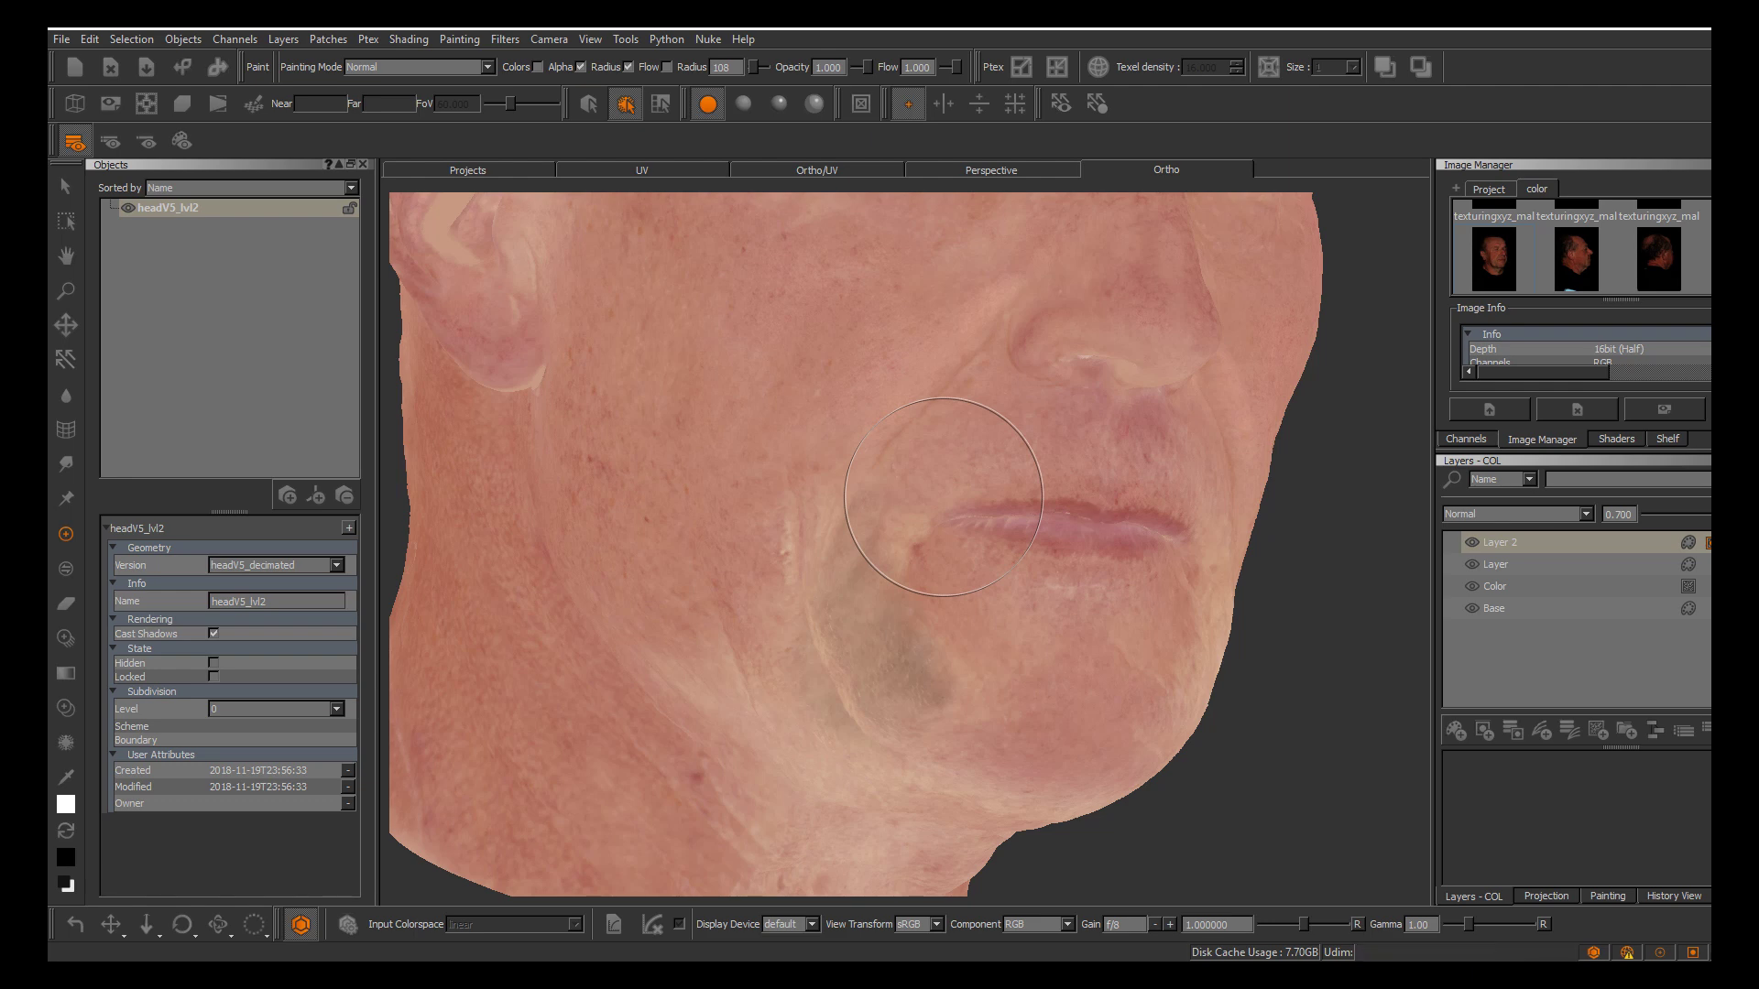
# Paint white into Layer 2's mask to reveal the shading under the right eye, and bake it
pyautogui.keyDown('alt'); pyautogui.moveTo(832, 366); pyautogui.dragTo(861, 630, button='middle'); pyautogui.keyUp('alt')
pyautogui.keyDown('alt'); pyautogui.moveTo(861, 630); pyautogui.dragTo(884, 641); pyautogui.keyUp('alt')
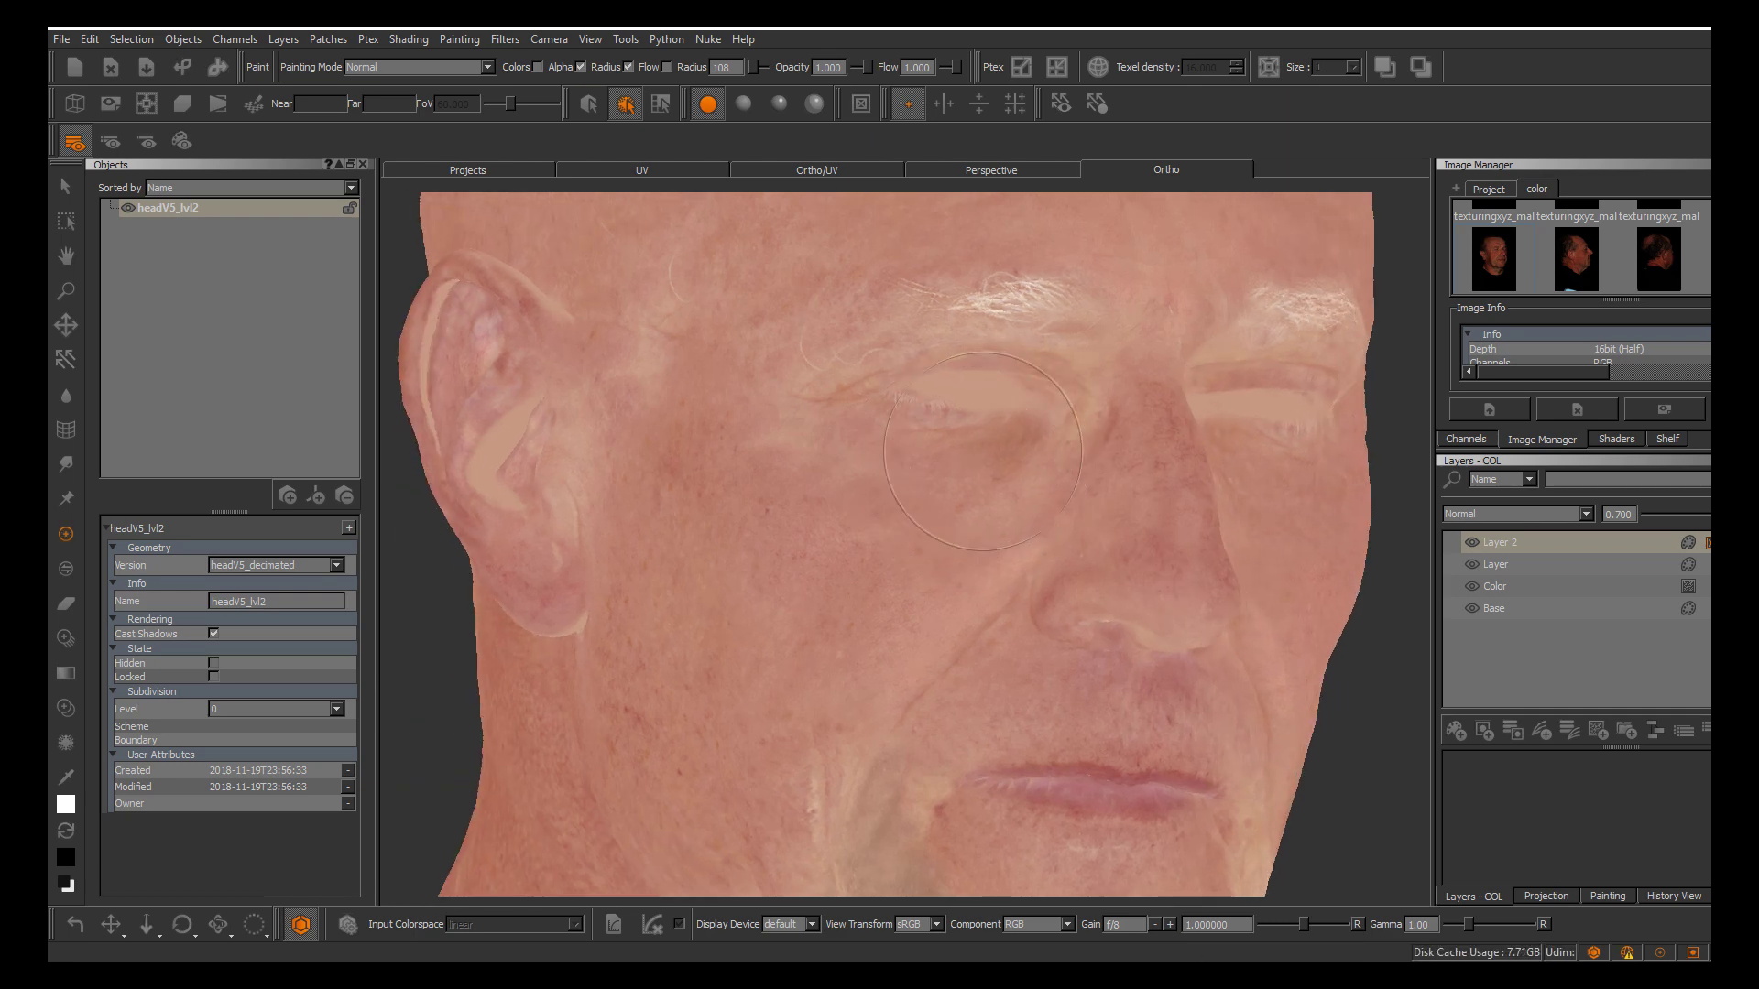
pyautogui.press('b')
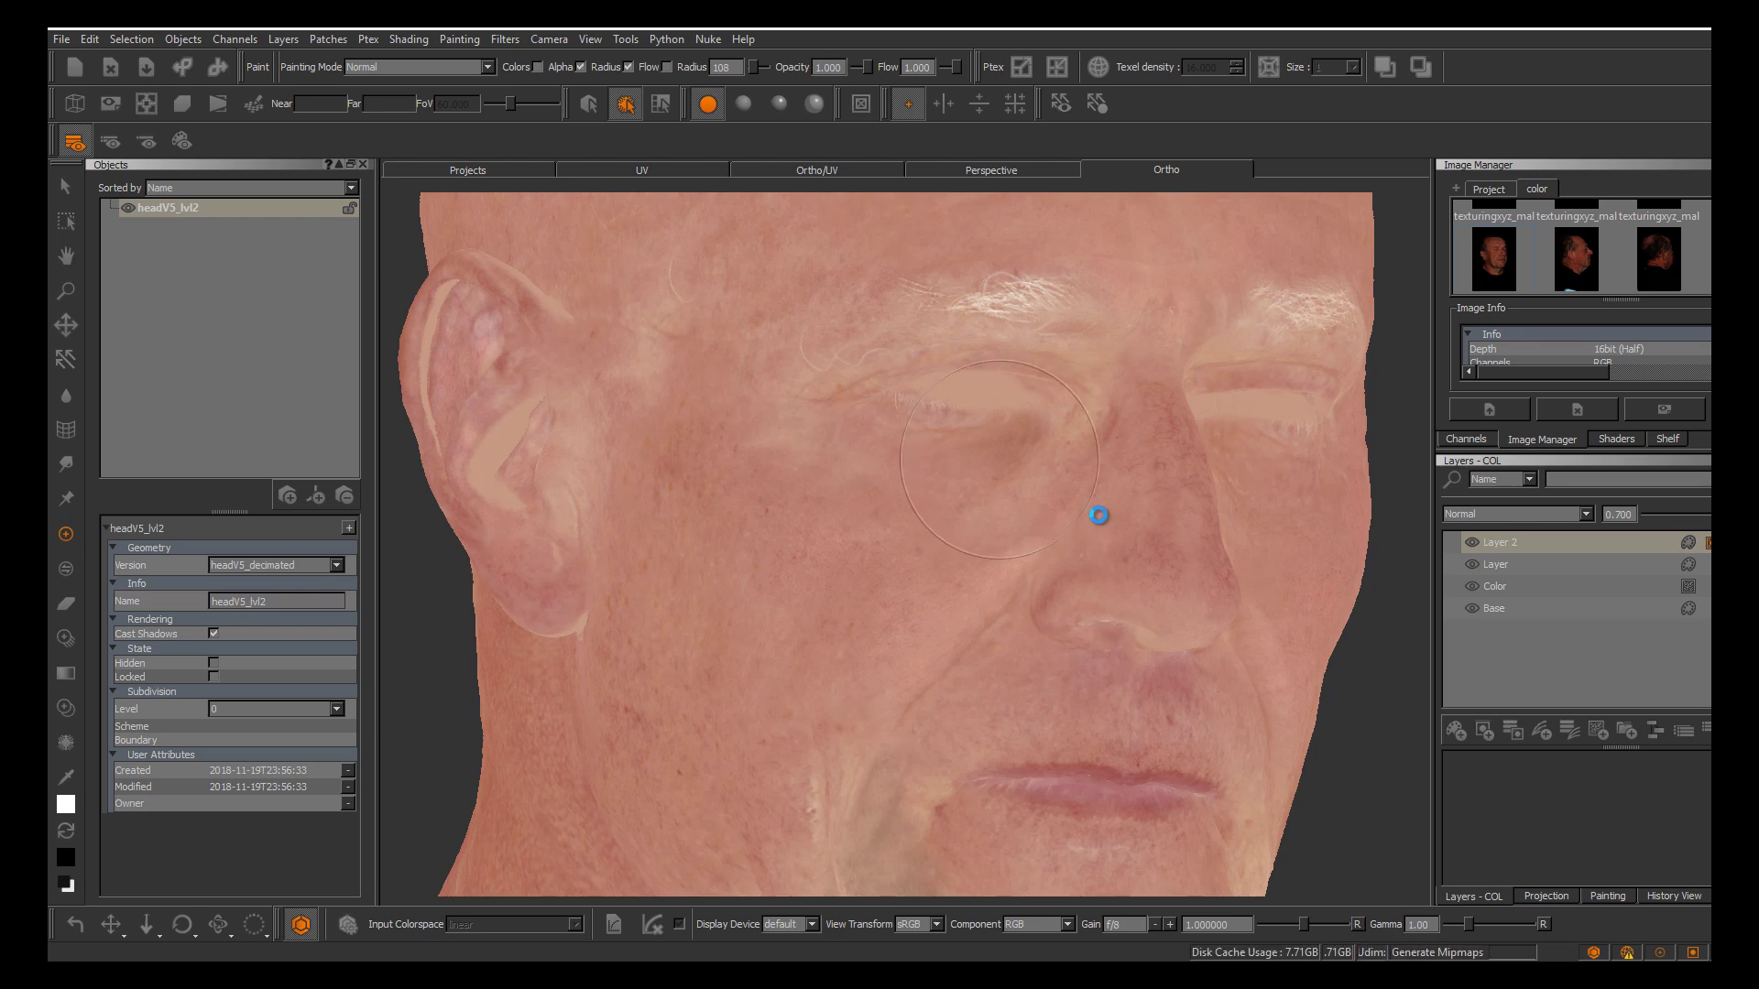
# Examine the face with basic lighting from several angles, and return the viewport to flat lighting
pyautogui.keyDown('alt'); pyautogui.moveTo(1098, 515); pyautogui.dragTo(992, 420, button='middle'); pyautogui.keyUp('alt')
pyautogui.keyDown('alt'); pyautogui.moveTo(991, 420); pyautogui.dragTo(1099, 515, button='right'); pyautogui.keyUp('alt')
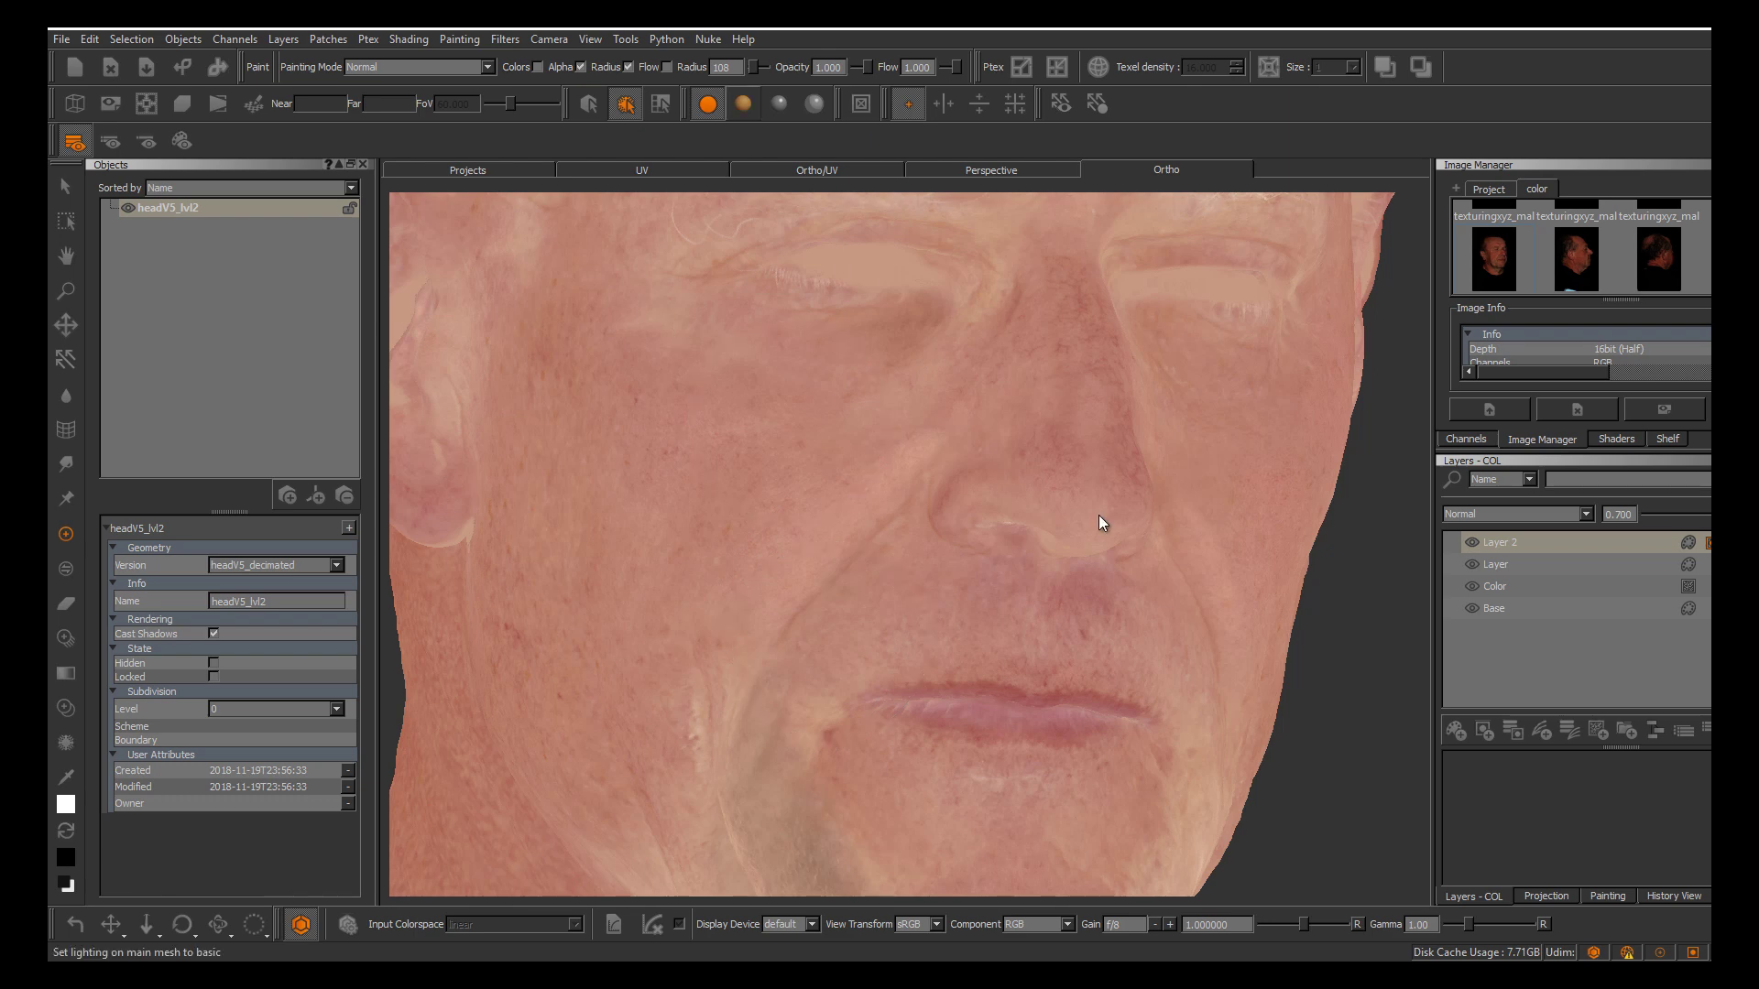
pyautogui.click(743, 103)
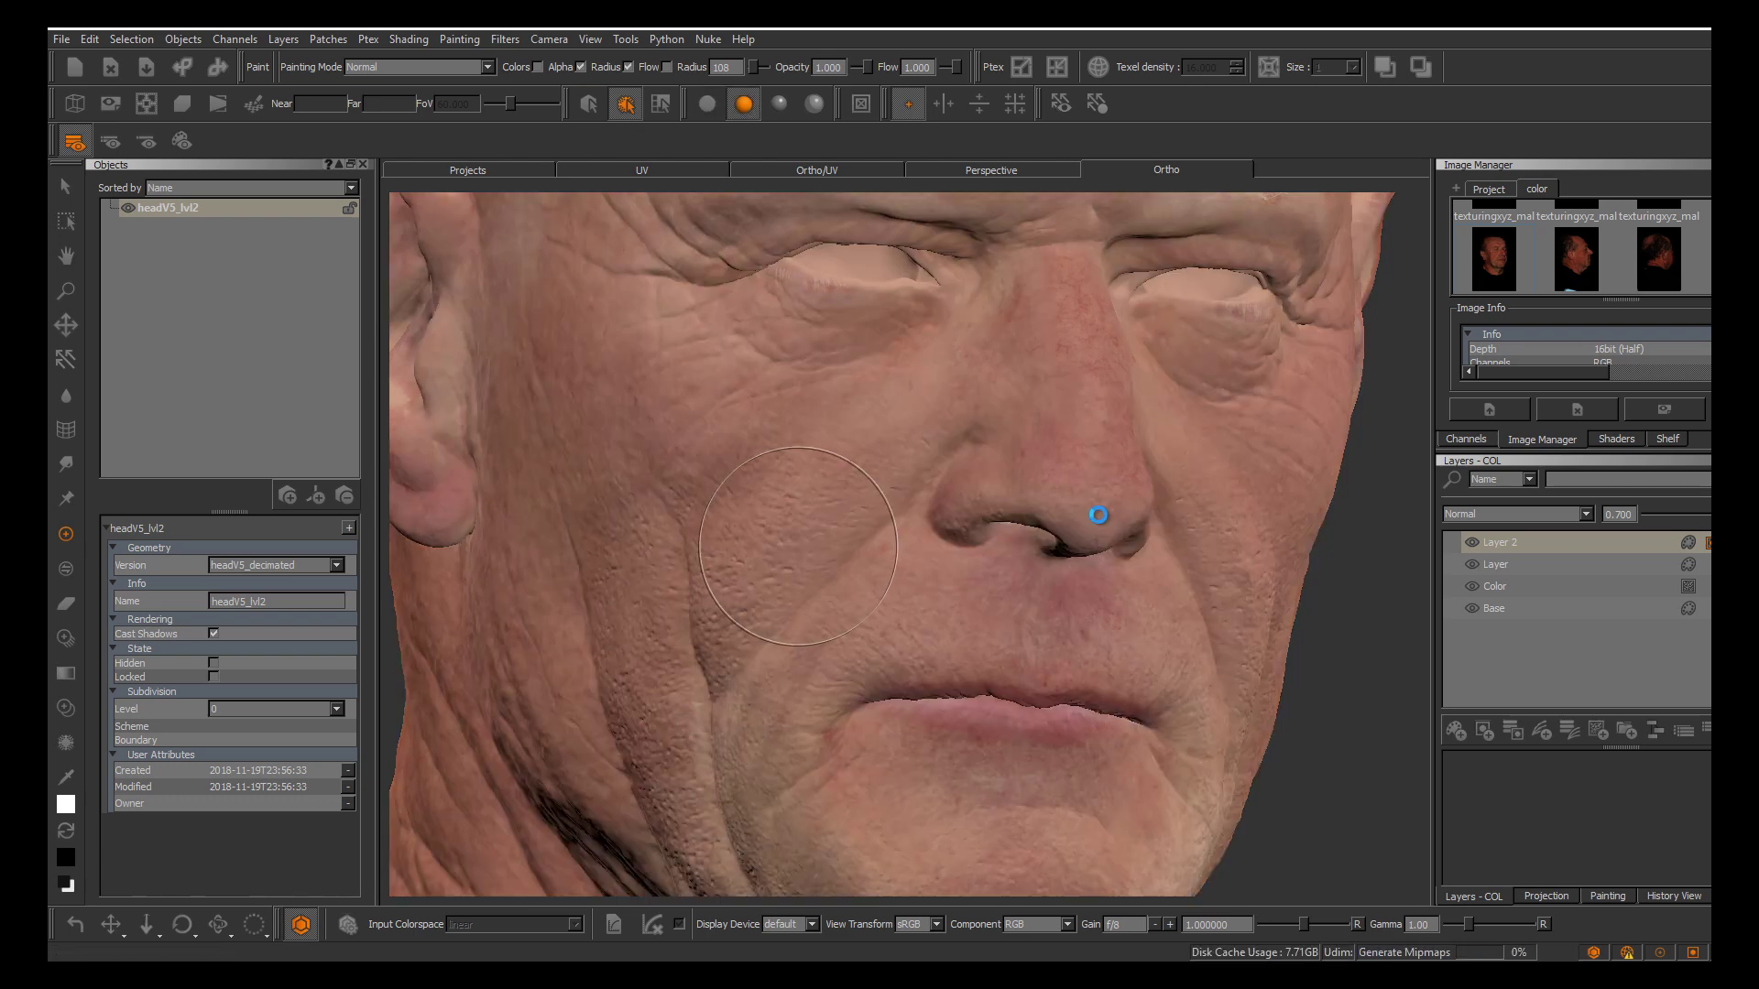
pyautogui.keyDown('alt'); pyautogui.moveTo(798, 546); pyautogui.dragTo(753, 542); pyautogui.keyUp('alt')
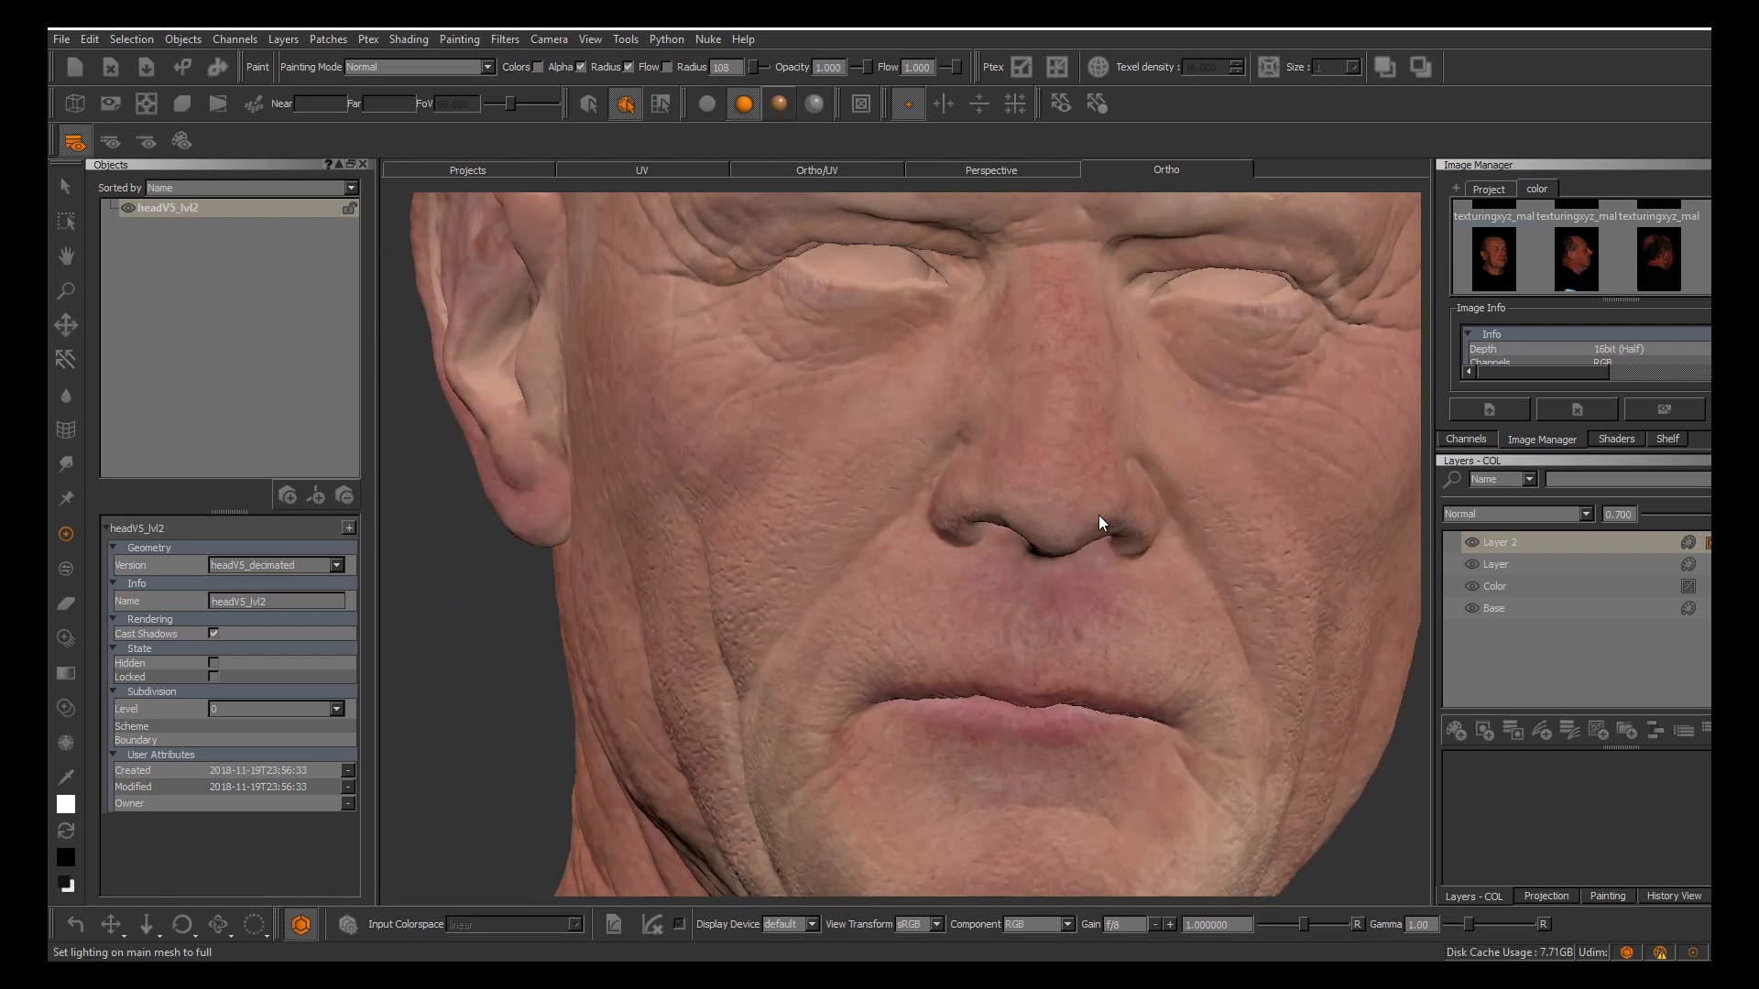
pyautogui.press('F3')
pyautogui.keyDown('alt'); pyautogui.moveTo(1103, 522); pyautogui.dragTo(1090, 499); pyautogui.keyUp('alt')
pyautogui.keyDown('alt'); pyautogui.moveTo(1090, 500); pyautogui.dragTo(1099, 515, button='right'); pyautogui.keyUp('alt')
pyautogui.keyDown('alt'); pyautogui.moveTo(1098, 515); pyautogui.dragTo(1118, 519); pyautogui.keyUp('alt')
pyautogui.keyDown('alt'); pyautogui.moveTo(1098, 515); pyautogui.dragTo(1178, 494, button='middle'); pyautogui.keyUp('alt')
pyautogui.moveTo(1098, 516)
pyautogui.keyDown('alt'); pyautogui.mouseDown()
pyautogui.moveTo(1067, 518)
pyautogui.moveTo(1070, 502)
pyautogui.moveTo(1099, 515)
pyautogui.mouseUp(); pyautogui.keyUp('alt')
pyautogui.hotkey('shift', 'f')
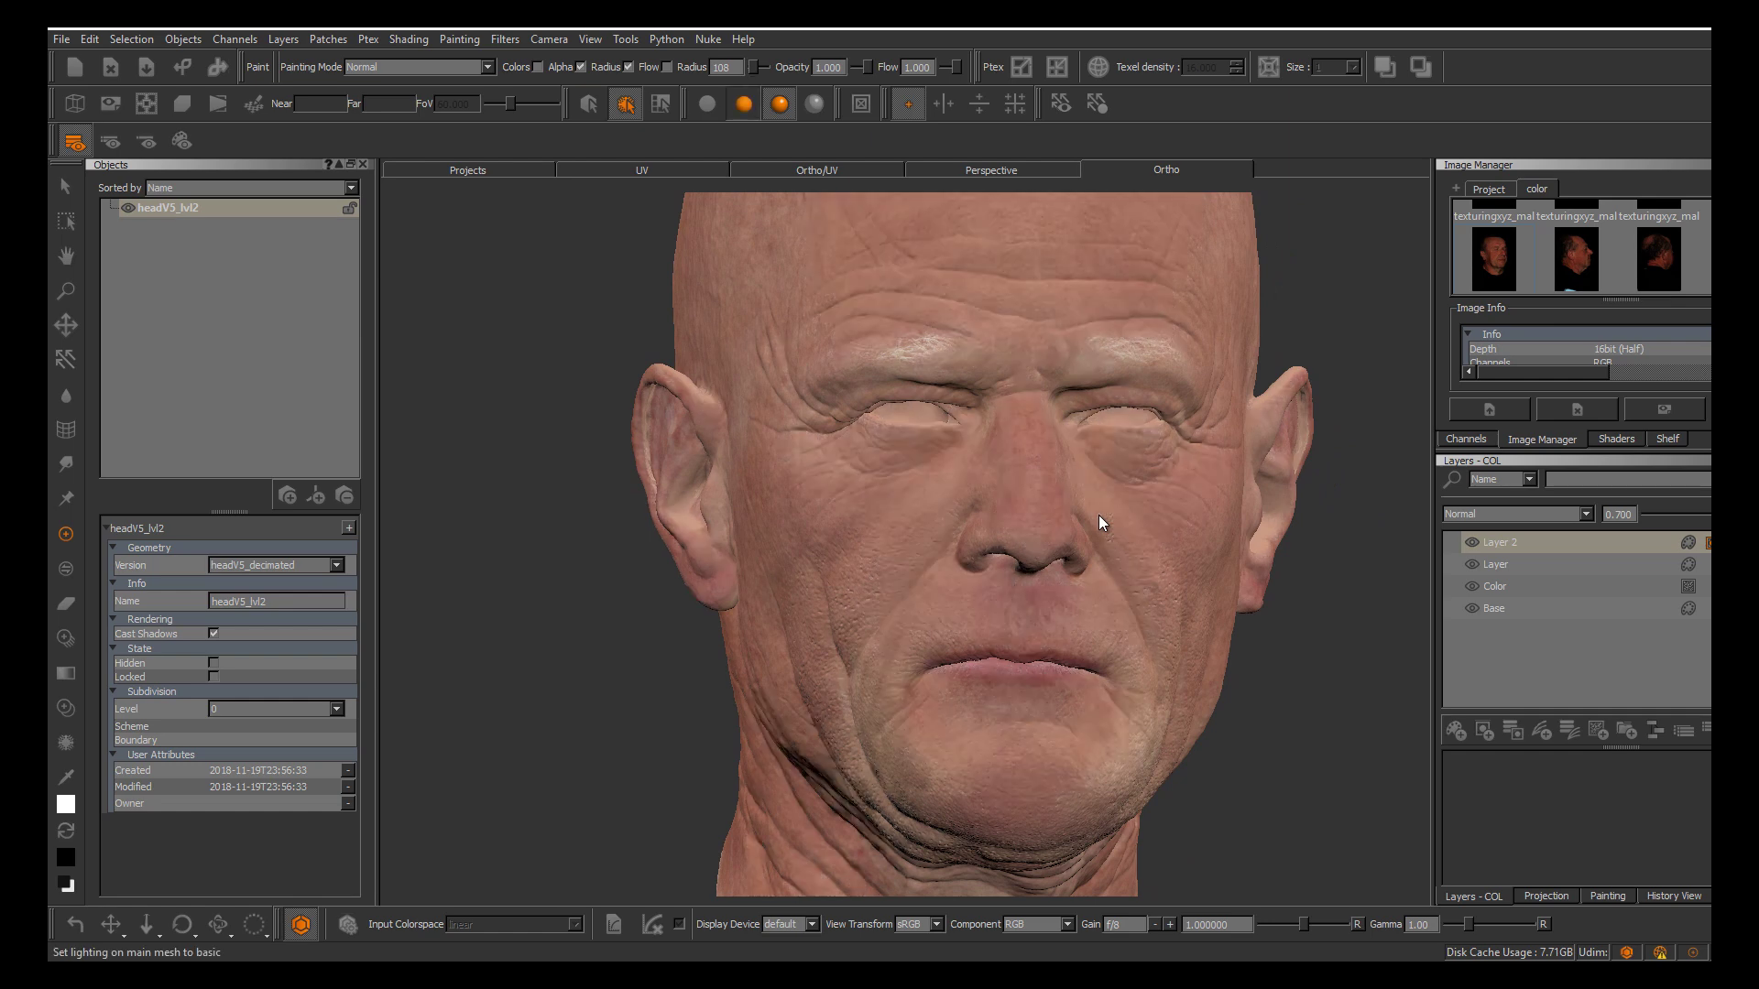
pyautogui.click(707, 104)
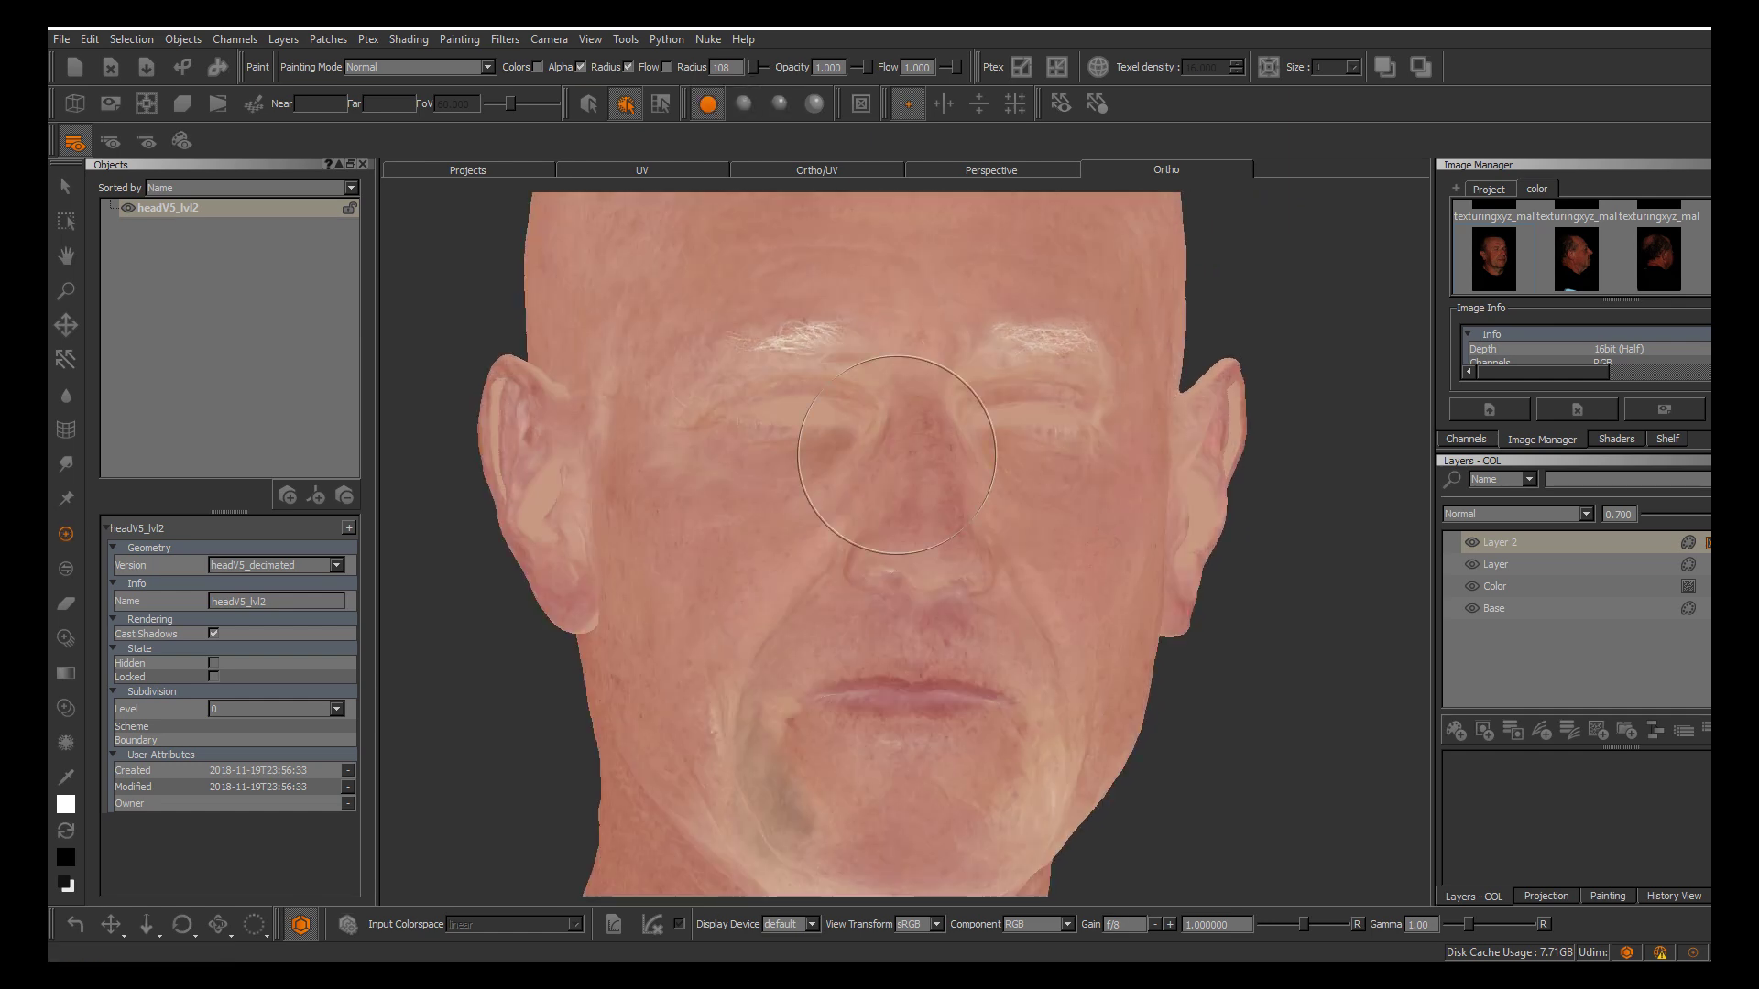
# Hide Layer 2 and examine the underlying skin around the right mouth corner and chin
pyautogui.keyDown('alt'); pyautogui.moveTo(1098, 515); pyautogui.dragTo(1087, 443, button='middle'); pyautogui.keyUp('alt')
pyautogui.keyDown('alt'); pyautogui.moveTo(1099, 514); pyautogui.dragTo(1136, 515, button='right'); pyautogui.keyUp('alt')
pyautogui.keyDown('alt'); pyautogui.moveTo(1099, 514); pyautogui.dragTo(1141, 516); pyautogui.keyUp('alt')
pyautogui.moveTo(1099, 516); pyautogui.dragTo(1102, 523, button='middle')
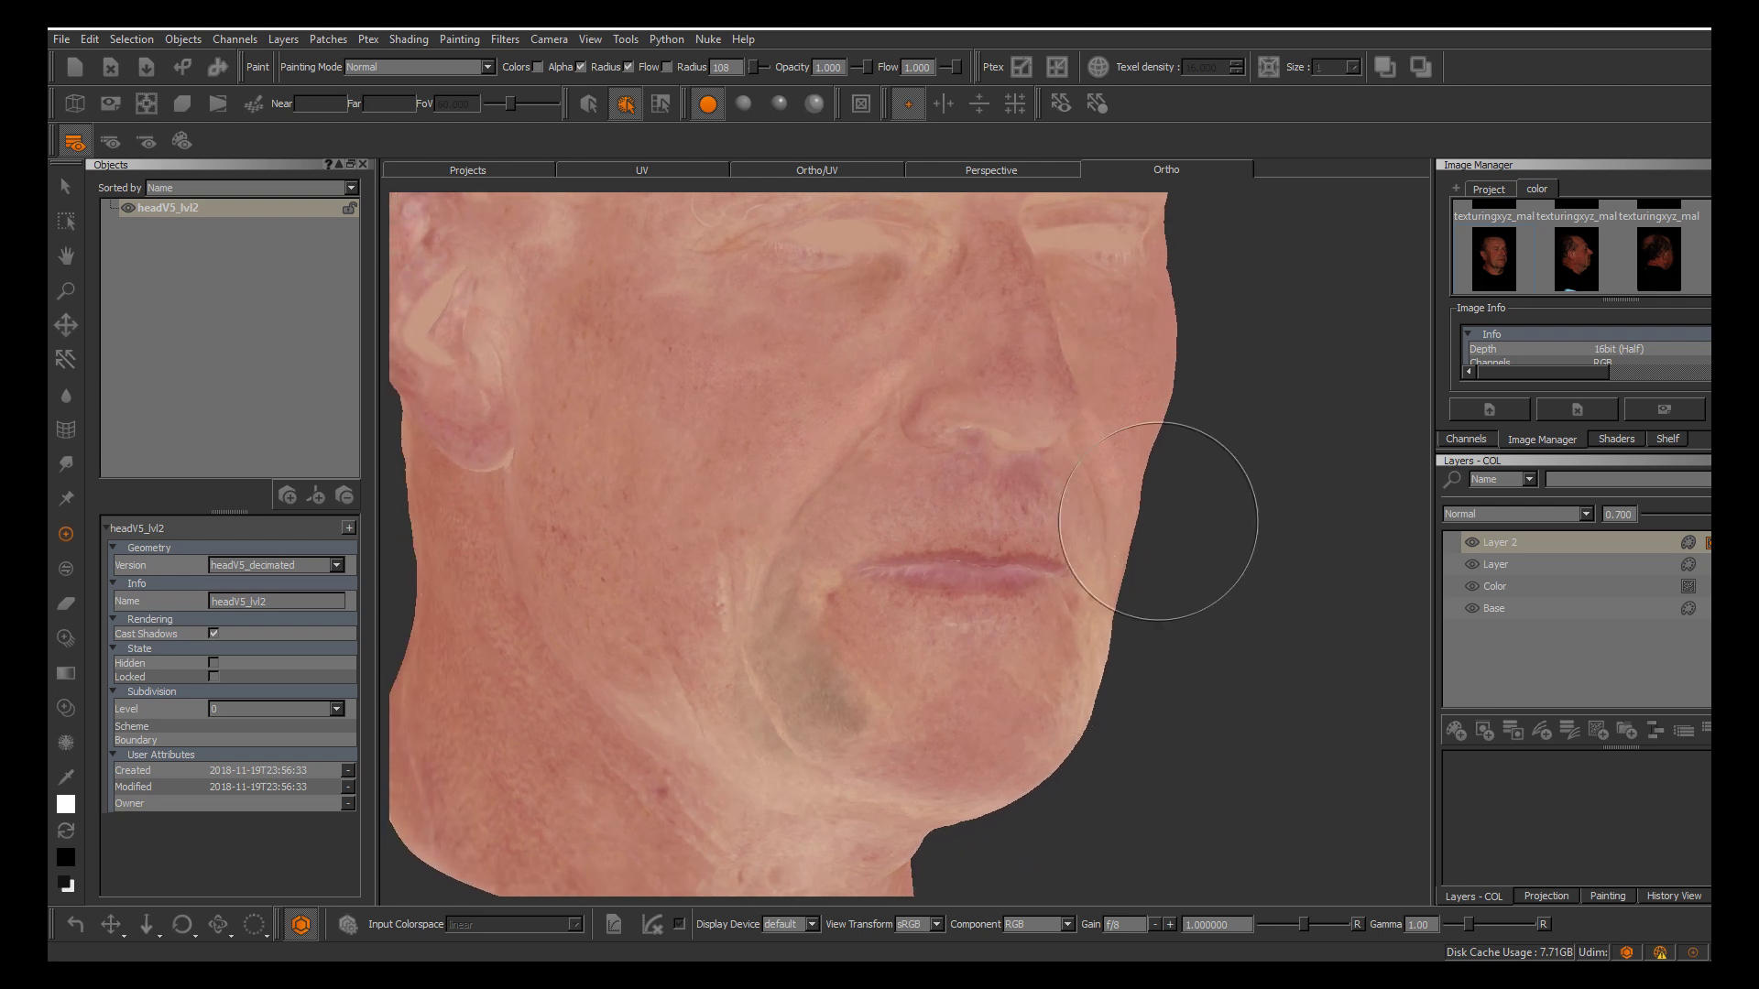
pyautogui.click(1473, 542)
pyautogui.keyDown('alt'); pyautogui.moveTo(1068, 548); pyautogui.dragTo(1123, 548, button='middle'); pyautogui.keyUp('alt')
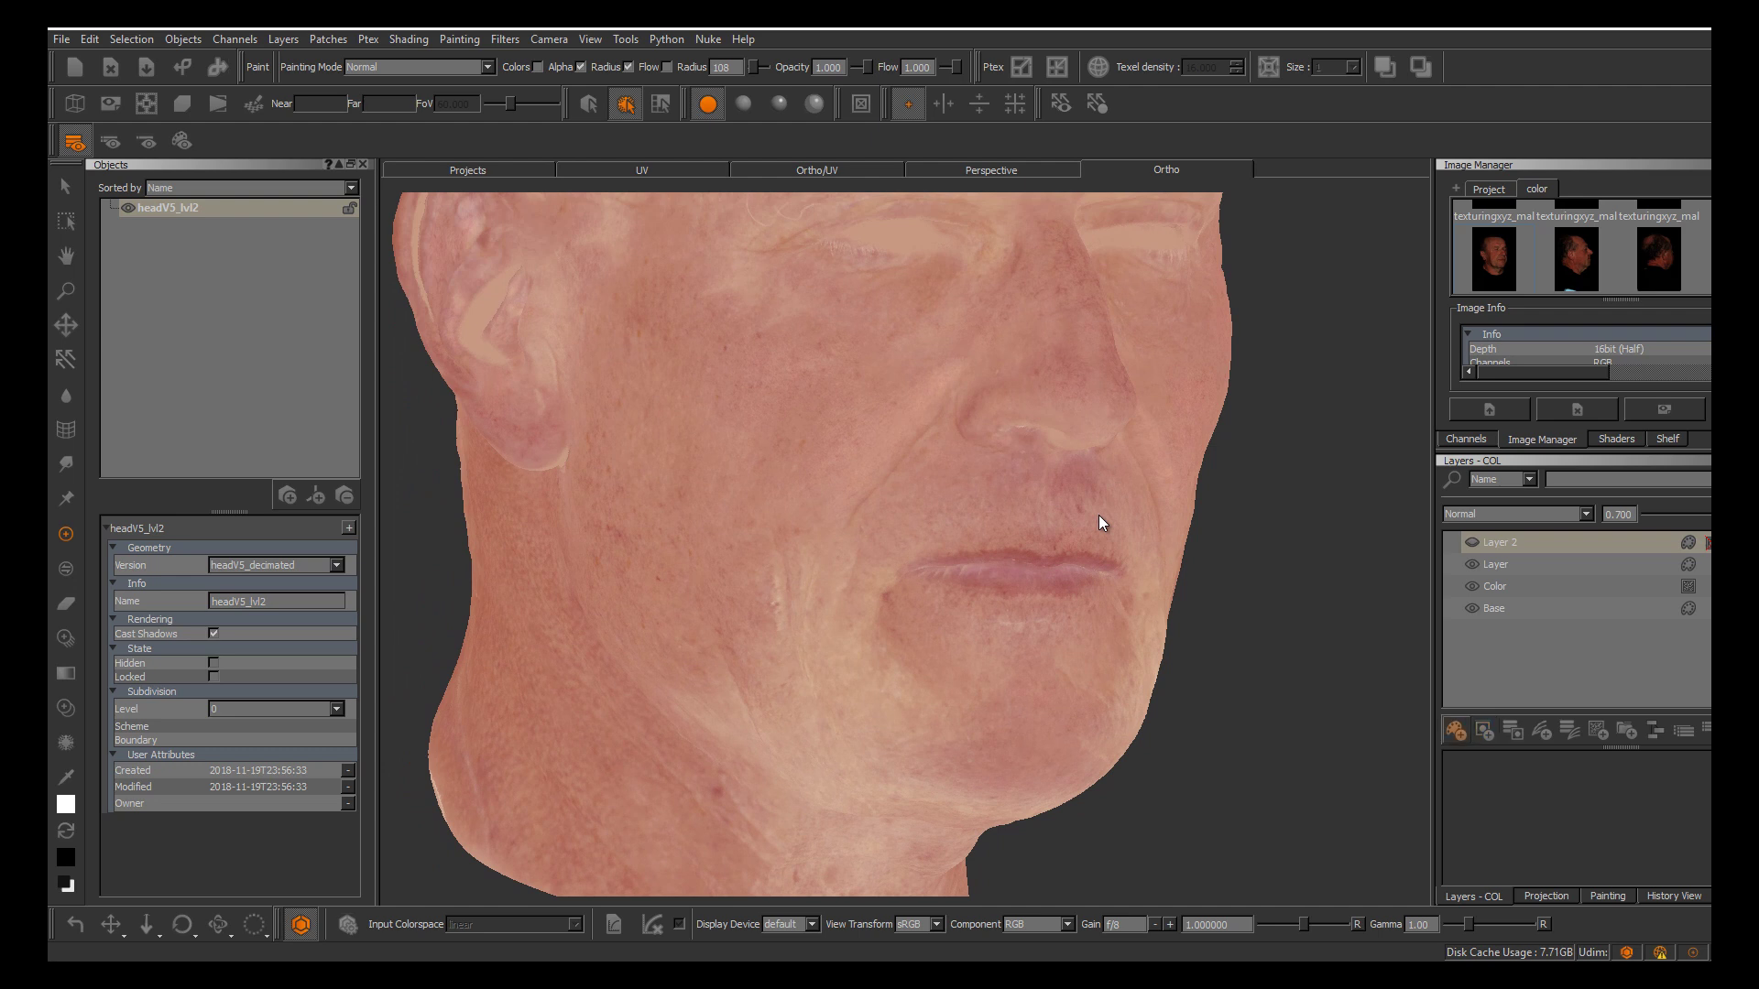
pyautogui.keyDown('alt'); pyautogui.moveTo(1003, 684); pyautogui.dragTo(970, 596, button='middle'); pyautogui.keyUp('alt')
pyautogui.keyDown('alt'); pyautogui.moveTo(970, 597); pyautogui.dragTo(1031, 586, button='right'); pyautogui.keyUp('alt')
pyautogui.keyDown('alt'); pyautogui.moveTo(1099, 515); pyautogui.dragTo(1111, 513); pyautogui.keyUp('alt')
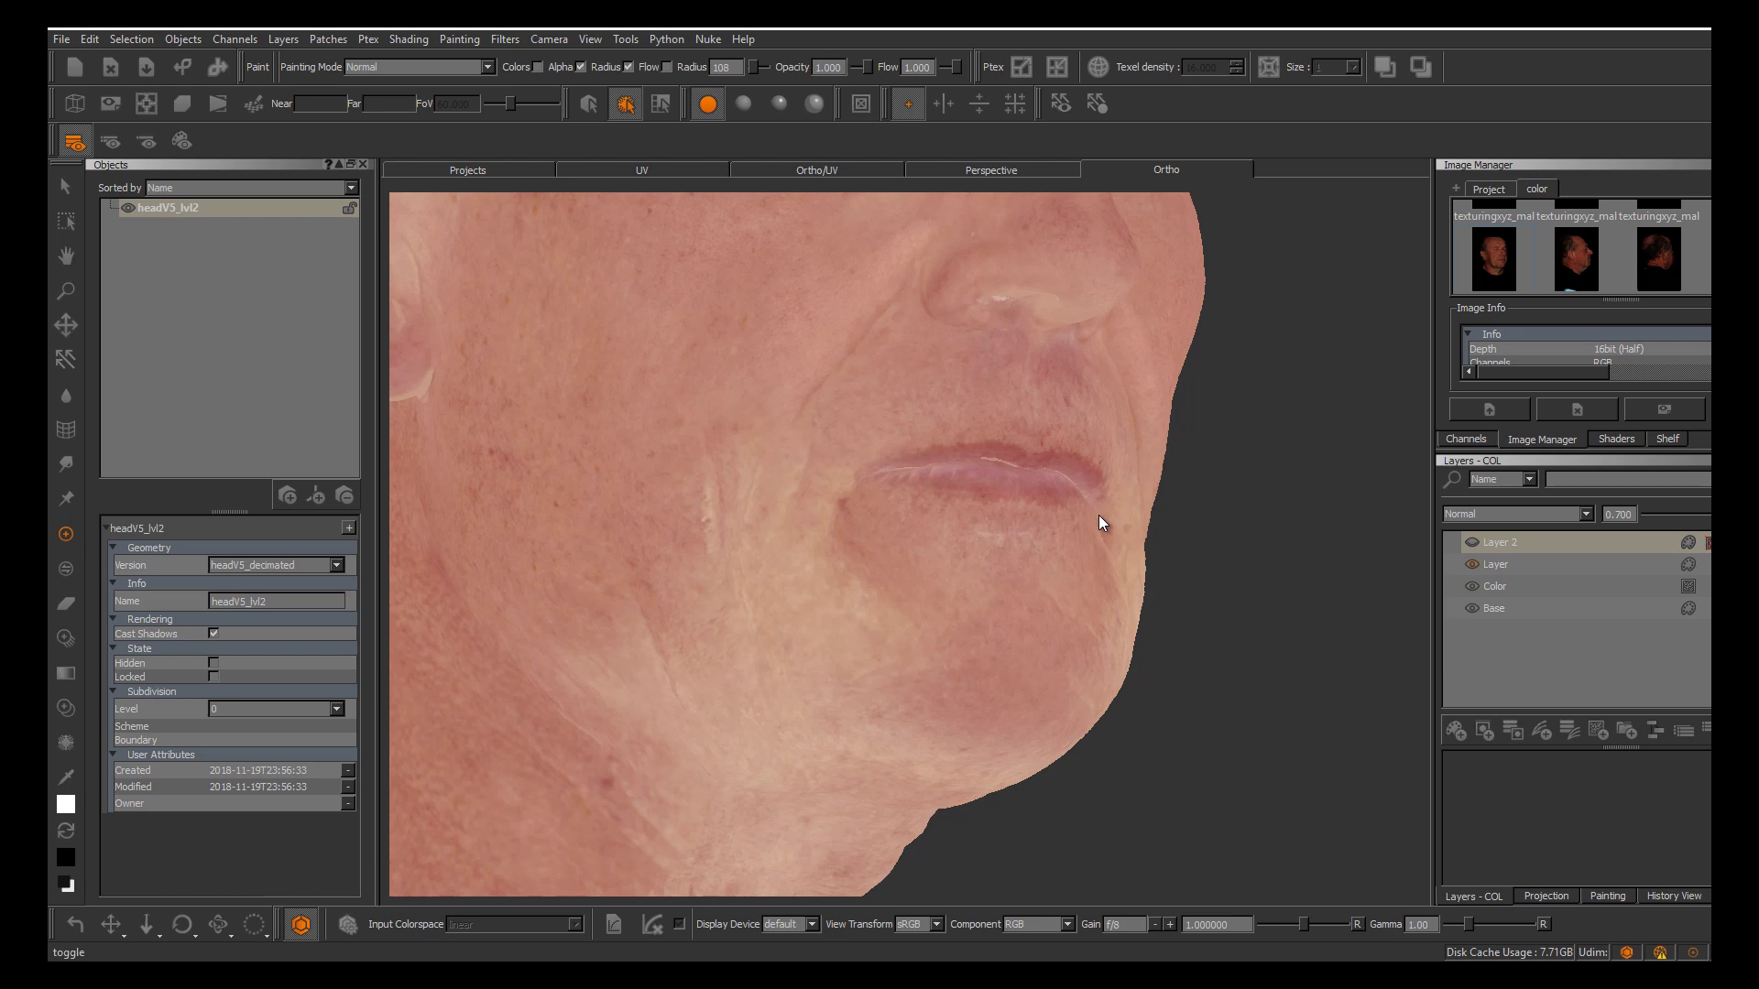
# Select the layer below Layer 2, add a new paint layer above it, and activate the Eyedropper
pyautogui.click(1472, 565)
pyautogui.click(1515, 564)
pyautogui.keyDown('alt'); pyautogui.moveTo(885, 632); pyautogui.dragTo(976, 635, button='middle'); pyautogui.keyUp('alt')
pyautogui.scroll(2, 1099, 516)
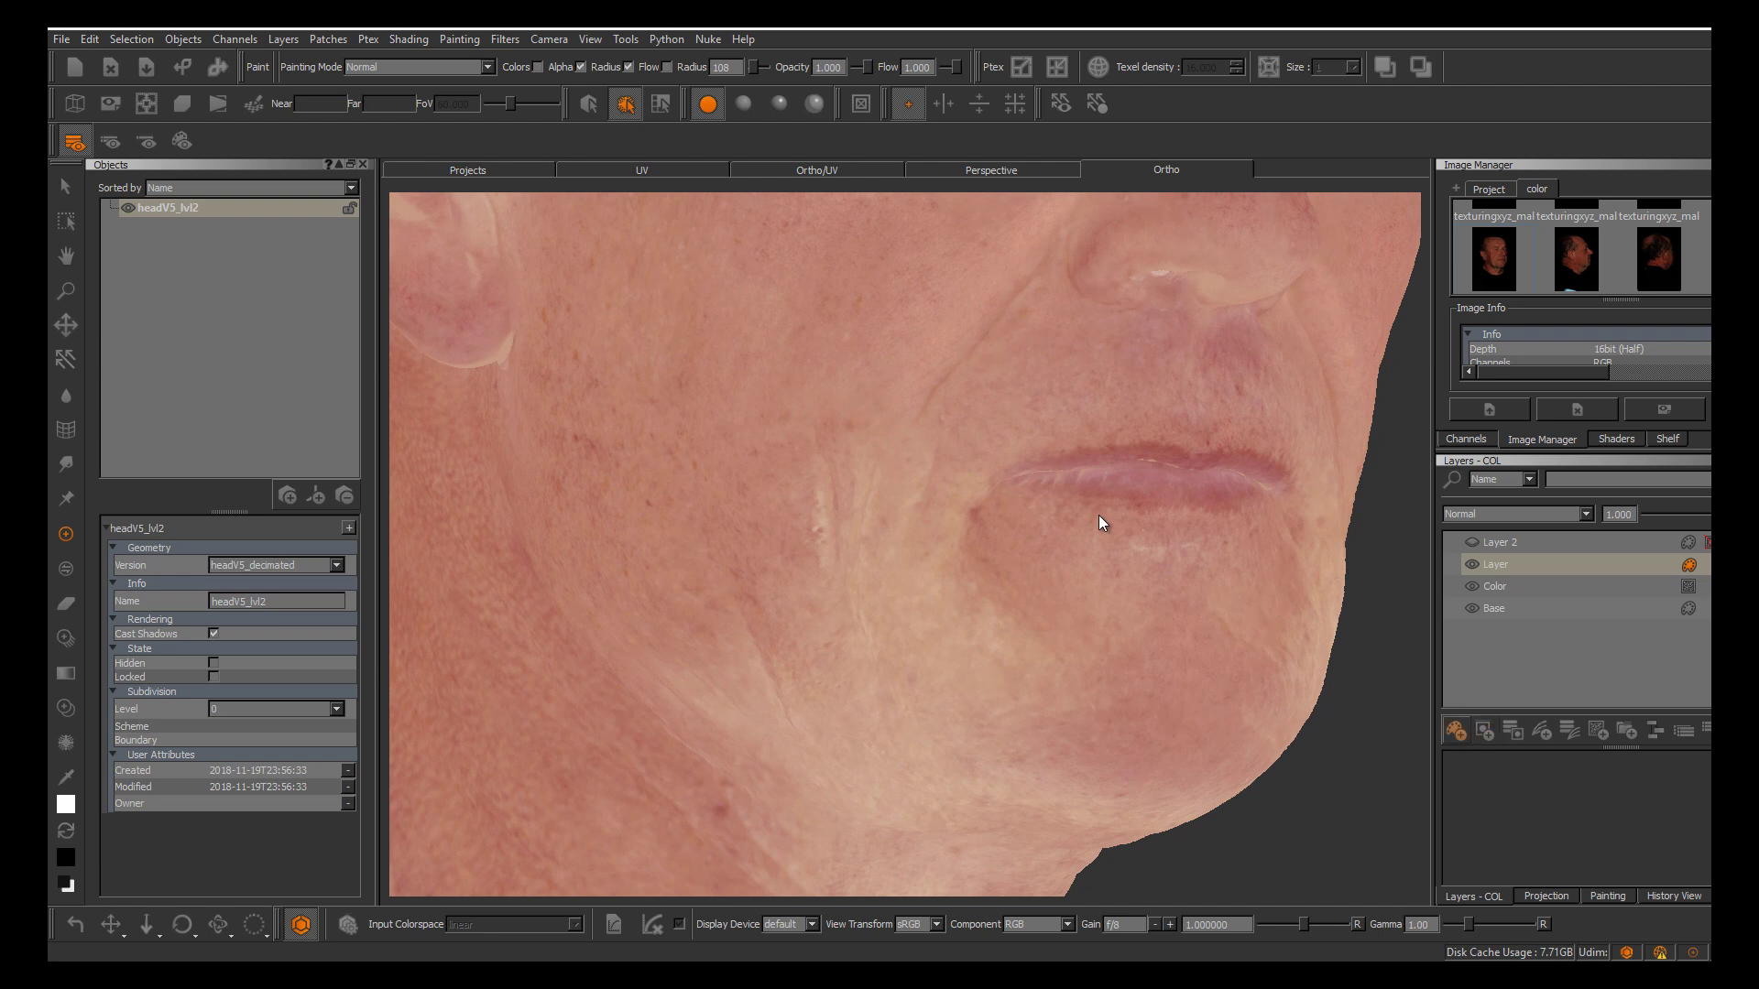
pyautogui.hotkey('ctrl', 'shift', 'n')
pyautogui.press('c')
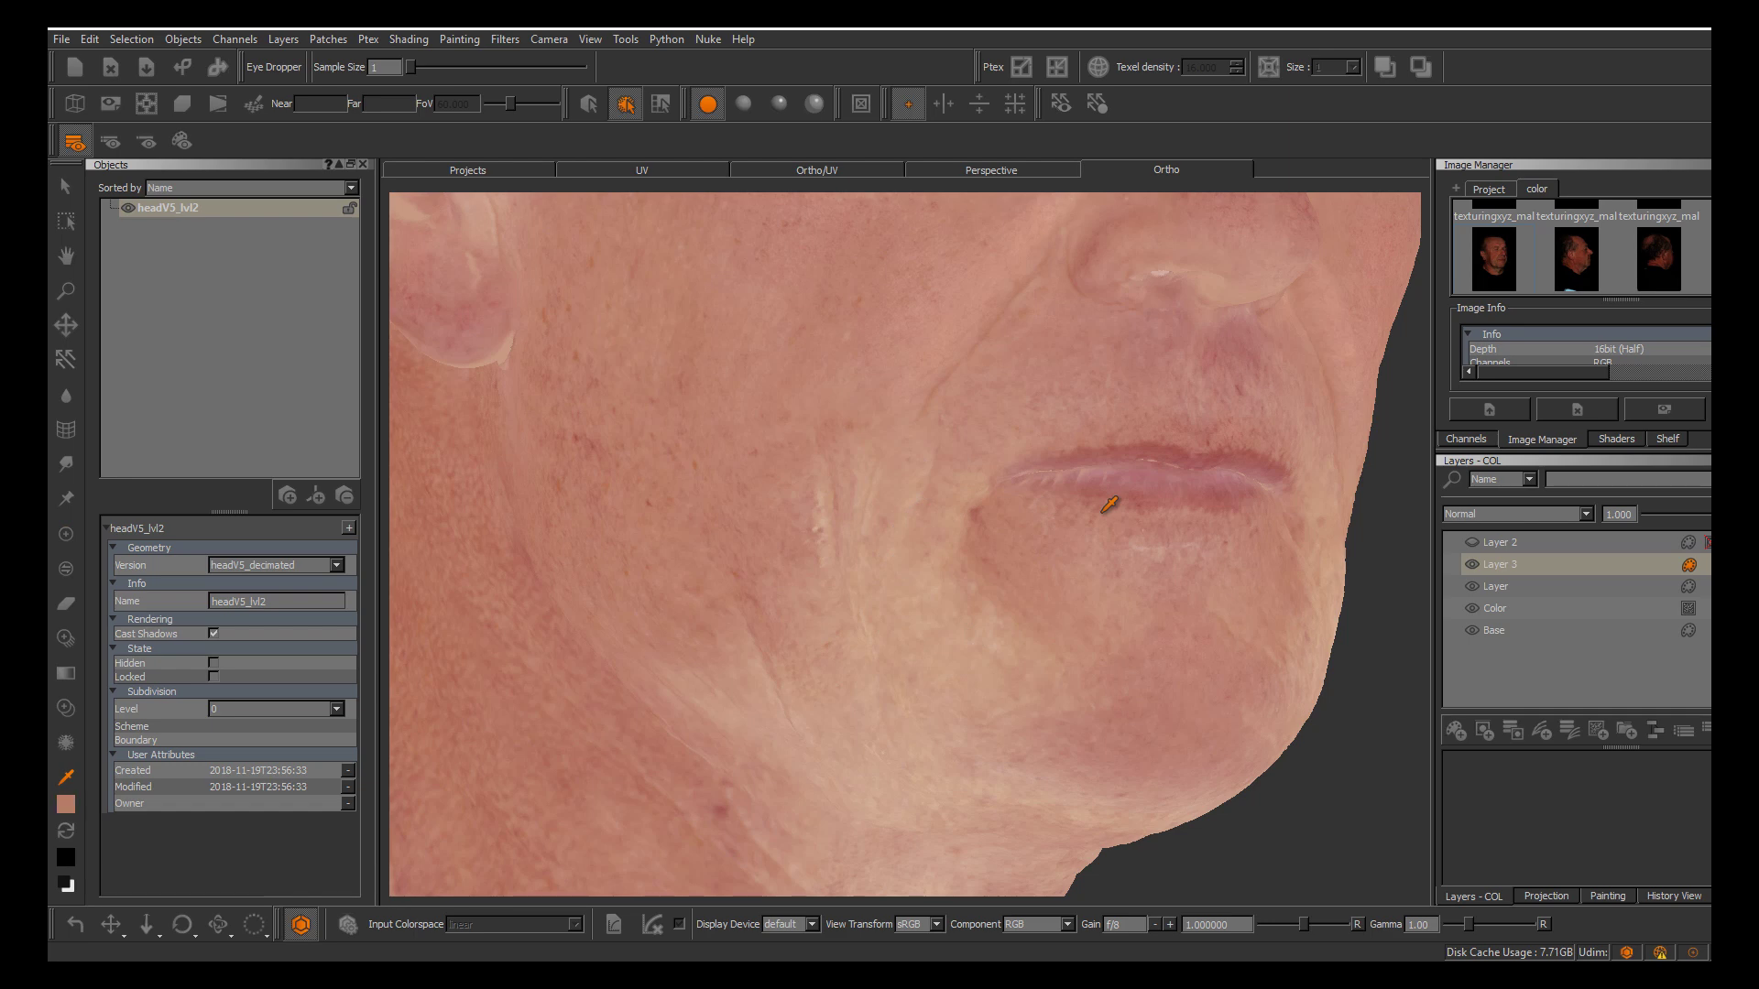
# Paint the sampled skin tone over the pale patches beside the right mouth corner and lower cheek
pyautogui.press('p')
pyautogui.moveTo(923, 506)
pyautogui.mouseDown()
pyautogui.moveTo(907, 521)
pyautogui.moveTo(894, 478)
pyautogui.mouseUp()
pyautogui.moveTo(925, 550)
pyautogui.mouseDown()
pyautogui.moveTo(885, 577)
pyautogui.moveTo(897, 630)
pyautogui.moveTo(960, 621)
pyautogui.moveTo(900, 631)
pyautogui.moveTo(971, 733)
pyautogui.moveTo(903, 527)
pyautogui.mouseUp()
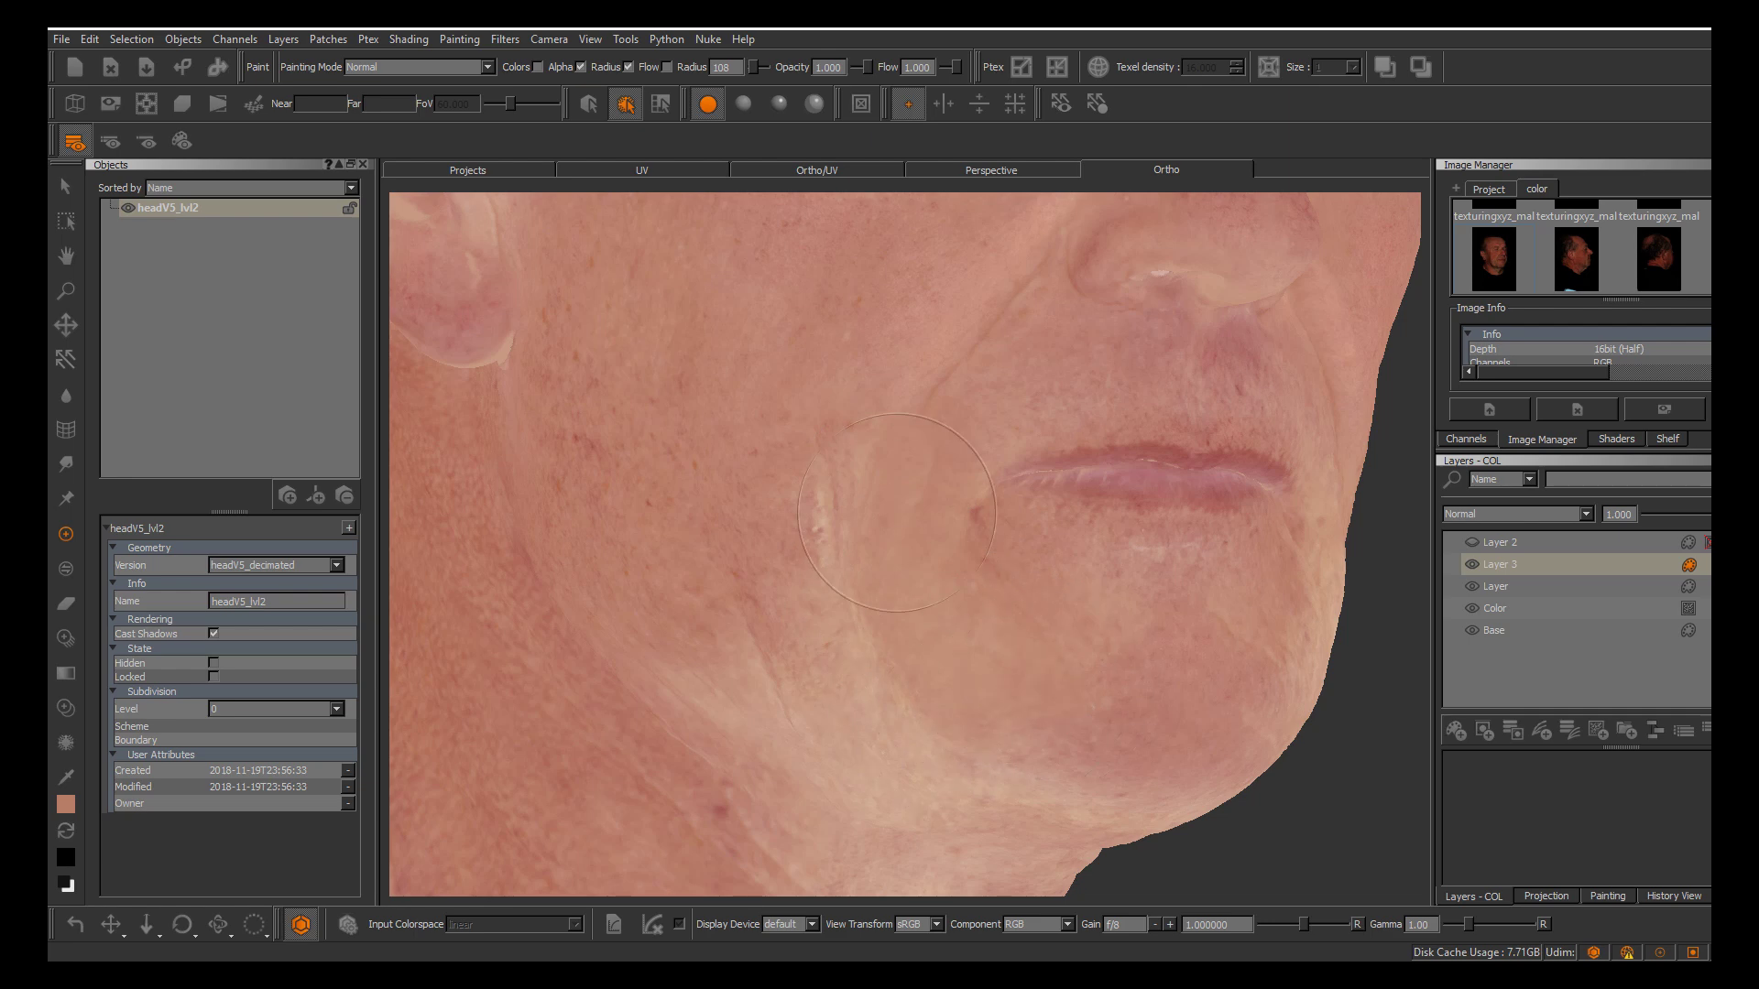
pyautogui.moveTo(854, 460)
pyautogui.mouseDown()
pyautogui.moveTo(847, 641)
pyautogui.moveTo(925, 733)
pyautogui.moveTo(861, 586)
pyautogui.moveTo(891, 632)
pyautogui.mouseUp()
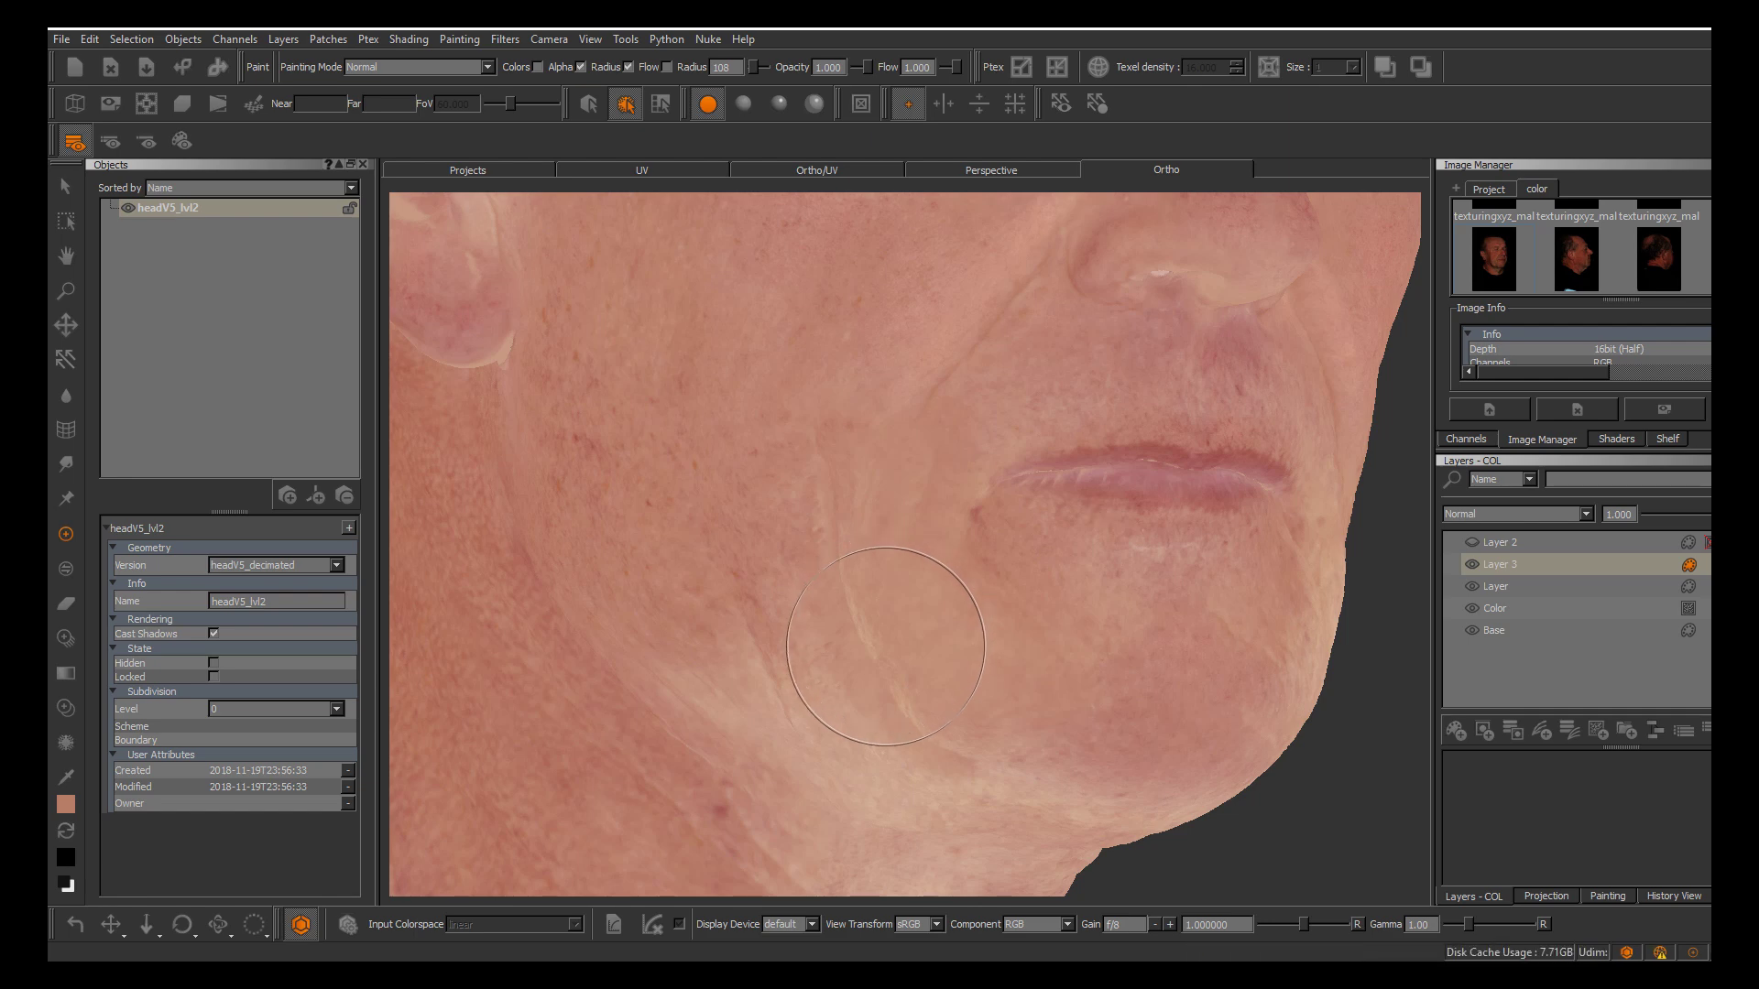
# Paint skin tone between the right lower cheek and chin, and bake it
pyautogui.keyDown('alt'); pyautogui.moveTo(1135, 697); pyautogui.dragTo(1103, 514, button='middle'); pyautogui.keyUp('alt')
pyautogui.keyDown('alt'); pyautogui.moveTo(1103, 514); pyautogui.dragTo(999, 518); pyautogui.keyUp('alt')
pyautogui.moveTo(747, 538)
pyautogui.mouseDown()
pyautogui.moveTo(769, 585)
pyautogui.moveTo(820, 587)
pyautogui.moveTo(789, 644)
pyautogui.moveTo(923, 585)
pyautogui.moveTo(874, 595)
pyautogui.moveTo(806, 523)
pyautogui.moveTo(892, 565)
pyautogui.mouseUp()
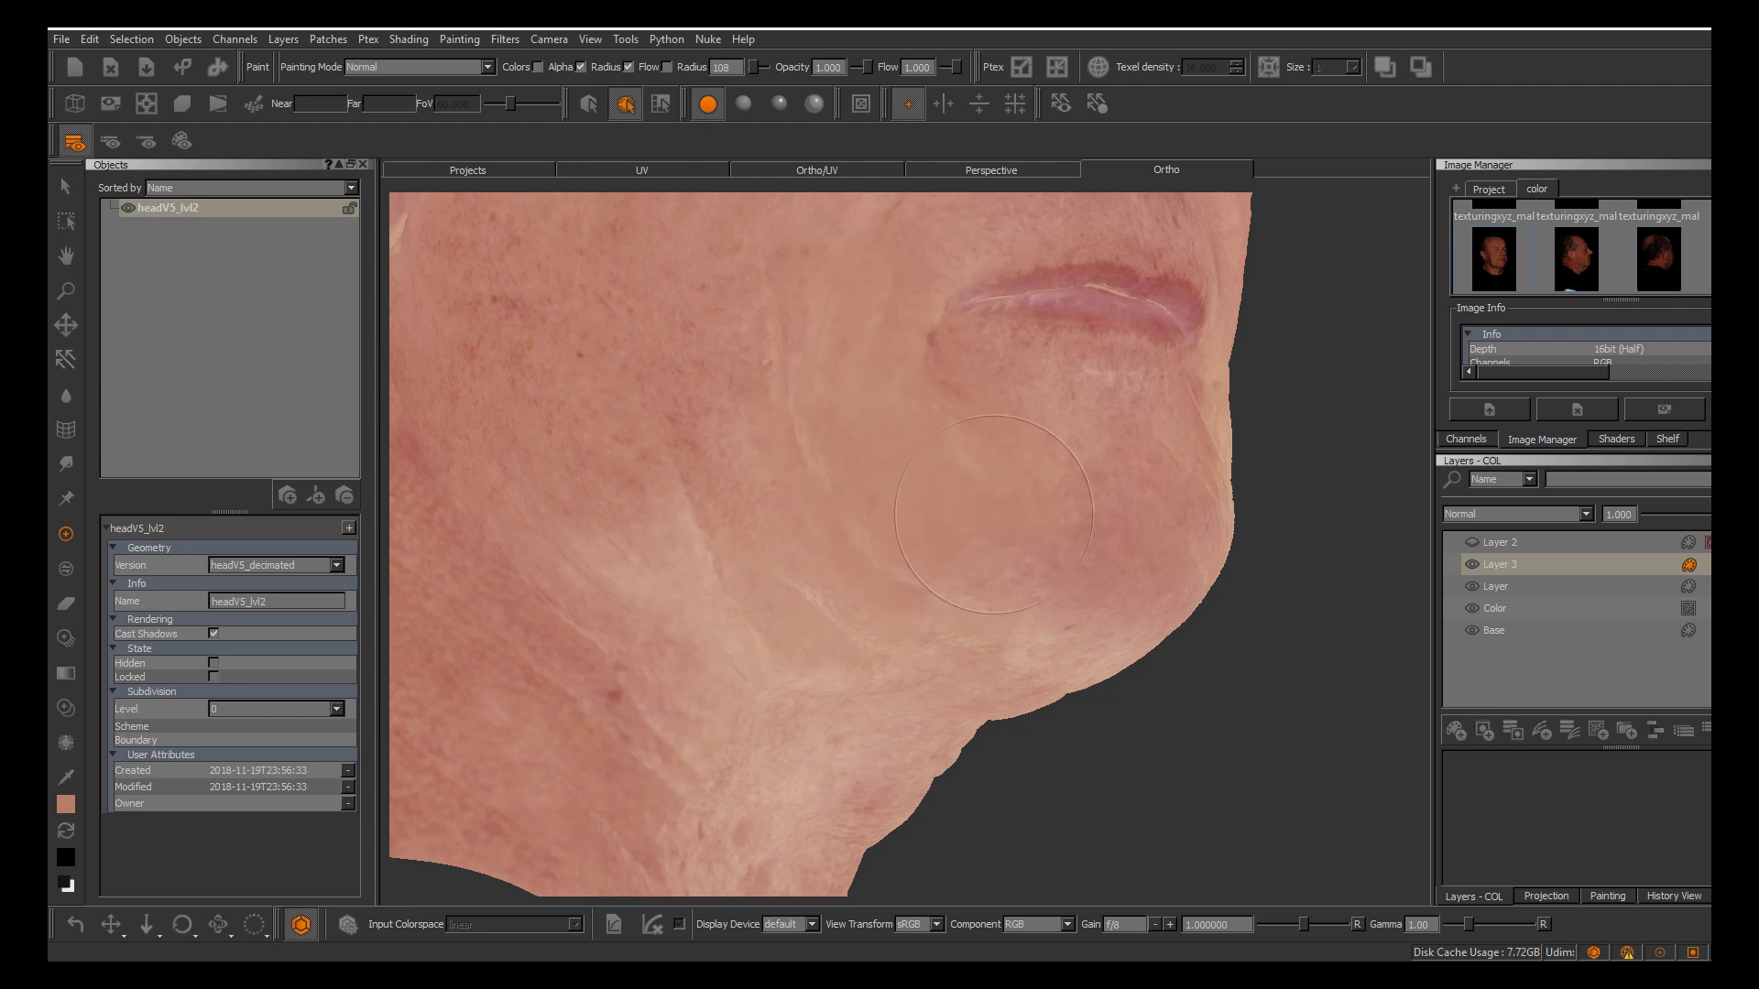
pyautogui.press('b')
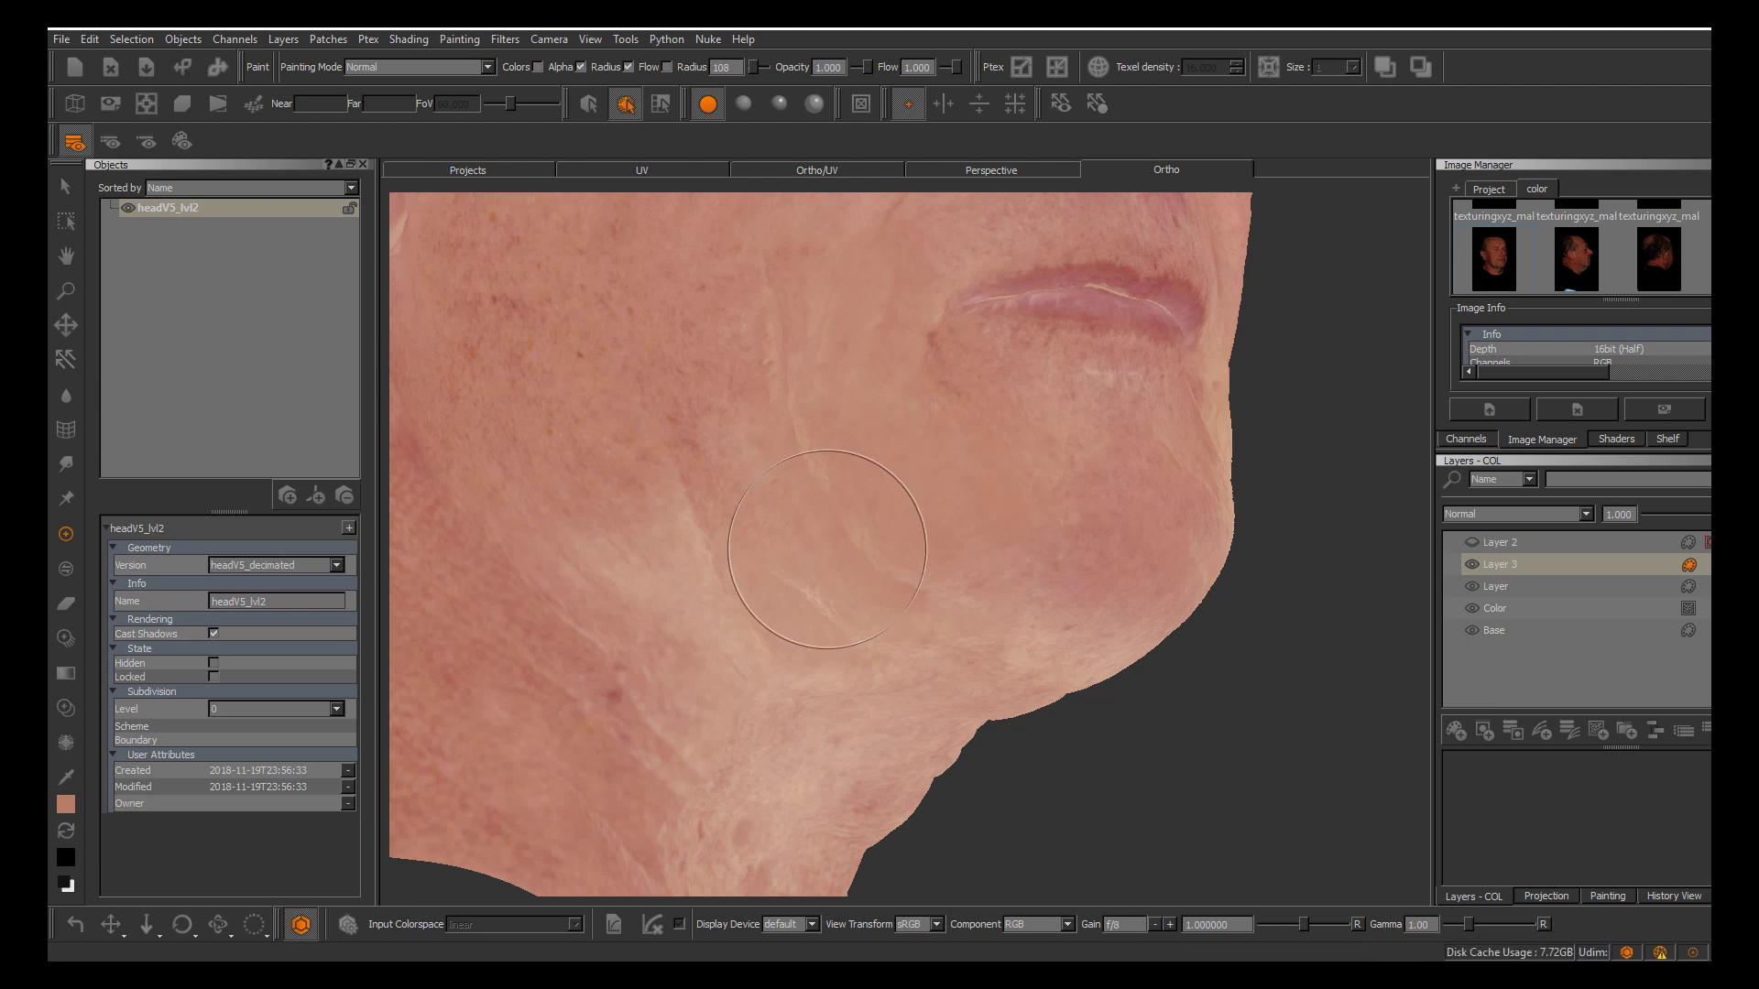
# Cover the pale streaks along the right jawline and upper neck with skin tone, and bake the paint
pyautogui.keyDown('alt'); pyautogui.moveTo(829, 549); pyautogui.dragTo(1103, 519); pyautogui.keyUp('alt')
pyautogui.keyDown('alt'); pyautogui.moveTo(1103, 518); pyautogui.dragTo(1264, 534, button='middle'); pyautogui.keyUp('alt')
pyautogui.keyDown('alt'); pyautogui.moveTo(829, 628); pyautogui.dragTo(866, 586); pyautogui.keyUp('alt')
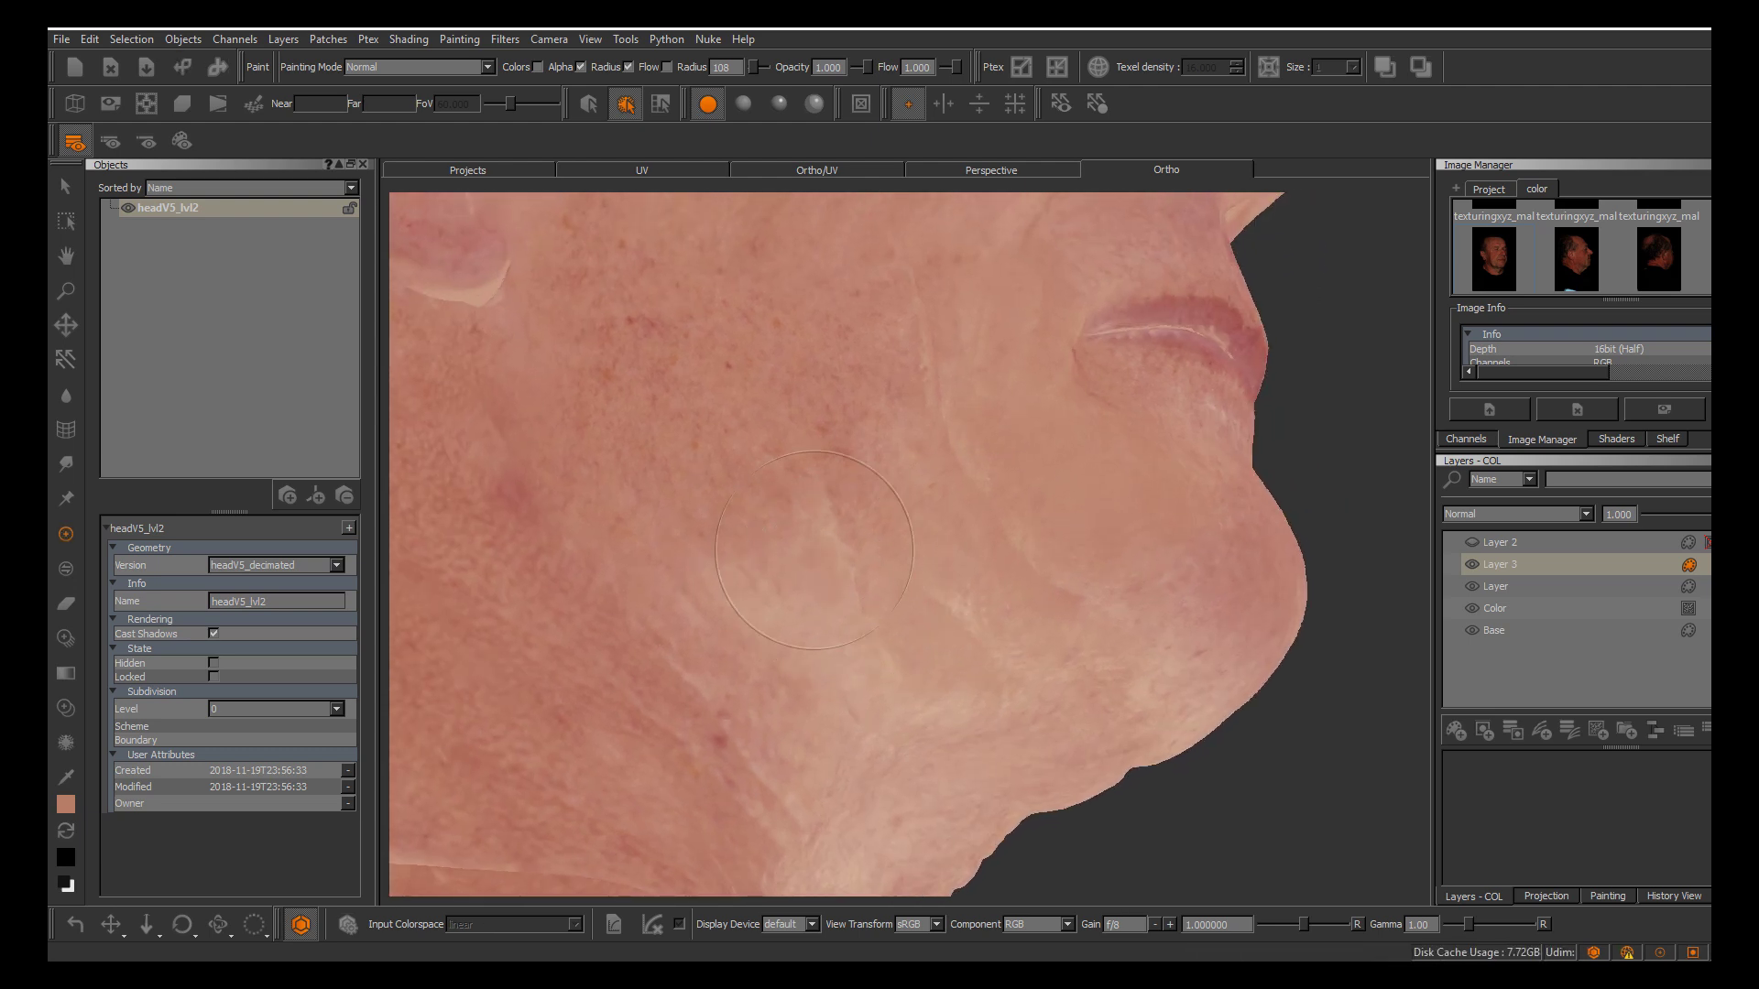
pyautogui.moveTo(793, 625)
pyautogui.mouseDown()
pyautogui.moveTo(829, 672)
pyautogui.moveTo(965, 704)
pyautogui.moveTo(944, 679)
pyautogui.moveTo(969, 675)
pyautogui.moveTo(1008, 715)
pyautogui.mouseUp()
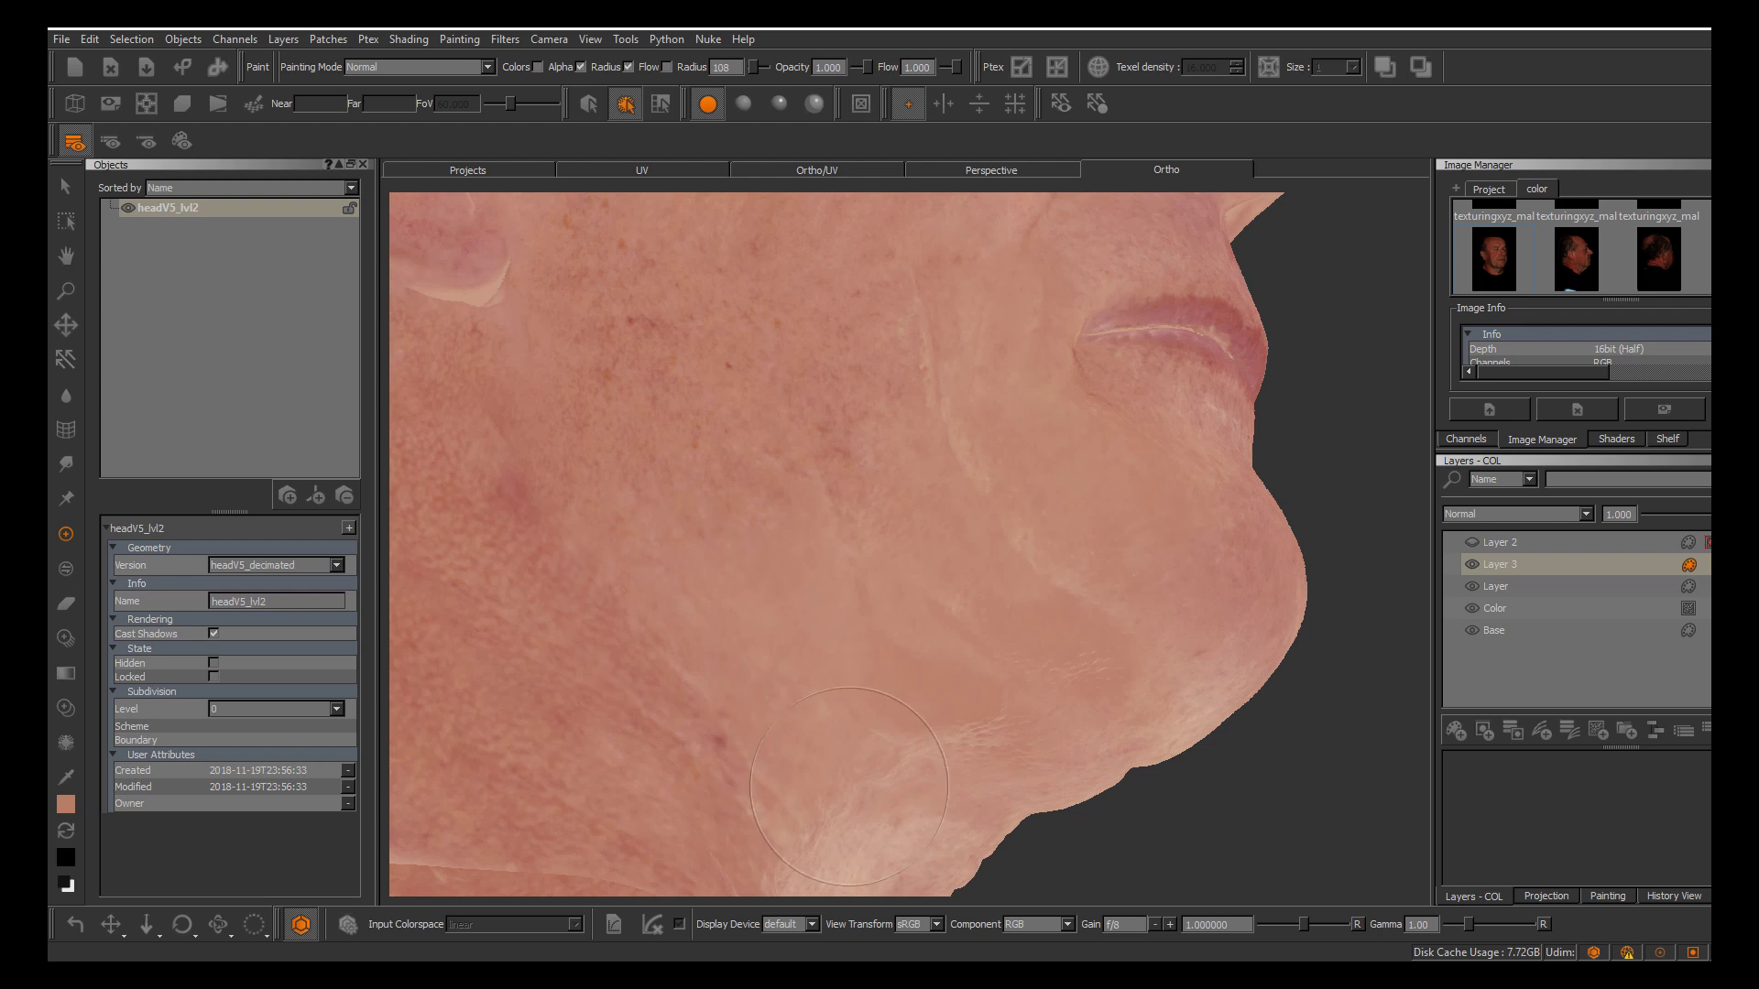
pyautogui.press('b')
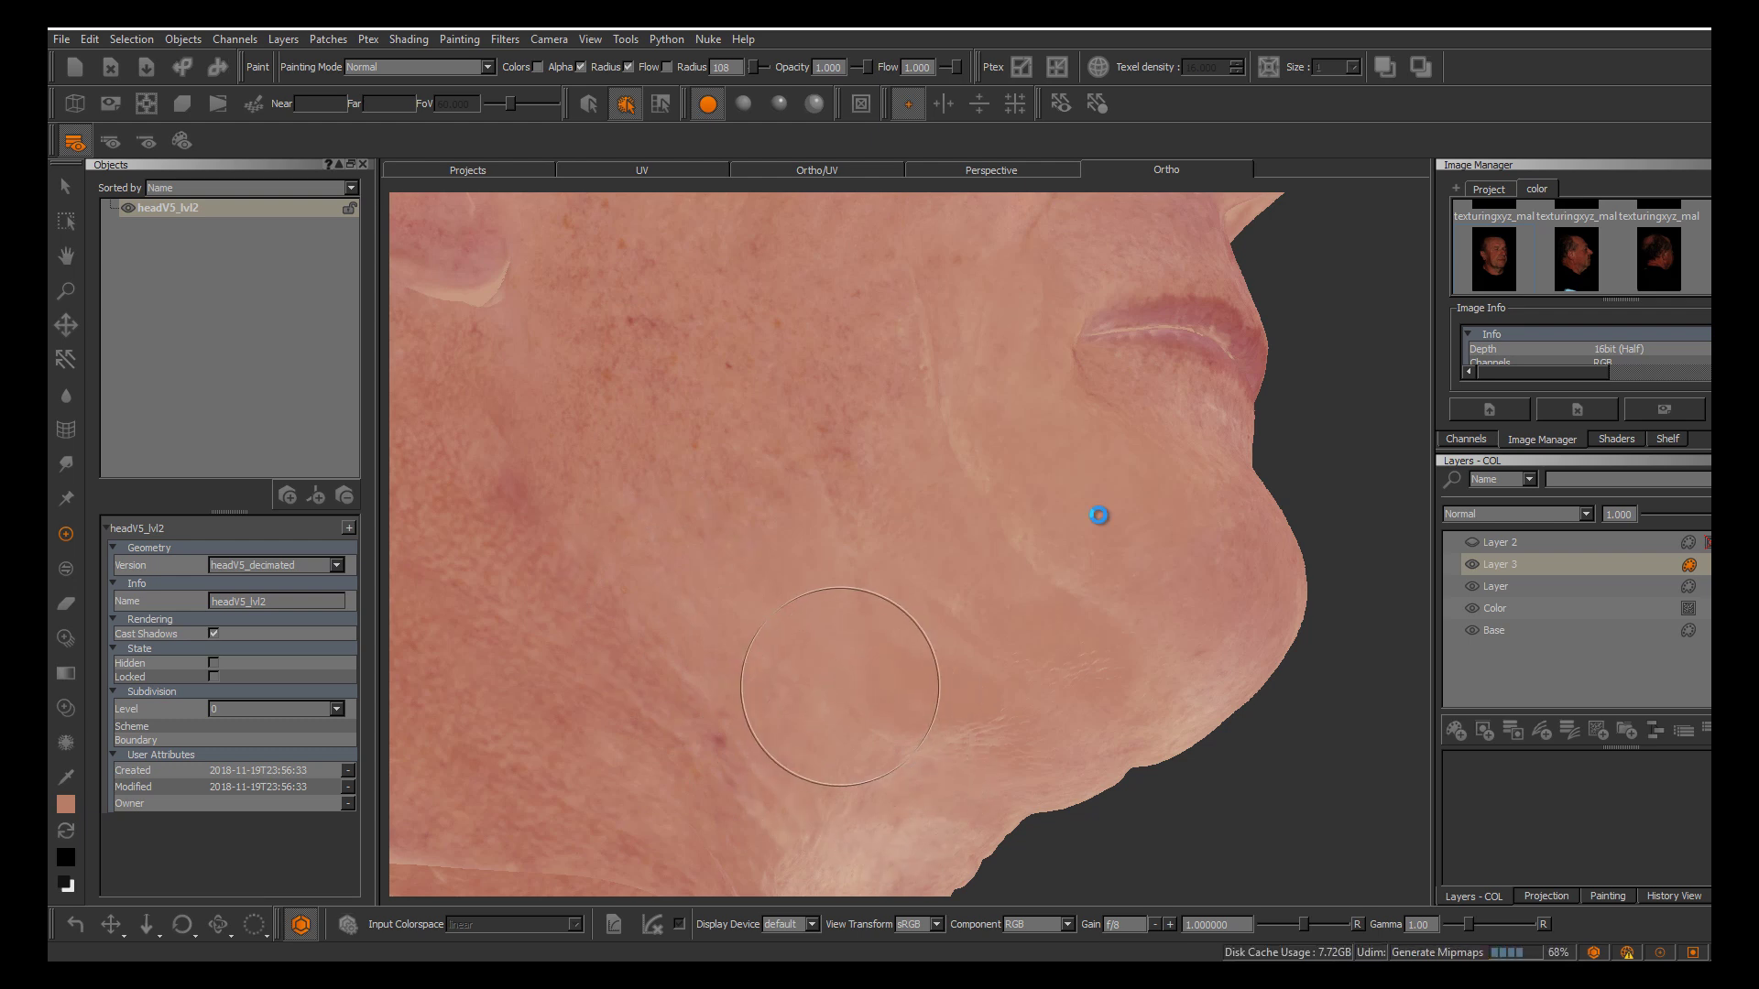
# Reduce the brush radius to about 56, paint sampled skin tone over the right cheek beside the mouth, and bake it
pyautogui.scroll(2, 1100, 516)
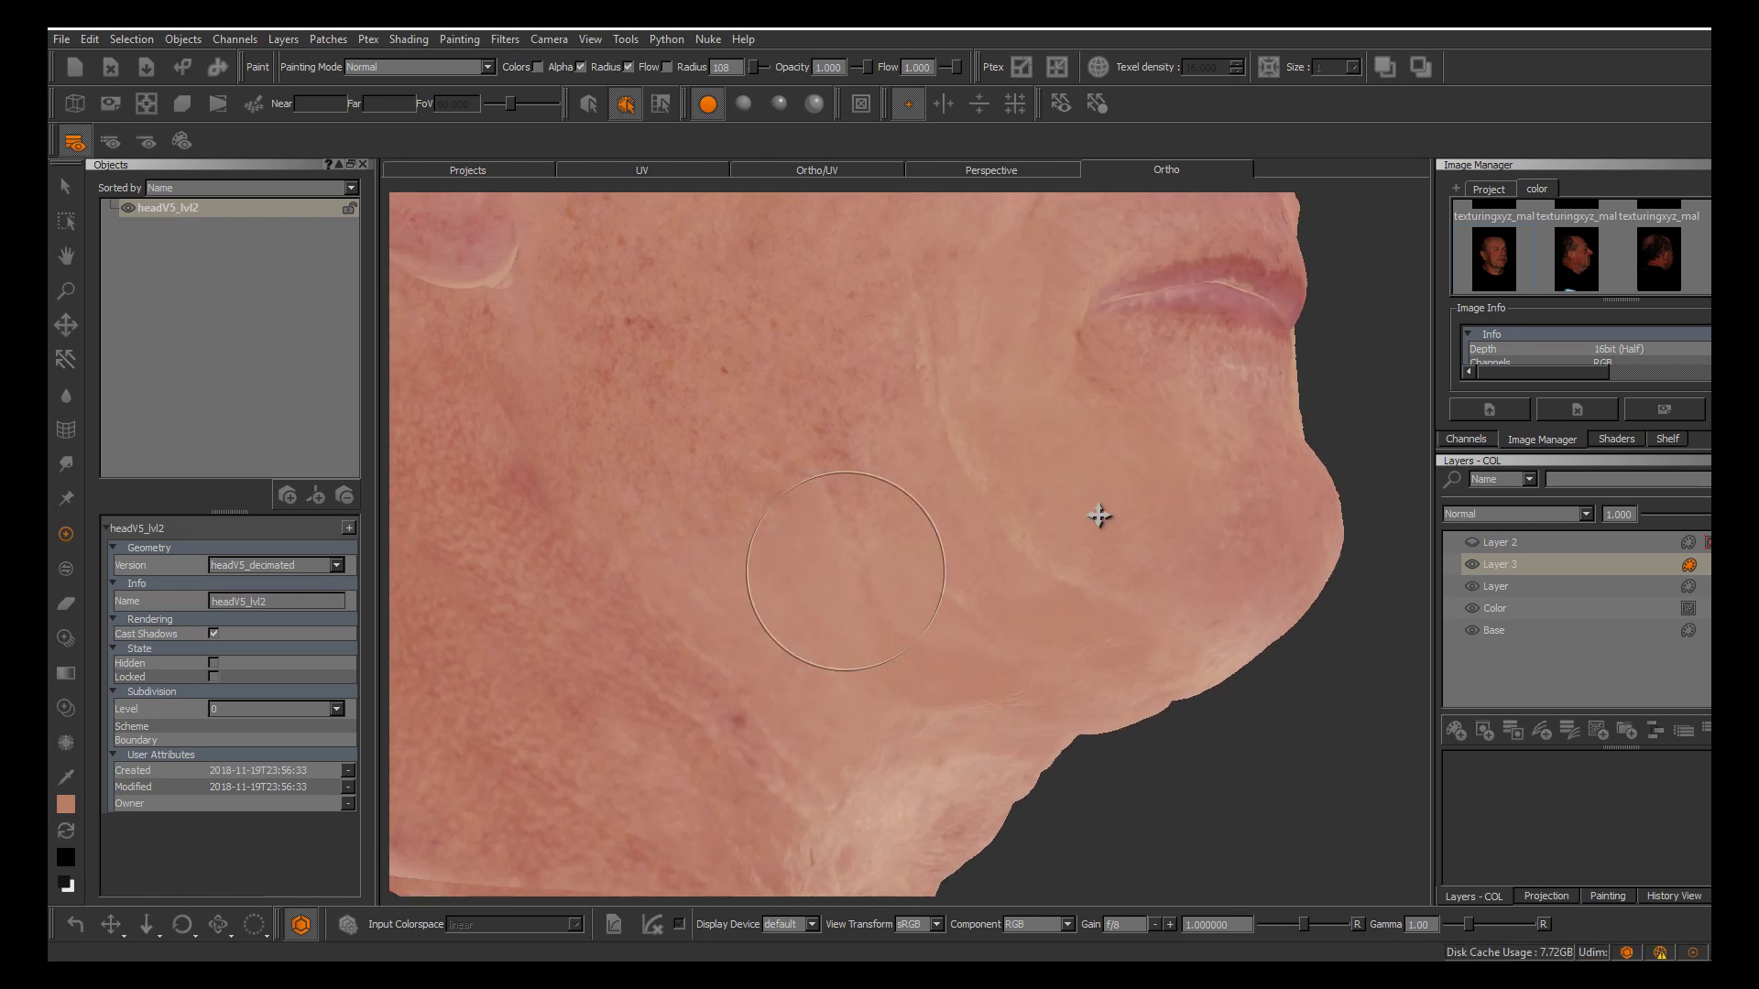
pyautogui.scroll(-3, 1099, 515)
pyautogui.scroll(3, 1099, 516)
pyautogui.scroll(2, 1099, 516)
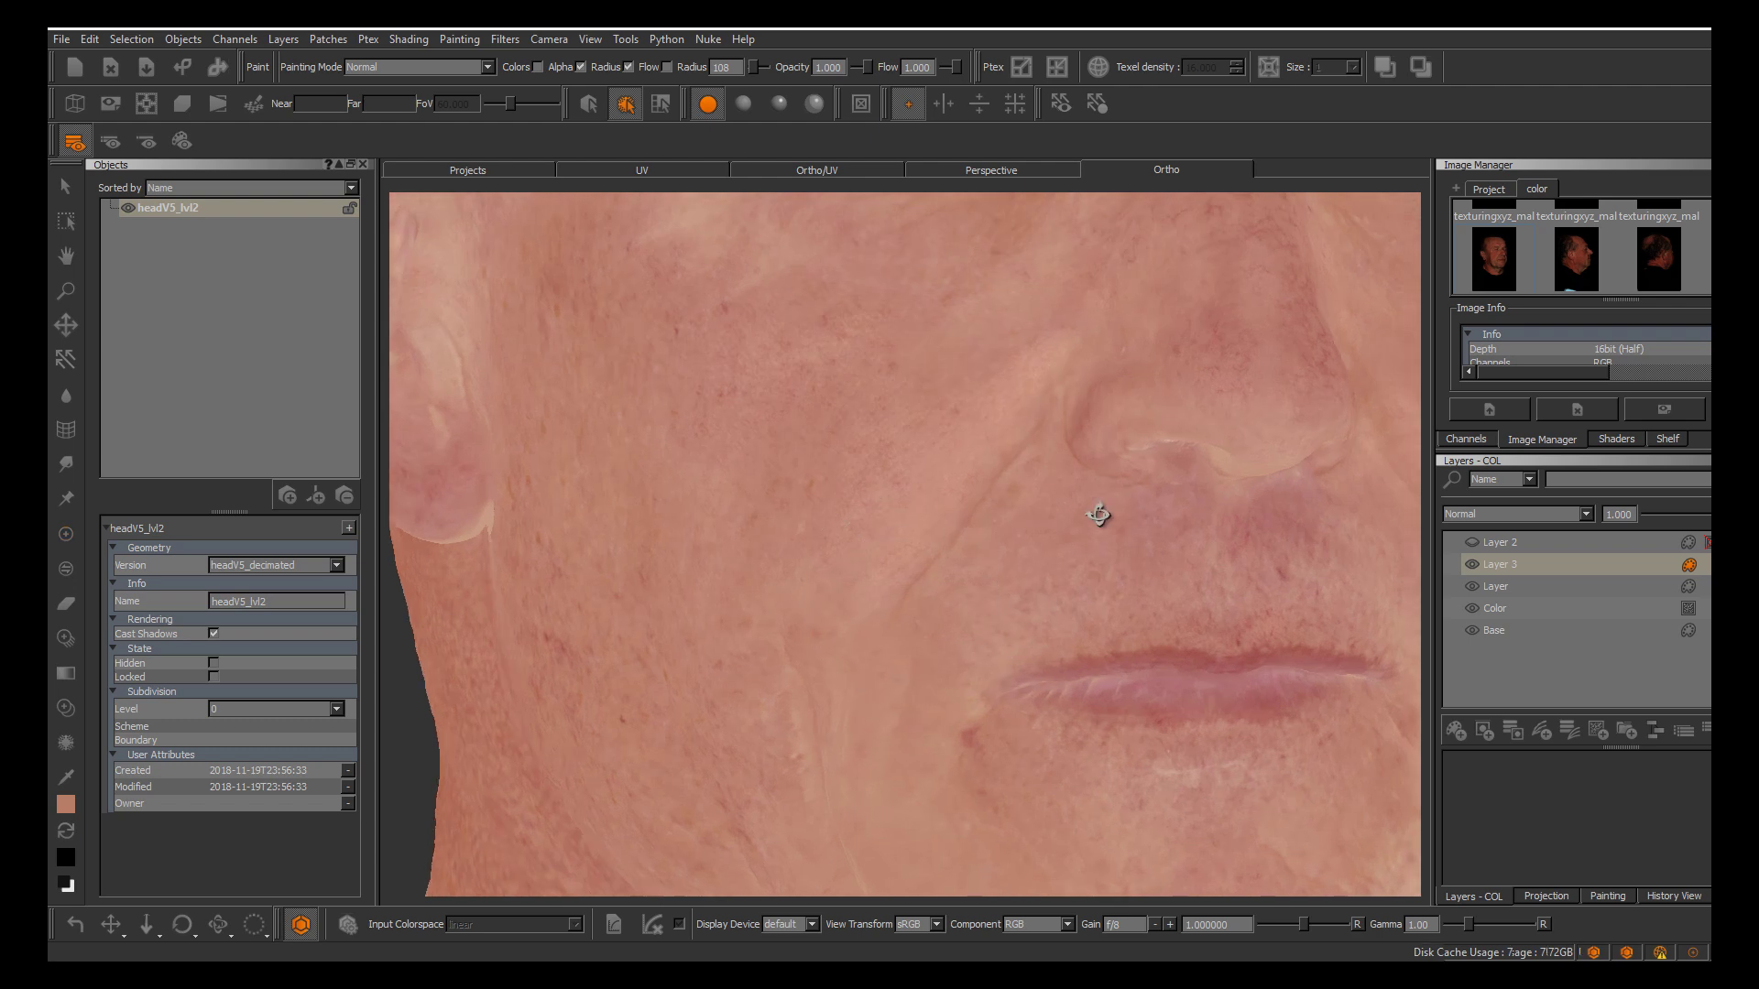
pyautogui.keyDown('alt'); pyautogui.moveTo(1100, 515); pyautogui.dragTo(1067, 516); pyautogui.keyUp('alt')
pyautogui.press('r')
pyautogui.moveTo(953, 518); pyautogui.dragTo(902, 517)
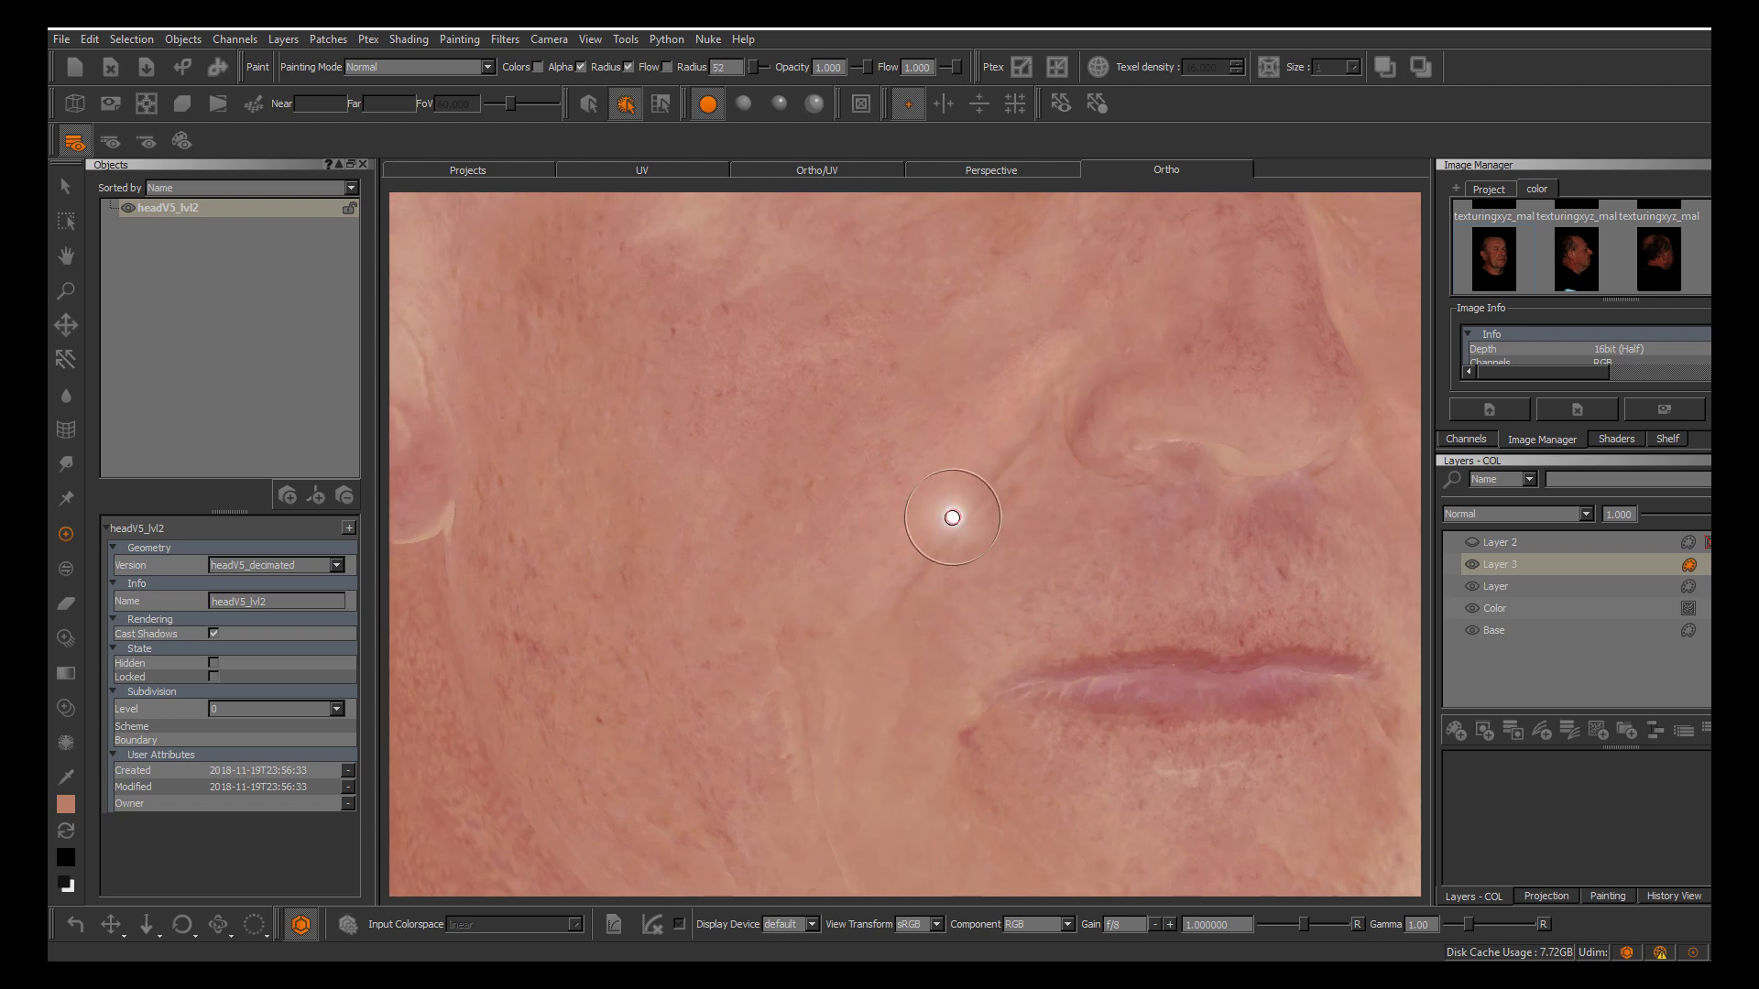
pyautogui.press('e')
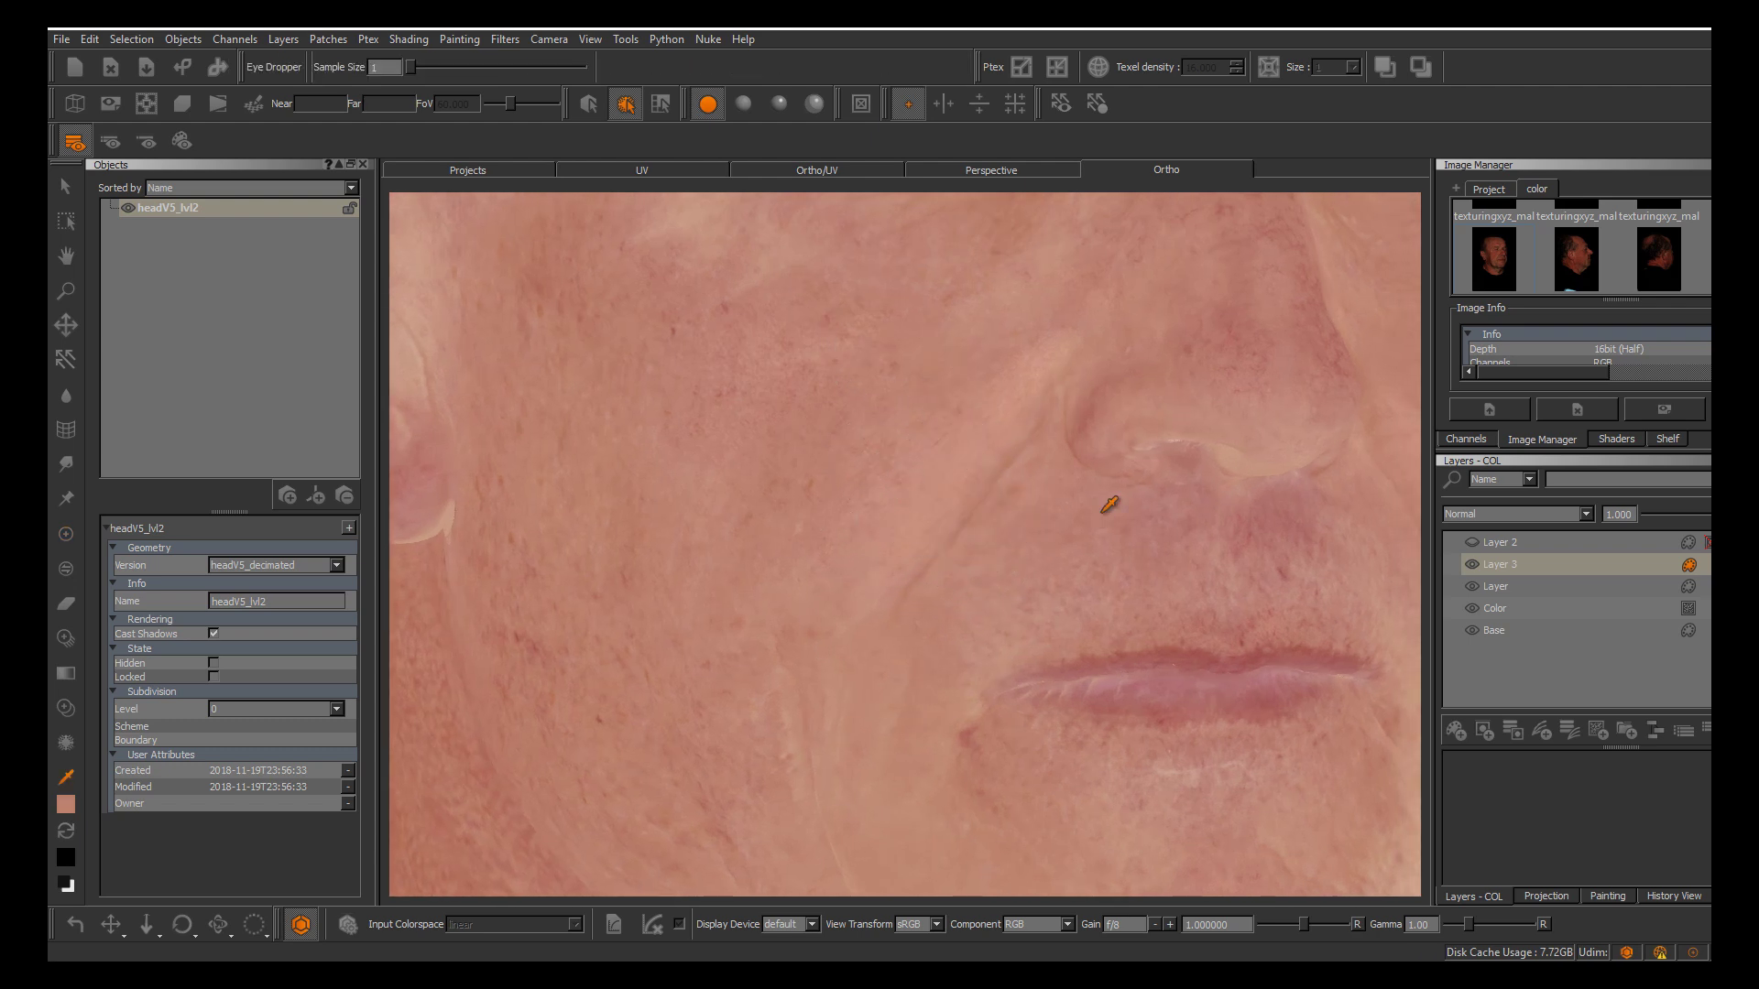
pyautogui.press('p')
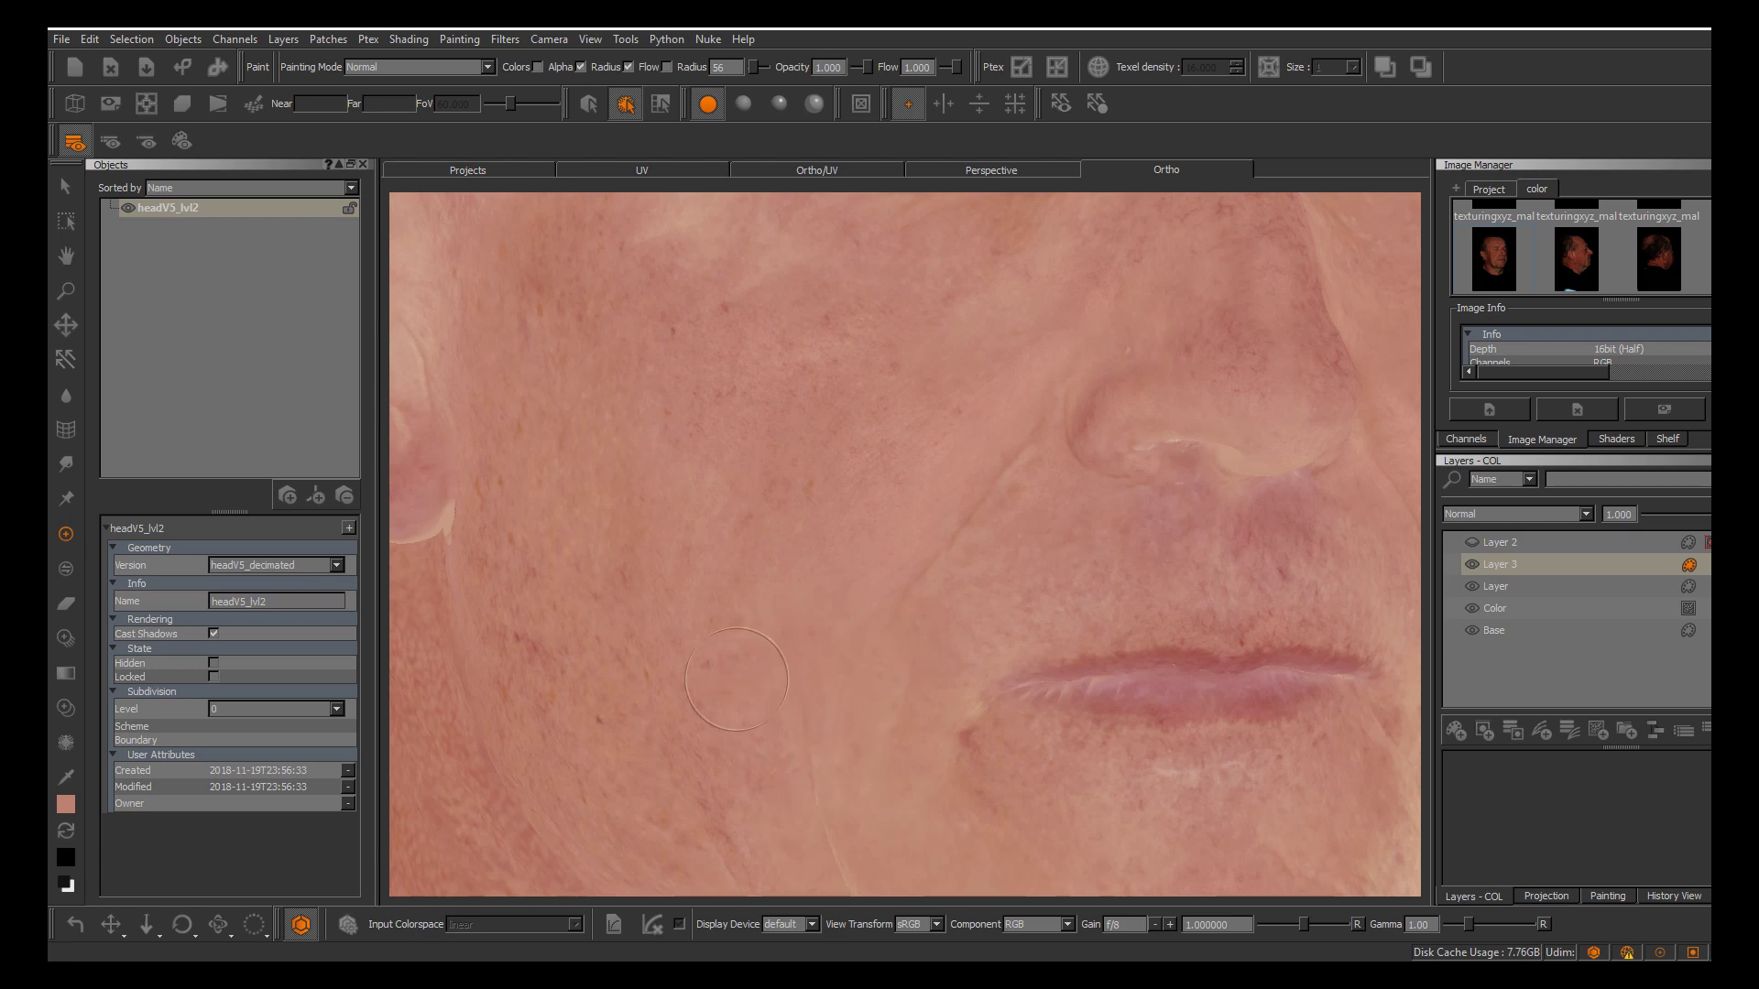
pyautogui.press('b')
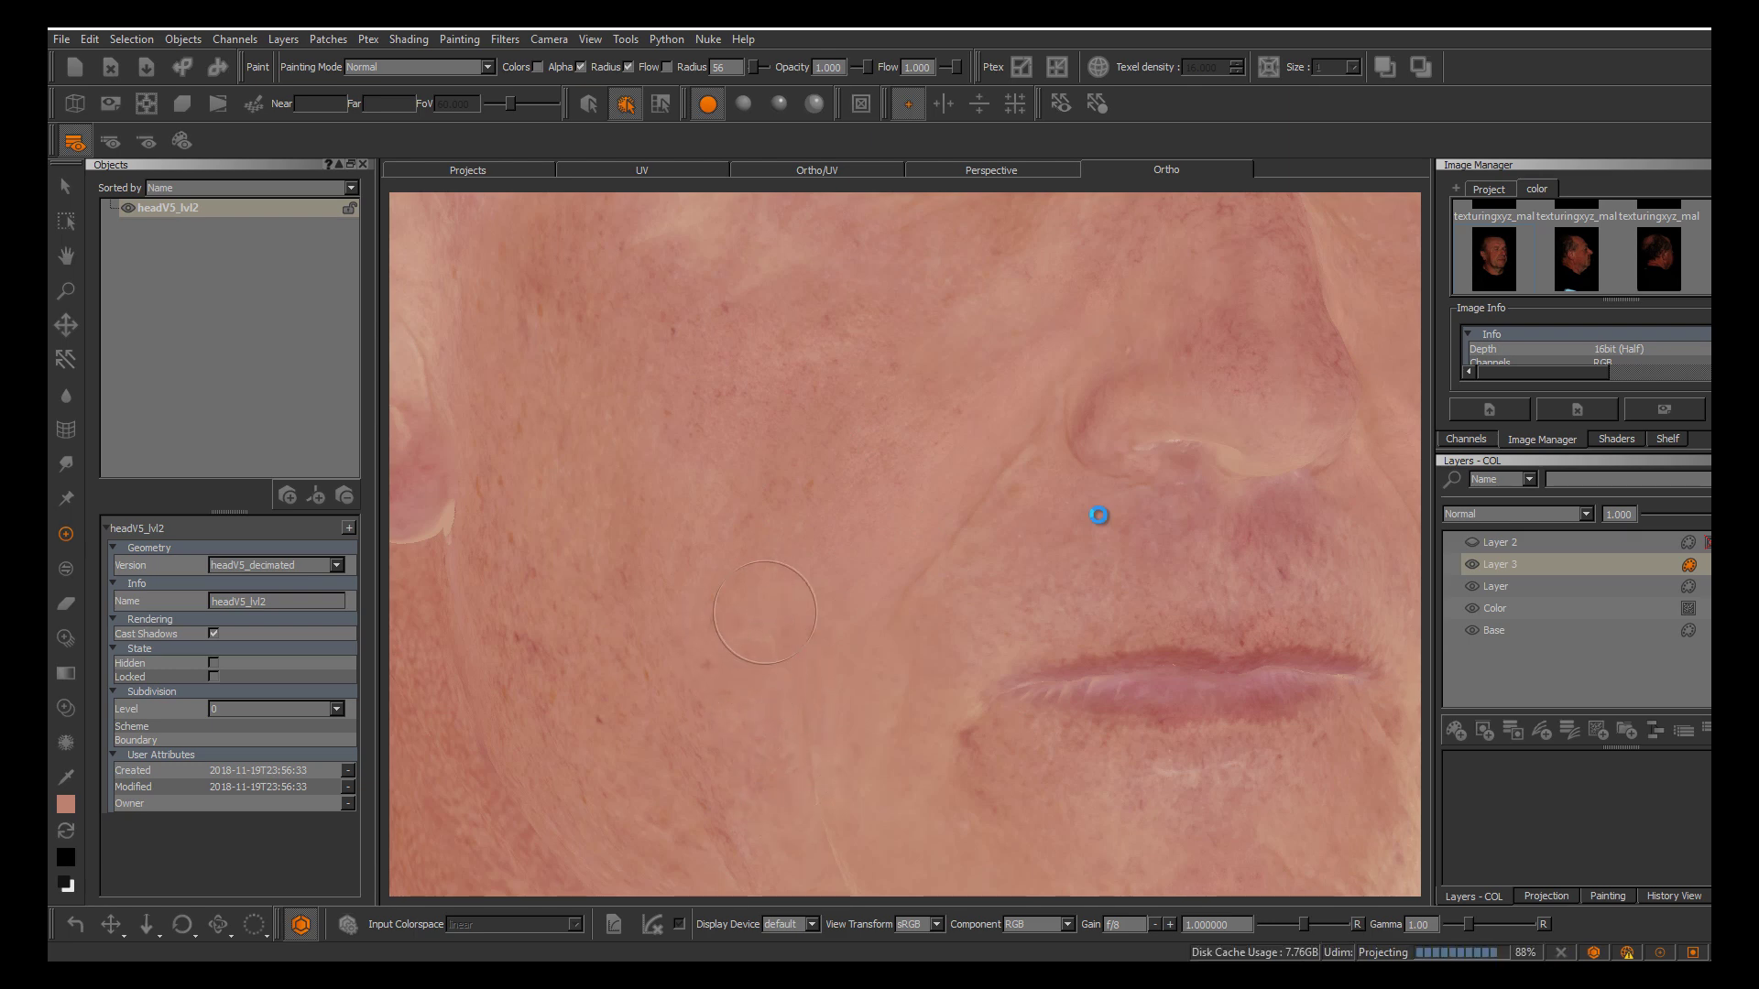
# Sample a skin tone and touch up the skin around the right side of the nose
pyautogui.keyDown('alt'); pyautogui.moveTo(1098, 515); pyautogui.dragTo(929, 561, button='middle'); pyautogui.keyUp('alt')
pyautogui.moveTo(1099, 514)
pyautogui.keyDown('alt'); pyautogui.mouseDown()
pyautogui.moveTo(1062, 449)
pyautogui.moveTo(1145, 462)
pyautogui.moveTo(1072, 532)
pyautogui.mouseUp(); pyautogui.keyUp('alt')
pyautogui.keyDown('alt'); pyautogui.moveTo(1072, 532); pyautogui.dragTo(1090, 623, button='middle'); pyautogui.keyUp('alt')
pyautogui.keyDown('alt'); pyautogui.moveTo(1090, 623); pyautogui.dragTo(952, 634); pyautogui.keyUp('alt')
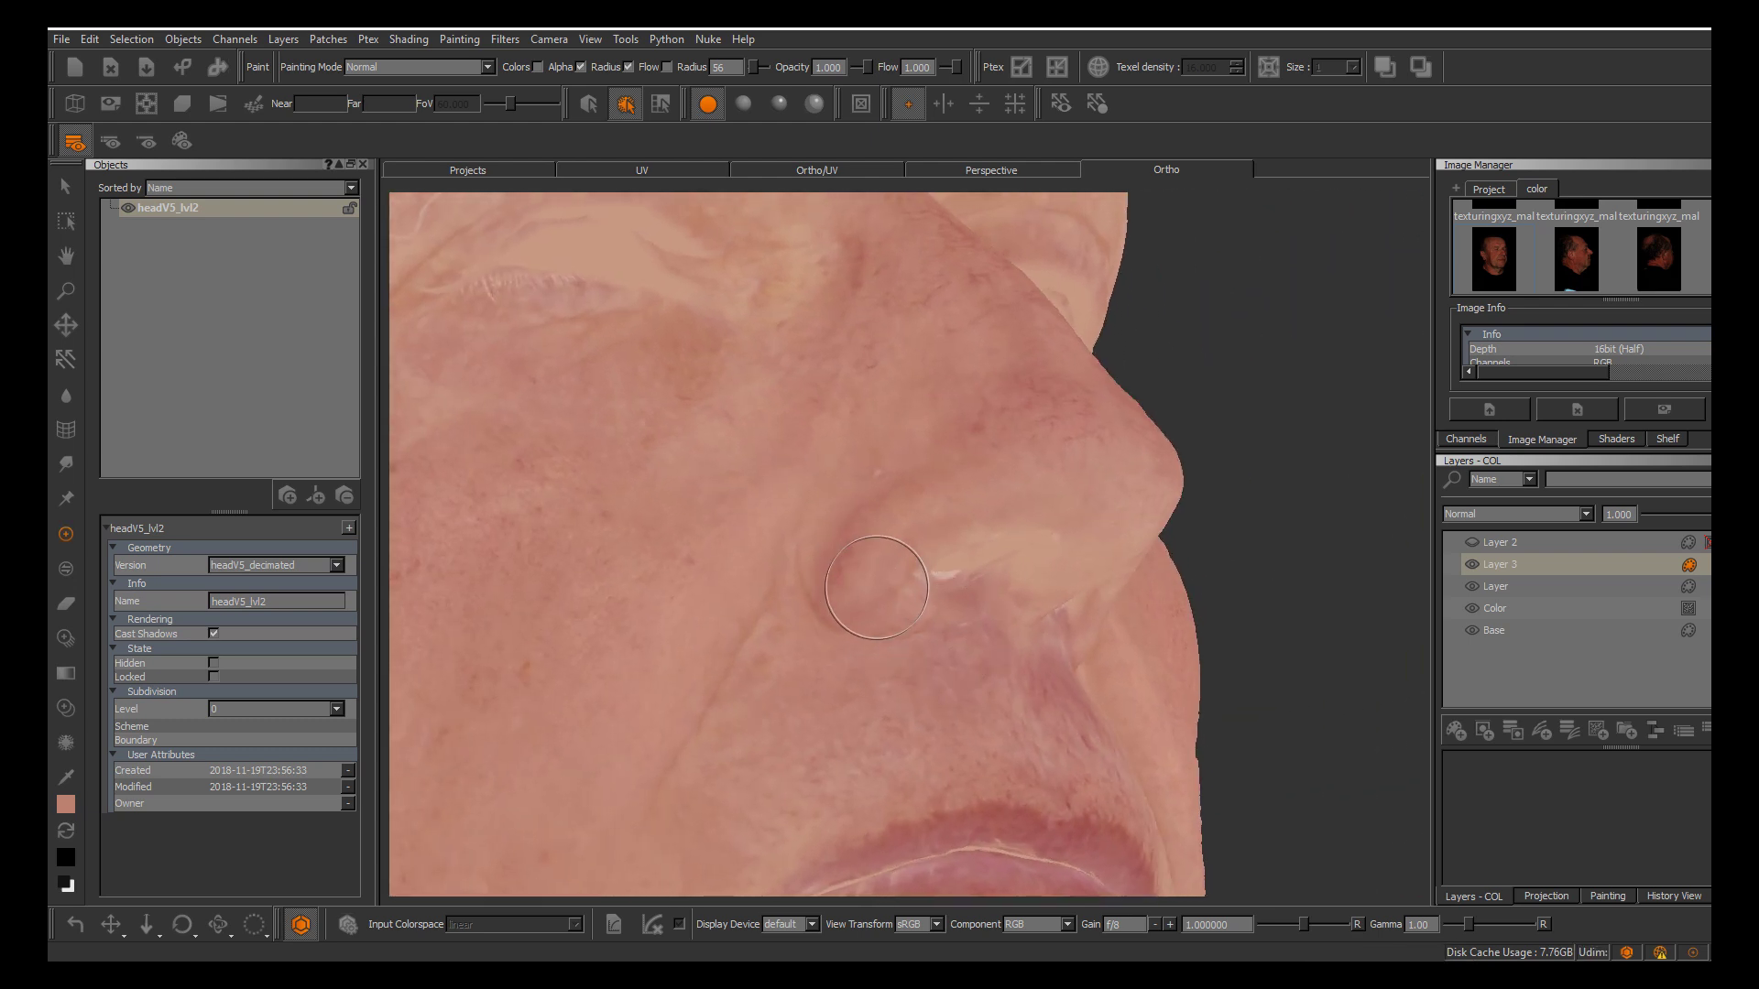
pyautogui.press('e')
pyautogui.press('p')
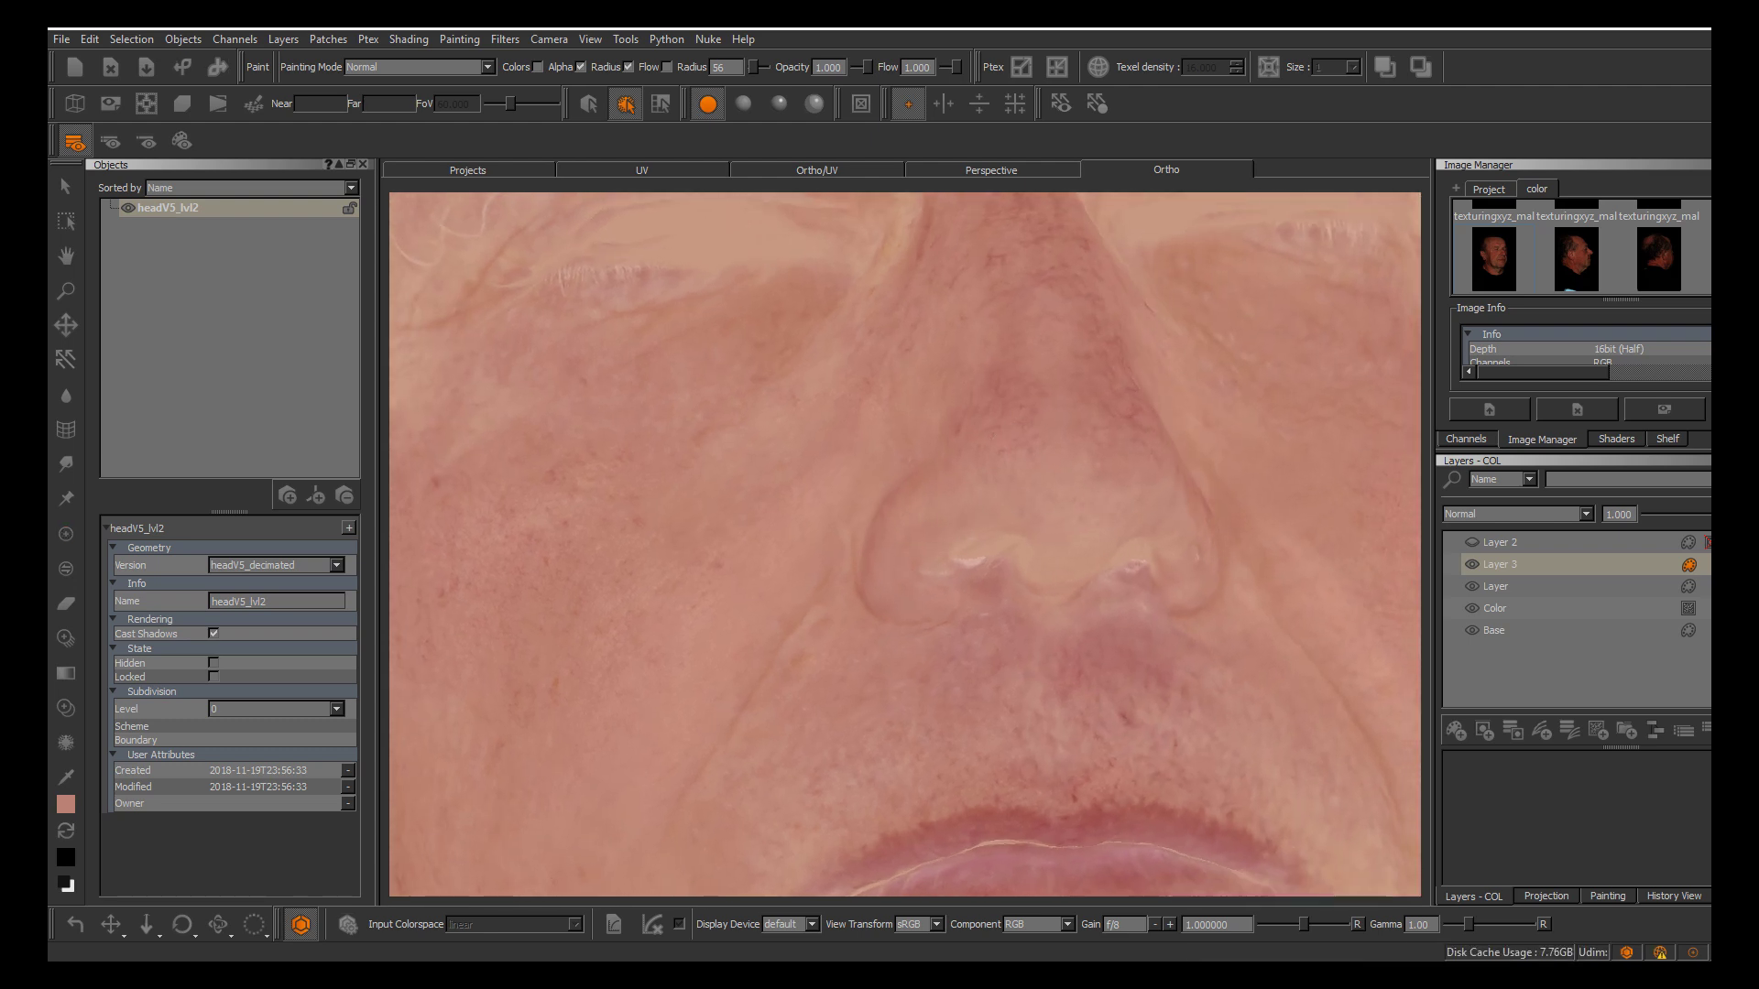
# Sample a reddish skin tone, paint over the nose bridge and tip with a brush radius of 66, and bake it
pyautogui.keyDown('alt'); pyautogui.moveTo(1159, 366); pyautogui.dragTo(1104, 495, button='middle'); pyautogui.keyUp('alt')
pyautogui.keyDown('alt'); pyautogui.moveTo(1103, 494); pyautogui.dragTo(1100, 587); pyautogui.keyUp('alt')
pyautogui.keyDown('alt'); pyautogui.moveTo(1095, 413); pyautogui.dragTo(1099, 515, button='middle'); pyautogui.keyUp('alt')
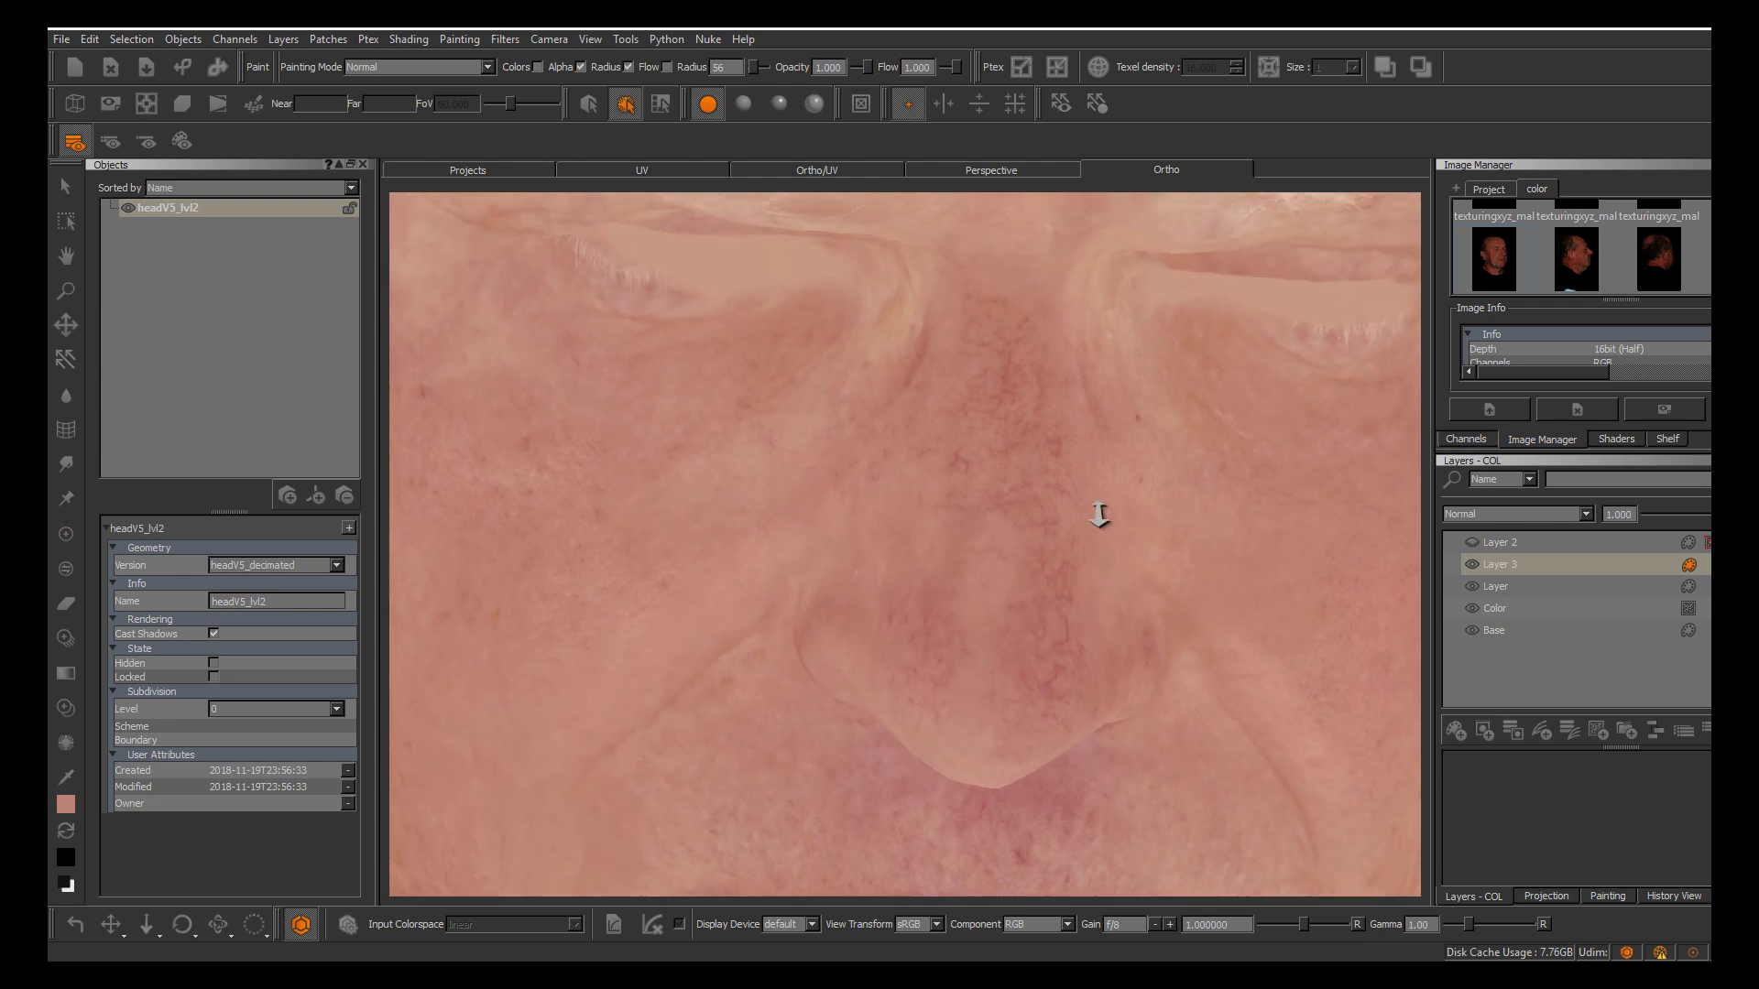
pyautogui.keyDown('alt'); pyautogui.moveTo(1099, 516); pyautogui.dragTo(1103, 514, button='right'); pyautogui.keyUp('alt')
pyautogui.keyDown('alt'); pyautogui.moveTo(1103, 514); pyautogui.dragTo(1103, 550); pyautogui.keyUp('alt')
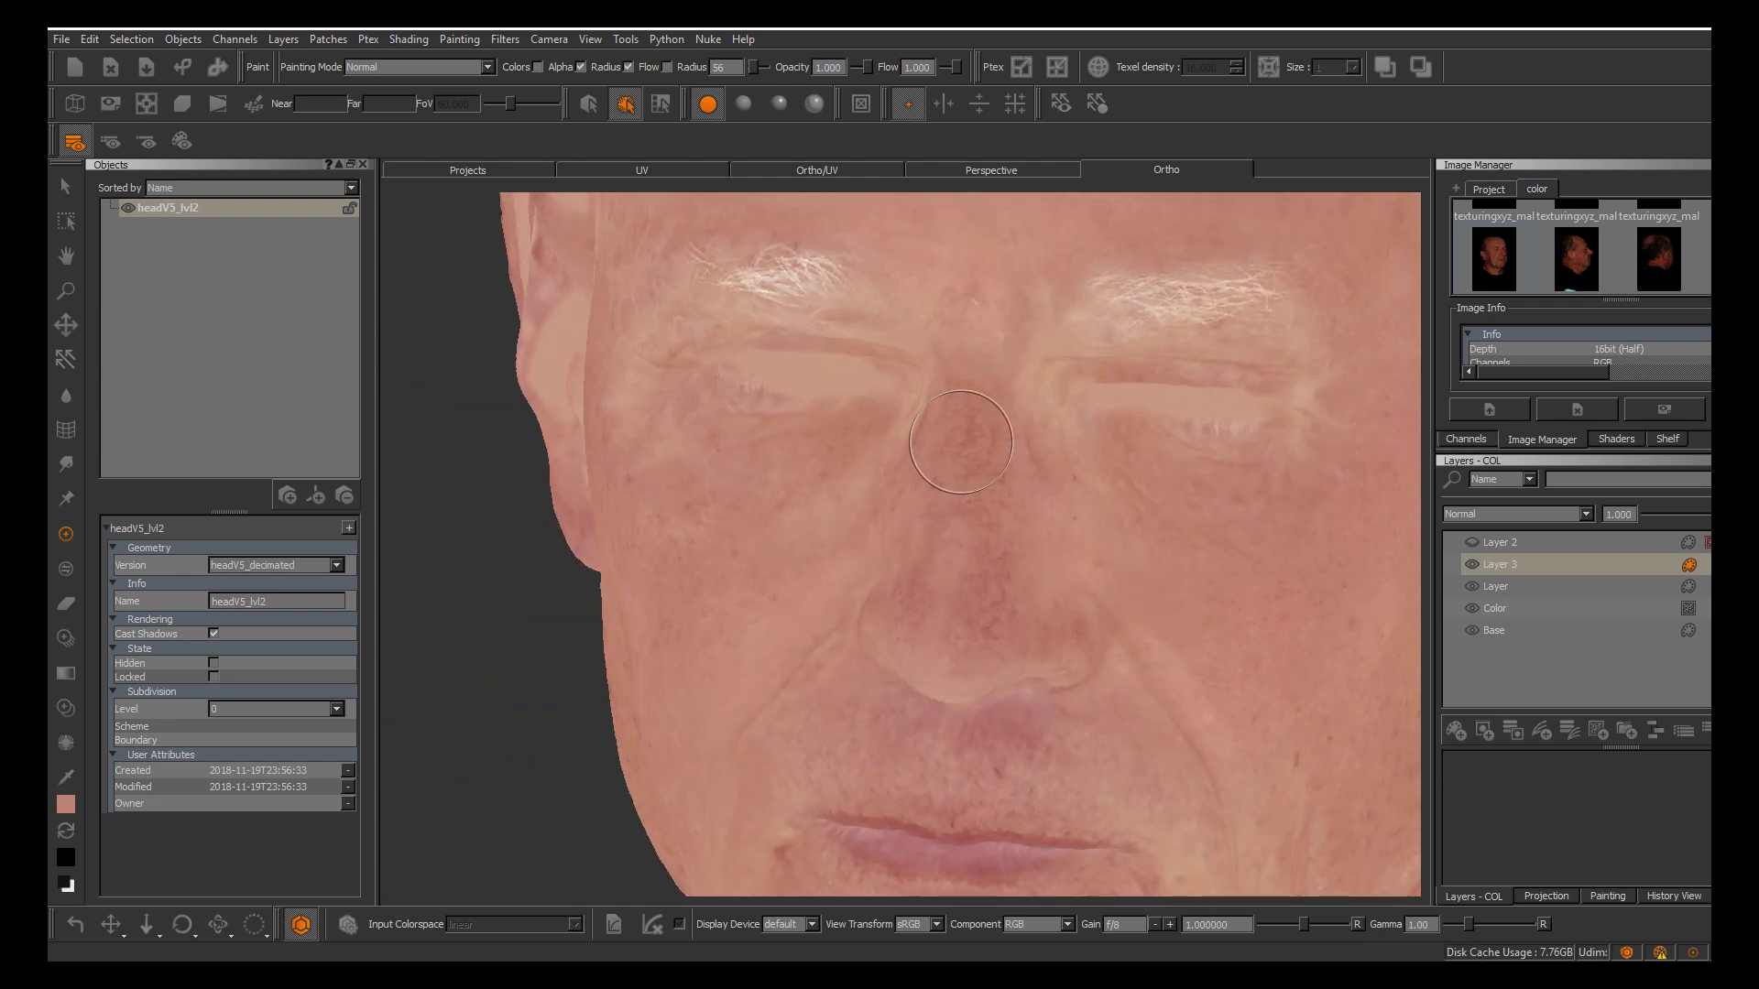
pyautogui.press('c')
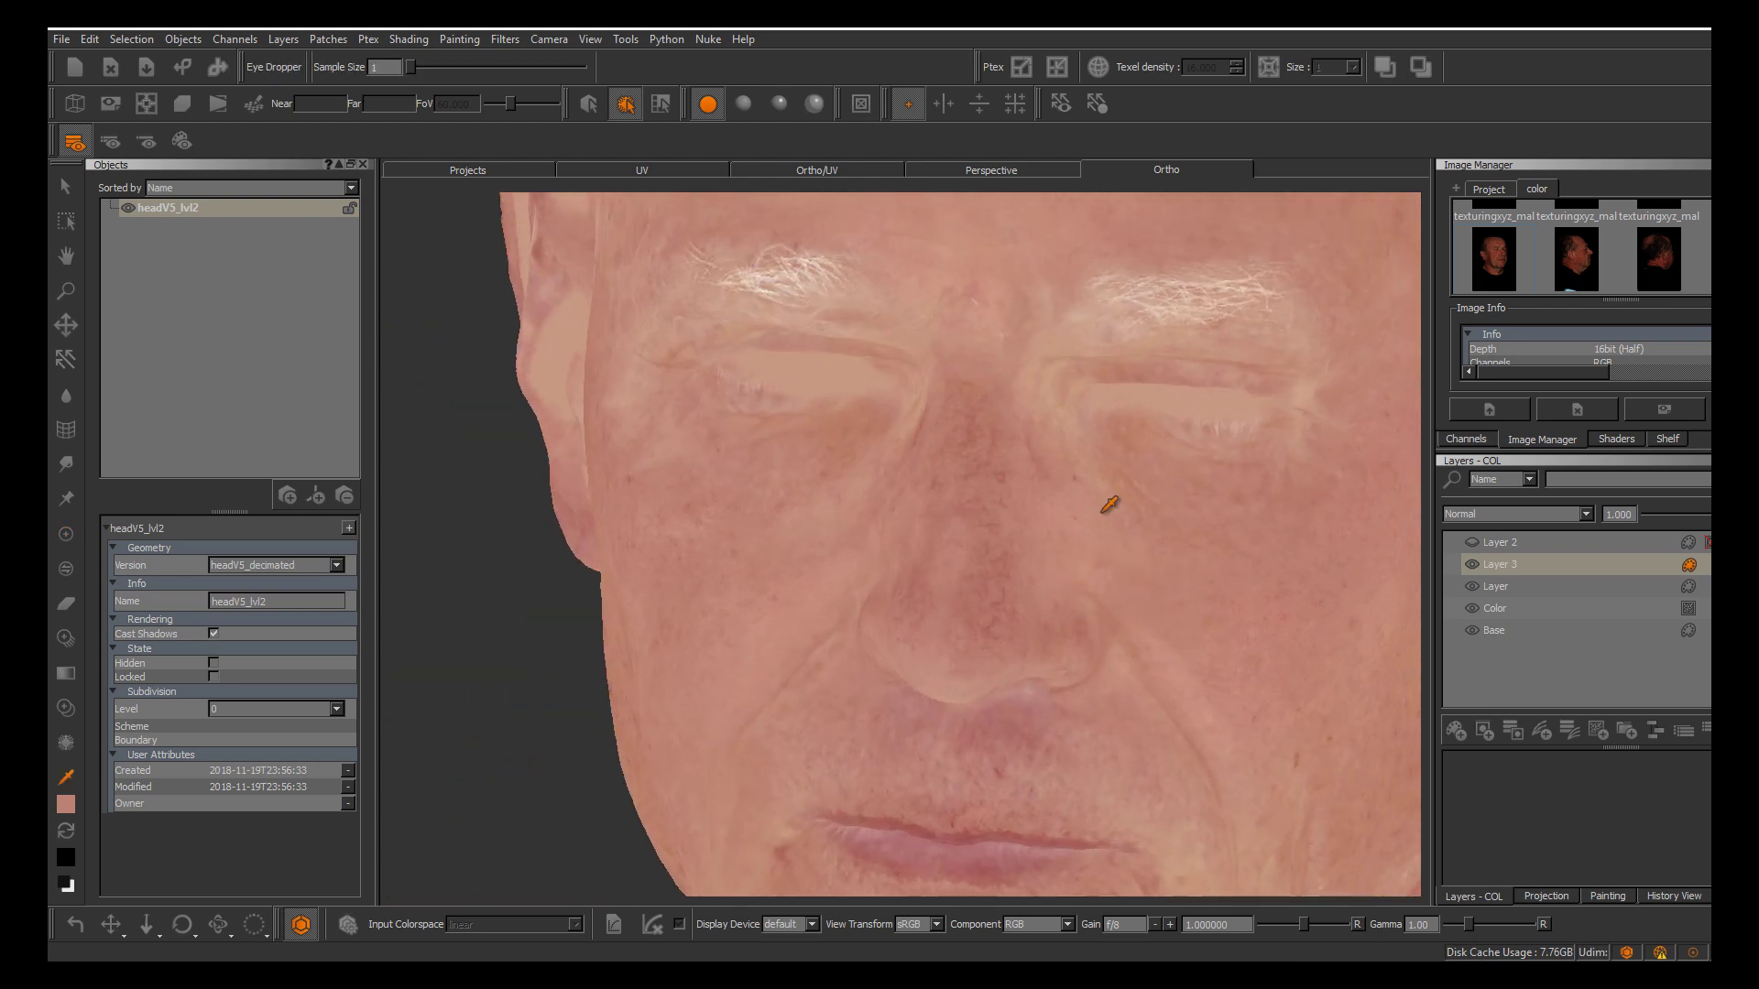
pyautogui.press('b')
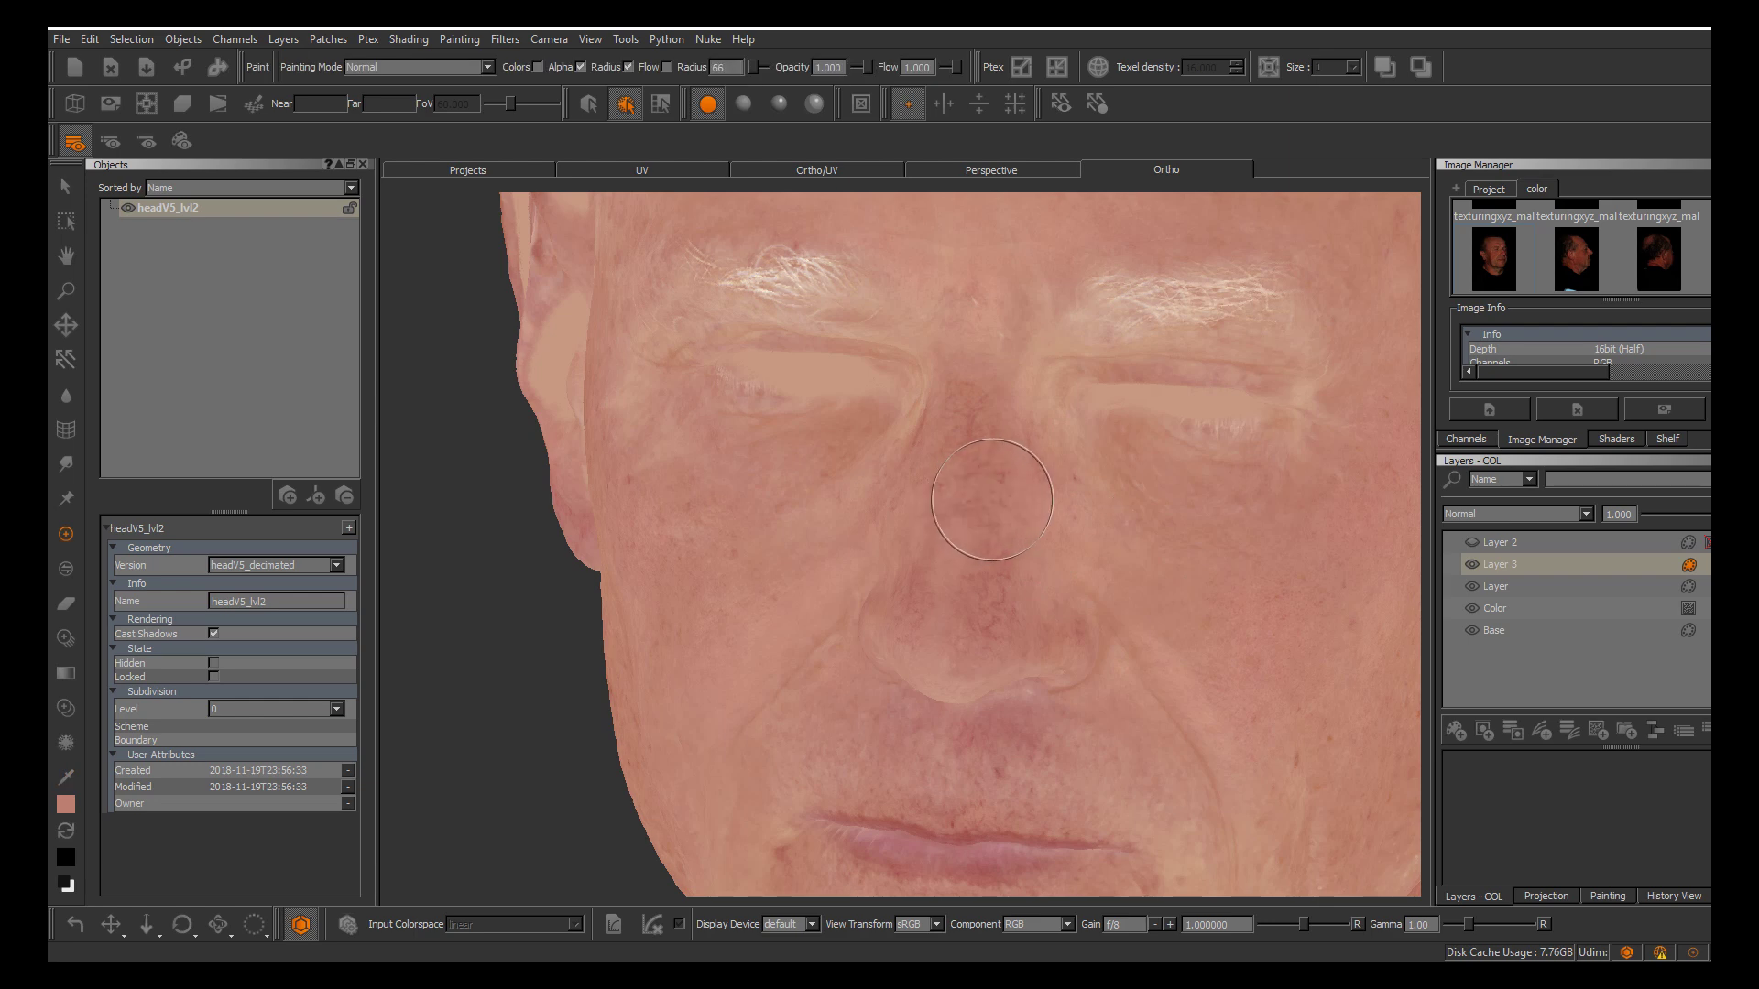
pyautogui.scroll(3, 1100, 514)
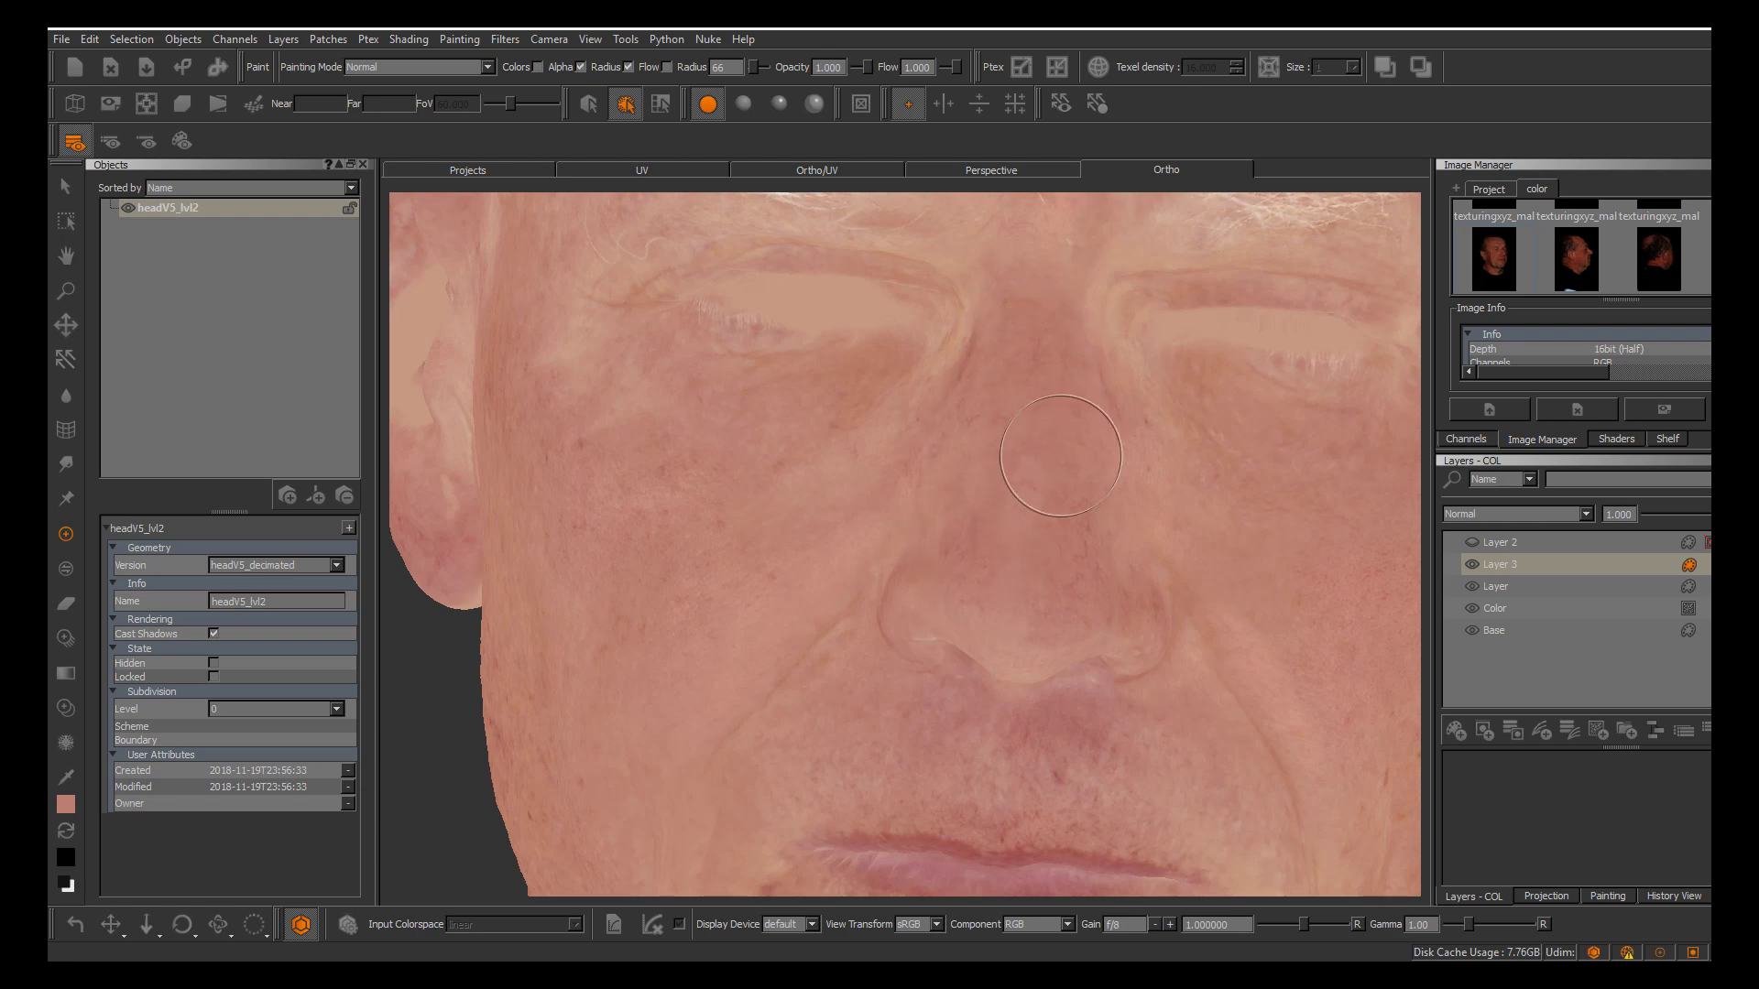
pyautogui.press('b')
# Extend the nose color down both sides of the nose and toward the right inner eye corner, baking each side
pyautogui.keyDown('alt'); pyautogui.moveTo(1107, 515); pyautogui.dragTo(977, 550); pyautogui.keyUp('alt')
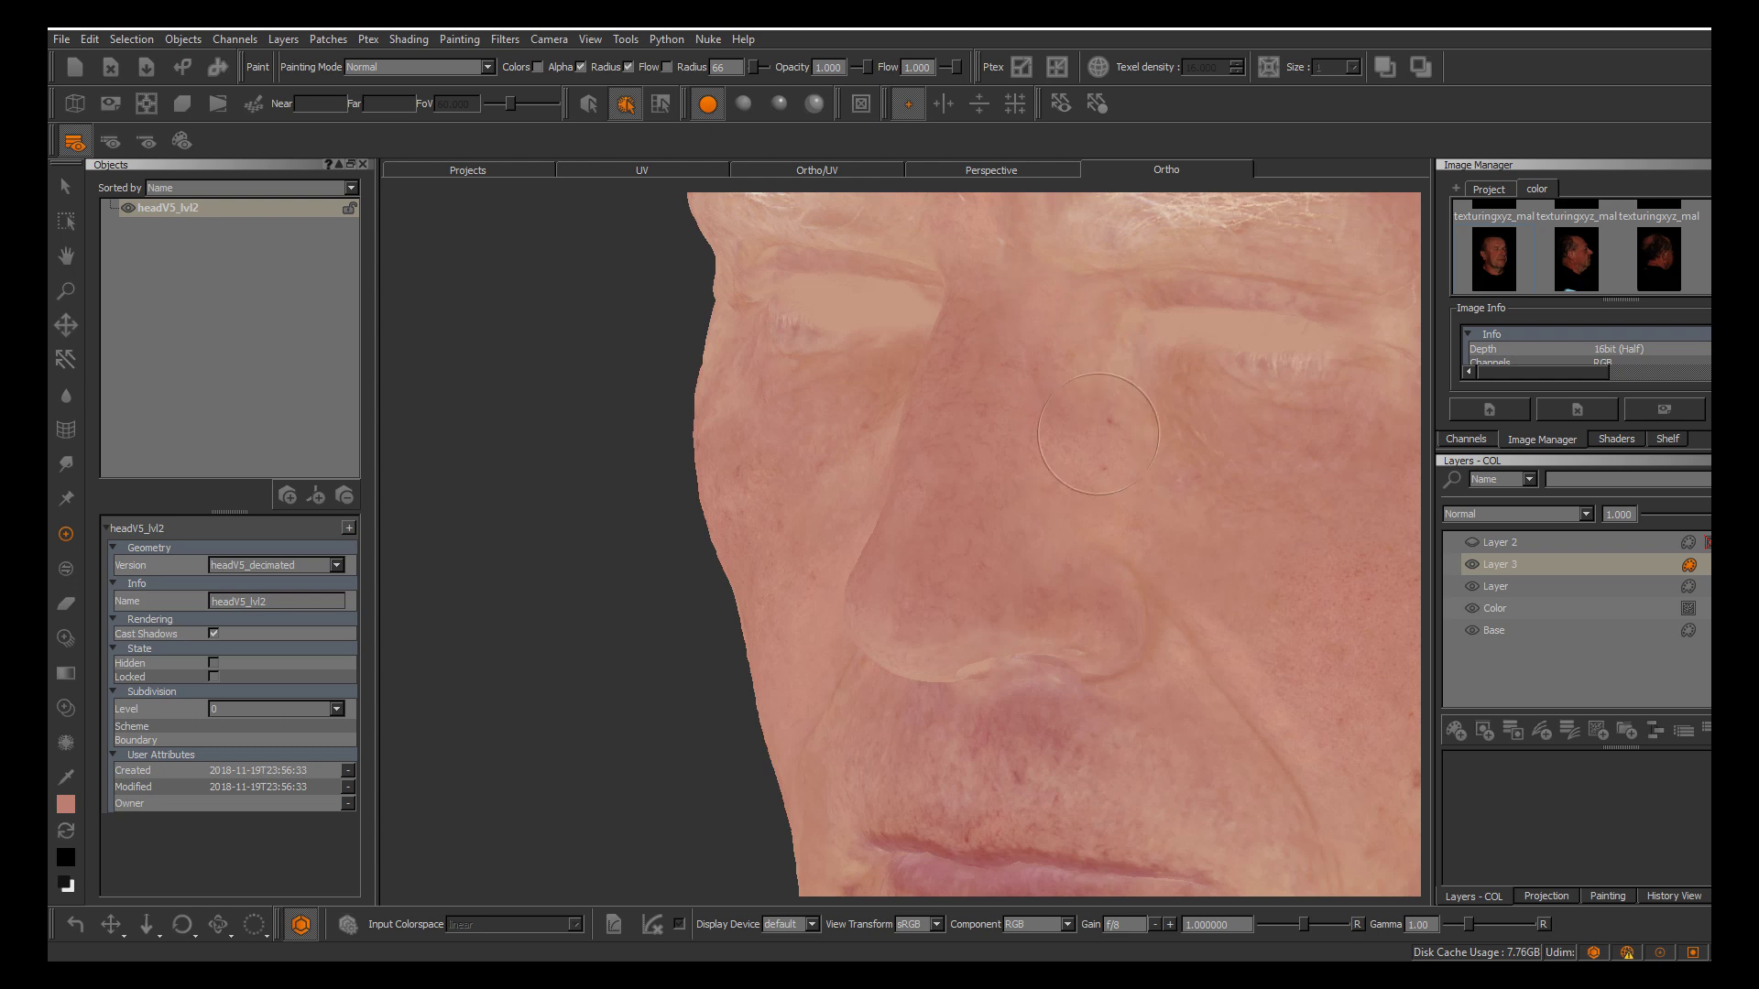
pyautogui.press('b')
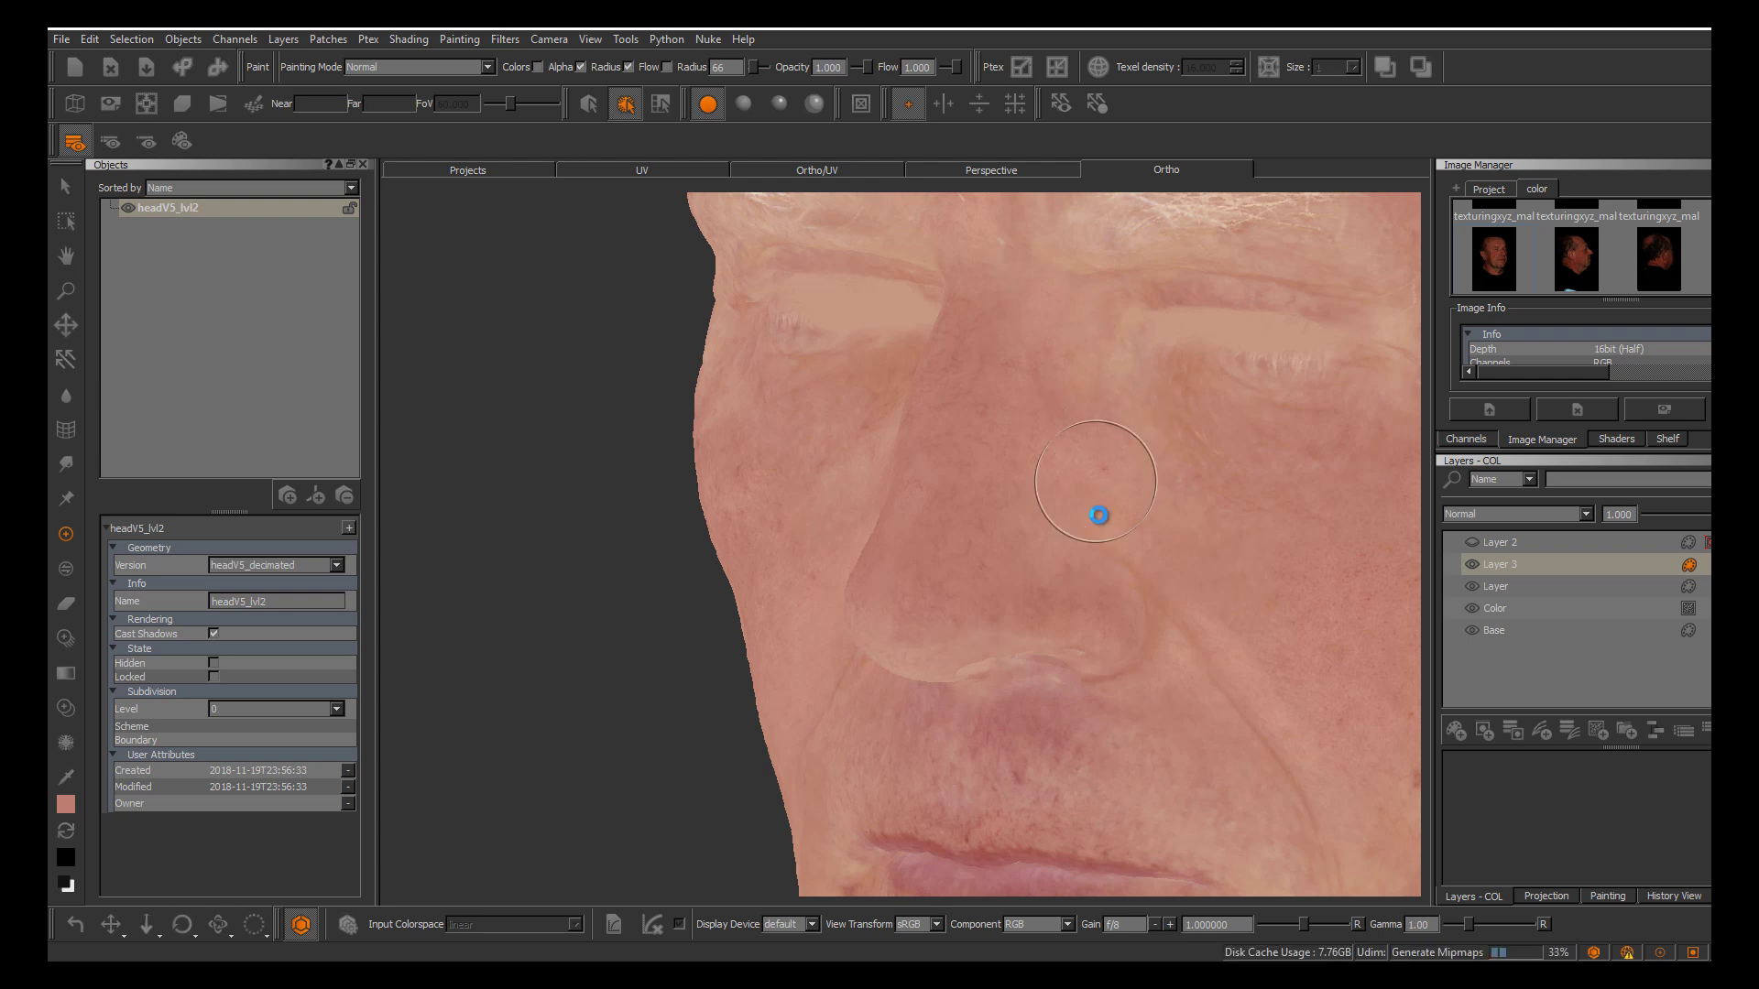
pyautogui.keyDown('alt'); pyautogui.moveTo(1093, 482); pyautogui.dragTo(805, 503); pyautogui.keyUp('alt')
pyautogui.keyDown('alt'); pyautogui.moveTo(1099, 514); pyautogui.dragTo(968, 535); pyautogui.keyUp('alt')
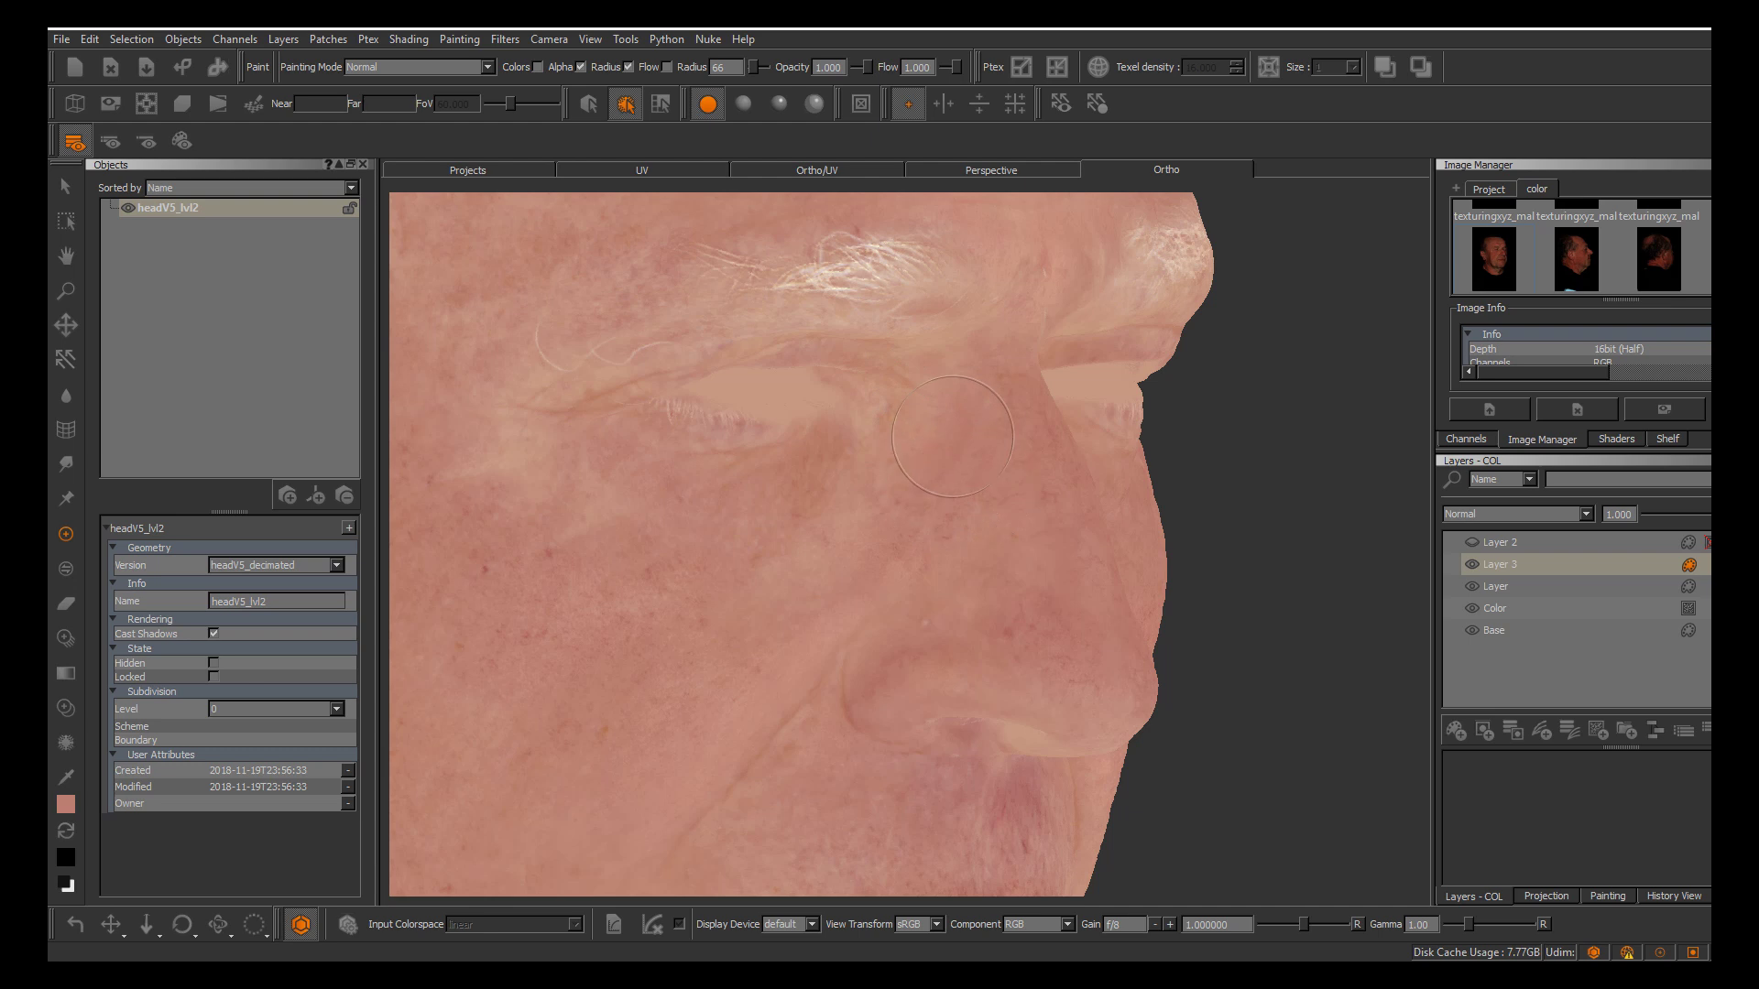
pyautogui.keyDown('ctrl'); pyautogui.click(882, 509); pyautogui.keyUp('ctrl')
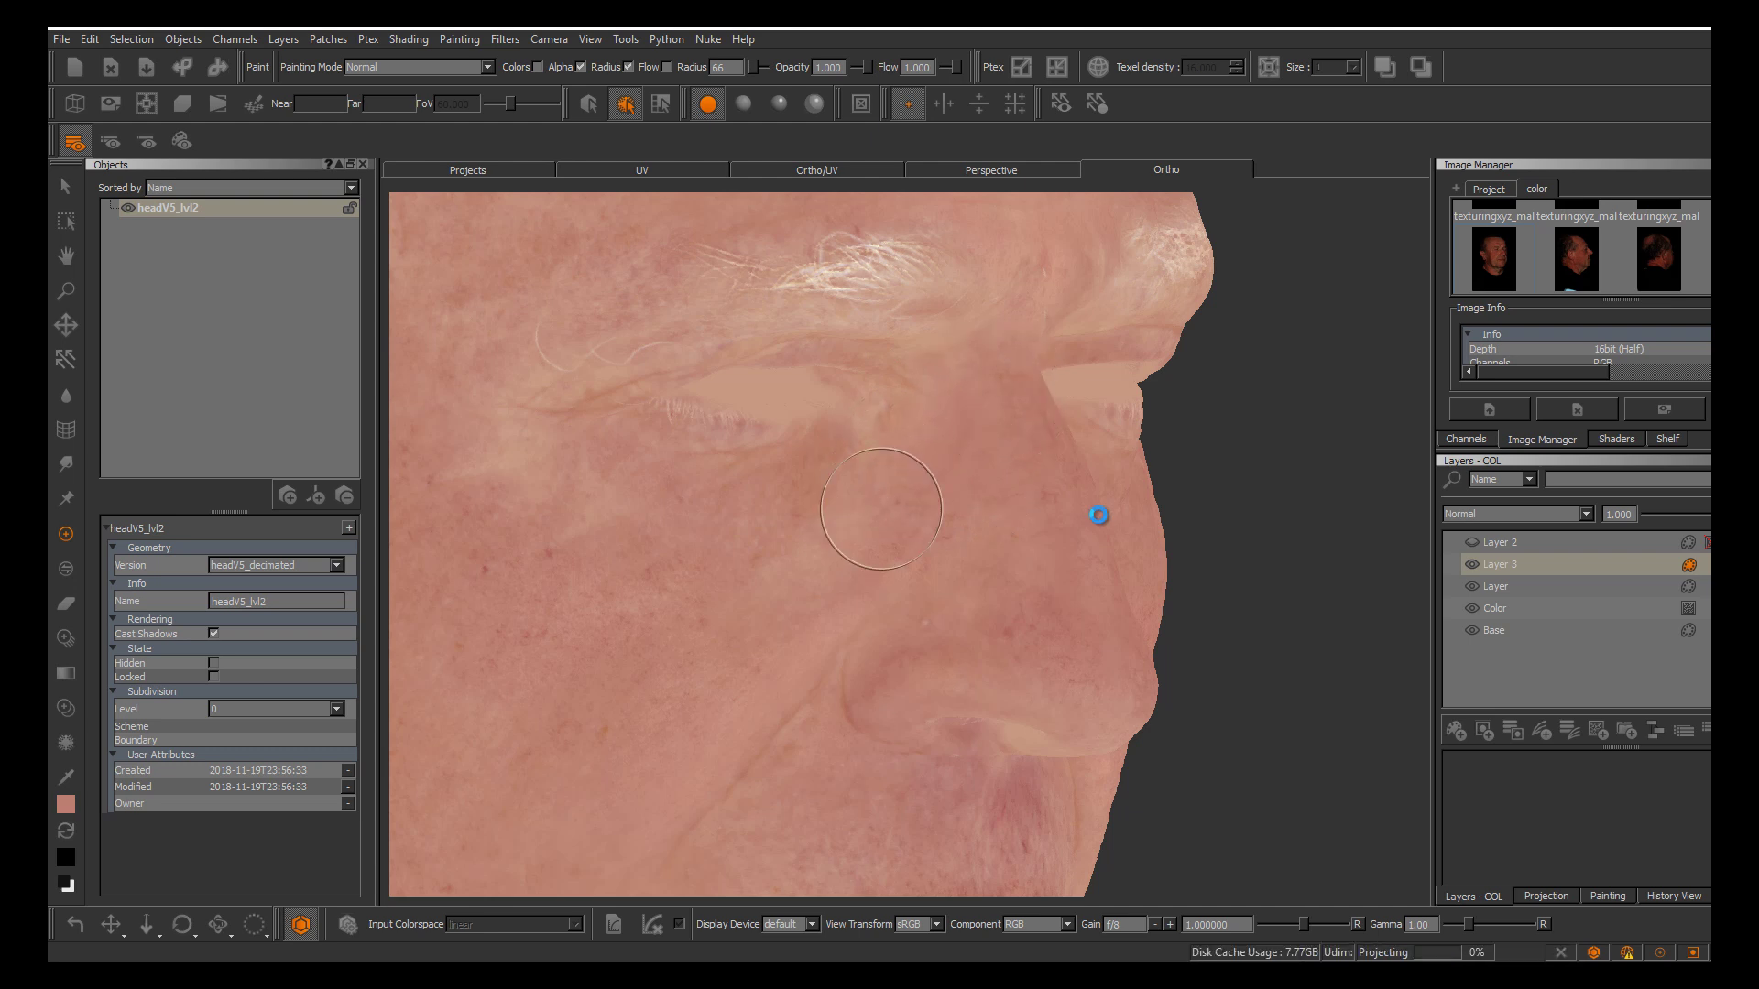
# Switch to basic lighting to check the nose, sample its skin color, and paint and bake a touch-up there
pyautogui.keyDown('alt'); pyautogui.moveTo(910, 515); pyautogui.dragTo(1102, 519); pyautogui.keyUp('alt')
pyautogui.press('F2')
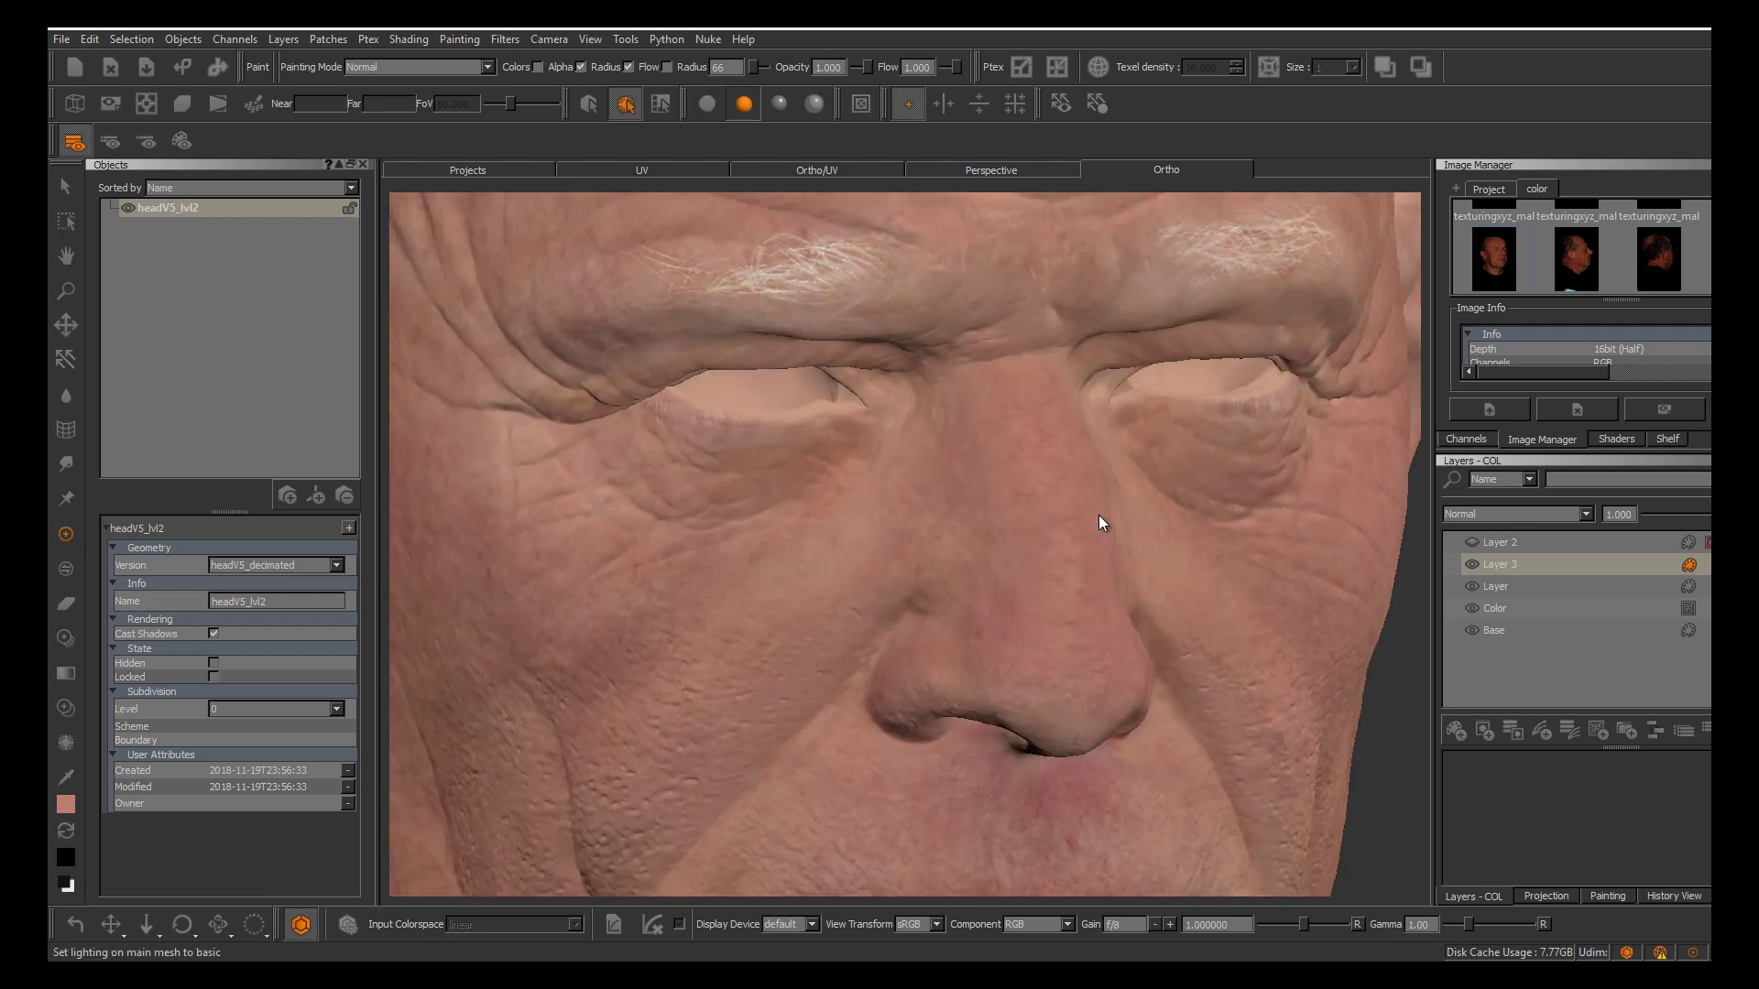
pyautogui.keyDown('alt'); pyautogui.moveTo(1098, 514); pyautogui.dragTo(1035, 514, button='right'); pyautogui.keyUp('alt')
pyautogui.keyDown('alt'); pyautogui.moveTo(1163, 514); pyautogui.dragTo(1099, 514); pyautogui.keyUp('alt')
pyautogui.keyDown('alt'); pyautogui.moveTo(1100, 514); pyautogui.dragTo(1159, 515, button='right'); pyautogui.keyUp('alt')
pyautogui.keyDown('alt'); pyautogui.moveTo(1099, 515); pyautogui.dragTo(1129, 513); pyautogui.keyUp('alt')
pyautogui.keyDown('alt'); pyautogui.moveTo(1099, 514); pyautogui.dragTo(1159, 515, button='right'); pyautogui.keyUp('alt')
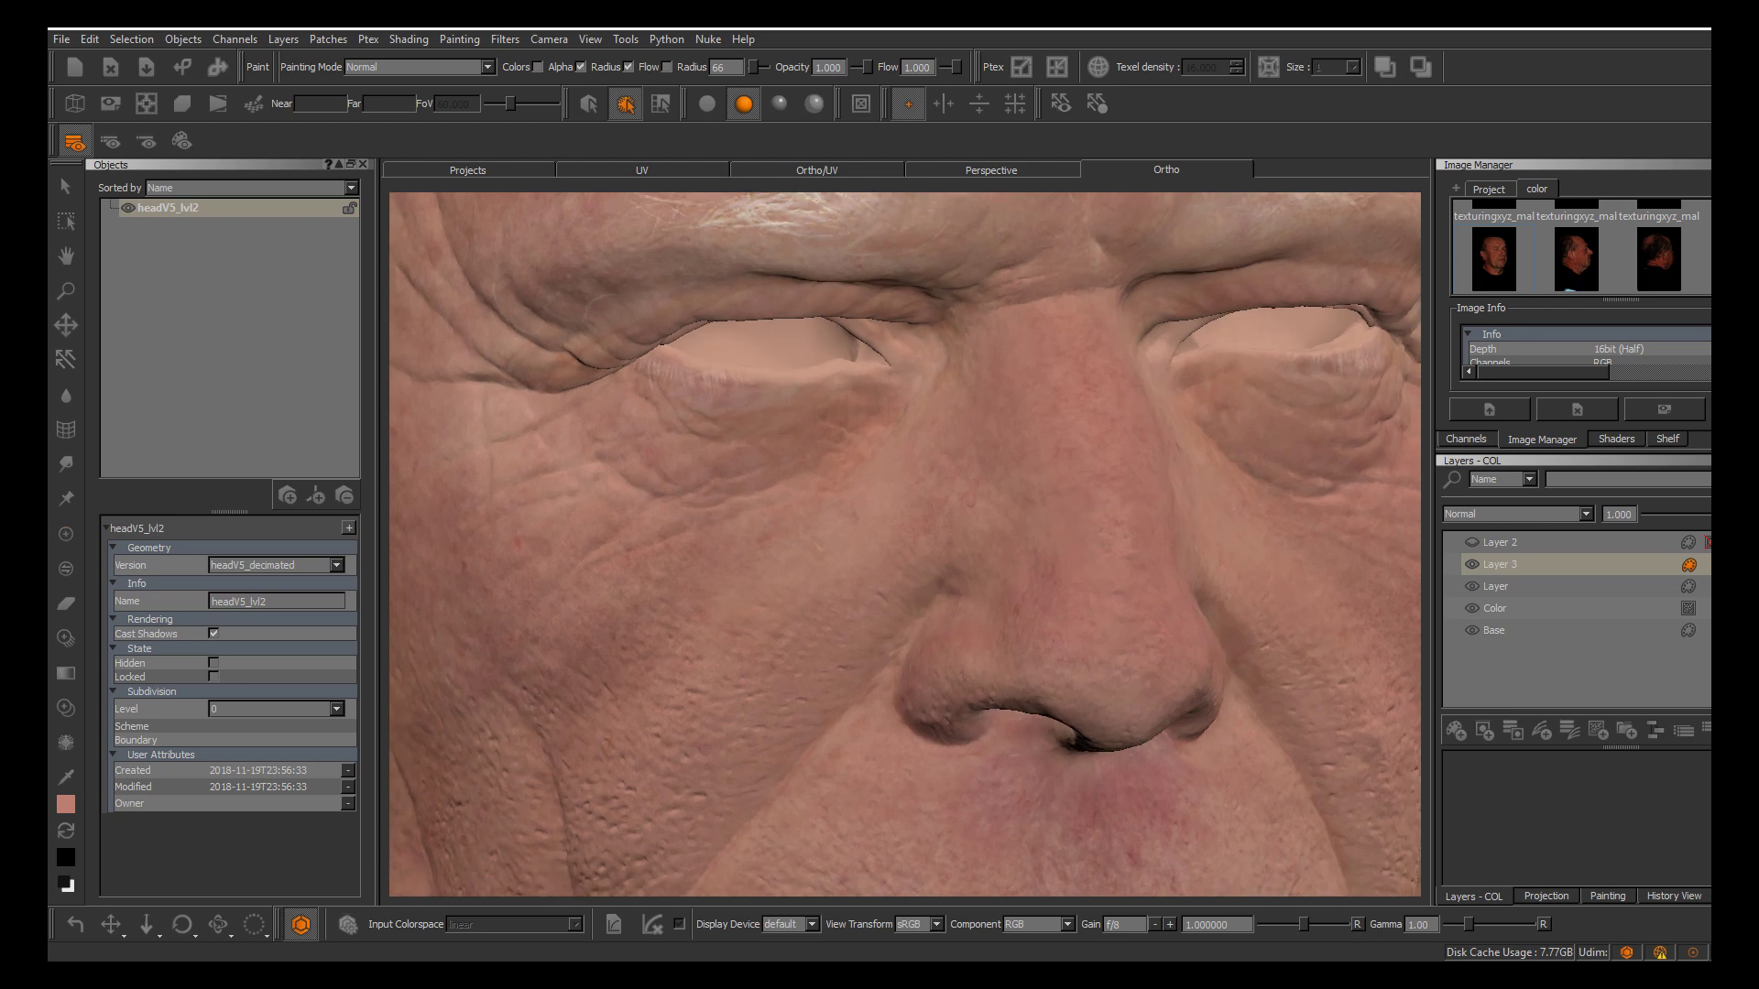
pyautogui.press('c')
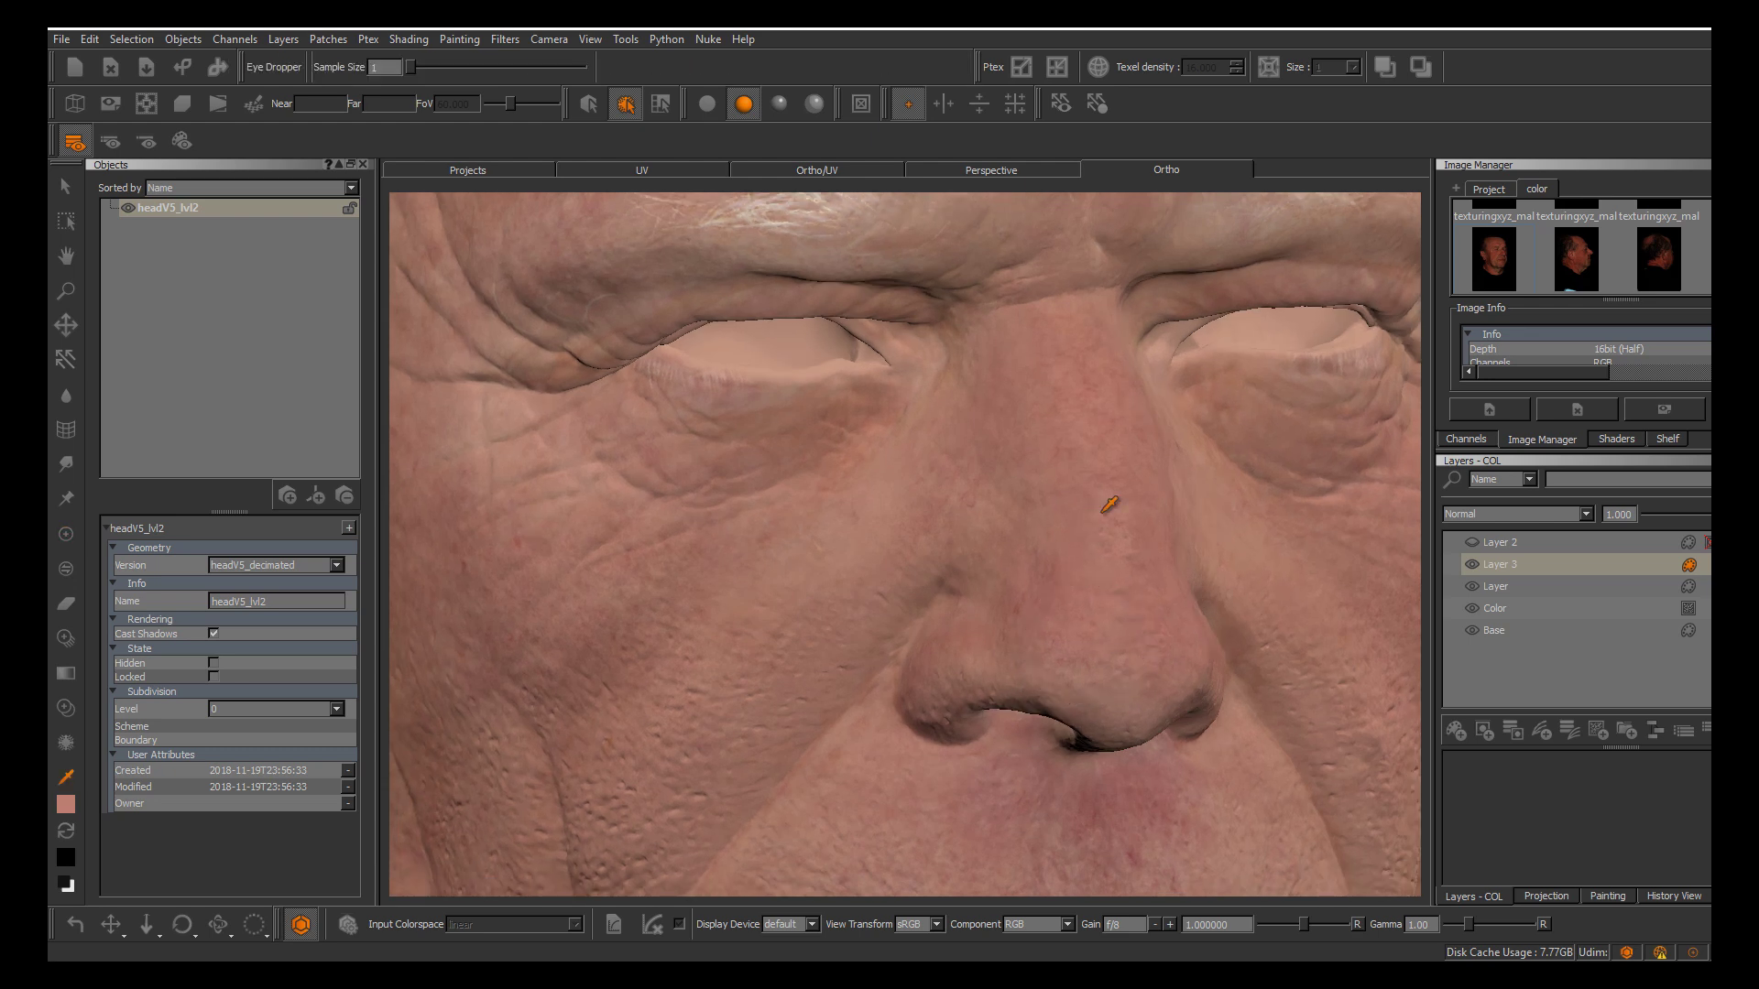
pyautogui.press('p')
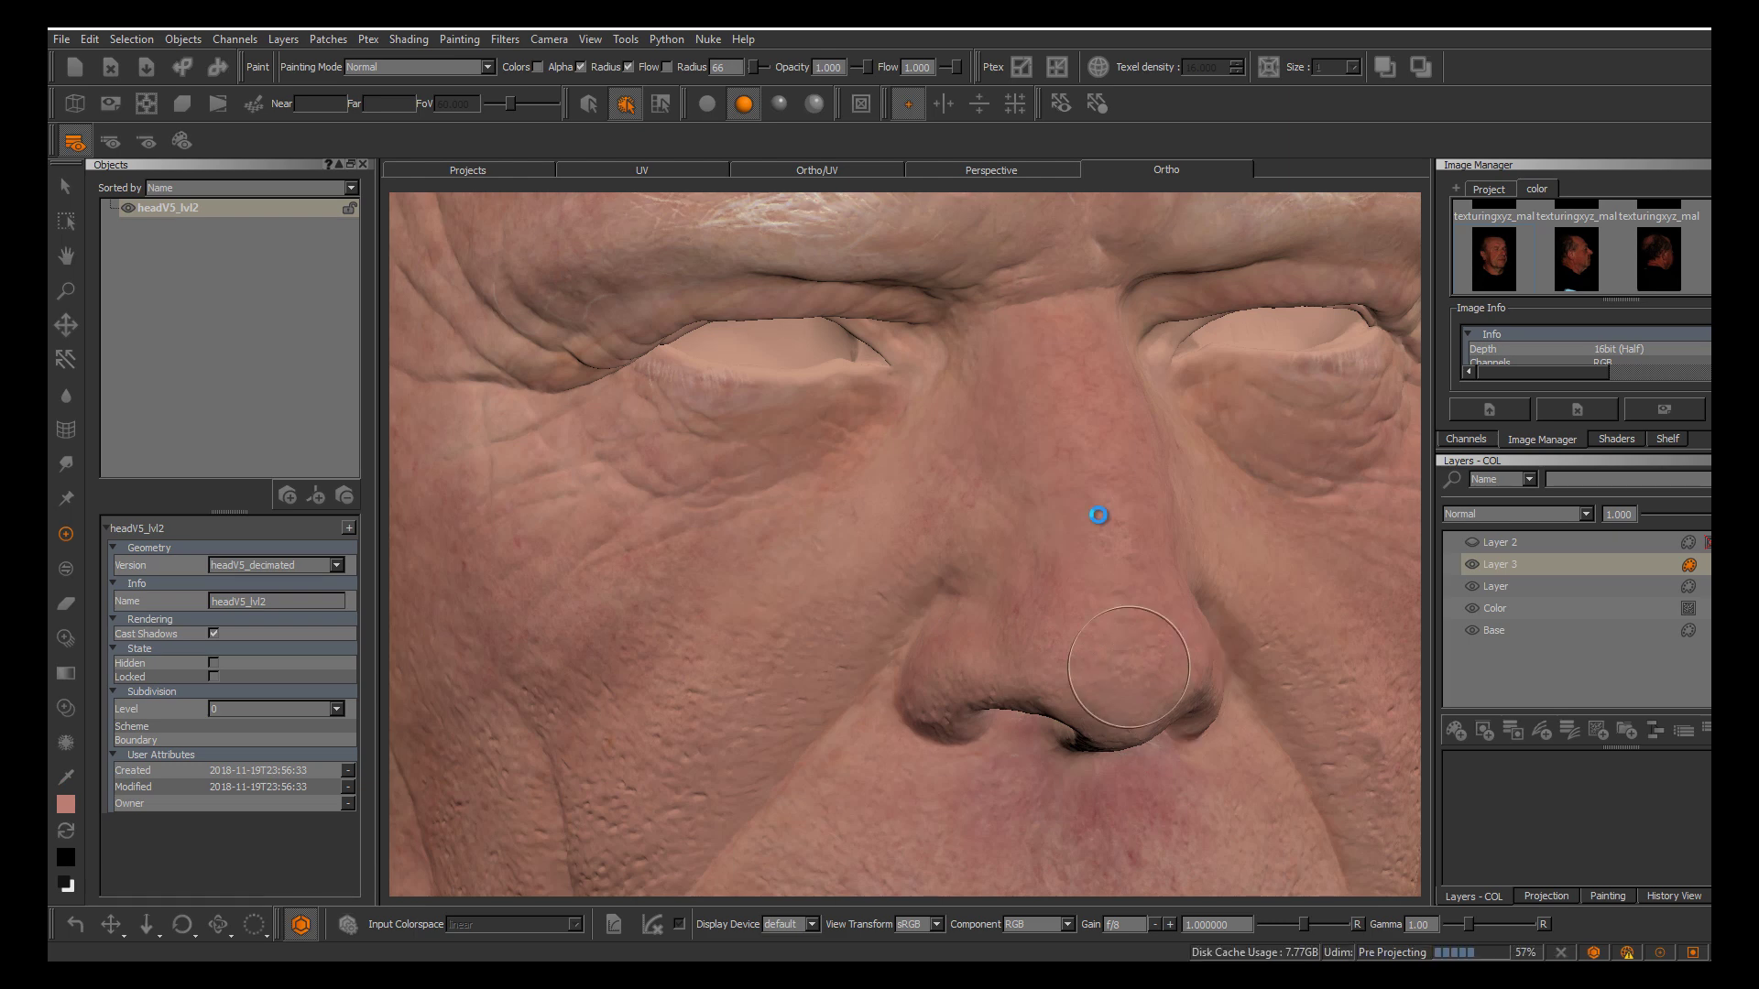
# Add a new paint layer above Layer 3 and set its blend mode to Soft Light
pyautogui.scroll(-6, 1099, 515)
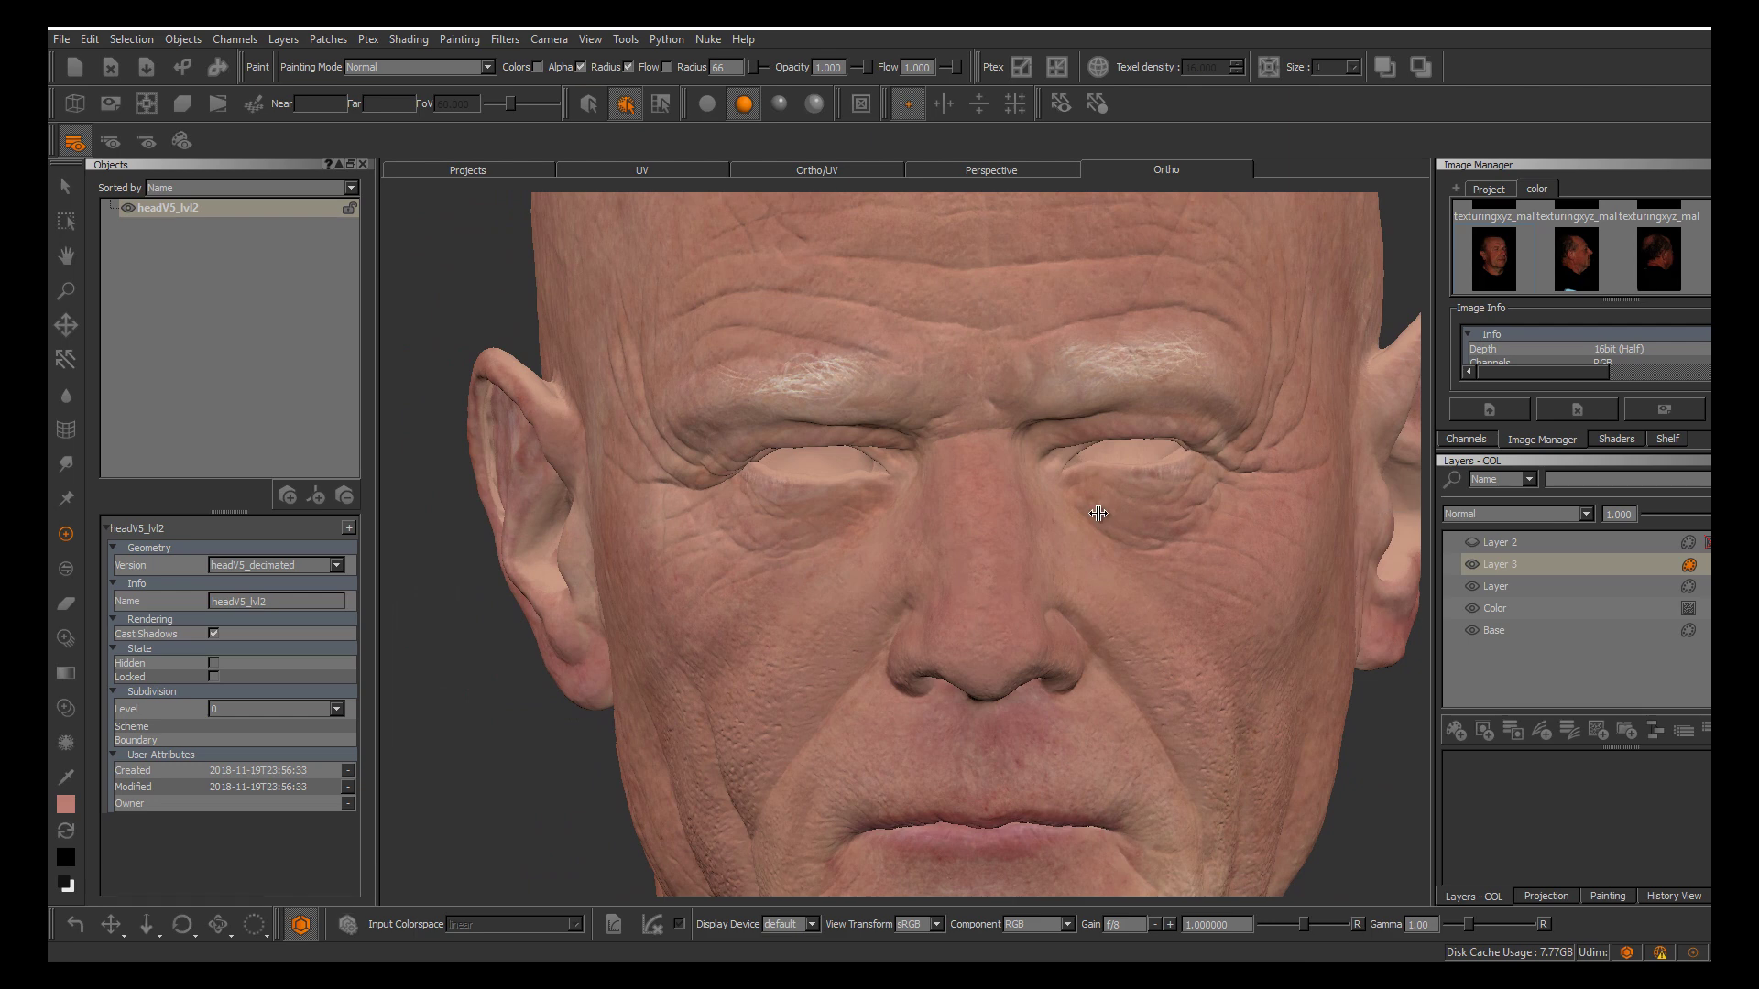
pyautogui.keyDown('alt'); pyautogui.moveTo(1127, 648); pyautogui.dragTo(1032, 540, button='middle'); pyautogui.keyUp('alt')
pyautogui.keyDown('alt'); pyautogui.moveTo(1031, 540); pyautogui.dragTo(1237, 641, button='right'); pyautogui.keyUp('alt')
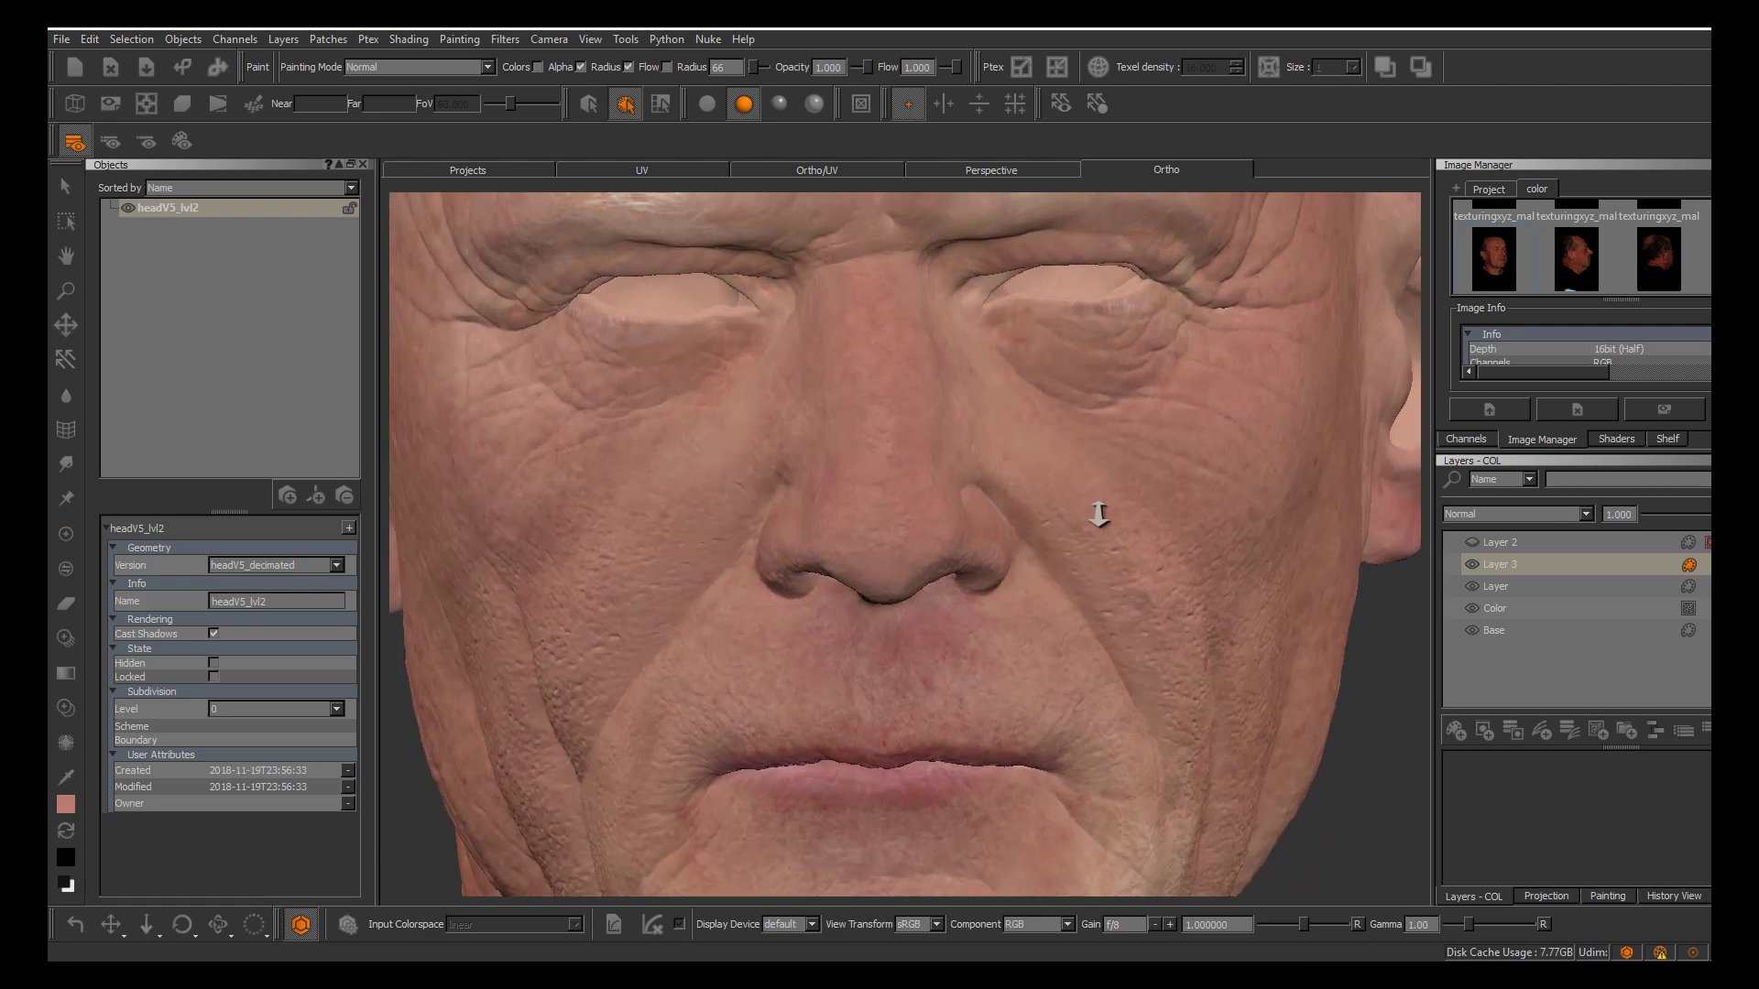
pyautogui.scroll(-3, 1099, 518)
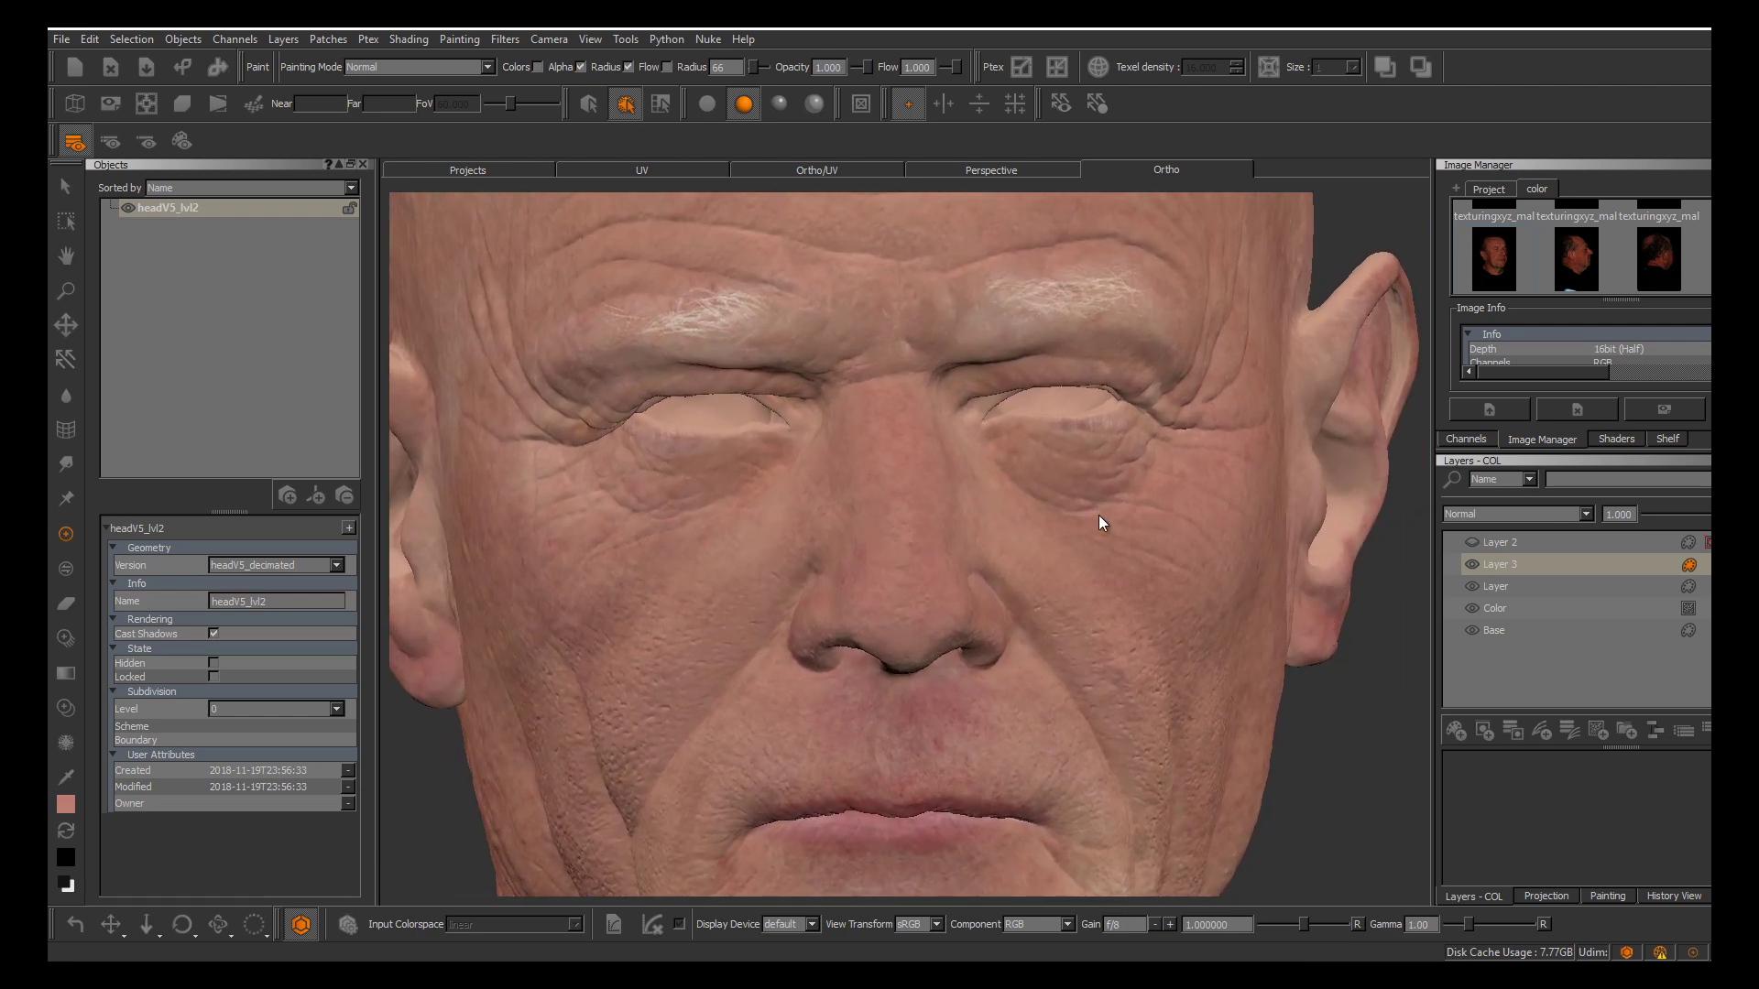
pyautogui.click(1456, 730)
pyautogui.click(1518, 514)
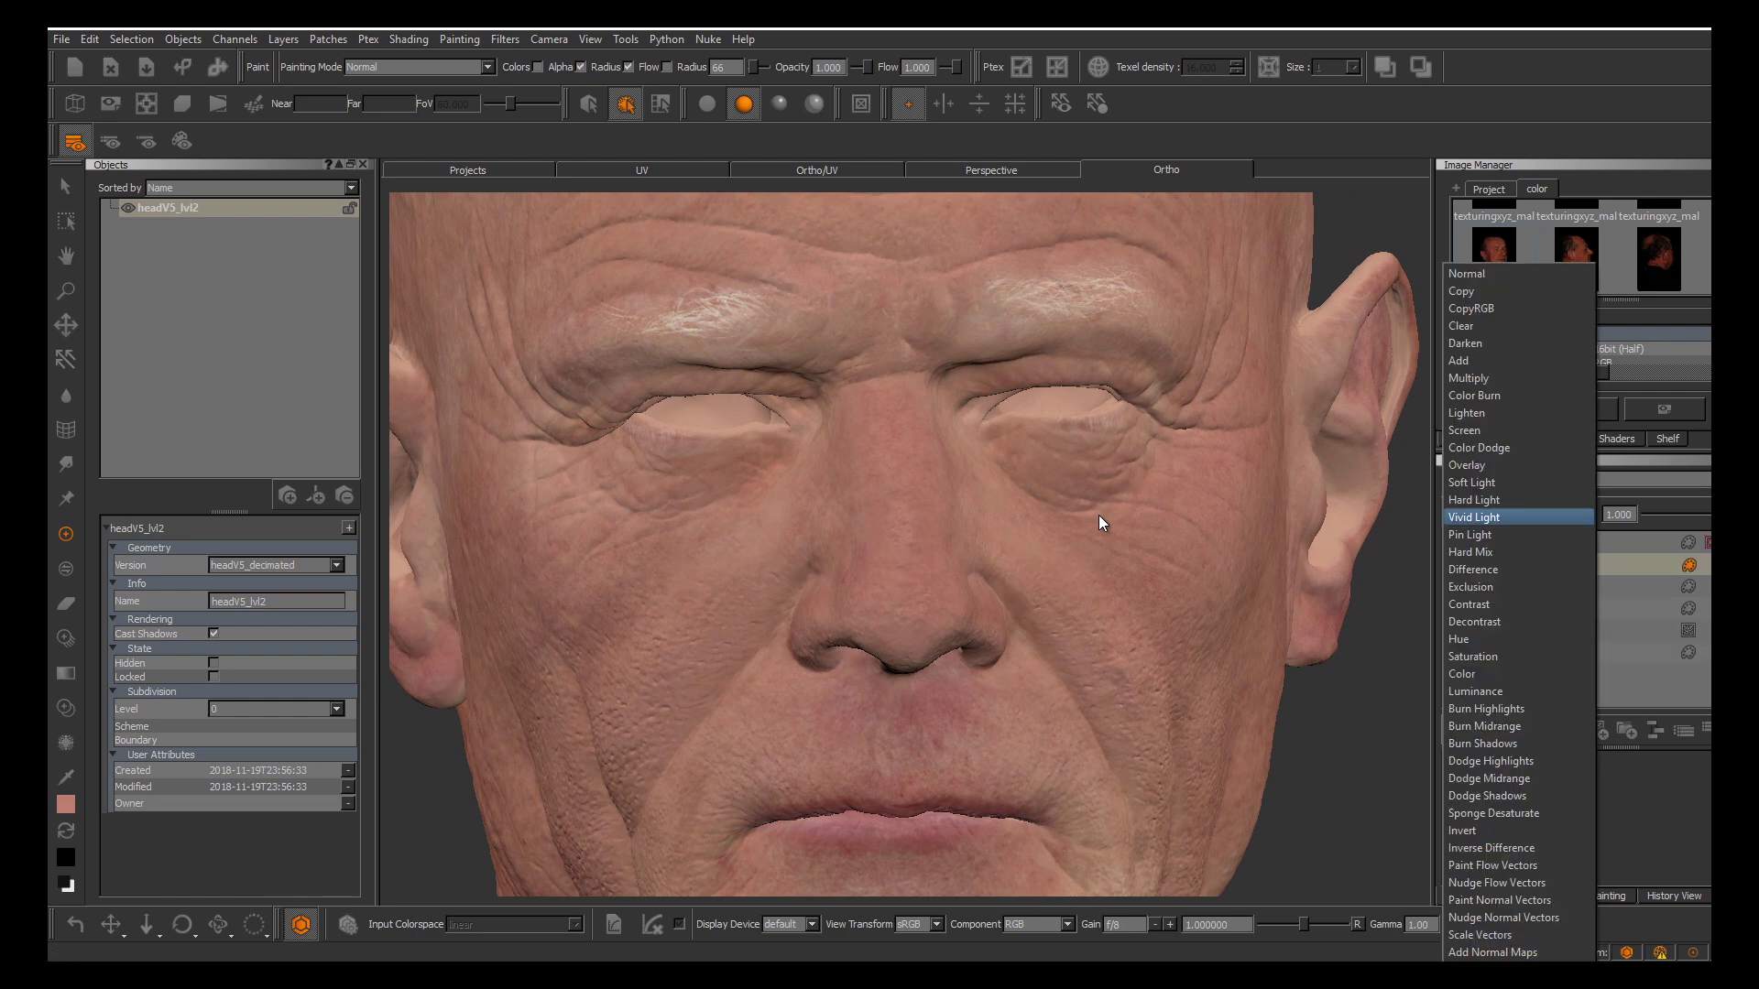
pyautogui.press('Return')
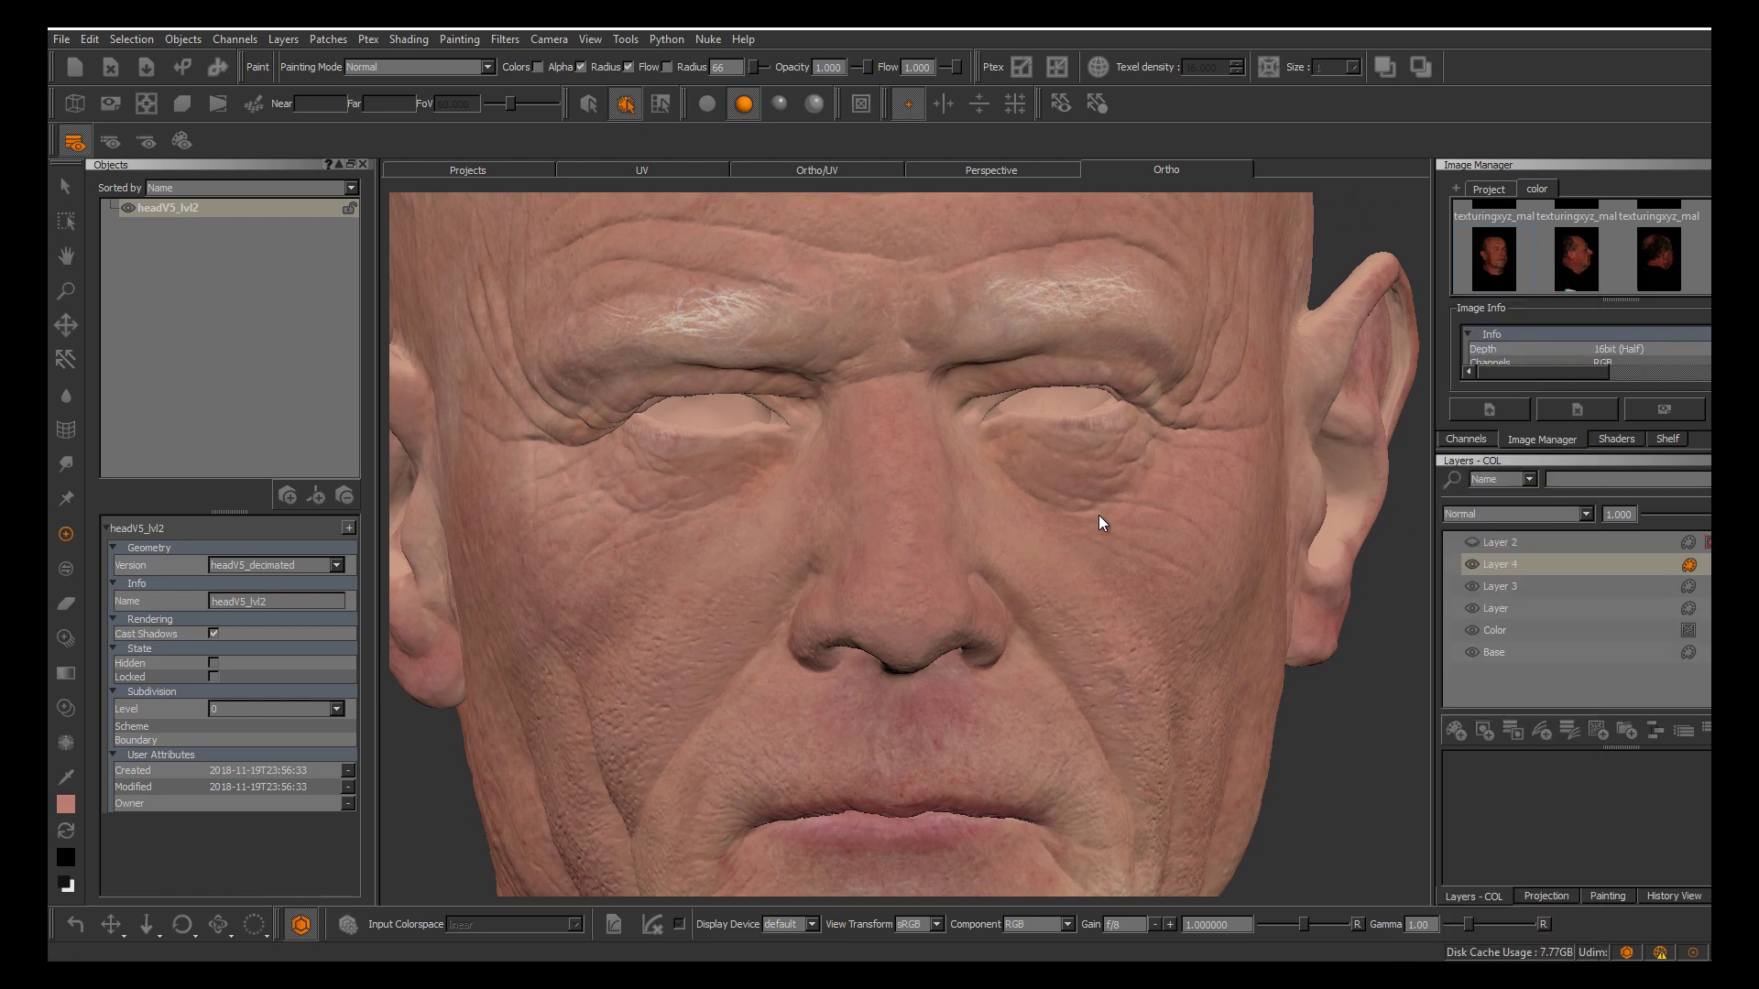
# Return the viewport to flat lighting, frame the face, and enlarge the brush radius to 176
pyautogui.click(707, 104)
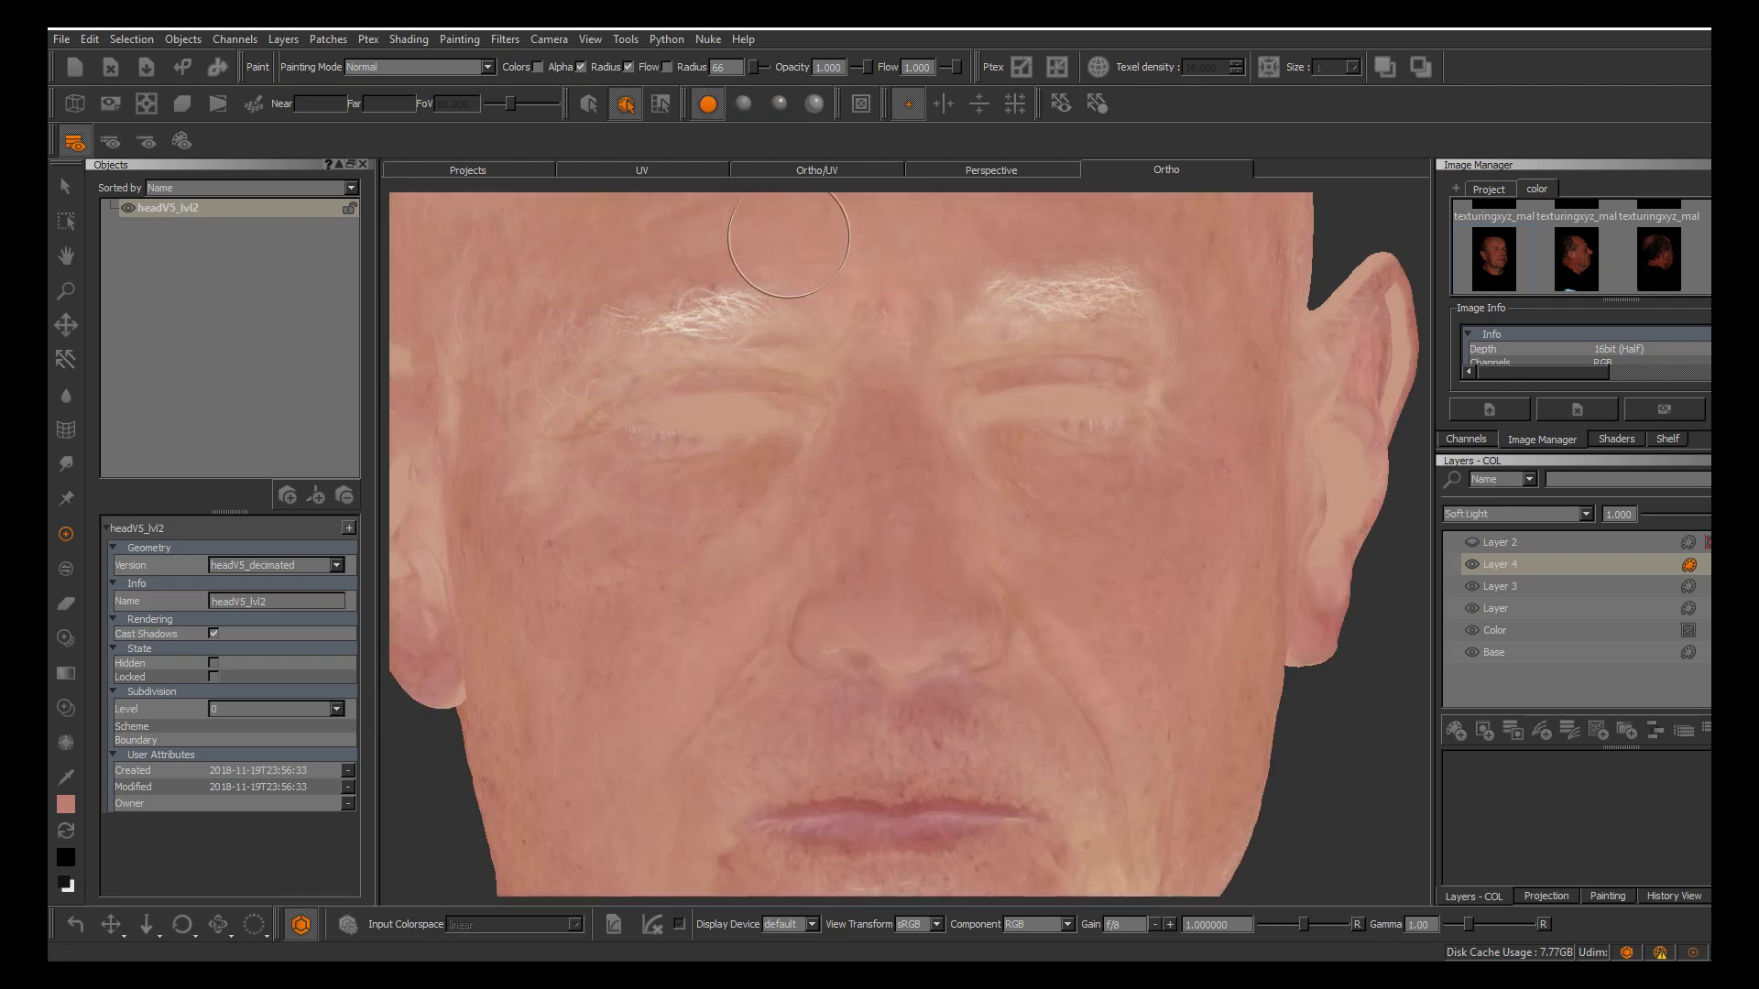
pyautogui.keyDown('alt'); pyautogui.moveTo(976, 555); pyautogui.dragTo(1073, 523, button='middle'); pyautogui.keyUp('alt')
pyautogui.moveTo(979, 579); pyautogui.dragTo(1099, 516)
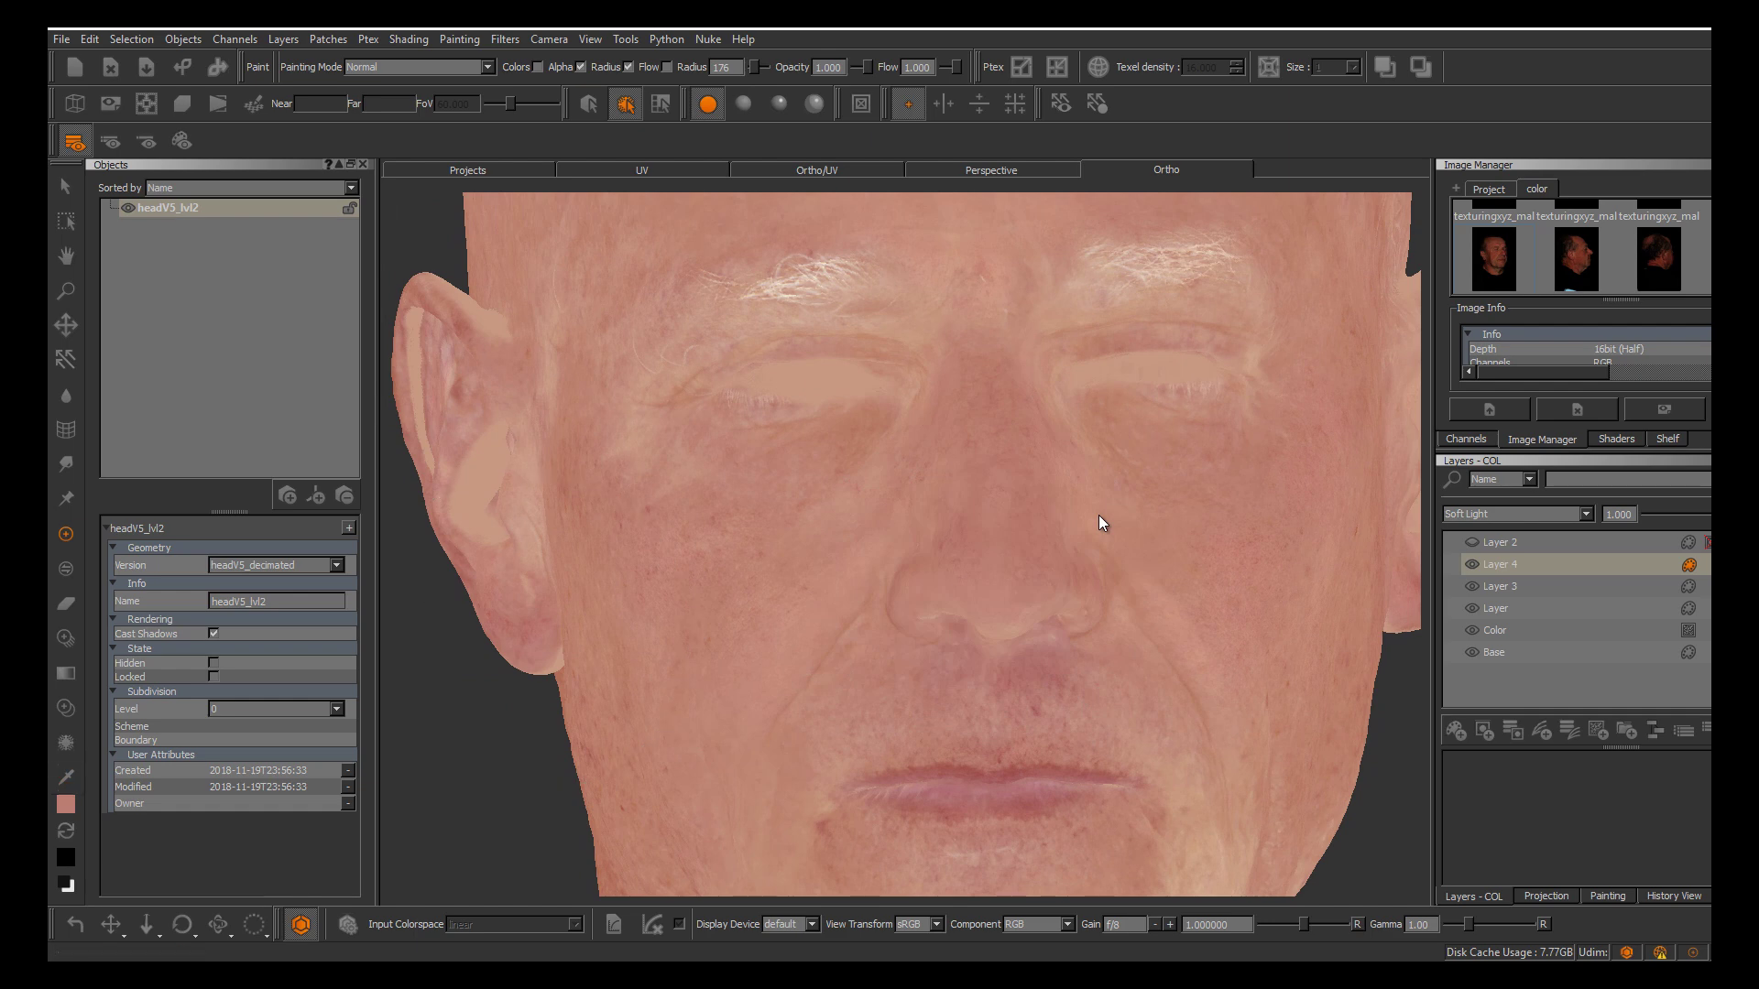
# Pick a muted red as the paint color for the Soft Light layer
pyautogui.press('h')
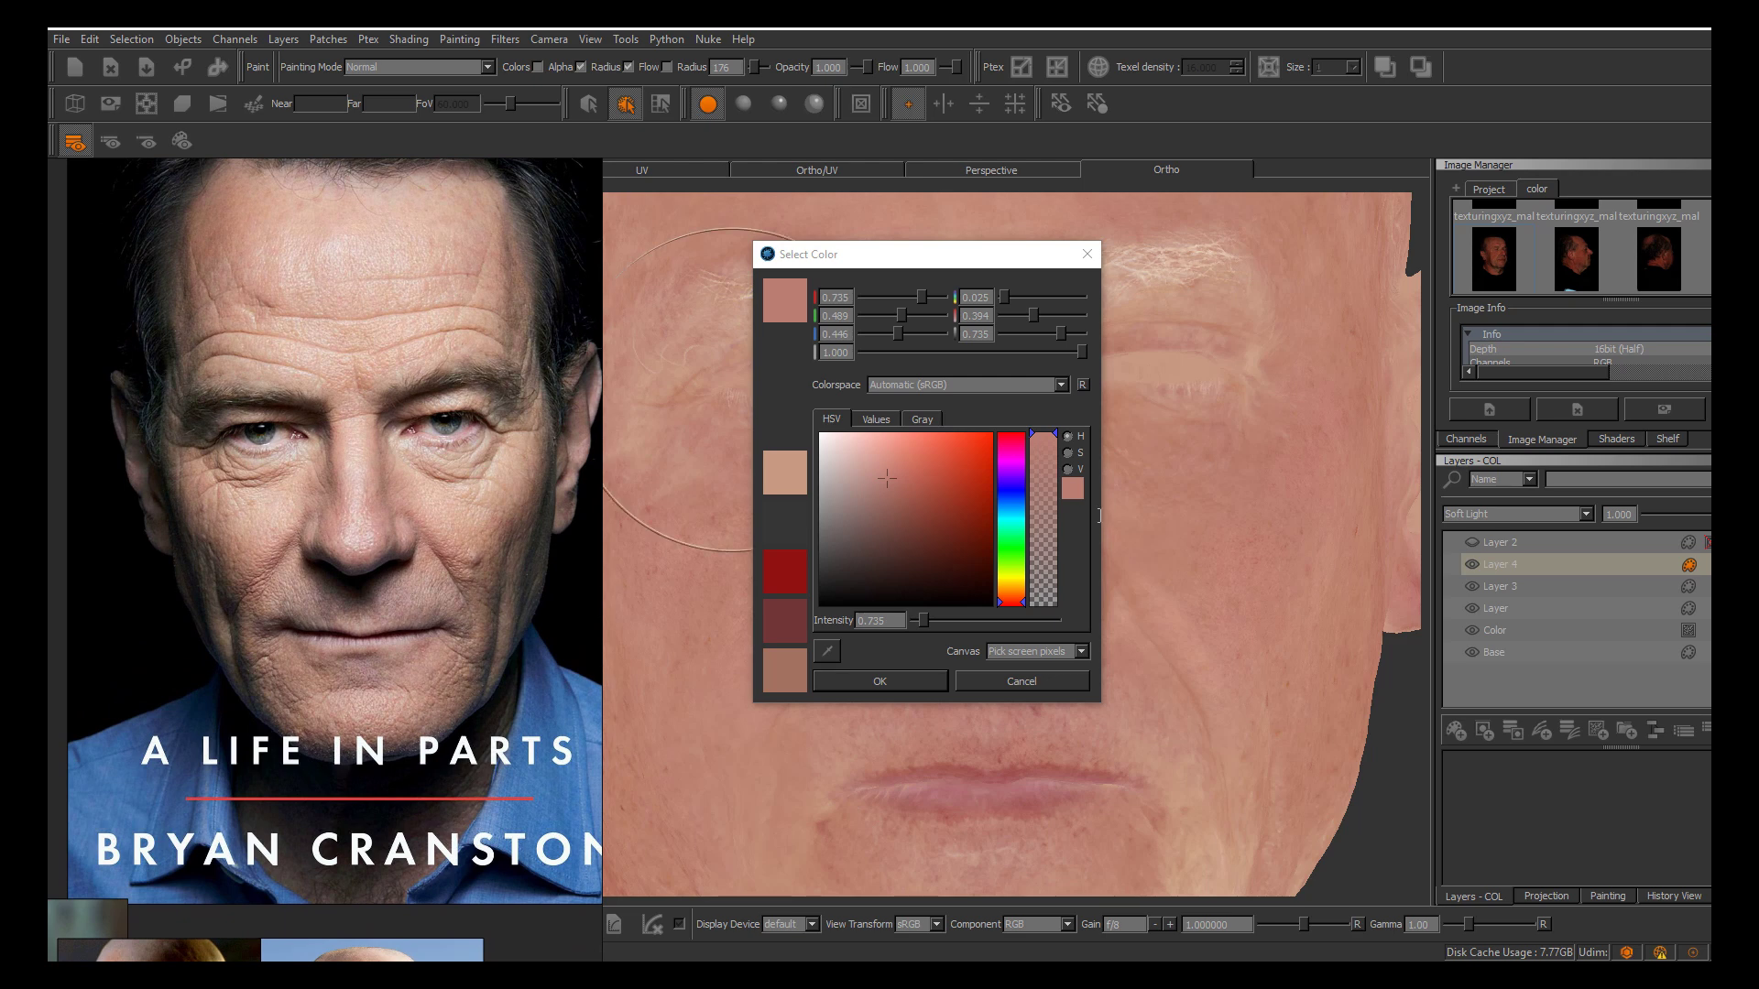
pyautogui.moveTo(927, 258); pyautogui.dragTo(1327, 303)
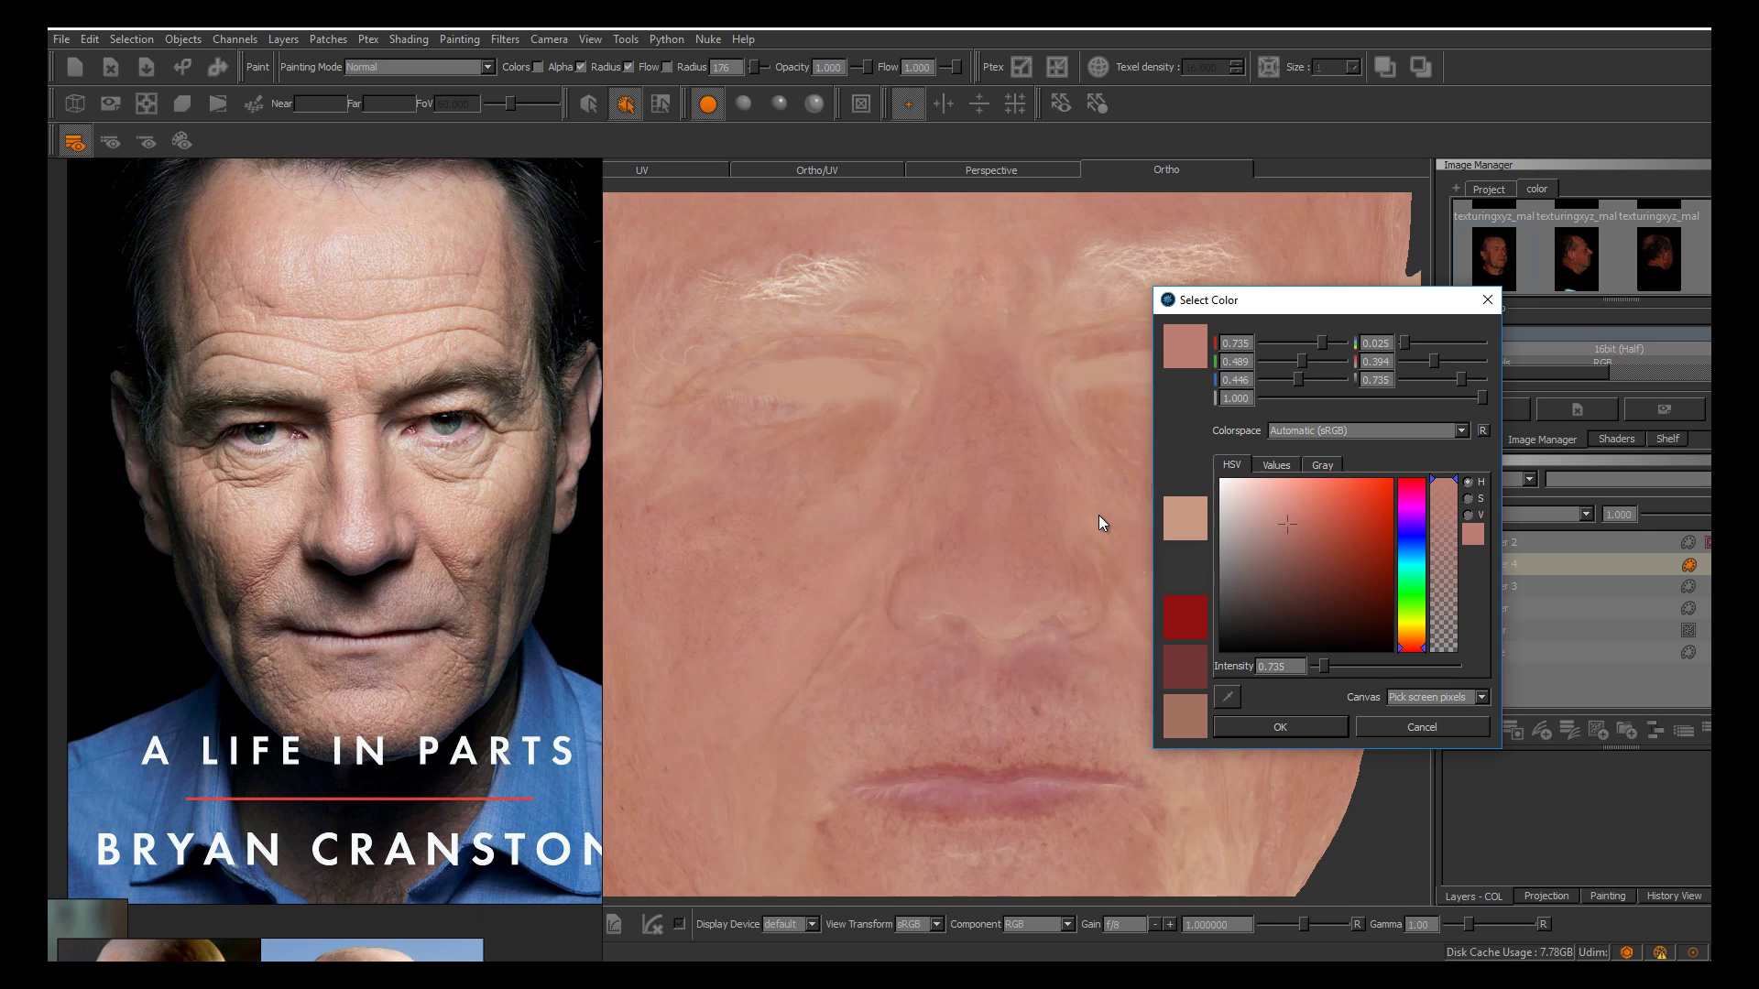
pyautogui.click(1347, 540)
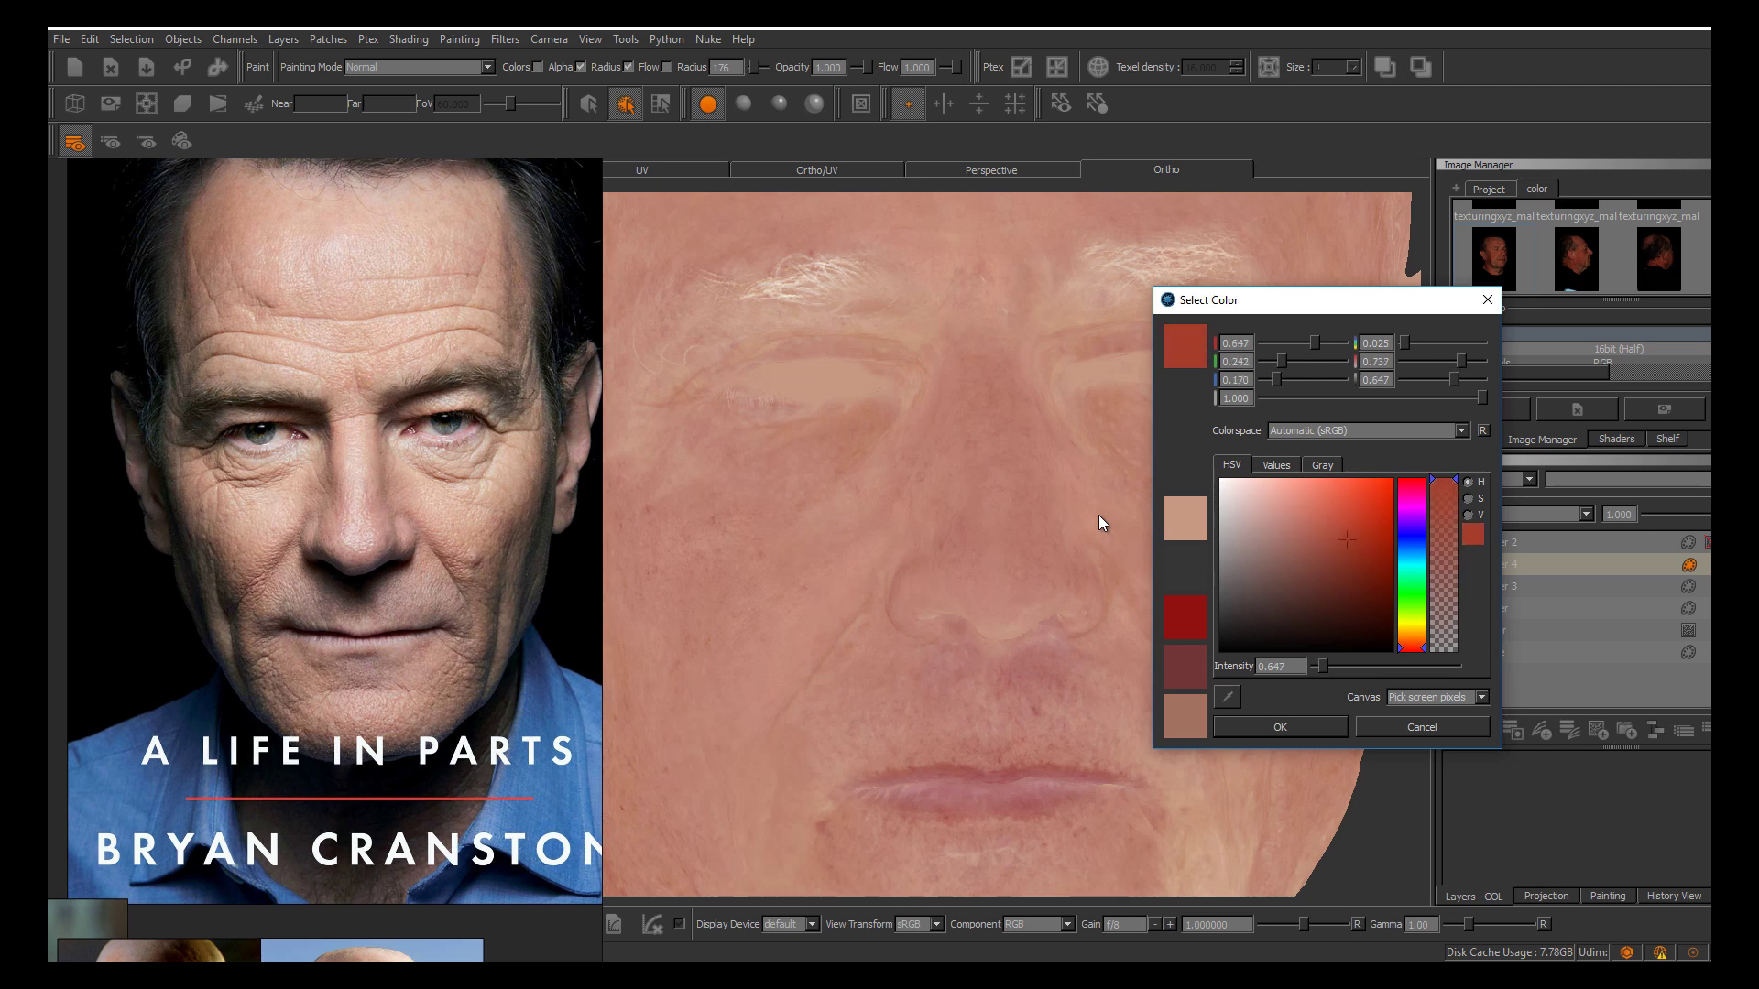
pyautogui.click(1412, 479)
pyautogui.moveTo(1347, 541); pyautogui.dragTo(1339, 545)
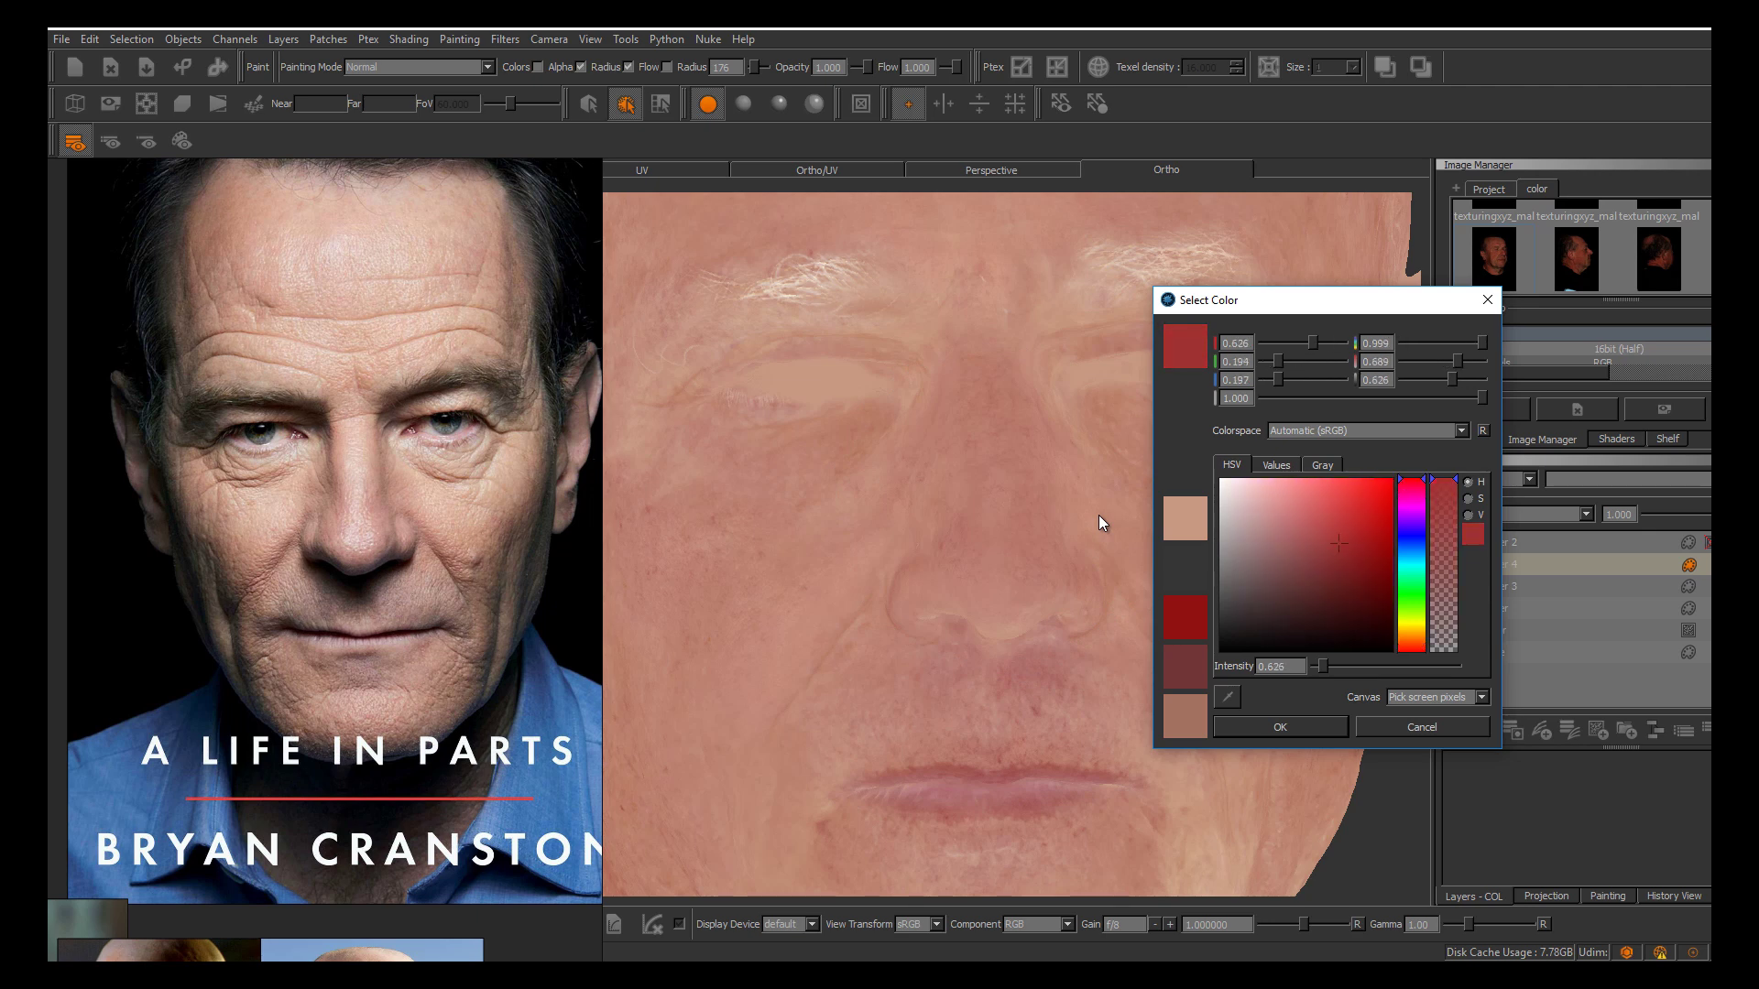
# Try painting the nose tip red on the Soft Light layer with darker shades, and undo the strokes
pyautogui.moveTo(1022, 528); pyautogui.dragTo(997, 579)
pyautogui.moveTo(1342, 530)
pyautogui.mouseDown()
pyautogui.moveTo(1366, 589)
pyautogui.moveTo(1344, 579)
pyautogui.mouseUp()
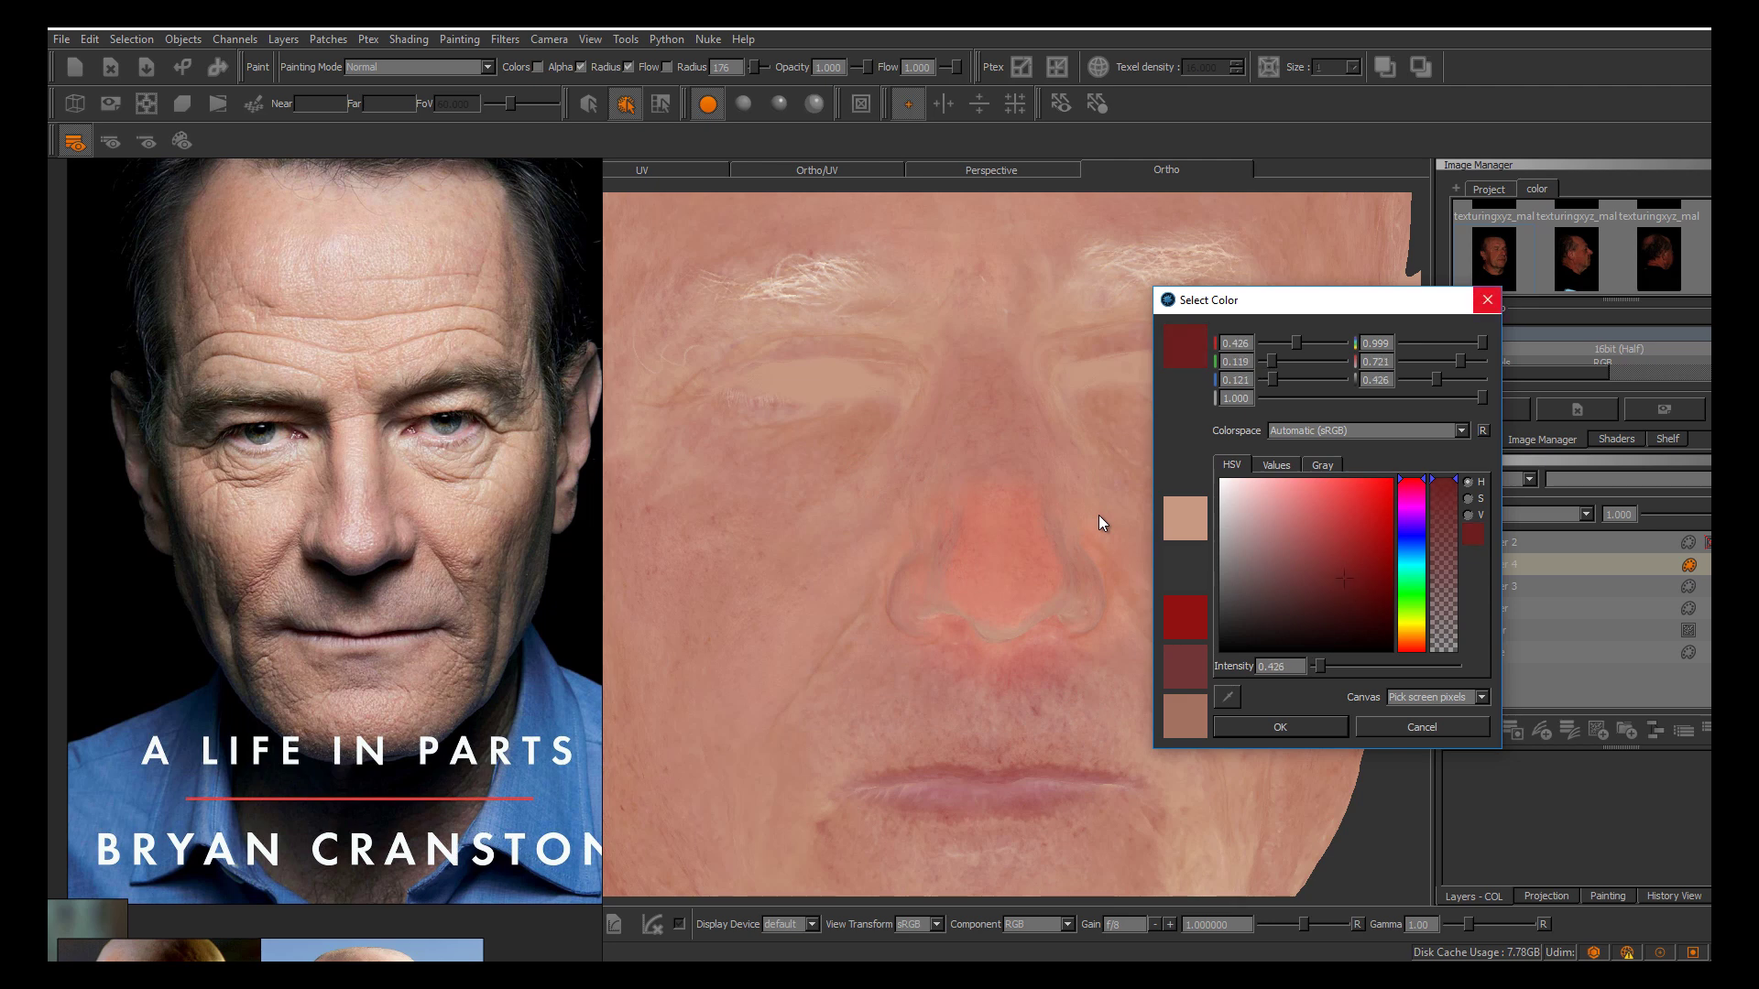
pyautogui.press('Return')
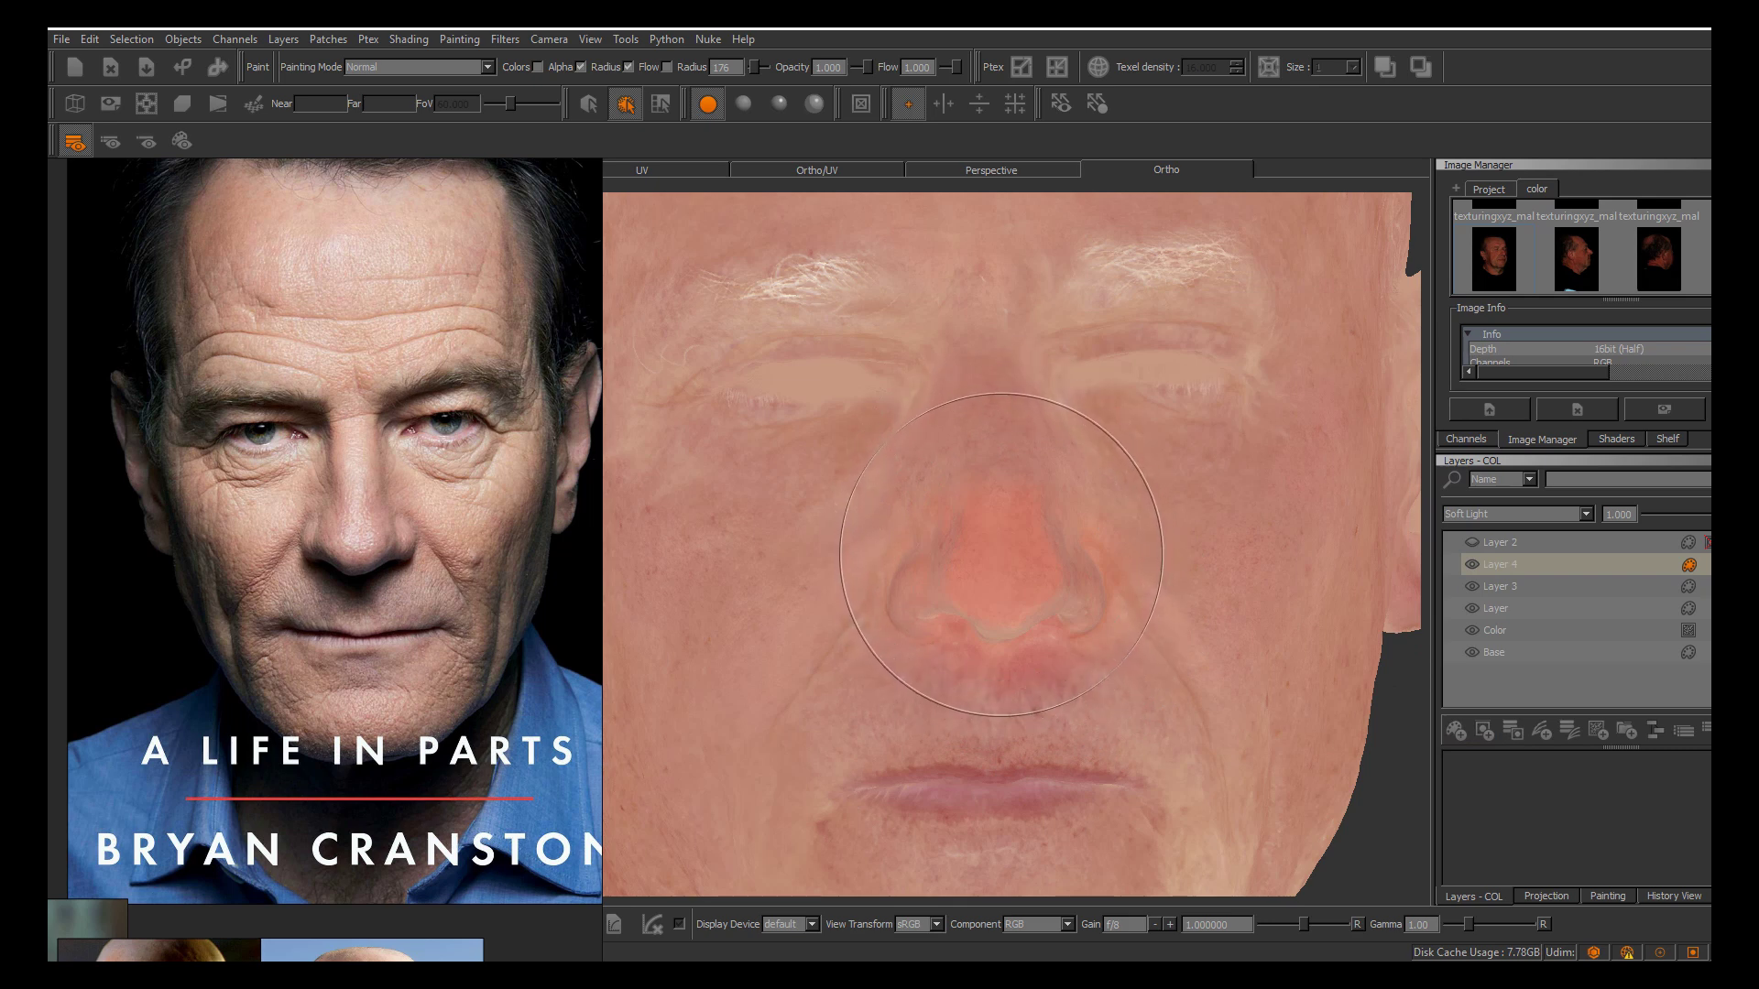
pyautogui.press('b')
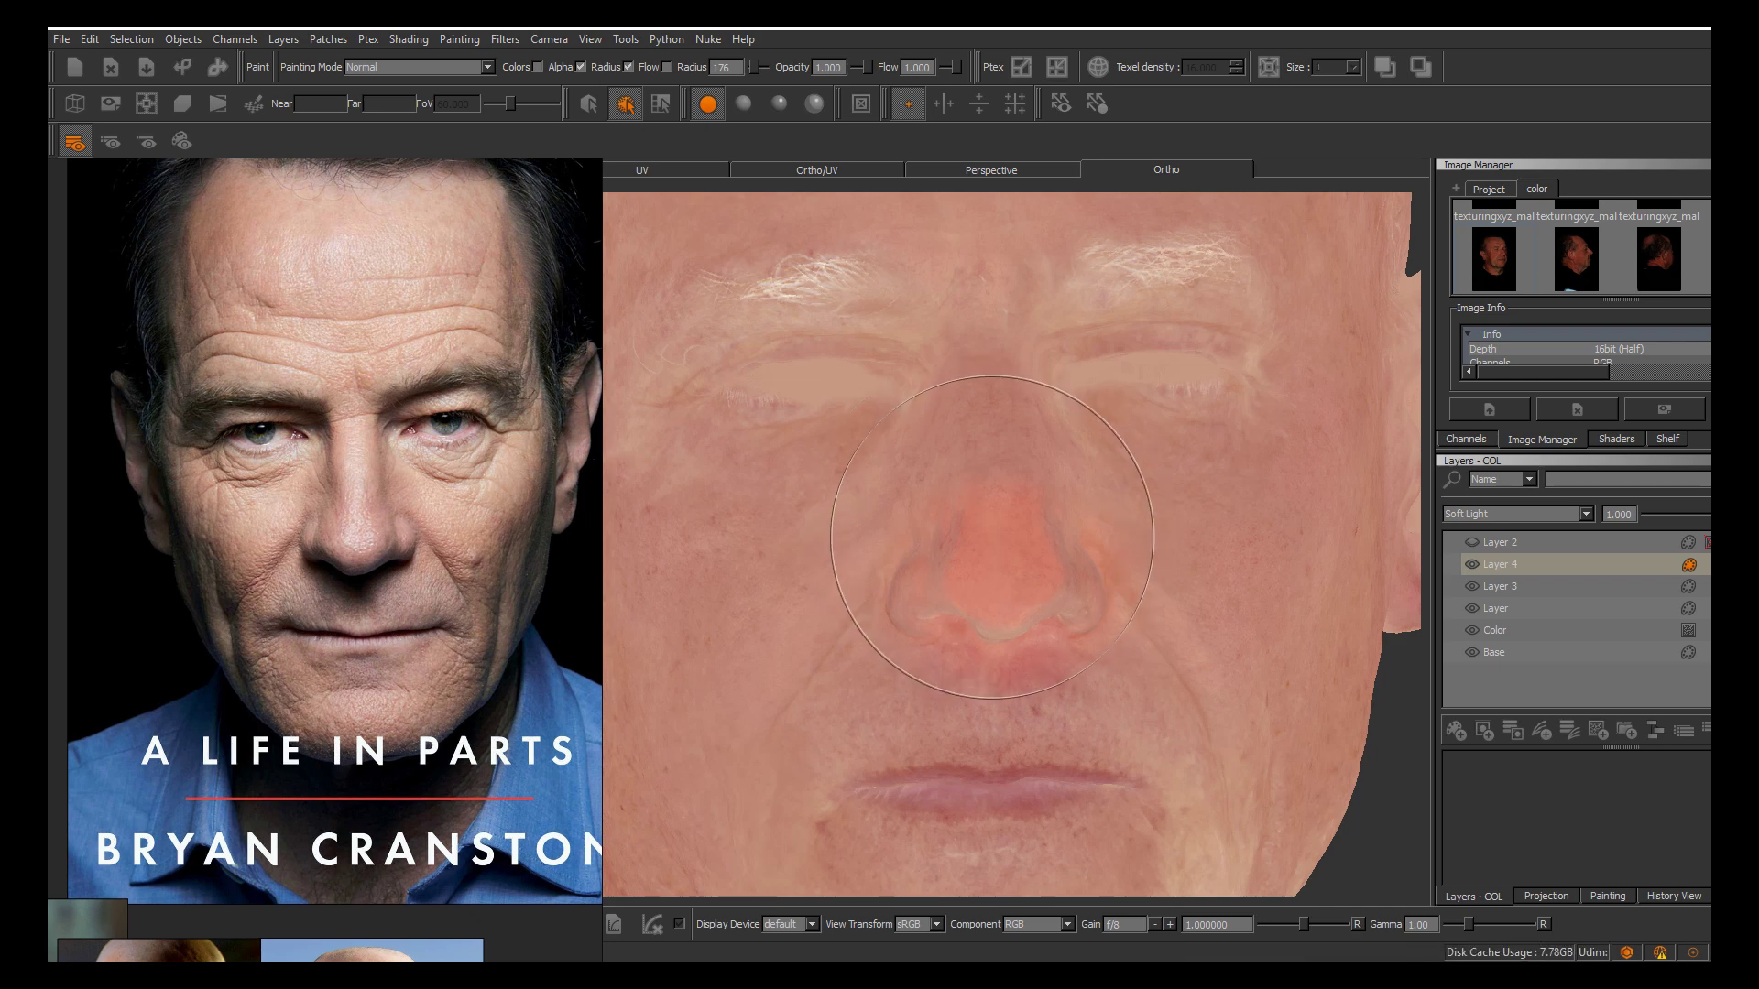
pyautogui.moveTo(1035, 518); pyautogui.dragTo(949, 528, button='middle')
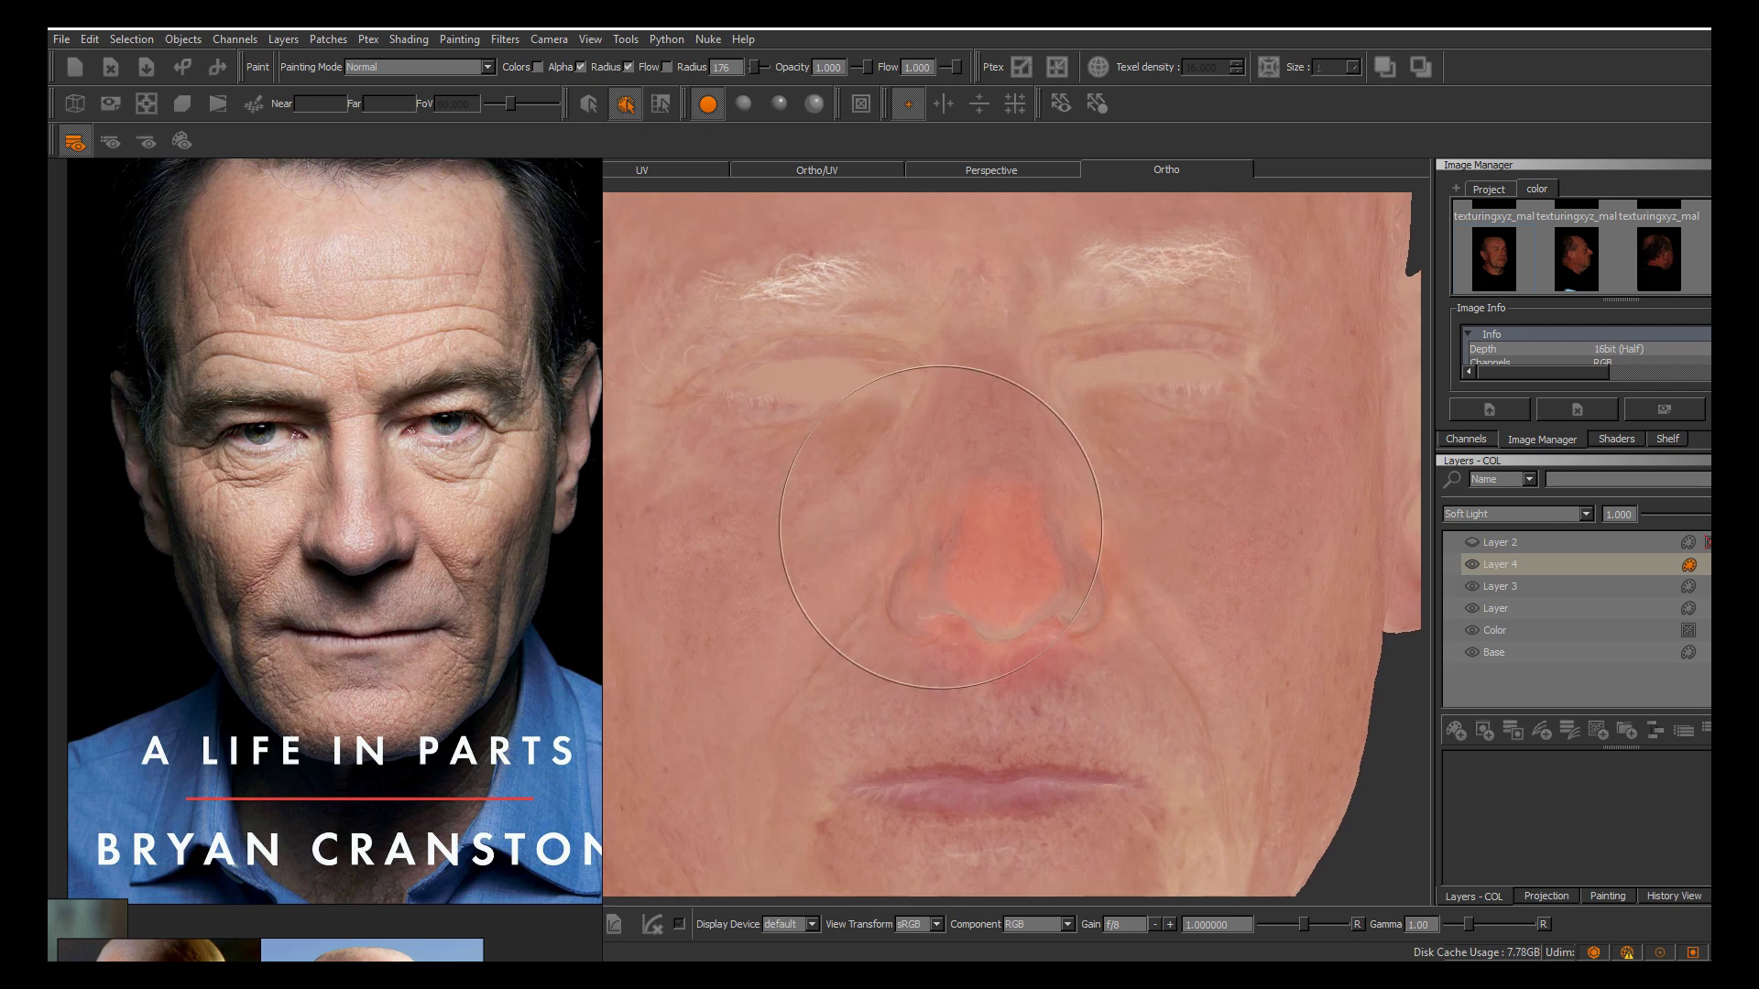
pyautogui.hotkey('ctrl', 'z')
pyautogui.hotkey('ctrl', 'z')
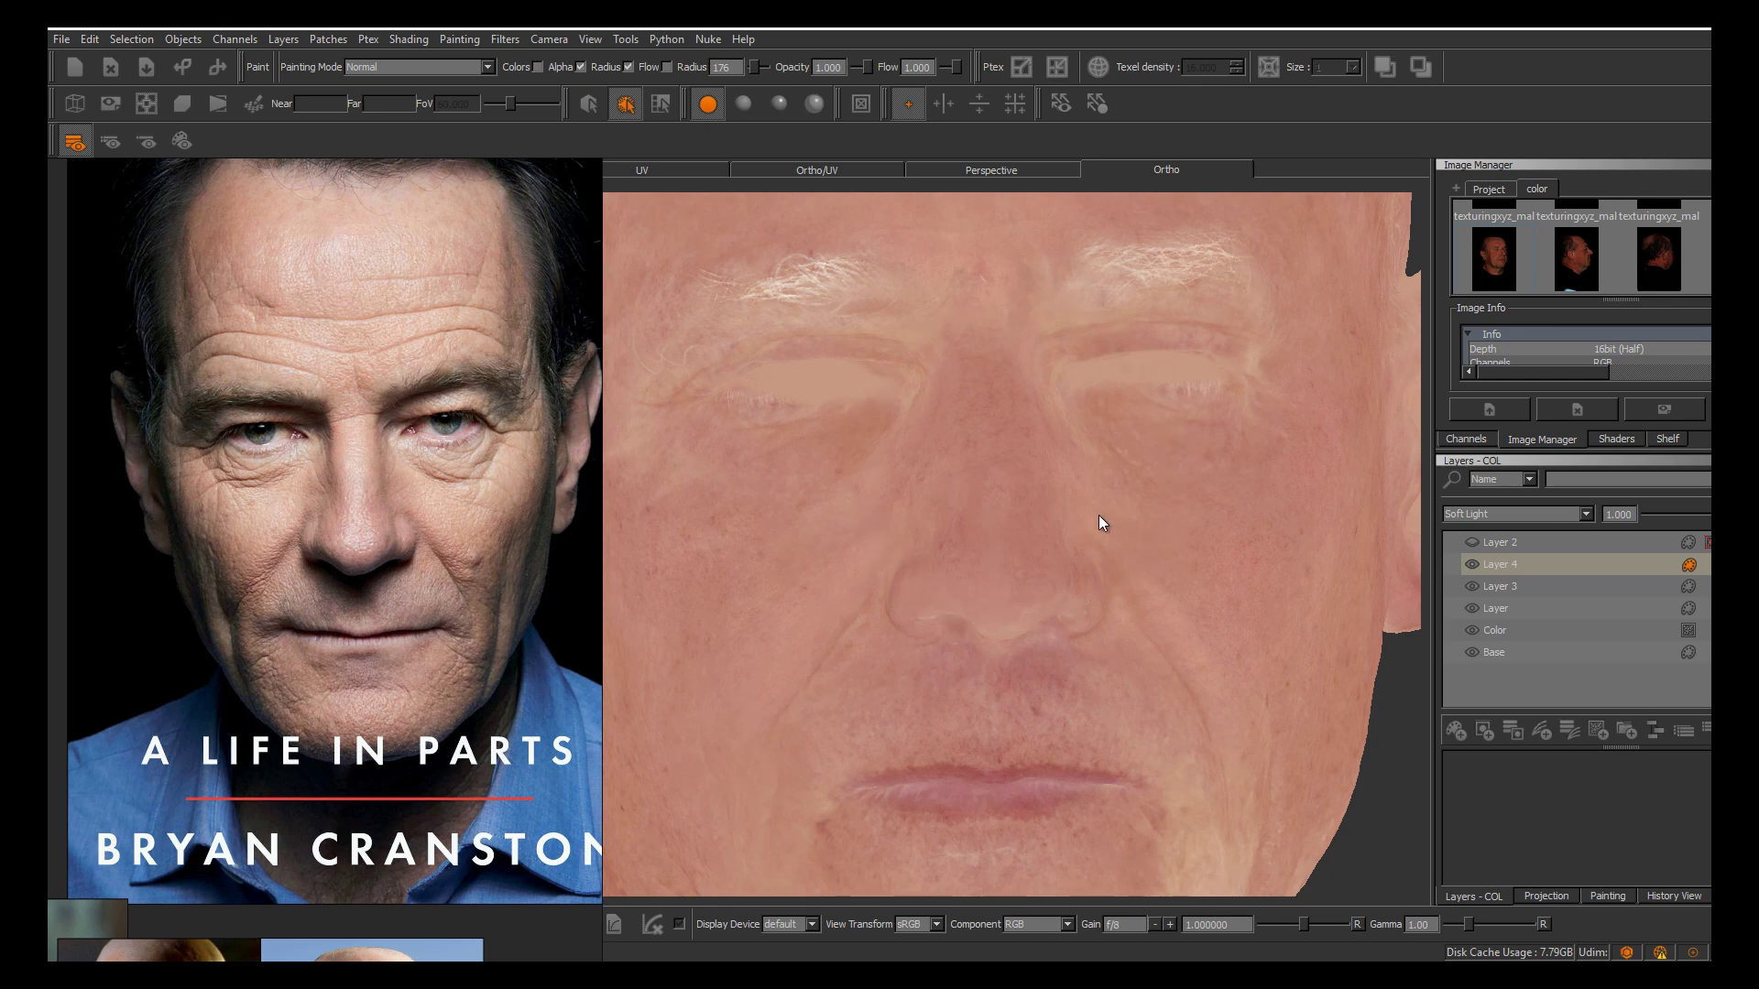
pyautogui.click(1546, 897)
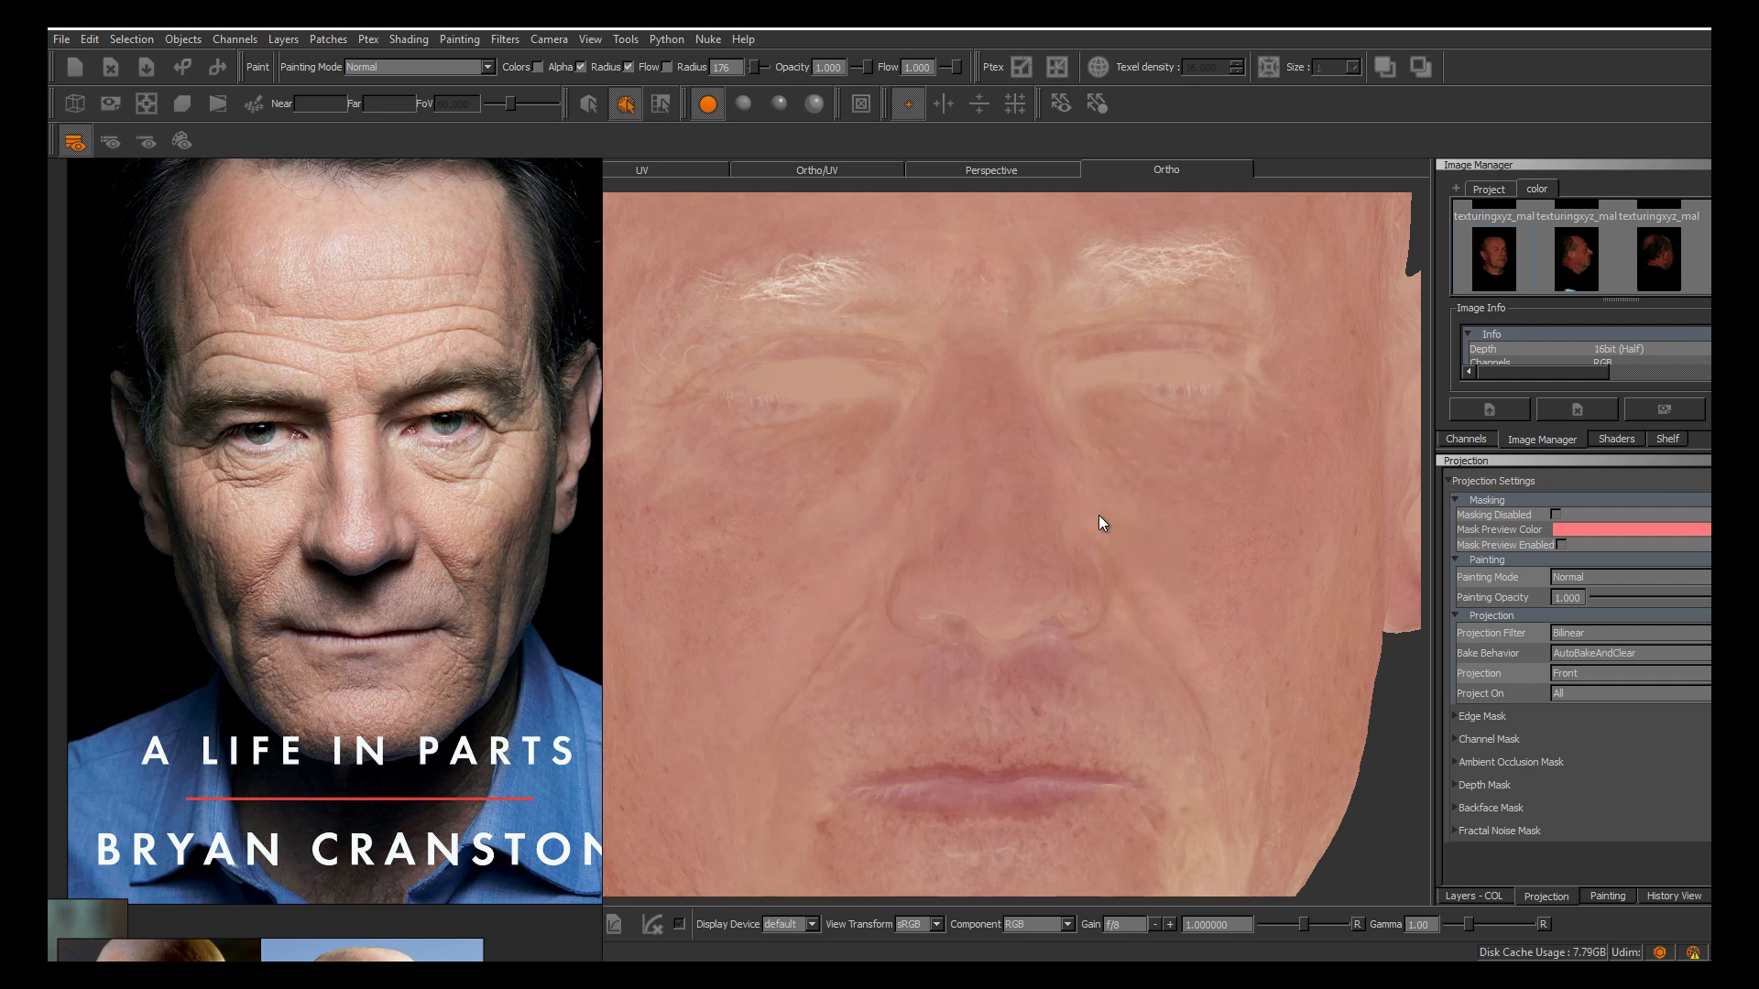
pyautogui.click(1473, 896)
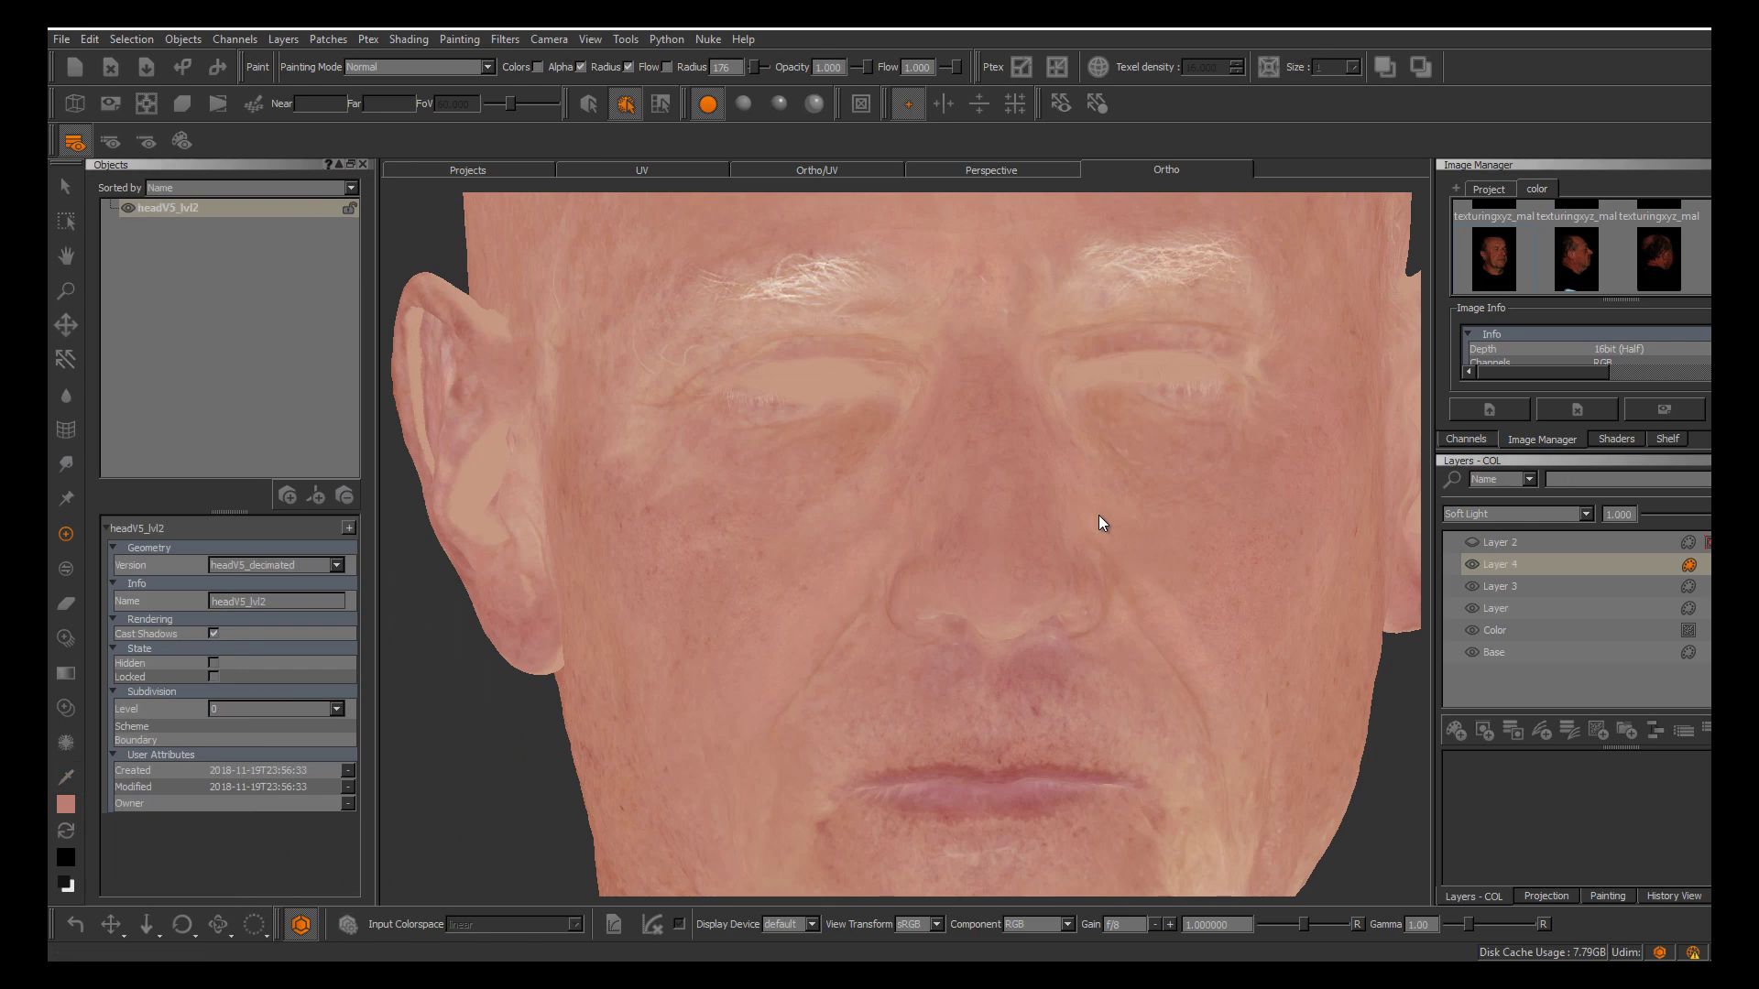
# Try a deep red paint color on the nose on the Soft Light layer and darken the shade
pyautogui.press('j')
pyautogui.click(963, 551)
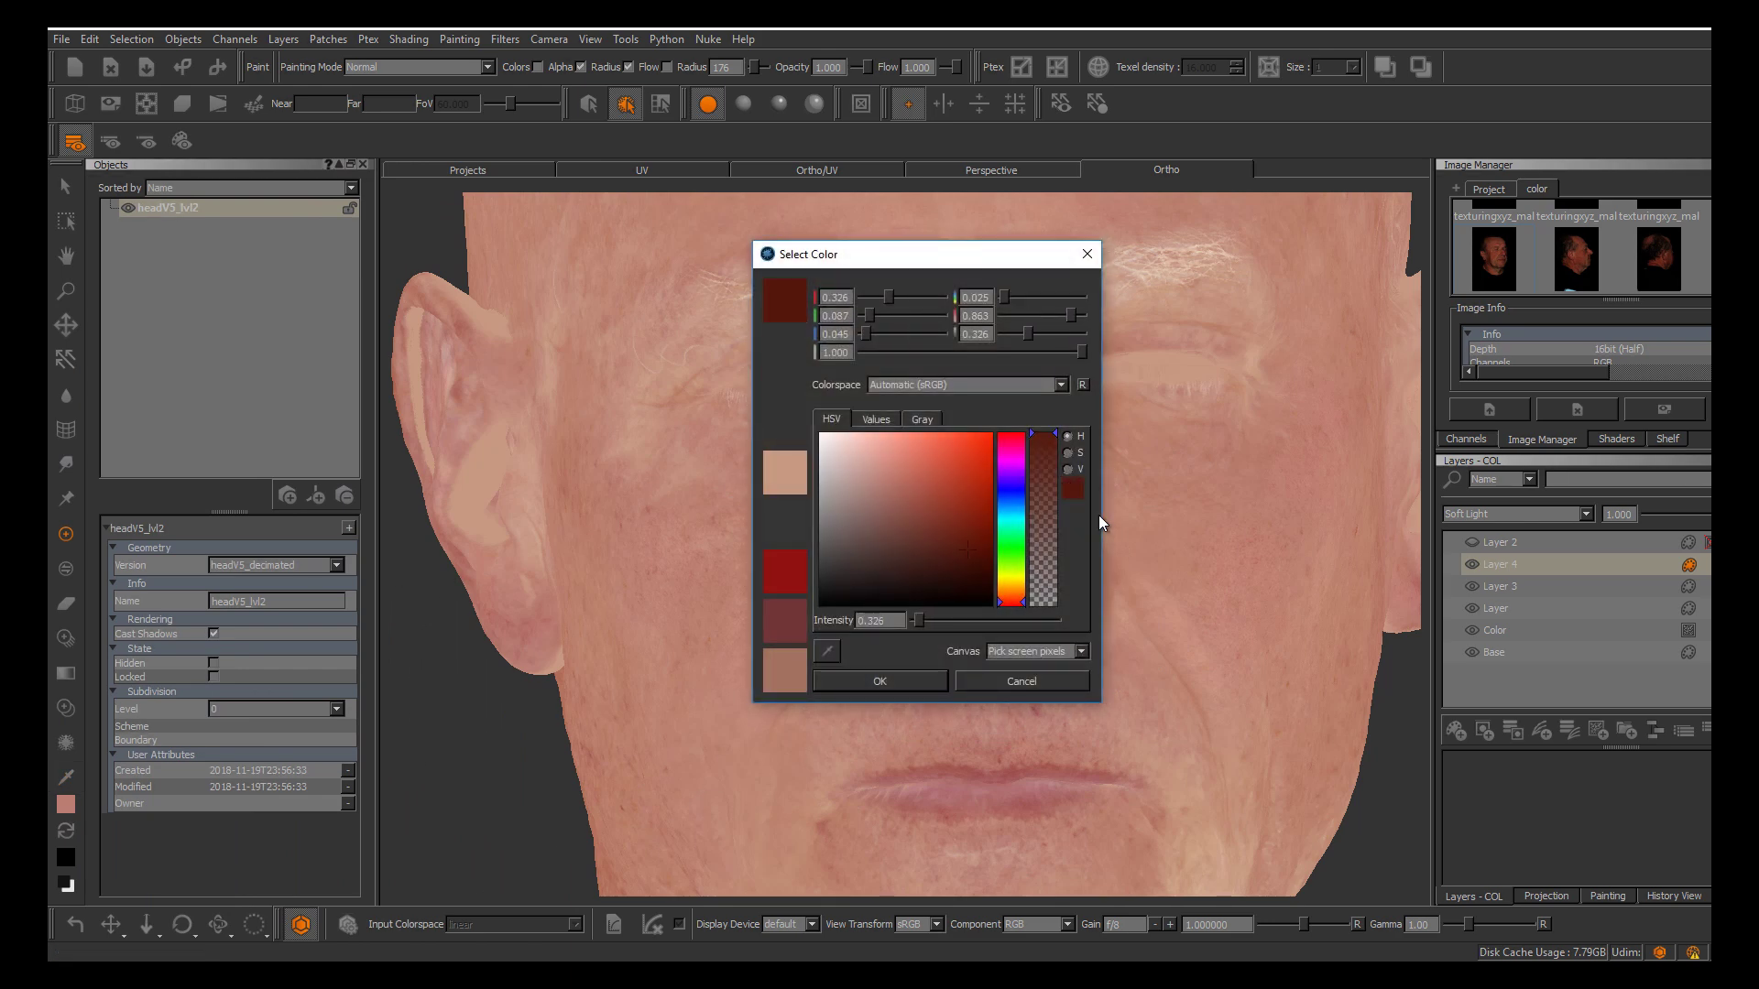
pyautogui.moveTo(988, 256)
pyautogui.mouseDown()
pyautogui.moveTo(824, 279)
pyautogui.moveTo(599, 262)
pyautogui.mouseUp()
pyautogui.click(825, 629)
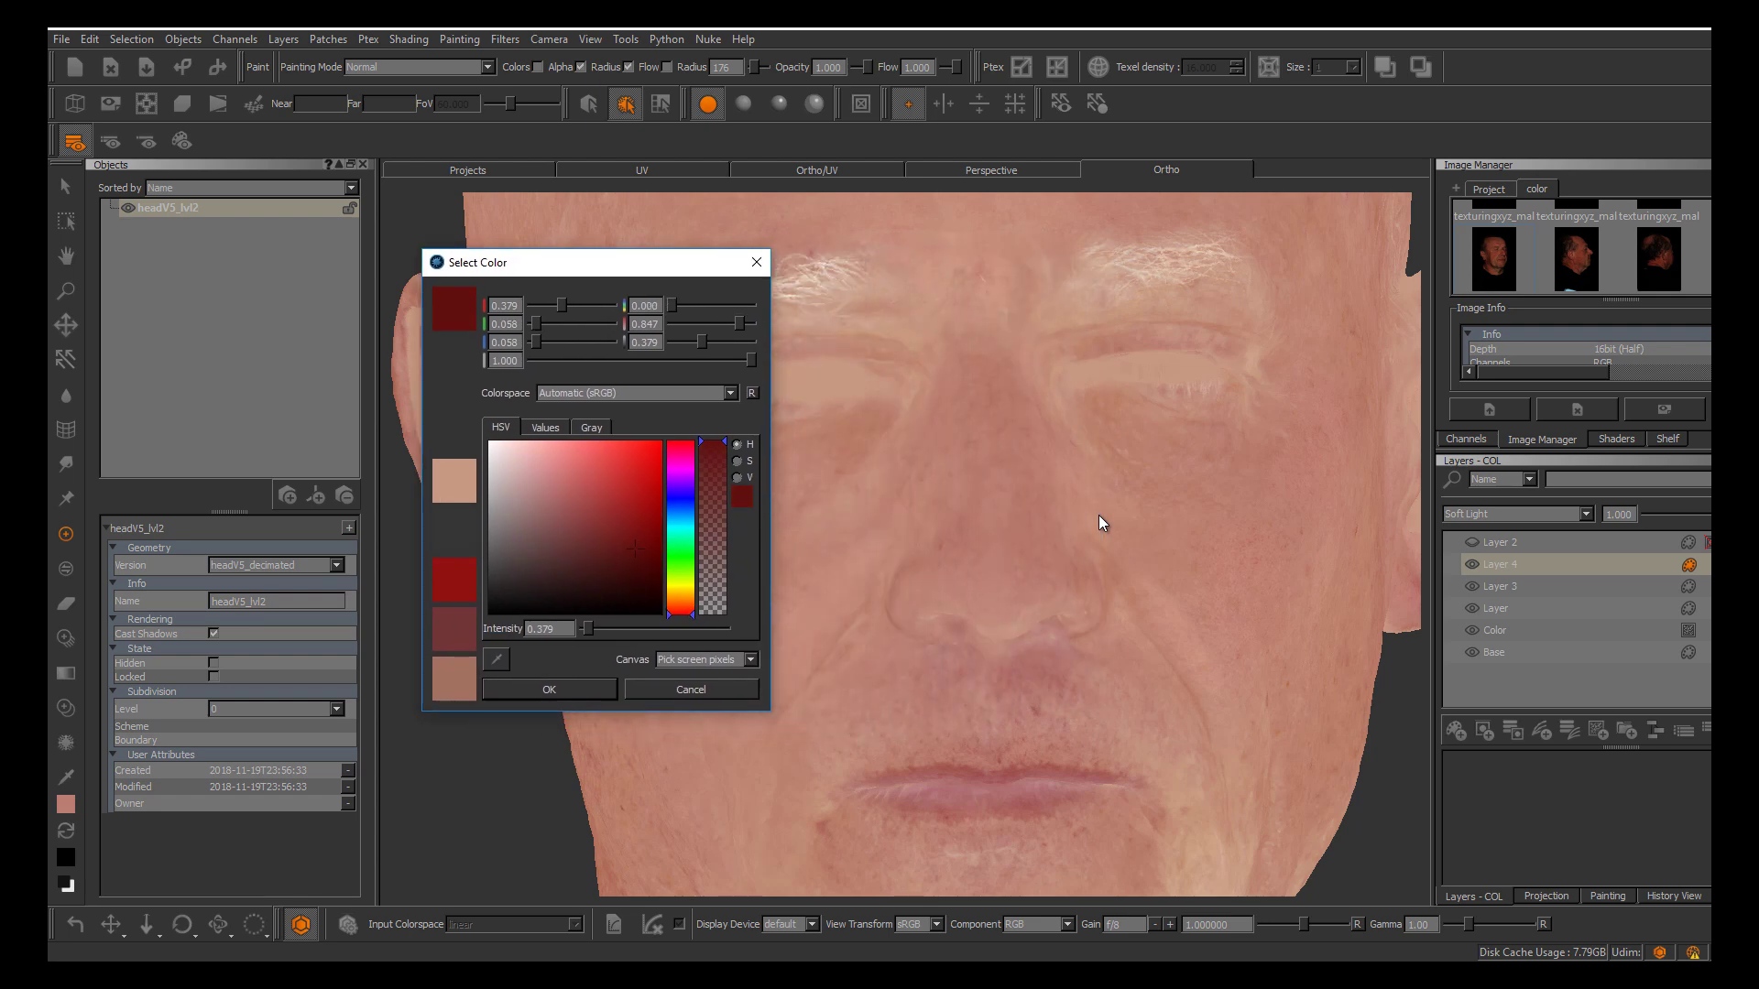
pyautogui.click(1008, 569)
pyautogui.moveTo(635, 549); pyautogui.dragTo(597, 578)
# Try further dark red strokes from the nose tip up the bridge on the Soft Light layer, adjusting the shade
pyautogui.click(1001, 584)
pyautogui.moveTo(1001, 584)
pyautogui.mouseDown()
pyautogui.moveTo(1006, 533)
pyautogui.moveTo(998, 550)
pyautogui.mouseUp()
pyautogui.click(619, 565)
pyautogui.moveTo(619, 565); pyautogui.dragTo(612, 573)
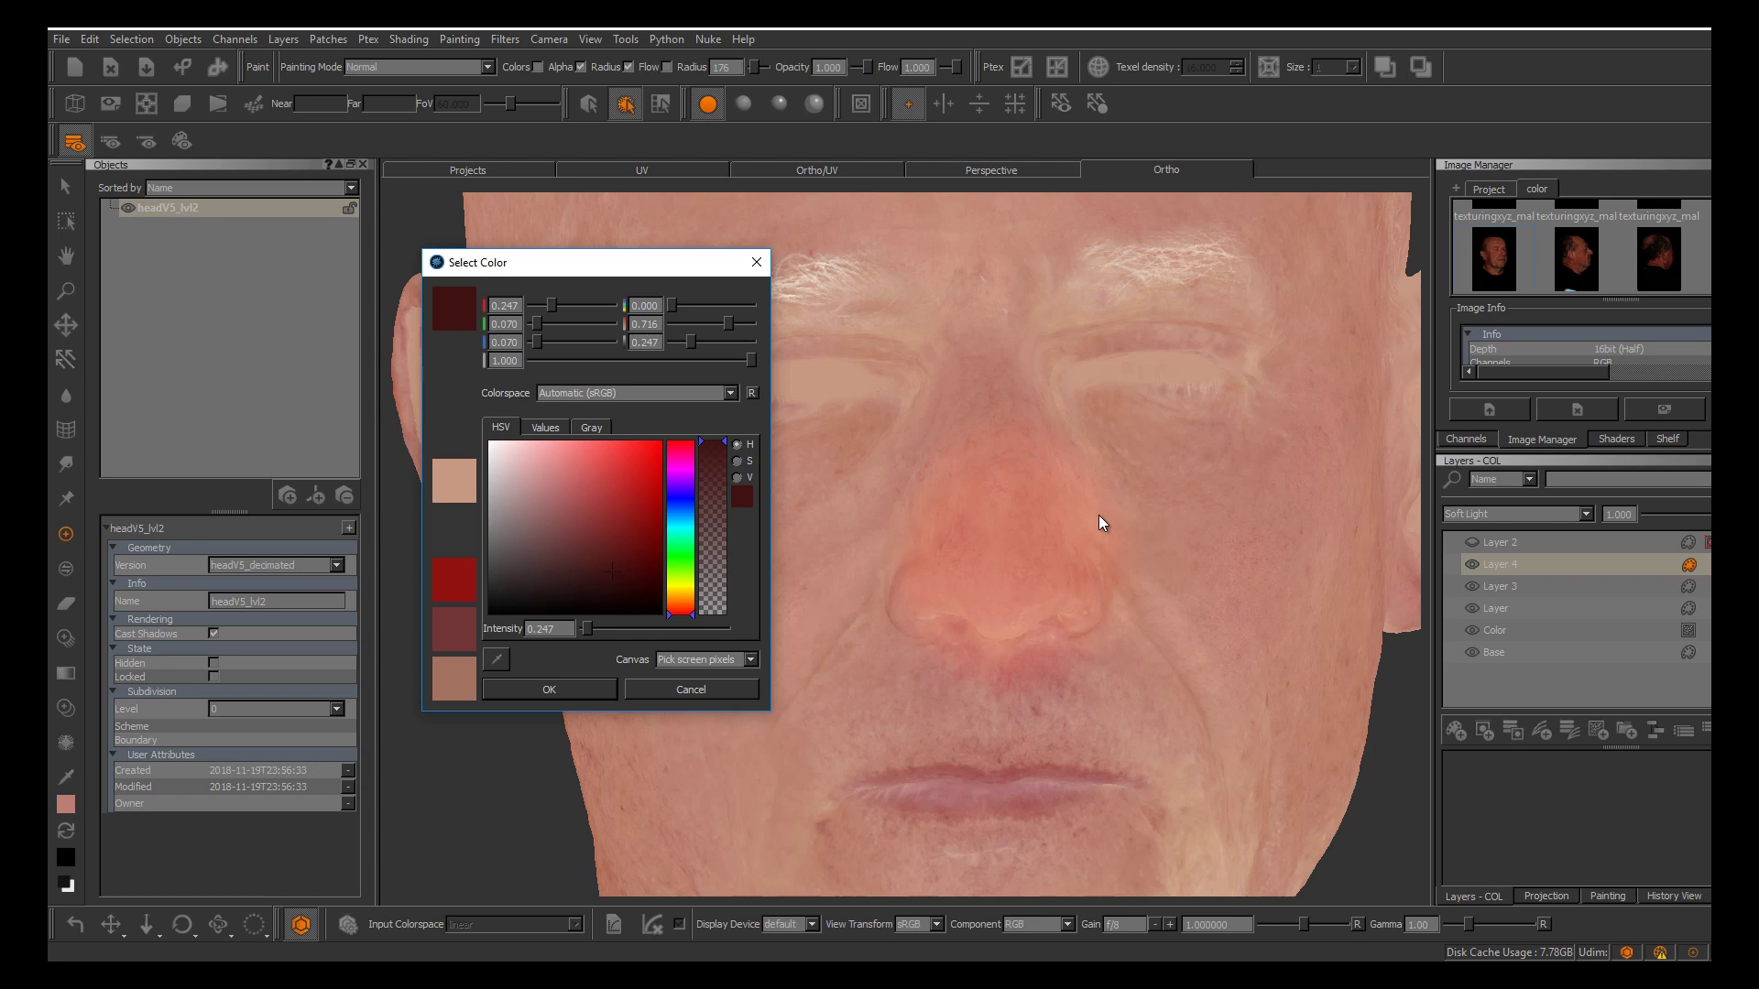
pyautogui.click(628, 556)
pyautogui.moveTo(627, 569); pyautogui.dragTo(628, 570)
pyautogui.moveTo(970, 621); pyautogui.dragTo(987, 429)
pyautogui.press('Escape')
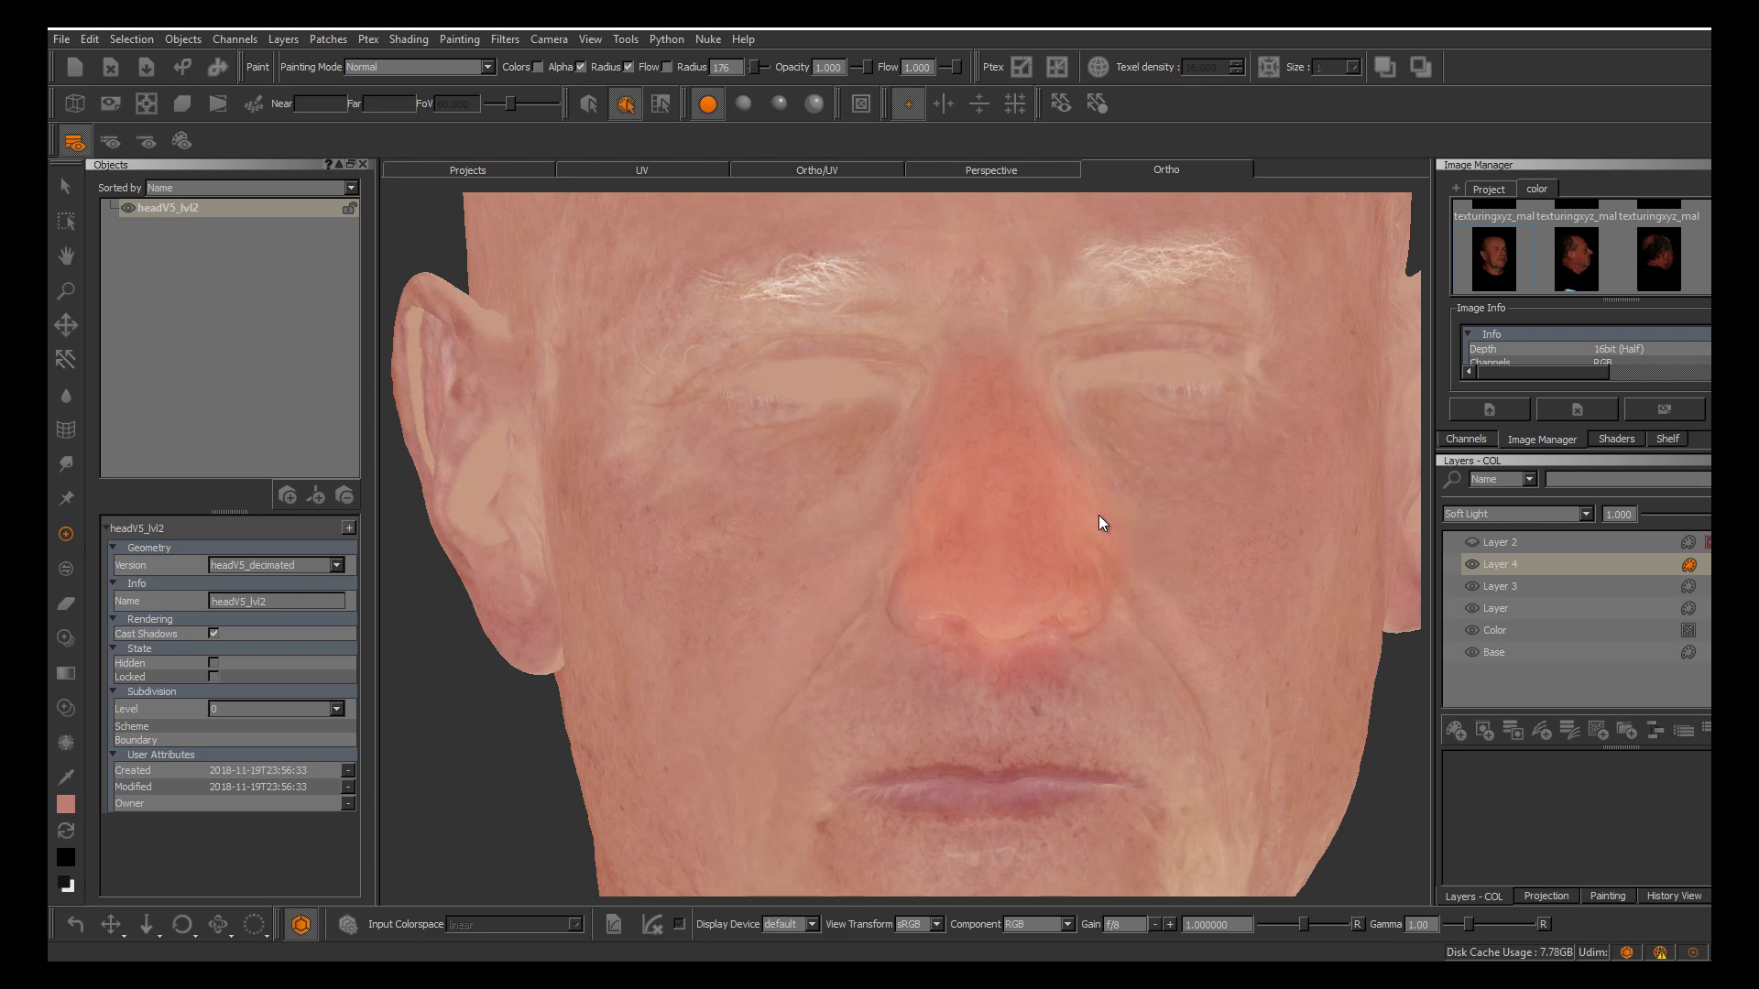
# Try removing Layer 4 to judge the nose tint, and undo the removal
pyautogui.rightClick(1514, 561)
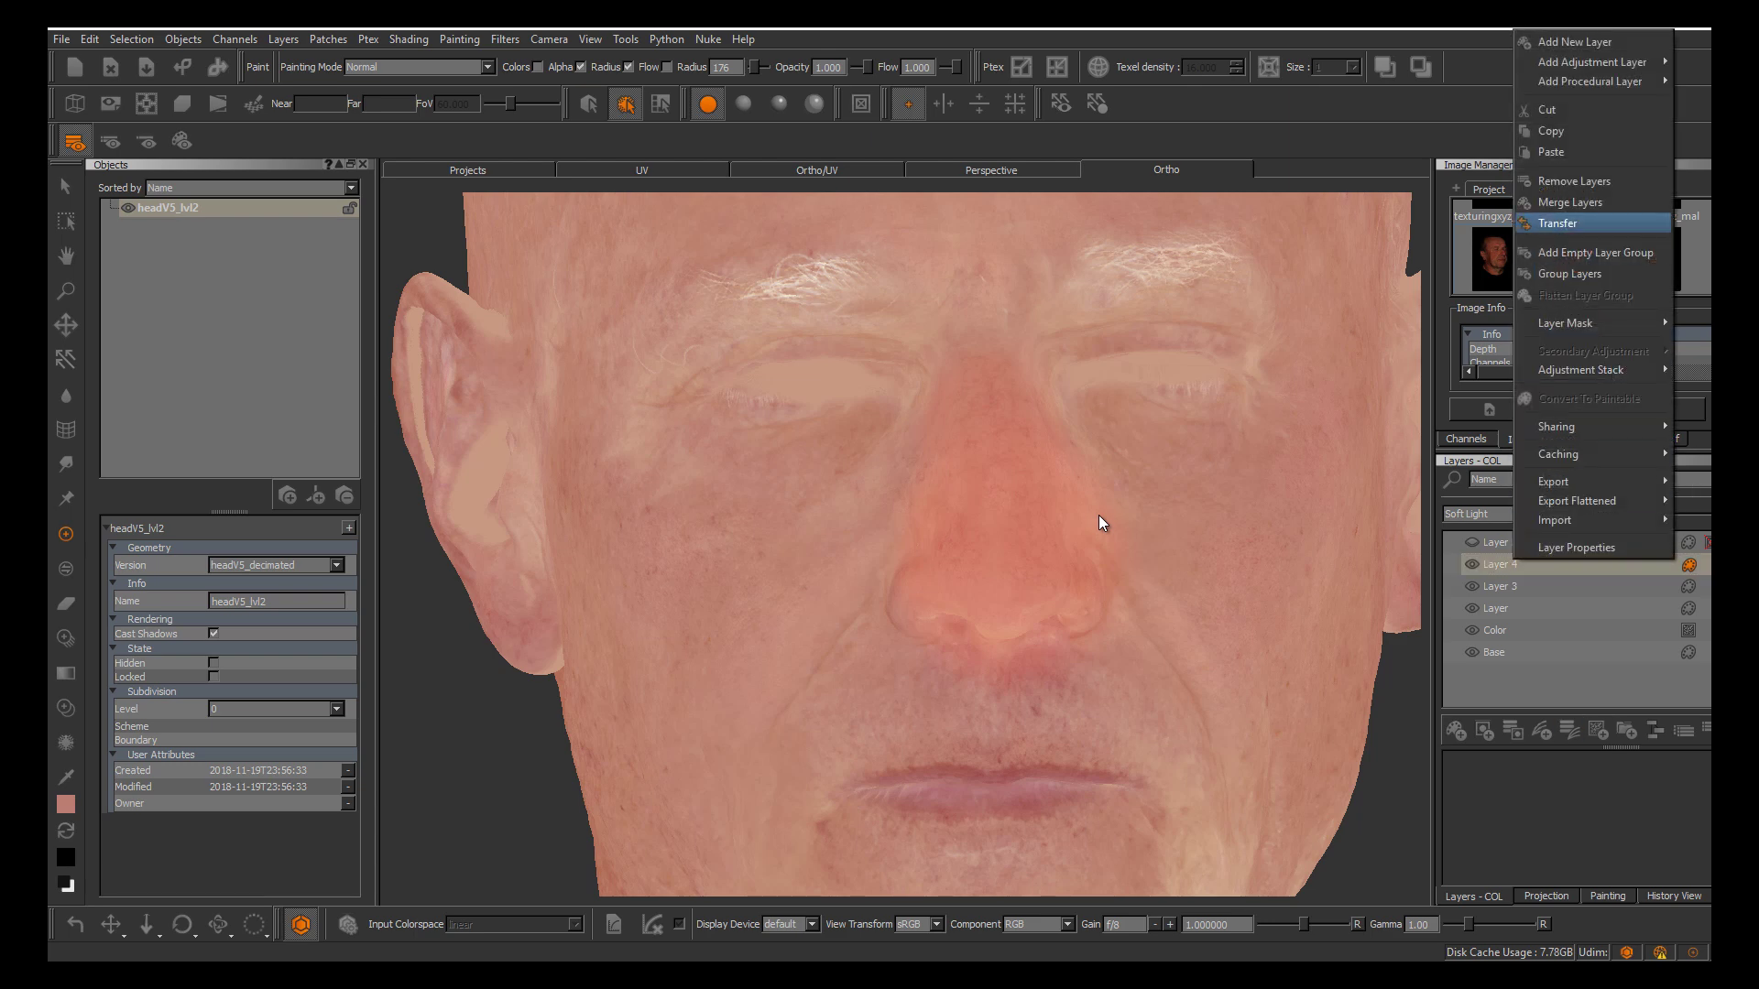
pyautogui.click(1574, 180)
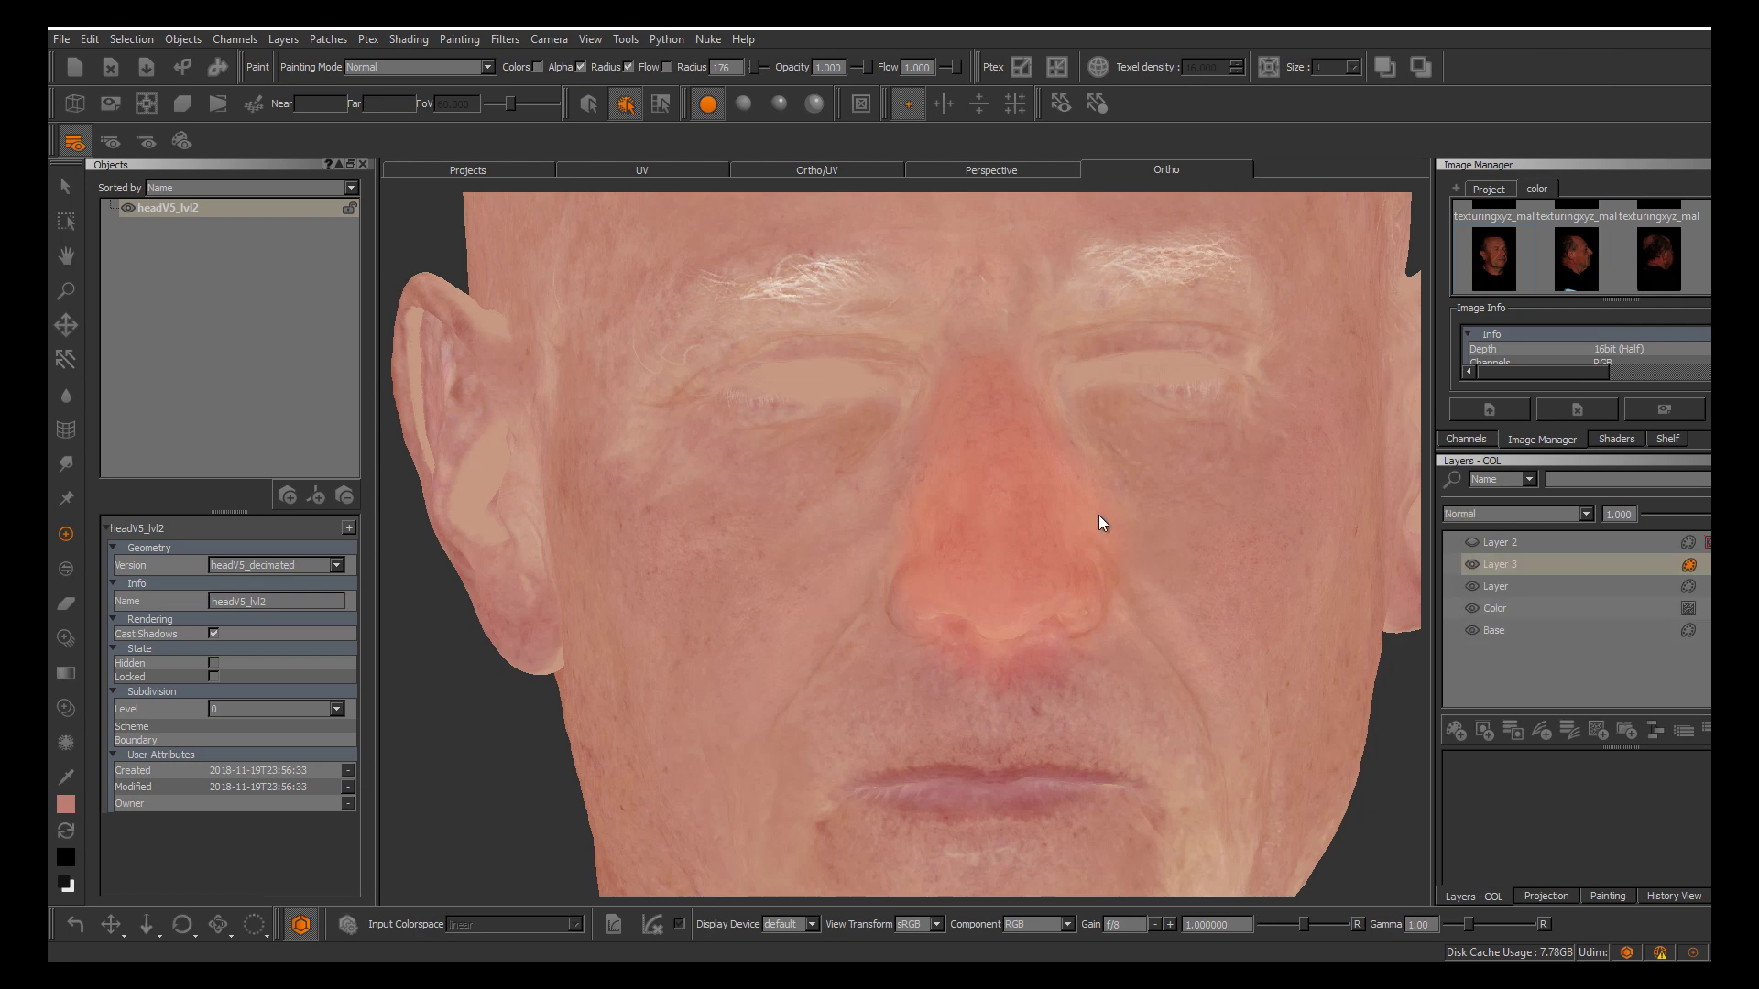
pyautogui.hotkey('ctrl', 'z')
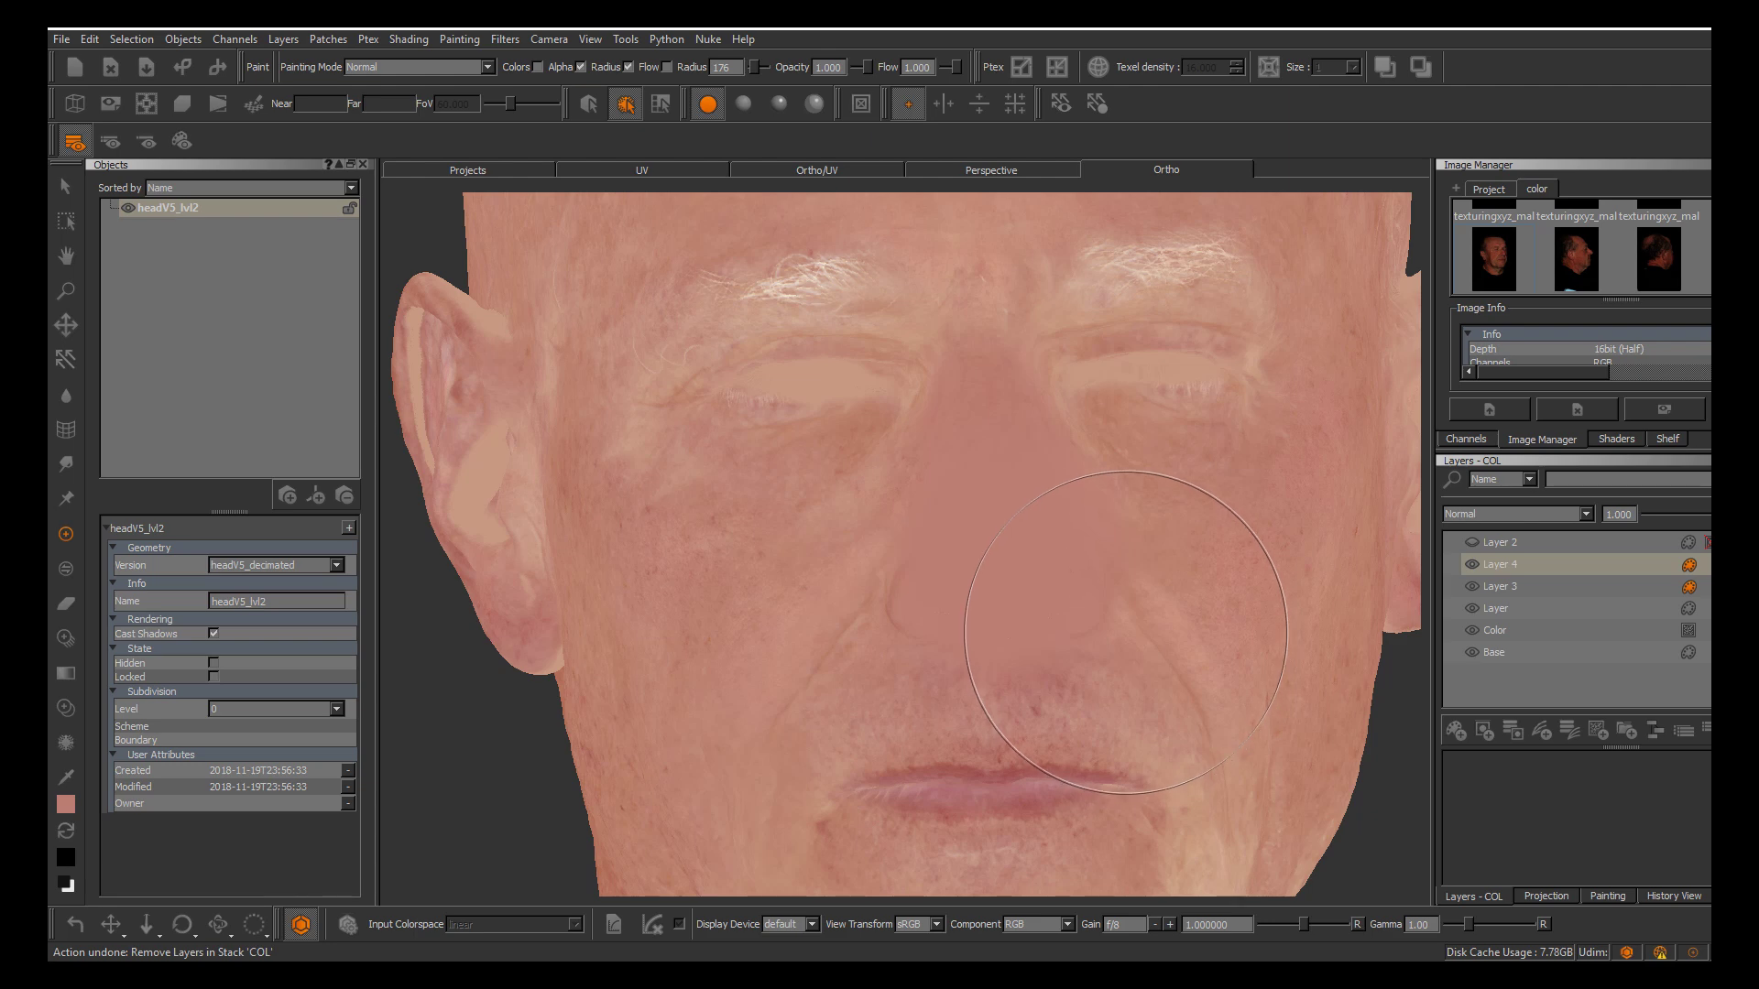
pyautogui.hotkey('ctrl', 'z')
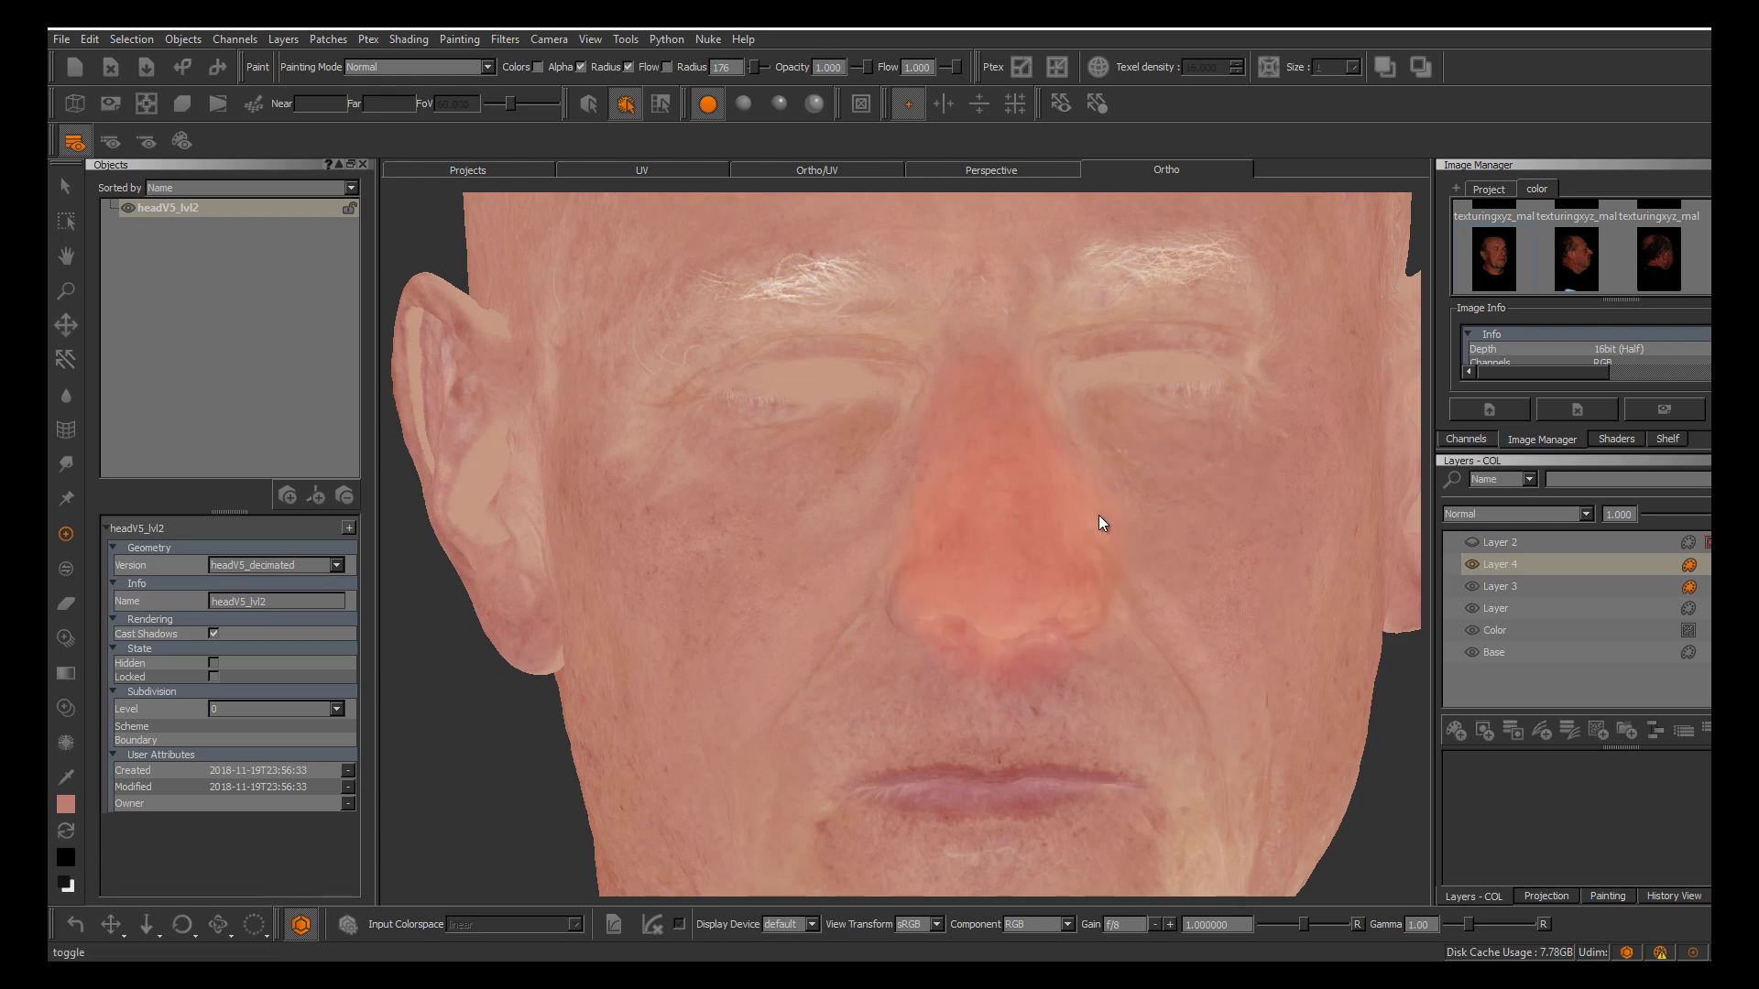
pyautogui.click(1471, 565)
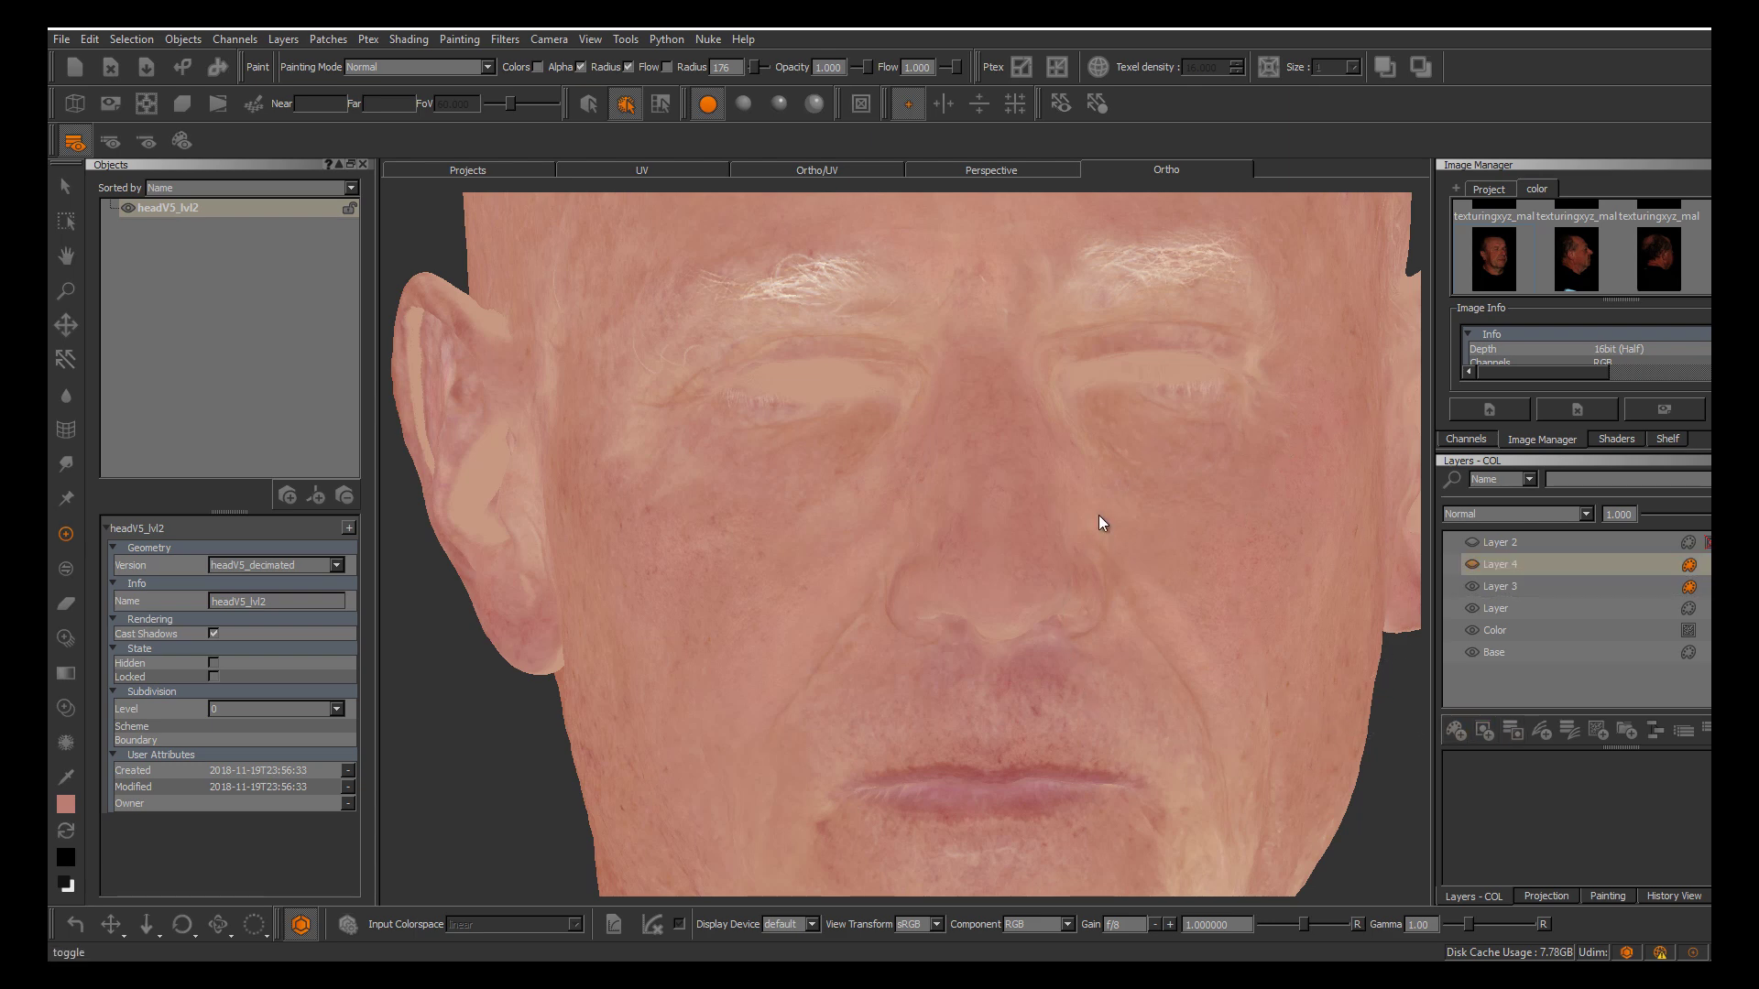
# Try painting the nose with the skin color on a new Normal layer, and undo it
pyautogui.hotkey('ctrl', 'shift', 'n')
pyautogui.moveTo(1006, 468); pyautogui.dragTo(1011, 541)
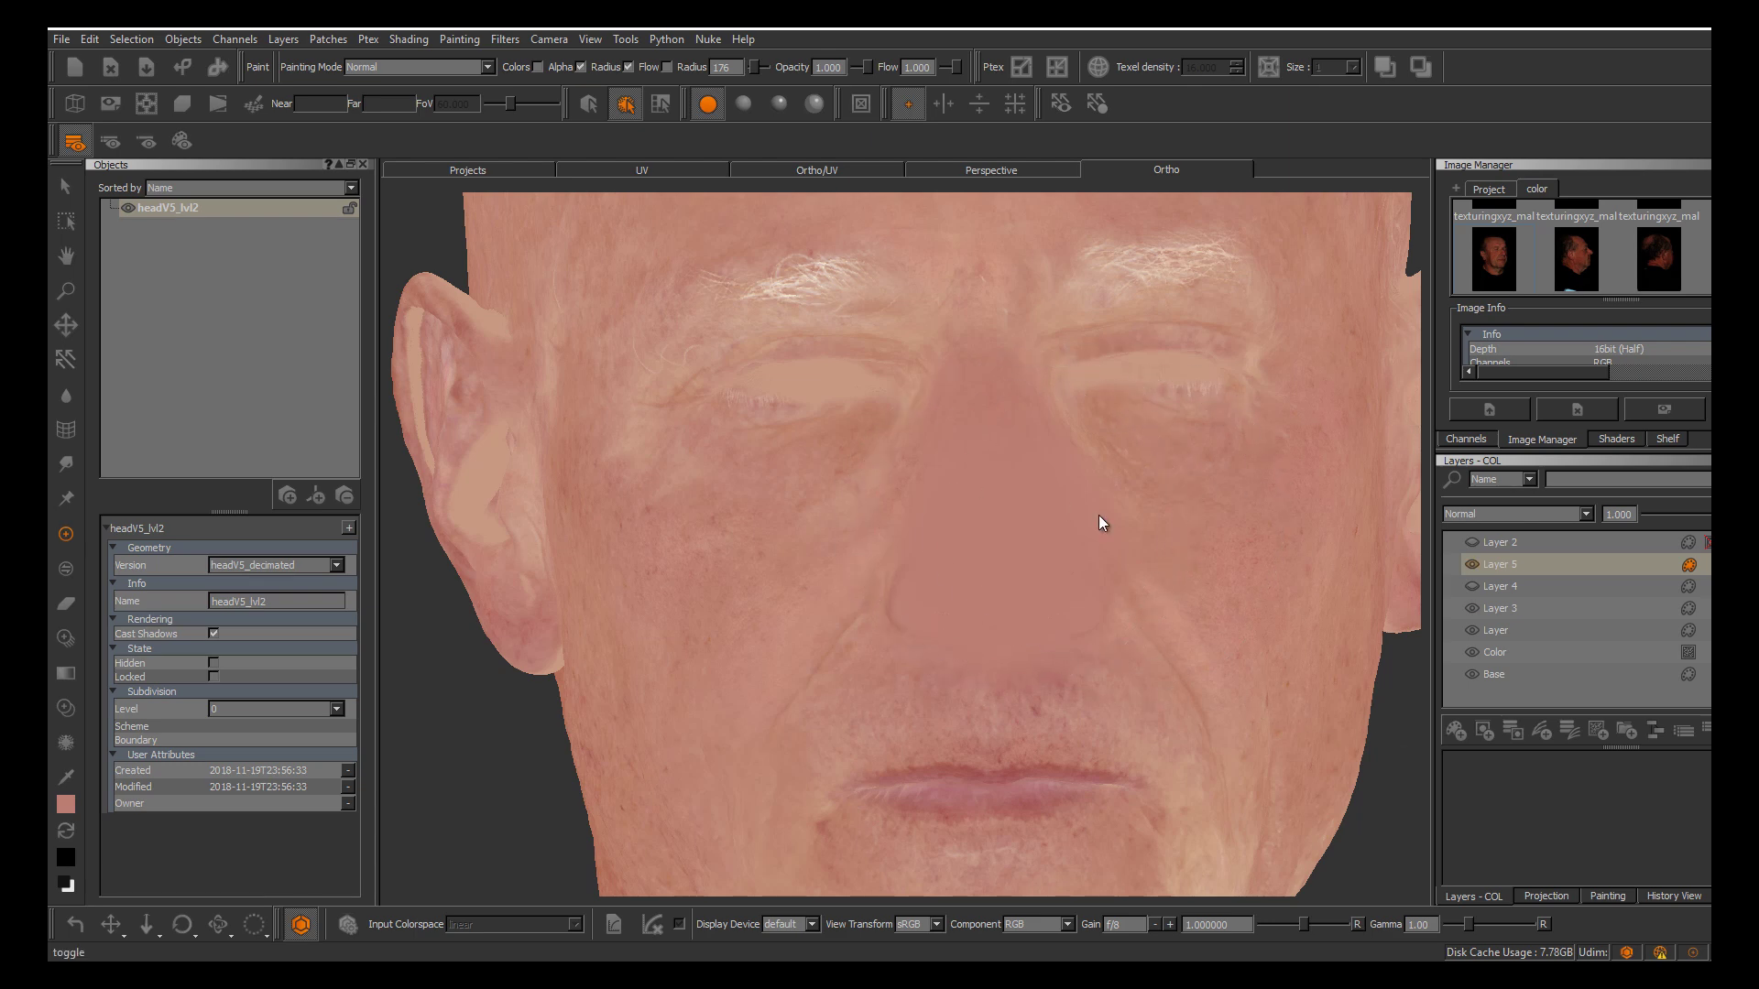
pyautogui.hotkey('ctrl', 'z')
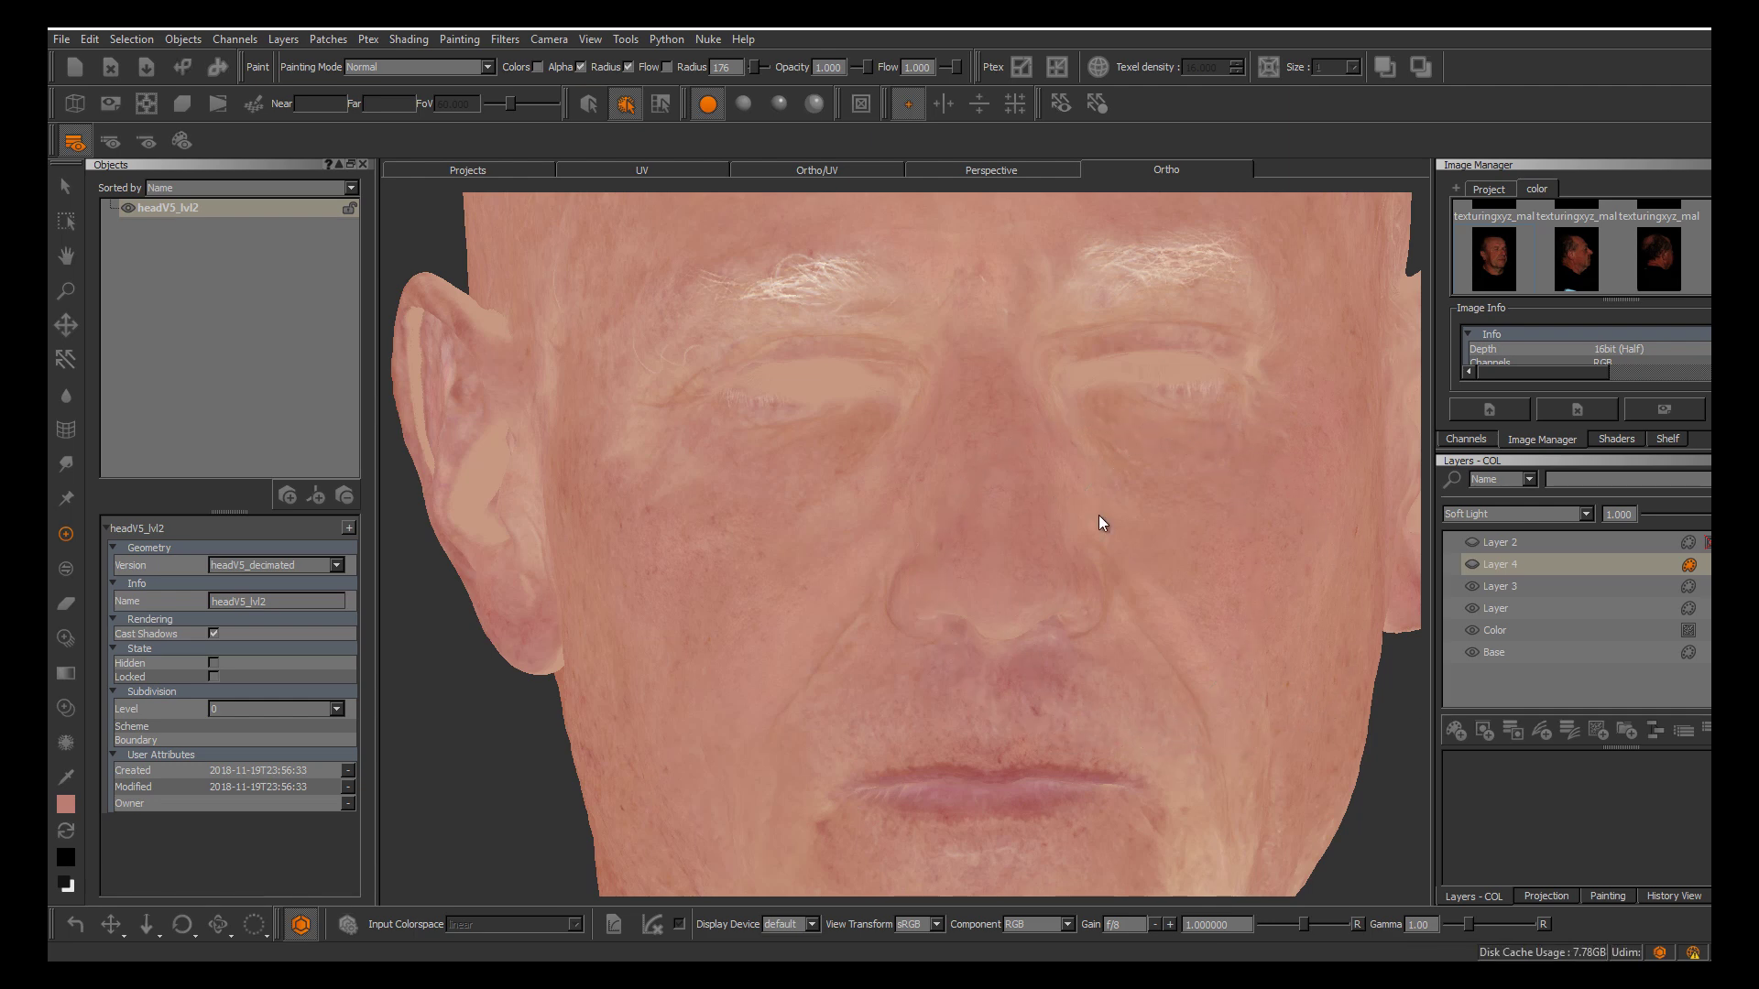
# Add a new Normal paint layer above Layer 4 at 0.340 opacity and choose a dark red paint color
pyautogui.click(1456, 731)
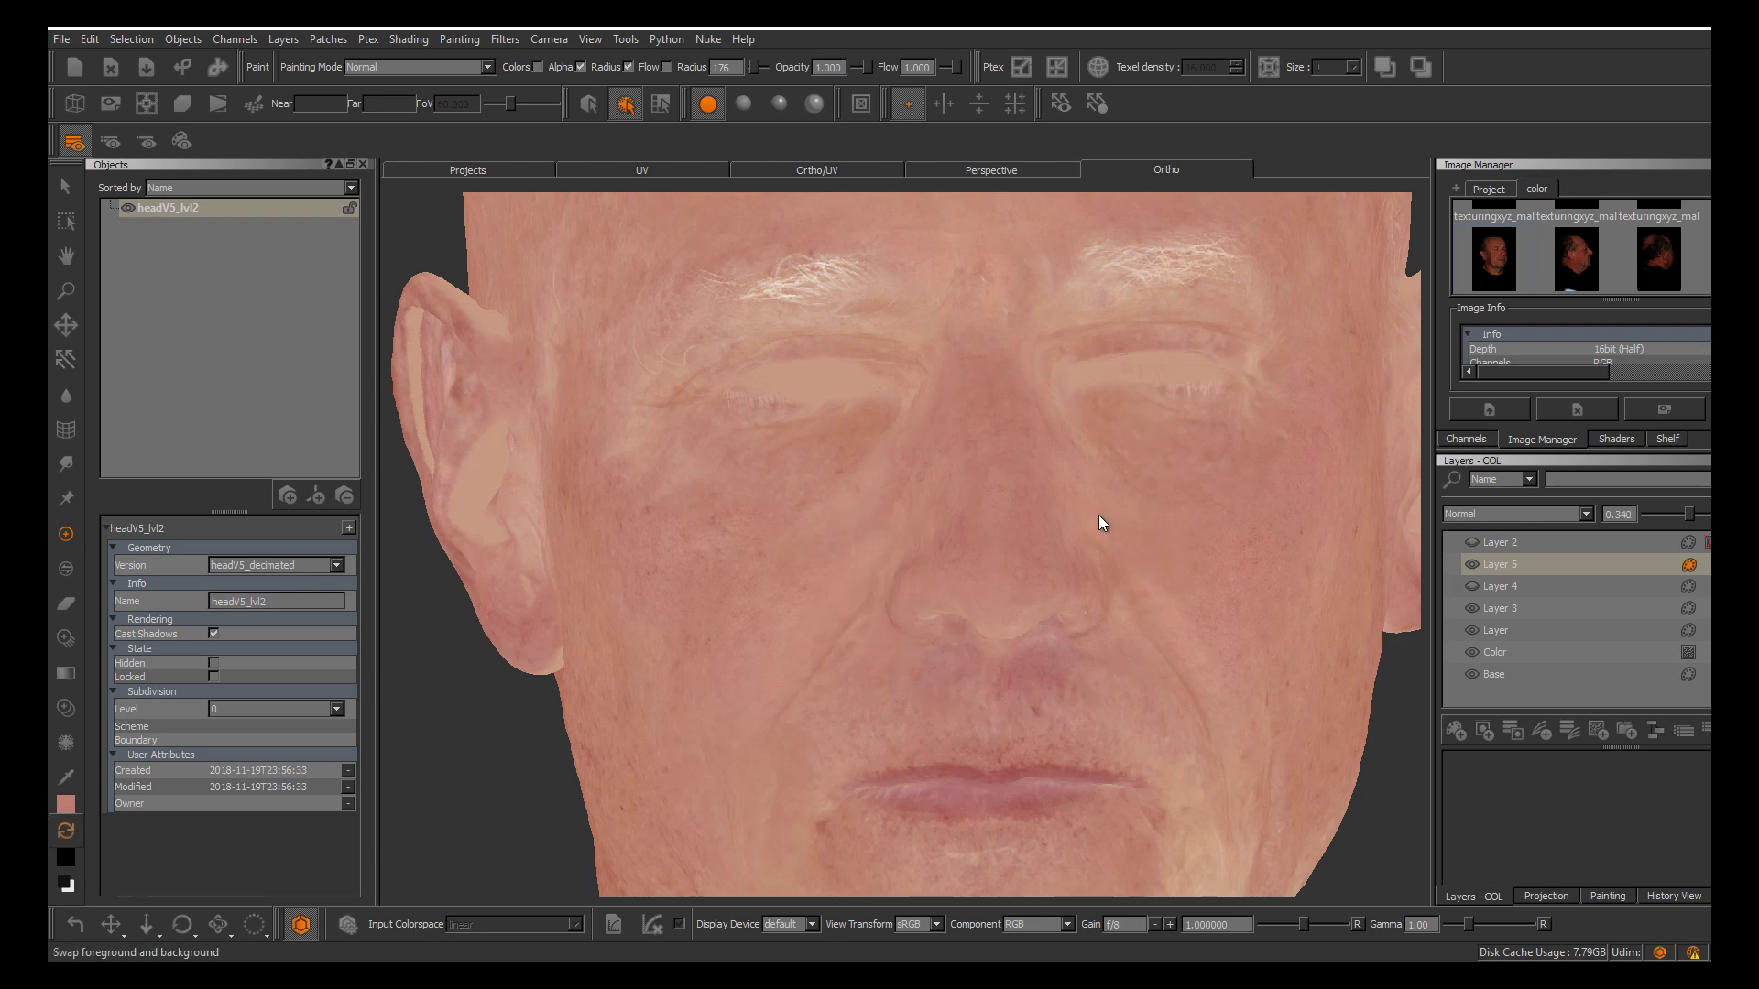
pyautogui.press('c')
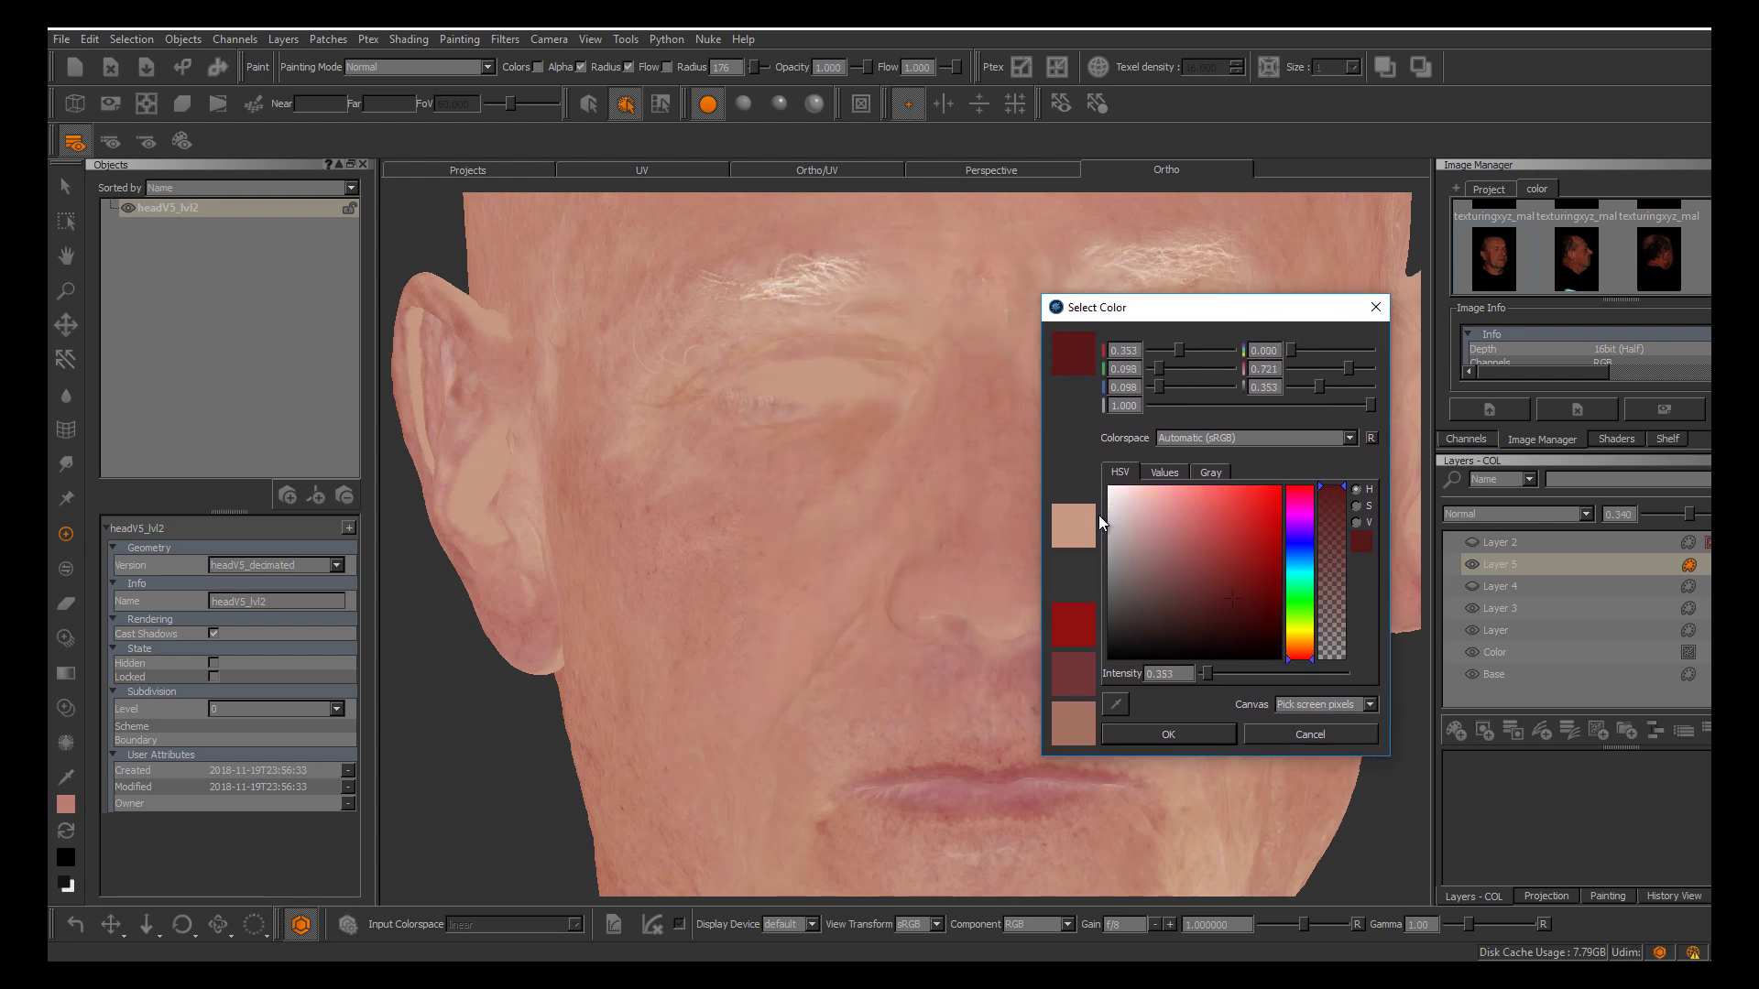
pyautogui.moveTo(1306, 307)
pyautogui.mouseDown()
pyautogui.moveTo(1268, 318)
pyautogui.moveTo(1283, 317)
pyautogui.mouseUp()
pyautogui.press('Return')
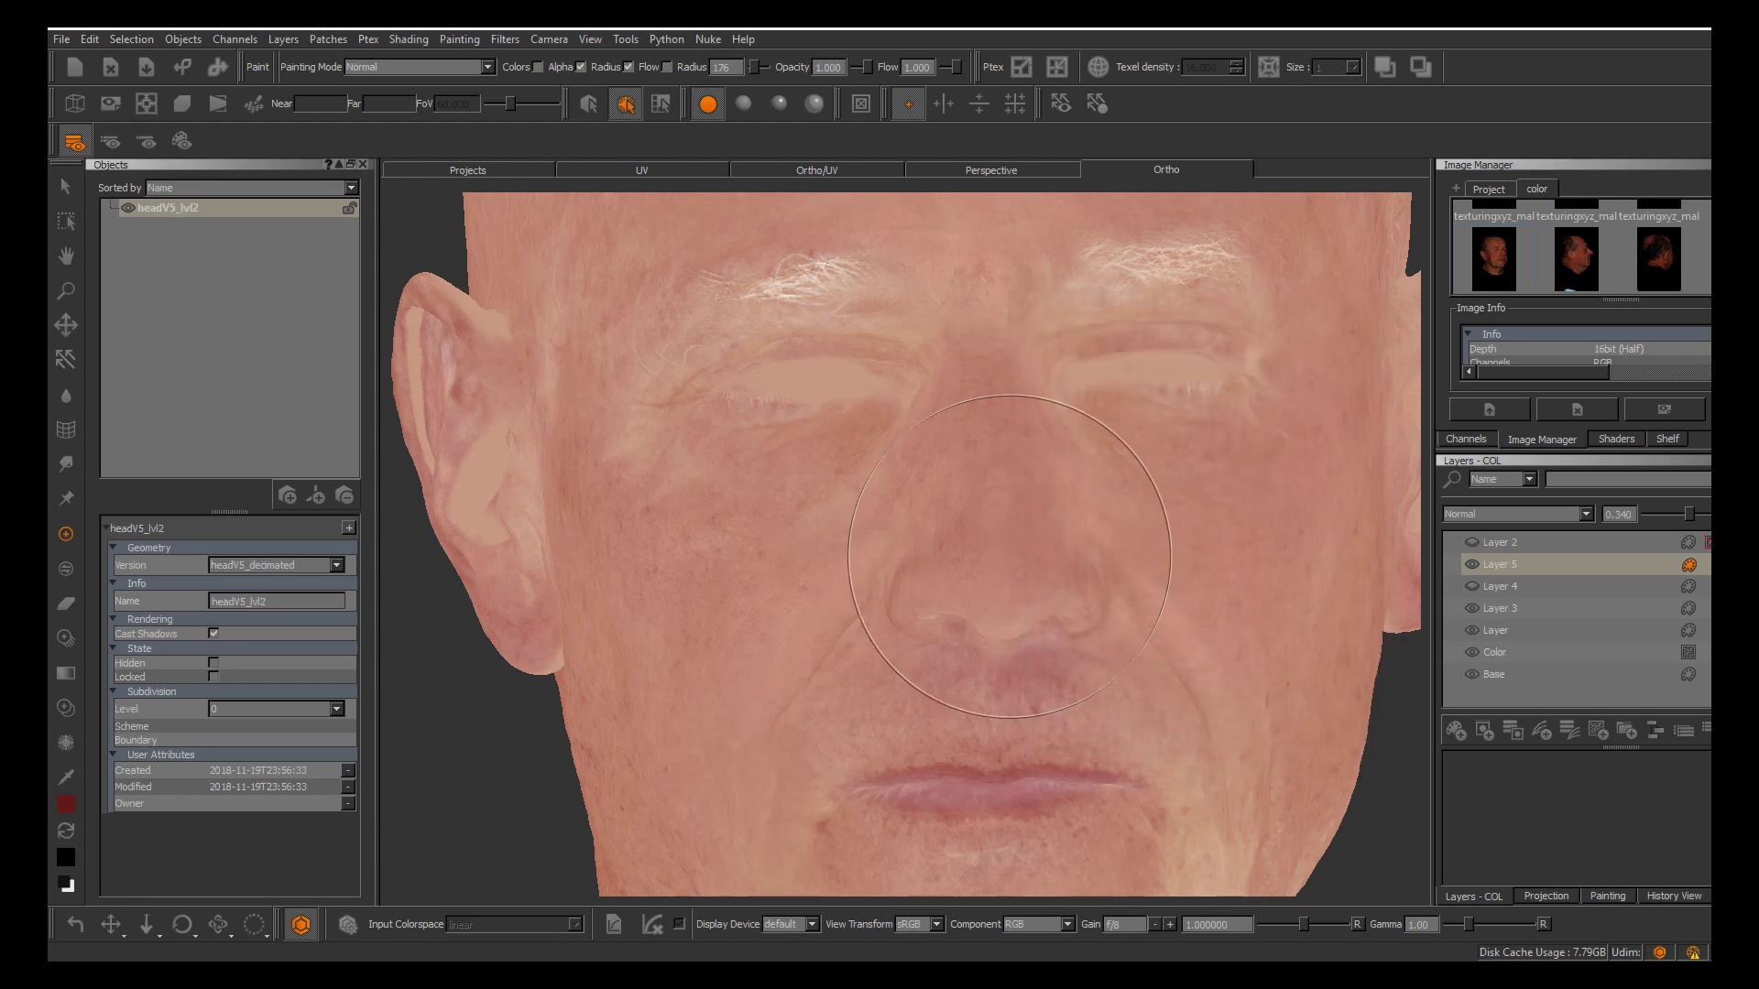
# Paint the whole nose dark red up to the bridge, reducing the brush radius to 126, and bake it
pyautogui.moveTo(1006, 589); pyautogui.dragTo(990, 574)
pyautogui.press('f')
pyautogui.press('Return')
pyautogui.moveTo(1018, 532)
pyautogui.mouseDown()
pyautogui.moveTo(1002, 539)
pyautogui.moveTo(1019, 548)
pyautogui.moveTo(916, 568)
pyautogui.moveTo(976, 508)
pyautogui.moveTo(1053, 563)
pyautogui.moveTo(964, 460)
pyautogui.moveTo(1008, 469)
pyautogui.mouseUp()
pyautogui.moveTo(1012, 545)
pyautogui.mouseDown()
pyautogui.moveTo(962, 602)
pyautogui.moveTo(1044, 595)
pyautogui.moveTo(977, 542)
pyautogui.mouseUp()
pyautogui.press('r')
pyautogui.press('r')
pyautogui.moveTo(983, 423); pyautogui.dragTo(985, 399)
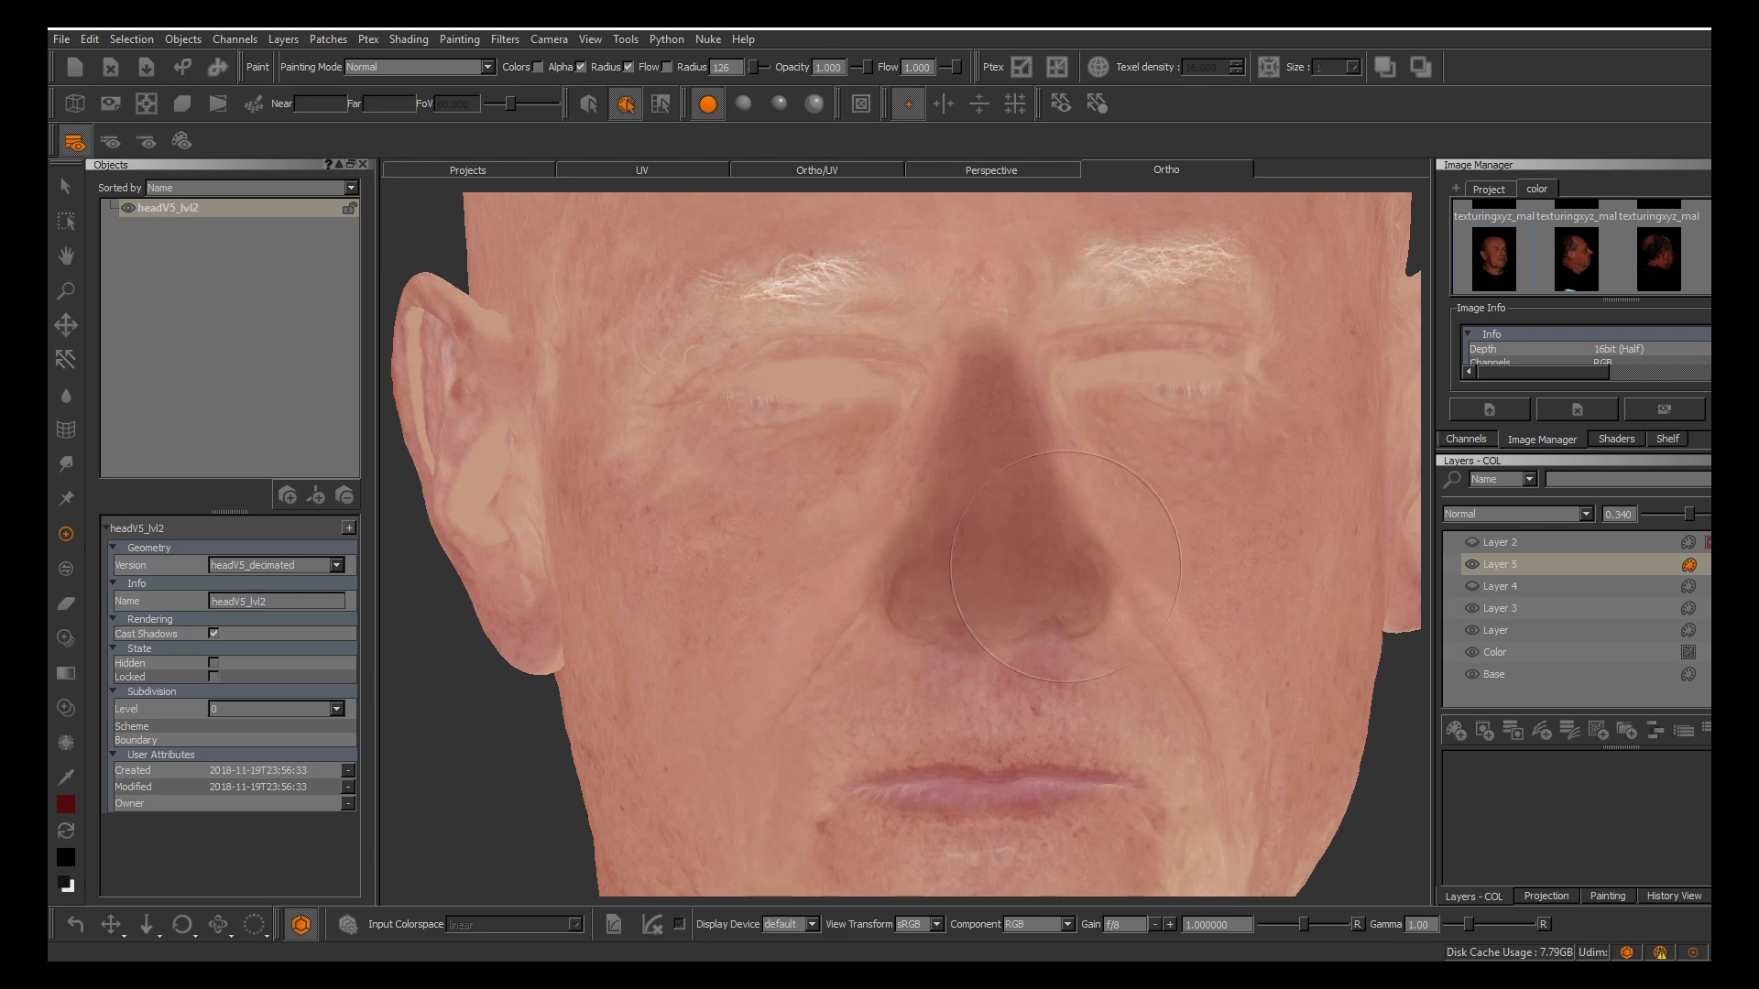
pyautogui.press('b')
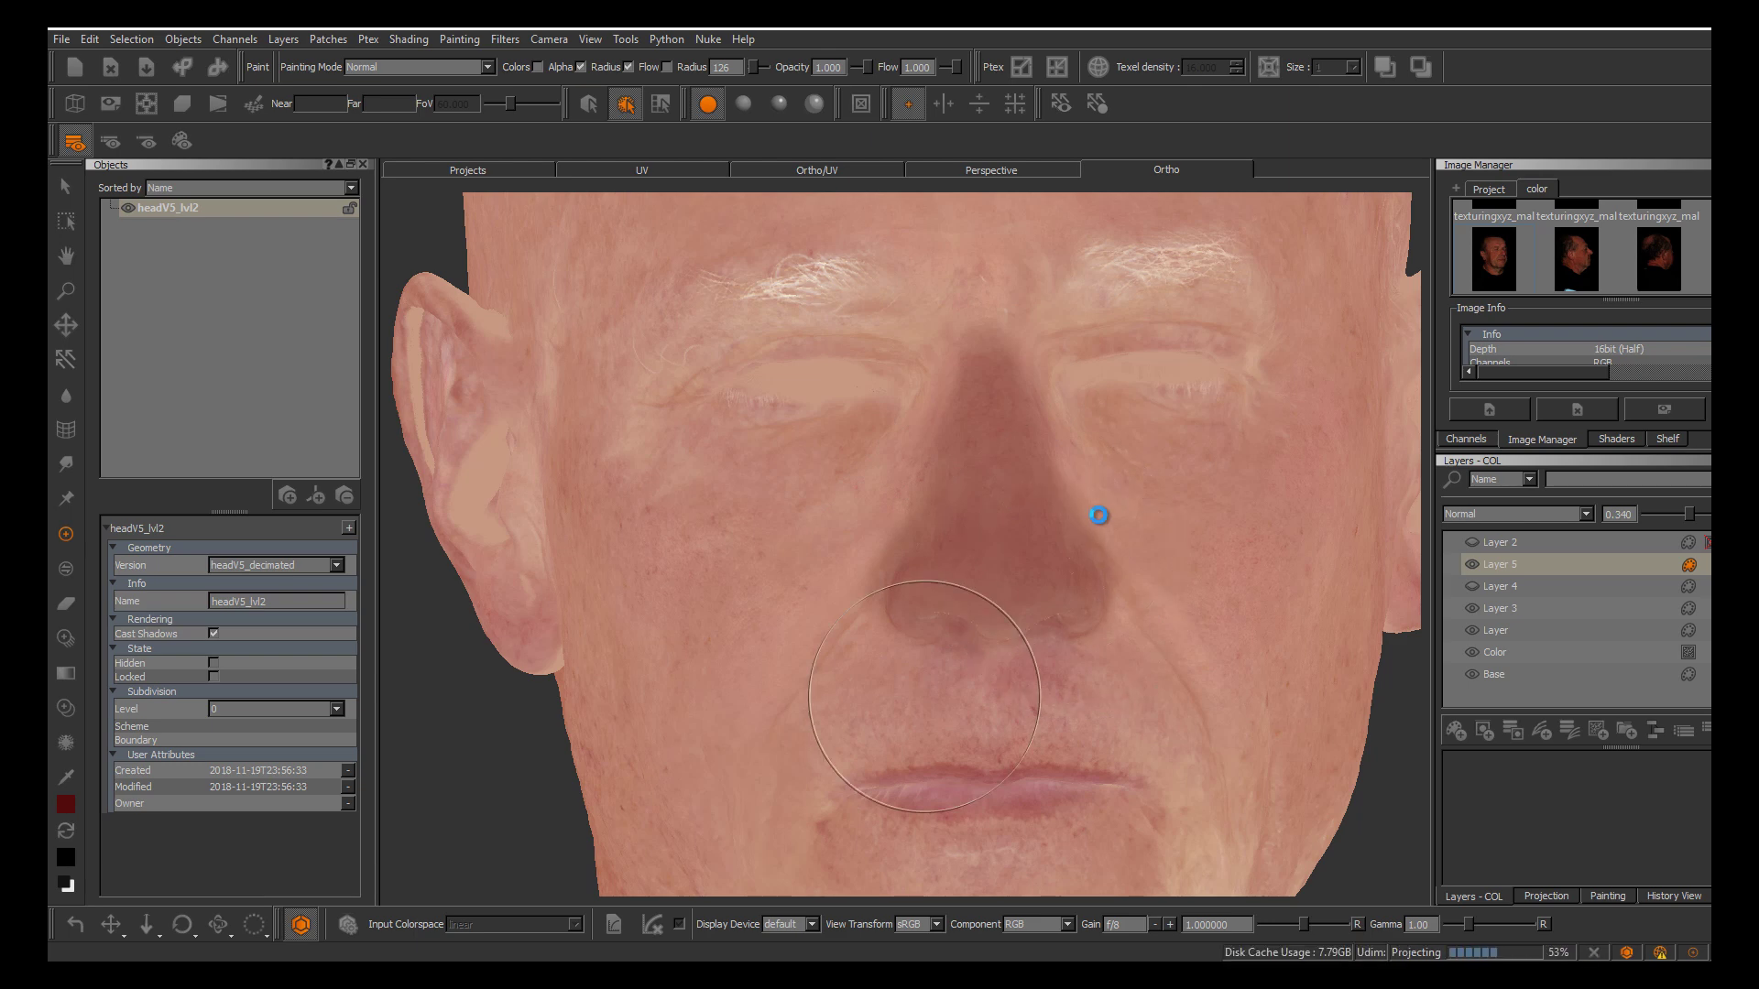
# Reduce the brush radius to 66 and paint the lips with the same dark red
pyautogui.keyDown('alt'); pyautogui.moveTo(957, 748); pyautogui.dragTo(892, 590, button='middle'); pyautogui.keyUp('alt')
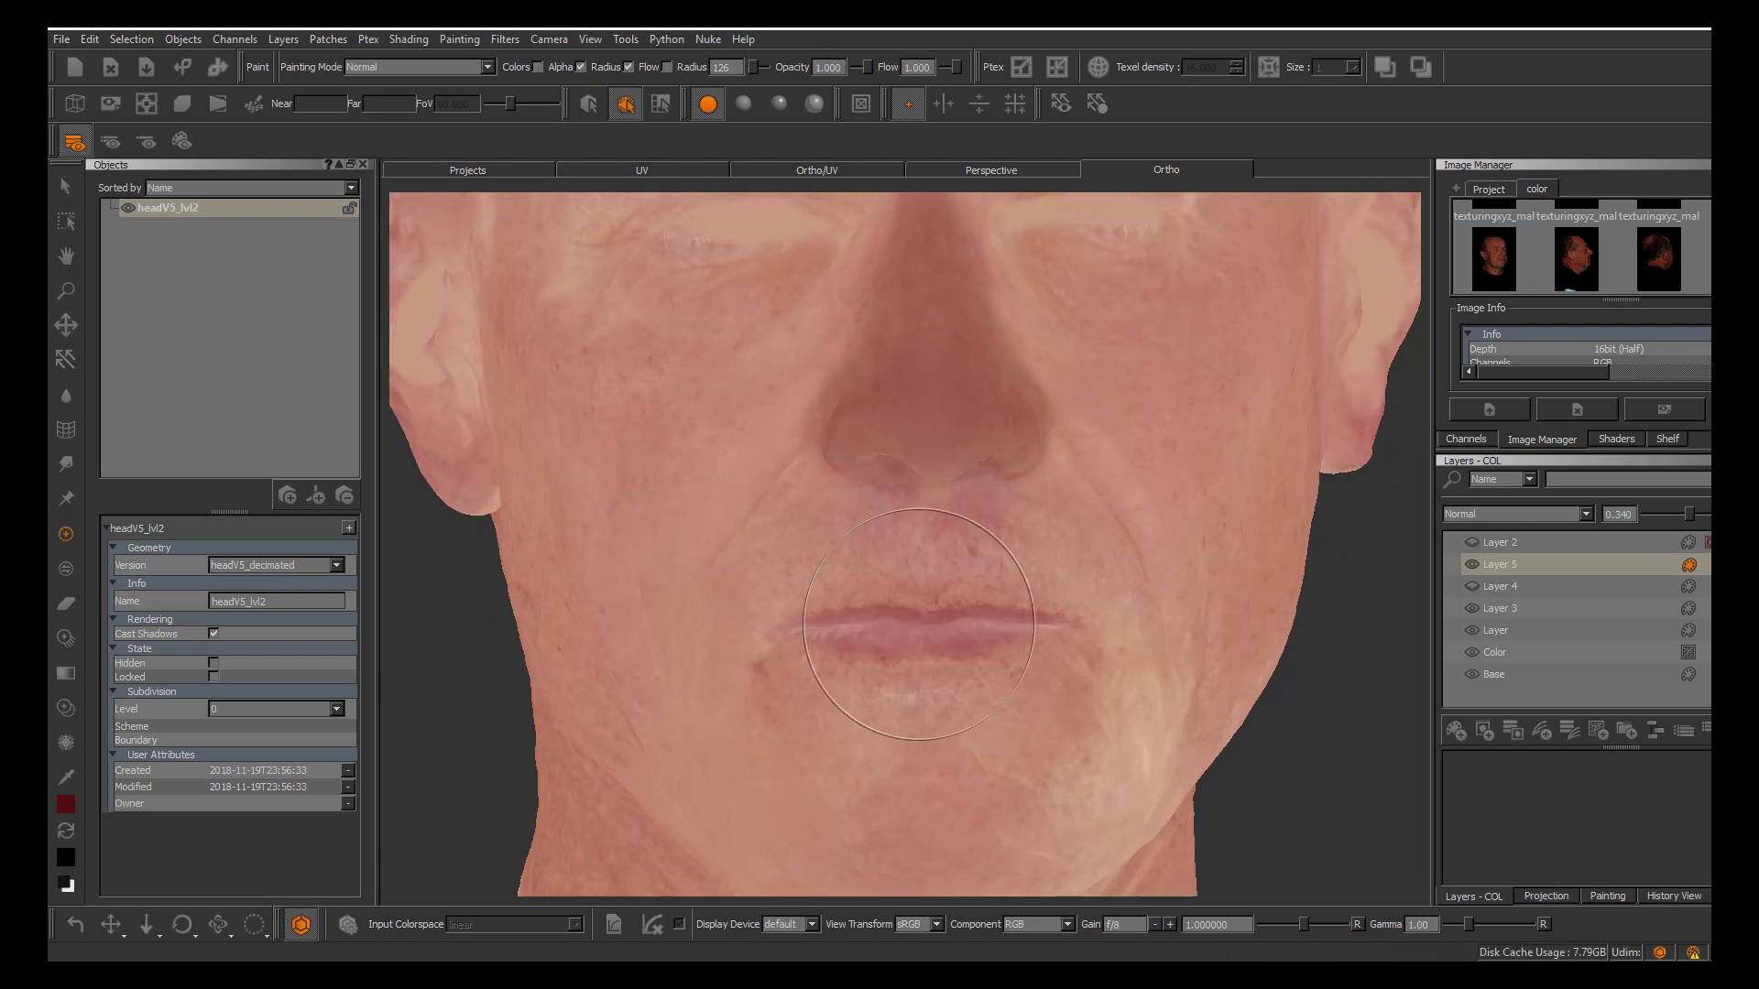
pyautogui.press('r')
pyautogui.moveTo(943, 671)
pyautogui.mouseDown()
pyautogui.moveTo(888, 672)
pyautogui.moveTo(912, 635)
pyautogui.moveTo(831, 636)
pyautogui.moveTo(1037, 629)
pyautogui.mouseUp()
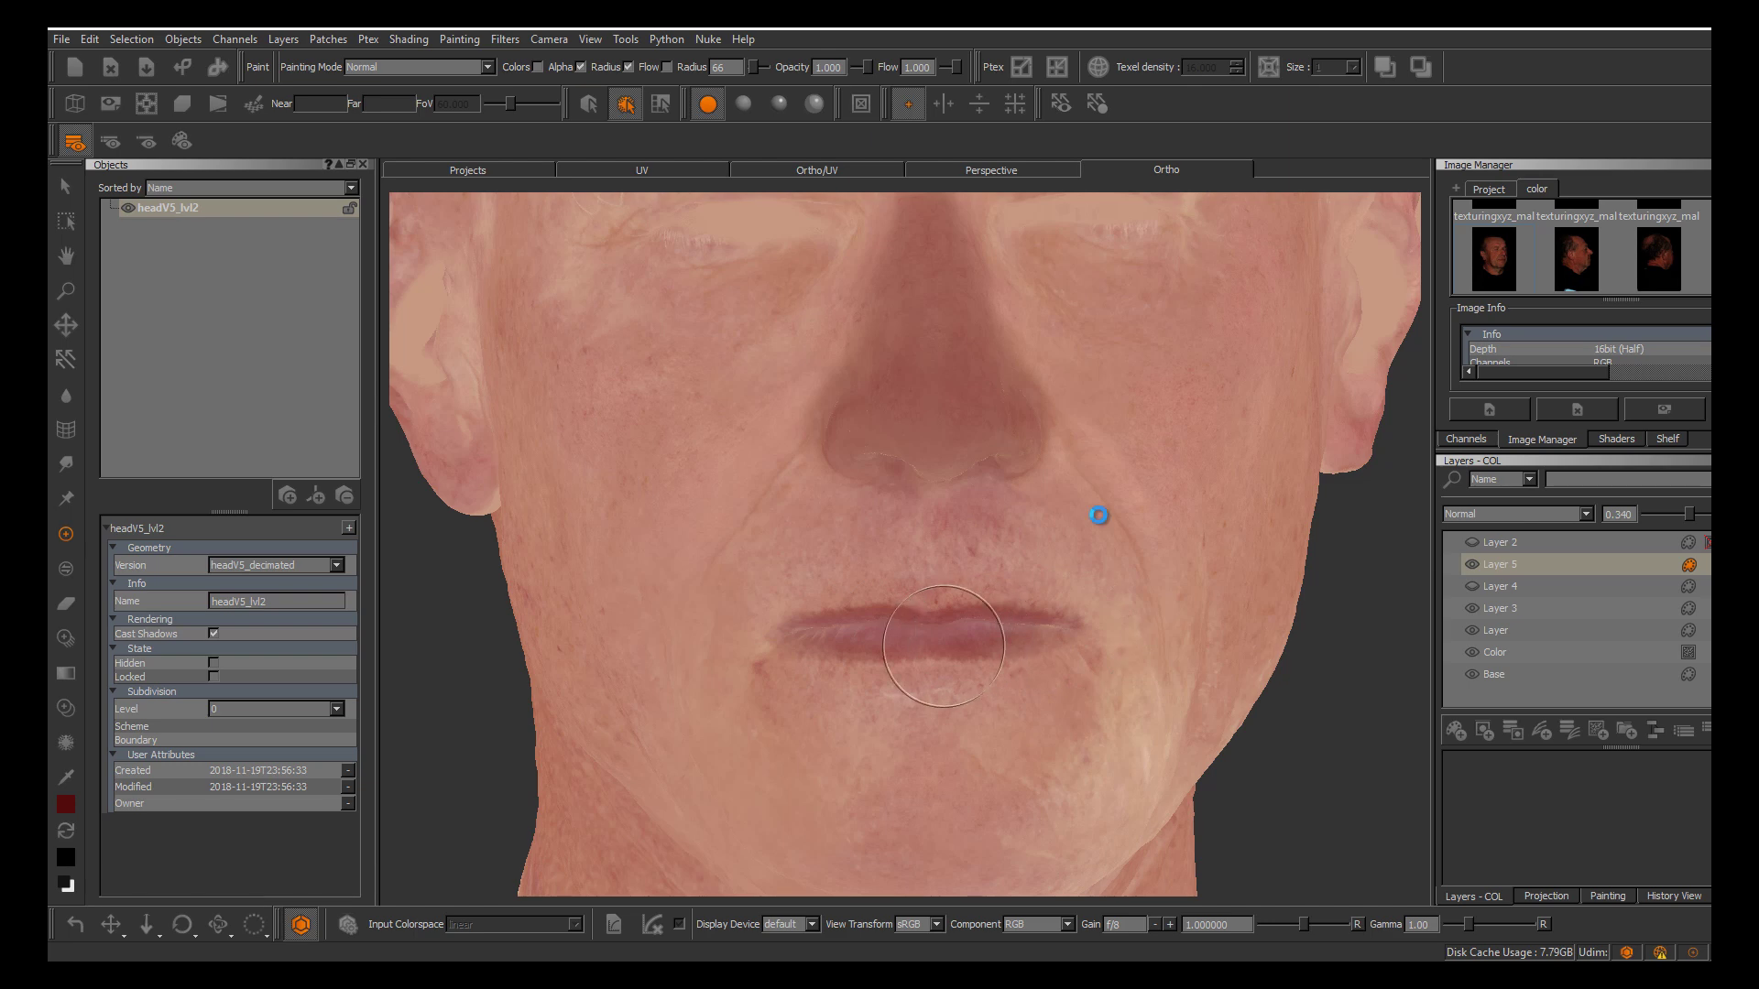
# Enlarge the brush again for the cheeks and set the paint color to a muted green (0.362, 0.521, 0.395)
pyautogui.keyDown('alt'); pyautogui.moveTo(1019, 437); pyautogui.dragTo(1084, 583, button='middle'); pyautogui.keyUp('alt')
pyautogui.press('r')
pyautogui.moveTo(802, 637); pyautogui.dragTo(857, 636)
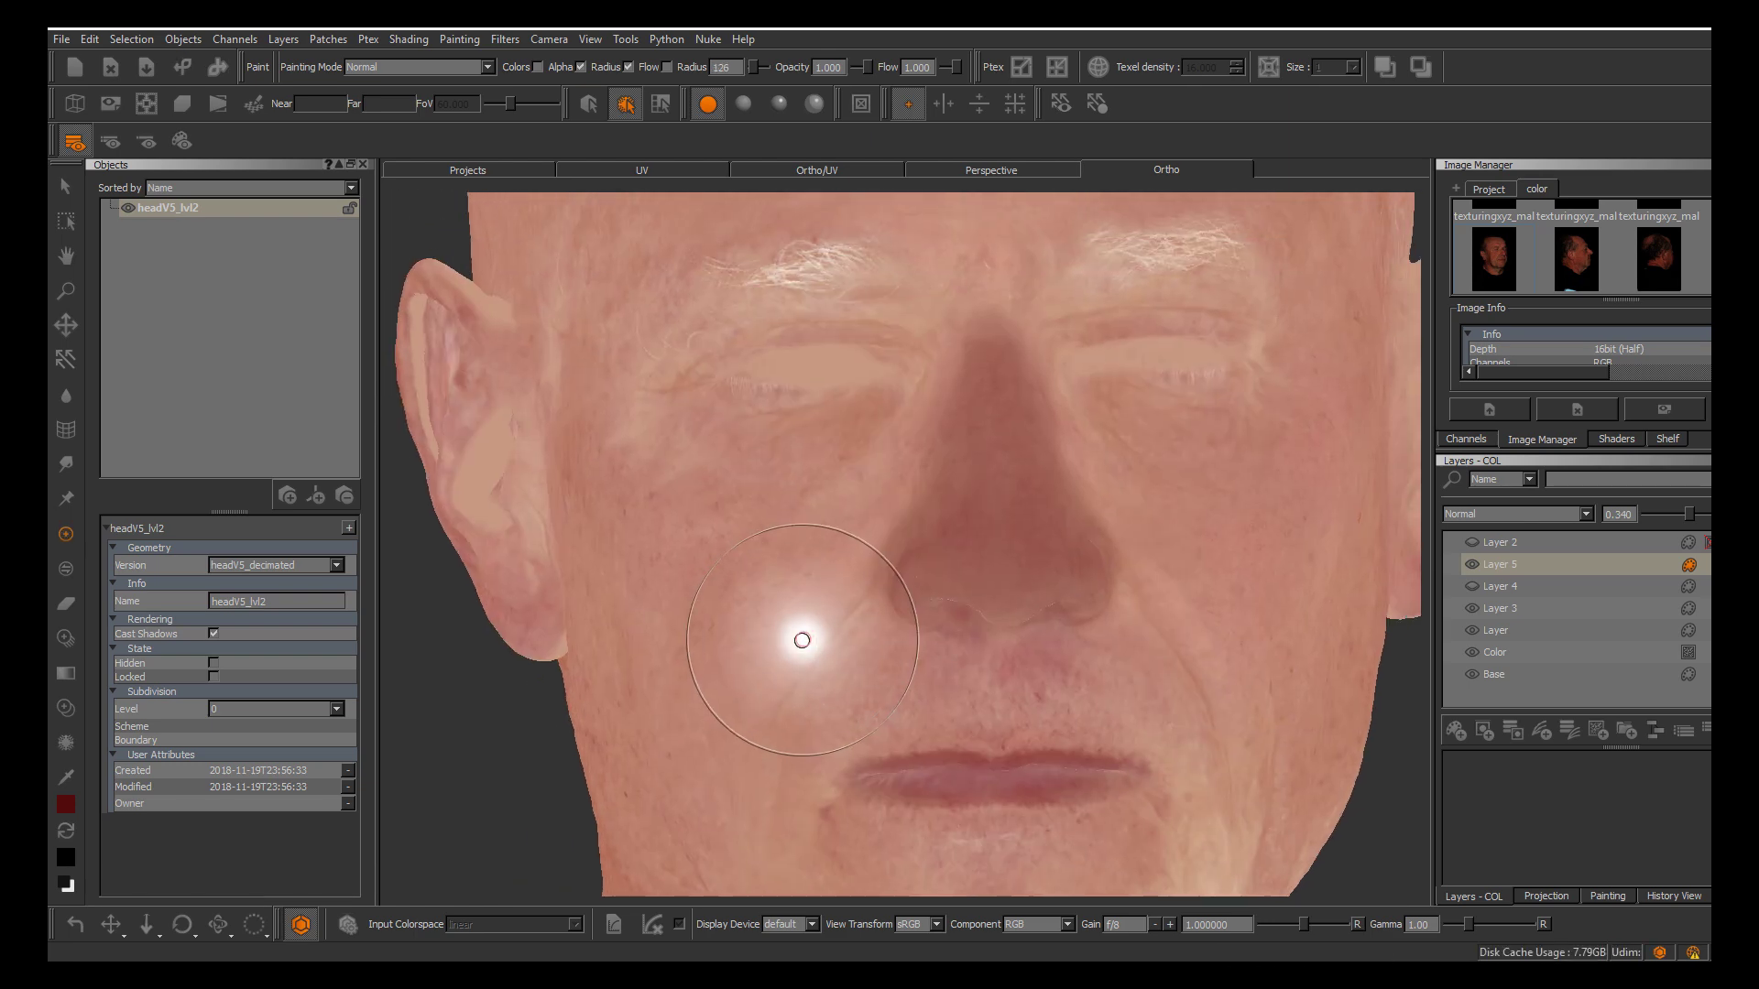
pyautogui.click(66, 804)
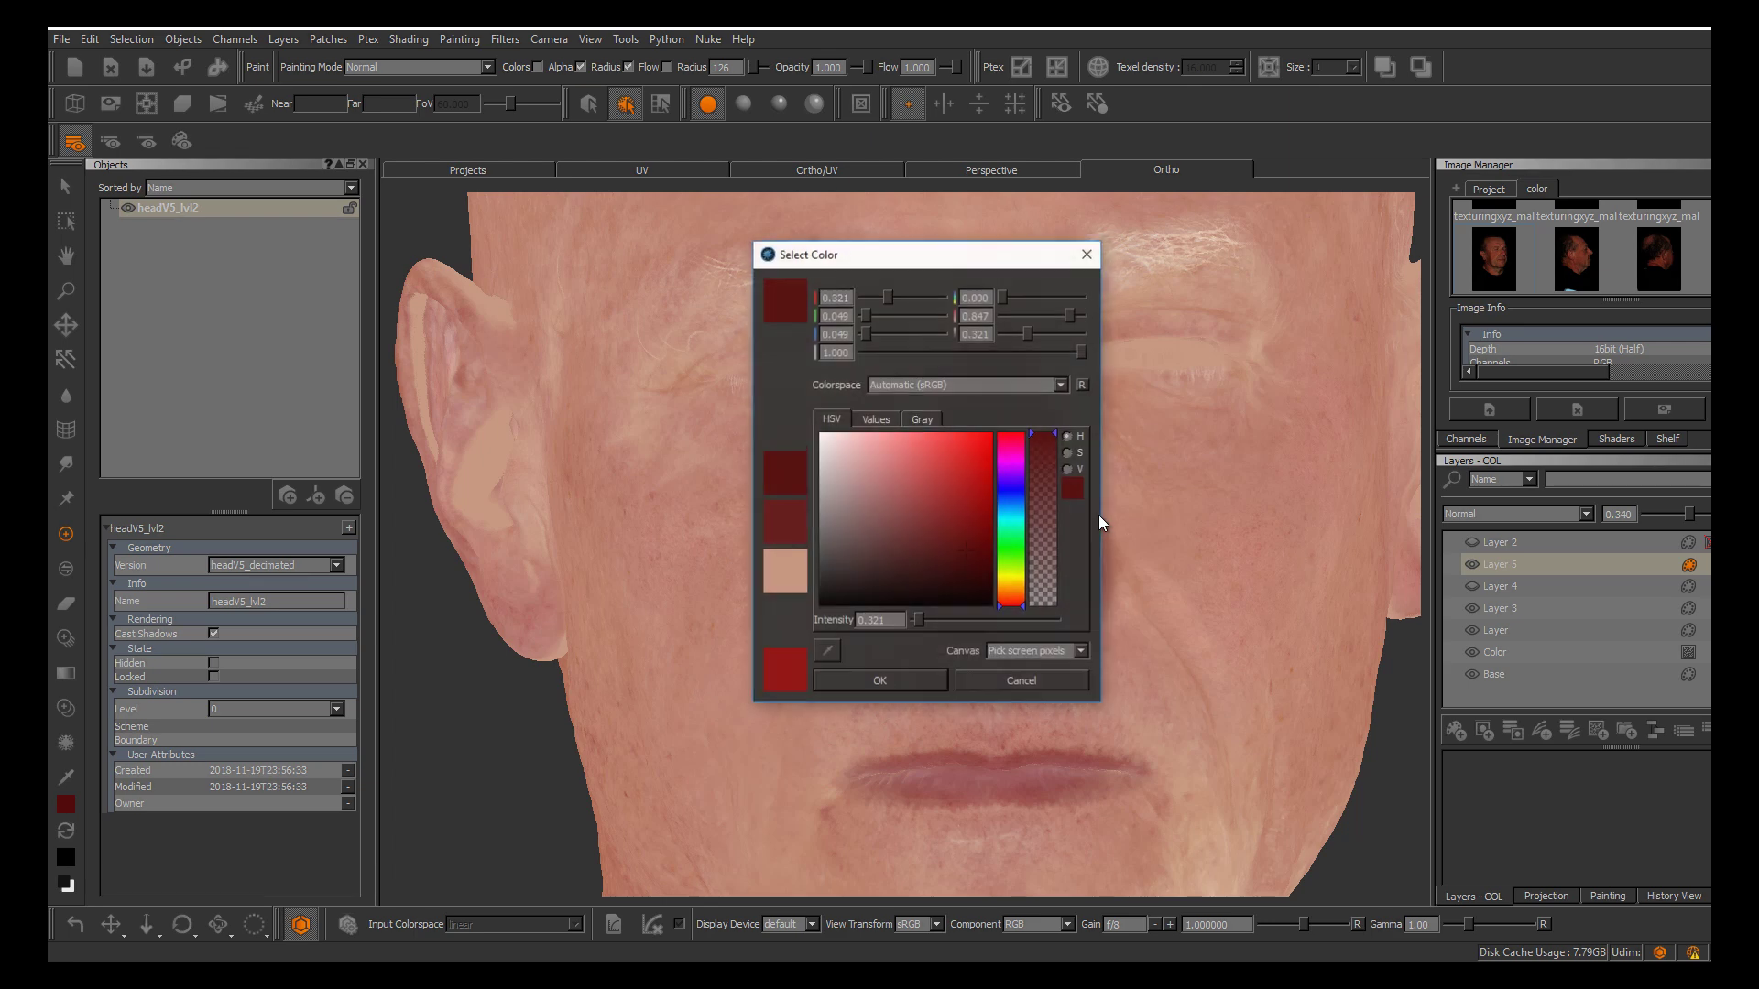
pyautogui.moveTo(1012, 518)
pyautogui.mouseDown()
pyautogui.moveTo(1011, 538)
pyautogui.moveTo(872, 516)
pyautogui.mouseUp()
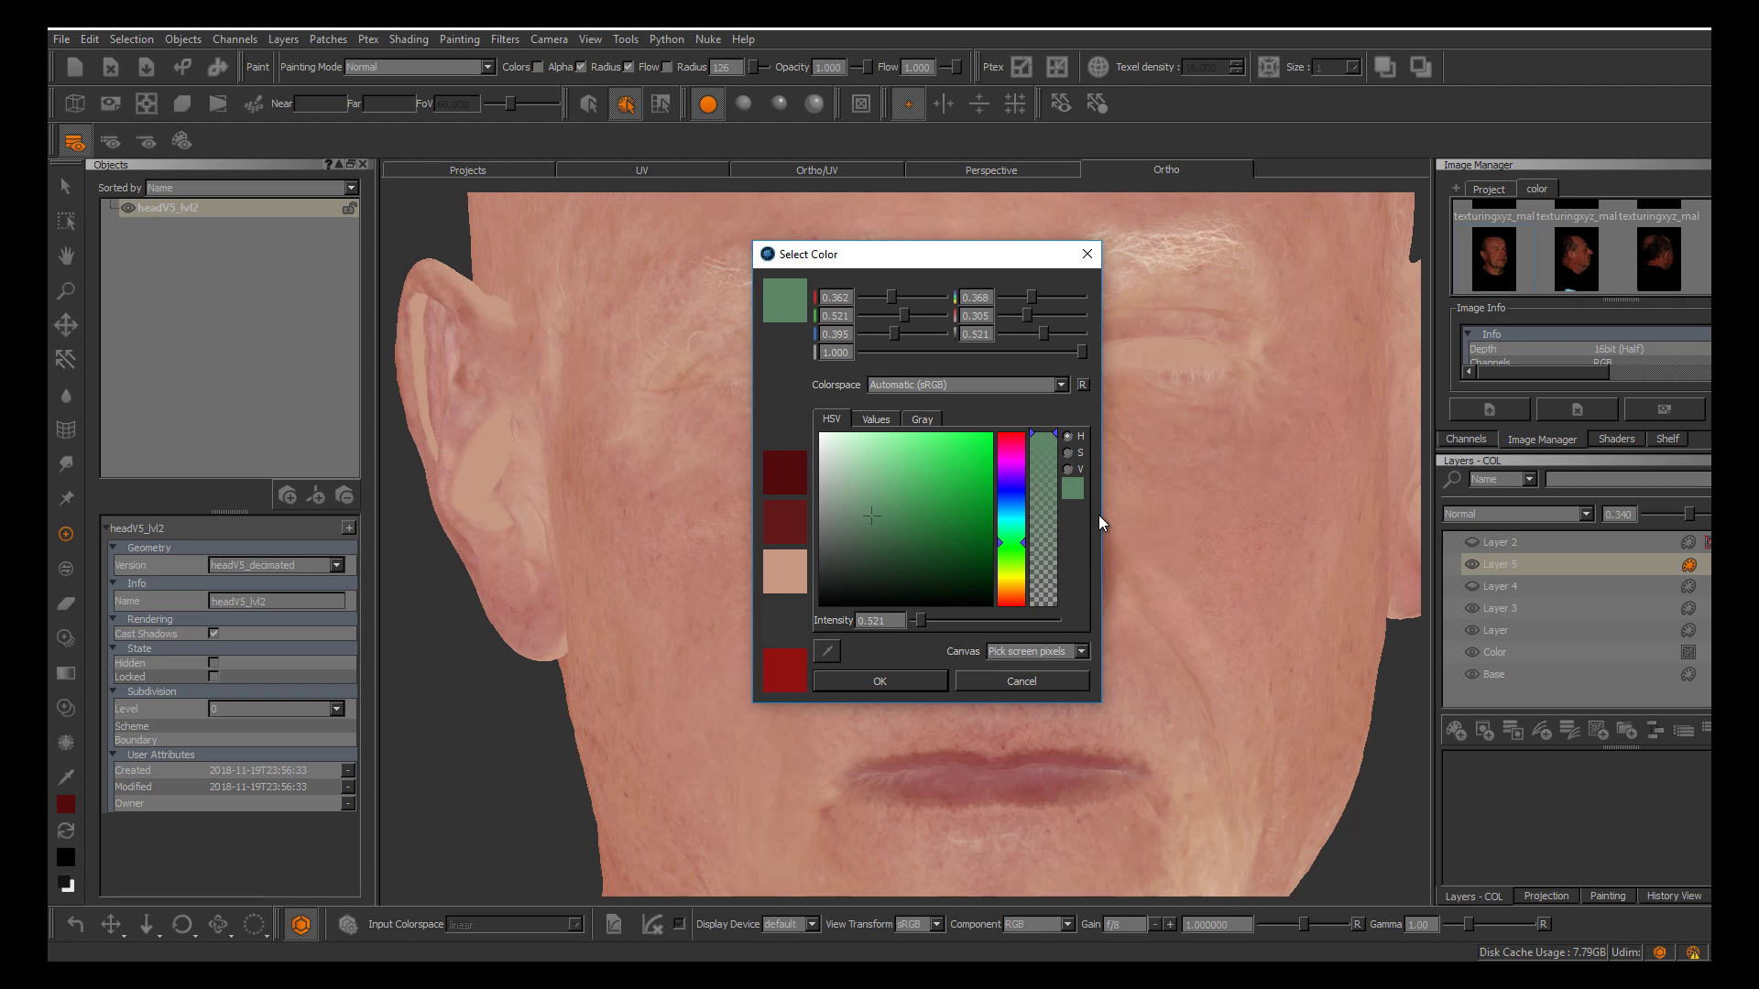
pyautogui.click(879, 680)
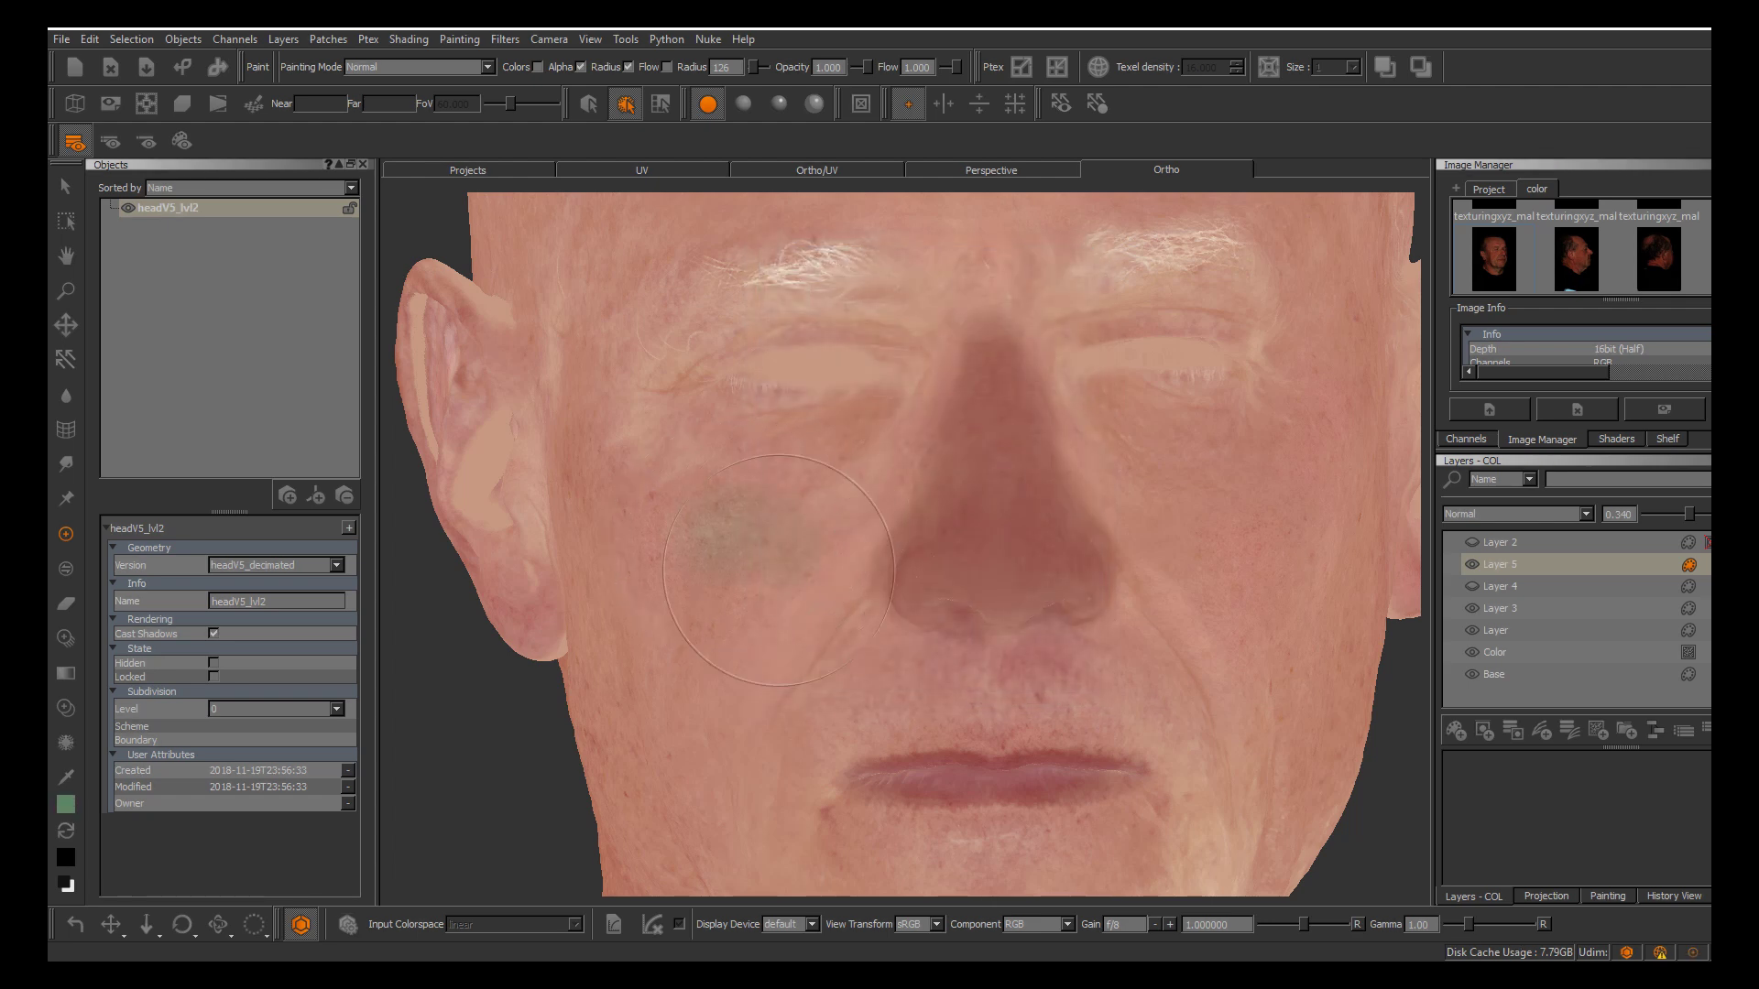
# Enlarge the brush radius to 170, paint both cheeks muted green and bake the paint
pyautogui.press('r')
pyautogui.moveTo(715, 586)
pyautogui.mouseDown()
pyautogui.moveTo(755, 585)
pyautogui.moveTo(674, 553)
pyautogui.mouseUp()
pyautogui.moveTo(1242, 597); pyautogui.dragTo(1267, 692)
pyautogui.press('b')
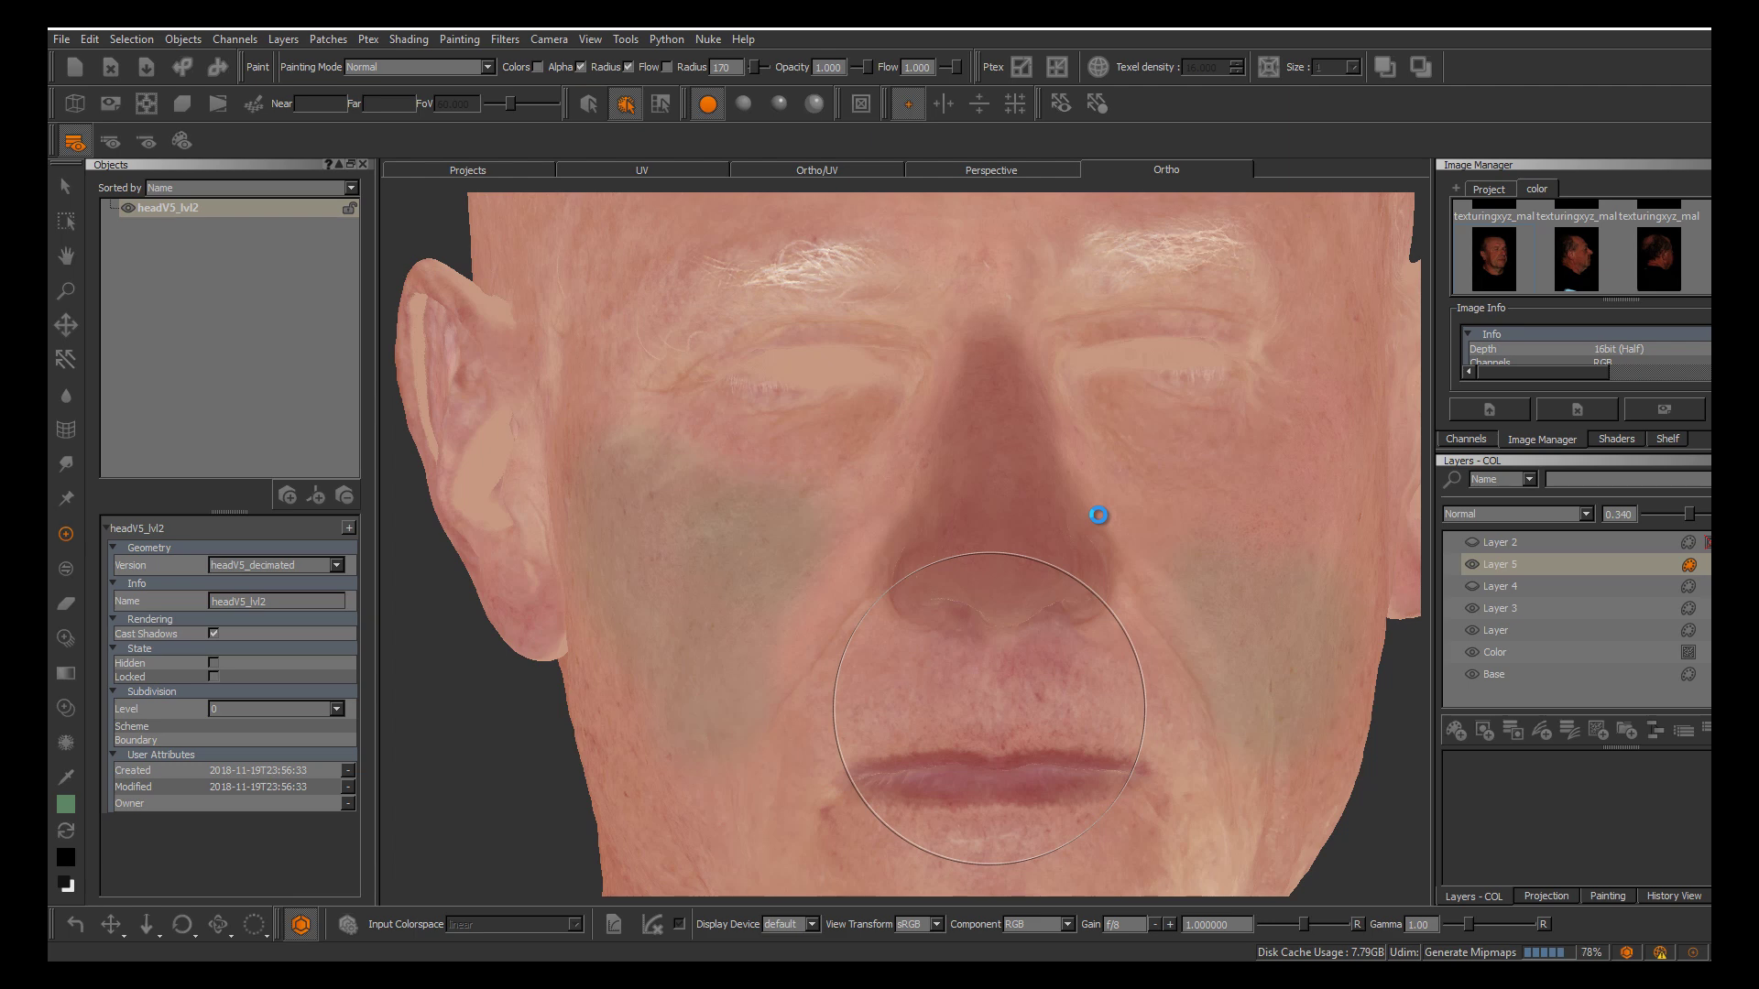
# Paint the upper lip and the chin with the same muted green and bake it
pyautogui.keyDown('alt'); pyautogui.moveTo(1102, 529); pyautogui.dragTo(1042, 427, button='middle'); pyautogui.keyUp('alt')
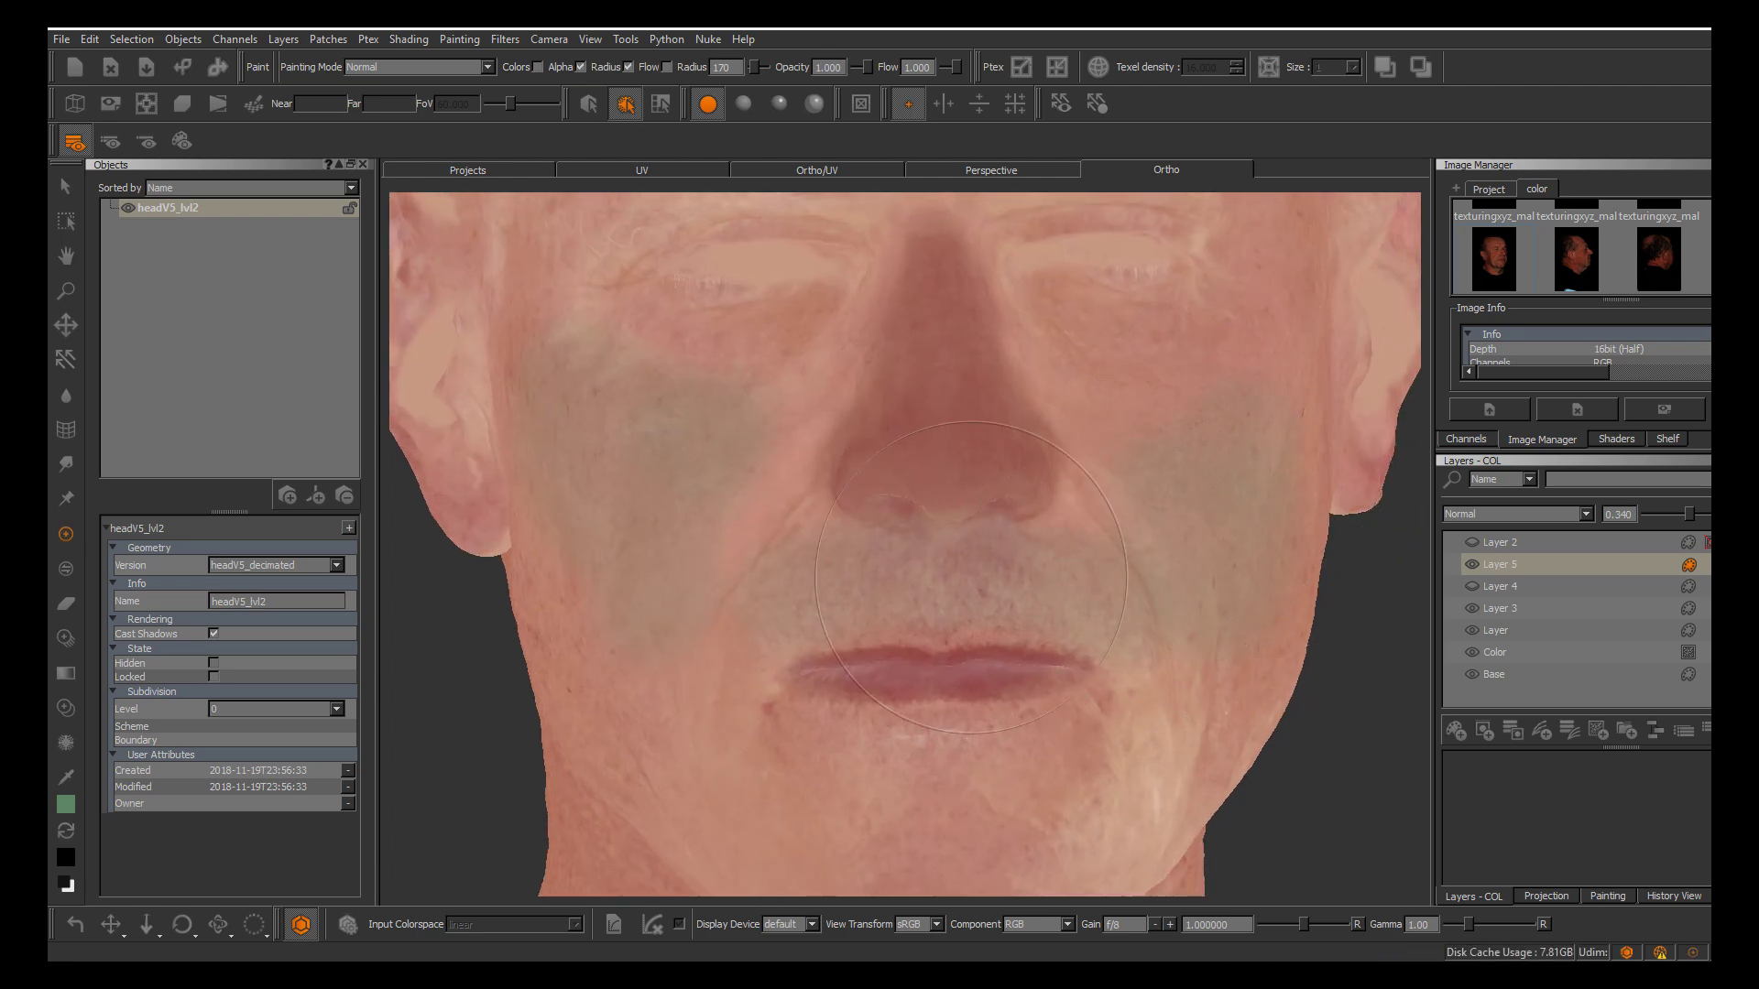
pyautogui.moveTo(885, 793); pyautogui.dragTo(1120, 774)
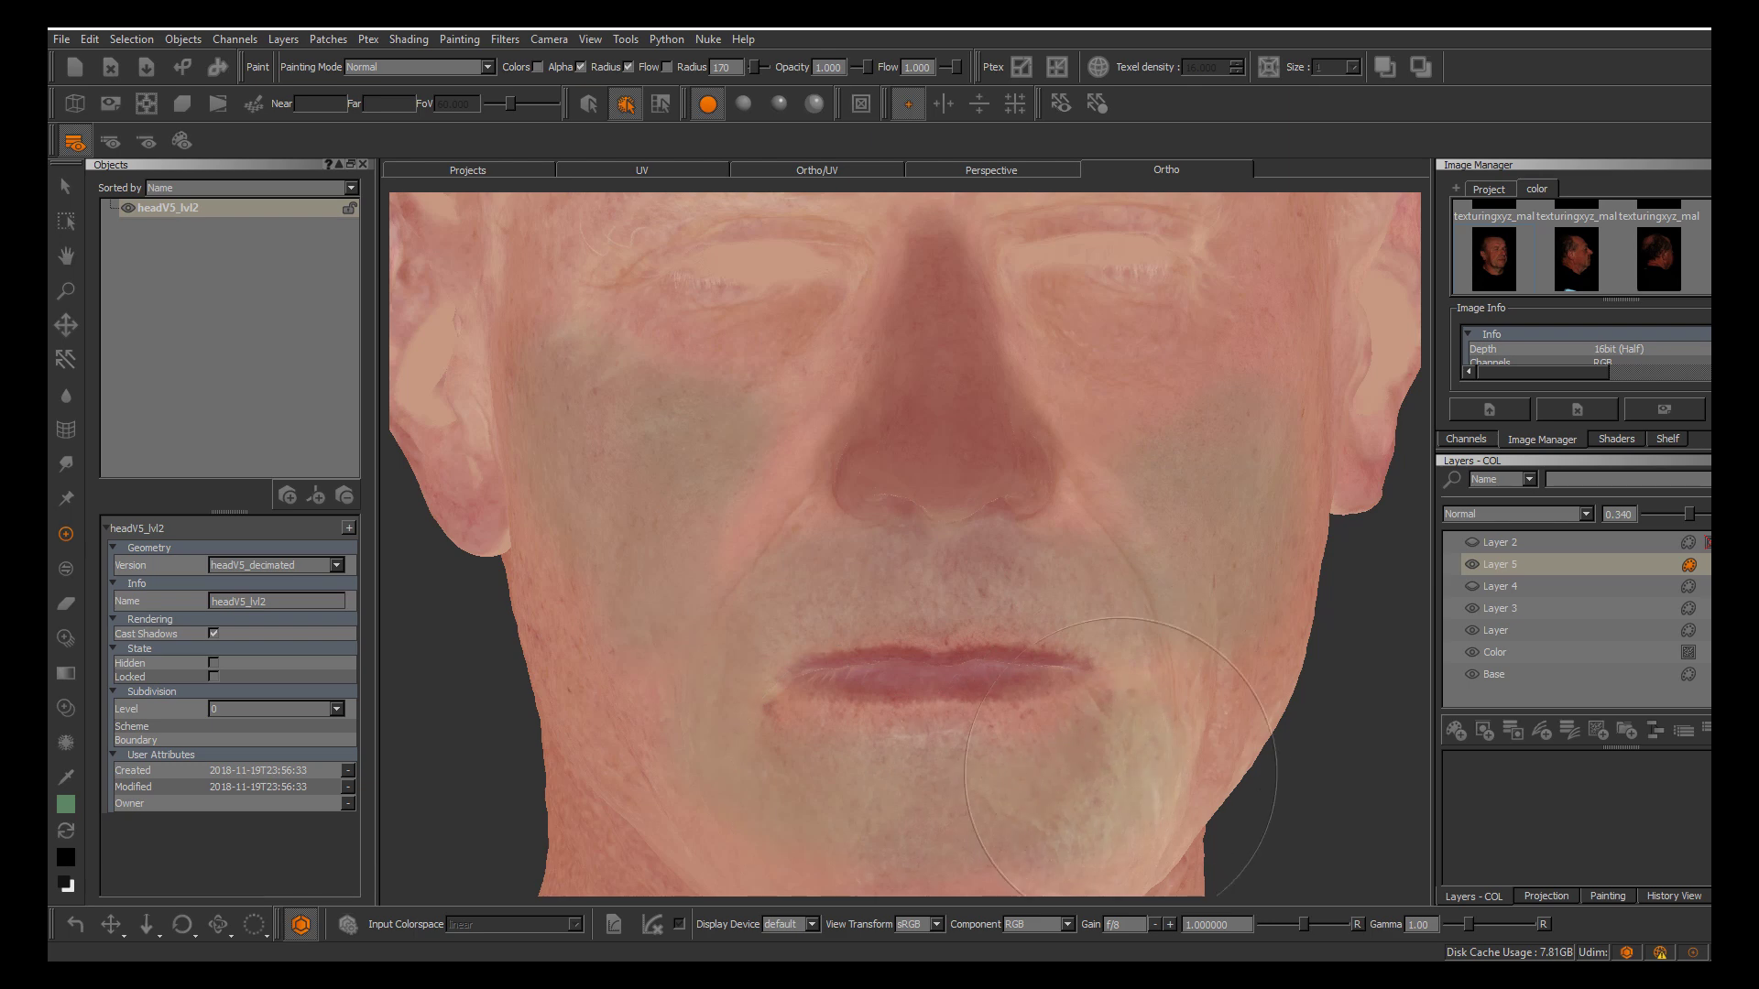
pyautogui.press('b')
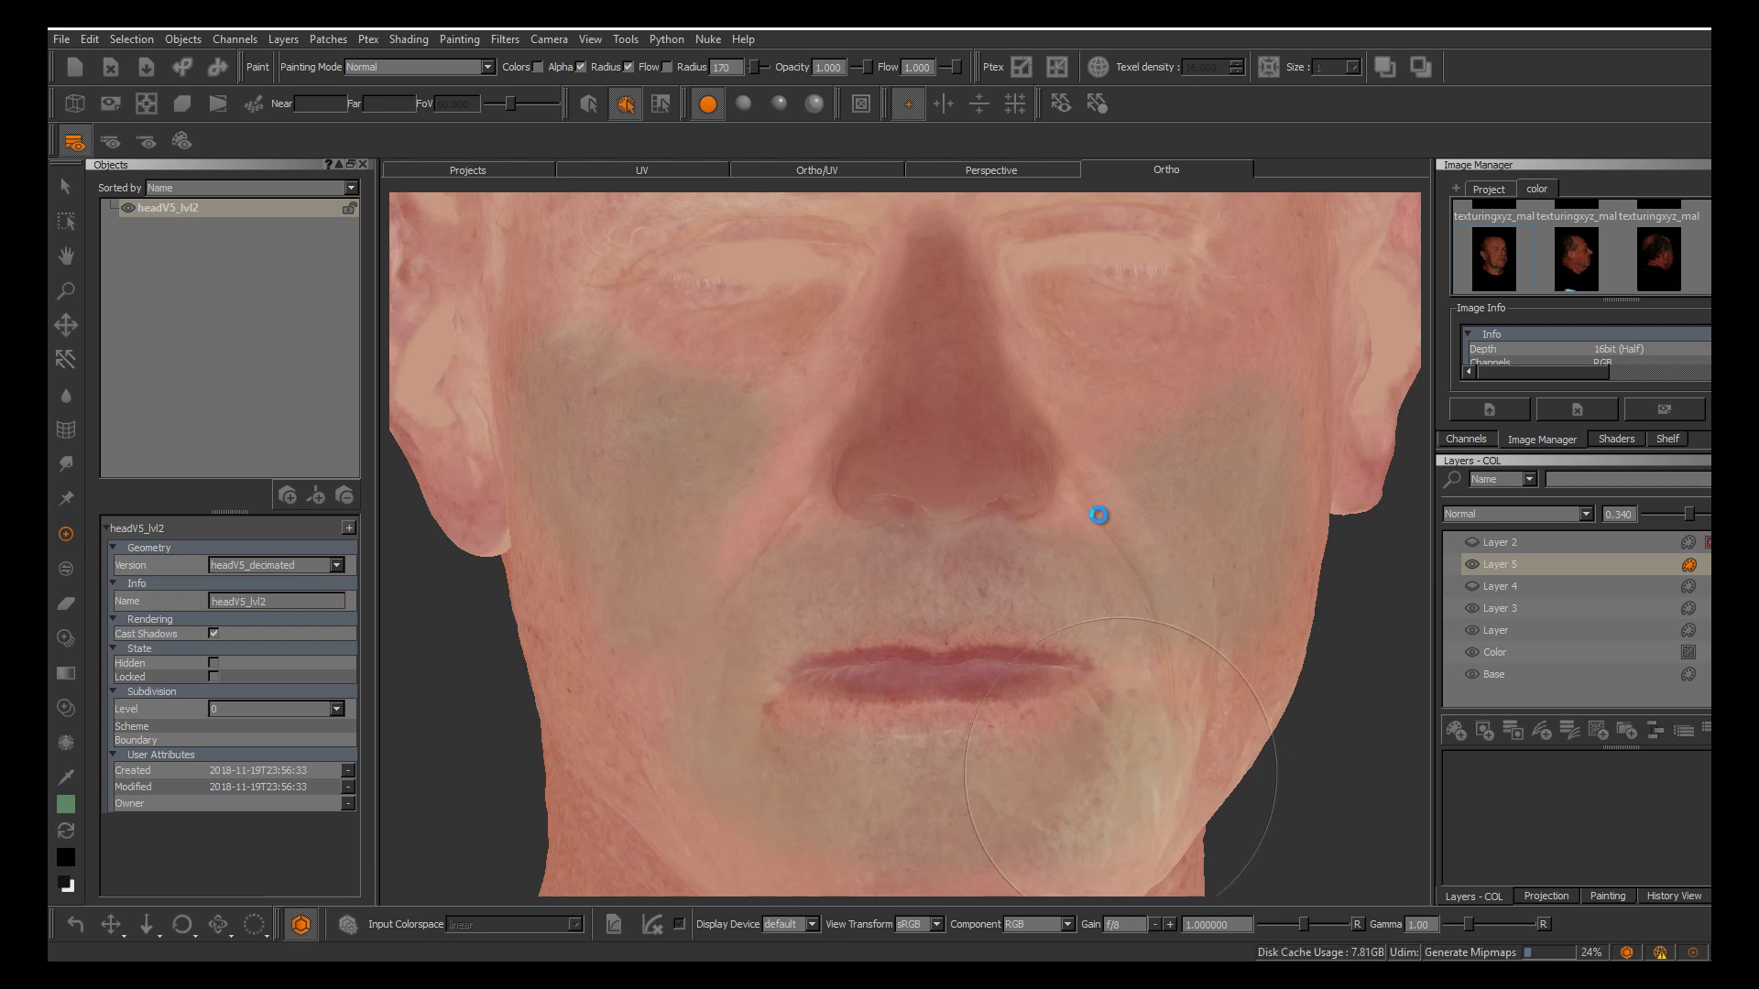
# Extend the muted green over both sides of the jaw, baking the paint from each side view
pyautogui.keyDown('alt'); pyautogui.moveTo(838, 554); pyautogui.dragTo(1053, 532); pyautogui.keyUp('alt')
pyautogui.keyDown('alt'); pyautogui.moveTo(1054, 531); pyautogui.dragTo(1140, 497, button='middle'); pyautogui.keyUp('alt')
pyautogui.keyDown('alt'); pyautogui.moveTo(1140, 497); pyautogui.dragTo(1017, 550, button='right'); pyautogui.keyUp('alt')
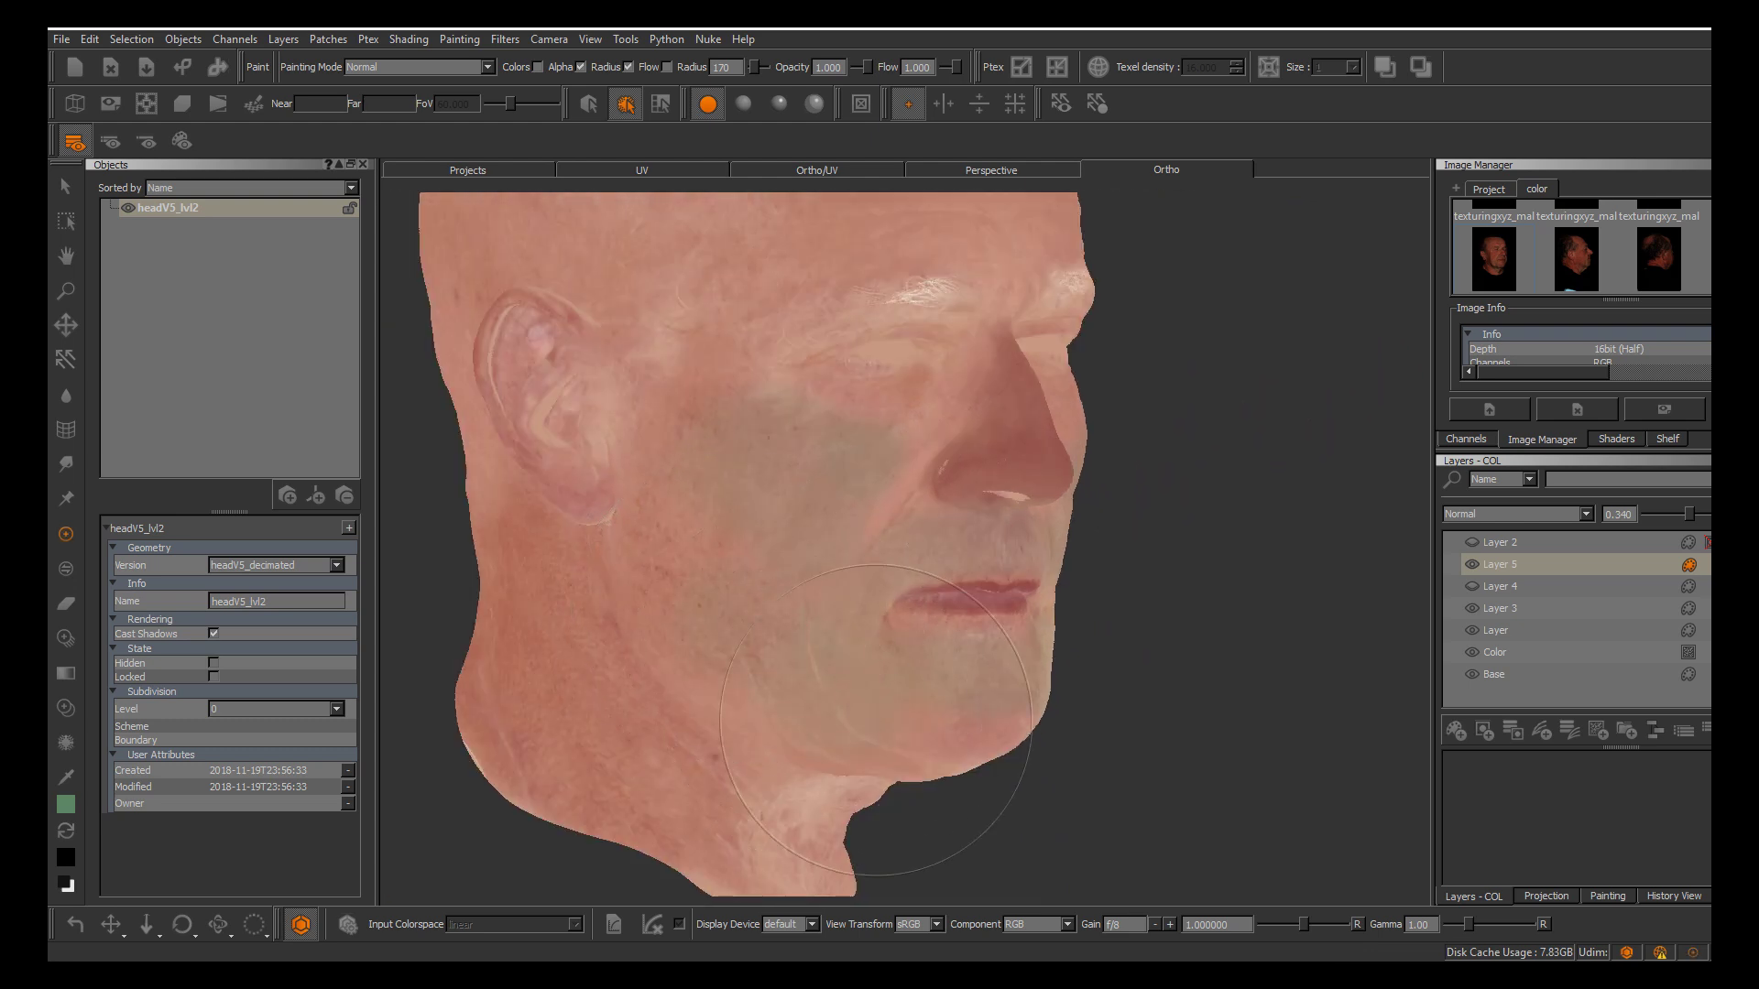
pyautogui.press('b')
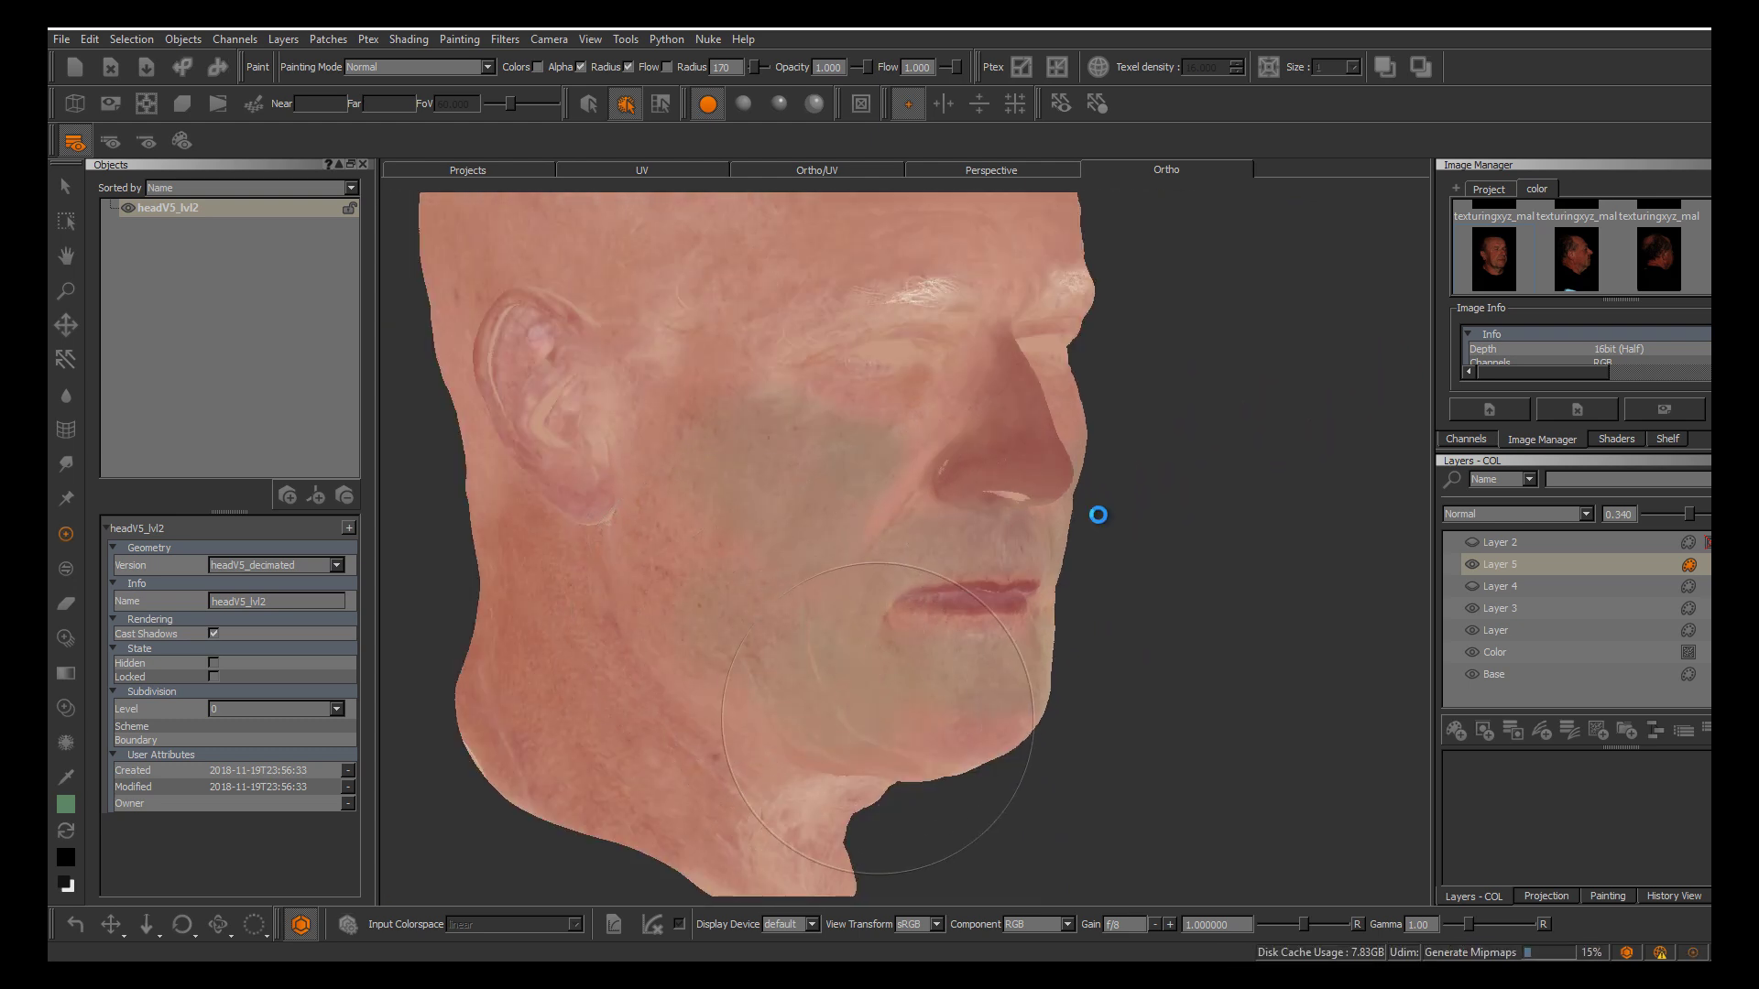
pyautogui.keyDown('alt'); pyautogui.moveTo(933, 615); pyautogui.dragTo(1100, 514); pyautogui.keyUp('alt')
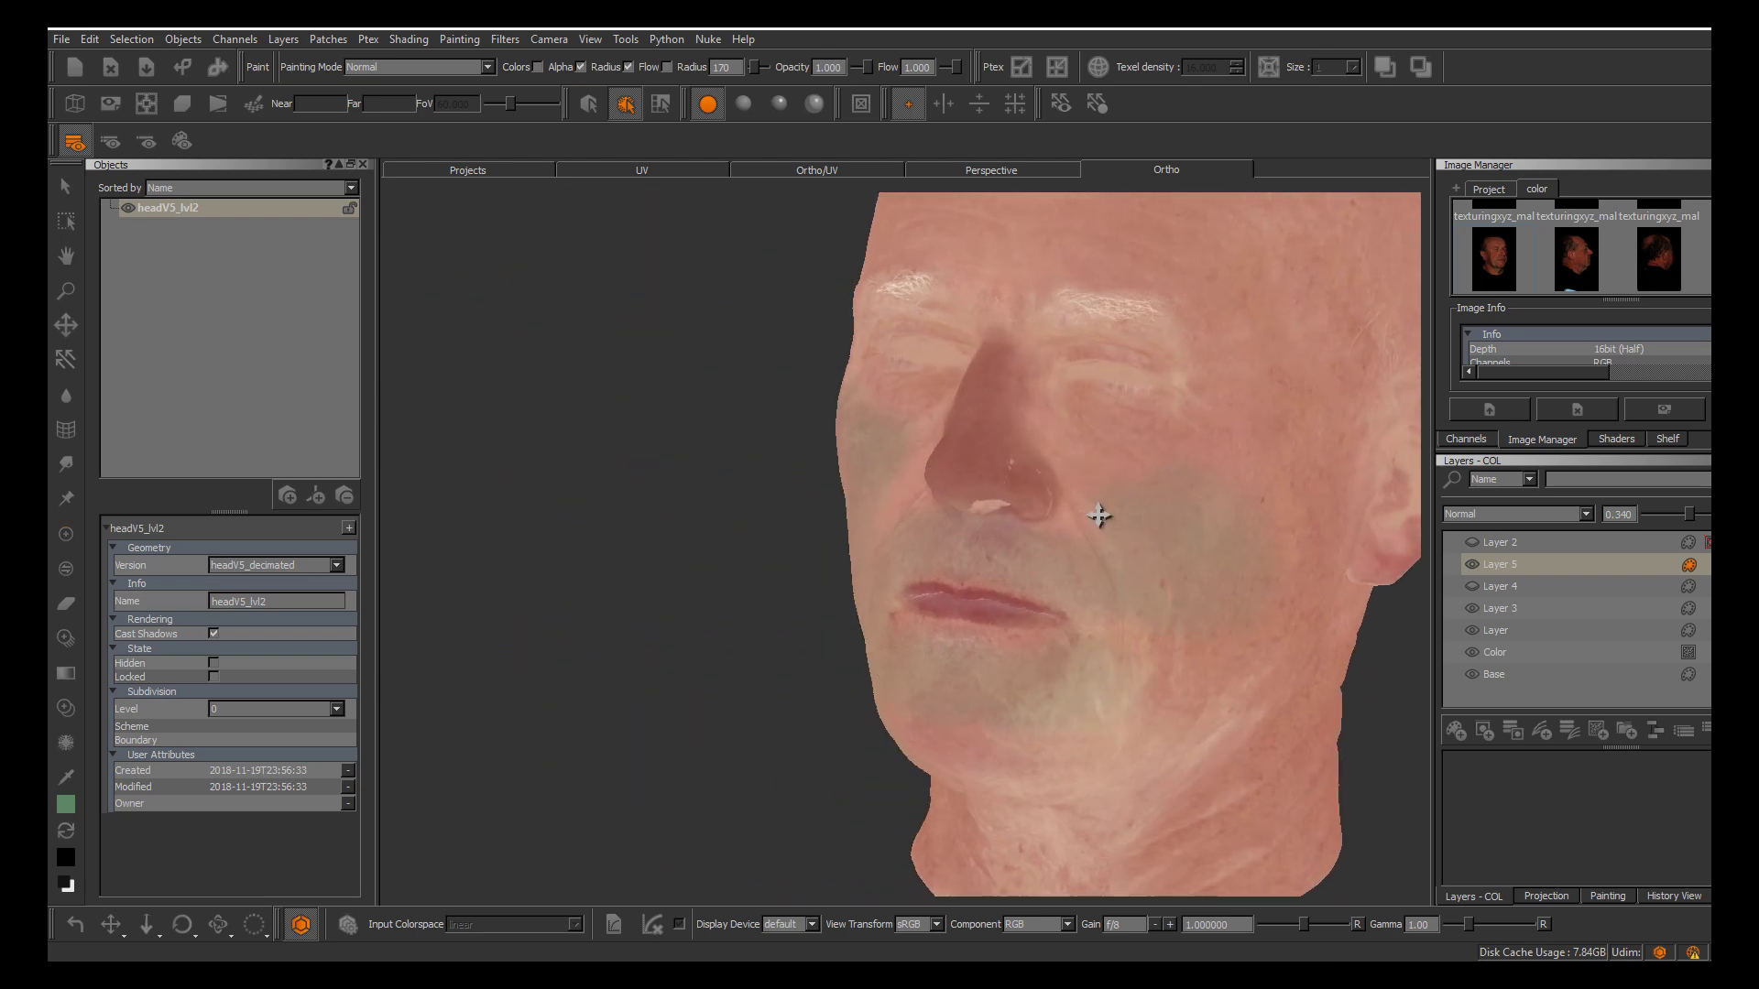
pyautogui.keyDown('alt'); pyautogui.moveTo(1099, 514); pyautogui.dragTo(925, 465, button='middle'); pyautogui.keyUp('alt')
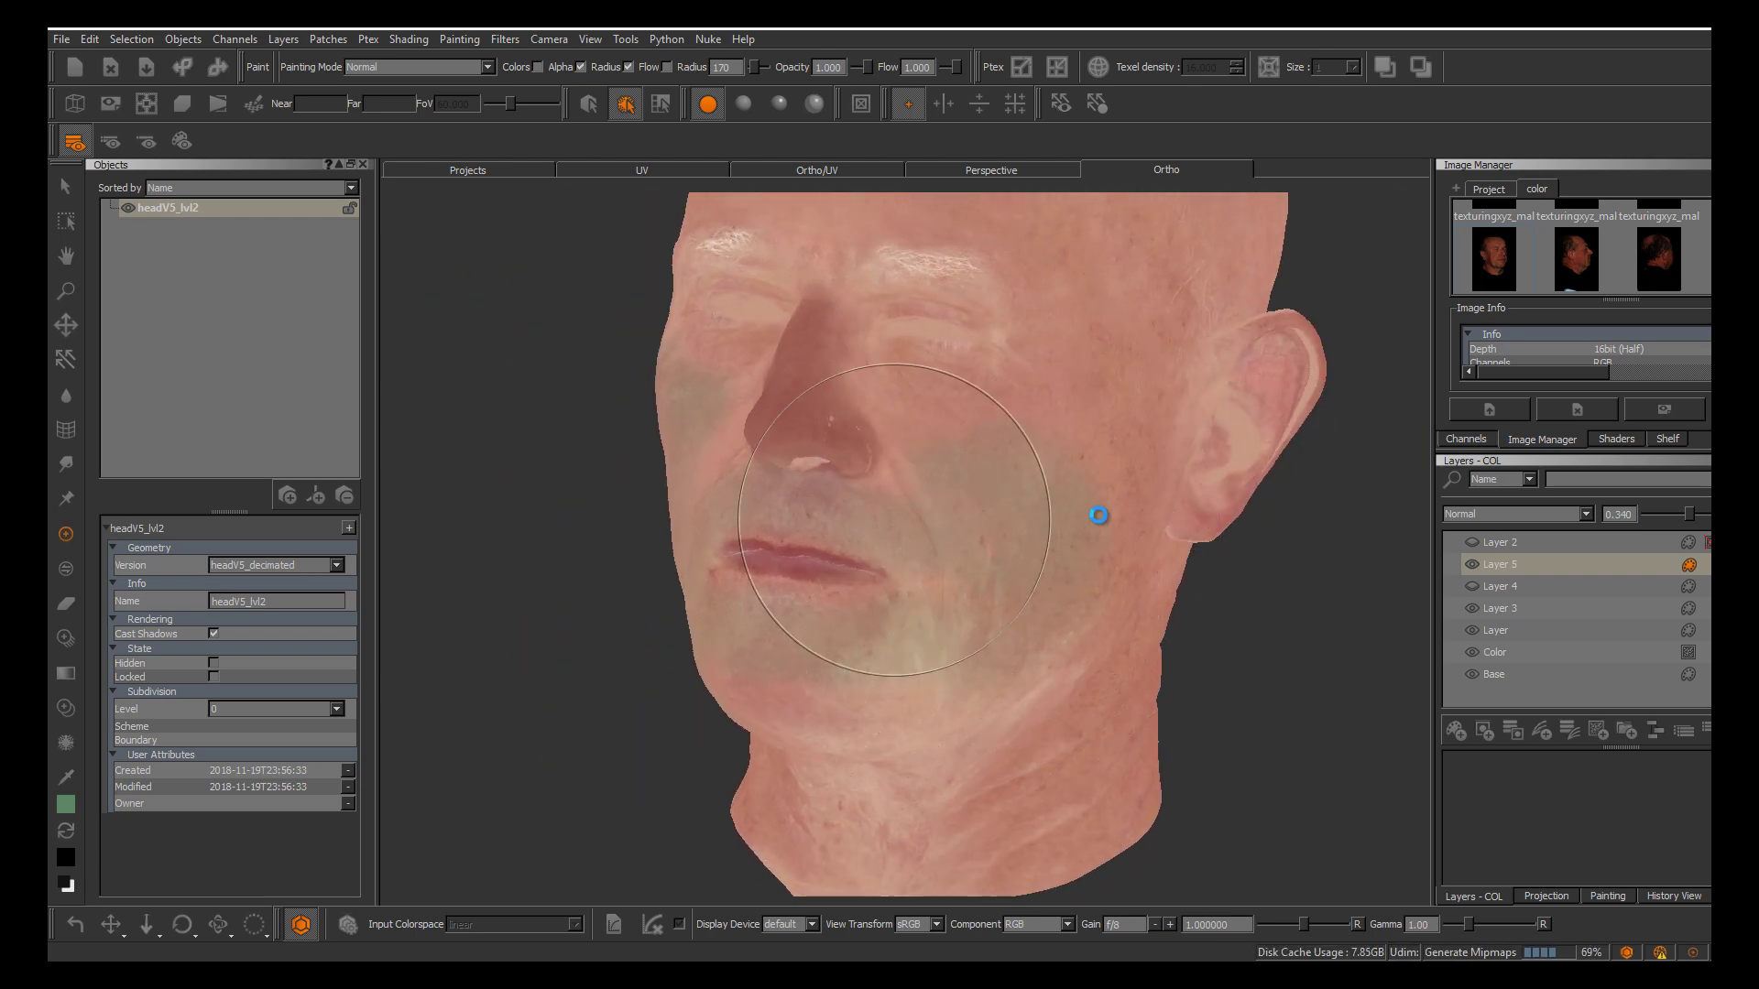
# Set the paint color to a light yellow (0.874, 0.804, 0.400) for the forehead
pyautogui.keyDown('alt'); pyautogui.moveTo(1098, 514); pyautogui.dragTo(1102, 523); pyautogui.keyUp('alt')
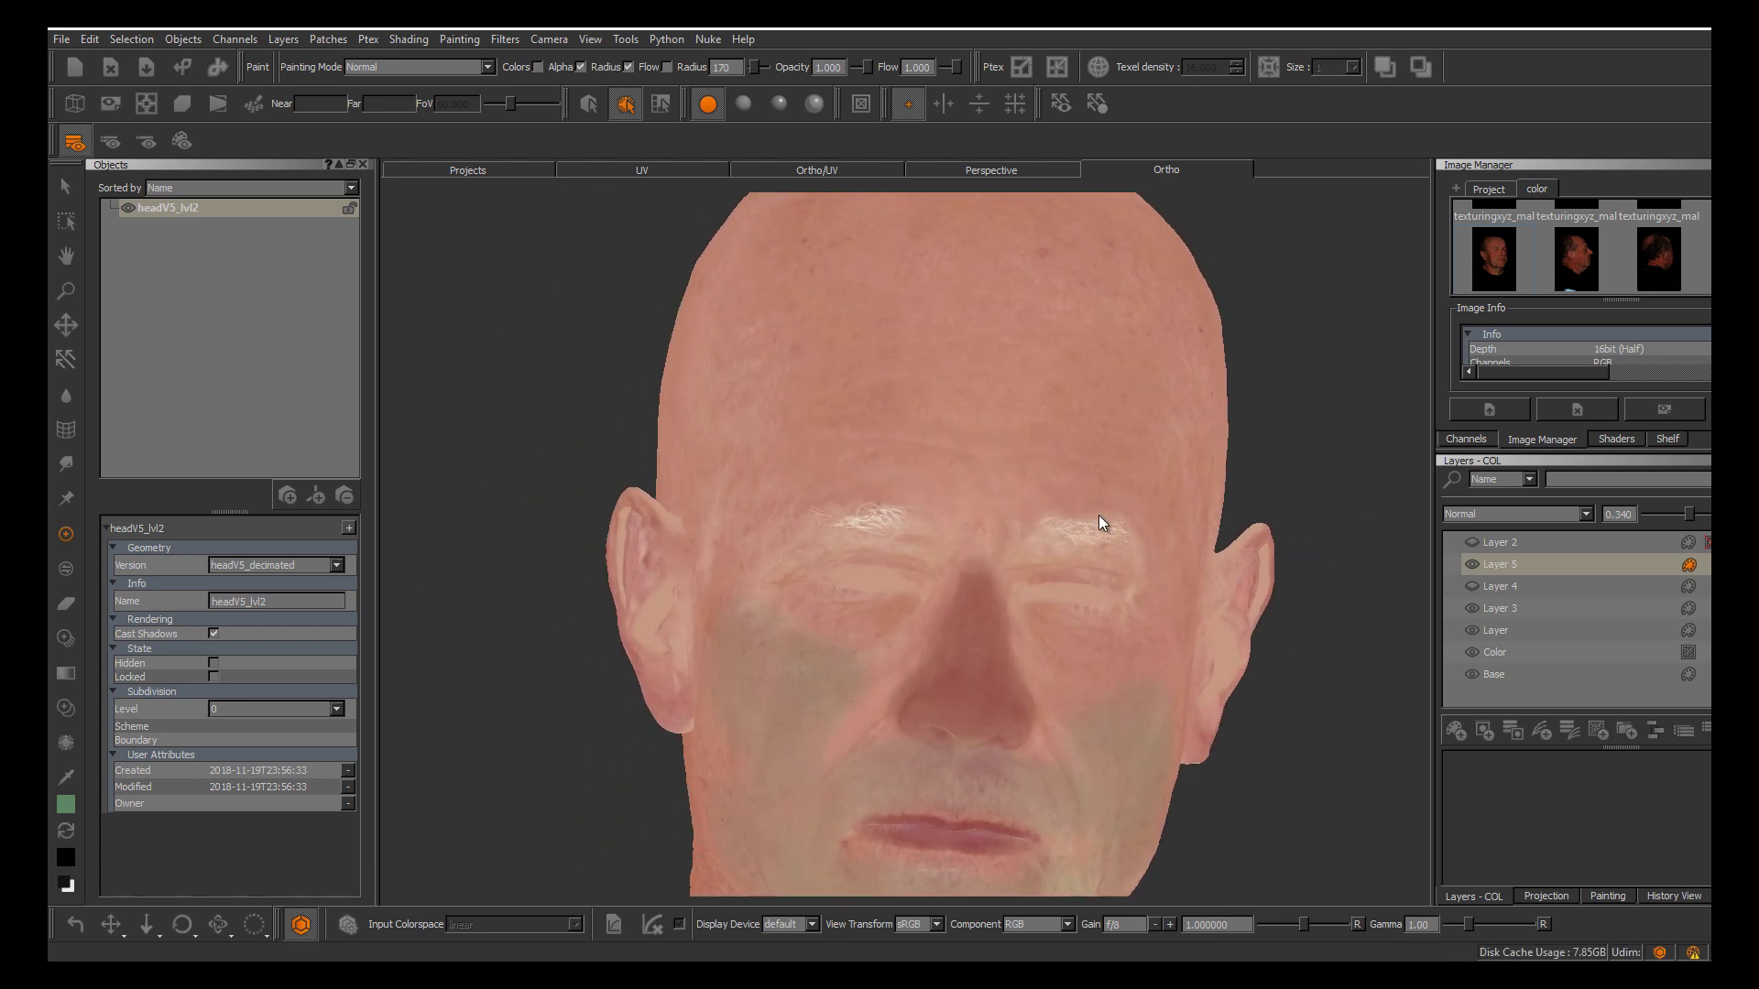
pyautogui.click(66, 804)
pyautogui.click(1012, 580)
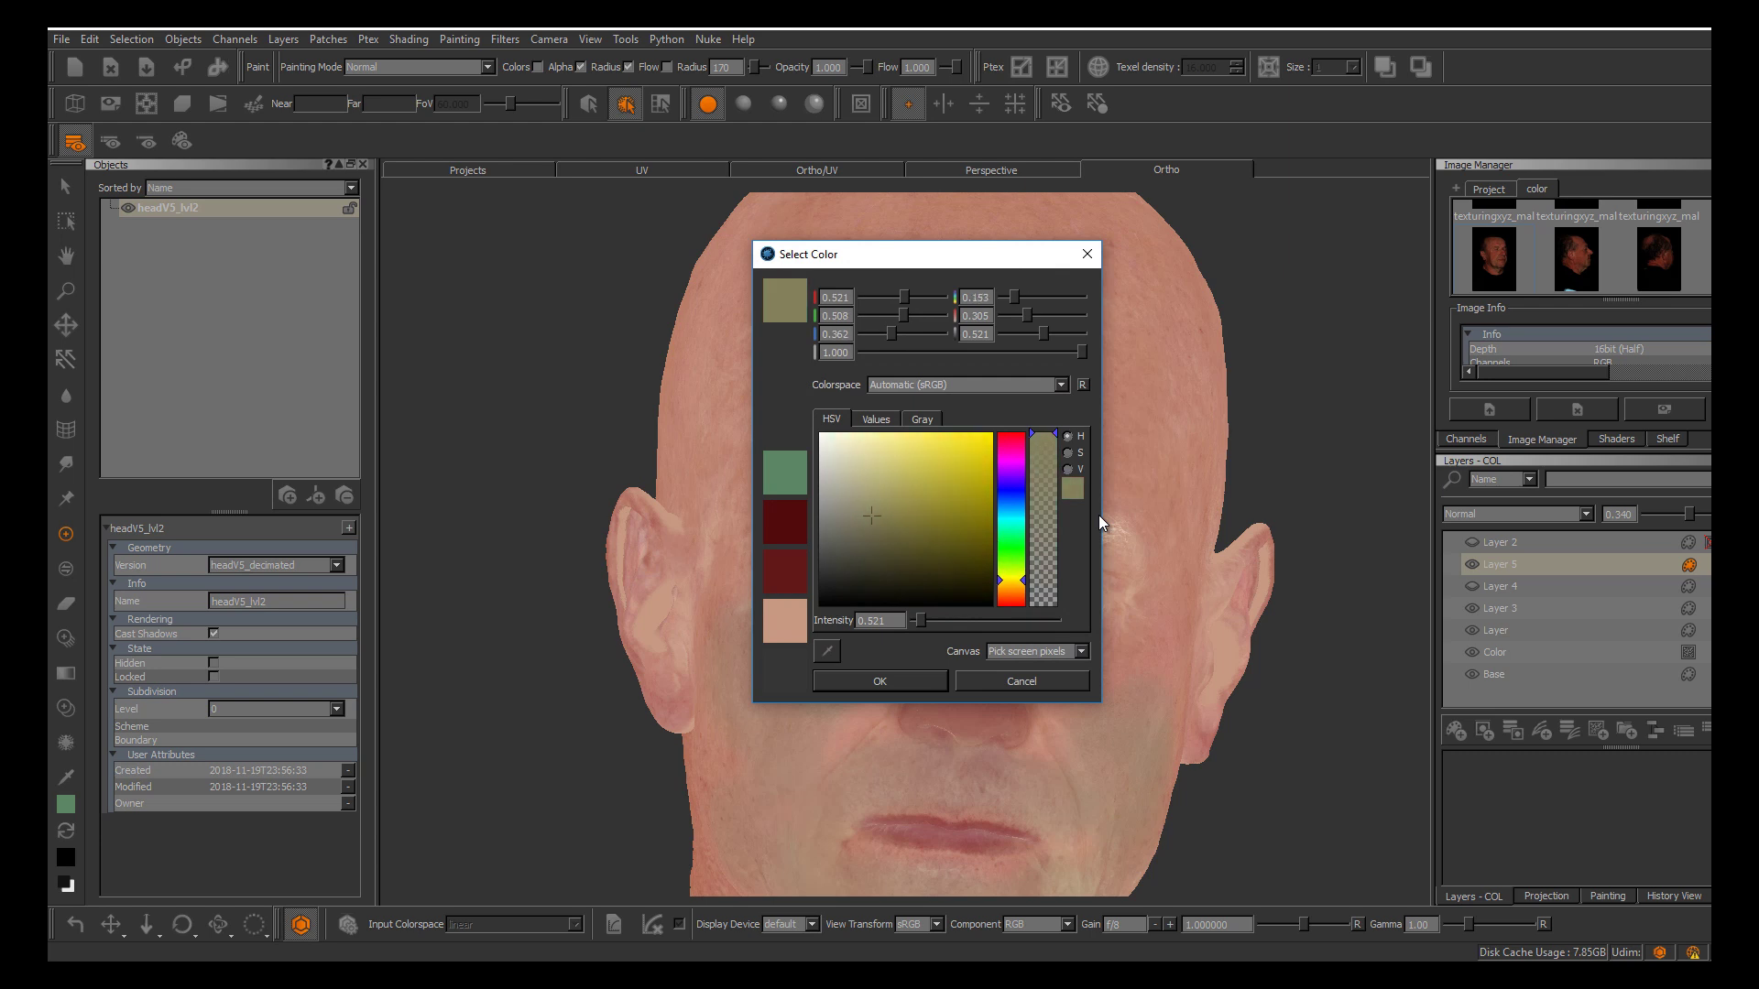
pyautogui.click(935, 470)
pyautogui.moveTo(933, 474); pyautogui.dragTo(920, 468)
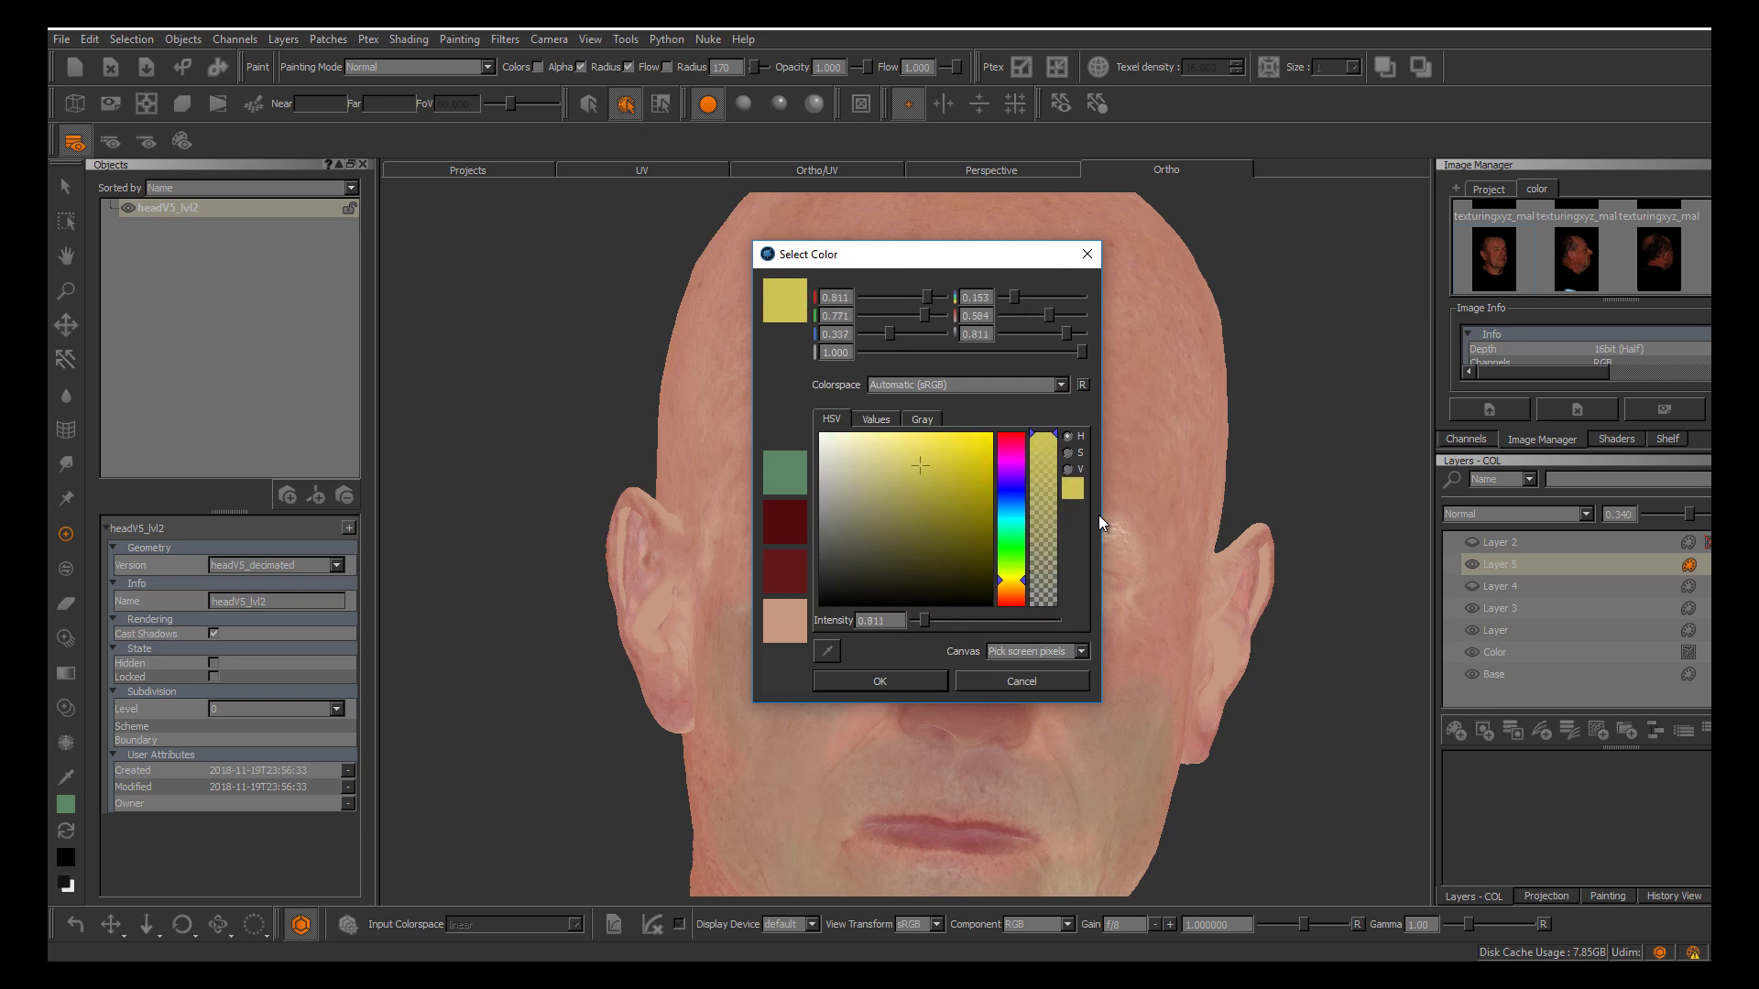
pyautogui.moveTo(1011, 580); pyautogui.dragTo(1011, 581)
pyautogui.moveTo(919, 463); pyautogui.dragTo(912, 455)
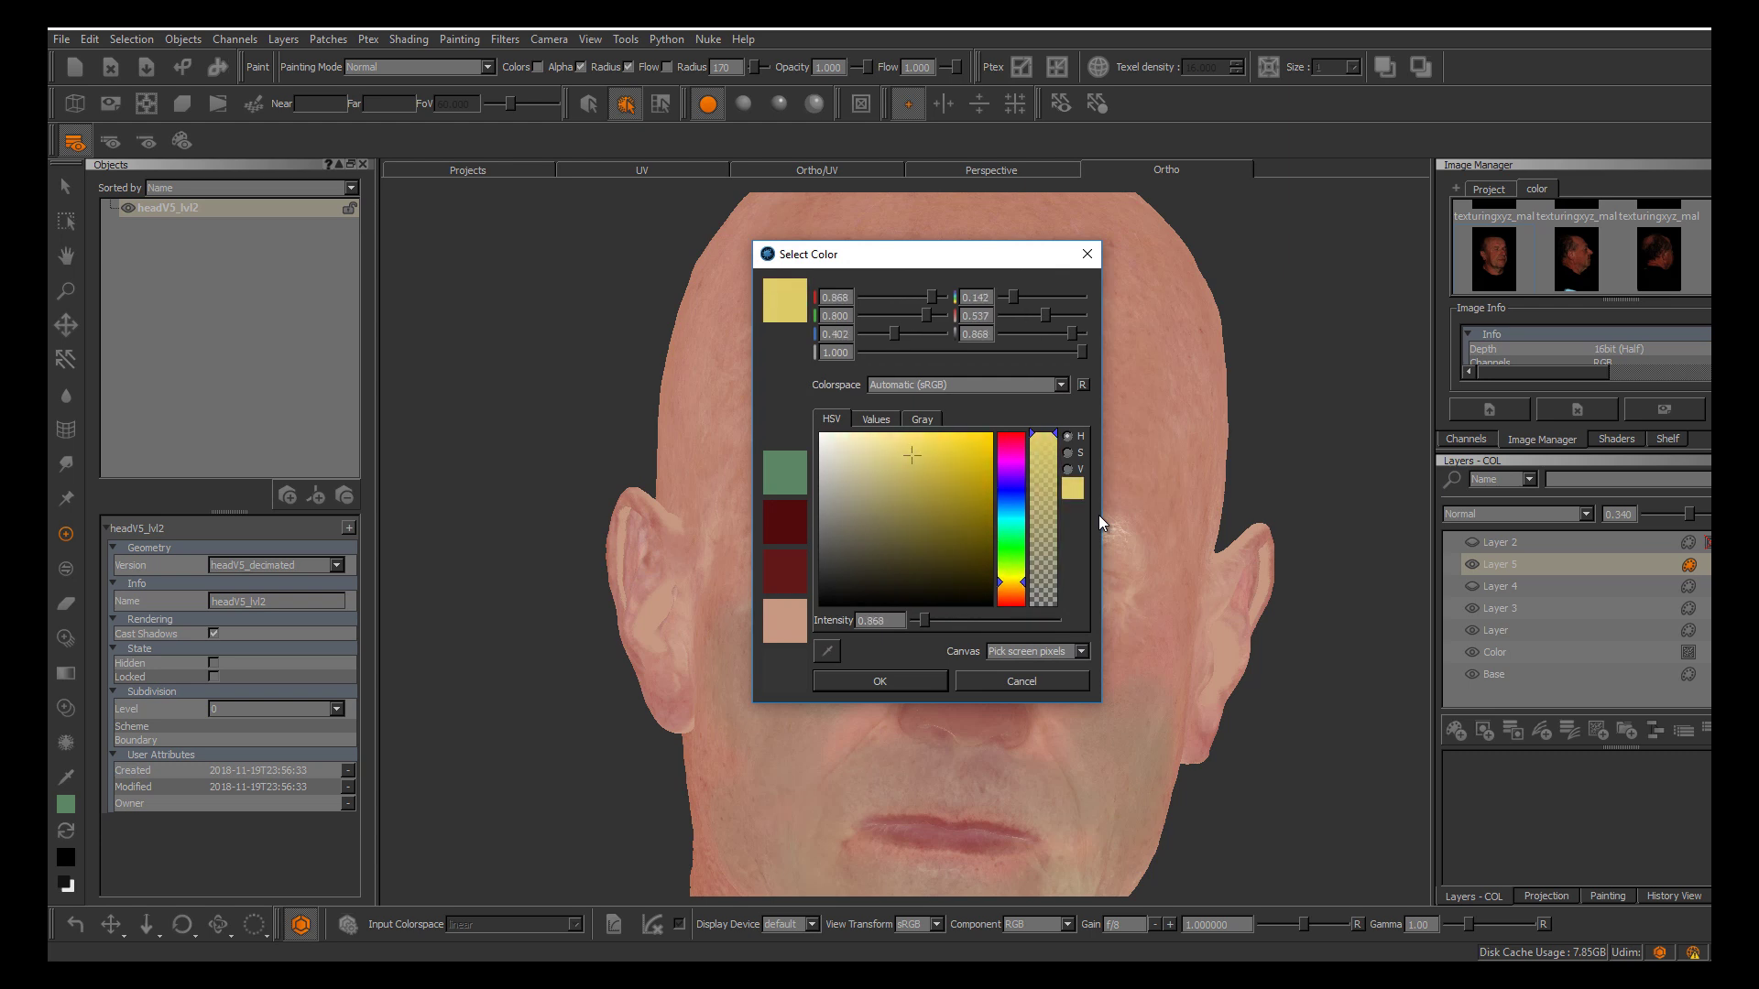
pyautogui.click(880, 682)
# Paint the whole forehead light yellow above the eyebrows and bake it
pyautogui.moveTo(940, 359)
pyautogui.mouseDown()
pyautogui.moveTo(996, 392)
pyautogui.moveTo(903, 439)
pyautogui.moveTo(989, 256)
pyautogui.moveTo(1122, 412)
pyautogui.moveTo(971, 263)
pyautogui.mouseUp()
pyautogui.moveTo(813, 423)
pyautogui.mouseDown()
pyautogui.moveTo(1008, 394)
pyautogui.moveTo(1109, 348)
pyautogui.moveTo(1099, 303)
pyautogui.moveTo(1081, 365)
pyautogui.mouseUp()
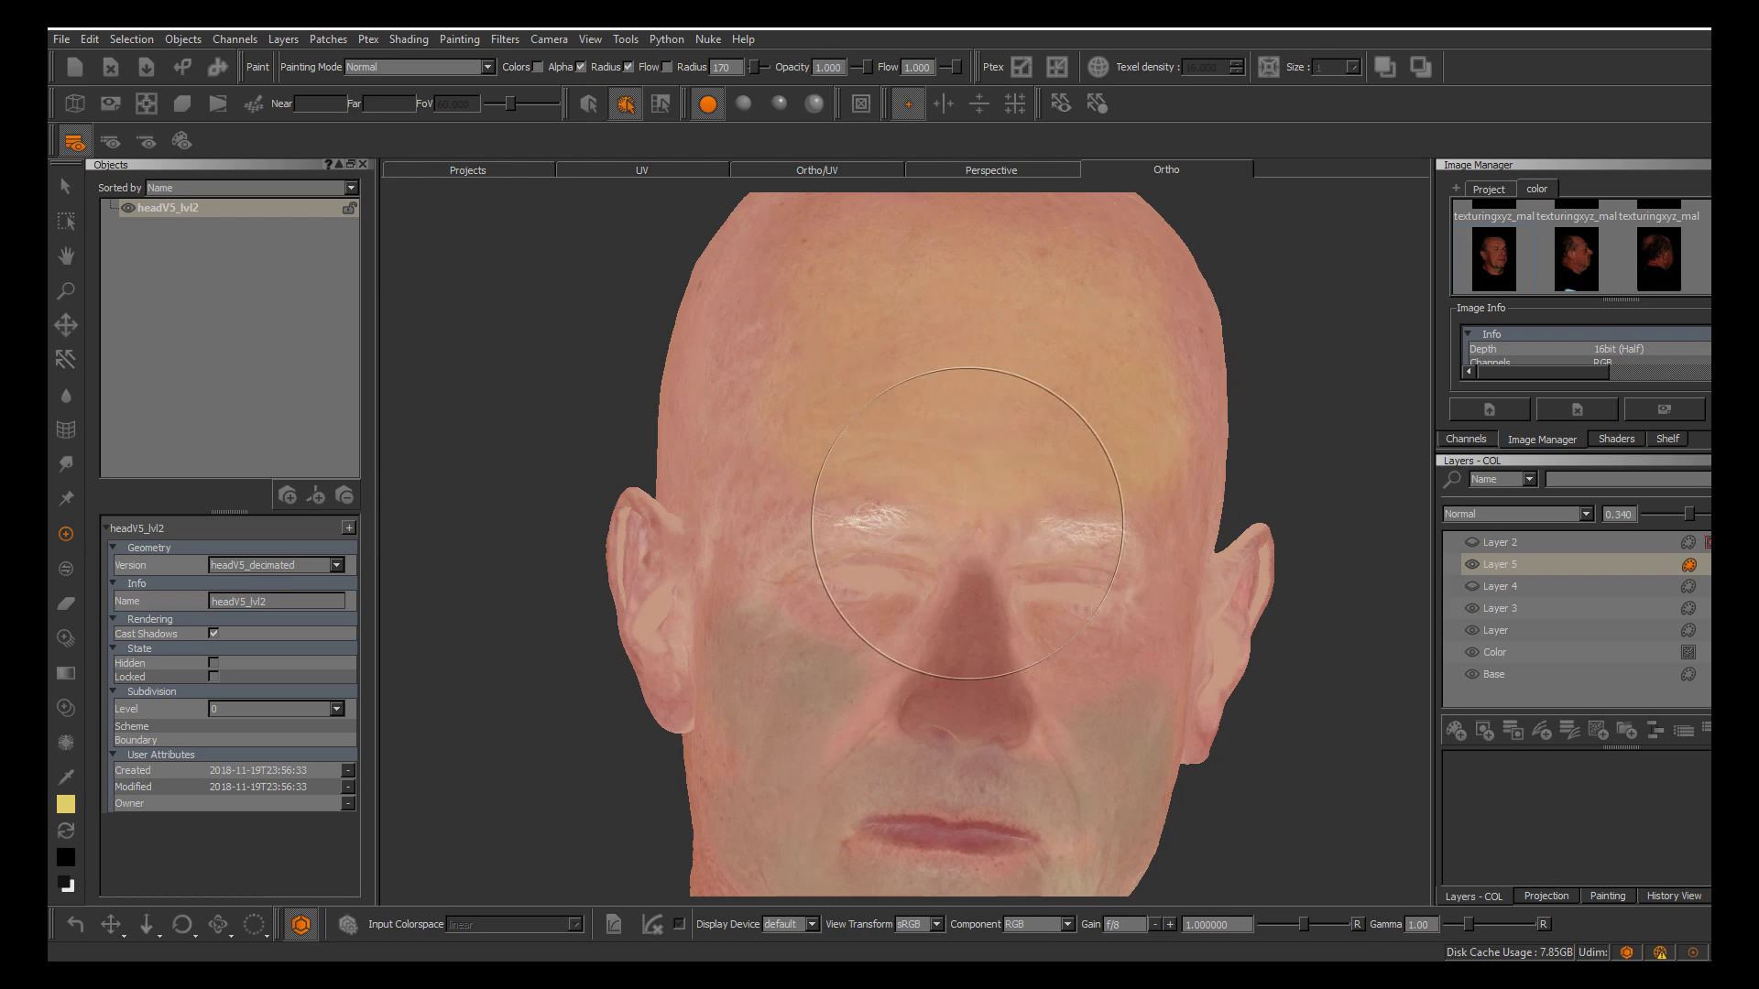
pyautogui.press('b')
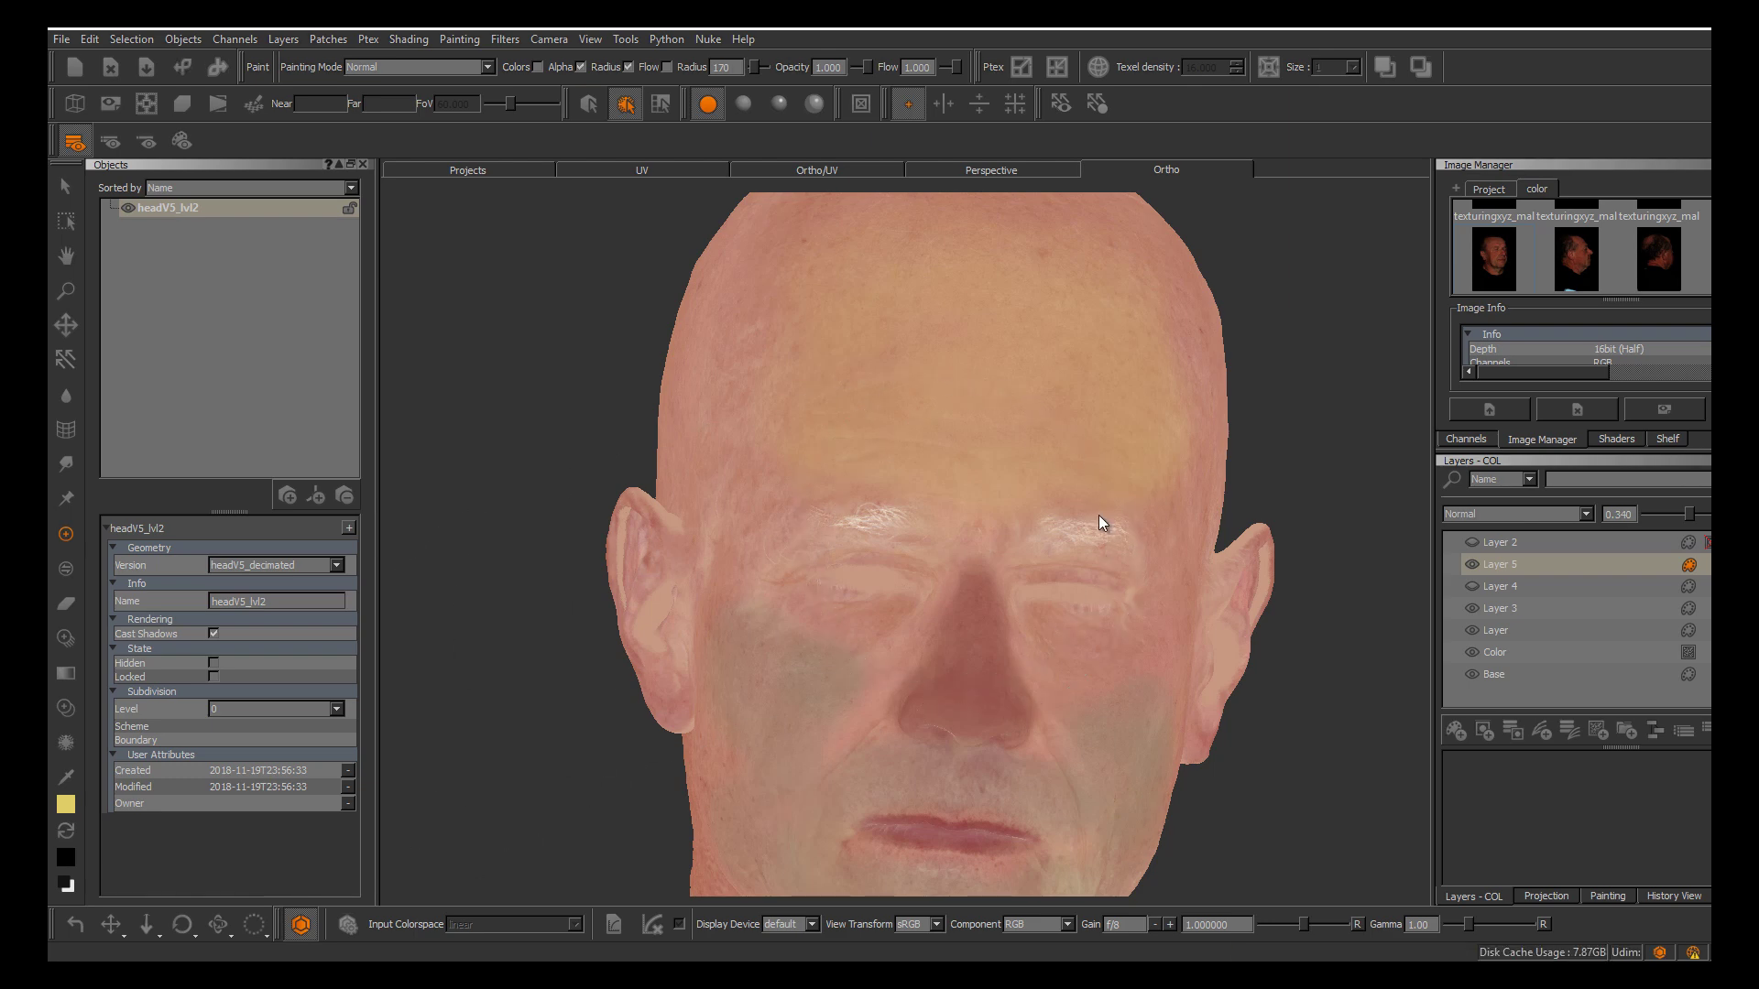
# Set the paint color to a dark red (0.463, 0.095, 0.095)
pyautogui.click(66, 804)
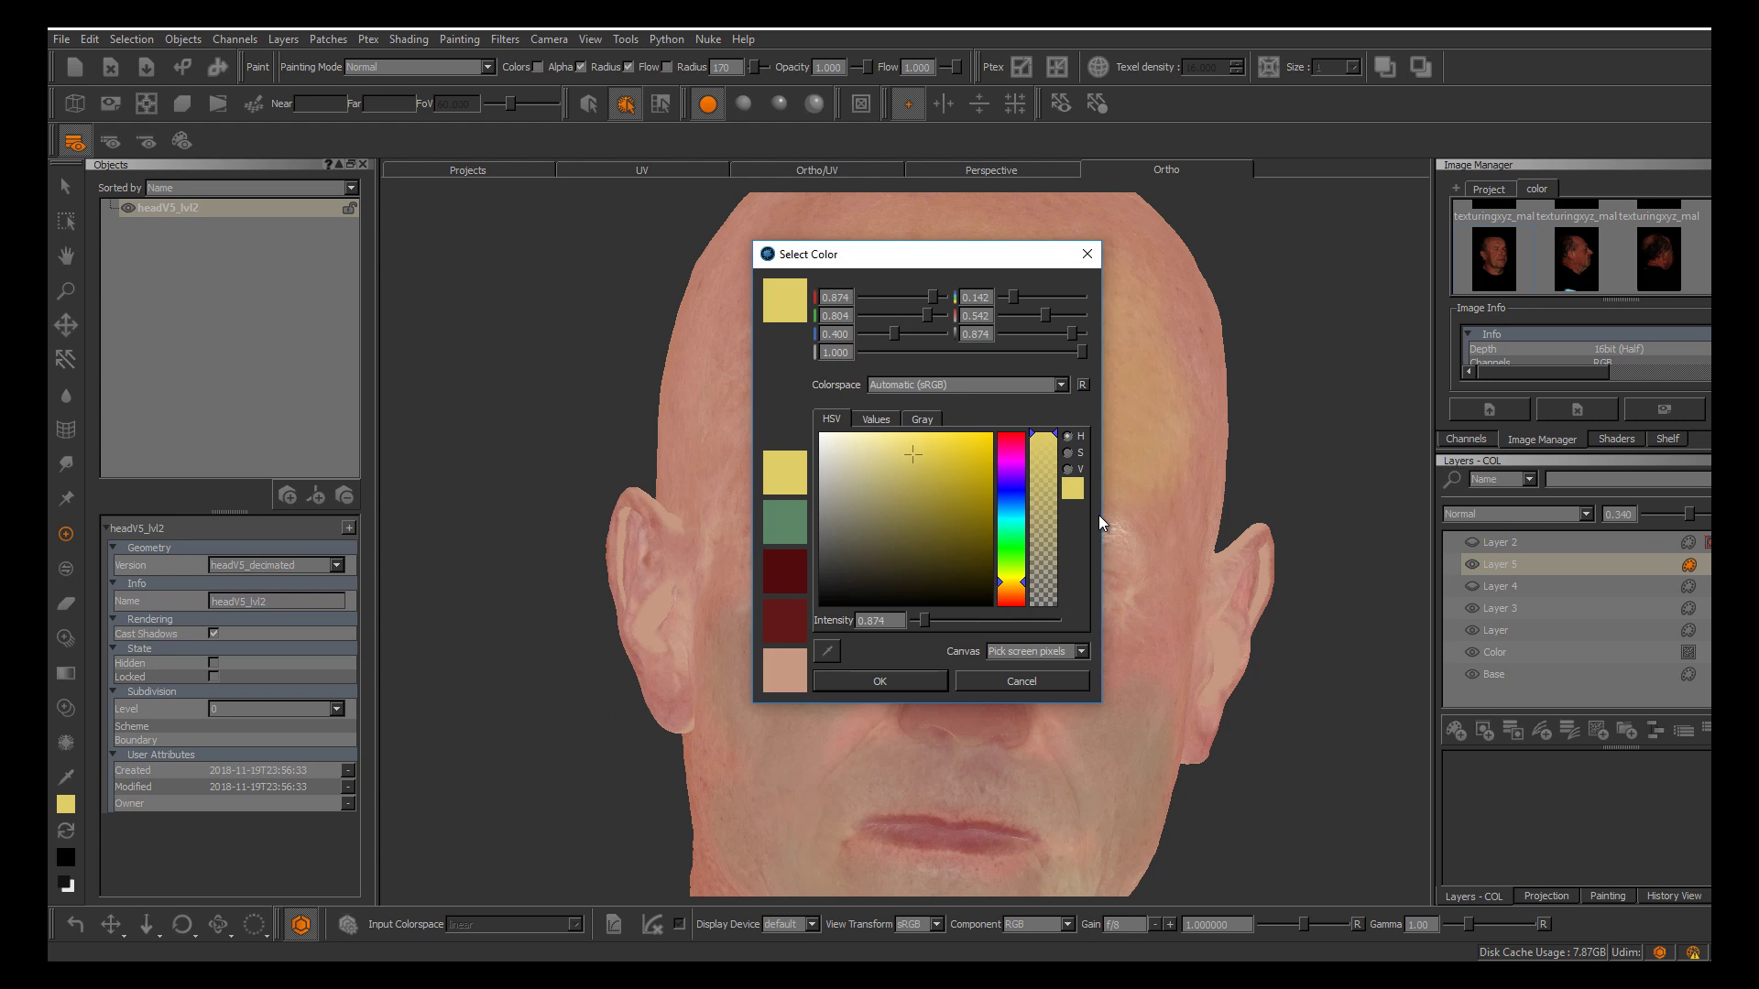
pyautogui.moveTo(1011, 582); pyautogui.dragTo(1011, 606)
pyautogui.click(944, 527)
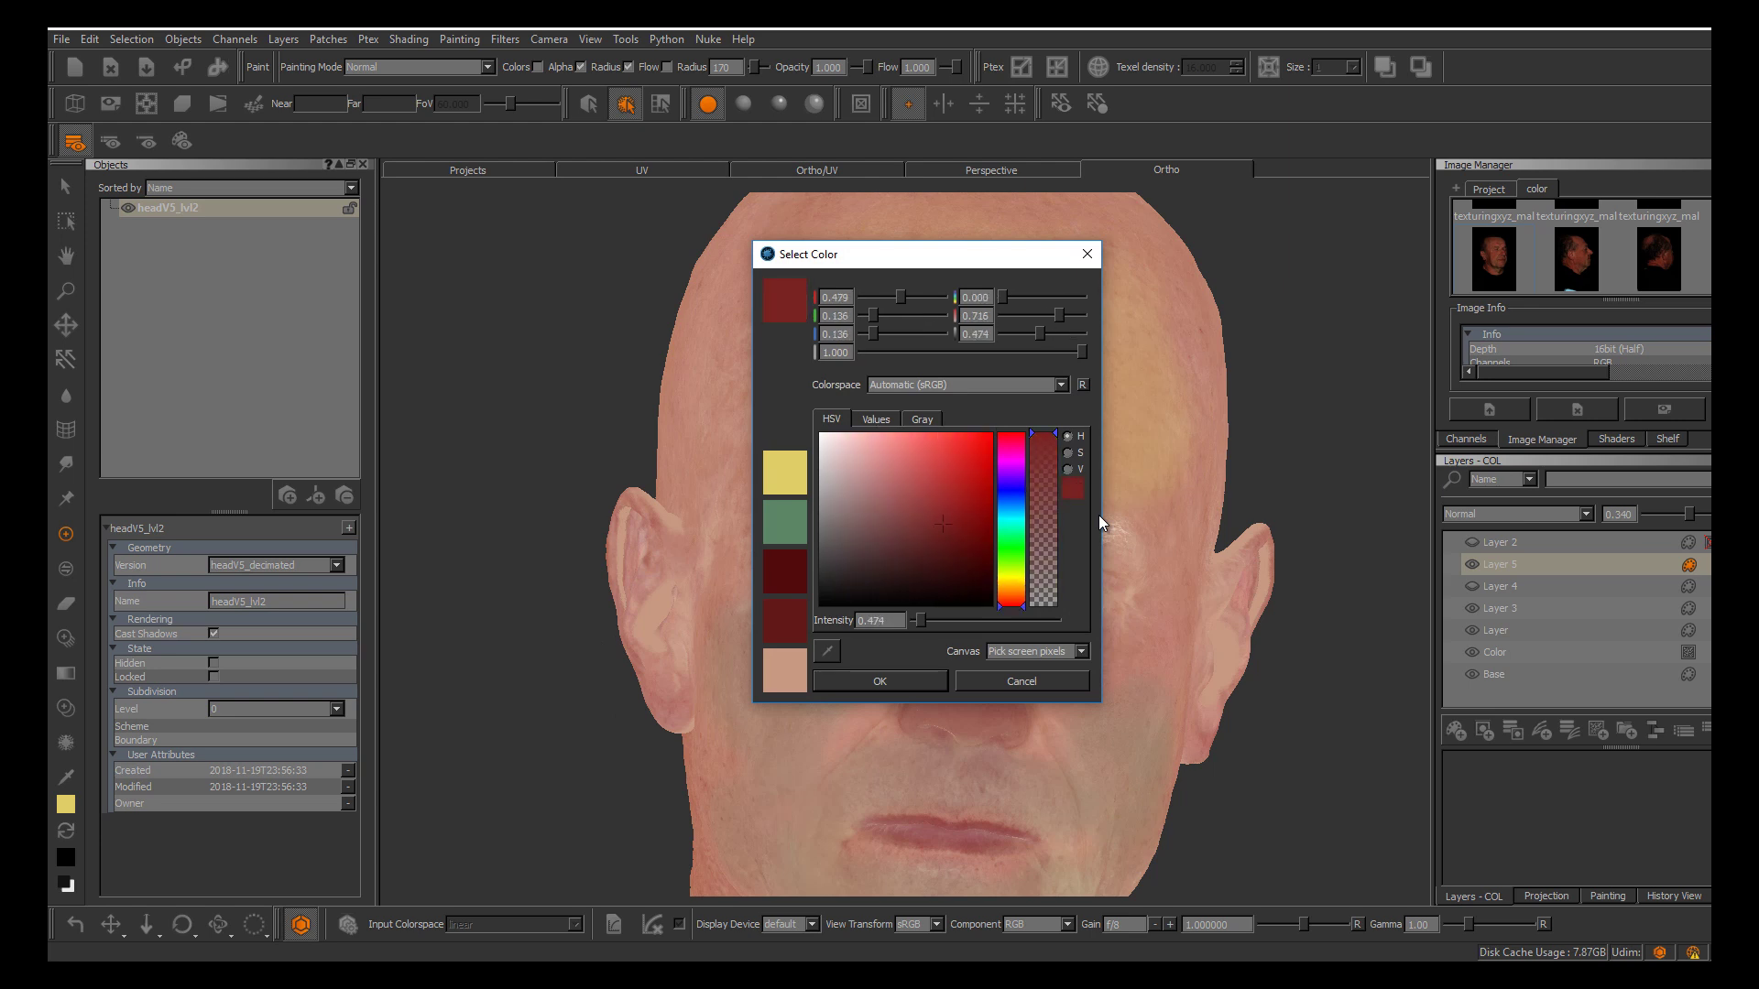
pyautogui.click(879, 681)
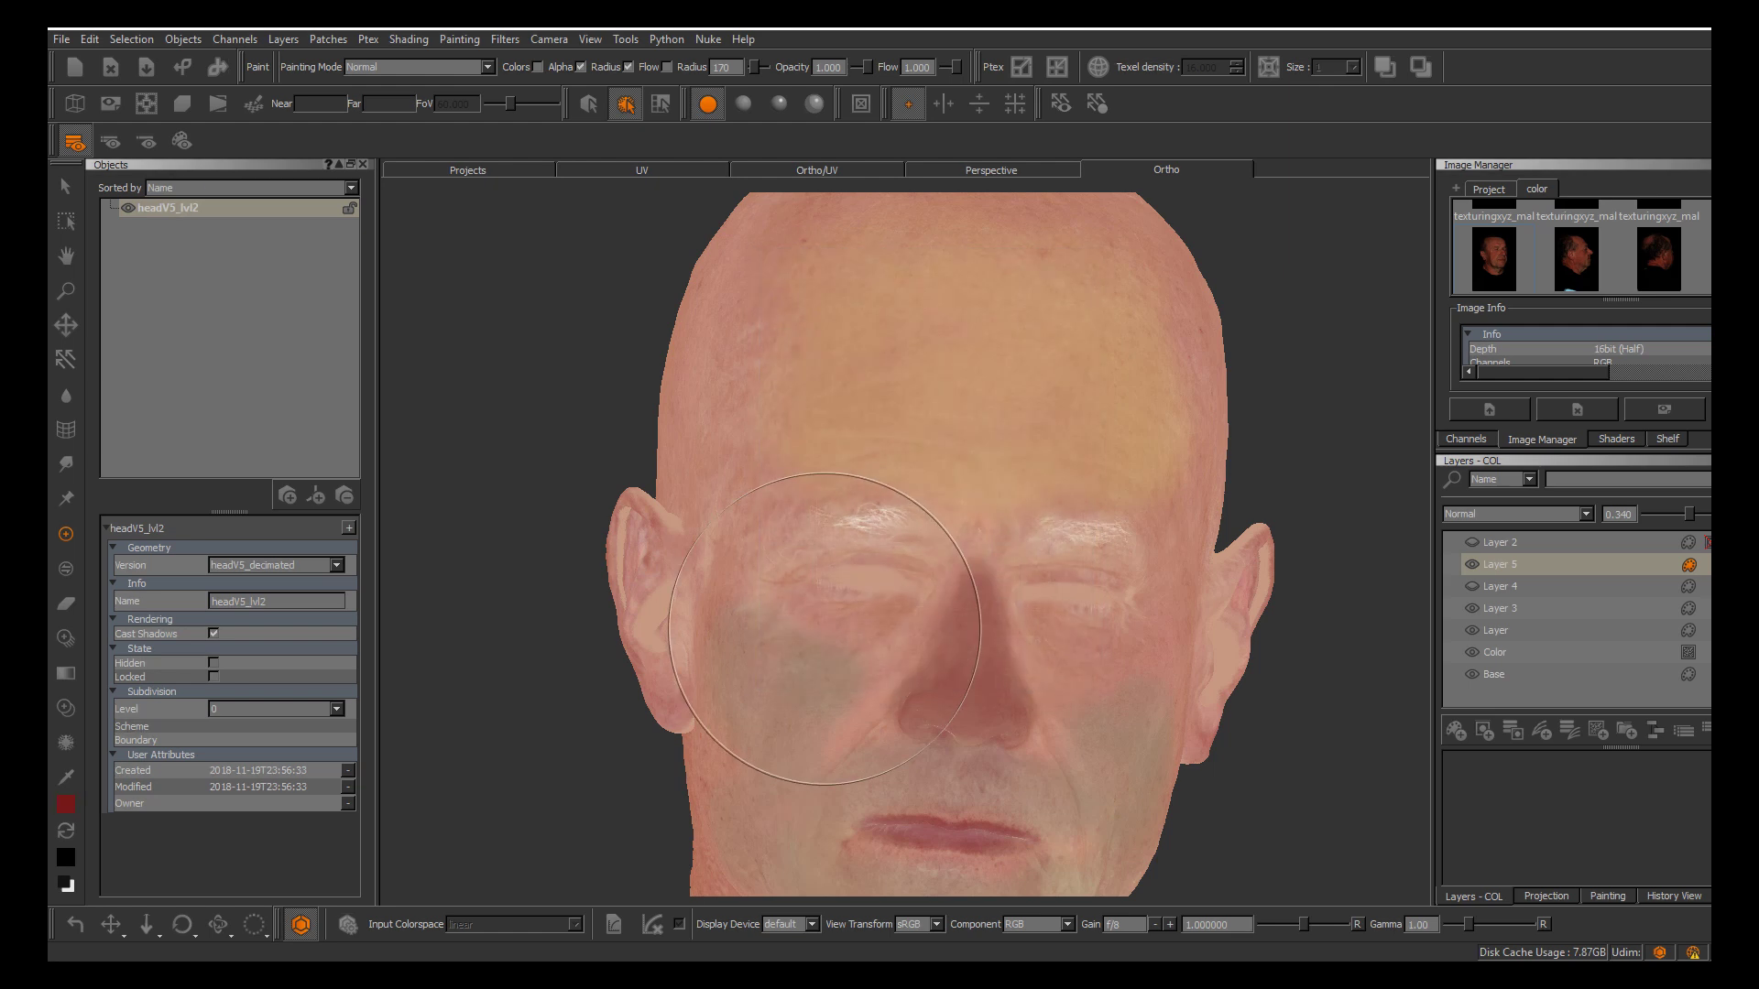
# Reduce the brush radius to 86, paint dark red patches on both upper cheeks and bake them
pyautogui.press('r')
pyautogui.moveTo(831, 676)
pyautogui.mouseDown()
pyautogui.moveTo(753, 666)
pyautogui.moveTo(783, 642)
pyautogui.moveTo(813, 694)
pyautogui.moveTo(840, 697)
pyautogui.moveTo(824, 687)
pyautogui.mouseUp()
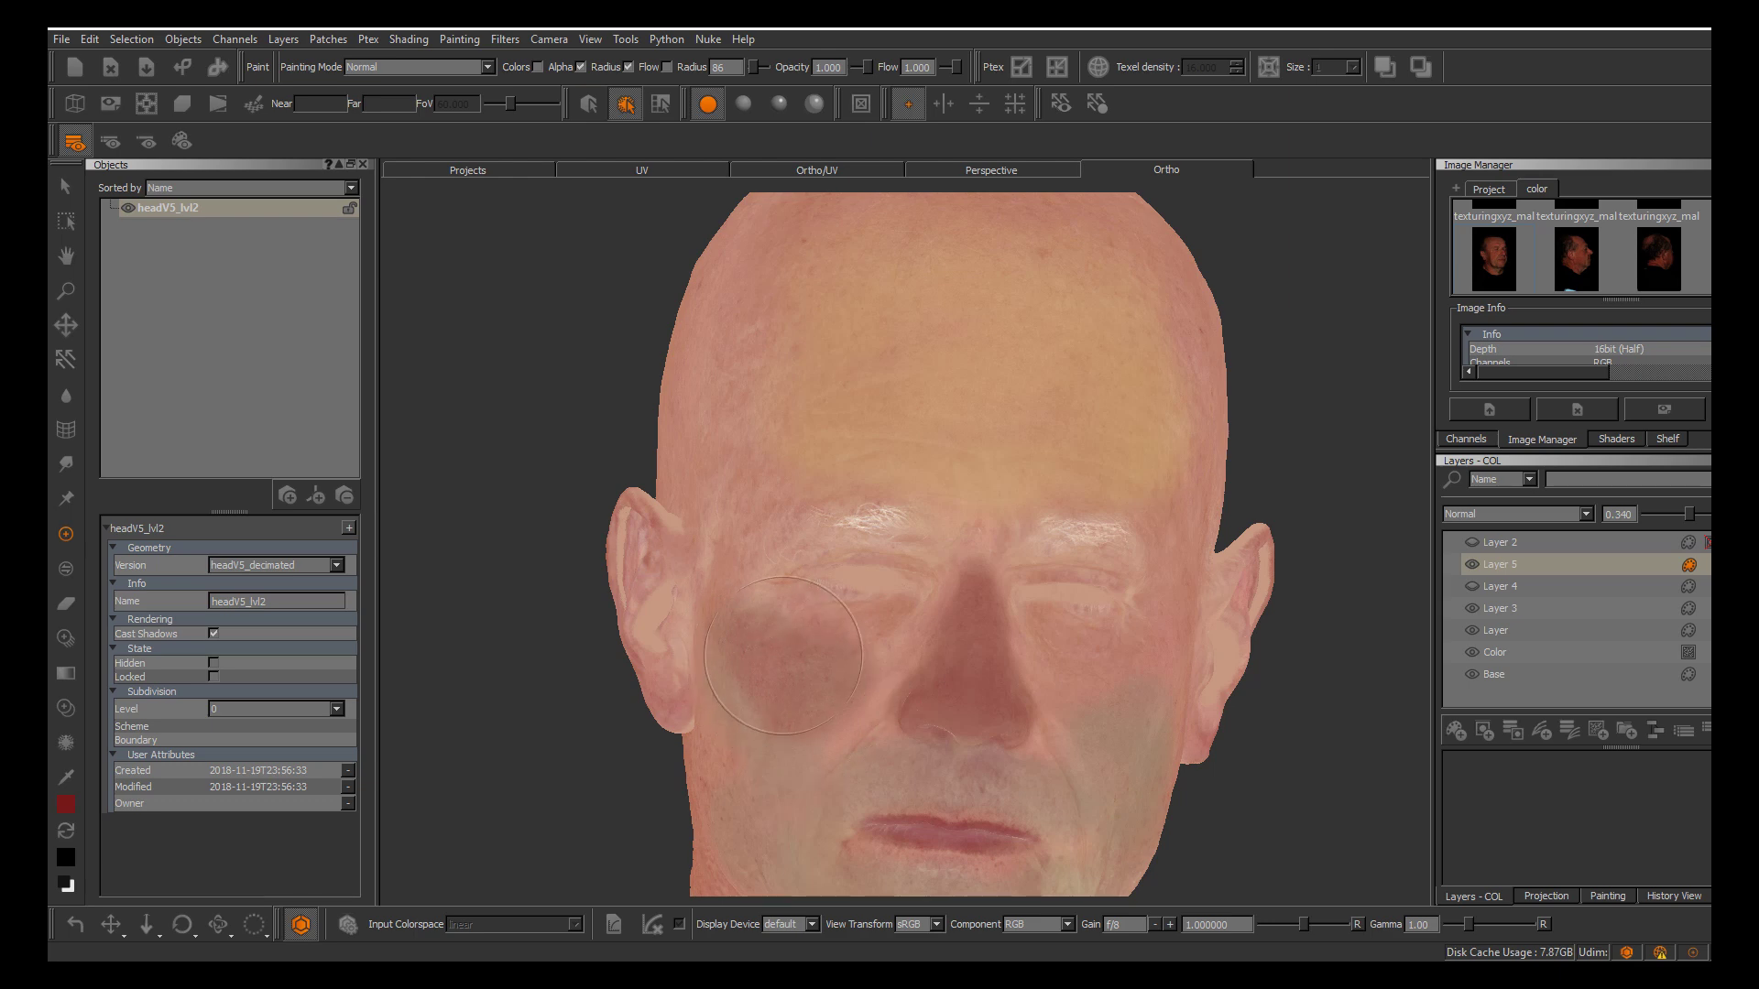
pyautogui.moveTo(1063, 705)
pyautogui.mouseDown()
pyautogui.moveTo(1145, 669)
pyautogui.moveTo(1122, 697)
pyautogui.moveTo(1159, 687)
pyautogui.moveTo(1104, 718)
pyautogui.moveTo(1104, 689)
pyautogui.moveTo(1105, 714)
pyautogui.mouseUp()
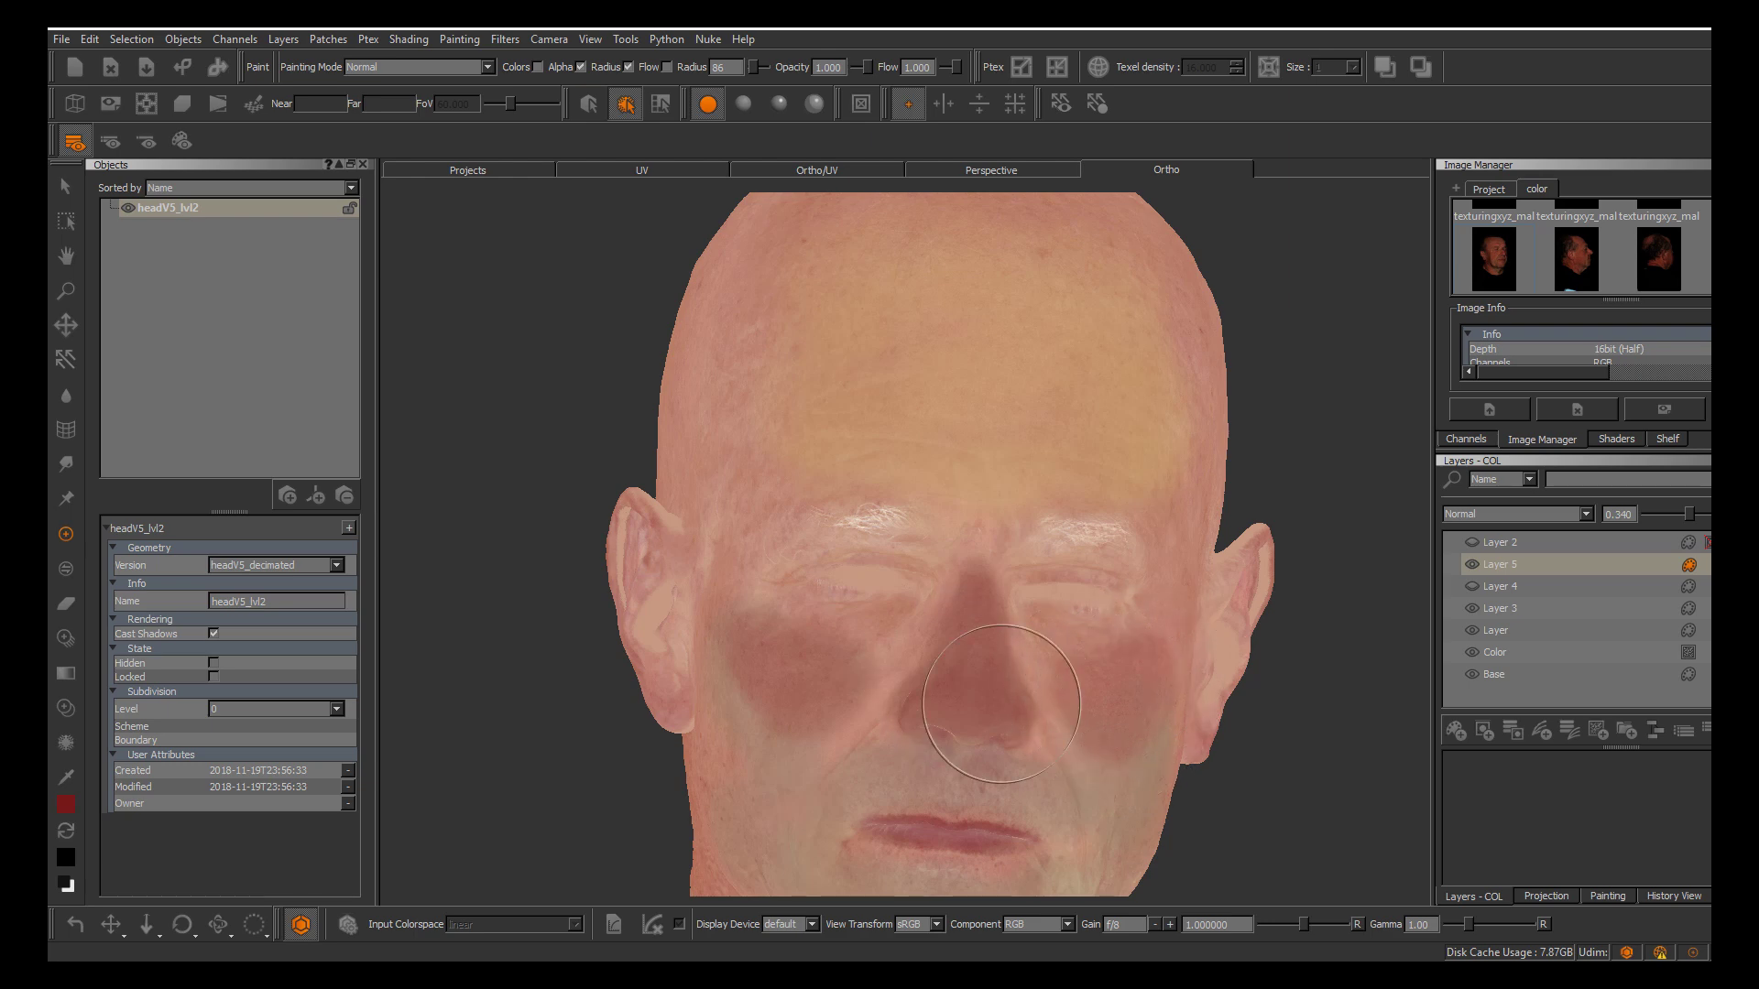
pyautogui.press('b')
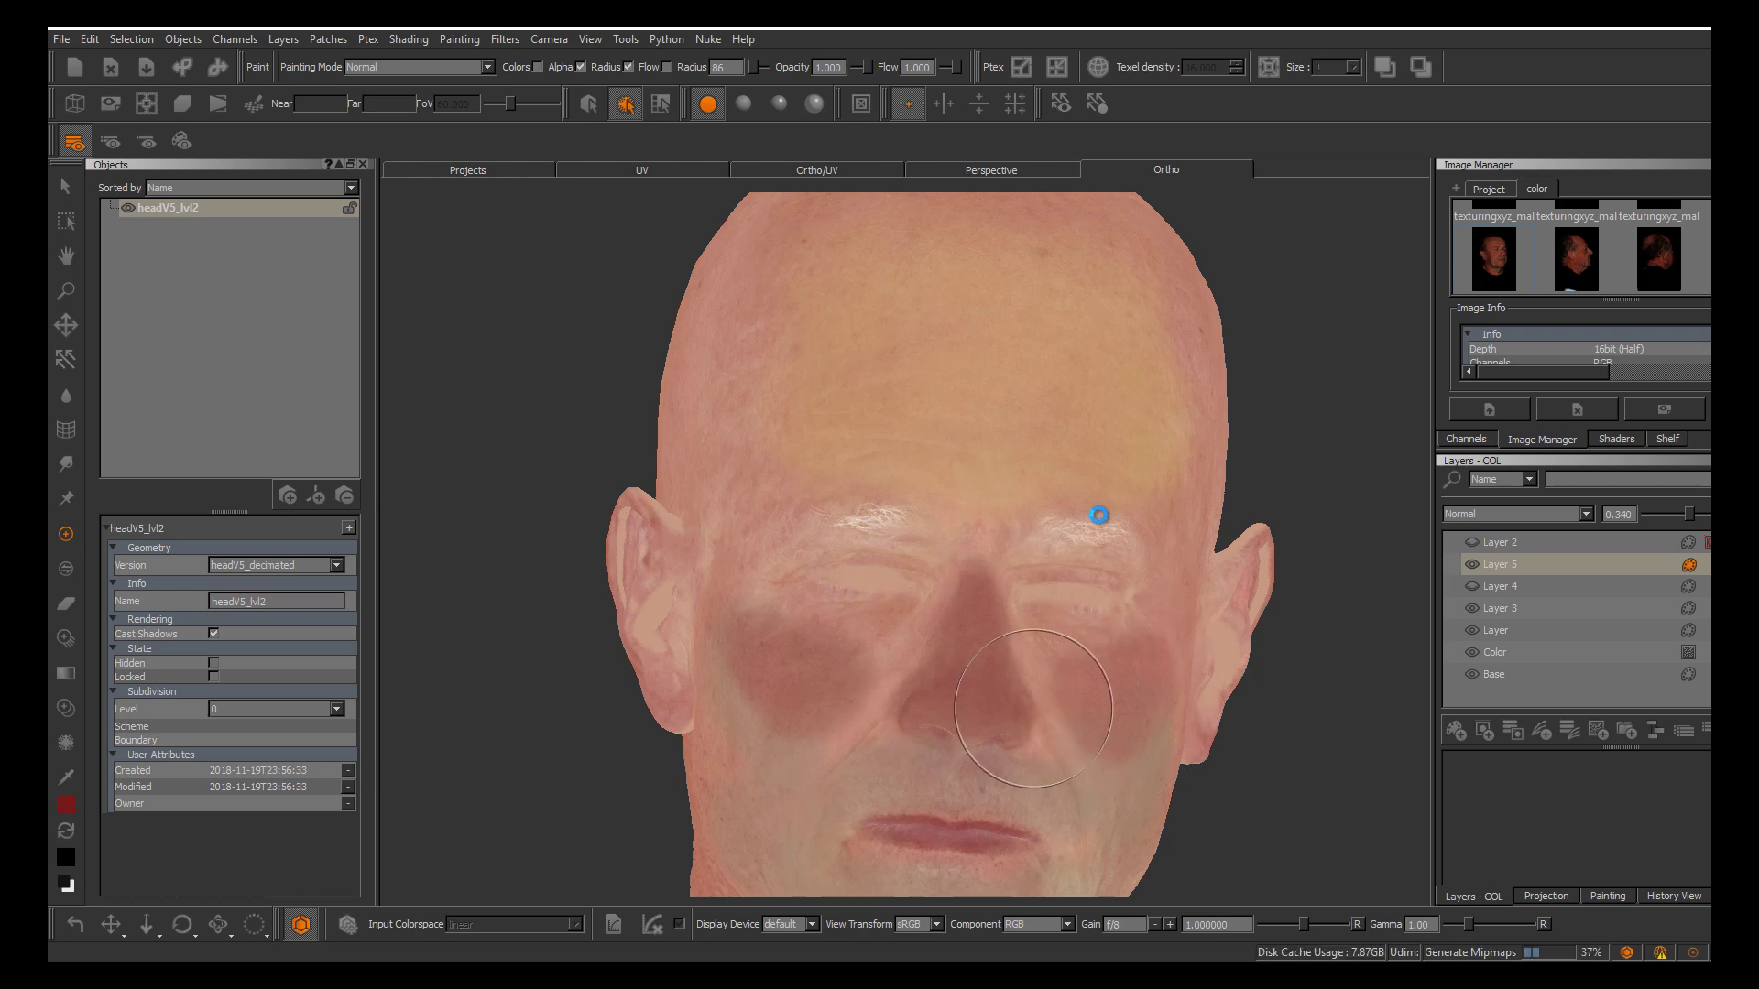
# Paint both ears with the same dark red, baking the paint after each ear
pyautogui.keyDown('alt'); pyautogui.moveTo(1099, 515); pyautogui.dragTo(1096, 515); pyautogui.keyUp('alt')
pyautogui.moveTo(474, 506)
pyautogui.mouseDown()
pyautogui.moveTo(464, 486)
pyautogui.moveTo(483, 493)
pyautogui.moveTo(450, 525)
pyautogui.mouseUp()
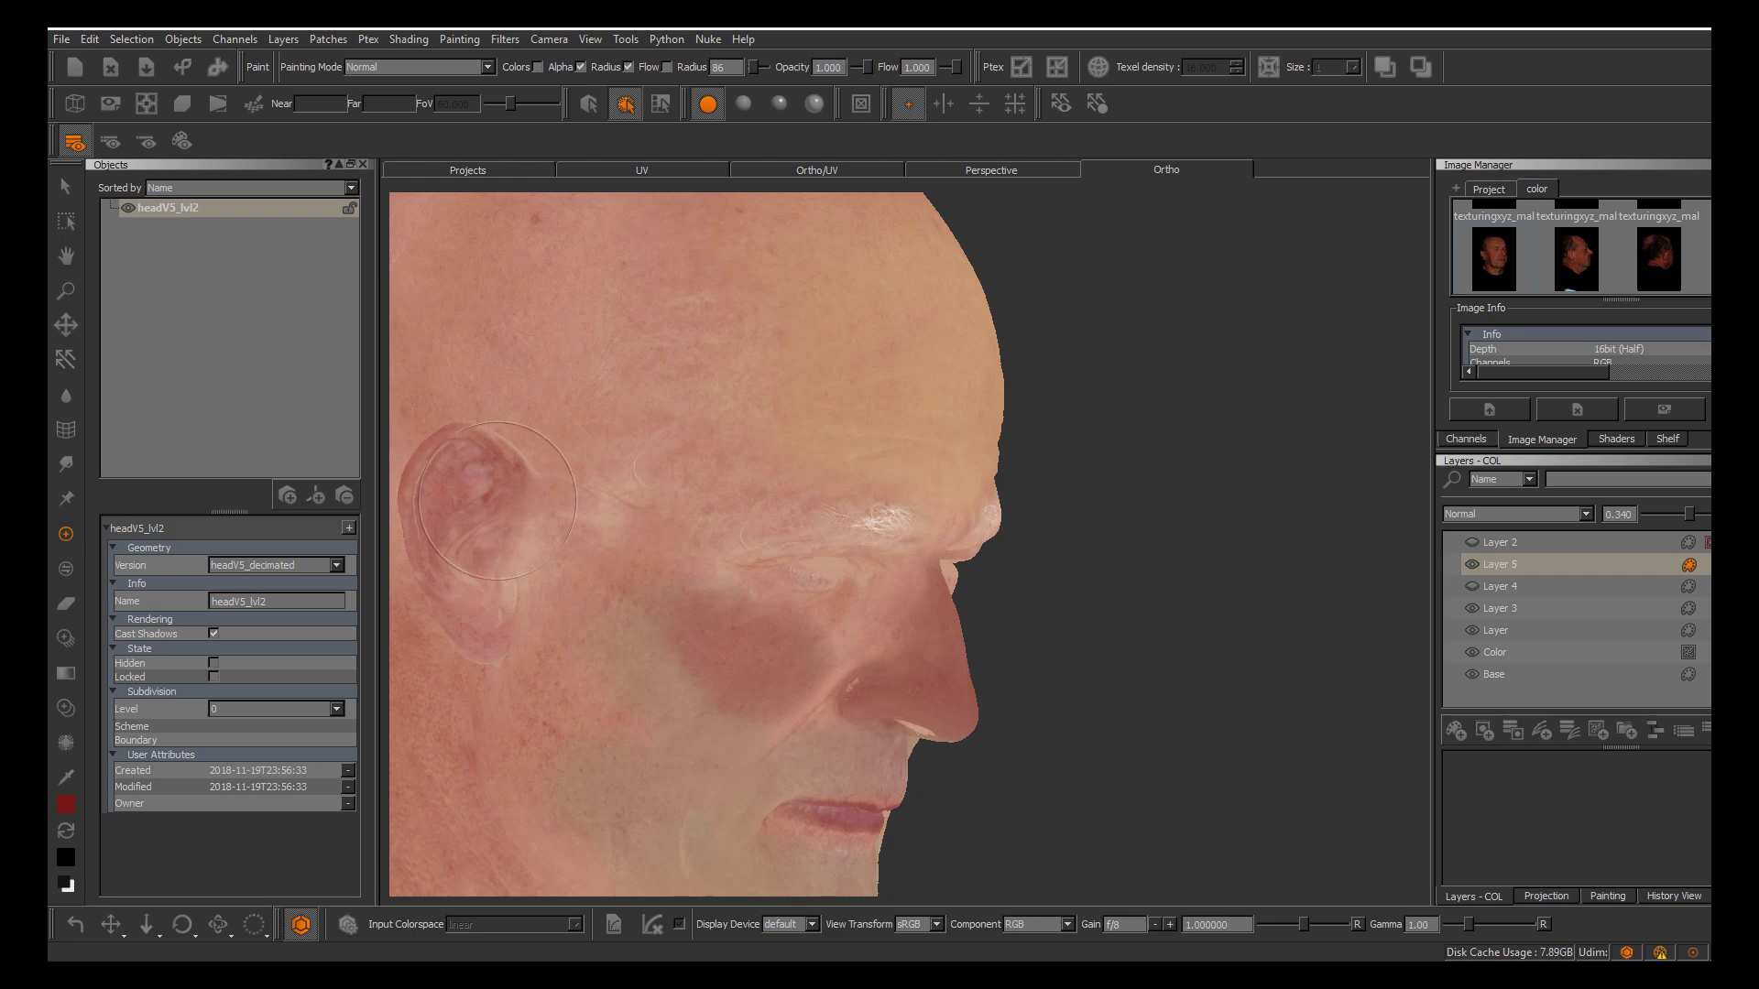
pyautogui.press('b')
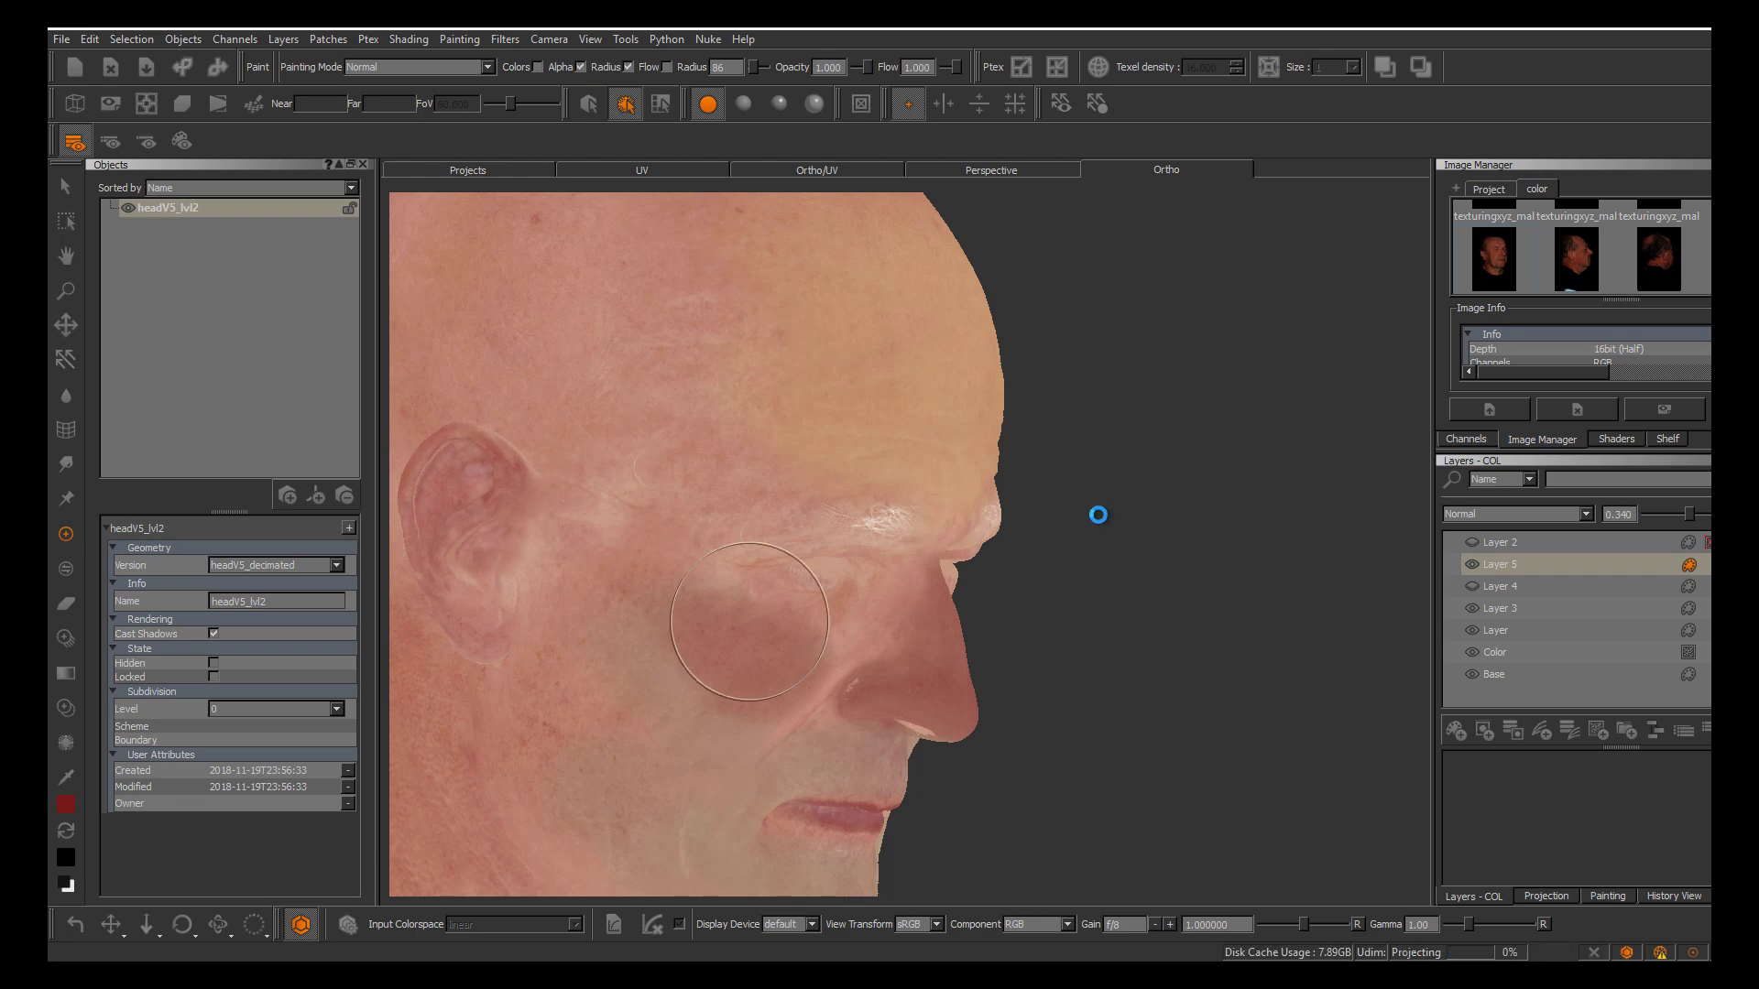
pyautogui.keyDown('alt'); pyautogui.moveTo(1095, 514); pyautogui.dragTo(751, 516); pyautogui.keyUp('alt')
pyautogui.keyDown('alt'); pyautogui.moveTo(1301, 506); pyautogui.dragTo(1105, 515, button='middle'); pyautogui.keyUp('alt')
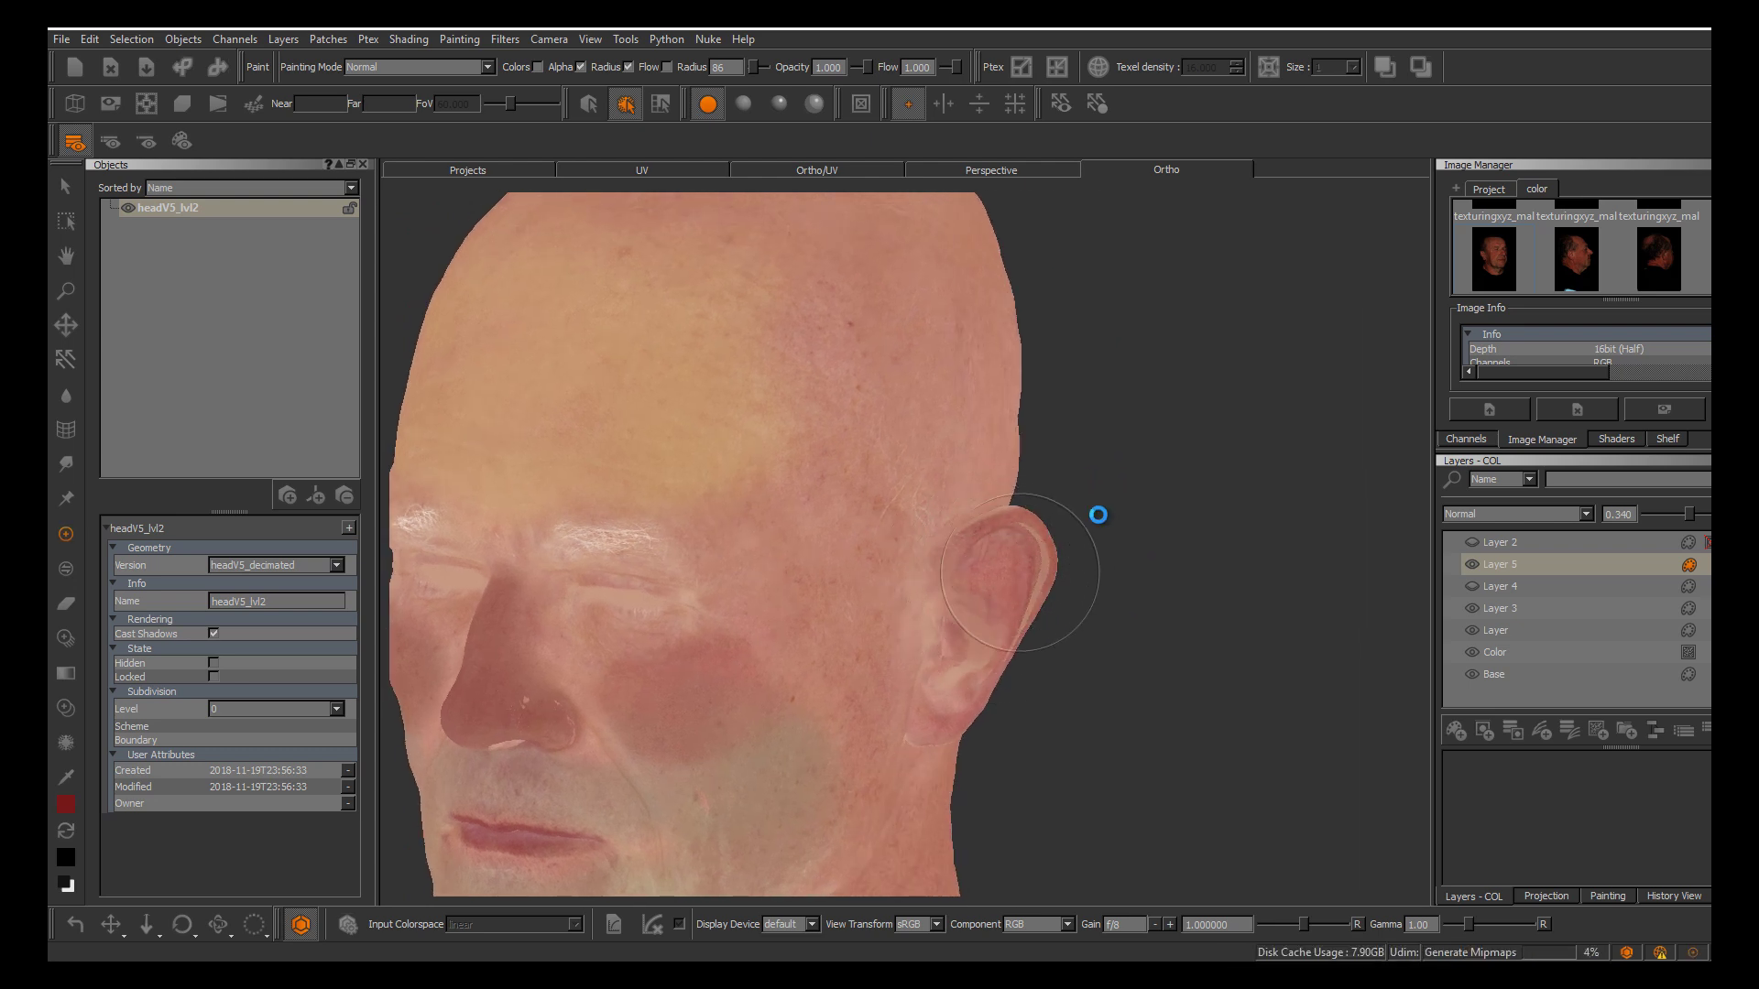
# Set the paint color to a muted light blue for the eye areas
pyautogui.keyDown('alt'); pyautogui.moveTo(907, 604); pyautogui.dragTo(1103, 514, button='middle'); pyautogui.keyUp('alt')
pyautogui.keyDown('alt'); pyautogui.moveTo(939, 586); pyautogui.dragTo(992, 578); pyautogui.keyUp('alt')
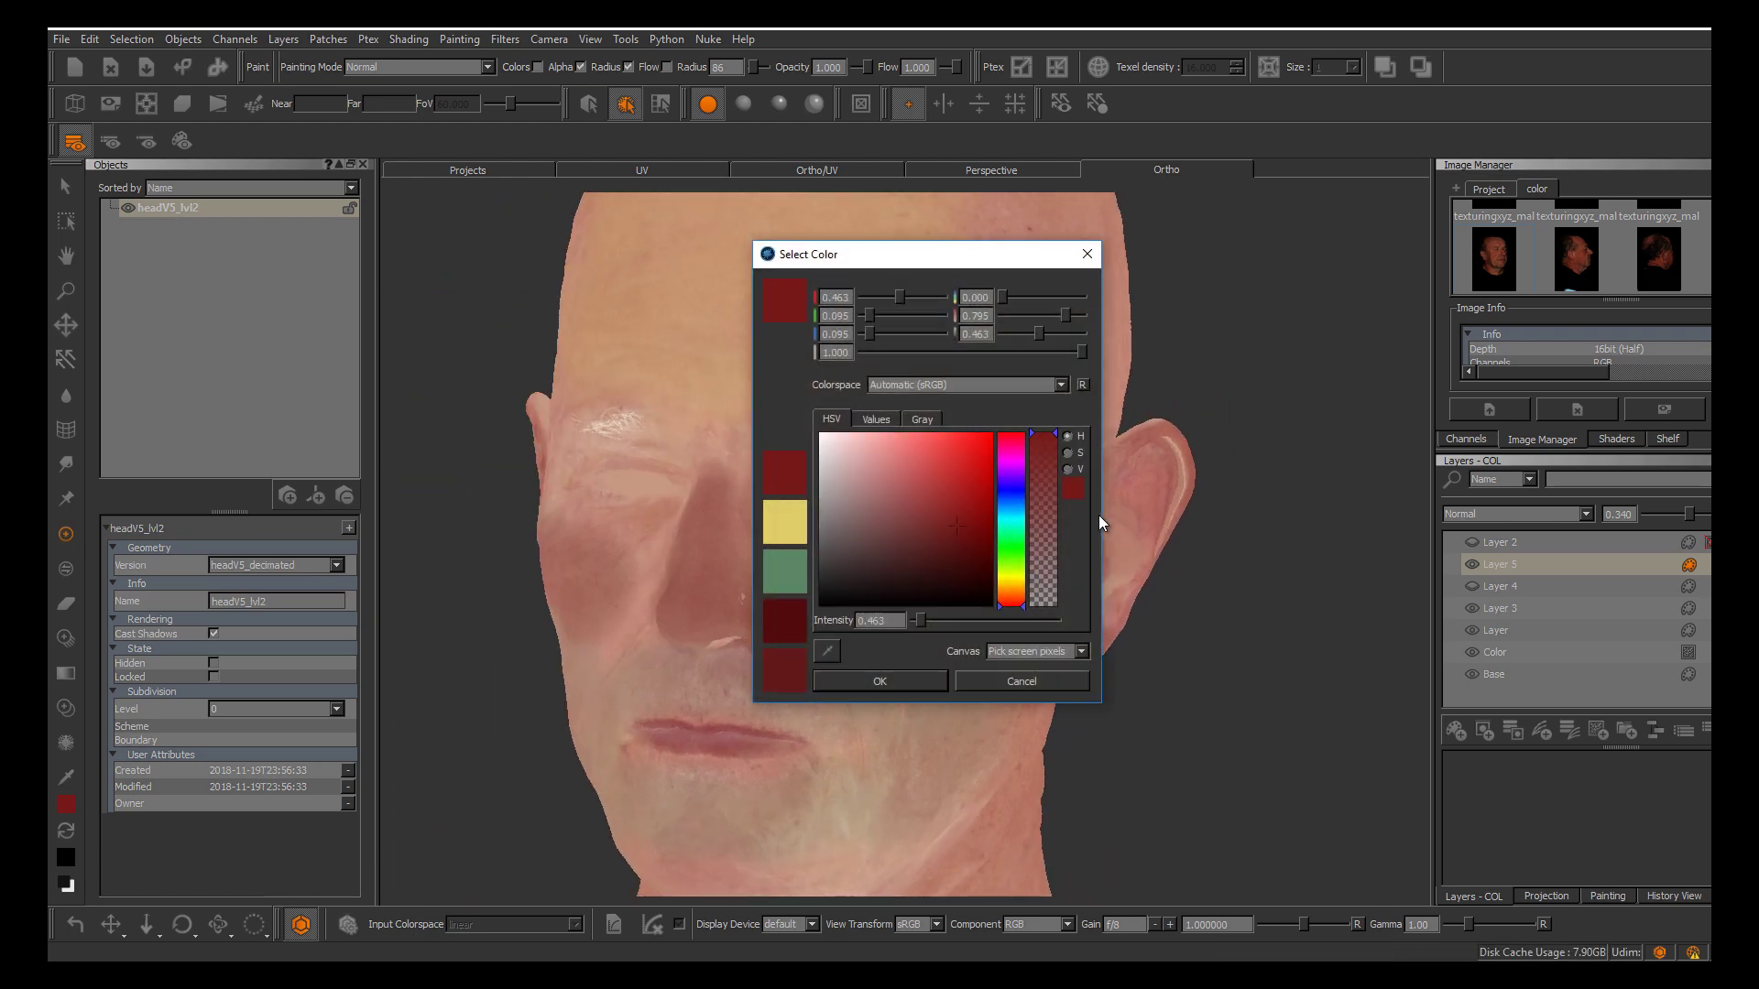
pyautogui.moveTo(957, 526); pyautogui.dragTo(899, 485)
pyautogui.moveTo(898, 486); pyautogui.dragTo(881, 488)
pyautogui.click(879, 682)
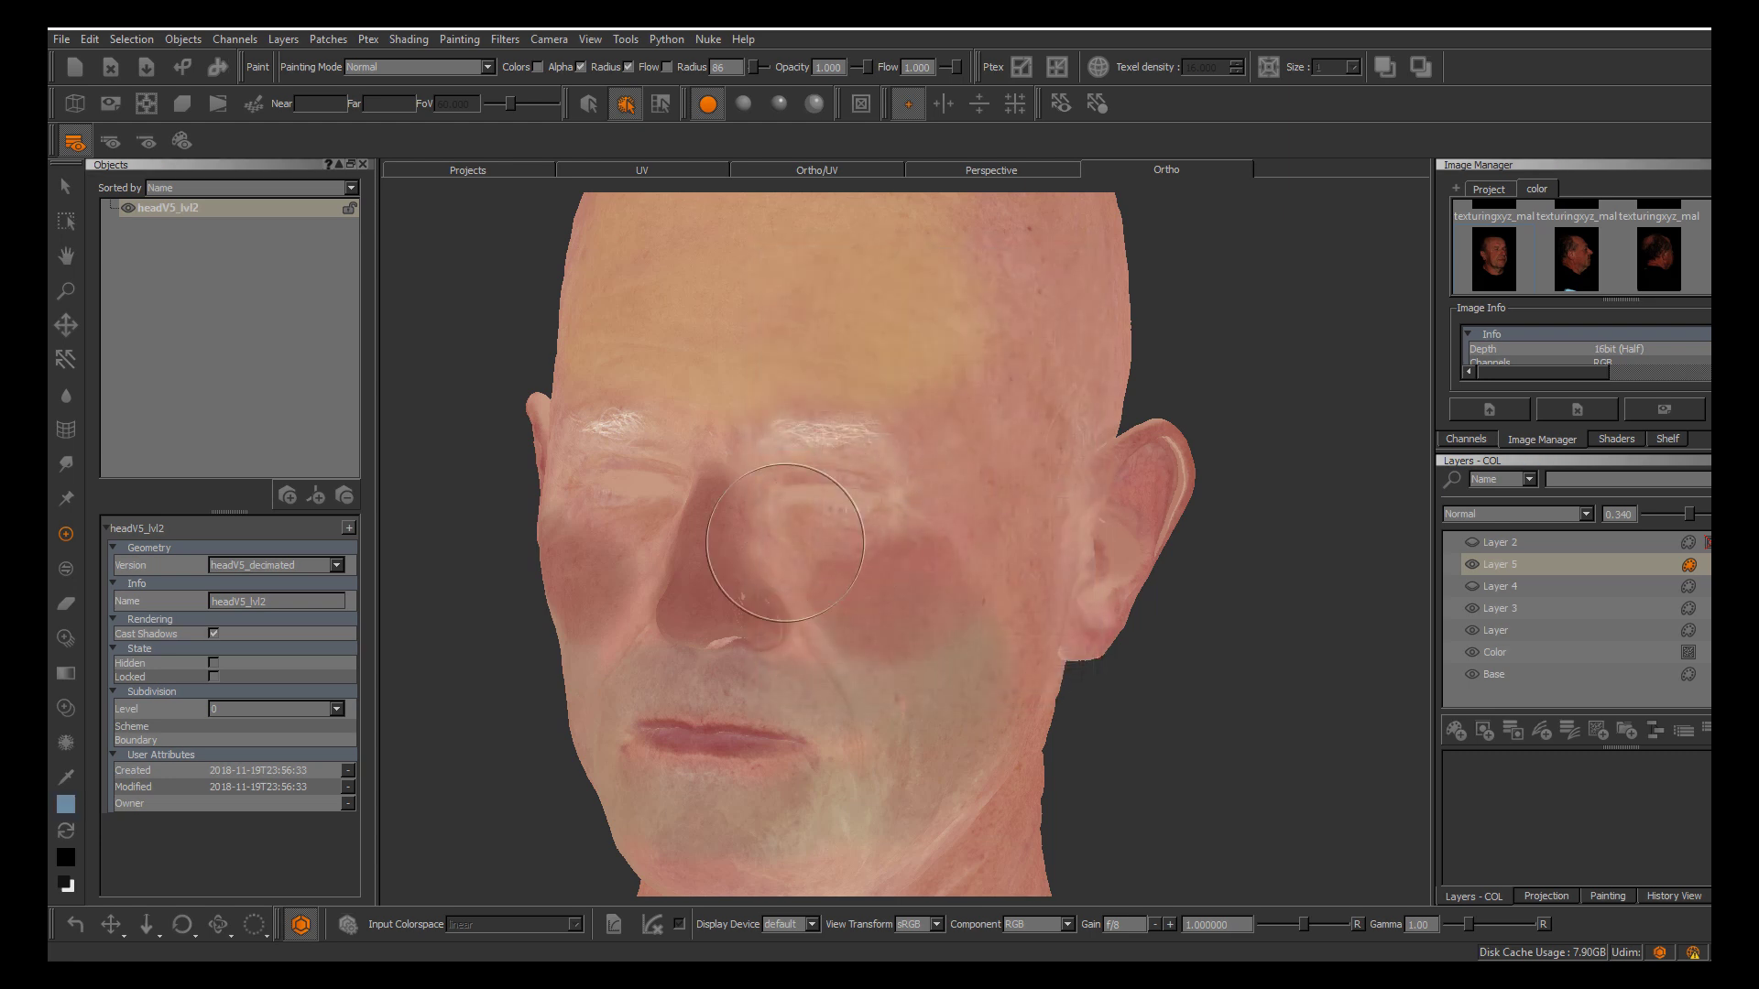
# Paint the eyelids and under-eye areas of both eyes light blue and bake the paint
pyautogui.scroll(5, 841, 530)
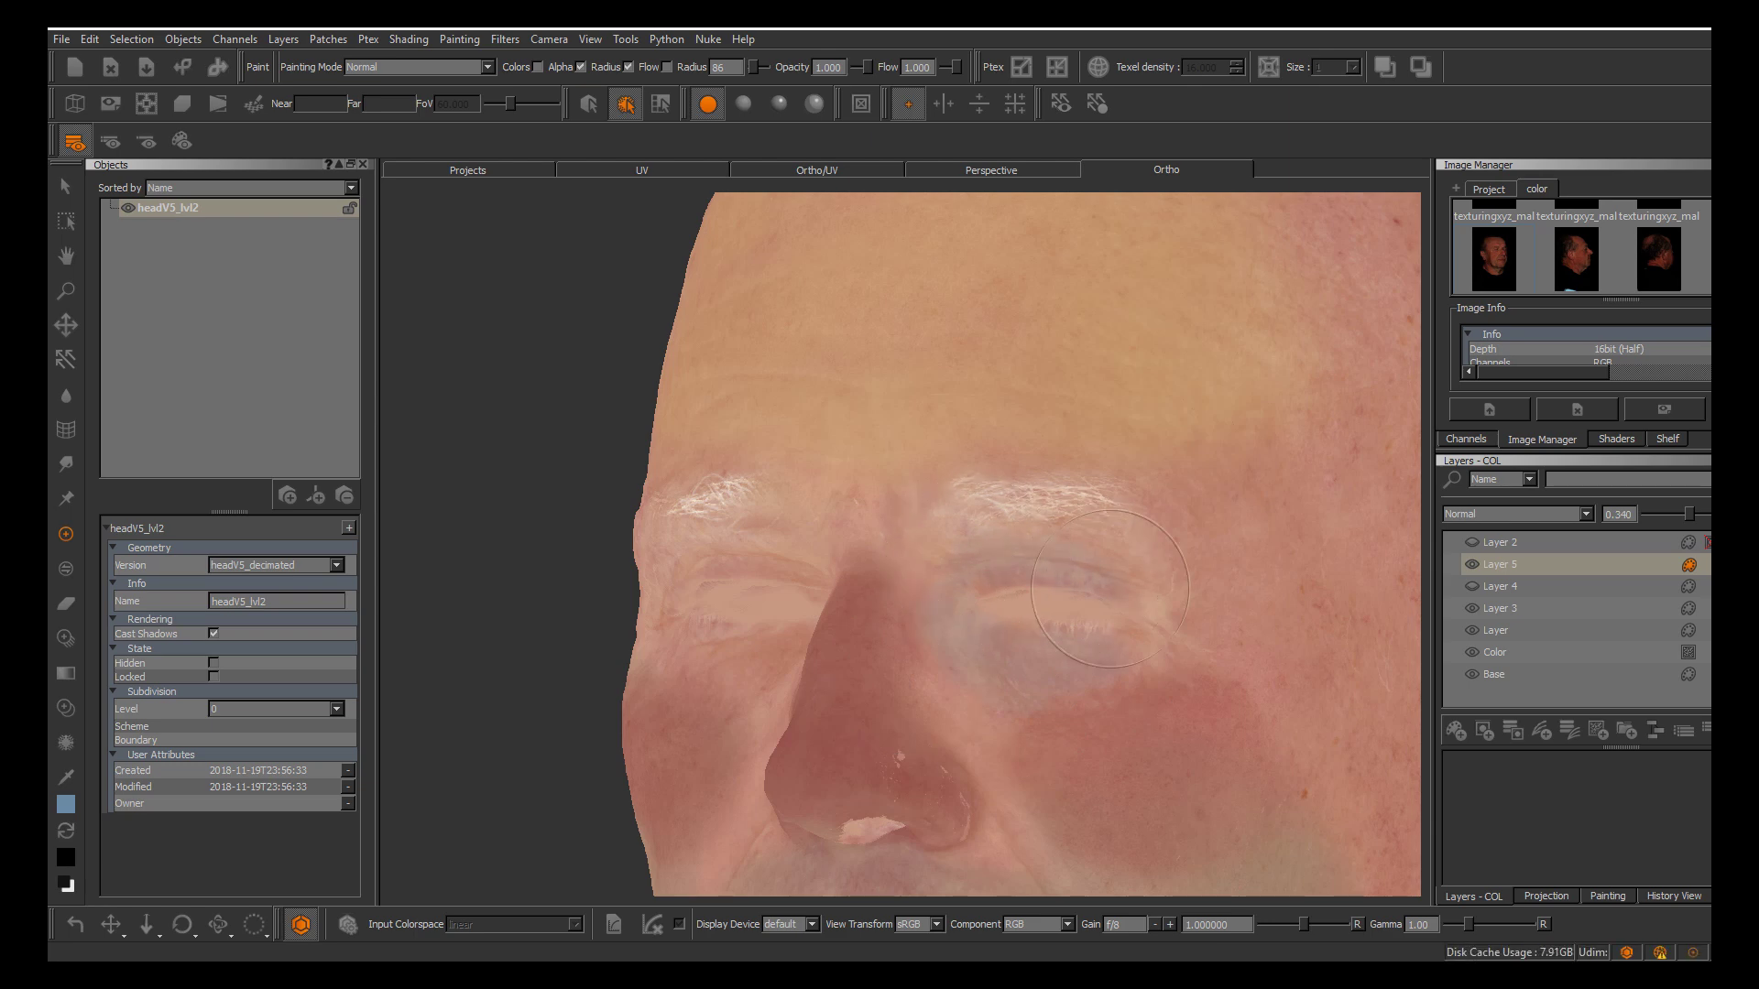
pyautogui.moveTo(1107, 584); pyautogui.dragTo(1077, 613)
pyautogui.press('b')
pyautogui.keyDown('alt'); pyautogui.moveTo(998, 524); pyautogui.dragTo(1191, 495); pyautogui.keyUp('alt')
pyautogui.moveTo(861, 592); pyautogui.dragTo(828, 596)
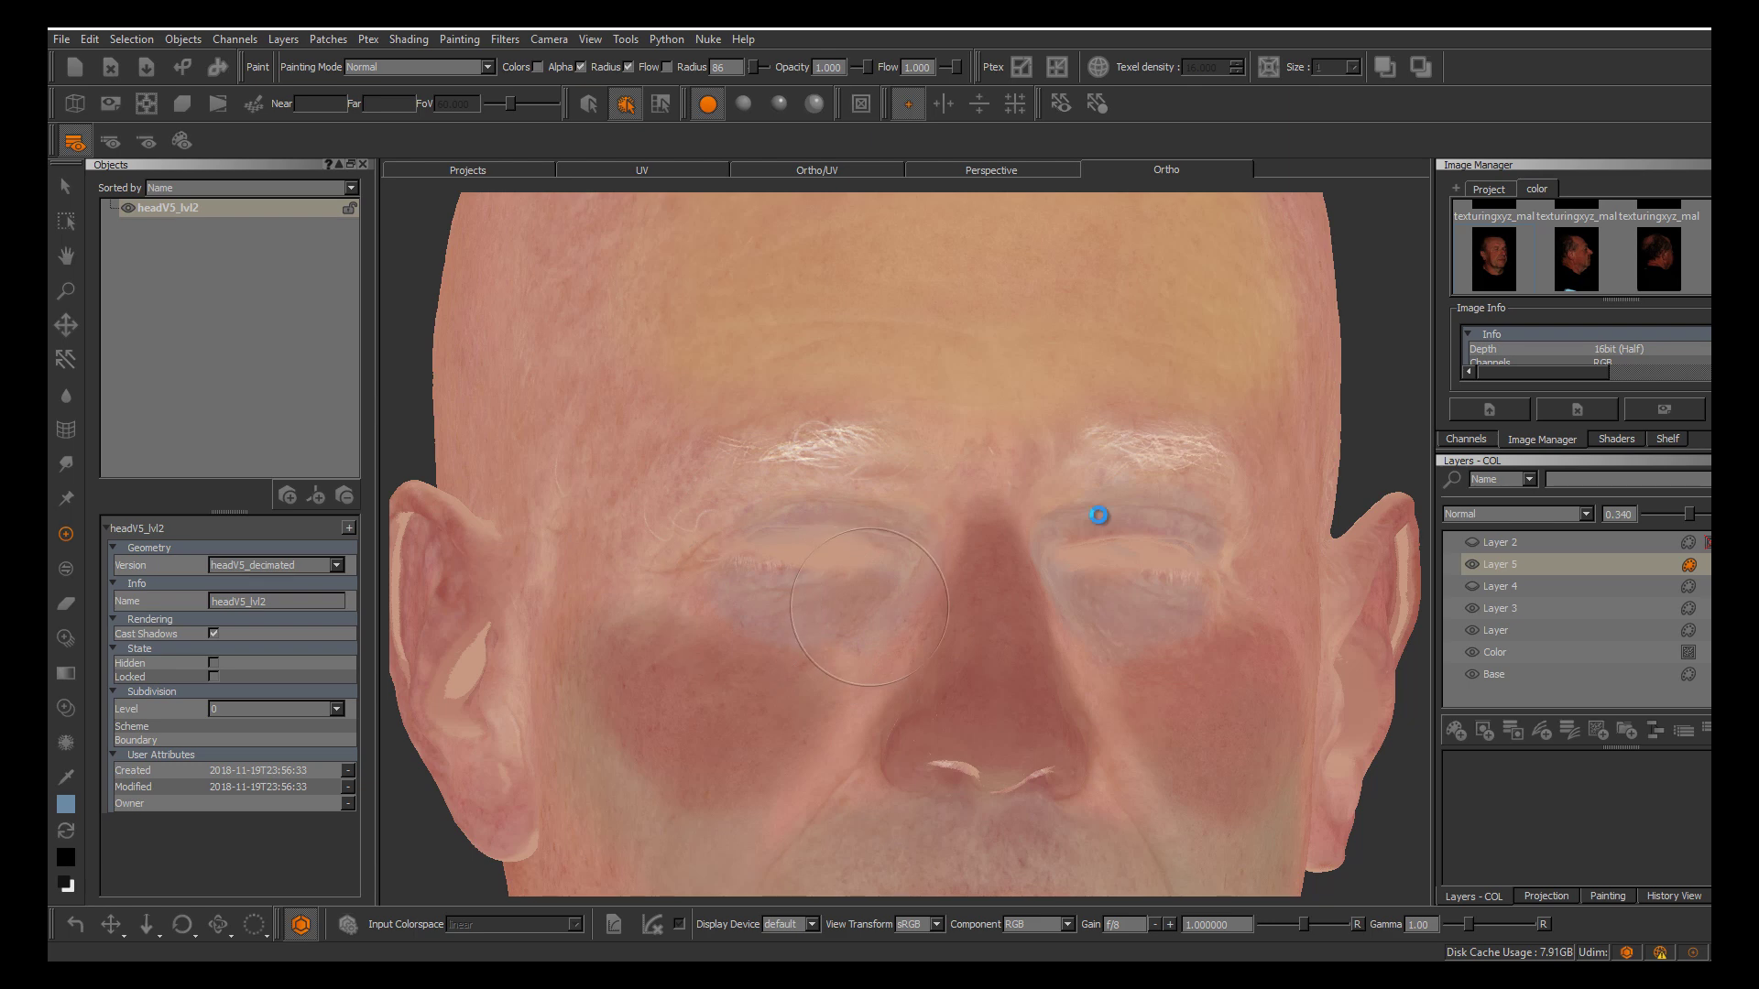
# Examine the yellow, red, blue and green tint zones across the face from several angles
pyautogui.keyDown('alt'); pyautogui.moveTo(1099, 515); pyautogui.dragTo(971, 515, button='right'); pyautogui.keyUp('alt')
pyautogui.keyDown('alt'); pyautogui.moveTo(971, 514); pyautogui.dragTo(944, 509); pyautogui.keyUp('alt')
pyautogui.scroll(5, 1099, 510)
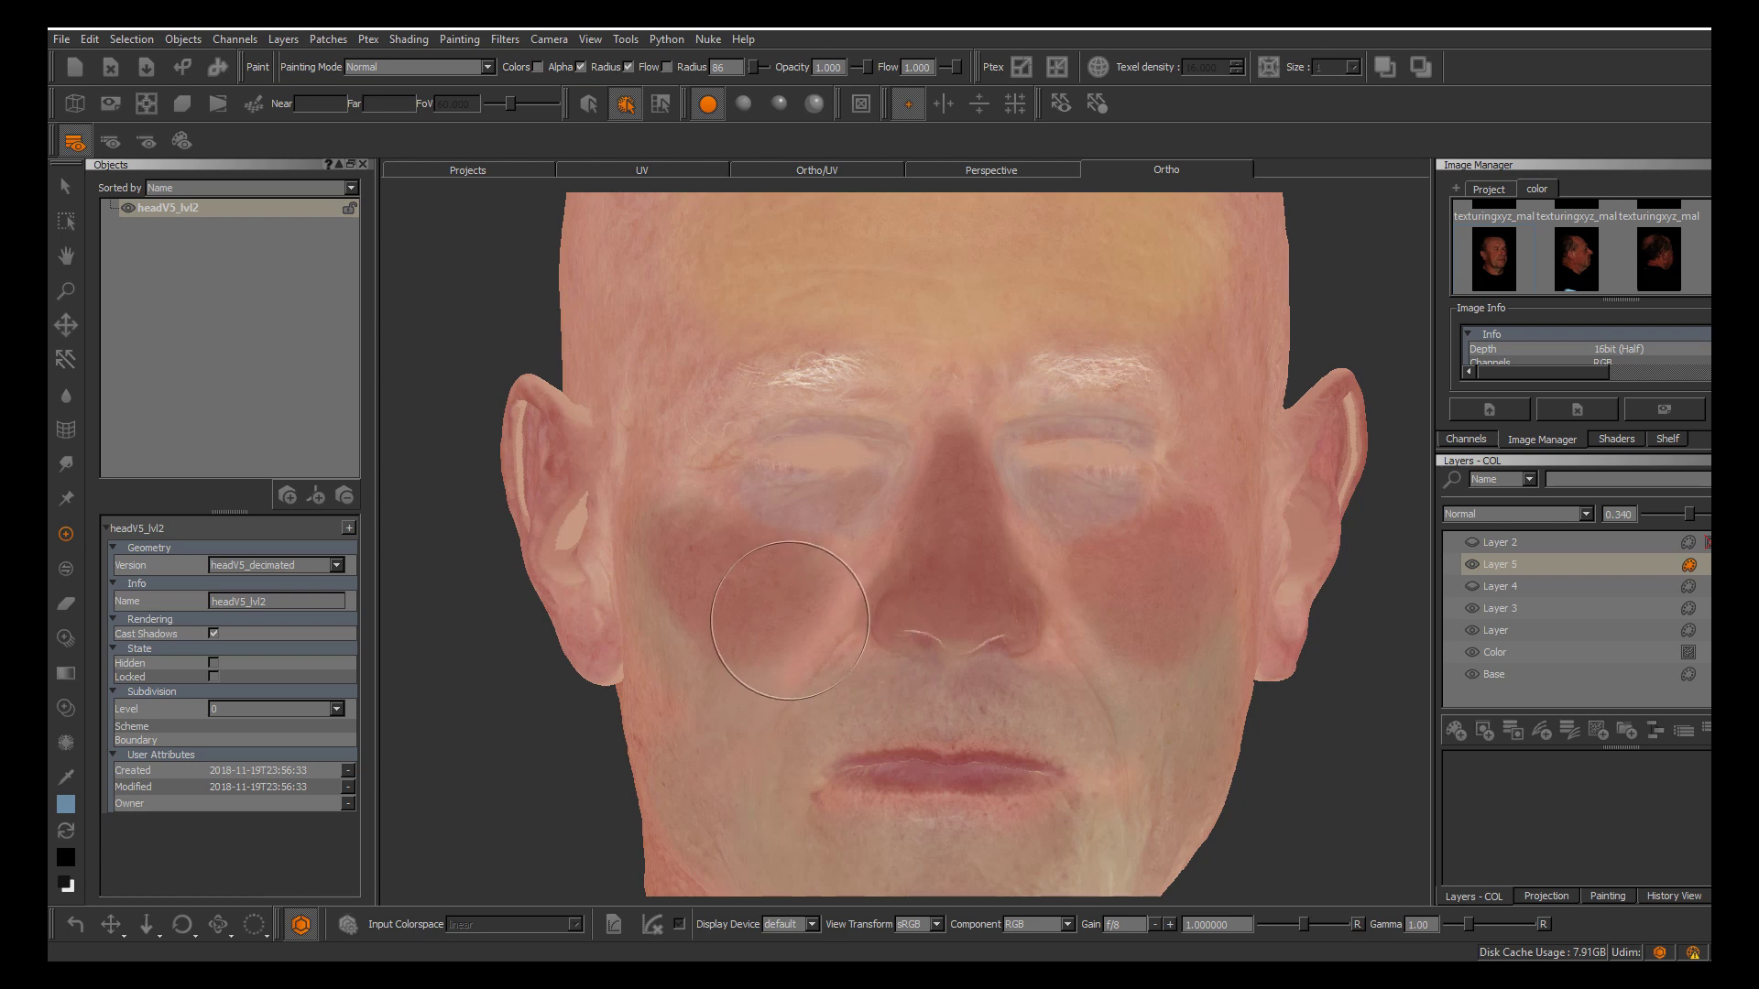
pyautogui.keyDown('alt'); pyautogui.moveTo(1113, 508); pyautogui.dragTo(1089, 637, button='middle'); pyautogui.keyUp('alt')
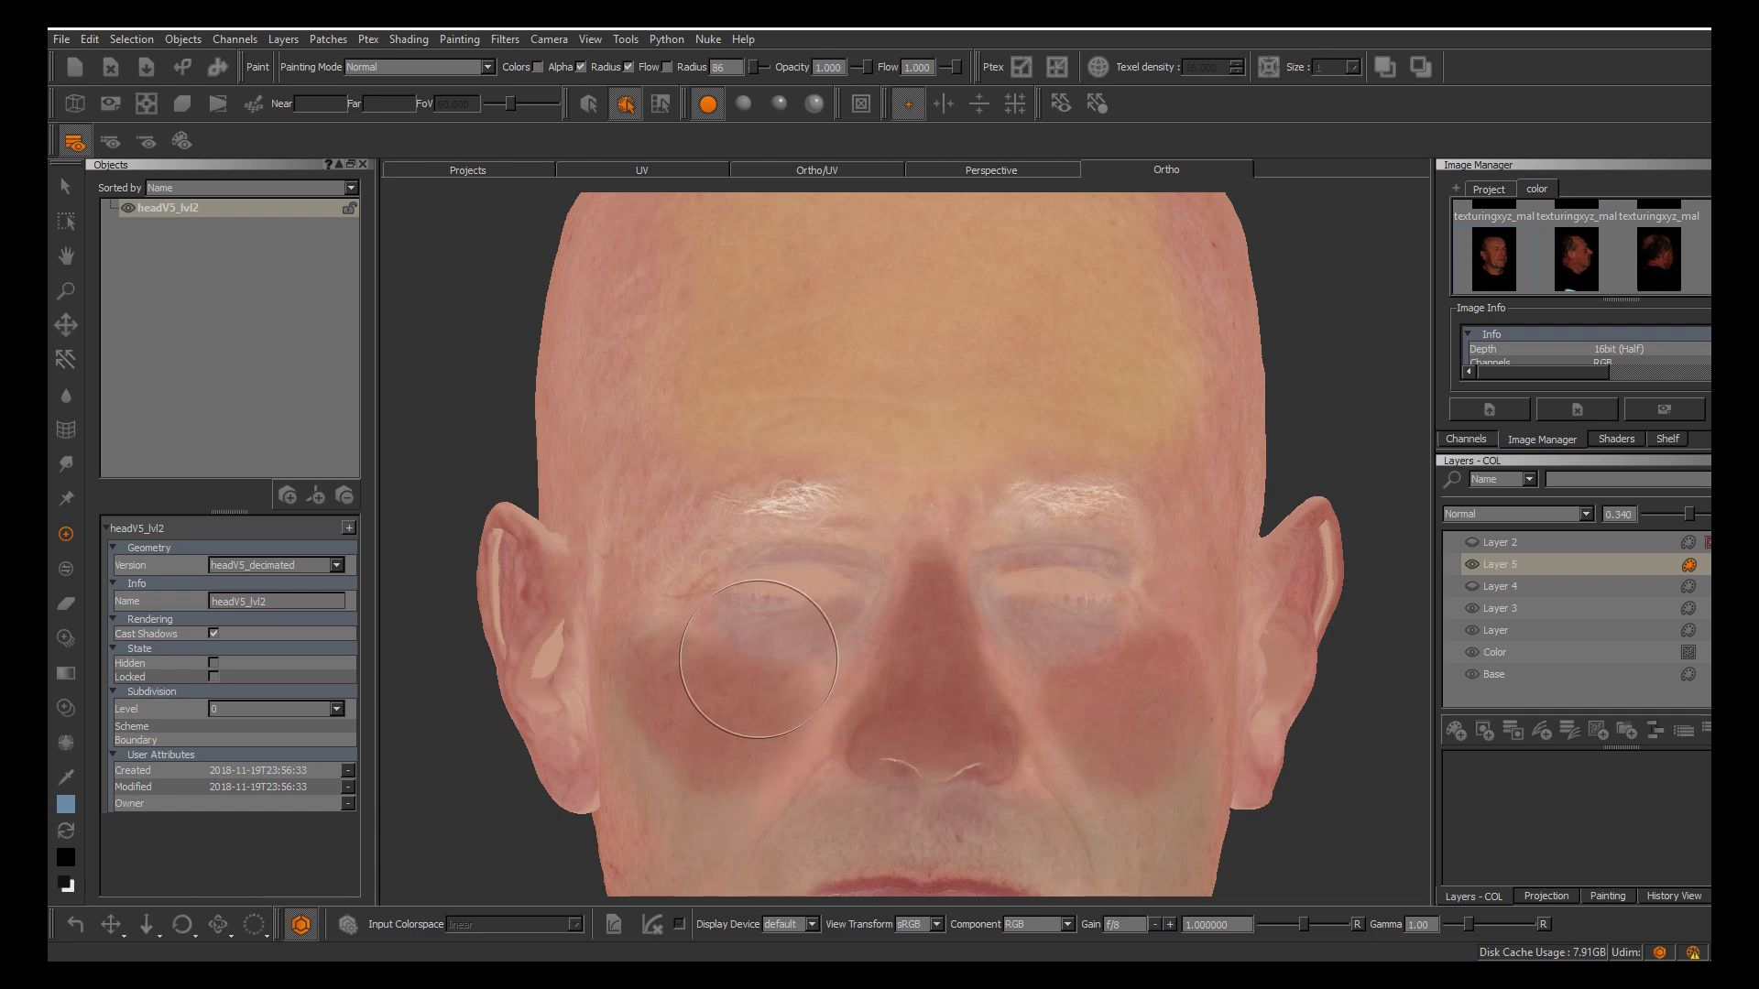
pyautogui.moveTo(1100, 514); pyautogui.dragTo(1100, 321, button='middle')
pyautogui.keyDown('alt'); pyautogui.moveTo(715, 676); pyautogui.dragTo(818, 637); pyautogui.keyUp('alt')
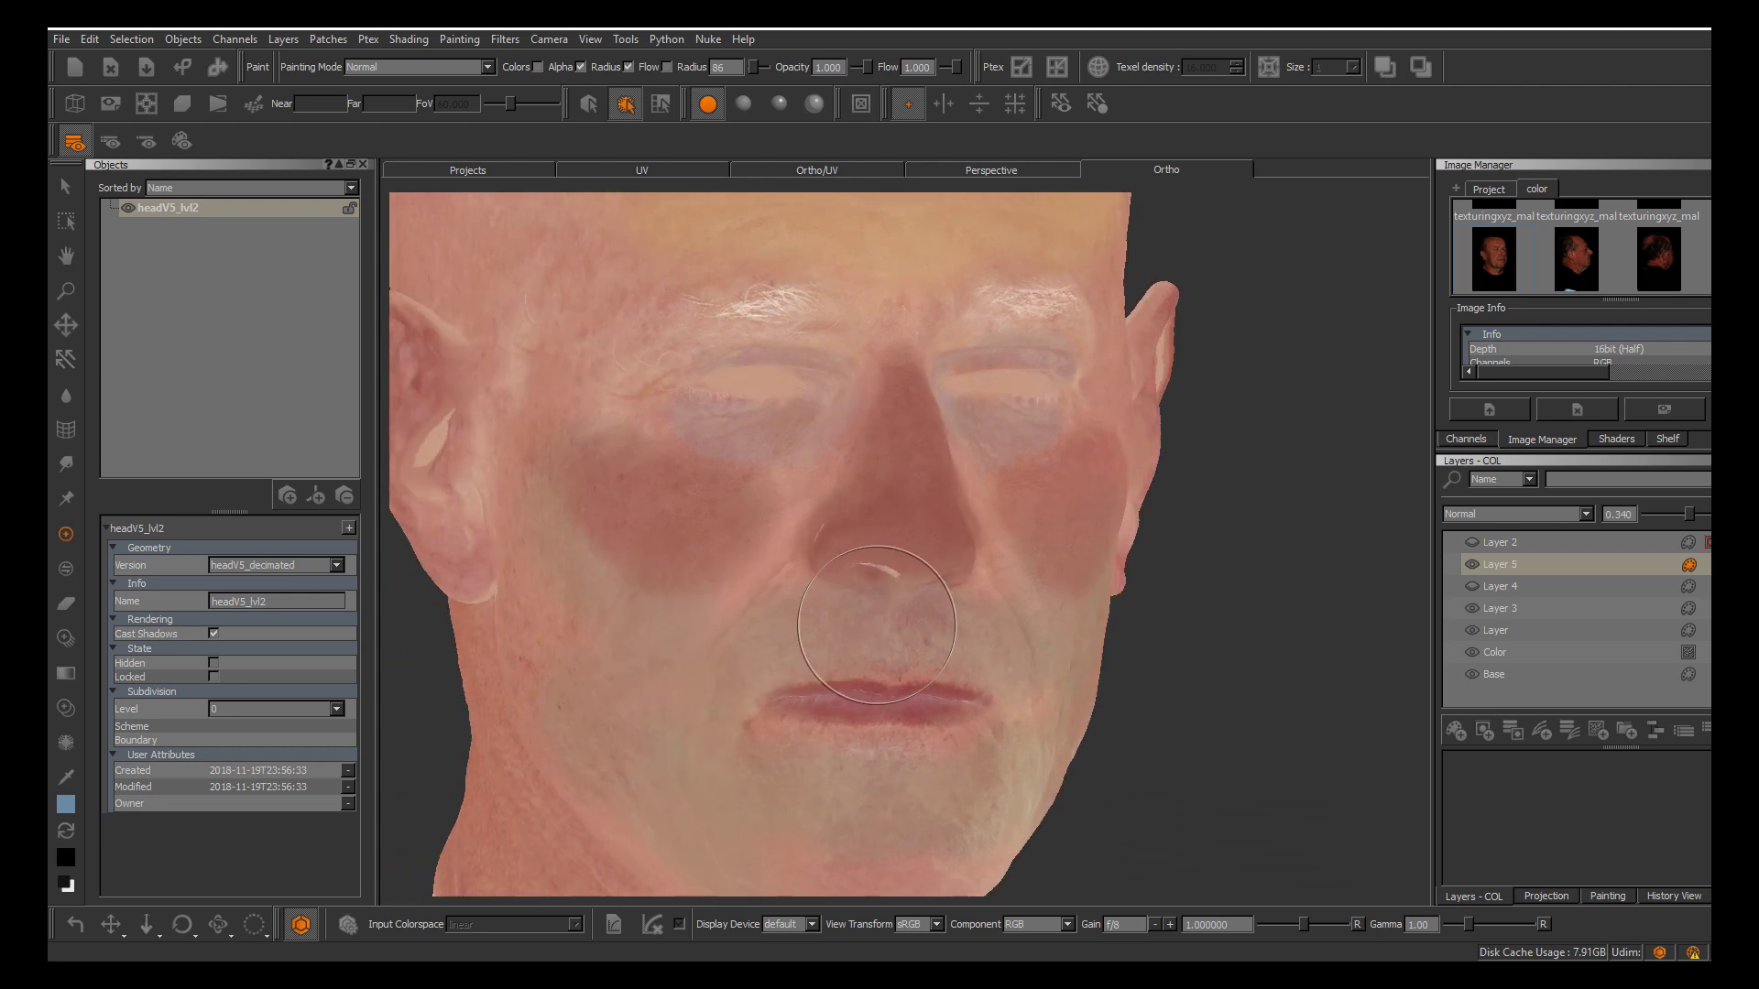
pyautogui.keyDown('alt'); pyautogui.moveTo(1099, 514); pyautogui.dragTo(1163, 536, button='middle'); pyautogui.keyUp('alt')
pyautogui.moveTo(1099, 514)
pyautogui.keyDown('alt'); pyautogui.mouseDown()
pyautogui.moveTo(1026, 514)
pyautogui.moveTo(1040, 499)
pyautogui.mouseUp(); pyautogui.keyUp('alt')
pyautogui.keyDown('alt'); pyautogui.moveTo(1099, 514); pyautogui.dragTo(1099, 568, button='right'); pyautogui.keyUp('alt')
pyautogui.keyDown('alt'); pyautogui.moveTo(1099, 514); pyautogui.dragTo(1097, 519); pyautogui.keyUp('alt')
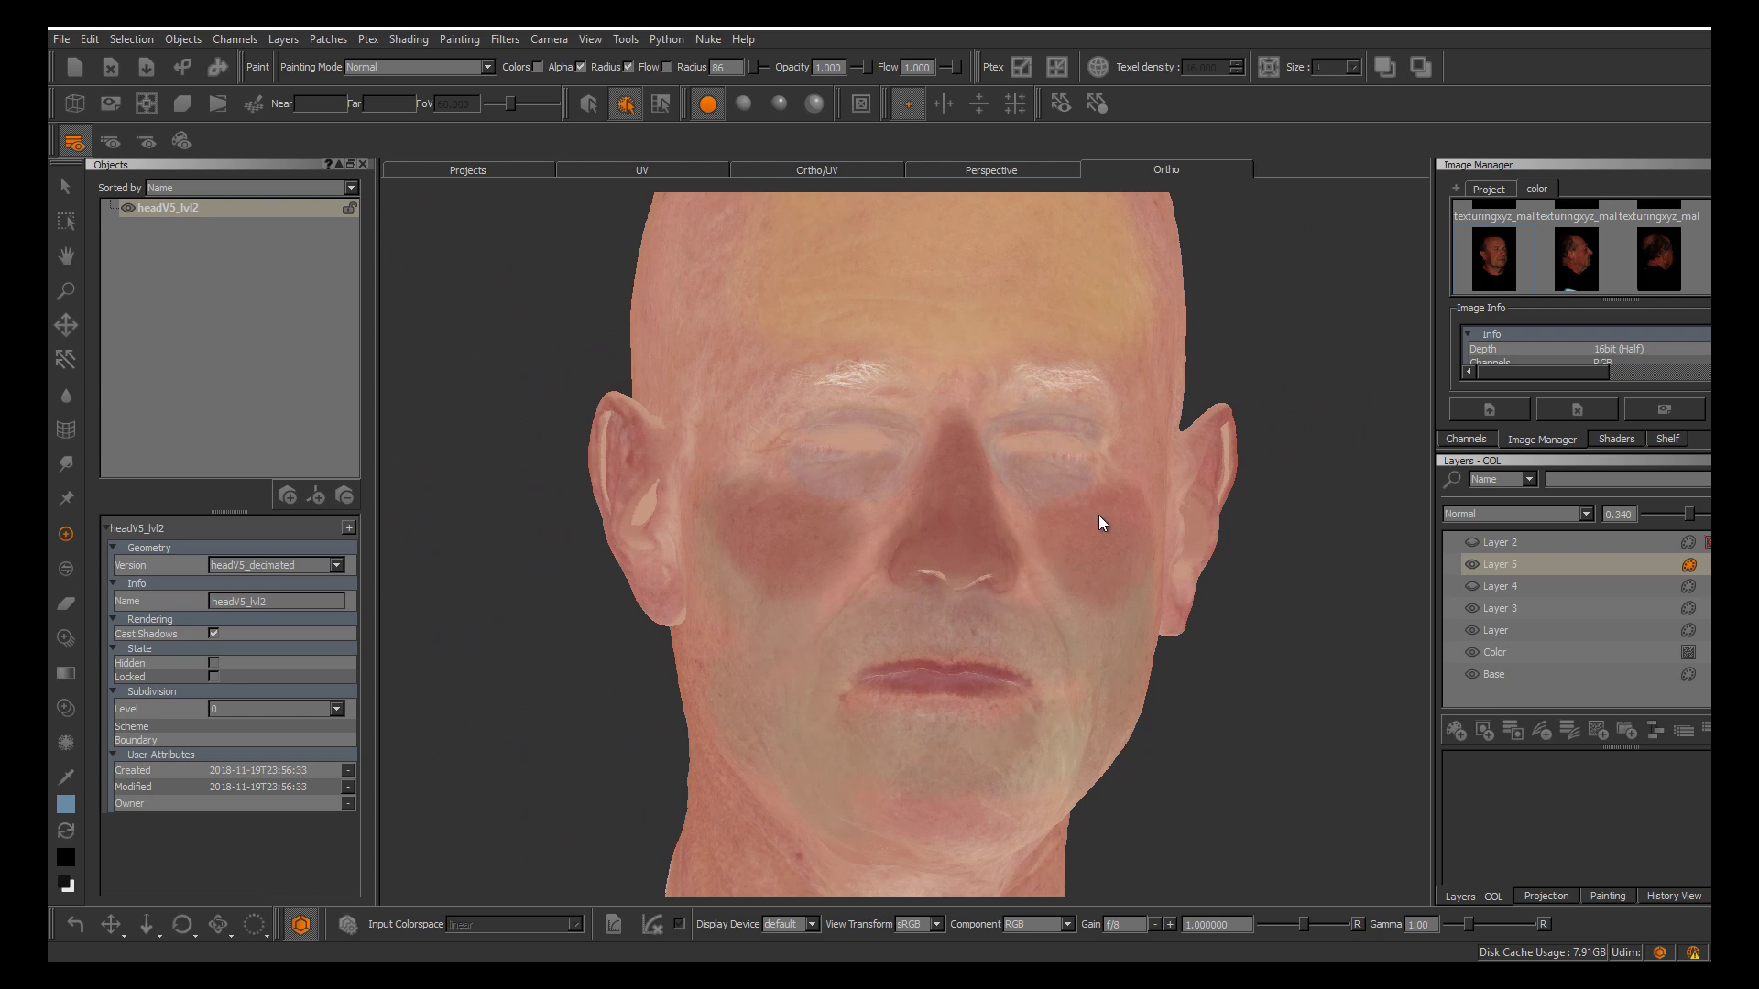
# Lower the opacity of Layer 5 to 0.128 and check the tinted head with lit shading
pyautogui.moveTo(1683, 515); pyautogui.dragTo(1669, 514)
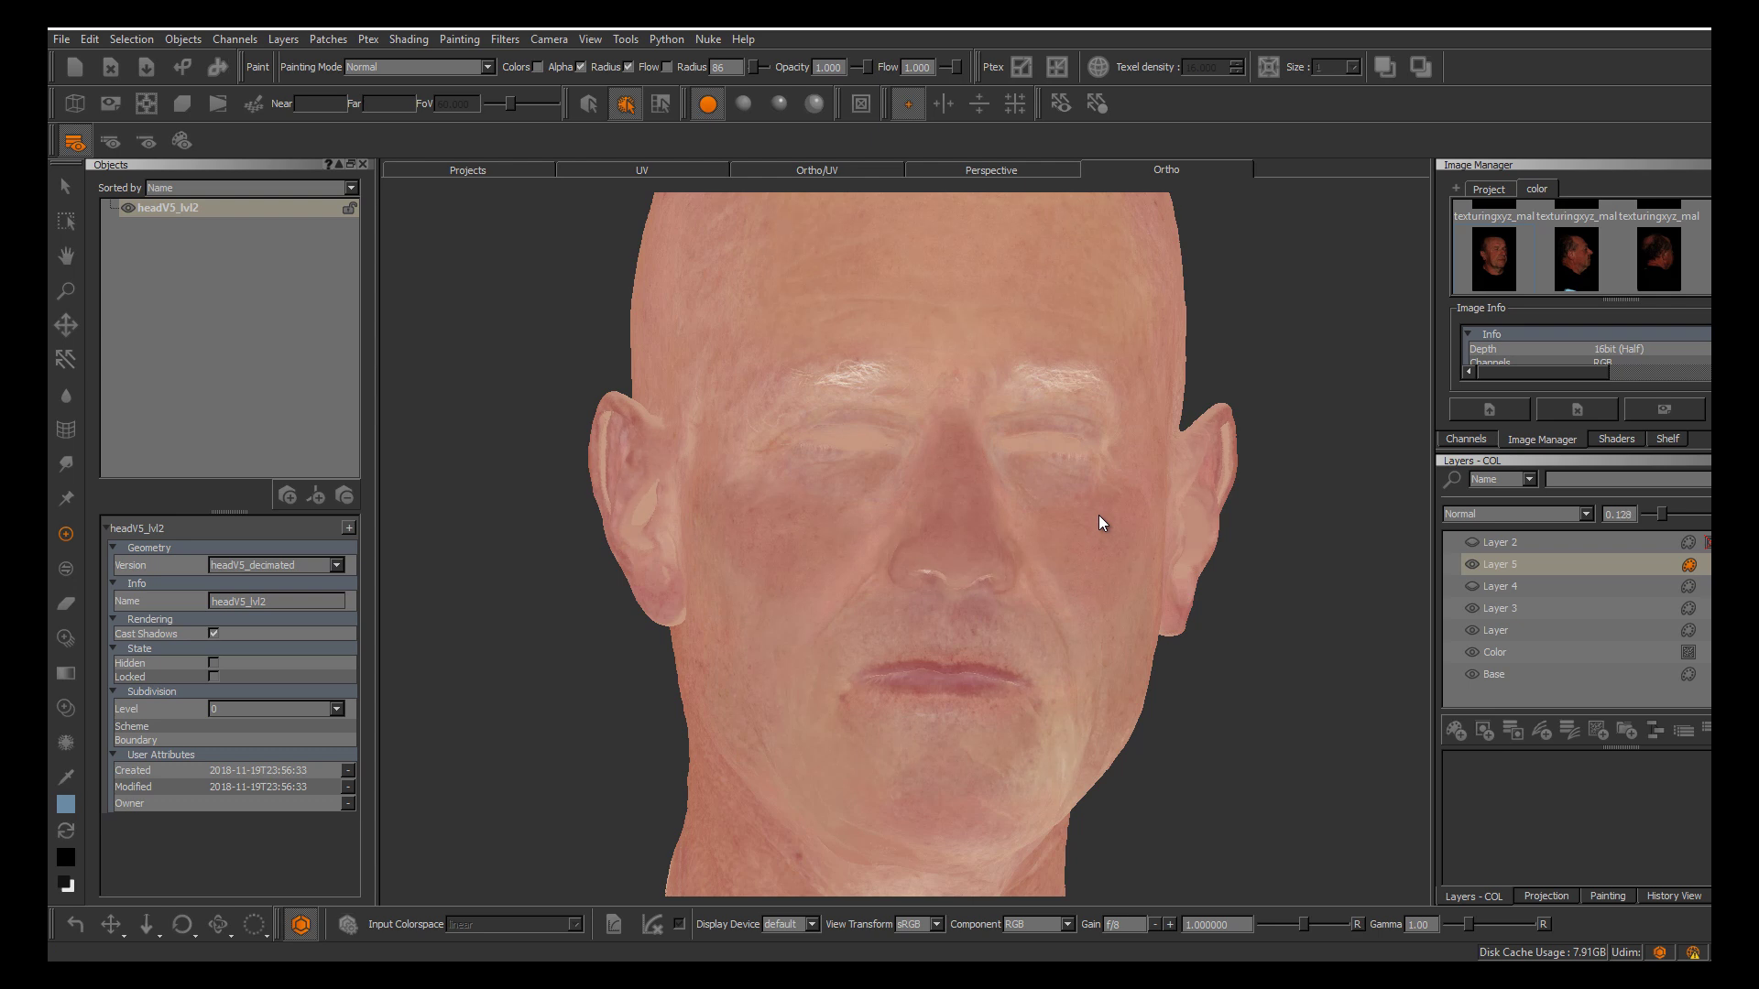
pyautogui.keyDown('alt'); pyautogui.moveTo(1098, 515); pyautogui.dragTo(1102, 522); pyautogui.keyUp('alt')
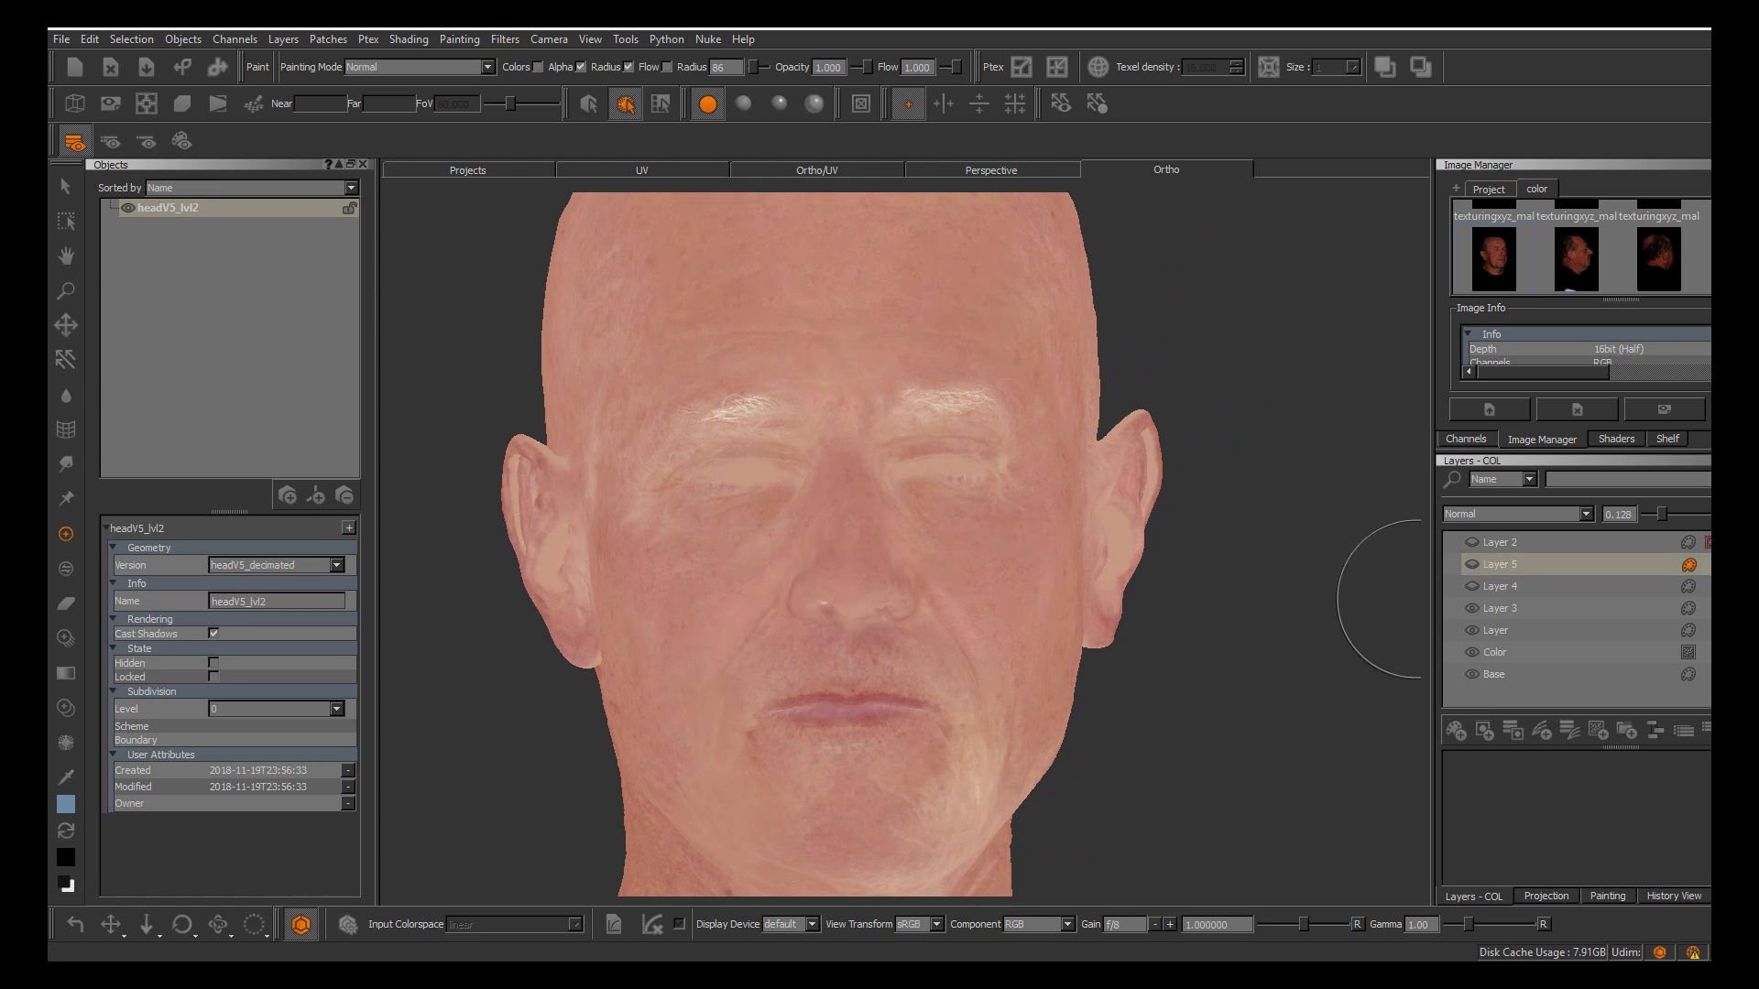
pyautogui.press('.')
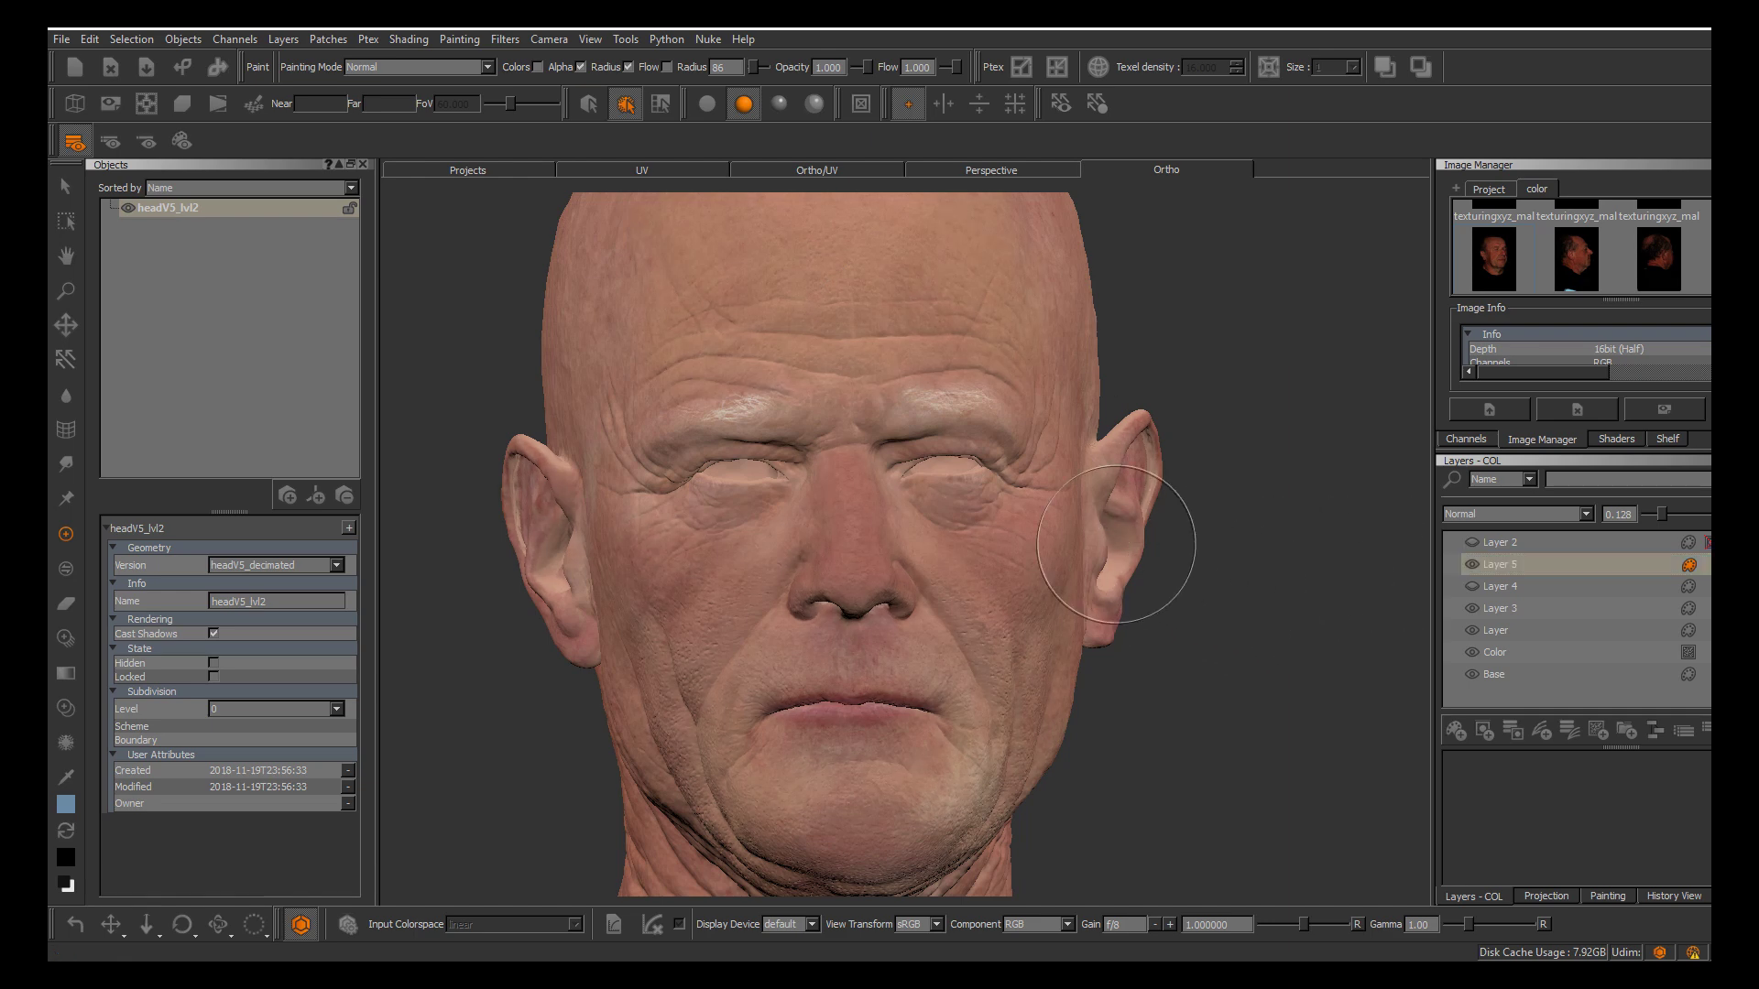
pyautogui.keyDown('alt'); pyautogui.moveTo(1179, 550); pyautogui.dragTo(1277, 613, button='middle'); pyautogui.keyUp('alt')
pyautogui.moveTo(1097, 515)
pyautogui.keyDown('alt'); pyautogui.mouseDown()
pyautogui.moveTo(1209, 515)
pyautogui.moveTo(1099, 517)
pyautogui.mouseUp(); pyautogui.keyUp('alt')
pyautogui.keyDown('alt'); pyautogui.moveTo(1098, 517); pyautogui.dragTo(1035, 515, button='right'); pyautogui.keyUp('alt')
pyautogui.moveTo(1098, 515)
pyautogui.keyDown('alt'); pyautogui.mouseDown()
pyautogui.moveTo(1008, 514)
pyautogui.moveTo(1103, 515)
pyautogui.mouseUp(); pyautogui.keyUp('alt')
pyautogui.keyDown('alt'); pyautogui.moveTo(1103, 515); pyautogui.dragTo(1107, 625, button='right'); pyautogui.keyUp('alt')
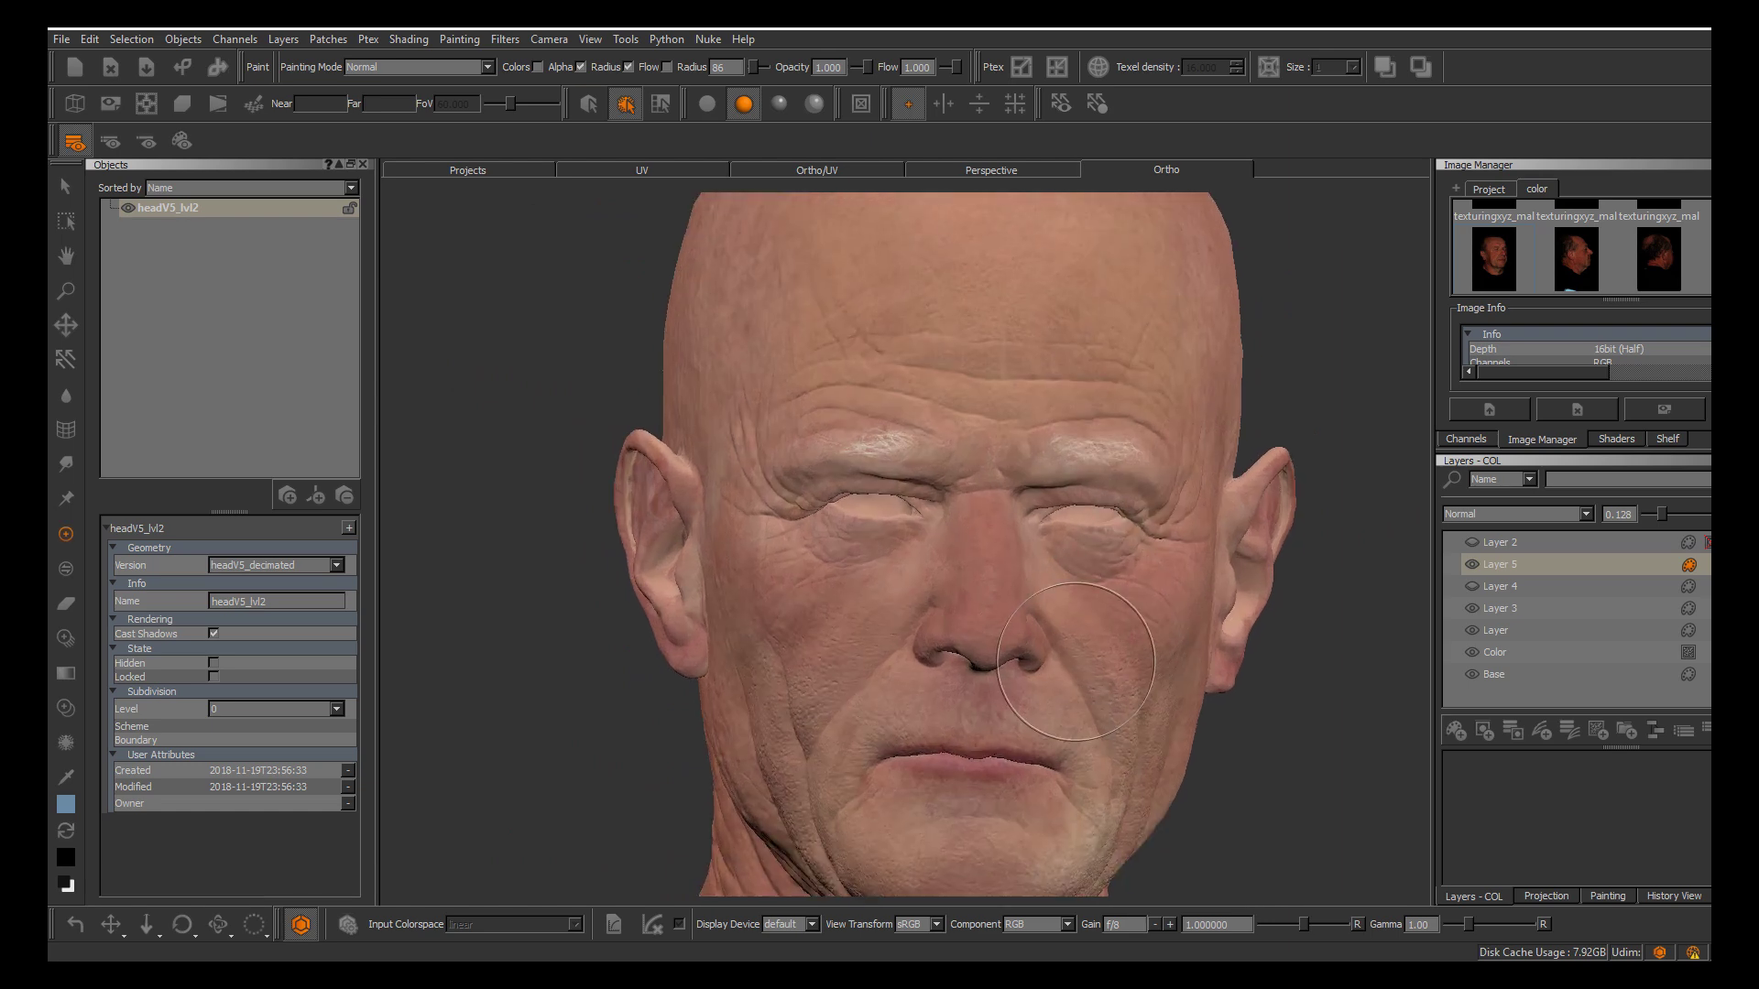
# Examine the tinted face, ears and neck under lit shading from close up and further away
pyautogui.keyDown('alt'); pyautogui.moveTo(1075, 661); pyautogui.dragTo(1035, 703, button='middle'); pyautogui.keyUp('alt')
pyautogui.keyDown('alt'); pyautogui.moveTo(1103, 515); pyautogui.dragTo(1022, 514); pyautogui.keyUp('alt')
pyautogui.keyDown('alt'); pyautogui.moveTo(1103, 515); pyautogui.dragTo(991, 484, button='middle'); pyautogui.keyUp('alt')
pyautogui.keyDown('alt'); pyautogui.moveTo(1103, 515); pyautogui.dragTo(1200, 515, button='right'); pyautogui.keyUp('alt')
pyautogui.keyDown('alt'); pyautogui.moveTo(1103, 515); pyautogui.dragTo(1146, 515); pyautogui.keyUp('alt')
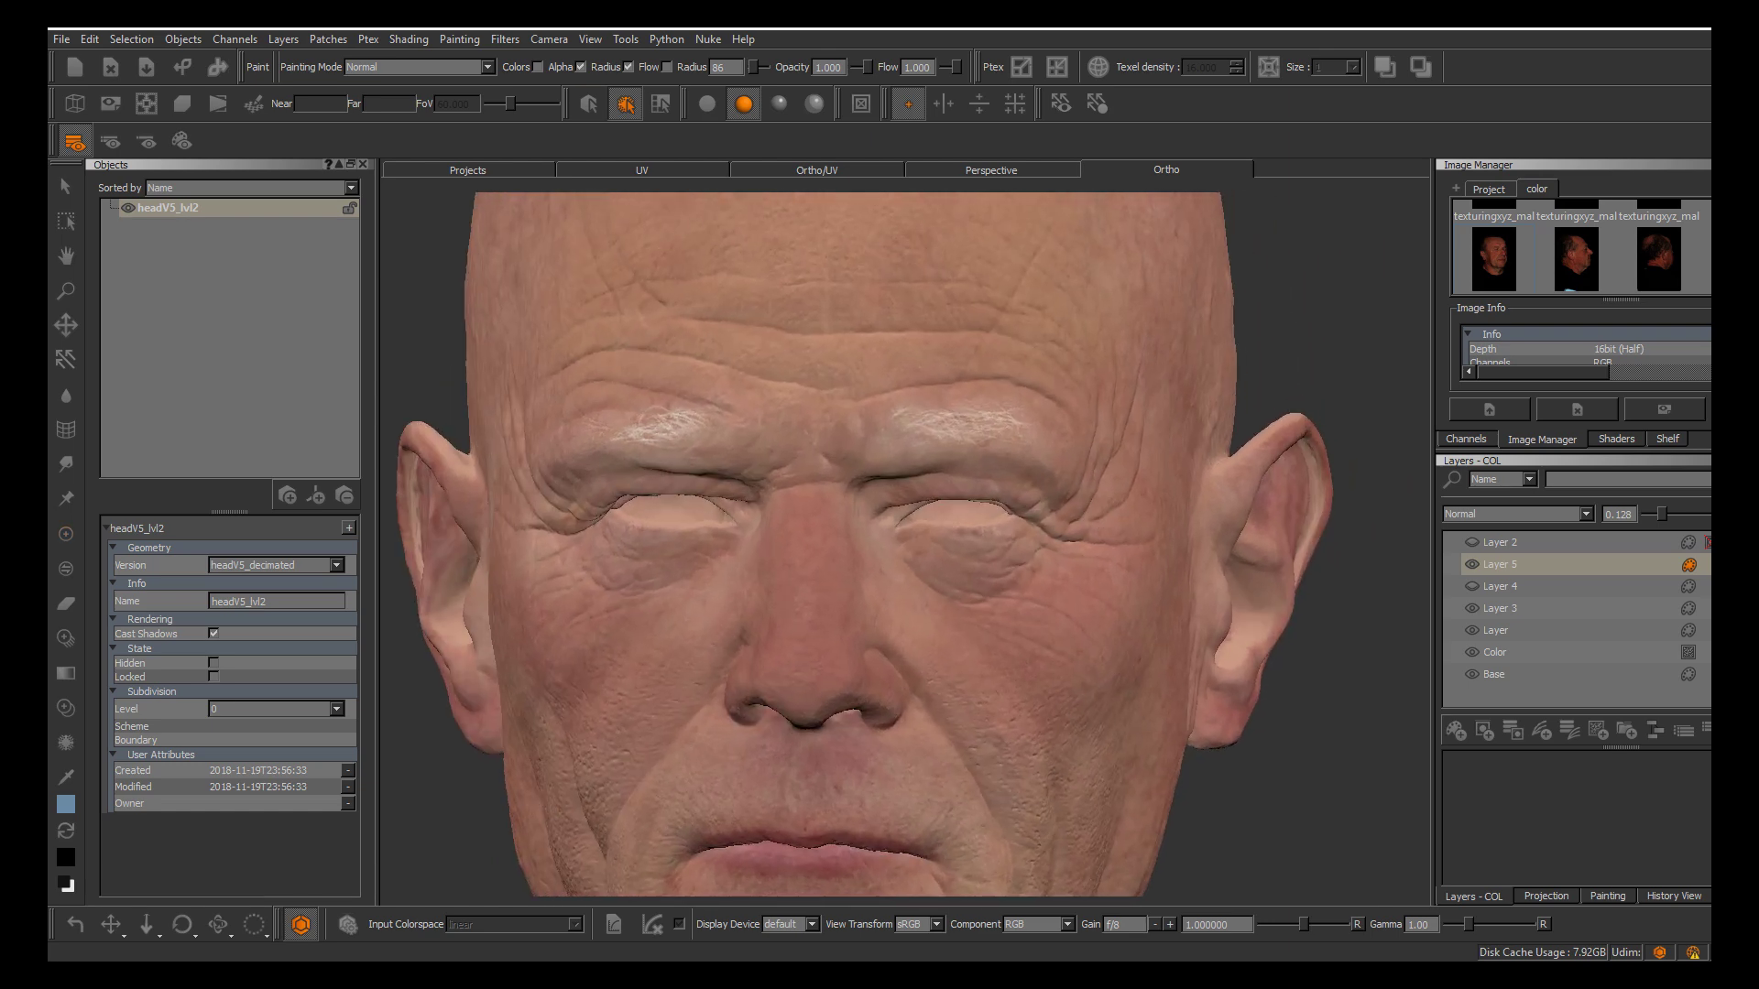
pyautogui.keyDown('alt'); pyautogui.moveTo(1099, 515); pyautogui.dragTo(911, 515, button='right'); pyautogui.keyUp('alt')
pyautogui.keyDown('alt'); pyautogui.moveTo(1100, 515); pyautogui.dragTo(1114, 515); pyautogui.keyUp('alt')
pyautogui.keyDown('alt'); pyautogui.moveTo(1099, 514); pyautogui.dragTo(1232, 462, button='middle'); pyautogui.keyUp('alt')
pyautogui.keyDown('alt'); pyautogui.moveTo(1099, 515); pyautogui.dragTo(1213, 515, button='right'); pyautogui.keyUp('alt')
pyautogui.moveTo(1099, 515)
pyautogui.keyDown('alt'); pyautogui.mouseDown()
pyautogui.moveTo(1081, 515)
pyautogui.moveTo(1106, 511)
pyautogui.mouseUp(); pyautogui.keyUp('alt')
pyautogui.keyDown('alt'); pyautogui.moveTo(1099, 515); pyautogui.dragTo(1022, 531, button='middle'); pyautogui.keyUp('alt')
pyautogui.keyDown('alt'); pyautogui.moveTo(1100, 515); pyautogui.dragTo(1028, 514, button='right'); pyautogui.keyUp('alt')
pyautogui.moveTo(1099, 515)
pyautogui.keyDown('alt'); pyautogui.mouseDown()
pyautogui.moveTo(1026, 513)
pyautogui.moveTo(1097, 515)
pyautogui.mouseUp(); pyautogui.keyUp('alt')
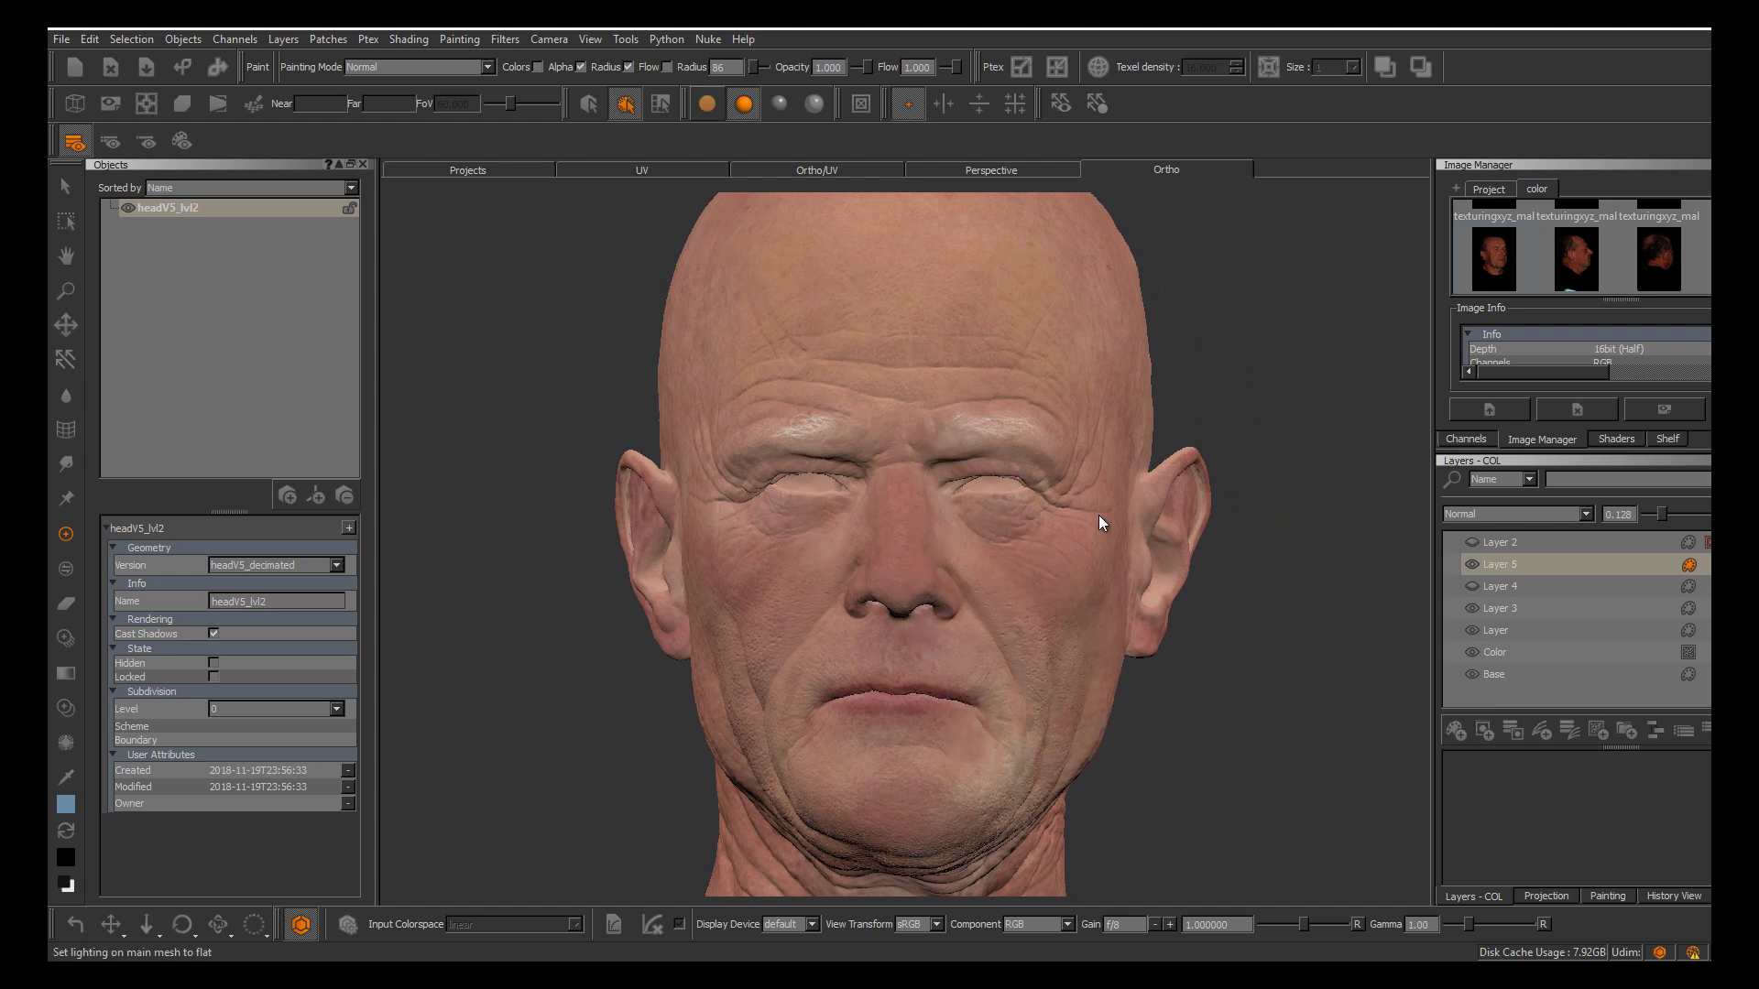
# Switch the main mesh to flat lighting and check the tinted skin color on the whole head and face
pyautogui.click(707, 103)
pyautogui.keyDown('alt'); pyautogui.moveTo(1097, 515); pyautogui.dragTo(1099, 515); pyautogui.keyUp('alt')
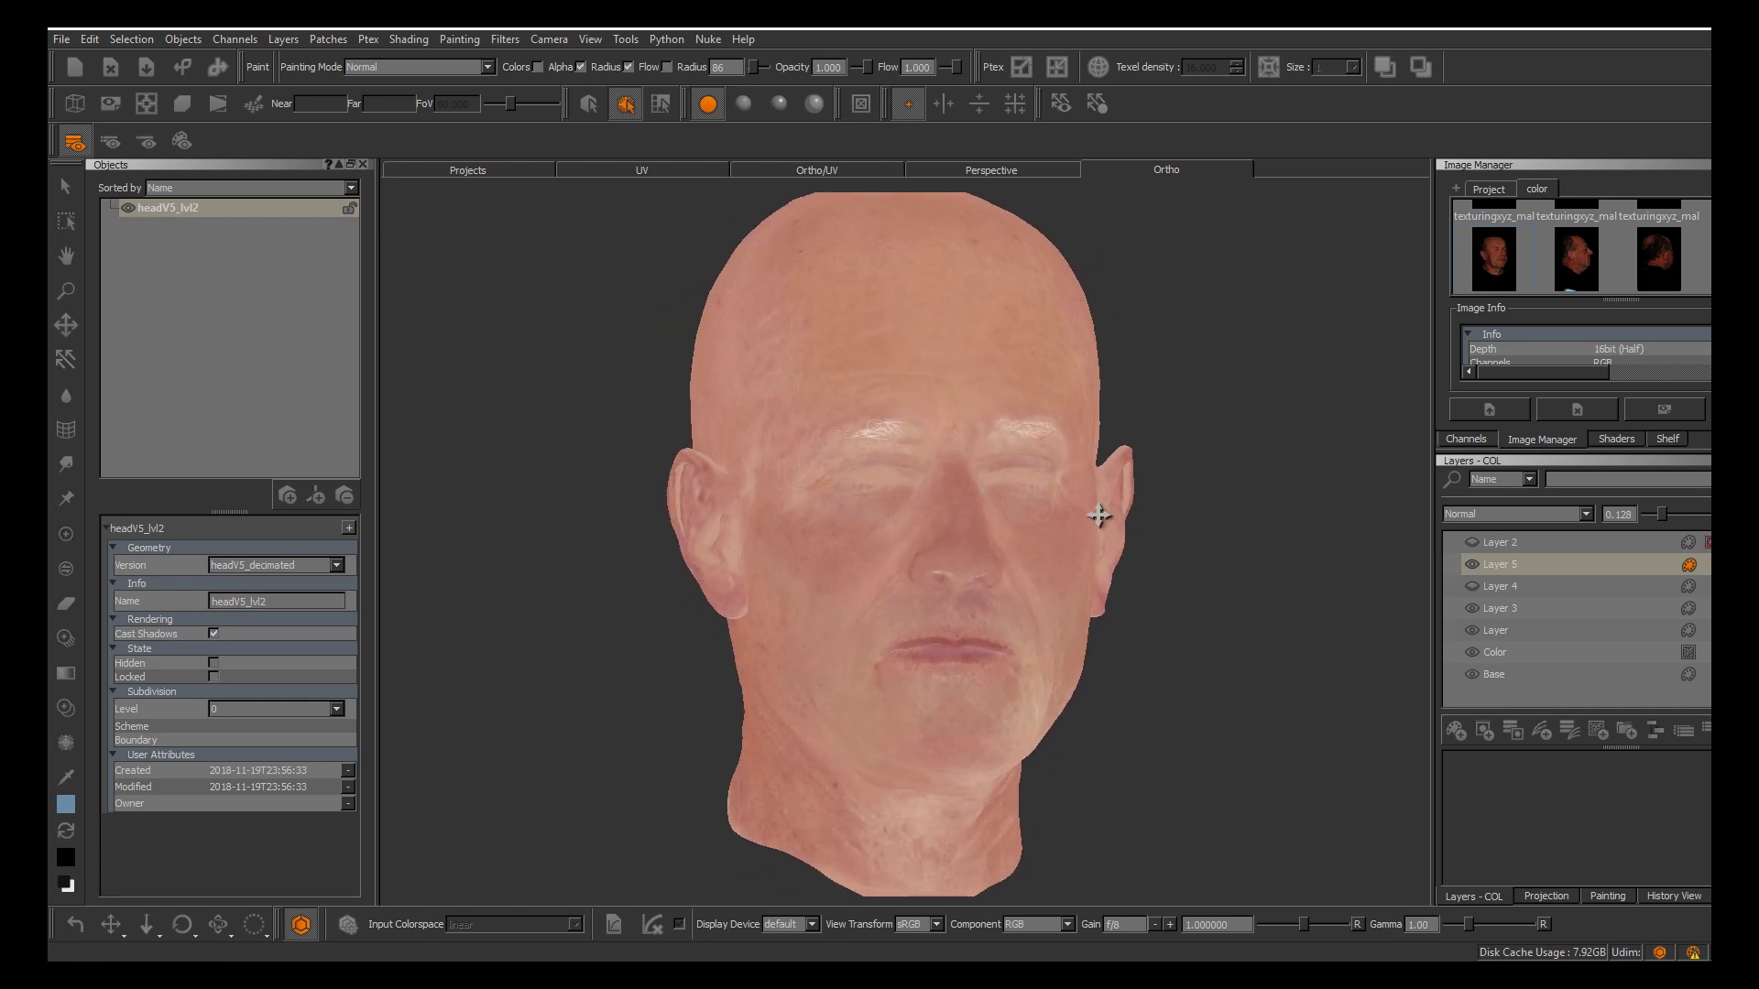
pyautogui.keyDown('alt'); pyautogui.moveTo(1098, 515); pyautogui.dragTo(1268, 605, button='right'); pyautogui.keyUp('alt')
pyautogui.keyDown('alt'); pyautogui.moveTo(1269, 605); pyautogui.dragTo(1273, 638, button='middle'); pyautogui.keyUp('alt')
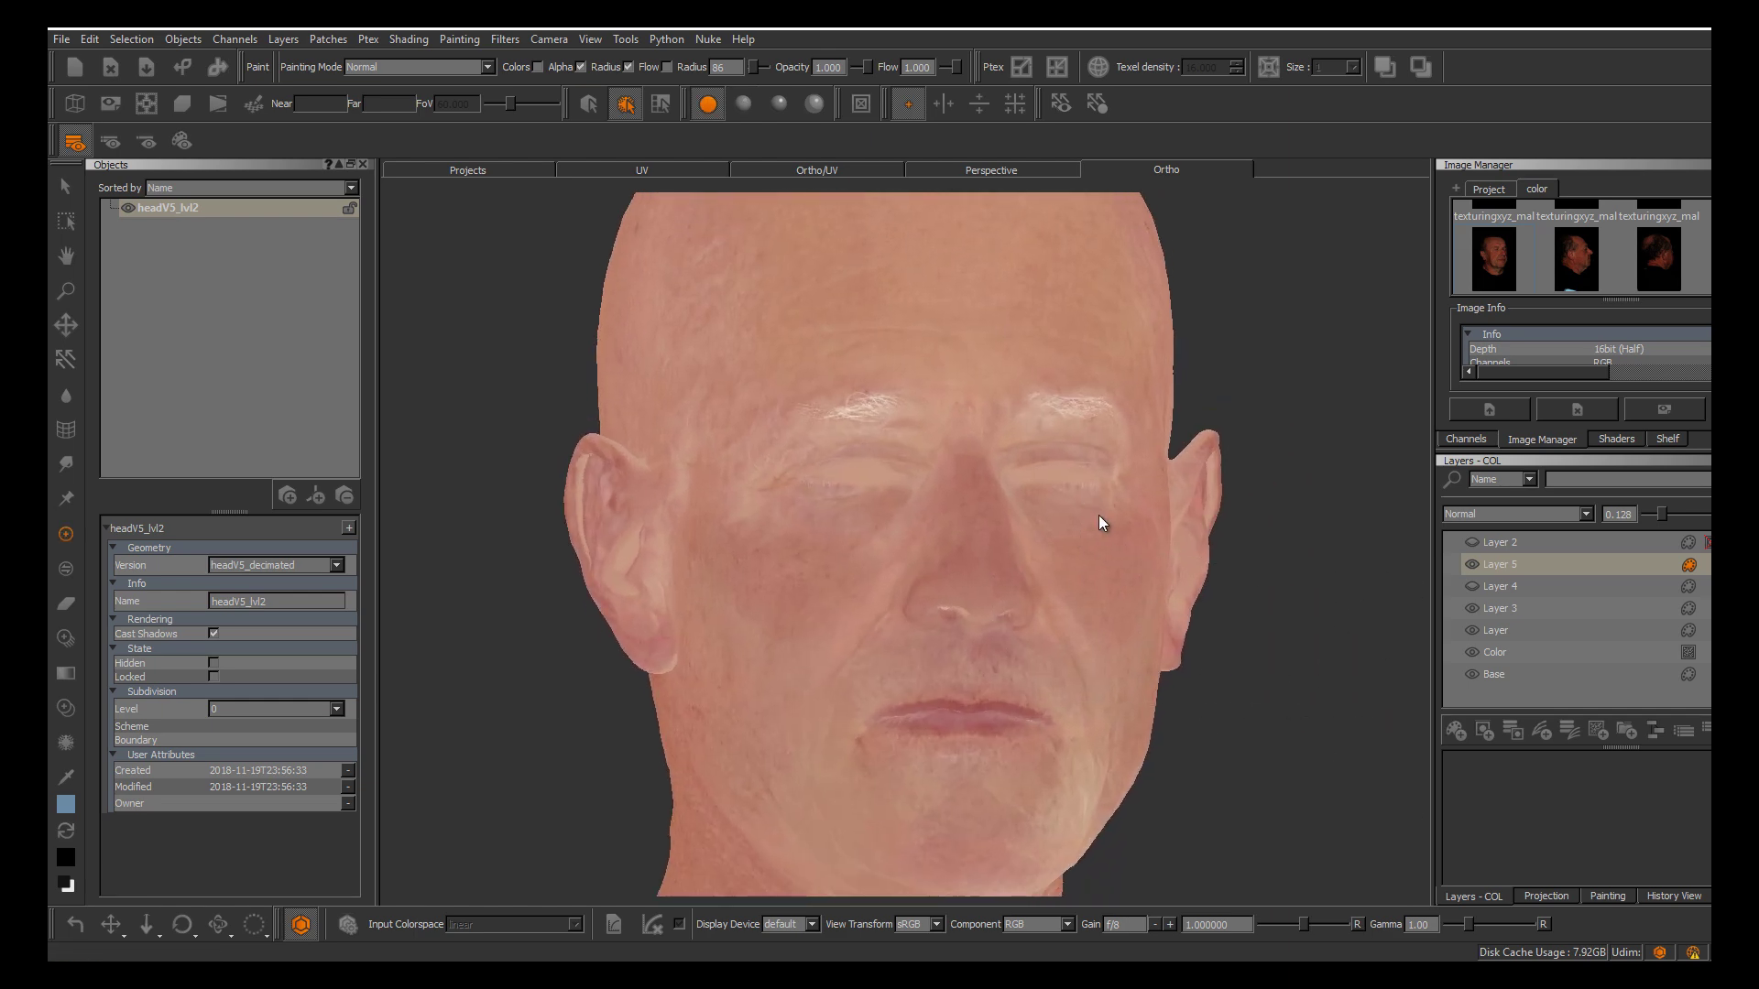
# Remove Layer 5 and Layer 4 from the color channel's layer stack
pyautogui.rightClick(1510, 567)
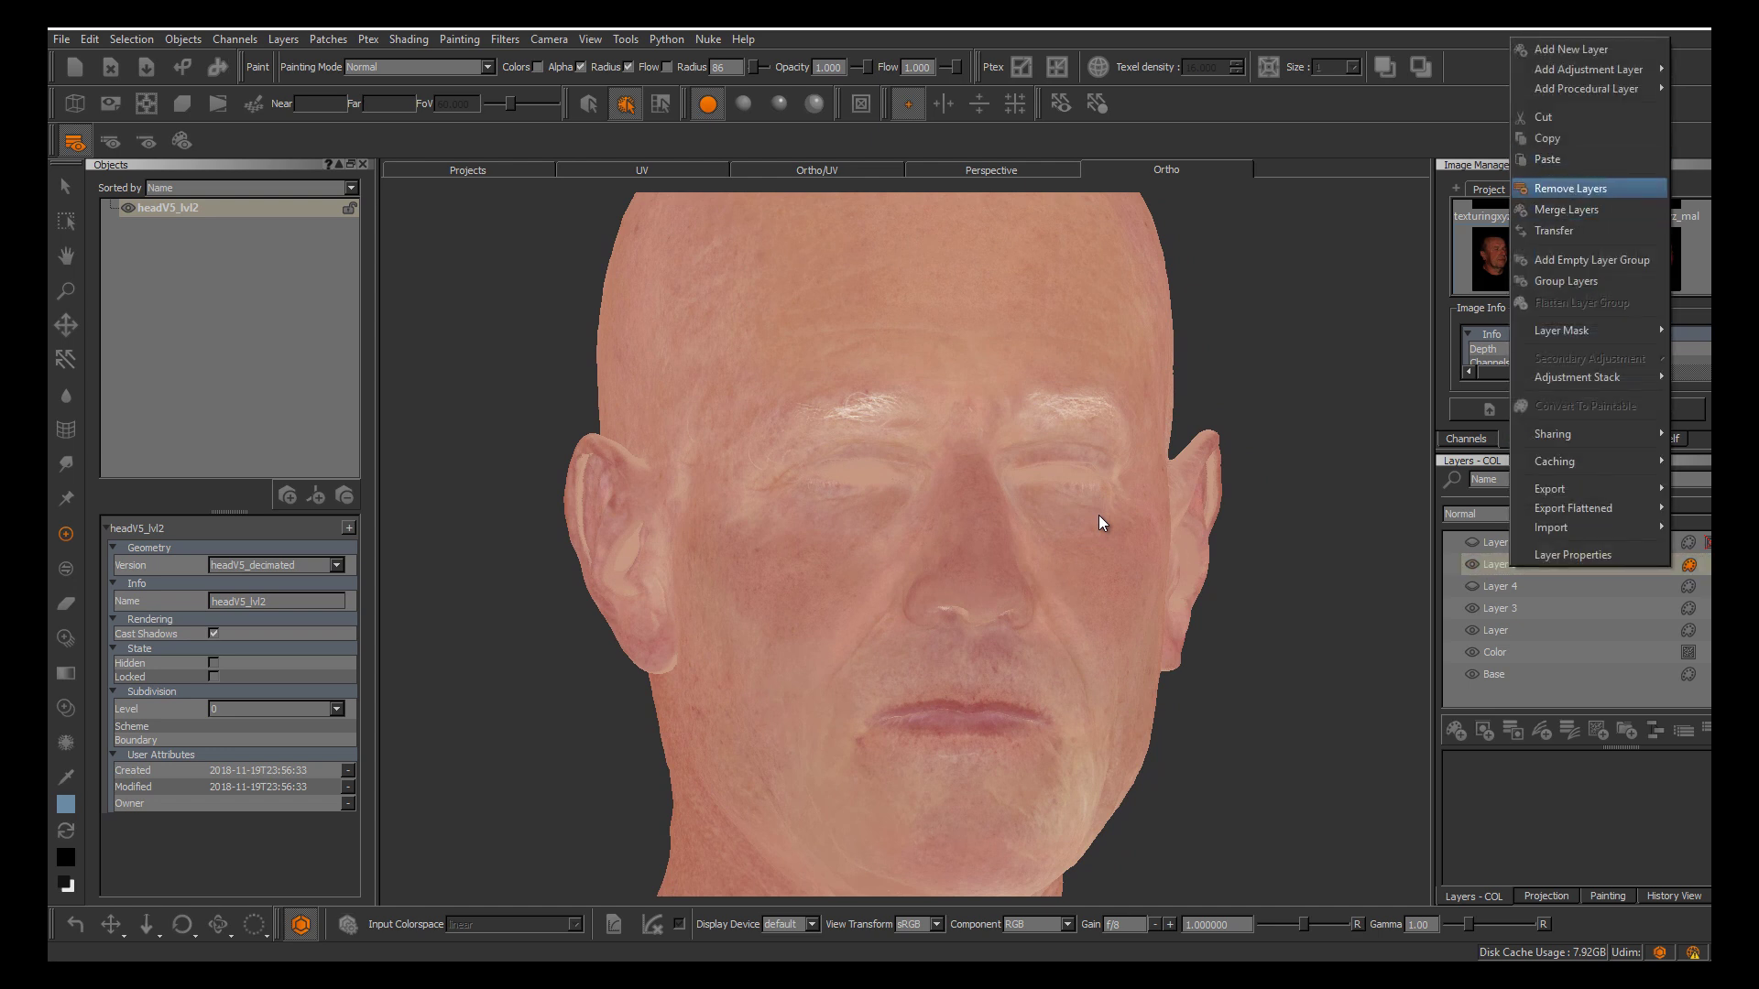
pyautogui.press('Return')
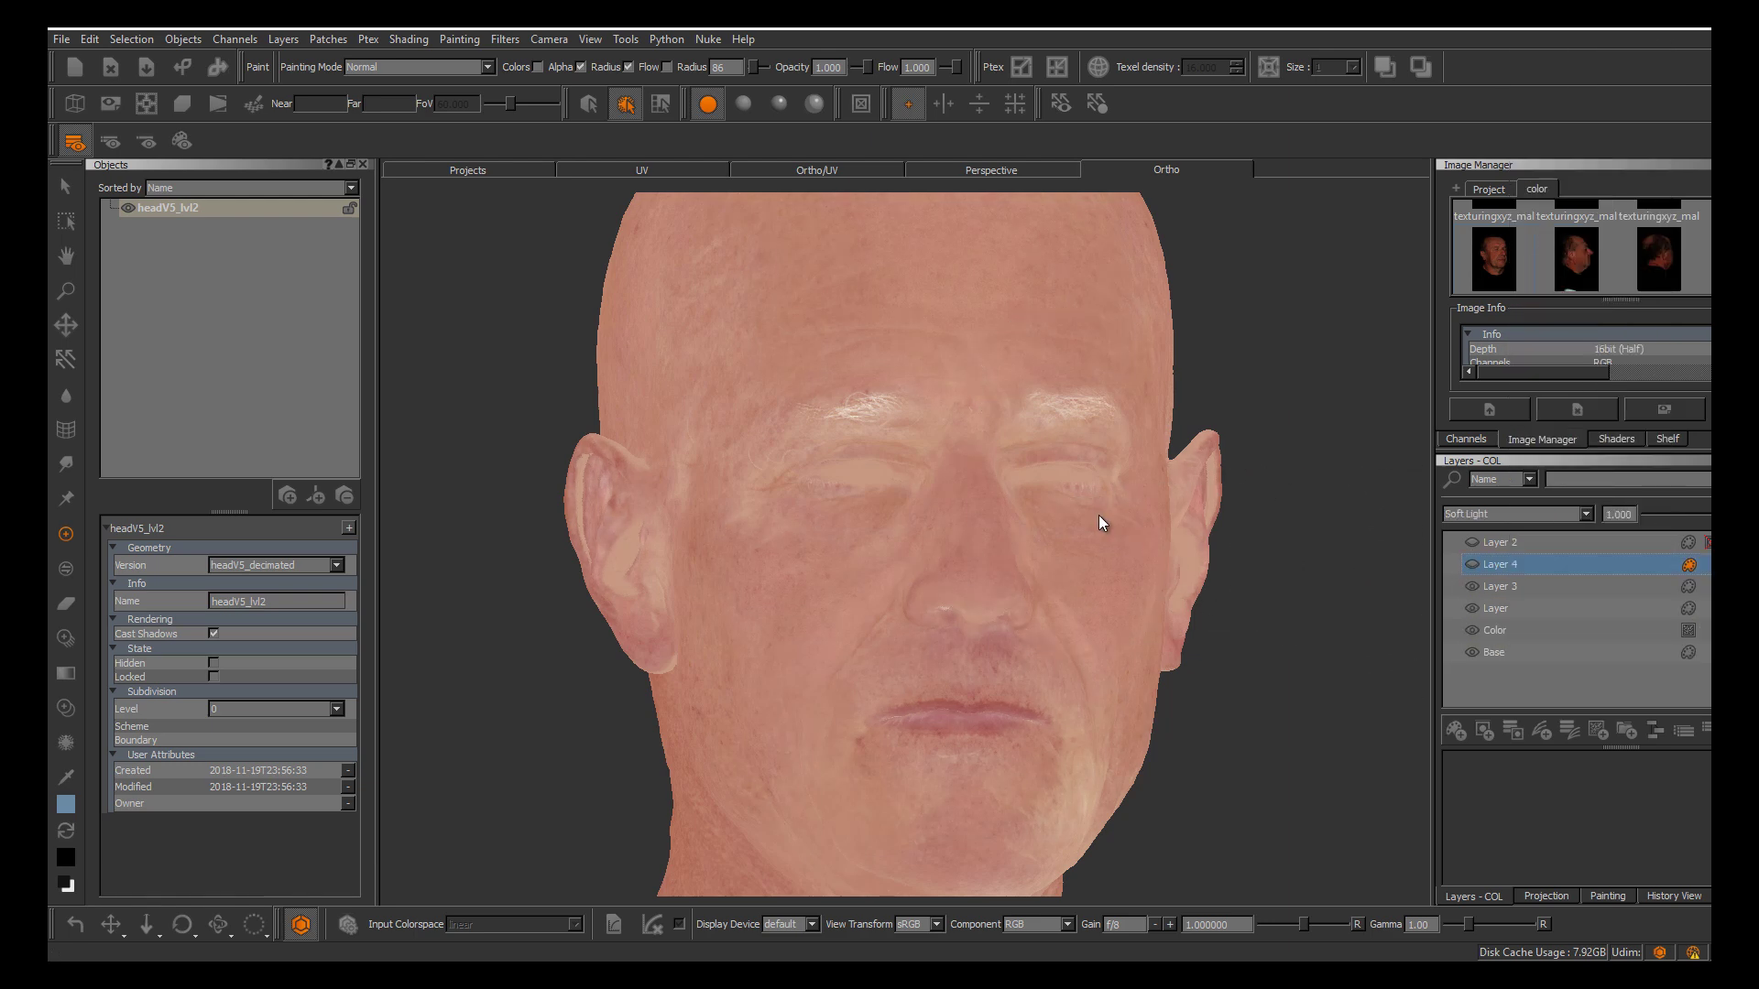
pyautogui.rightClick(1512, 565)
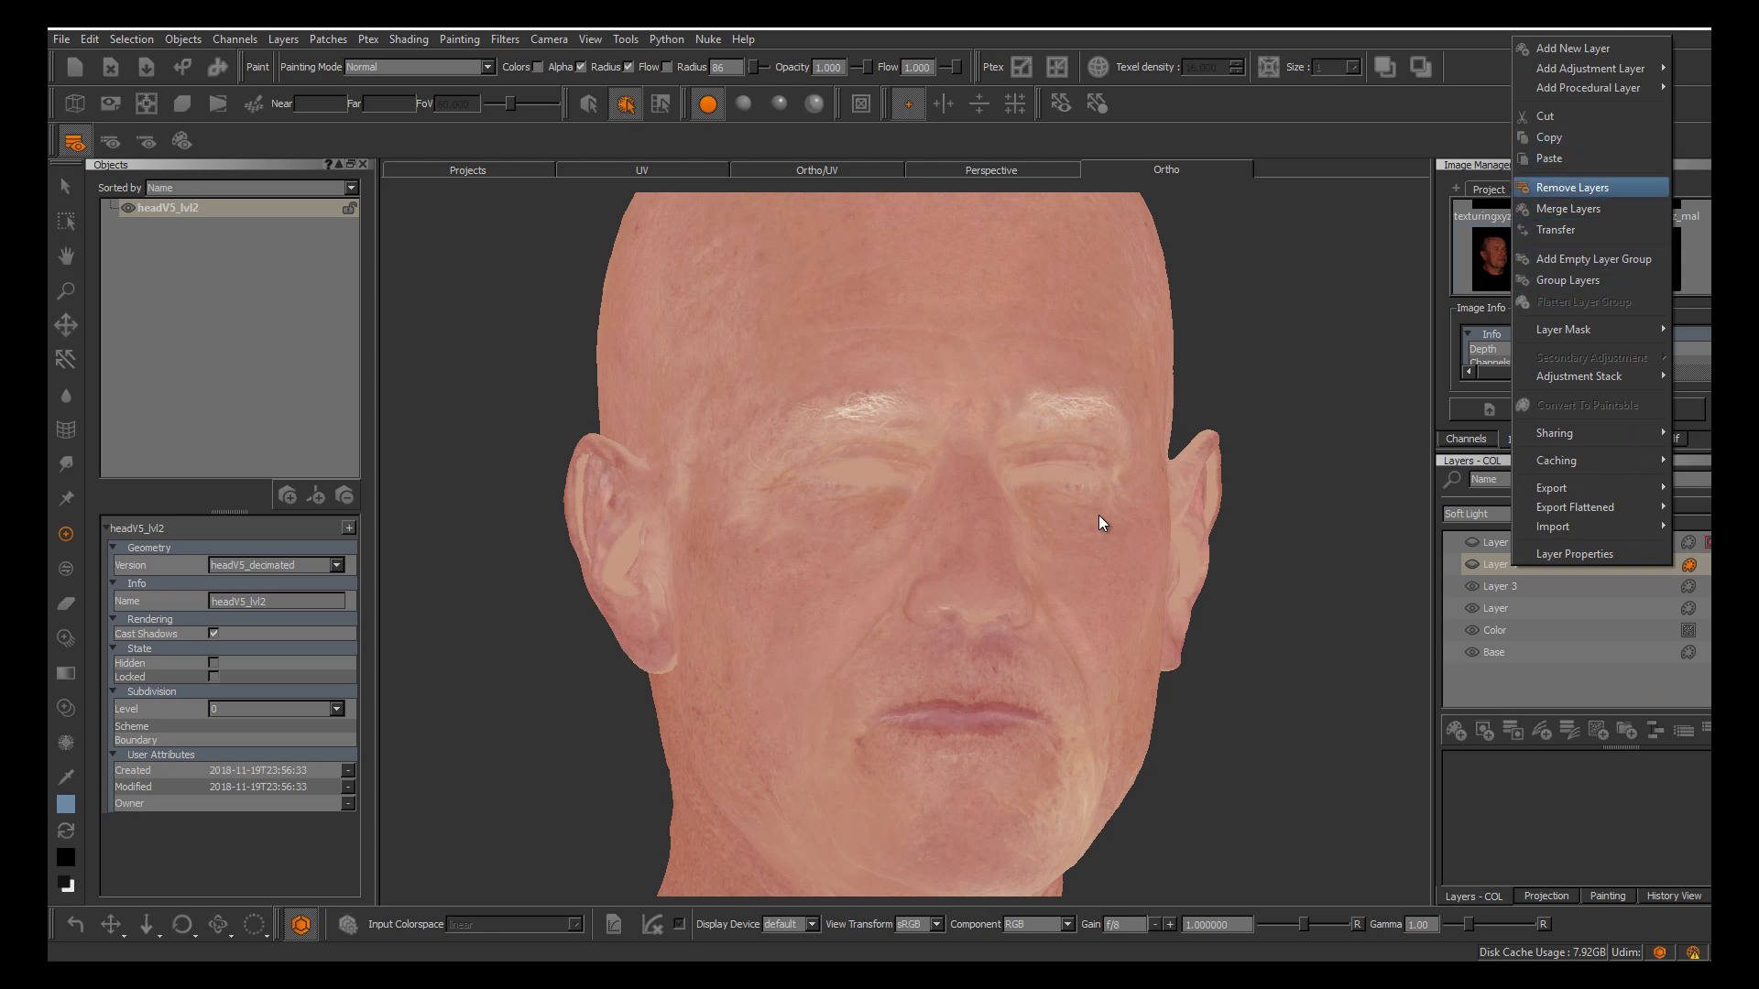
pyautogui.click(1572, 188)
# Examine the flat-lit skin color of the face, ears and neck from several angles without the removed layers
pyautogui.keyDown('alt'); pyautogui.moveTo(1100, 515); pyautogui.dragTo(1171, 545, button='middle'); pyautogui.keyUp('alt')
pyautogui.keyDown('alt'); pyautogui.moveTo(1170, 545); pyautogui.dragTo(1191, 555, button='right'); pyautogui.keyUp('alt')
pyautogui.keyDown('alt'); pyautogui.moveTo(1100, 515); pyautogui.dragTo(1119, 515, button='right'); pyautogui.keyUp('alt')
pyautogui.moveTo(1120, 515)
pyautogui.keyDown('alt'); pyautogui.mouseDown(button='middle')
pyautogui.moveTo(1196, 508)
pyautogui.moveTo(1068, 549)
pyautogui.mouseUp(button='middle'); pyautogui.keyUp('alt')
pyautogui.moveTo(1067, 549)
pyautogui.keyDown('alt'); pyautogui.mouseDown(button='right')
pyautogui.moveTo(1149, 586)
pyautogui.moveTo(1015, 653)
pyautogui.mouseUp(button='right'); pyautogui.keyUp('alt')
pyautogui.keyDown('alt'); pyautogui.moveTo(1015, 652); pyautogui.dragTo(996, 704, button='middle'); pyautogui.keyUp('alt')
pyautogui.moveTo(995, 704)
pyautogui.keyDown('alt'); pyautogui.mouseDown()
pyautogui.moveTo(962, 702)
pyautogui.moveTo(962, 682)
pyautogui.mouseUp(); pyautogui.keyUp('alt')
pyautogui.moveTo(962, 683)
pyautogui.keyDown('alt'); pyautogui.mouseDown(button='middle')
pyautogui.moveTo(943, 673)
pyautogui.moveTo(934, 577)
pyautogui.mouseUp(button='middle'); pyautogui.keyUp('alt')
pyautogui.keyDown('alt'); pyautogui.moveTo(934, 577); pyautogui.dragTo(985, 577); pyautogui.keyUp('alt')
pyautogui.keyDown('alt'); pyautogui.moveTo(1099, 515); pyautogui.dragTo(1047, 515); pyautogui.keyUp('alt')
pyautogui.keyDown('alt'); pyautogui.moveTo(1047, 515); pyautogui.dragTo(1080, 465, button='middle'); pyautogui.keyUp('alt')
pyautogui.keyDown('alt'); pyautogui.moveTo(1081, 465); pyautogui.dragTo(1118, 469, button='right'); pyautogui.keyUp('alt')
pyautogui.moveTo(1118, 469)
pyautogui.keyDown('alt'); pyautogui.mouseDown()
pyautogui.moveTo(1086, 469)
pyautogui.moveTo(1119, 517)
pyautogui.mouseUp(); pyautogui.keyUp('alt')
pyautogui.keyDown('alt'); pyautogui.moveTo(1090, 577); pyautogui.dragTo(1044, 657, button='middle'); pyautogui.keyUp('alt')
pyautogui.keyDown('alt'); pyautogui.moveTo(1045, 657); pyautogui.dragTo(1061, 667); pyautogui.keyUp('alt')
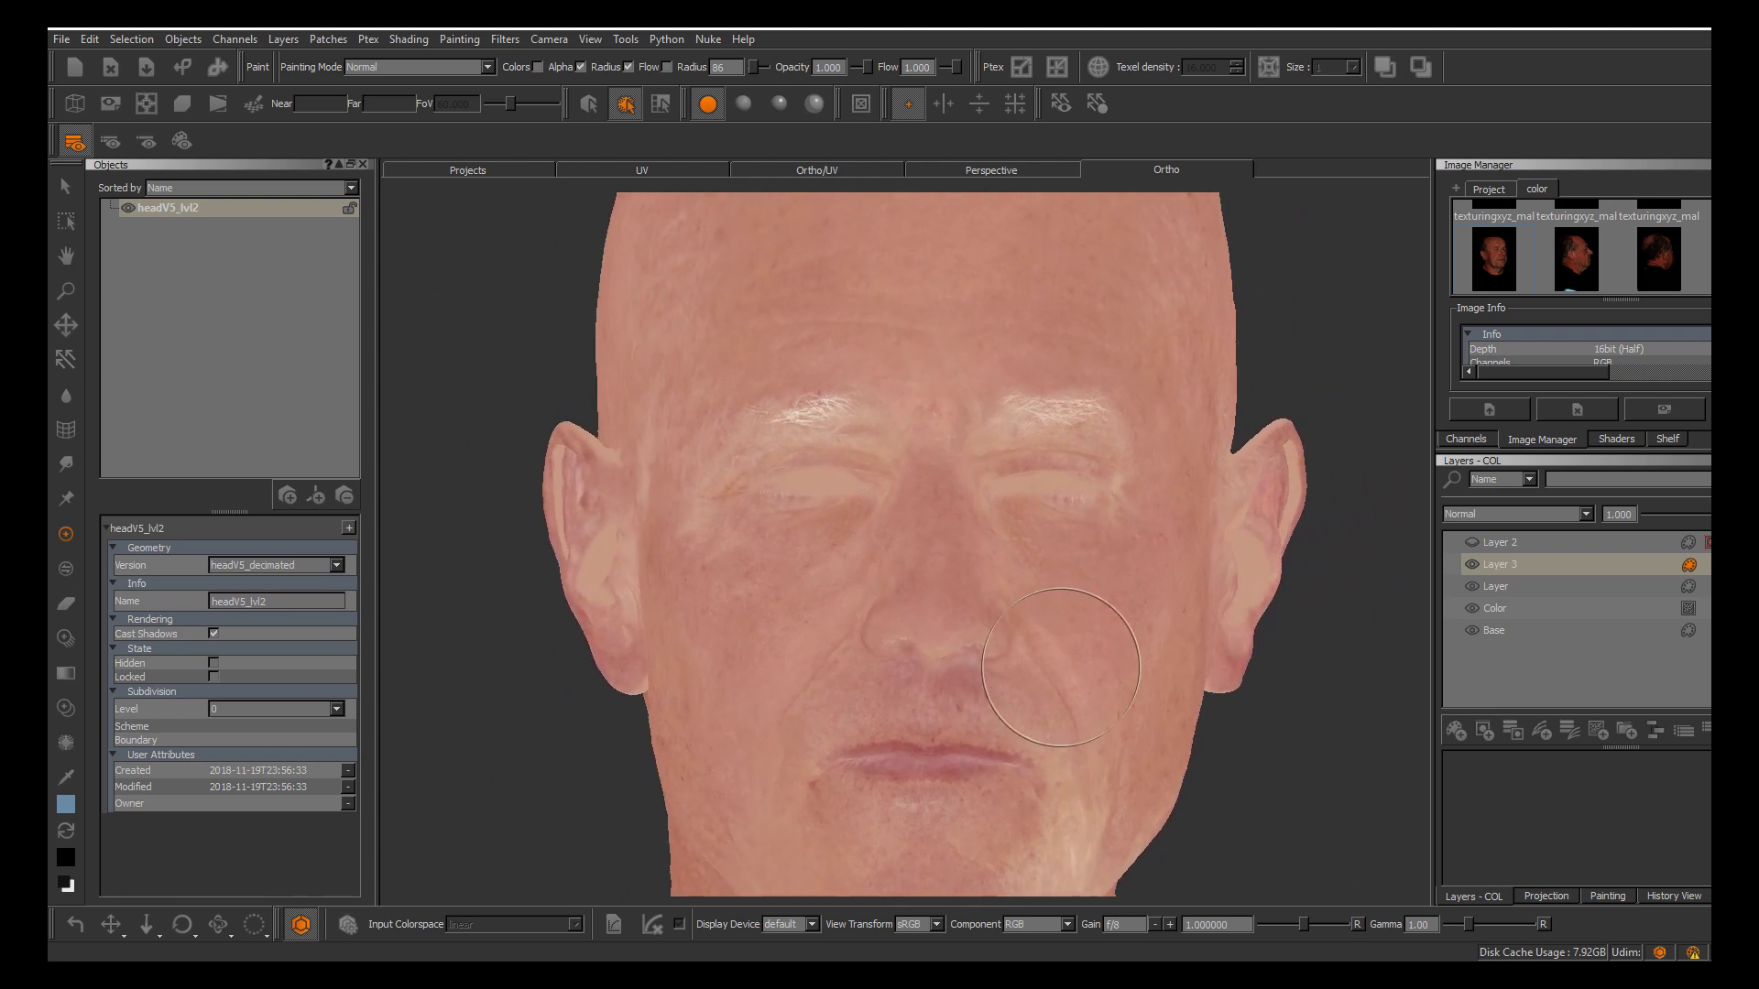